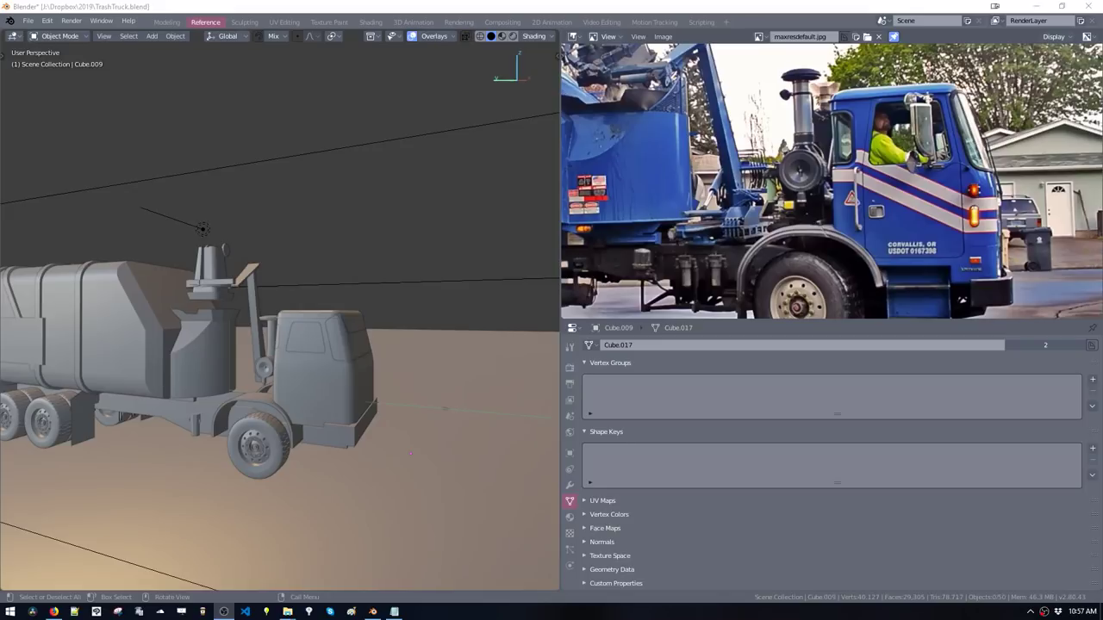
Arrange the live-chat browser window beside Blender and widen the Blender window until the chat is a narrow column
middle_drag(333, 472, 355, 498)
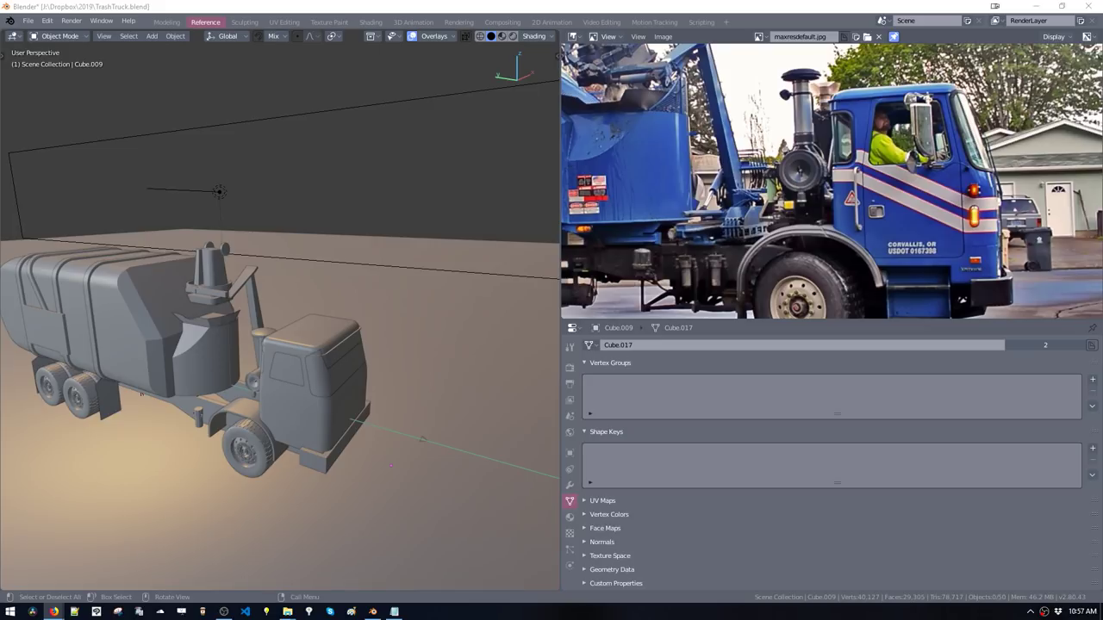
drag(1102, 224, 975, 131)
key(super+Right)
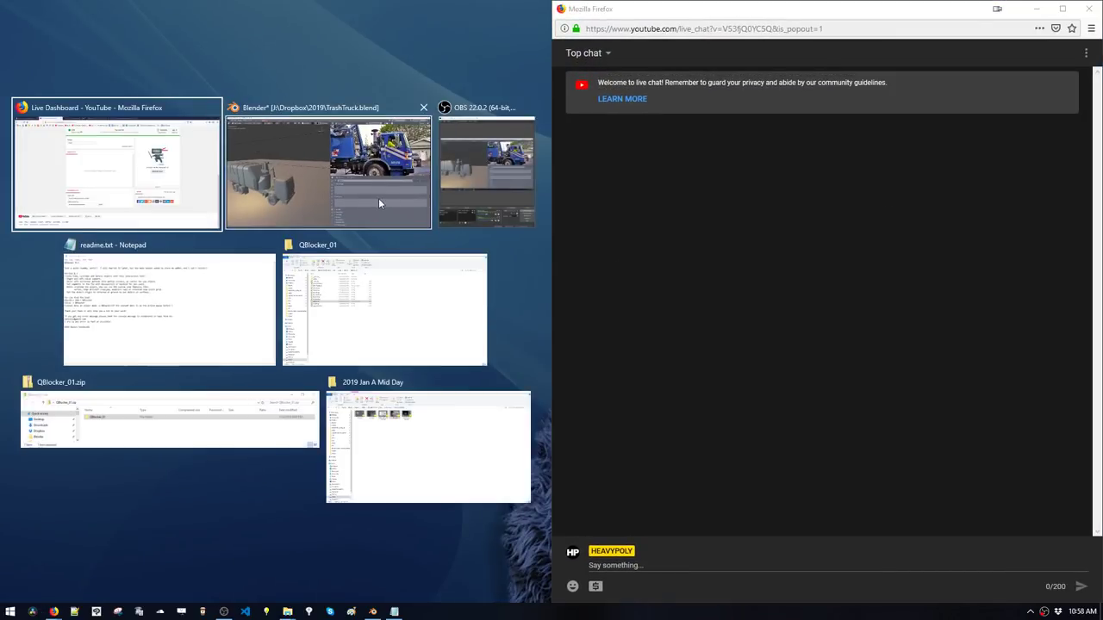
click(378, 199)
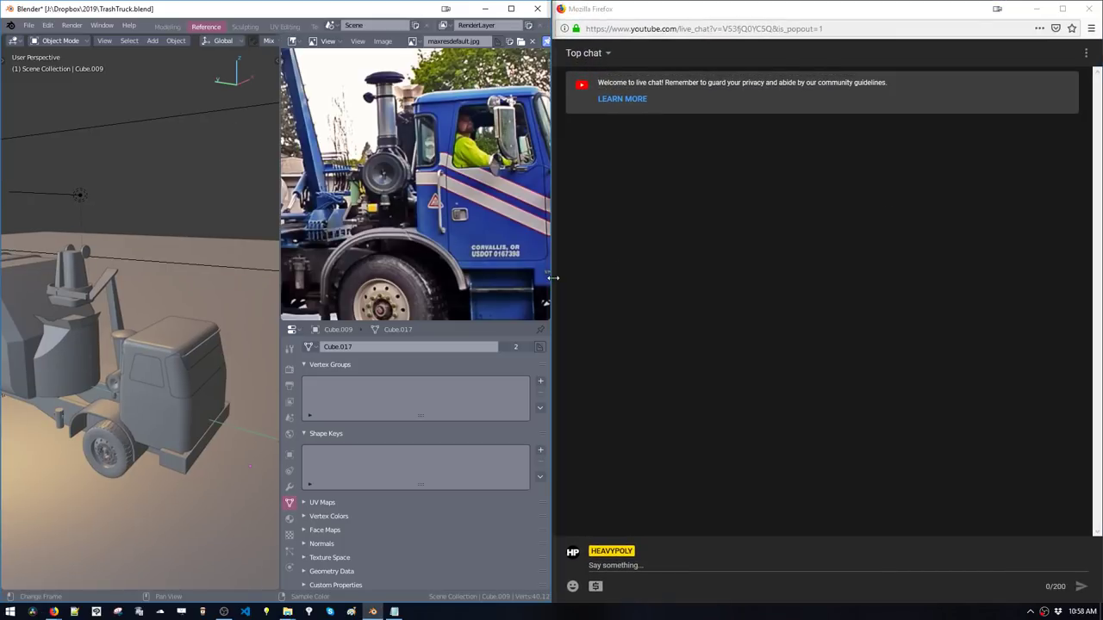
drag(553, 278, 924, 277)
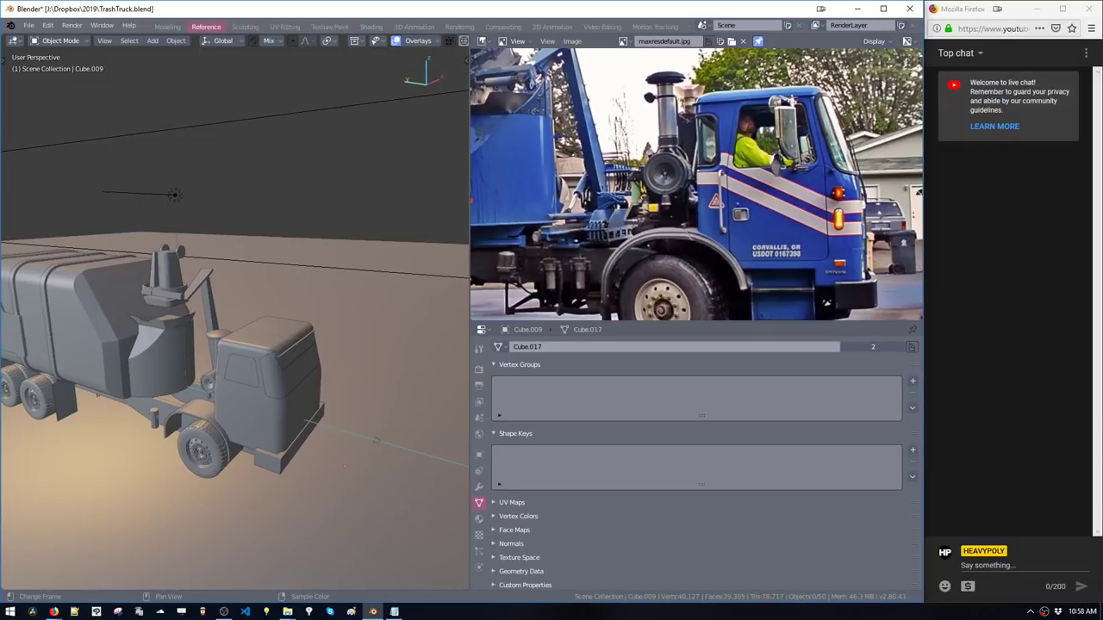
Select the roof faces of the cab body in Edit Mode and raise them slightly to heighten the cab
middle_drag(313, 408, 351, 437)
click(335, 419)
click(345, 412)
key(space)
middle_drag(385, 374, 426, 357)
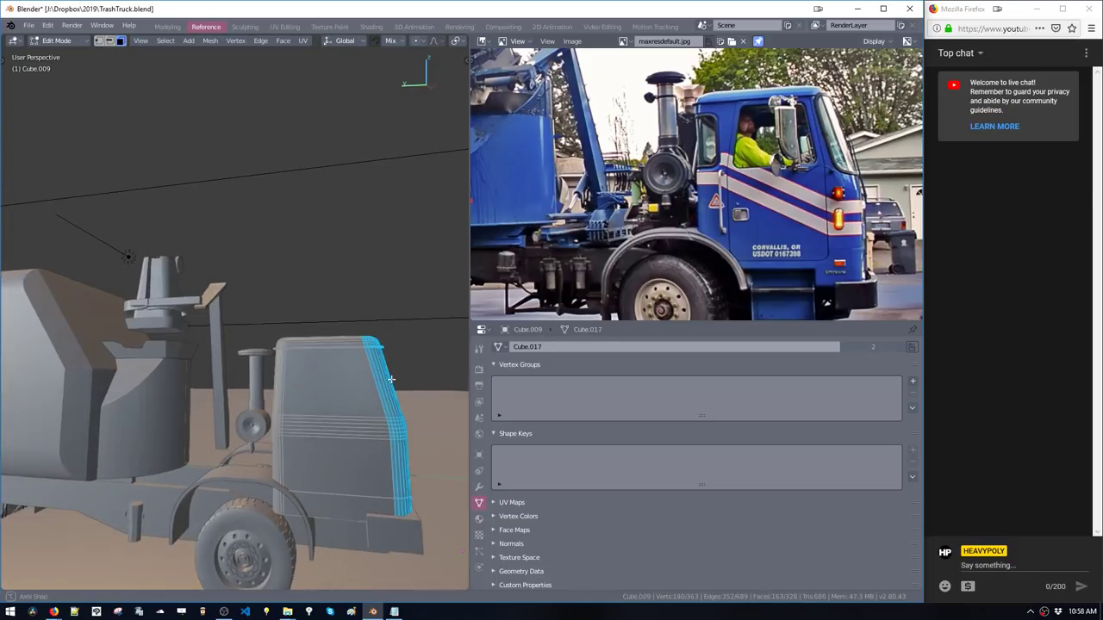
shift+drag(230, 316, 393, 365)
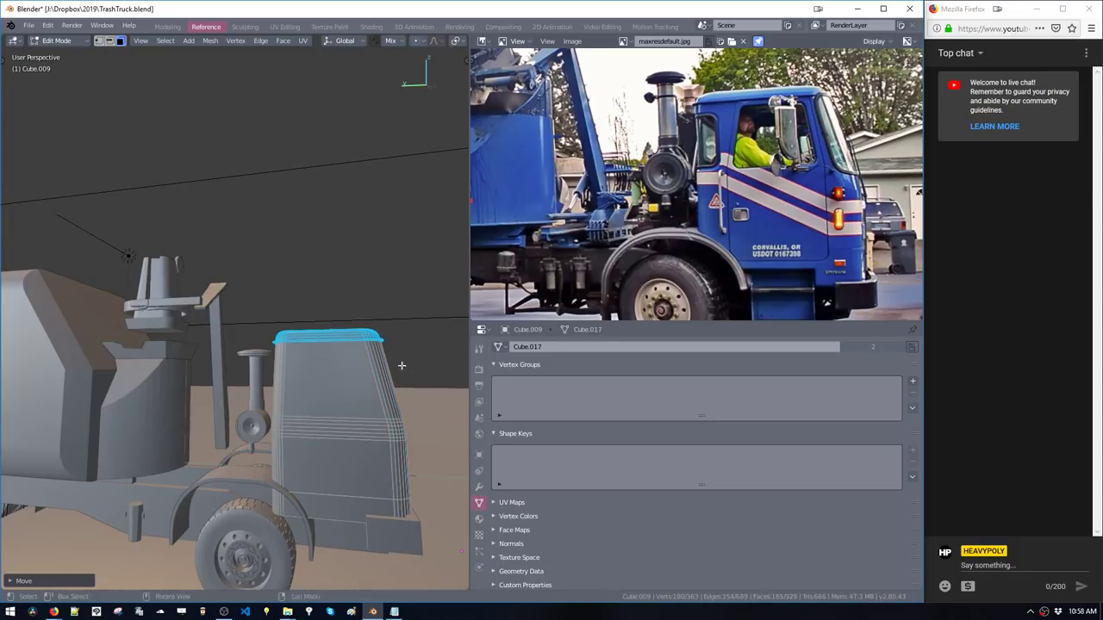
middle_drag(393, 364, 362, 424)
key(Tab)
Select the cab's window body and show its boolean cutters with HP Boolean's Toggle Cutters
click(297, 420)
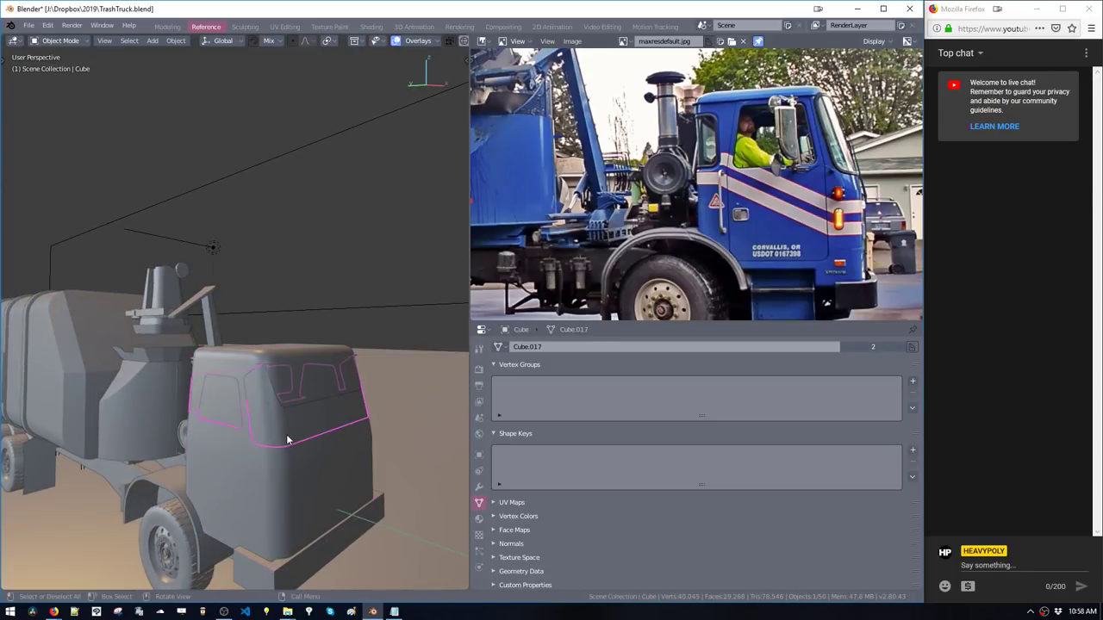
scroll(328, 436, up, 5)
key(space)
middle_drag(369, 364, 388, 514)
key(Tab)
key(ctrl+b)
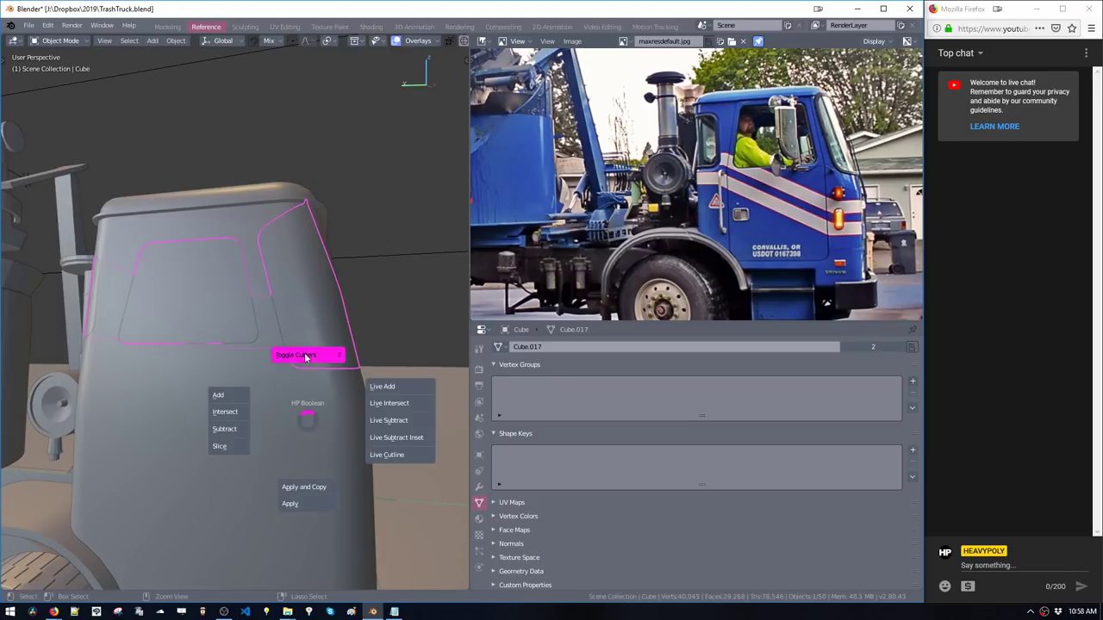
click(304, 353)
scroll(296, 368, down, 4)
middle_drag(296, 368, 300, 472)
Open the windshield's boolean cutter in Edit Mode and clear its current face selection
click(267, 430)
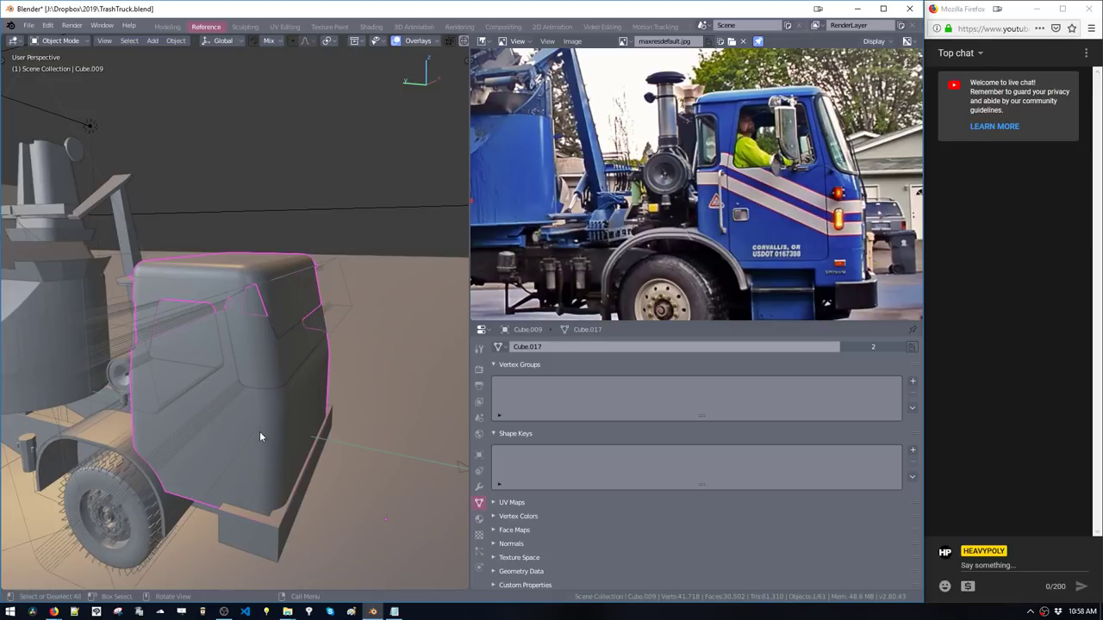
click(261, 435)
middle_drag(261, 435, 273, 426)
key(space)
click(327, 379)
click(291, 347)
middle_drag(291, 347, 286, 288)
key(g)
click(297, 368)
key(alt+a)
ctrl+click(313, 332)
key(slash)
key(slash)
Select only the upper faces of the windshield cutter and raise them along the global Z axis
ctrl+click(289, 288)
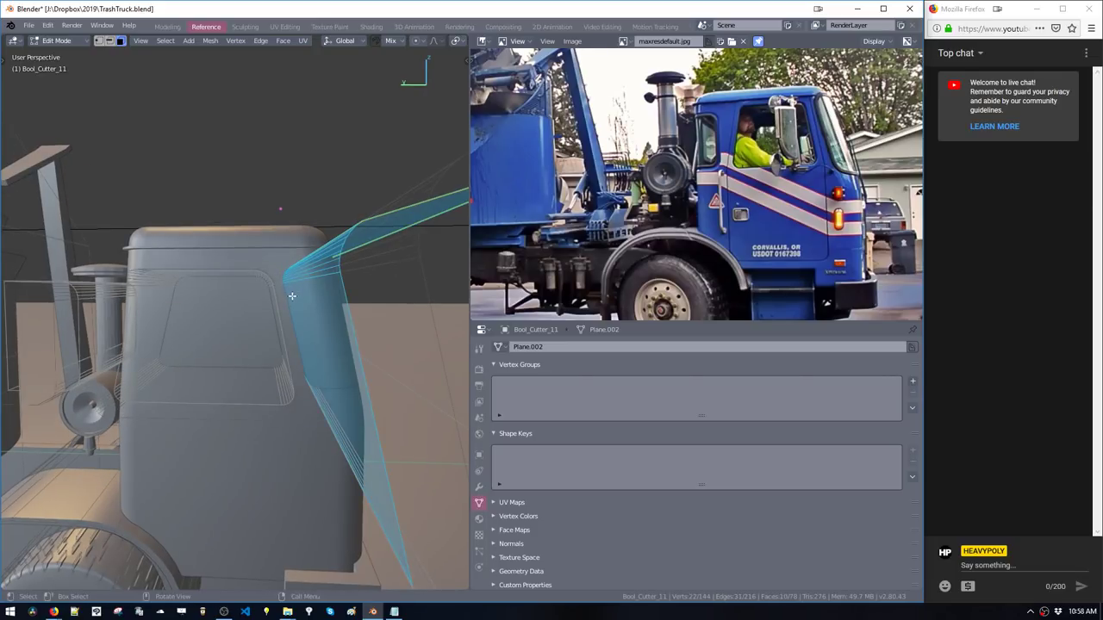
ctrl+click(297, 315)
key(ctrl+z)
shift+click(297, 317)
key(g)
key(z)
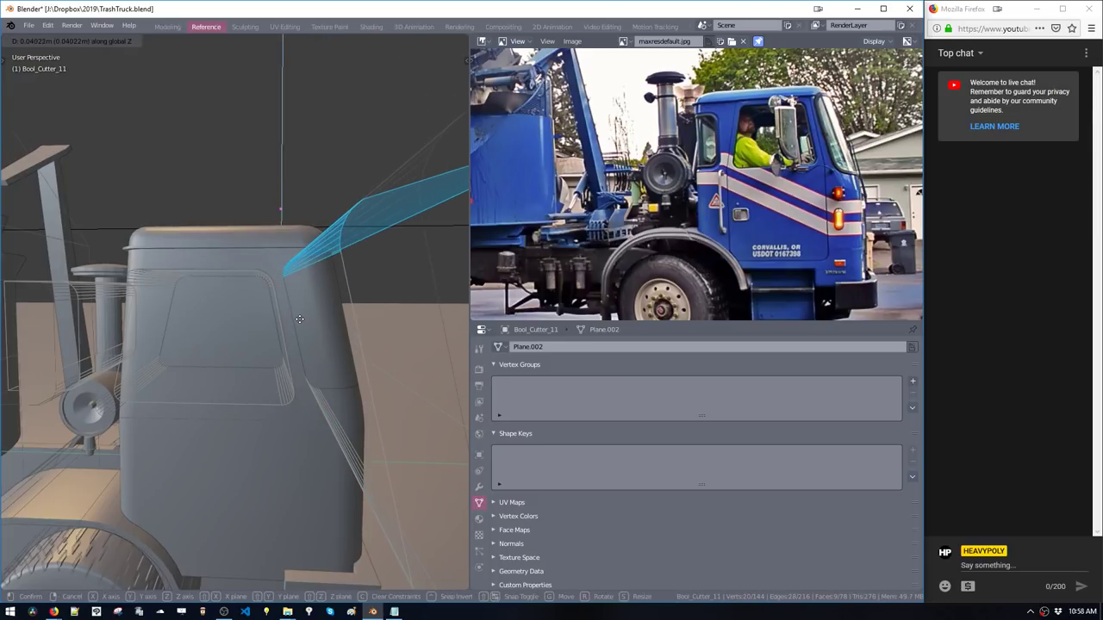
click(299, 319)
key(g)
click(297, 319)
key(g)
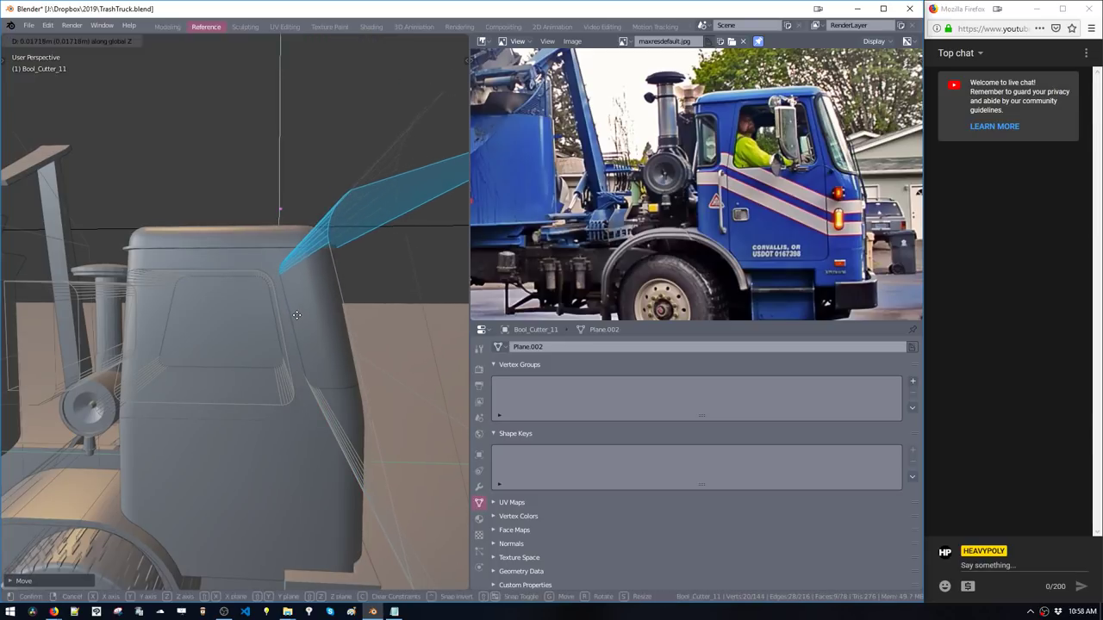
click(299, 317)
Shift the windshield cutter's upper faces slightly along the global Y axis to adjust the pane's corner
mouse_move(299, 317)
middle_down()
mouse_move(313, 327)
mouse_move(302, 318)
middle_up()
key(space)
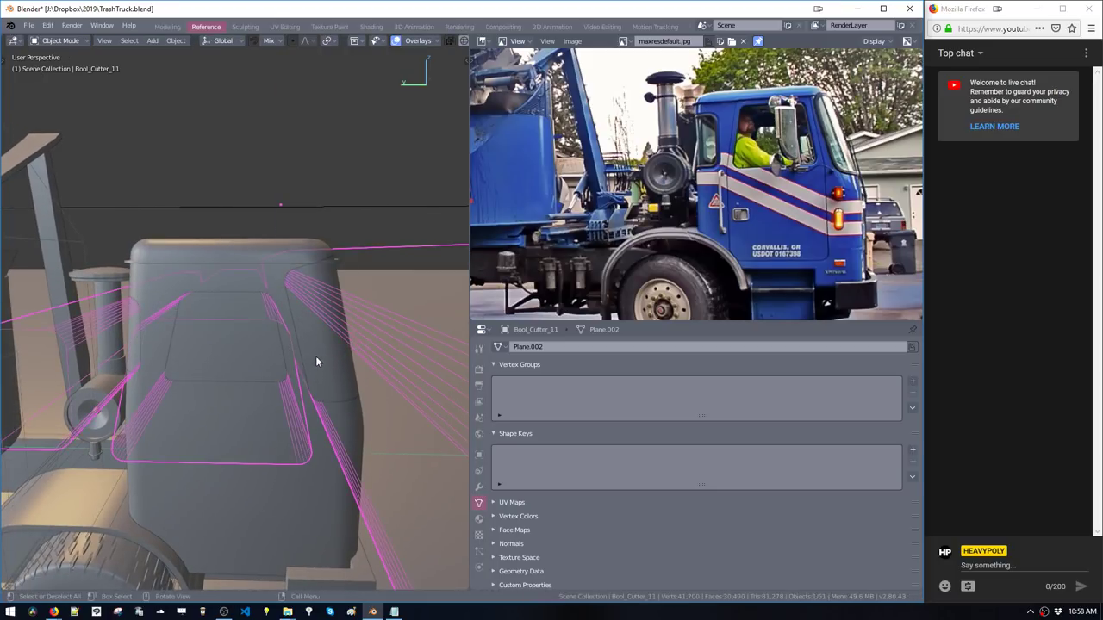
key(space)
key(g)
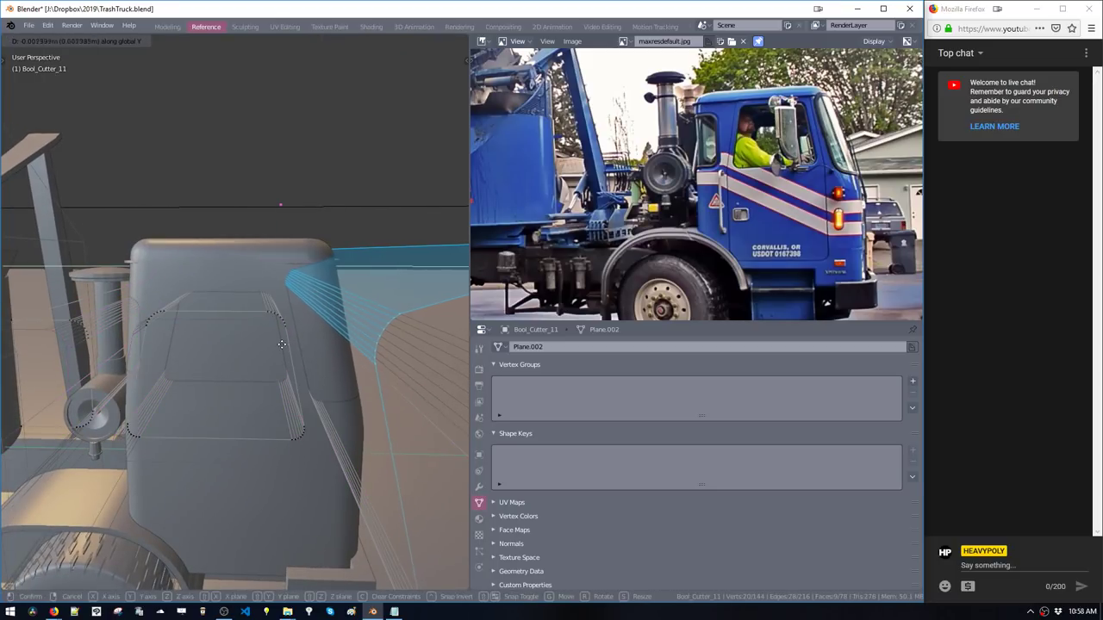
click(311, 344)
Try to select the face loops below the roof's front corner on the cab's window body
middle_drag(311, 344, 281, 332)
key(space)
click(301, 318)
key(space)
alt+click(269, 306)
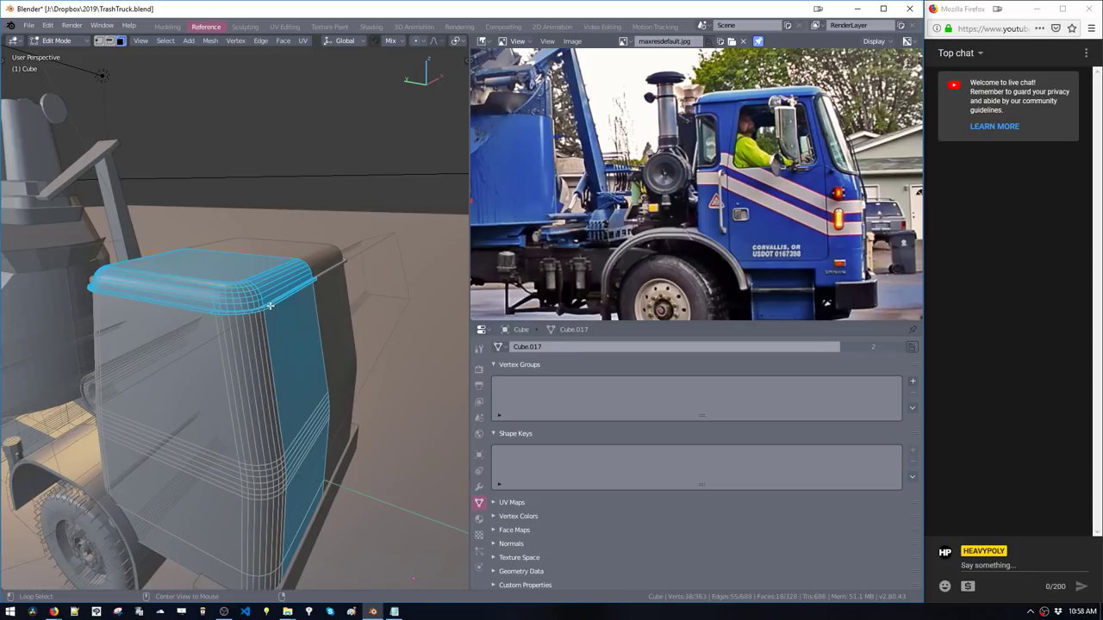
alt+click(269, 313)
alt+click(271, 306)
alt+click(268, 314)
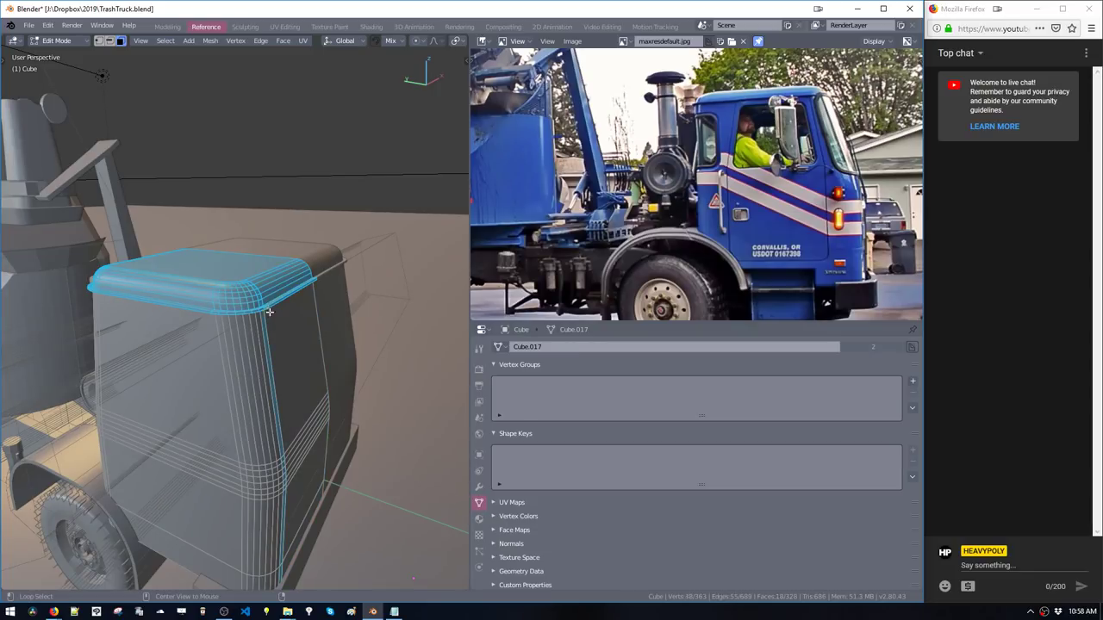
scroll(270, 317, up, 2)
double_click(281, 311)
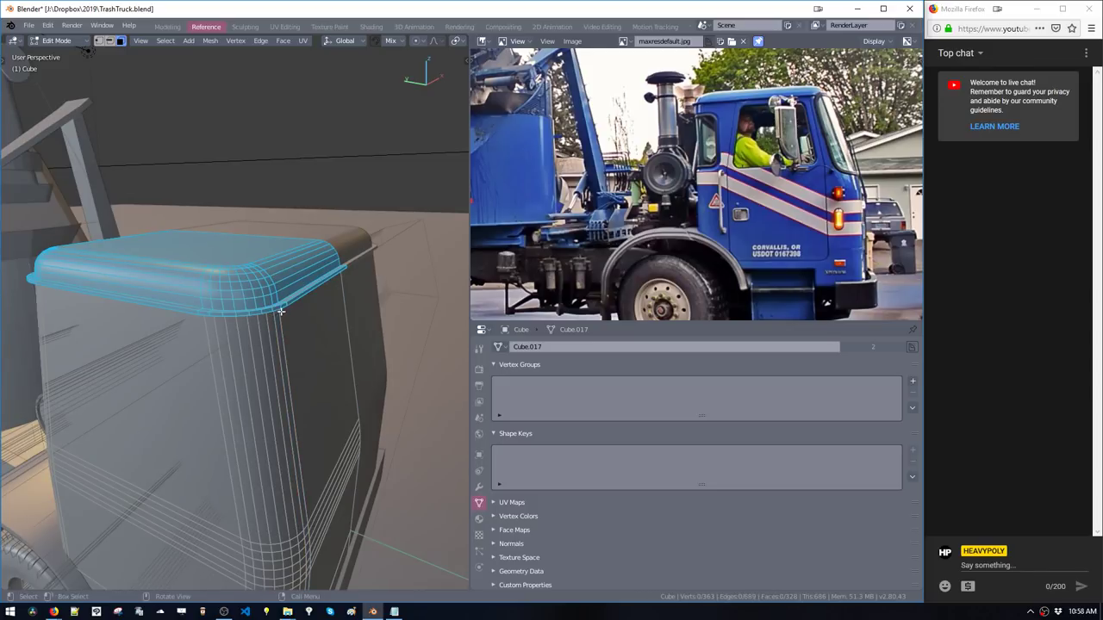
double_click(267, 319)
middle_drag(266, 320, 279, 310)
key(space)
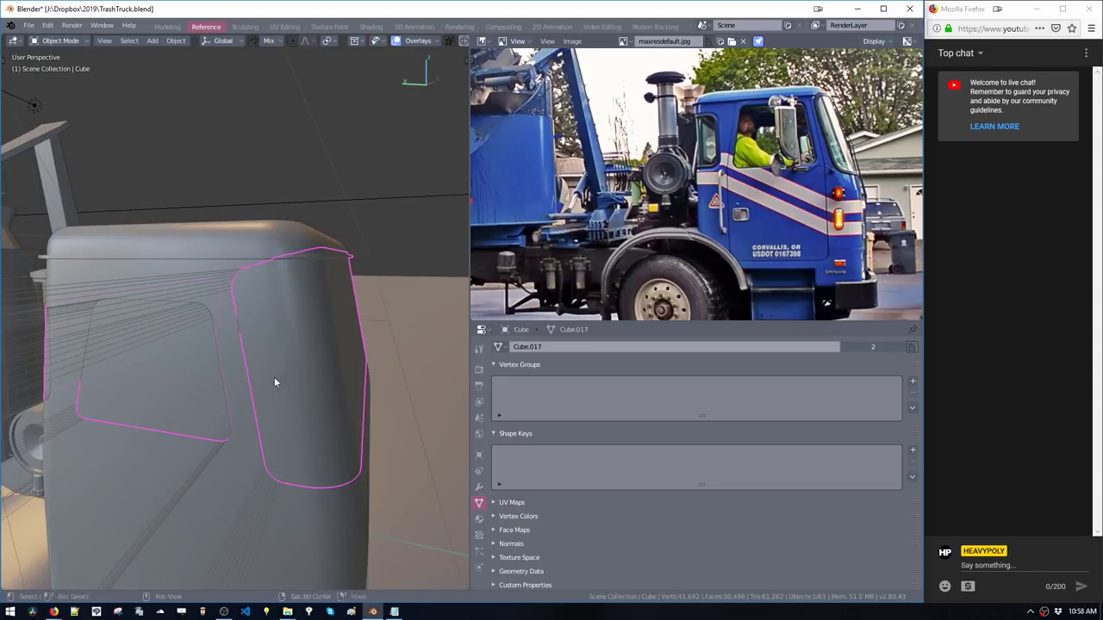
Add a small, thin rectangular QBlocker cube on the side of the cab below the side window
middle_drag(274, 378, 311, 361)
scroll(307, 402, down, 3)
middle_drag(306, 403, 247, 360)
scroll(254, 388, down, 1)
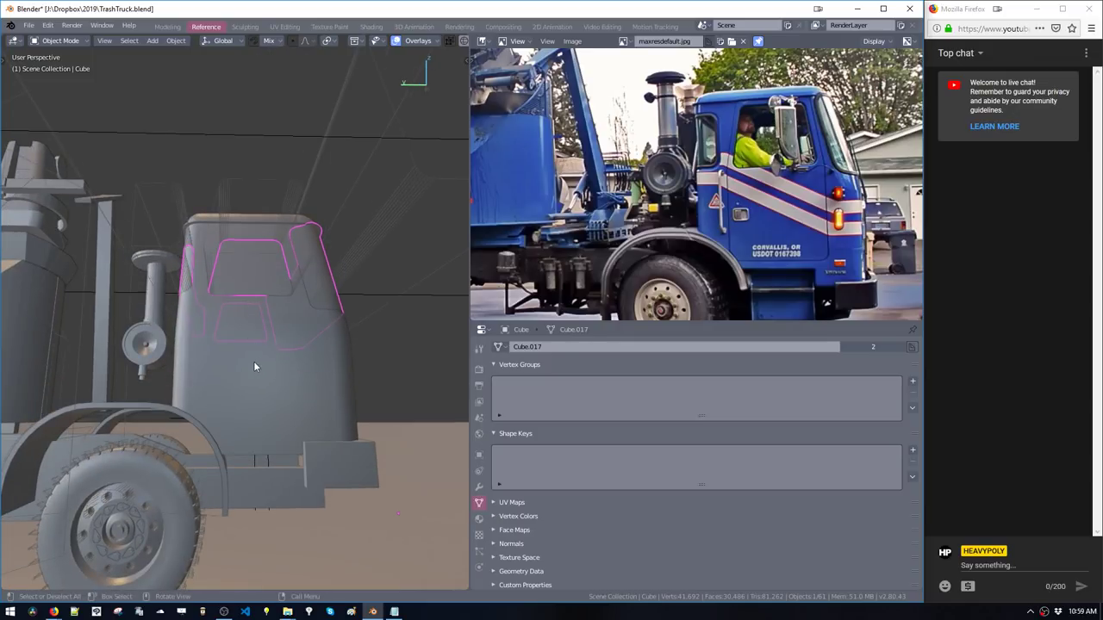
click(250, 361)
key(shift+a)
mouse_move(245, 356)
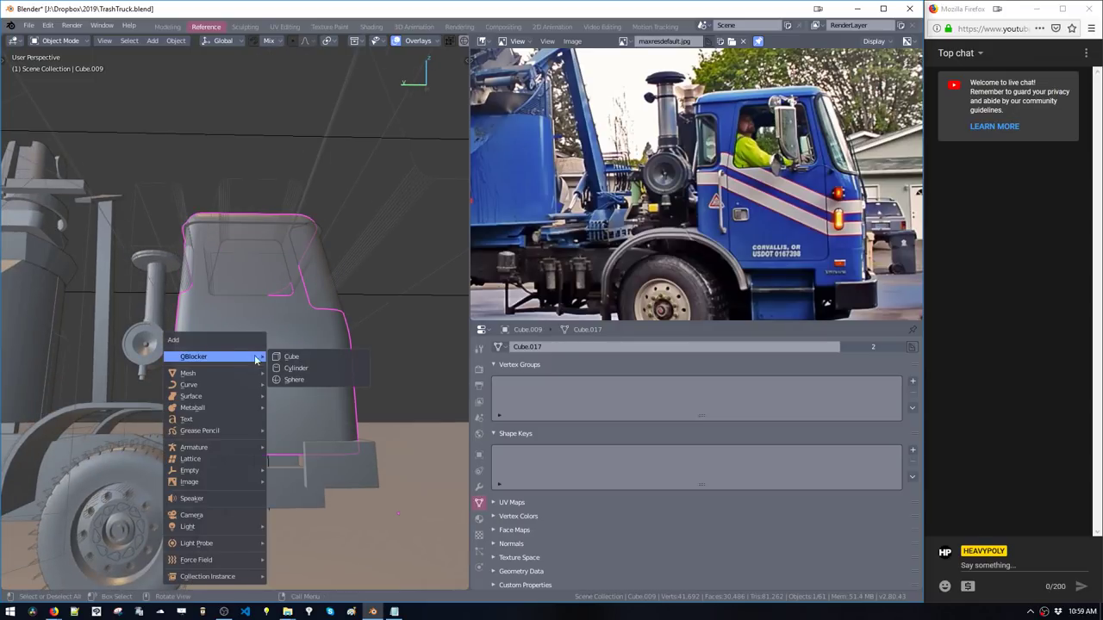
click(288, 361)
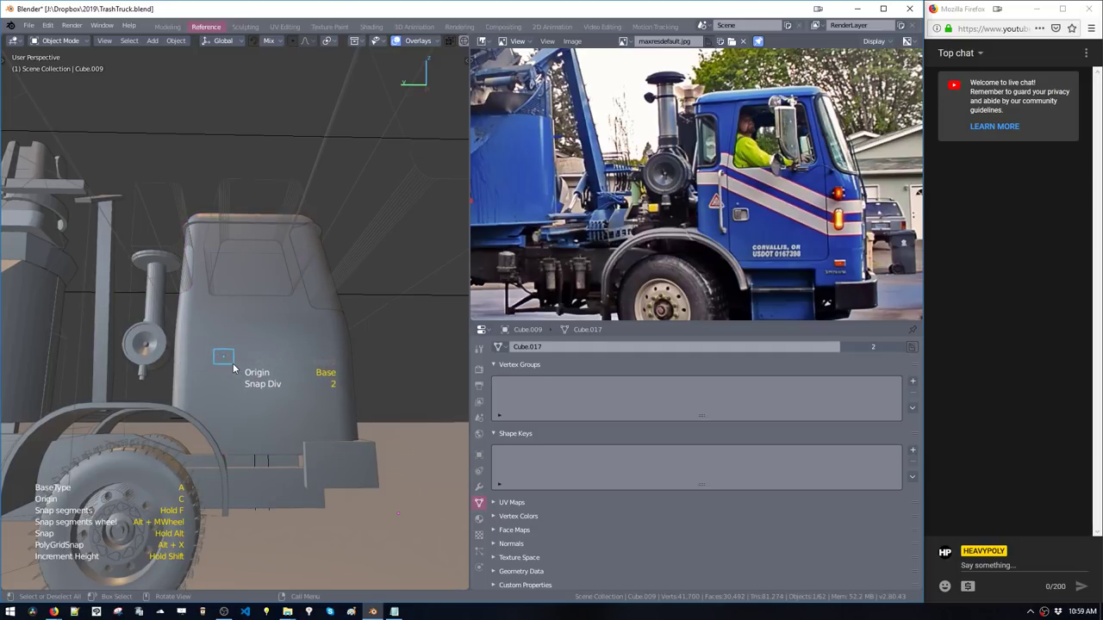
click(231, 364)
middle_drag(231, 364, 259, 401)
key(KP_Decimal)
key(Escape)
Bevel the four short corner edges of the new plate with several segments to round its corners
key(g)
middle_drag(258, 402, 266, 403)
click(267, 402)
key(Tab)
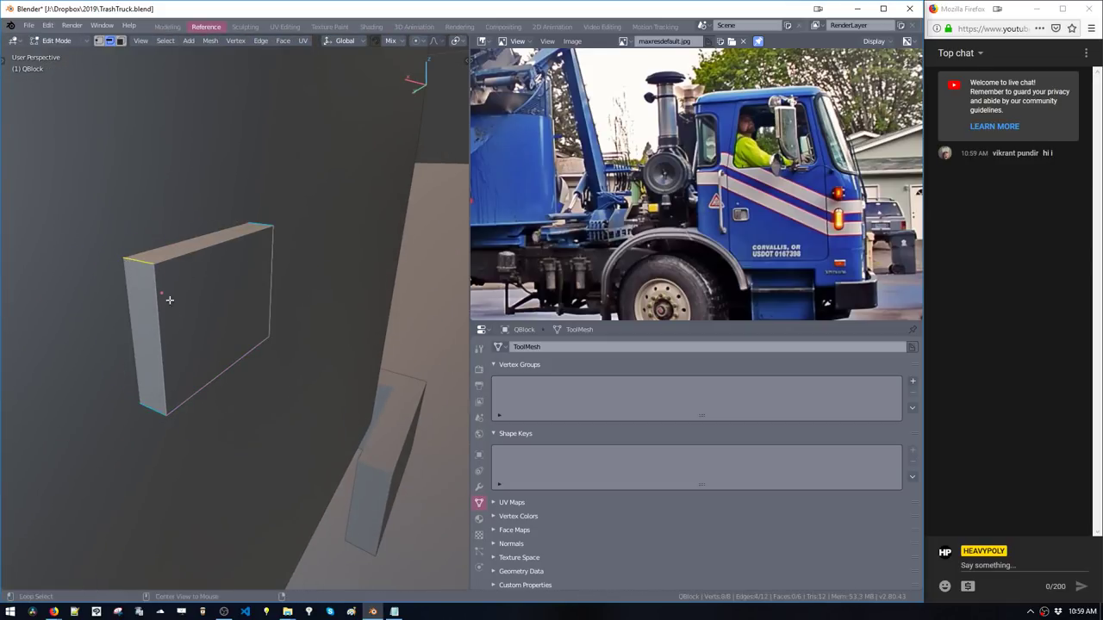
middle_drag(170, 300, 251, 336)
key(ctrl+b)
scroll(293, 435, up, 7)
click(322, 473)
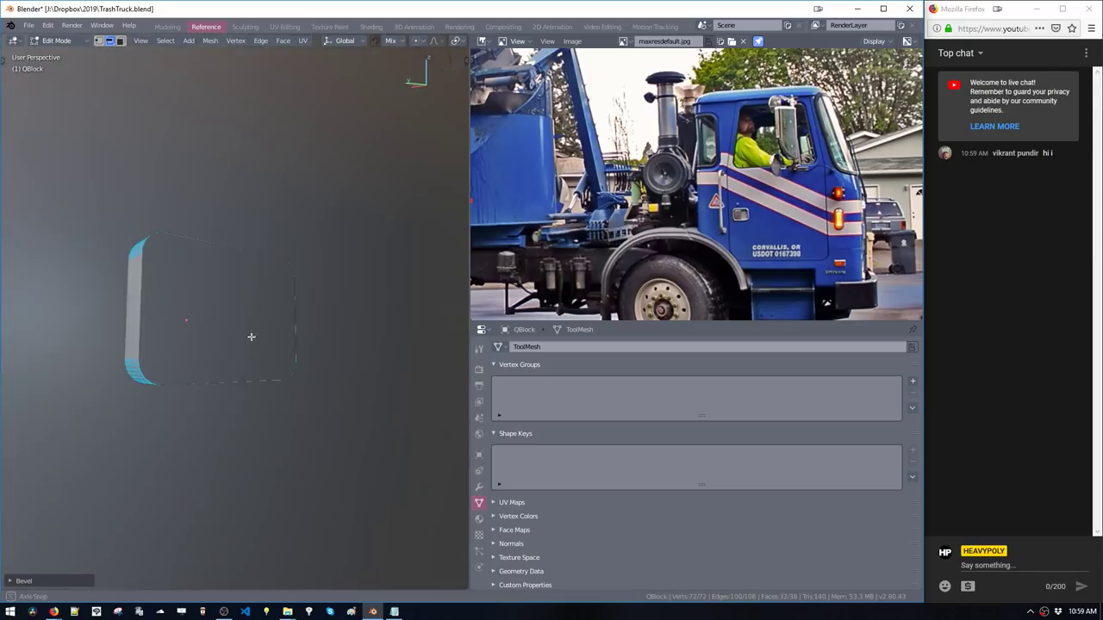
Reposition the rounded plate on the cab's side by moving it along the global X axis and along Z
key(Tab)
mouse_move(226, 392)
middle_down()
mouse_move(169, 445)
mouse_move(221, 403)
middle_up()
key(g)
key(x)
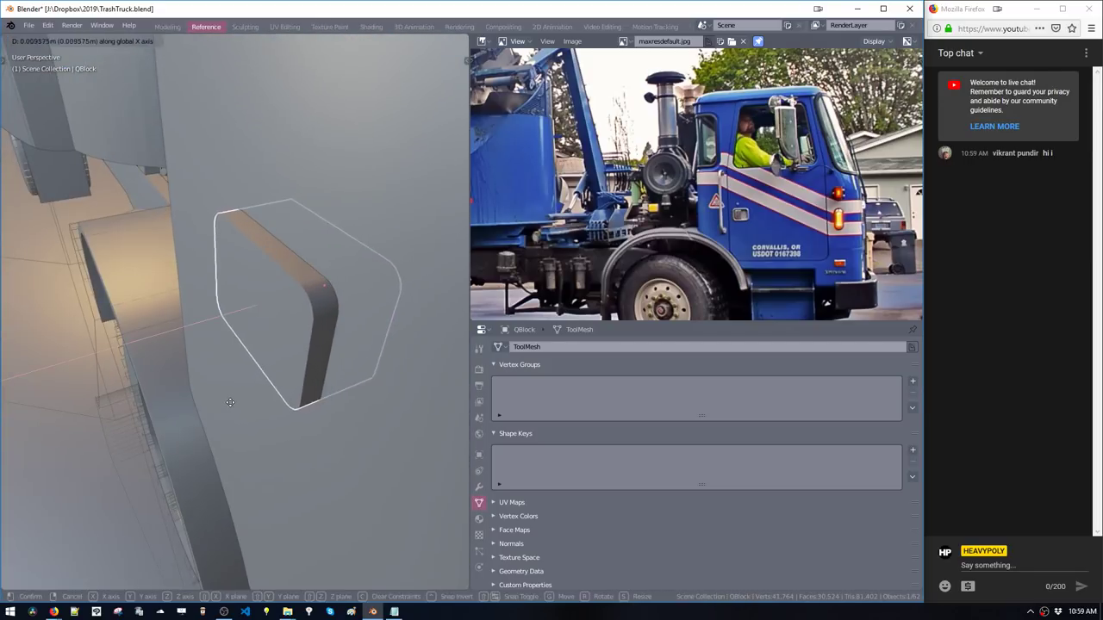
click(233, 409)
scroll(261, 495, down, 3)
middle_drag(263, 504, 351, 384)
key(g)
key(z)
click(307, 394)
Draw three 30-segment smooth QBlocker cylinders around the rounded plate, one of them on another cylinder's surface
scroll(312, 401, down, 2)
key(shift+a)
click(397, 376)
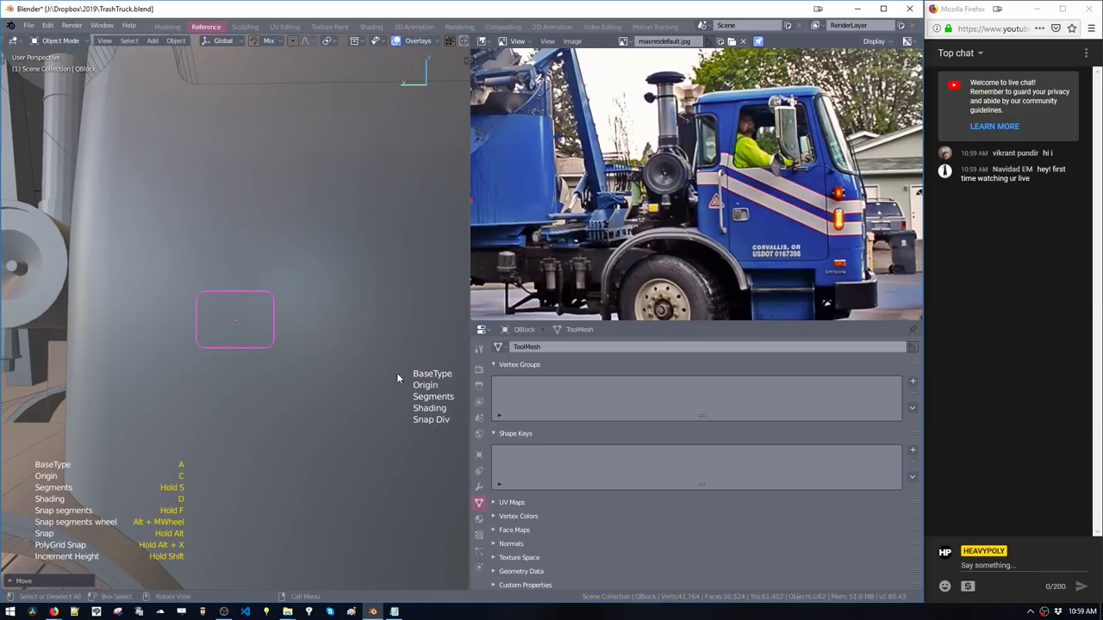
drag(298, 358, 318, 388)
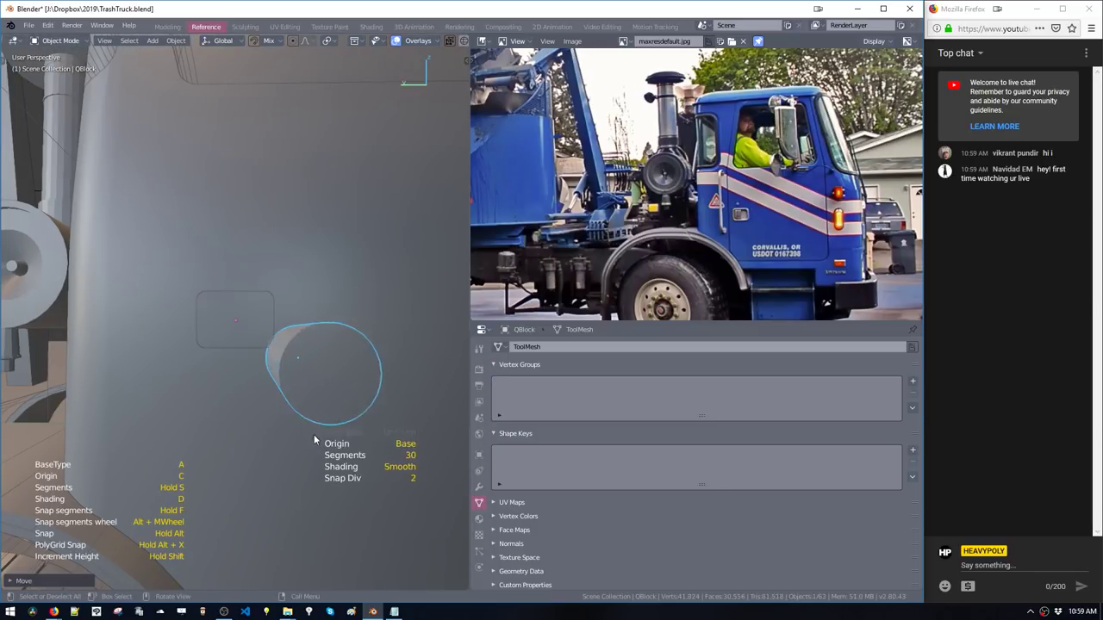
click(307, 402)
middle_drag(307, 402, 356, 420)
drag(288, 353, 299, 368)
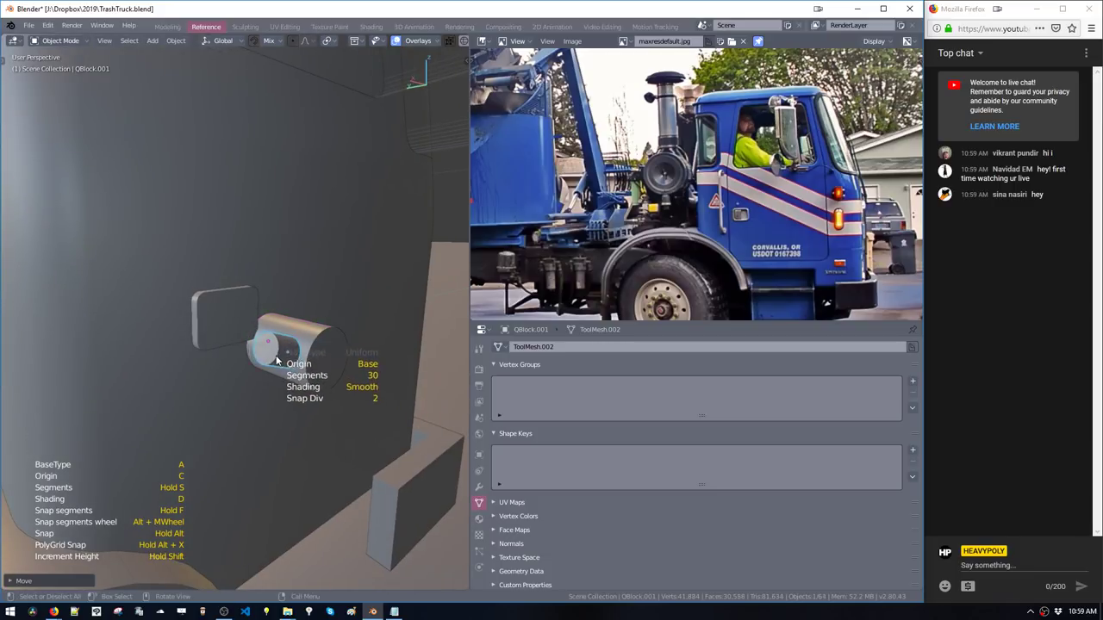
click(277, 358)
middle_drag(286, 363, 264, 354)
drag(203, 386, 229, 409)
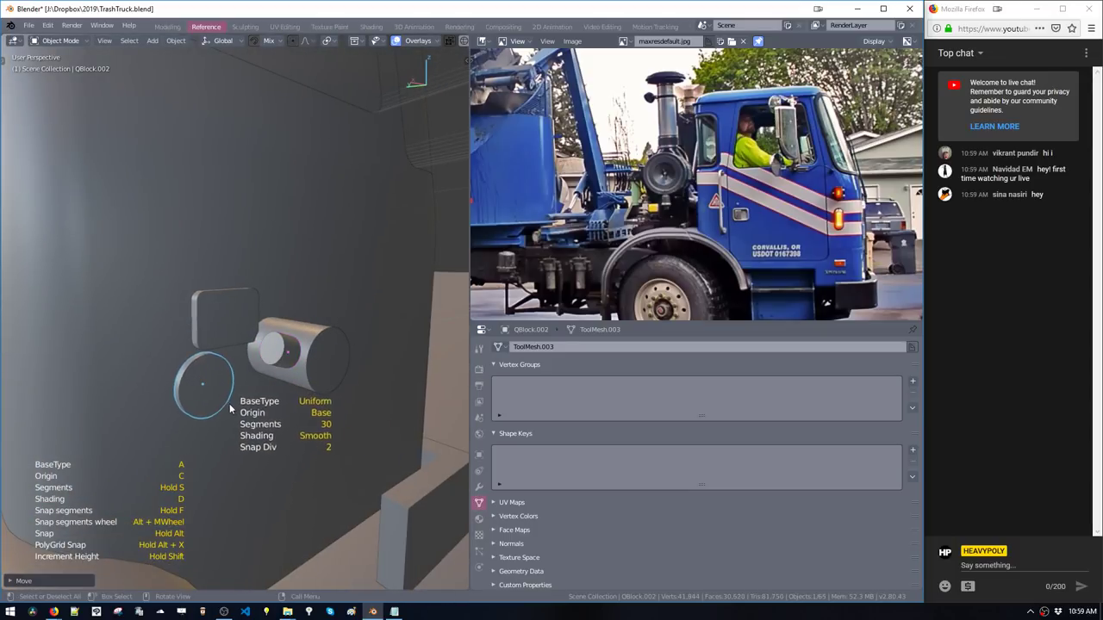
click(257, 427)
middle_drag(270, 437, 274, 376)
Leave the QBlocker cylinder tool and delete the trial cylinders next to the rounded plate
key(Escape)
key(x)
click(284, 356)
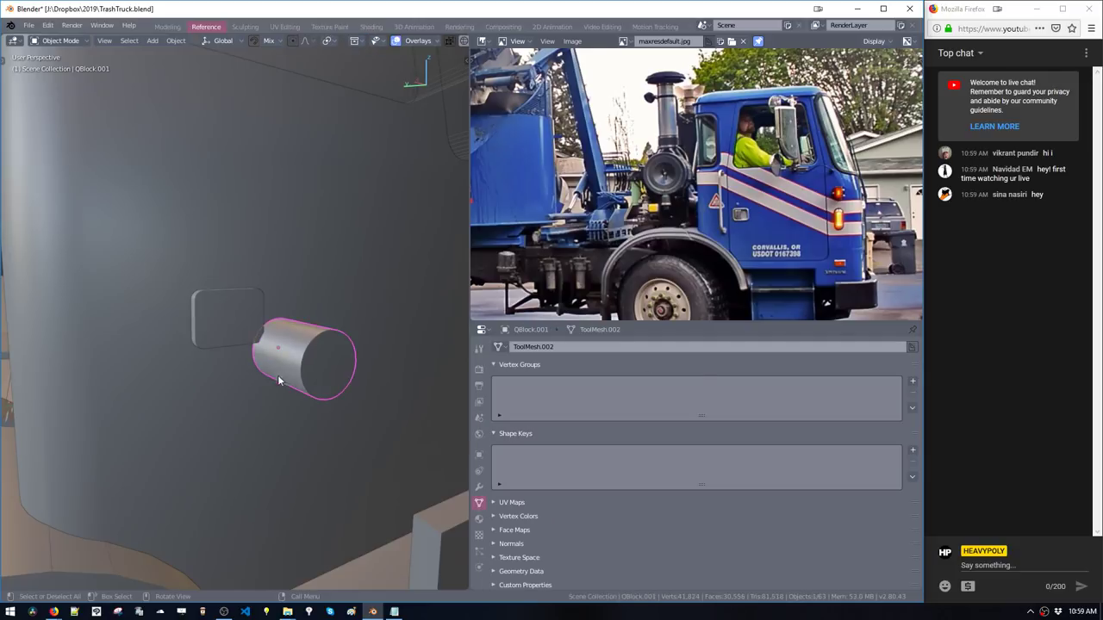
key(Delete)
Inset the front face of the rounded plate to form a narrow rim around it
click(226, 328)
key(Tab)
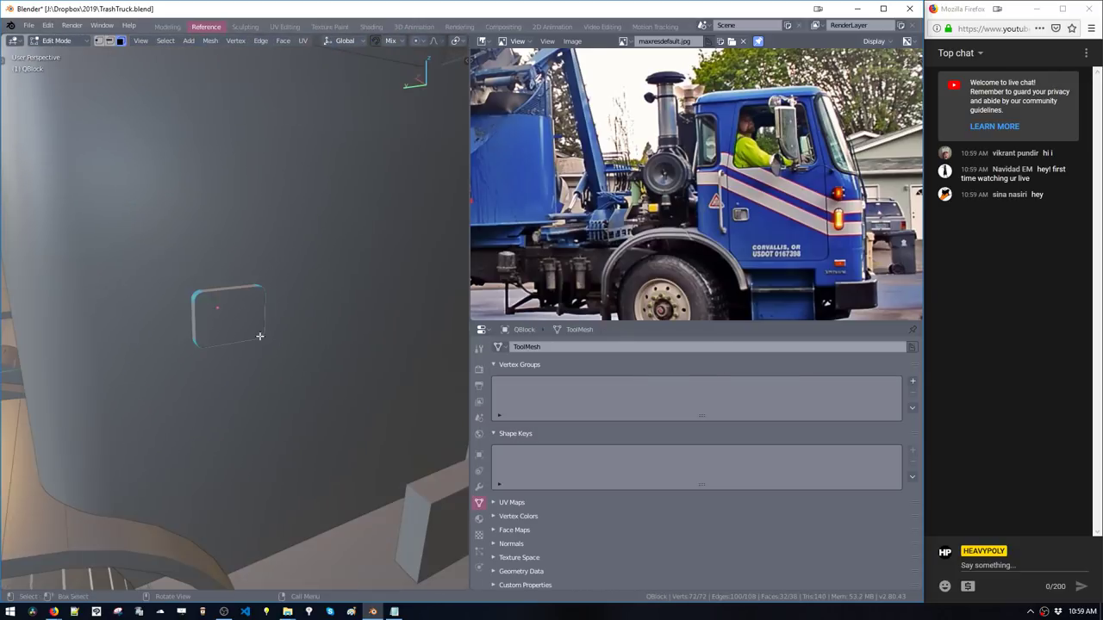
click(242, 332)
ctrl+shift+middle_click(238, 334)
ctrl+middle_drag(236, 349, 298, 396)
key(alt+space)
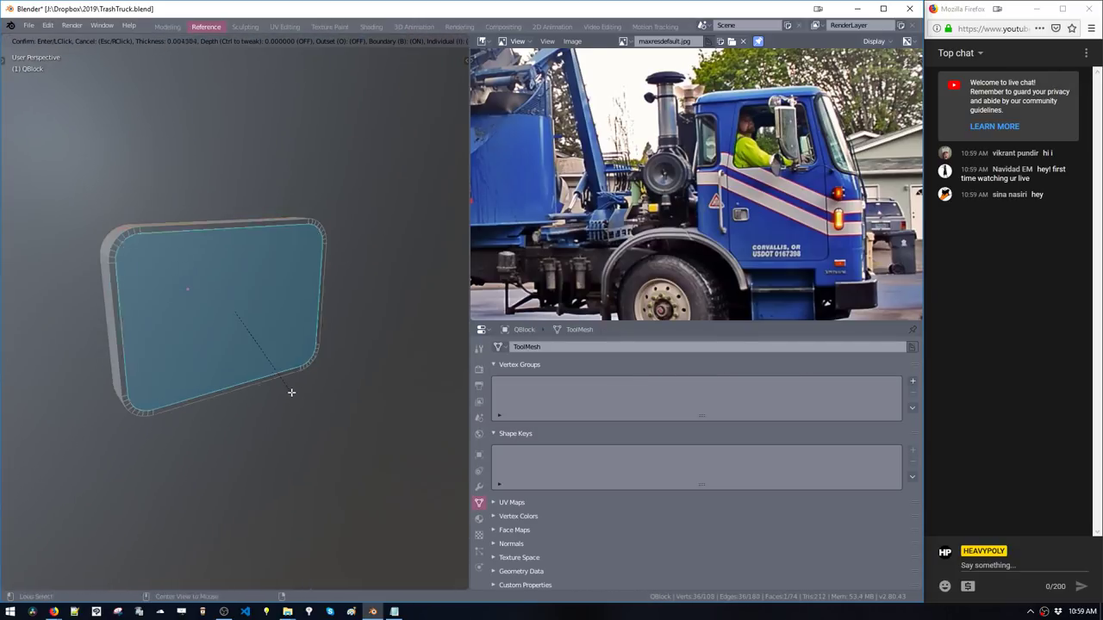
click(282, 385)
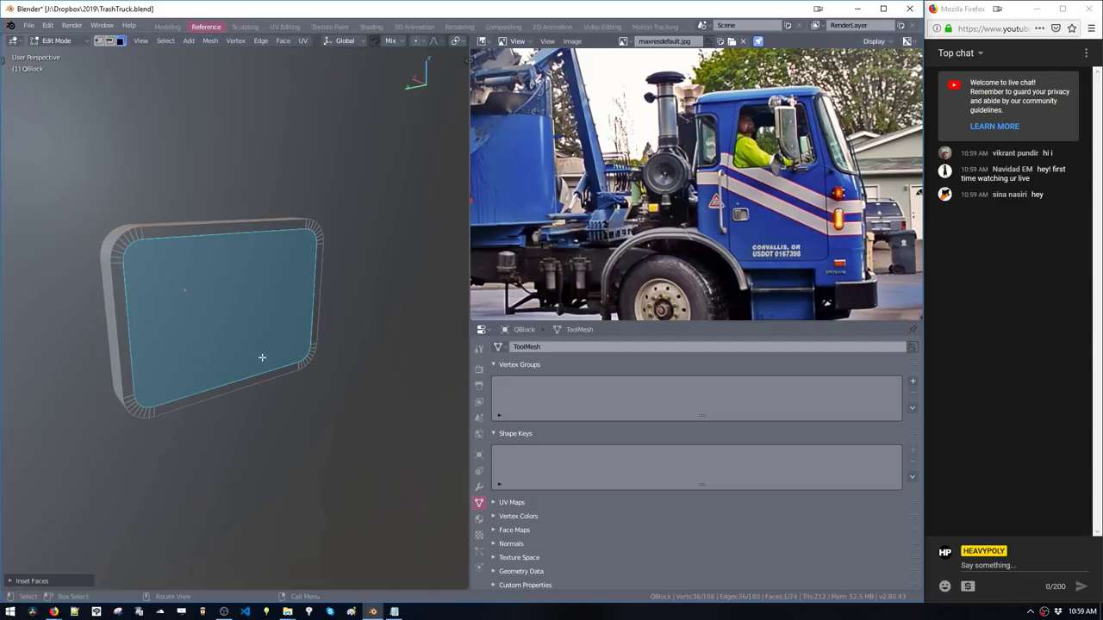
Push the plate's inset front face inward with Shrink/Fatten to create a recess
middle_drag(262, 357, 212, 365)
key(alt+s)
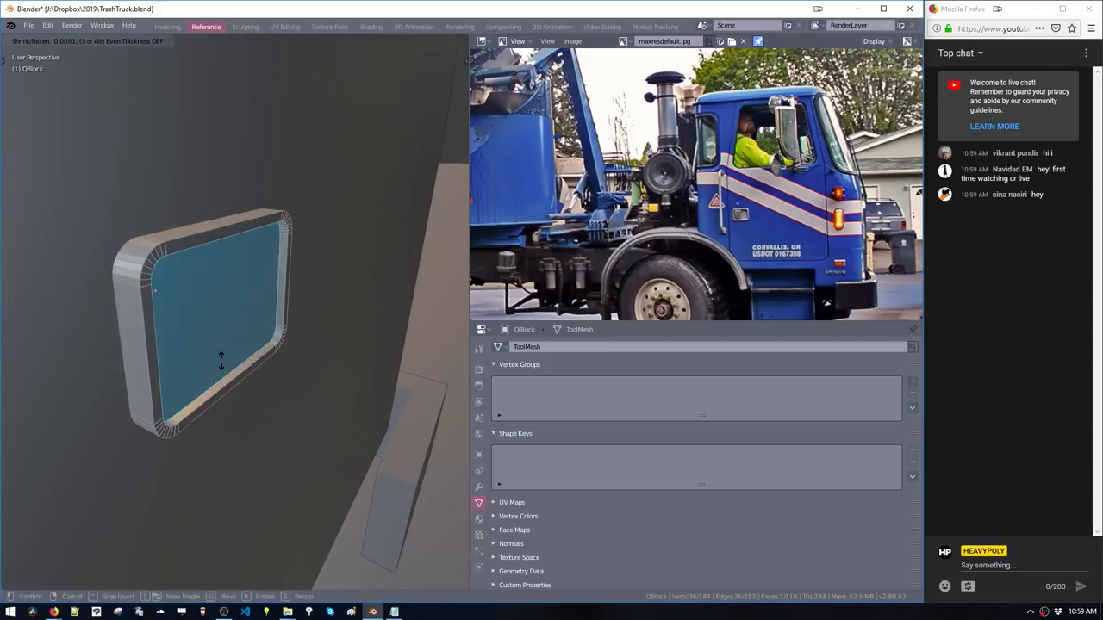
click(210, 358)
Duplicate the recessed face and move the copy outward along the X axis in front of the plate
key(g)
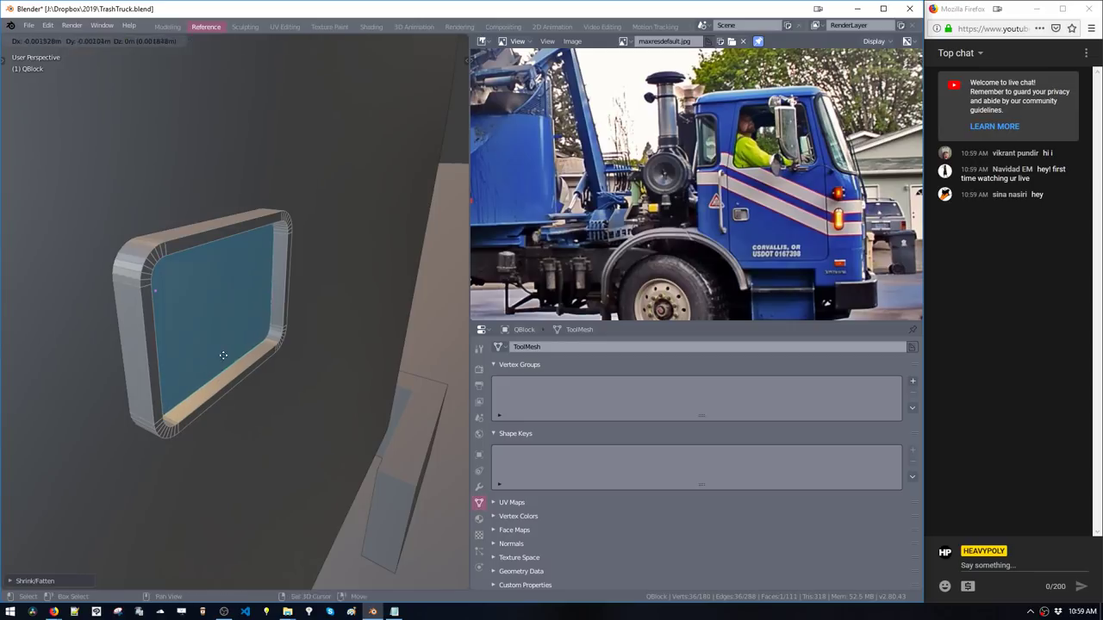
key(x)
click(276, 377)
middle_drag(276, 378, 253, 343)
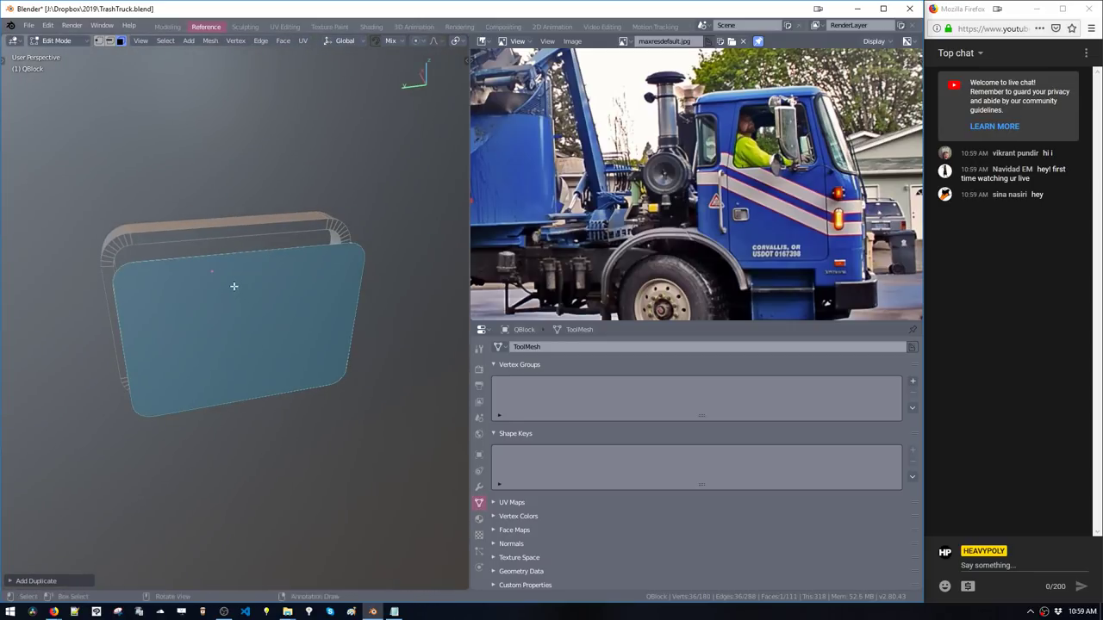
key(k)
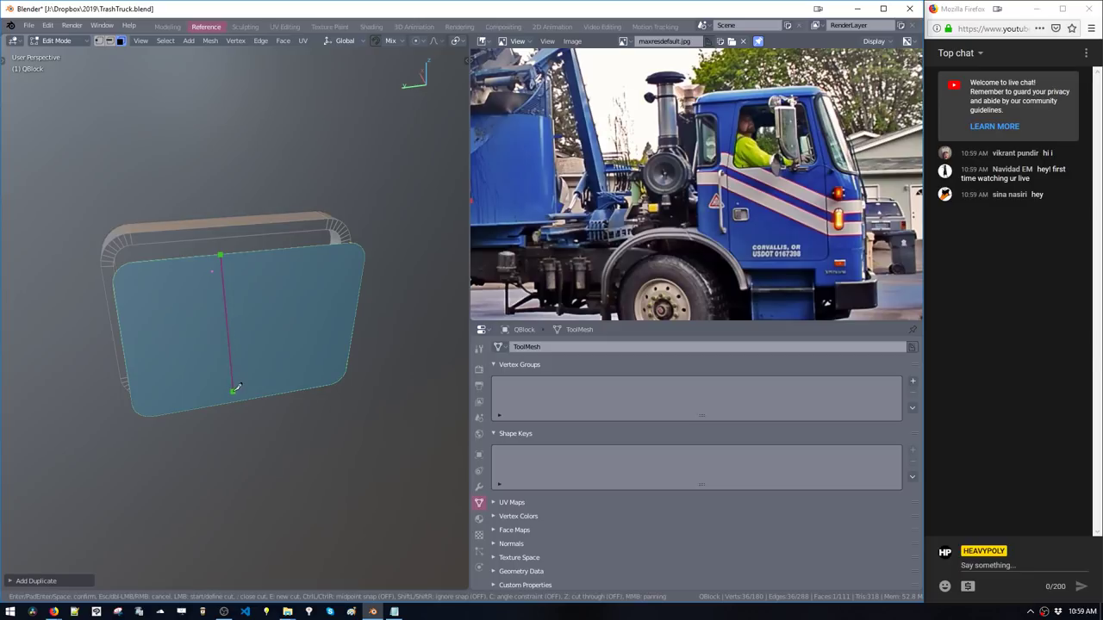
key(c)
key(Escape)
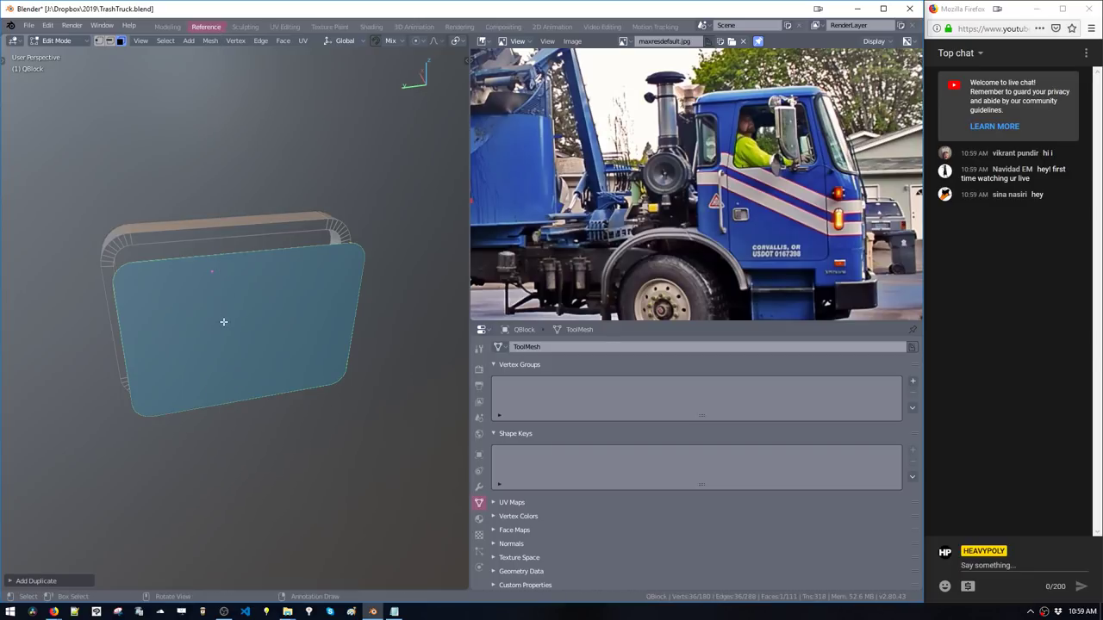
Knife-cut the duplicated face vertically near its middle and delete the half nearer the truck's front
key(k)
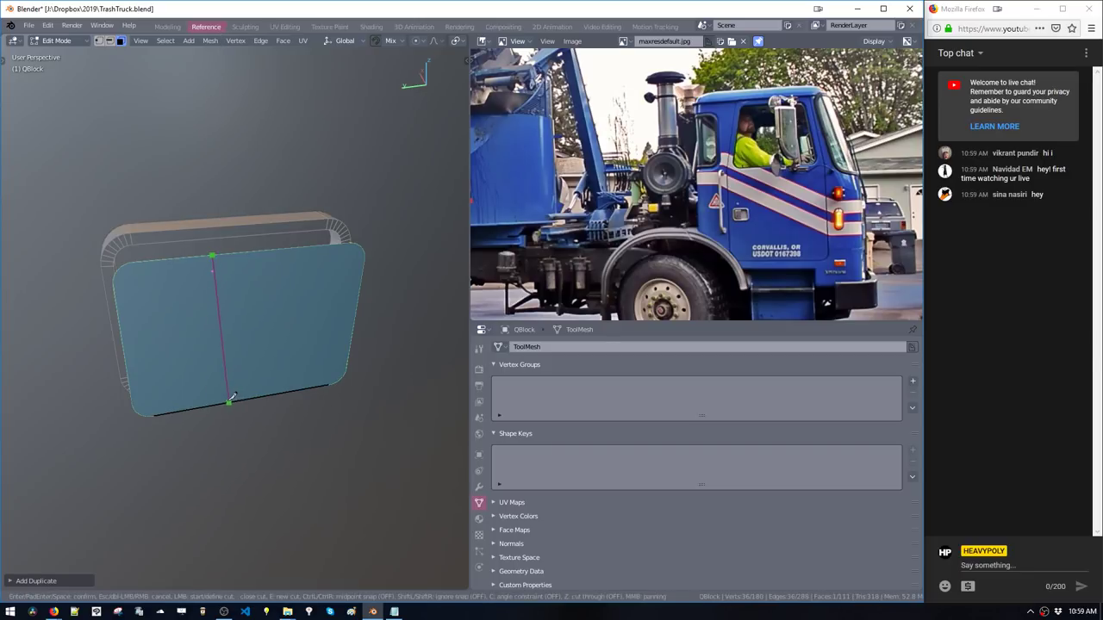
click(223, 403)
key(space)
key(space)
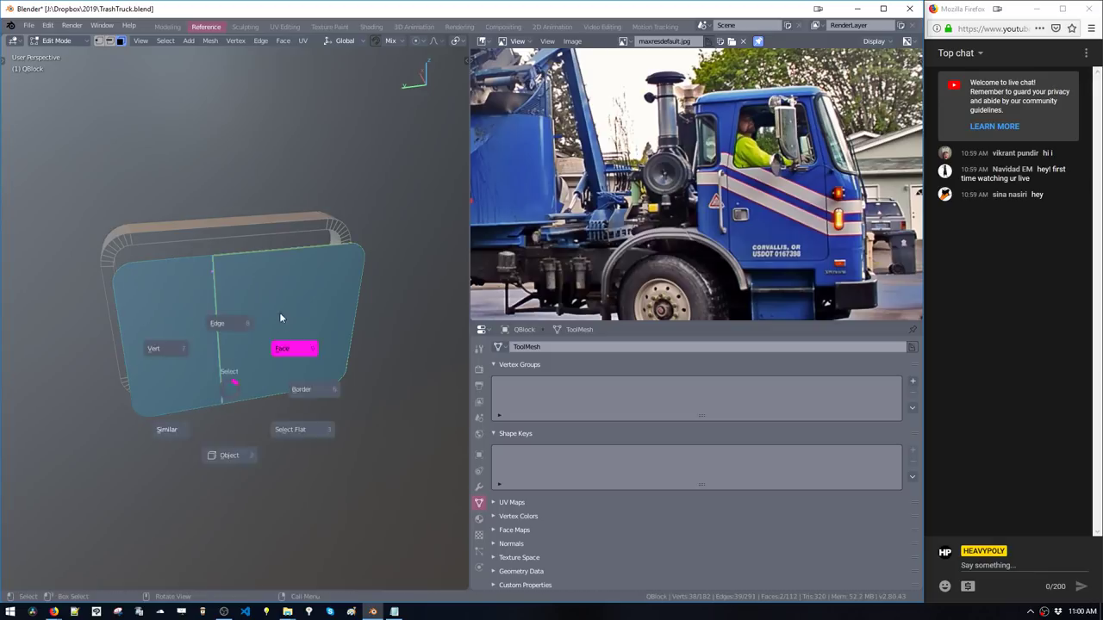
click(263, 348)
key(x)
Move the remaining half face back along the X axis into the recess and resize it to fit
mouse_move(266, 365)
middle_down()
mouse_move(187, 365)
mouse_move(267, 379)
middle_up()
click(187, 364)
key(g)
key(x)
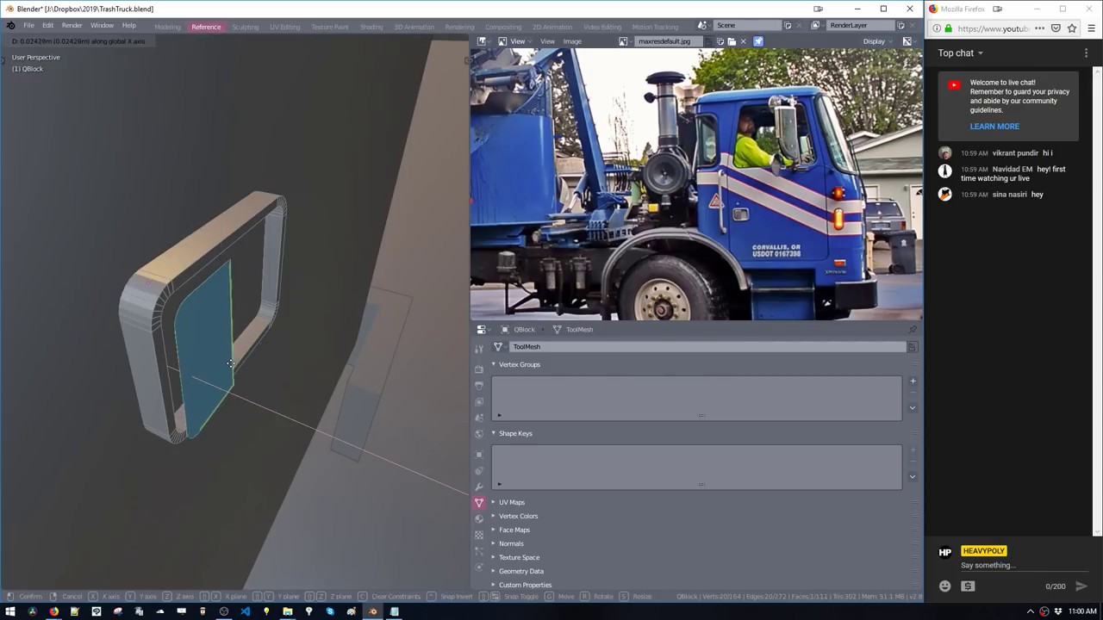
click(222, 361)
key(e)
click(241, 412)
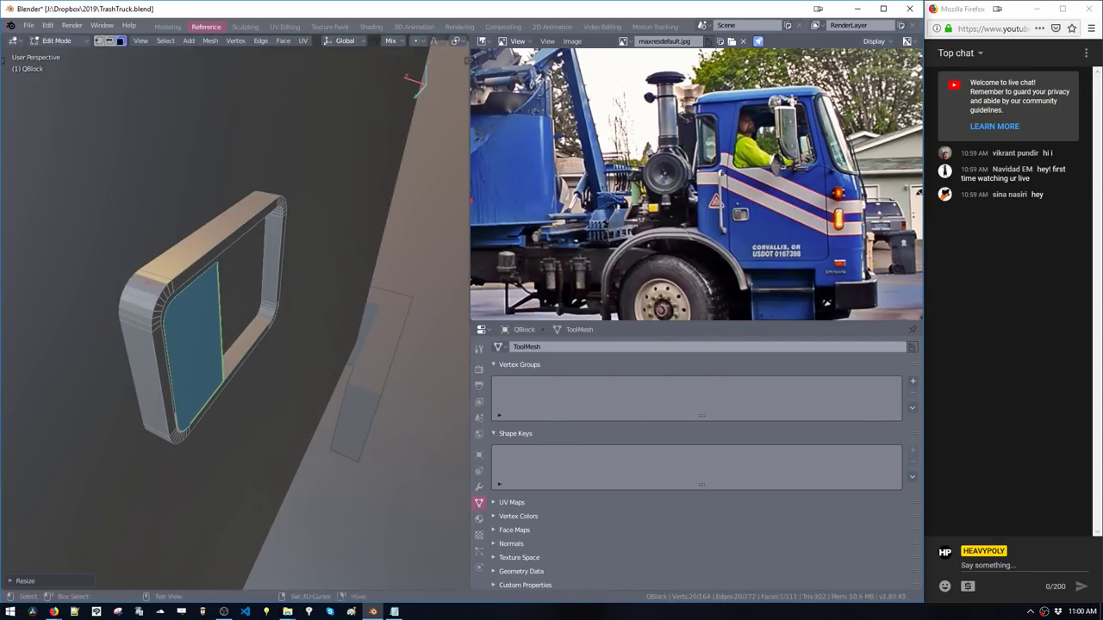
Extrude the half face to form a thin panel inside the recess
key(b)
click(240, 406)
key(ctrl+z)
middle_drag(240, 404, 214, 361)
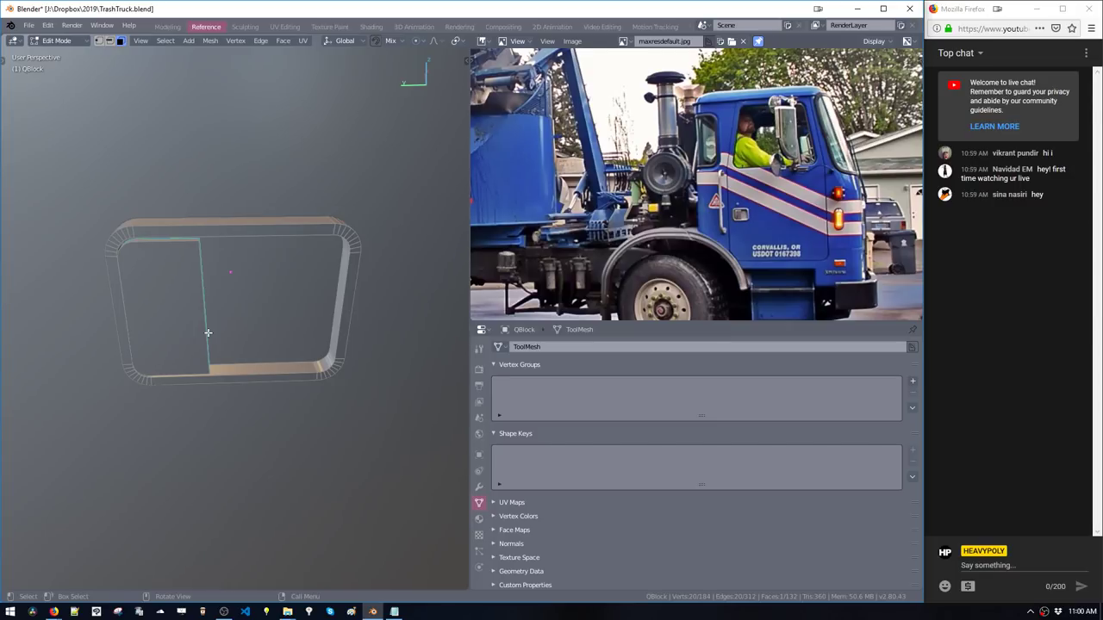
middle_drag(291, 380, 235, 395)
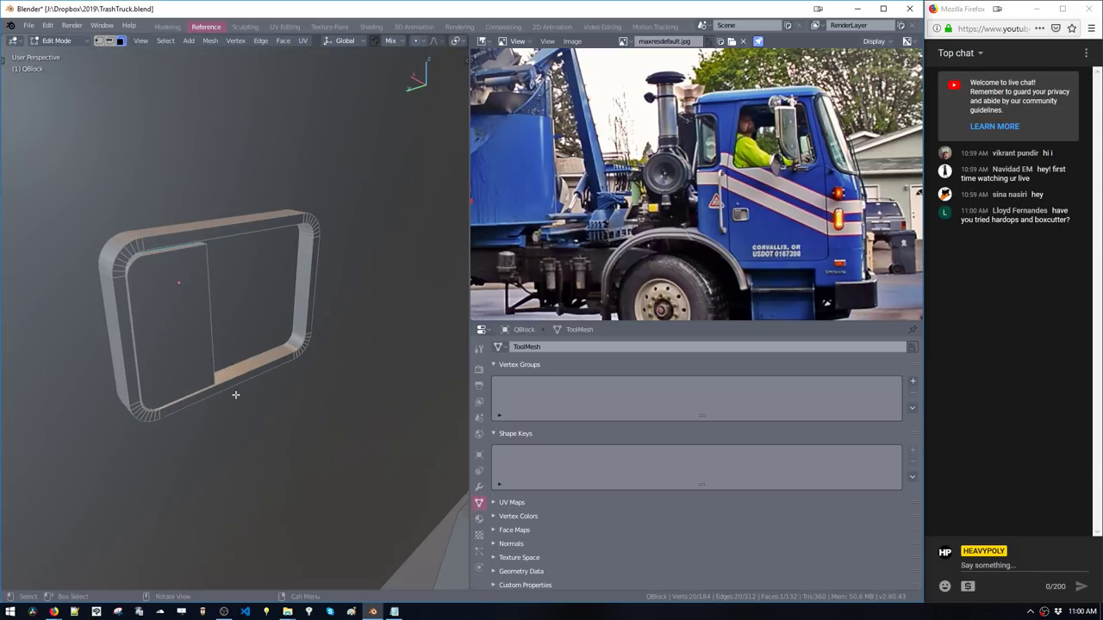
Shift the panel's inner side face along the Y axis and return to Object Mode
double_click(174, 340)
middle_drag(191, 446, 142, 410)
shift+middle_drag(200, 385, 258, 438)
click(279, 418)
key(g)
key(y)
click(262, 428)
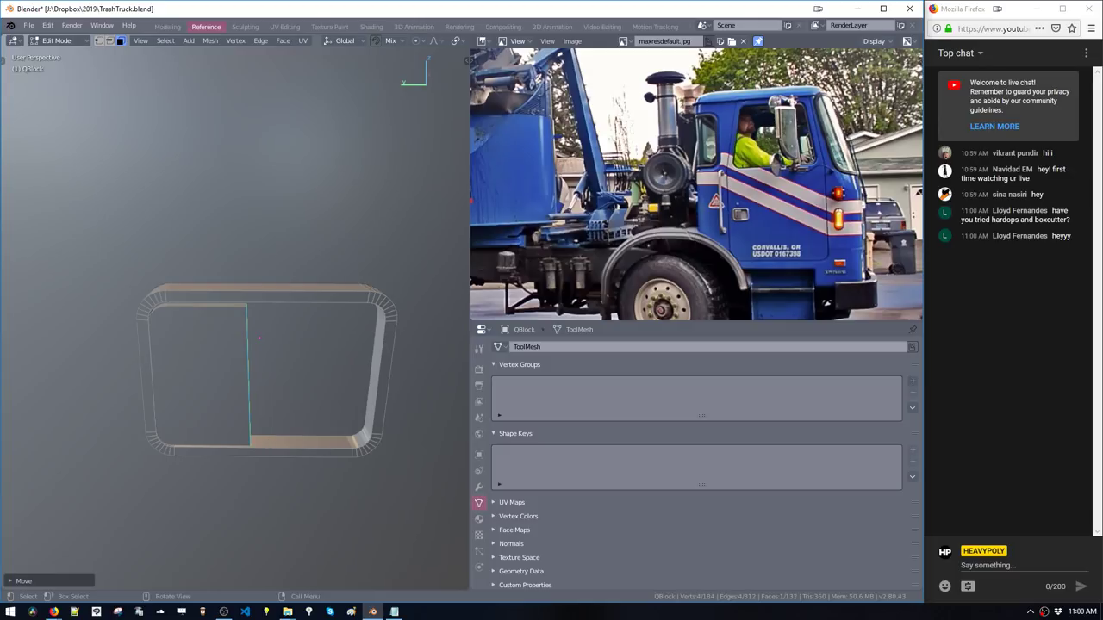
middle_drag(340, 394, 281, 371)
ctrl+middle_drag(281, 371, 234, 475)
key(space)
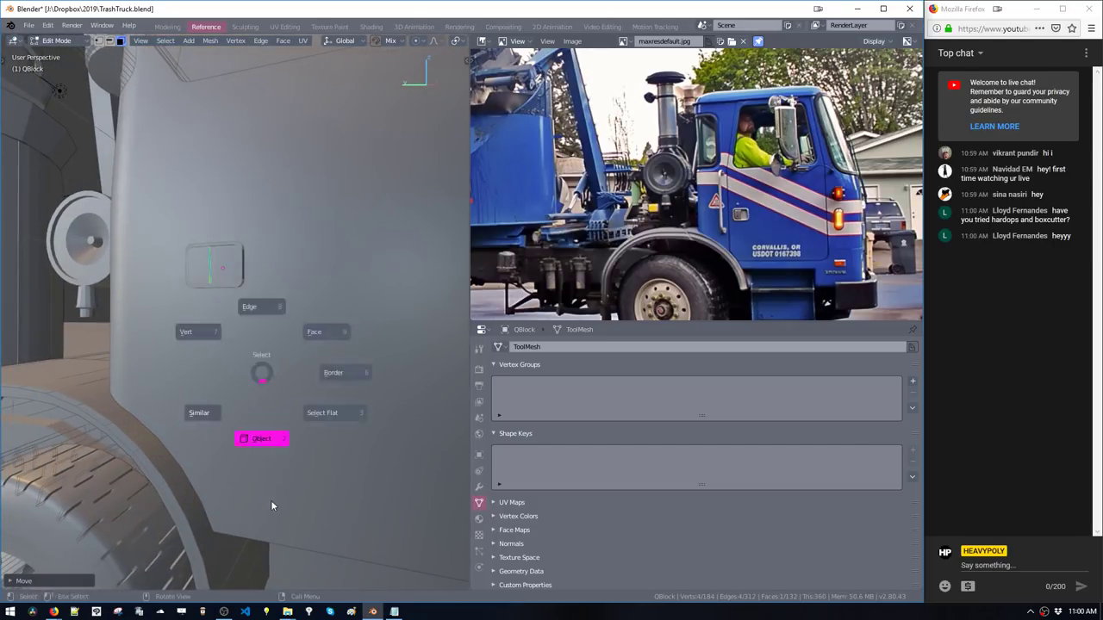
click(271, 503)
Draw a QBlocker box across the cab's lower side between the wheel arch and the front bumper
ctrl+middle_drag(296, 435, 261, 407)
key(shift+a)
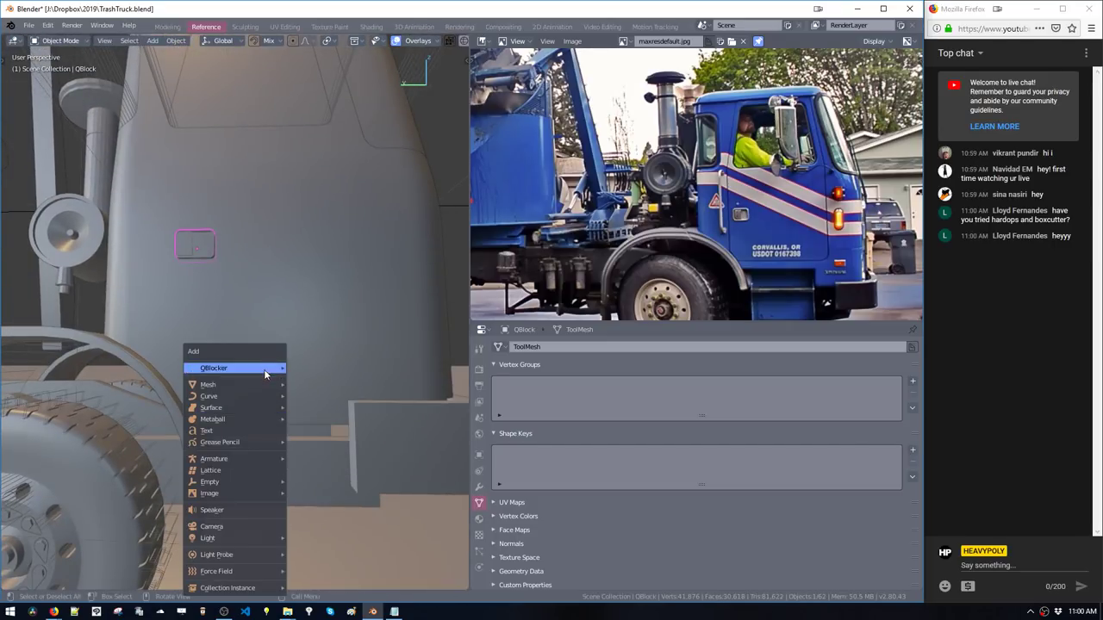
mouse_move(265, 373)
click(300, 369)
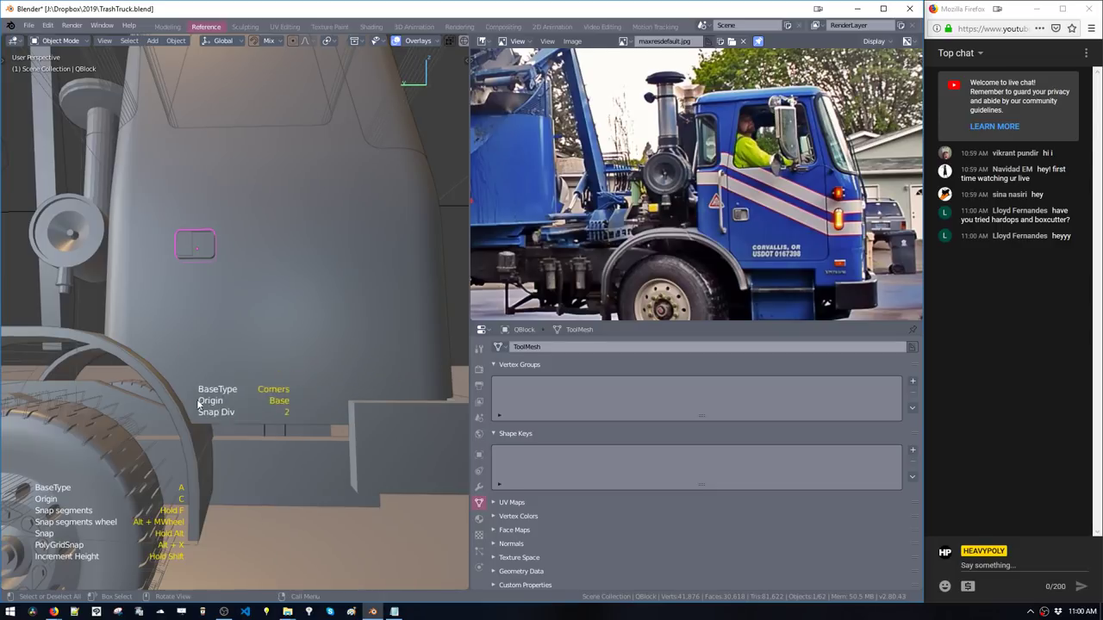
click(199, 386)
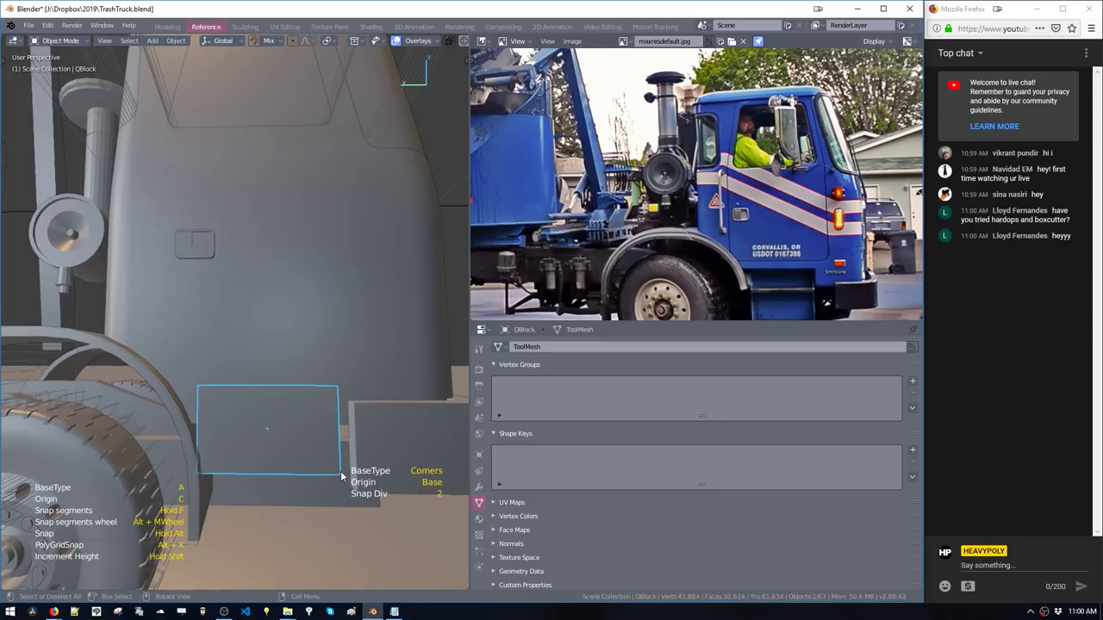
click(344, 468)
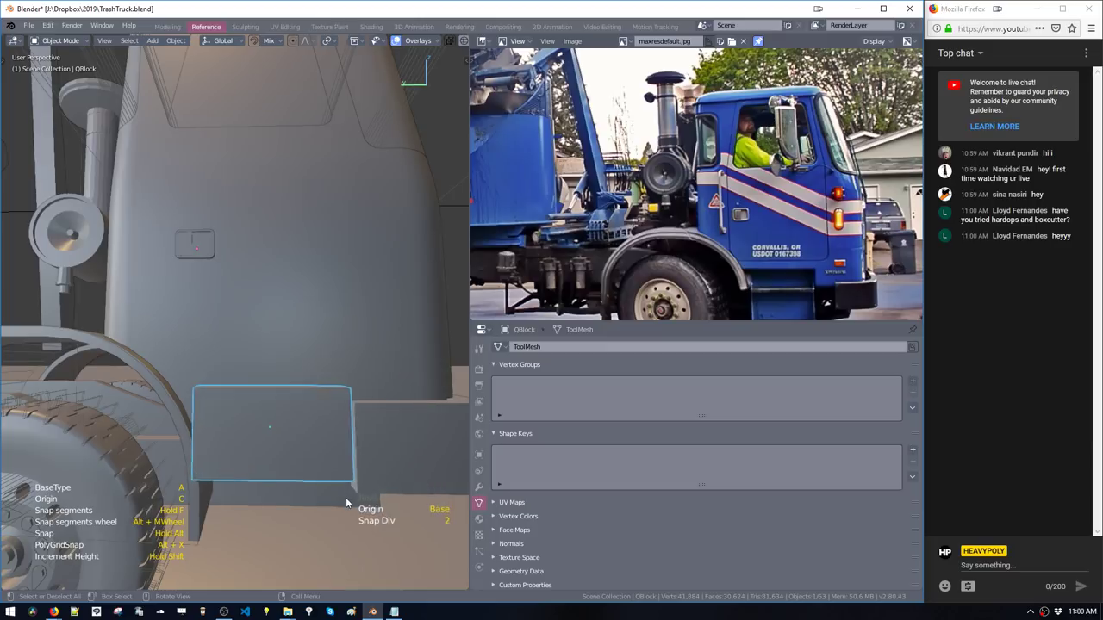
click(344, 492)
Scale the new box thicker along the X axis and move it into the cab's lower side
middle_drag(344, 492, 281, 455)
key(g)
click(253, 418)
key(KP_Decimal)
key(s)
key(x)
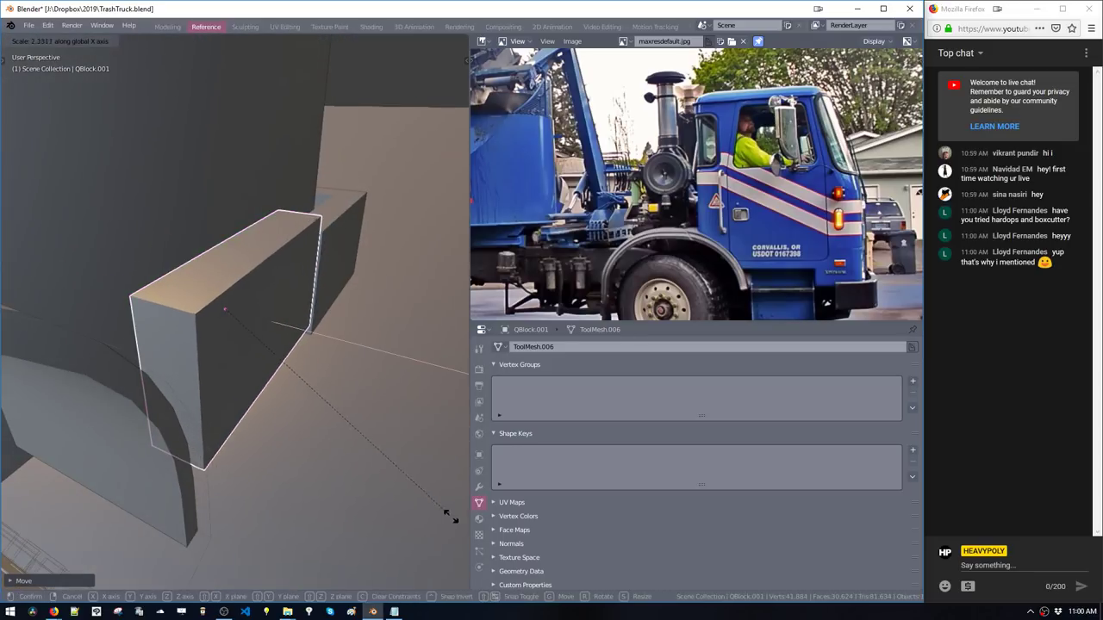
click(448, 516)
key(g)
key(x)
click(280, 440)
Move the box's outer side face outward along the X axis so it sticks out past the cab
key(Tab)
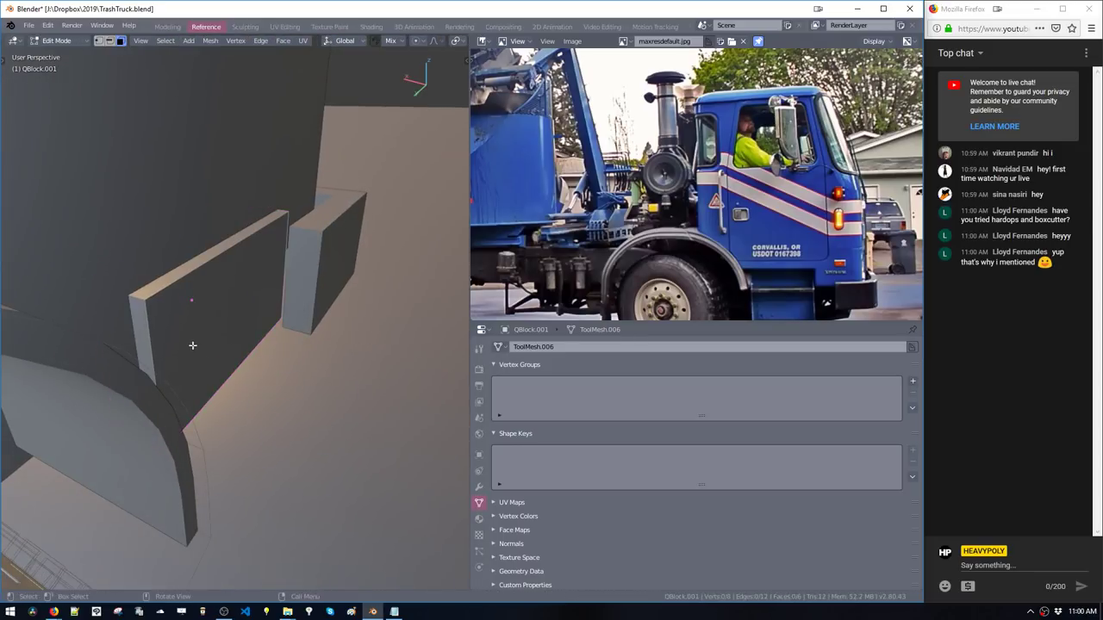
click(193, 347)
key(g)
key(x)
click(242, 385)
Extend the box's rear end face along the Y axis toward the front wheel
middle_drag(242, 384, 164, 321)
click(162, 318)
key(g)
key(y)
click(62, 343)
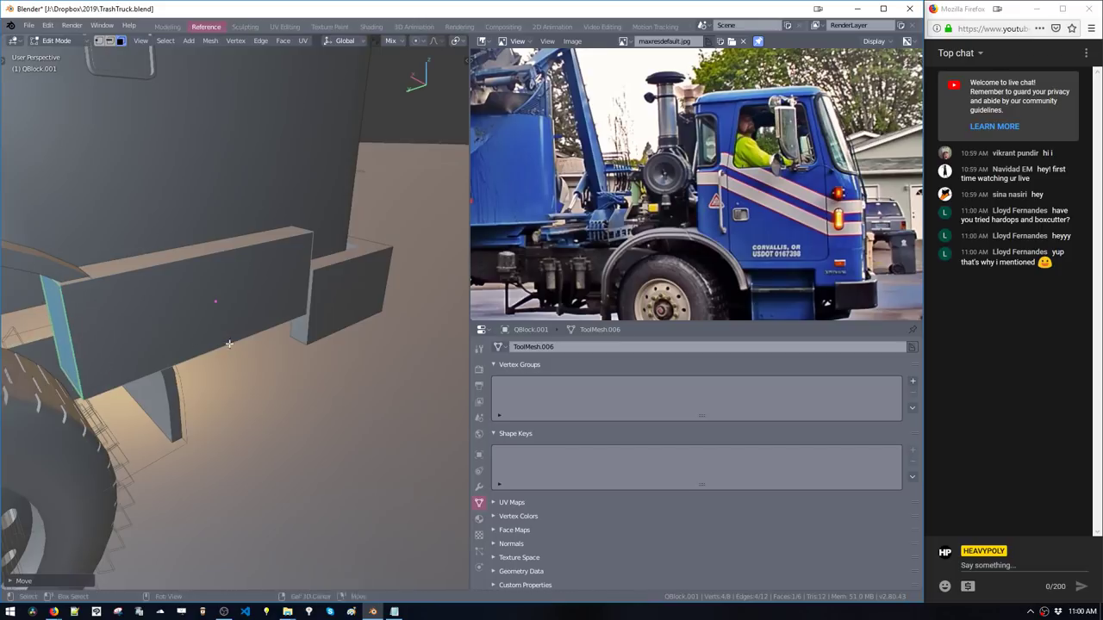
Bevel the top edge at the box's front end and return to Object Mode
middle_drag(163, 379, 259, 391)
click(243, 322)
key(ctrl+b)
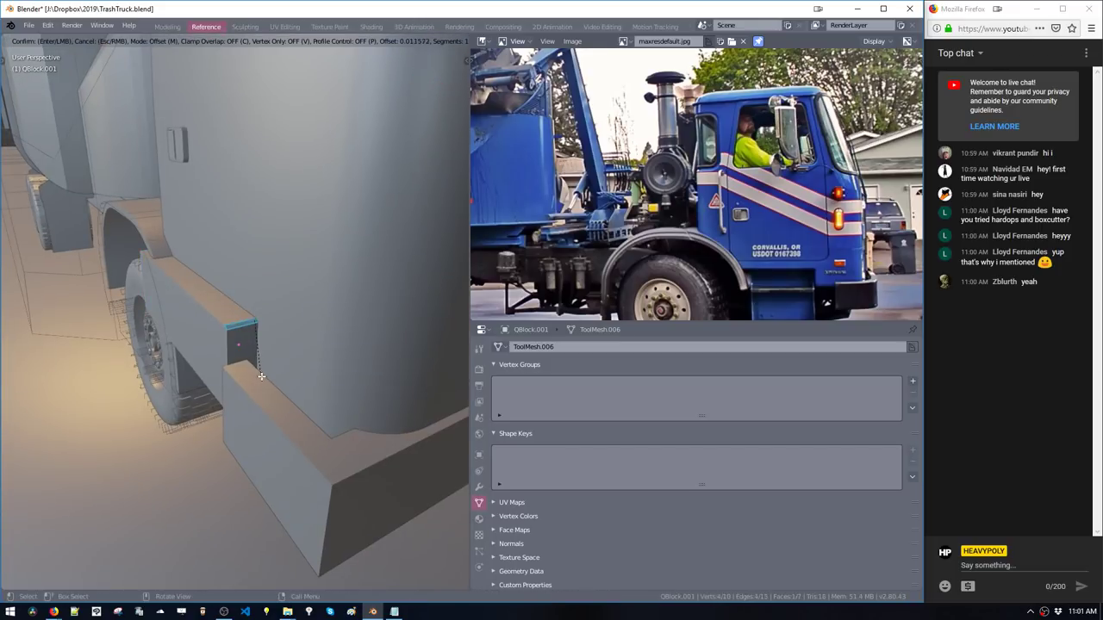
click(263, 380)
mouse_move(264, 379)
middle_down()
mouse_move(330, 399)
mouse_move(335, 411)
mouse_move(263, 386)
middle_up()
key(Tab)
Live-subtract the box from the cab body with HP Boolean and hide the boolean cutters
mouse_move(306, 319)
middle_down()
mouse_move(300, 347)
mouse_move(299, 330)
middle_up()
click(300, 349)
key(ctrl+b)
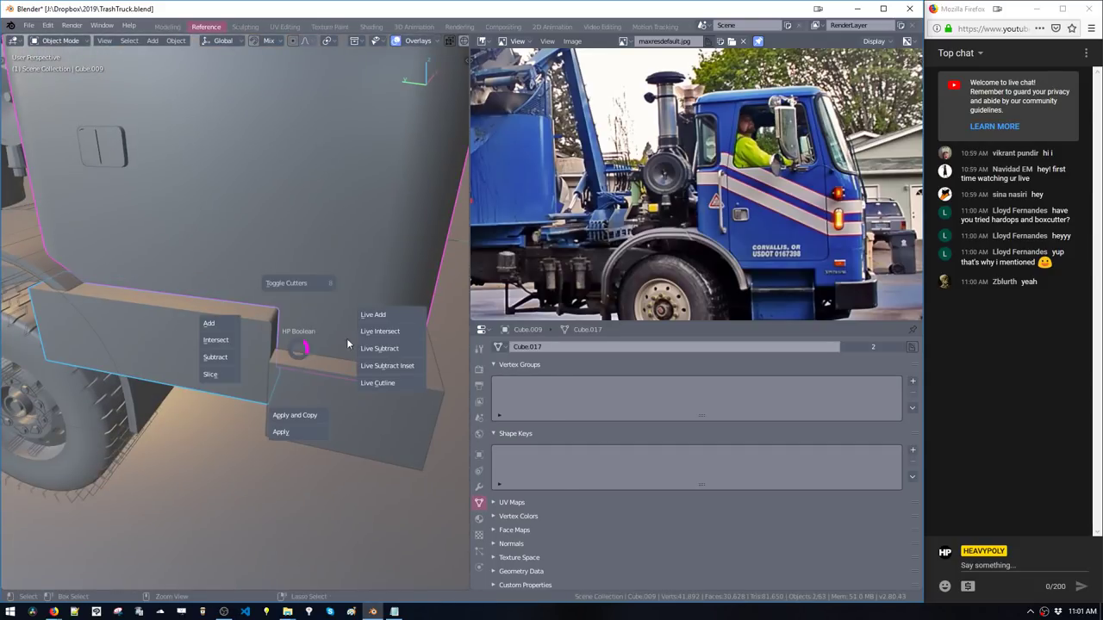
click(371, 347)
middle_drag(371, 346, 287, 367)
key(ctrl+b)
click(299, 312)
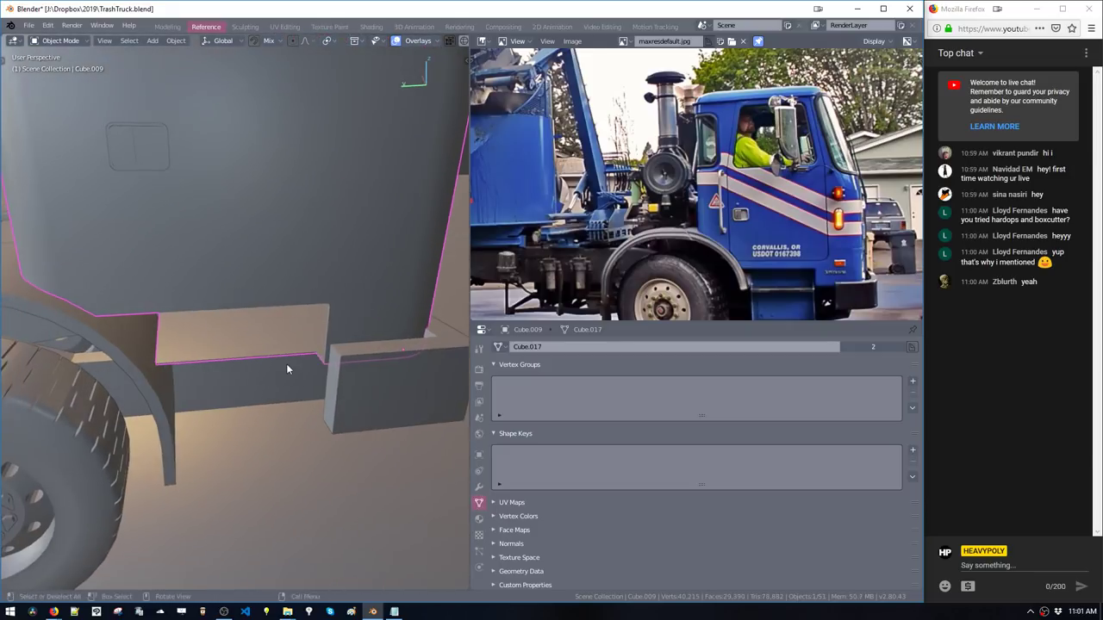
Draw a QBlocker box over the new cutout at the cab's lower side, with its depth running across the cab
middle_drag(698, 246, 640, 168)
middle_drag(244, 401, 233, 296)
key(shift+a)
key(Escape)
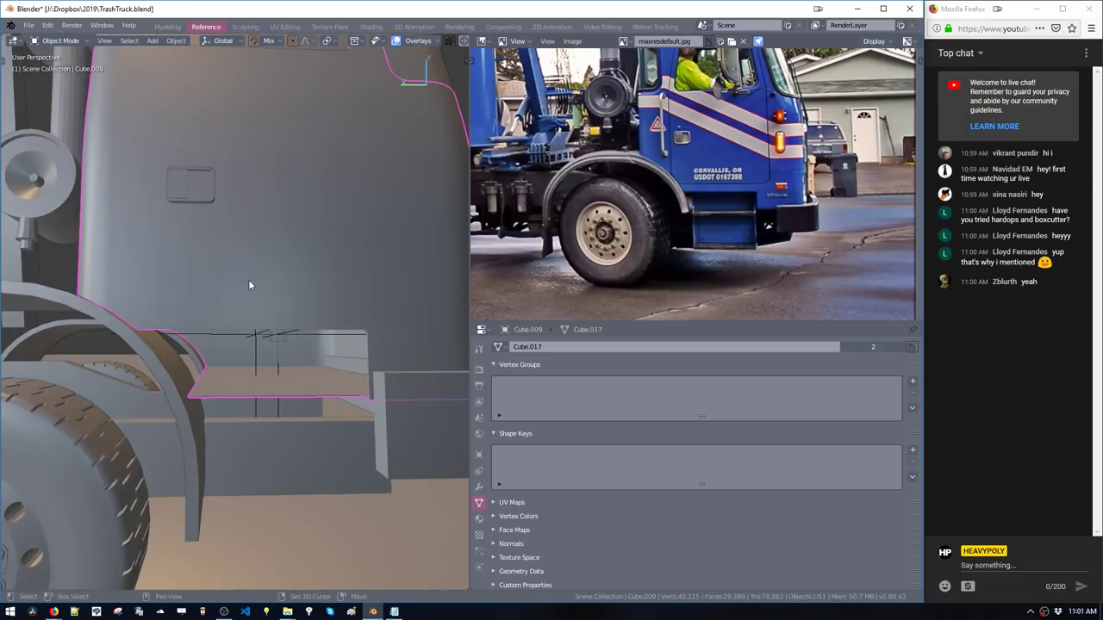
key(shift+a)
mouse_move(249, 269)
click(288, 274)
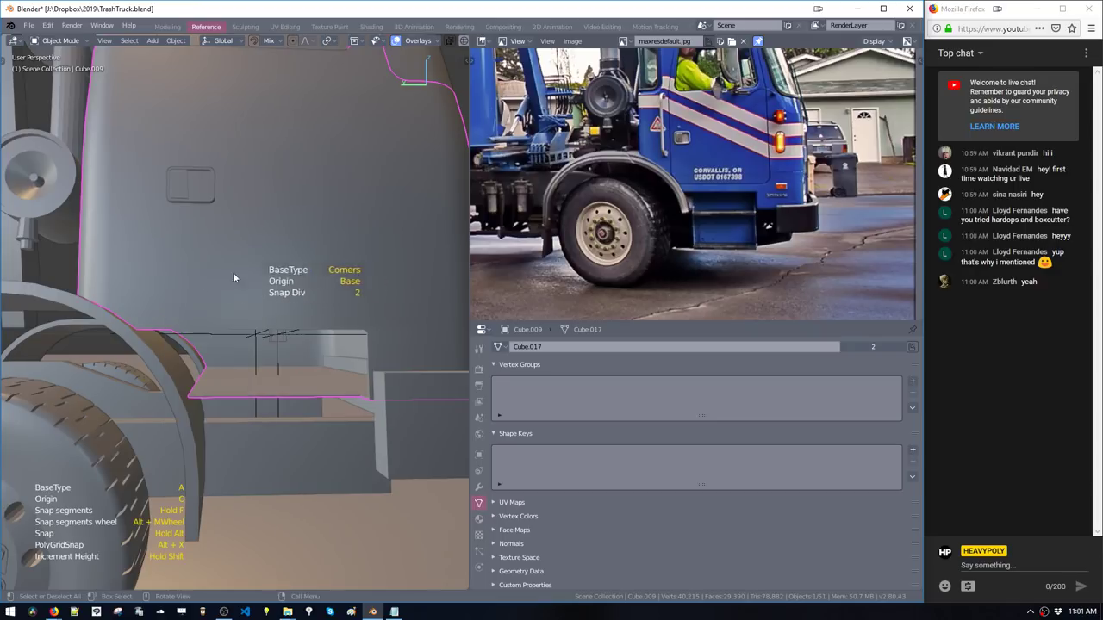
mouse_move(185, 295)
mouse_down()
mouse_move(320, 430)
mouse_move(374, 455)
mouse_move(365, 474)
mouse_up()
middle_drag(295, 416, 338, 446)
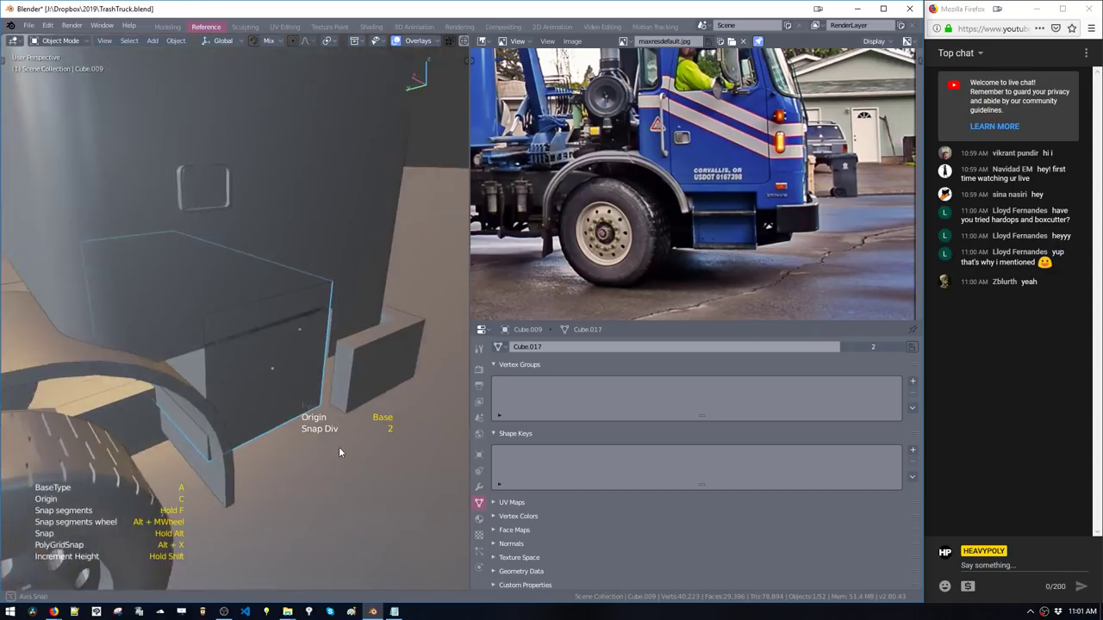
click(293, 422)
Select the whole box in Edit Mode and move it outward from the cab along the X axis
middle_drag(292, 419, 315, 434)
scroll(288, 441, down, 4)
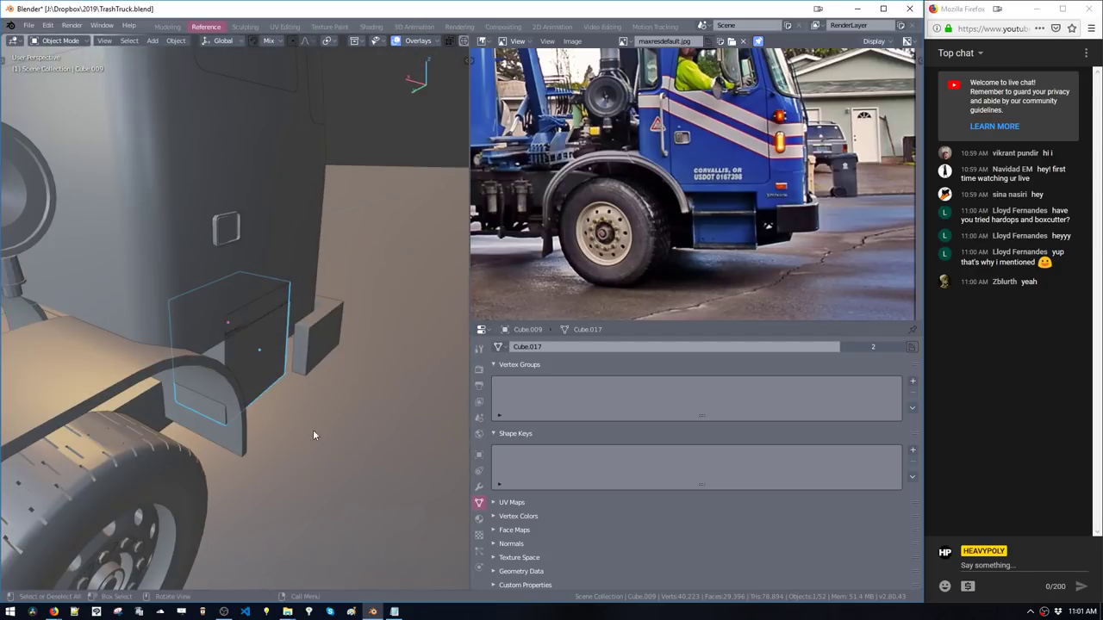
key(Tab)
scroll(138, 362, up, 5)
middle_drag(138, 362, 256, 295)
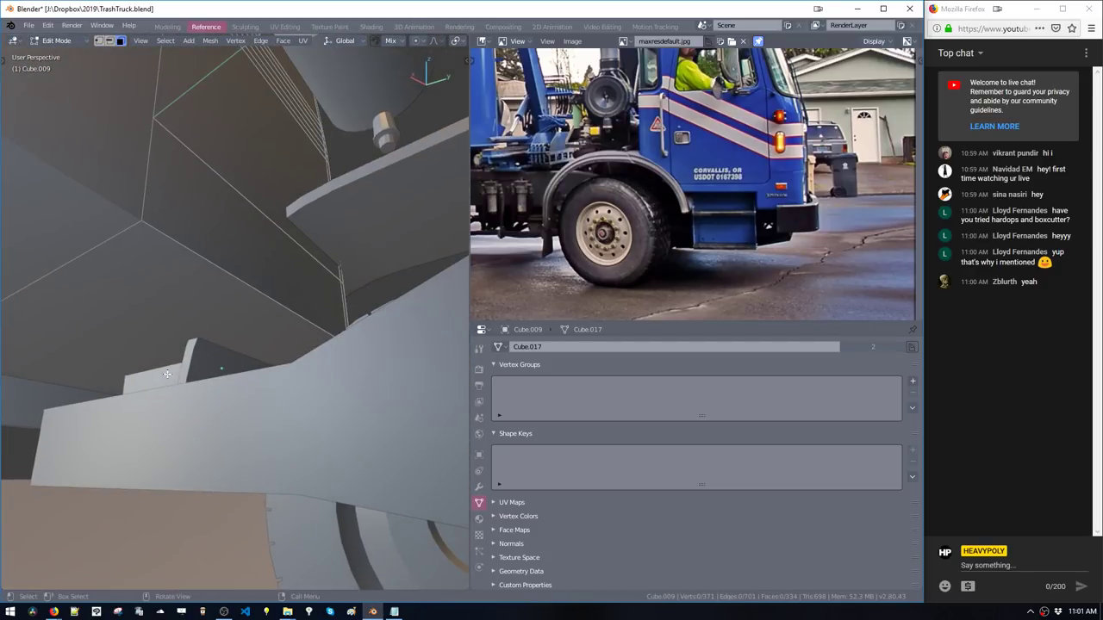
click(191, 365)
middle_drag(191, 365, 258, 442)
click(238, 407)
double_click(238, 406)
key(g)
key(x)
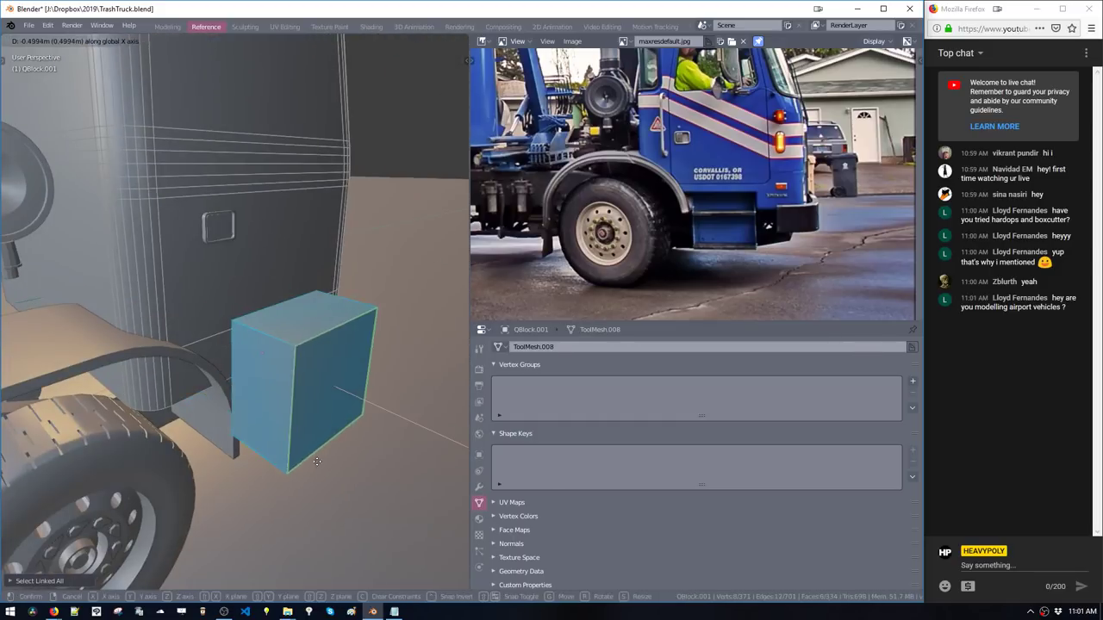
click(319, 467)
Move the box's outer face inward along the X axis to flatten the box into a thin plate
key(g)
key(x)
click(278, 393)
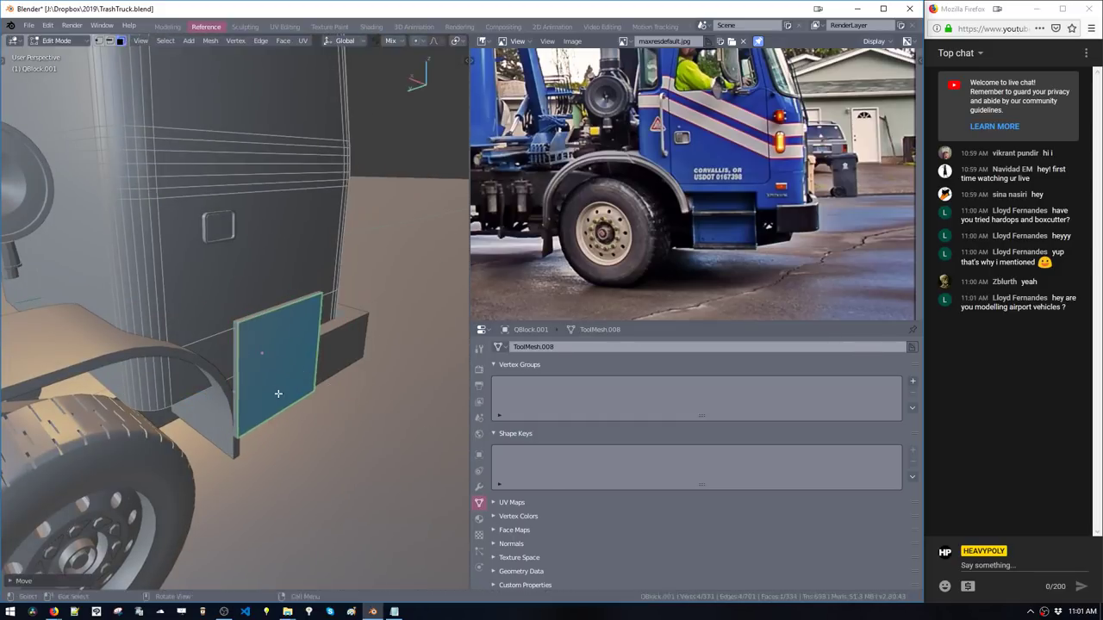
Draw a trial QBlocker box over the front bumper in the left orthographic view
middle_drag(278, 393, 237, 382)
key(v)
click(313, 382)
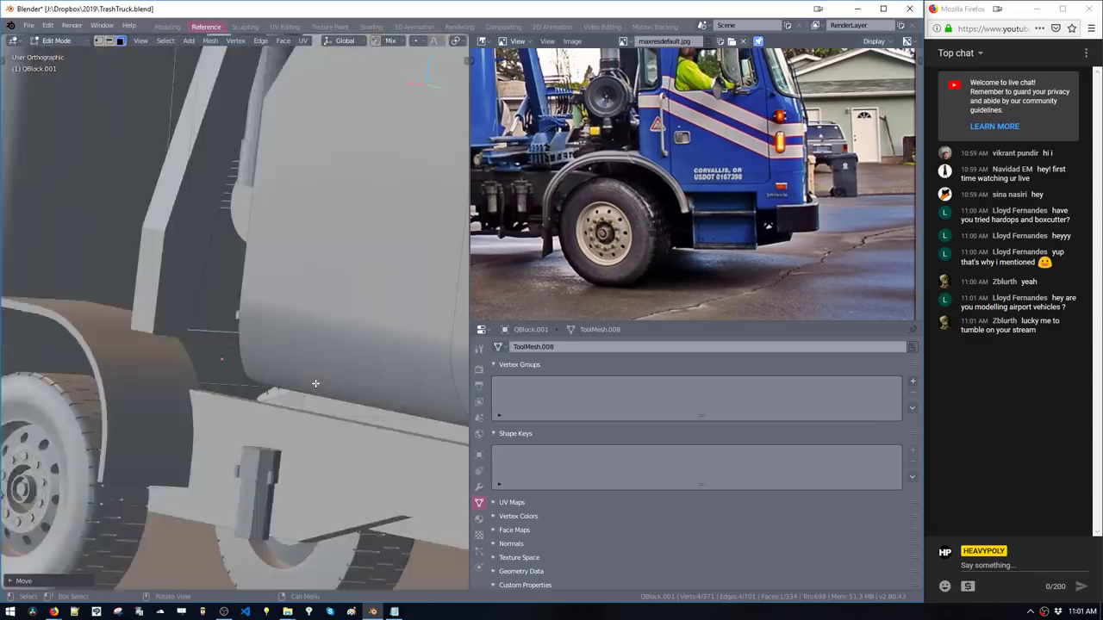
key(v)
click(145, 395)
shift+middle_drag(354, 346, 333, 291)
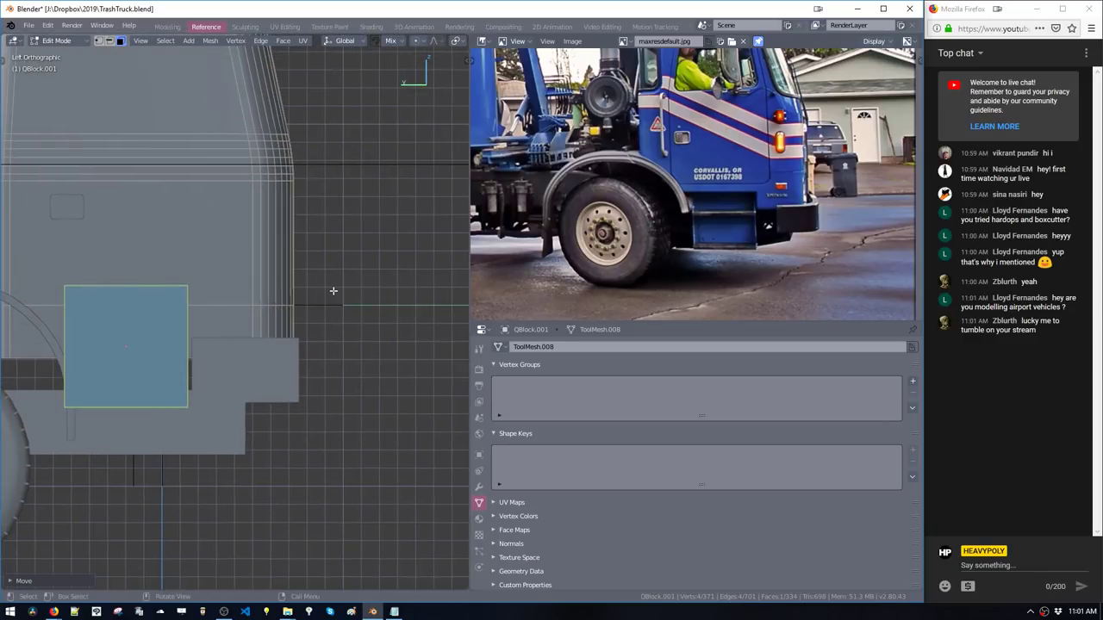
key(shift+a)
key(Escape)
key(Tab)
key(shift+a)
mouse_move(278, 343)
click(319, 344)
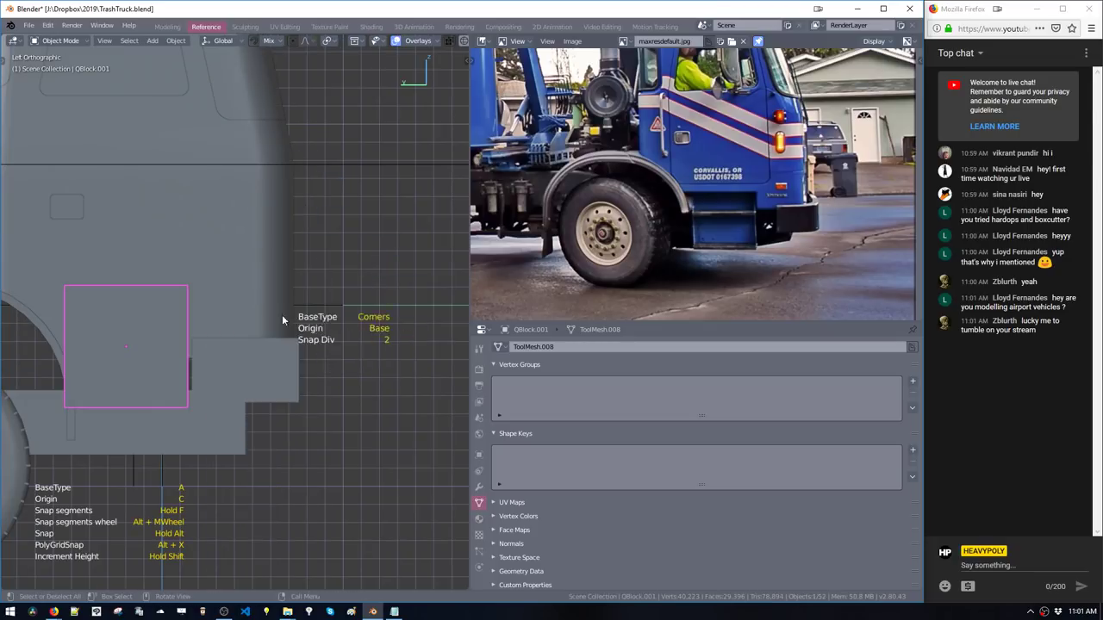
drag(243, 292, 390, 450)
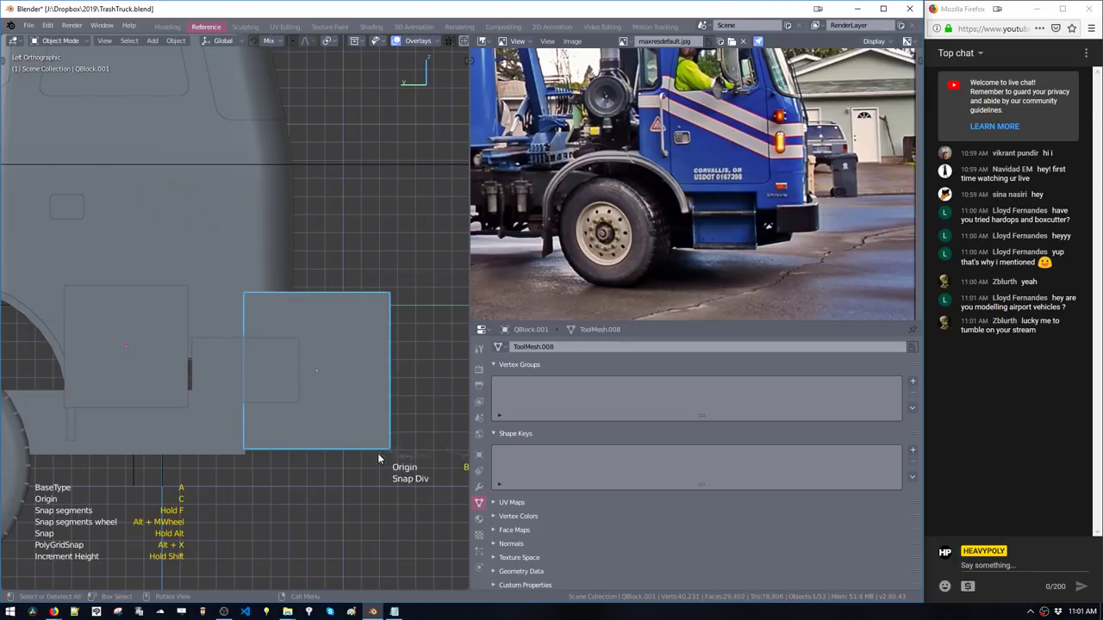
click(368, 433)
Rotate the trial box beside the bumper and delete it
mouse_move(368, 432)
middle_down()
mouse_move(270, 478)
mouse_move(237, 455)
mouse_move(333, 429)
mouse_move(238, 404)
middle_up()
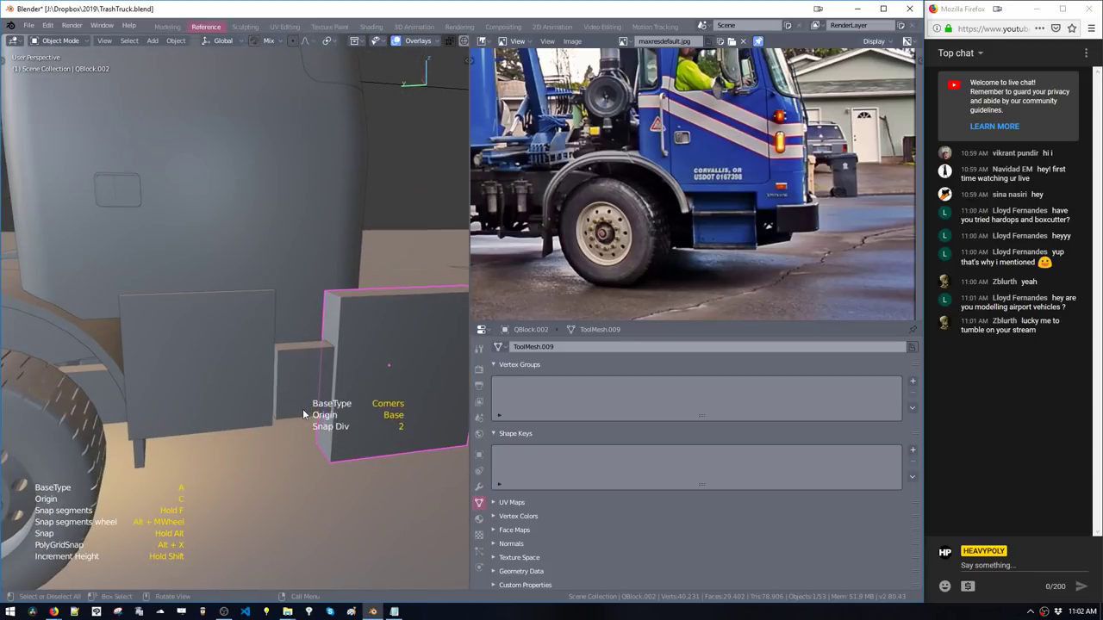
key(r)
click(271, 382)
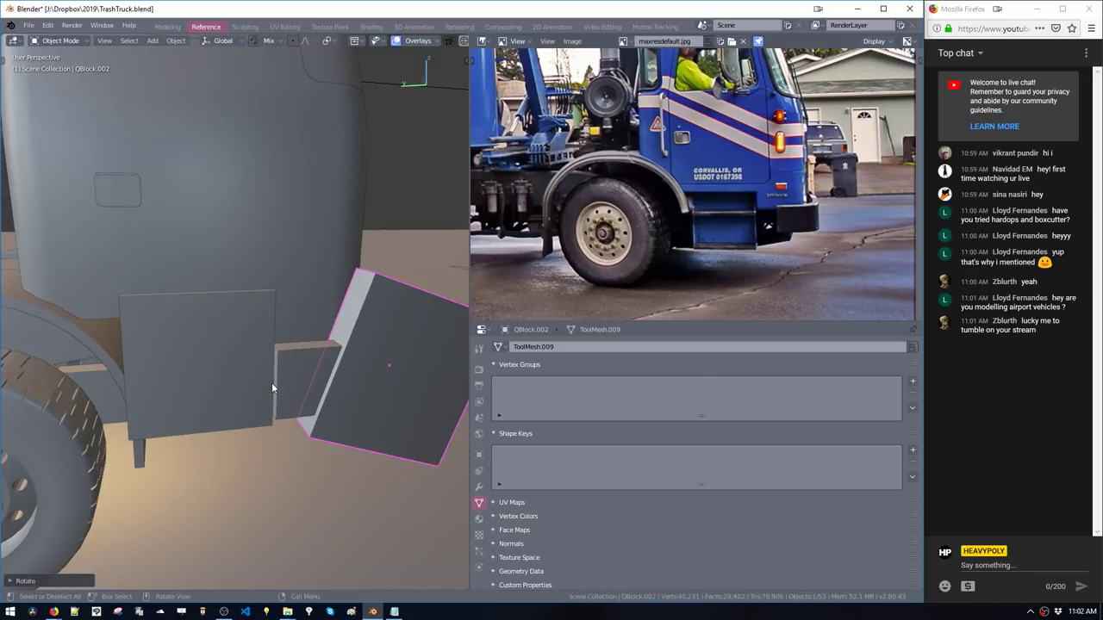
key(Delete)
Select the thin side plate below the cab and open it in Edit Mode
click(203, 411)
key(Tab)
middle_drag(249, 402, 241, 395)
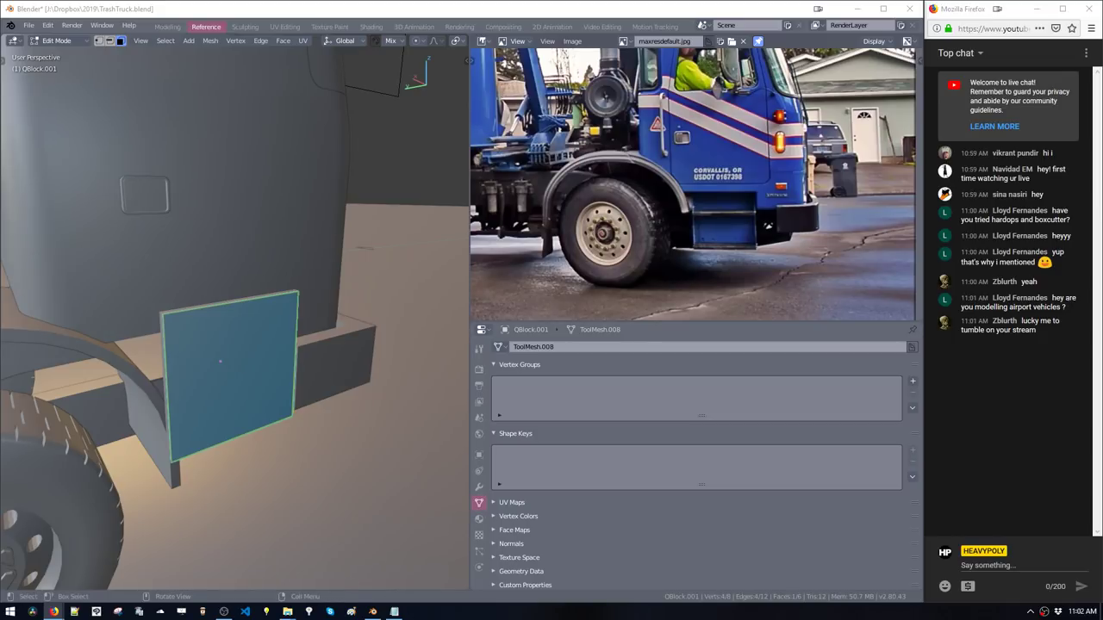
Switch to Firefox and show the Twitter post about the QBlocker addon for Blender 2.8
drag(458, 618, 442, 2)
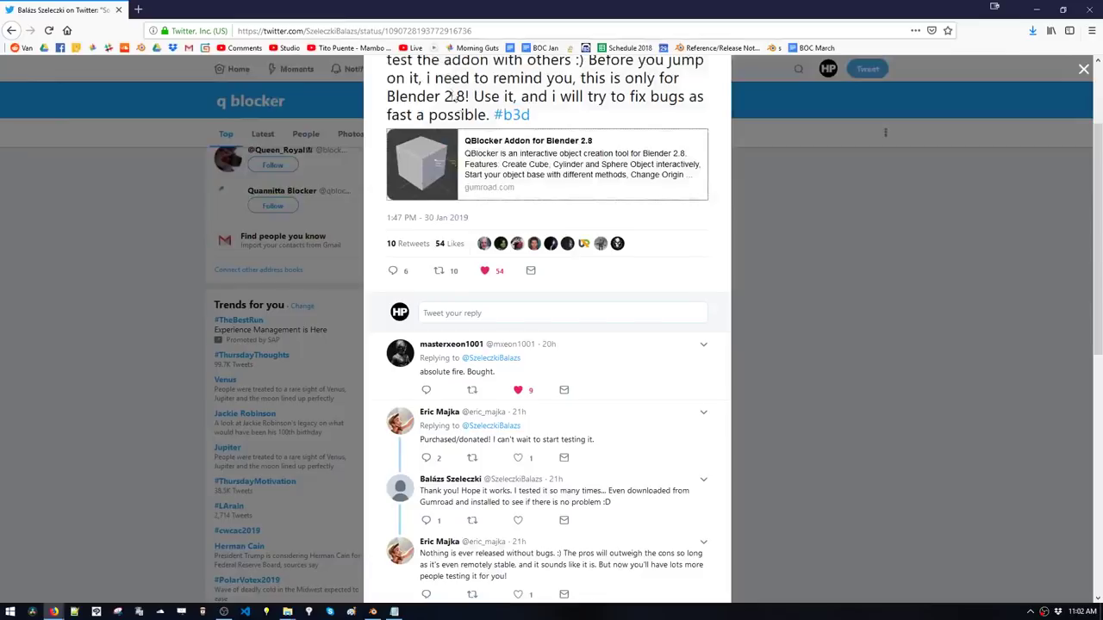
Return to the q blocker search results and reopen the post sharing the QBlocker addon for Blender 2.8
key(super)
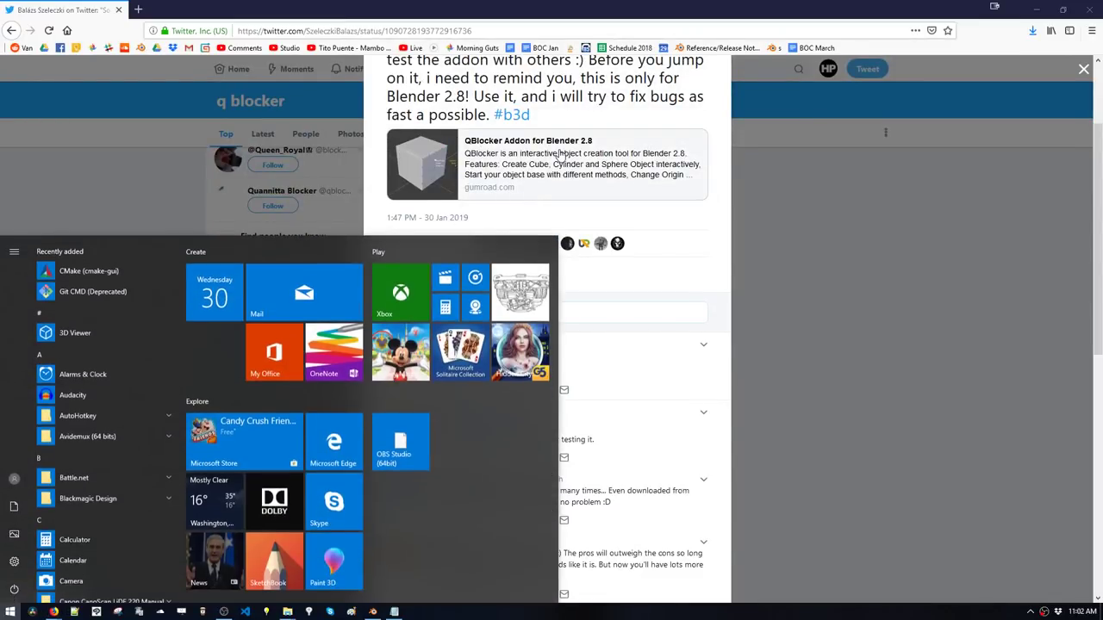
click(844, 165)
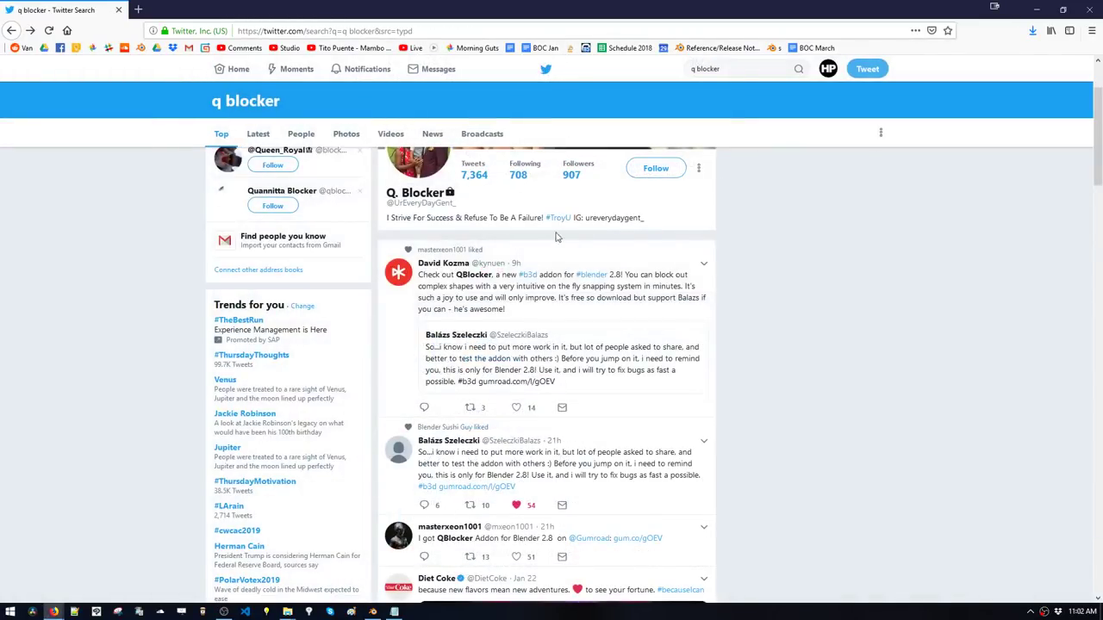
scroll(551, 345, down, 5)
scroll(551, 345, up, 1)
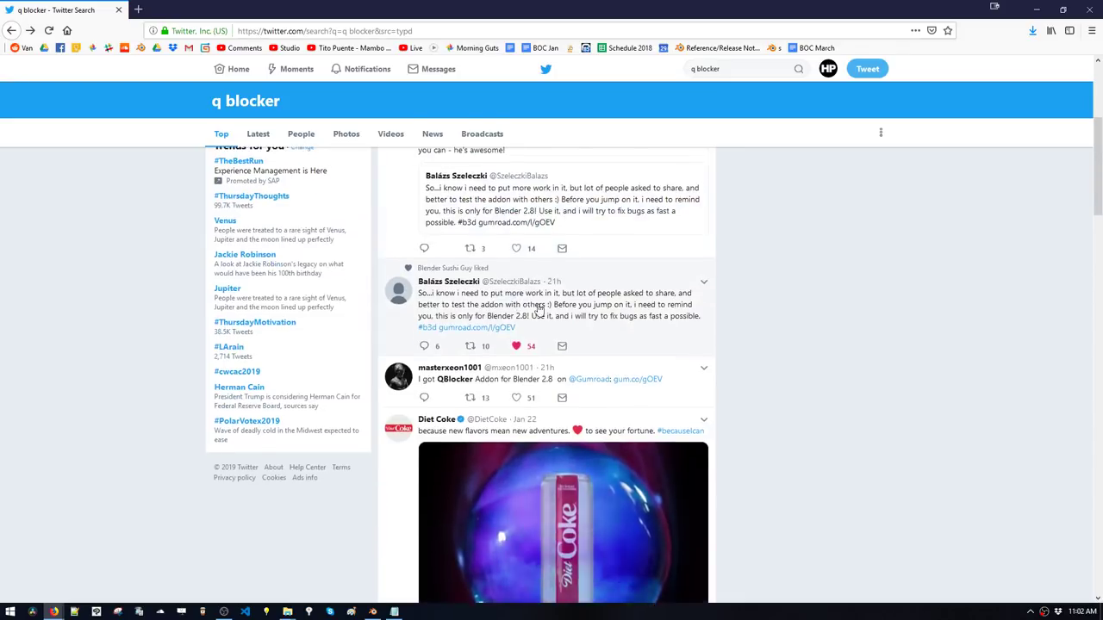
drag(577, 335, 581, 345)
click(582, 346)
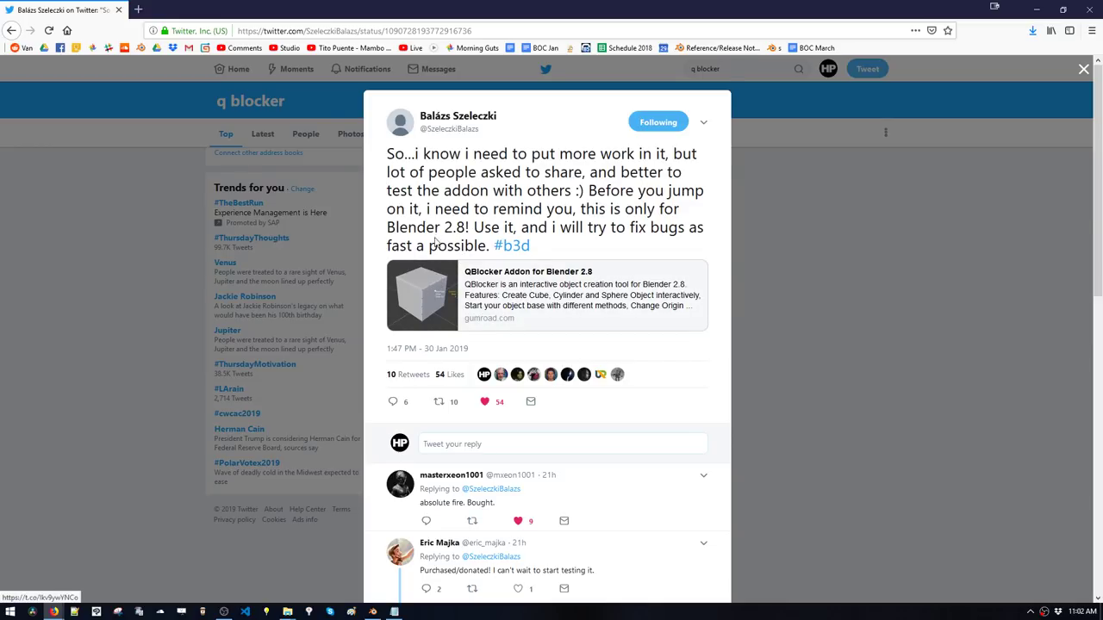
Open the QBlocker addon's Gumroad page and look through its preview images and feature list
click(442, 313)
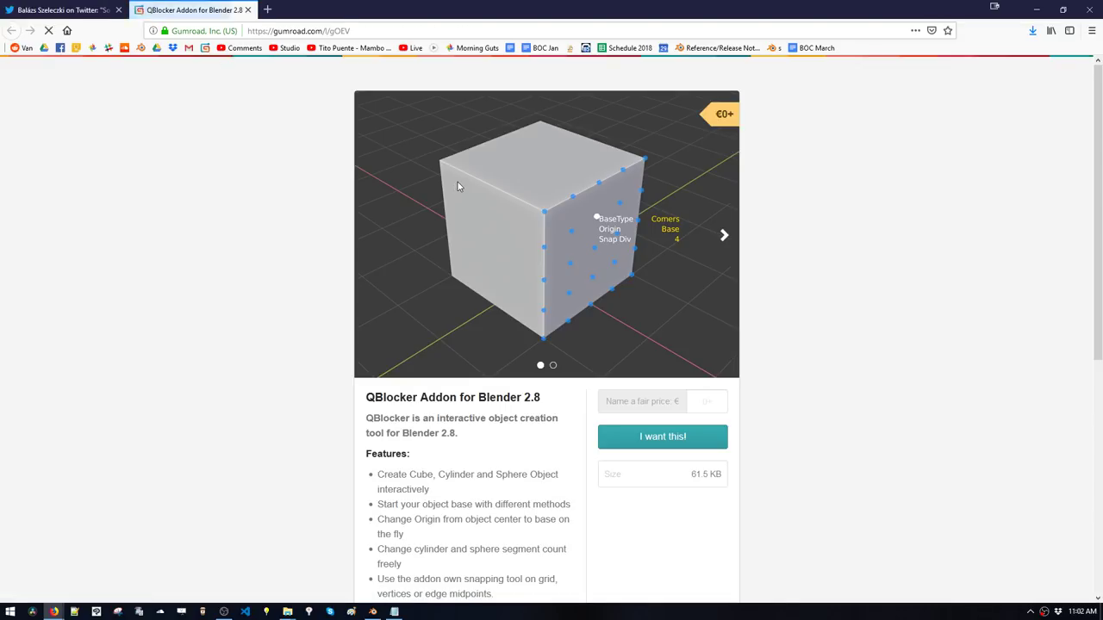
click(724, 236)
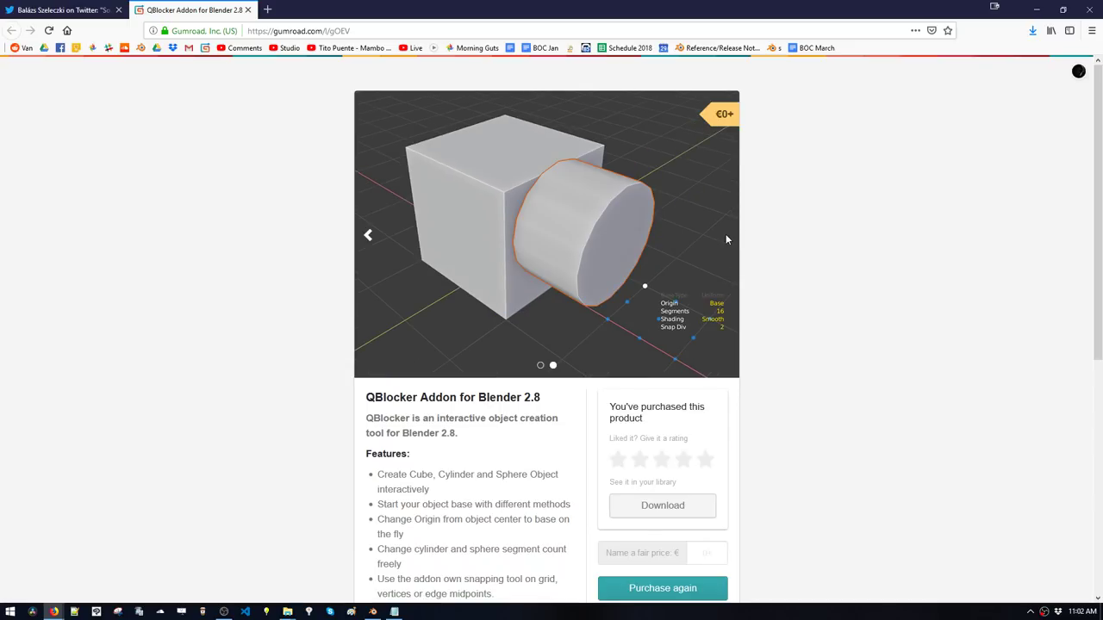
click(368, 239)
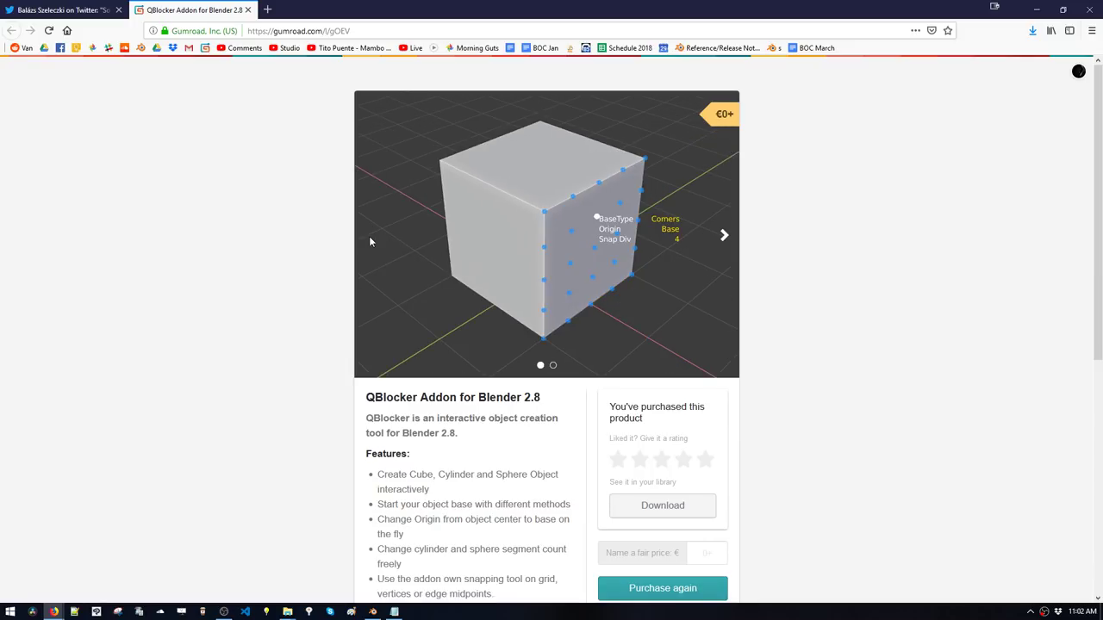
click(724, 236)
scroll(760, 216, down, 5)
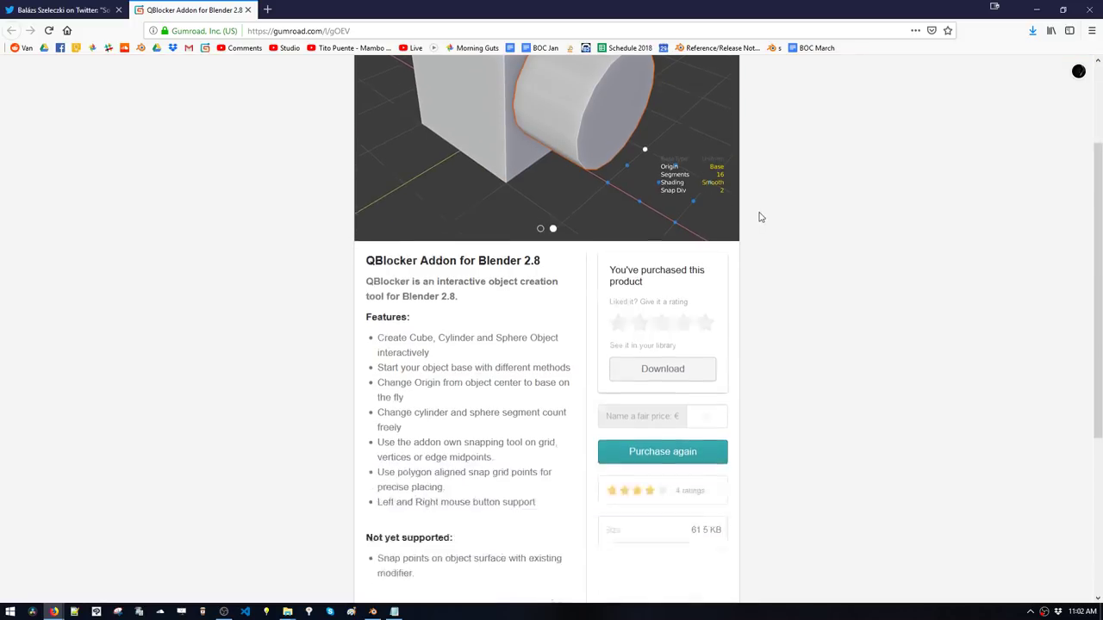
scroll(764, 219, up, 5)
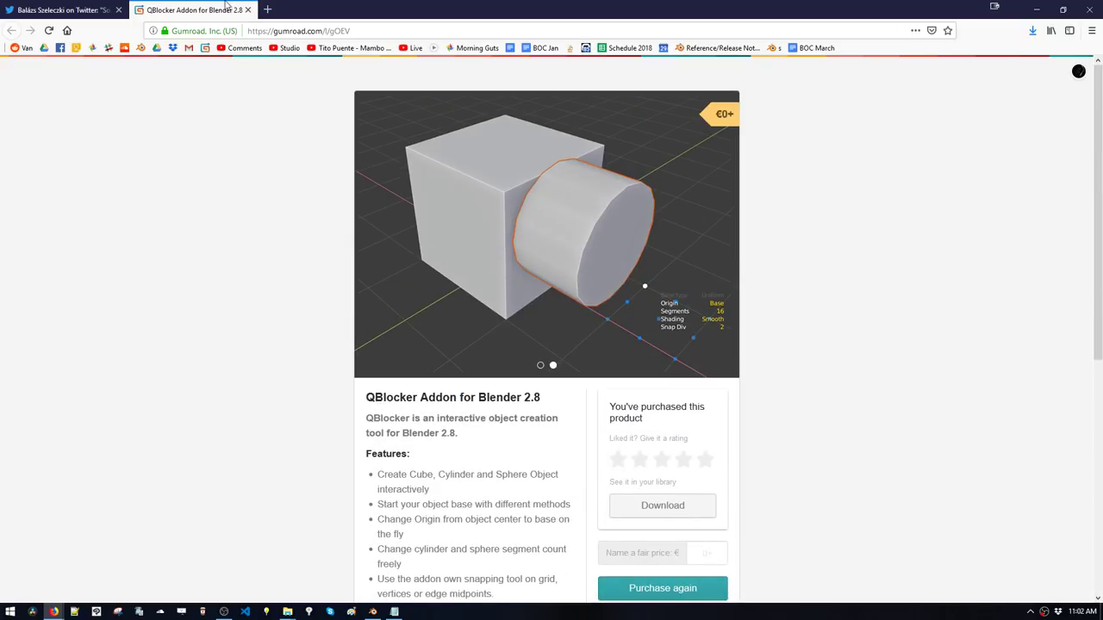
Switch back to Blender and return the thin side plate below the cab to Object Mode
click(1038, 10)
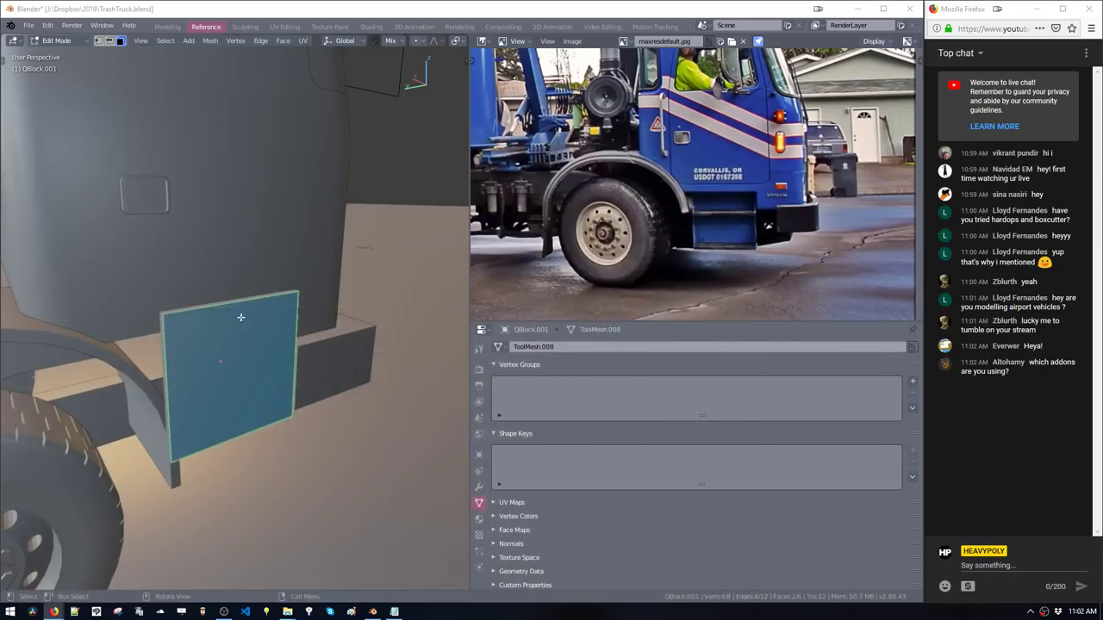
middle_drag(278, 359, 288, 390)
key(Tab)
Draw trial QBlocker cubes on the cab side above the side plate and near the cab's lower front corner
middle_drag(217, 379, 283, 293)
key(shift+a)
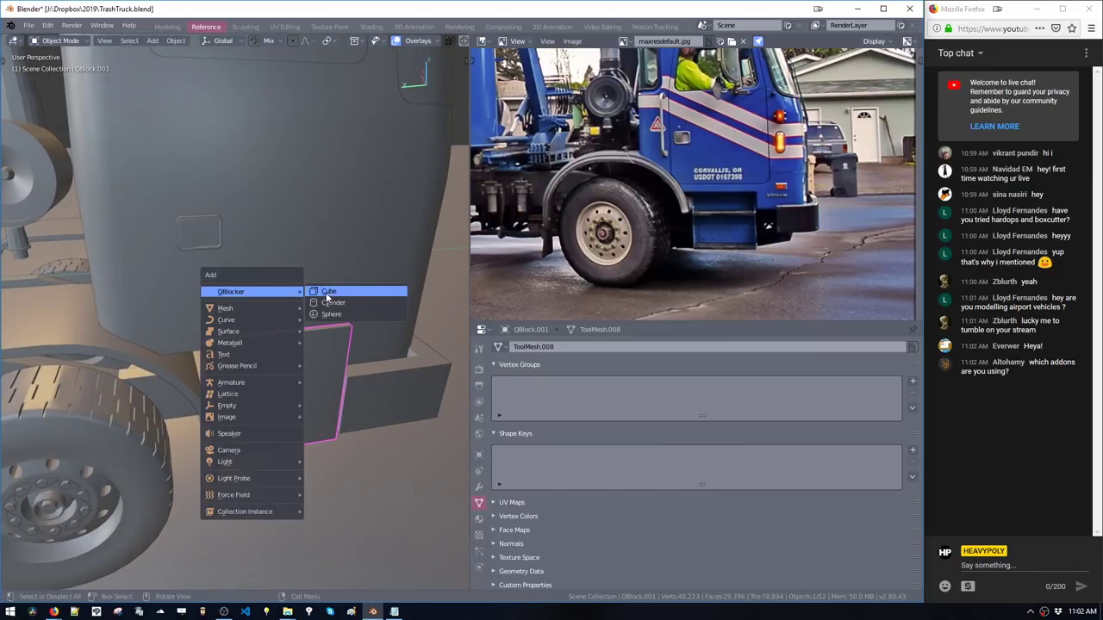
click(325, 295)
drag(273, 215, 334, 294)
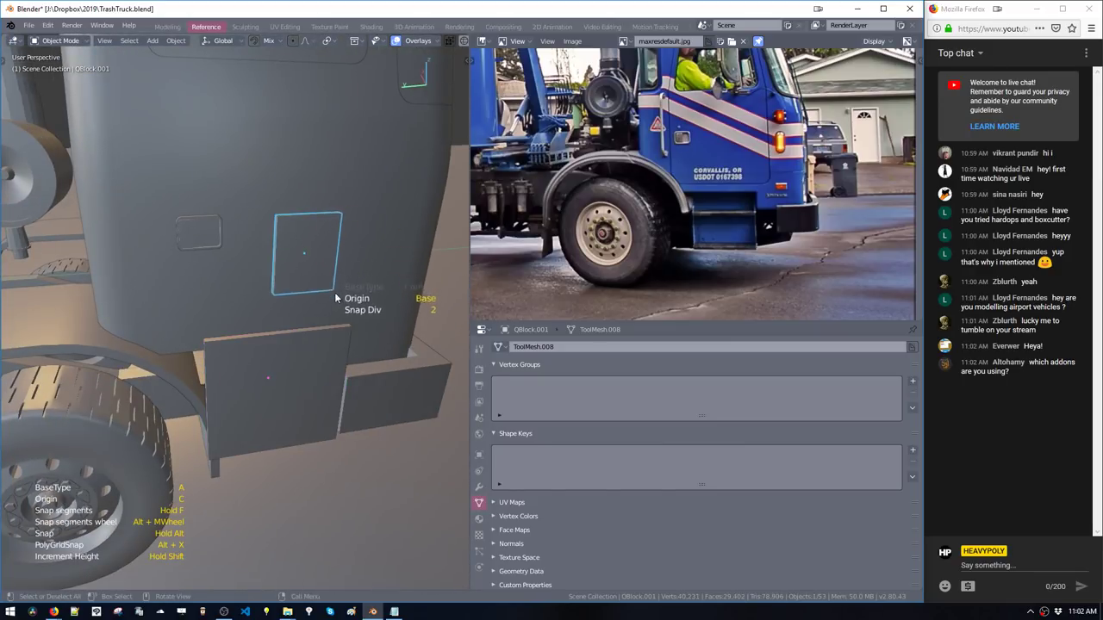
click(332, 305)
middle_drag(331, 303, 367, 312)
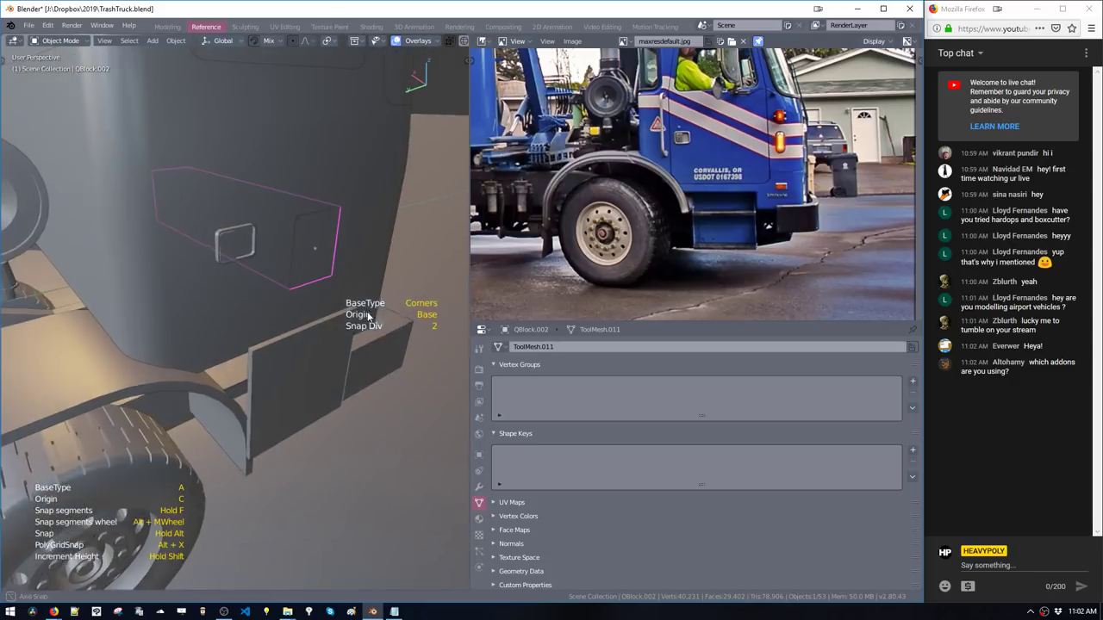
scroll(320, 345, down, 3)
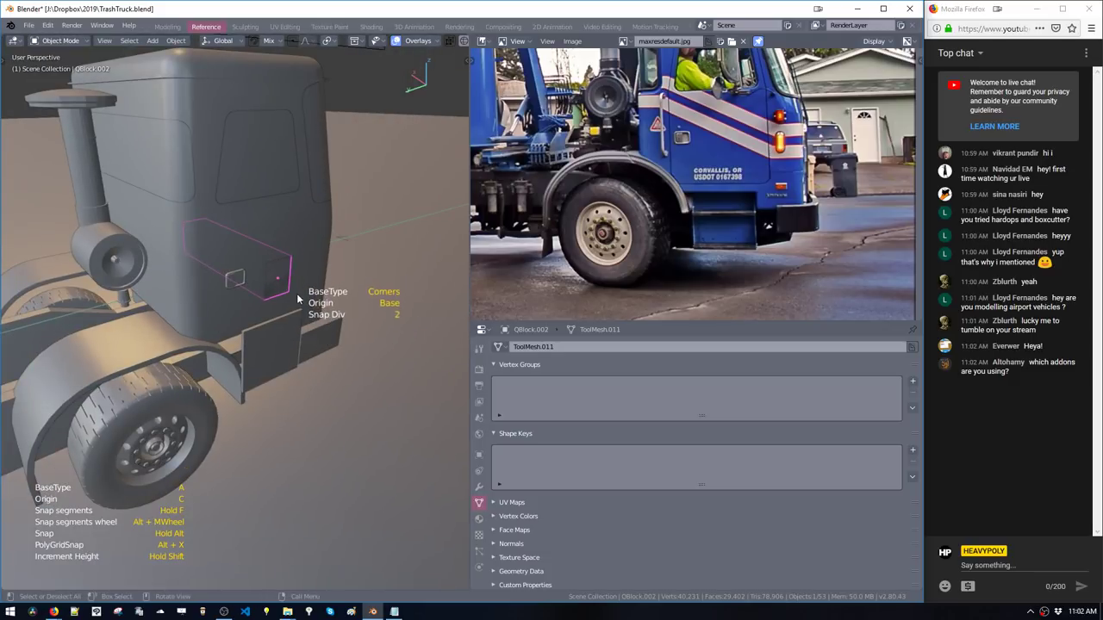
drag(298, 294, 313, 316)
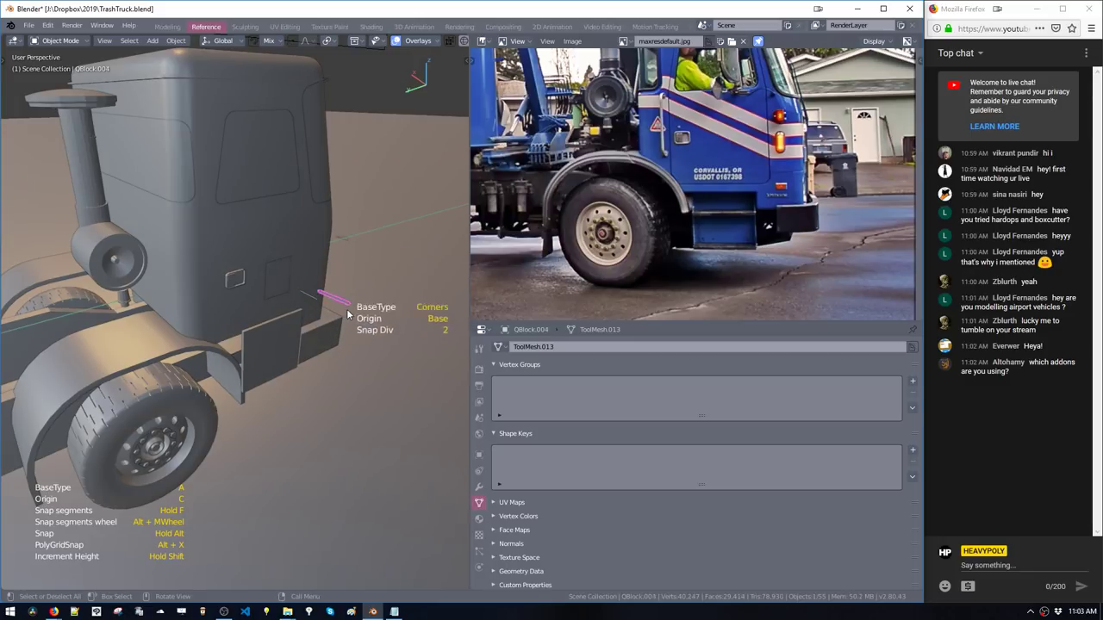
Draw trial 30-segment QBlocker cylinders on the side plate, stacked on one another, and on the front wheel
middle_drag(348, 316, 266, 333)
key(shift+a)
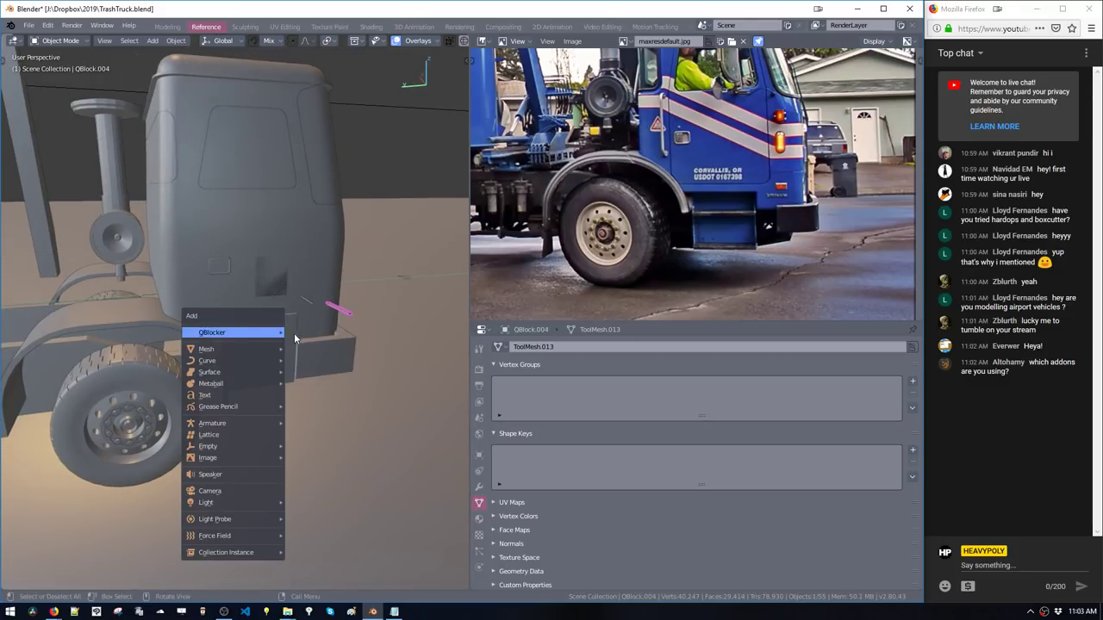
mouse_move(276, 332)
click(309, 344)
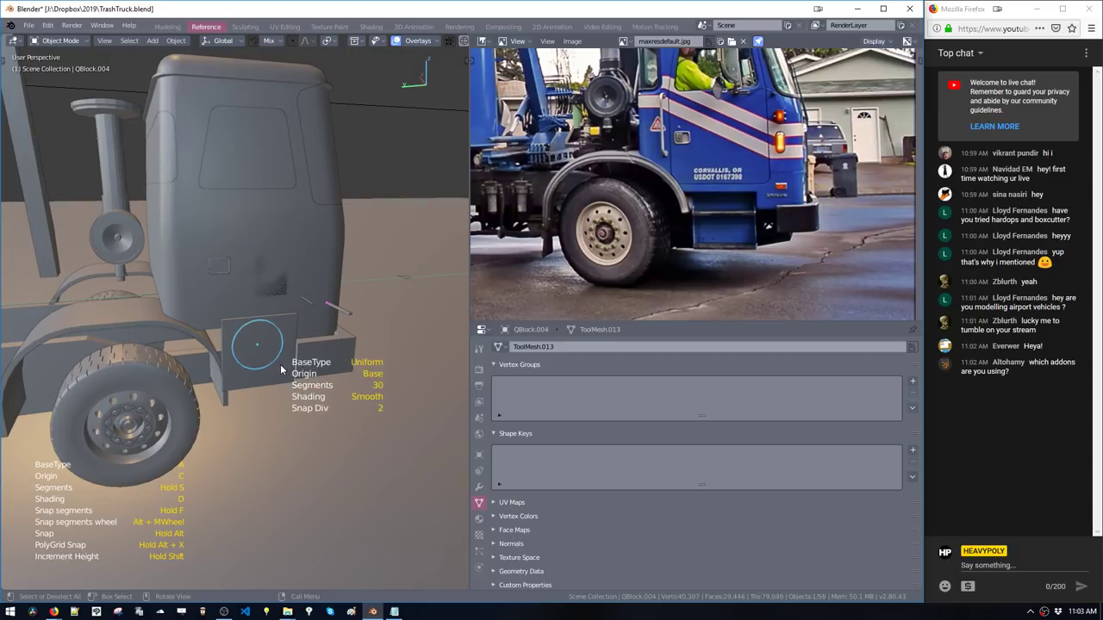
drag(280, 366, 260, 351)
click(292, 388)
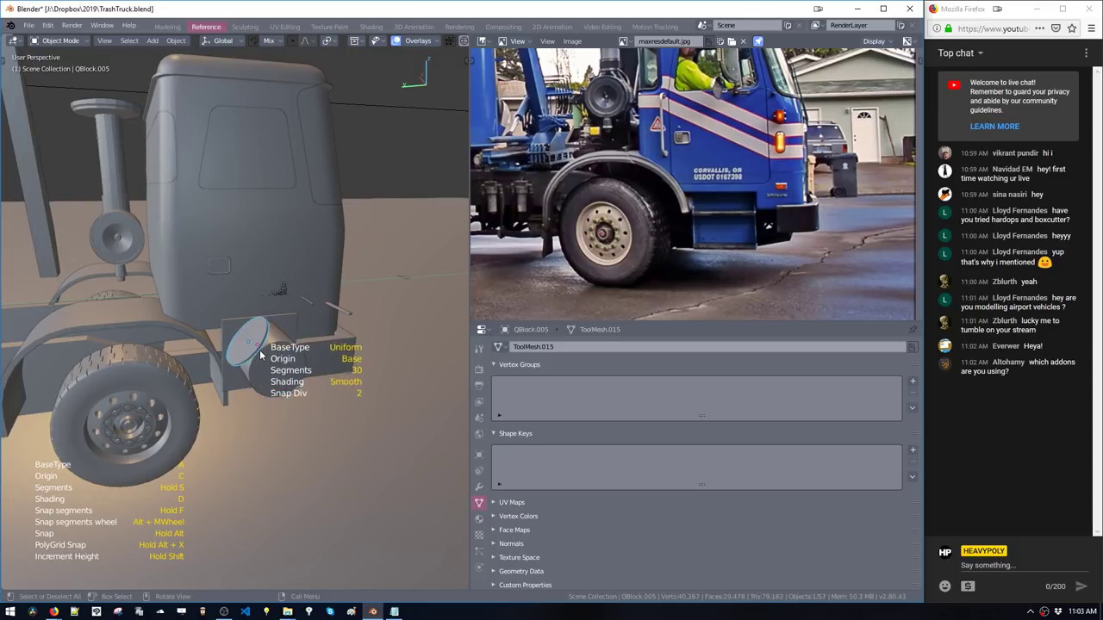
click(229, 331)
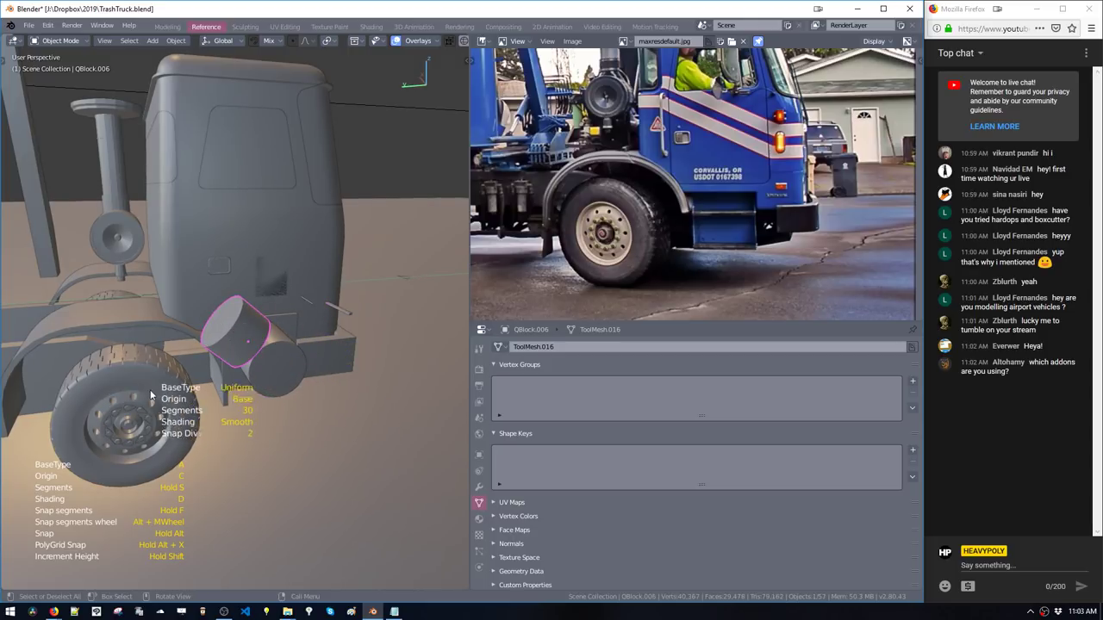
drag(164, 392, 173, 401)
click(176, 417)
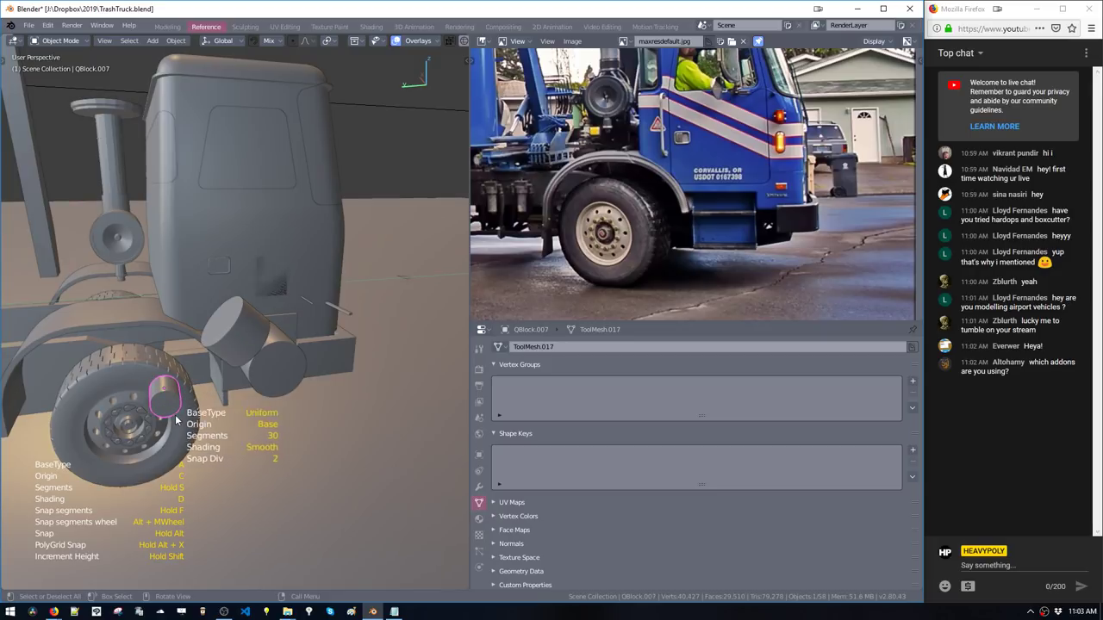
Draw more trial 30-segment cylinders on the front fender's top and rear and on the chassis behind it
middle_drag(198, 421, 278, 448)
drag(192, 374, 217, 382)
click(214, 340)
middle_drag(213, 341, 246, 328)
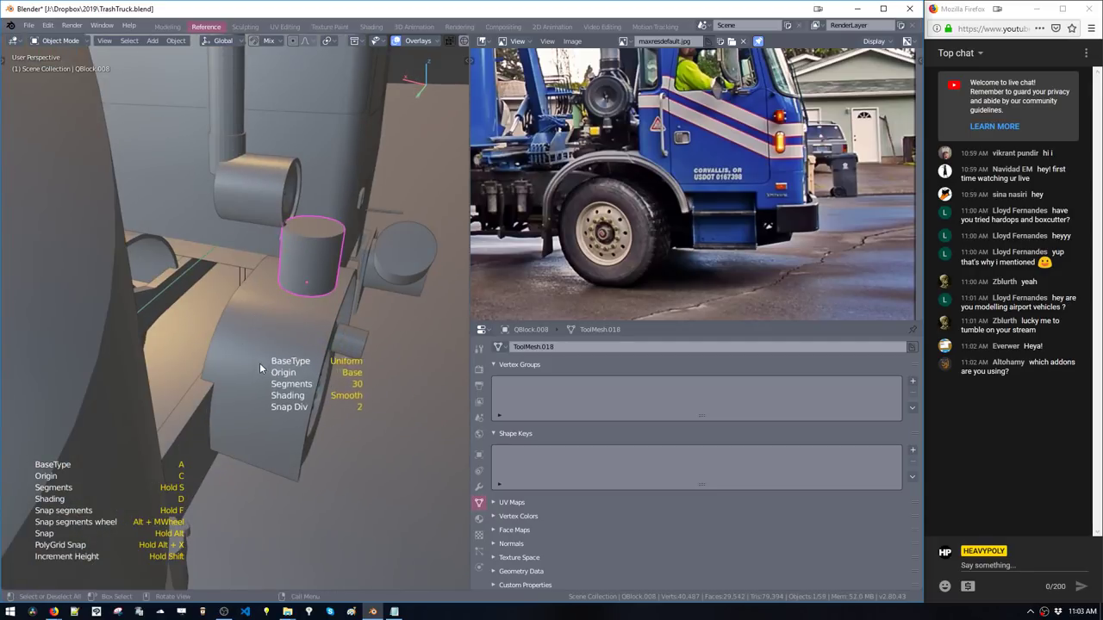
drag(259, 364, 282, 394)
click(249, 410)
middle_drag(252, 405, 226, 381)
click(273, 348)
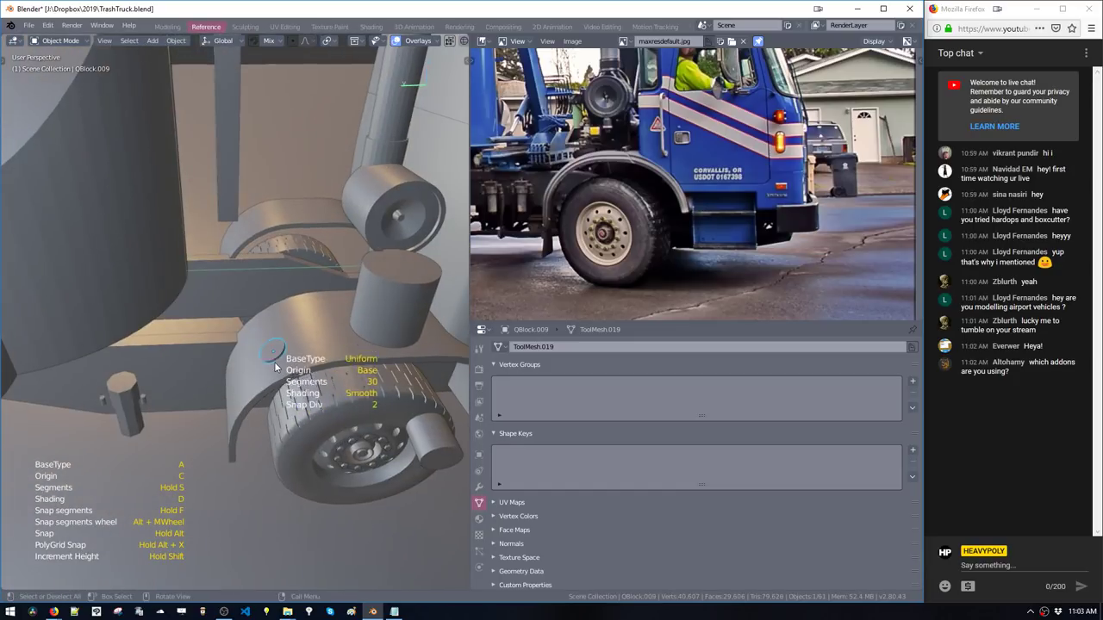
click(249, 343)
Draw trial 30-segment cylinders on the side of the hopper and on the truck's rear body
mouse_move(249, 343)
middle_down()
mouse_move(313, 451)
mouse_move(223, 408)
mouse_move(259, 366)
mouse_move(293, 413)
mouse_move(307, 349)
mouse_move(239, 359)
middle_up()
click(241, 319)
click(260, 362)
drag(239, 330, 253, 345)
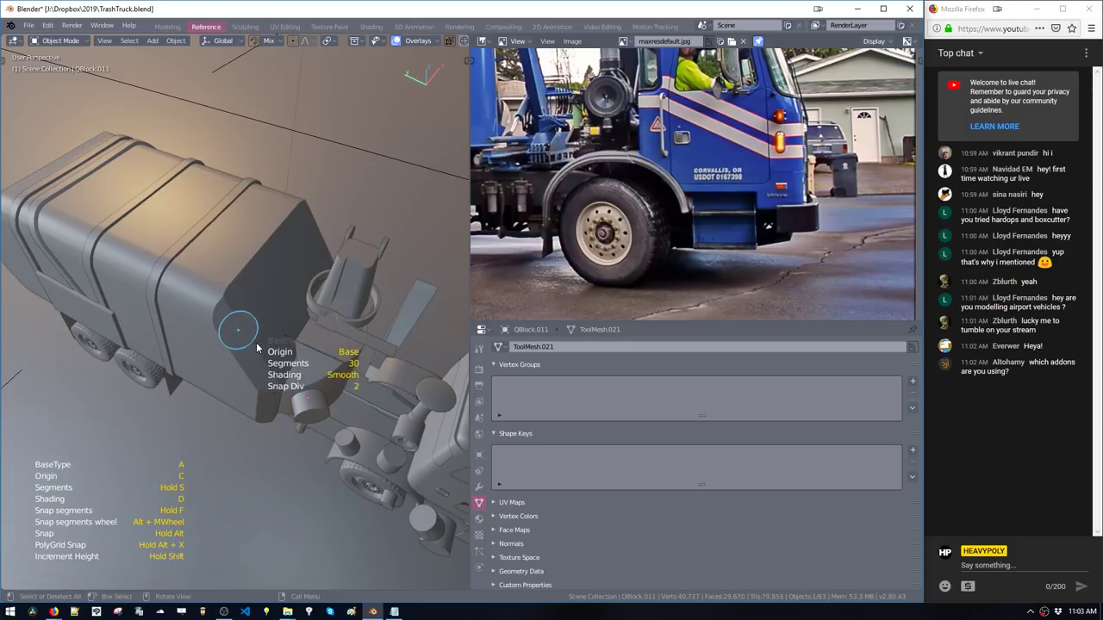
click(265, 360)
Draw a large trial QBlocker cylinder with 18 segments on the side of the cab
middle_drag(264, 361, 193, 378)
scroll(193, 378, up, 5)
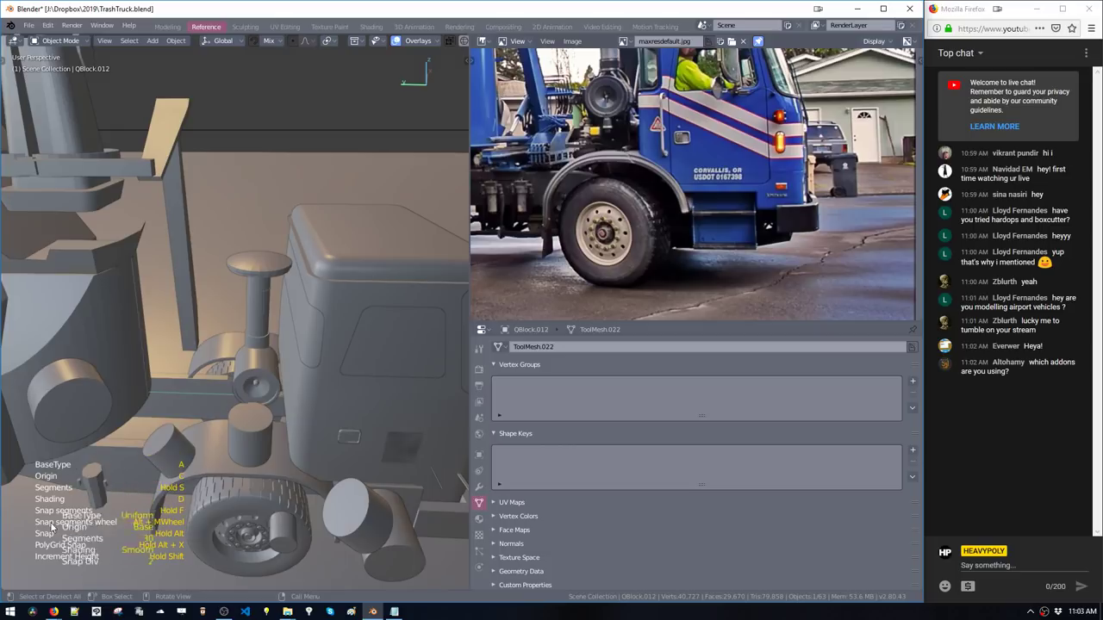
shift+middle_drag(217, 431, 175, 345)
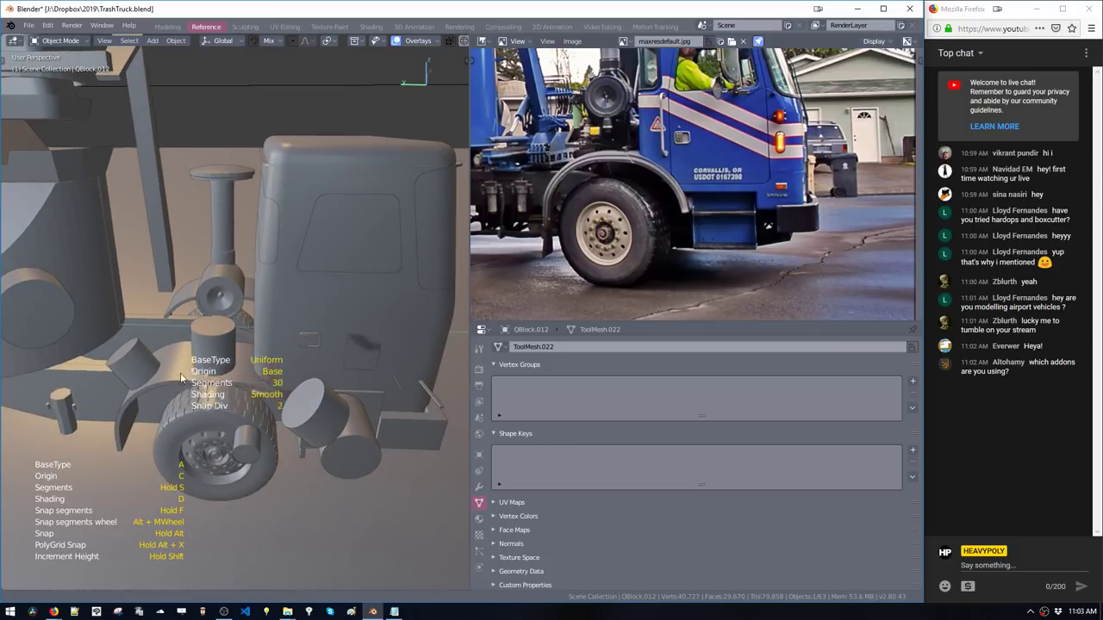
scroll(189, 369, down, 1)
shift+middle_drag(294, 341, 215, 390)
mouse_move(226, 293)
mouse_down()
mouse_move(295, 346)
mouse_move(332, 551)
mouse_move(405, 507)
mouse_move(307, 467)
mouse_move(248, 459)
mouse_move(274, 444)
mouse_move(271, 431)
mouse_move(259, 478)
mouse_move(249, 408)
mouse_move(277, 521)
mouse_move(295, 548)
mouse_move(235, 394)
mouse_move(315, 390)
mouse_move(391, 419)
mouse_move(247, 410)
mouse_move(397, 441)
mouse_move(215, 423)
mouse_move(27, 440)
mouse_up()
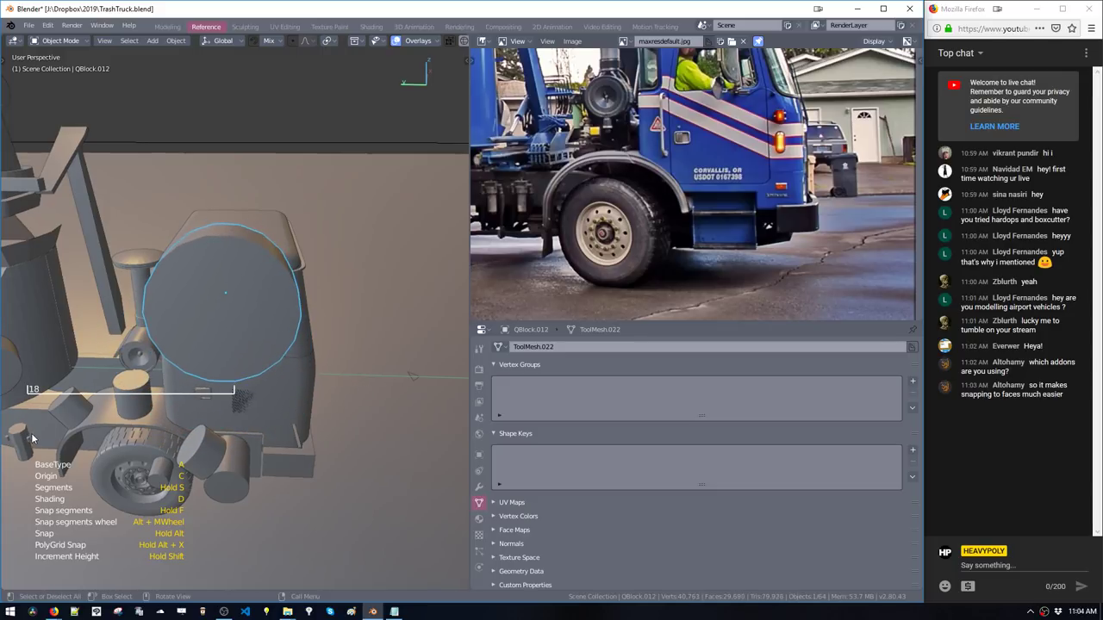
click(77, 436)
middle_drag(86, 435, 341, 453)
Draw a long trial cylinder with 10 segments from the large cylinder's face, try another on it, and exit QBlocker
key(s)
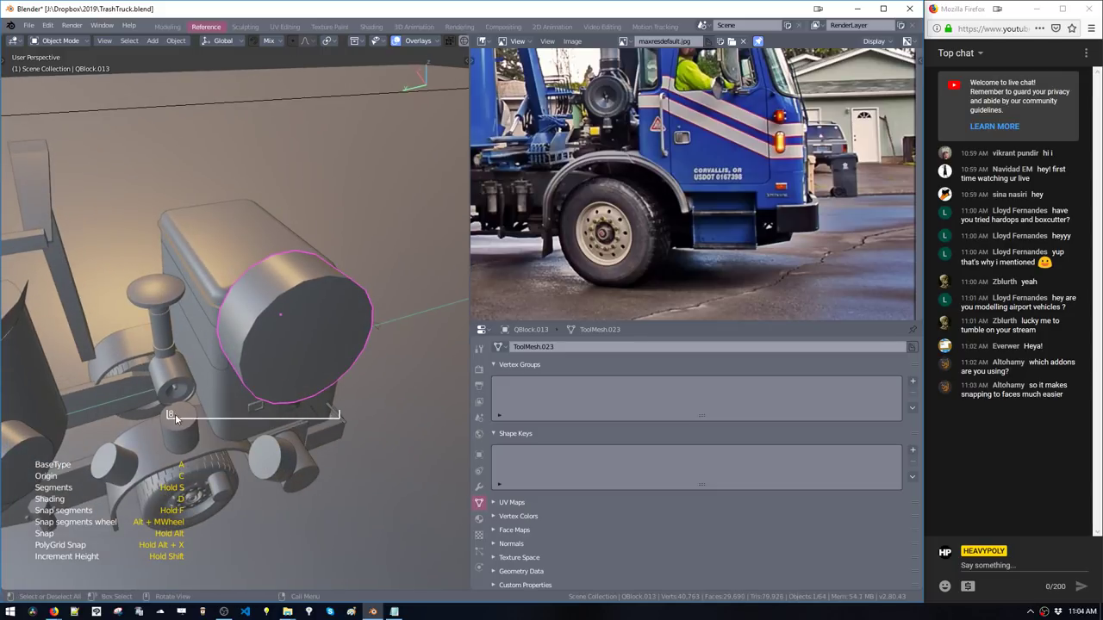
shift+middle_drag(280, 380, 199, 366)
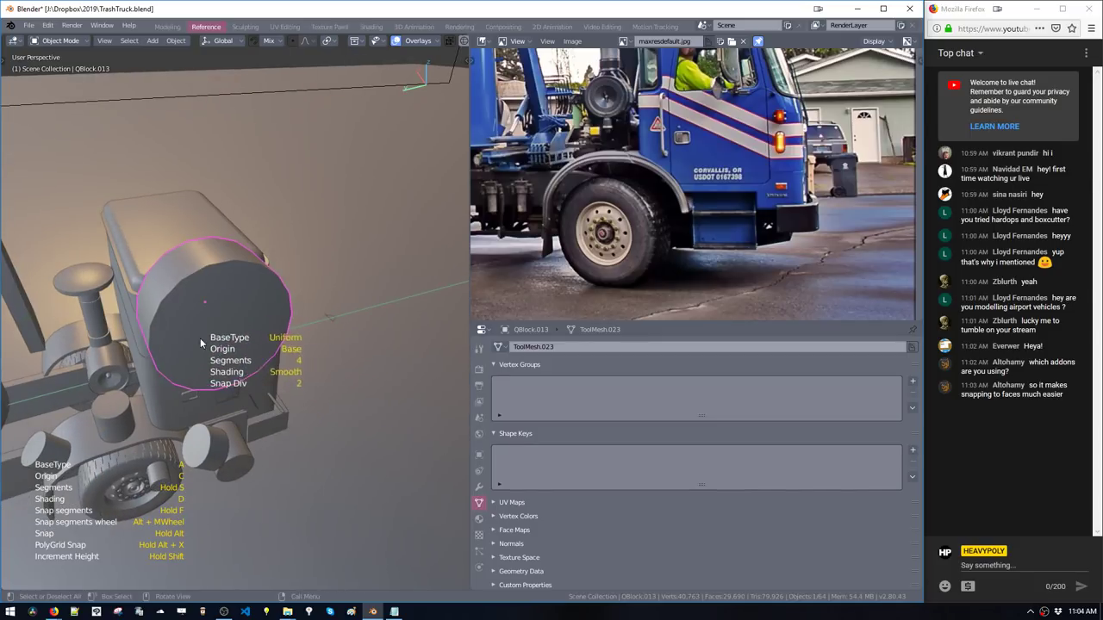
drag(203, 336, 250, 370)
key(s)
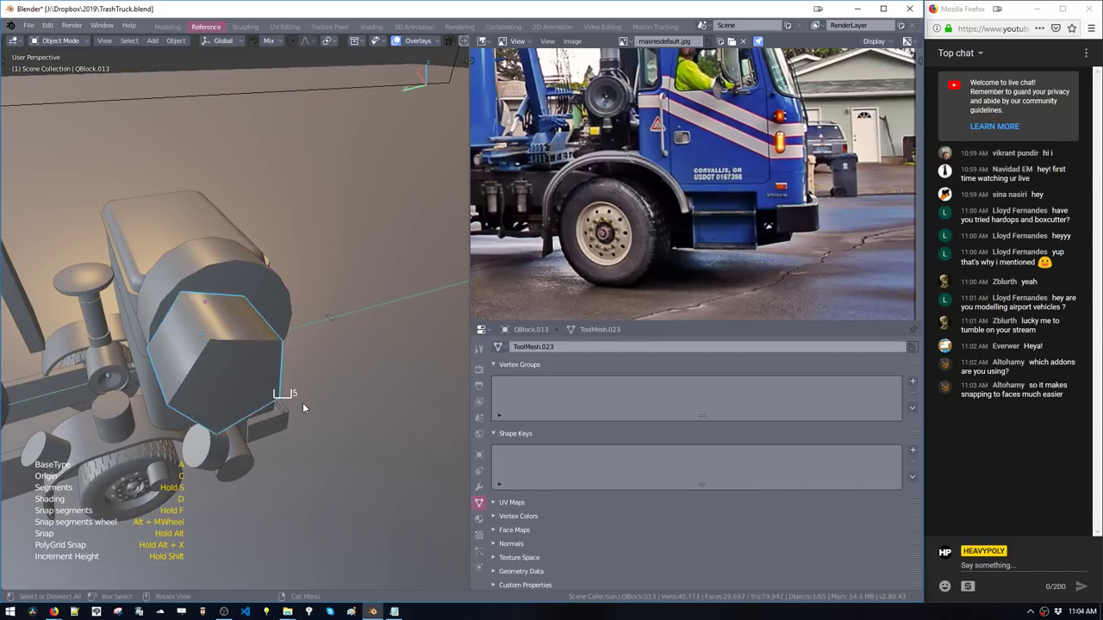
drag(363, 398, 395, 430)
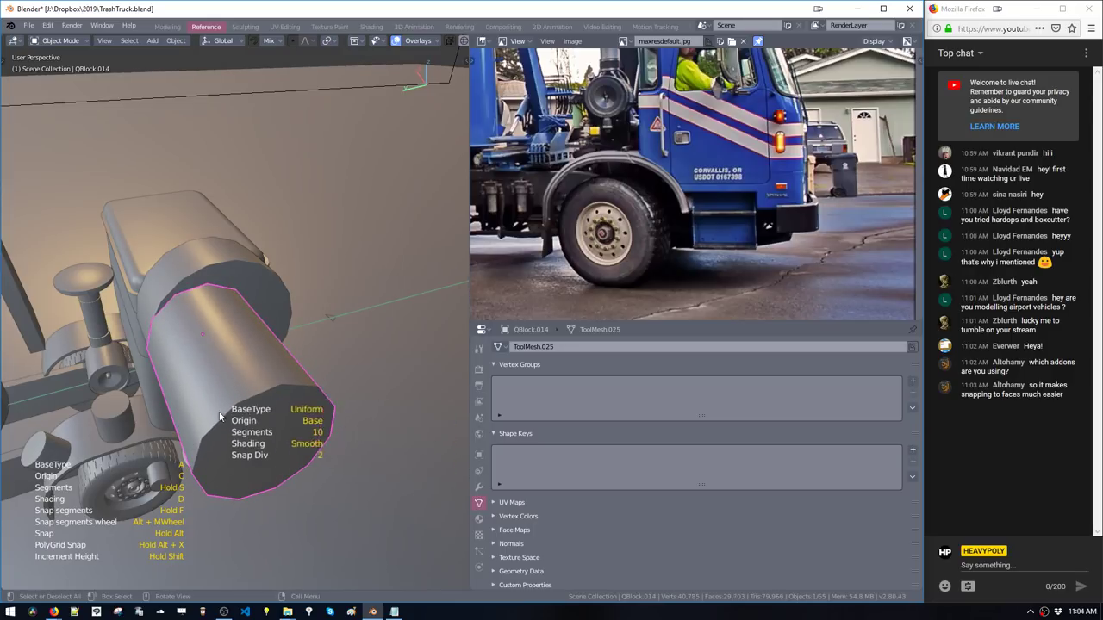
middle_drag(226, 400, 267, 392)
drag(281, 306, 294, 354)
click(294, 355)
key(Escape)
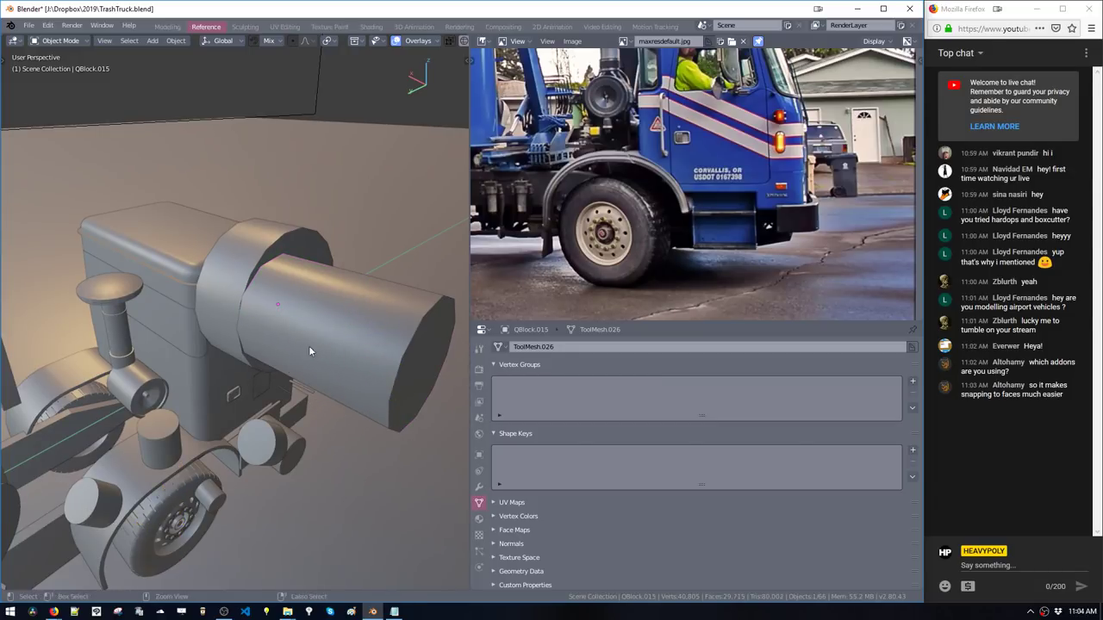
Remove the trial QBlocker cylinders from the cab, bumper, fenders, hopper and rear body
key(ctrl+z)
key(ctrl+z)
key(ctrl+z)
key(ctrl+z)
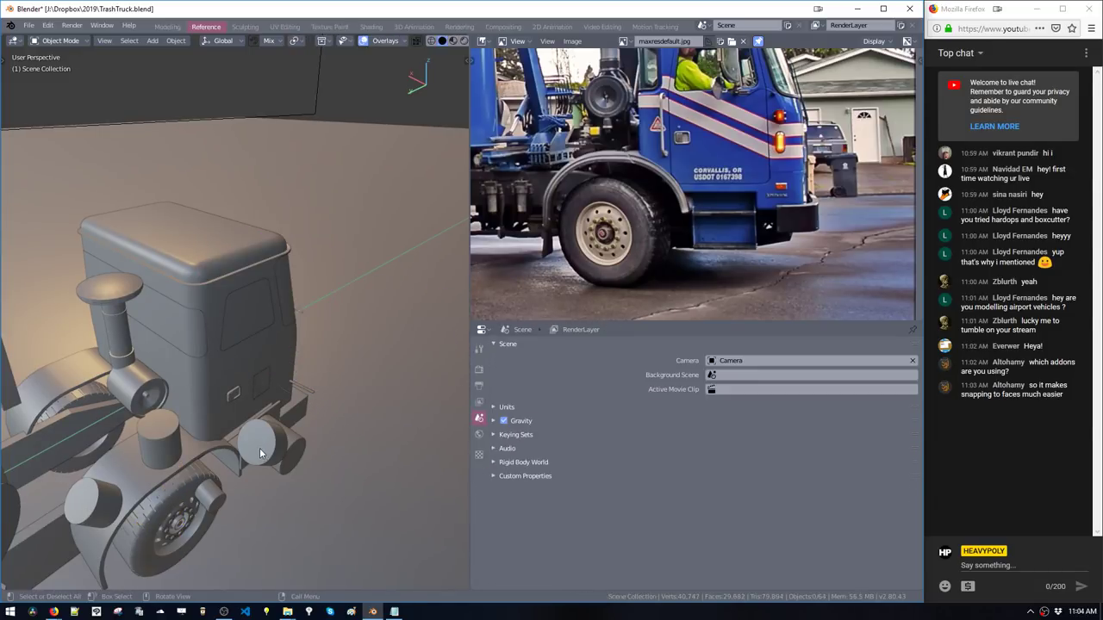
key(ctrl+z)
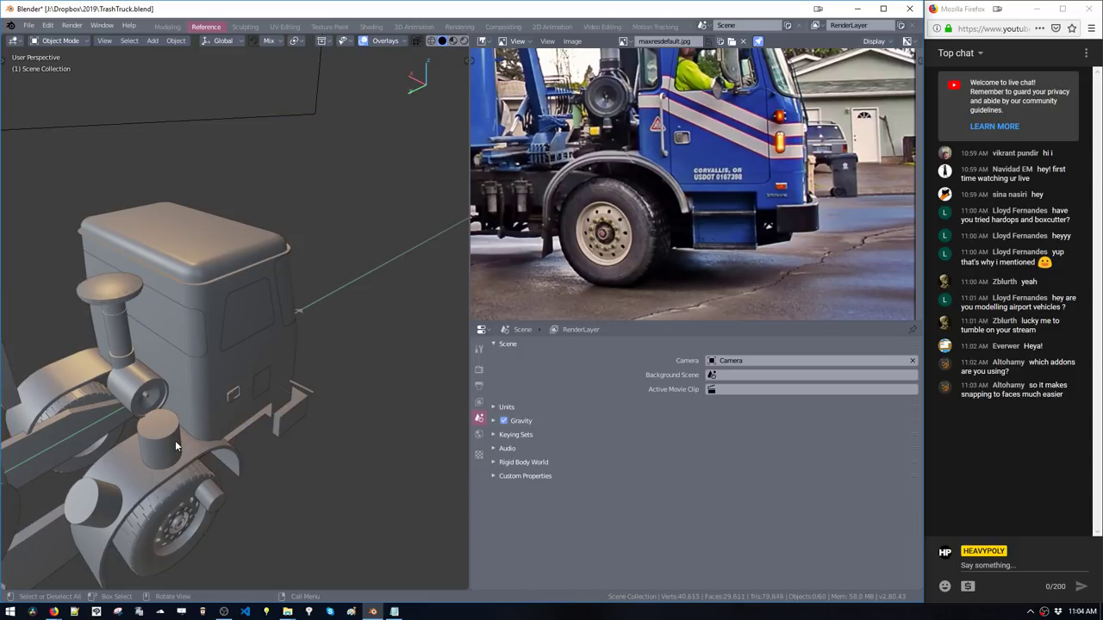
key(ctrl+z)
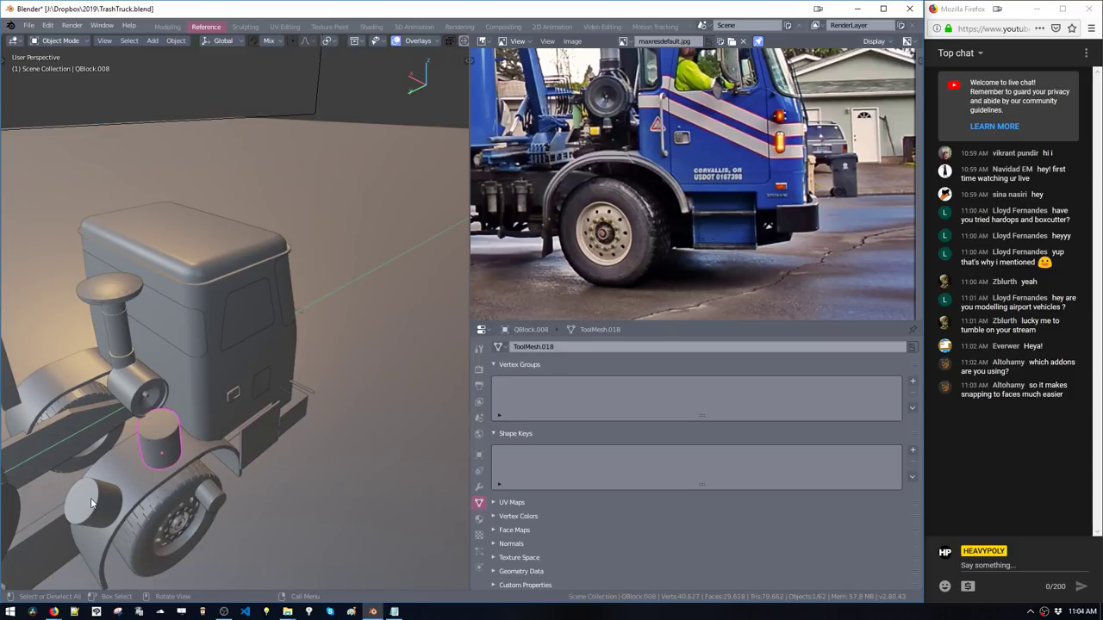
key(ctrl+z)
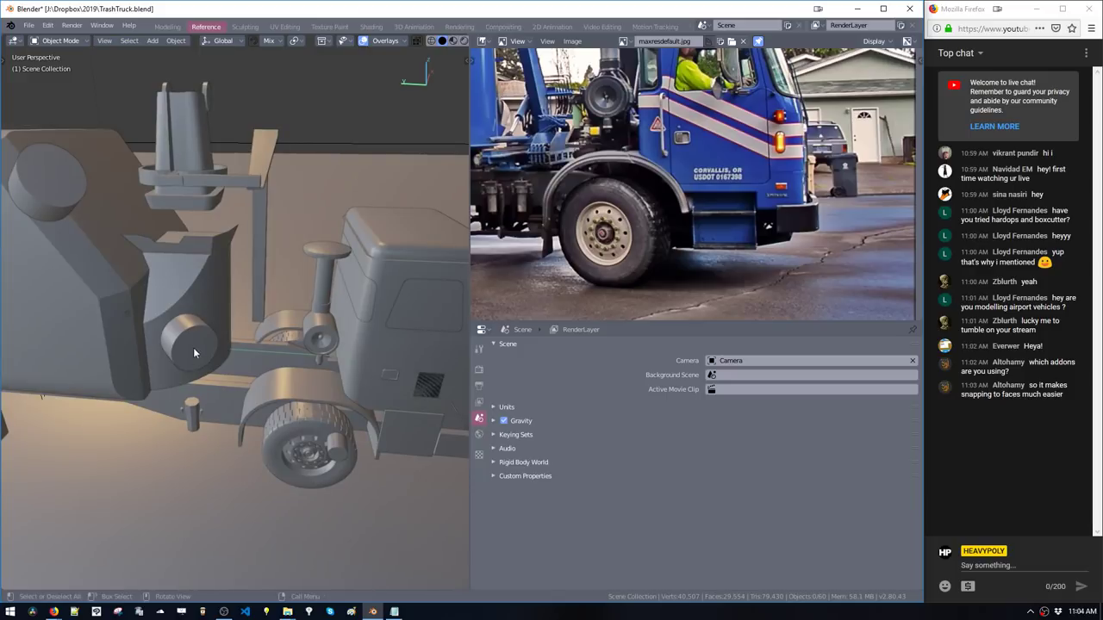
click(67, 198)
Delete the leftover trial QBlocker block on the side of the cab below the door window
click(425, 392)
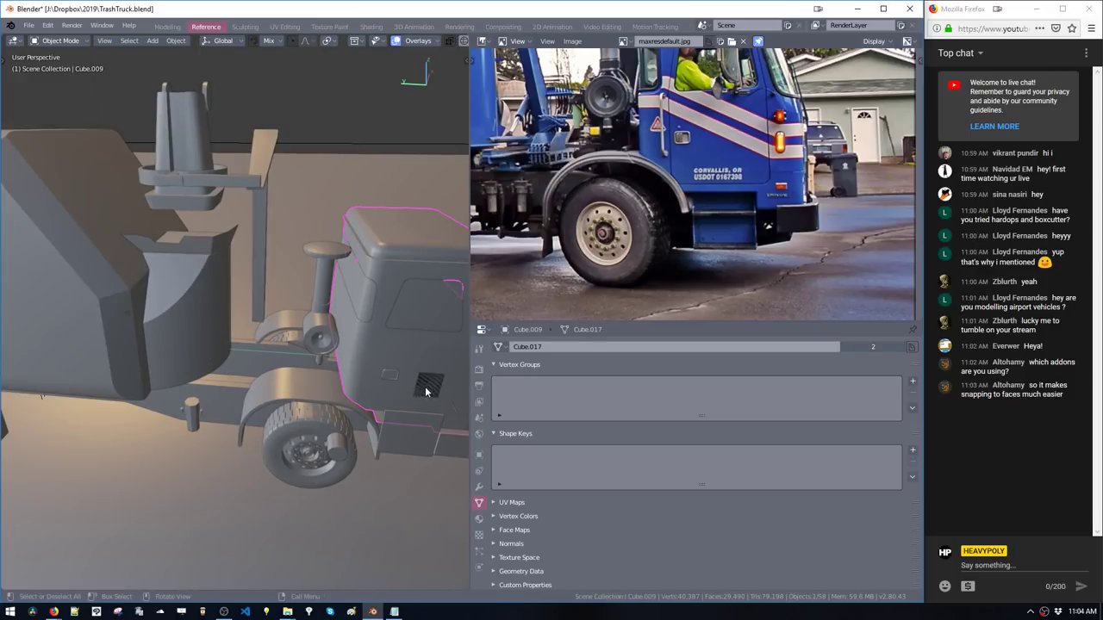
scroll(423, 389, up, 4)
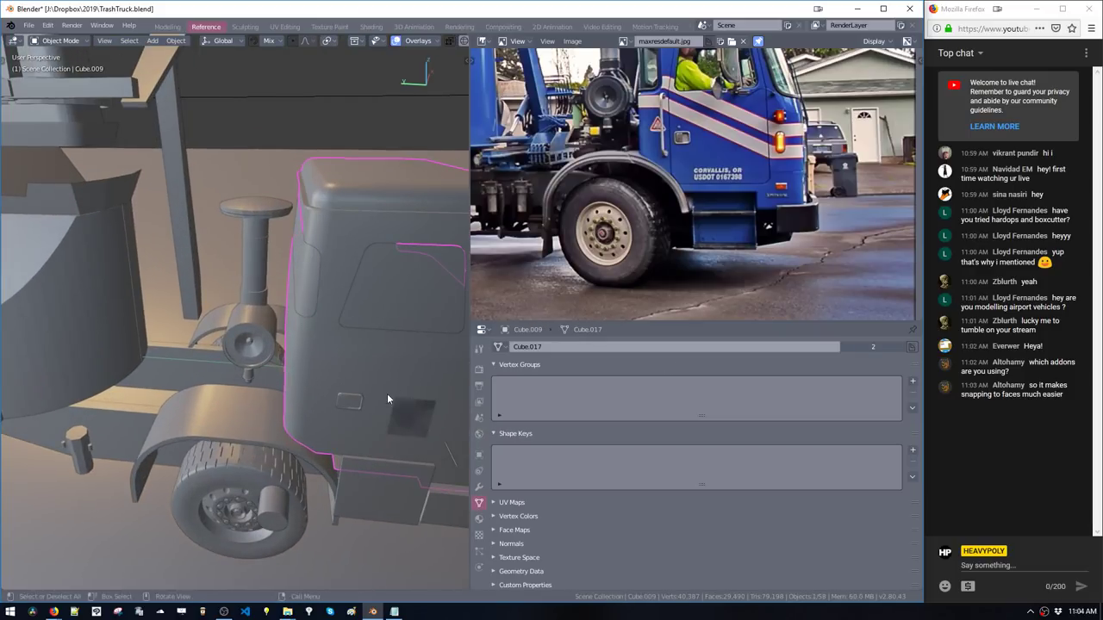
click(402, 405)
scroll(401, 405, up, 3)
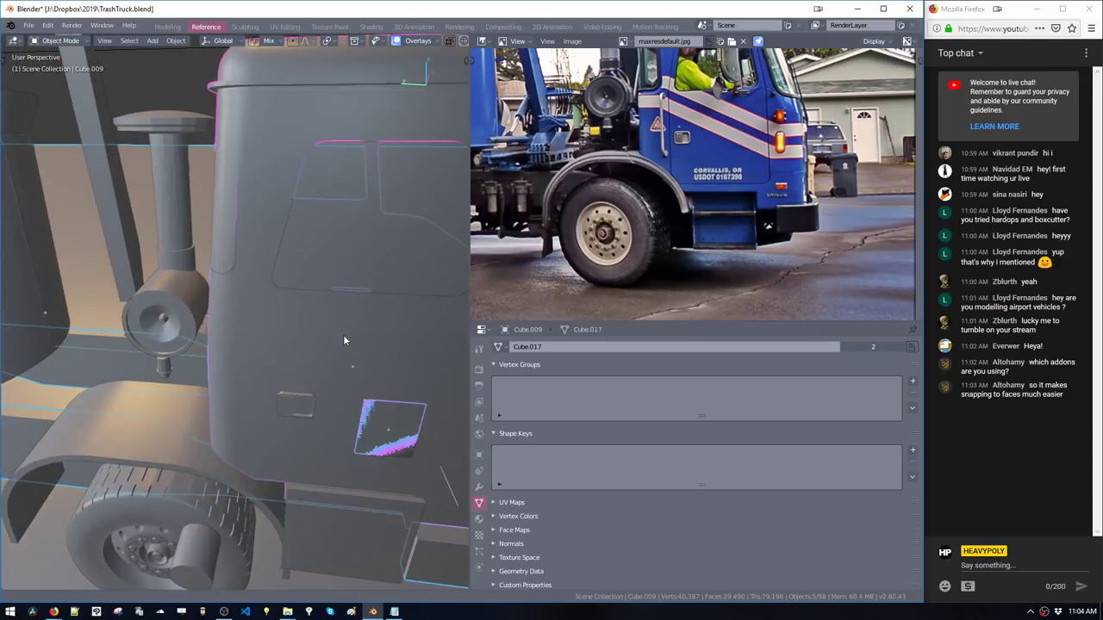
scroll(327, 358, down, 3)
click(312, 390)
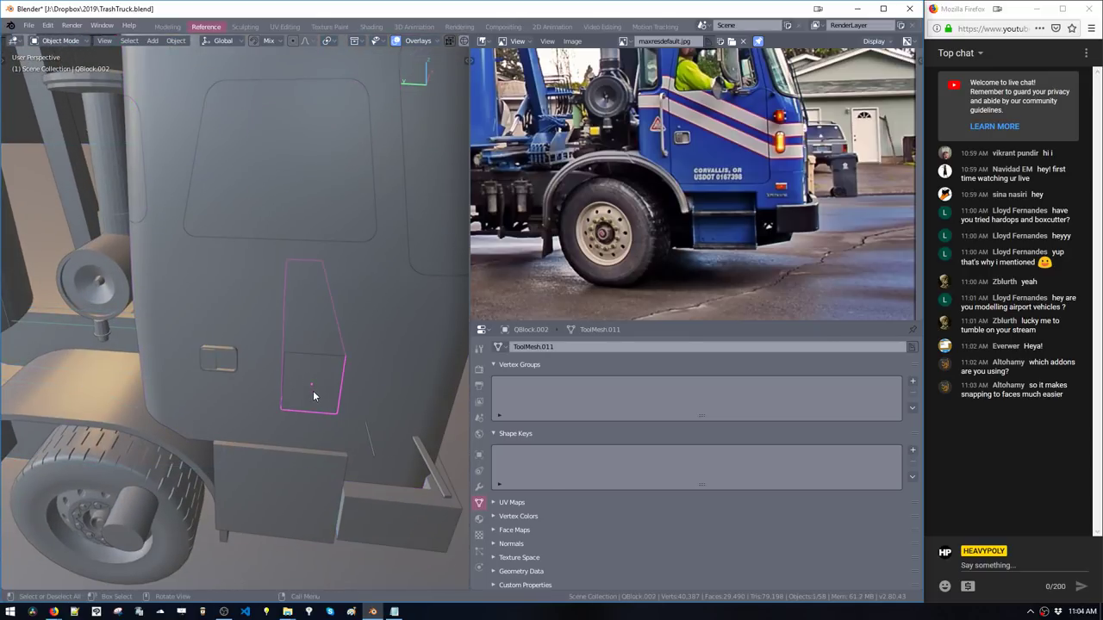
key(x)
Lower the step panel beneath the door, move it about 0.2 m inward along X, and adjust it along Y
middle_drag(246, 419, 219, 267)
click(219, 349)
key(KP_Divide)
scroll(290, 409, down, 4)
middle_drag(267, 413, 214, 425)
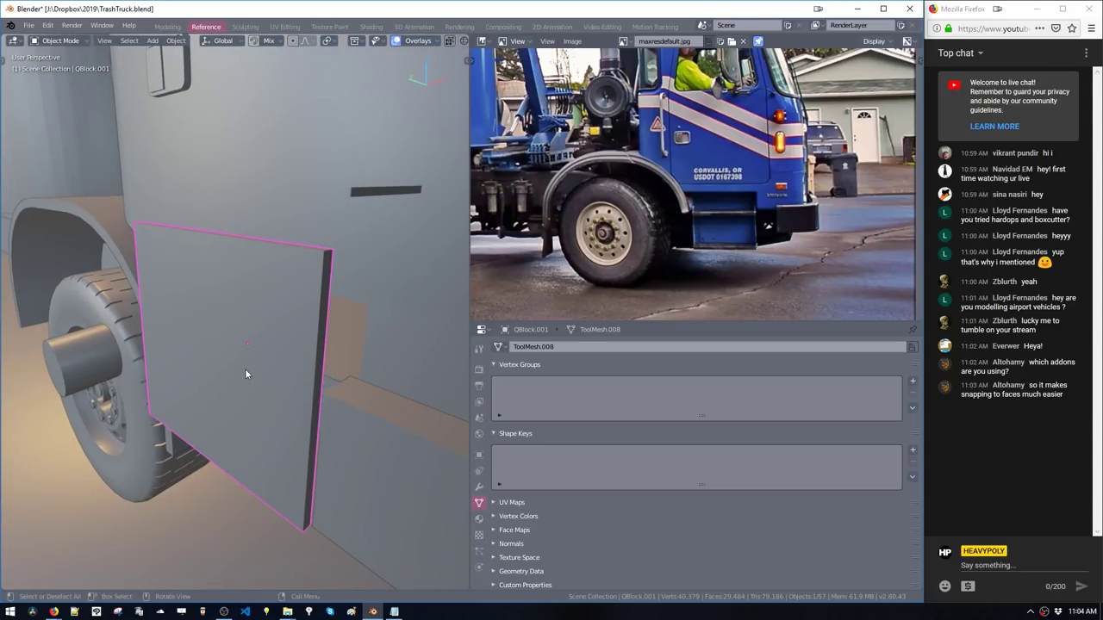
key(g)
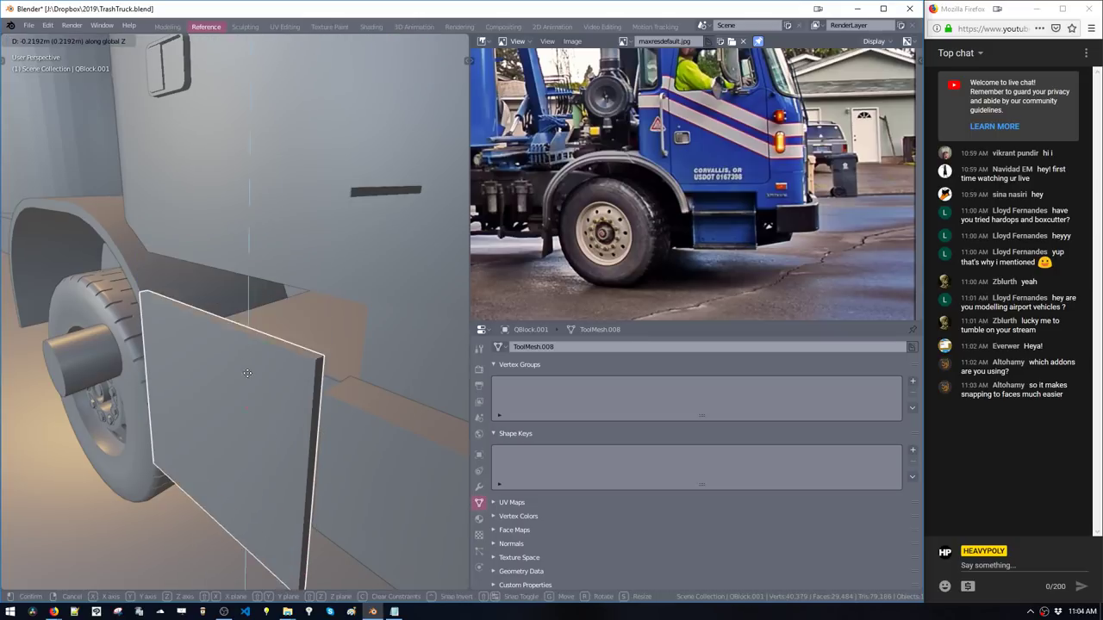
key(x)
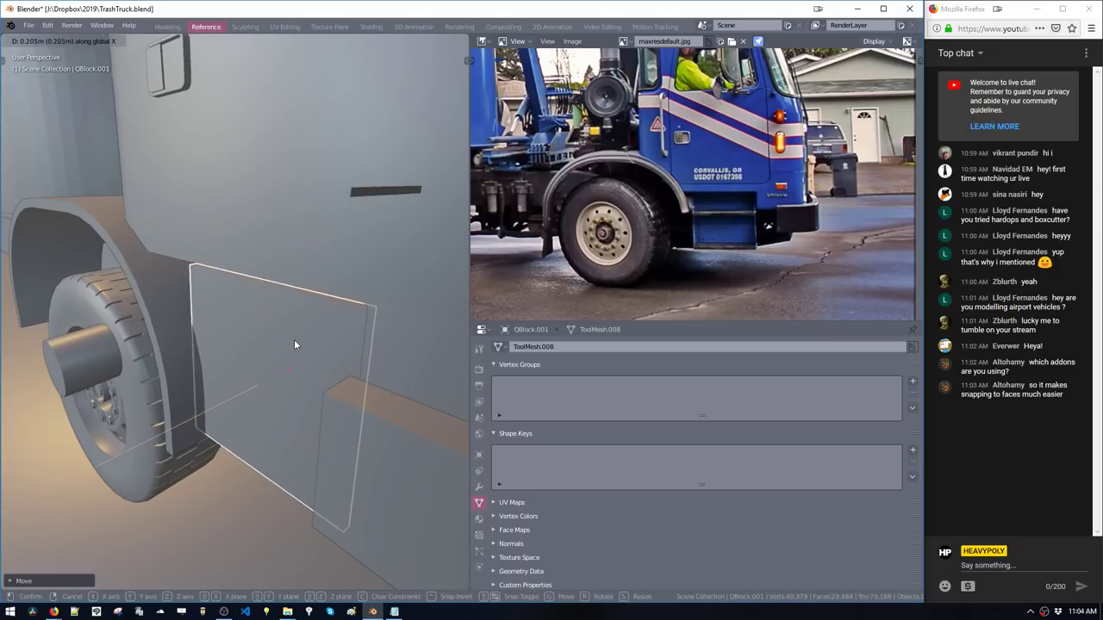
click(293, 340)
middle_drag(294, 339, 351, 387)
key(g)
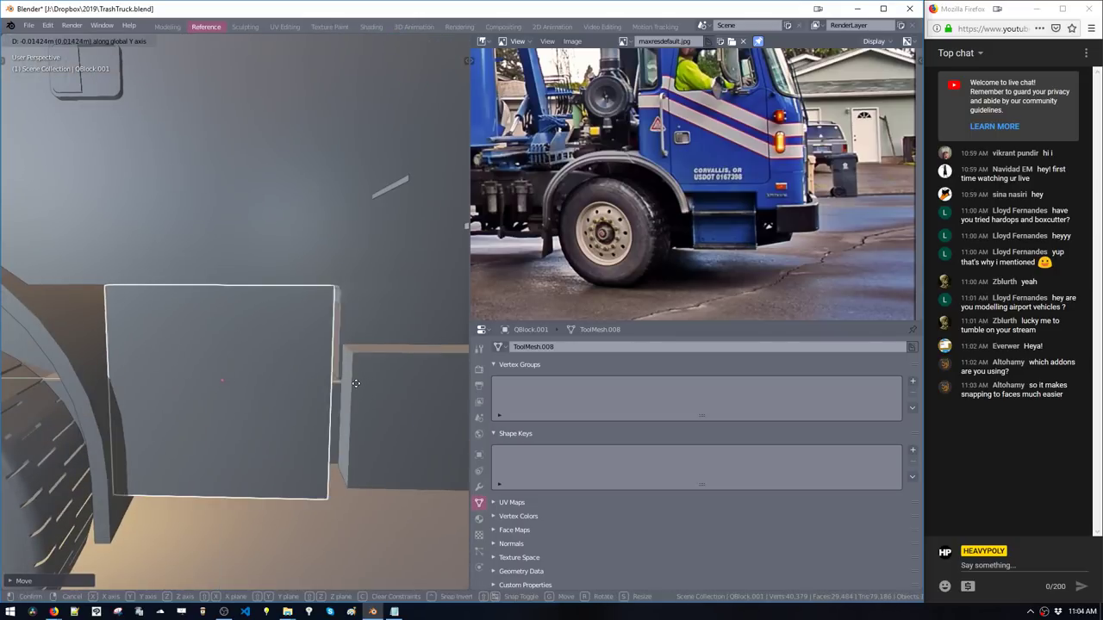
click(359, 389)
Move the step panel's wheel-side face about 0.04 m along Y and adjust the panel's height along Z
click(331, 372)
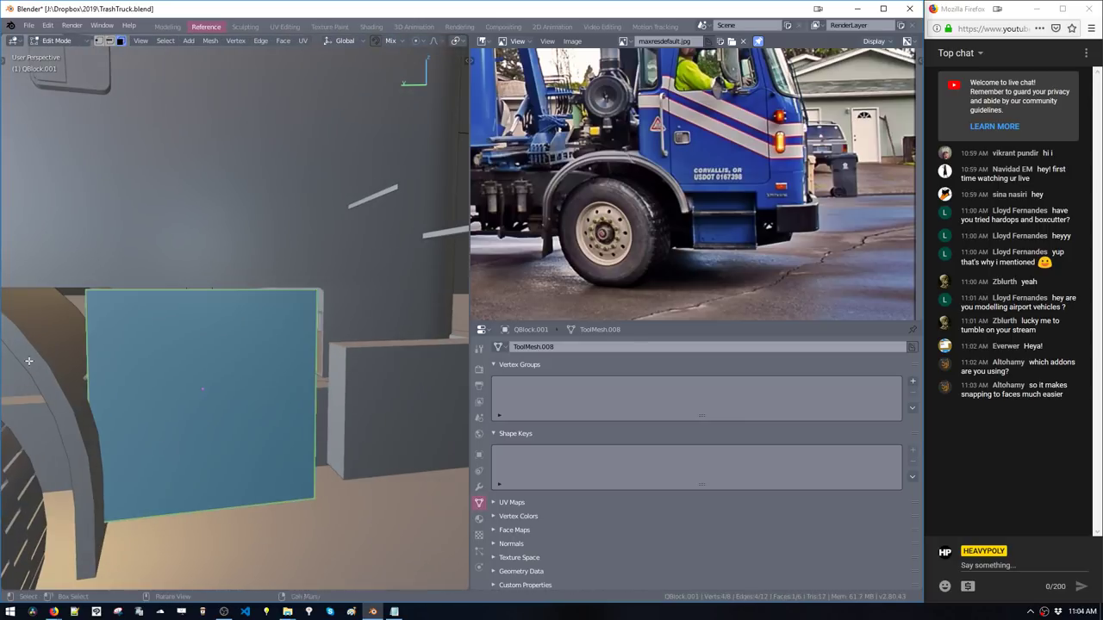
key(g)
key(y)
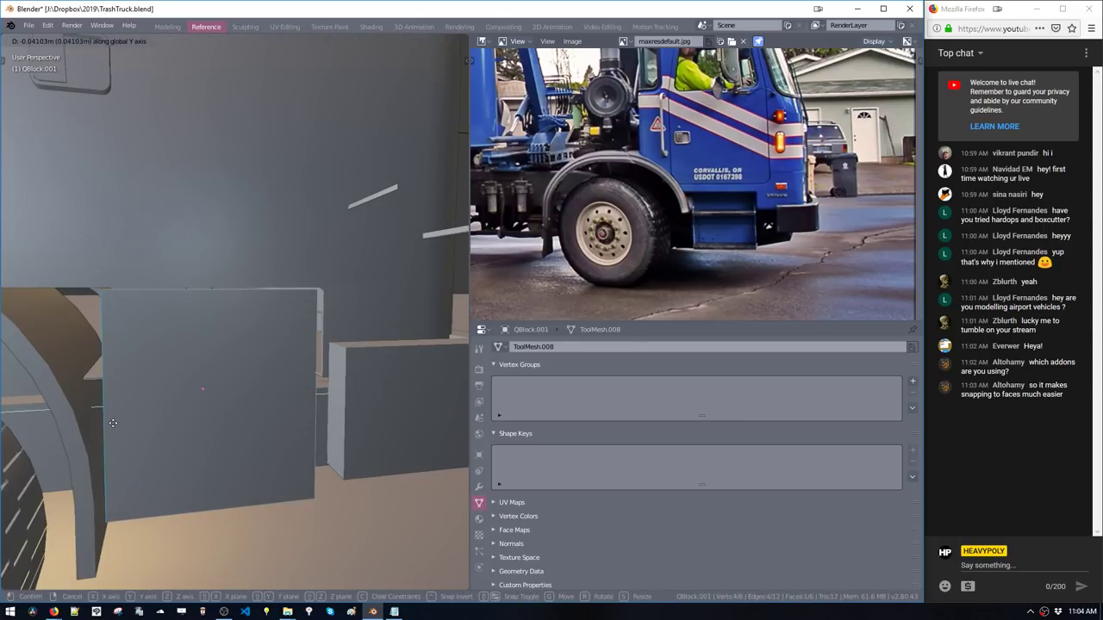
click(113, 427)
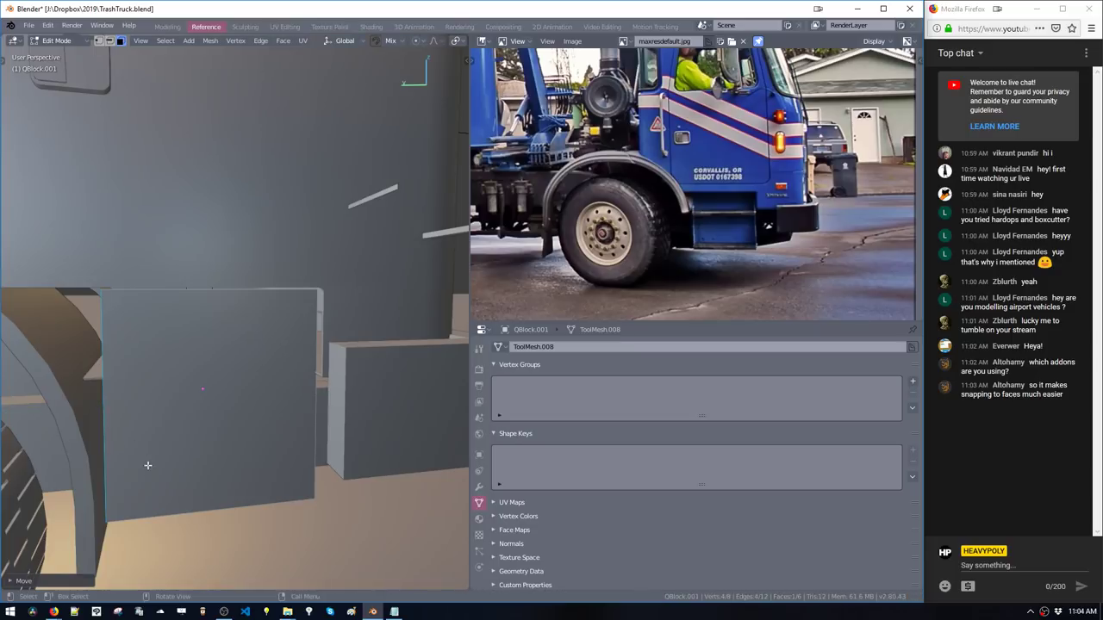
middle_drag(148, 466, 294, 461)
key(g)
key(z)
click(245, 435)
Duplicate the panel's top face, lower it along Z, and offset it outward about 0.08 m along X
drag(192, 207, 234, 234)
key(shift+d)
key(z)
click(187, 312)
middle_drag(187, 313, 209, 338)
key(g)
key(x)
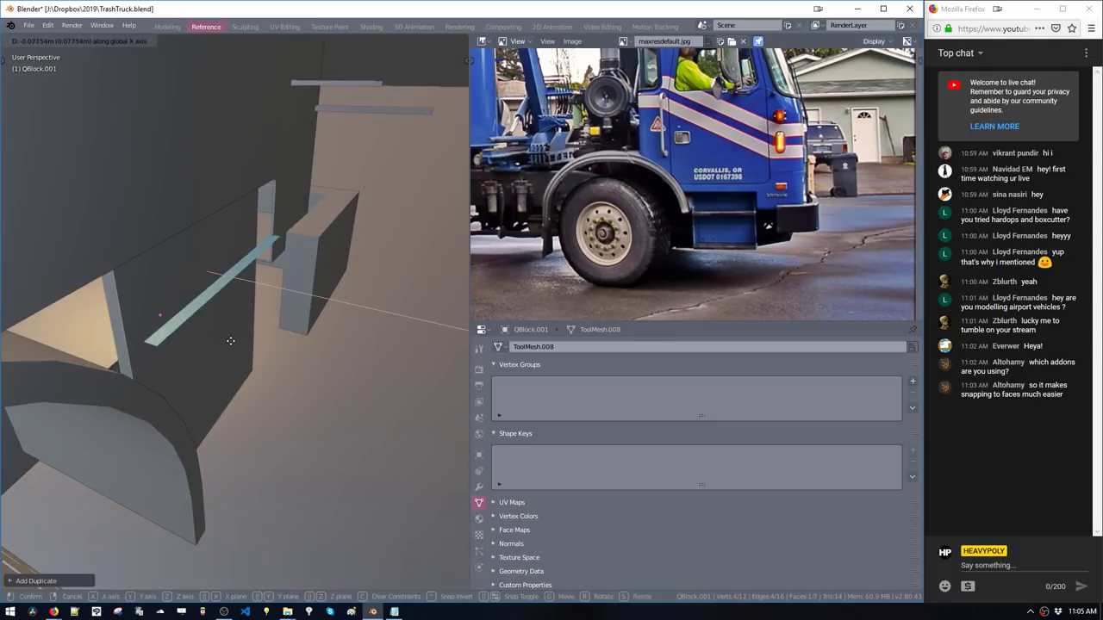
click(233, 342)
Widen the duplicated face along X into a step tread, reposition it against the panel, and extrude it to a thin slab
key(s)
key(x)
click(390, 370)
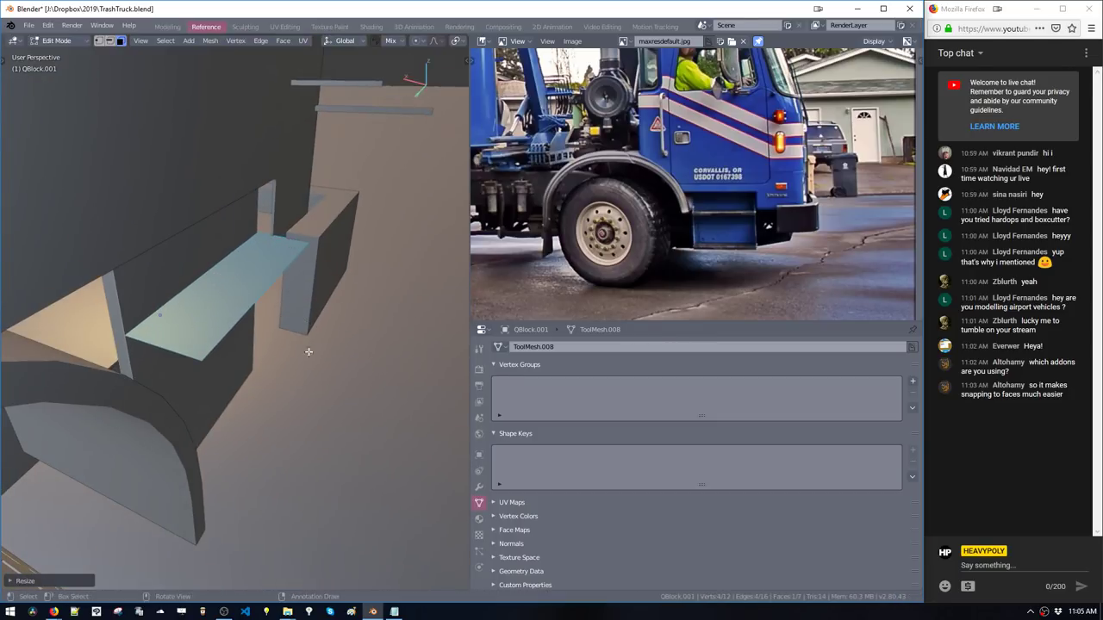
key(g)
key(x)
click(252, 322)
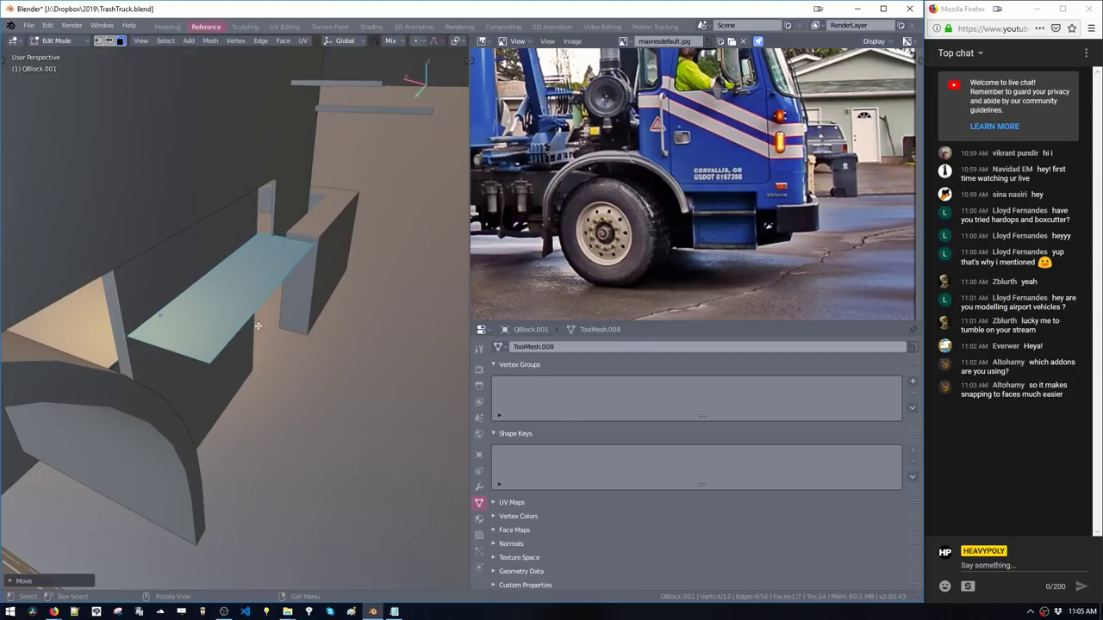
key(e)
click(263, 345)
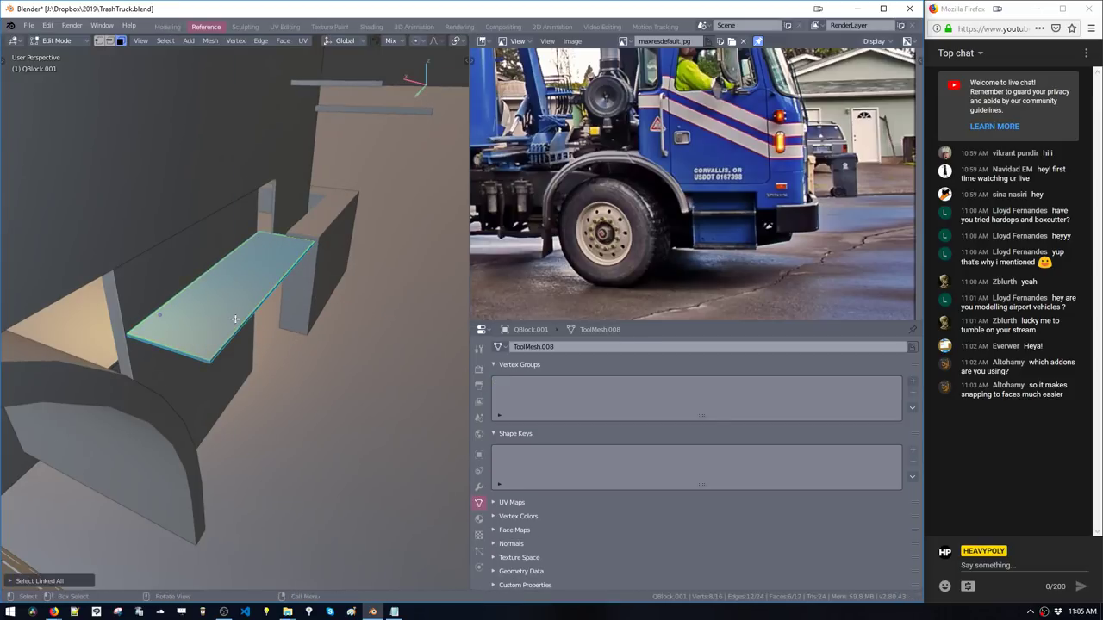
Duplicate the whole tread about 0.51 m straight down to make the lower step
middle_drag(235, 319, 241, 320)
key(shift+d)
key(z)
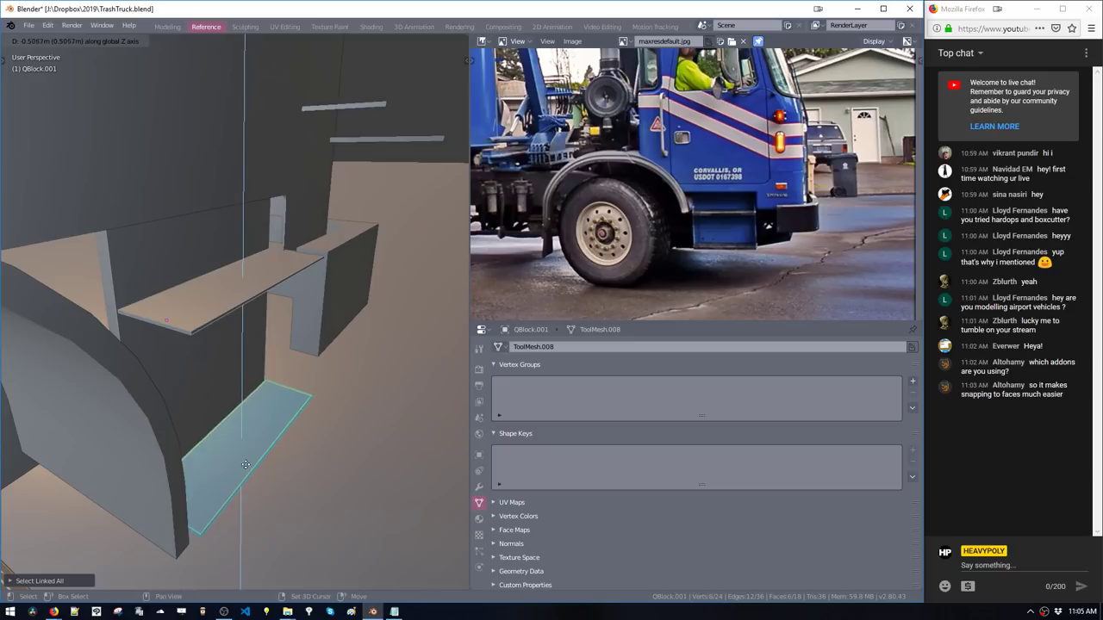
click(246, 465)
Raise the back panel's bottom face along Z and align it with the lower tread
middle_drag(245, 466, 222, 431)
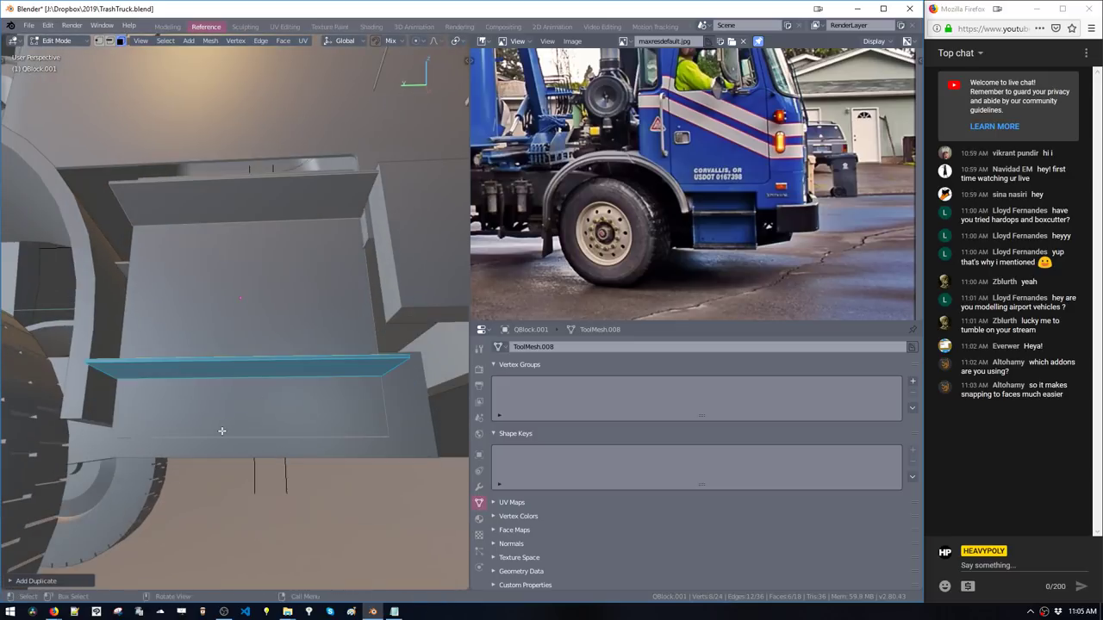
drag(217, 422, 264, 448)
middle_drag(264, 448, 268, 466)
key(g)
key(z)
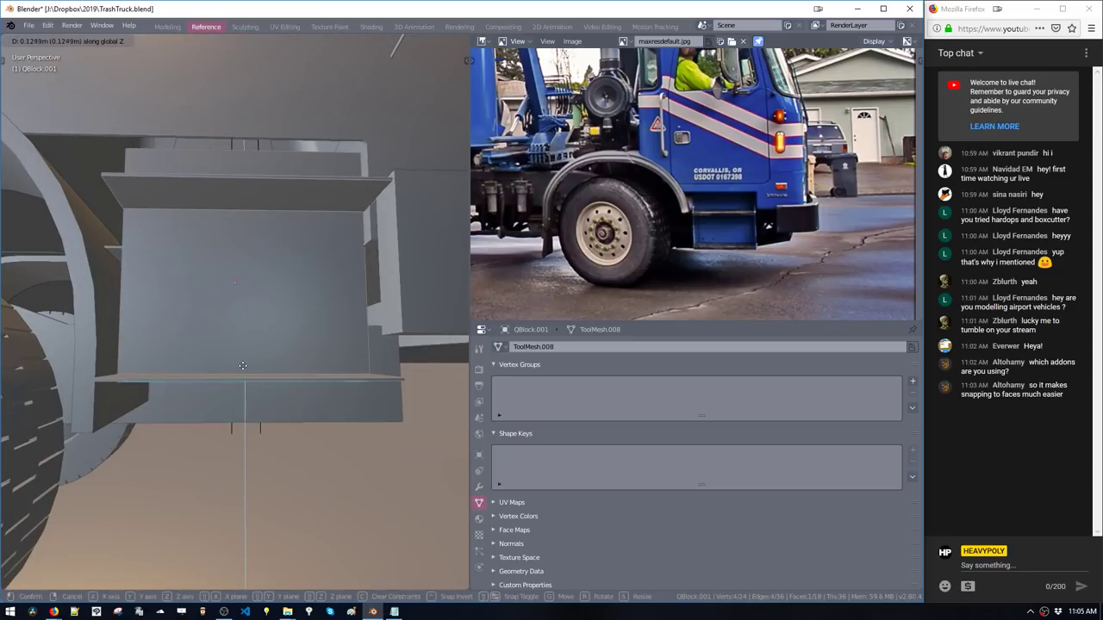
click(243, 367)
middle_drag(243, 368, 273, 394)
drag(212, 342, 287, 427)
middle_drag(287, 428, 277, 336)
key(g)
key(z)
click(233, 368)
Duplicate the back panel's bumper-side end face and offset the copy along X
click(277, 336)
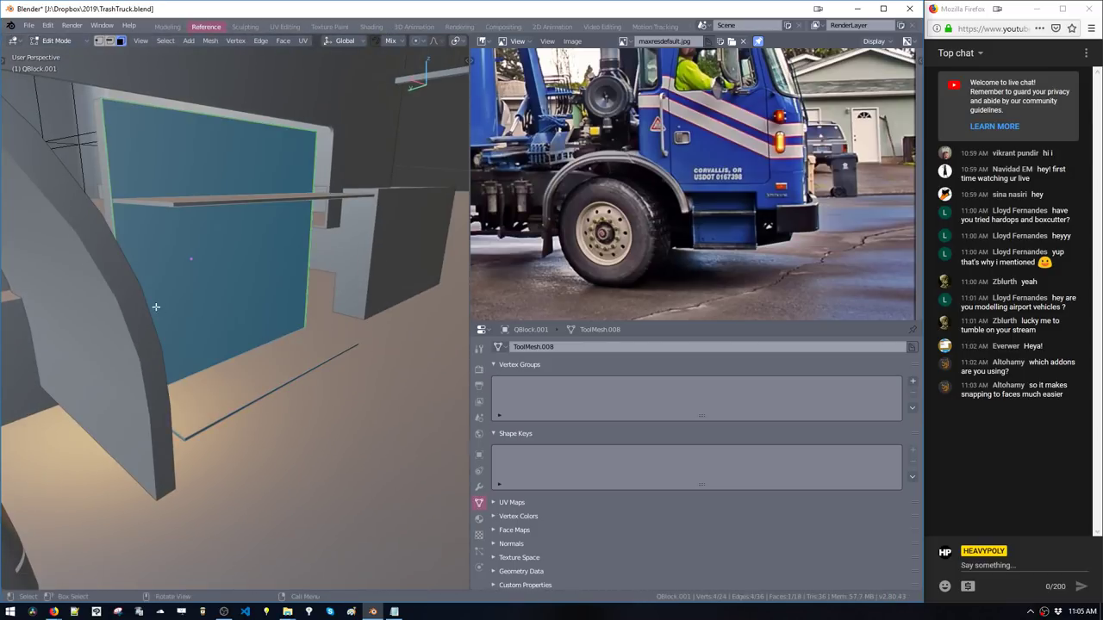
middle_drag(119, 254, 102, 248)
drag(103, 248, 125, 277)
middle_drag(101, 277, 105, 279)
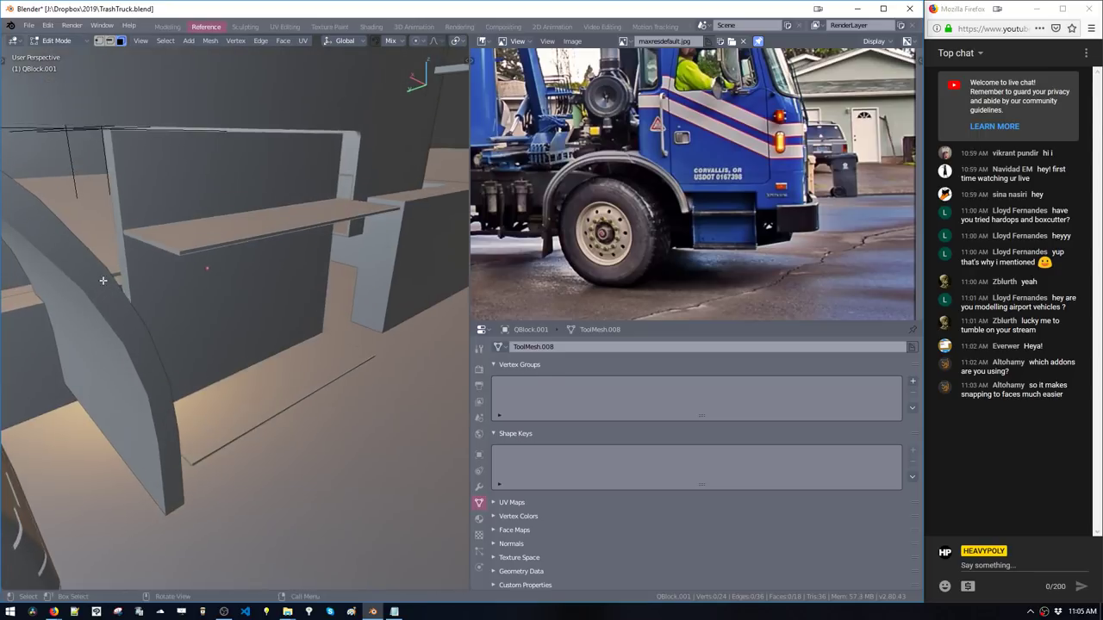
drag(110, 283, 149, 314)
mouse_move(150, 314)
middle_down()
mouse_move(164, 319)
mouse_move(263, 290)
middle_up()
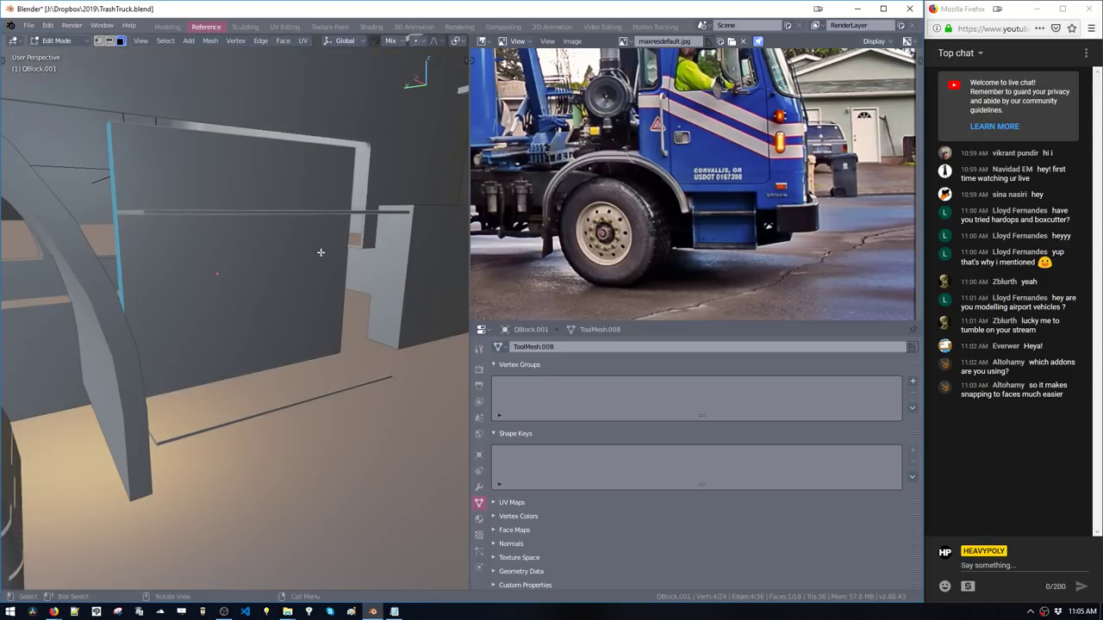
drag(339, 261, 364, 282)
drag(337, 242, 357, 274)
middle_drag(357, 274, 385, 288)
key(e)
key(x)
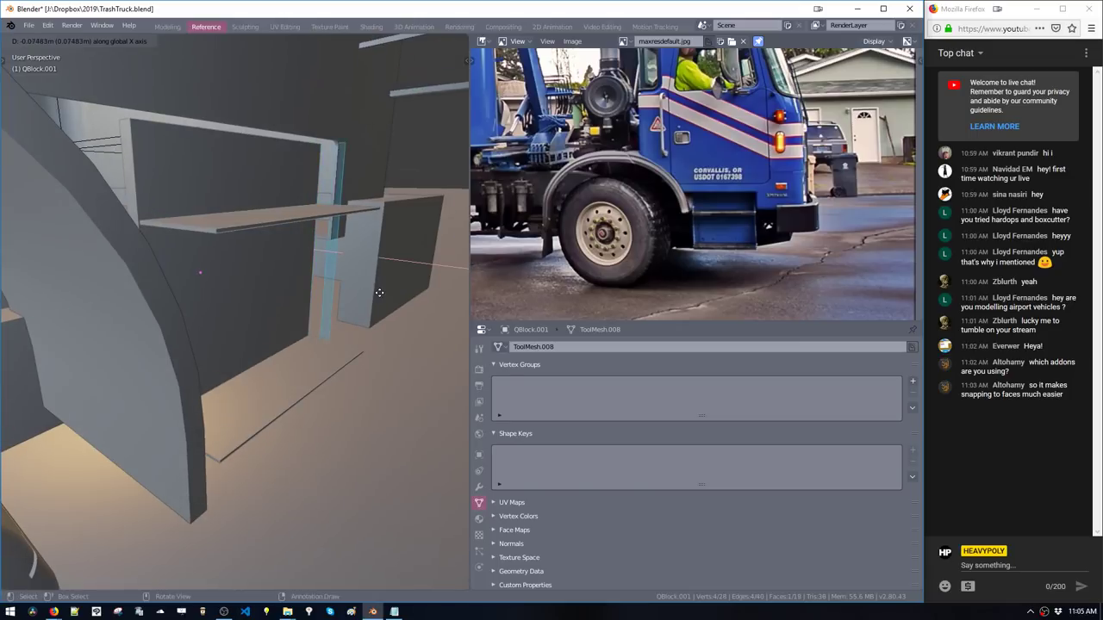
click(281, 277)
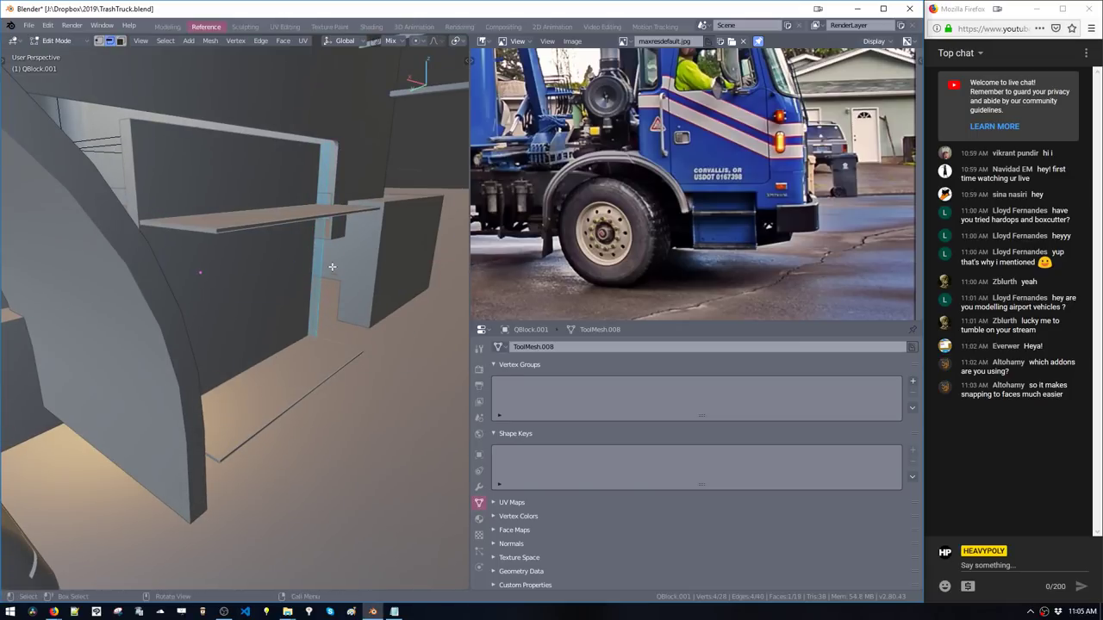
Extend the duplicated face's outer edge along X into a side plate and extrude the plate to give it thickness
key(g)
key(x)
mouse_move(317, 287)
middle_down()
mouse_move(334, 292)
mouse_move(313, 296)
middle_up()
click(352, 303)
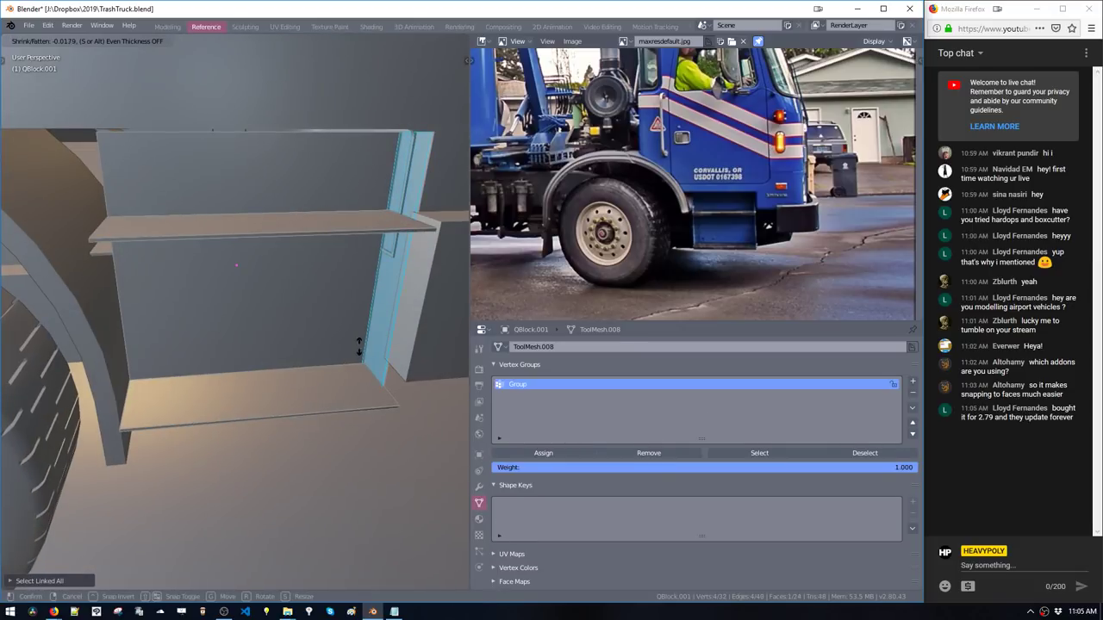
click(360, 346)
key(ctrl+z)
key(ctrl+z)
Duplicate the side plate along Y to the wheel-side end of the step assembly
key(g)
key(y)
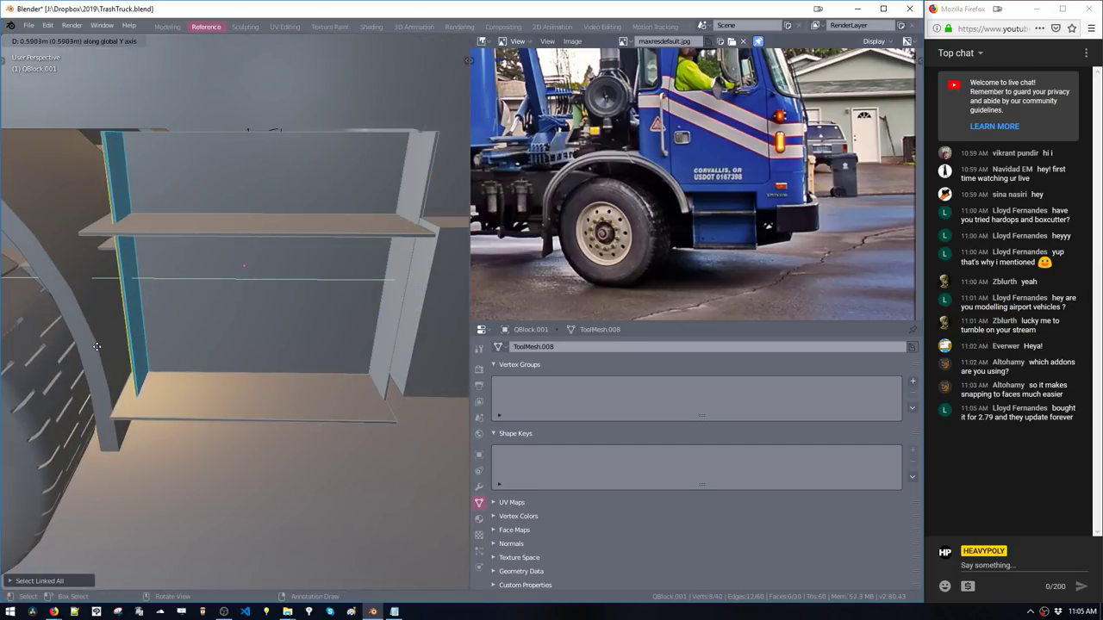
click(116, 365)
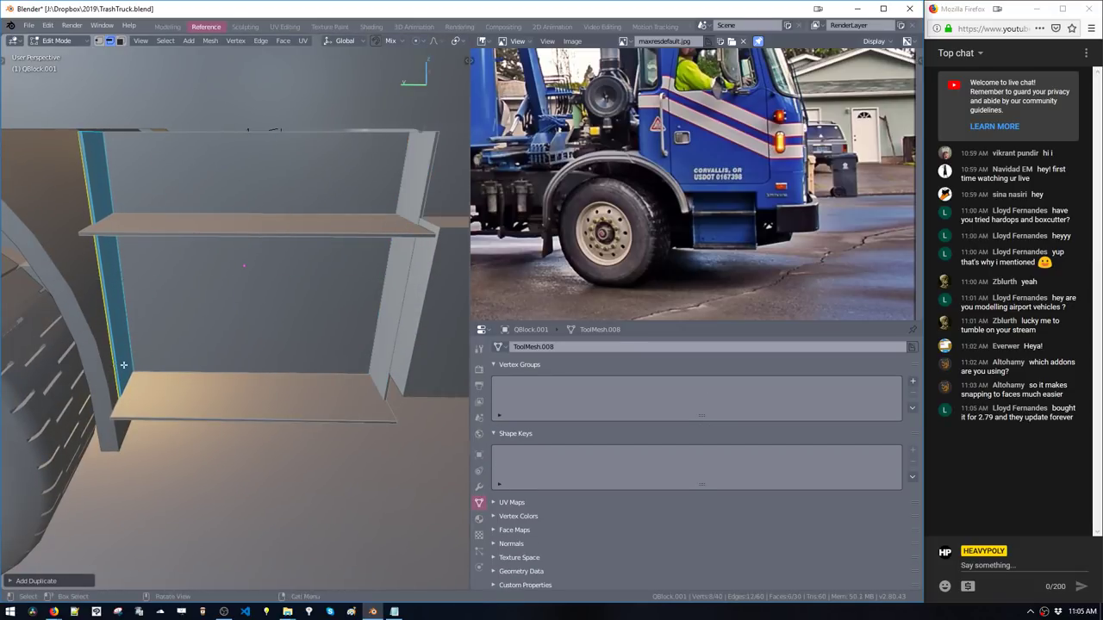
middle_drag(115, 365, 169, 390)
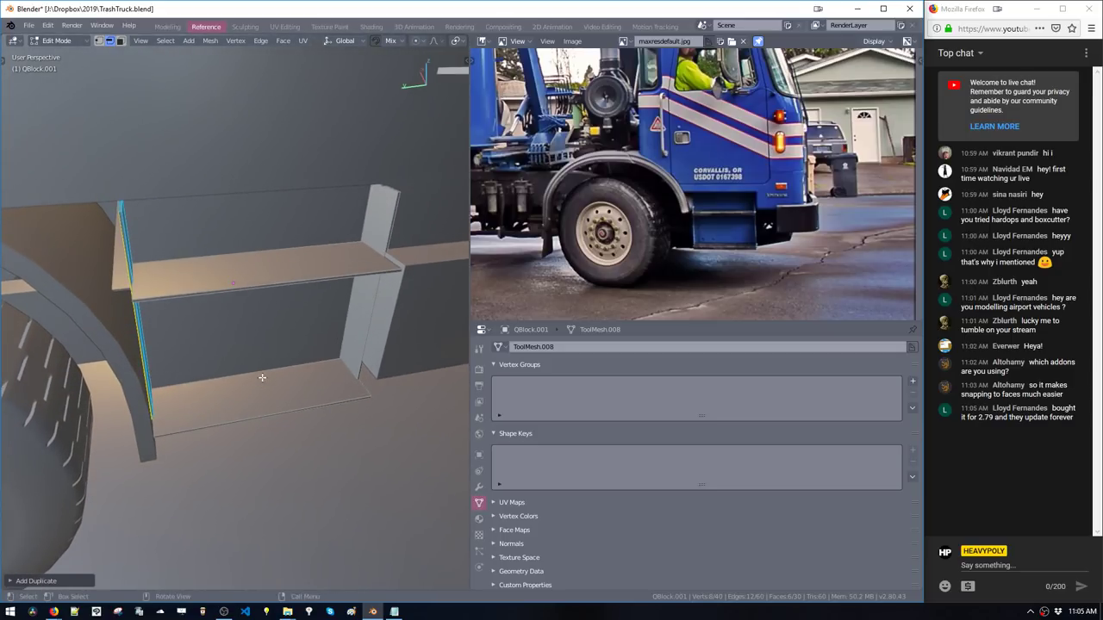
middle_drag(366, 394, 293, 380)
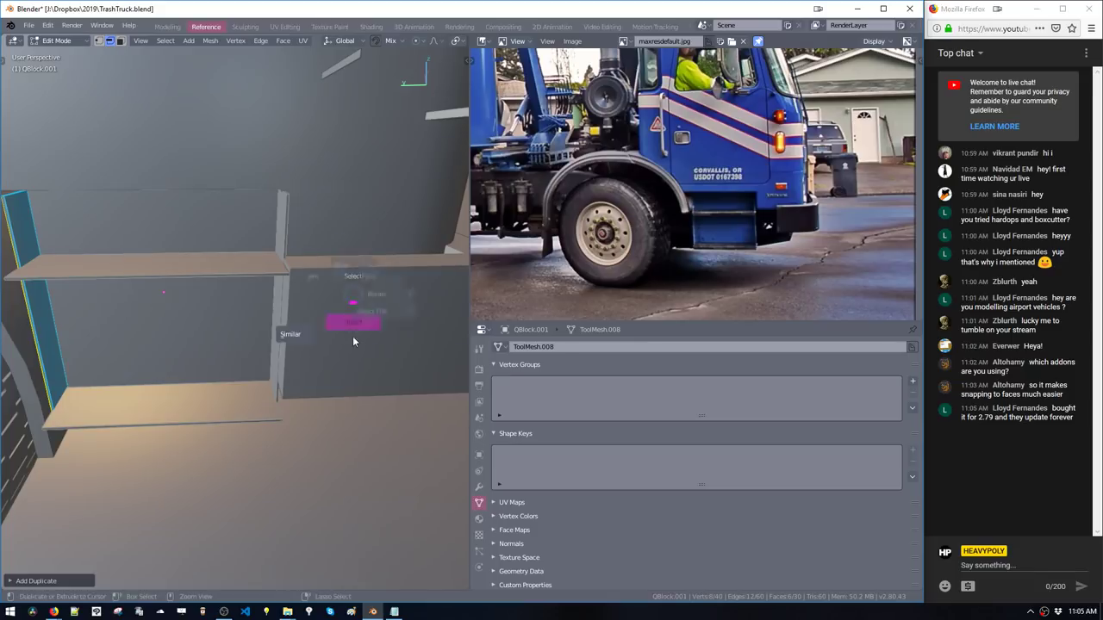
Edit the bumper beside the step and shift its end along Y
click(349, 339)
key(ctrl+space)
double_click(296, 340)
shift+middle_drag(296, 341, 235, 351)
key(g)
click(275, 363)
key(g)
key(y)
Bevel the bumper's outer vertical corner edge with many segments to round it
middle_drag(292, 397, 354, 445)
click(327, 405)
key(space)
click(266, 404)
key(ctrl+b)
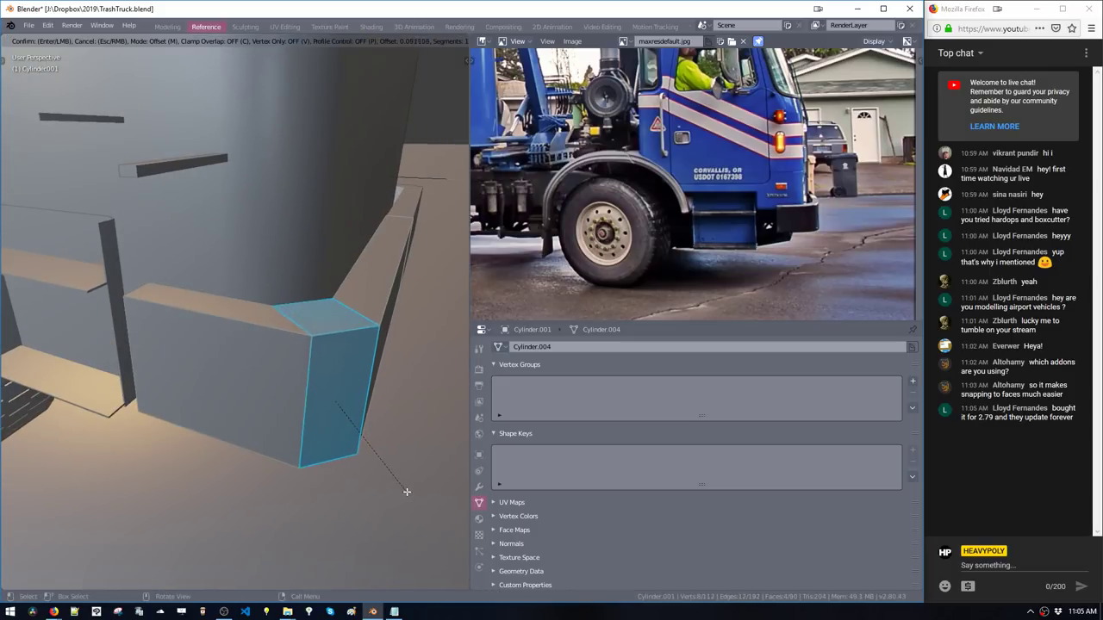
scroll(372, 473, up, 12)
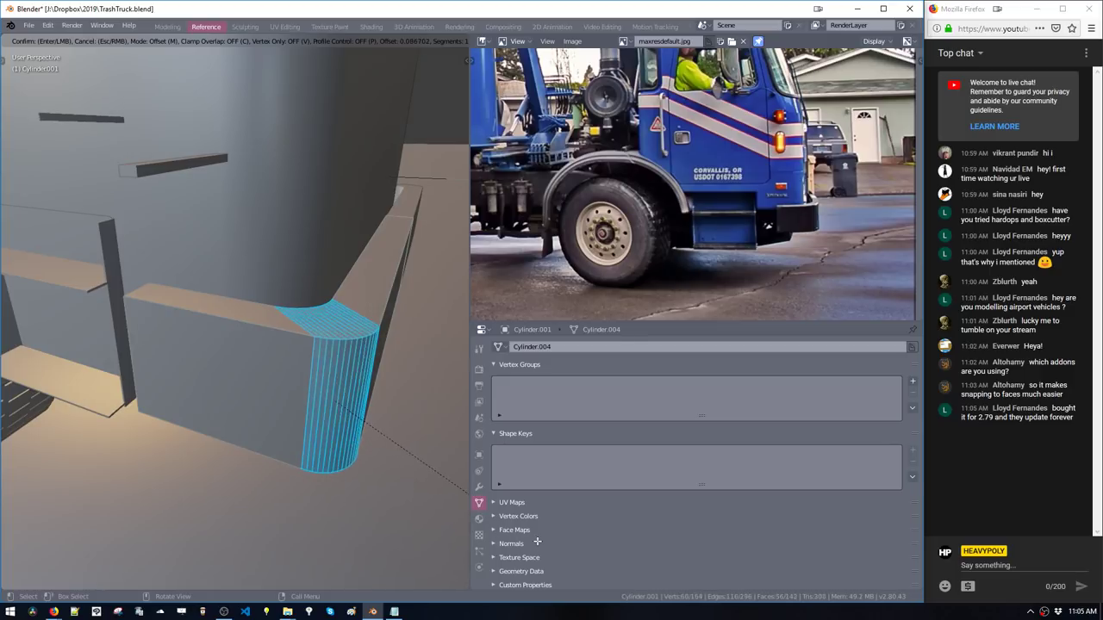
click(371, 473)
middle_drag(372, 473, 285, 375)
Finish the bumper edit and edit the boarding step, moving faces of its upper and lower treads along Z
key(ctrl+l)
key(Tab)
click(243, 330)
key(Tab)
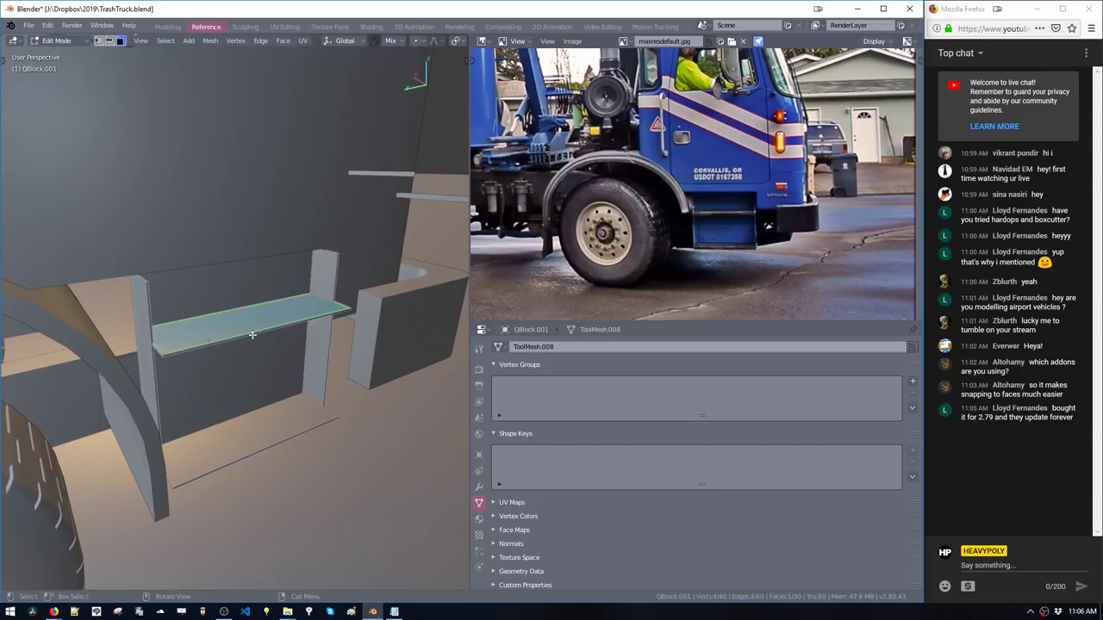
key(g)
key(z)
click(267, 400)
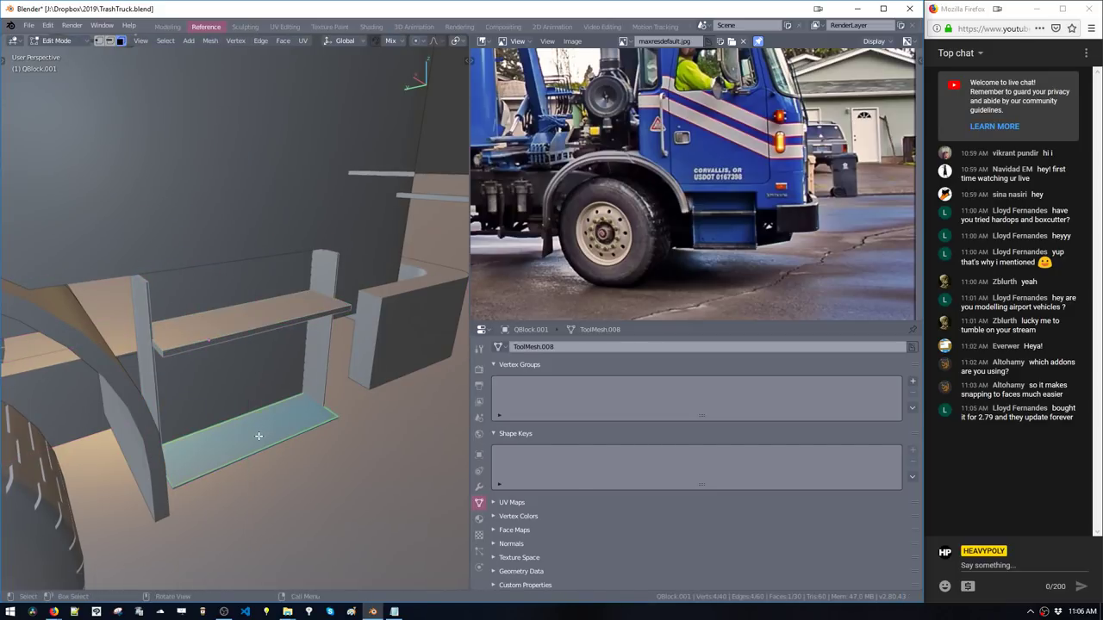
key(g)
key(z)
click(250, 407)
Duplicate the lower tread's front face upward along Z, shrink it along Y to a small square, and extrude it into a block
middle_drag(249, 407, 221, 394)
key(shift+d)
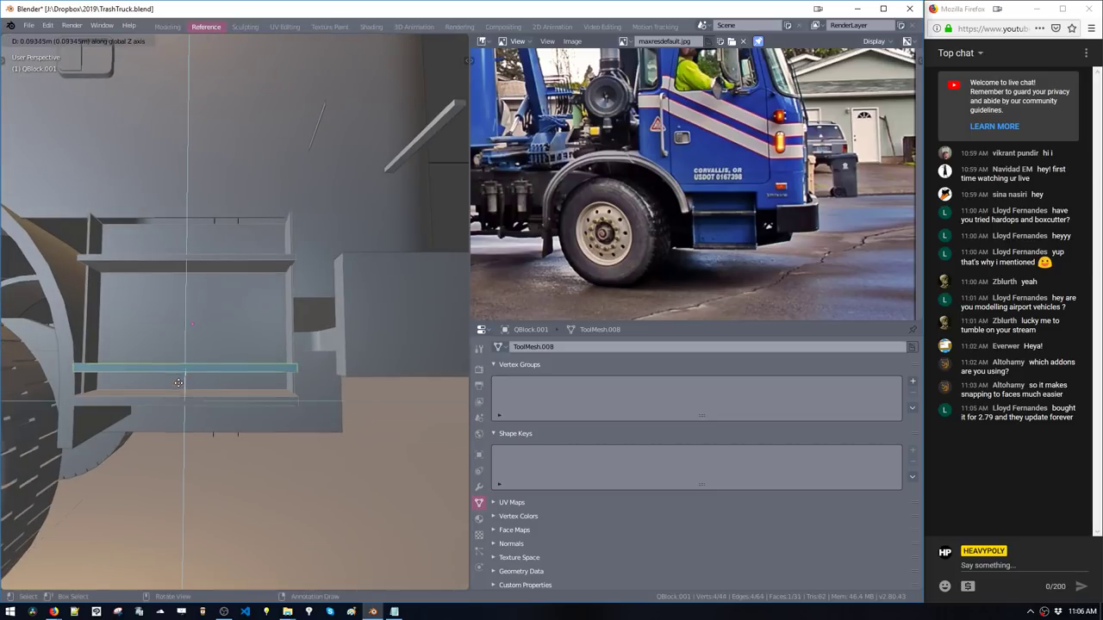
key(s)
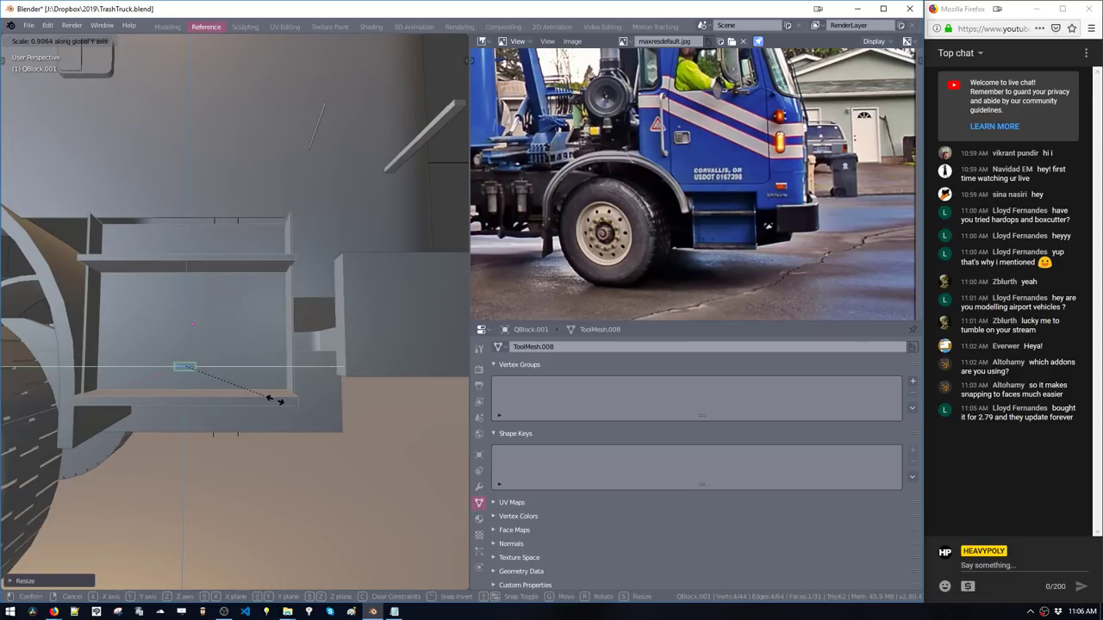
click(227, 377)
middle_drag(224, 375, 222, 413)
key(e)
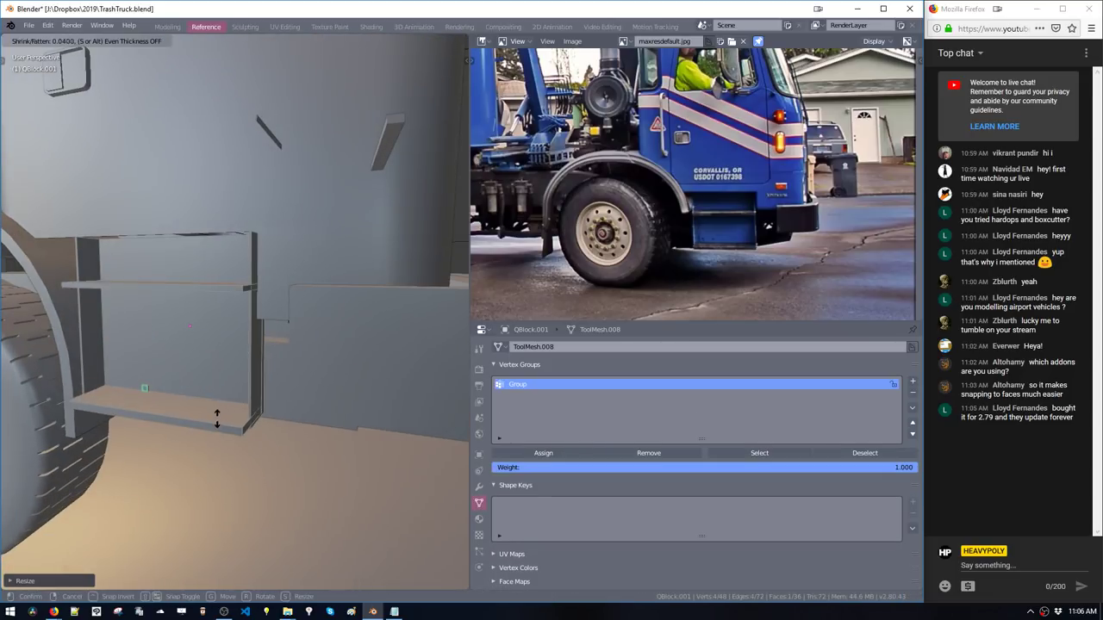
click(217, 418)
Move the small block against the step's back panel near the lower tread, on the bumper side
key(g)
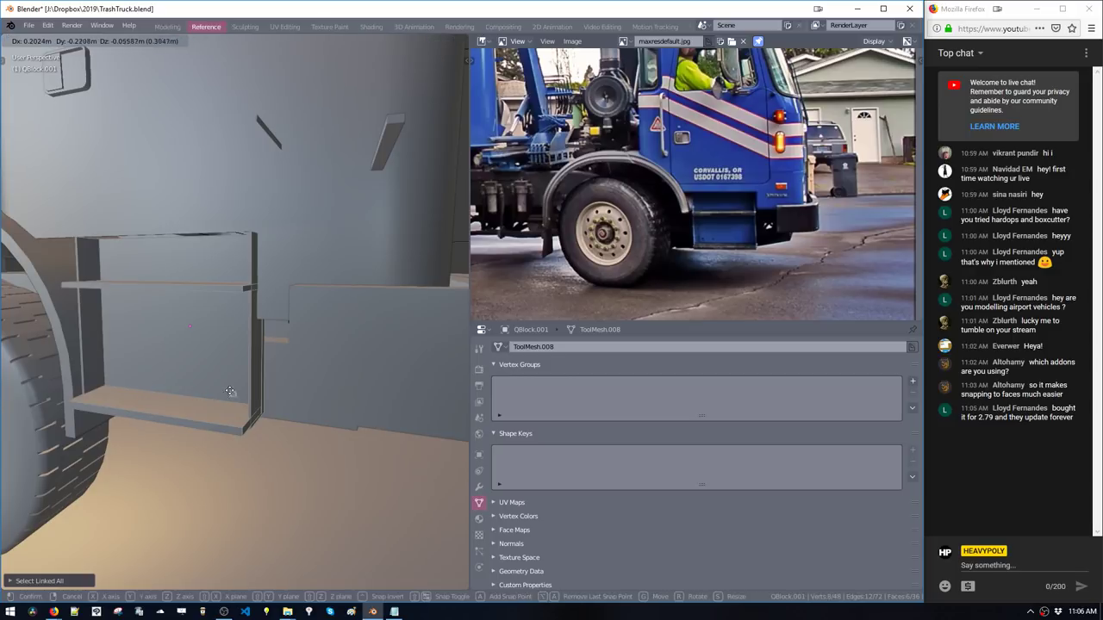
click(227, 391)
ctrl+shift+middle_click(216, 402)
middle_drag(212, 406, 303, 482)
key(g)
click(241, 368)
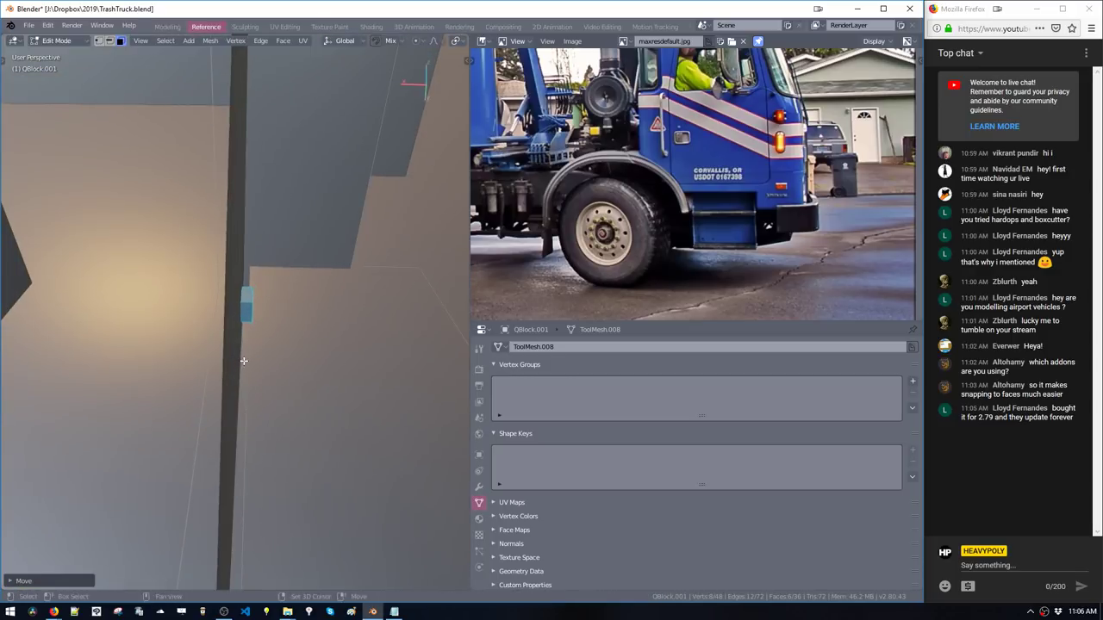
middle_drag(242, 362, 301, 402)
key(g)
key(y)
Duplicate the small block along Y toward the wheel-side end of the back panel
key(shift+d)
key(y)
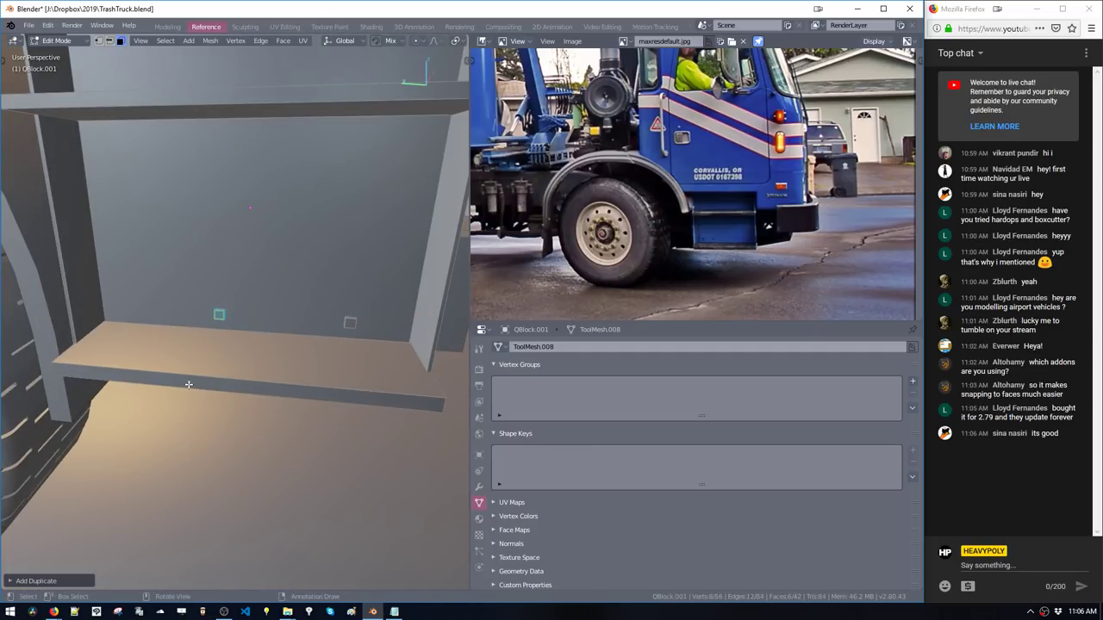
click(97, 361)
key(g)
key(y)
click(154, 311)
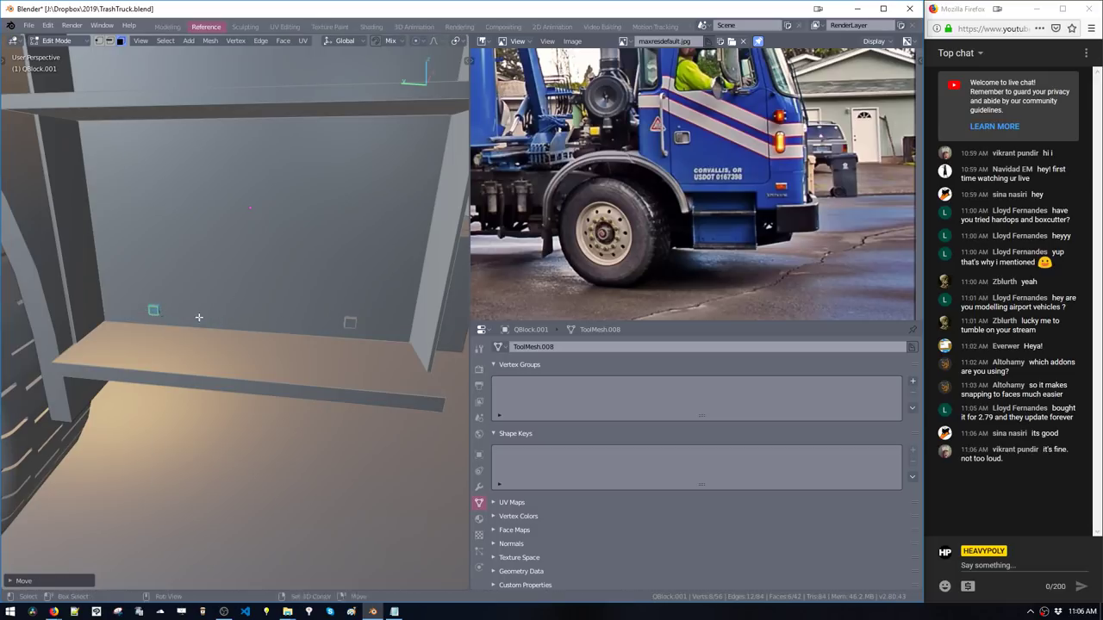
middle_drag(198, 316, 223, 385)
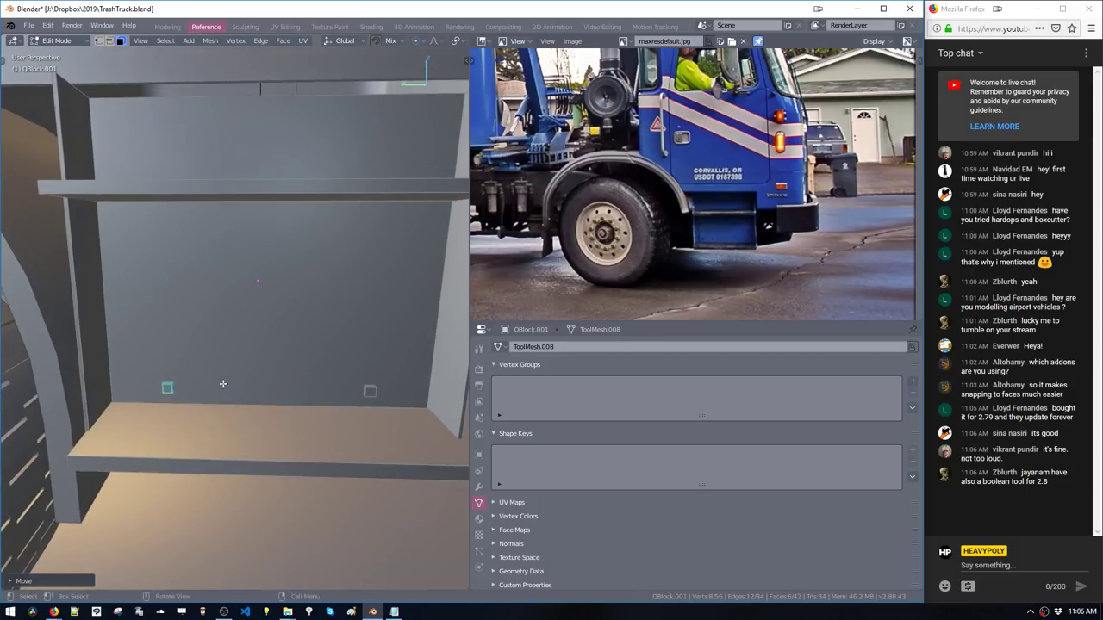
key(Tab)
key(shift+a)
mouse_move(302, 332)
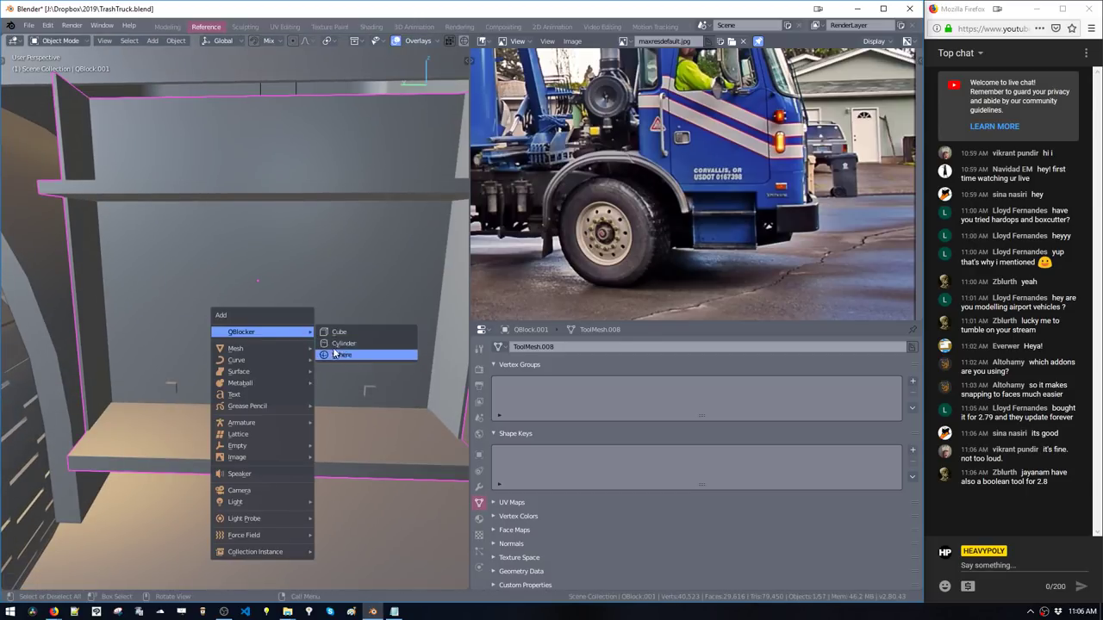
click(330, 336)
click(216, 265)
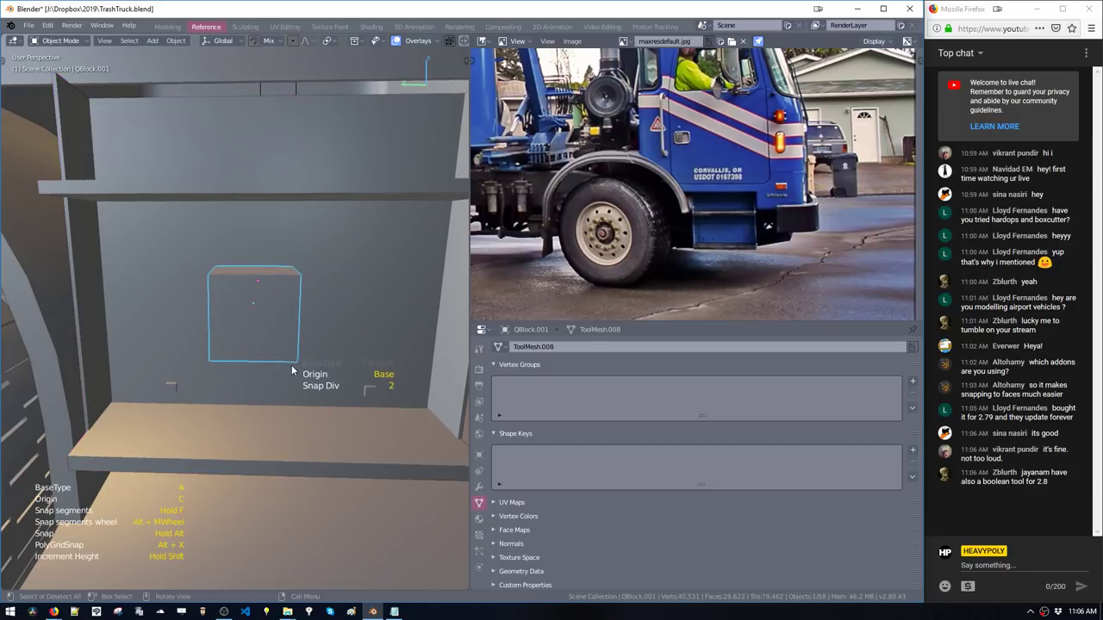
click(291, 369)
middle_drag(292, 366, 337, 379)
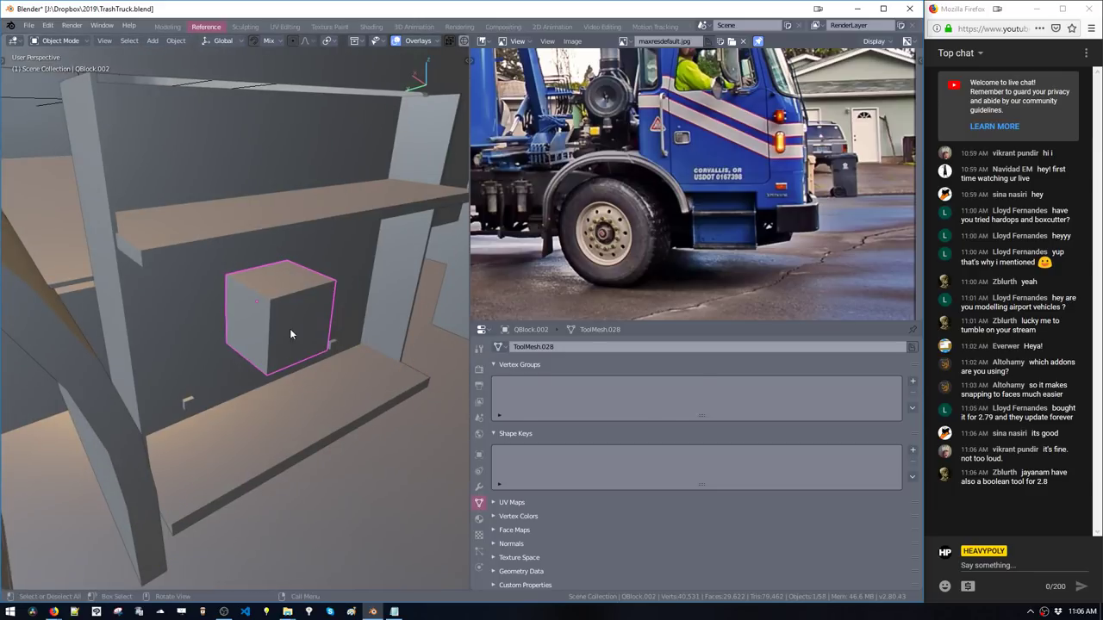
key(x)
Add a 12-sided cylinder at the bumper-side block within the step mesh and scale it down to just enclose the block
middle_drag(291, 330, 279, 403)
click(238, 332)
key(Tab)
click(246, 322)
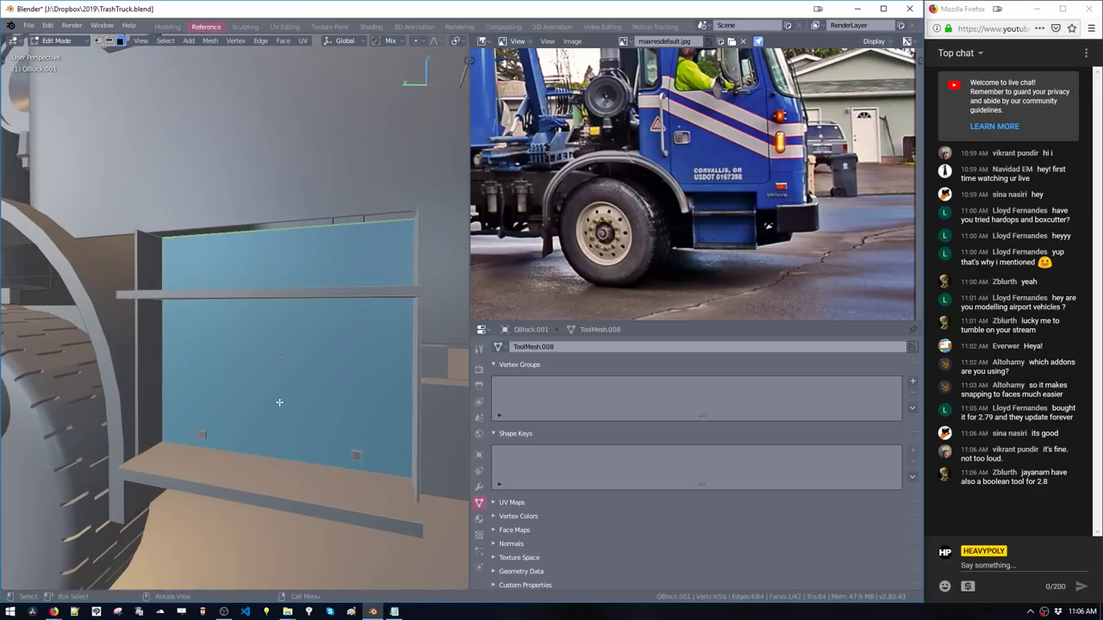
click(357, 455)
key(shift+a)
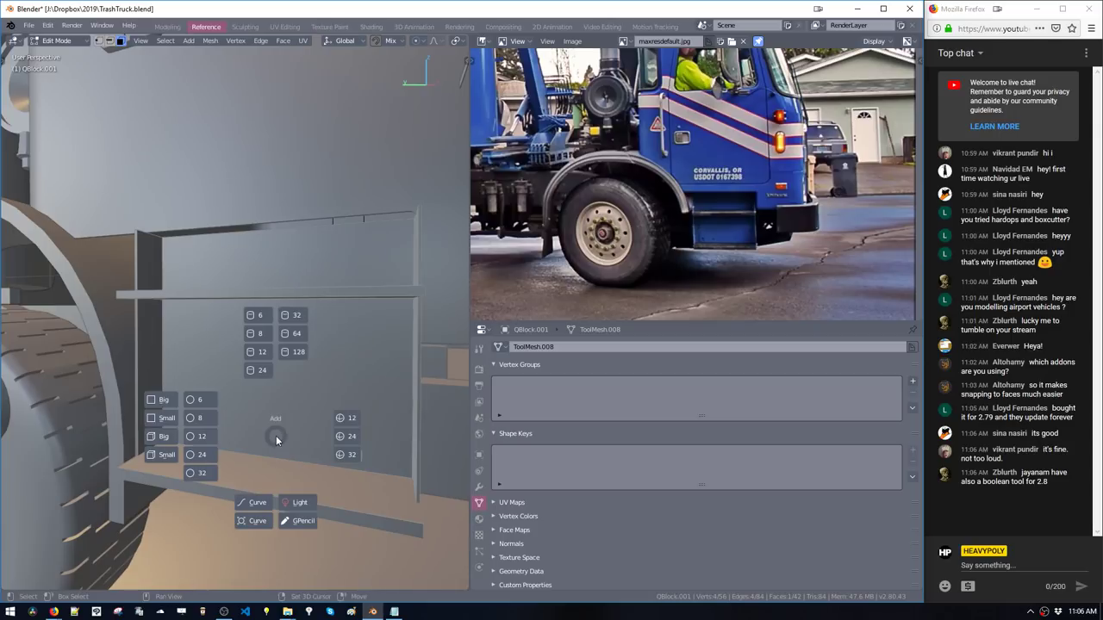
click(252, 369)
key(s)
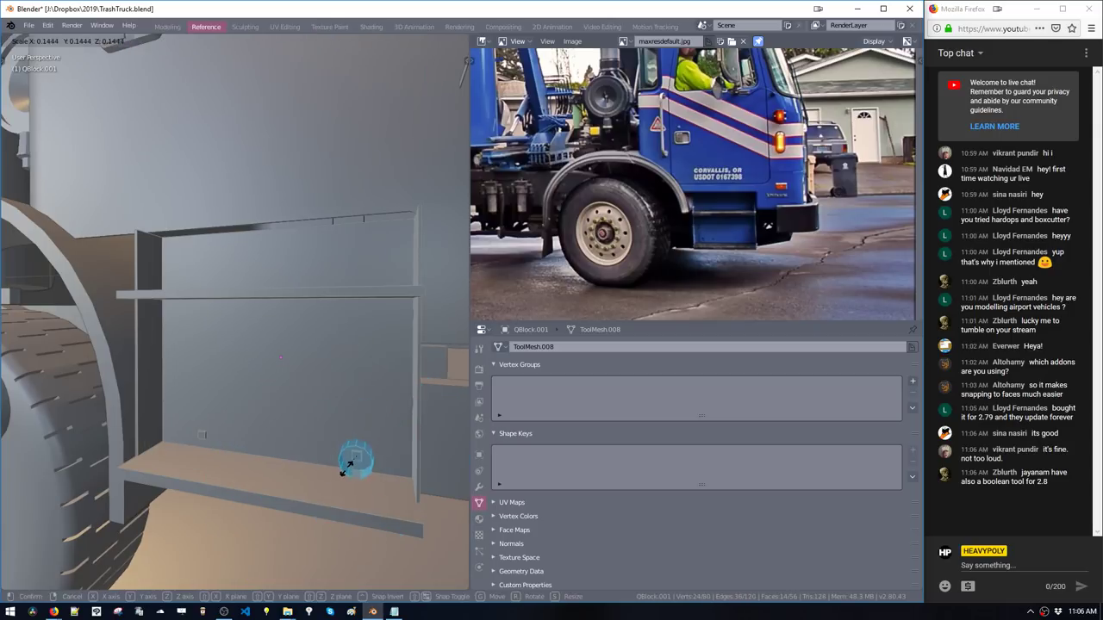
click(358, 441)
key(s)
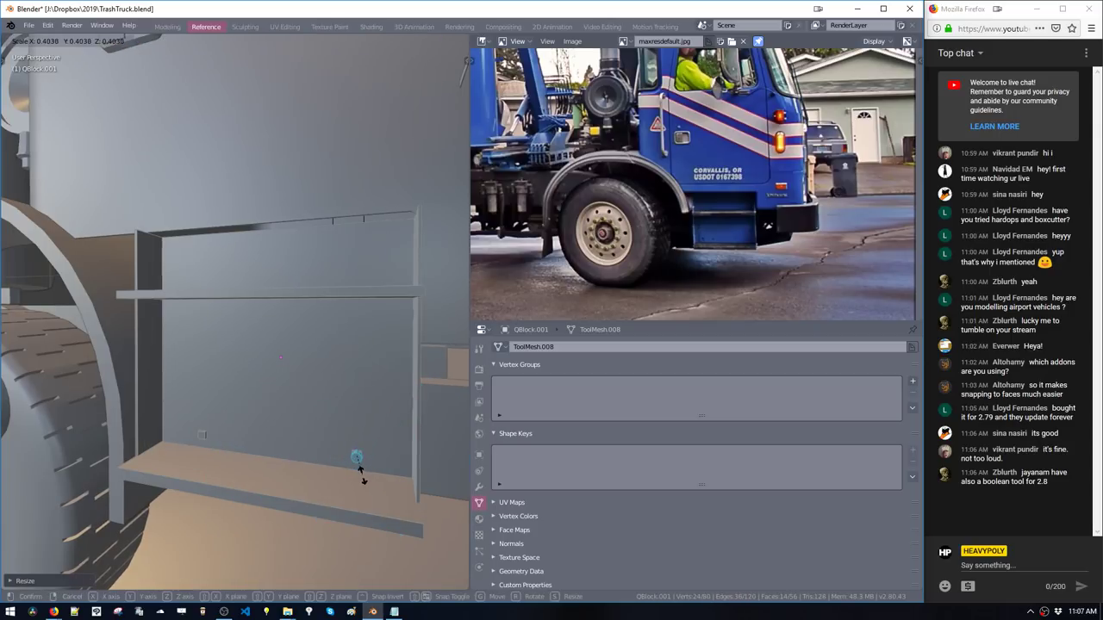
click(361, 473)
Remove the block inside the cylinder and shorten and shift the cylinder along X to form a bolt head on the back panel
key(KP_Decimal)
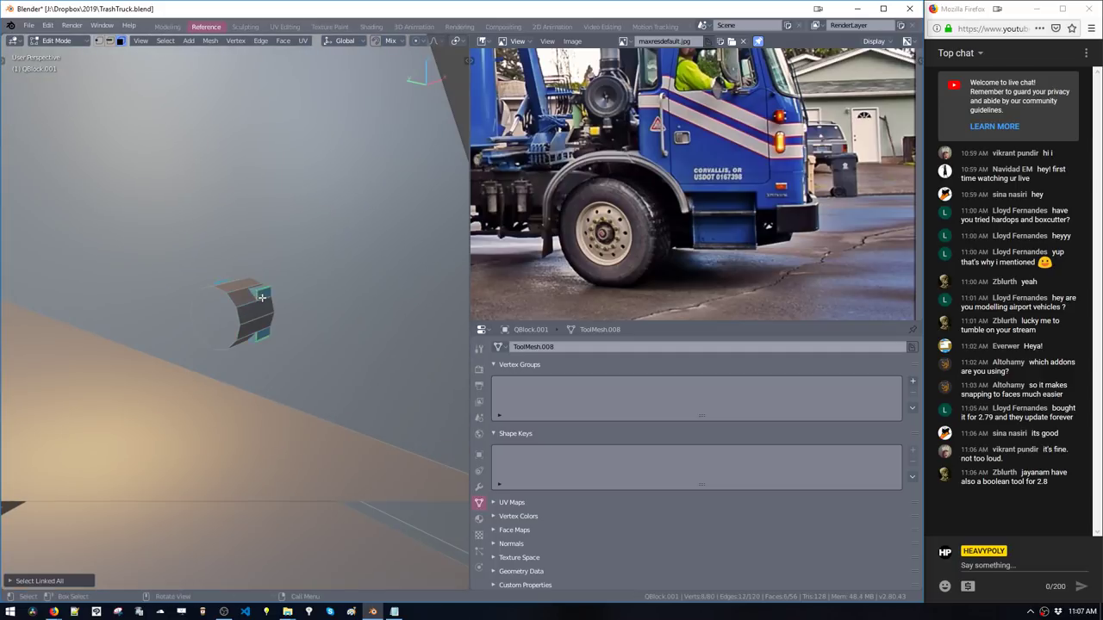
middle_drag(238, 324, 310, 374)
key(s)
key(x)
click(298, 326)
key(g)
key(x)
click(303, 322)
Duplicate the bolt head along Y to replace the wheel-side block and adjust its spacing from the side plate
key(g)
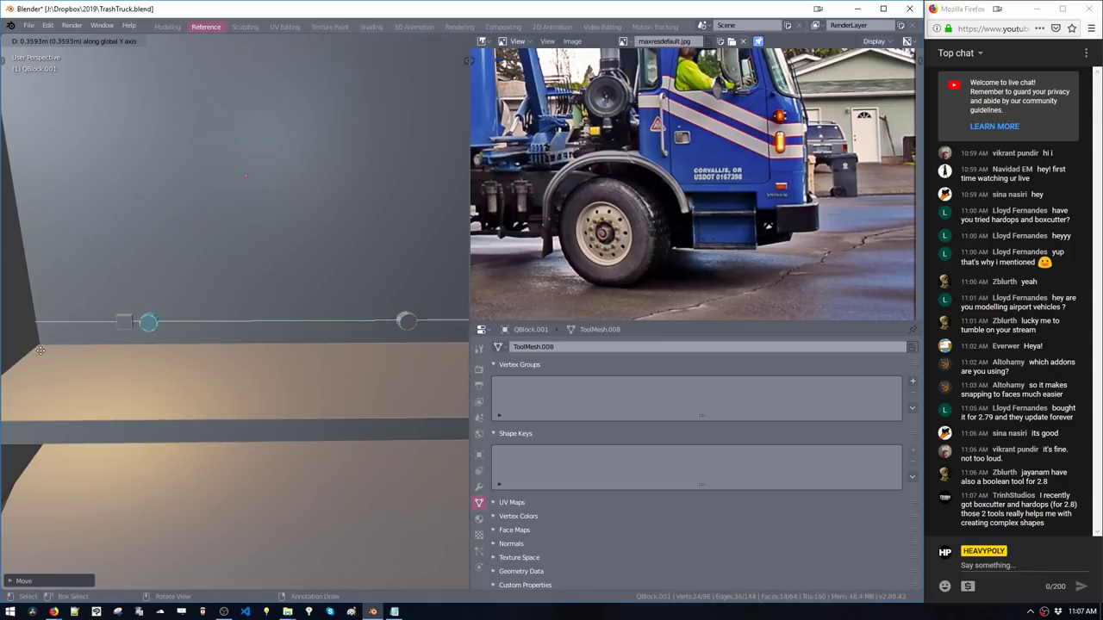
click(40, 351)
drag(94, 275, 204, 360)
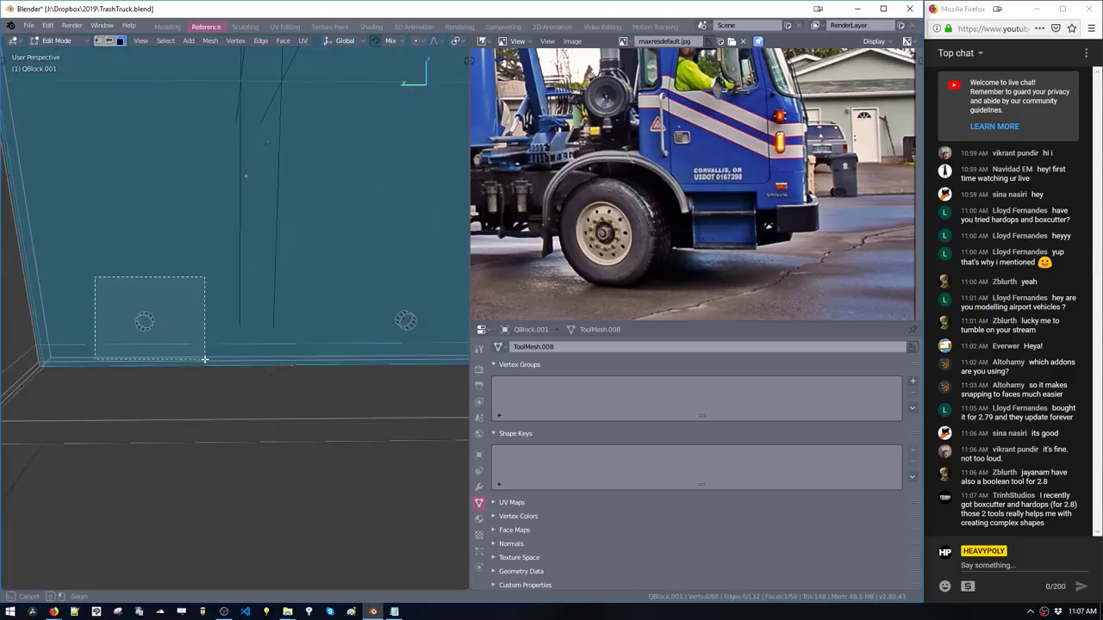
shift+middle_drag(155, 346, 208, 354)
drag(179, 311, 221, 346)
key(g)
key(y)
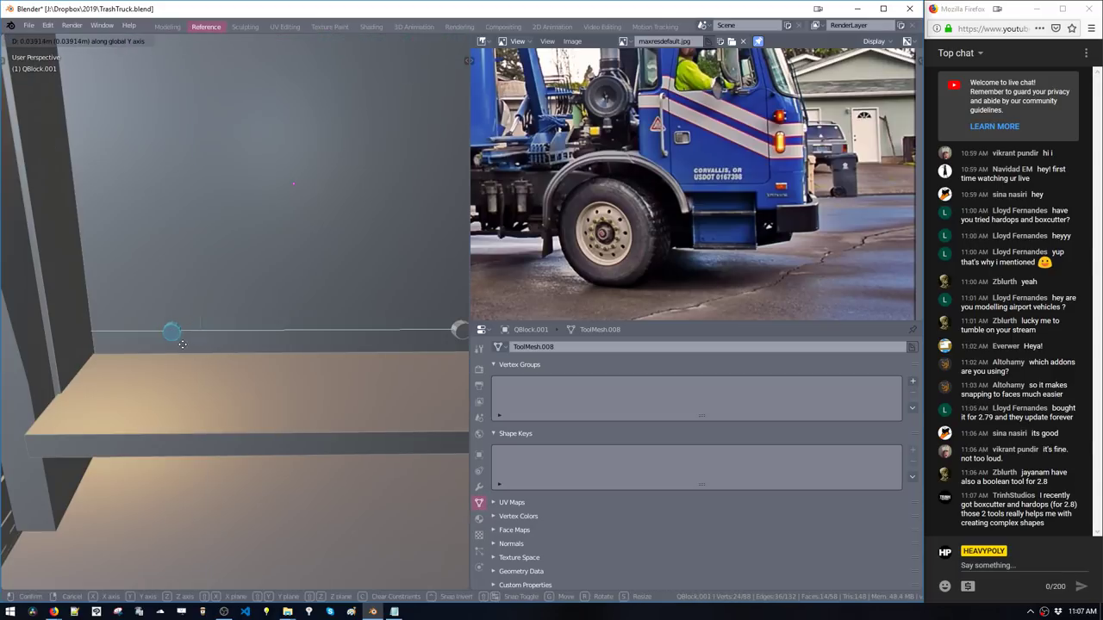
click(195, 346)
scroll(203, 375, down, 5)
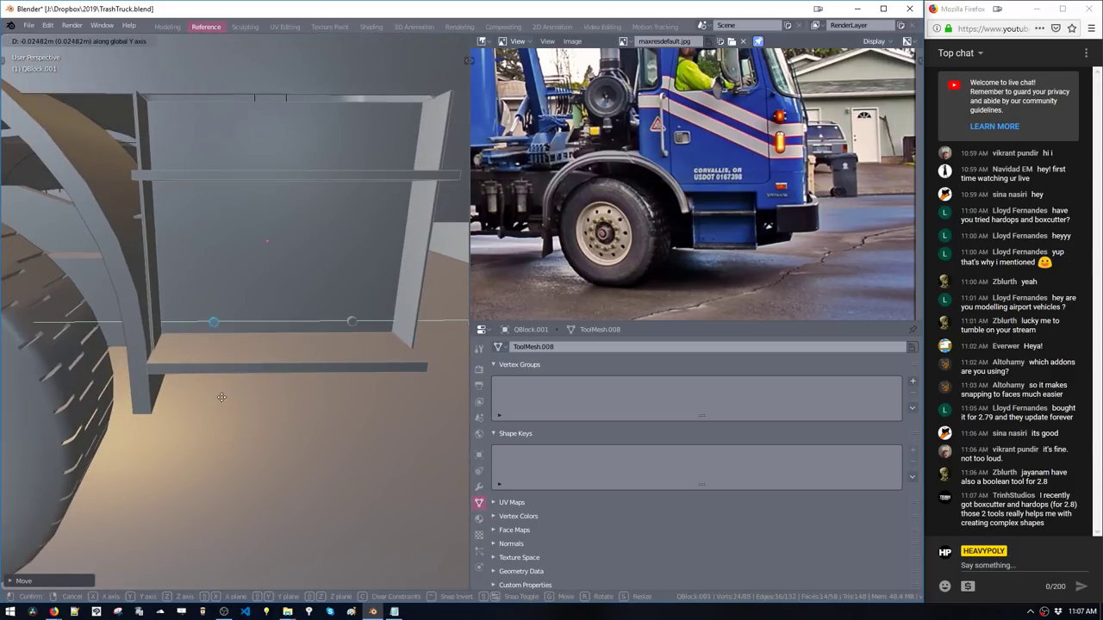
middle_drag(211, 395, 226, 428)
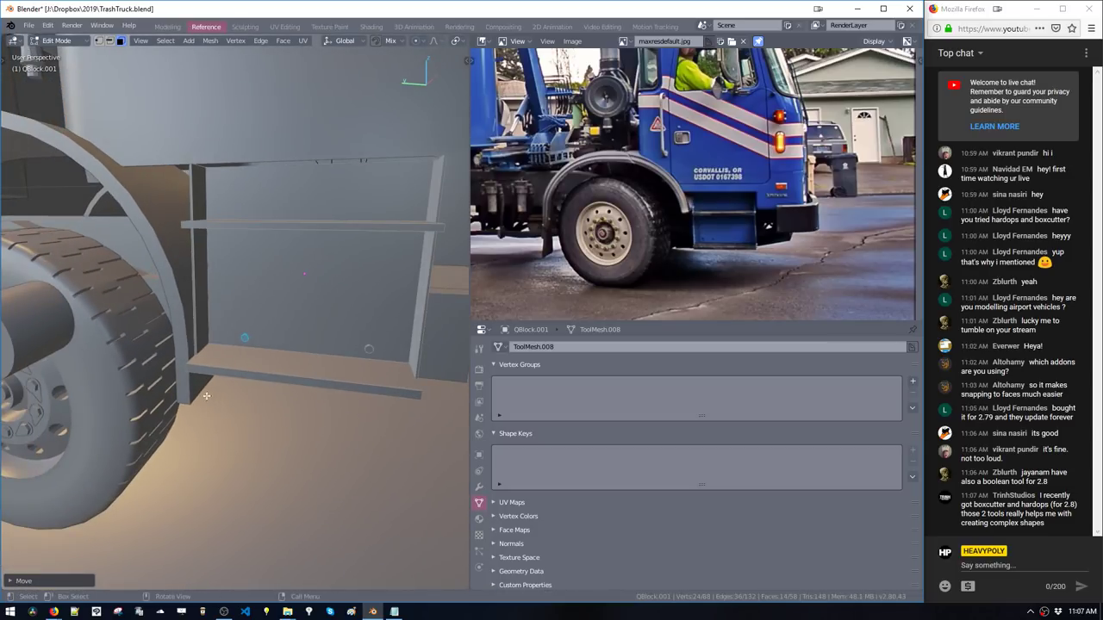
Duplicate the bolt head up onto the cab's side near its lower rear corner
middle_drag(203, 367, 288, 468)
shift+middle_drag(267, 337, 271, 371)
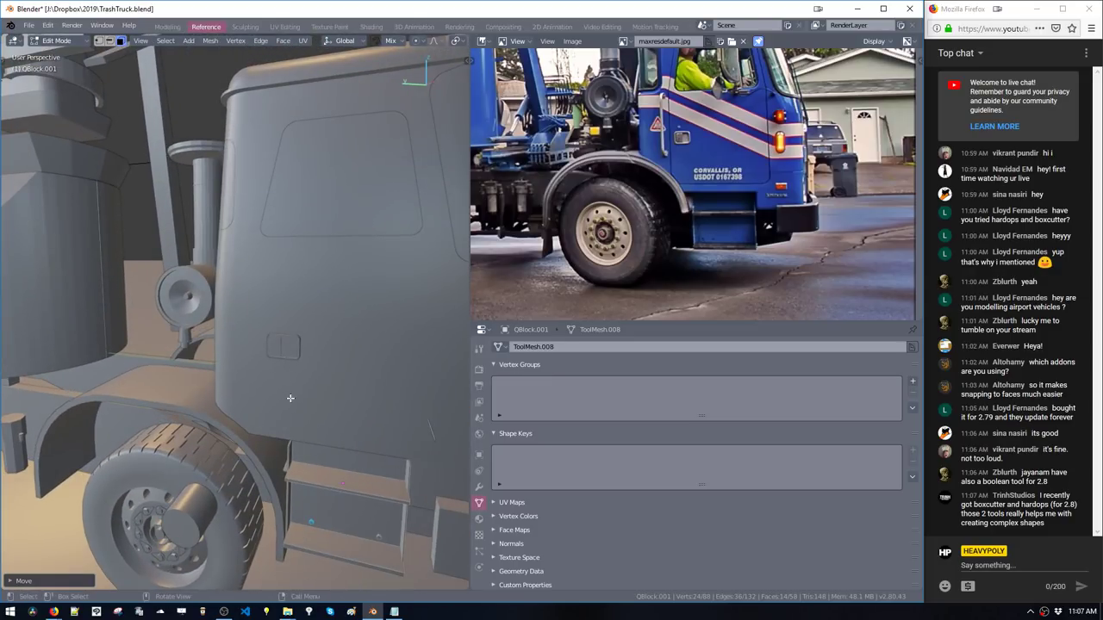
key(shift+d)
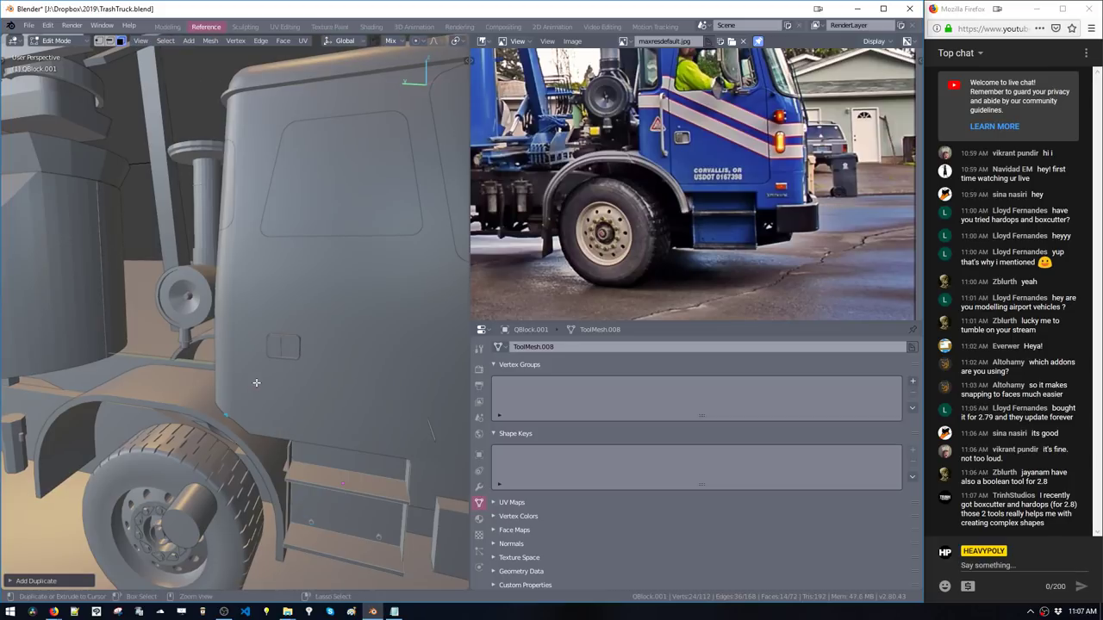
click(380, 454)
middle_drag(290, 416, 361, 4)
key(KP_Decimal)
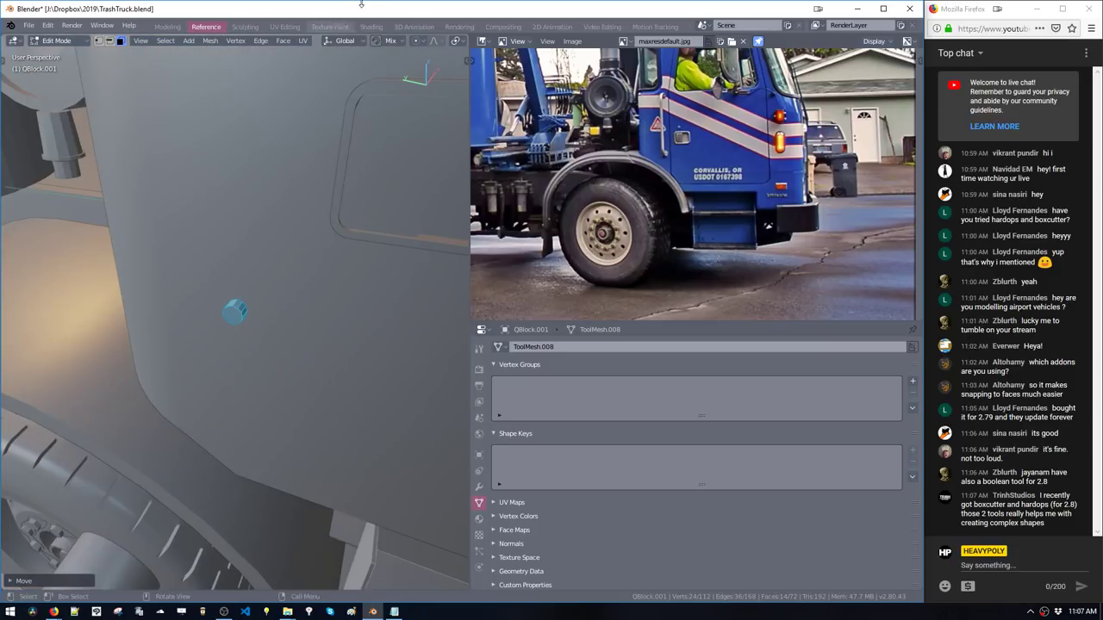
Open the snapping options and move the duplicated bolt head across the cab's surface to above the door handle
click(391, 41)
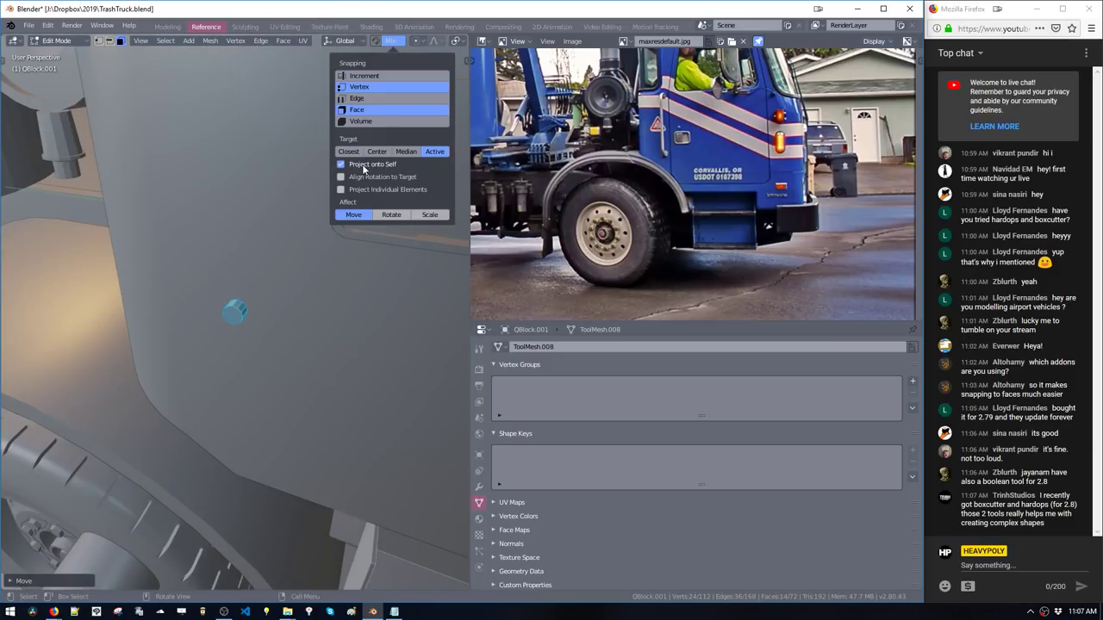
key(g)
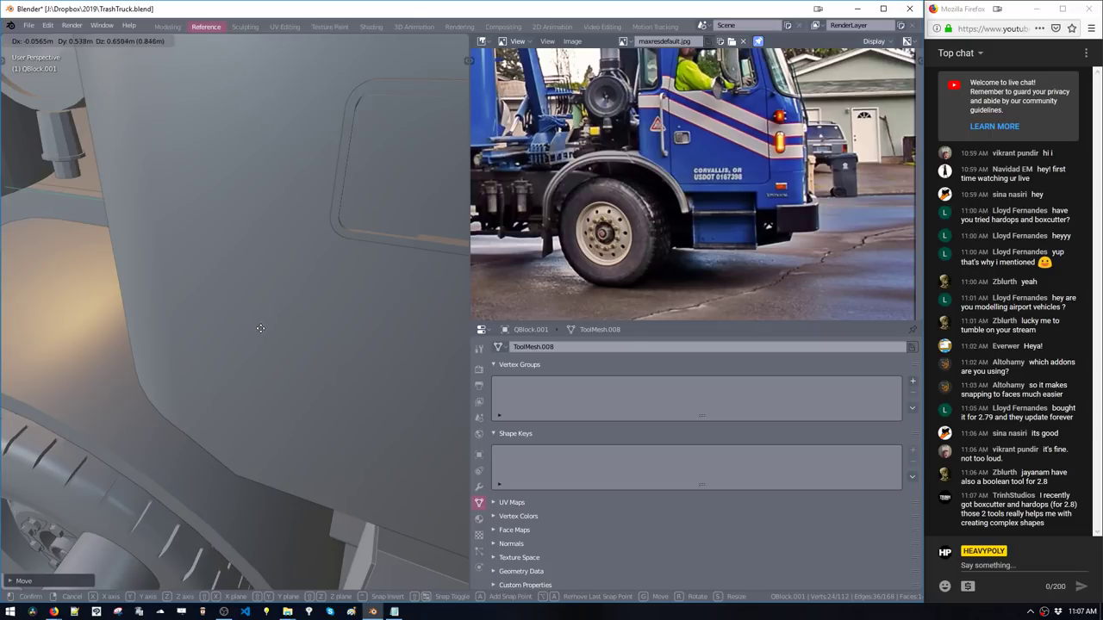
click(260, 329)
mouse_move(260, 328)
middle_down()
mouse_move(259, 296)
mouse_move(319, 291)
mouse_move(284, 299)
mouse_move(300, 311)
mouse_move(263, 319)
middle_up()
scroll(264, 320, down, 5)
key(g)
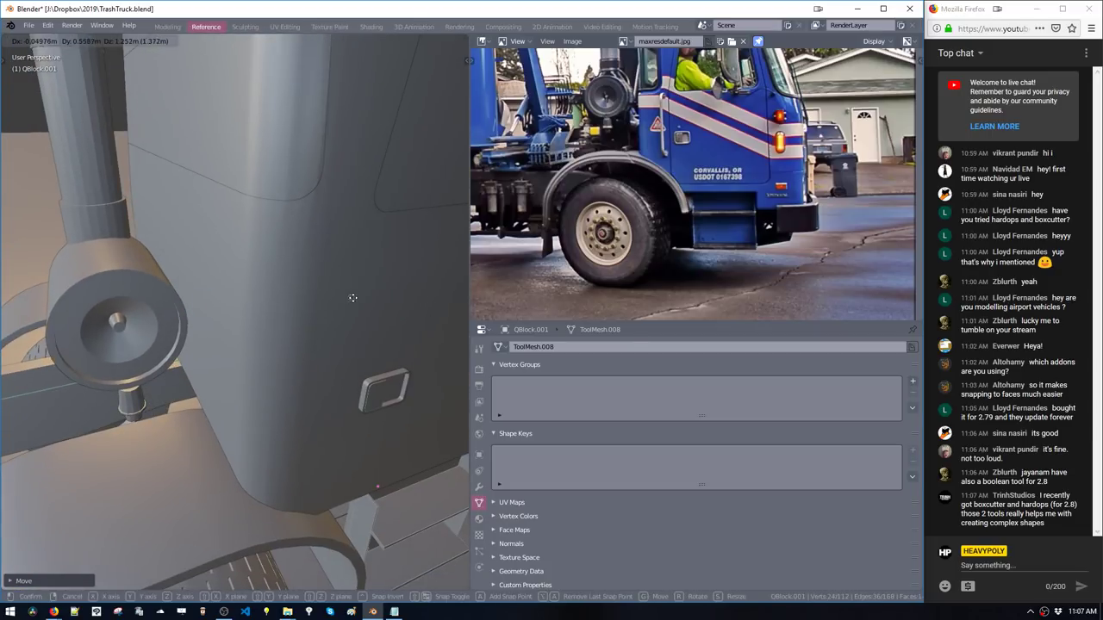
click(366, 286)
middle_drag(364, 285, 337, 285)
click(387, 41)
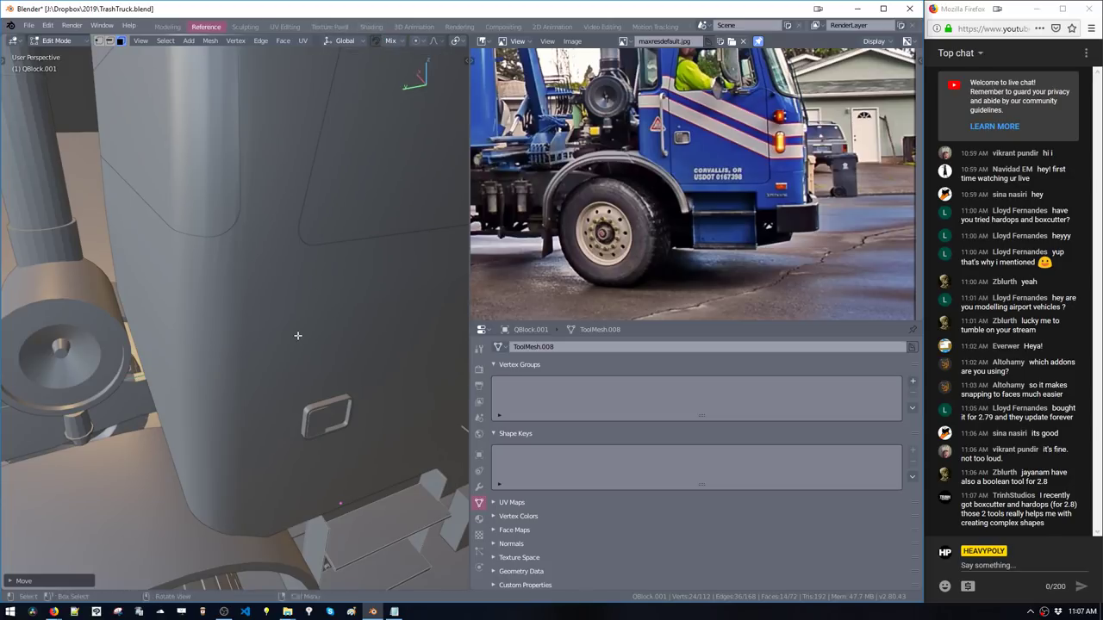
Position the bolt head along Z and Y just below the door window's rear corner and resize it
middle_drag(305, 339, 231, 293)
key(g)
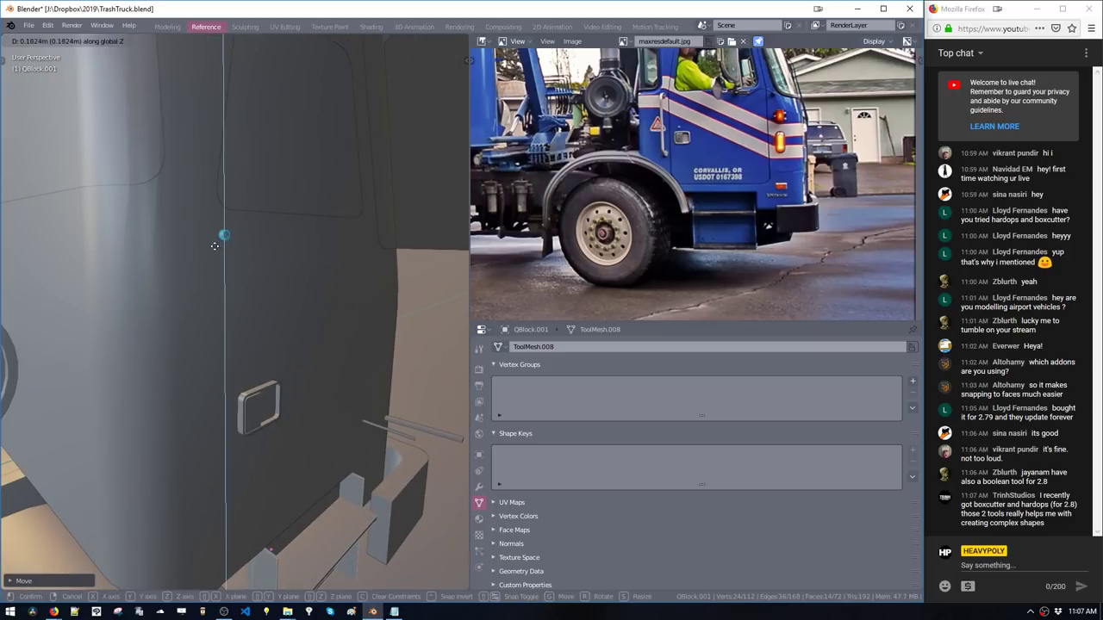
click(217, 244)
middle_drag(217, 244, 234, 248)
key(g)
middle_drag(234, 248, 211, 272)
click(235, 250)
key(g)
key(y)
click(205, 265)
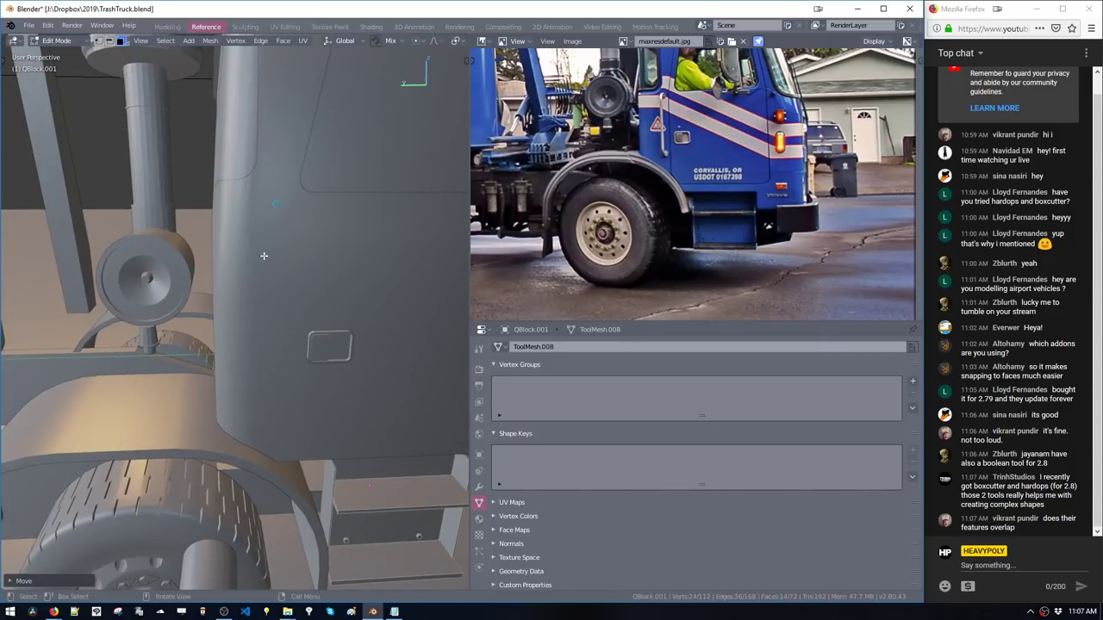
key(s)
click(308, 270)
Duplicate the bolt head down along Z to the cab's lower edge and shift the copy along X to the surface
key(shift+d)
middle_drag(308, 274, 306, 371)
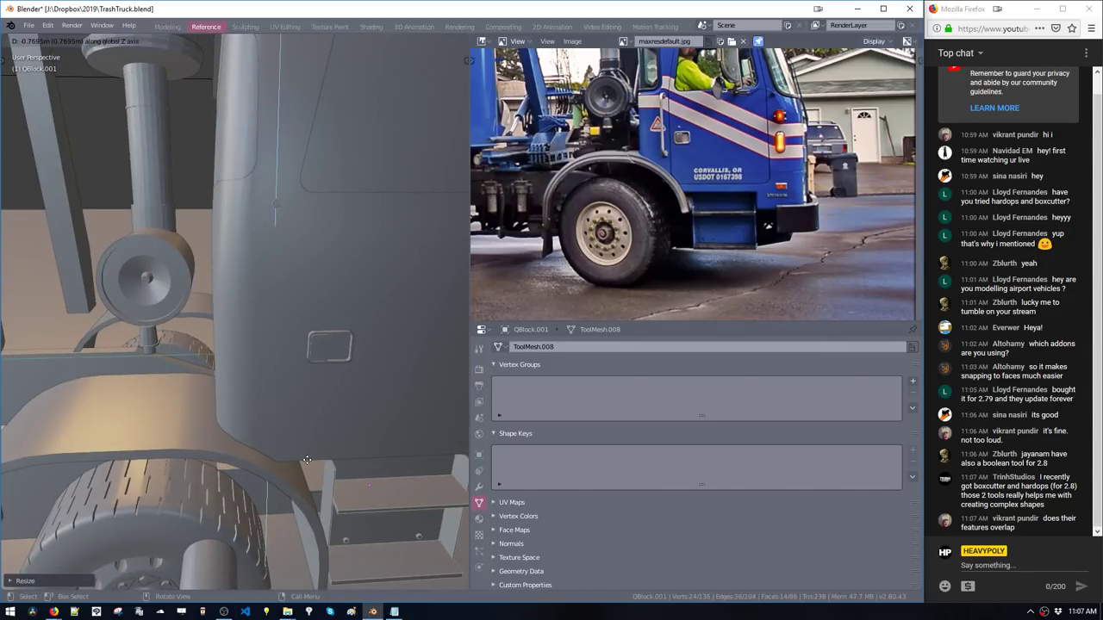
click(307, 460)
middle_drag(306, 460, 330, 394)
key(shift+d)
key(x)
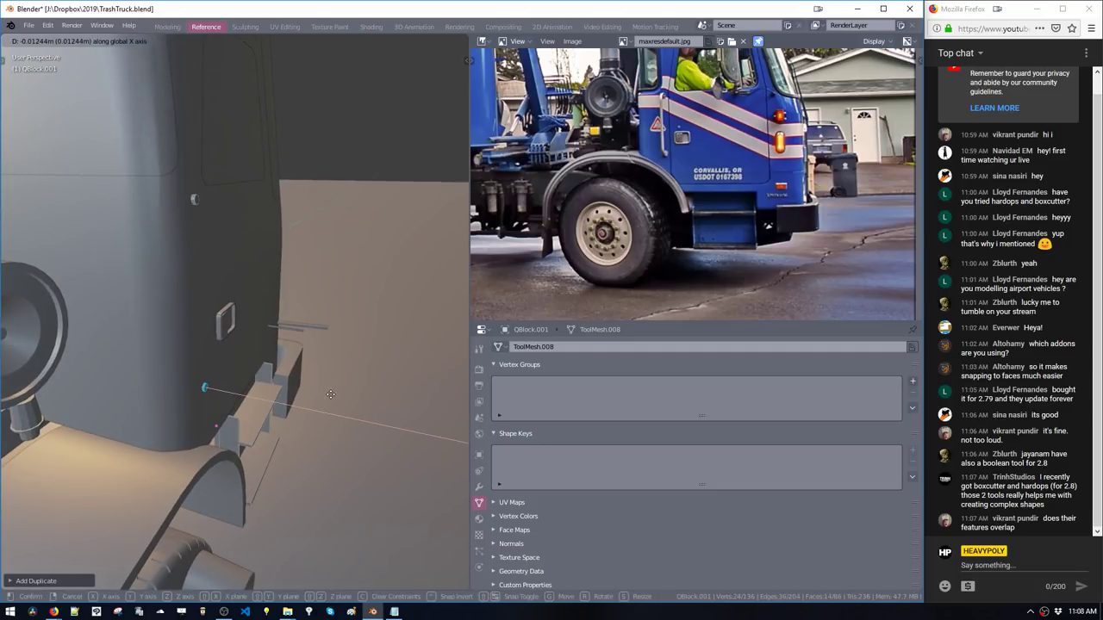
click(330, 394)
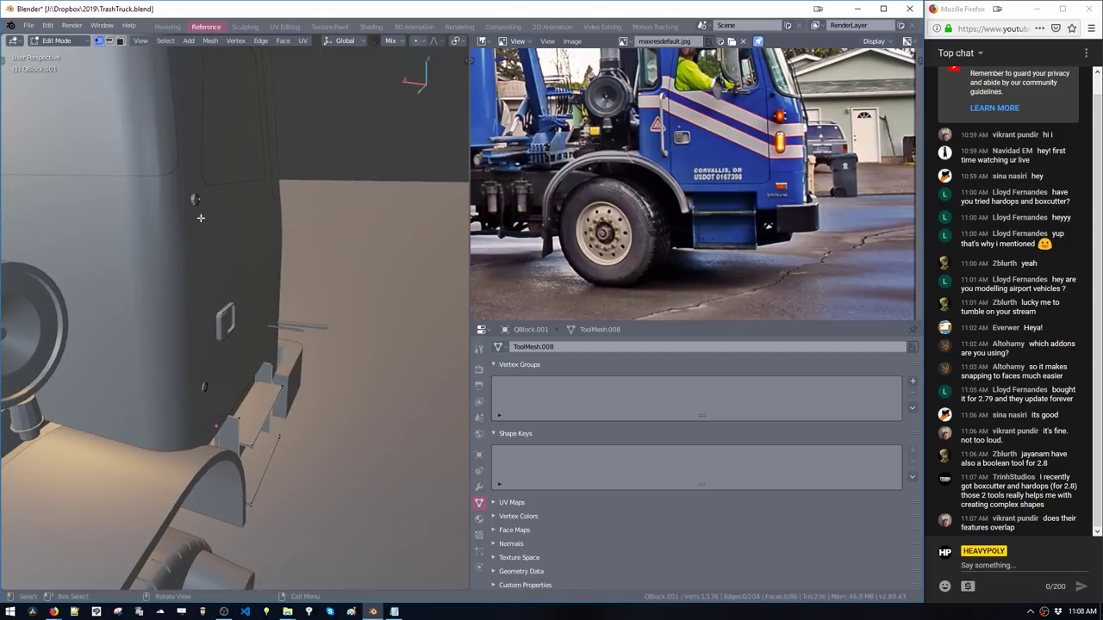
Duplicate a vertex at each of the two cab-side bolt heads, extrude both outward along X and join their ends with an edge
middle_drag(216, 387, 255, 430)
key(shift+d)
key(x)
click(264, 423)
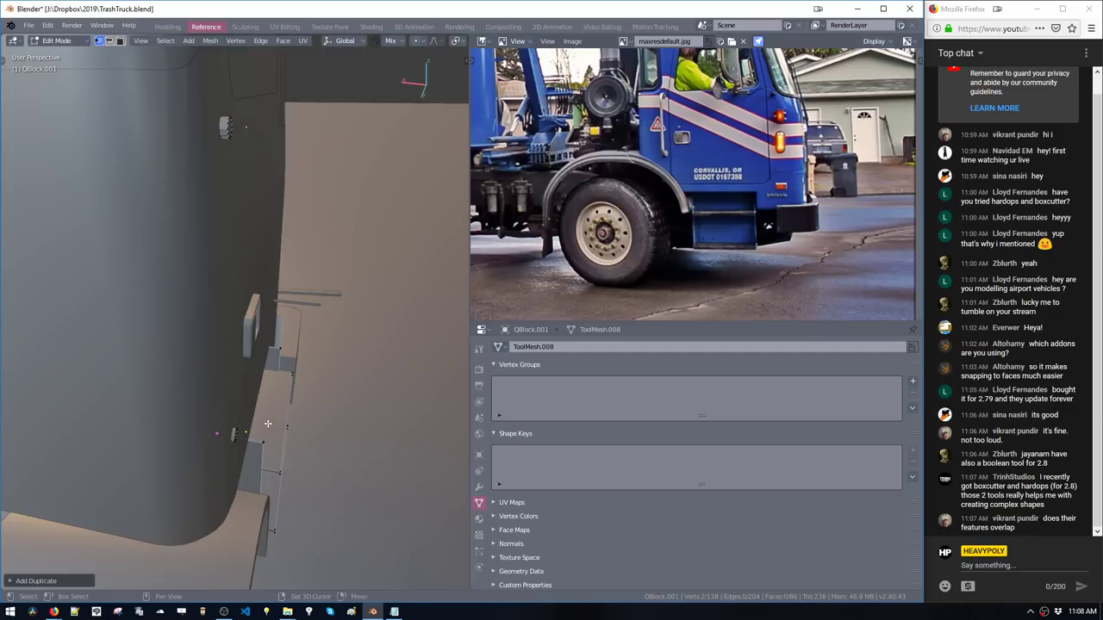
key(e)
key(x)
click(356, 439)
key(f)
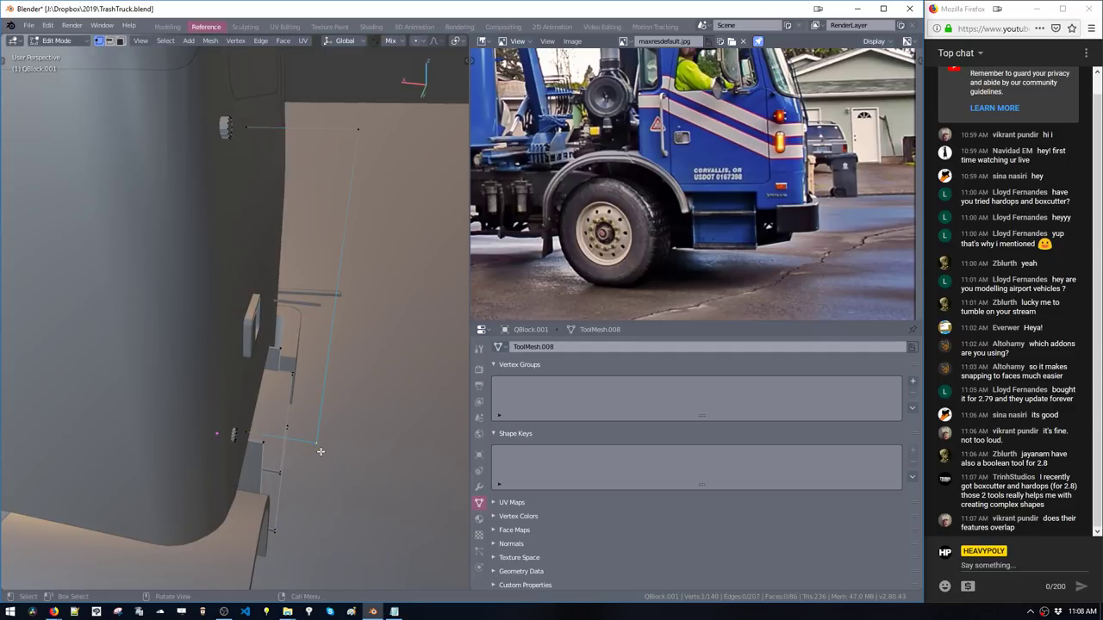
Try to bevel the two outer corner vertices of the grab handle outline
click(362, 135)
key(ctrl+shift+b)
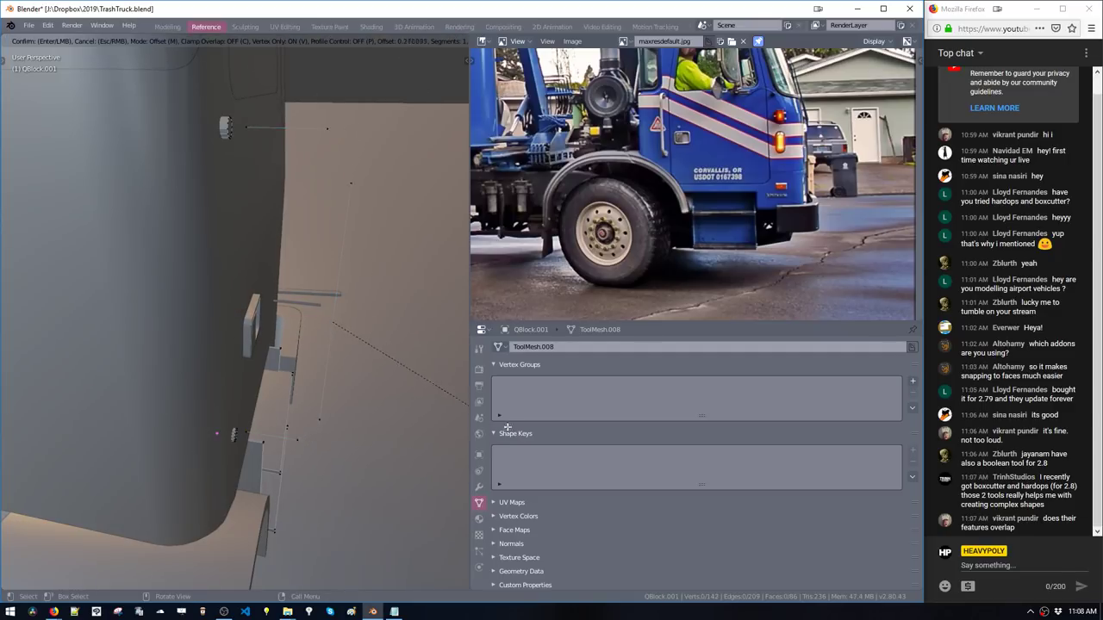
click(696, 457)
middle_drag(379, 345, 259, 379)
key(ctrl+z)
Apply the object's transform and make the normals of its whole mesh consistent
key(Tab)
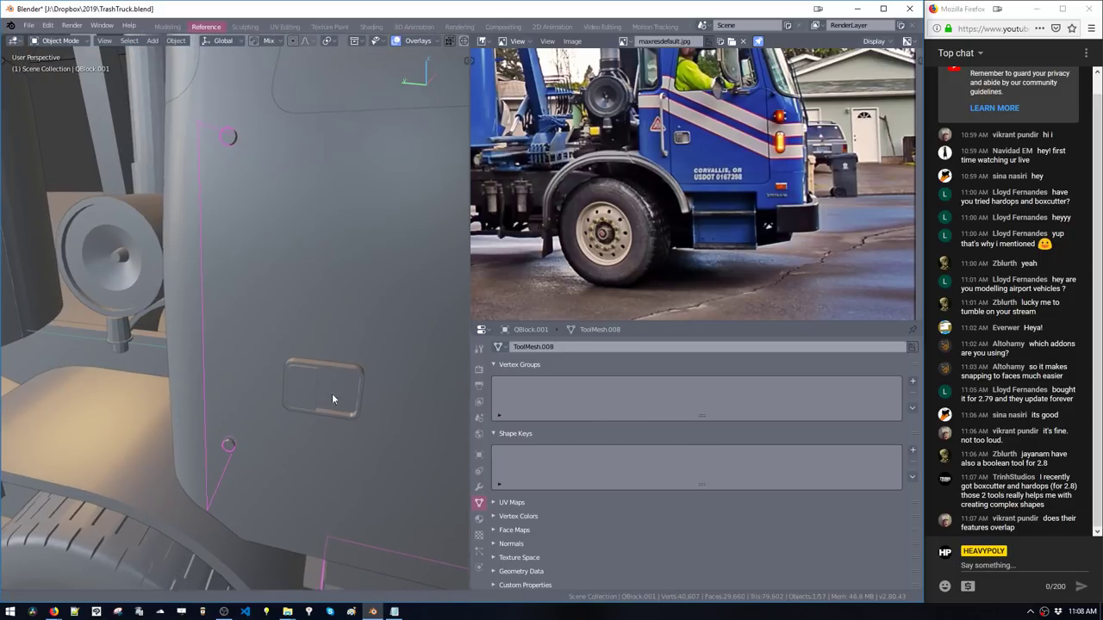
key(ctrl+a)
click(300, 417)
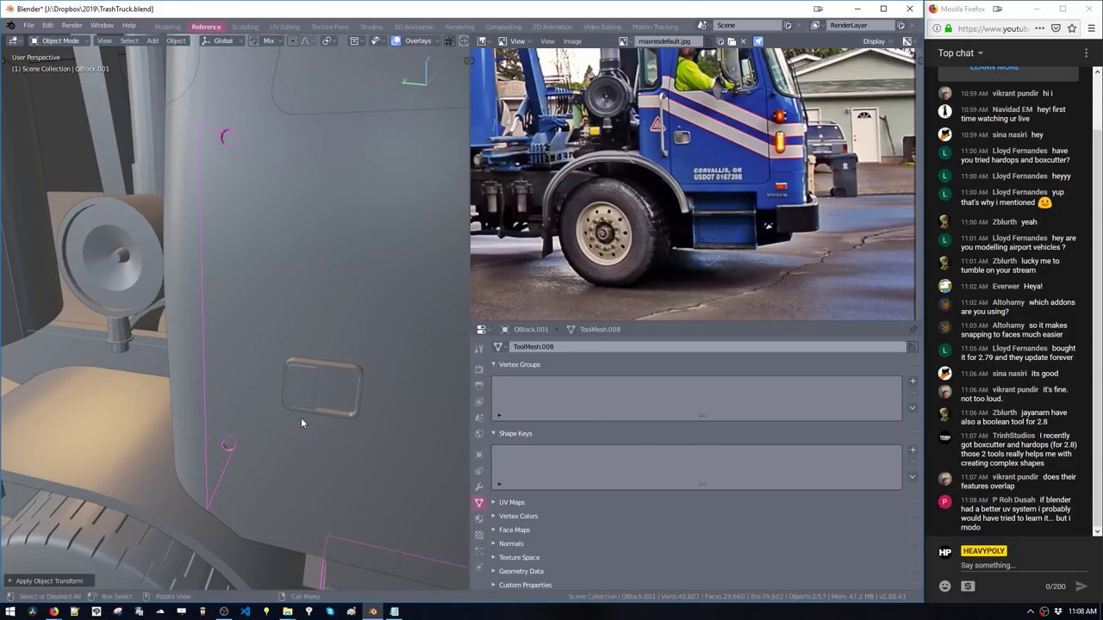
middle_drag(300, 417, 204, 318)
key(Tab)
key(a)
key(shift+n)
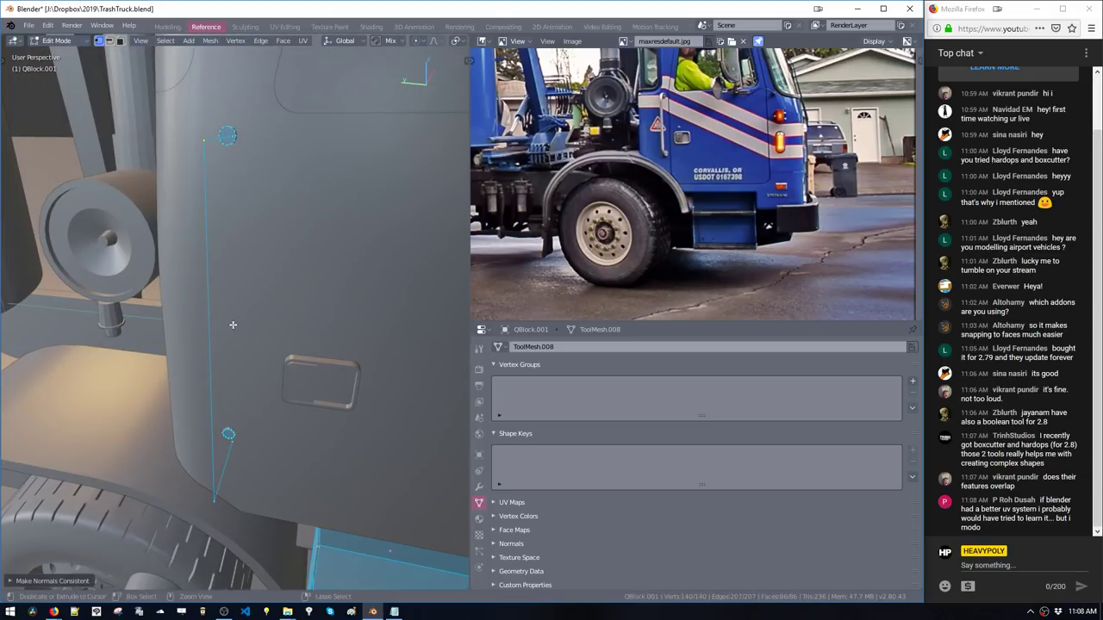
Vertex-bevel the two outer corners of the grab handle outline
key(alt+a)
click(162, 123)
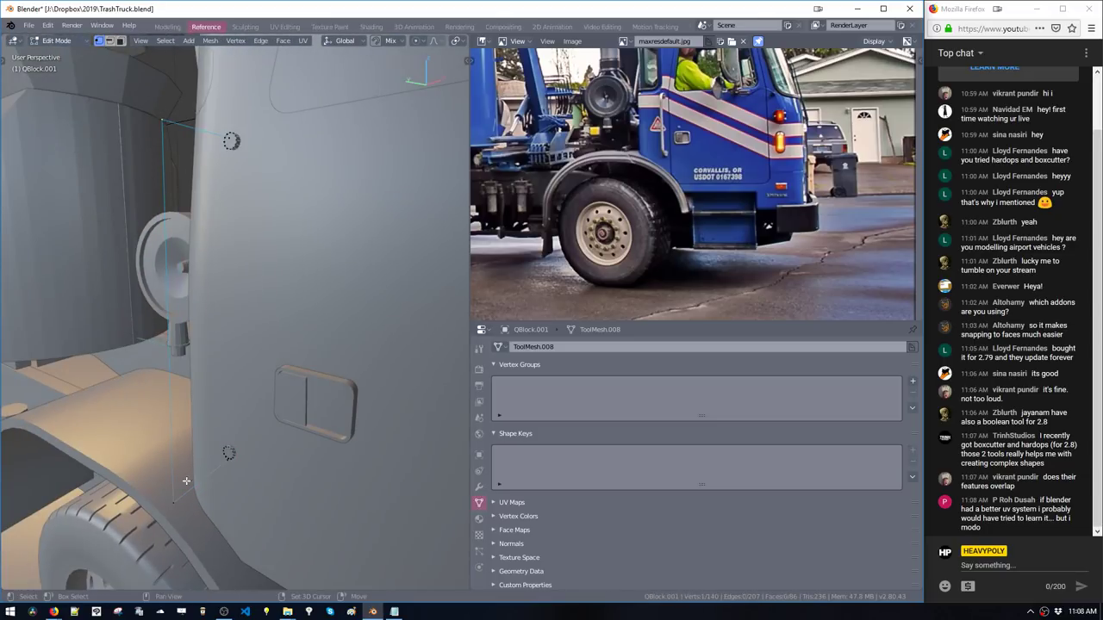
key(ctrl+shift+b)
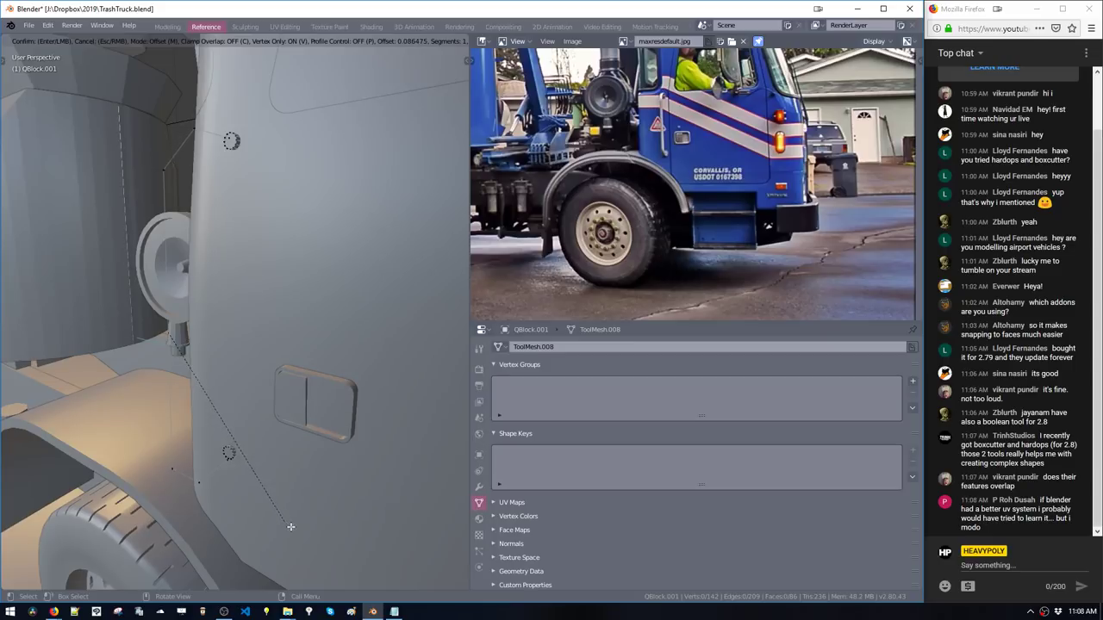
click(290, 526)
Select the whole grab handle outline and align it with the two bolt heads by moving it along Y and X
middle_drag(290, 526, 270, 396)
double_click(312, 403)
key(g)
key(y)
click(214, 394)
key(g)
key(x)
click(326, 388)
key(g)
key(y)
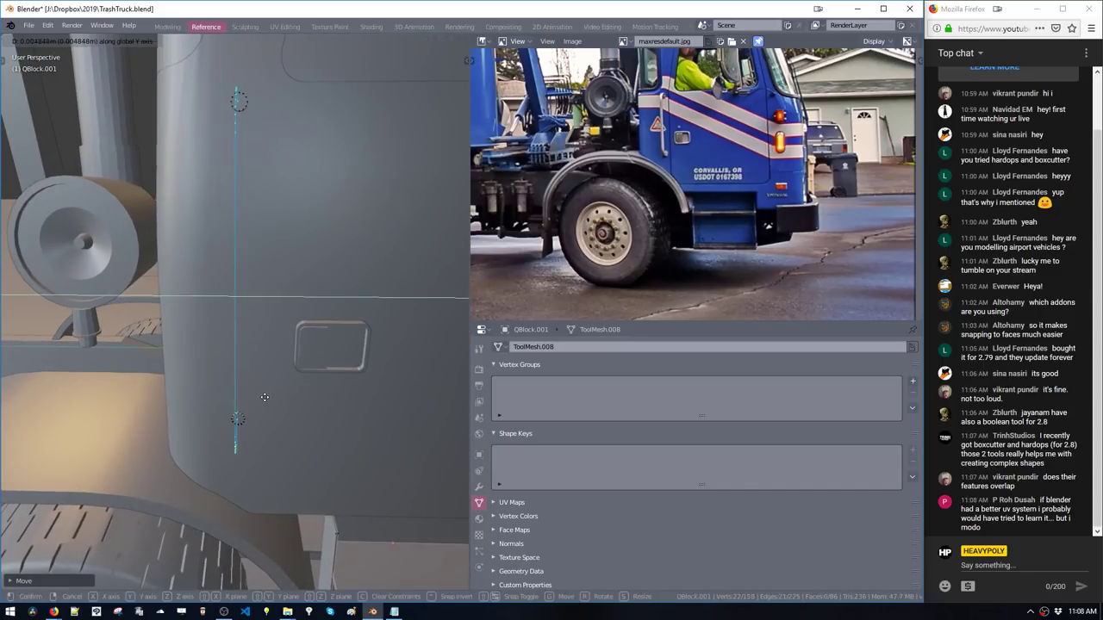
click(266, 398)
Turn the grab handle outline into a separate round 3D curve pipe and shift it along X against the cab's side
right_click(268, 399)
click(266, 340)
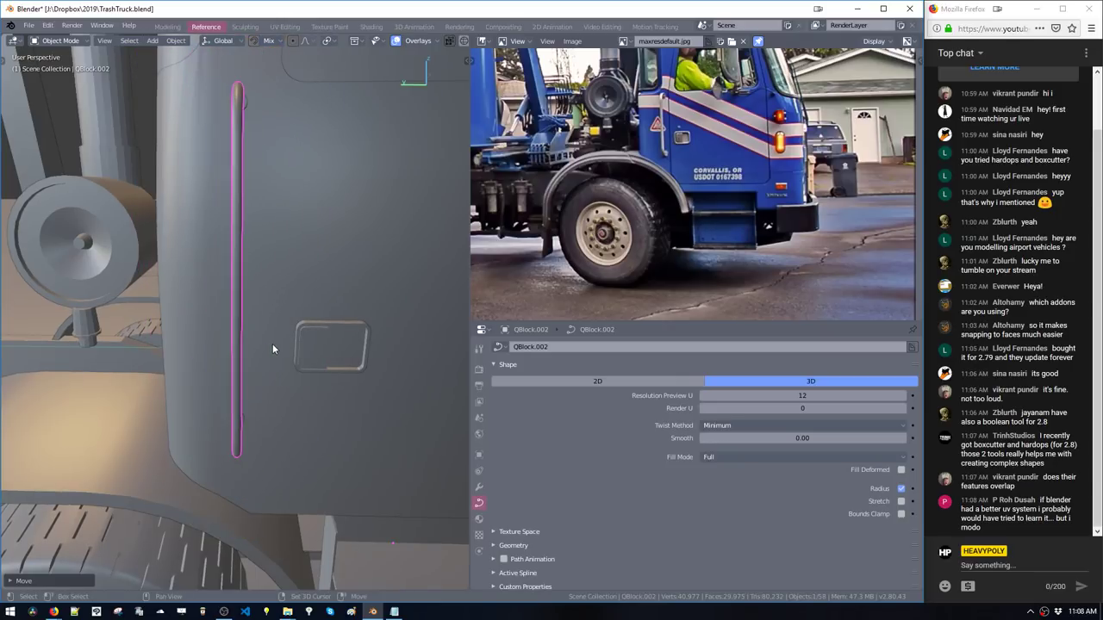
middle_drag(257, 343, 383, 384)
key(g)
key(x)
click(293, 320)
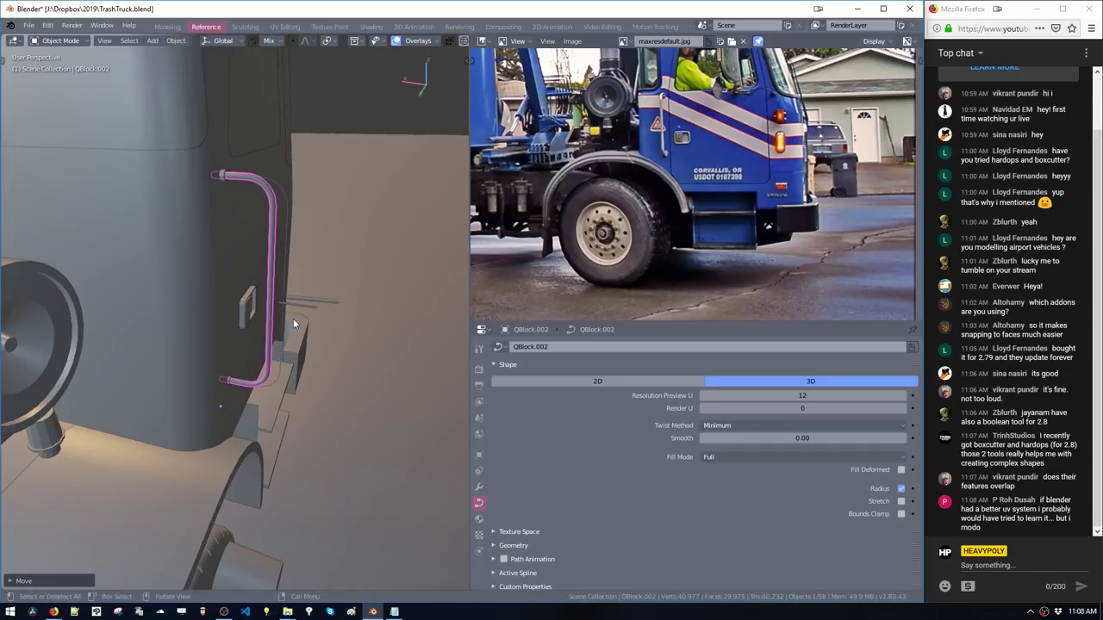
click(290, 315)
Delete the leftover grab handle outline from the boarding step mesh
middle_drag(284, 326, 249, 348)
key(Tab)
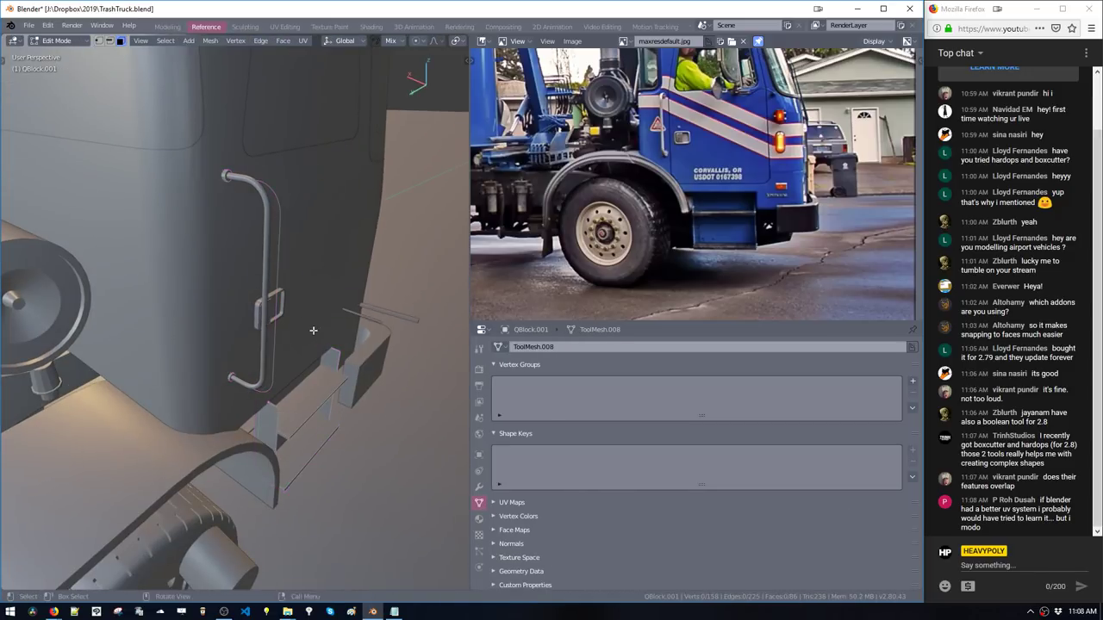
double_click(280, 242)
key(x)
middle_drag(305, 270, 293, 354)
key(Tab)
In the left view, duplicate a vertex of the door handle mesh up to the roof line above the door window's rear edge
click(348, 289)
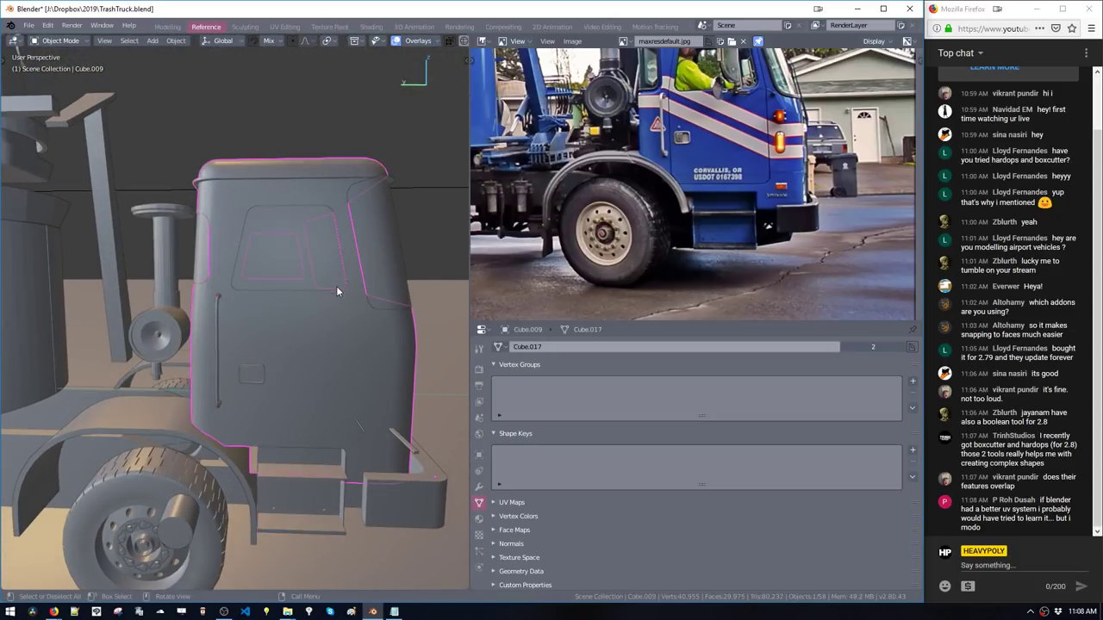
key(KP_3)
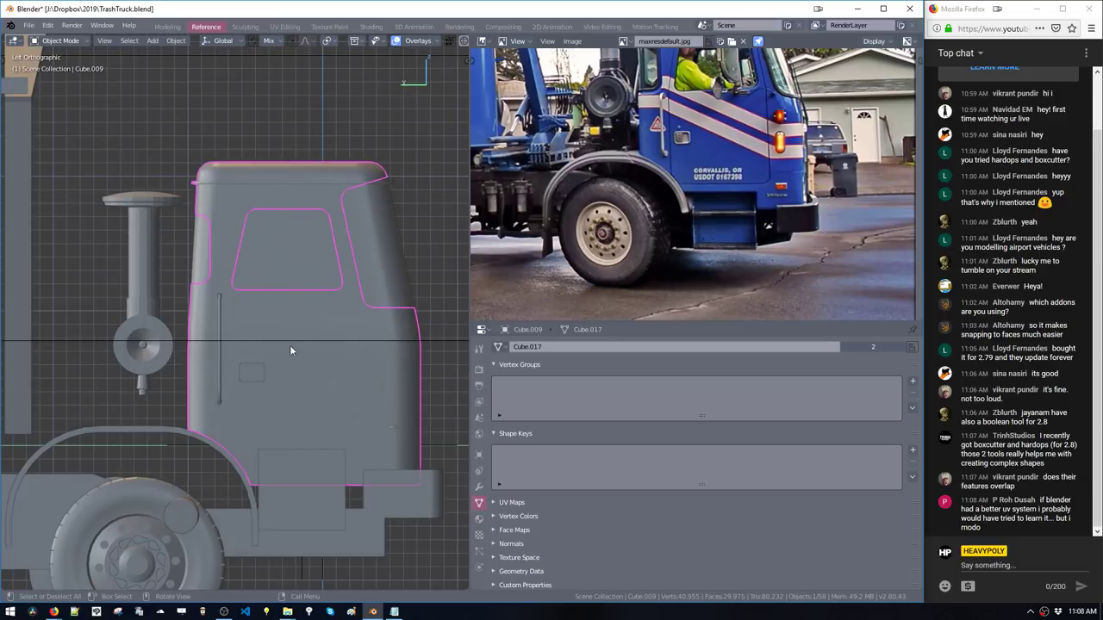
click(262, 373)
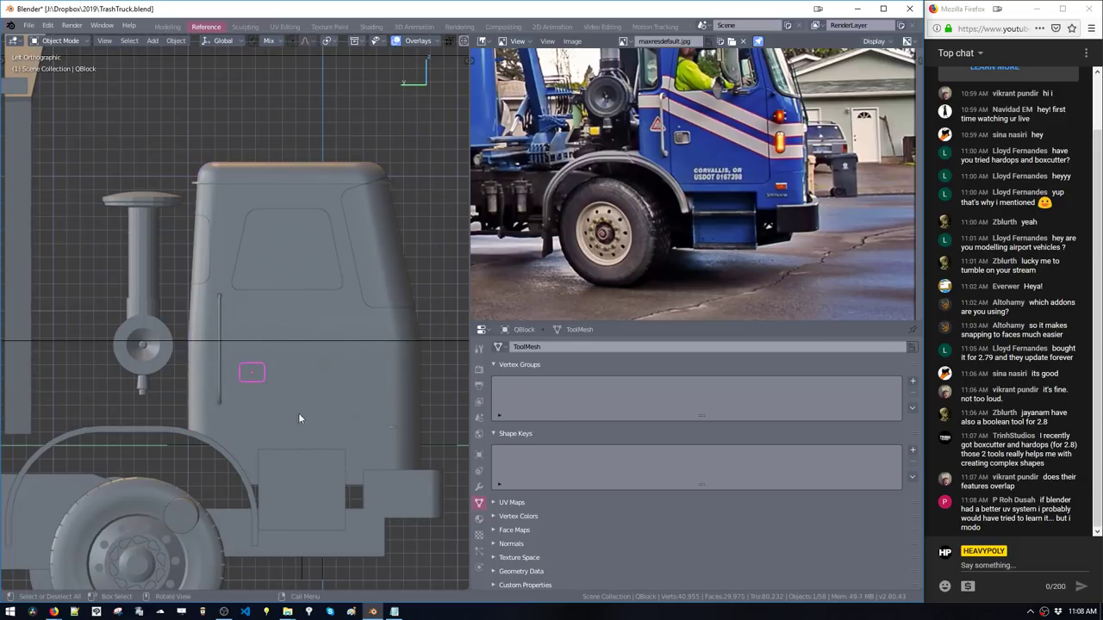
key(Tab)
key(e)
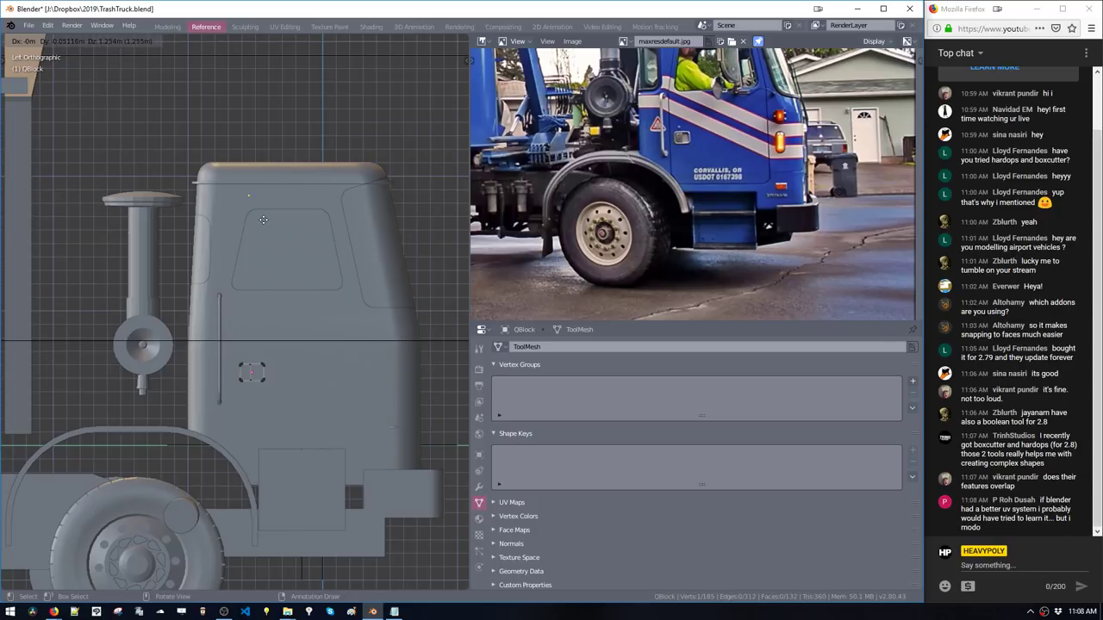
key(shift+d)
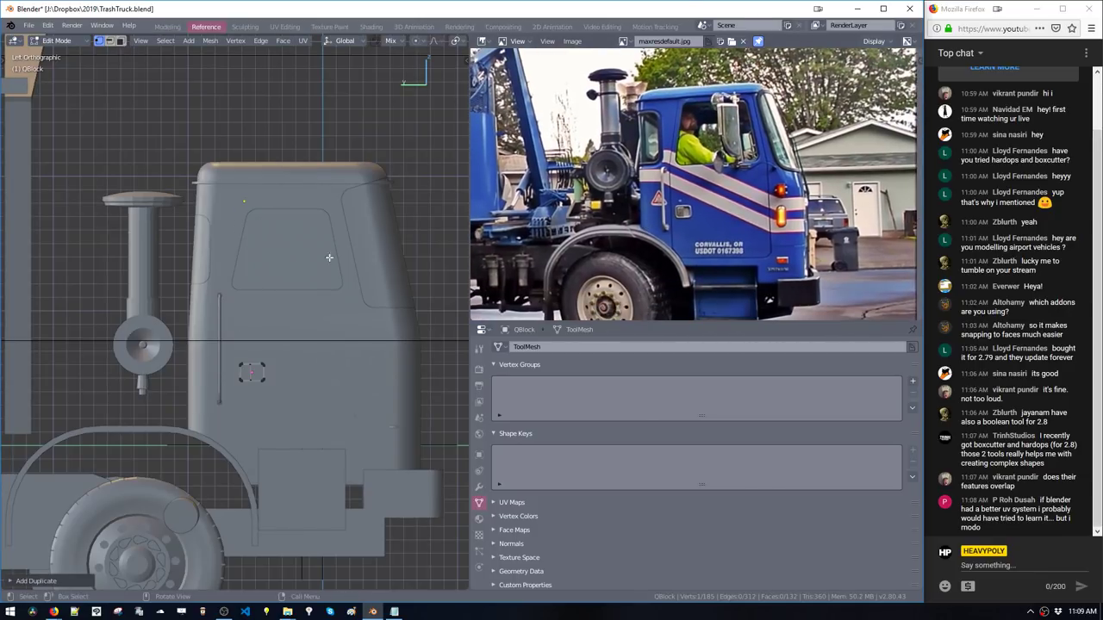
click(279, 272)
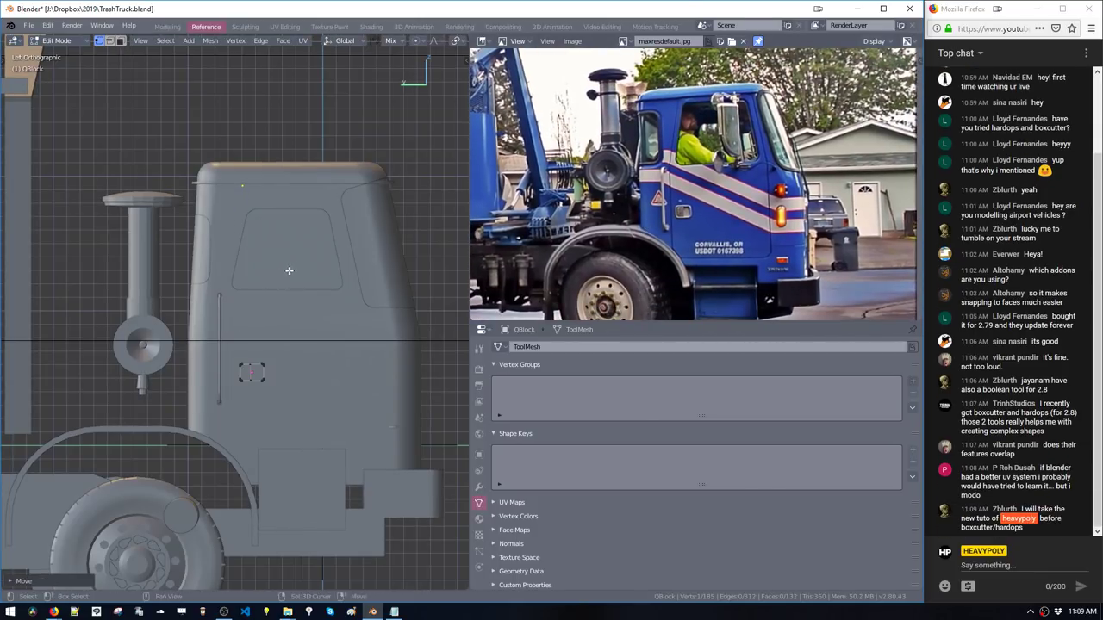
Extrude the door outline forward along the roof line, down past the window's sloped front edge and straight down along Z
key(e)
click(376, 278)
key(e)
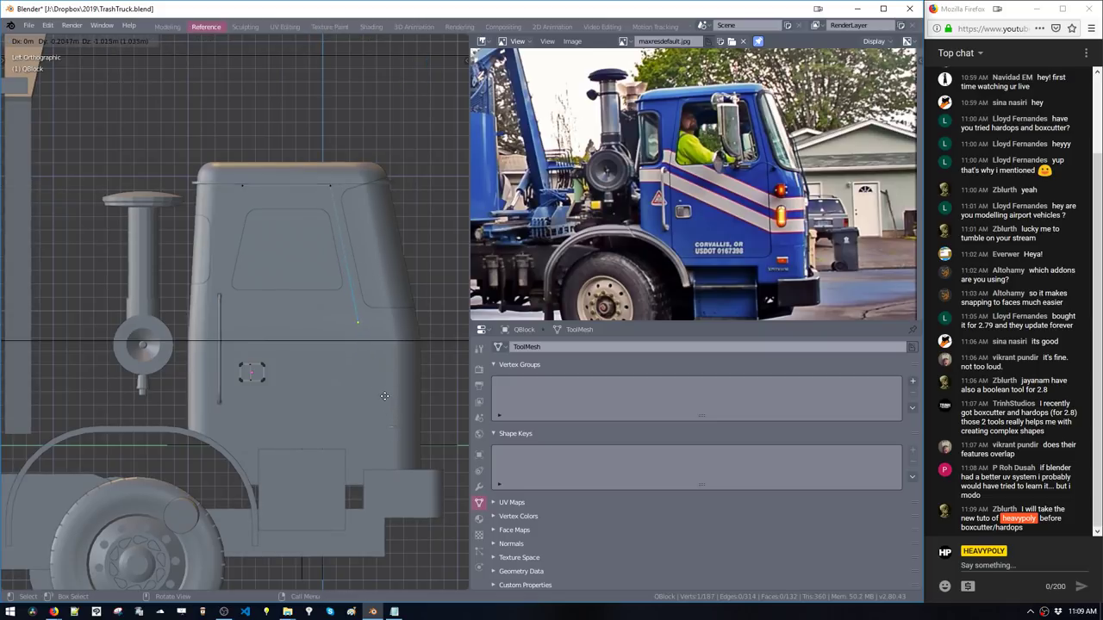
click(383, 389)
key(e)
key(z)
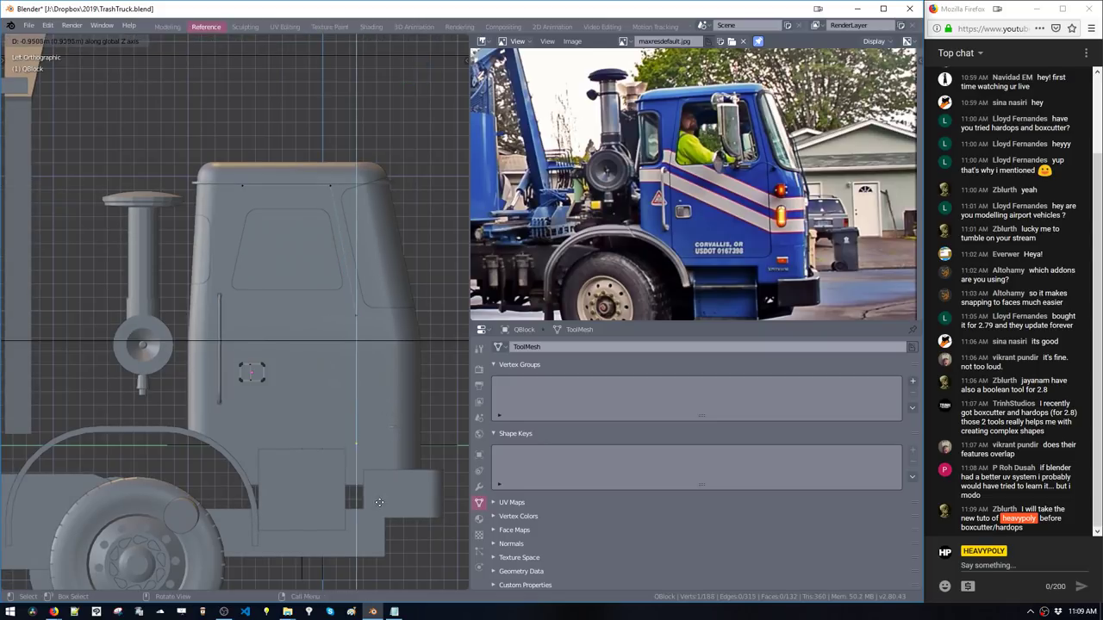
click(380, 513)
Extrude the door's bottom edge rearward along Y to the fender and lower it along Z to the cab's lower edge
shift+middle_drag(364, 511, 385, 472)
key(e)
key(y)
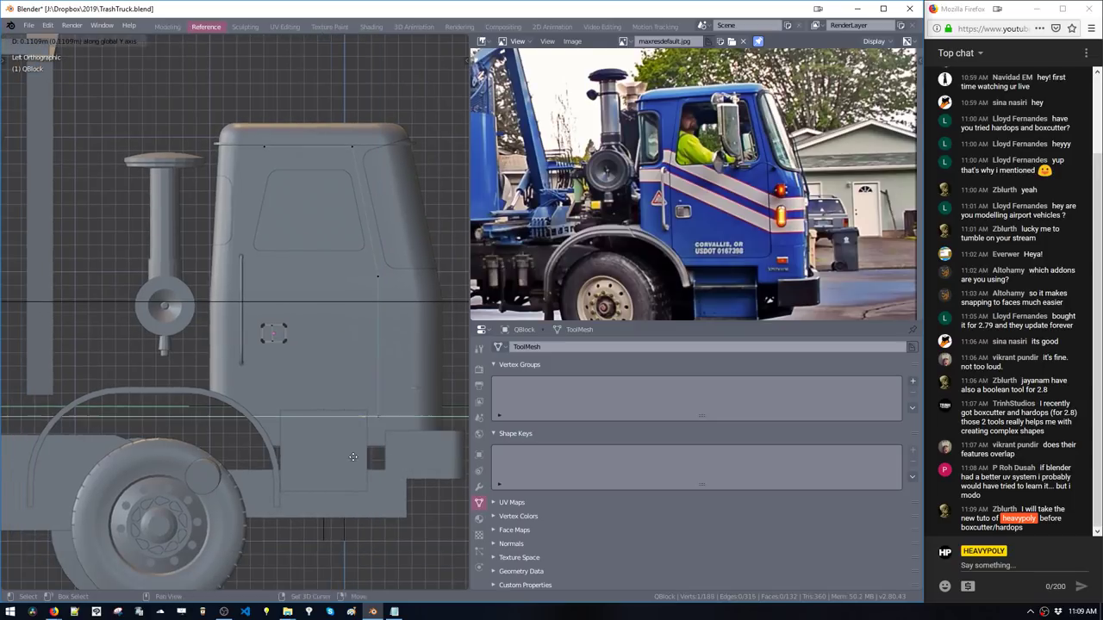
click(277, 470)
drag(249, 387, 387, 427)
key(g)
key(z)
click(374, 445)
key(space)
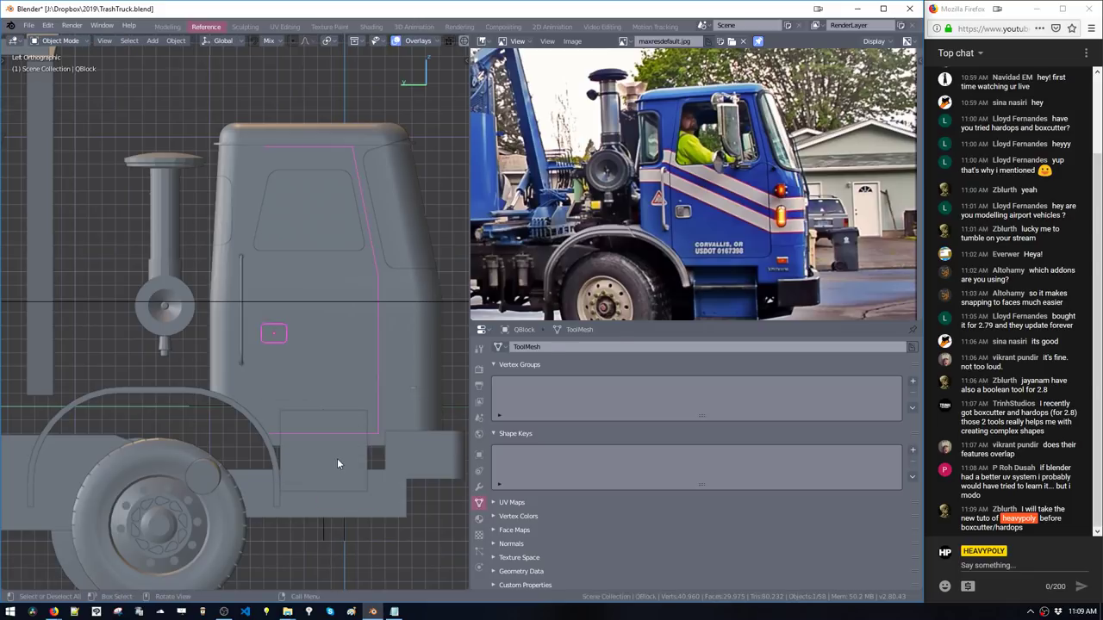
click(334, 474)
key(space)
double_click(314, 449)
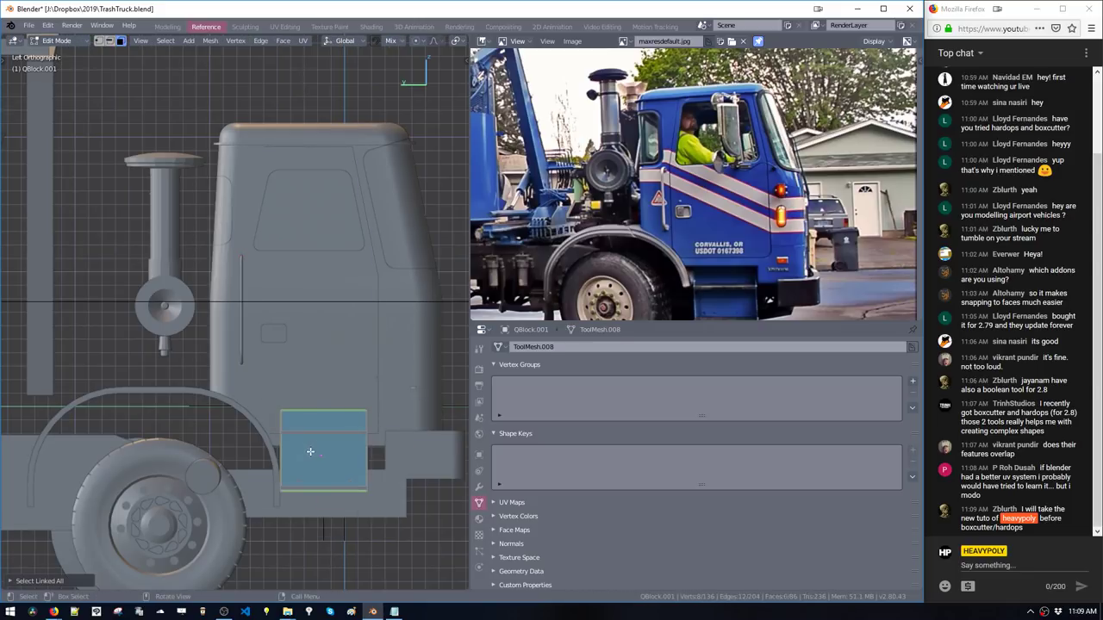
middle_drag(338, 437, 277, 349)
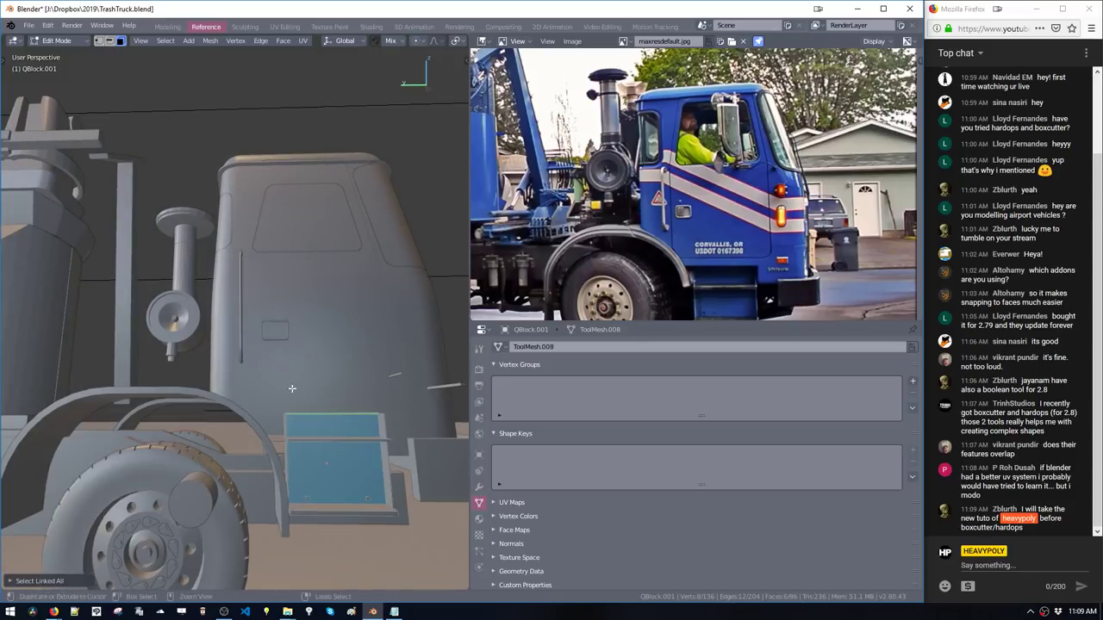
Reopen the door handle mesh for editing and move the door outline outward, clear of the cab's side
key(Tab)
click(271, 336)
key(Tab)
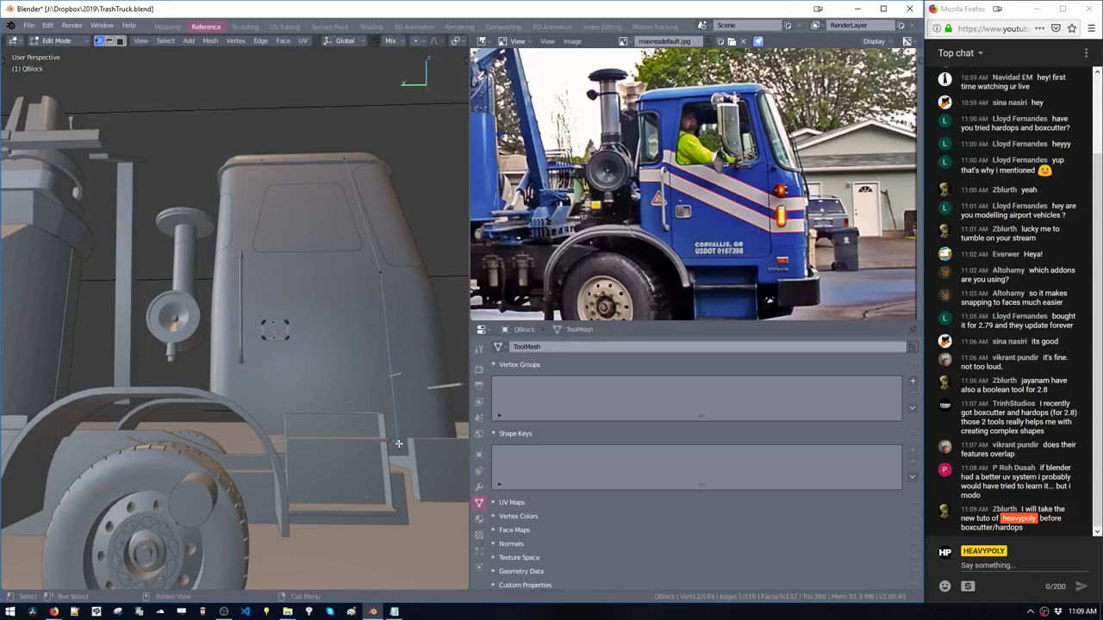
middle_drag(385, 422, 381, 418)
key(grave)
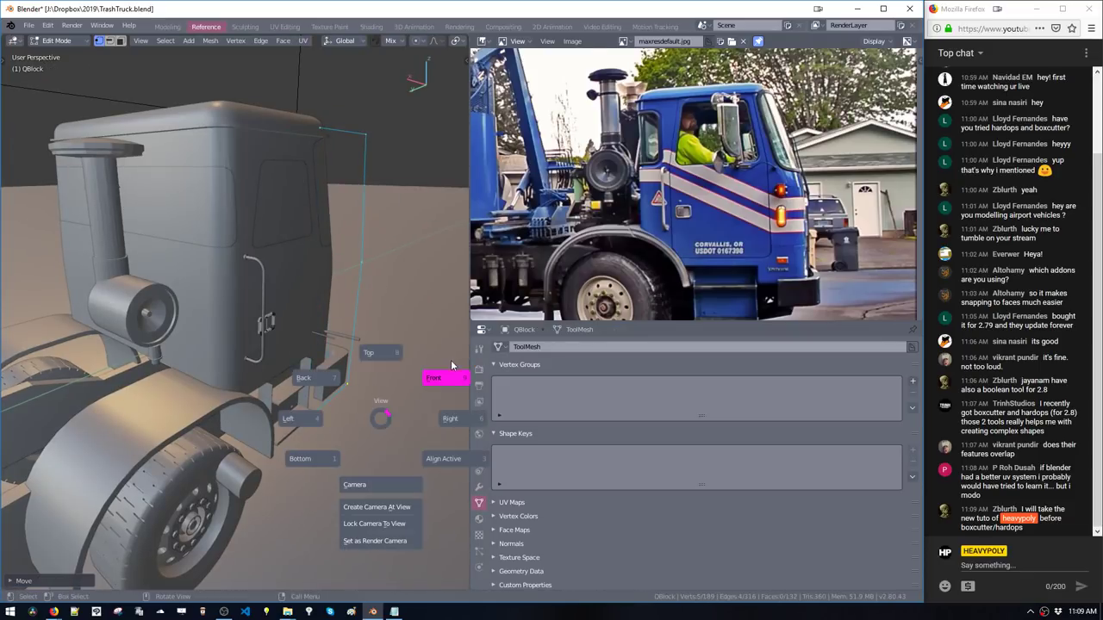
click(453, 366)
key(v)
click(183, 380)
Extrude the door's rear edge from the bottom corner diagonally up the fender, vertically to the window's base and up to the roof line
shift+middle_drag(304, 403, 310, 388)
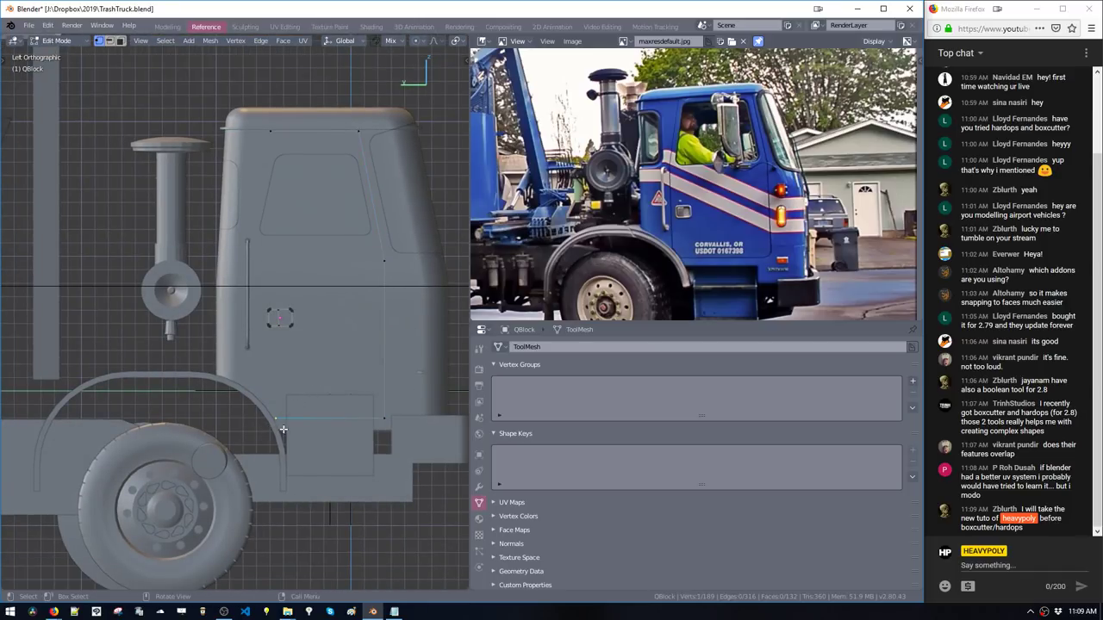
key(e)
click(257, 407)
key(e)
key(z)
click(256, 274)
key(e)
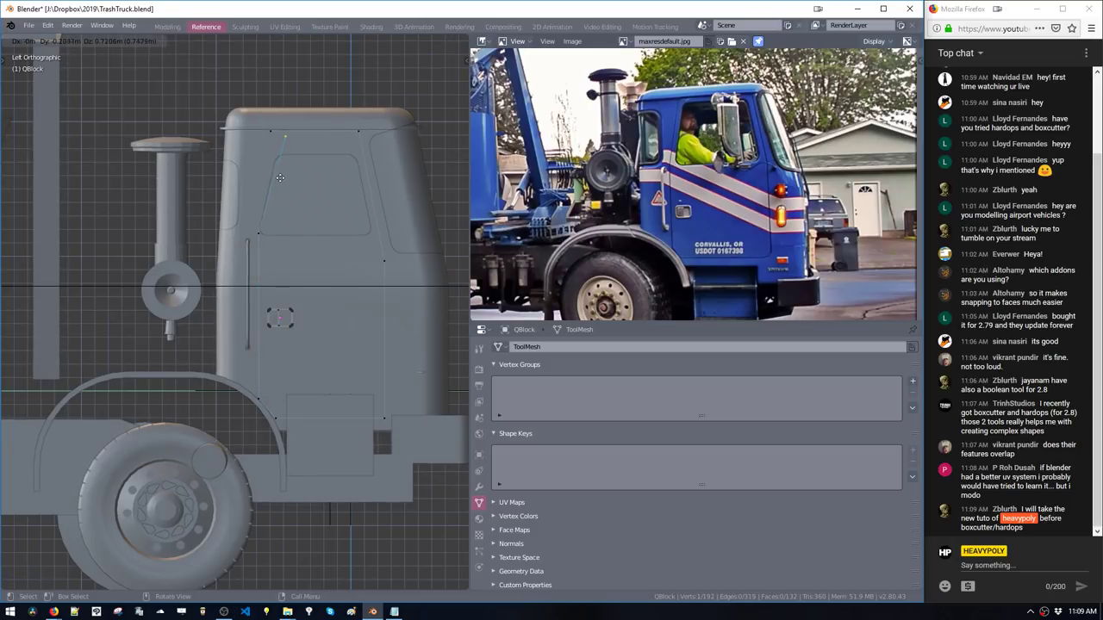
click(280, 174)
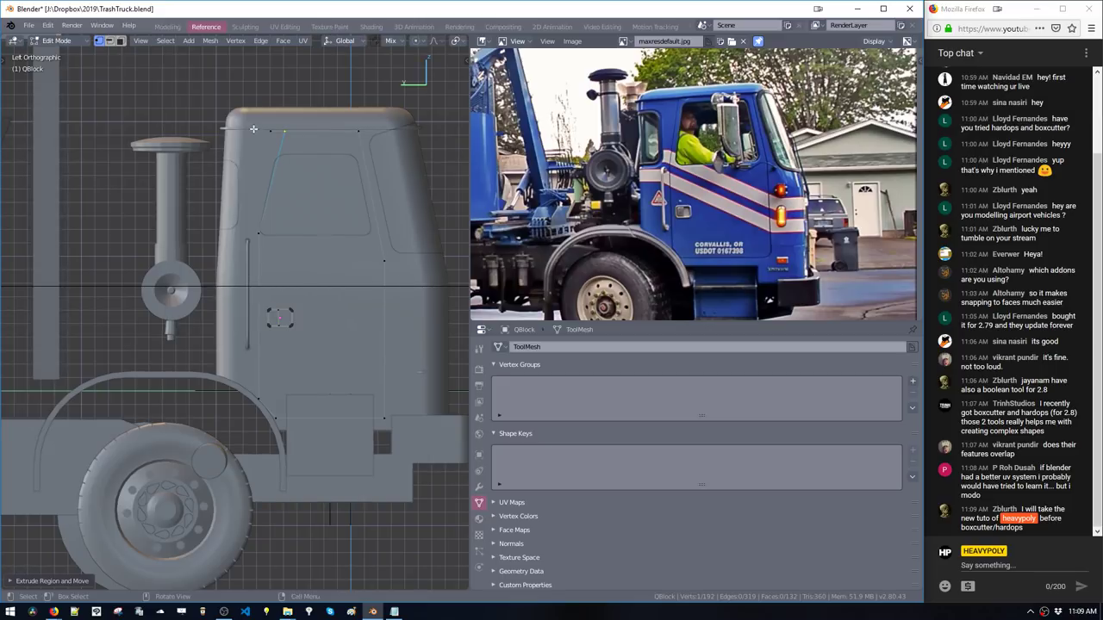
Merge the rear edge's end with the outline's upper rear corner and shift that corner along Y
key(g)
click(282, 129)
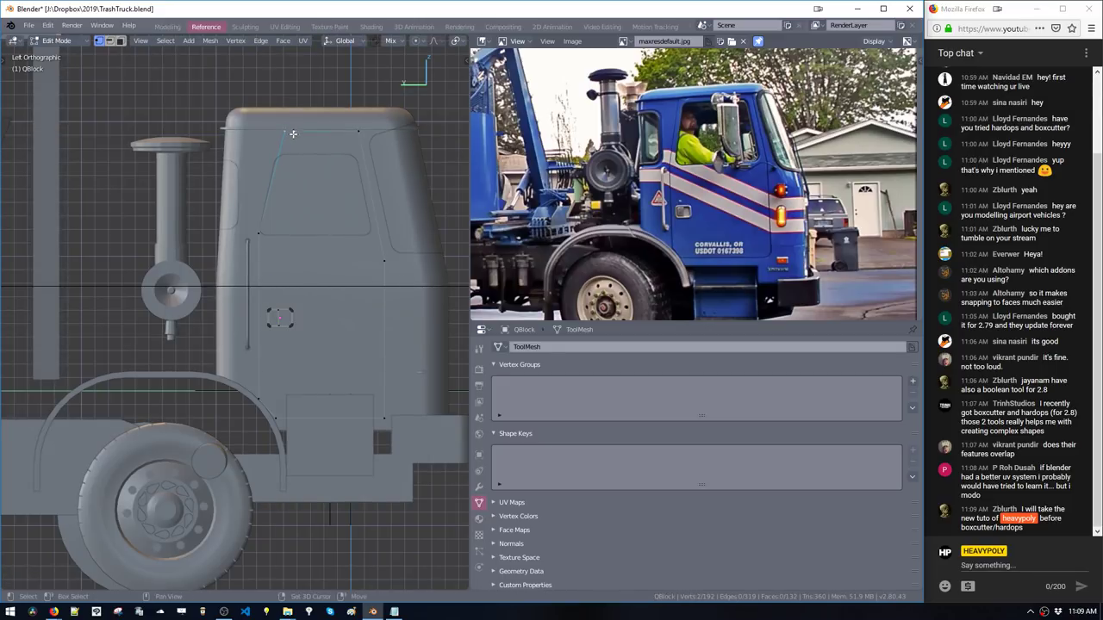
key(g)
key(y)
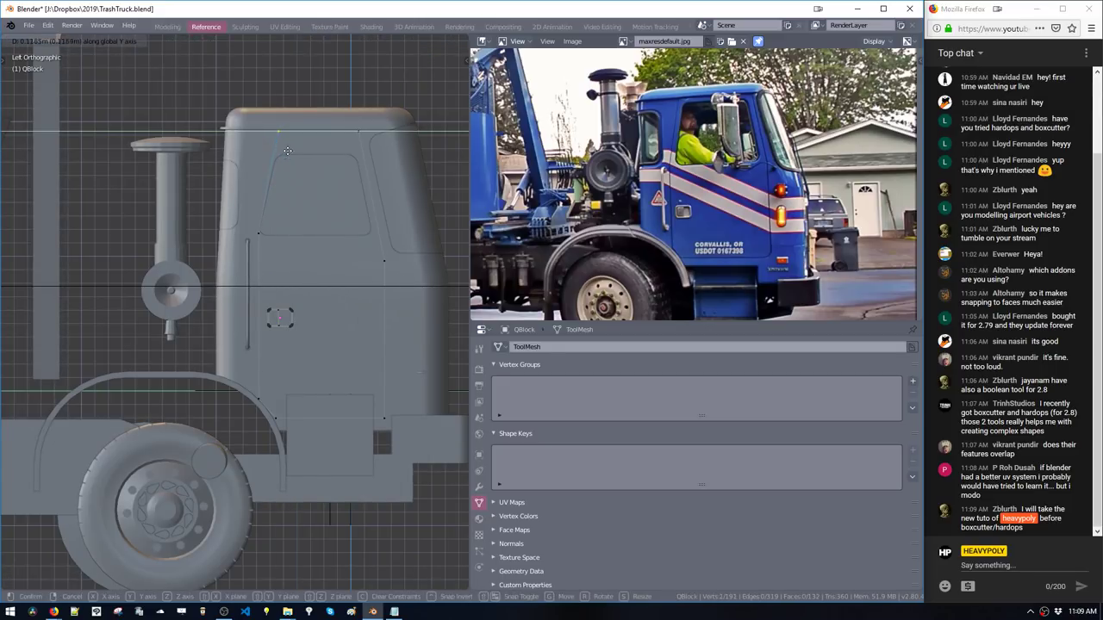
click(291, 152)
Fine-tune the position of the three vertices along the door outline's rear edge
shift+middle_drag(249, 251, 262, 204)
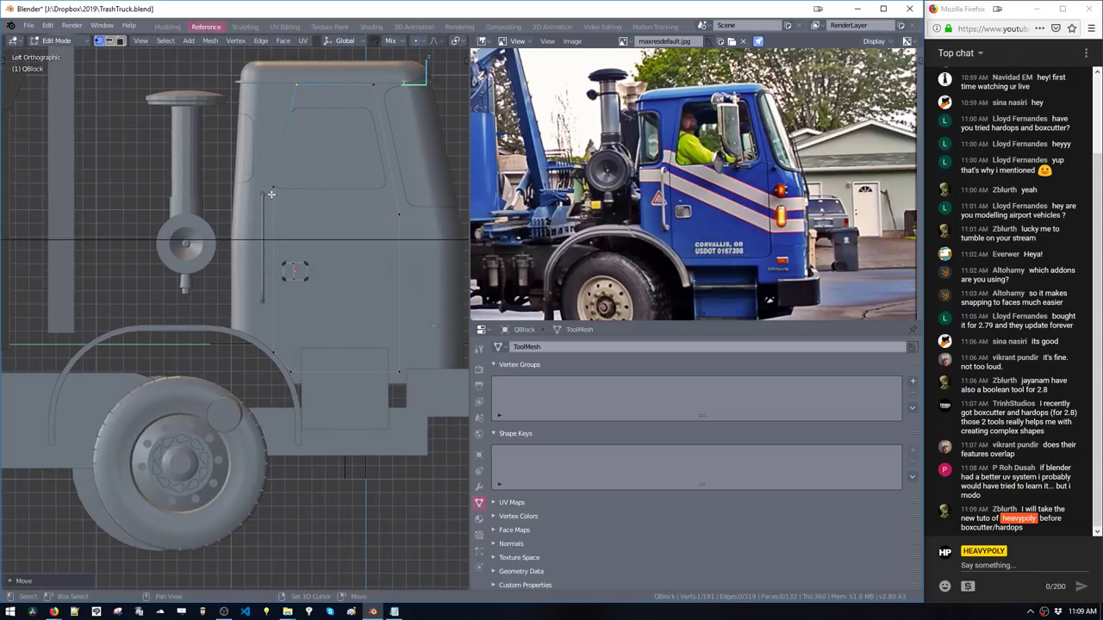
key(g)
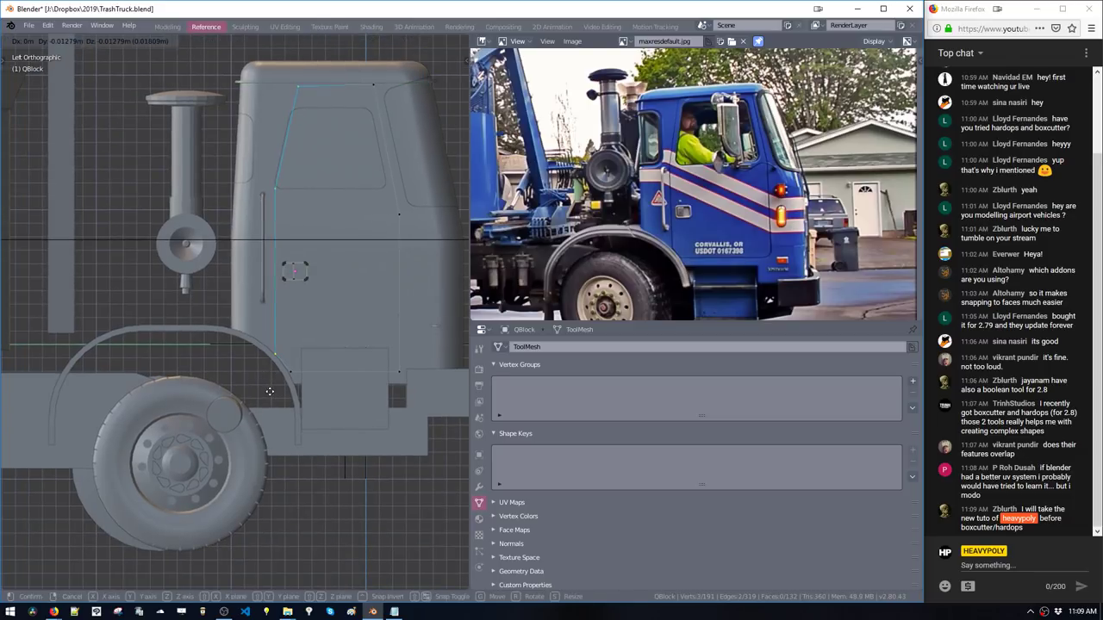
click(260, 373)
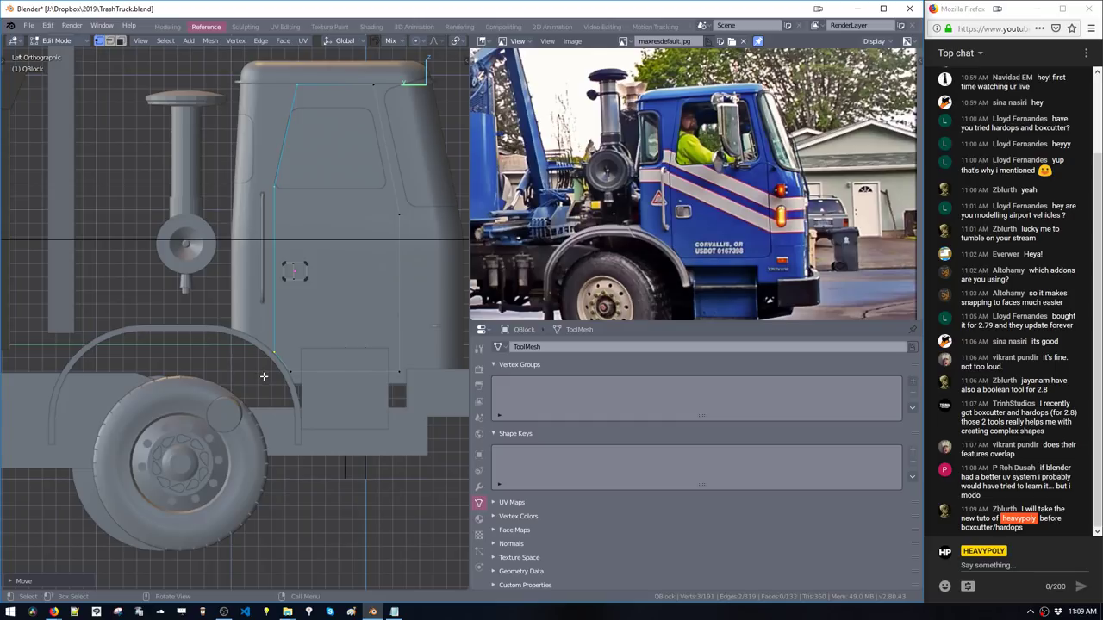
shift+middle_drag(321, 158, 284, 217)
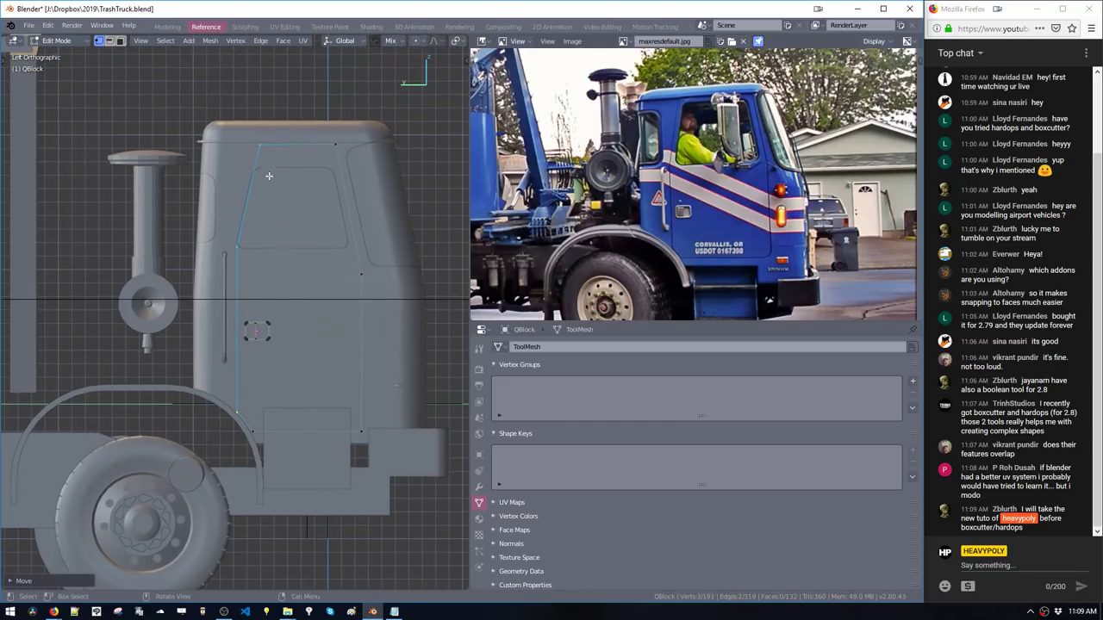
Leave the door outline mesh, open the cab's window cutter for editing and select the entire side window shape
drag(244, 134, 348, 159)
right_drag(320, 176, 286, 224)
key(Tab)
click(291, 249)
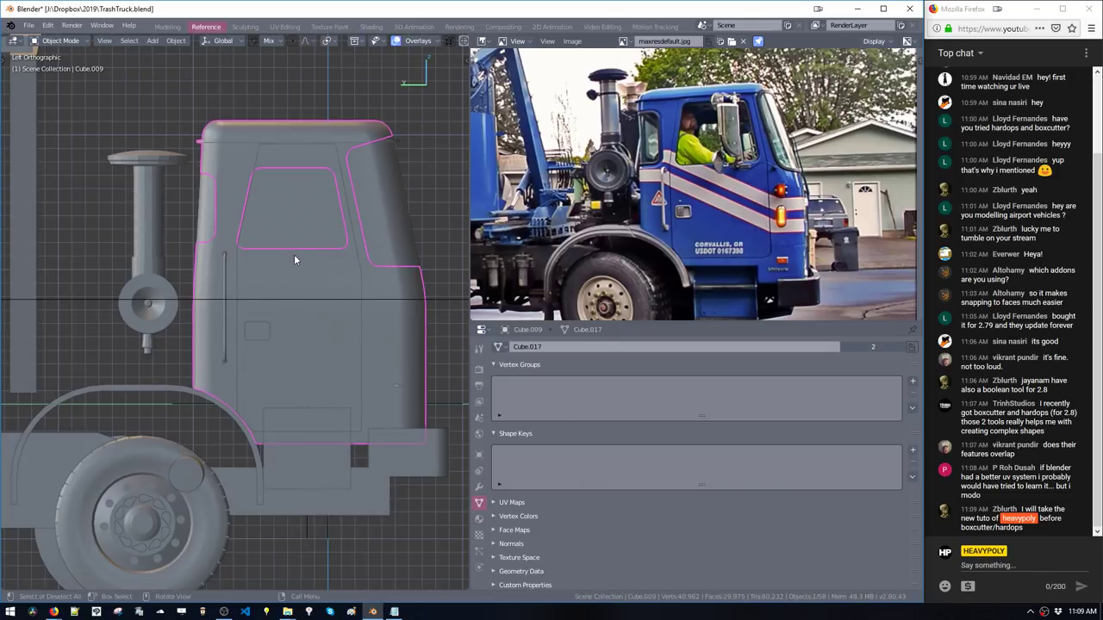
key(ctrl+b)
key(ctrl+b)
key(ctrl+b)
click(240, 222)
right_drag(256, 238, 319, 166)
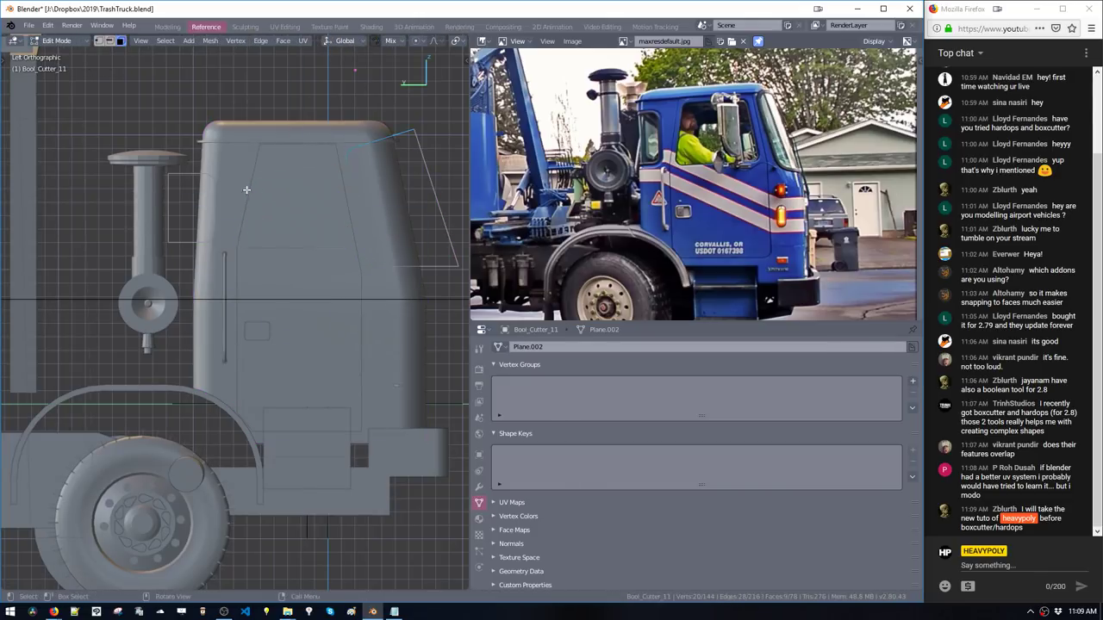
drag(207, 147, 341, 252)
double_click(284, 205)
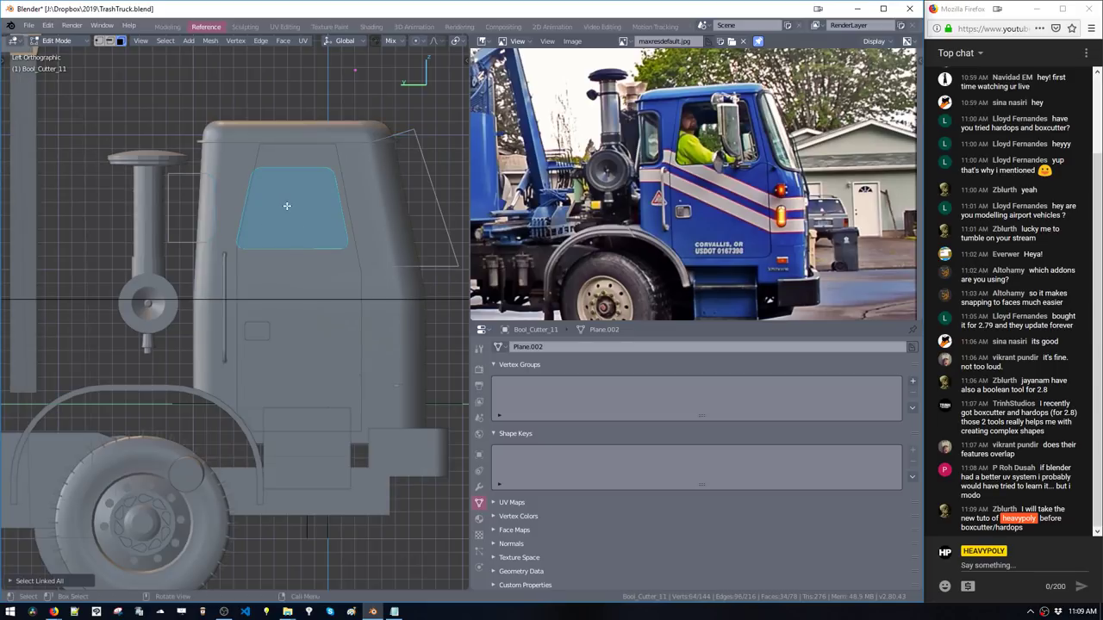
Move the side window shape forward along Y, stretch it slightly along Z and fine-tune its overall scale
key(g)
key(y)
click(281, 209)
key(s)
key(z)
click(352, 349)
key(s)
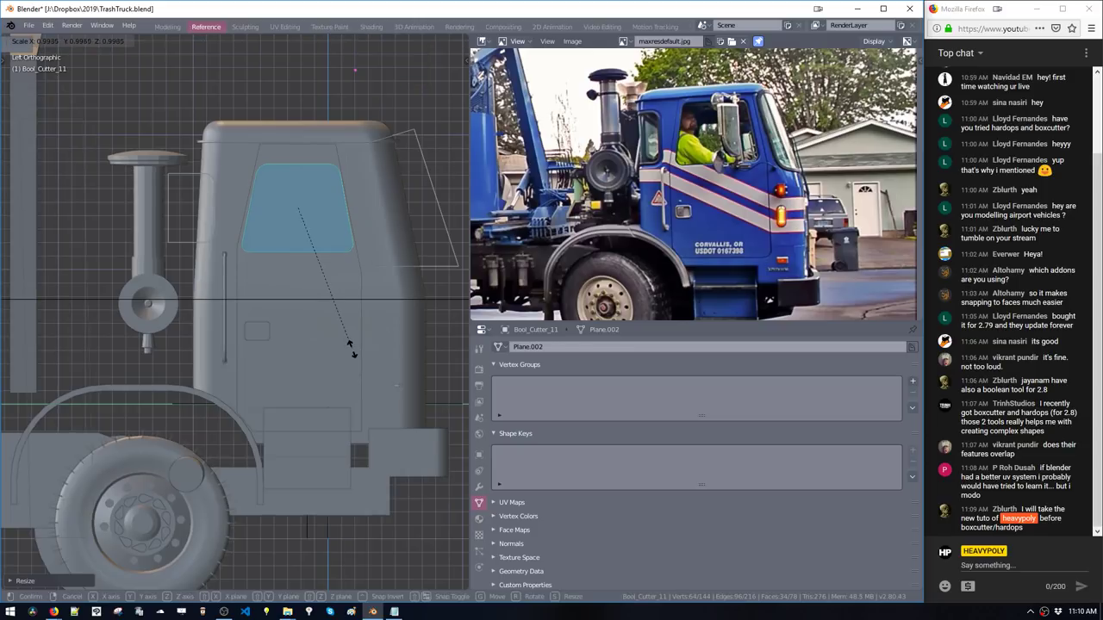
click(351, 345)
Raise the side window shape, shrink it and stretch it along Z to fit inside the door outline's upper part
key(g)
click(350, 335)
key(s)
click(348, 336)
key(s)
key(z)
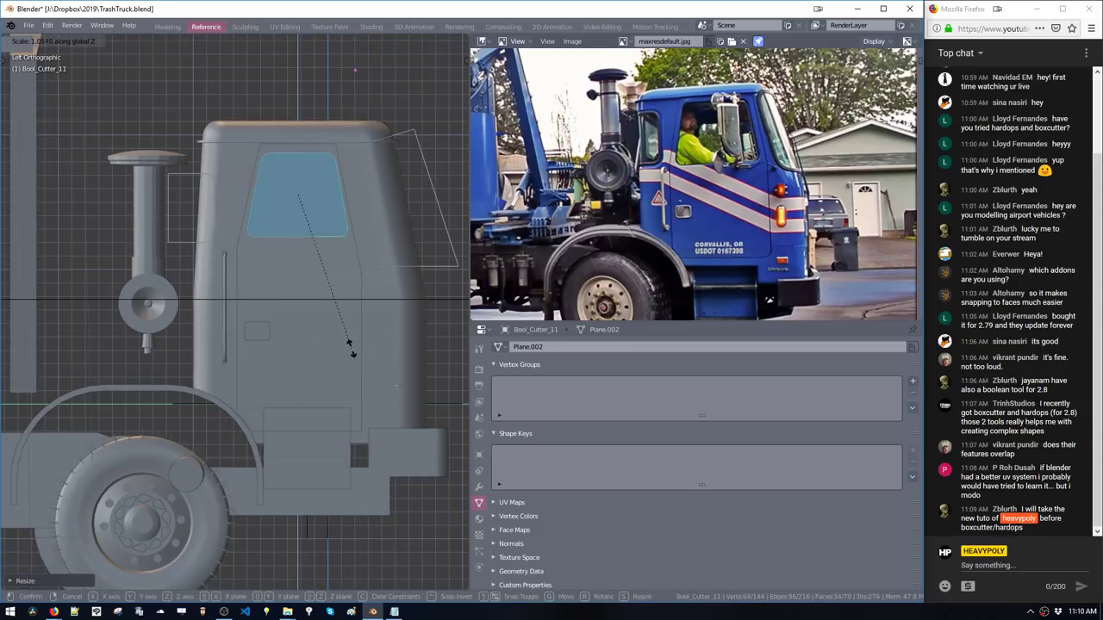
click(349, 343)
key(g)
click(355, 342)
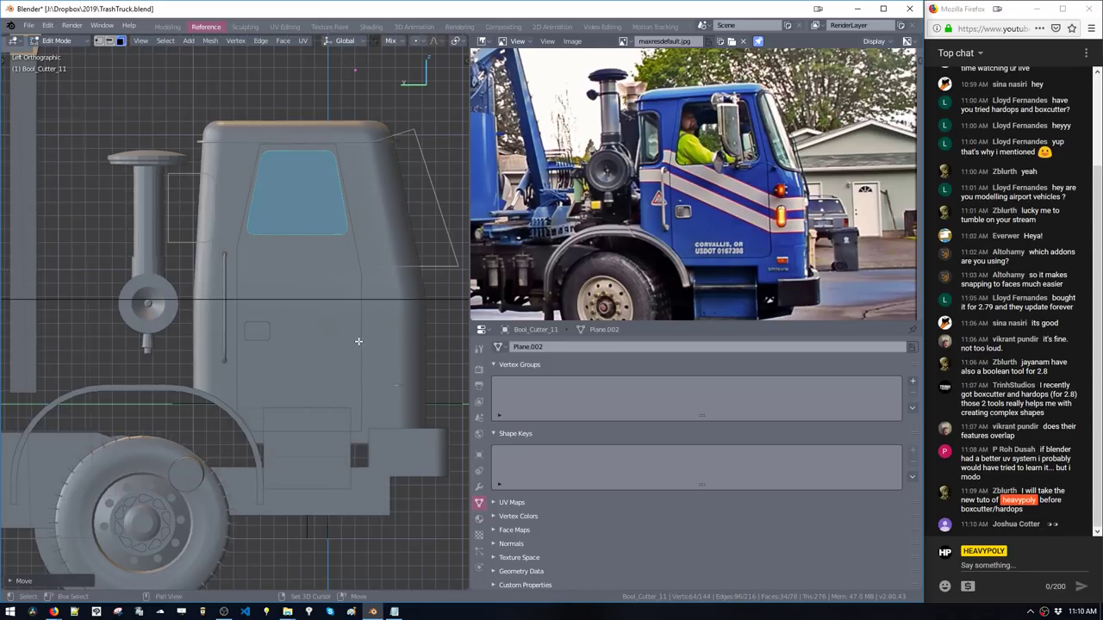
Nudge the side window shape within the door frame and shorten it slightly along Z
key(g)
click(360, 343)
key(s)
key(z)
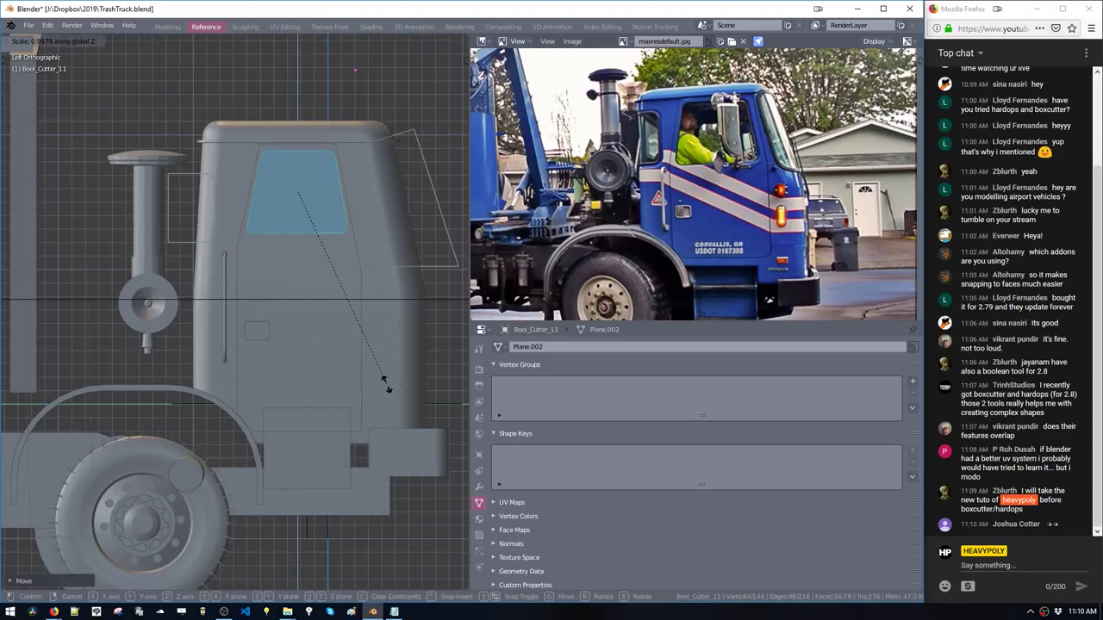
click(385, 380)
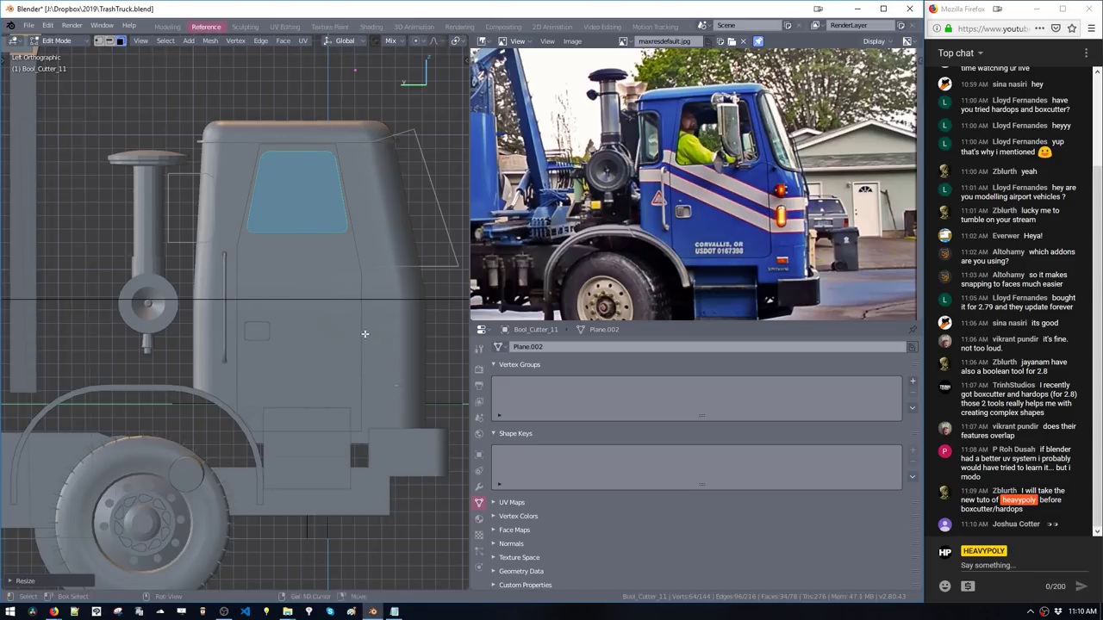
Open the cab shell for editing and select all its front-half vertices through the mesh, then return to object mode
scroll(365, 333, down, 1)
scroll(325, 319, down, 2)
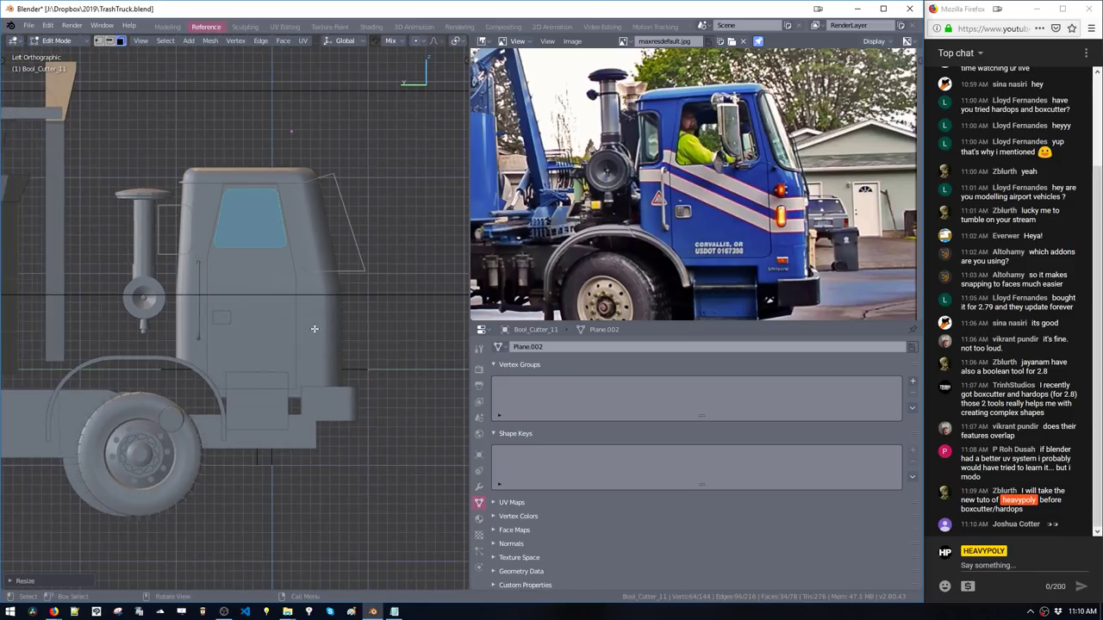
shift+middle_drag(311, 314, 310, 289)
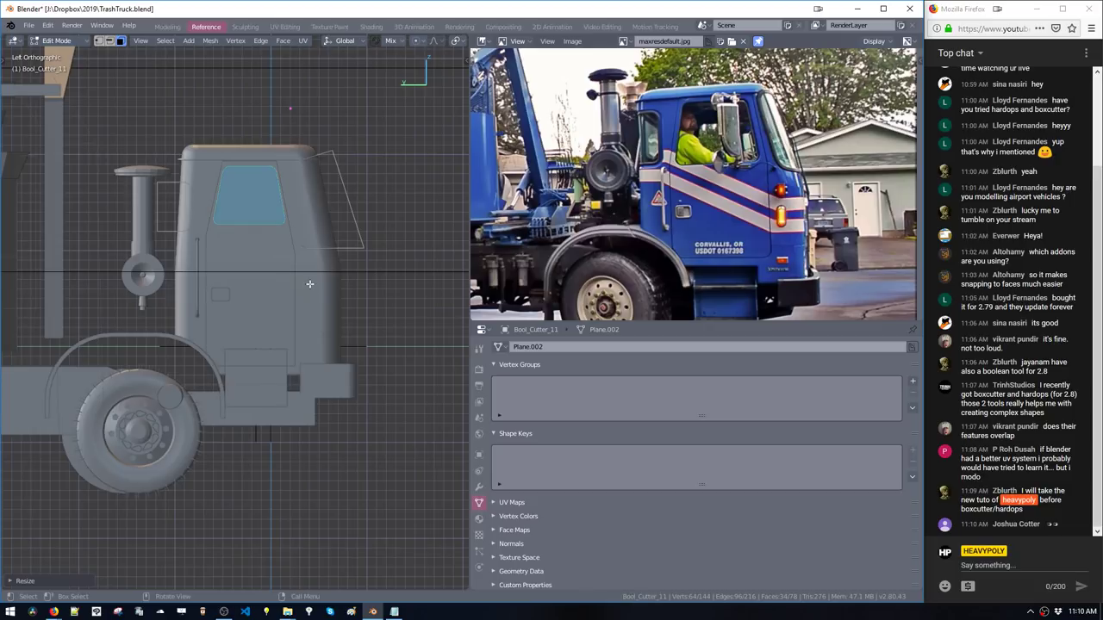
key(space)
click(310, 321)
key(space)
drag(266, 126, 393, 345)
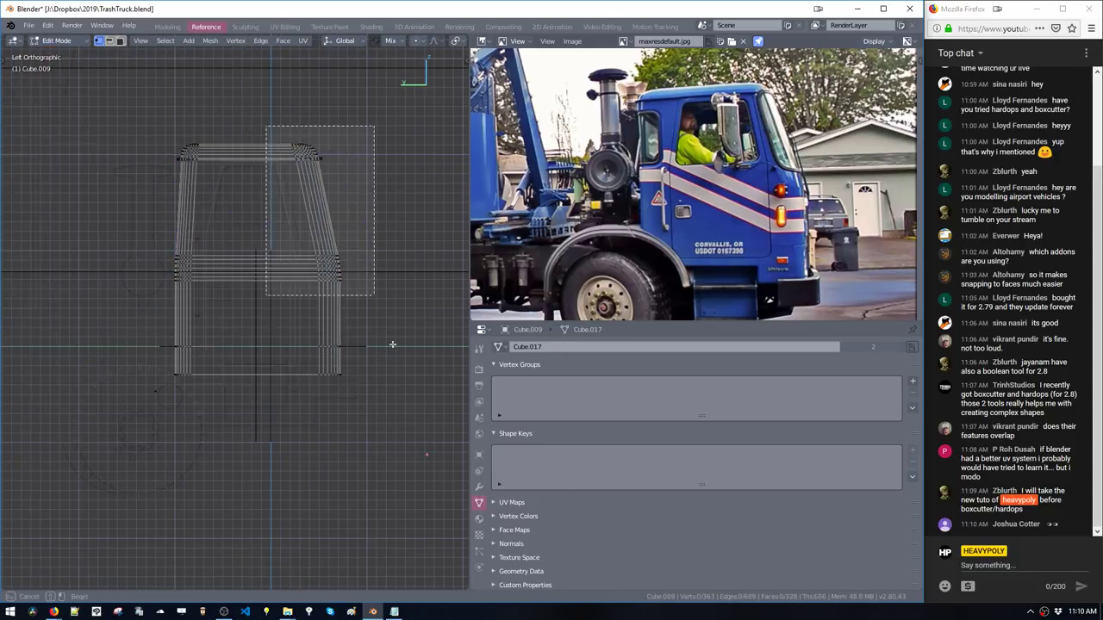
drag(374, 295, 392, 345)
key(alt+z)
key(Tab)
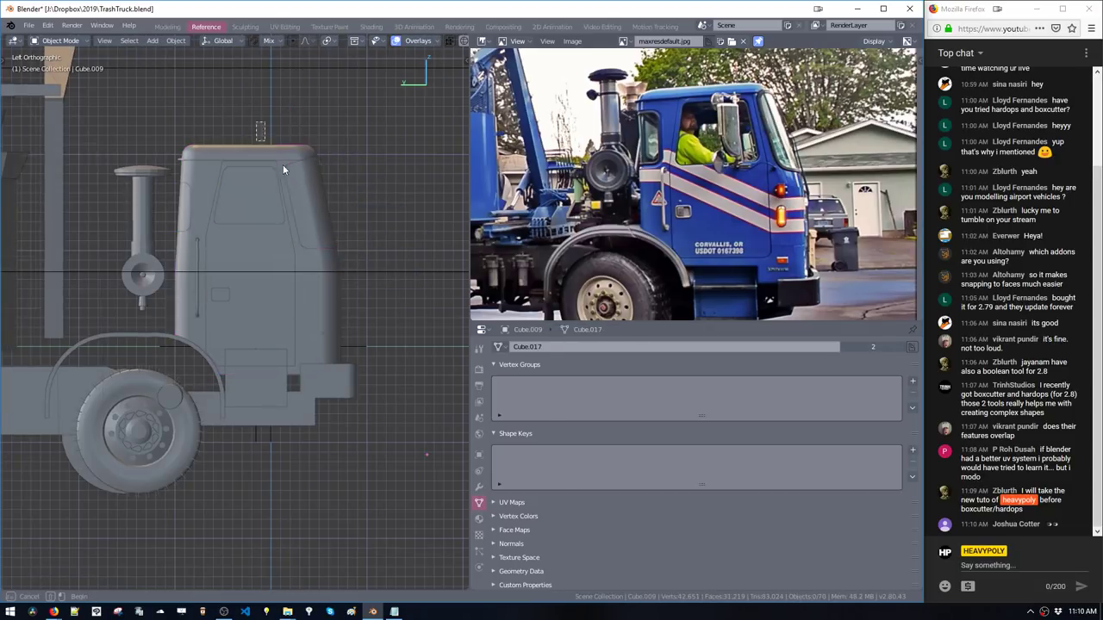
Edit the cab shell, door outline and window cutters together and move their front vertices forward along Y
key(Tab)
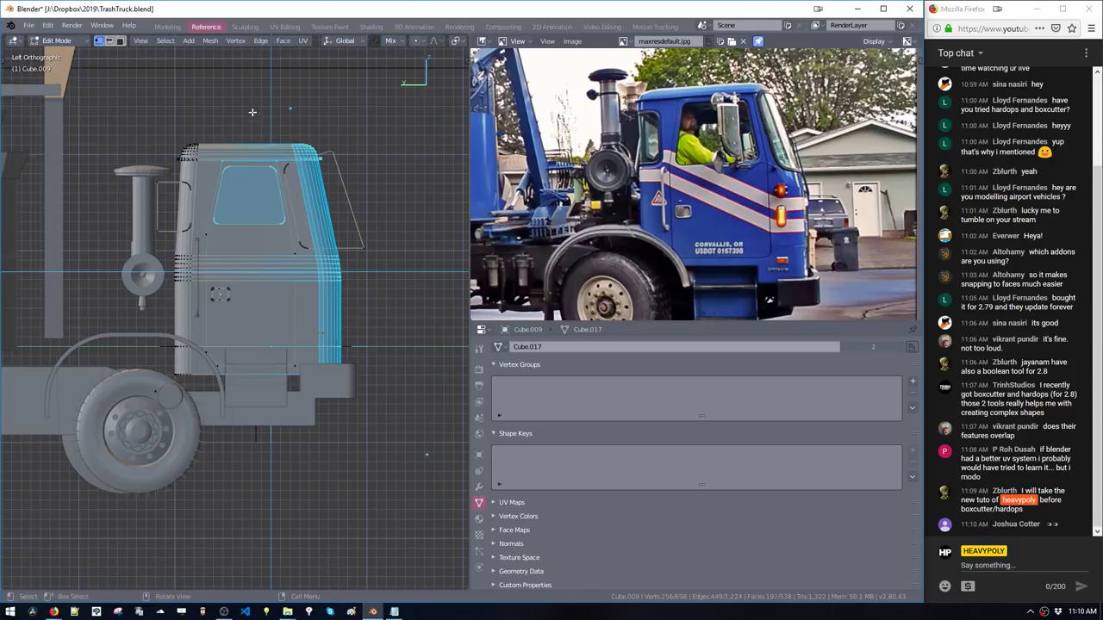
drag(252, 112, 412, 398)
key(g)
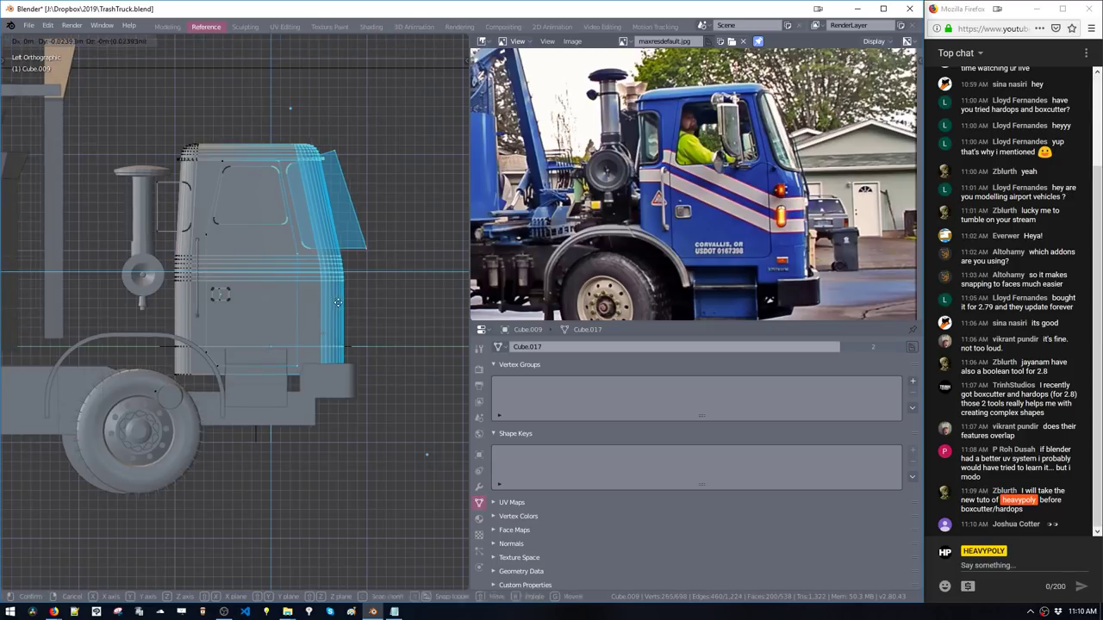
key(y)
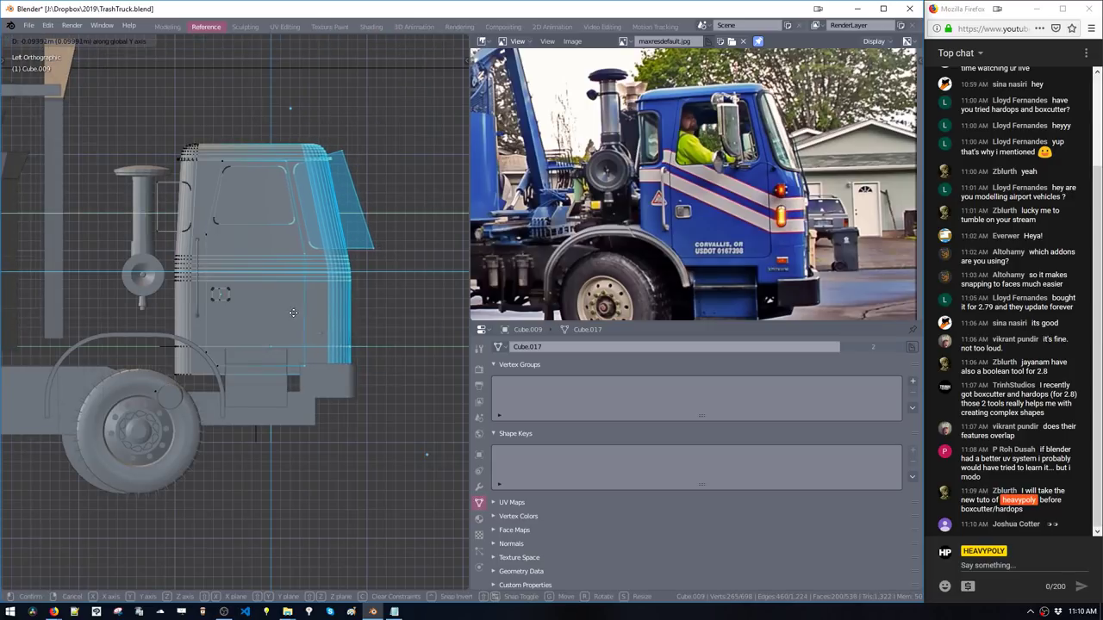
click(255, 313)
key(Tab)
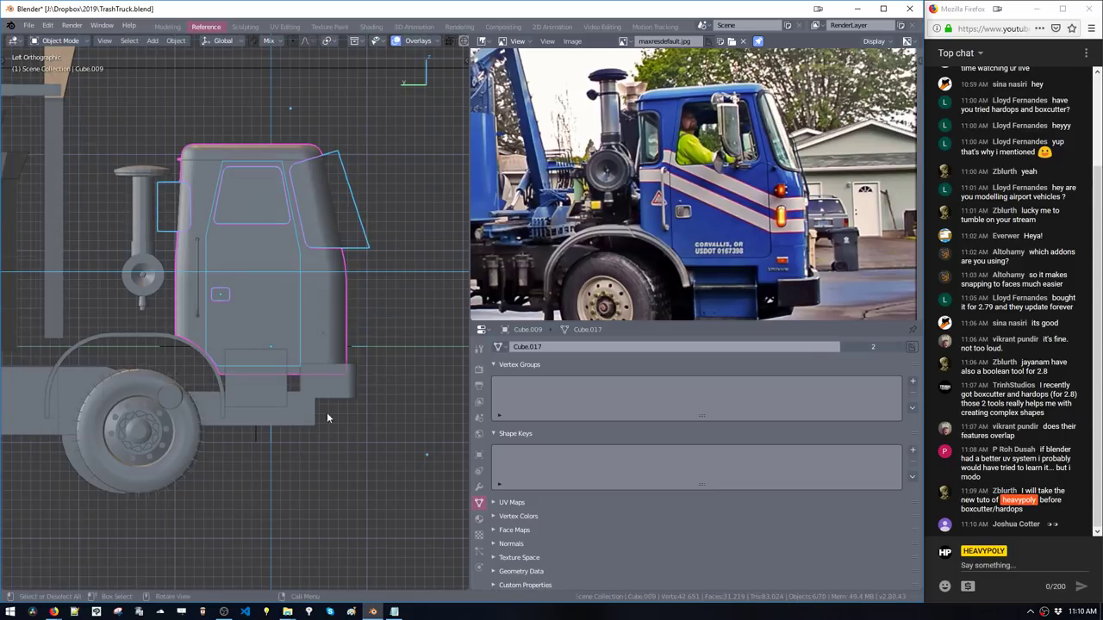
Select the whole front bumper within the chassis mesh and move it forward along Y
click(347, 386)
key(Tab)
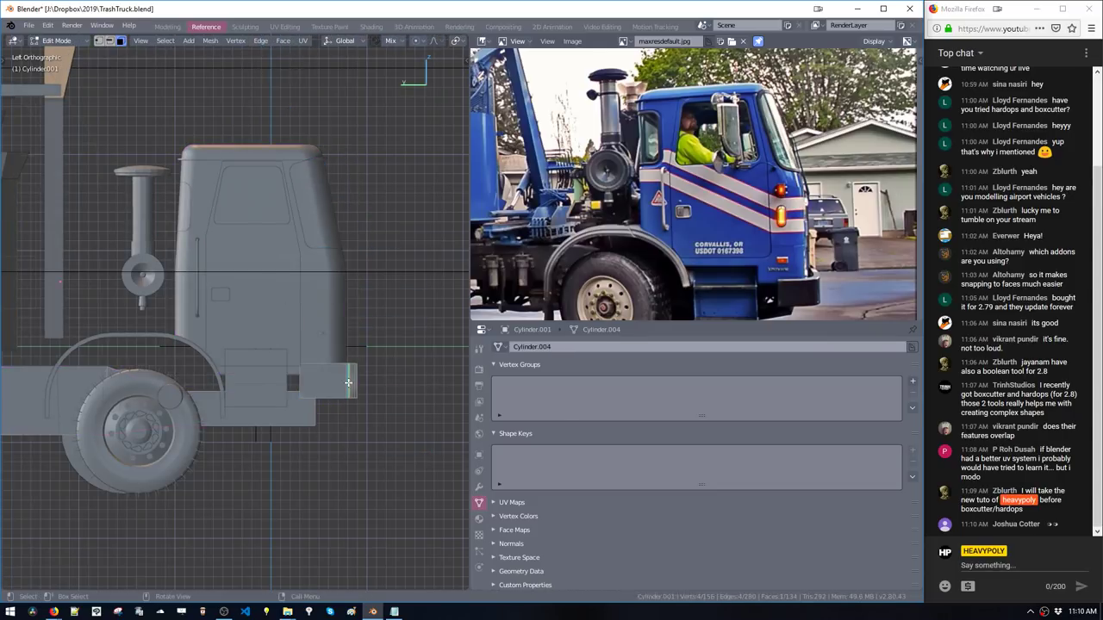
key(ctrl+l)
key(g)
key(y)
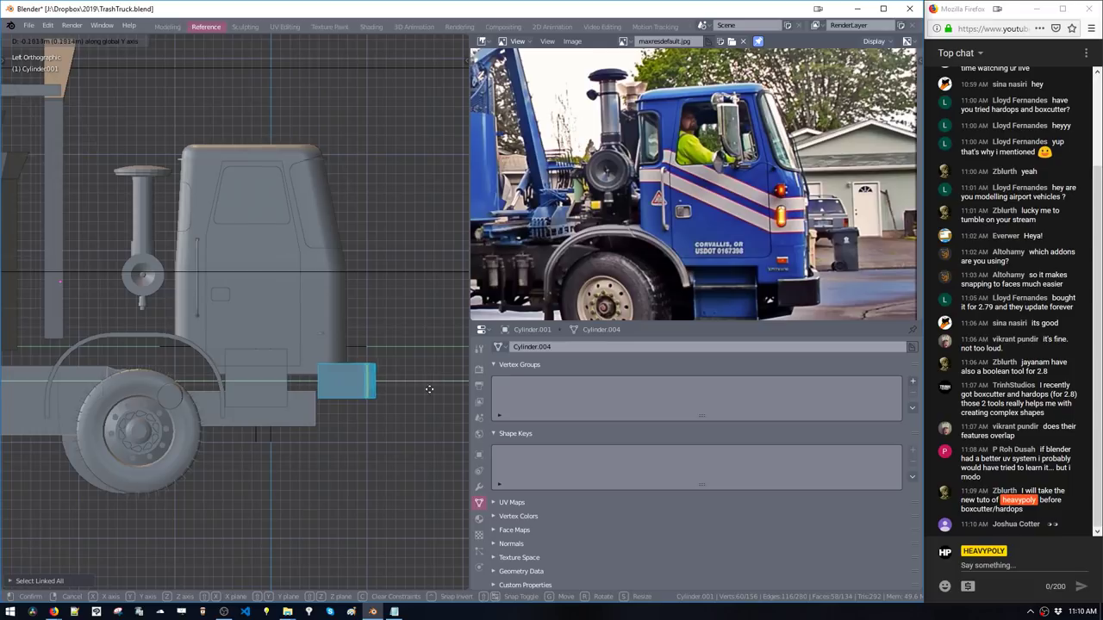
click(393, 396)
key(Tab)
Round the door outline's rear bend at the window's base and its lower front corner with multi-segment vertex bevels
scroll(314, 339, up, 3)
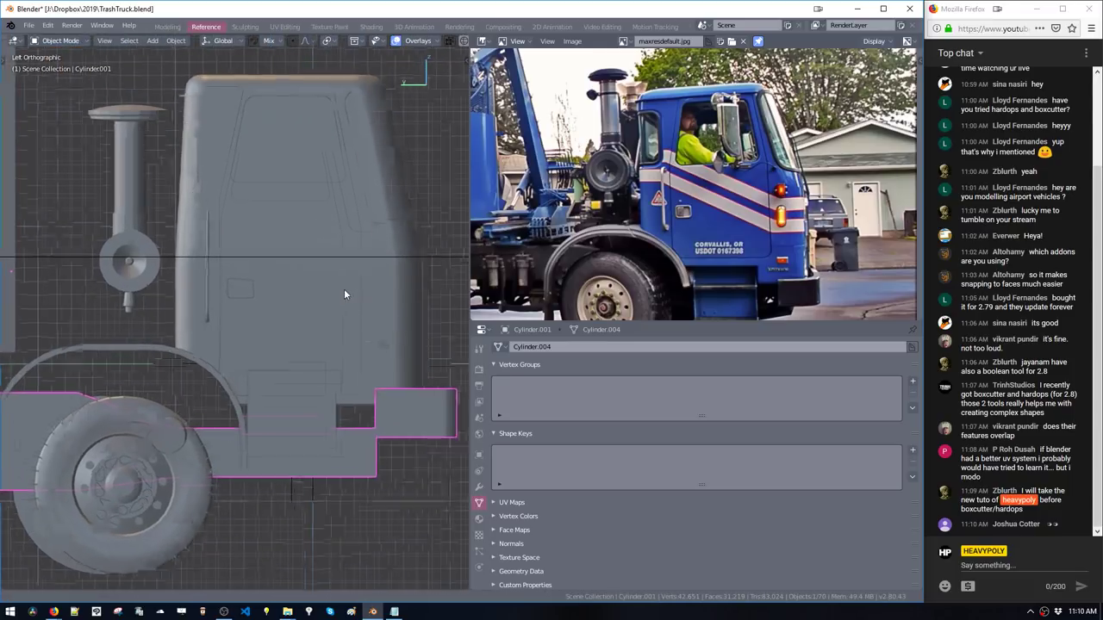
click(321, 283)
key(Tab)
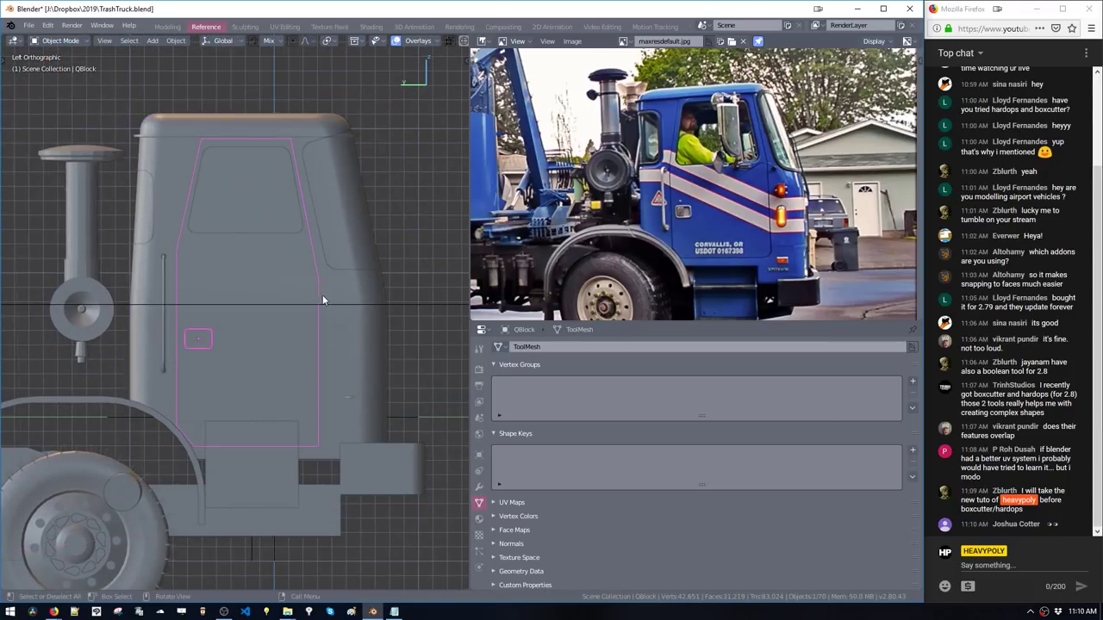
key(ctrl+l)
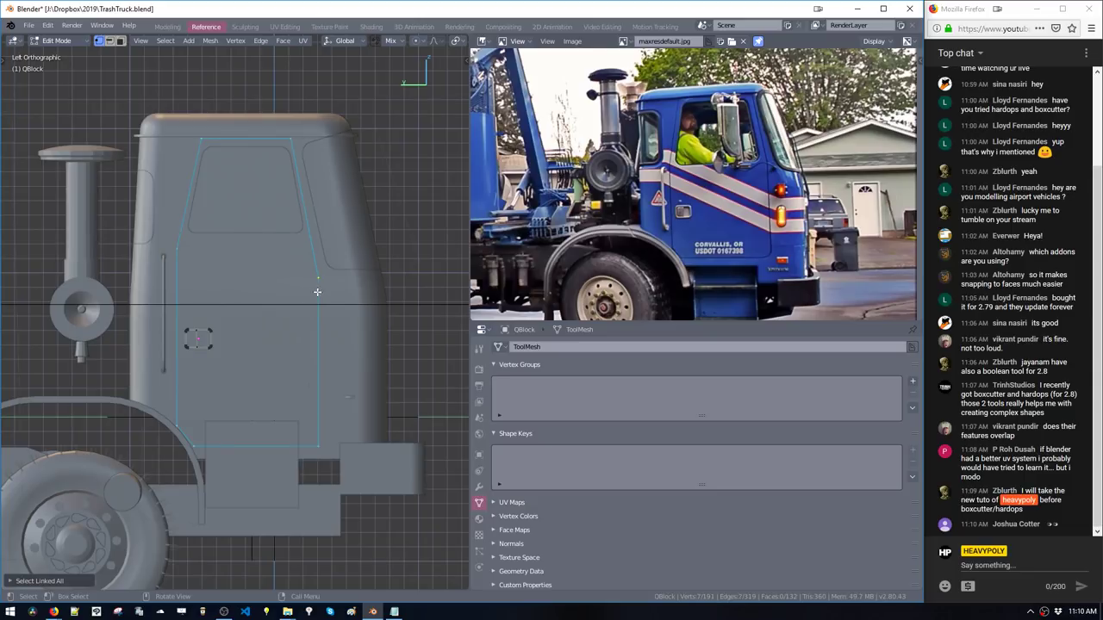
click(180, 257)
key(ctrl+shift+b)
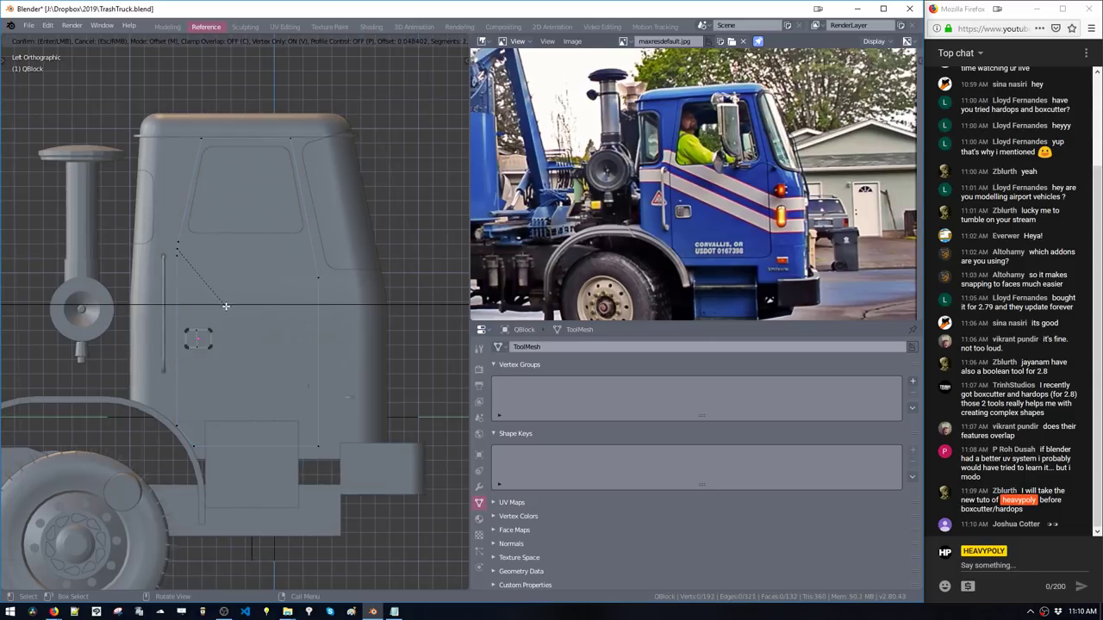
click(226, 306)
click(351, 460)
key(ctrl+shift+b)
click(372, 512)
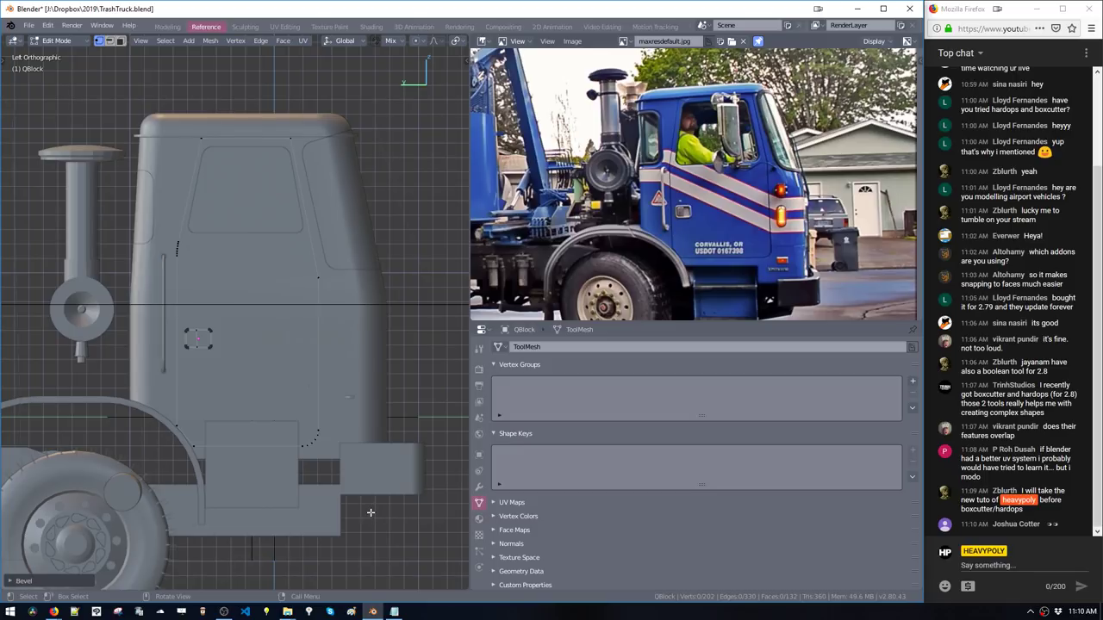
Open the step panels below the door together with their recess cutter for editing
middle_drag(363, 500, 289, 411)
key(Tab)
click(276, 426)
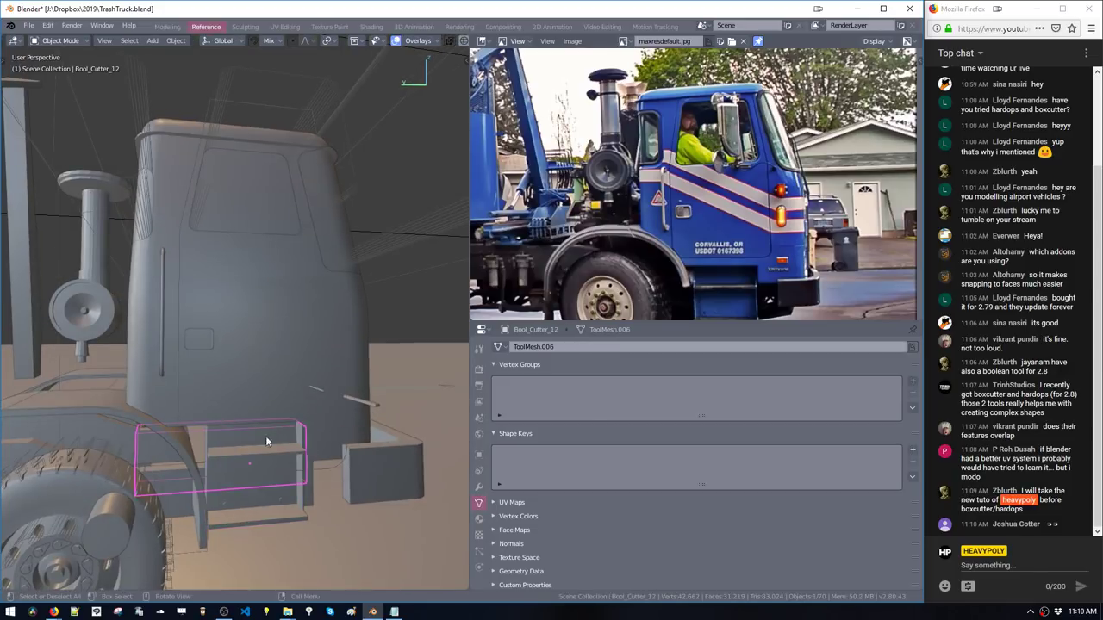
key(Tab)
key(Tab)
click(280, 508)
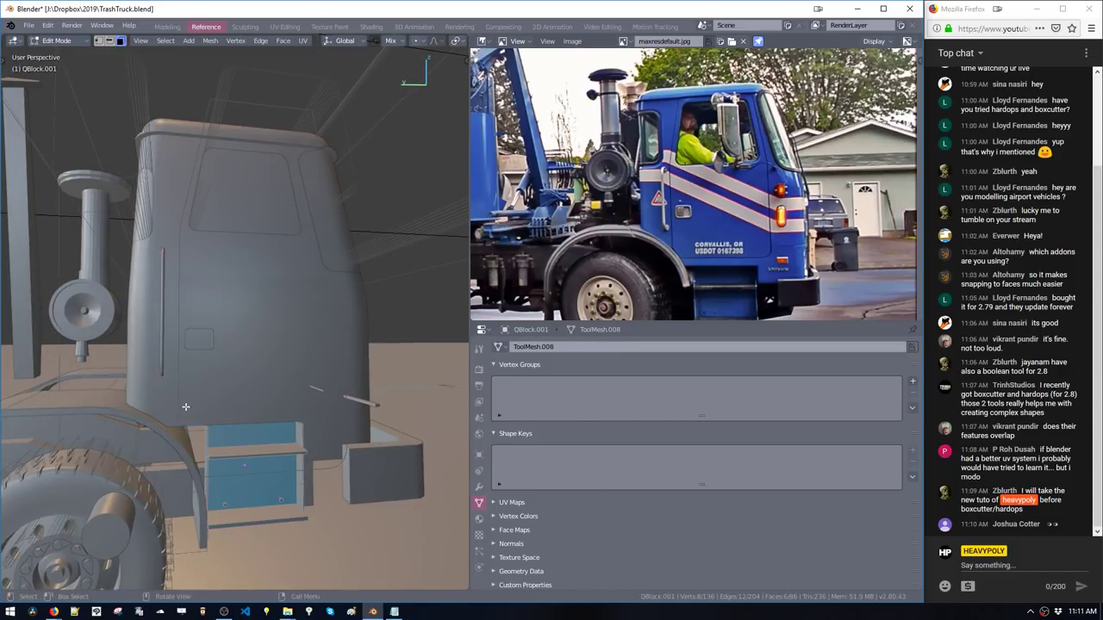
key(Tab)
key(Tab)
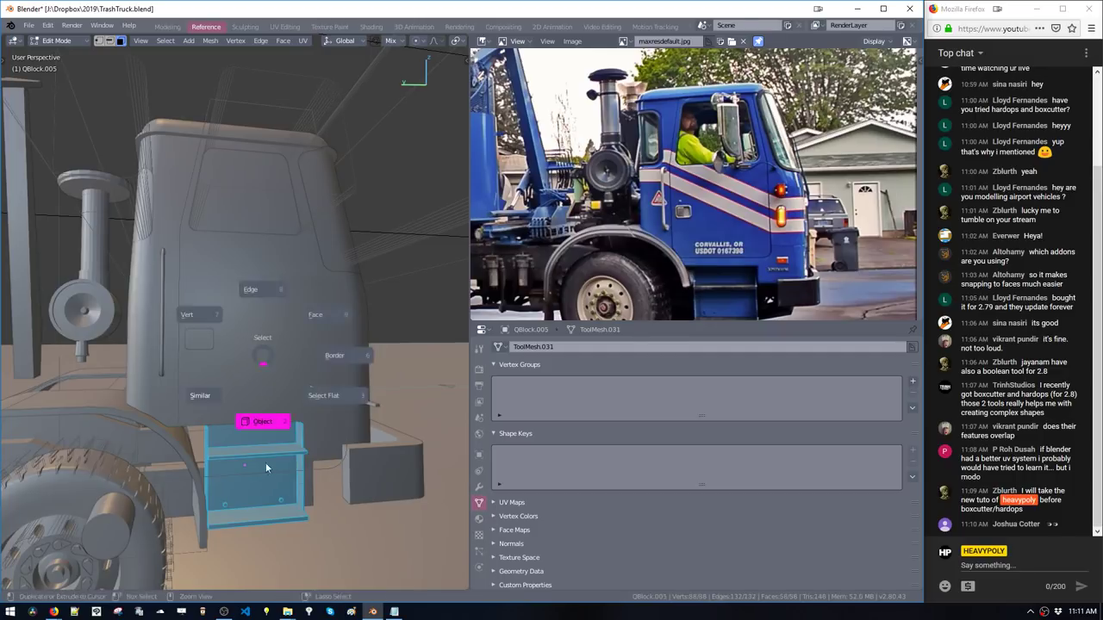
middle_drag(265, 463, 241, 426)
shift+click(241, 425)
key(Tab)
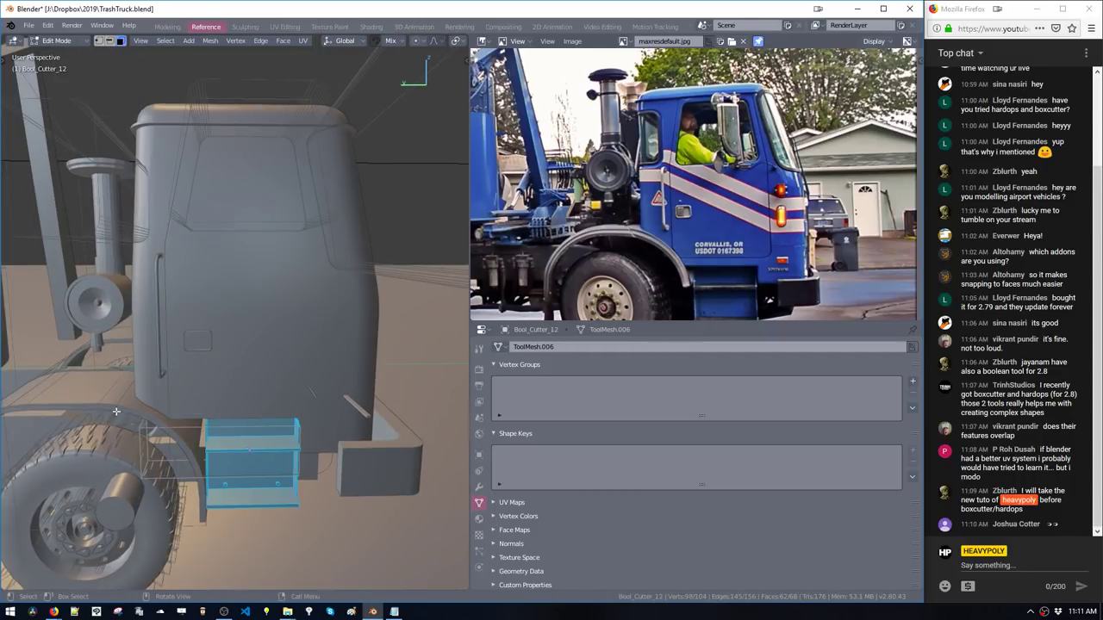
Select the complete step assembly with its cutter and adjust its height along Z beneath the cab
drag(113, 399, 349, 561)
click(305, 489)
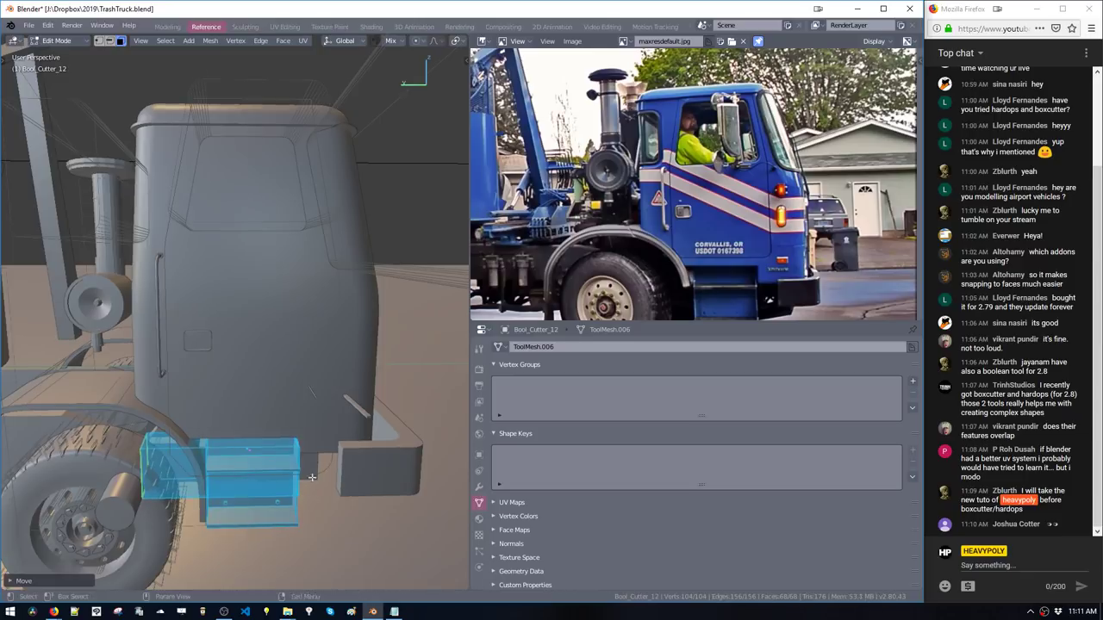
middle_drag(305, 490, 319, 441)
key(g)
key(z)
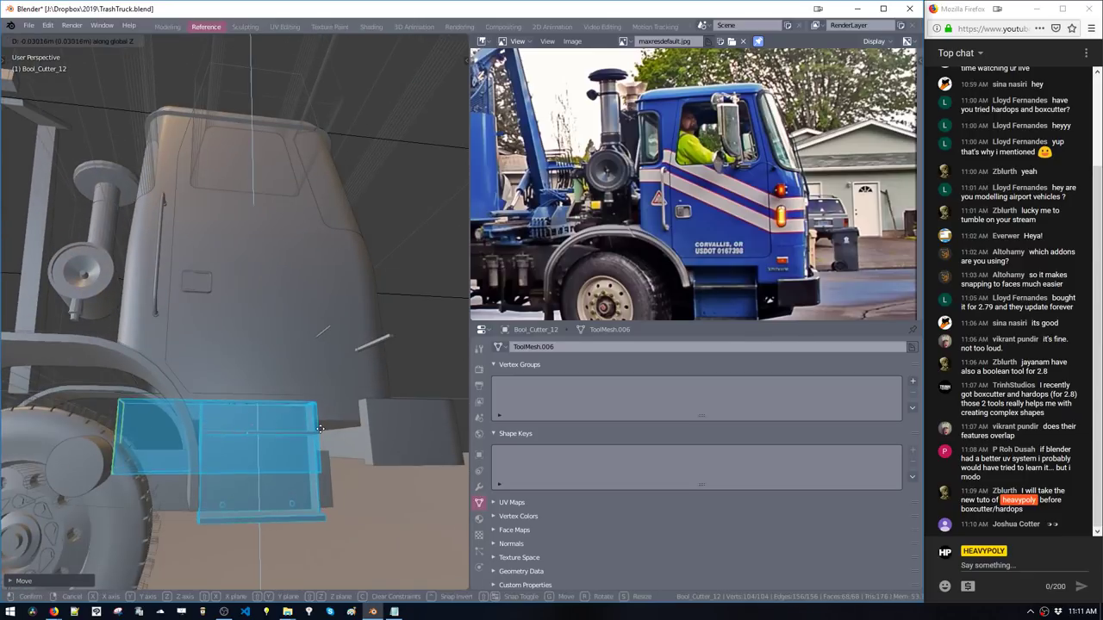
click(316, 361)
middle_drag(316, 361, 301, 428)
key(g)
key(z)
click(305, 411)
Fine-tune the step assembly's position against the cab's lower edge in the left side view
key(v)
click(414, 415)
key(v)
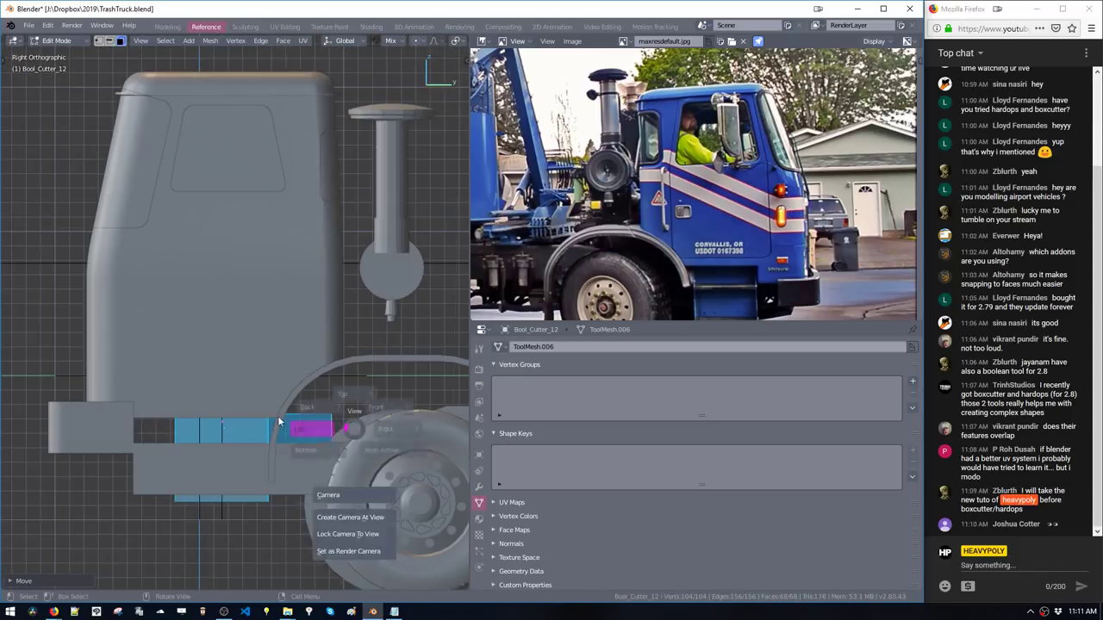
click(277, 419)
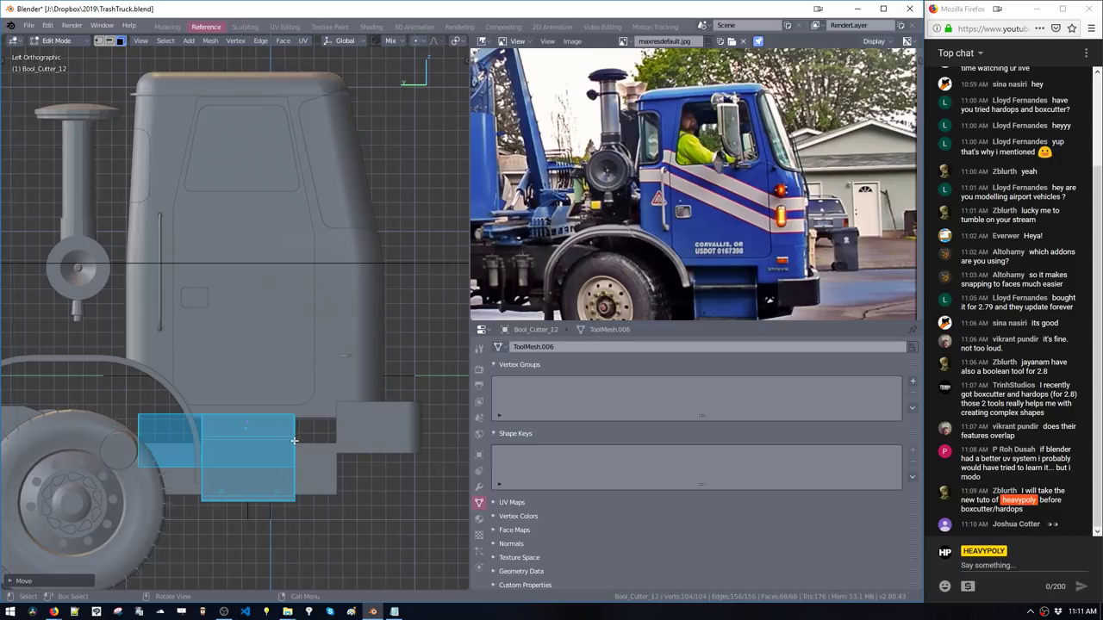
key(g)
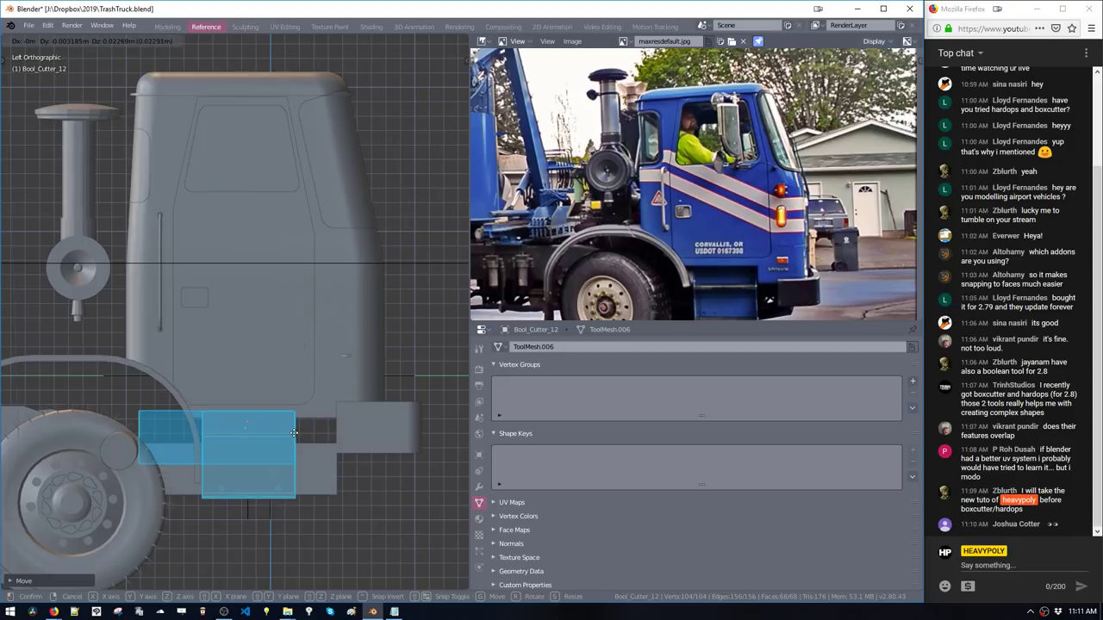
click(293, 445)
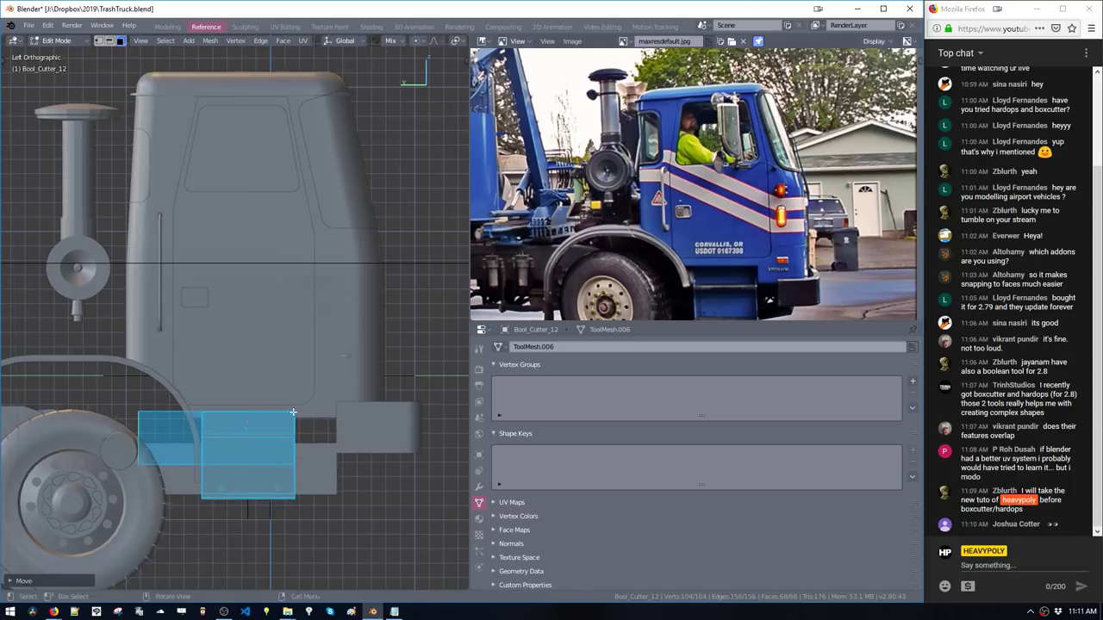
Reopen the door outline for editing and raise its bottom edge vertices along Z, clear of the step assembly
click(300, 399)
key(space)
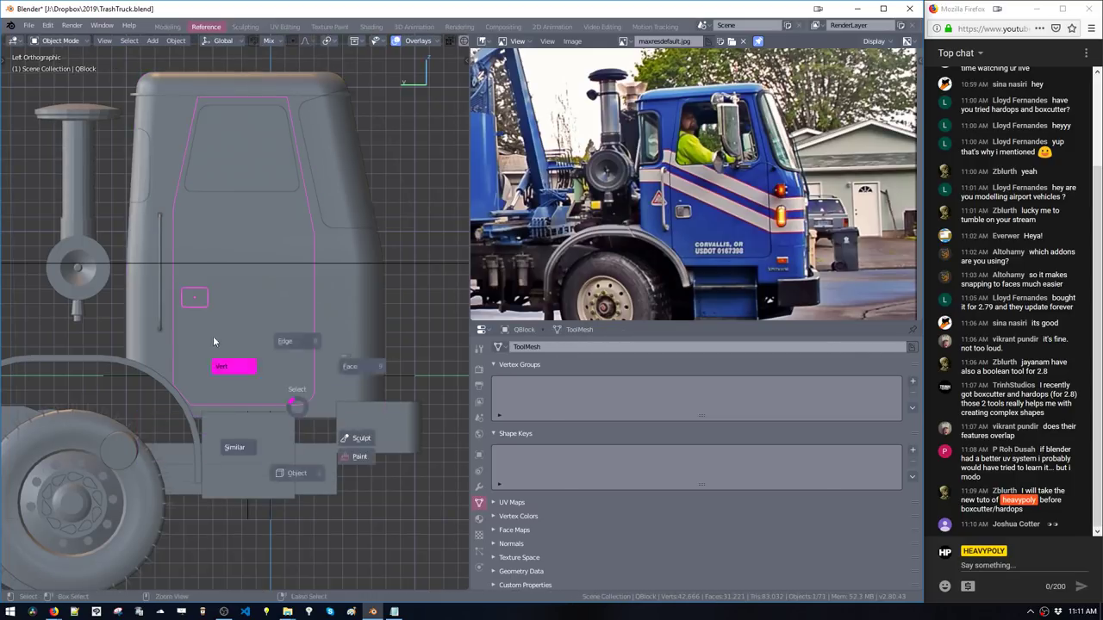
drag(275, 380, 339, 428)
mouse_move(181, 397)
shift+mouse_down()
mouse_move(224, 428)
mouse_move(258, 428)
shift+mouse_up()
key(g)
key(z)
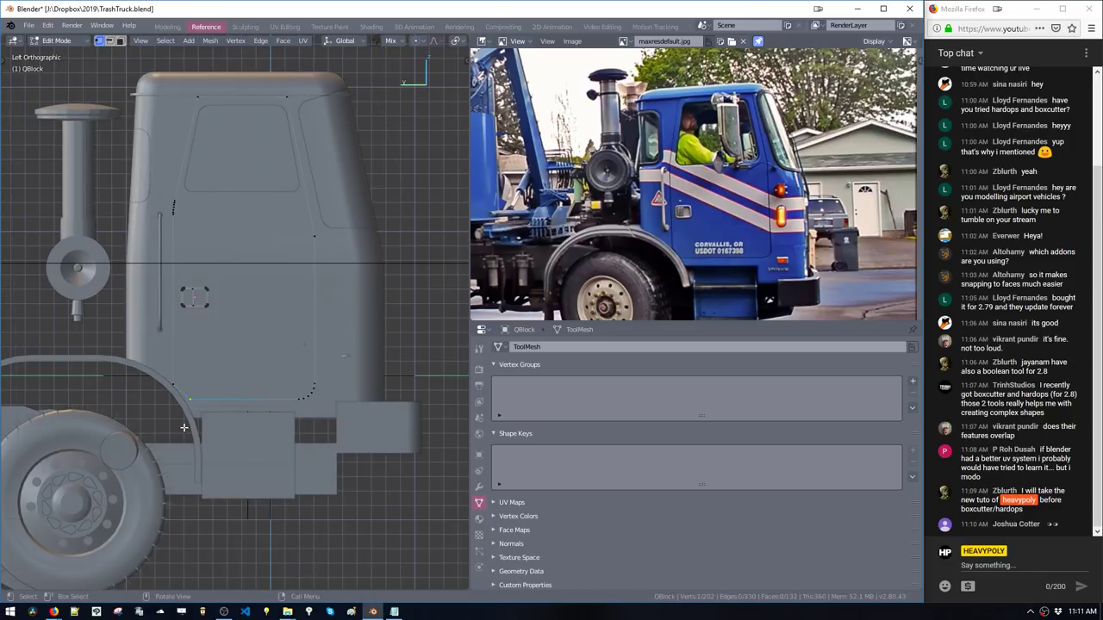
Shift the door outline's lower rear corner vertex along Y toward the wheel arch
key(y)
click(301, 410)
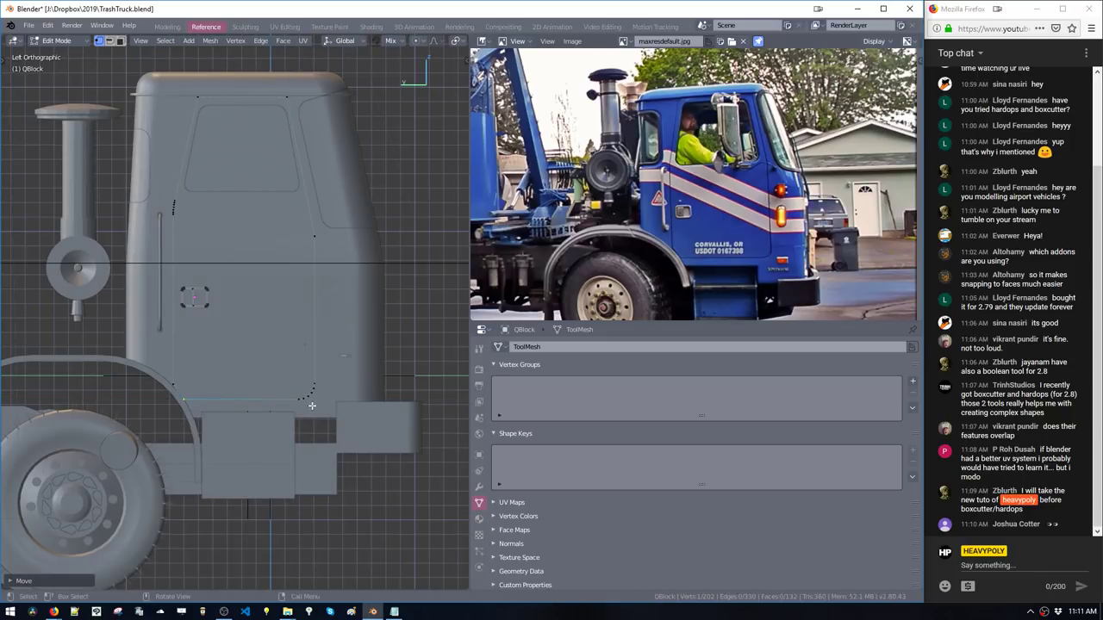
key(Tab)
Select the cab body's bottom edges and lower them along Z until they overlap the step assembly
click(314, 422)
key(Tab)
key(2)
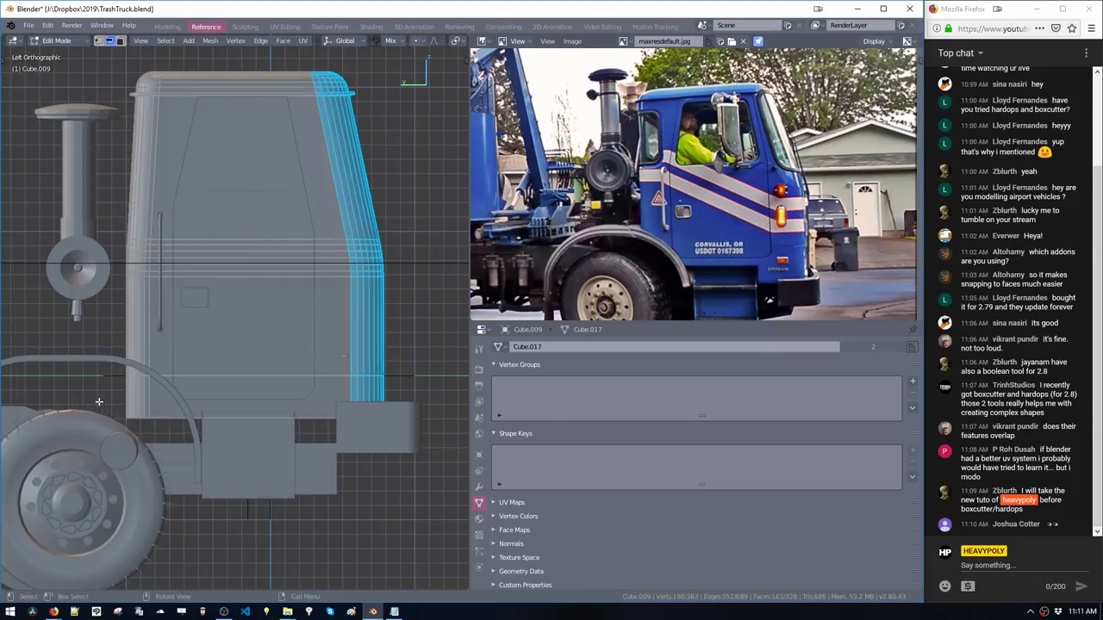
drag(99, 402, 419, 467)
key(g)
key(z)
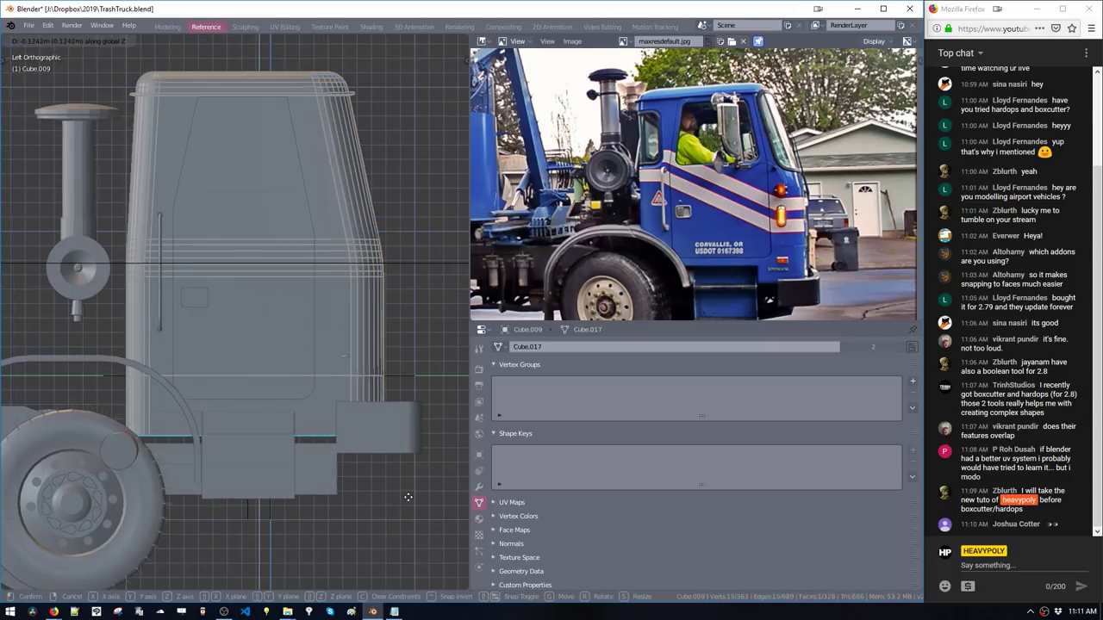
click(415, 544)
key(Tab)
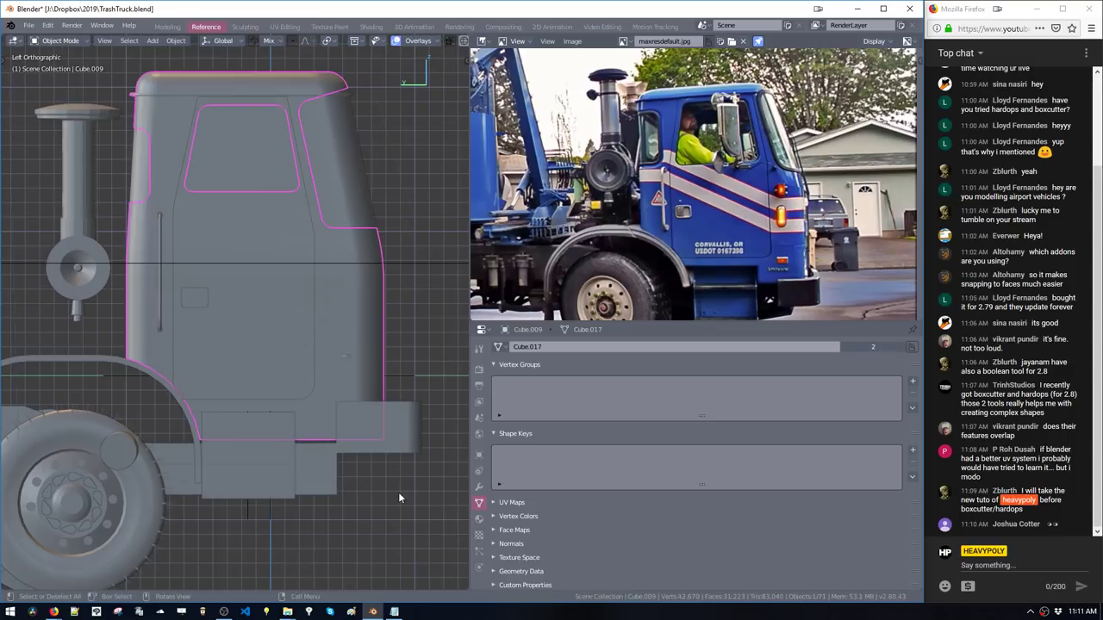
Delete the old door cut object from the cab's side
middle_drag(335, 401, 308, 446)
click(315, 448)
key(x)
click(308, 414)
click(310, 415)
key(Delete)
Reopen the door outline, separate its geometry into its own object and extrude it along X
click(261, 414)
key(Tab)
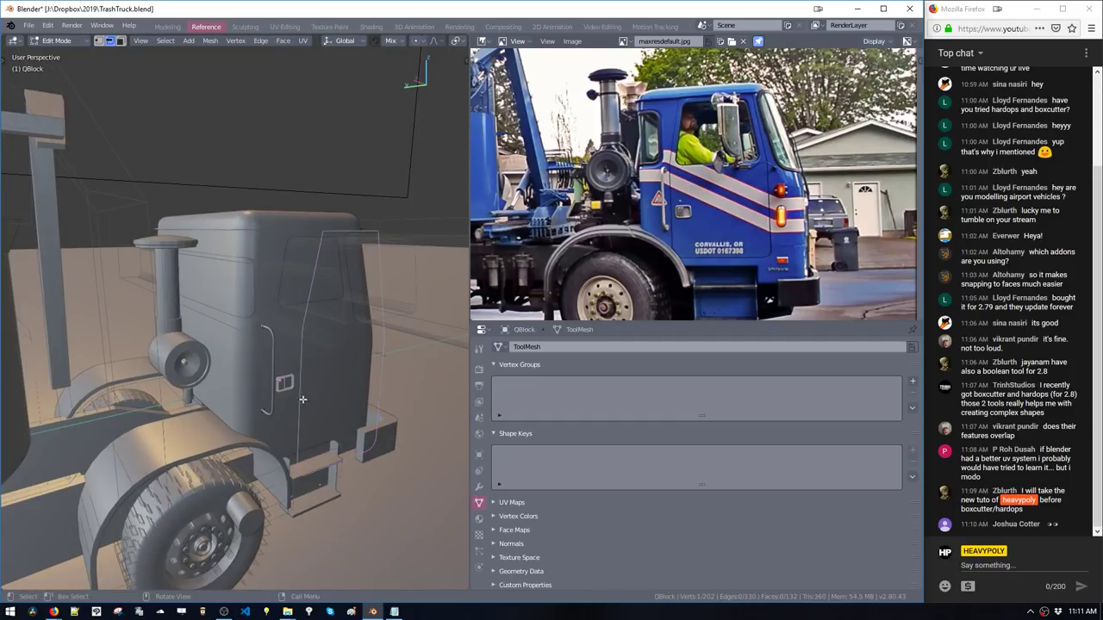
key(p)
middle_drag(304, 407, 256, 405)
key(e)
key(x)
click(411, 372)
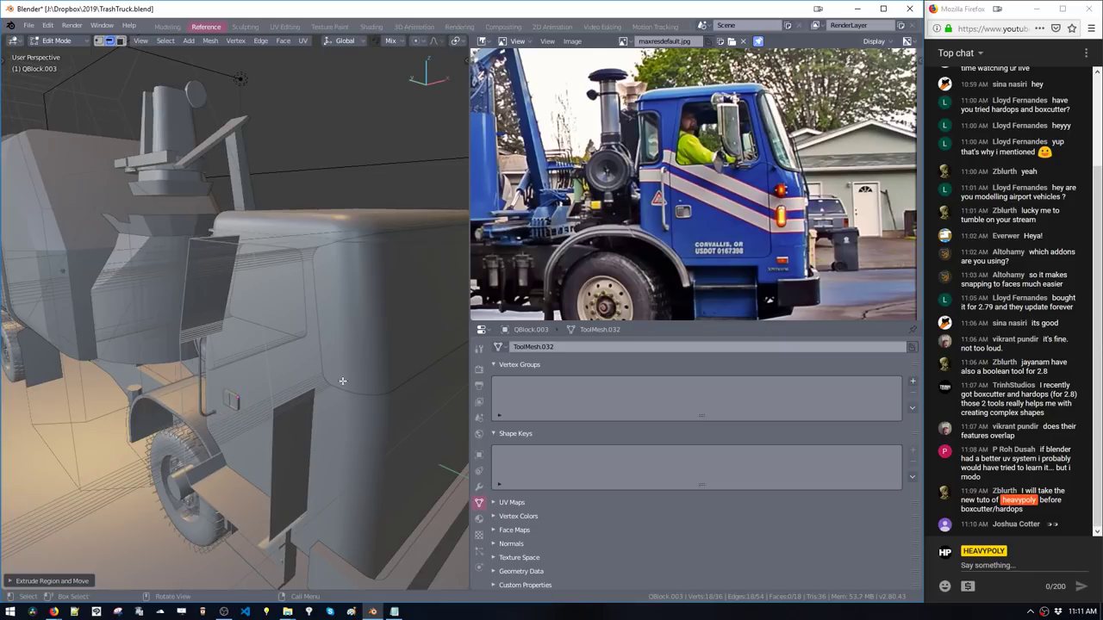
Recalculate the extruded door outline's normals and move one end along X through the cab to the far side
key(a)
key(shift+n)
middle_drag(280, 458, 346, 380)
key(Tab)
key(Tab)
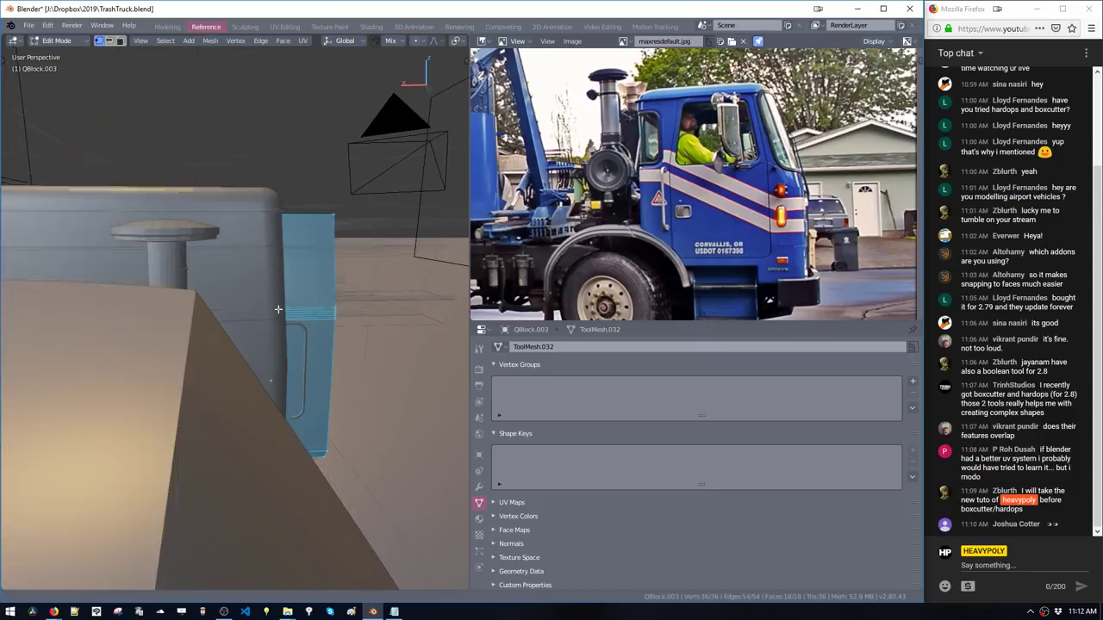
middle_drag(279, 308, 310, 379)
drag(56, 202, 249, 466)
key(g)
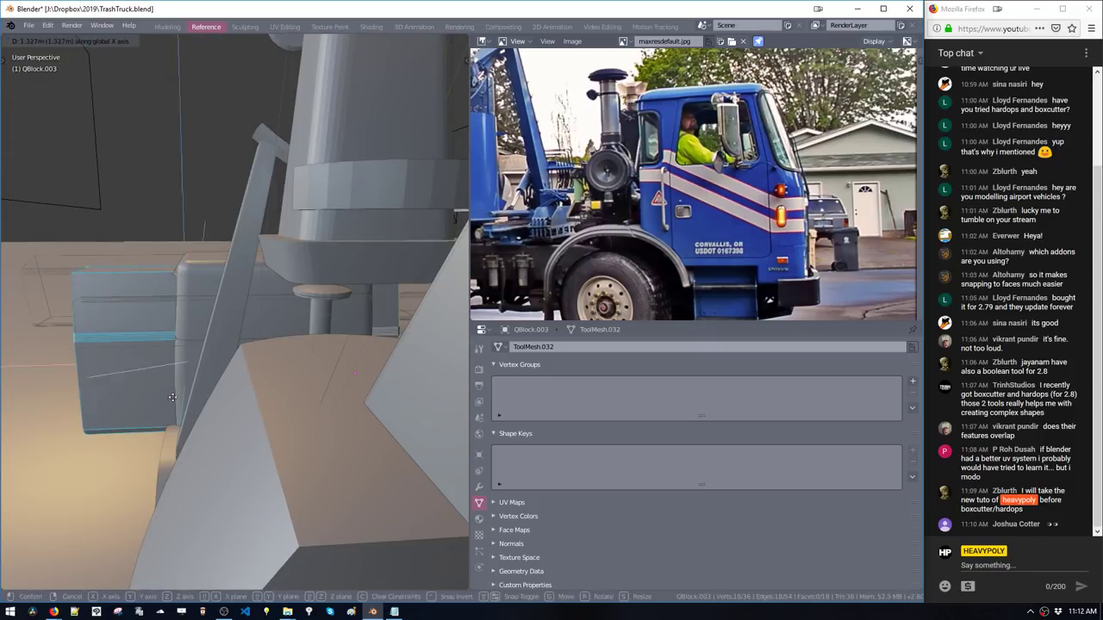
click(146, 383)
middle_drag(406, 388, 312, 351)
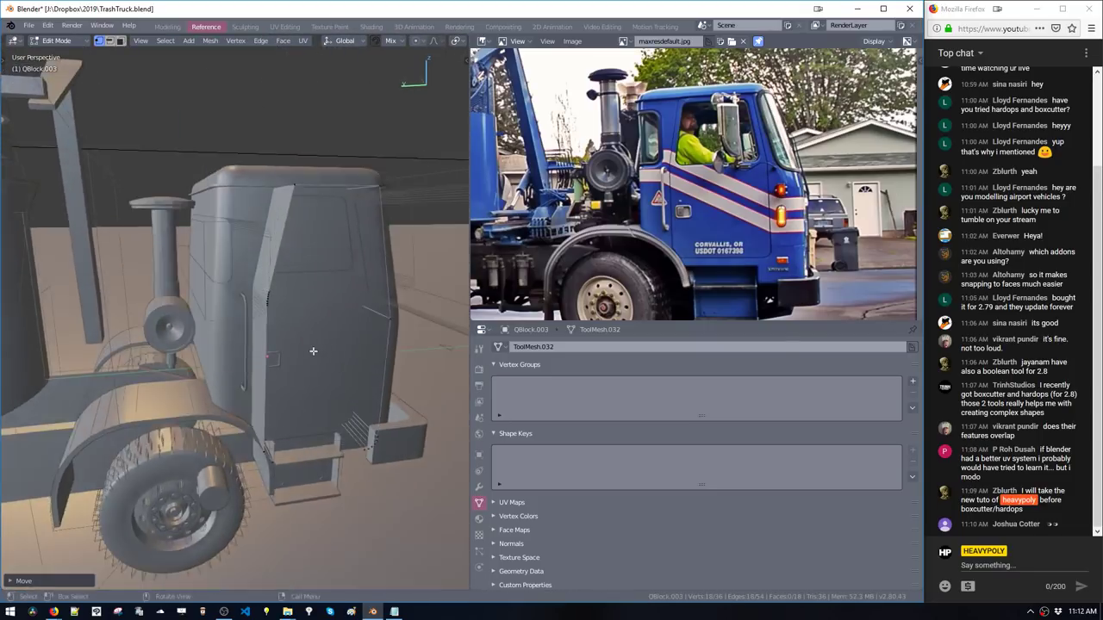
key(Tab)
Cut the door seam into the cab with a Live Cutline boolean, using the extruded door outline as the cutter
click(303, 400)
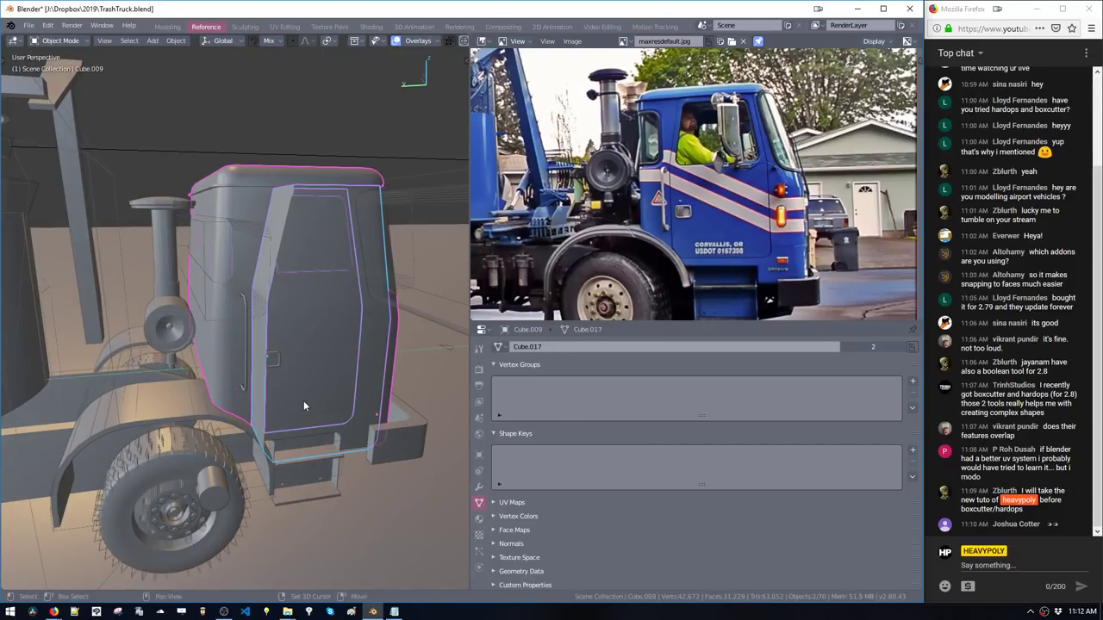
mouse_move(303, 401)
middle_down()
mouse_move(293, 404)
mouse_move(295, 388)
middle_up()
right_click(298, 390)
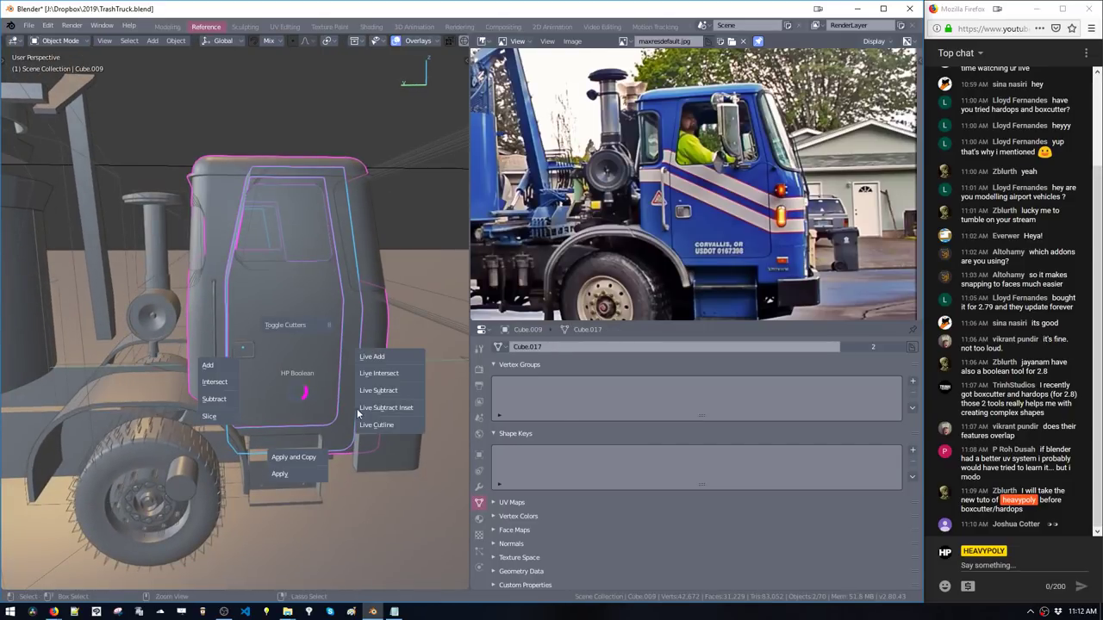
click(368, 432)
middle_drag(368, 433, 321, 400)
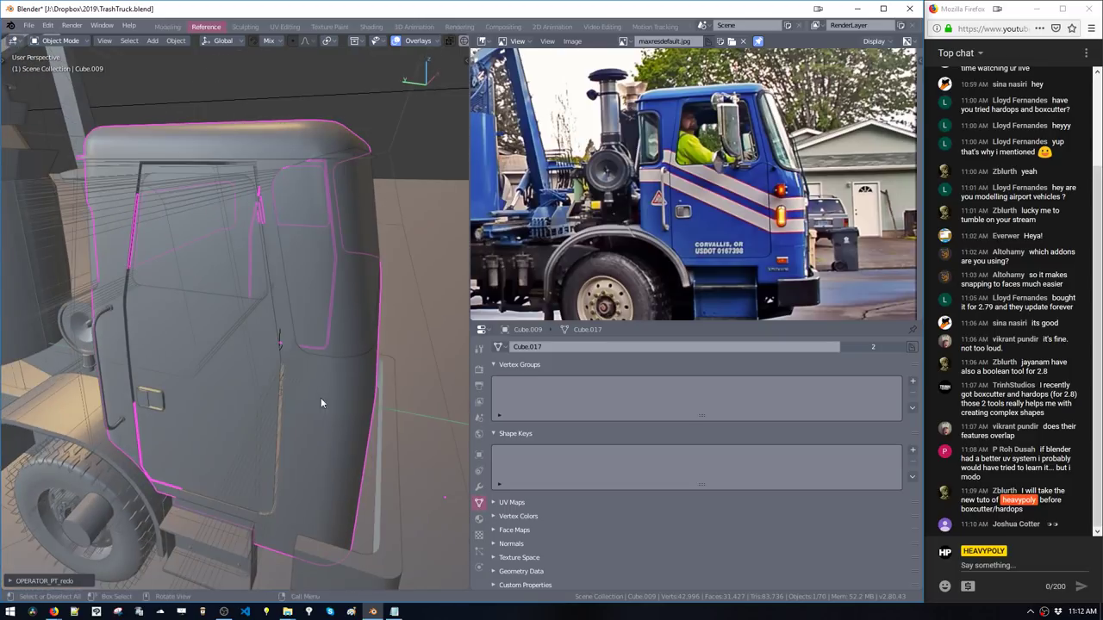
Select the door seam cutter and reduce its cut modifier thickness to about 0.007 m
click(262, 475)
click(255, 376)
middle_drag(255, 377, 368, 423)
key(v)
shift+drag(465, 441, 407, 439)
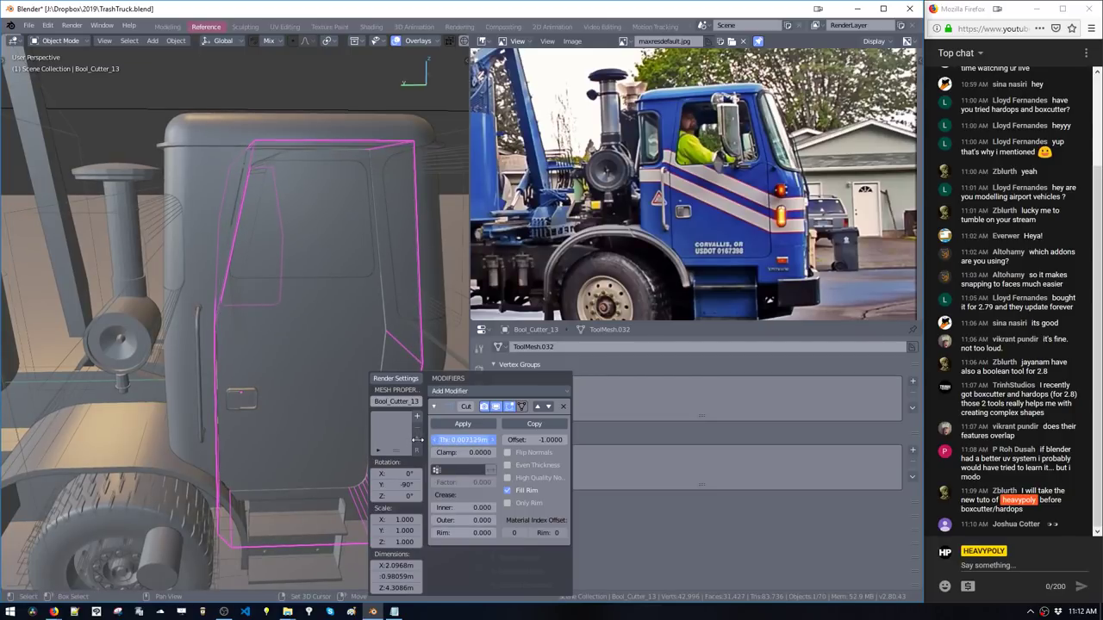
Select the cab body and set its Solidify modifier thickness to about 0.017 m
click(335, 357)
middle_drag(308, 359, 300, 328)
key(v)
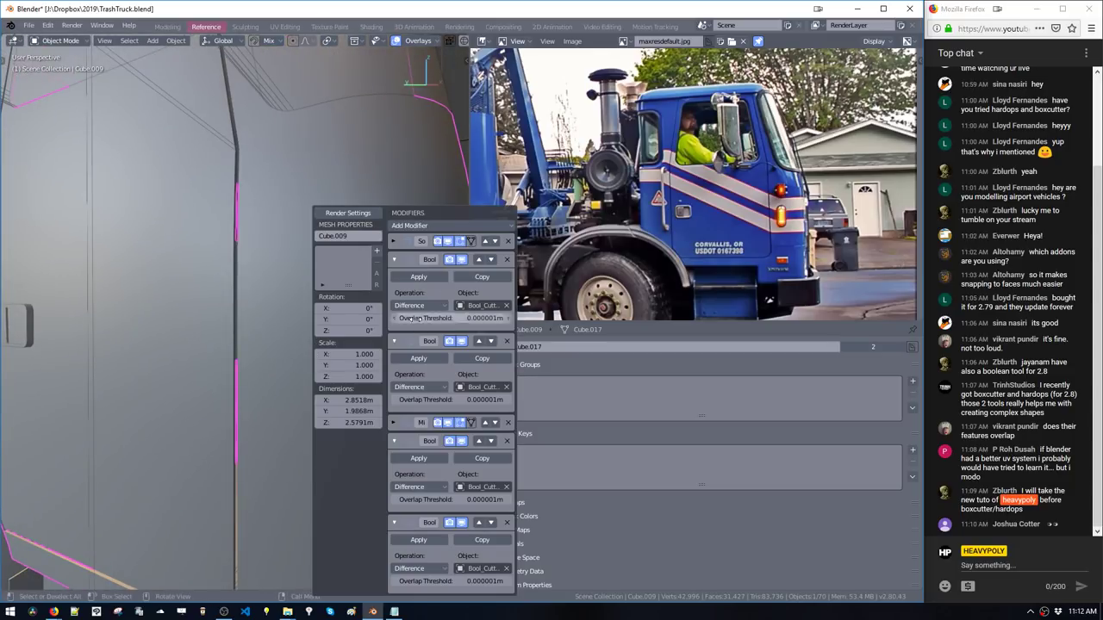
click(396, 242)
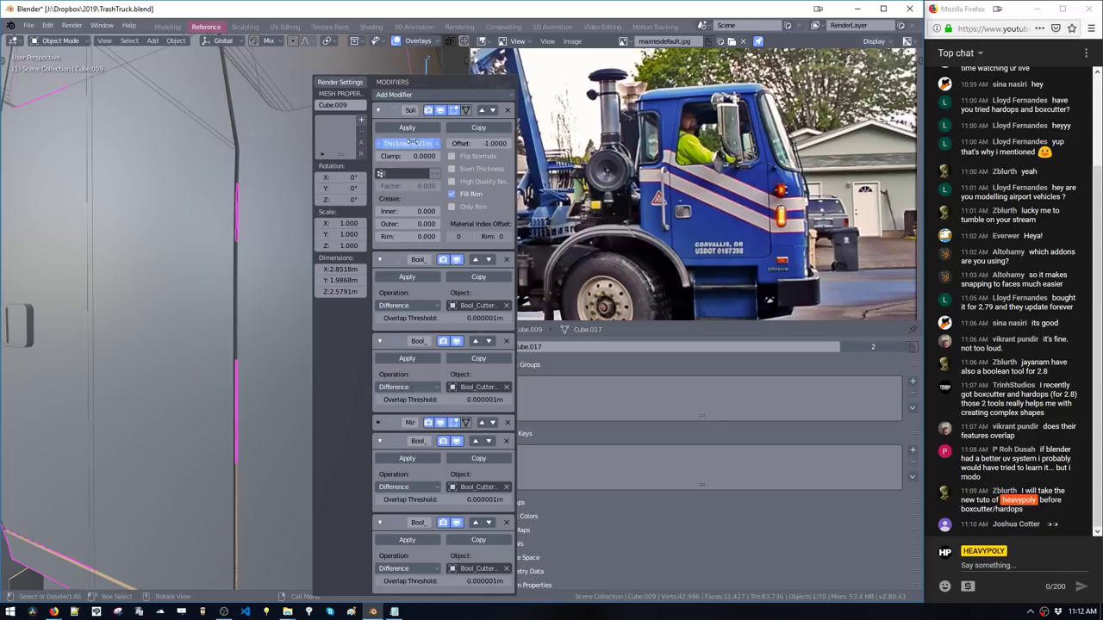
shift+drag(412, 143, 386, 143)
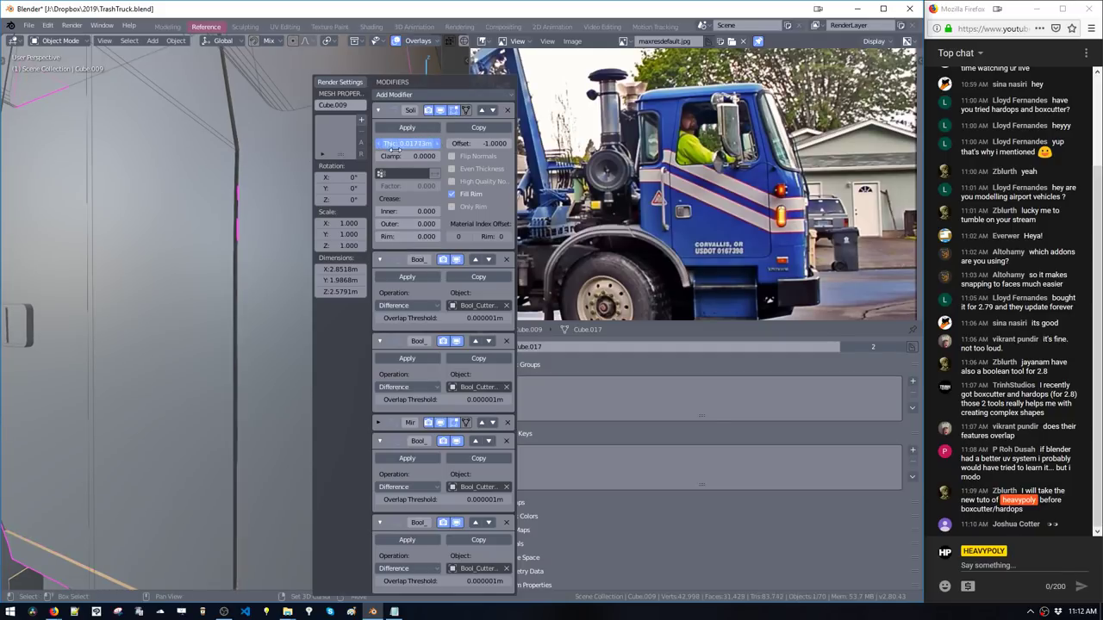
scroll(241, 208, down, 8)
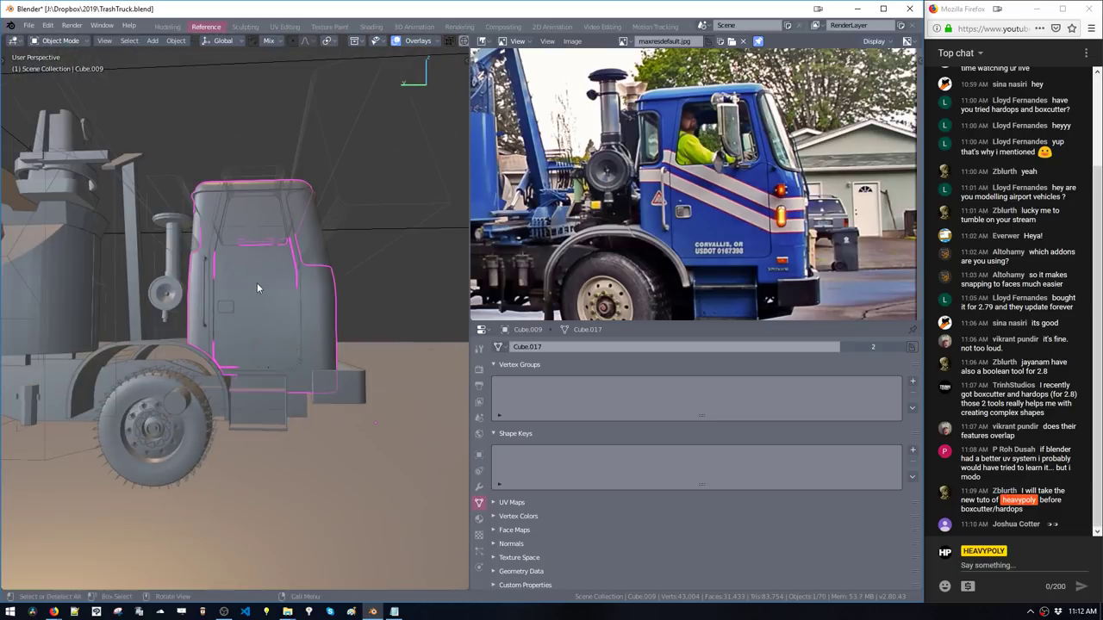
scroll(287, 308, up, 7)
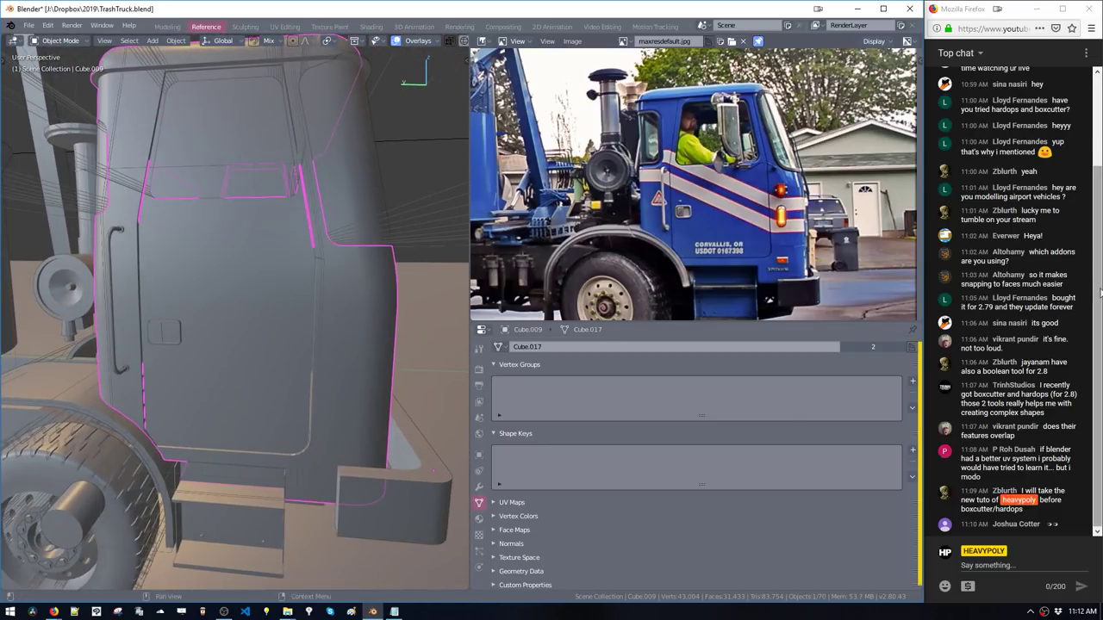
click(1096, 362)
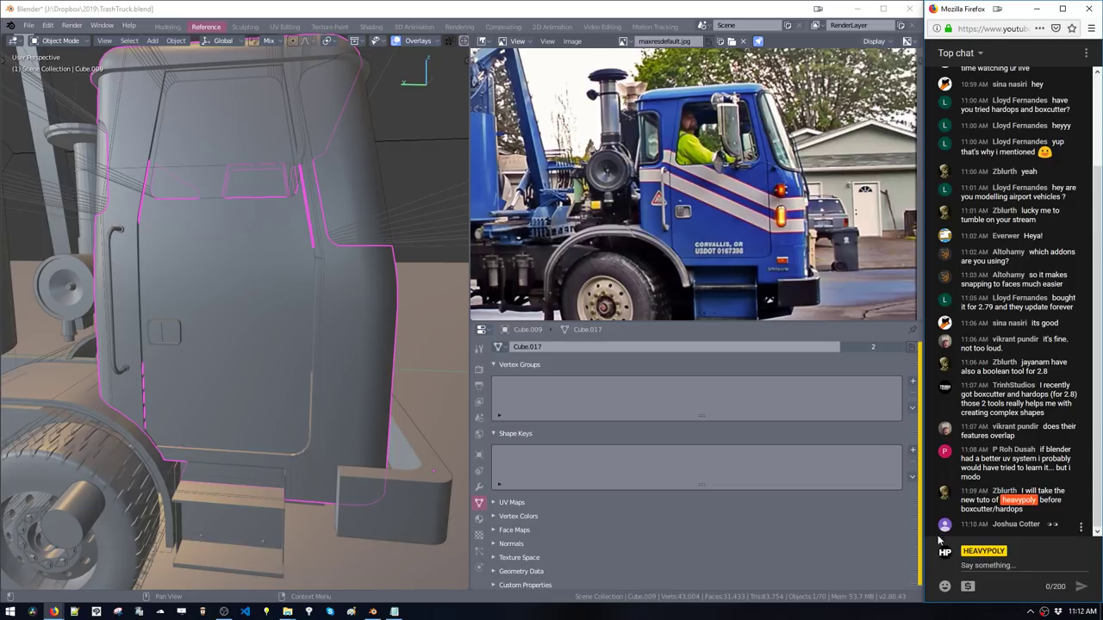
Open the cab's window cutter for editing in the left orthographic view
middle_drag(398, 398, 316, 316)
scroll(377, 348, down, 2)
scroll(316, 319, down, 1)
click(291, 332)
key(Tab)
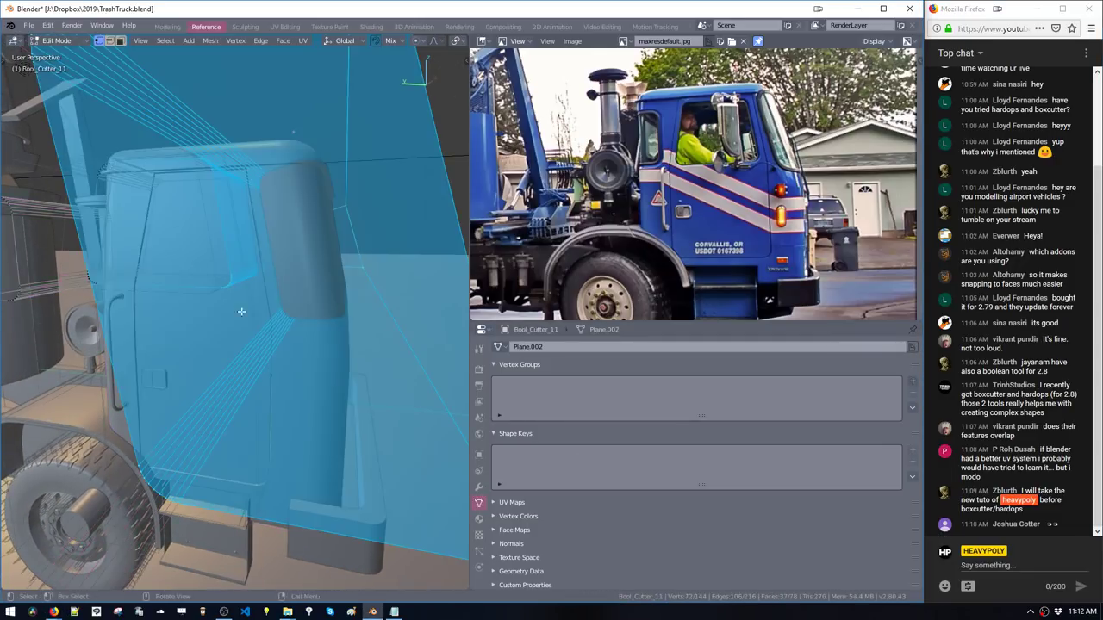
scroll(241, 311, down, 2)
middle_drag(241, 311, 236, 359)
key(KP_3)
key(ctrl+KP_3)
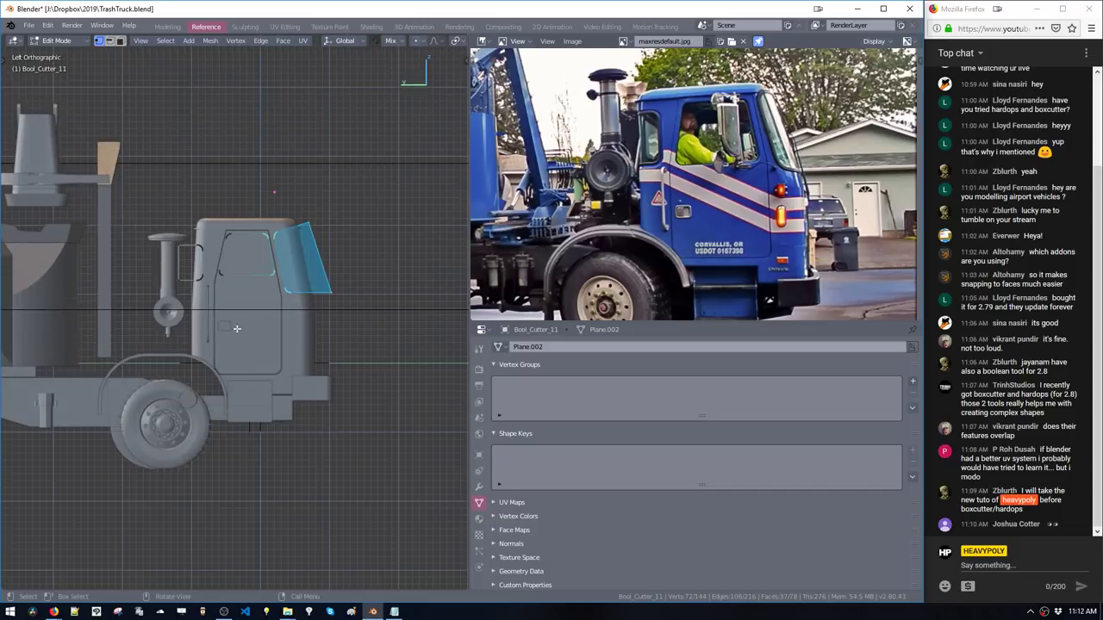
Select the windshield cutter's rounded lower rear corner vertices and raise them about 0.05 m
scroll(330, 291, up, 2)
scroll(329, 291, up, 1)
drag(314, 258, 340, 284)
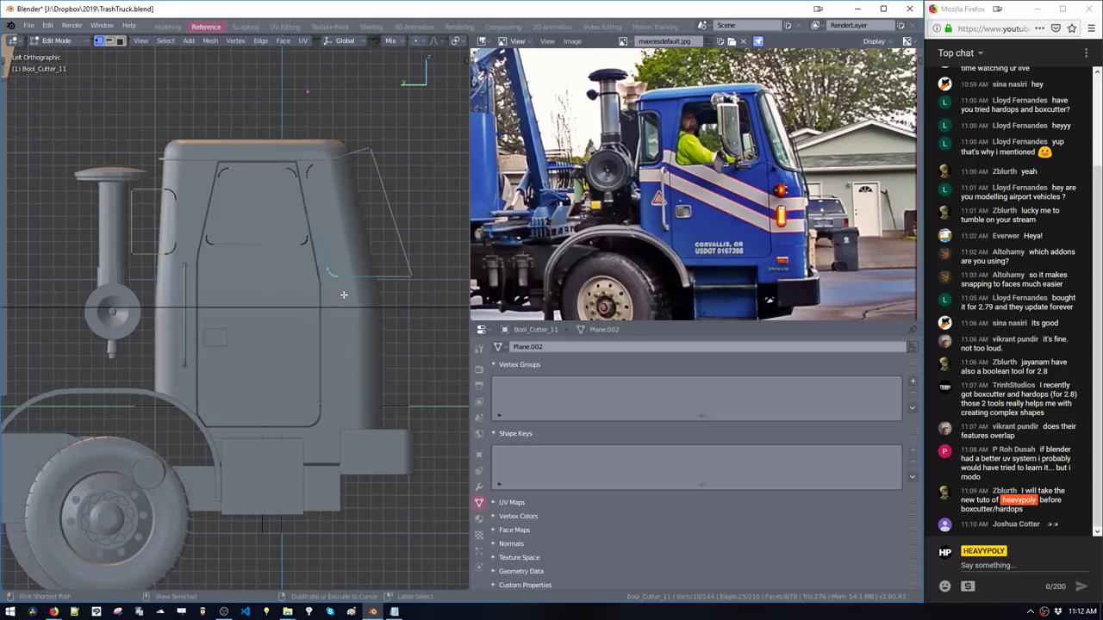
ctrl+middle_click(342, 295)
scroll(308, 284, up, 8)
drag(221, 296, 266, 345)
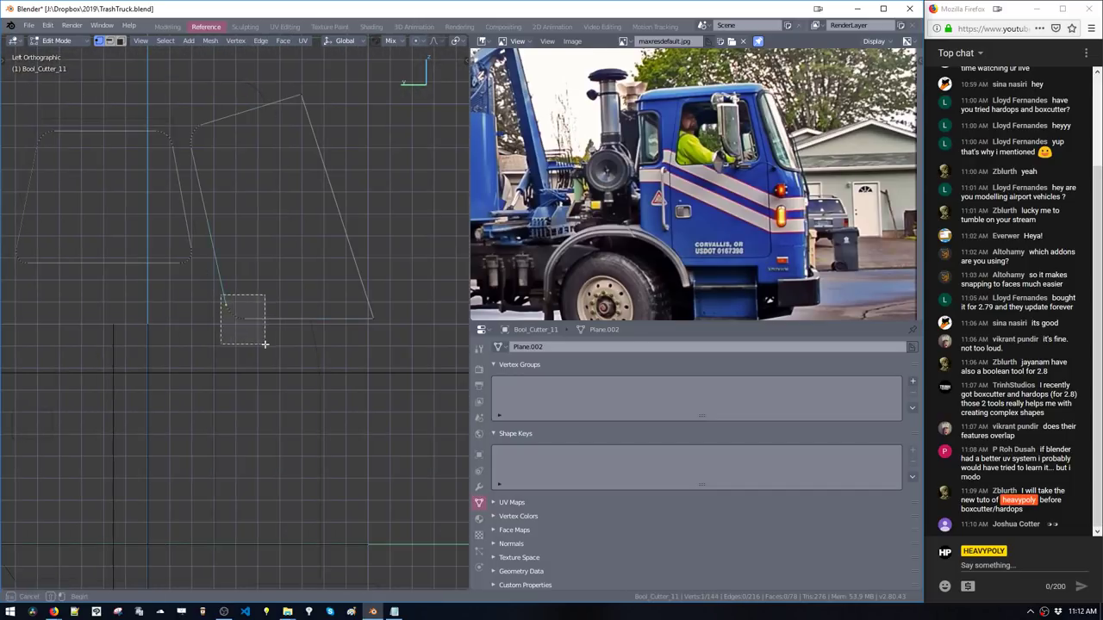
key(shift+z)
key(g)
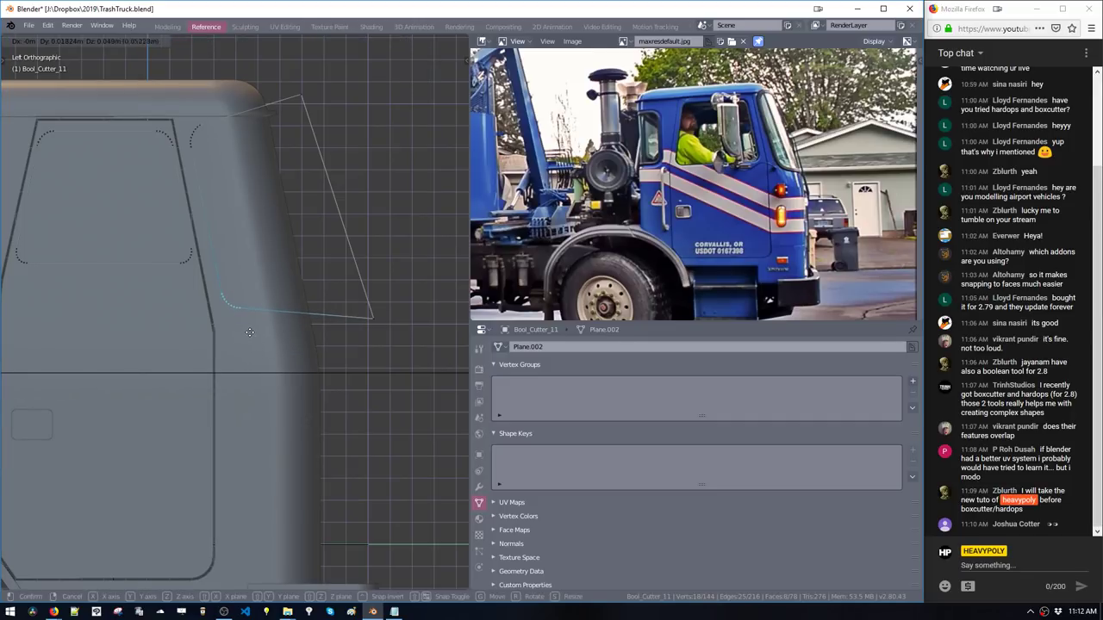
click(248, 333)
Nudge the windshield cutter's lower front corner vertices to adjust its bottom edge, and finish editing the cutter
drag(329, 299, 379, 345)
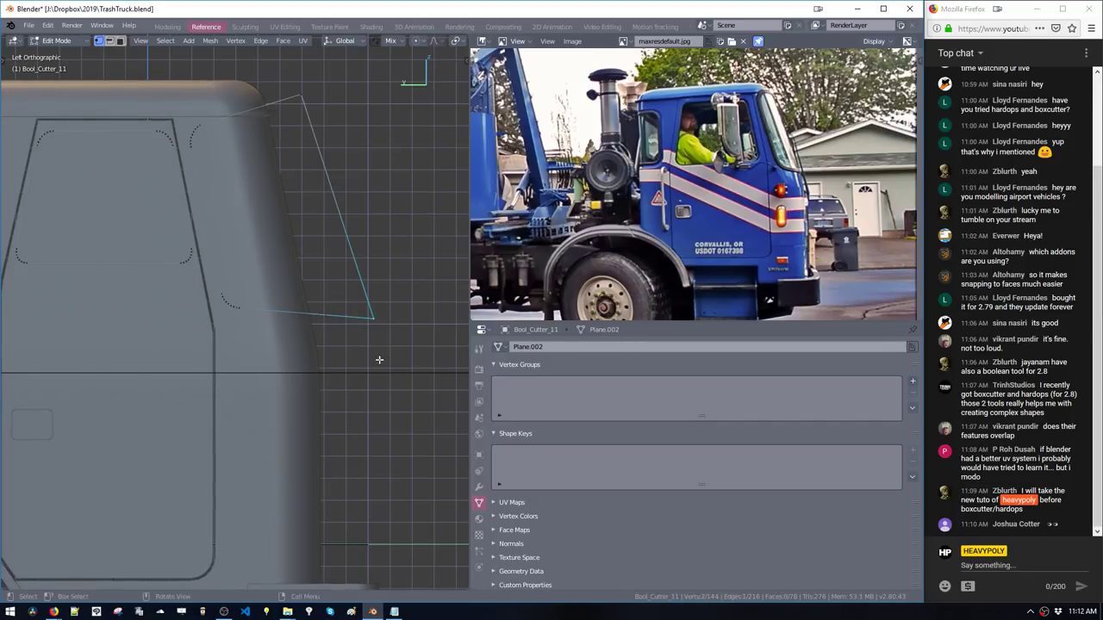
key(g)
click(382, 359)
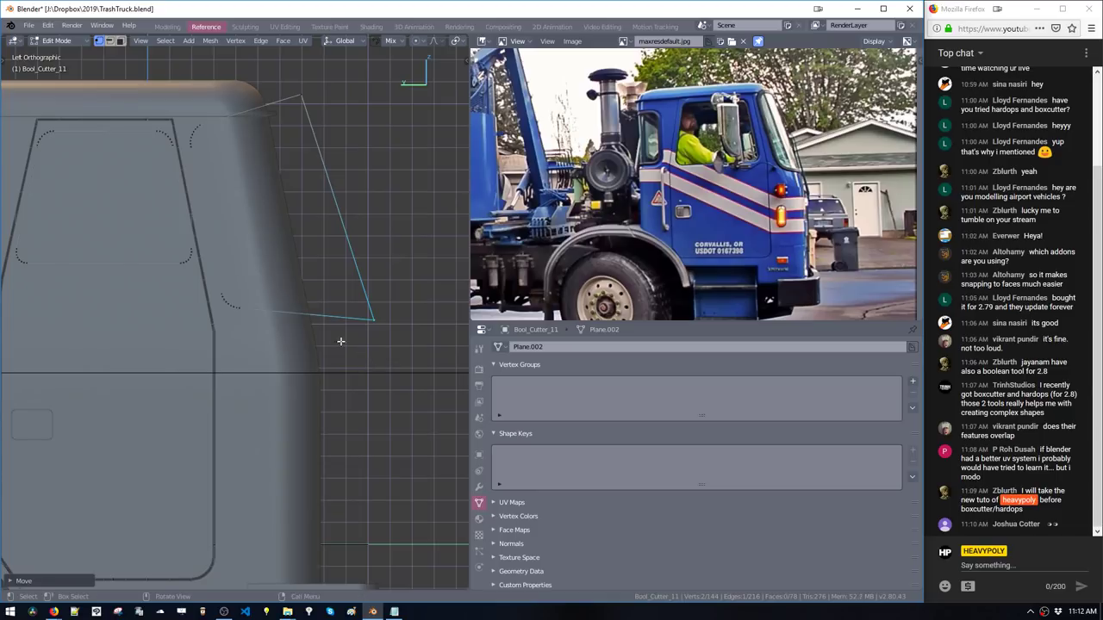
middle_drag(321, 318, 293, 284)
key(Tab)
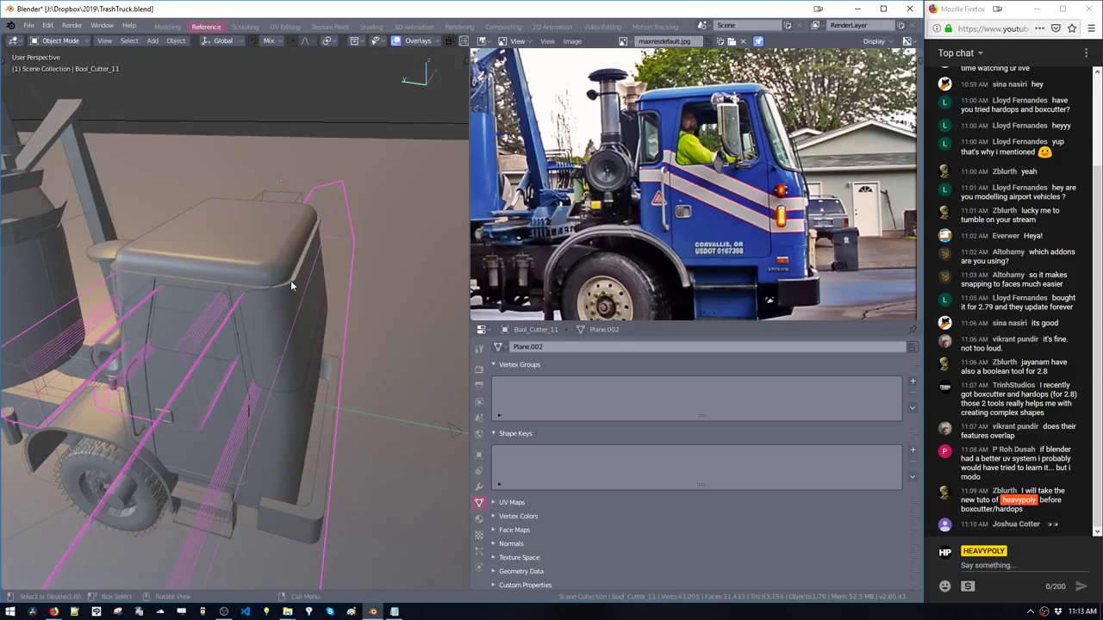
Dissolve the edge loop that forms the protruding lip beneath the cab body's roof
click(286, 295)
click(257, 279)
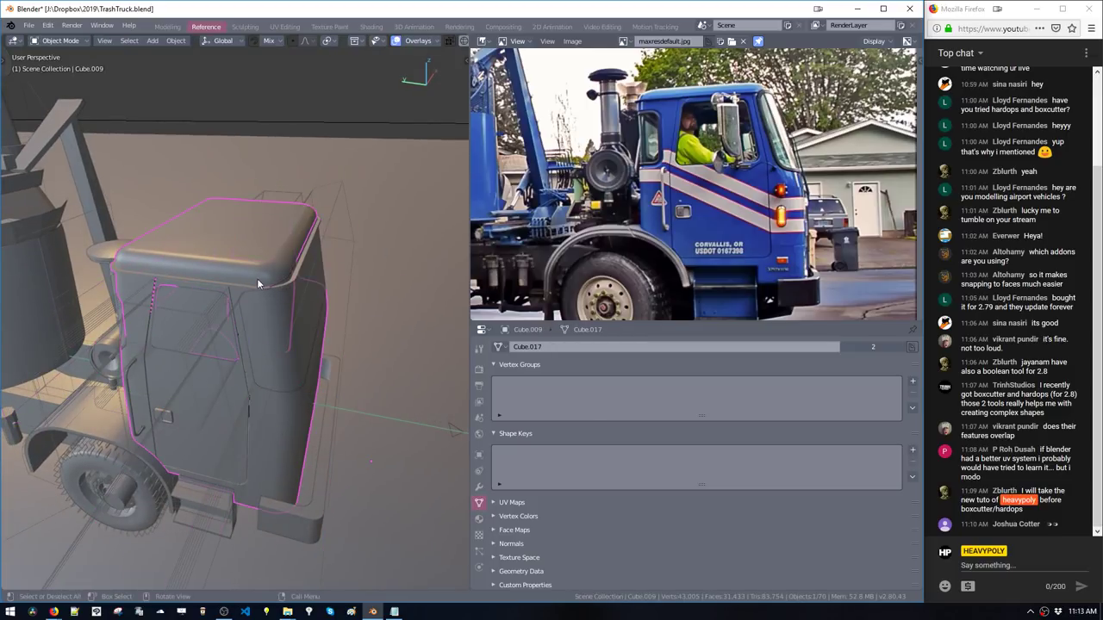
key(Tab)
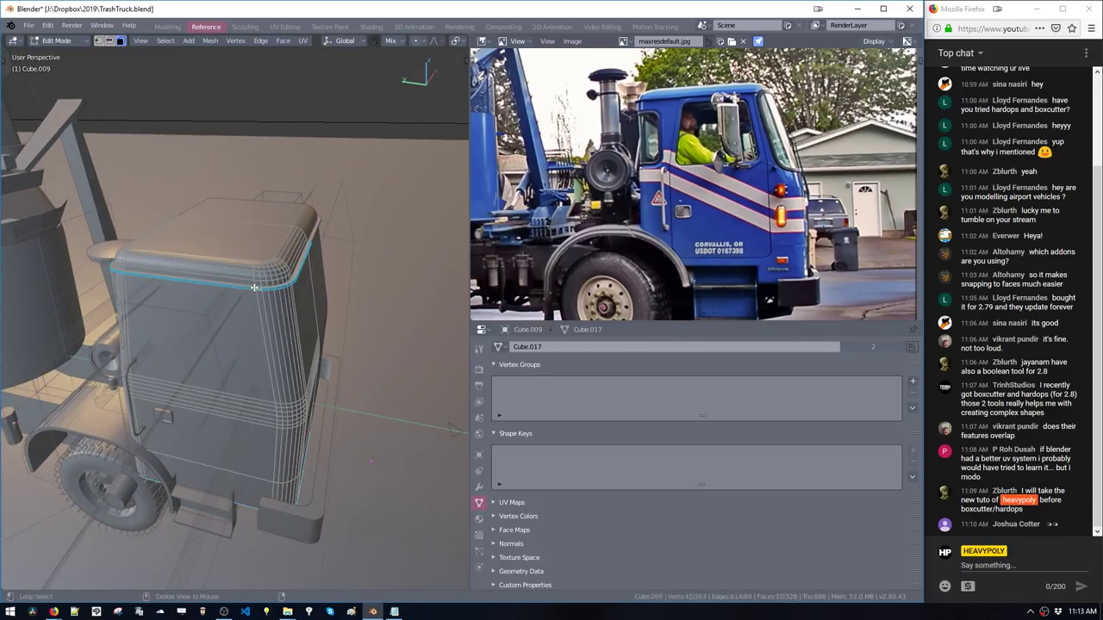
key(ctrl+KP_Add)
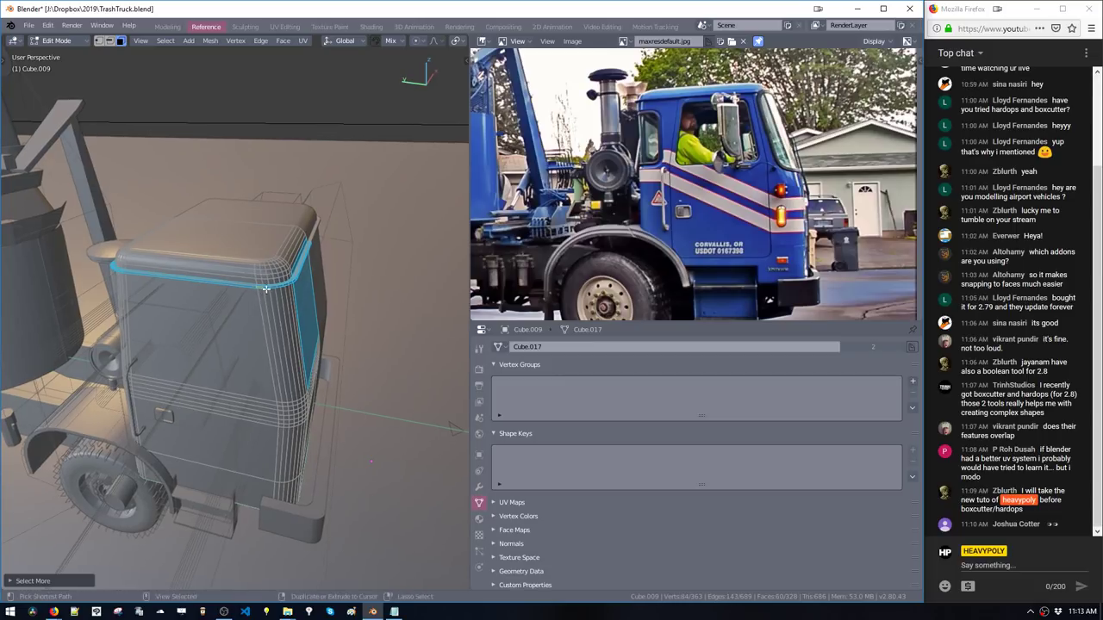
scroll(266, 293, up, 3)
shift+middle_drag(266, 290, 286, 284)
alt+click(287, 269)
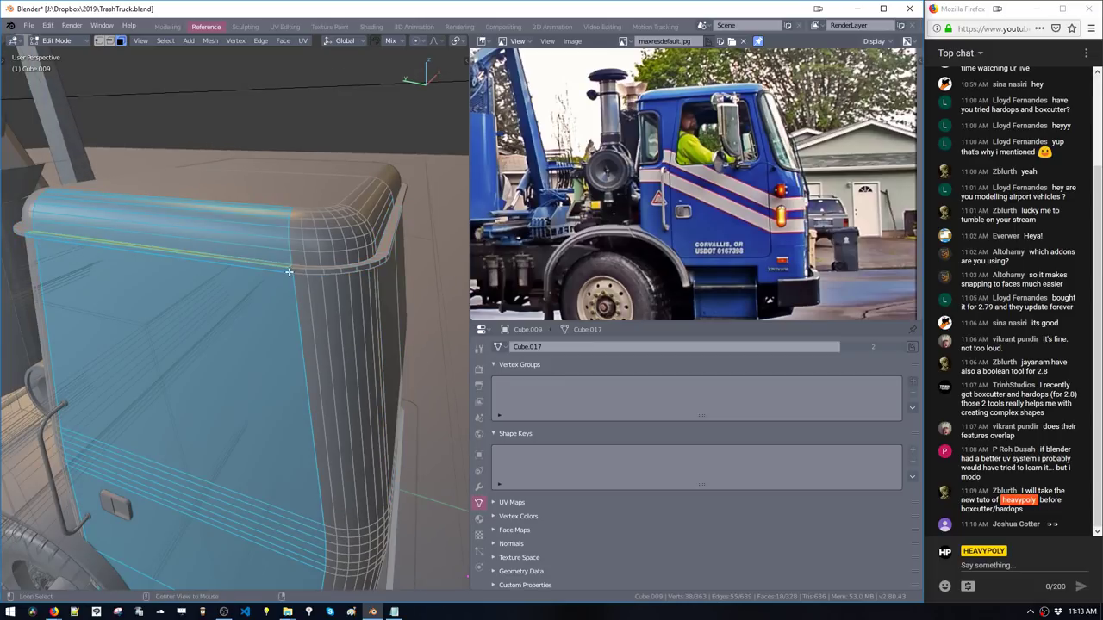
alt+click(290, 271)
key(space)
click(322, 280)
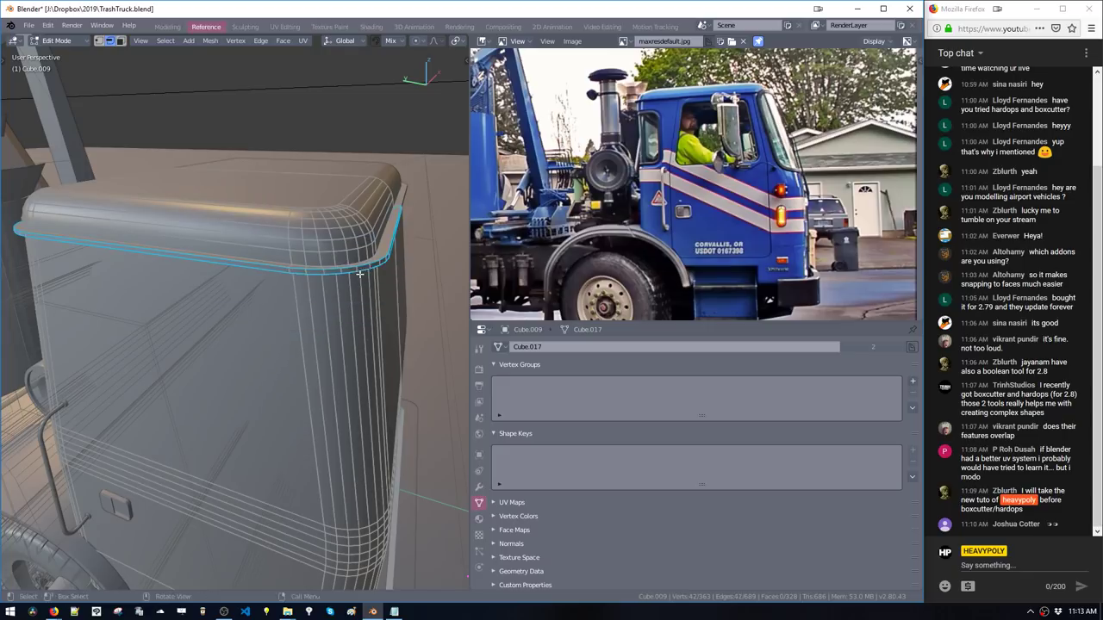
key(ctrl+x)
Examine the cab body's front vertical edge loop and rounded roof corner against the cab roof in the reference photo
middle_drag(322, 280, 261, 253)
alt+click(261, 253)
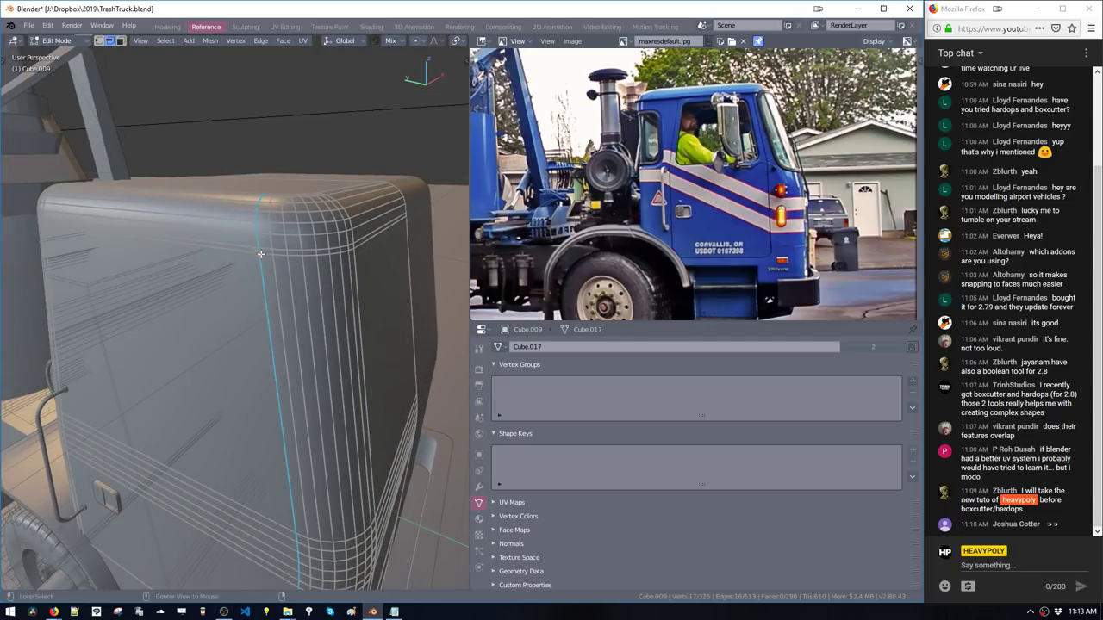
scroll(269, 273, up, 1)
scroll(762, 159, up, 5)
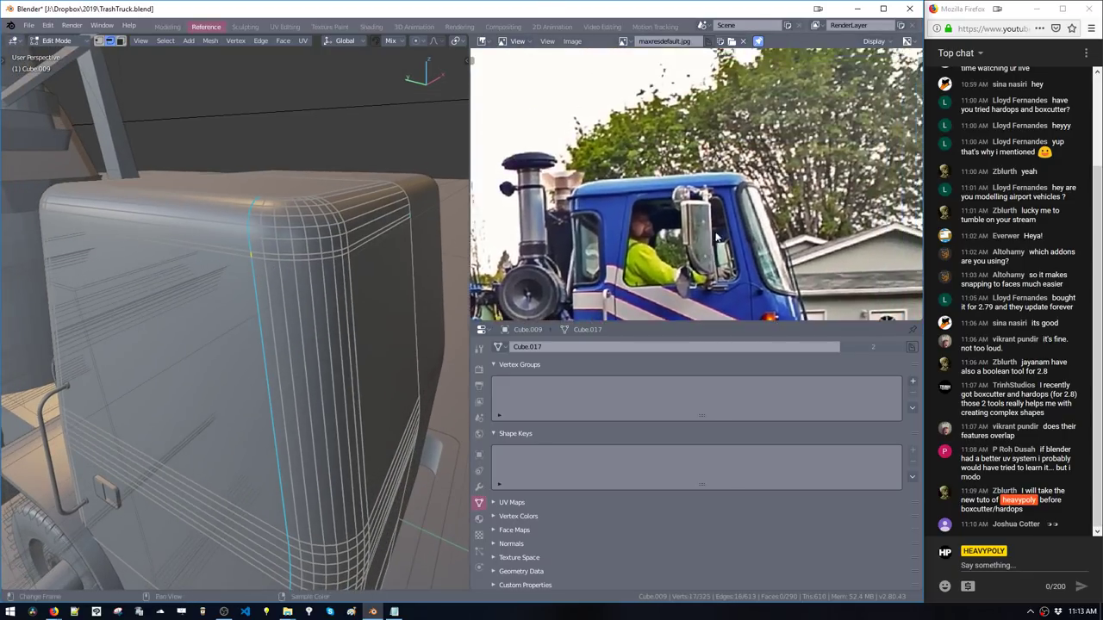
middle_drag(661, 186, 710, 168)
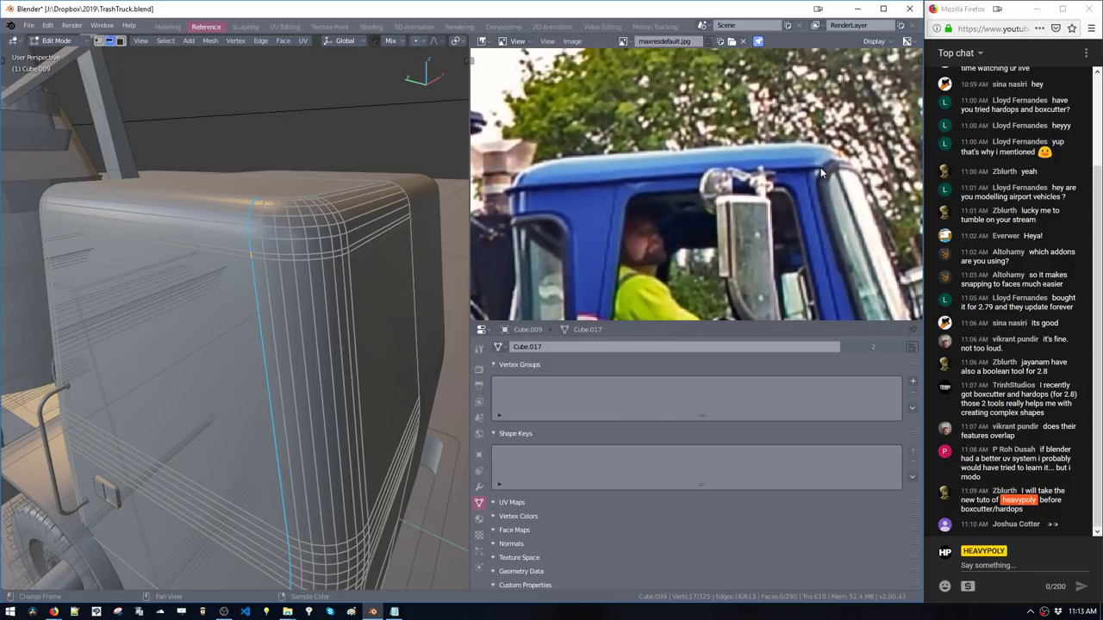
middle_drag(351, 267, 373, 241)
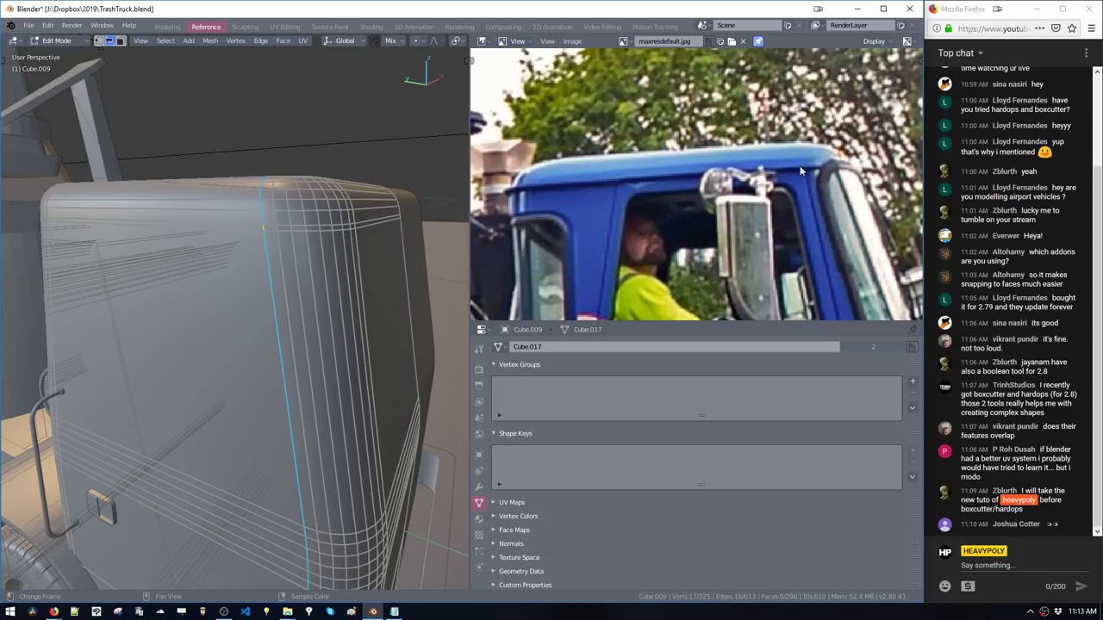
middle_drag(318, 200, 347, 216)
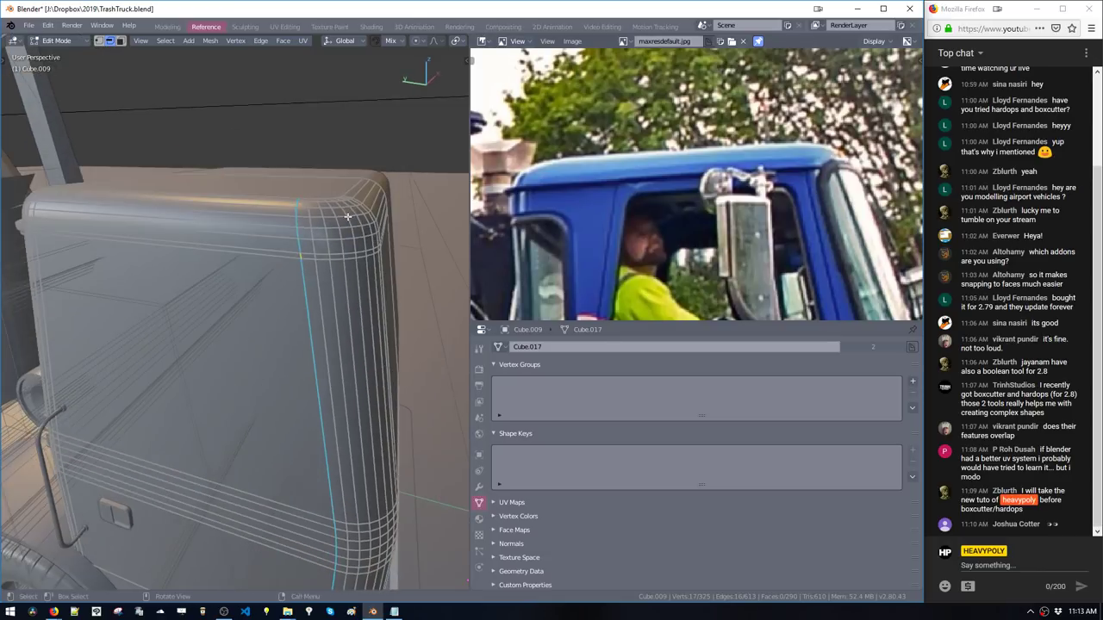
key(alt+a)
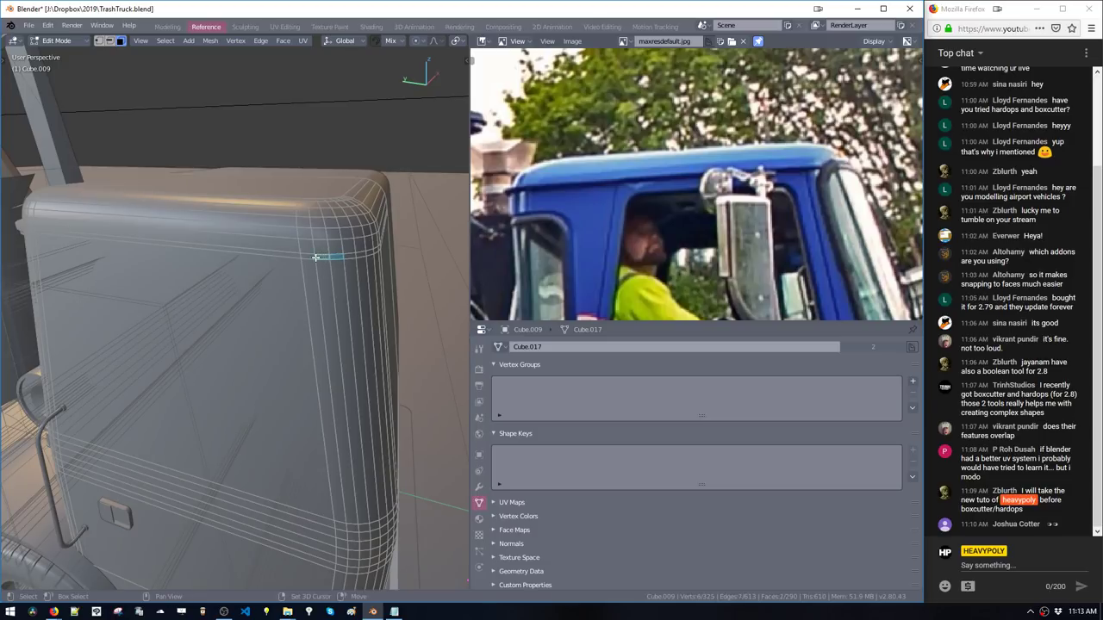
Finish editing the cab body, select the window panels, and compare their outlines with the reference photo
middle_drag(315, 258, 340, 288)
key(a)
key(Tab)
click(330, 257)
mouse_move(308, 379)
middle_down()
mouse_move(326, 372)
mouse_move(305, 379)
middle_up()
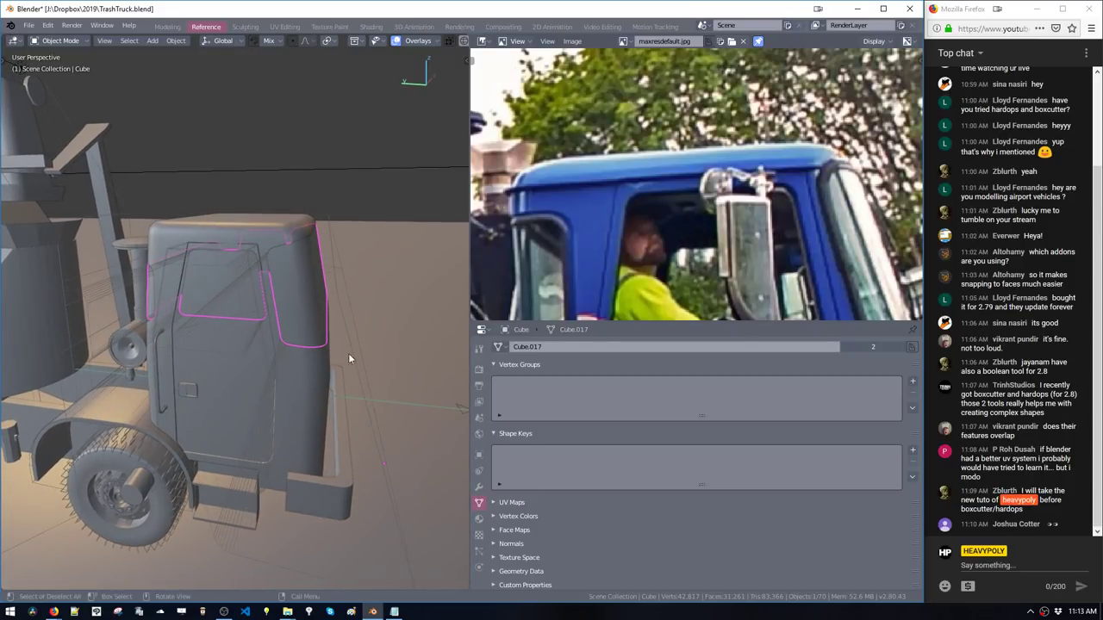
middle_drag(634, 216, 642, 155)
scroll(642, 138, down, 2)
middle_drag(304, 334, 313, 317)
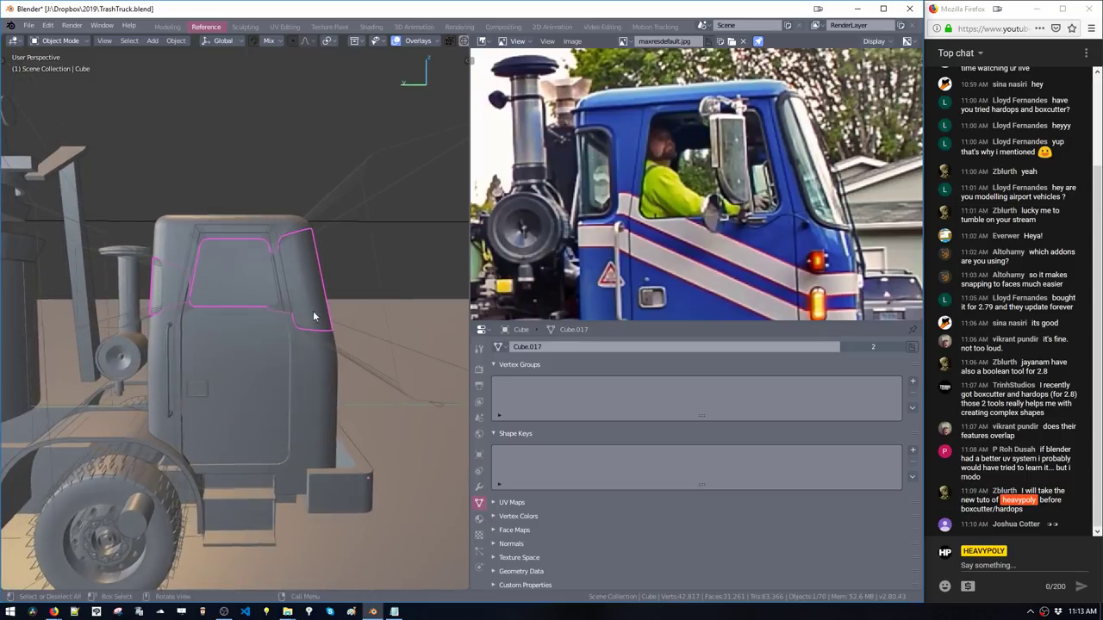
Select the cab's window cutter and open it for editing in the left orthographic view
click(269, 307)
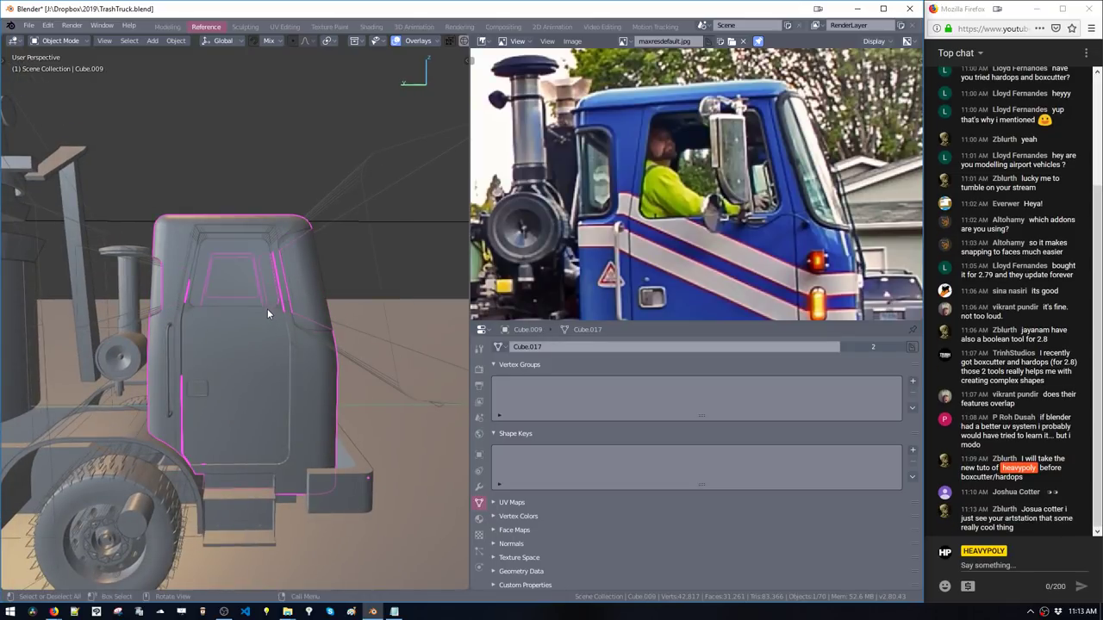
click(269, 307)
middle_drag(269, 305, 288, 325)
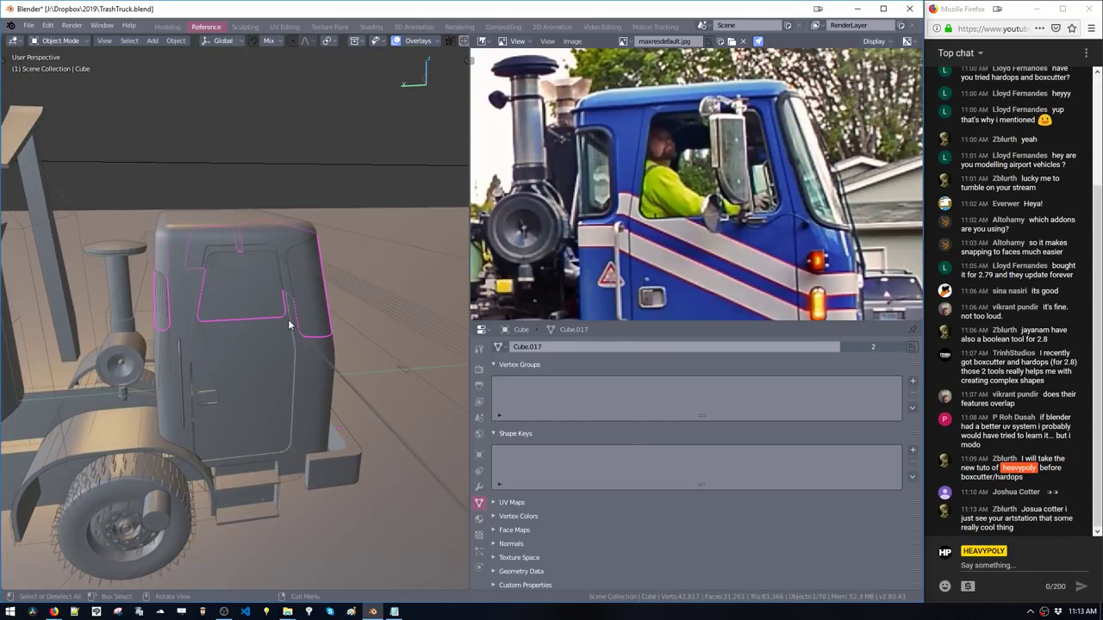
click(288, 325)
key(ctrl+space)
key(v)
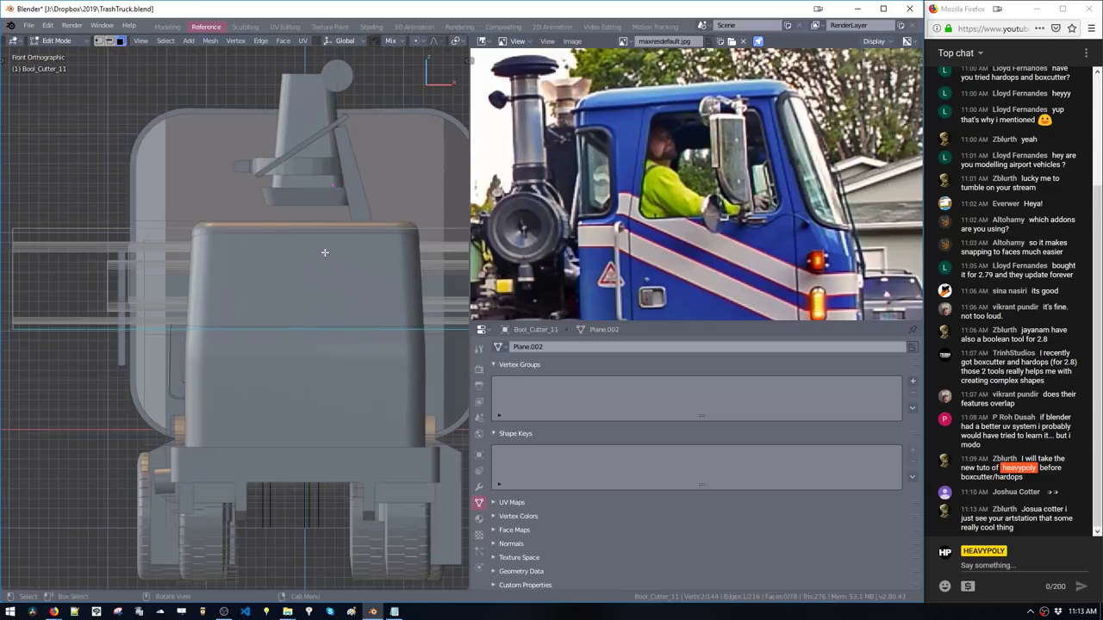
middle_drag(322, 251, 195, 213)
key(v)
click(192, 283)
ctrl+middle_drag(276, 320, 303, 302)
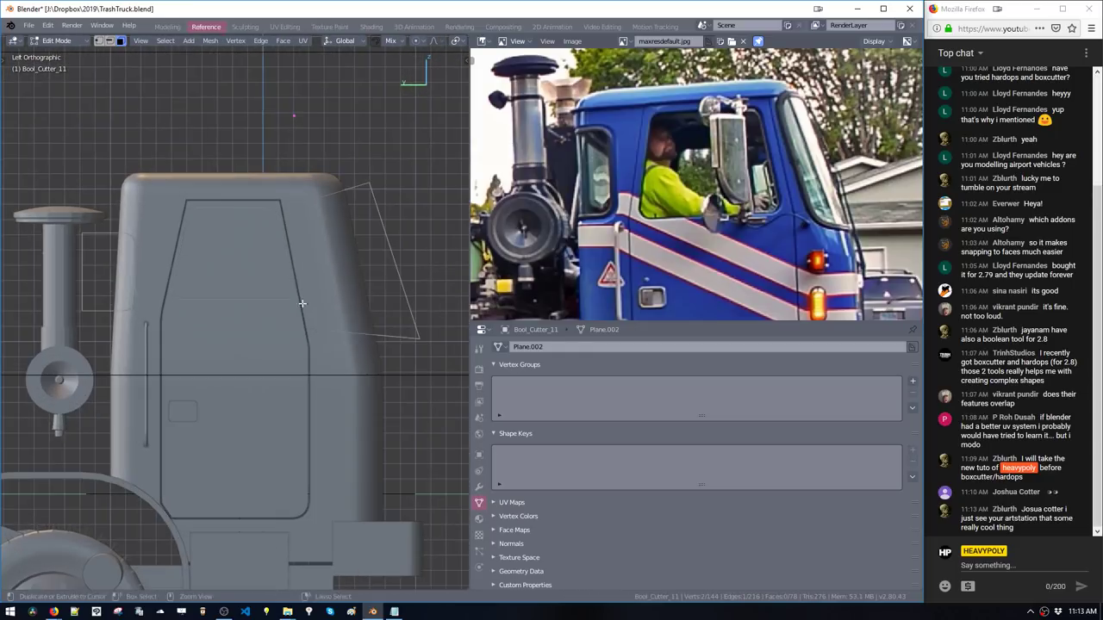
Lower the side window cutter's bottom edge slightly, widen it along the Y axis, and finish editing the cutter
key(alt+z)
drag(156, 274, 307, 319)
key(alt+z)
key(g)
key(z)
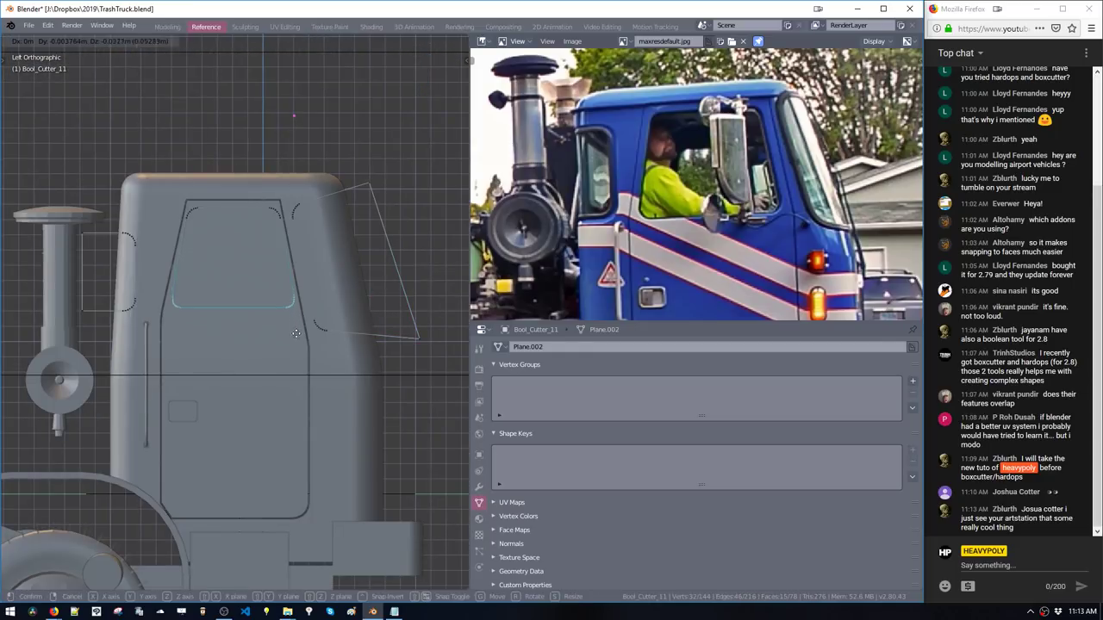
click(295, 335)
key(s)
key(y)
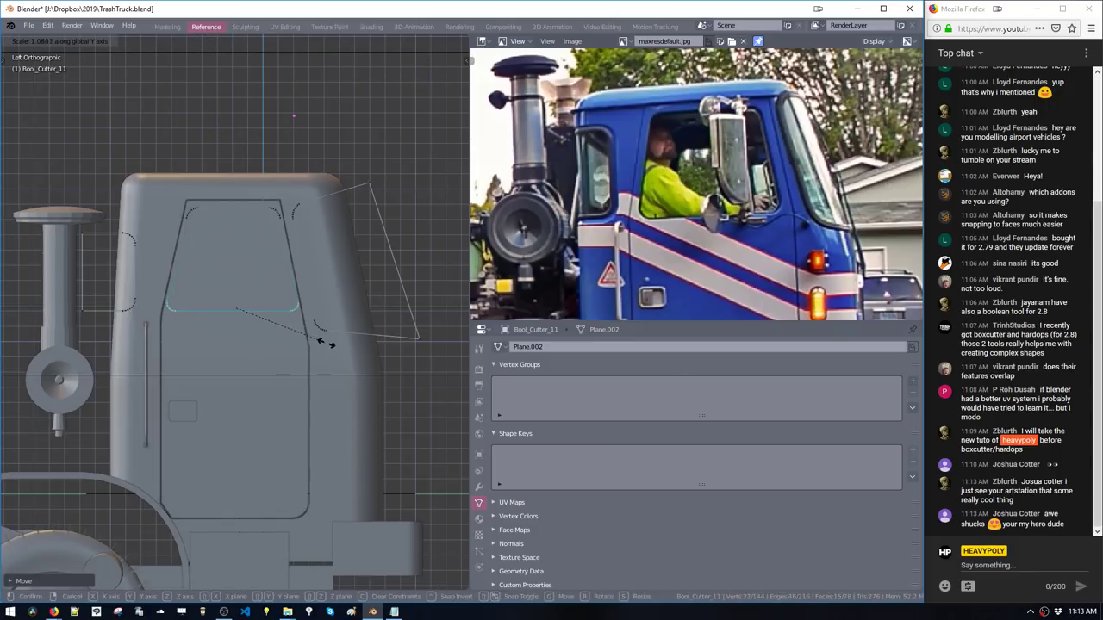
click(279, 341)
key(Tab)
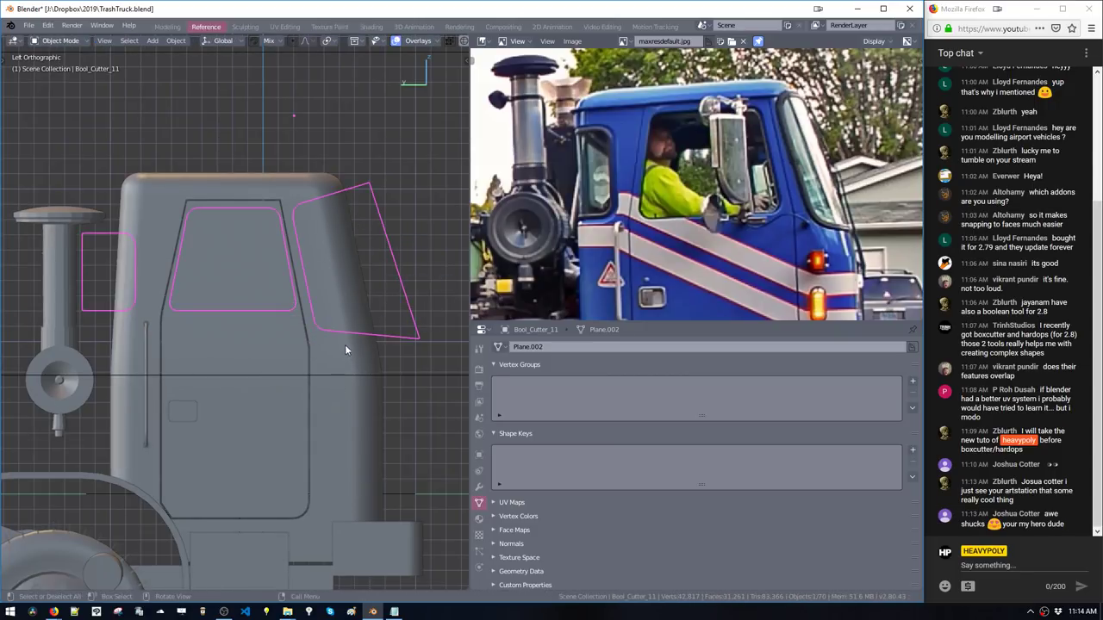
Reopen the window cutter for editing in the left view and raise the windshield cutout's lower edge vertices slightly
mouse_move(345, 345)
middle_down()
mouse_move(321, 343)
mouse_move(349, 352)
mouse_move(332, 362)
middle_up()
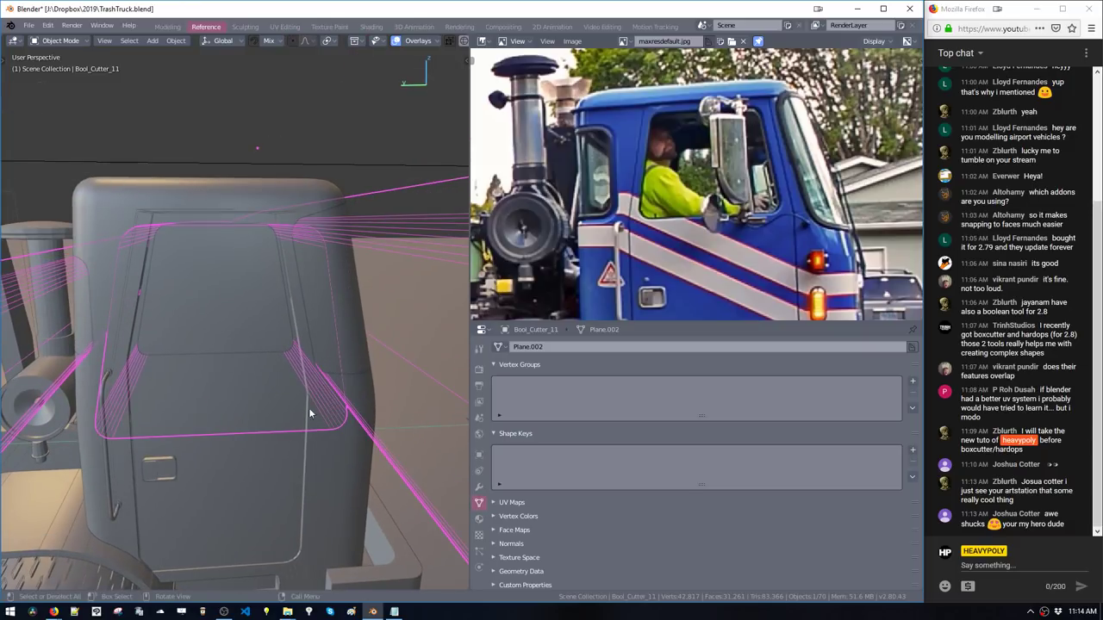
click(328, 471)
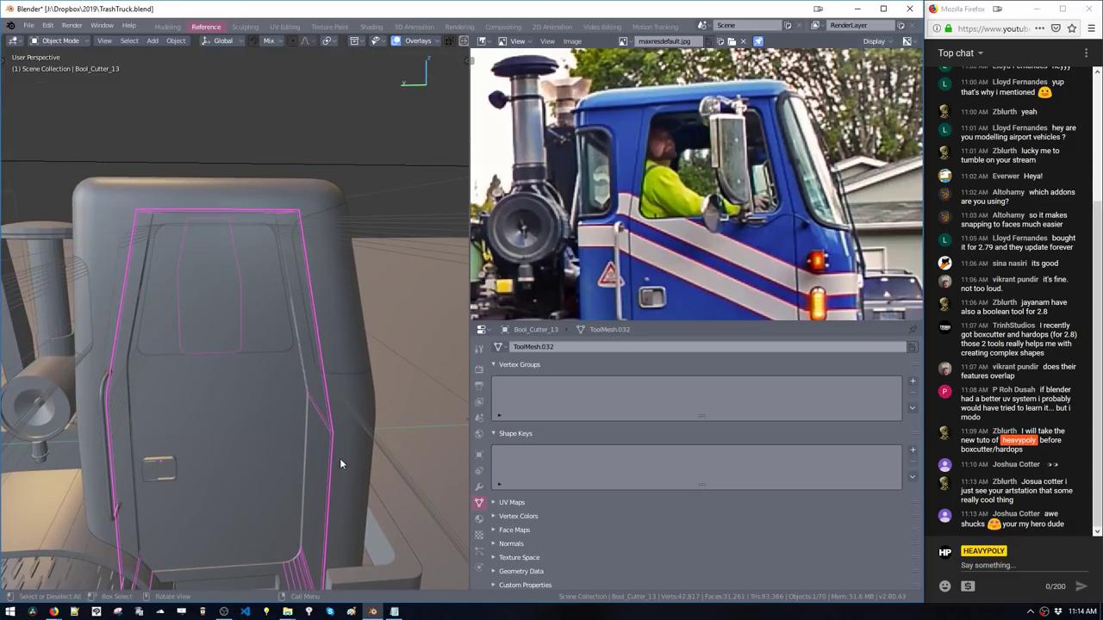
middle_drag(339, 438, 320, 284)
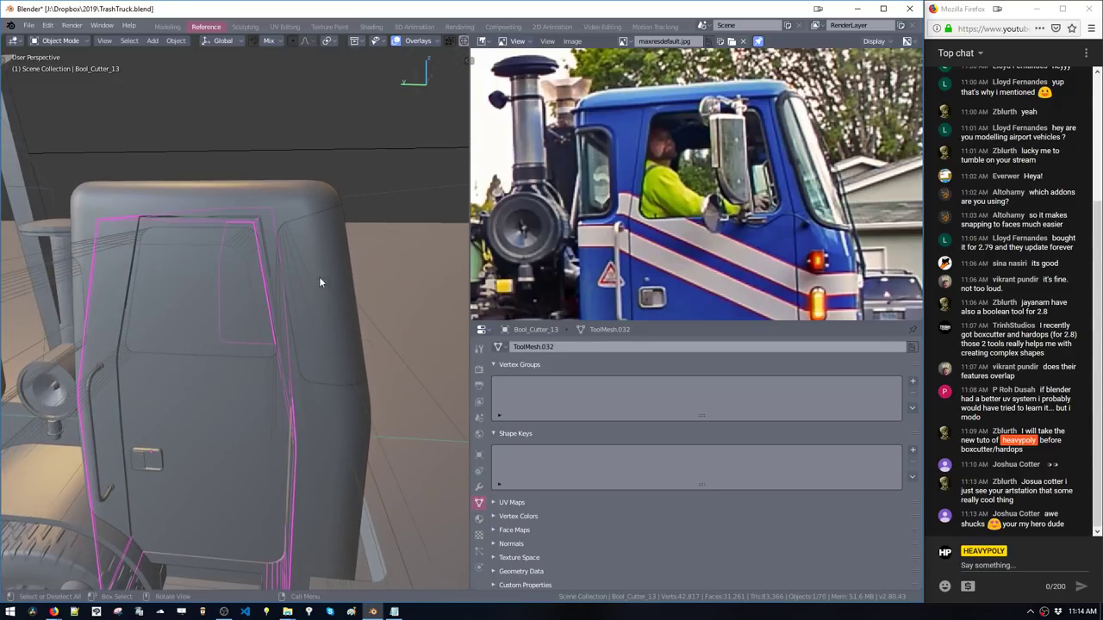
click(307, 299)
middle_drag(315, 398, 245, 380)
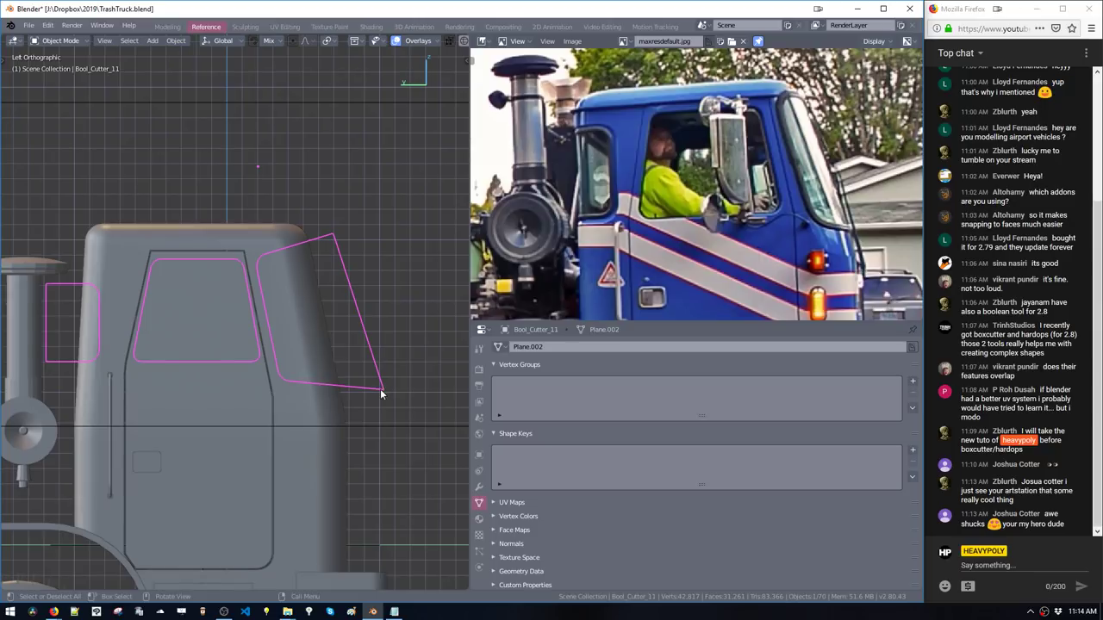
key(Tab)
alt+click(277, 367)
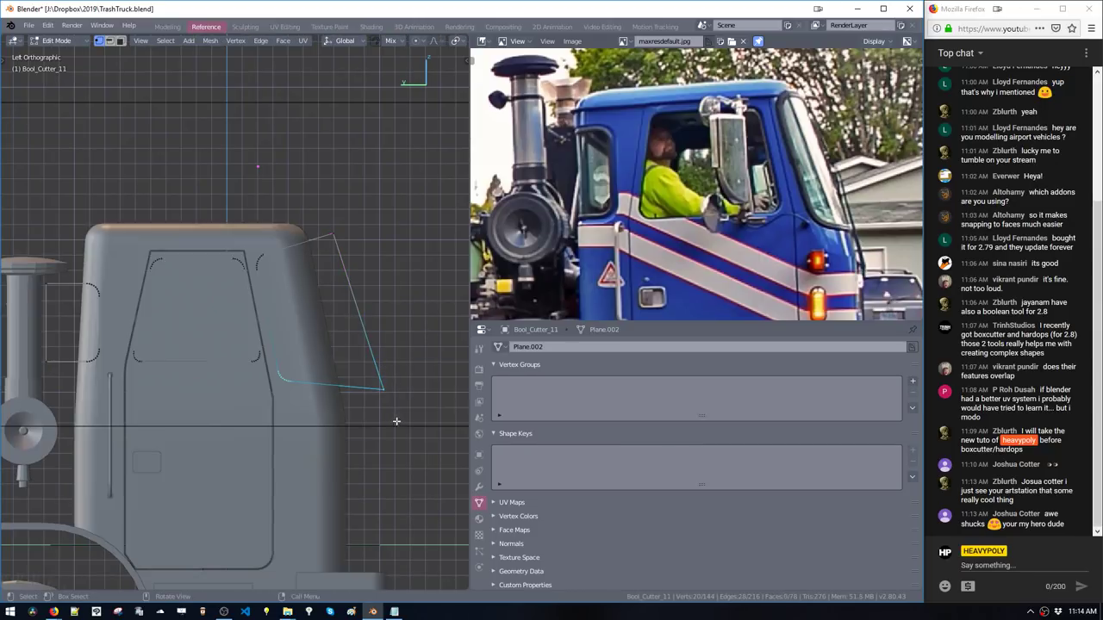
alt+click(274, 365)
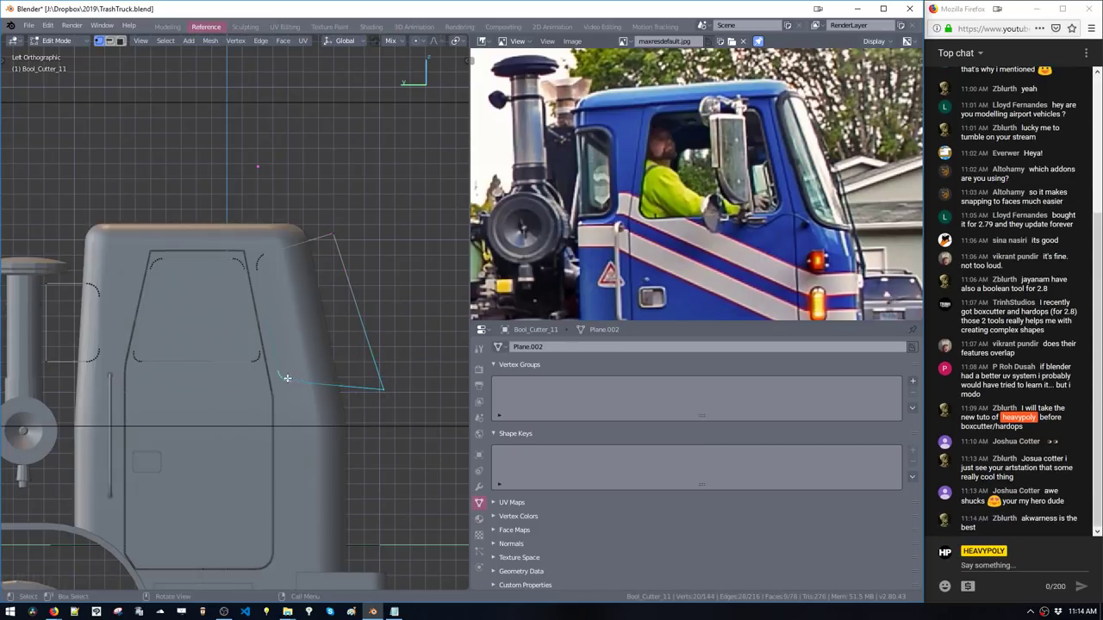
key(g)
click(318, 422)
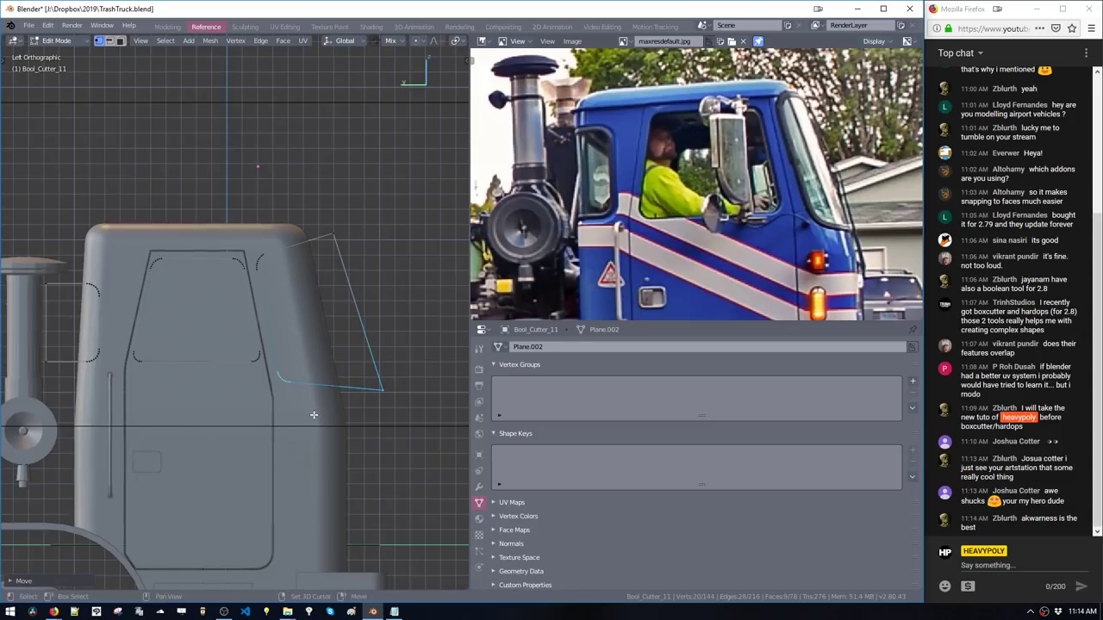
key(g)
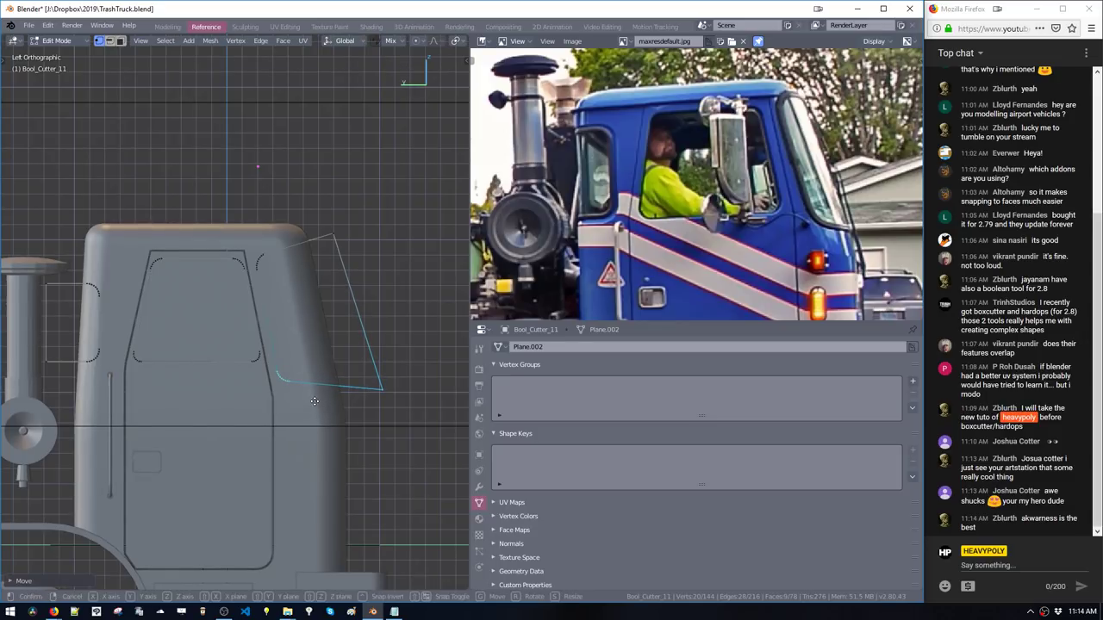
click(295, 304)
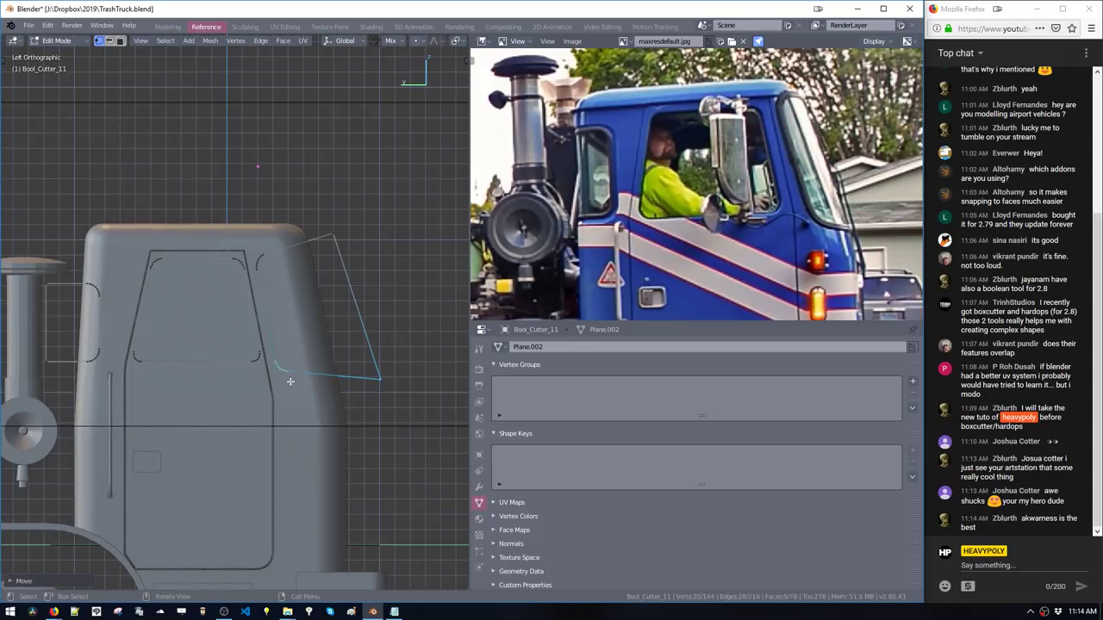
Dissolve the edges rounding the windshield cutter's lower rear corner, leaving a single sharp corner edge
scroll(298, 339, up, 2)
click(301, 389)
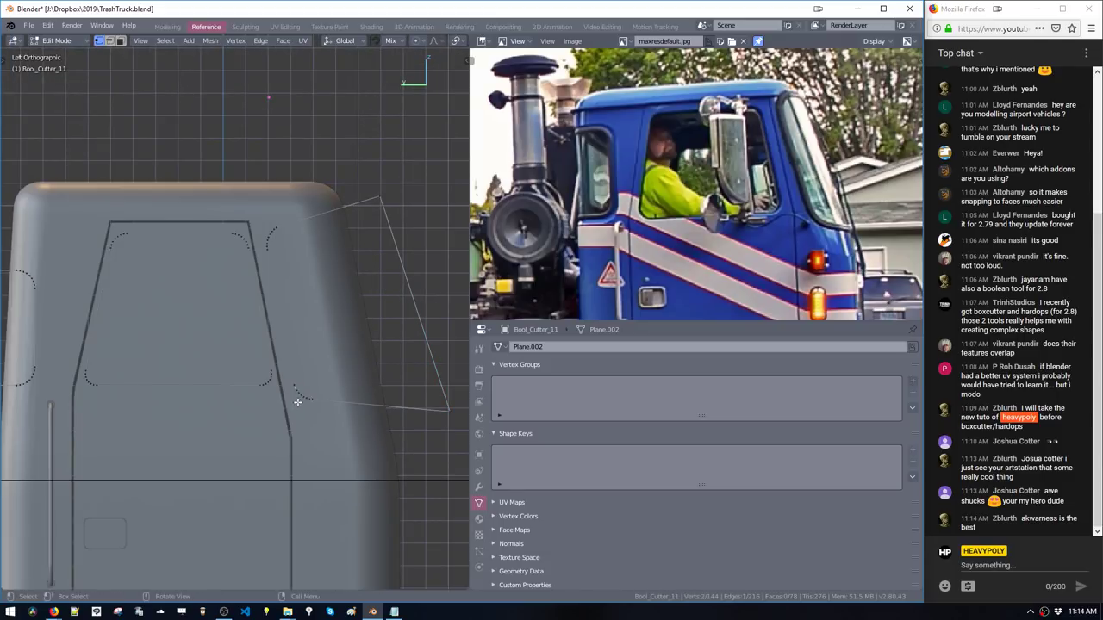
scroll(297, 402, up, 4)
middle_drag(273, 379, 298, 336)
key(2)
click(298, 336)
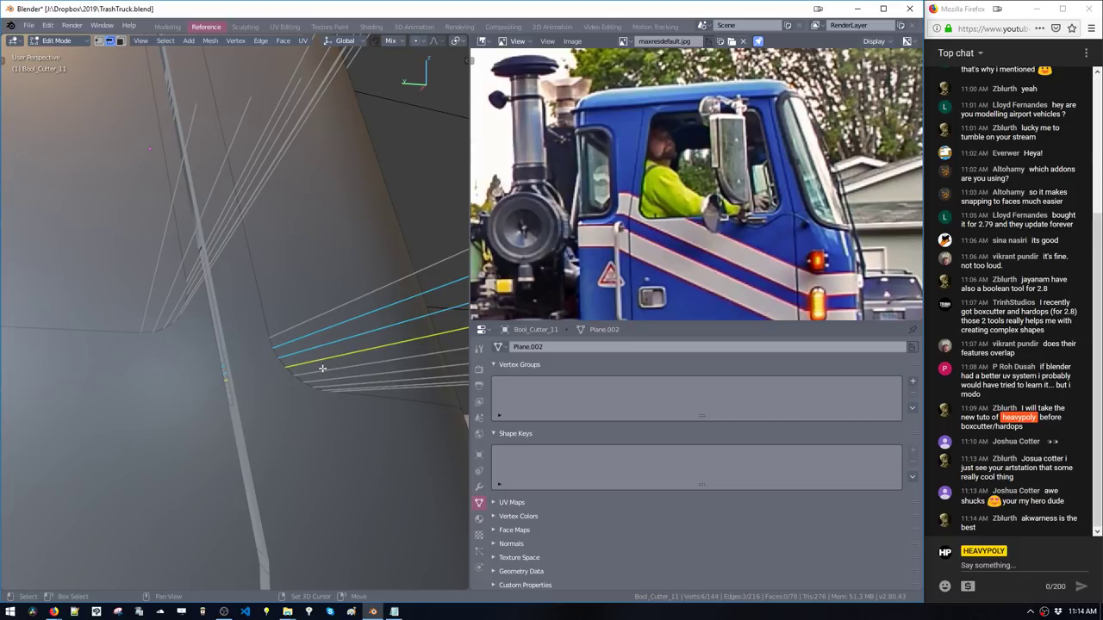
middle_drag(340, 386, 200, 317)
key(ctrl+x)
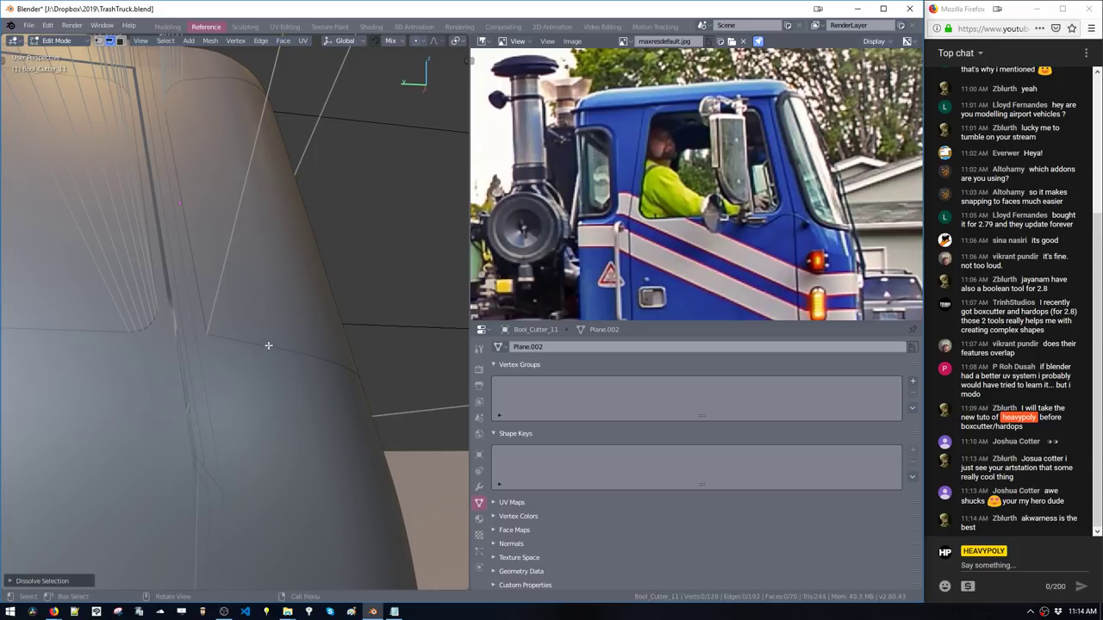
Move the windshield cutter's sharp lower rear corner edge down about 0.06 m in the left orthographic view
key(v)
click(264, 299)
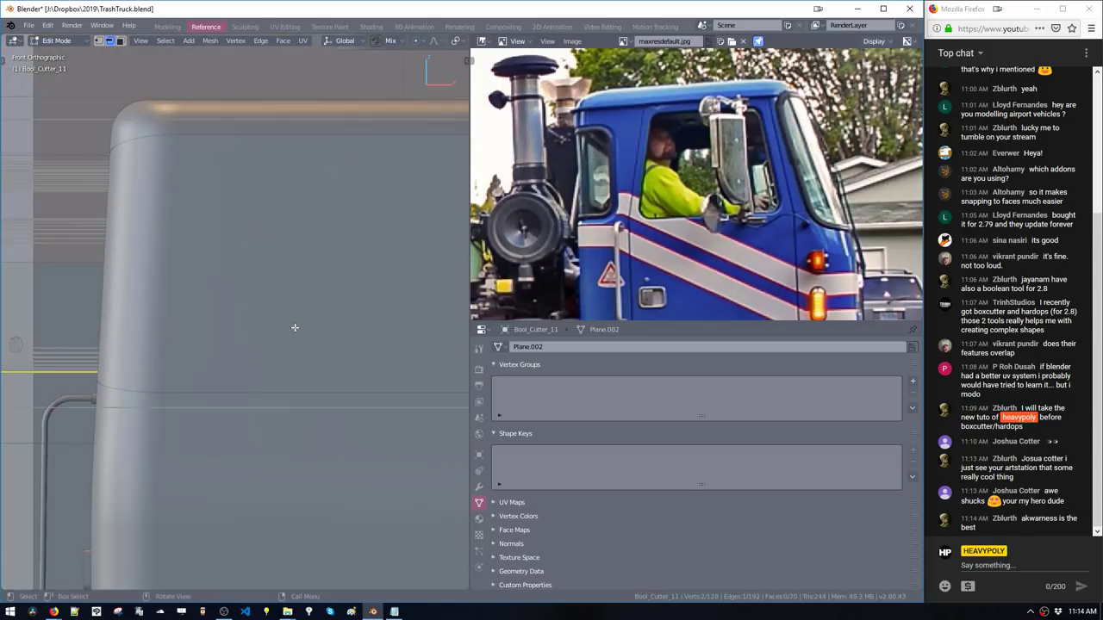
key(v)
click(235, 349)
key(g)
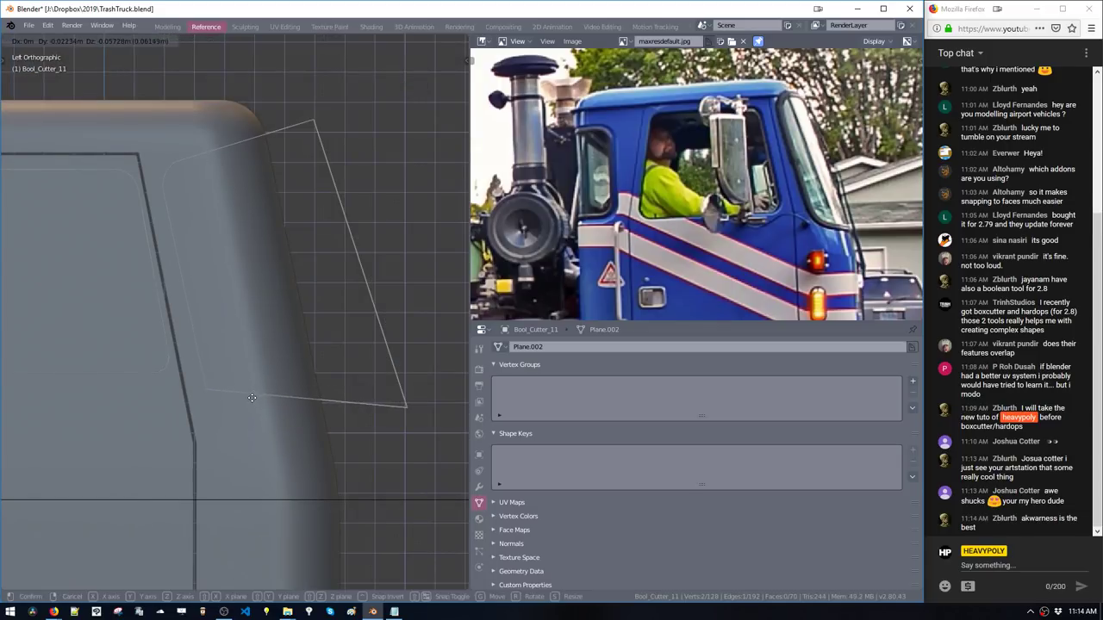
click(229, 402)
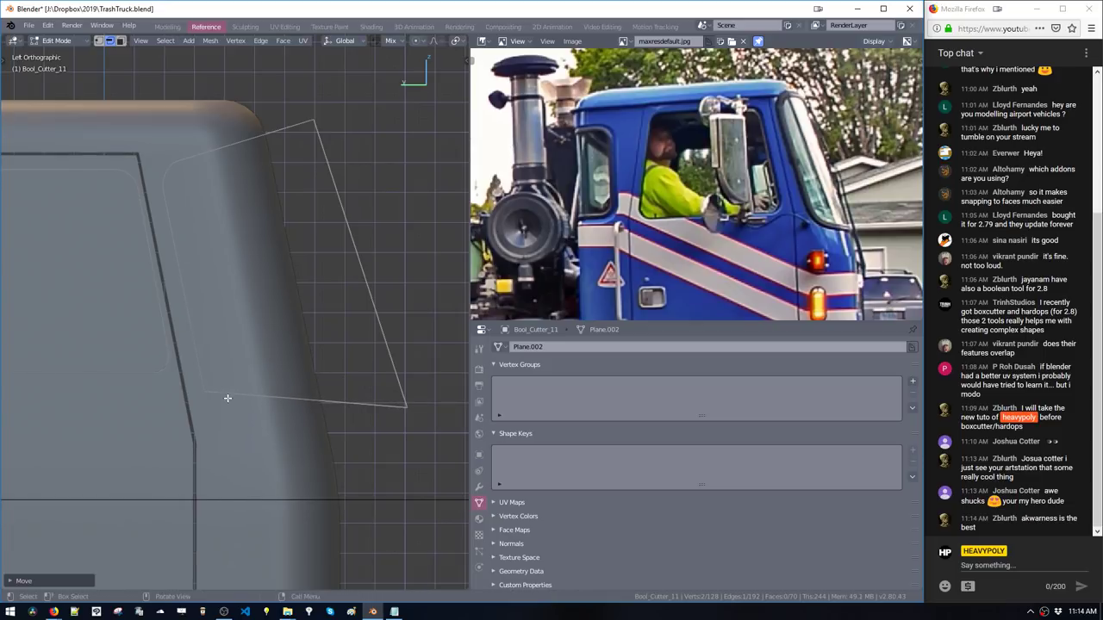
Bevel the windshield cutter's lower rear corner edge with several segments to form a larger smooth curve
key(ctrl+b)
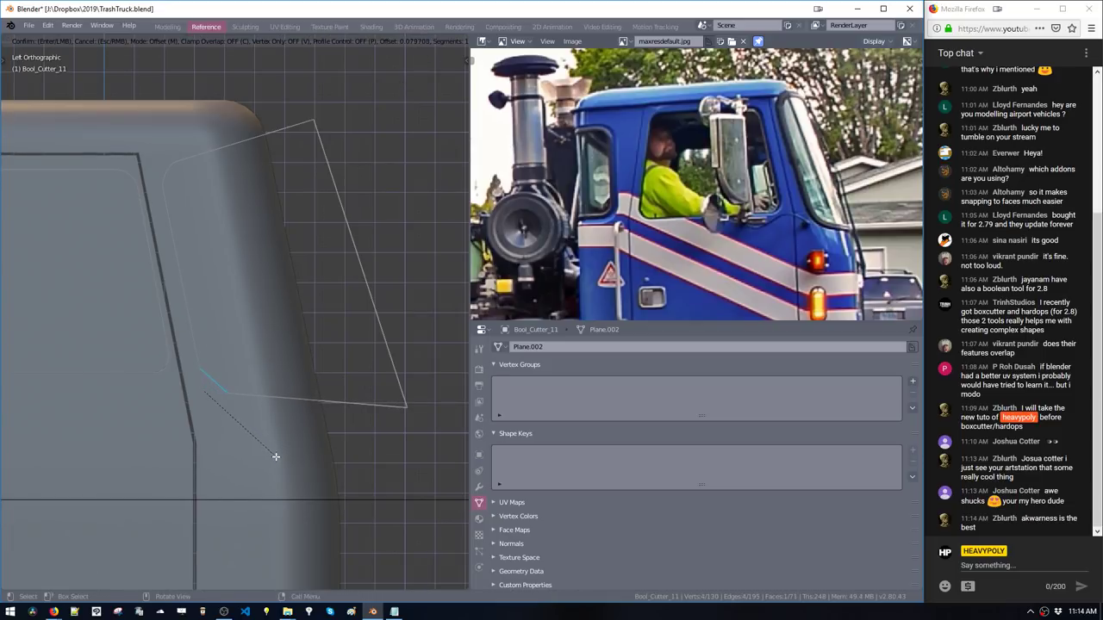
click(340, 498)
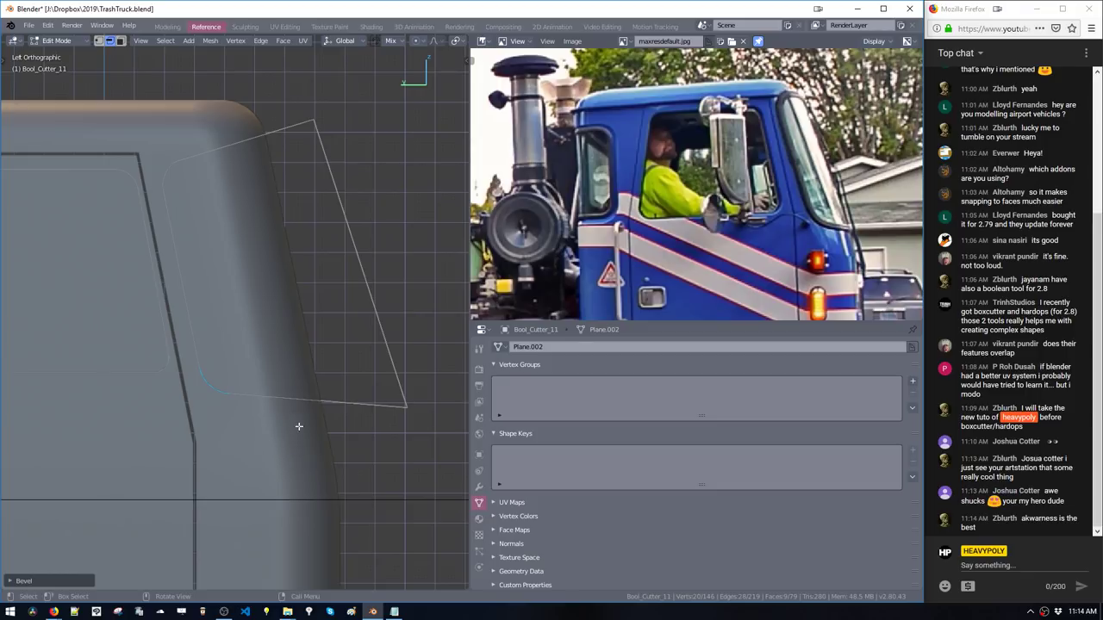
shift+middle_drag(336, 413, 300, 417)
shift+middle_drag(233, 408, 279, 432)
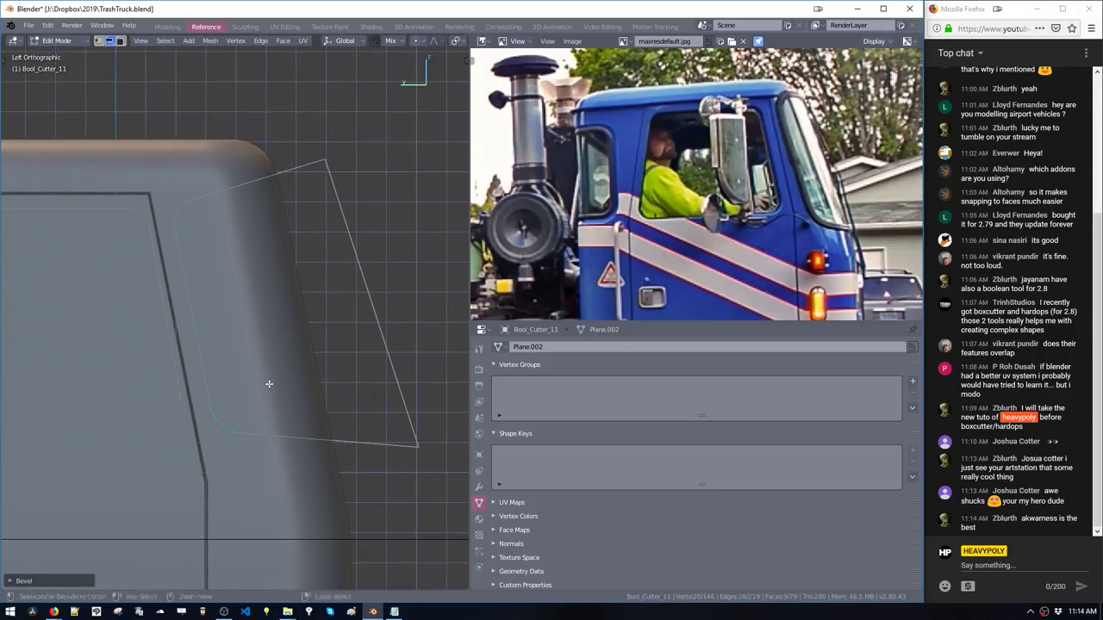
ctrl+middle_drag(269, 384, 303, 417)
Finish editing the window cutter, select the cab body, and open its mesh for editing in the left view
key(ctrl+shift+b)
click(300, 409)
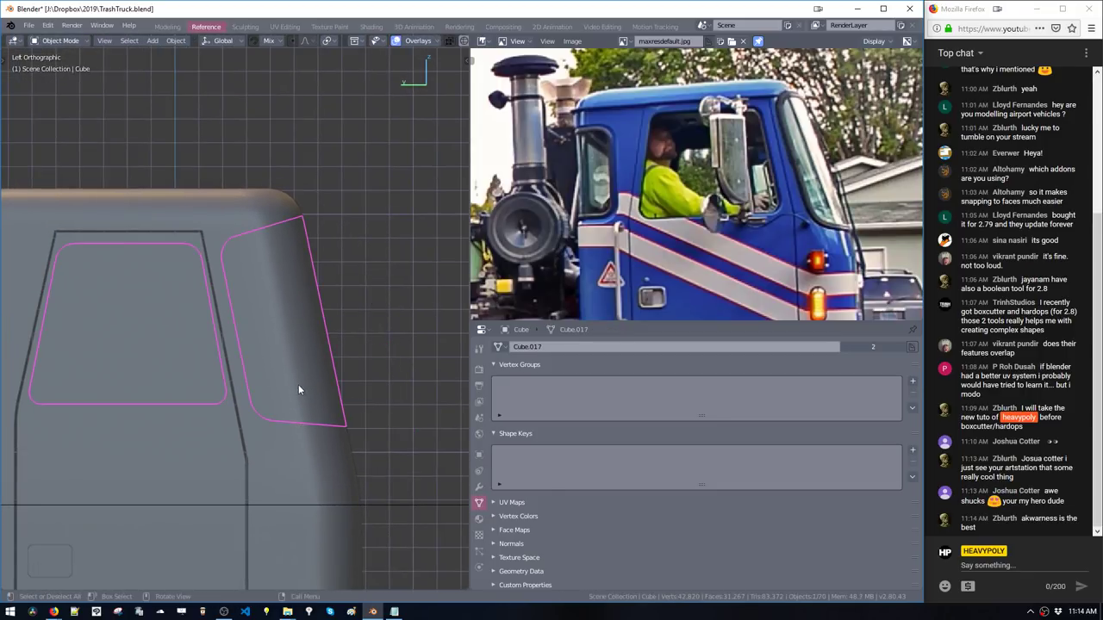
key(space)
ctrl+middle_drag(287, 277, 296, 311)
key(space)
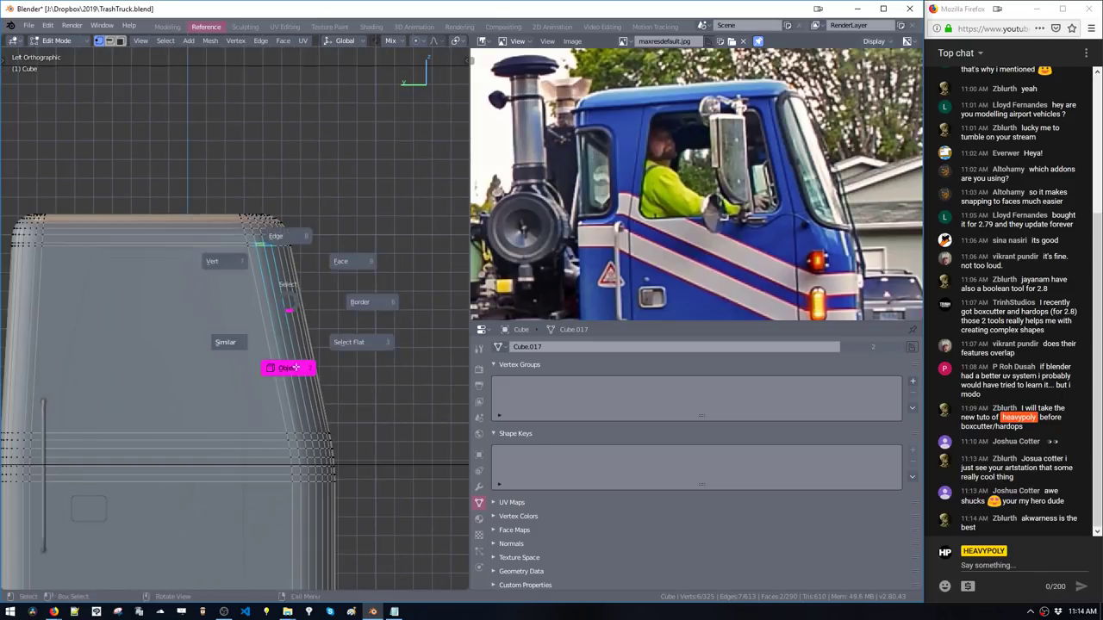
click(296, 368)
click(242, 242)
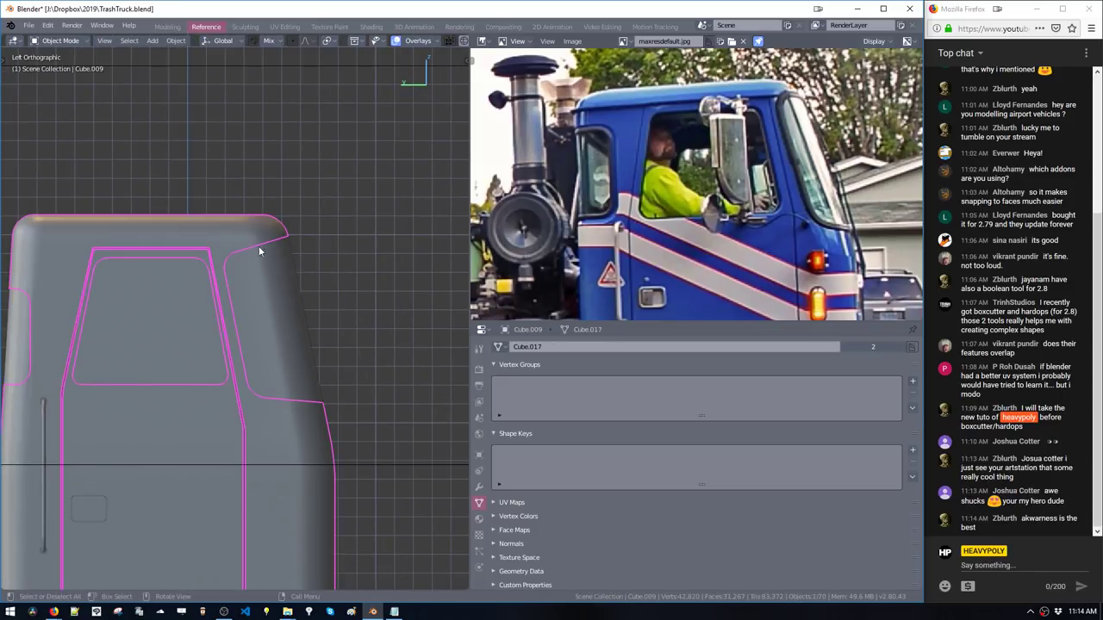
key(Tab)
key(g)
key(y)
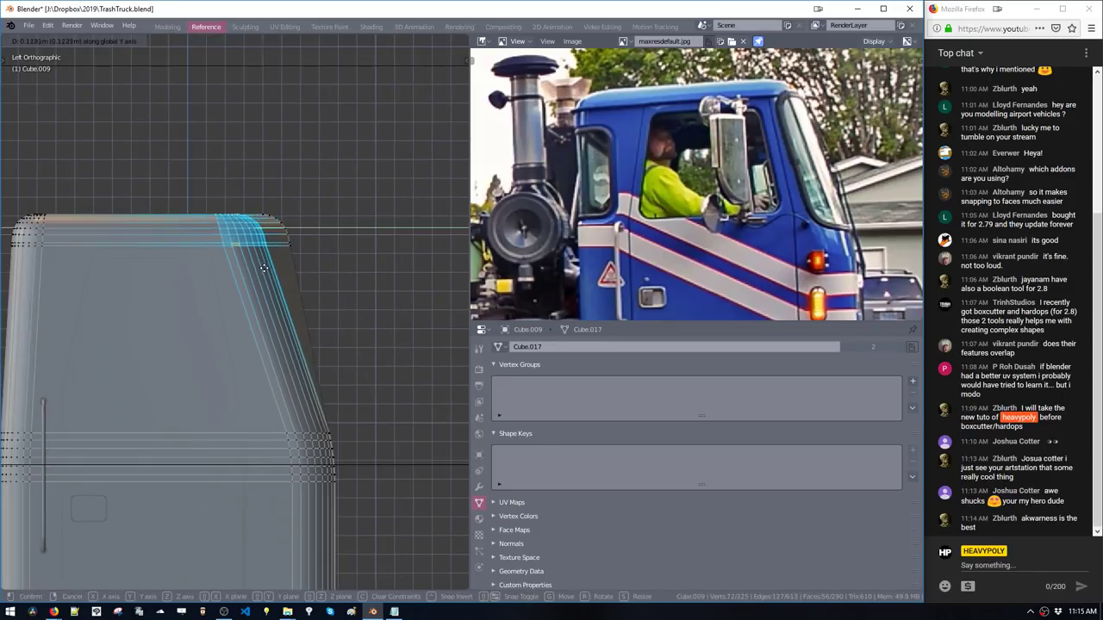
click(268, 256)
key(ctrl+z)
Select the cab's upper front corner vertices and move them rearward along Y by about 0.11 m
drag(209, 188, 315, 276)
key(g)
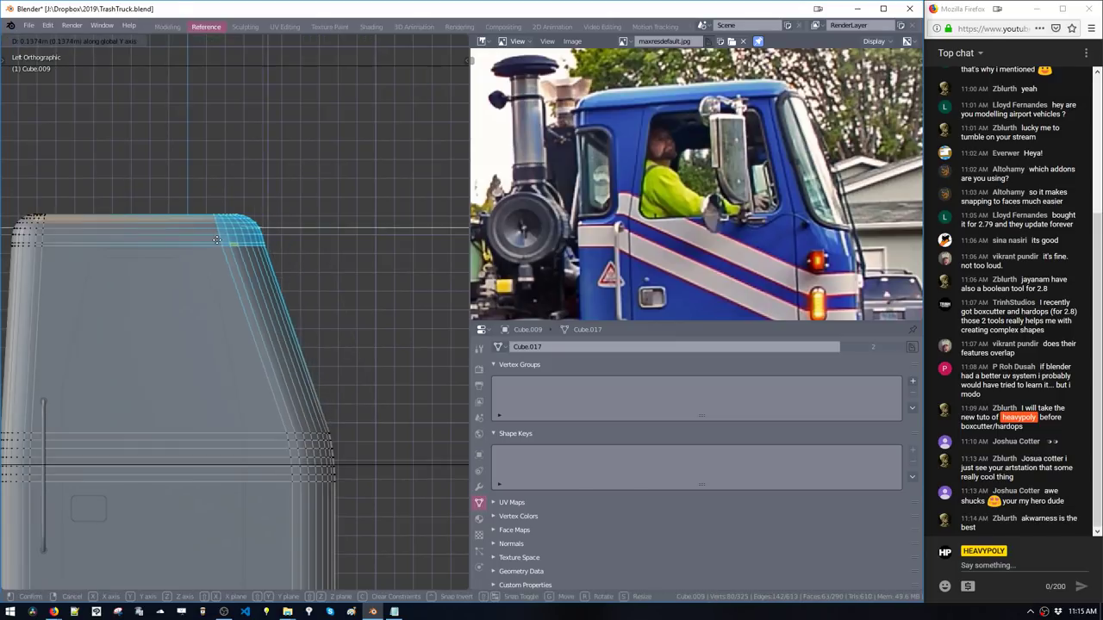
key(y)
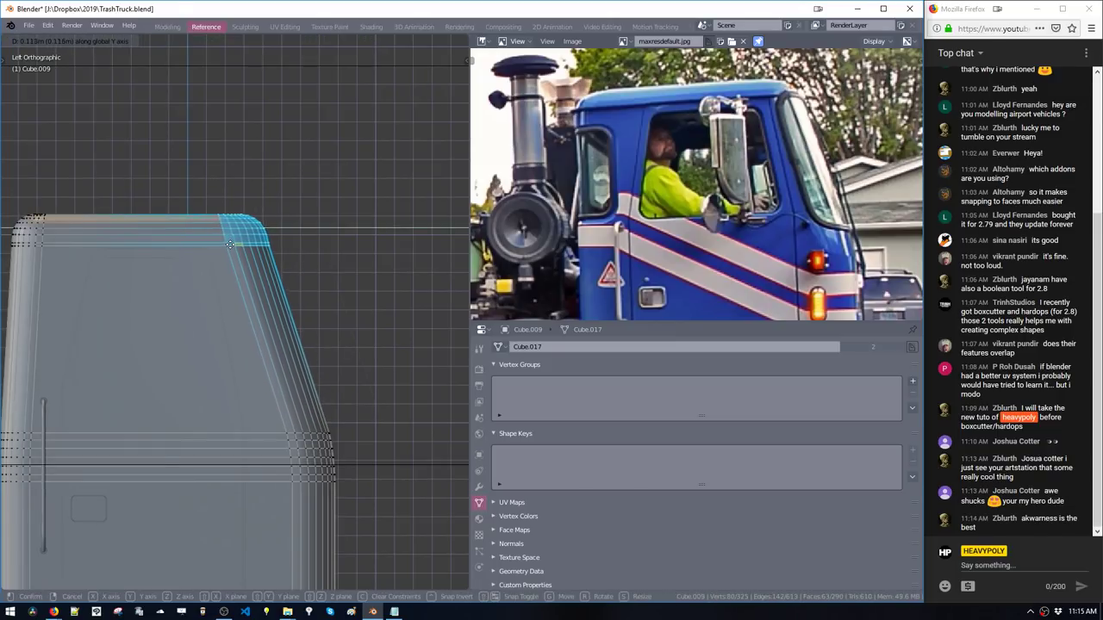
click(230, 244)
key(Tab)
shift+middle_drag(257, 359, 268, 297)
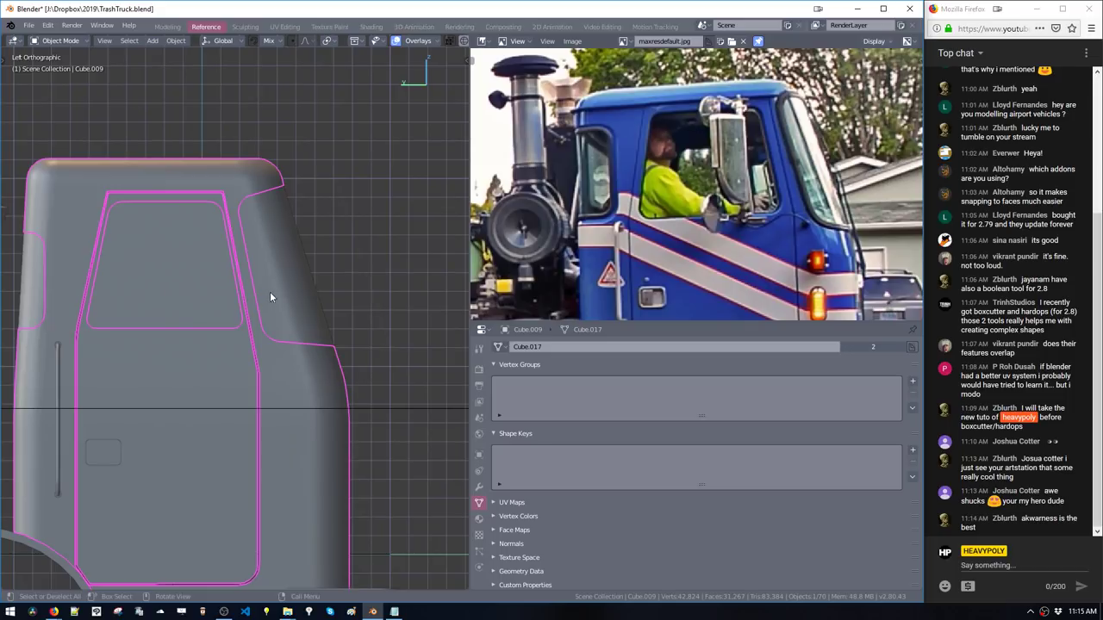
Extrude the narrow strip of faces below the roof's side edge outward to form a drip rail above the door
middle_drag(270, 245, 255, 286)
key(Tab)
key(alt+a)
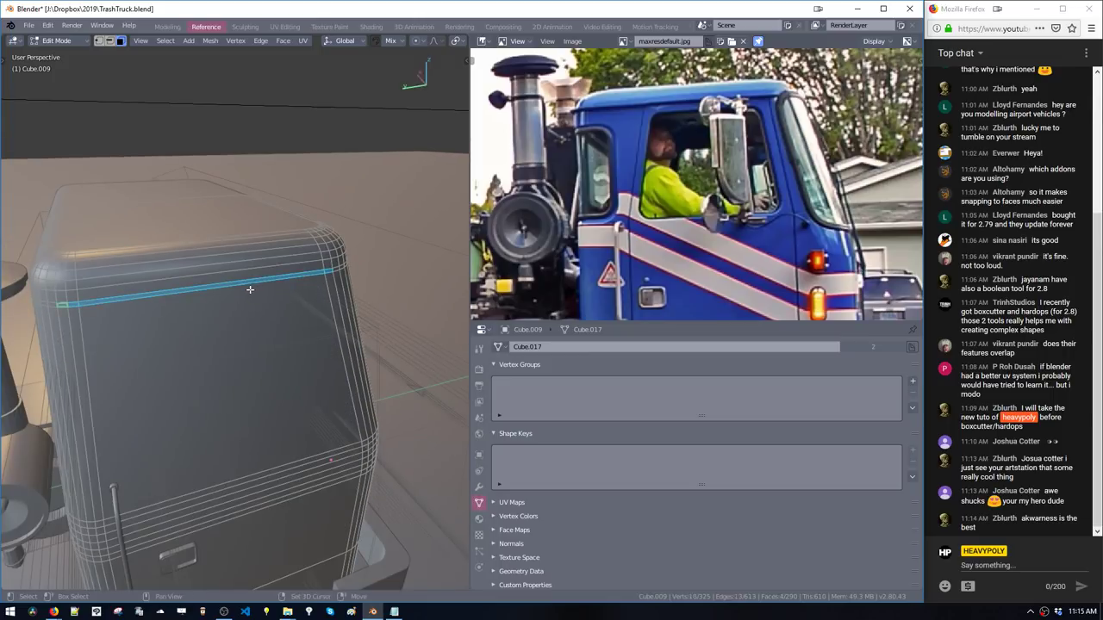
middle_drag(362, 281, 336, 319)
key(e)
click(320, 384)
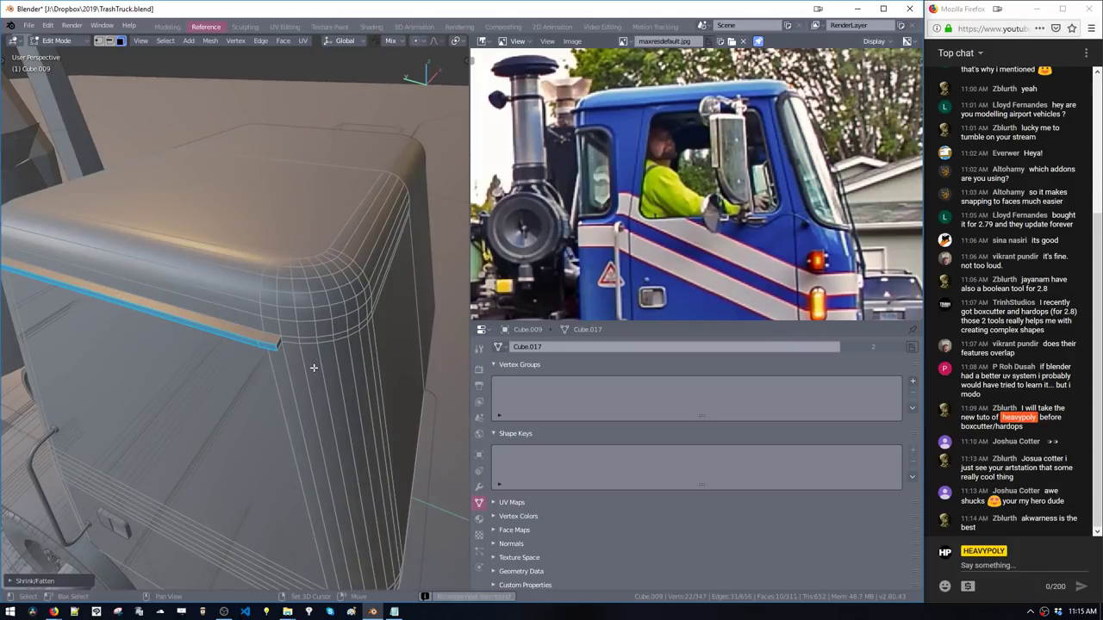
Dissolve an edge along the drip rail to taper it and bevel the corner at the rail's front end
middle_drag(313, 365, 387, 321)
key(ctrl+x)
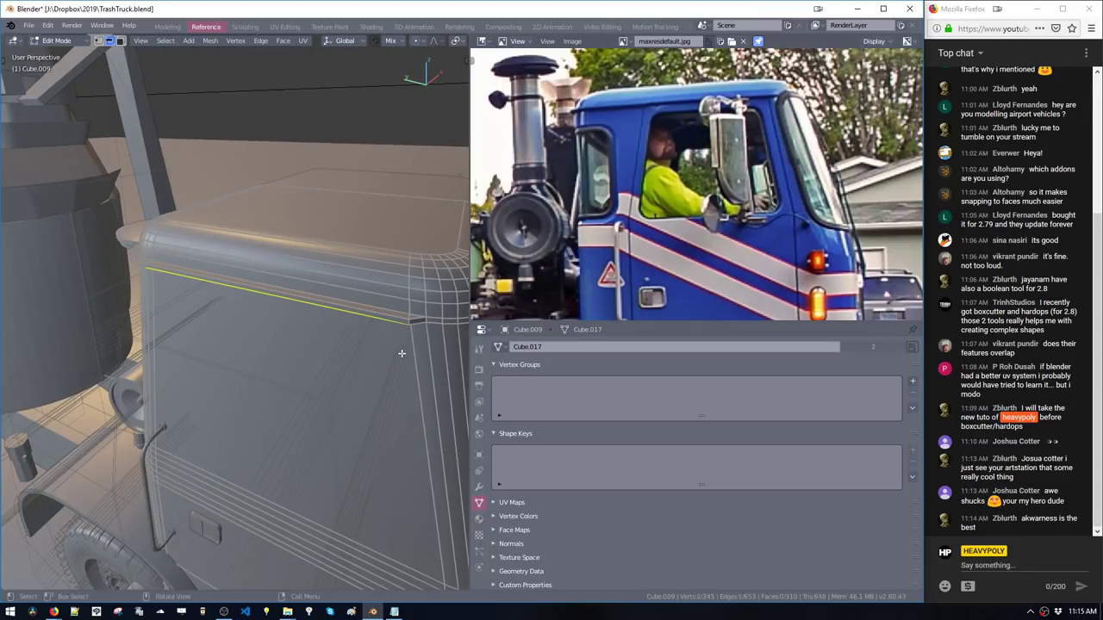
key(ctrl+b)
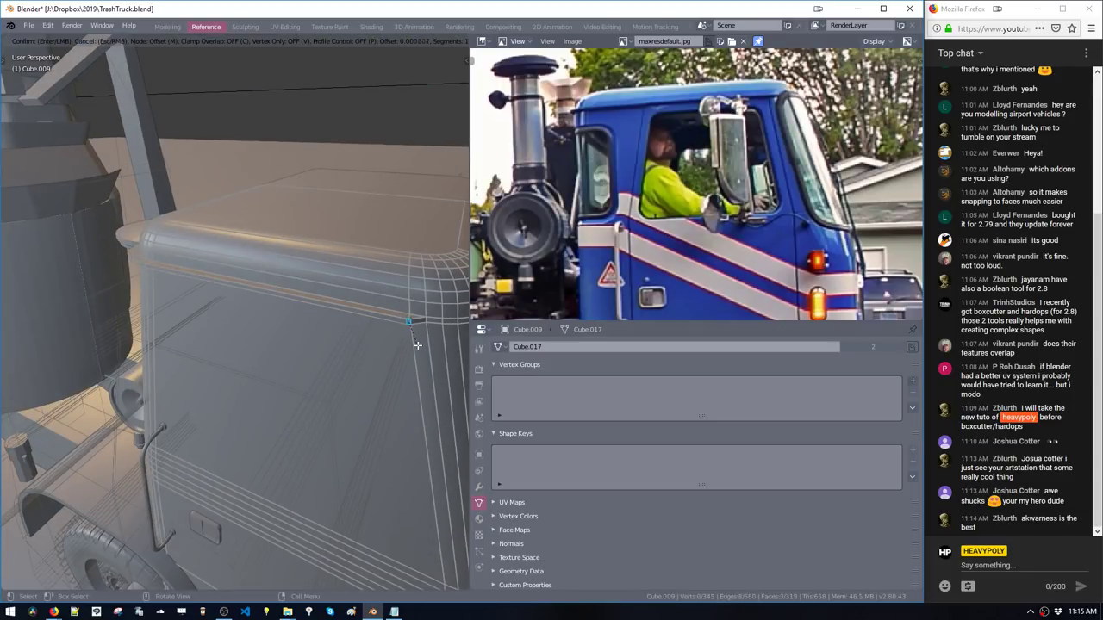
click(439, 367)
key(Tab)
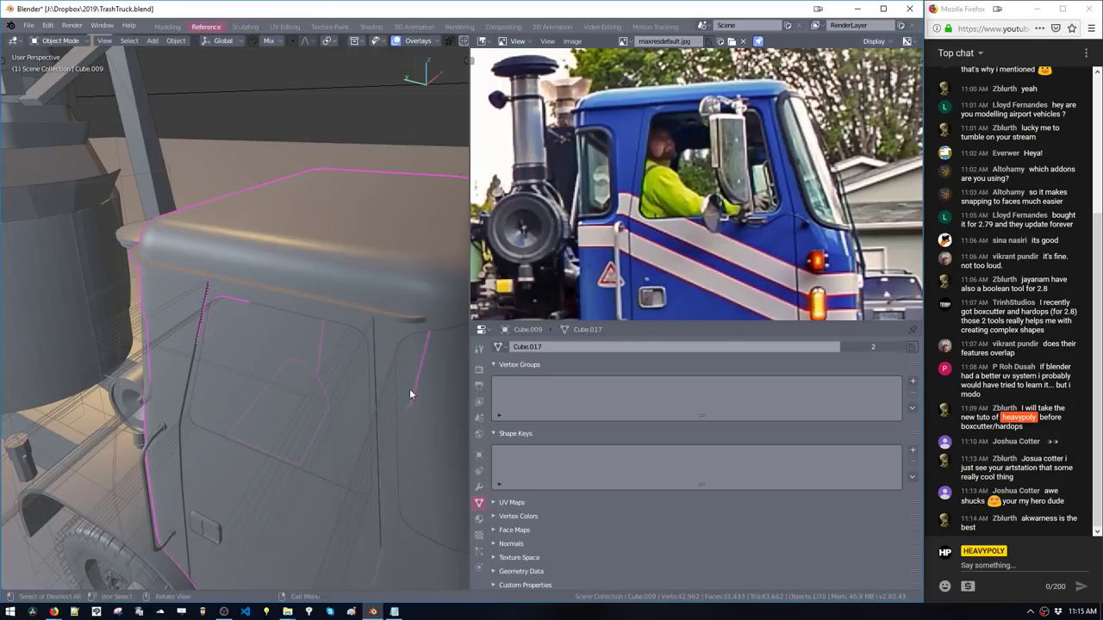
Select the window cutter and the door seam cutter together with the cab body and open them all for editing
middle_drag(409, 389, 310, 362)
scroll(616, 200, up, 2)
mouse_move(616, 200)
middle_down()
mouse_move(617, 161)
mouse_move(605, 207)
middle_up()
middle_drag(302, 332, 383, 319)
middle_drag(218, 365, 280, 318)
shift+click(316, 299)
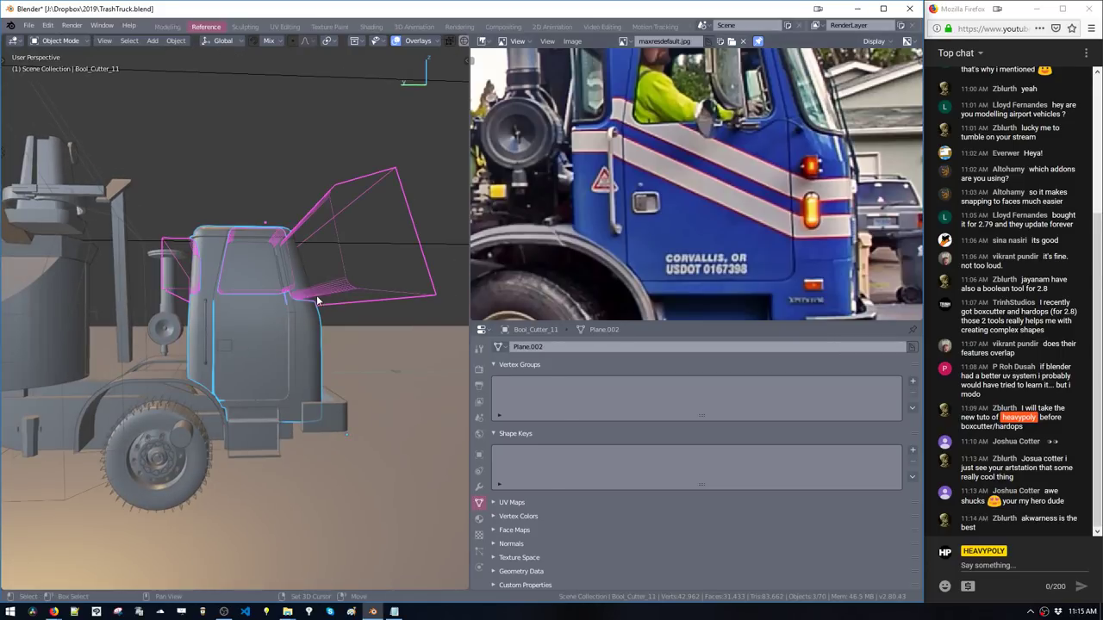
shift+click(215, 297)
middle_drag(215, 302, 248, 306)
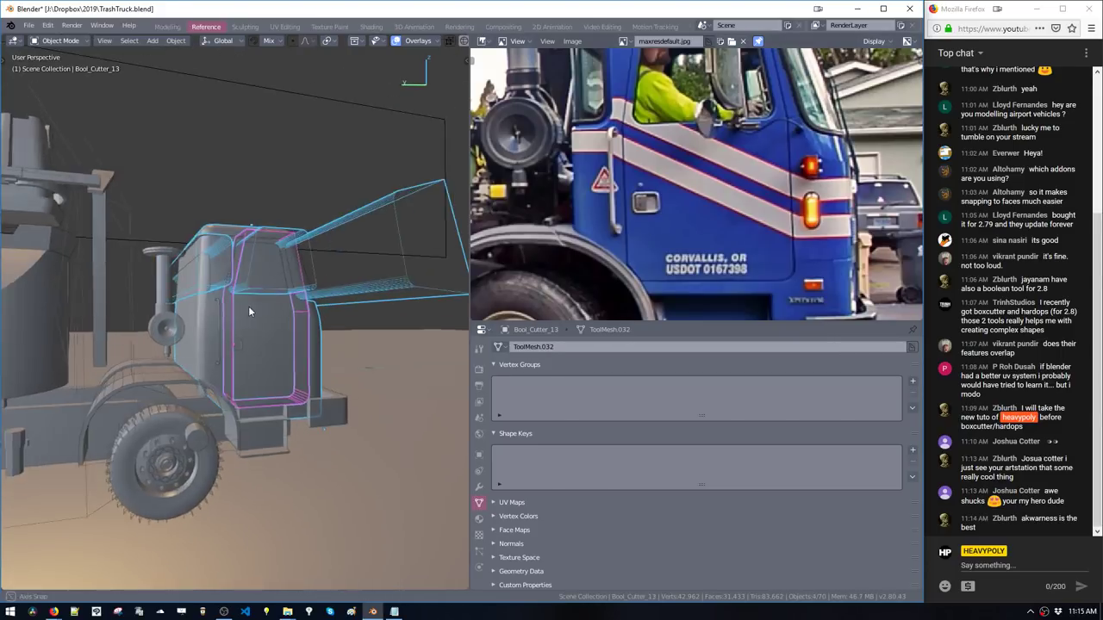
key(Tab)
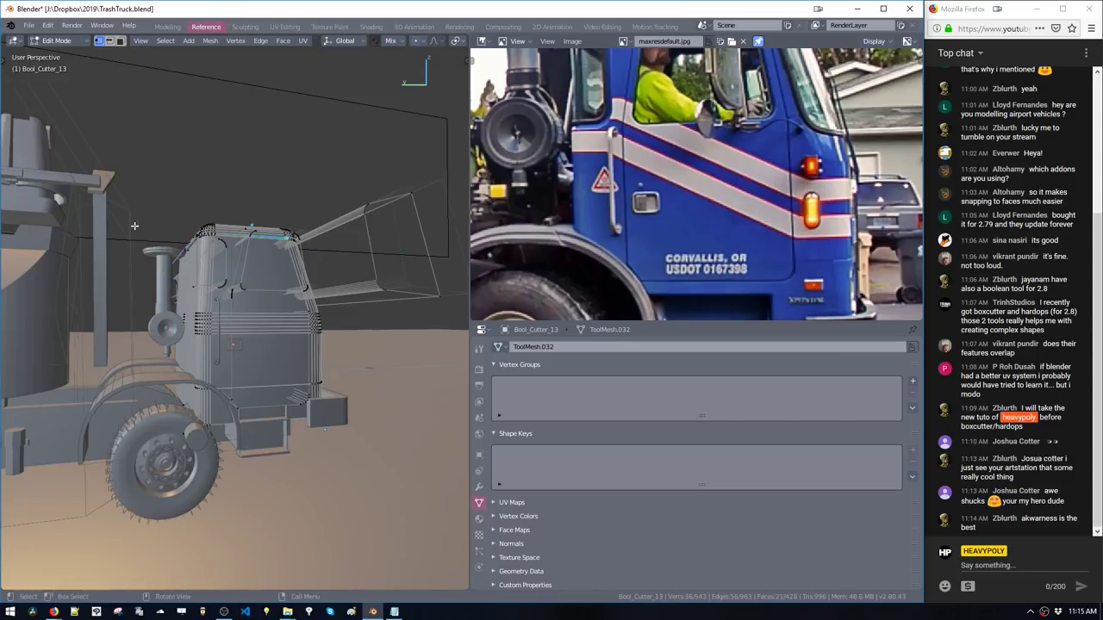
Select the upper cab vertices and window cutouts in the left view and move them down along Z to lower the roof
drag(95, 116, 393, 320)
key(v)
click(293, 298)
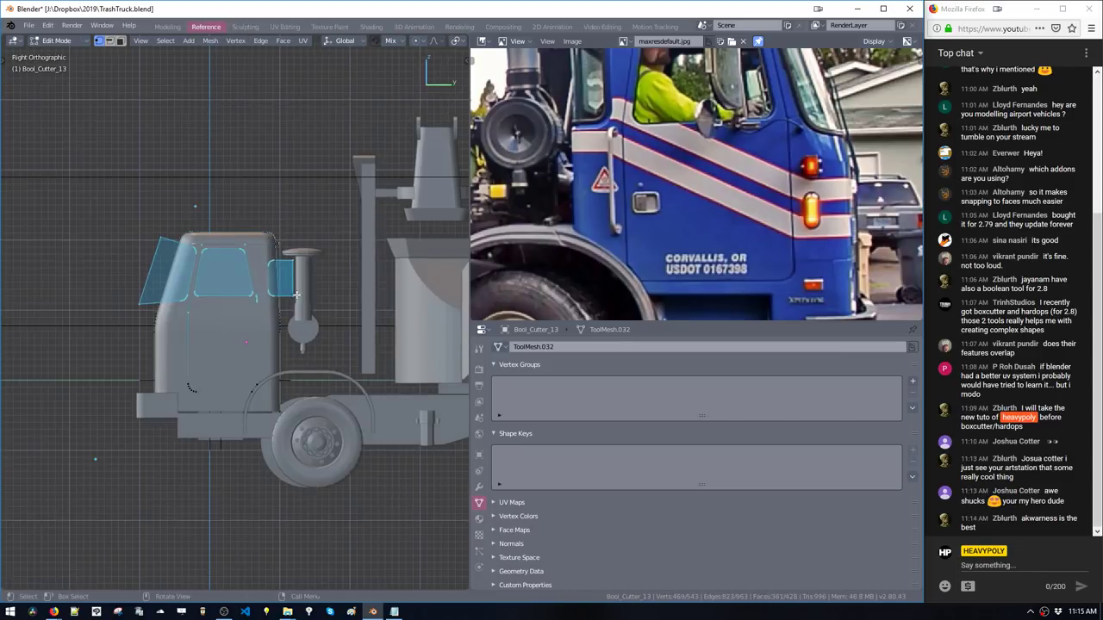
key(v)
click(205, 223)
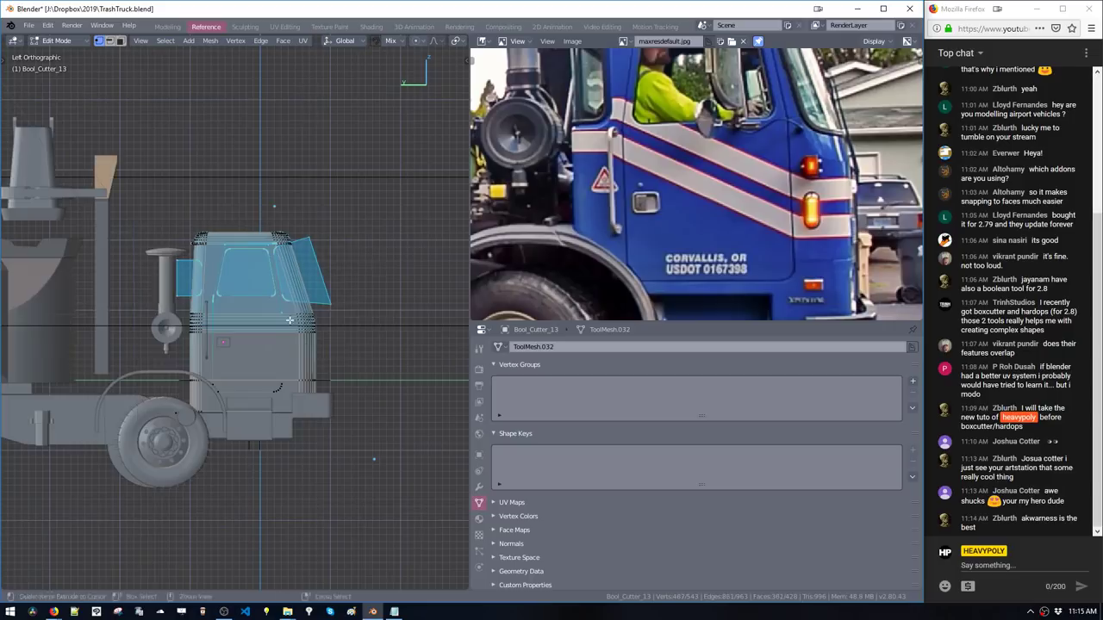
scroll(73, 192, up, 3)
drag(73, 193, 392, 385)
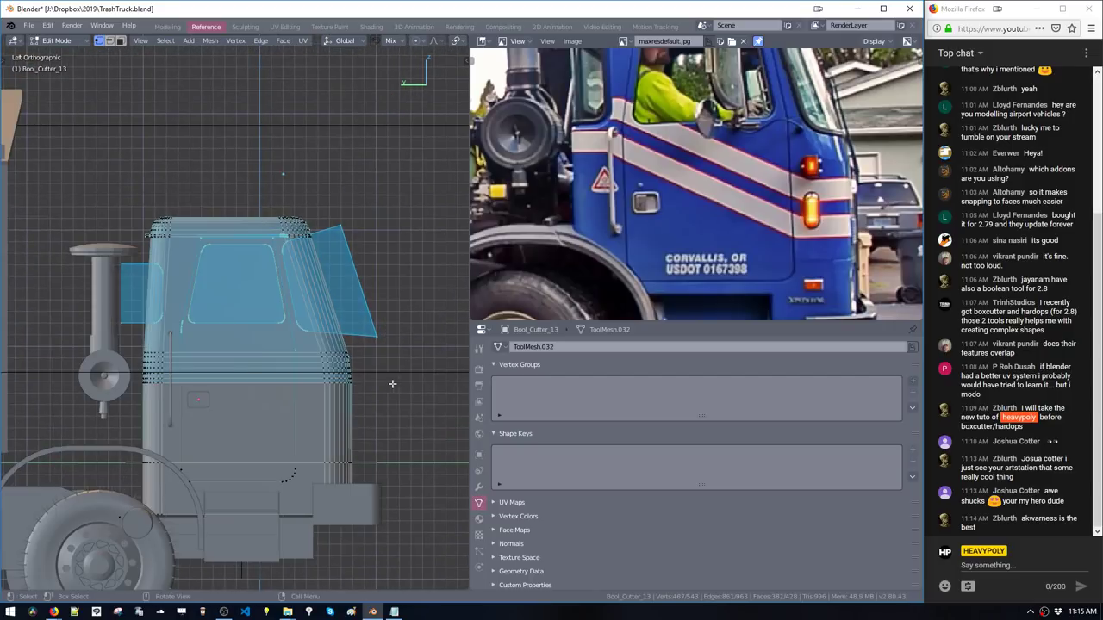
key(z)
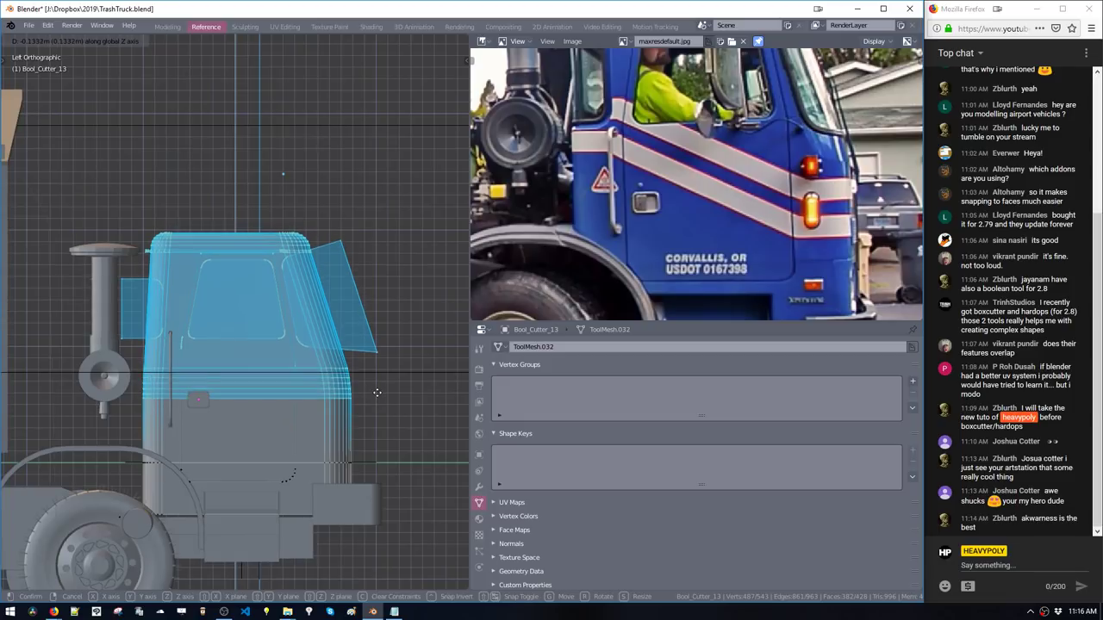
click(379, 411)
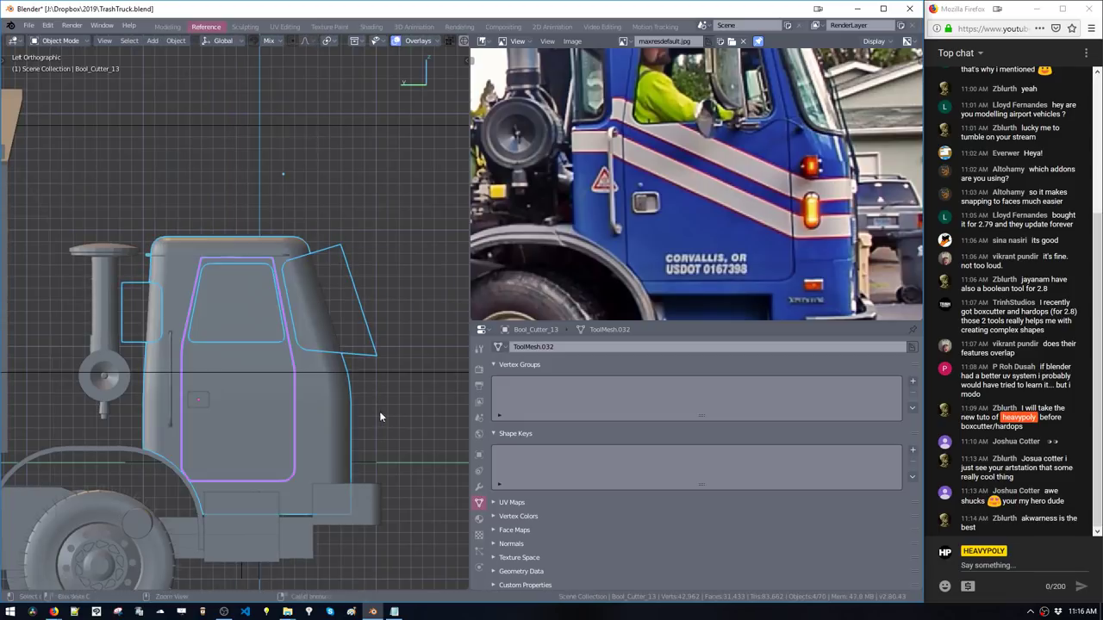
Unhide the hidden cutter objects and select the window cutter
middle_drag(379, 411, 357, 392)
middle_drag(332, 332, 431, 310)
scroll(633, 222, up, 2)
scroll(634, 222, down, 1)
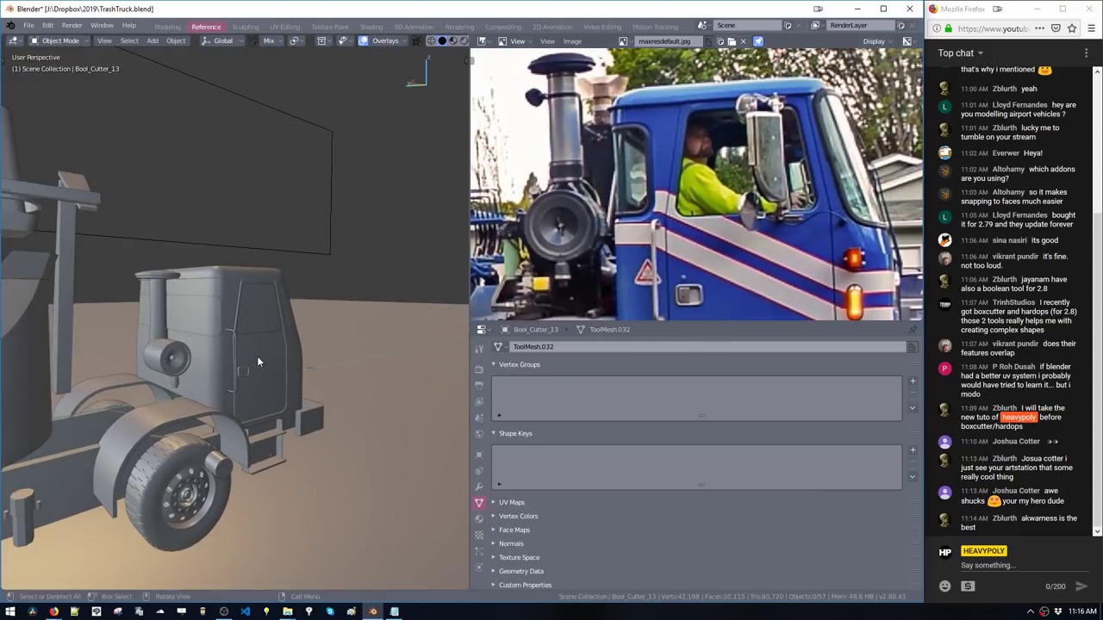
key(alt+h)
click(224, 306)
click(227, 301)
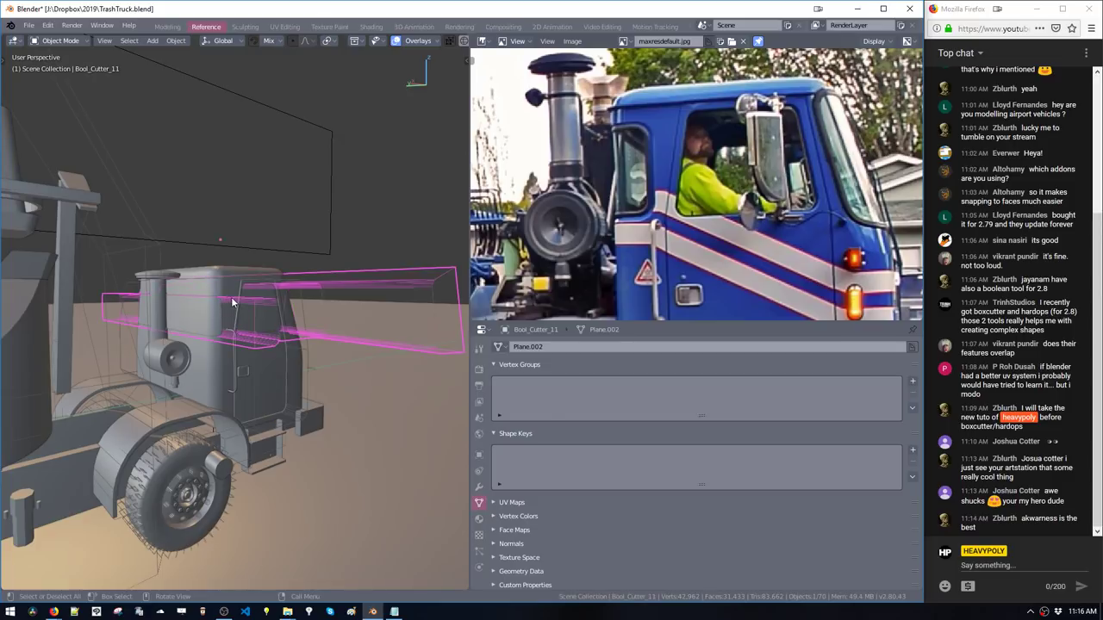
Open the window cutter for editing in the left view and raise the rear window cutout's upper vertices slightly along Z
middle_drag(233, 299, 188, 287)
key(space)
click(132, 250)
middle_drag(132, 251, 128, 273)
key(v)
click(169, 203)
key(v)
click(84, 272)
drag(128, 273, 204, 307)
key(g)
key(z)
click(204, 297)
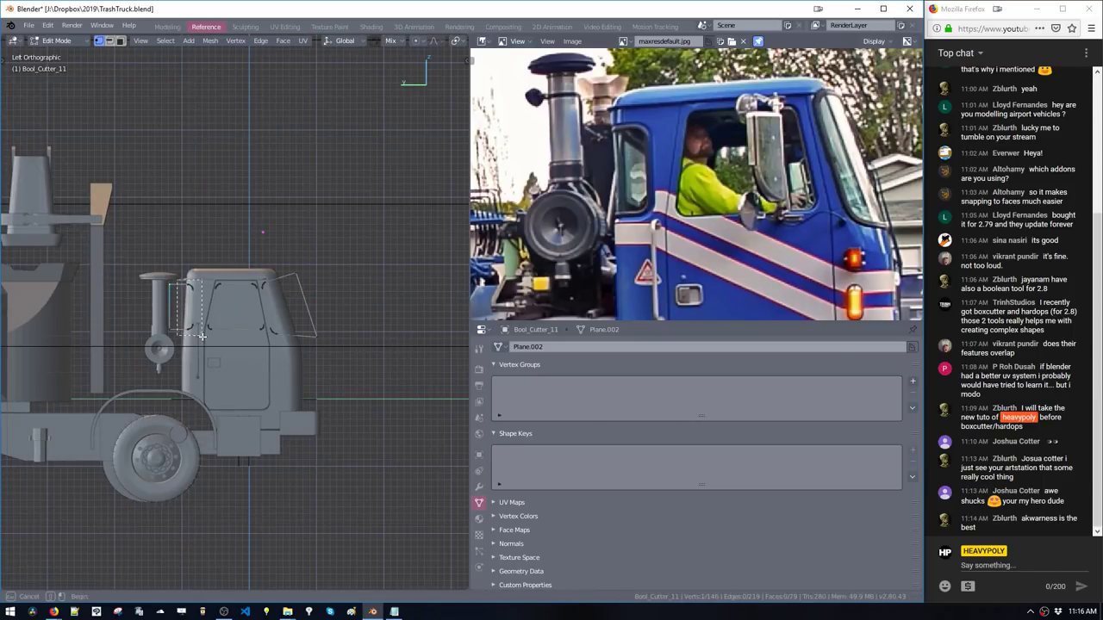
Move the front vertices of the rear window cutout slightly forward along Y to widen the opening
drag(202, 336, 202, 336)
key(g)
key(y)
click(208, 331)
key(Tab)
scroll(207, 327, up, 6)
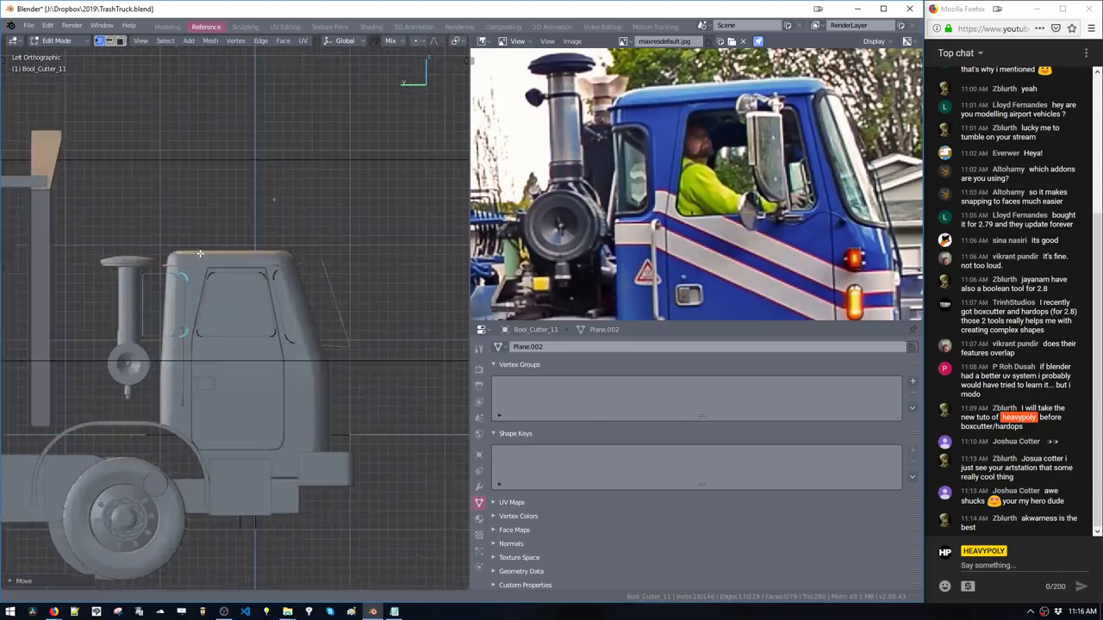
shift+middle_drag(182, 304, 233, 301)
key(Tab)
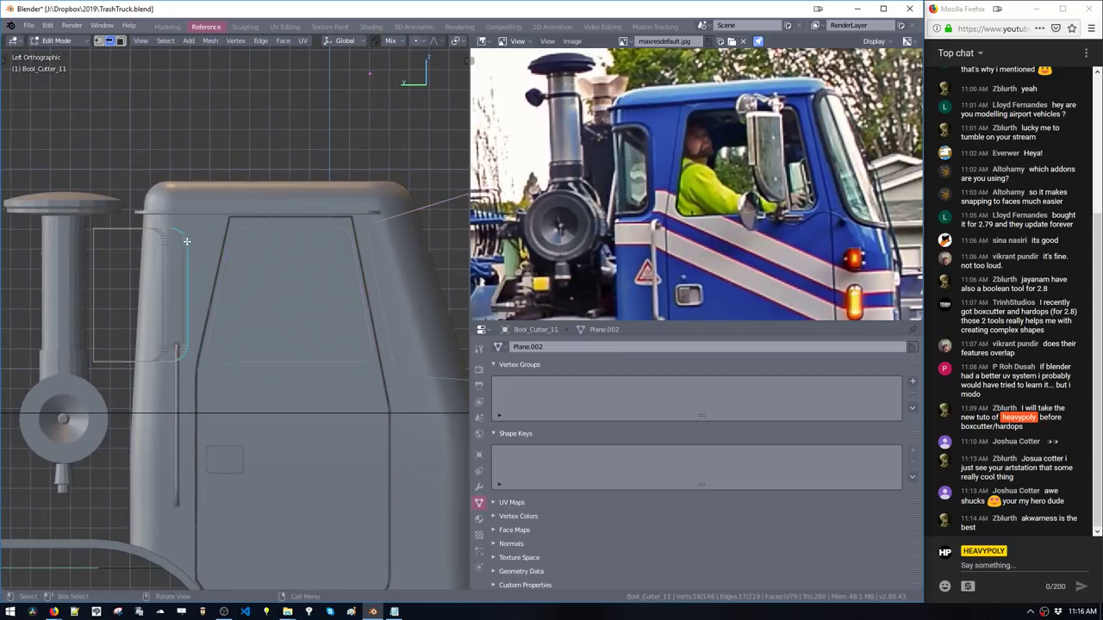
middle_drag(181, 264, 179, 367)
key(Tab)
key(Tab)
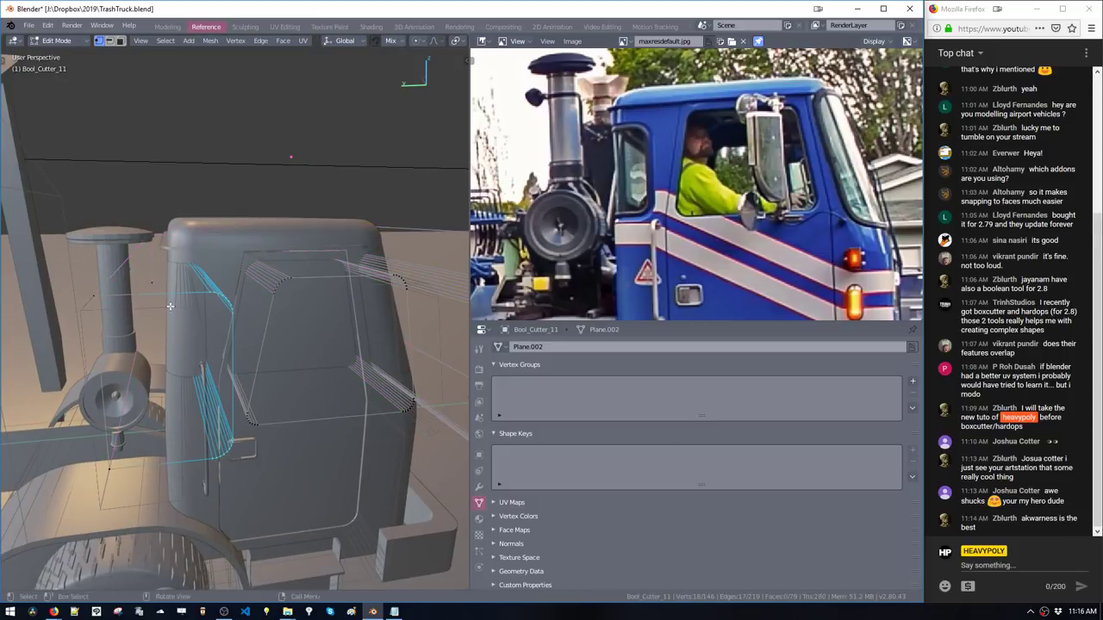
key(Tab)
key(Tab)
key(Tab)
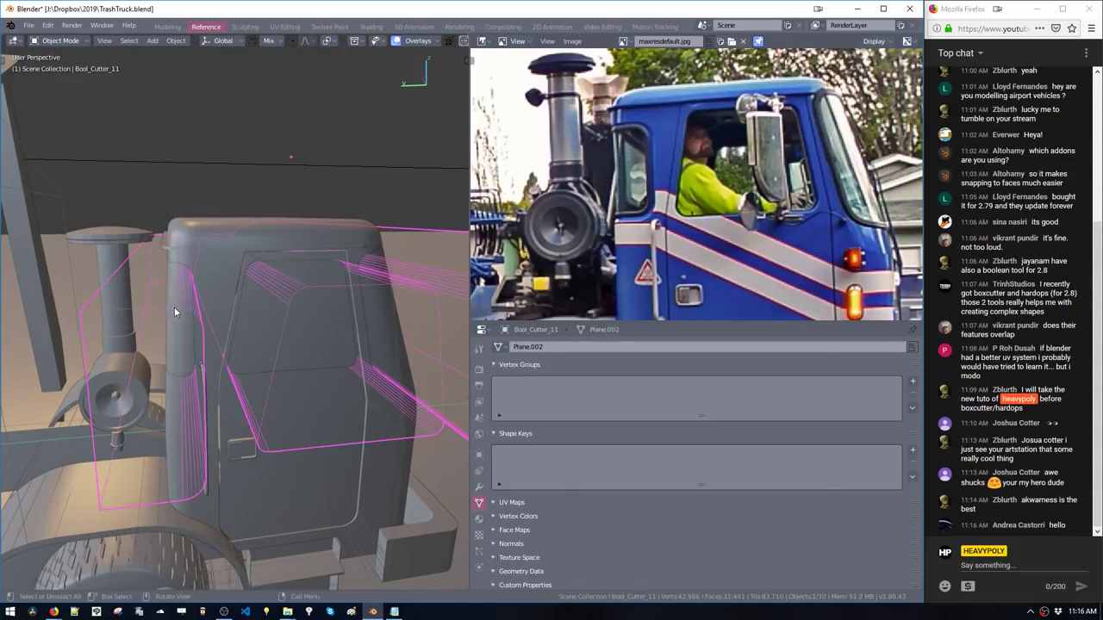
Select the entire linked shape of the rear window cutout and move it rearward along Y, away from the cab
key(Tab)
double_click(179, 300)
key(g)
key(y)
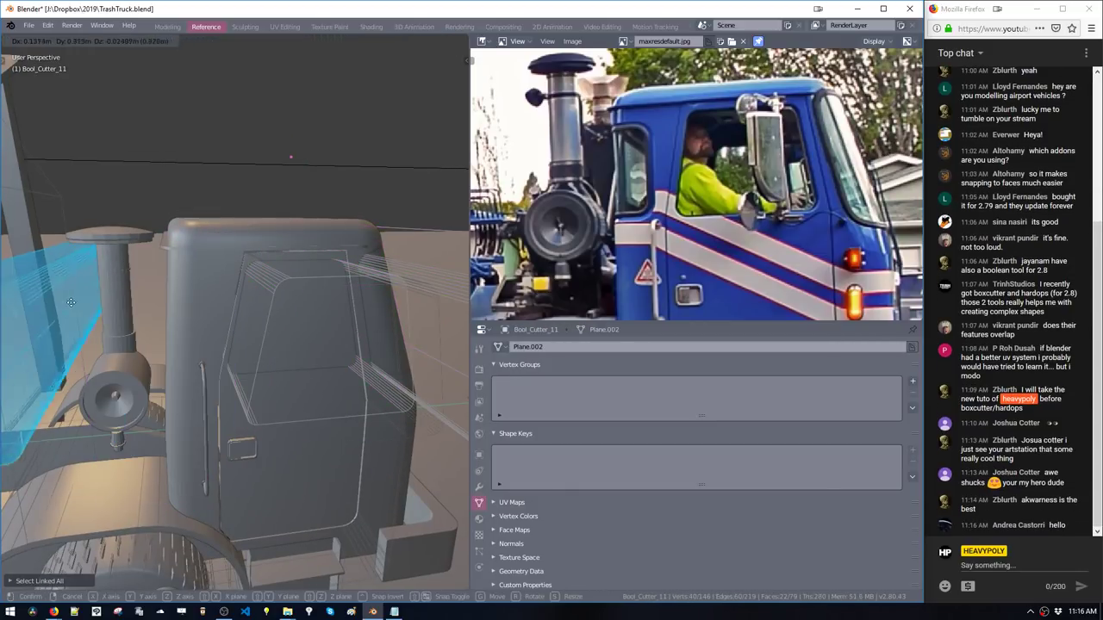
Place the linked window cutter piece beside the exhaust stack behind the cab
click(151, 303)
middle_drag(151, 304, 31, 252)
key(shift+x)
click(231, 289)
click(225, 360)
Select the end face of the rear window cutter and Shrink/Fatten it by about -2.84
mouse_move(86, 273)
mouse_down()
mouse_move(72, 274)
mouse_move(81, 274)
mouse_up()
key(alt+z)
key(ctrl+KP_Add)
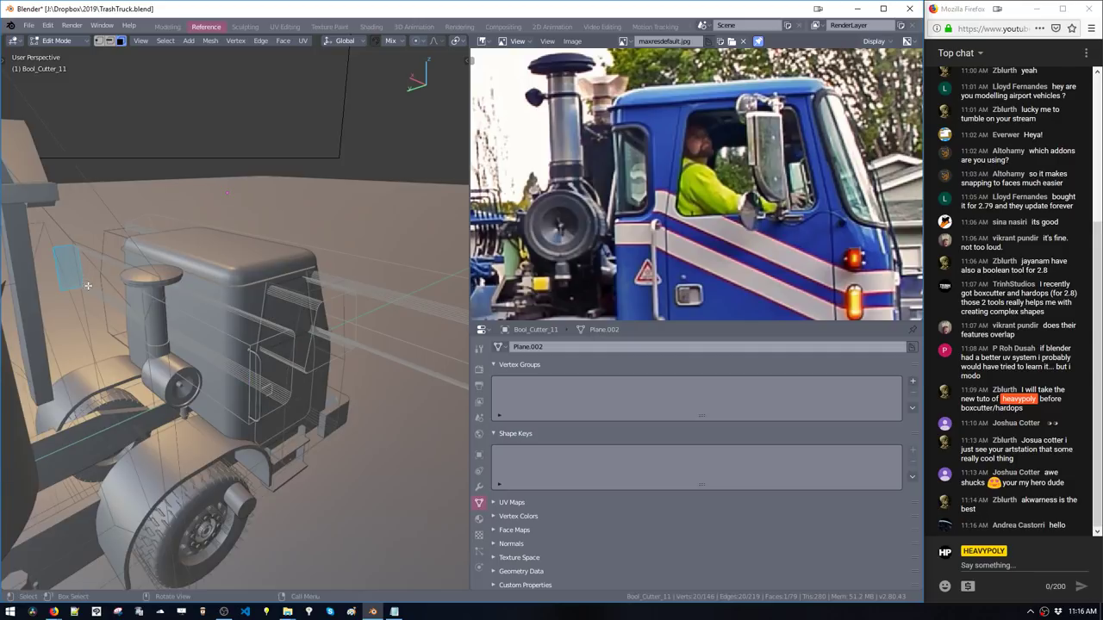
key(x)
middle_drag(197, 335, 254, 395)
key(e)
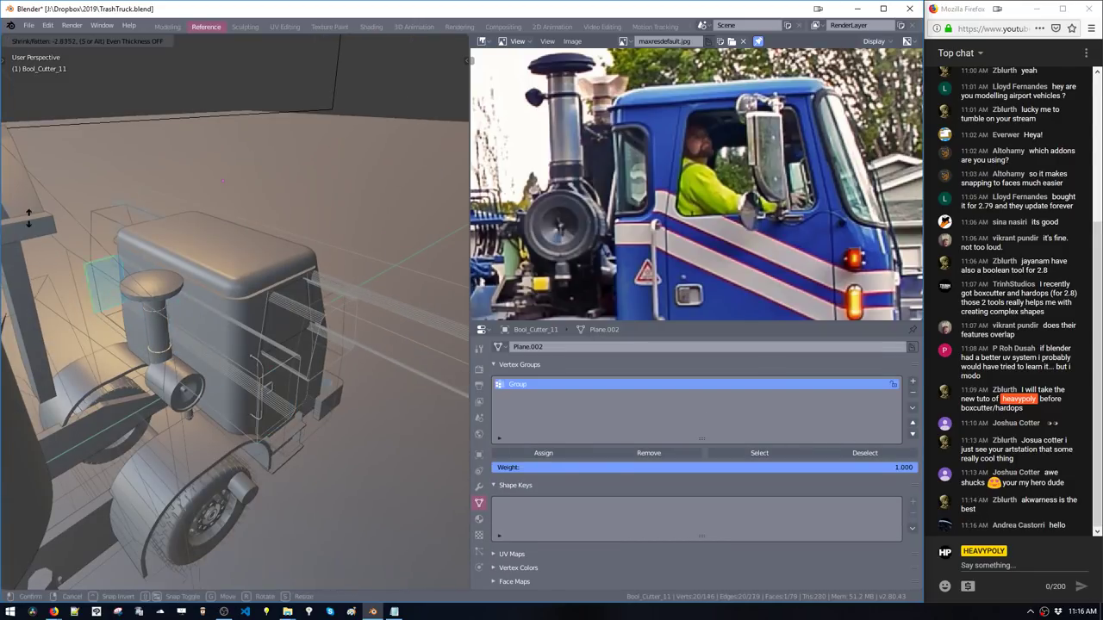
click(29, 218)
In top view, move the rear cutter's end face about 0.38 m along the X axis
middle_drag(185, 237, 224, 233)
key(KP_7)
shift+middle_drag(227, 278, 210, 315)
key(g)
key(x)
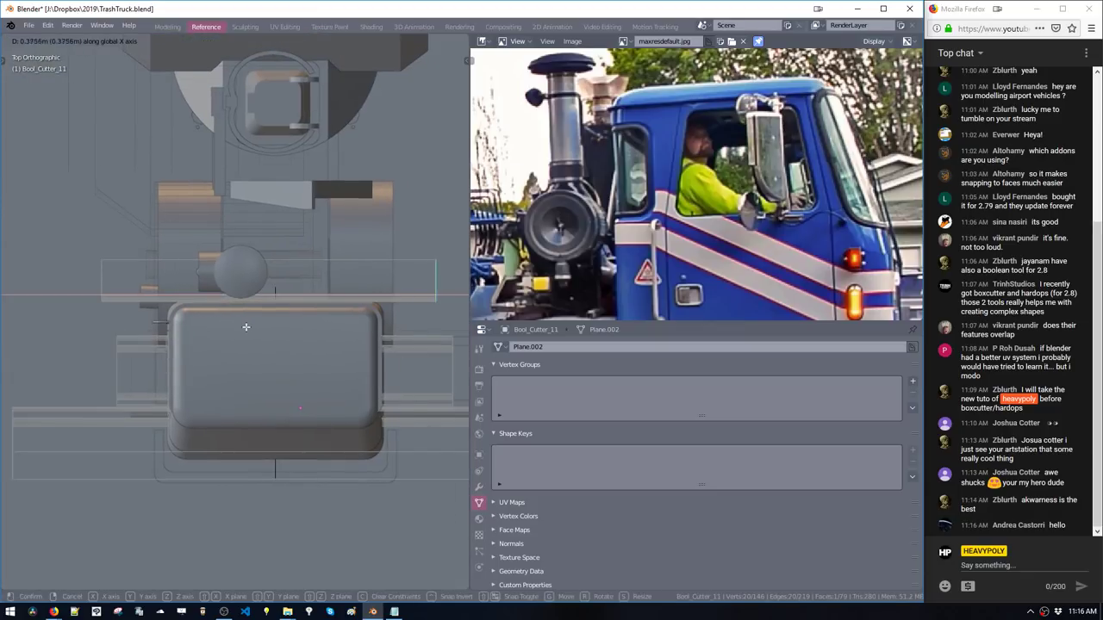
key(Escape)
Select the whole rear cutter piece, move it into the cab's rear edge and fine-tune its position along the Y axis
key(ctrl+l)
key(g)
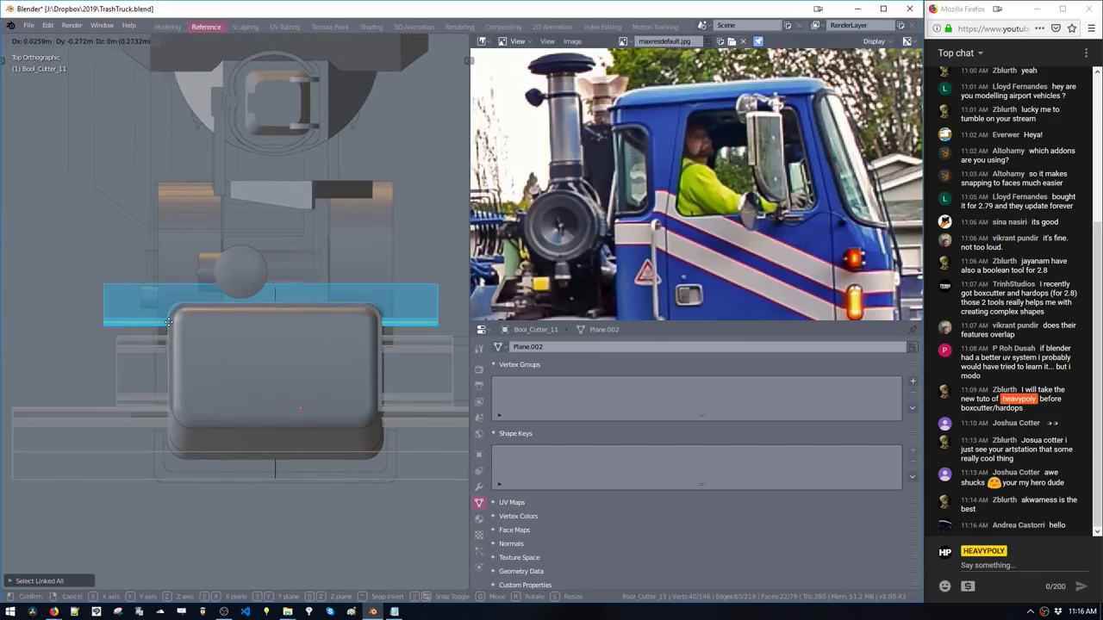
click(170, 324)
middle_drag(170, 324, 290, 227)
scroll(262, 274, up, 1)
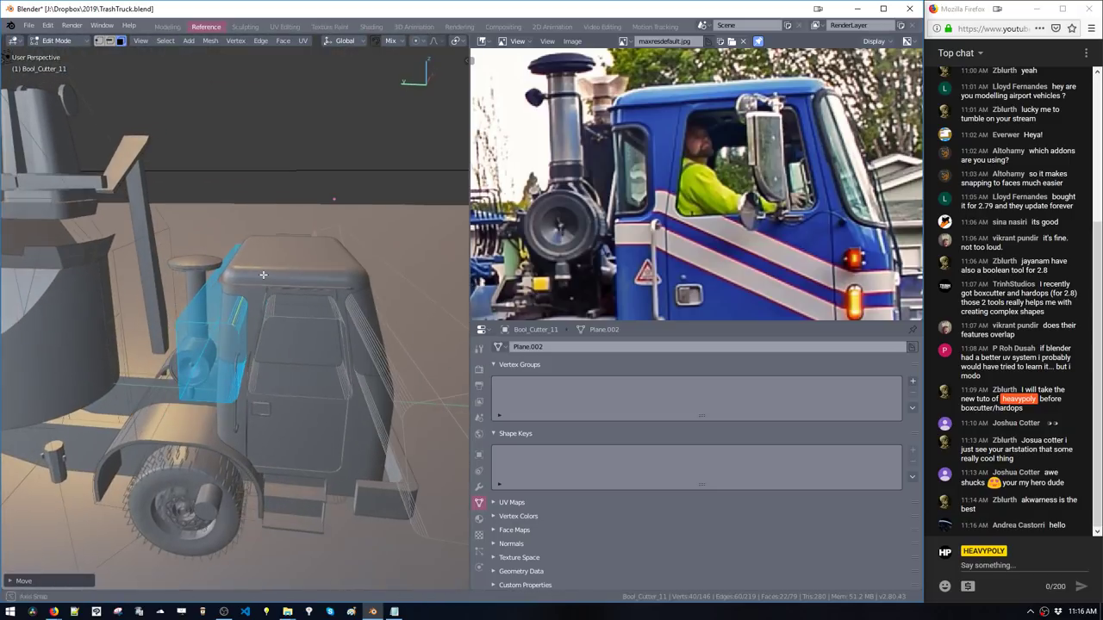
middle_drag(263, 274, 248, 315)
key(g)
key(y)
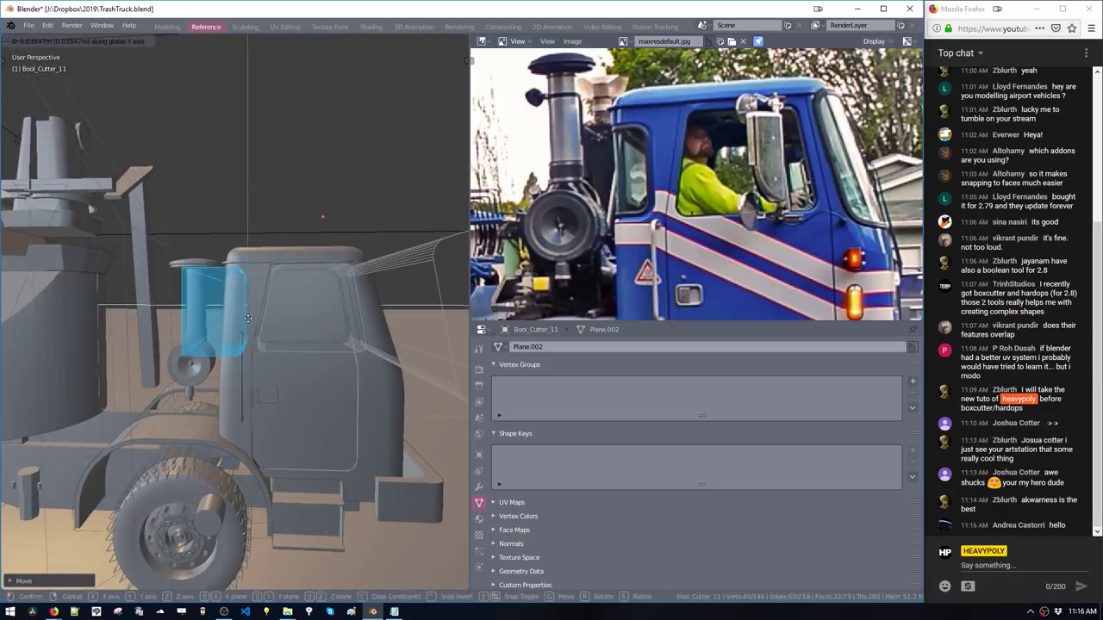
click(236, 319)
key(Tab)
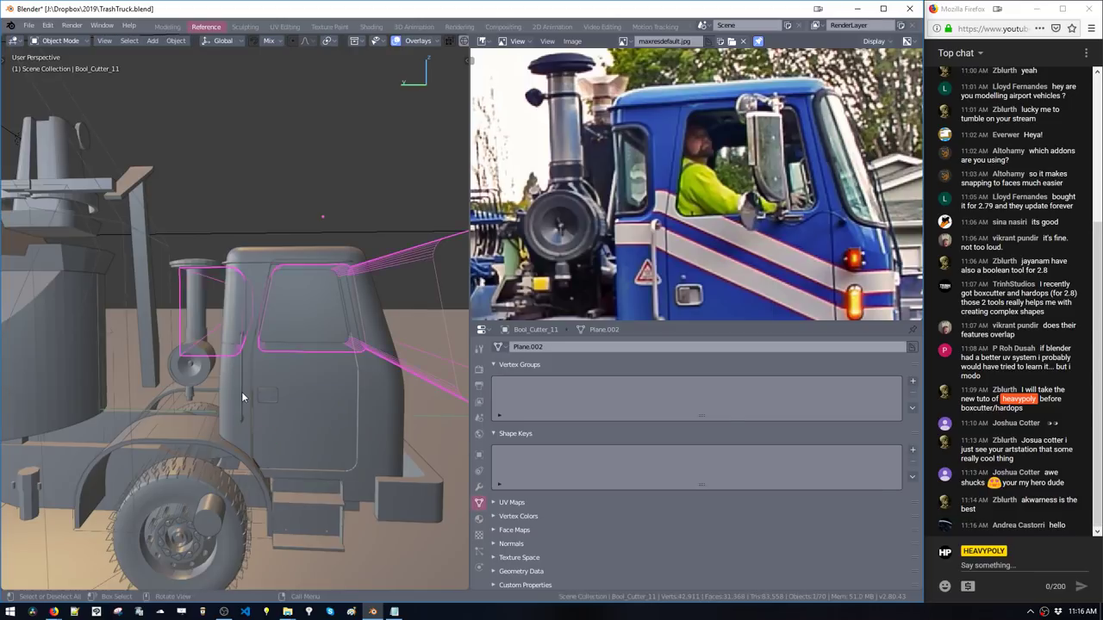
Shorten the cab's grab handle by lowering the upper end of its curve below the rear side window
click(242, 394)
middle_drag(242, 397, 199, 252)
ctrl+shift+middle_click(254, 368)
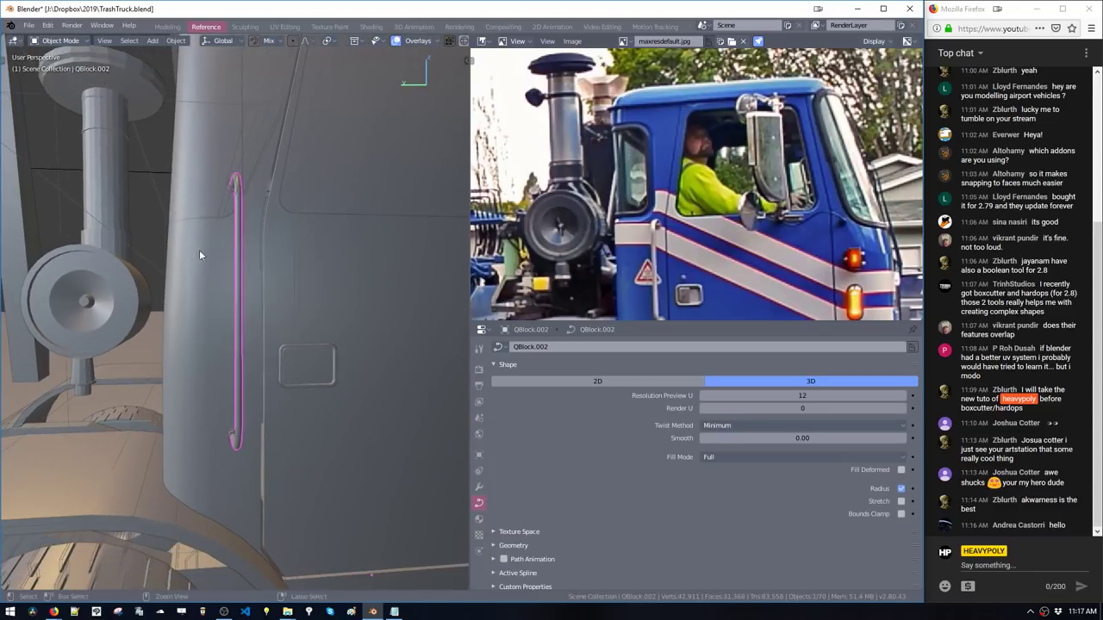
key(Tab)
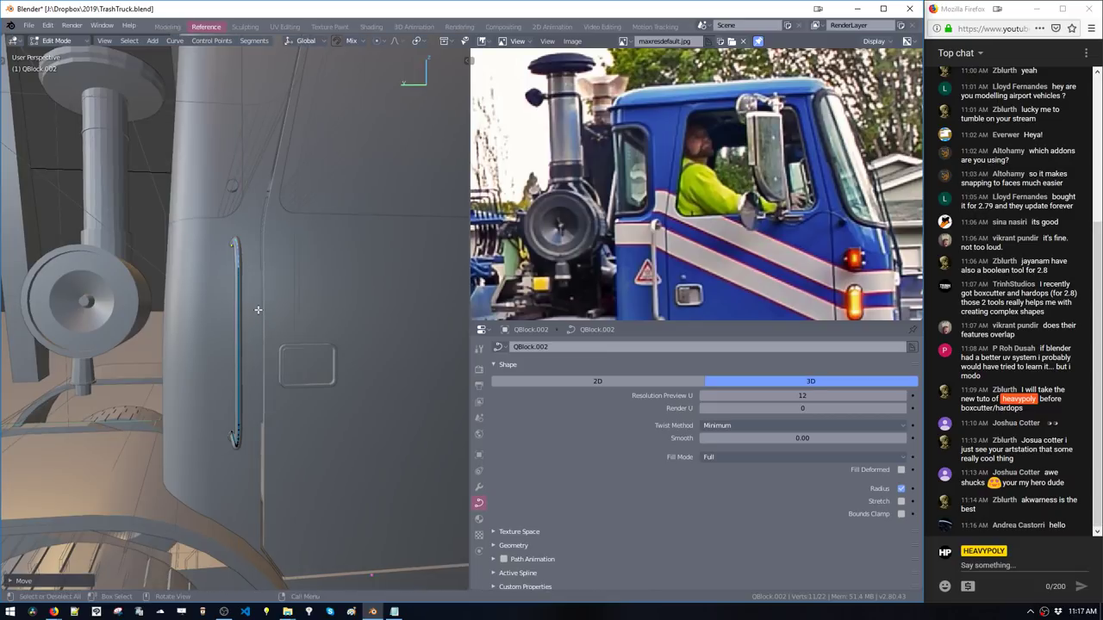
key(Tab)
Move the handle's upper mounting disc down along Z to meet the upper end of the shortened grab handle
click(234, 192)
click(225, 220)
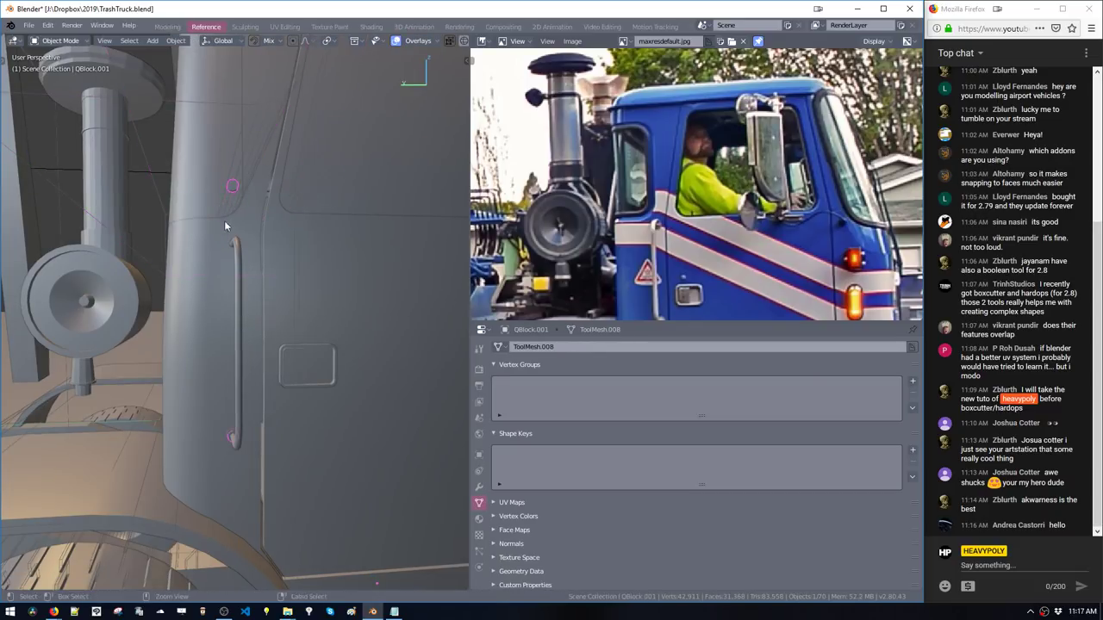
key(g)
key(z)
click(248, 270)
key(Tab)
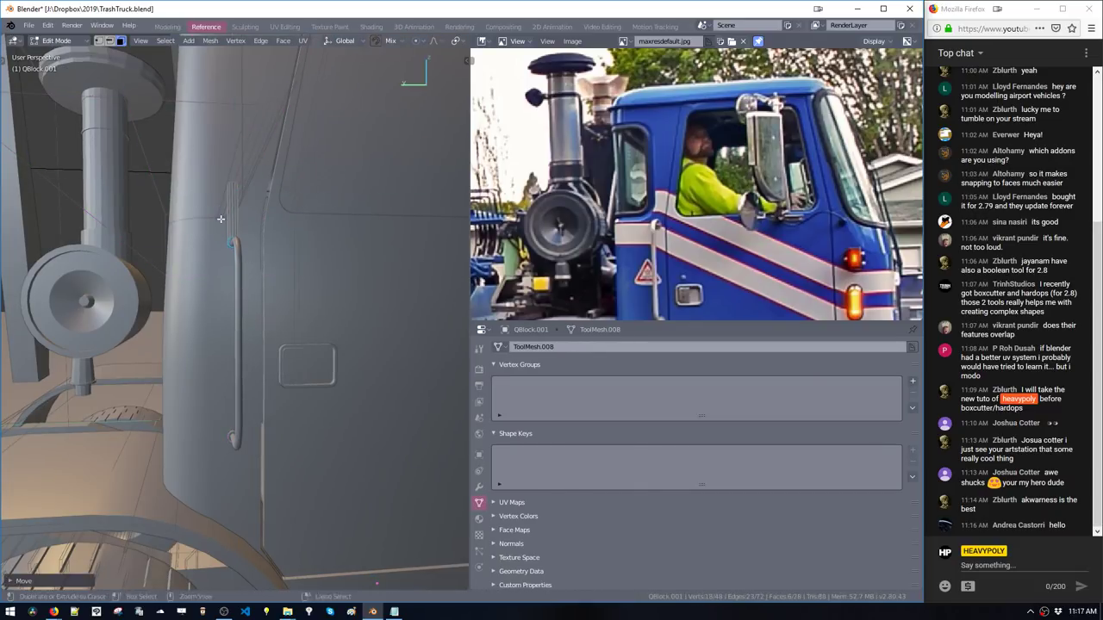
key(g)
key(z)
click(218, 281)
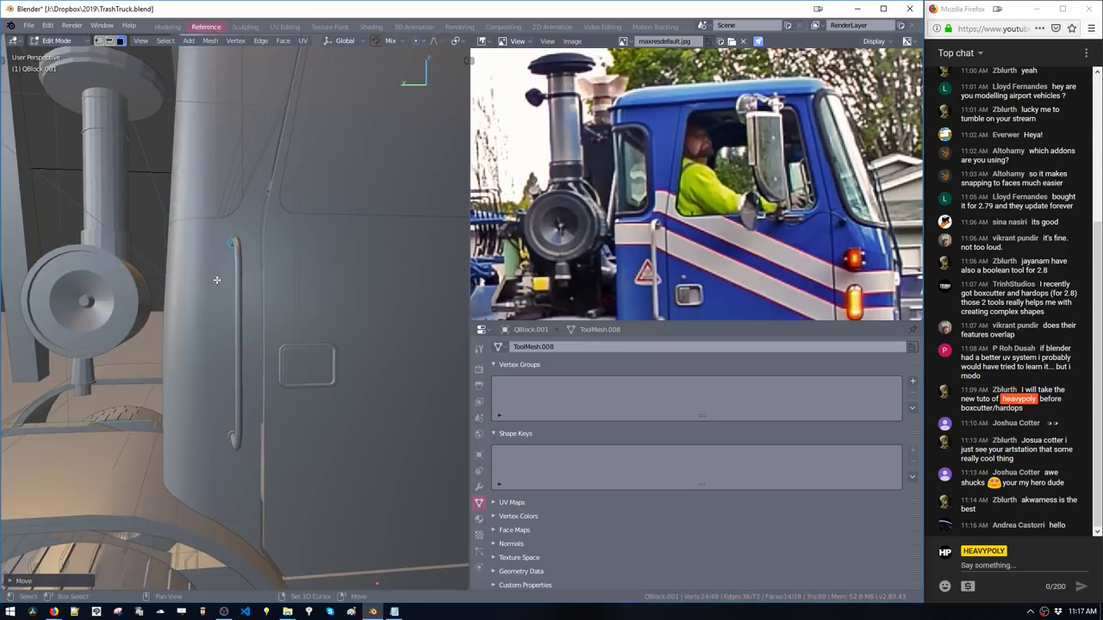
middle_drag(218, 281, 242, 355)
key(ctrl+space)
click(242, 417)
Delete the cylinder protruding from the front wheel's hub
middle_drag(242, 417, 236, 371)
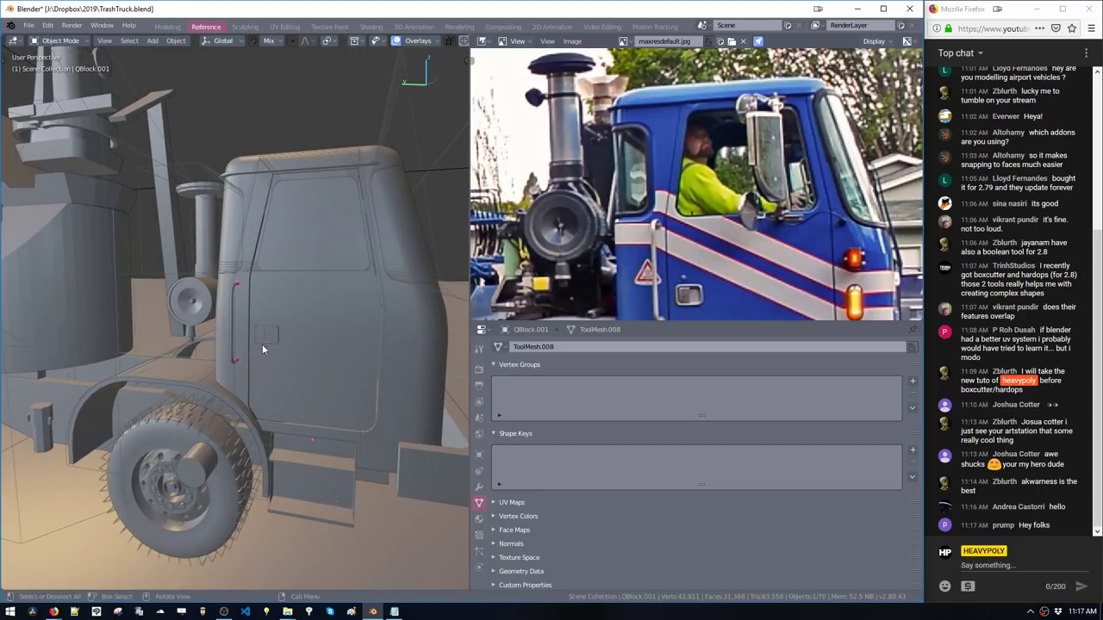
middle_drag(226, 347, 320, 365)
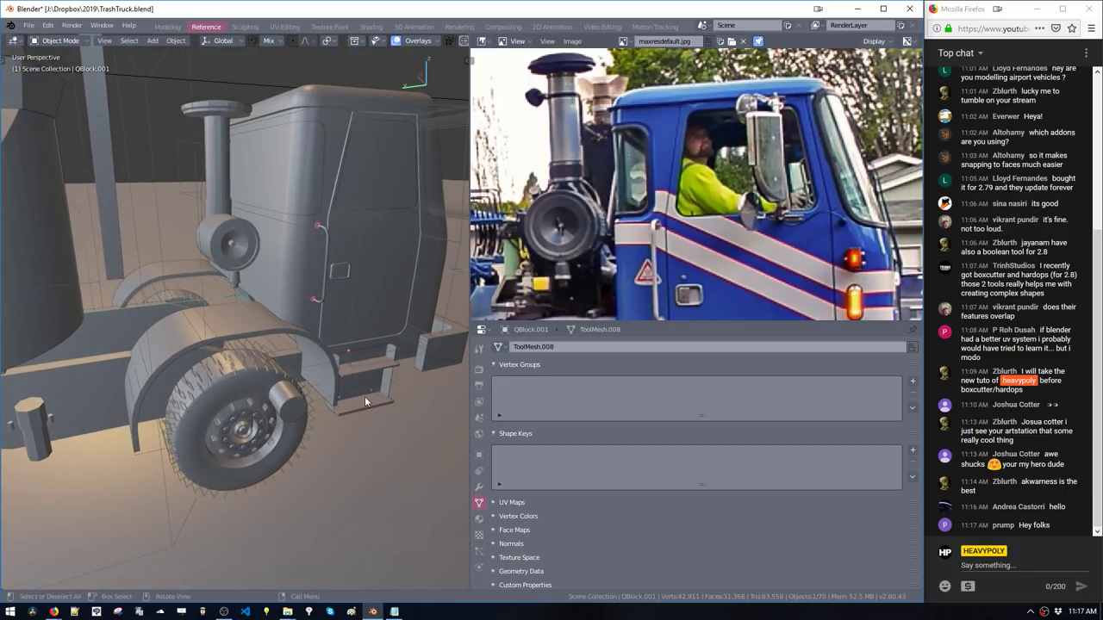
middle_drag(336, 361, 274, 340)
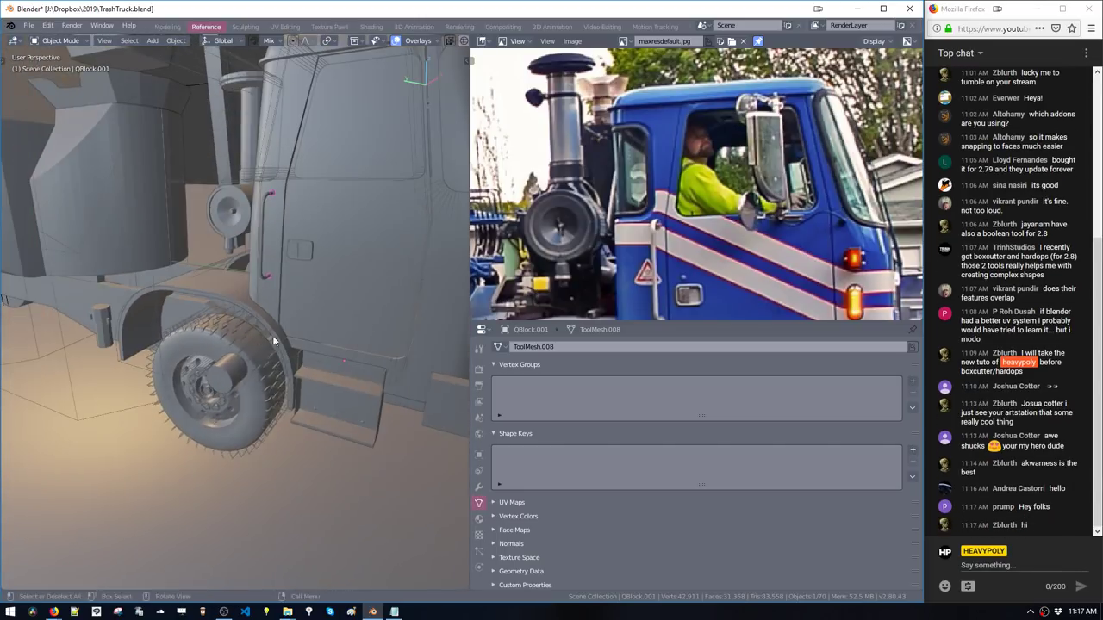
key(Delete)
middle_drag(219, 381, 163, 357)
middle_drag(275, 366, 275, 397)
scroll(694, 247, down, 4)
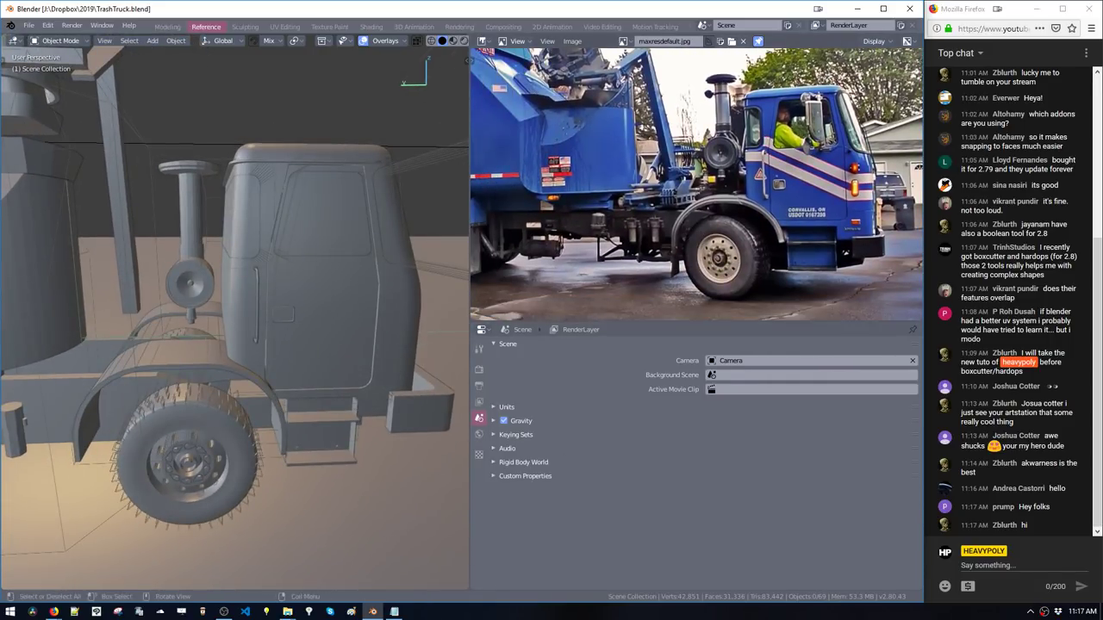
Switch to Firefox, examine the QBlocker Addon page on Gumroad with its preview images, and return to Blender
key(alt+Tab)
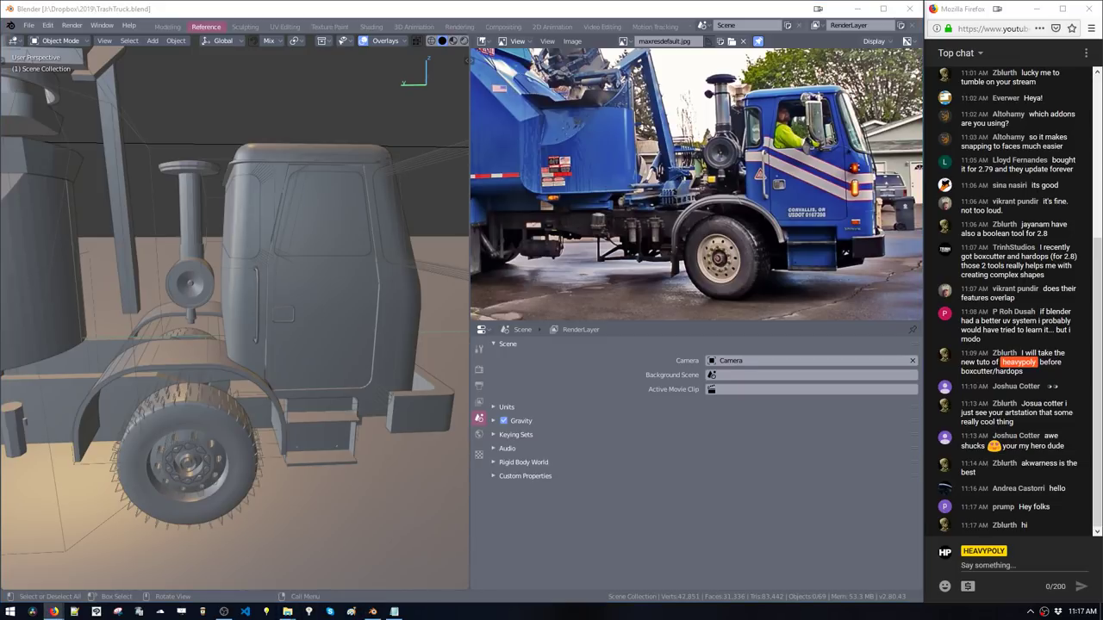
drag(379, 618, 398, 41)
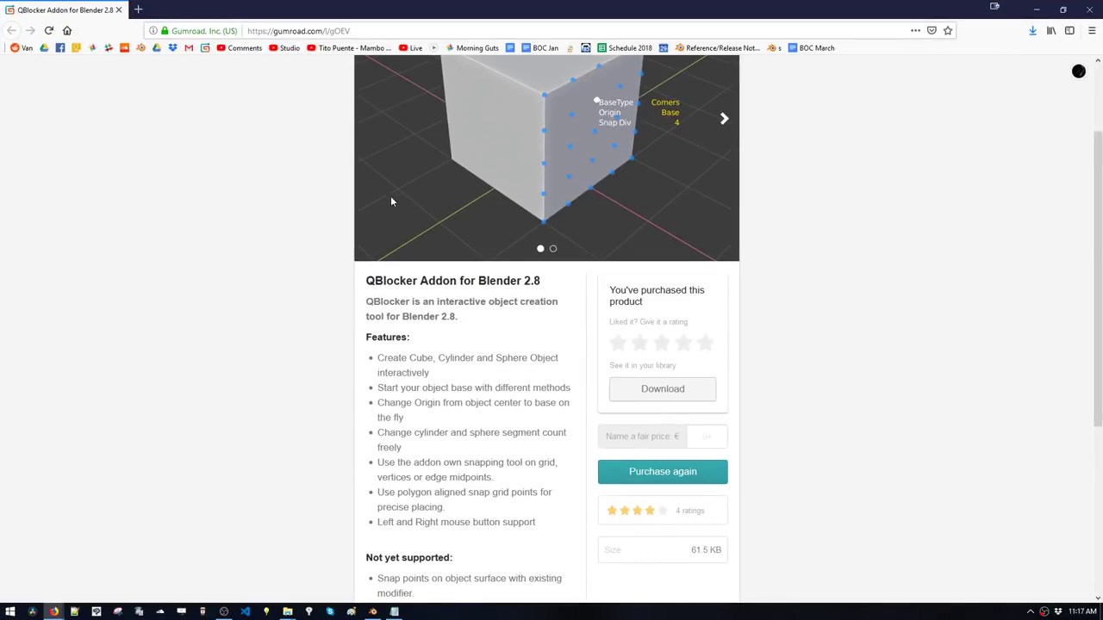
key(super)
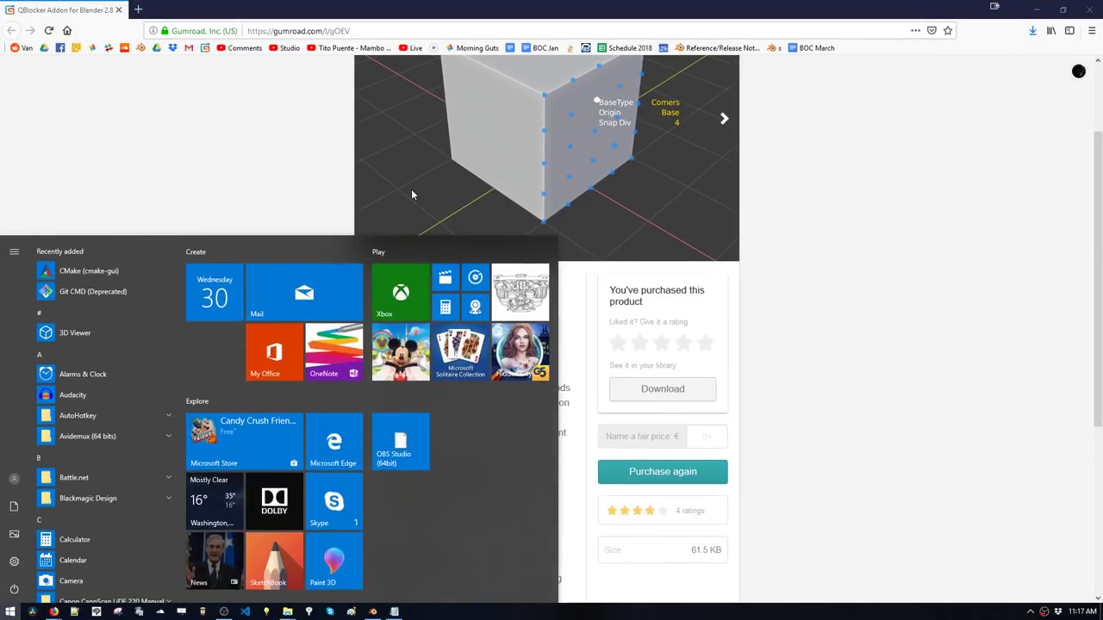
key(super)
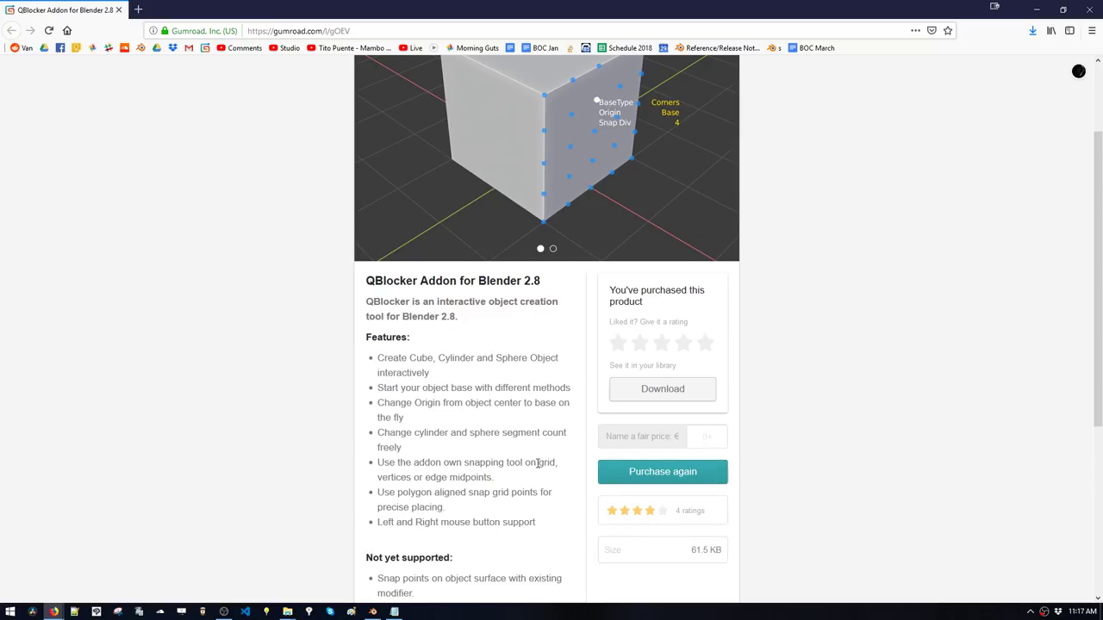
scroll(676, 353, up, 3)
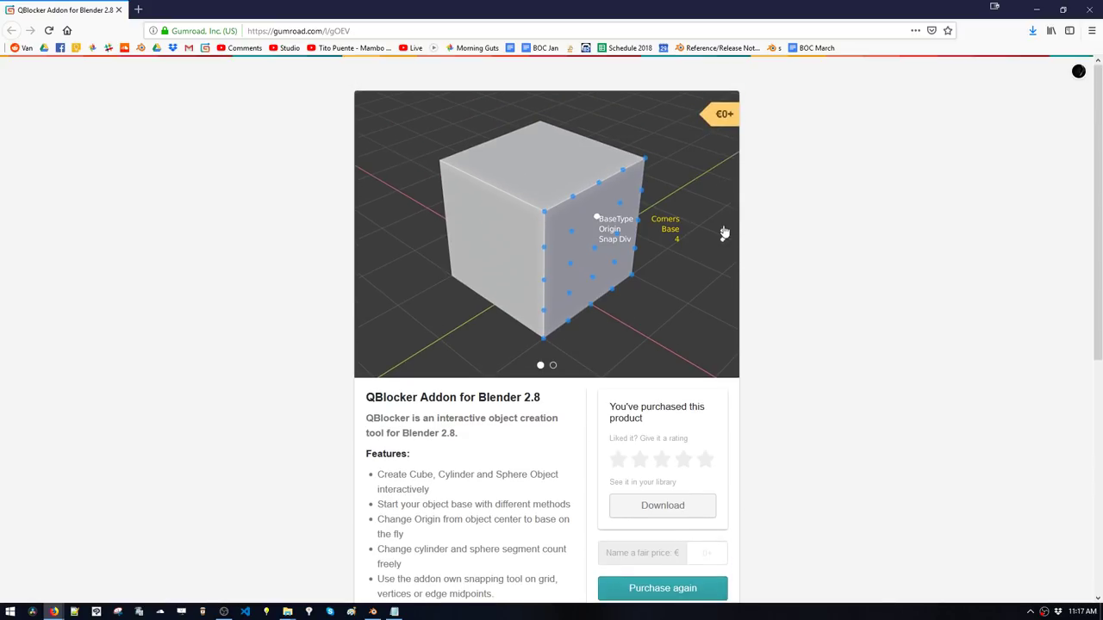
click(724, 233)
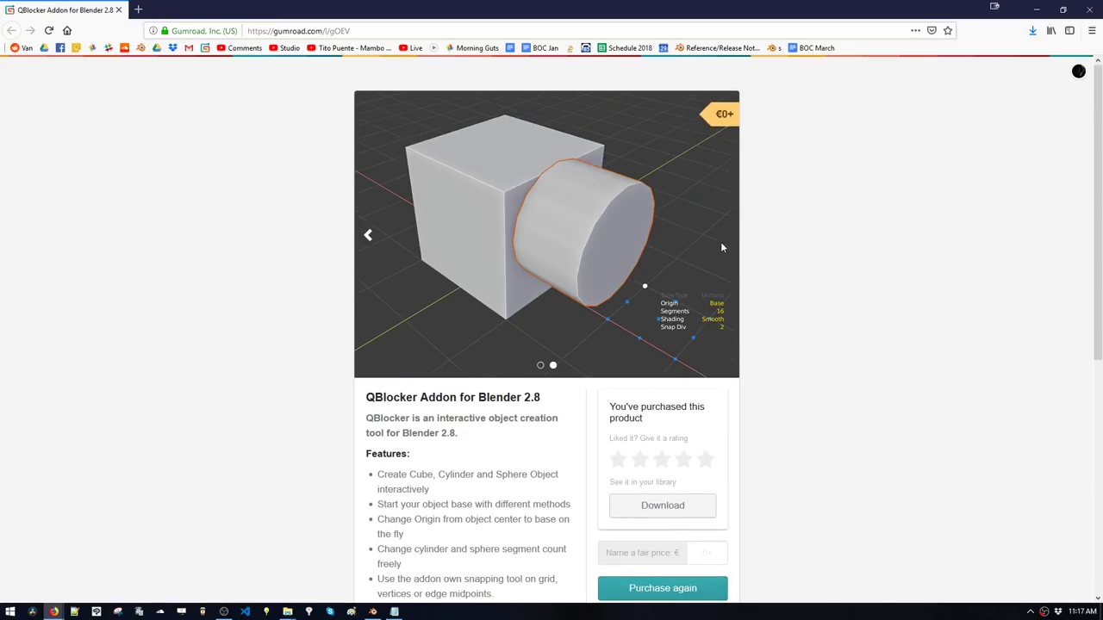
click(369, 236)
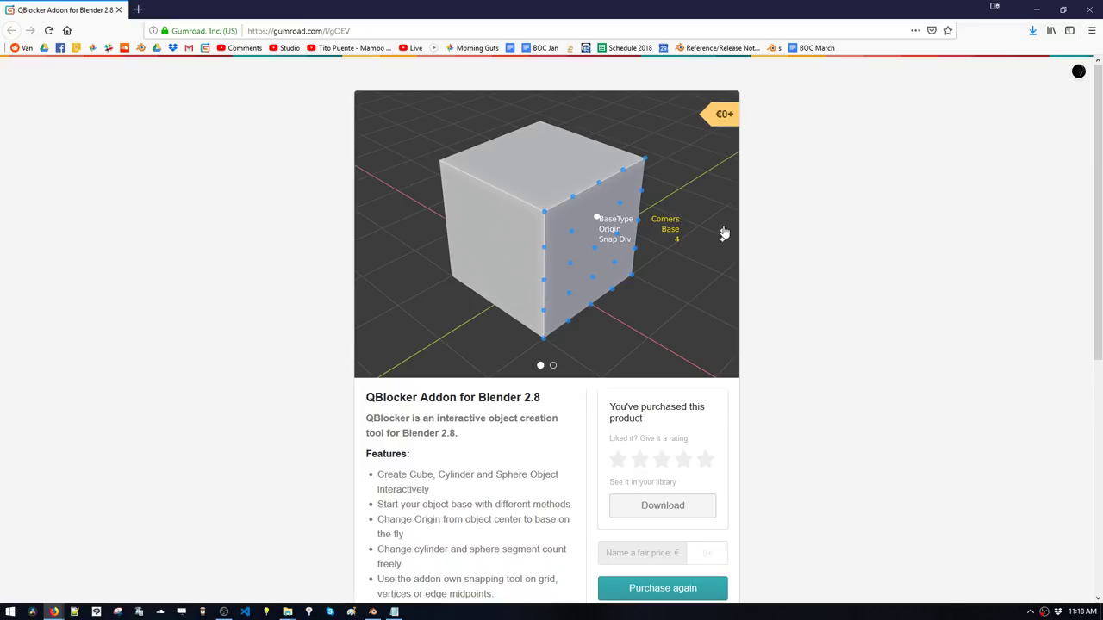
click(723, 234)
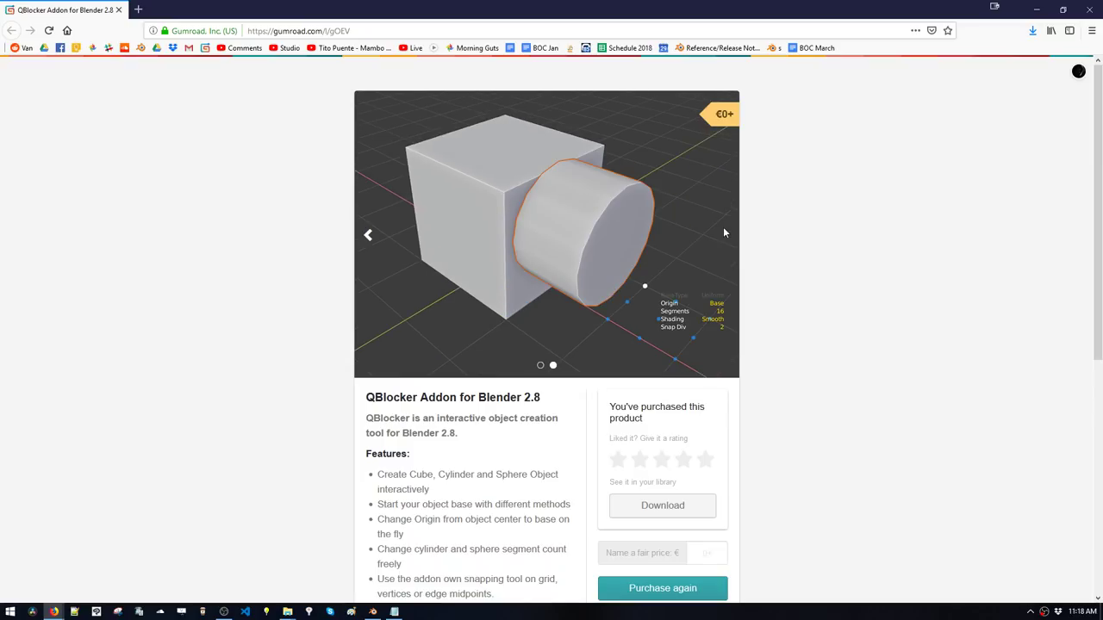
click(1040, 7)
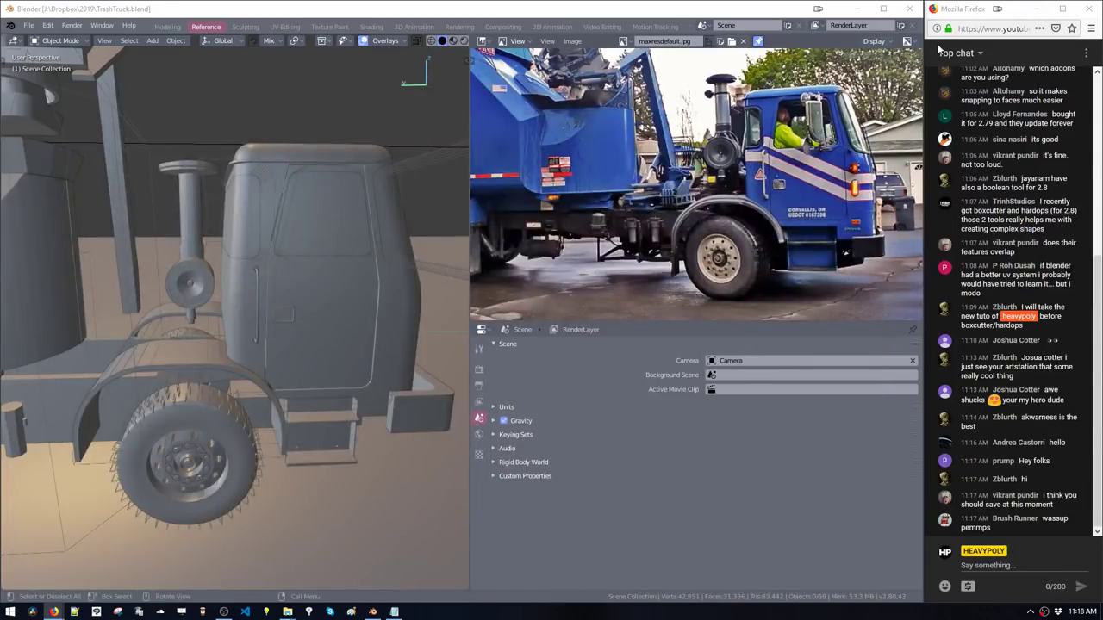
Add a QBlocker cube on the side of the cab door, using the Corners base type
click(362, 358)
click(362, 357)
middle_drag(362, 357, 299, 356)
key(alt+a)
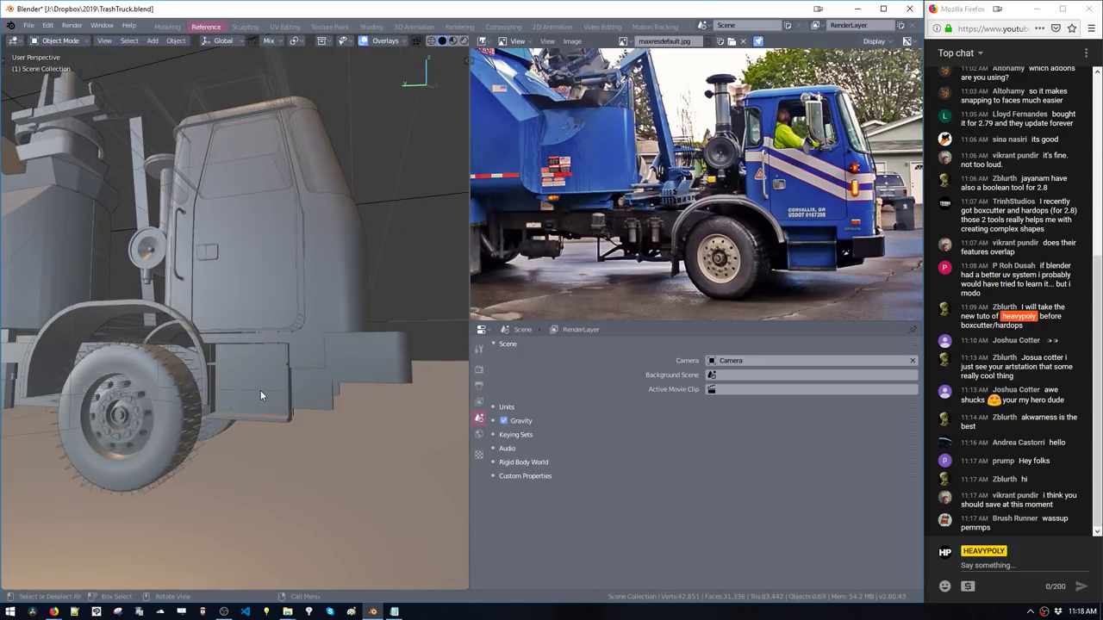
middle_drag(260, 390, 257, 315)
key(shift+a)
mouse_move(301, 320)
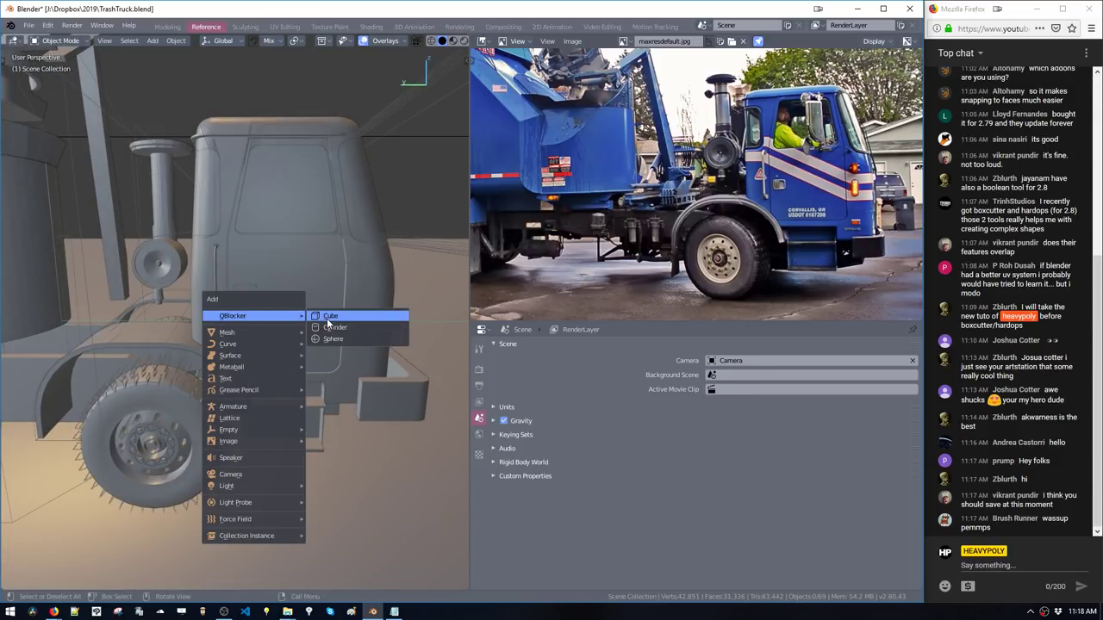
click(329, 317)
drag(266, 278, 324, 343)
click(325, 354)
Draw several smaller QBlocker boxes snapped onto the faces of the box beside the cab door, stacking them outward
middle_drag(240, 307, 276, 318)
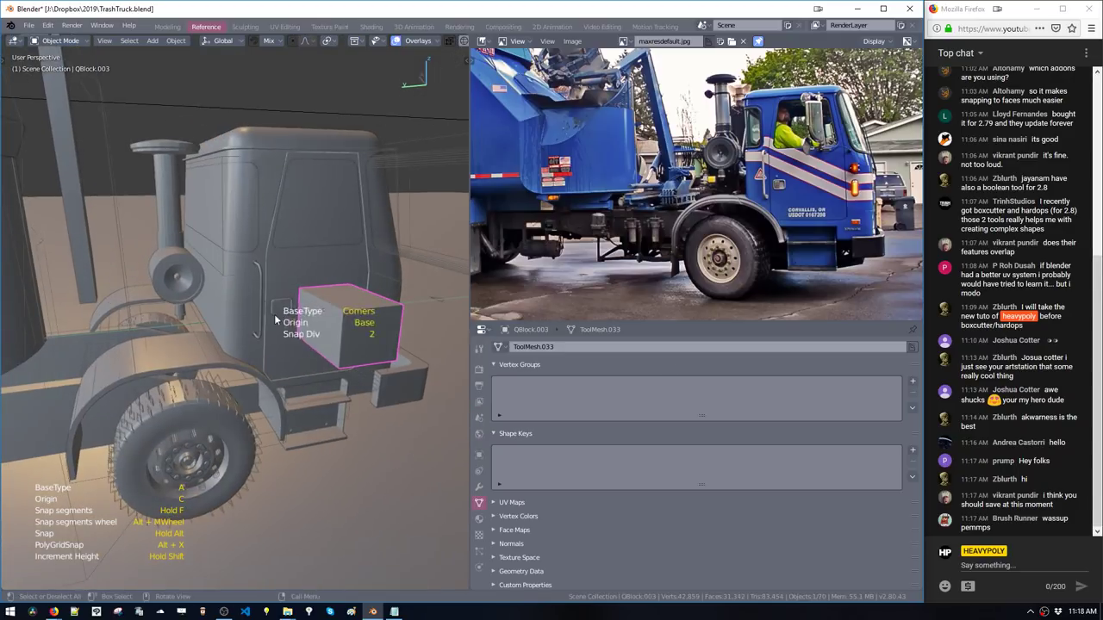
drag(308, 317, 337, 372)
click(303, 383)
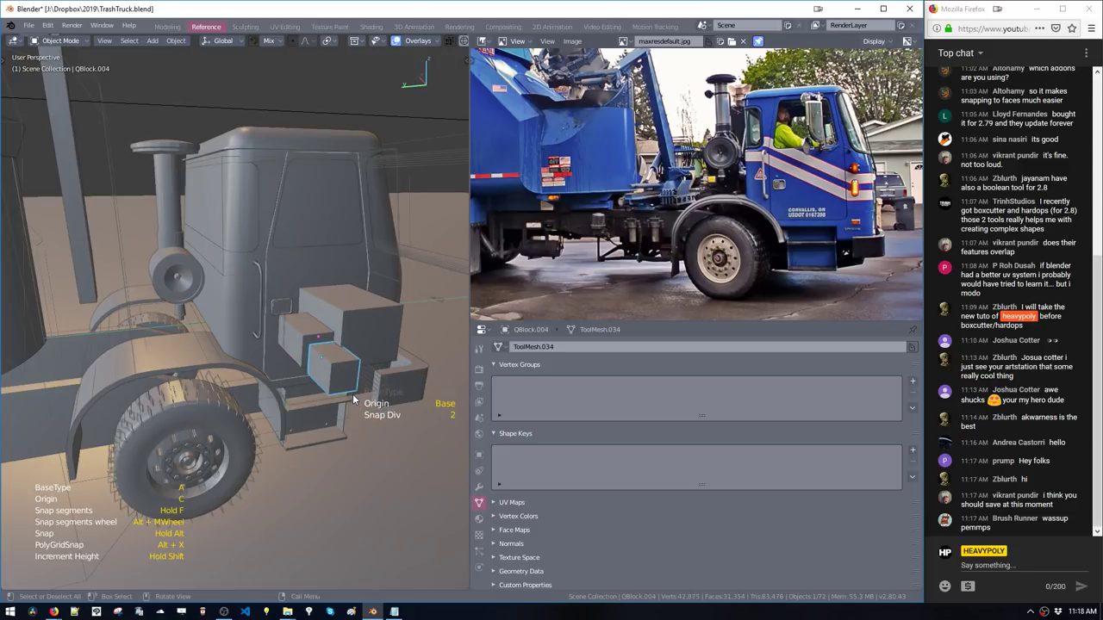
click(347, 392)
drag(348, 320, 391, 368)
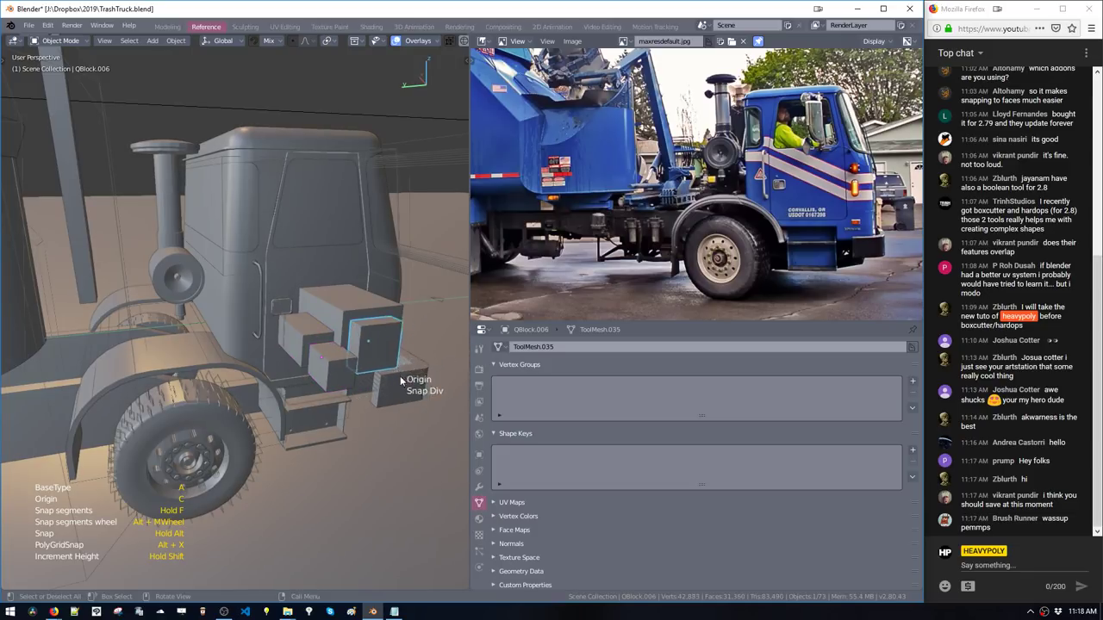
drag(360, 321, 413, 327)
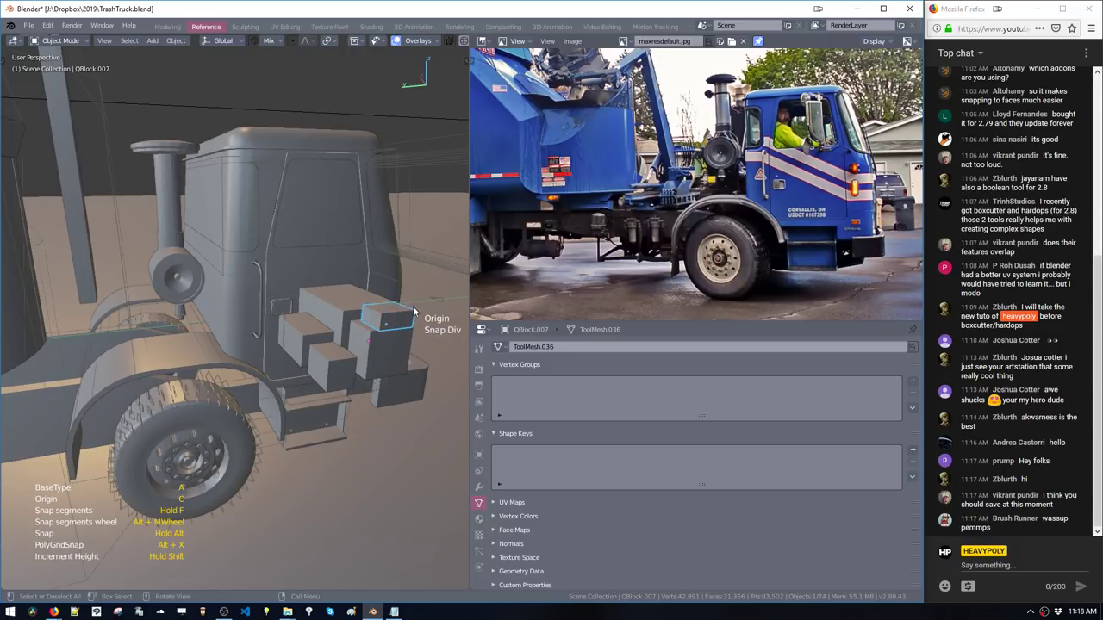
Draw further QBlocker boxes around the front of the cab, including one above the bumper, and end the cube tool
middle_drag(398, 335, 122, 324)
drag(139, 336, 161, 353)
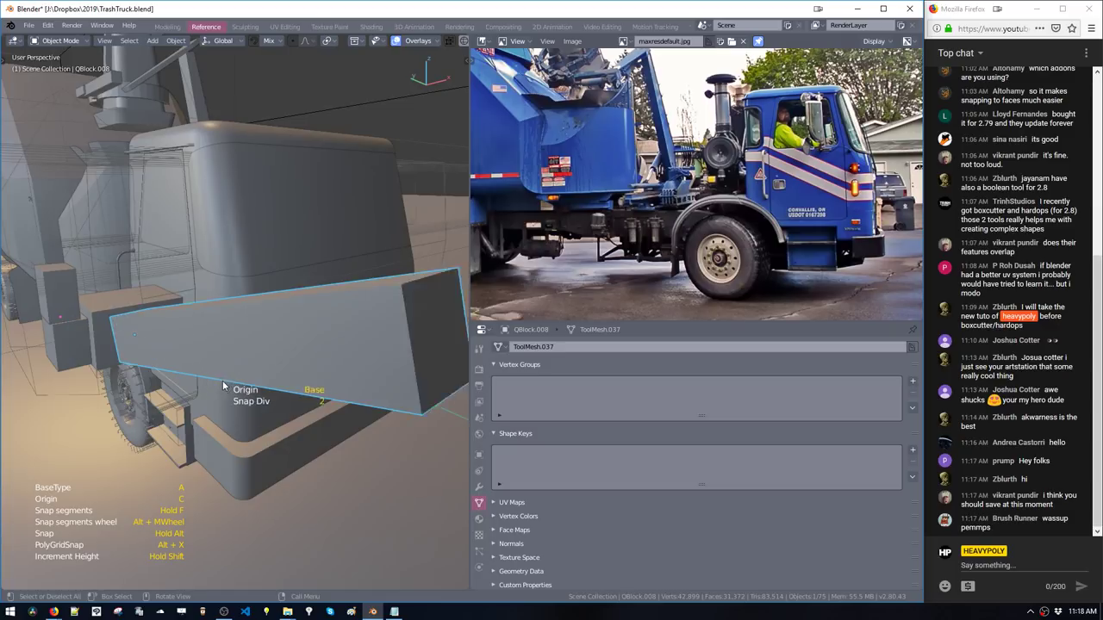
click(205, 368)
middle_drag(205, 368, 192, 359)
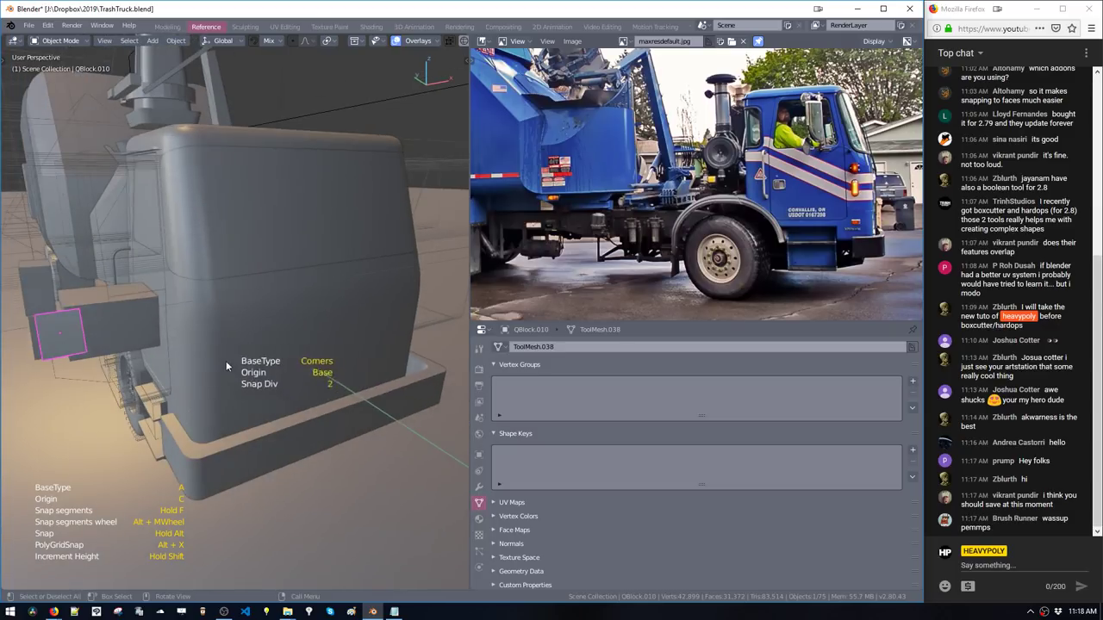
drag(225, 360, 269, 405)
click(285, 416)
middle_drag(285, 416, 364, 369)
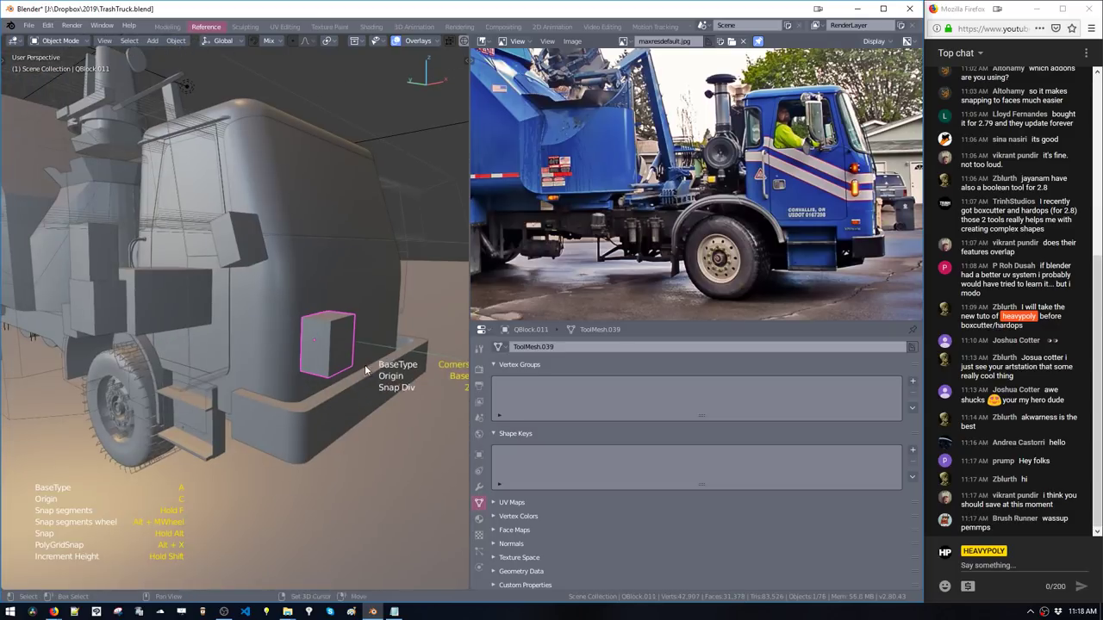
key(Escape)
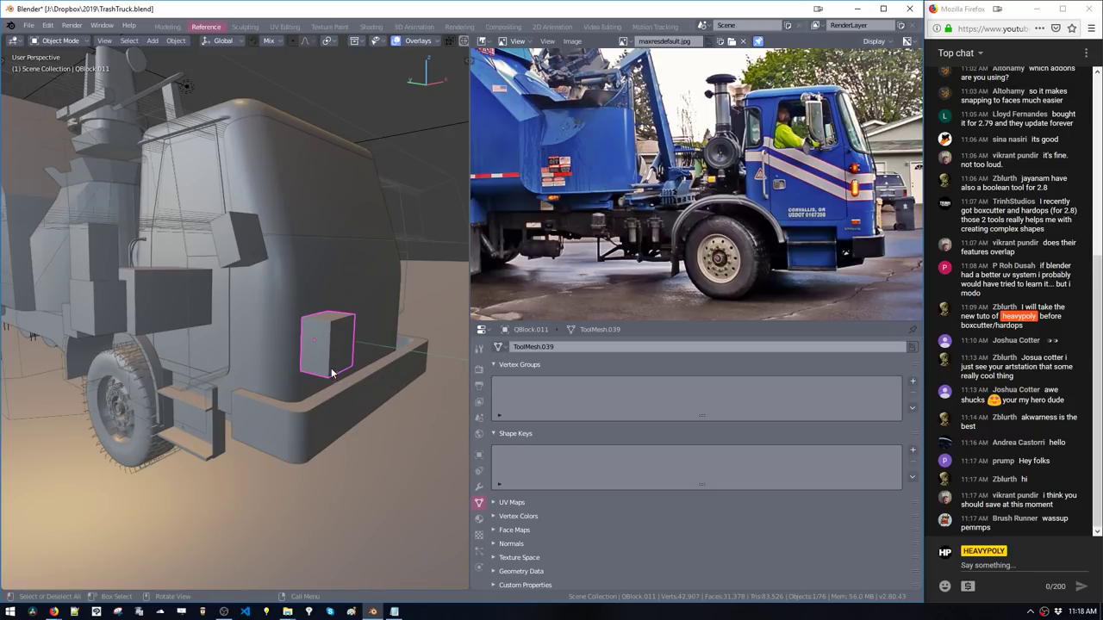
Draw a QBlocker cylinder outward from the box on the cab's front, using Uniform base type, 7 segments and Smooth shading
key(shift+a)
mouse_move(331, 370)
click(376, 380)
drag(316, 343, 330, 369)
key(s)
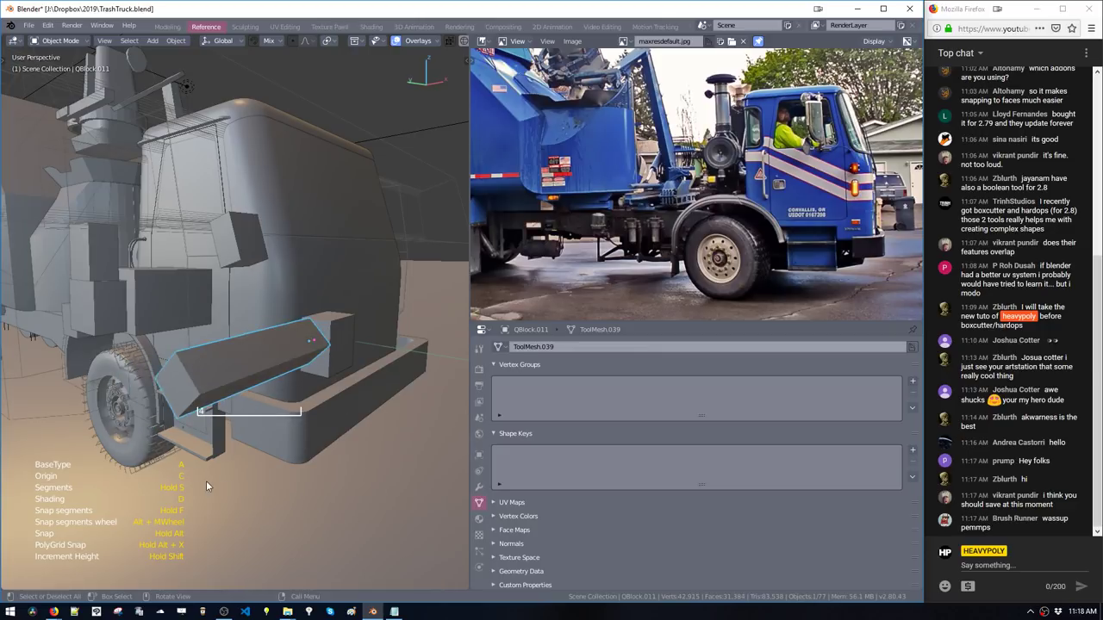
click(264, 519)
middle_drag(265, 508, 278, 431)
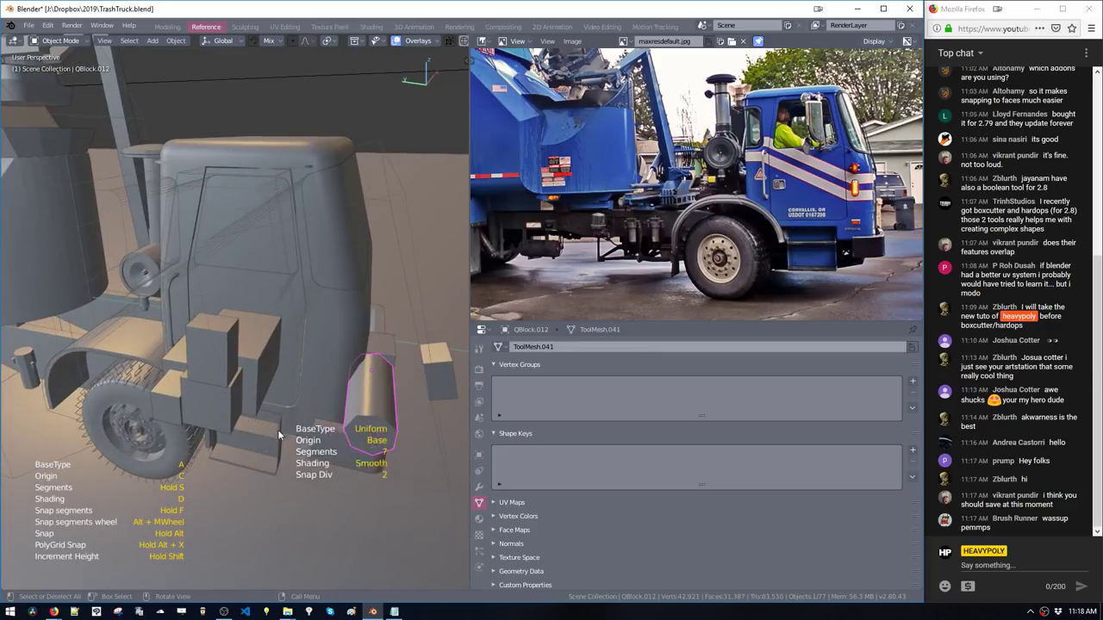
right_click(274, 431)
Clear the QBlocker test objects from around the cab by undoing their creation
key(ctrl+z)
key(ctrl+z)
key(ctrl+z)
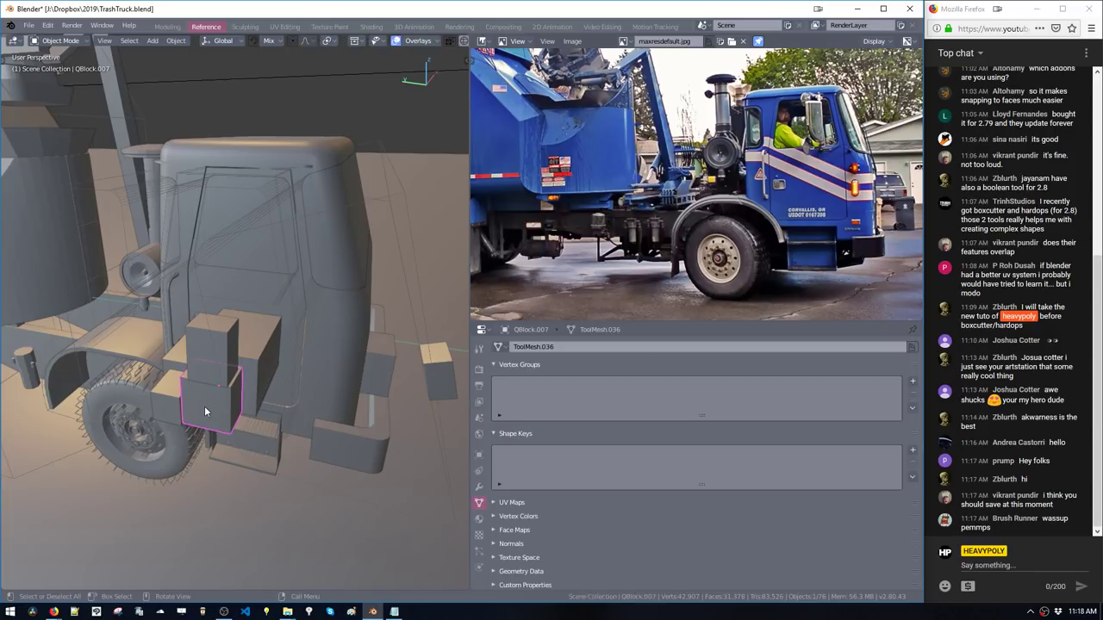
key(ctrl+z)
key(ctrl+z)
key(ctrl+z)
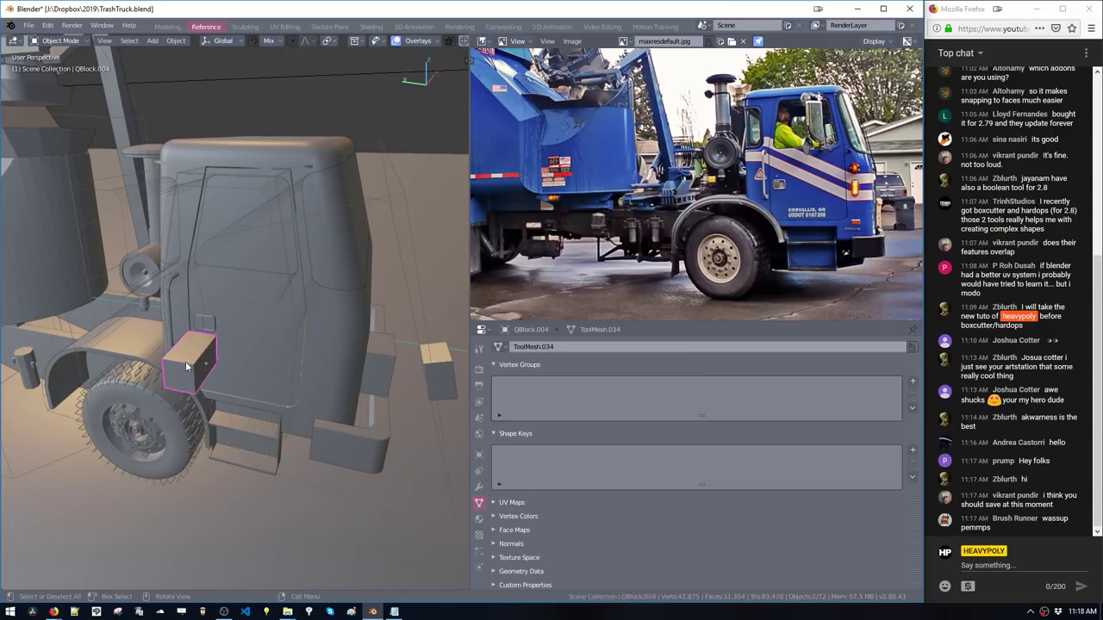
key(ctrl+z)
key(ctrl+z)
key(ctrl+z)
key(ctrl+z)
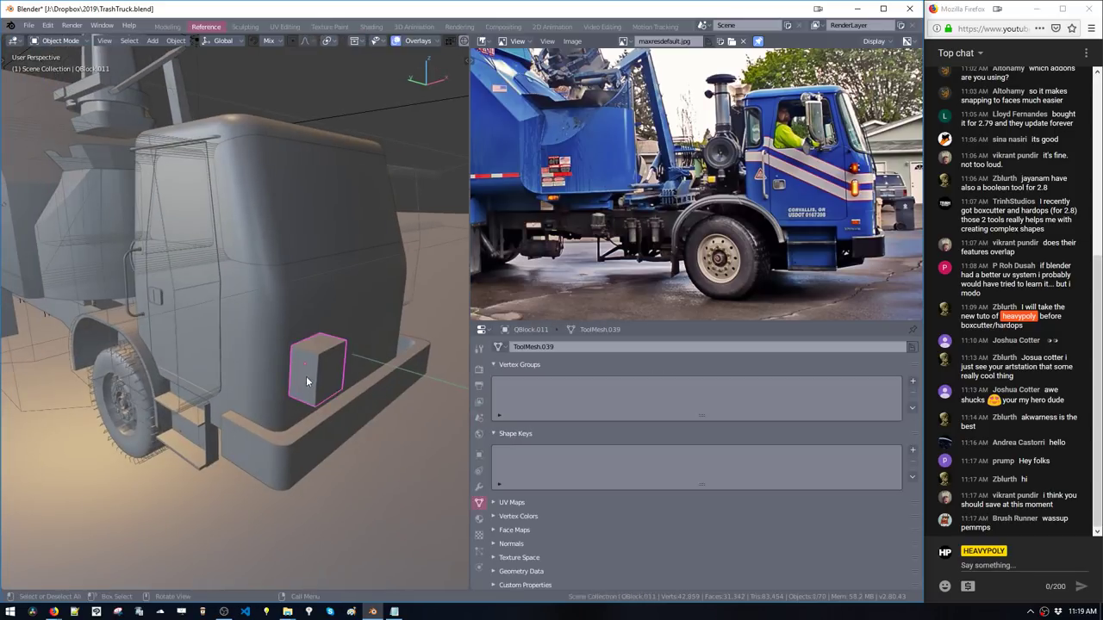
Edit the cab mesh and add a big cube at the lower front corner, just above the bumper
middle_drag(294, 380, 301, 339)
click(291, 361)
key(Tab)
click(290, 362)
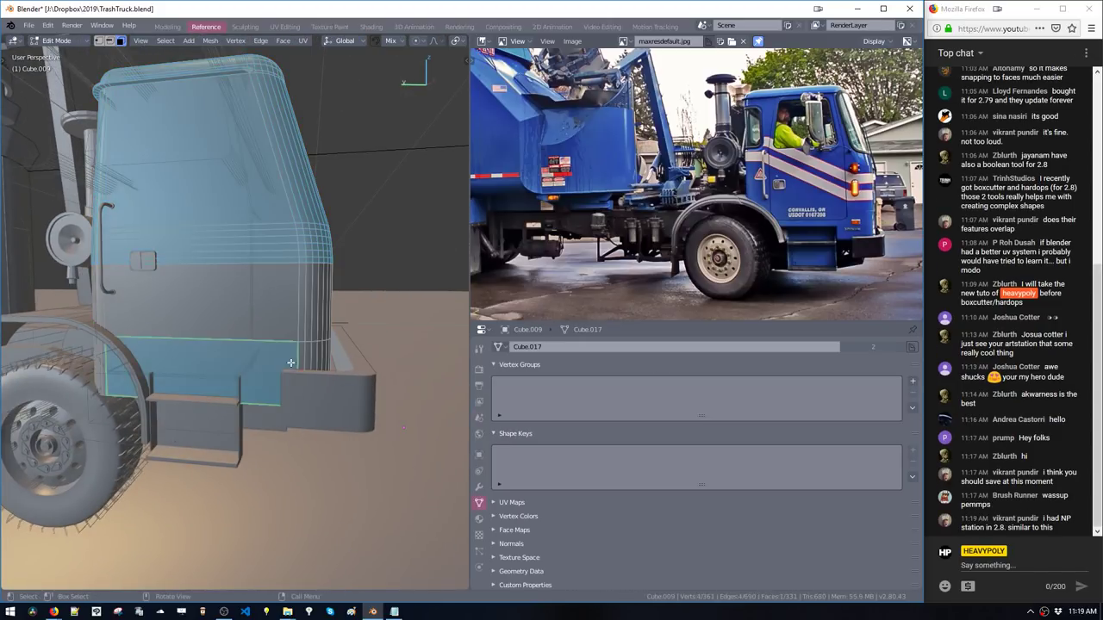
click(300, 339)
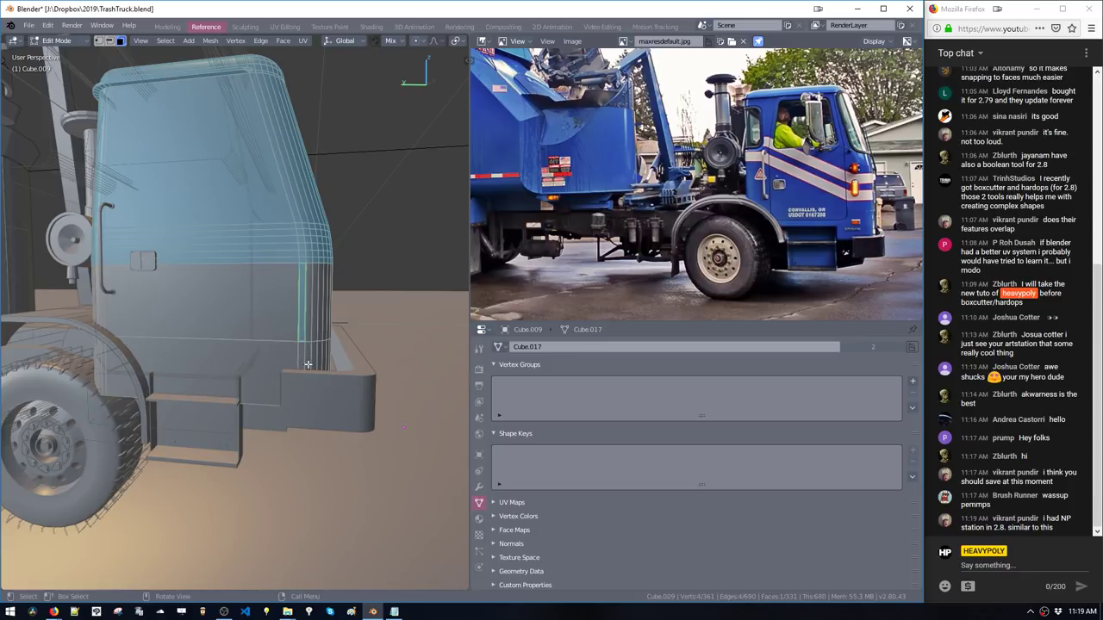
key(1)
key(shift+a)
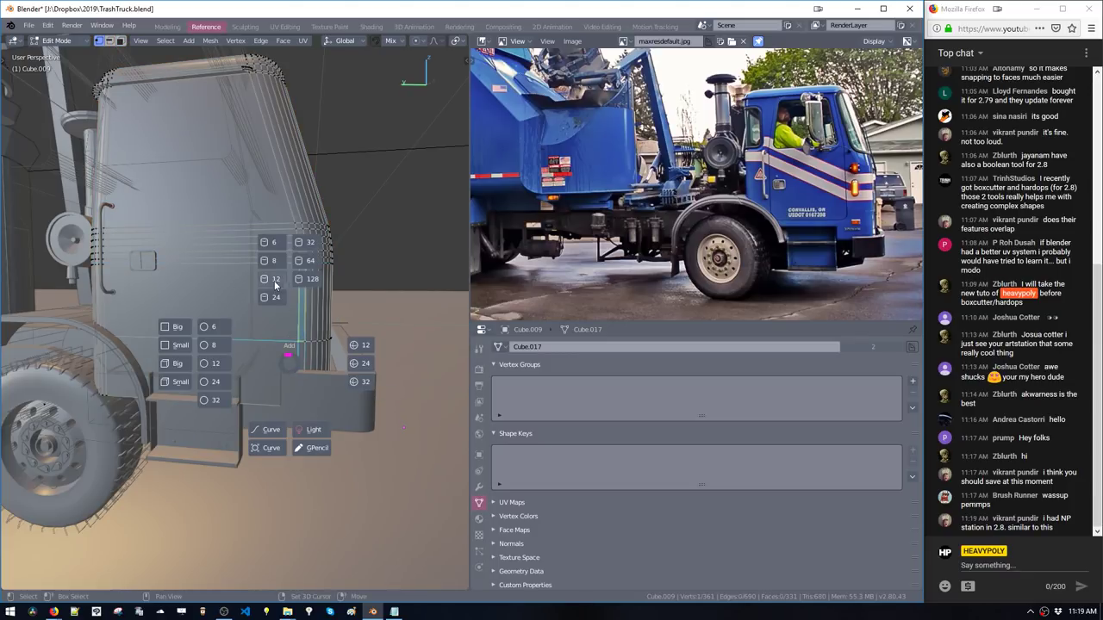
click(175, 368)
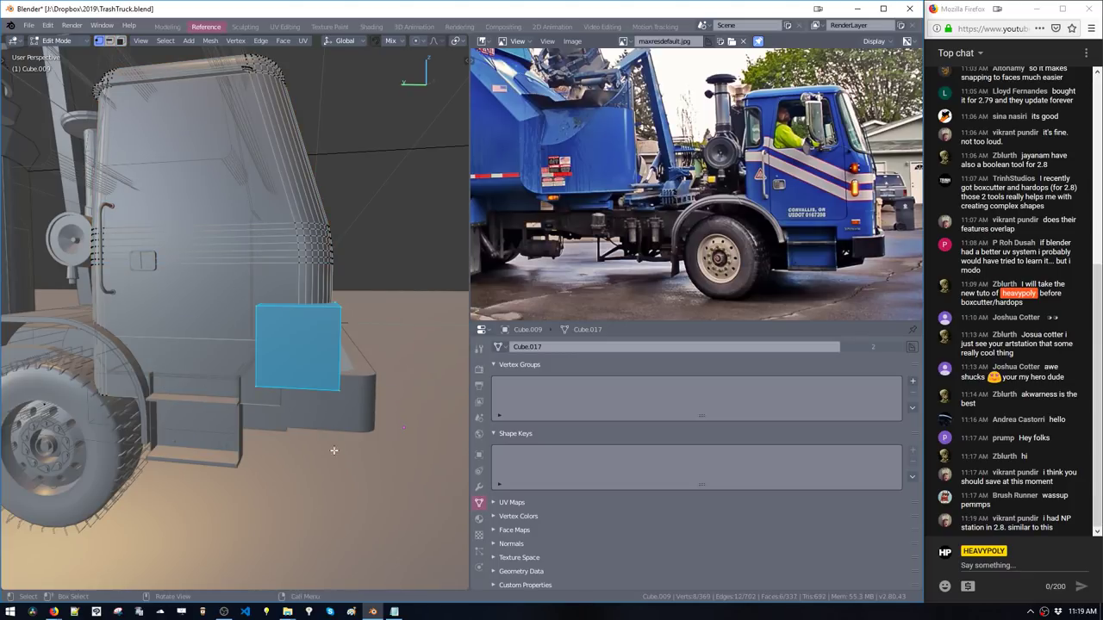
Scale the new cube down to a small block and move it along Z on the cab's side
key(s)
click(298, 366)
key(g)
key(z)
click(301, 382)
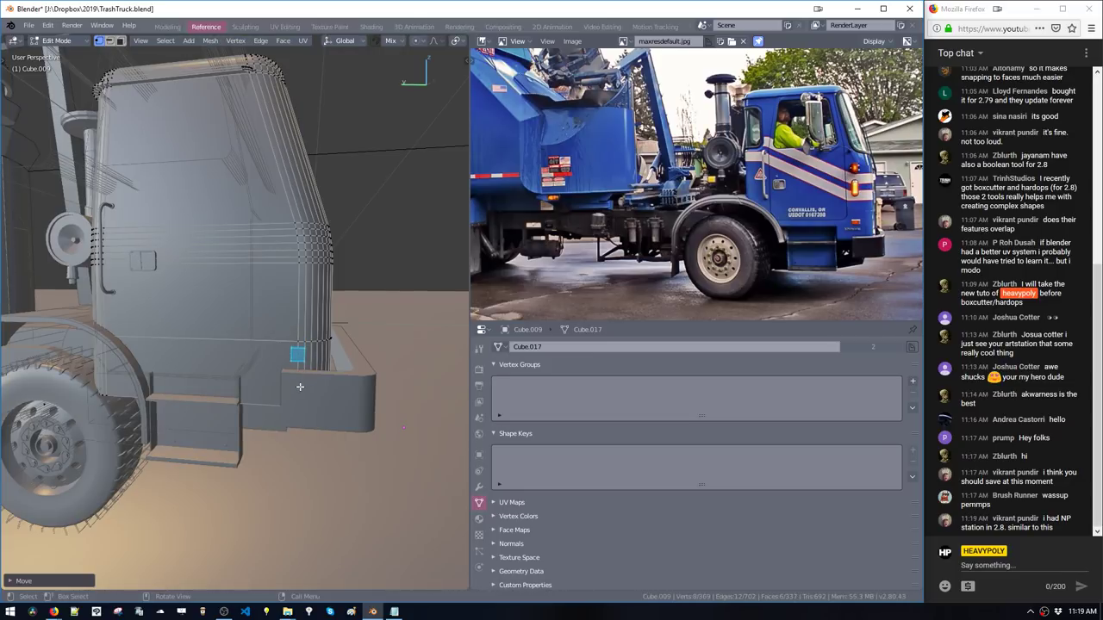
key(KP_Decimal)
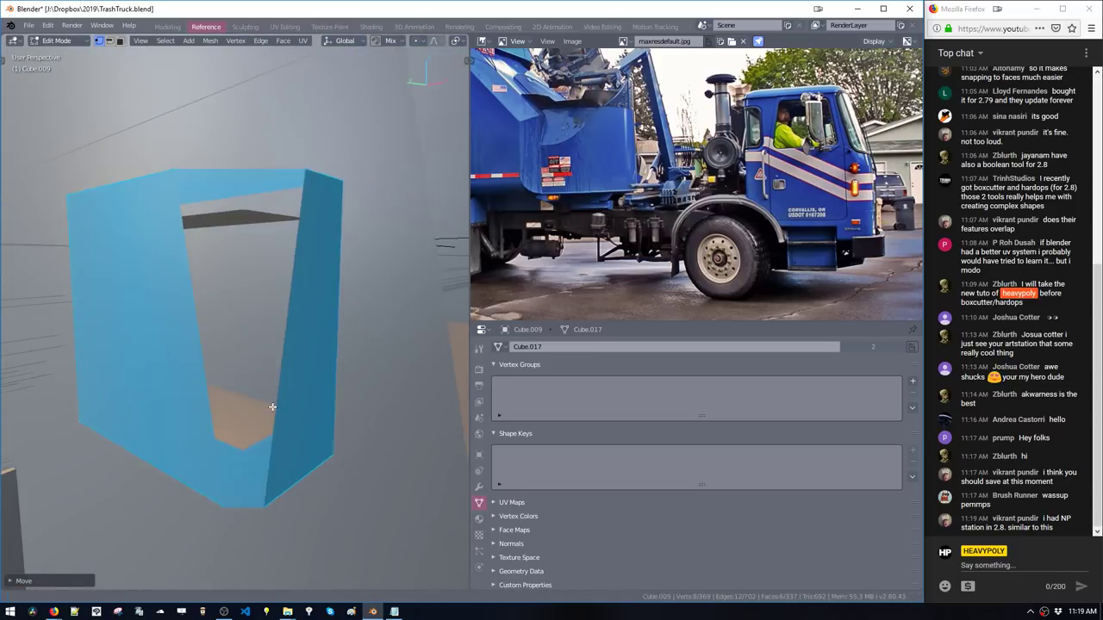
scroll(286, 390, down, 3)
Resize the block along Z, Y and X separately to shape it into a slim horizontal side light
key(s)
key(z)
click(276, 394)
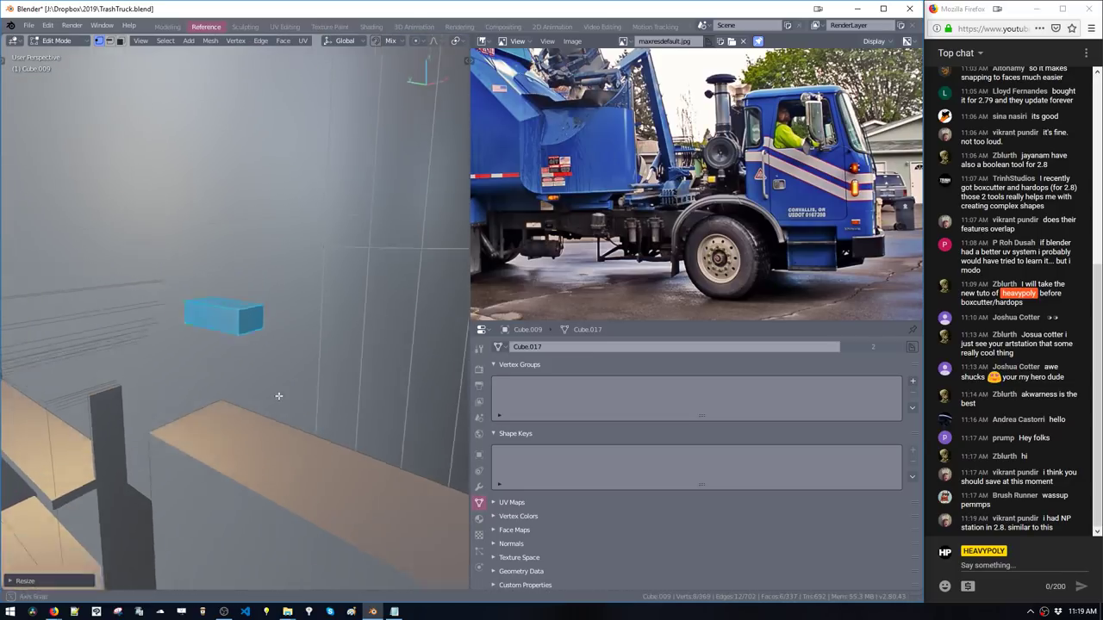
key(s)
key(y)
middle_drag(278, 394, 363, 317)
click(339, 408)
key(s)
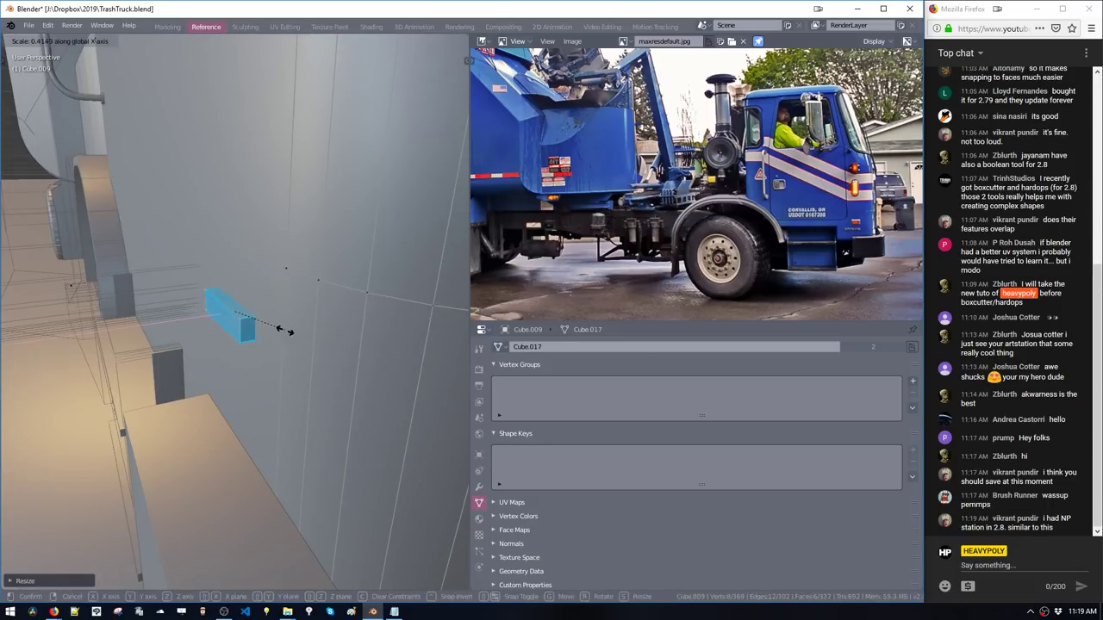
click(284, 330)
Bevel the four corner edges of the small light block to round its ends
key(space)
click(247, 318)
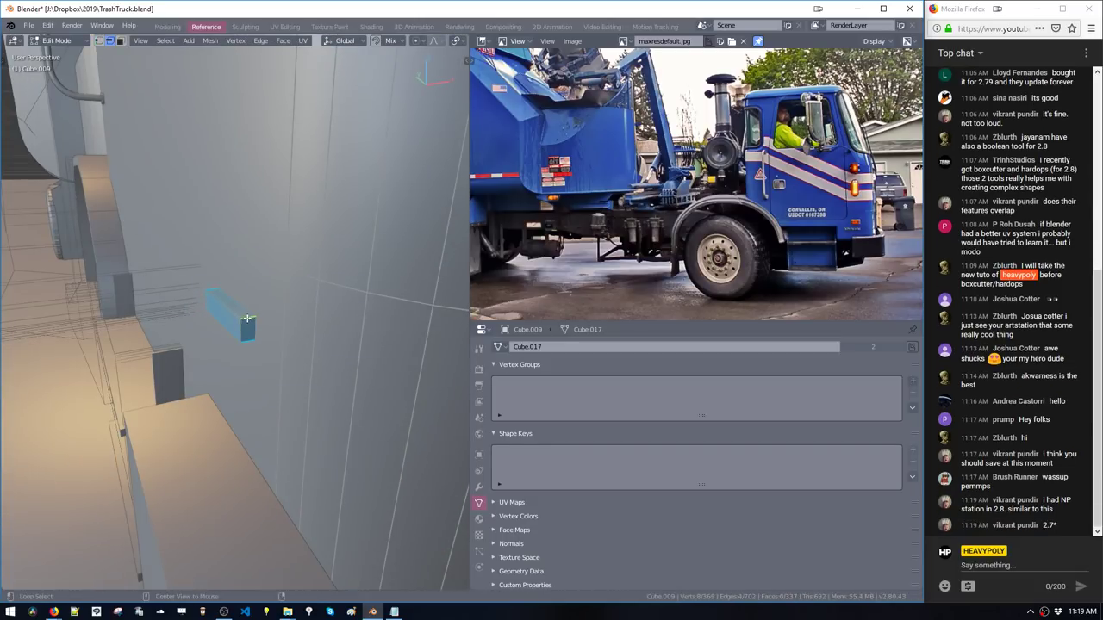
key(ctrl+b)
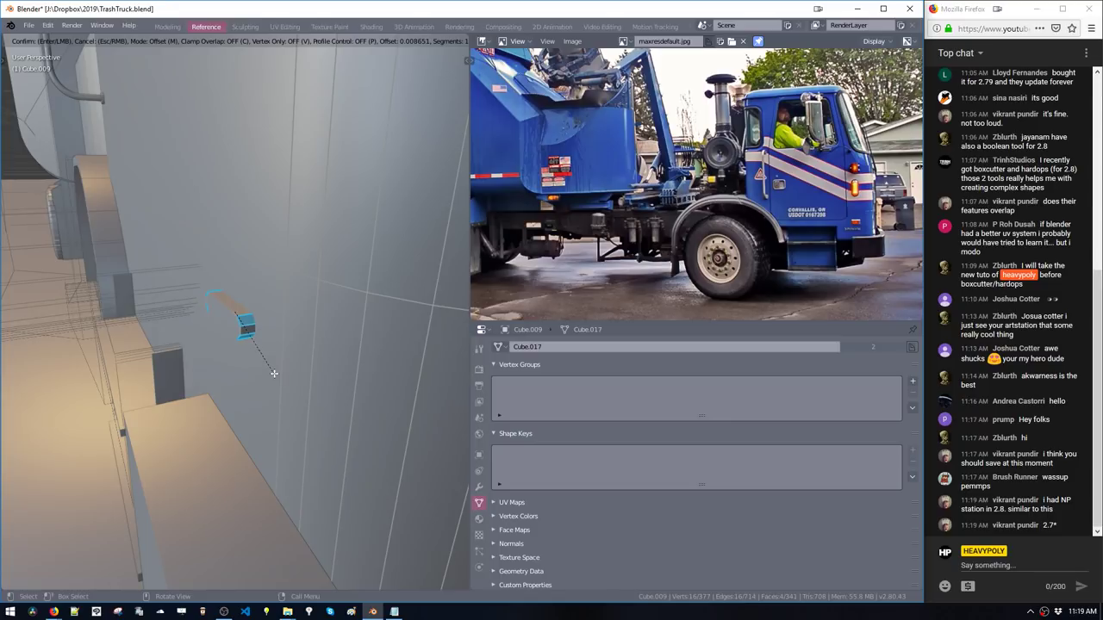
click(274, 373)
key(KP_Decimal)
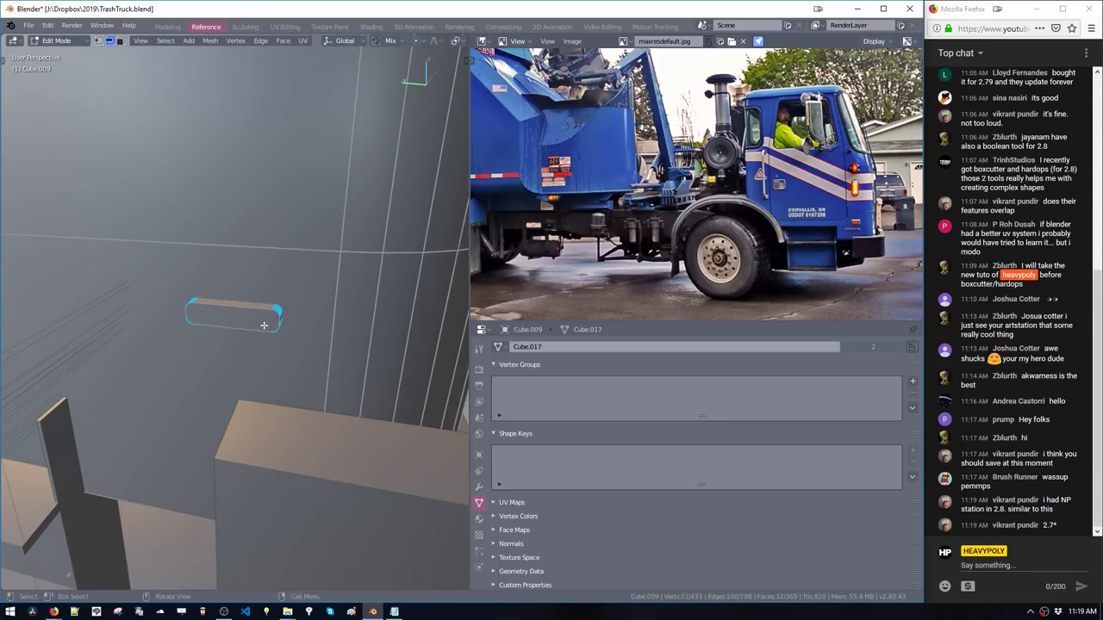
Enlarge the light block and round its four corner edges with a multi-segment bevel
middle_drag(281, 360, 280, 392)
key(s)
click(306, 348)
key(s)
click(323, 381)
key(ctrl+b)
scroll(323, 403, up, 4)
click(322, 402)
Inset the outer face of the rounded light and shrink the inner face inward by about 0.006 m
key(space)
click(266, 364)
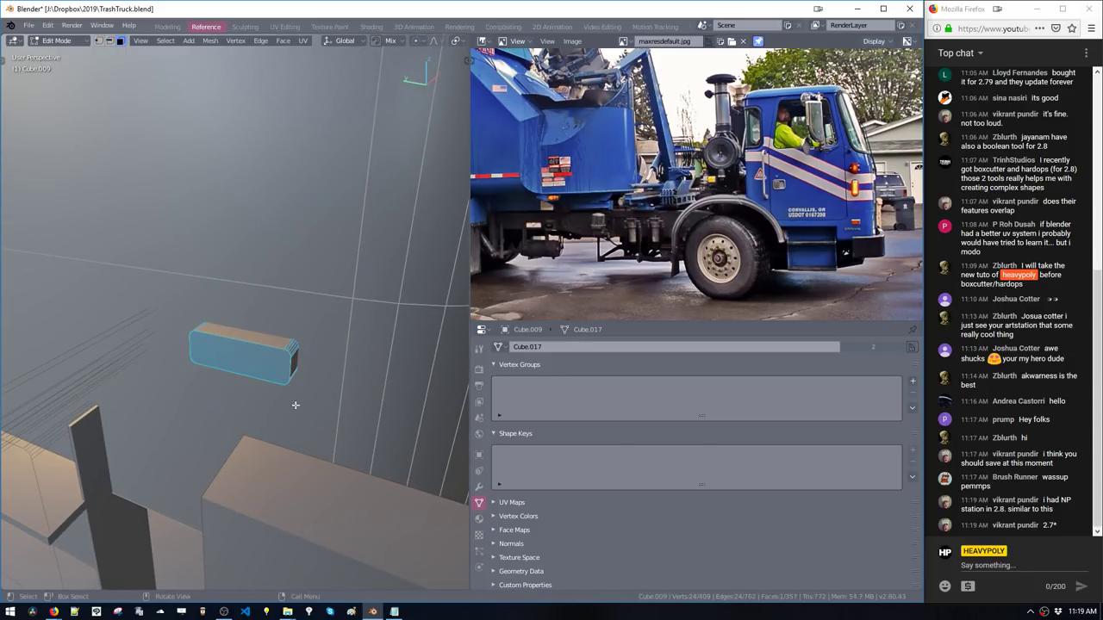
key(i)
click(299, 410)
key(alt+s)
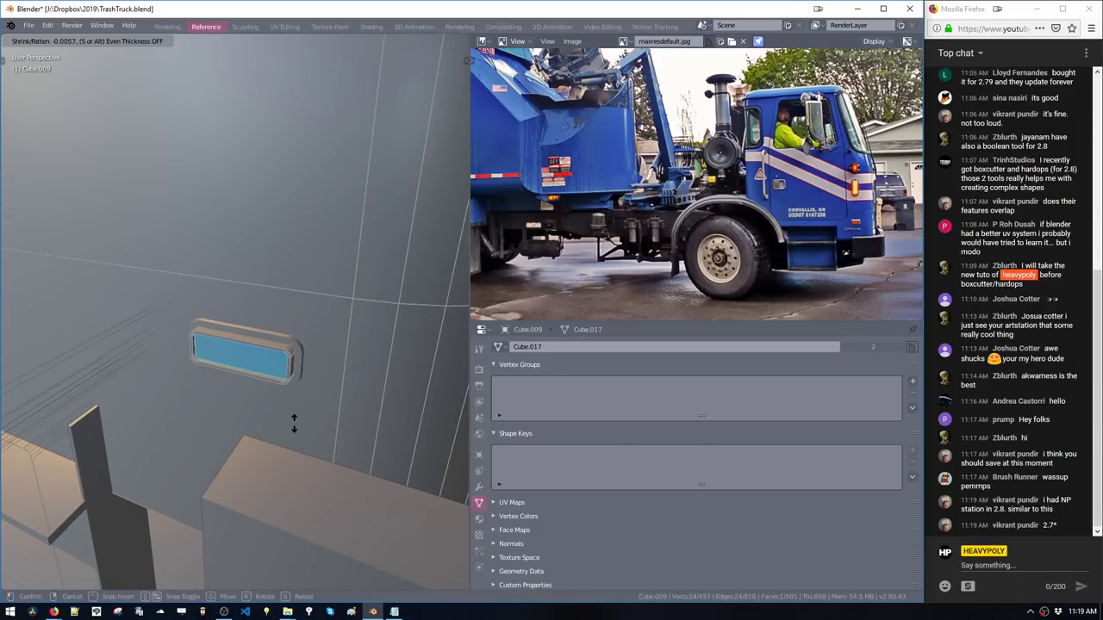
click(294, 423)
Separate the light block from the cab into its own object and move it along X against the cab's side
middle_drag(294, 424, 281, 377)
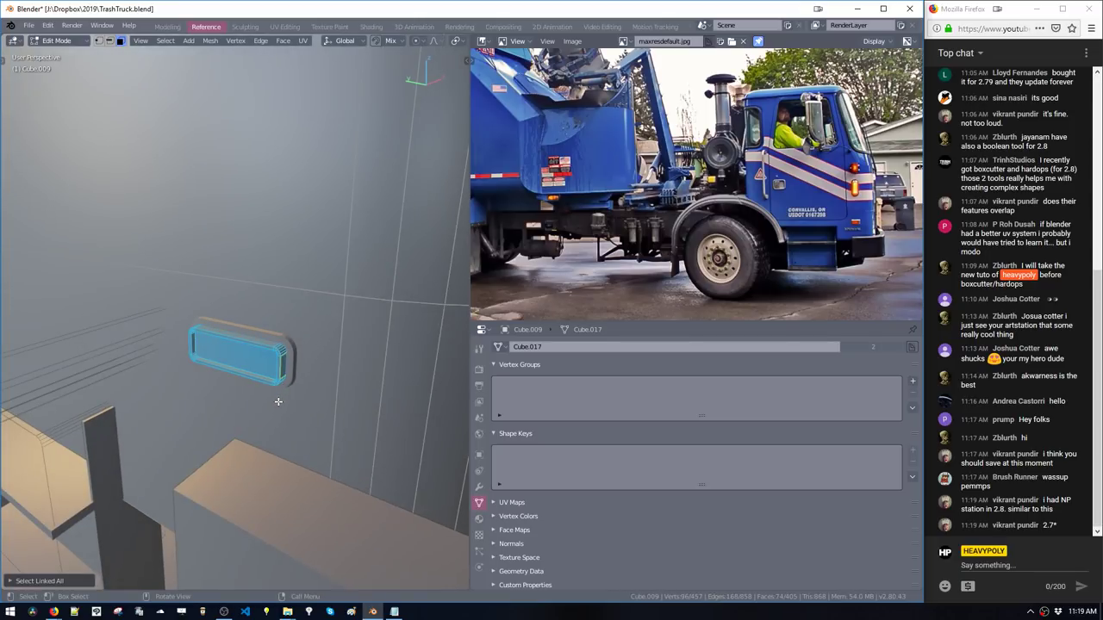
key(p)
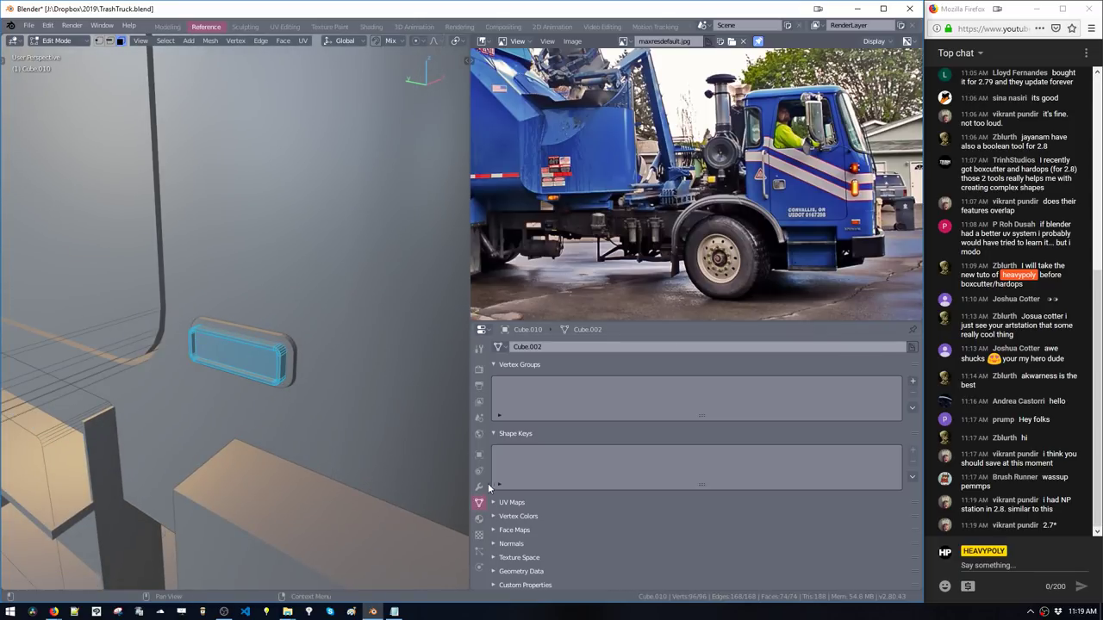
middle_drag(343, 377, 305, 454)
key(g)
key(x)
click(260, 367)
Duplicate the side light upward along Z and rotate the copy 90 degrees so it stands vertically
key(shift+d)
key(z)
click(298, 284)
key(alt+r)
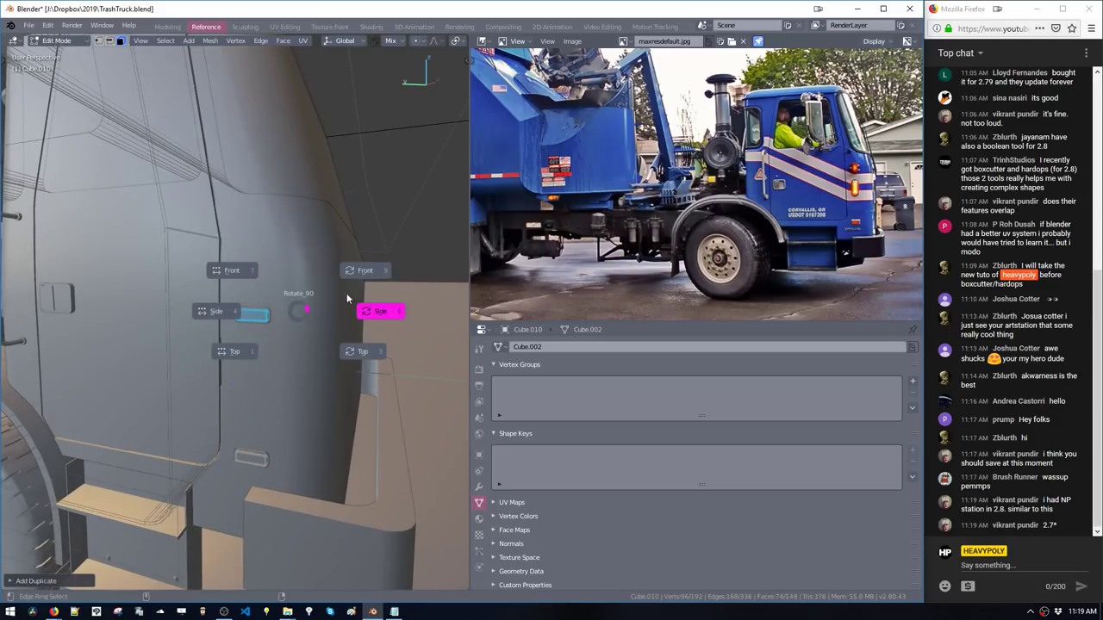
click(362, 269)
Lengthen the vertical light by moving its lower end down along Z
middle_drag(285, 327, 298, 354)
key(g)
key(z)
click(274, 370)
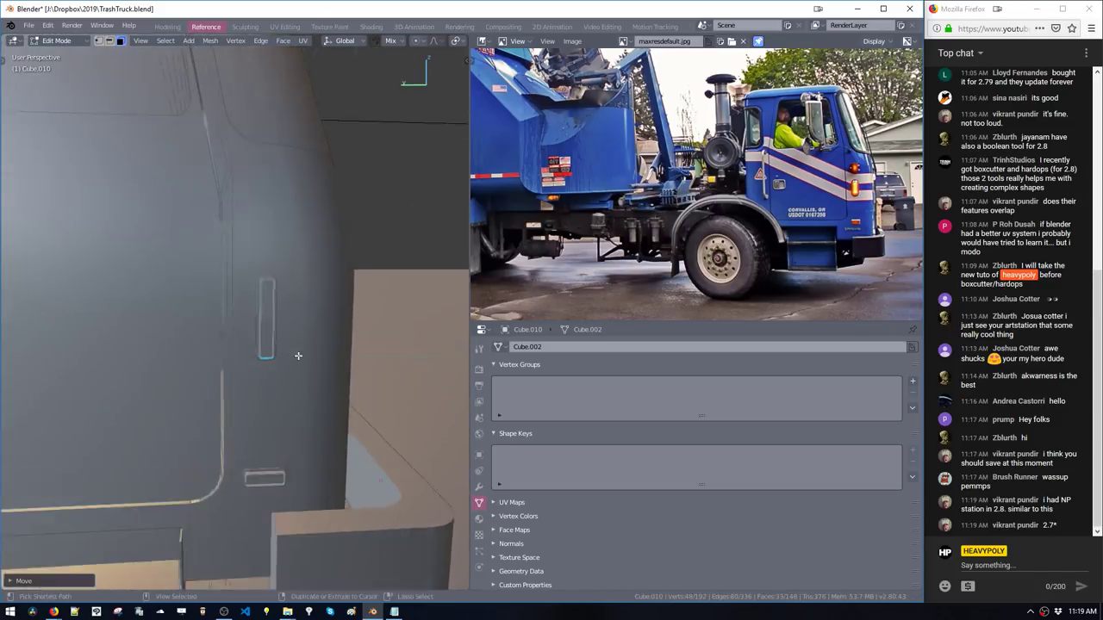
Narrow the vertical light by shifting one long side about 0.022 m along Y, and raise its lower end about 0.034 m along Z
ctrl+shift+middle_click(285, 351)
scroll(285, 351, down, 5)
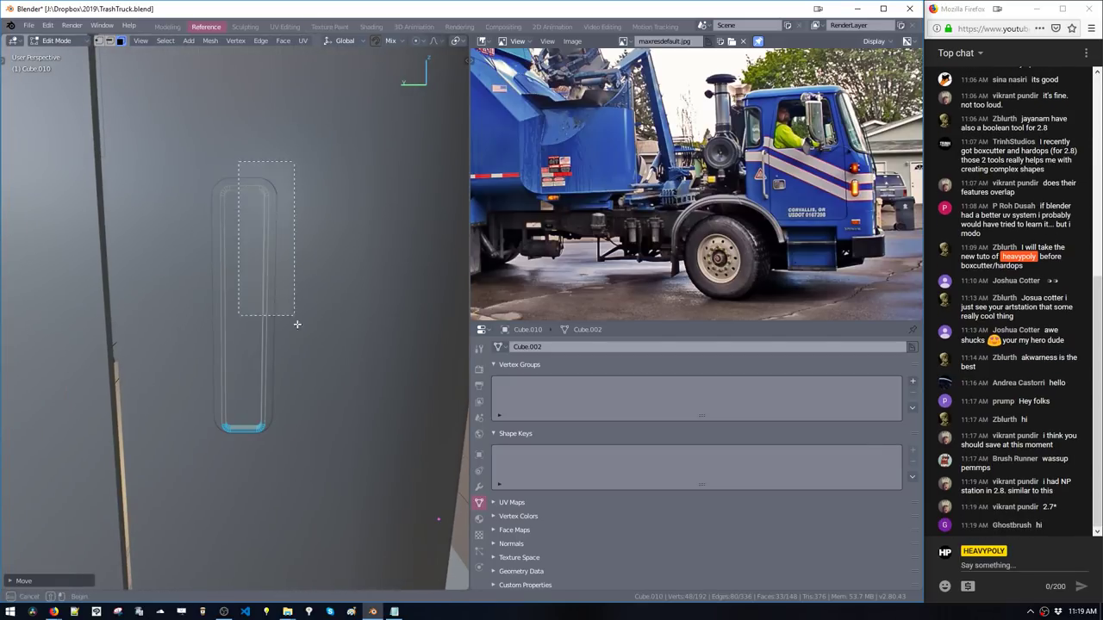
drag(296, 324, 333, 427)
key(alt+z)
drag(246, 160, 335, 517)
key(alt+z)
key(g)
key(y)
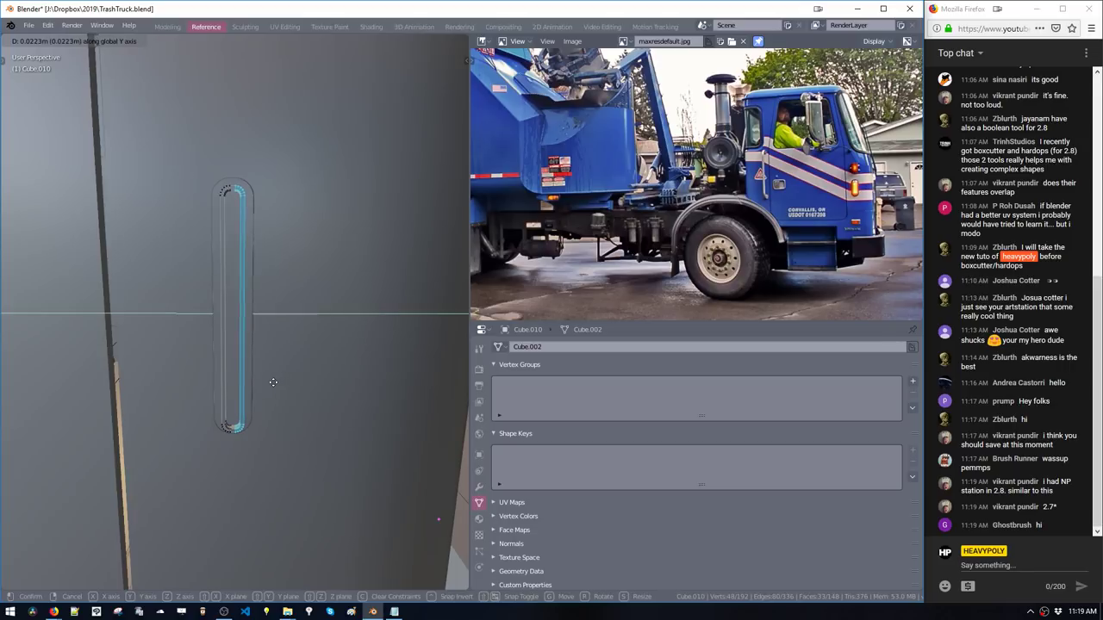
key(z)
key(alt+z)
key(alt+z)
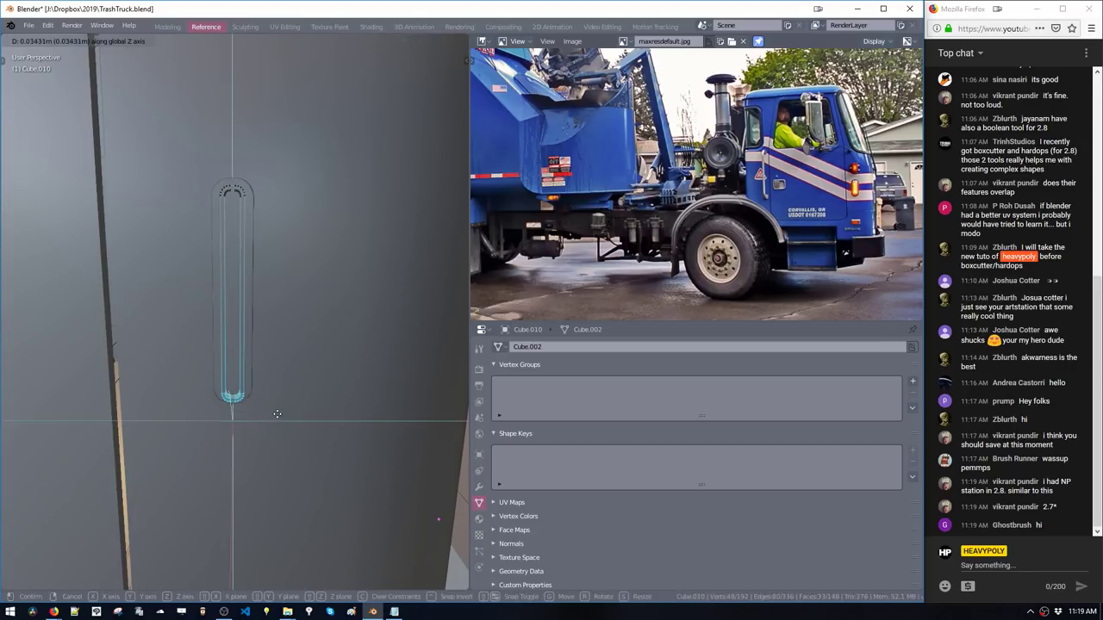
click(258, 294)
Scale the whole vertical light up about 2.67 times and reposition it along X on the cab's side
drag(143, 126, 286, 294)
key(s)
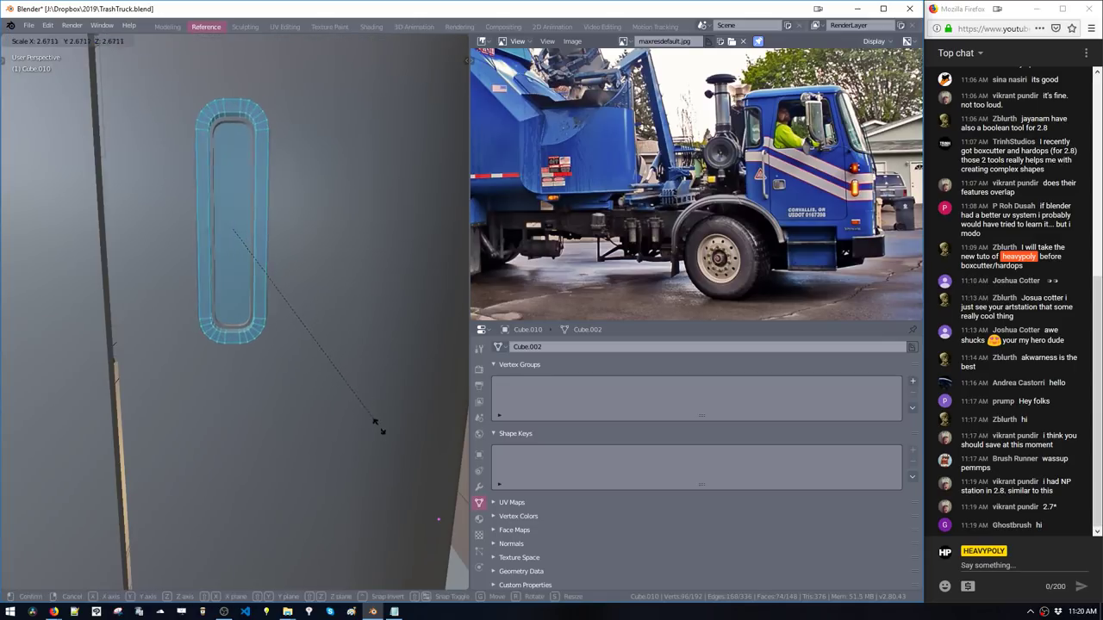
click(386, 433)
middle_drag(324, 342, 268, 327)
key(g)
key(x)
click(276, 440)
middle_drag(276, 440, 302, 423)
key(g)
key(x)
click(275, 437)
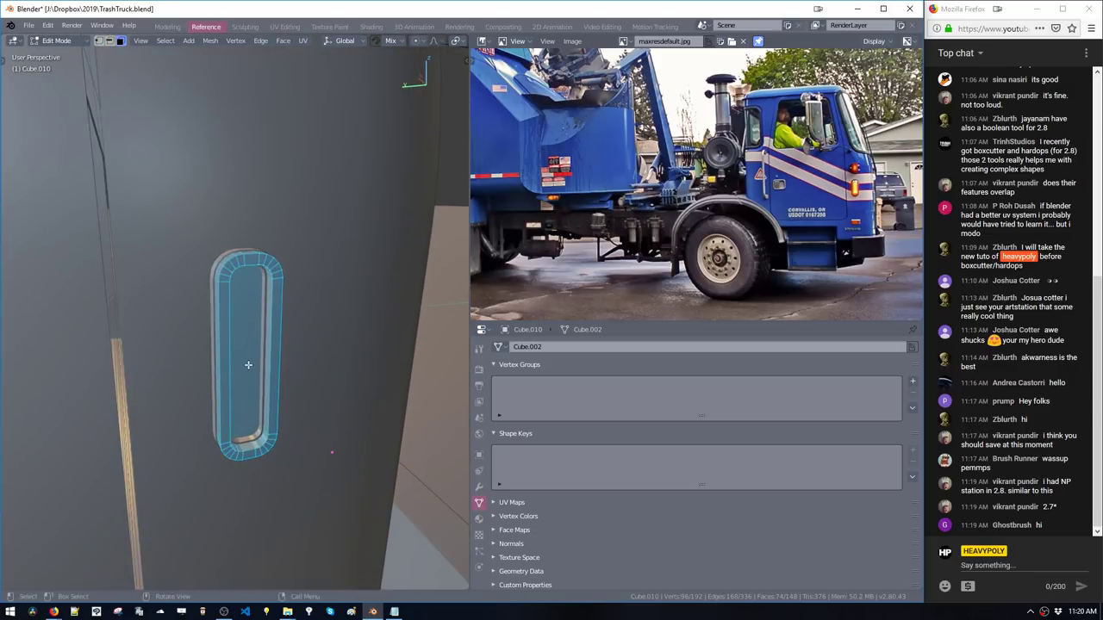
Move the vertical light's recessed inner face outward along X so it protrudes from the frame
key(3)
click(247, 364)
middle_drag(246, 364, 287, 393)
key(g)
key(x)
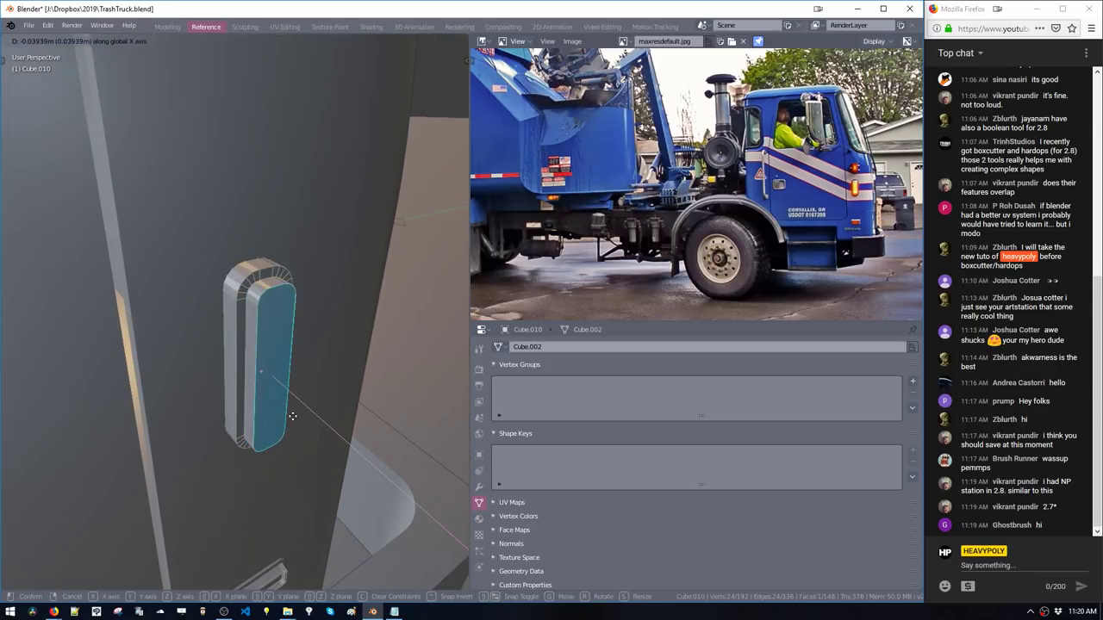
click(281, 413)
key(g)
click(275, 416)
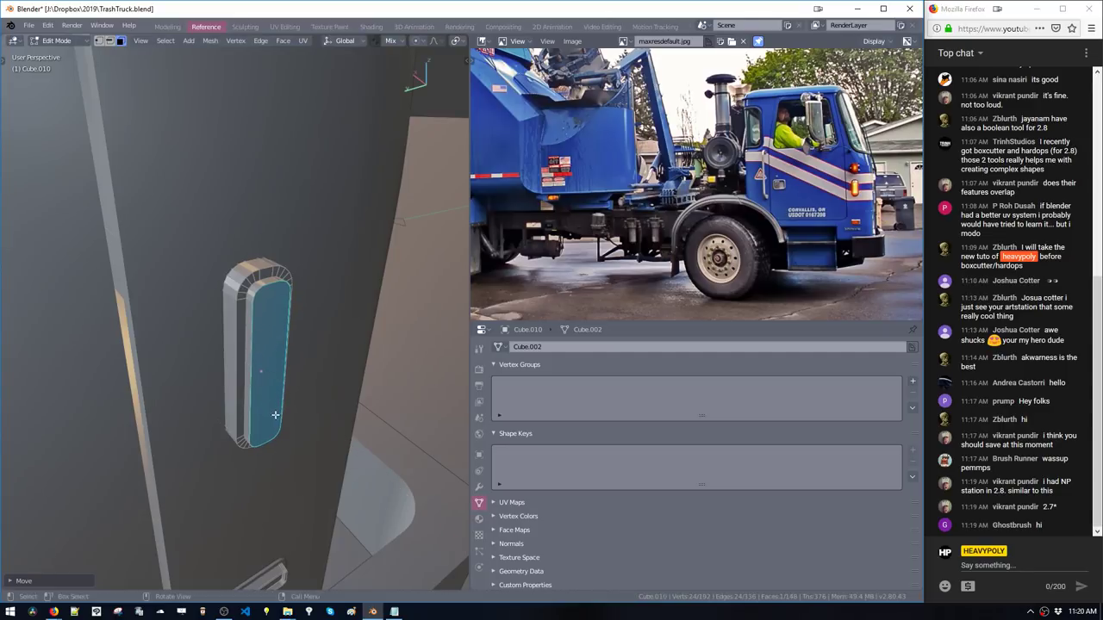
Dissolve the edge loop around the vertical light's protruding inner face
key(space)
click(257, 388)
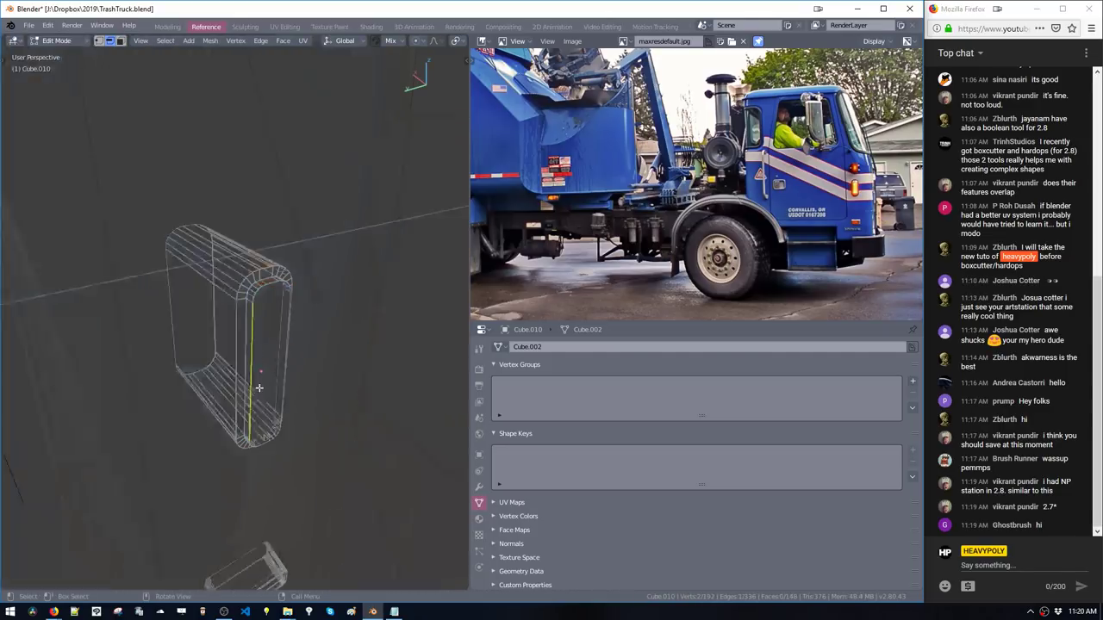
key(space)
click(268, 381)
key(ctrl+space)
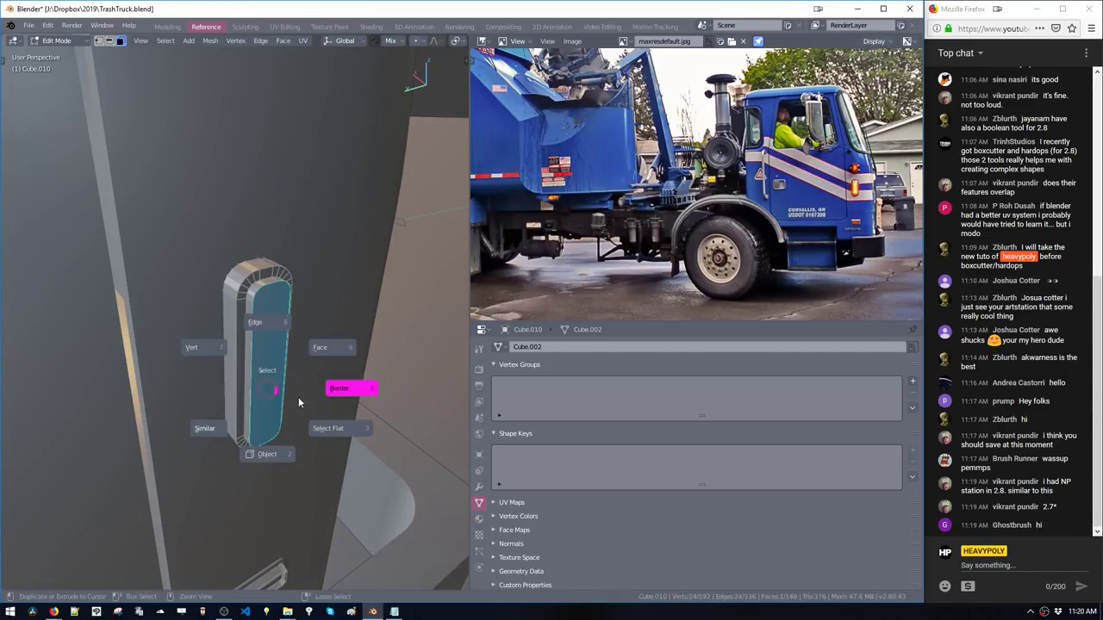
key(Escape)
key(ctrl+x)
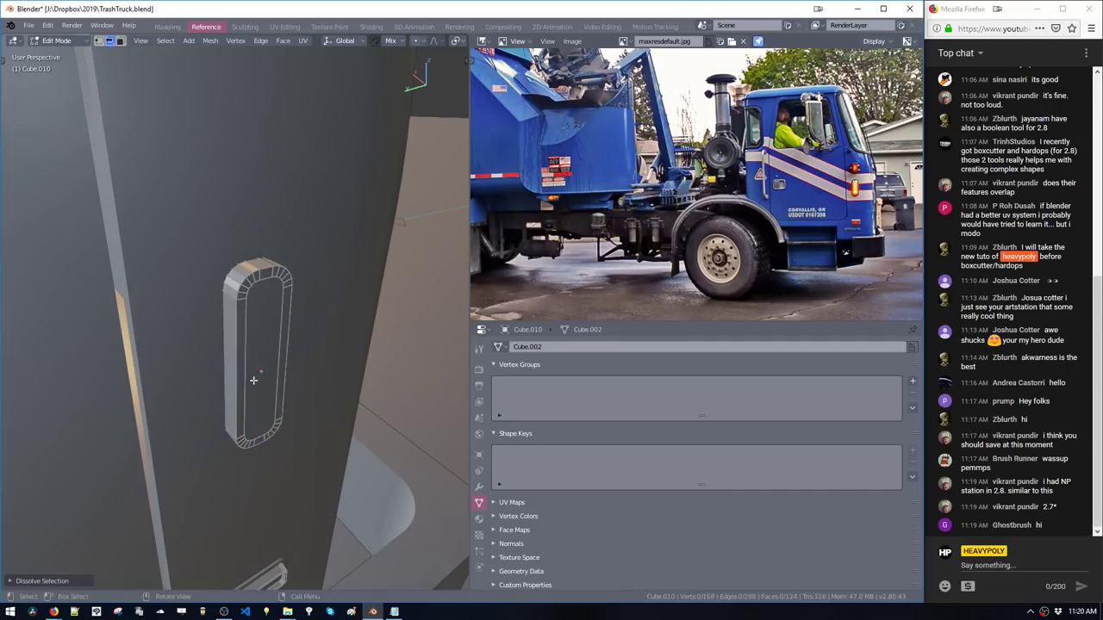
Move the vertical light's inset front face outward along X to give the light a chamfered rim
key(space)
click(261, 372)
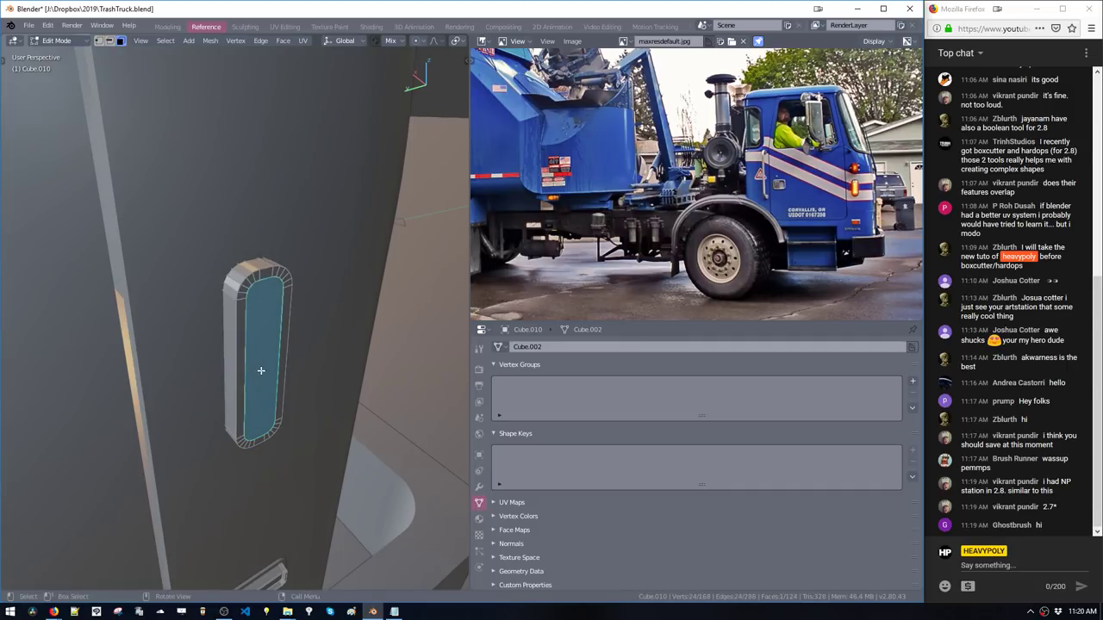
middle_drag(253, 389, 256, 327)
key(g)
key(x)
click(273, 390)
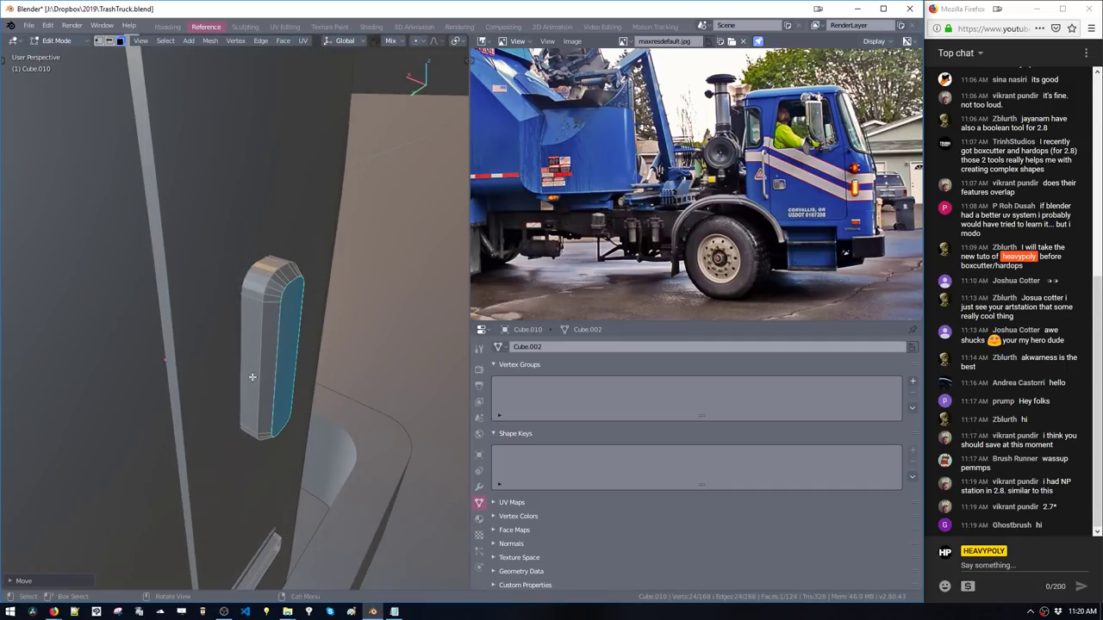
Cut an edge loop around the side wall of the vertical light
click(248, 305)
click(287, 348)
key(space)
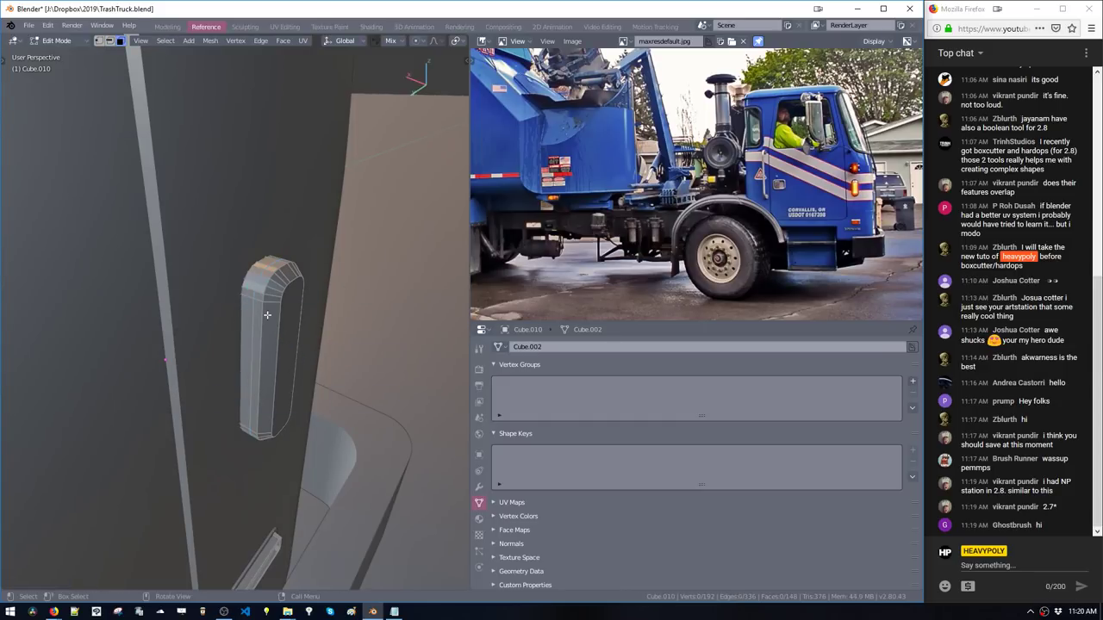
Extrude the rear ring of side faces on the vertical light outward into a thin flange
key(e)
click(246, 349)
middle_drag(246, 351, 276, 376)
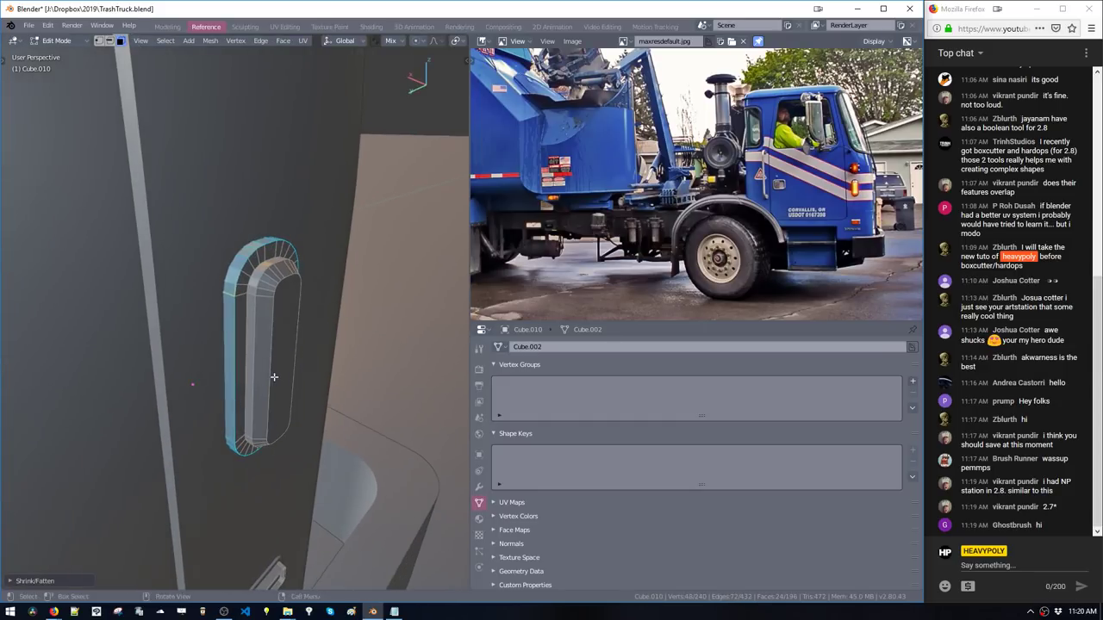
Remove all Solidify, Boolean and Mirror modifiers from the side-lights object
key(ctrl+v)
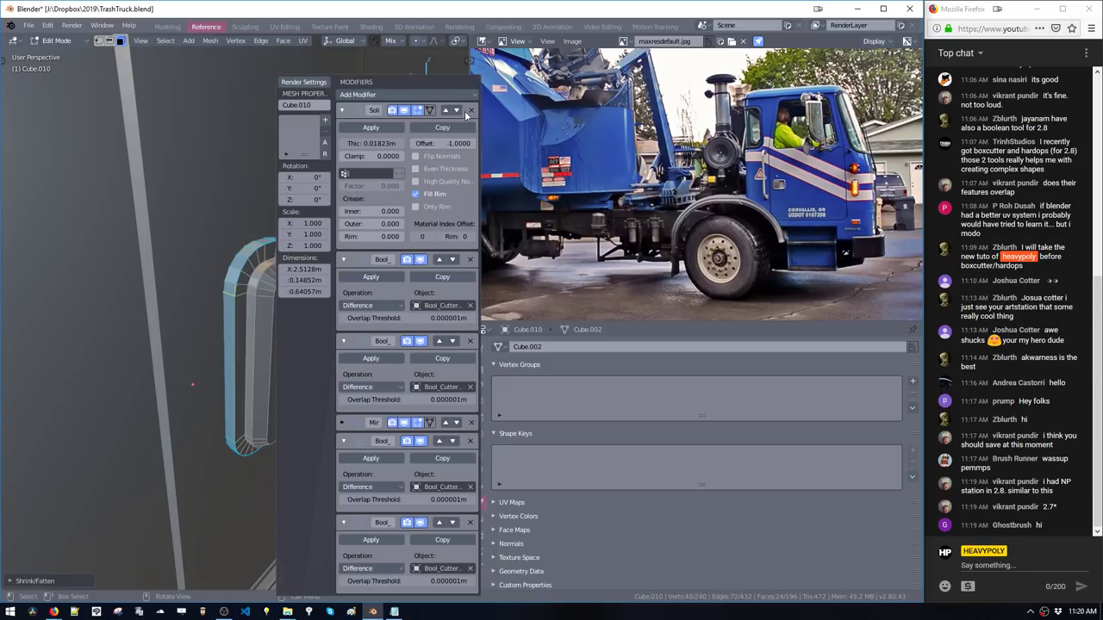
click(471, 112)
click(471, 111)
click(470, 111)
click(470, 111)
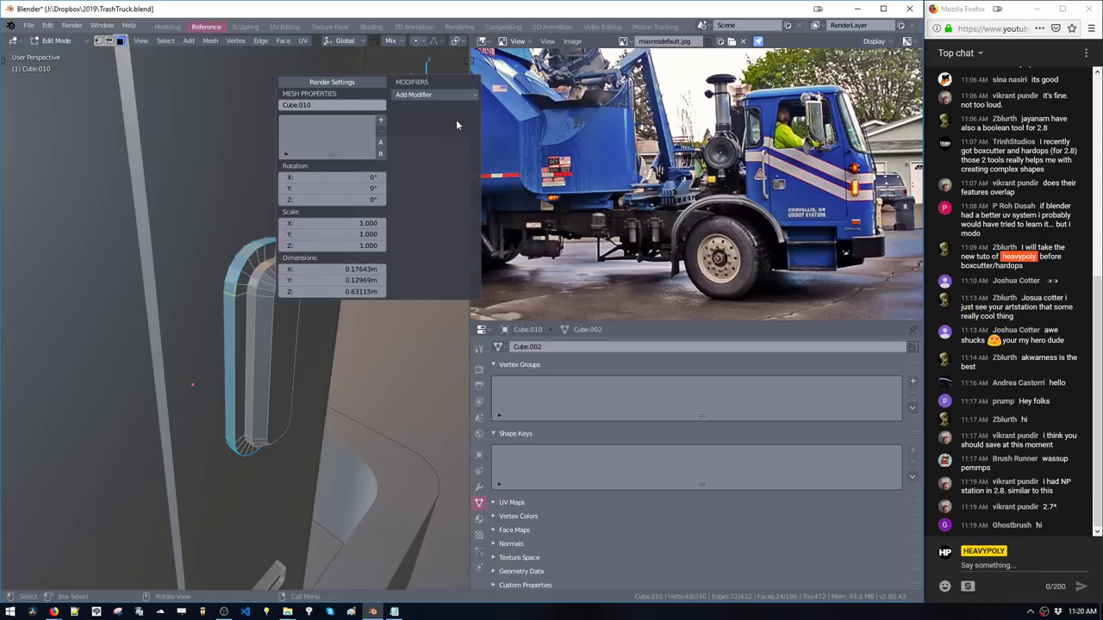
Try to inset the front face of the horizontal light
middle_drag(303, 452, 262, 372)
click(262, 369)
key(alt+space)
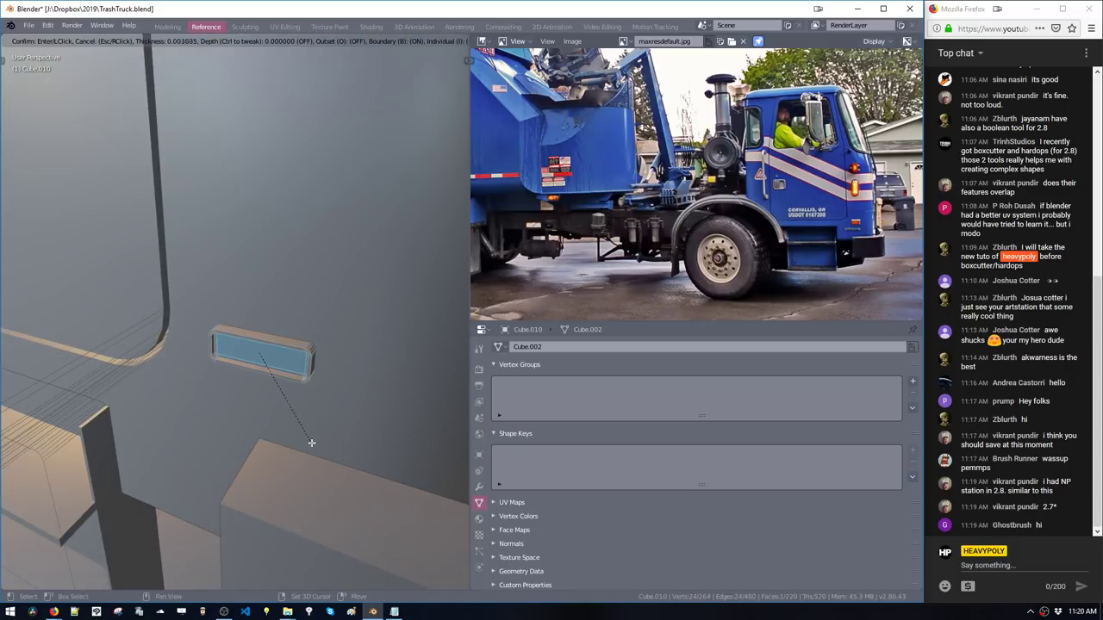
click(312, 444)
key(ctrl+z)
Move the horizontal light's front face outward and scale it down to chamfer its edges
middle_drag(303, 426, 276, 402)
key(g)
click(276, 415)
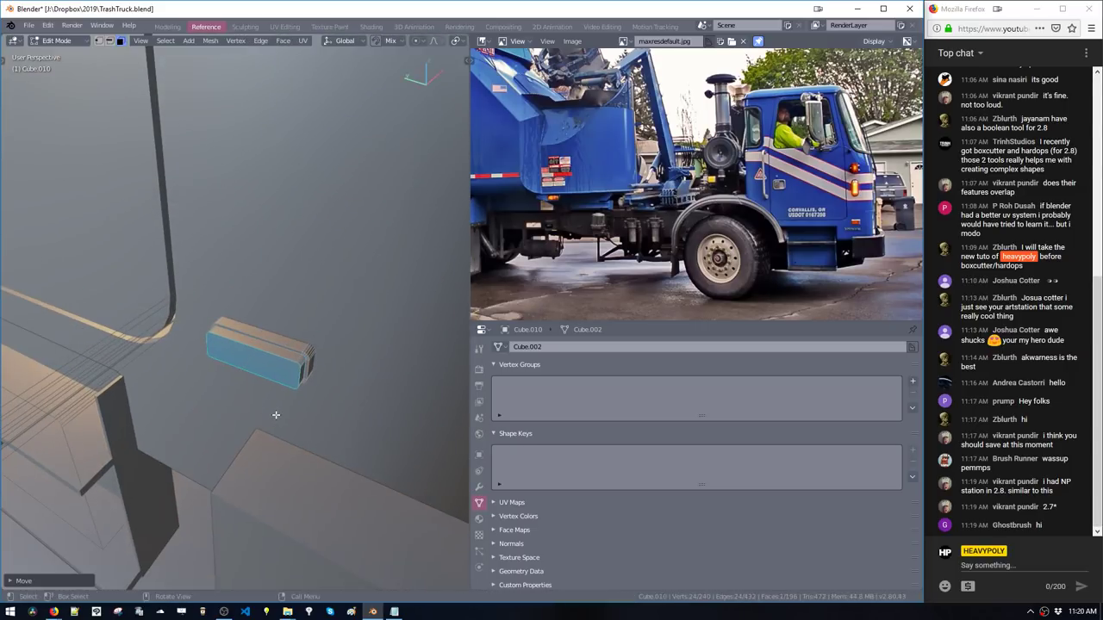
key(s)
click(311, 443)
middle_drag(310, 443, 263, 416)
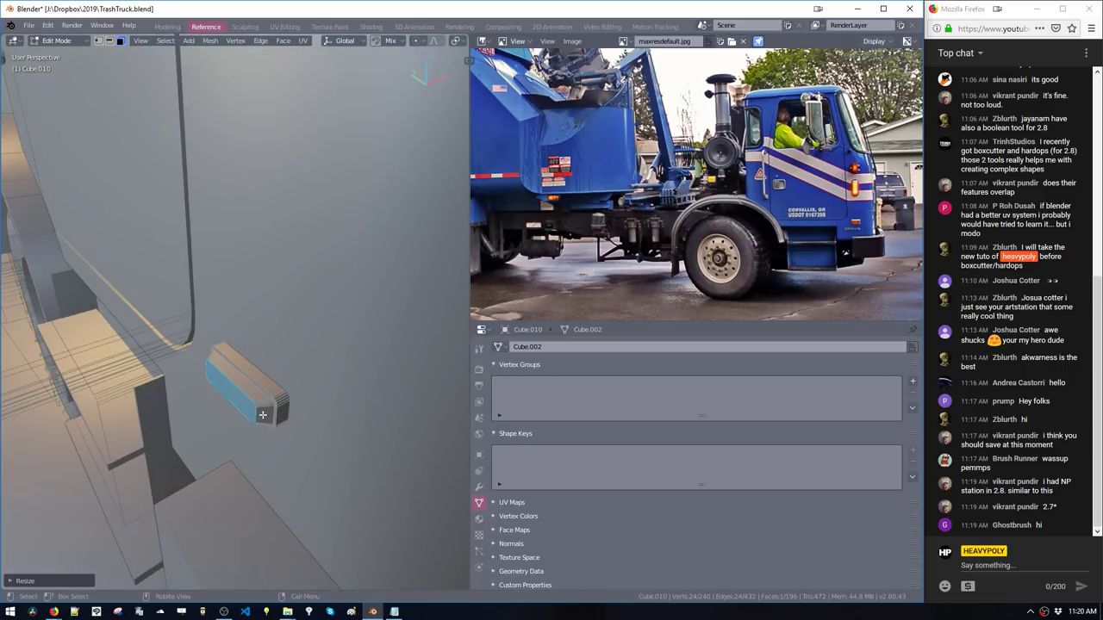
Cut an edge loop around the horizontal light's side wall and scale it up slightly
key(space)
click(274, 410)
key(b)
key(ctrl+r)
click(269, 397)
click(278, 411)
key(s)
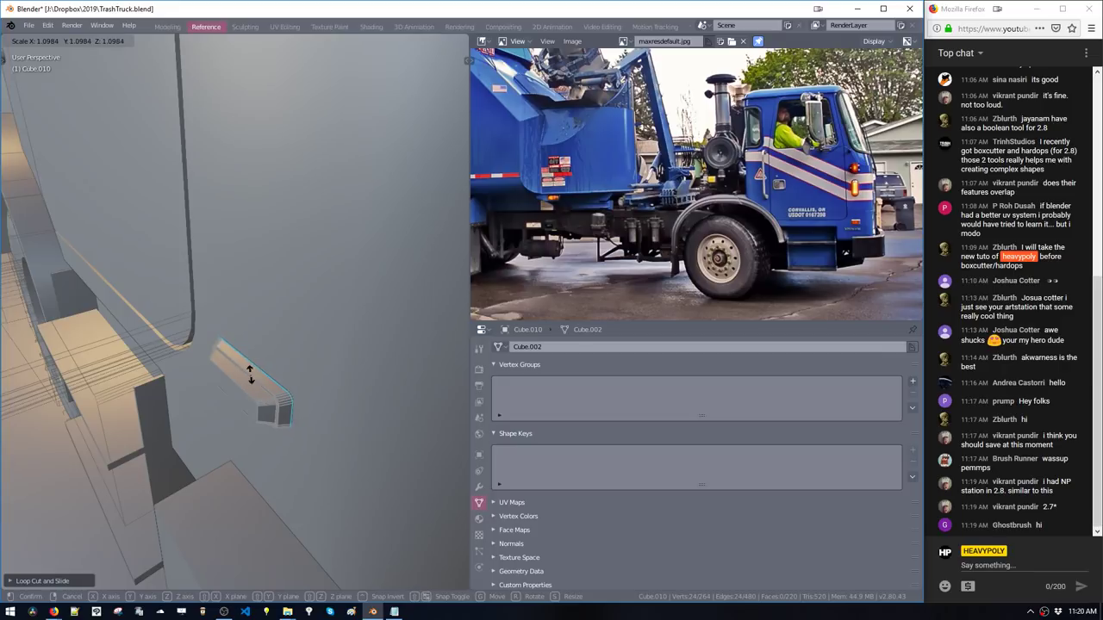
click(249, 374)
Select the whole horizontal light and adjust its depth against the cab side along X
key(ctrl+l)
key(g)
key(x)
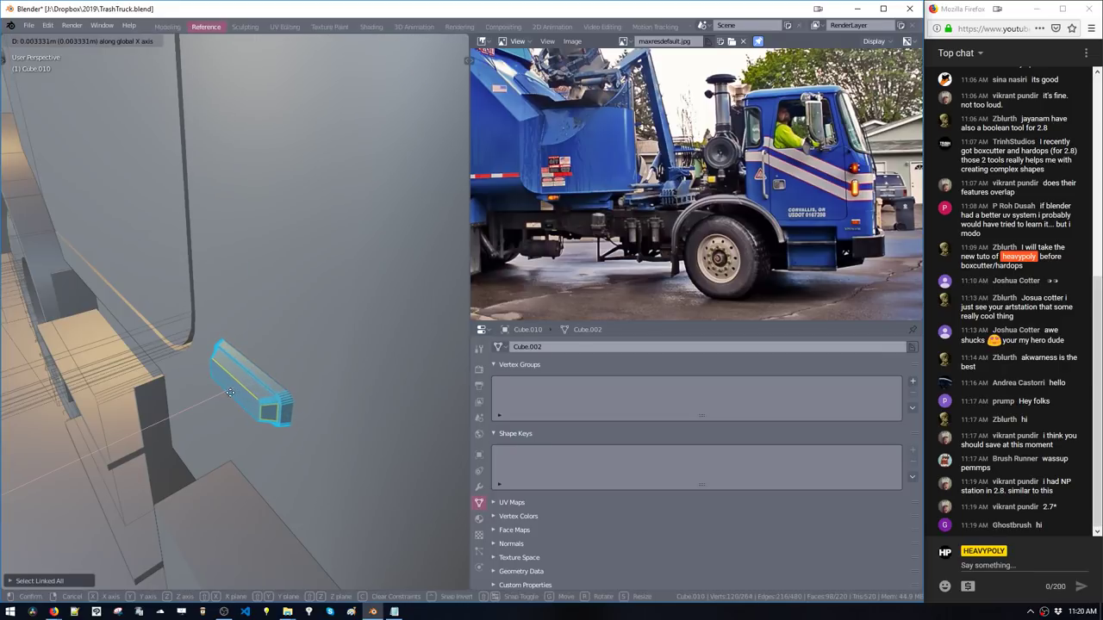
click(230, 393)
key(g)
key(x)
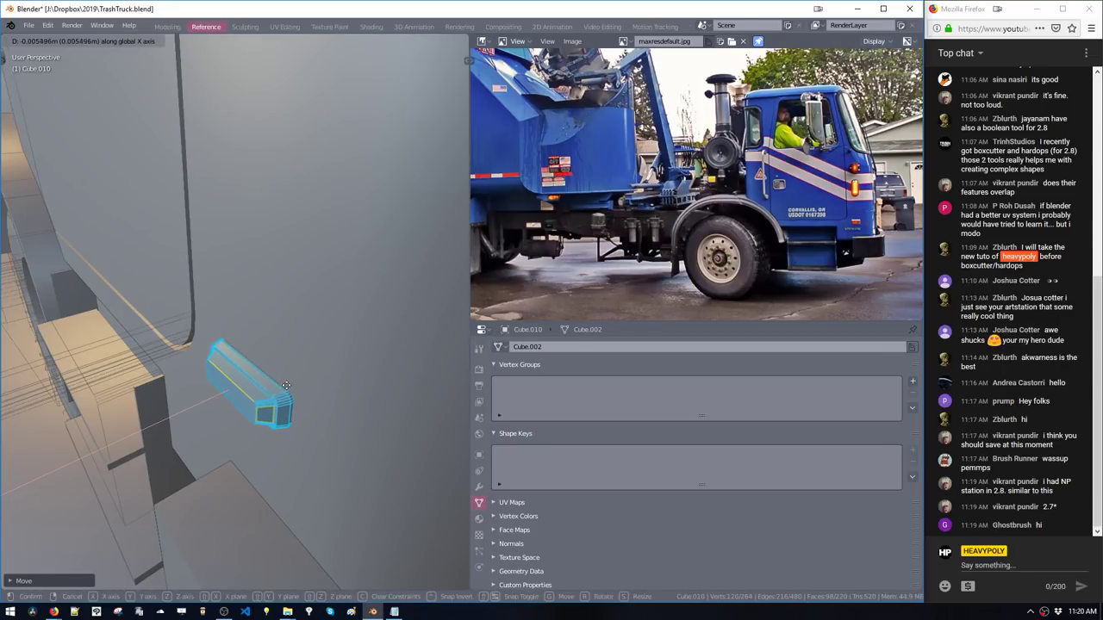
click(286, 384)
Select the edge loop around the vertical light's flange and scale it
scroll(284, 312, down, 3)
shift+middle_drag(283, 312, 285, 388)
key(space)
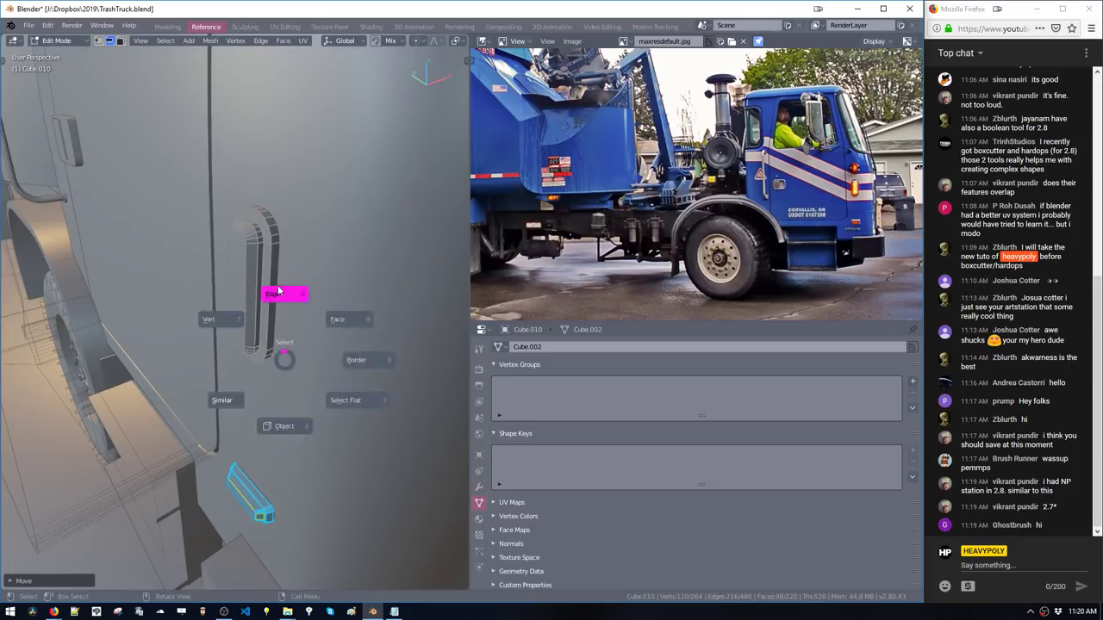
click(279, 290)
double_click(273, 299)
middle_drag(273, 298, 284, 328)
key(s)
click(317, 379)
Cut another edge loop around the vertical light's flange and scale it to shape the outer rim
key(ctrl+r)
click(278, 304)
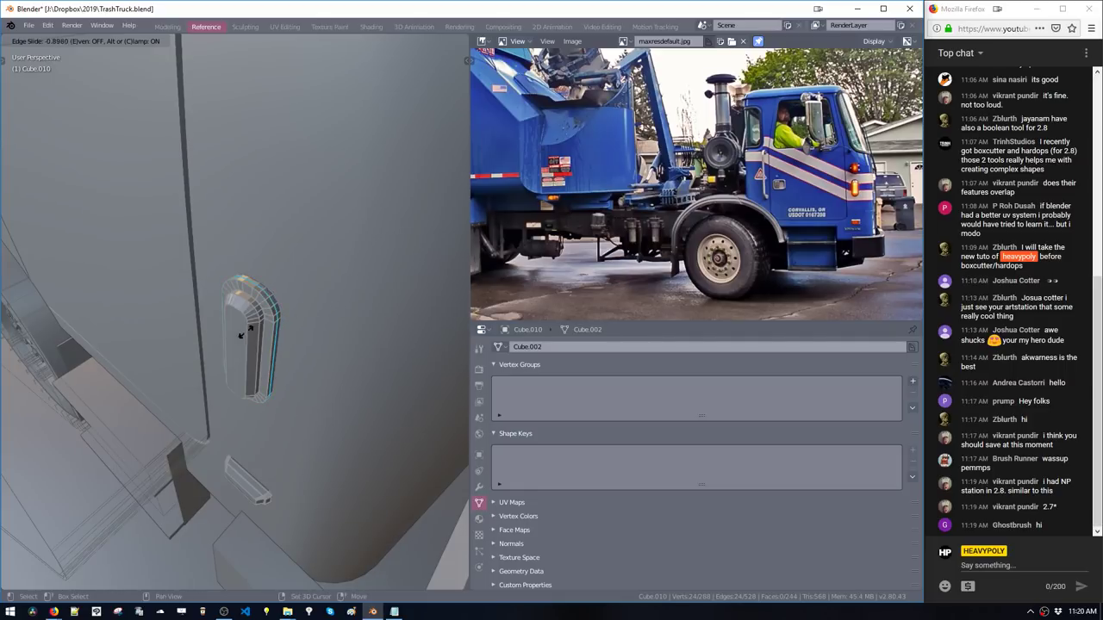
click(290, 330)
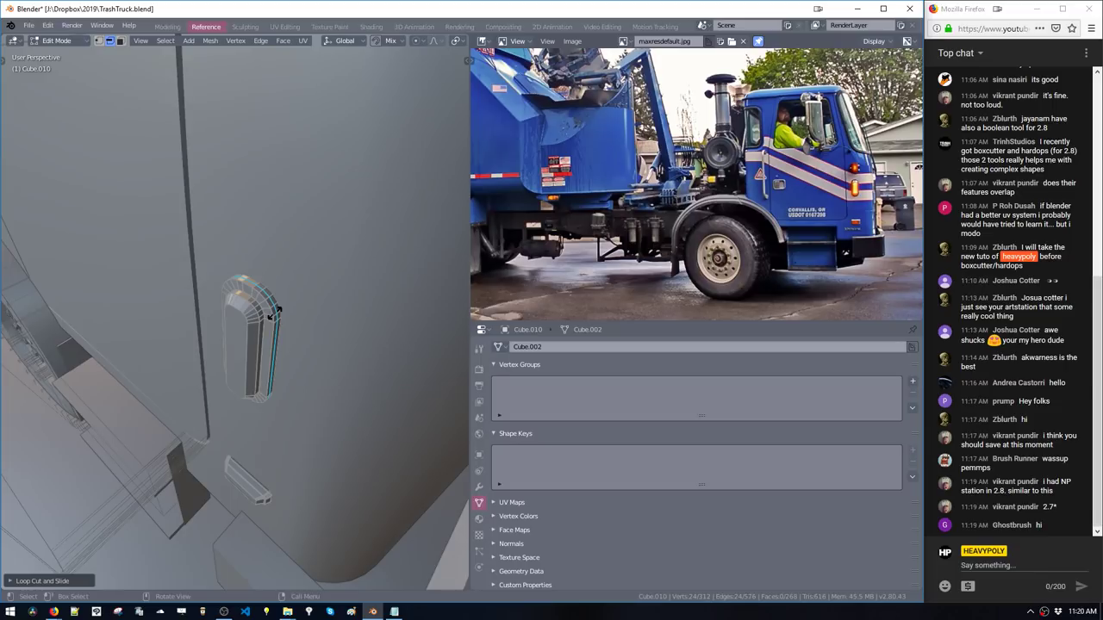
key(s)
click(291, 325)
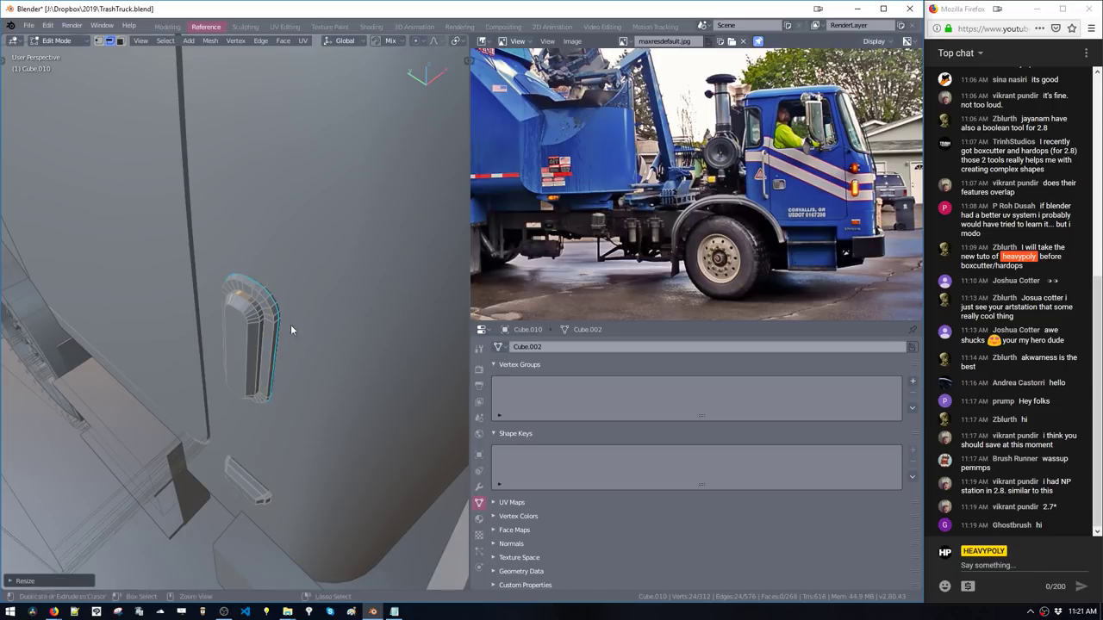
Leave mesh editing on the lights, add a new cube mesh object and open it for editing
key(Tab)
middle_drag(288, 312, 274, 356)
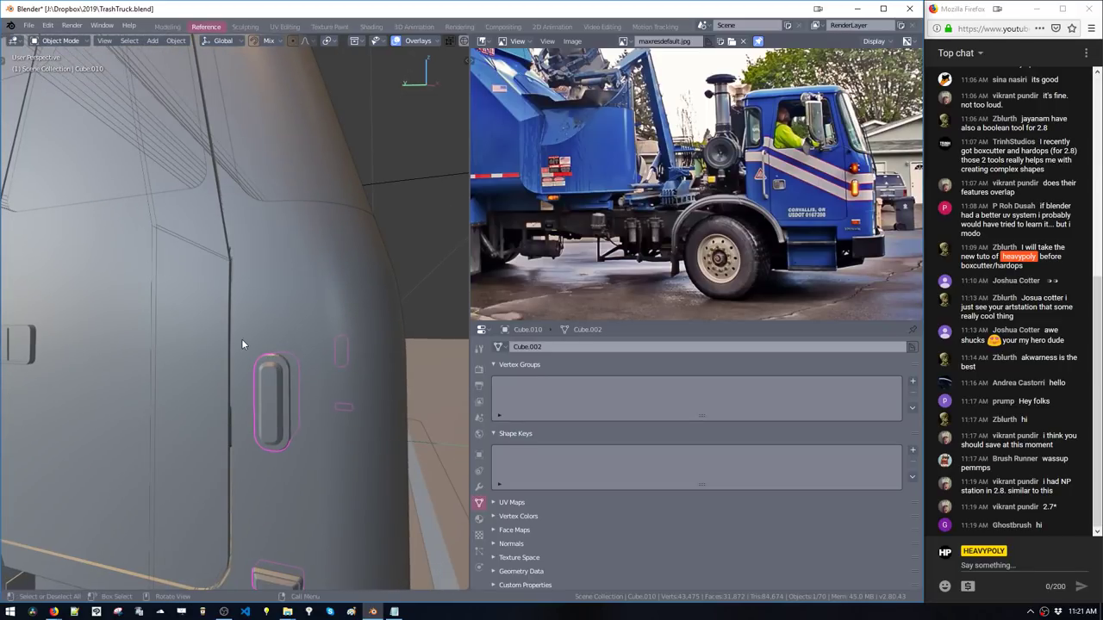
middle_drag(240, 341, 275, 348)
key(shift+a)
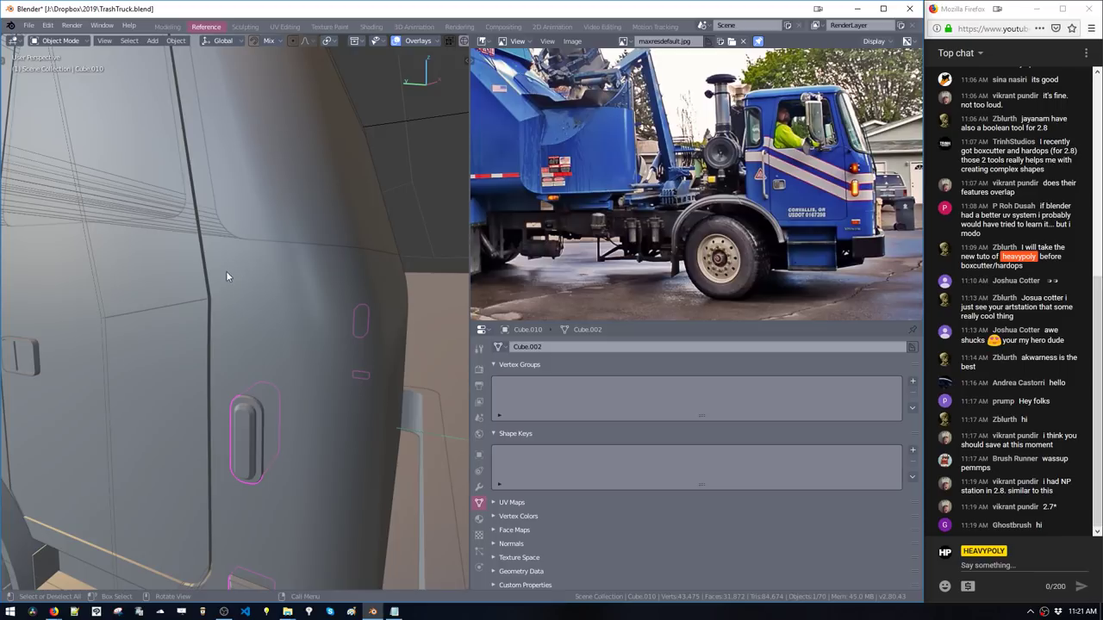
mouse_move(259, 306)
middle_down()
mouse_move(273, 307)
mouse_move(265, 321)
middle_up()
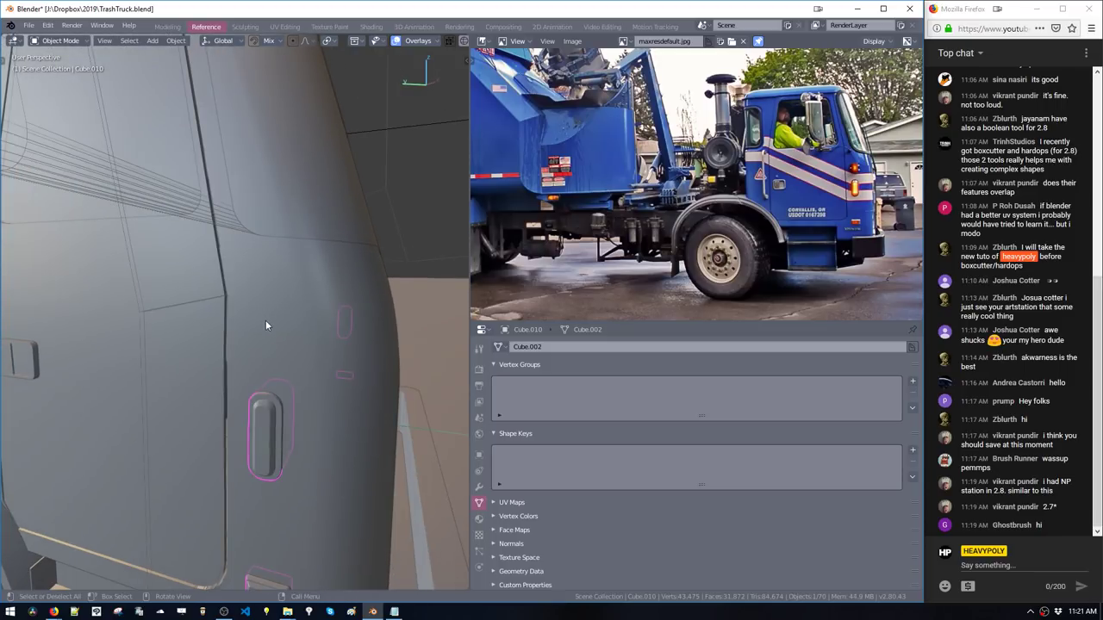
key(shift+a)
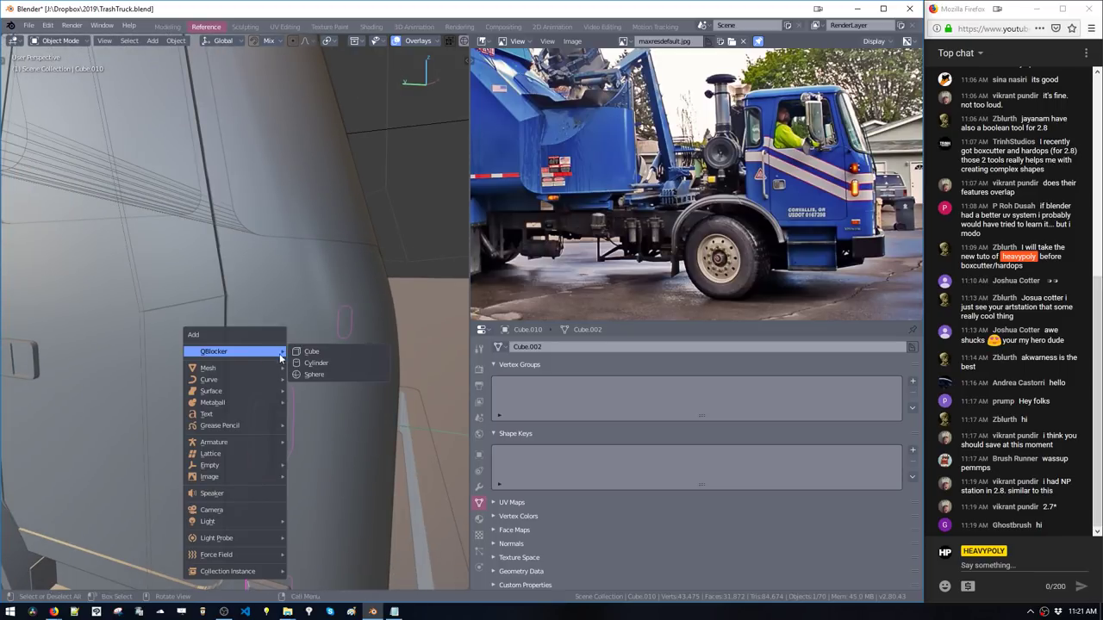
mouse_move(233, 381)
mouse_move(259, 368)
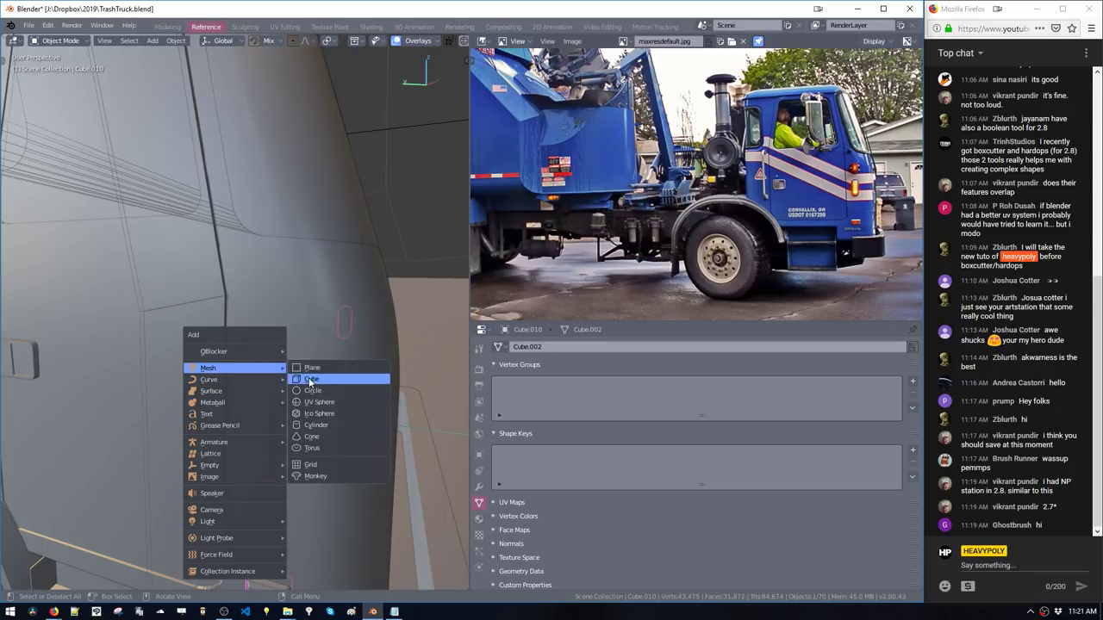
click(310, 380)
key(Tab)
mouse_move(274, 370)
middle_down()
mouse_move(293, 505)
mouse_move(260, 369)
middle_up()
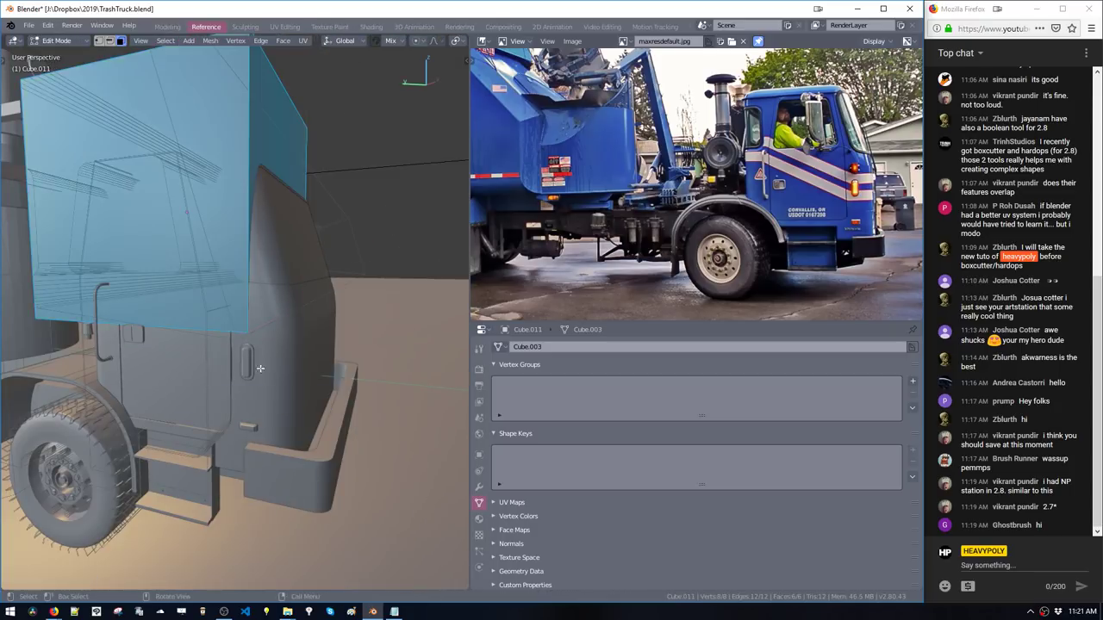
Scale the cube down to a small block and place it on the cab side just above the vertical light
key(s)
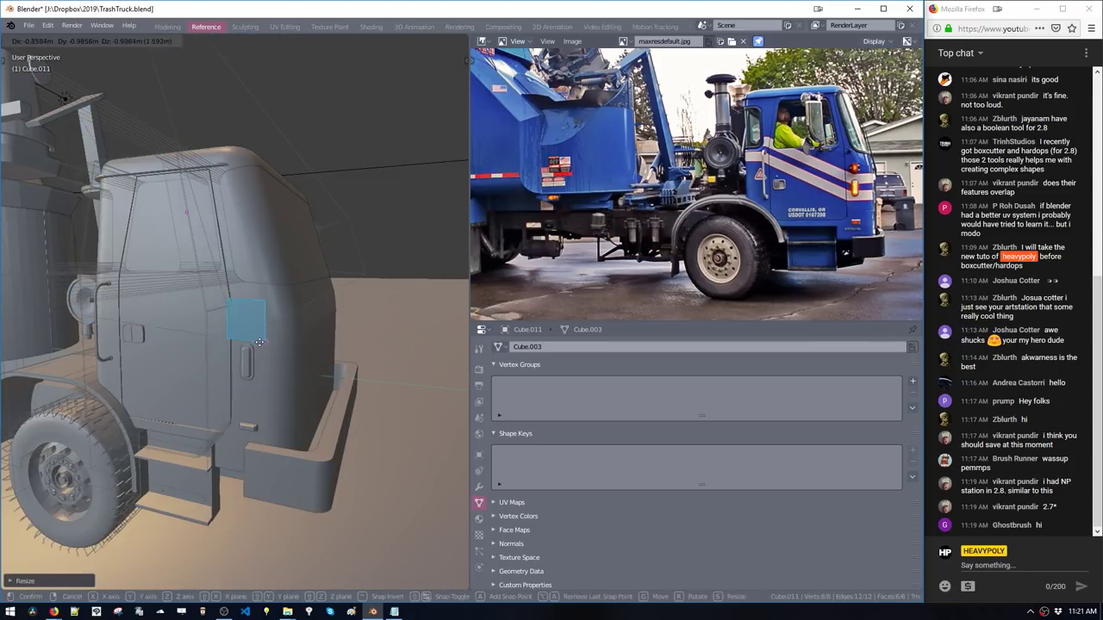
click(248, 343)
middle_drag(241, 341, 197, 439)
key(g)
click(279, 342)
key(s)
click(291, 345)
Join the small cube into the side-lights object and select its linked geometry in Edit Mode
key(Tab)
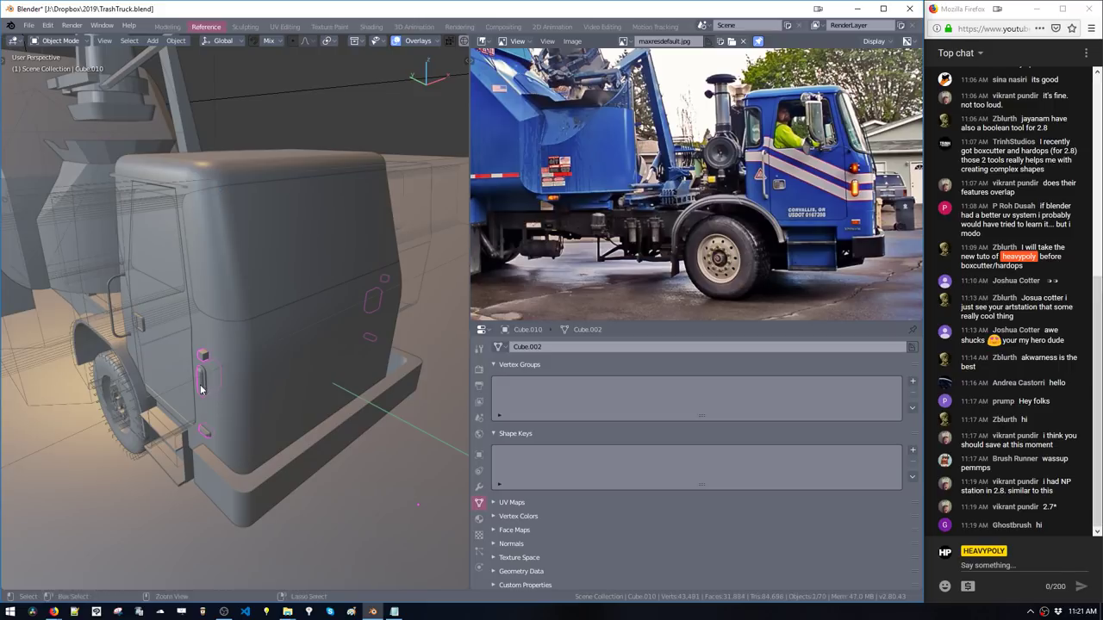
key(Tab)
key(KP_Divide)
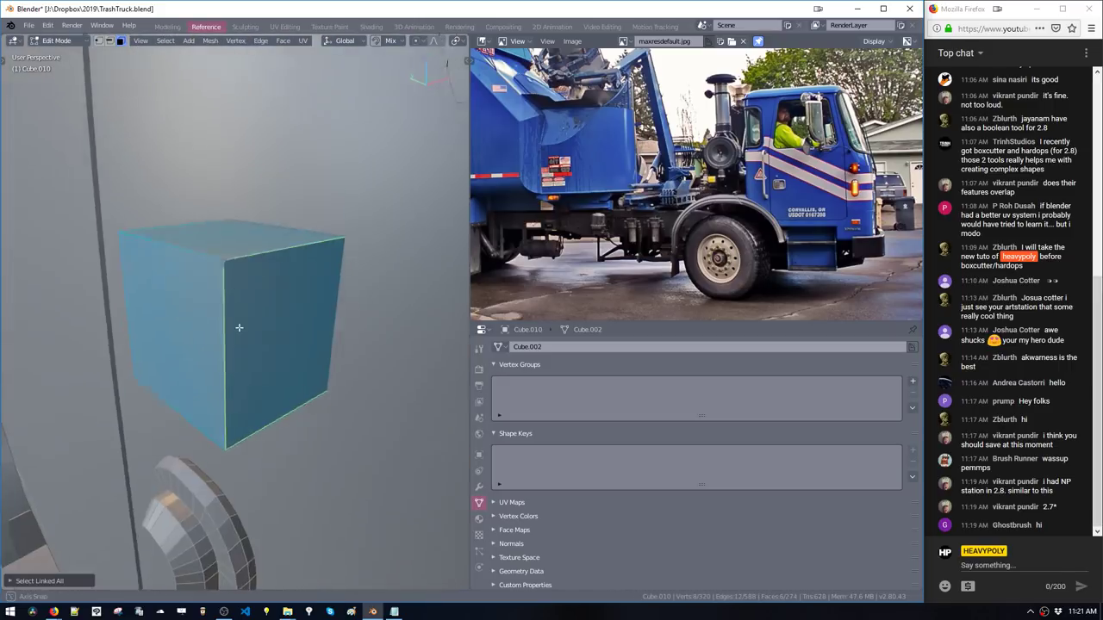
ctrl+middle_drag(273, 251, 328, 586)
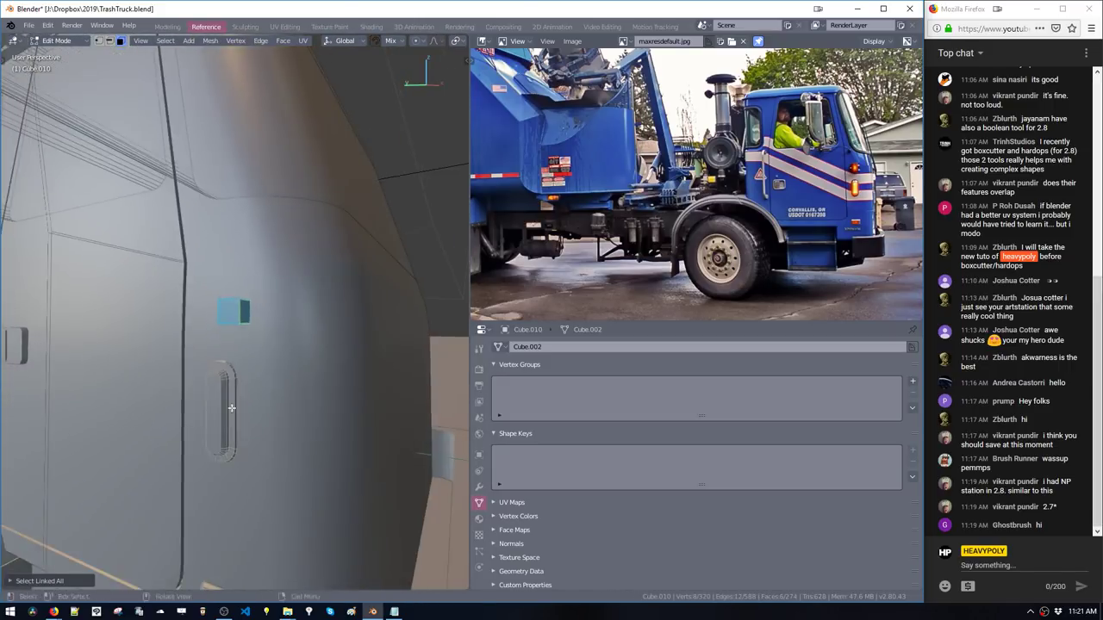
Align the cube above the vertical light and shift it along X against the cab side
key(g)
middle_drag(232, 406, 163, 425)
click(258, 424)
key(g)
key(x)
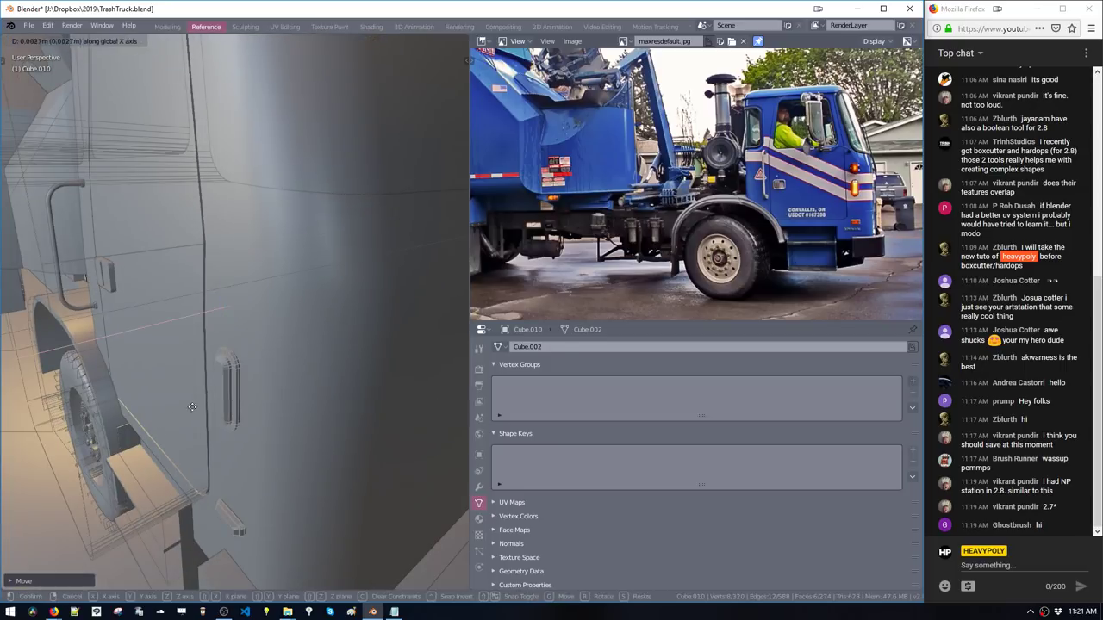
click(181, 414)
Stretch the cube along Z into an upright block and raise it above the vertical light
key(s)
key(z)
click(201, 474)
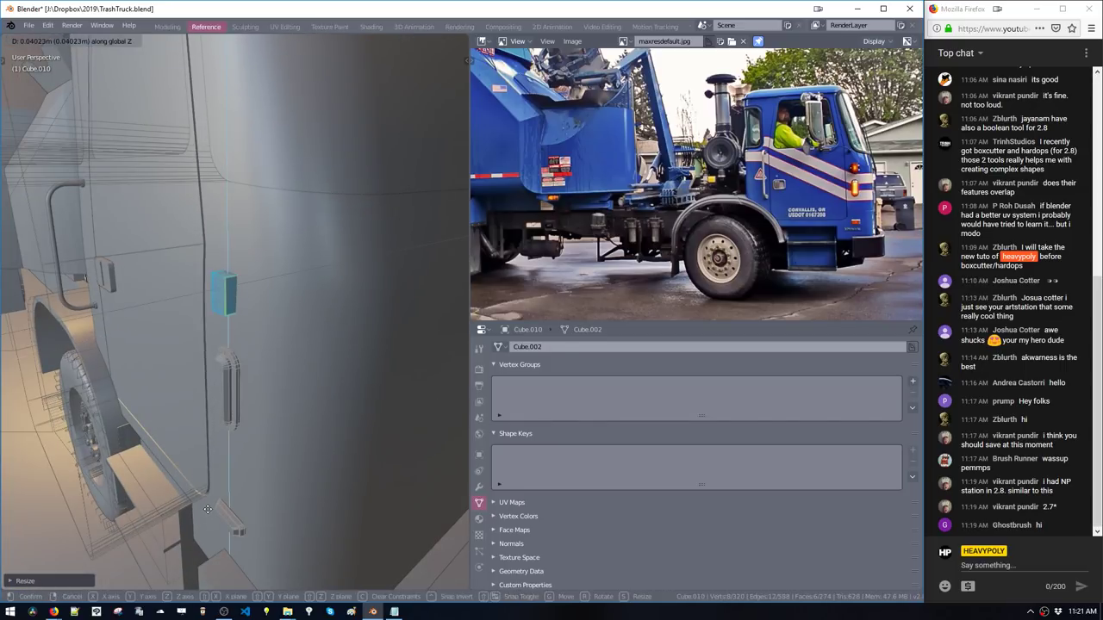
key(Tab)
key(KP_Decimal)
scroll(244, 356, down, 4)
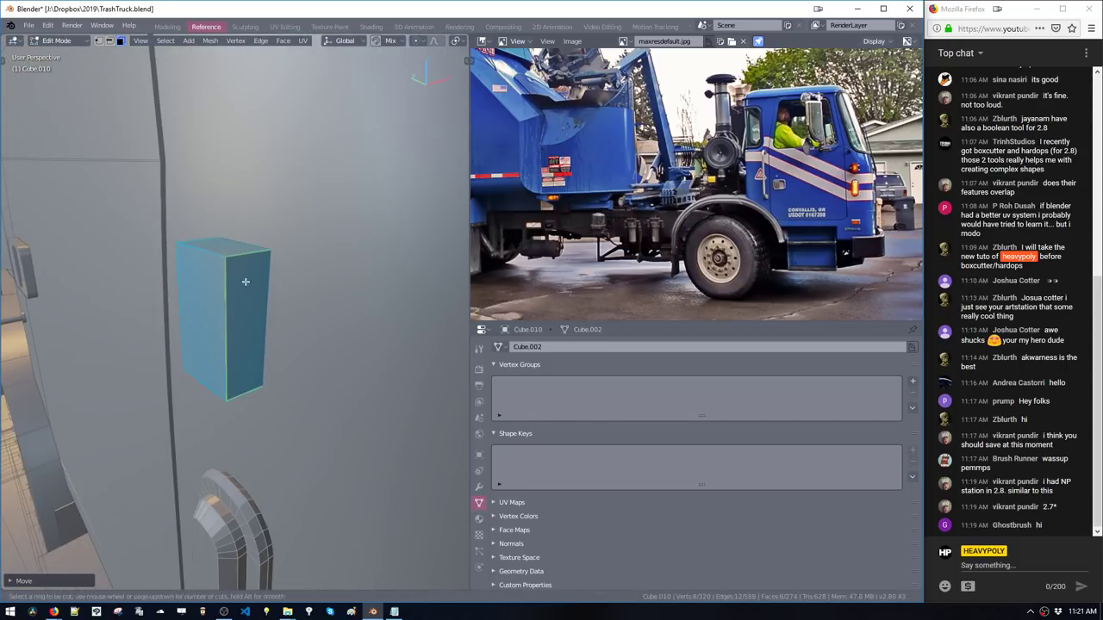
Cut an edge loop around the upright block, parallel to the cab side
key(ctrl+r)
click(237, 250)
click(217, 261)
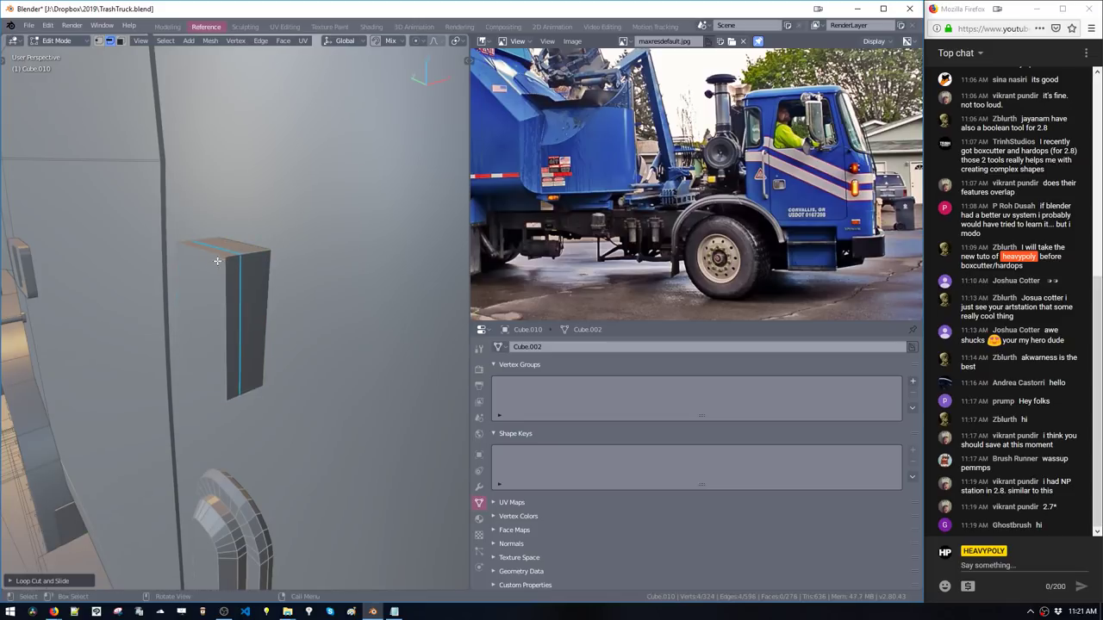
Try to fatten the block's ring of faces nearest the cab into a wider base
alt+click(249, 250)
key(l)
key(e)
click(272, 357)
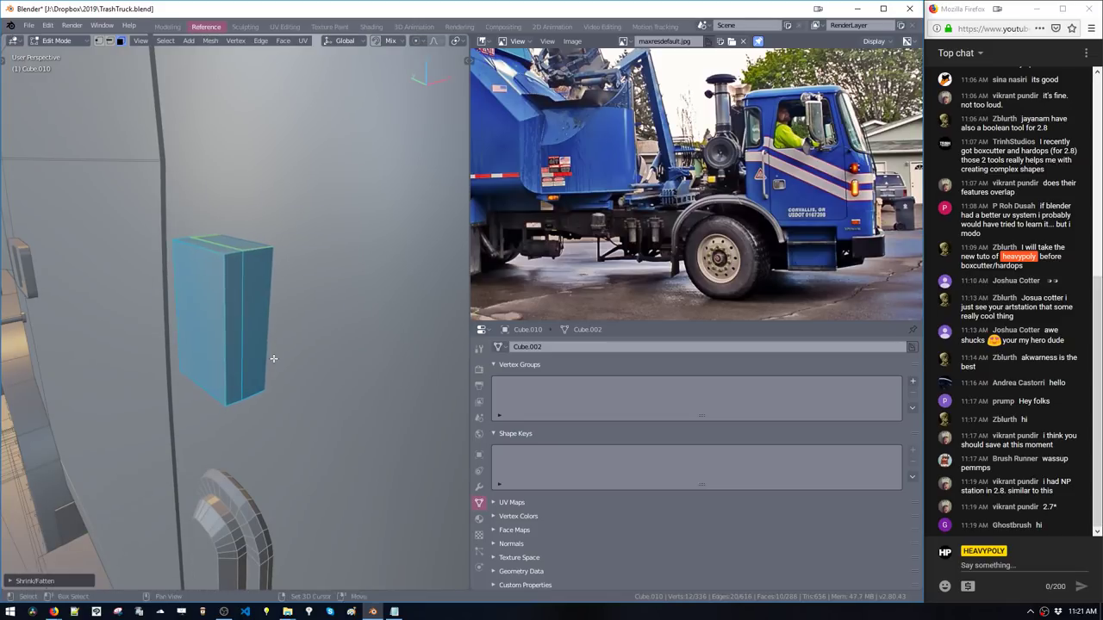
key(ctrl+z)
key(ctrl+z)
click(254, 264)
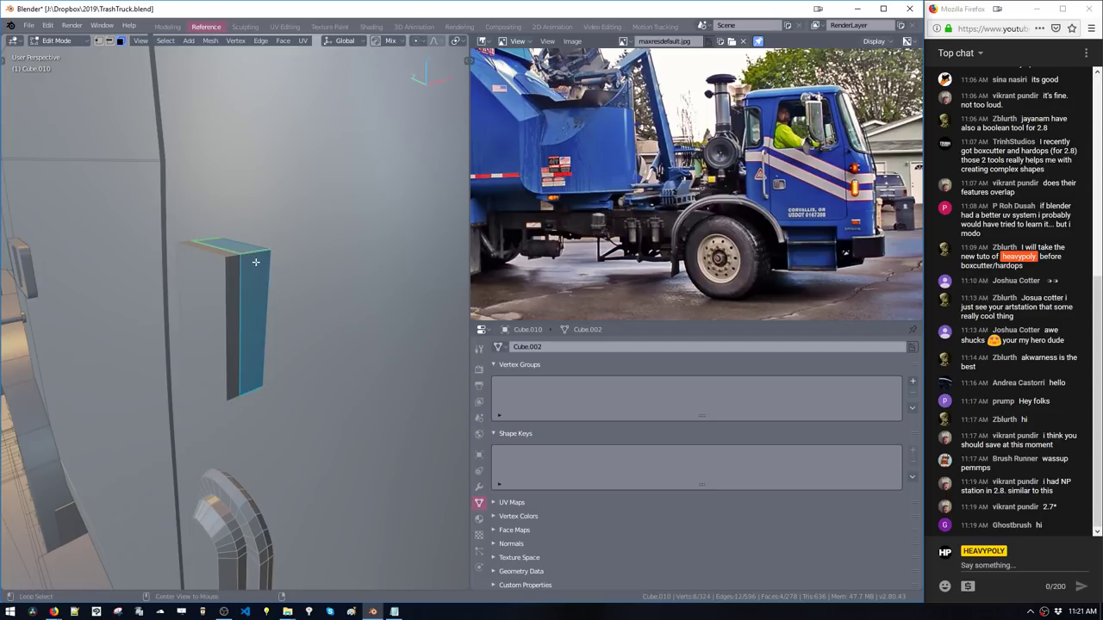
key(l)
key(e)
click(265, 311)
key(ctrl+z)
key(ctrl+z)
Move the block's outer face farther from the cab along X
click(209, 336)
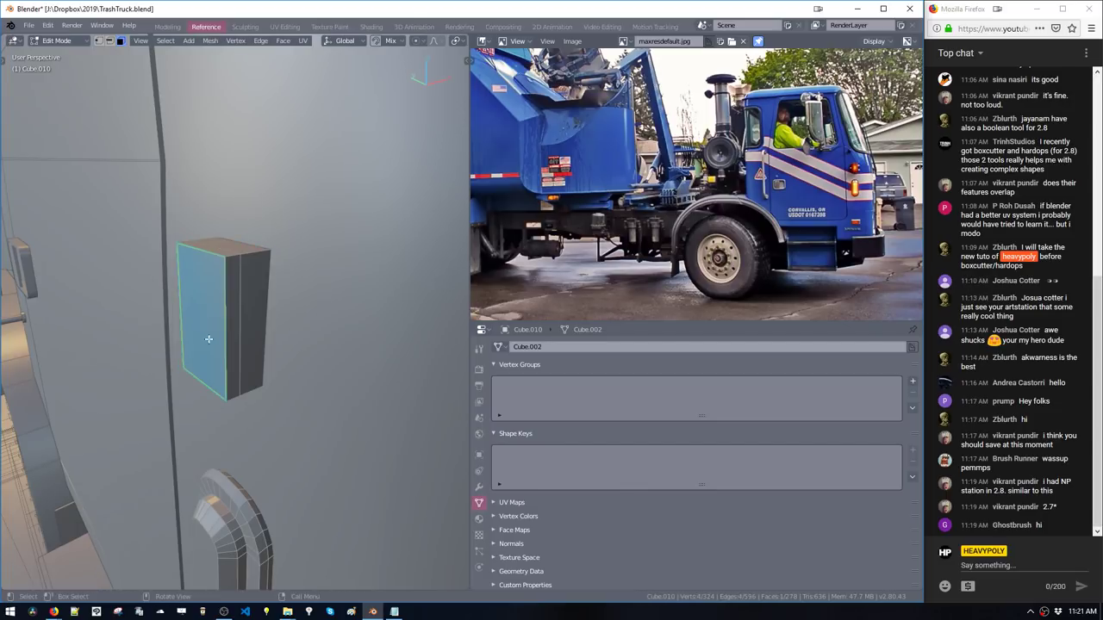
middle_drag(209, 337, 221, 326)
key(g)
key(x)
click(210, 324)
Try once more to widen the block's base from the loop of faces against the cab
alt+click(250, 254)
key(w)
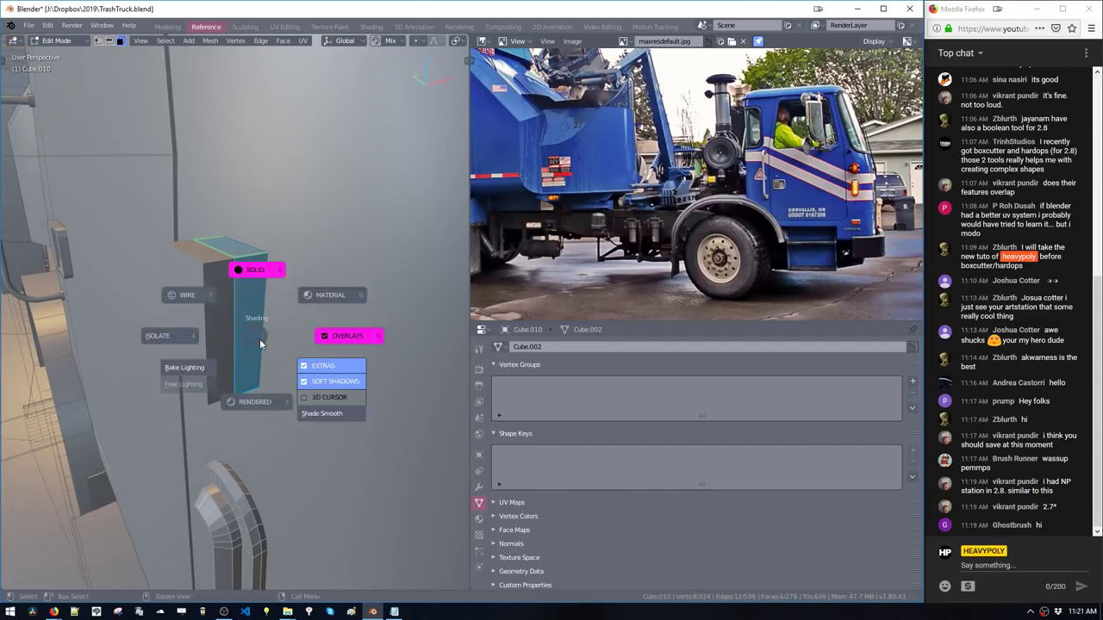
key(l)
key(e)
click(265, 342)
key(ctrl+z)
key(ctrl+z)
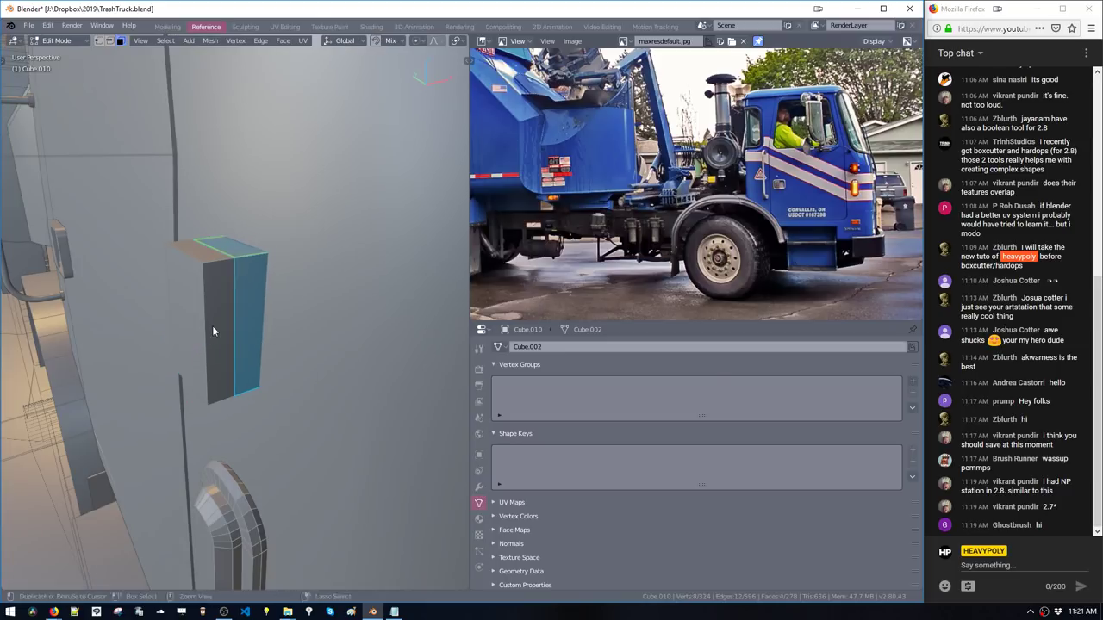
Select the whole upright block above the vertical light and delete it
key(Tab)
key(x)
key(ctrl+z)
right_drag(195, 406, 250, 308)
key(l)
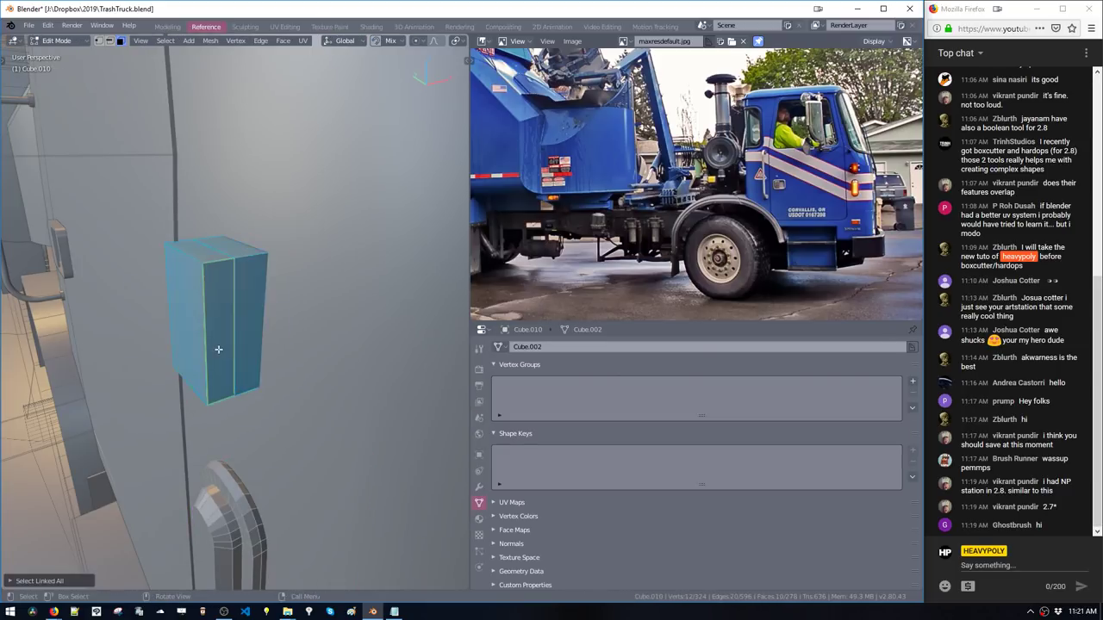
key(x)
Add a new cube above the vertical light on the cab side and scale it down to a small block
shift+middle_drag(214, 410, 223, 336)
key(shift+a)
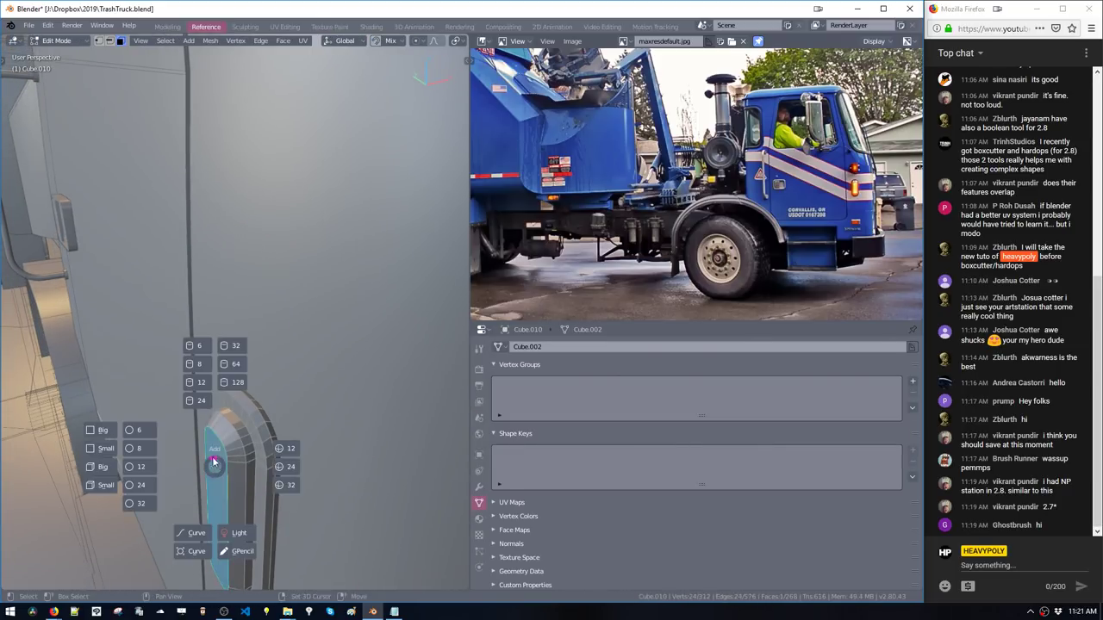
click(101, 466)
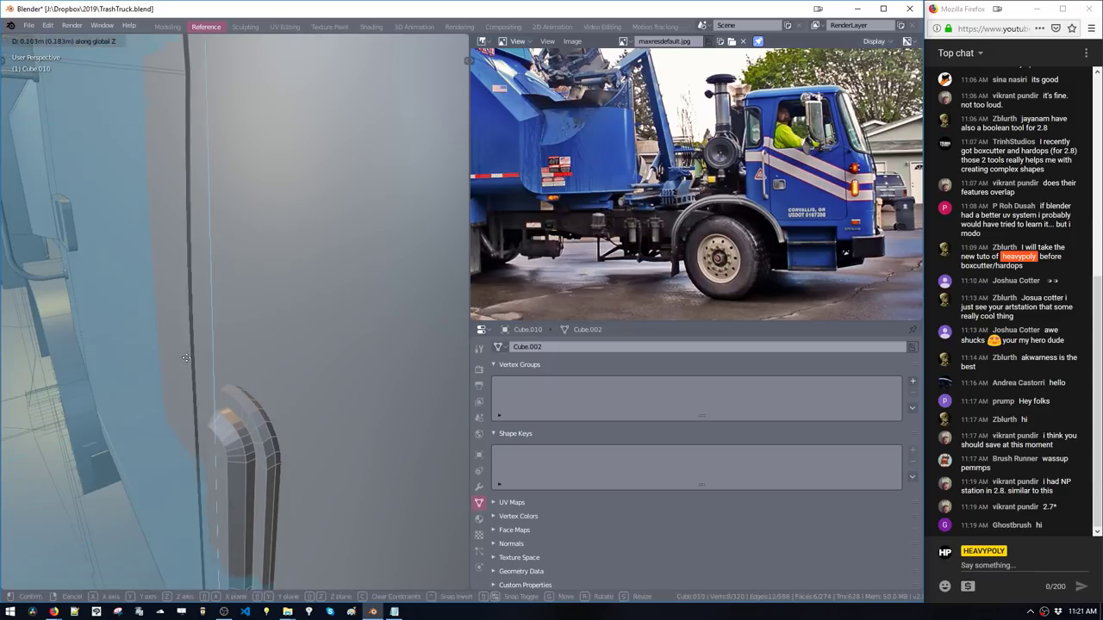
key(s)
click(188, 344)
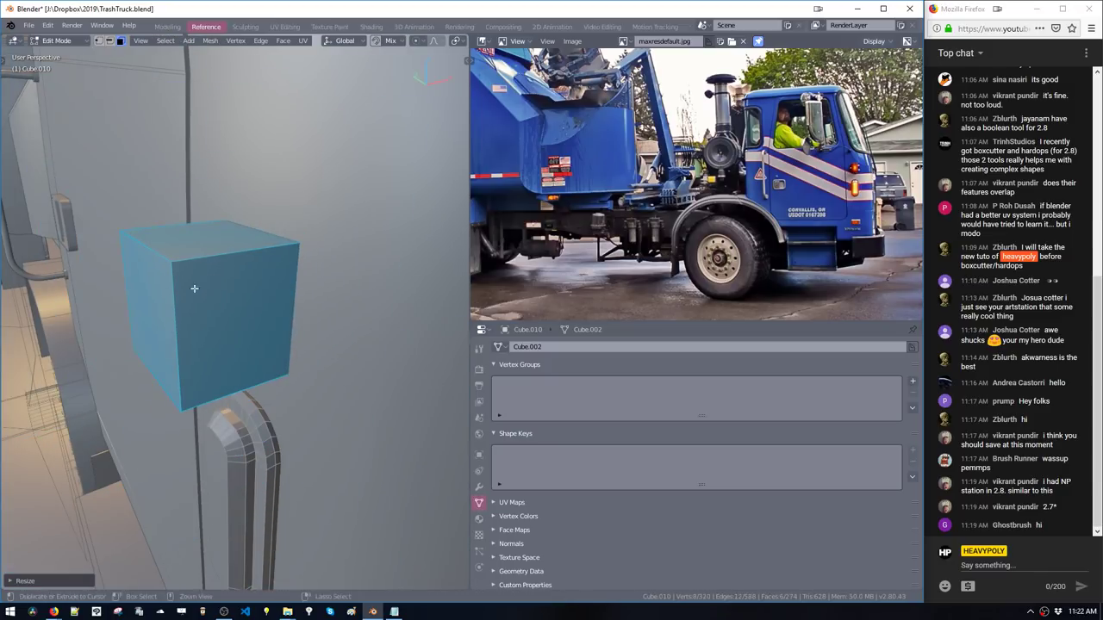
Extrude the cube's outer face and fatten the ring of faces nearest the cab into a wider base
click(150, 322)
key(e)
click(138, 349)
double_click(204, 264)
key(e)
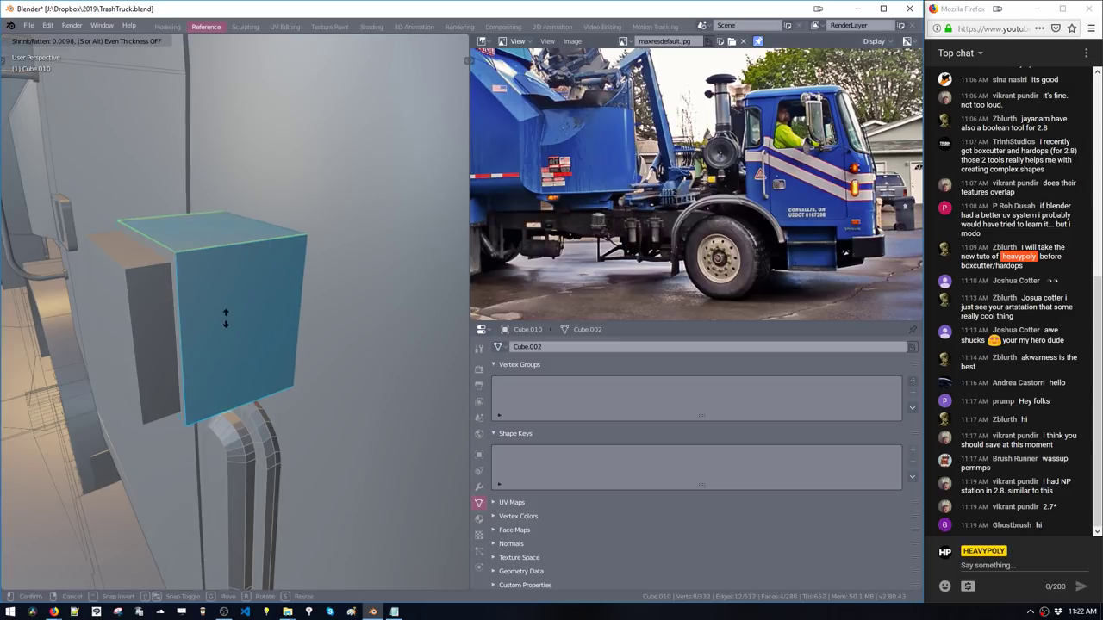
click(226, 320)
Select the whole block, raise it along Z above the vertical light and move it along X against the cab
key(ctrl+l)
middle_drag(189, 334, 224, 323)
key(g)
key(z)
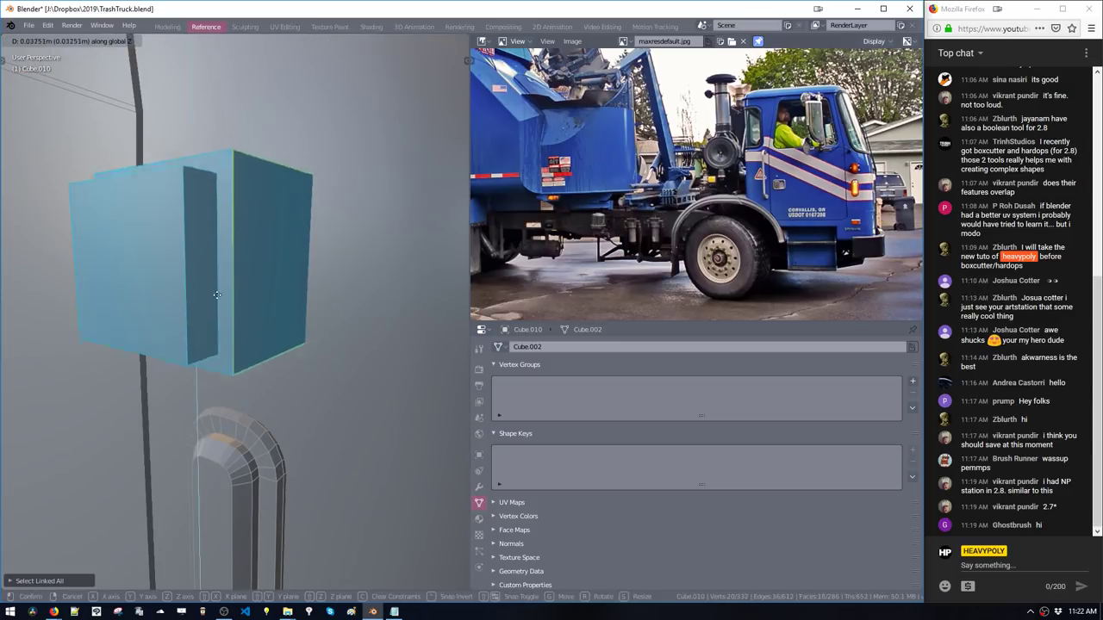
click(217, 273)
middle_drag(216, 273, 169, 327)
key(g)
key(x)
click(266, 307)
Narrow the block by moving the faces of one side inward along Y
middle_drag(266, 307, 298, 333)
click(273, 299)
shift+drag(255, 272, 317, 303)
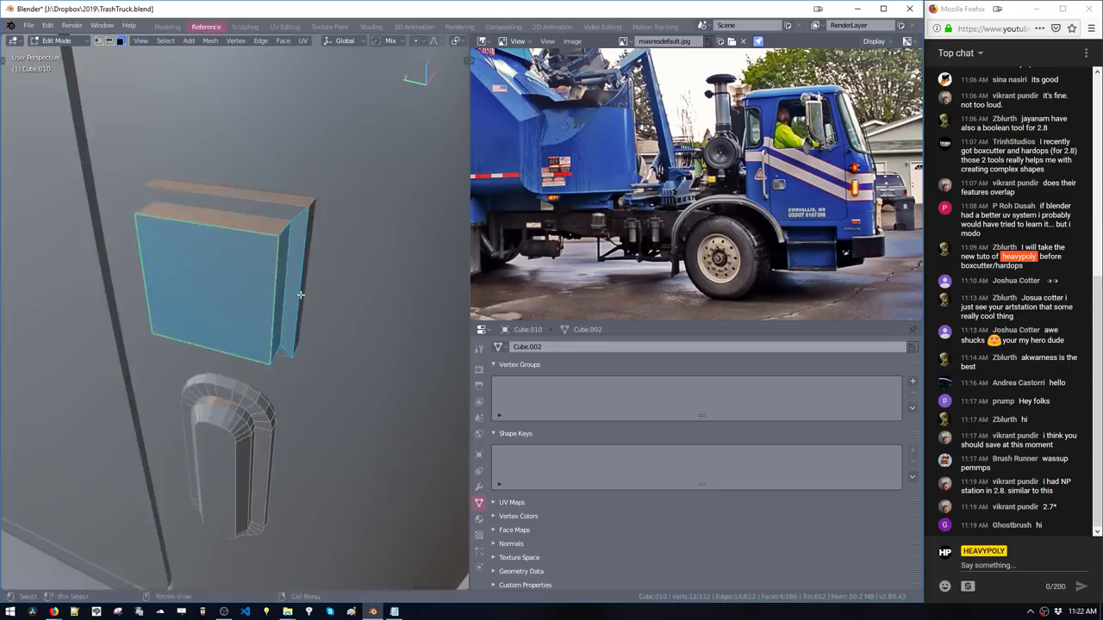
mouse_move(300, 295)
middle_down()
mouse_move(233, 246)
mouse_move(319, 298)
middle_up()
key(g)
key(y)
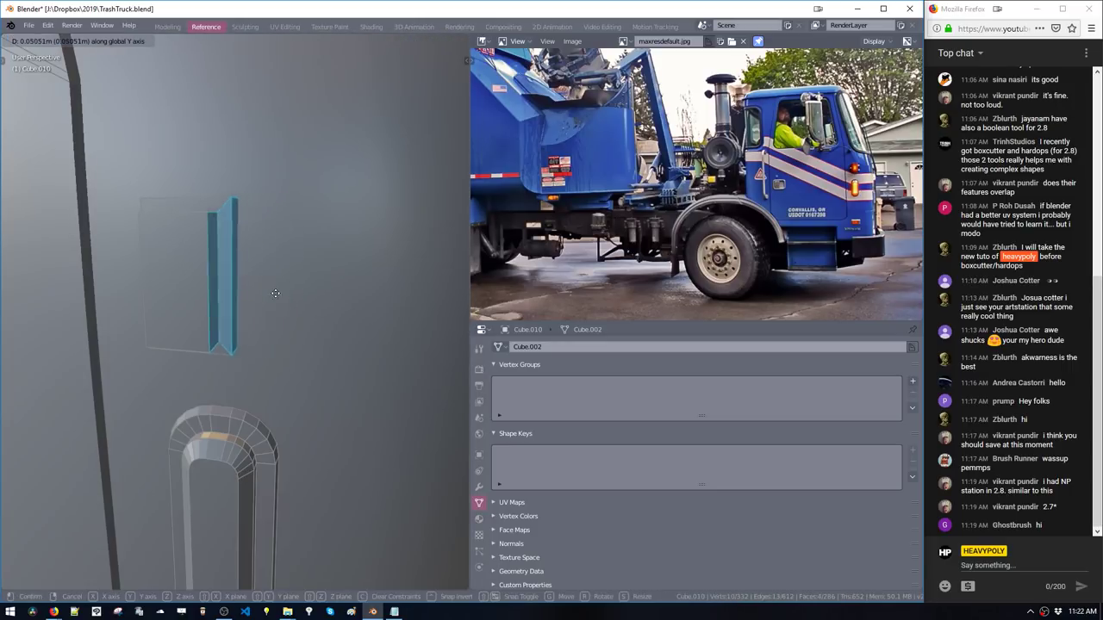
click(276, 293)
Shift the whole block along Y to line it up above the vertical light
key(g)
key(y)
click(241, 293)
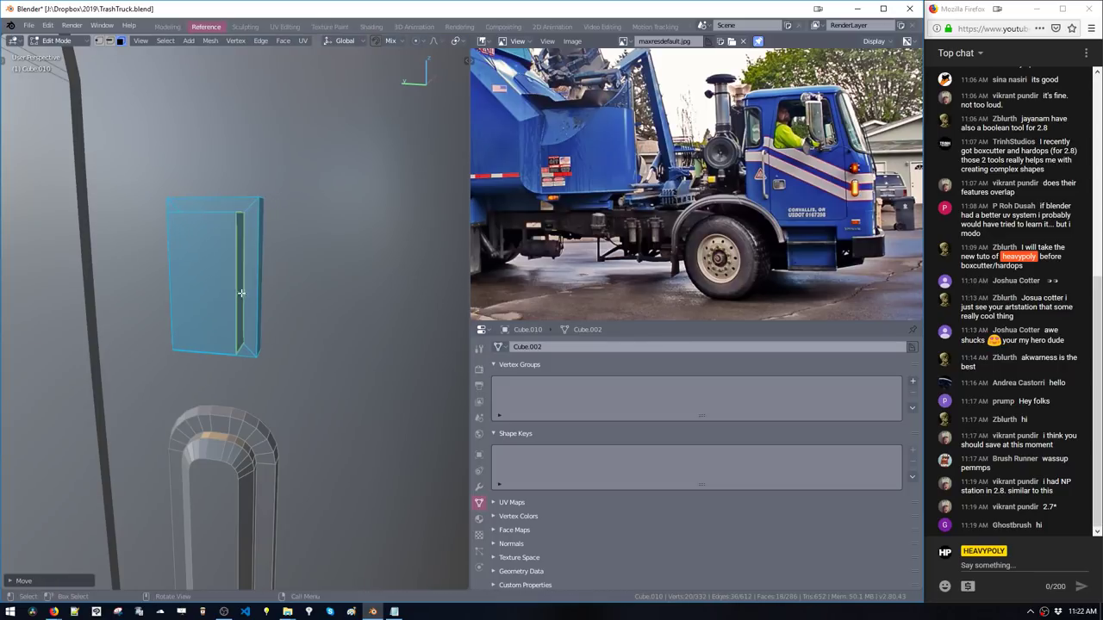
key(g)
key(y)
click(241, 295)
Reselect the faces on the block's front-facing side and fine-tune their position along Y
middle_drag(243, 296, 217, 266)
drag(218, 265, 283, 300)
middle_drag(283, 300, 224, 271)
drag(224, 271, 276, 291)
key(g)
key(y)
click(273, 295)
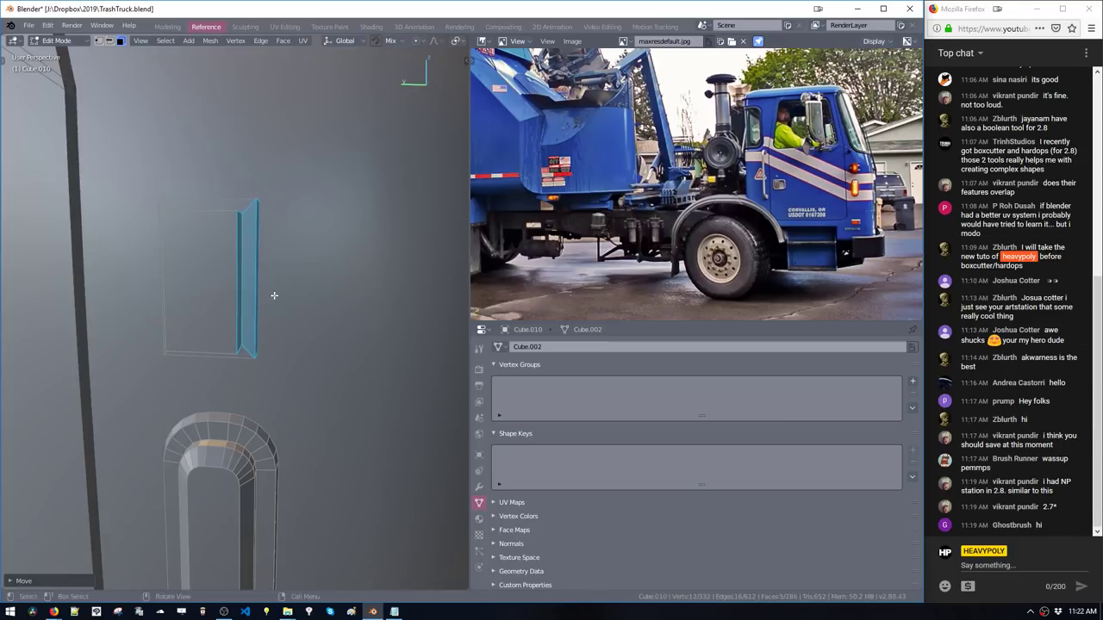
Display the model with its materials and check the new light against the whole cab
middle_drag(274, 295, 244, 320)
key(z)
click(285, 283)
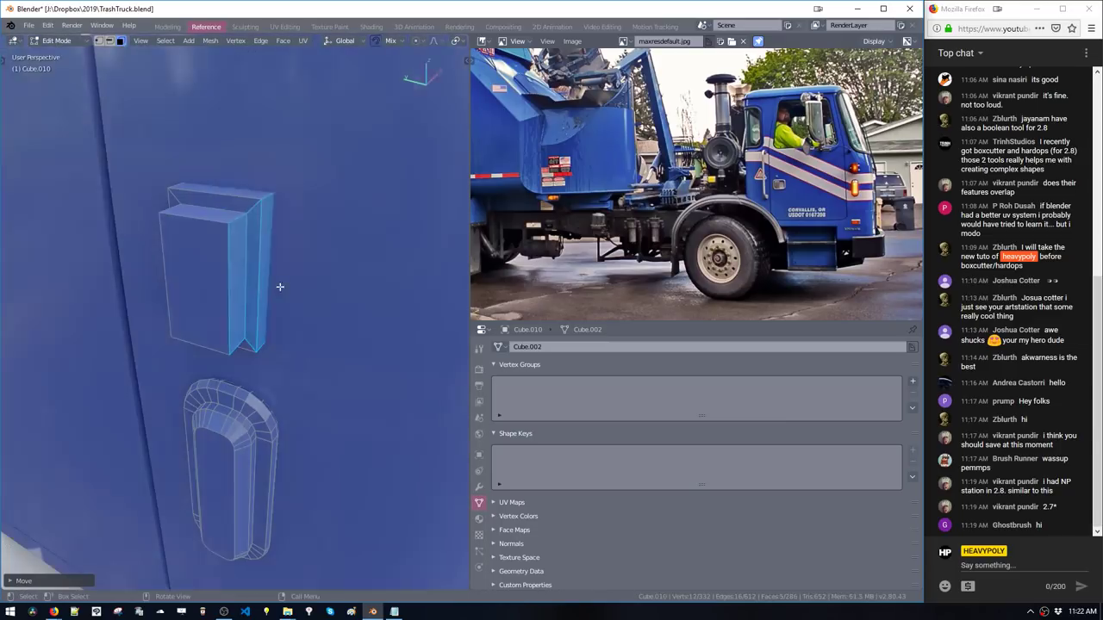
scroll(202, 325, down, 10)
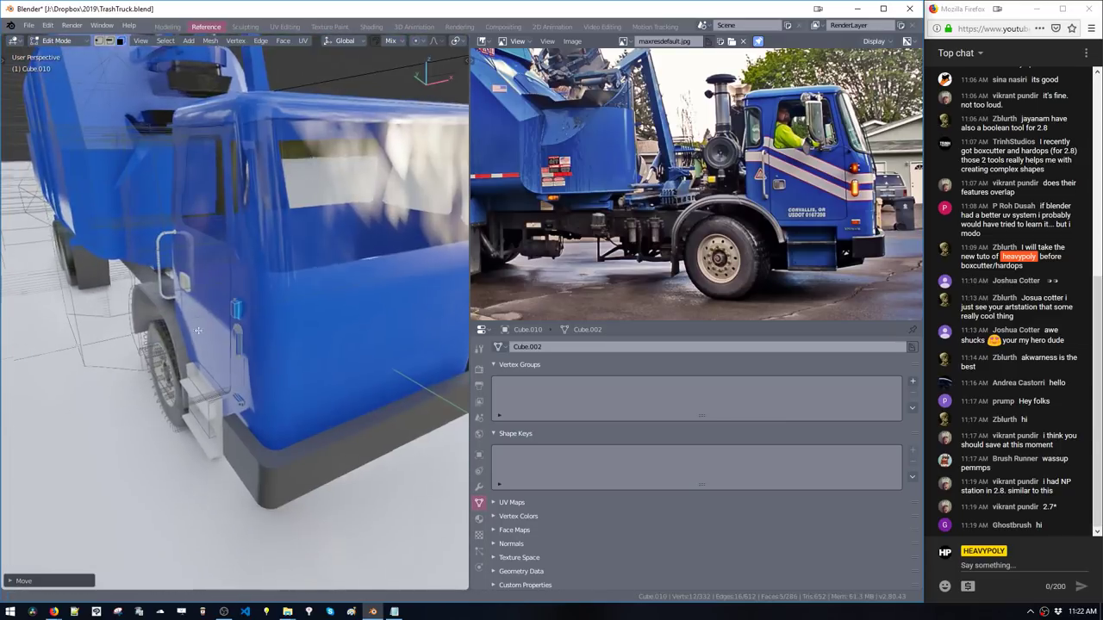
middle_drag(272, 365, 259, 374)
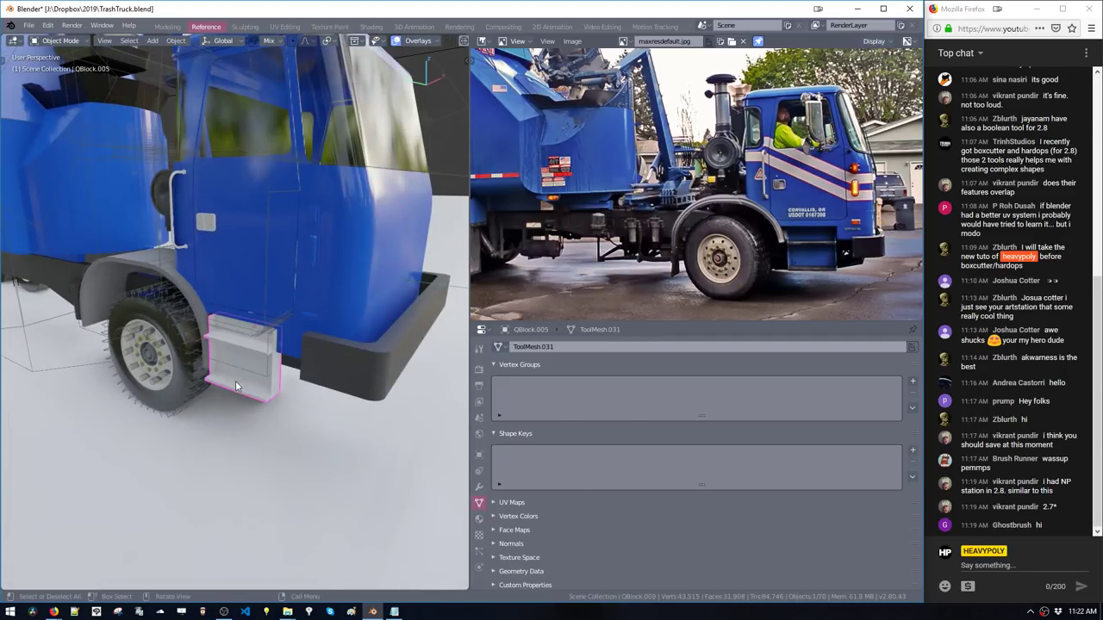
Assign the Glossy material to the step box below the cab door
middle_drag(240, 380, 283, 283)
shift+middle_drag(100, 436, 115, 414)
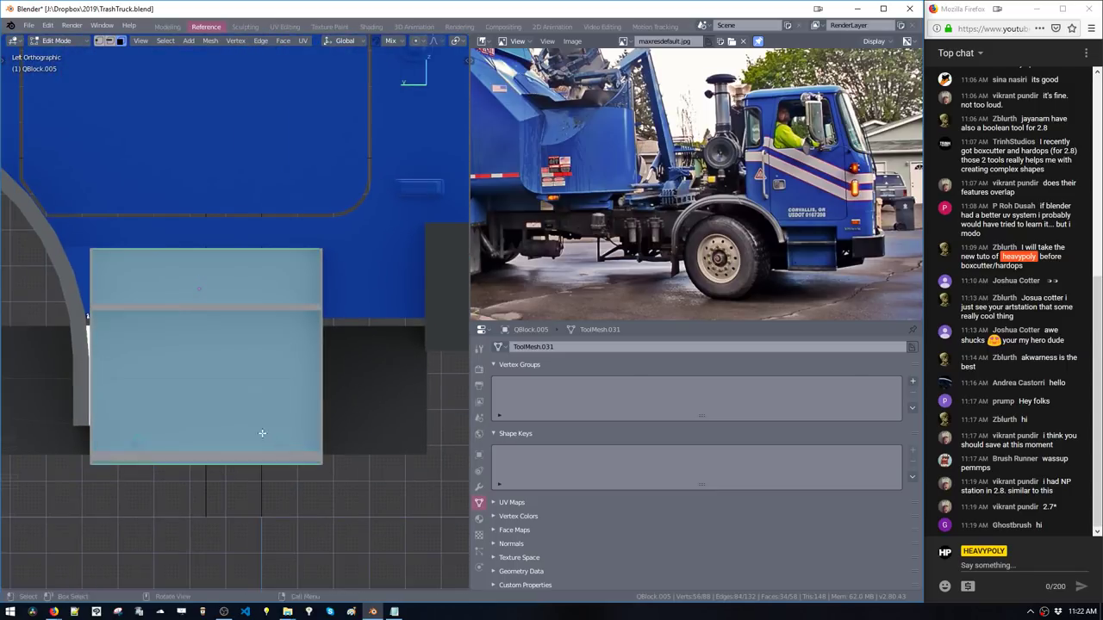
ctrl+middle_drag(262, 434, 258, 369)
key(shift+v)
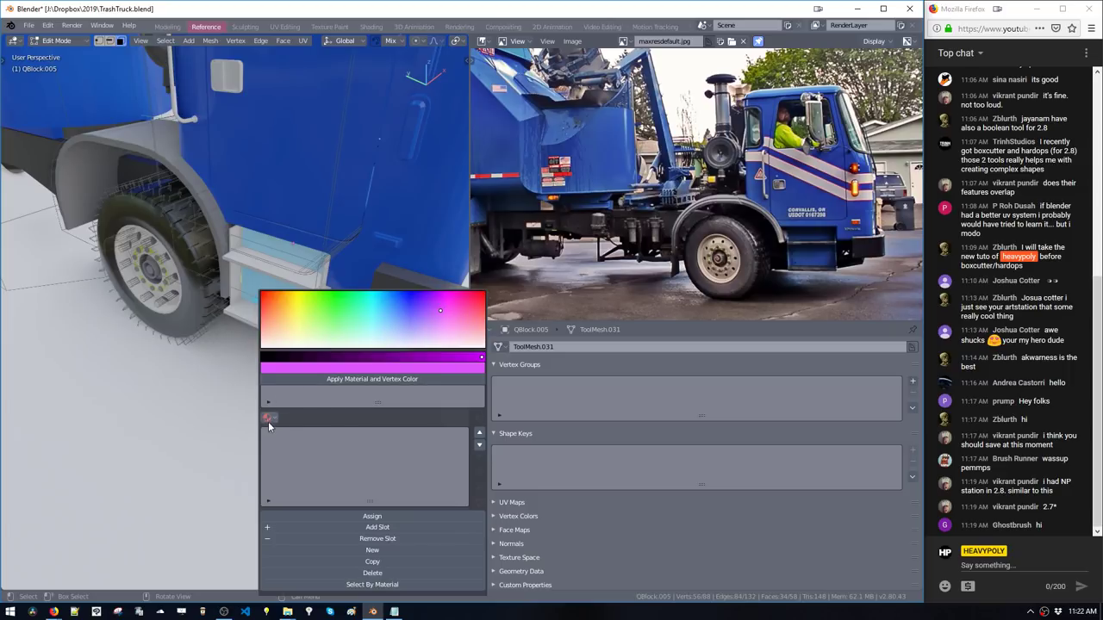
click(268, 420)
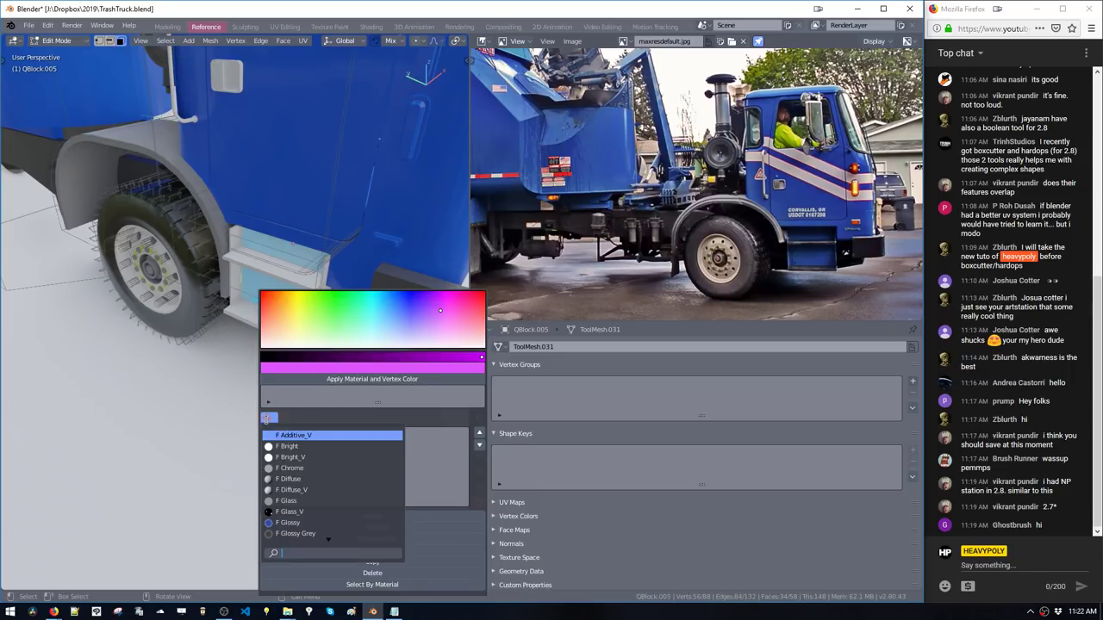
click(291, 523)
Select the two step treads and give them the Glossy Grey material in a new slot
key(Tab)
shift+middle_drag(175, 391, 215, 397)
key(space)
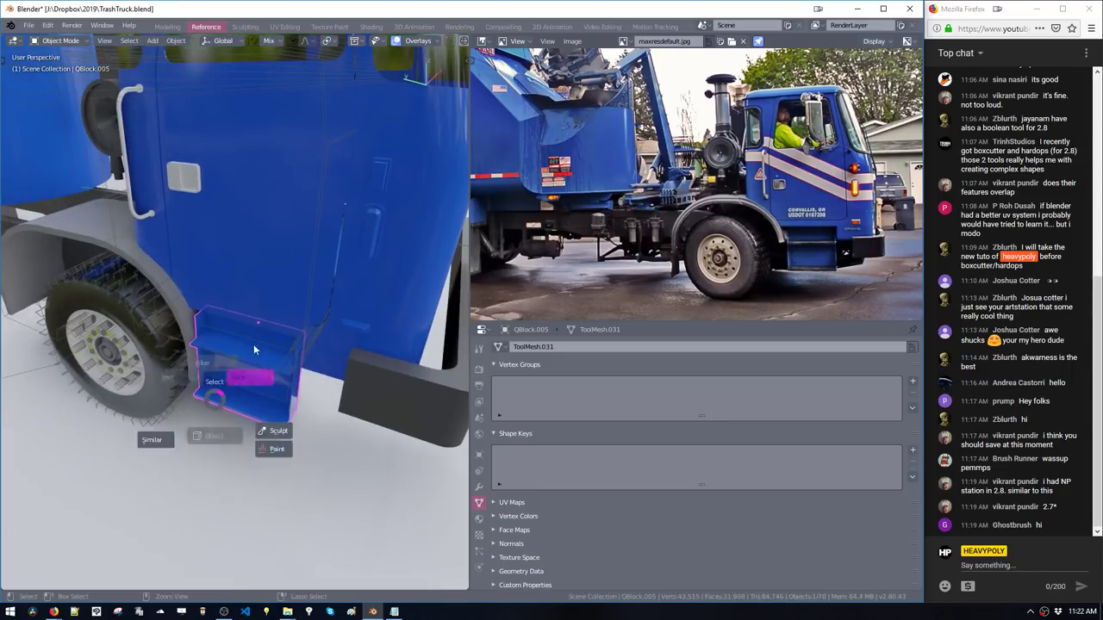
click(250, 353)
shift+double_click(237, 405)
key(shift+v)
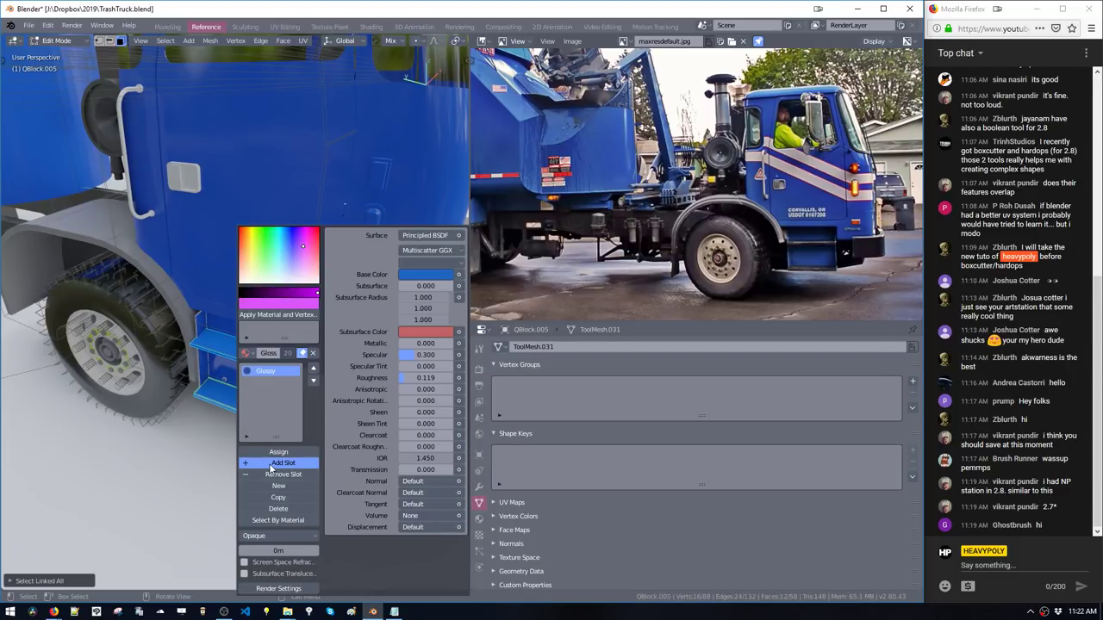
click(270, 466)
click(247, 354)
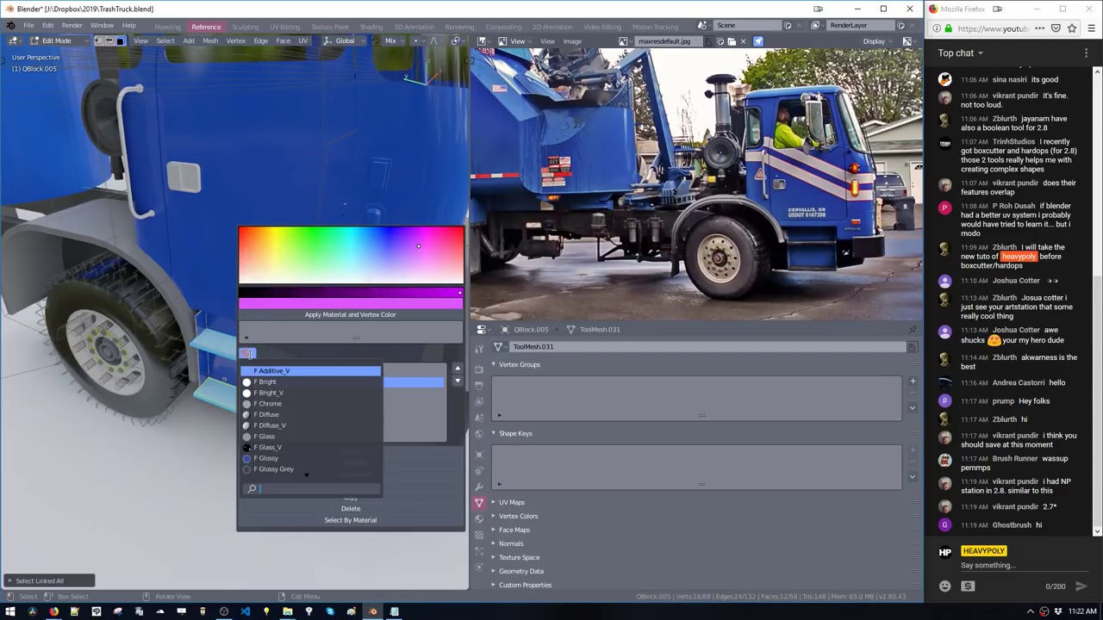
click(275, 466)
key(Tab)
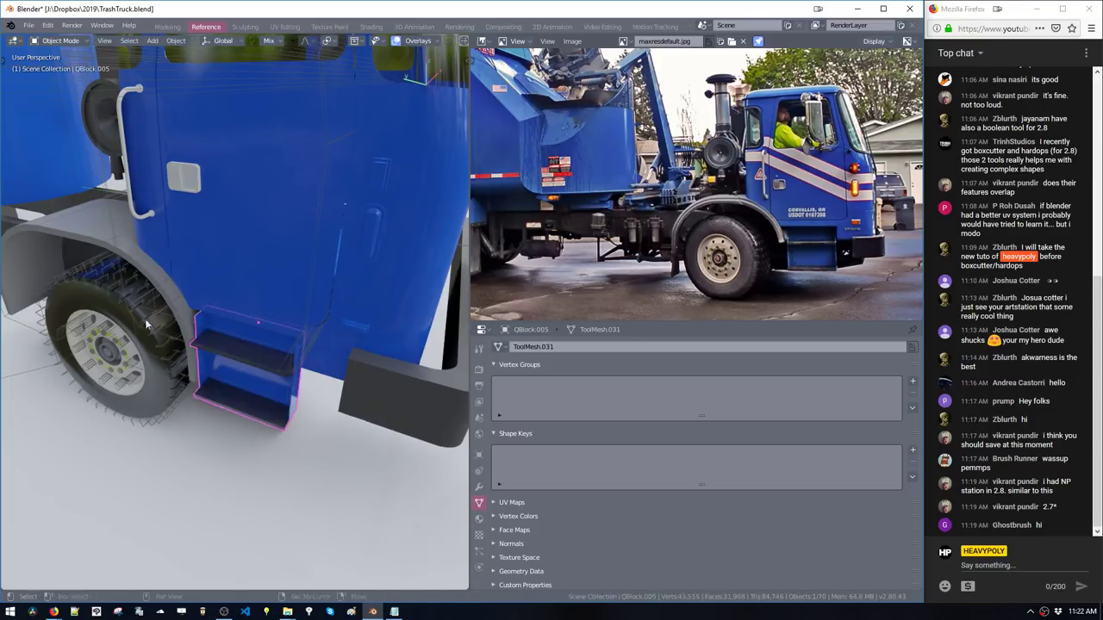
Shorten the front wheel fender by deleting its lowest section beside the cab steps
scroll(164, 344, down, 2)
middle_drag(179, 386, 245, 303)
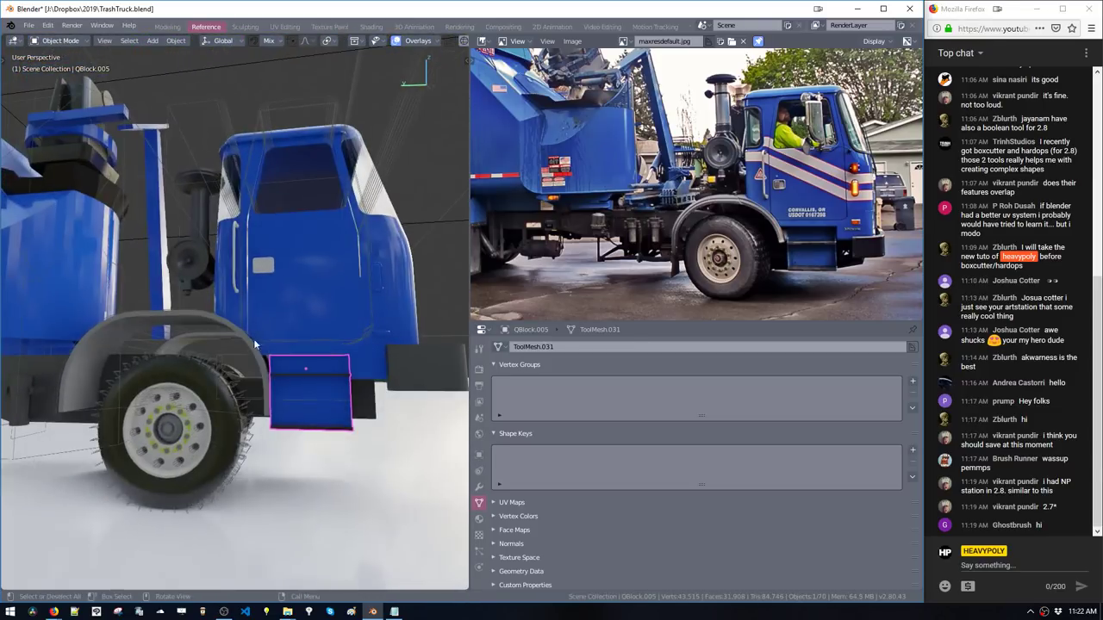
click(260, 373)
key(s)
click(317, 358)
middle_drag(310, 387, 244, 382)
drag(245, 381, 338, 436)
key(KP_Decimal)
middle_drag(282, 435, 326, 484)
key(ctrl+KP_Add)
key(x)
key(Tab)
ctrl+middle_drag(325, 484, 254, 379)
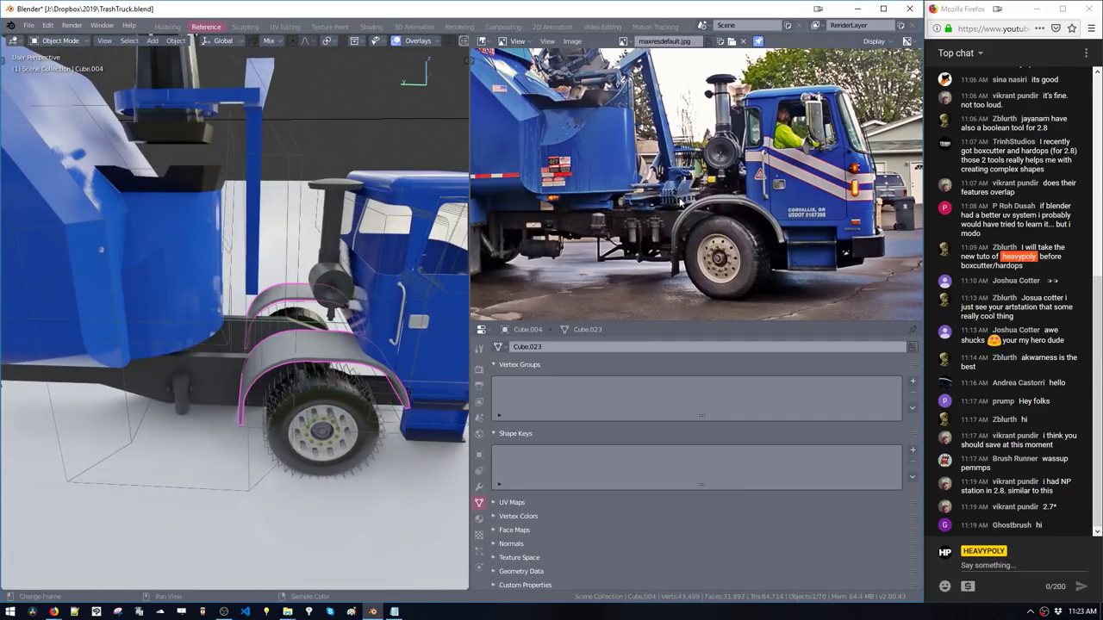
Hide the wireframe cutter objects around the truck and save the file
middle_drag(205, 414, 281, 370)
key(shift+b)
key(ctrl+shift+b)
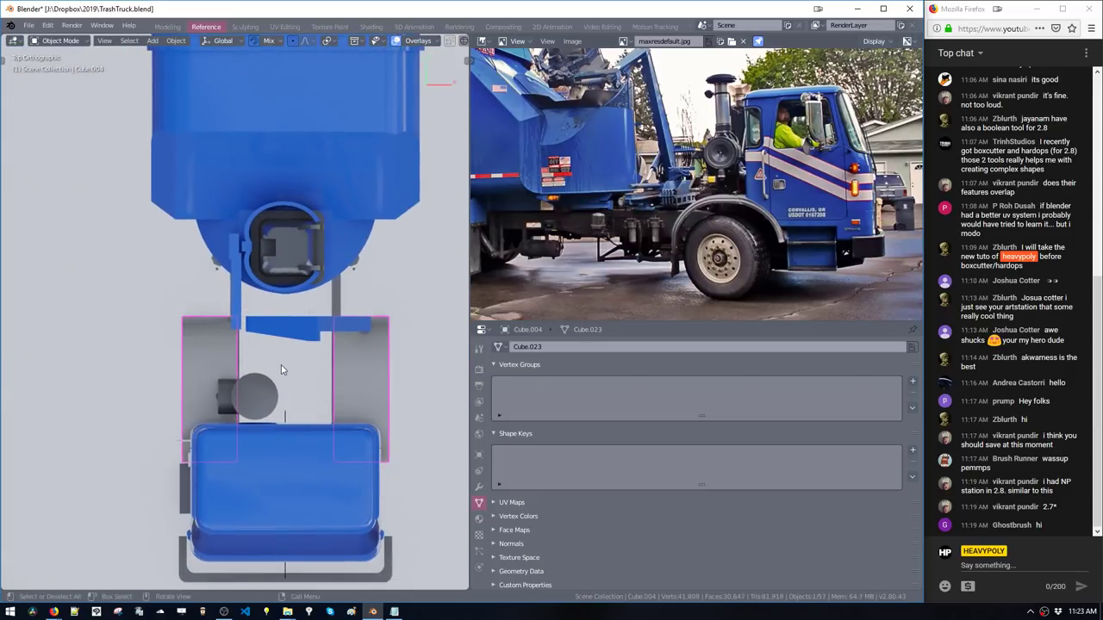
right_click(288, 360)
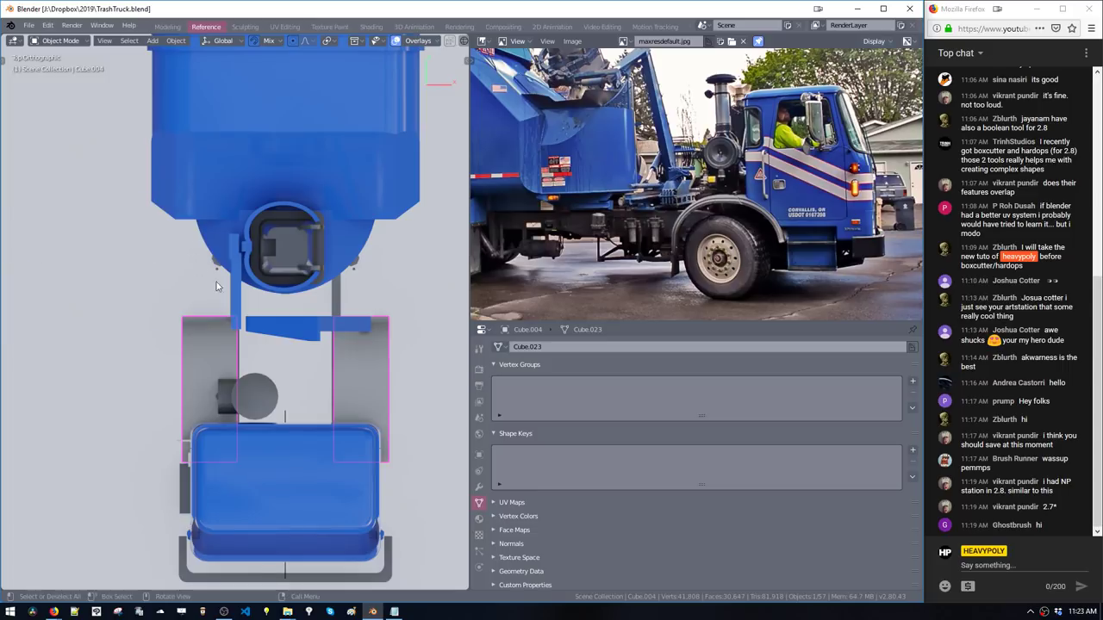
Try to draw a QBlocker shape spanning the two fenders behind the cab
shift+middle_drag(283, 323, 233, 308)
key(shift+a)
mouse_move(241, 293)
click(275, 295)
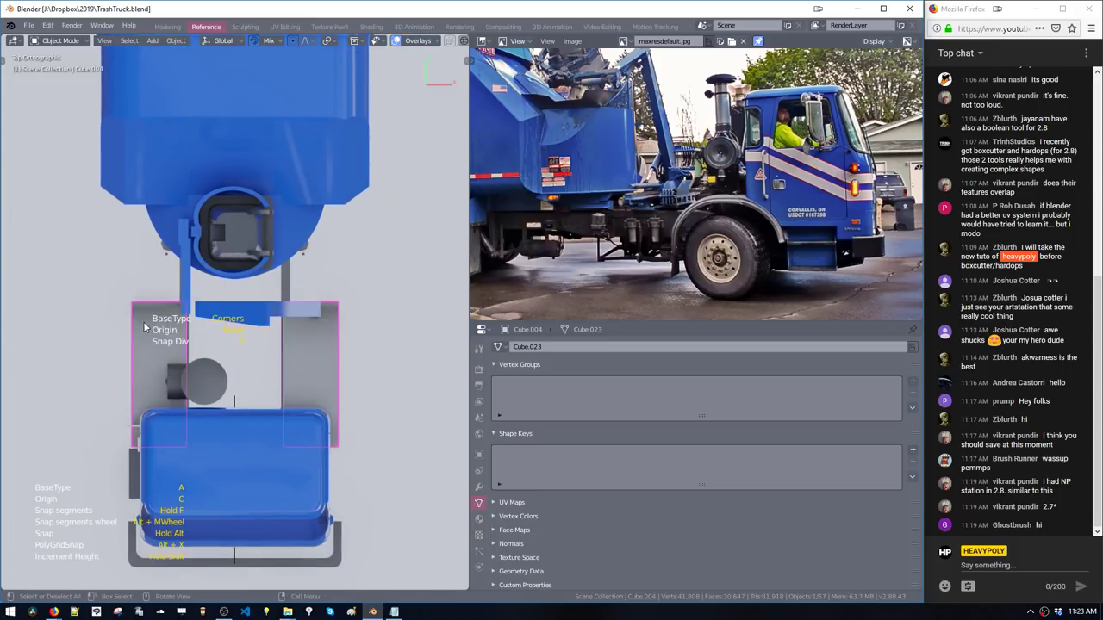
drag(145, 326, 270, 362)
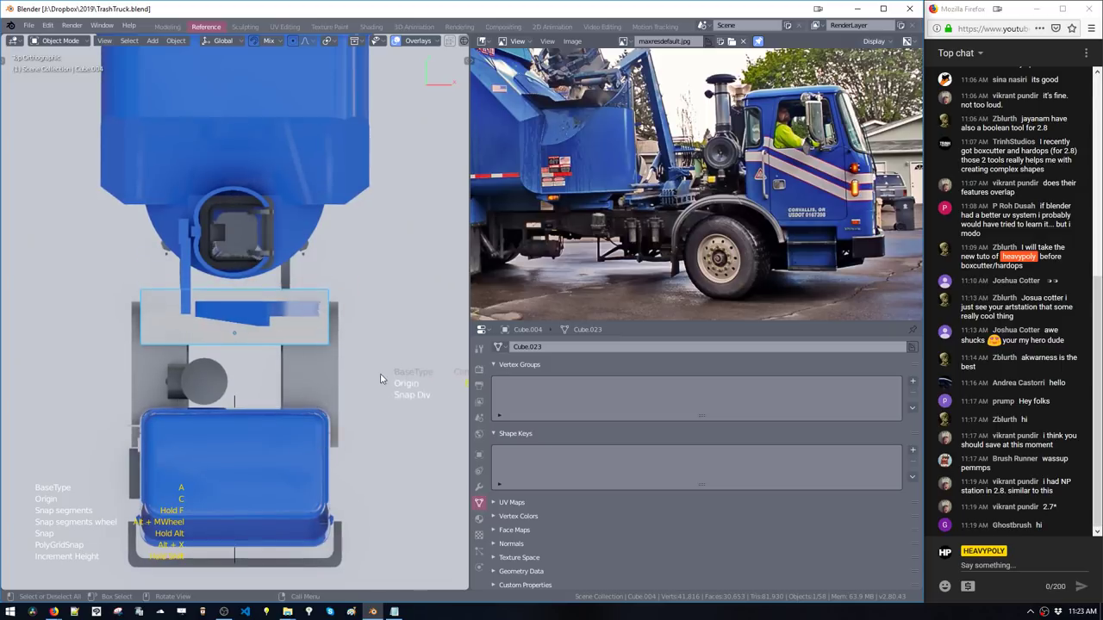
drag(380, 378, 337, 362)
Delete the QBlocker shapes drawn around the fenders
middle_drag(337, 361, 362, 347)
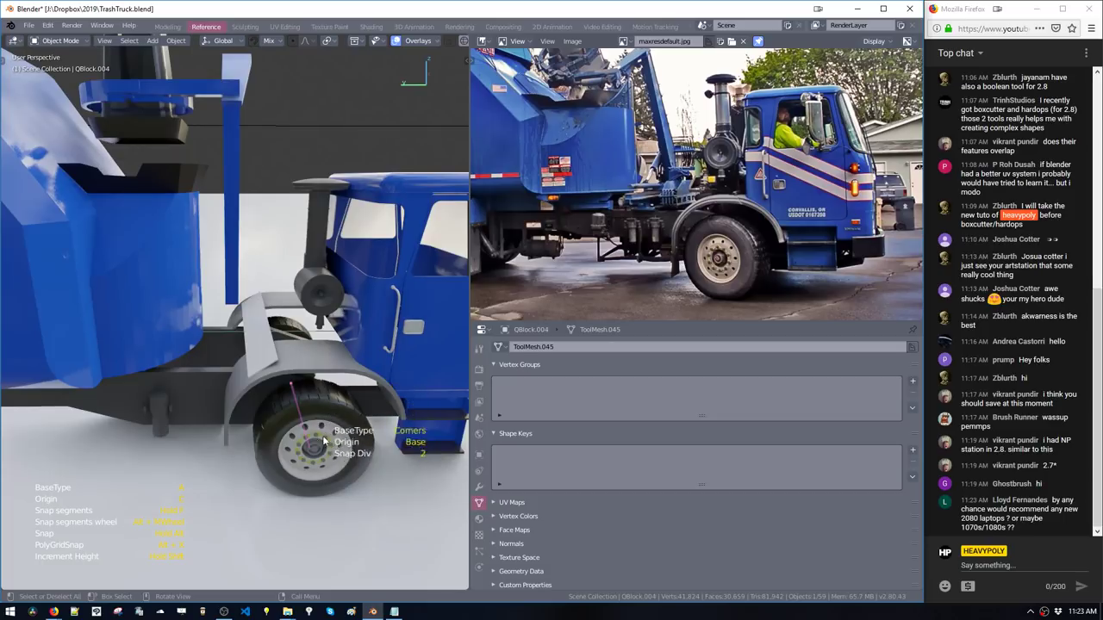
key(x)
click(268, 352)
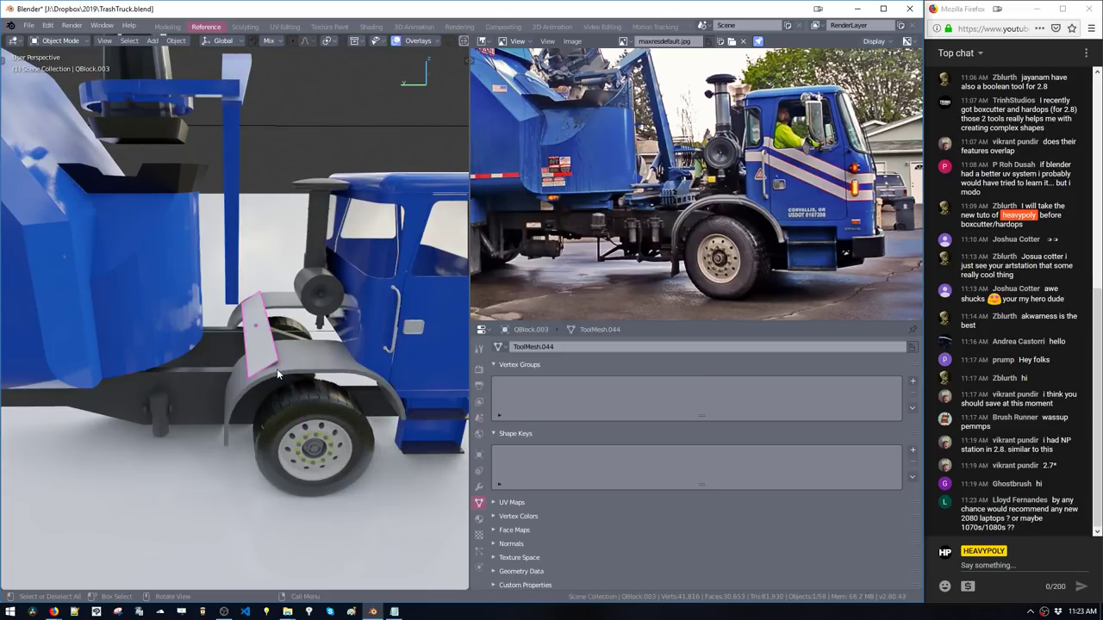
key(x)
Add a mesh plane in top view and move it between the two fenders behind the cab
key(KP_7)
scroll(319, 336, up, 3)
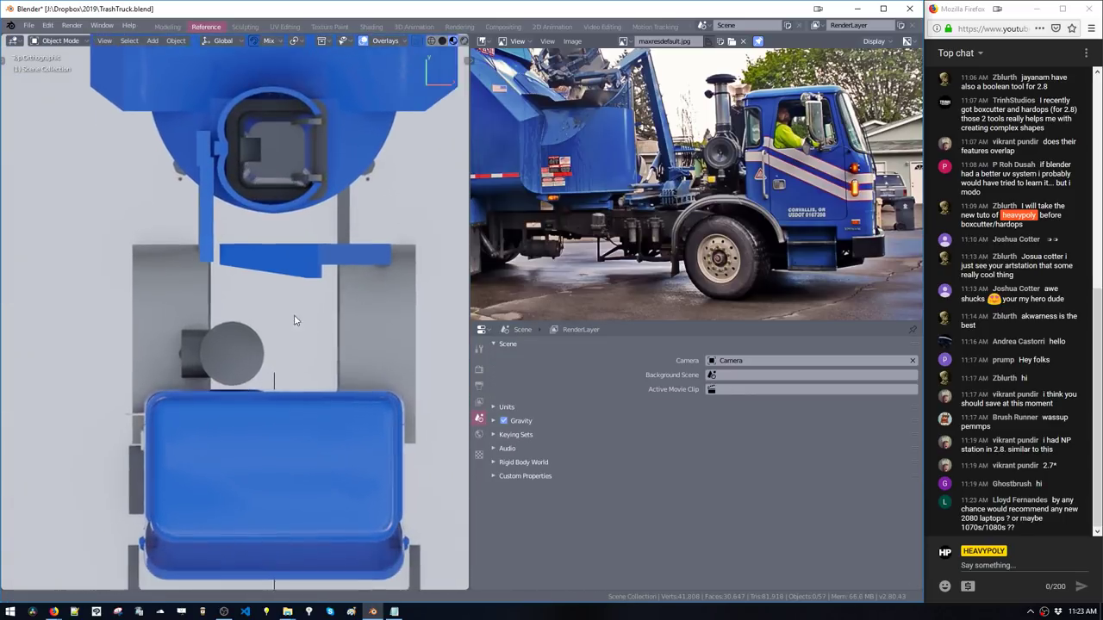
key(shift+a)
mouse_move(284, 316)
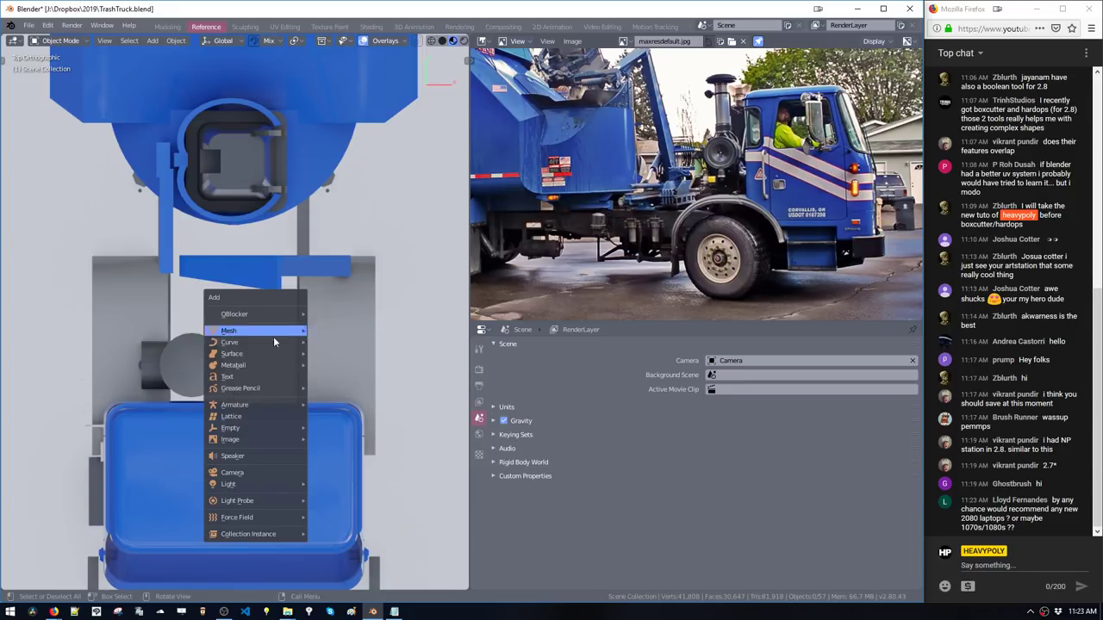
mouse_move(247, 332)
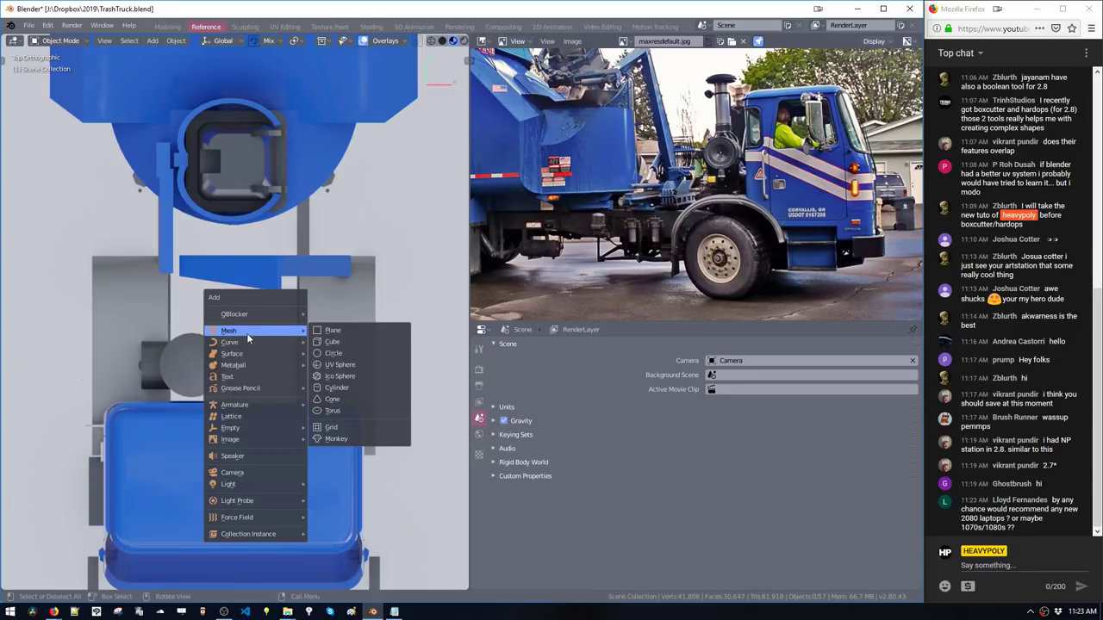
click(327, 335)
shift+middle_drag(275, 370, 305, 384)
key(g)
click(273, 291)
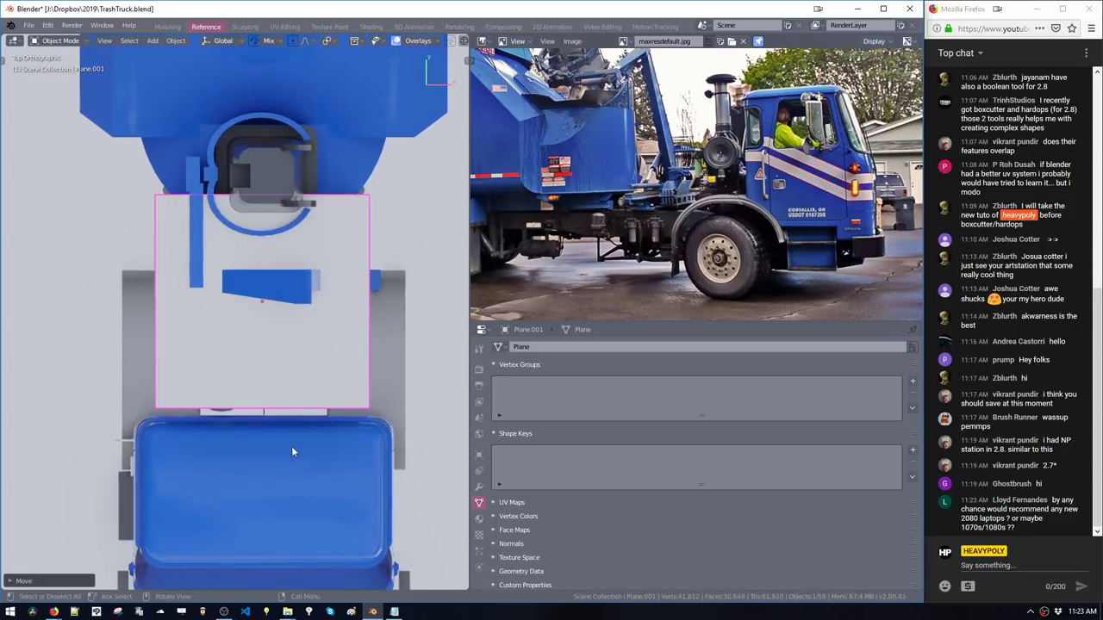
Scale the plane along Y into a narrow strip and move it slightly toward the cab
key(Tab)
key(s)
key(y)
click(333, 362)
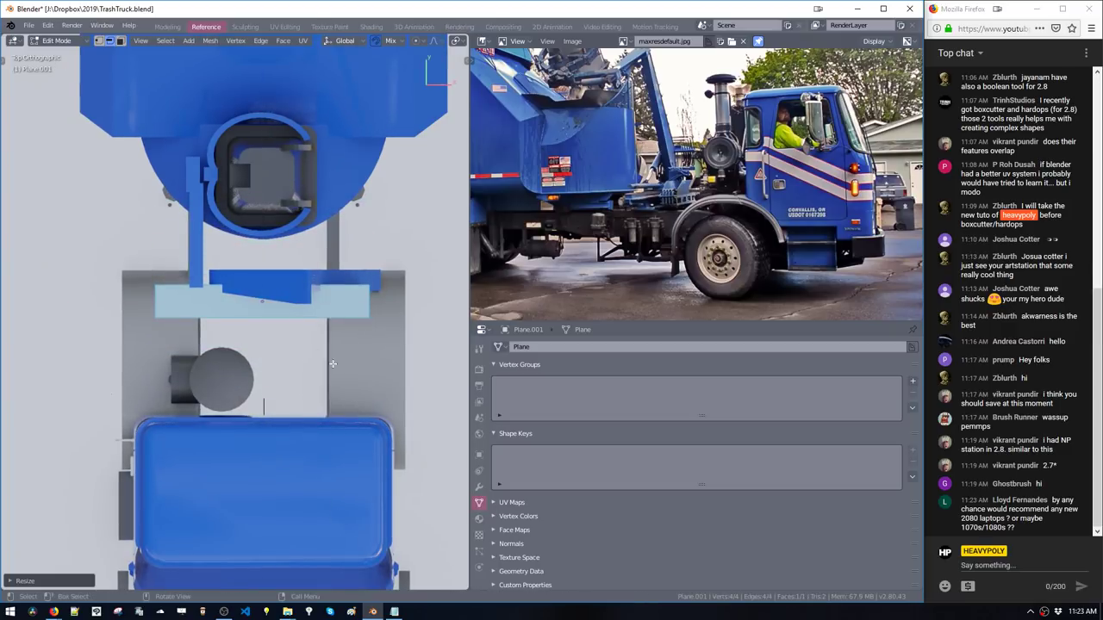
key(g)
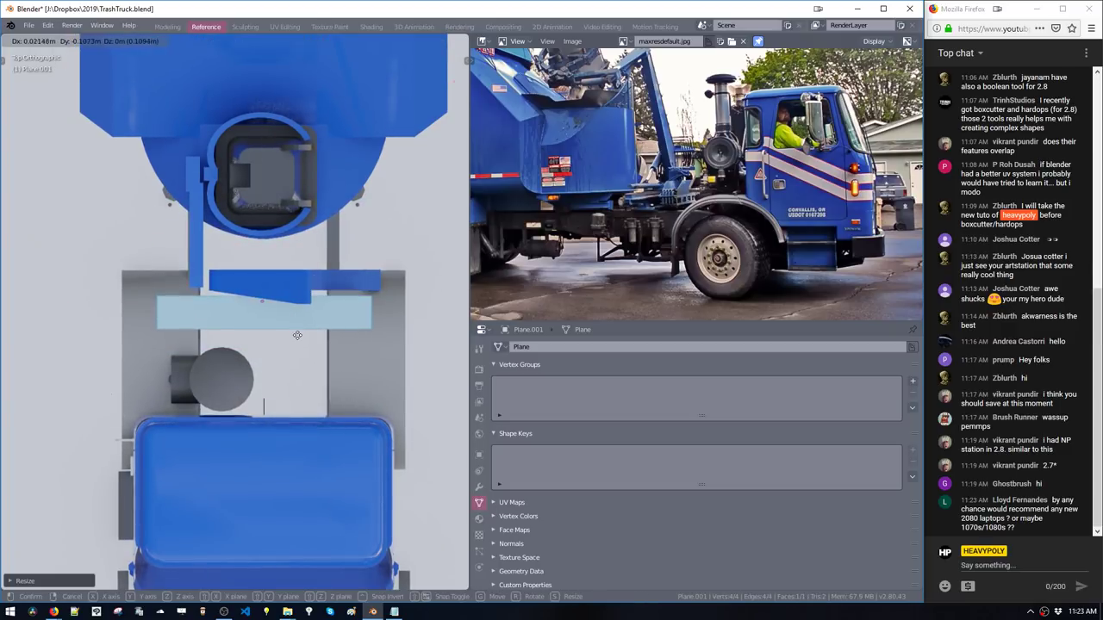
click(297, 330)
Enlarge the strip to reach farther over both fenders and scale it thinner along Y
key(s)
click(347, 389)
key(s)
key(y)
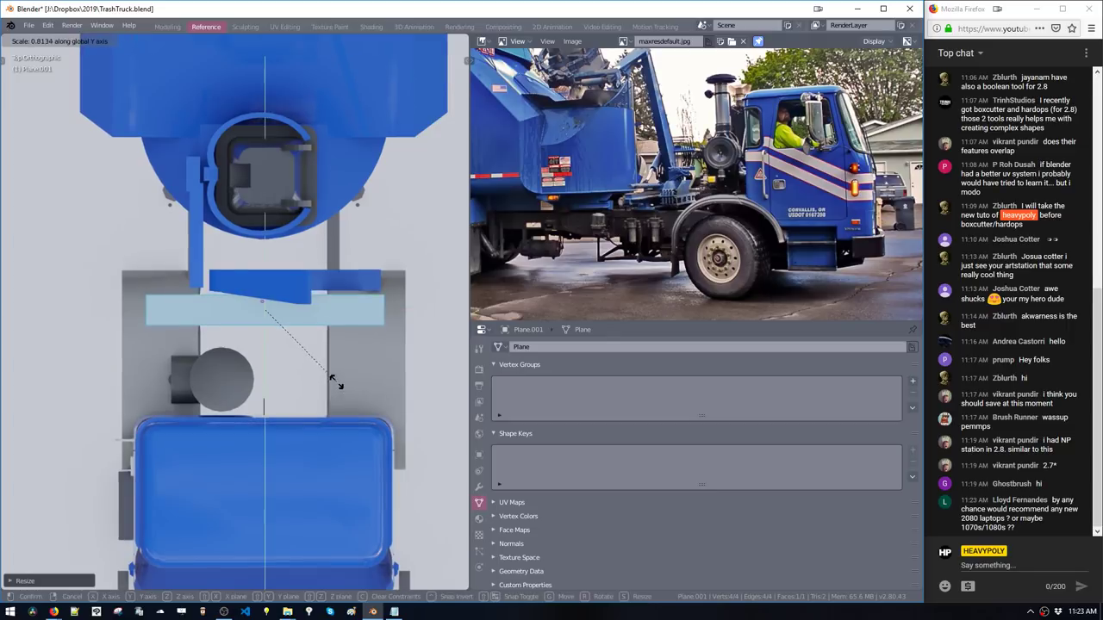
click(331, 375)
scroll(680, 235, up, 7)
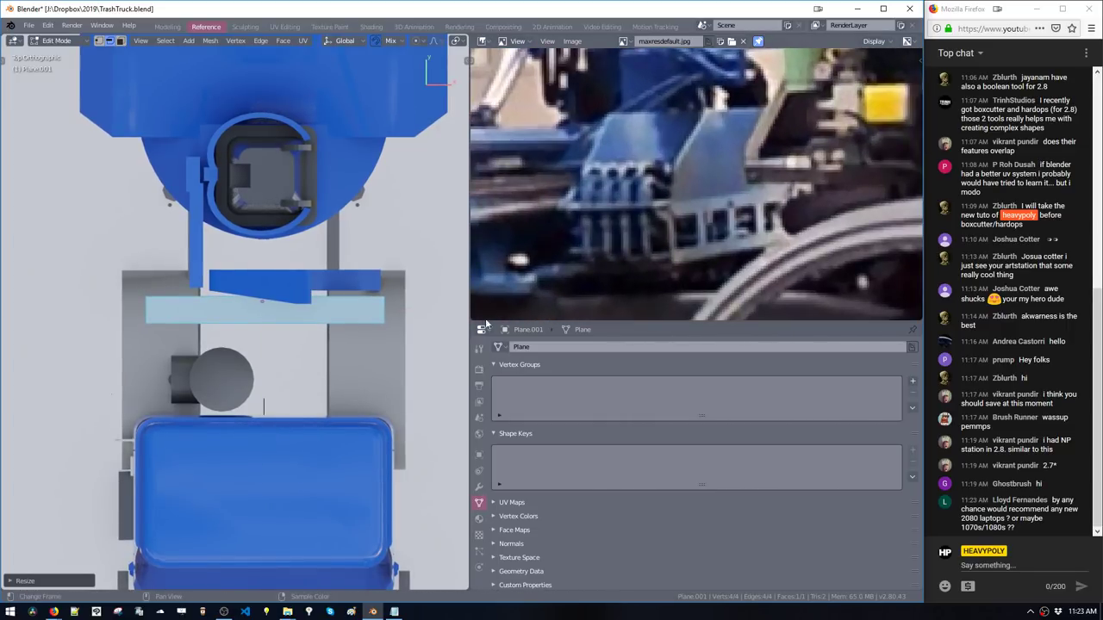
Move the narrow plane down to the height of the fenders and rotate it 90 degrees so it stands upright
middle_drag(282, 349, 356, 381)
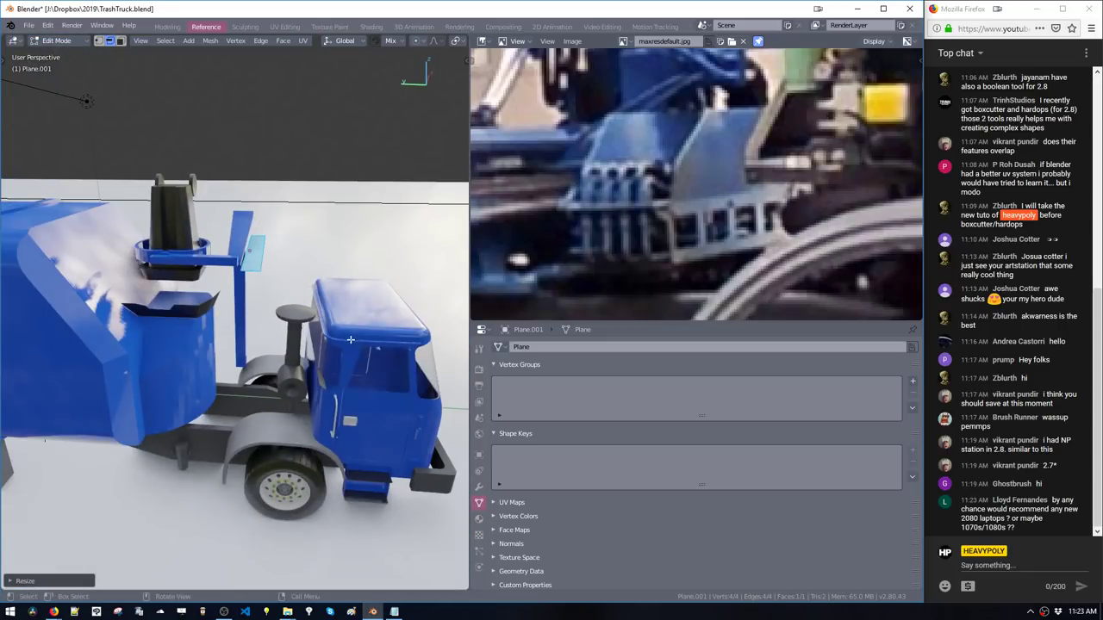
middle_drag(351, 339, 302, 295)
key(g)
click(301, 433)
key(ctrl+alt+r)
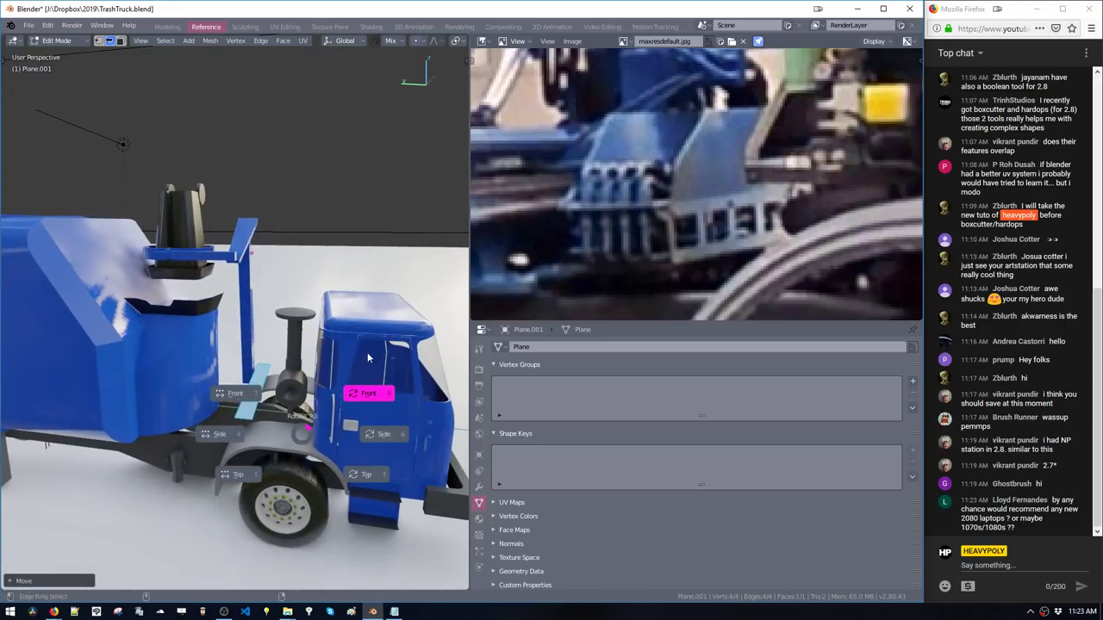
click(368, 357)
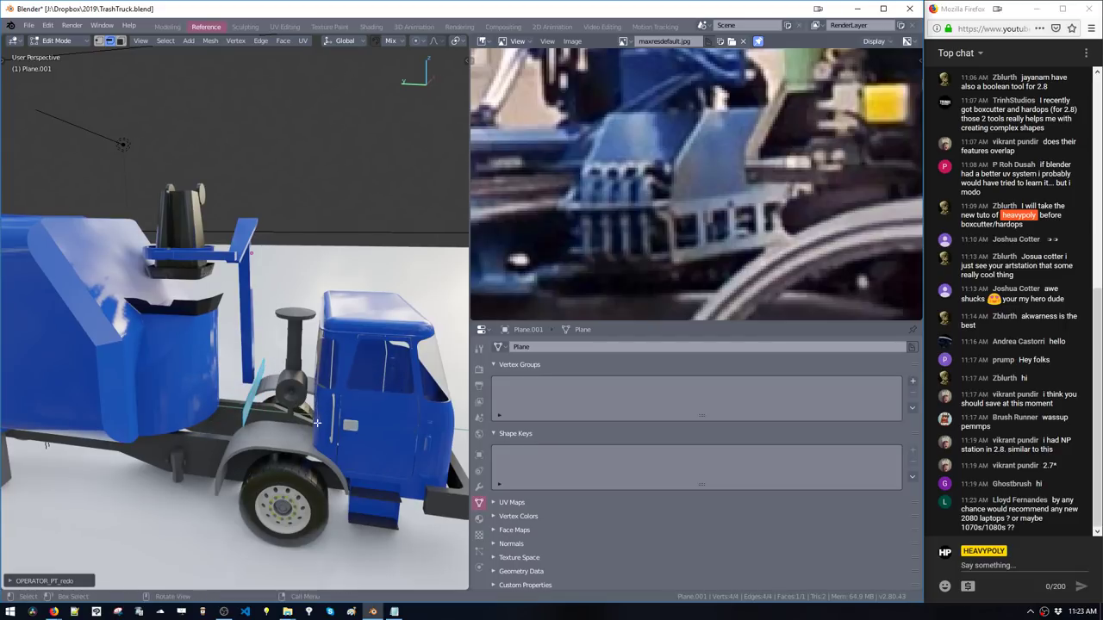
Move the upright strip sideways clear of the truck, raise it along Z, and view it from the front
ctrl+middle_drag(309, 423, 332, 340)
key(g)
click(216, 353)
key(g)
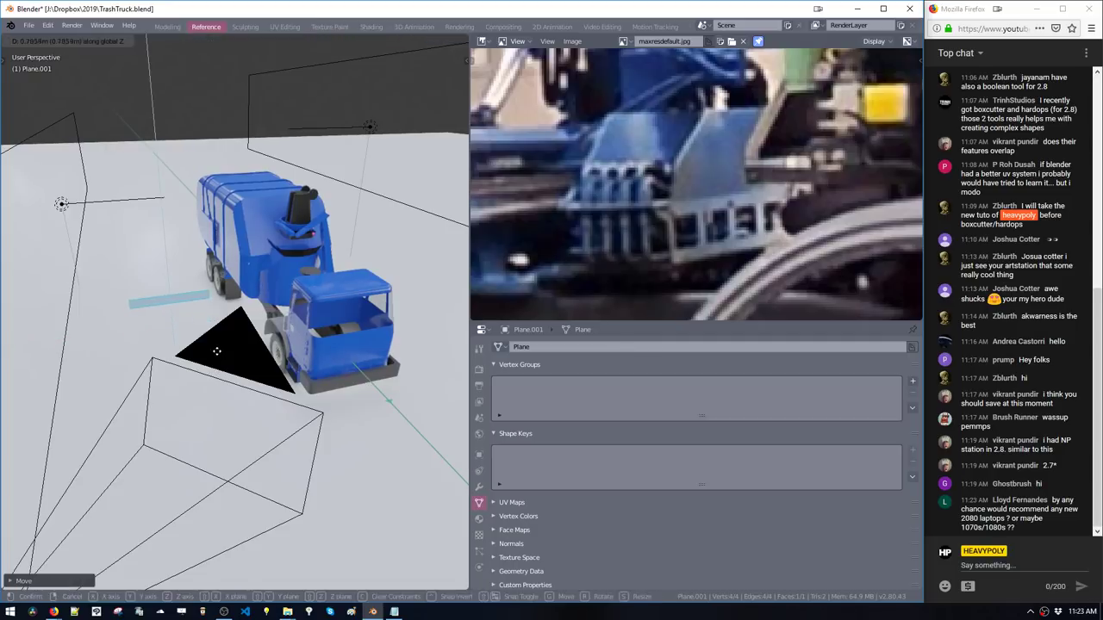
click(214, 350)
key(v)
click(285, 355)
key(v)
key(v)
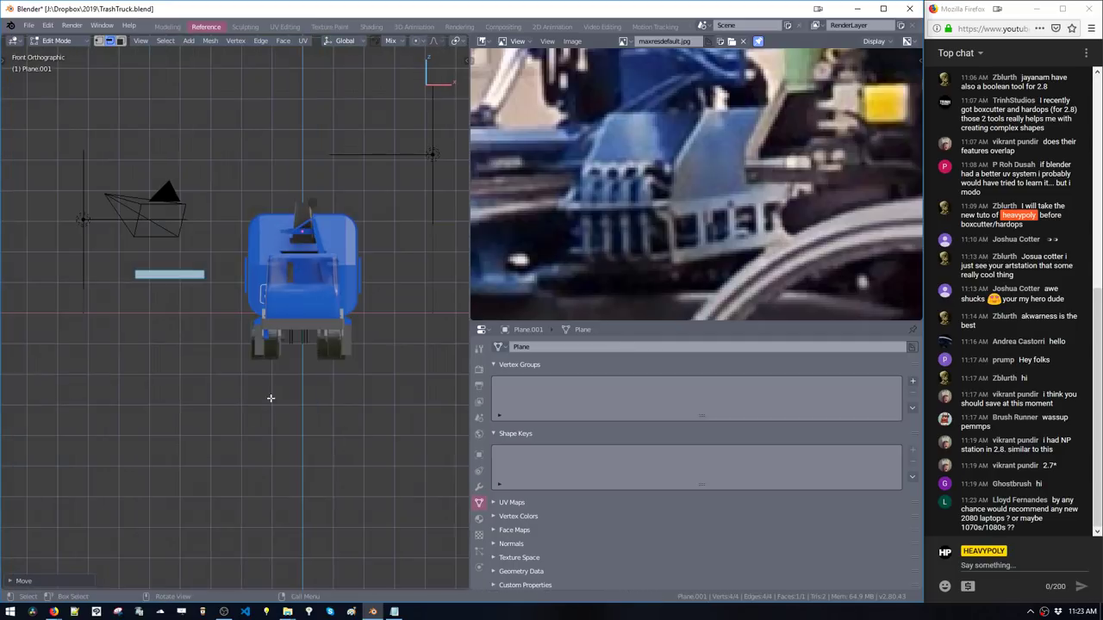
Move the strip's lower edge down along Z to make the strip taller
ctrl+middle_drag(271, 399, 227, 264)
ctrl+shift+middle_click(272, 270)
key(space)
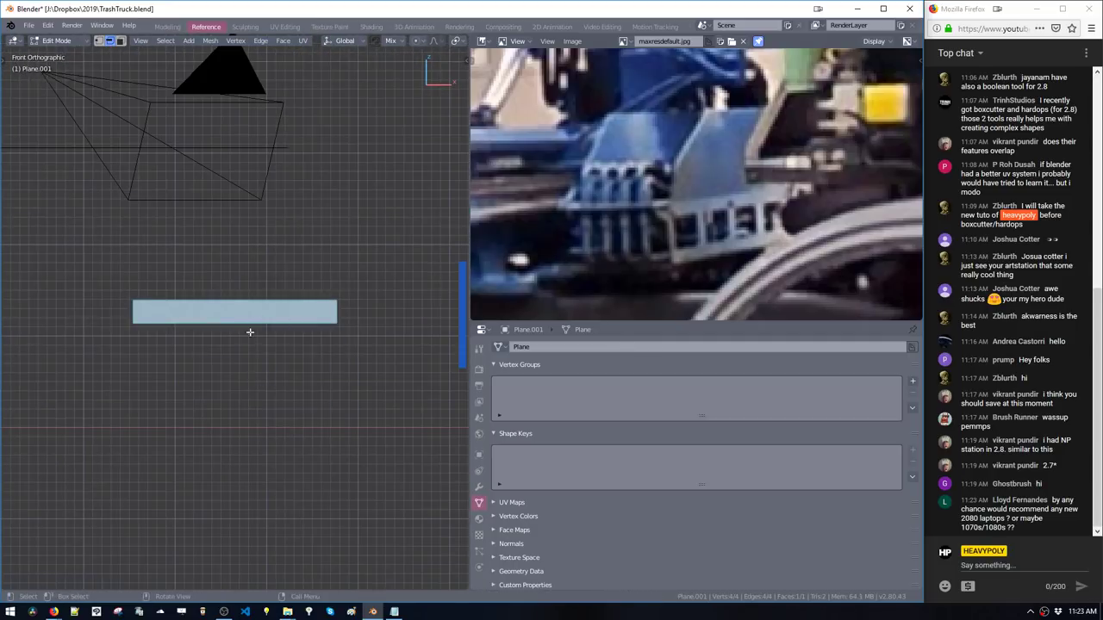
key(g)
click(249, 337)
ctrl+middle_drag(249, 337, 220, 356)
shift+middle_drag(220, 356, 234, 352)
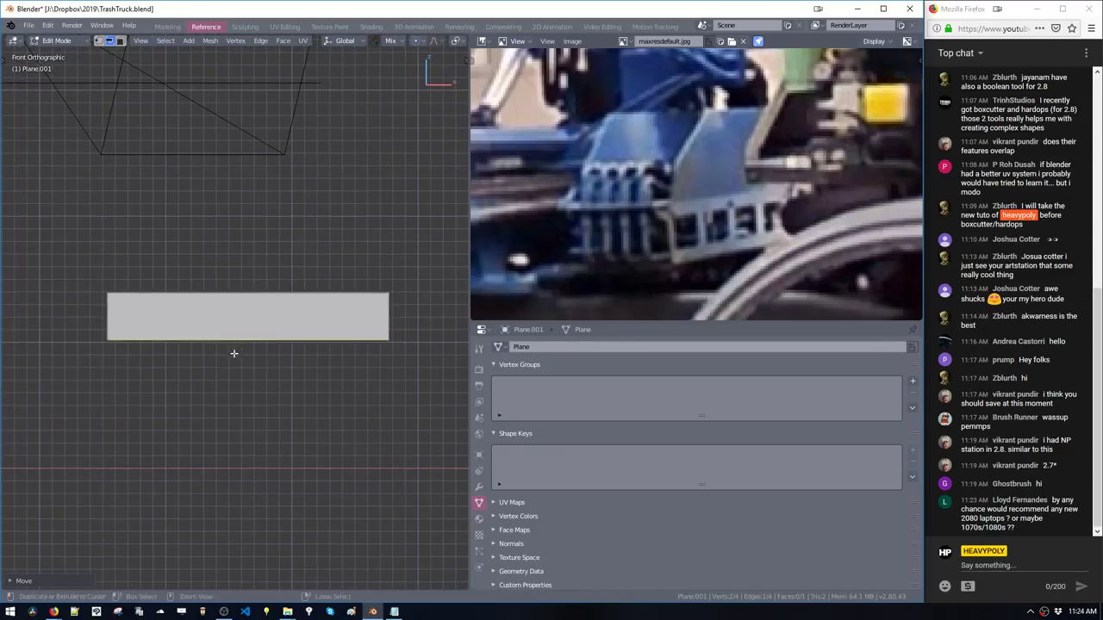
Duplicate the strip's face and scale it into a smaller inner panel, stretched along X to leave a border all around
key(space)
click(245, 328)
key(shift+d)
key(s)
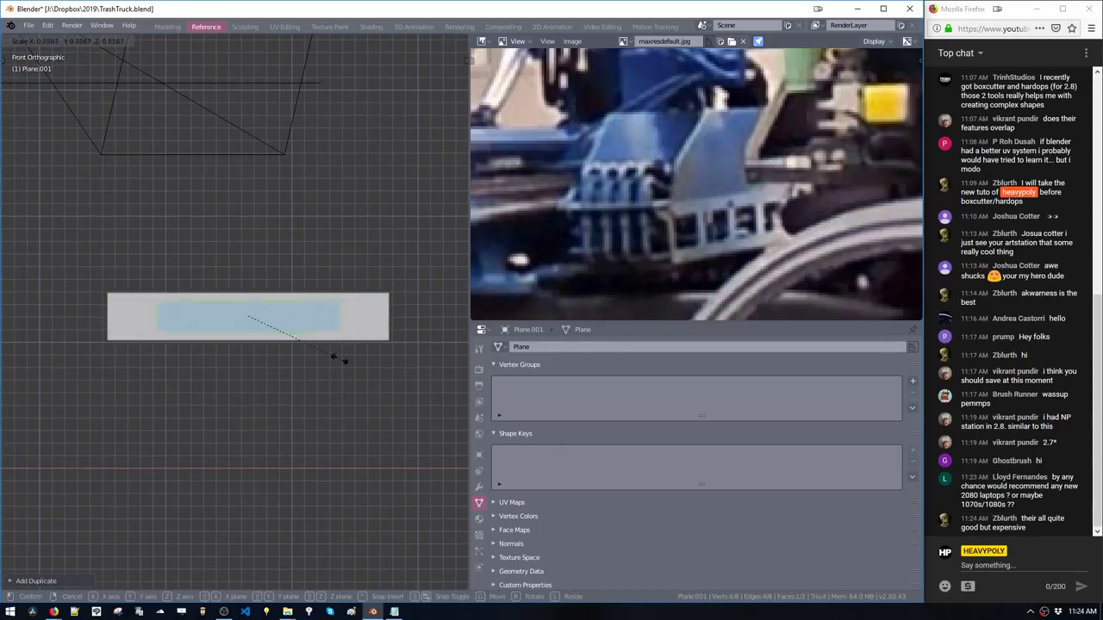
key(x)
click(293, 331)
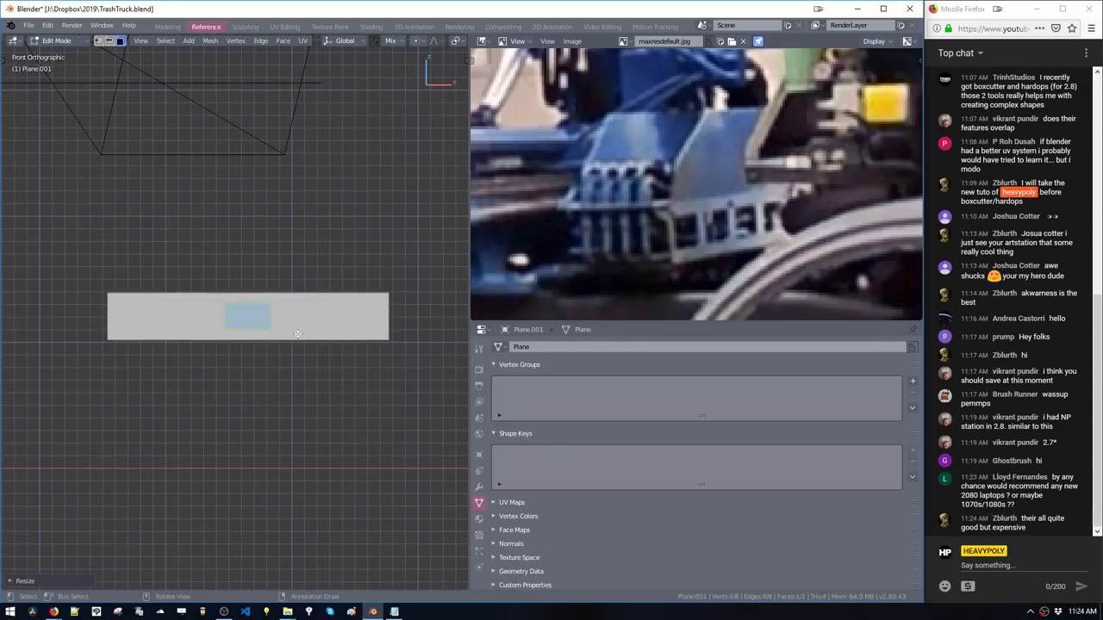
key(s)
key(x)
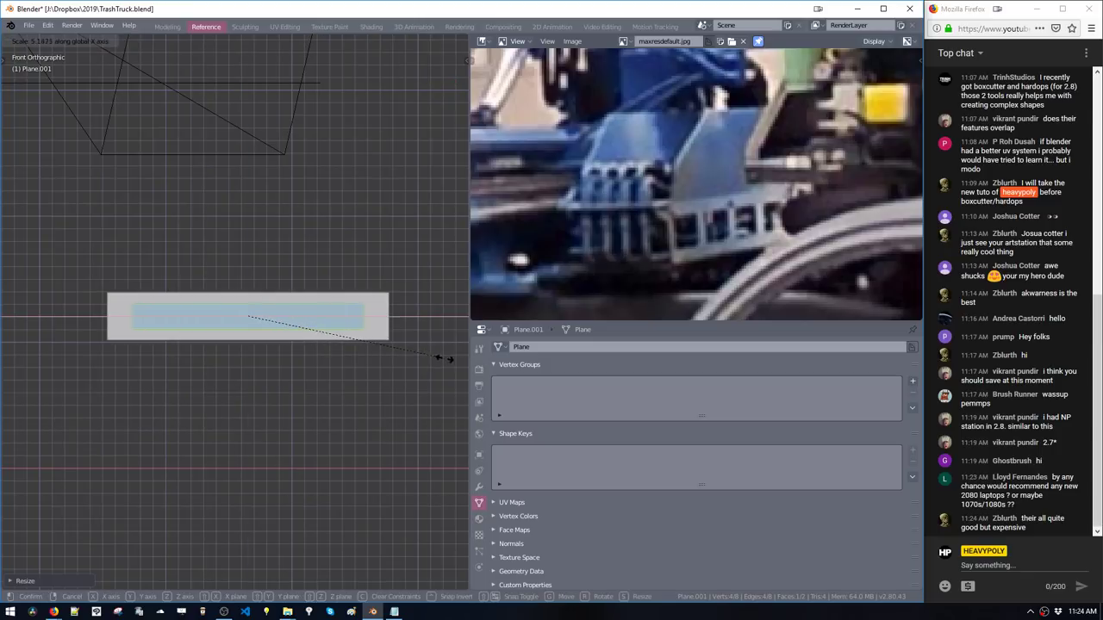
click(453, 361)
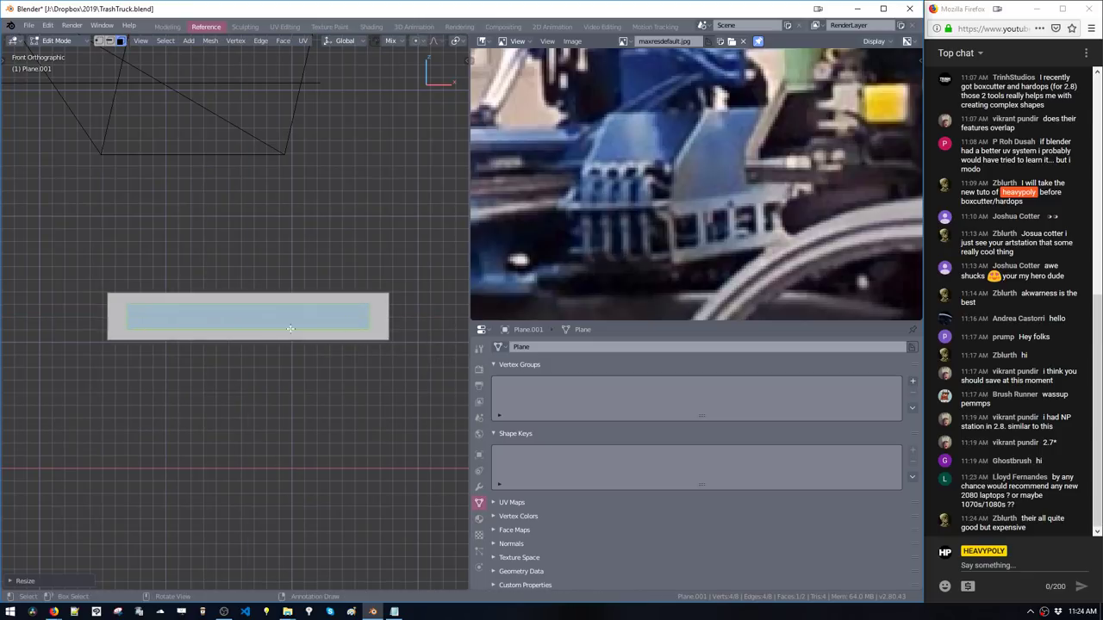
Divide the inner panel into five separate panes by bevelling four vertical loop cuts and deleting the resulting narrow faces
click(236, 326)
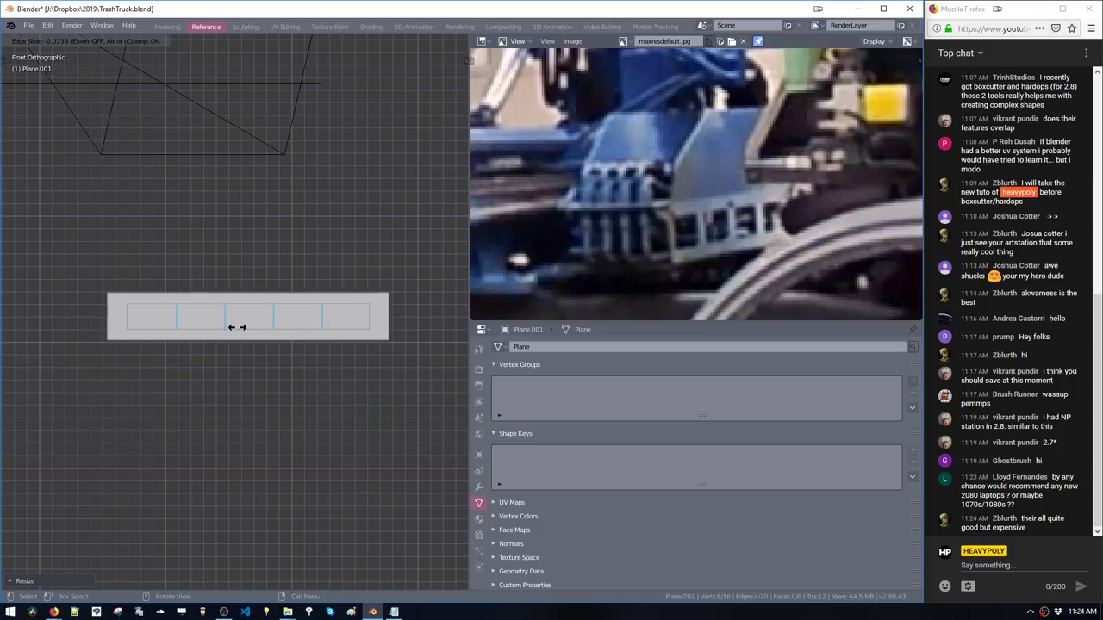
right_click(236, 327)
key(ctrl+b)
click(264, 367)
key(x)
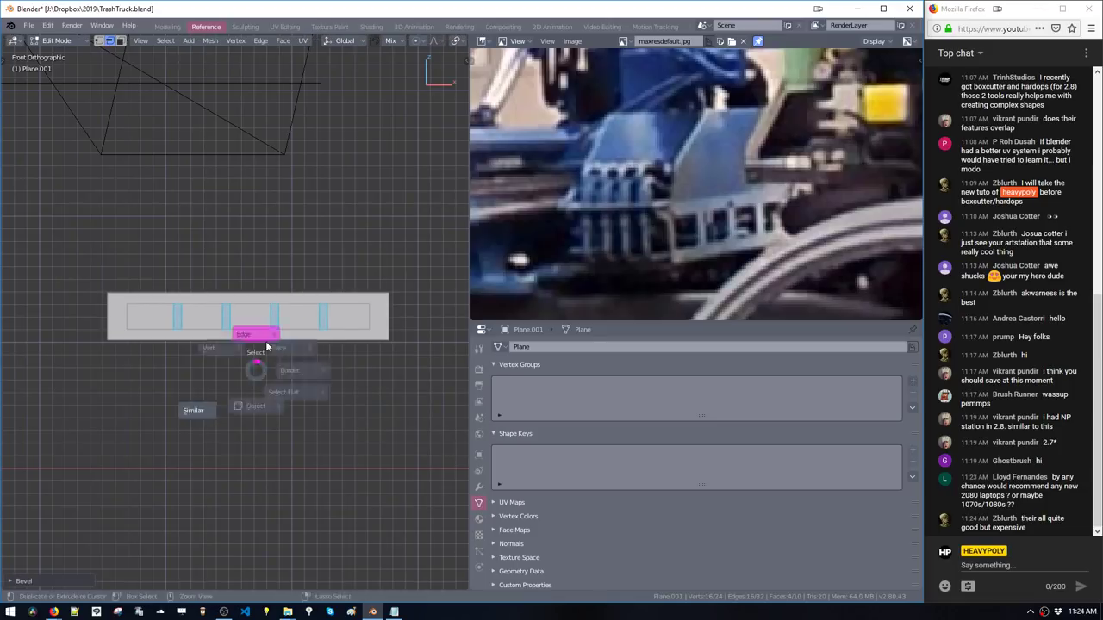
click(267, 348)
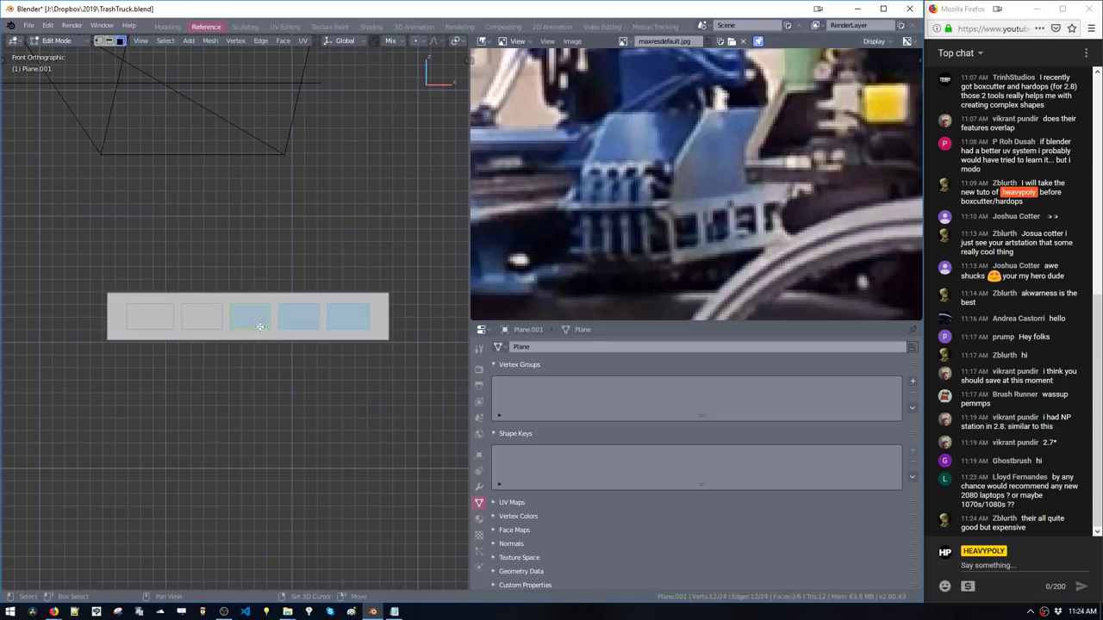
Try to bevel the lower outer corner vertex of the rightmost pane
key(a)
key(alt+a)
key(space)
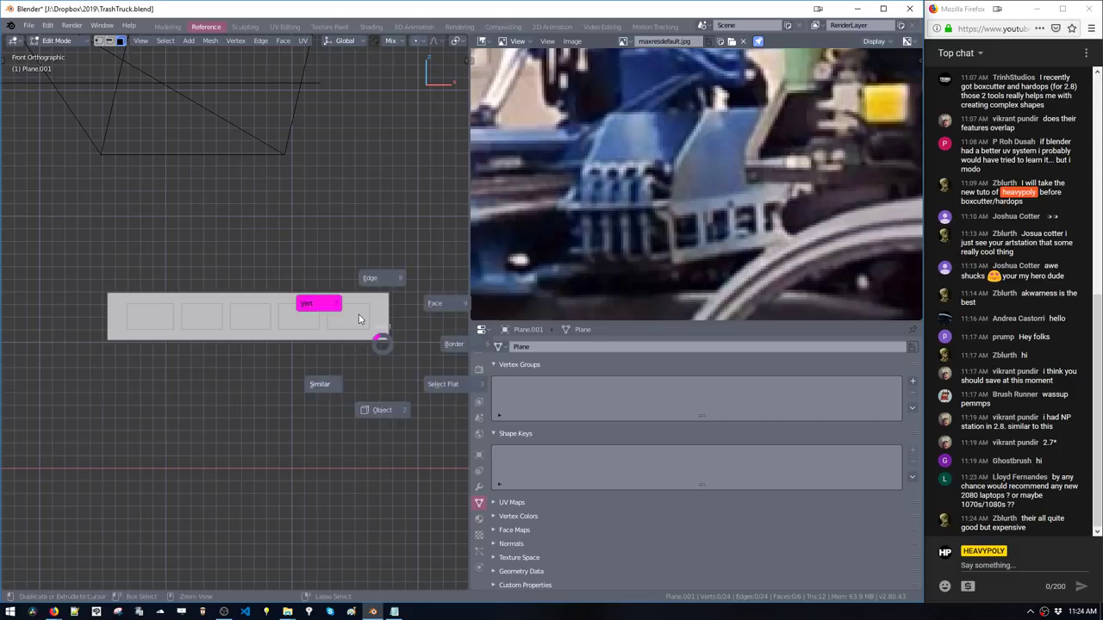
click(359, 318)
click(372, 334)
key(ctrl+shift+b)
click(386, 364)
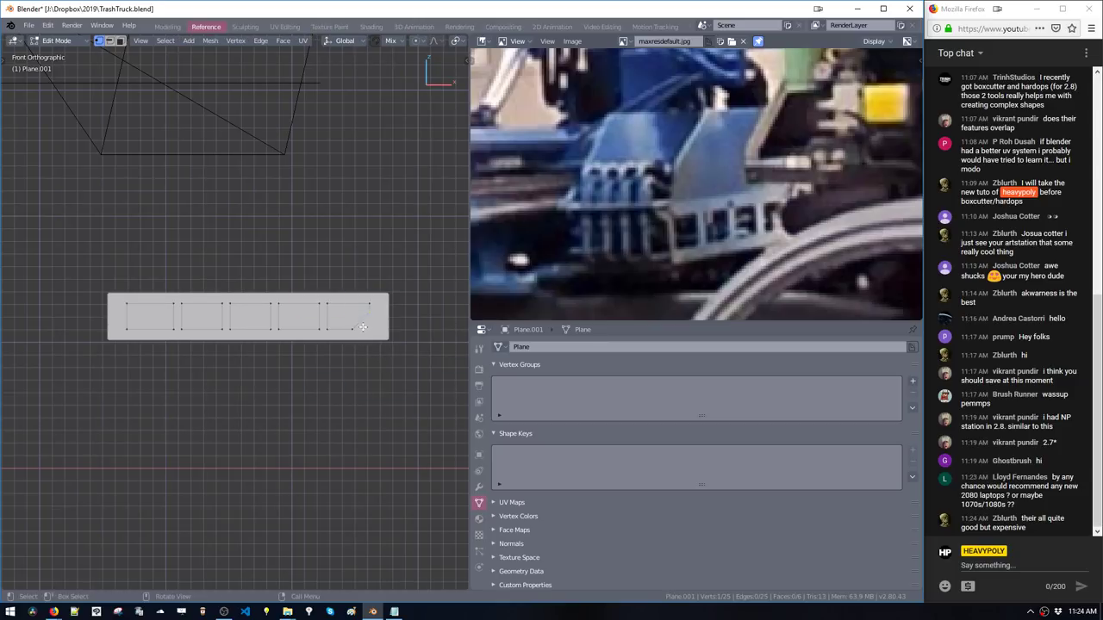
right_click(356, 332)
click(355, 333)
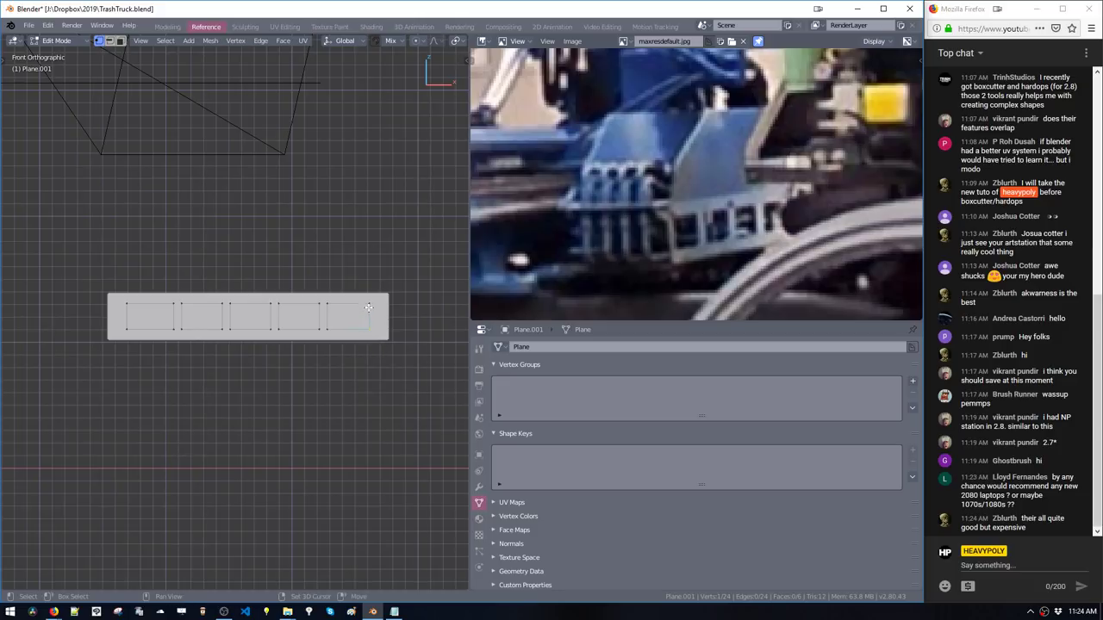
Move the rightmost pane's outer edge inward to narrow the pane, and add a horizontal loop cut across its middle
key(g)
middle_drag(365, 323, 336, 323)
click(339, 323)
key(ctrl+r)
click(347, 321)
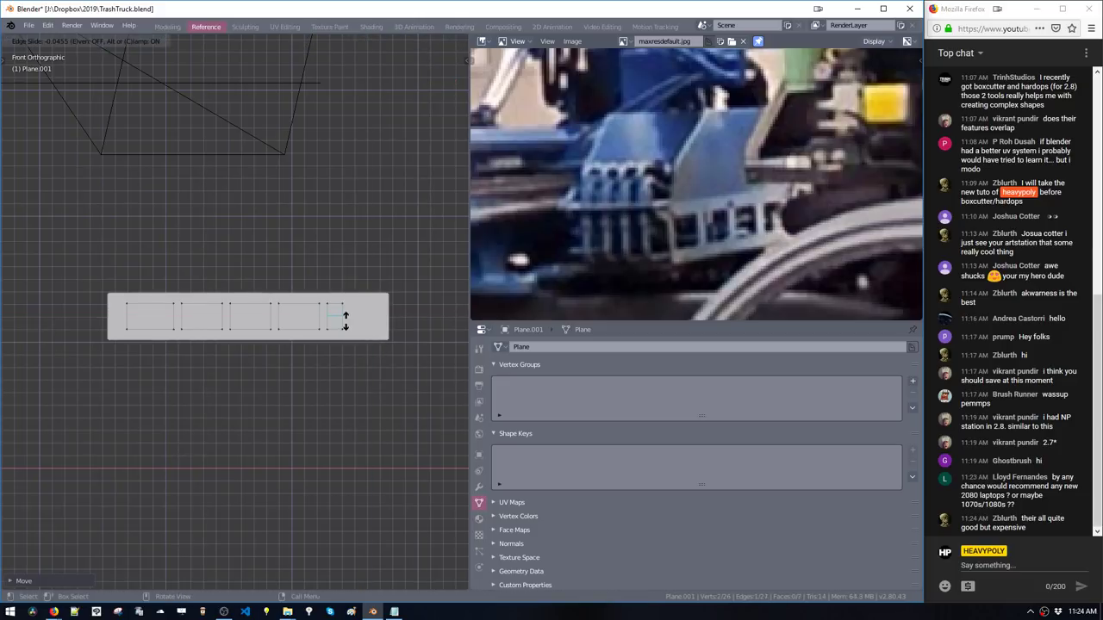
click(346, 321)
Extrude the upper half of that pane's outer edge along X and raise its lower corner to form a tapered notch
key(ctrl+space)
click(346, 298)
key(e)
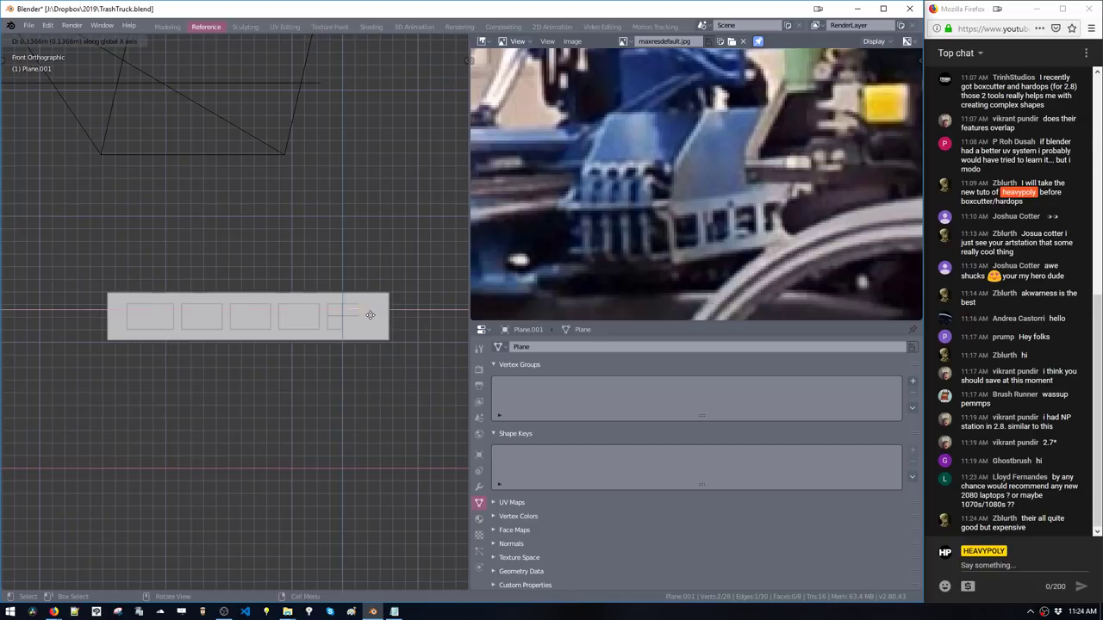
click(368, 317)
click(345, 331)
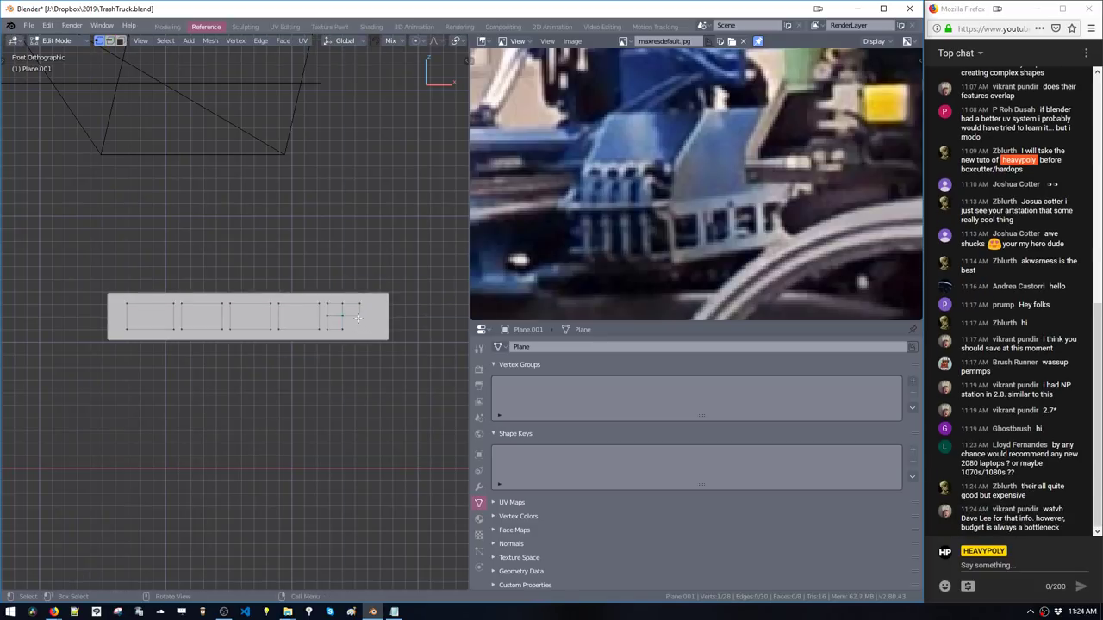
key(g)
key(z)
click(361, 323)
Extrude the backing strip's left end outward and add a horizontal loop cut near the strip's upper edge
shift+middle_drag(284, 322, 361, 320)
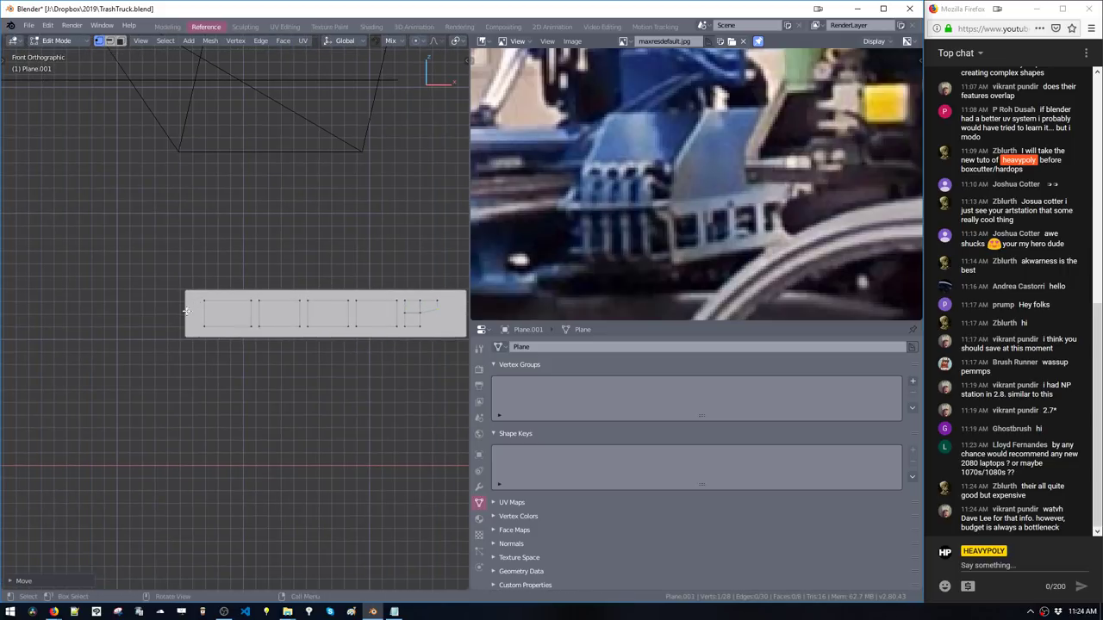
key(2)
shift+middle_drag(191, 312, 172, 310)
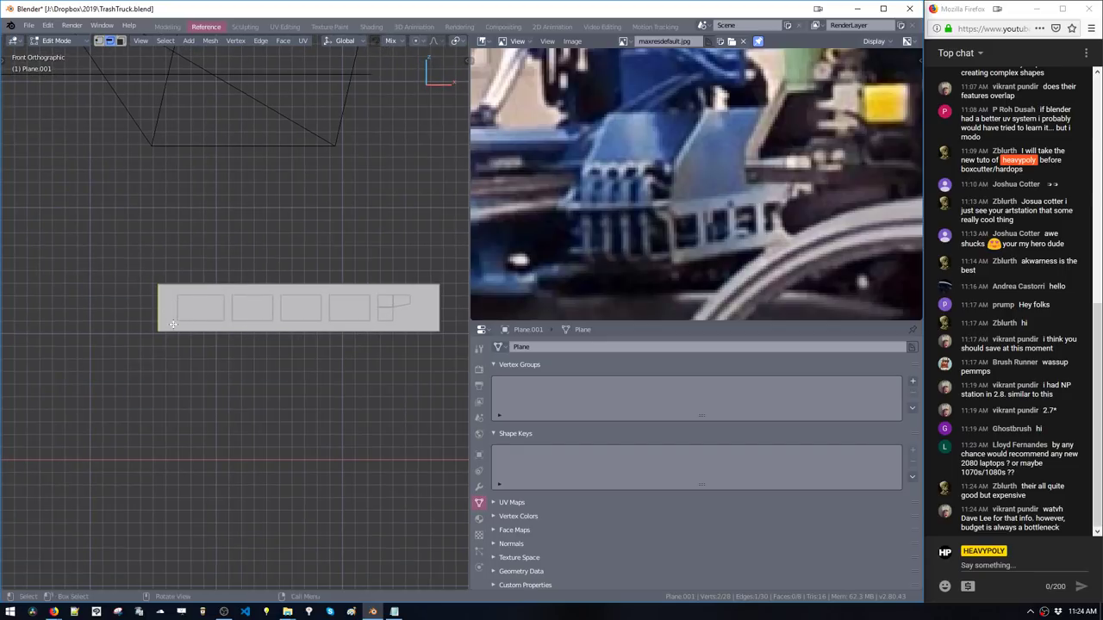
key(e)
click(142, 331)
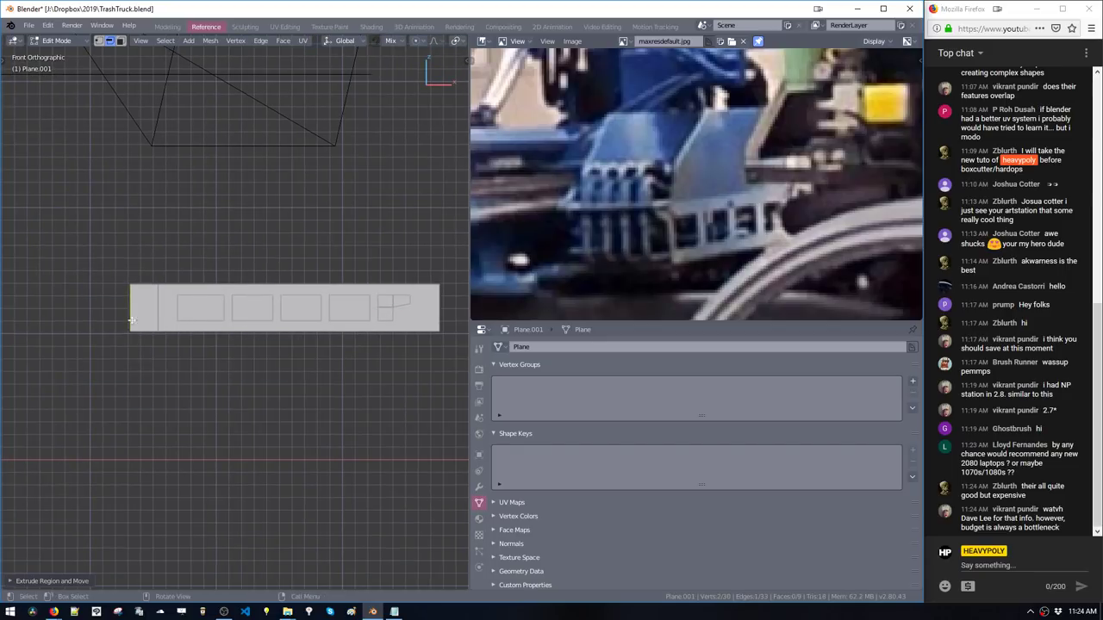
click(166, 307)
click(166, 297)
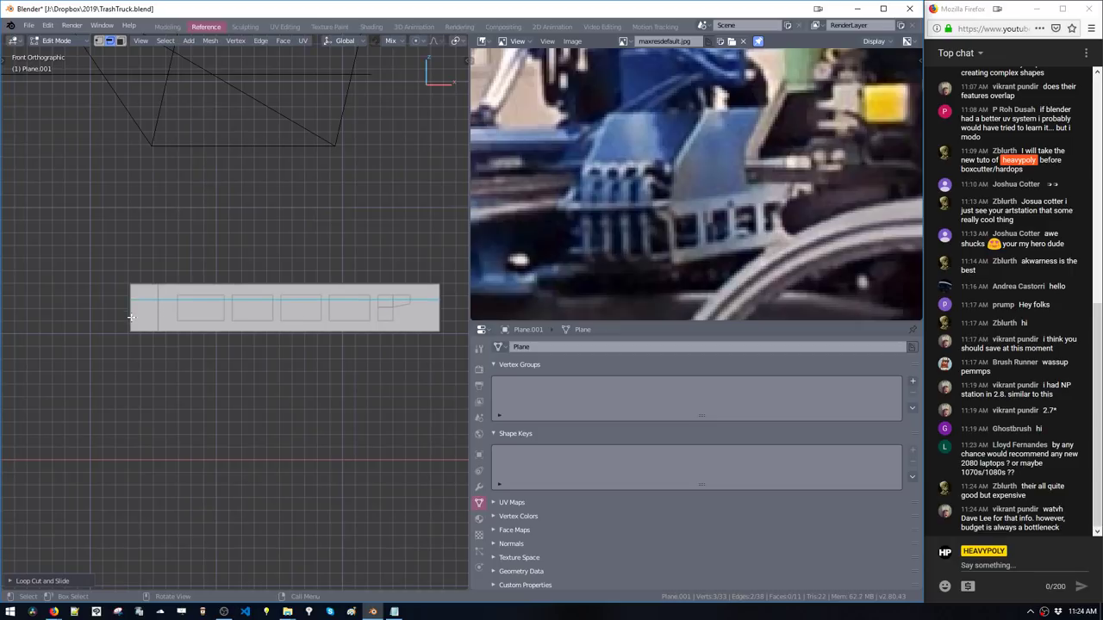
Delete the lower face of the left extension and raise the remaining tab's lower outer corner to taper it
key(ctrl+space)
click(118, 291)
click(131, 311)
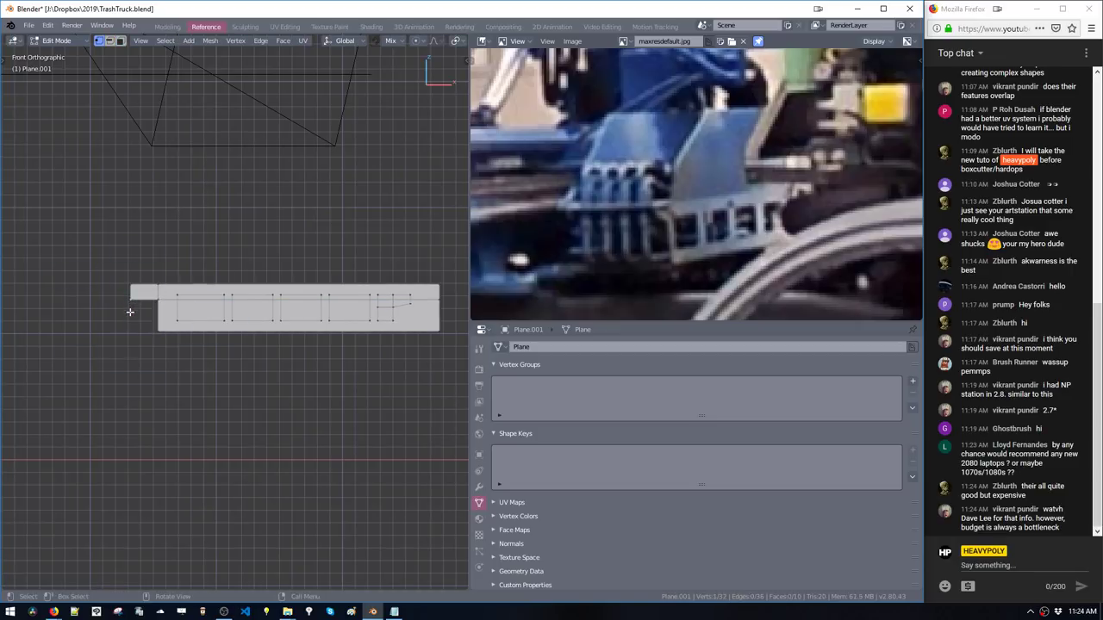
key(g)
click(130, 303)
Move the tapered tab's two outer vertices toward the strip to shorten the tab
shift+middle_drag(169, 319, 158, 319)
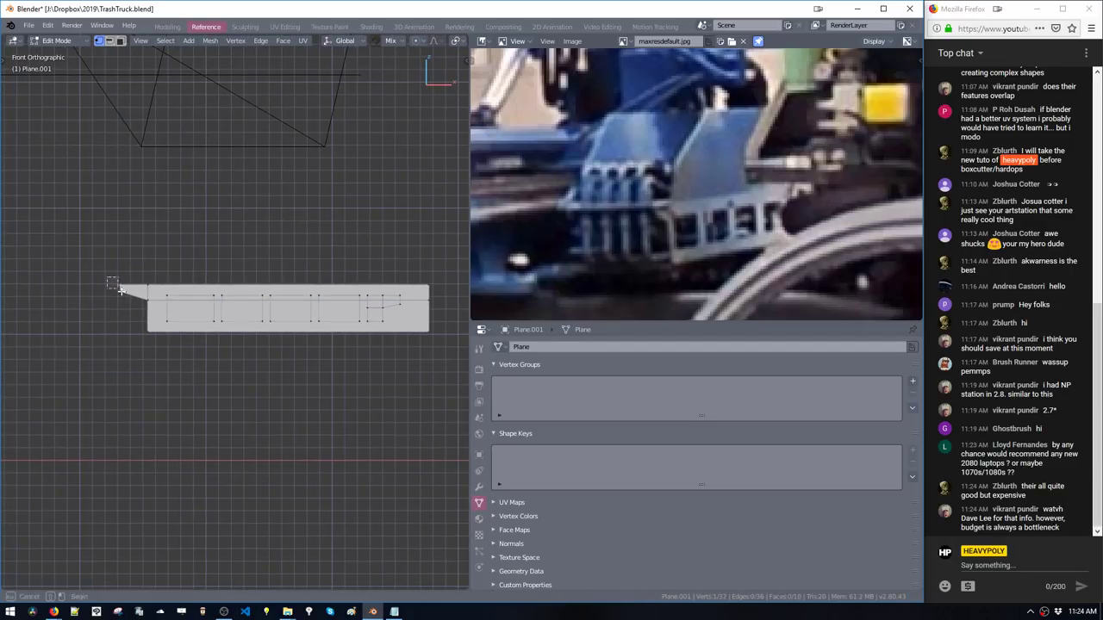
drag(122, 291, 127, 300)
key(g)
middle_drag(131, 300, 151, 315)
click(137, 303)
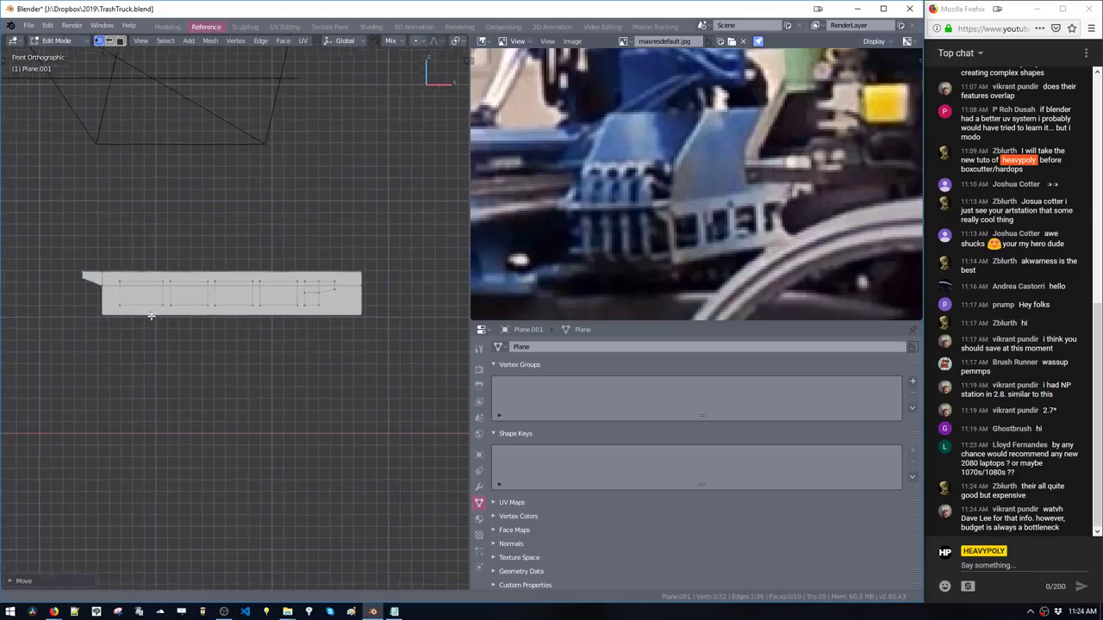
Select all five panes, move them forward off the backing strip, and dissolve the notched pane's pieces into one face
scroll(154, 317, down, 1)
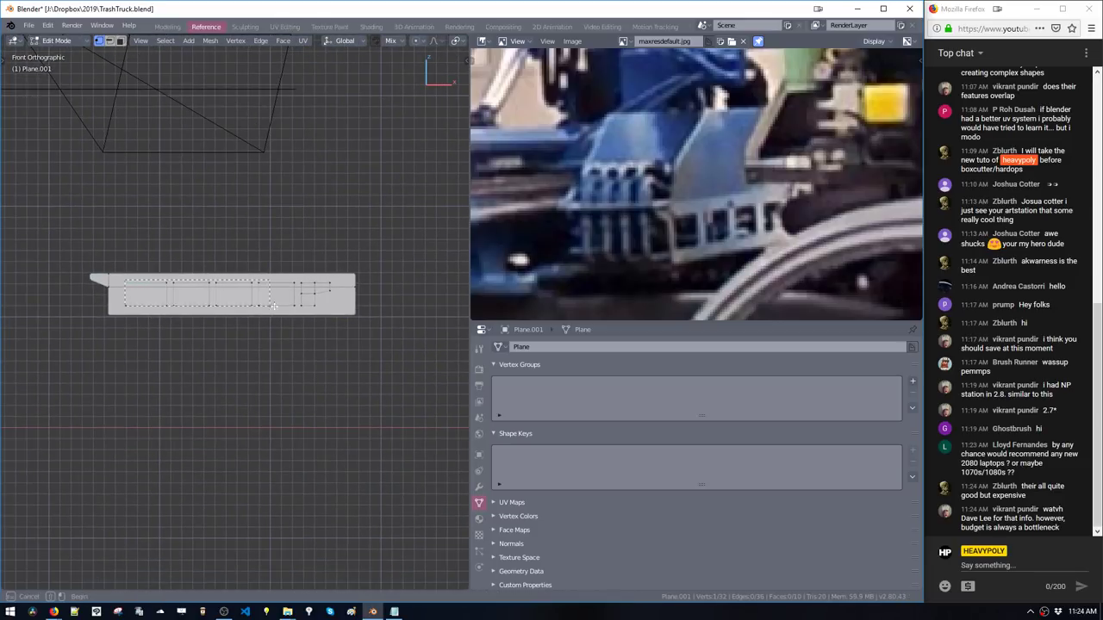
drag(304, 308, 307, 309)
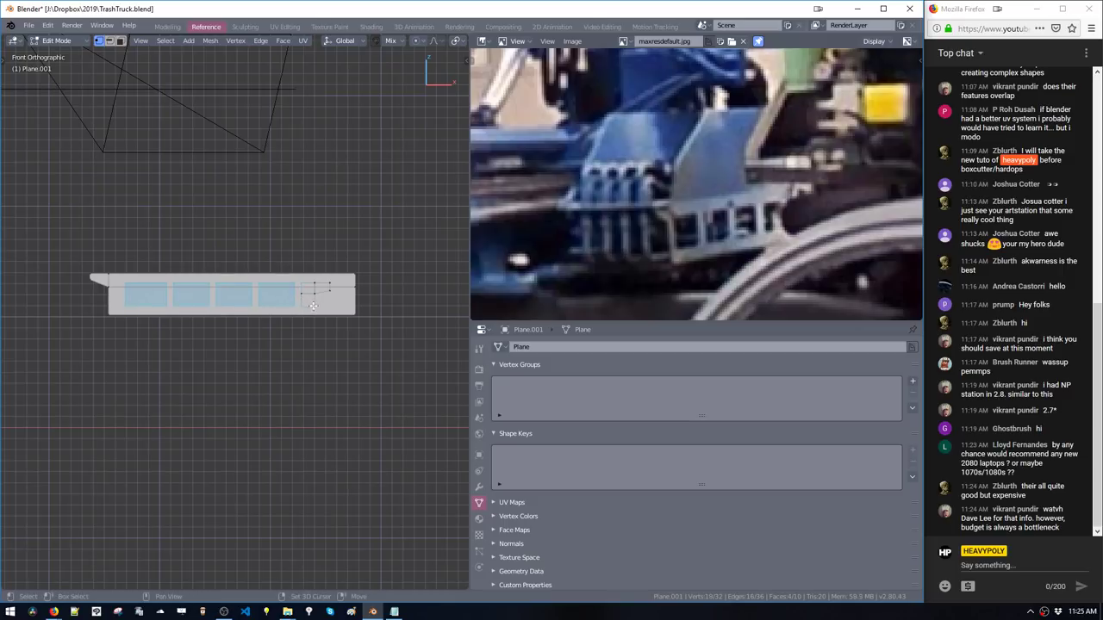
scroll(304, 315, up, 2)
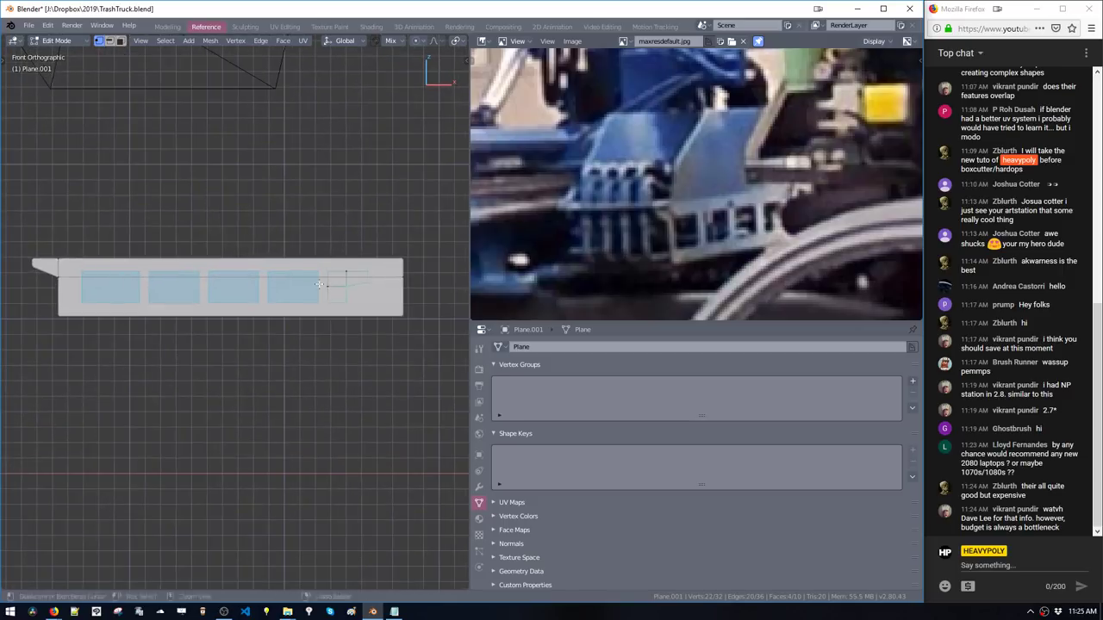
key(ctrl+l)
middle_drag(332, 278, 258, 289)
key(ctrl+x)
key(v)
key(v)
click(349, 263)
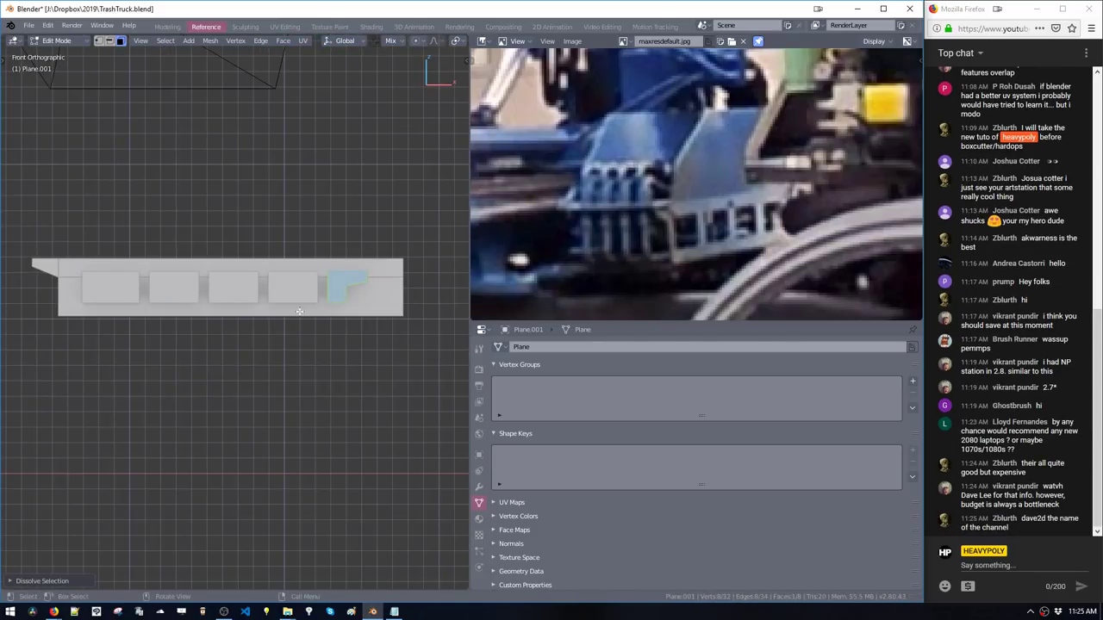
Move the notched pane's narrow outer edge inward along X to shorten its arm
scroll(299, 311, up, 4)
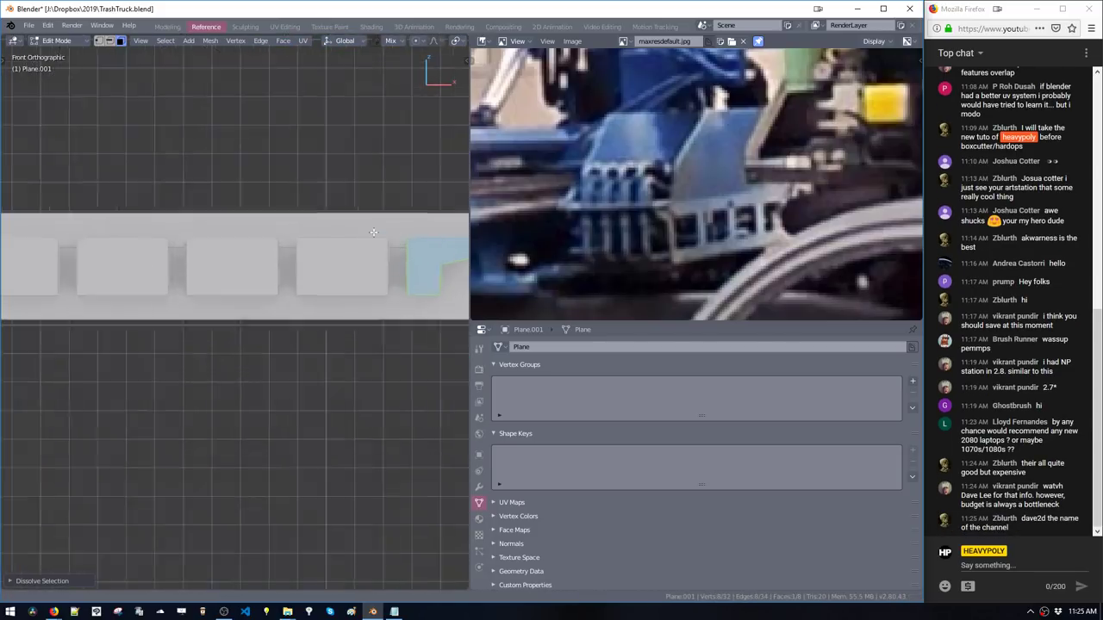
shift+middle_drag(415, 301, 335, 297)
key(space)
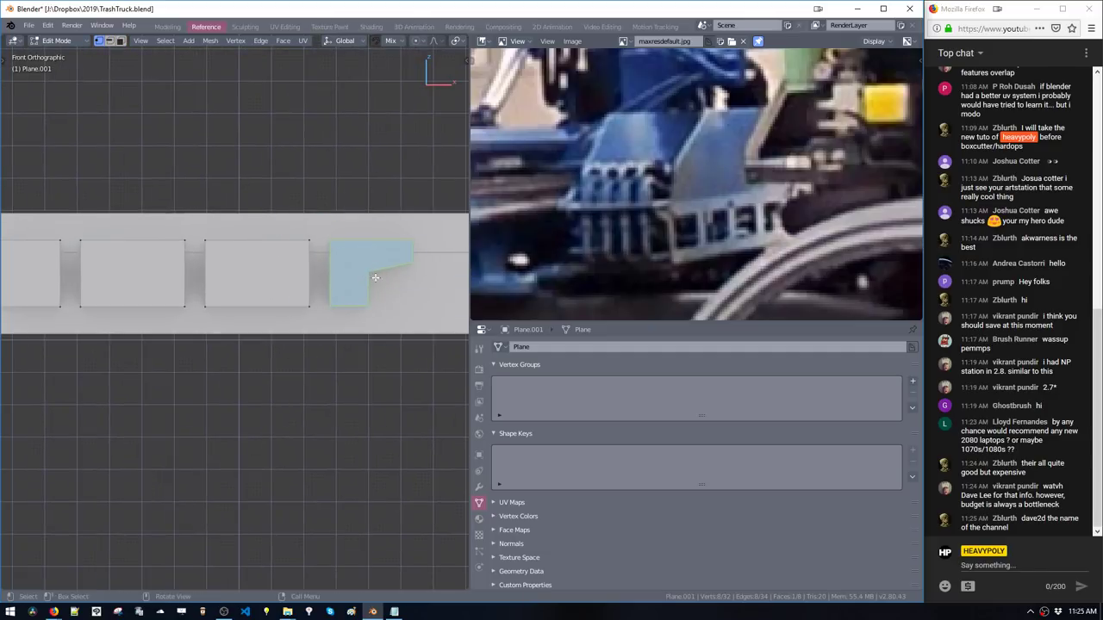
click(371, 285)
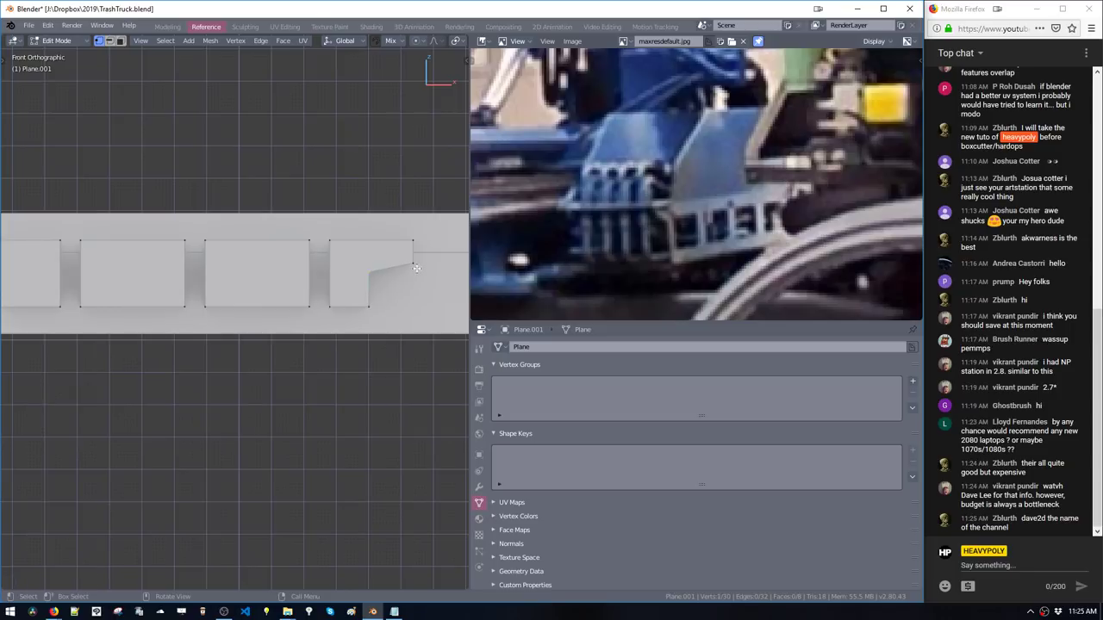
key(g)
key(x)
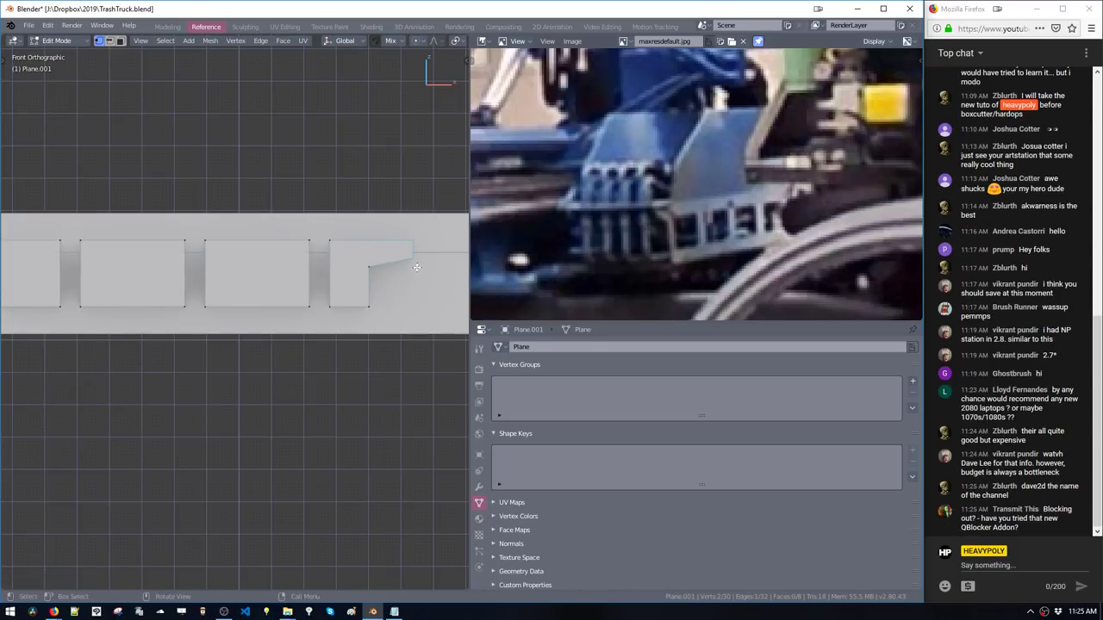
click(395, 269)
Select the vertices of all five panes and bevel them to round the pane corners
scroll(314, 233, down, 4)
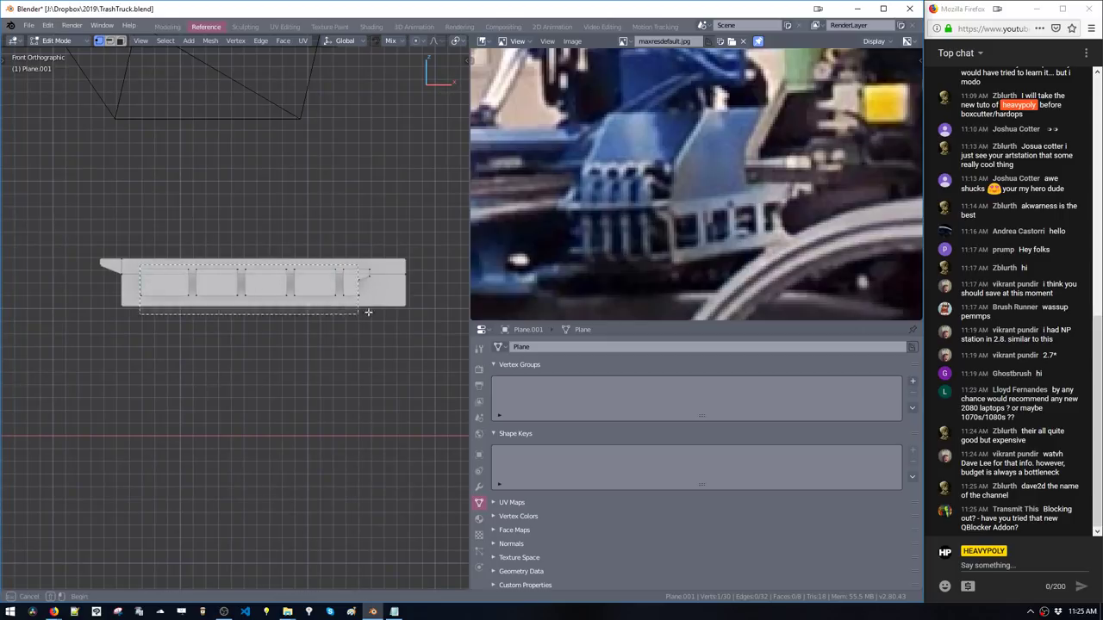
drag(368, 312, 365, 310)
scroll(358, 308, up, 2)
key(ctrl+shift+b)
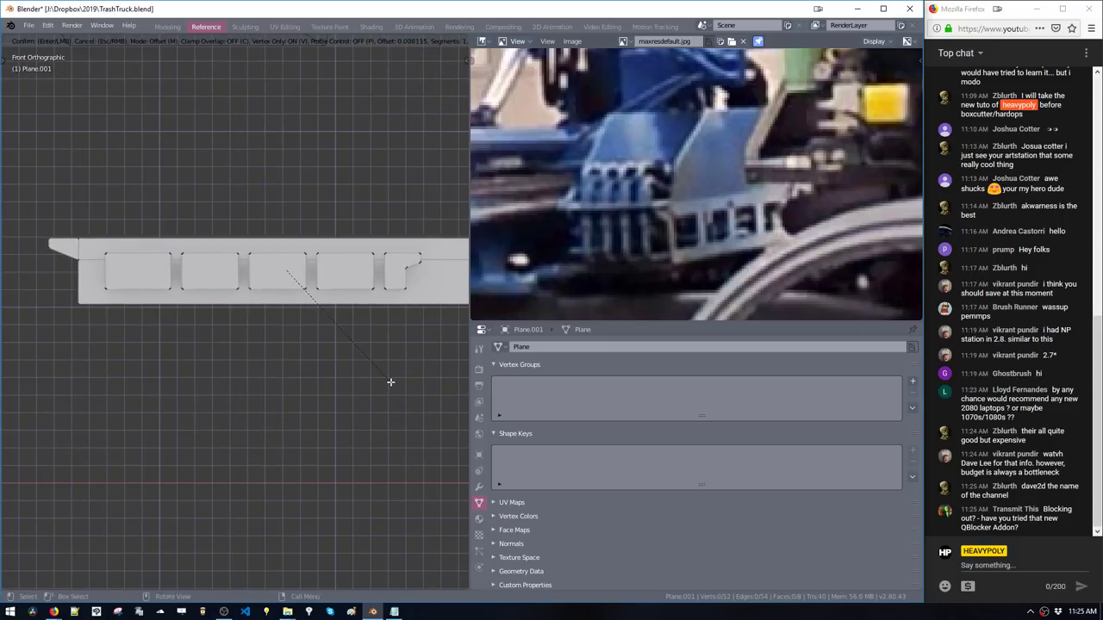
click(407, 409)
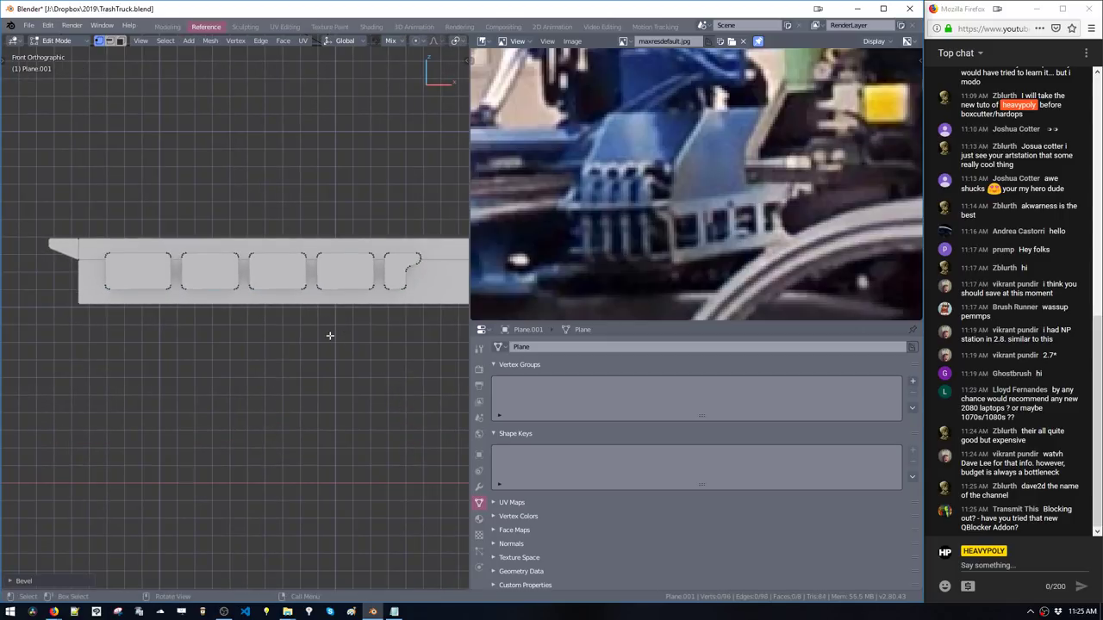
Extrude the five rounded panes through the backing strip and subtract them from it with a boolean
middle_drag(330, 336, 184, 337)
key(a)
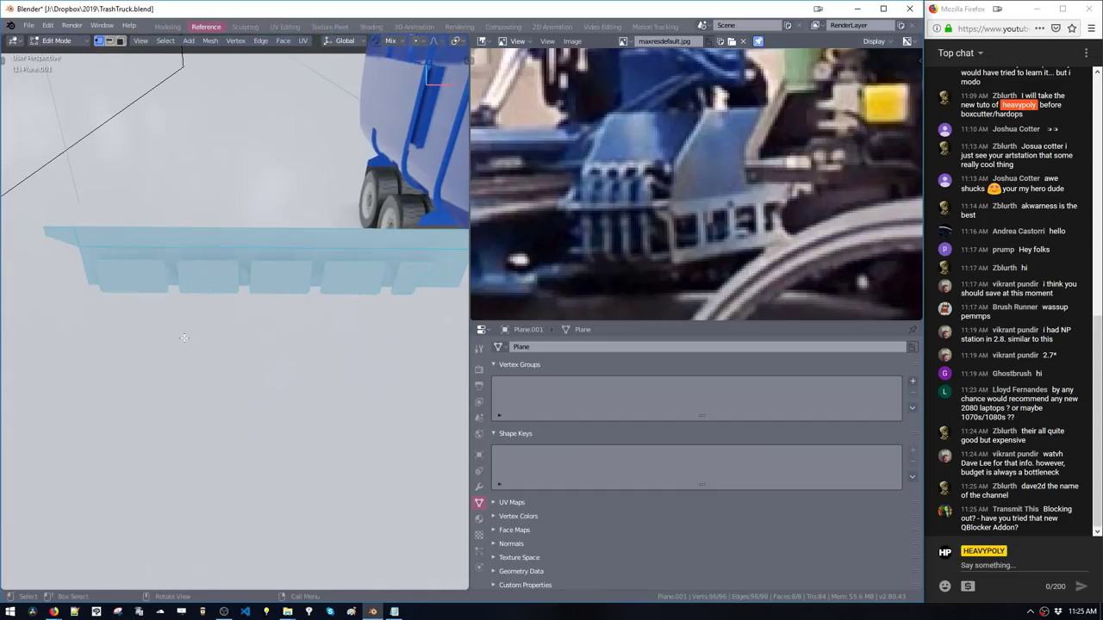
drag(419, 338, 419, 338)
middle_drag(418, 338, 337, 313)
key(ctrl+shift+b)
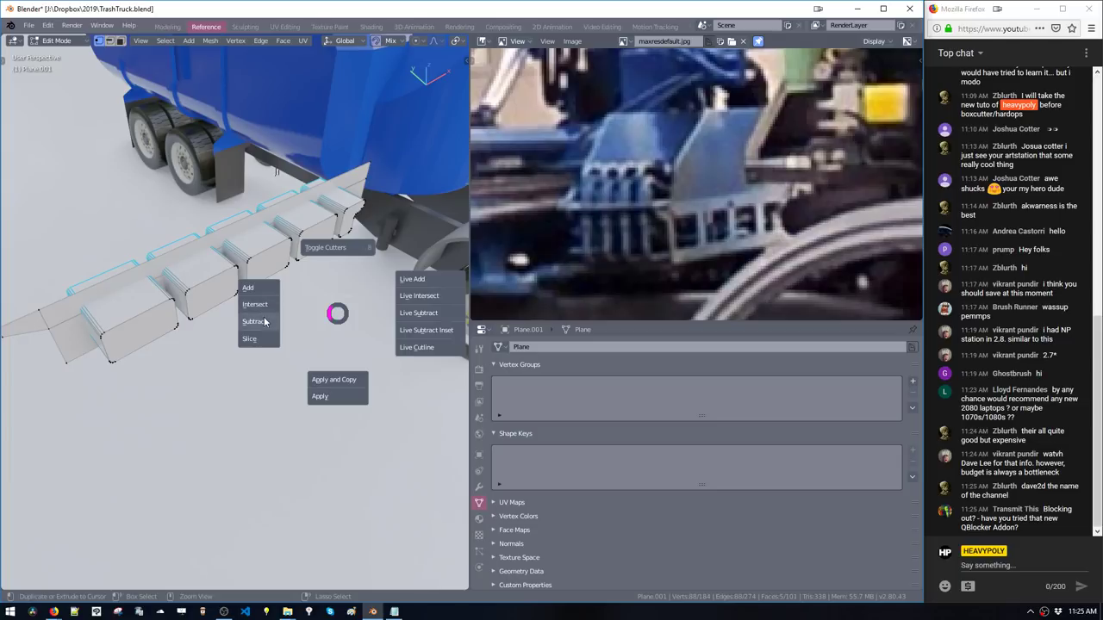
click(264, 322)
Select the entire cut-out panel and move it along X onto the truck behind the cab
middle_drag(265, 322, 354, 340)
key(ctrl+l)
key(g)
key(x)
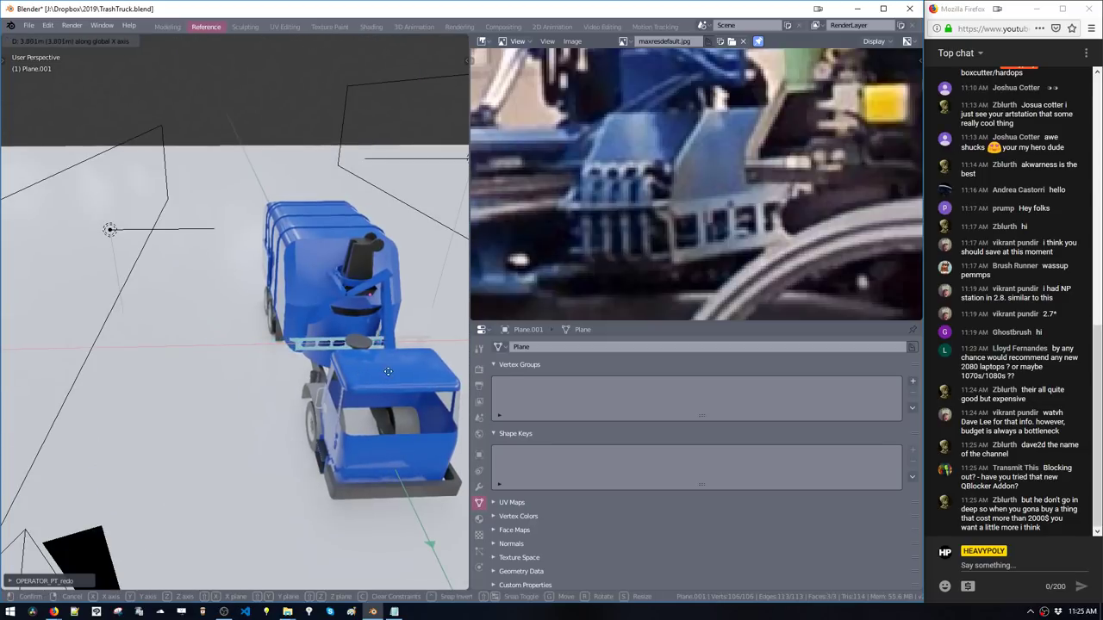
click(409, 380)
key(KP_Decimal)
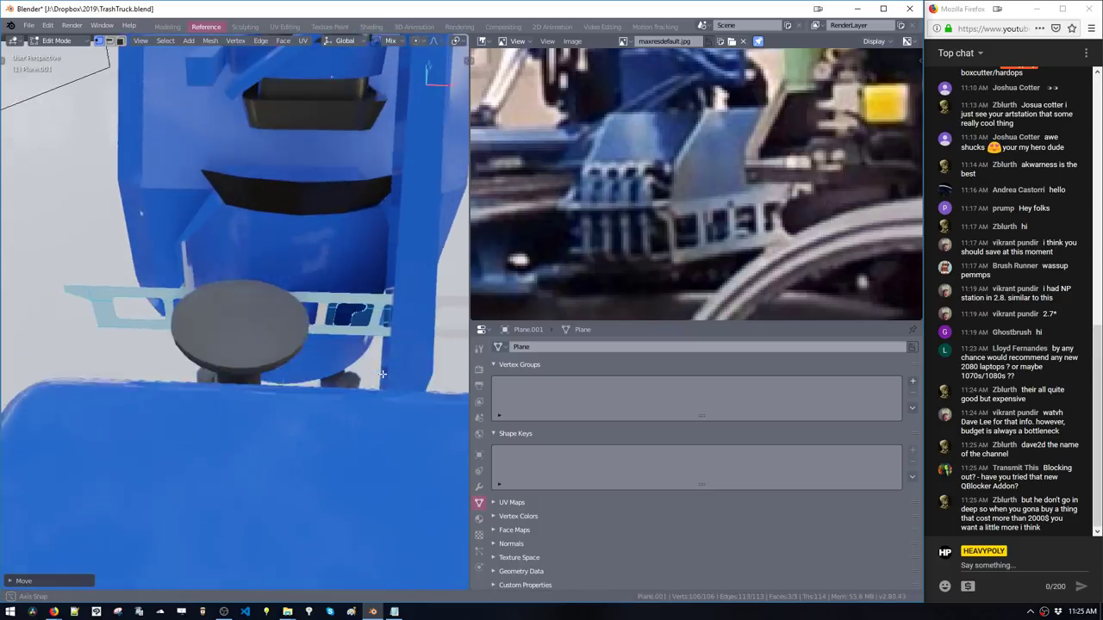
middle_drag(405, 379, 365, 381)
key(g)
key(x)
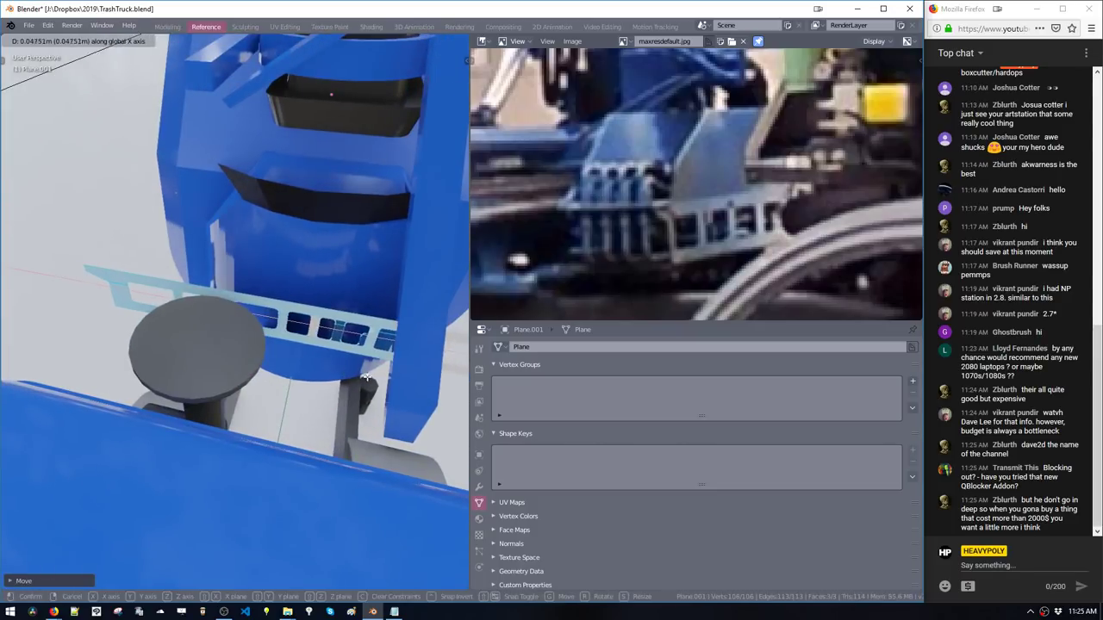
click(366, 377)
Extrude the flat cut-out panel to give it thickness
middle_drag(285, 370, 241, 302)
key(e)
click(347, 343)
scroll(334, 291, up, 4)
key(g)
key(x)
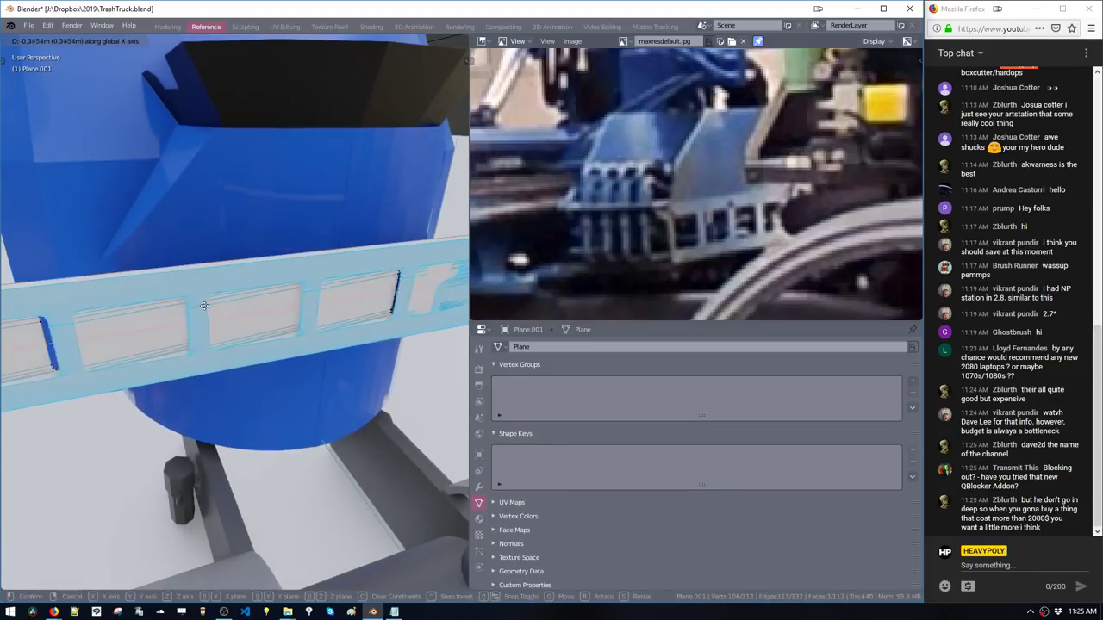
click(258, 321)
key(ctrl+z)
Select all linked geometry of the thickened panel and shift it along X to centre it behind the cab
double_click(329, 340)
key(g)
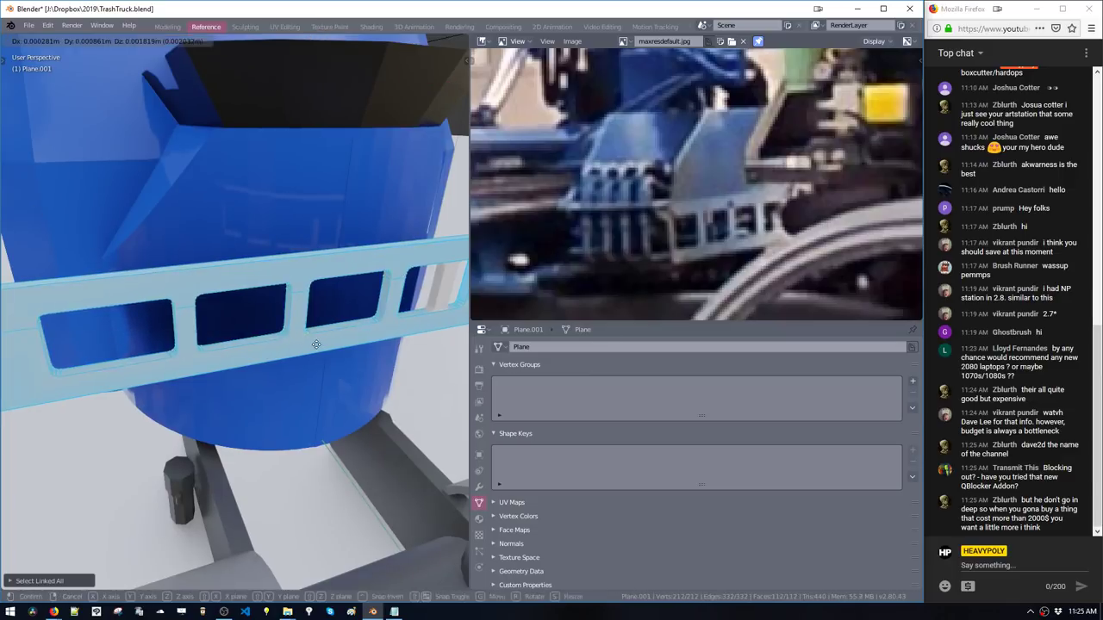
key(x)
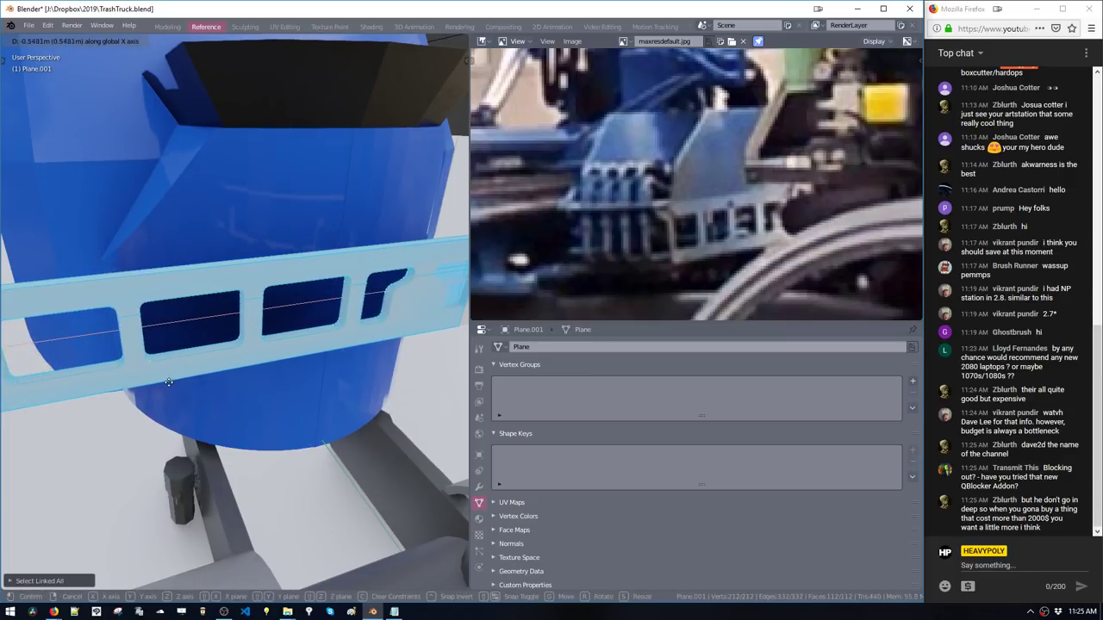
click(294, 381)
ctrl+middle_drag(295, 381, 294, 405)
middle_drag(295, 405, 303, 331)
key(g)
key(x)
click(264, 329)
key(Tab)
Assign the existing Glossy material to the cut-out panel
ctrl+middle_drag(303, 331, 311, 447)
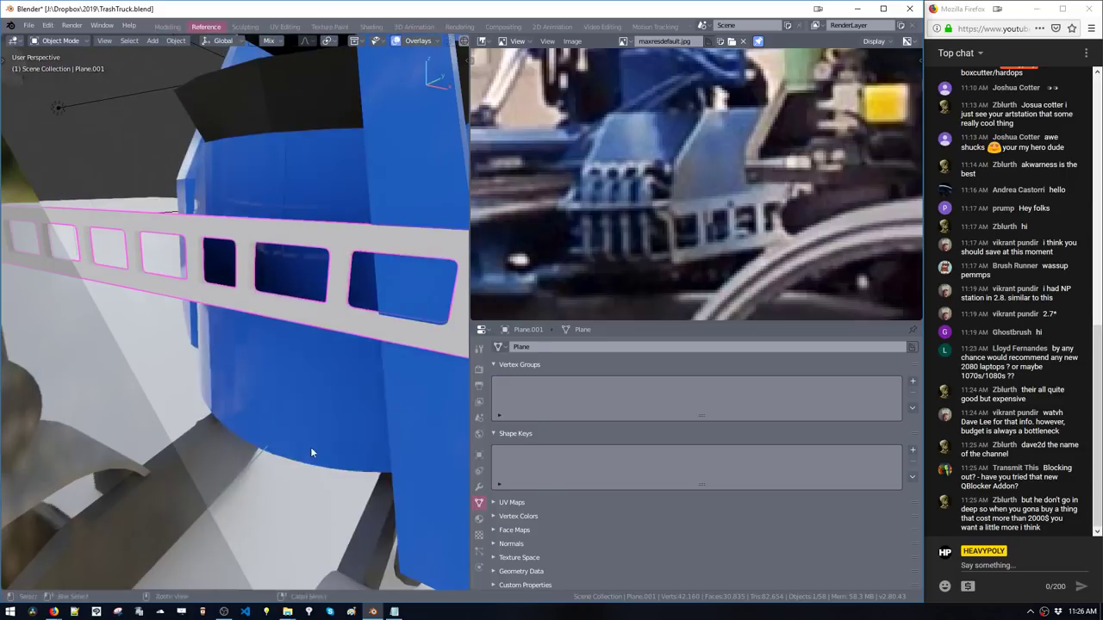
key(shift+v)
click(320, 429)
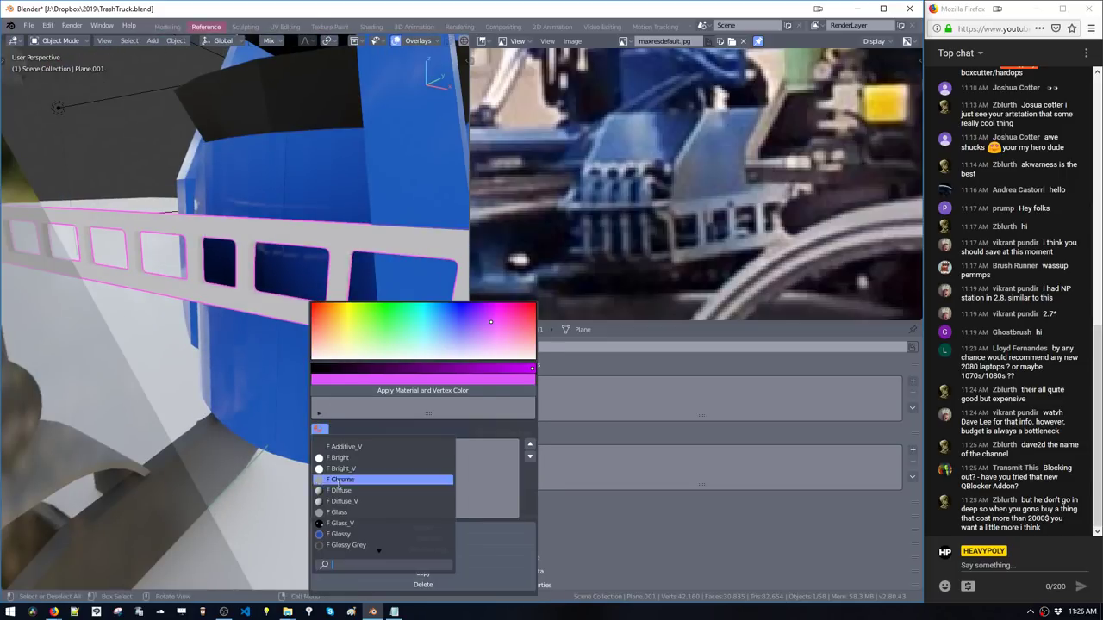
click(336, 533)
Scale the cut-out panel down along Y in two passes to thin it
middle_drag(168, 346, 341, 317)
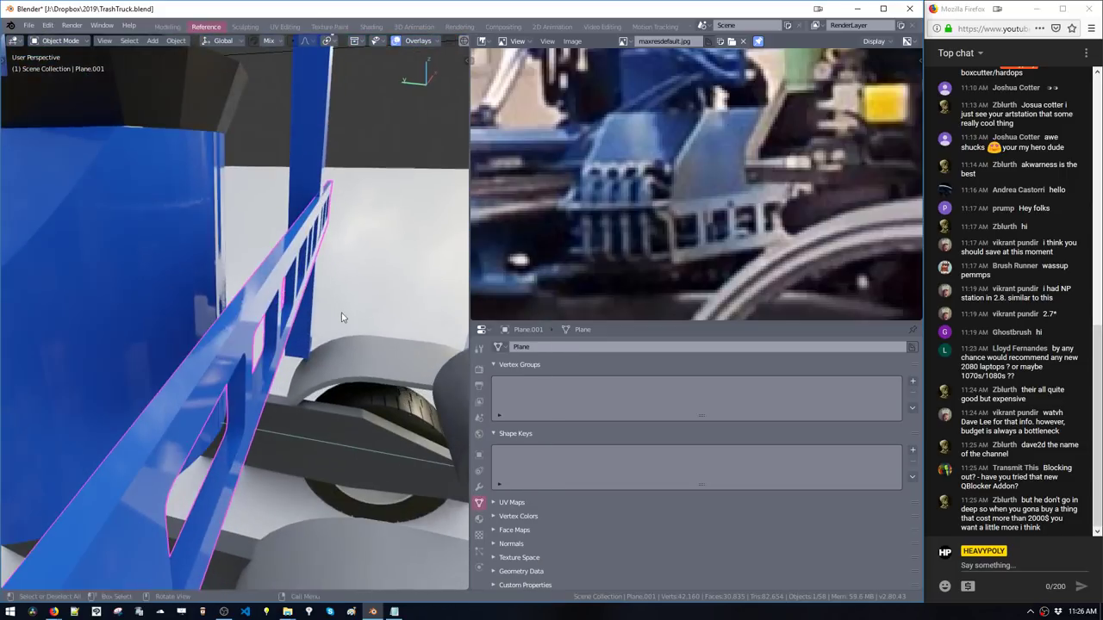
key(Tab)
key(s)
key(y)
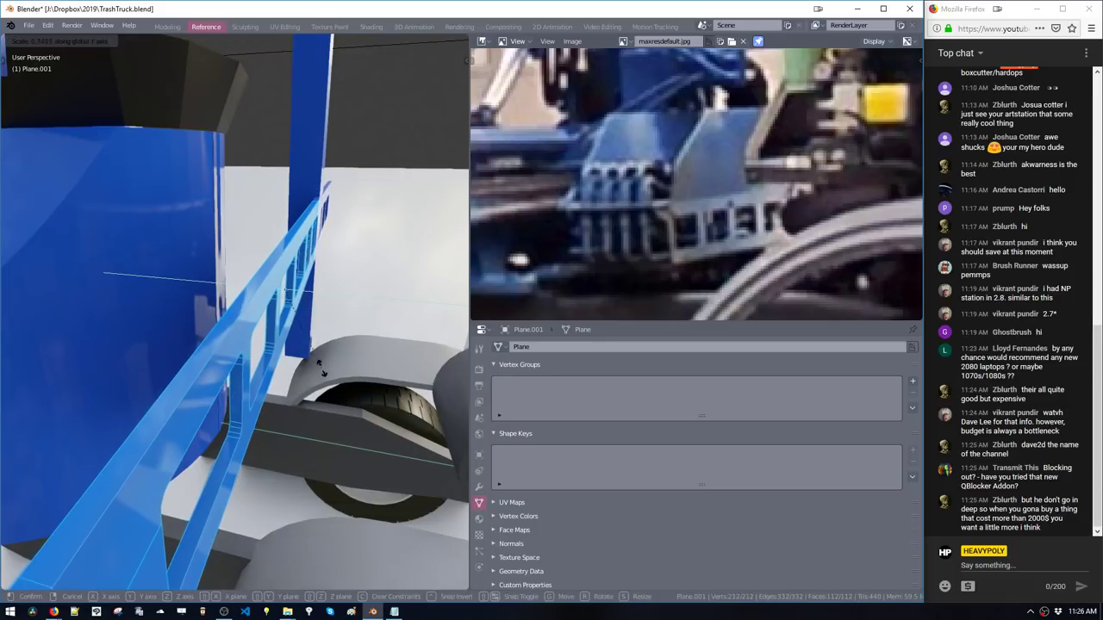
click(332, 362)
key(s)
key(y)
click(319, 352)
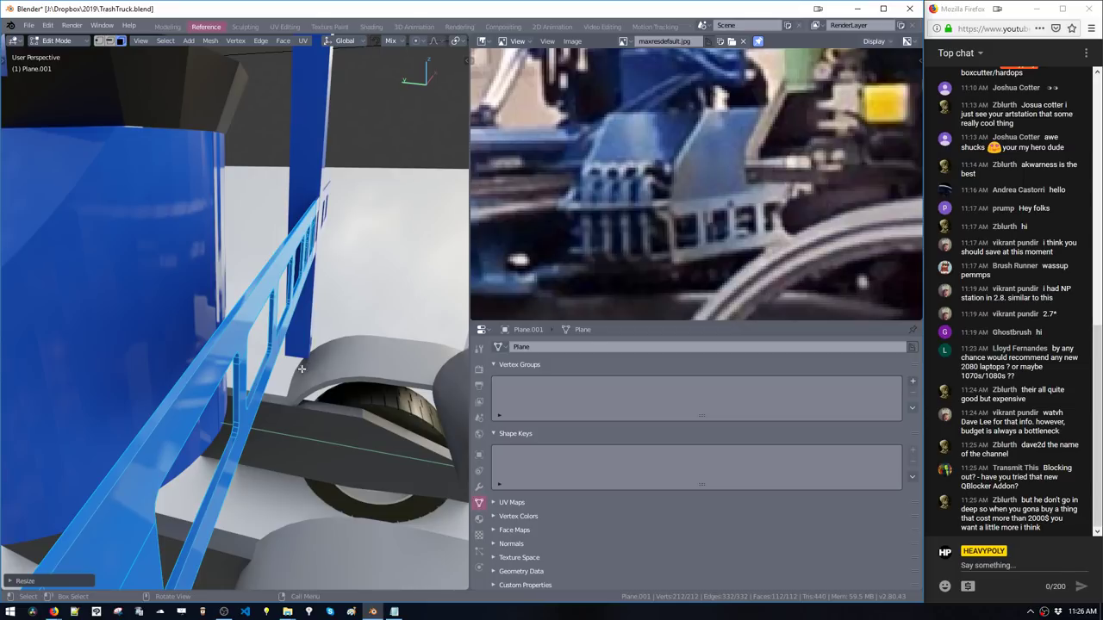
Lower the cut-out panel along Z to the front fenders and leave mesh editing
middle_drag(323, 361, 270, 328)
key(g)
key(z)
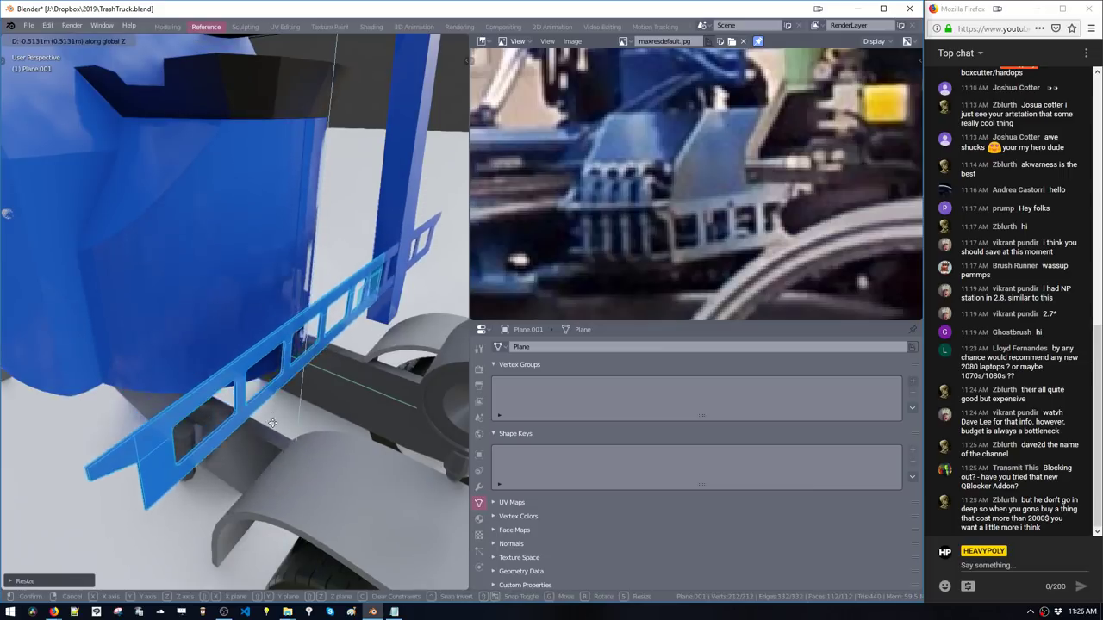
click(277, 374)
middle_drag(278, 374, 350, 383)
key(Tab)
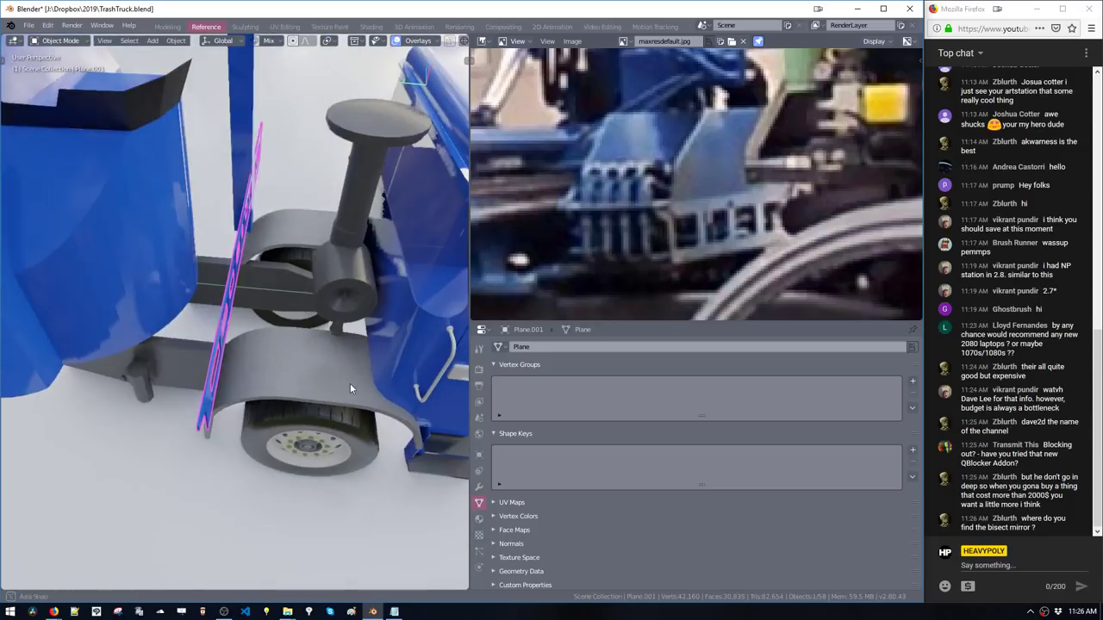
key(shift+a)
mouse_move(307, 374)
click(397, 376)
key(b)
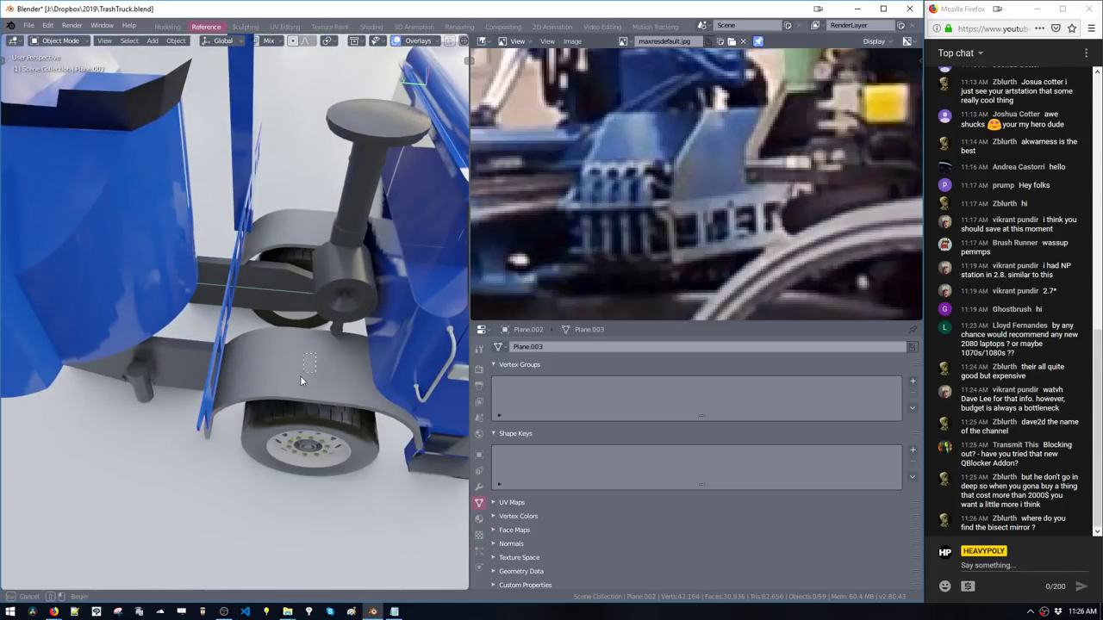
drag(250, 403, 250, 404)
key(shift+a)
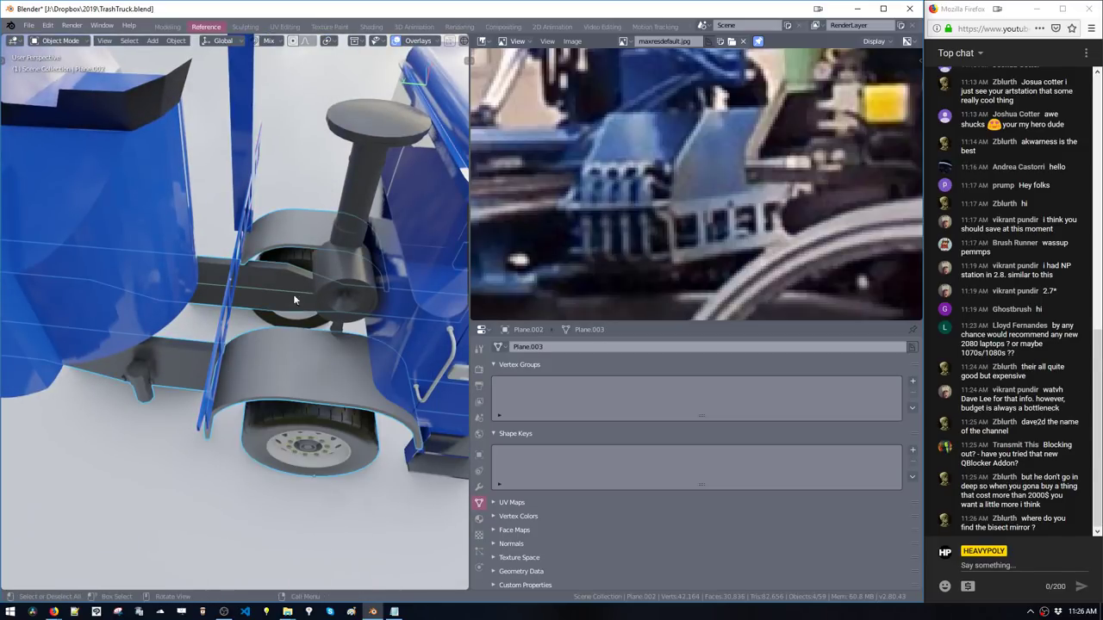
click(293, 293)
key(ctrl+z)
Draw two test boxes over the front fender with QBlocker
key(shift+a)
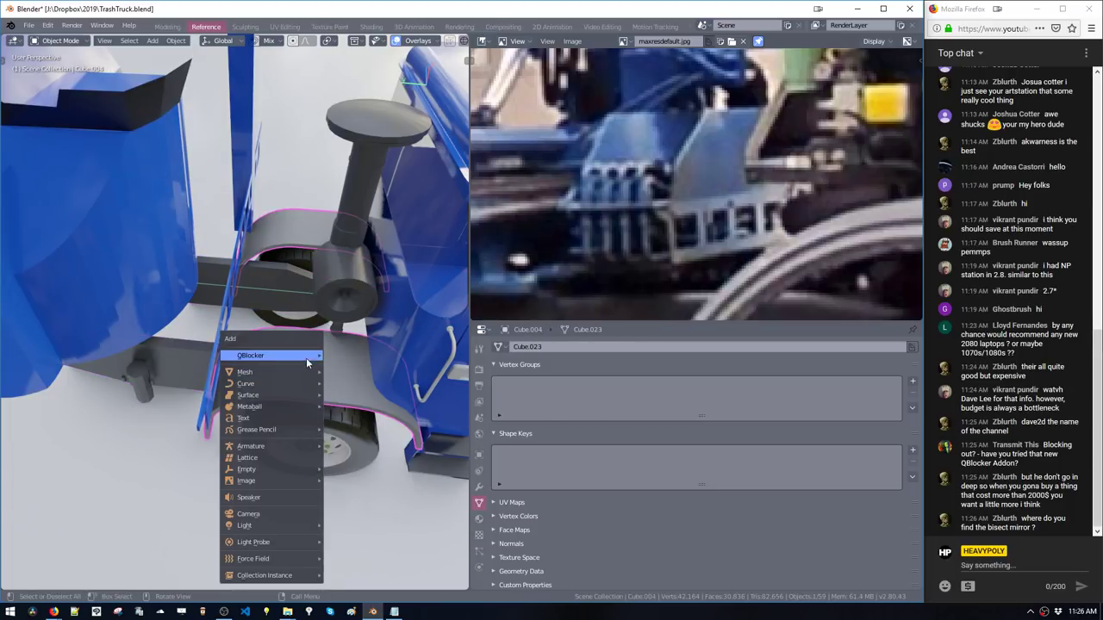
mouse_move(306, 356)
click(346, 357)
drag(331, 350, 237, 422)
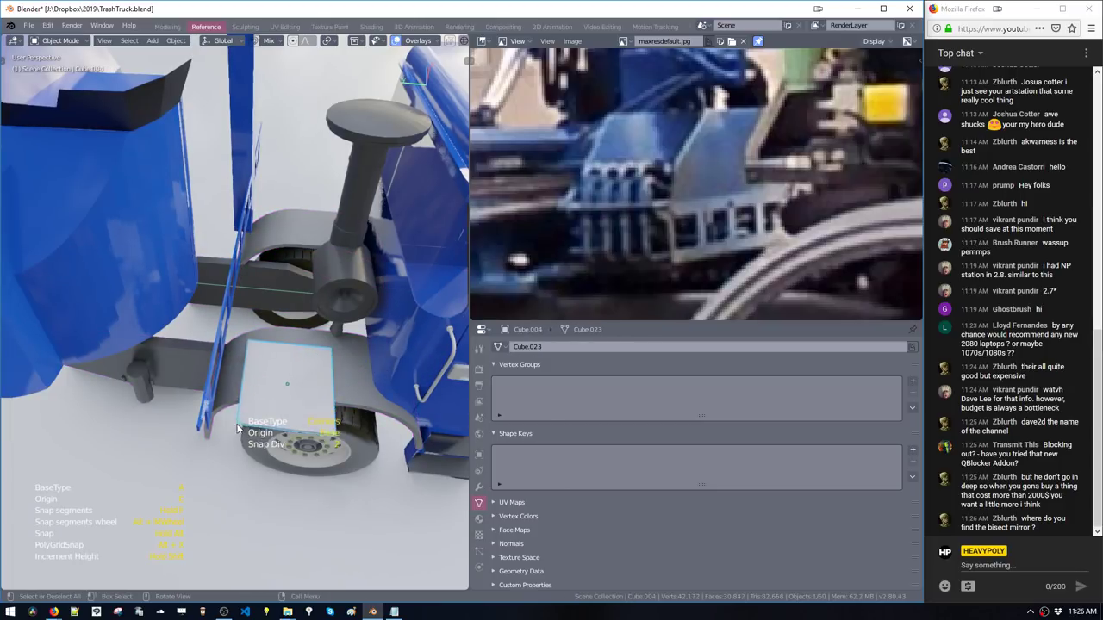
middle_drag(294, 386, 292, 327)
drag(273, 300, 382, 388)
click(383, 417)
Draw a smaller box on the outer test box with QBlocker and move it along Y
middle_drag(383, 417, 452, 416)
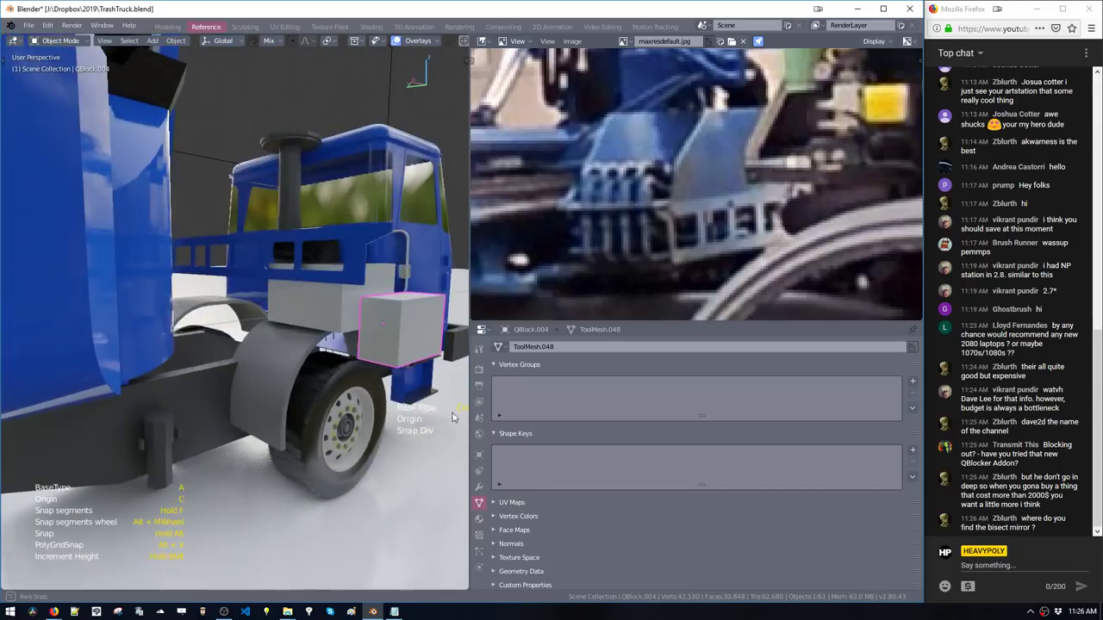
drag(375, 343, 392, 375)
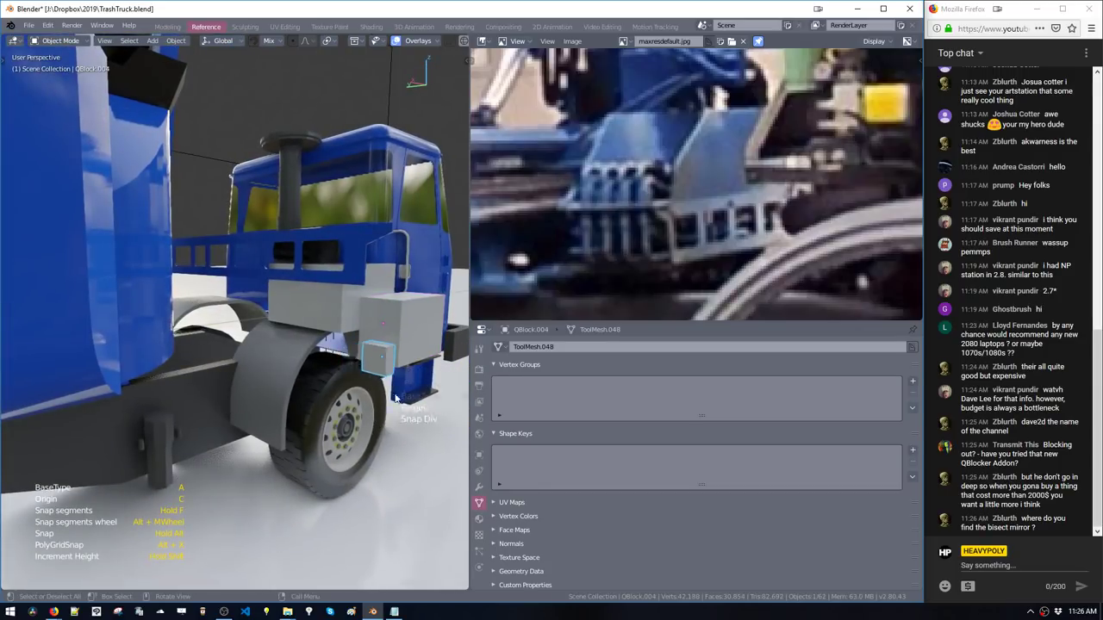
middle_drag(379, 380, 357, 393)
key(g)
key(y)
click(358, 398)
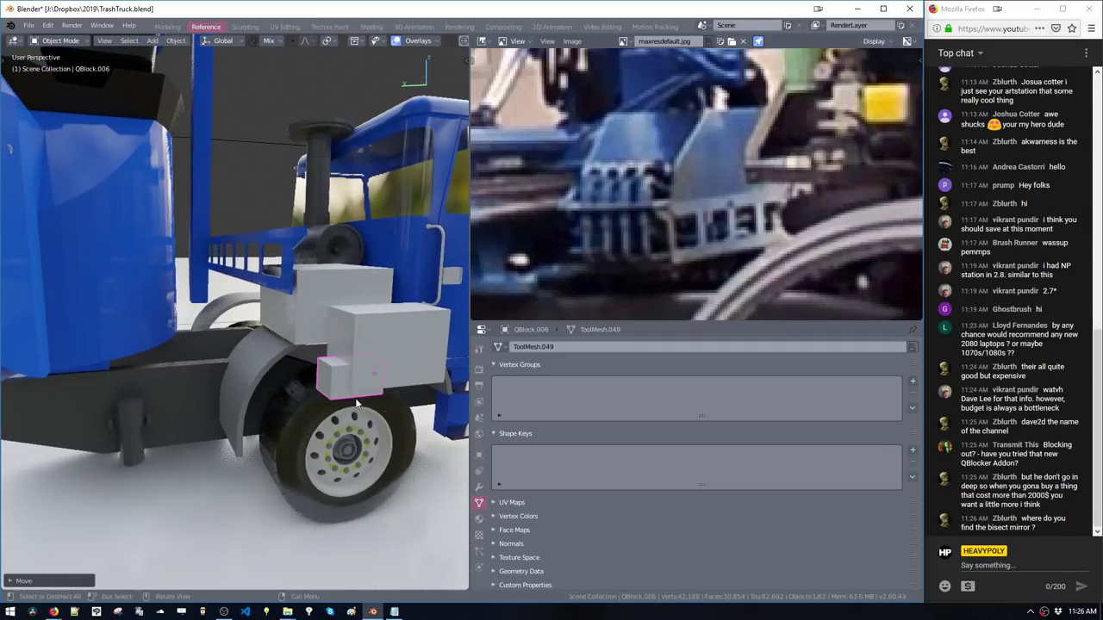
Try a Live Subtract boolean of the small box from the outer test box
key(ctrl+b)
click(444, 398)
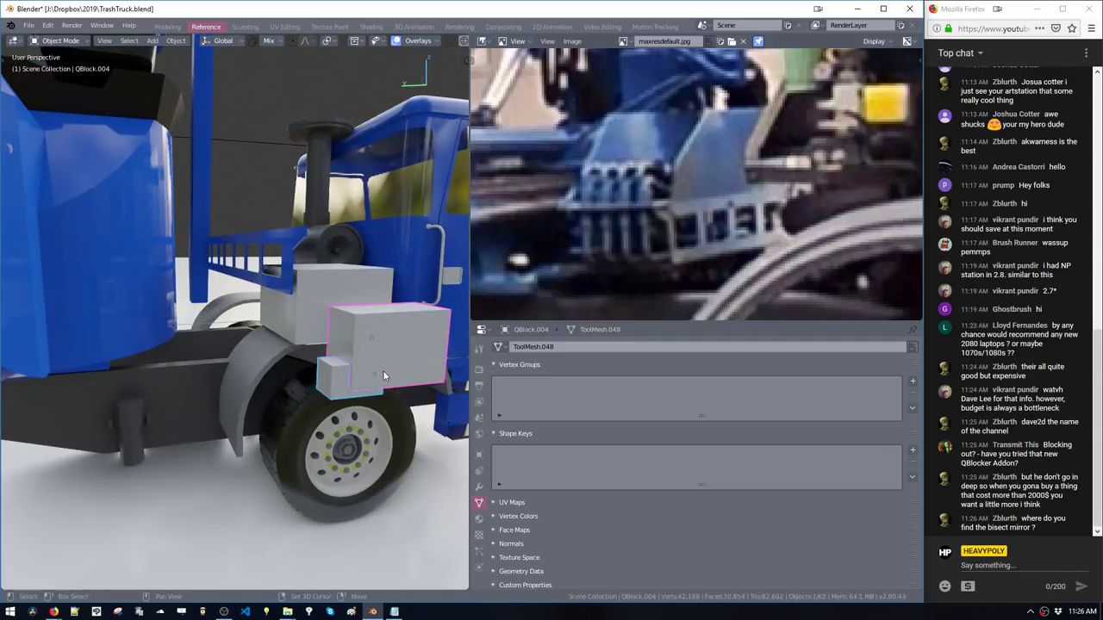
right_click(383, 375)
click(447, 372)
middle_drag(447, 373, 381, 361)
Toggle the boolean cutters and delete the test boxes above the front wheel
key(ctrl+b)
click(382, 294)
click(363, 361)
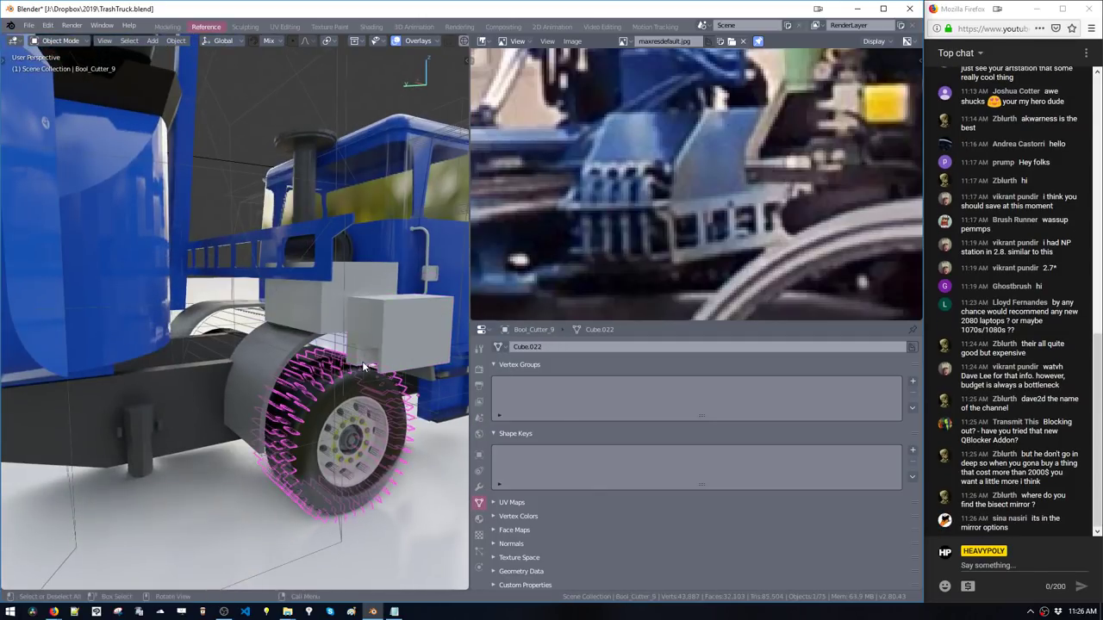
click(366, 361)
click(374, 339)
key(x)
click(351, 318)
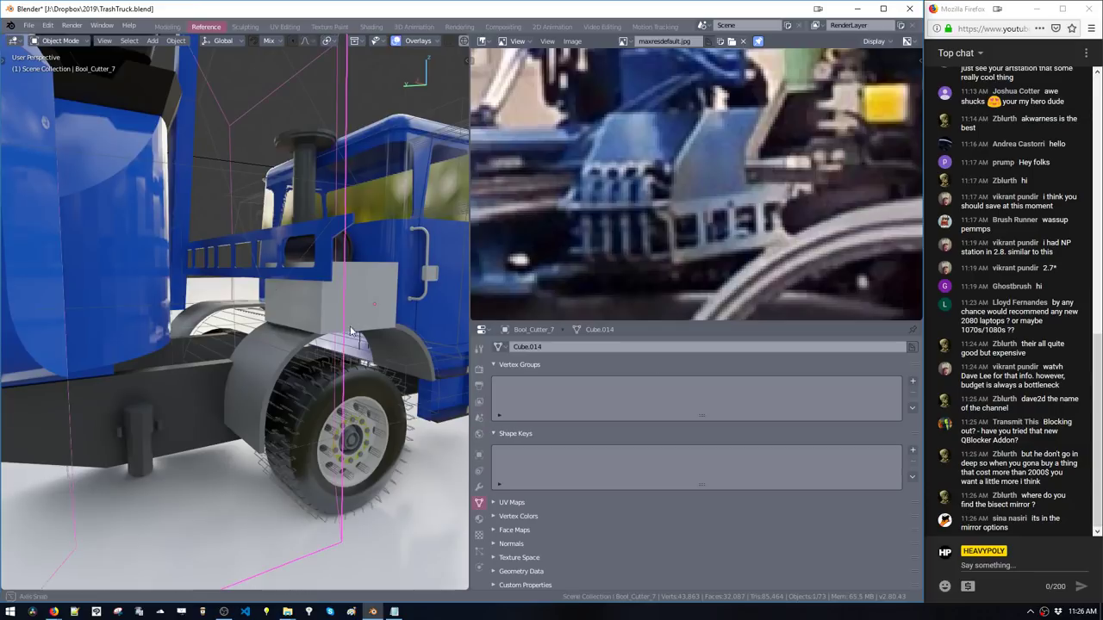
click(337, 322)
middle_drag(379, 318, 321, 344)
key(x)
Make a linked duplicate of the cut-out panel and offset it about 0.41 m along Y toward the truck's body
click(234, 346)
key(alt+d)
key(y)
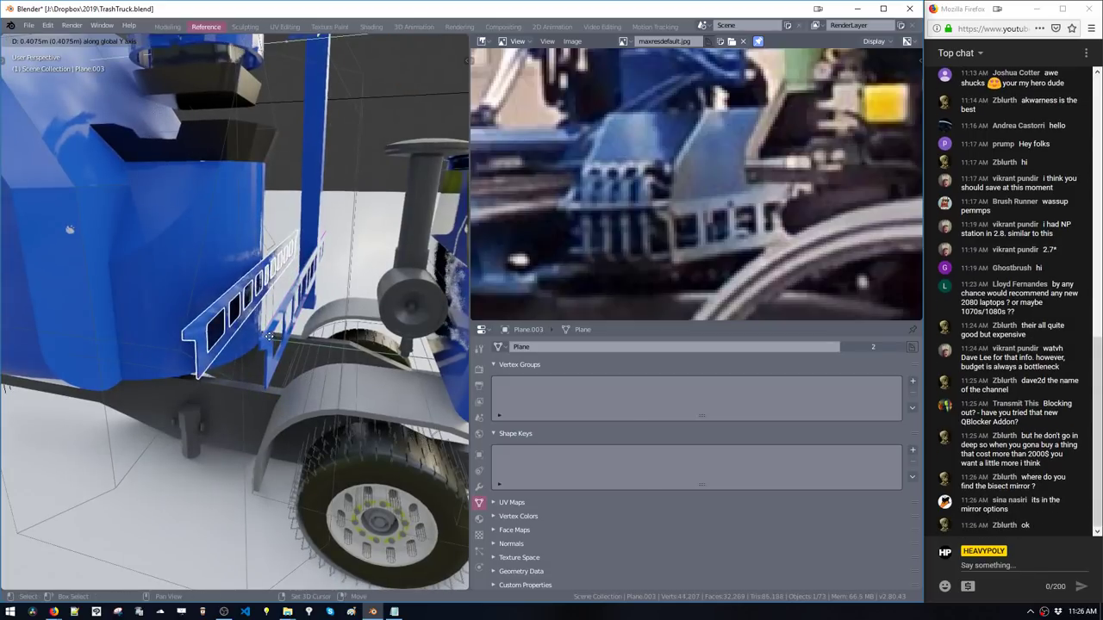
click(249, 338)
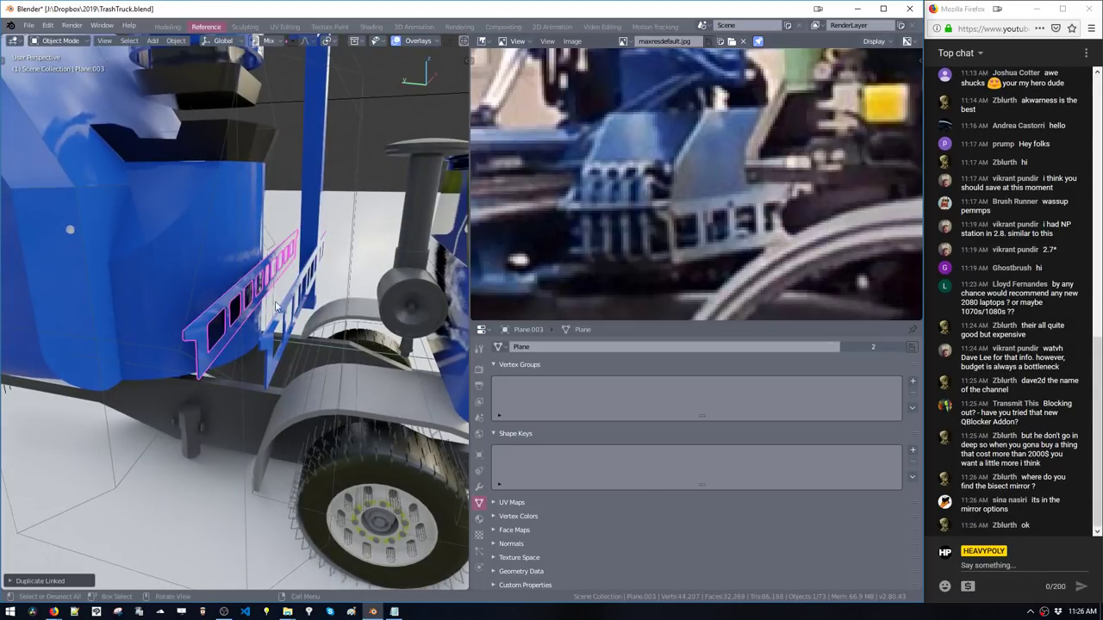
Duplicate the small top face at the outer cut-out panel's end, move it along Y between the two panels and separate it into its own object
middle_drag(259, 341, 302, 301)
click(226, 326)
key(KP_7)
scroll(258, 368, up, 1)
scroll(302, 301, up, 2)
scroll(218, 384, up, 2)
shift+middle_drag(217, 385, 291, 349)
key(space)
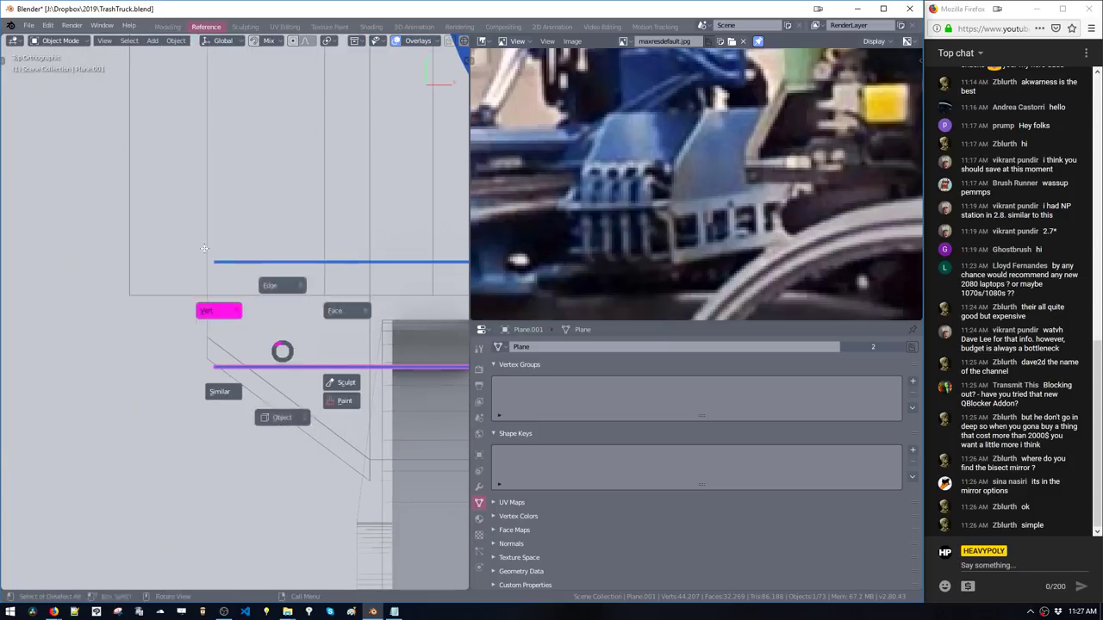
click(210, 367)
key(space)
click(227, 367)
key(shift+d)
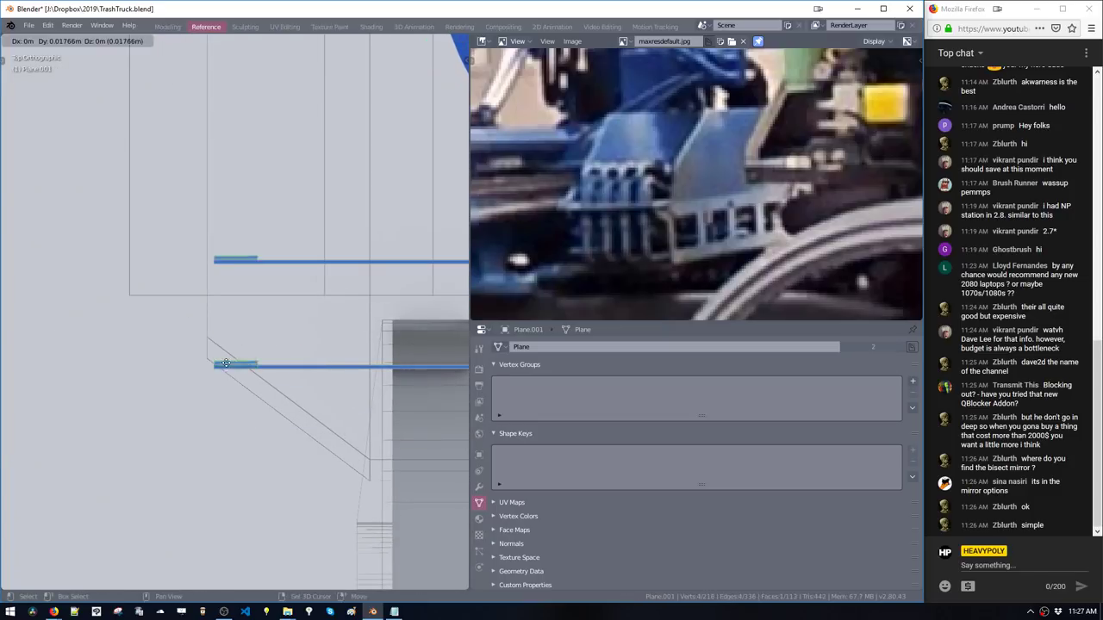
key(y)
click(222, 334)
key(p)
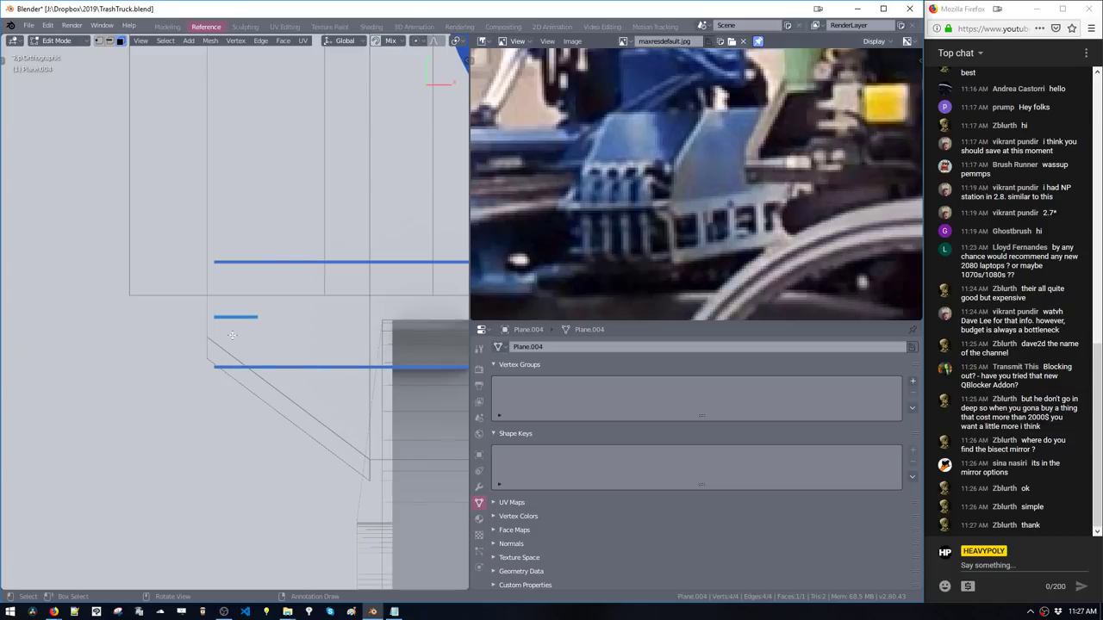
Scale and move the separated strip along Y to bridge the two cut-out panels, and extrude it into a thin slab
key(e)
click(241, 343)
key(s)
key(y)
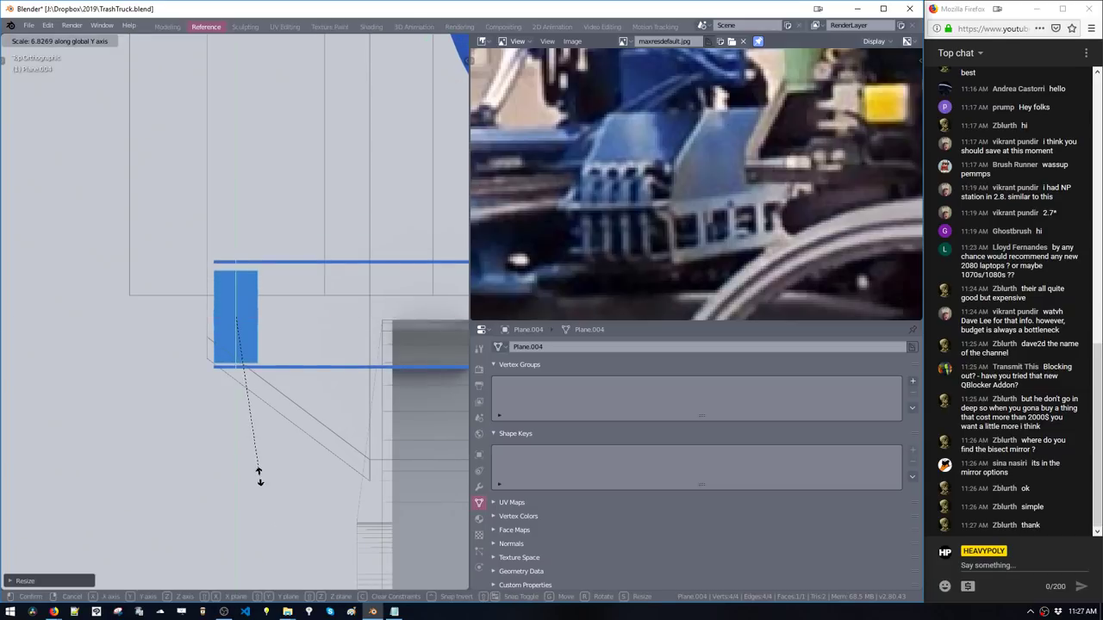
click(260, 474)
key(g)
key(y)
click(269, 474)
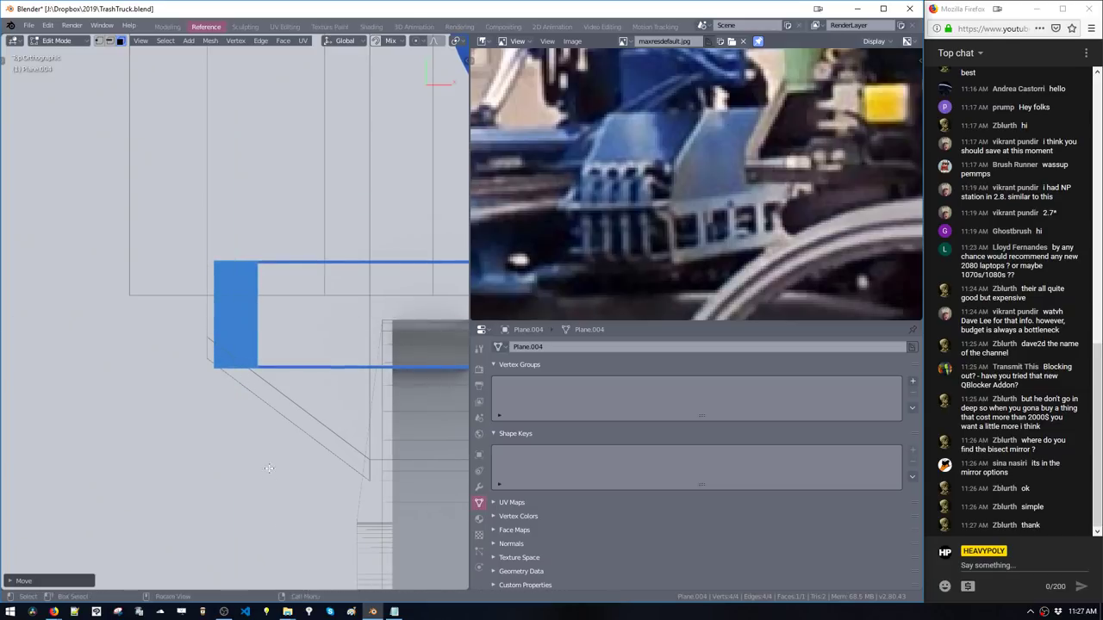
scroll(267, 396, up, 3)
mouse_move(266, 396)
middle_down()
mouse_move(296, 359)
mouse_move(295, 393)
mouse_move(338, 373)
mouse_move(257, 406)
middle_up()
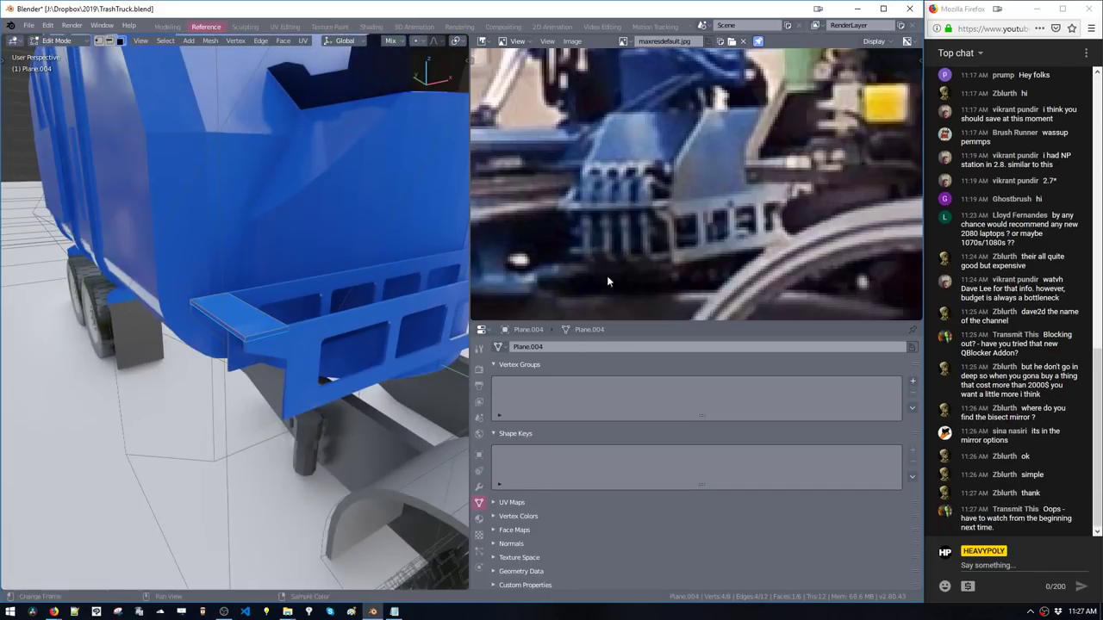
middle_drag(343, 337, 231, 360)
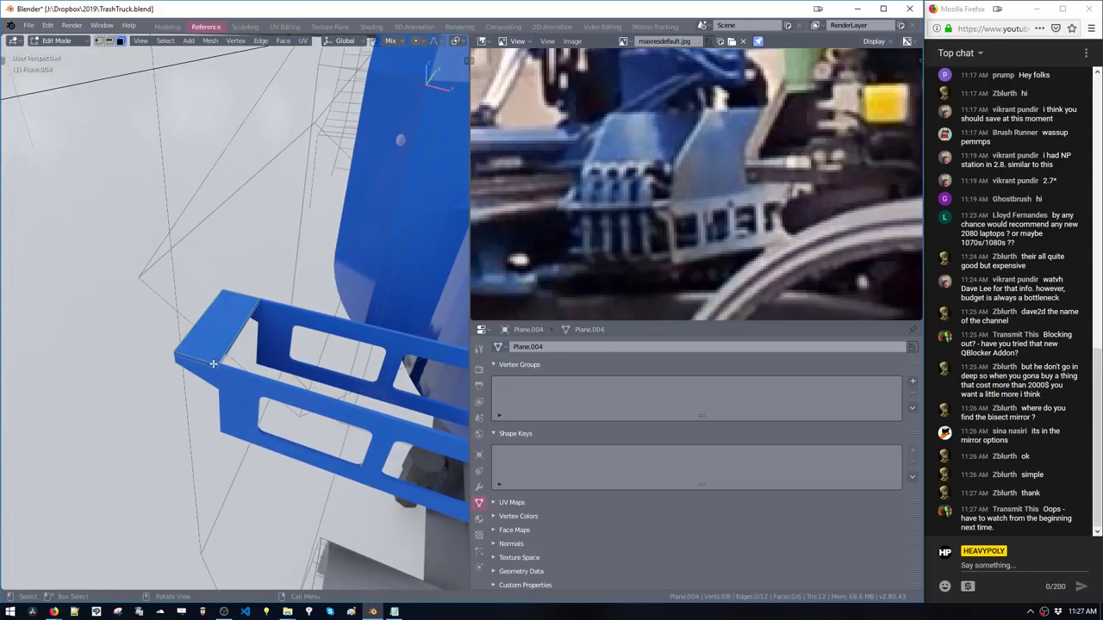
Duplicate the slab's thin outer side face about 0.25 m along X and raise its top edge along Z into a small upright plate
middle_drag(203, 373, 202, 322)
key(shift+d)
key(x)
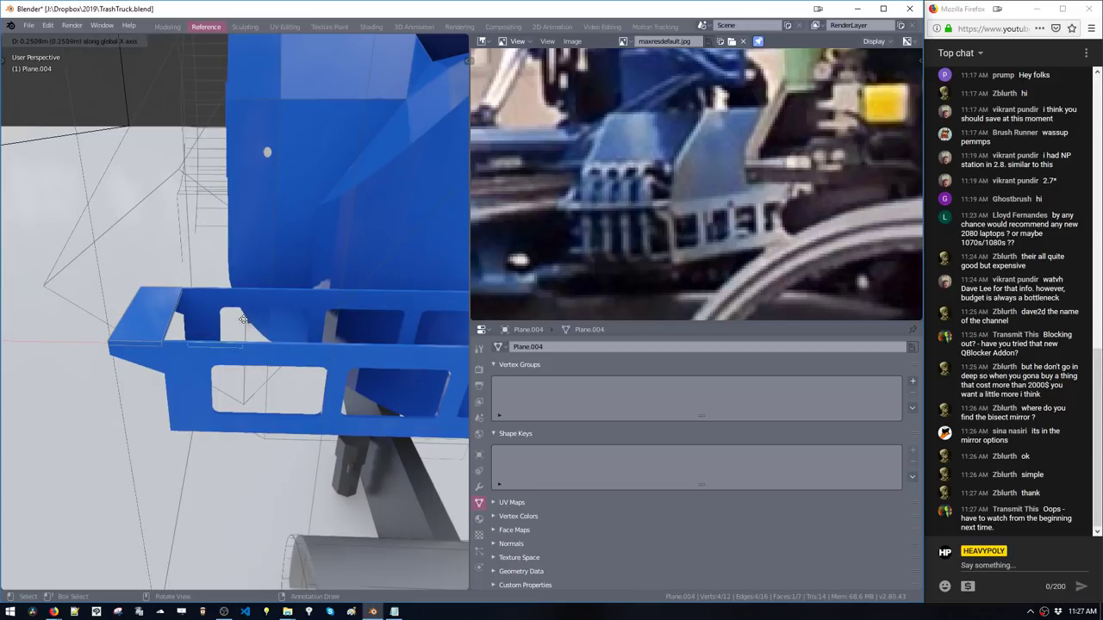
click(238, 332)
click(213, 342)
key(g)
key(z)
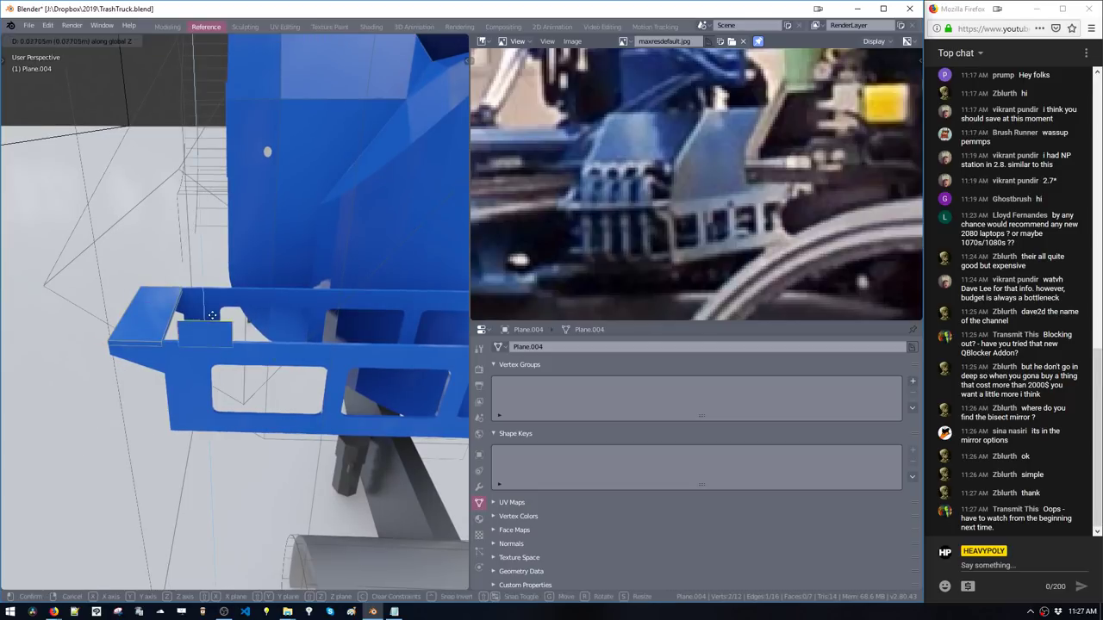
click(205, 299)
Raise the upright plate's inner top corner along Z to give the plate a sloped front edge, and adjust its height
key(g)
key(z)
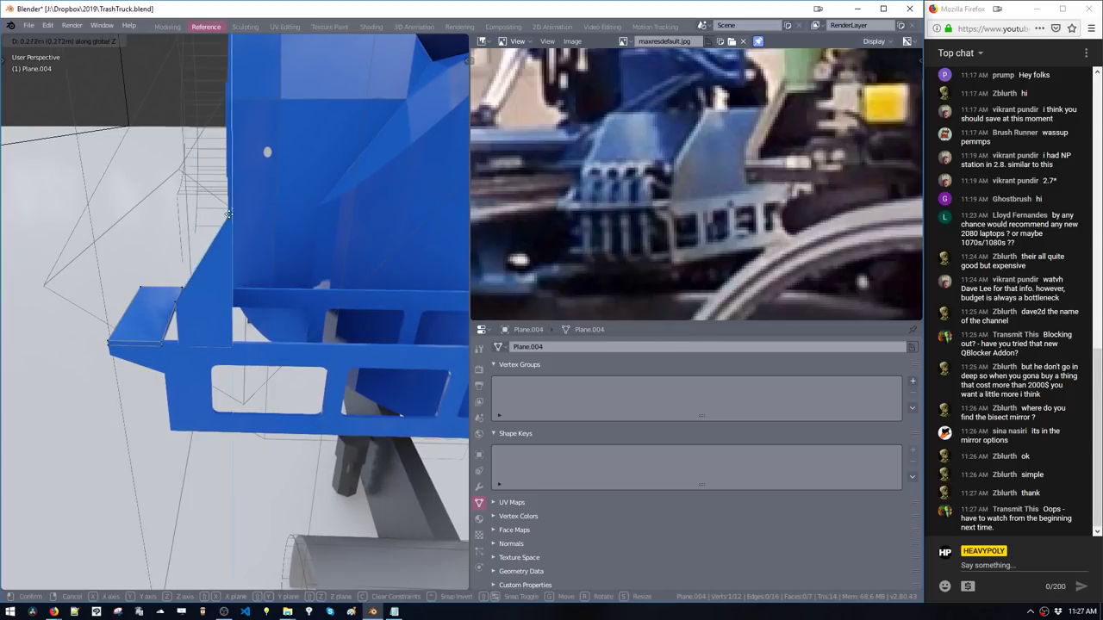
click(233, 262)
key(g)
key(z)
click(233, 326)
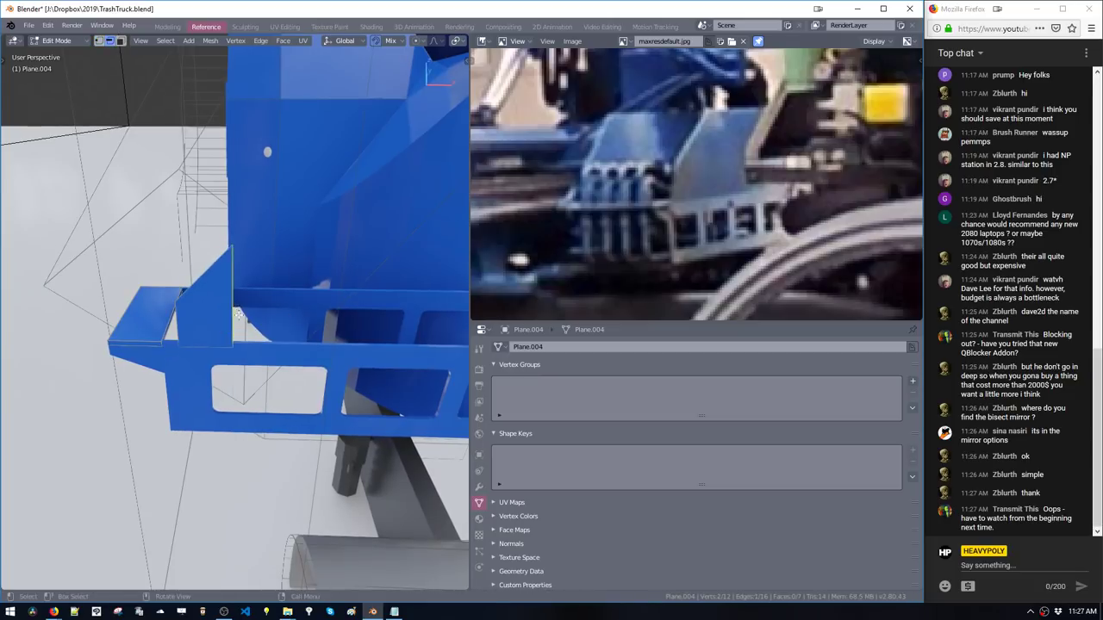
Shift the plate's tall vertical edge along X and extrude it along X into a long upright plate above the cut-outs
key(g)
key(x)
click(278, 325)
key(e)
shift+middle_drag(278, 325, 164, 349)
key(x)
click(460, 321)
key(g)
key(x)
click(258, 377)
key(Tab)
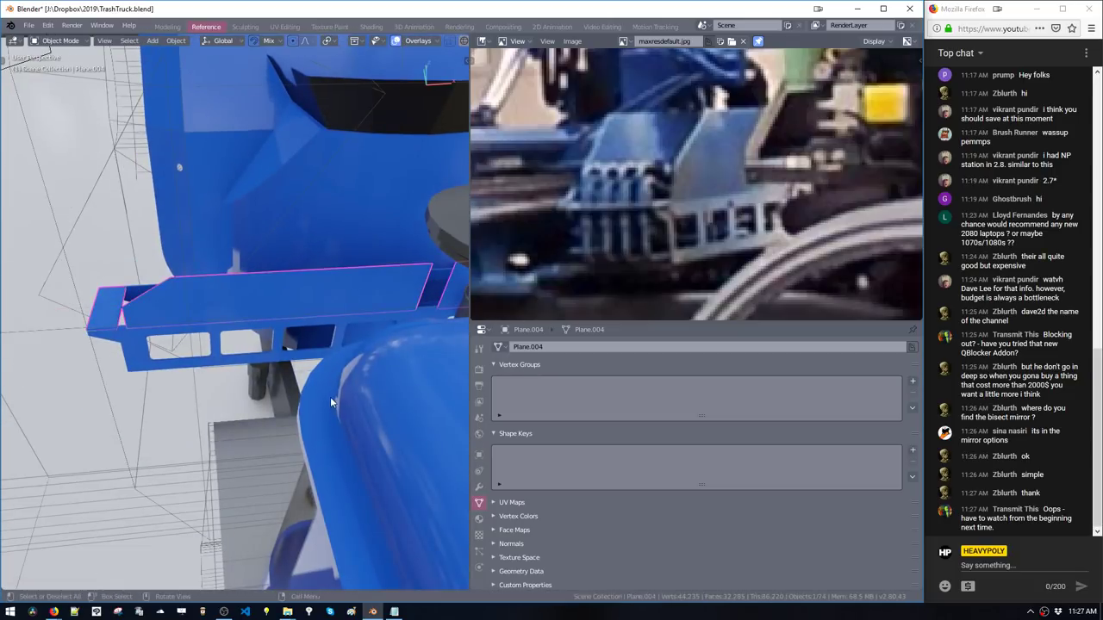
Move the long plate's far end edge about 0.17 m farther along X
key(Tab)
key(ctrl+l)
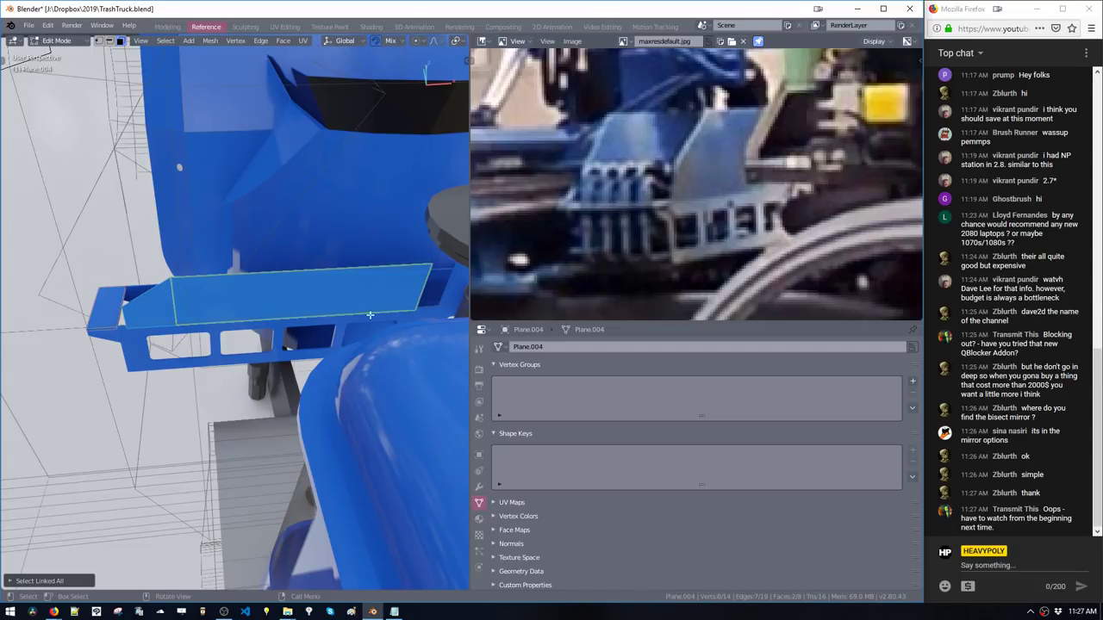
key(2)
click(395, 302)
key(g)
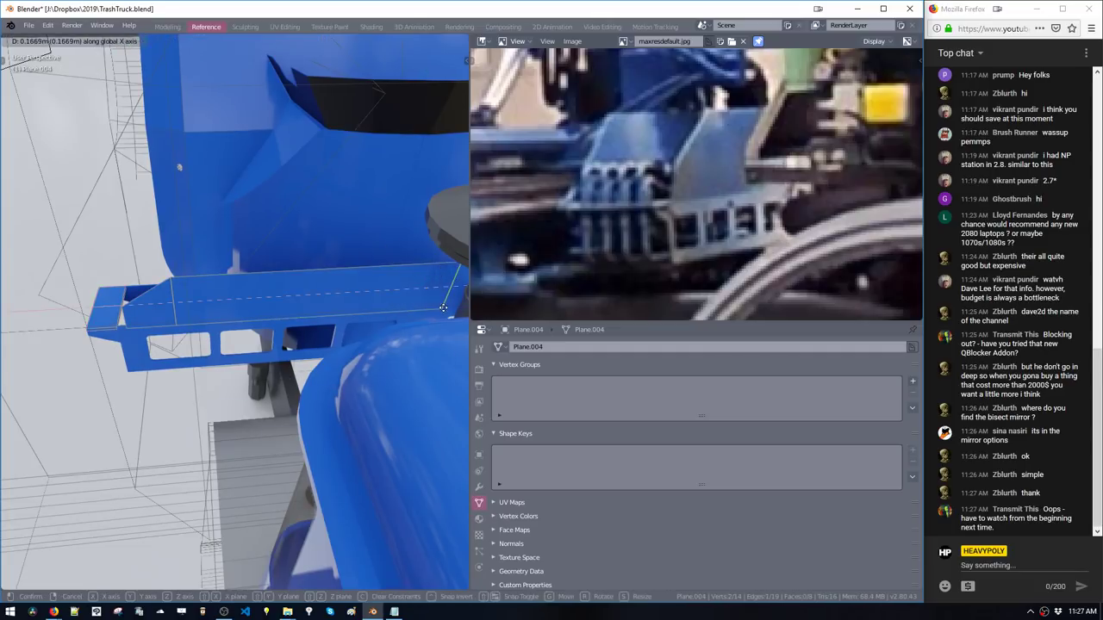
click(431, 302)
Separate the upright plate from the bridging slab and join it to the outer cut-out panel
key(3)
click(356, 283)
double_click(356, 283)
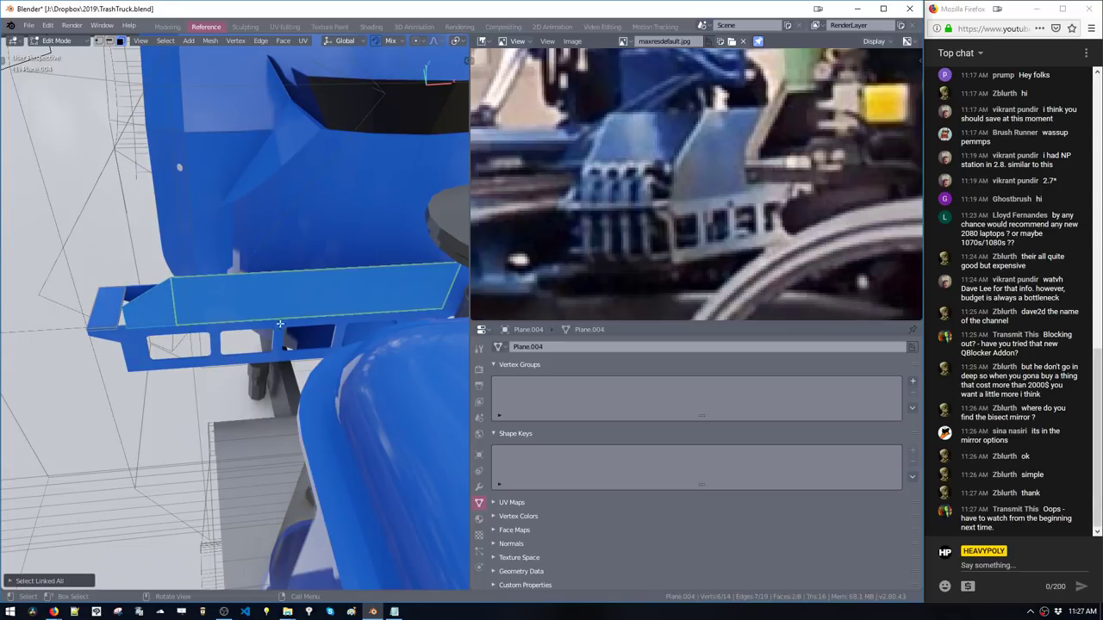
key(p)
key(Tab)
click(212, 345)
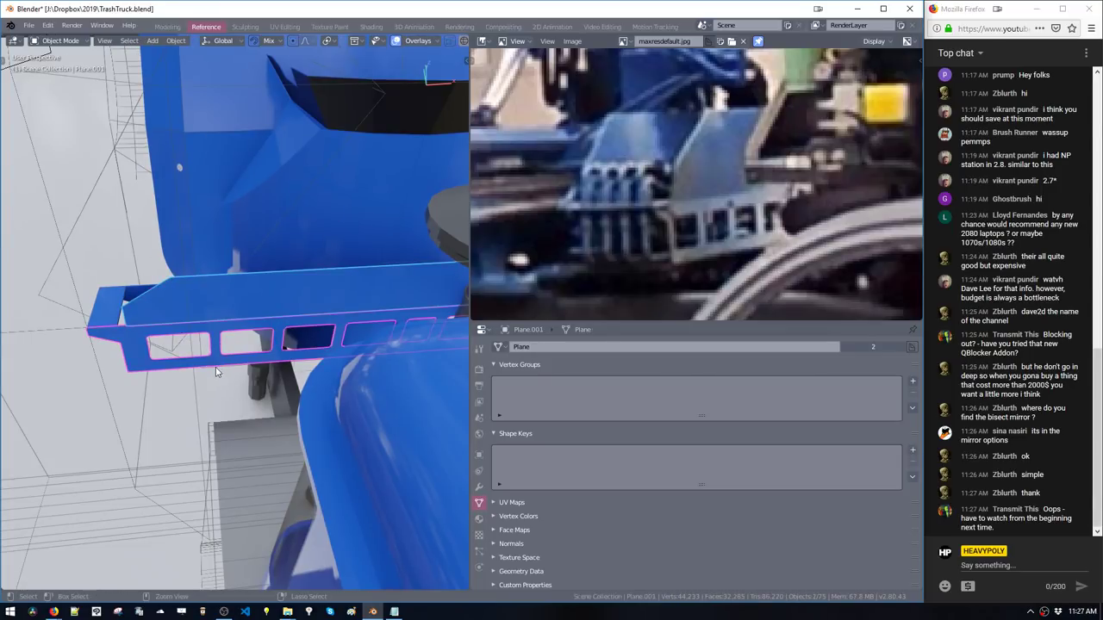
Try to delete the linked cut-out geometry of the outer panel around the joined plate
key(Tab)
middle_drag(212, 345, 299, 343)
key(ctrl+l)
alt+click(398, 506)
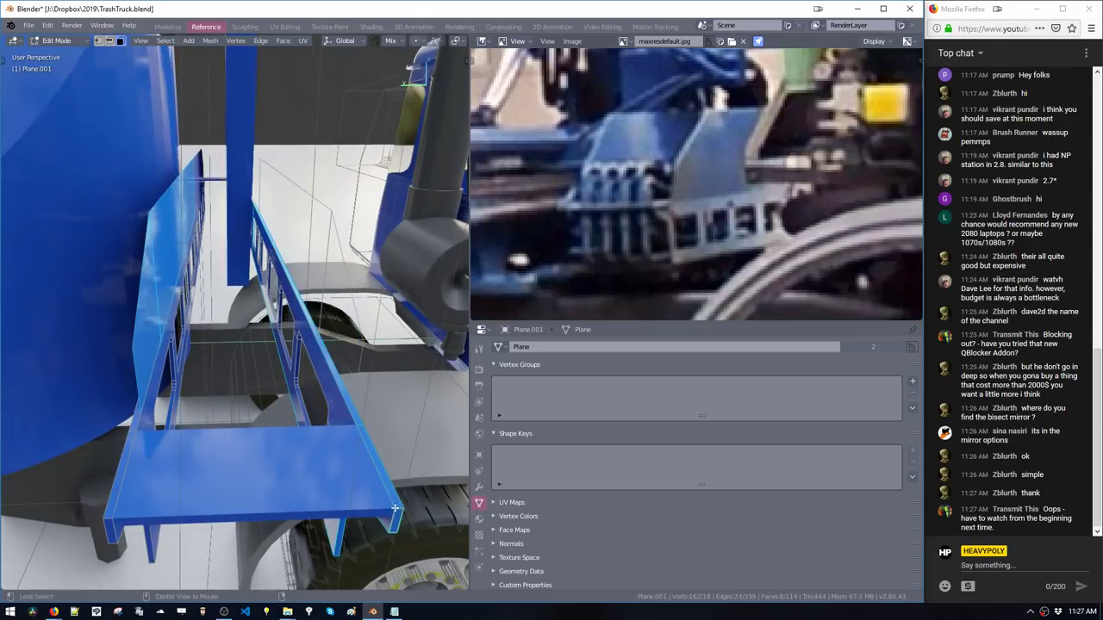
key(x)
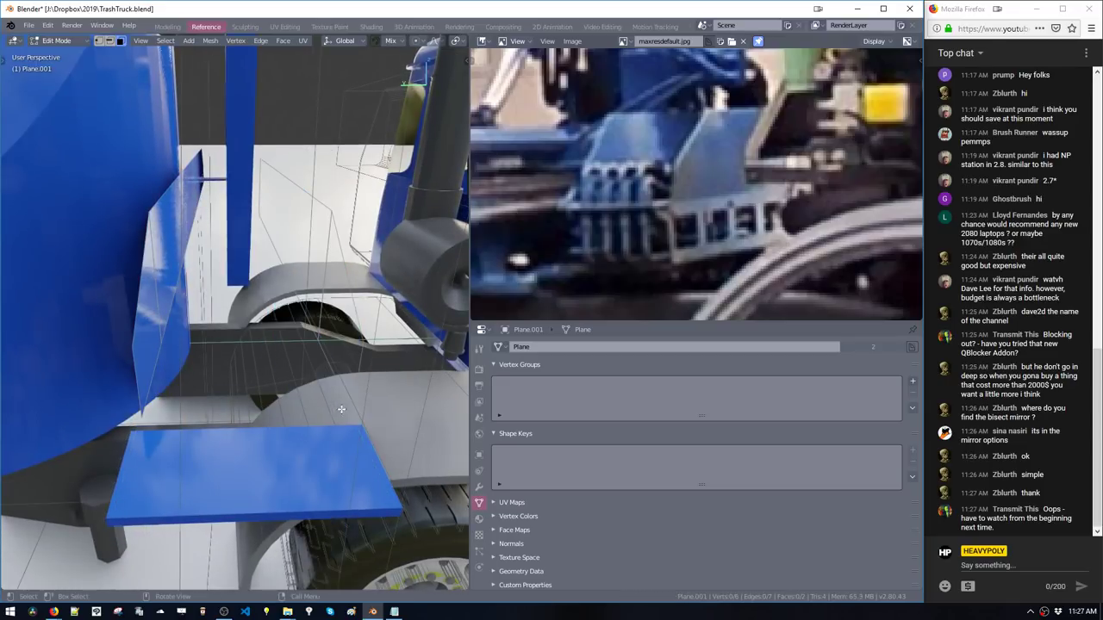
Pick the outer panel's flat front faces with Select Flat and delete the panel's remaining thickness faces
middle_drag(335, 404, 260, 407)
click(253, 432)
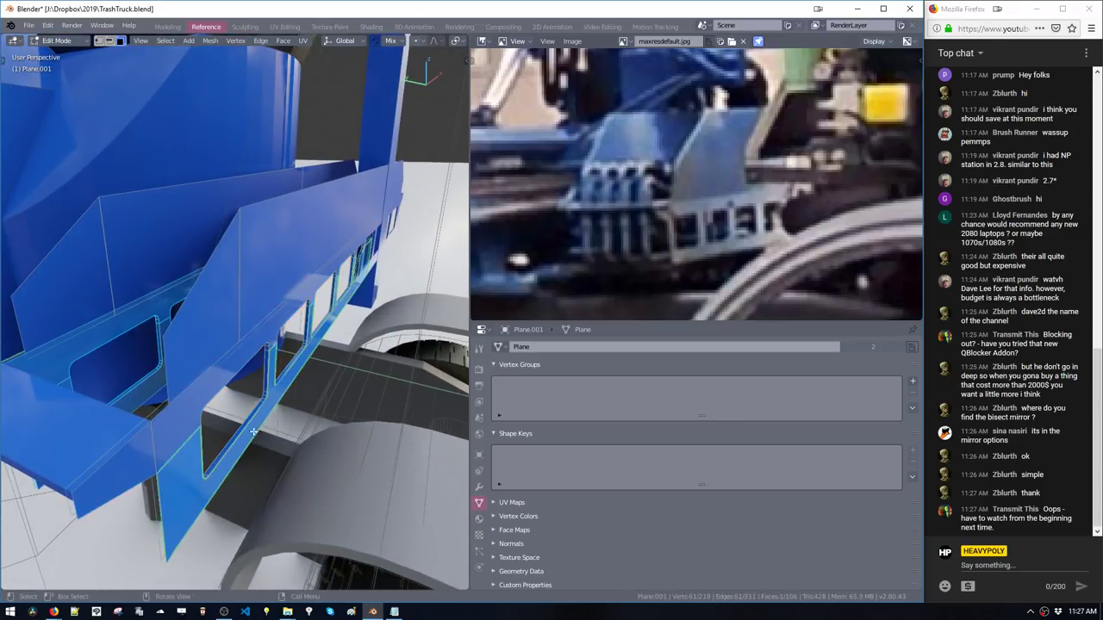
shift+click(180, 426)
key(space)
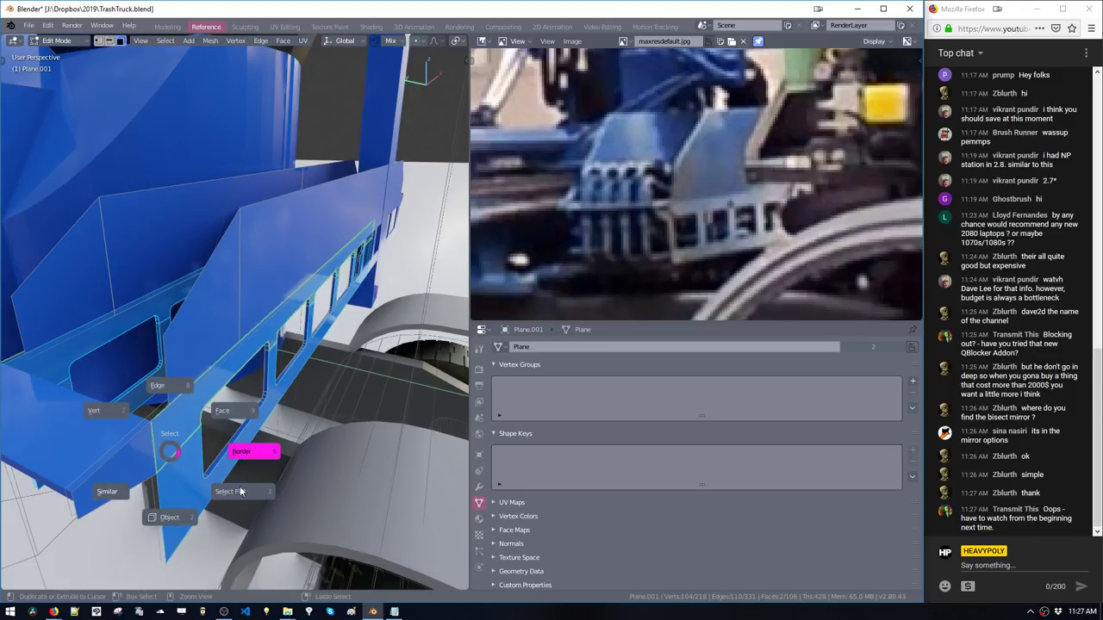
click(243, 491)
key(x)
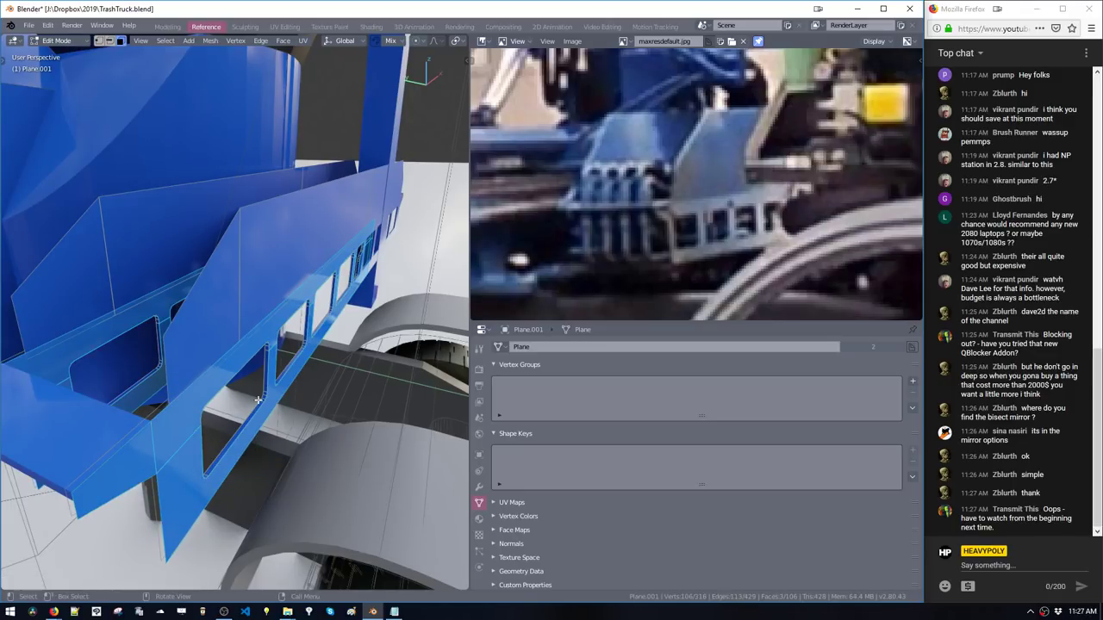
key(ctrl+z)
key(x)
middle_drag(262, 403, 276, 336)
Return to object mode and add a Solidify modifier to the outer cut-out panel
click(270, 408)
key(space)
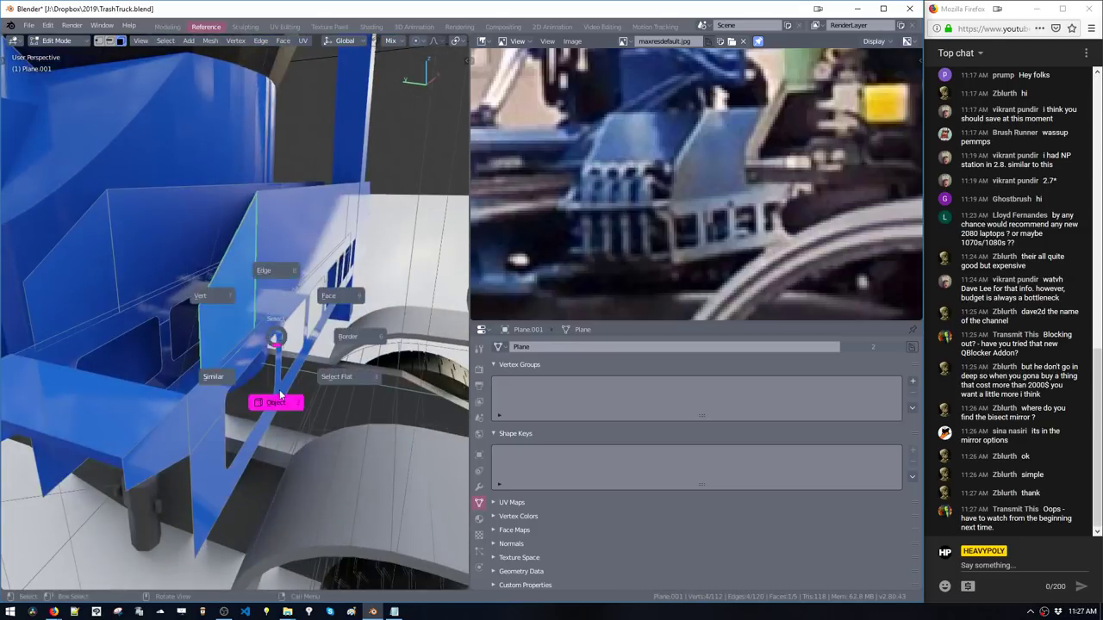
click(277, 398)
key(ctrl+shift+v)
click(431, 367)
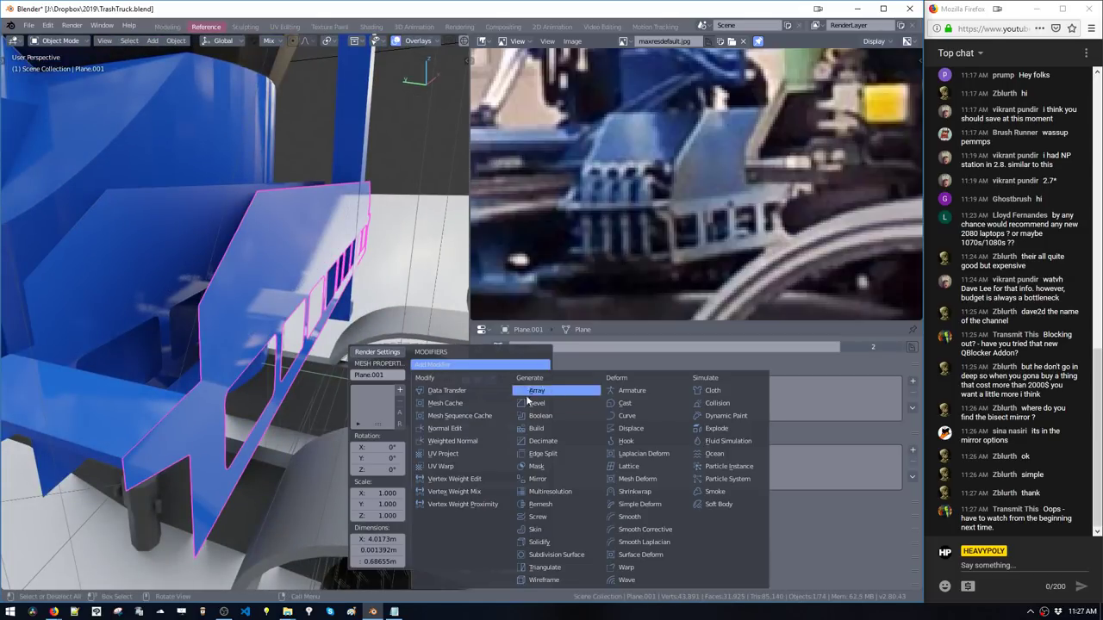
click(558, 542)
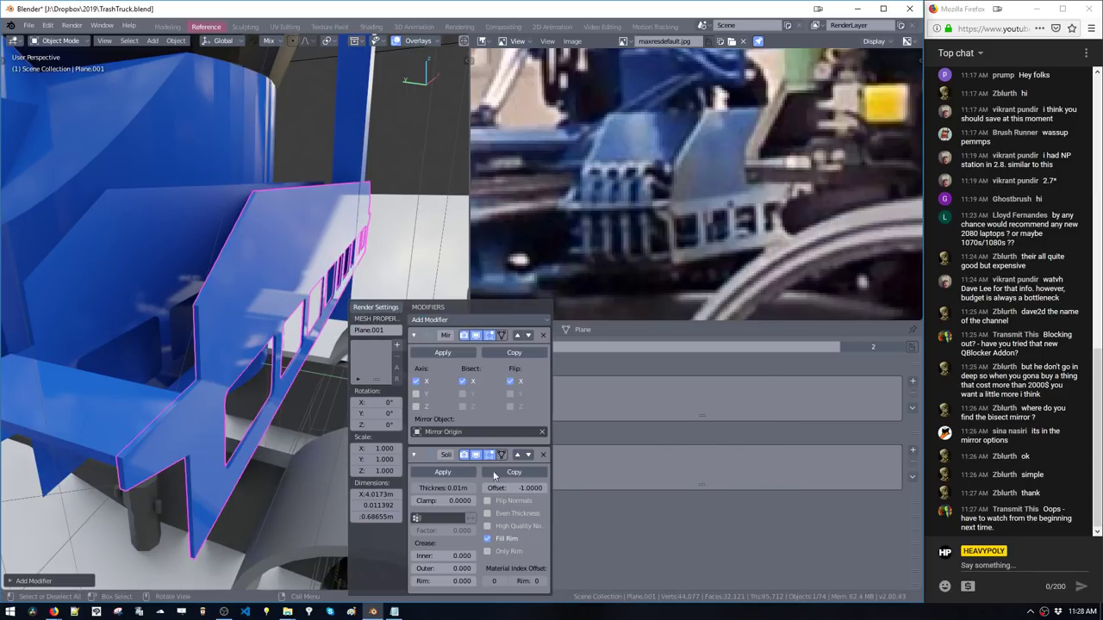
middle_drag(247, 394, 200, 386)
Delete the inner cut-out panel nearest the truck's body
click(198, 385)
click(304, 369)
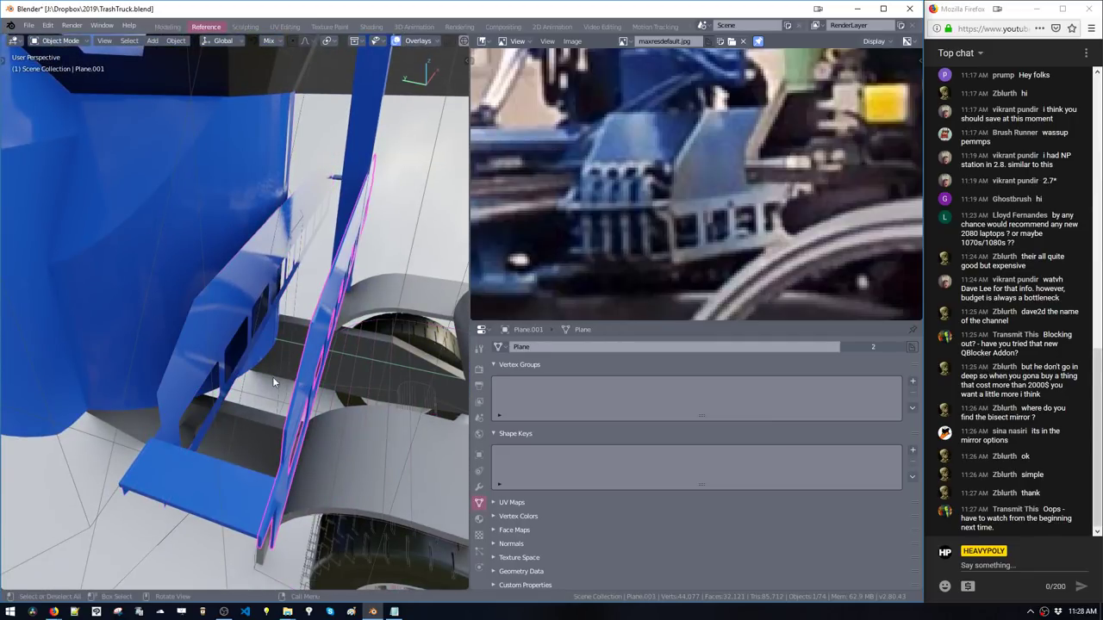
middle_drag(203, 340, 172, 325)
click(175, 332)
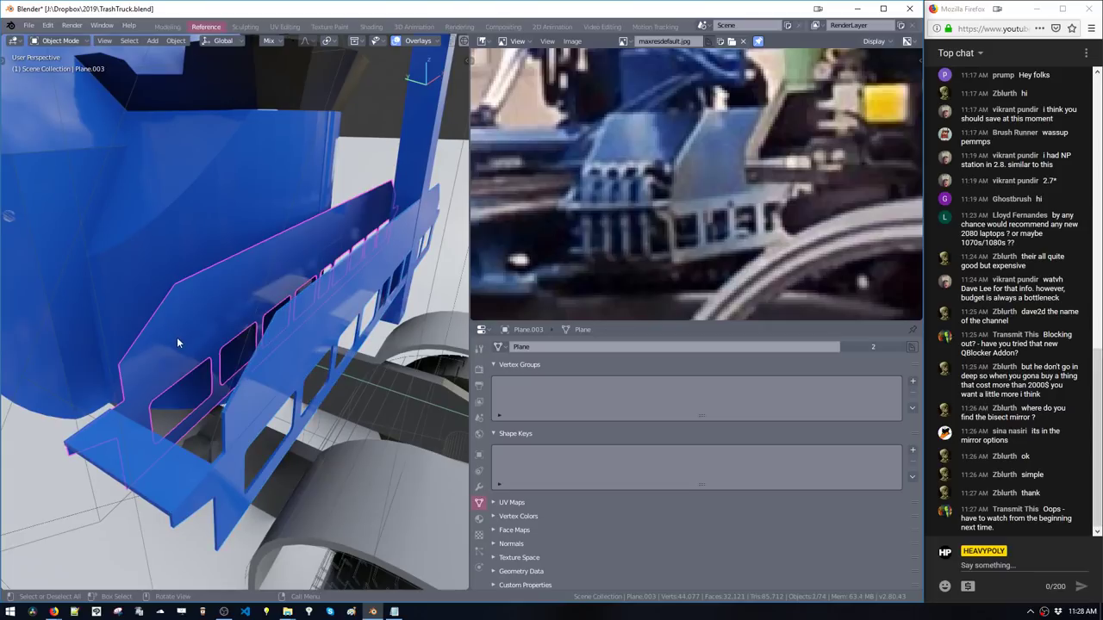
click(255, 380)
click(174, 337)
key(Delete)
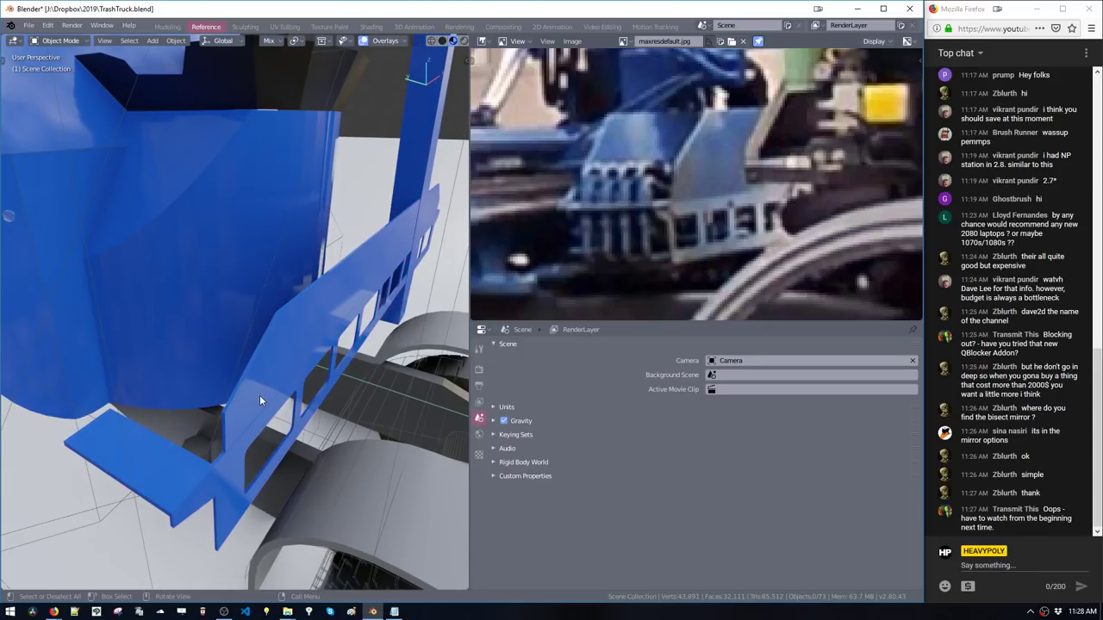
Make a linked duplicate of the solidified outer panel and offset it about 0.40 m along Y toward the truck's body
key(ctrl+z)
key(g)
key(y)
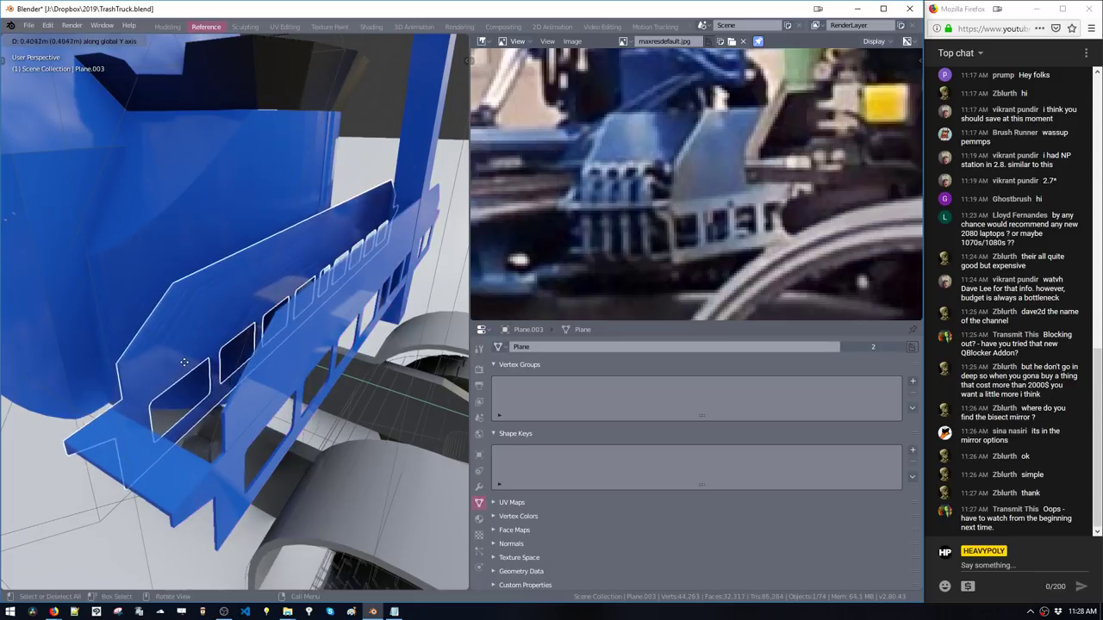
click(214, 380)
mouse_move(213, 380)
middle_down()
mouse_move(300, 381)
mouse_move(221, 384)
middle_up()
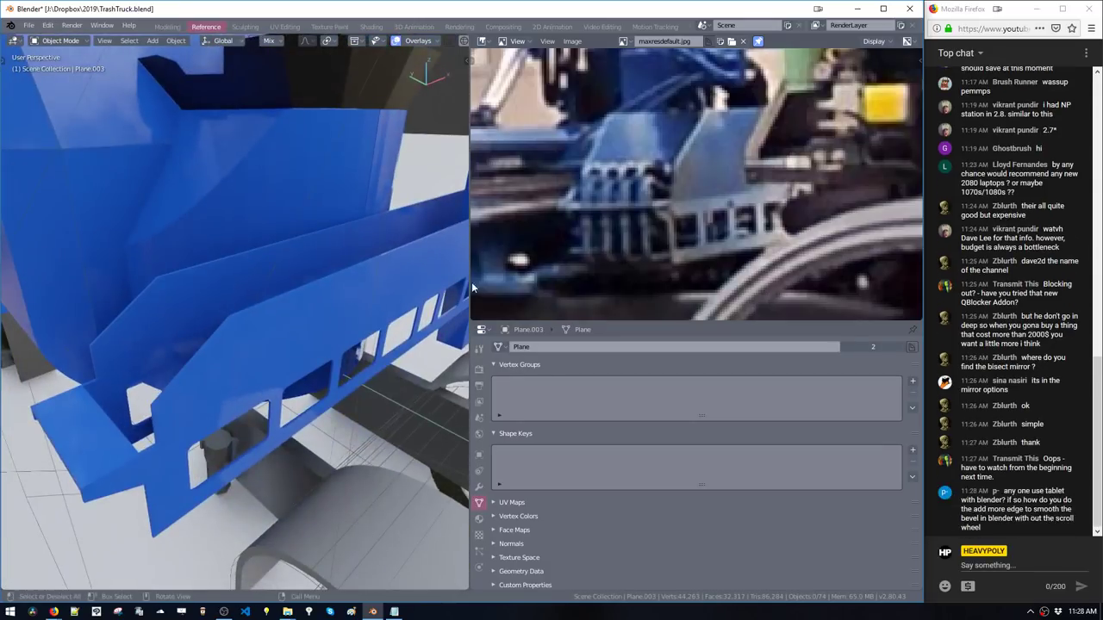
Try a vertex bevel on the sloped front corner of the outer panel's upright plate, and undo it
ctrl+middle_drag(626, 229, 613, 249)
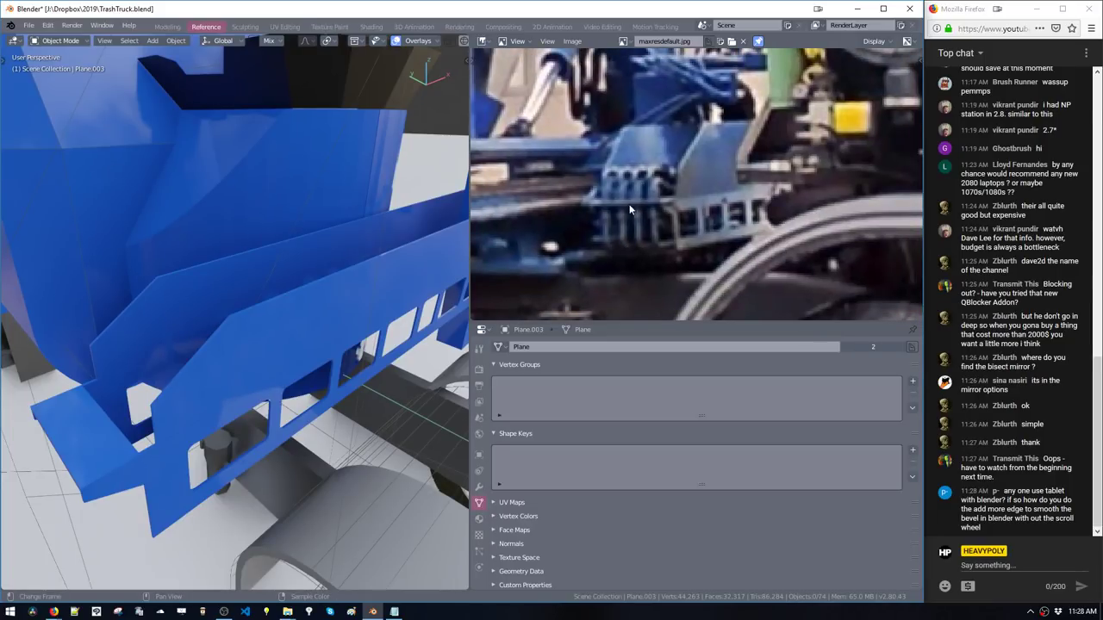
middle_drag(627, 223, 625, 233)
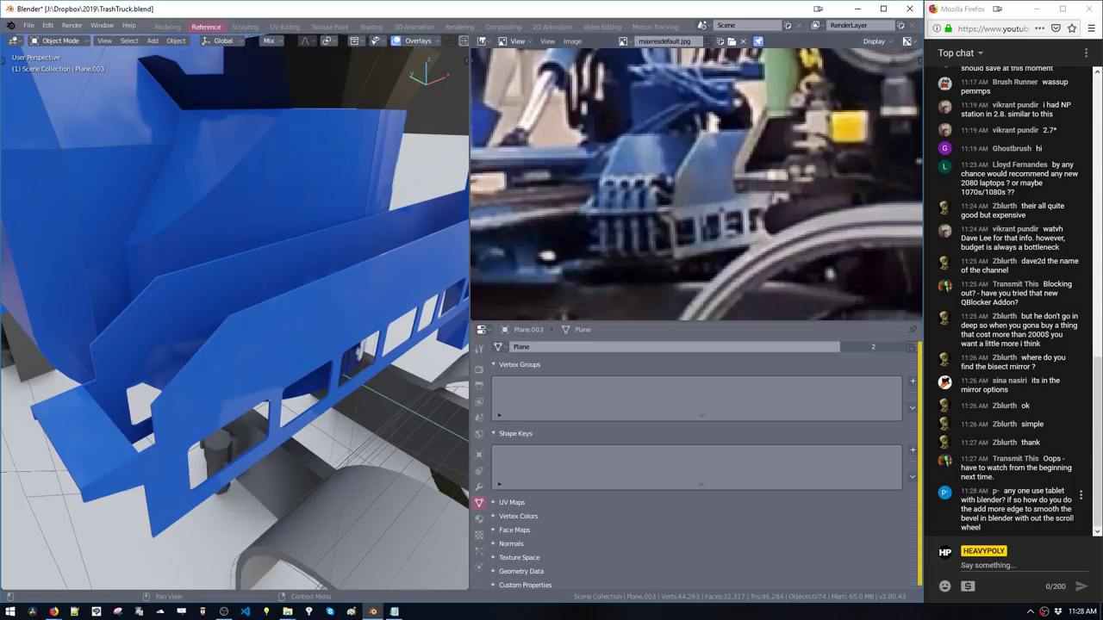
click(259, 371)
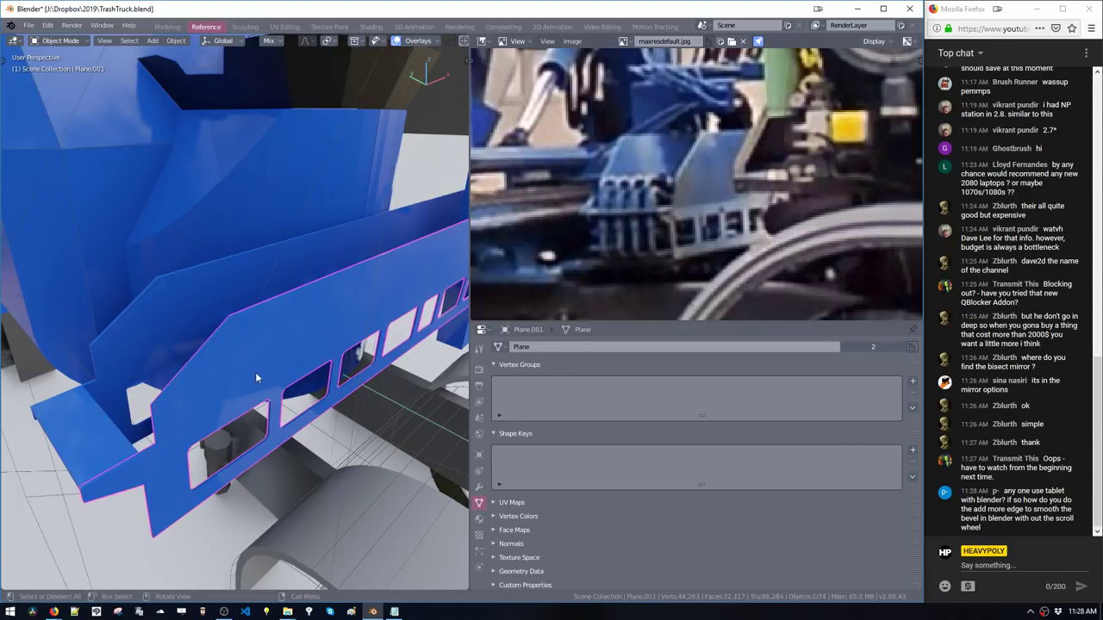
key(Tab)
key(ctrl+shift+b)
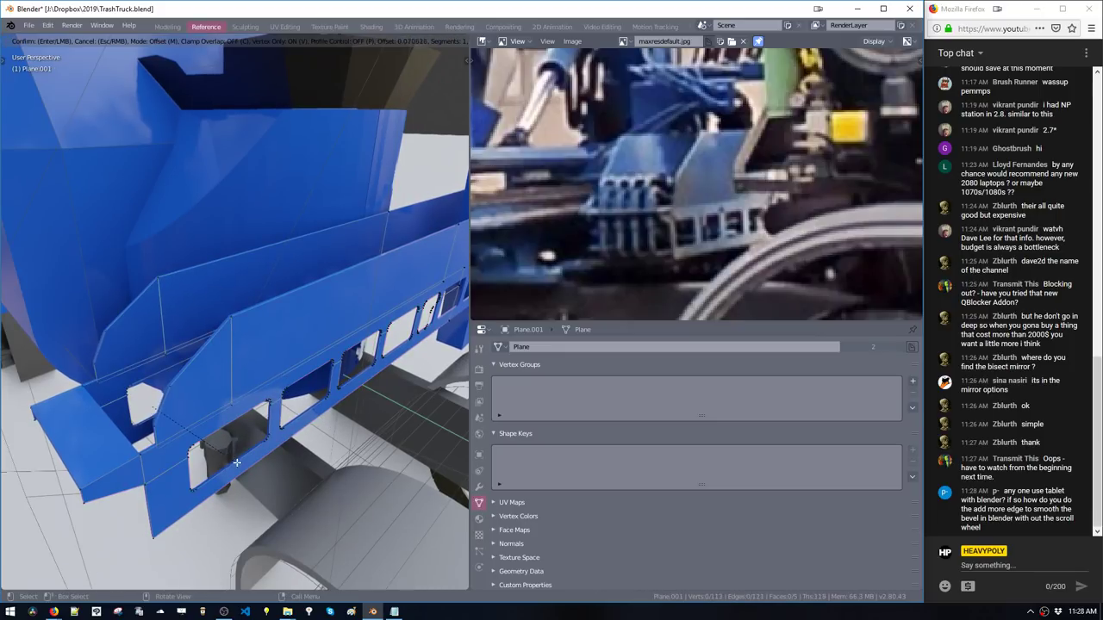
click(368, 533)
middle_drag(286, 458, 209, 386)
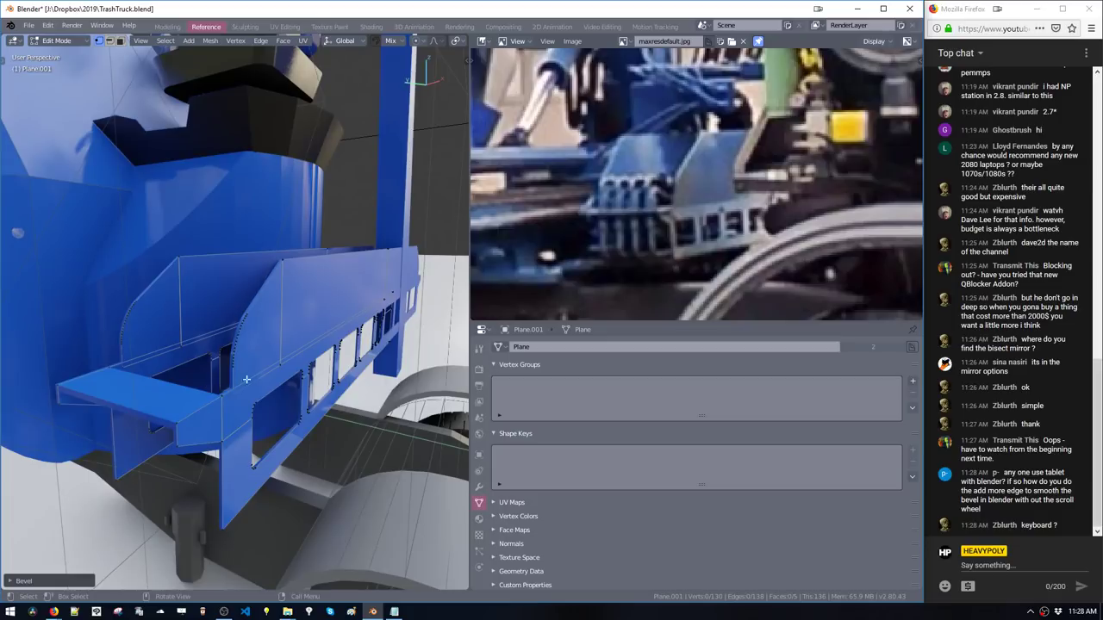
key(ctrl+z)
scroll(243, 386, up, 4)
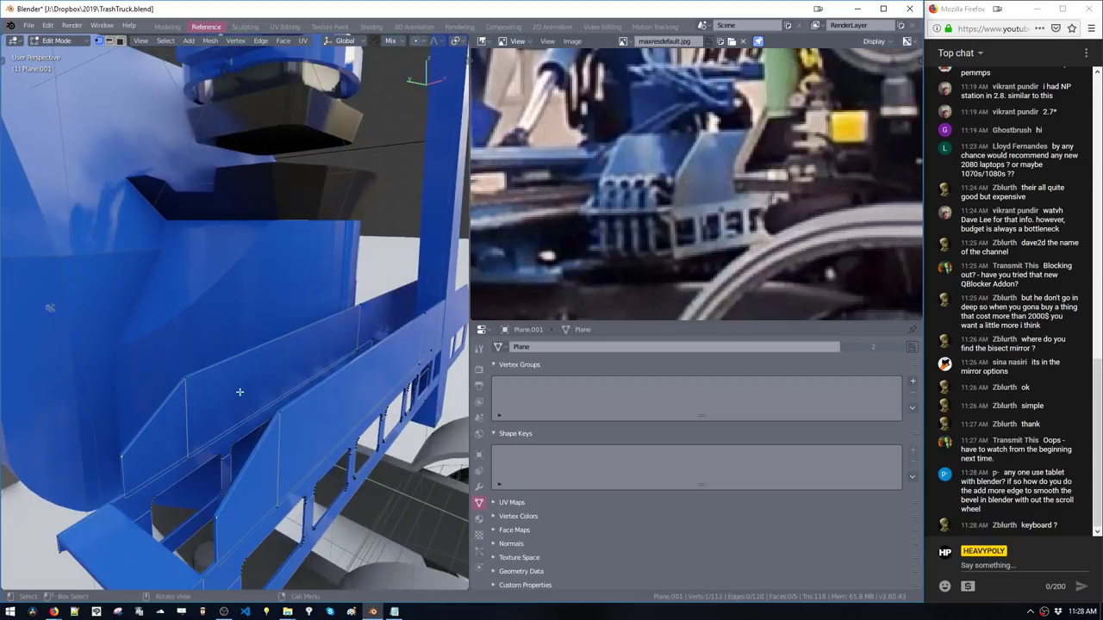
Return to object mode, select the object beside the upright arm behind the cab and delete it
middle_drag(240, 392, 284, 362)
scroll(510, 235, down, 3)
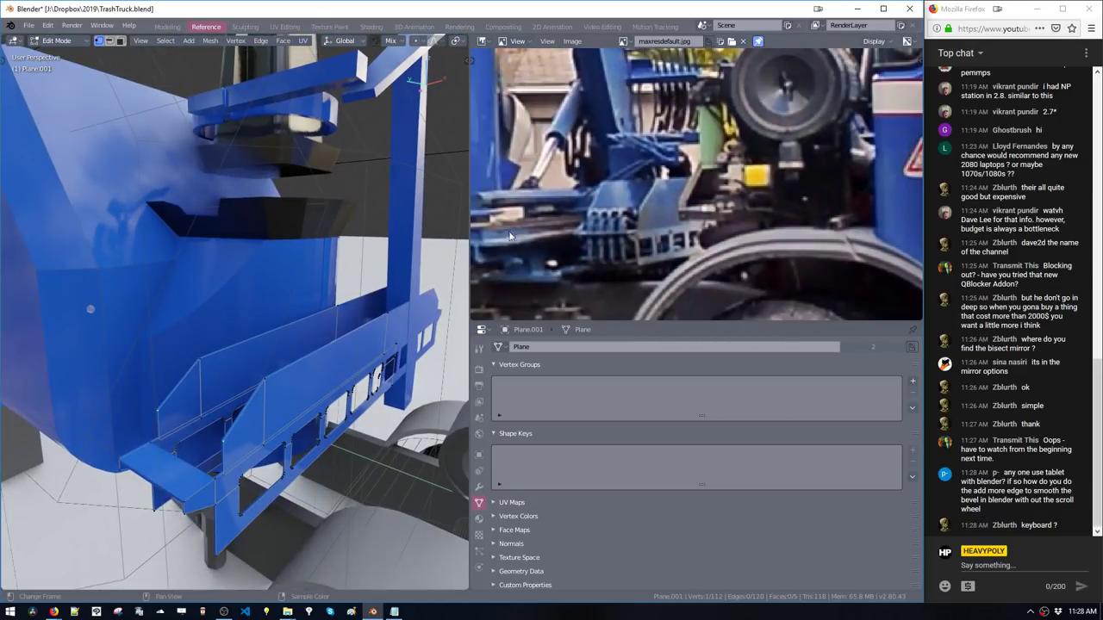
scroll(510, 235, down, 3)
middle_drag(510, 235, 508, 263)
middle_drag(268, 227, 342, 331)
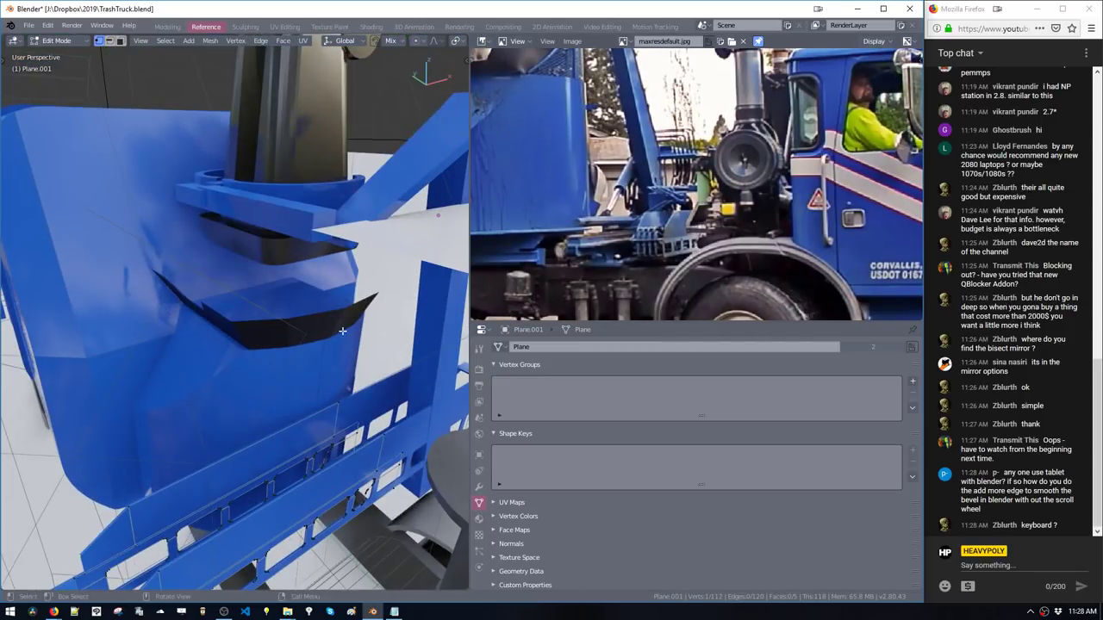
key(Tab)
click(434, 248)
shift+middle_drag(434, 258, 318, 392)
scroll(278, 326, down, 4)
key(x)
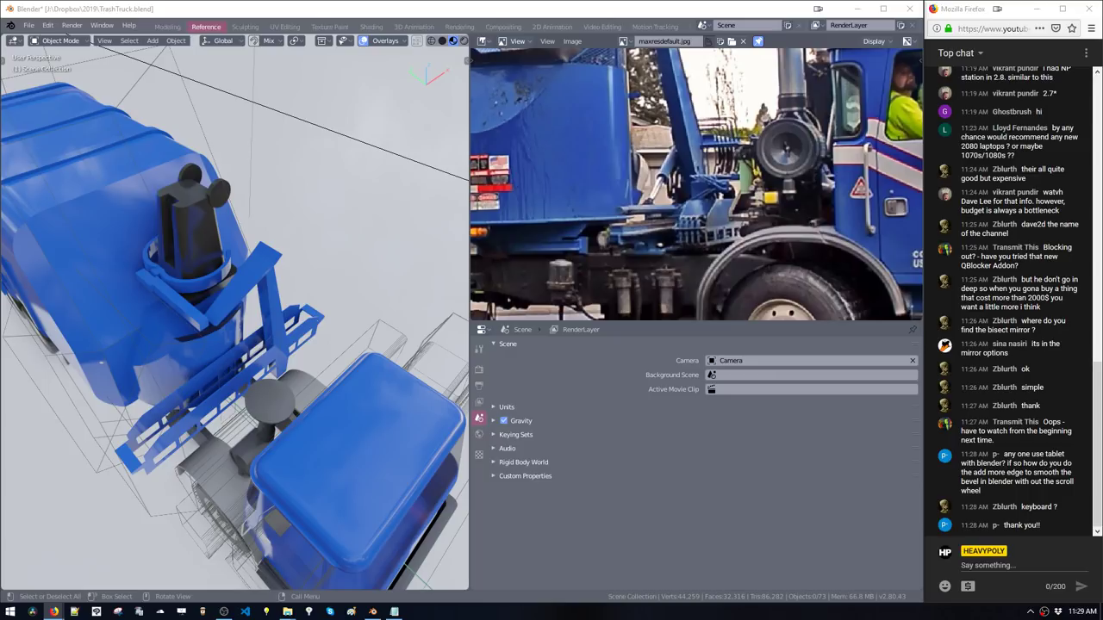
Open the canister mounted on the chassis side for editing, selecting its whole linked body and framing it
click(374, 445)
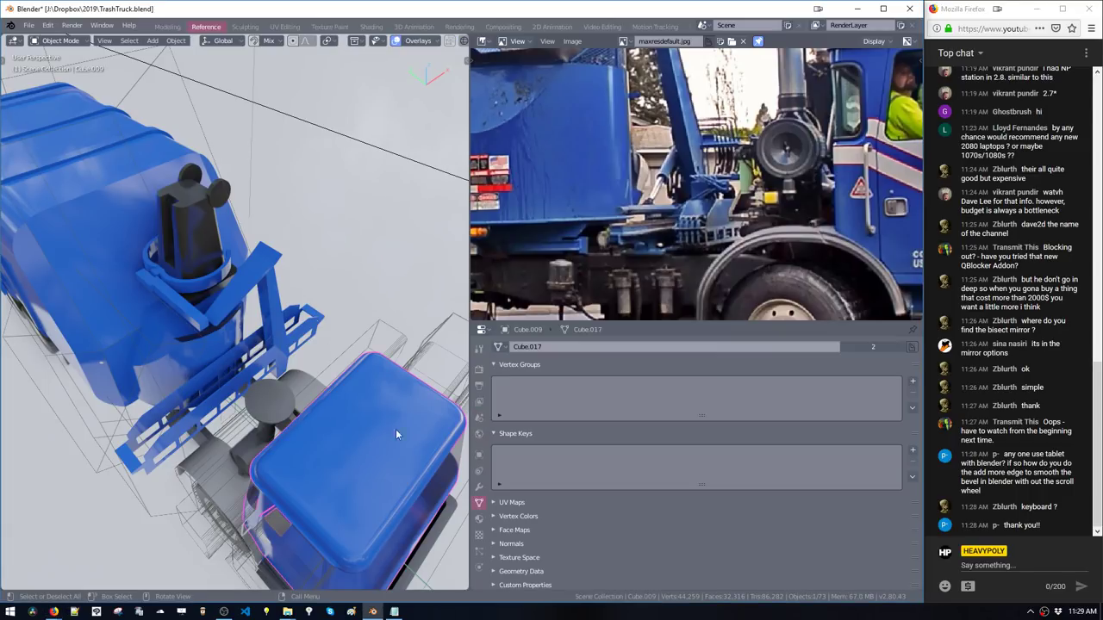
middle_drag(321, 457, 322, 415)
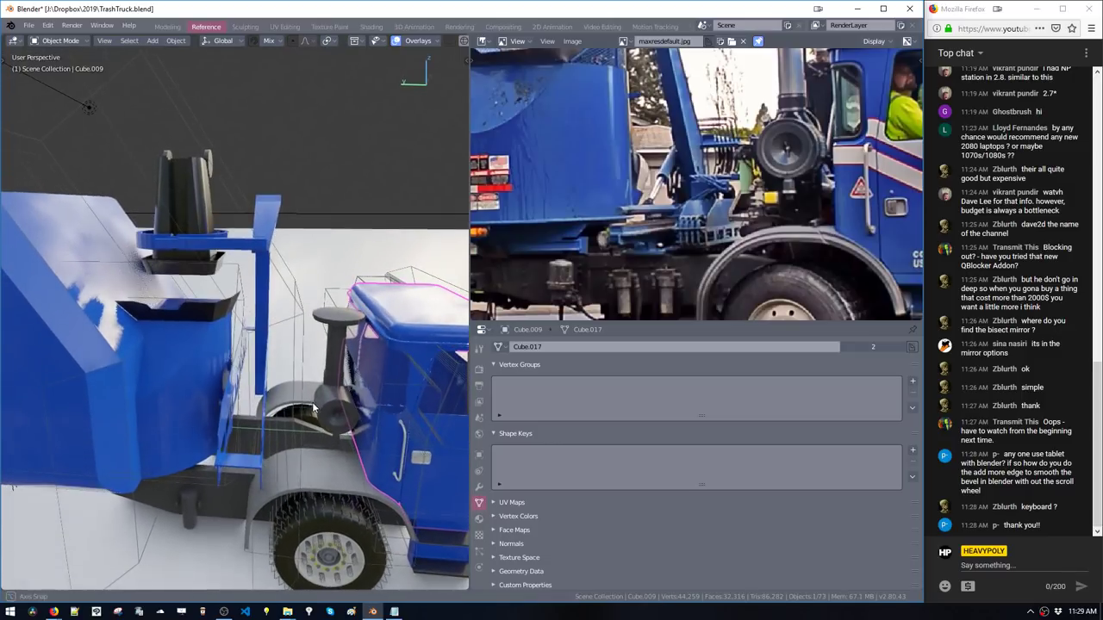
middle_drag(602, 256, 629, 169)
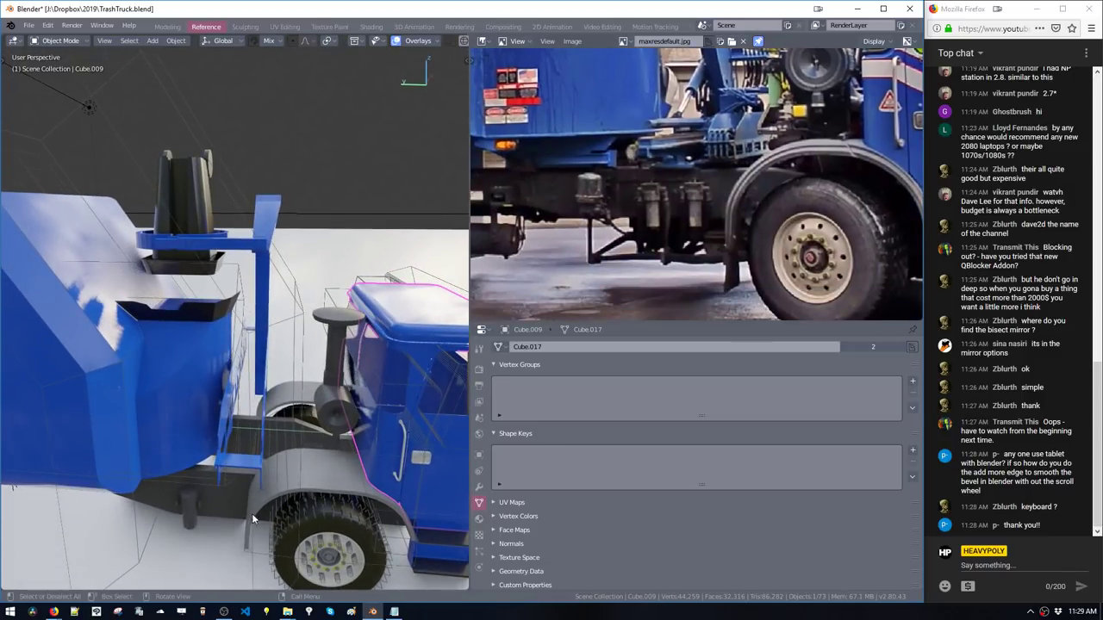
click(194, 513)
key(Tab)
shift+click(172, 496)
shift+click(199, 513)
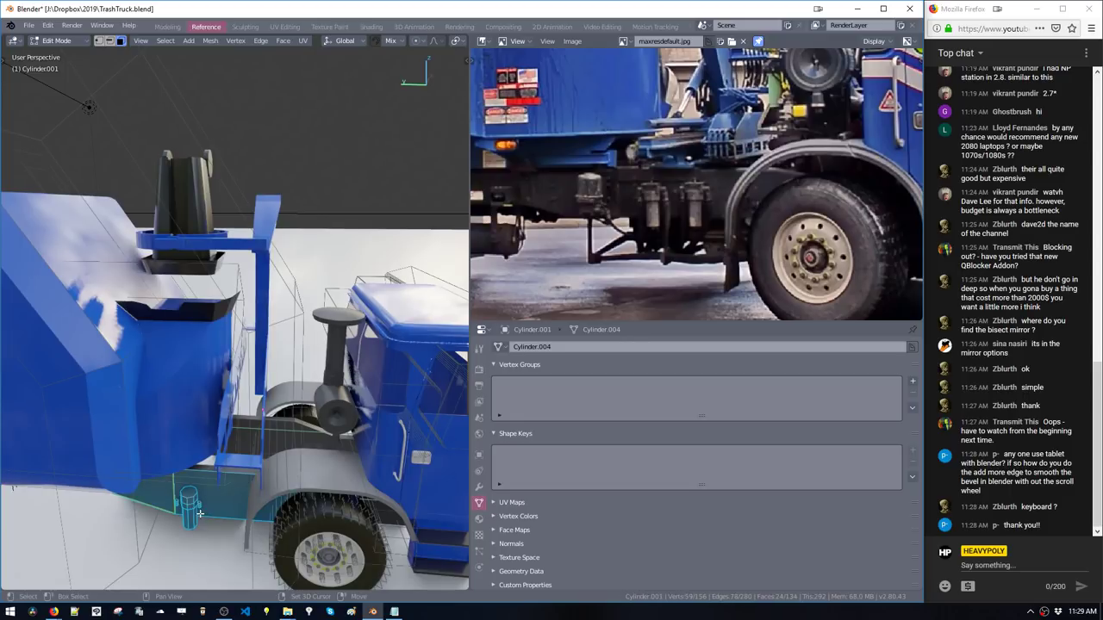
shift+click(200, 514)
click(192, 509)
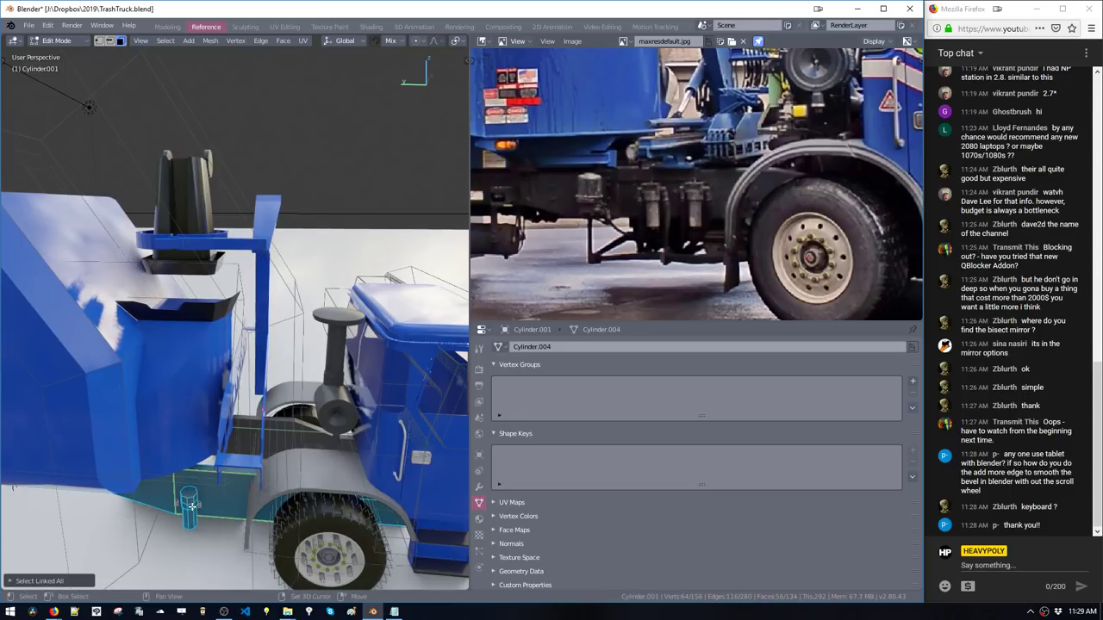
key(ctrl+l)
key(KP_Decimal)
Try duplicating the canister together with its two small side cylinders along Y, and delete the copy
shift+double_click(330, 266)
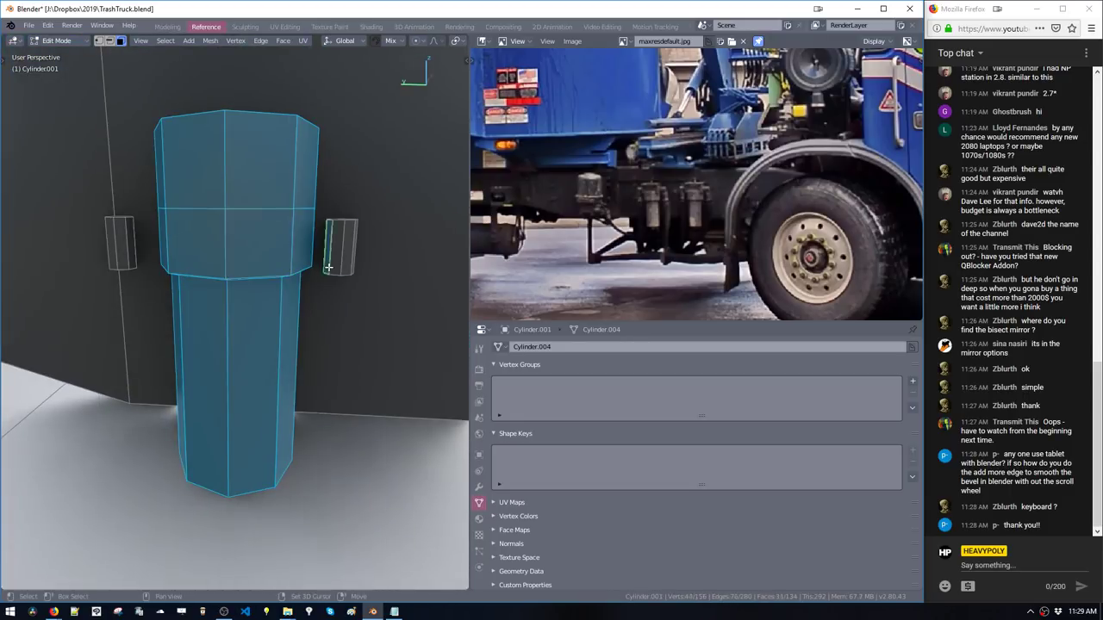
shift+double_click(124, 263)
scroll(160, 288, down, 6)
middle_drag(160, 288, 208, 396)
middle_drag(232, 280, 244, 269)
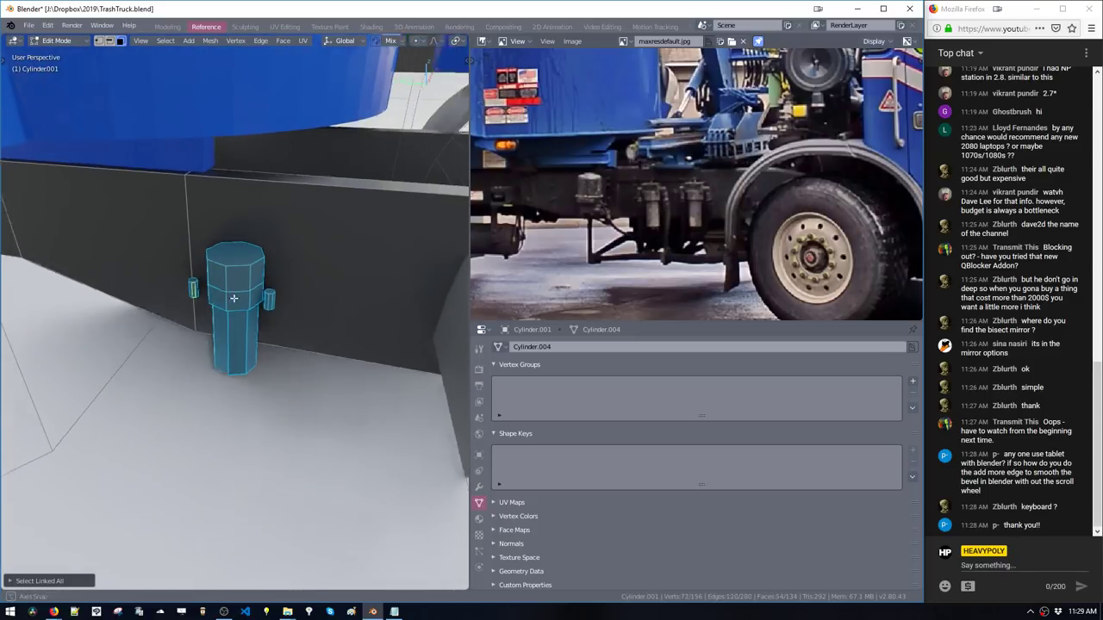
key(shift+d)
key(y)
click(361, 328)
key(x)
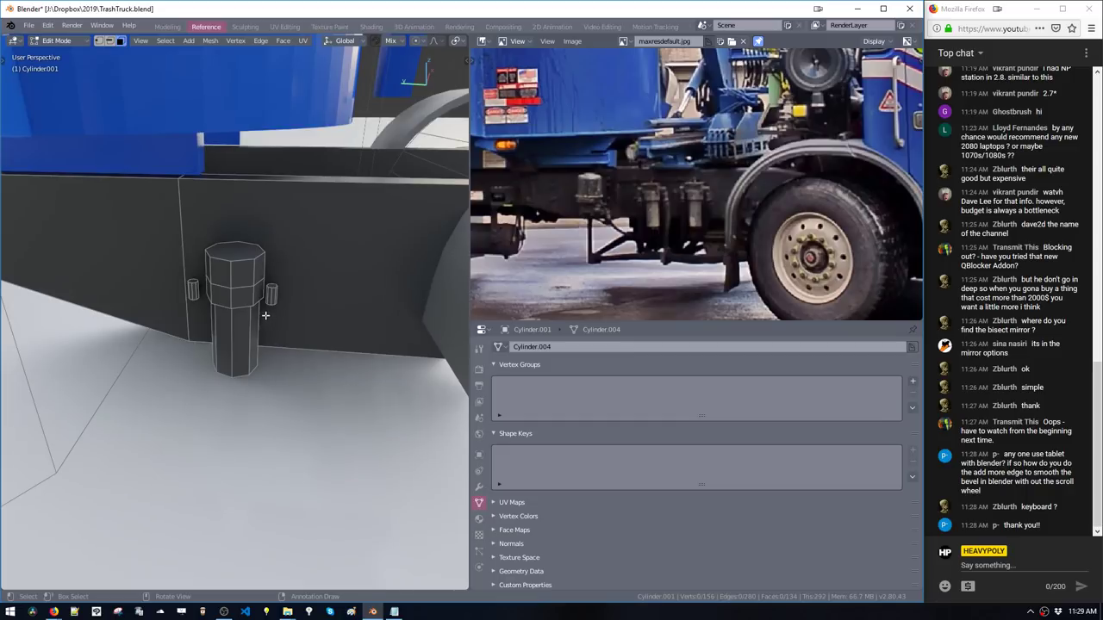
Duplicate the top face of the small cylinder on the canister's cab side, raise it slightly and extrude it upward into a short cylinder
key(KP_Decimal)
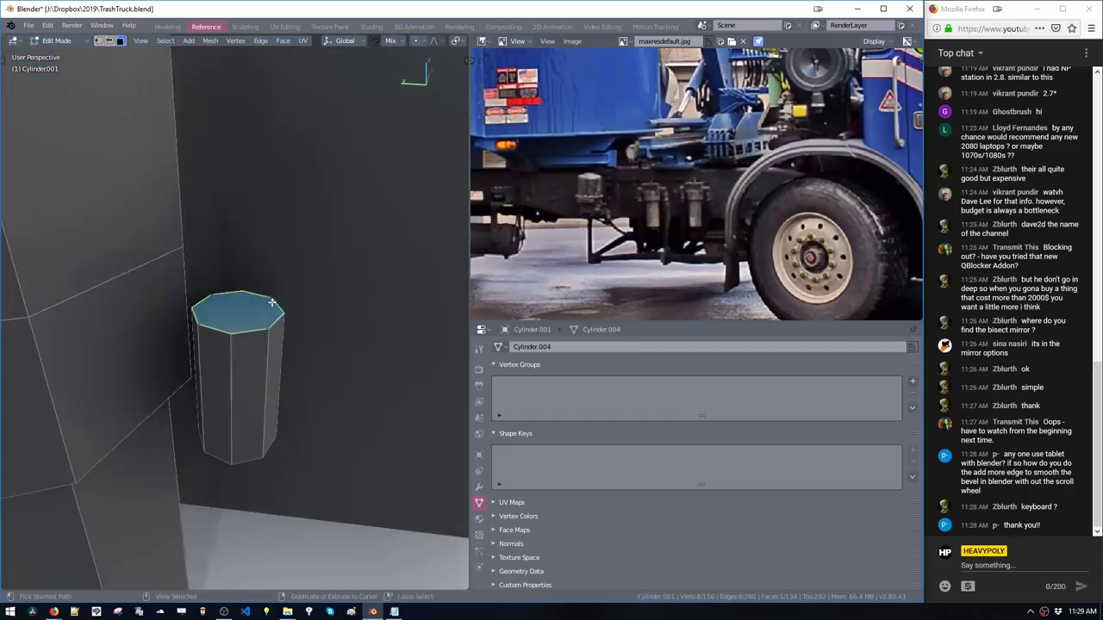
scroll(665, 162, up, 4)
scroll(655, 176, up, 3)
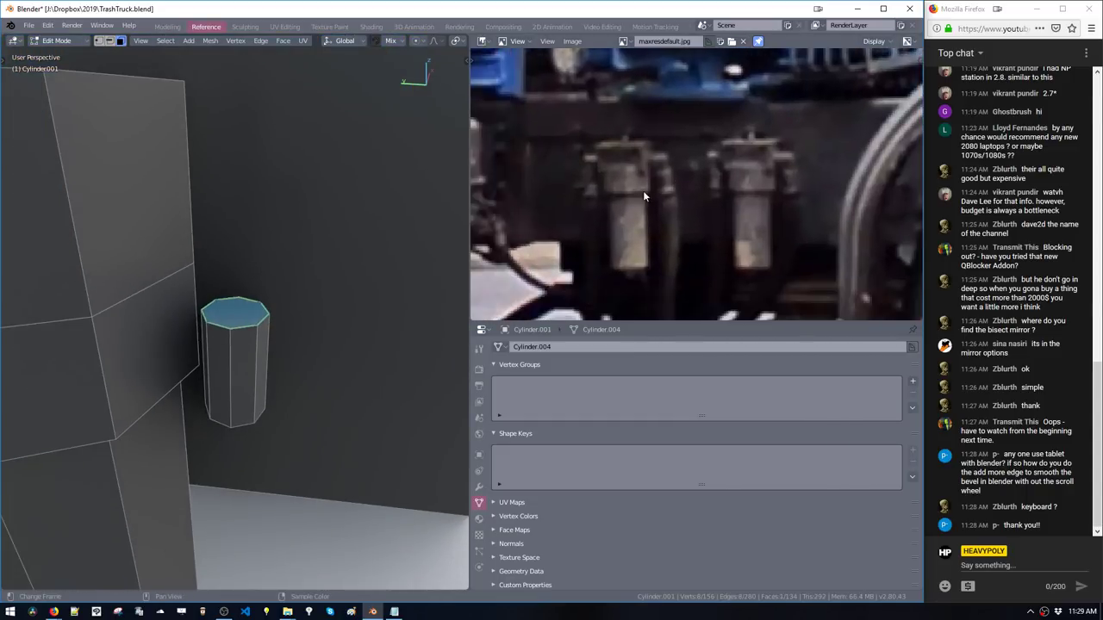
middle_drag(155, 388, 228, 400)
key(shift+d)
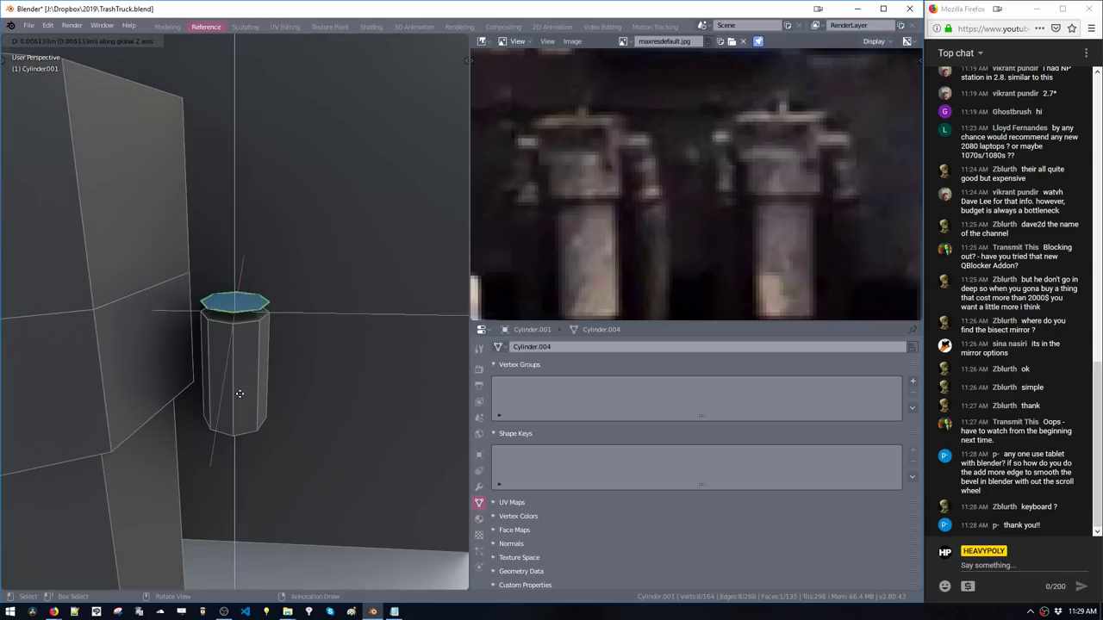
click(235, 394)
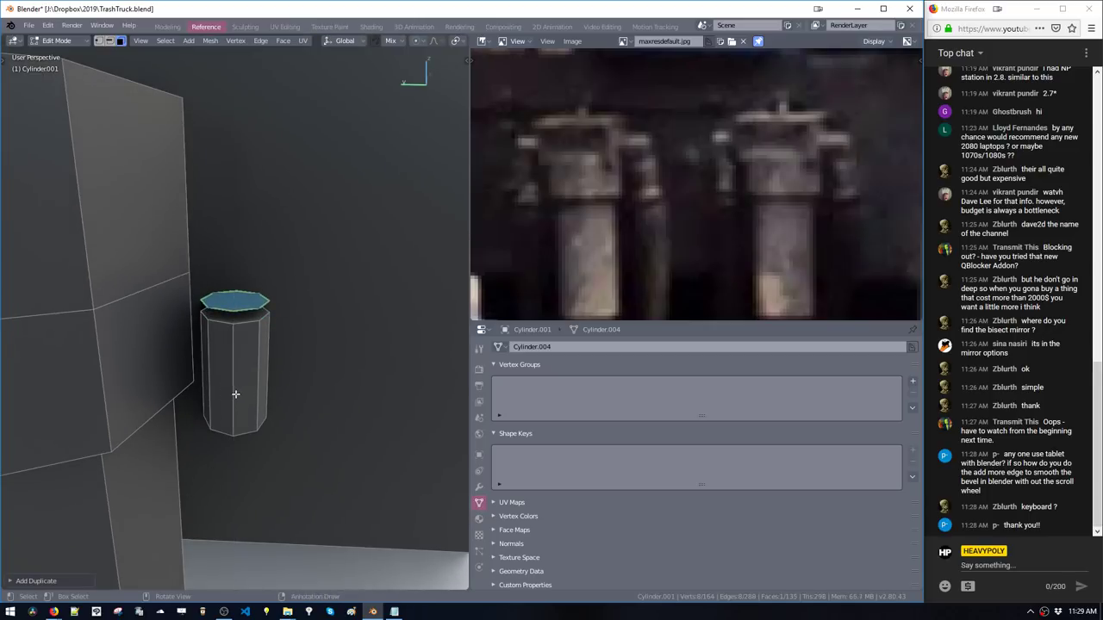
key(e)
click(274, 437)
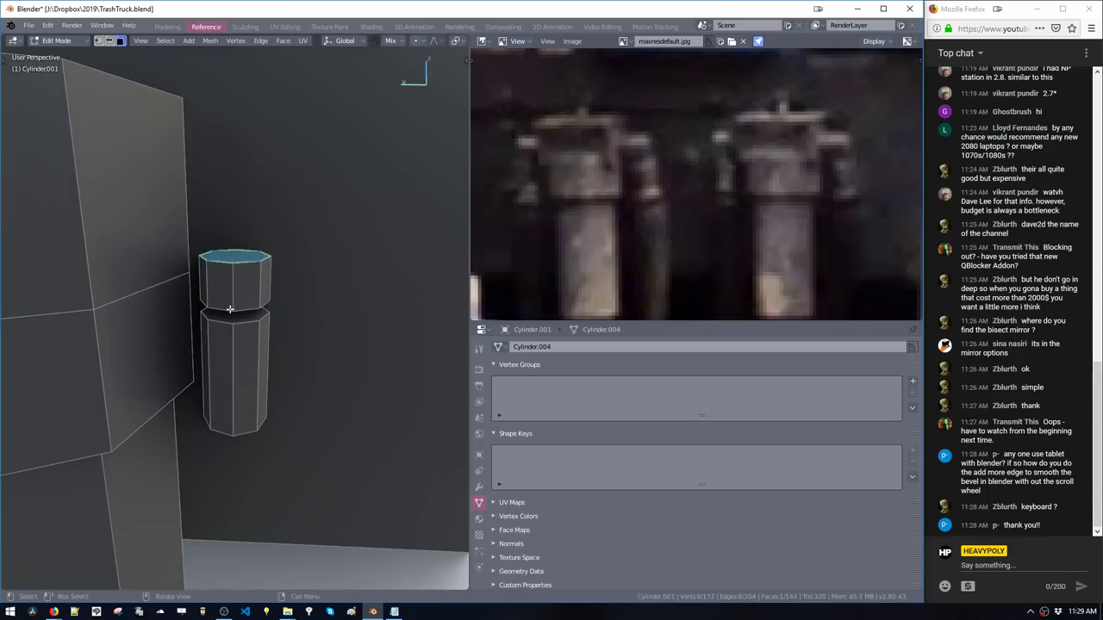
Rotate the new short cylinder to lie horizontally and move it about 0.04 m along Y into the canister's side
double_click(229, 307)
key(ctrl+r)
click(305, 305)
key(ctrl+z)
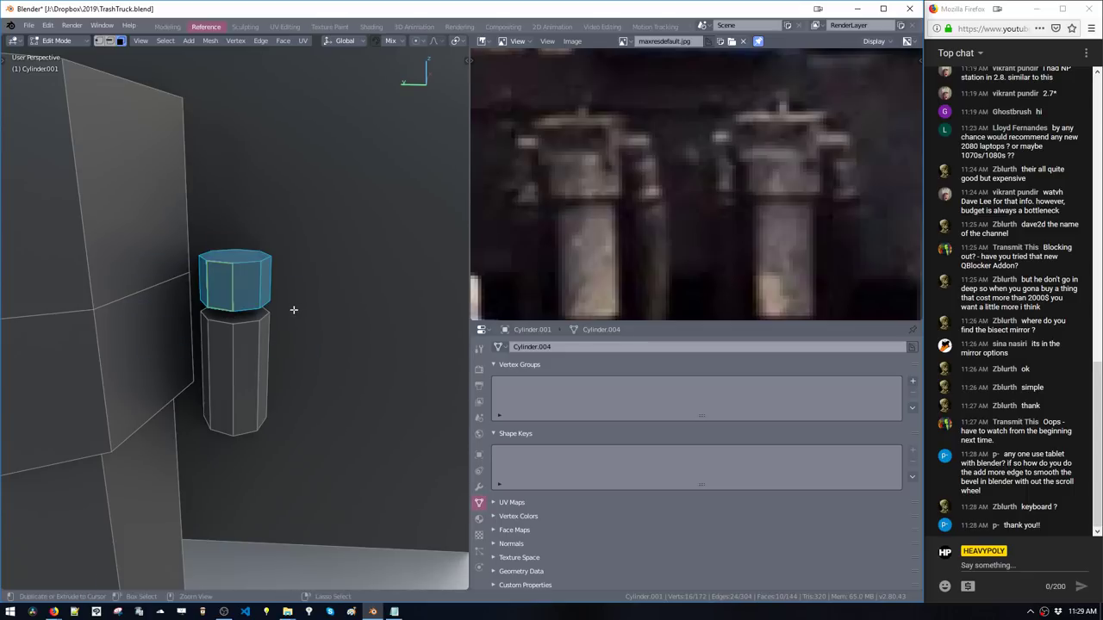
key(ctrl+r)
click(358, 314)
key(g)
key(y)
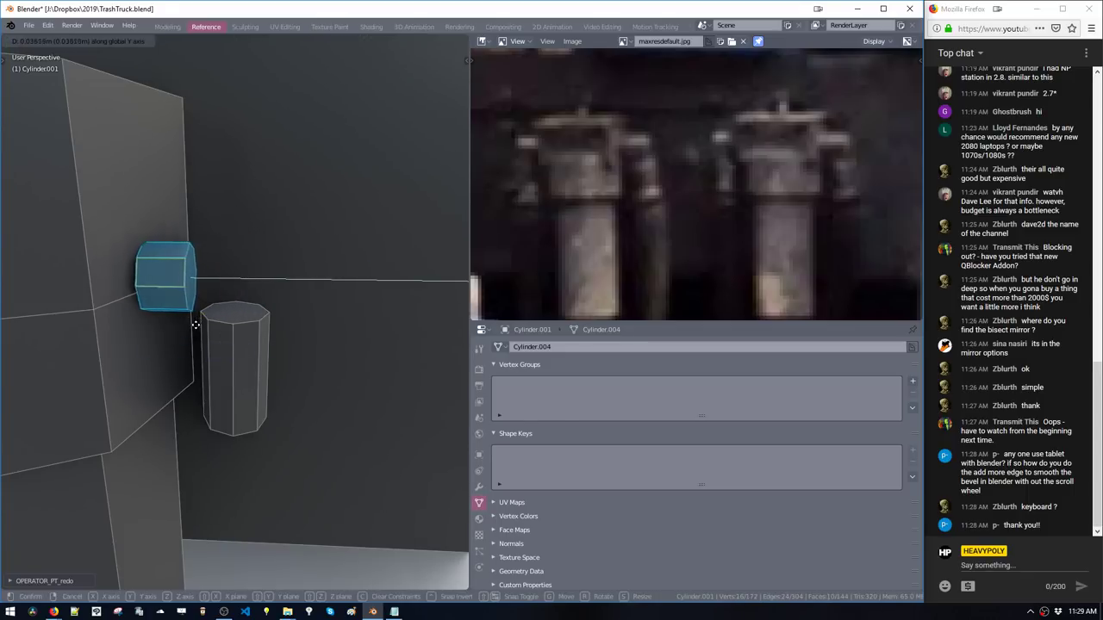
click(195, 323)
Adjust the horizontal stub's height along Z and scale it along Y
key(g)
key(z)
click(193, 306)
middle_drag(212, 314, 235, 353)
key(s)
key(y)
click(256, 316)
Select the whole small vertical cylinder and move it along X in line with the horizontal stub
click(229, 351)
shift+double_click(228, 351)
key(g)
key(x)
click(258, 358)
Try bridging the vertical cylinder's top face to the stub's end face, and undo the bridge
click(261, 319)
shift+click(263, 252)
middle_drag(254, 309, 271, 276)
key(ctrl+shift+b)
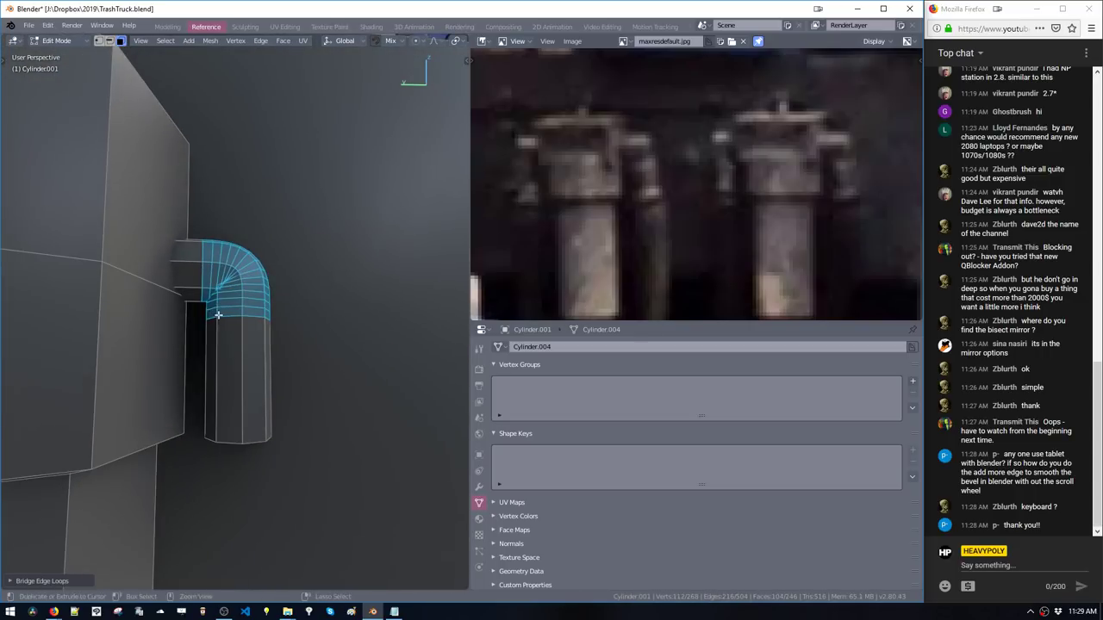
key(ctrl+z)
Move the whole vertical cylinder along Y farther from the canister
middle_drag(218, 316, 264, 320)
click(252, 340)
double_click(252, 339)
key(g)
key(y)
click(285, 326)
Bridge the vertical cylinder's top face to the horizontal stub's end face
click(267, 313)
click(261, 316)
shift+click(216, 274)
key(shift+b)
key(ctrl+z)
right_click(265, 320)
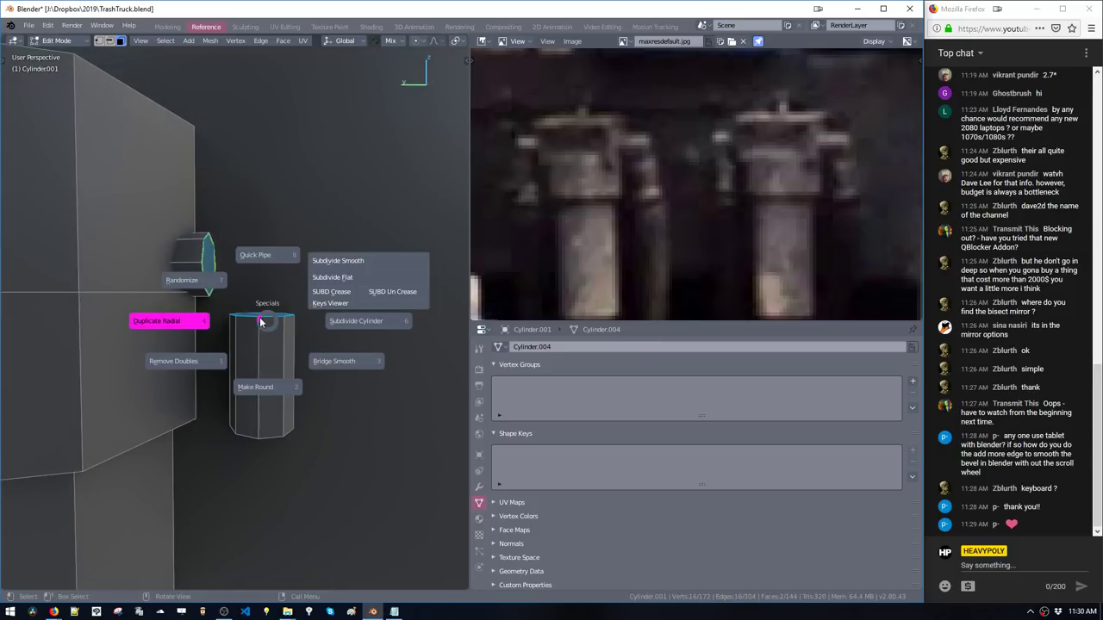
key(Escape)
key(shift+b)
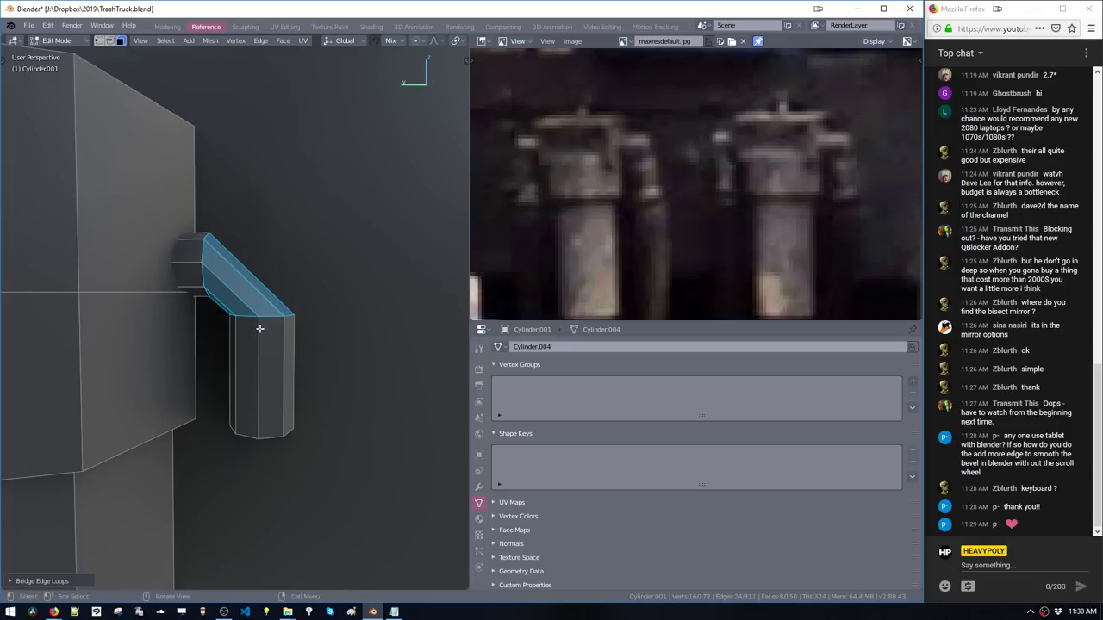
Round the bridge into an elbow with 4 cuts and a smoothness of 0.624
key(F9)
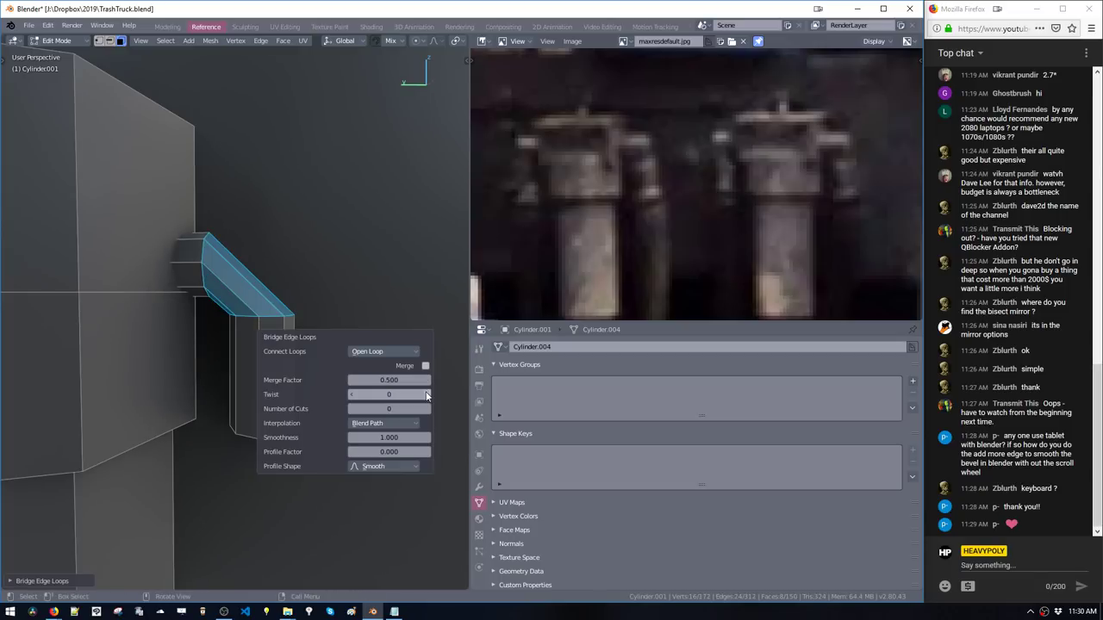
click(426, 408)
click(426, 408)
click(427, 409)
click(426, 408)
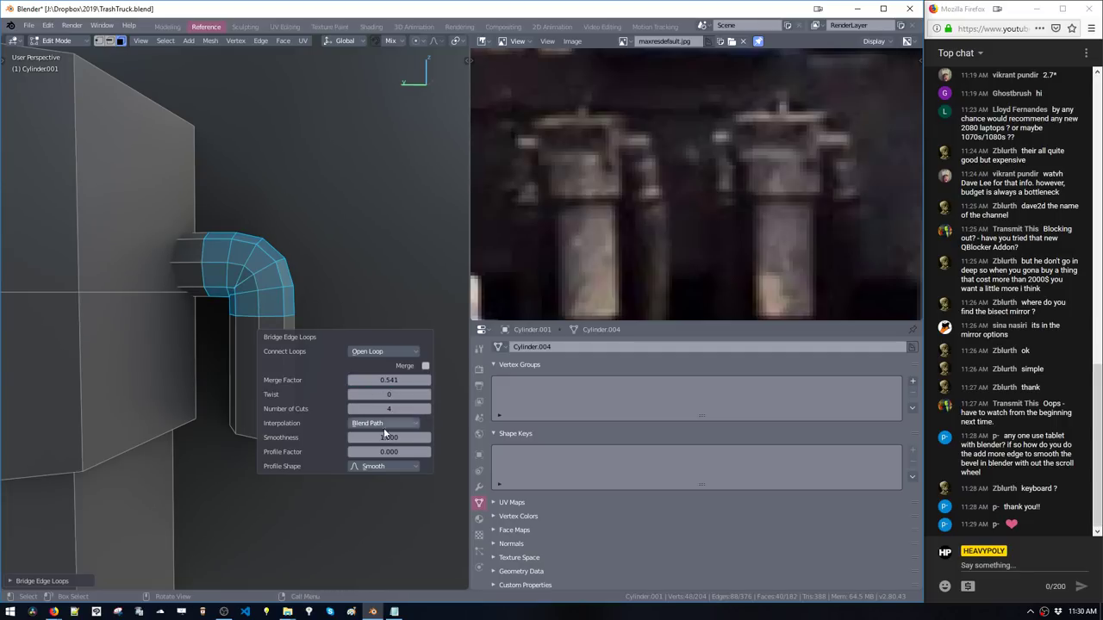
drag(388, 438, 326, 438)
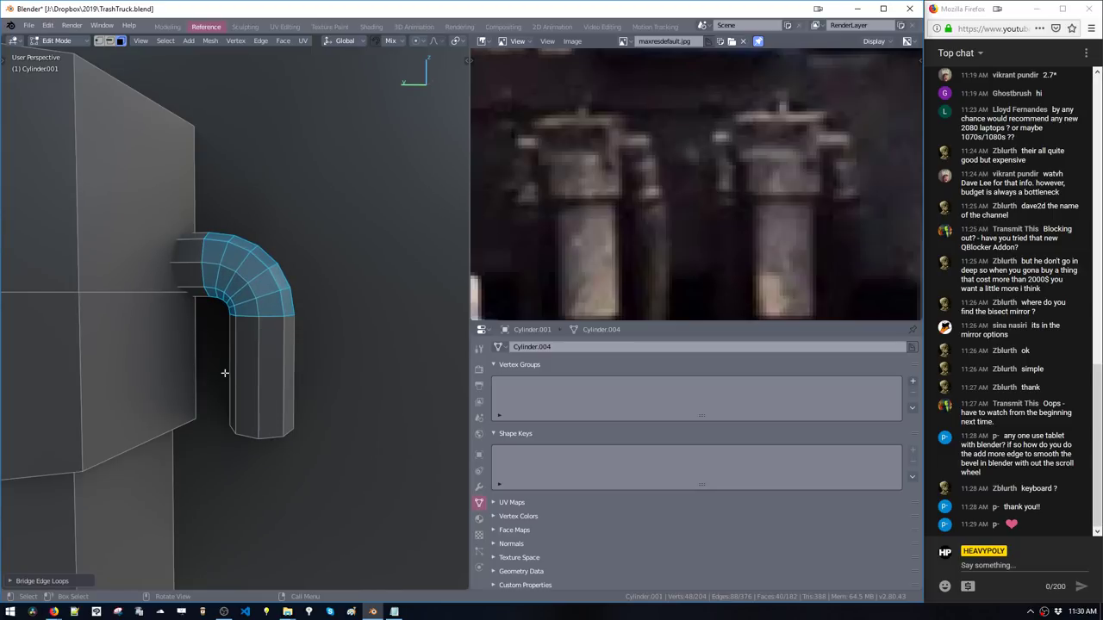
middle_drag(285, 354, 303, 344)
key(F9)
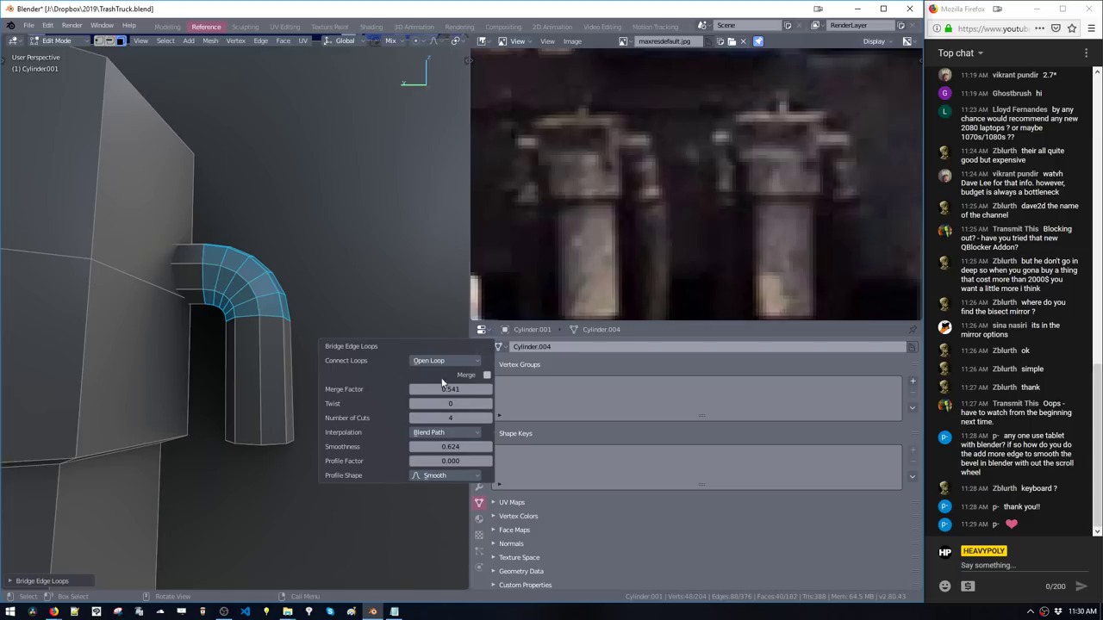
middle_drag(311, 411, 319, 369)
Add a loop cut around the vertical pipe section and slide it up close to the elbow bend
click(273, 457)
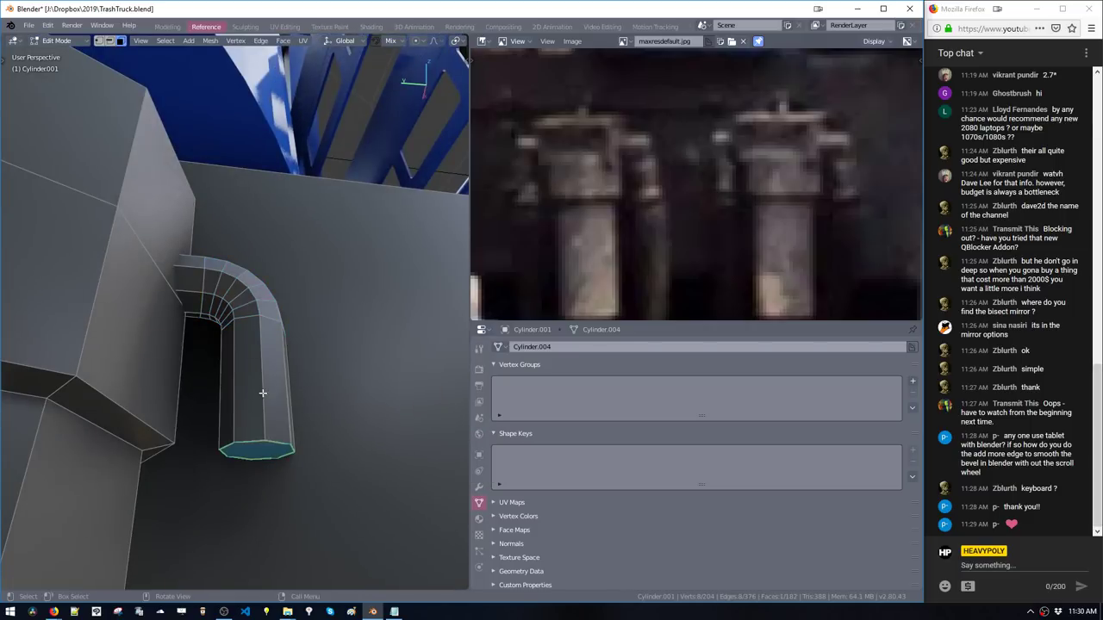
middle_drag(262, 393, 267, 345)
key(ctrl+r)
click(266, 345)
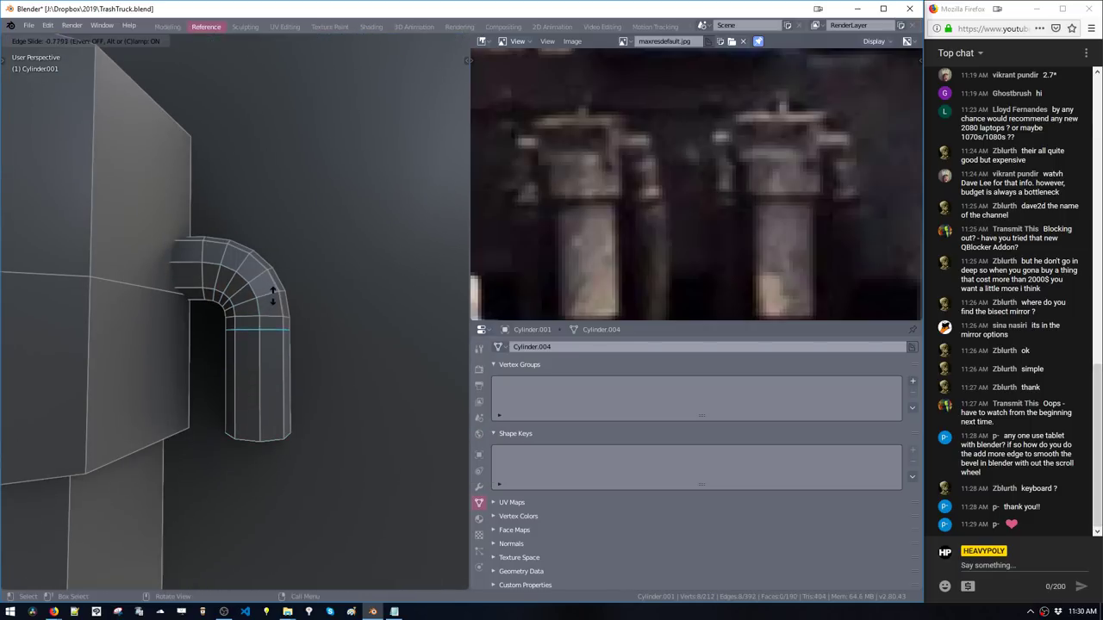
click(273, 297)
Extrude the ring of side faces below the new loop outward to form a wider collar
key(space)
double_click(290, 387)
middle_drag(291, 387, 291, 446)
key(e)
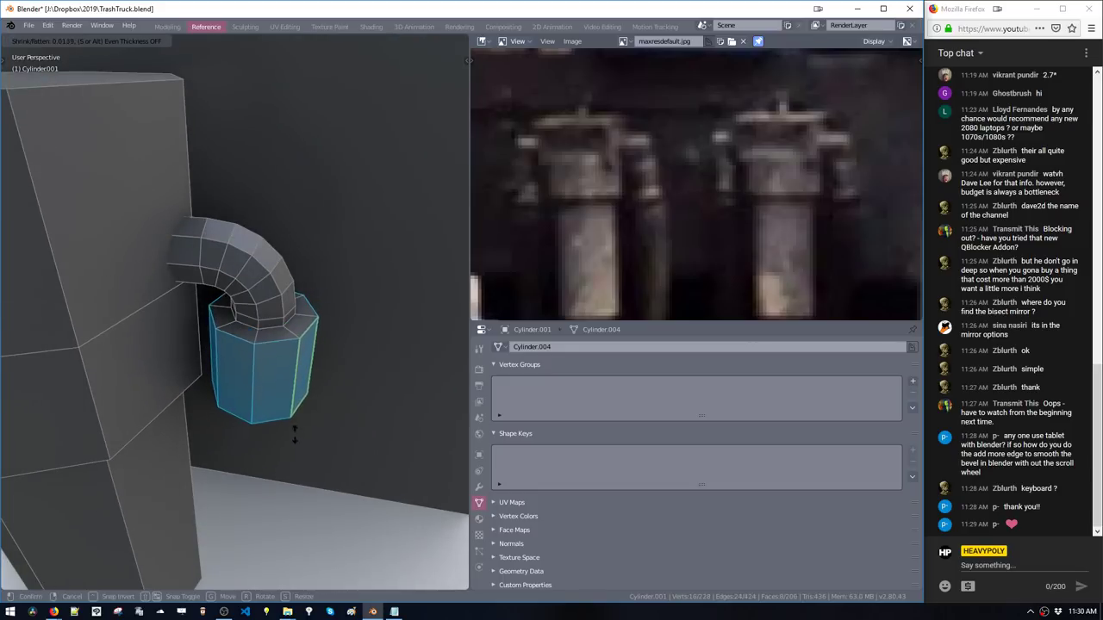
click(302, 403)
Dissolve the faces at the collar's lower end into one flat cap
middle_drag(303, 402, 297, 345)
click(274, 449)
key(ctrl+KP_Add)
key(ctrl+x)
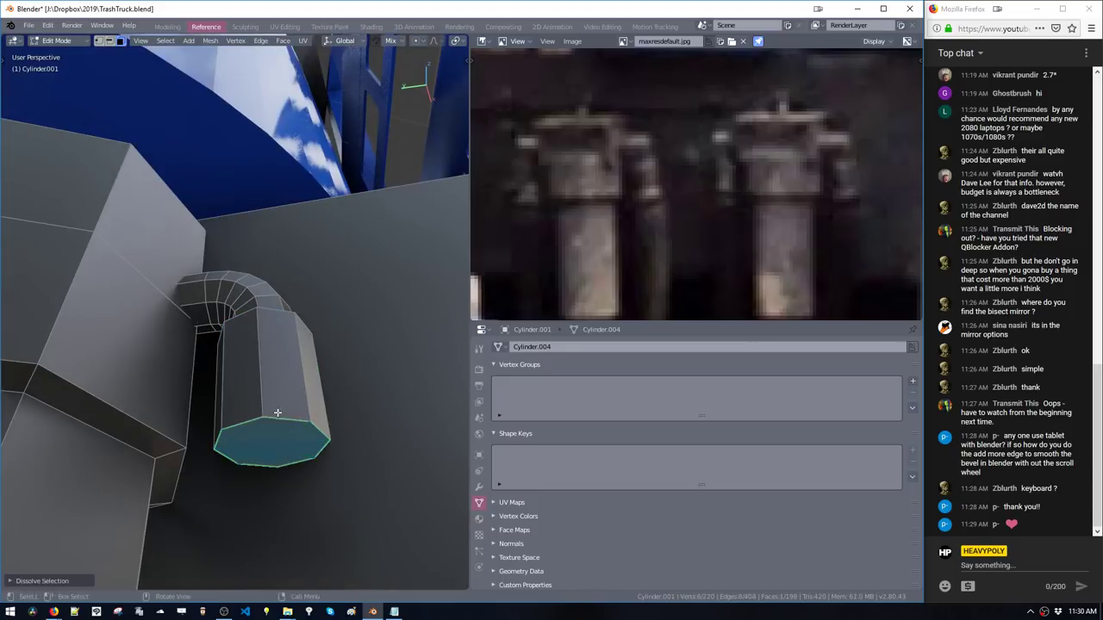
Move the collar's bottom face up along Z to shorten it into a thin flange
middle_drag(278, 413, 282, 423)
scroll(700, 183, down, 2)
key(g)
key(z)
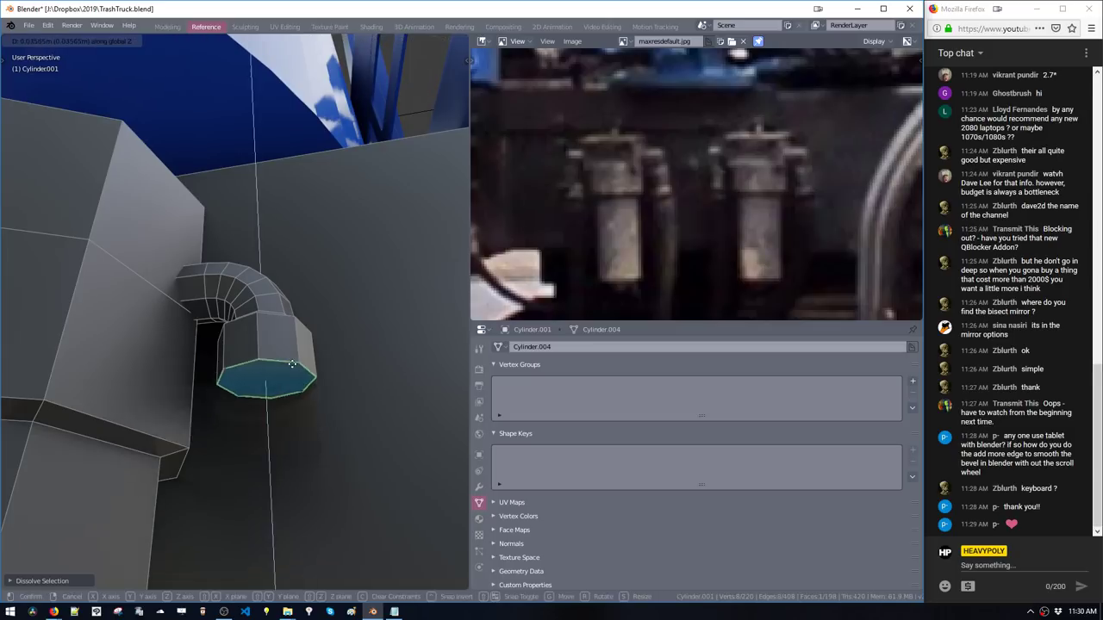
click(291, 349)
key(g)
key(z)
click(296, 363)
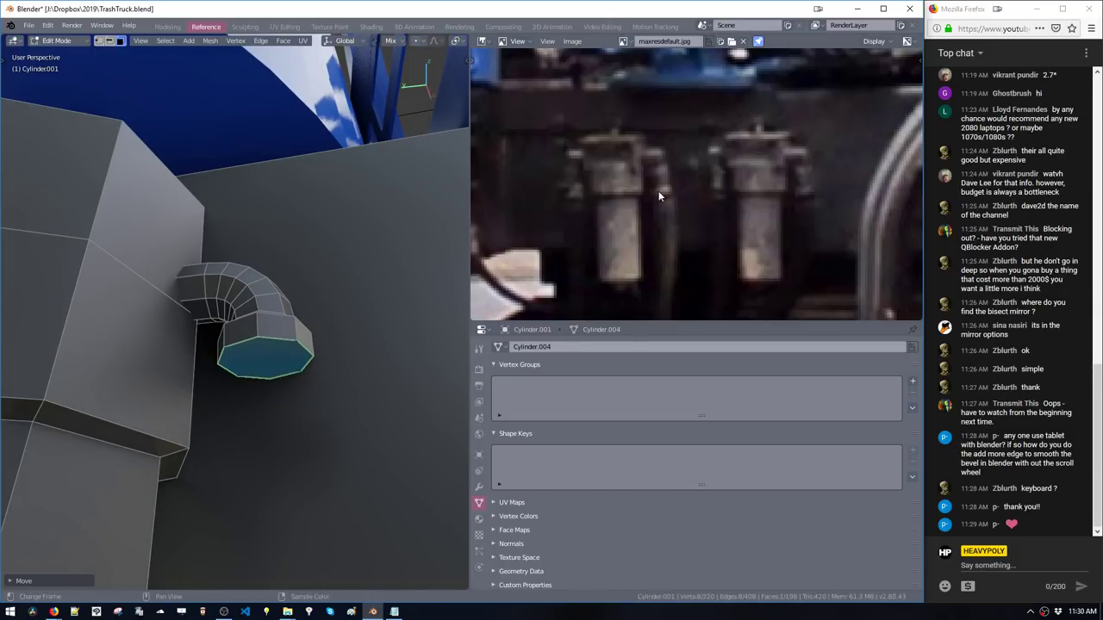
Select the whole elbow pipe with its flange and move it along Y slightly outward from the canister
middle_drag(646, 280, 614, 272)
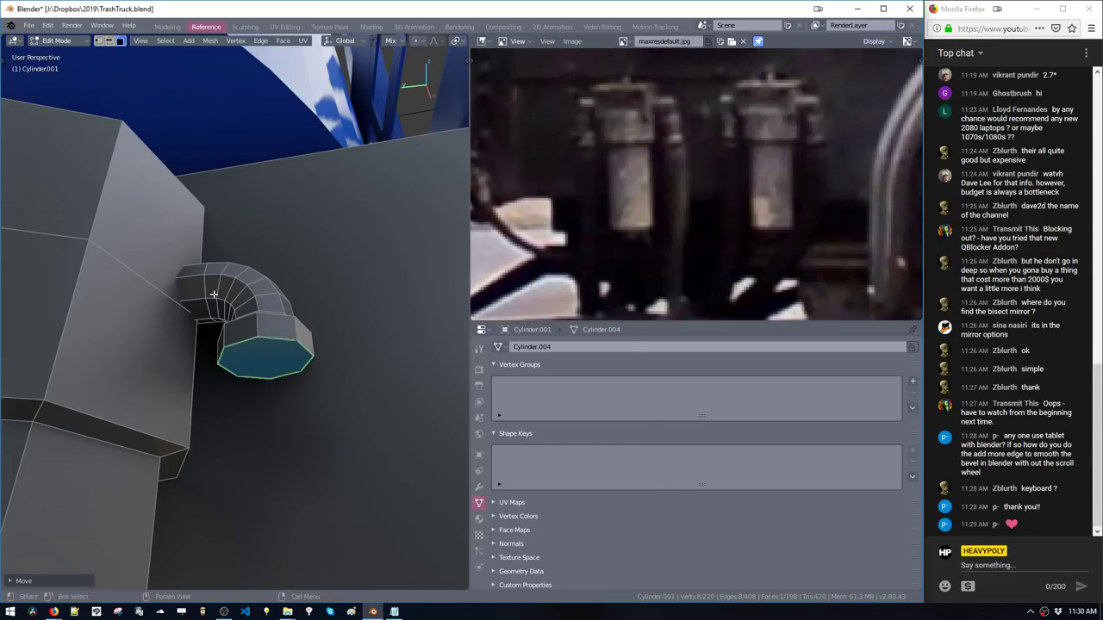
middle_drag(214, 296, 248, 387)
scroll(248, 387, down, 3)
key(ctrl+KP_Add)
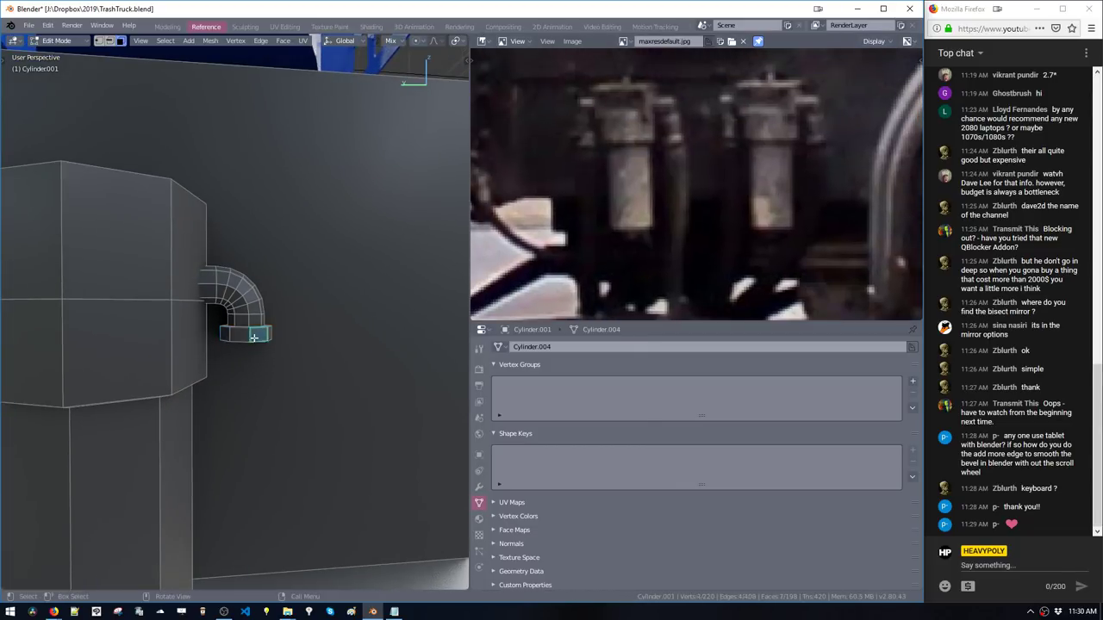
key(ctrl+l)
key(g)
middle_click(250, 342)
click(254, 341)
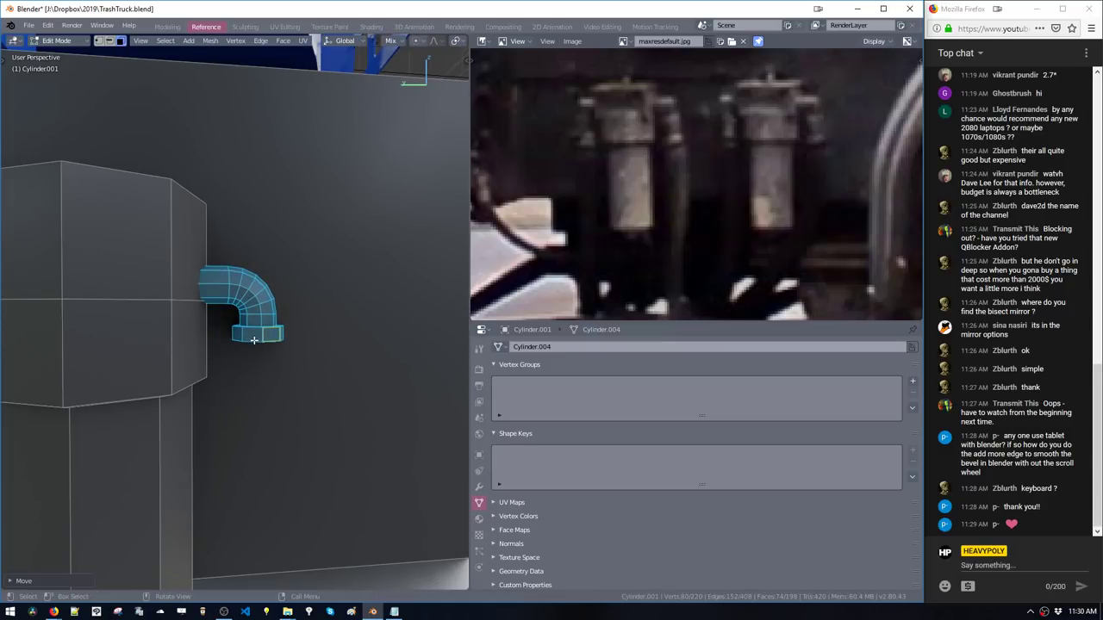
mouse_move(257, 326)
ctrl+middle_down()
mouse_move(266, 374)
mouse_move(257, 340)
ctrl+middle_up()
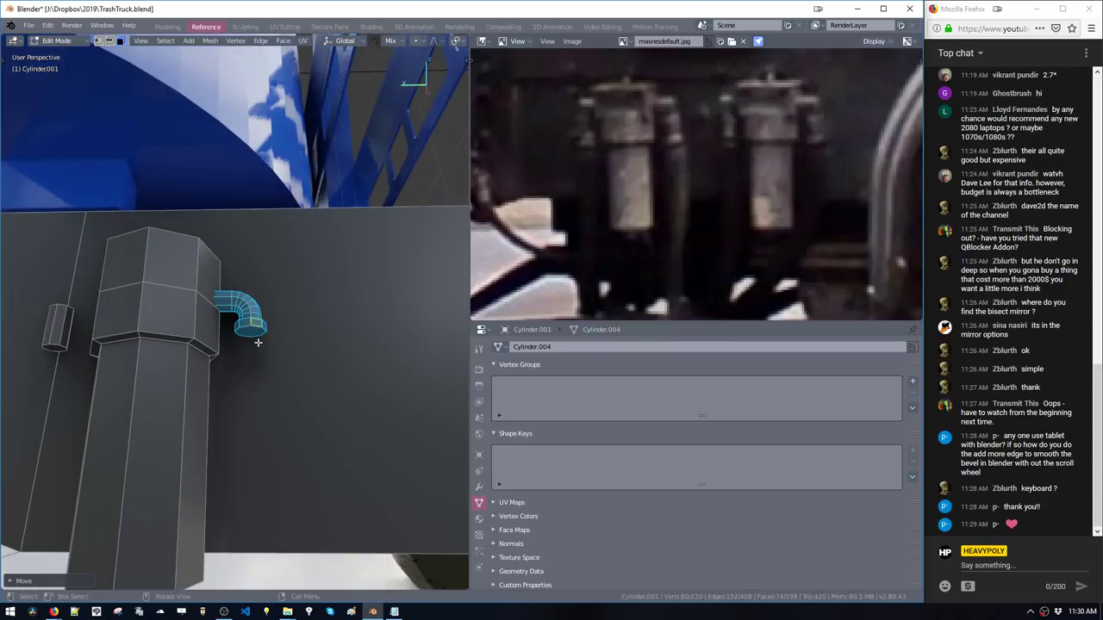
Select the elbow pipe's end flange and slightly adjust its rotation and position
click(254, 334)
key(KP_Decimal)
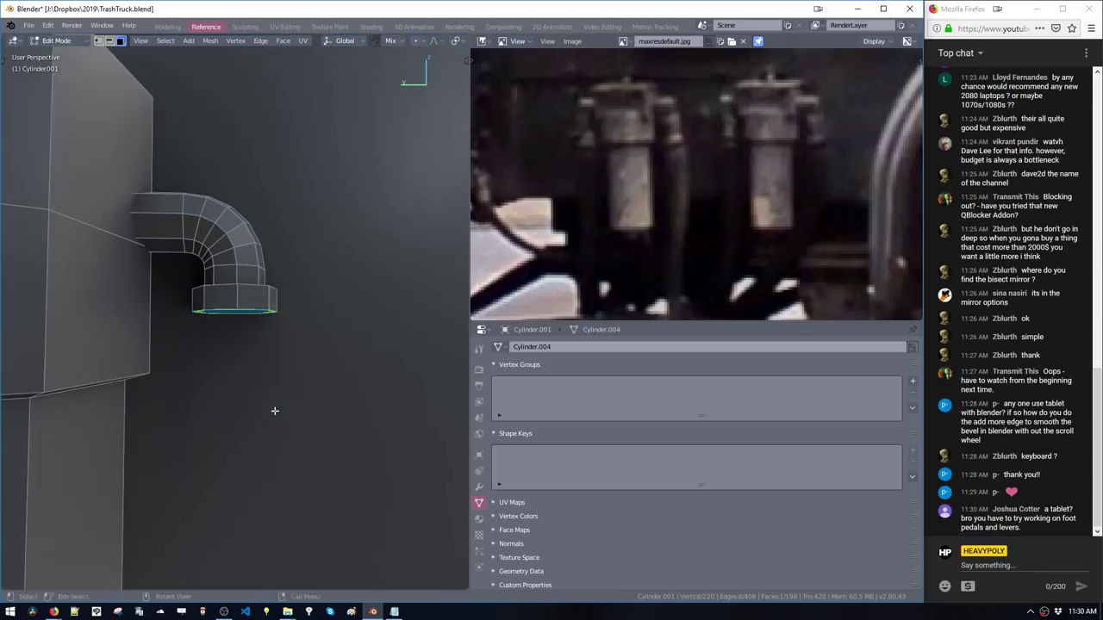
key(ctrl+KP_Add)
middle_drag(276, 404, 288, 419)
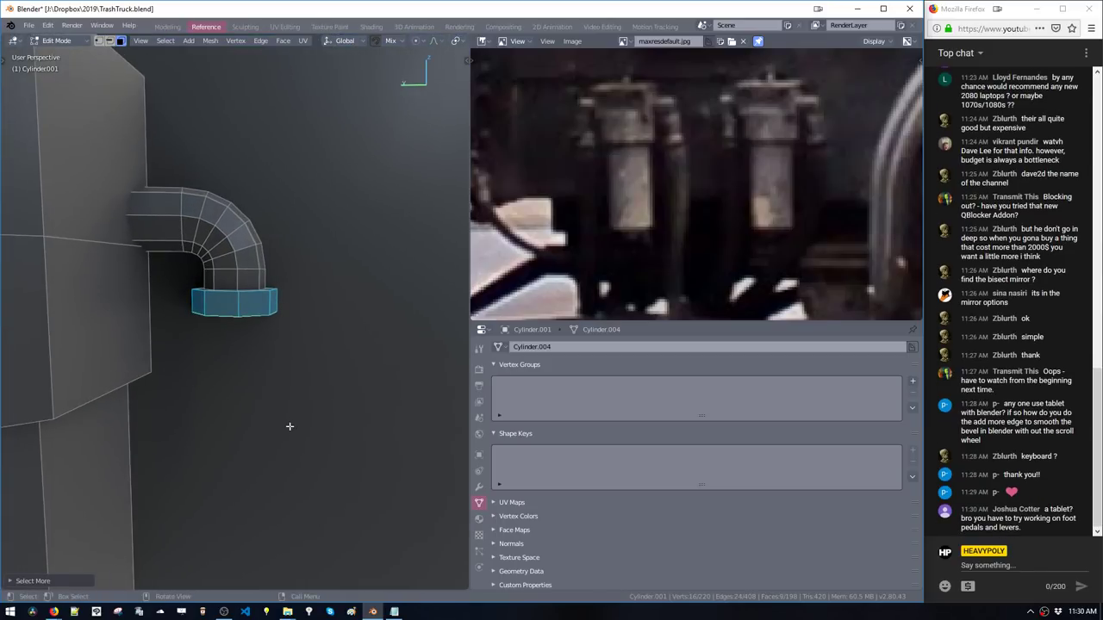
key(r)
click(318, 437)
key(g)
click(317, 437)
Delete the small loose cylinder beside the canister
ctrl+middle_drag(318, 437, 368, 369)
double_click(152, 337)
key(x)
middle_drag(207, 280, 281, 408)
With the origin at the centre of the canister's top face, separate the canister and its elbow pipe into their own object
click(236, 223)
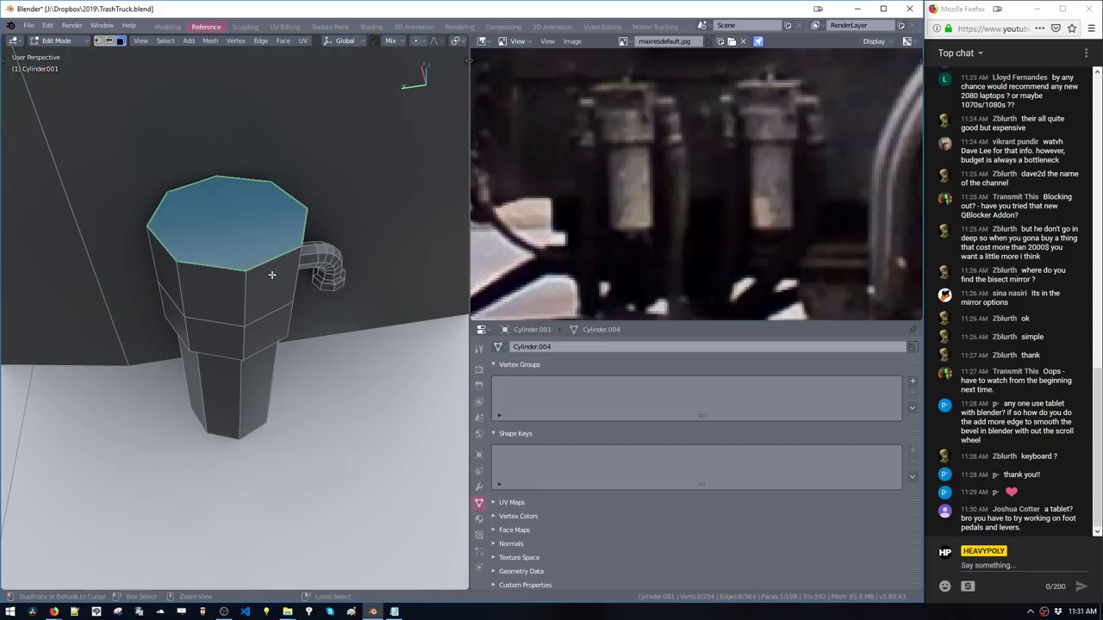
key(alt+a)
key(space)
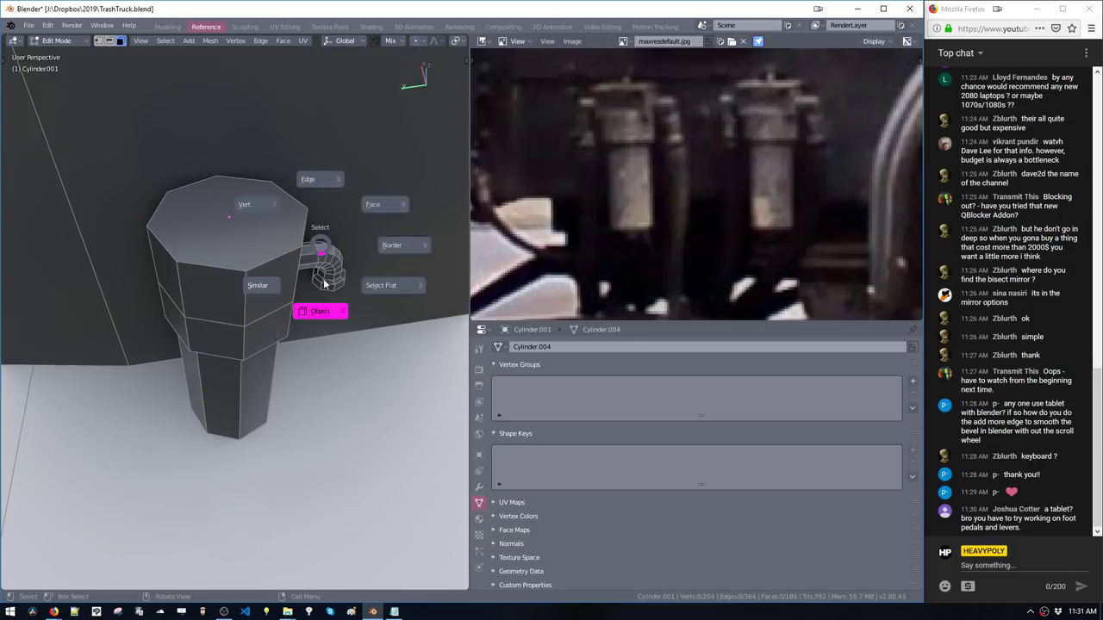
click(325, 283)
double_click(321, 267)
shift+click(262, 291)
shift+double_click(261, 291)
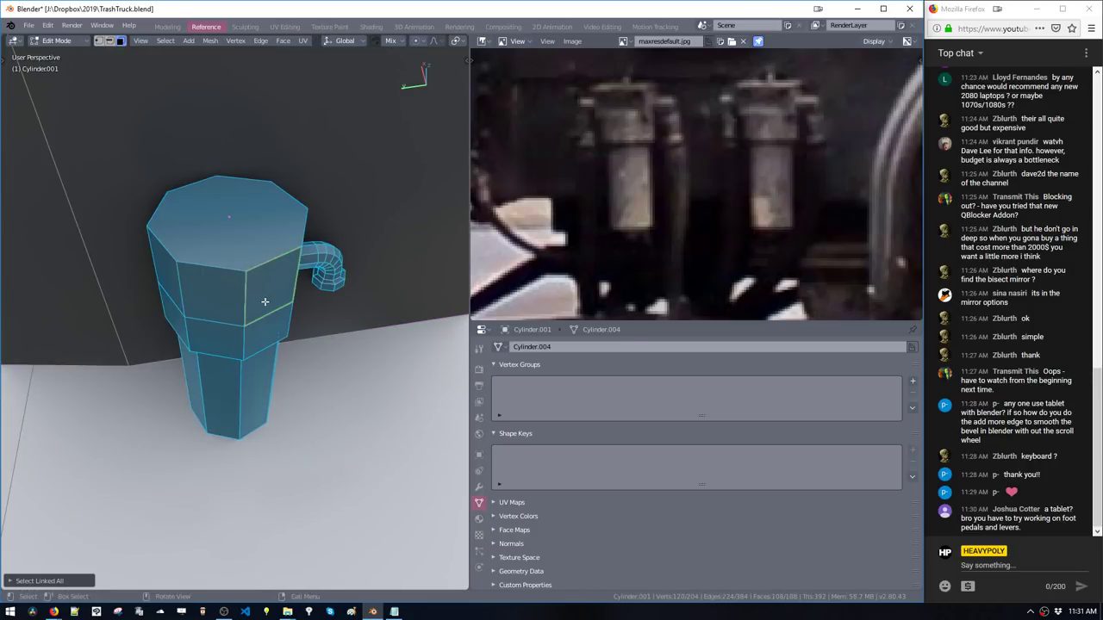
key(p)
Try toggling the live mirror on the separated canister object
middle_drag(266, 311, 266, 317)
middle_drag(322, 393, 316, 316)
key(shift+x)
click(374, 259)
key(ctrl+v)
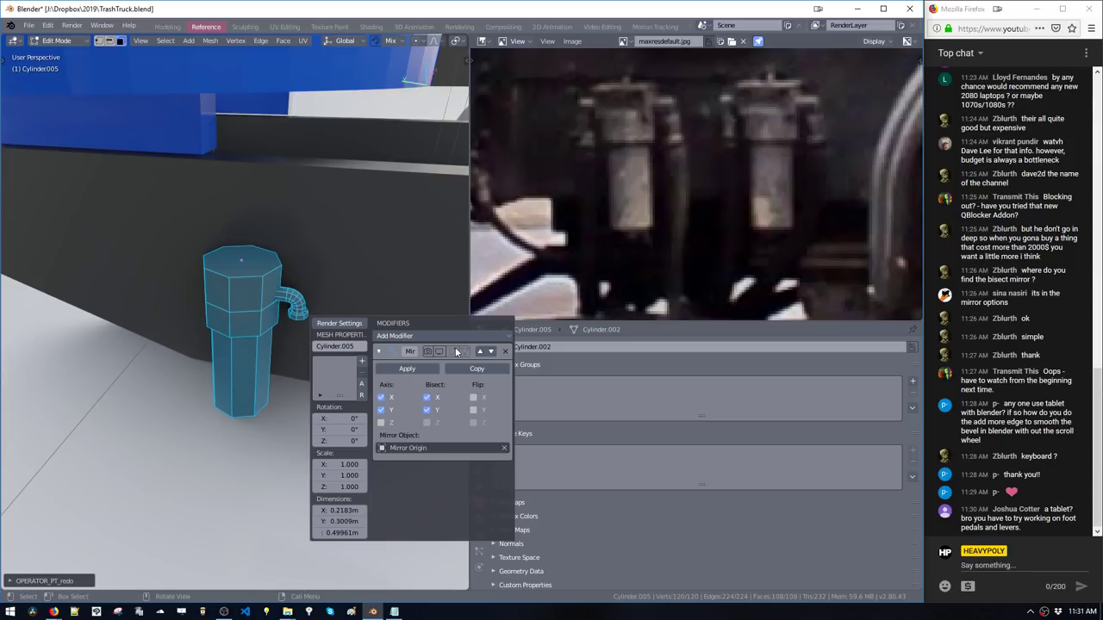
key(shift+x)
click(287, 320)
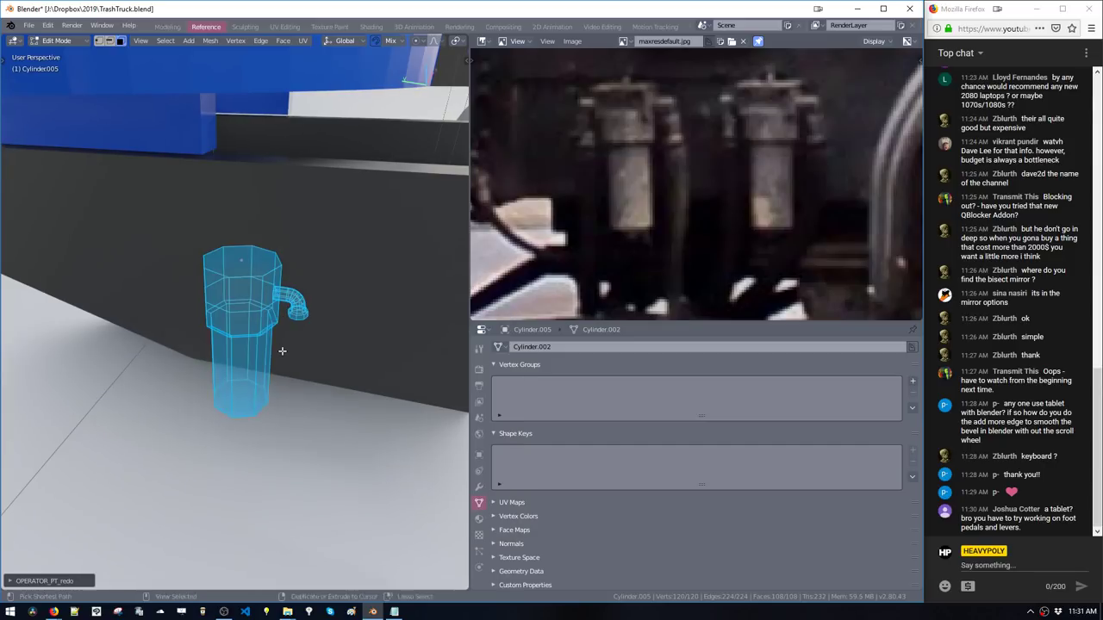
Clear Mirror Origin from the separated canister's Mirror modifier and remove the modifier
key(ctrl+v)
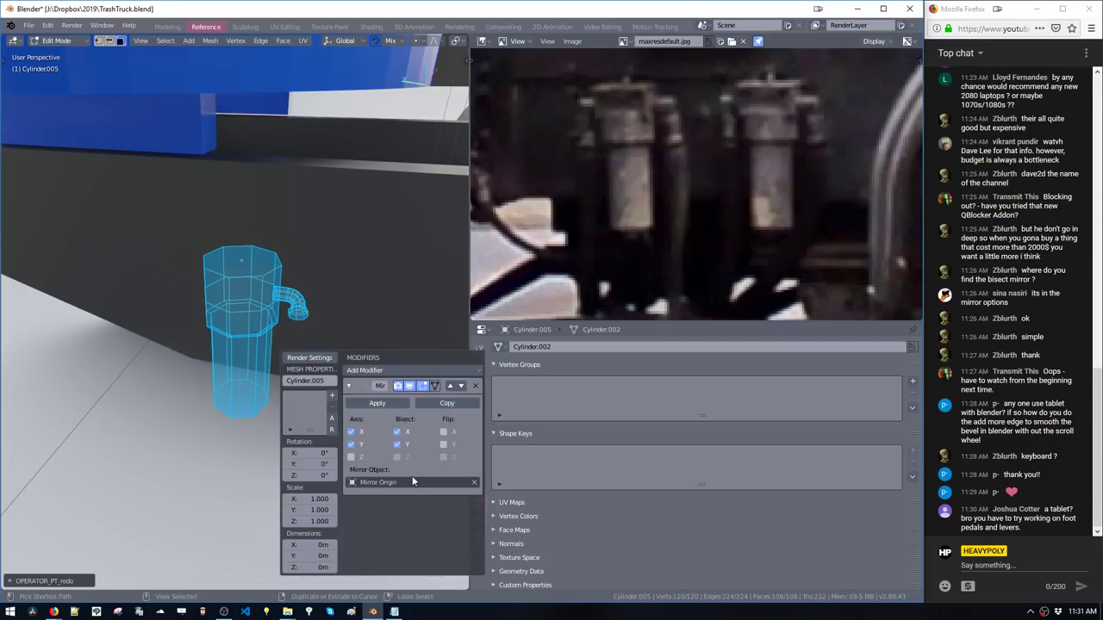
click(474, 482)
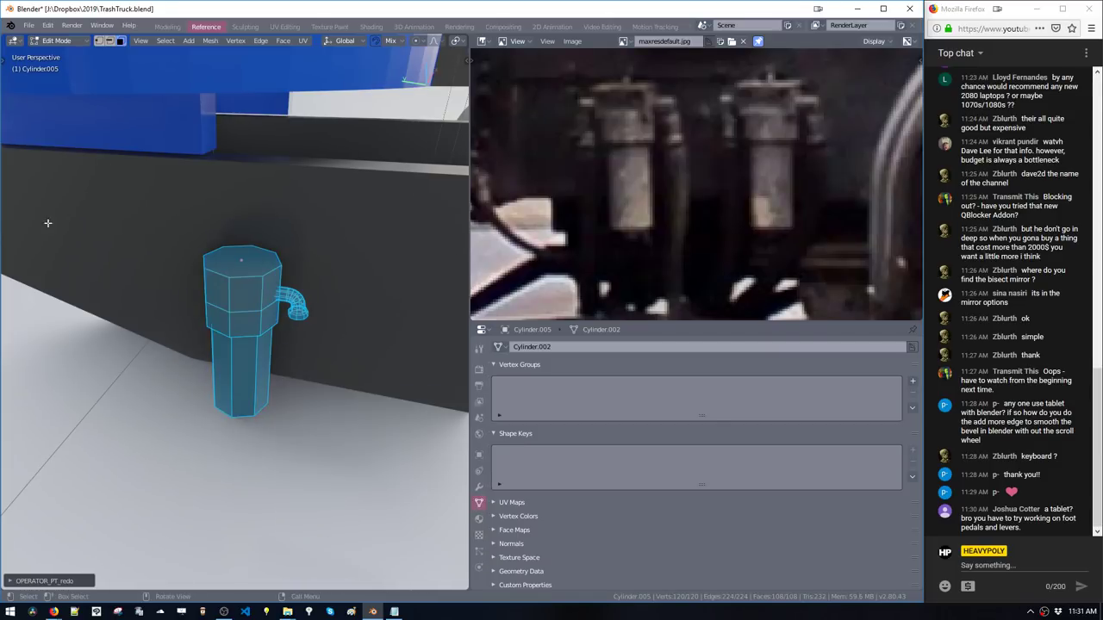
key(ctrl+v)
click(482, 410)
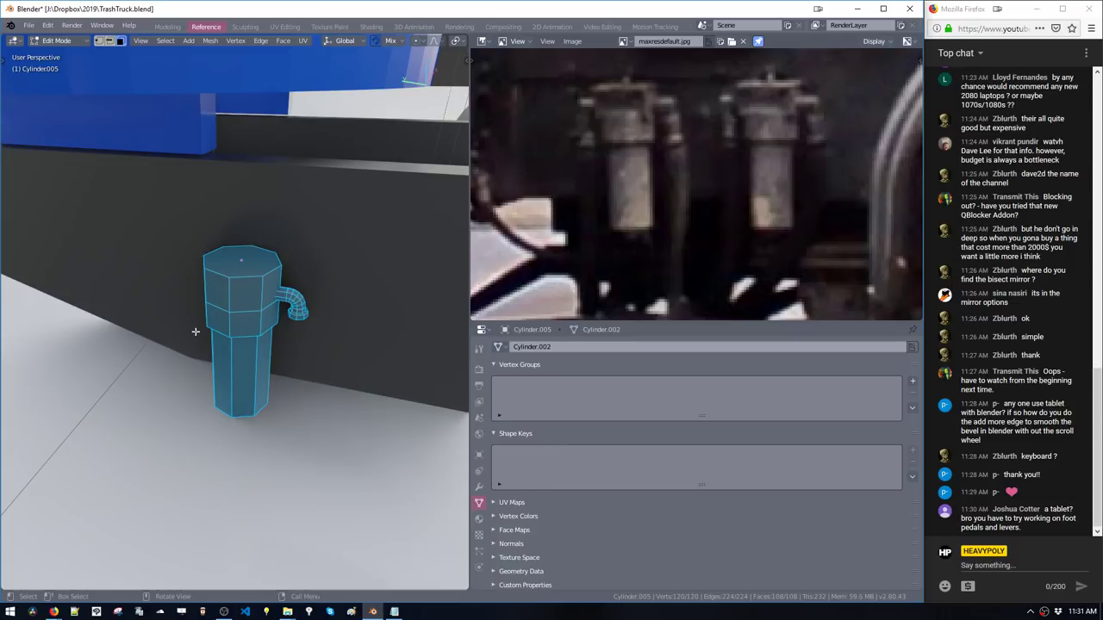
Add a local live mirror to the canister and enable mirroring on Y with the Y bisect turned off
key(shift+x)
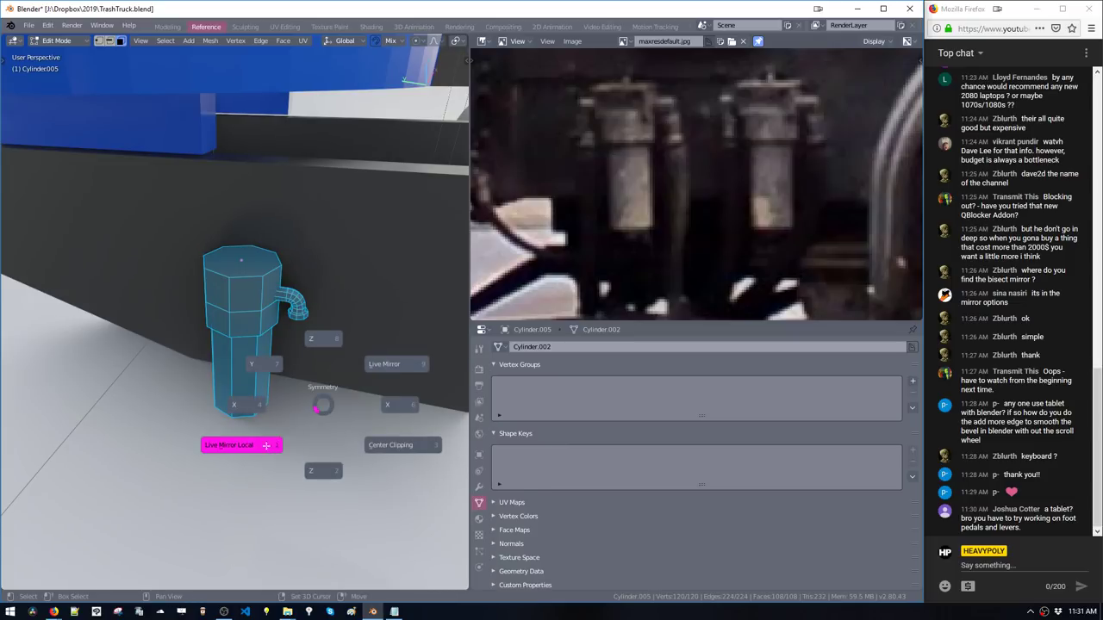
click(266, 445)
middle_drag(274, 414, 337, 395)
key(ctrl+v)
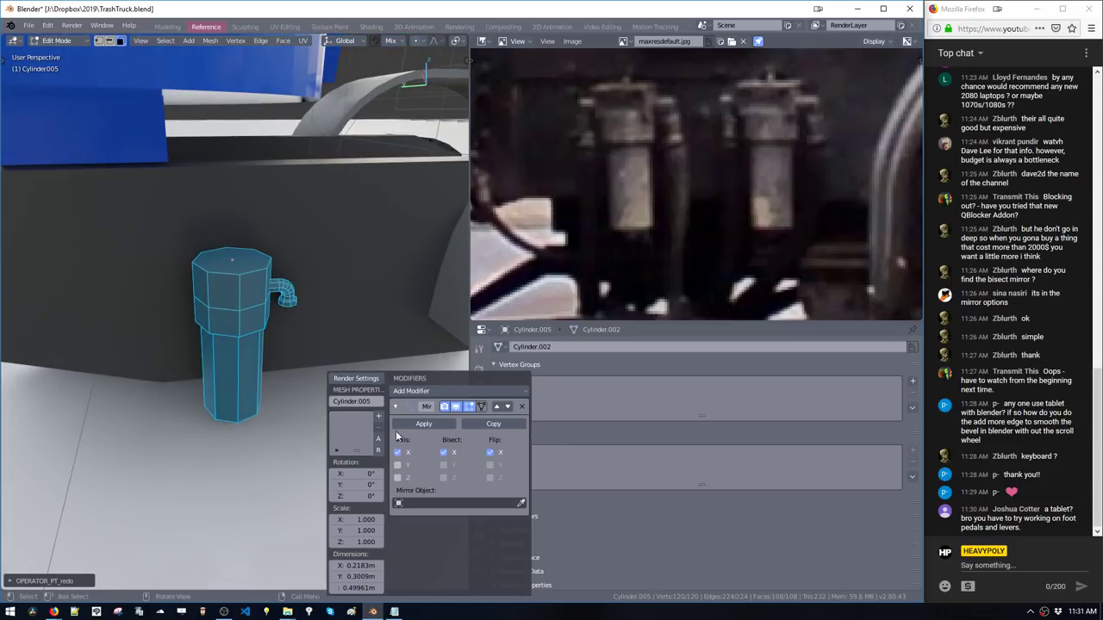
click(397, 466)
click(444, 466)
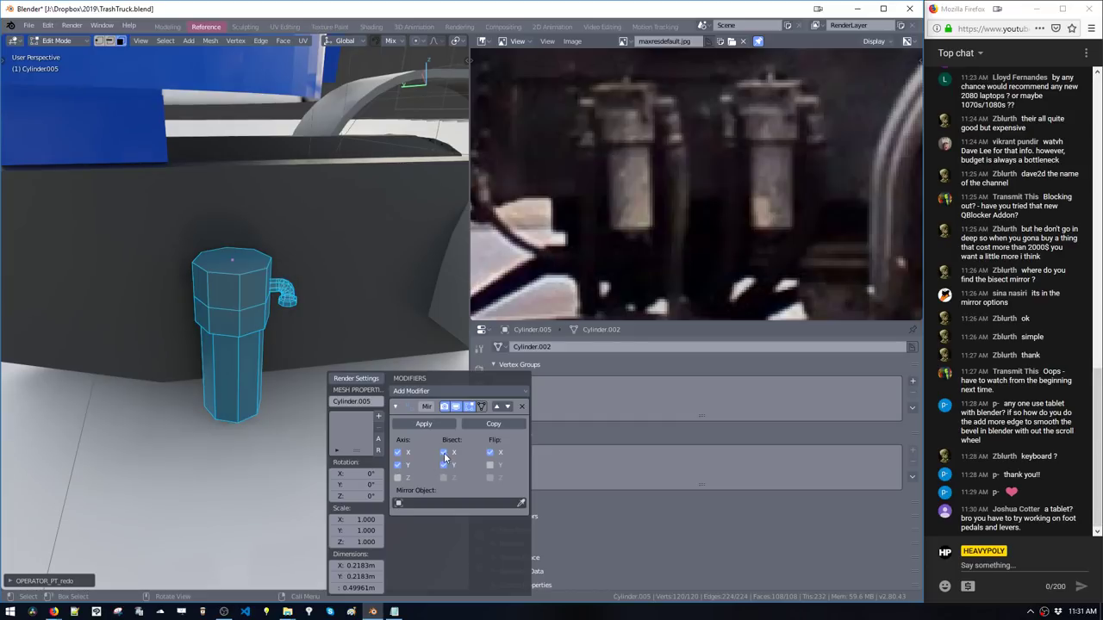
click(444, 467)
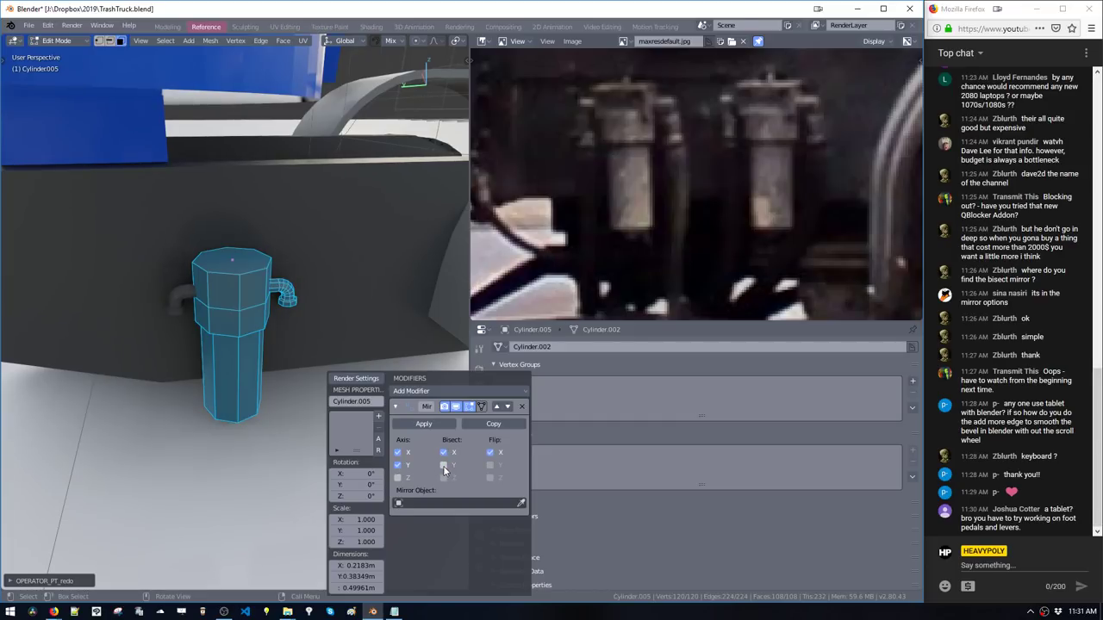
Select the lower edge of the elbow pipe's flange and add a path curve there
middle_drag(288, 344, 307, 387)
scroll(295, 301, up, 4)
middle_drag(296, 301, 233, 284)
key(Tab)
middle_drag(301, 342, 289, 278)
key(Tab)
click(289, 278)
key(space)
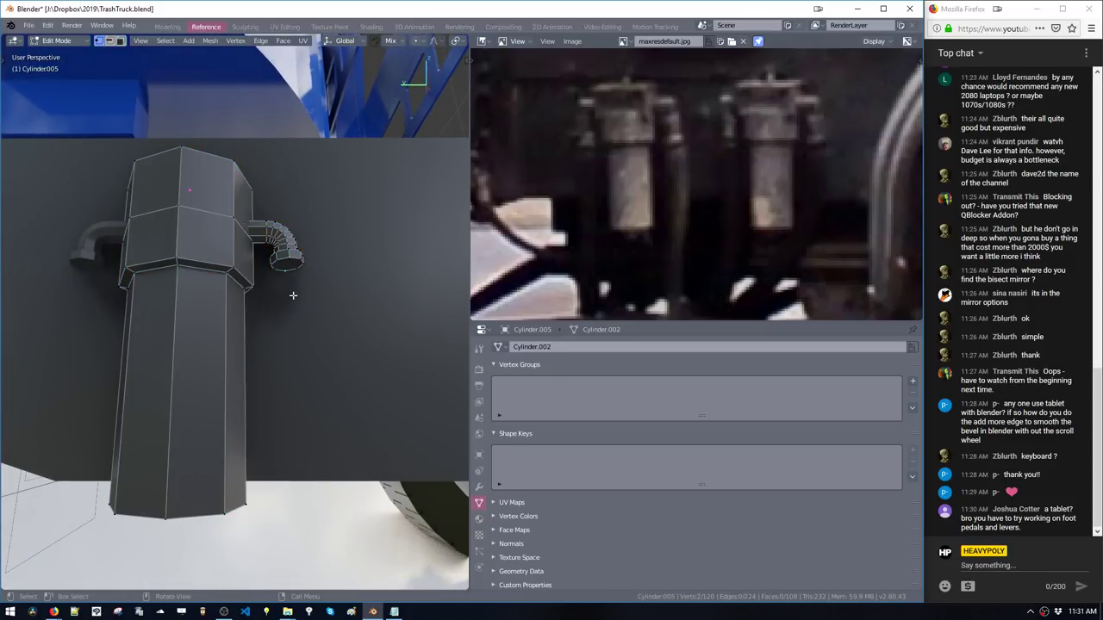
key(shift+a)
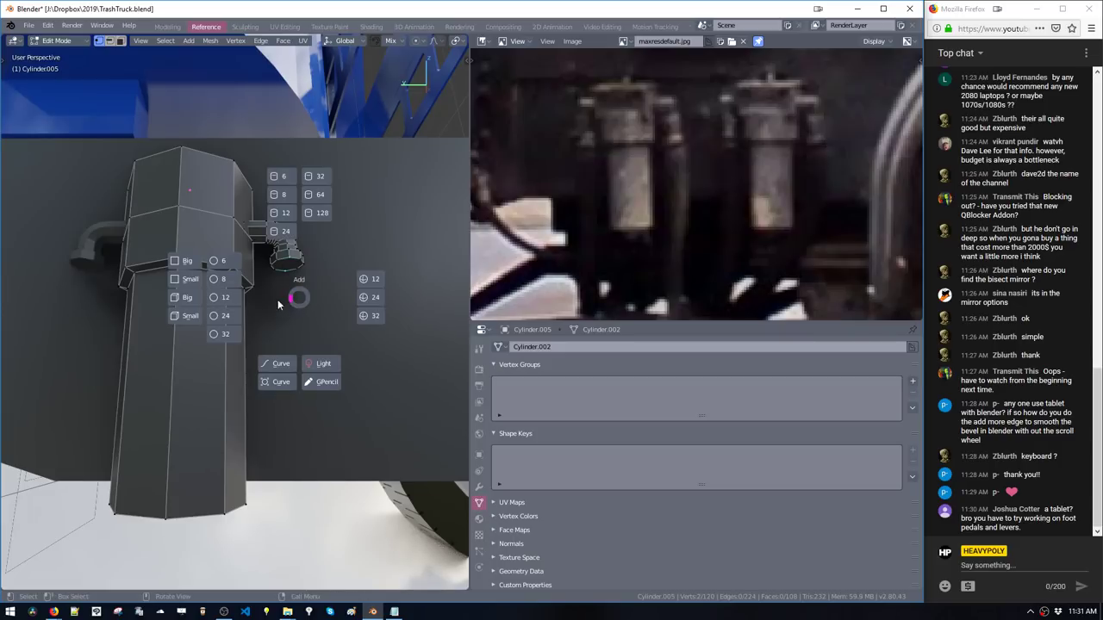
click(283, 365)
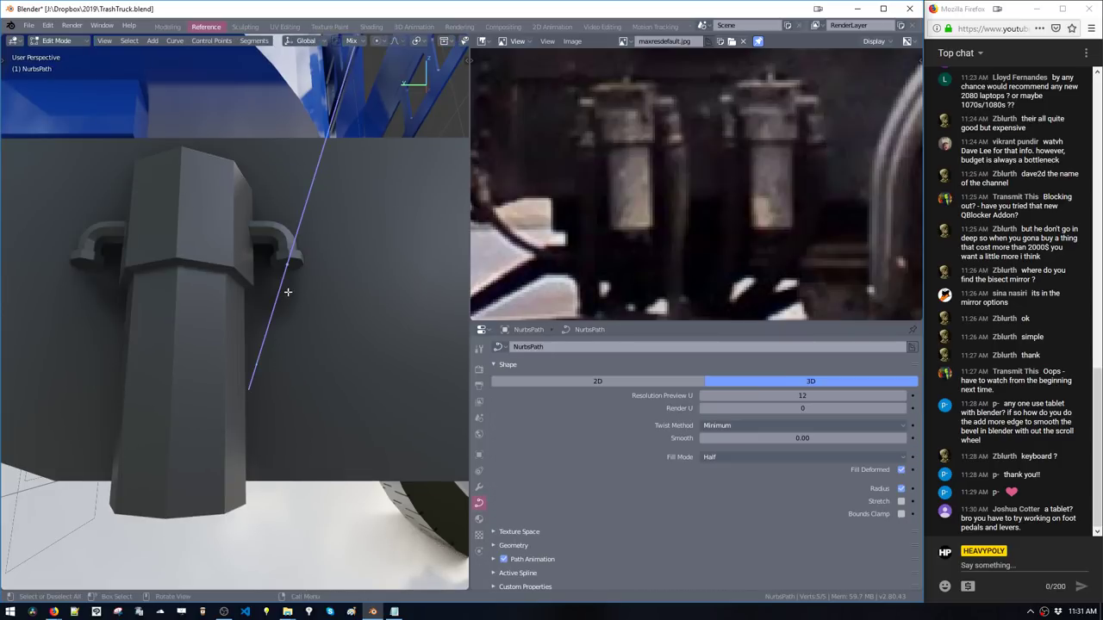
Try to move the path curve into place at the elbow pipe's outlet
scroll(262, 301, down, 4)
scroll(209, 293, down, 3)
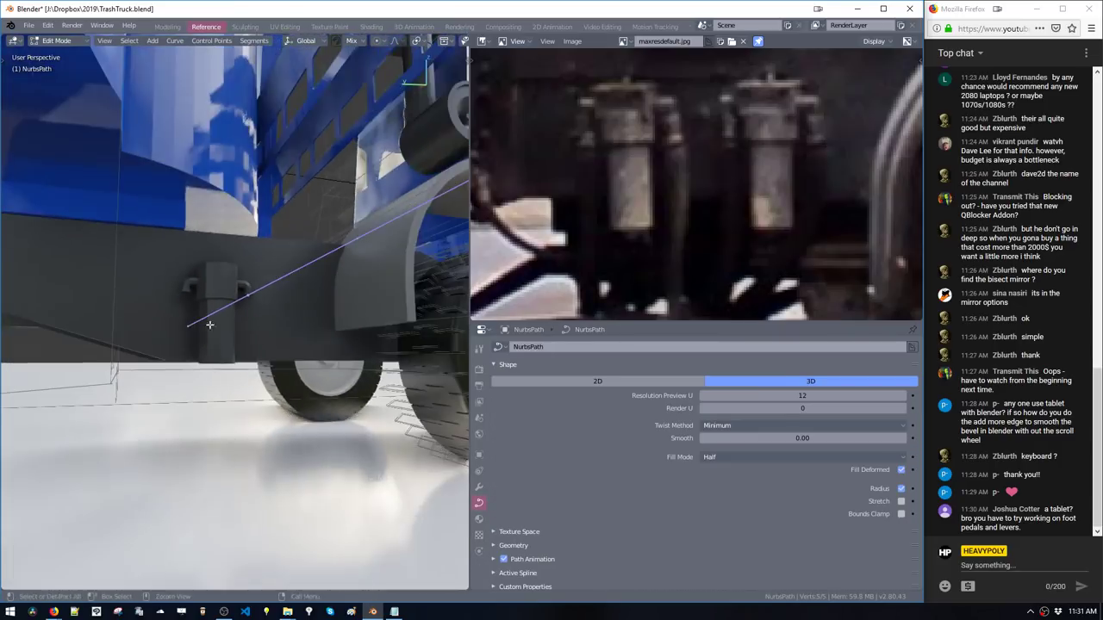
key(g)
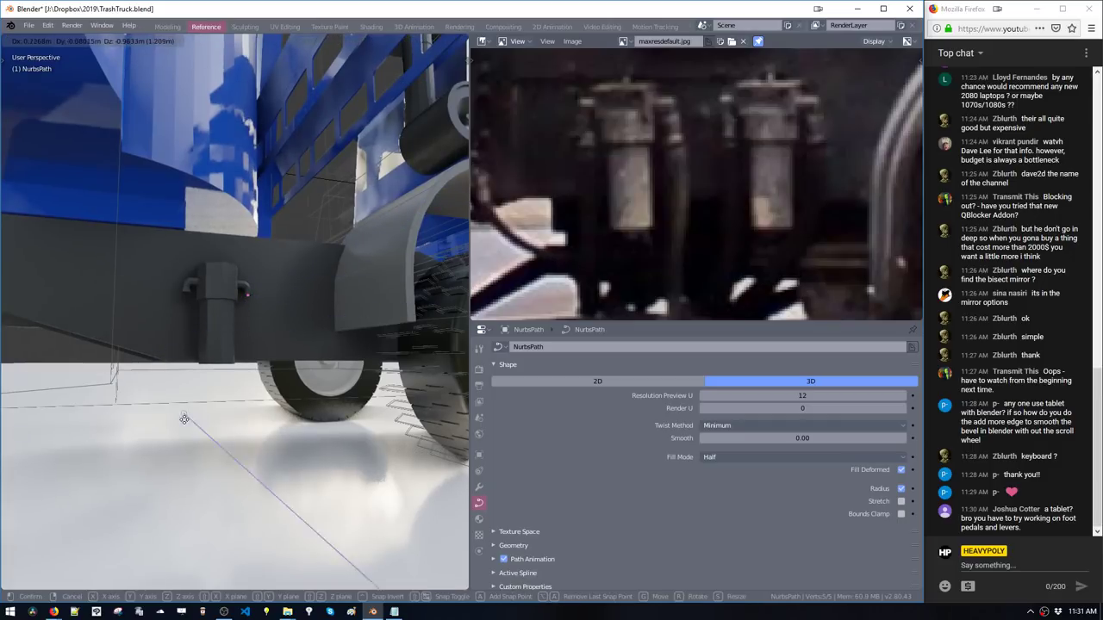
click(323, 412)
key(g)
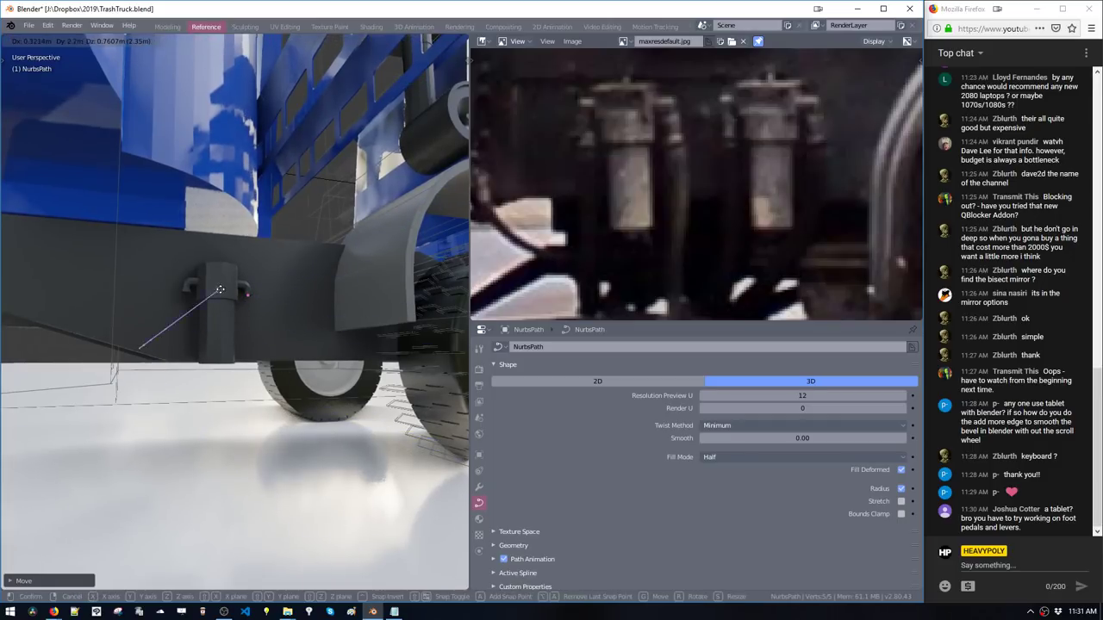
click(244, 294)
middle_drag(244, 293, 269, 336)
key(ctrl+b)
key(g)
click(266, 273)
Start a hose path in the canister mesh by extruding a vertex downward from the centre of the elbow flange
key(Tab)
click(272, 288)
key(Tab)
scroll(264, 290, up, 8)
key(shift+d)
key(x)
click(284, 345)
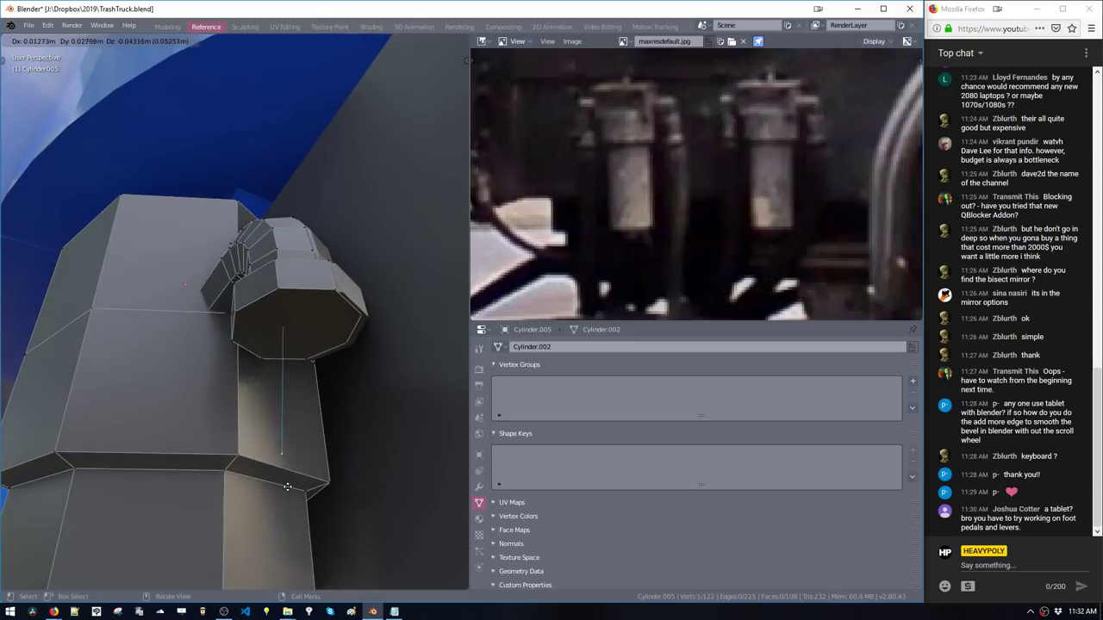
Move the hose path's end vertex lower and outward, away from the elbow and the chassis
scroll(297, 379, down, 6)
mouse_move(333, 454)
middle_down()
mouse_move(356, 421)
mouse_move(345, 435)
middle_up()
key(g)
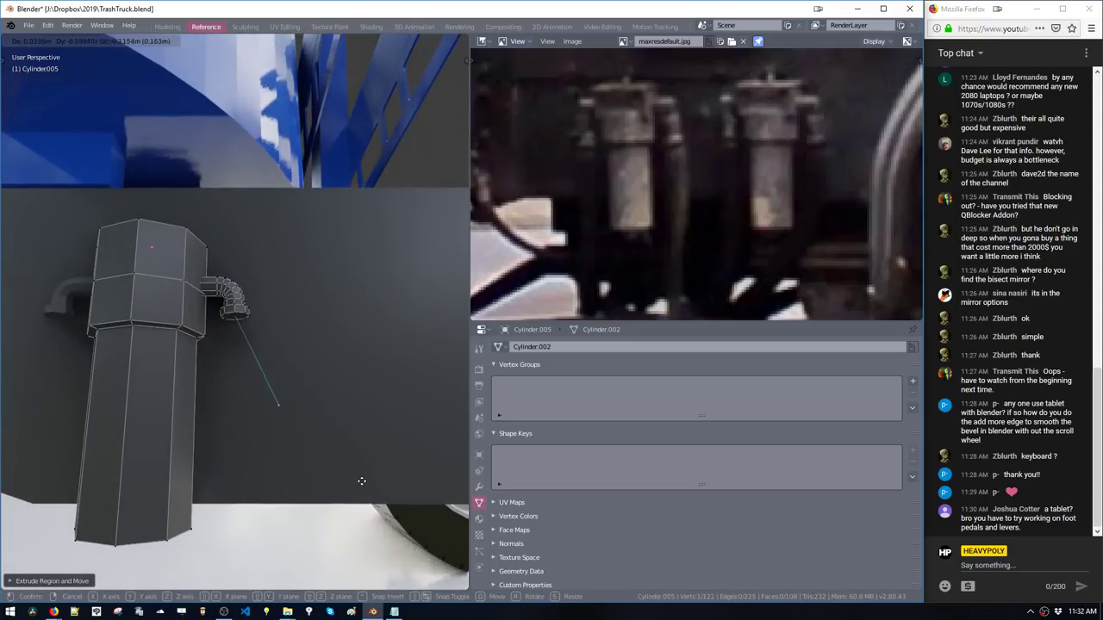
click(314, 518)
middle_drag(314, 519, 160, 506)
key(g)
click(107, 509)
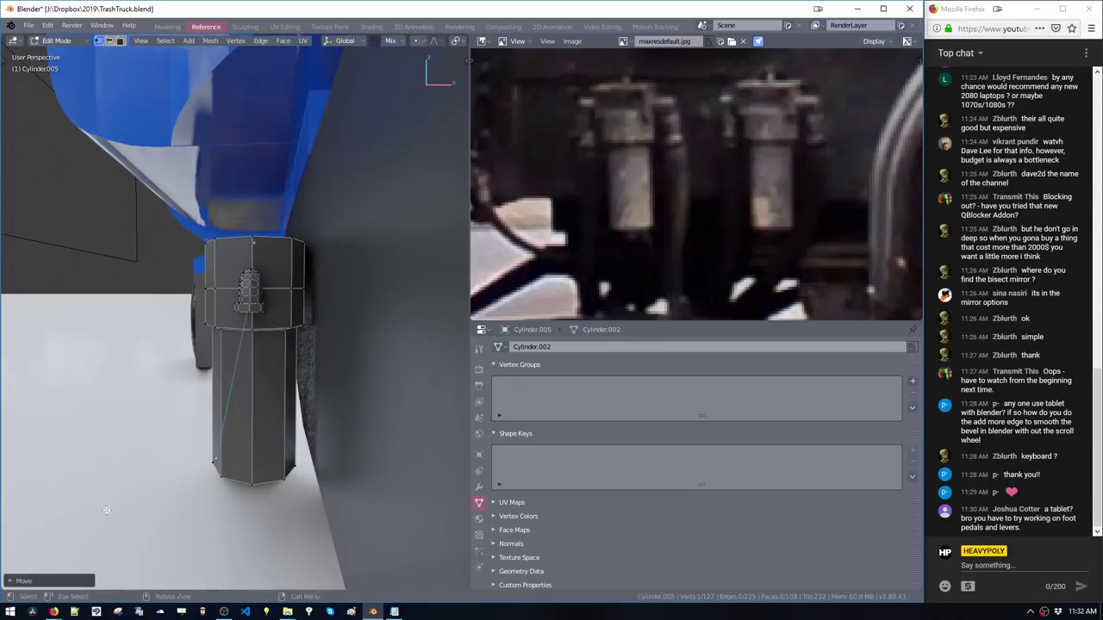
Extrude a second hose path segment down past the canister's base and adjust its end vertex from the side
shift+middle_drag(220, 470, 304, 381)
key(g)
click(316, 380)
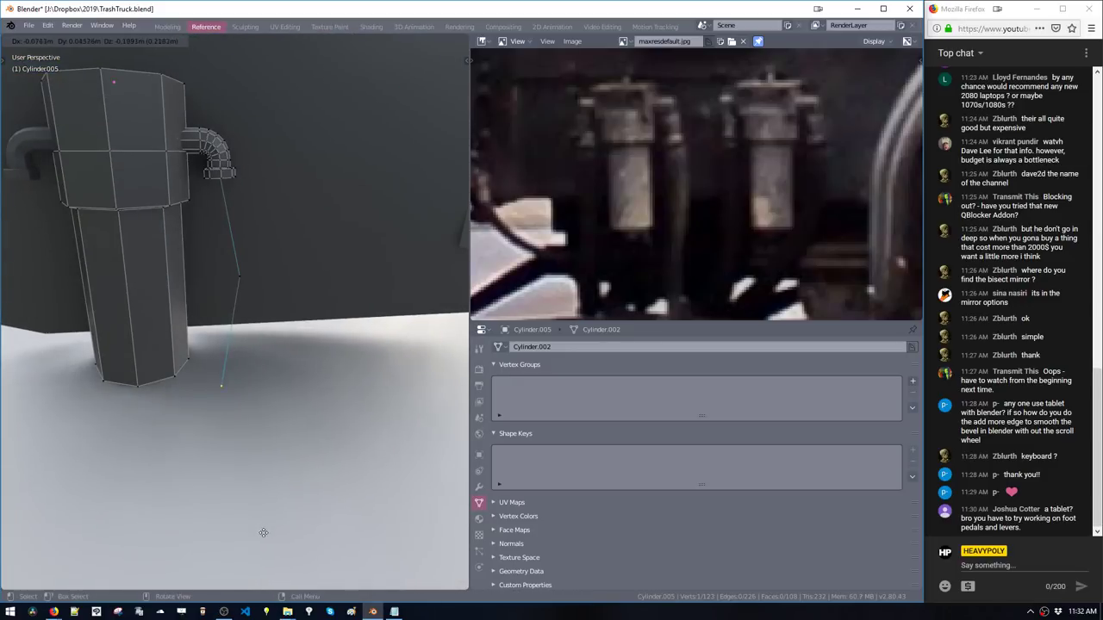
click(264, 532)
middle_drag(264, 532, 127, 317)
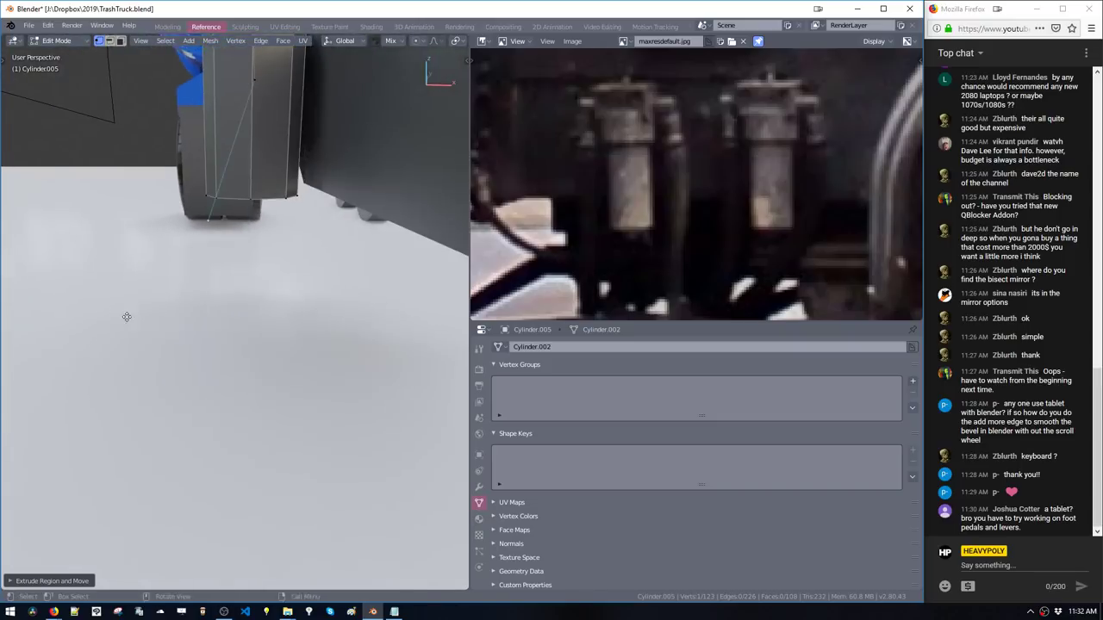
key(g)
click(162, 335)
key(g)
click(143, 347)
Extrude two more hose path segments below the chassis and reposition the last vertex
key(e)
click(356, 443)
middle_drag(356, 443, 414, 432)
key(e)
click(226, 434)
middle_drag(226, 433, 293, 439)
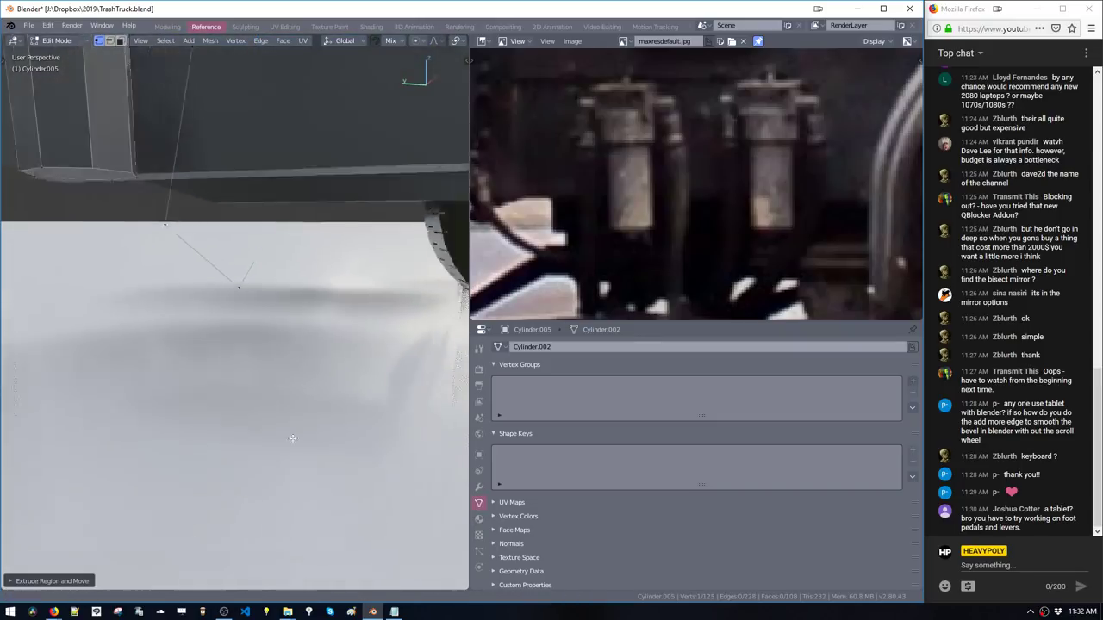
scroll(291, 431, down, 8)
middle_drag(270, 370, 274, 317)
key(g)
click(264, 377)
Try to select the whole linked hose path and separate it into its own object
key(ctrl+l)
key(p)
scroll(291, 339, up, 2)
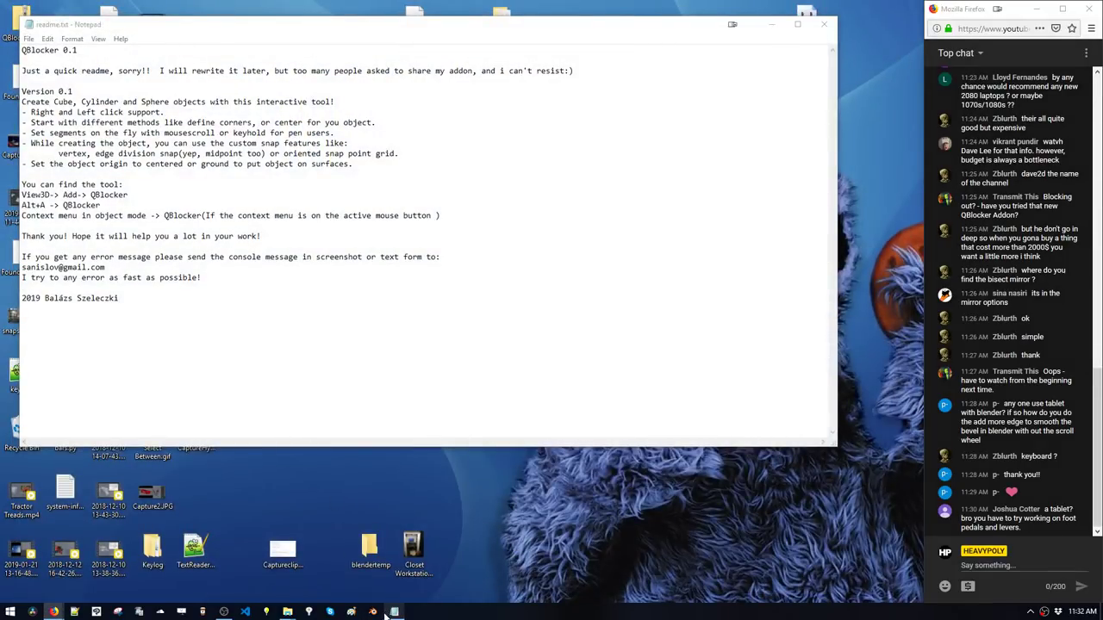
Switch to a newly started Blender and open TrashTruck.blend from J:\Dropbox\2019\
click(373, 612)
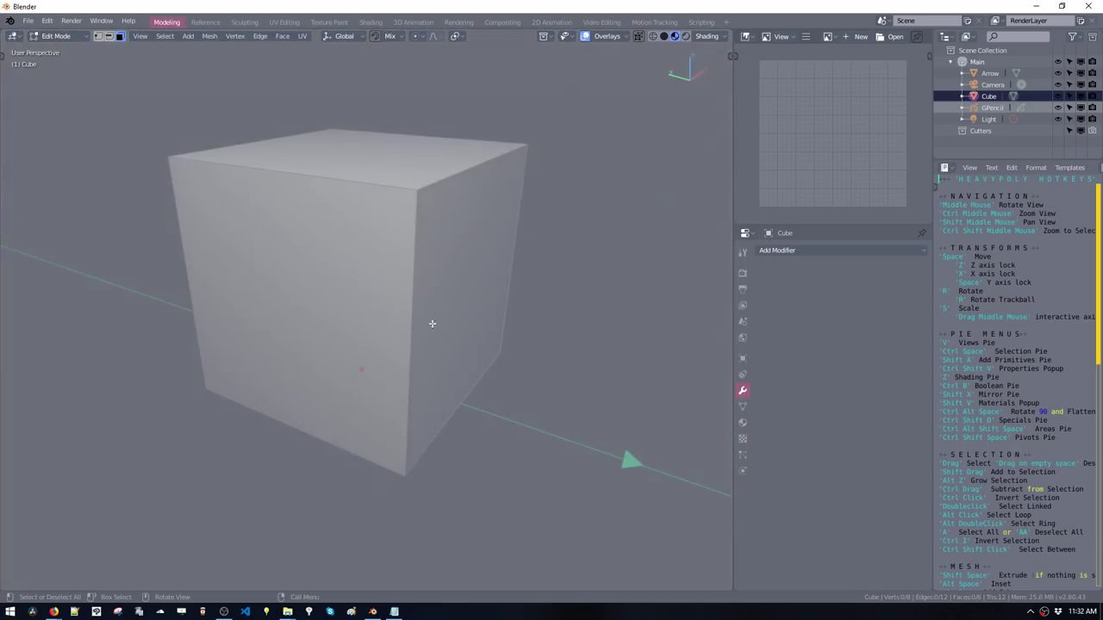
key(ctrl+s)
click(338, 252)
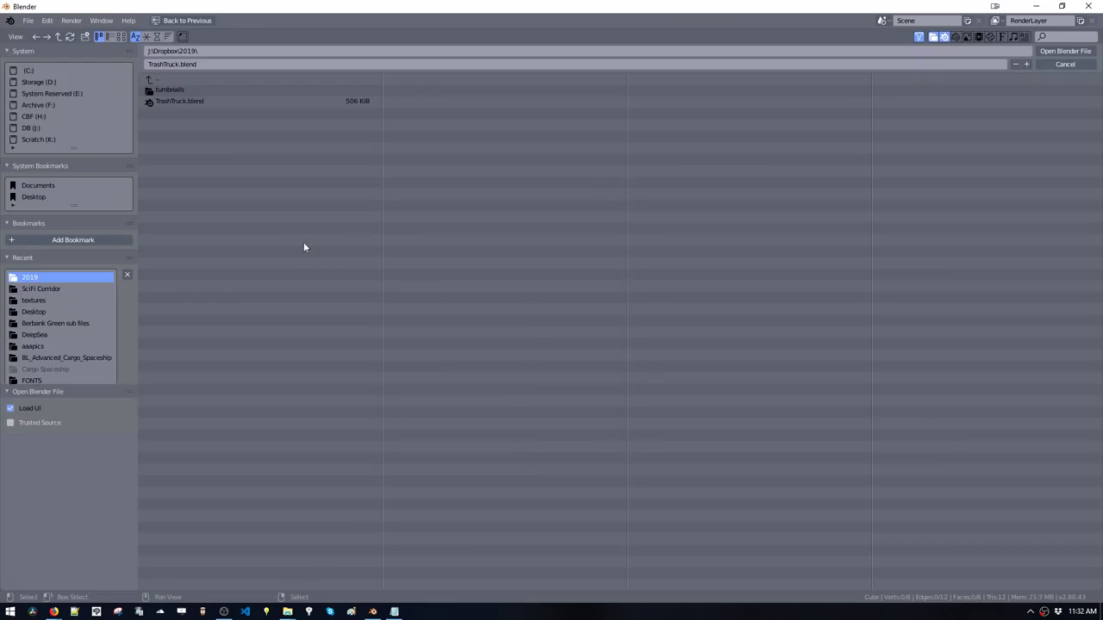
double_click(167, 101)
middle_drag(230, 246, 319, 213)
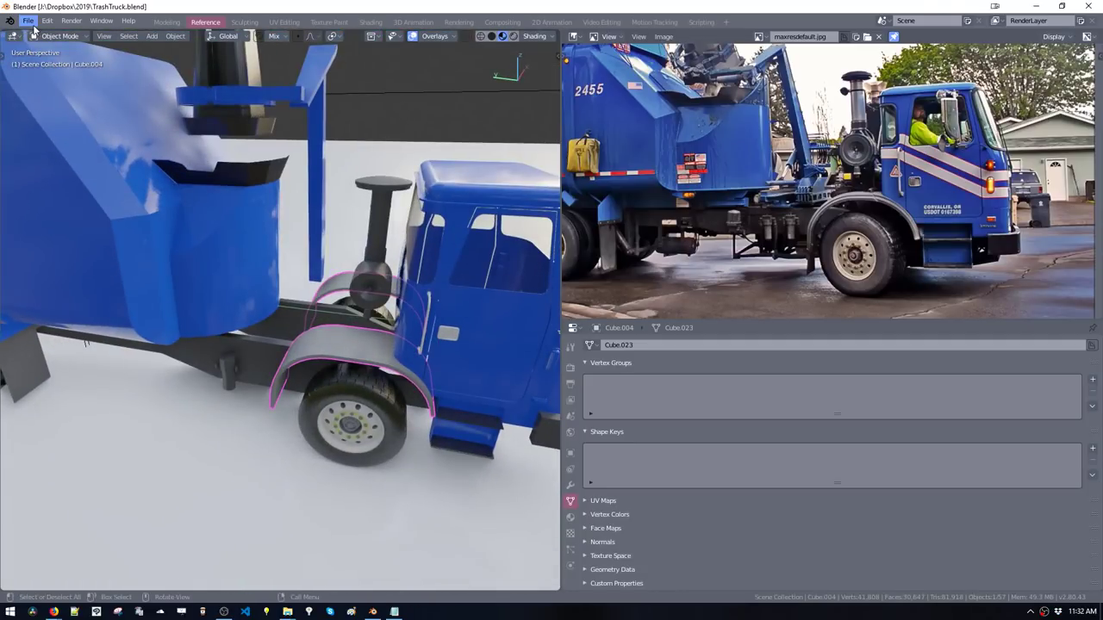
Recover the auto-saved TrashTruck.blend from the Temp folder and inspect the truck
click(30, 22)
click(46, 89)
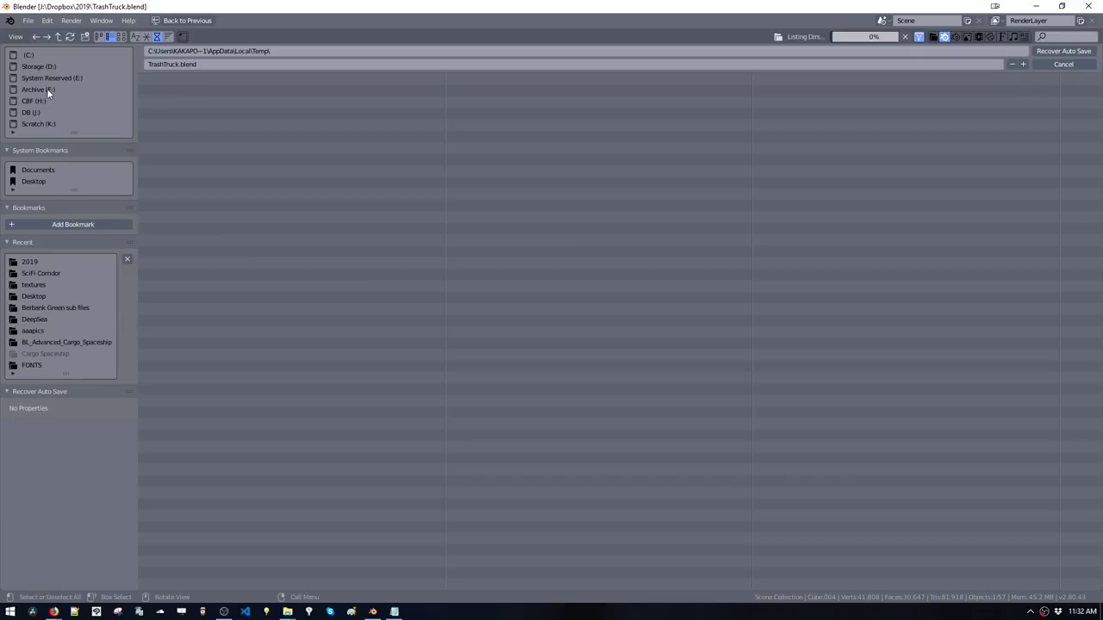
double_click(204, 92)
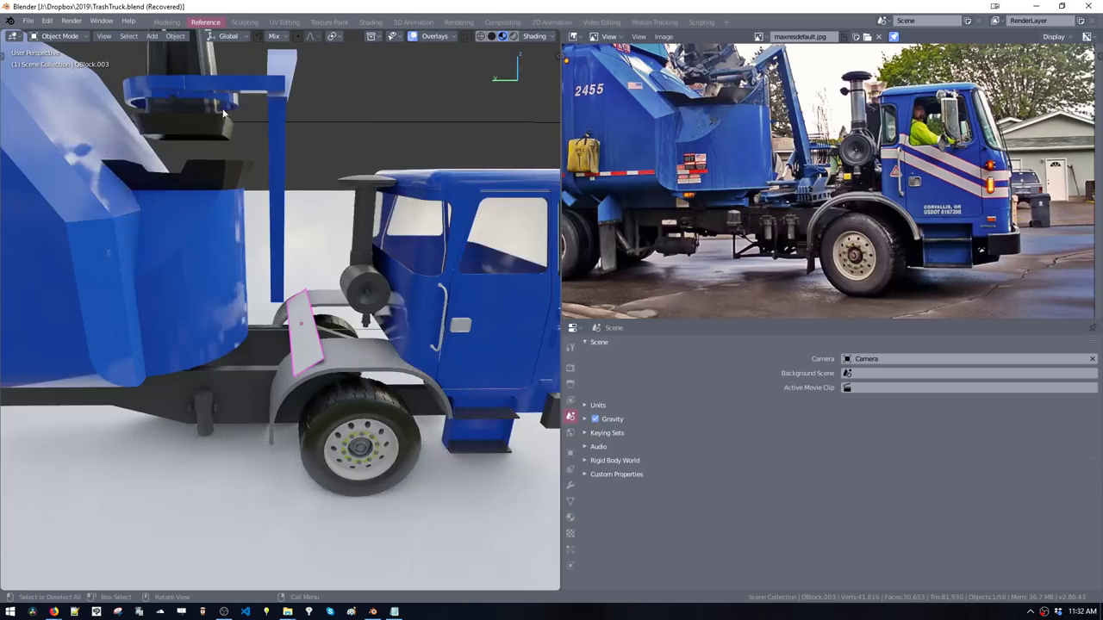
middle_drag(222, 112, 83, 54)
Recover the TrashTruck.blend auto-save once more and delete the stray tilted plate above the front fender
click(28, 21)
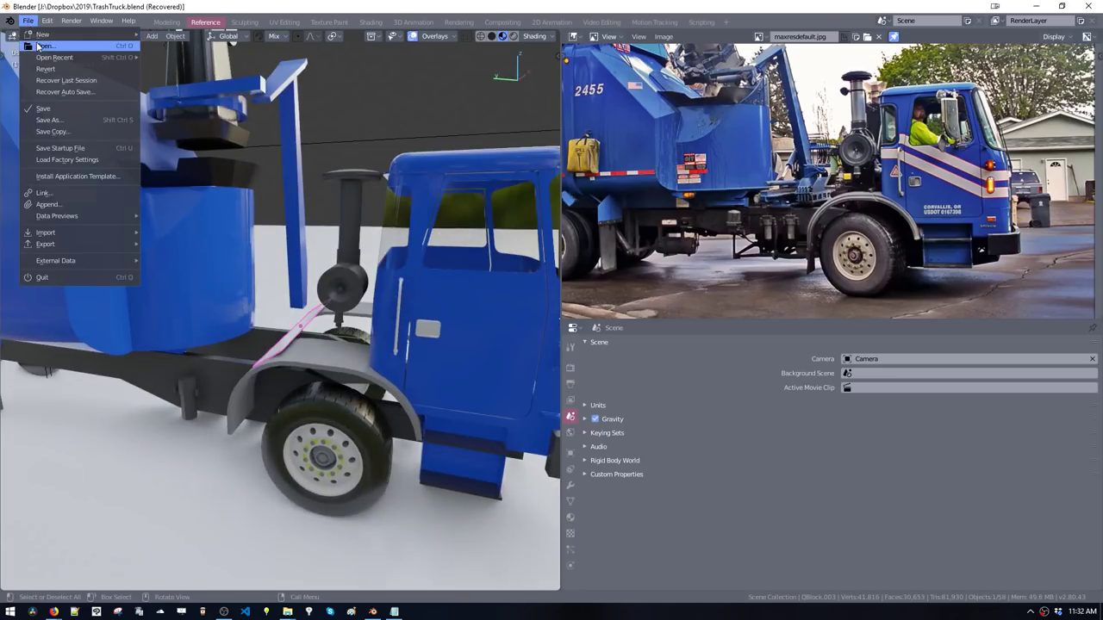
click(51, 90)
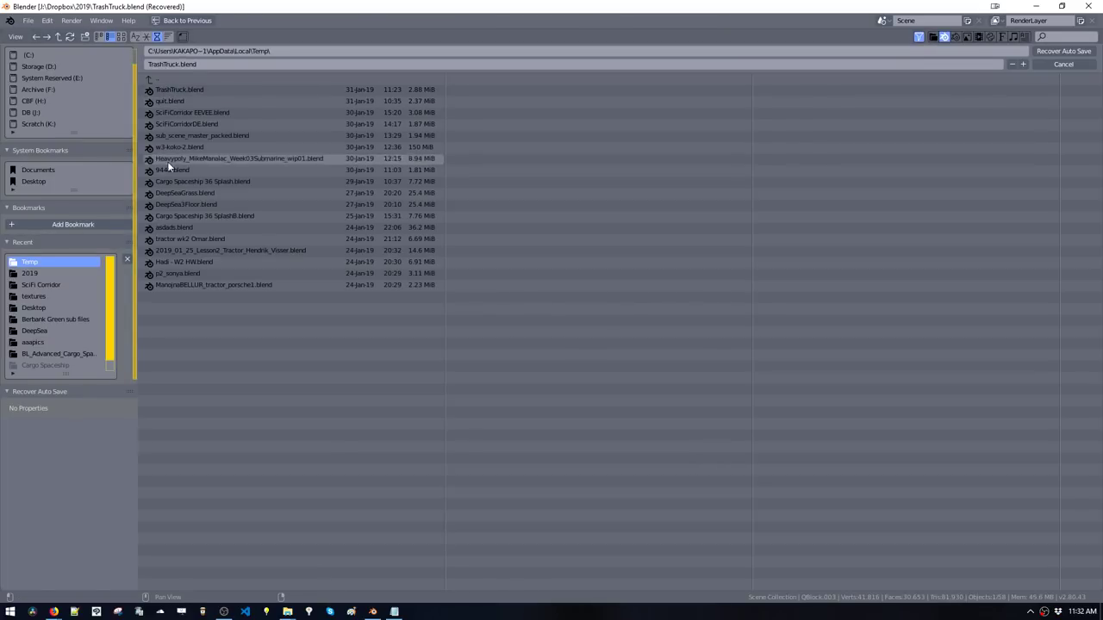
double_click(169, 89)
key(Delete)
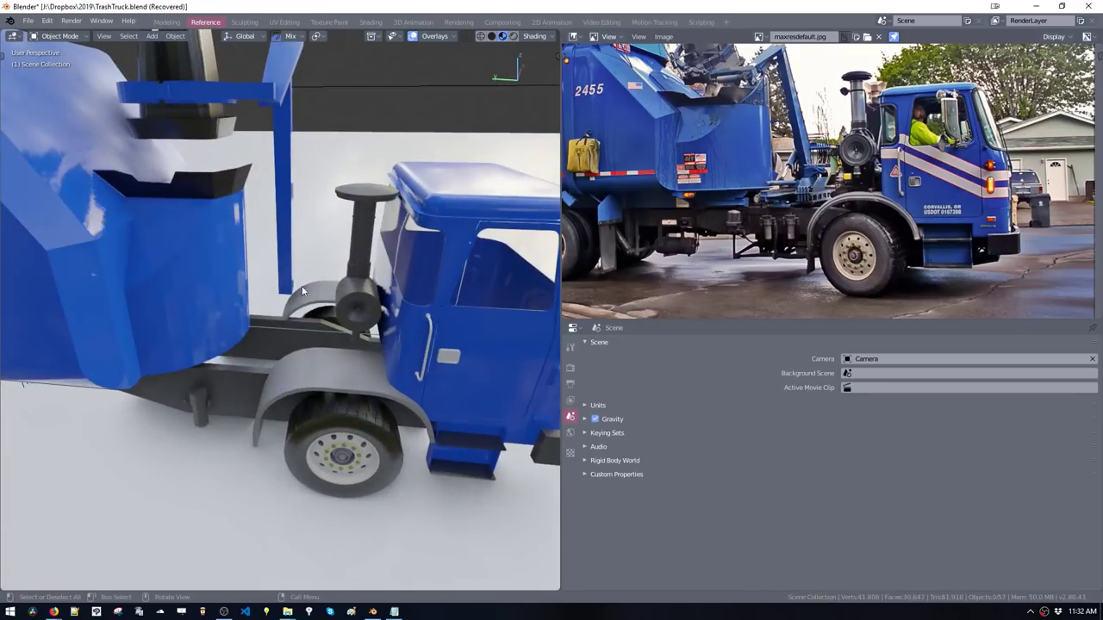
Apply smooth shading to the curved hopper section behind the cab
middle_drag(259, 267, 320, 247)
middle_drag(281, 297, 214, 336)
middle_drag(253, 385, 315, 365)
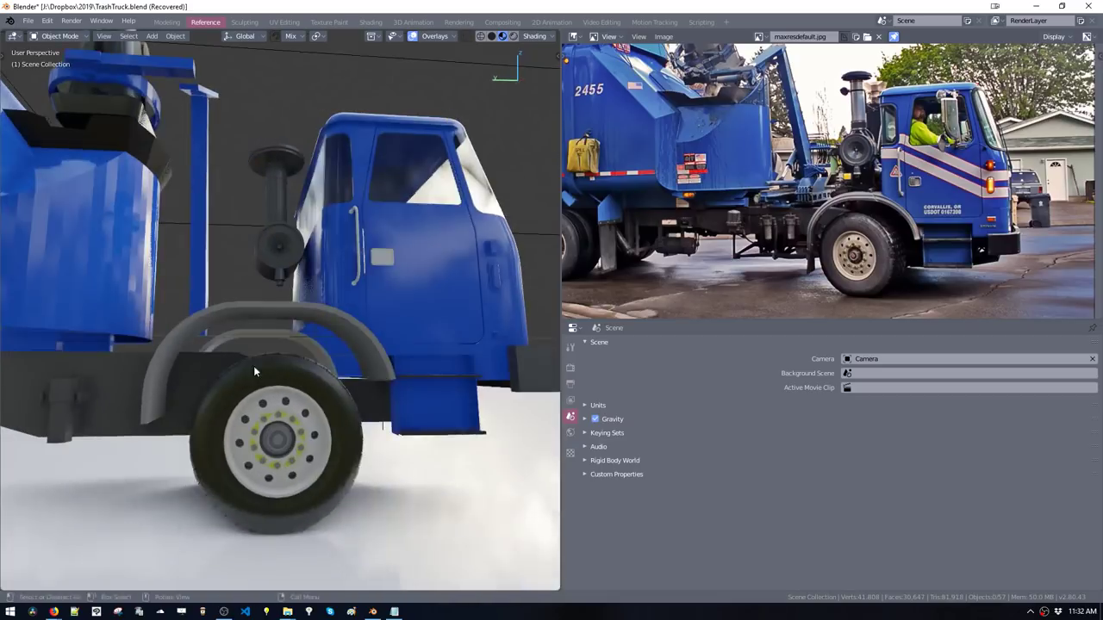
scroll(245, 369, down, 4)
middle_drag(196, 390, 226, 384)
click(244, 304)
key(shift+q)
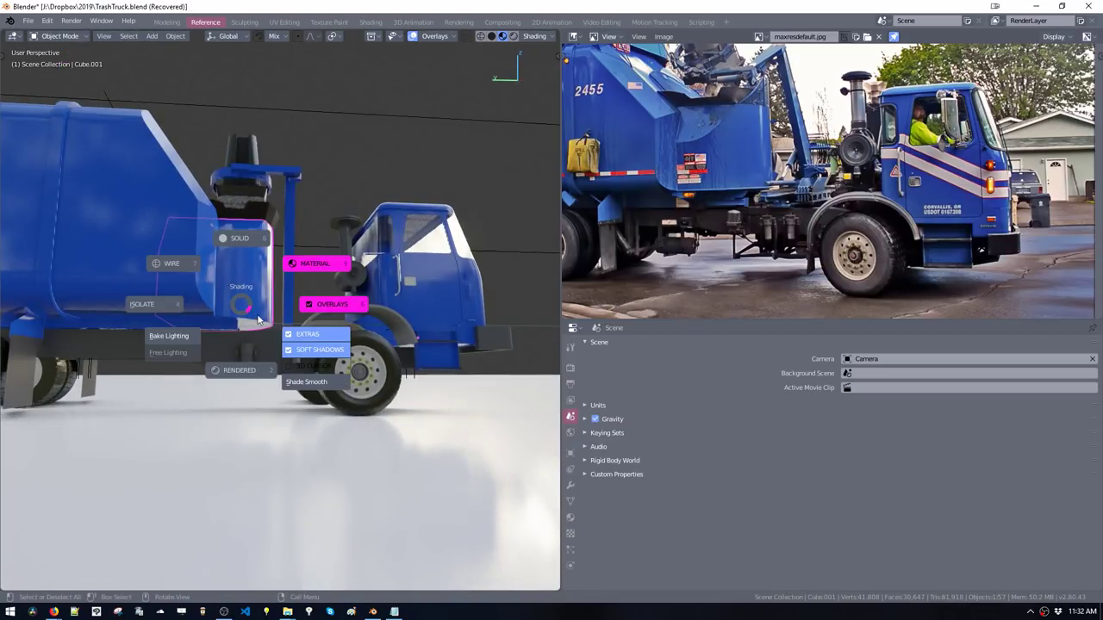
click(308, 382)
Edit the rear mud flap assembly and lower the strip face beneath the blue bracket along the Z axis
middle_drag(308, 382, 336, 272)
mouse_move(296, 314)
middle_down()
mouse_move(264, 321)
mouse_move(310, 304)
middle_up()
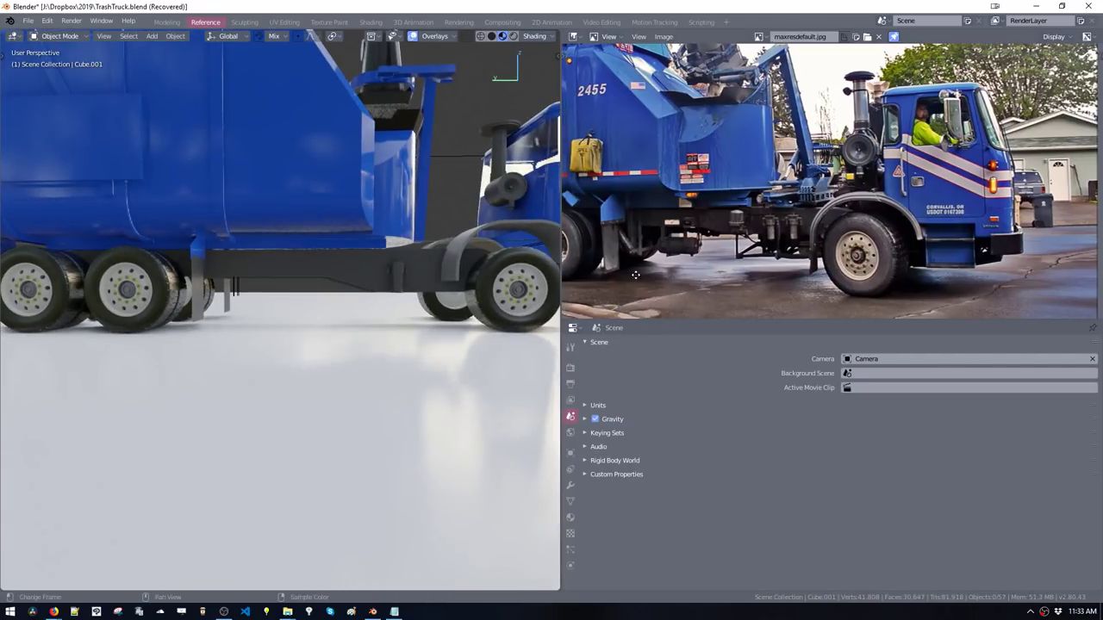
middle_drag(440, 306, 179, 372)
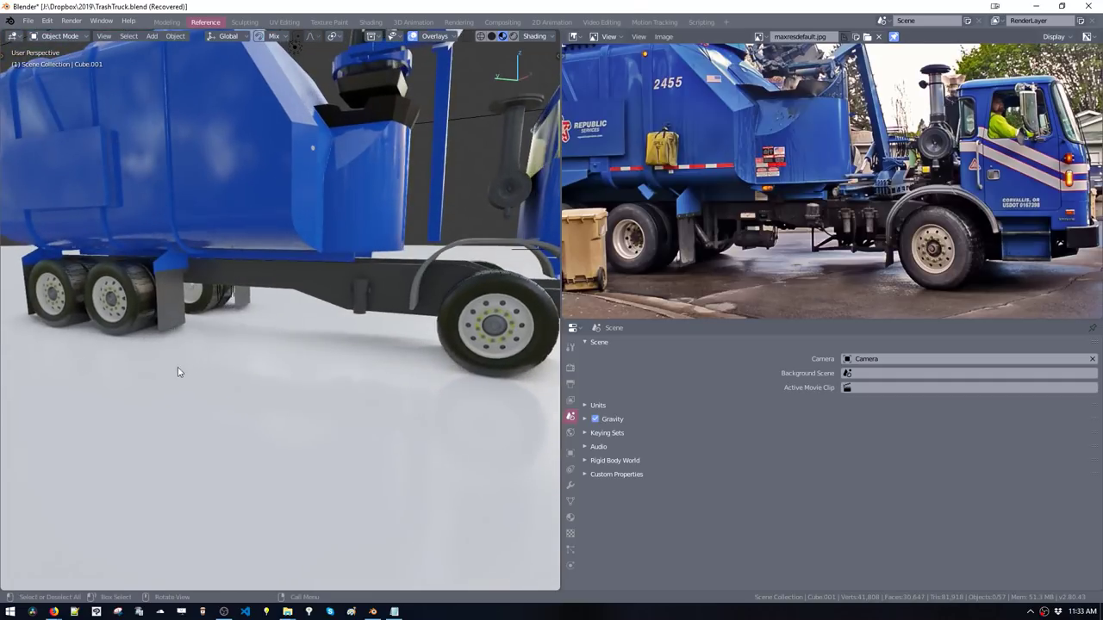
click(163, 315)
key(Tab)
click(175, 284)
key(KP_Decimal)
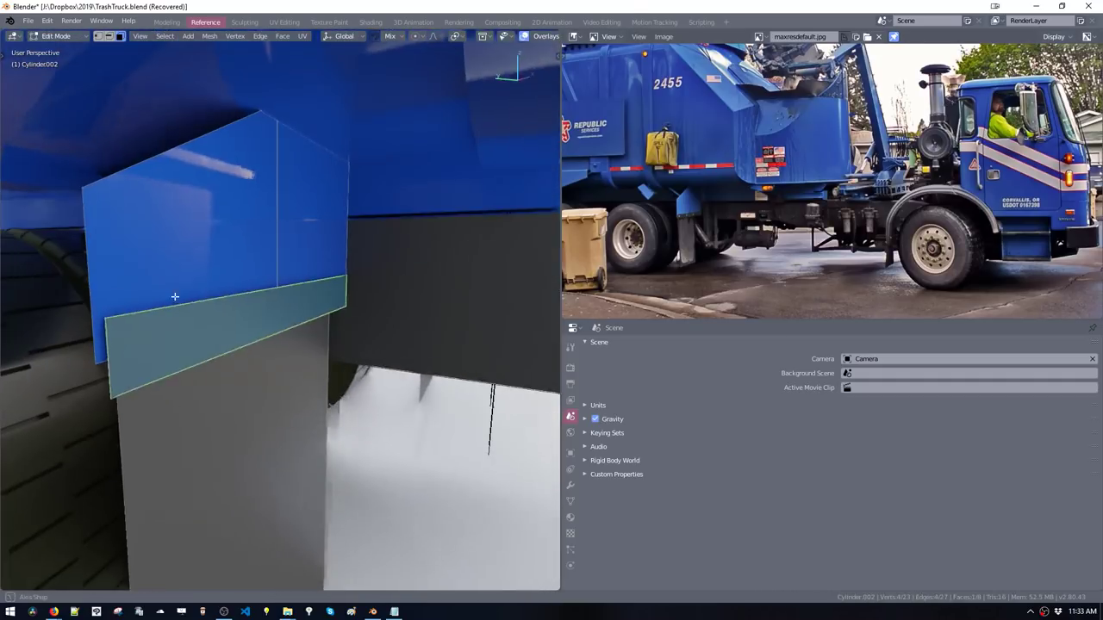
key(g)
key(z)
click(176, 347)
Shift the edge at the joint between the blue bracket and the mud flap strip downward along Z
key(2)
click(179, 344)
key(g)
key(z)
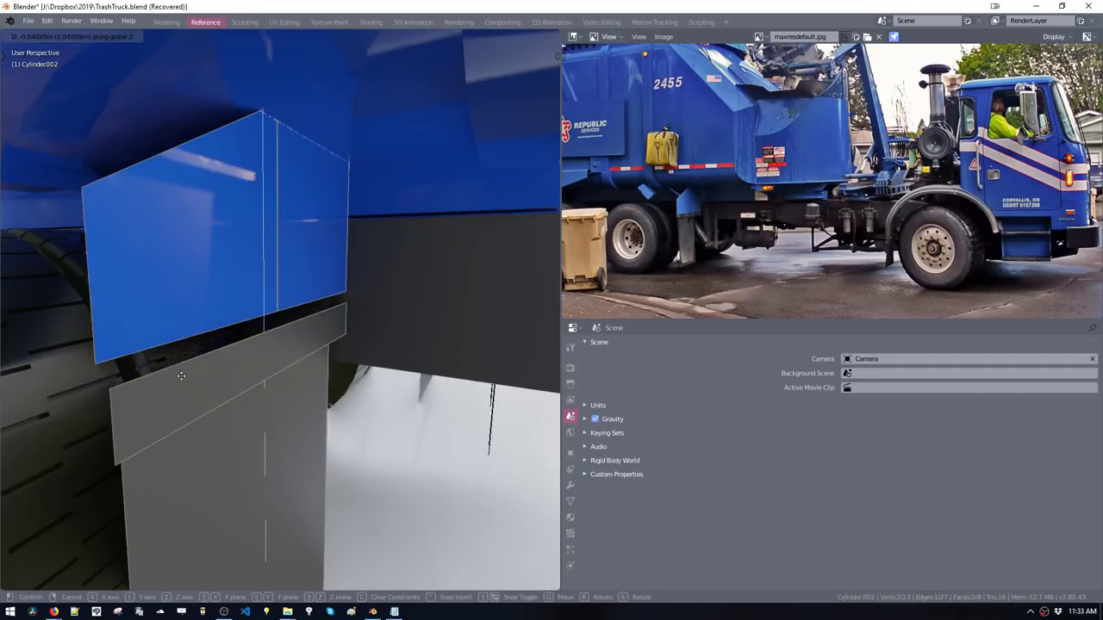
click(181, 376)
Extrude the mud flap strip for thickness, and thicken the whole linked blue bracket above it the same way
scroll(224, 466, down, 4)
click(258, 364)
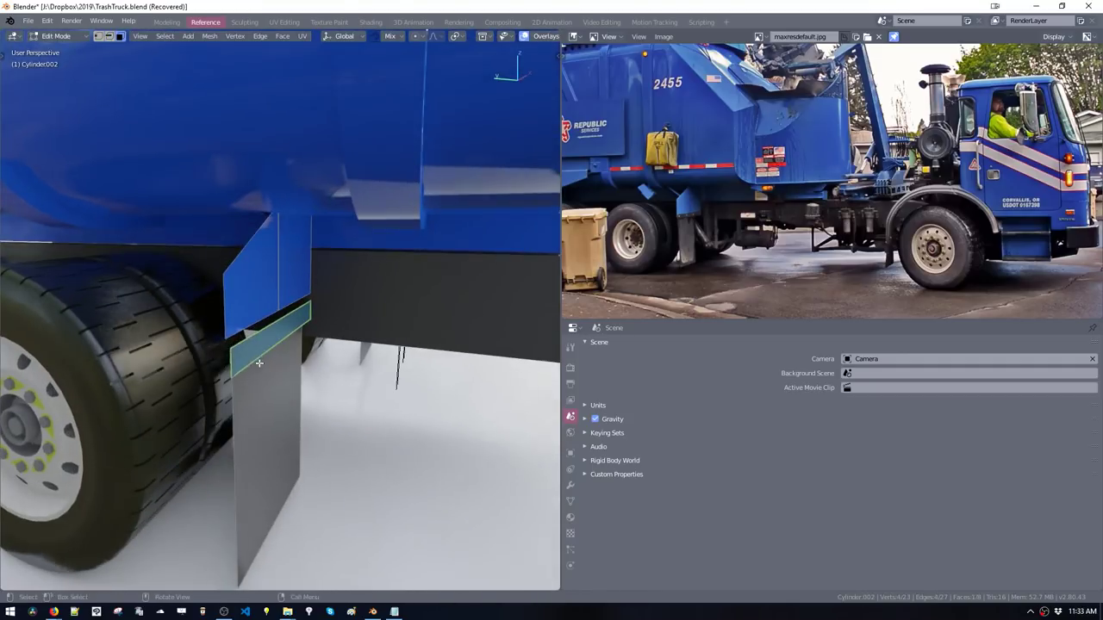
key(e)
click(268, 376)
click(232, 316)
key(ctrl+l)
key(e)
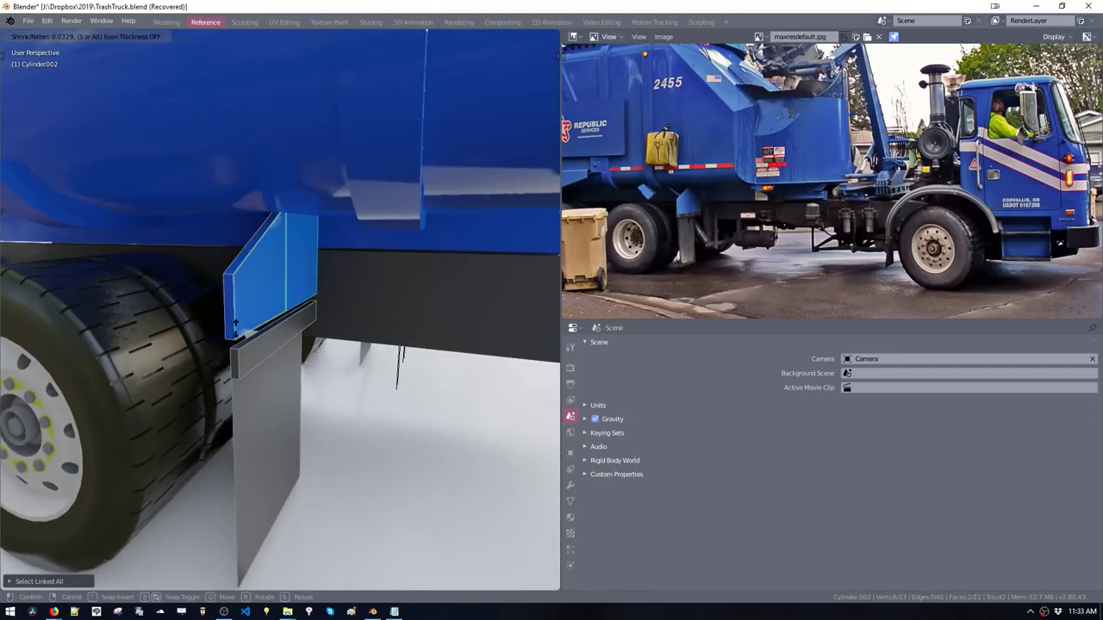
click(242, 336)
Move the thickened blue bracket vertically so its lower edge meets the mud flap strip
middle_drag(236, 332, 232, 389)
key(g)
key(z)
click(300, 342)
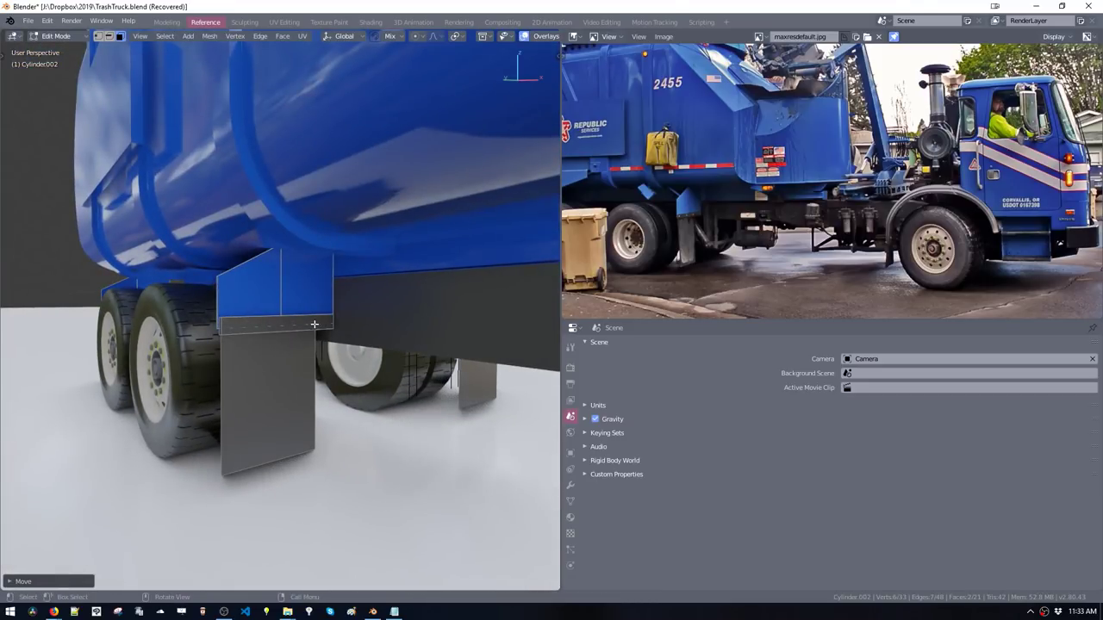
middle_drag(315, 324, 297, 340)
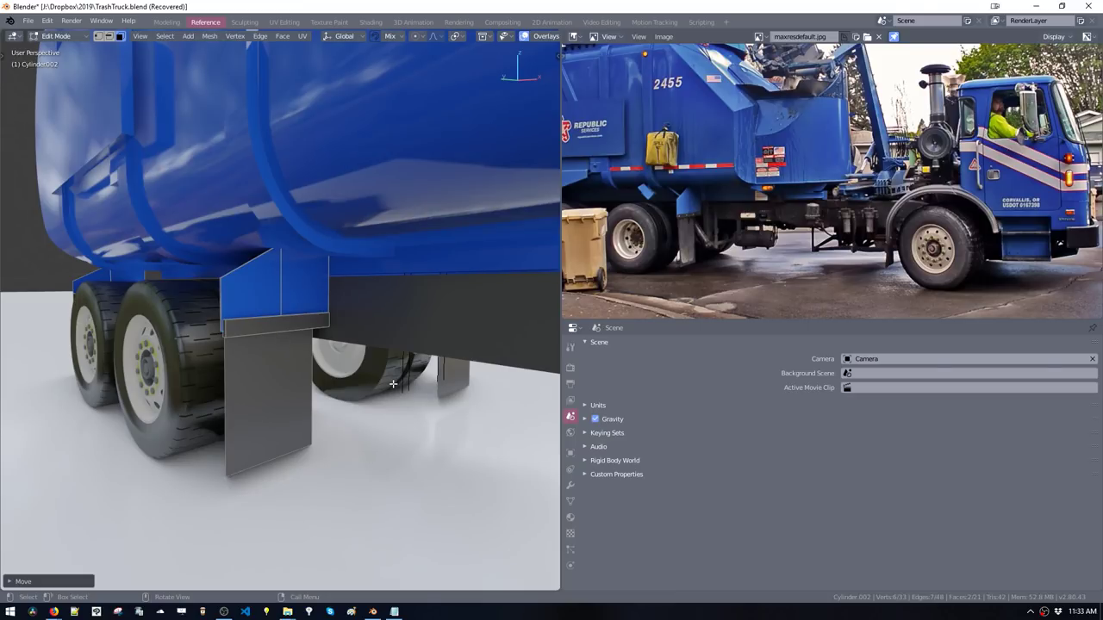
middle_drag(681, 227, 770, 242)
middle_drag(718, 276, 587, 271)
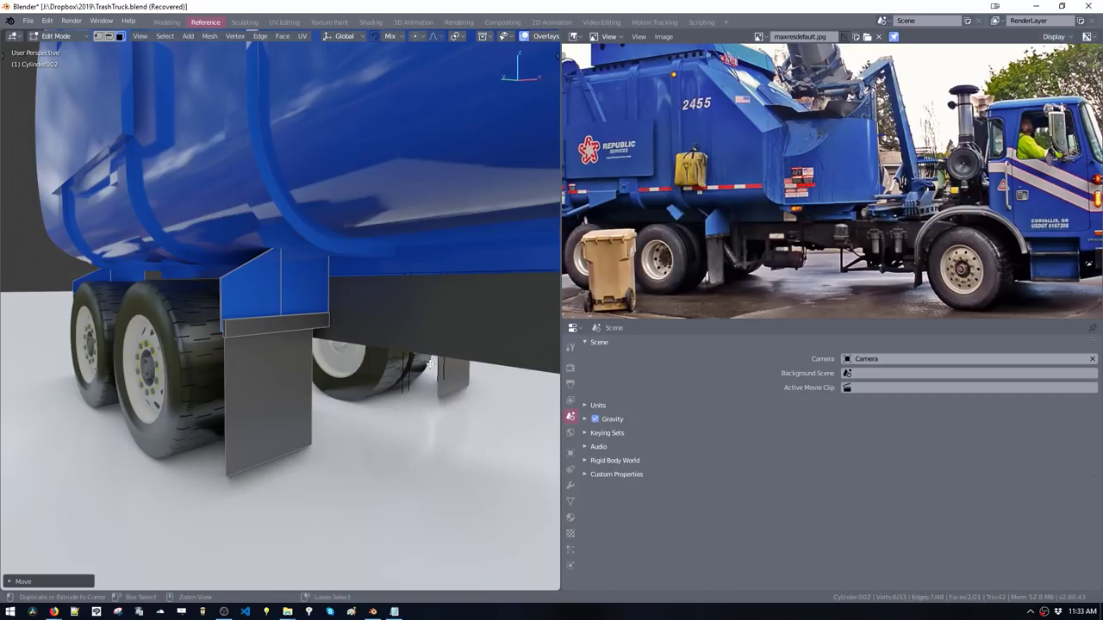
scroll(431, 374, down, 2)
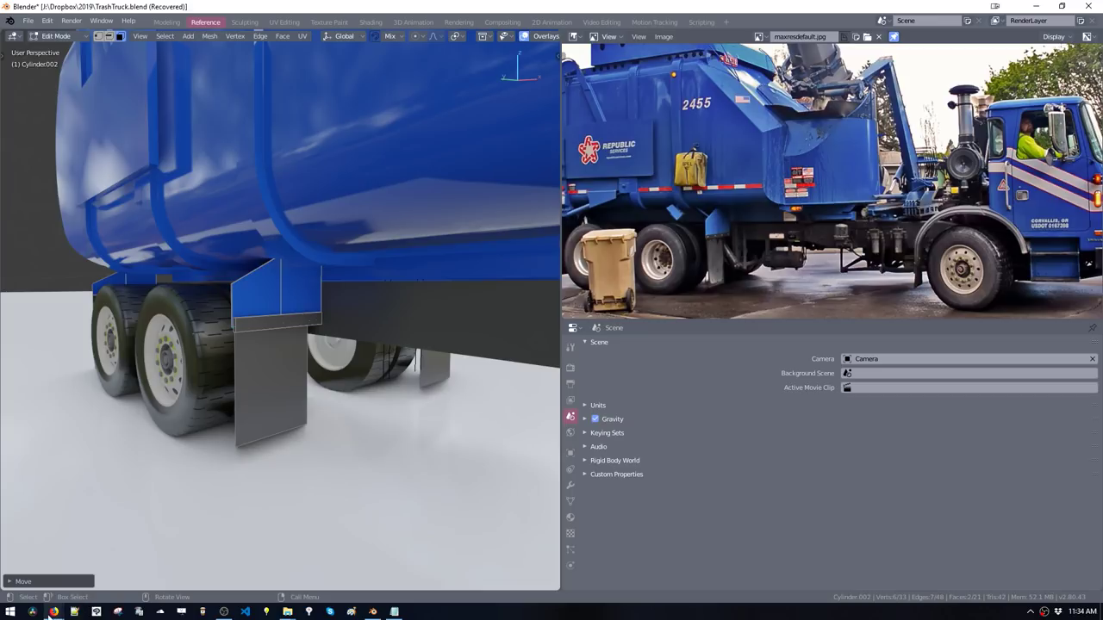
Bring up the Firefox live chat window and dock Blender beside it so both are visible
mouse_move(52, 612)
click(180, 583)
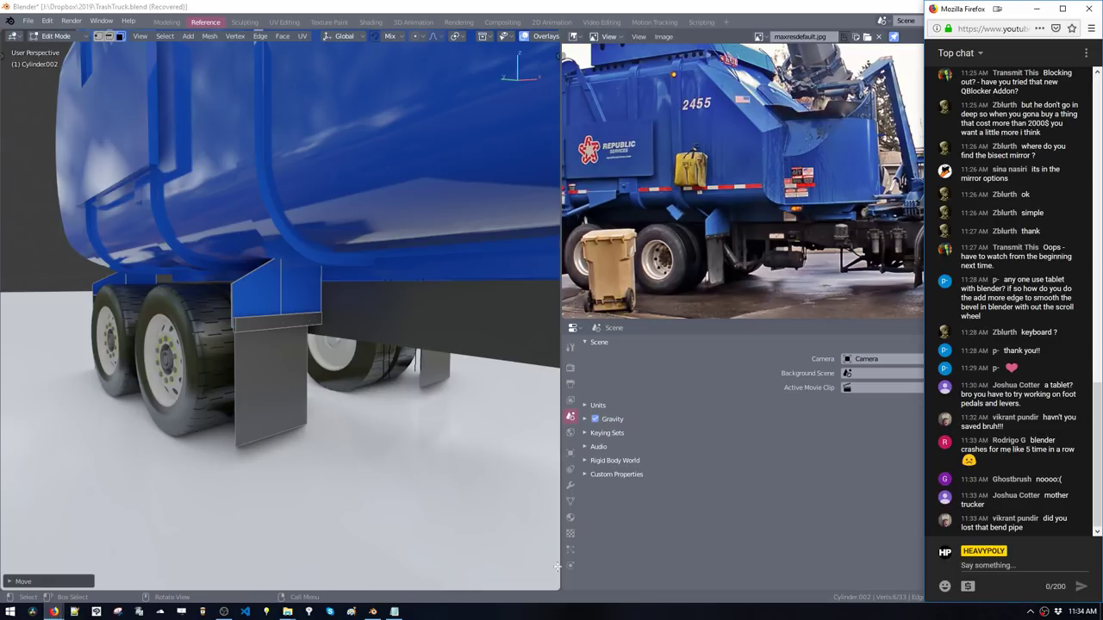
click(681, 549)
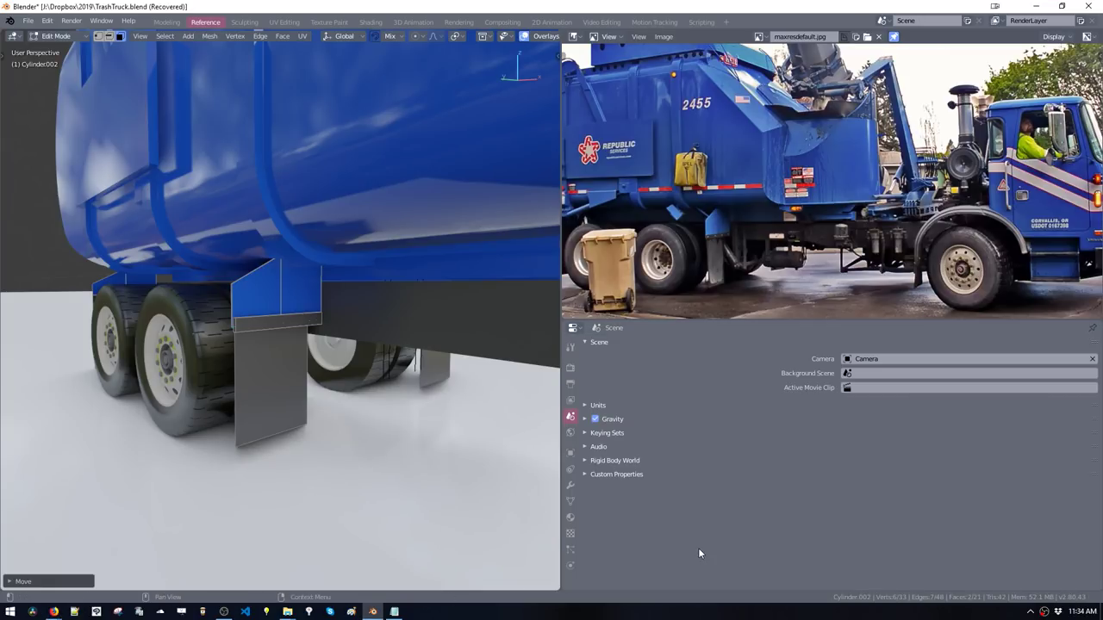
key(super+Left)
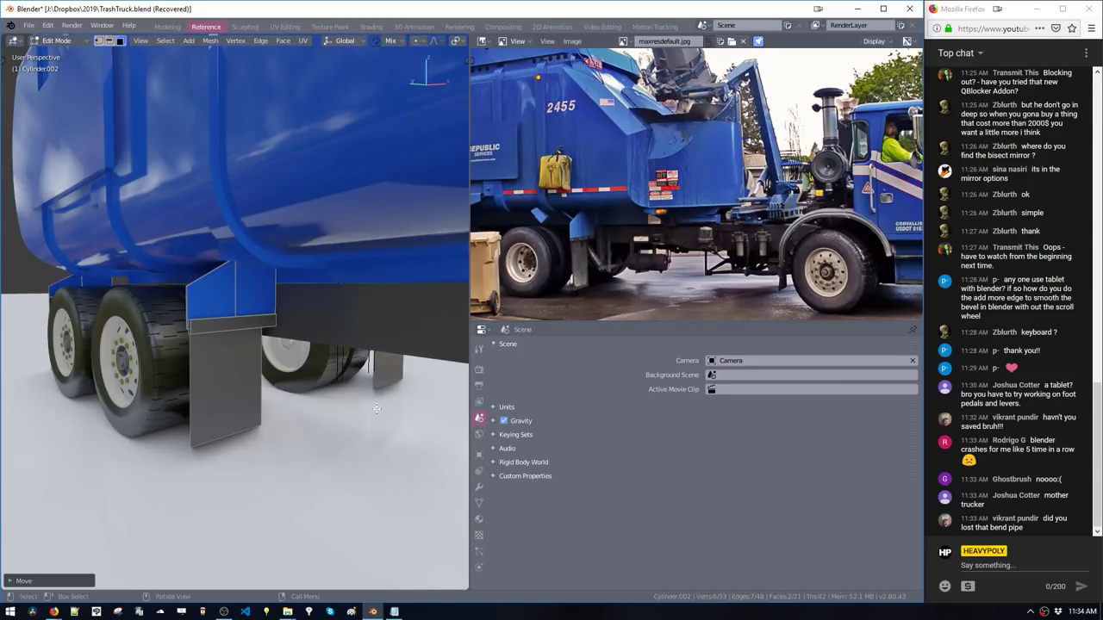
Clear the face selection on the mud flap assembly and return to Object Mode
click(354, 495)
middle_drag(376, 455, 395, 471)
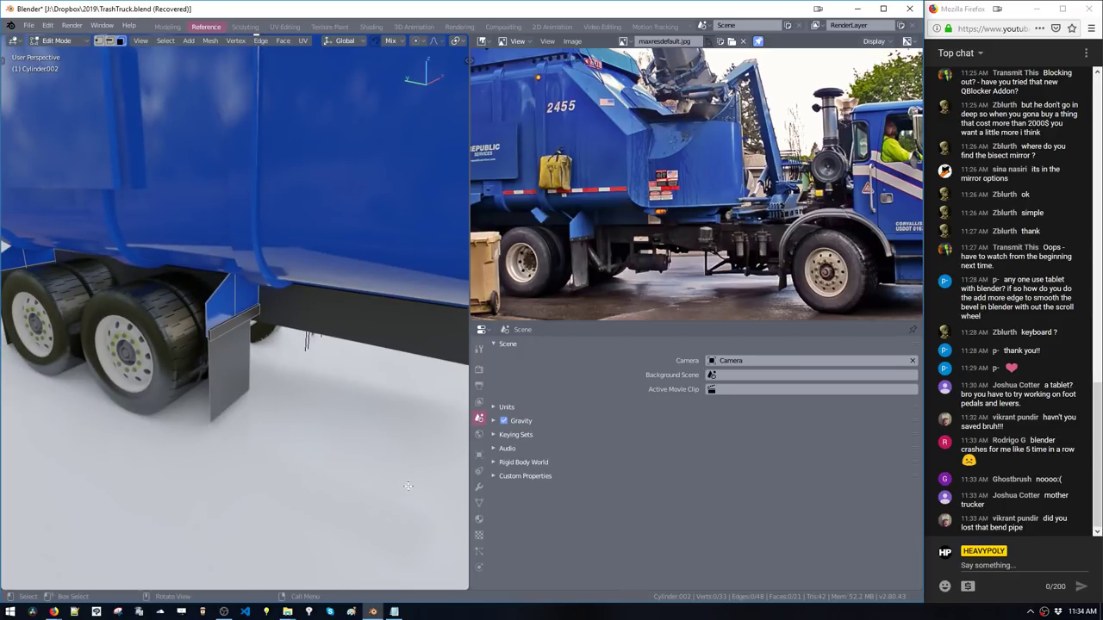
middle_drag(410, 489, 289, 412)
key(Tab)
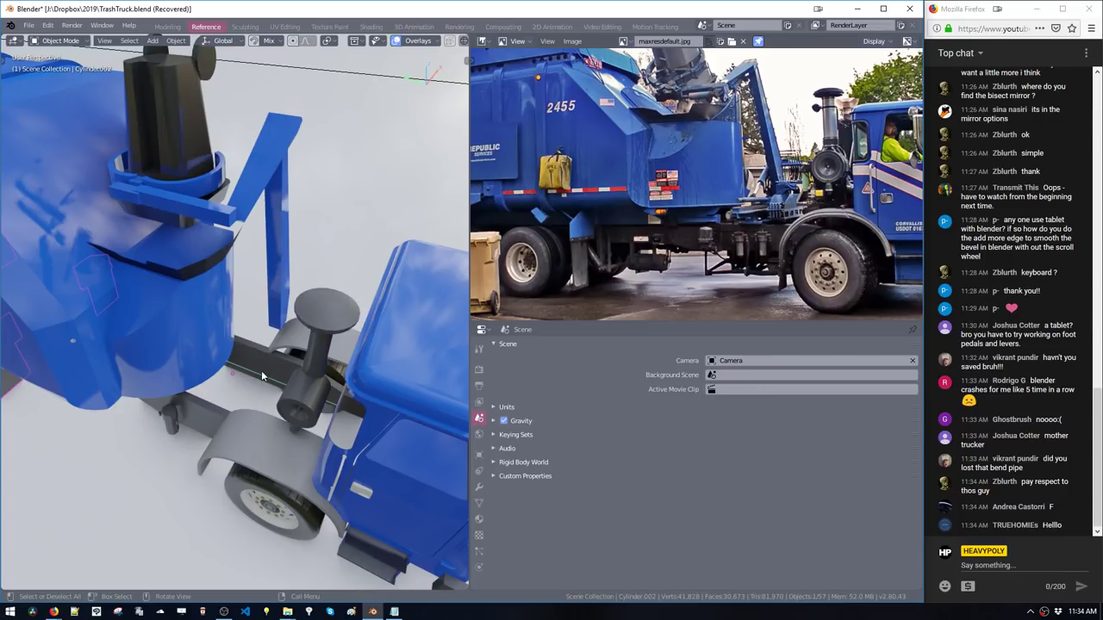
Start Walk Navigation and walk around the truck's front and cab to examine the model's proportions
scroll(262, 370, down, 3)
middle_drag(248, 380, 269, 369)
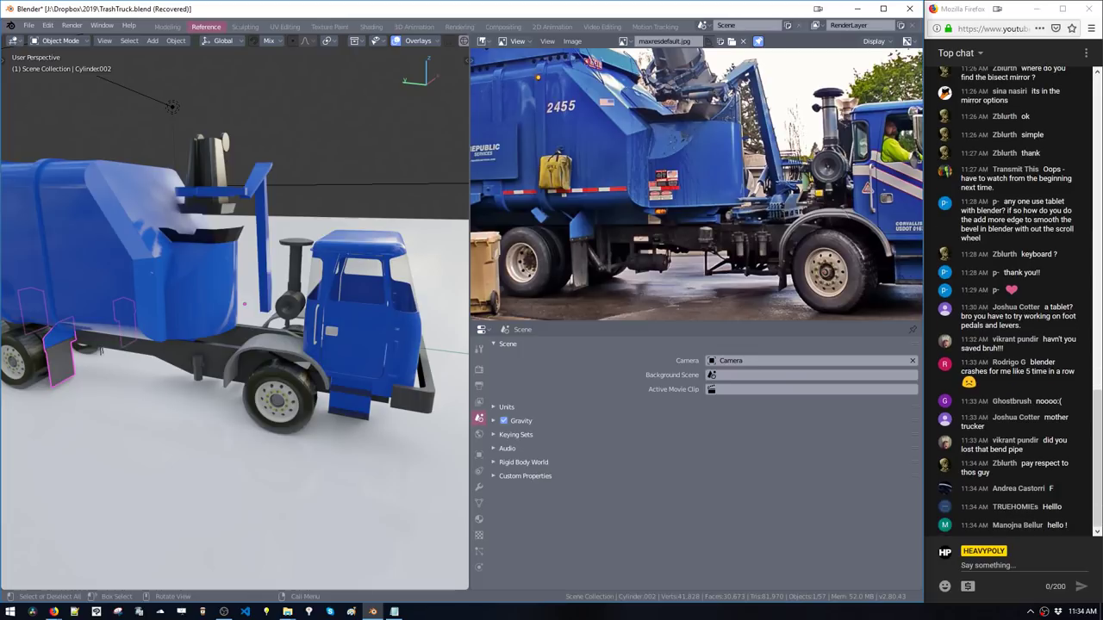
middle_drag(331, 376, 303, 376)
key(F3)
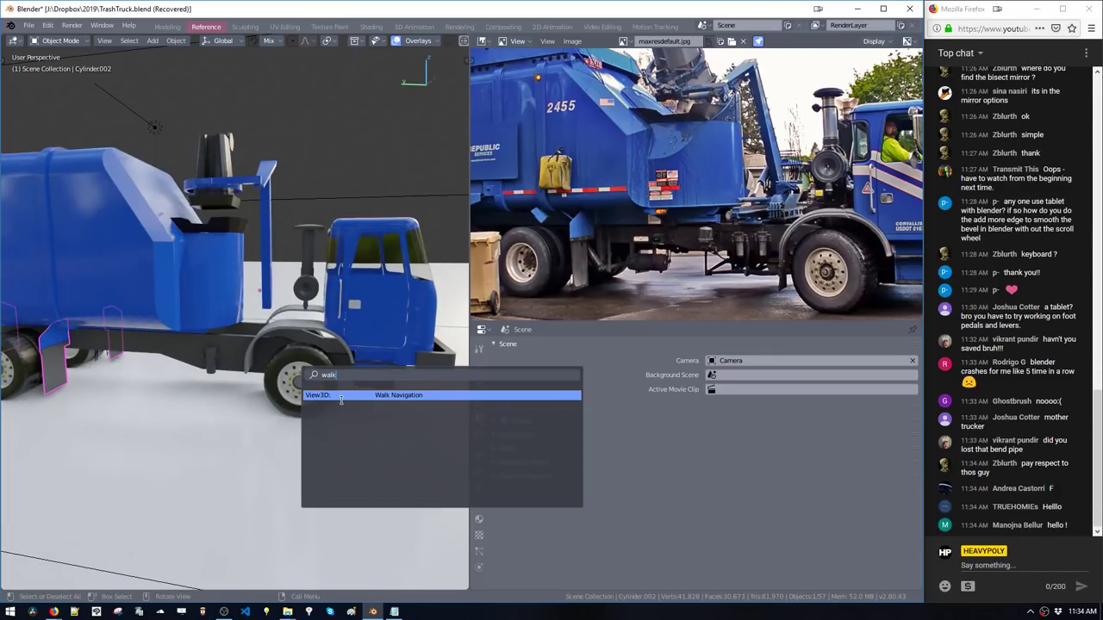
click(336, 395)
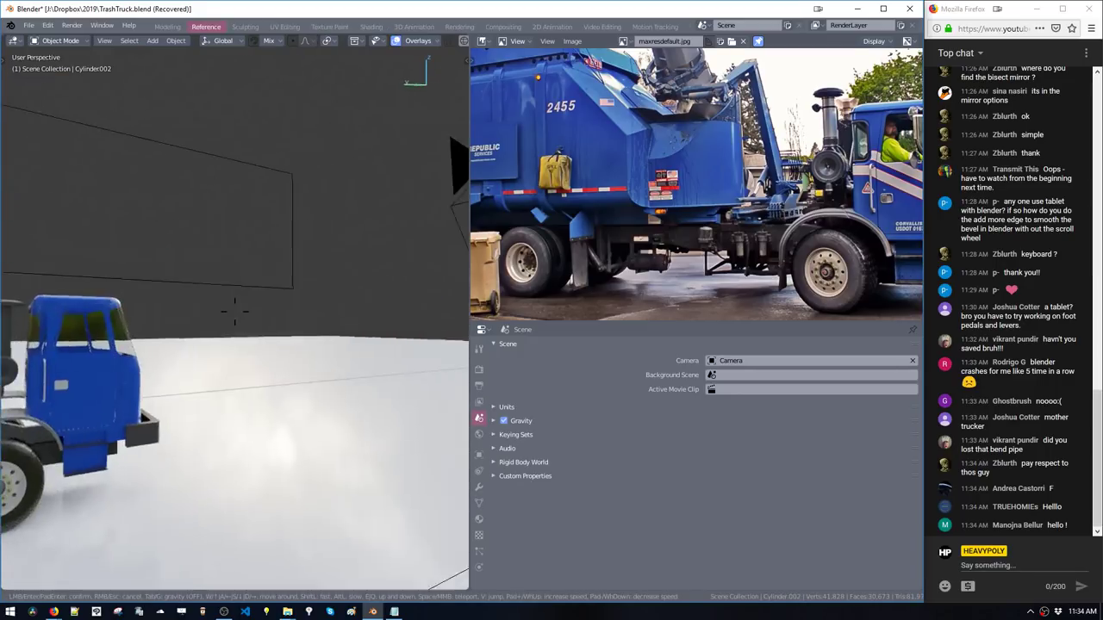
key(d)
key(w)
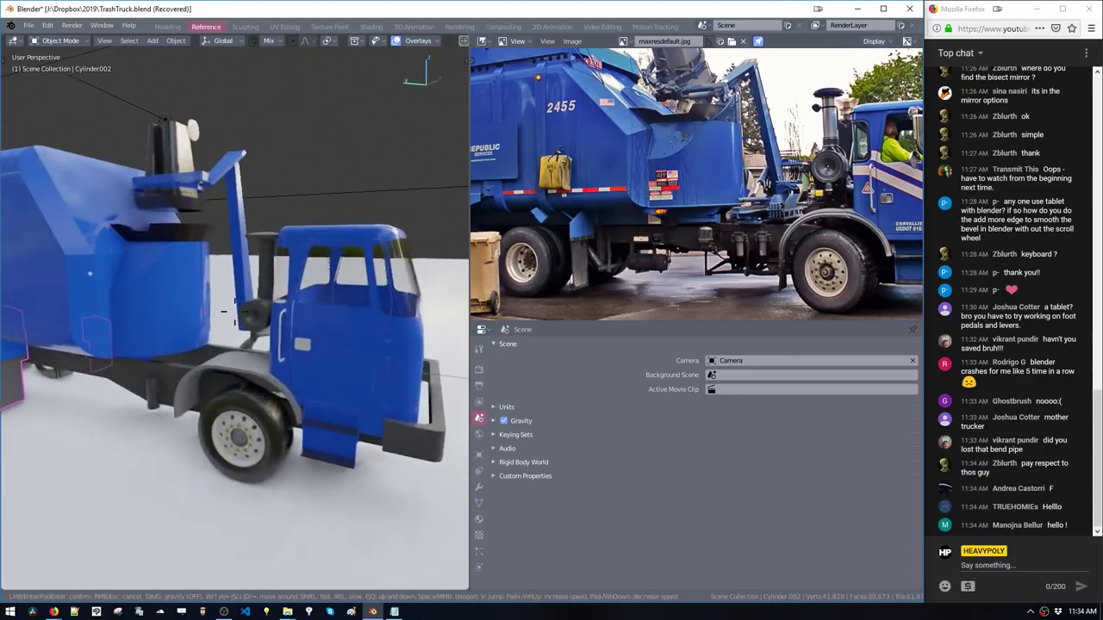
key(s)
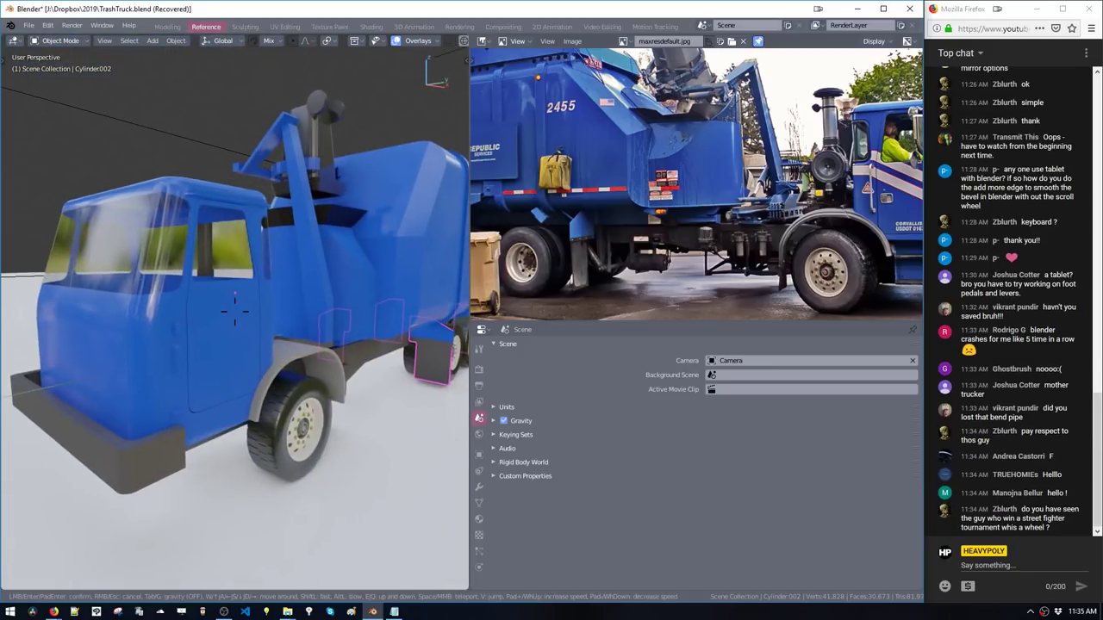
key(w)
key(s)
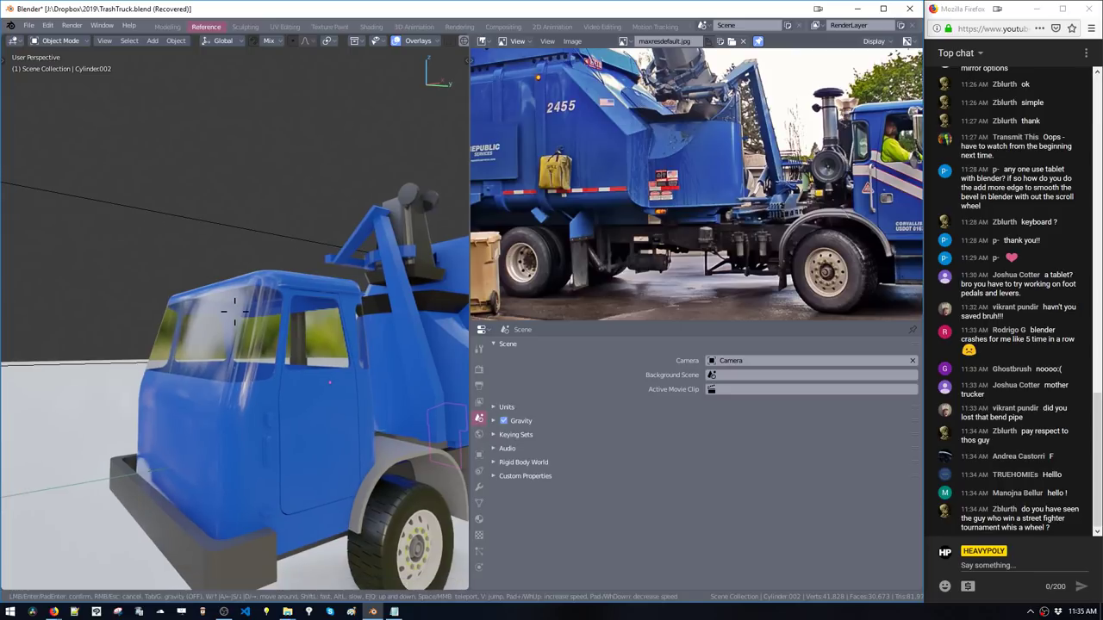
Turn on gravity in Walk Navigation and examine the cab and front bumper from ground level
key(Tab)
key(w)
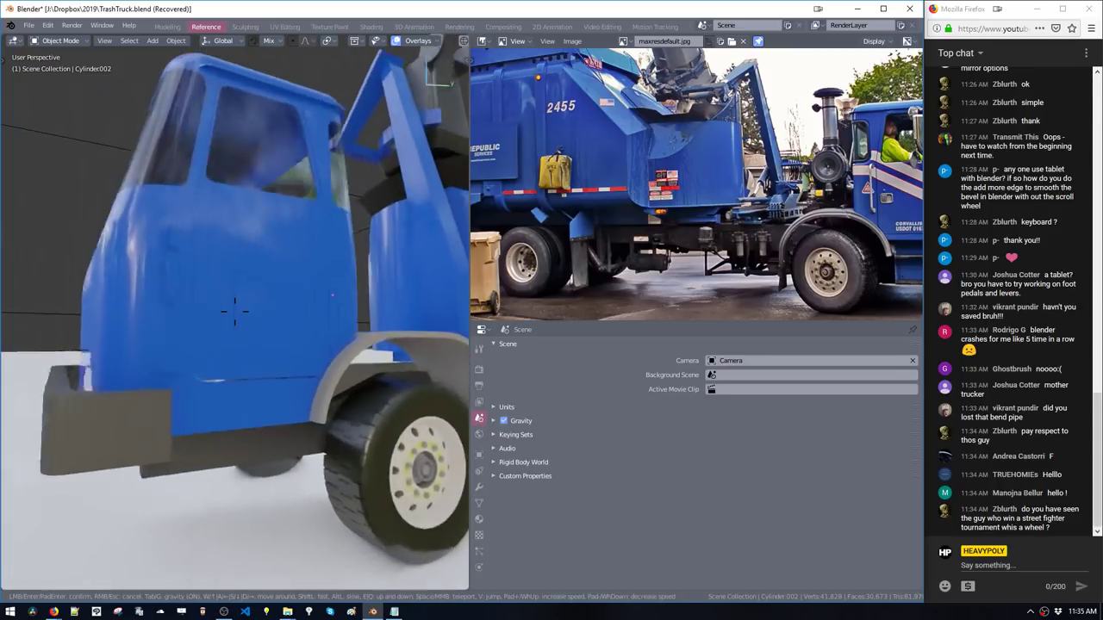
key(s)
key(s)
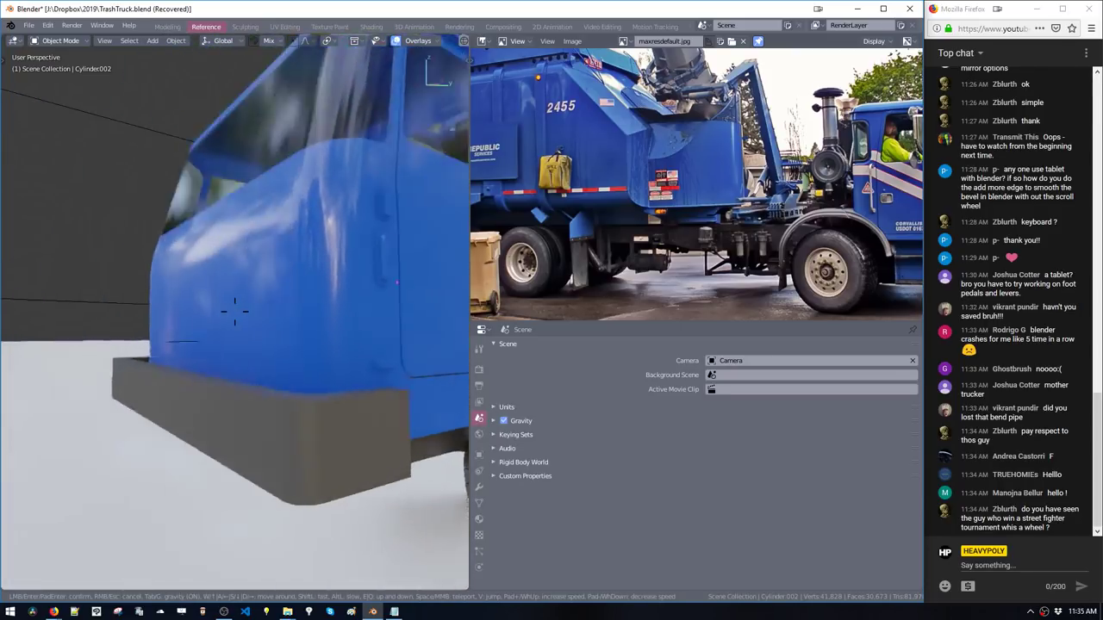
Walk around the front and side of the truck cab to examine its bumper and bodywork
key(w)
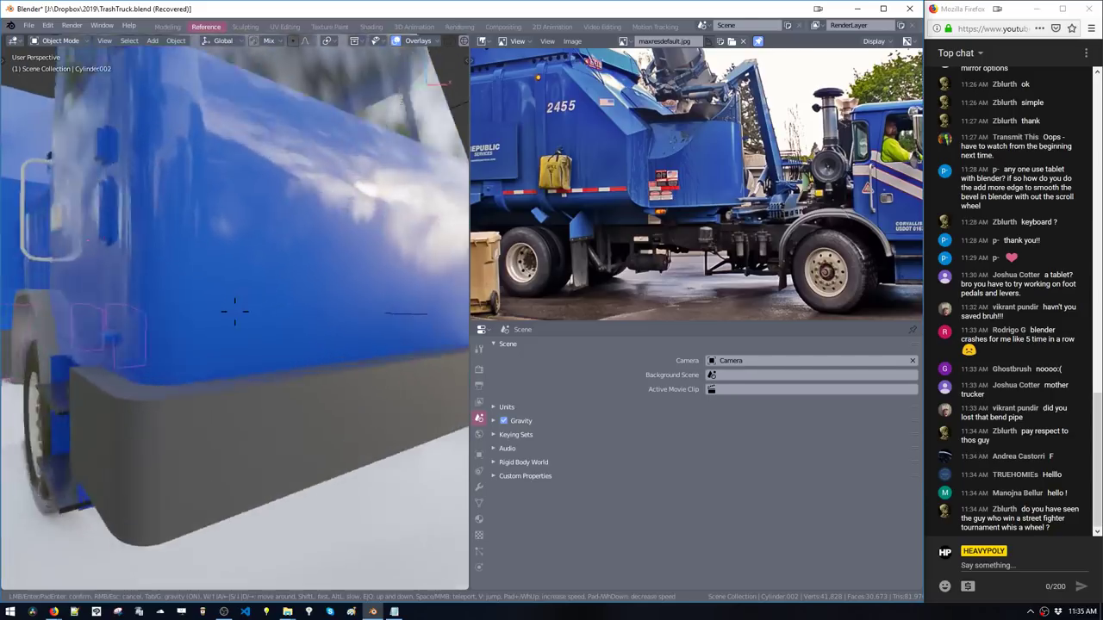
key(a)
key(s)
key(a)
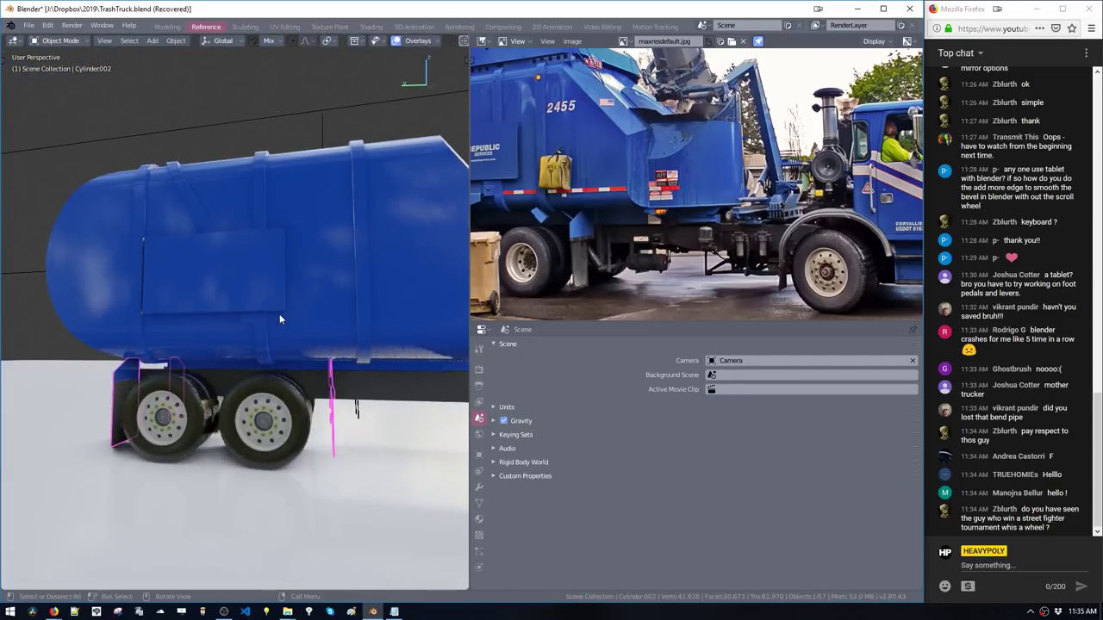
Maximize the 3D view and inspect the truck's tank body, cab front and rear wheels with Walk Navigation
key(ctrl+space)
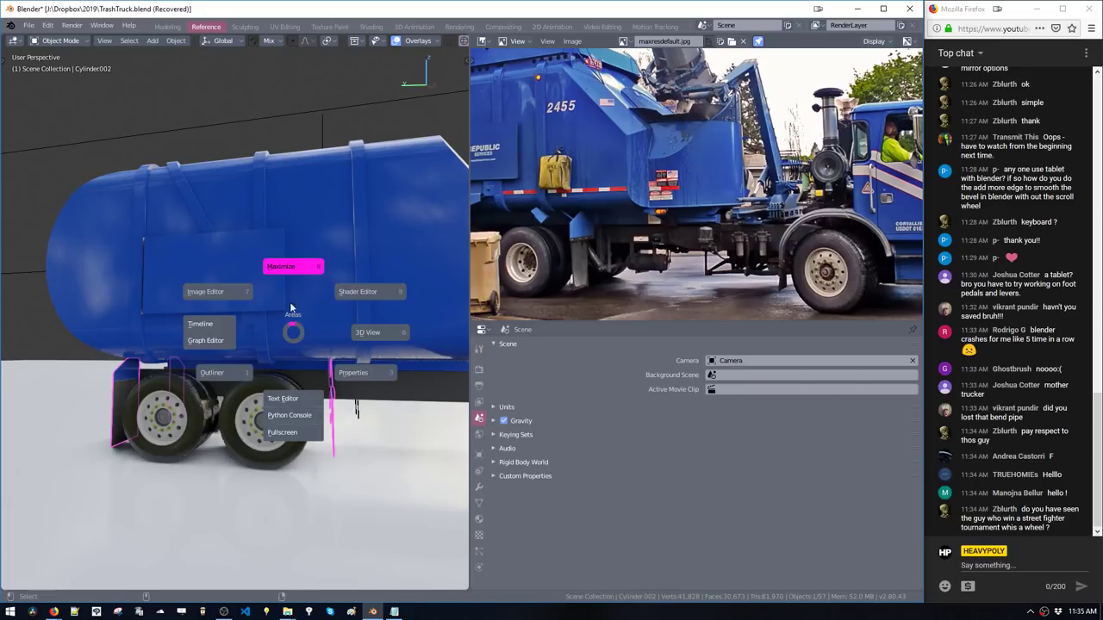
click(291, 289)
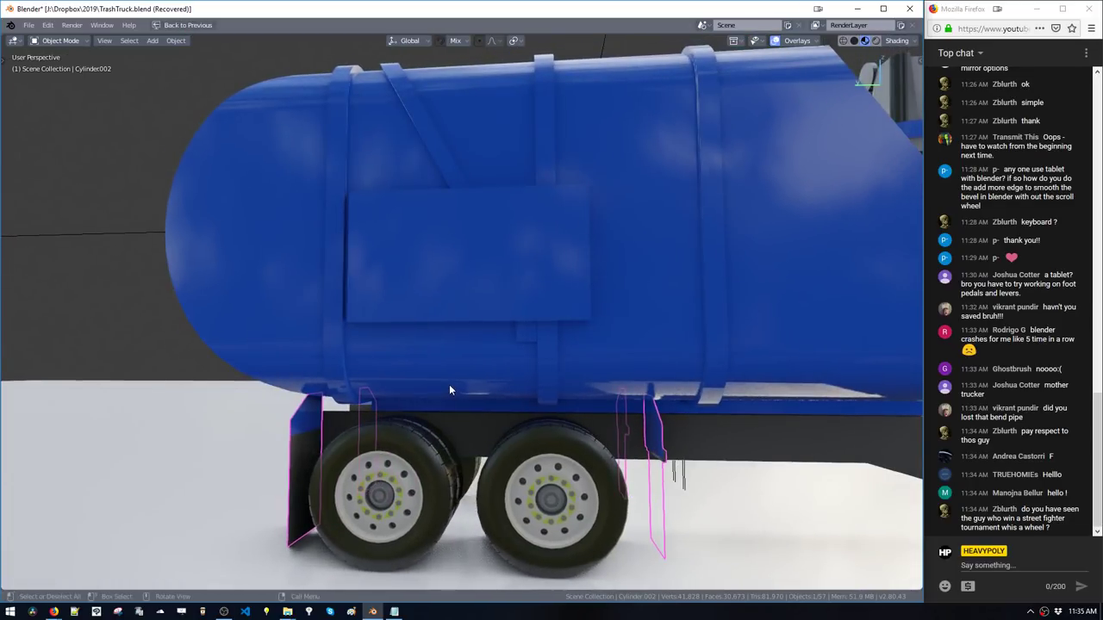
key(F3)
key(Return)
key(d)
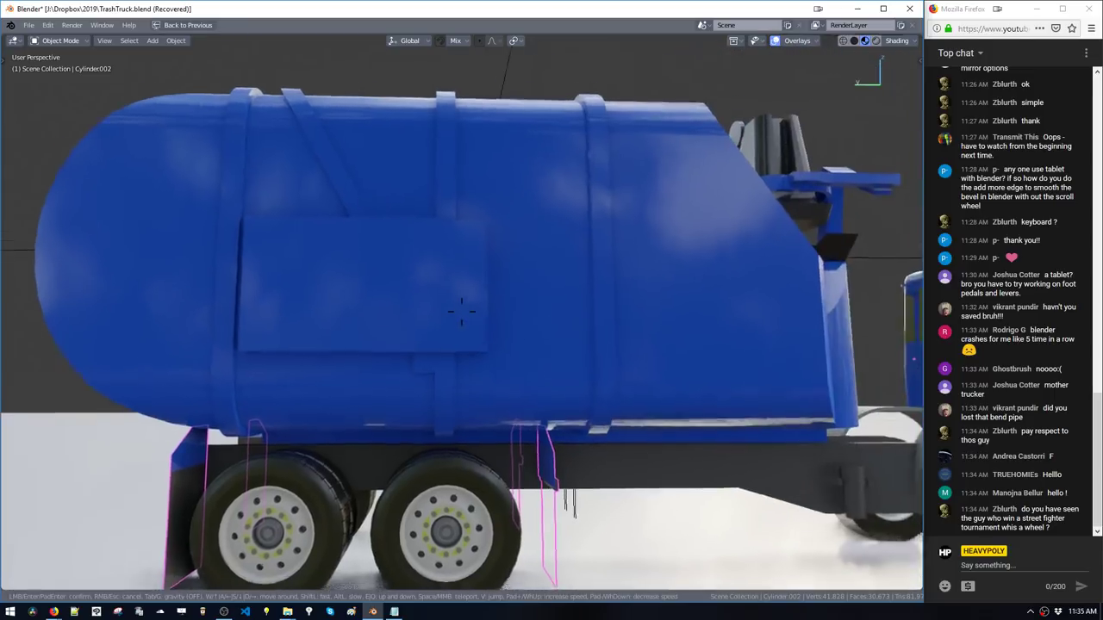
key(d)
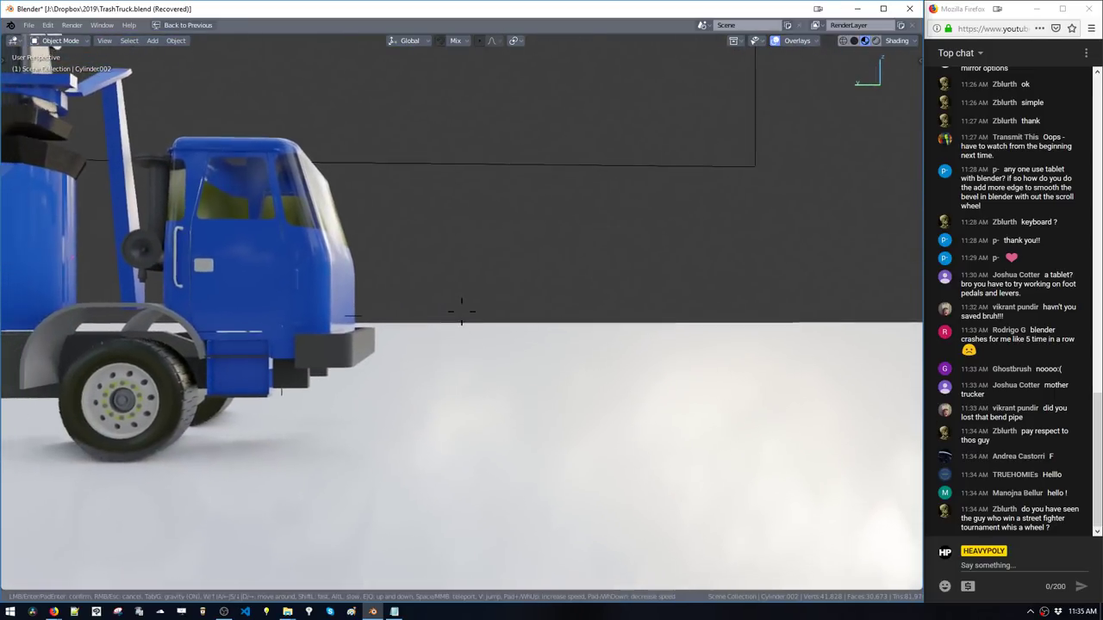
key(d)
key(w)
key(d)
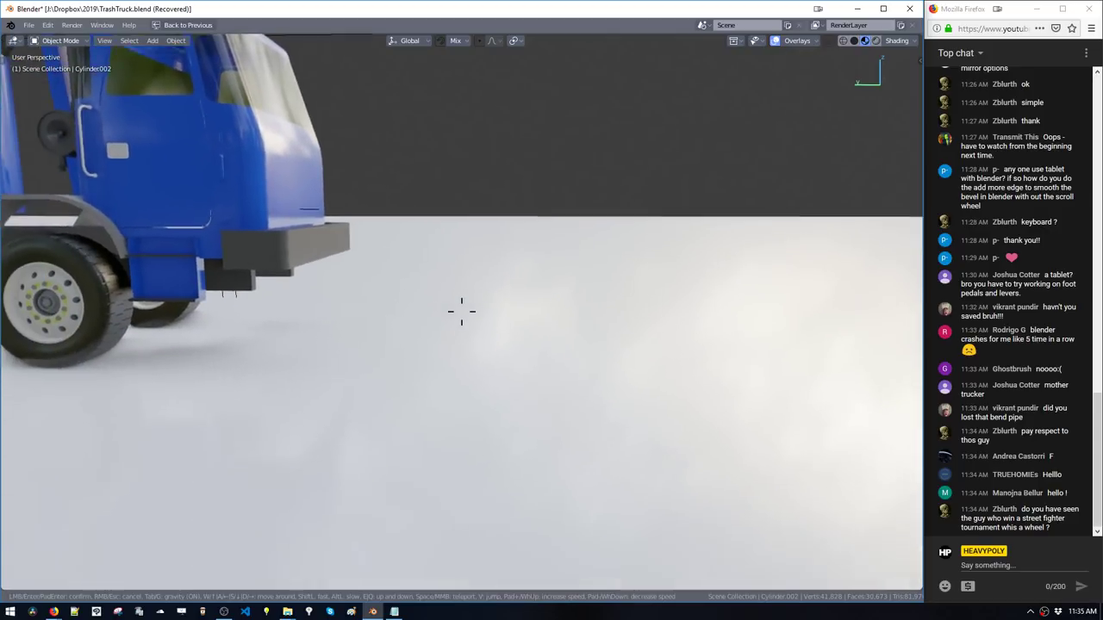
key(w)
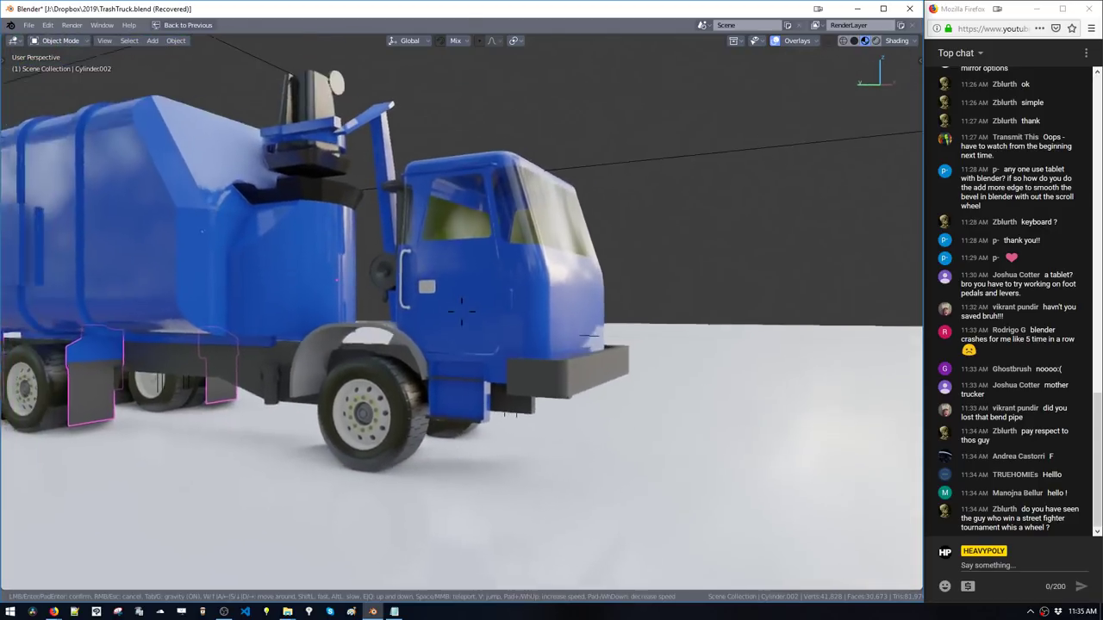
key(d)
key(d)
key(w)
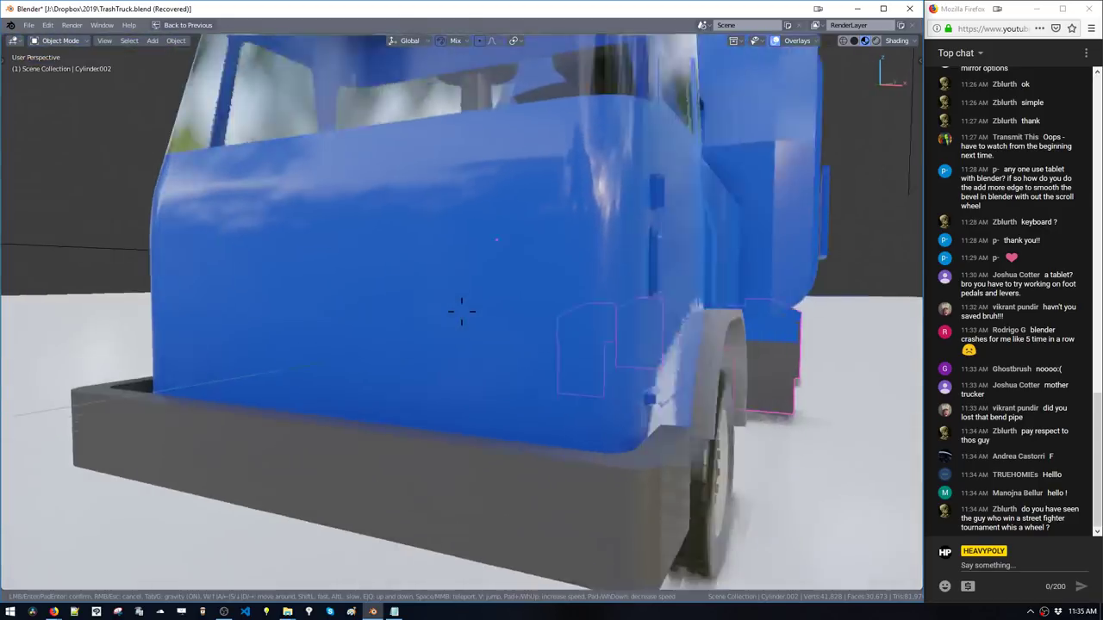
key(s)
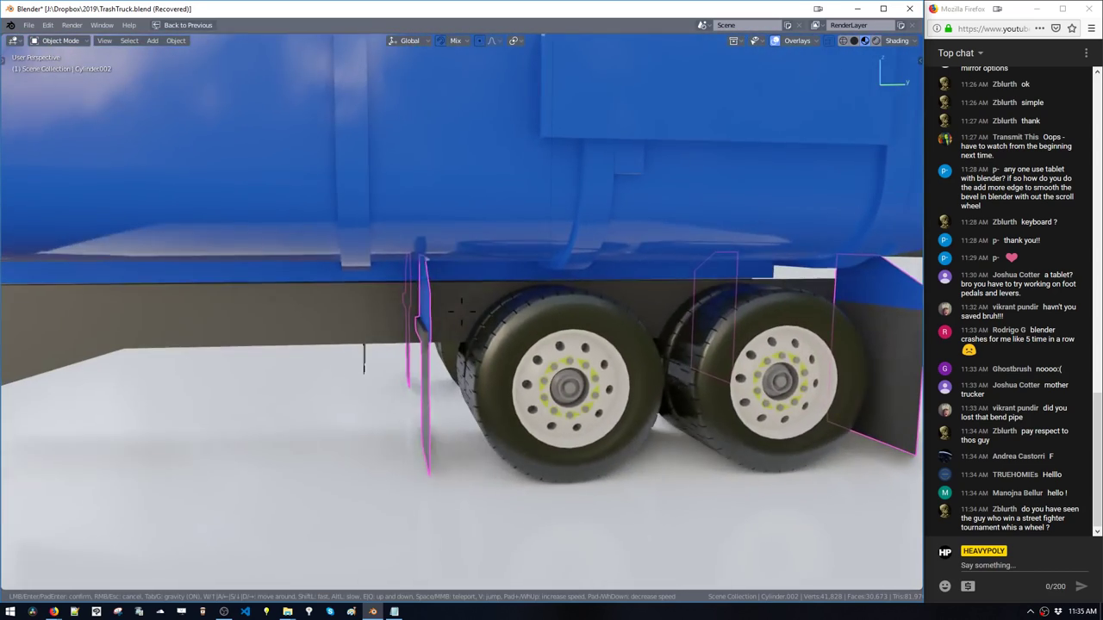
click(462, 317)
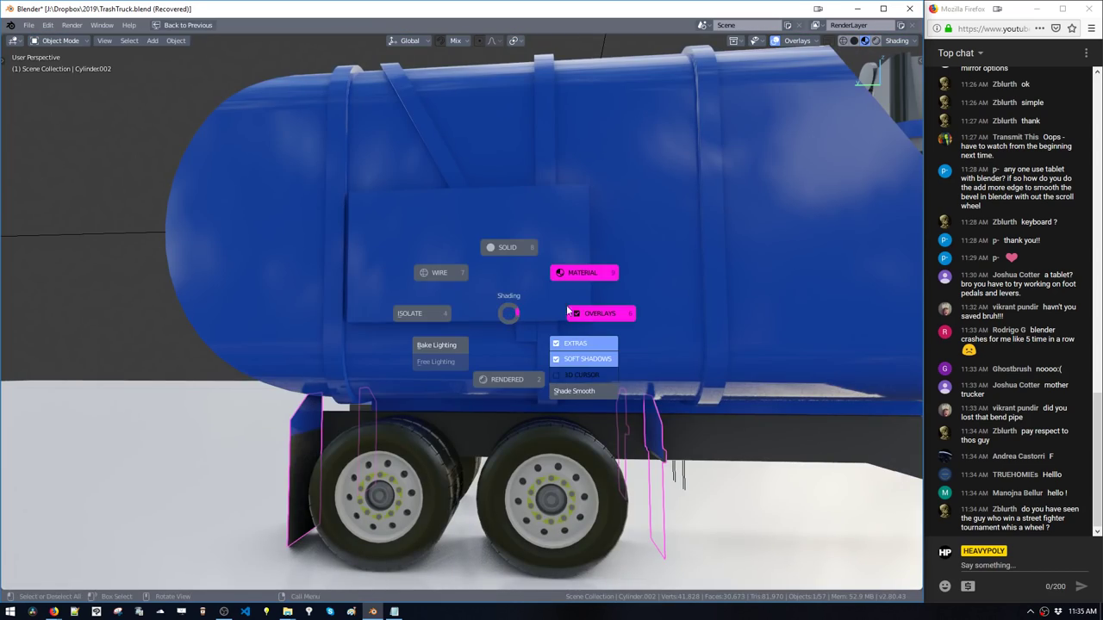
Hide the viewport overlays and preview the whole truck in Rendered shading before returning to Material shading
middle_drag(586, 320, 690, 344)
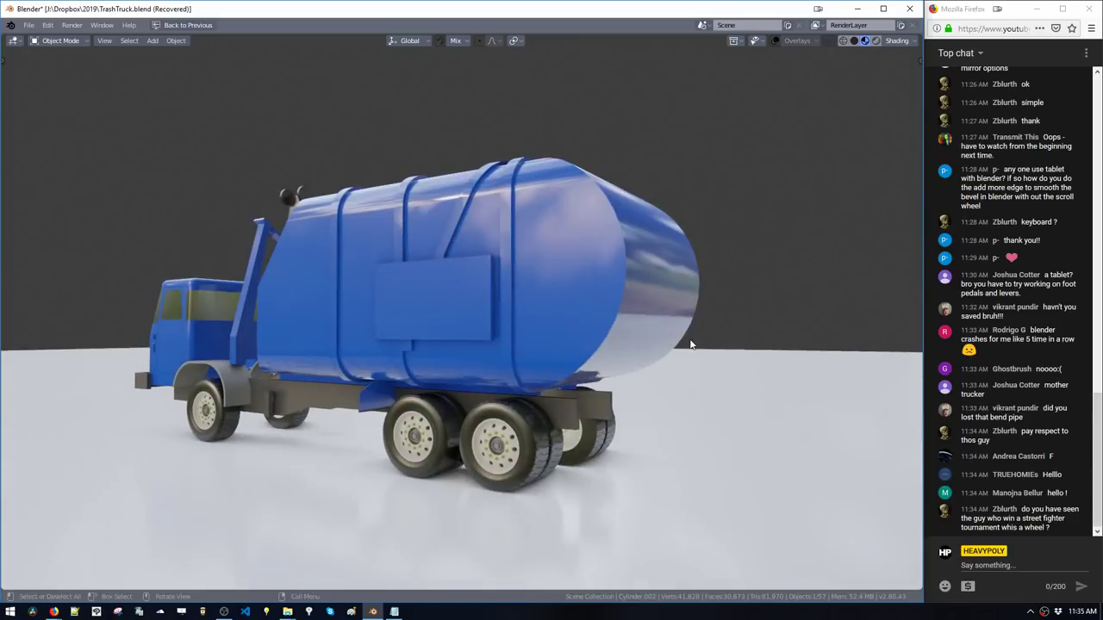
key(F3)
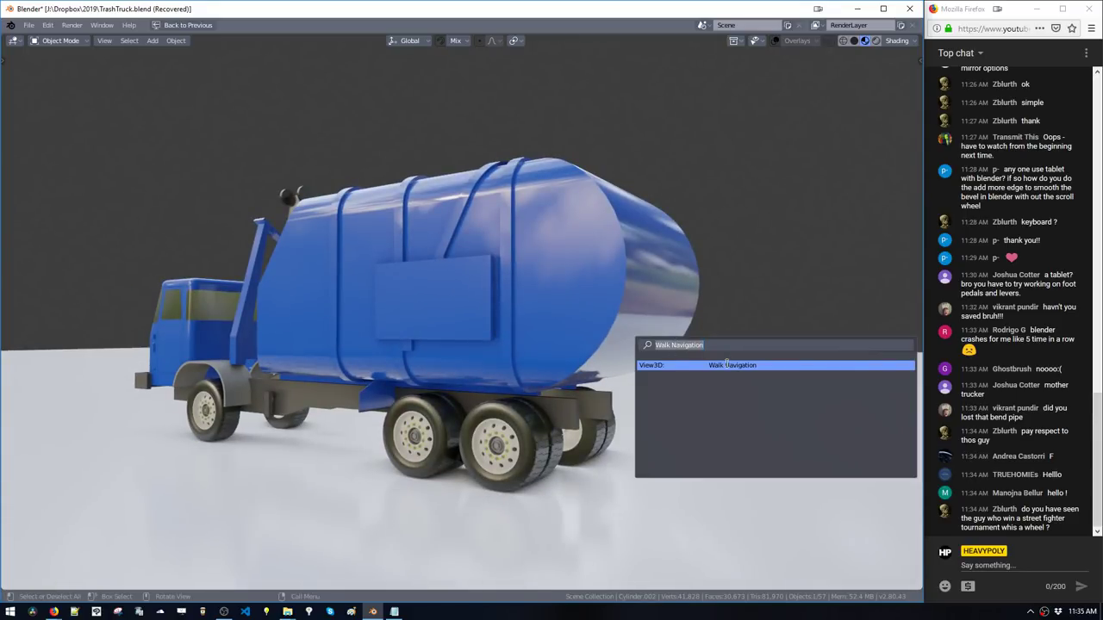
click(875, 40)
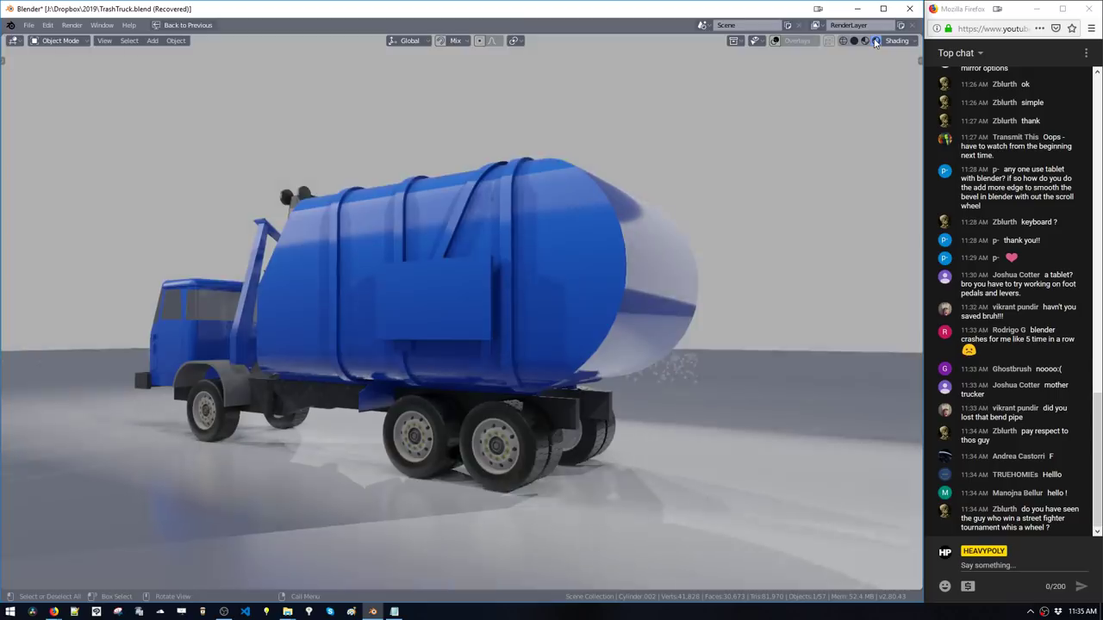
click(864, 40)
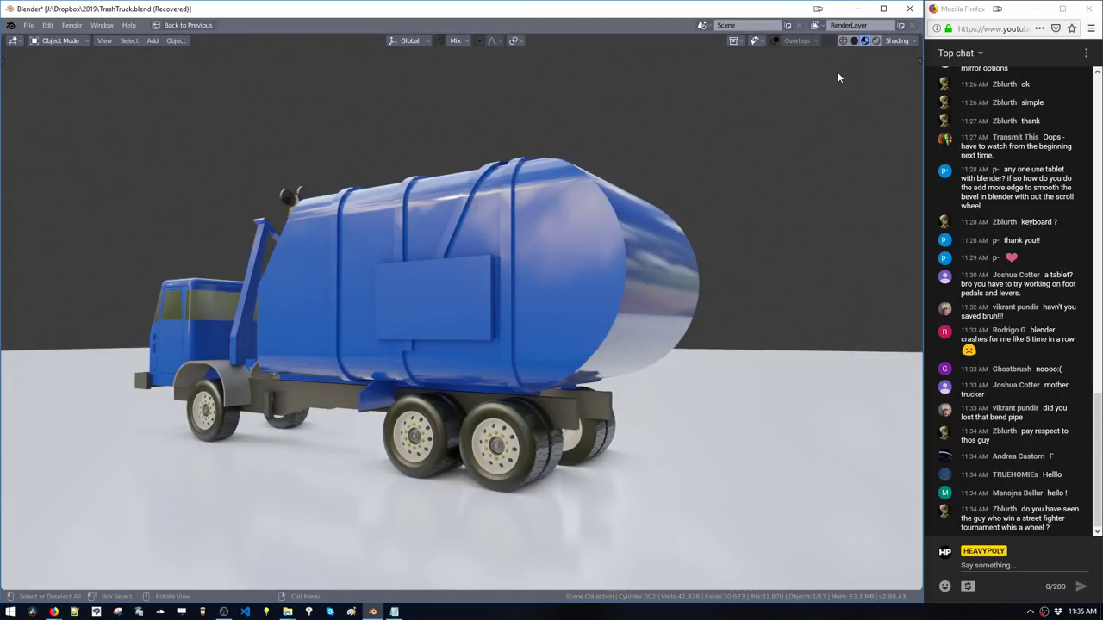
Try several studio HDRI environments for the Material shading and apply the first one in the set
click(895, 40)
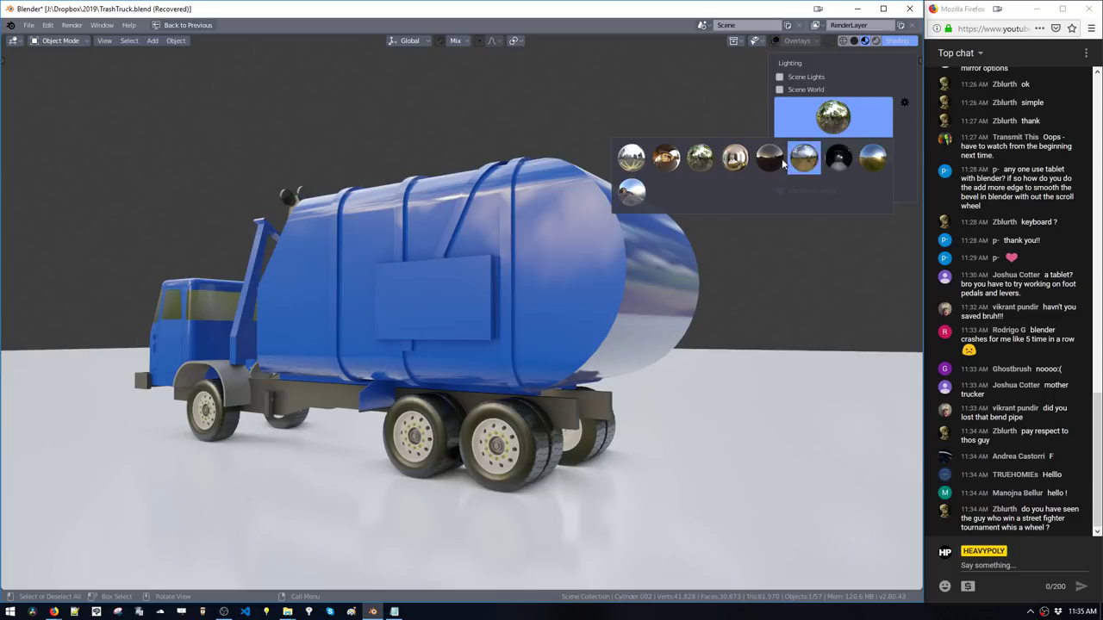
click(770, 158)
click(743, 159)
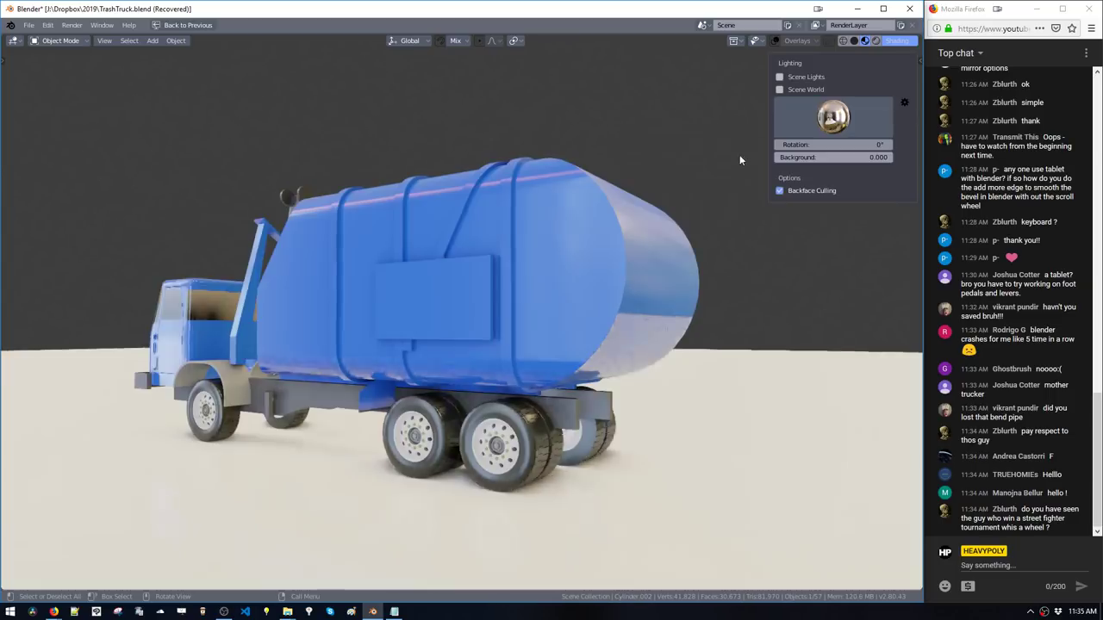
click(868, 158)
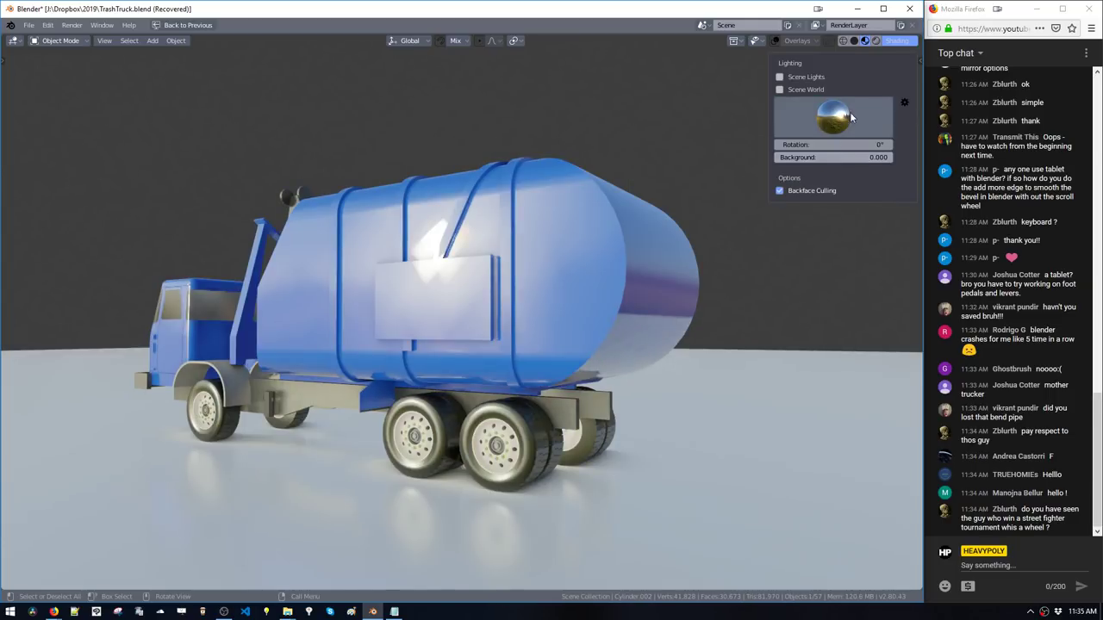
click(886, 41)
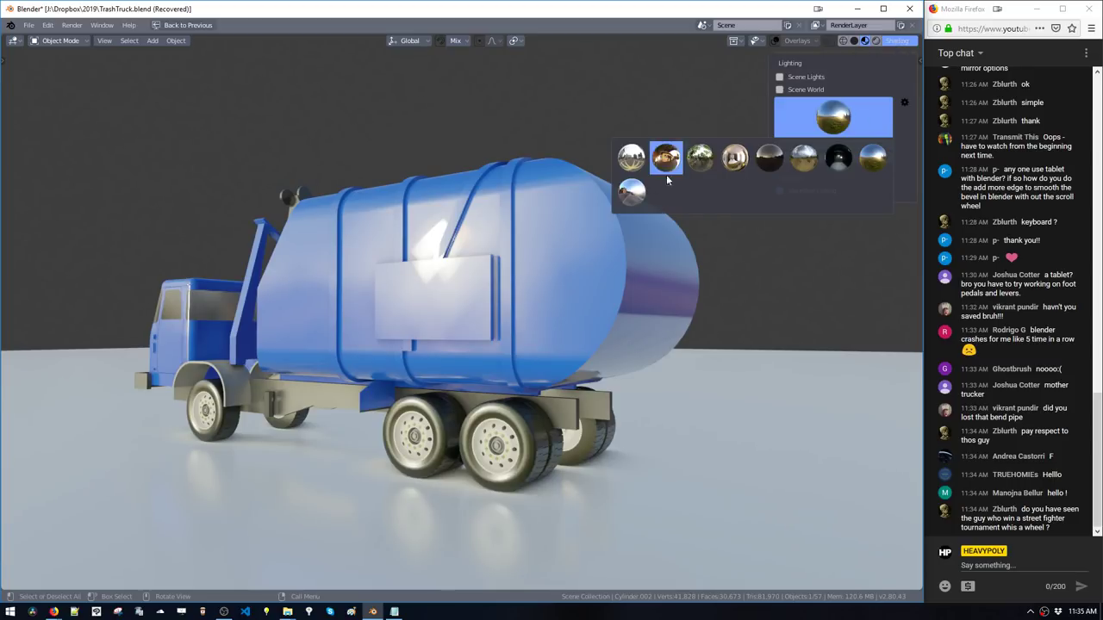
click(666, 158)
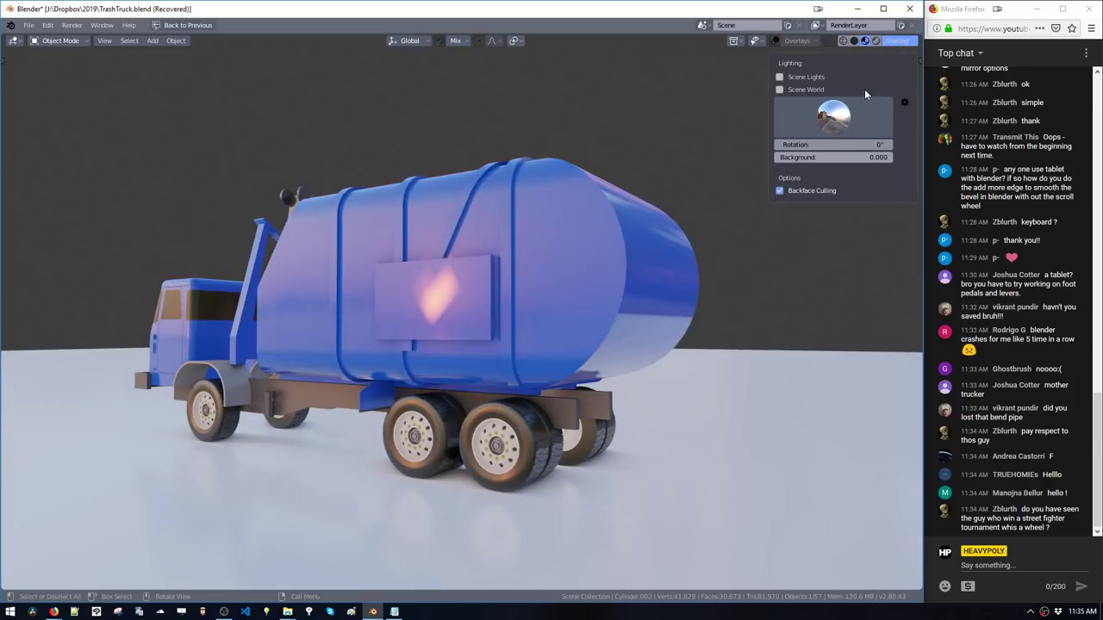
click(775, 162)
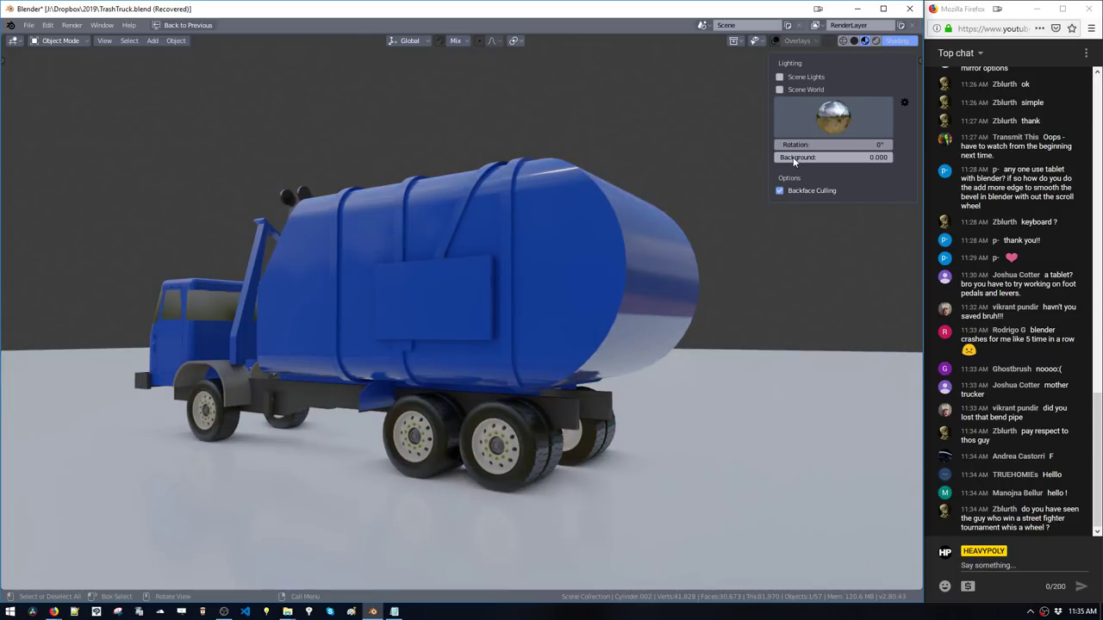
click(842, 110)
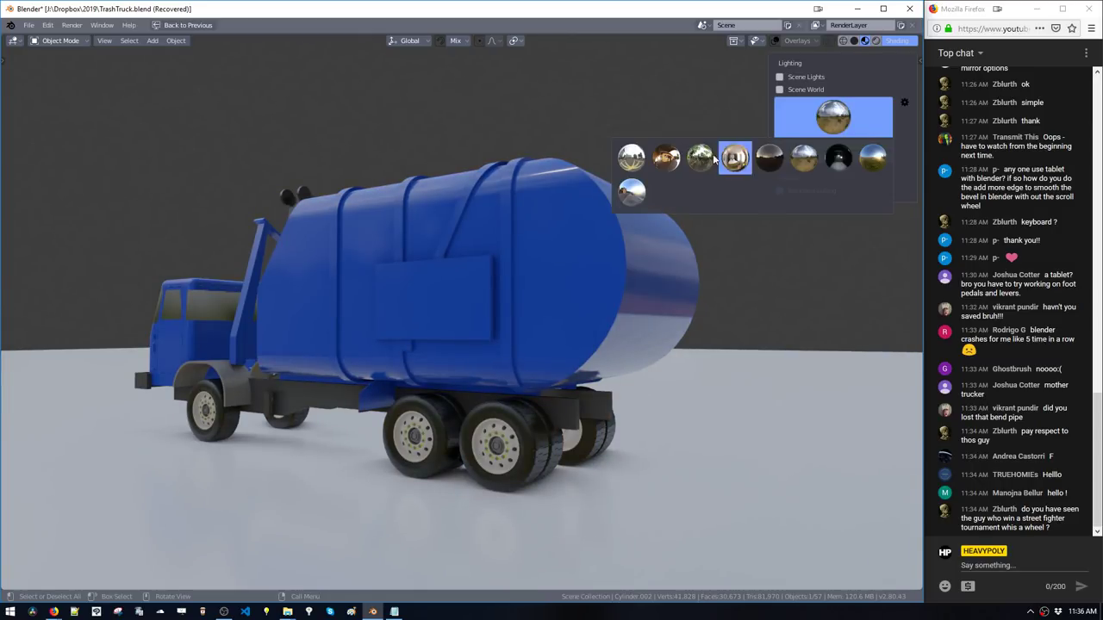
click(643, 159)
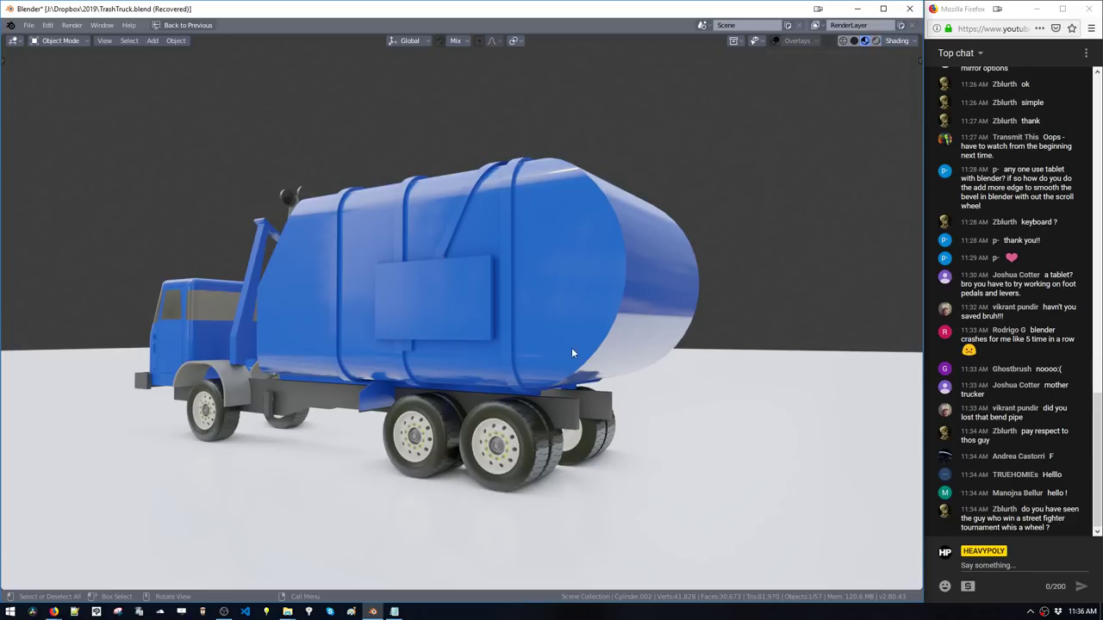
Start Walk Navigation with gravity on and examine the truck from ground level, from the rear axles to the front wheel
key(F3)
key(Return)
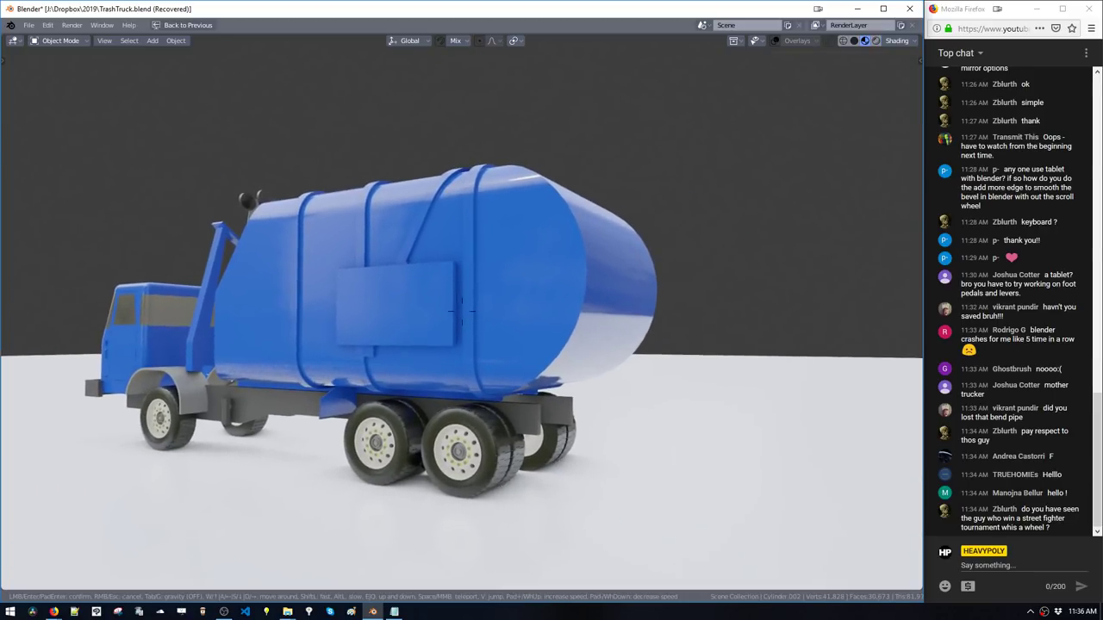
key(Tab)
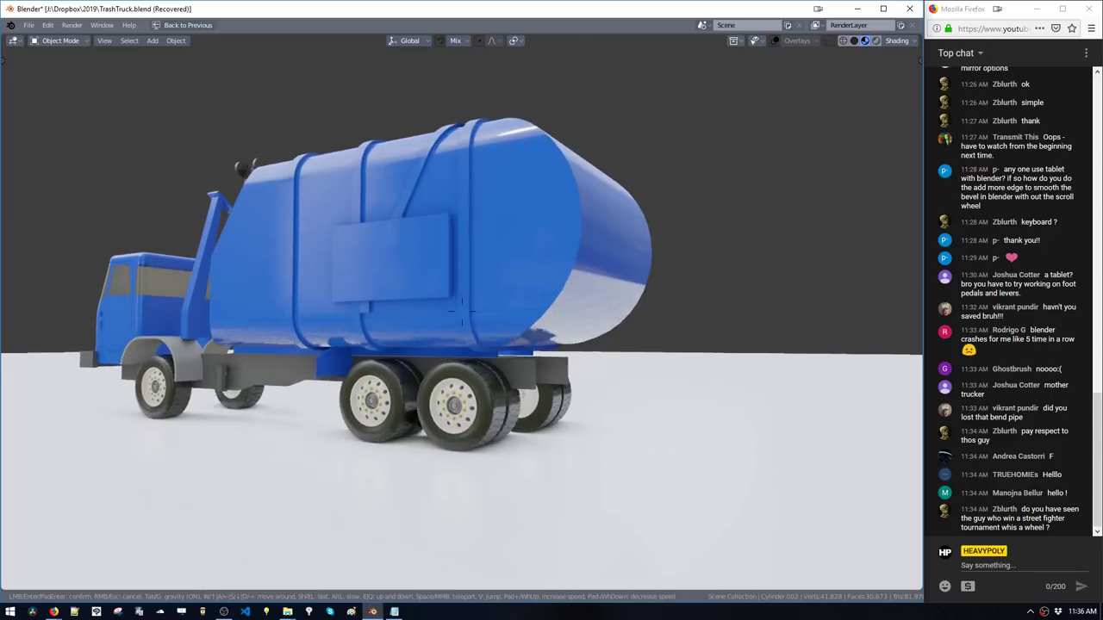
key(d)
key(w)
key(d)
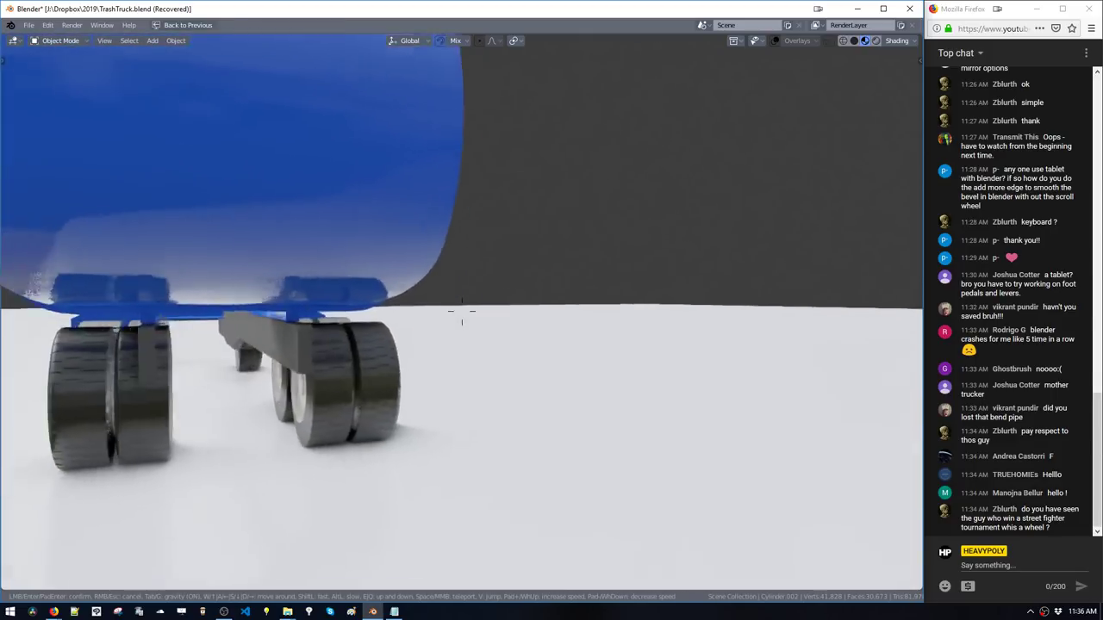
key(w)
key(v)
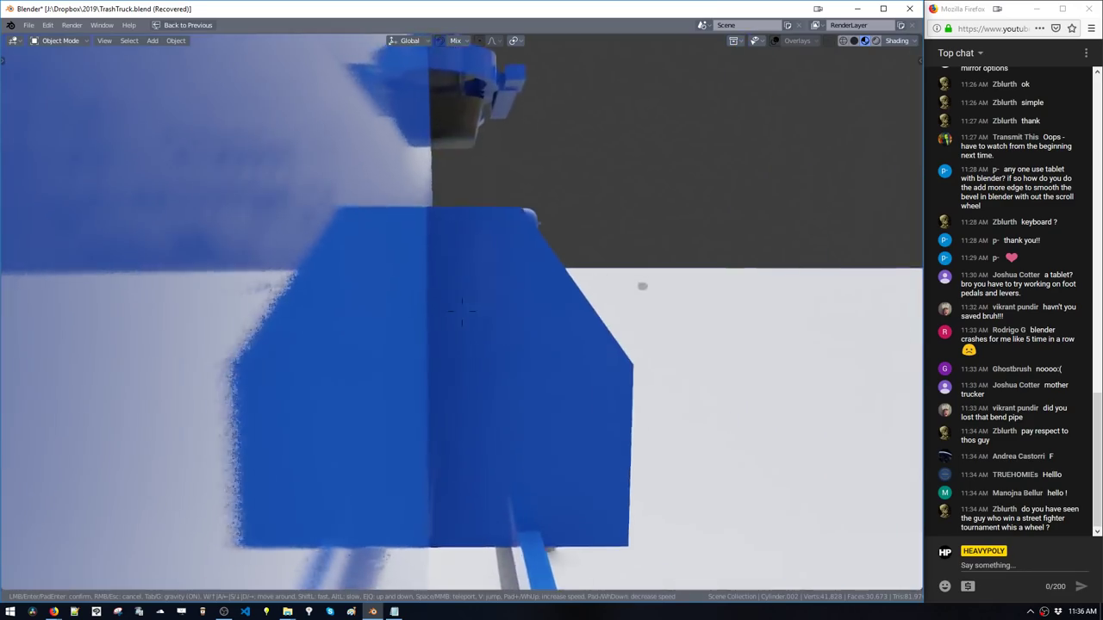
key(d)
key(w)
key(w)
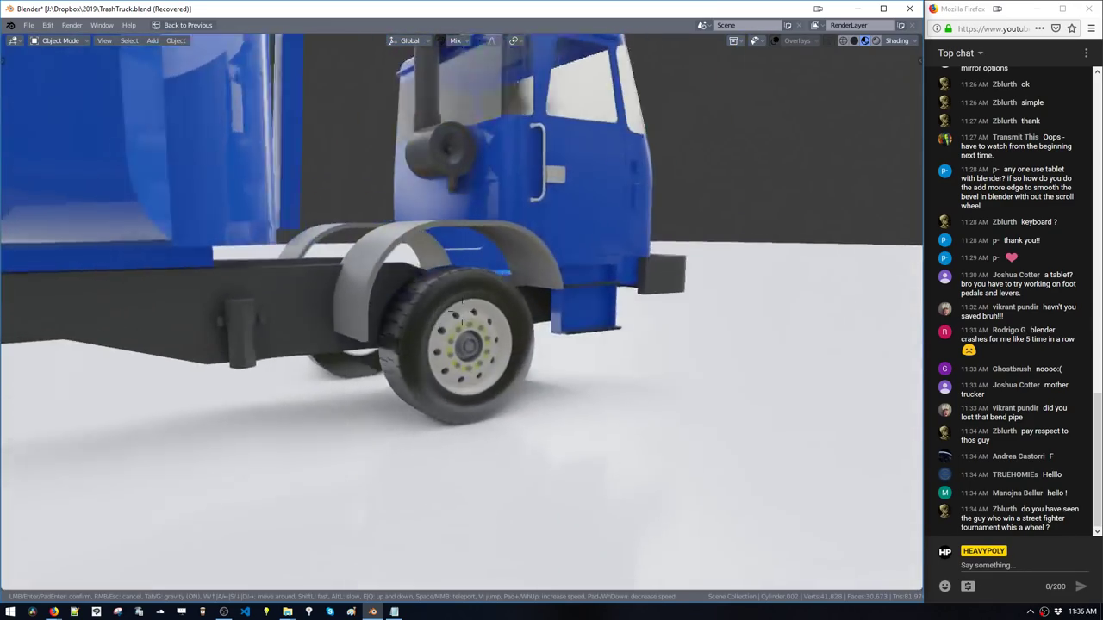
Jump up over the truck with Walk Navigation and inspect the tank top, lift arm and raised bin from above
key(v)
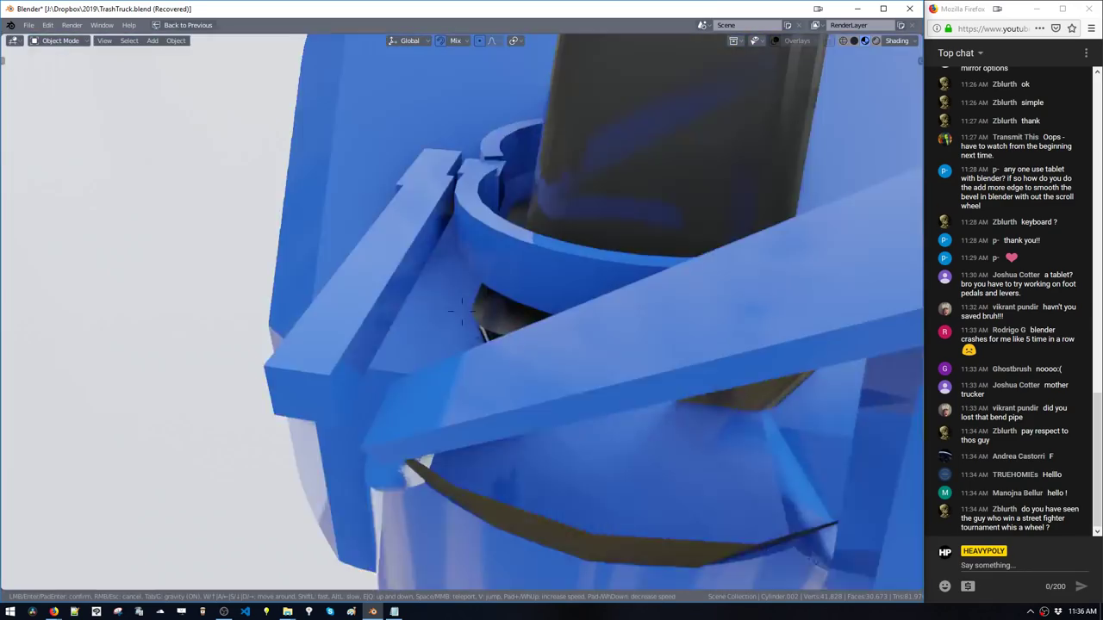
key(w)
key(w)
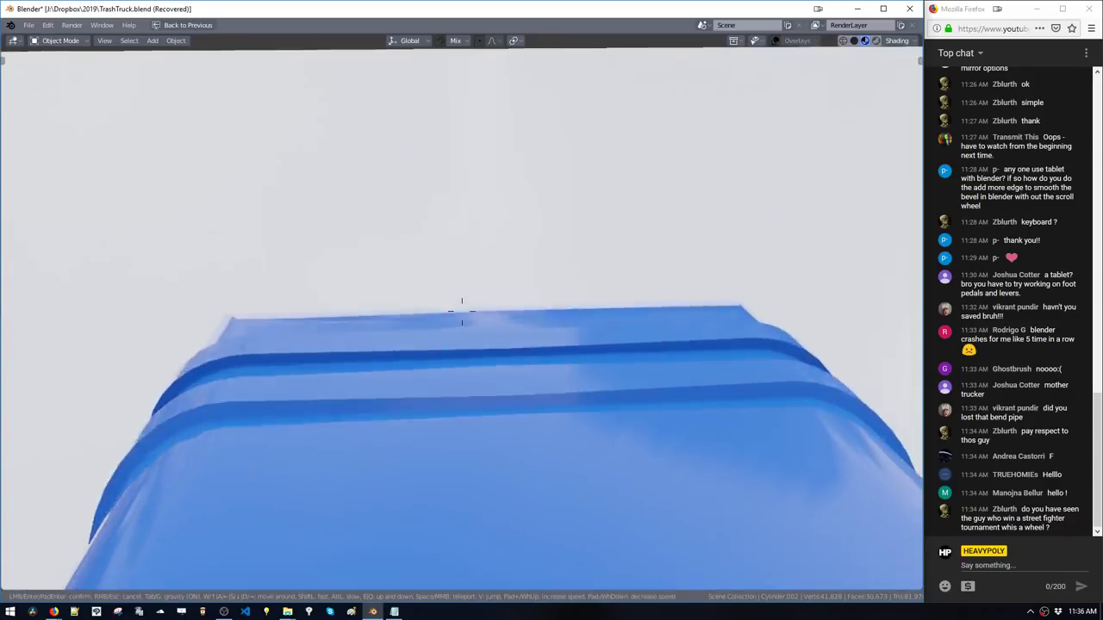
key(v)
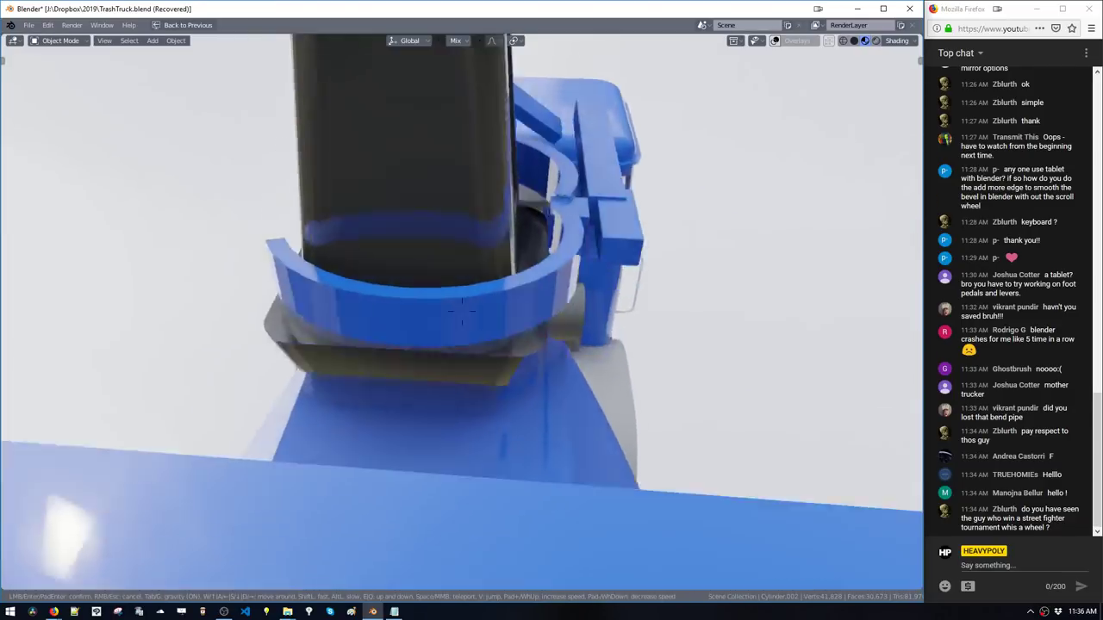
key(v)
key(s)
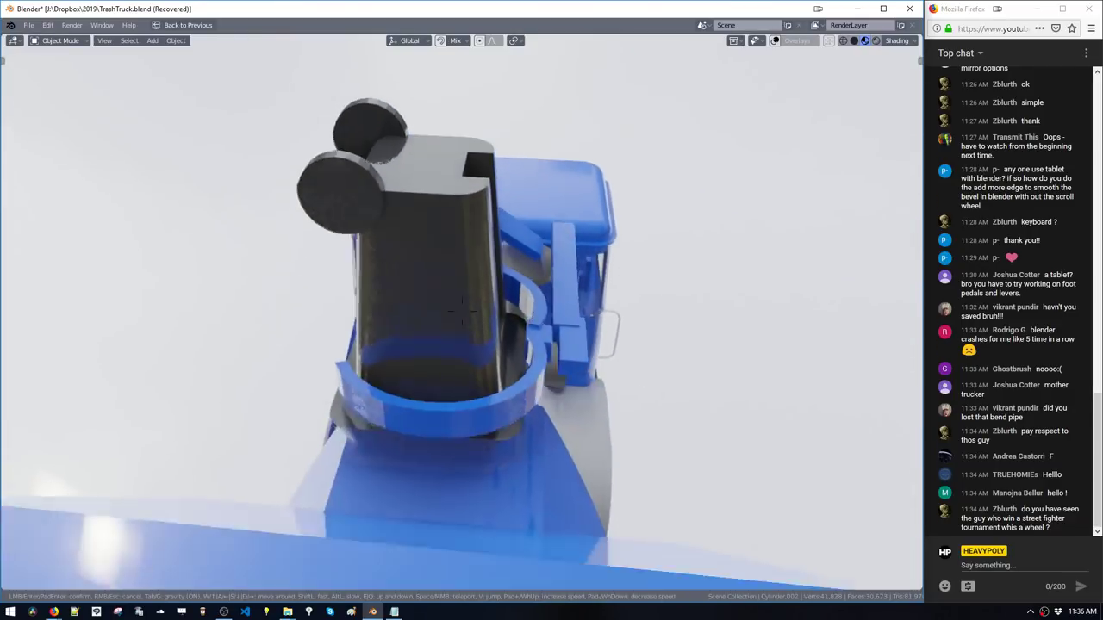
key(w)
key(v)
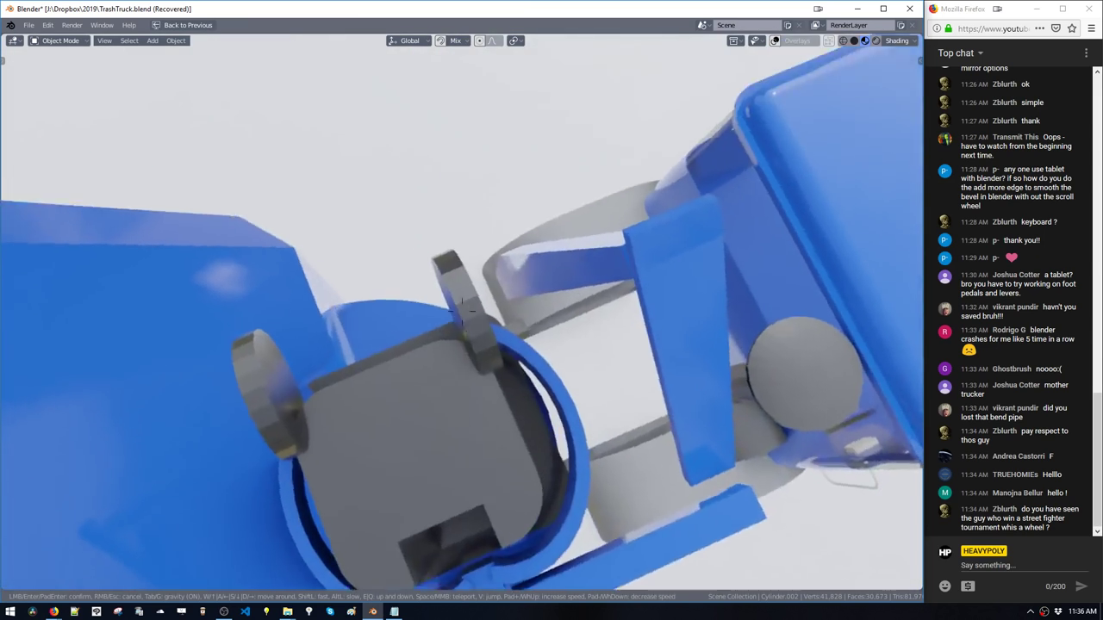
Walk across the cab roof and back away to view the truck's front from ground level, ending Walk Navigation
key(w)
key(w)
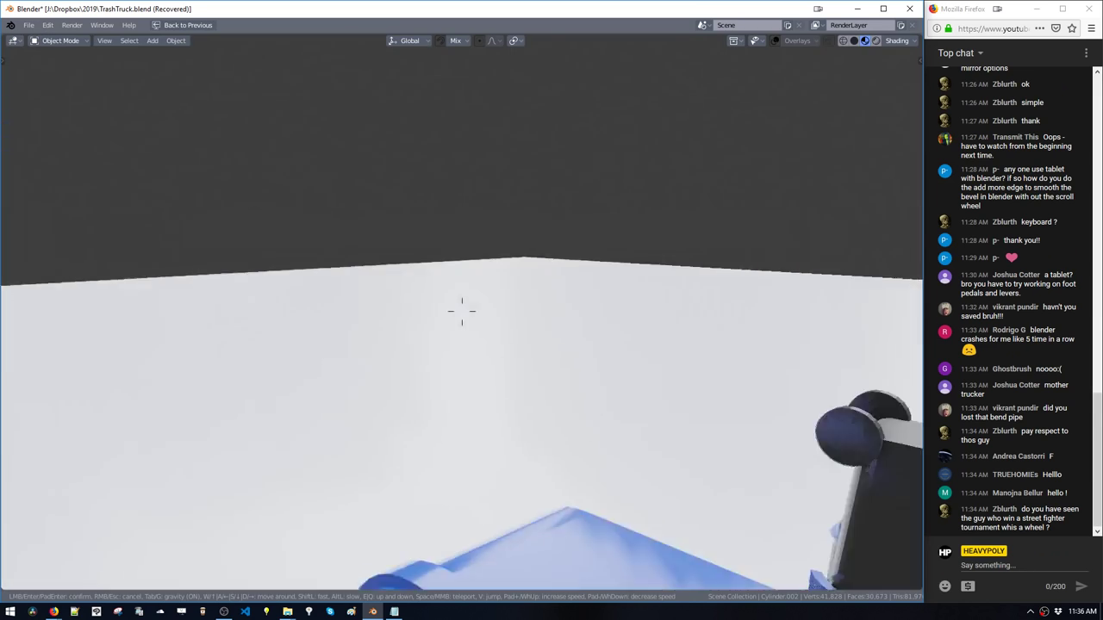
key(w)
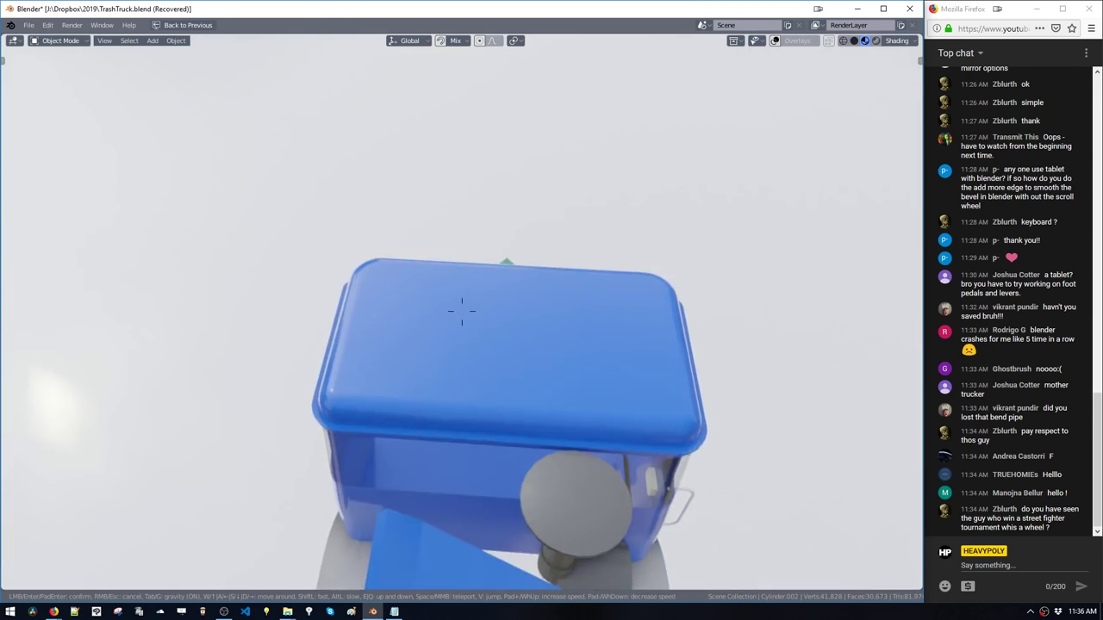
key(s)
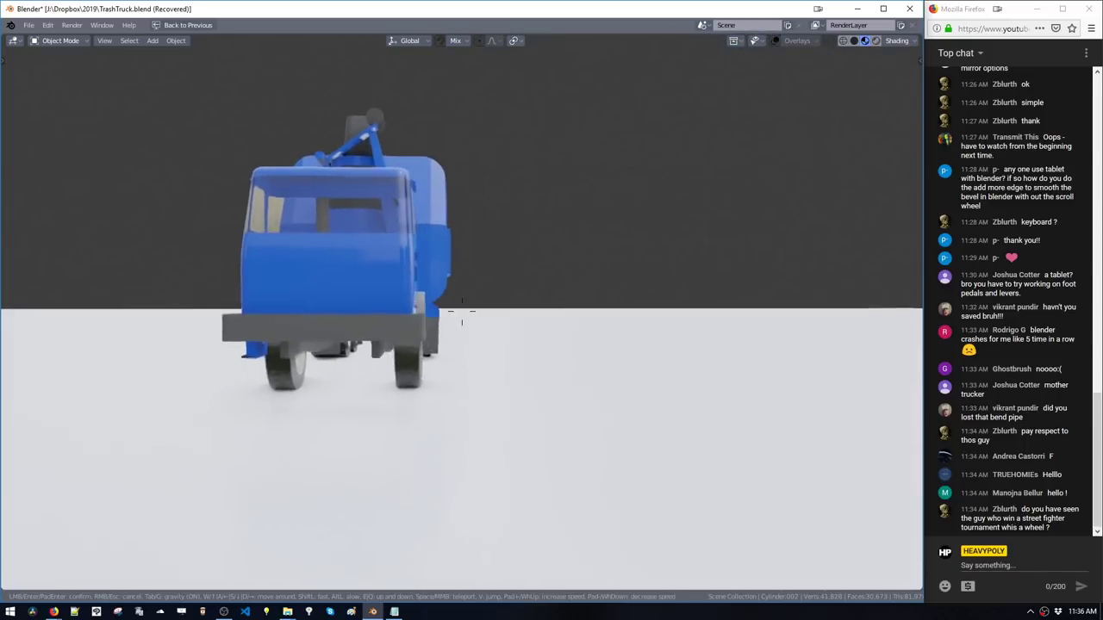
key(a)
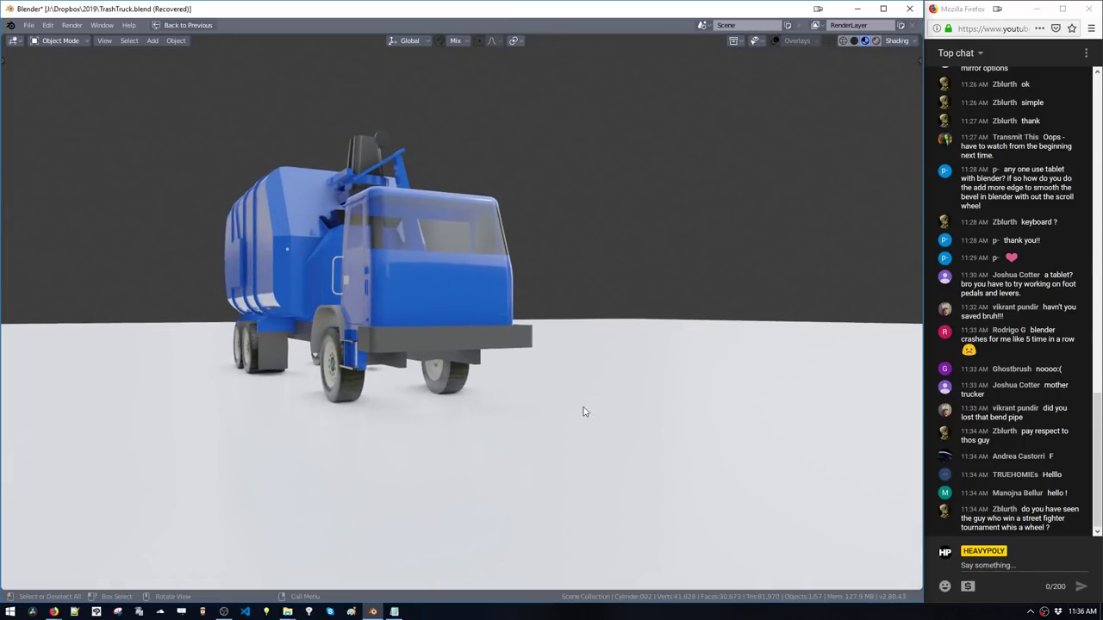
Add a mesh plane and place it on the open ground in front of the truck's cab
key(shift+a)
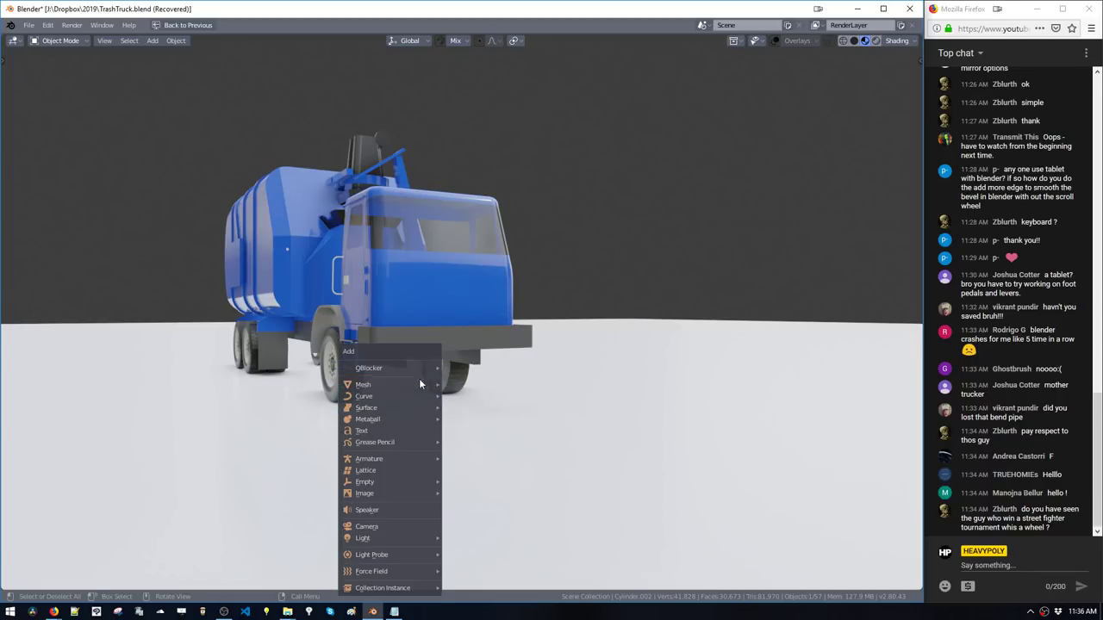
click(466, 386)
middle_drag(406, 387, 538, 427)
key(g)
key(z)
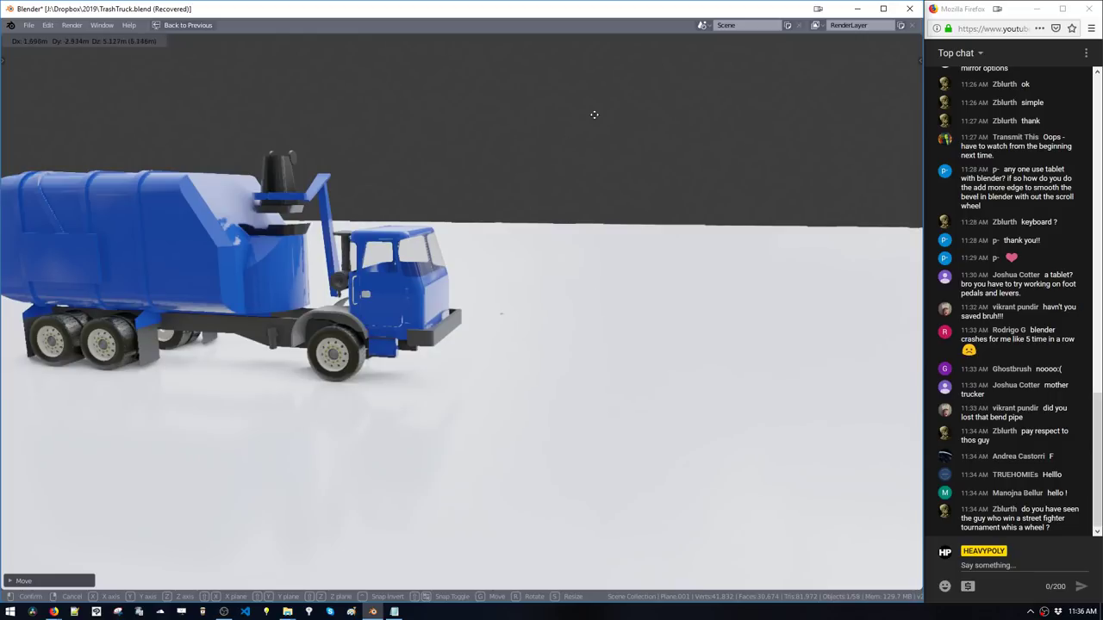
click(588, 388)
Adjust the plane's position and height, and place a duplicate beside it in front of the cab
middle_drag(588, 388, 509, 384)
key(g)
key(g)
key(g)
key(z)
click(585, 391)
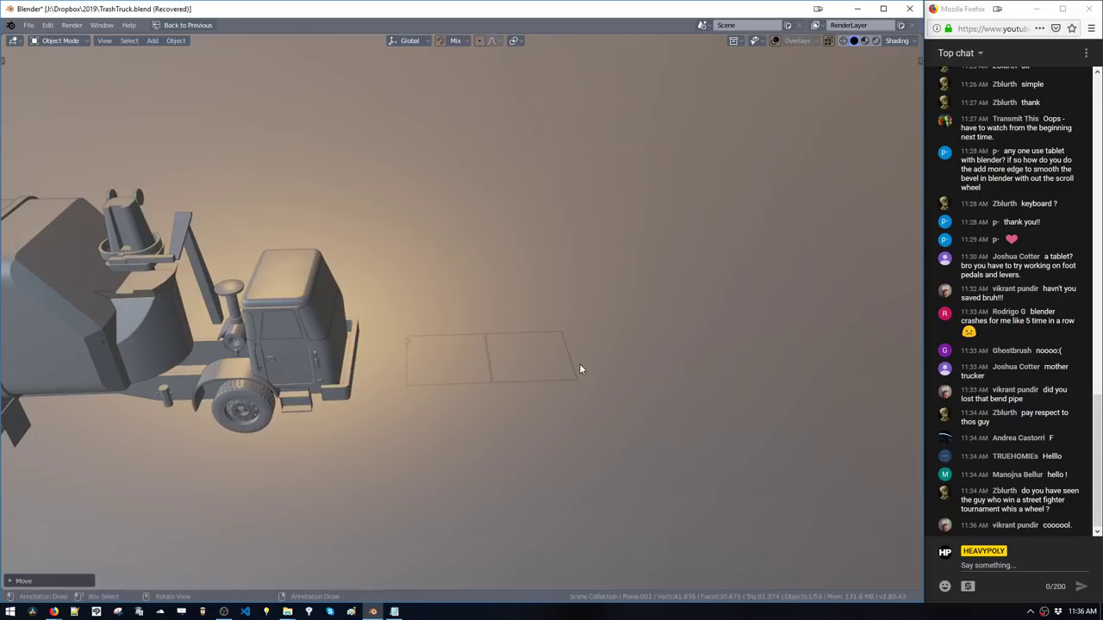
Move the second plane vertically to make it a step above the first, and show the viewport overlays
middle_drag(577, 393, 565, 354)
key(g)
key(z)
click(561, 339)
key(alt+shift+z)
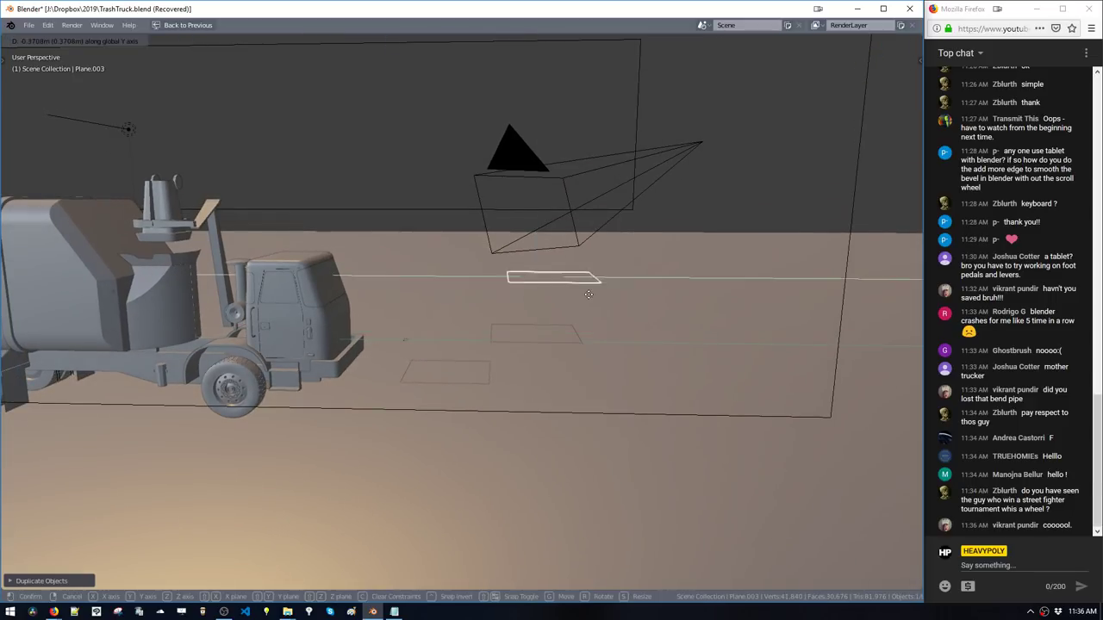
Duplicate the second plane along the global Y axis and position the copy as a higher platform farther from the cab
click(652, 301)
middle_drag(652, 301, 496, 371)
key(g)
click(558, 349)
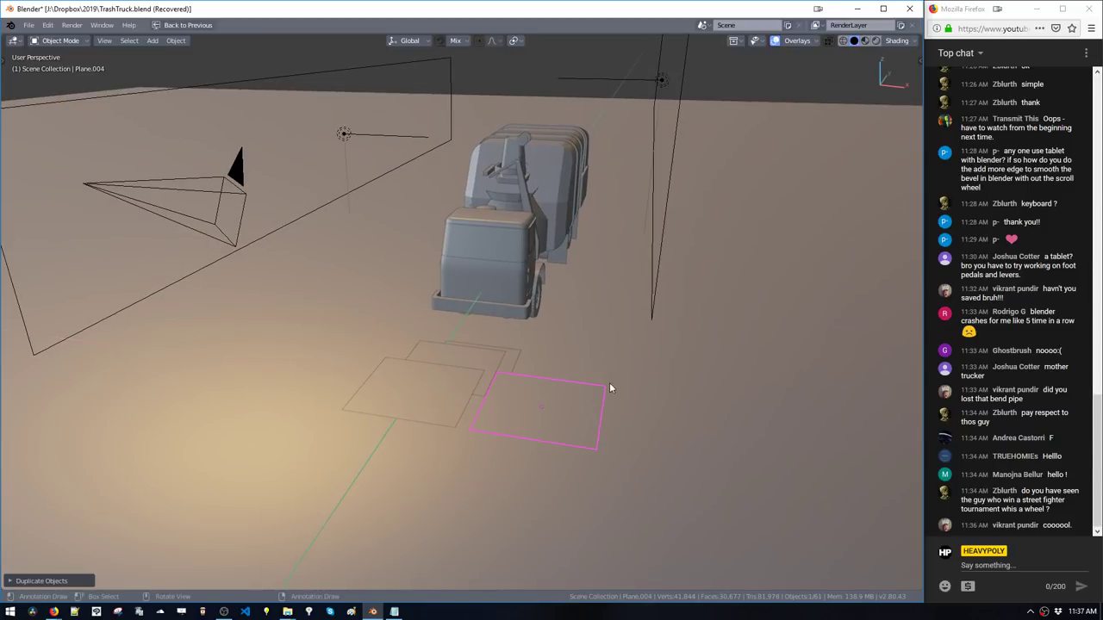
Duplicate the newest plane five times along the X axis to build a spaced row of platforms
click(841, 434)
middle_drag(841, 433, 660, 392)
key(shift+d)
key(x)
click(843, 392)
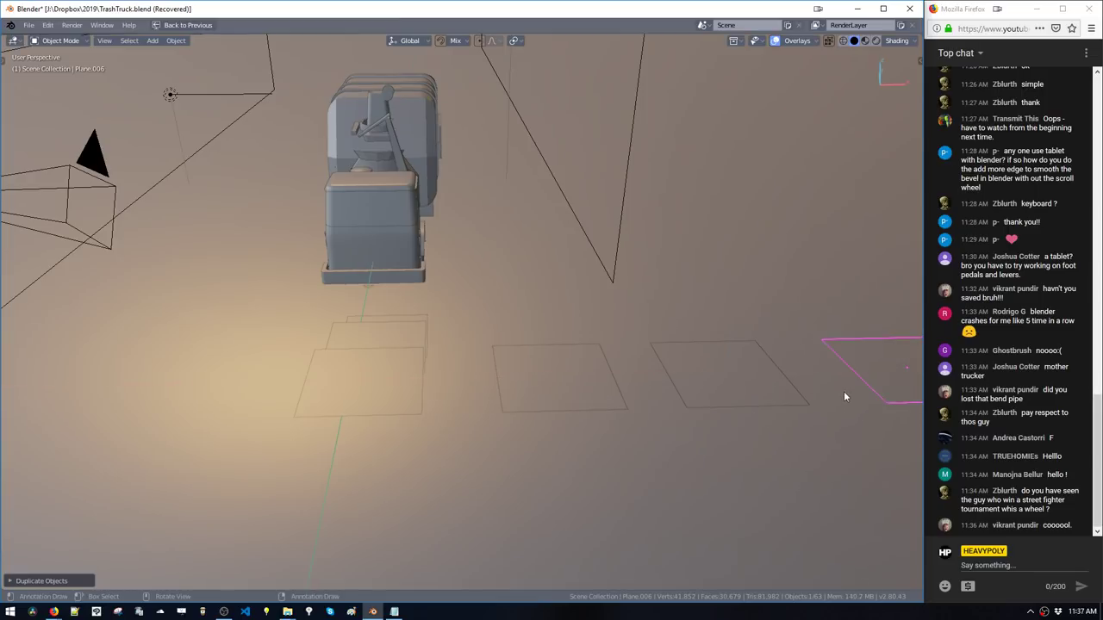
middle_drag(844, 392, 572, 362)
click(820, 356)
middle_drag(820, 356, 758, 362)
key(shift+d)
key(x)
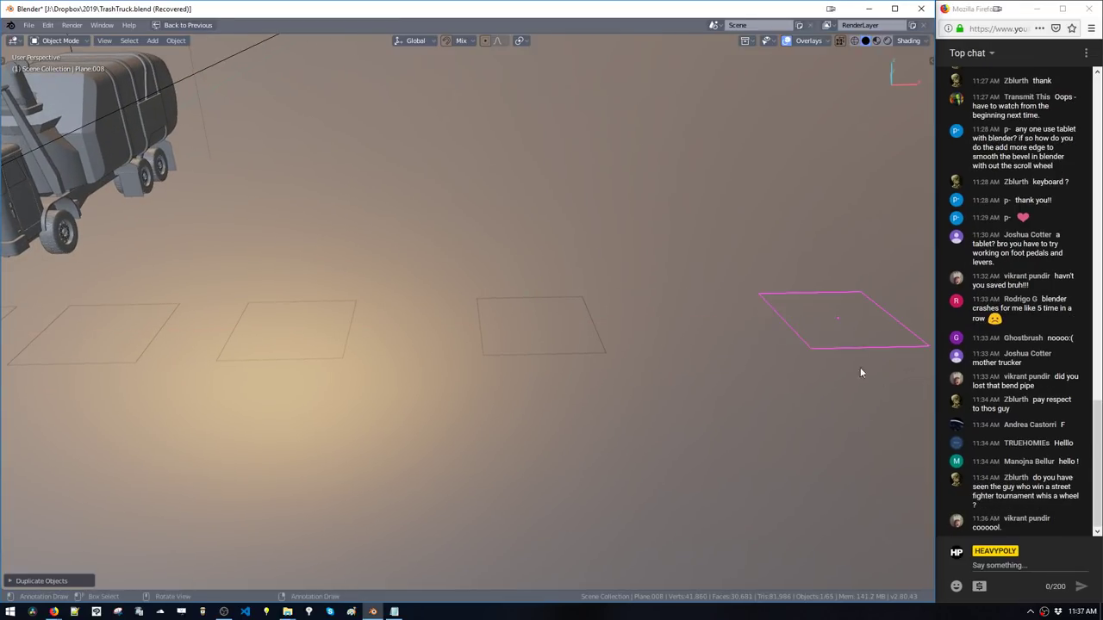
Start Walk Navigation with gravity in Solid shading and test moving across the platforms in front of the truck
middle_drag(860, 372, 558, 267)
key(F3)
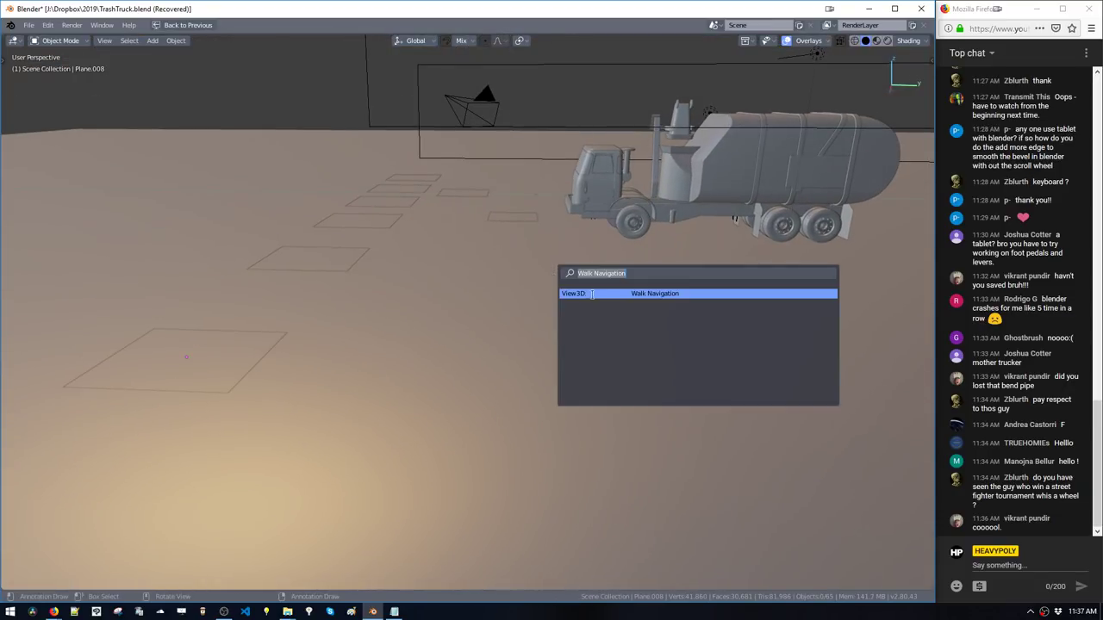
click(592, 294)
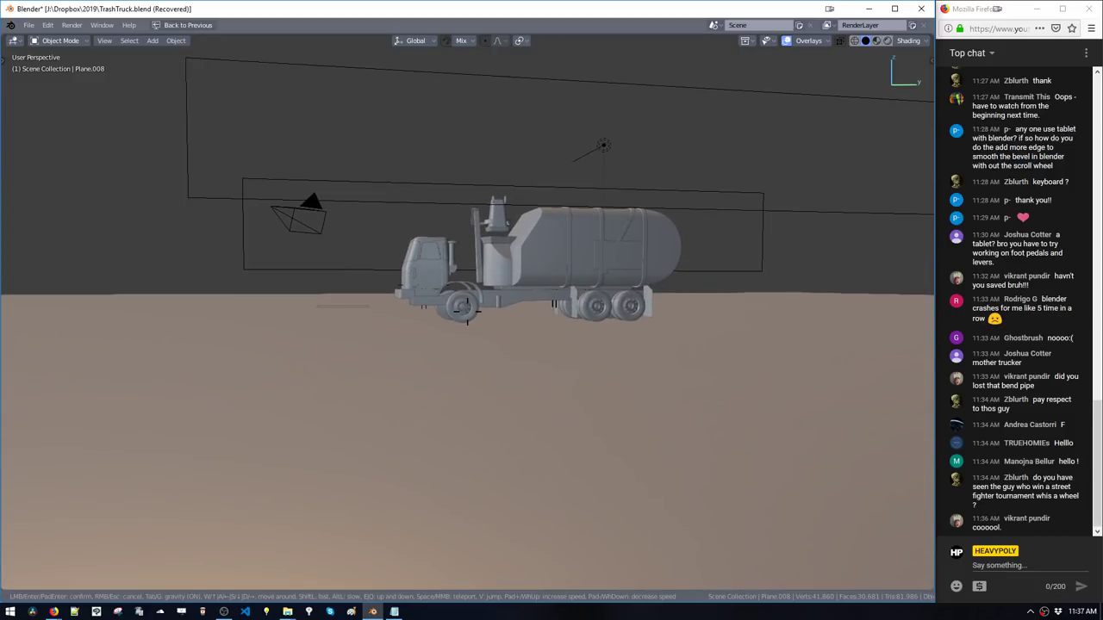
key(w)
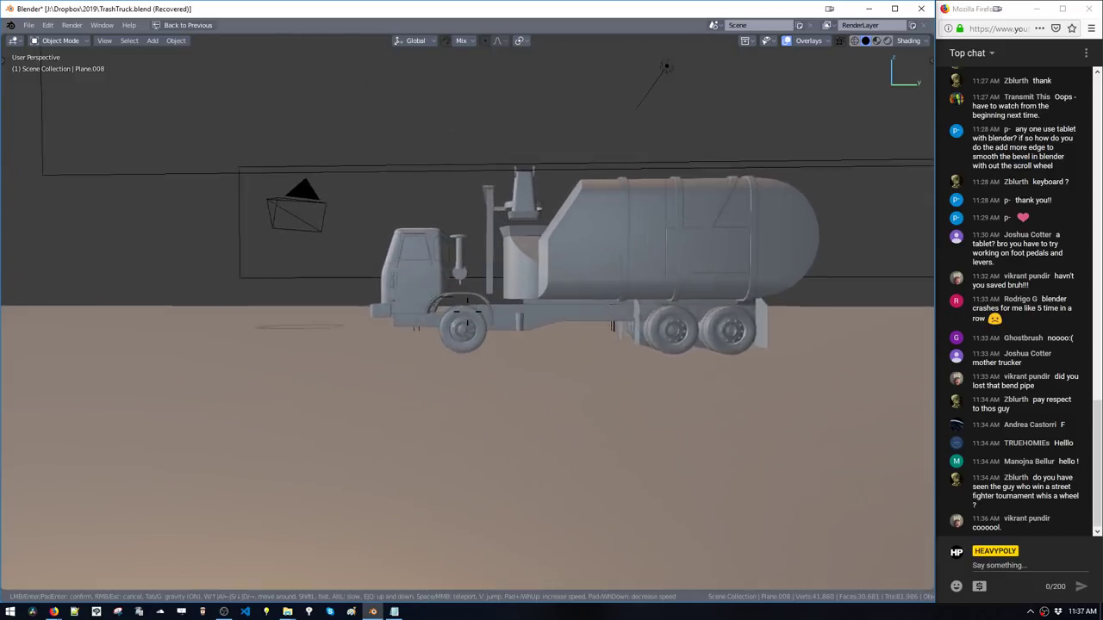
key(w)
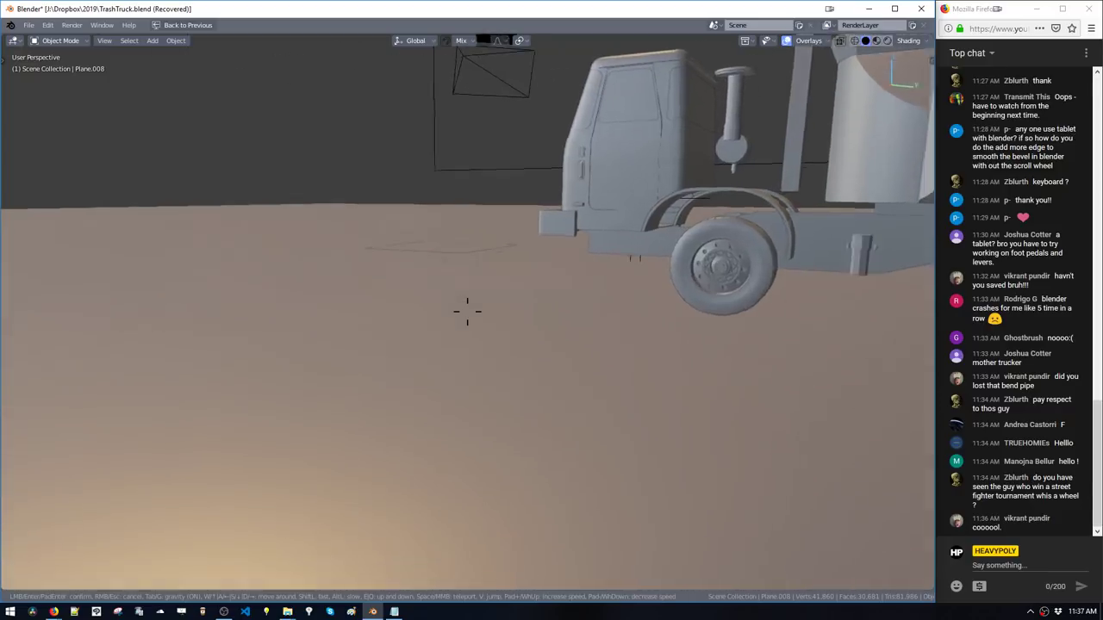
key(w)
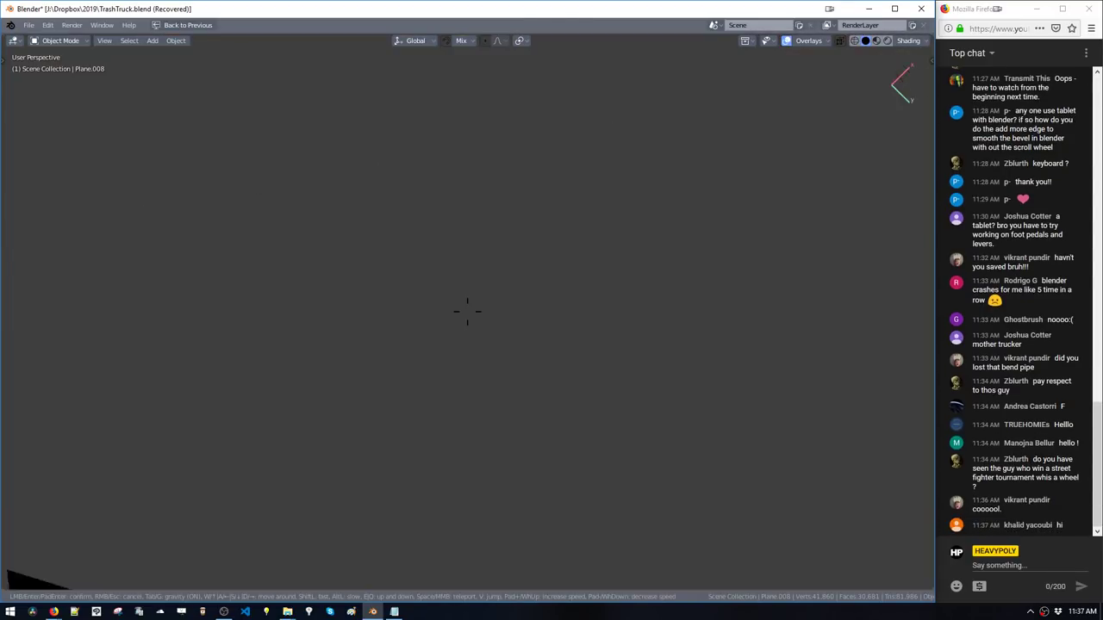
key(w)
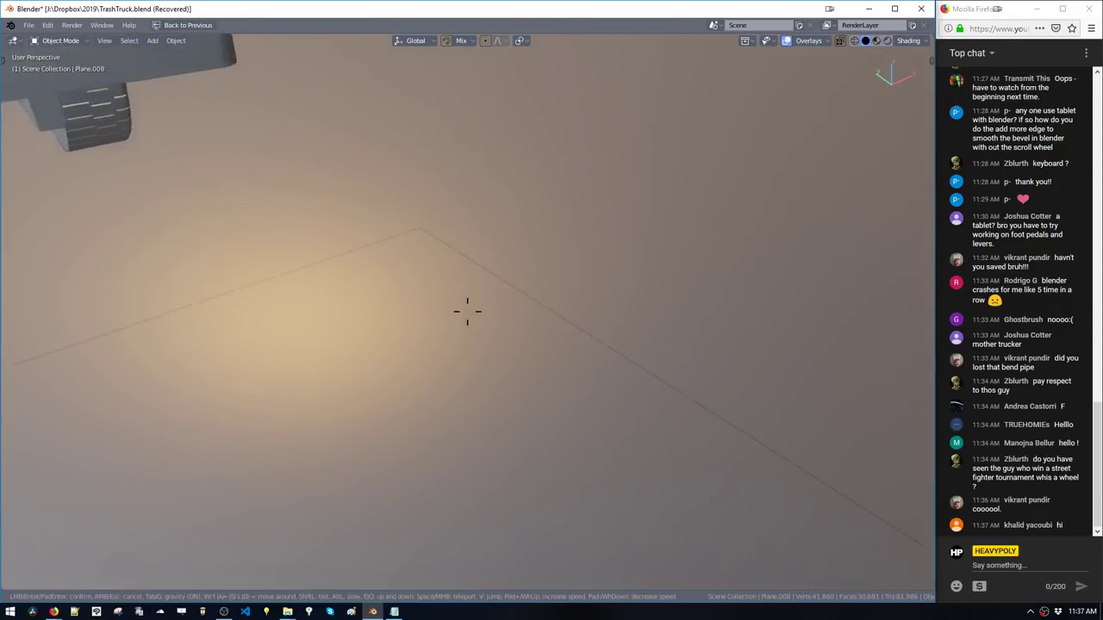
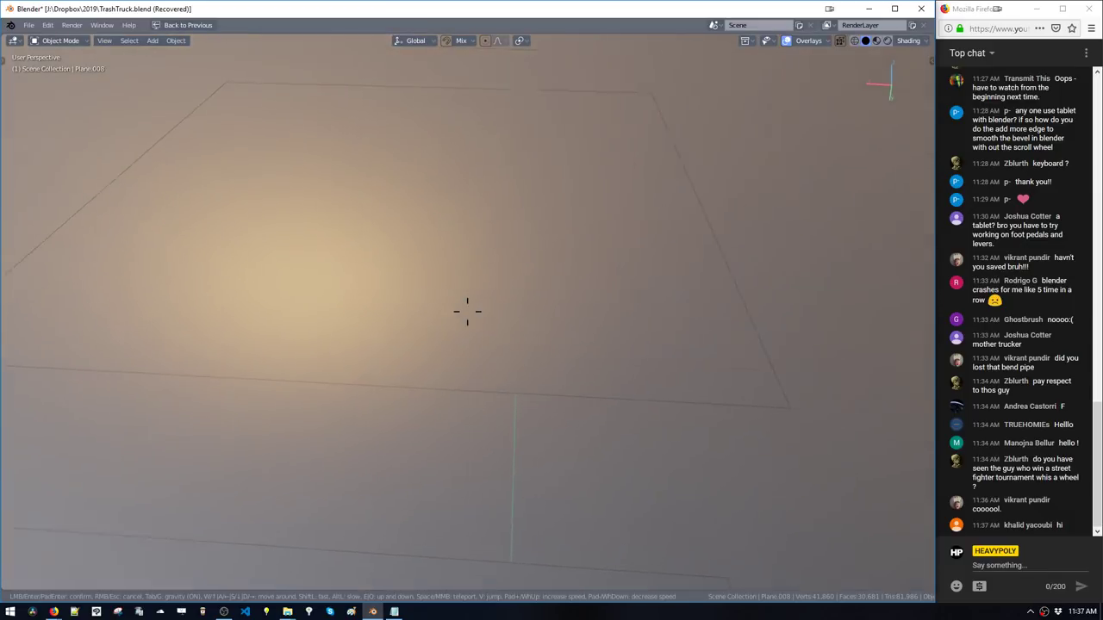
click(467, 311)
Switch the viewport to Rendered shading and set the world background strength to 0
click(877, 40)
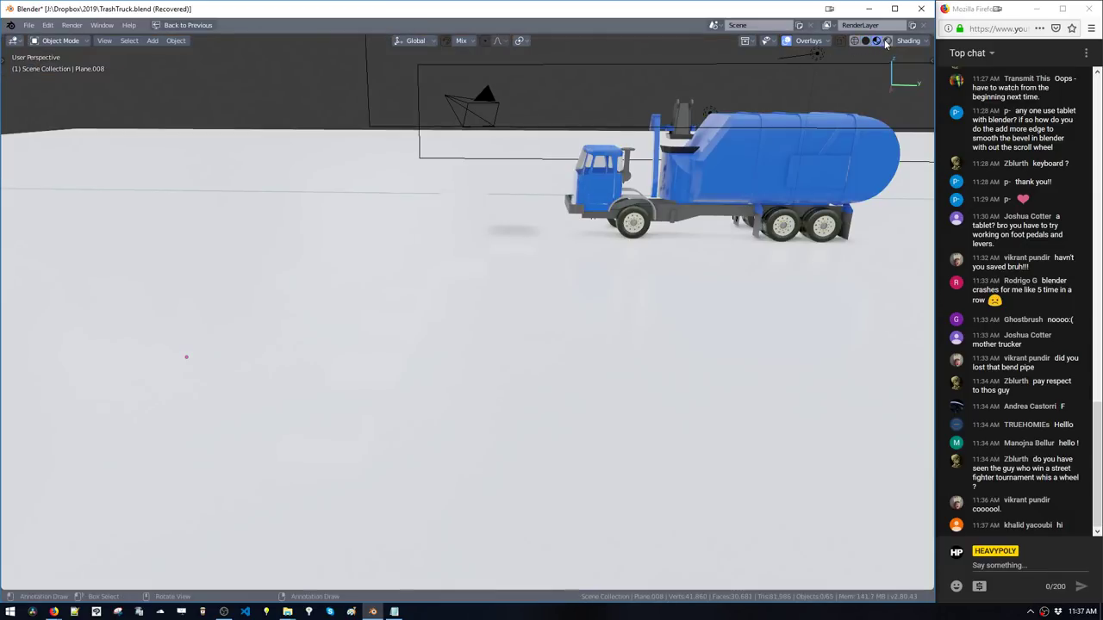
click(887, 41)
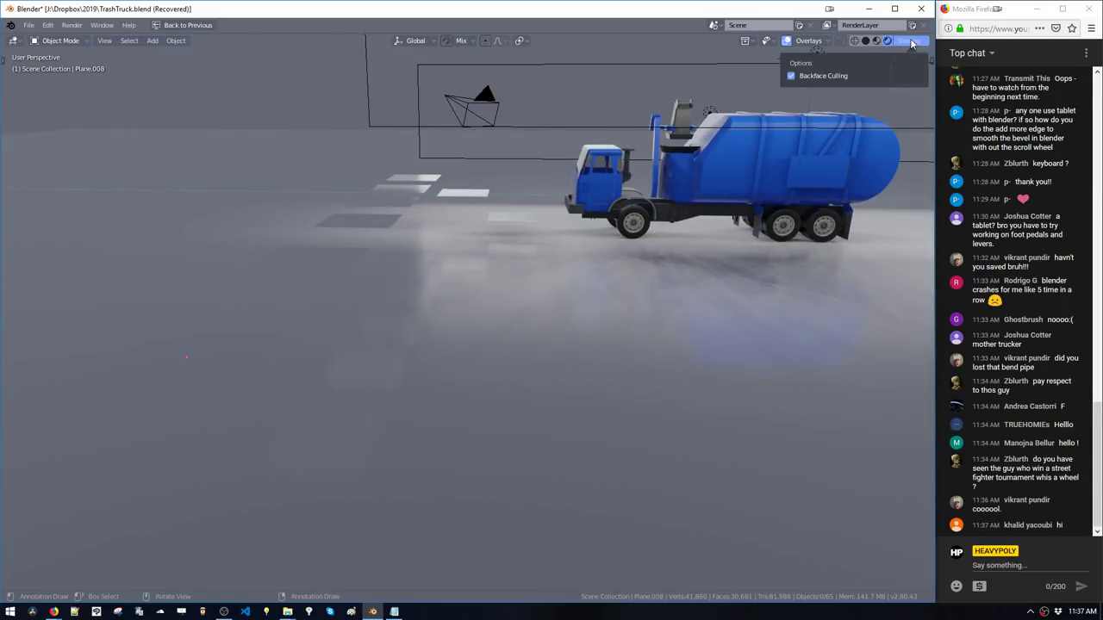
key(period)
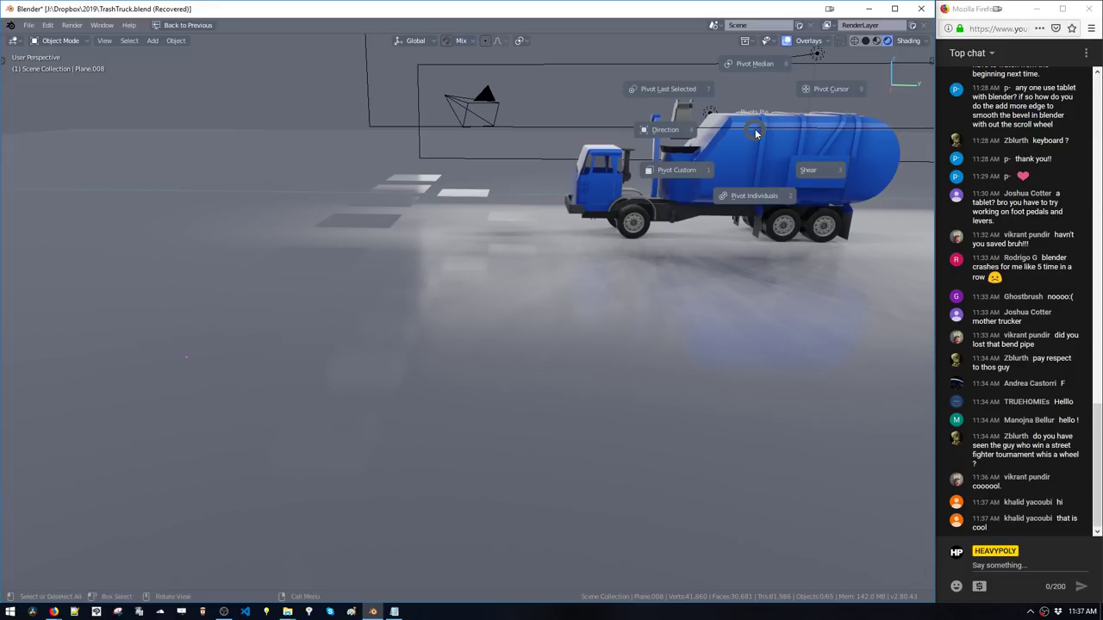
key(ctrl+period)
drag(810, 185, 723, 181)
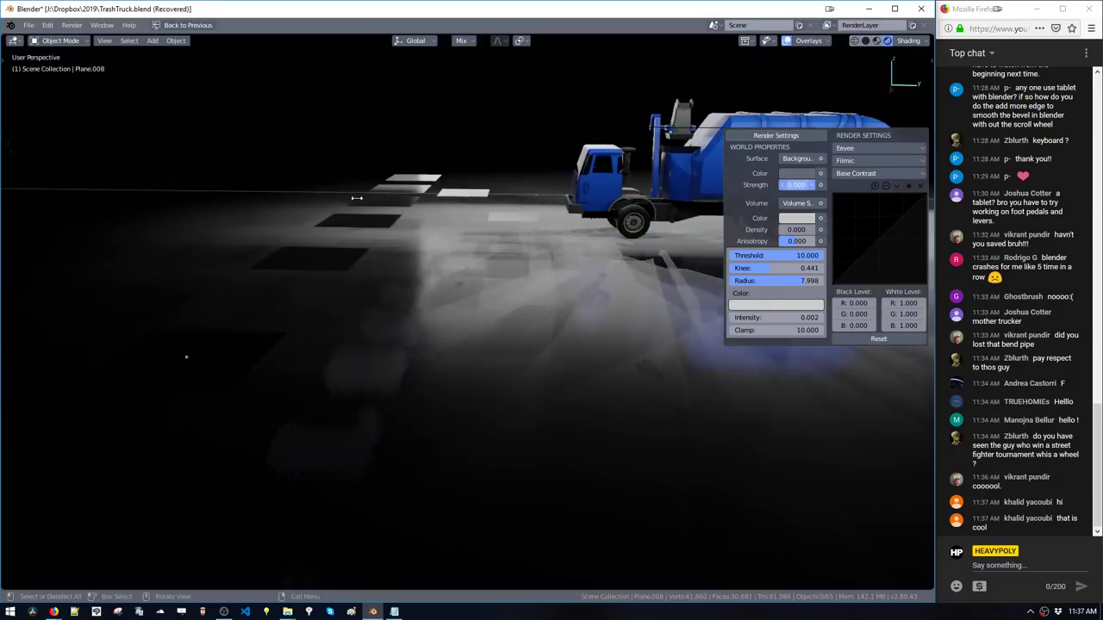
Walk up to the cab and platforms in the rendered view, turning gravity on to examine them from ground level
middle_drag(487, 281, 516, 266)
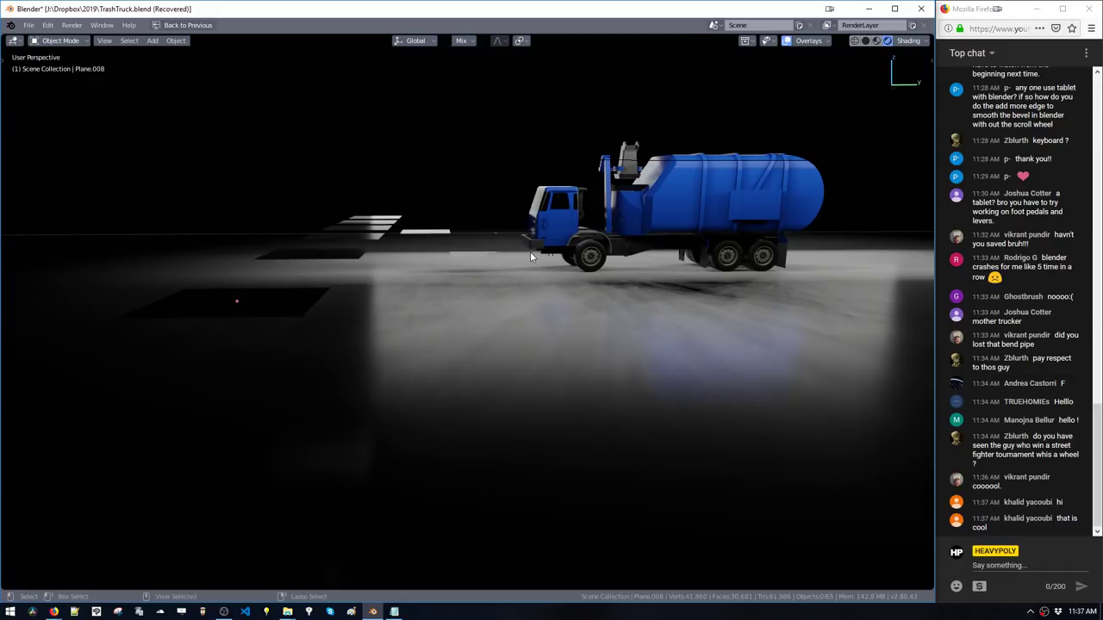
key(F3)
key(Return)
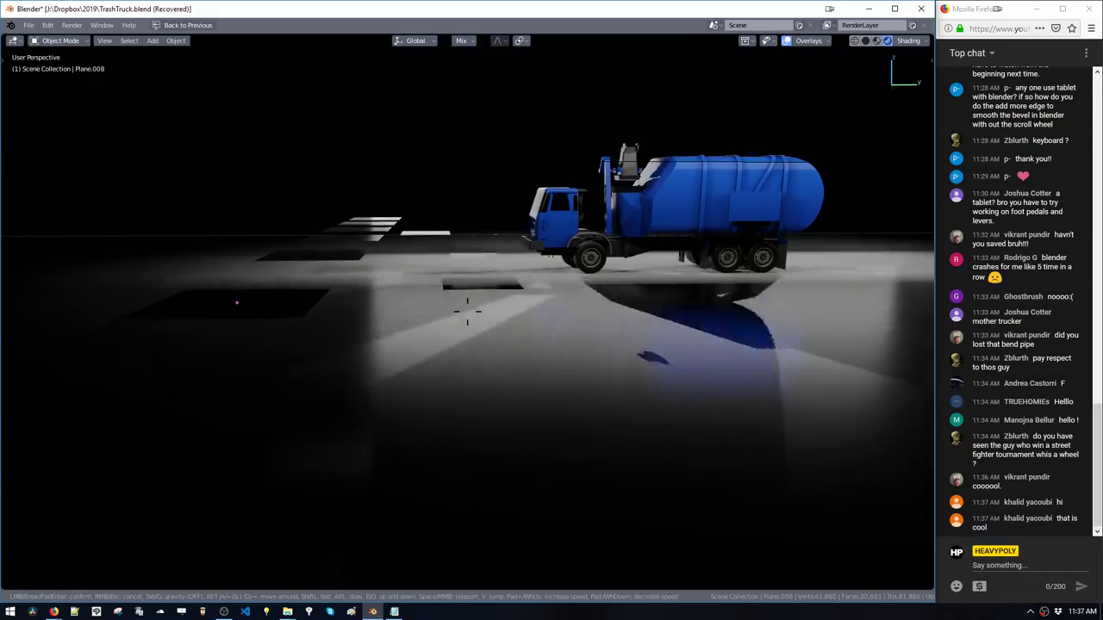
key(w)
key(w)
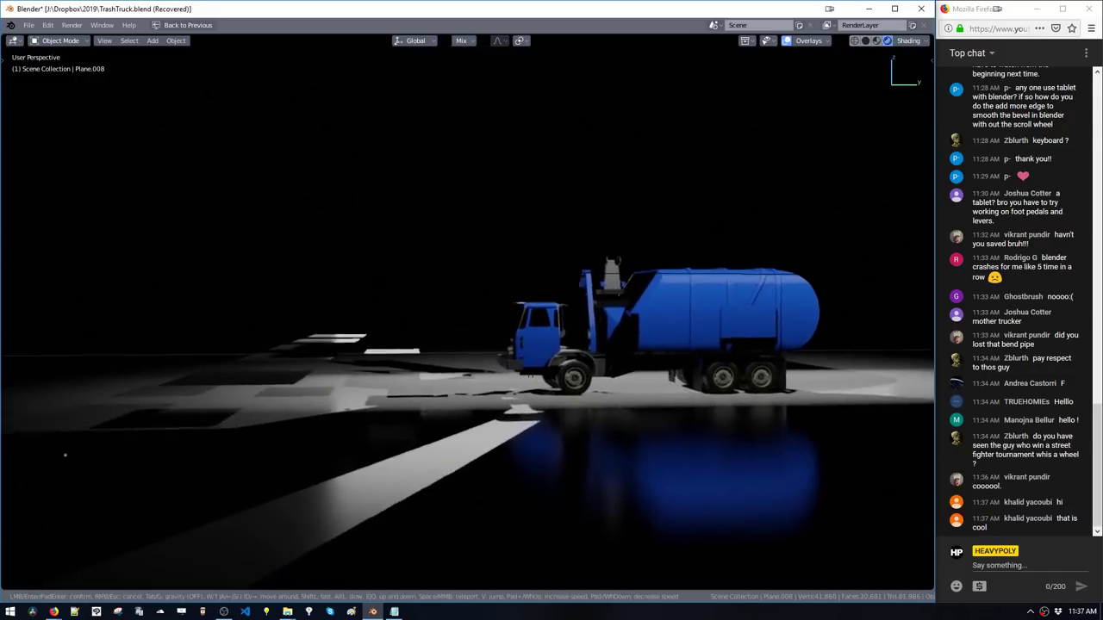
key(w)
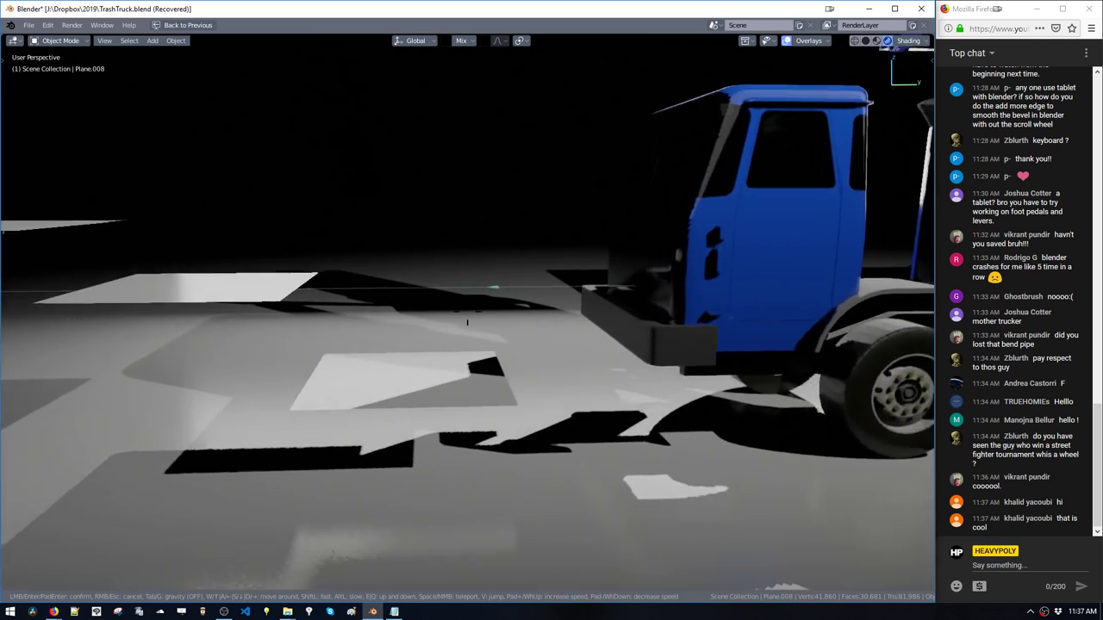
key(w)
key(s)
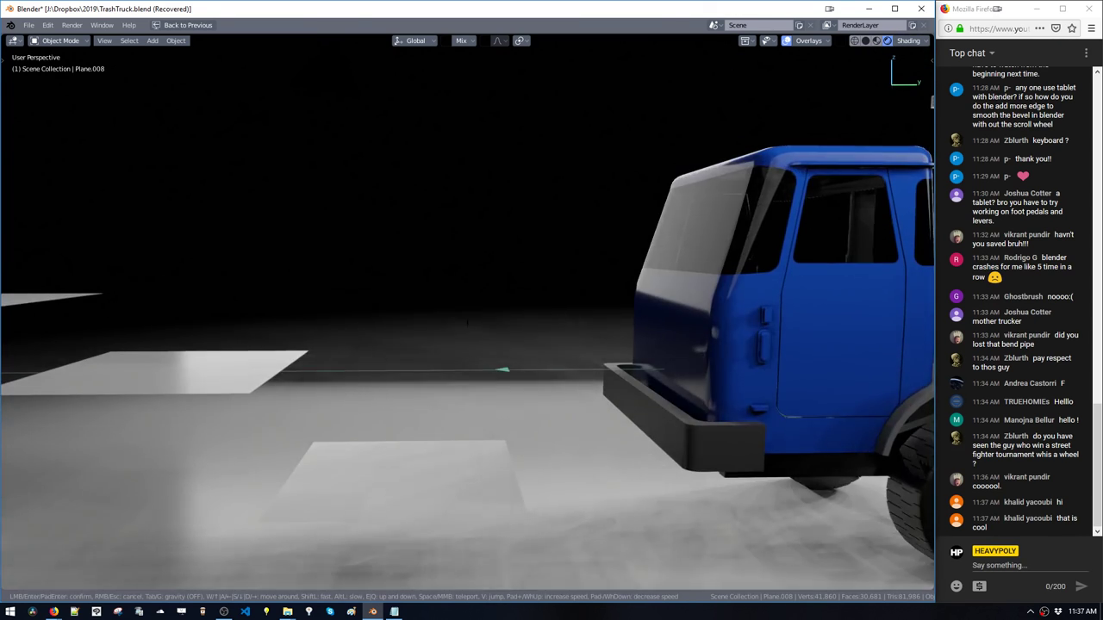
key(Tab)
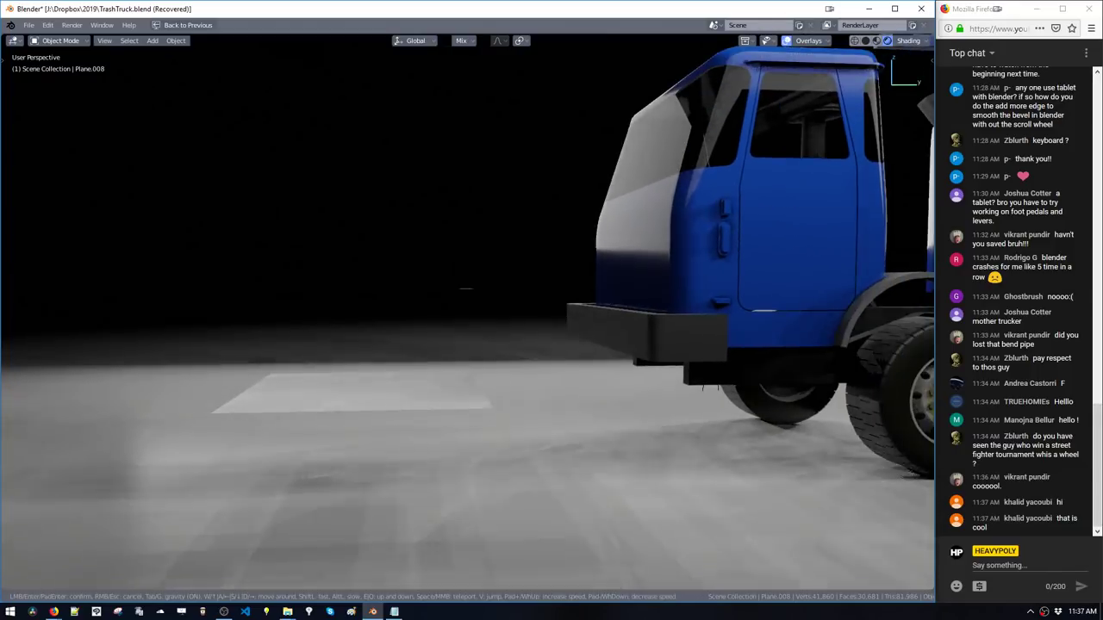
click(467, 310)
Turn off Soft Shadows in the world render settings and check the hard shadows around the cab
key(equal)
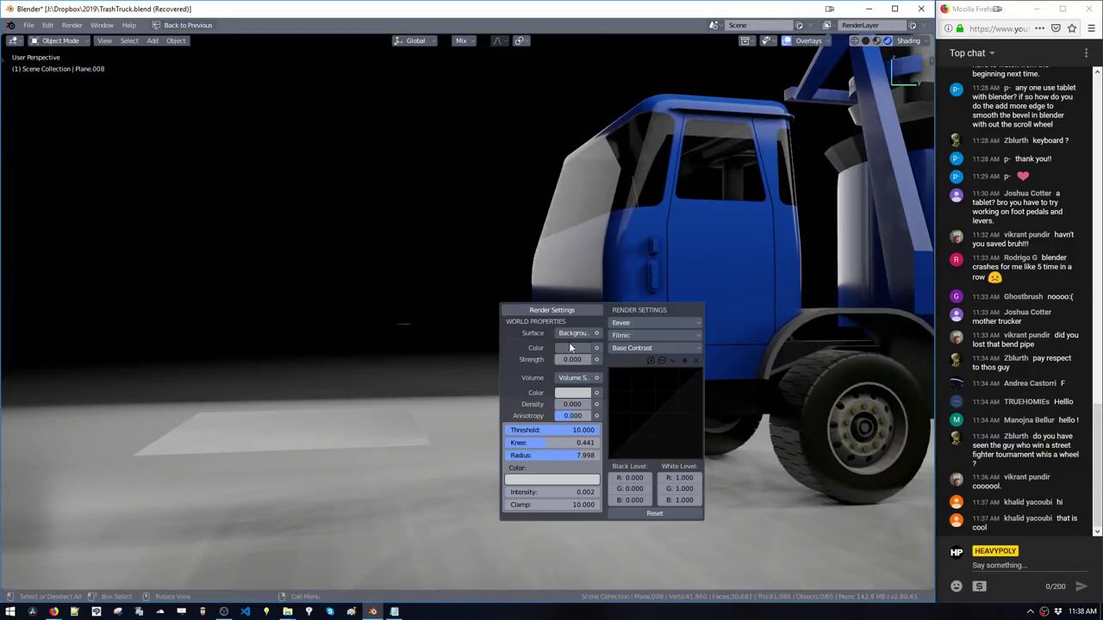
click(570, 312)
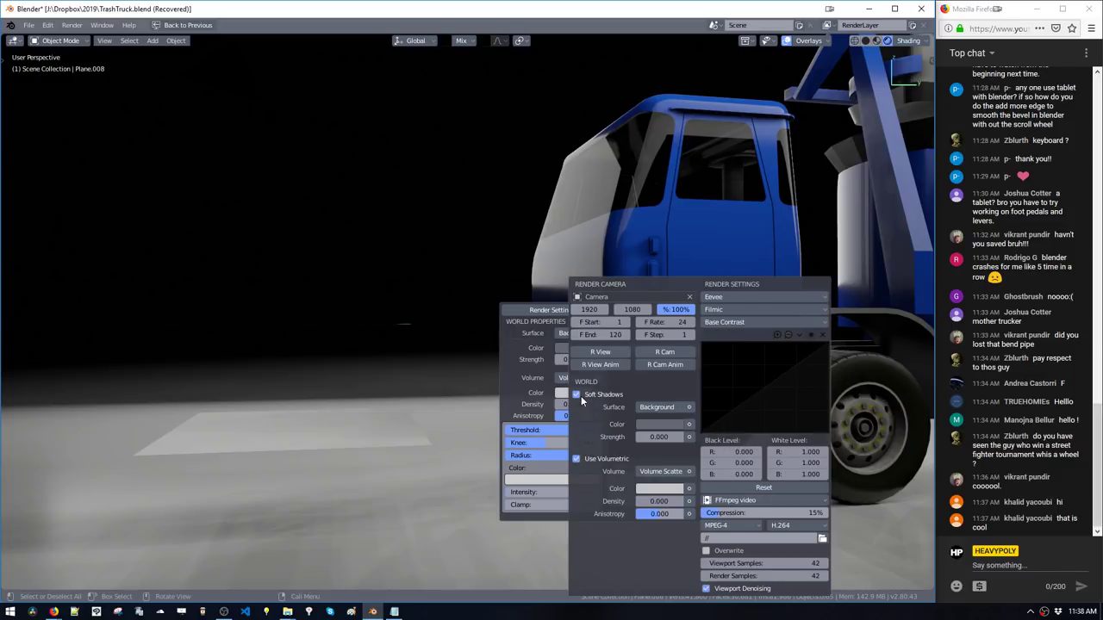
click(578, 396)
middle_drag(456, 312, 483, 326)
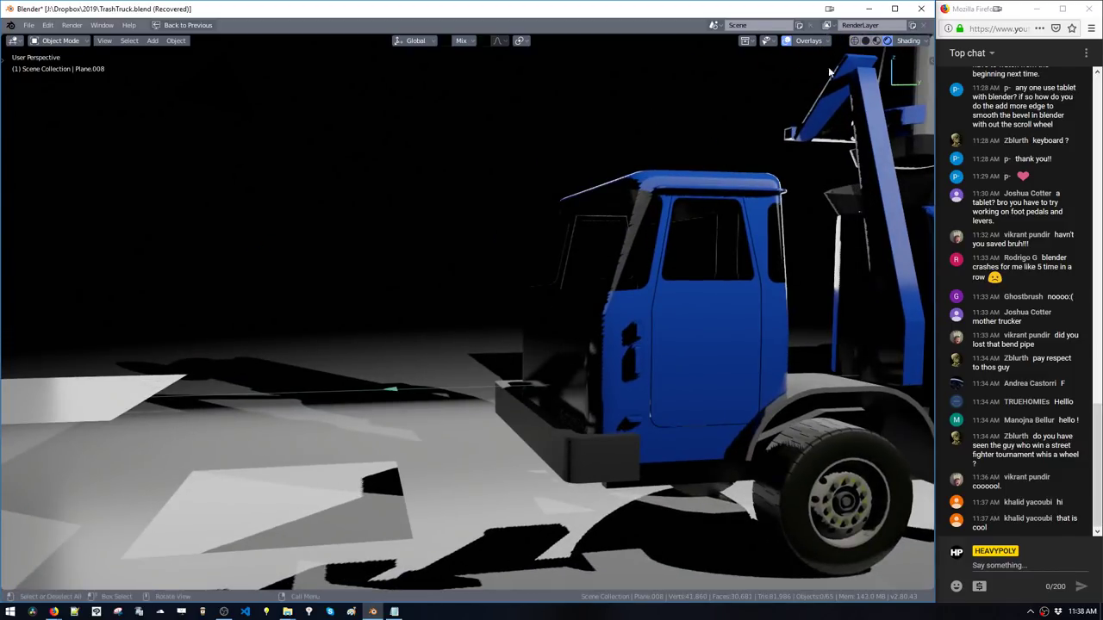
Switch the viewport to Solid shading with Flat lighting and enable its Shadow option
click(875, 41)
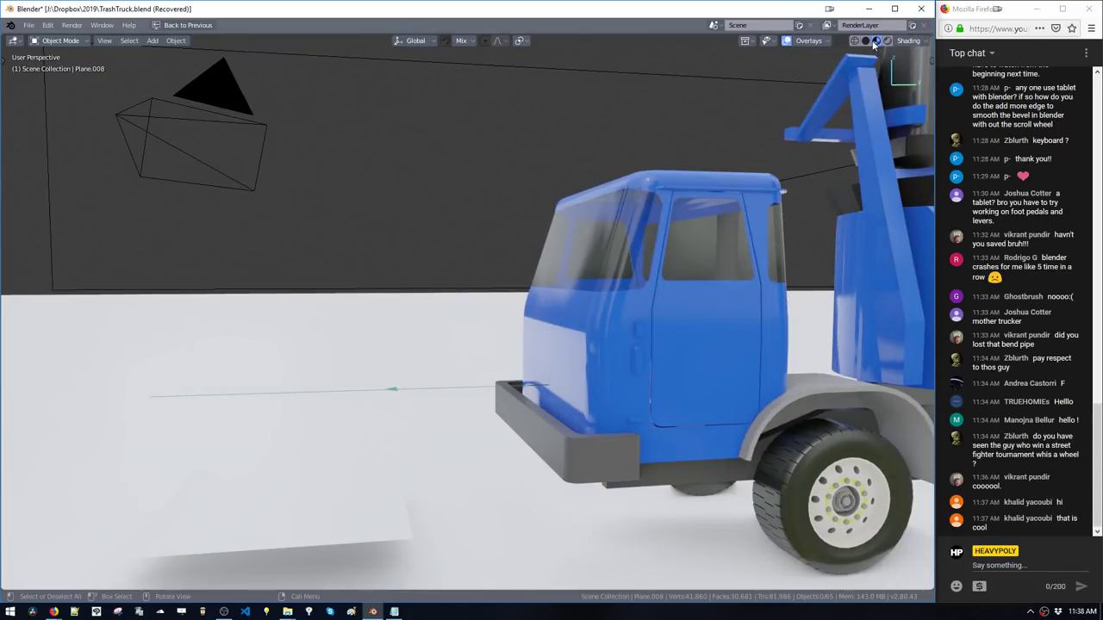
click(865, 41)
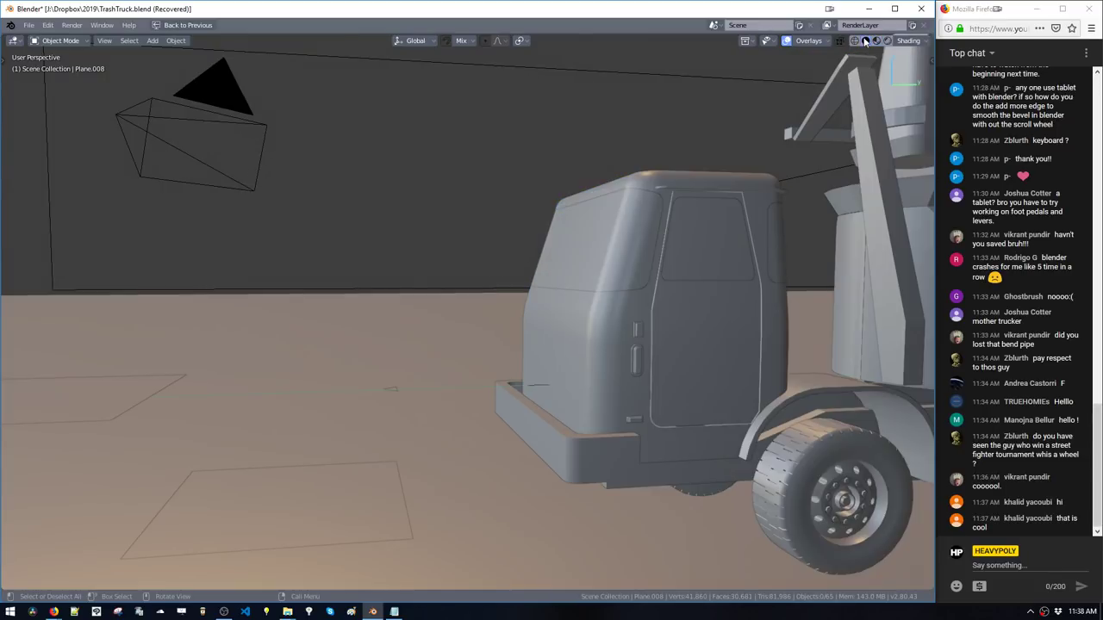
click(908, 42)
click(820, 76)
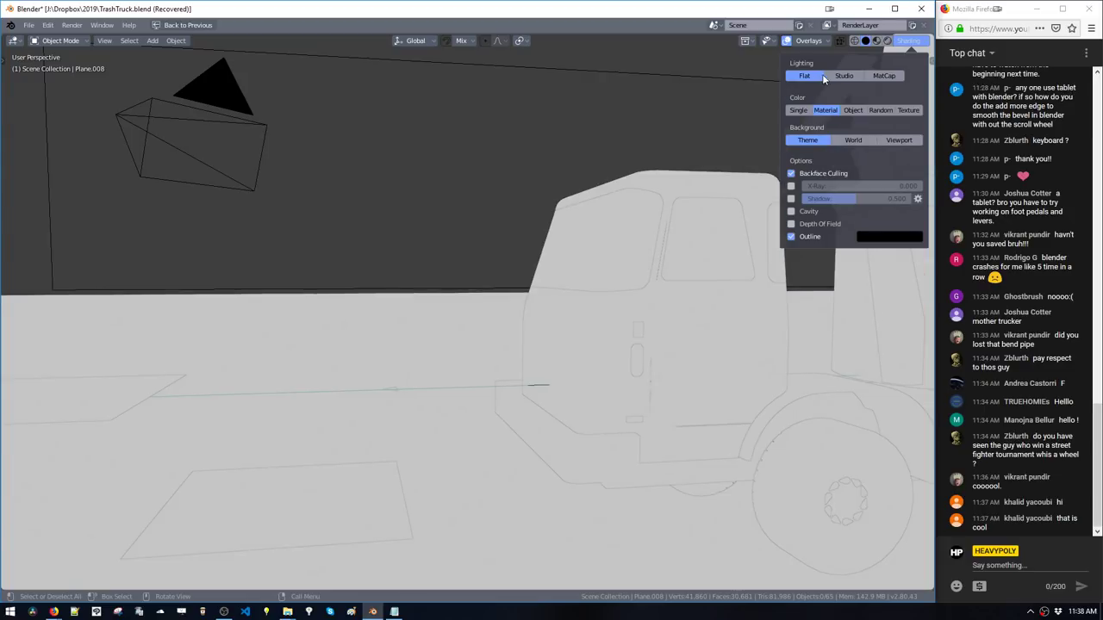
click(791, 186)
click(791, 186)
click(790, 198)
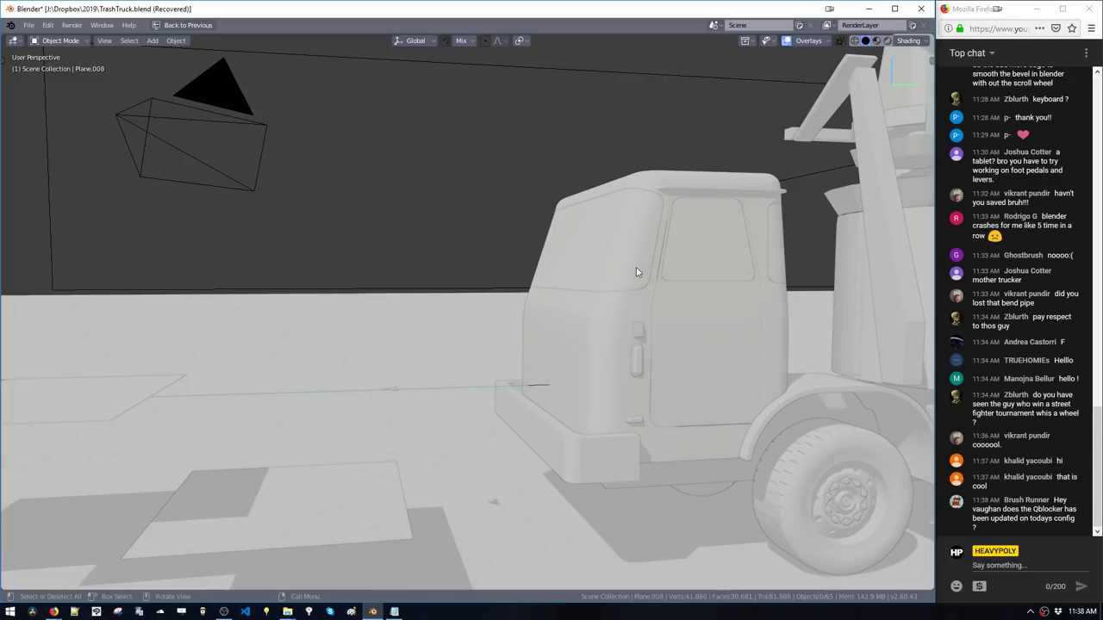
Start Walk Navigation and travel along the row of plane platforms in front of the truck in the flat-shaded view
key(F3)
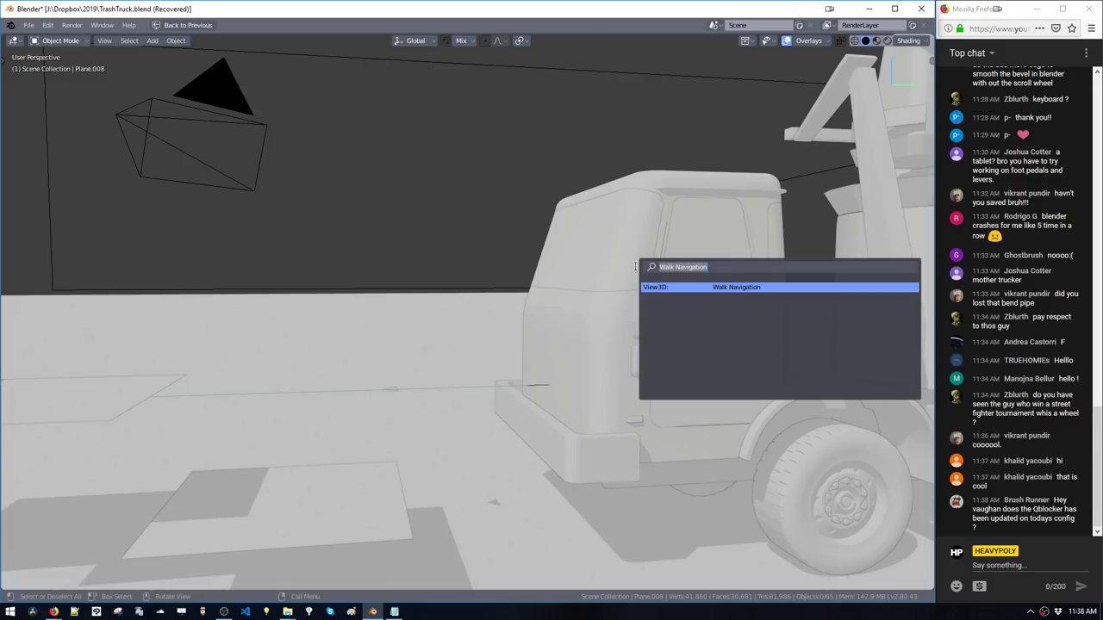
key(Return)
key(w)
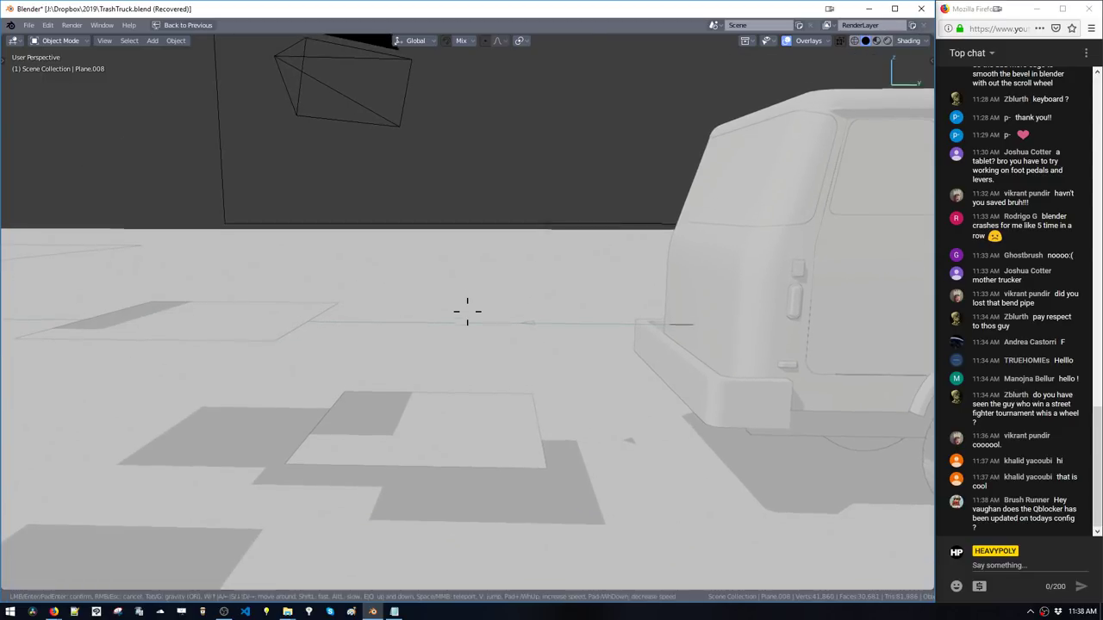
key(w)
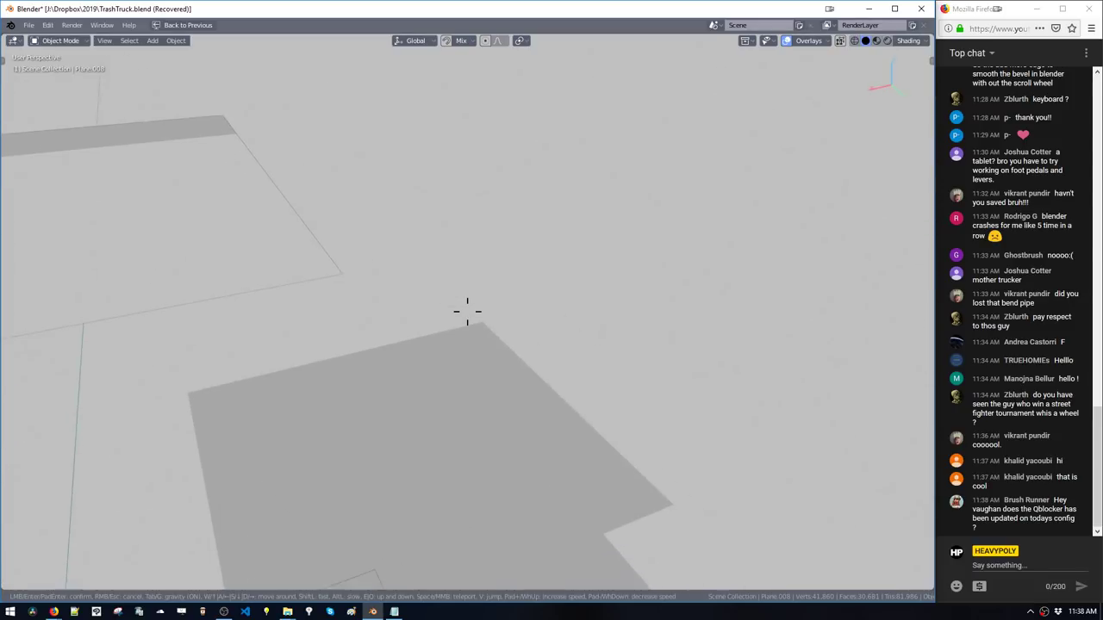
key(w)
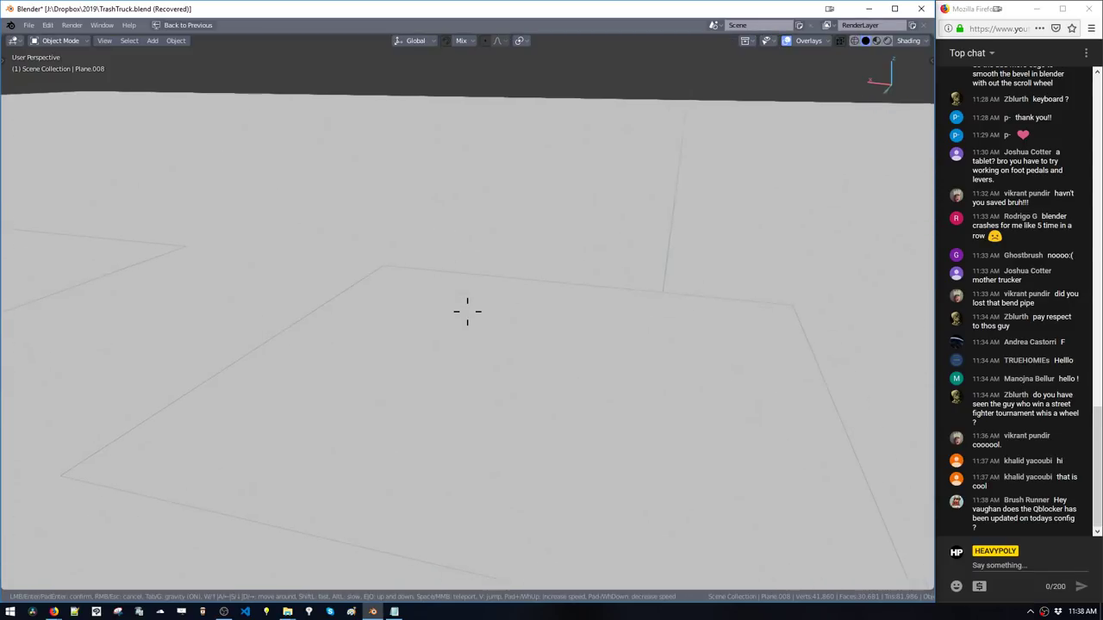
key(w)
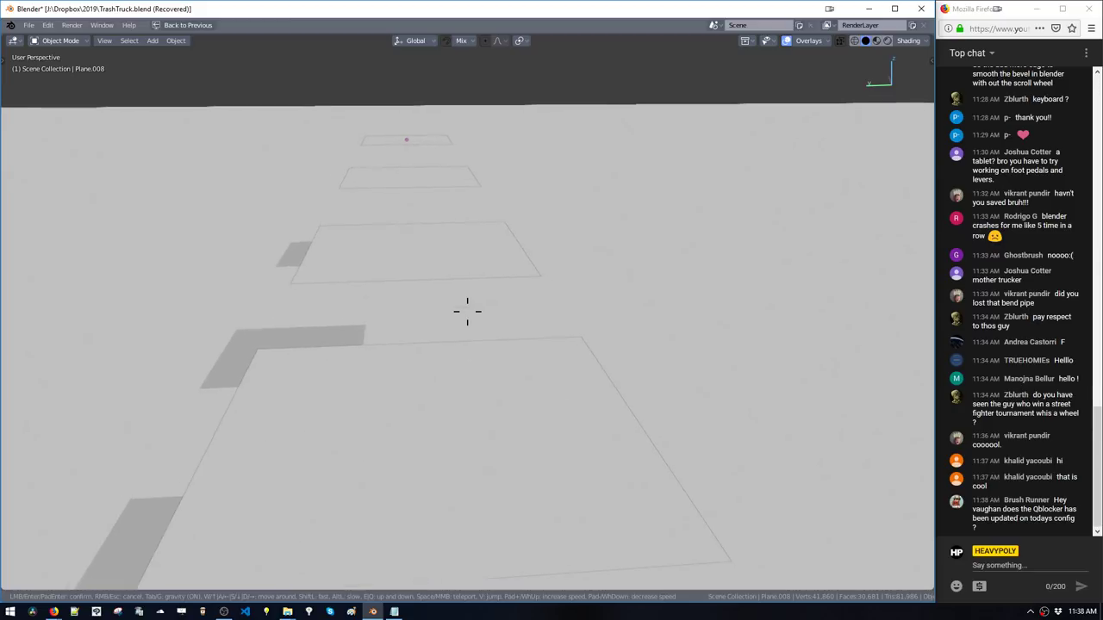
key(w)
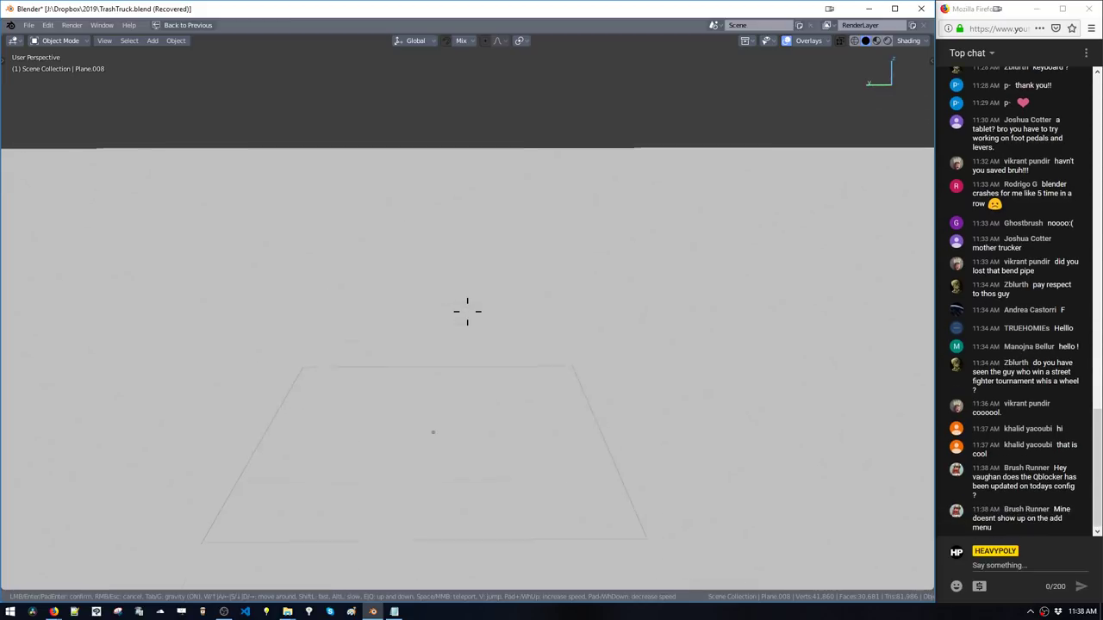
key(w)
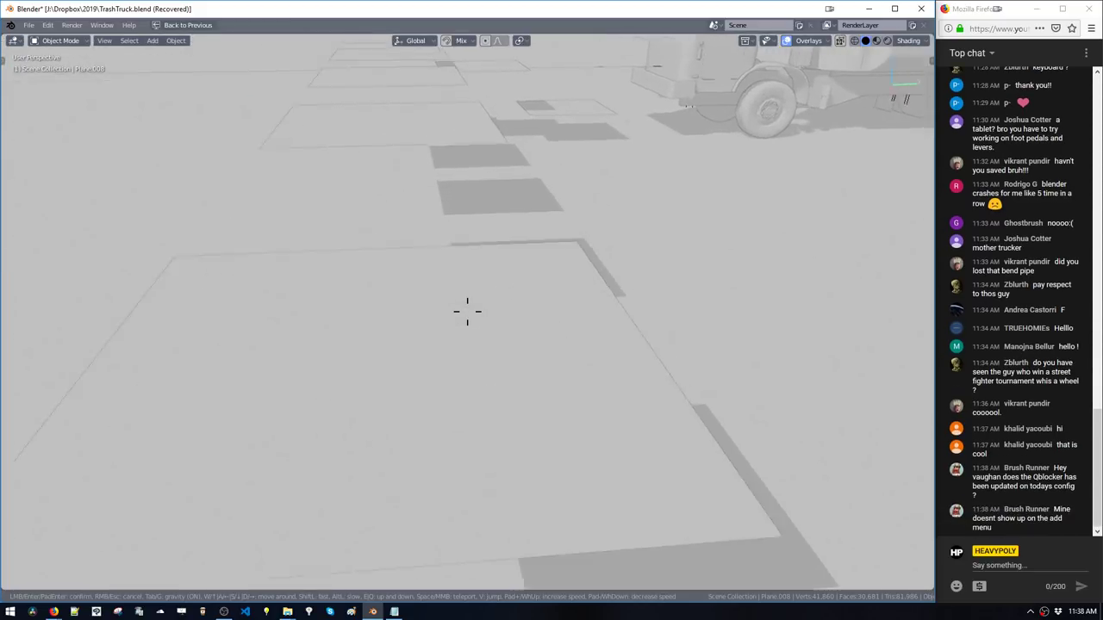
key(w)
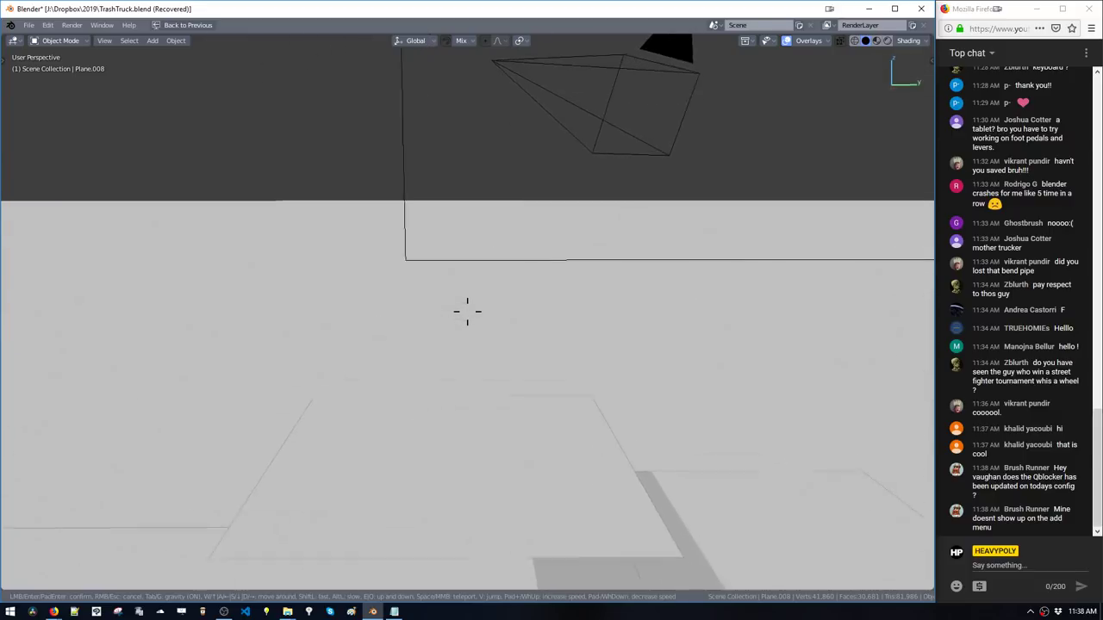
Walk over the top of the truck, look down on the platforms and drop to the ground beyond them
key(w)
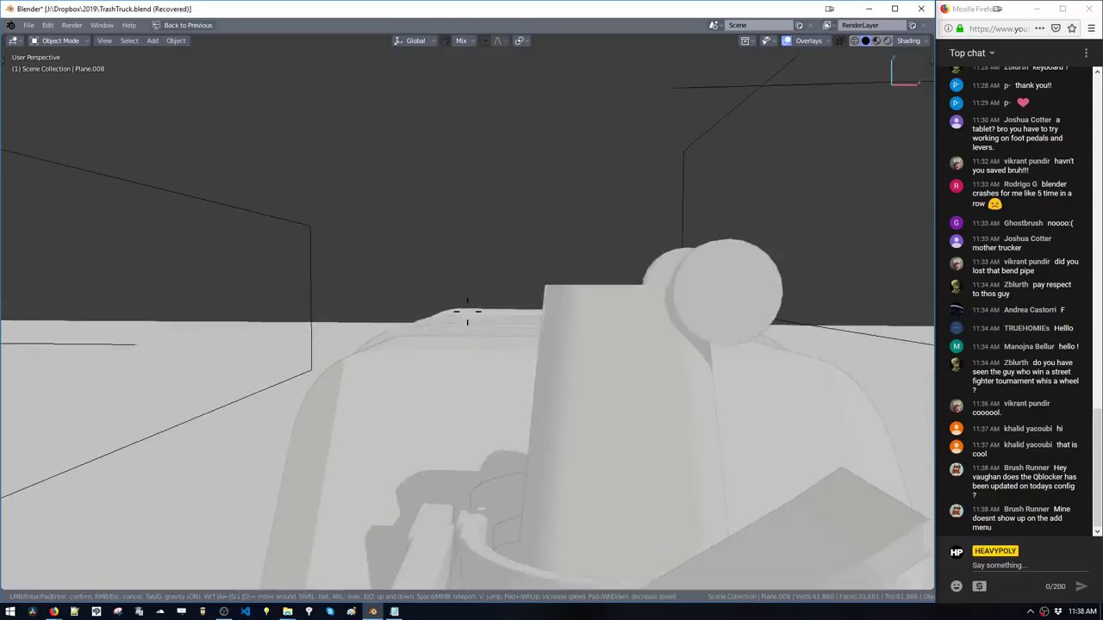
key(w)
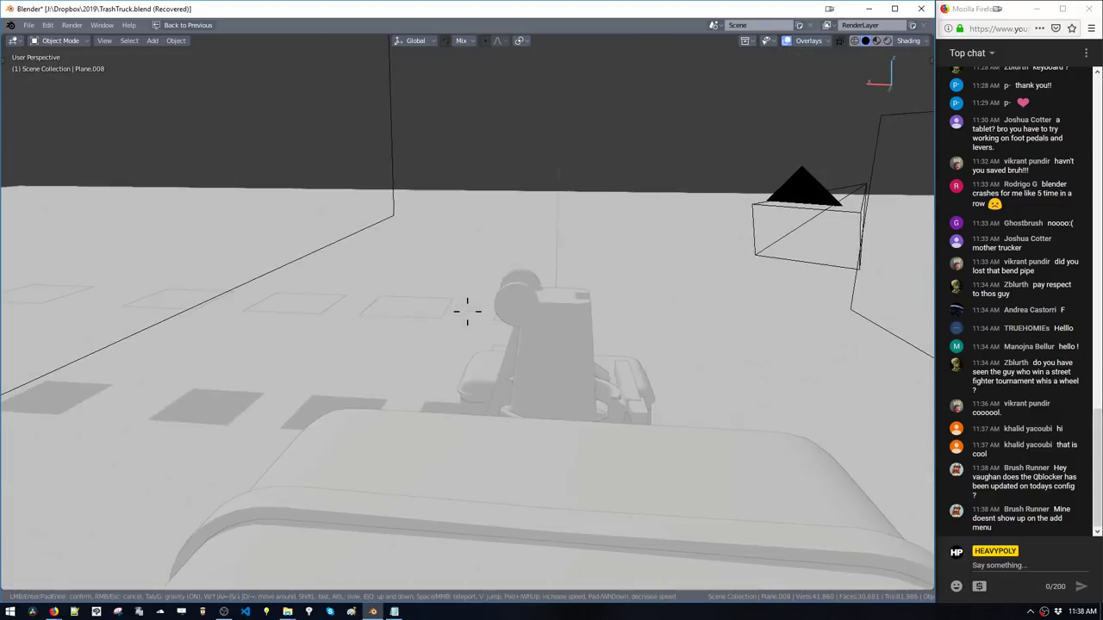
key(w)
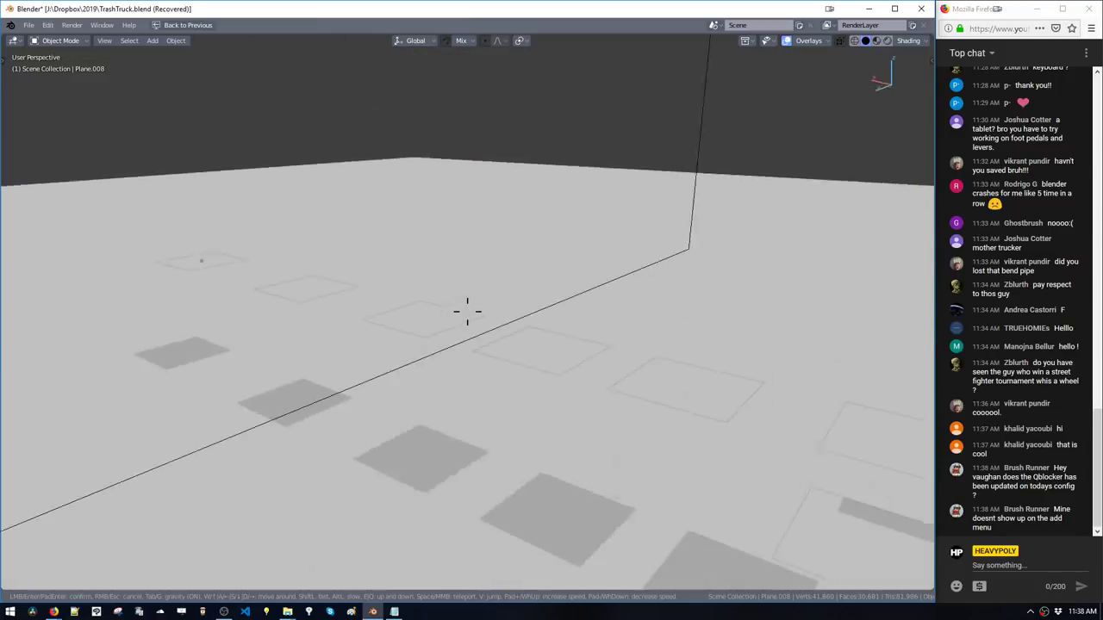
key(w)
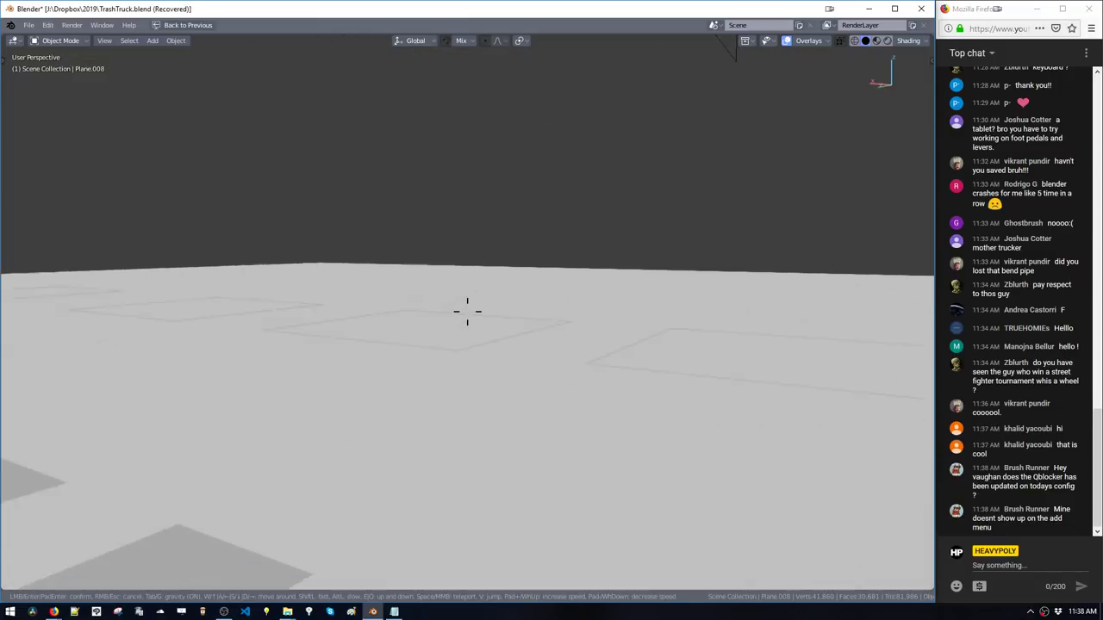
key(w)
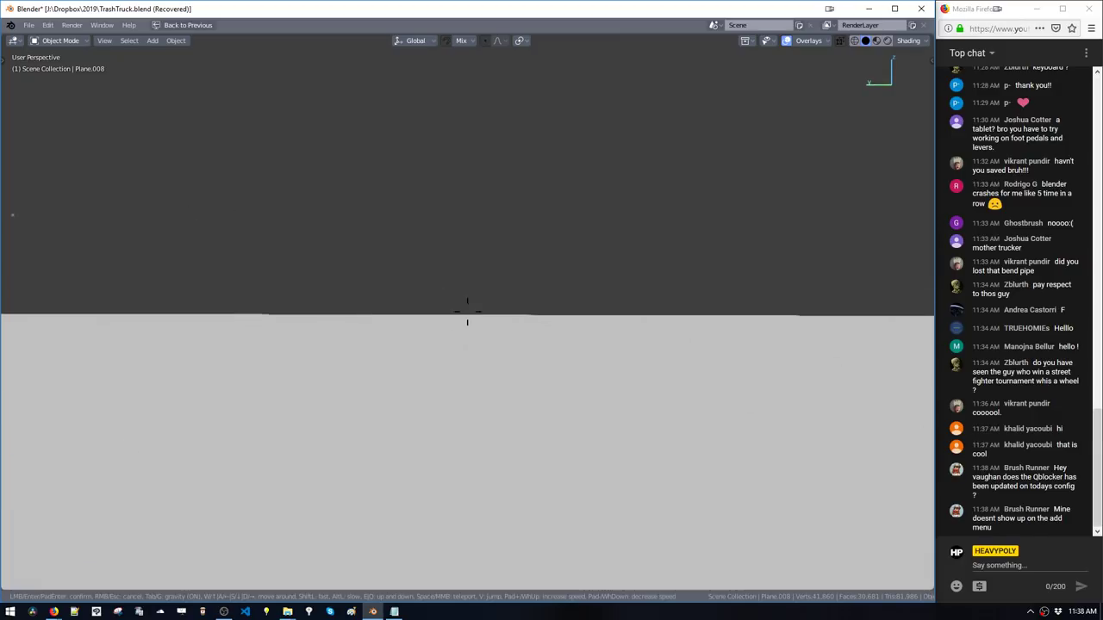
key(w)
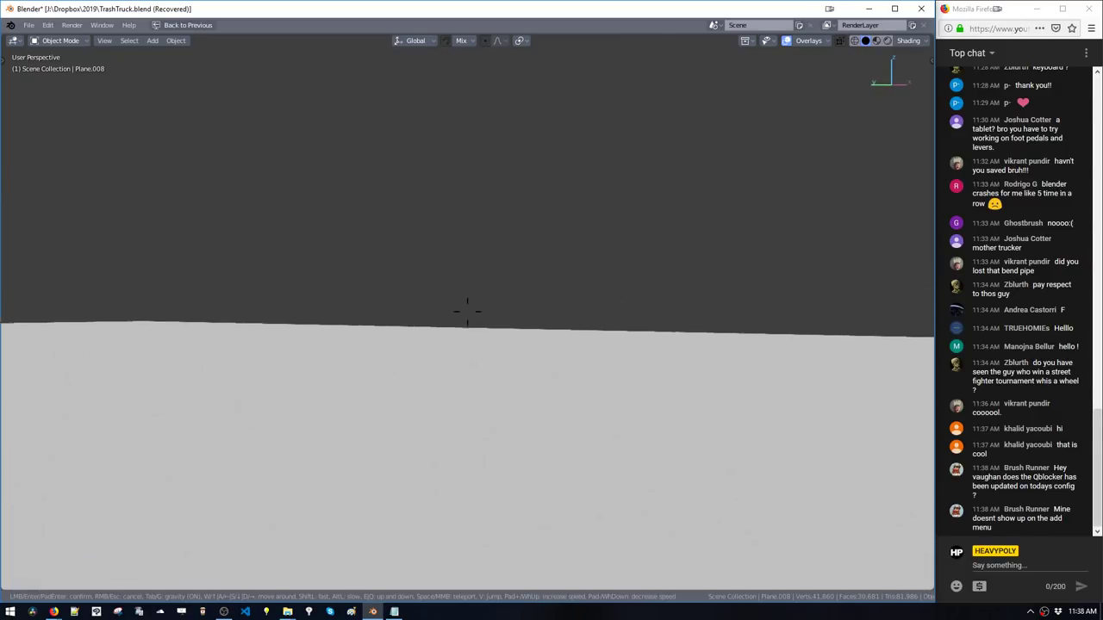
Turn back towards the truck, move far away and rise to view the whole scene, ending Walk Navigation
key(d)
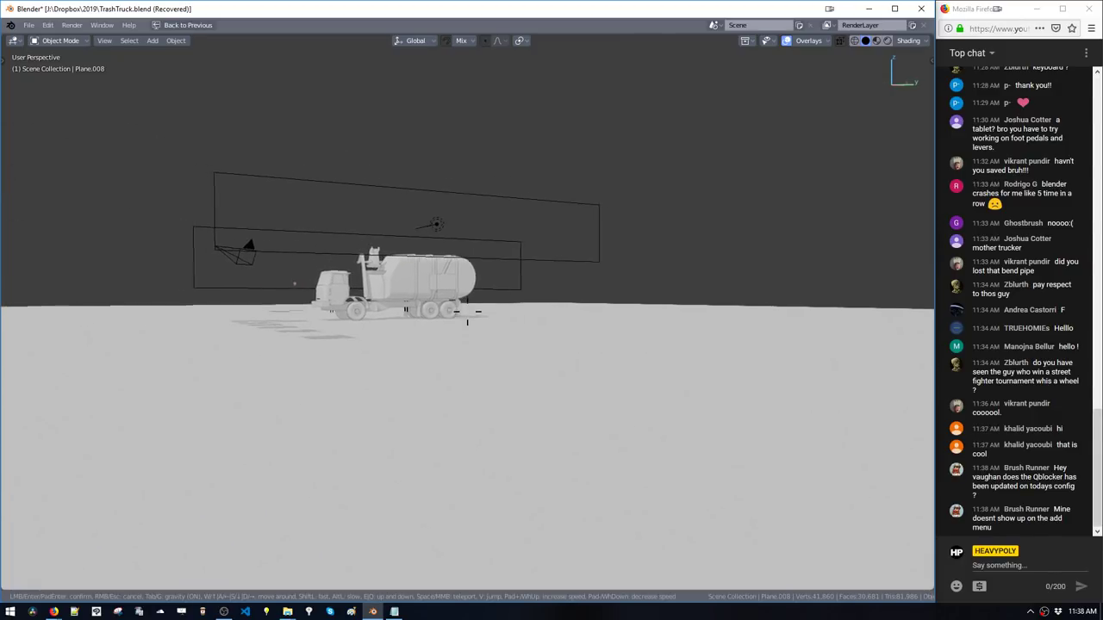
key(w)
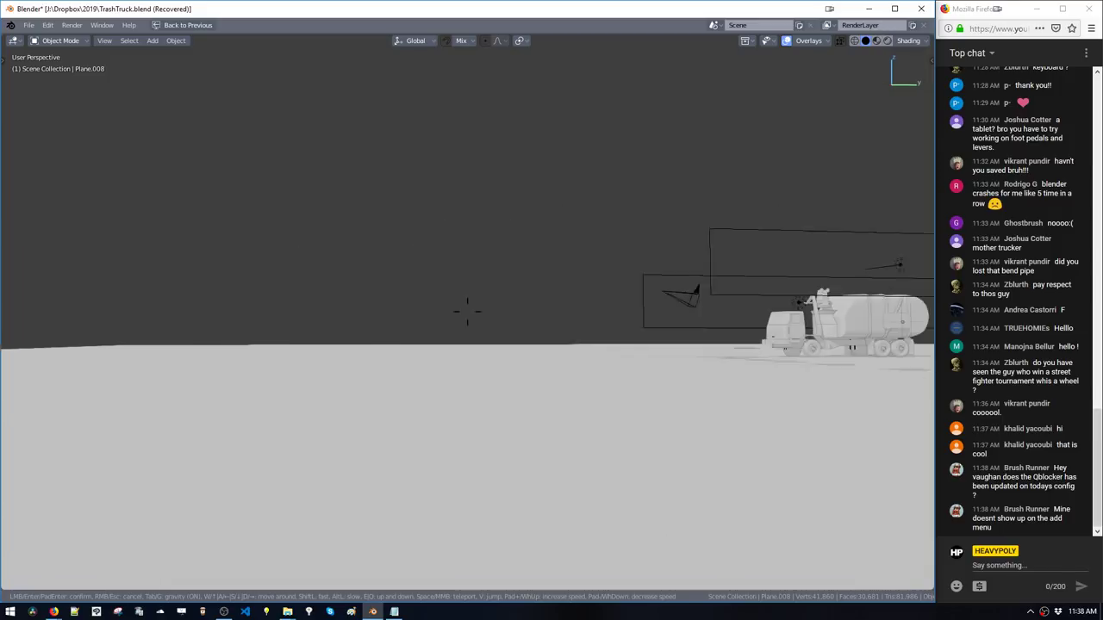
key(s)
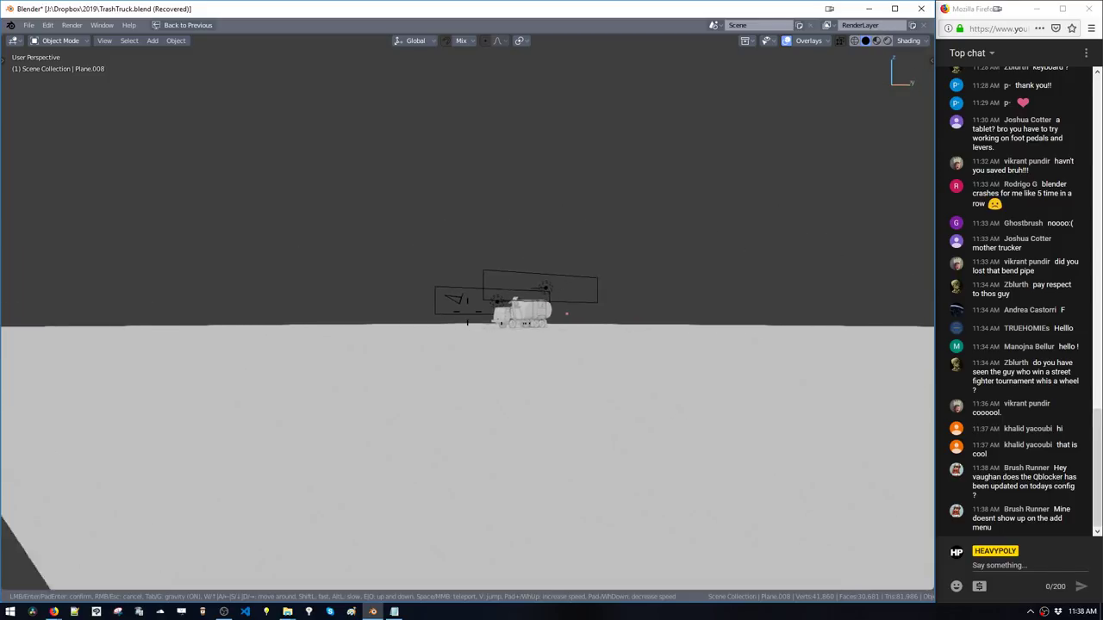
key(e)
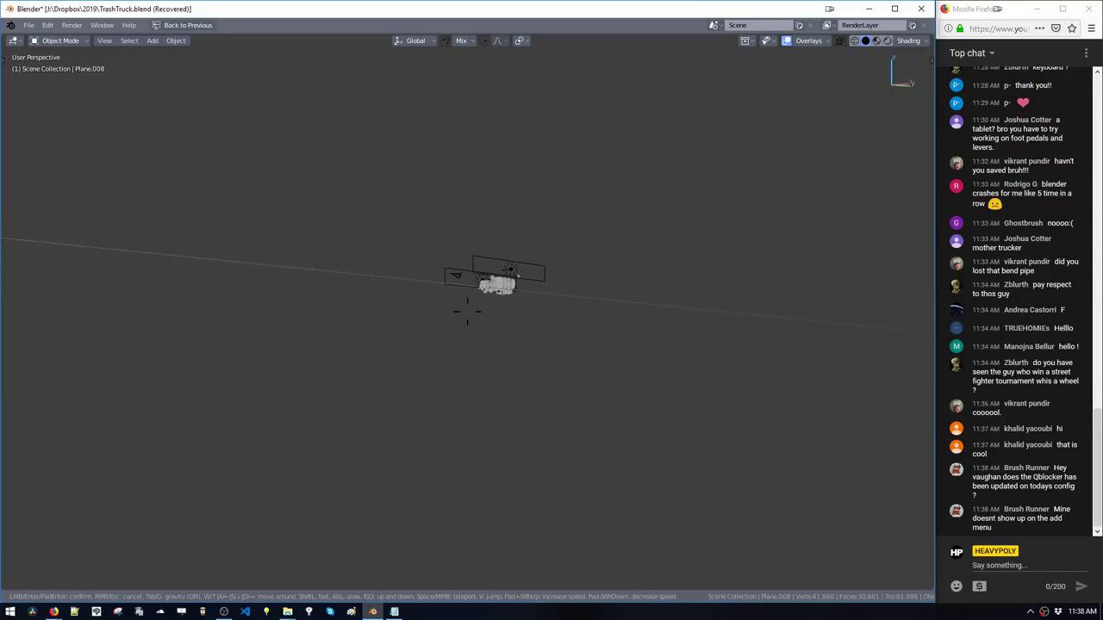
key(e)
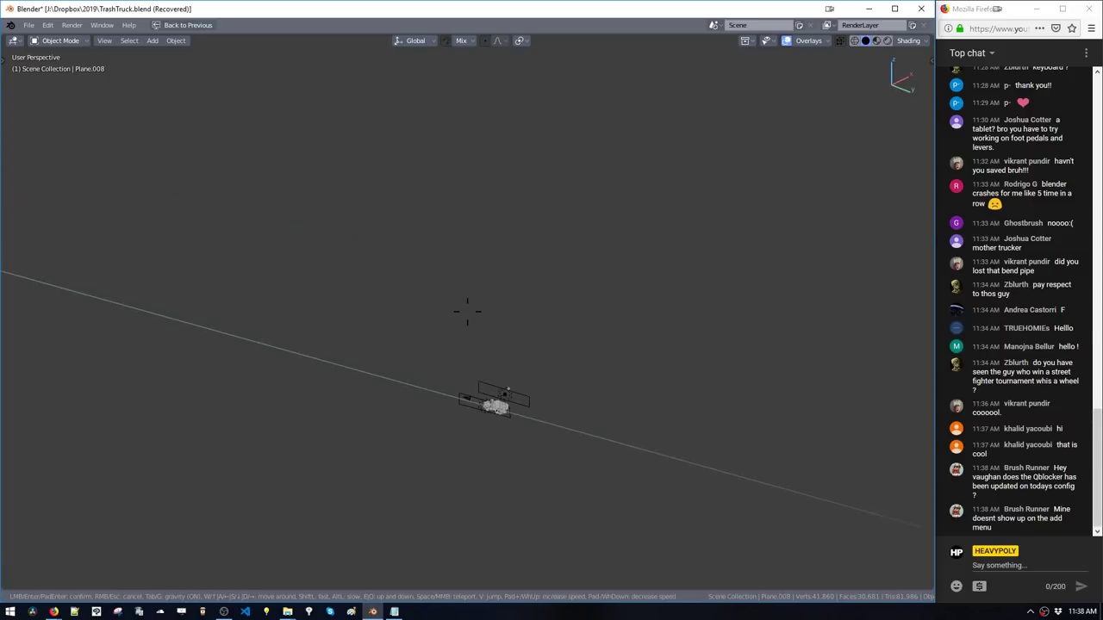
click(472, 331)
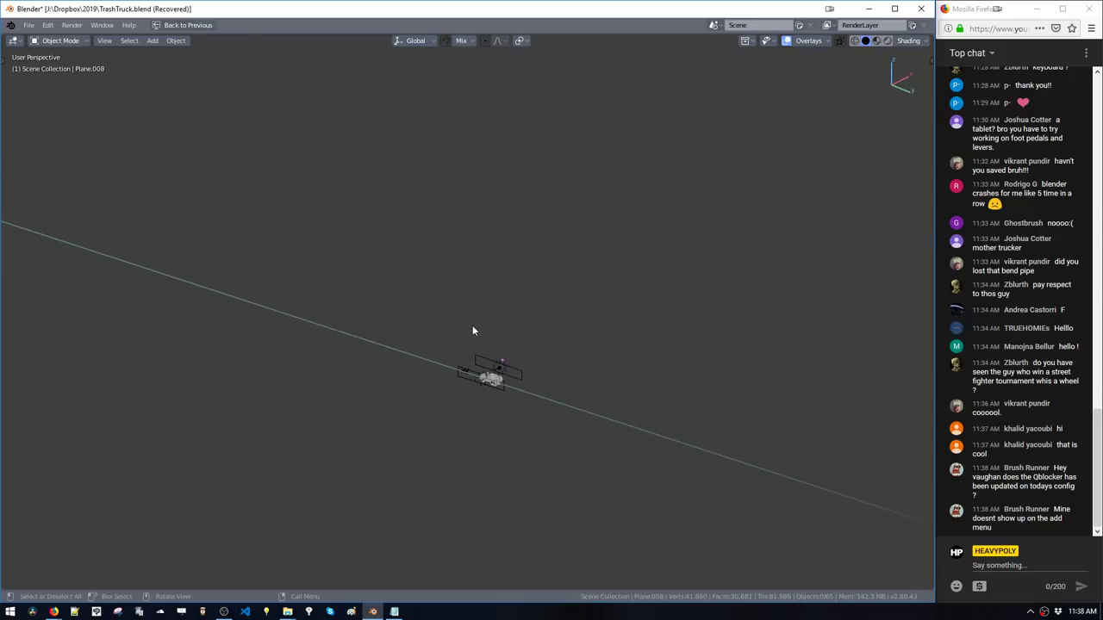
Return to a close overview of the truck and delete the two large rectangular area lights beside it
click(488, 385)
middle_click(554, 405)
middle_drag(532, 387, 534, 501)
middle_drag(535, 501, 641, 557)
middle_drag(521, 225, 562, 254)
ctrl+middle_drag(561, 254, 594, 496)
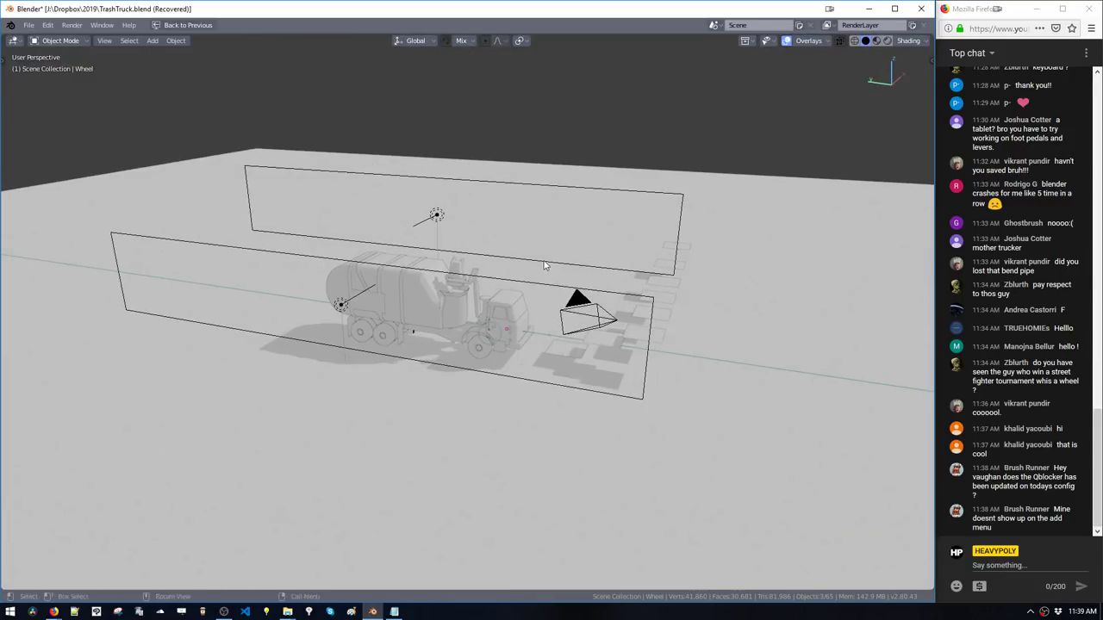
click(522, 283)
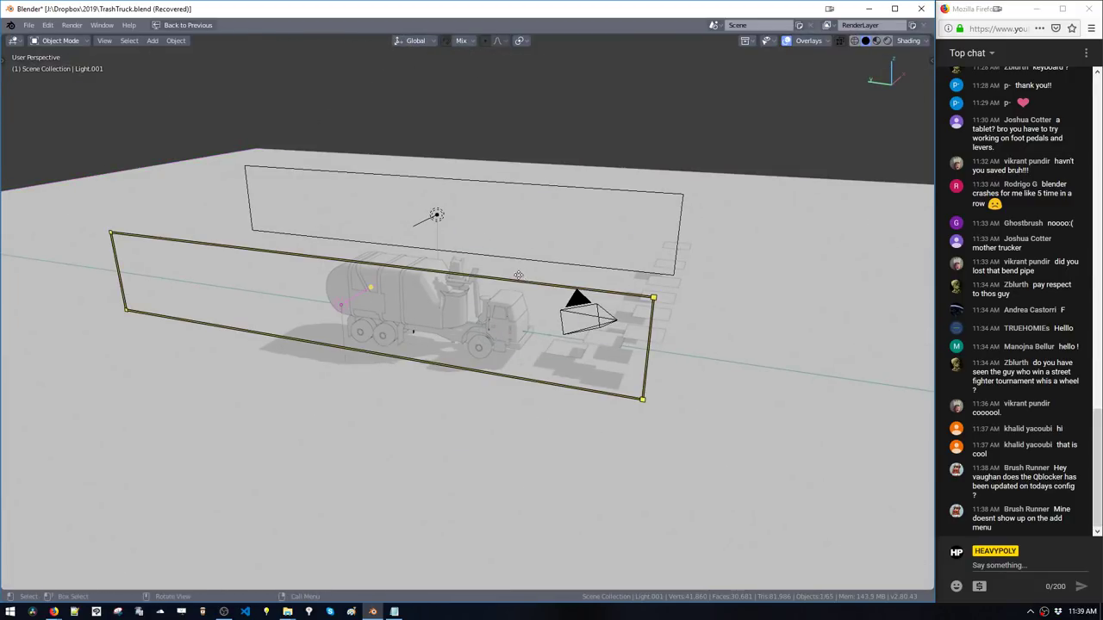
key(Delete)
click(505, 210)
click(437, 213)
key(Delete)
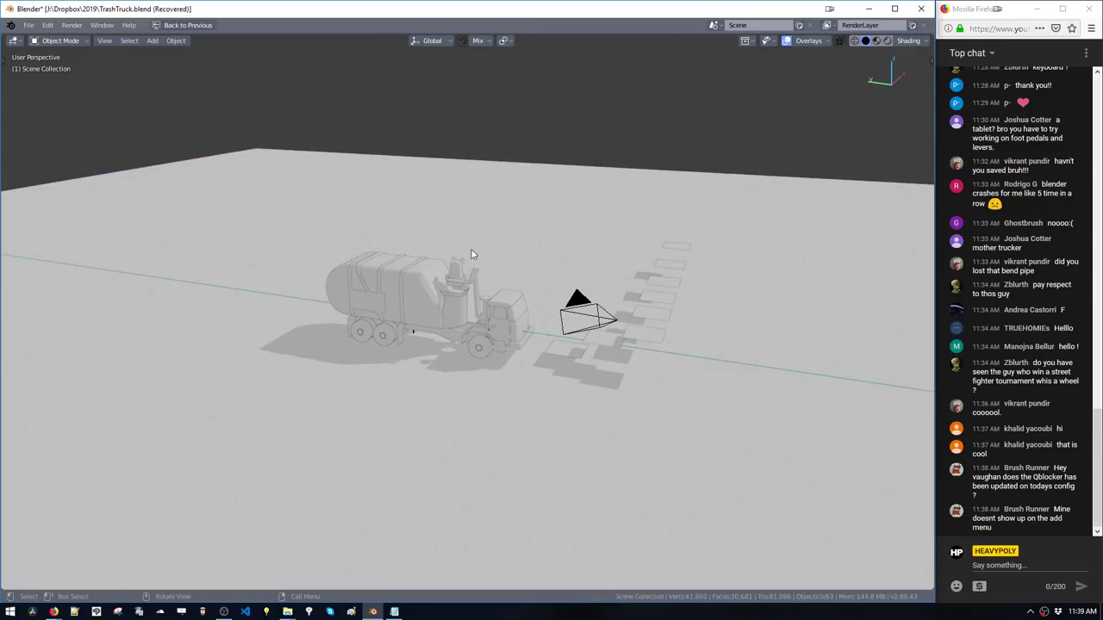
Delete the camera and the first three plane platforms in front of the truck
click(576, 307)
key(Delete)
middle_drag(577, 307, 608, 343)
click(608, 339)
key(Delete)
click(643, 336)
key(Delete)
click(644, 313)
key(Delete)
Delete the remaining plane platforms, including the one nearest the truck's front bumper
click(657, 295)
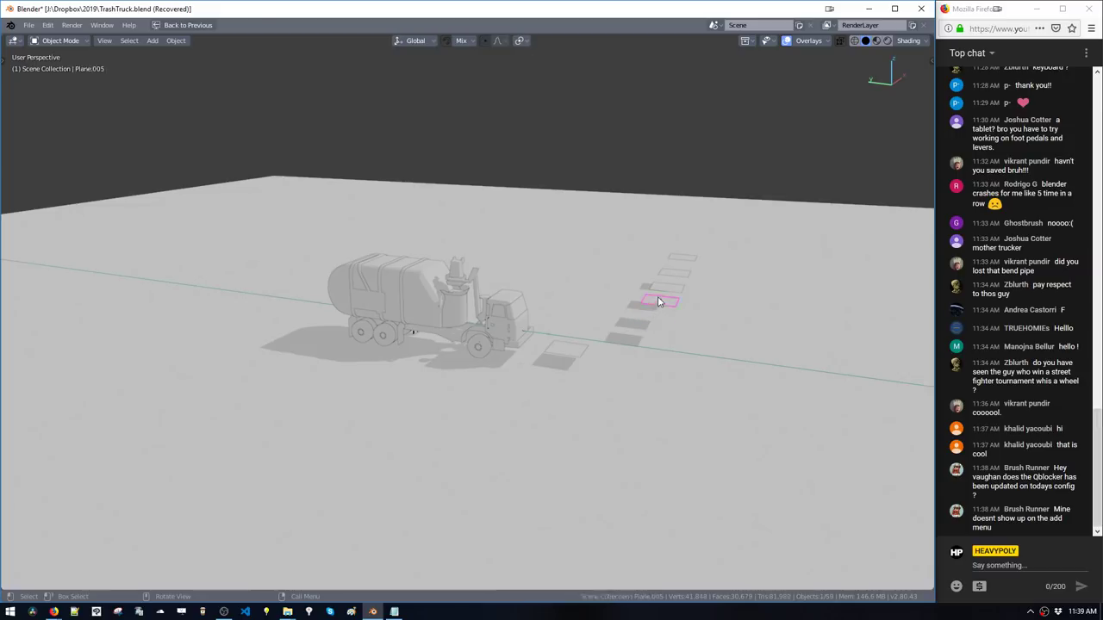
key(Delete)
click(674, 274)
key(Delete)
click(669, 265)
click(678, 259)
key(Delete)
click(555, 349)
key(Delete)
Frame the truck cab and compare the Random, Object and Material colour modes in the Solid viewport shading
click(502, 324)
key(KP_Decimal)
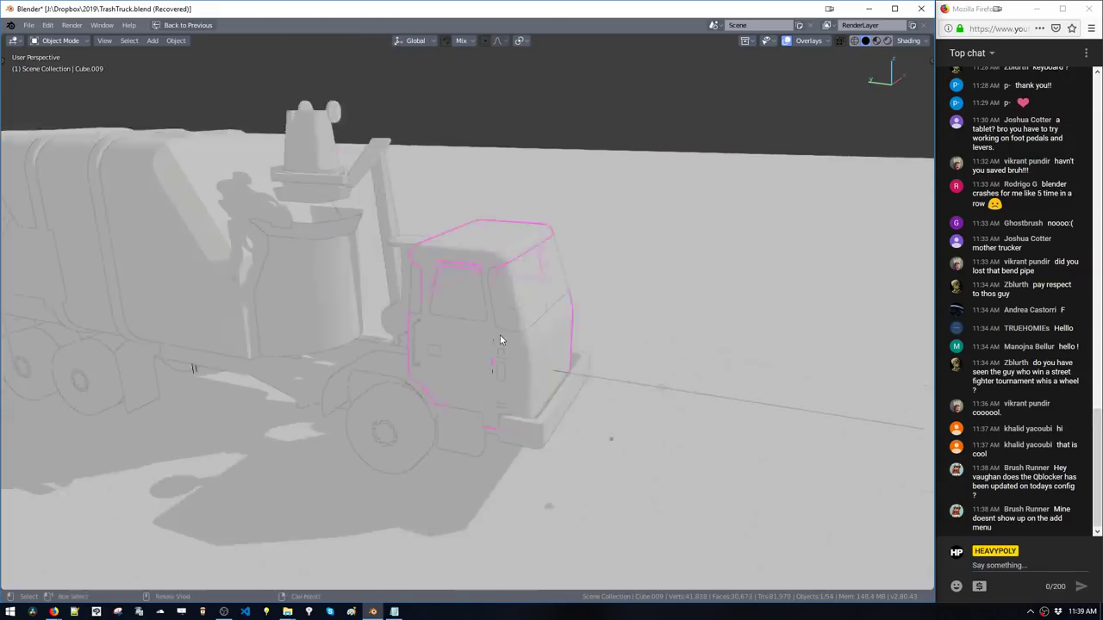
middle_drag(500, 334, 472, 336)
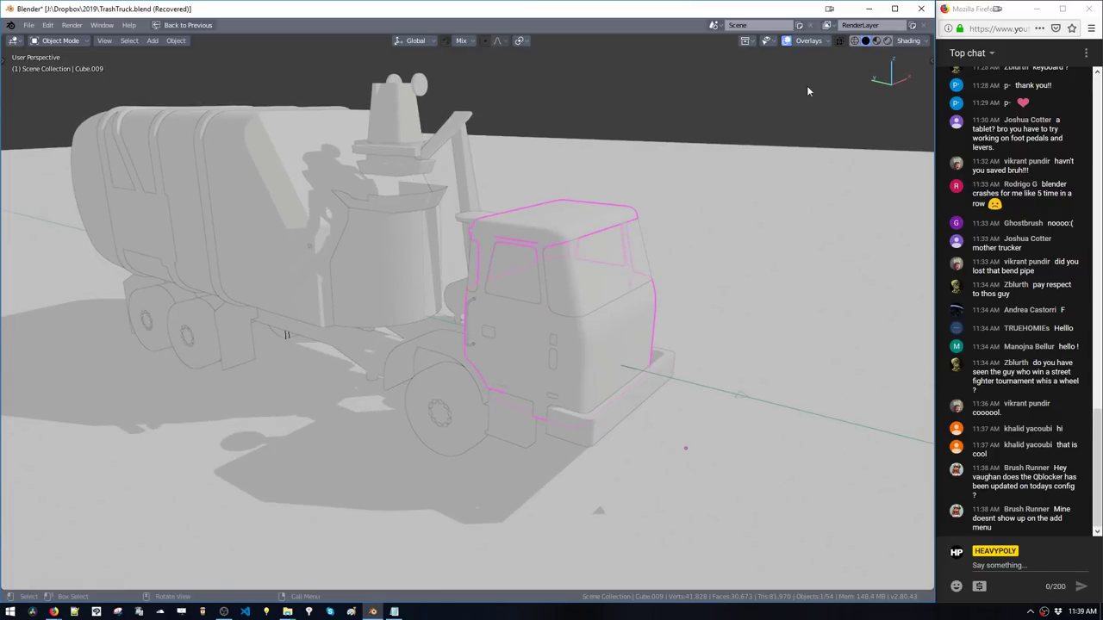
click(909, 42)
click(873, 115)
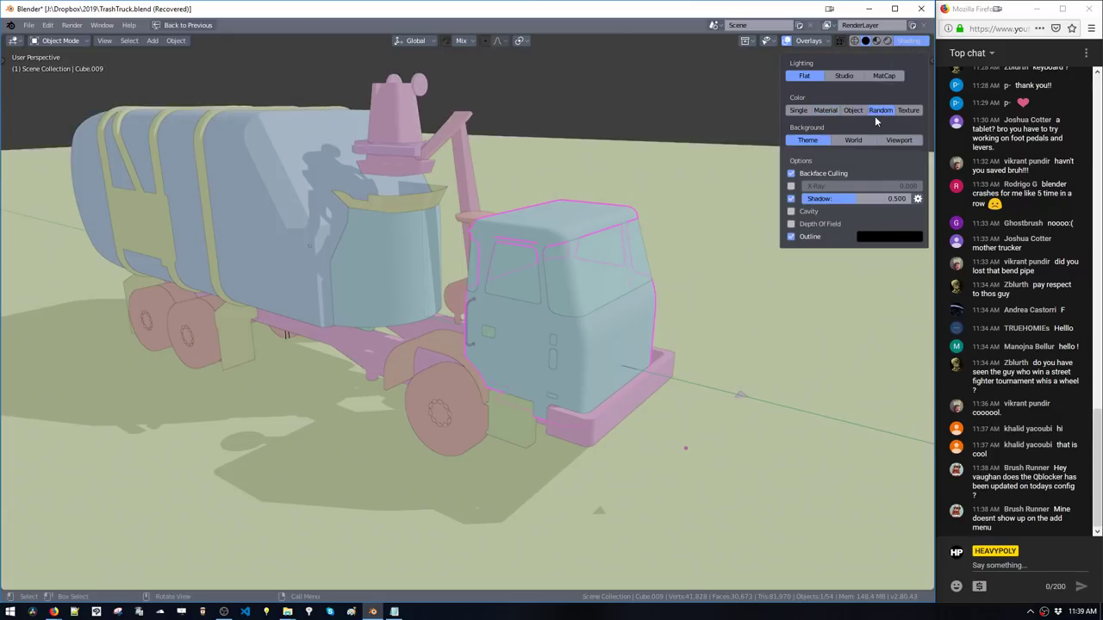
click(851, 112)
click(824, 111)
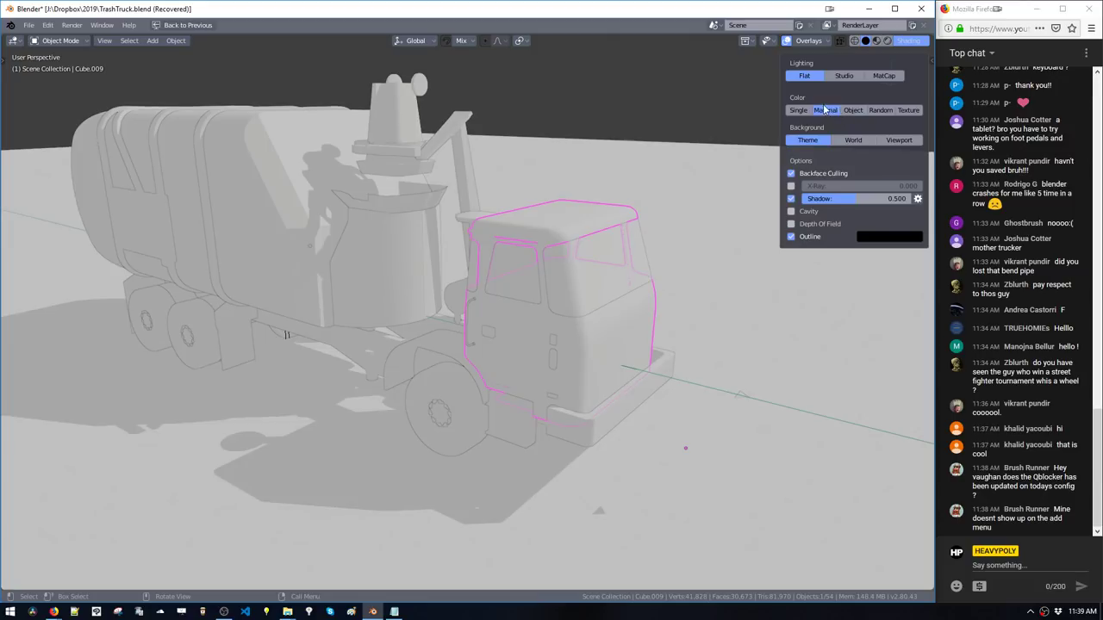
Compare the Single, Material, Random and Object colour modes under Flat lighting on the truck, finishing on Object
click(800, 111)
click(827, 112)
click(856, 111)
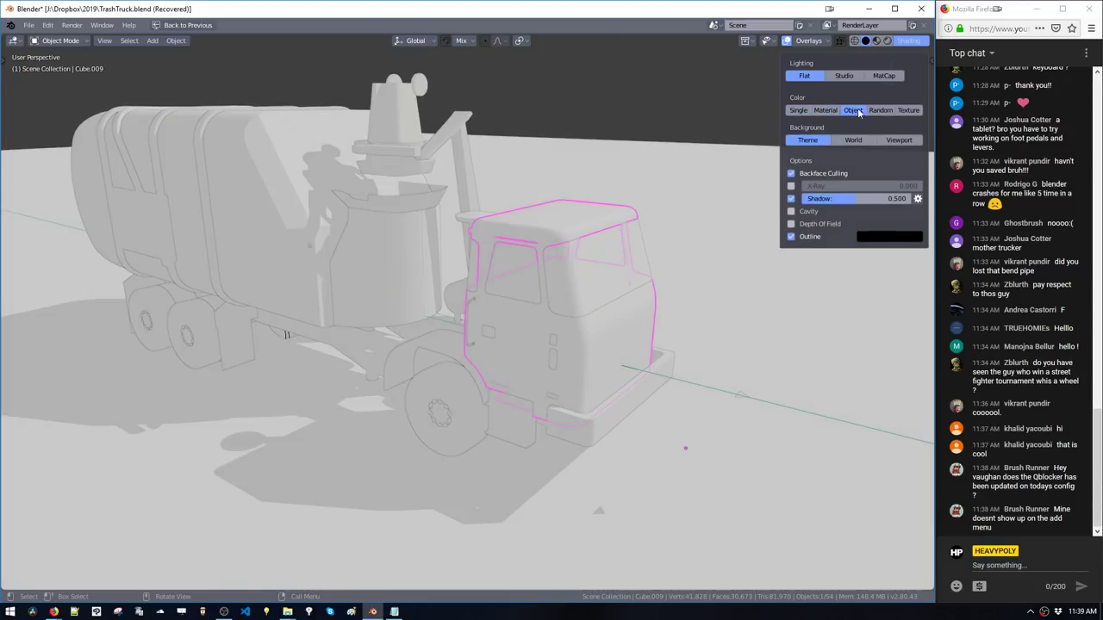
click(880, 111)
click(857, 112)
click(890, 112)
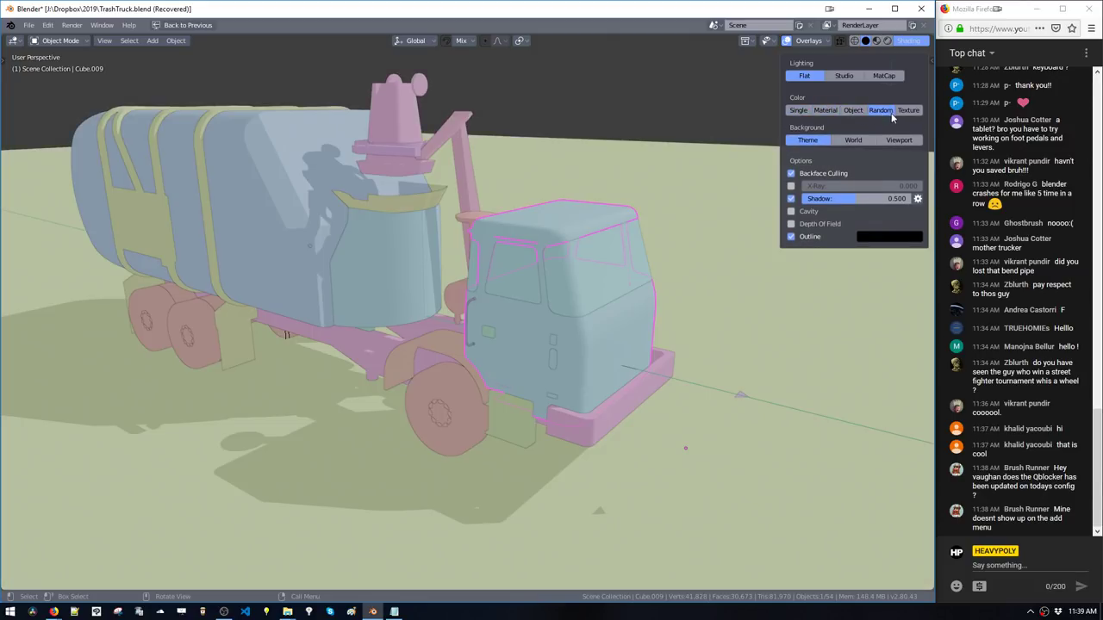
click(855, 111)
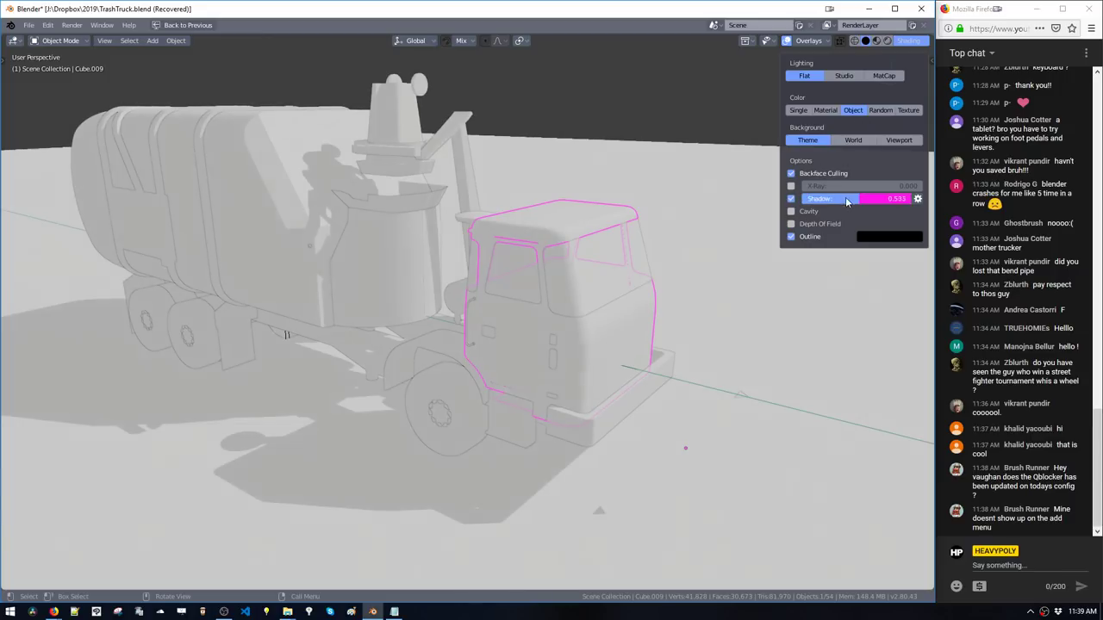
Set the viewport shadow intensity to 0.841 and enable Cavity shading with the Screen type
mouse_move(847, 201)
mouse_down()
mouse_move(895, 199)
mouse_move(876, 198)
mouse_up()
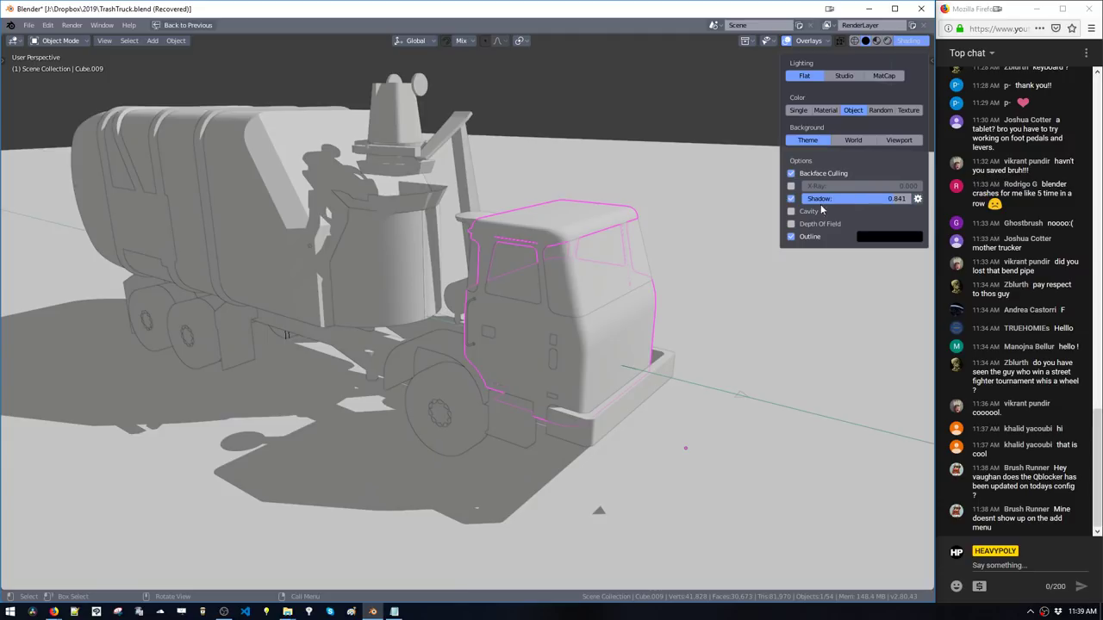
click(790, 211)
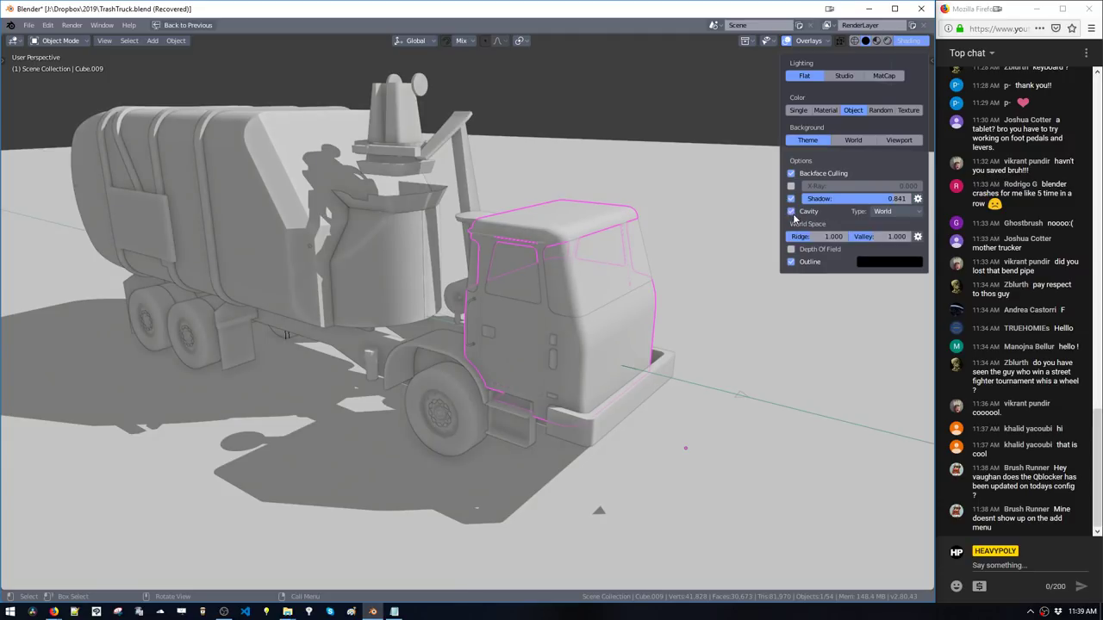
click(887, 211)
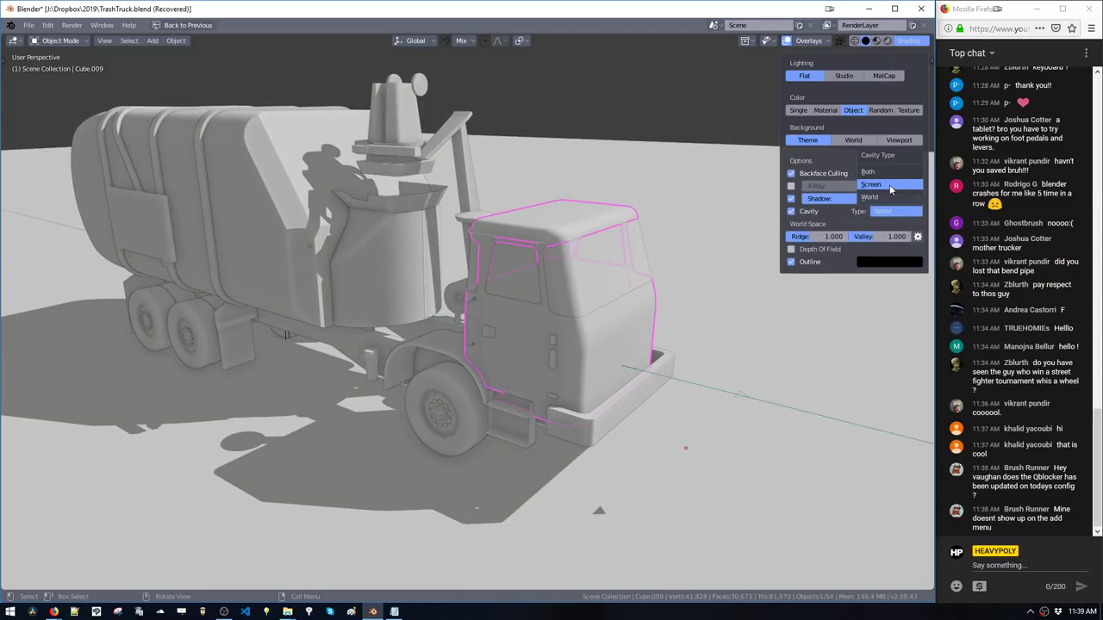
click(890, 186)
Compare the World, Screen and Both cavity types on the truck, finishing on Screen
click(891, 212)
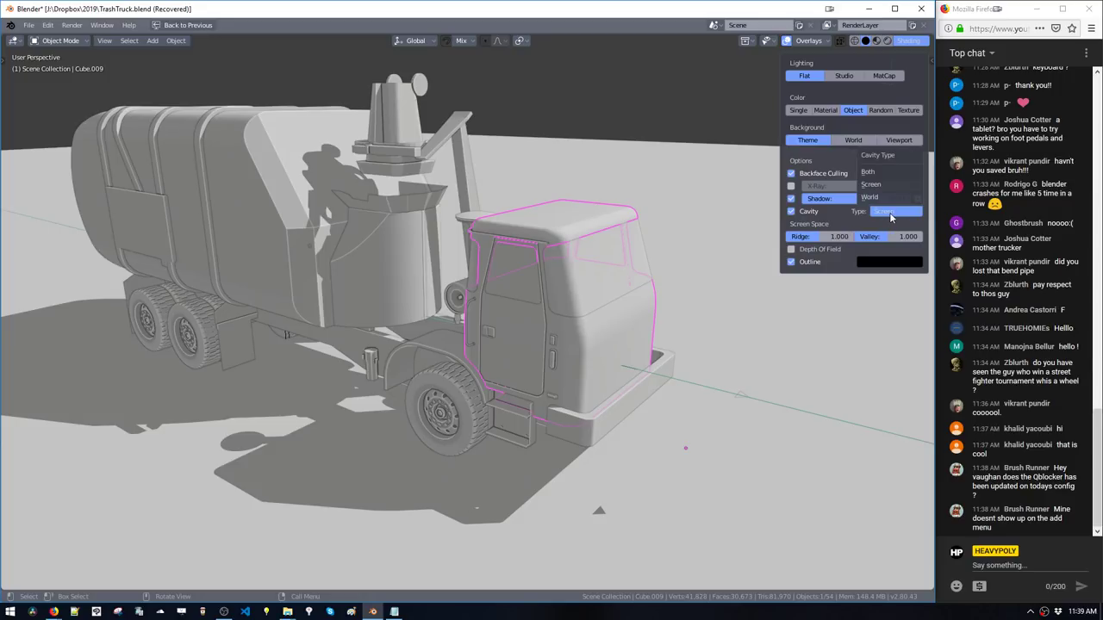
click(891, 198)
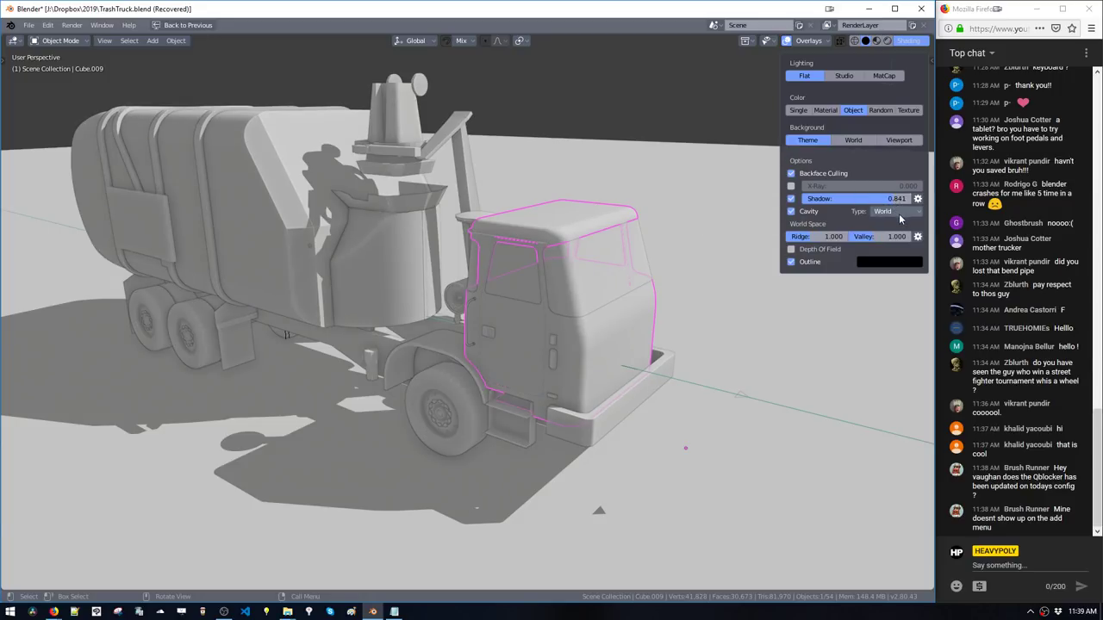
click(899, 215)
click(895, 188)
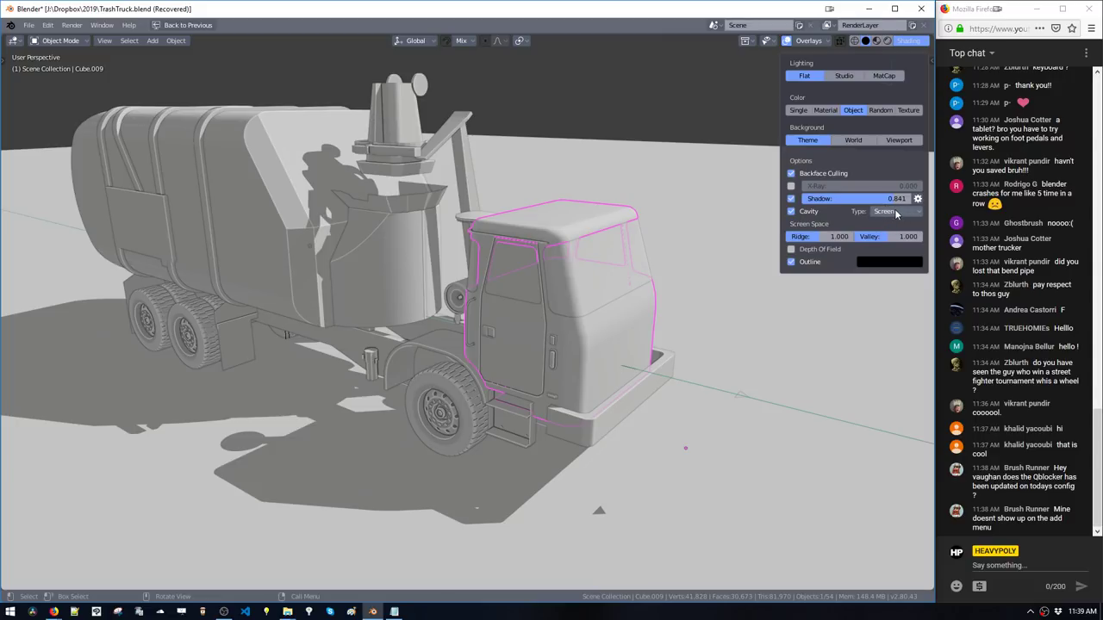
click(895, 213)
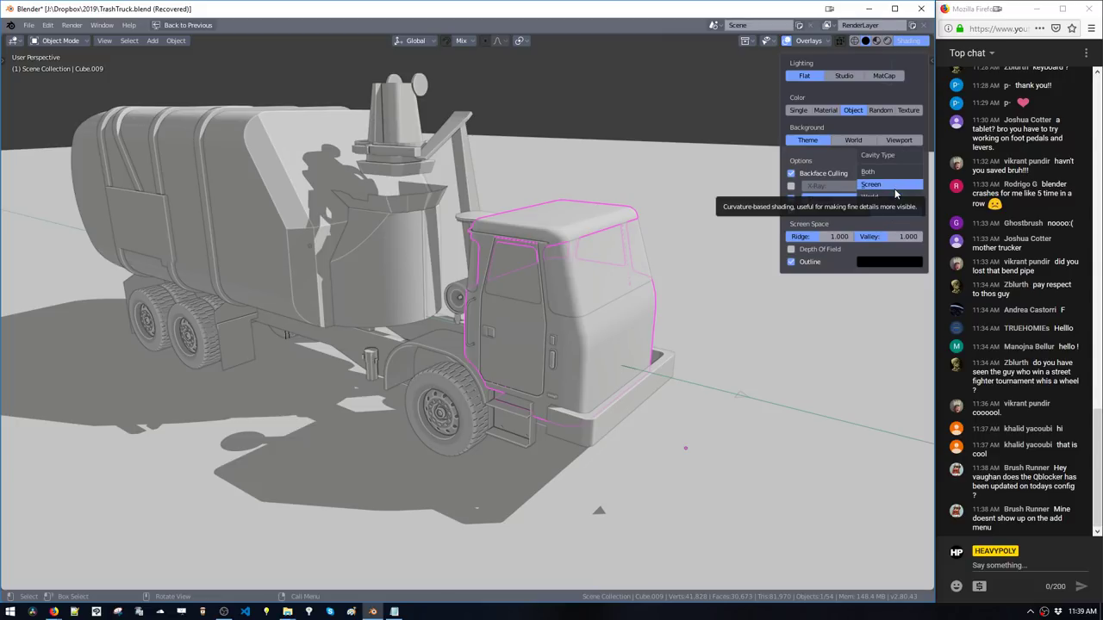
click(896, 173)
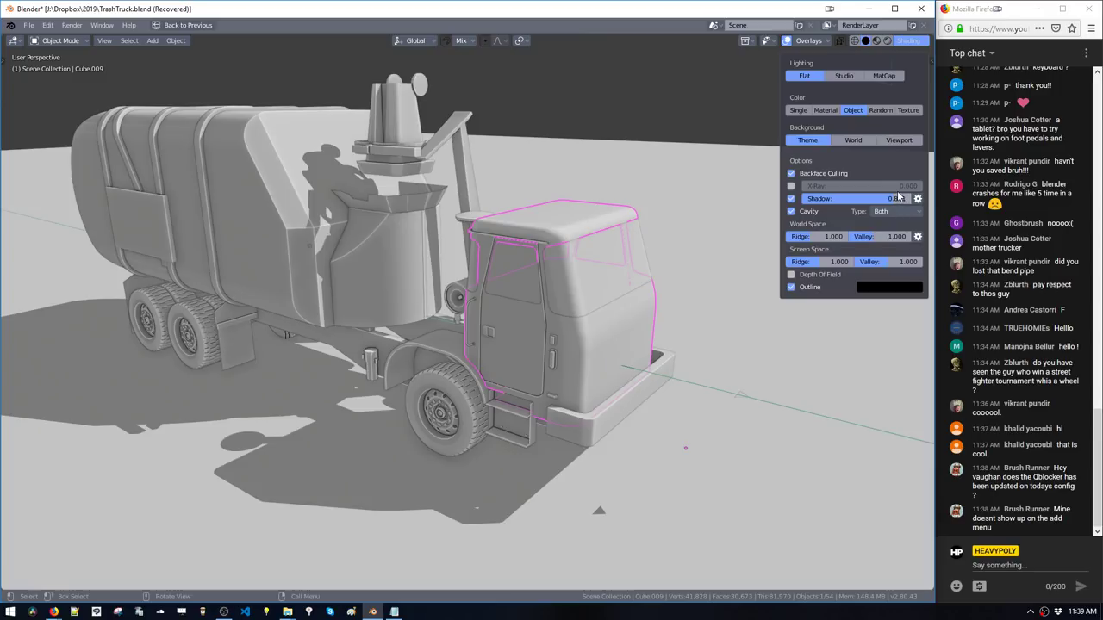
click(898, 216)
click(903, 193)
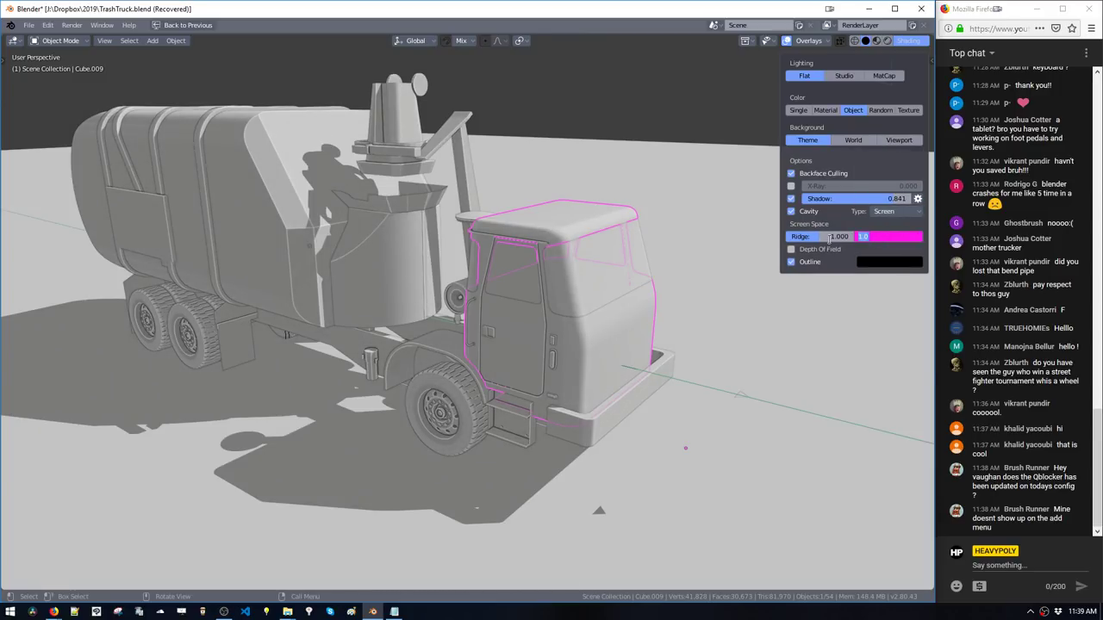
Set the screen-space cavity Ridge to 0 and Valley to 2, checking the truck from close up and further out
mouse_move(815, 240)
mouse_down()
mouse_move(755, 242)
mouse_move(820, 248)
mouse_move(699, 243)
mouse_up()
mouse_move(598, 430)
middle_down()
mouse_move(631, 364)
mouse_move(635, 300)
mouse_move(637, 328)
mouse_move(680, 315)
mouse_move(660, 342)
mouse_move(629, 351)
middle_up()
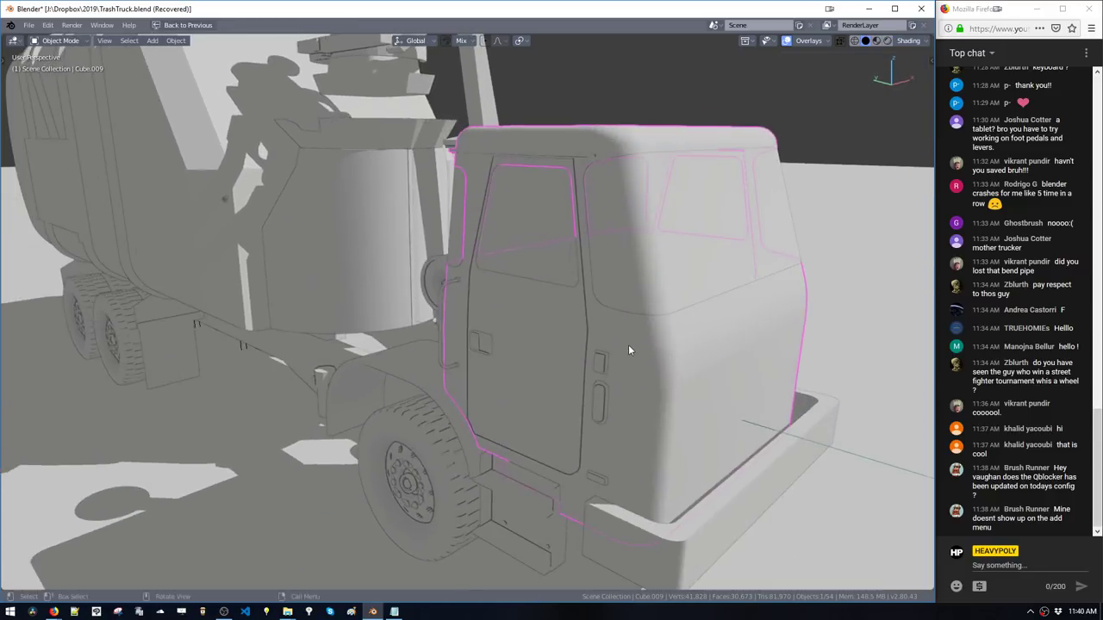
click(916, 43)
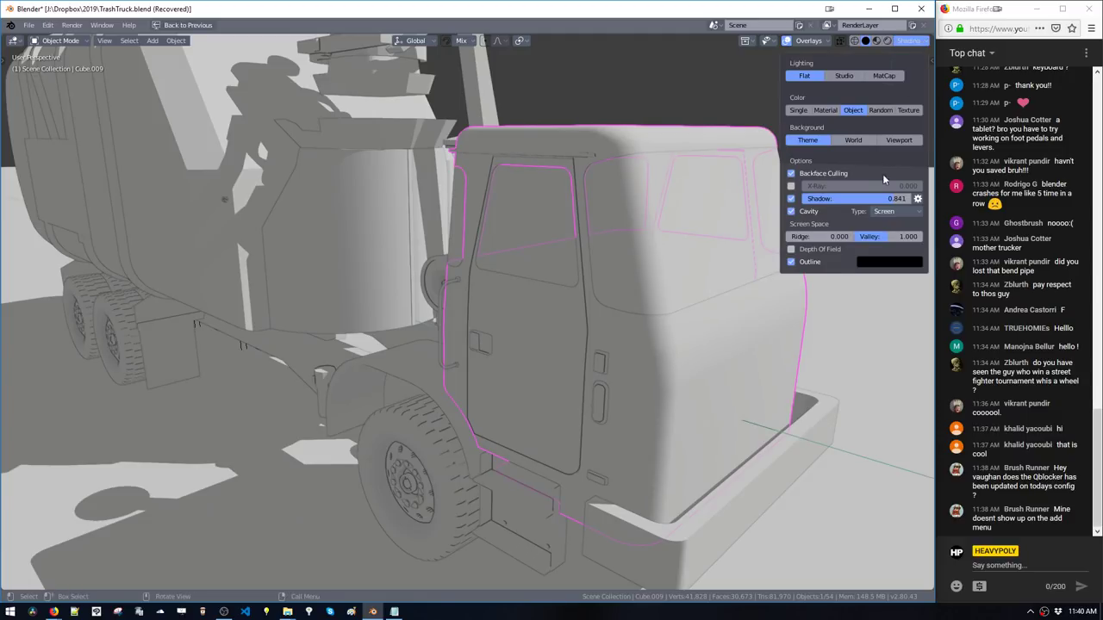
mouse_move(883, 240)
mouse_down()
mouse_move(841, 243)
mouse_move(913, 245)
mouse_up()
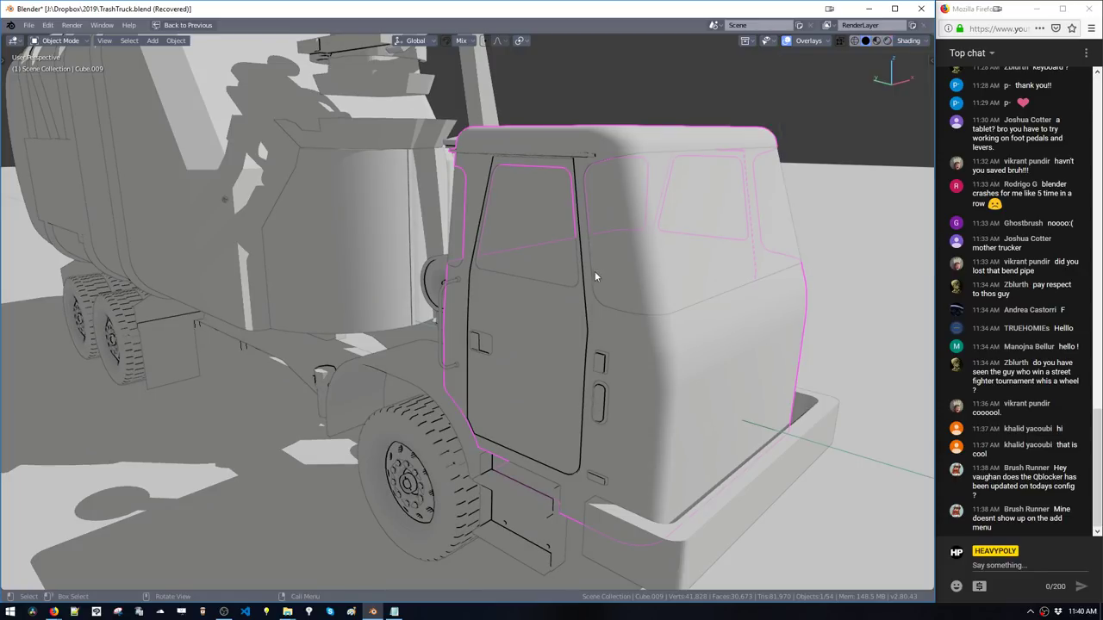
mouse_move(594, 270)
middle_down()
mouse_move(472, 264)
mouse_move(603, 259)
mouse_move(594, 289)
mouse_move(561, 301)
mouse_move(634, 272)
mouse_move(553, 294)
mouse_move(599, 287)
middle_up()
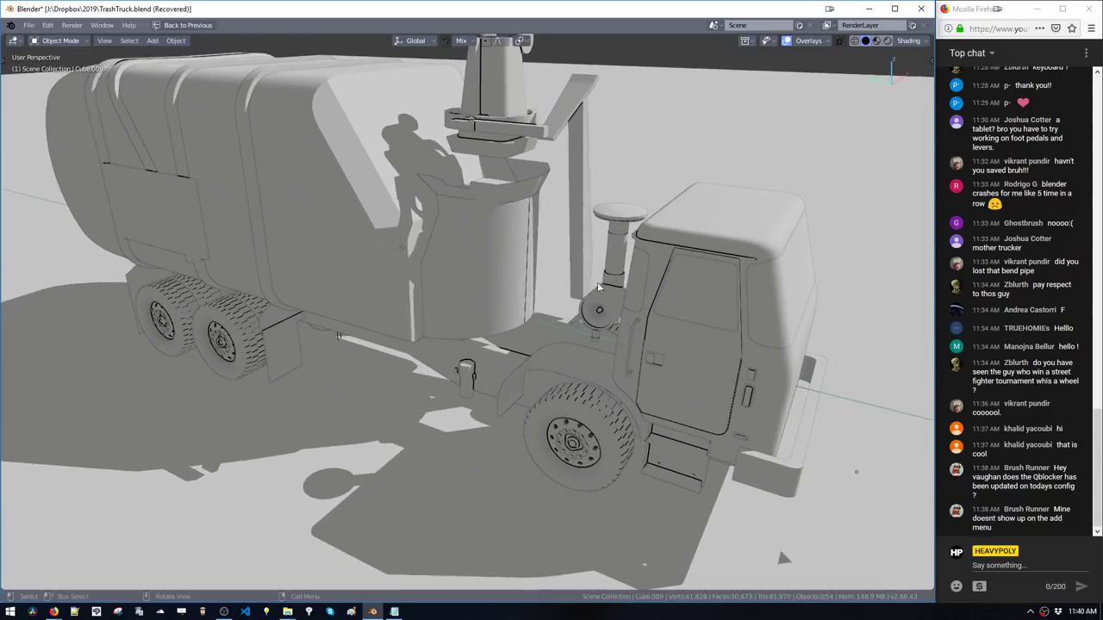
Switch the cavity type to Both and set the world-space Ridge to 0
click(908, 41)
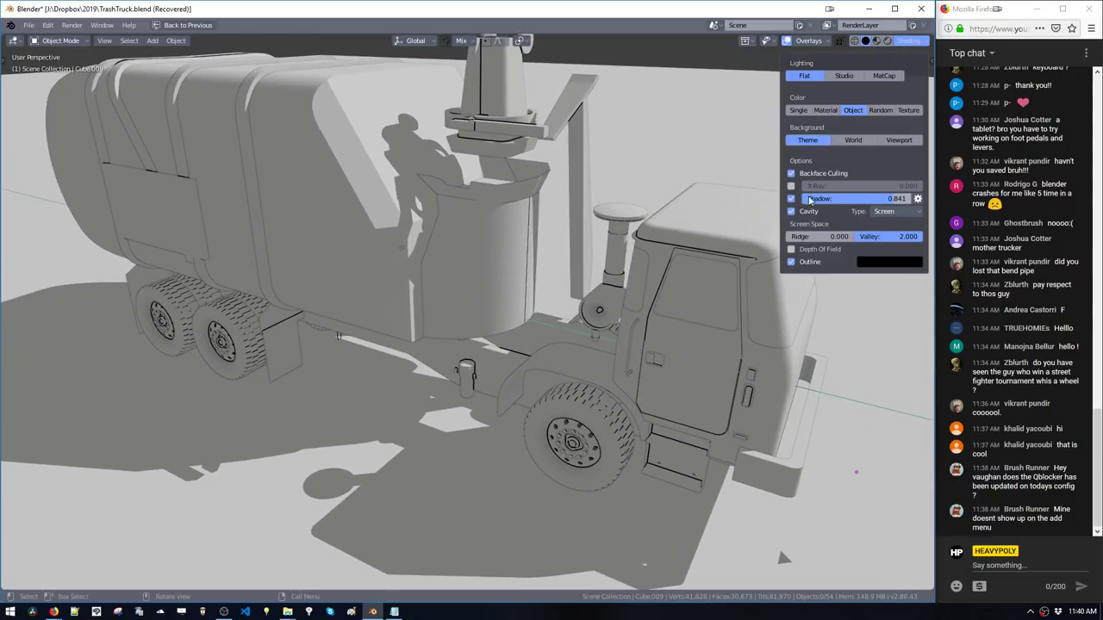
click(879, 212)
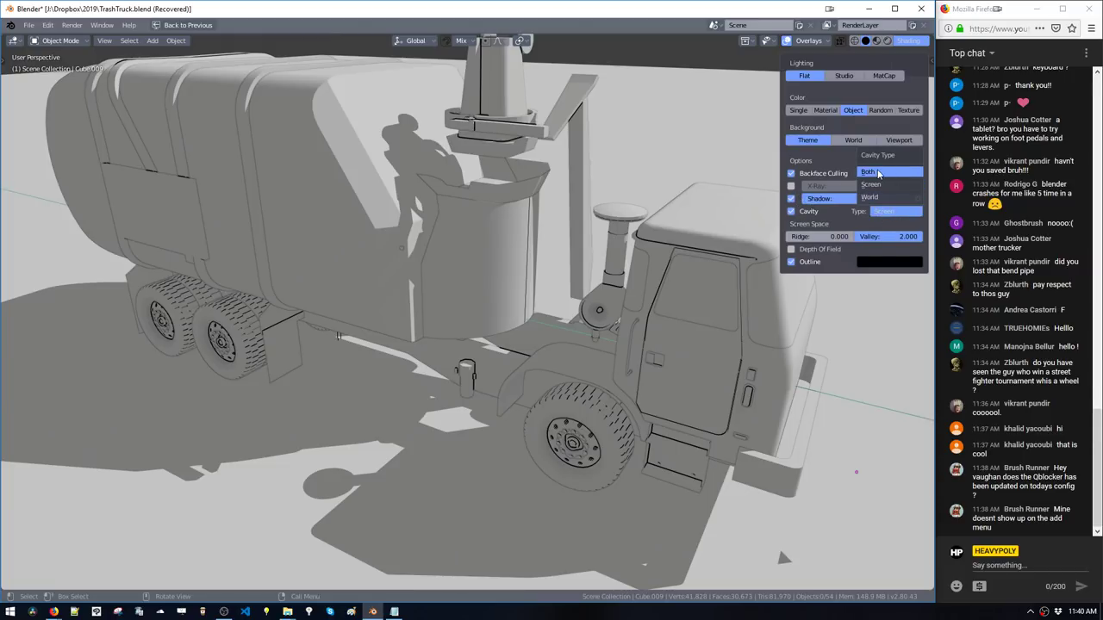
click(878, 173)
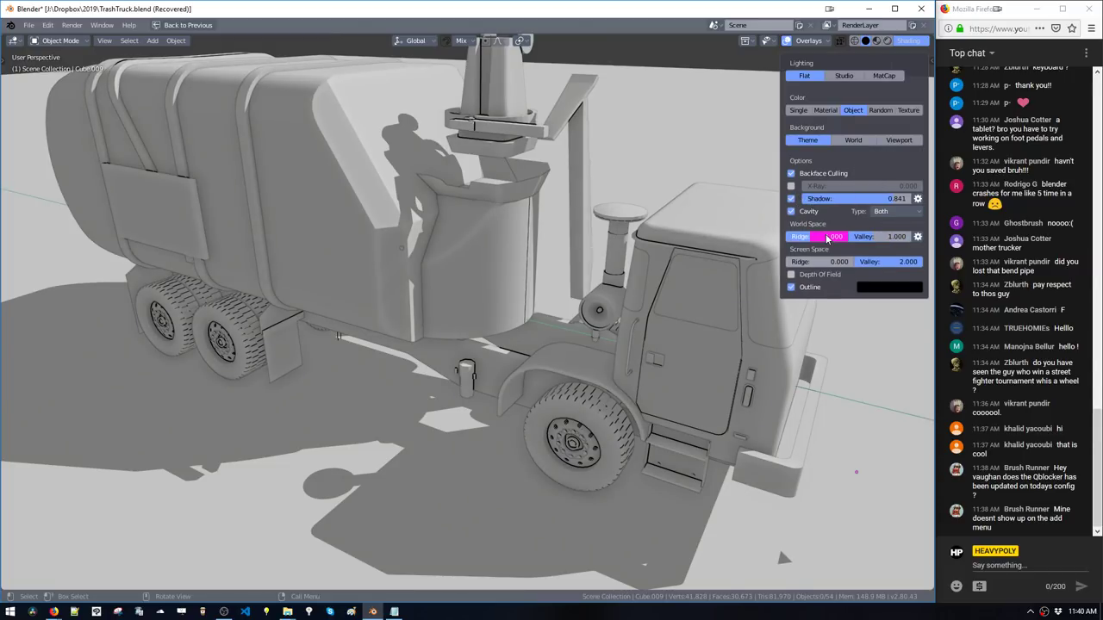
mouse_move(813, 239)
mouse_down()
mouse_move(848, 240)
mouse_move(747, 235)
mouse_up()
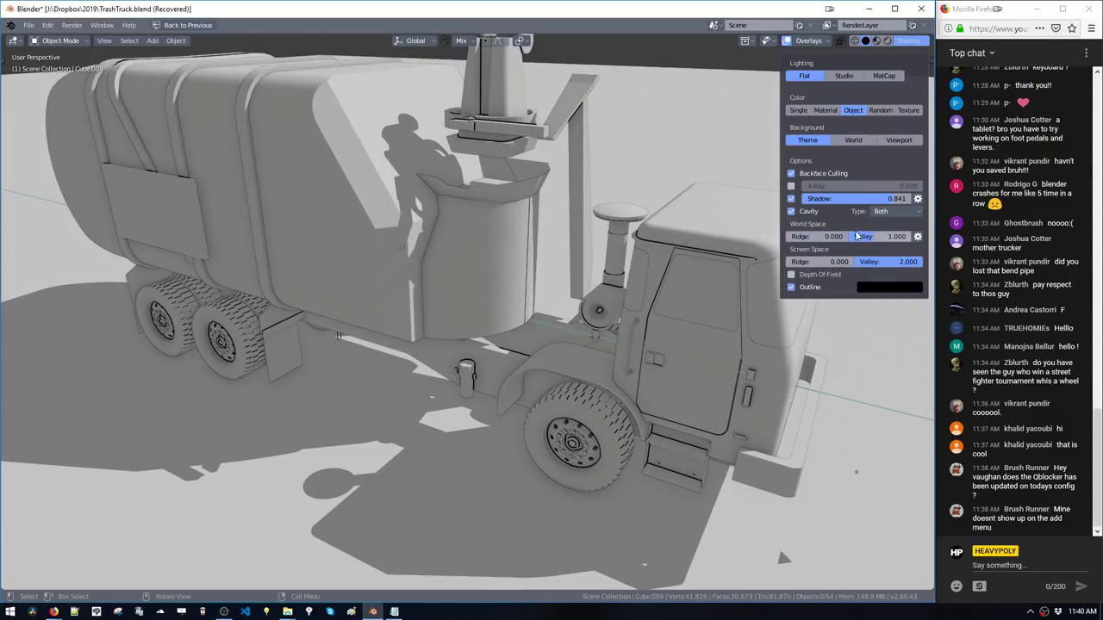
Rebalance the two cavity Valley strengths, trying 1.6 for world space and 0 for screen space before fine-tuning both
mouse_move(876, 239)
mouse_down()
mouse_move(918, 236)
mouse_move(810, 269)
mouse_up()
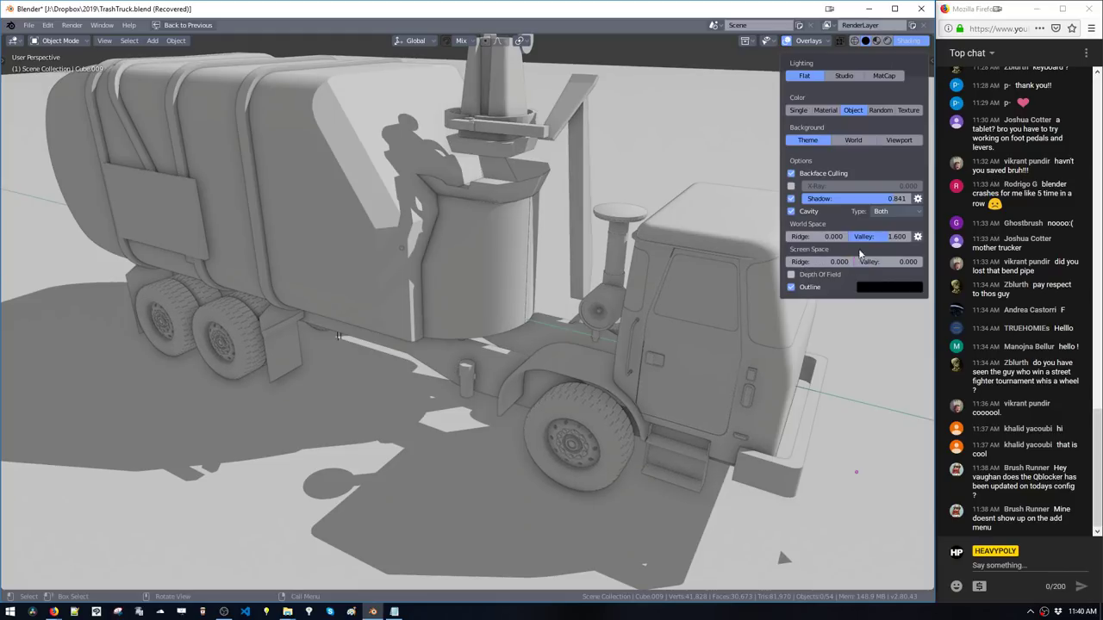
mouse_move(879, 237)
mouse_down()
mouse_move(919, 242)
mouse_move(891, 247)
mouse_up()
drag(905, 263, 913, 266)
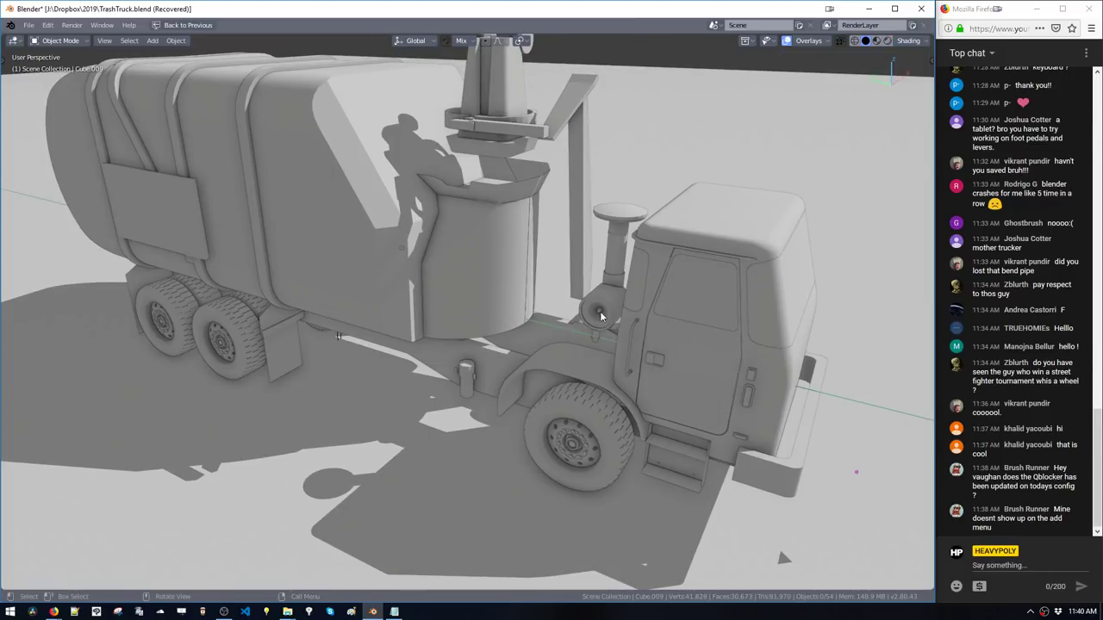
Save the truck file from a raised overview and switch to the Reference workspace
mouse_move(604, 300)
middle_down()
mouse_move(579, 269)
mouse_move(596, 258)
mouse_move(501, 257)
mouse_move(439, 264)
mouse_move(464, 277)
mouse_move(421, 267)
mouse_move(366, 278)
mouse_move(446, 280)
mouse_move(317, 283)
mouse_move(395, 314)
mouse_move(418, 310)
mouse_move(434, 286)
mouse_move(374, 266)
mouse_move(421, 299)
mouse_move(445, 274)
mouse_move(412, 302)
mouse_move(396, 300)
mouse_move(417, 233)
mouse_move(405, 197)
mouse_move(461, 245)
mouse_move(380, 249)
mouse_move(392, 153)
mouse_move(424, 237)
mouse_move(449, 257)
mouse_move(460, 193)
middle_up()
middle_drag(431, 218, 427, 288)
key(ctrl+s)
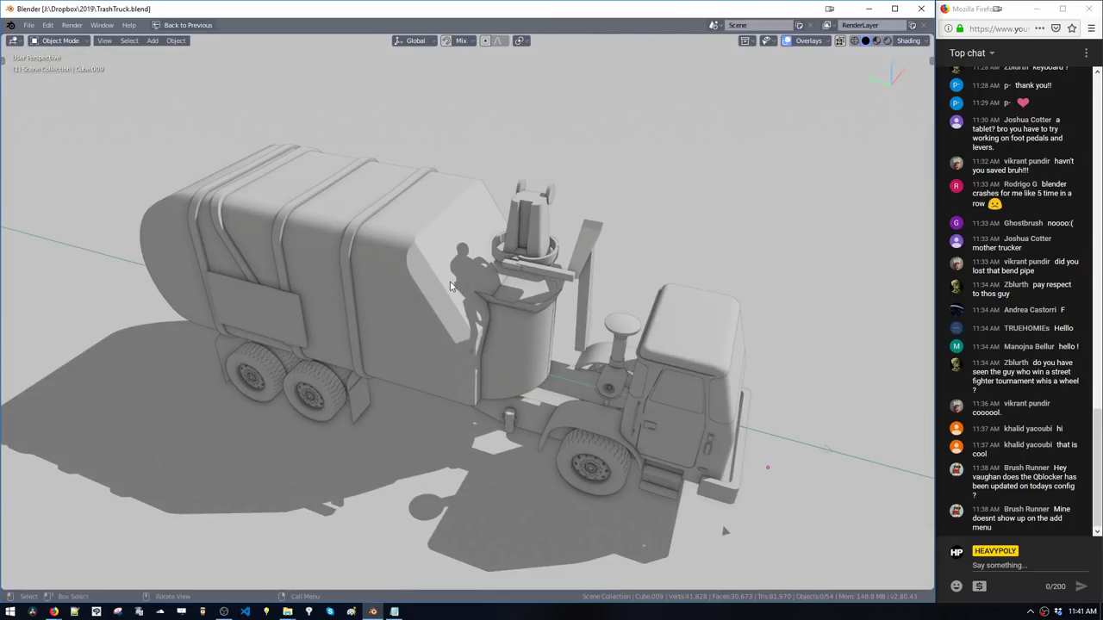
key(ctrl+Tab)
click(577, 201)
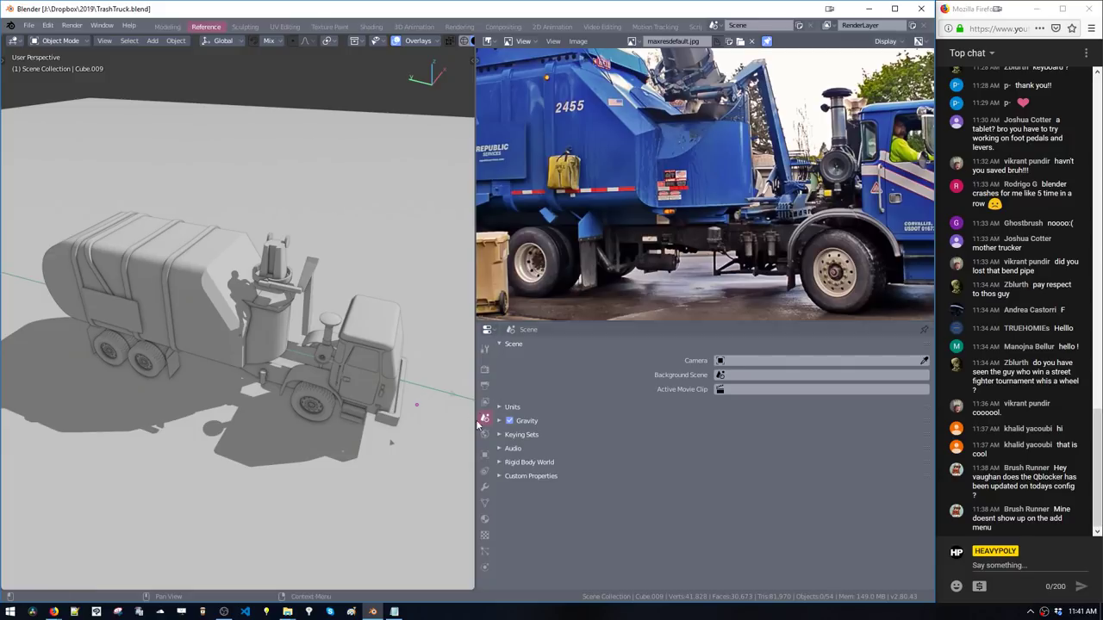
Switch to the Firefox window showing the QBlocker Addon page on Gumroad and highlight the end of its web address
click(1072, 474)
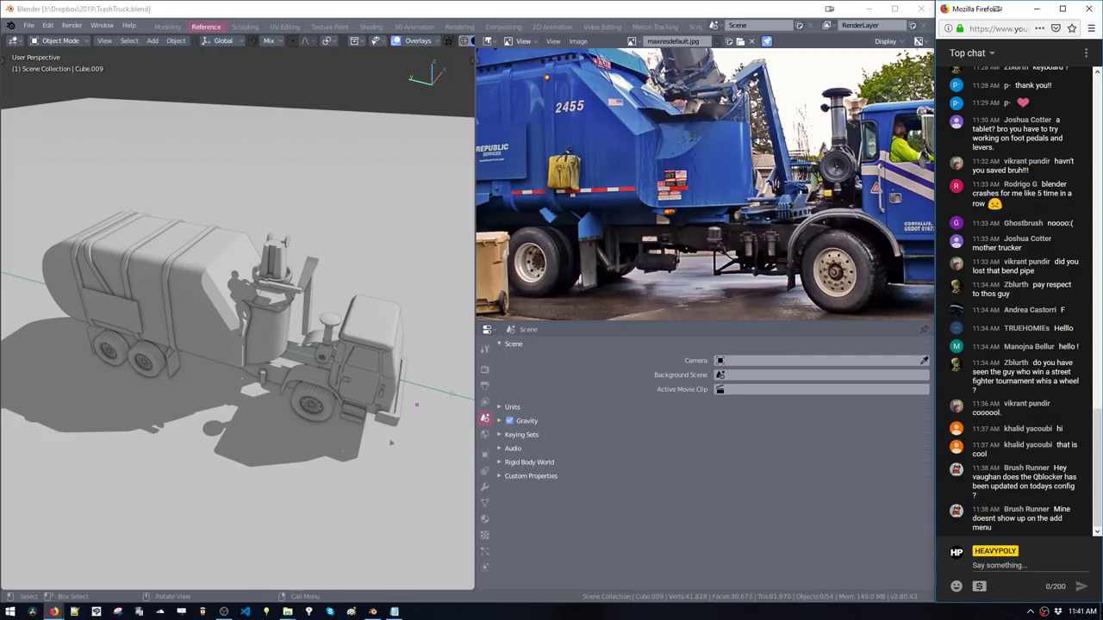
mouse_move(53, 611)
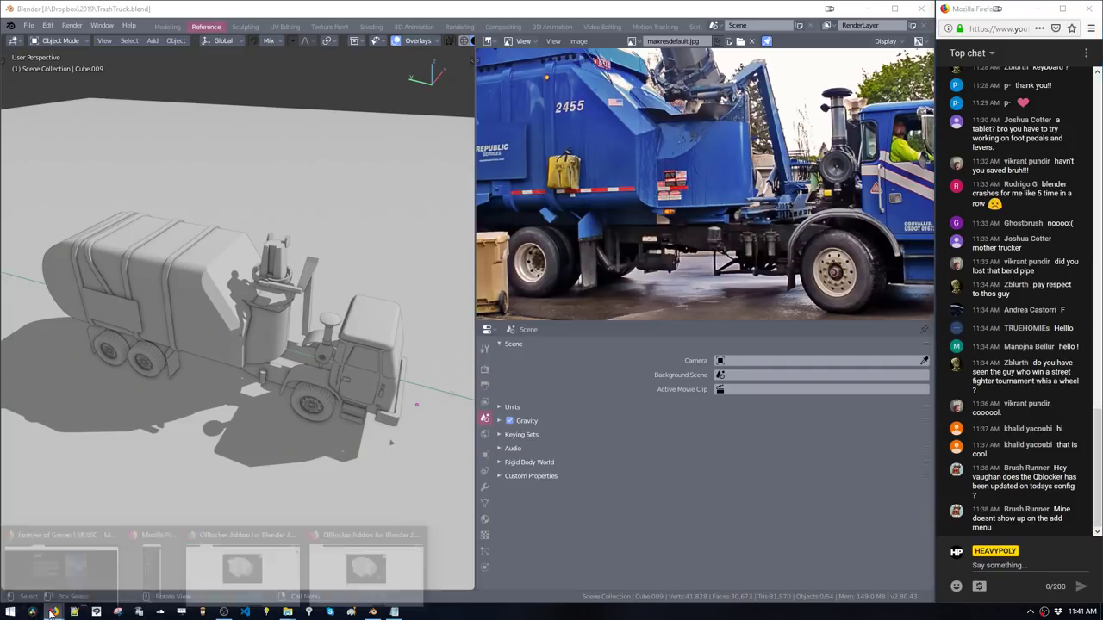
click(221, 560)
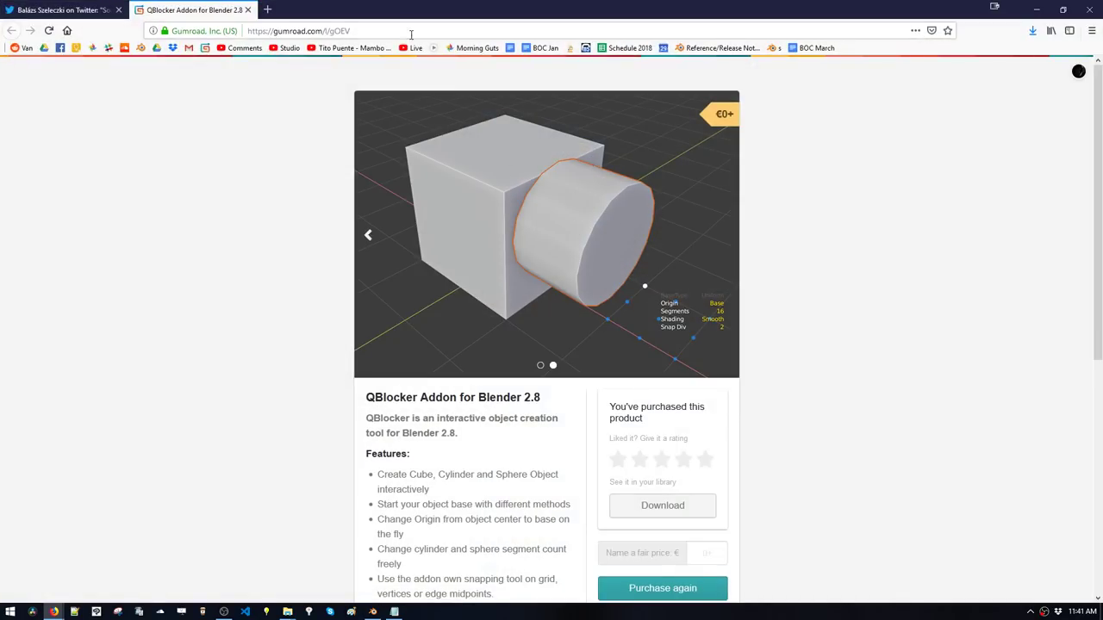
drag(350, 30, 324, 31)
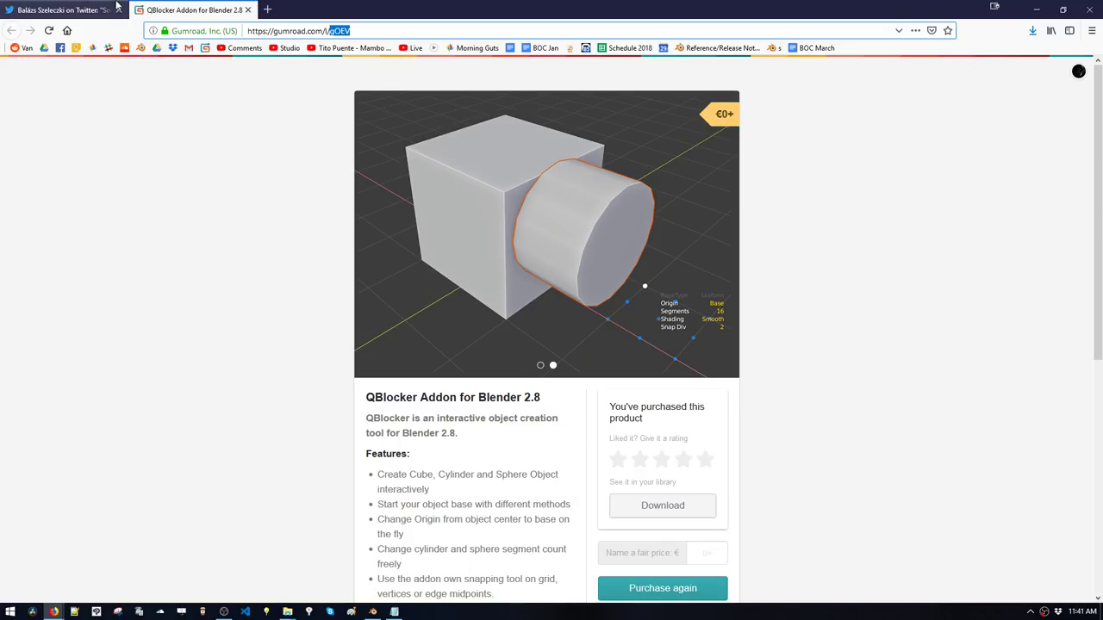
Switch to the Twitter tab, close the open tweet and look through the "q blocker" search results
click(94, 9)
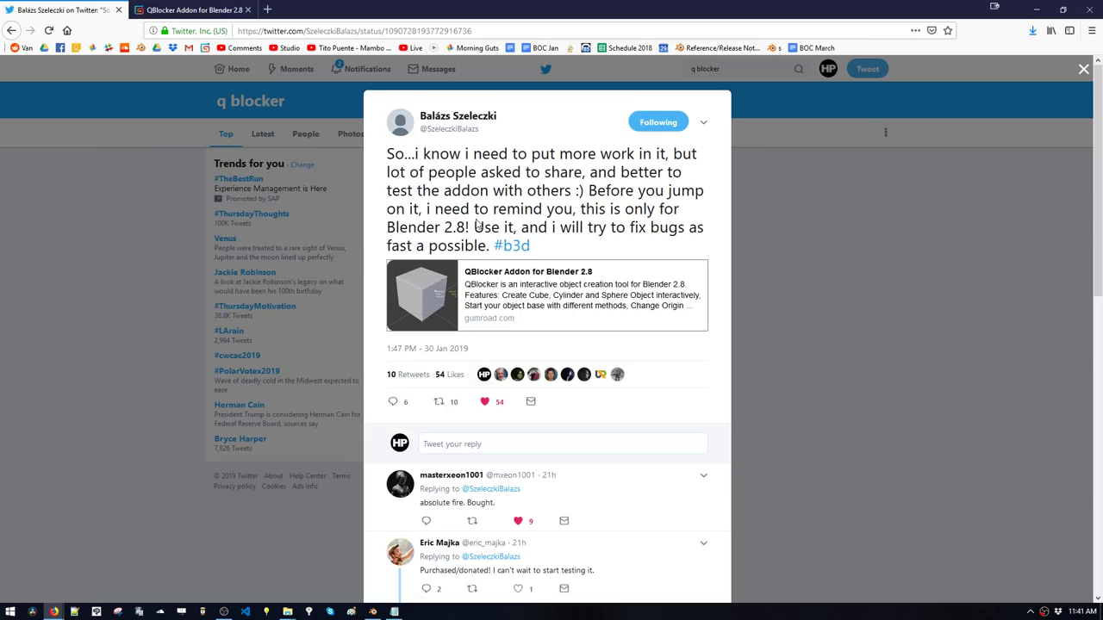
scroll(473, 244, down, 3)
click(238, 231)
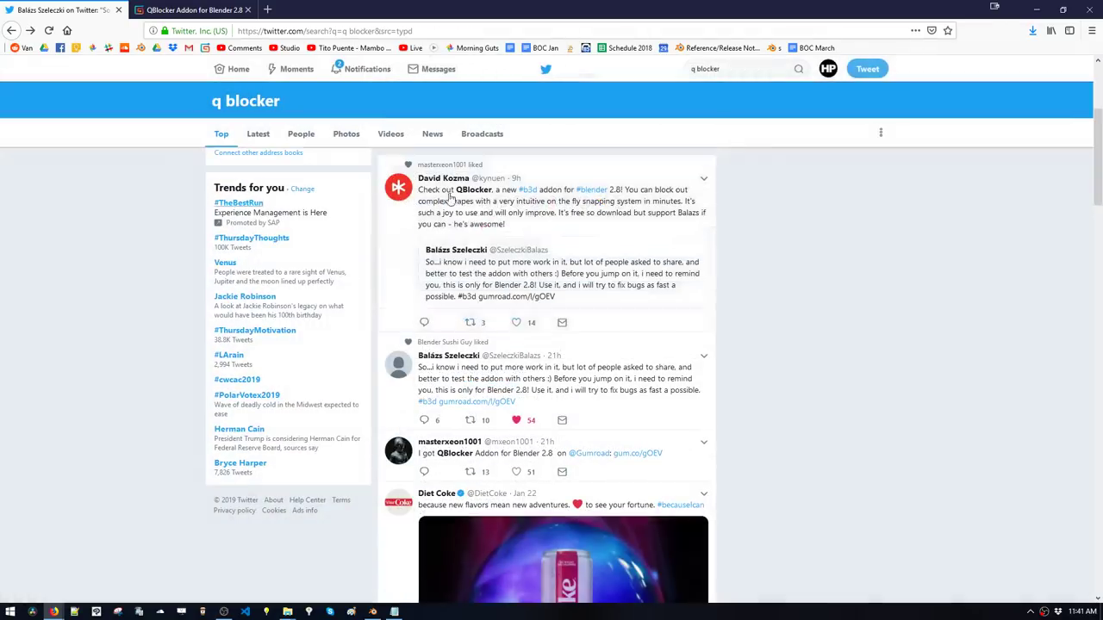
scroll(385, 199, up, 2)
scroll(388, 201, up, 2)
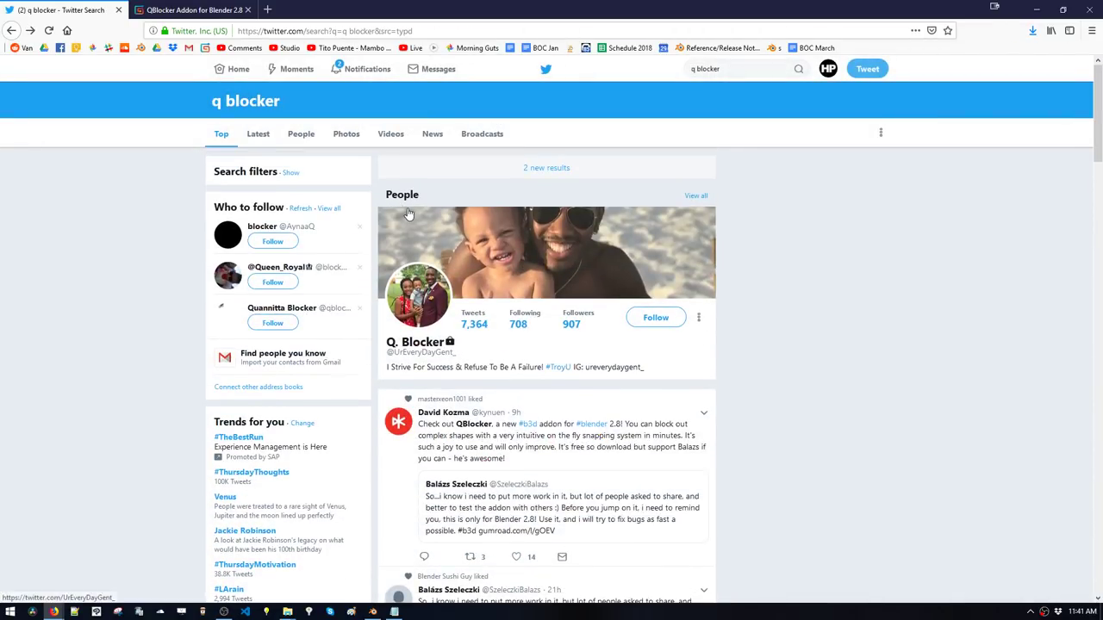
scroll(409, 212, down, 5)
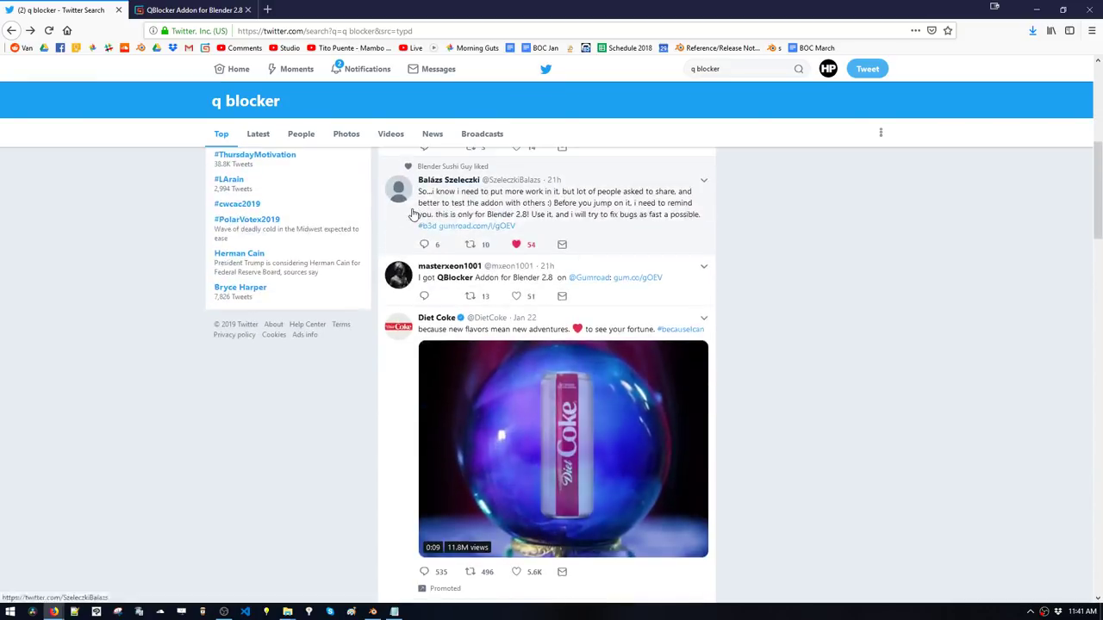
scroll(413, 214, down, 8)
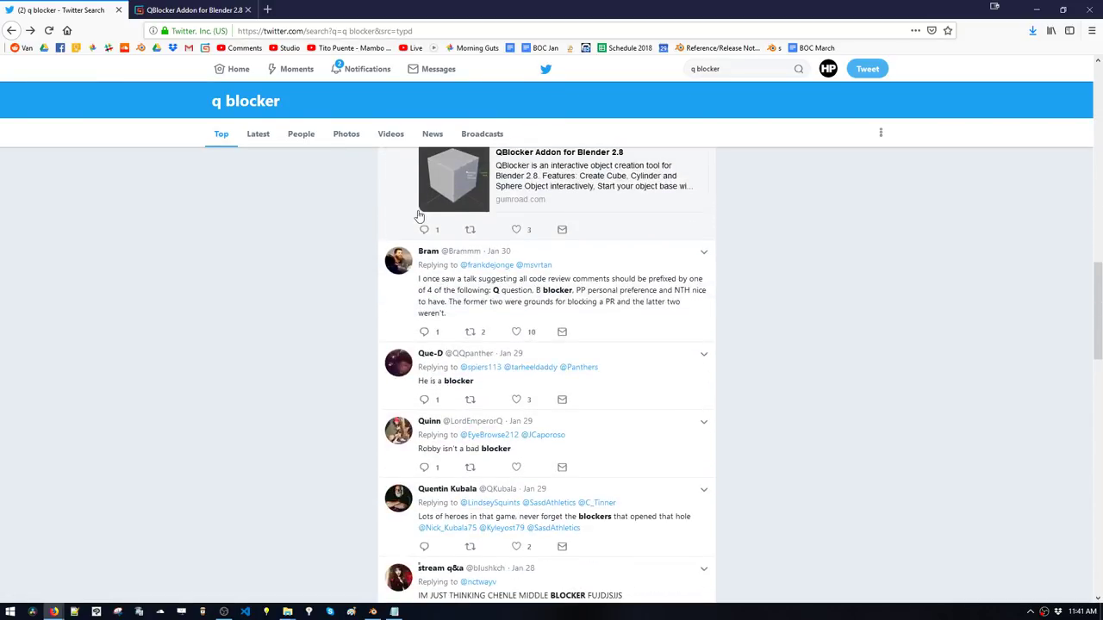
scroll(418, 215, down, 4)
scroll(417, 216, up, 7)
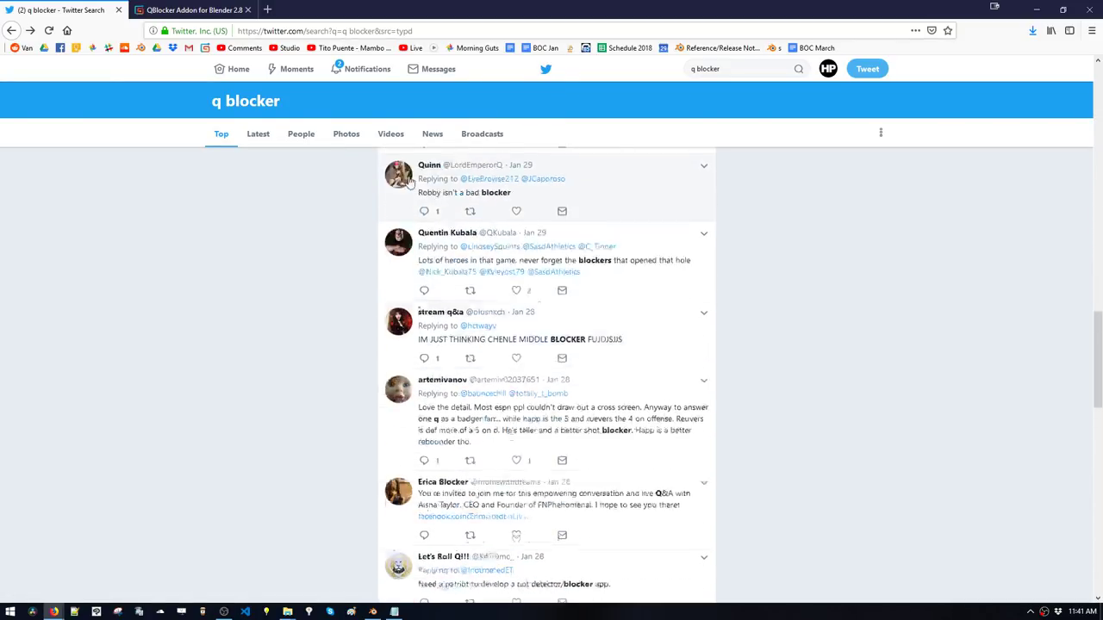
scroll(457, 215, up, 10)
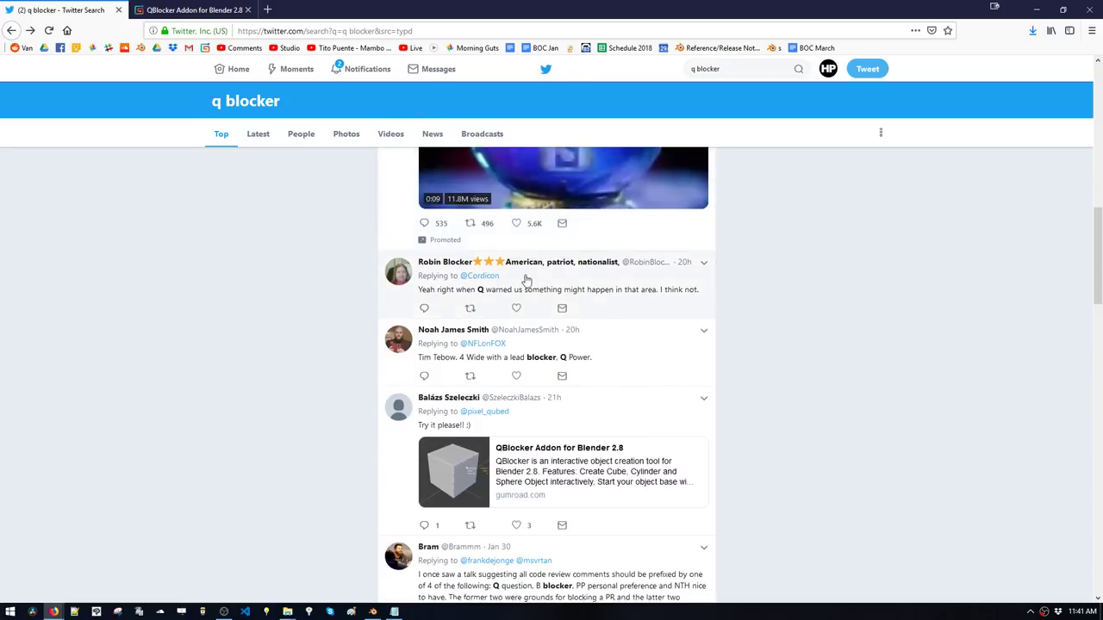
Open the QBlocker author's profile from the release tweet and look through the addon's development posts
click(495, 488)
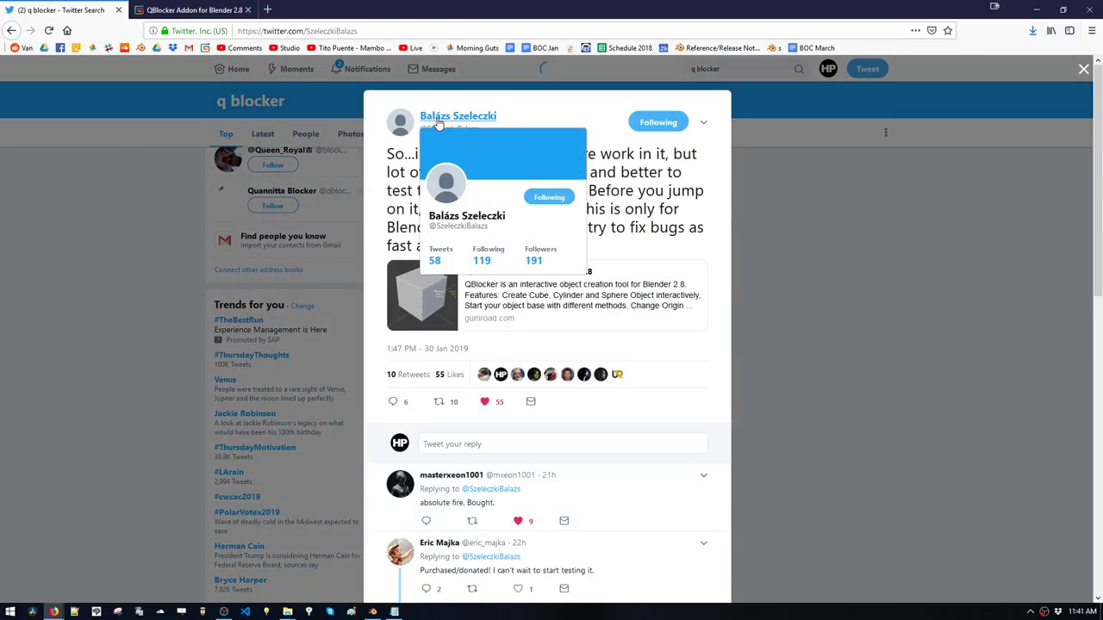
click(438, 120)
scroll(470, 256, down, 3)
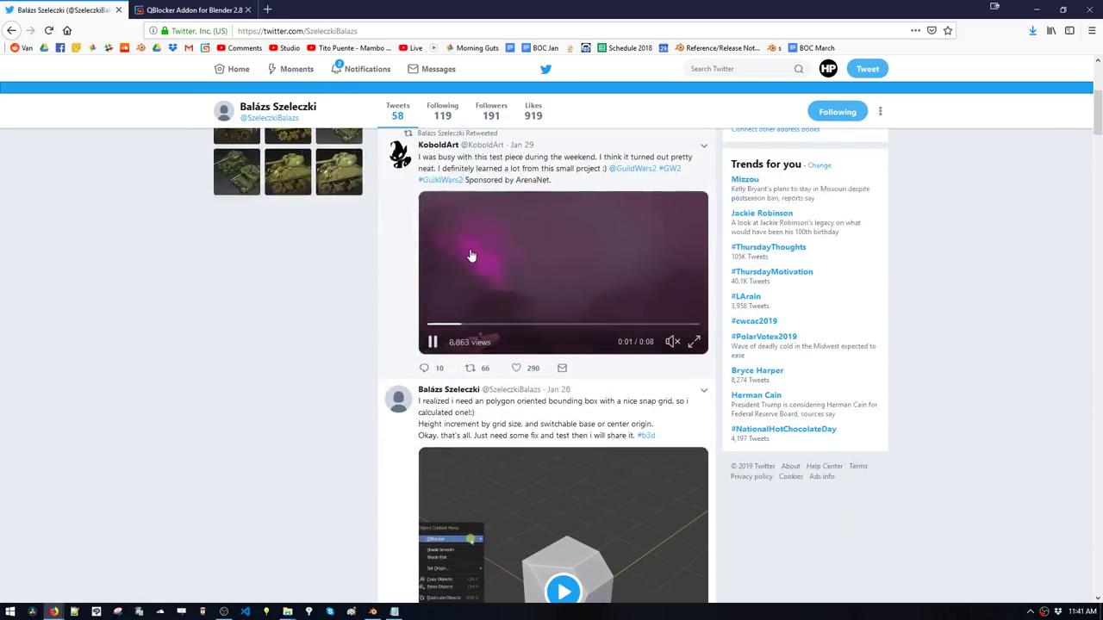
scroll(472, 253, up, 3)
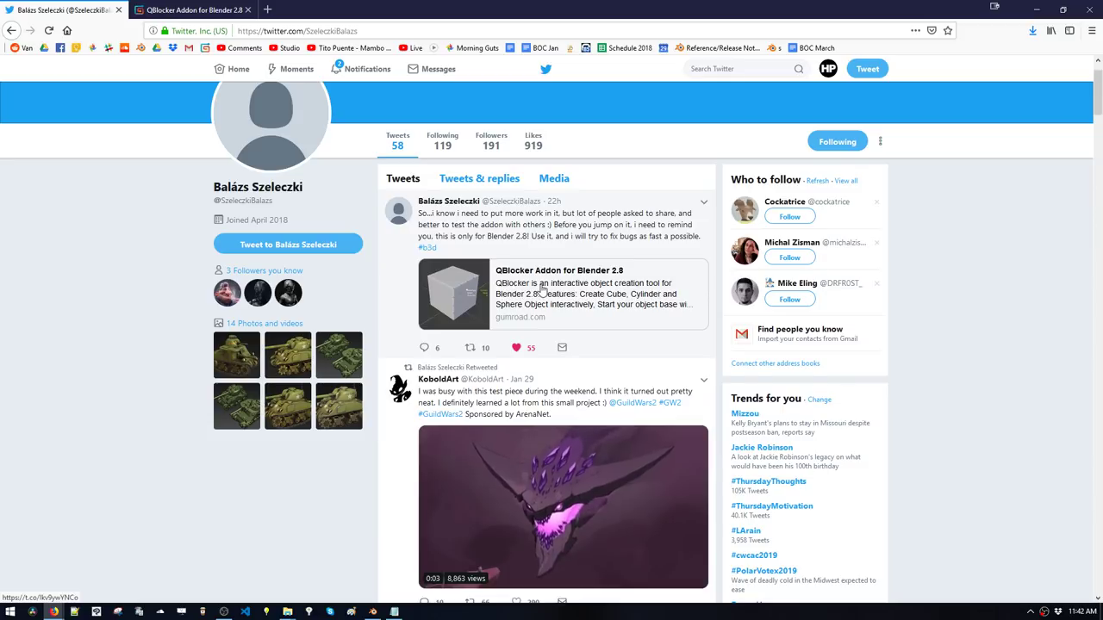
scroll(540, 280, down, 4)
scroll(541, 293, down, 1)
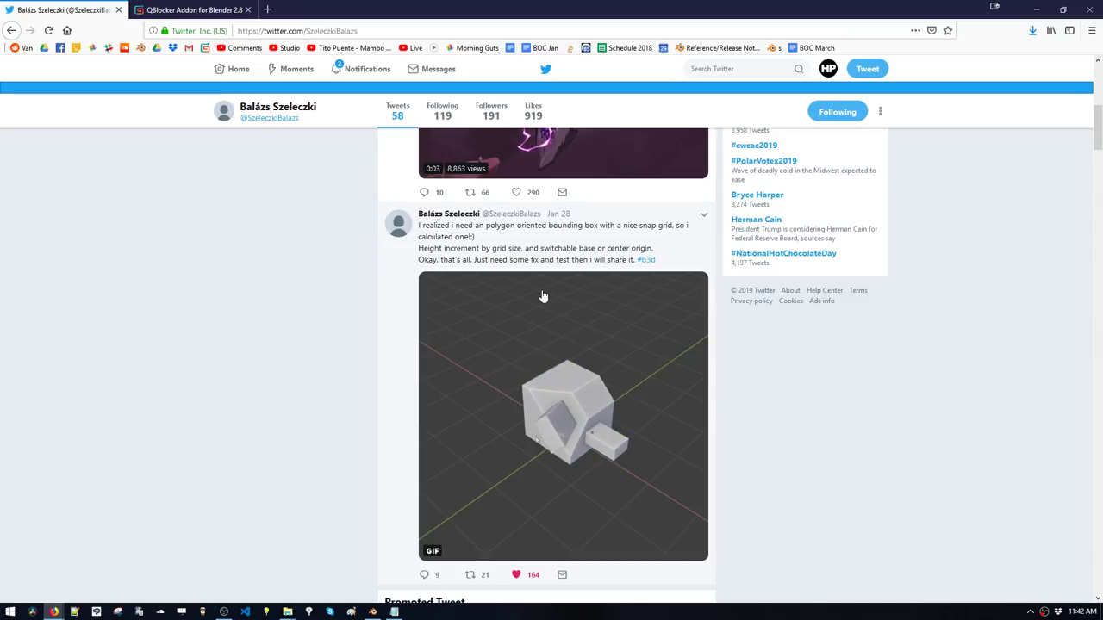
scroll(542, 297, down, 7)
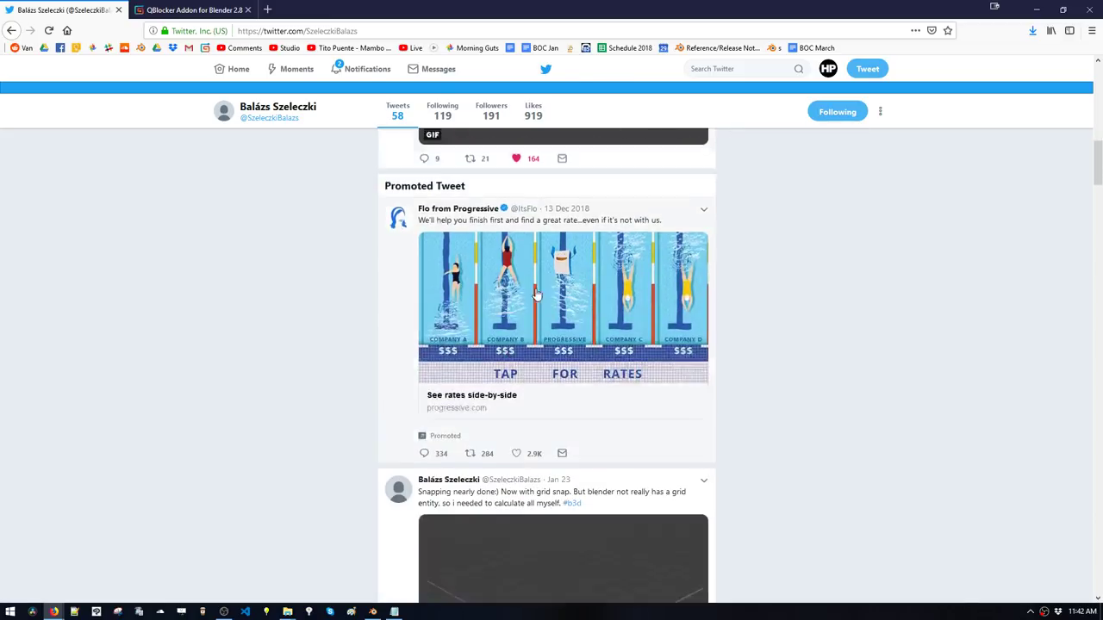
scroll(537, 291, down, 3)
scroll(547, 284, up, 1)
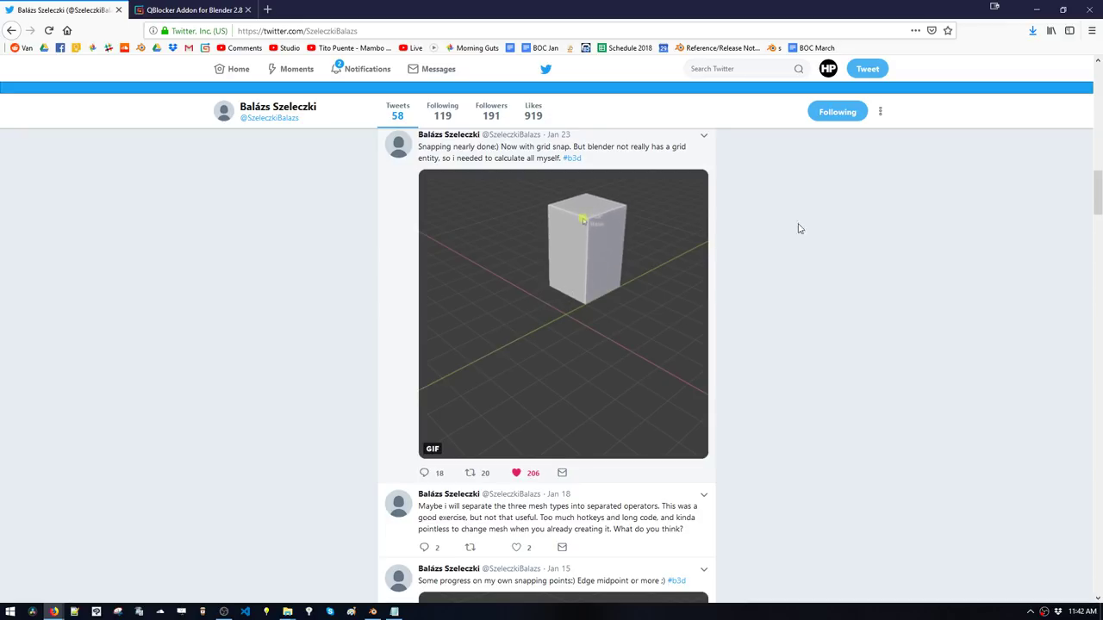
Return to the truck in Blender and enter Edit Mode on the small cylindrical part mounted on the frame behind the front wheel
click(1039, 13)
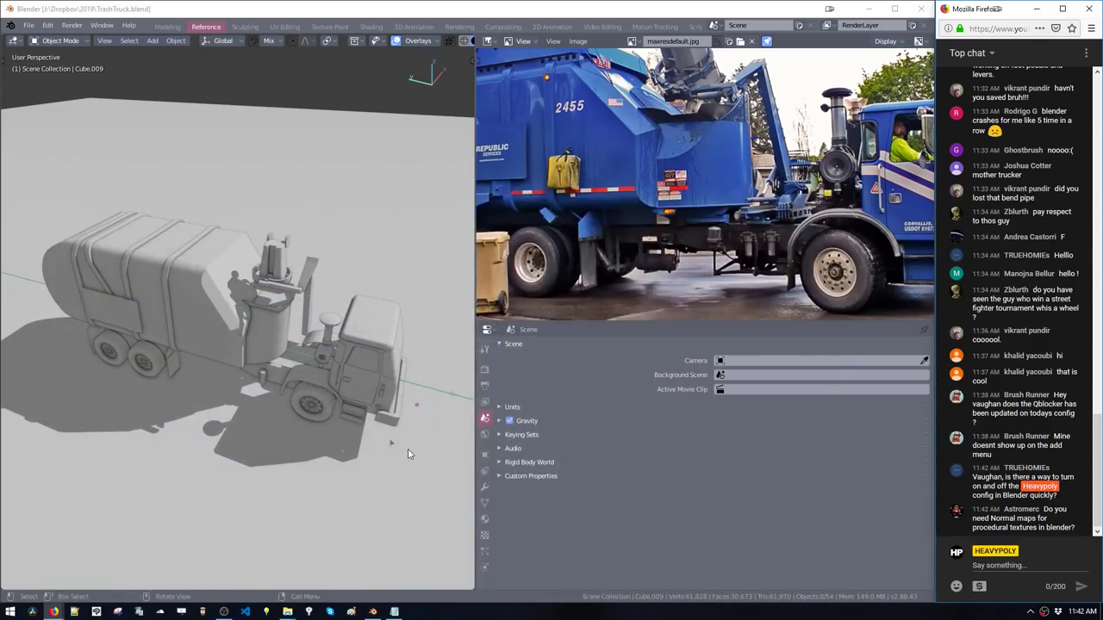
middle_drag(409, 454, 264, 373)
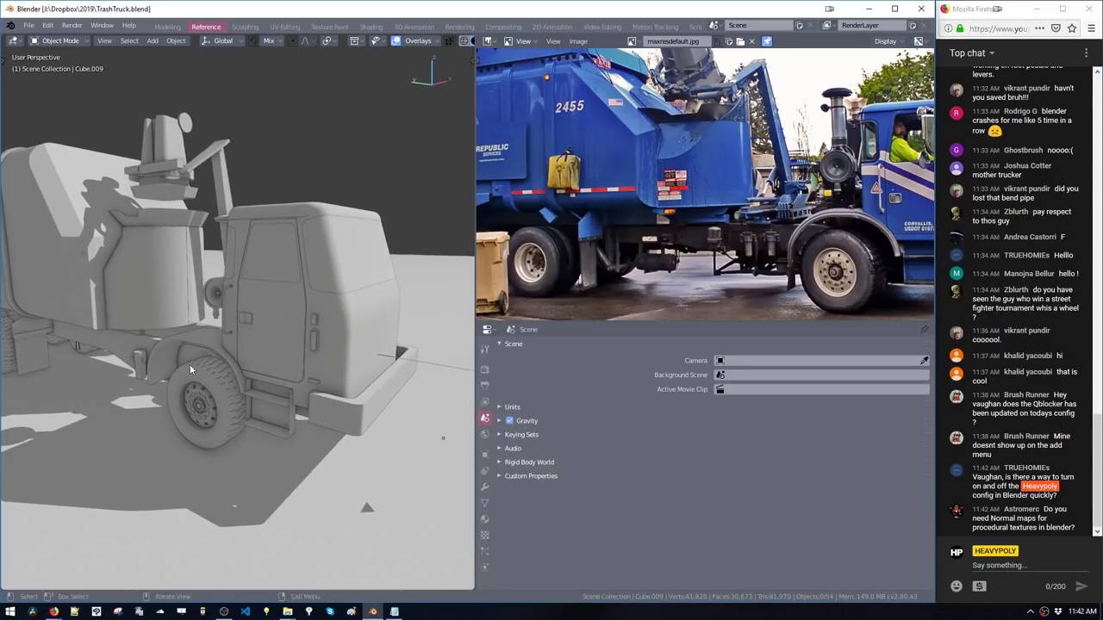
middle_drag(191, 369, 246, 382)
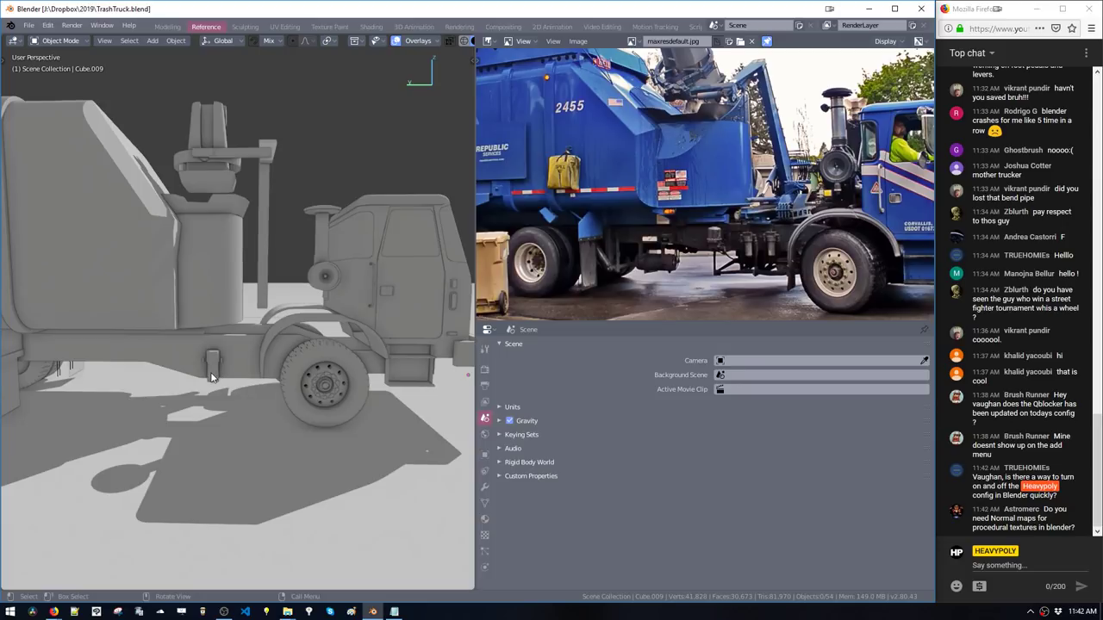
key(Tab)
key(KP_Decimal)
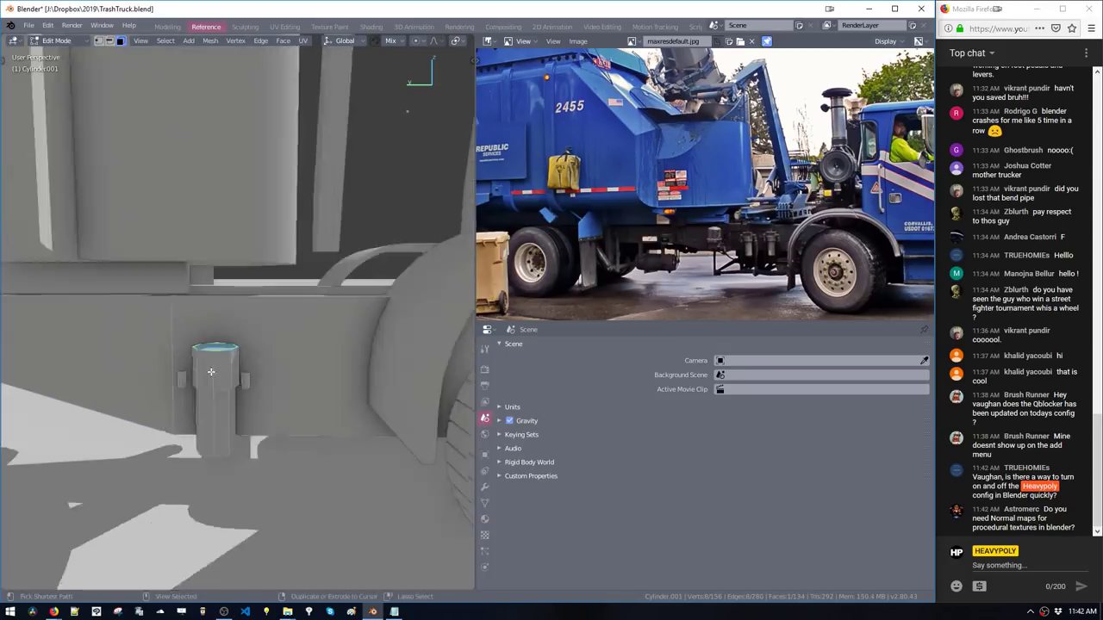
Add a 24-sided cylinder at the top of the existing cylindrical part and resize it
scroll(269, 424, down, 3)
key(shift+a)
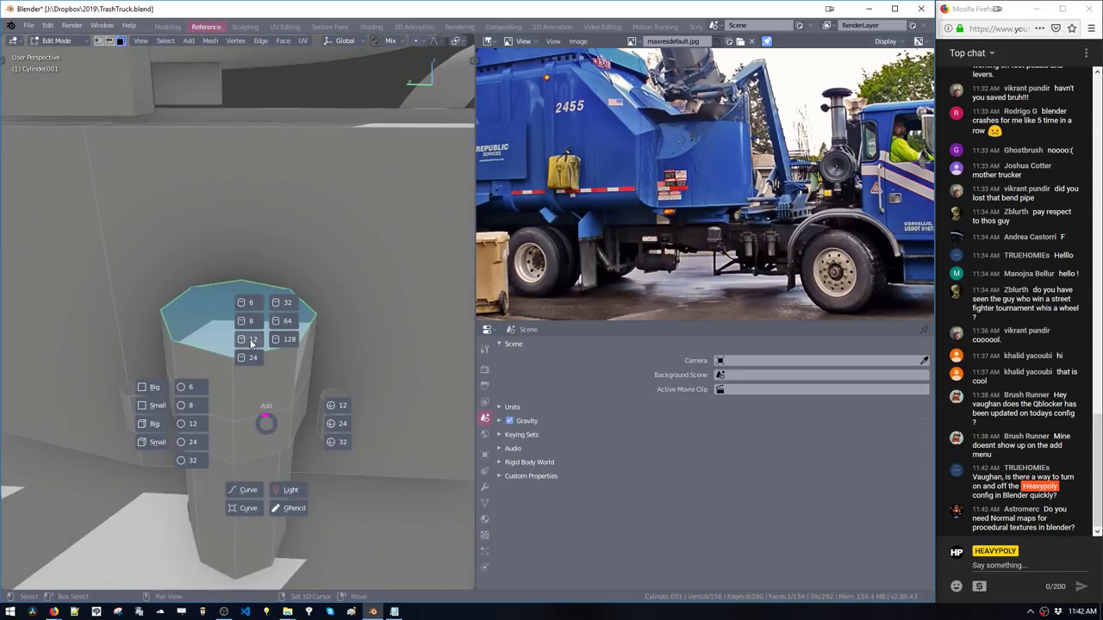
click(250, 343)
key(s)
click(284, 406)
scroll(302, 537, down, 2)
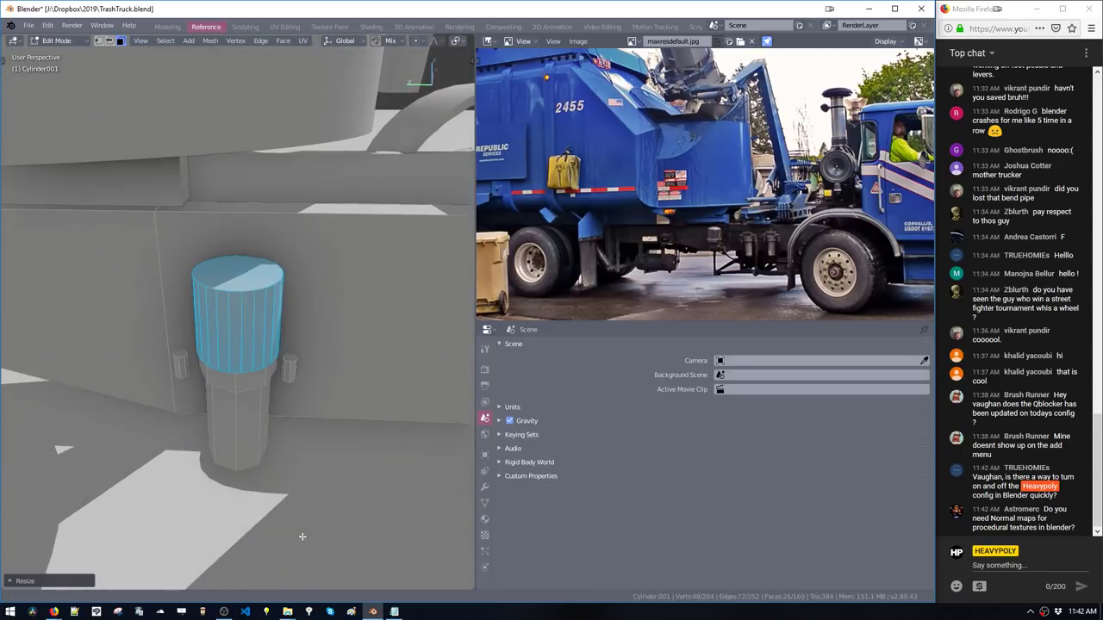
Shorten the new cylinder along Z and move it along Y beside the old part on the frame
key(s)
key(z)
click(294, 468)
shift+middle_drag(246, 420, 318, 409)
key(g)
key(y)
click(156, 389)
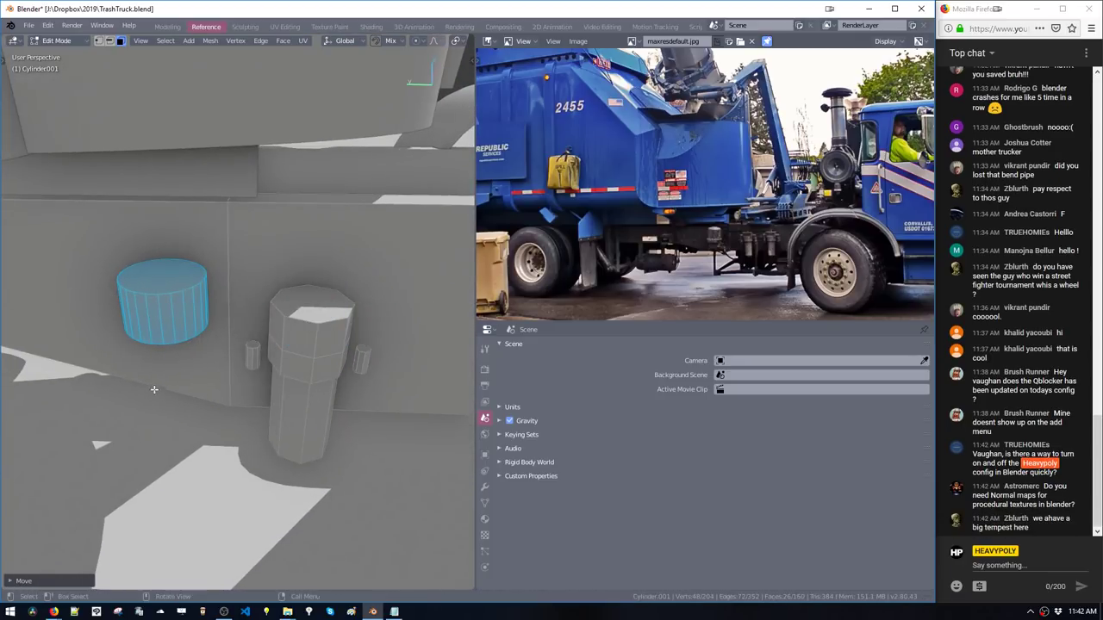
Raise the new cylinder's top face about 0.035 m along Z and bevel its upper rim
key(KP_Decimal)
scroll(203, 362, down, 2)
key(2)
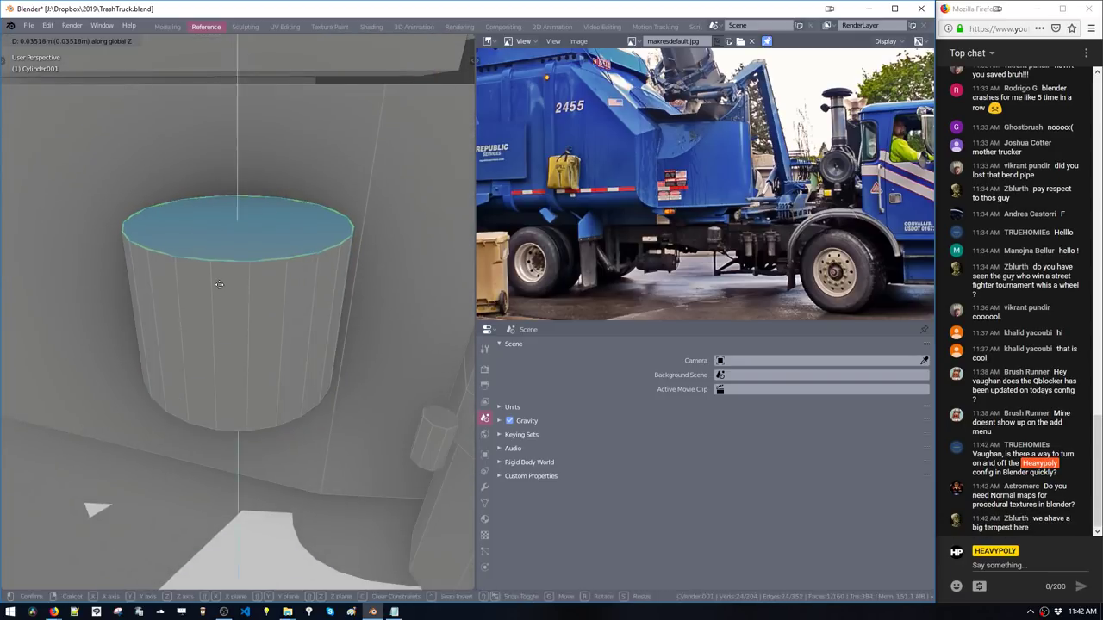
key(ctrl+b)
click(278, 354)
Select the cylinder's top face and scale it down to about 0.62
key(space)
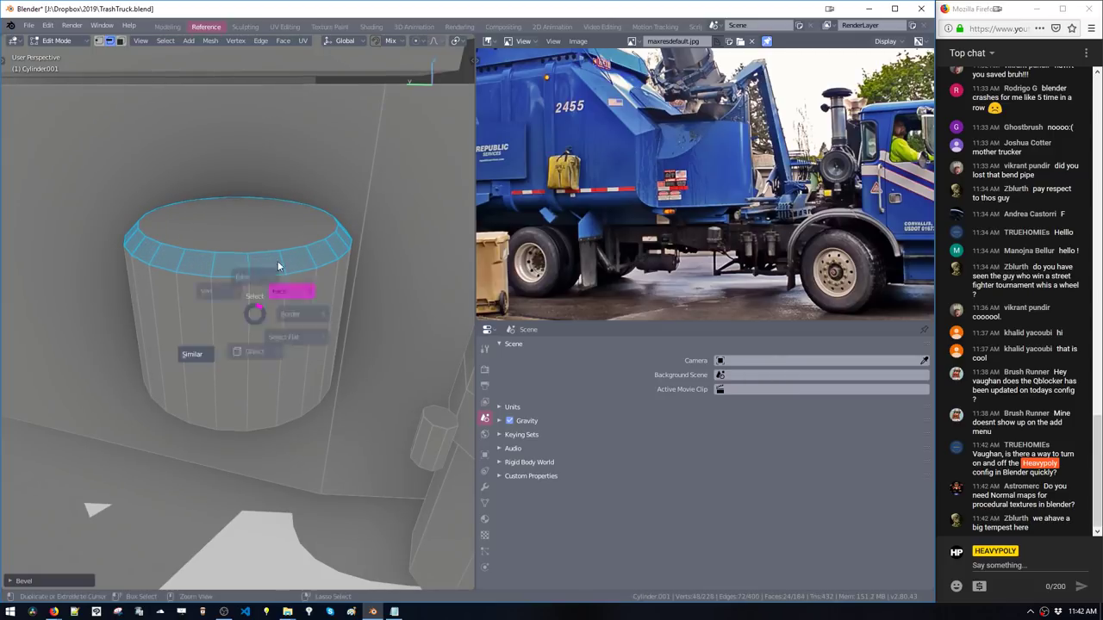
click(277, 261)
key(space)
click(242, 229)
key(s)
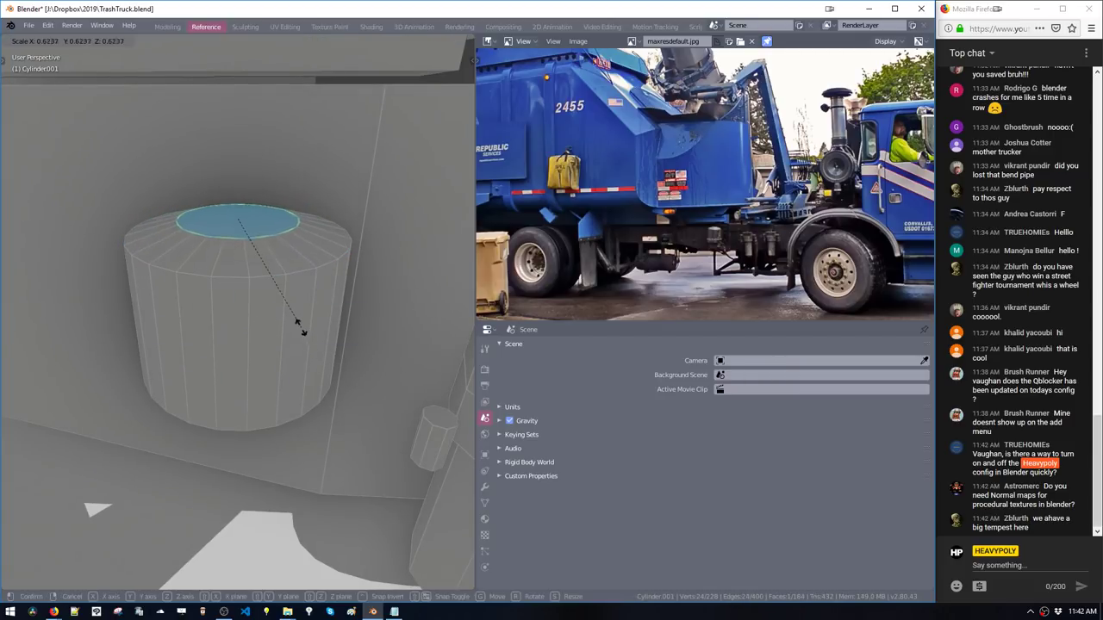
click(303, 328)
Try beveling the cap's inner rim twice, including once with many segments, and undo both bevels
key(ctrl+b)
scroll(416, 449, up, 10)
click(416, 449)
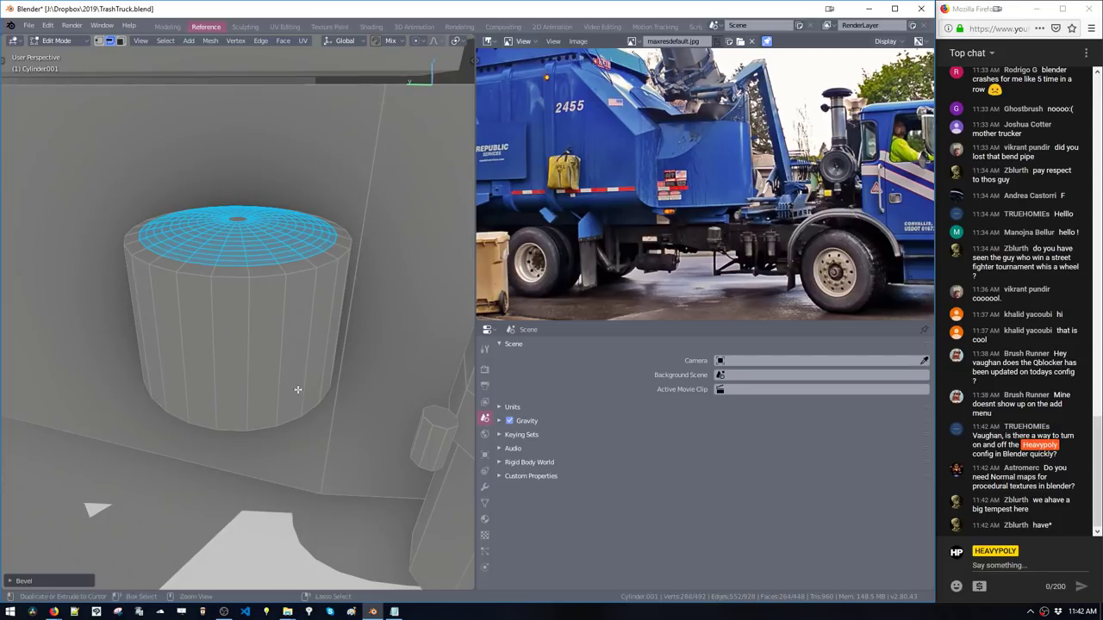
key(ctrl+z)
key(ctrl+b)
click(344, 433)
key(ctrl+z)
Raise the cap's inner rim about 0.007 m along Z, bevel it with multiple segments into a dome, and save the file
key(g)
key(z)
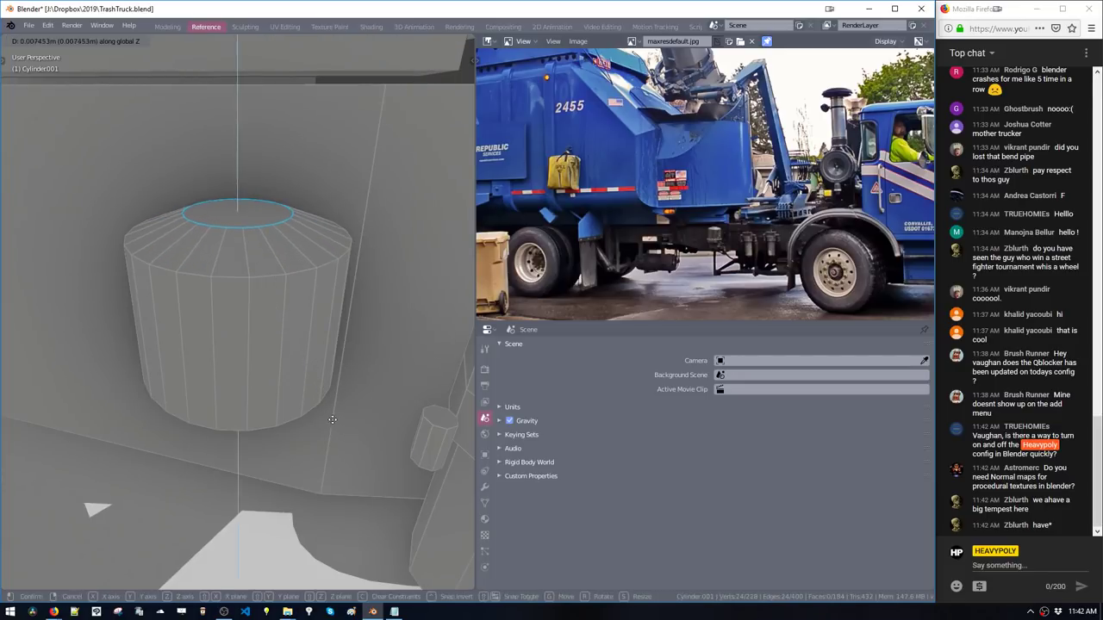
click(332, 420)
key(ctrl+b)
scroll(353, 436, up, 8)
click(355, 436)
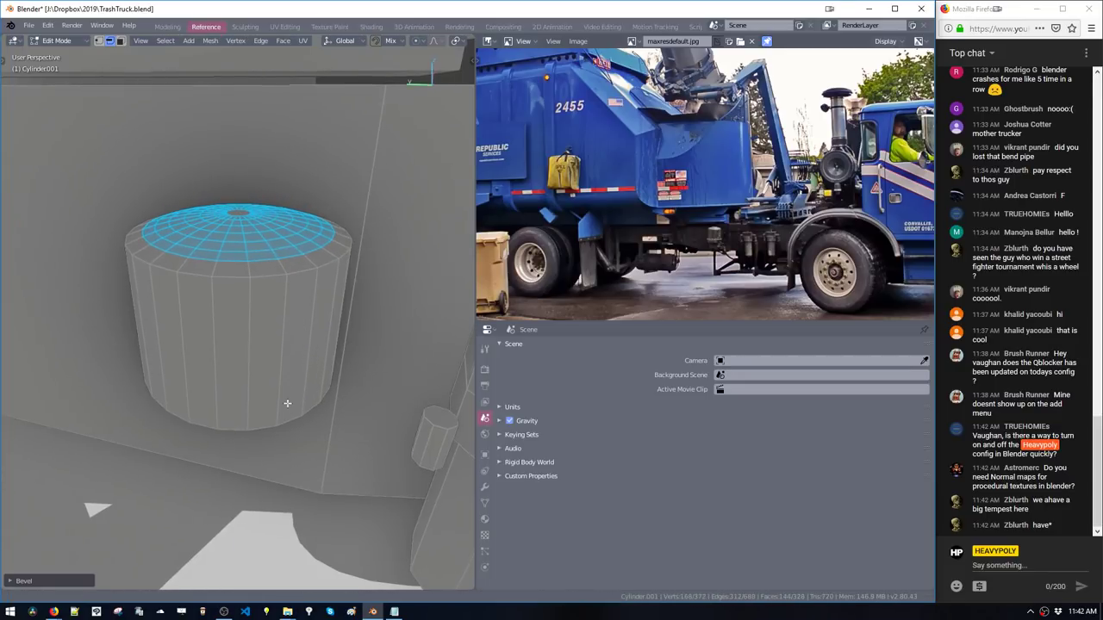
key(ctrl+s)
Extrude the cylinder's bottom face slightly to form a thin band around the base
click(265, 371)
middle_drag(290, 384, 276, 269)
key(space)
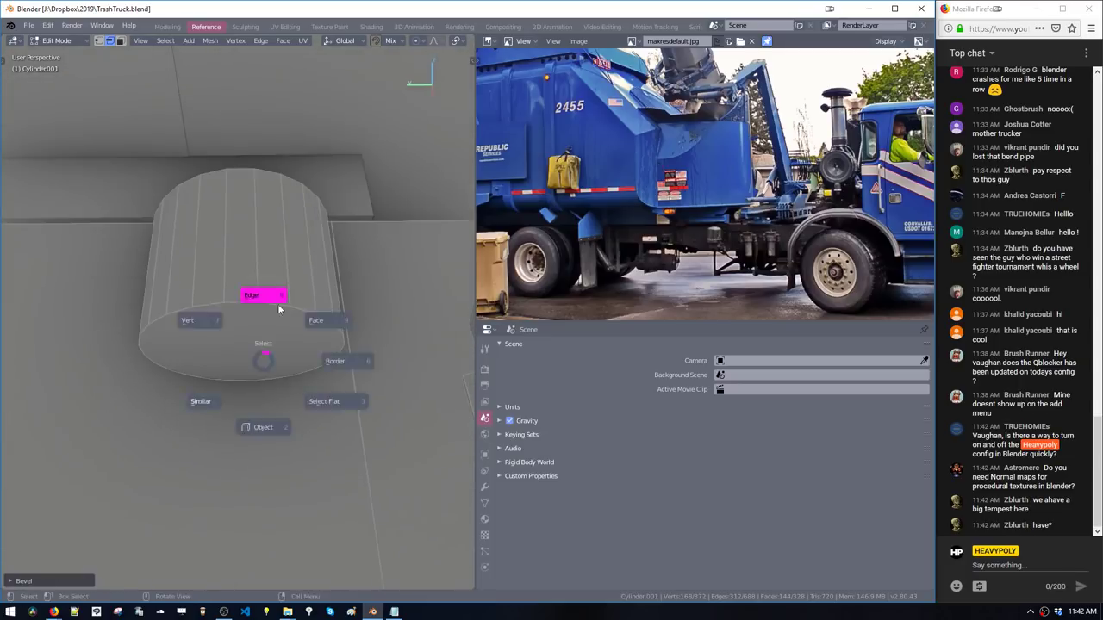
click(277, 303)
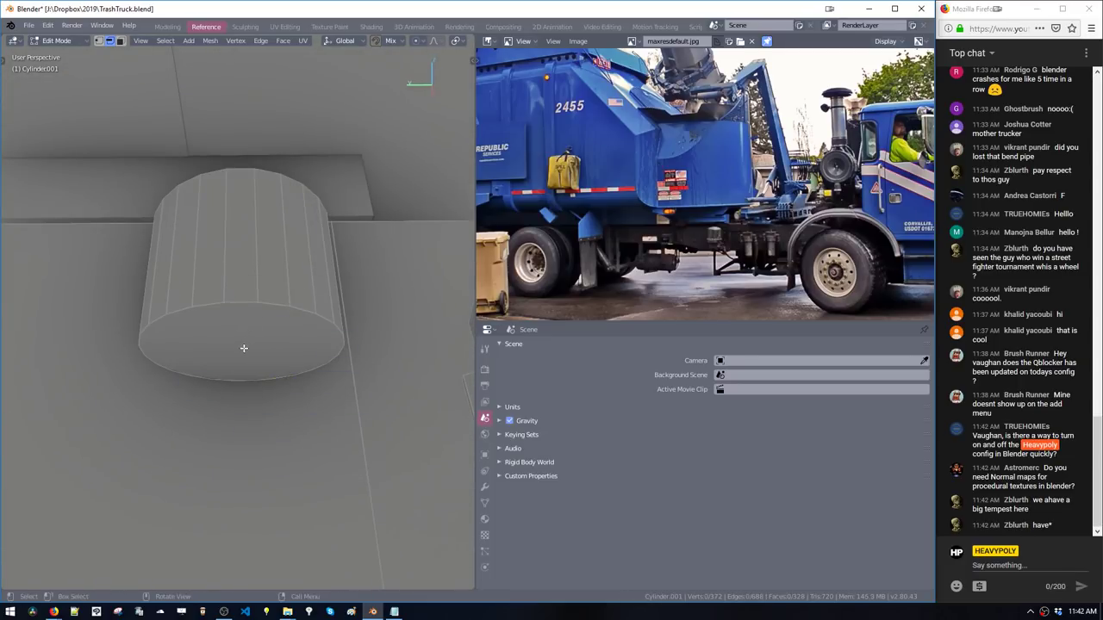
key(e)
click(255, 358)
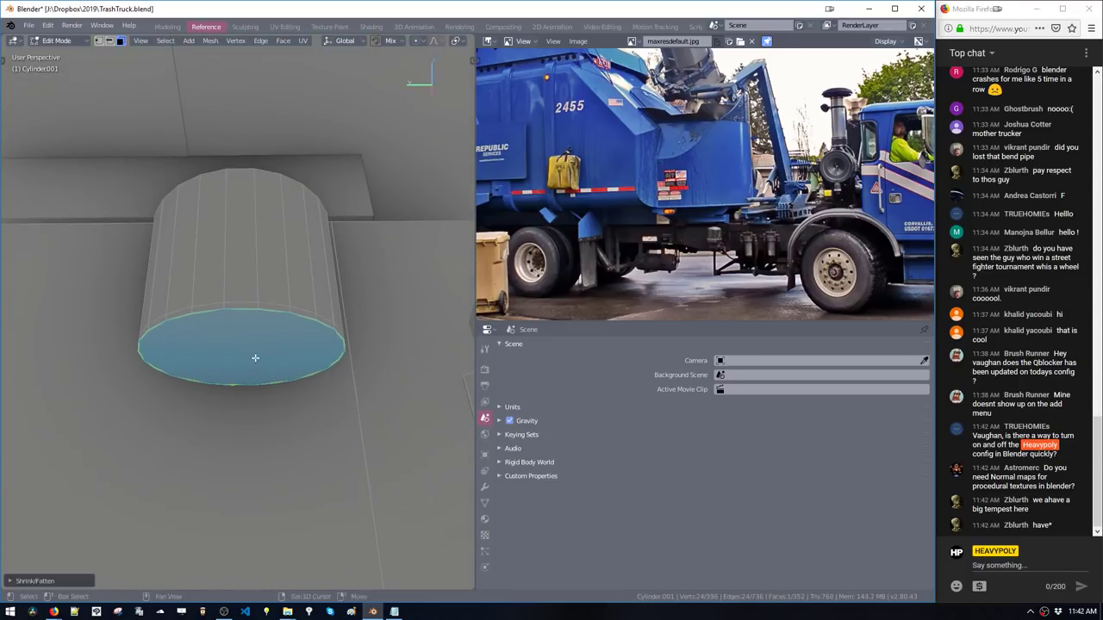
Select the loop of faces in the thin base band and extrude it outward as a flange
alt+click(261, 305)
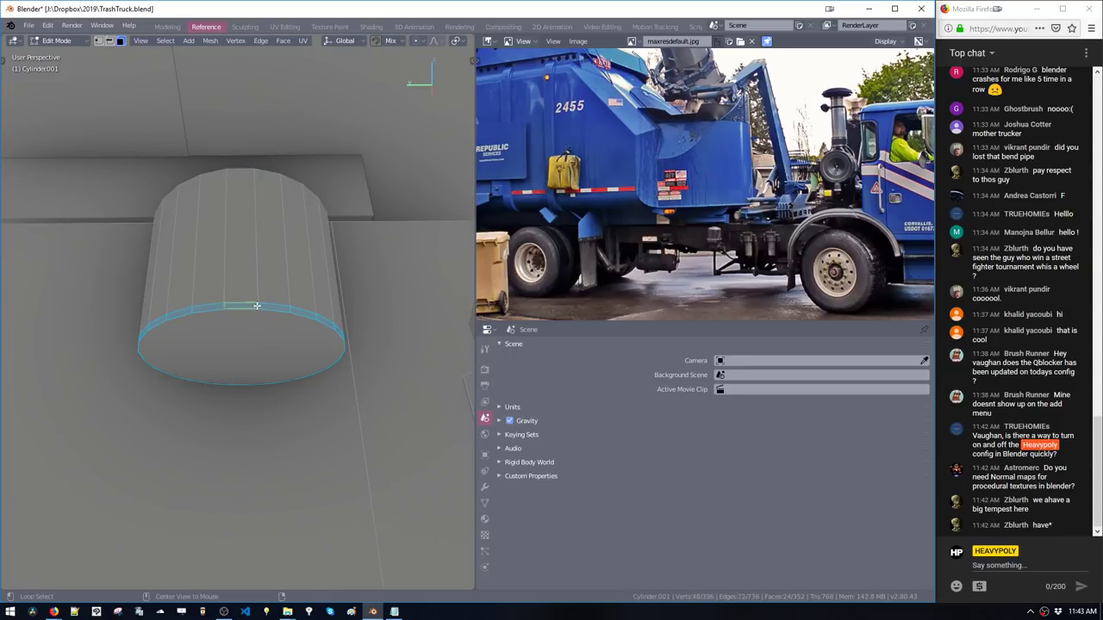
key(e)
click(271, 389)
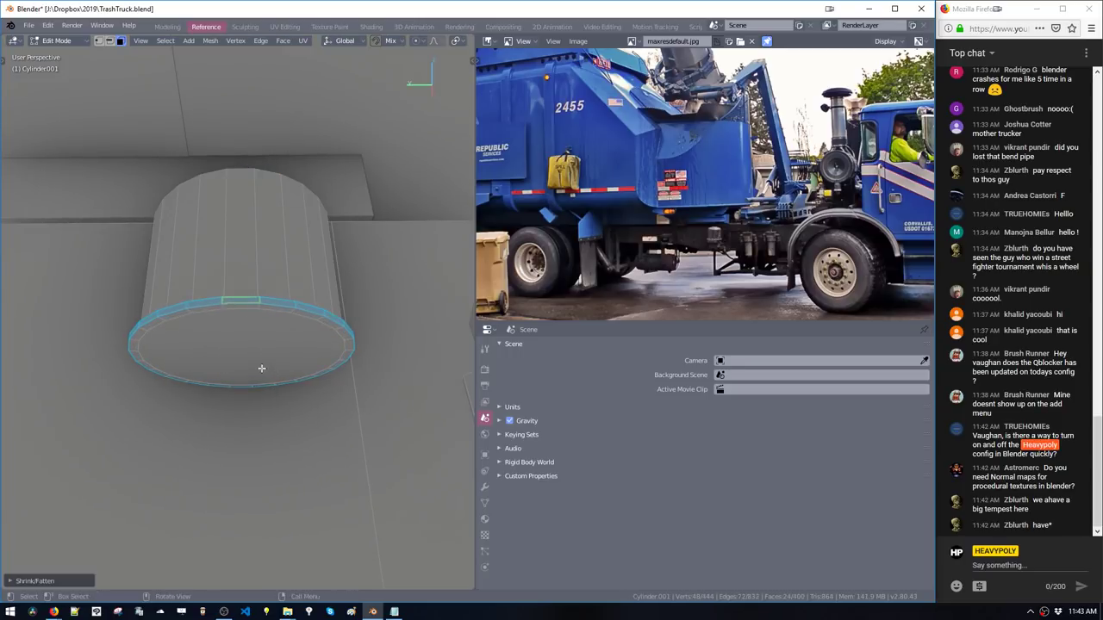
Extrude the cylinder's bottom face below the flange and adjust its height along Z
click(261, 367)
key(e)
click(262, 386)
middle_drag(269, 391, 285, 271)
key(g)
key(z)
click(271, 411)
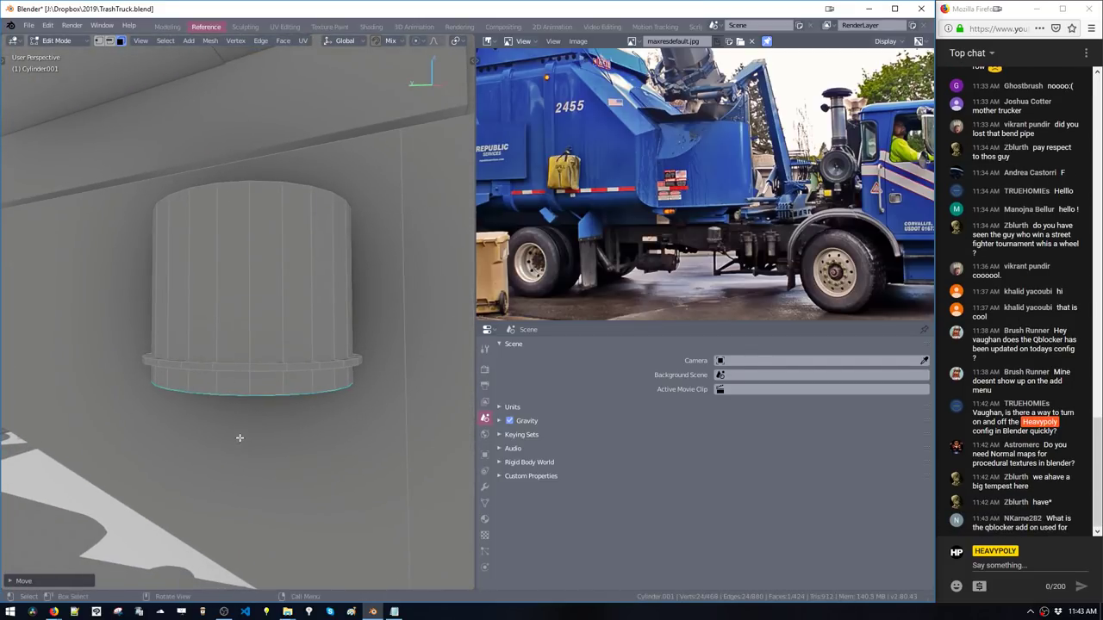
Bevel the edge loop where the domed cap meets the cylinder wall, undoing the first bevel and redoing it
middle_drag(240, 437, 291, 191)
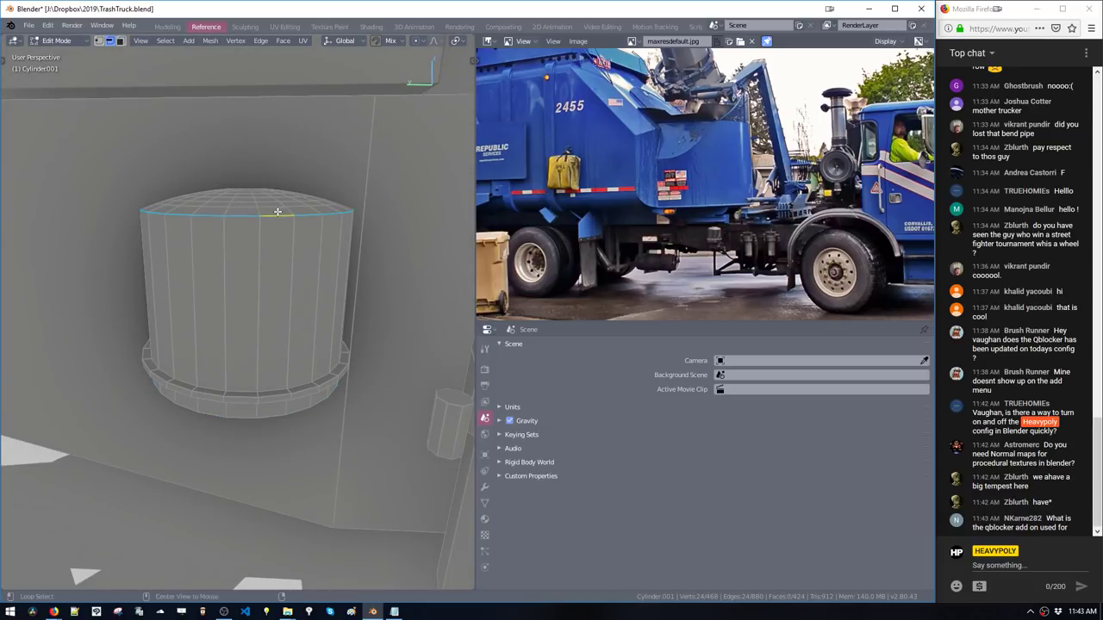
key(ctrl+b)
click(316, 349)
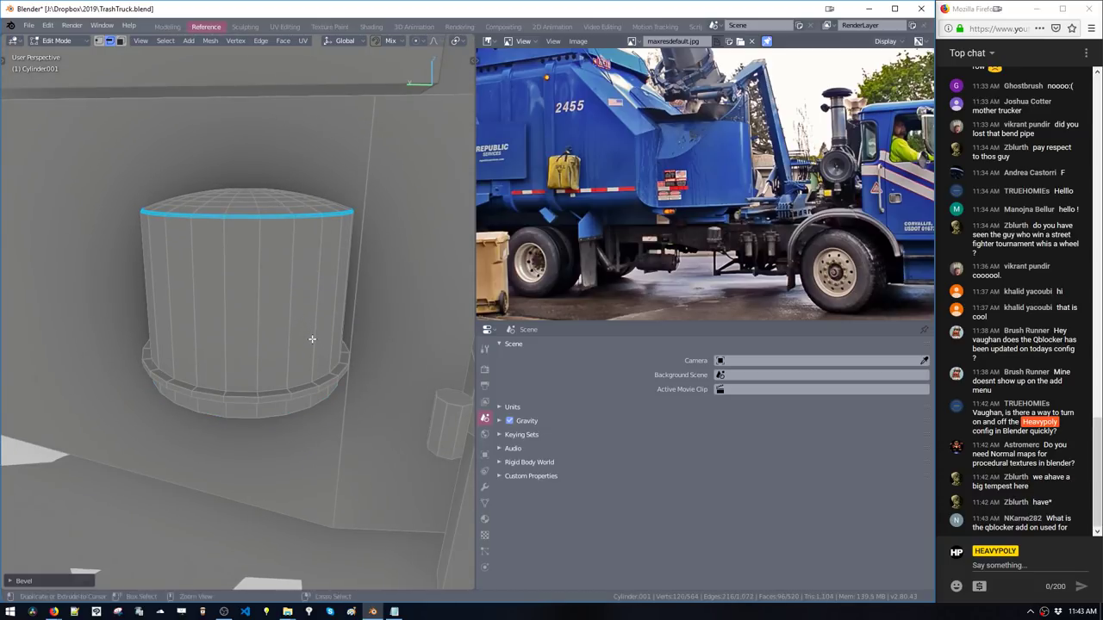
key(ctrl+z)
key(ctrl+b)
click(322, 358)
Duplicate the canister's bottom face downward along Z and extrude the copy into a short cylinder below the frame
ctrl+middle_drag(278, 342, 306, 381)
click(290, 303)
key(shift+d)
key(z)
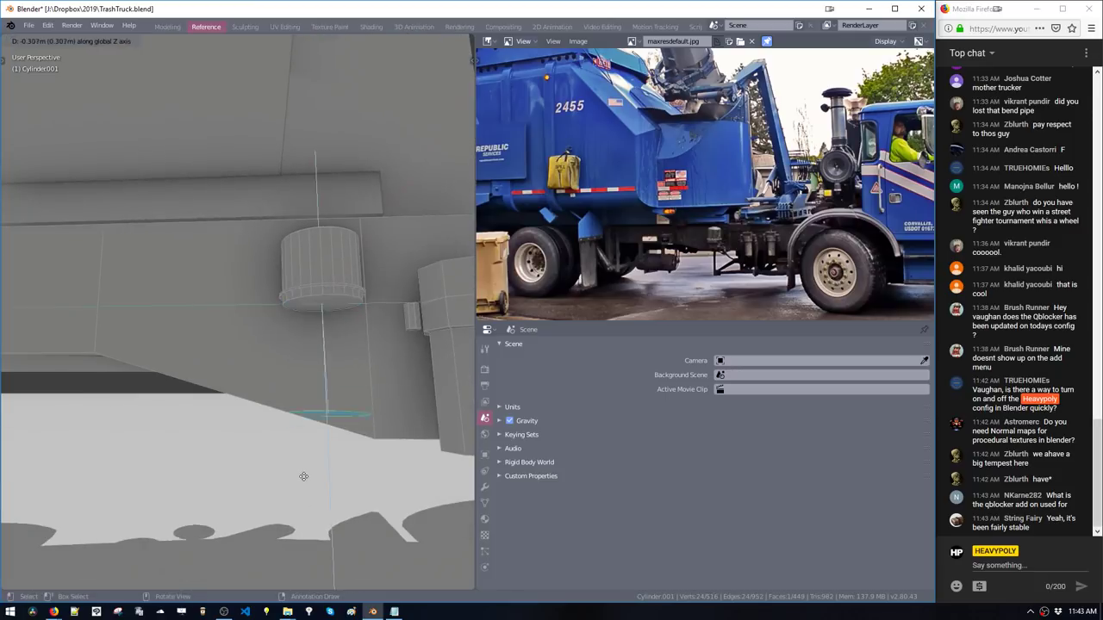
click(305, 484)
middle_drag(305, 484, 319, 401)
key(e)
click(319, 450)
Select the whole short cylinder, rotate it to lie horizontally, and move it along Y toward the rear wheels
double_click(320, 399)
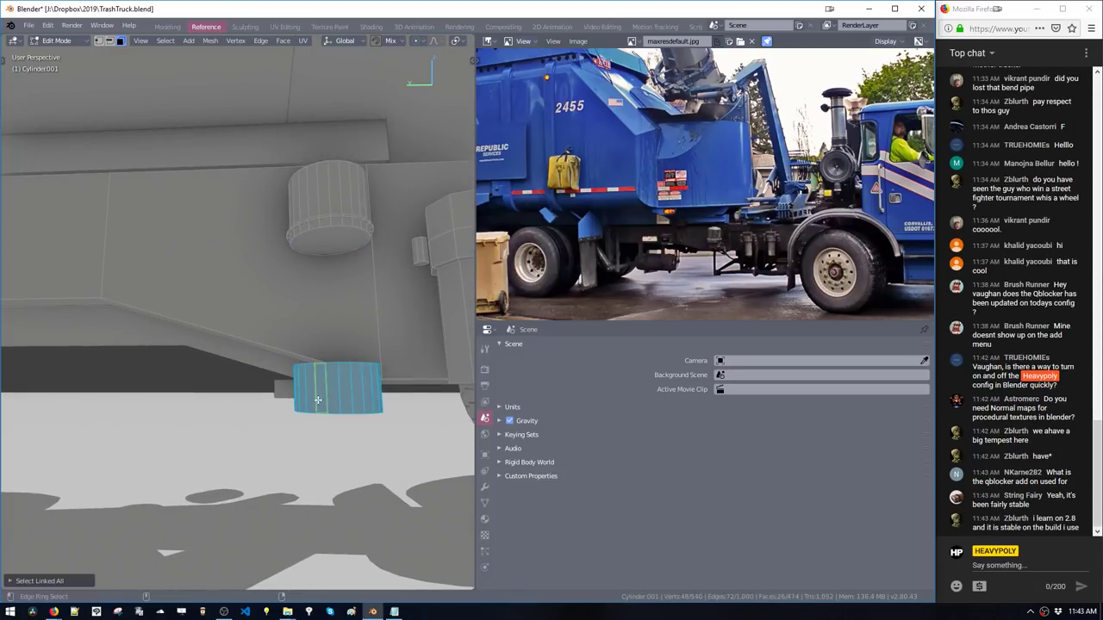
key(c)
click(384, 402)
shift+middle_drag(291, 448, 333, 419)
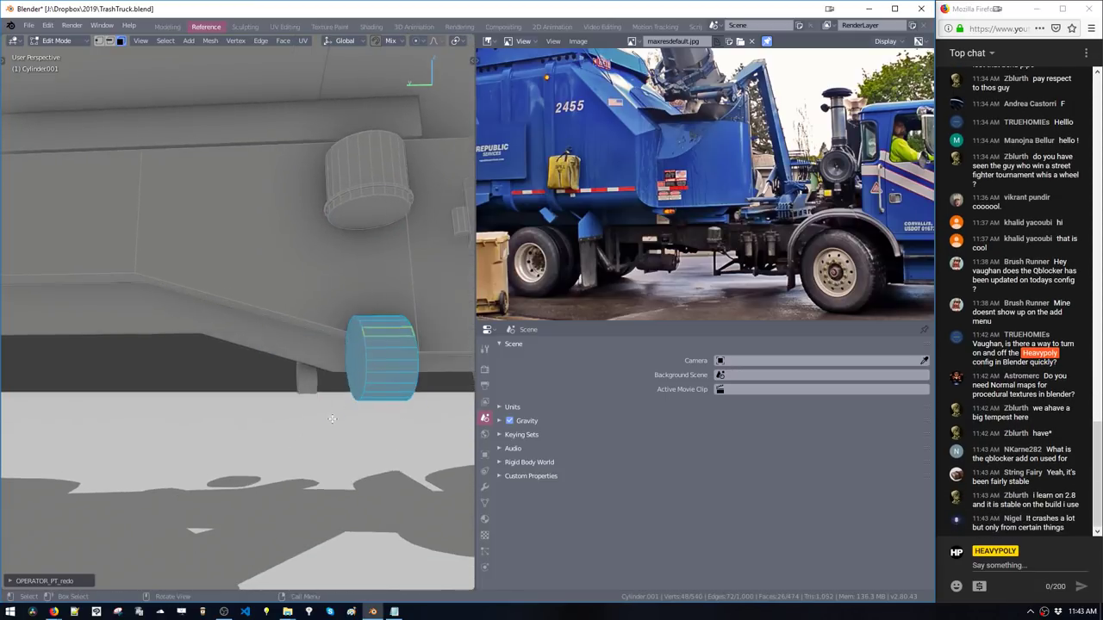
scroll(333, 419, down, 4)
shift+middle_drag(259, 389, 370, 382)
key(g)
key(y)
click(60, 399)
Resize the horizontal cylinder and shift it along X under the truck's frame
shift+middle_drag(61, 398, 171, 422)
key(s)
click(249, 422)
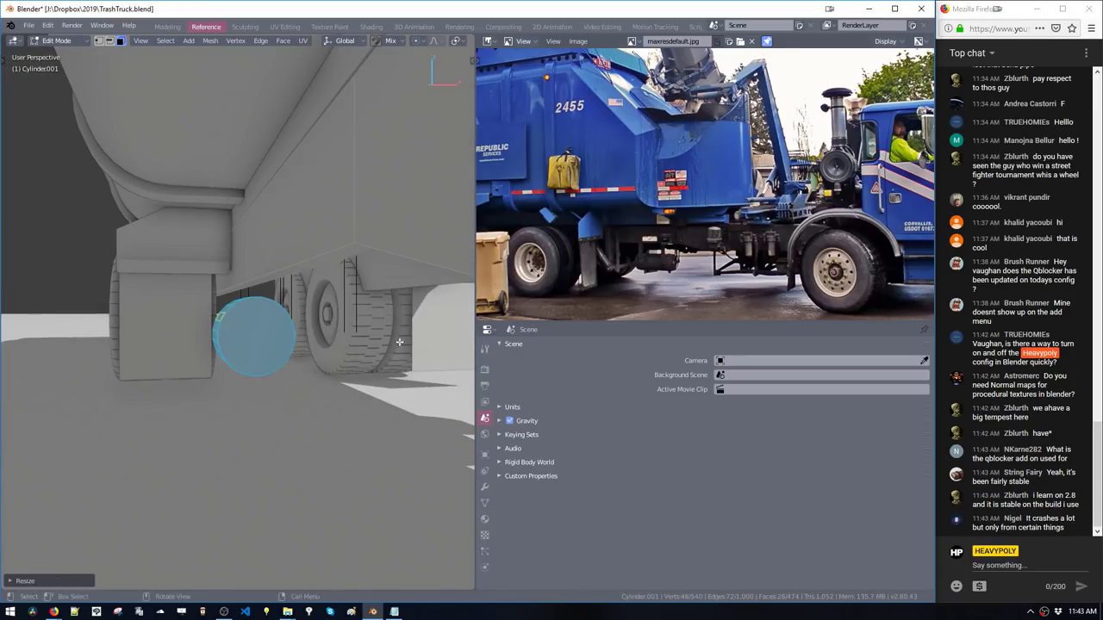
scroll(665, 231, up, 6)
middle_drag(250, 383, 233, 344)
key(g)
key(x)
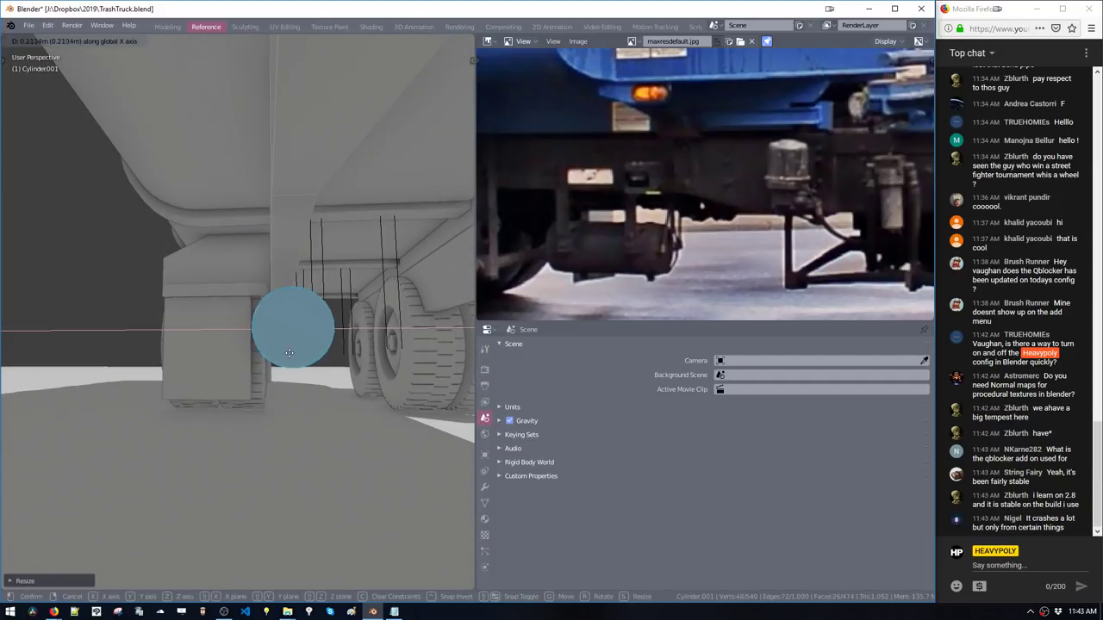
click(310, 357)
Lengthen the cylinder into a tank by moving its rear end face along Y
middle_drag(310, 357, 207, 360)
key(g)
key(y)
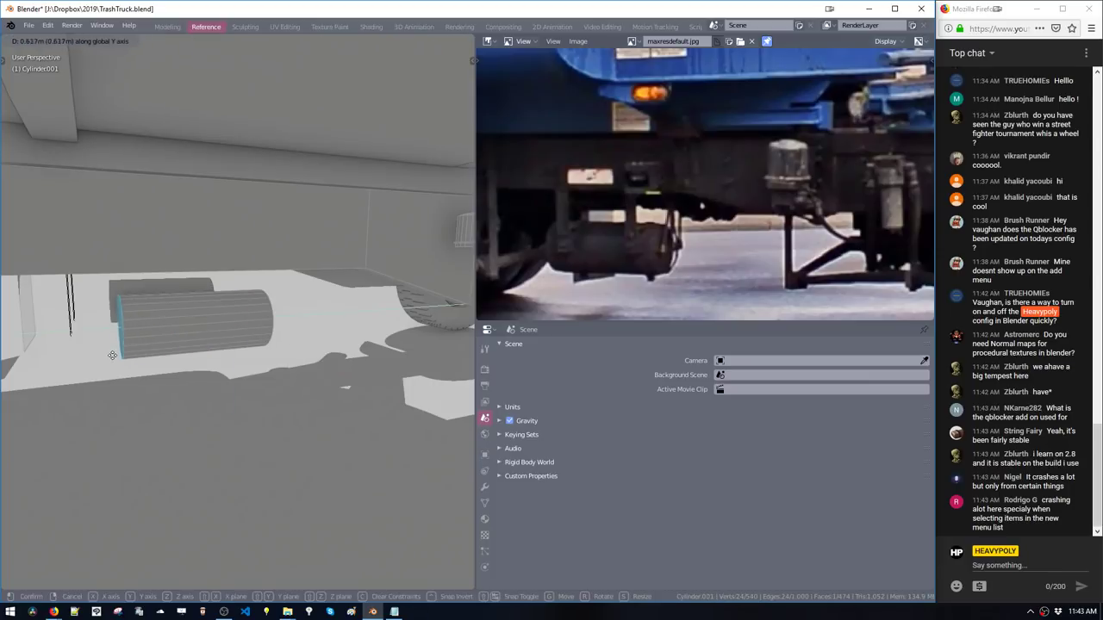
click(102, 355)
middle_drag(101, 355, 301, 366)
key(KP_Decimal)
Fine-tune the tank's rear end position along Y and bevel its outer edge
ctrl+middle_drag(302, 366, 219, 418)
key(g)
key(y)
click(243, 404)
key(ctrl+b)
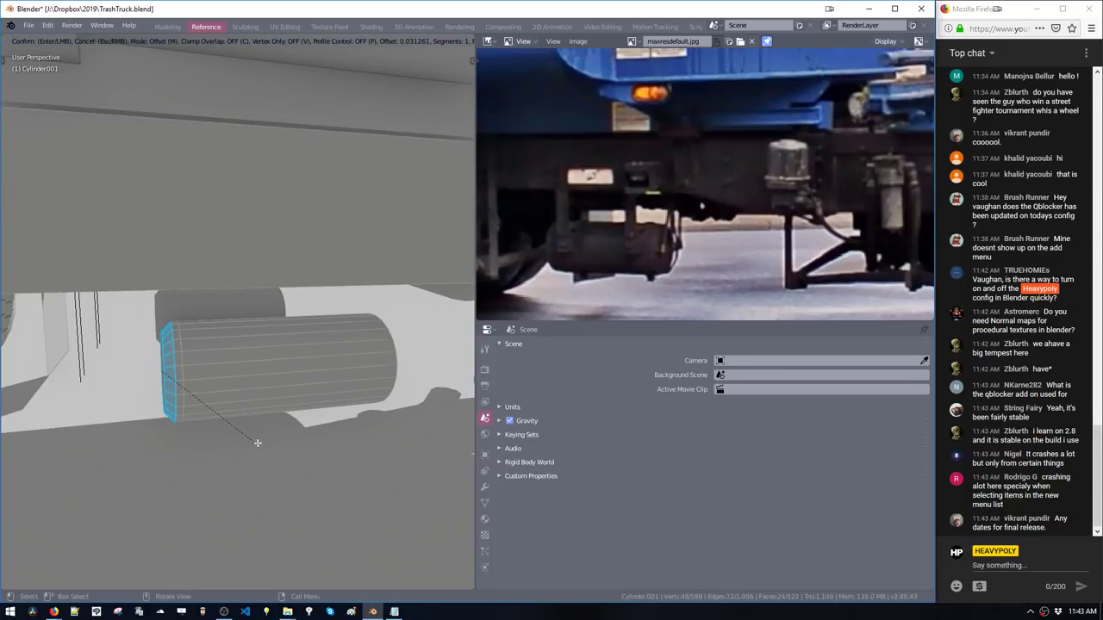
click(266, 456)
Try beveling and scaling the edge loop at the tank's front end, undoing each attempt
middle_drag(331, 442, 280, 412)
click(323, 435)
key(ctrl+b)
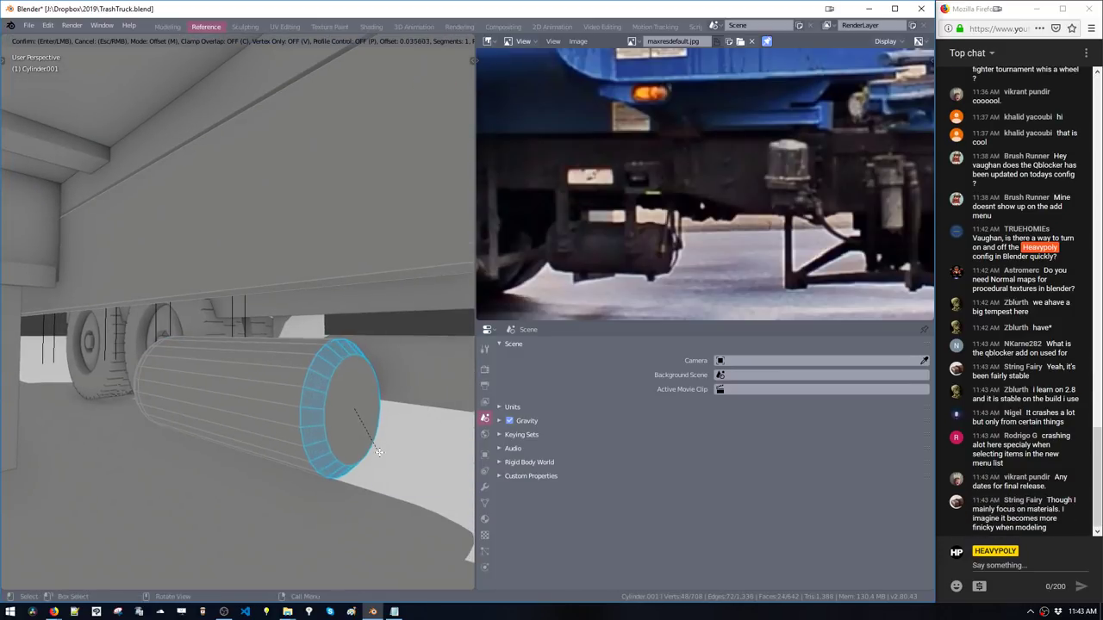
click(355, 470)
key(ctrl+z)
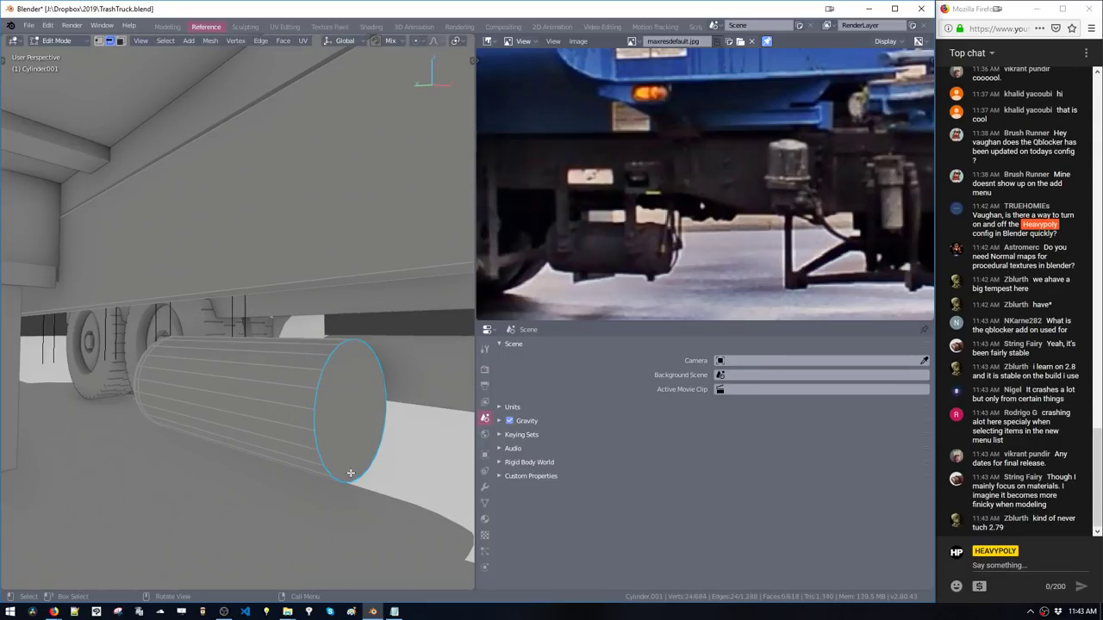
key(s)
click(377, 481)
key(ctrl+z)
key(ctrl+b)
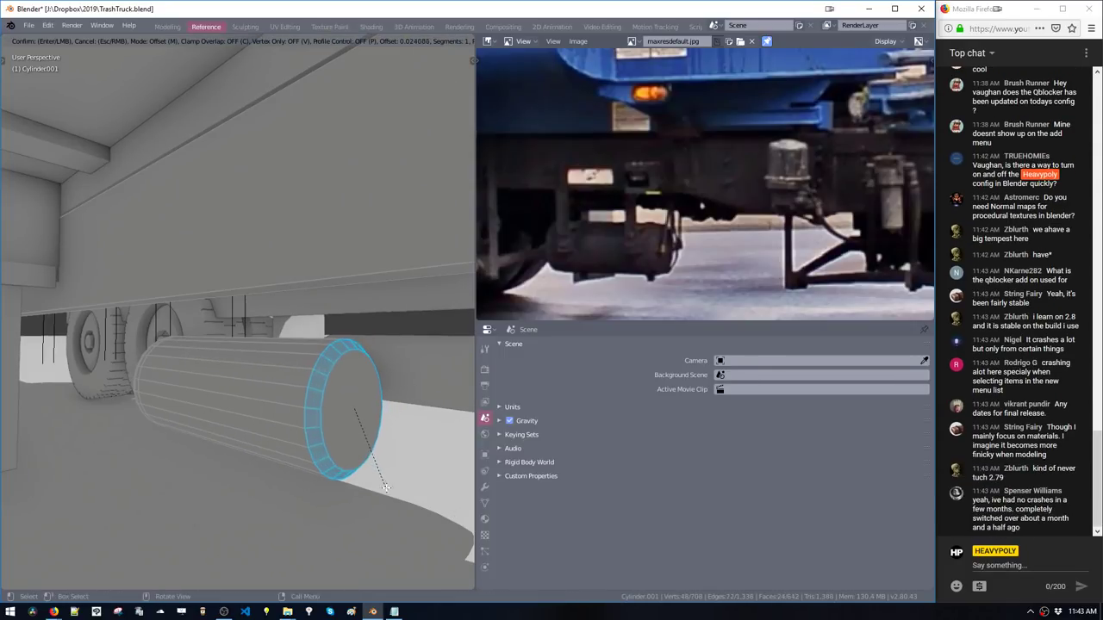
click(355, 463)
key(ctrl+z)
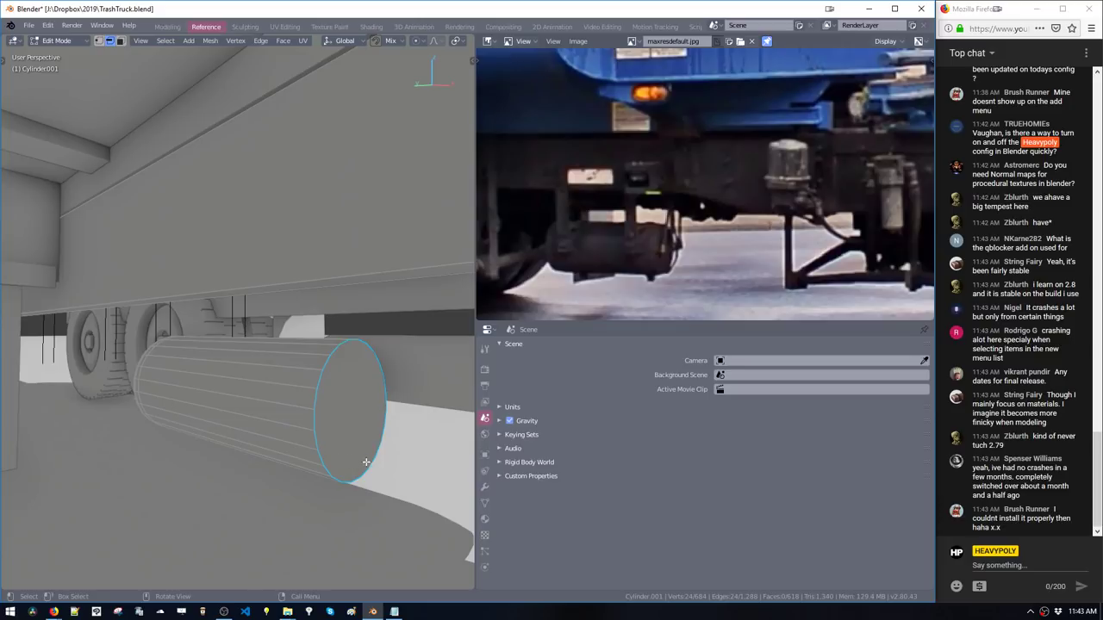
Move the tank's front end inward along Y and extrude its end face outward as a cap section
key(g)
key(y)
click(313, 453)
key(space)
click(313, 411)
key(shift+space)
click(395, 528)
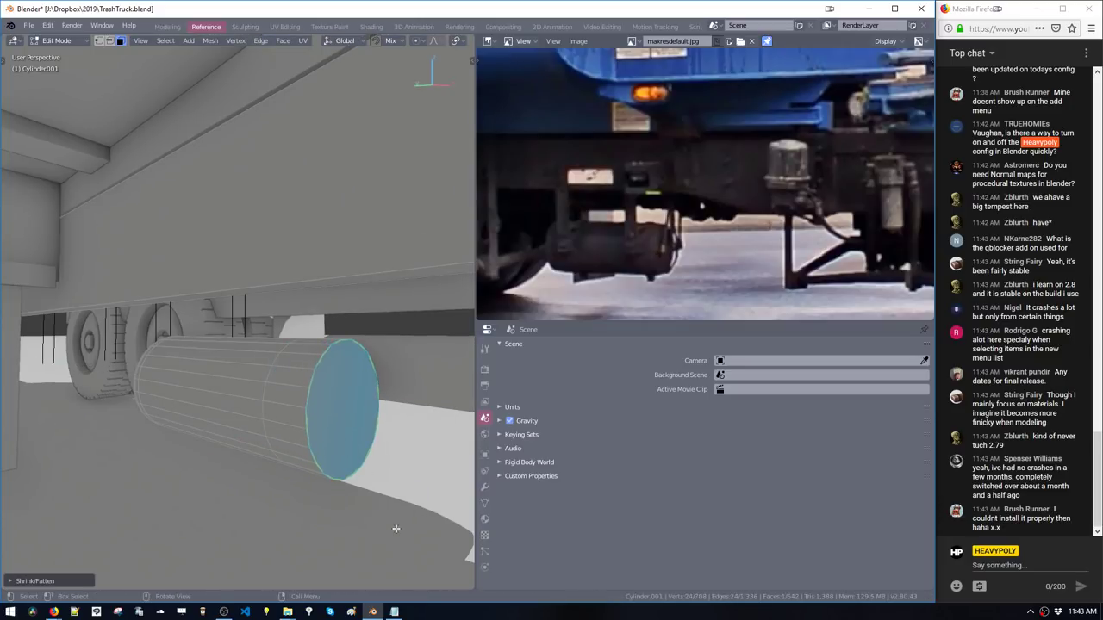
Bevel the front cap's outer edge and the edge loop where the cap meets the tank body
key(ctrl+b)
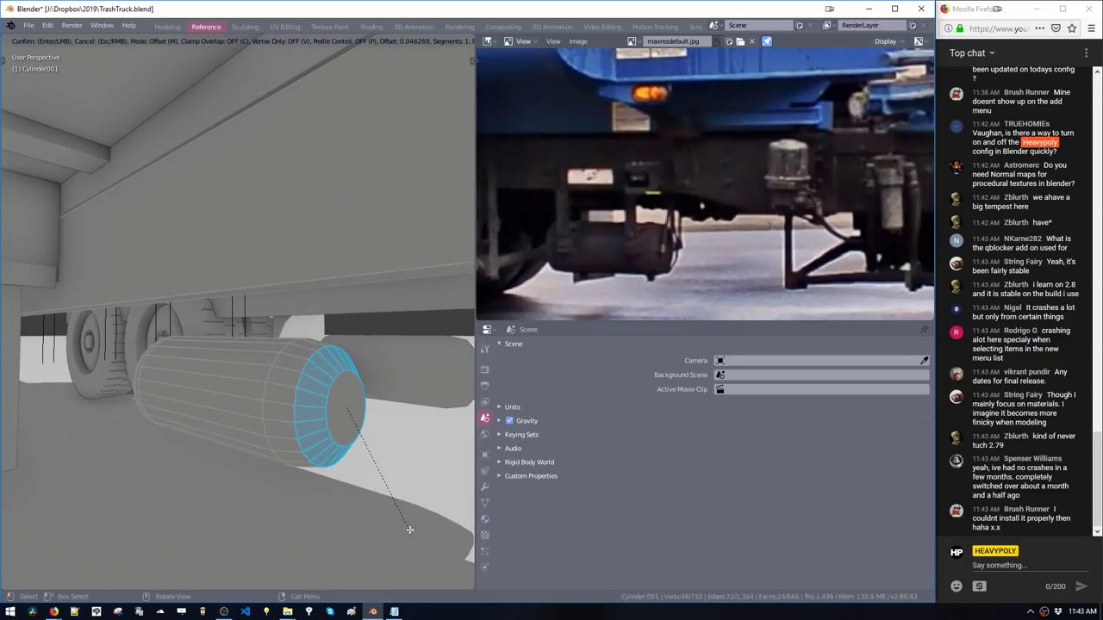
click(463, 573)
middle_drag(352, 478, 304, 391)
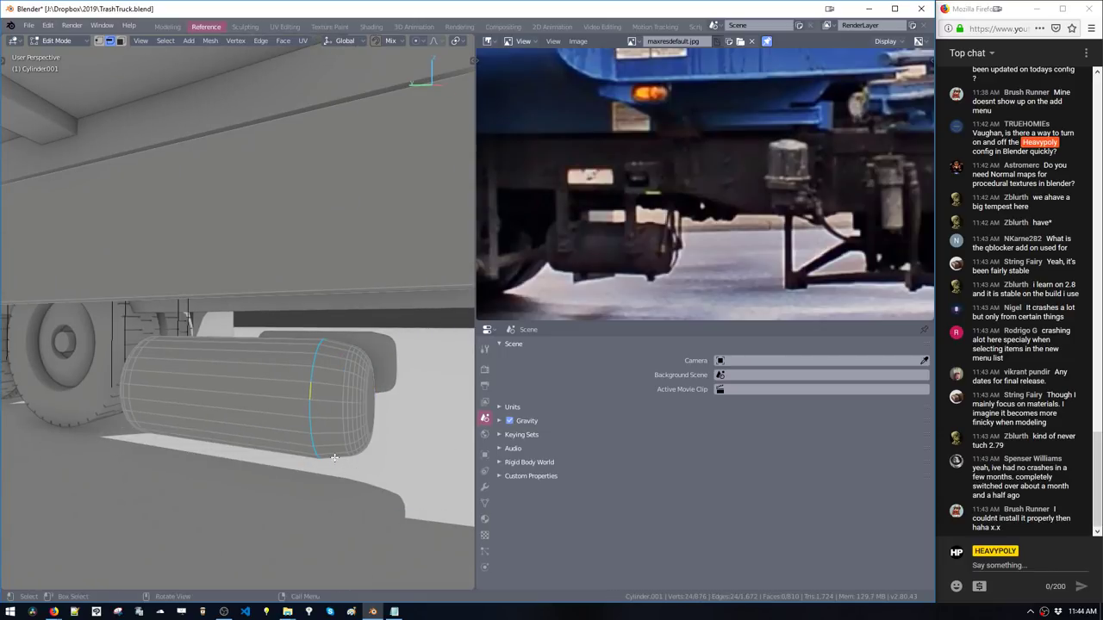
key(ctrl+b)
middle_drag(344, 457, 340, 496)
click(376, 484)
Add a small plane at a vertex on the tank's side near the front cap and scale it down
click(292, 429)
mouse_move(293, 429)
middle_down()
mouse_move(258, 414)
mouse_move(272, 432)
middle_up()
key(space)
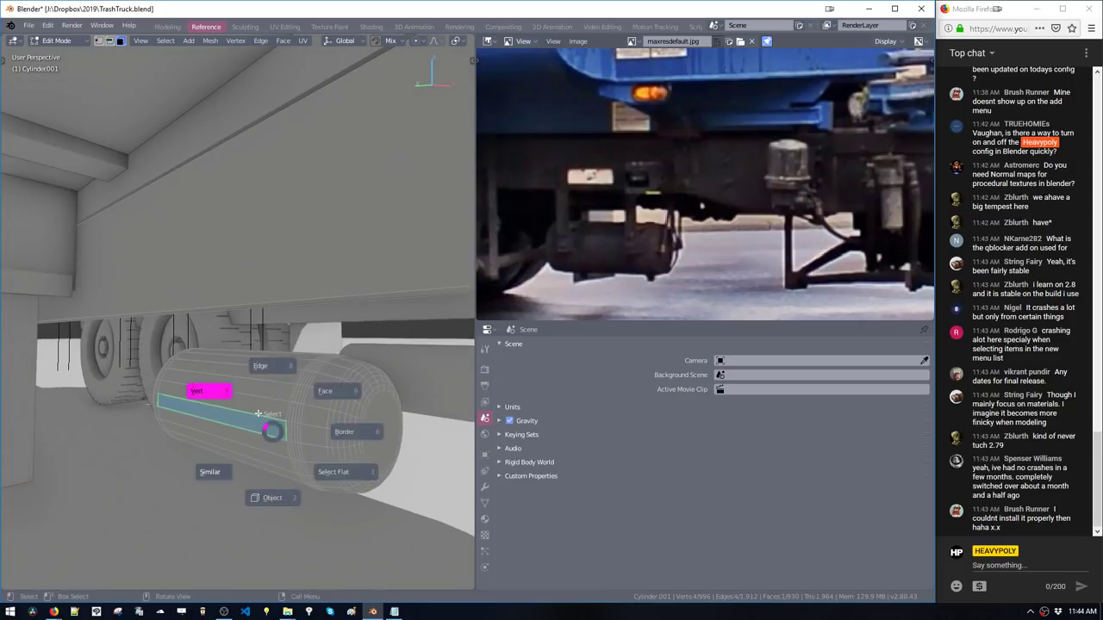
click(285, 433)
key(shift+a)
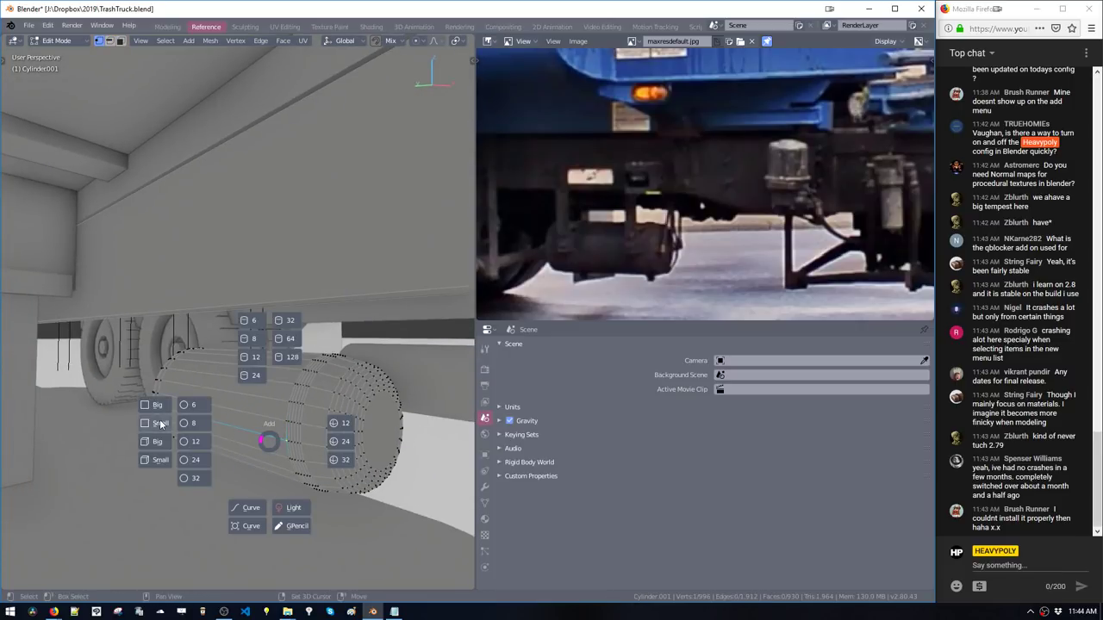
click(156, 423)
key(s)
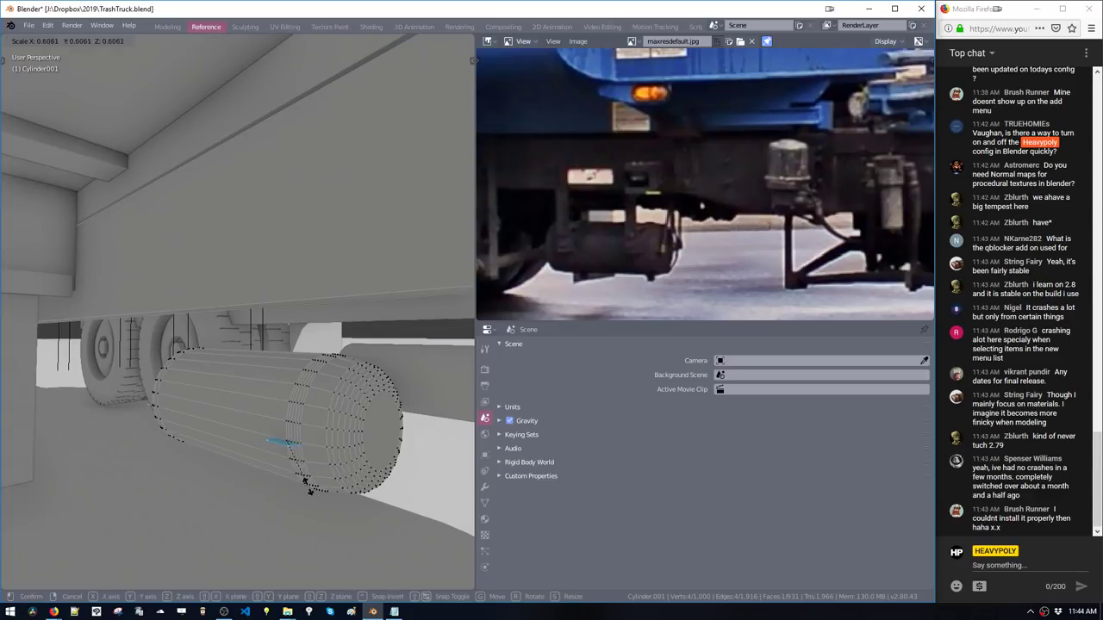
click(308, 482)
Turn the small plane upright and position it against the tank's side near the front cap
key(ctrl+r)
click(377, 430)
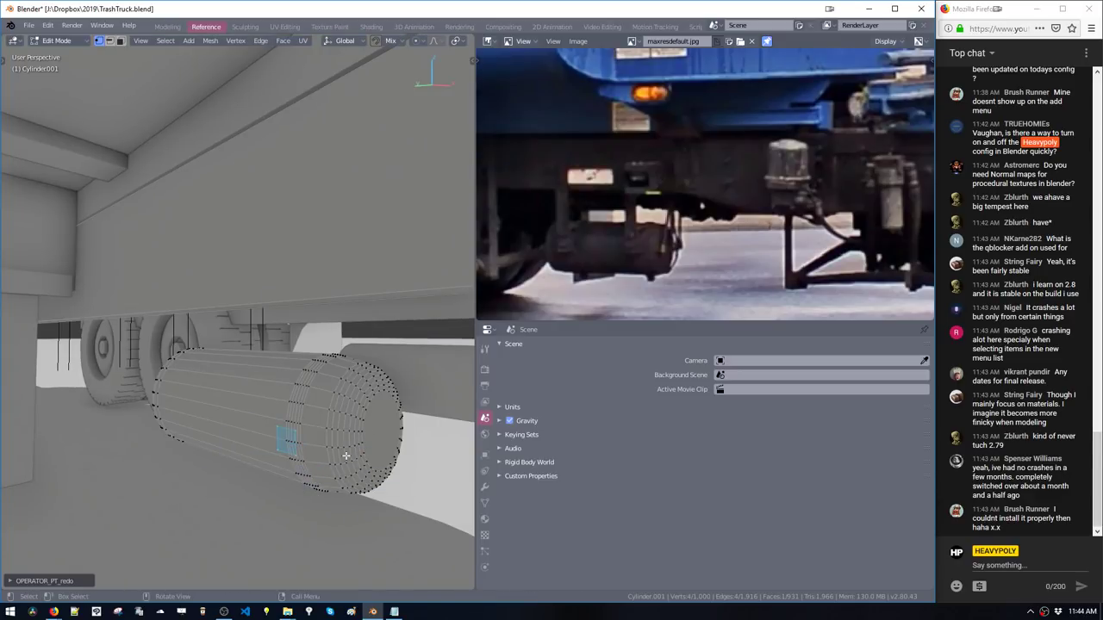
key(g)
key(z)
click(303, 474)
key(g)
click(298, 479)
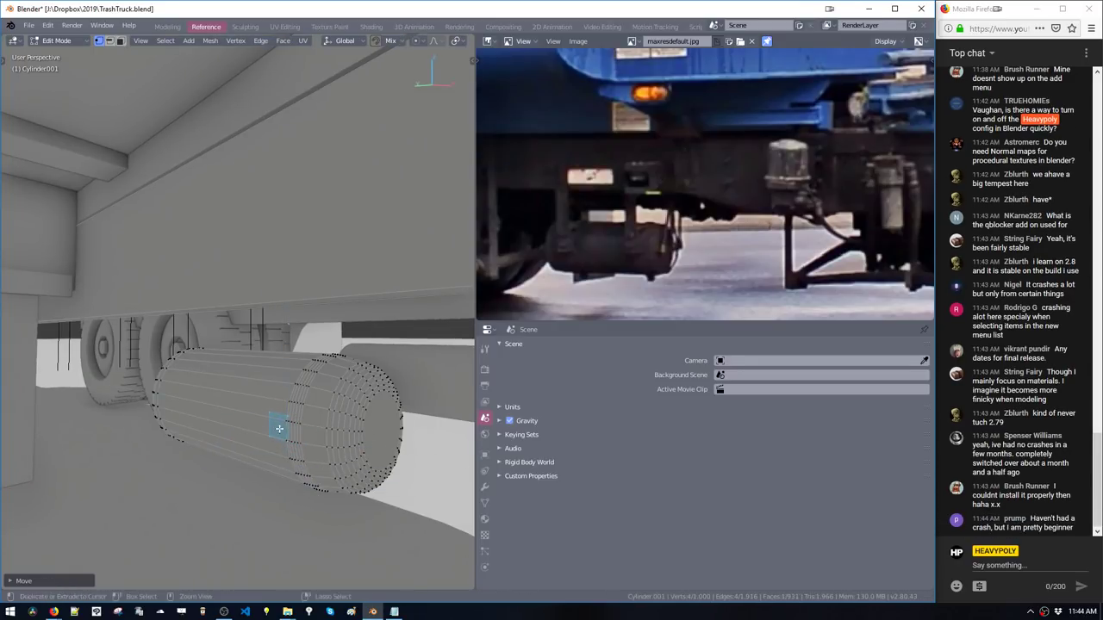
Raise the plane's top edge along Z onto the frame to form a tall mounting strap
key(2)
click(279, 417)
key(g)
key(z)
click(261, 264)
Select the whole strap and extrude it to give it thickness
double_click(267, 367)
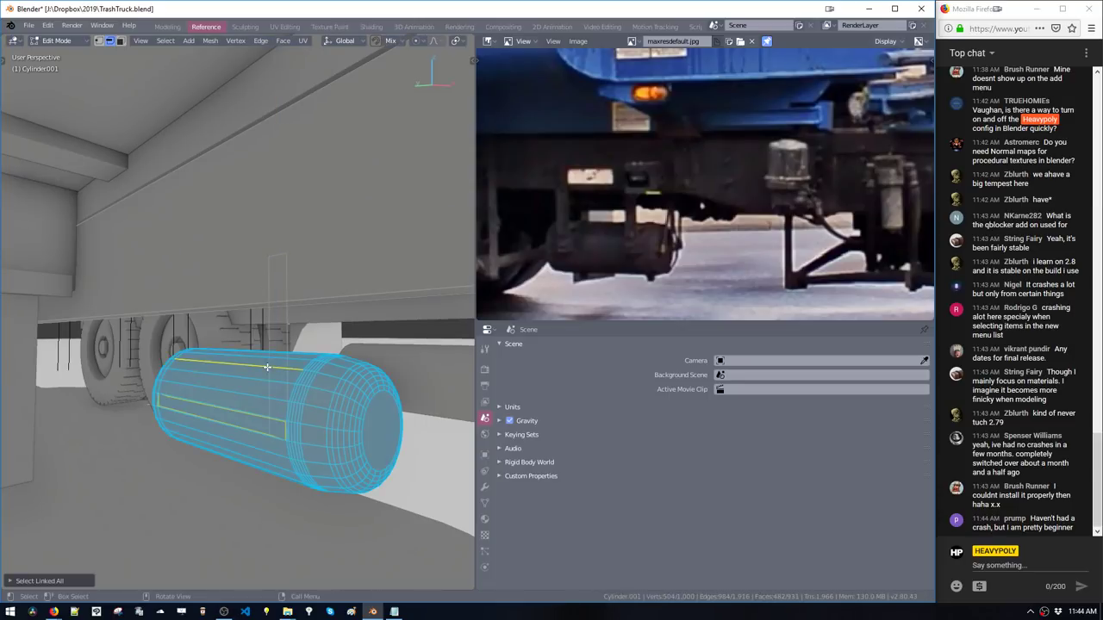
double_click(269, 364)
middle_drag(270, 364, 341, 379)
key(e)
click(267, 391)
Duplicate the strap along Y to the tank's rear end and adjust the position along X
key(shift+d)
key(y)
click(154, 374)
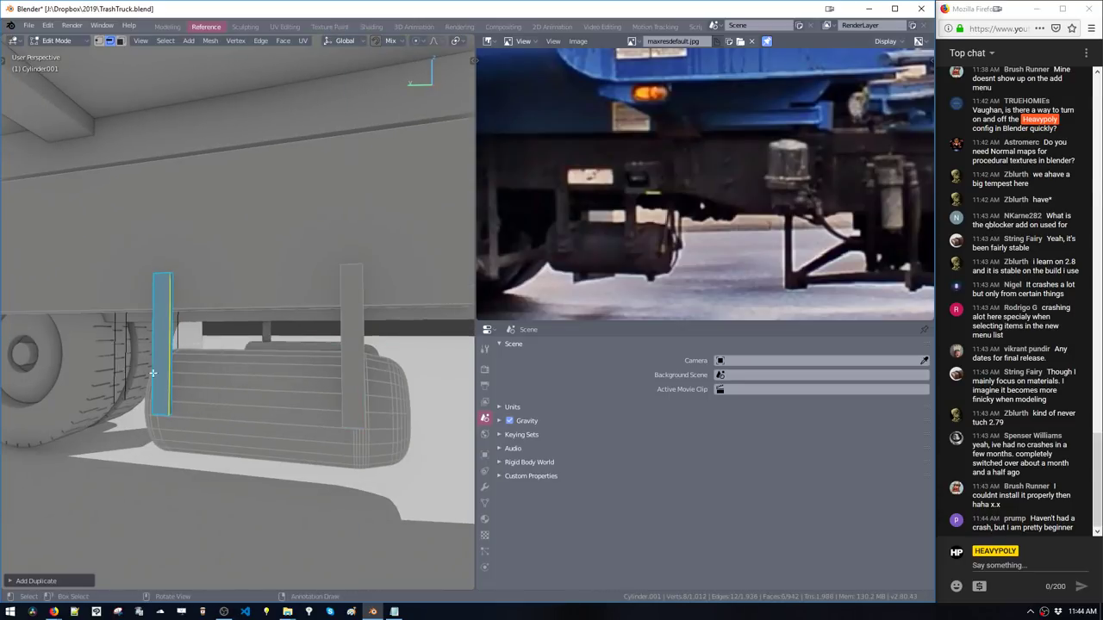
middle_drag(238, 379, 345, 397)
key(g)
key(x)
click(297, 393)
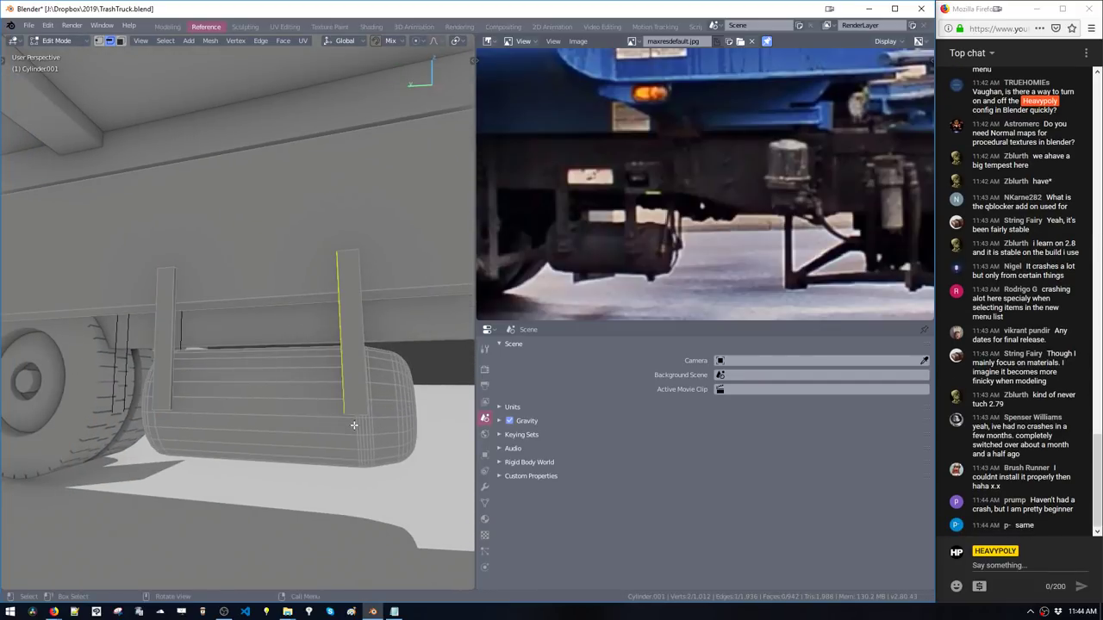
In left orthographic view, add a 6-sided cylinder as a bolt head, scale it down, and place it near the front strap's lower end
key(v)
key(v)
ctrl+middle_drag(273, 419, 328, 357)
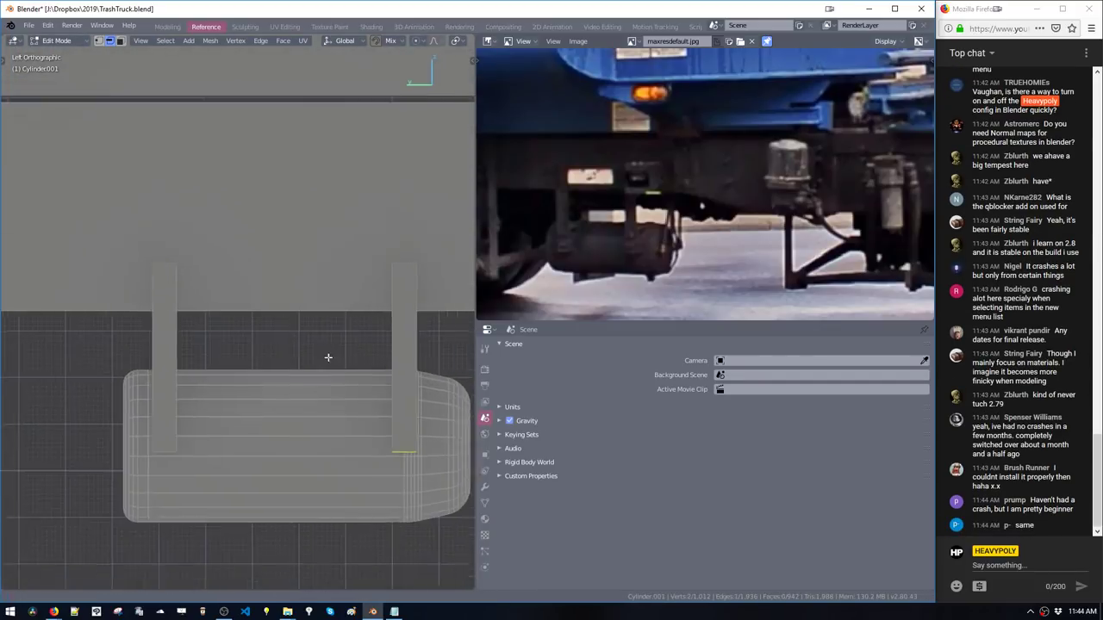
shift+middle_drag(355, 408, 277, 384)
key(shift+a)
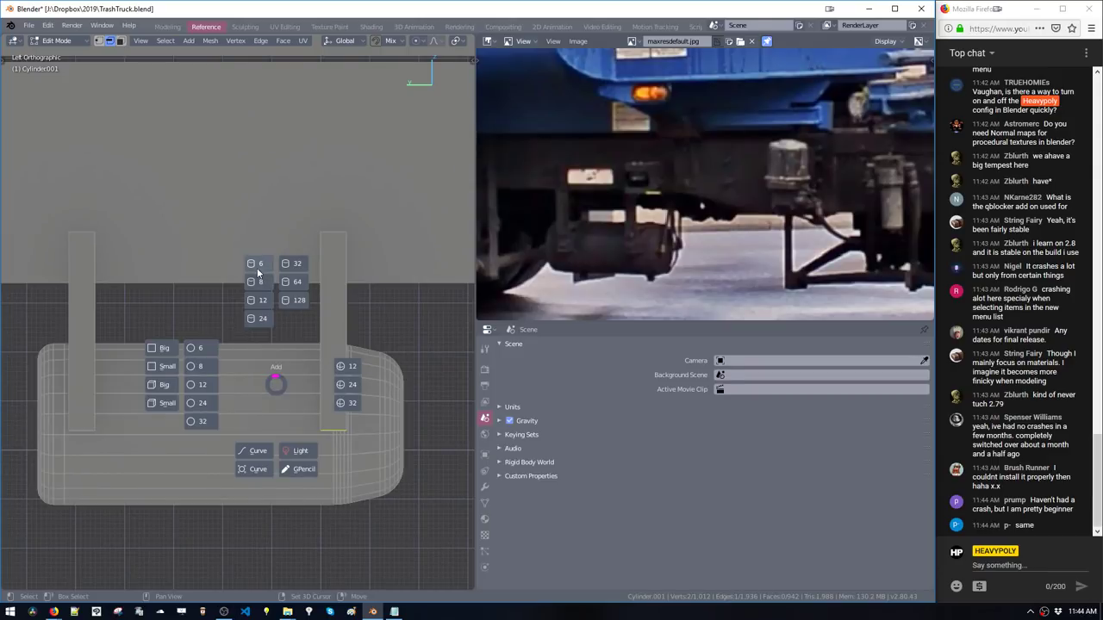
click(258, 266)
key(s)
click(347, 463)
key(g)
key(z)
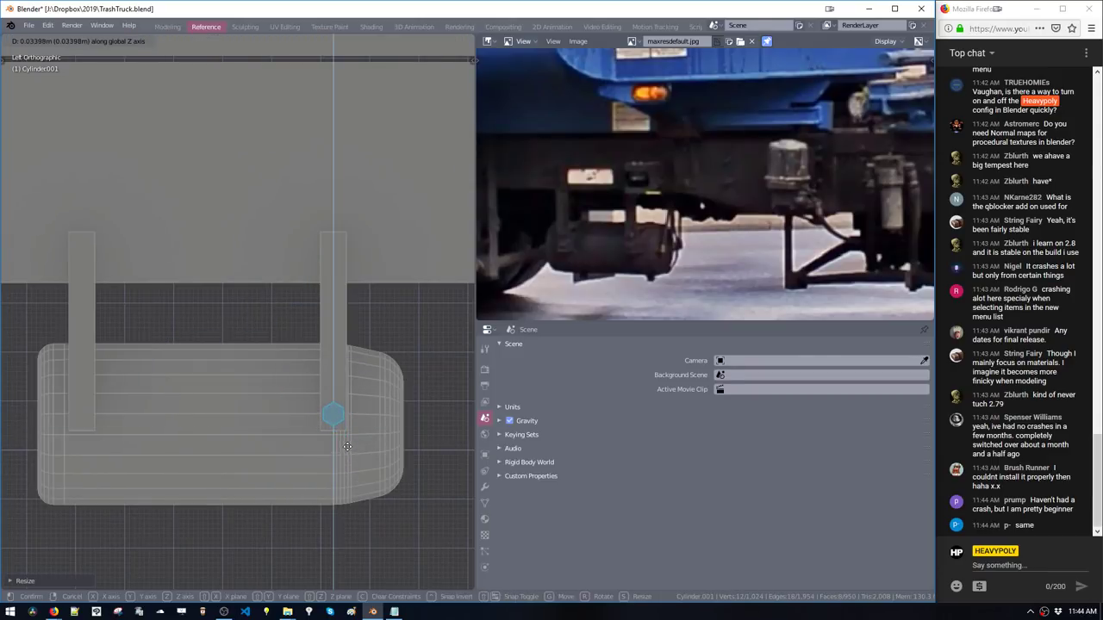
click(347, 447)
Duplicate the bolt head upward along Z on the front strap and rotate the two bolts slightly
key(shift+d)
key(z)
click(347, 409)
key(r)
click(348, 457)
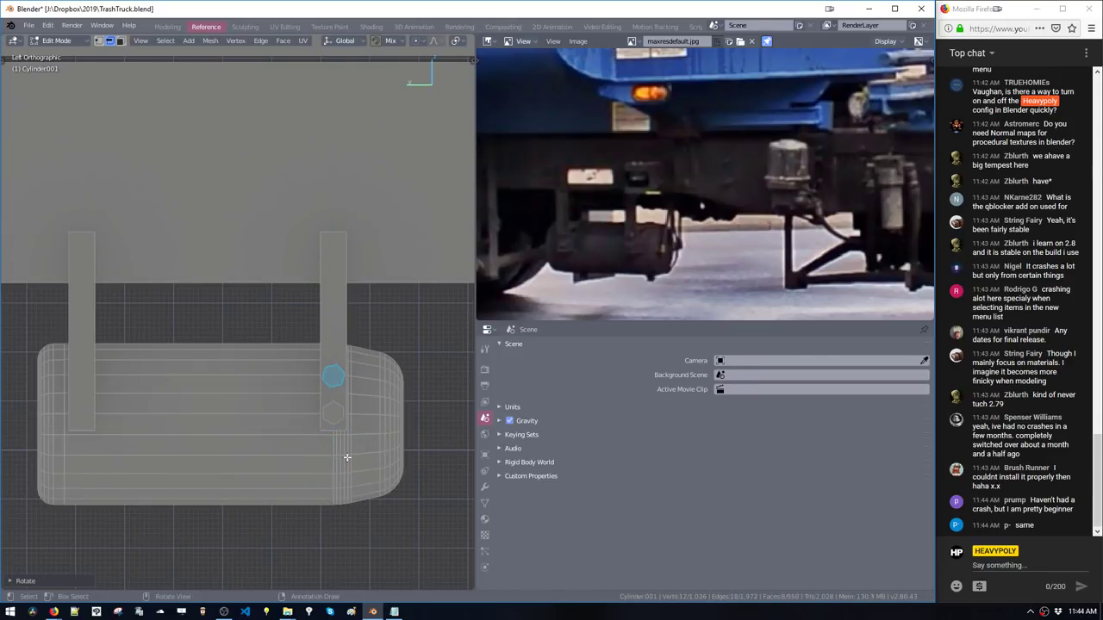
key(r)
click(361, 427)
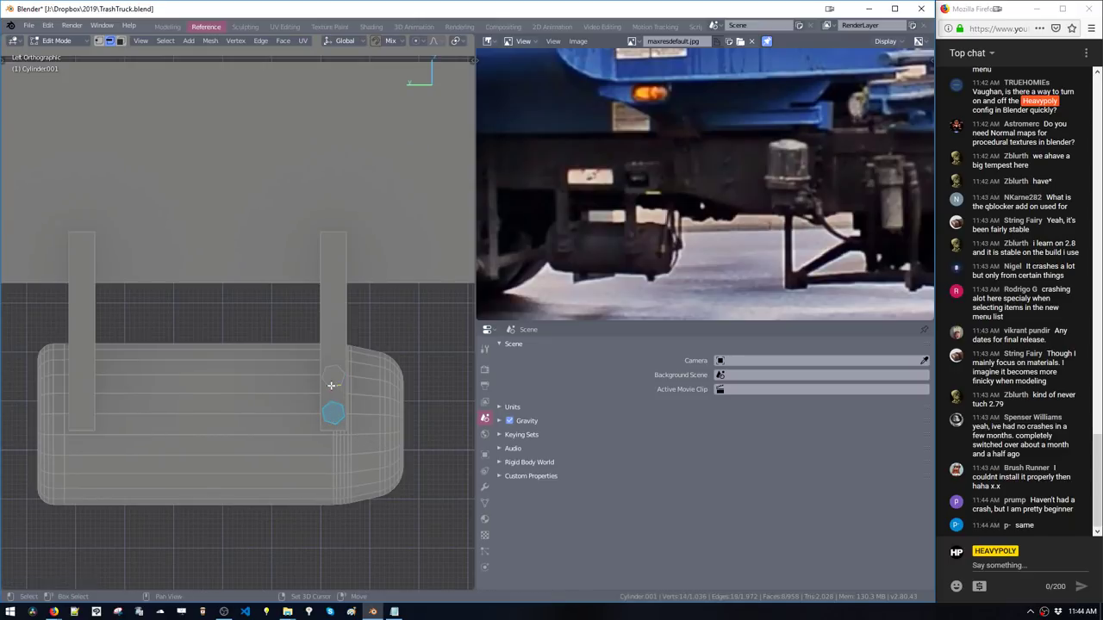
Select both bolt heads and duplicate them along Y onto the rear strap
key(ctrl+l)
key(shift+d)
key(y)
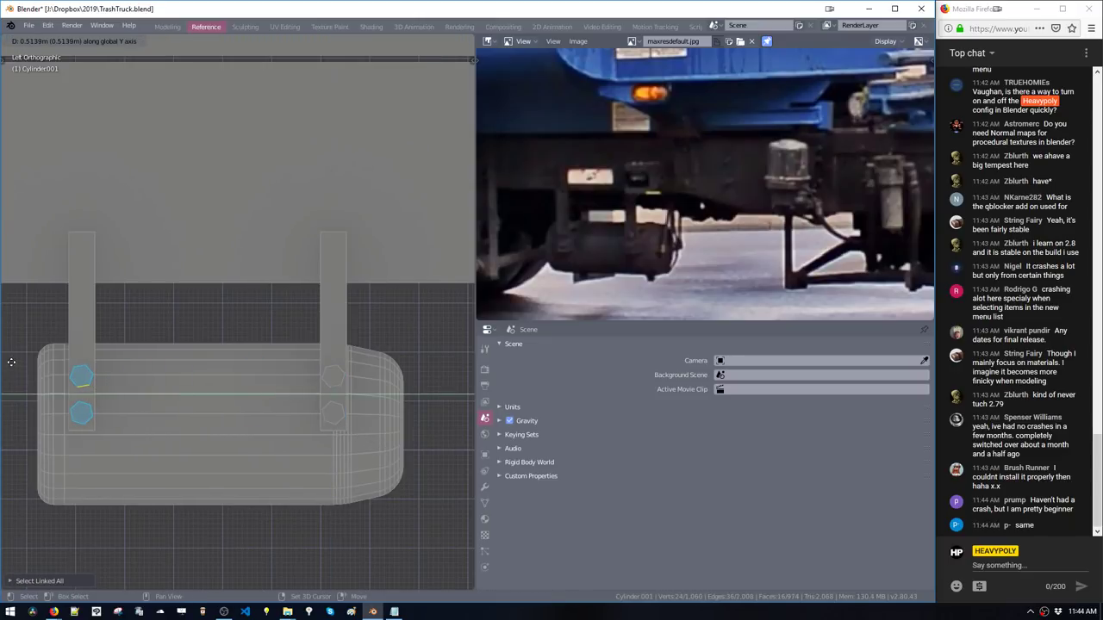
click(11, 362)
Add a loop cut across each strap just above its upper bolt
middle_drag(142, 394, 184, 382)
key(ctrl+r)
click(244, 344)
click(246, 380)
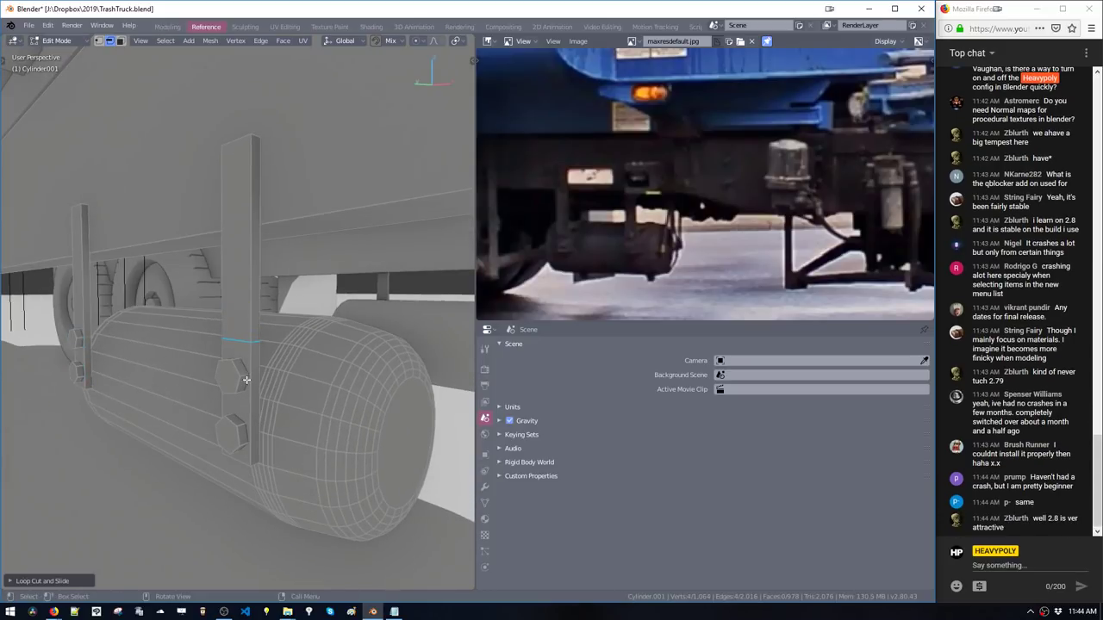
click(81, 320)
click(81, 341)
Select the lower inner faces of both straps and extrude them toward the tank as brackets
middle_drag(80, 340, 71, 343)
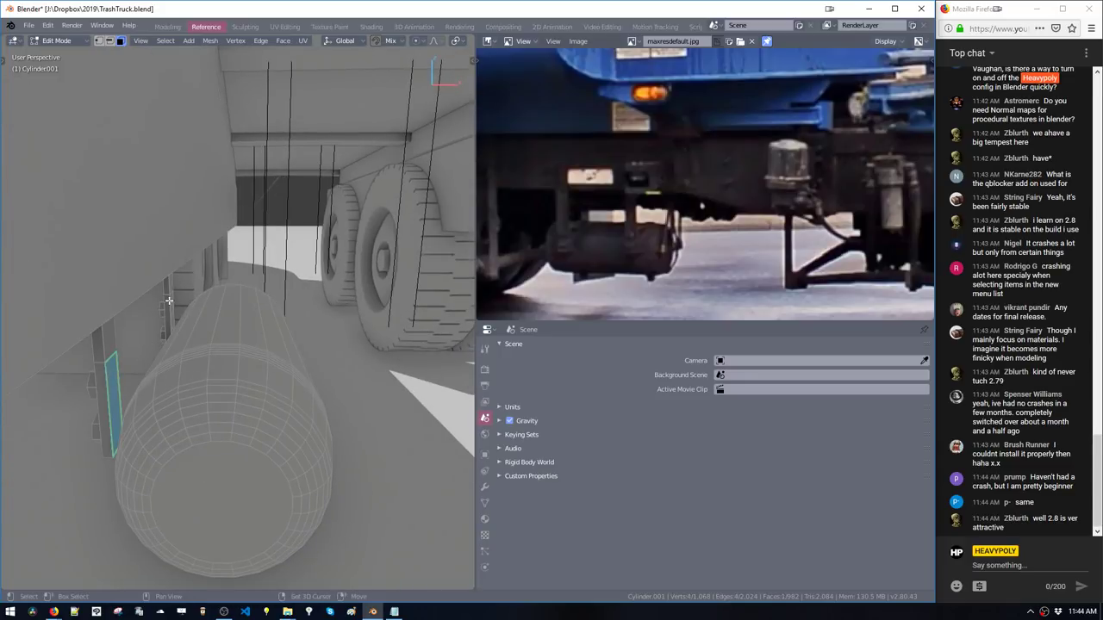
shift+double_click(169, 300)
click(171, 300)
shift+click(110, 384)
key(e)
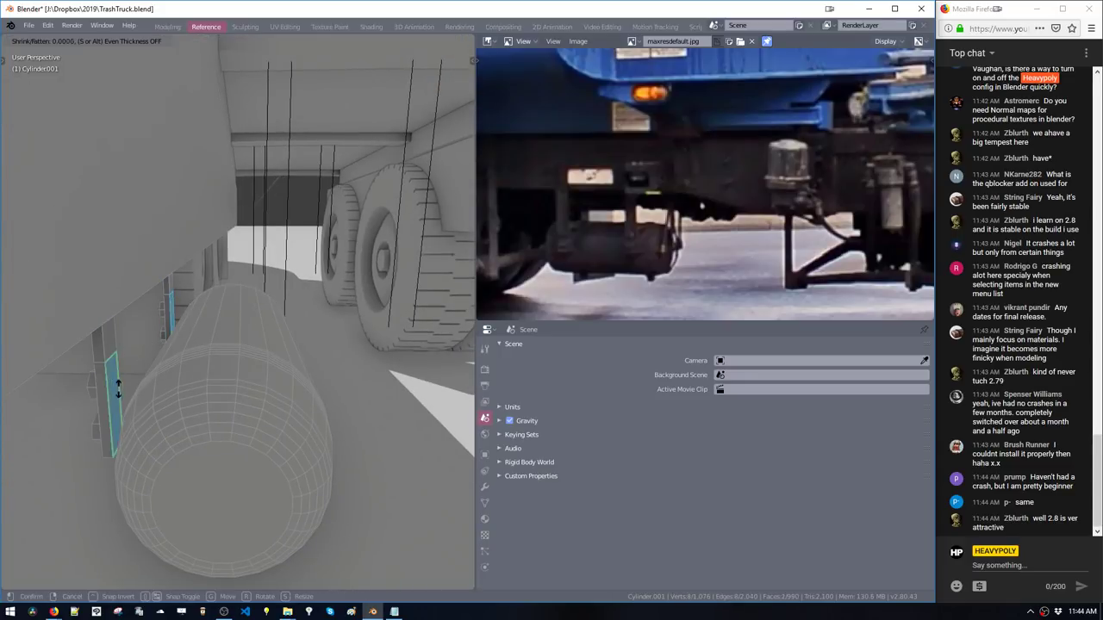
click(135, 416)
alt+drag(159, 417, 250, 383)
middle_drag(250, 383, 307, 426)
Select the tank, check it with its straps in Object Mode, and return to Edit Mode with the selection cleared
click(301, 419)
key(ctrl+l)
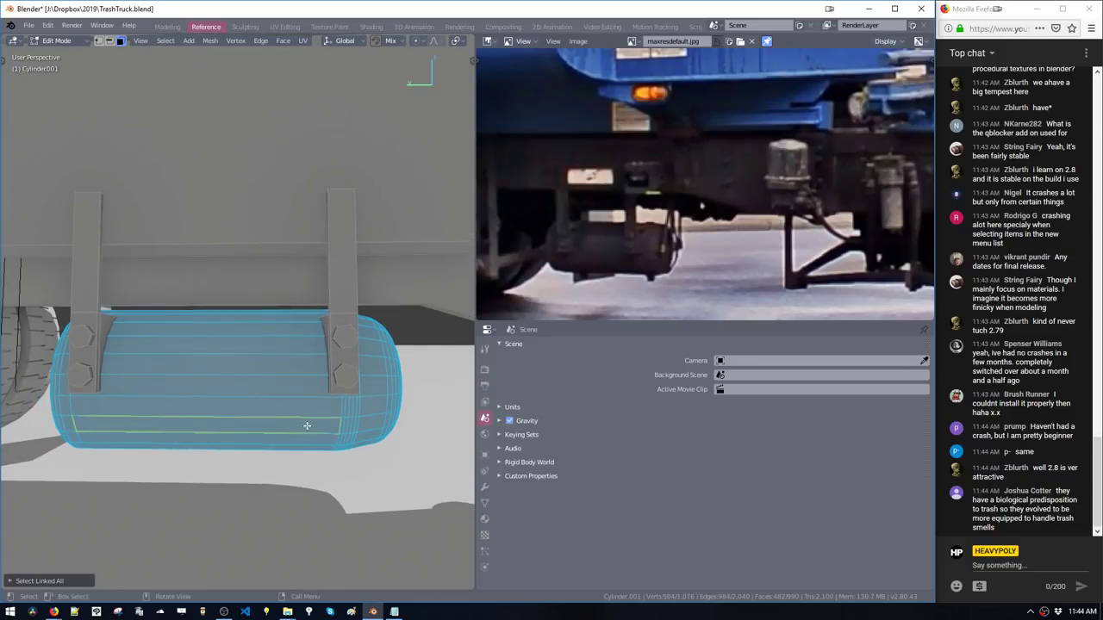
key(space)
ctrl+middle_drag(272, 379, 289, 464)
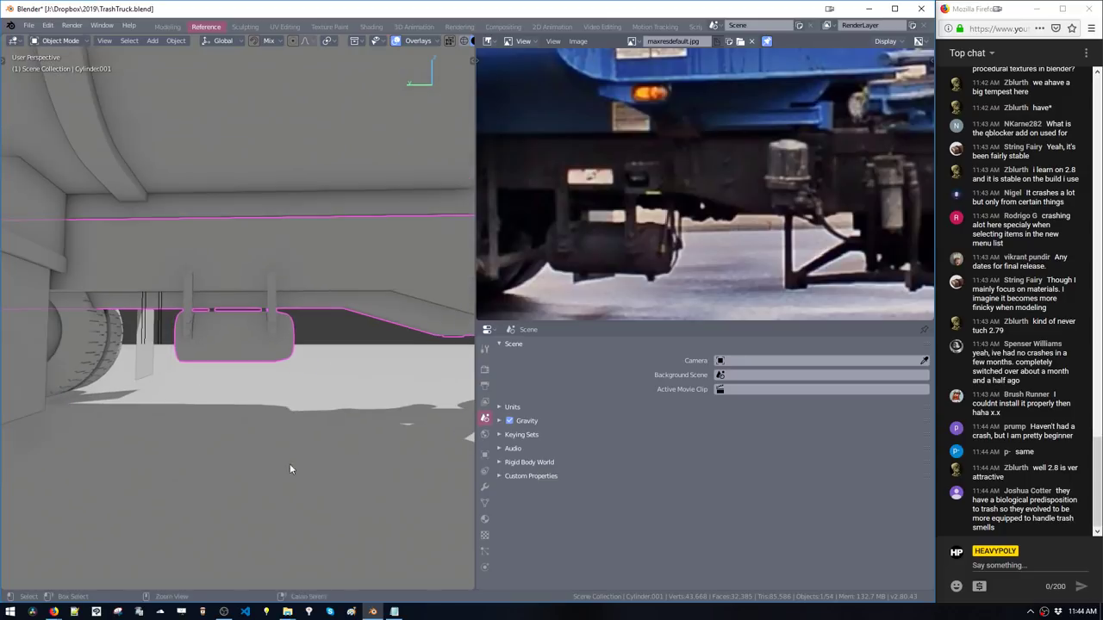
key(Tab)
middle_drag(263, 406, 274, 423)
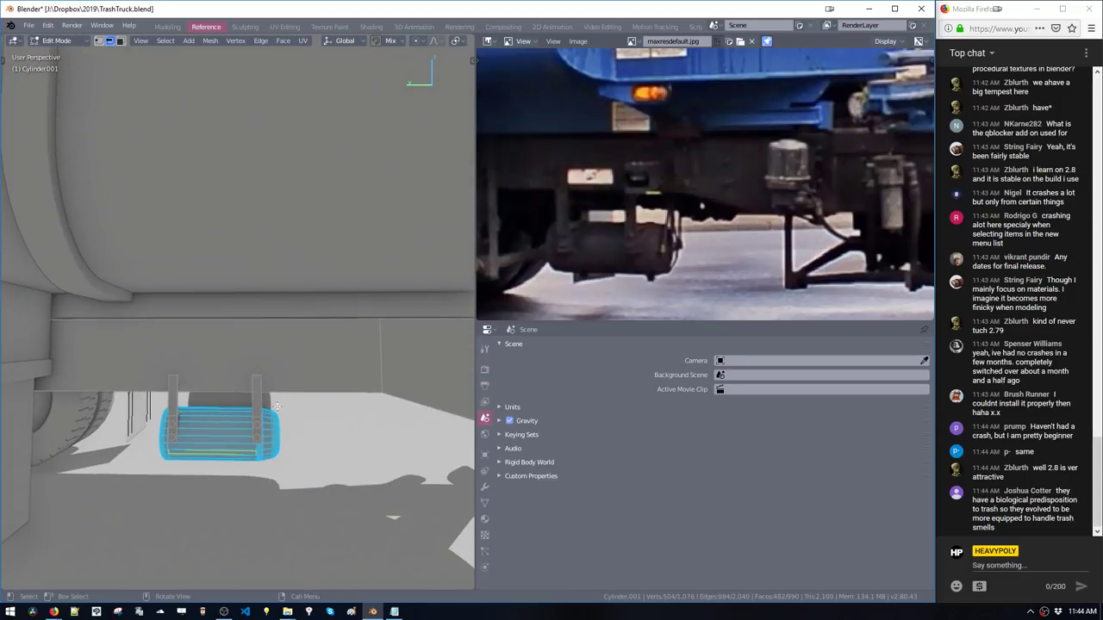
key(alt+a)
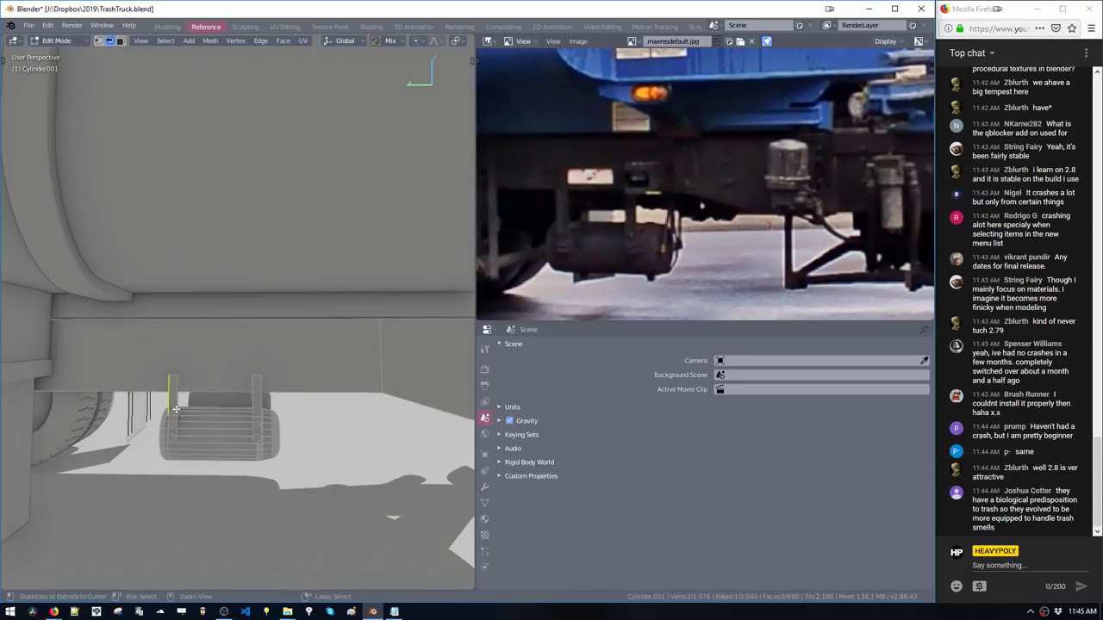
Duplicate the upper face of the tank's left strap and position the copy on the frame side using Z and Y moves
key(3)
click(175, 396)
key(shift+d)
key(z)
click(187, 392)
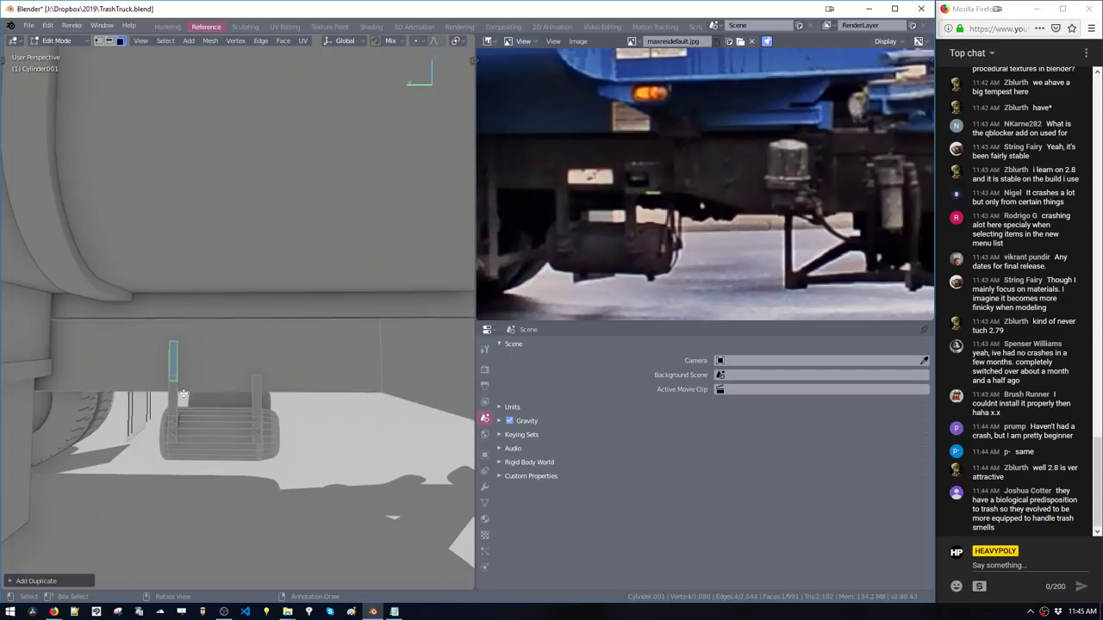
key(g)
key(y)
click(195, 401)
key(space)
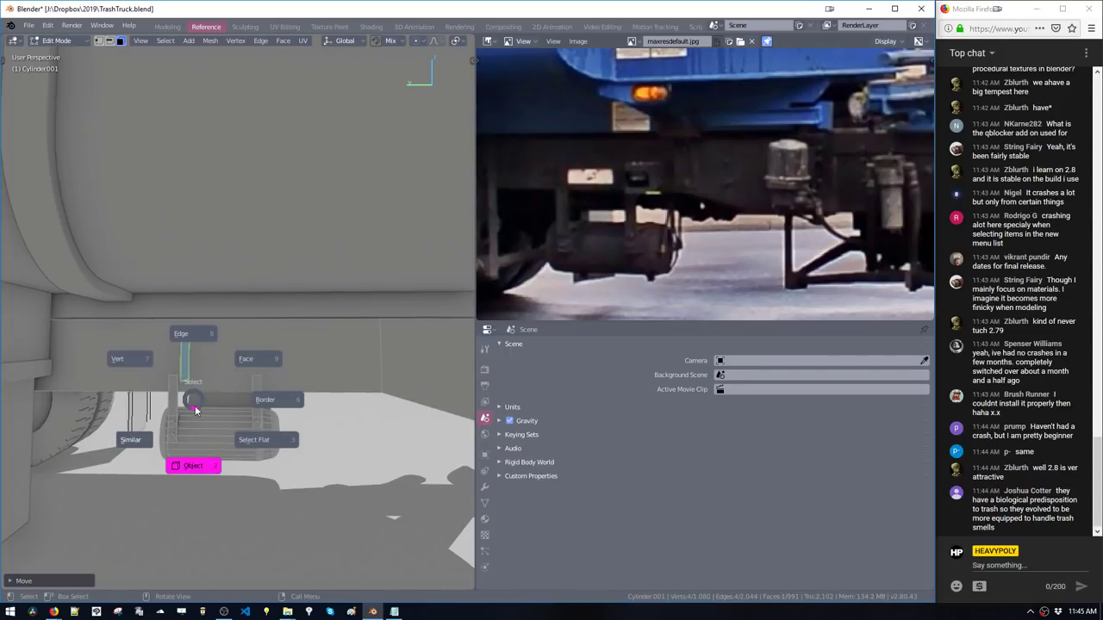
key(g)
key(z)
click(195, 407)
Reshape the copied face into a wide plate by moving its side edge along Y and lowering its top edge about 0.14 m
key(space)
click(189, 368)
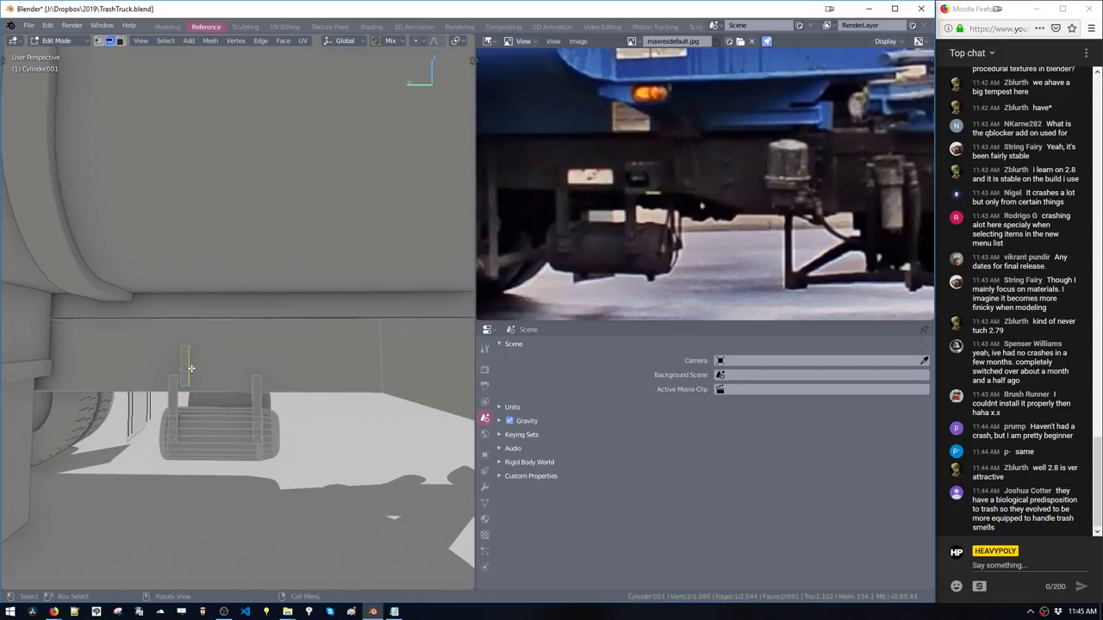
key(g)
key(y)
click(250, 387)
click(221, 351)
key(g)
key(z)
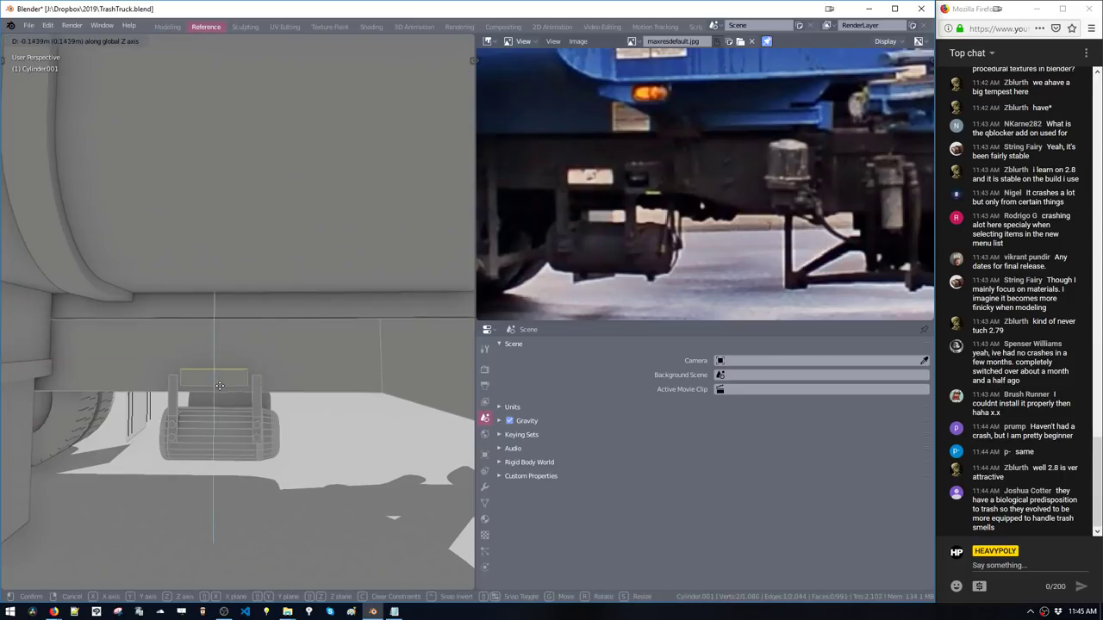
click(221, 385)
click(244, 381)
key(g)
key(y)
click(228, 383)
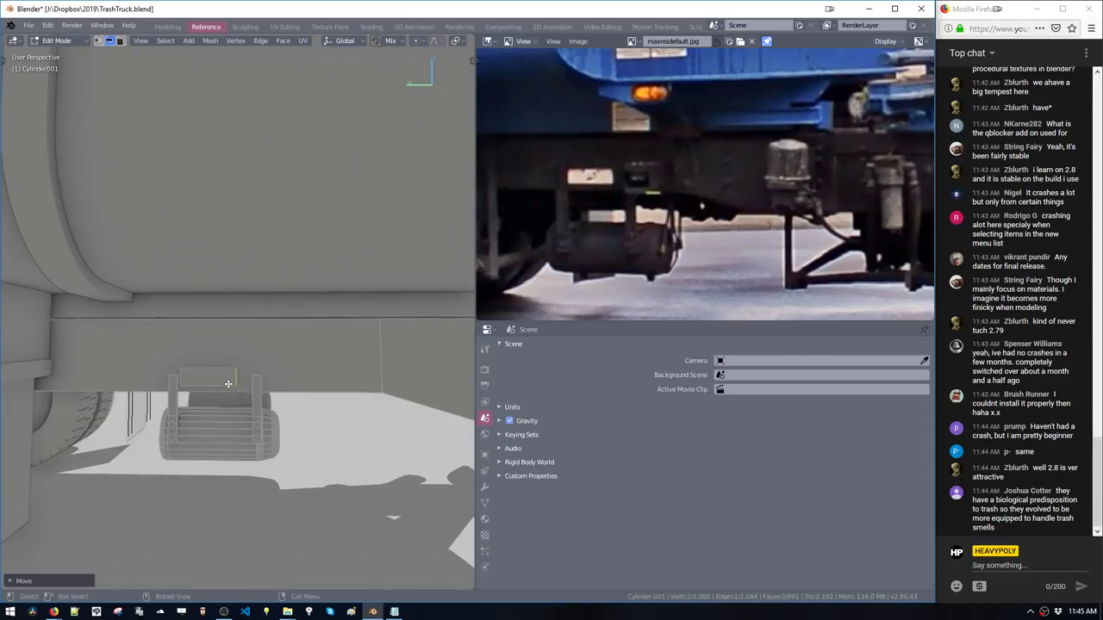
Select the plate face above the air tank and assign it the Material.001 material
middle_drag(229, 384, 212, 376)
key(space)
click(229, 351)
click(219, 383)
key(shift+v)
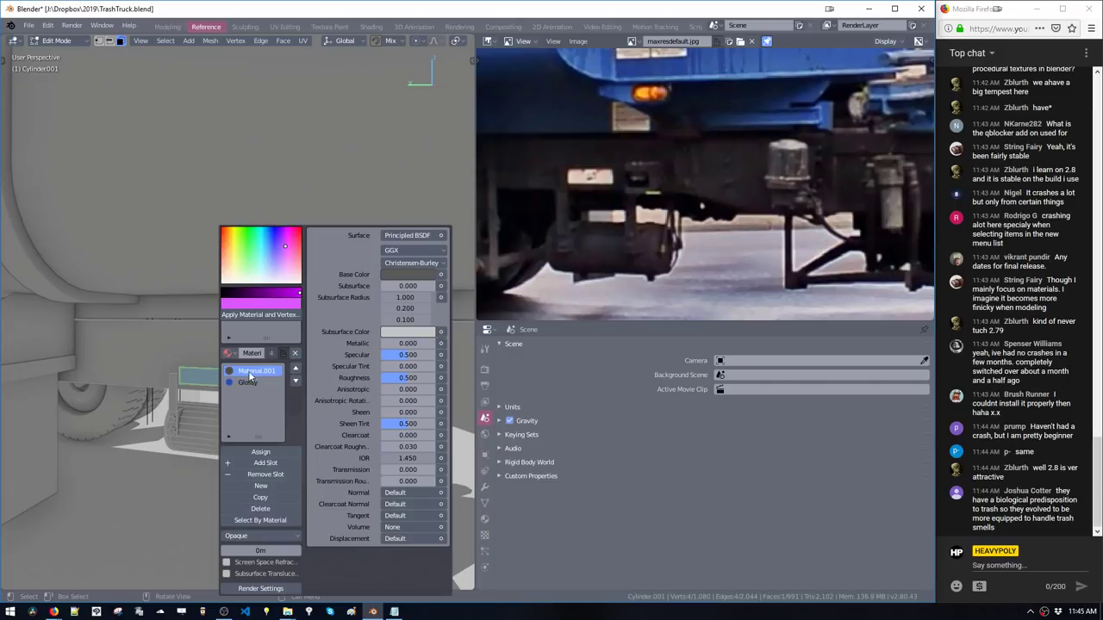
click(253, 454)
Duplicate the plate face, place the copy higher and farther forward on the frame, and resize it along Y and overall
ctrl+middle_drag(148, 318, 177, 448)
middle_drag(177, 448, 214, 384)
middle_drag(601, 153, 728, 222)
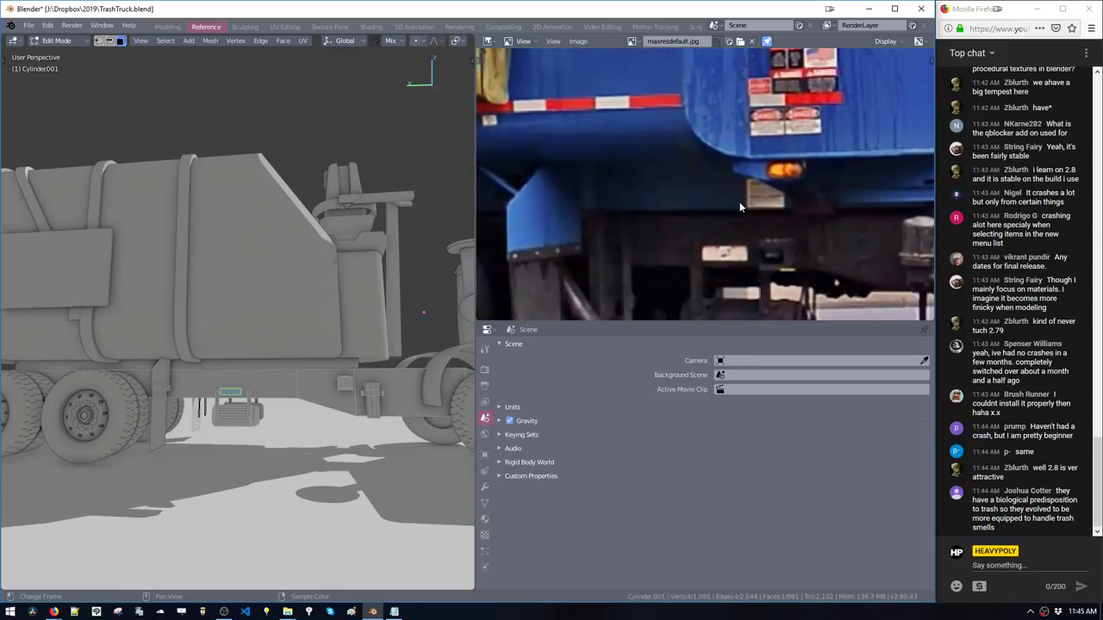
middle_drag(284, 348, 243, 354)
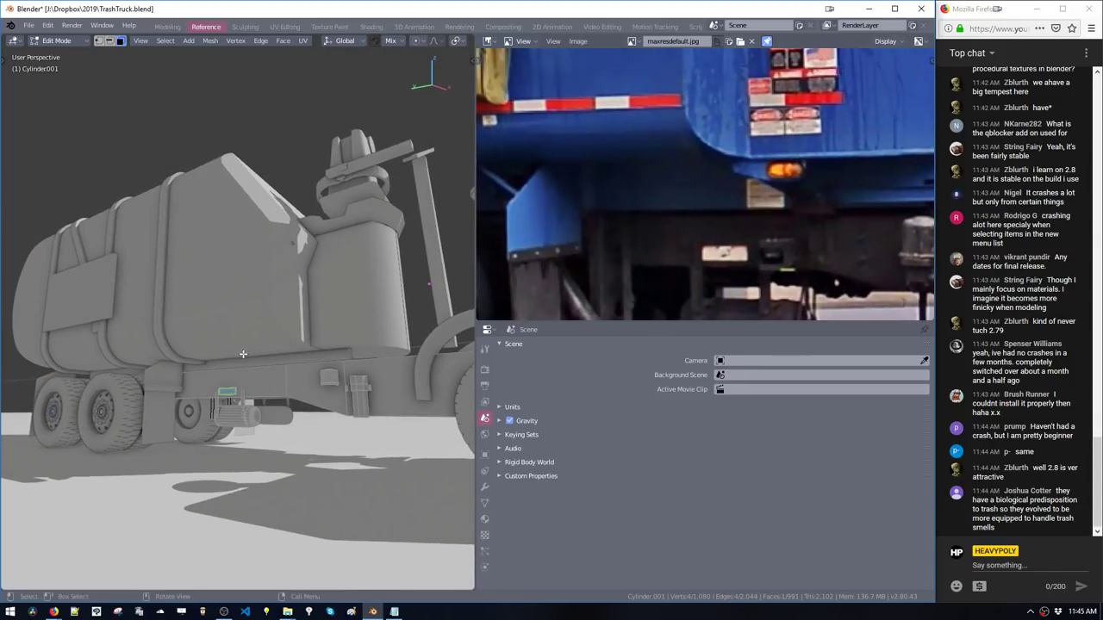
middle_drag(262, 393, 351, 395)
key(g)
key(z)
click(259, 410)
key(g)
click(355, 394)
key(s)
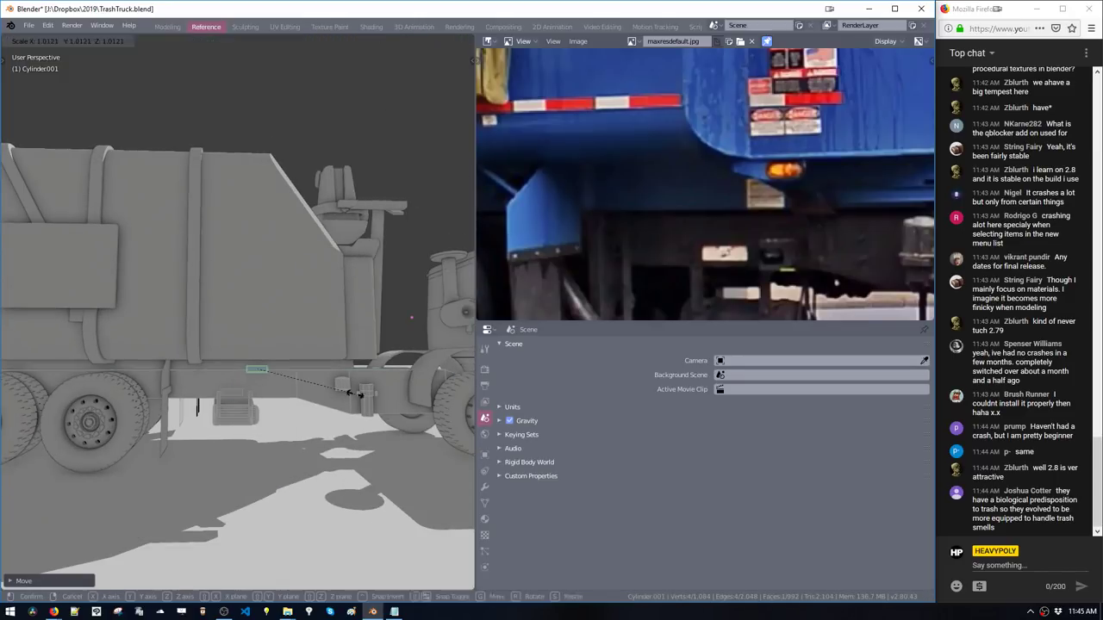
key(y)
click(319, 396)
key(s)
click(336, 410)
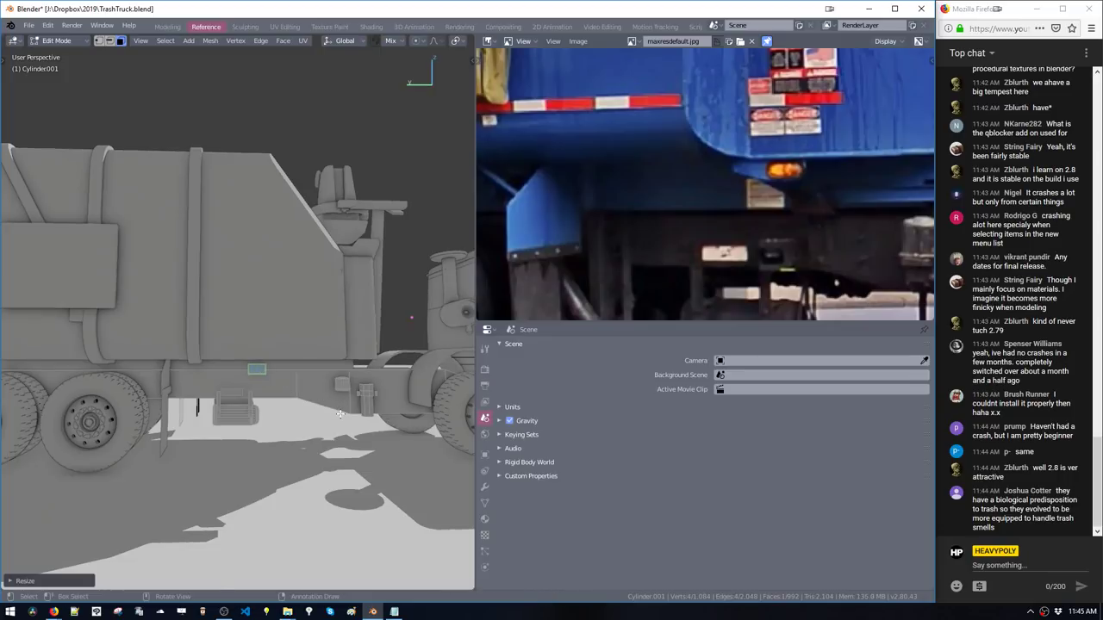
Select a face of the long rail beneath the truck body in Edit Mode and move it
middle_drag(346, 416, 275, 402)
key(Tab)
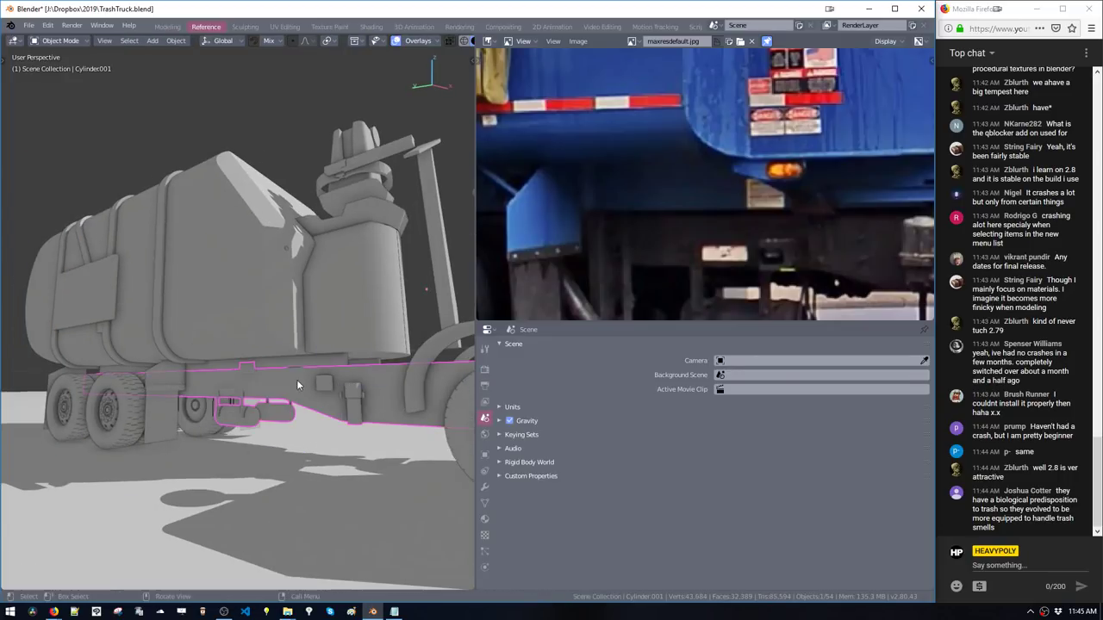
key(Tab)
middle_drag(262, 361, 251, 369)
drag(146, 365, 220, 388)
middle_drag(195, 386, 228, 401)
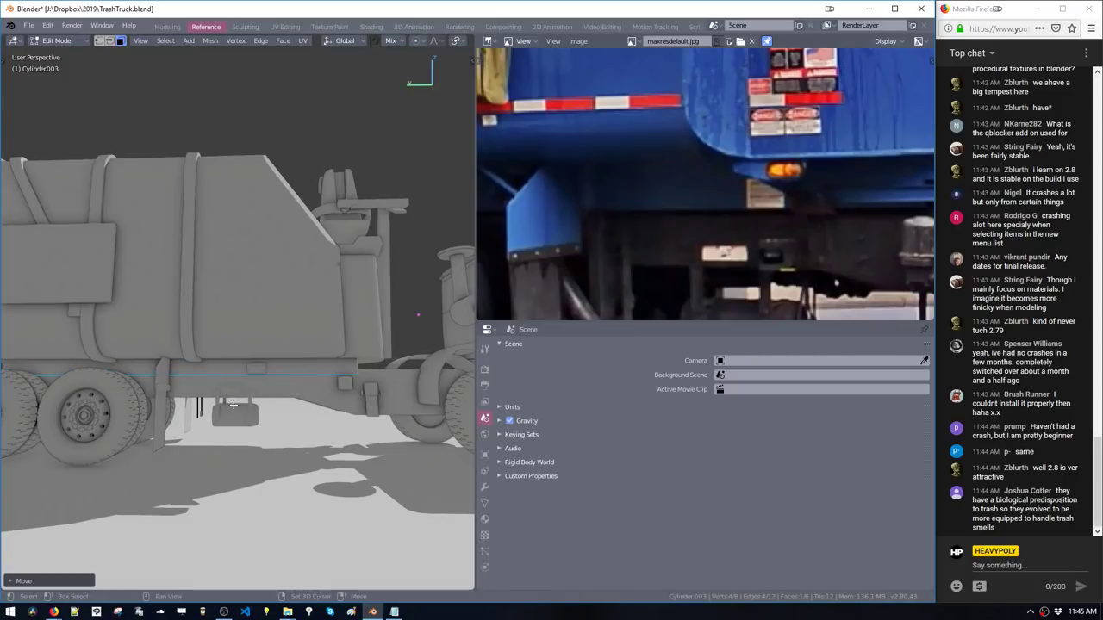
middle_drag(309, 390, 259, 377)
Switch to editing the frame object, select its linked flat top faces, and move them
key(Tab)
click(252, 387)
key(Tab)
click(267, 371)
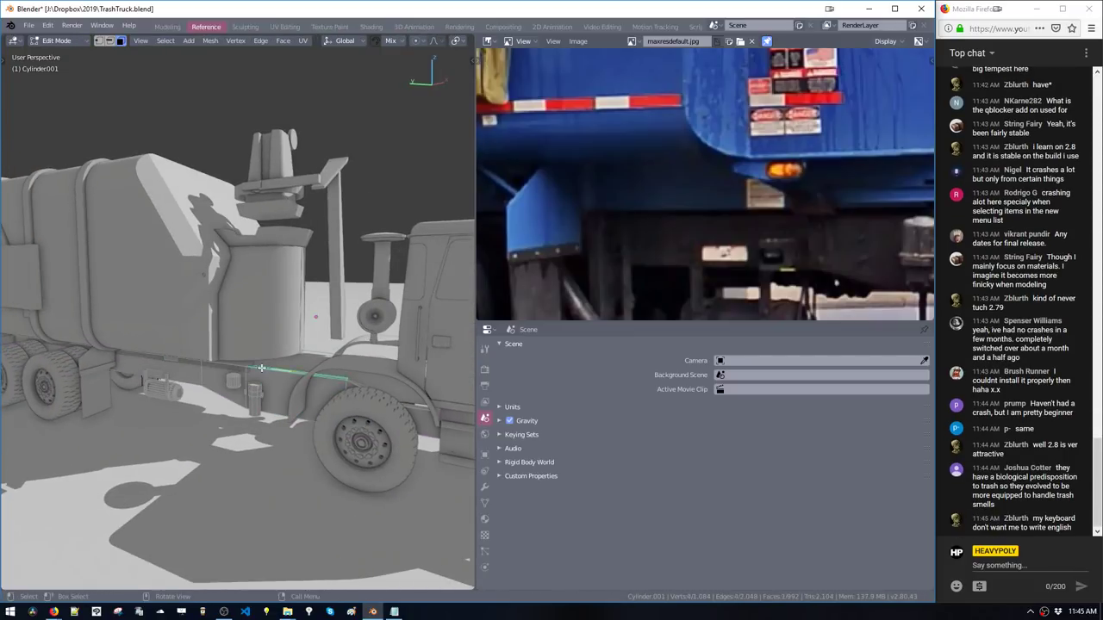
key(ctrl+space)
click(304, 417)
key(F9)
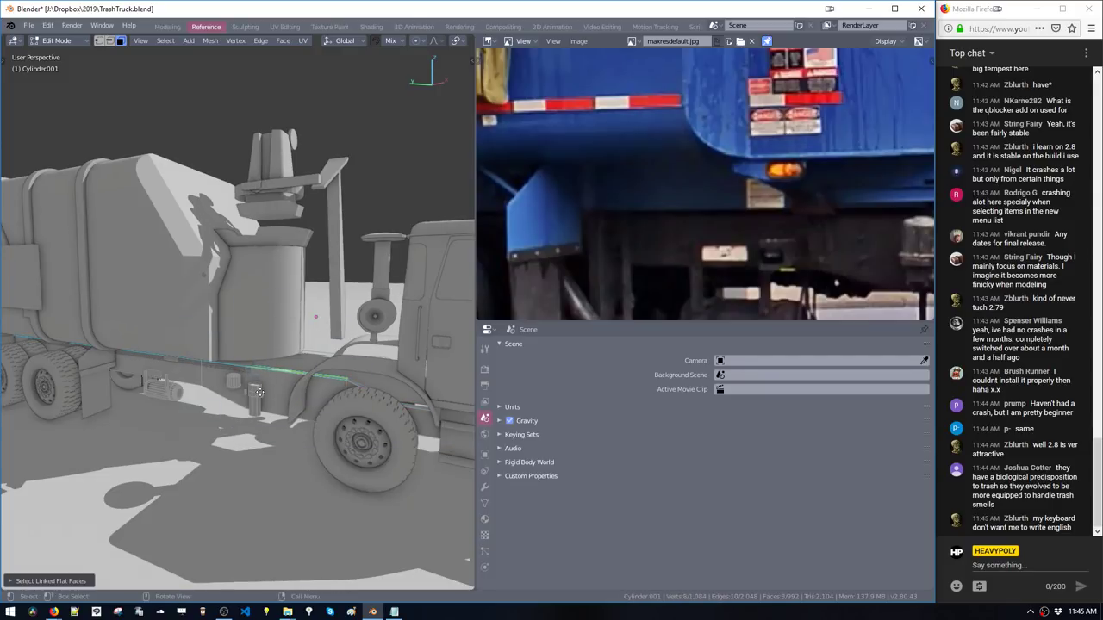
key(g)
click(268, 399)
key(ctrl+space)
middle_drag(268, 399, 296, 421)
click(311, 461)
Adjust the frame's selected geometry and move an edge loop behind the front wheel to follow the reference photo
middle_drag(850, 233, 540, 246)
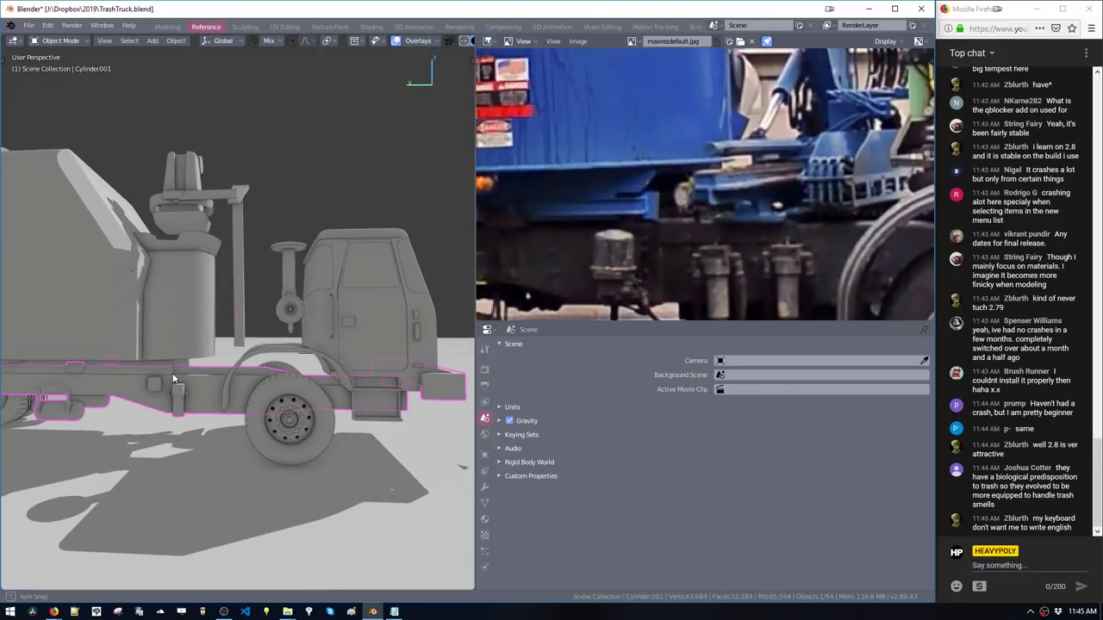
middle_drag(173, 372, 203, 355)
middle_drag(660, 225, 631, 269)
scroll(631, 269, down, 2)
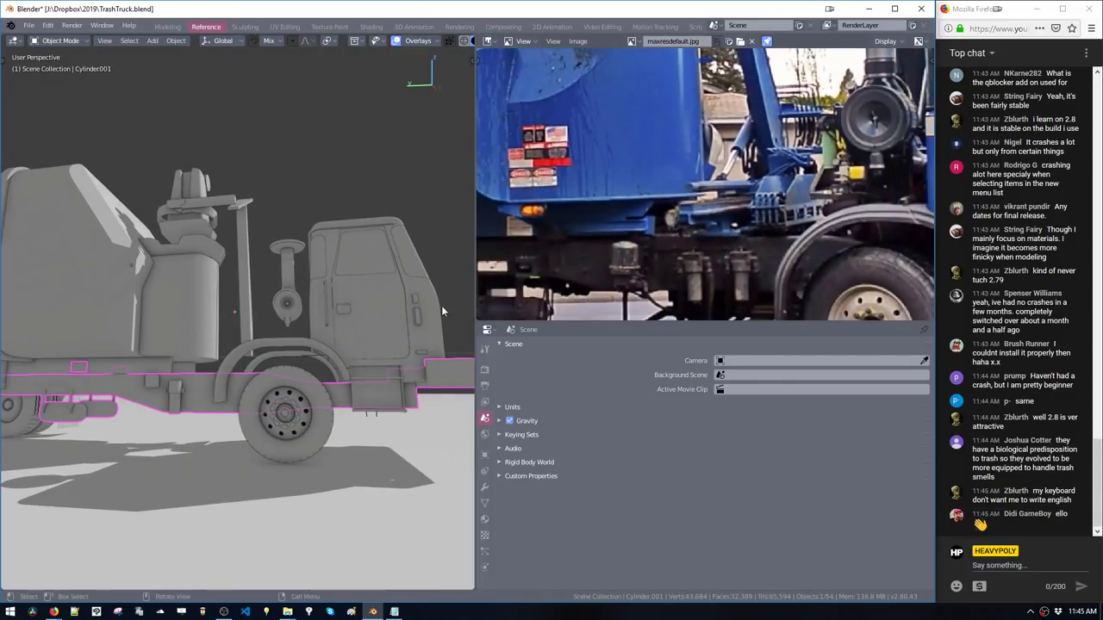
middle_drag(242, 350, 255, 368)
mouse_move(264, 433)
middle_down()
mouse_move(249, 431)
mouse_move(249, 444)
middle_up()
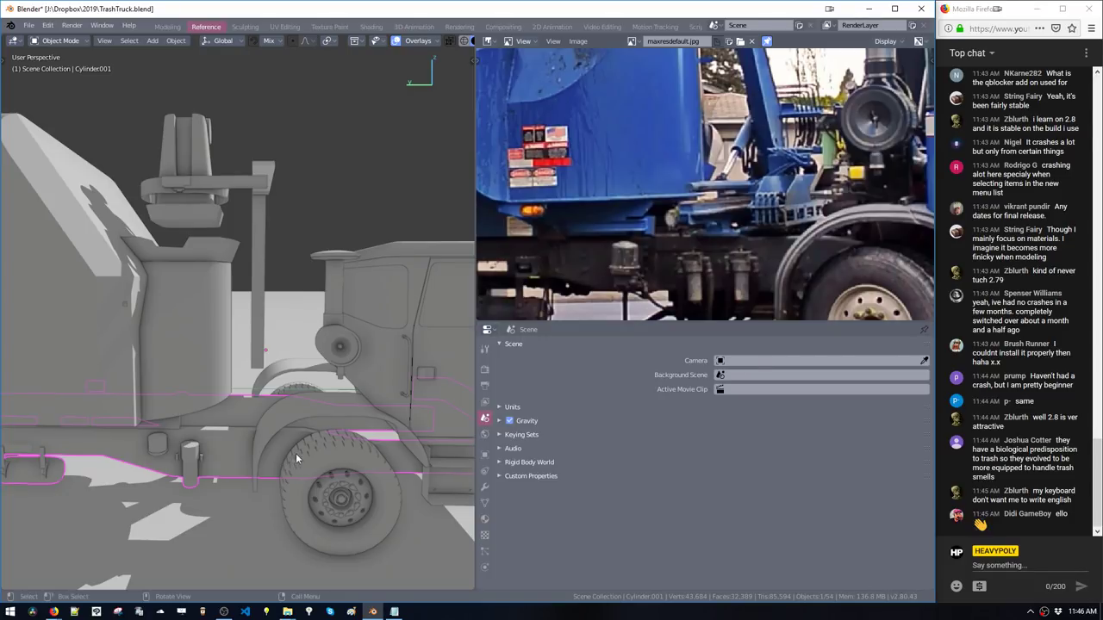
middle_drag(296, 453, 328, 526)
key(Tab)
key(g)
click(309, 384)
key(g)
click(266, 408)
key(space)
alt+click(208, 421)
key(g)
click(206, 428)
Select the frame's front lower corner below the cab and bevel it into a chamfer
middle_drag(889, 246, 549, 150)
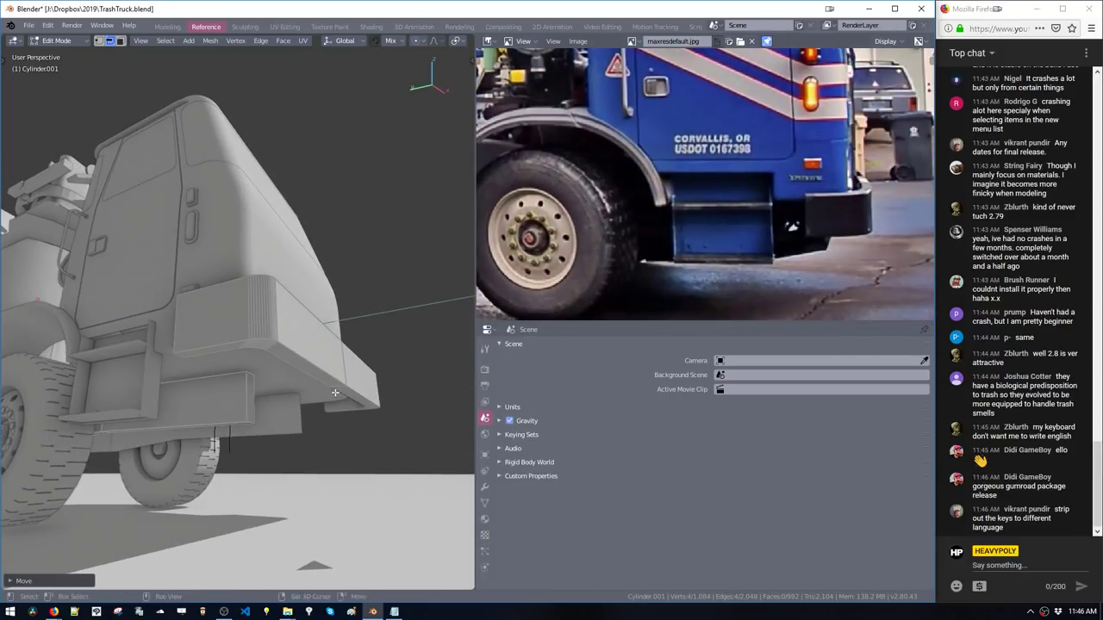
middle_drag(246, 343, 266, 385)
drag(265, 384, 298, 416)
key(b)
middle_drag(298, 416, 327, 444)
click(327, 461)
Reposition the chamfered frame end along Y and extend its front edges about 0.2 m under the bumper
key(g)
key(y)
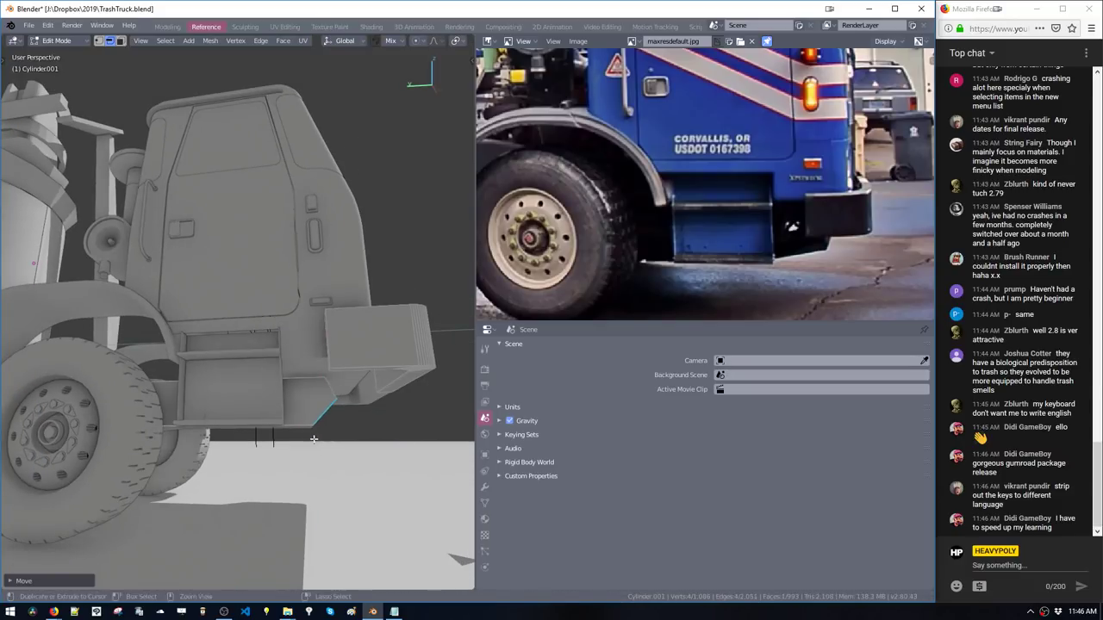
key(shift+z)
key(shift+z)
click(341, 395)
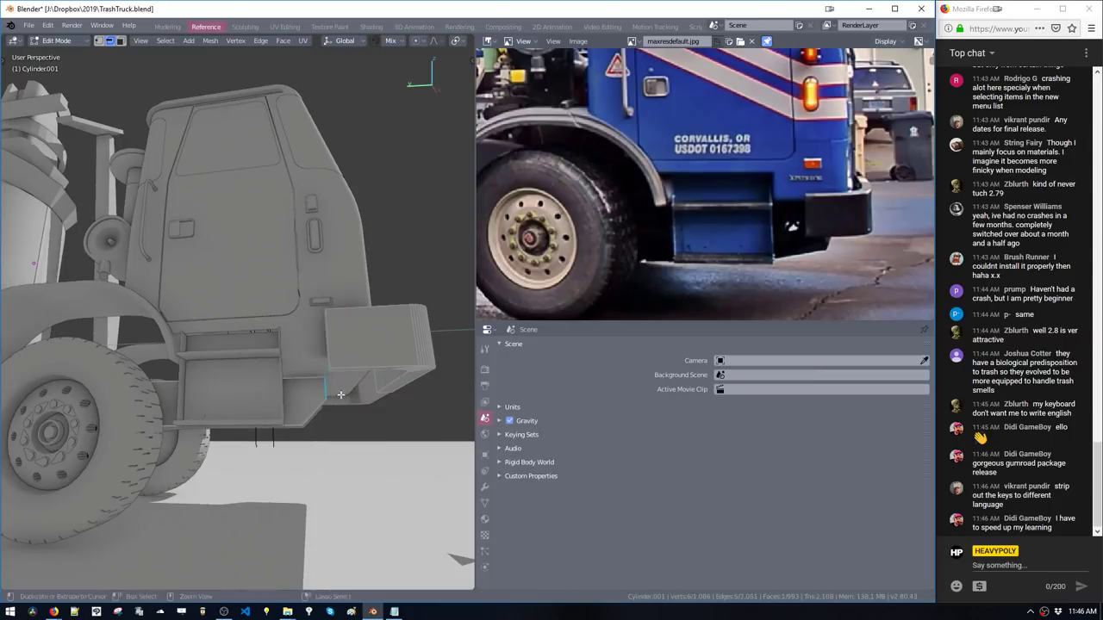
mouse_move(310, 381)
mouse_down()
mouse_move(340, 399)
mouse_move(320, 388)
mouse_up()
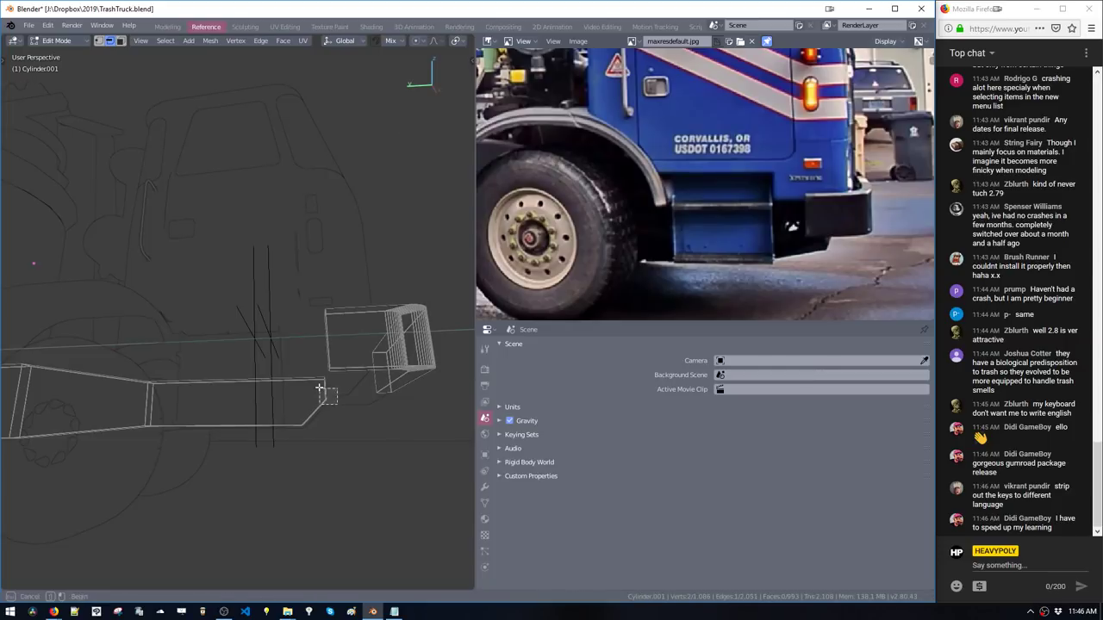
key(shift+z)
key(g)
key(y)
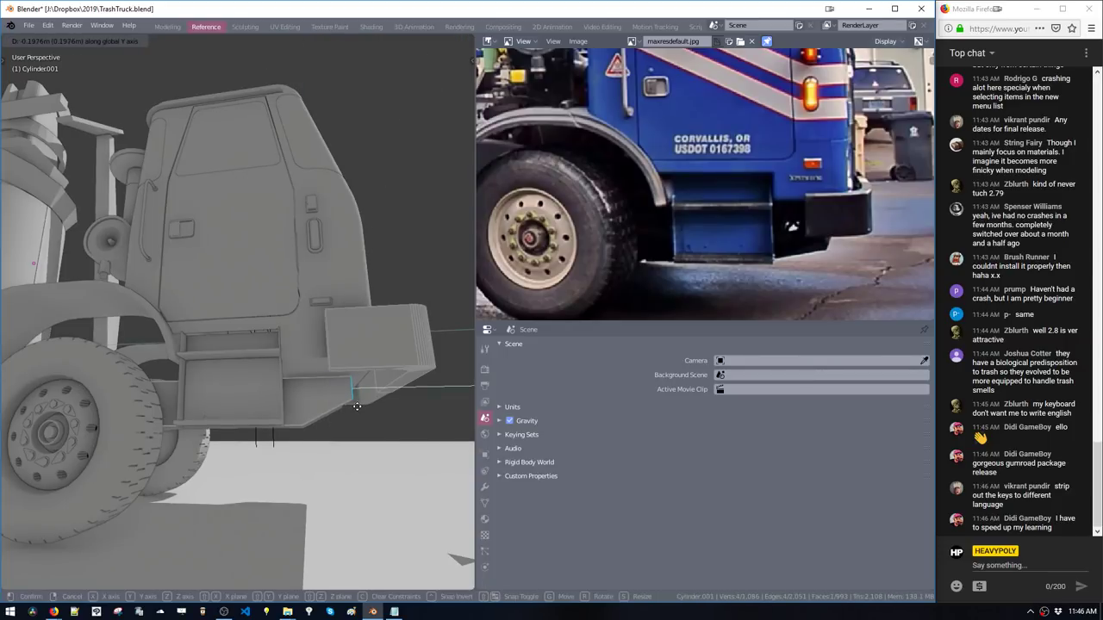
click(357, 405)
Select the chamfer's lower edge and move it along Z to refine the slope of the frame's front end
key(shift+z)
key(shift+z)
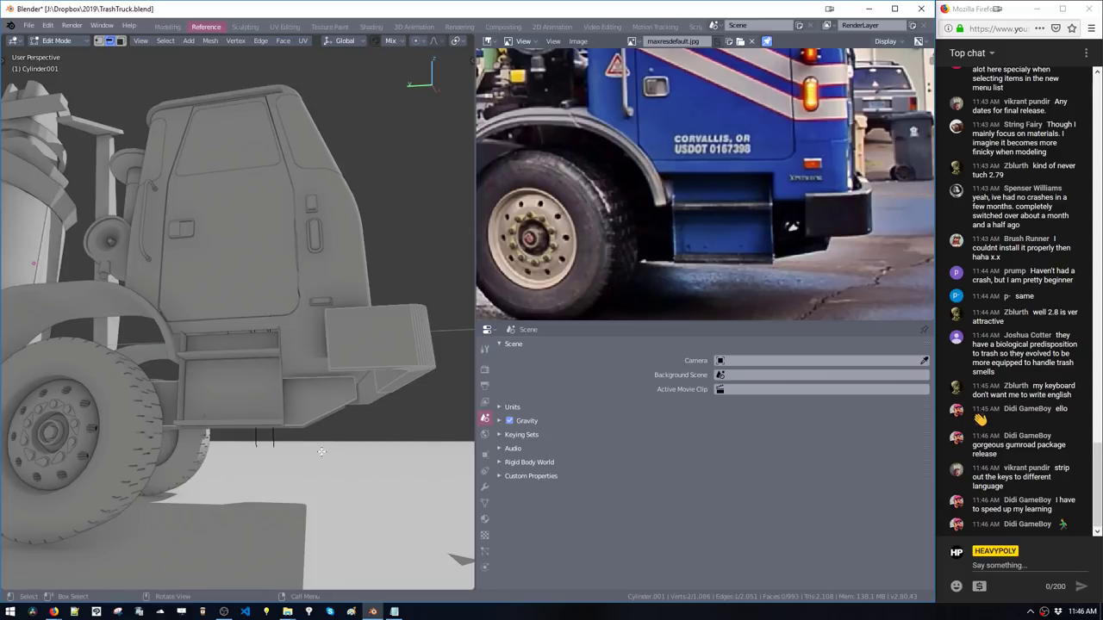
middle_drag(311, 443, 333, 455)
key(g)
click(332, 424)
key(g)
key(z)
click(336, 424)
key(space)
click(313, 391)
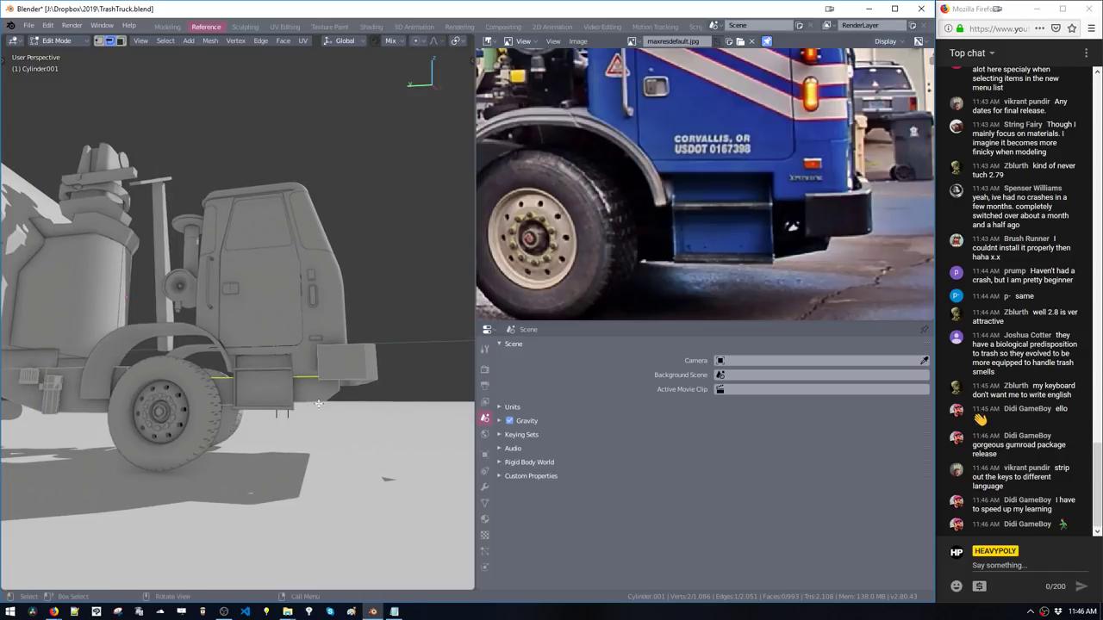
Select the frame's front lower vertex, add a small cube in the left orthographic view, and place it over the frame end
key(space)
click(321, 400)
key(v)
key(v)
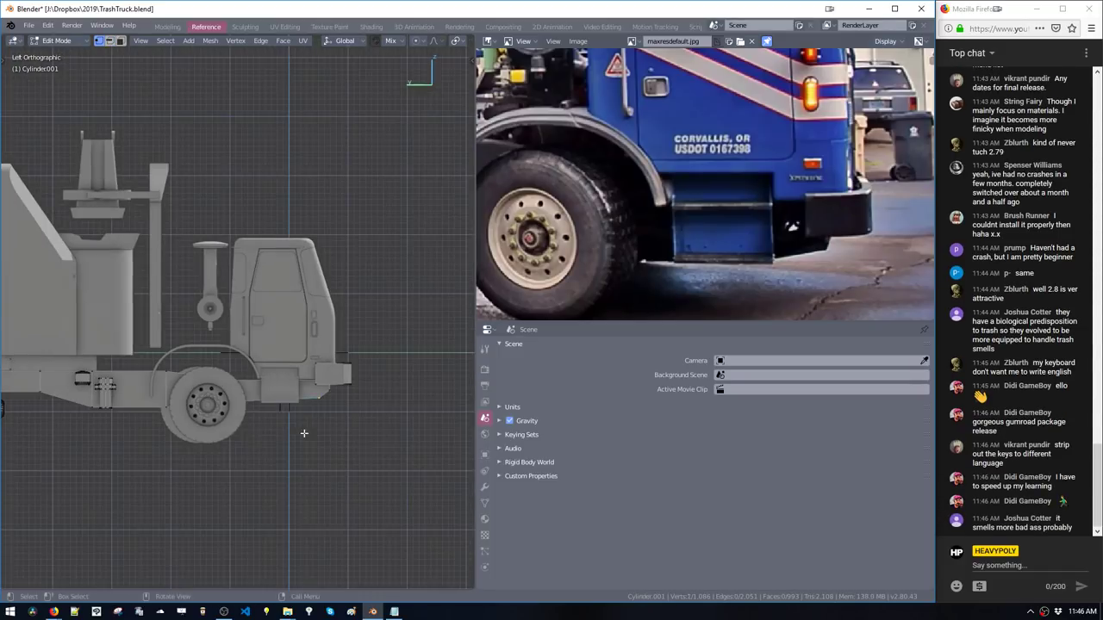
key(shift+a)
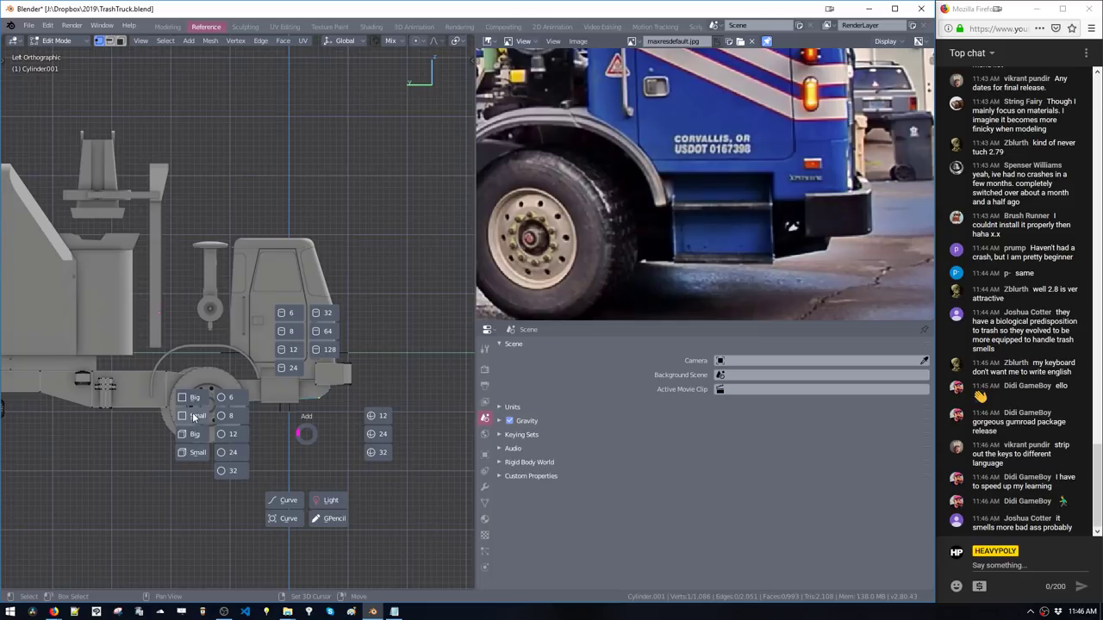
click(197, 452)
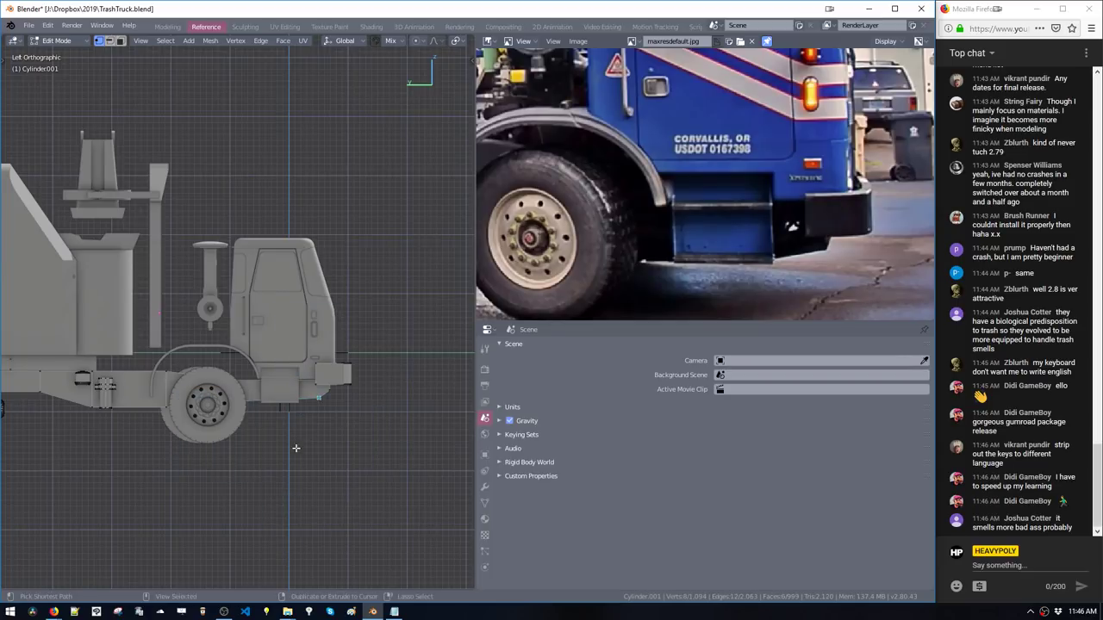
ctrl+middle_drag(311, 414, 336, 543)
key(g)
click(298, 388)
ctrl+middle_drag(298, 387, 329, 497)
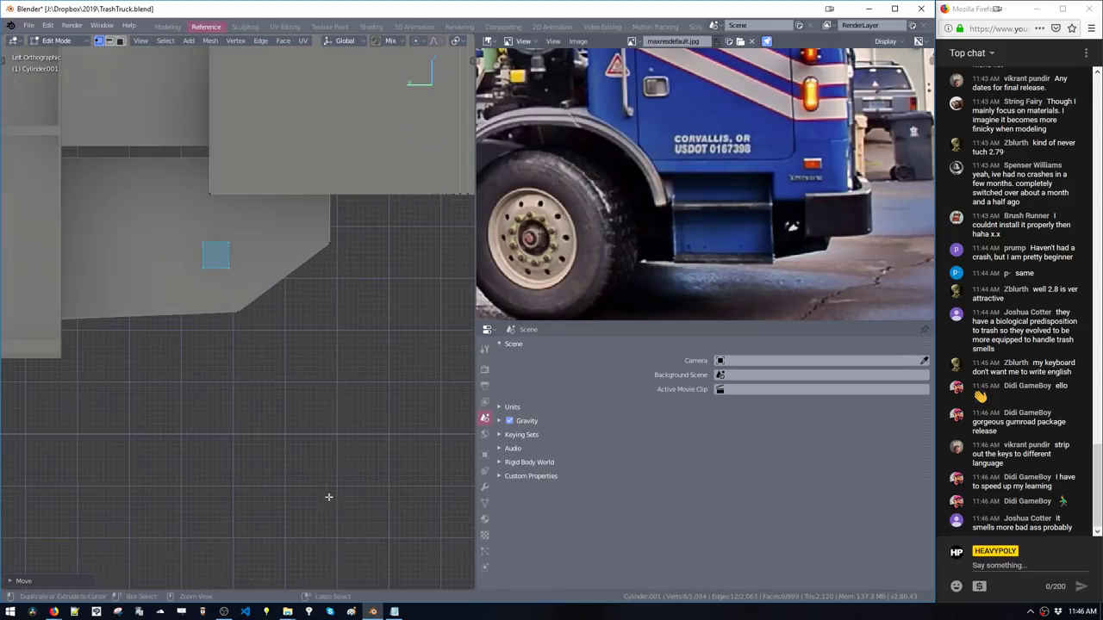
shift+middle_drag(264, 337, 292, 335)
key(g)
click(218, 339)
Stretch the cube along Y, enlarge it overall, and reposition the rectangular block on the frame end
key(s)
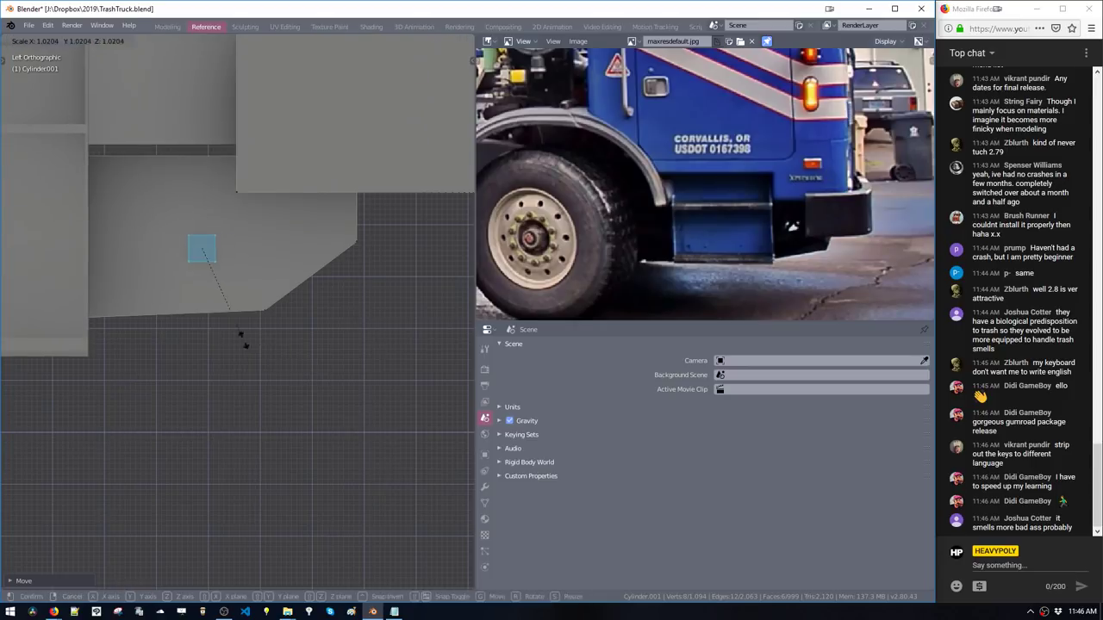
key(y)
click(339, 368)
key(s)
click(394, 545)
key(g)
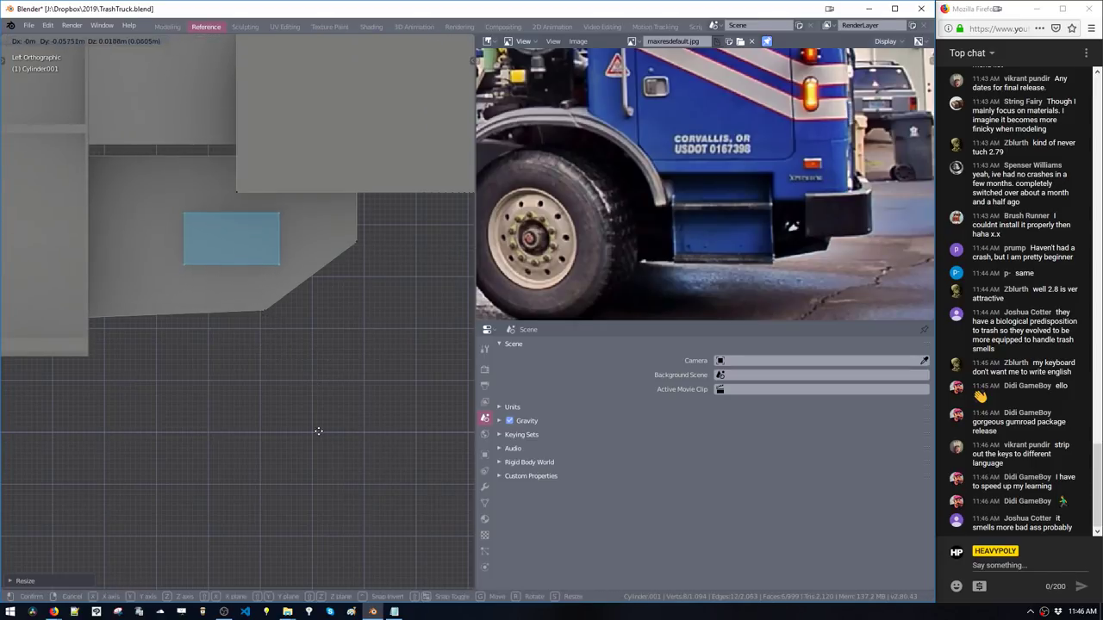
click(324, 435)
Move the block's lower front corner along Y to slant its front side
drag(258, 247, 295, 276)
key(g)
key(y)
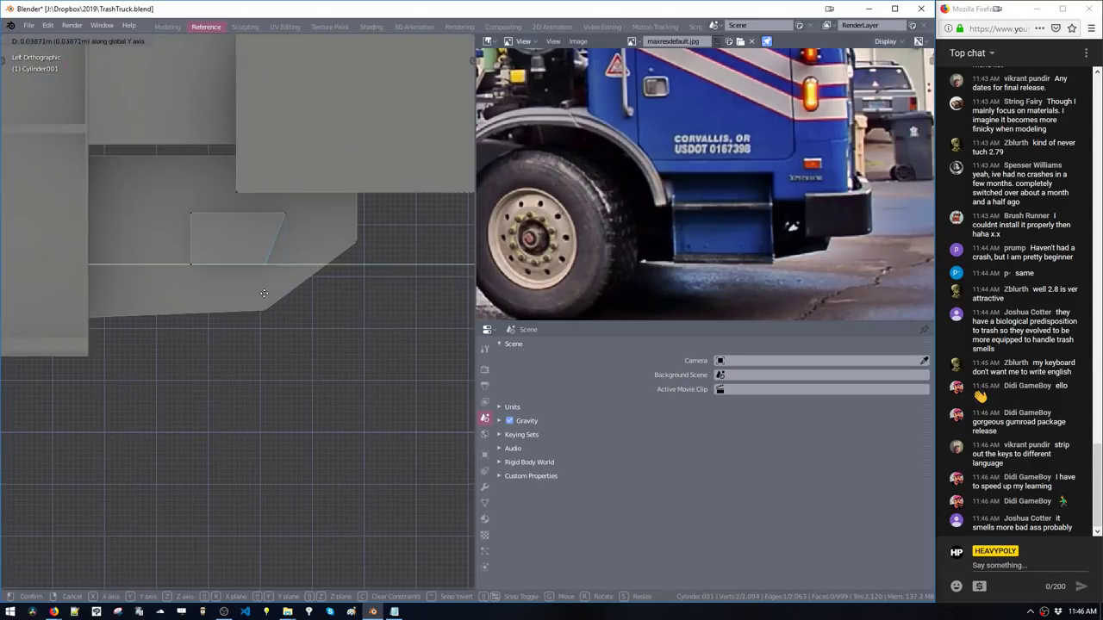
click(273, 293)
Select the block's corner edges and bevel them into rounded corners
shift+middle_drag(244, 292, 260, 356)
drag(169, 266, 310, 336)
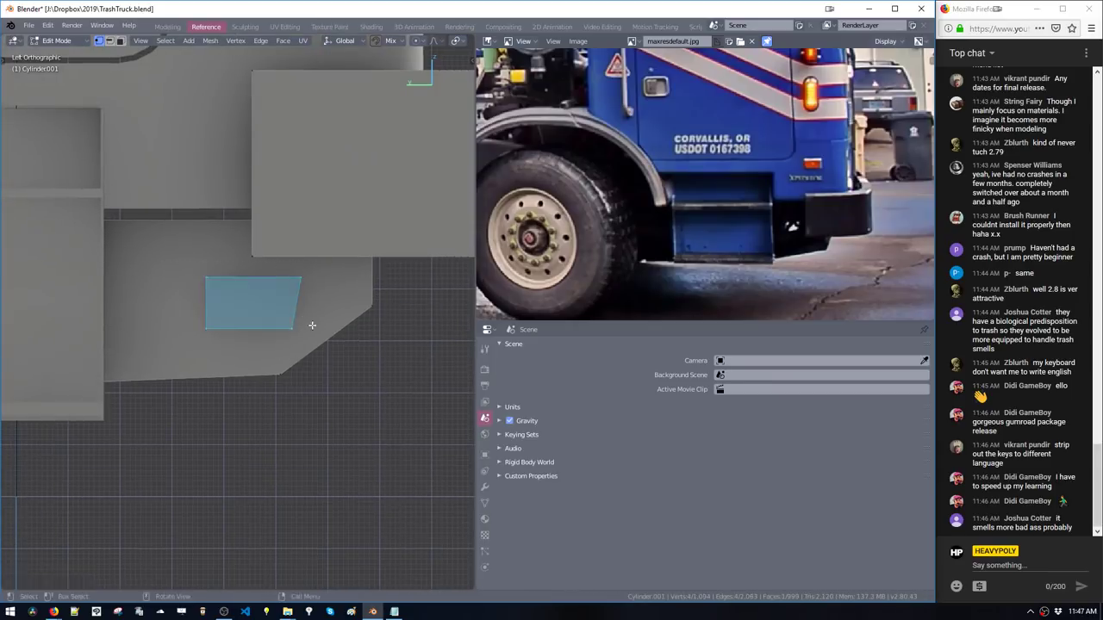
middle_drag(310, 325, 207, 299)
key(2)
key(ctrl+b)
click(338, 412)
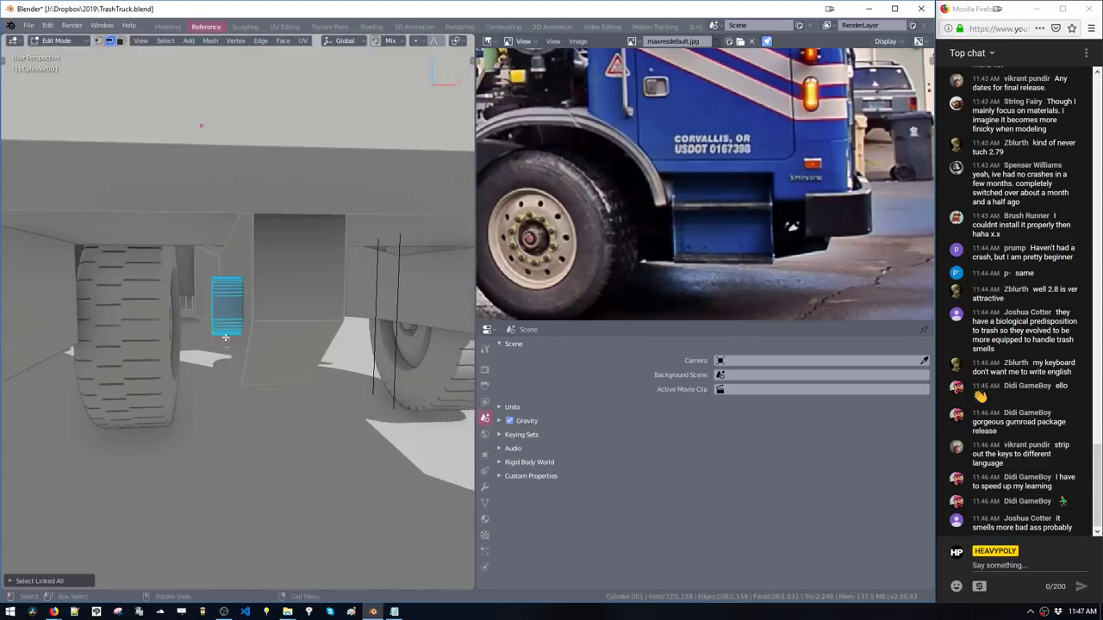
Scale the rounded block along X and position it across the side of the frame's front end
key(s)
key(x)
click(320, 340)
middle_drag(321, 341, 368, 315)
key(g)
click(342, 376)
Cut the rounded block's shape out of the frame's front end and check the opening in Object Mode
key(ctrl+b)
click(450, 380)
key(Tab)
key(Tab)
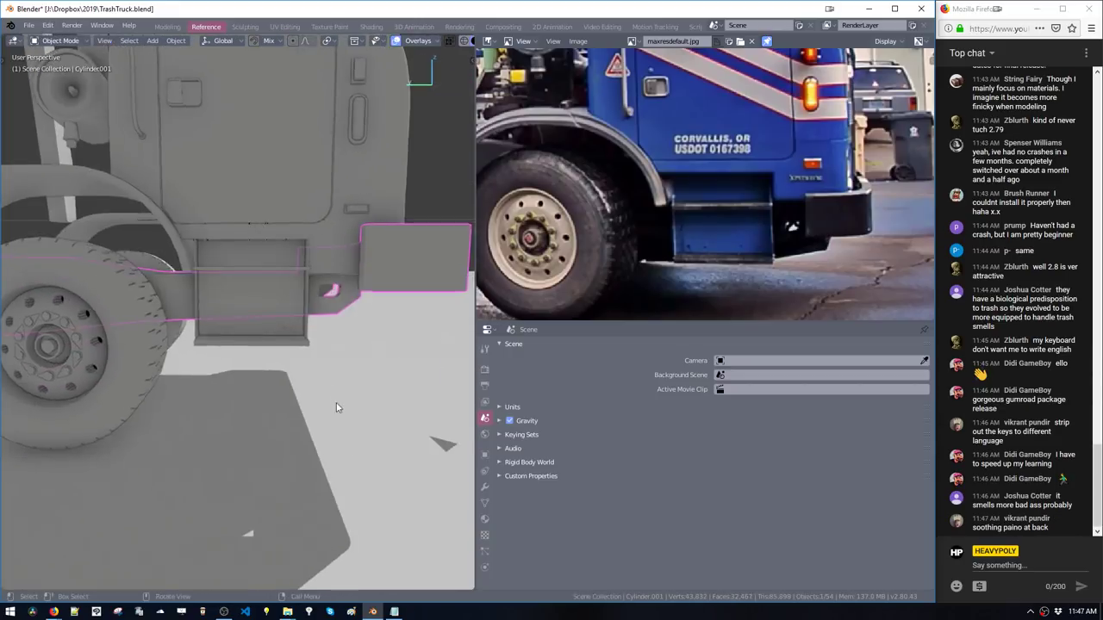
middle_drag(337, 406, 361, 414)
key(Tab)
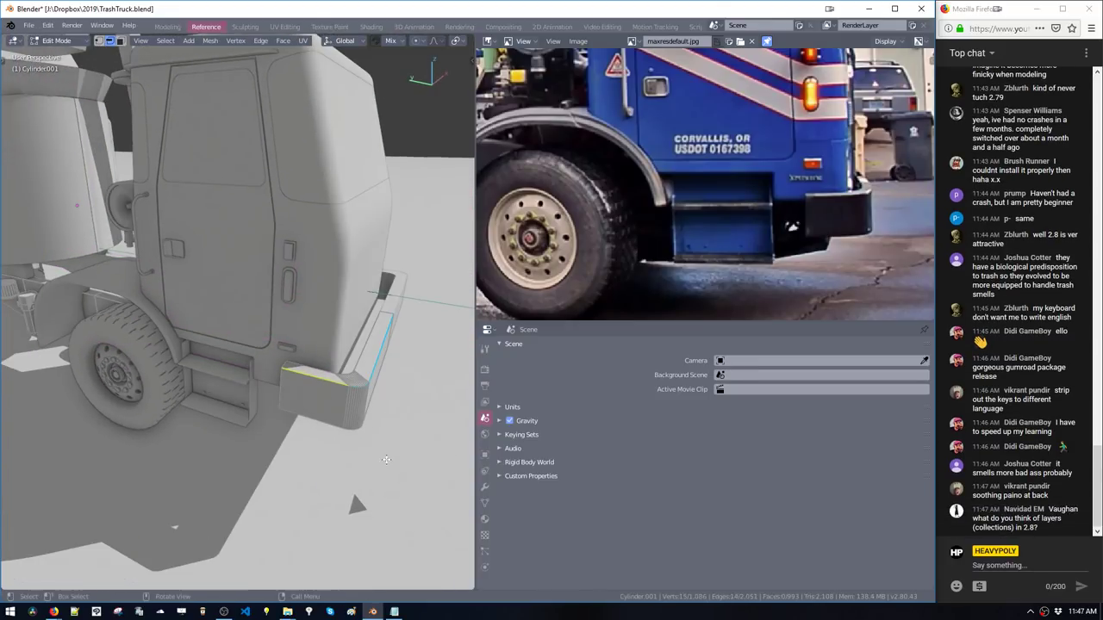
Bevel the selected upper outer edges running around the corner of the front bumper
key(ctrl+b)
click(395, 471)
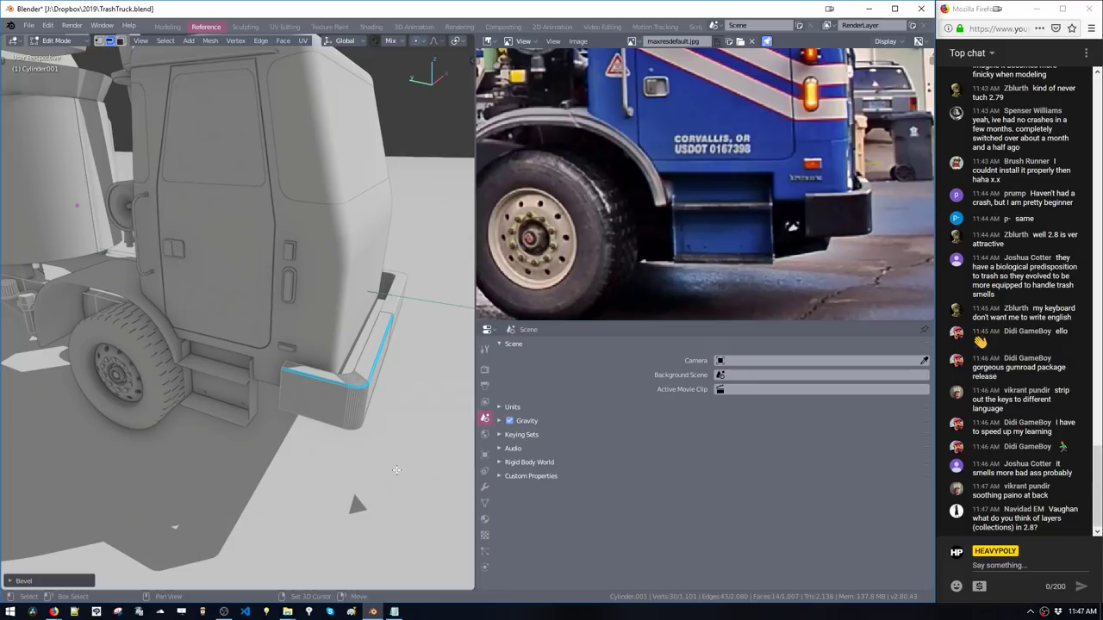
key(Tab)
key(Tab)
Select the whole linked bumper mesh, separate it from the frame into its own object, and return to Object Mode
double_click(350, 404)
key(p)
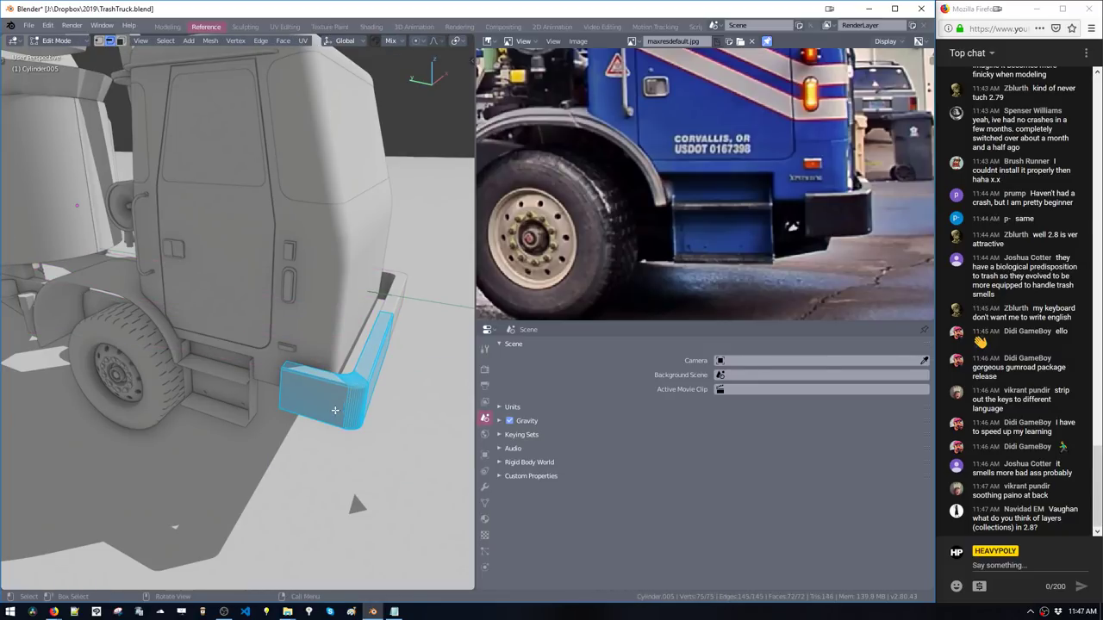
key(space)
middle_drag(285, 344, 283, 333)
click(199, 347)
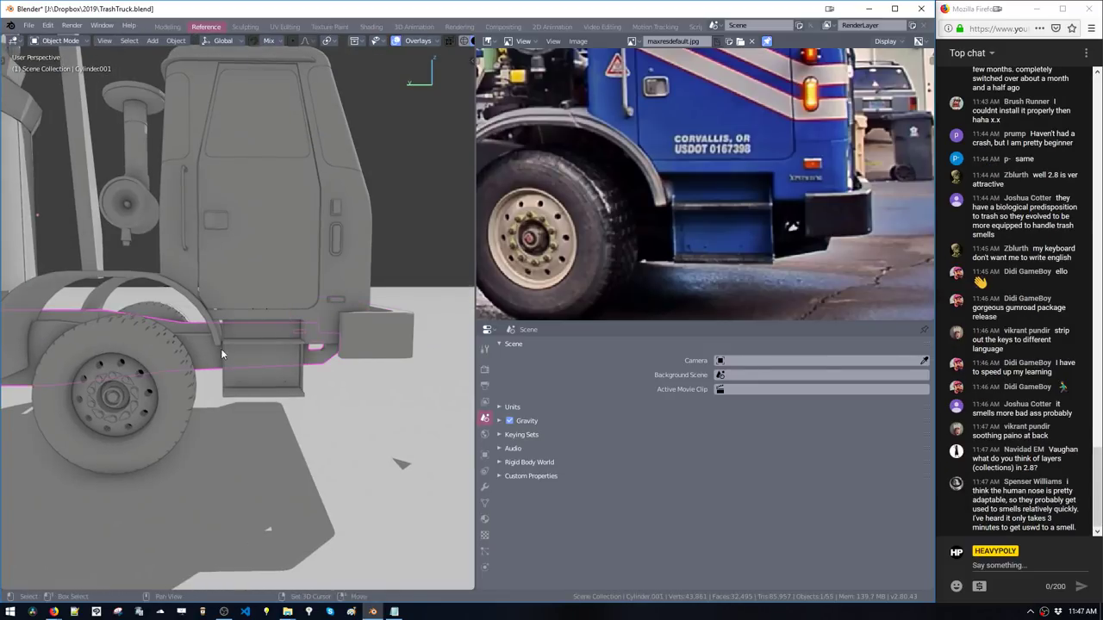
Remove the Boolean difference modifier from the separated bumper
click(360, 346)
key(ctrl+shift+v)
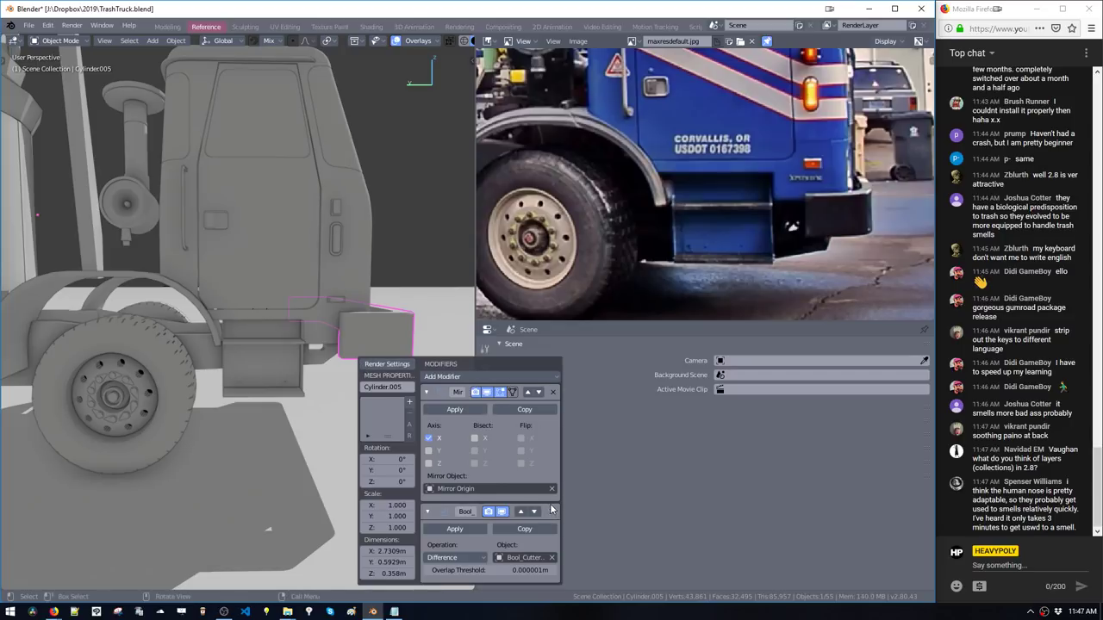
click(553, 513)
middle_drag(253, 331, 297, 427)
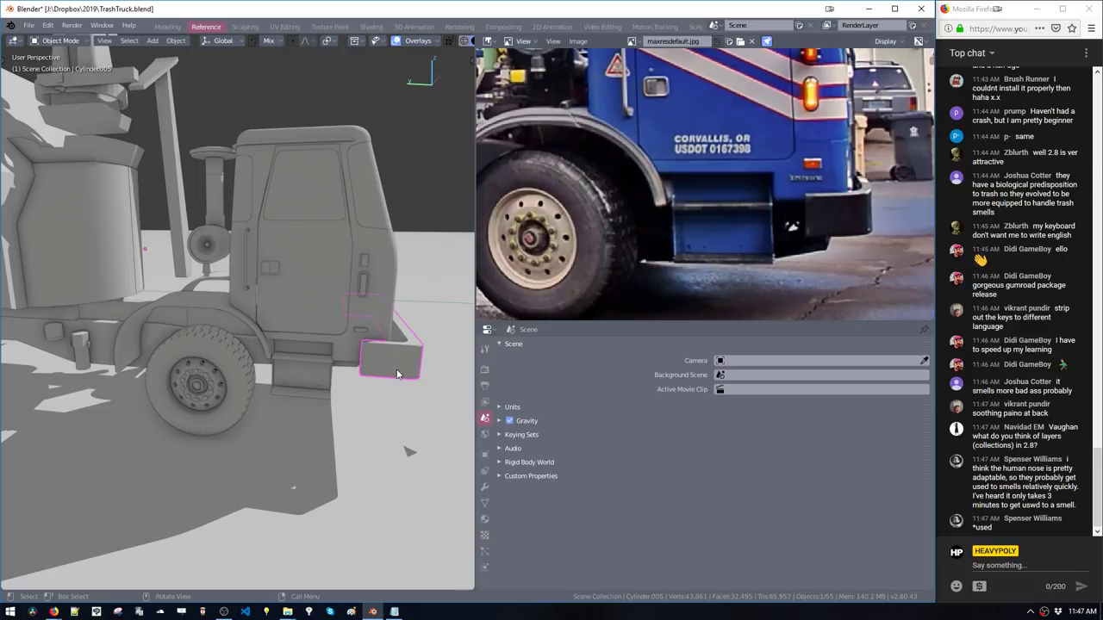
Lower the bumper along Z below the cab, then fine-tune its height with a small upward move
middle_drag(393, 364, 349, 381)
key(z)
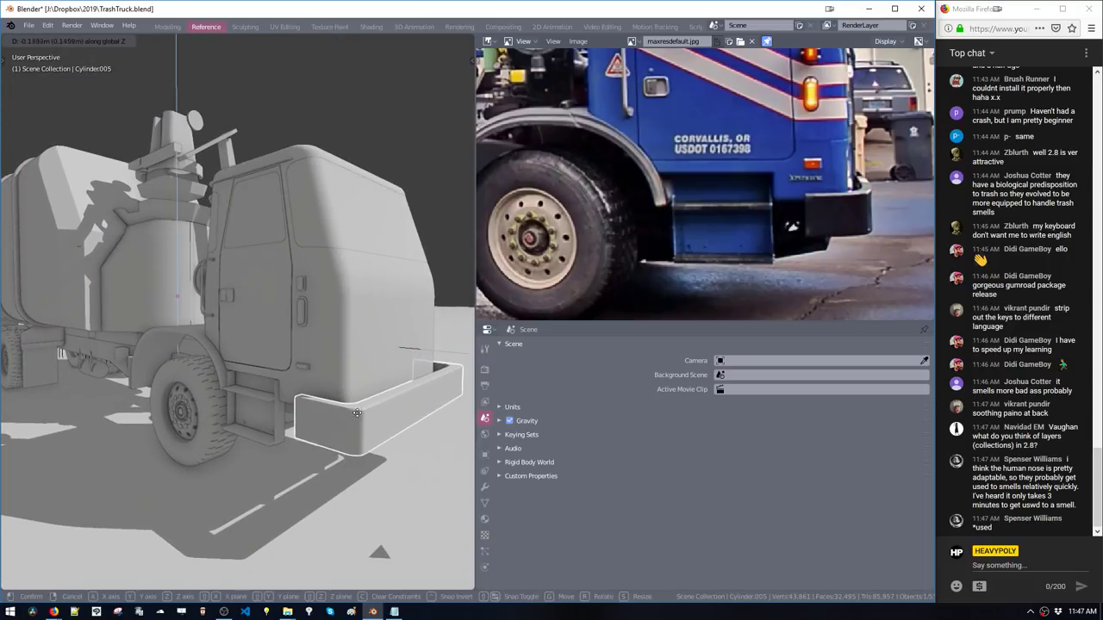
click(365, 422)
key(g)
key(z)
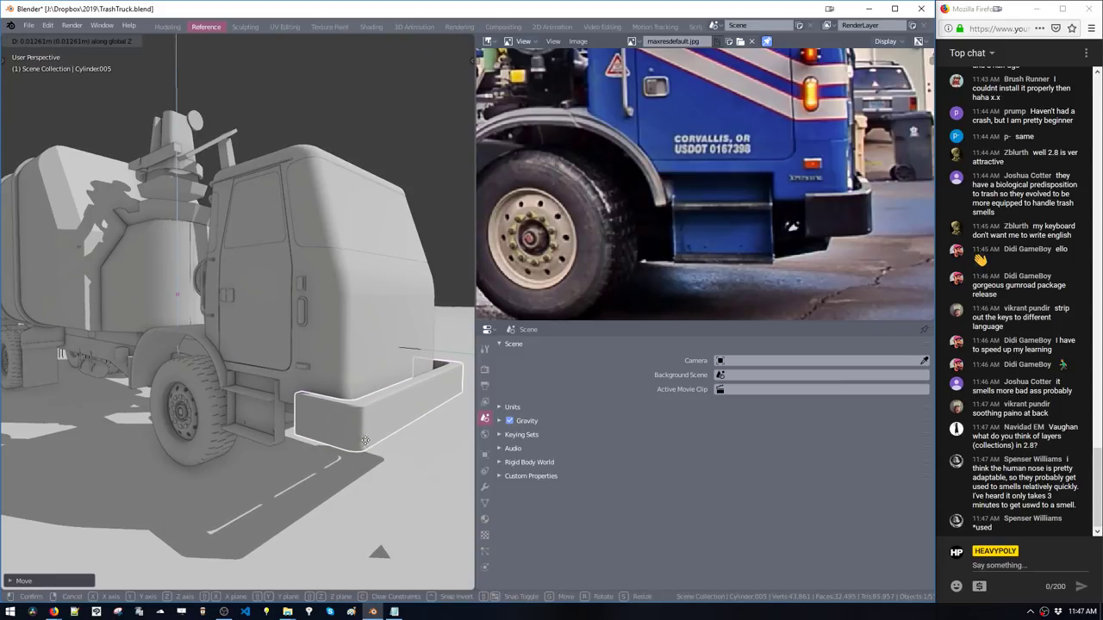
click(370, 438)
shift+middle_drag(385, 388, 370, 380)
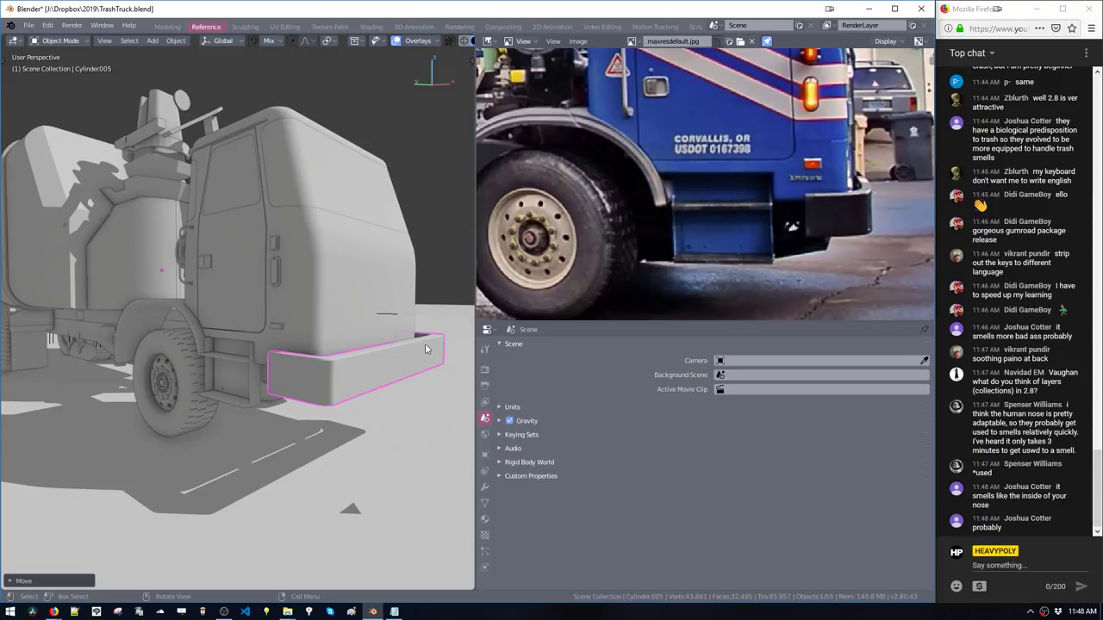
Select the upper part of the bumper in Edit Mode with see-through display and move it along Z to adjust the bumper's height
middle_drag(425, 349, 394, 358)
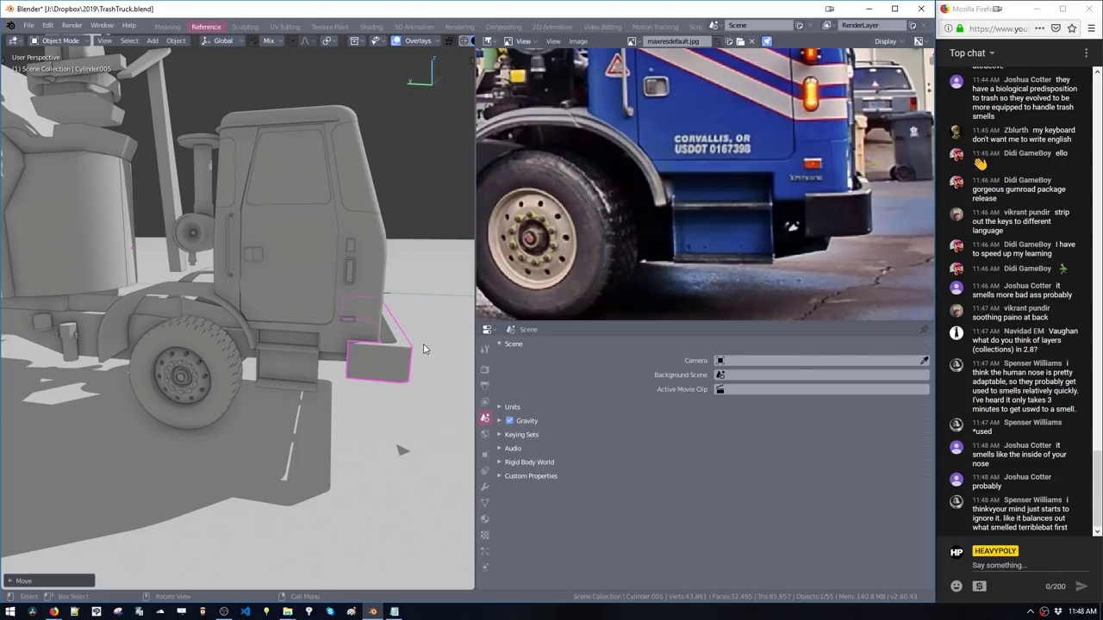
middle_drag(430, 352, 199, 240)
scroll(392, 345, up, 5)
key(Tab)
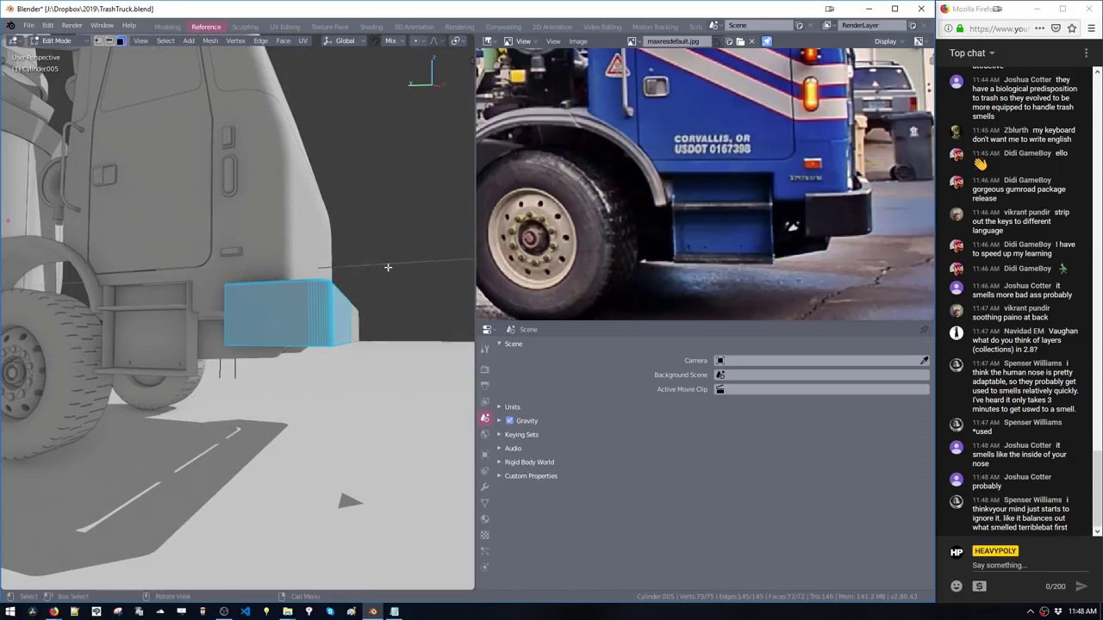
key(b)
drag(202, 258, 360, 304)
key(alt+z)
middle_drag(359, 304, 312, 343)
key(g)
key(z)
click(329, 308)
Delete the bumper's rear end face and the loop of faces along its underside
click(310, 348)
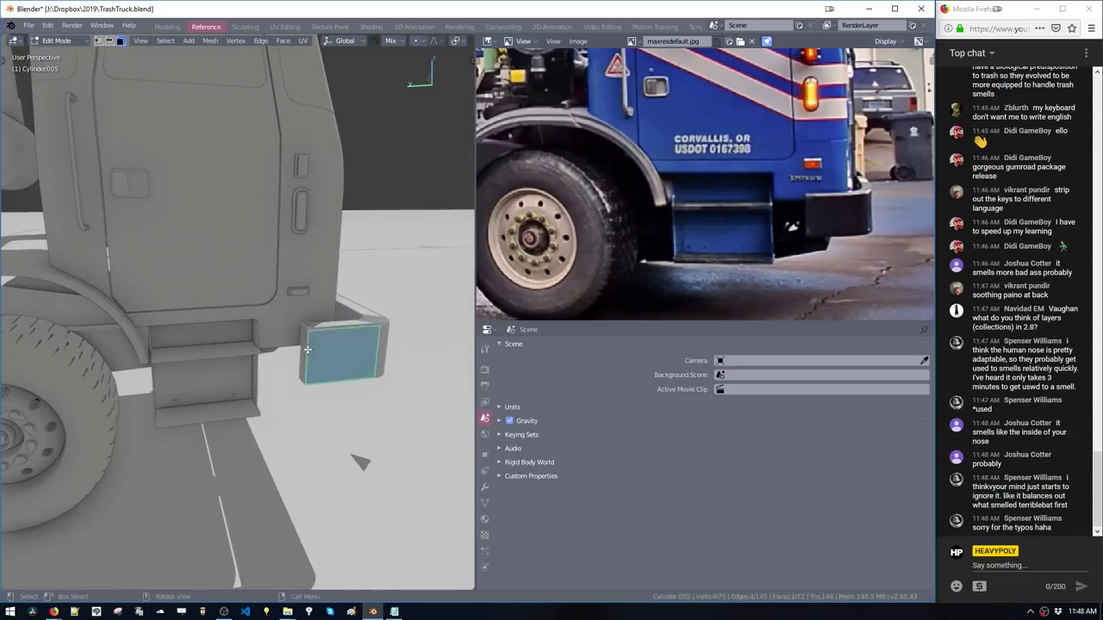
click(300, 357)
click(304, 361)
key(x)
middle_drag(301, 352, 332, 304)
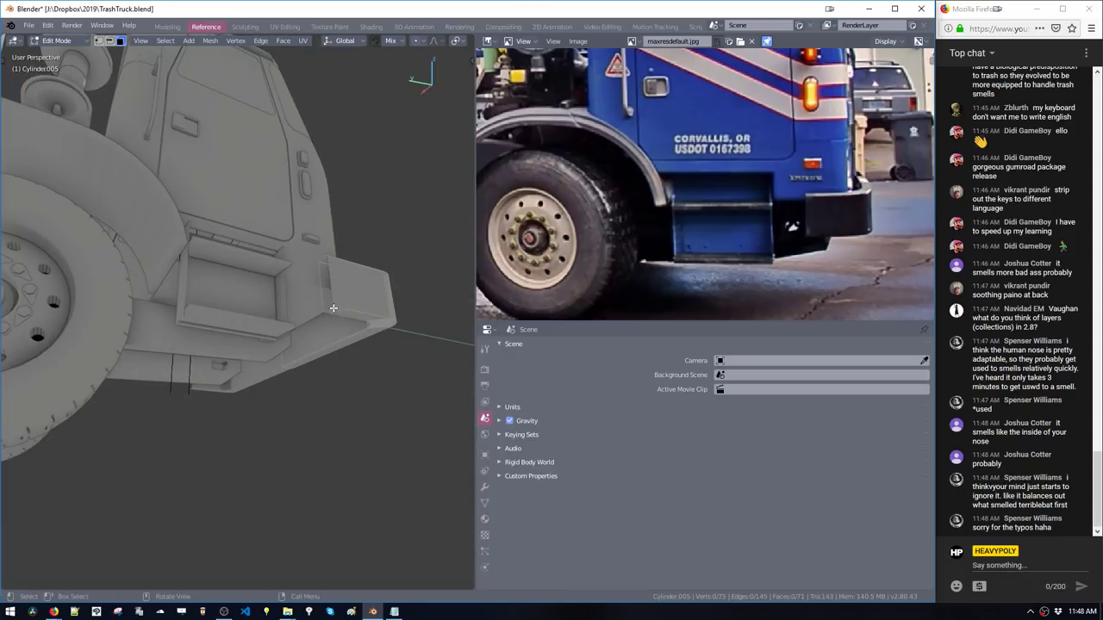
alt+click(384, 325)
key(x)
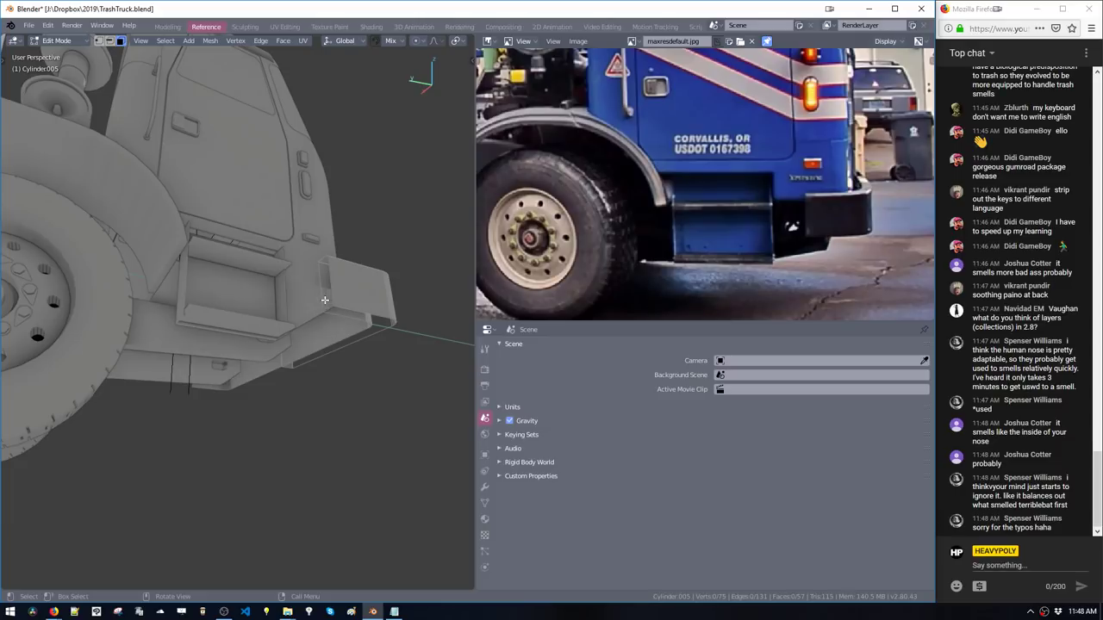
Delete the bumper's inner face loops to leave an open shell, and return to Object Mode
alt+click(327, 305)
middle_drag(359, 334, 366, 292)
alt+click(366, 312)
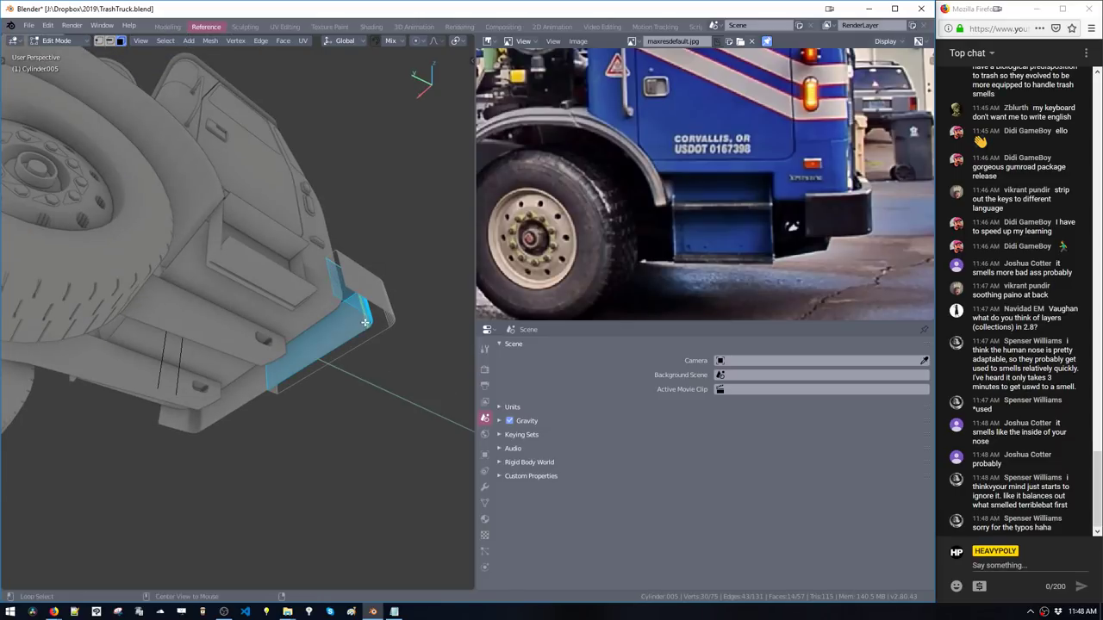
key(x)
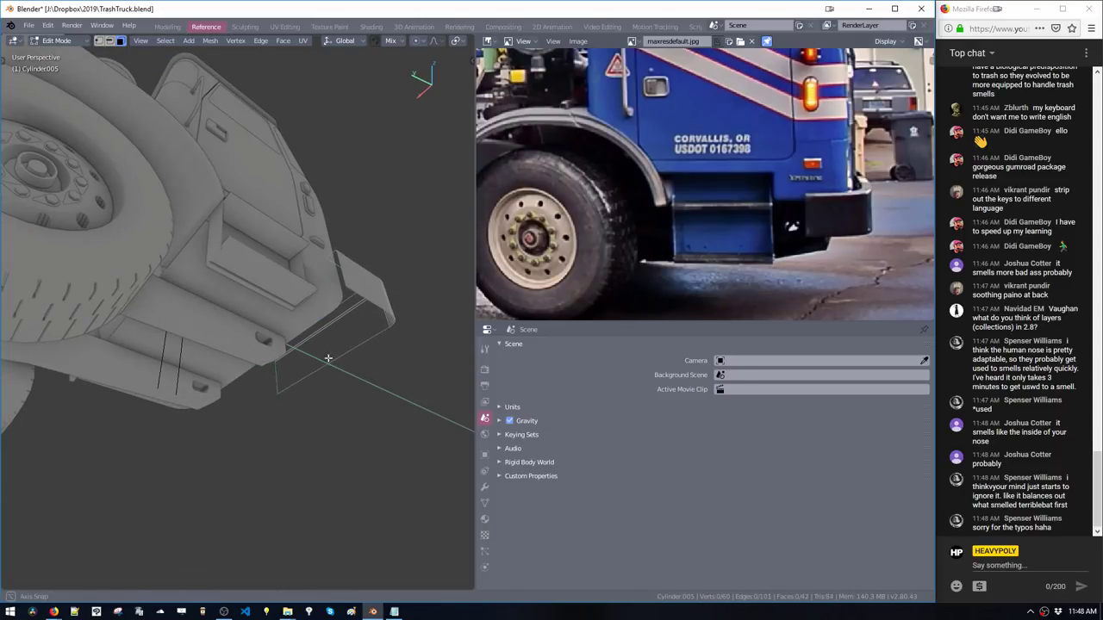
mouse_move(327, 360)
middle_down()
mouse_move(305, 426)
mouse_move(284, 436)
mouse_move(334, 359)
mouse_move(333, 329)
mouse_move(262, 343)
mouse_move(312, 368)
middle_up()
key(Tab)
Frame the front wheel arch in the reference photo and open the front fender in Edit Mode
middle_drag(634, 236, 691, 308)
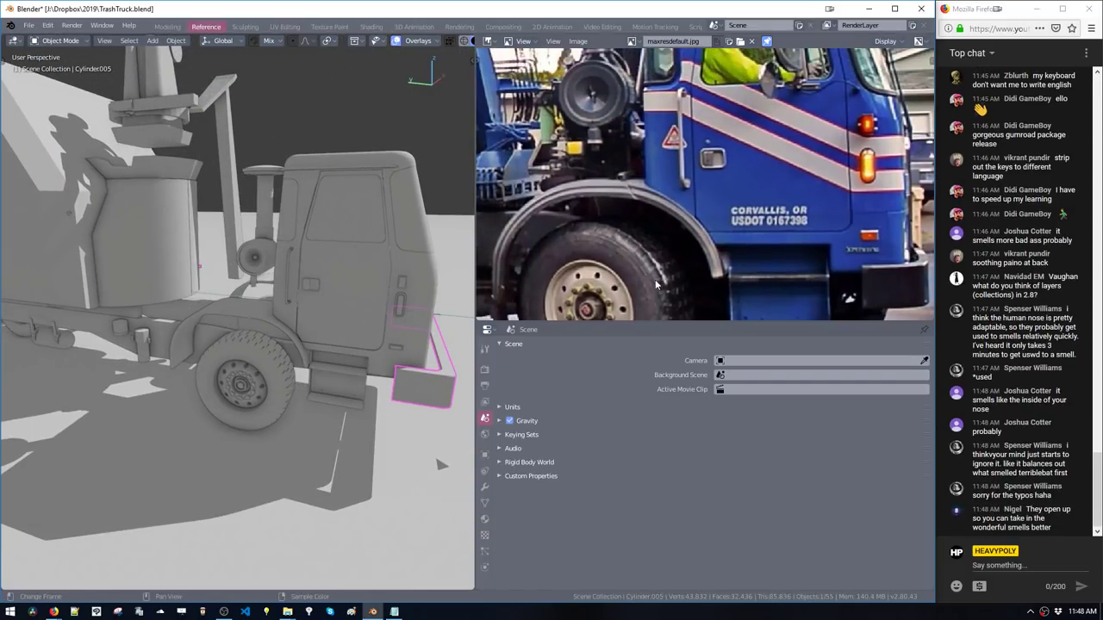
middle_drag(638, 249, 655, 264)
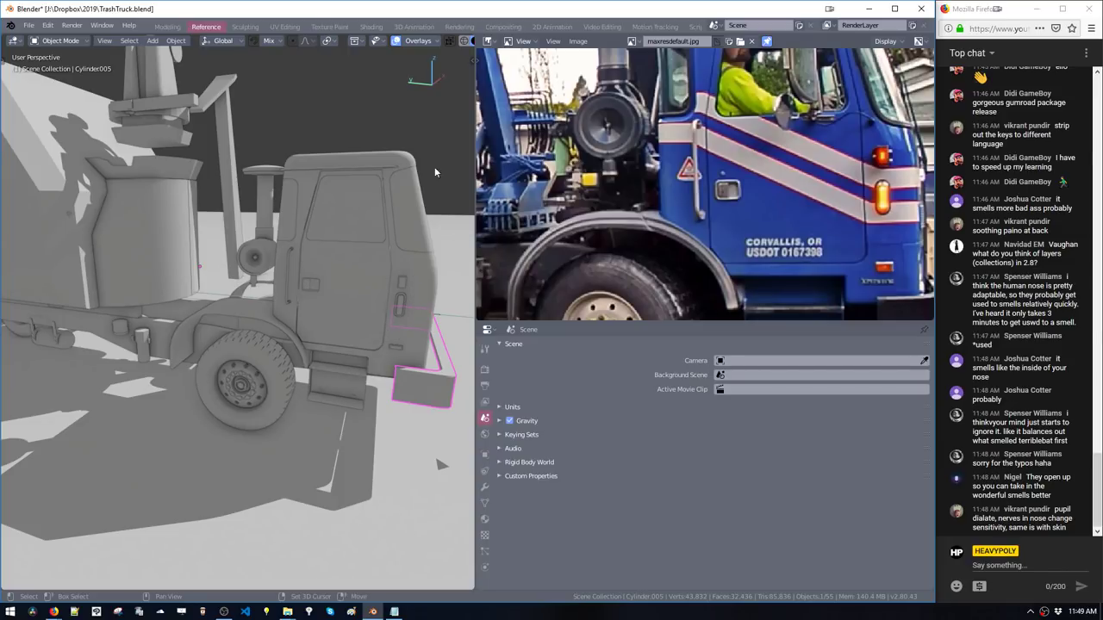
middle_drag(447, 163, 387, 339)
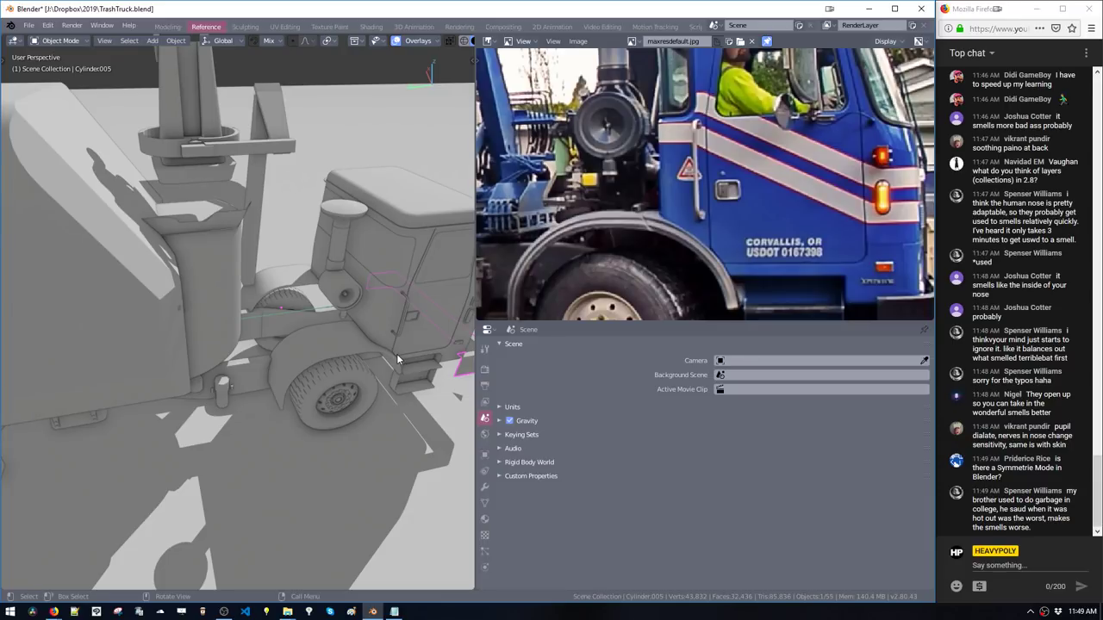
middle_drag(413, 342, 365, 314)
middle_drag(532, 262, 555, 260)
middle_drag(454, 361, 355, 384)
click(360, 366)
key(Tab)
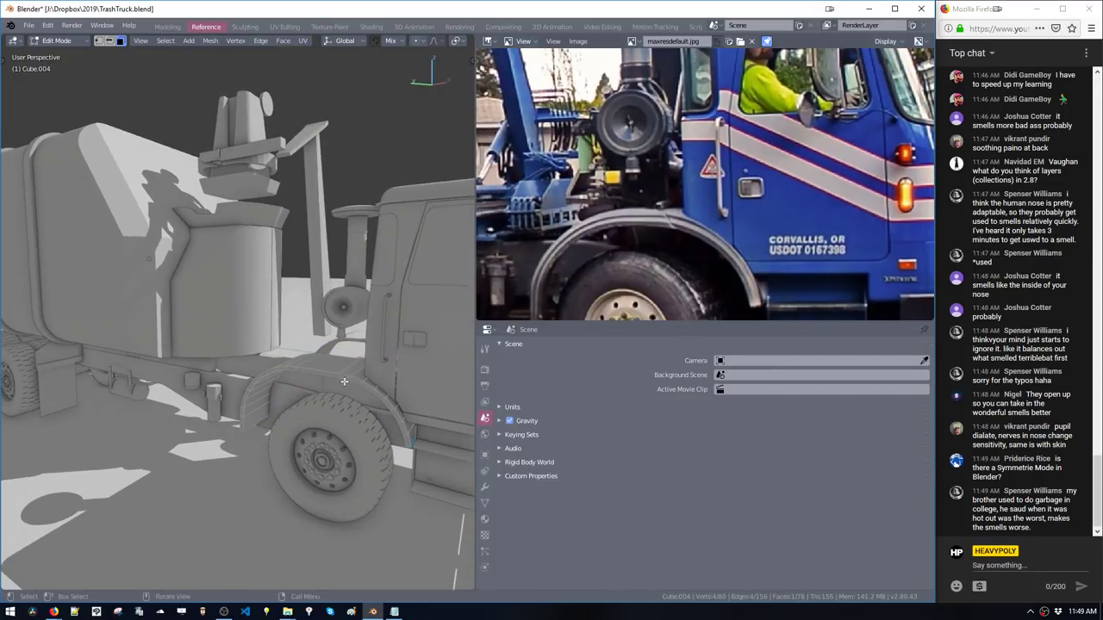
Select the strip of faces on the fender's underside from one end to the other and extrude it along its normals
alt+click(352, 382)
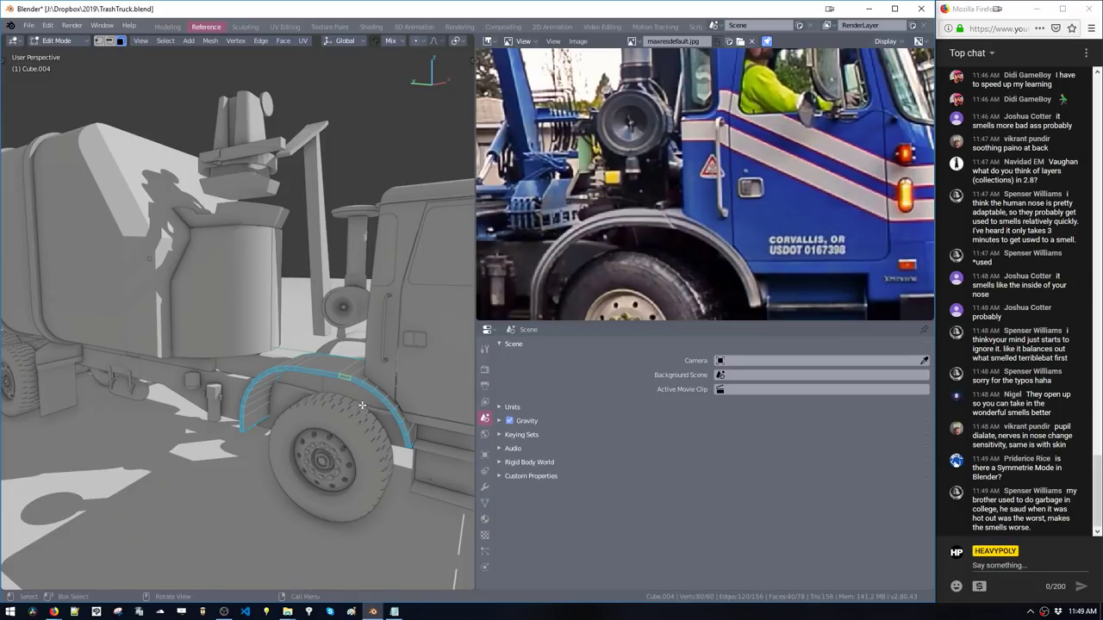
scroll(362, 405, up, 3)
middle_drag(363, 395, 439, 371)
click(446, 376)
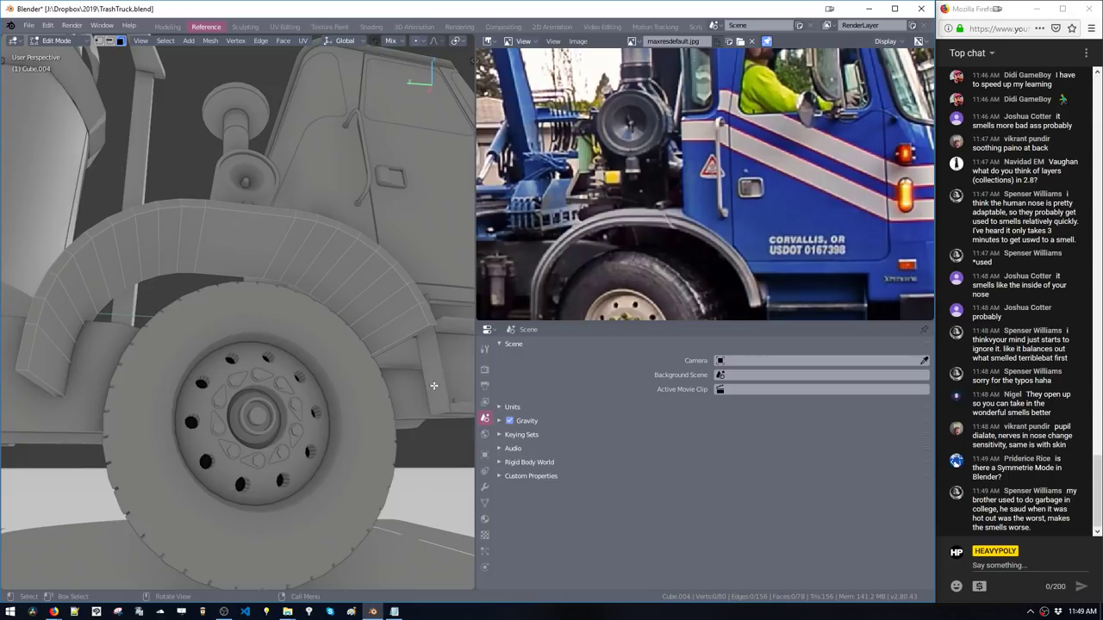
click(400, 342)
click(392, 333)
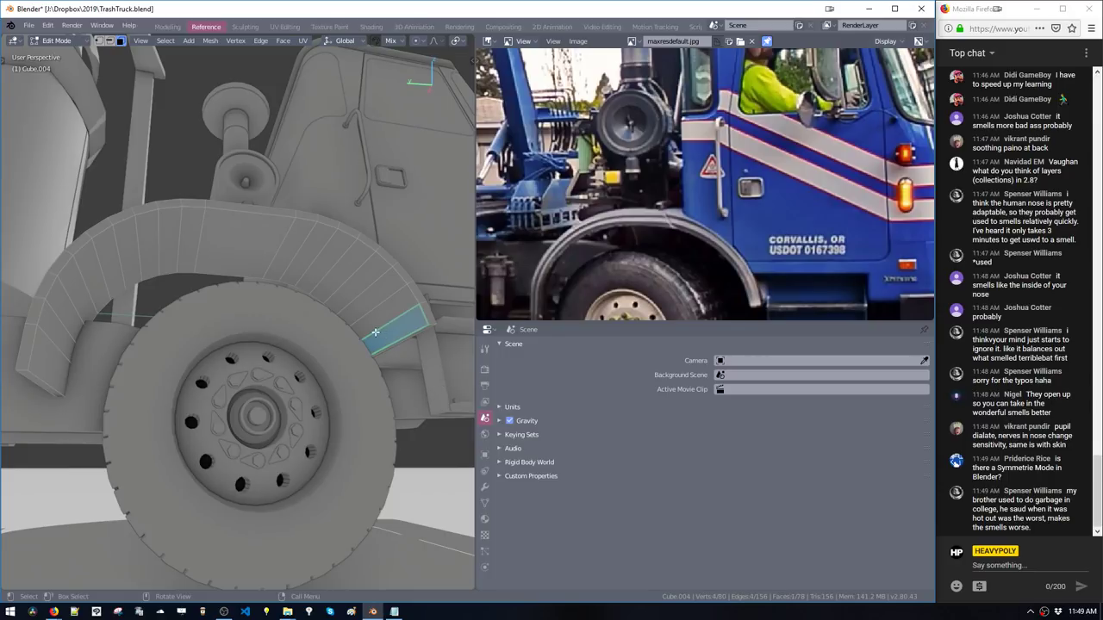
ctrl+click(43, 365)
key(e)
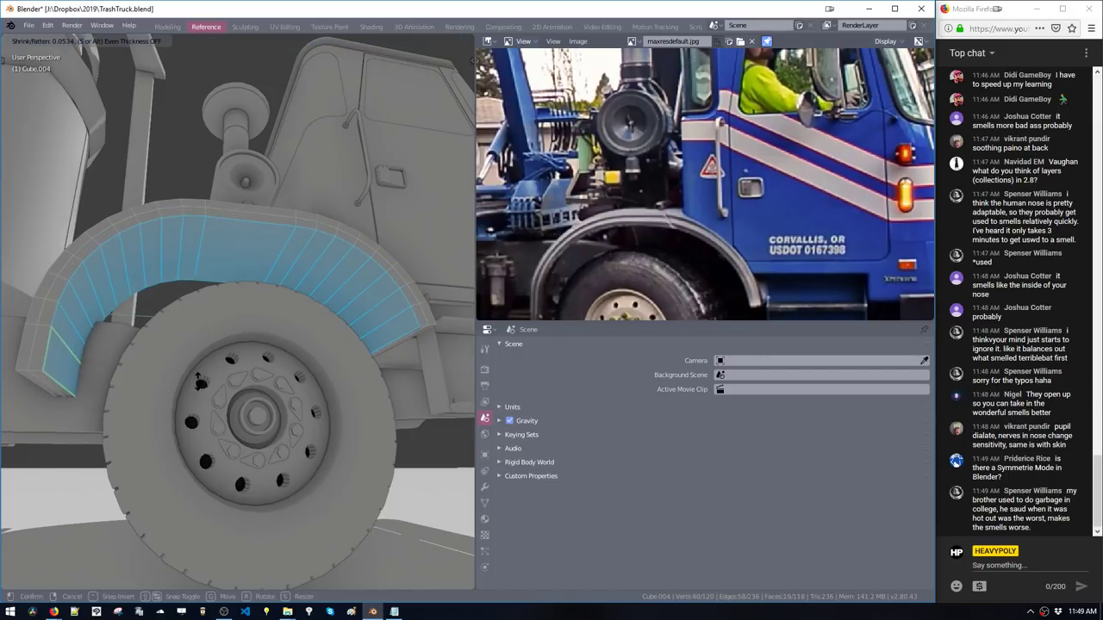
click(202, 397)
middle_drag(203, 397, 301, 383)
Select the inner strip of side faces along the whole fender arch and extrude it outward
double_click(388, 298)
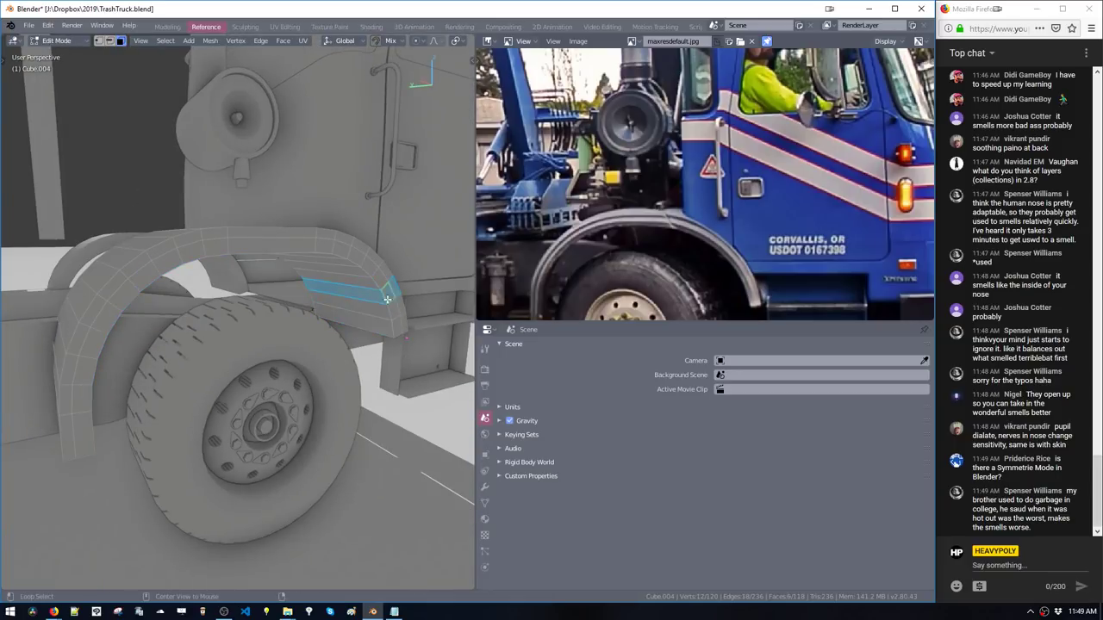
click(381, 286)
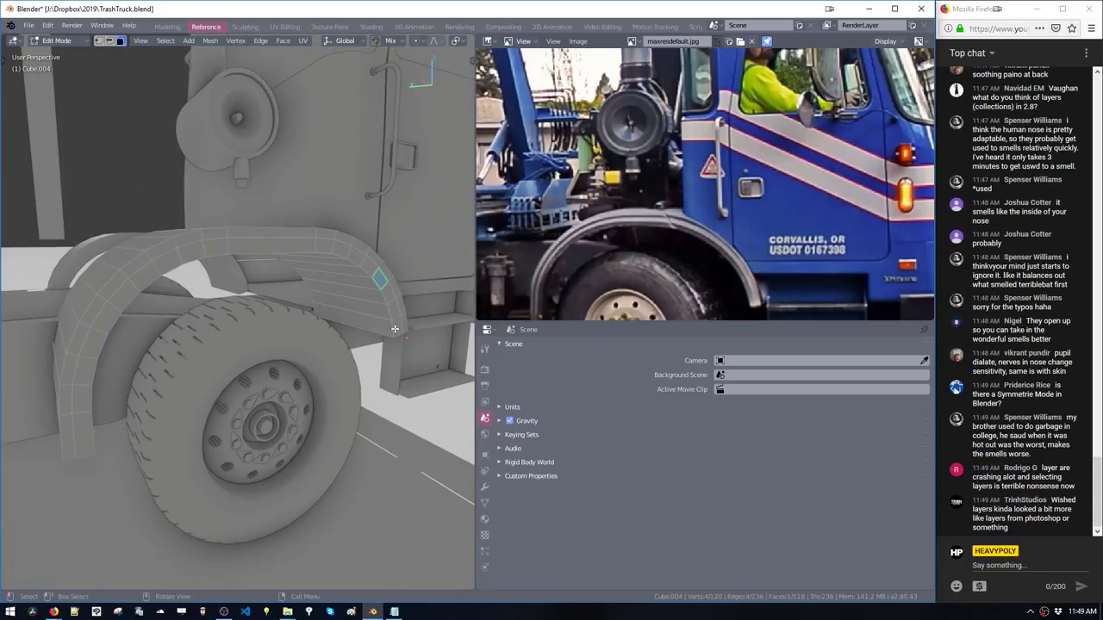
ctrl+click(322, 250)
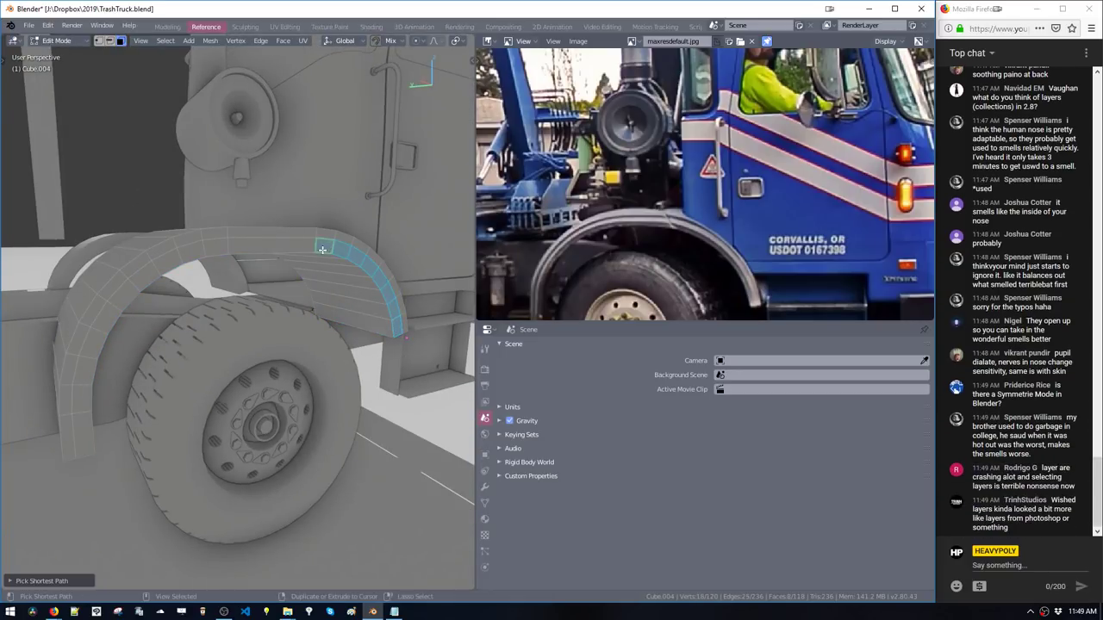
ctrl+click(159, 268)
ctrl+click(82, 417)
middle_drag(83, 423, 211, 392)
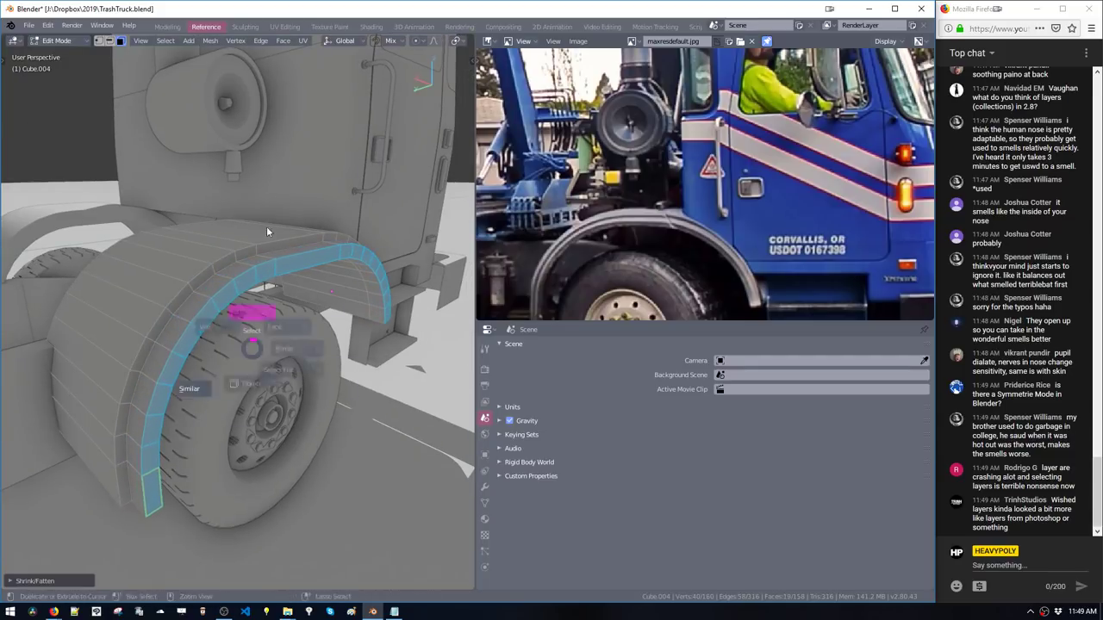
Select the edge loop along the fender's extruded rim and edge-slide it twice to shape the lip's profile
alt+click(285, 265)
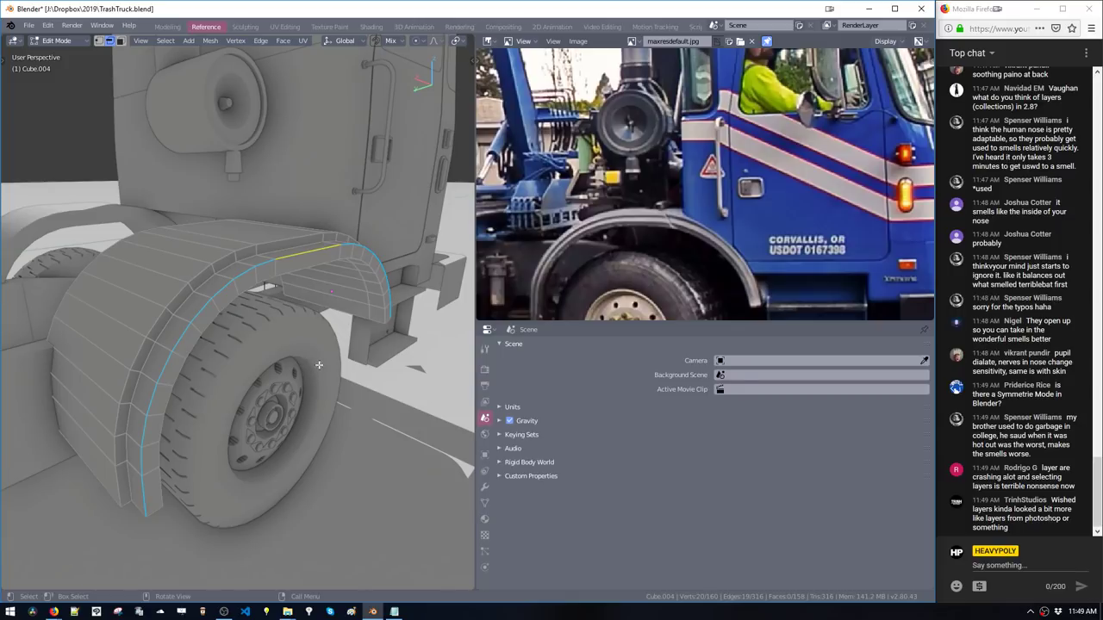
middle_drag(319, 365, 335, 376)
key(g)
key(g)
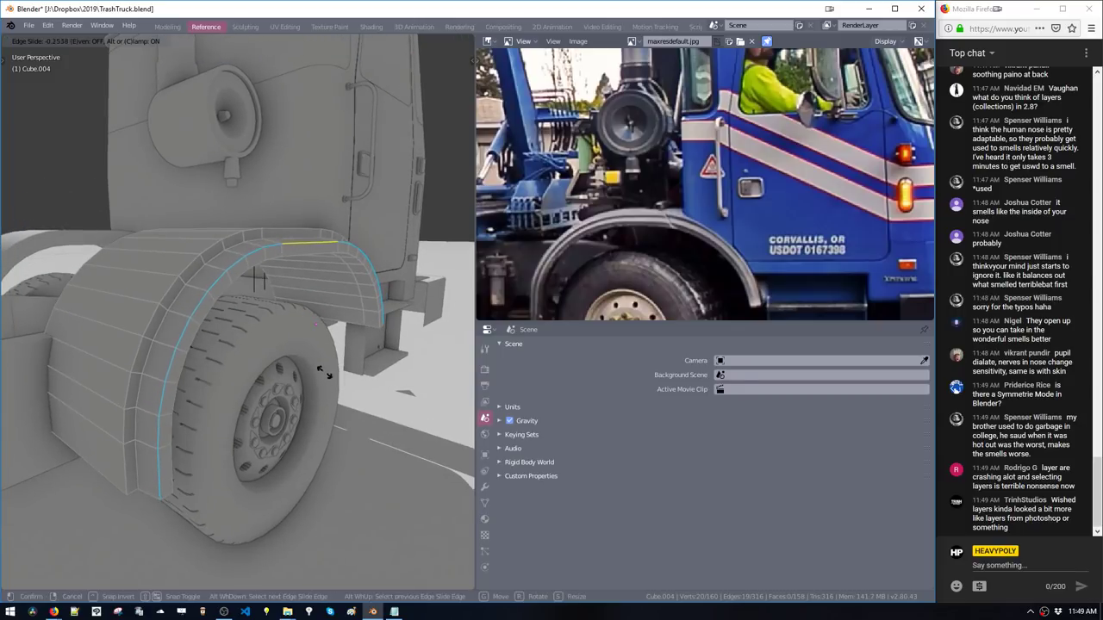
click(323, 370)
middle_drag(315, 258, 321, 333)
key(g)
key(g)
click(351, 346)
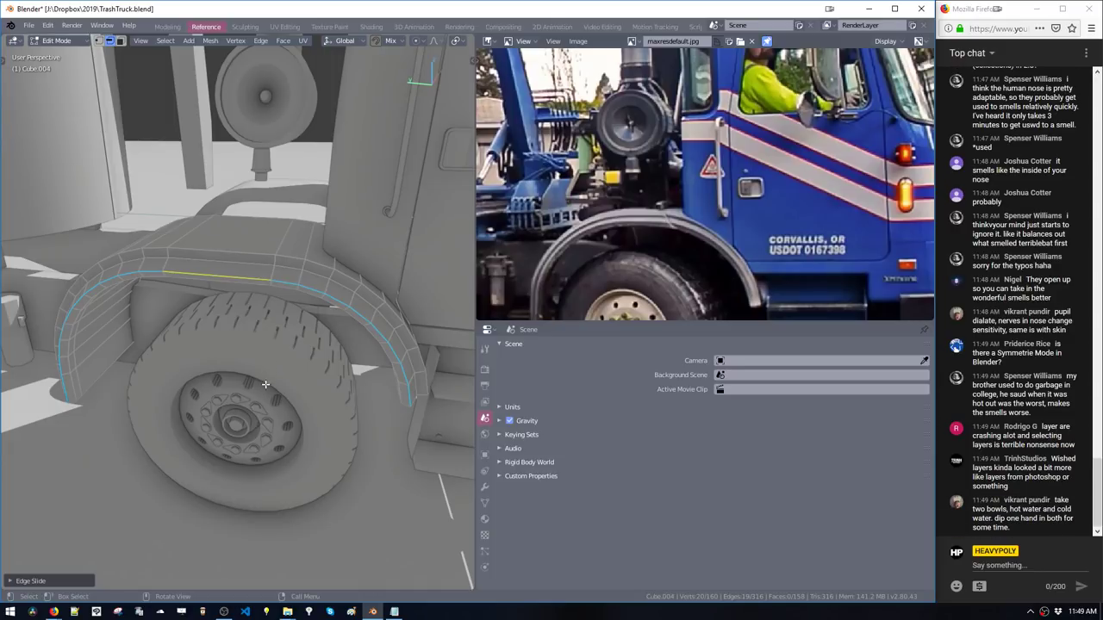
Switch the reference image area to the Properties editor and show the fender's modifier settings
middle_drag(265, 385, 278, 357)
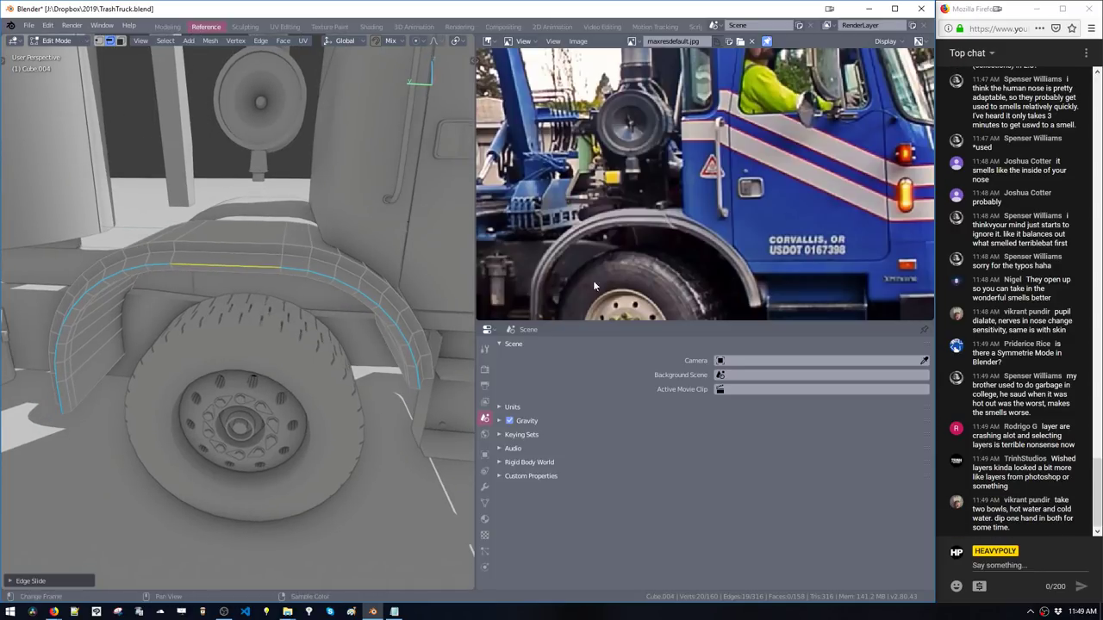
key(ctrl+space)
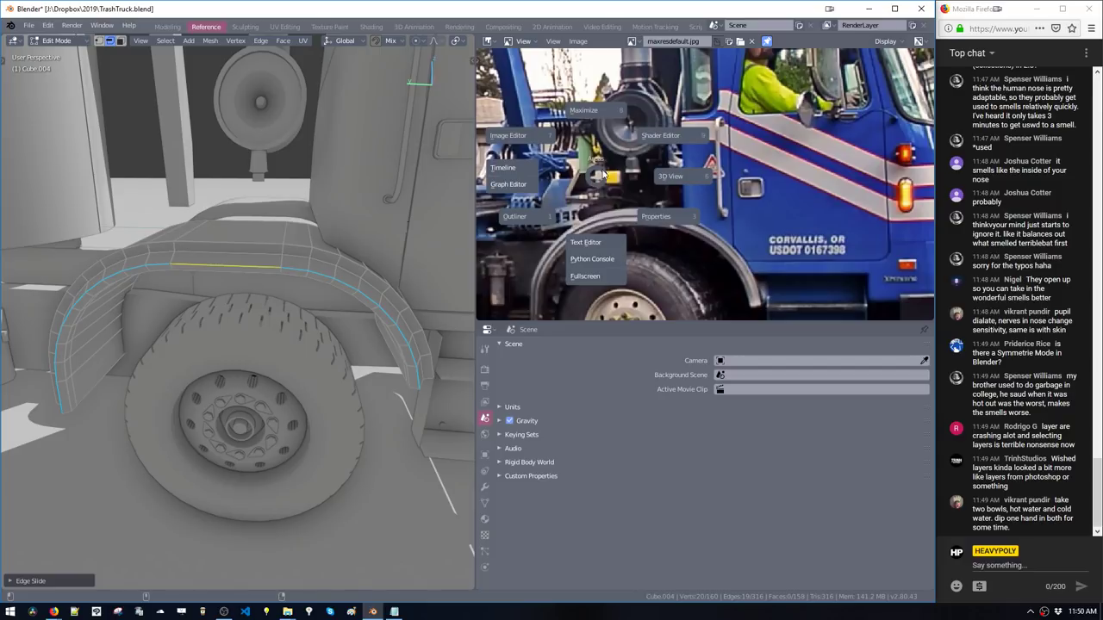
click(652, 219)
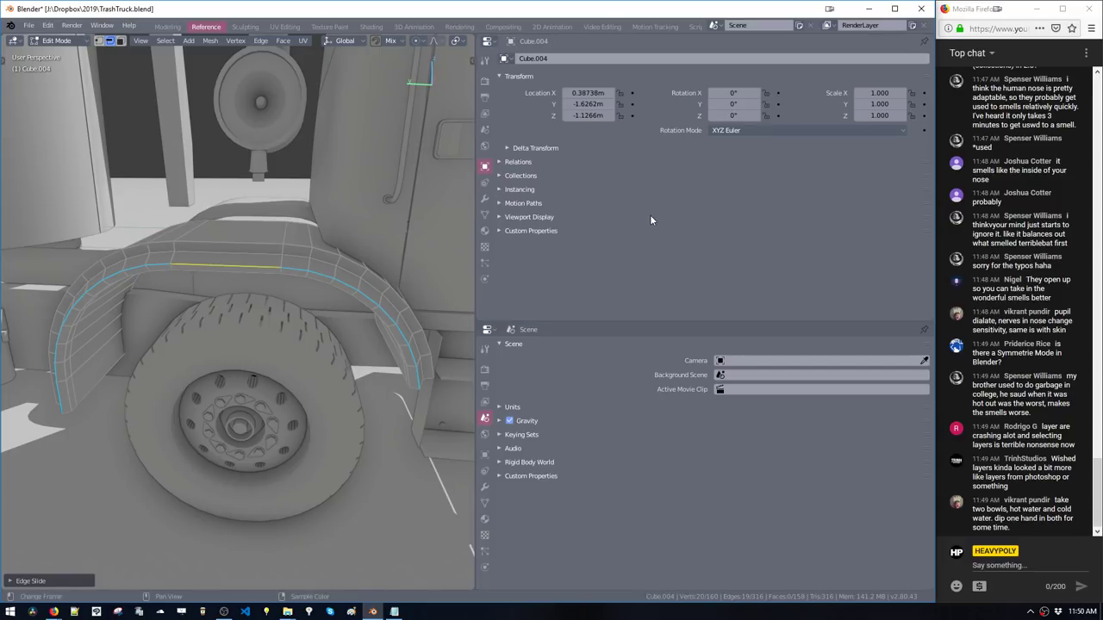
click(484, 198)
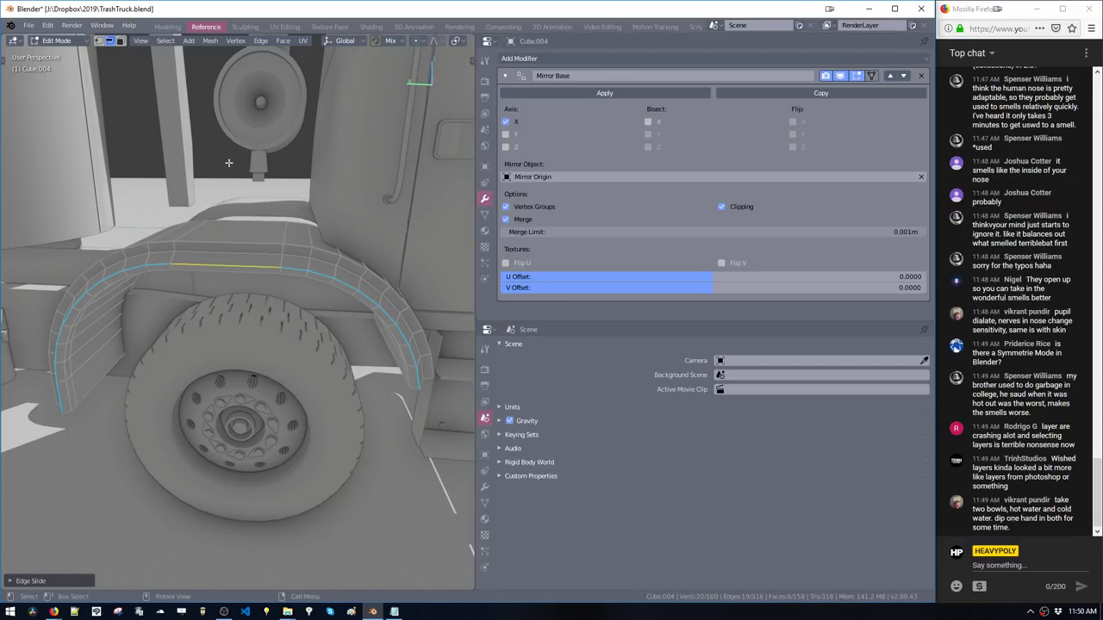
Return the fender to Object Mode and save the file
key(space)
click(212, 231)
key(ctrl+s)
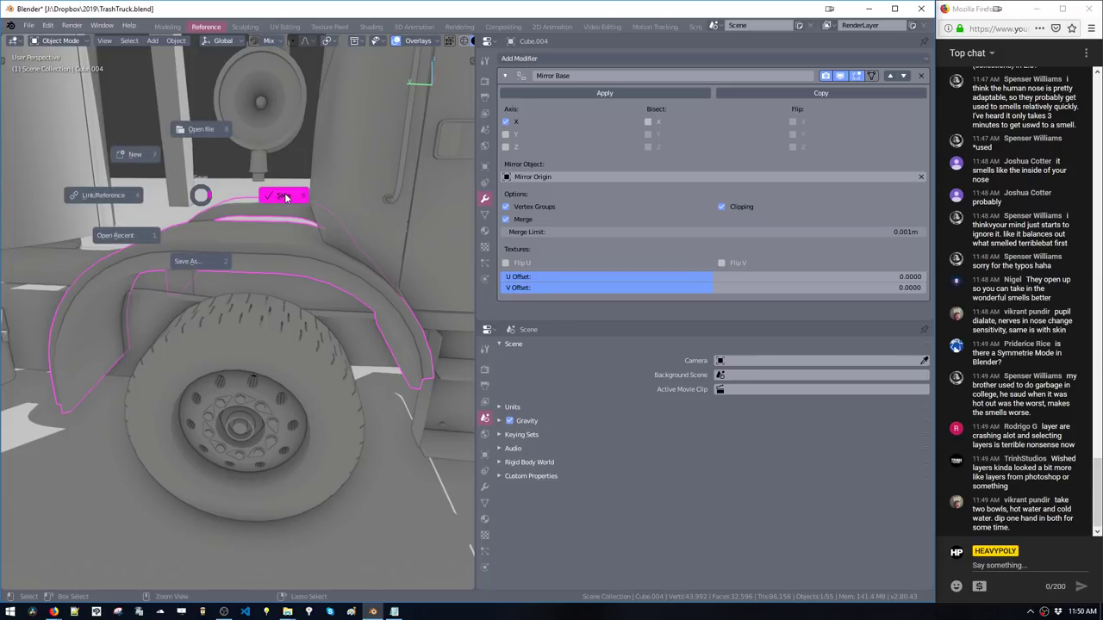
Save the garbage truck file and open the recent file Cargo Spaceship 36 Splash.blend
click(286, 197)
click(29, 25)
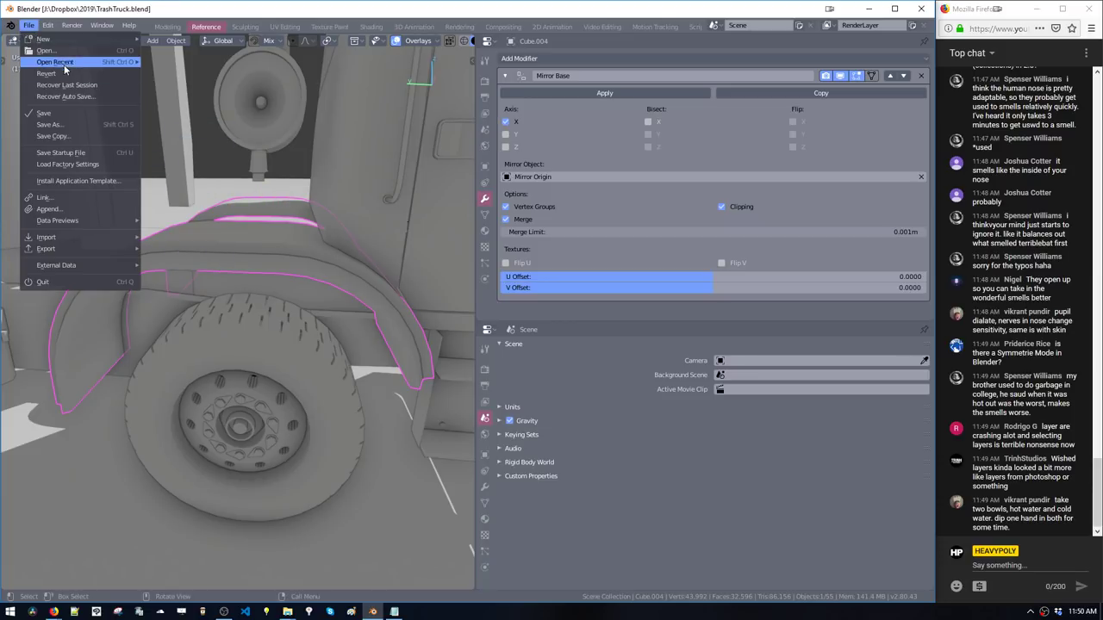
mouse_move(73, 62)
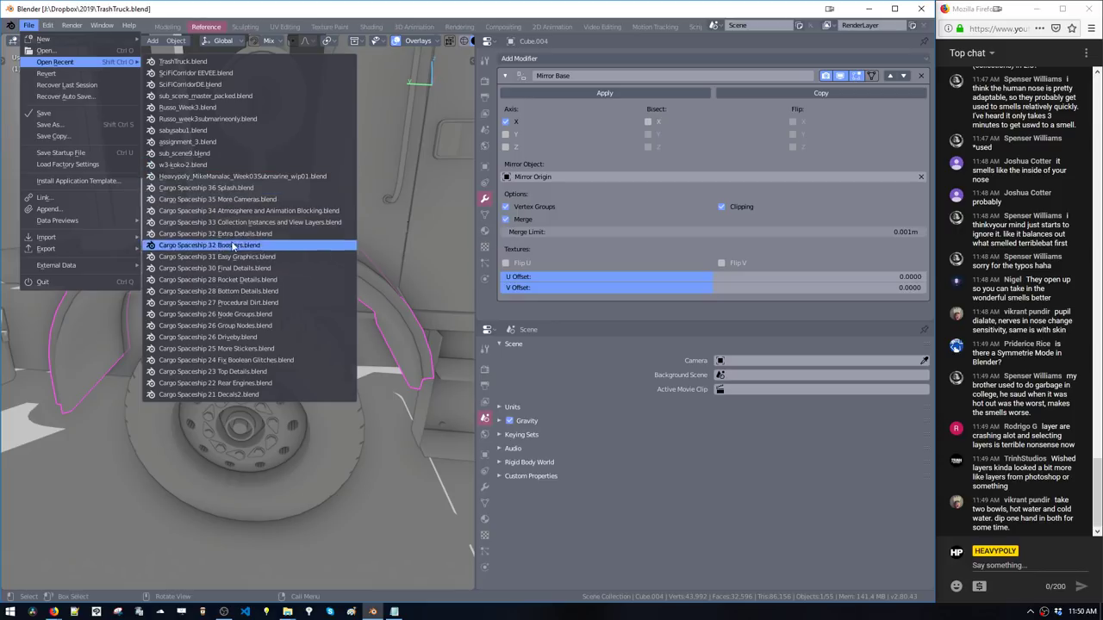
click(230, 190)
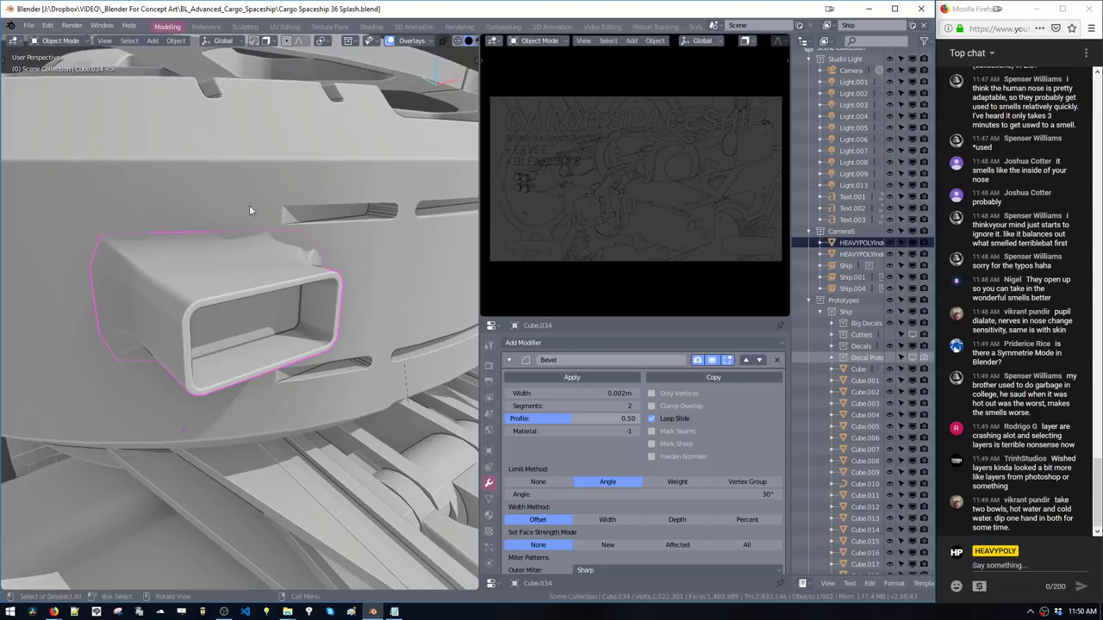
Show the whole spaceship scene in rendered shading with the viewport overlays hidden
mouse_move(249, 206)
middle_down()
mouse_move(308, 201)
mouse_move(323, 360)
mouse_move(287, 297)
middle_up()
key(z)
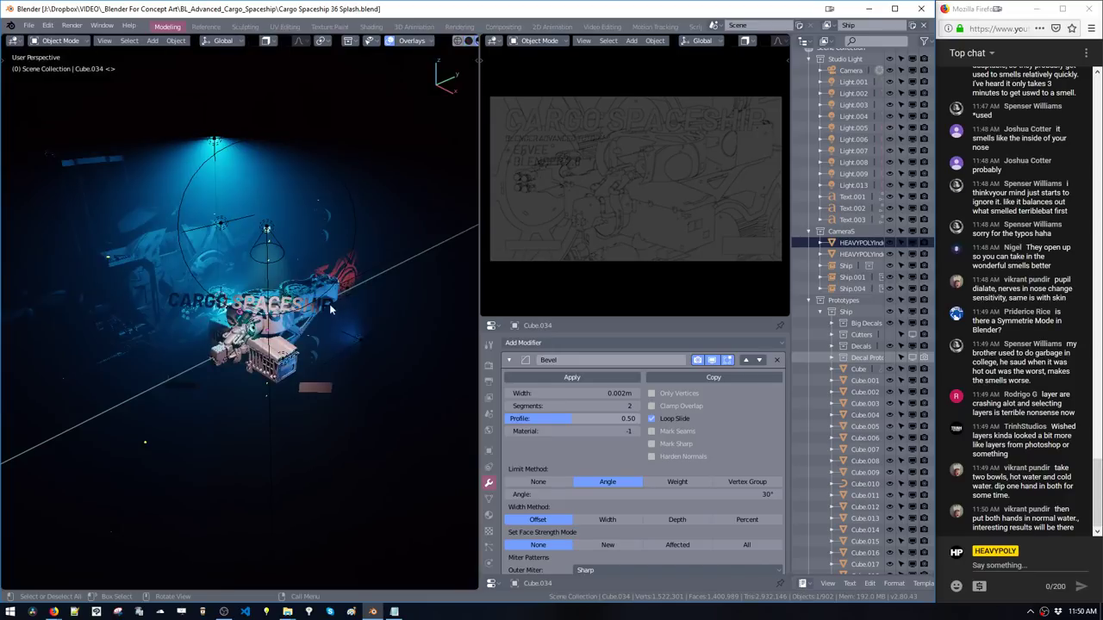
middle_drag(330, 309, 451, 294)
key(alt+shift+z)
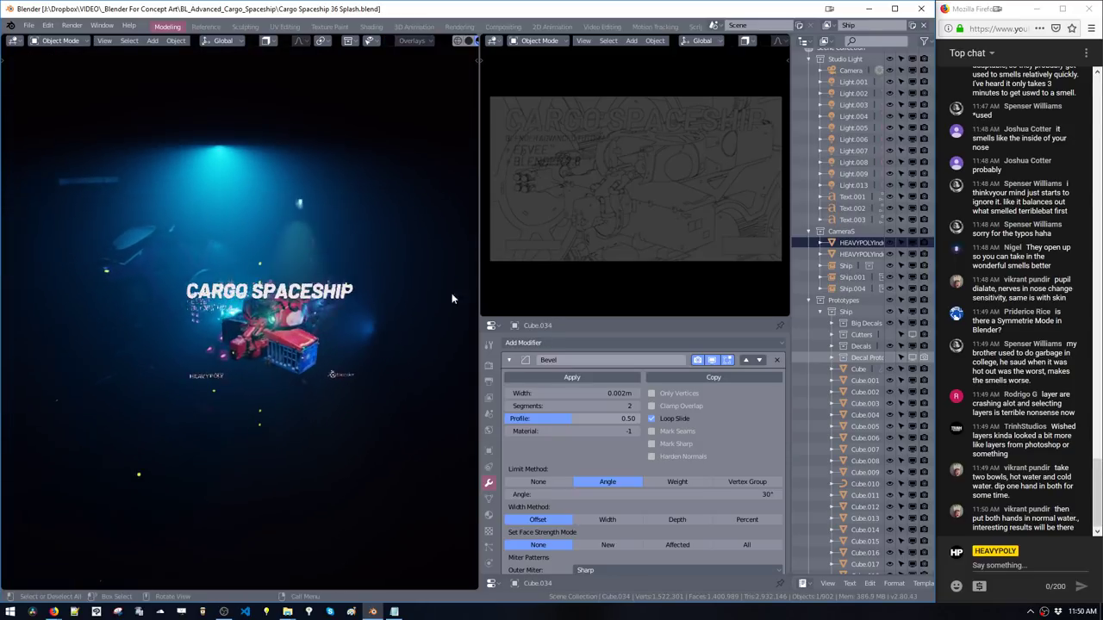
scroll(829, 283, up, 1)
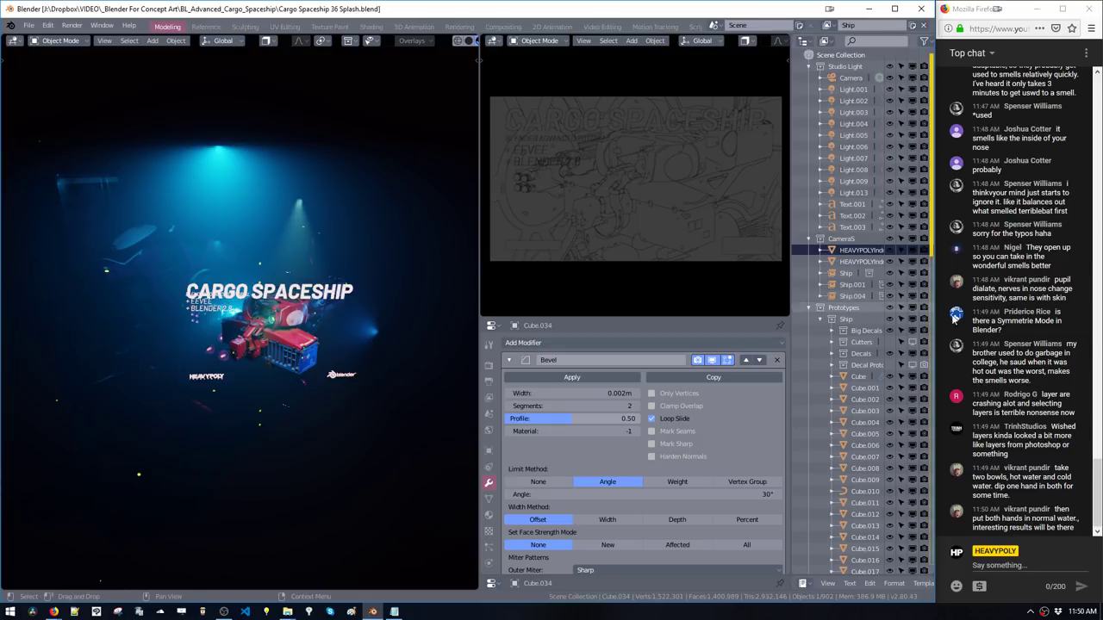
Hide the Ship collection inside Prototypes from the viewport and collapse the Prototypes hierarchy
click(891, 319)
middle_drag(321, 268, 231, 297)
click(241, 293)
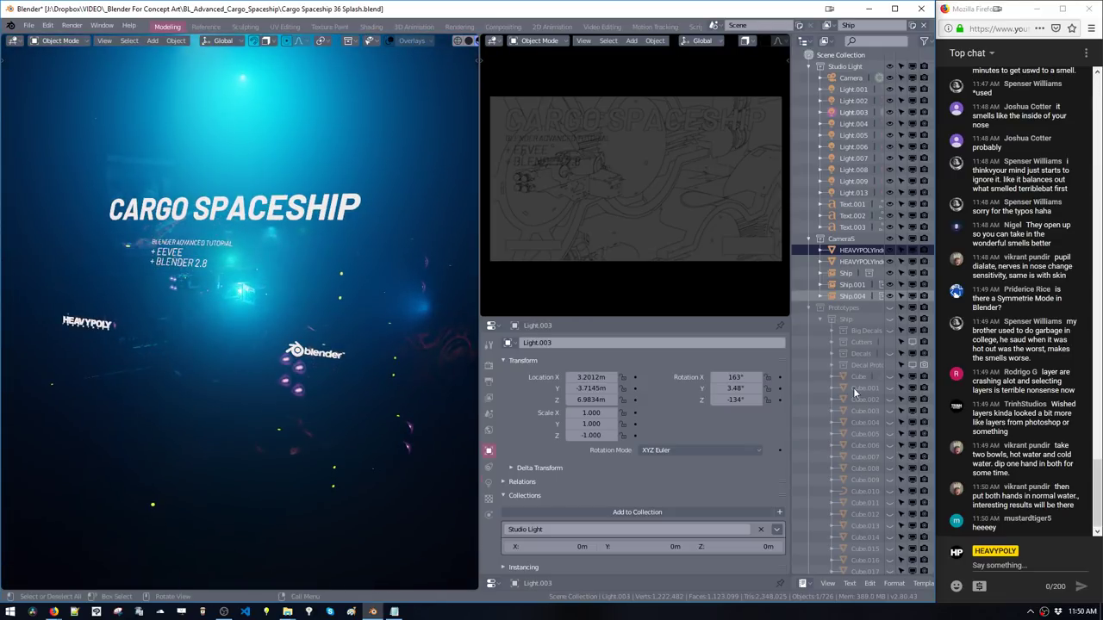
click(811, 307)
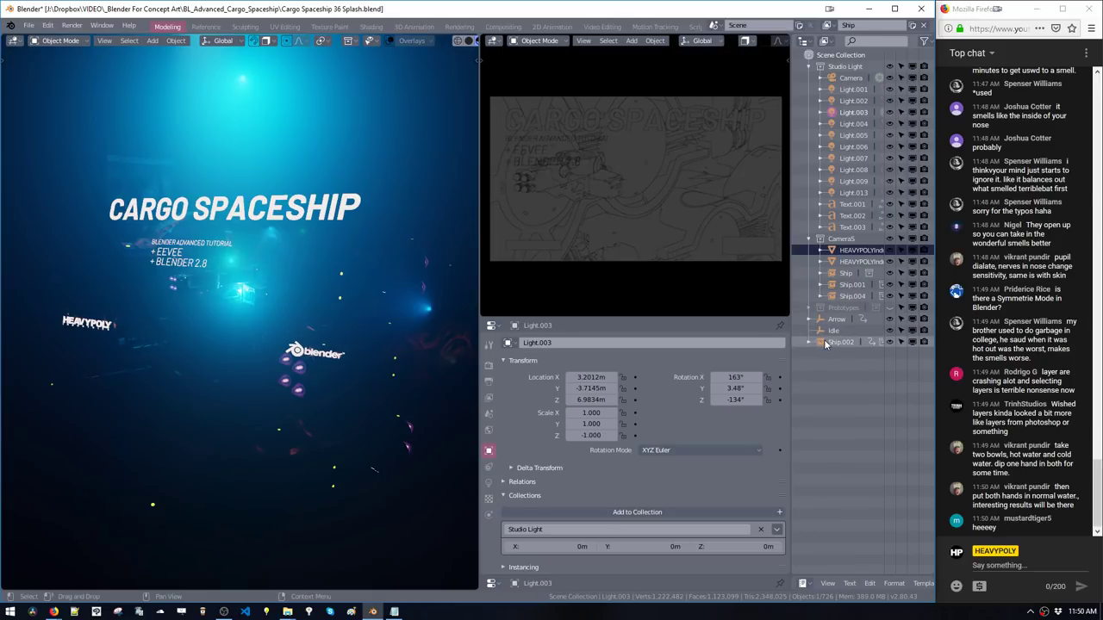
Select the Ship.002 instance, turn the viewport overlays back on, and select the large background Ship instance to examine both
click(840, 342)
key(z)
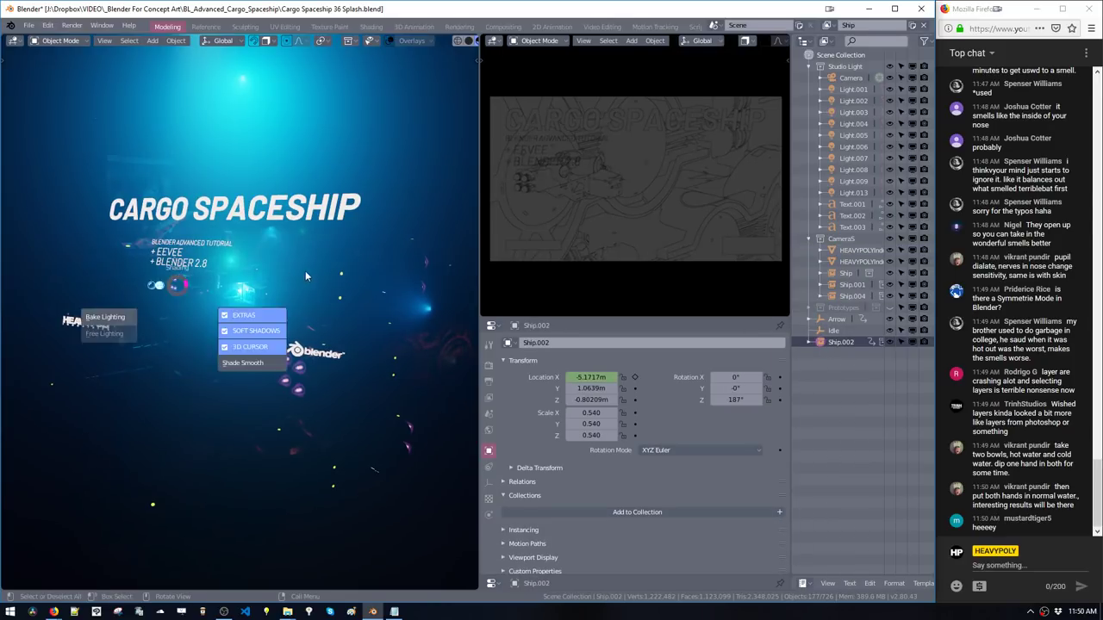
click(301, 272)
middle_drag(258, 278, 282, 283)
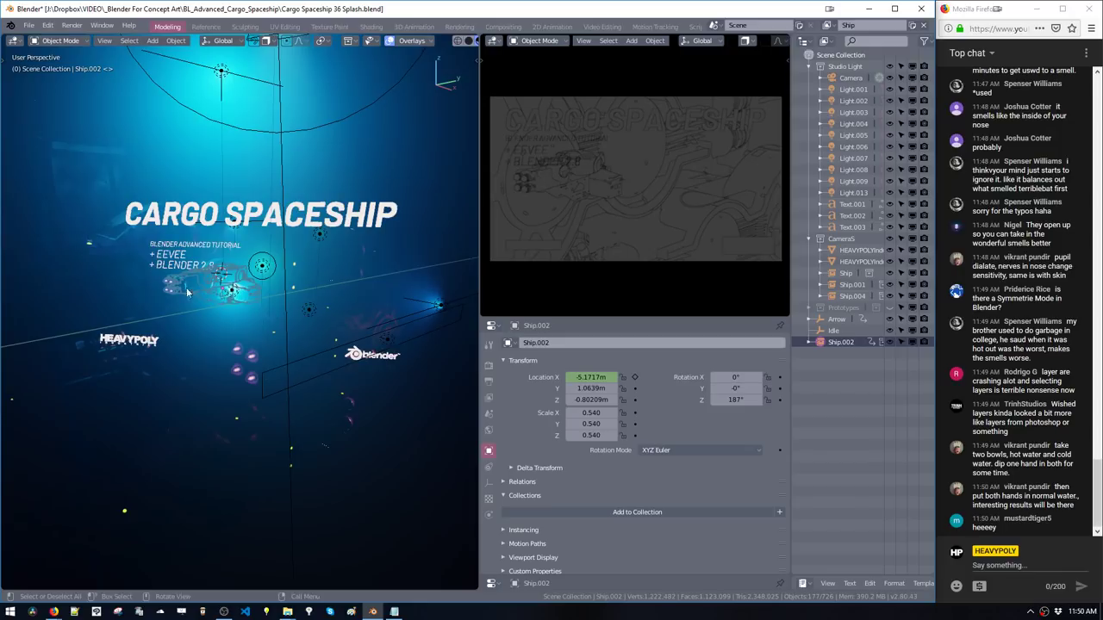
click(109, 274)
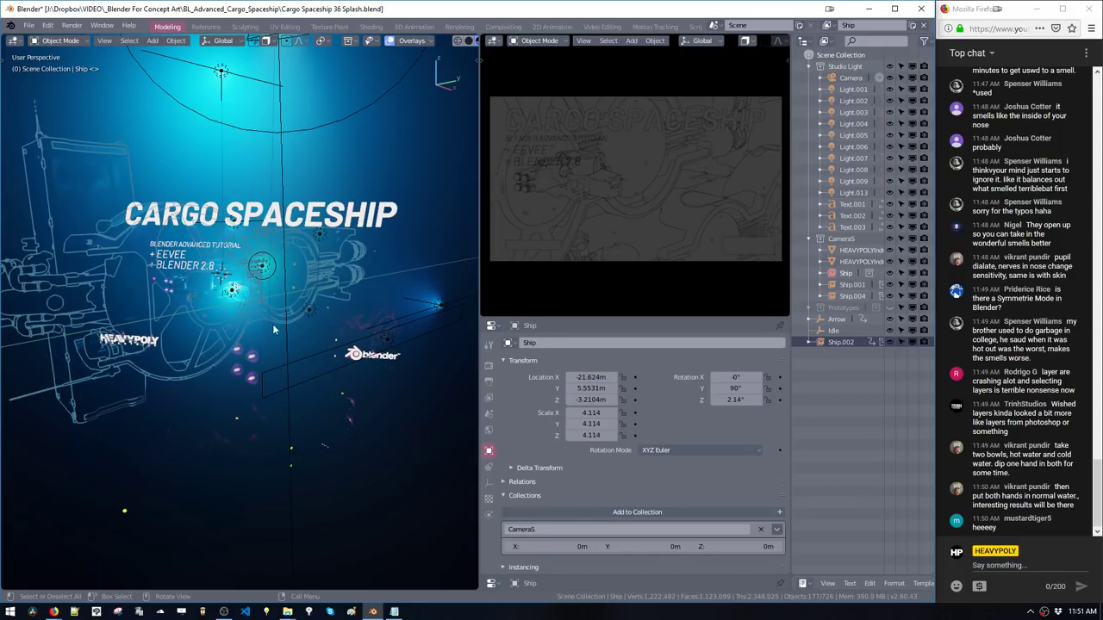
middle_drag(325, 229, 297, 216)
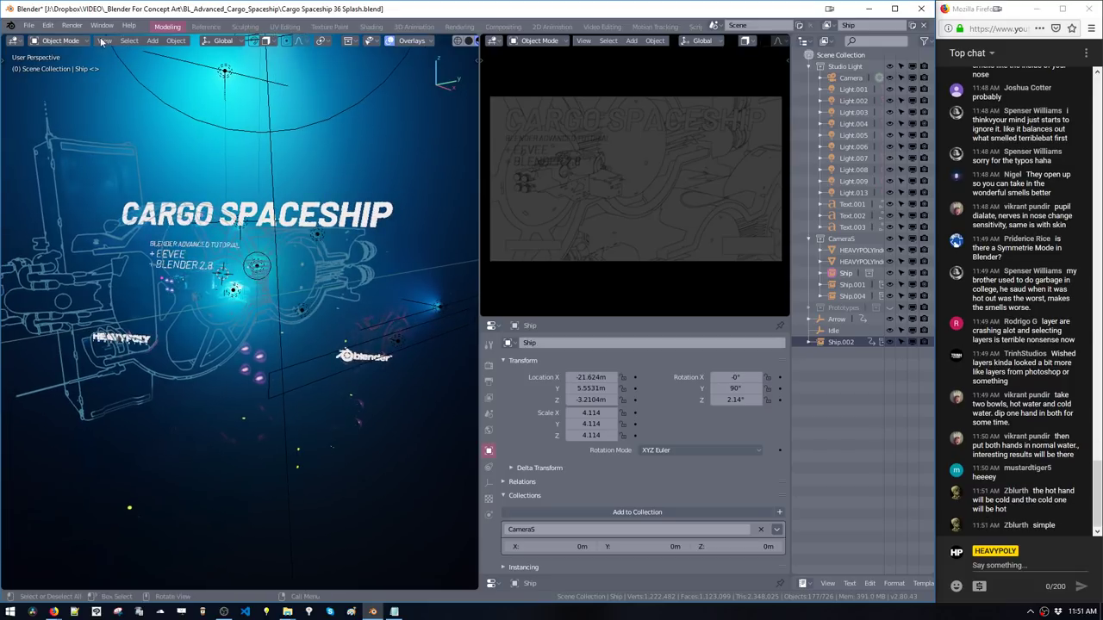
Render the splash image, inspect it in the enlarged render window, and close the render
click(71, 25)
click(93, 40)
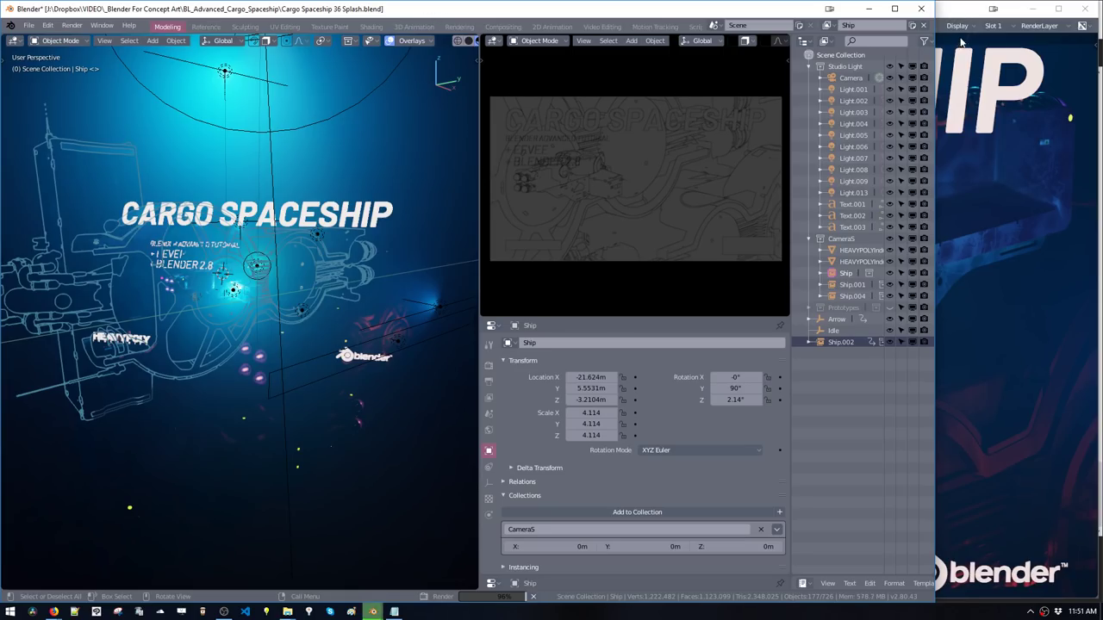
click(869, 11)
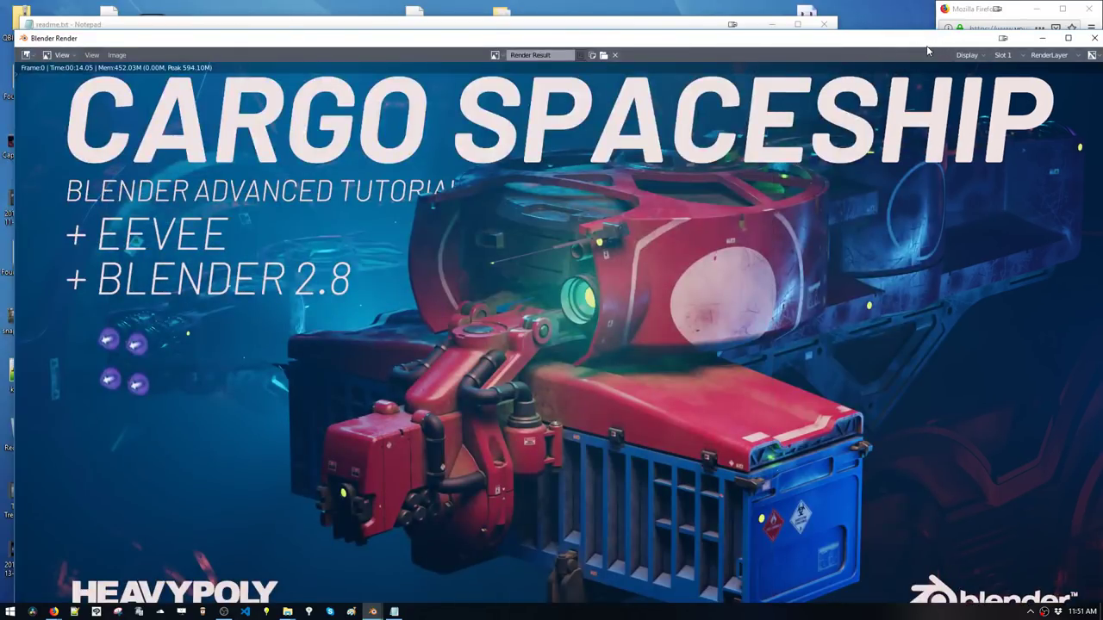
drag(922, 46, 922, 22)
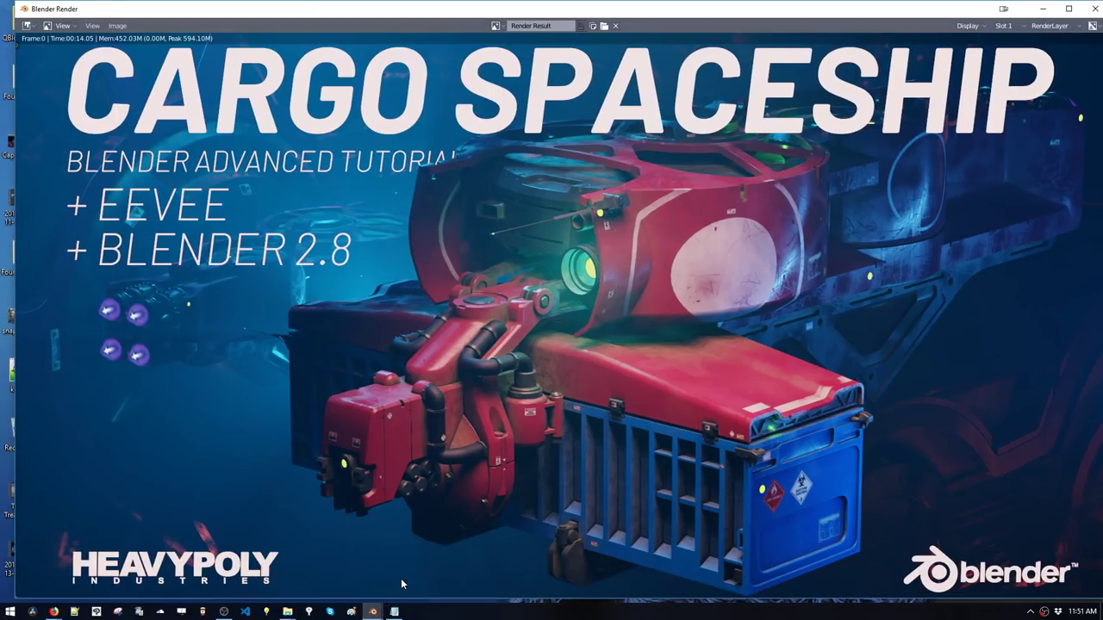
drag(679, 14, 595, 2)
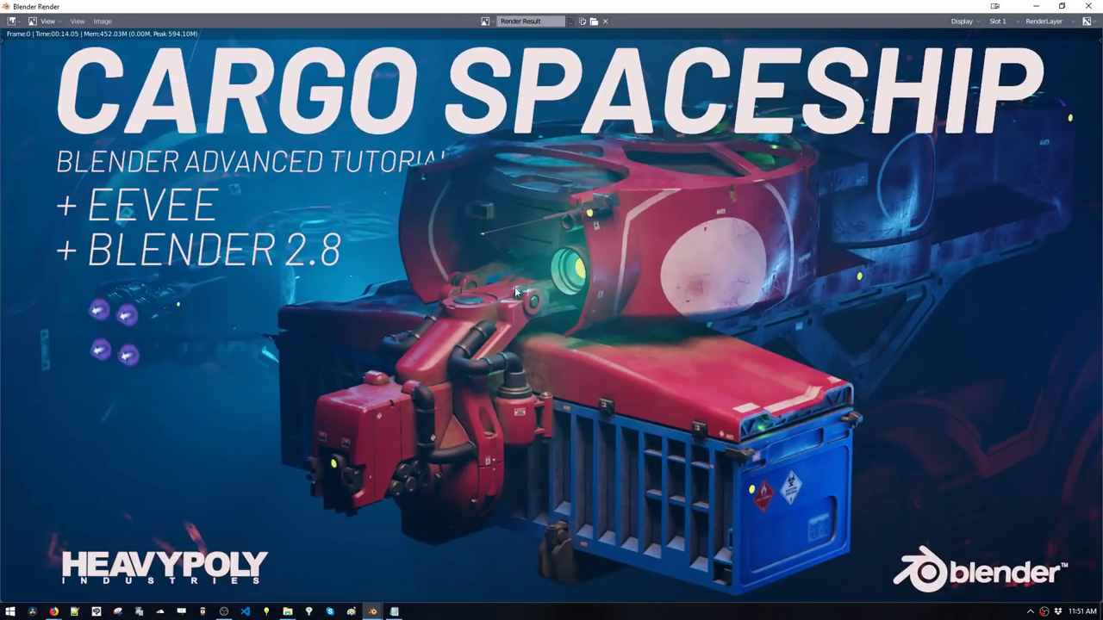
click(1089, 6)
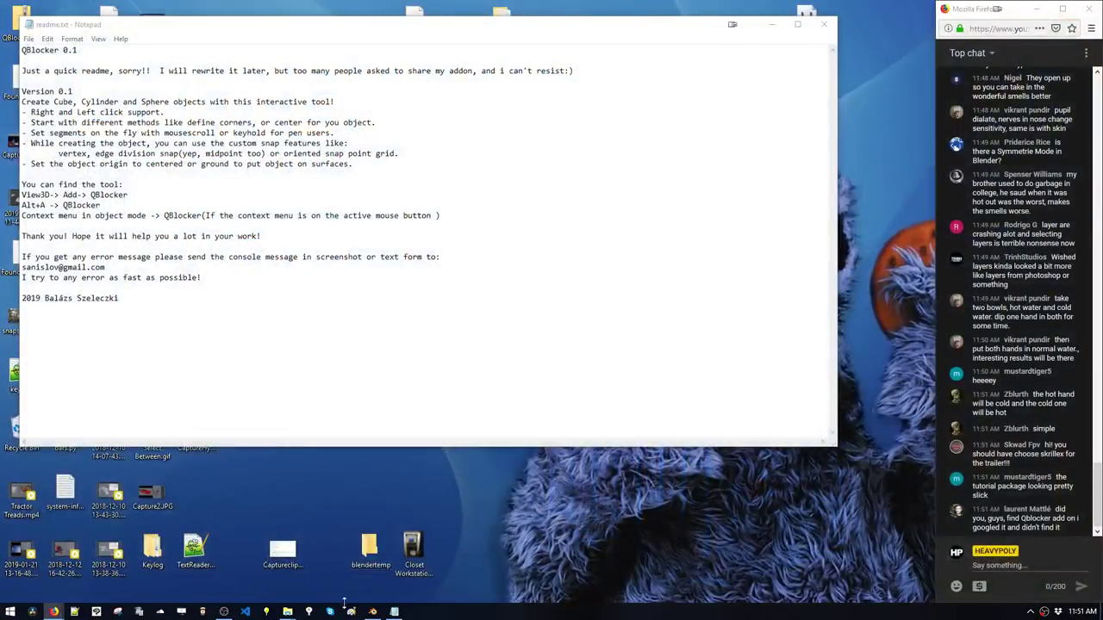
Return to the spaceship scene, expand Prototypes and make its nested Ship collection visible in the viewport
click(373, 612)
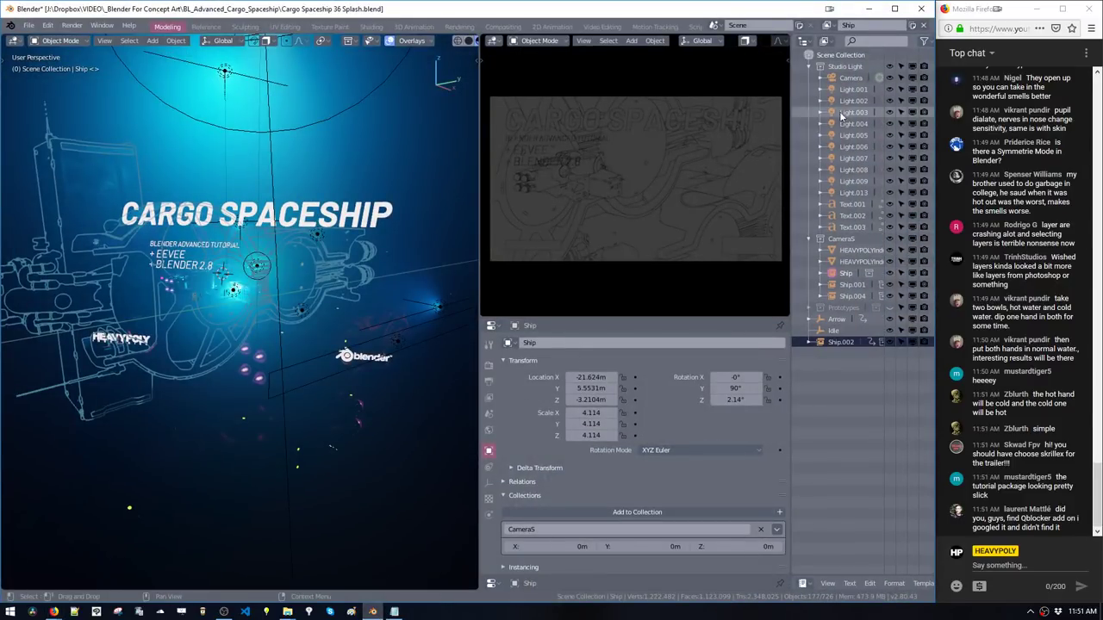
click(810, 308)
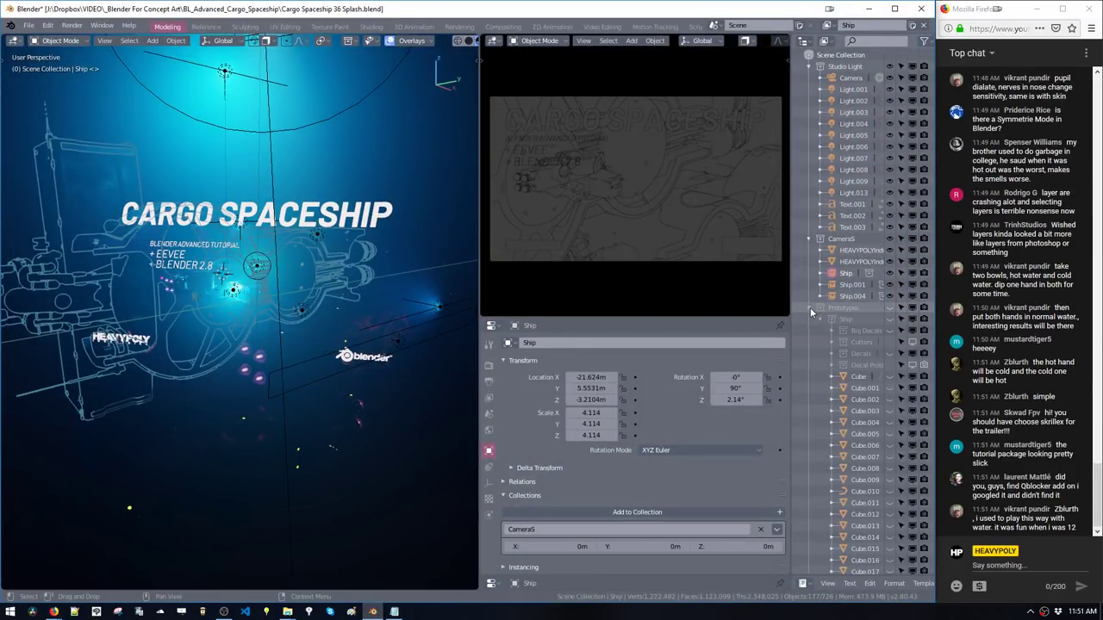
scroll(886, 276, down, 1)
click(889, 275)
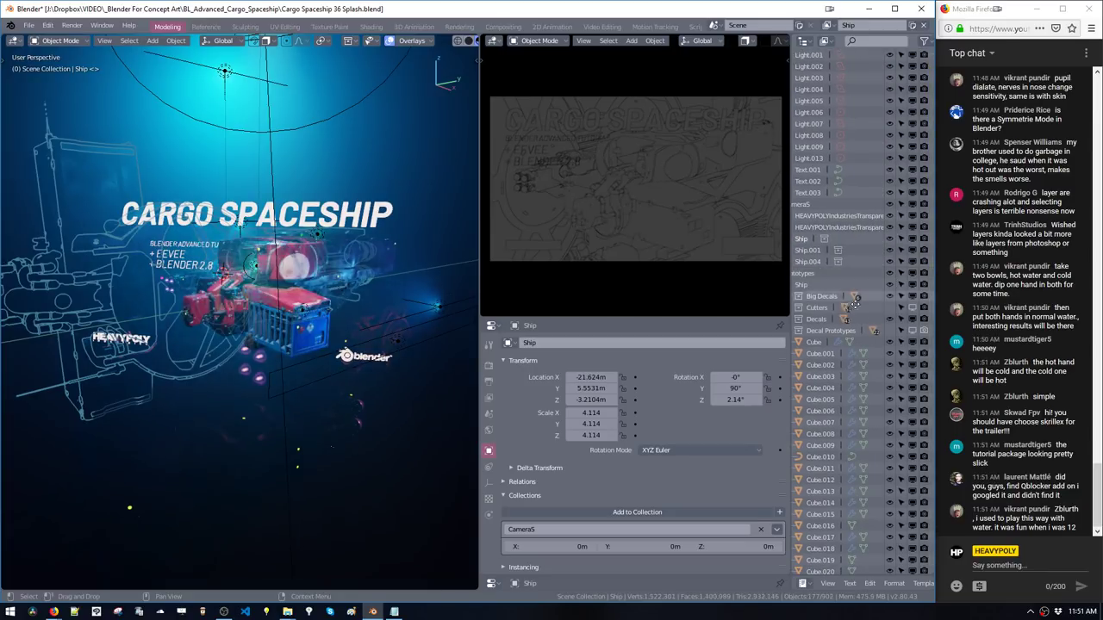
middle_drag(842, 314, 866, 304)
scroll(849, 308, right, 1)
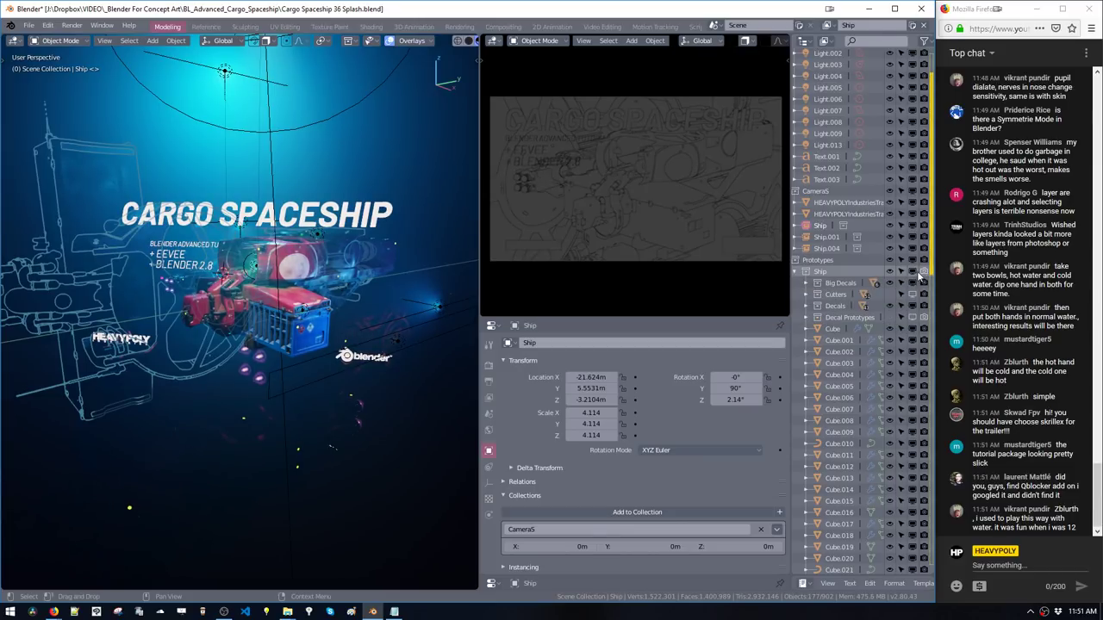
Exclude the nested Ship collection from renders, render the image, and close the render window
click(918, 276)
click(922, 276)
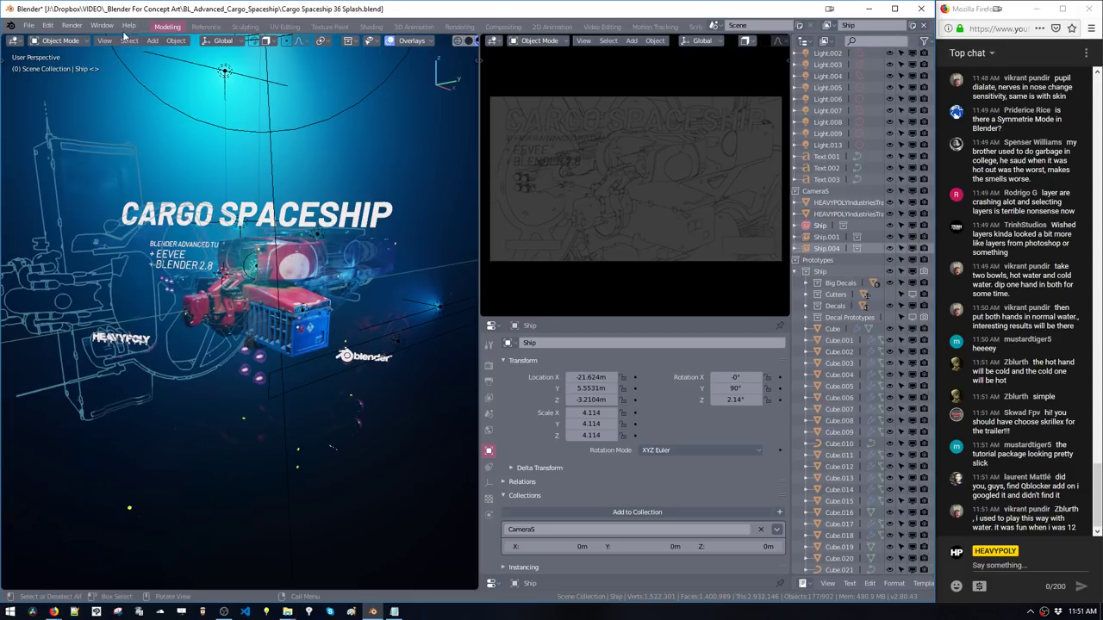
click(72, 26)
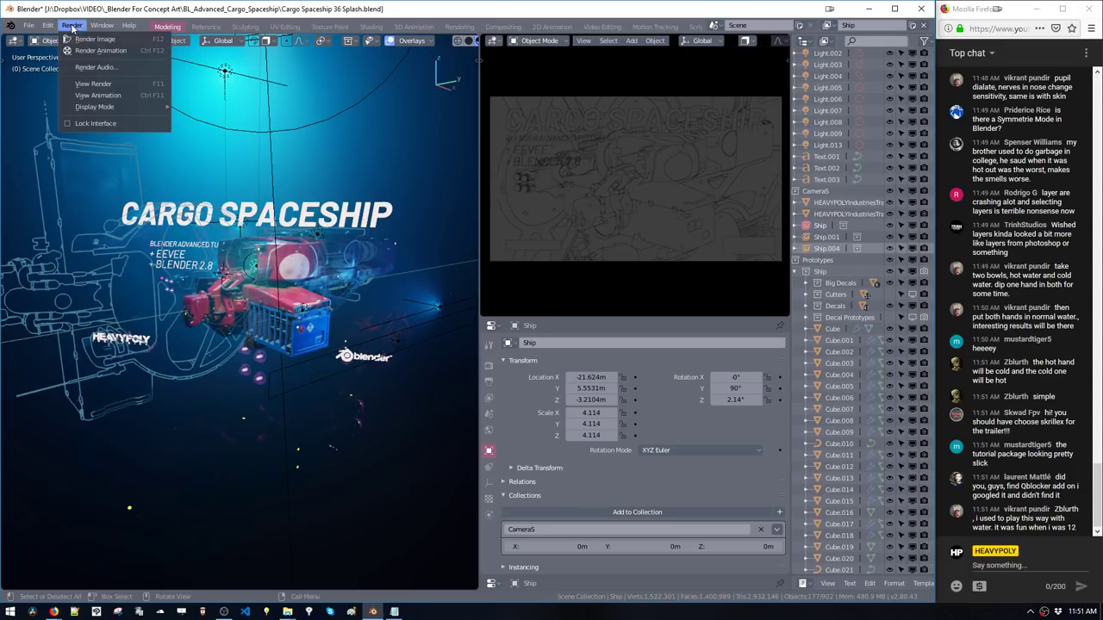
click(95, 39)
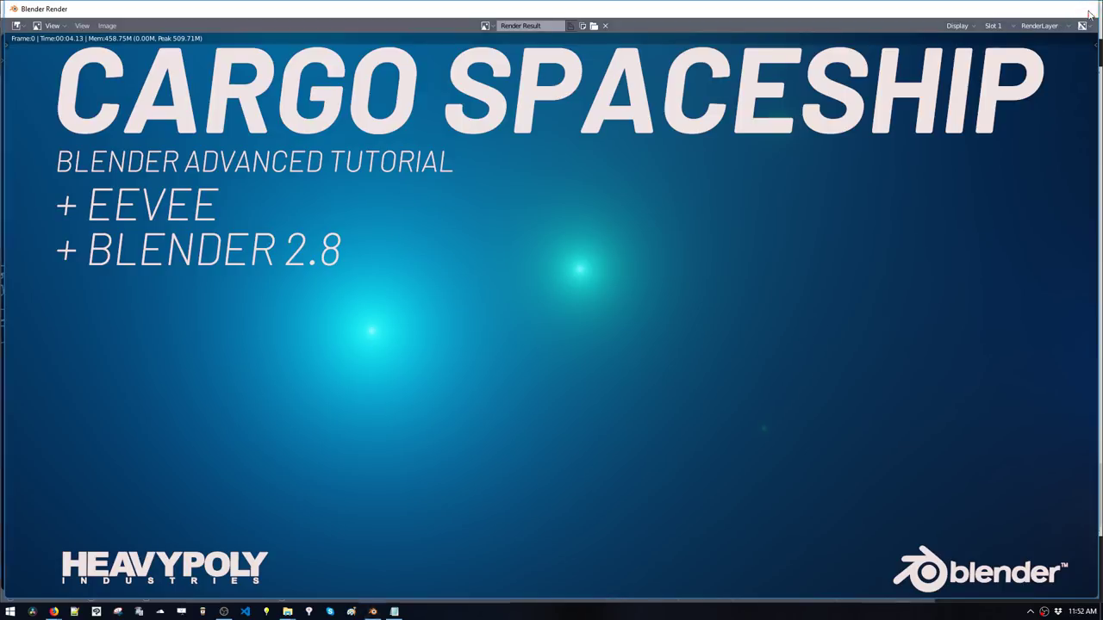
click(1085, 9)
Re-enable rendering for the nested Ship collection and disable rendering for its parent Prototypes collection
scroll(849, 258, down, 1)
click(846, 252)
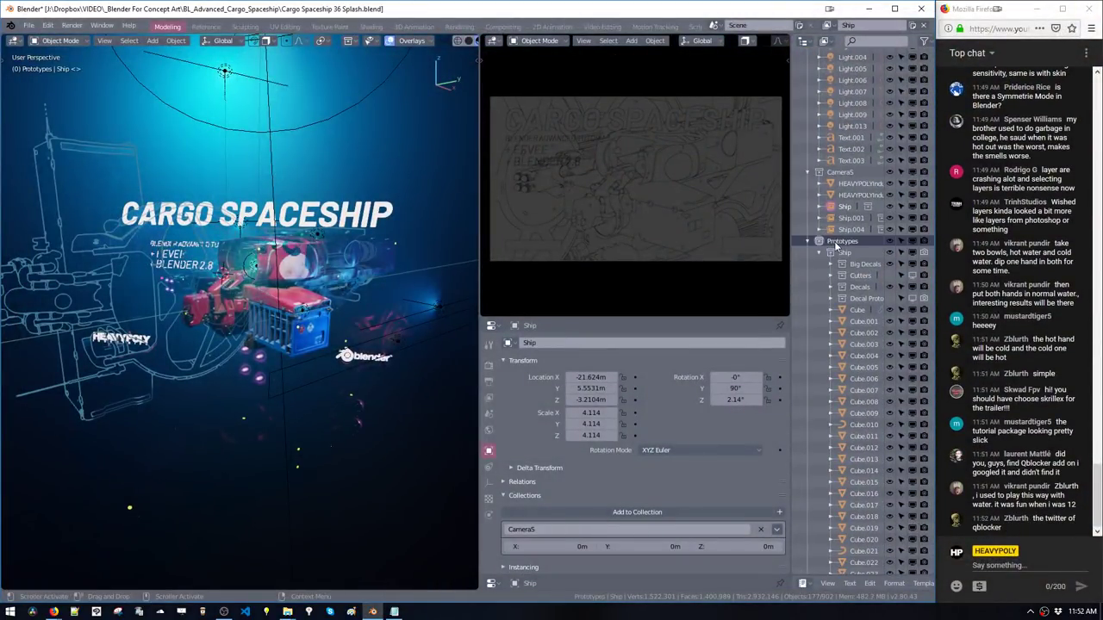
click(834, 241)
click(848, 254)
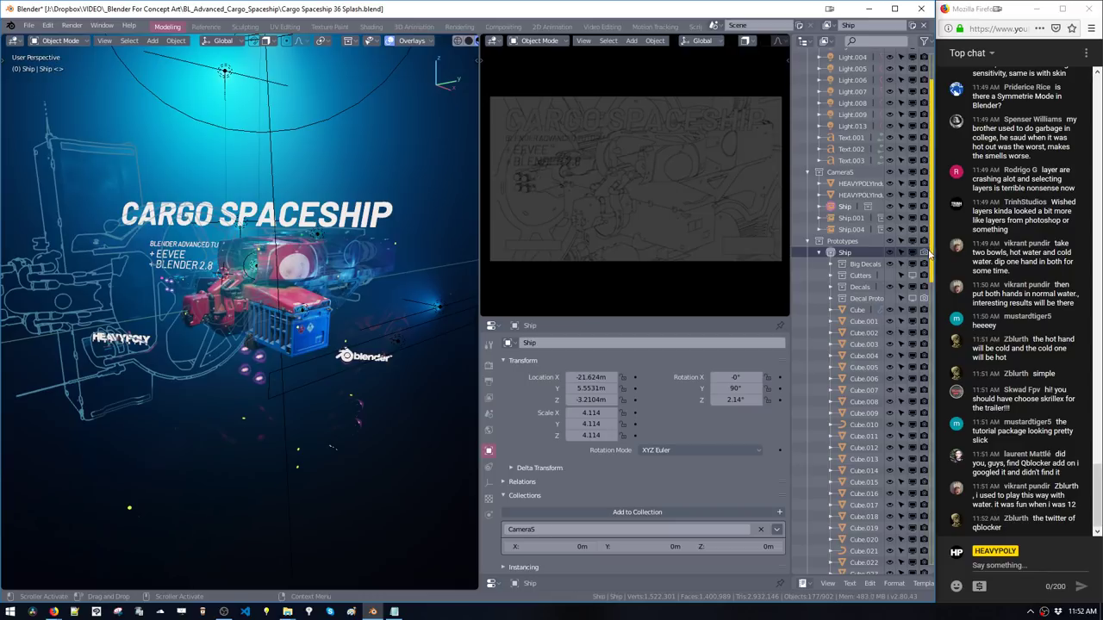
click(925, 253)
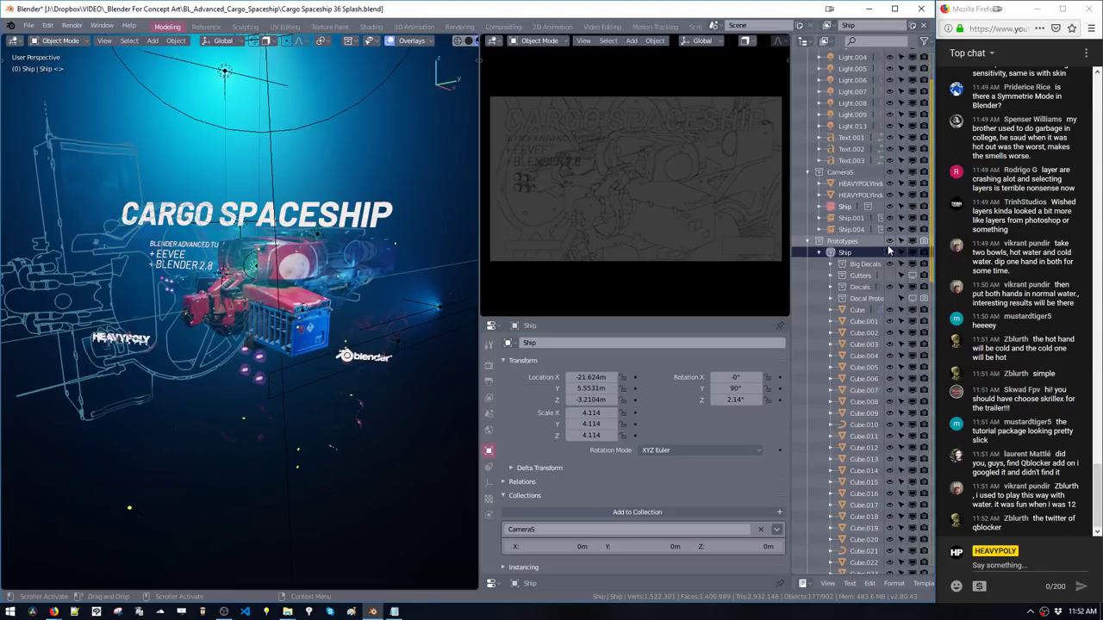
Compare the Prototypes and nested Ship collections, toggling the Ship collection's viewport visibility off and back on
click(845, 243)
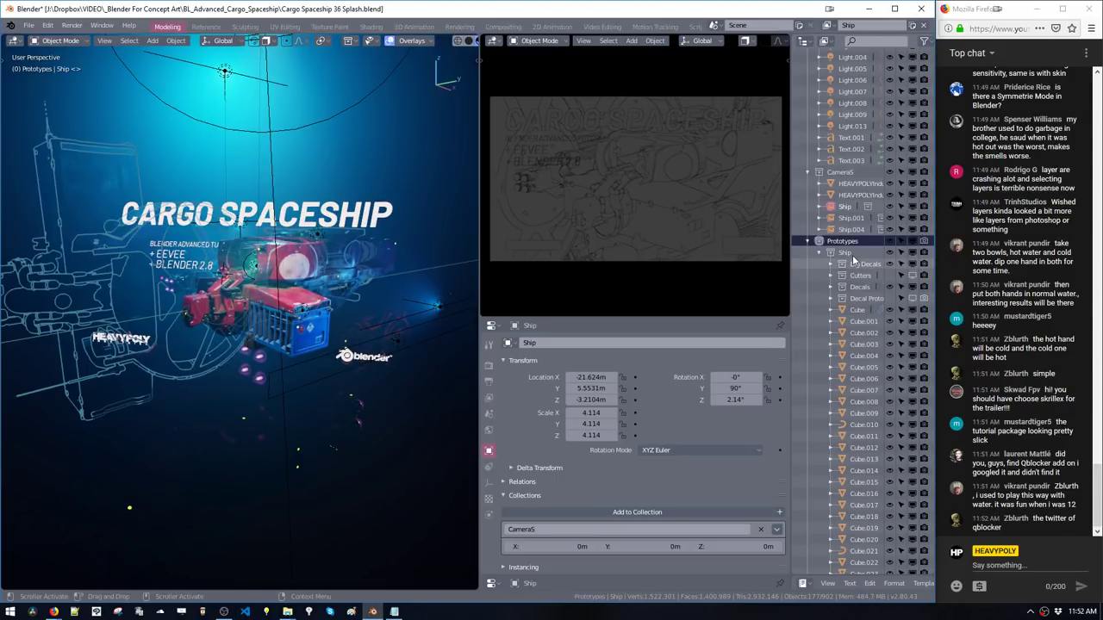
click(847, 253)
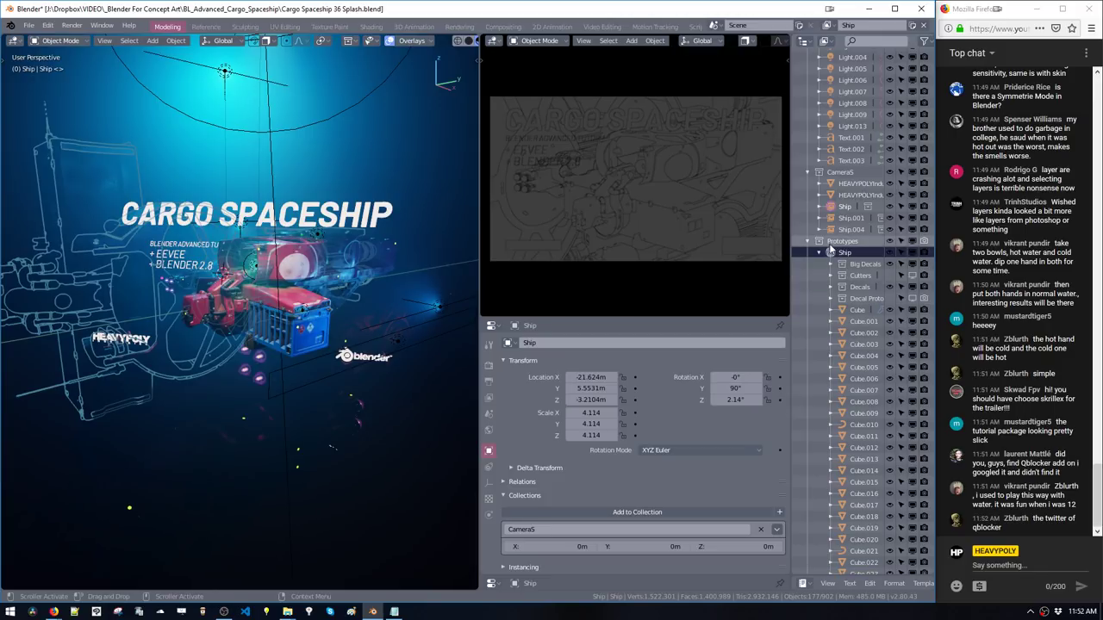
click(844, 241)
click(892, 255)
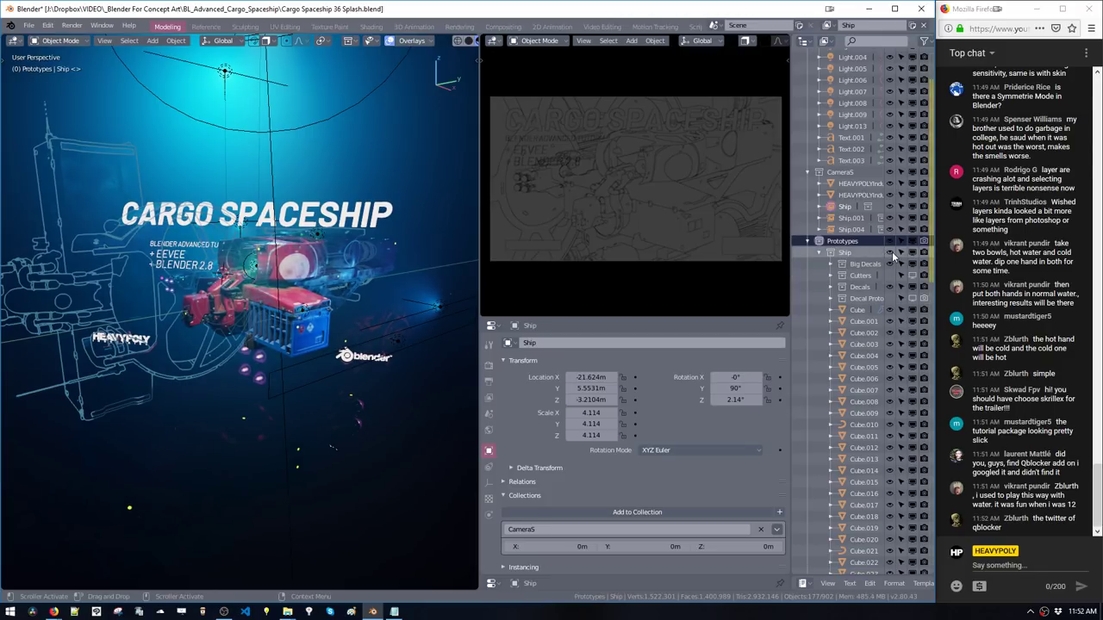
click(890, 253)
click(890, 253)
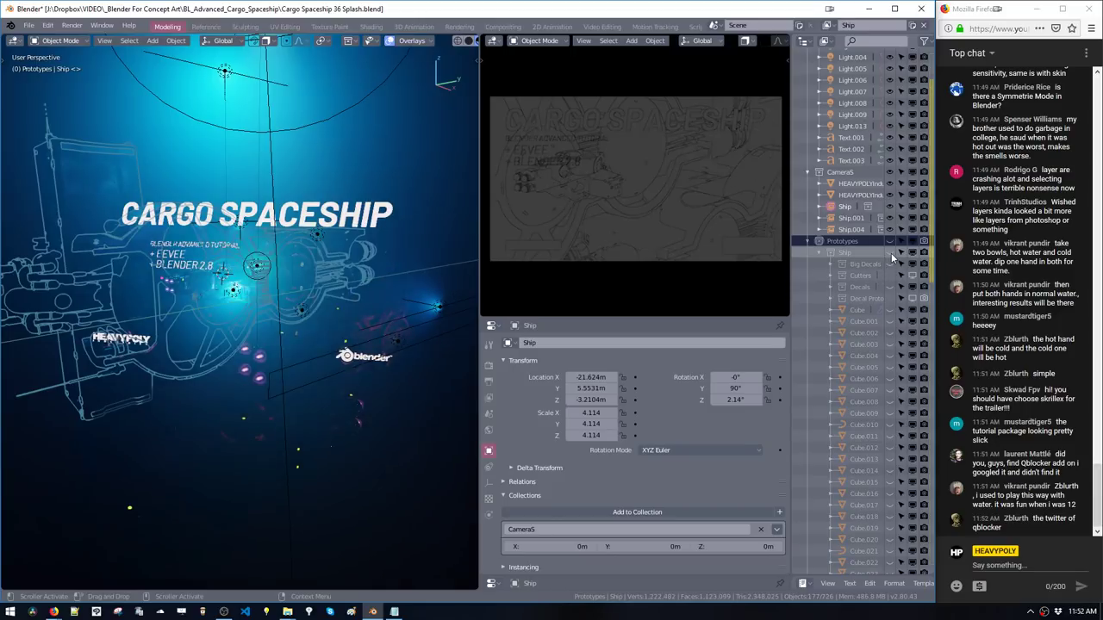
click(890, 253)
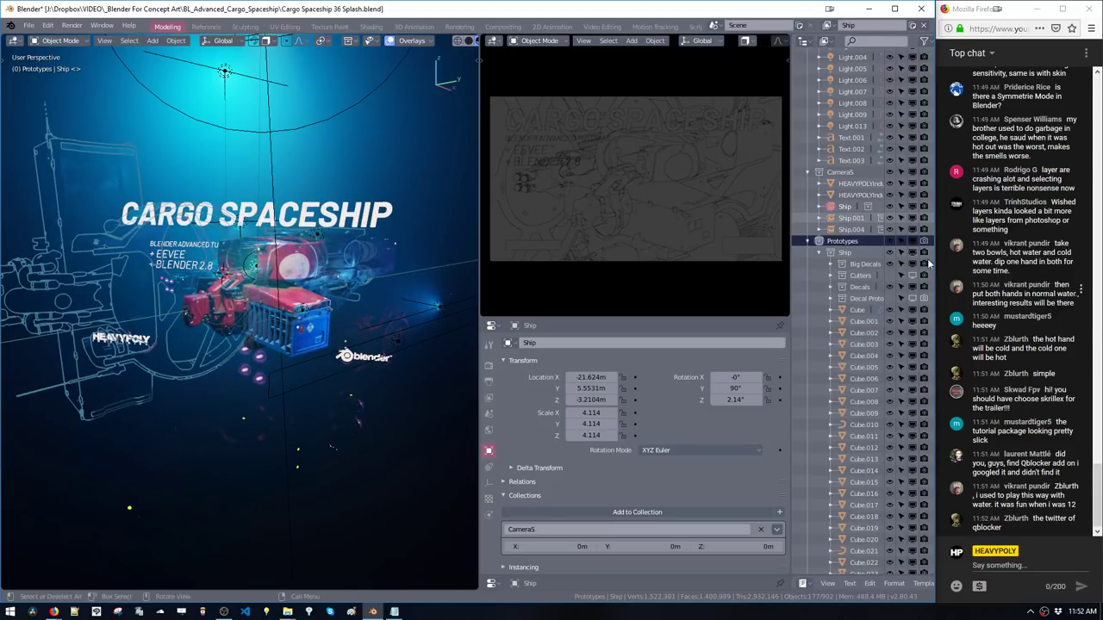
Render the image with the Prototypes collection excluded from renders and close the render window
click(72, 25)
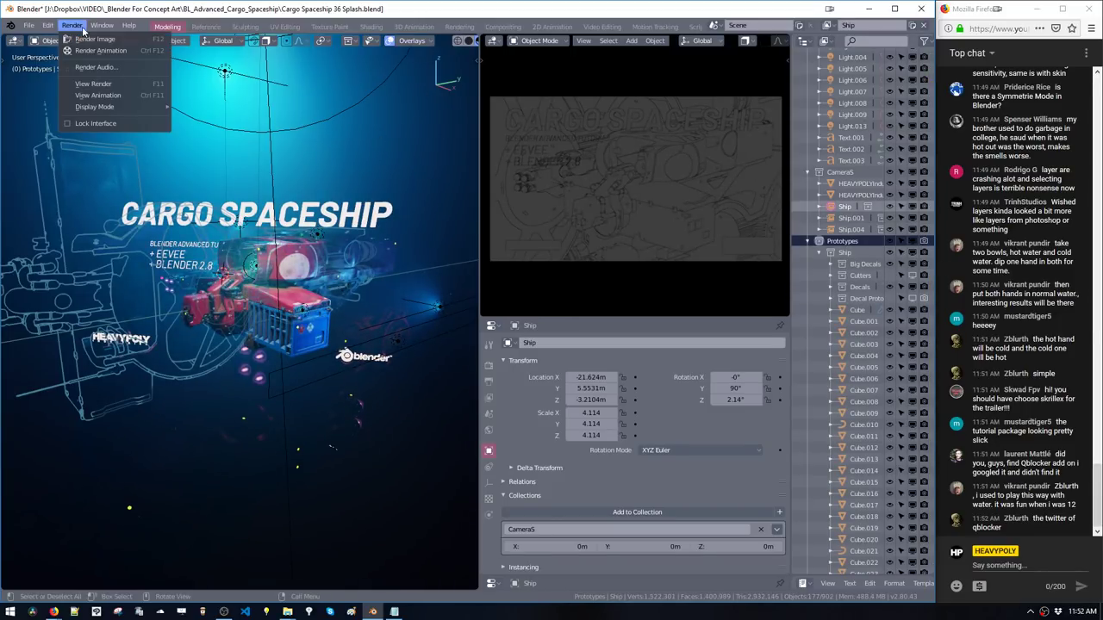
click(90, 39)
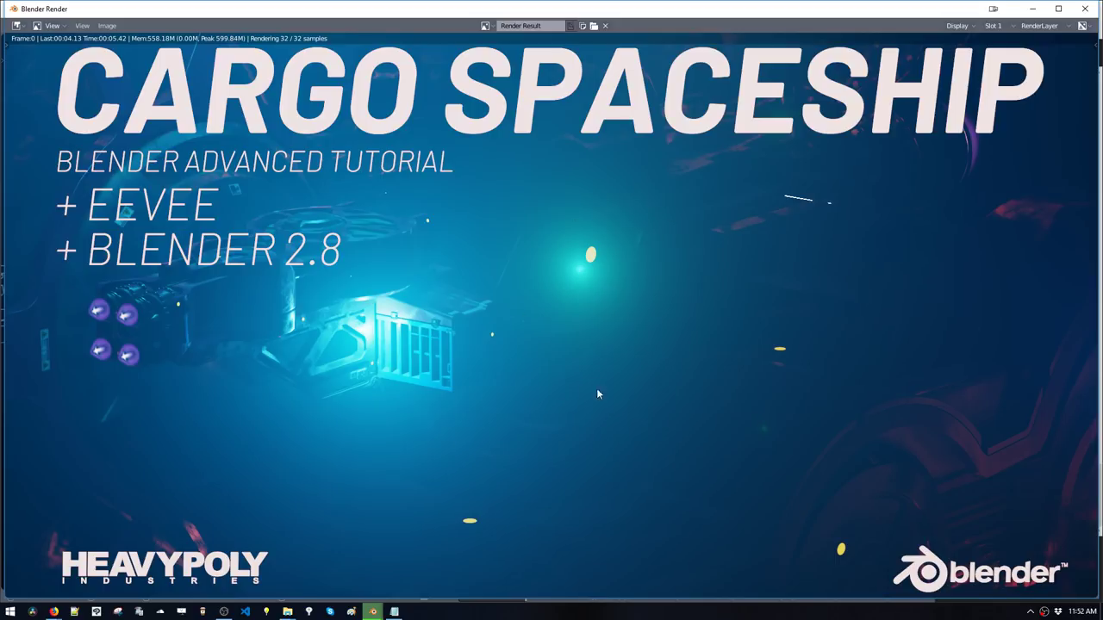
click(1084, 8)
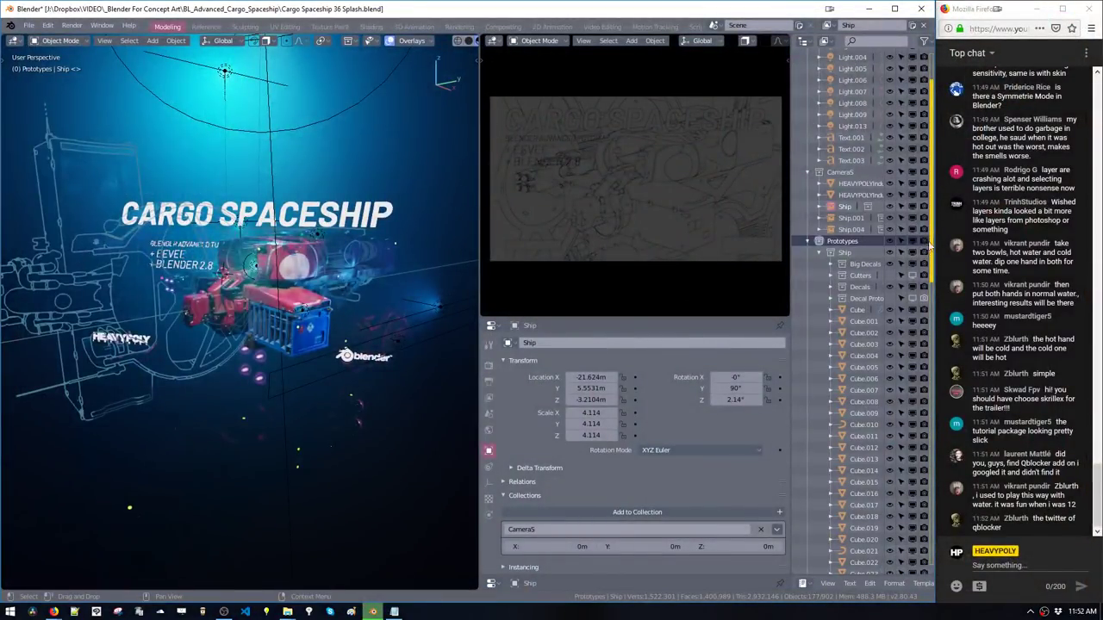
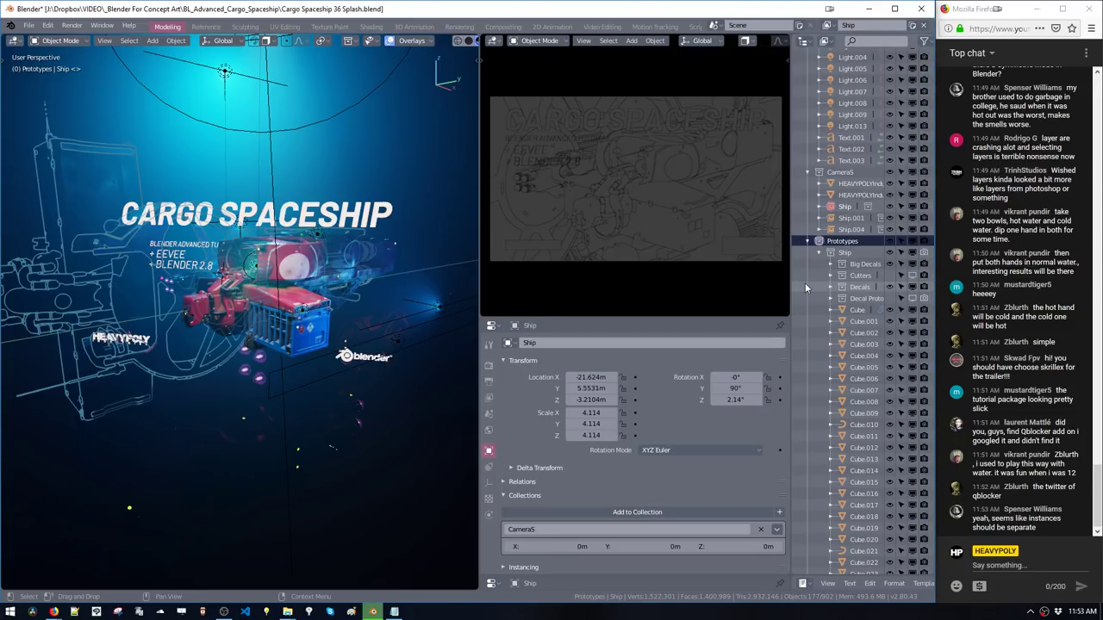
Collapse the Prototypes collection and move the ship's ring-shaped cylinder into a new collection named "asd"
click(808, 241)
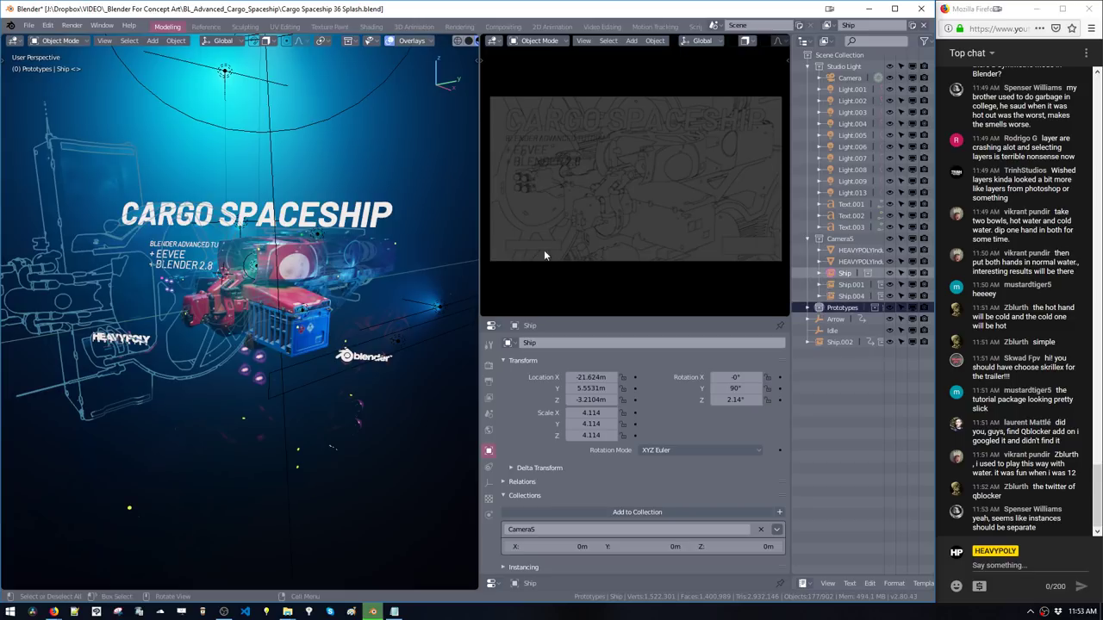
click(312, 273)
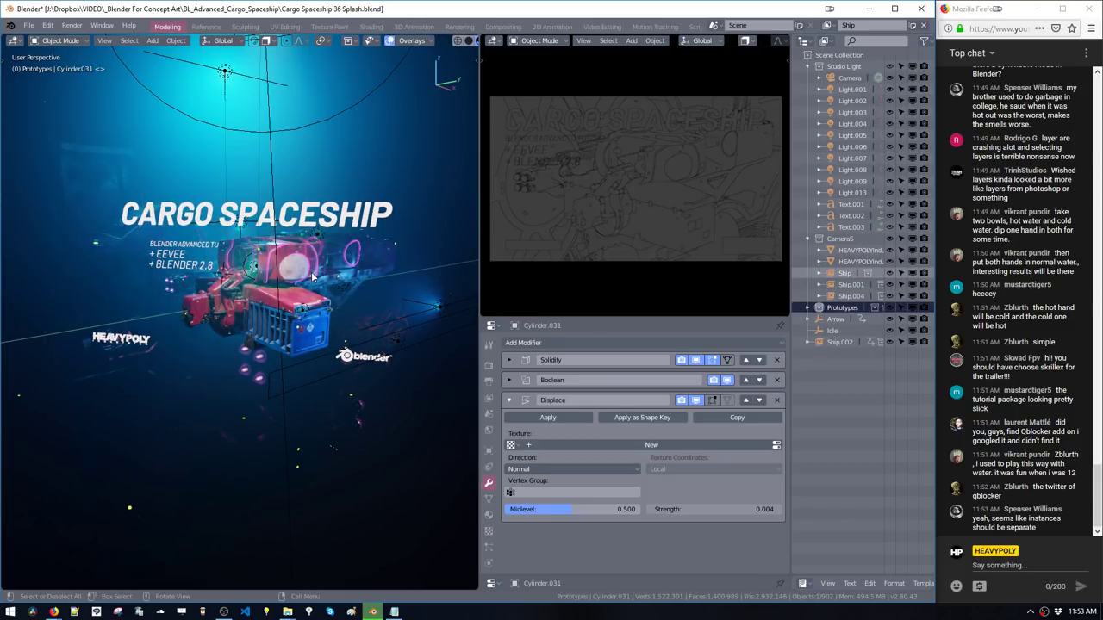
key(m)
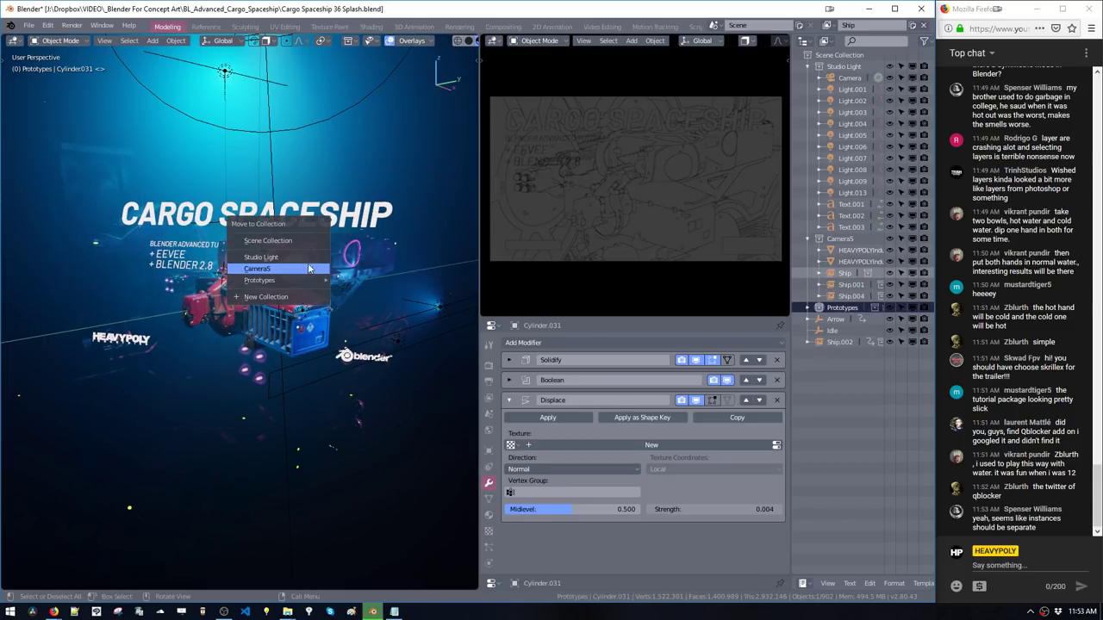
click(303, 297)
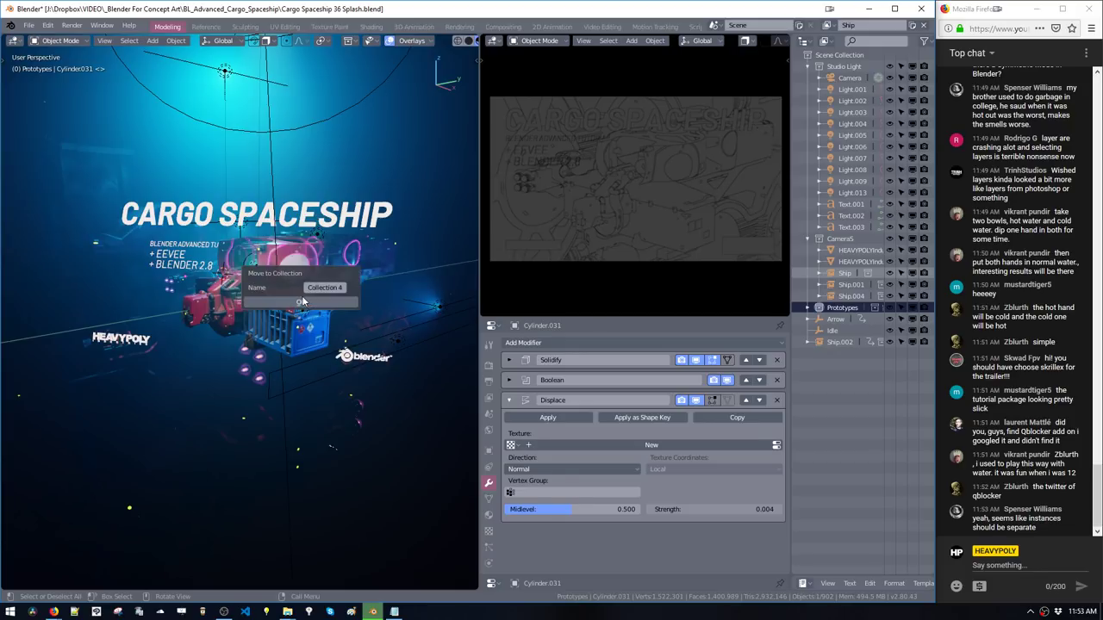
click(312, 285)
text(asd)
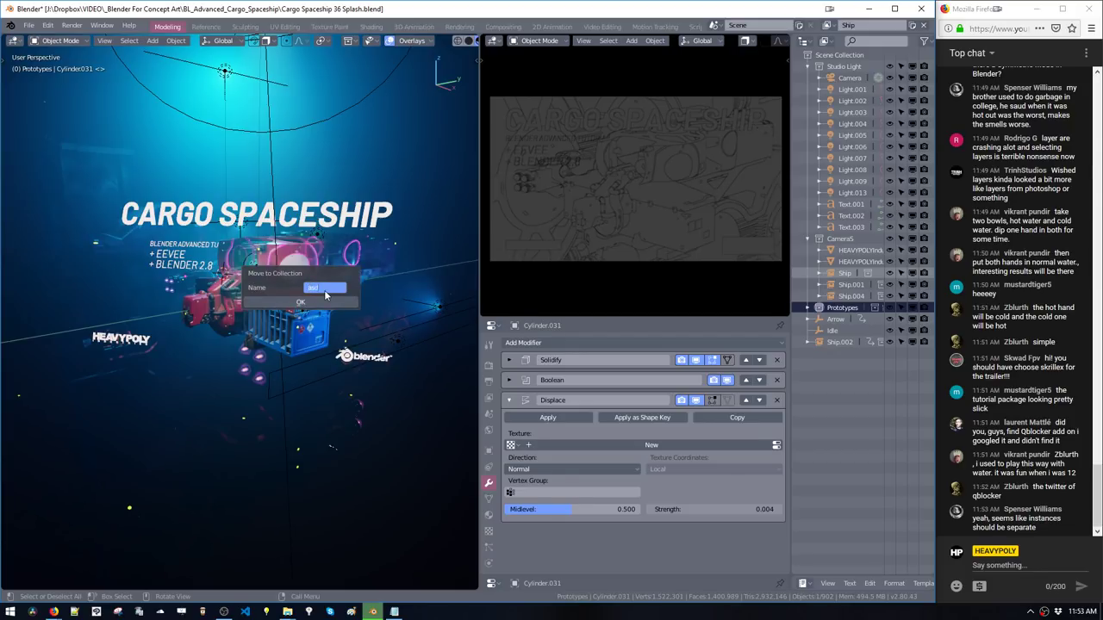
key(Return)
click(323, 289)
key(Return)
click(316, 305)
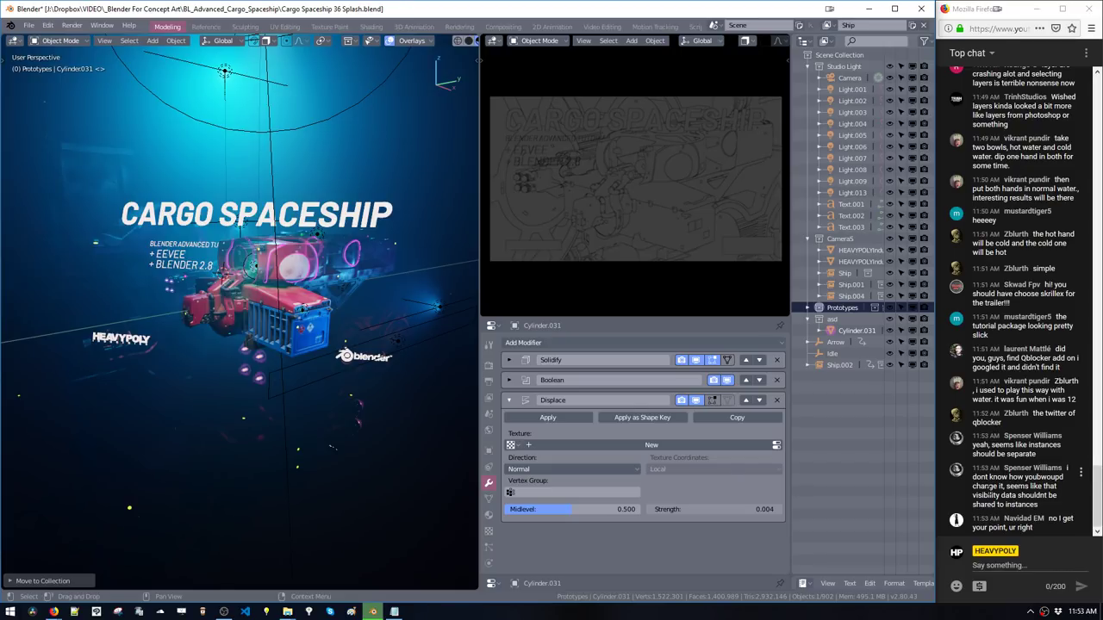
Read the chat message about visibility data shared with instances, and expand the Prototypes collection
drag(988, 487, 1040, 513)
click(1025, 507)
click(1007, 479)
click(1040, 515)
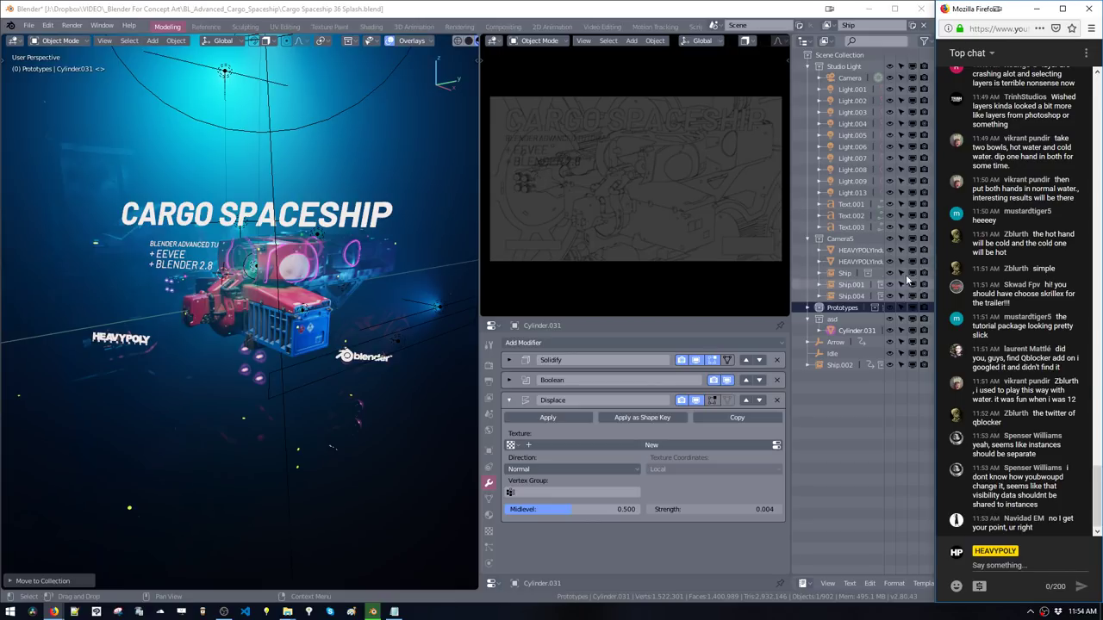
click(808, 308)
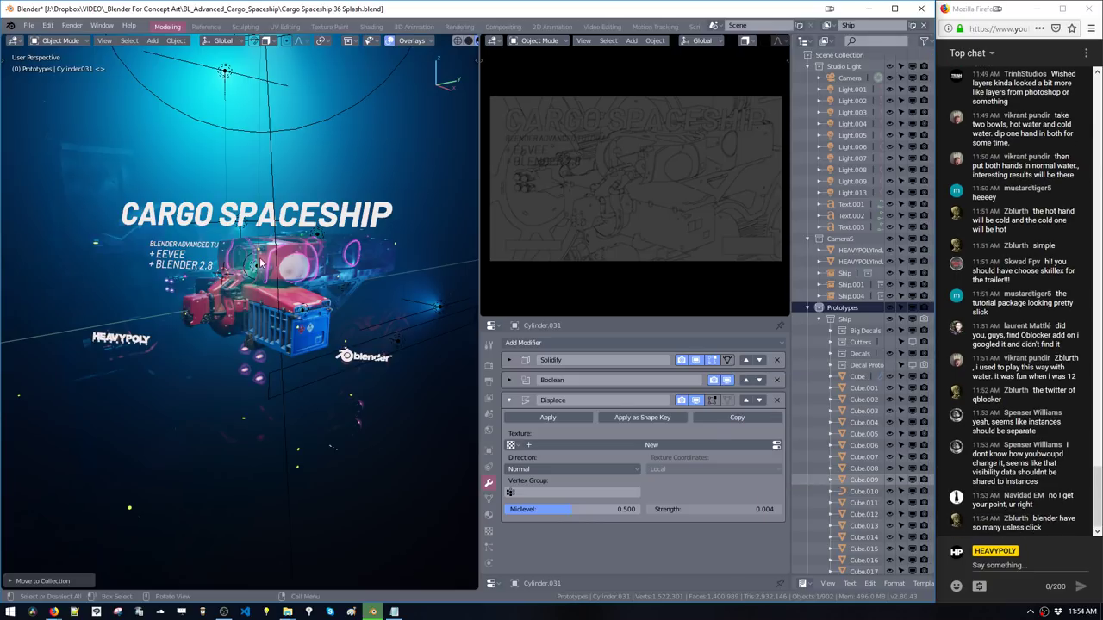
Open the recent file TrashTruck.blend
click(28, 25)
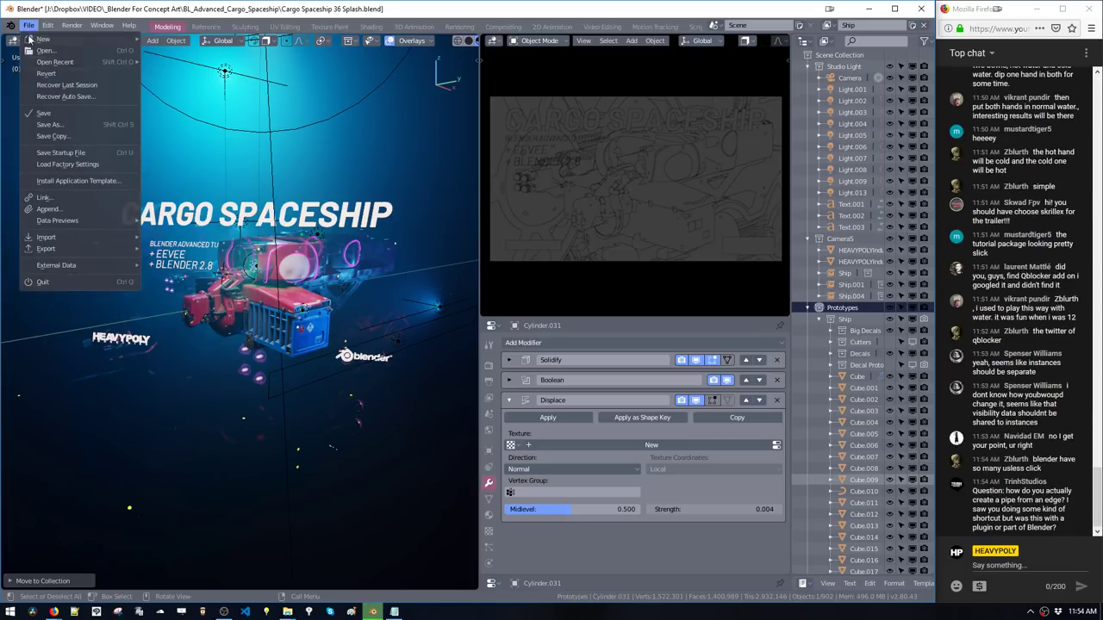
mouse_move(47, 62)
click(188, 74)
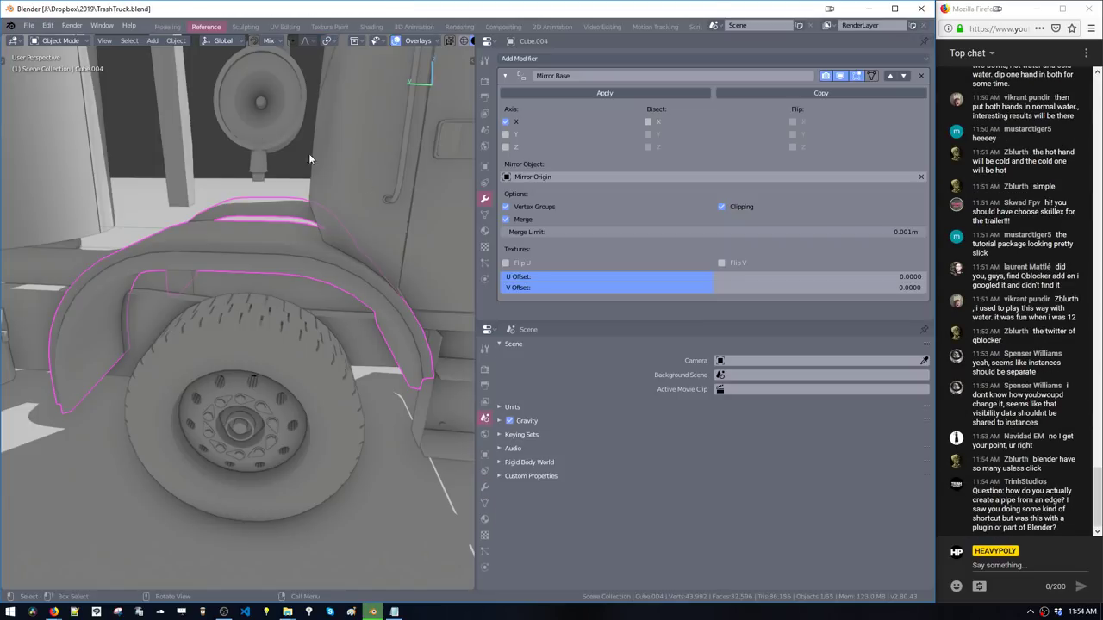
Show the reference photo in an Image Editor in place of the modifier properties, framing the chassis between the wheels
middle_drag(259, 361, 353, 491)
key(ctrl+alt+shift+space)
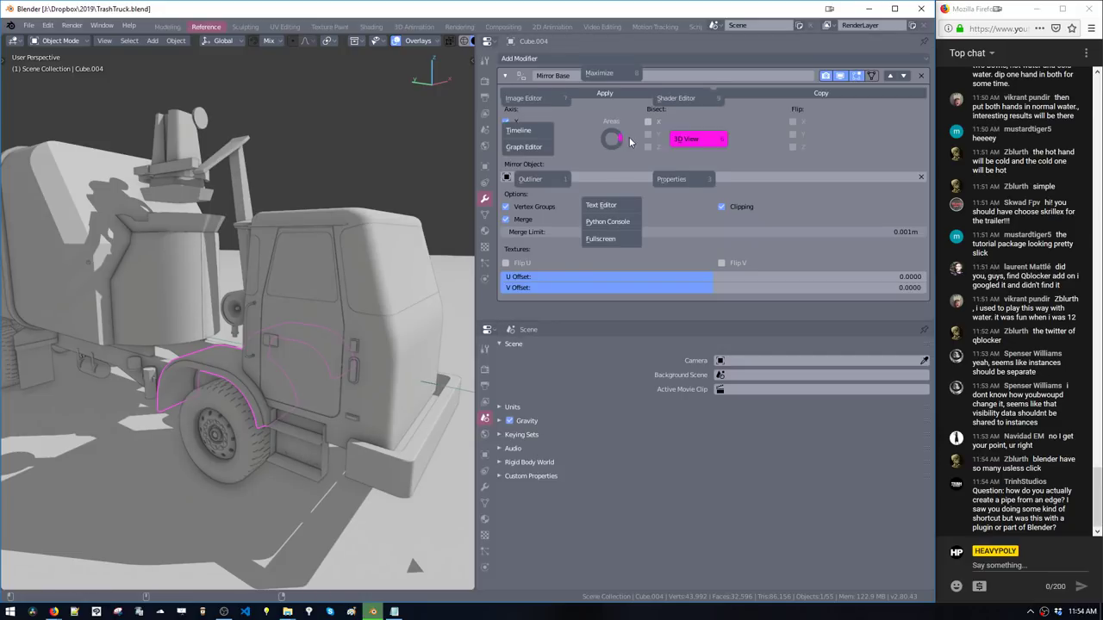
click(533, 101)
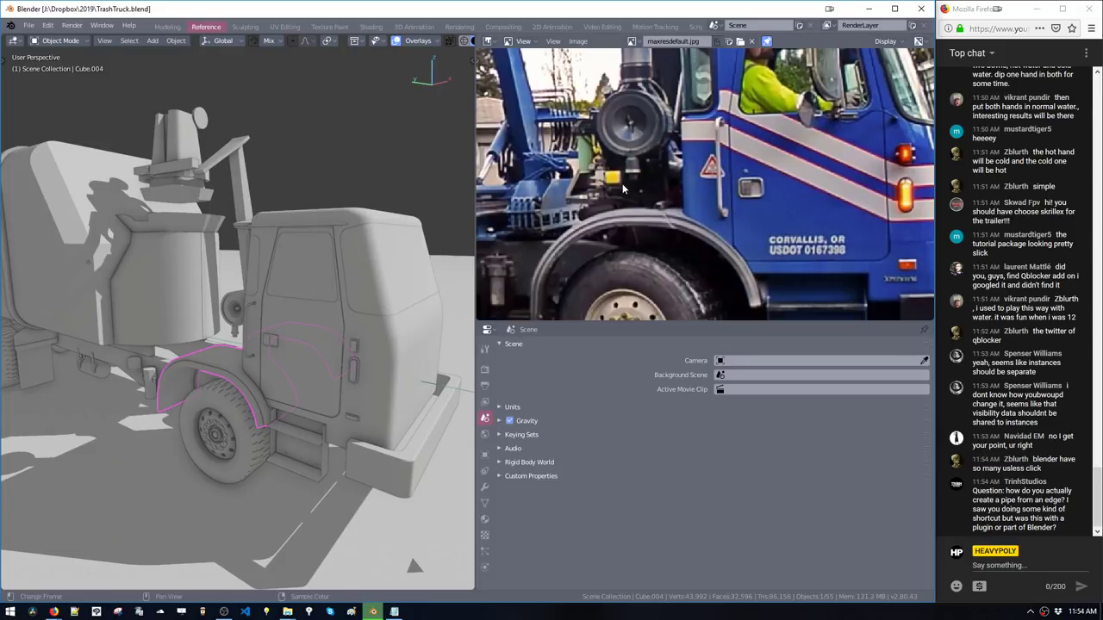
ctrl+middle_drag(668, 184, 634, 234)
middle_drag(595, 231, 752, 179)
Select the small canister on the truck's chassis rail and separate it from the chassis mesh into its own object
middle_drag(166, 412, 305, 347)
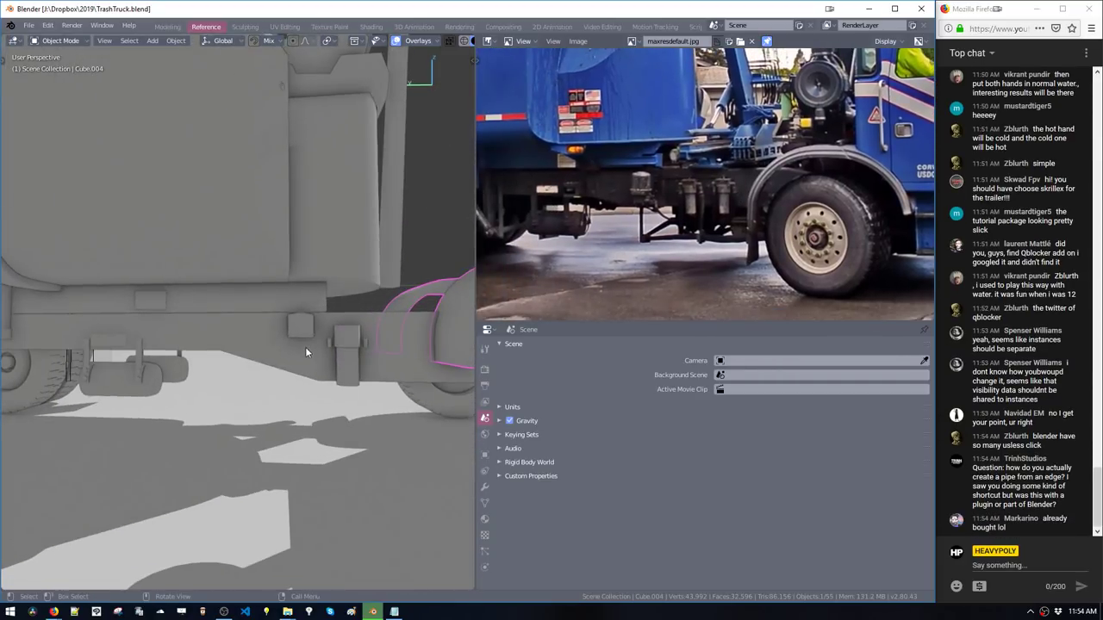
click(301, 331)
key(Tab)
click(301, 336)
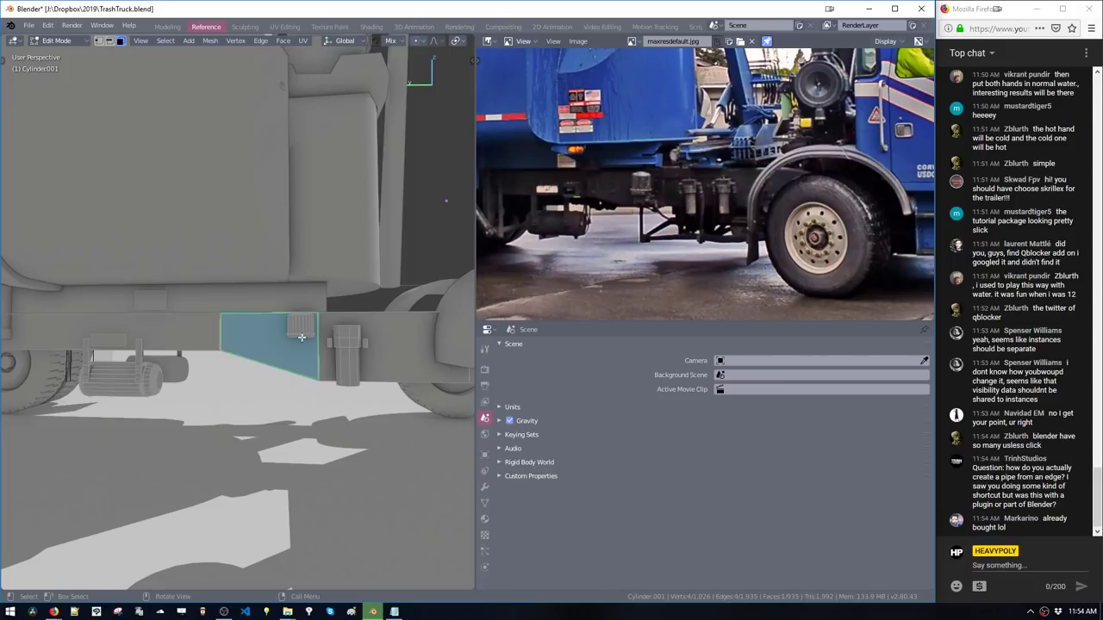
key(ctrl+l)
key(p)
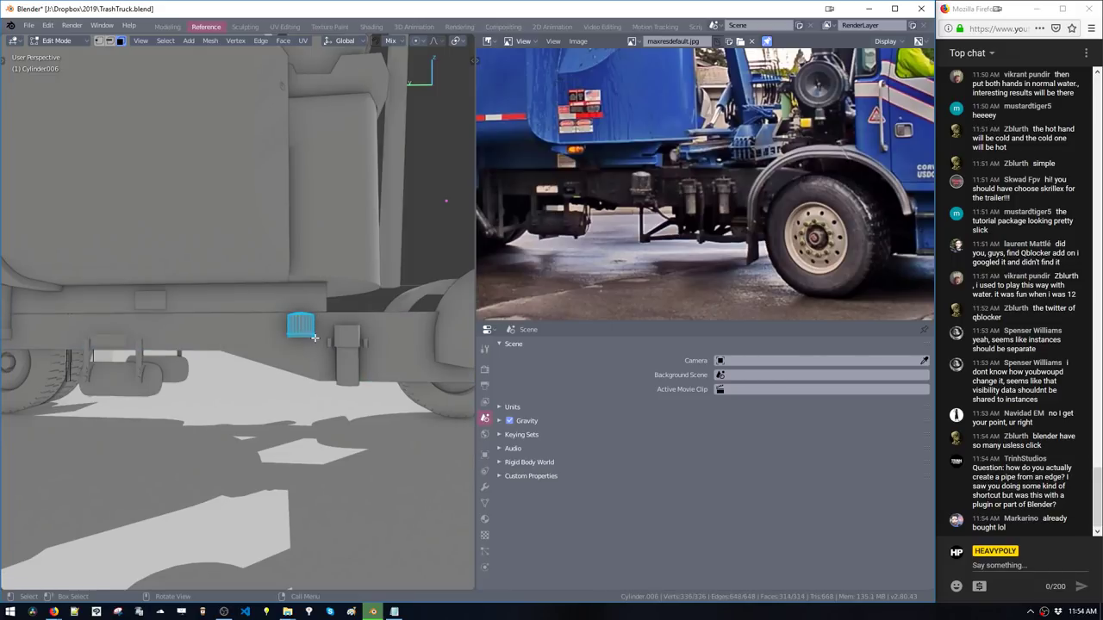
Scale up the separated canister and move it along the chassis rail toward the rear to match the reference photo
middle_drag(315, 338, 334, 377)
key(s)
click(331, 369)
key(g)
click(329, 375)
key(g)
click(319, 377)
Select the canister's lower vertices and move them down to lengthen its body
key(1)
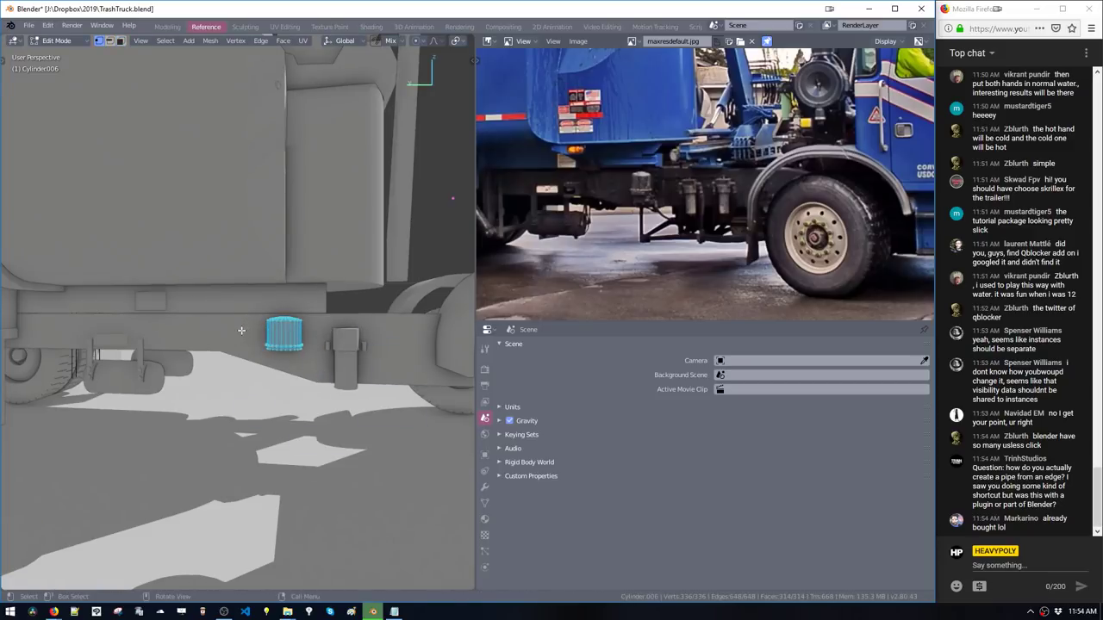
drag(248, 333, 317, 366)
key(g)
click(314, 375)
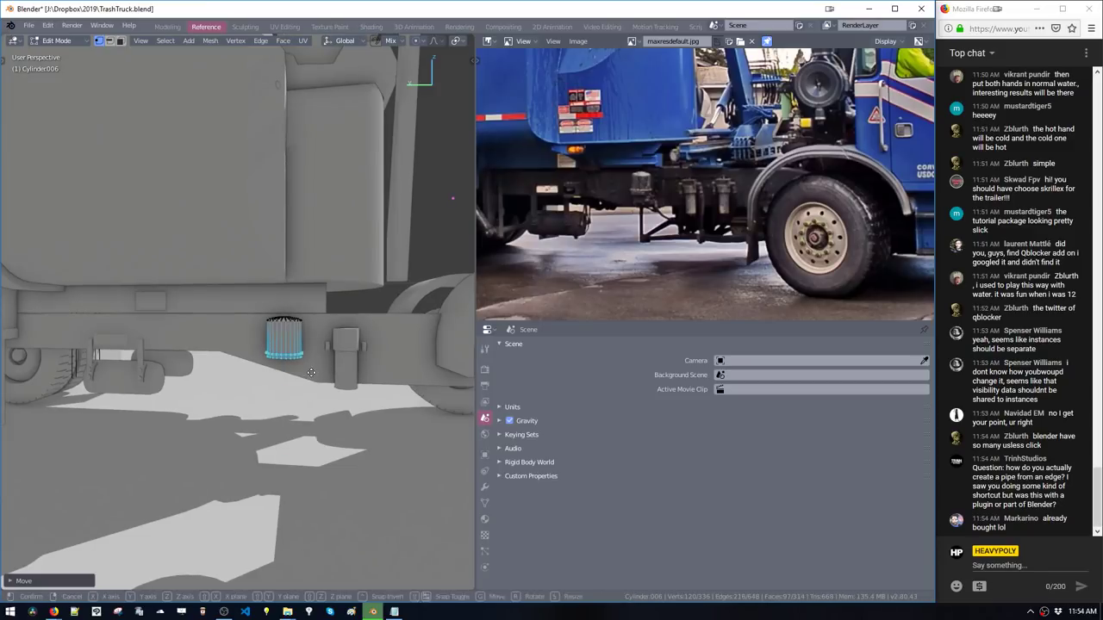
middle_drag(309, 366, 281, 348)
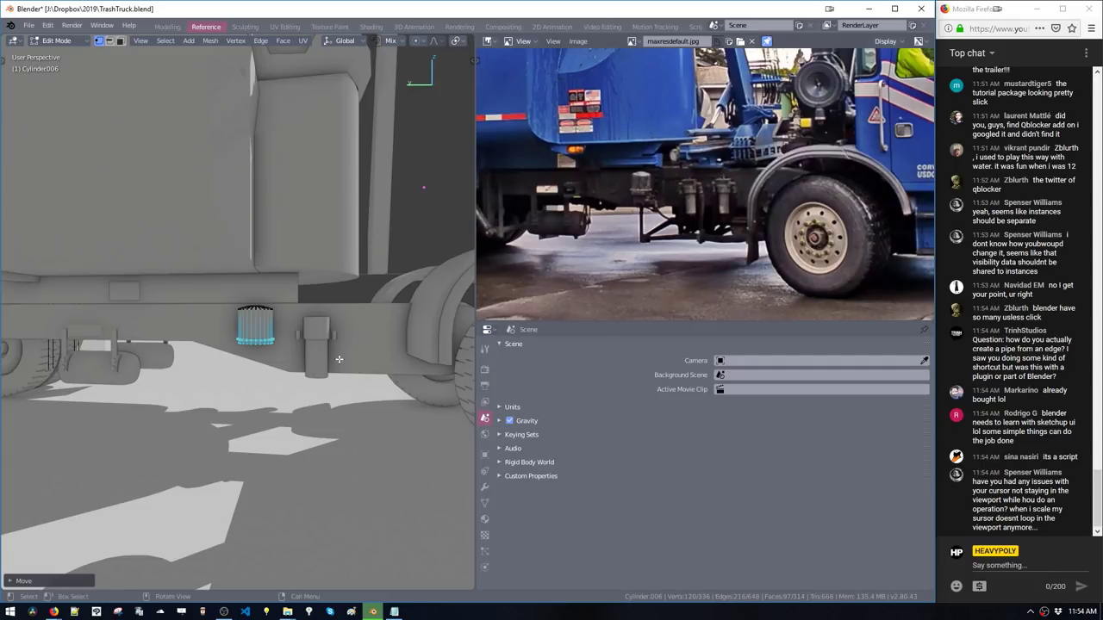
key(g)
click(281, 384)
Select the canister's vertical edge profile in edge mode and duplicate it toward the front wheel
key(ctrl+space)
click(263, 320)
click(253, 330)
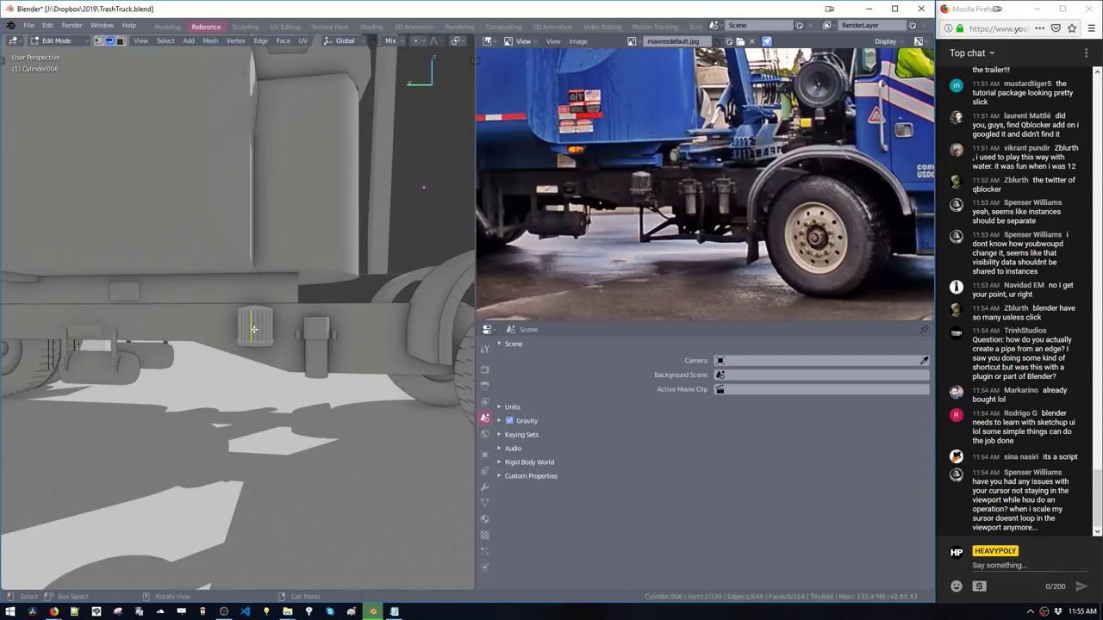
middle_drag(252, 331, 269, 353)
key(shift+d)
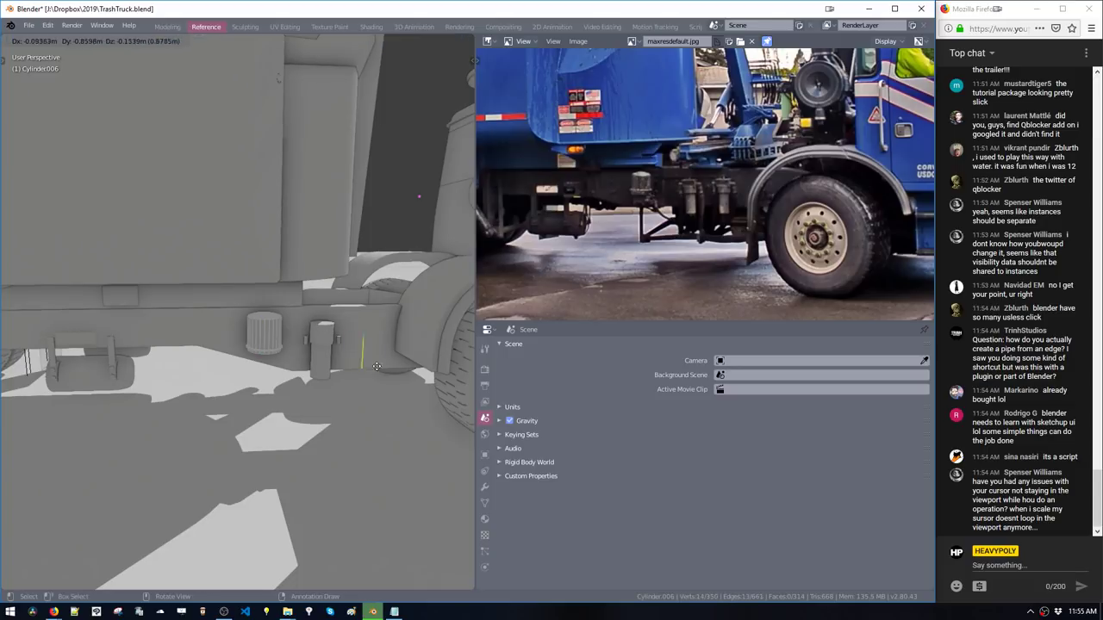
click(384, 381)
ctrl+middle_click(385, 384)
middle_drag(385, 383, 339, 404)
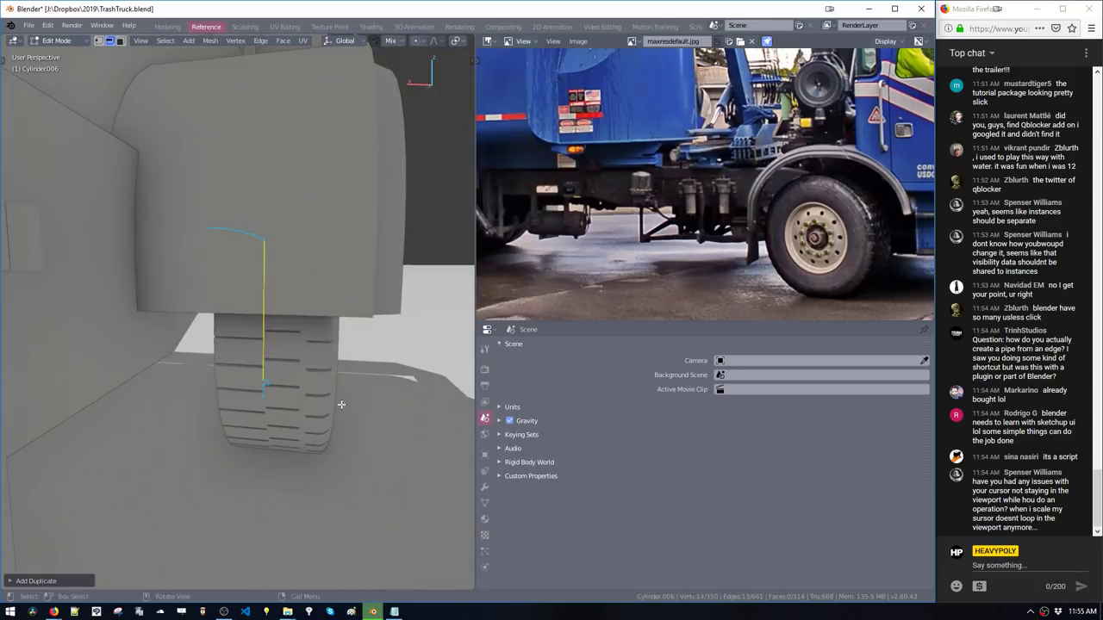
Convert the duplicated edges into a curve with Quick Pipe and increase its thickness to form a pipe
key(ctrl+w)
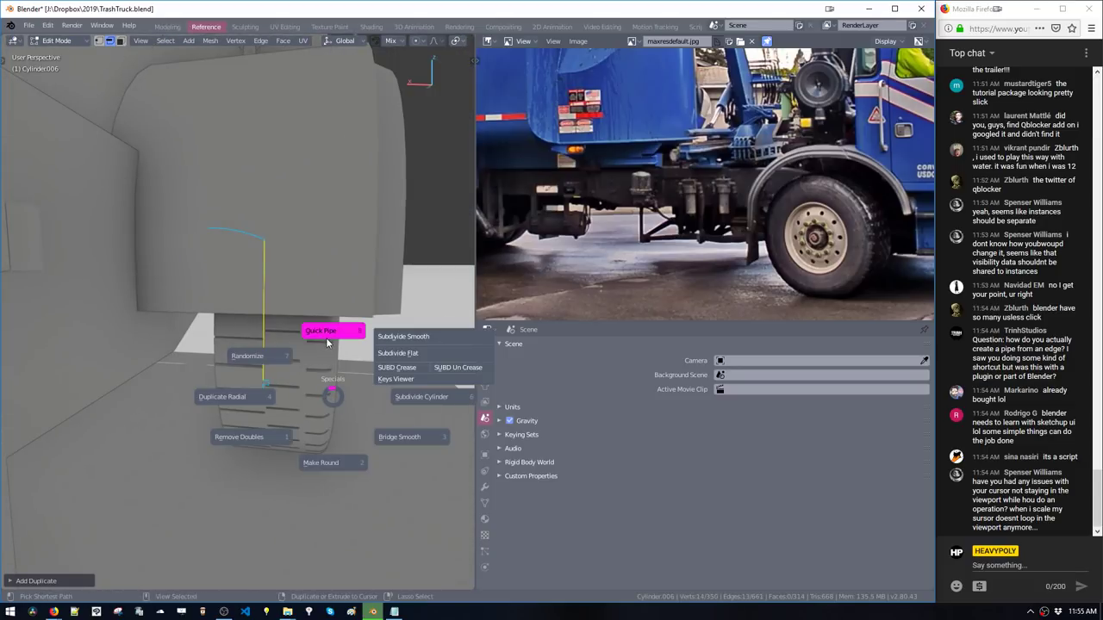
click(328, 345)
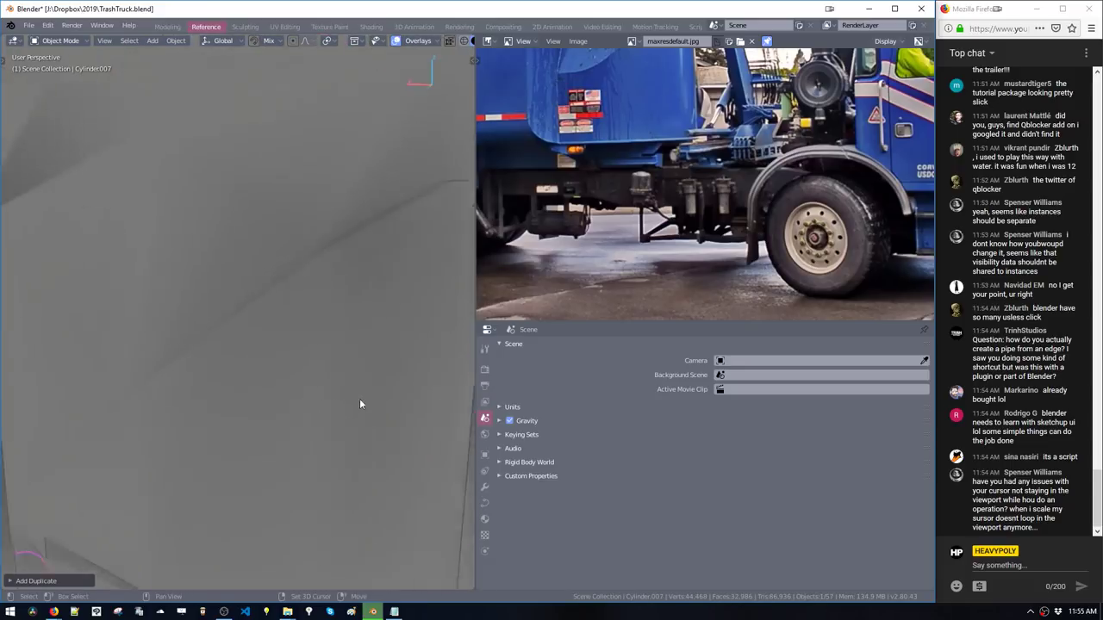
click(335, 382)
key(ctrl+z)
key(v)
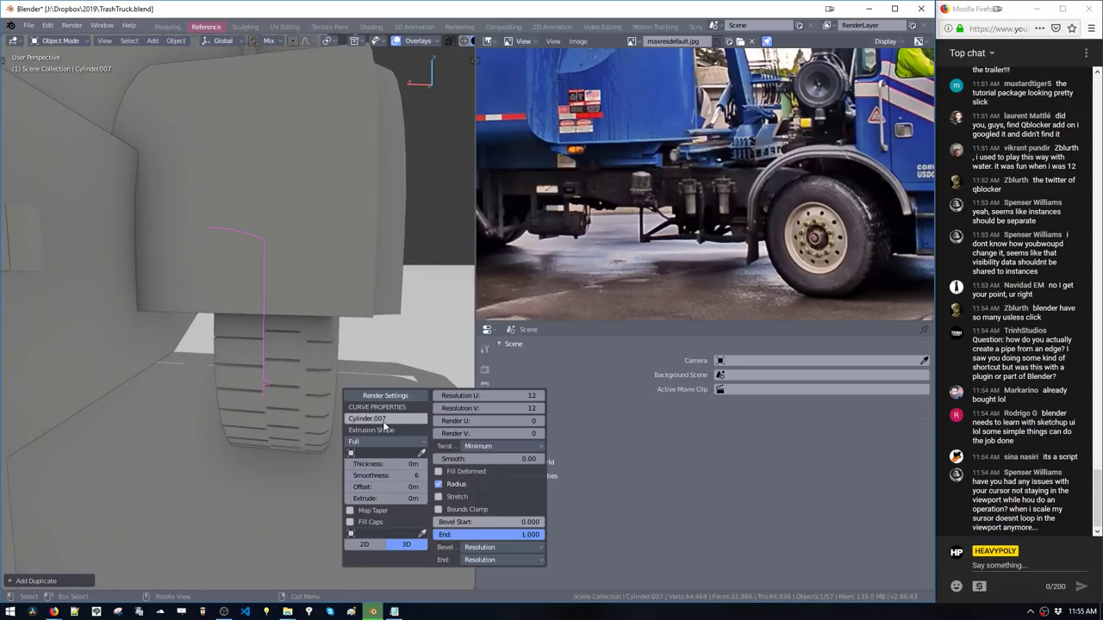
drag(354, 464, 394, 474)
key(KP_Decimal)
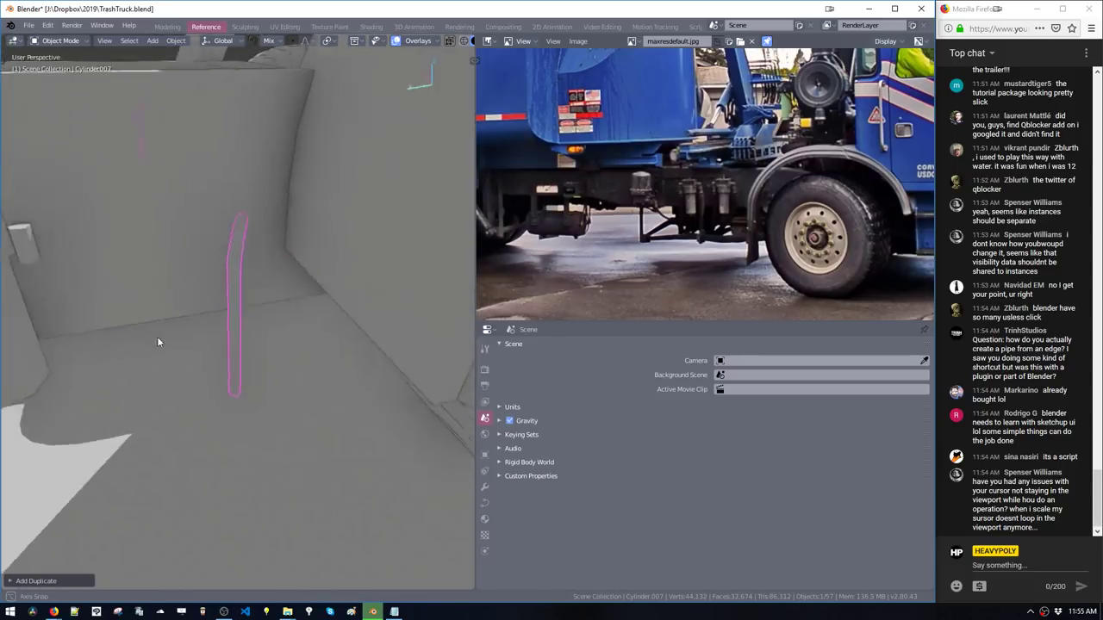
Delete the demonstration pipe and the leftover duplicated edges in the canister's mesh, and return to Object Mode
key(Delete)
shift+middle_drag(198, 318, 327, 432)
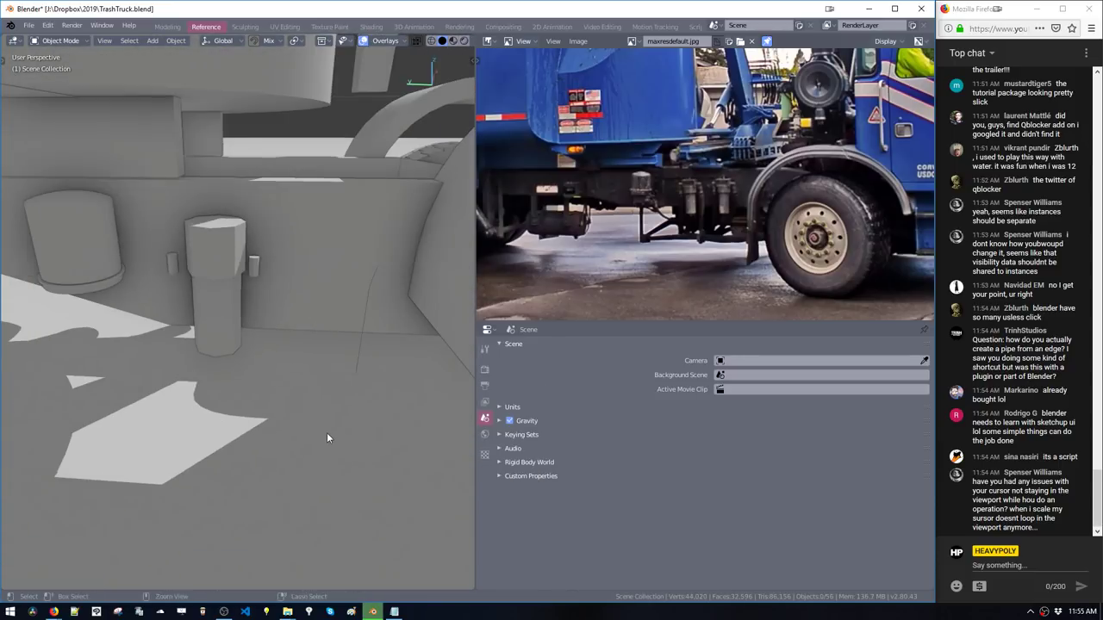
click(354, 375)
key(space)
key(space)
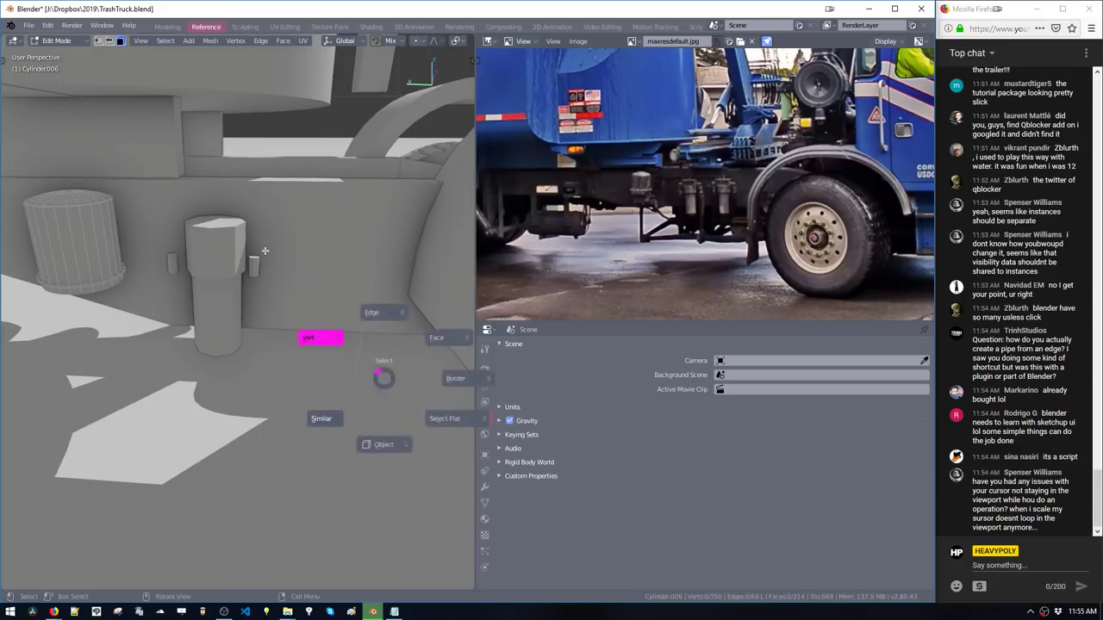
shift+middle_drag(155, 271, 260, 293)
key(space)
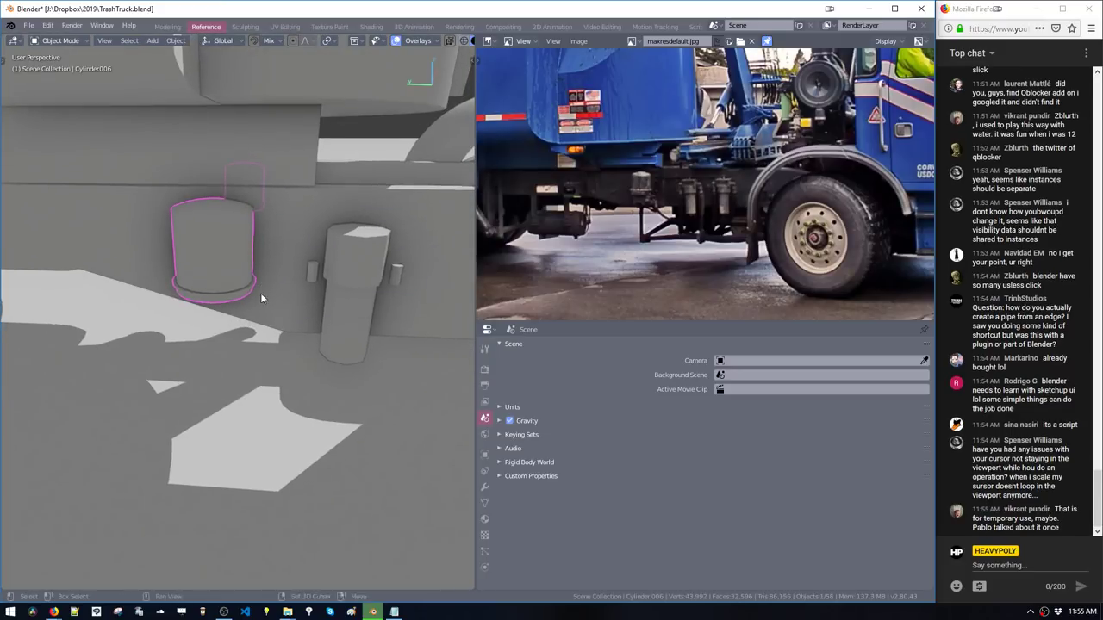
Read the chat question about the cursor looping in the viewport and test it by scaling the canister, cancelling the scale
drag(990, 449, 1035, 468)
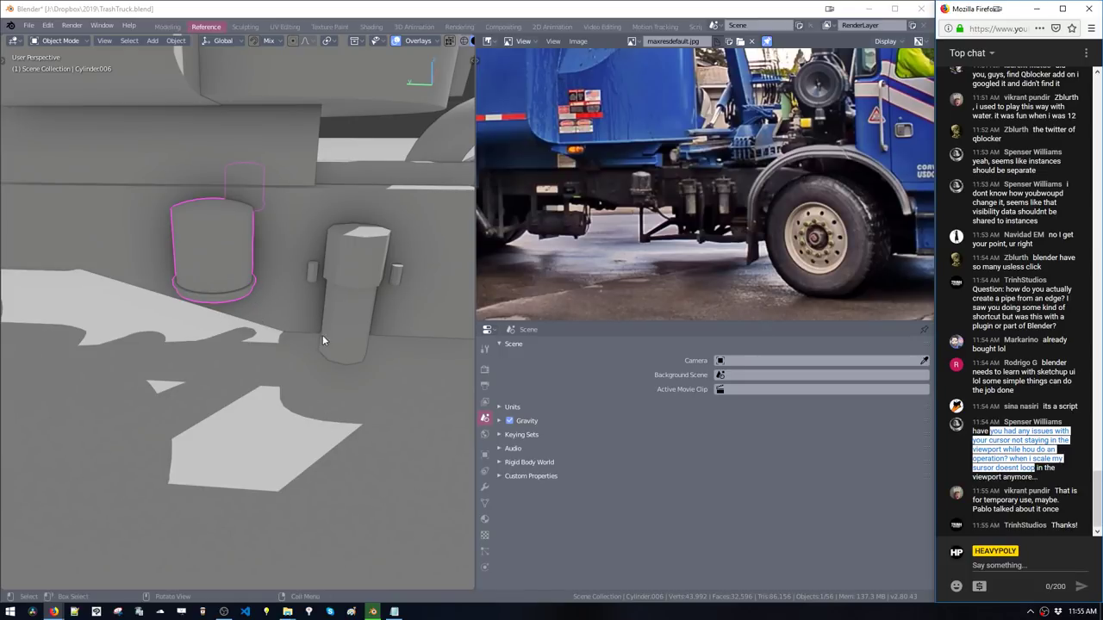
click(282, 328)
key(s)
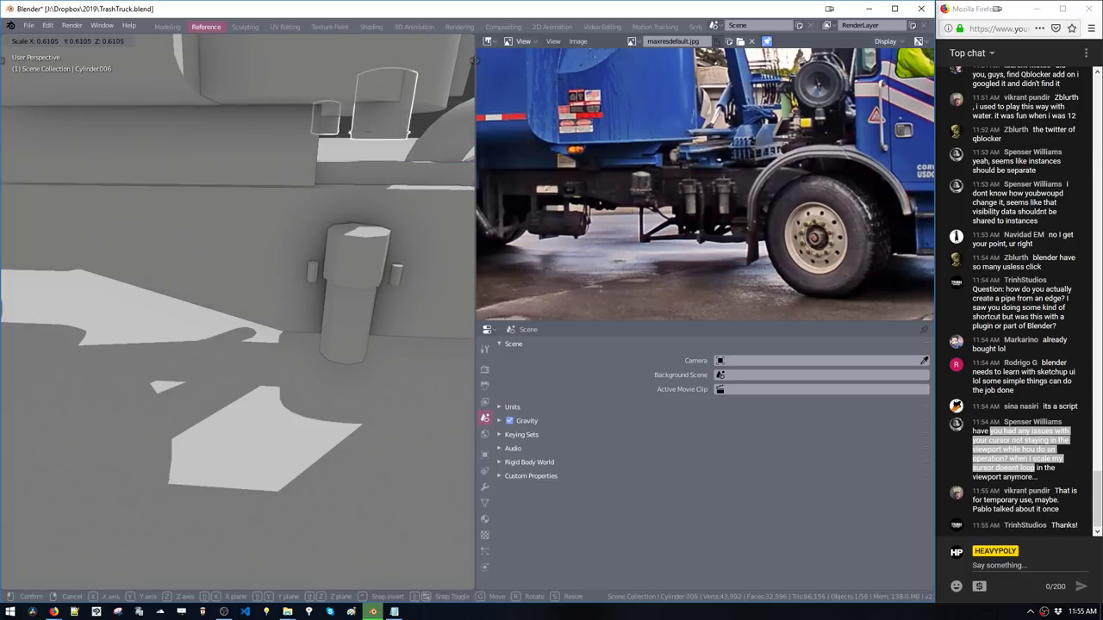
right_click(79, 389)
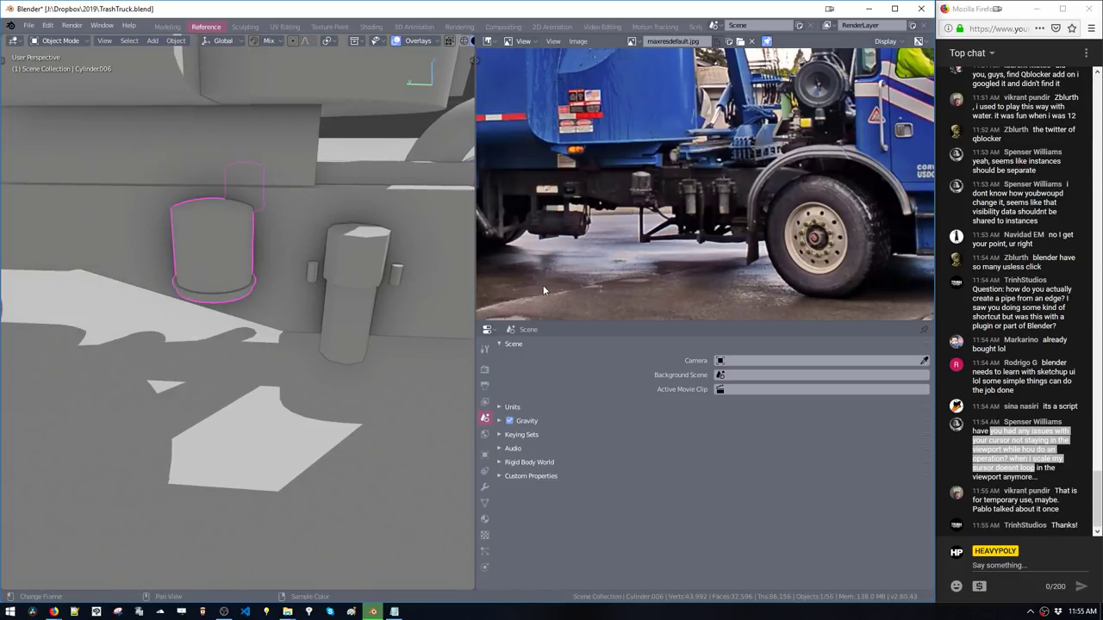
Open the Blender Preferences window
click(29, 25)
mouse_move(48, 25)
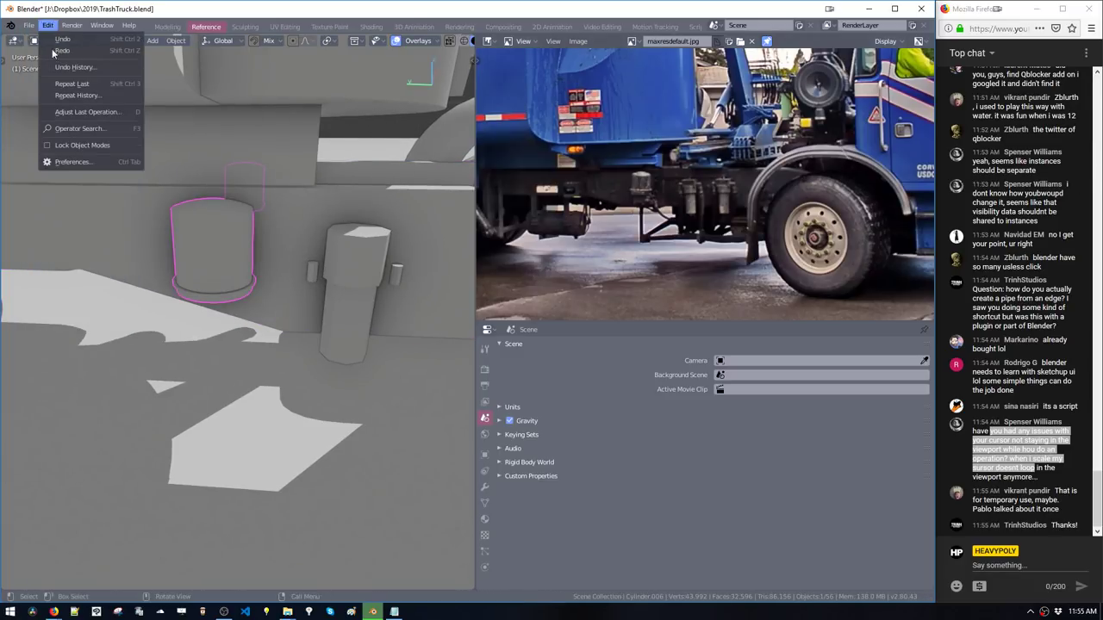
click(87, 160)
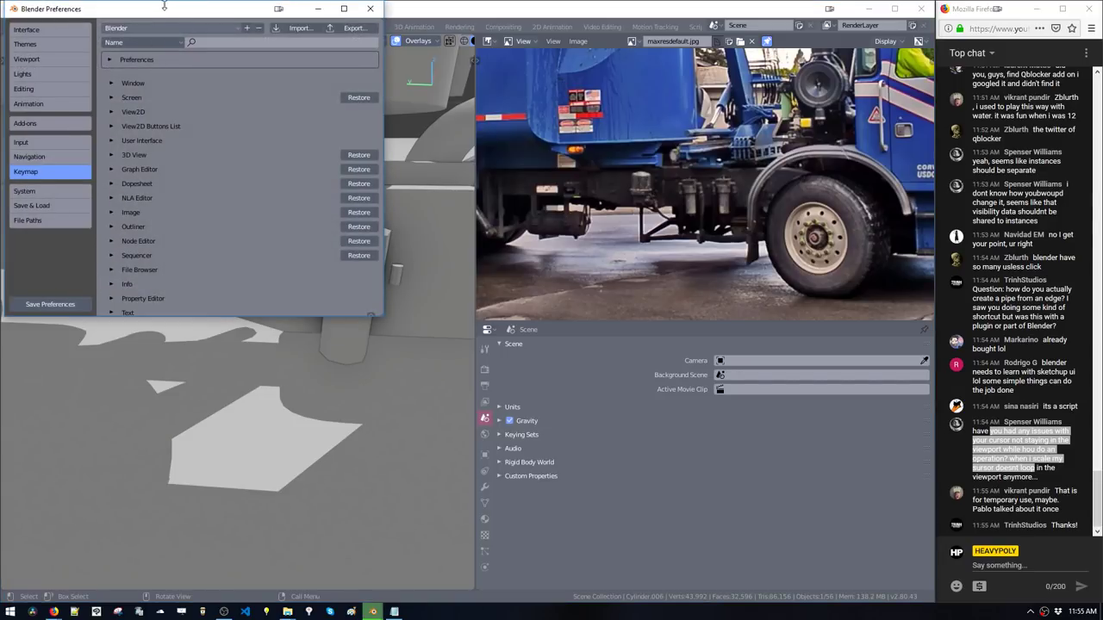
Look through the Interface, Themes and Viewport preferences, including the Menus and Selection sections, for a cursor looping setting
drag(164, 7, 317, 169)
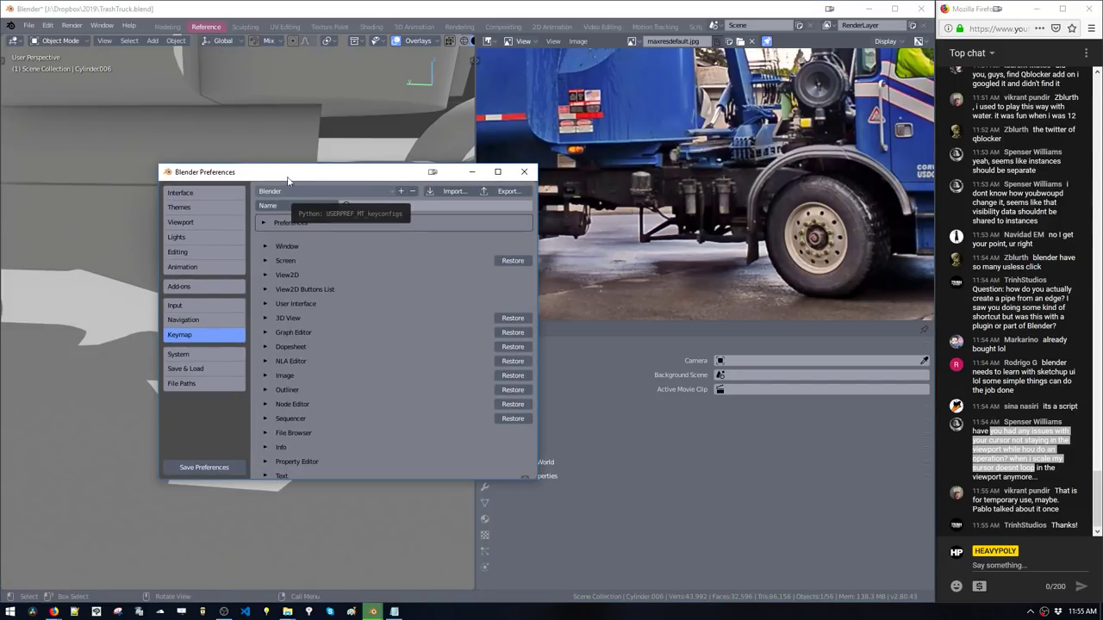
click(193, 194)
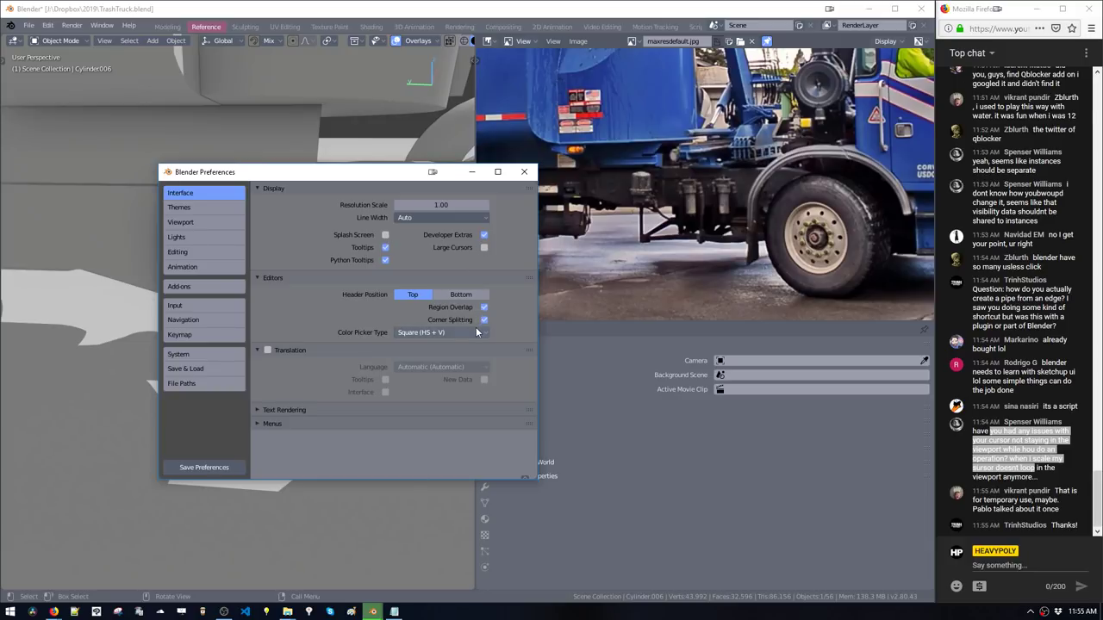
click(273, 423)
scroll(284, 416, down, 3)
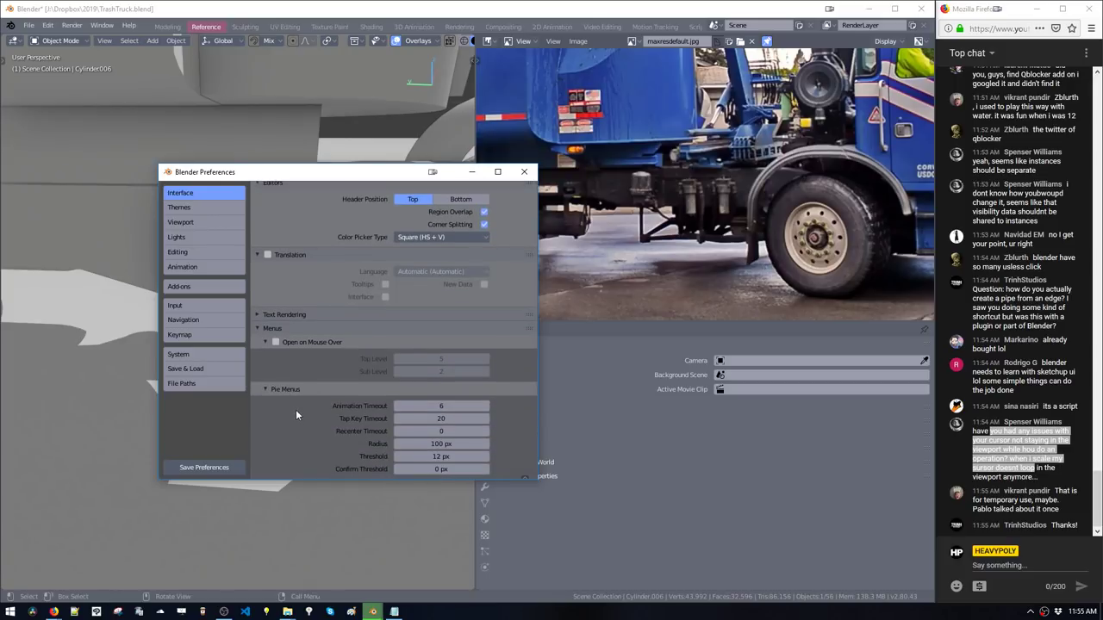
scroll(290, 316, up, 3)
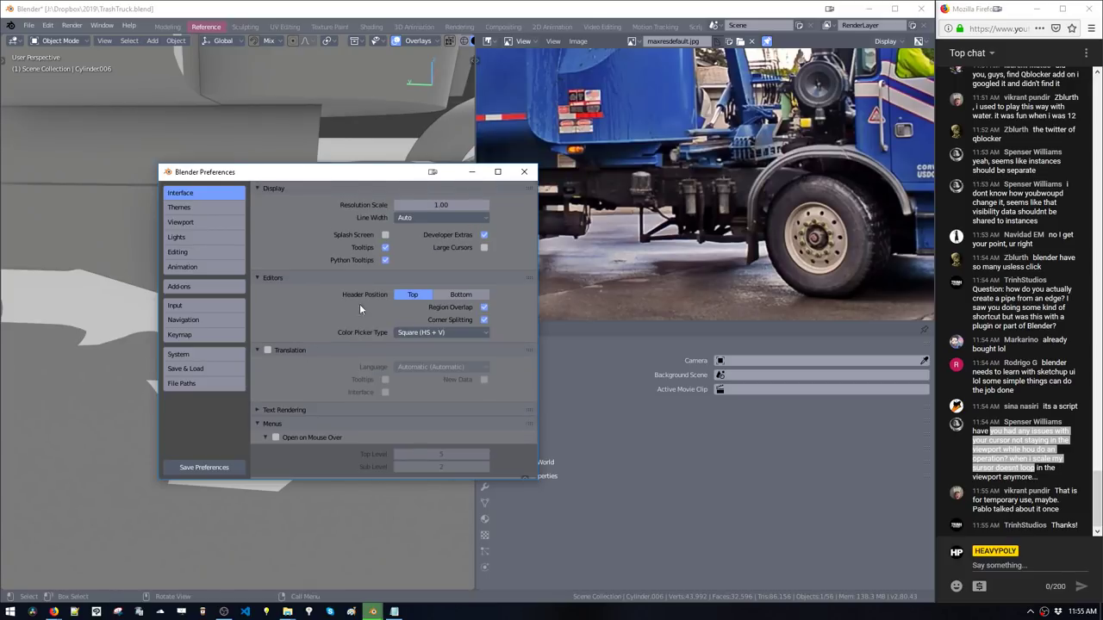
click(209, 208)
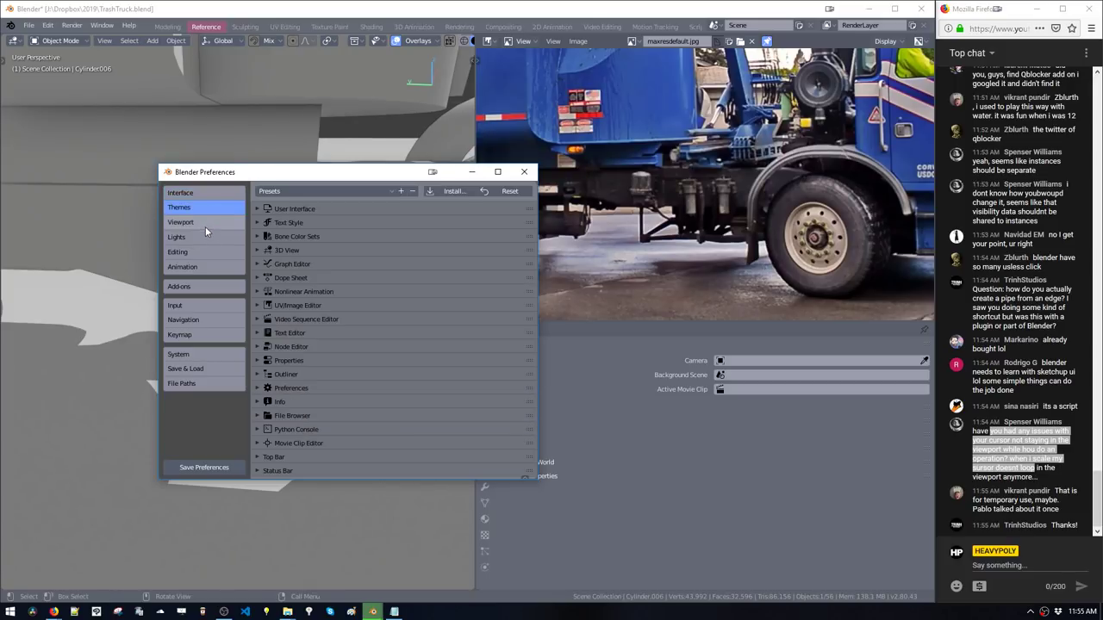
click(205, 224)
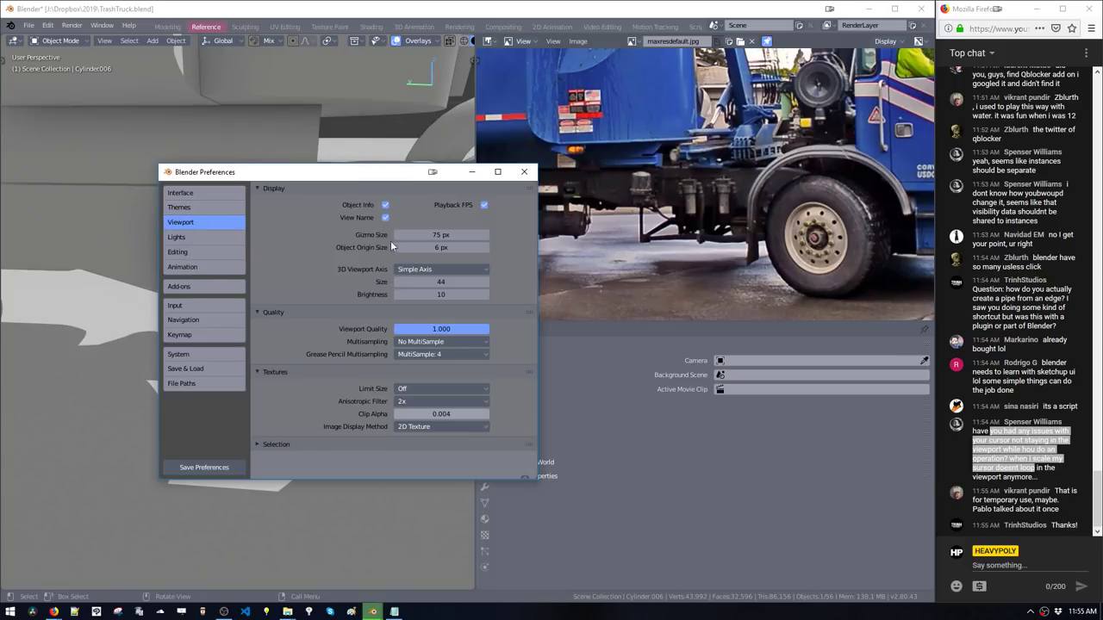
click(283, 443)
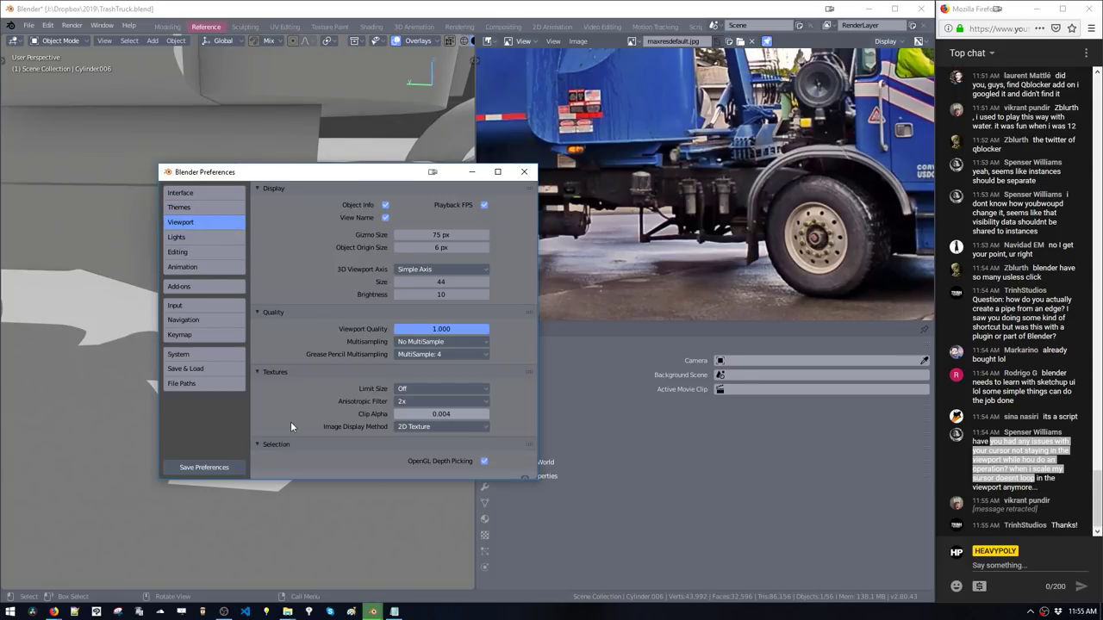
Check the Lights and Editing preferences, including the 3D Cursor and Miscellaneous sections, for a cursor looping setting
click(209, 239)
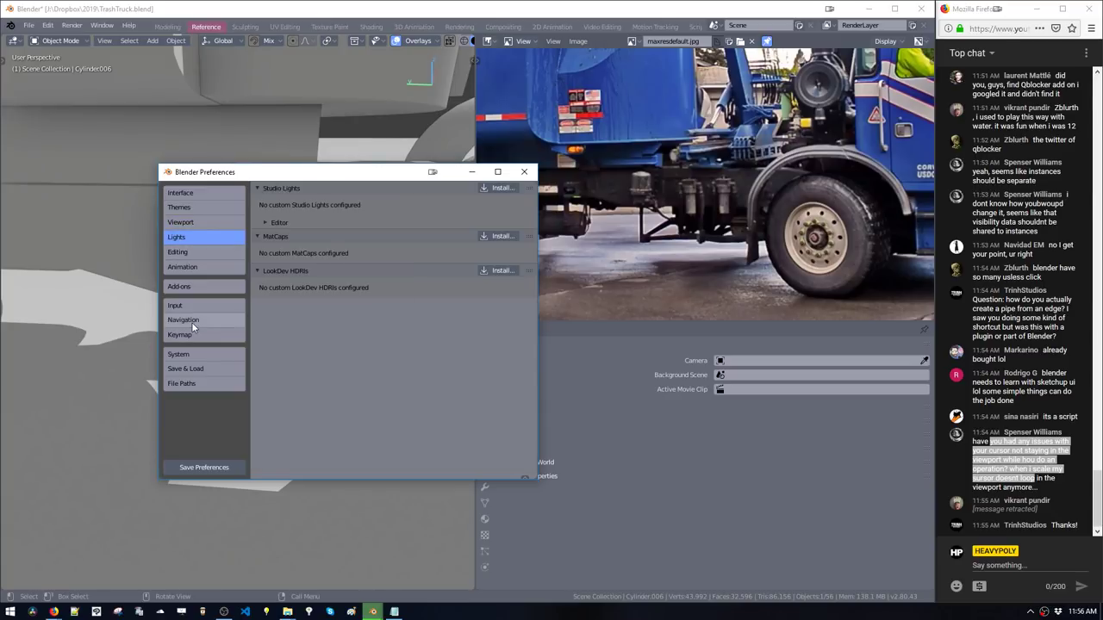
click(194, 254)
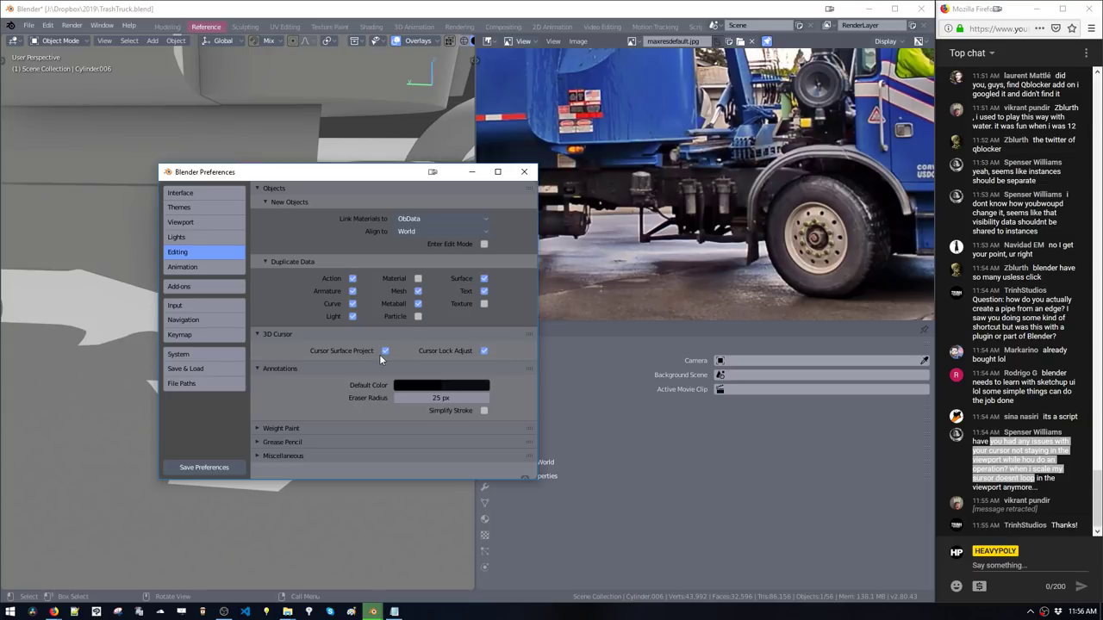
click(482, 349)
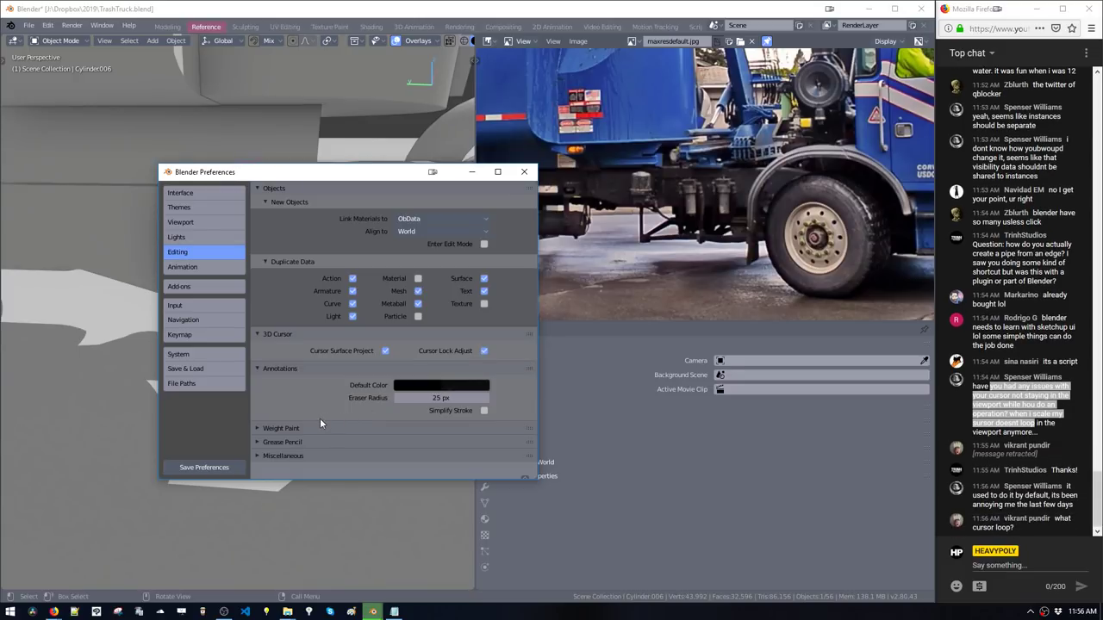
click(298, 455)
scroll(301, 450, down, 1)
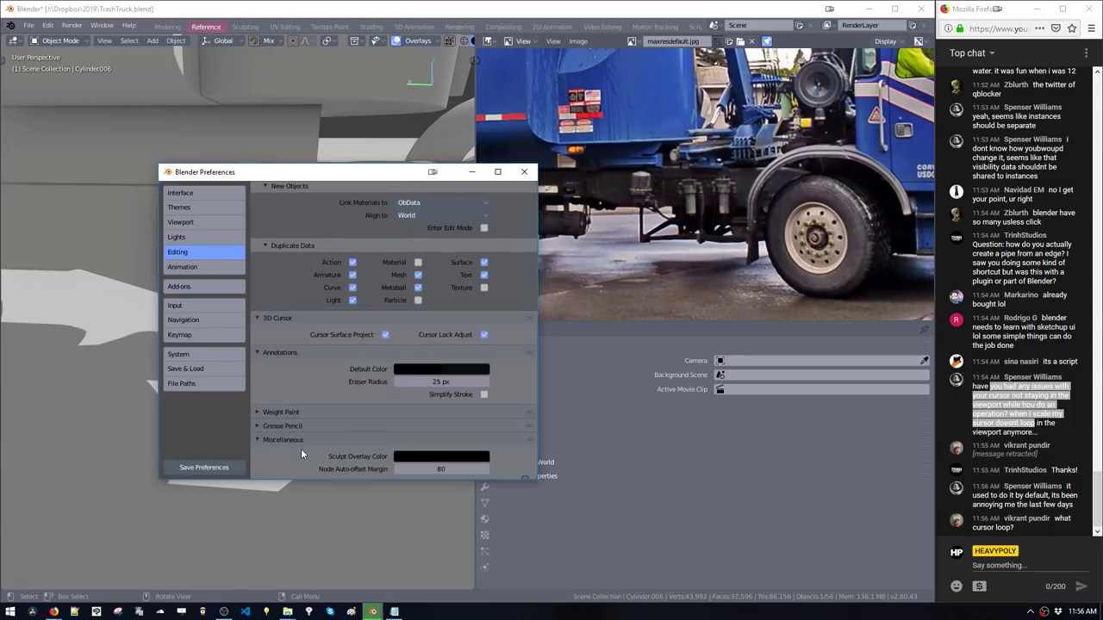
click(305, 441)
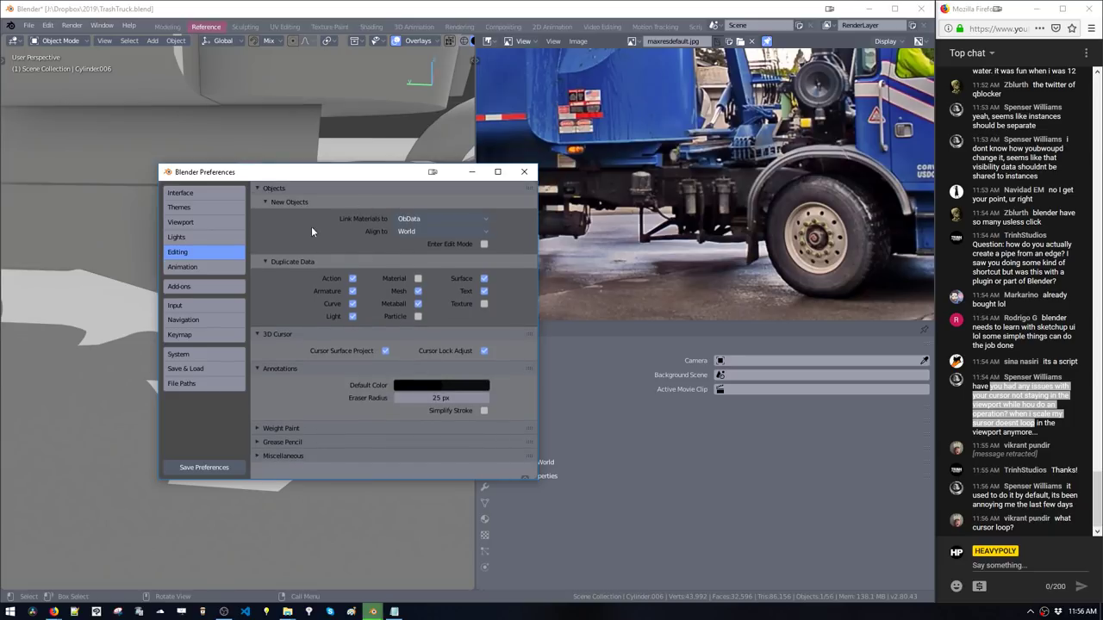
Review the Add-ons, Input, Navigation, Keymap, Save & Load, File Paths and System preferences, and close the preferences window
click(194, 285)
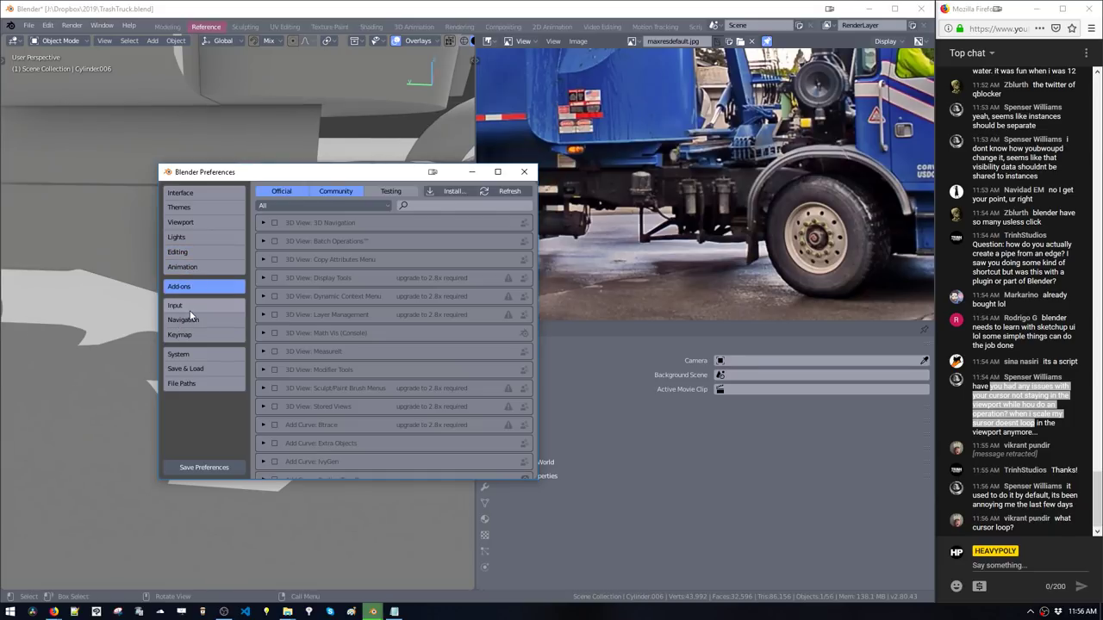
click(191, 306)
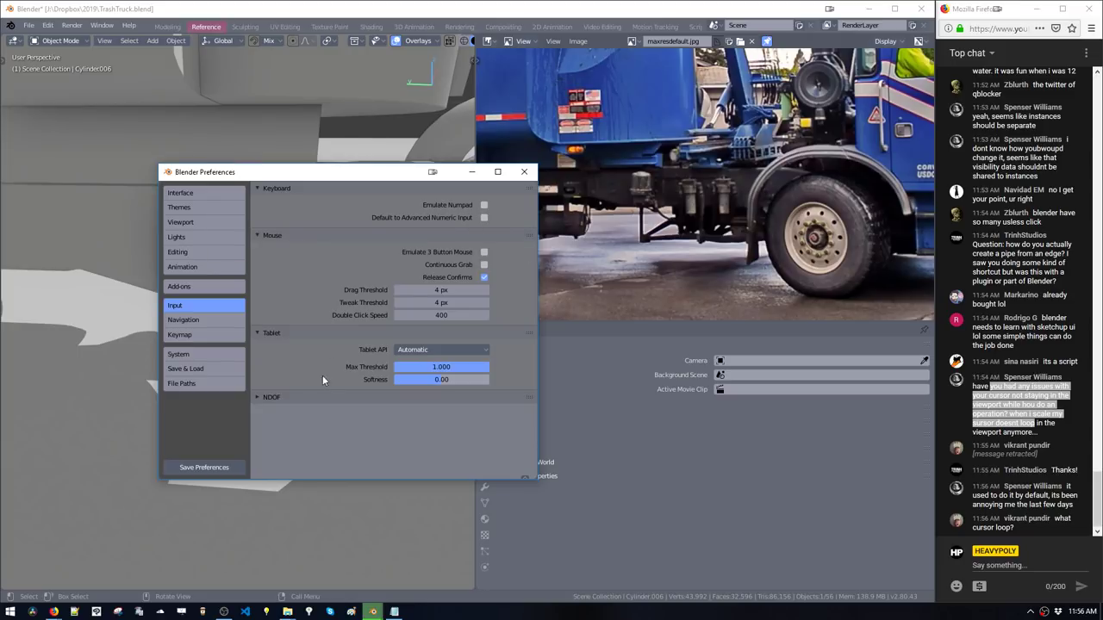
click(299, 398)
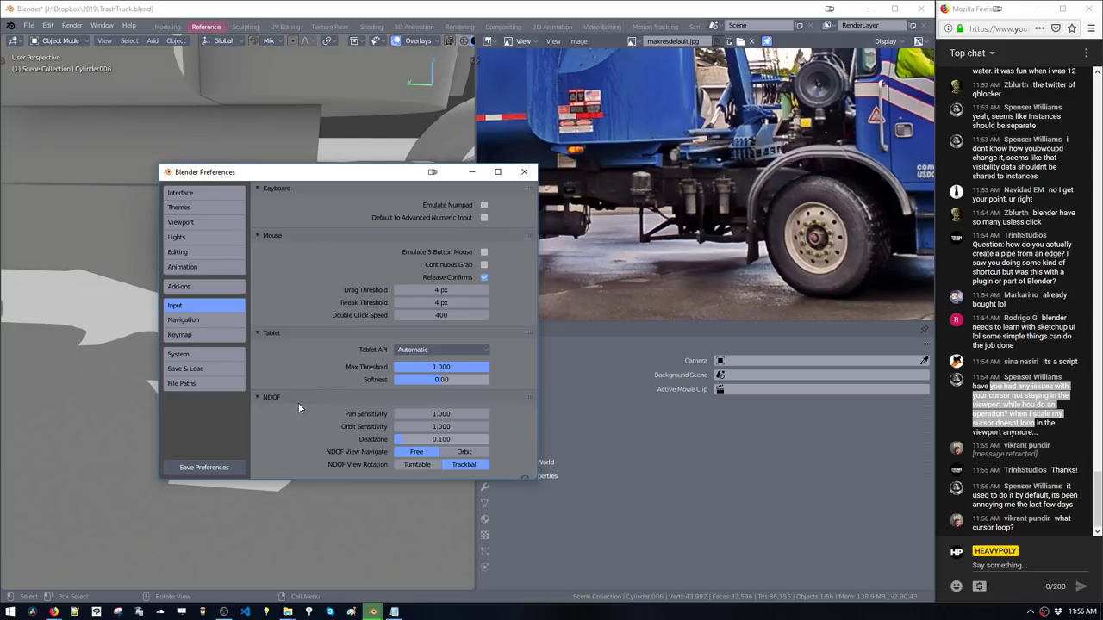
click(217, 324)
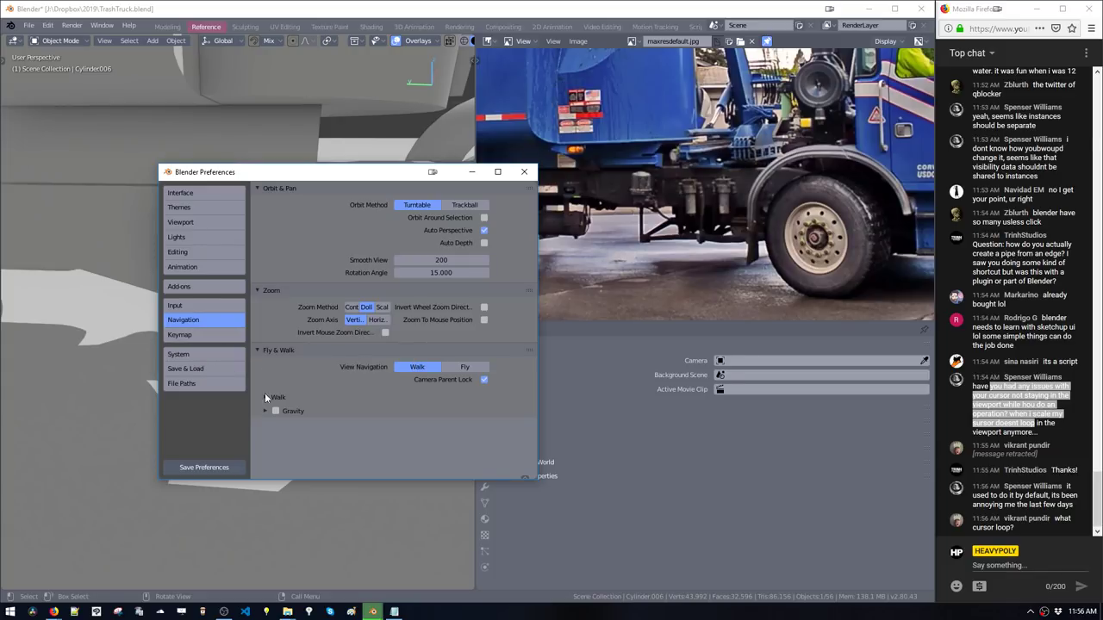
click(196, 336)
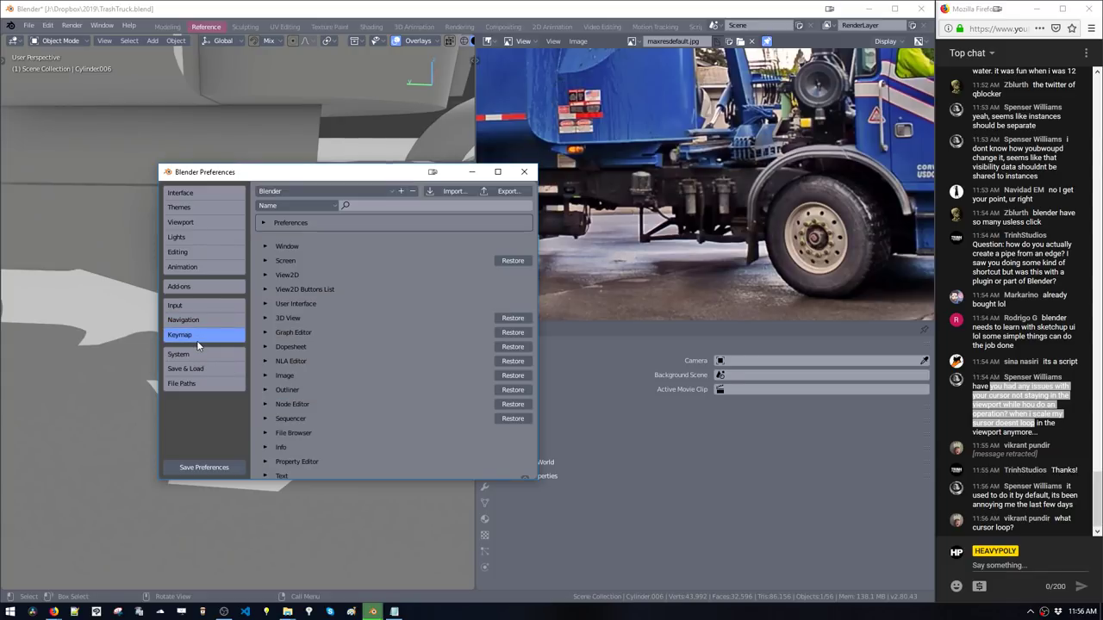
click(196, 369)
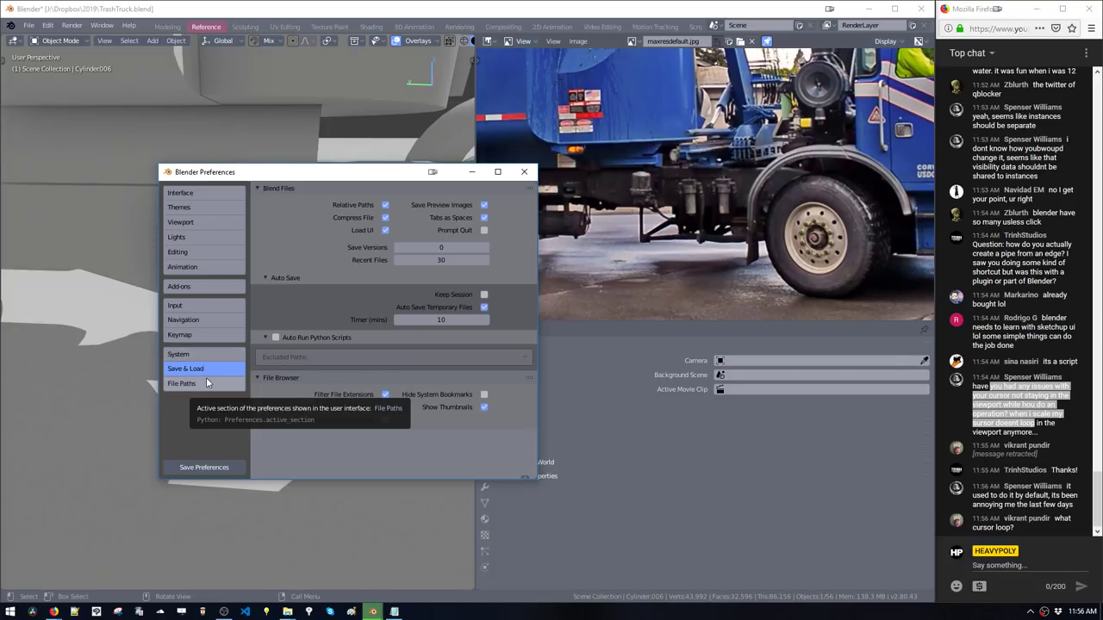
click(207, 383)
click(208, 358)
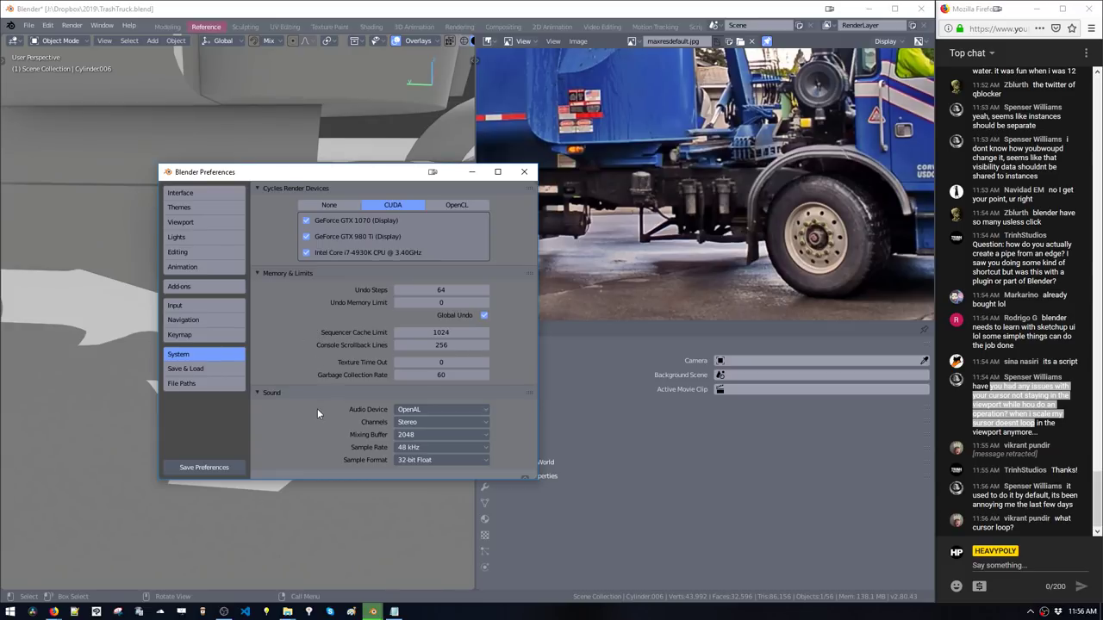
click(523, 172)
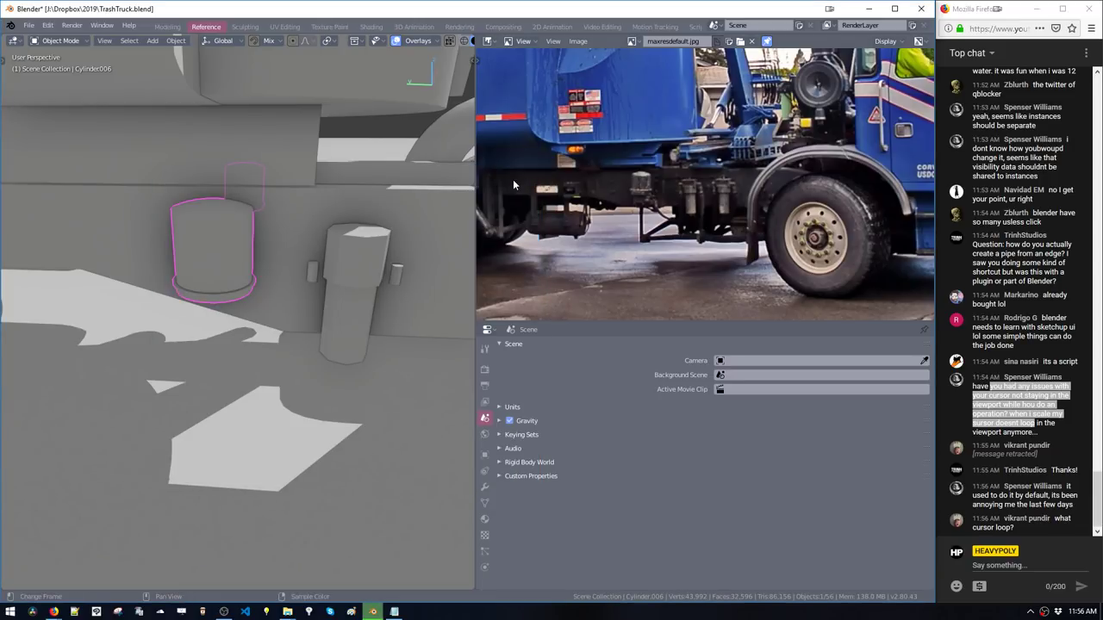
Switch to the live chat in Firefox and highlight the question about the cursor not staying in the viewport
click(1006, 396)
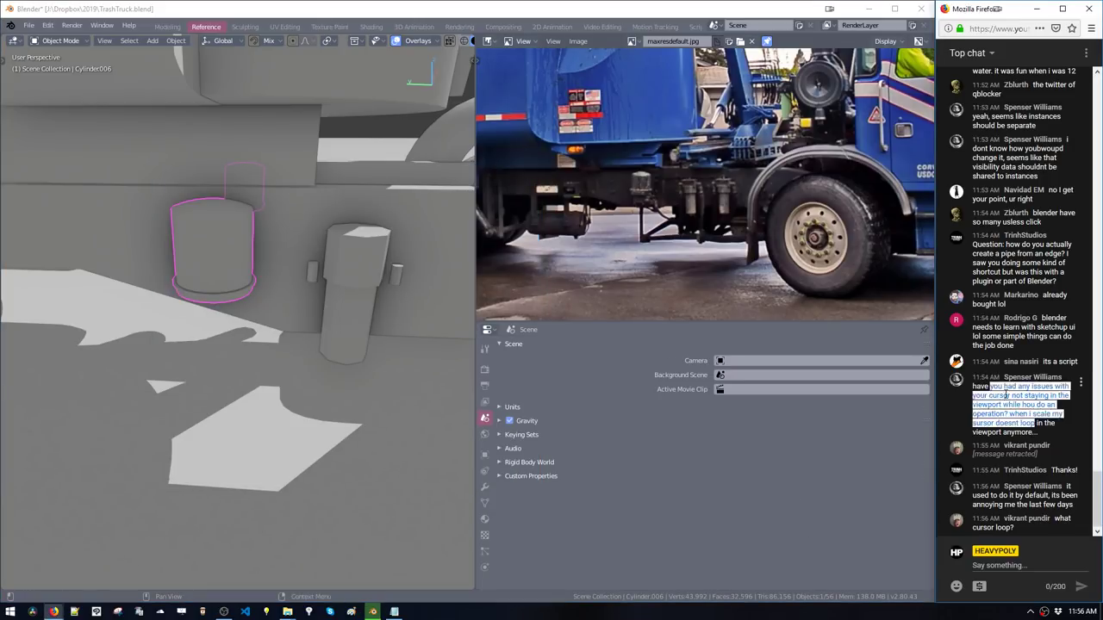
drag(993, 387, 1053, 415)
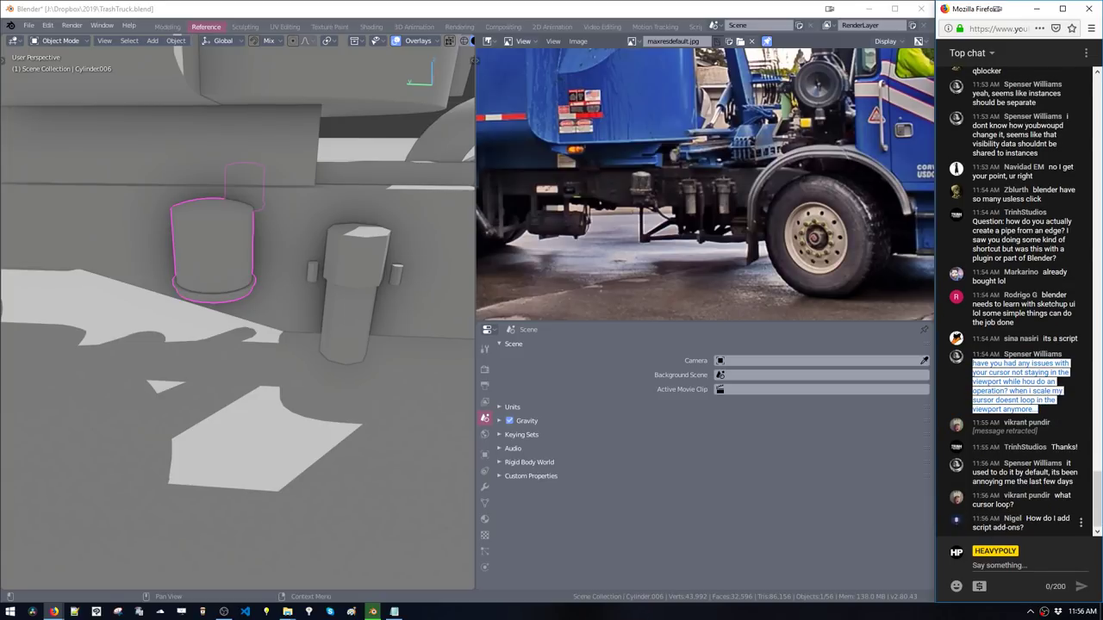
In Blender, enter Edit Mode on the flanged cylinder on the truck's side and nudge its bottom face downward
click(368, 349)
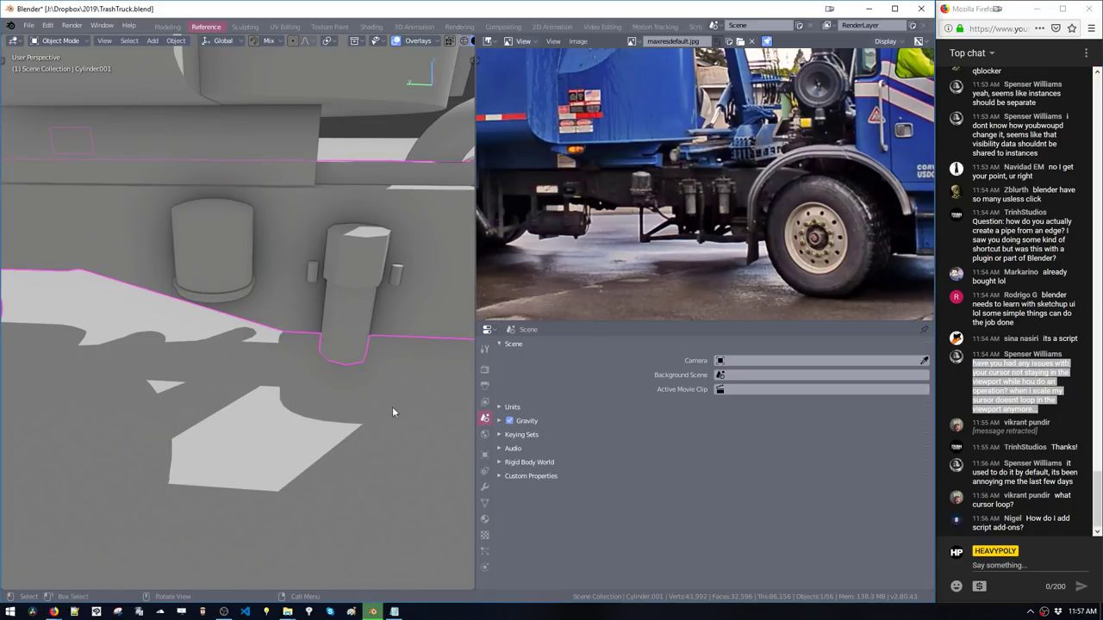
middle_drag(371, 362, 241, 308)
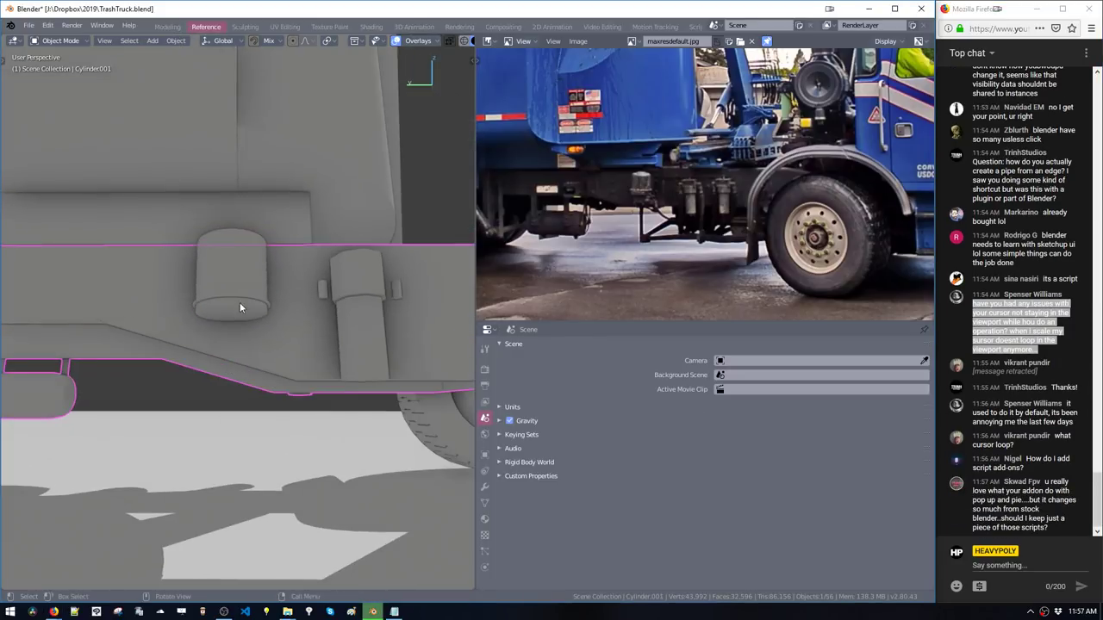
key(Tab)
click(239, 310)
key(Tab)
click(239, 306)
key(Tab)
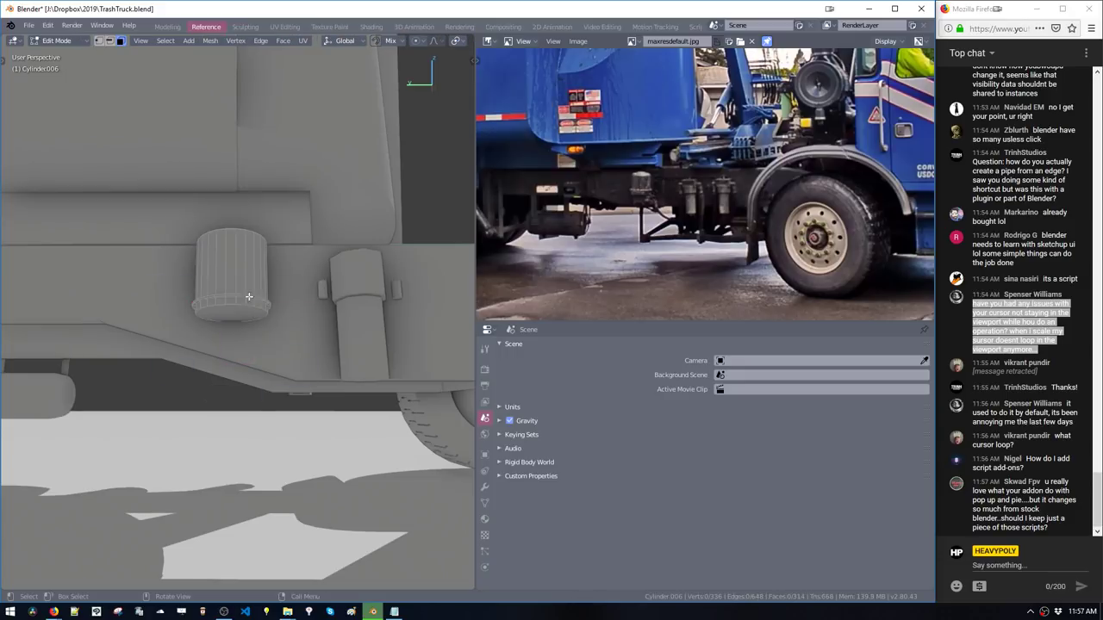
click(233, 317)
key(g)
click(234, 323)
key(g)
click(240, 332)
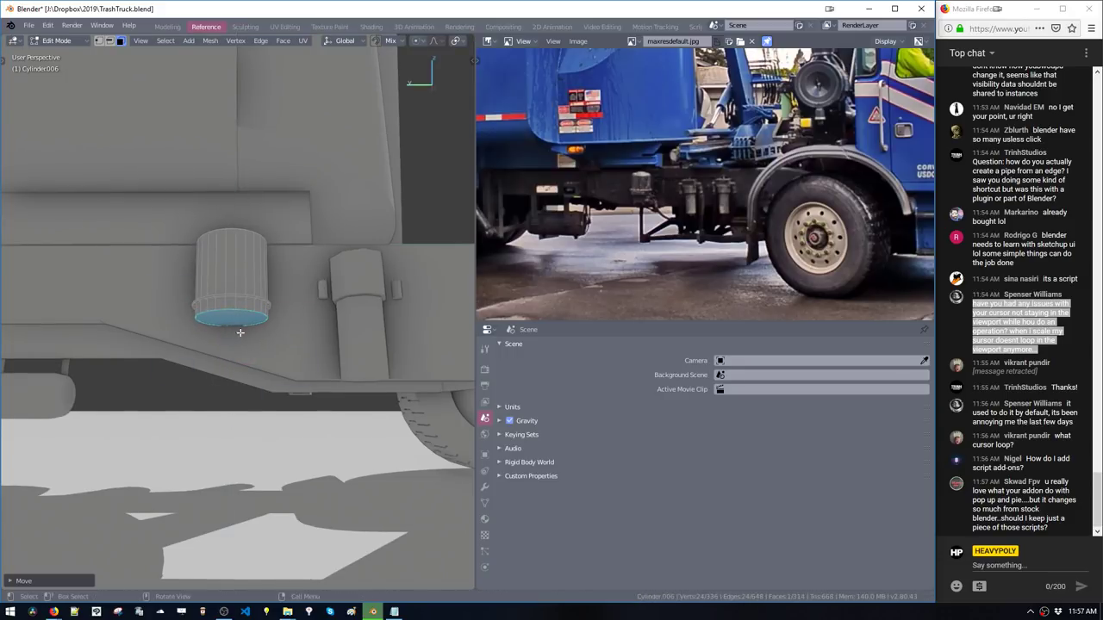
Inset the cylinder's bottom face and extrude it downward to form a narrower lower section
key(i)
click(261, 345)
key(e)
click(261, 369)
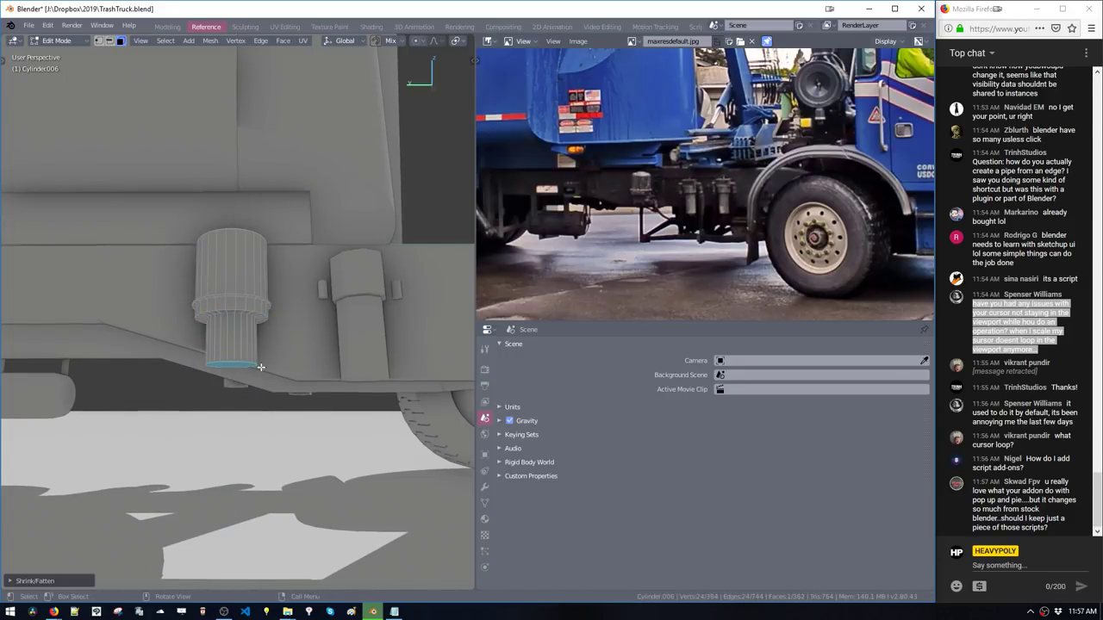
Add a 6-sided cylinder on the narrow section's bottom face and scale it down to bolt size
ctrl+middle_click(257, 363)
middle_drag(257, 363, 288, 312)
scroll(288, 313, down, 3)
key(space)
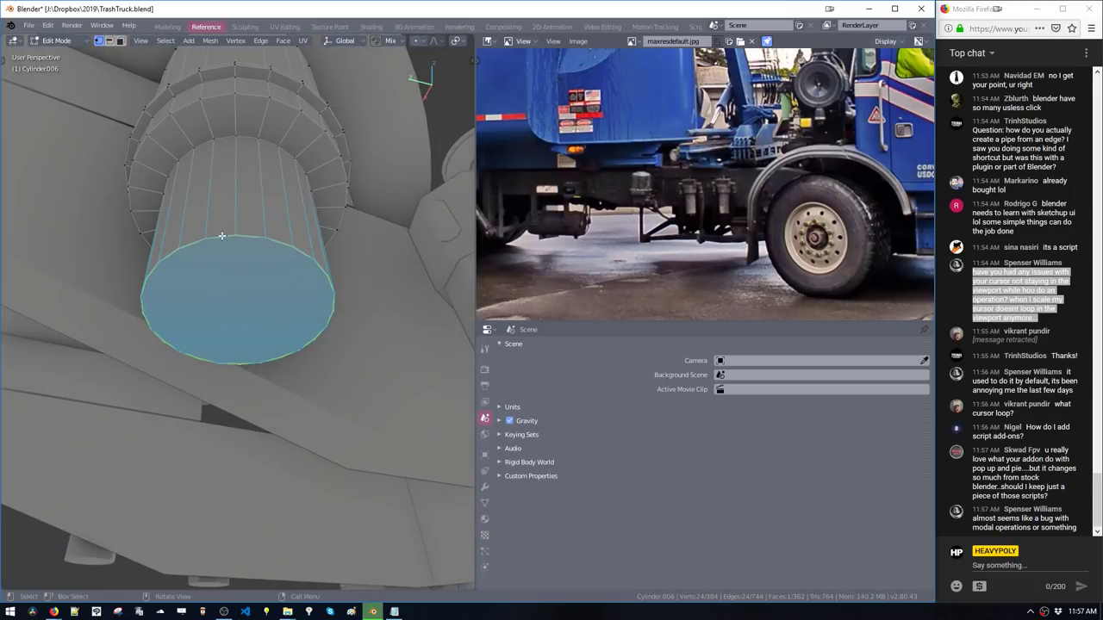
click(226, 236)
key(space)
click(240, 287)
key(shift+a)
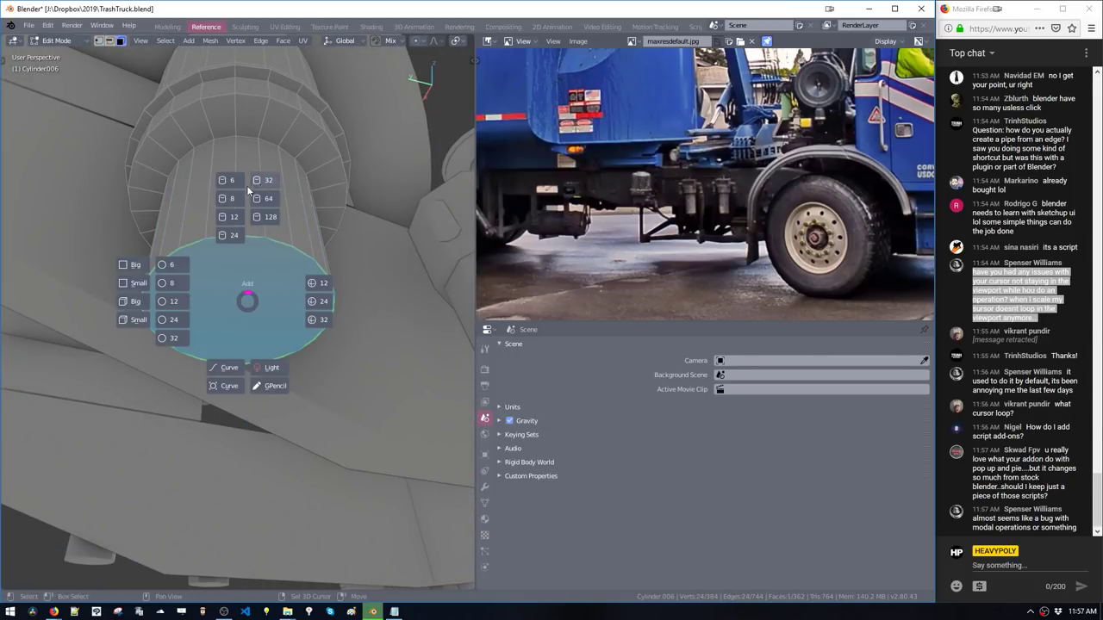
click(234, 182)
key(s)
click(254, 332)
middle_drag(255, 332, 283, 341)
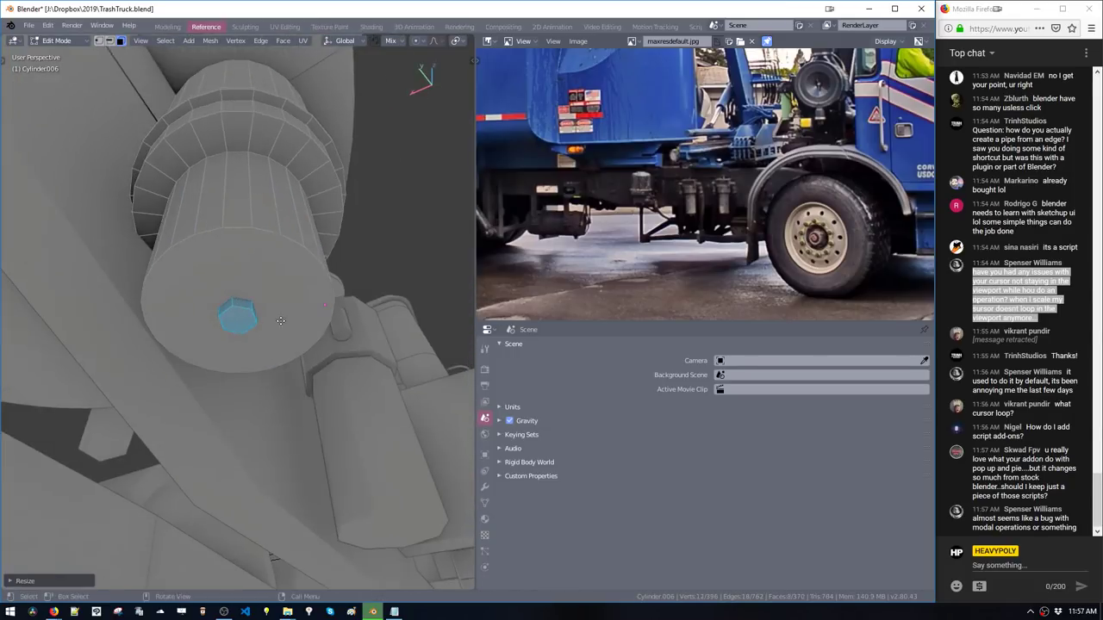
Move the small hexagonal bolt vertically, and horizontally to the edge of the narrow section's bottom face
key(g)
key(x)
key(Escape)
middle_drag(352, 315, 337, 357)
key(g)
key(z)
click(341, 408)
key(g)
key(y)
key(x)
click(355, 406)
From the bottom view, duplicate the hexagonal bolt three times so four bolts are spaced evenly around the bottom face's edge
key(grave)
click(408, 266)
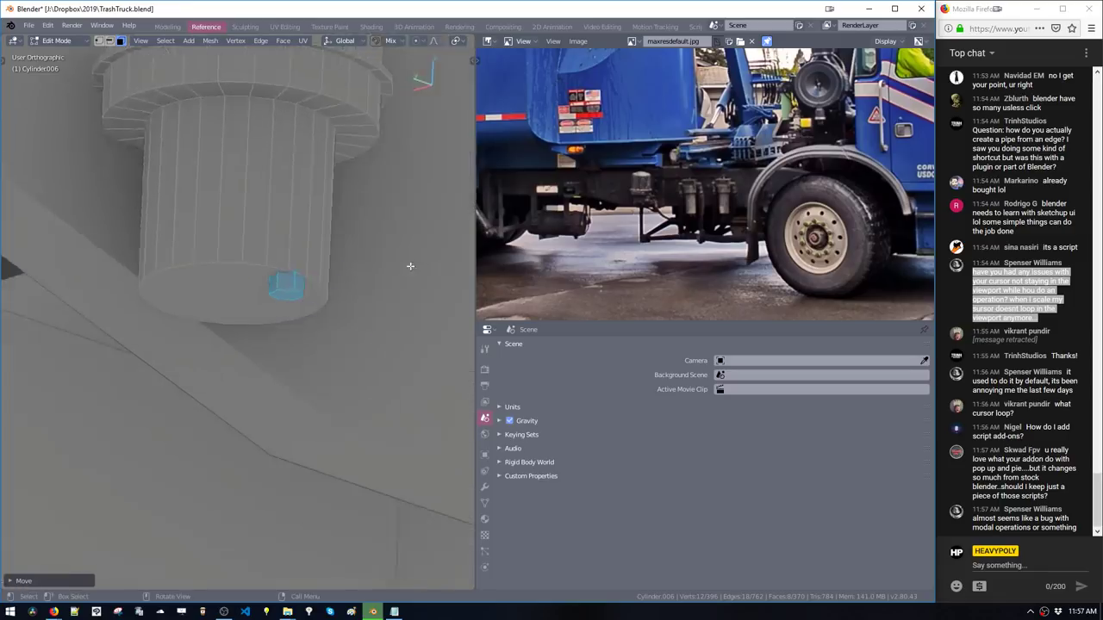
key(grave)
click(295, 304)
key(grave)
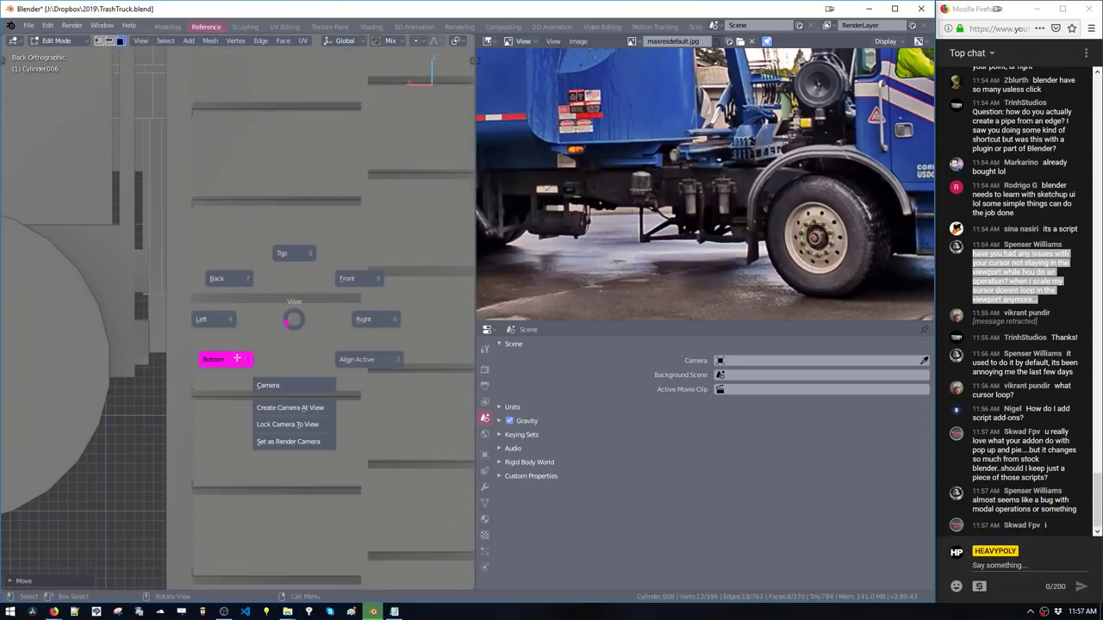
click(245, 361)
shift+middle_drag(248, 363, 285, 374)
key(shift+d)
click(354, 286)
key(shift+d)
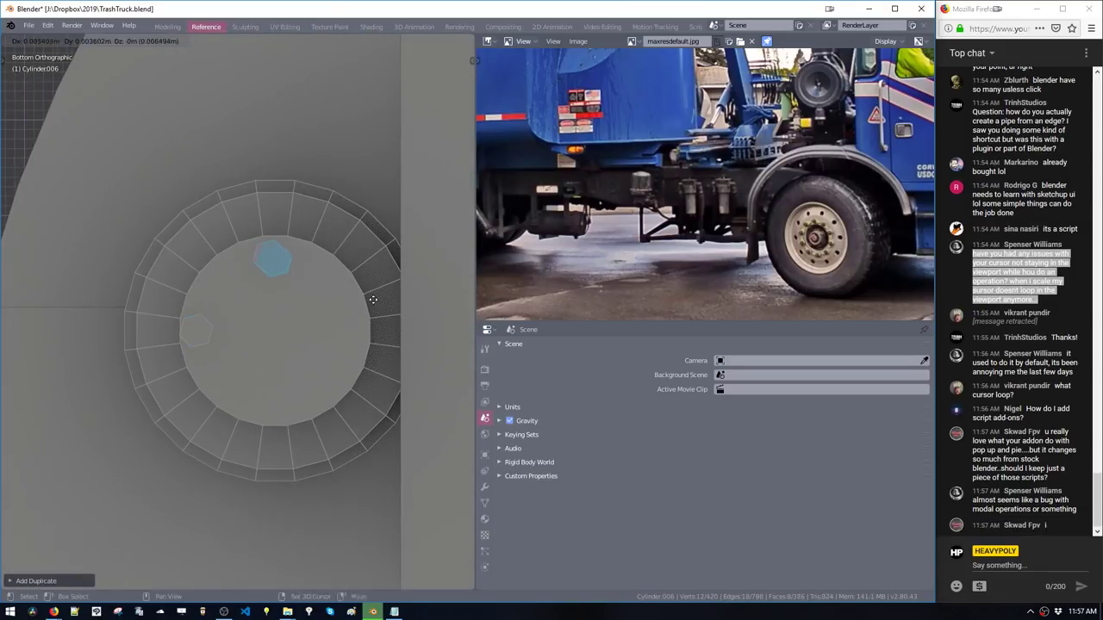
click(433, 365)
key(shift+d)
click(355, 442)
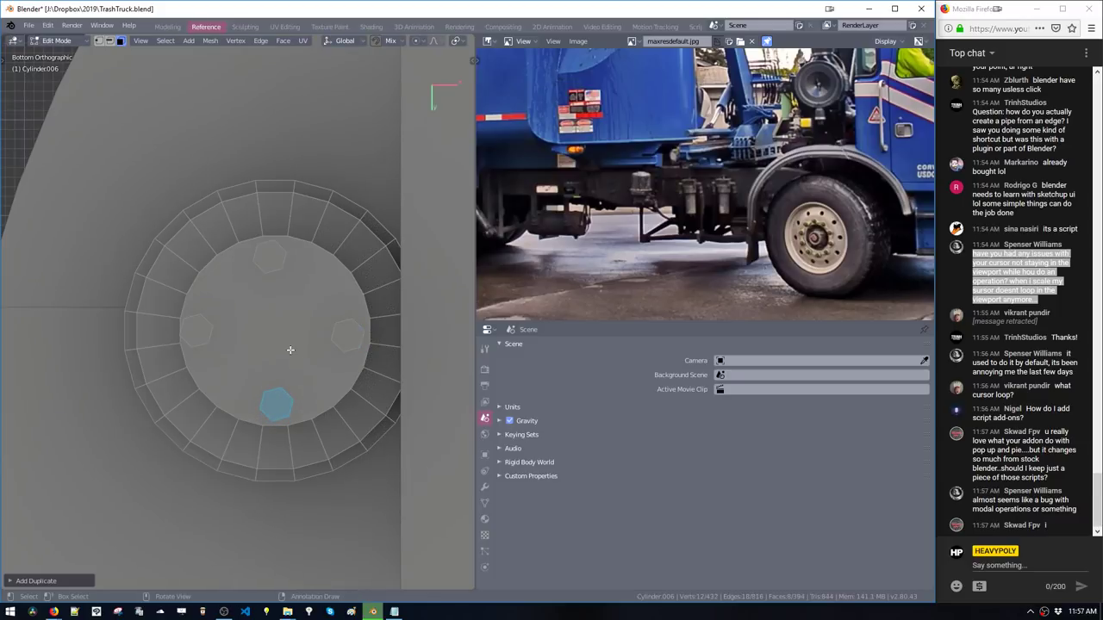
middle_drag(299, 337, 668, 259)
scroll(668, 259, up, 3)
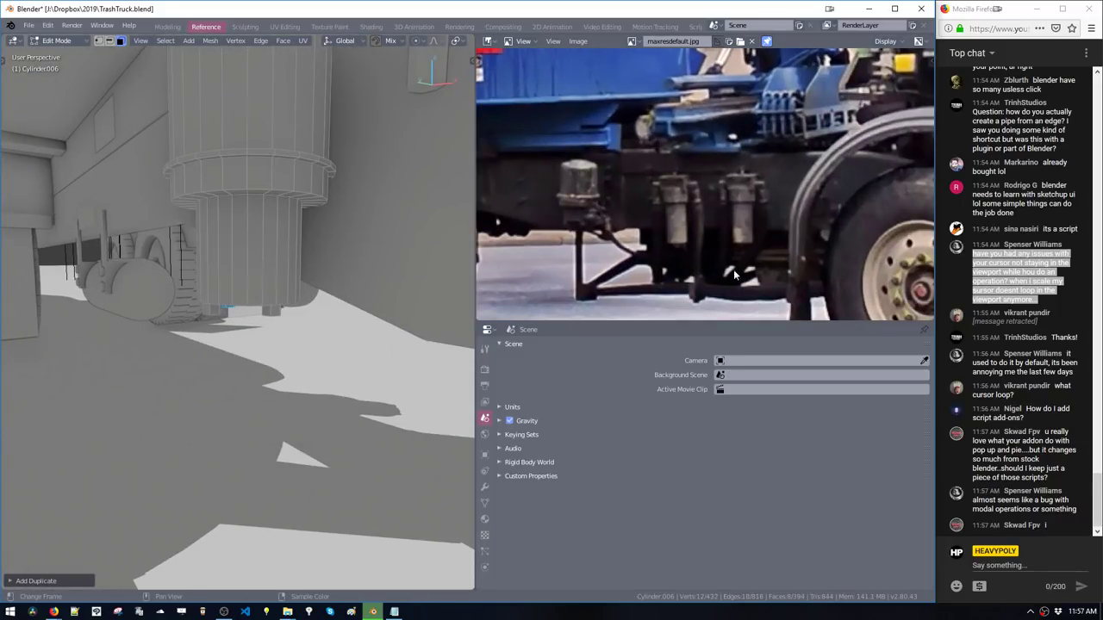
Duplicate a single vertex from the canister's bottom edge and place the copy beside its narrow lower section
scroll(298, 336, down, 5)
middle_drag(297, 336, 378, 343)
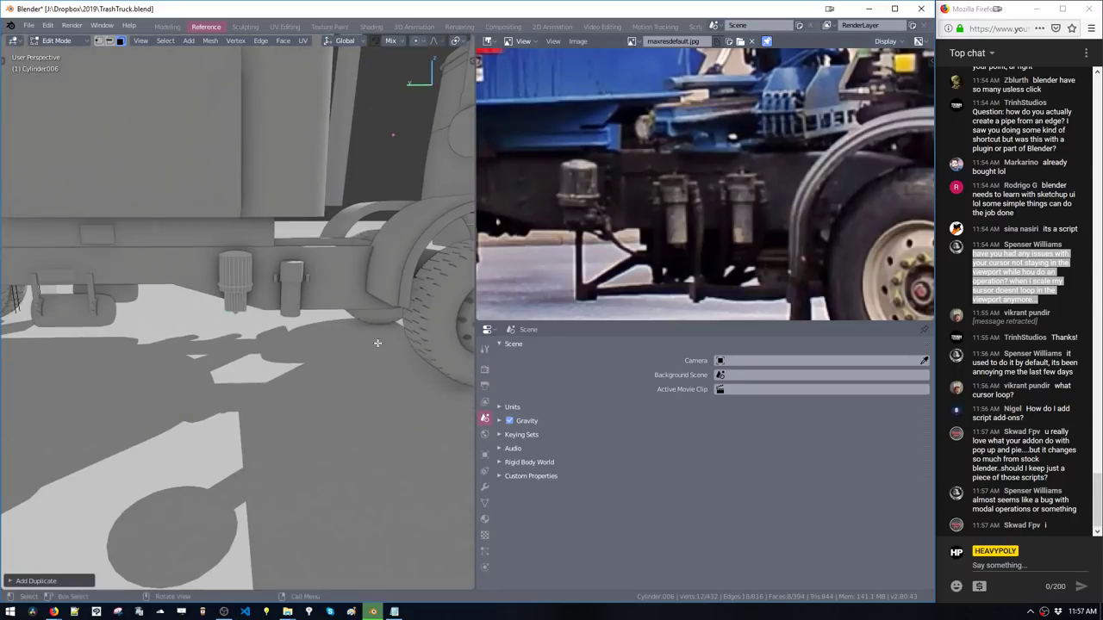
scroll(377, 343, up, 5)
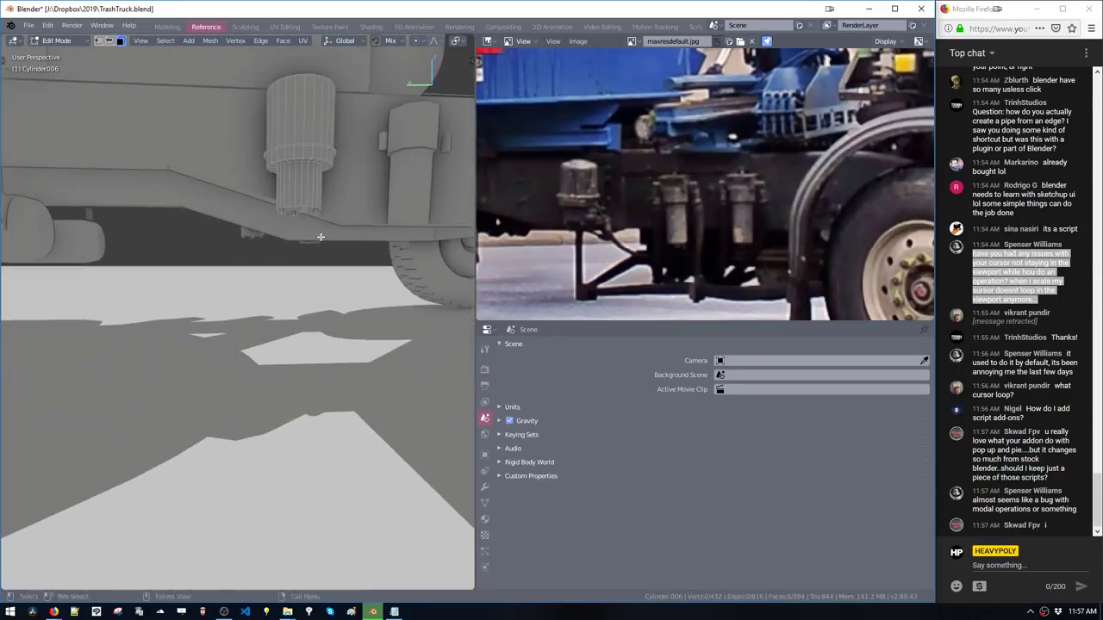
middle_drag(321, 236, 355, 242)
key(1)
click(267, 220)
mouse_move(270, 228)
middle_down()
mouse_move(298, 257)
mouse_move(285, 245)
mouse_move(296, 253)
mouse_move(136, 256)
mouse_move(264, 247)
middle_up()
key(shift+d)
click(253, 266)
key(g)
click(246, 253)
Extrude the duplicated vertex about 0.56 m down along Z and reposition the resulting vertical edge beneath the truck's frame
key(e)
key(z)
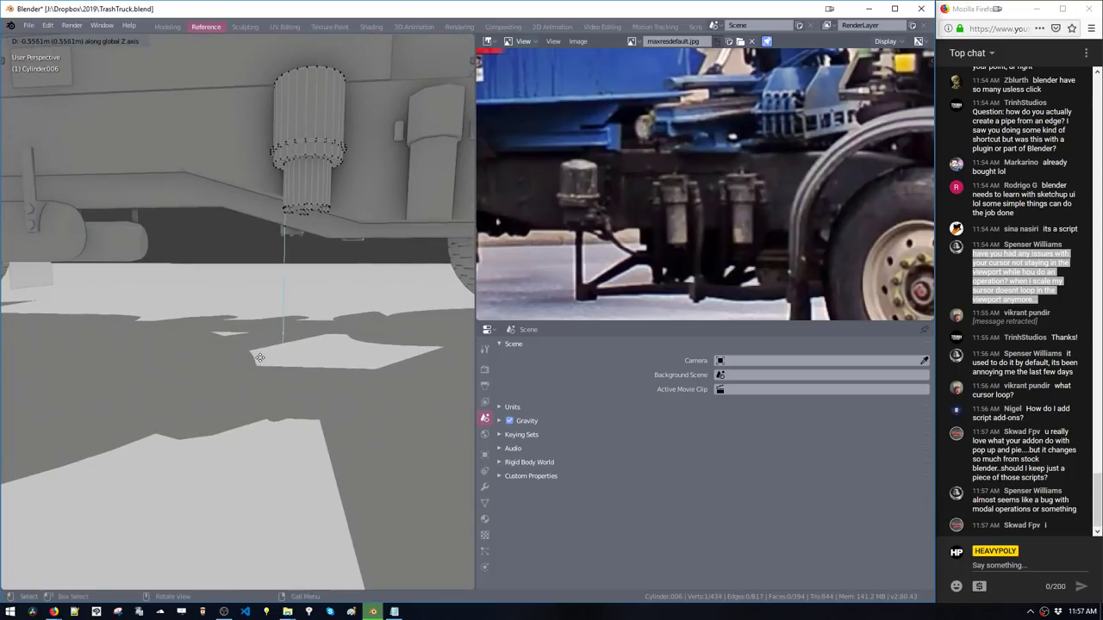
click(259, 357)
middle_drag(259, 357, 269, 241)
click(293, 252)
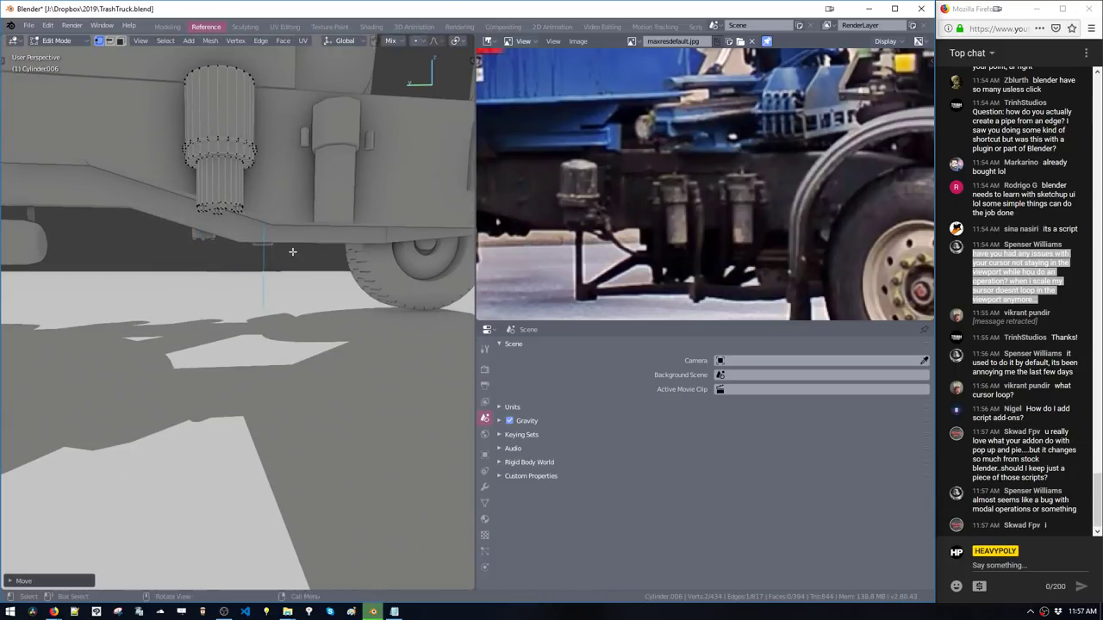
middle_drag(288, 250, 351, 265)
key(g)
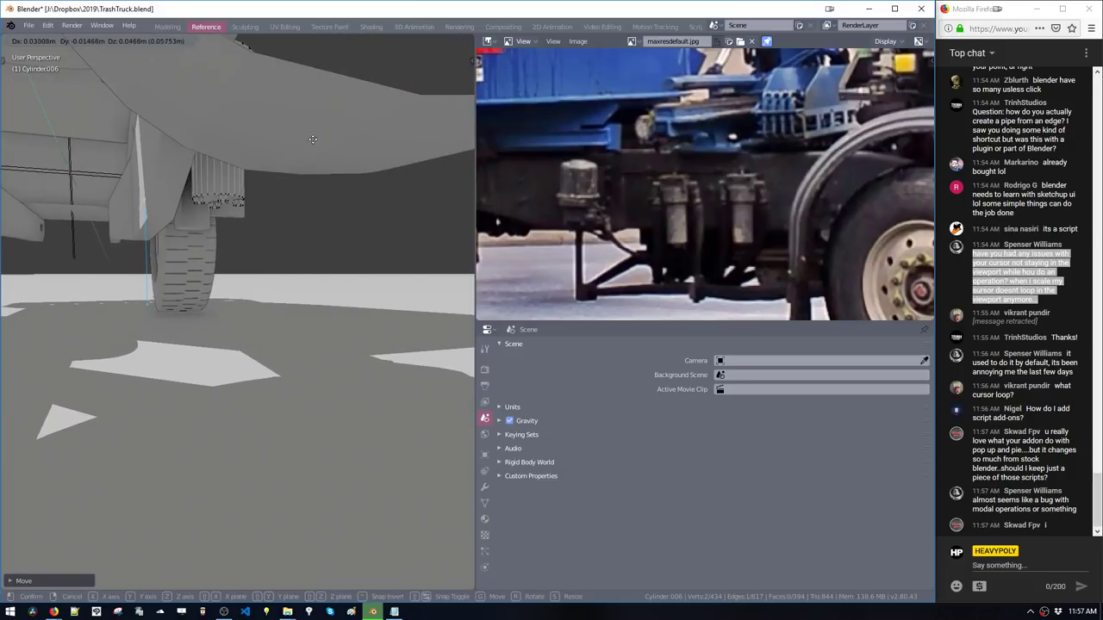
click(313, 140)
Extrude a rail segment from the post's lower end toward the front wheel, positioning its end vertex along Y
middle_drag(312, 140, 170, 312)
click(253, 283)
middle_drag(402, 316, 223, 375)
key(g)
key(y)
click(341, 333)
key(g)
key(y)
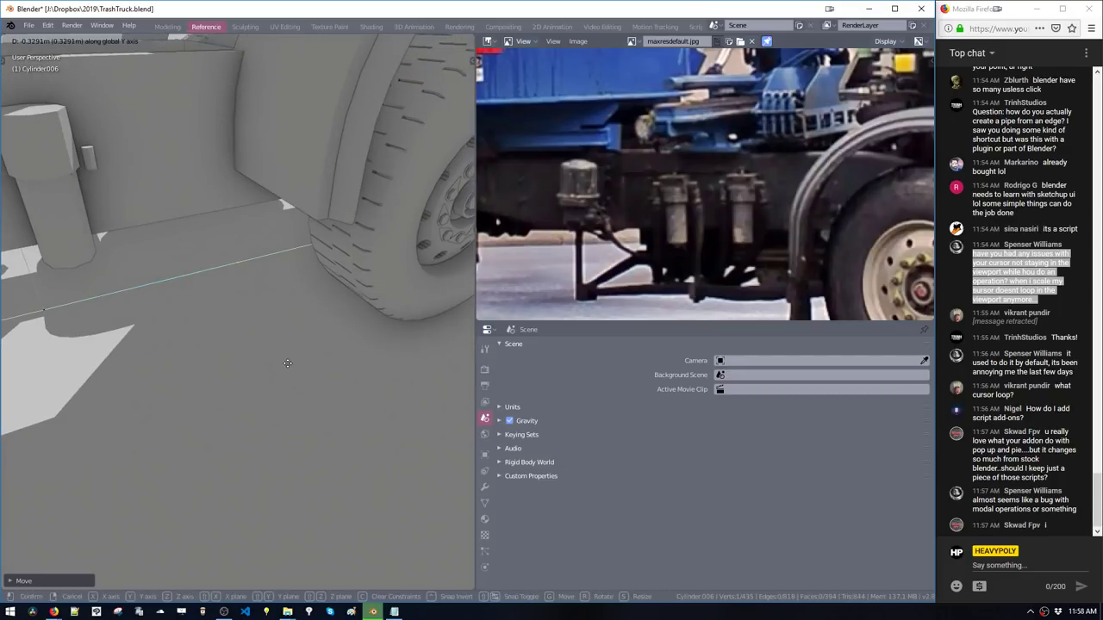
click(292, 362)
Following the reference photo's underframe, extrude a brace from the post's lower corner inward under the truck and raise its end along Z
scroll(655, 262, up, 6)
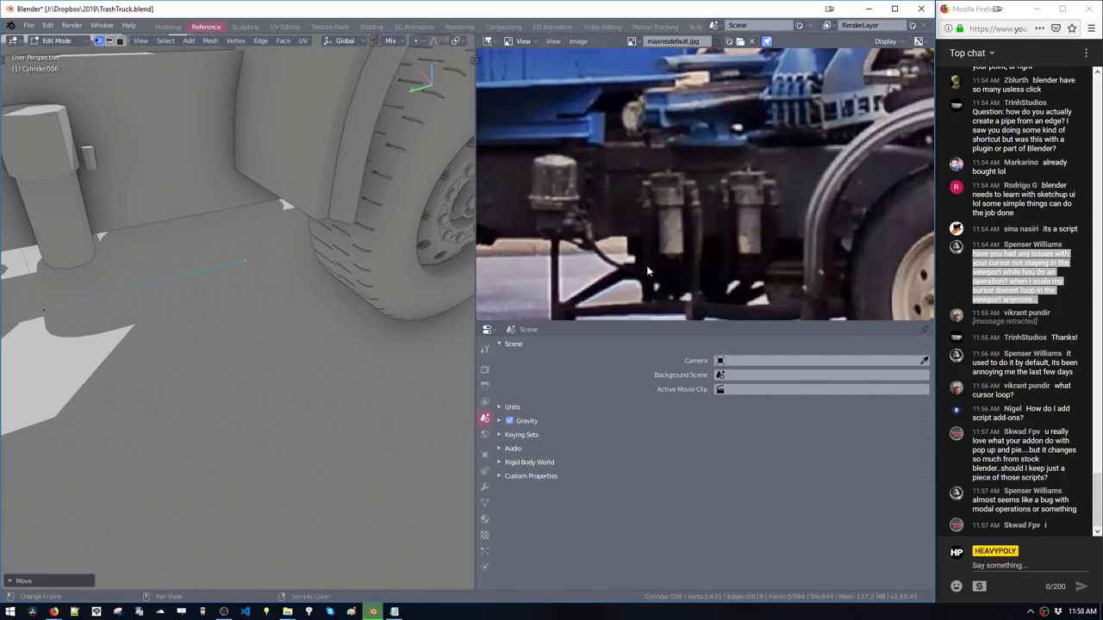
scroll(671, 256, down, 2)
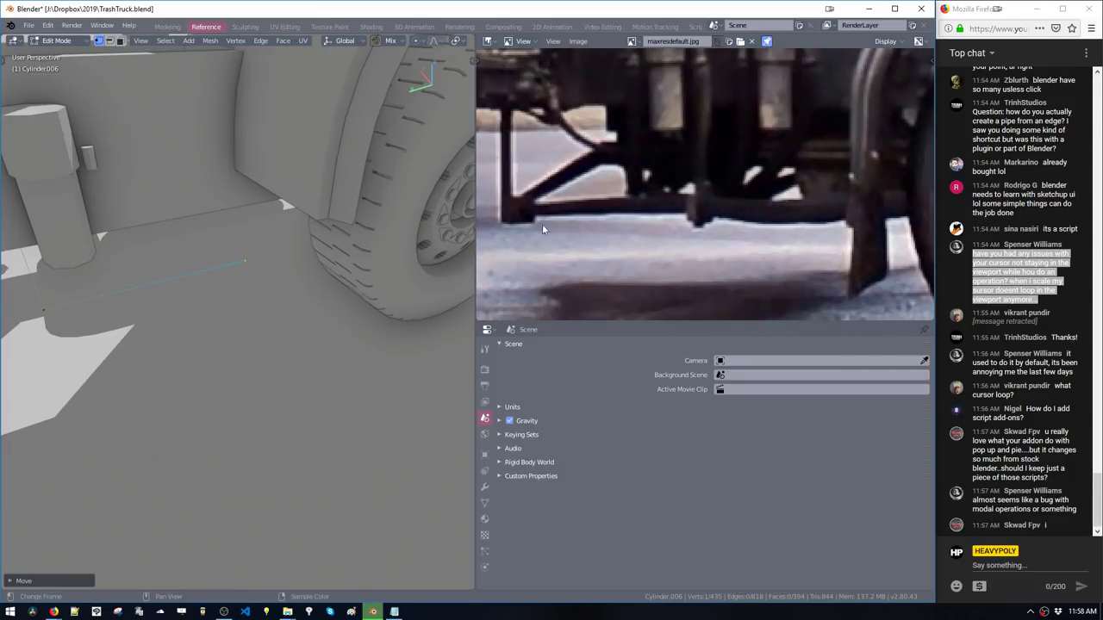
middle_drag(140, 288, 182, 334)
key(g)
click(182, 283)
key(e)
click(177, 321)
key(g)
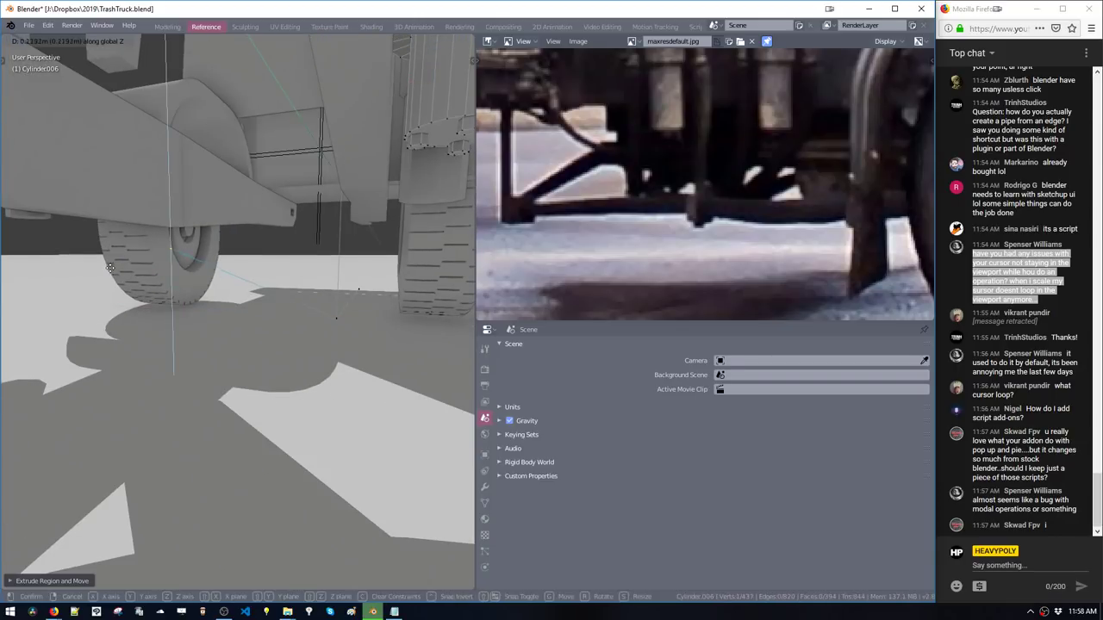
click(116, 272)
Extrude one more vertex from the brace's end toward the truck's centreline and adjust its position along X and Y
middle_drag(193, 299, 248, 311)
key(e)
click(209, 312)
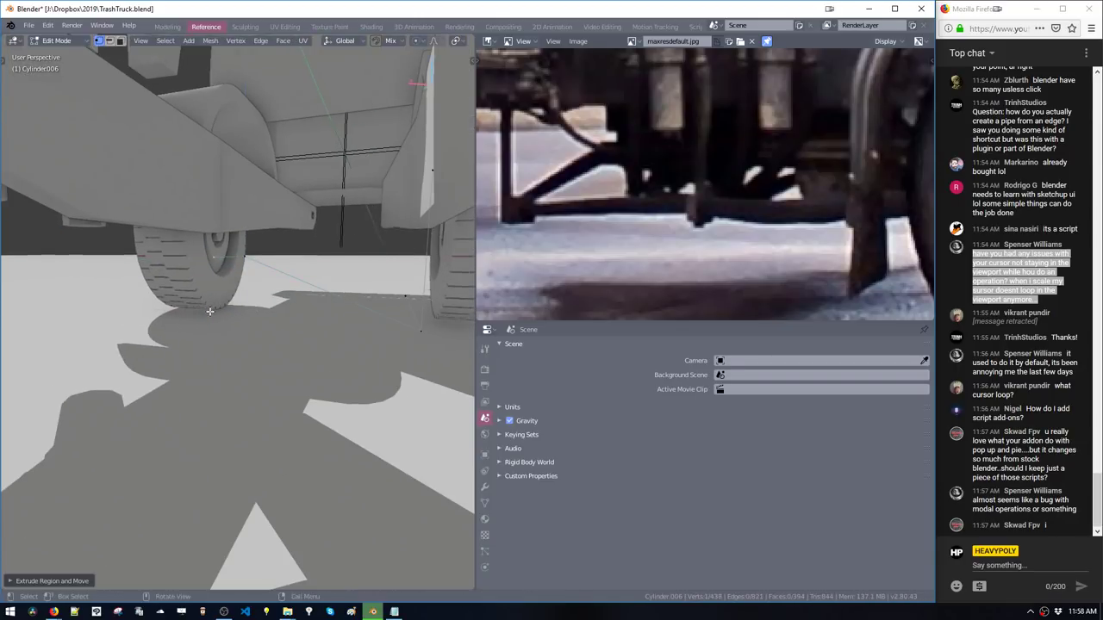
click(302, 266)
middle_drag(269, 274, 291, 288)
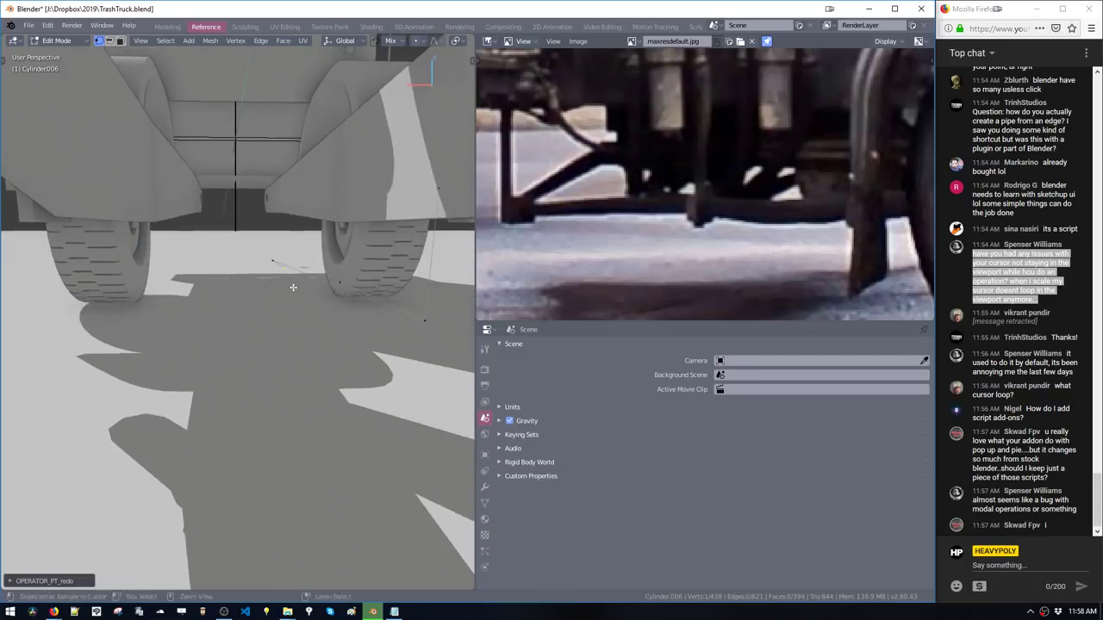
scroll(298, 332, down, 4)
key(g)
key(x)
middle_drag(300, 338, 101, 284)
click(281, 344)
key(g)
key(y)
click(279, 344)
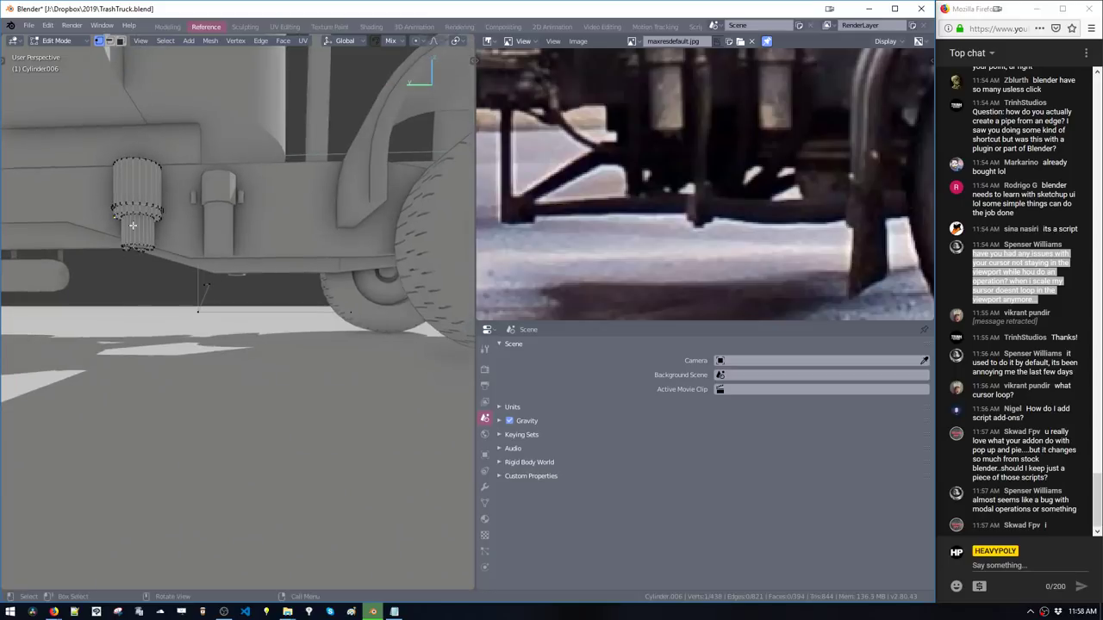
drag(139, 218, 228, 342)
key(ctrl+space)
click(214, 338)
key(c)
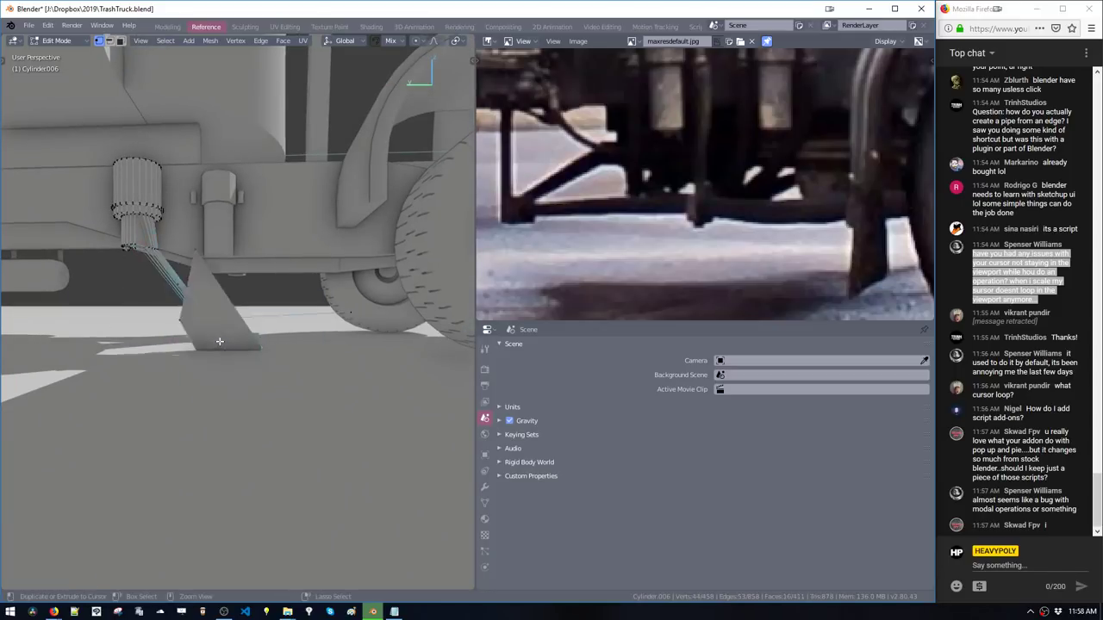
Separate the drawn underframe lines from the canister into their own object and mirror them across X
drag(186, 221, 231, 342)
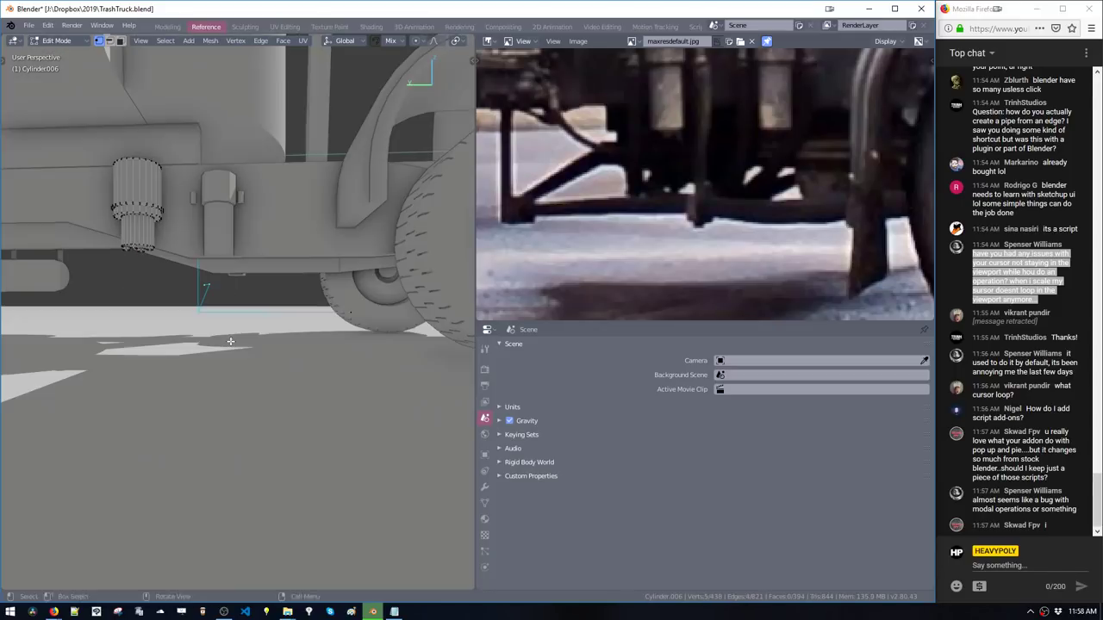
click(176, 315)
middle_drag(191, 289, 245, 282)
key(x)
click(299, 276)
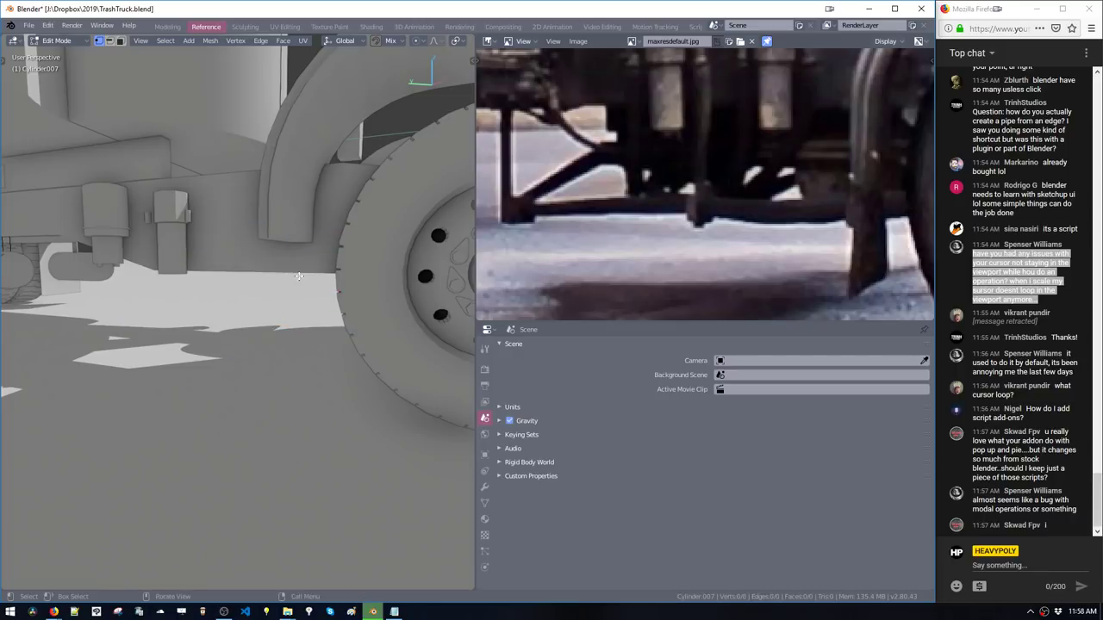
key(shift+x)
click(224, 278)
middle_drag(222, 280, 154, 330)
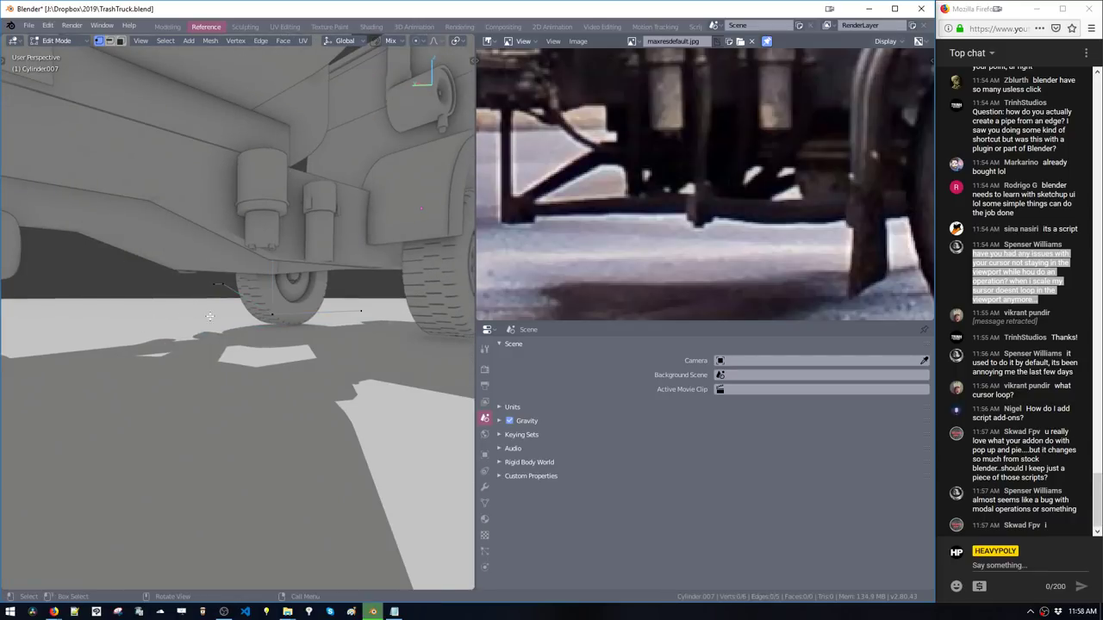
middle_drag(322, 319, 201, 320)
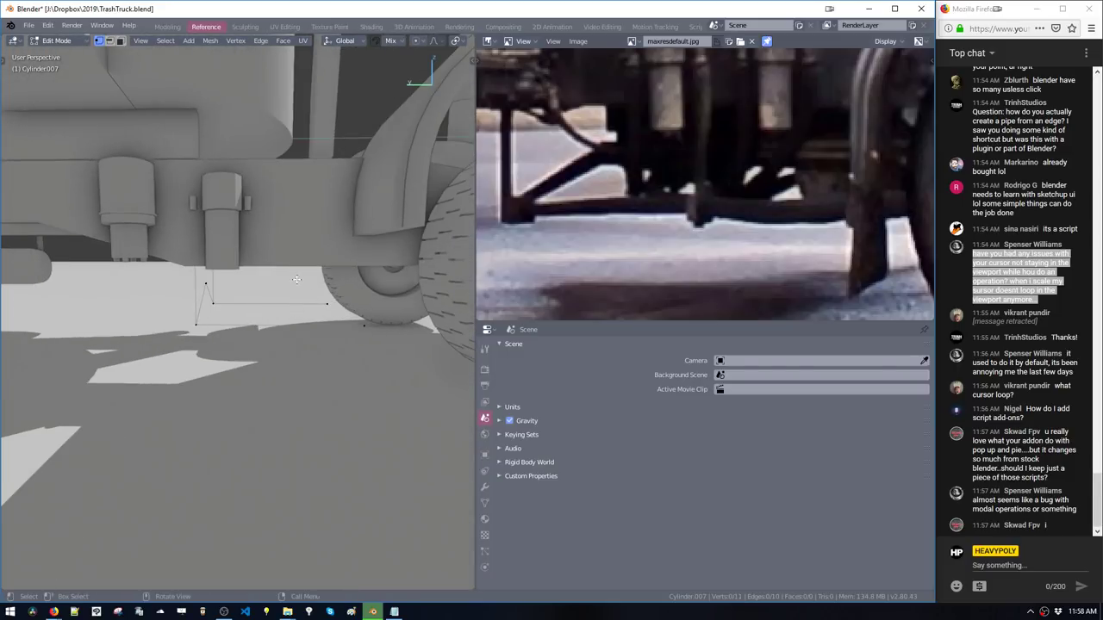
Pull back the end vertices of both lower rails and extrude them toward the front wheel
key(g)
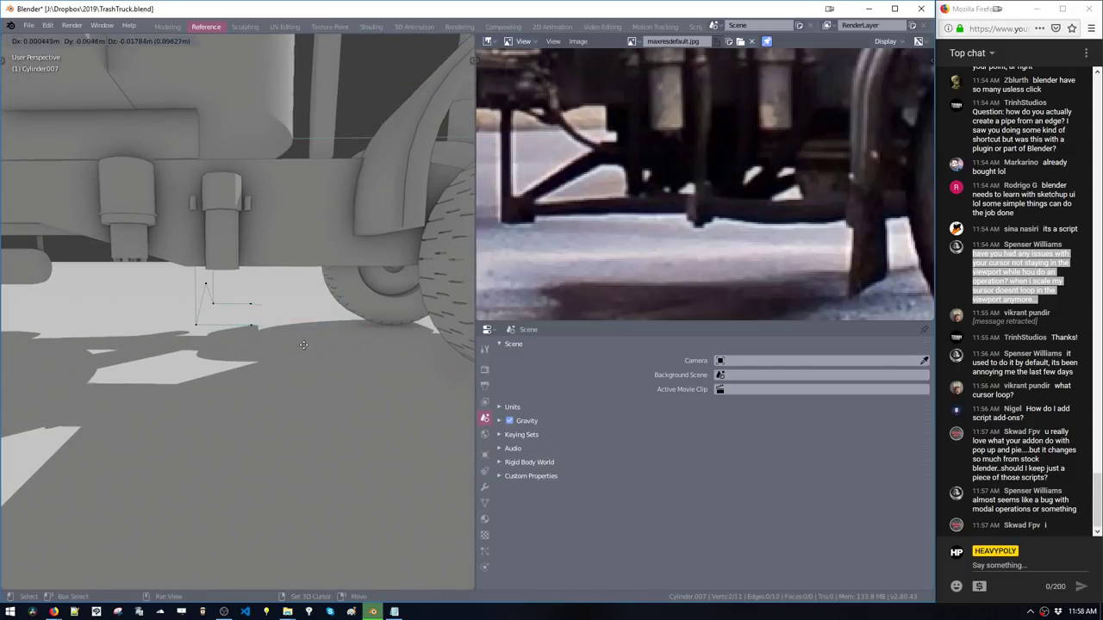
click(293, 356)
key(e)
click(385, 353)
Select the end segments of both rails and bring them closer together by scaling along X
drag(233, 297, 290, 342)
middle_drag(290, 342, 354, 387)
key(s)
key(x)
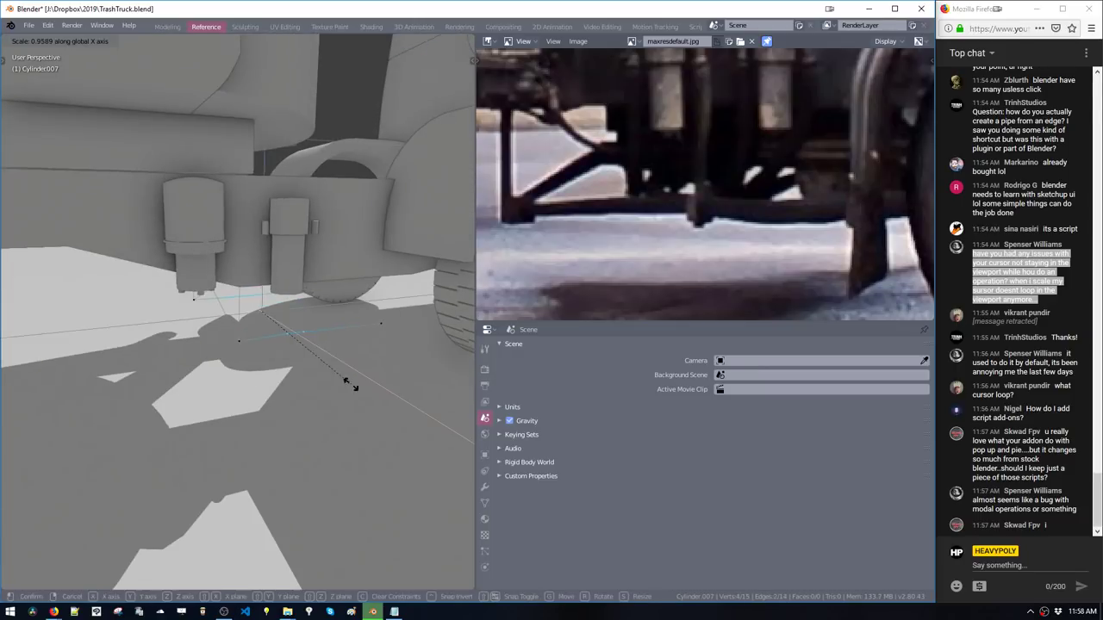
click(325, 365)
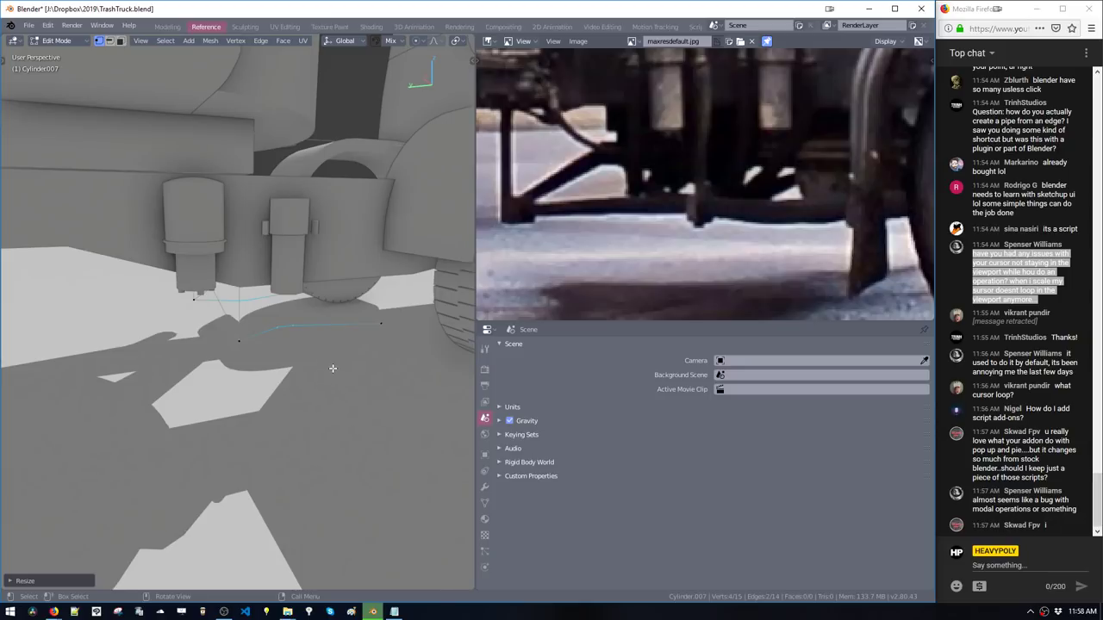
Compare the rails with the reference photo's underframe and move the two rail end vertices to match
middle_drag(338, 347, 456, 341)
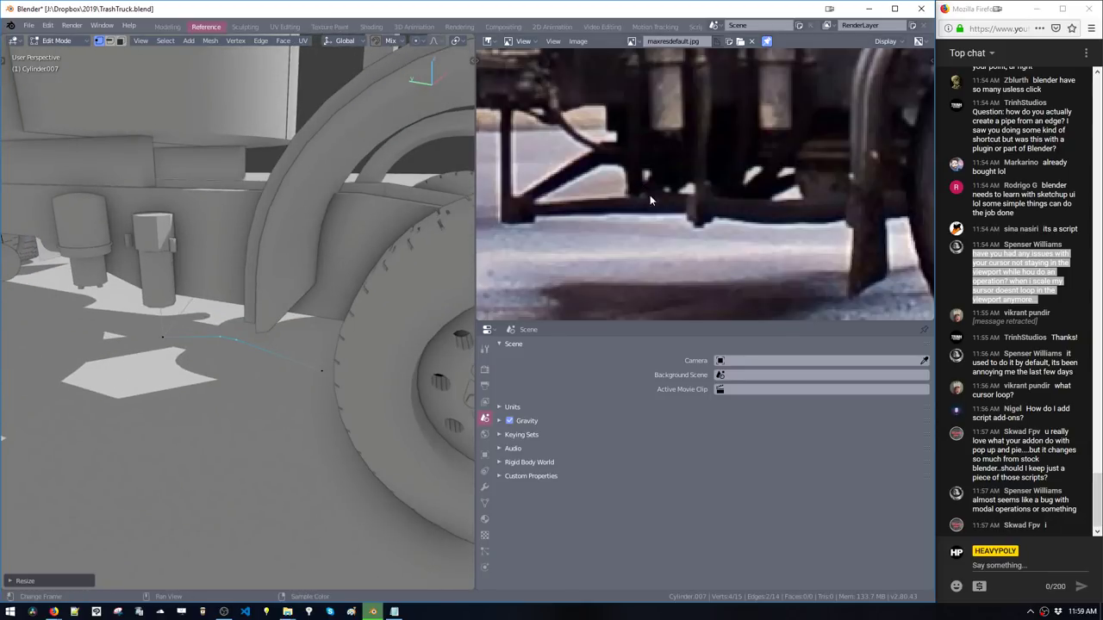
middle_drag(649, 195, 676, 258)
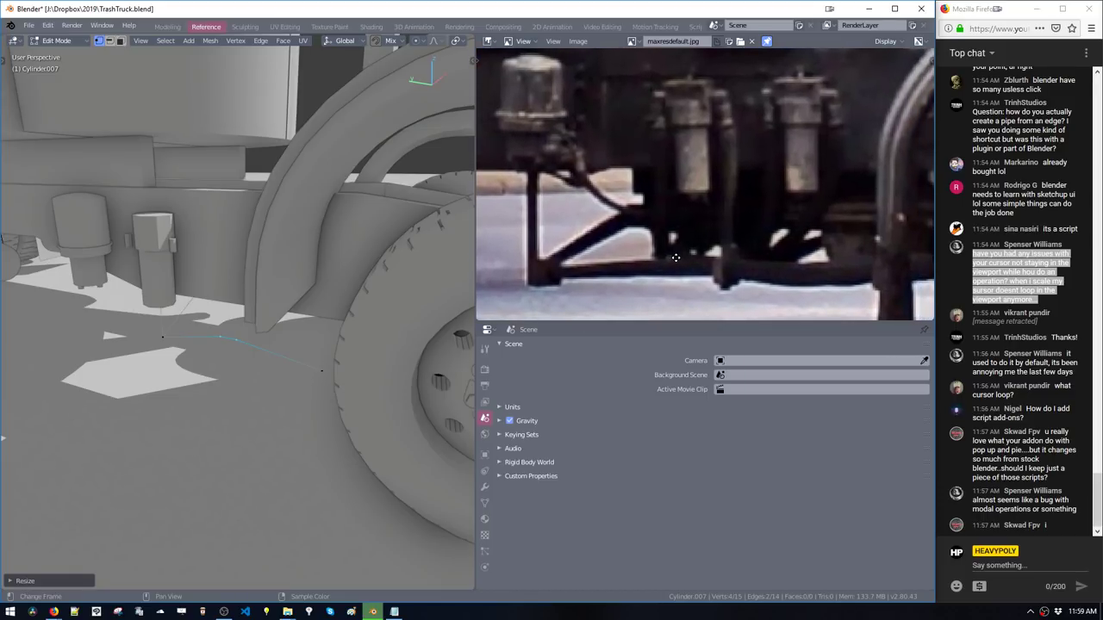
middle_drag(311, 336, 342, 330)
drag(321, 283, 378, 343)
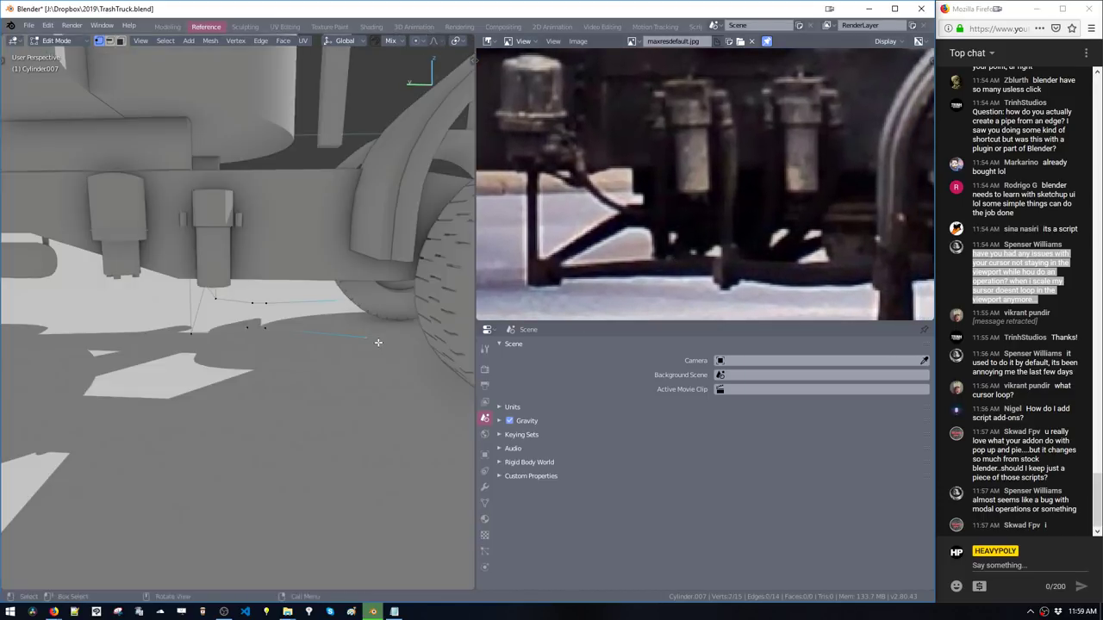
shift+middle_drag(378, 343, 320, 347)
key(g)
click(298, 348)
Extrude both rail ends further toward the front wheel and narrow their spacing along X
middle_drag(725, 236, 616, 216)
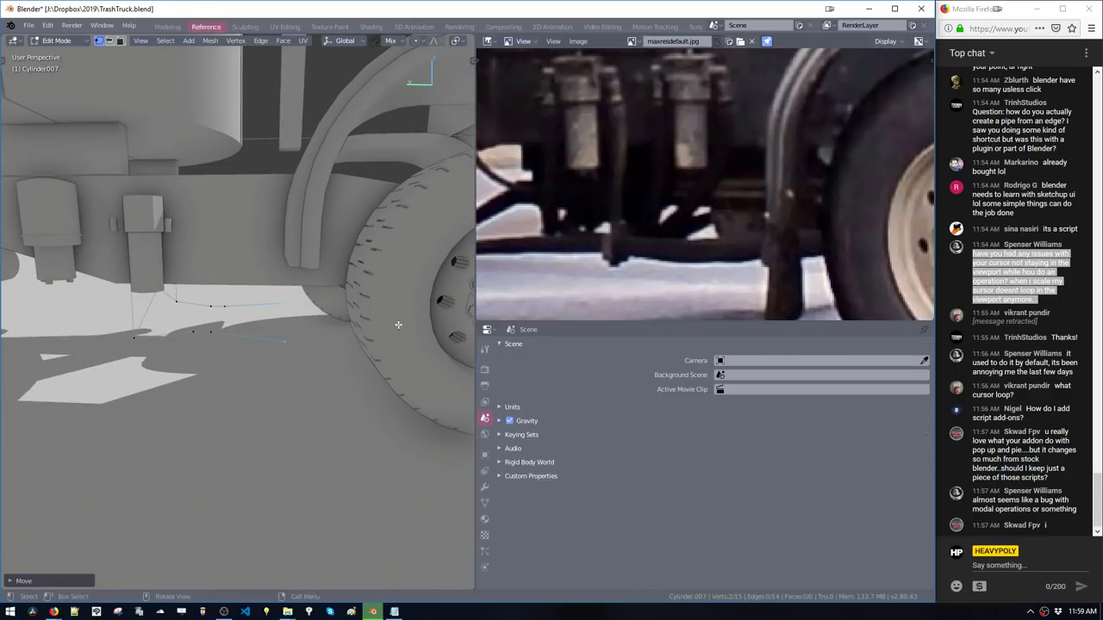
key(e)
click(335, 381)
middle_drag(335, 382, 415, 334)
key(s)
key(x)
click(373, 376)
Raise the selected rail end vertices along Z to form uprights toward the truck's frame
key(g)
key(z)
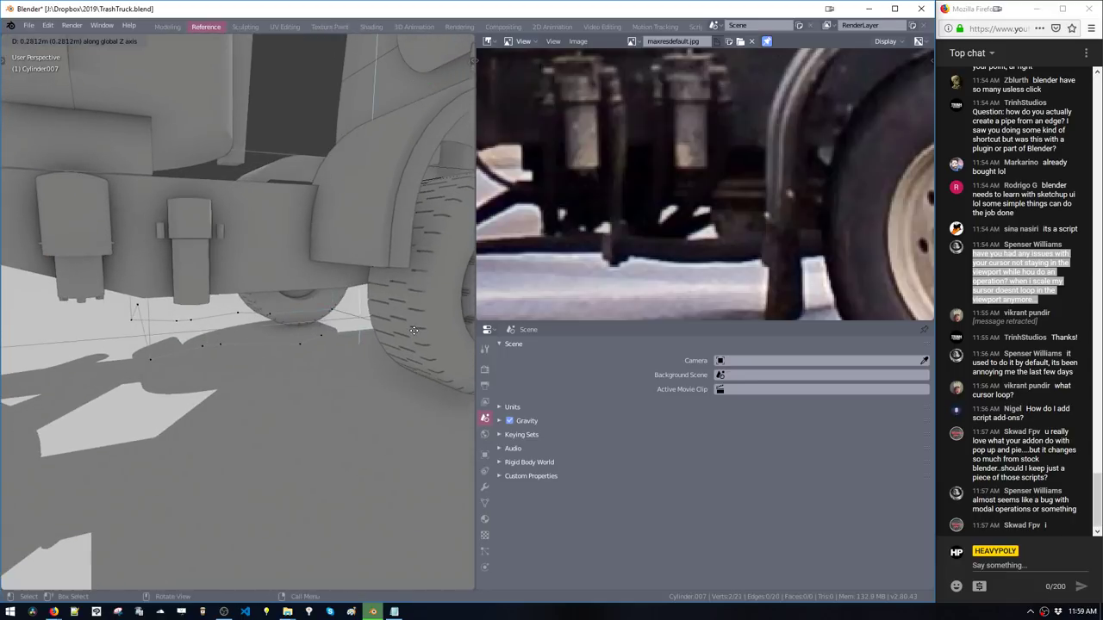
click(410, 269)
Connect opposite vertices of the two rails with two cross edges
middle_drag(409, 270, 273, 322)
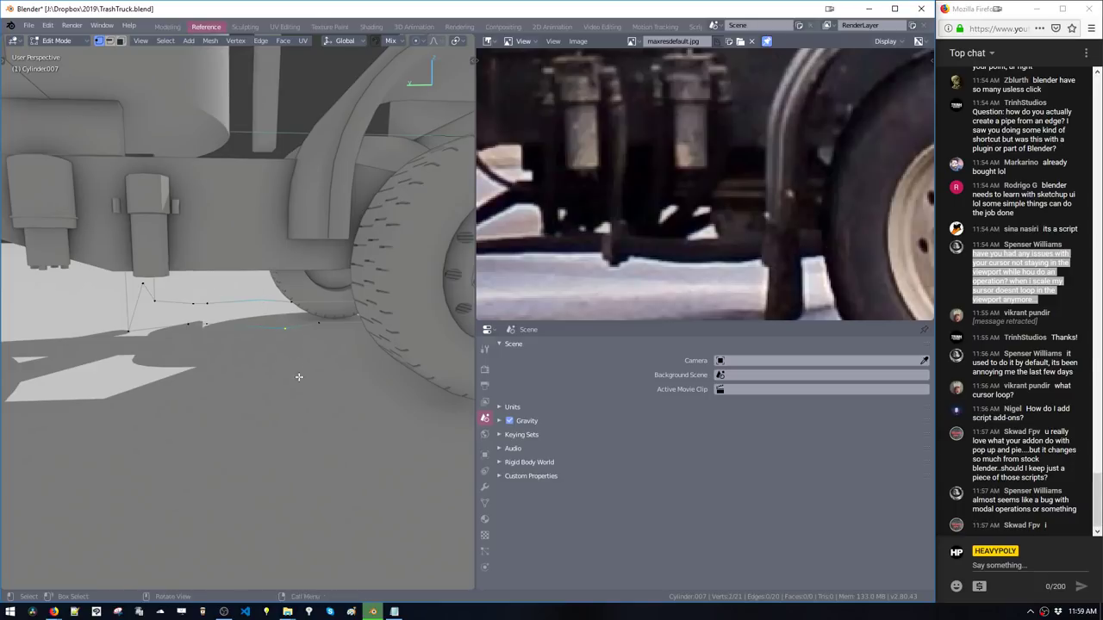
mouse_move(299, 376)
middle_down()
mouse_move(316, 361)
mouse_move(282, 358)
mouse_move(317, 377)
middle_up()
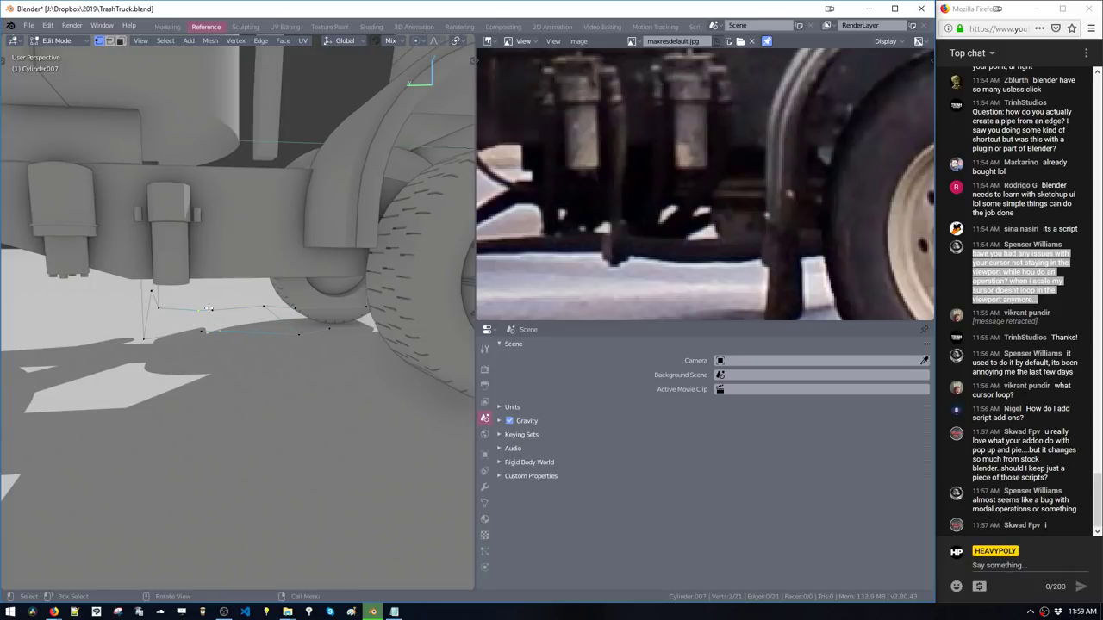
middle_drag(200, 337, 208, 307)
middle_drag(522, 220, 626, 225)
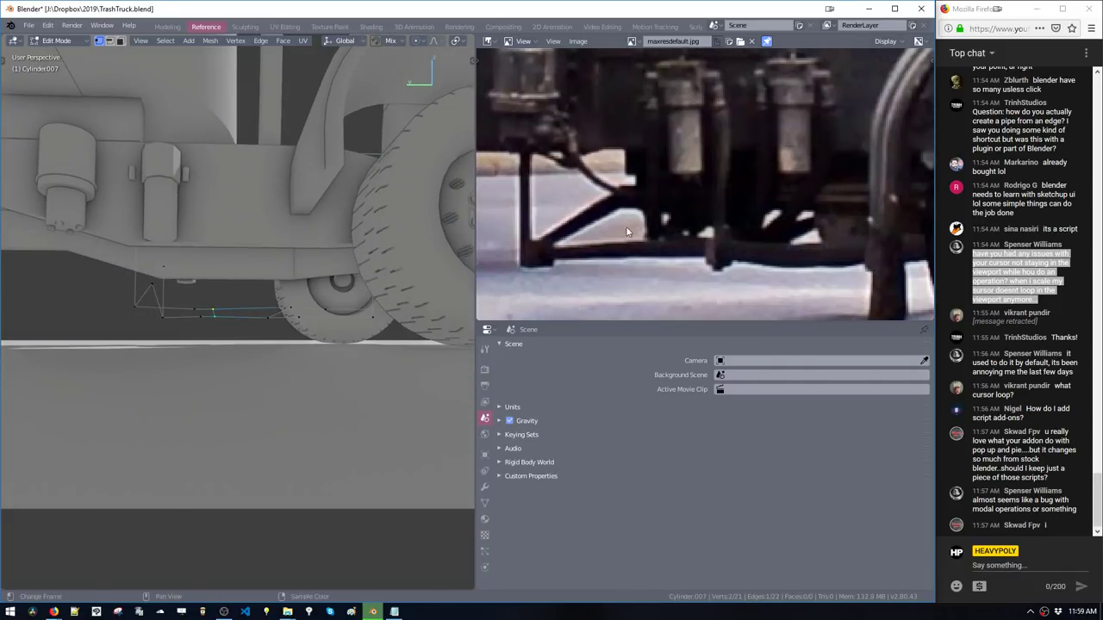
Scale the two vertices at the underframe's central peak apart and extrude their edge upward along Z
shift+click(156, 286)
middle_drag(159, 293, 262, 366)
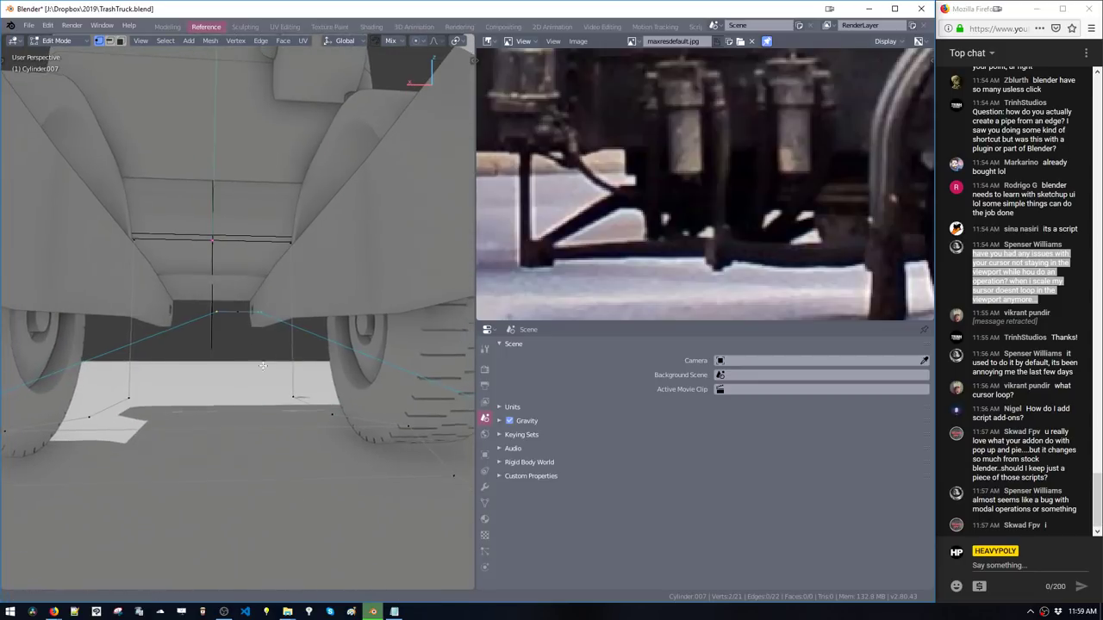
key(s)
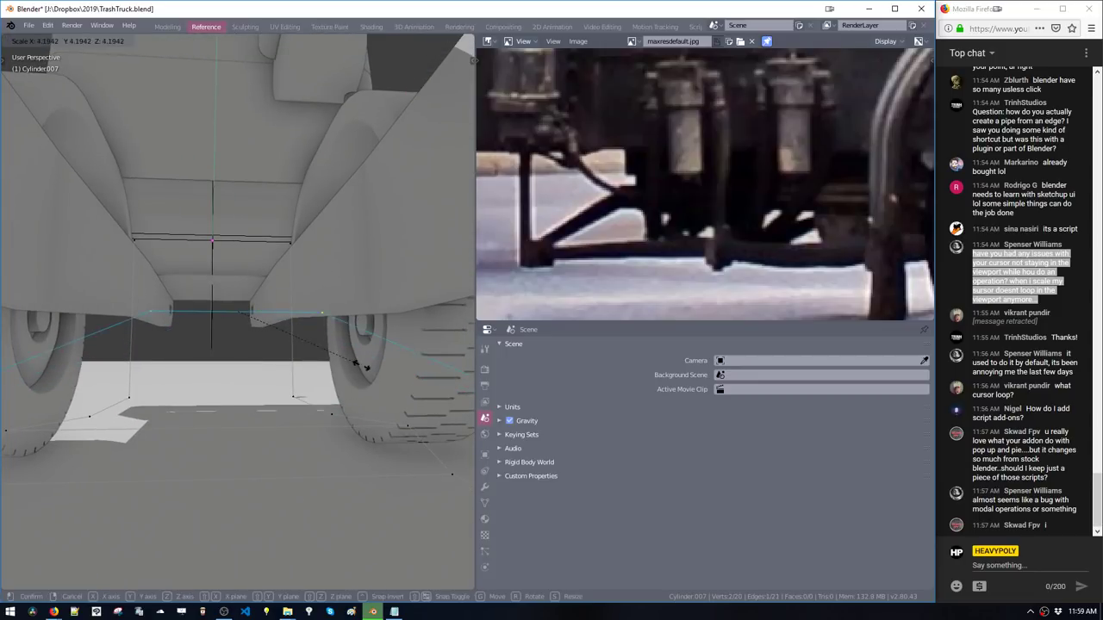
click(346, 364)
ctrl+middle_drag(314, 324, 342, 486)
key(e)
key(z)
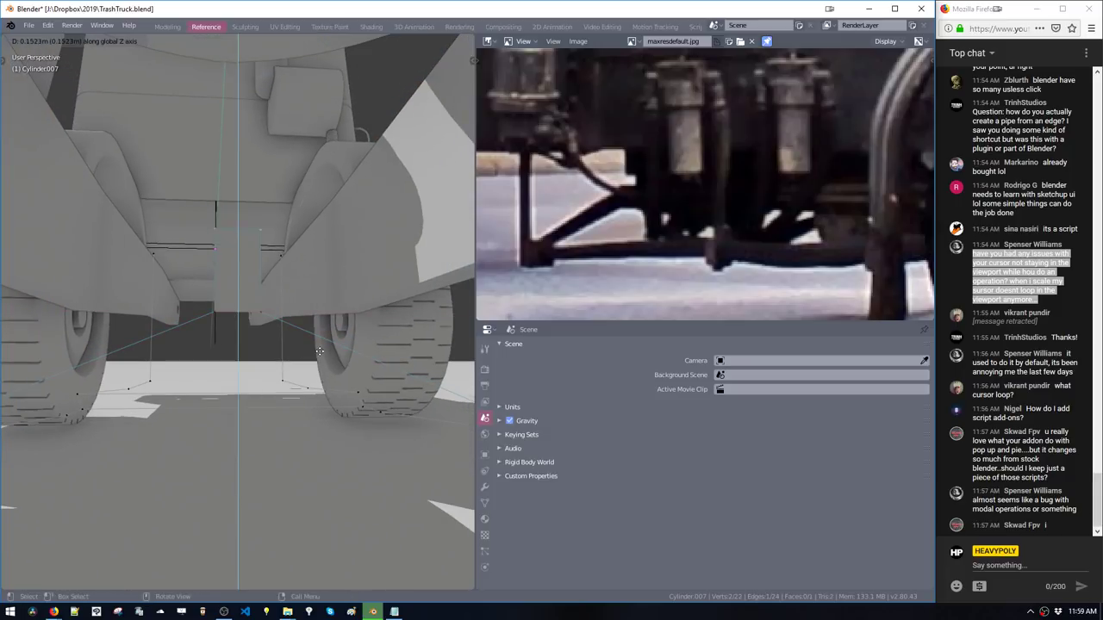
click(293, 256)
middle_drag(305, 265, 284, 416)
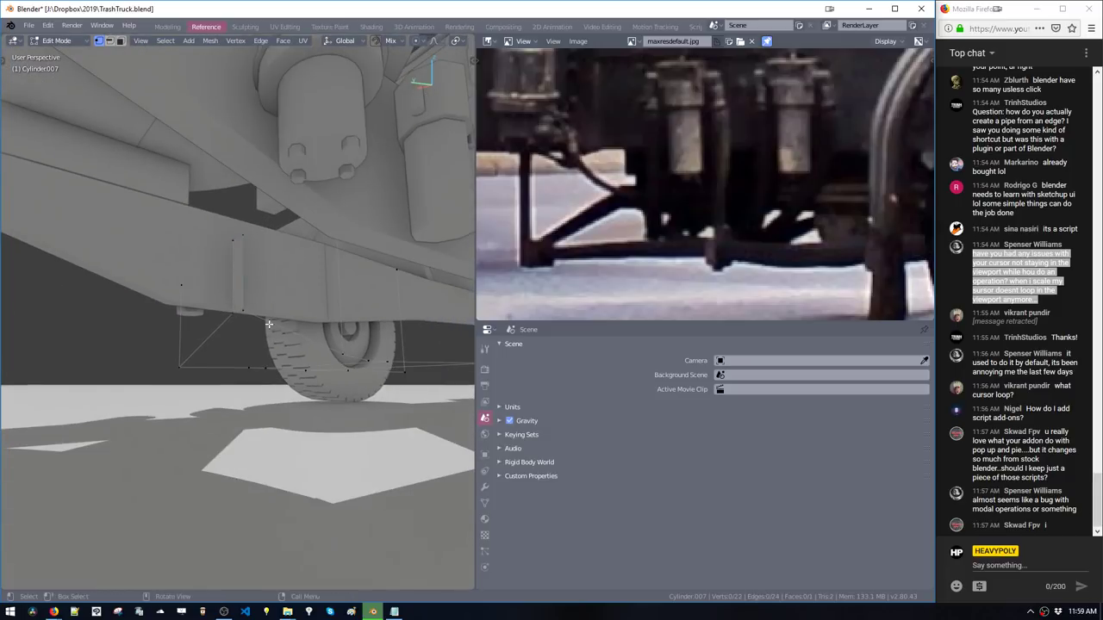
Select the whole linked underframe wireframe and add a Skin modifier after its Mirror Base modifier
middle_drag(269, 324, 223, 379)
key(ctrl+l)
click(484, 487)
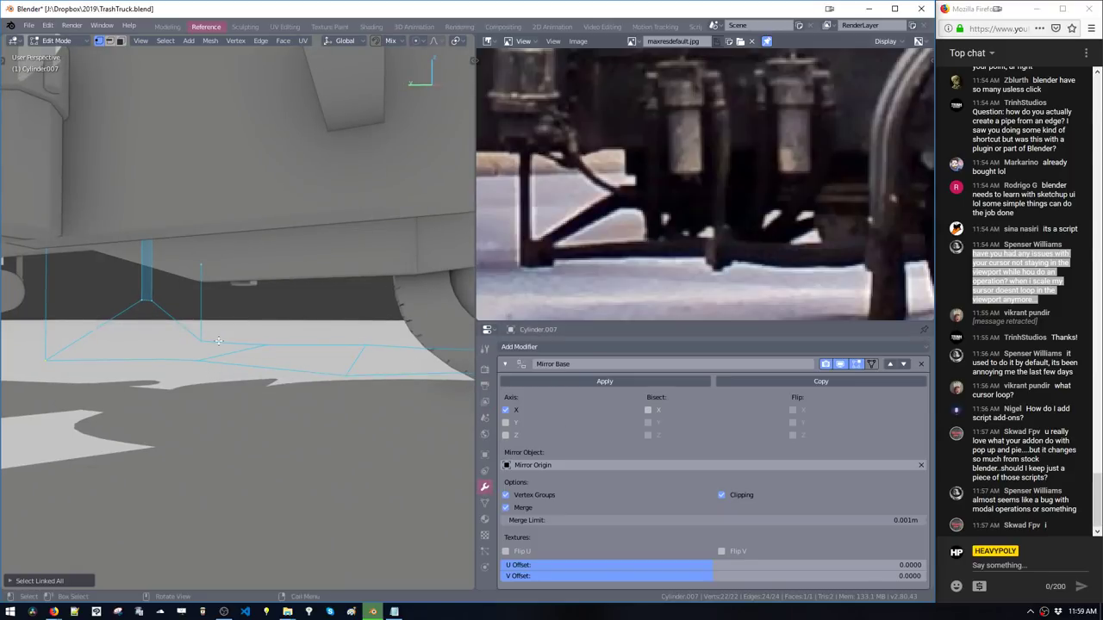
click(530, 347)
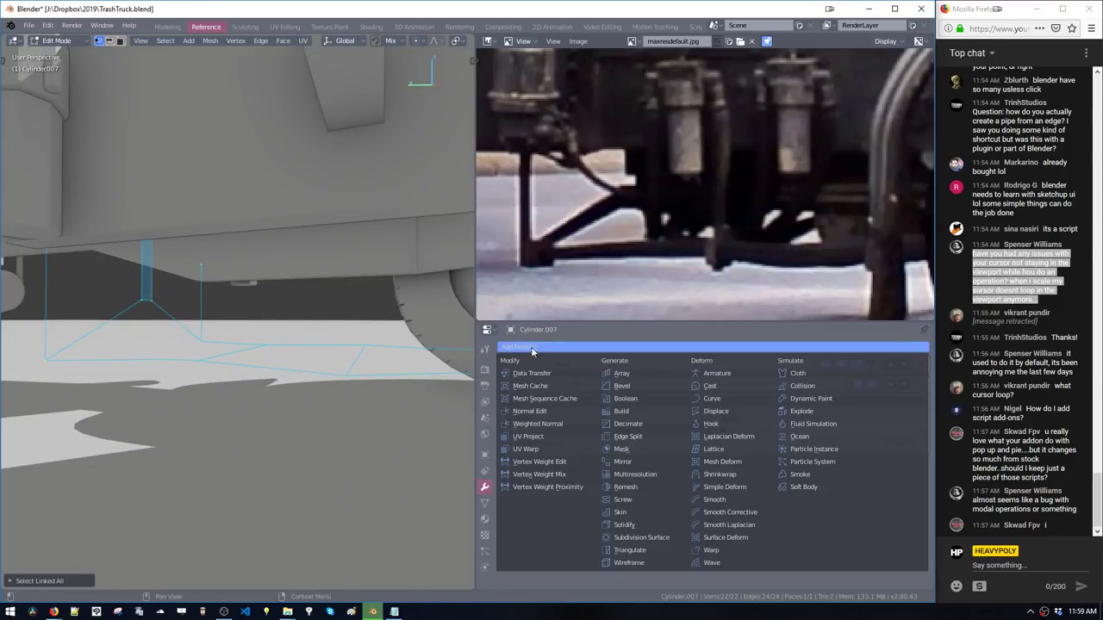
click(922, 385)
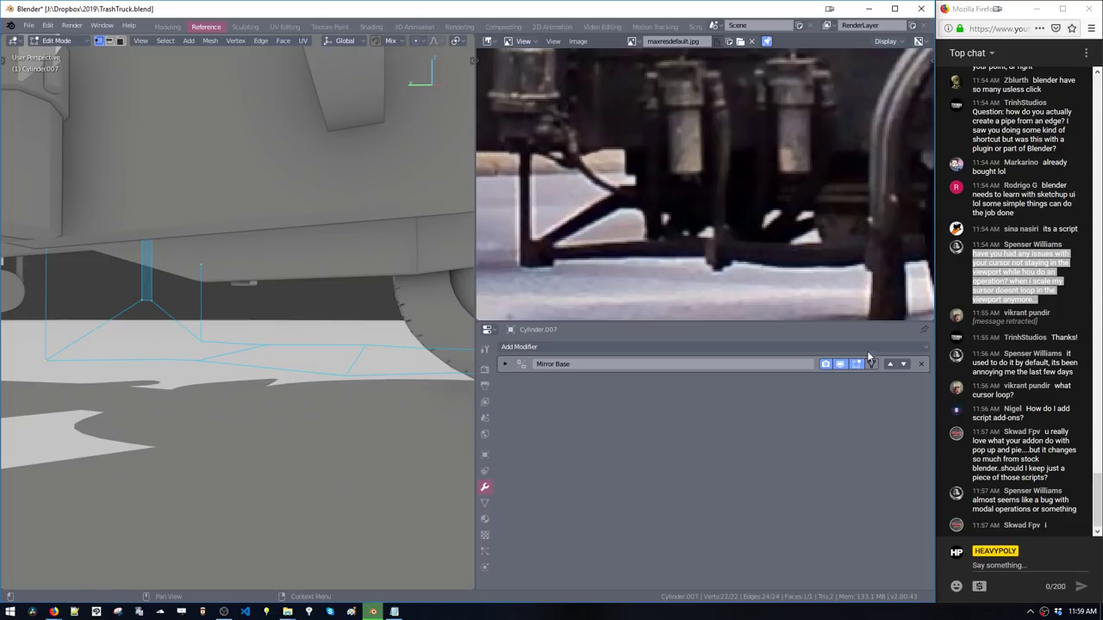
click(818, 347)
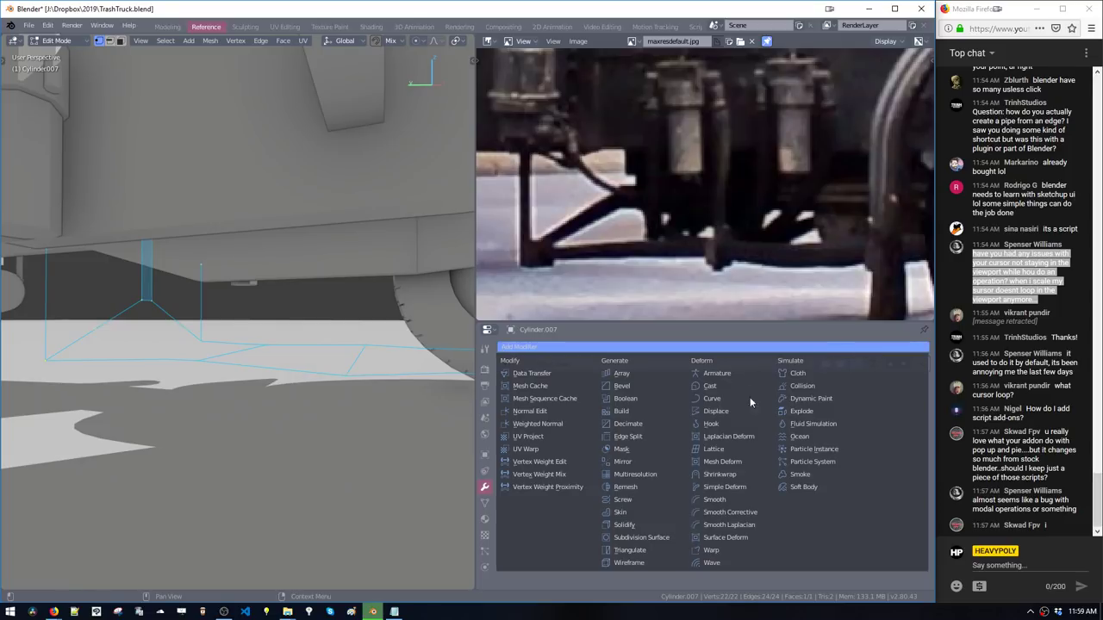
click(619, 512)
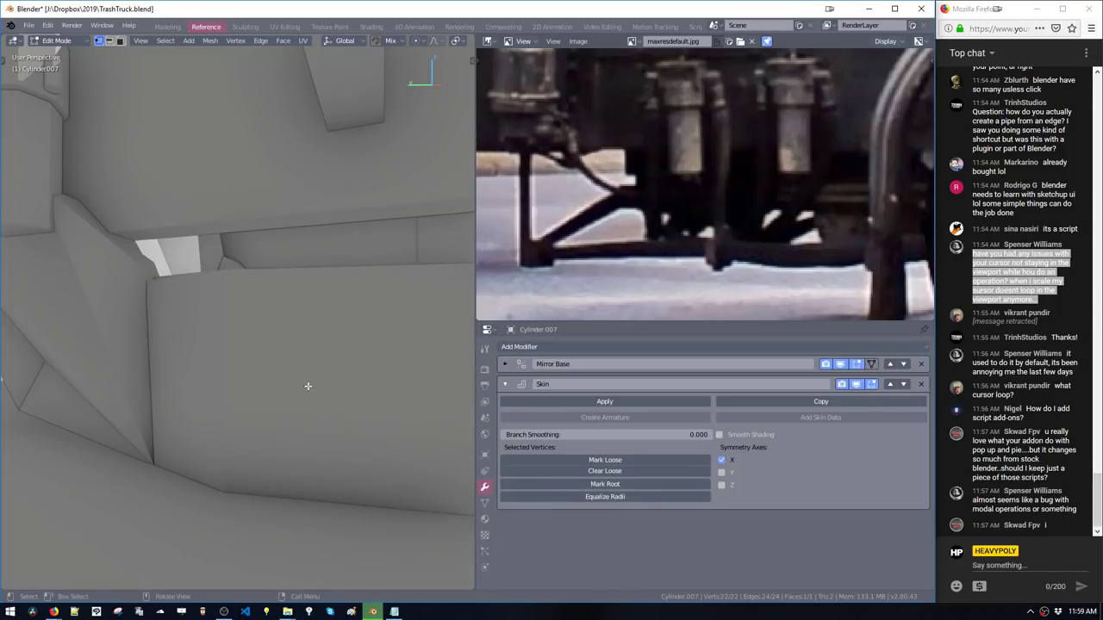
Try to thin the skinned underframe with Shrink/Fatten and a plain scale of its vertices
key(alt+s)
click(195, 354)
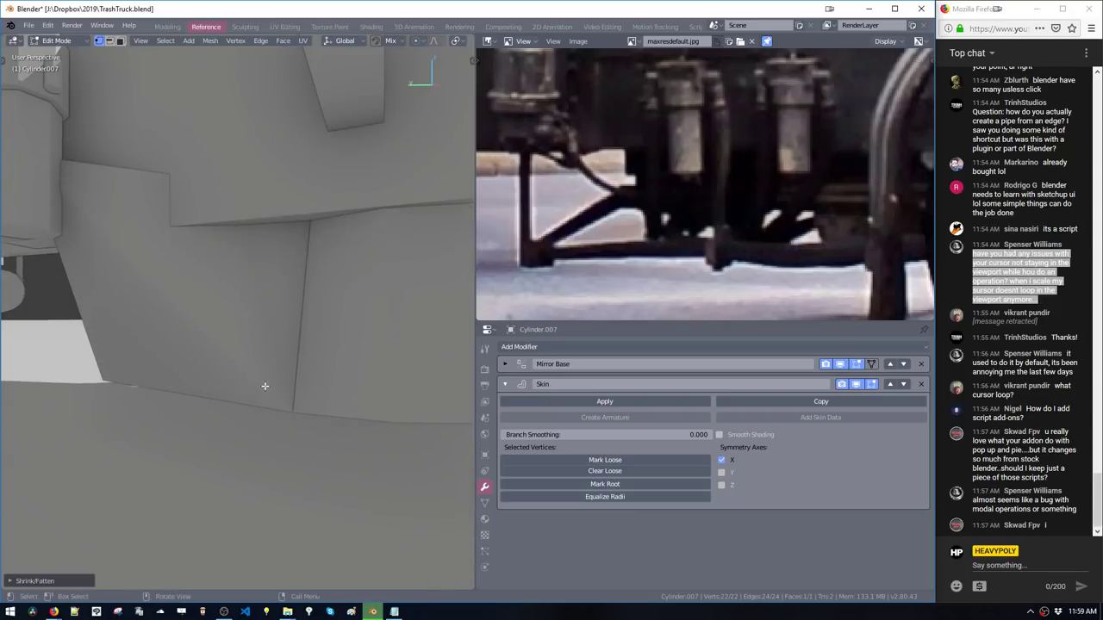
key(ctrl+z)
key(s)
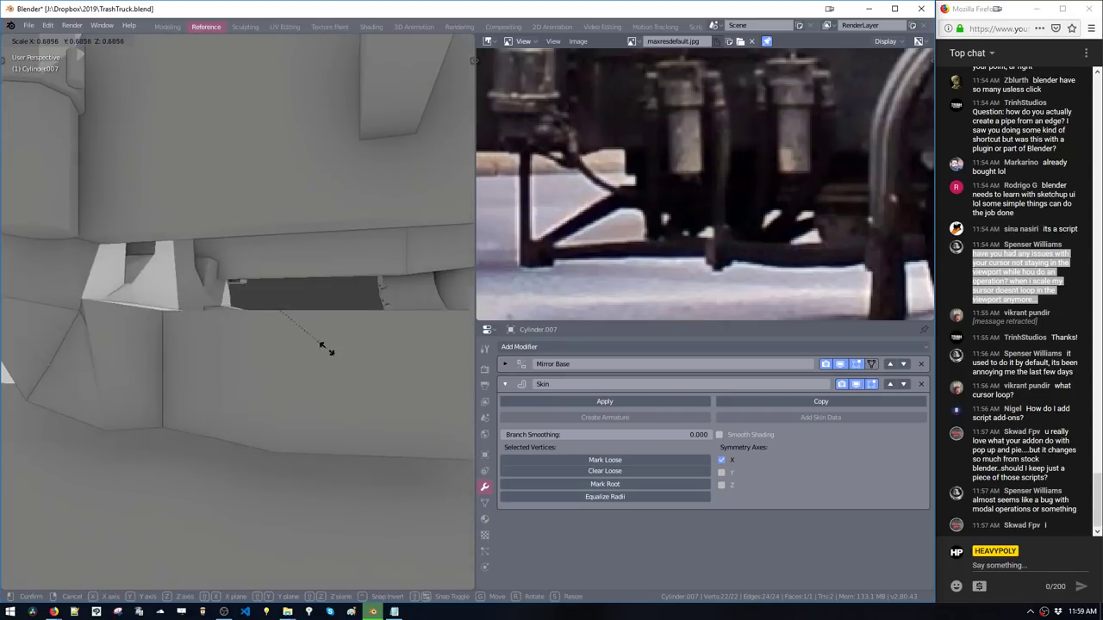
click(291, 332)
Reduce the underframe's skin radius with Skin Resize until the bars match the thin rails in the photo
key(ctrl+a)
click(310, 332)
key(ctrl+a)
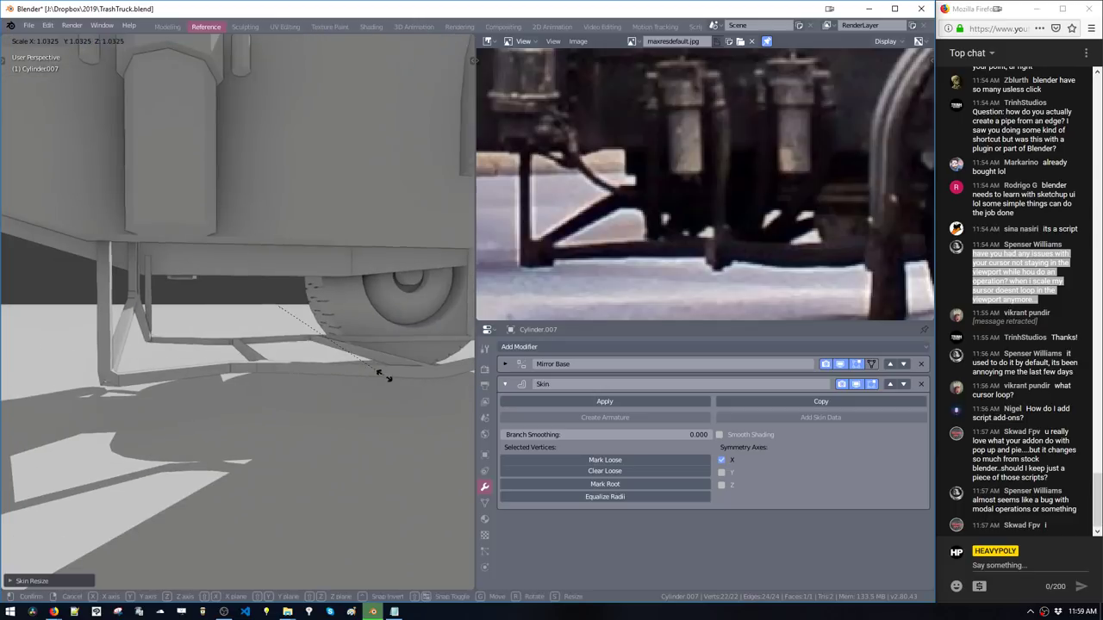
click(395, 385)
middle_drag(396, 384, 186, 360)
key(ctrl+a)
click(390, 372)
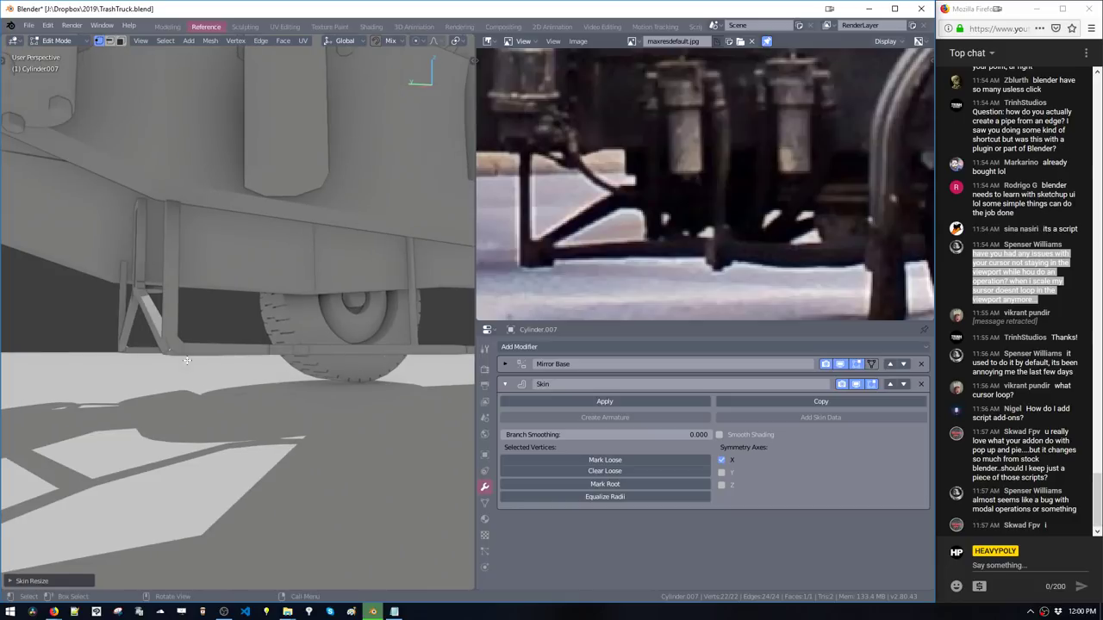
Add a small cube at the rail's lower corner, scale it, separate it into its own object and remove its Skin modifier
key(shift+a)
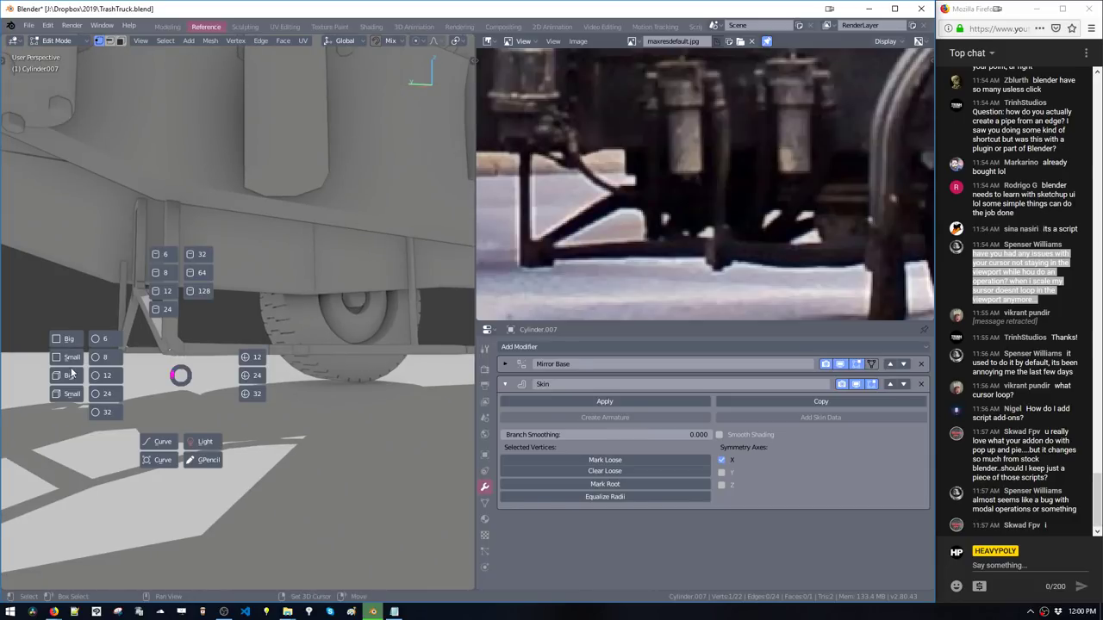
click(70, 396)
key(s)
click(235, 414)
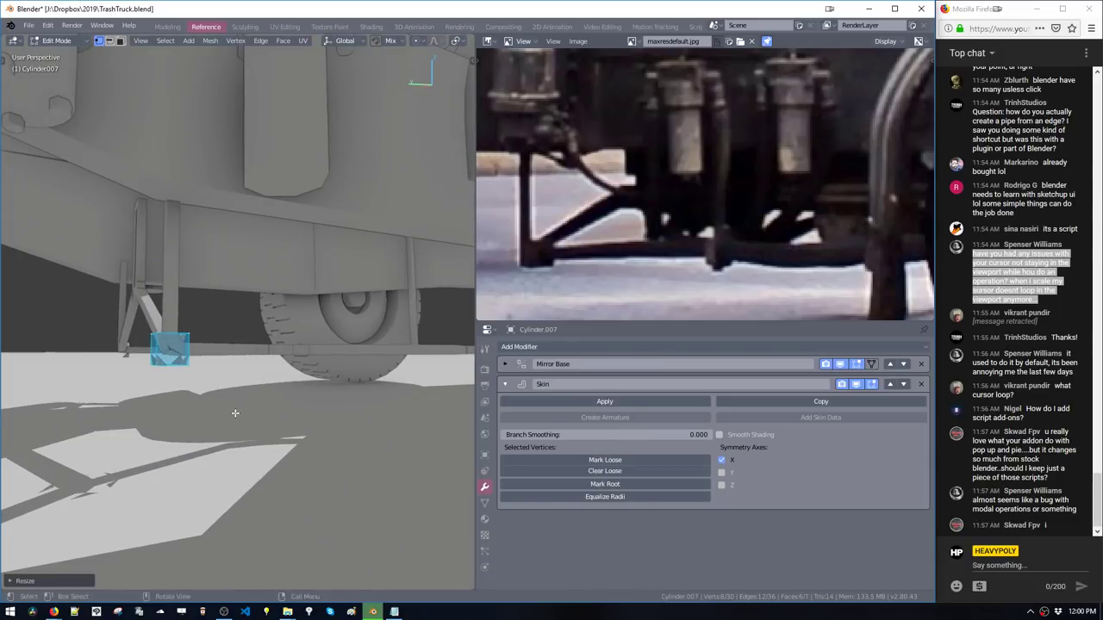
key(p)
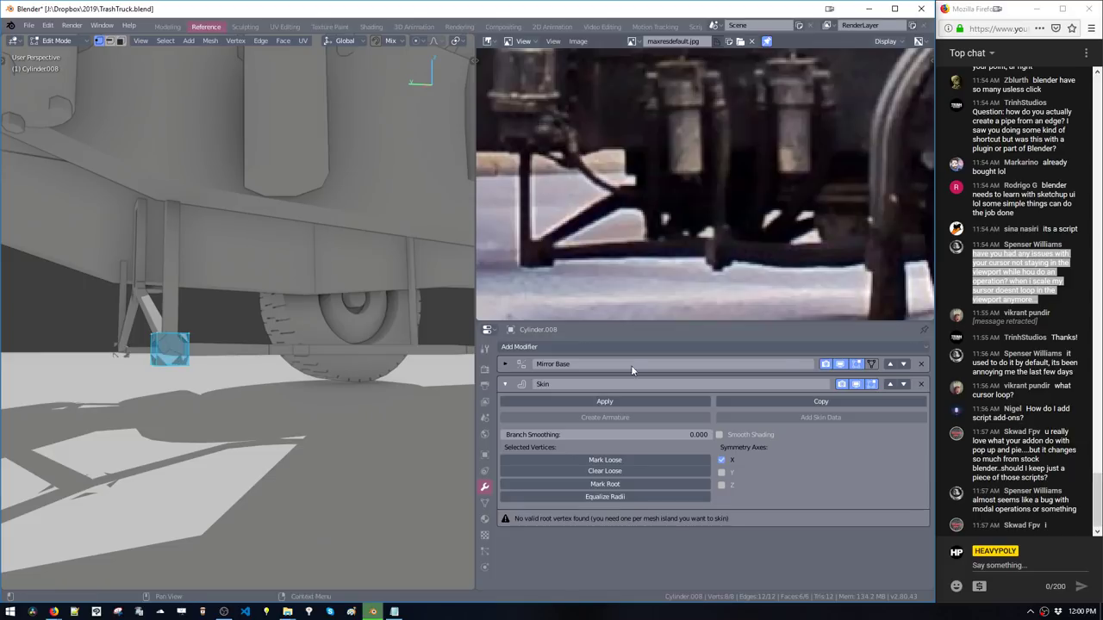
click(919, 384)
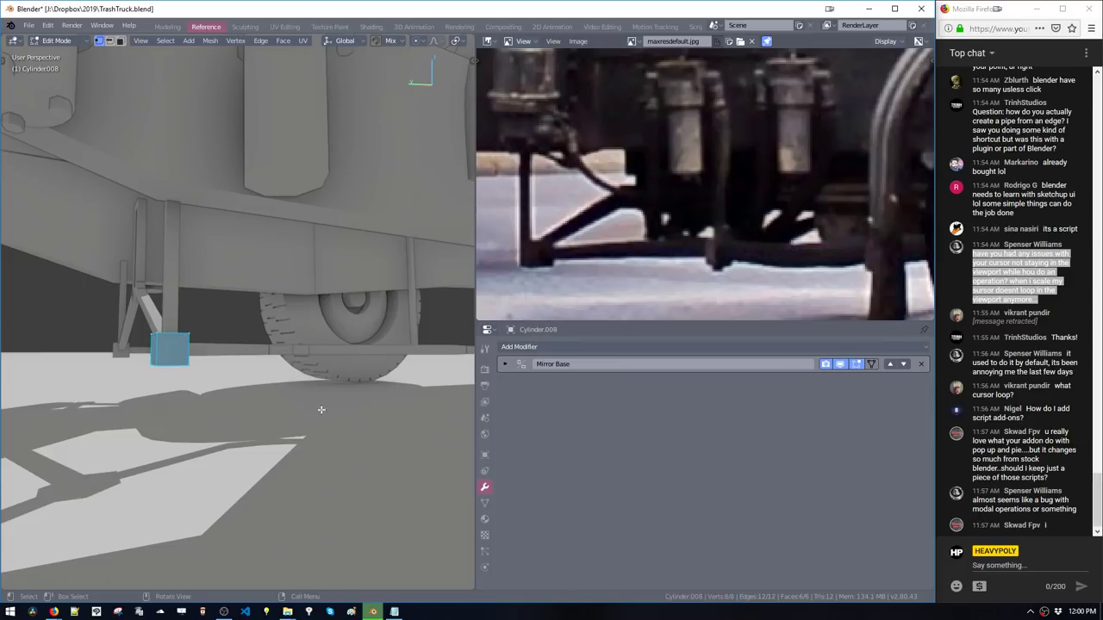
Fit the corner block onto the rail joint and duplicate it along Y toward the front wheel
mouse_move(322, 410)
middle_down()
mouse_move(418, 415)
mouse_move(284, 379)
mouse_move(281, 416)
mouse_move(324, 422)
middle_up()
key(g)
click(411, 384)
key(shift+d)
key(y)
click(443, 448)
key(g)
key(y)
click(285, 431)
Move the duplicated block onto the lower rail's middle joint to match the reference photo
ctrl+middle_click(324, 421)
scroll(335, 384, down, 5)
middle_drag(332, 382, 348, 495)
key(g)
click(224, 324)
middle_drag(348, 495, 322, 410)
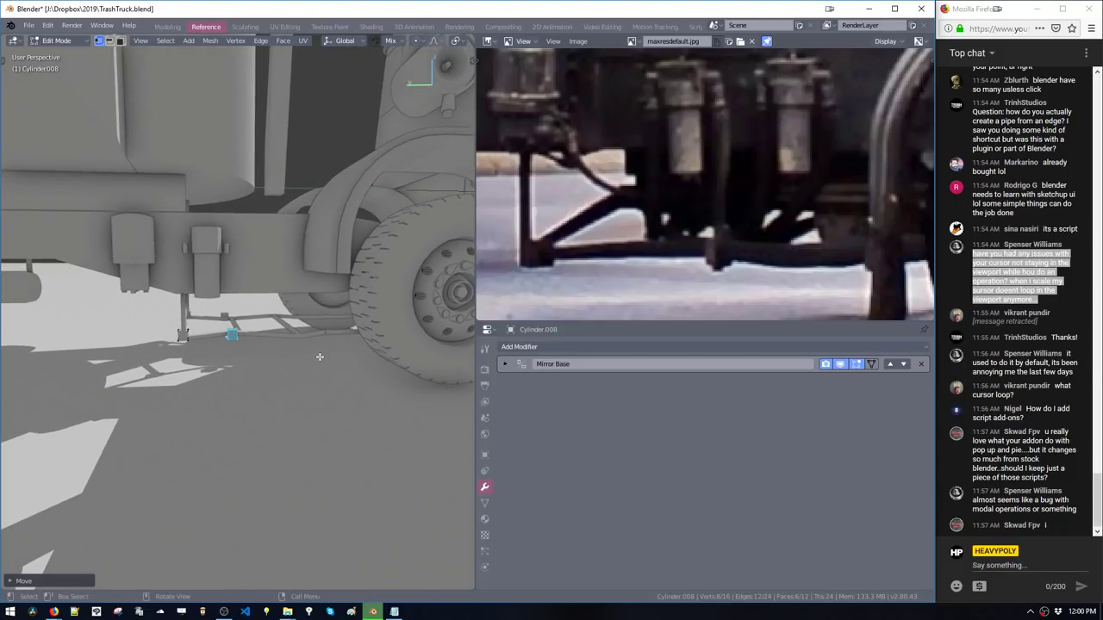
middle_drag(301, 366, 280, 376)
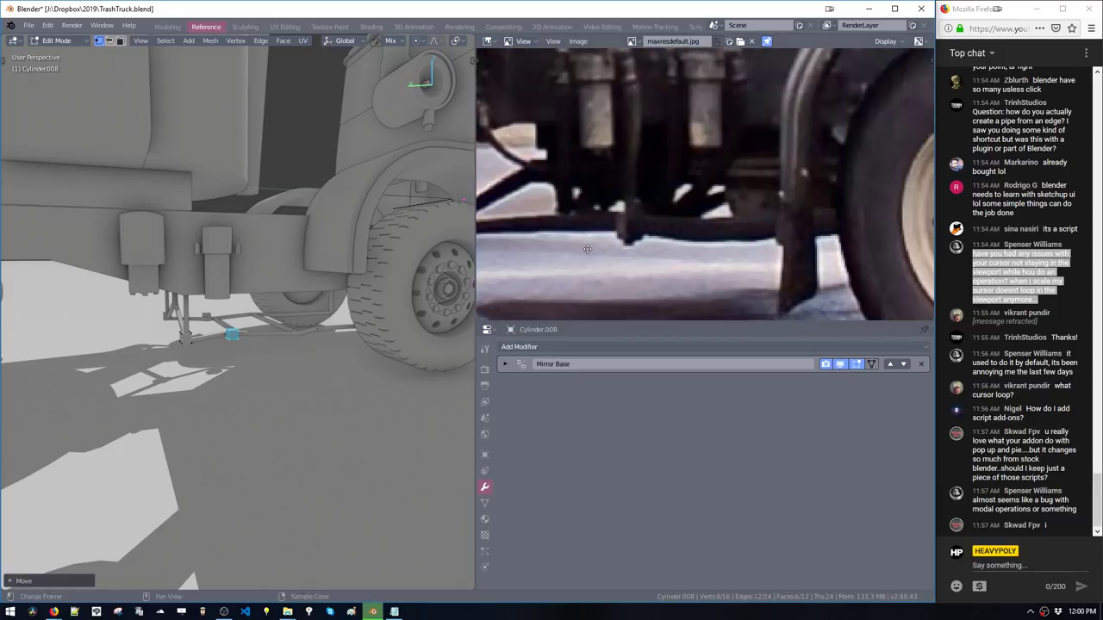
Select the canister nearest the front wheel with its two side pins, reposition them and separate them into their own object
middle_drag(285, 295, 249, 331)
key(space)
click(246, 342)
key(space)
click(249, 331)
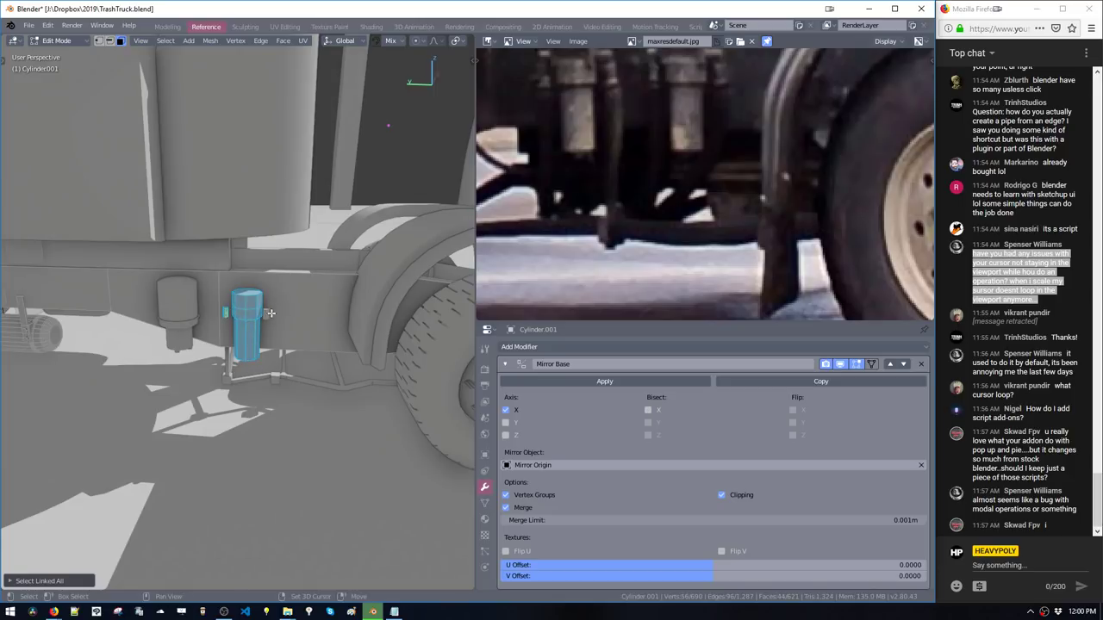
shift+double_click(271, 313)
click(265, 316)
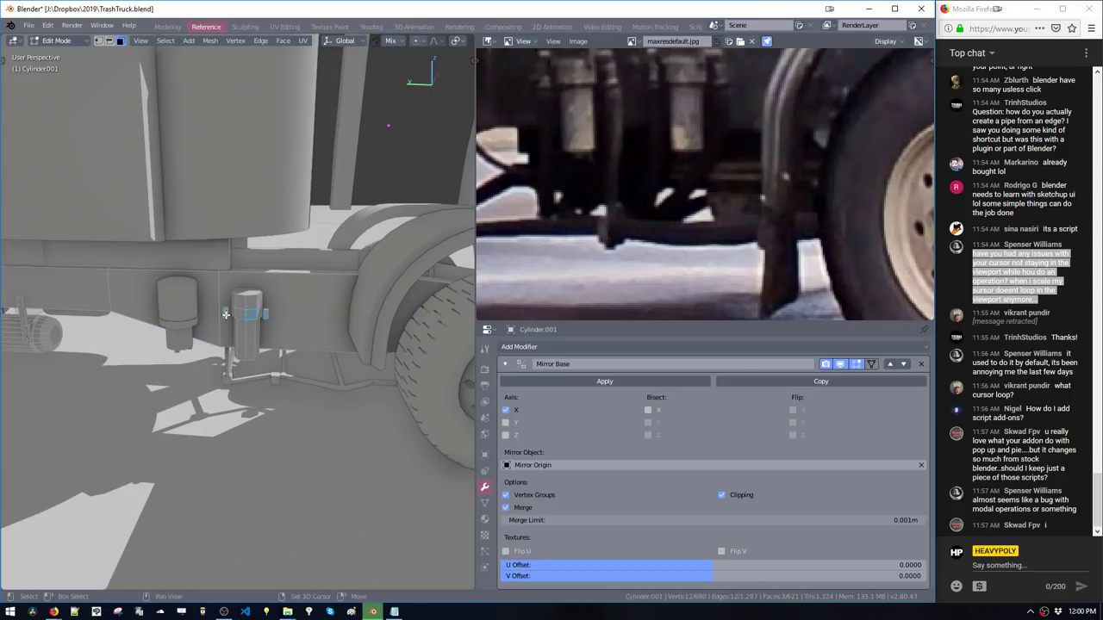
shift+double_click(226, 314)
middle_drag(225, 314, 213, 346)
key(g)
click(284, 335)
key(p)
Duplicate the separated canister and its side pins about 0.38 m along Y toward the front wheel
scroll(290, 282, down, 6)
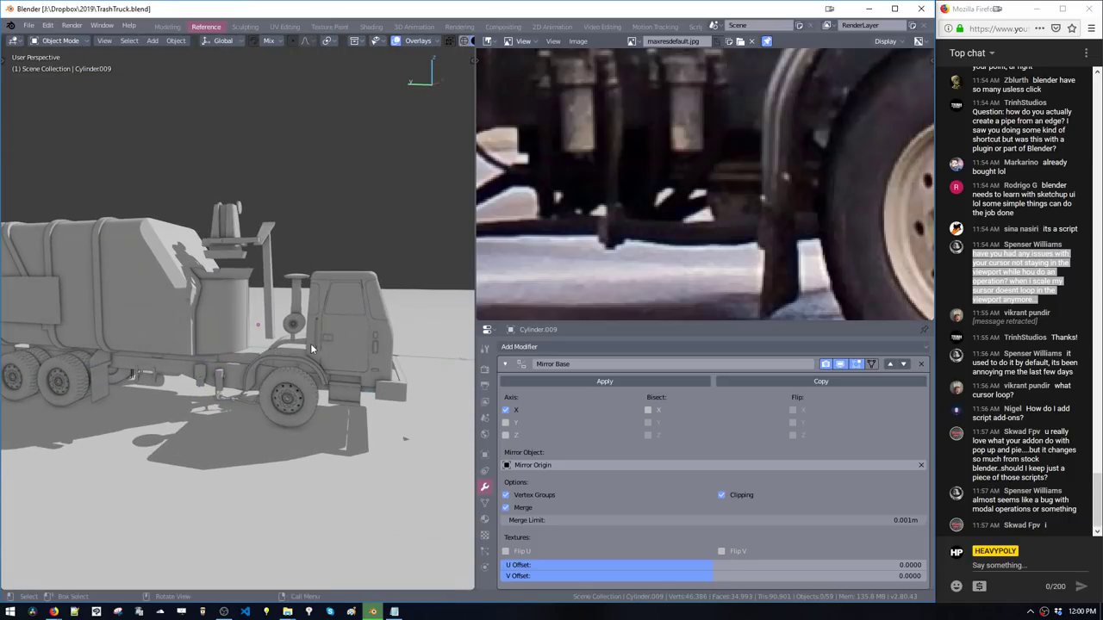
middle_drag(312, 348, 264, 346)
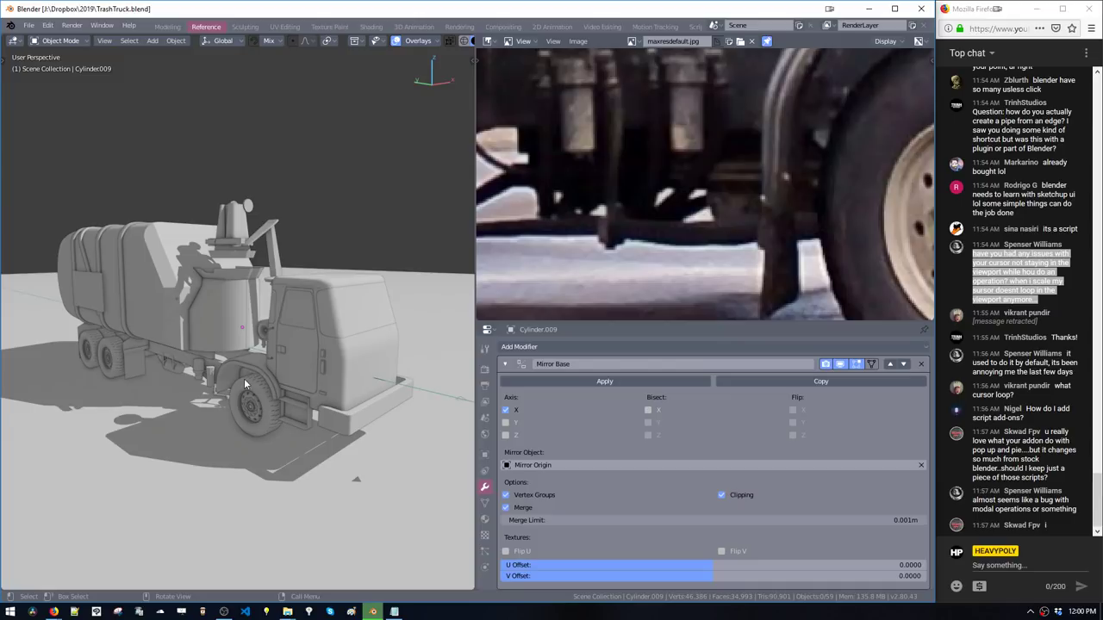
middle_drag(245, 384, 310, 403)
middle_drag(714, 157, 727, 252)
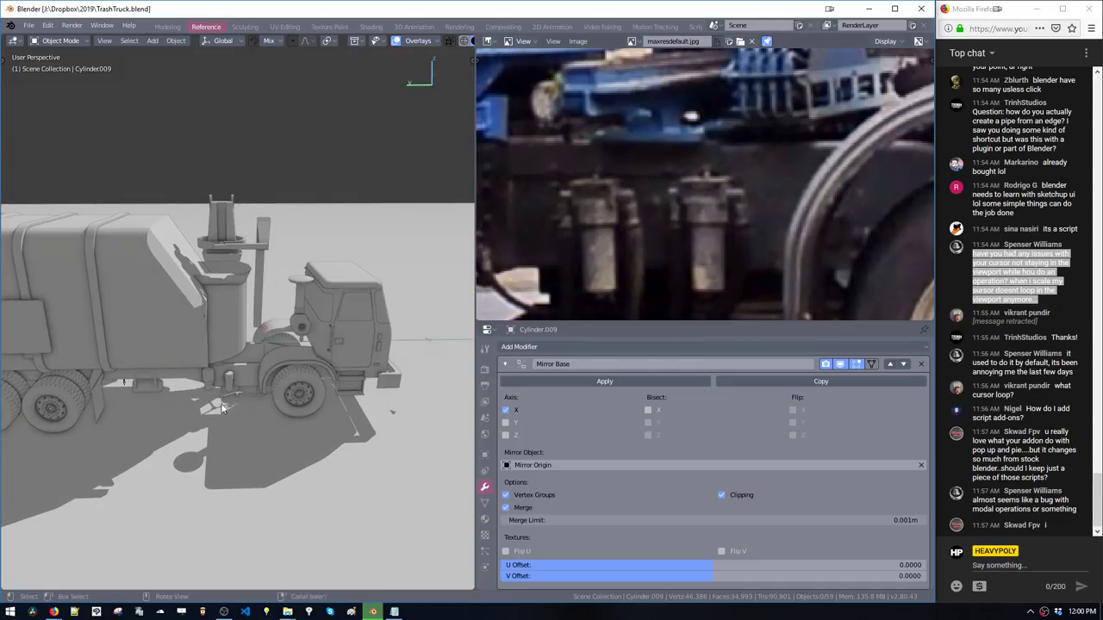
scroll(221, 408, up, 8)
click(203, 318)
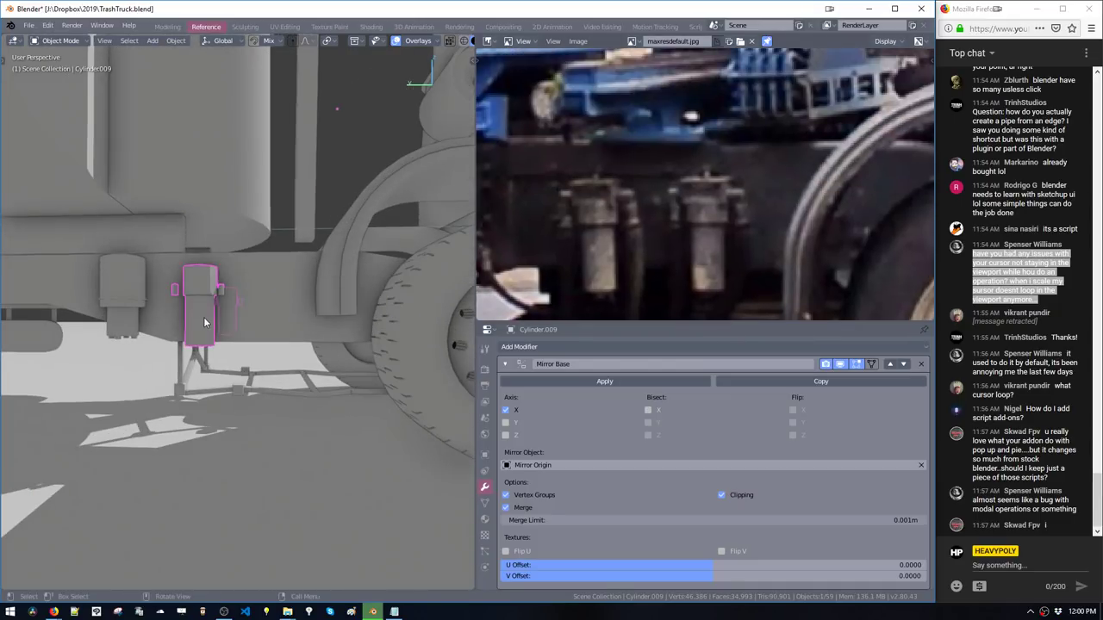
key(Tab)
middle_drag(198, 278, 191, 299)
drag(164, 290, 230, 315)
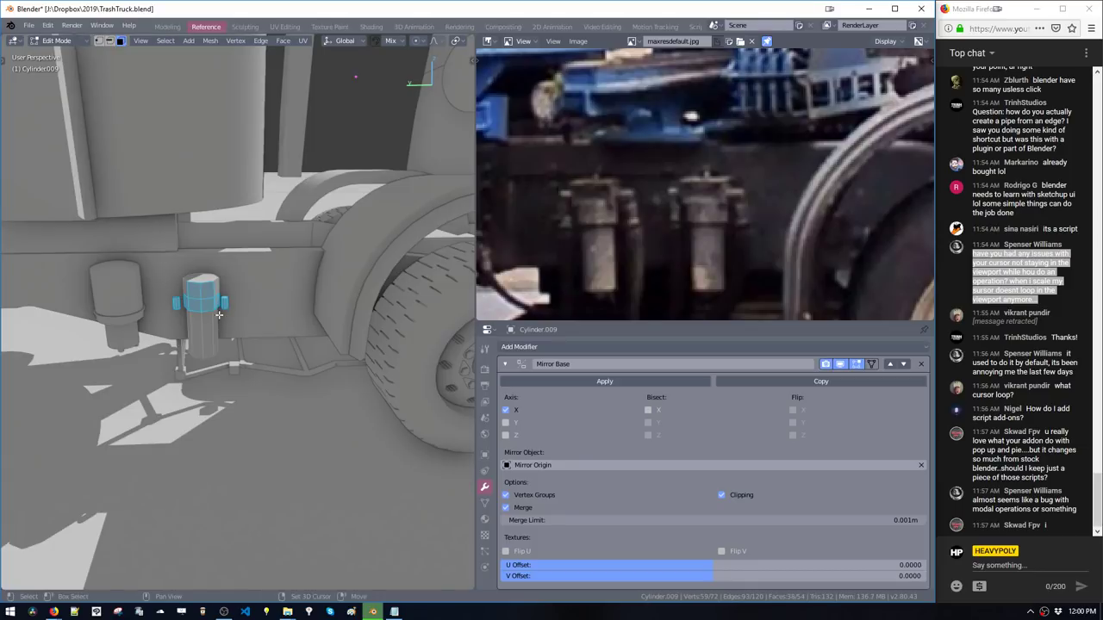
key(shift+d)
key(y)
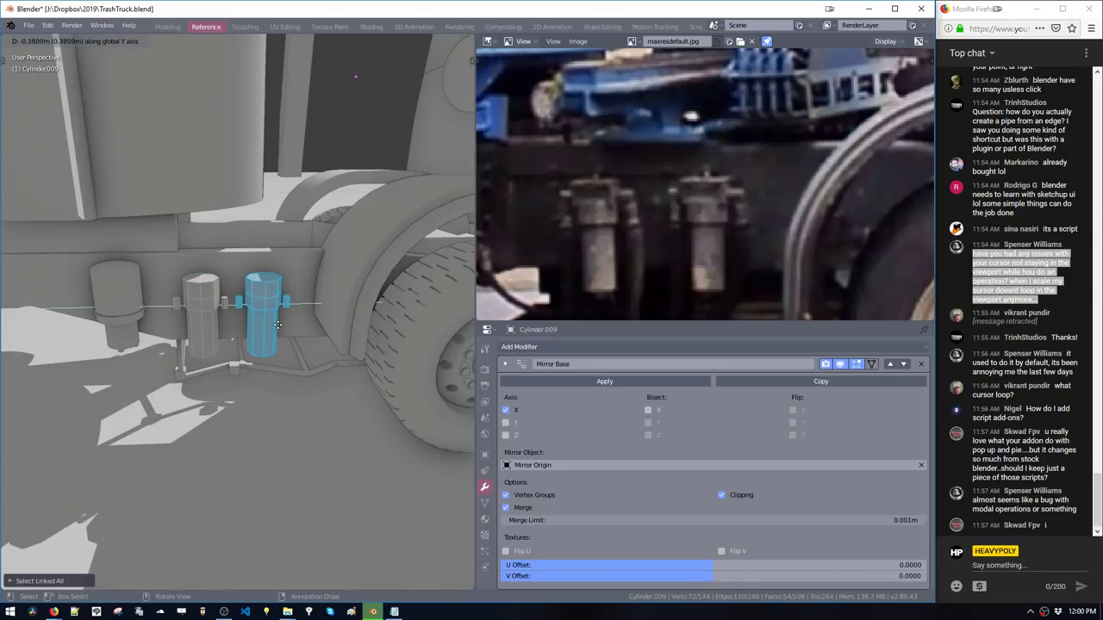
click(278, 325)
Extrude the upper bands of both canisters outward along their normals and move the top faces along Z
mouse_move(268, 336)
middle_down()
mouse_move(267, 314)
mouse_move(251, 339)
middle_up()
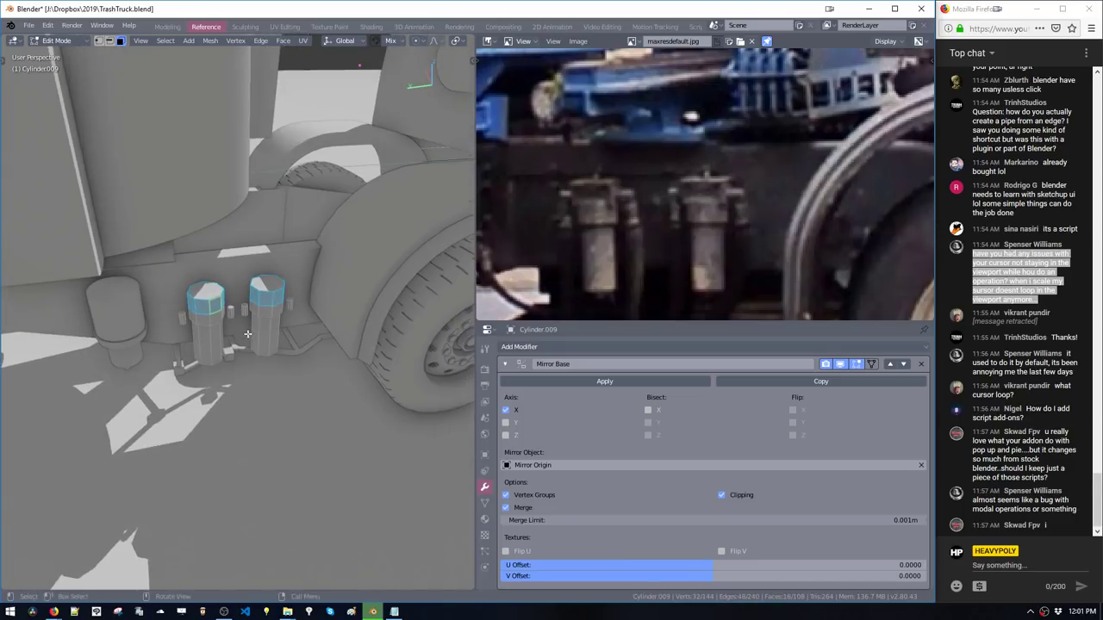
key(e)
click(252, 343)
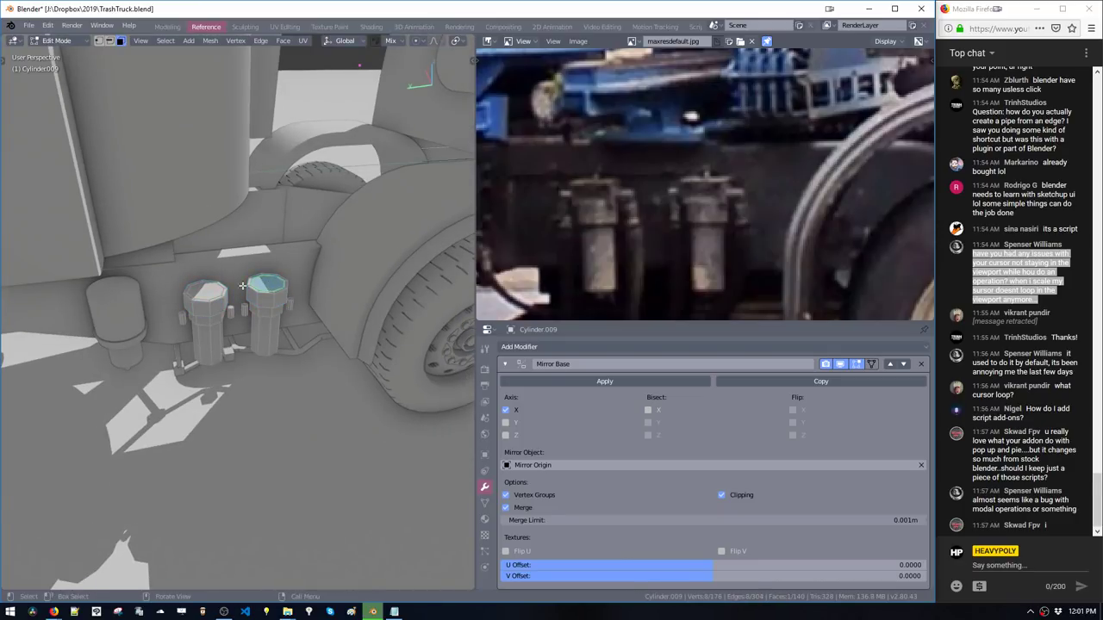
key(g)
key(z)
click(210, 287)
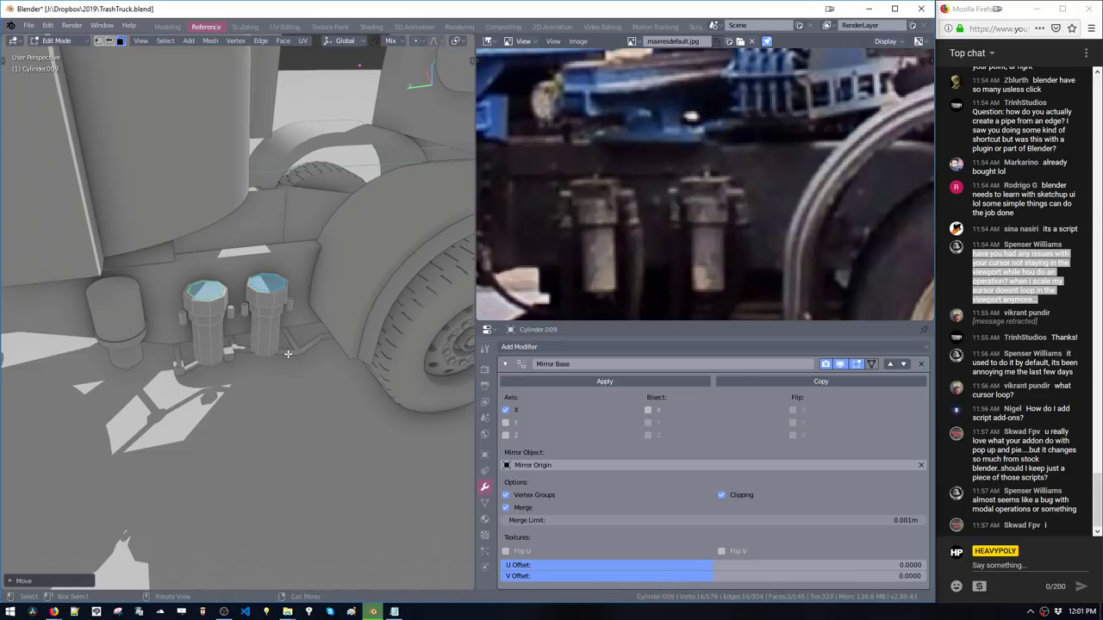
Inset the top faces of both canisters and extrude the small centre faces into raised caps
key(i)
key(e)
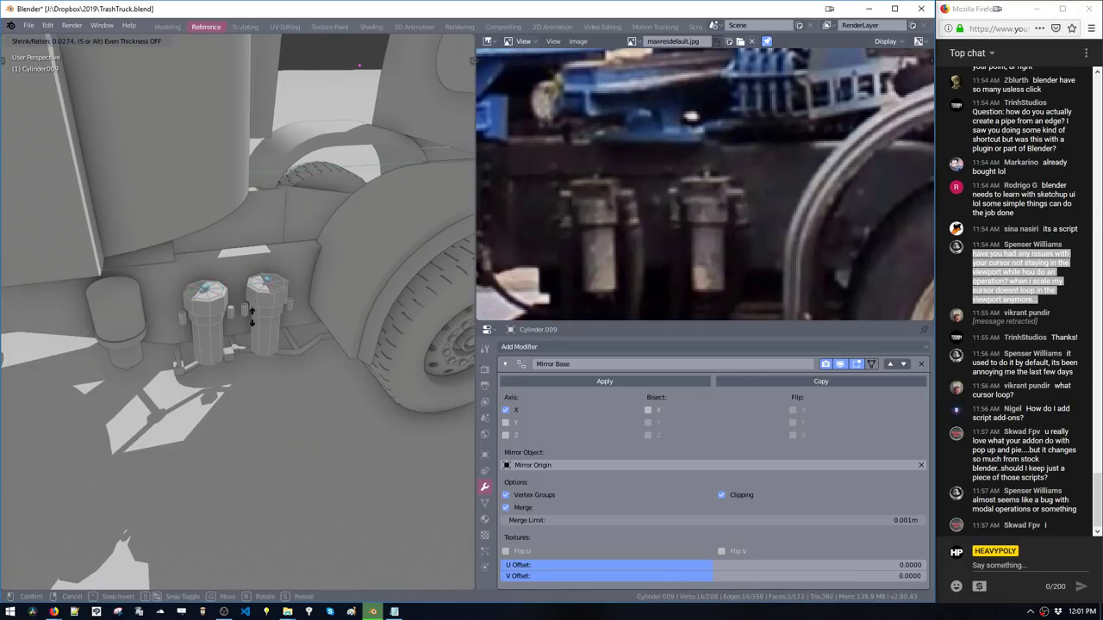
click(253, 323)
Extrude the bottom faces of the four side pins a short distance downward
alt+drag(253, 323, 257, 274)
key(KP_Decimal)
middle_drag(257, 274, 312, 317)
click(324, 328)
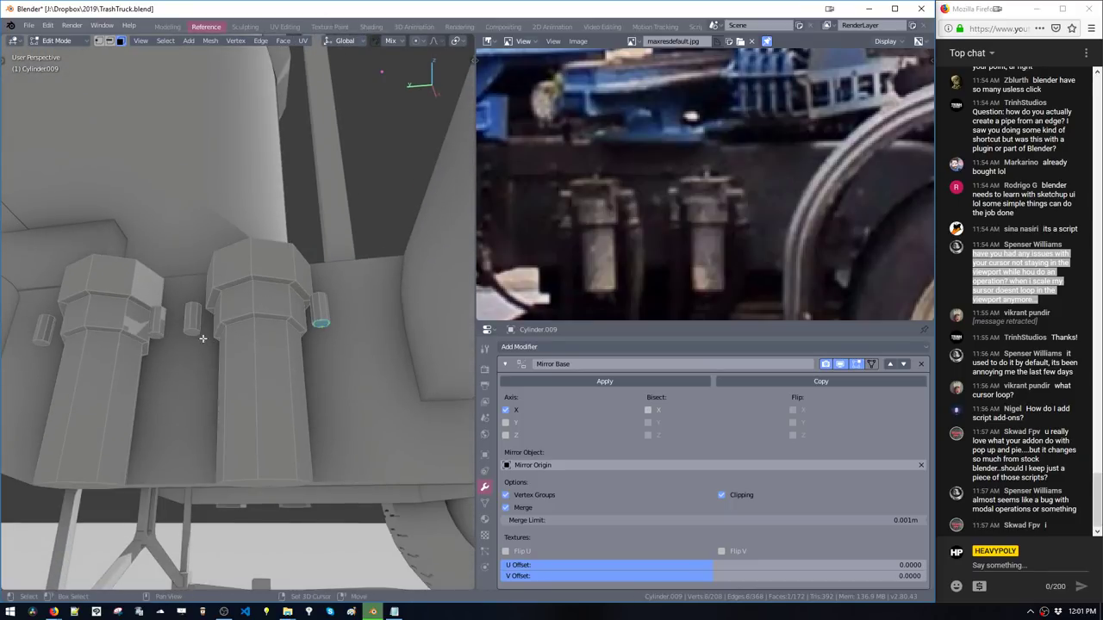
key(e)
click(203, 419)
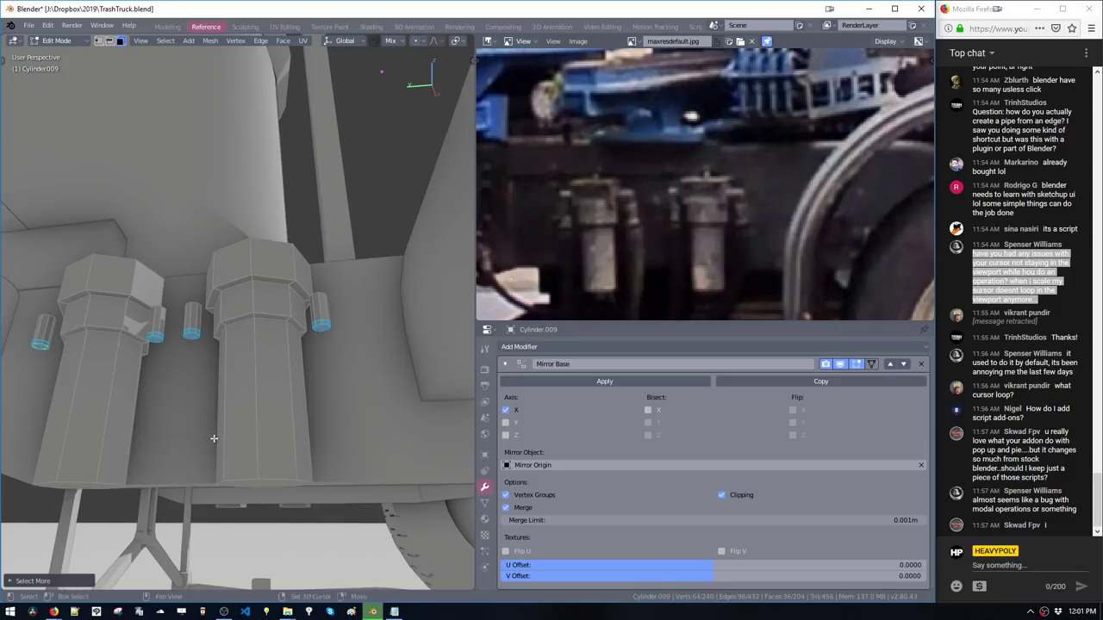
Extrude the new lower sections of the four pins outward along their normals to form wider bolt heads
key(alt+e)
click(214, 439)
click(212, 438)
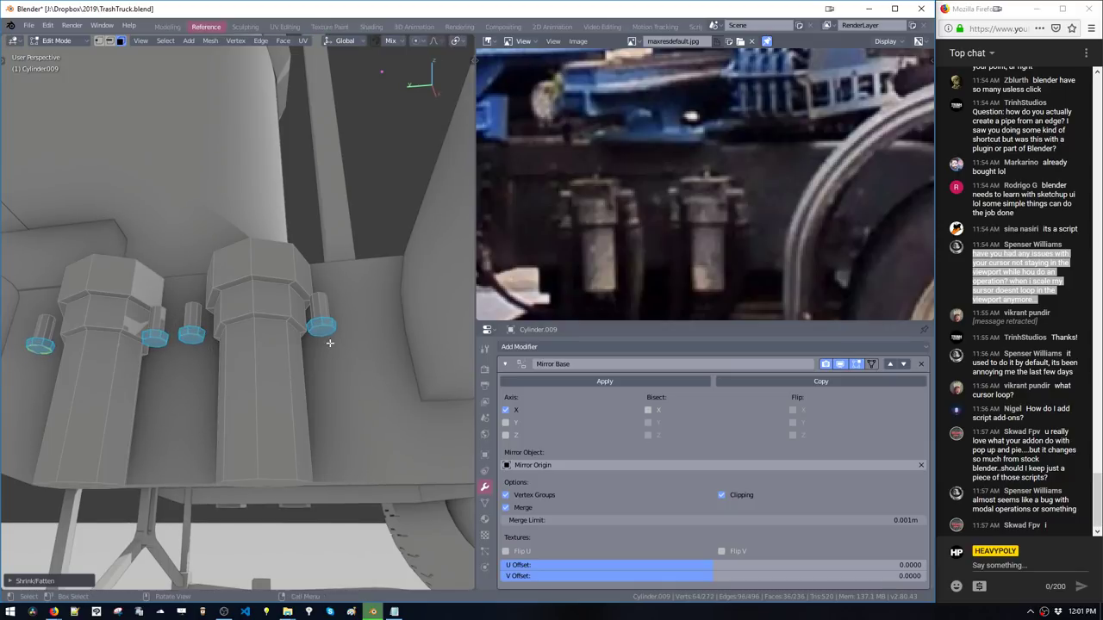
Inset the bottom faces of the four bolt heads and move the inset faces along Z
click(317, 333)
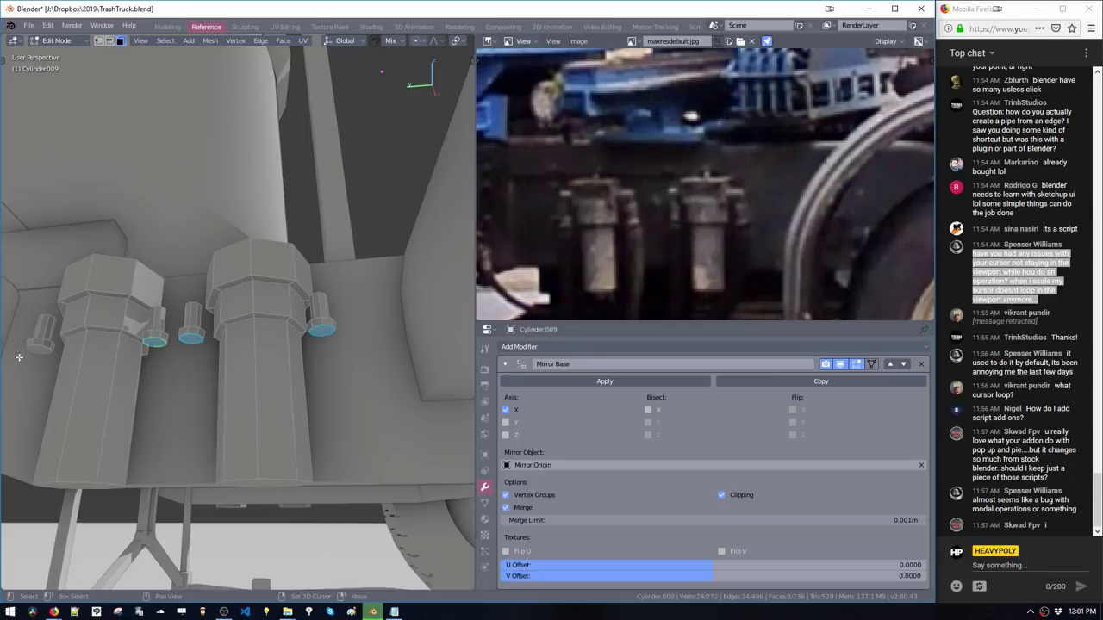
shift+middle_drag(264, 420, 246, 402)
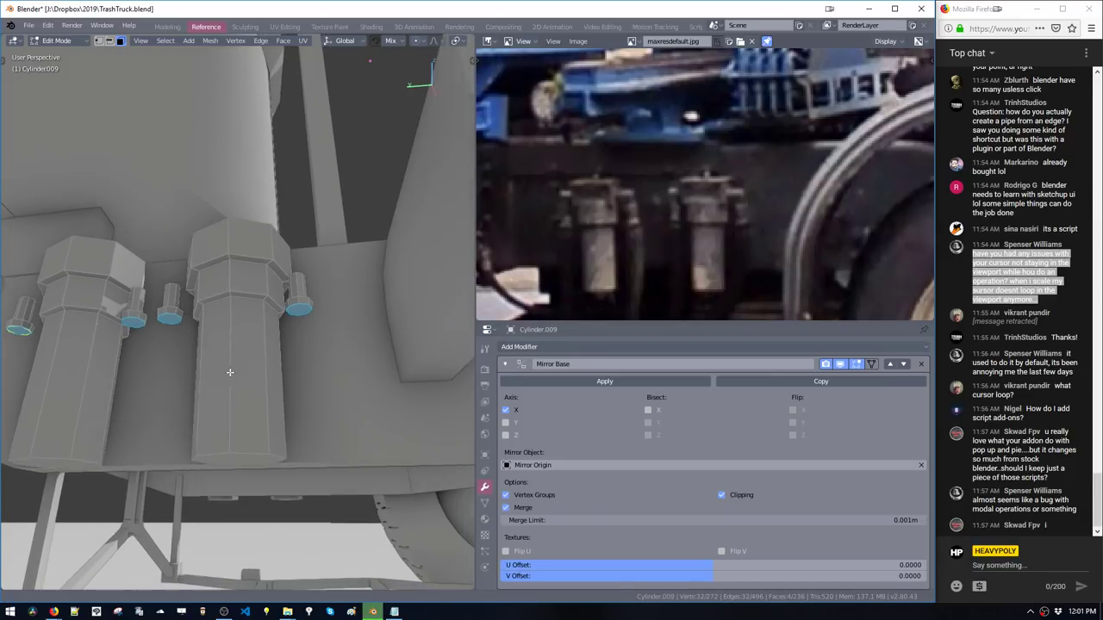
key(i)
click(235, 392)
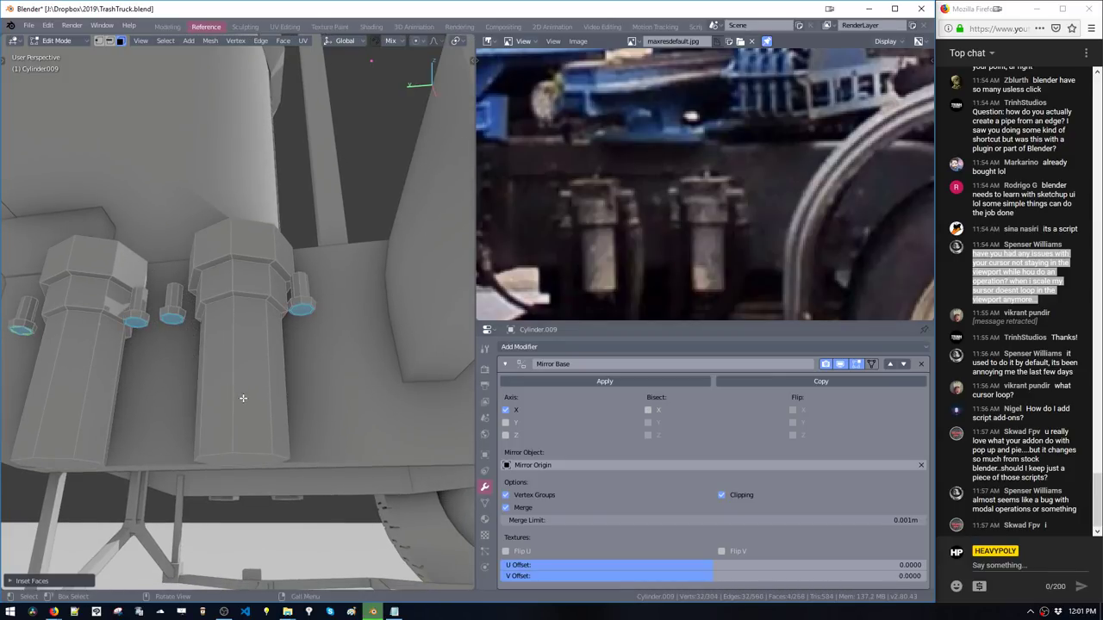
shift+middle_drag(319, 413, 315, 387)
key(ctrl+z)
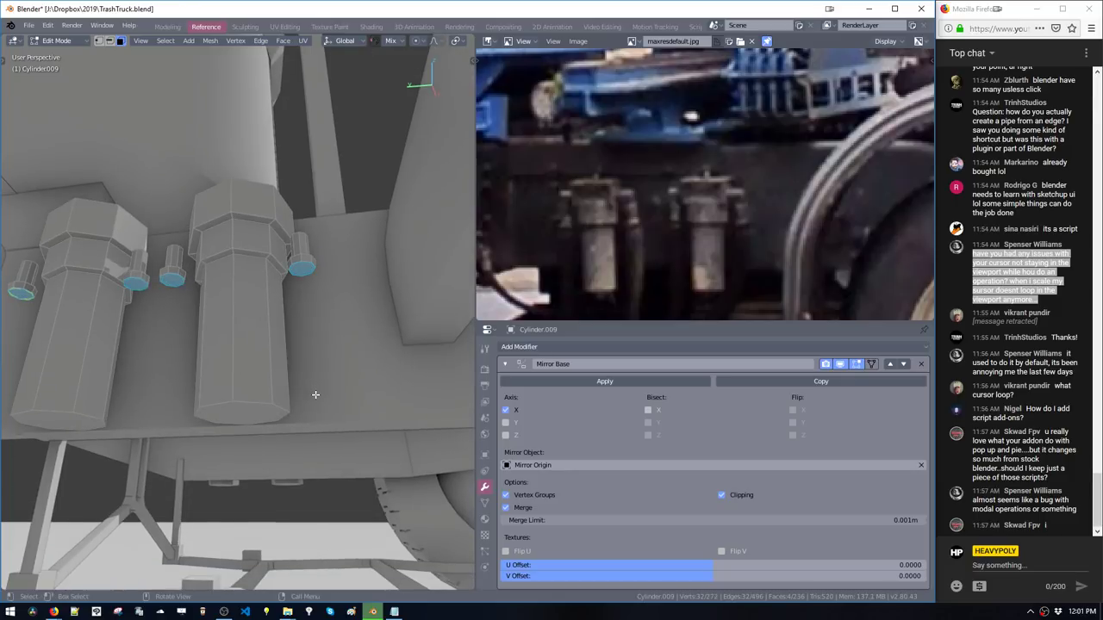
key(i)
click(306, 390)
key(g)
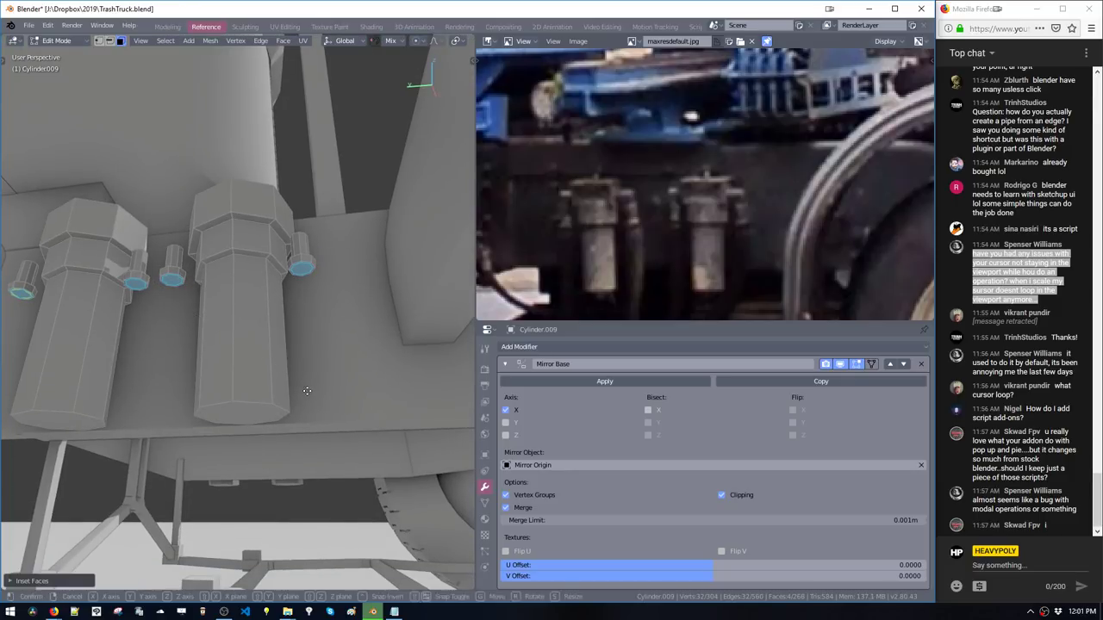
key(z)
click(307, 389)
Duplicate a vertex from the outermost bolt head beside the wheel and extrude it straight down along Z to start a hose path
middle_drag(306, 365, 311, 317)
key(space)
click(275, 259)
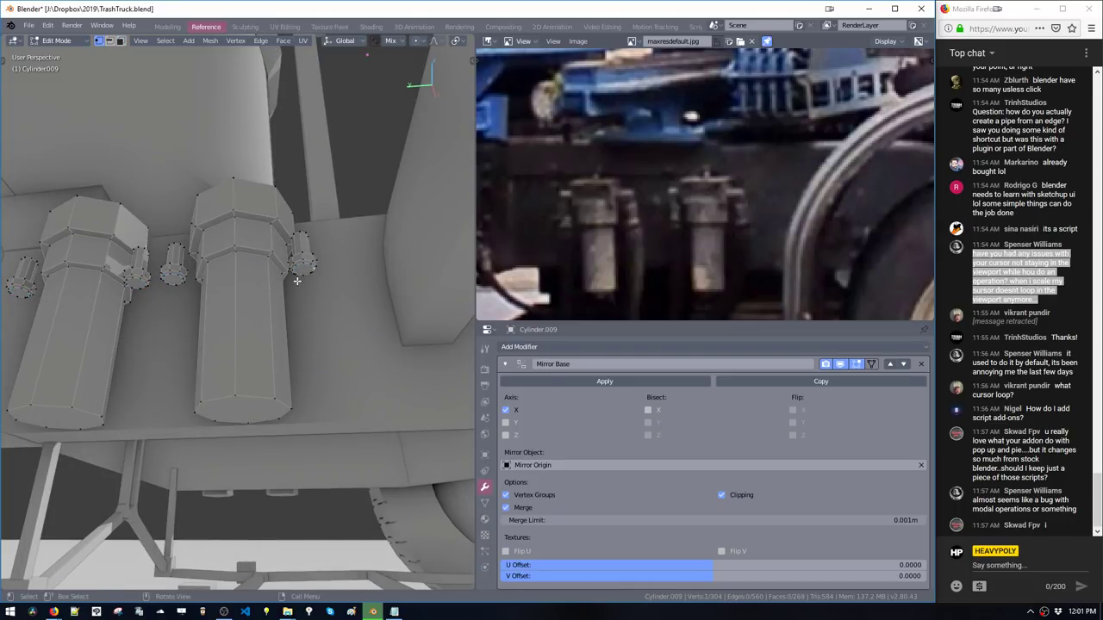
key(shift+d)
click(290, 283)
key(e)
key(z)
click(331, 454)
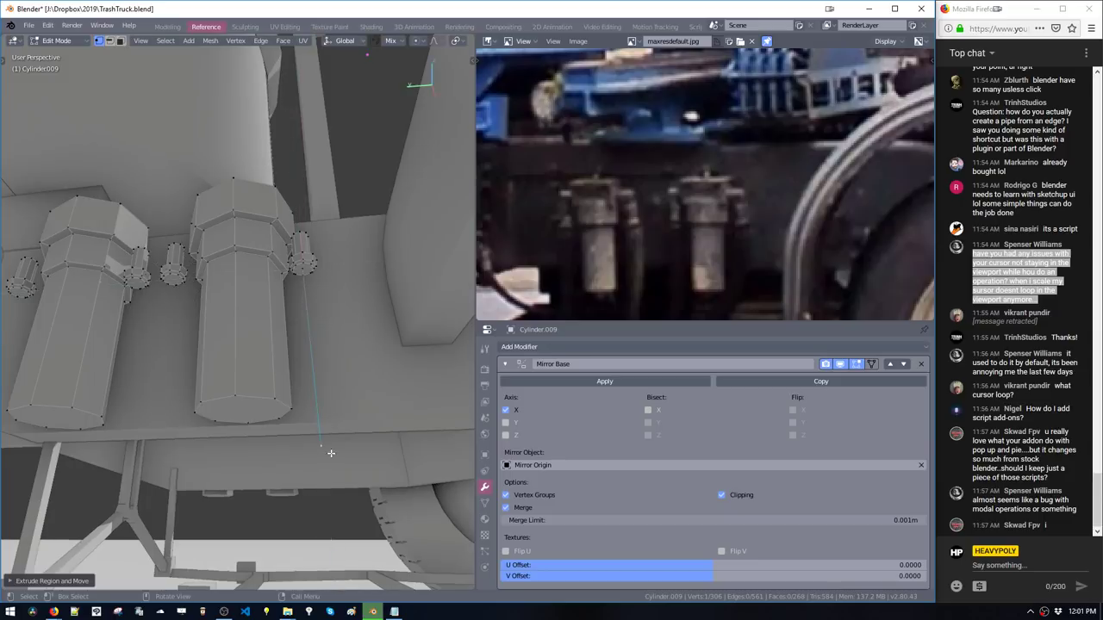
Extrude the hose path further inward beneath the truck's chassis with several more vertices
middle_drag(330, 453, 329, 246)
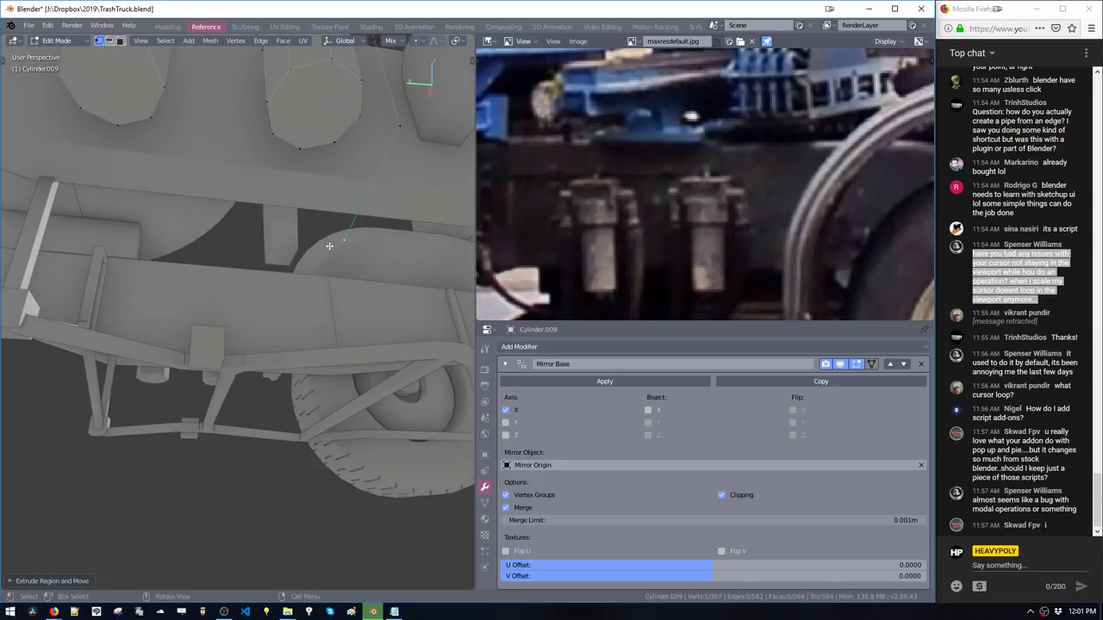
middle_drag(349, 285, 225, 386)
key(e)
click(216, 337)
key(g)
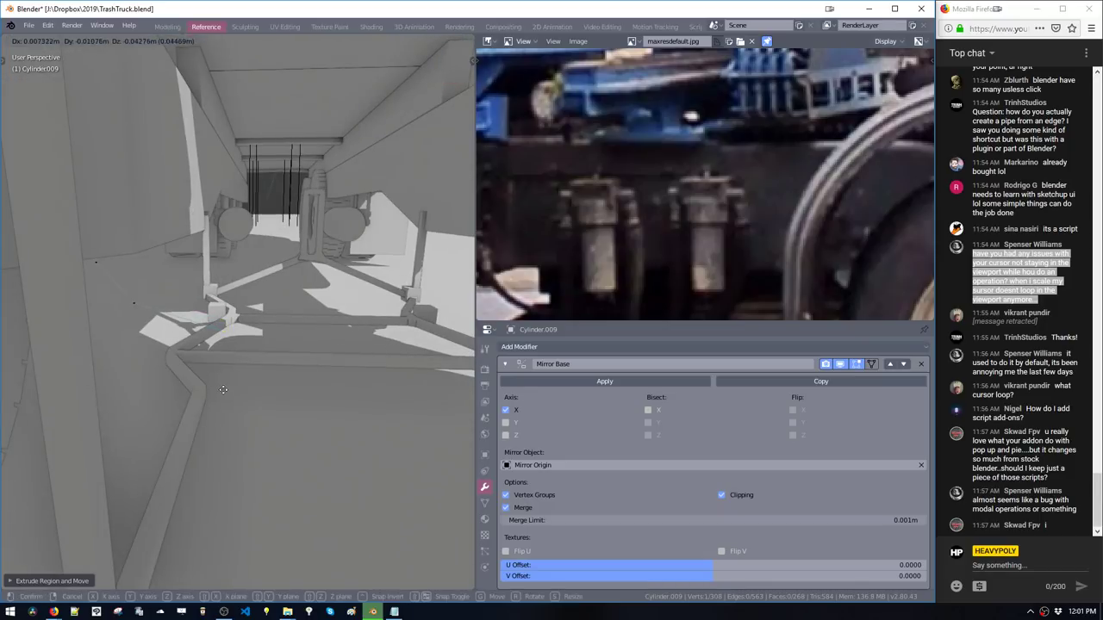
click(326, 362)
key(e)
click(259, 335)
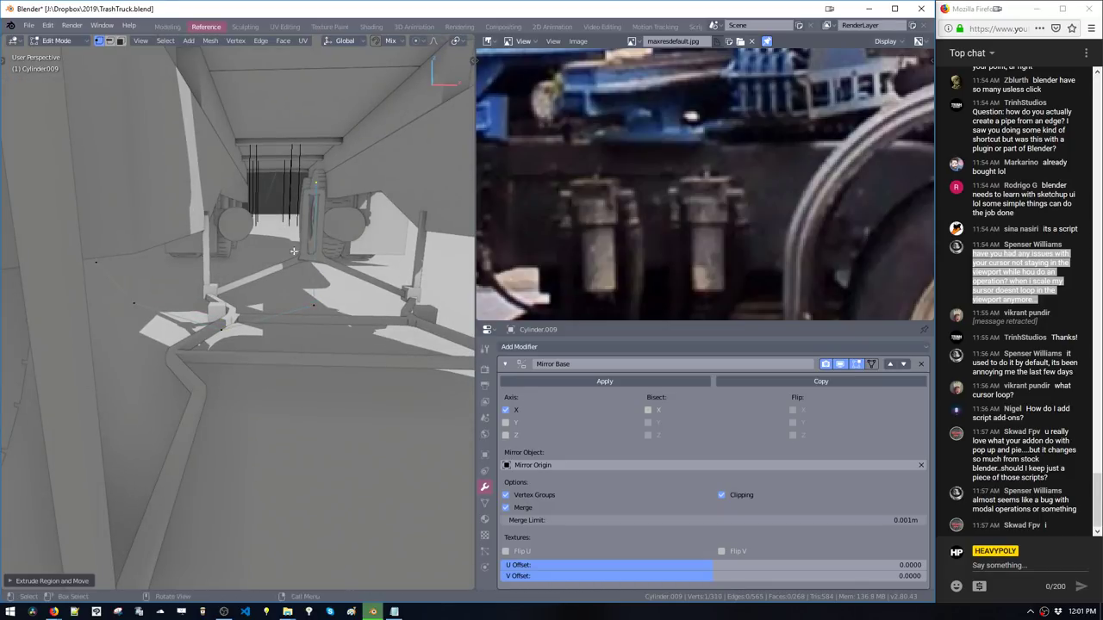
Raise the selected hose path vertex along Z and reposition one of the path's low vertices
middle_drag(258, 334, 310, 272)
key(g)
key(z)
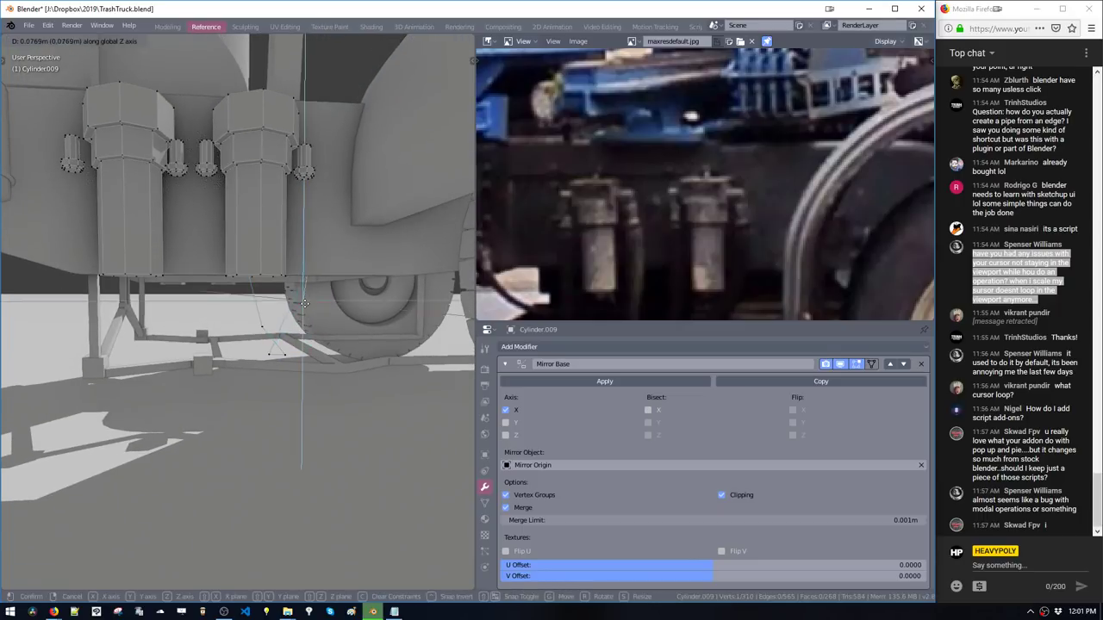
click(306, 262)
click(268, 355)
key(g)
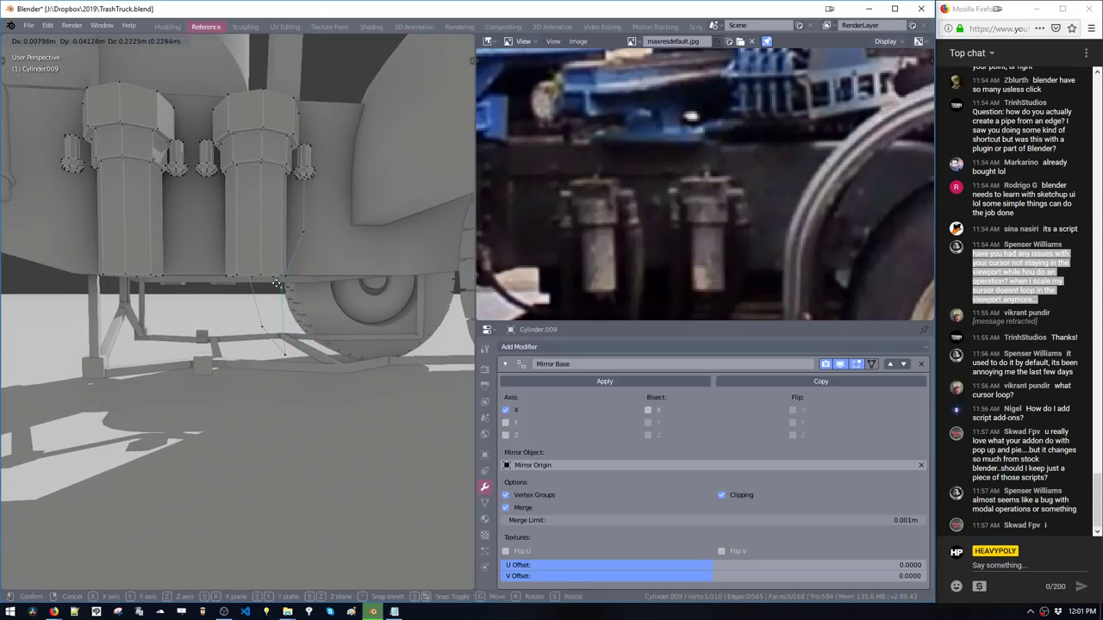
click(270, 294)
Bevel the hose path's bend vertex below the bolt into two and reposition the path's lower vertices
click(311, 241)
key(g)
click(314, 258)
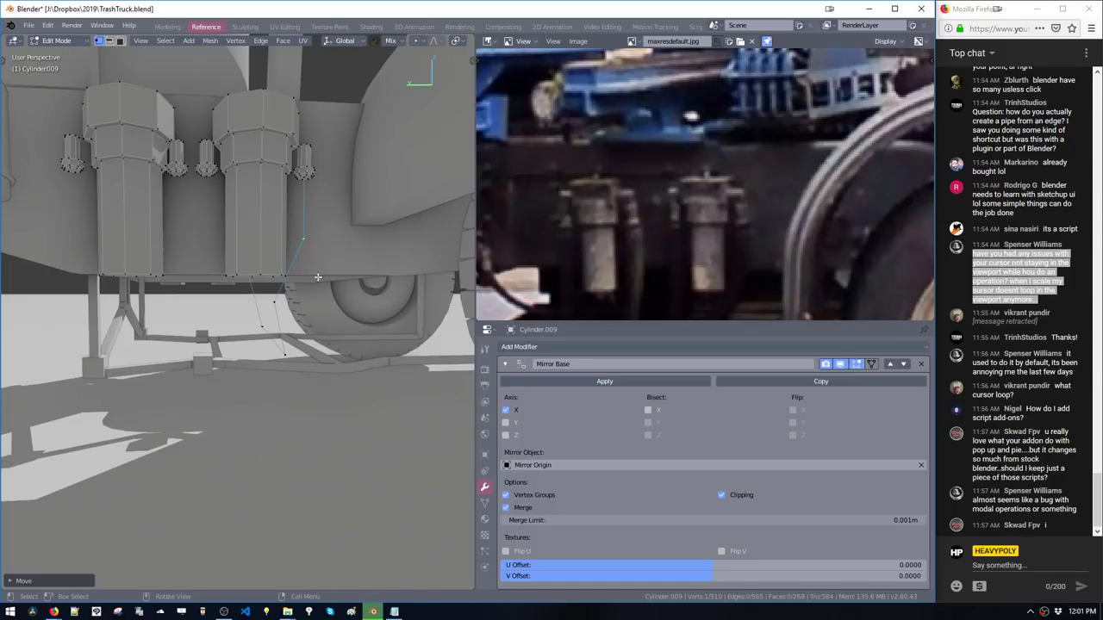
key(ctrl+shift+b)
click(322, 315)
click(303, 278)
key(g)
click(333, 286)
middle_drag(272, 311, 287, 377)
key(g)
click(124, 367)
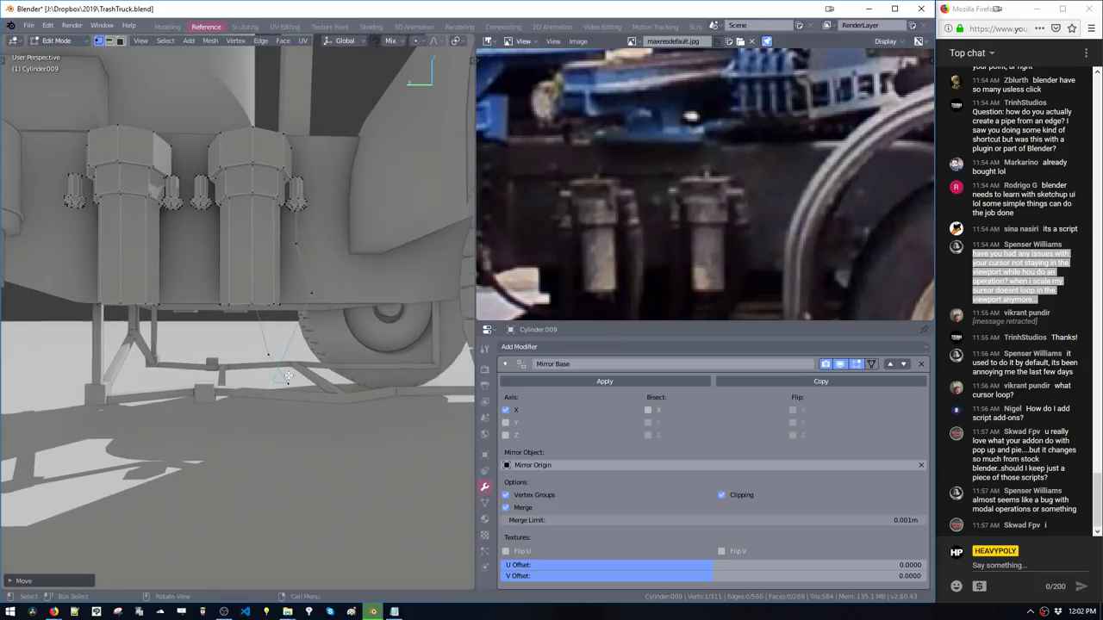
Adjust the whole hose path's position and duplicate it along Y to the other bolt of the same canister
key(ctrl+l)
middle_drag(289, 265, 205, 276)
key(g)
click(306, 252)
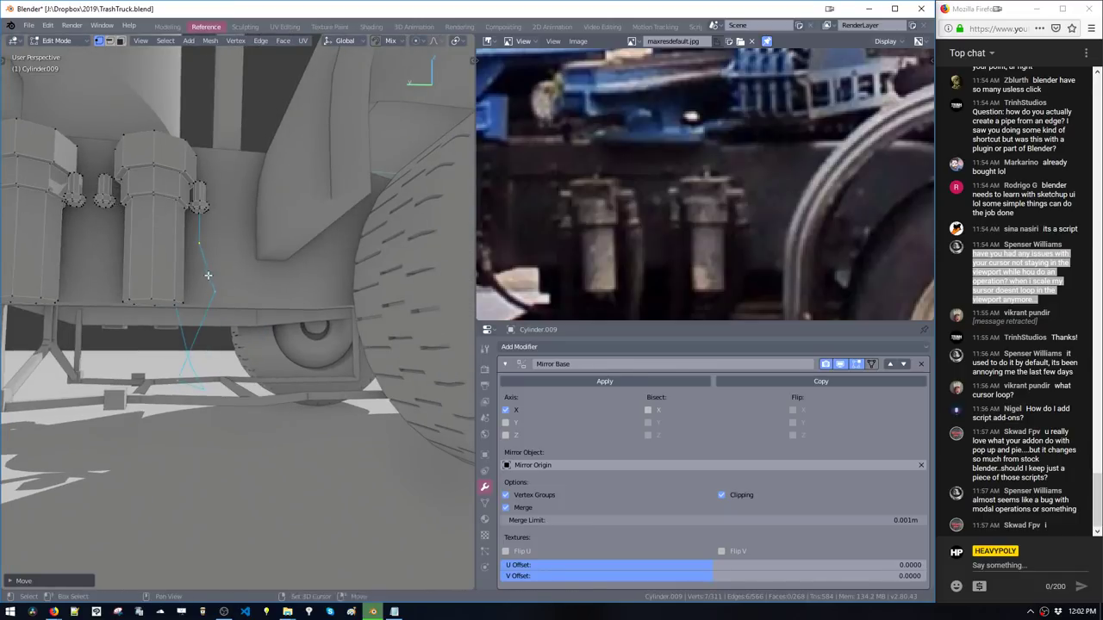
key(shift+d)
key(y)
click(121, 286)
Reposition individual vertices of the duplicated hose path to vary its bend
middle_drag(120, 286, 231, 284)
click(167, 283)
key(g)
click(123, 290)
key(g)
click(144, 297)
key(g)
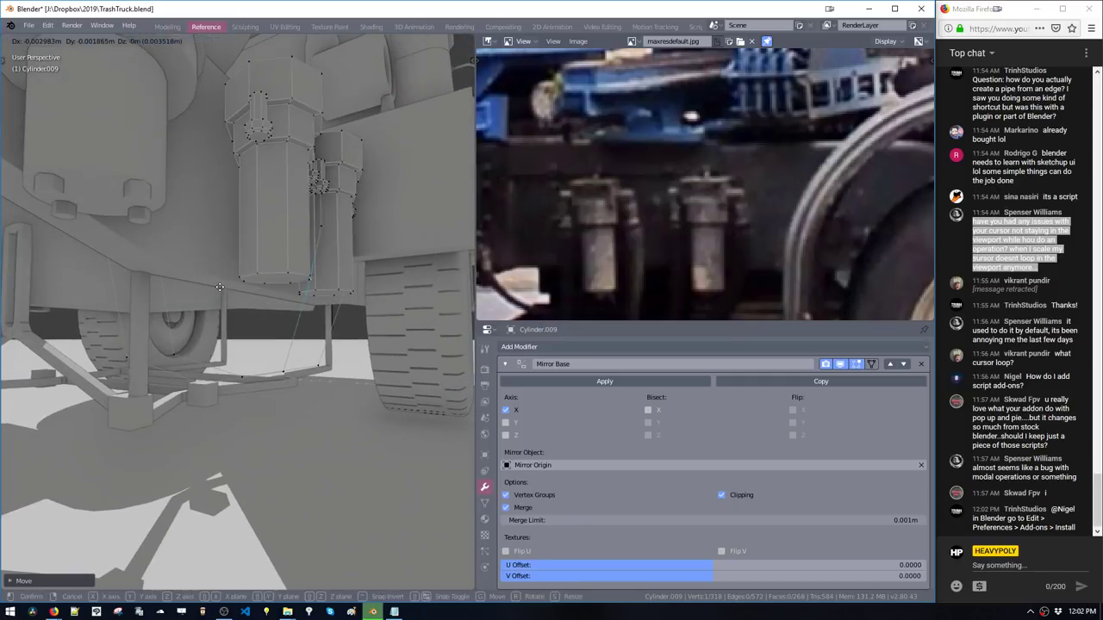
click(230, 287)
Move the duplicated hose path's lower vertices along Y, following the reference photo
middle_drag(645, 262, 646, 211)
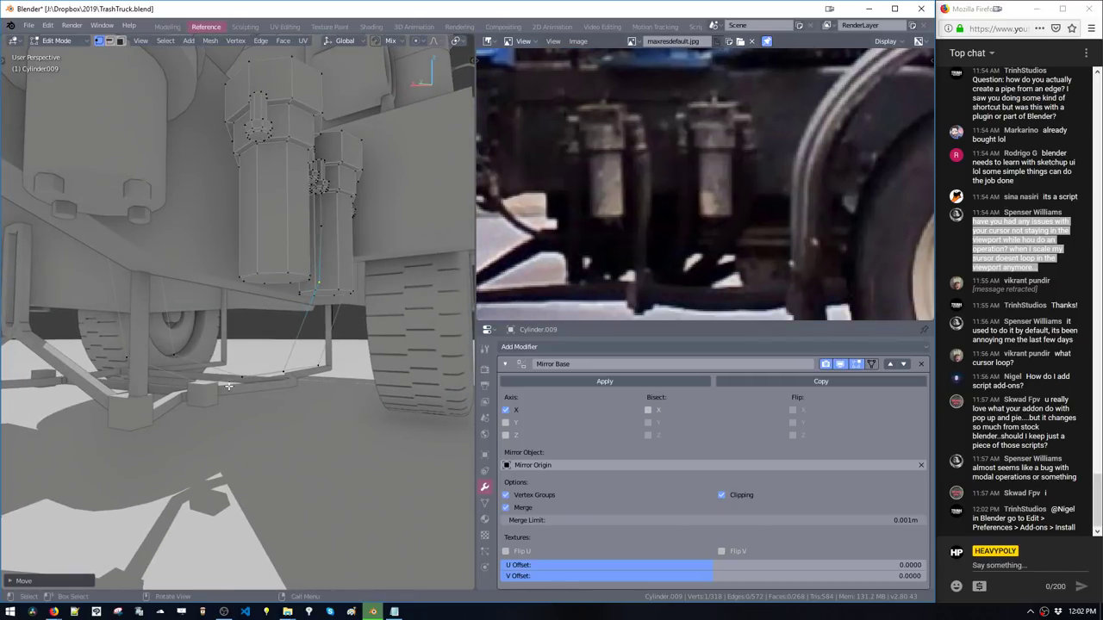
click(270, 375)
middle_drag(268, 374, 172, 371)
drag(130, 341, 170, 390)
key(g)
key(y)
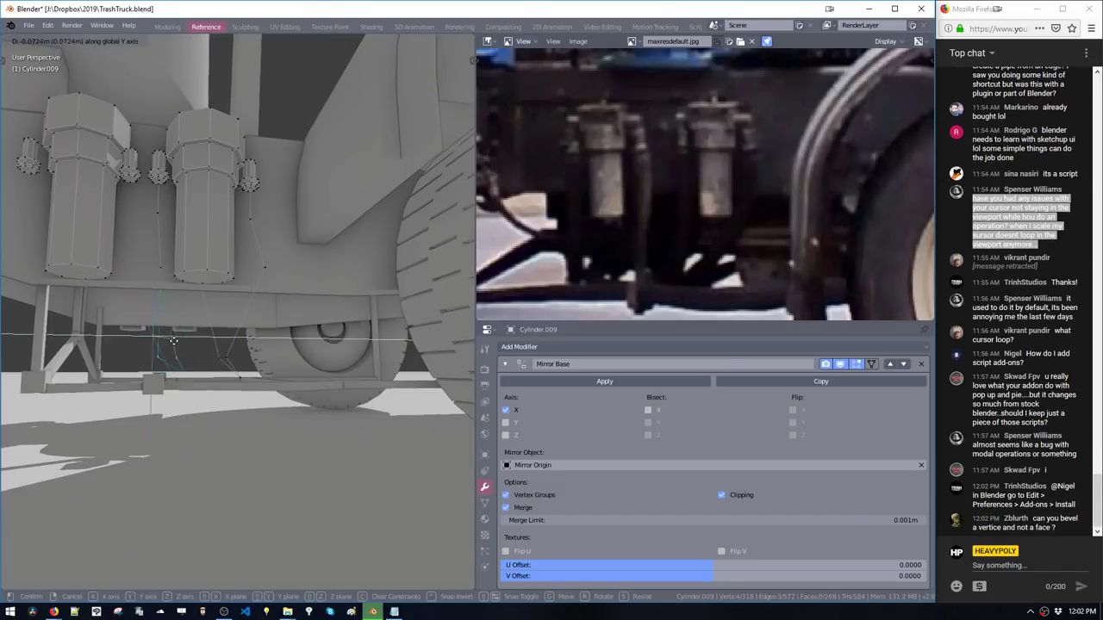
click(205, 353)
Shift the lower vertices of both hose paths along Y to straighten their run beneath the canister
middle_drag(220, 363, 237, 402)
key(alt+z)
key(alt+z)
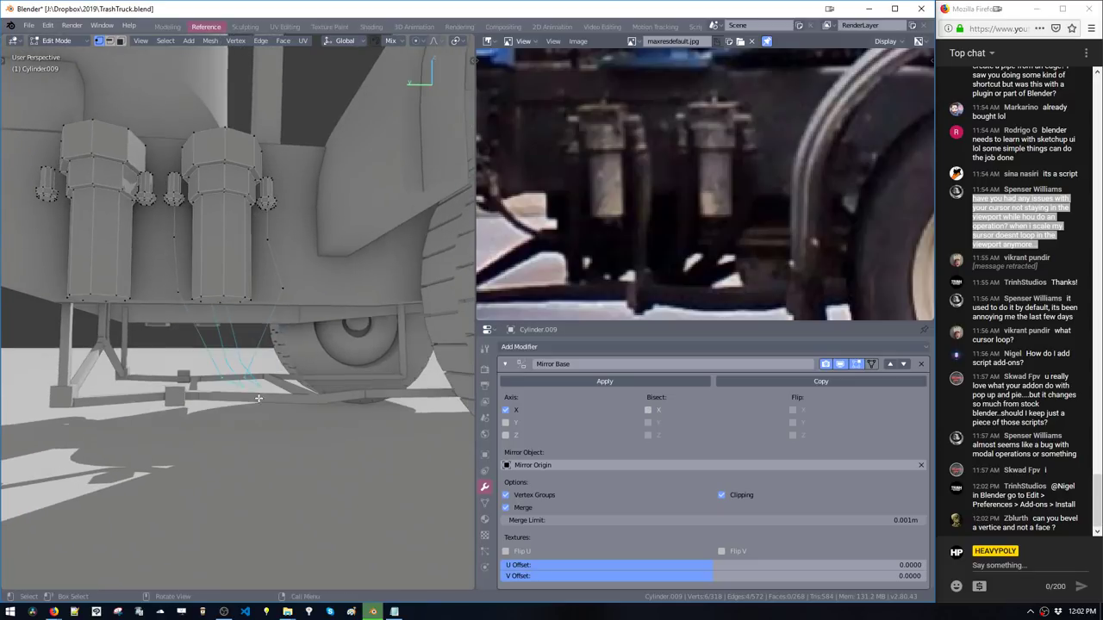
key(g)
key(y)
click(239, 403)
middle_drag(234, 400, 241, 399)
key(g)
middle_drag(241, 399, 227, 397)
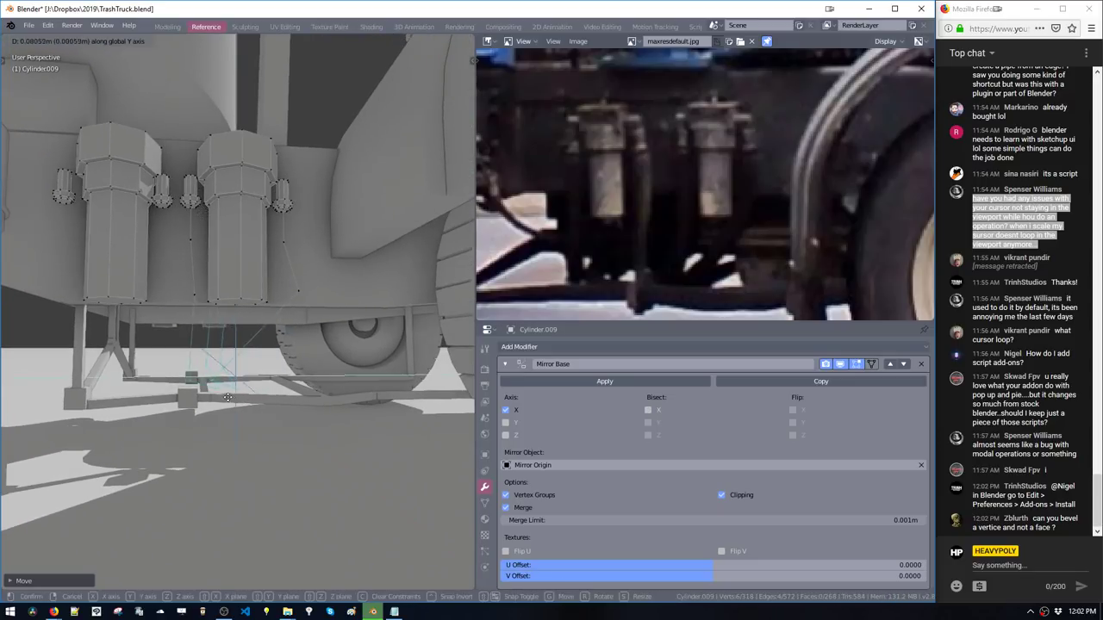
click(239, 397)
Lower the bend vertices of both hose paths beside the canister nearest the wheel
click(293, 295)
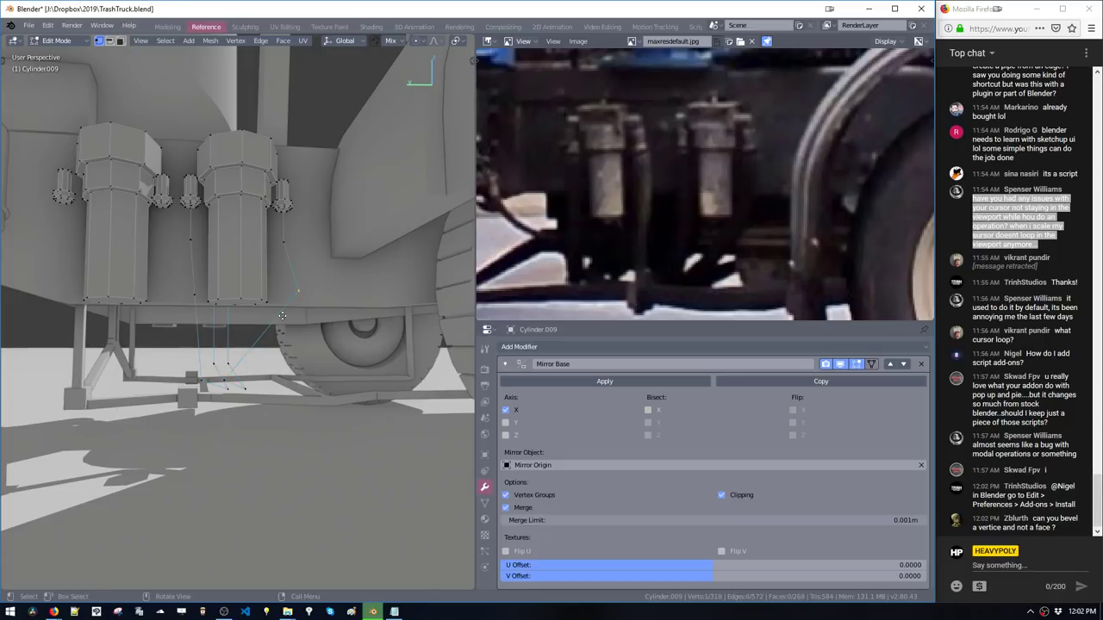
key(g)
click(275, 345)
click(194, 301)
key(g)
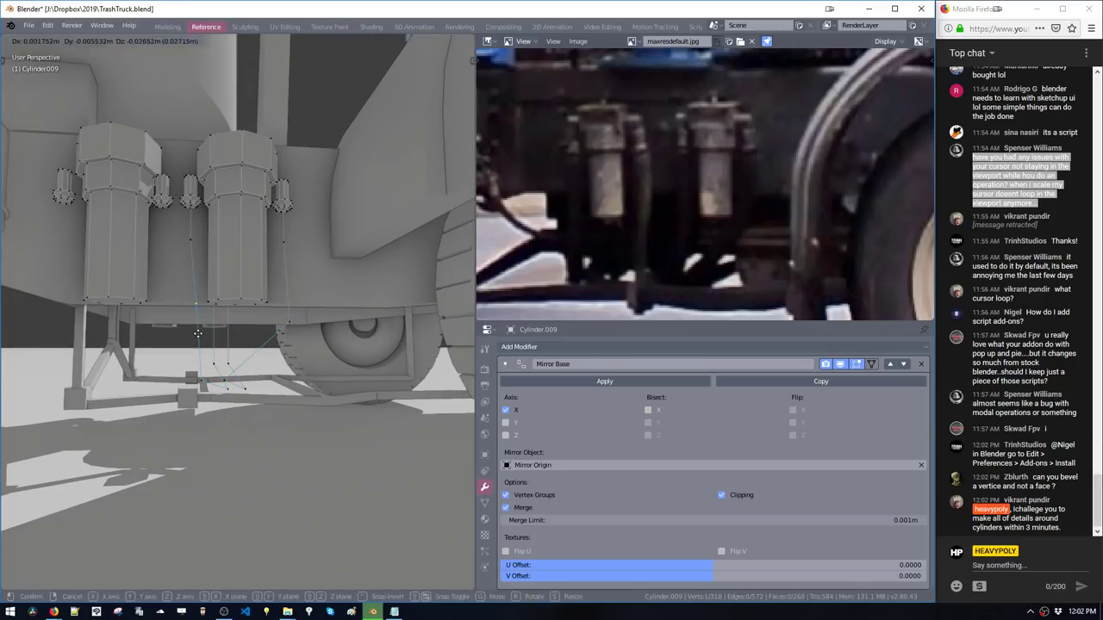
click(202, 335)
Reposition the inner vertices of the hose paths where they run beneath the chassis
middle_drag(203, 338, 332, 397)
key(g)
click(354, 399)
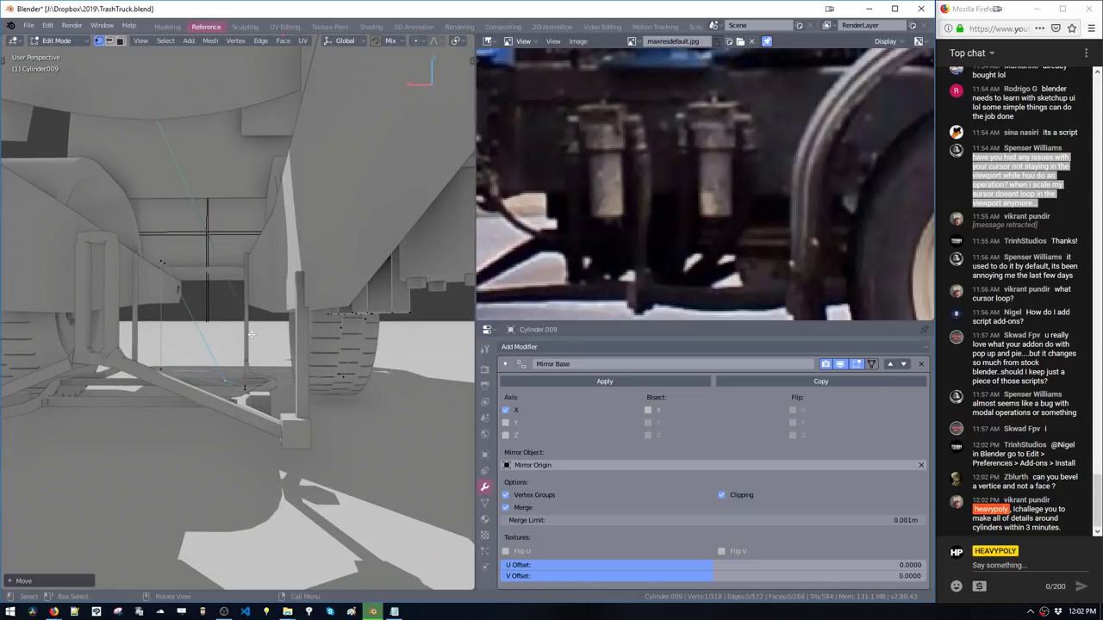
click(184, 278)
middle_drag(184, 278, 143, 293)
key(g)
click(252, 355)
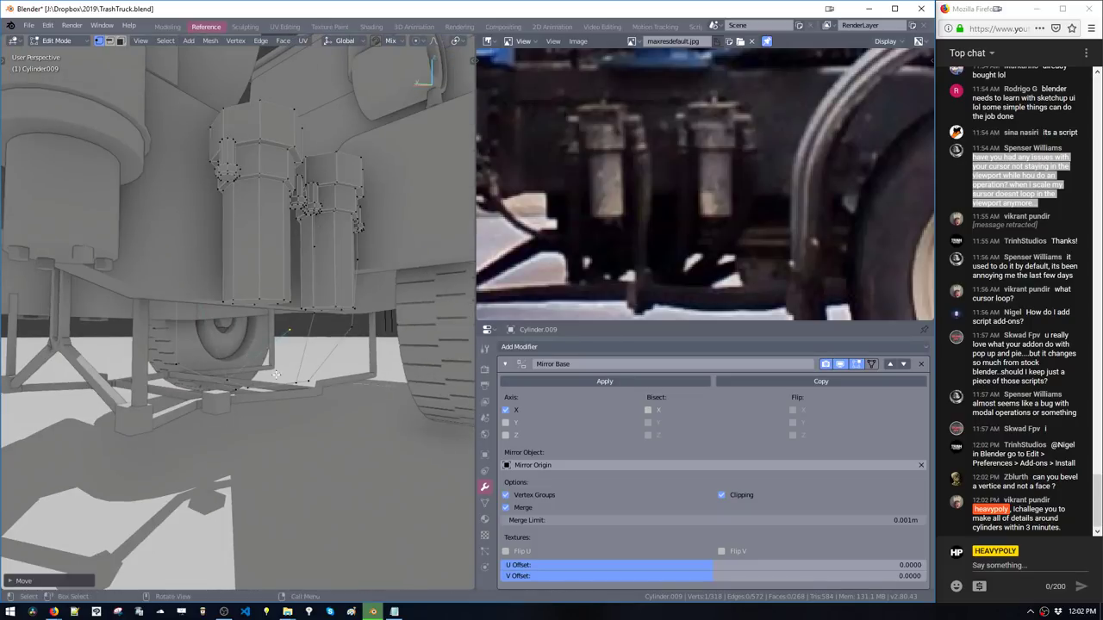
middle_drag(252, 355, 268, 423)
key(g)
click(217, 408)
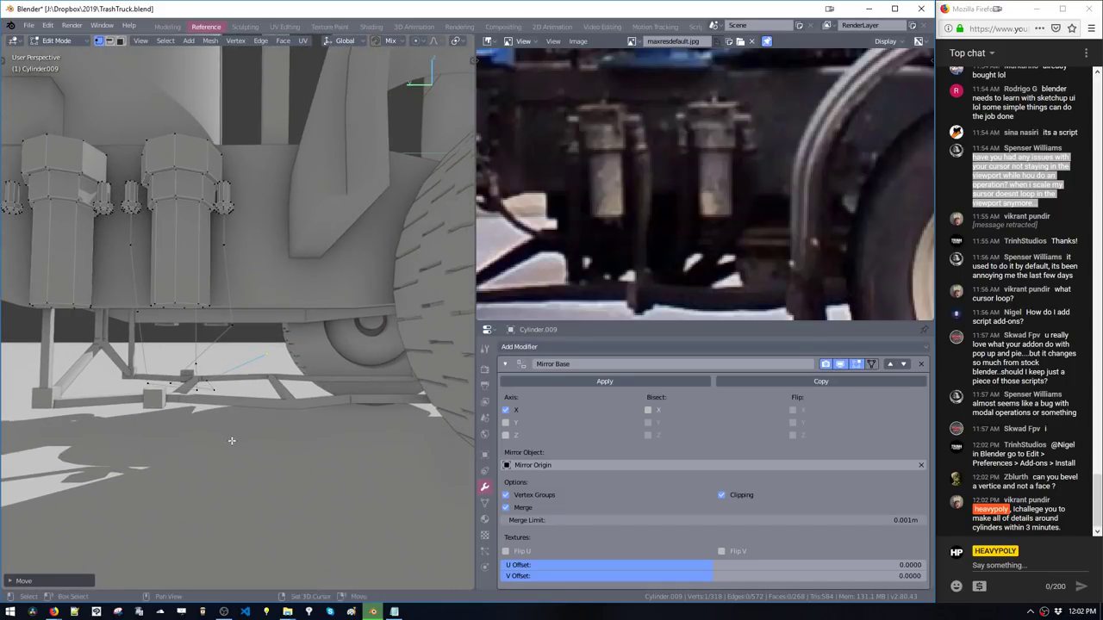
Extrude the selected end of the hose path further beneath the chassis and position the new vertices
key(e)
click(315, 379)
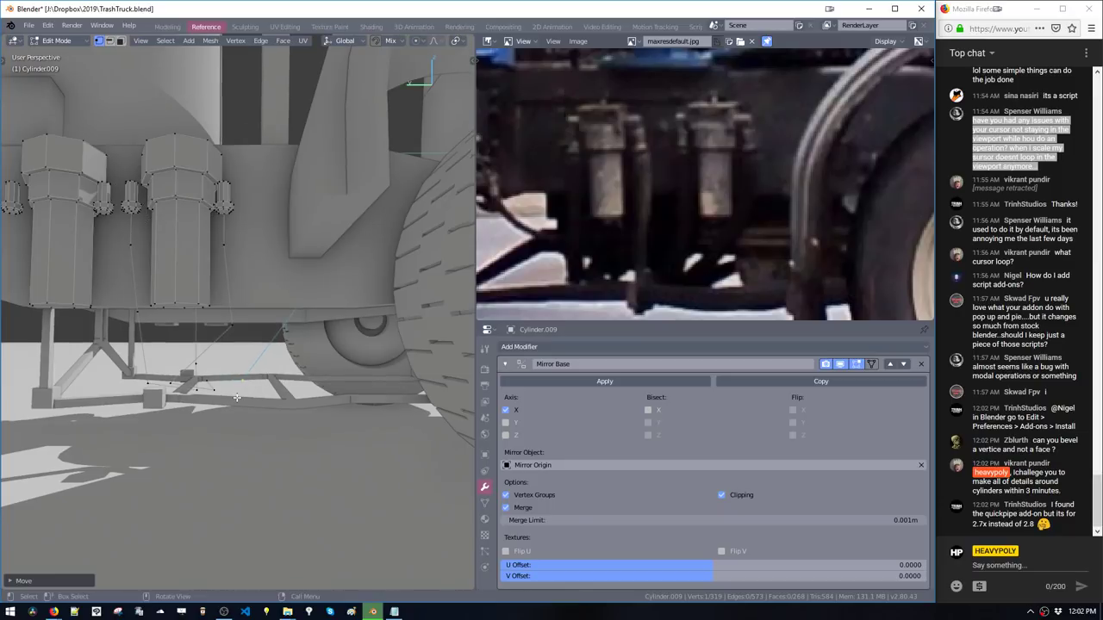
key(g)
click(296, 295)
Duplicate the linked hose path to the other canister's bolts, placing two copies along Y
shift+middle_drag(194, 380, 229, 332)
shift+middle_drag(147, 340, 243, 346)
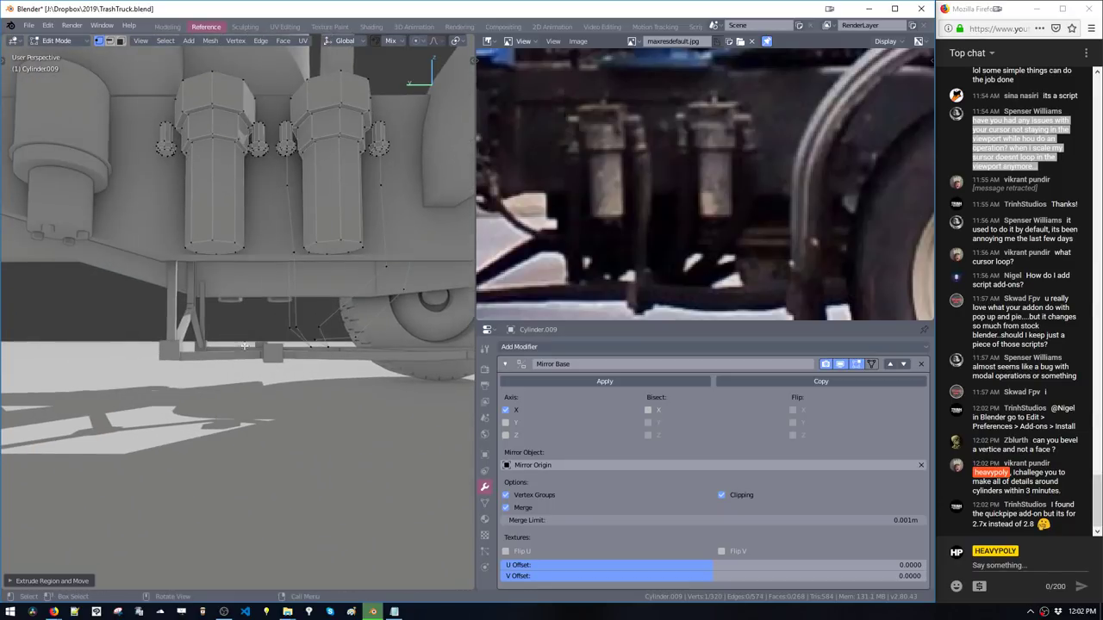
click(281, 329)
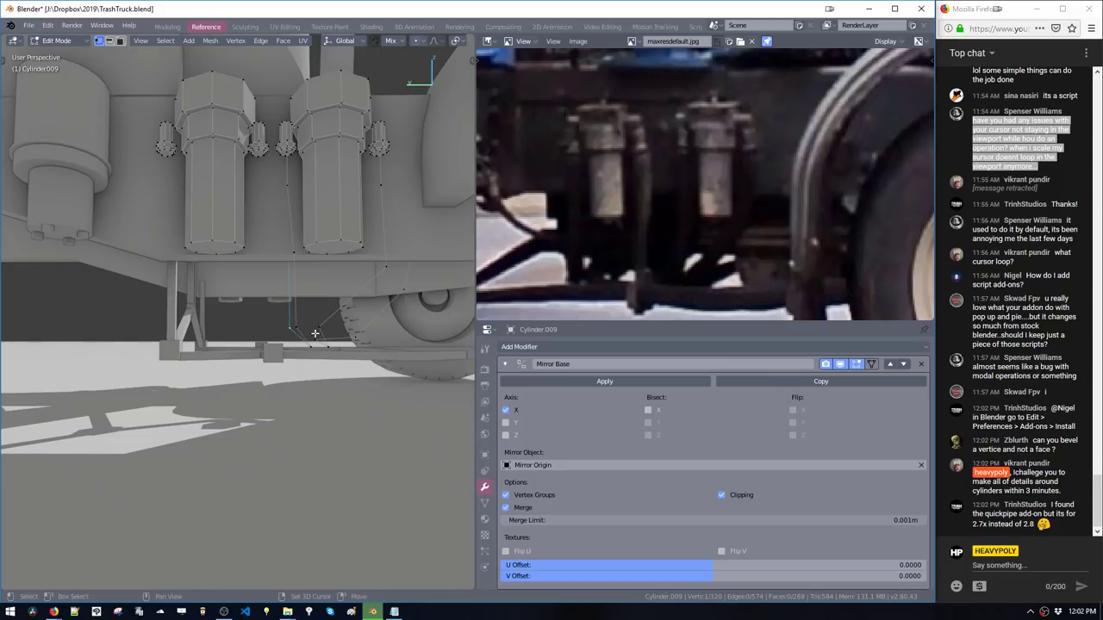
key(ctrl+l)
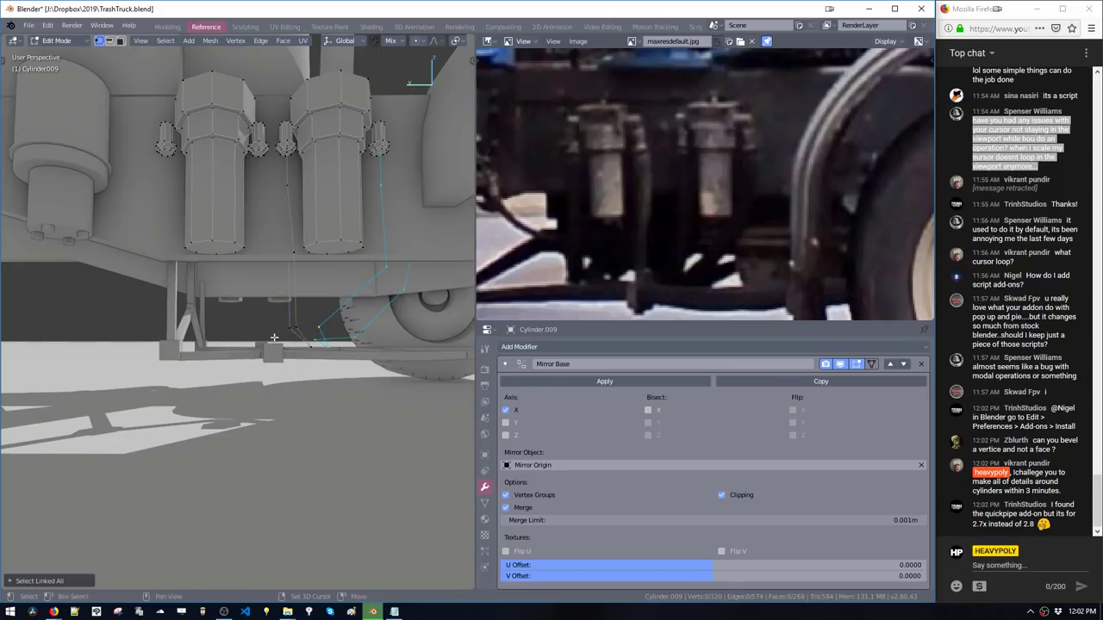
shift+middle_drag(231, 258, 323, 300)
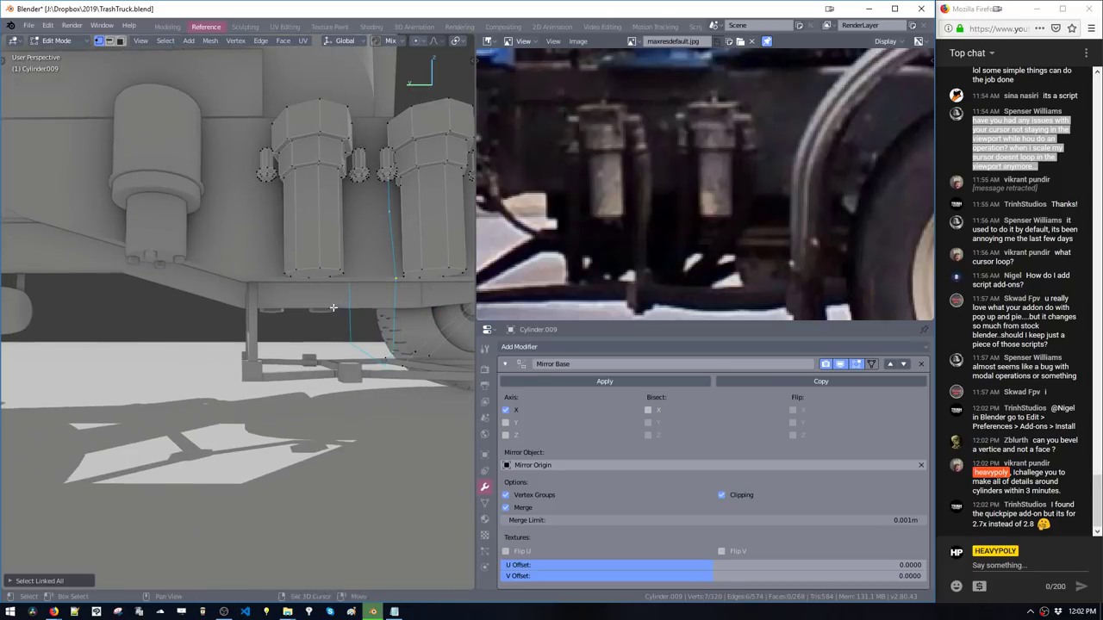
key(shift+d)
click(328, 342)
middle_drag(326, 328, 349, 364)
key(g)
key(y)
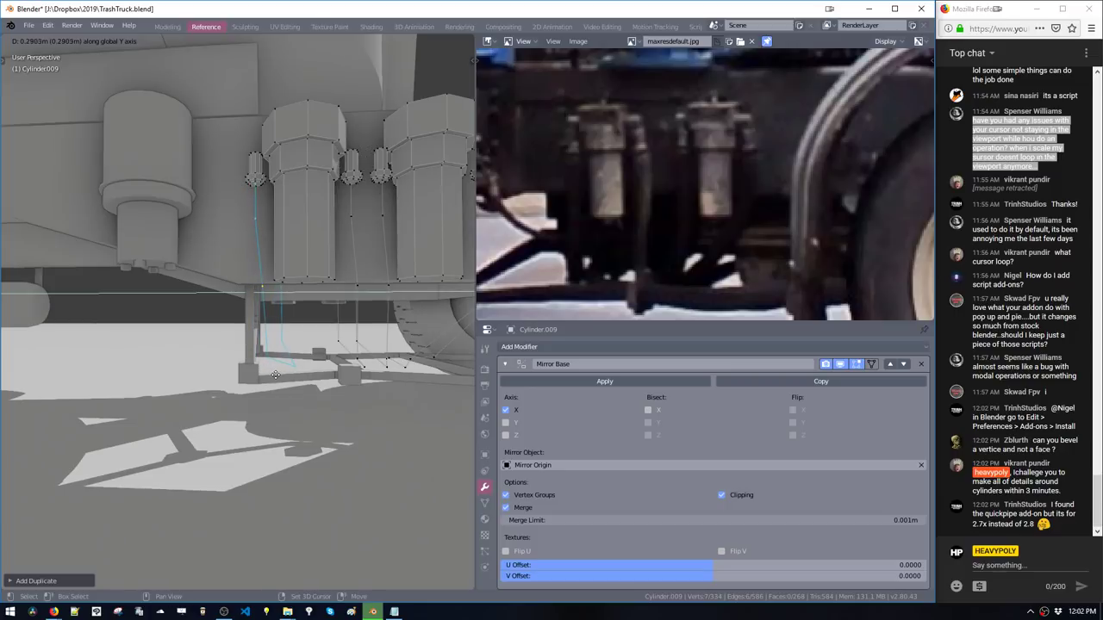
click(275, 362)
Select the lower vertices of the new hose path copy and move them along Y
drag(280, 336, 357, 349)
middle_drag(353, 345, 417, 307)
mouse_move(216, 288)
mouse_down()
mouse_move(265, 317)
mouse_move(243, 378)
mouse_up()
mouse_move(243, 378)
middle_down()
mouse_move(225, 390)
mouse_move(265, 367)
mouse_move(246, 390)
middle_up()
key(g)
key(y)
click(254, 379)
middle_drag(288, 360, 319, 365)
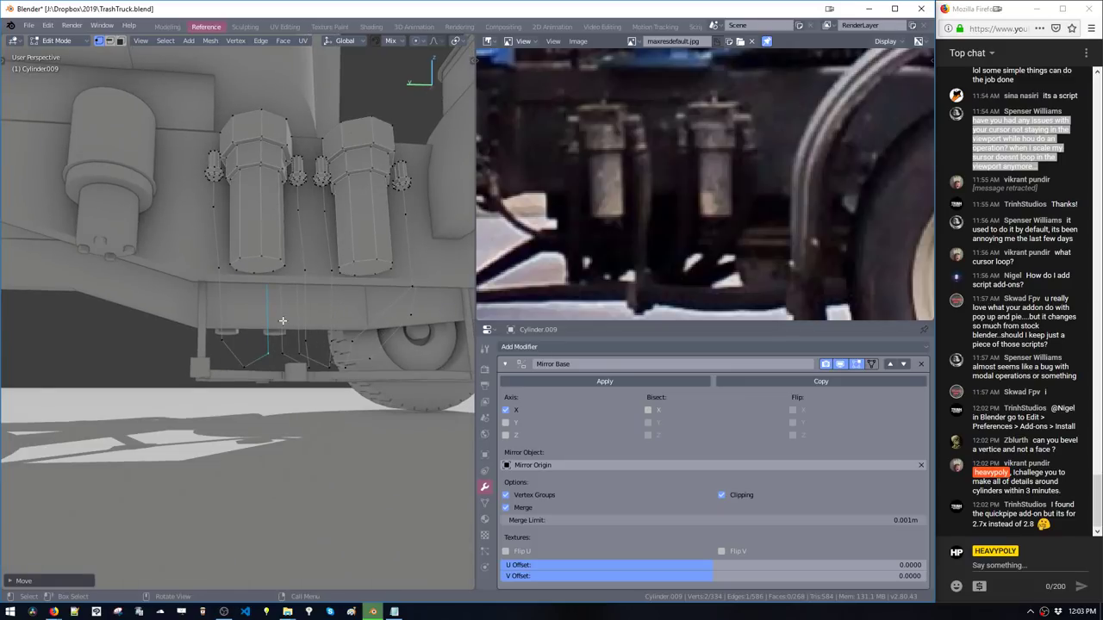
middle_drag(283, 320, 461, 312)
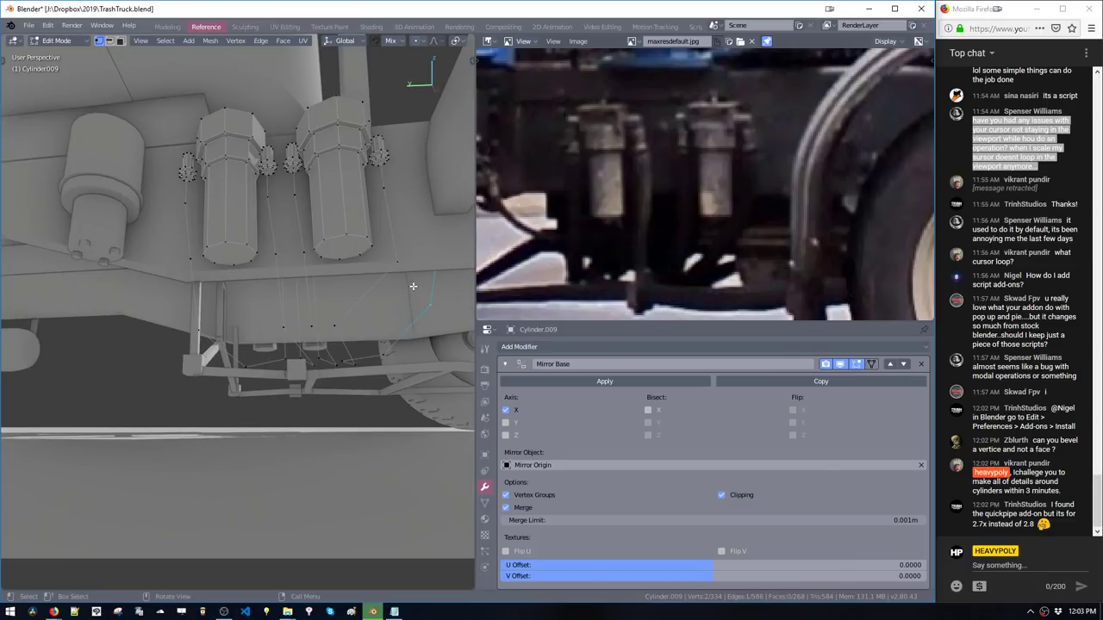
middle_drag(434, 258, 339, 220)
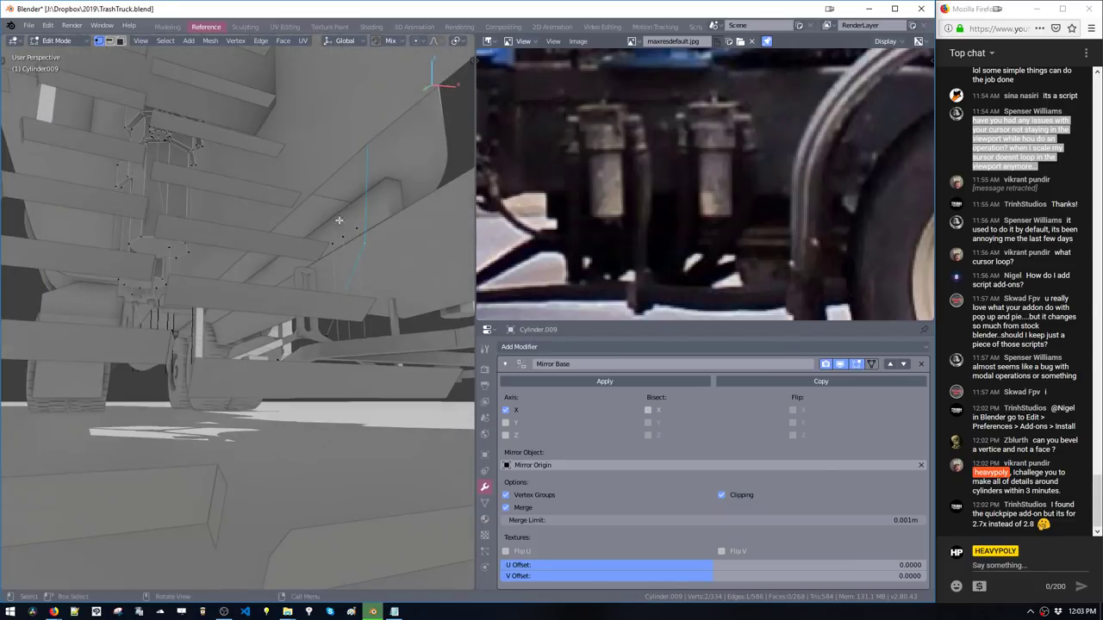
middle_drag(369, 146, 325, 181)
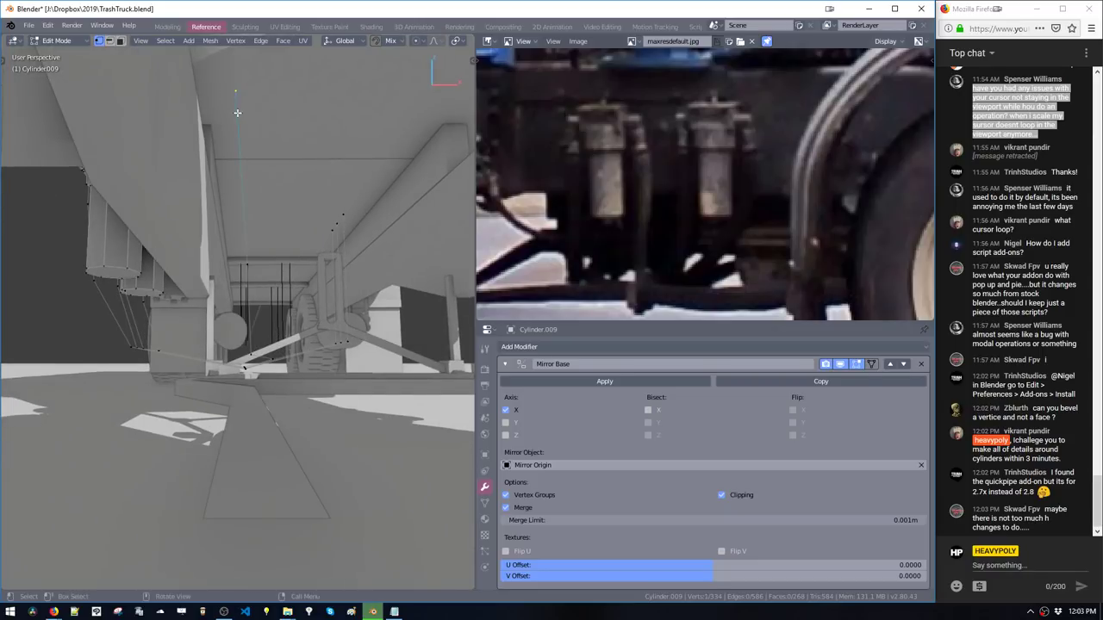
Reposition the lower vertices of the new hose path copy where it runs beneath the chassis
key(g)
click(362, 310)
click(255, 277)
key(g)
click(301, 369)
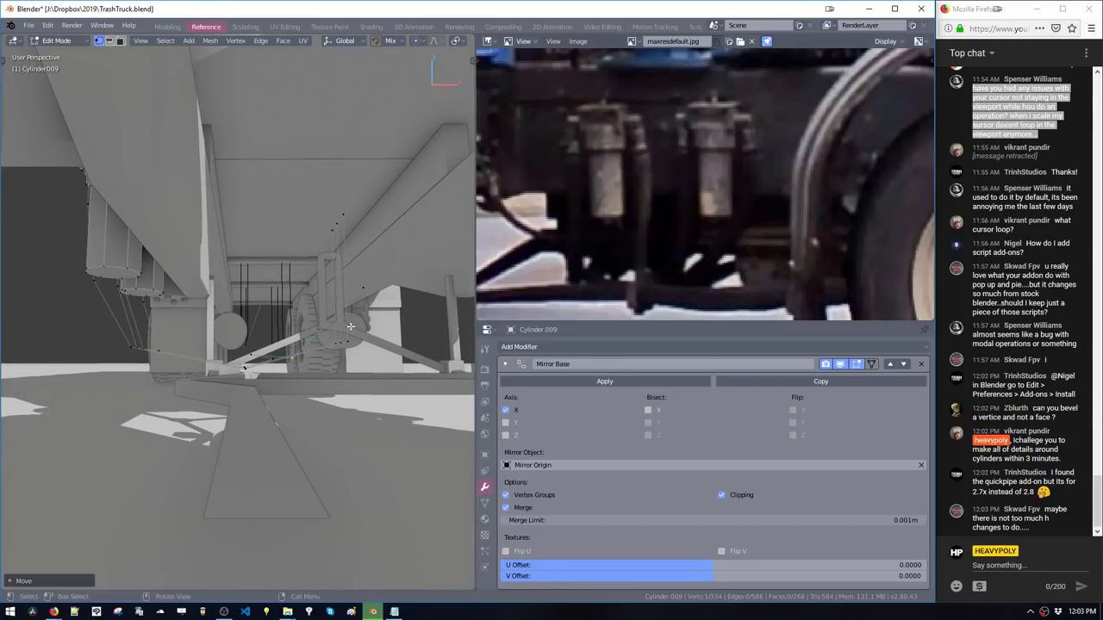
middle_drag(350, 327, 431, 308)
key(g)
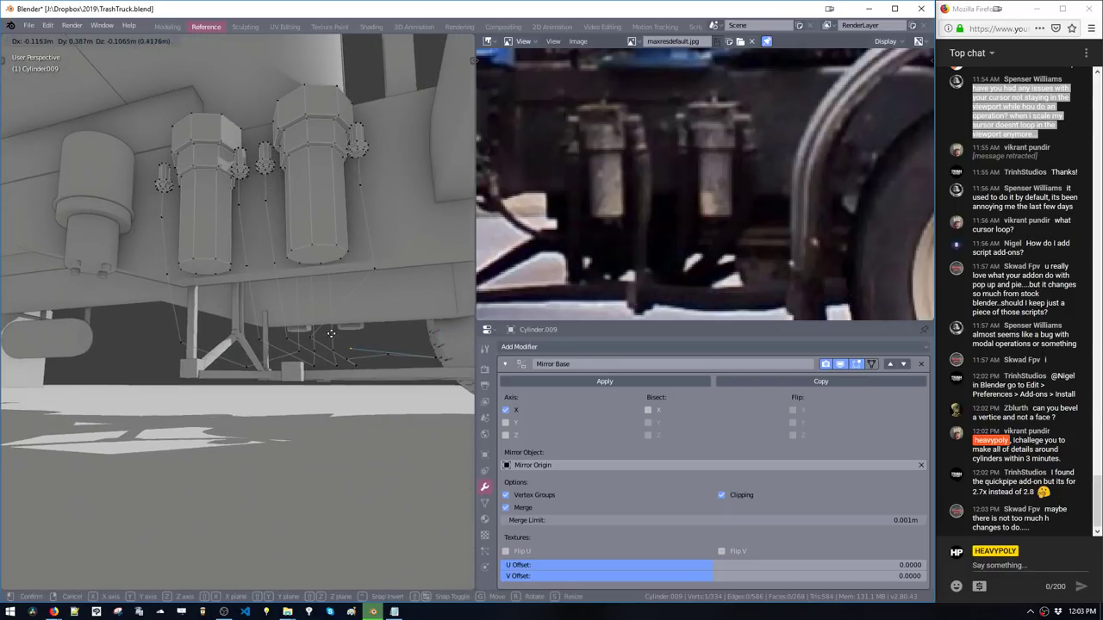
click(331, 333)
Move the two selected hose path vertices beneath the chassis along the Y and X axes
middle_drag(331, 333, 351, 343)
key(g)
key(x)
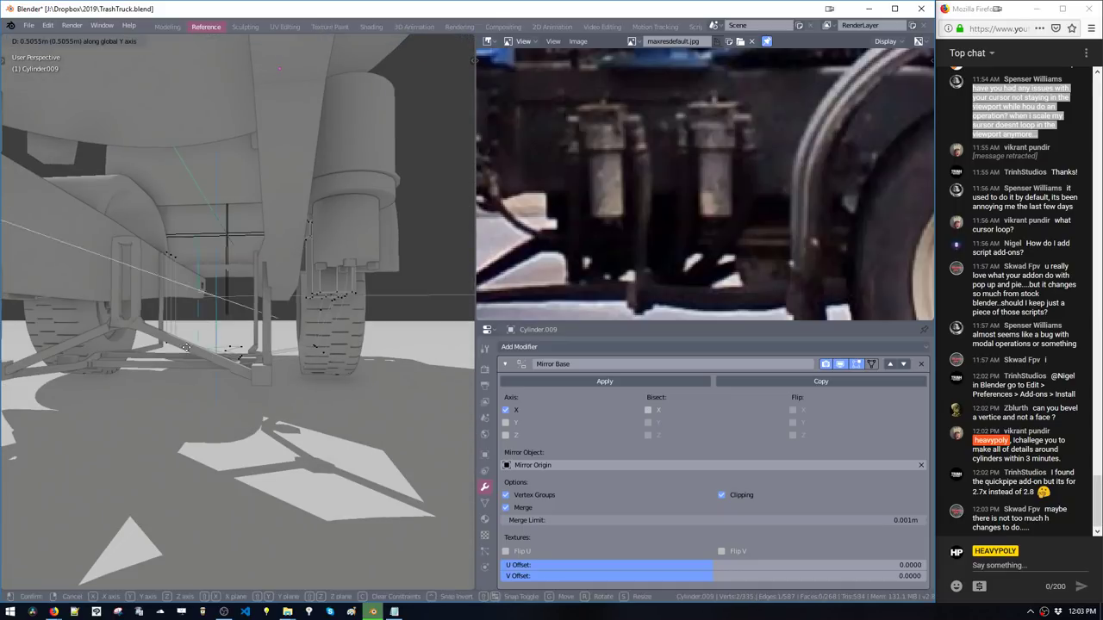
click(168, 355)
middle_drag(168, 355, 238, 441)
key(g)
key(x)
click(231, 441)
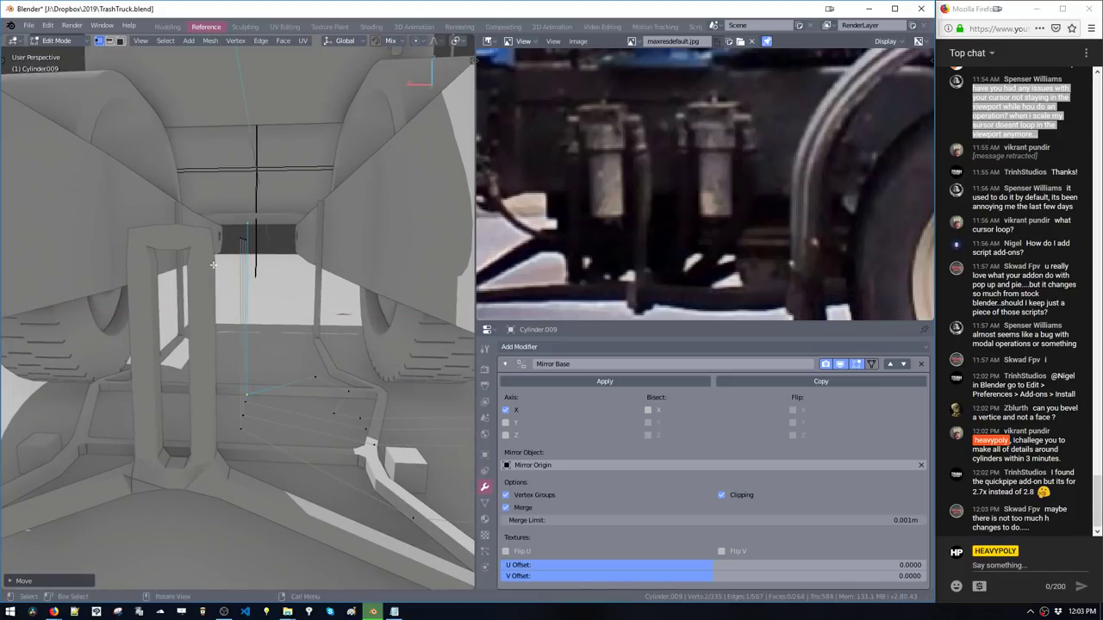
Select a single lower vertex of the inner hose path and shift it sideways beneath the chassis
drag(223, 203, 268, 270)
key(alt+x)
click(203, 312)
drag(209, 367, 271, 446)
key(ctrl+alt+space)
middle_drag(259, 446, 203, 392)
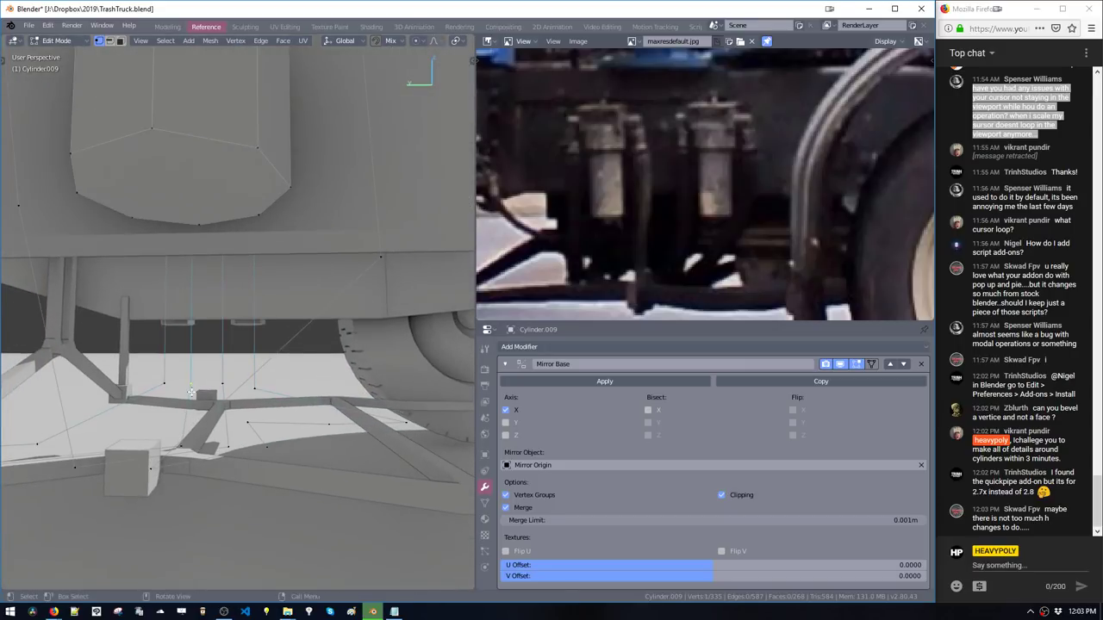
key(g)
click(271, 393)
Fine-tune the lower bend vertex of the hose path below the canister nearest the wheel
key(g)
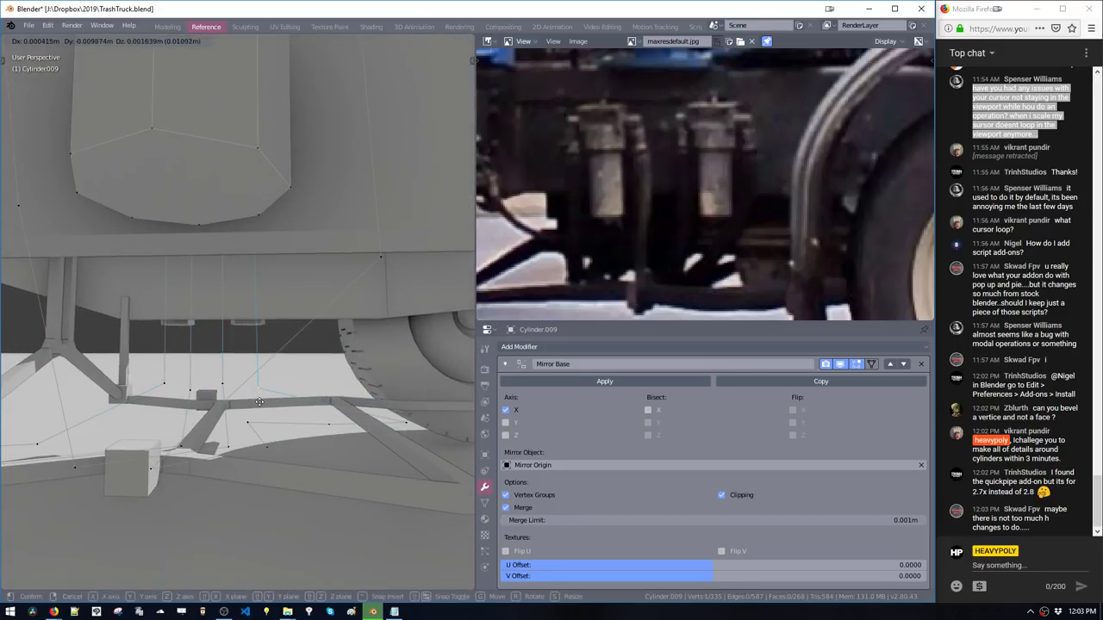
click(256, 406)
ctrl+middle_drag(254, 408, 320, 459)
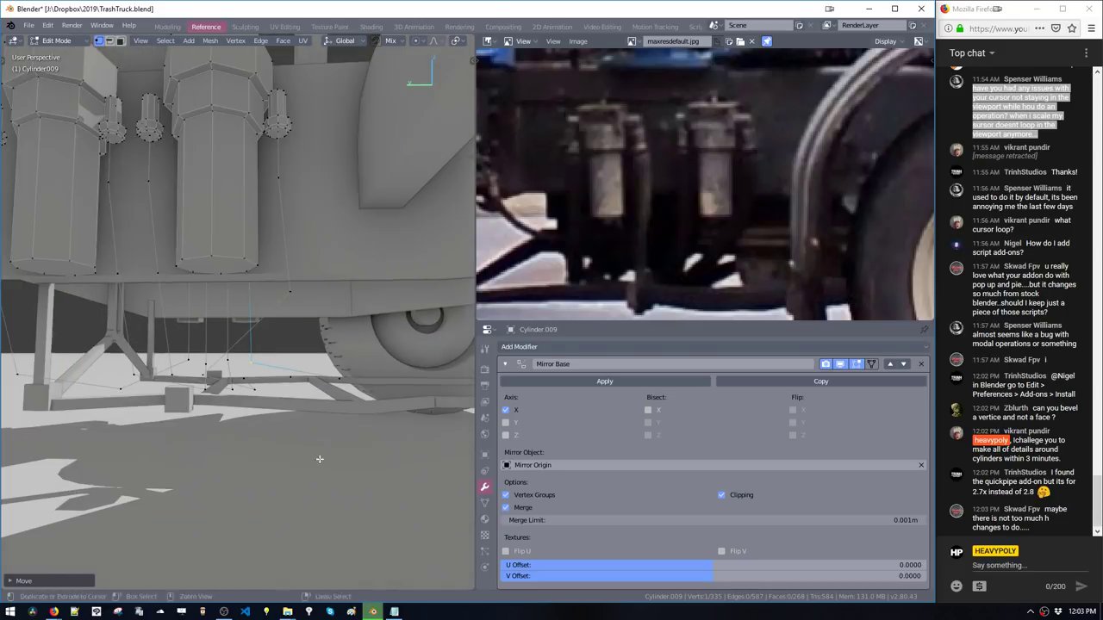
key(g)
click(261, 378)
Dissolve the surplus vertices in the hose path nearest the wheel
click(291, 377)
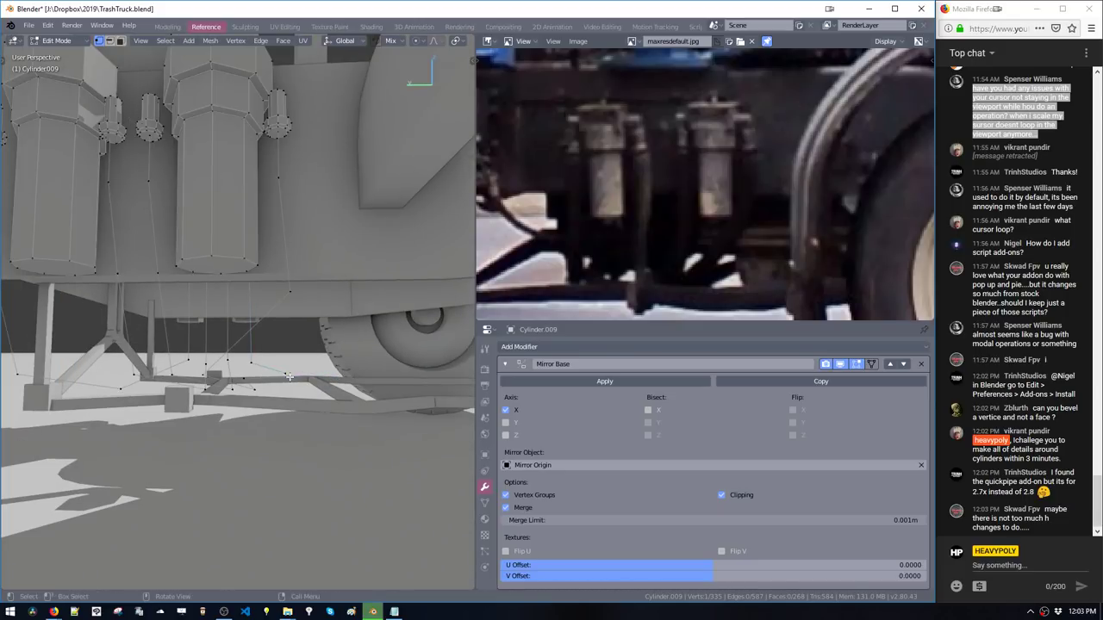
middle_drag(290, 376, 264, 383)
key(ctrl+x)
click(293, 378)
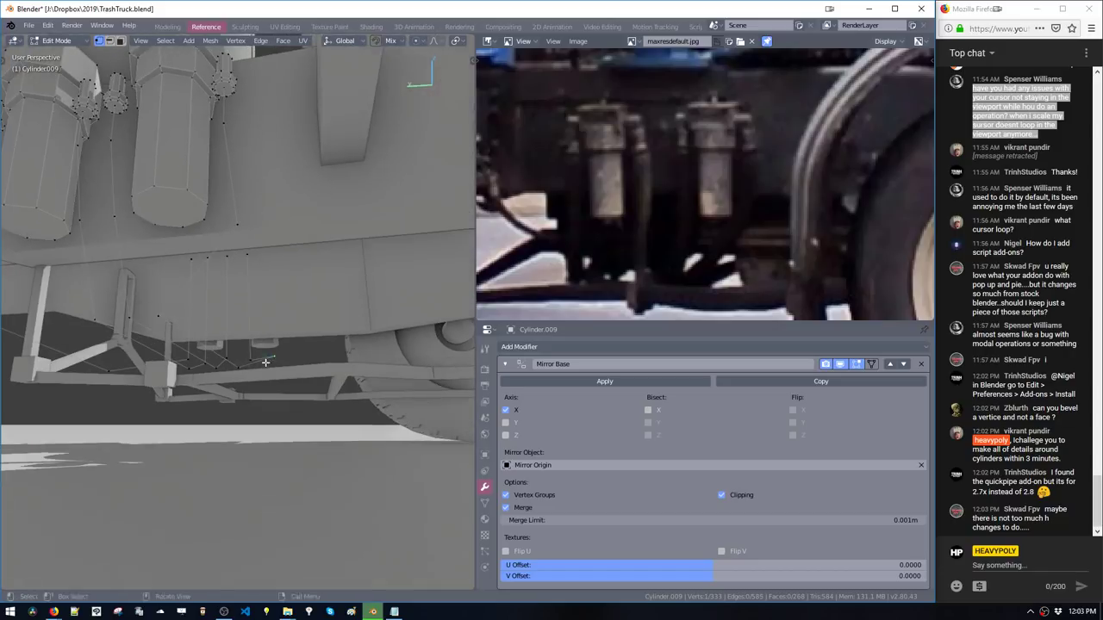
Reposition the remaining lower vertices of the simplified hose path to shape its bend beneath the canister
key(g)
click(256, 407)
key(g)
click(285, 389)
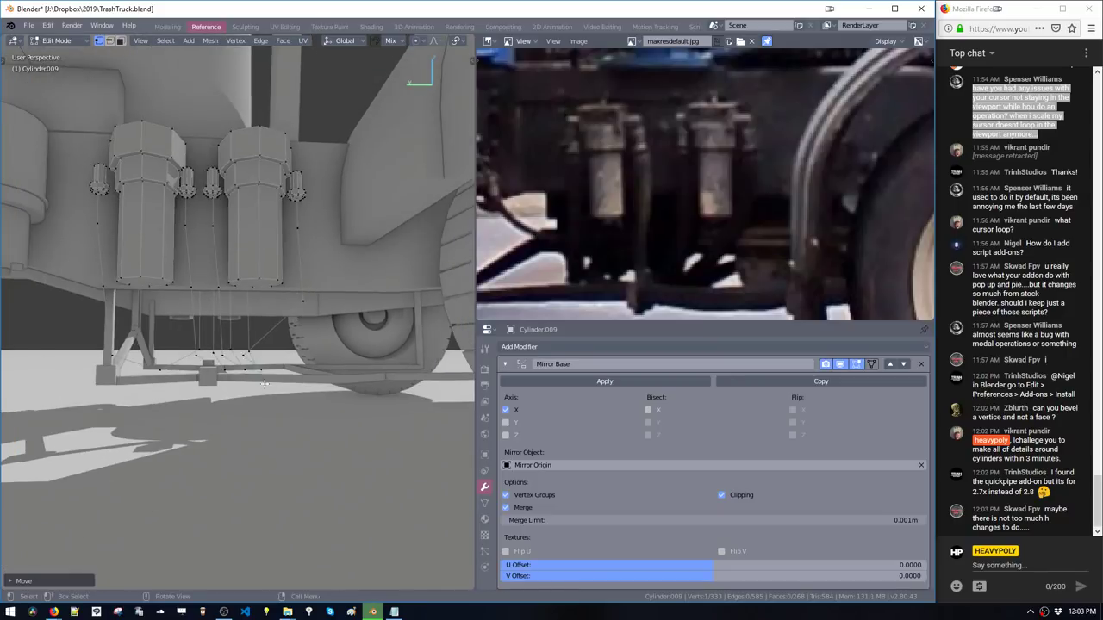
key(g)
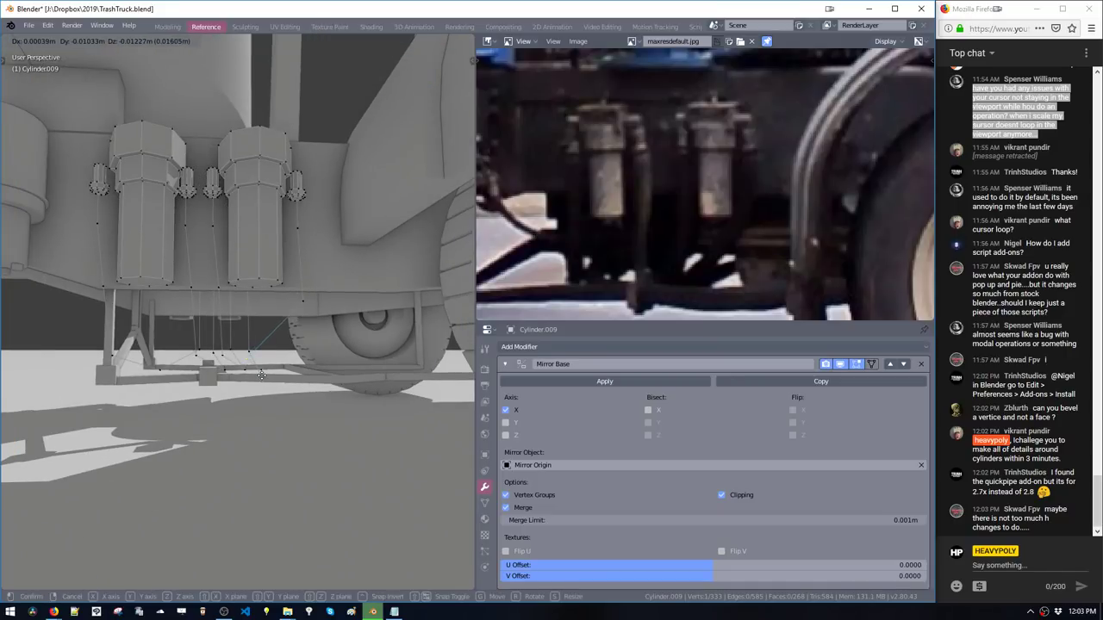
click(261, 374)
middle_drag(261, 375, 263, 407)
Select all linked hose paths under both canisters and save the file
drag(153, 332, 330, 386)
key(ctrl+l)
middle_drag(279, 382, 278, 497)
scroll(274, 443, up, 3)
key(ctrl+s)
click(281, 387)
middle_drag(281, 387, 326, 351)
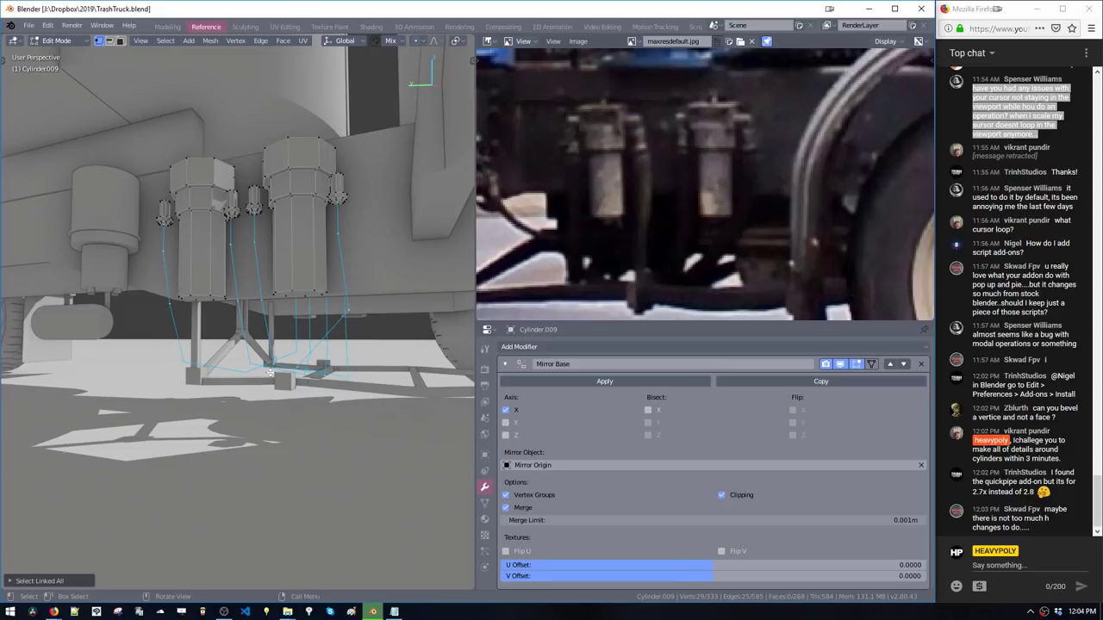
scroll(304, 408, down, 2)
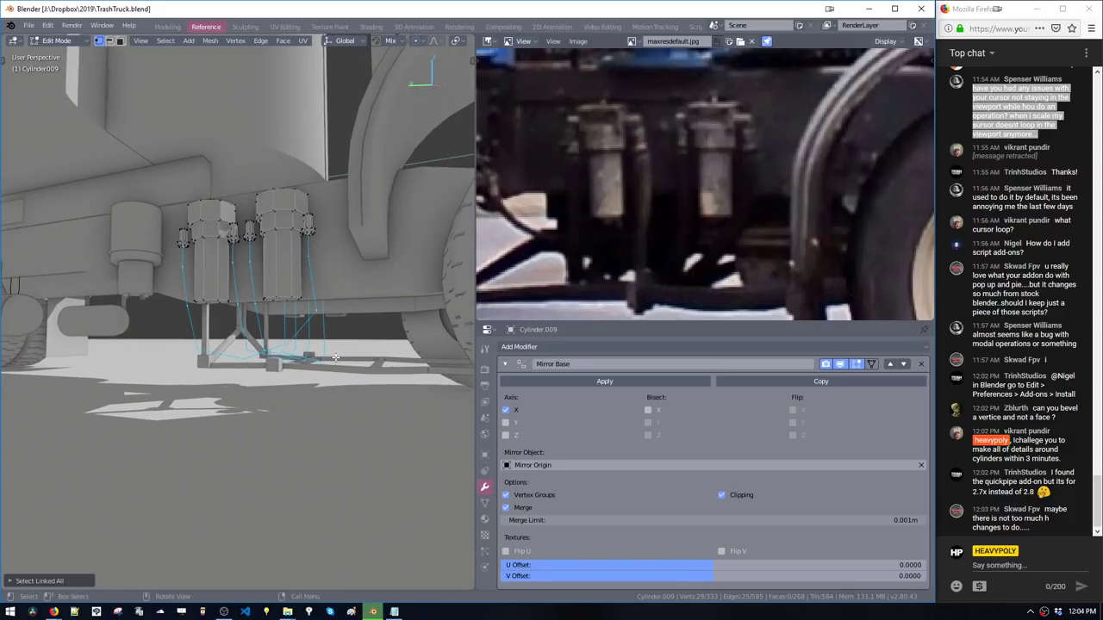
Select the group of inner hose path vertices beneath the chassis and move them into a new position
mouse_move(298, 365)
middle_down()
mouse_move(250, 328)
mouse_move(284, 349)
middle_up()
drag(269, 335, 303, 363)
ctrl+middle_click(292, 363)
mouse_move(291, 363)
middle_down()
mouse_move(274, 365)
mouse_move(297, 371)
middle_up()
key(g)
click(274, 358)
ctrl+middle_drag(297, 371, 299, 565)
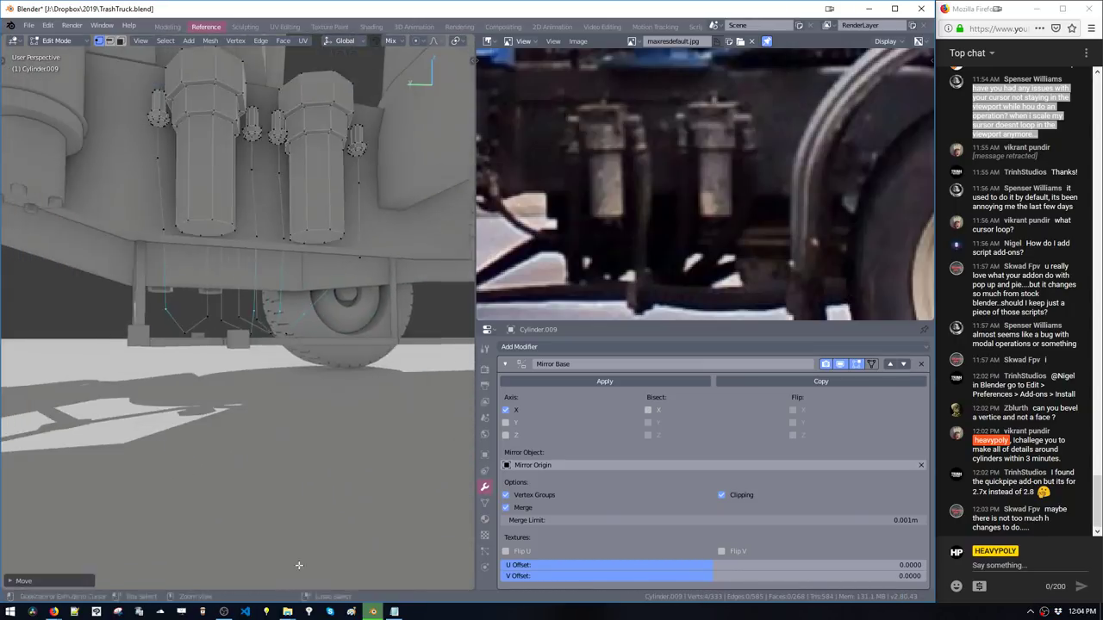
Select all linked hose paths and convert them into pipes with Quick Pipe
drag(118, 289, 372, 372)
key(ctrl+l)
middle_drag(366, 371, 223, 302)
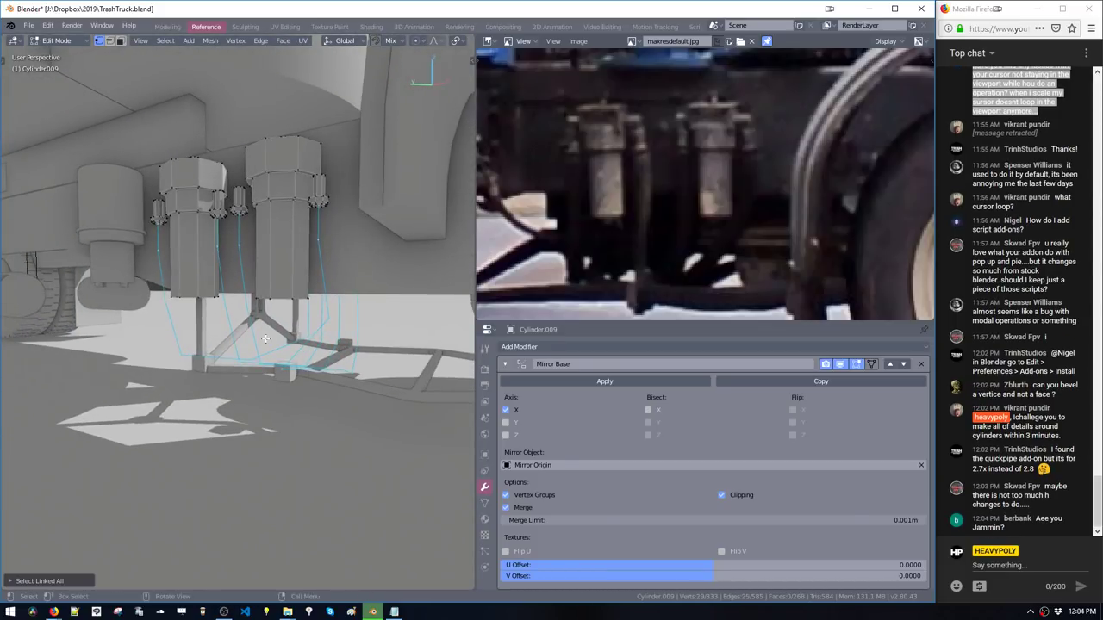
key(w)
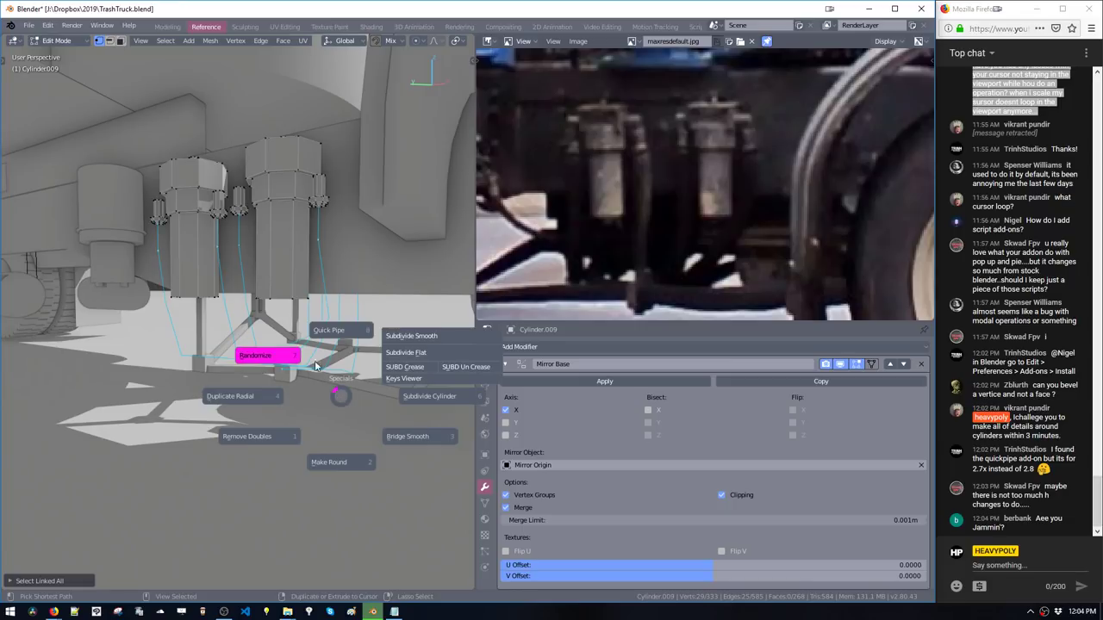
click(340, 349)
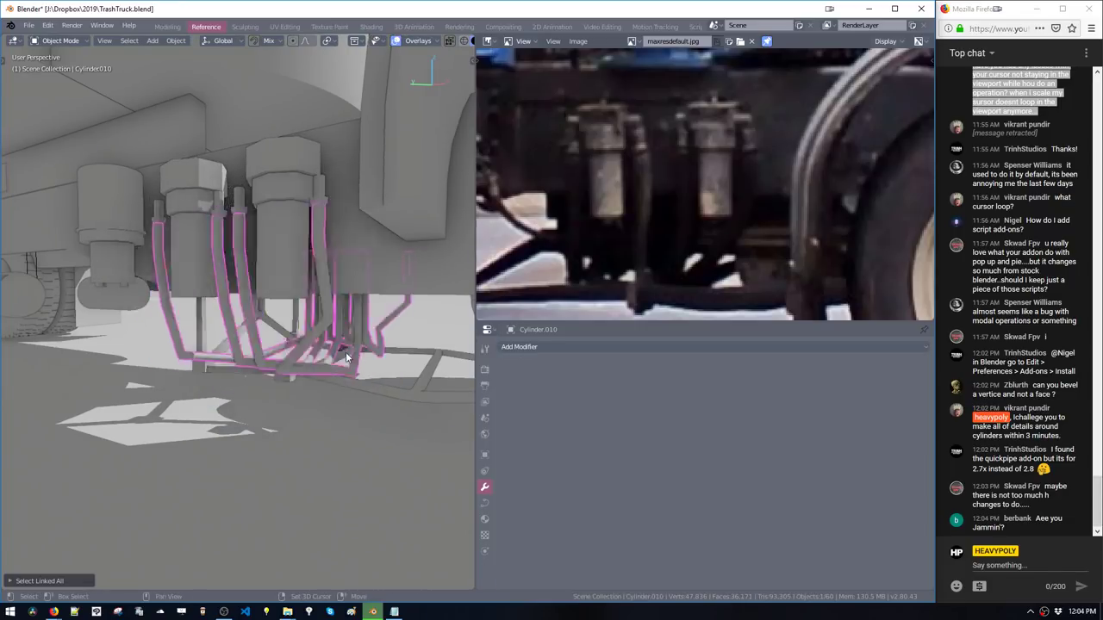
Set the hose curve's thickness to 0.0258 m in its curve properties
middle_drag(337, 351, 376, 440)
key(space)
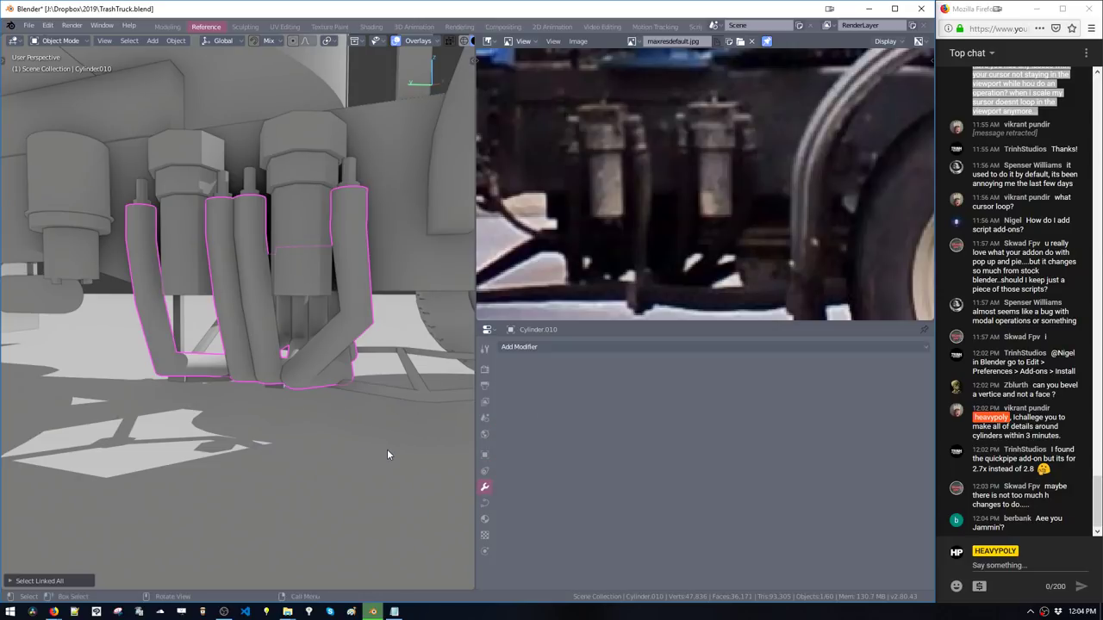
key(v)
drag(434, 492, 387, 494)
drag(394, 492, 448, 492)
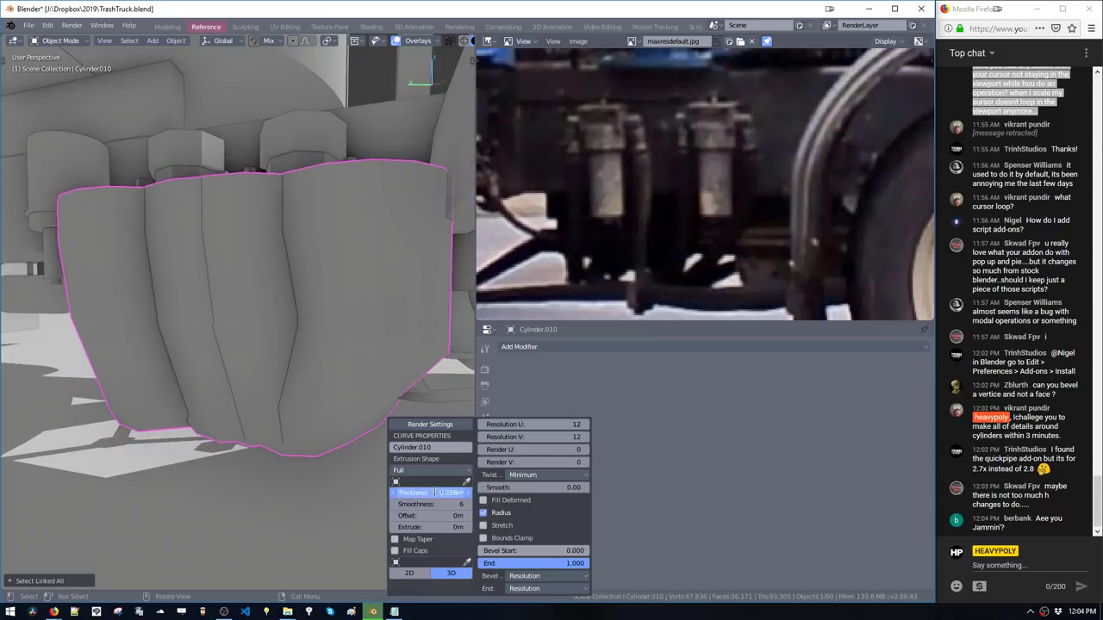
click(408, 493)
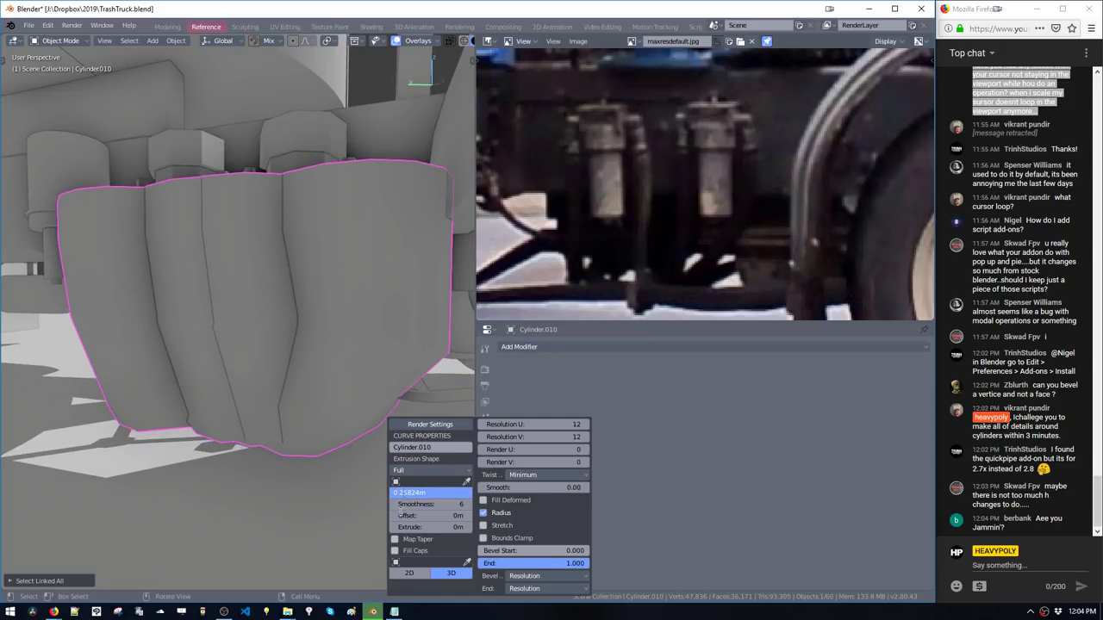
key(Return)
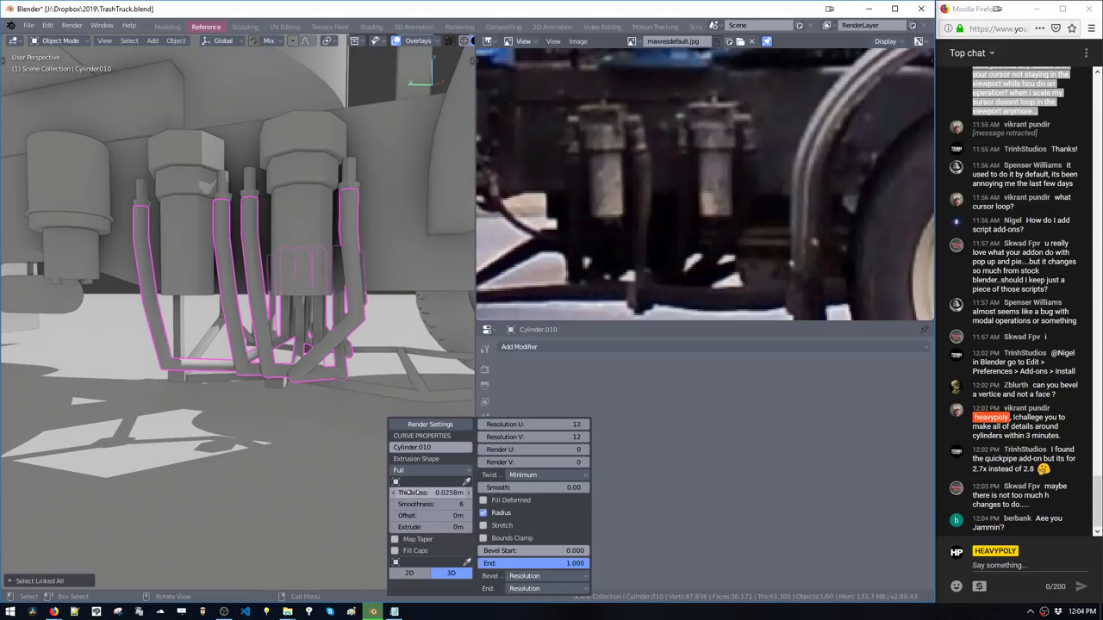
Add a level 3 subdivision surface modifier to the hoses to smooth their bends
middle_drag(227, 288, 203, 292)
key(ctrl+3)
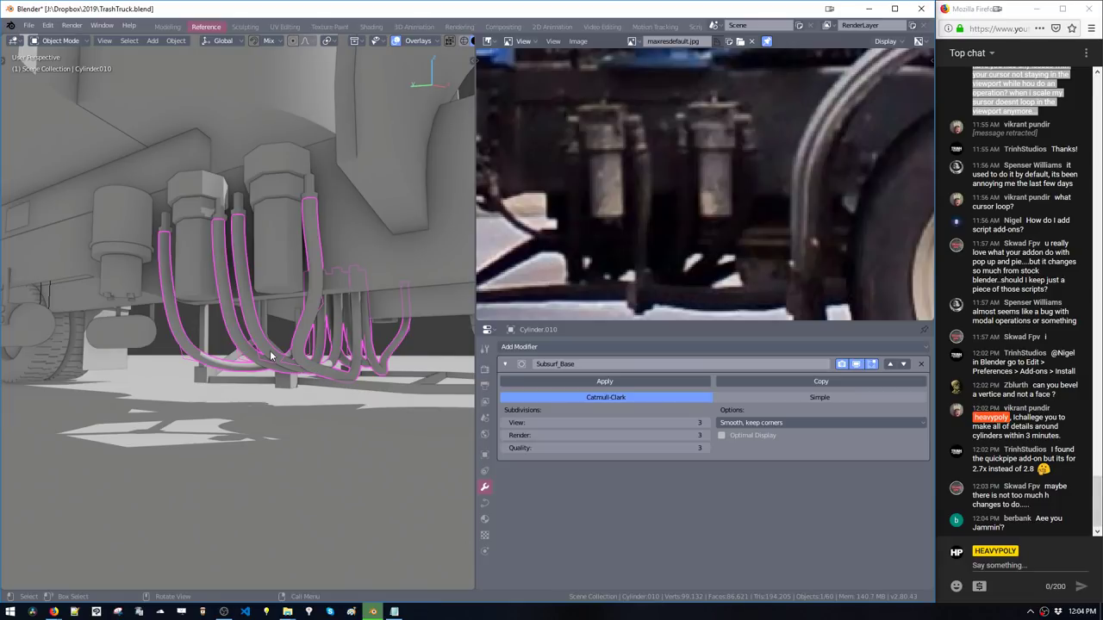
scroll(270, 356, up, 4)
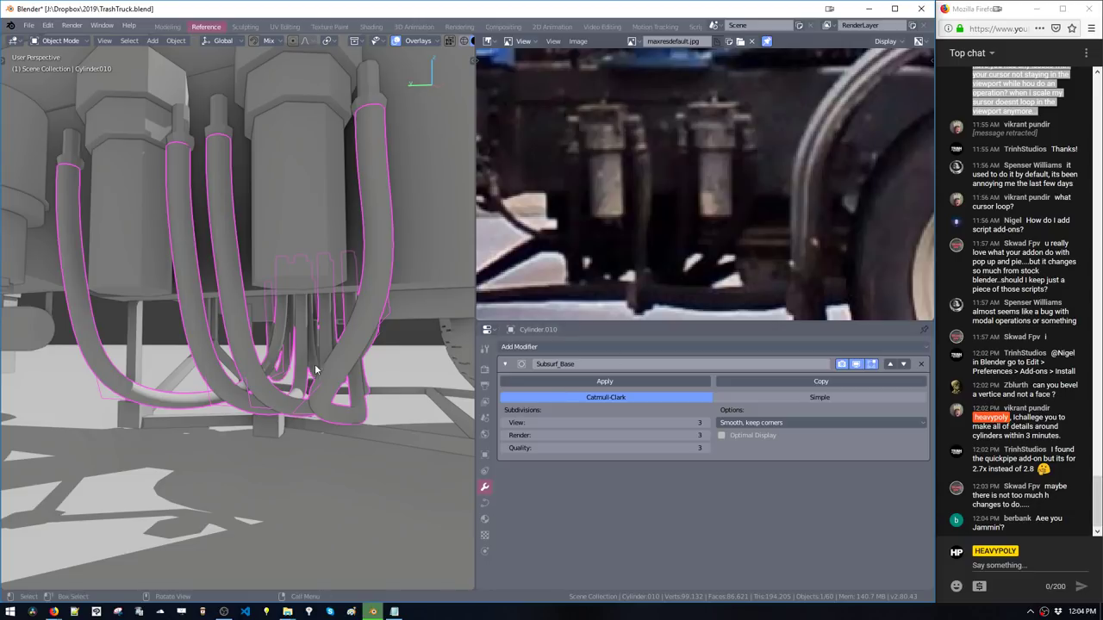
key(Tab)
key(Tab)
middle_drag(369, 365, 337, 360)
key(Tab)
key(Tab)
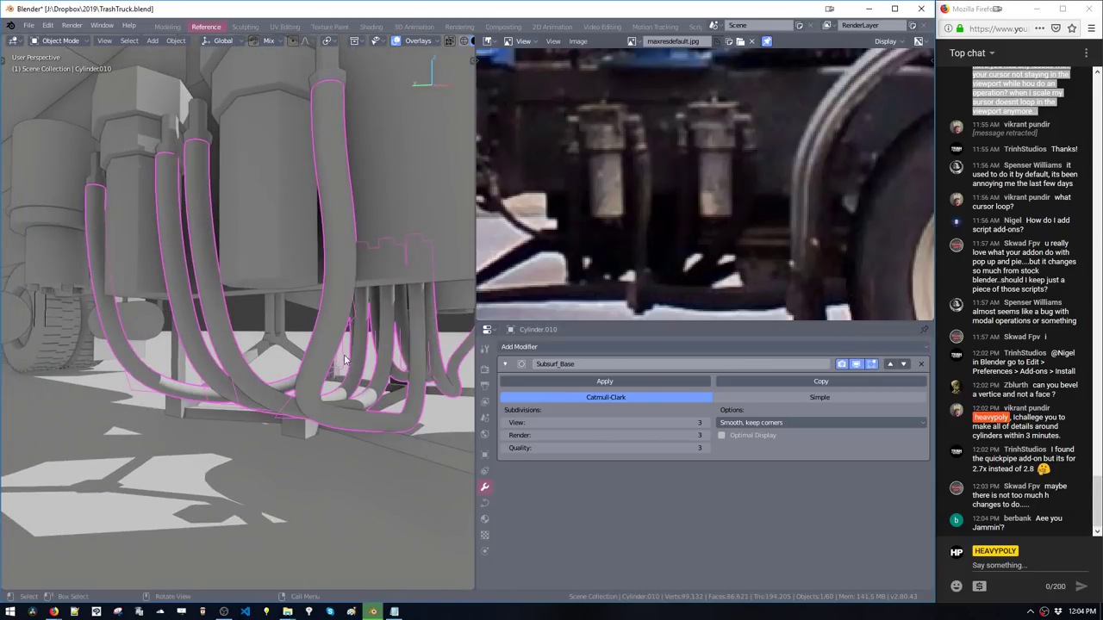
Lower the smoothness value in the hose curve's properties
key(space)
key(v)
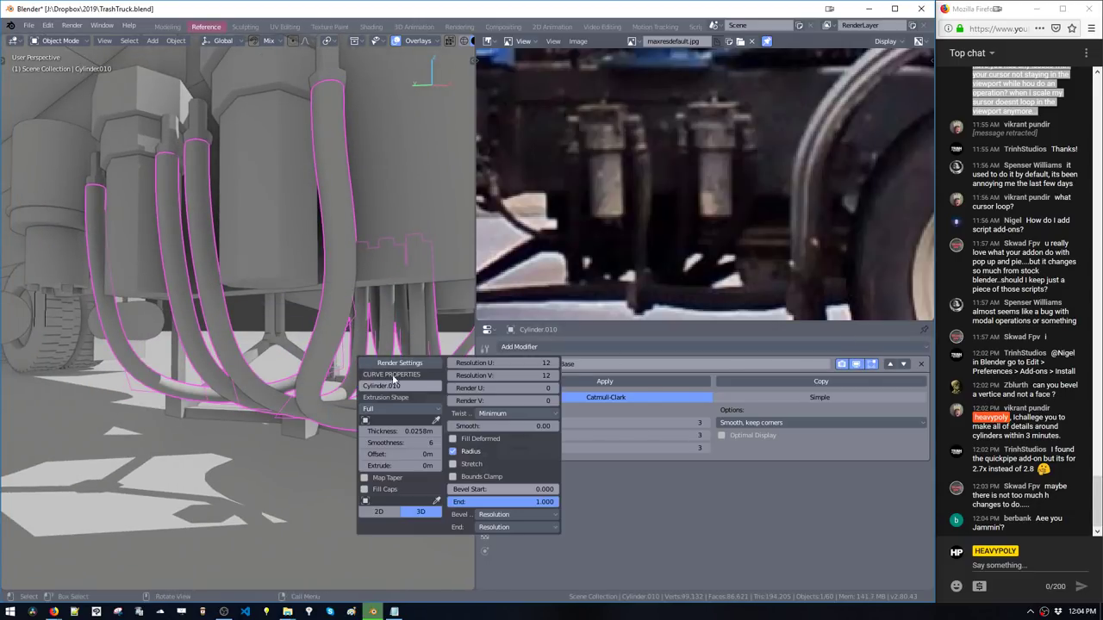
drag(354, 443, 287, 440)
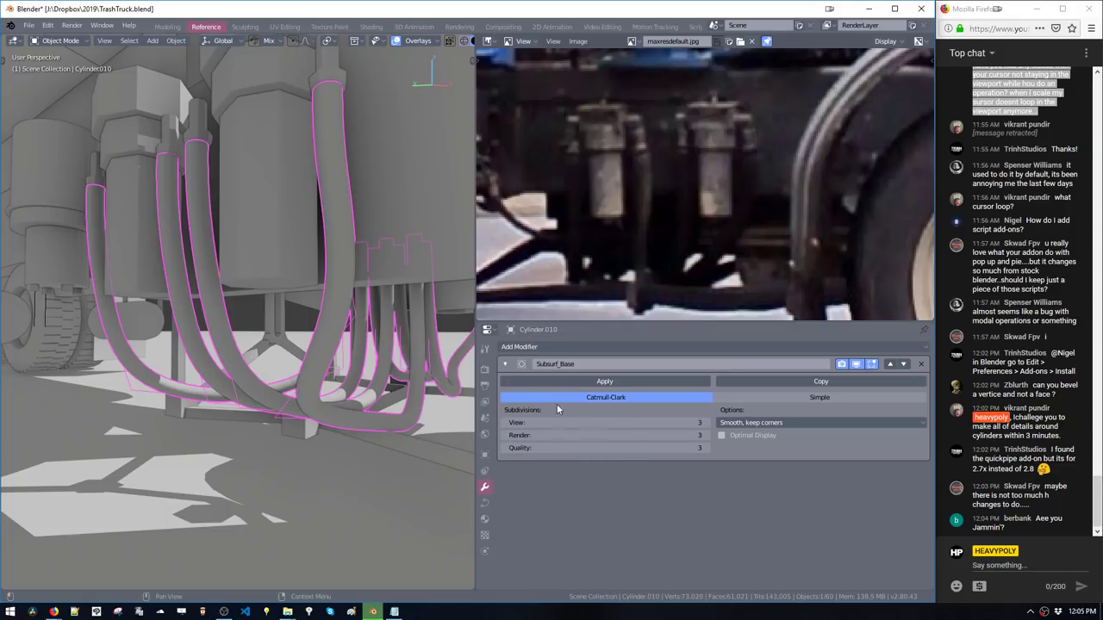
Duplicate the single hose nearest the wheel within the curve and place the copy beside it
middle_drag(448, 362, 285, 367)
middle_drag(349, 388, 296, 430)
key(Tab)
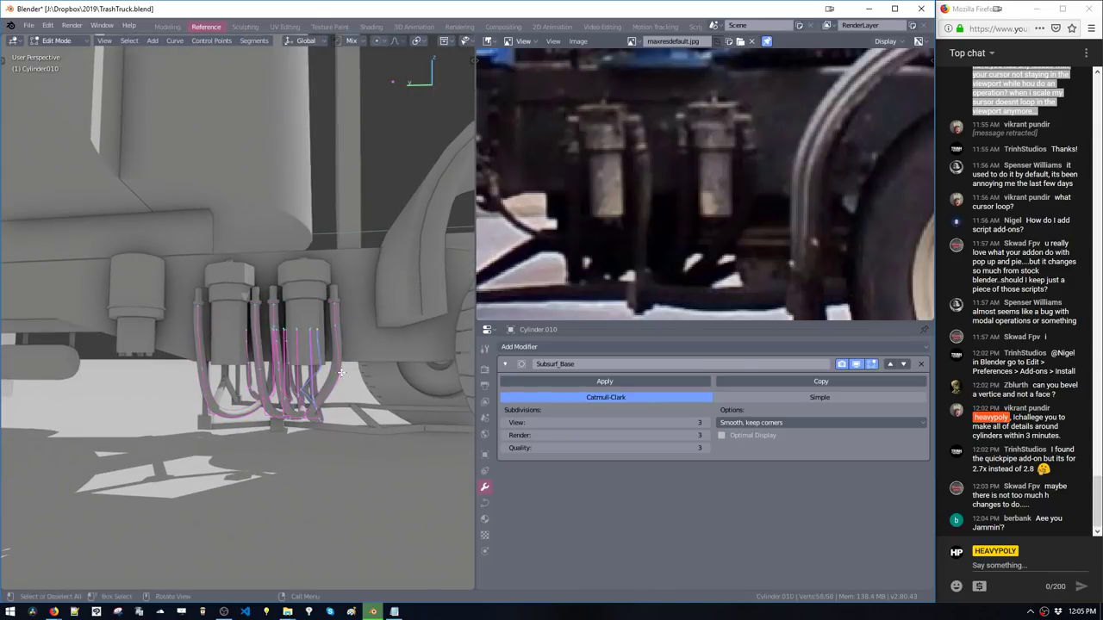
key(alt+a)
key(l)
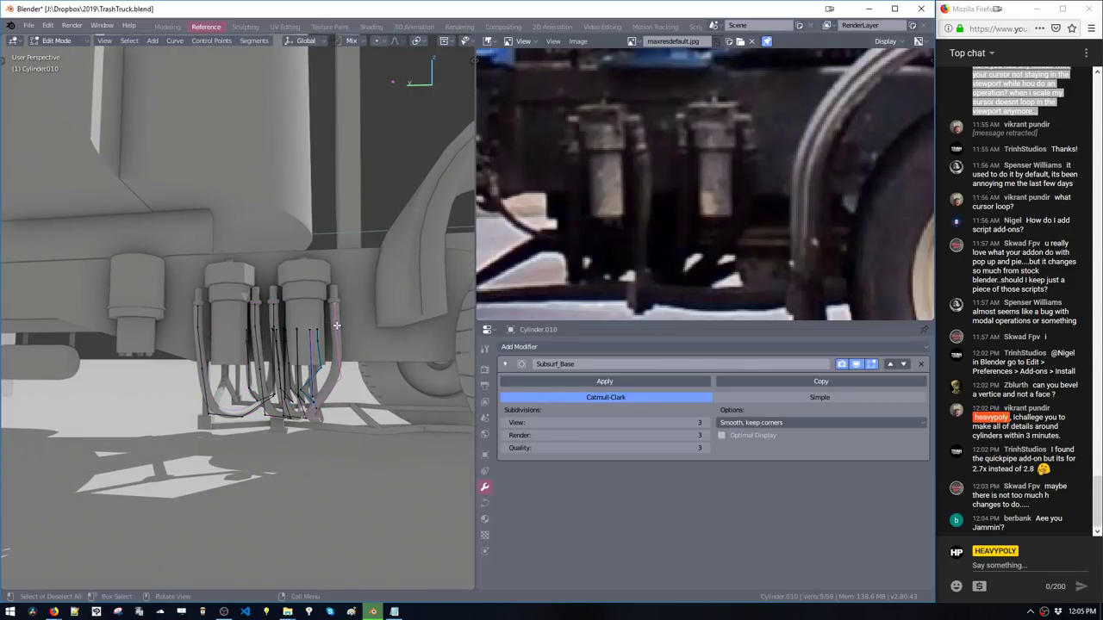
key(shift+d)
click(380, 332)
Try reshaping the hose copy by moving its individual control points
key(g)
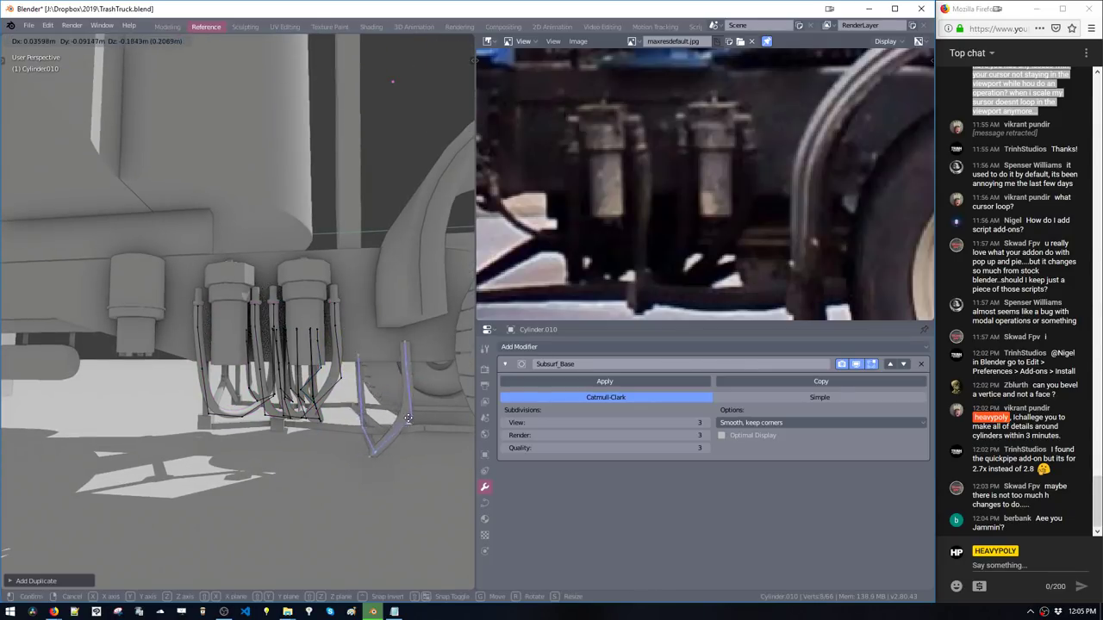
click(391, 394)
key(ctrl+z)
key(g)
click(415, 436)
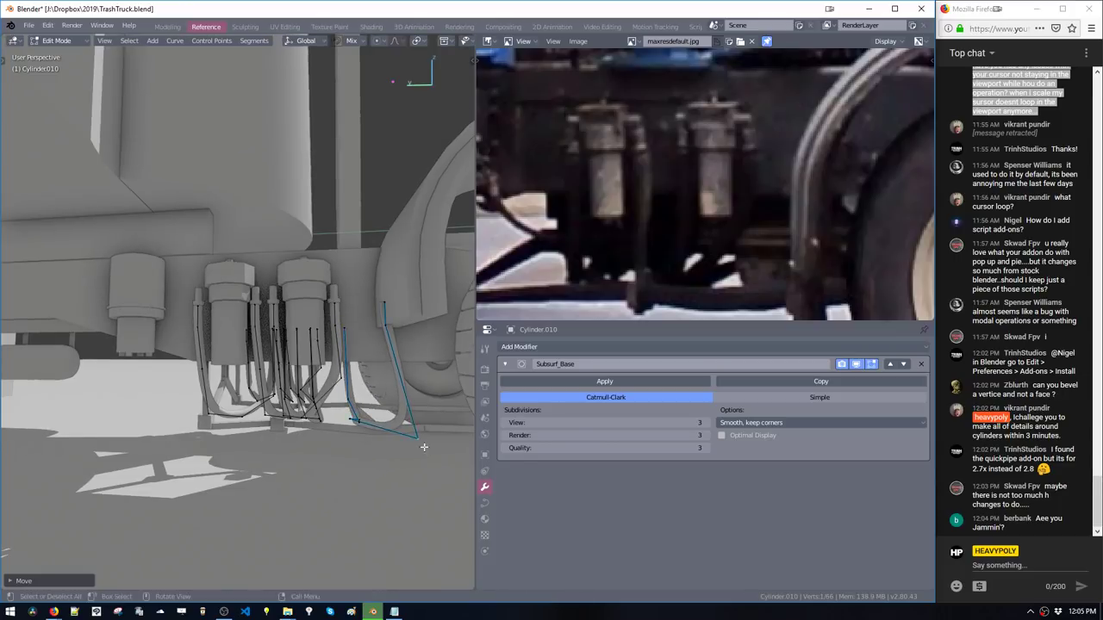
middle_drag(415, 436, 418, 396)
key(g)
click(363, 368)
key(g)
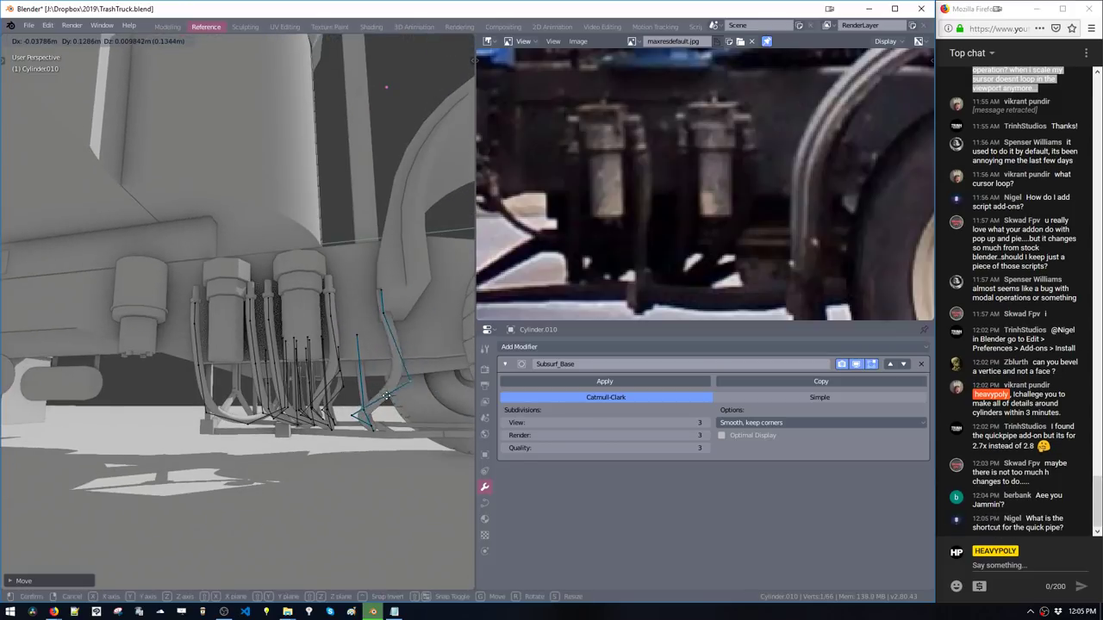
click(341, 397)
Select the linked points of the duplicated hose and delete it
middle_drag(341, 397, 321, 385)
scroll(303, 389, down, 3)
double_click(293, 323)
key(x)
middle_drag(297, 328, 328, 354)
Leave curve editing, save the file, and select the canister object
key(space)
key(ctrl+s)
click(374, 333)
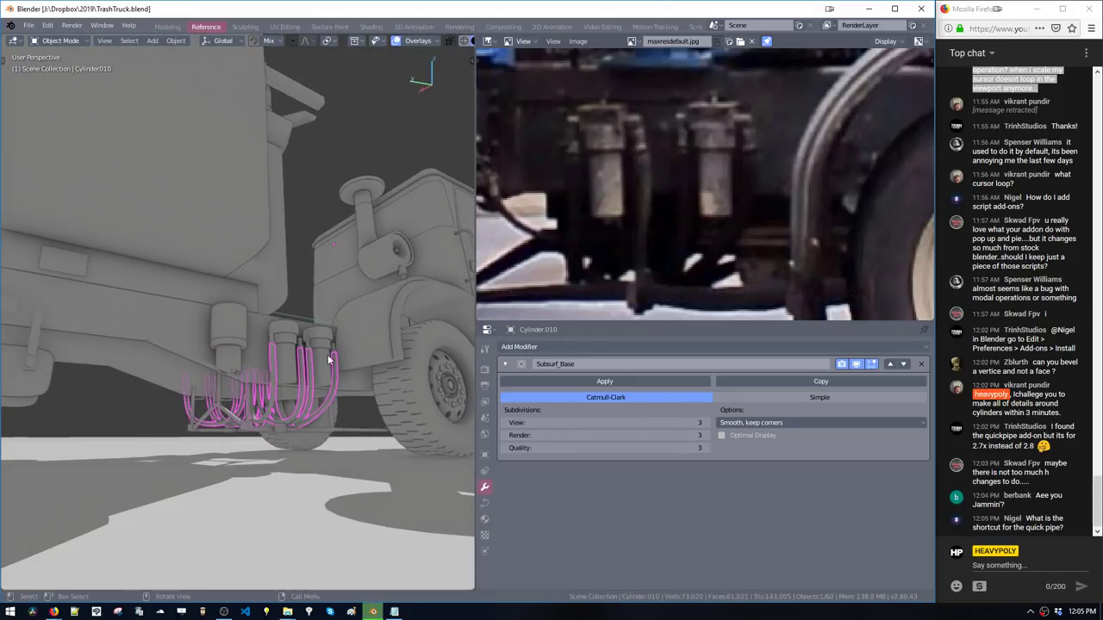
click(324, 358)
click(321, 360)
Select the original hose path edges linked in the canister mesh and delete them
middle_drag(279, 380, 303, 402)
key(Tab)
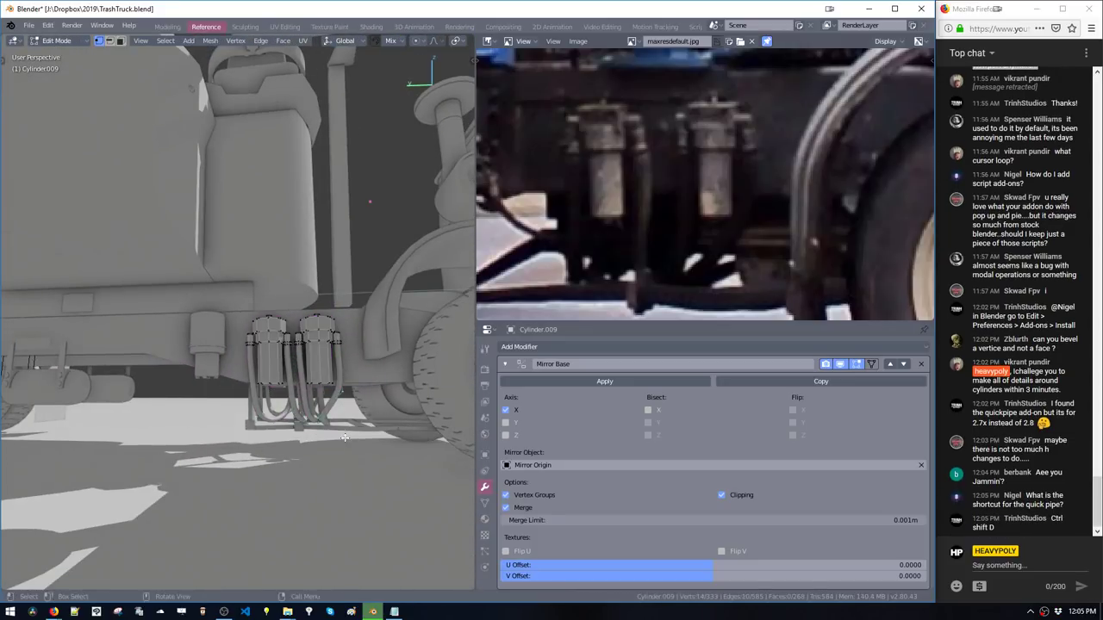
key(ctrl+l)
middle_drag(330, 437, 322, 381)
key(Tab)
In the canister mesh, cut edge loops near the top and bottom of the shaft of the bolt beside the canister
scroll(340, 365, up, 3)
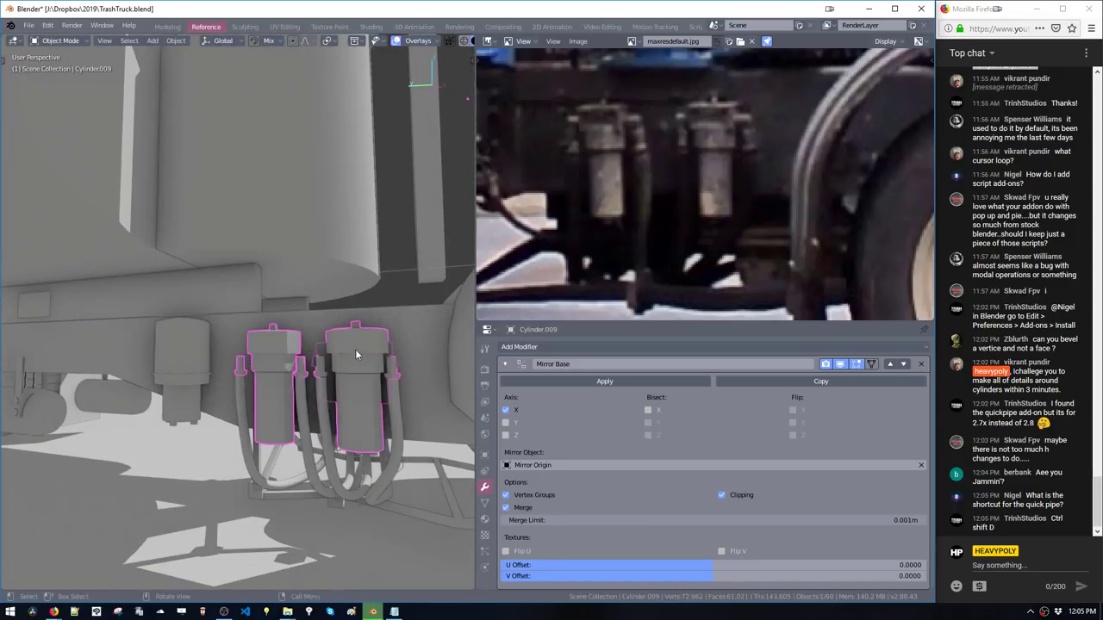
key(Tab)
scroll(379, 366, up, 8)
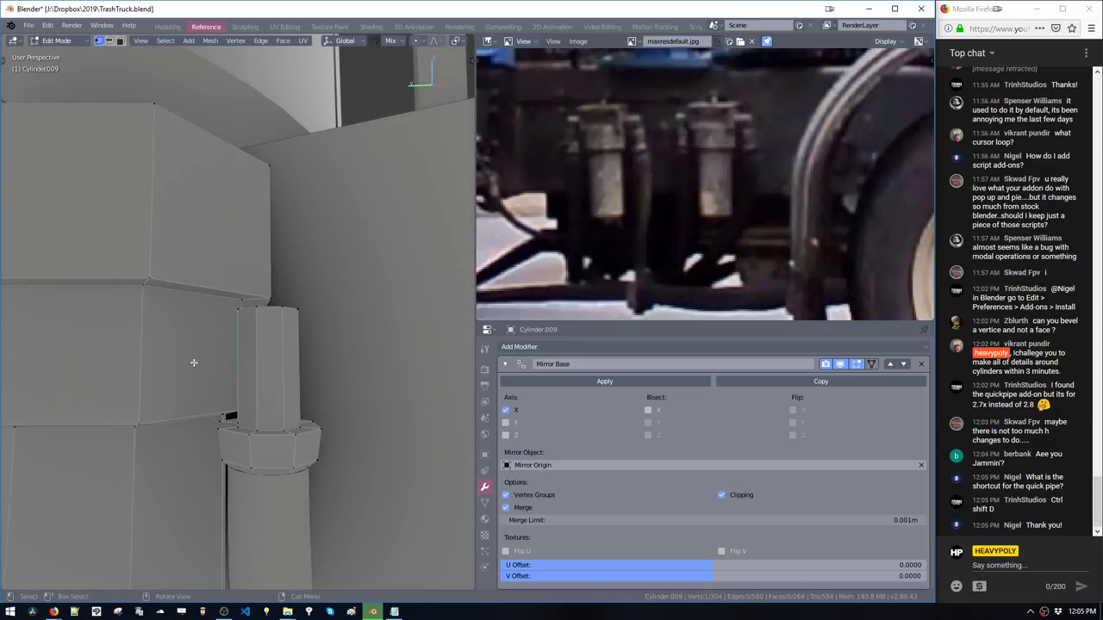
mouse_move(232, 332)
middle_down()
mouse_move(256, 334)
mouse_move(242, 320)
middle_up()
drag(201, 296, 301, 340)
middle_drag(301, 340, 297, 405)
key(3)
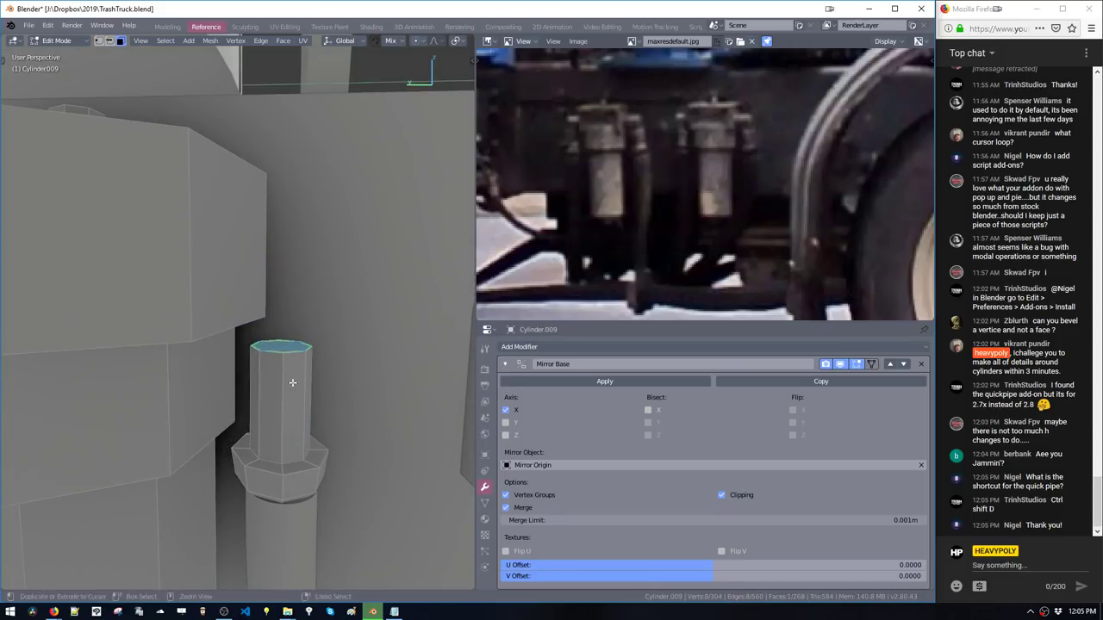
key(ctrl+r)
click(292, 380)
click(290, 332)
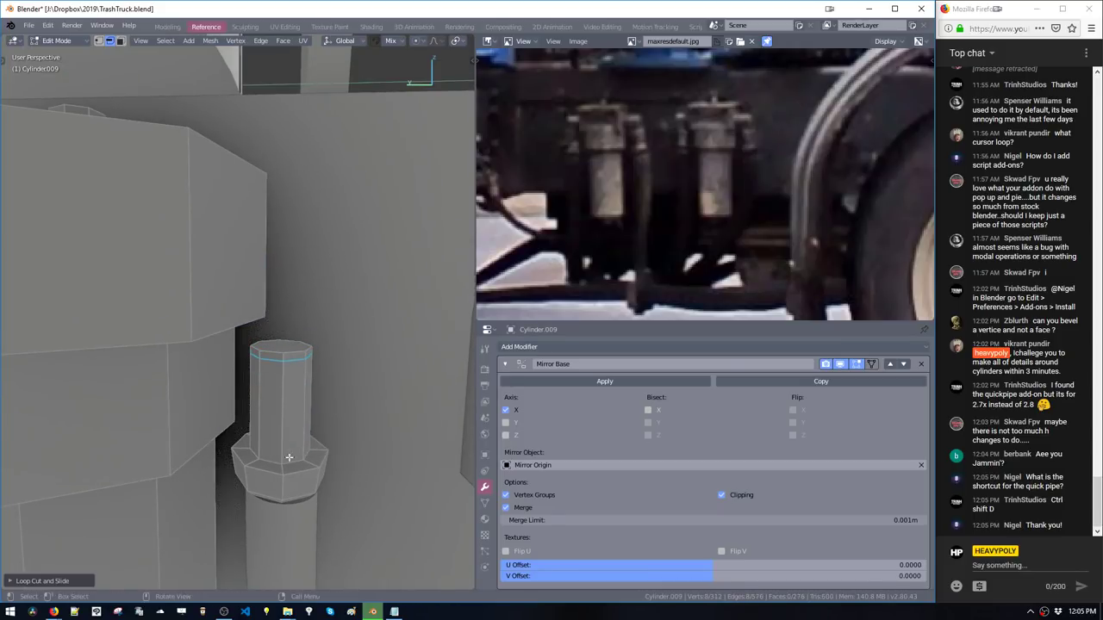
key(ctrl+r)
click(291, 443)
click(296, 484)
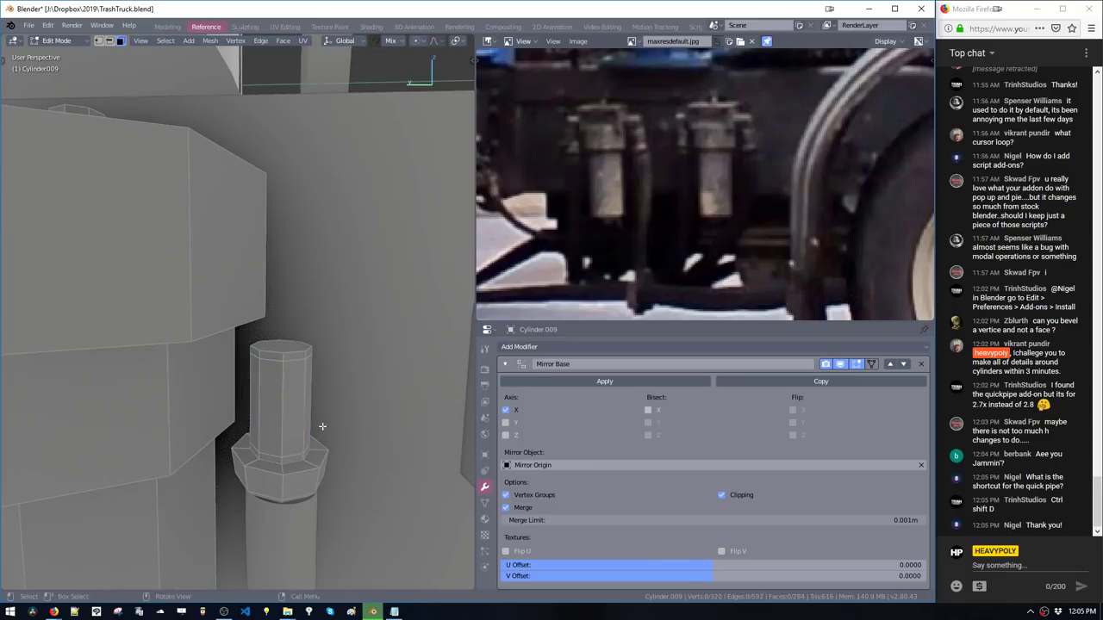
Fatten the ring of faces between the two new loops into a thick hose fitting
alt+click(308, 418)
key(alt+s)
click(330, 495)
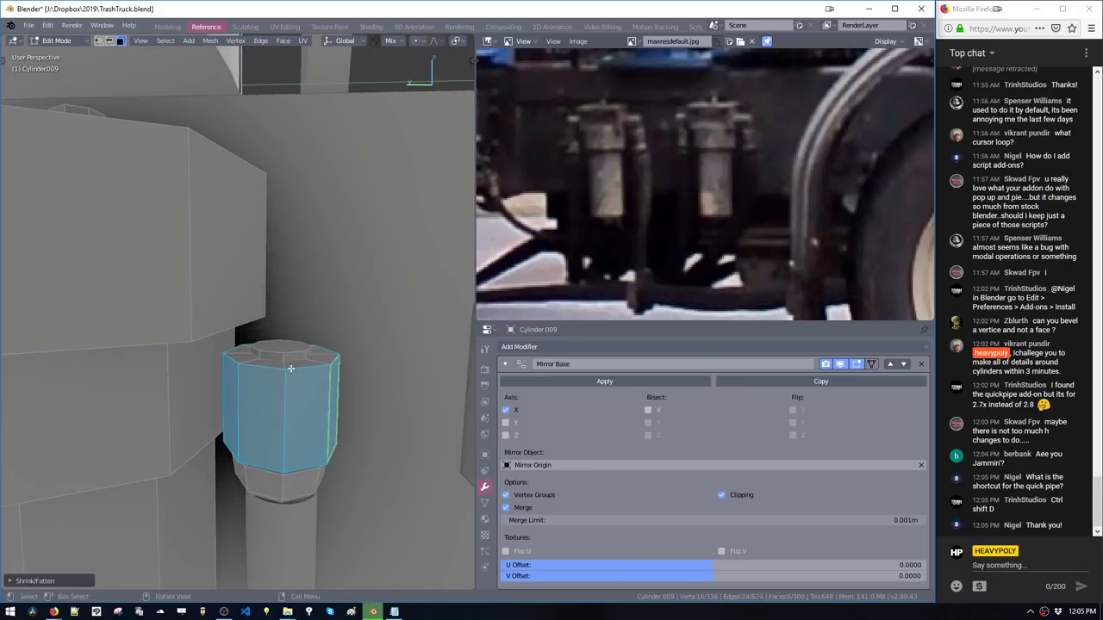
Duplicate the fitting's top cap face upward along Z, rotate it 90 degrees to face sideways, and extrude it into a short stub
click(284, 354)
middle_drag(284, 353, 295, 414)
key(shift+d)
key(z)
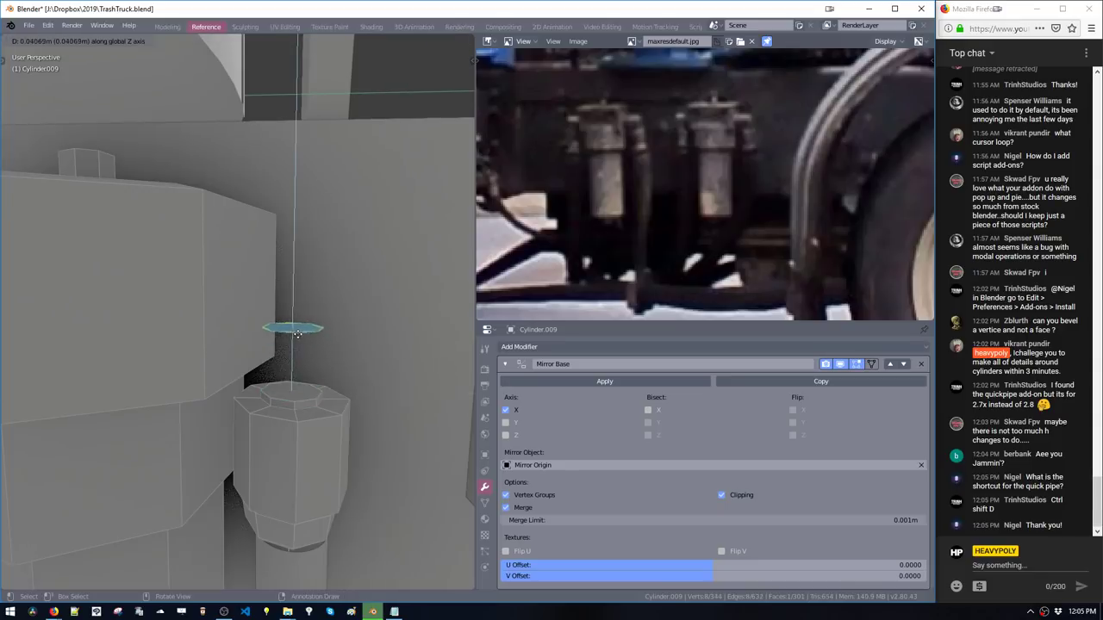
click(292, 306)
key(ctrl+alt+r)
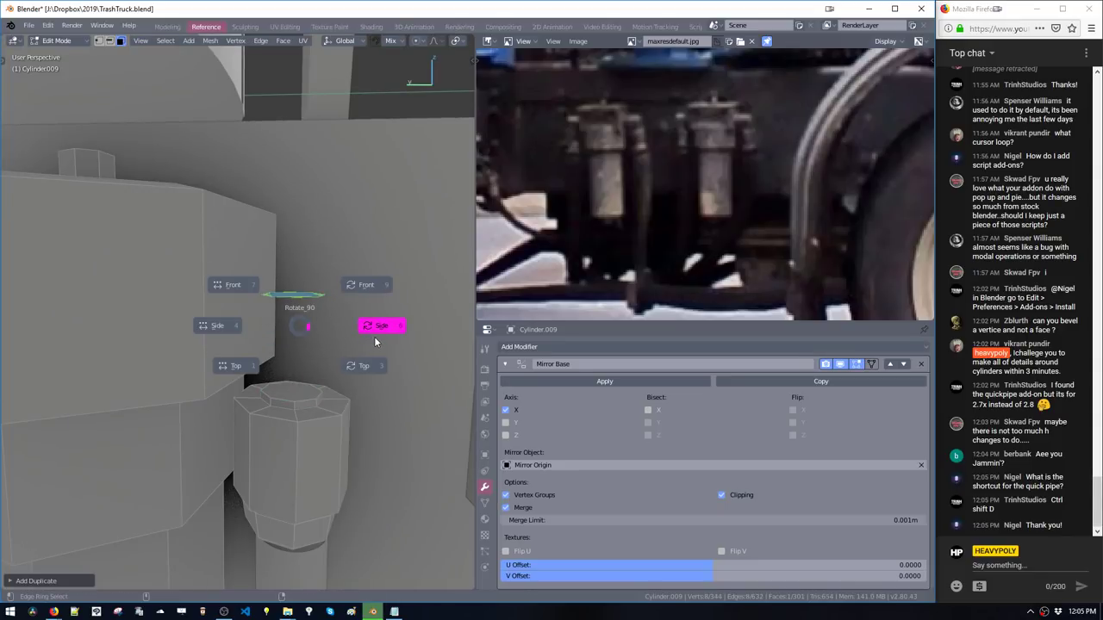
click(374, 336)
key(e)
click(292, 310)
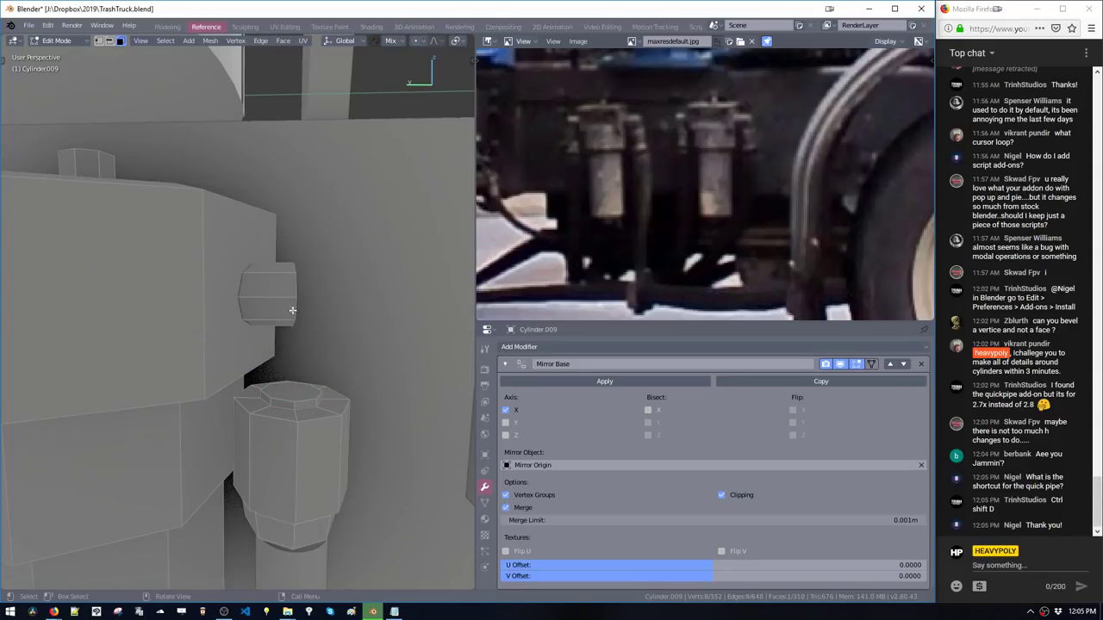
Select the whole linked stub and move it along Y into the side of the canister head
key(ctrl+l)
middle_drag(292, 310, 379, 344)
key(g)
key(y)
click(267, 355)
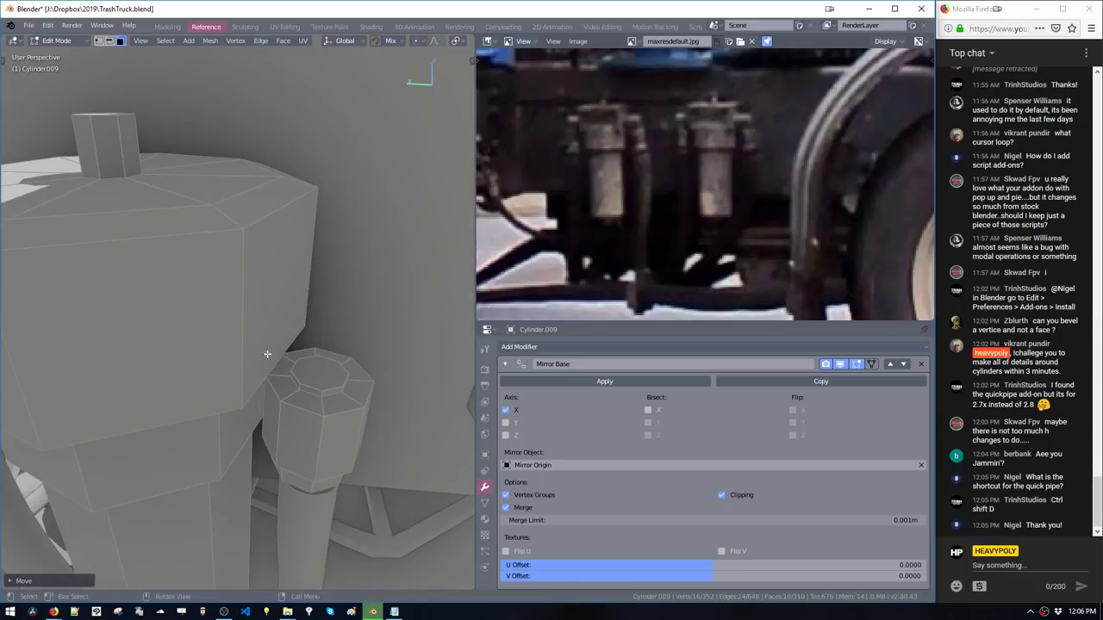
Select the linked canister, scale it down slightly, and reposition it between its hose fittings
key(ctrl+l)
key(KP_Decimal)
key(g)
key(y)
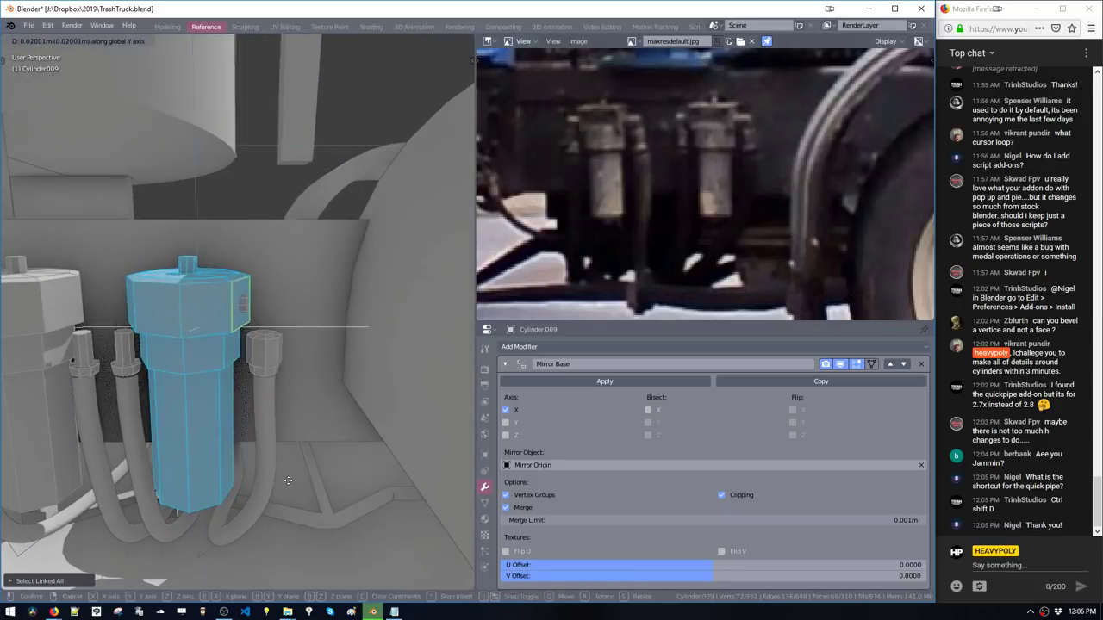
click(288, 482)
key(s)
click(281, 480)
middle_drag(293, 481, 302, 482)
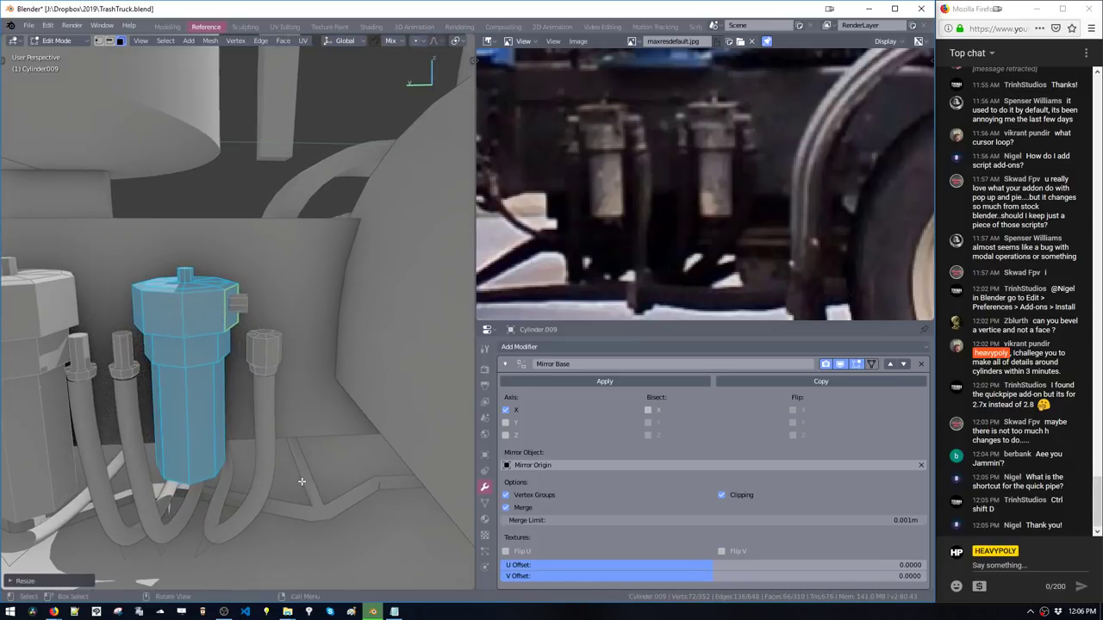
key(g)
click(303, 479)
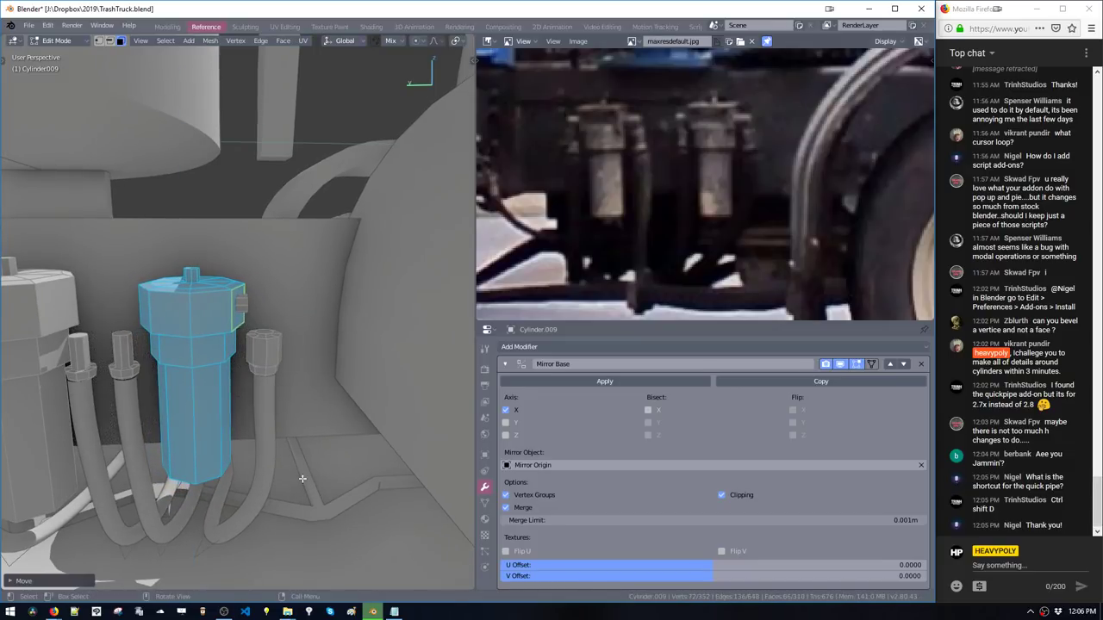
Select the linked side stub and lower it slightly along Z on the canister head
click(240, 309)
middle_drag(240, 310, 226, 348)
key(g)
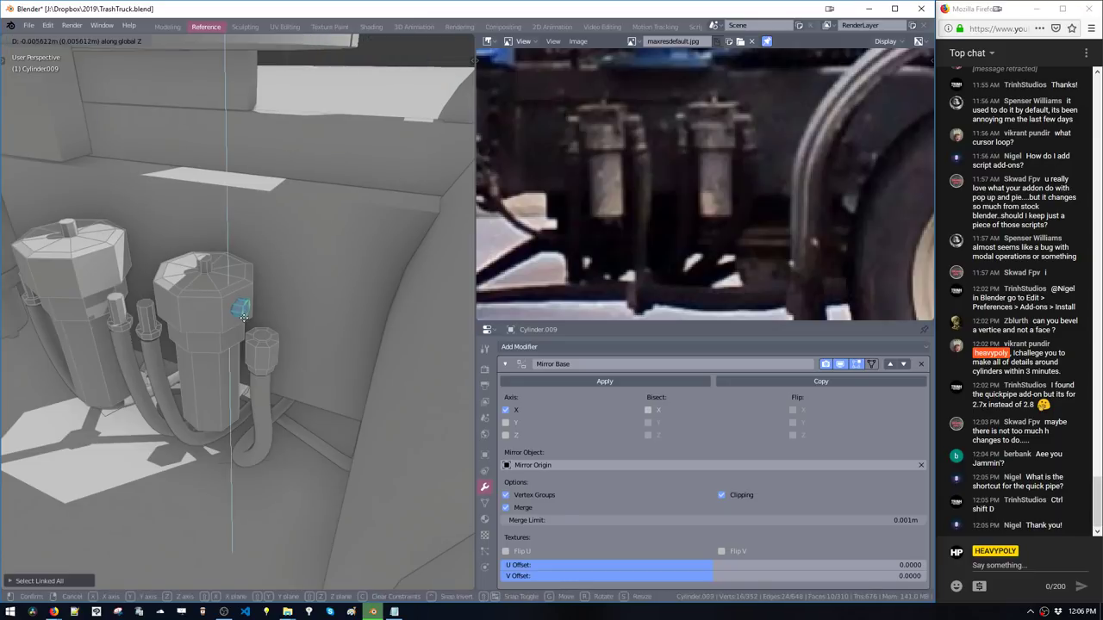
click(244, 322)
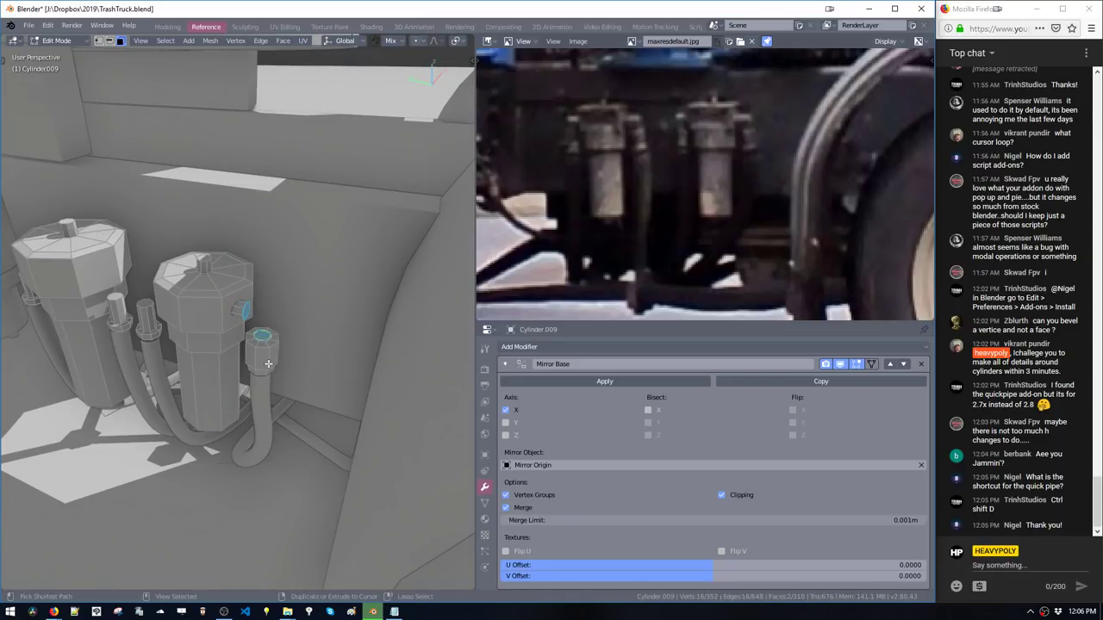
Bridge the stub's end face to the fitting's top face using 8 cuts and a reduced smoothness
key(ctrl+shift+b)
middle_drag(271, 364, 276, 351)
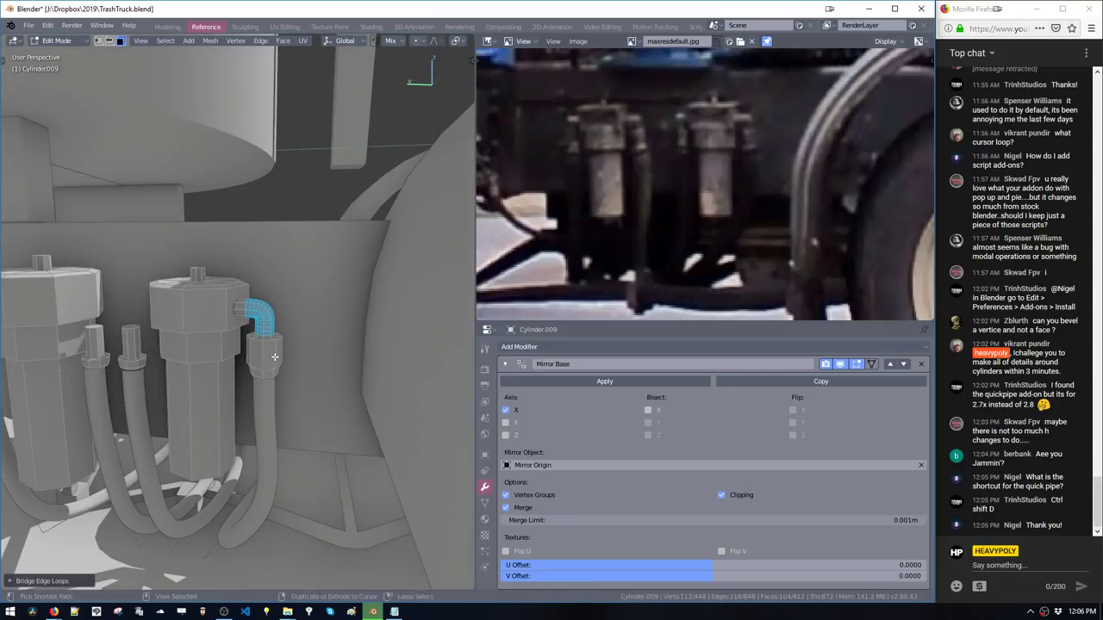
key(F9)
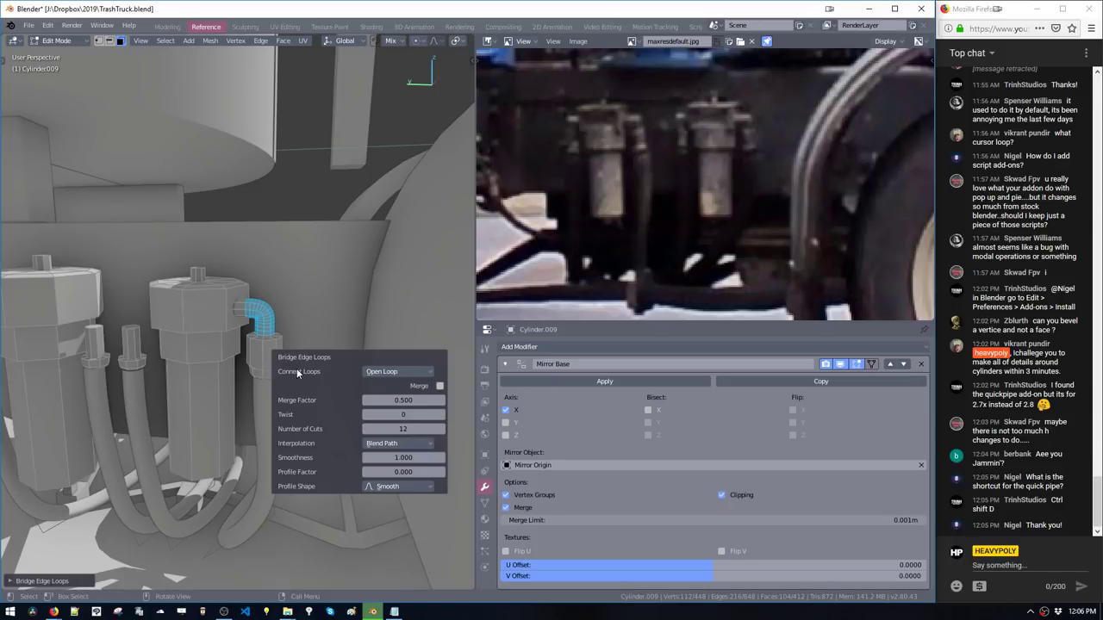
click(368, 428)
click(368, 429)
click(367, 429)
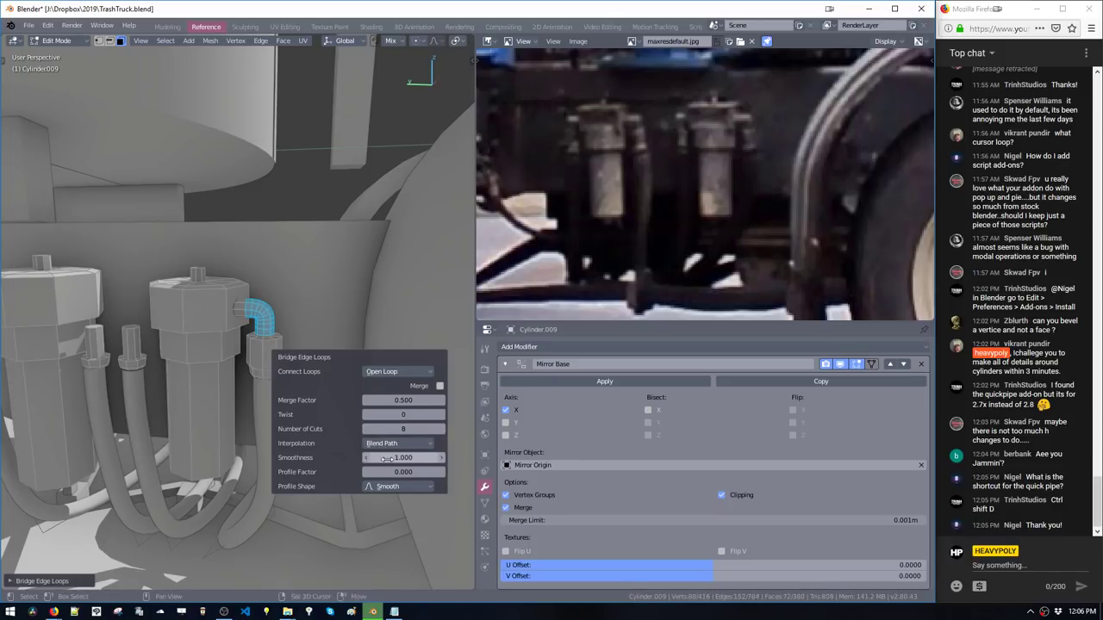
drag(368, 459, 401, 458)
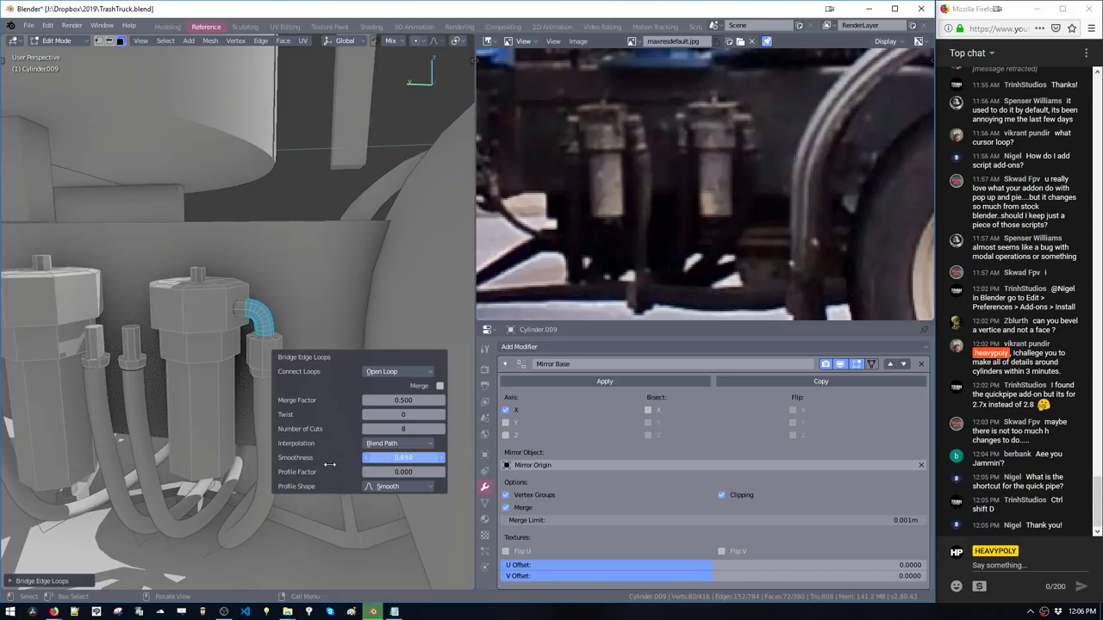
Delete the bridged bend faces and lower the linked side stub further along Z
scroll(279, 244, up, 5)
middle_drag(278, 244, 242, 322)
key(x)
double_click(243, 322)
key(g)
key(z)
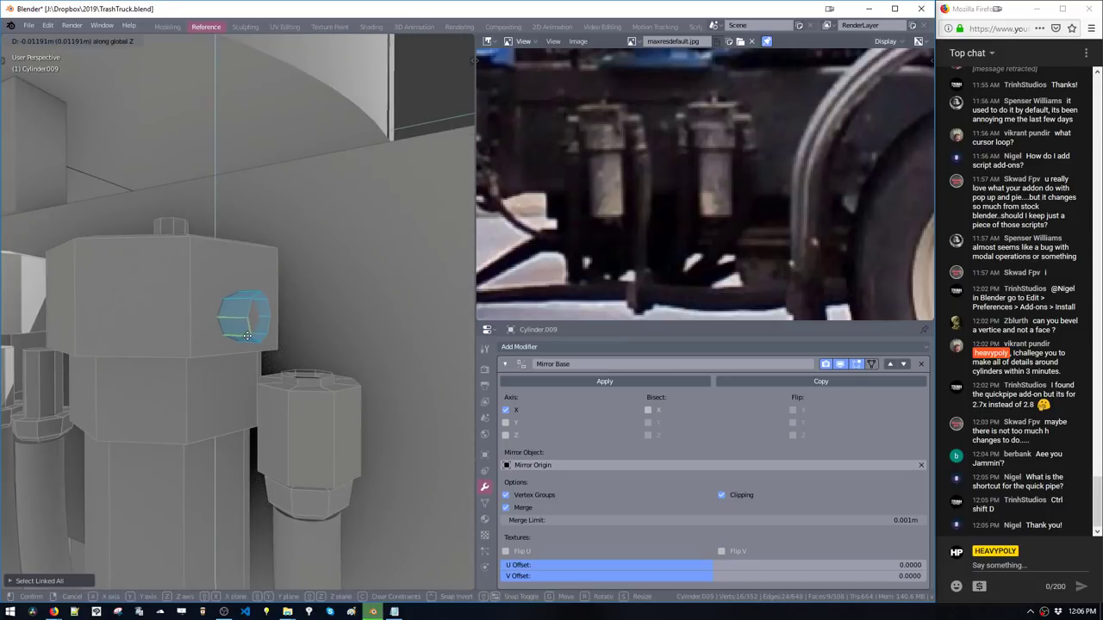
click(247, 336)
Select the open edge loops of the stub and the fitting and bridge them into a curved elbow
key(2)
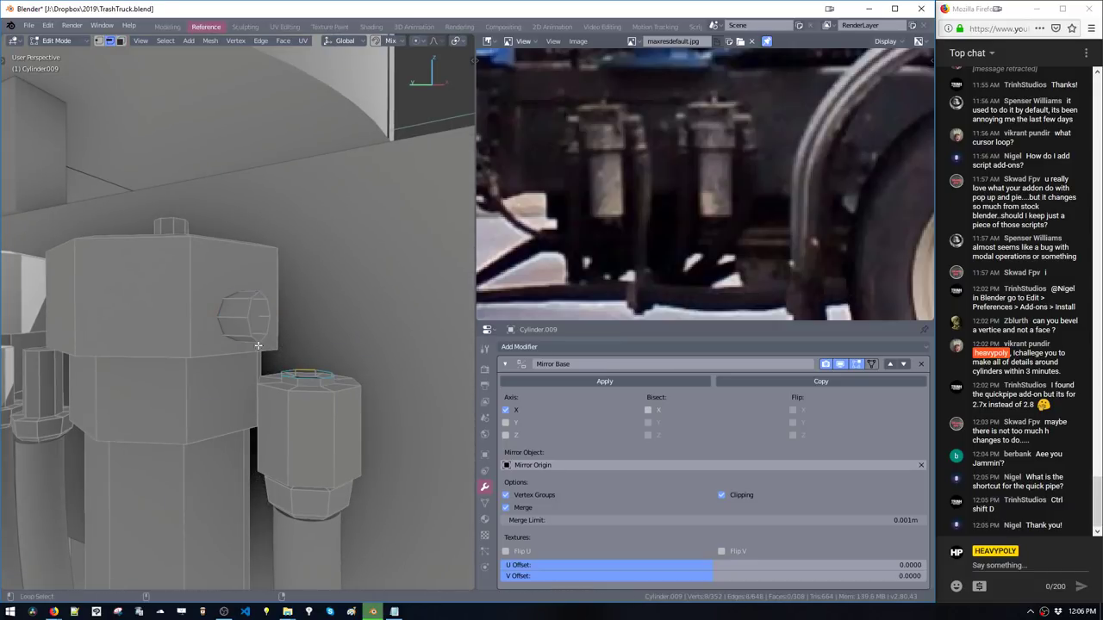
key(ctrl+space)
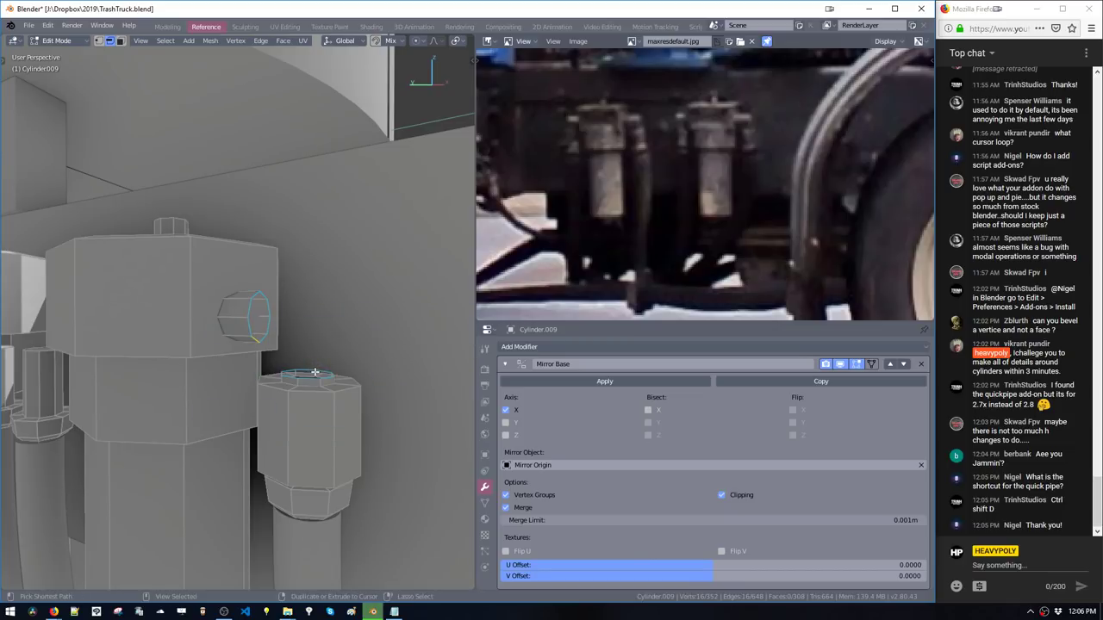
key(ctrl+shift+b)
mouse_move(313, 373)
middle_down()
mouse_move(351, 345)
mouse_move(323, 404)
mouse_move(263, 388)
mouse_move(297, 375)
mouse_move(324, 381)
middle_up()
Remove the old bolt on the canister's other hose and duplicate the linked elbow fitting along Y onto that hose
key(ctrl+l)
middle_drag(199, 337, 221, 355)
key(3)
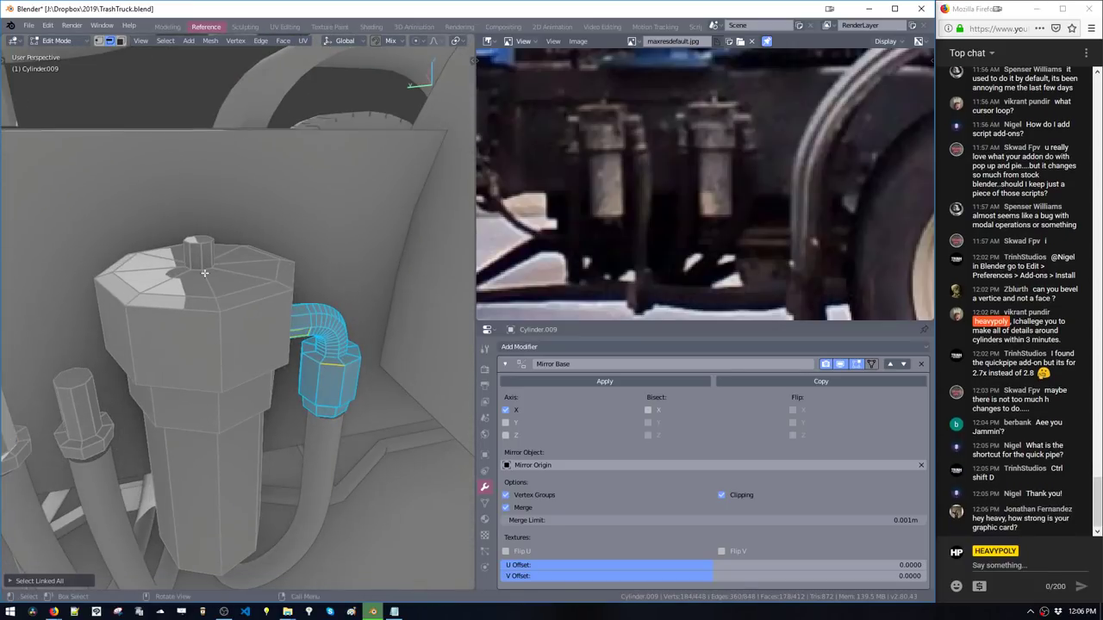
click(200, 244)
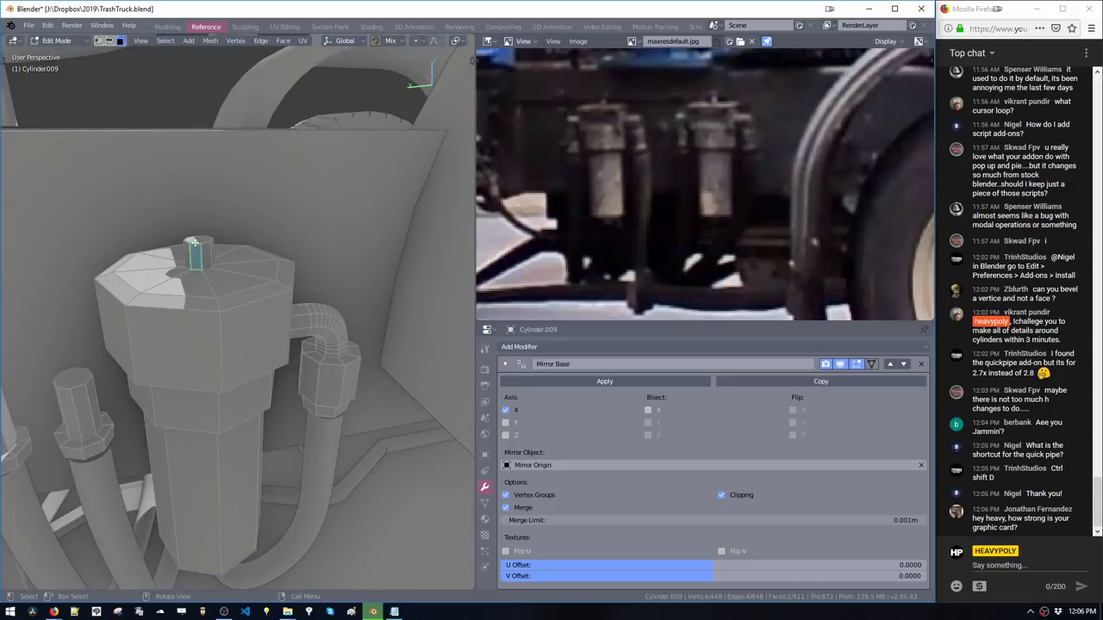
middle_drag(213, 274, 259, 286)
click(349, 366)
key(ctrl+l)
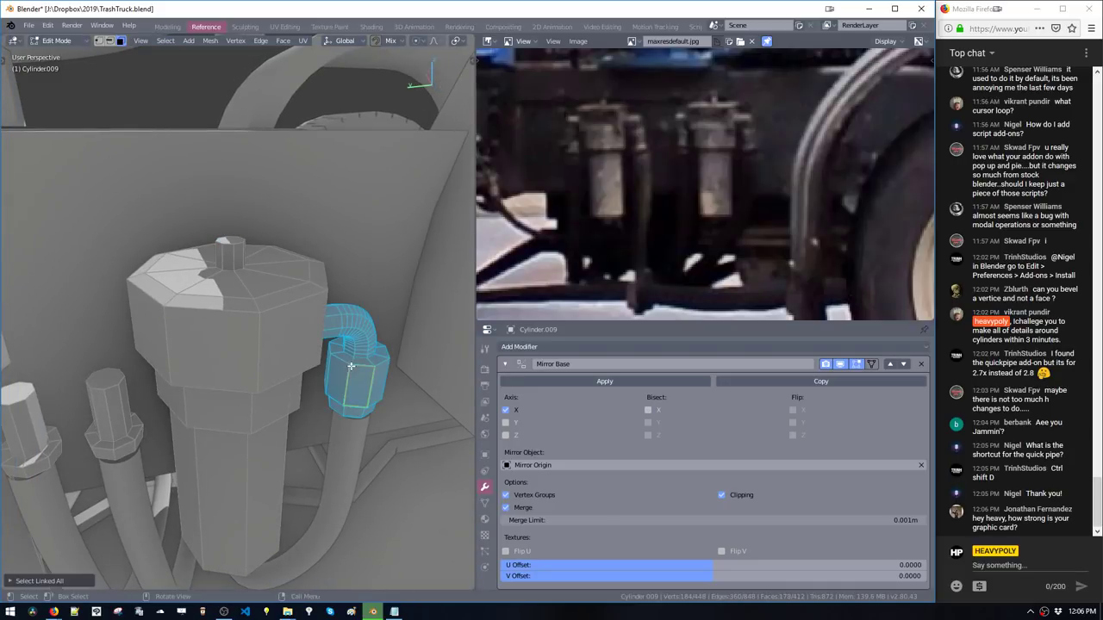
key(shift+d)
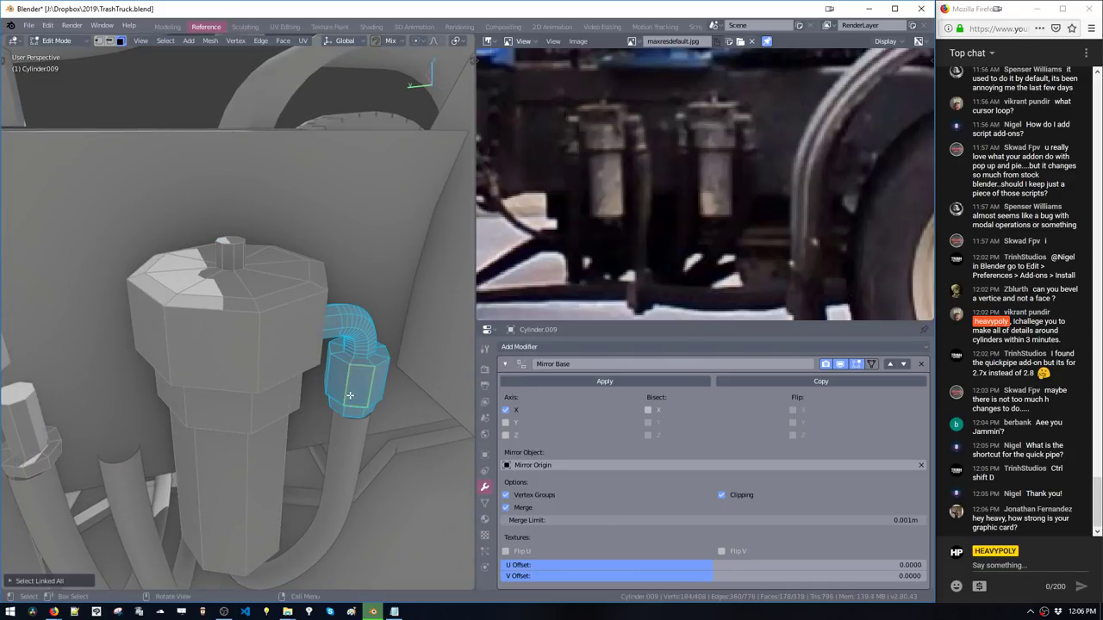
key(y)
click(98, 450)
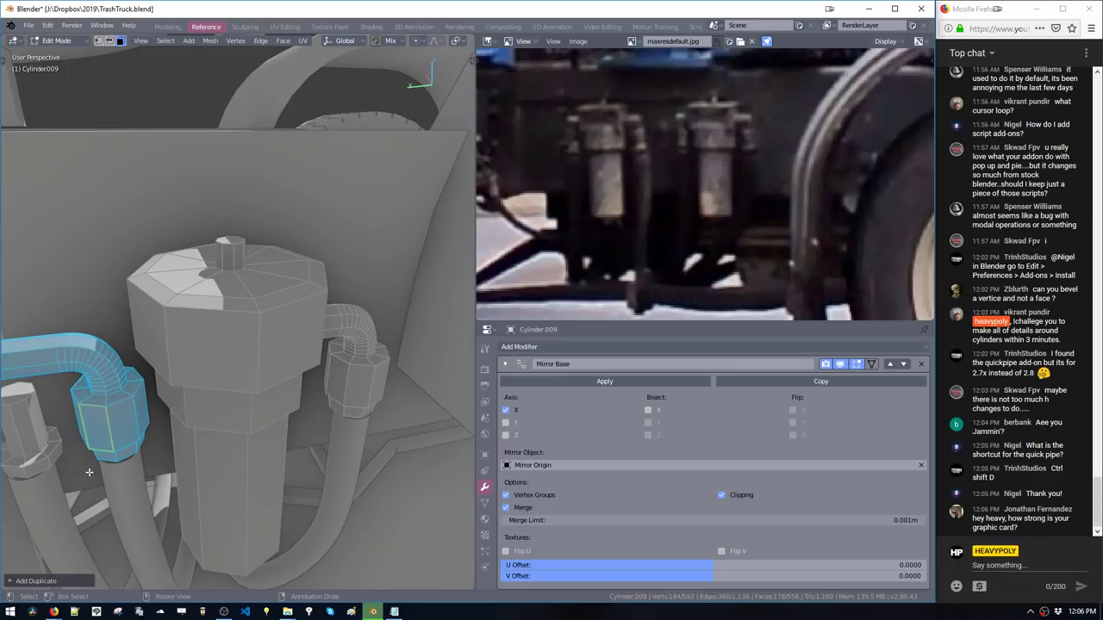
Rotate the duplicated elbow fitting 180 degrees about Z and align it along Y with its hose and the canister
text(rz180)
key(Return)
key(v)
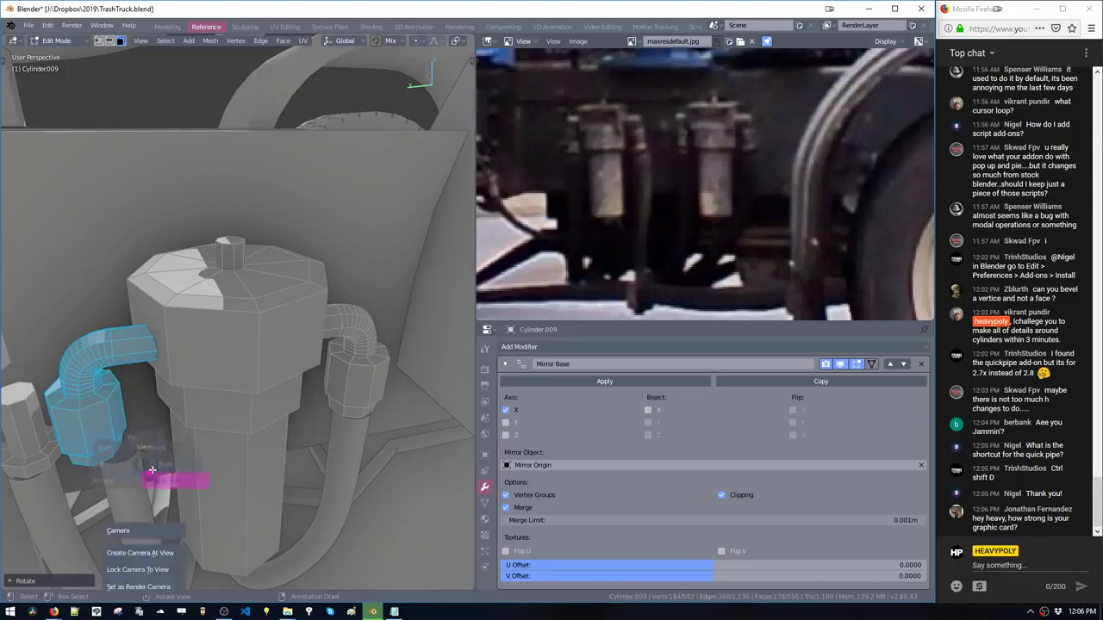
click(164, 470)
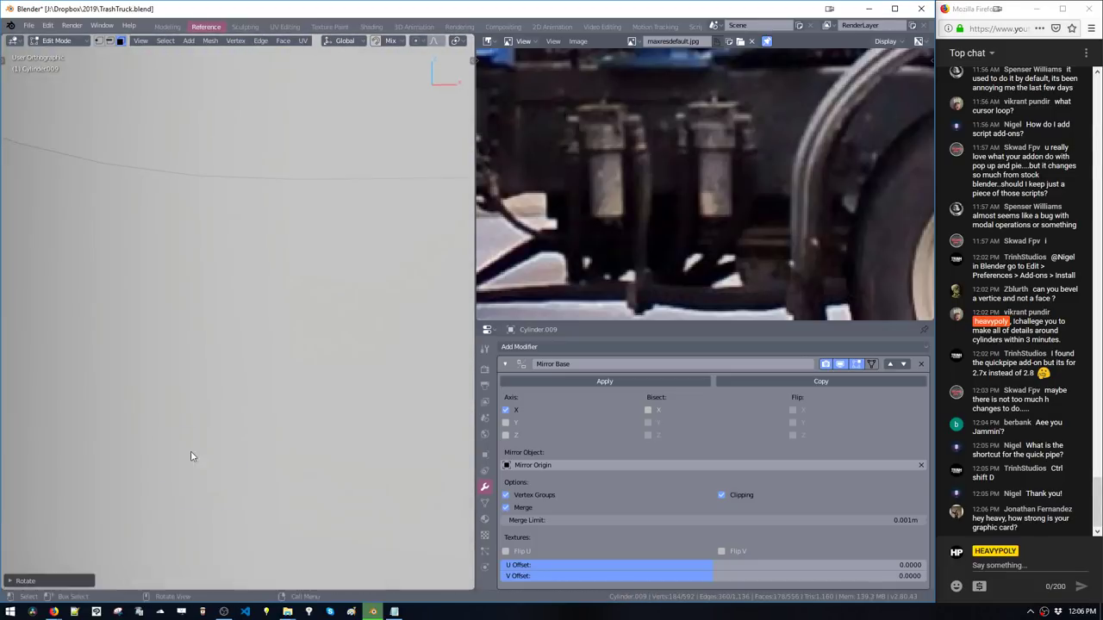
scroll(210, 452, down, 5)
middle_drag(212, 451, 206, 393)
scroll(299, 433, down, 3)
key(g)
key(y)
click(253, 446)
scroll(168, 426, down, 3)
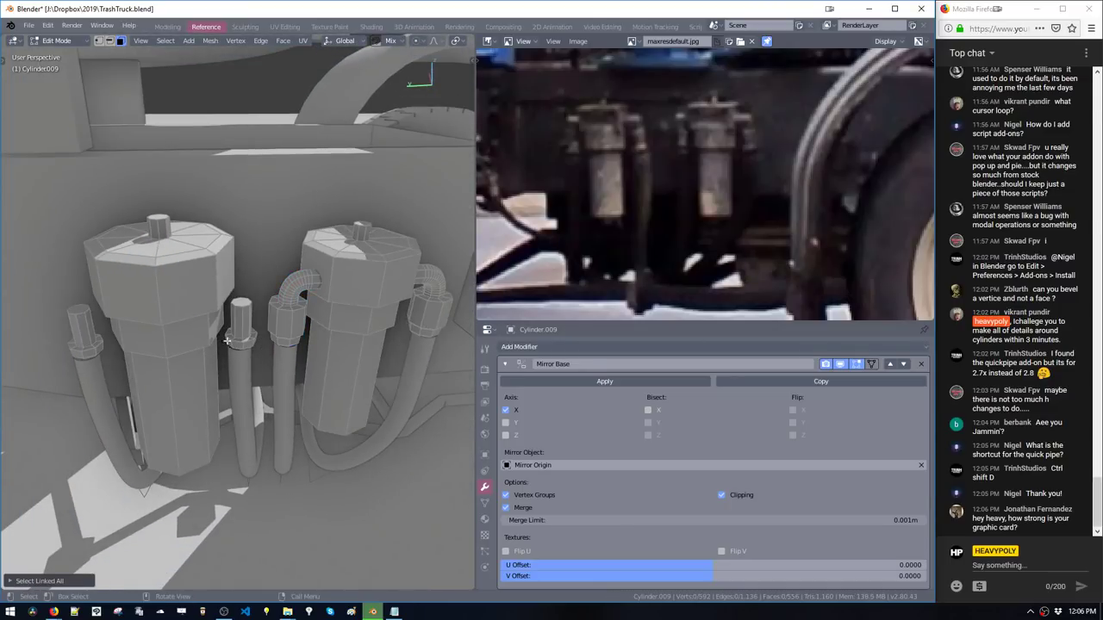
Delete the two old linked bolts from the hoses on either side of the second canister
click(228, 342)
key(ctrl+l)
key(x)
double_click(80, 353)
key(x)
Select both finished elbow fittings and duplicate them along Y onto the second canister's hoses
double_click(296, 323)
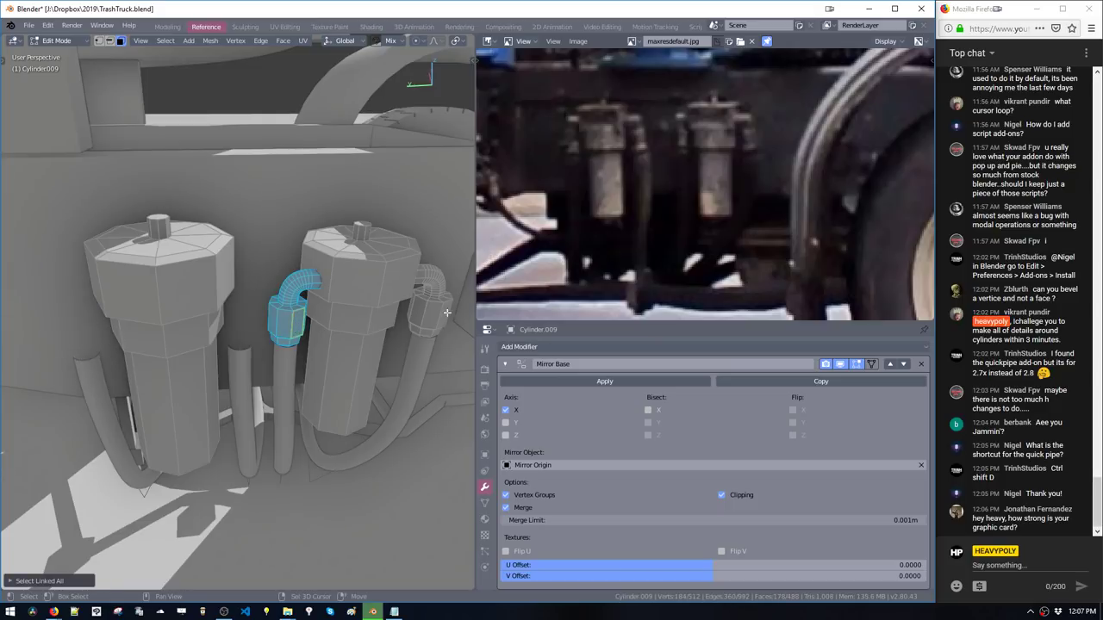
middle_drag(406, 325, 398, 326)
key(shift+d)
key(y)
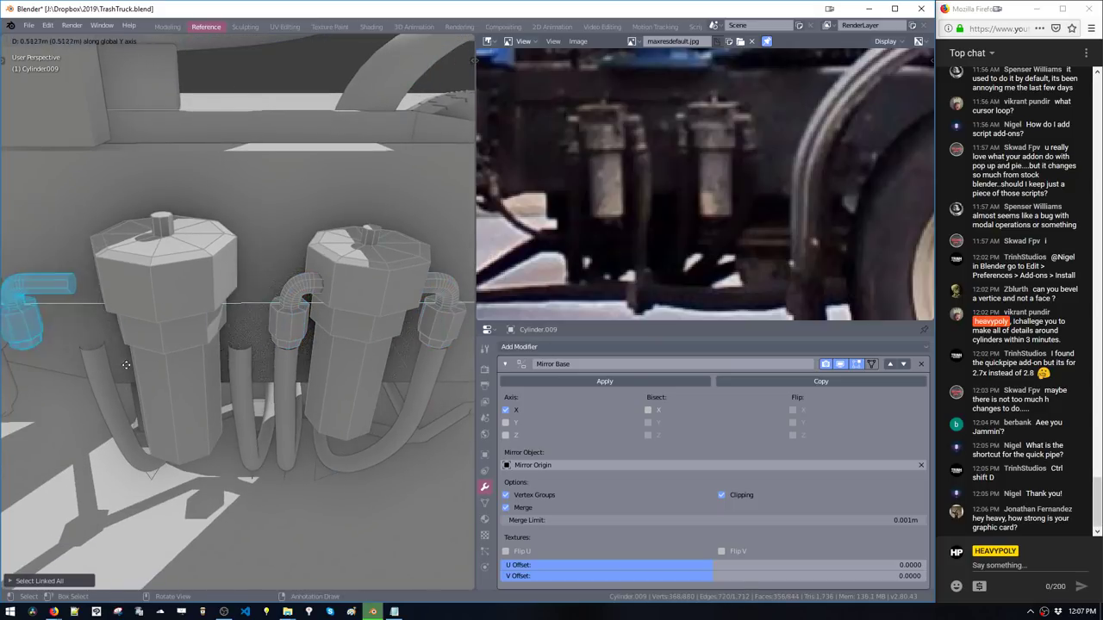
click(186, 382)
key(KP_Decimal)
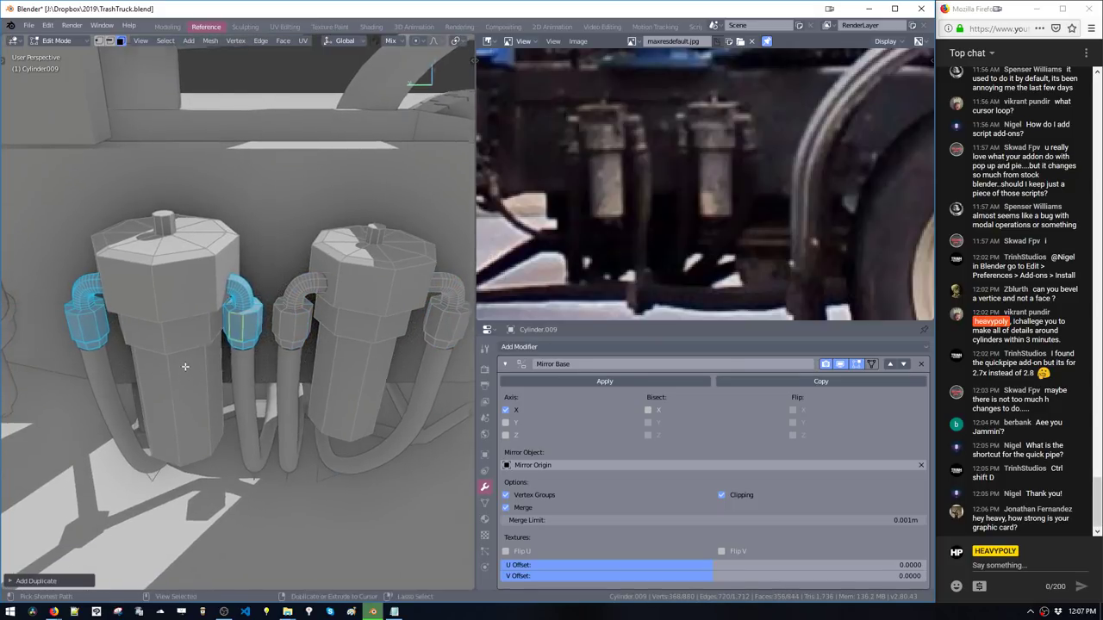
Select the linked second canister and shift it so it sits centred between its two elbow fittings
click(193, 342)
key(ctrl+l)
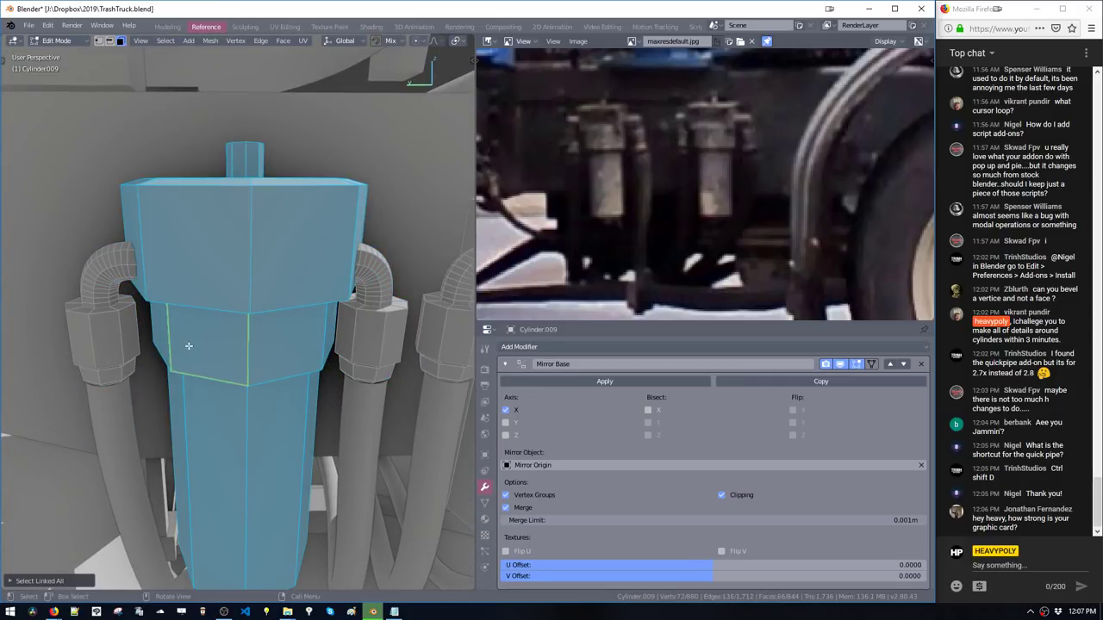
key(g)
click(184, 348)
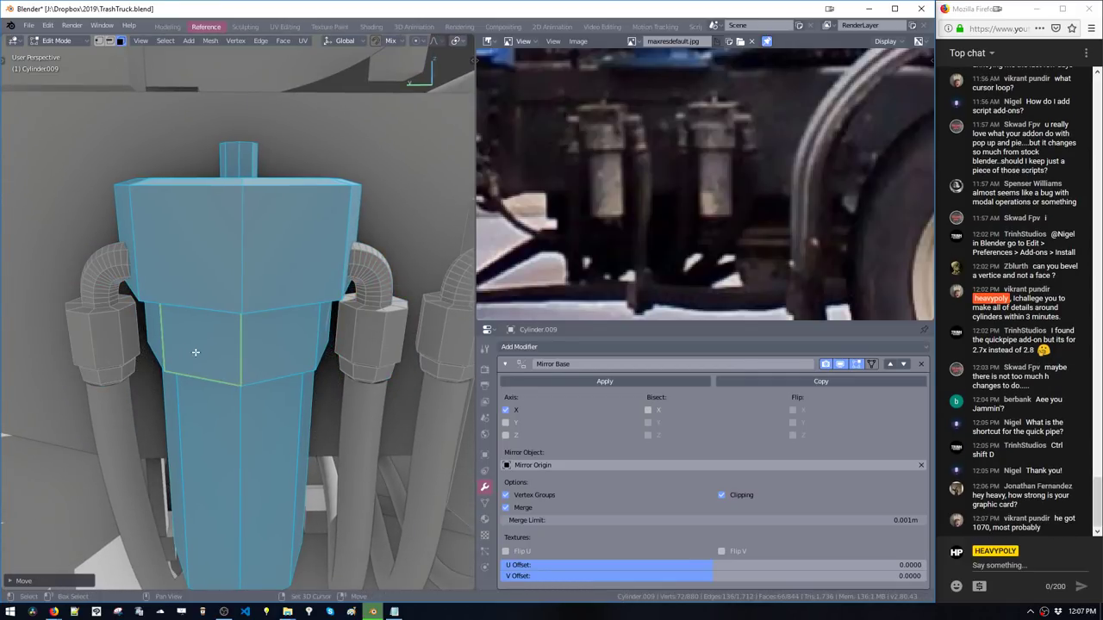
Select the lengthwise edge loops around both canisters
ctrl+shift+middle_click(206, 334)
scroll(211, 340, down, 2)
middle_drag(211, 340, 252, 309)
click(242, 444)
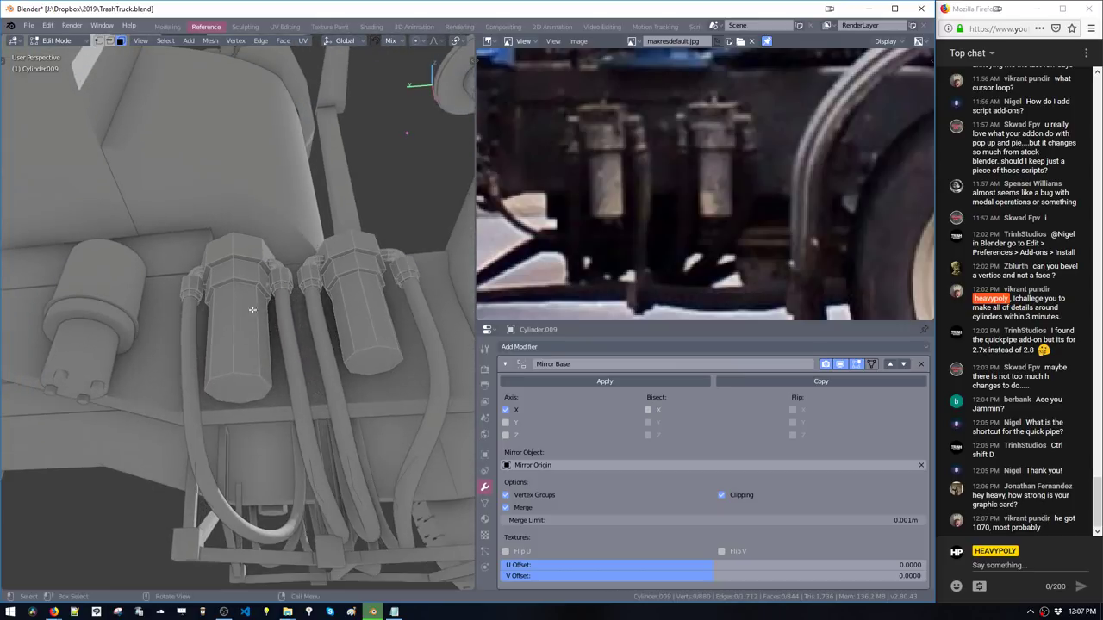
shift+click(355, 361)
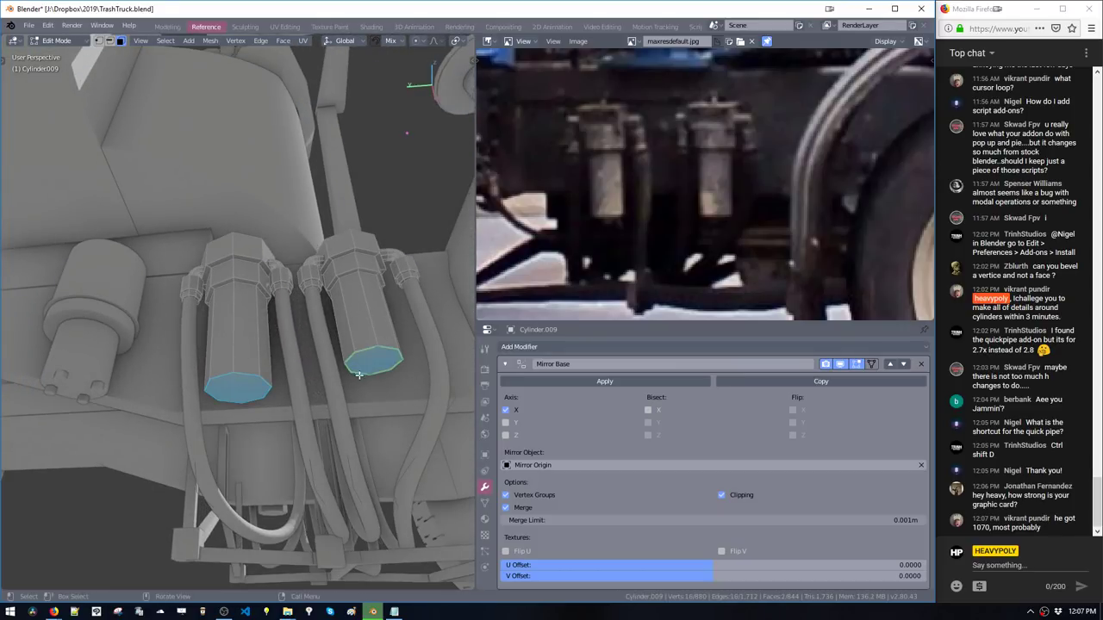
middle_drag(359, 375, 362, 323)
alt+shift+click(347, 337)
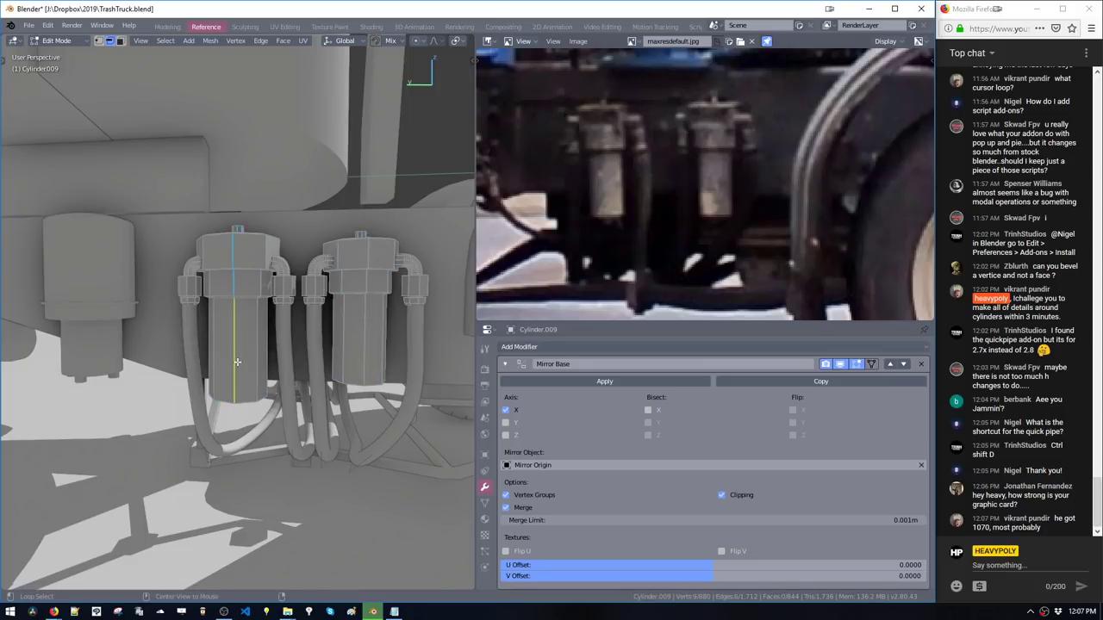
alt+shift+double_click(361, 349)
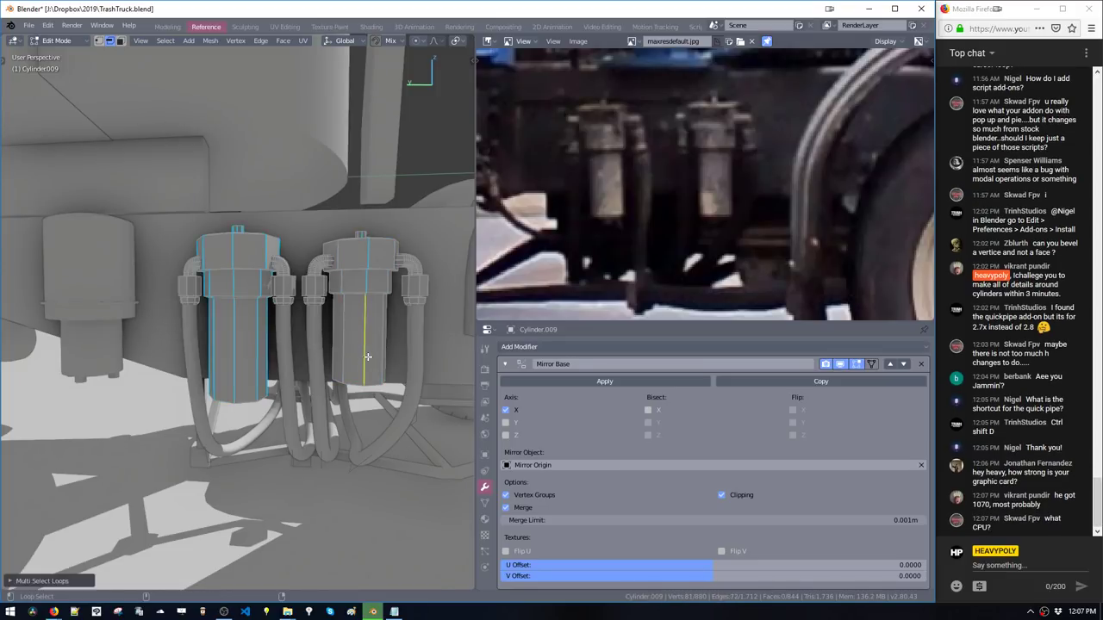
alt+shift+click(349, 356)
alt+shift+click(381, 355)
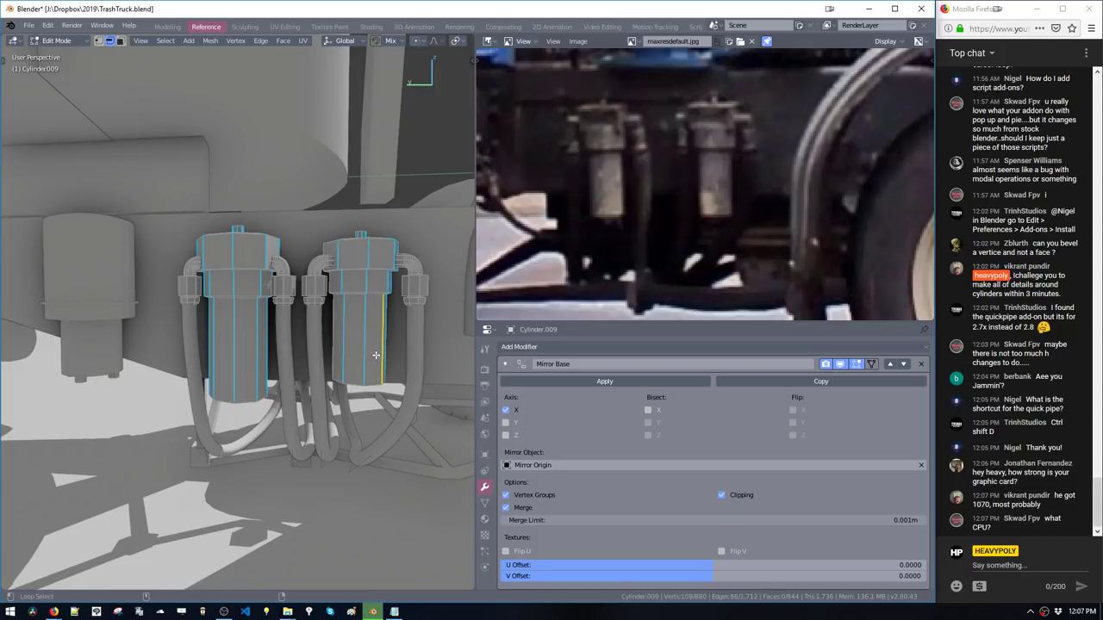
key(KP_7)
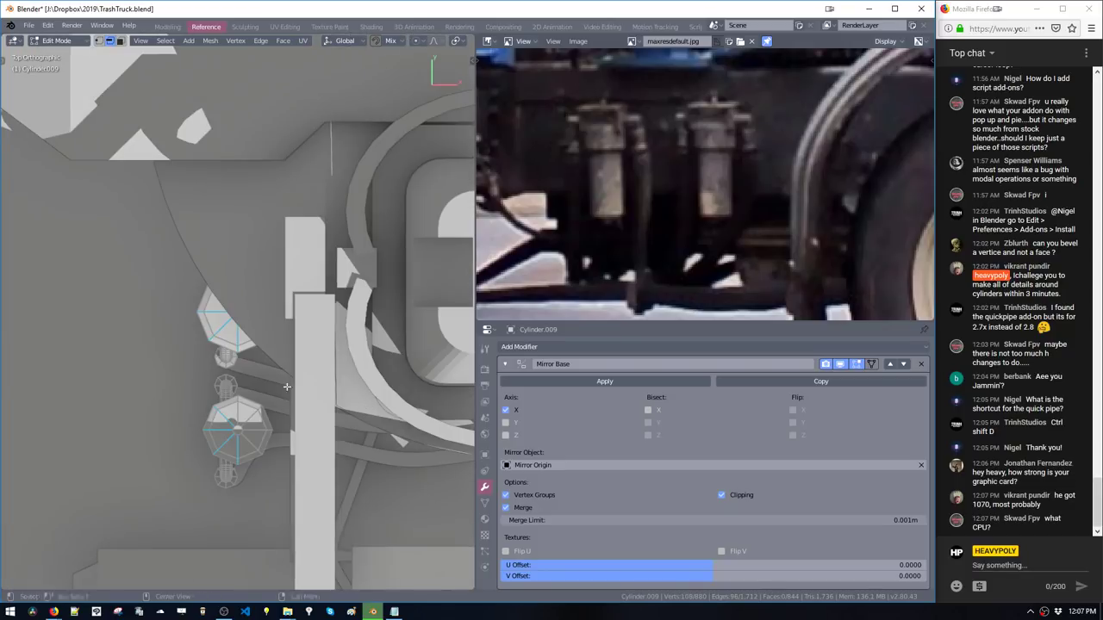
middle_drag(287, 387, 346, 389)
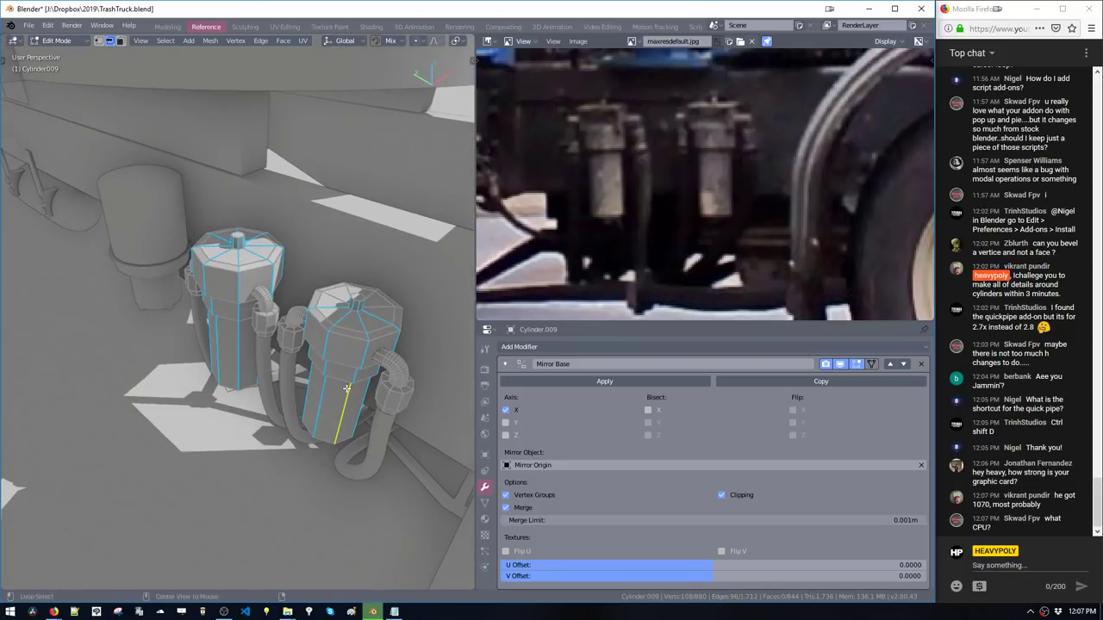
Try to bevel the lengthwise edge loops of the canister nearest the cab, and undo the bevel
alt+click(239, 356)
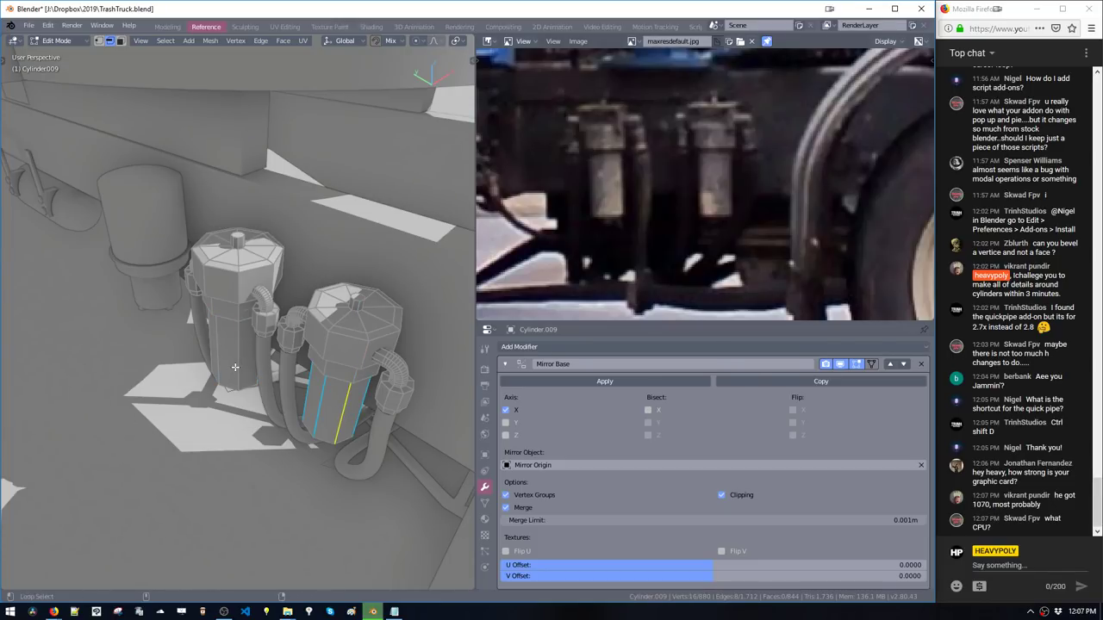
alt+double_click(314, 419)
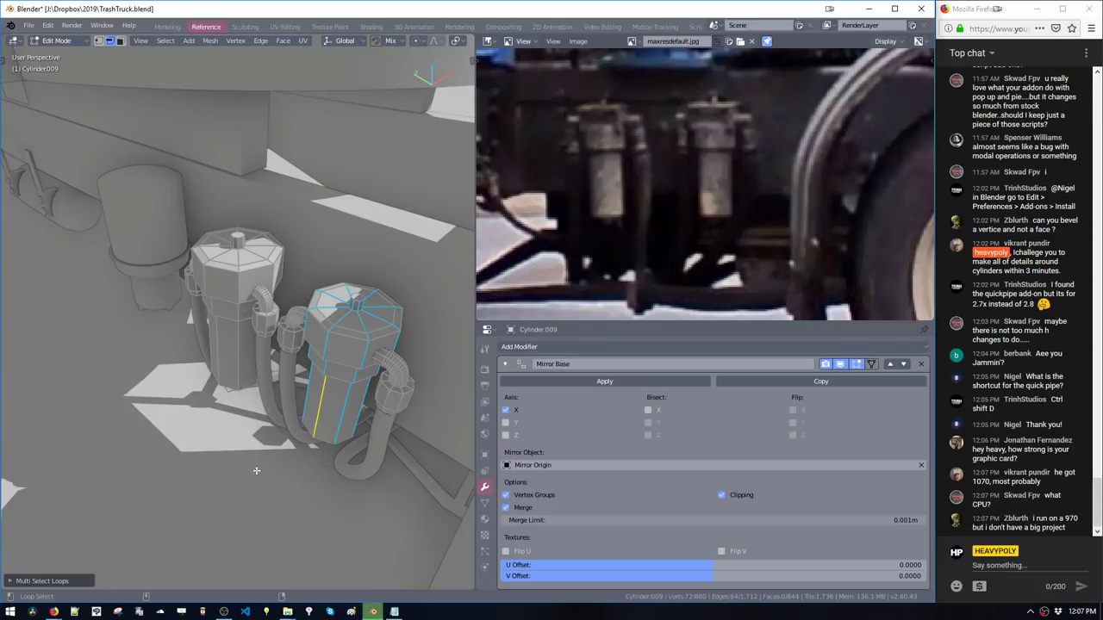
key(ctrl+b)
click(321, 517)
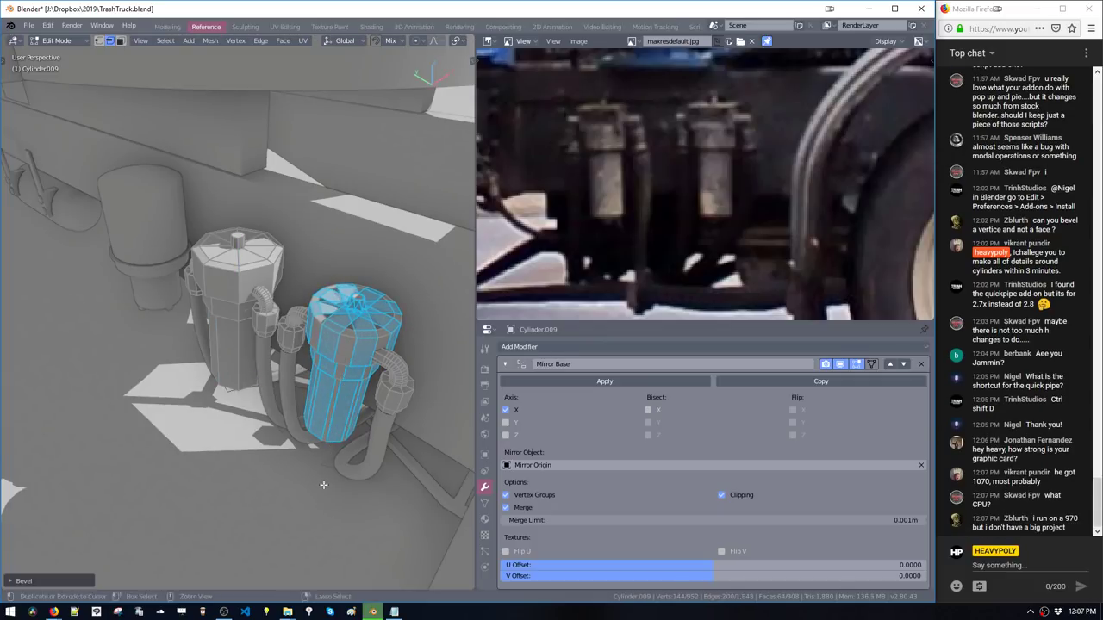
key(ctrl+z)
middle_drag(322, 485, 299, 378)
key(ctrl+z)
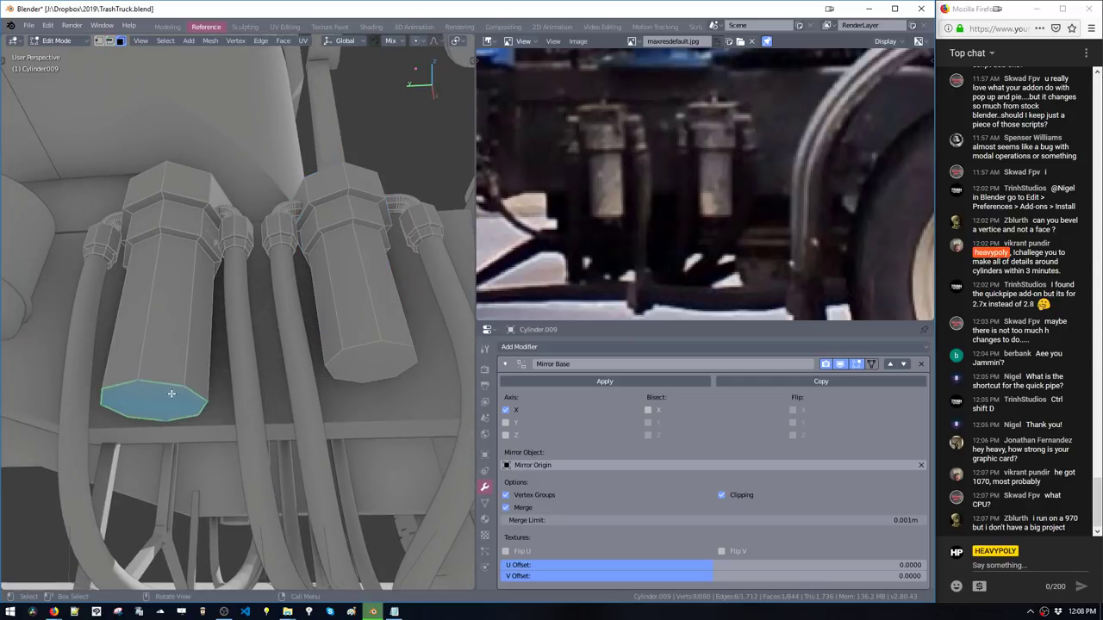
Delete the rear canister and replace it with a duplicate of the front one moved about 0.39 m along global Y
key(Delete)
click(368, 351)
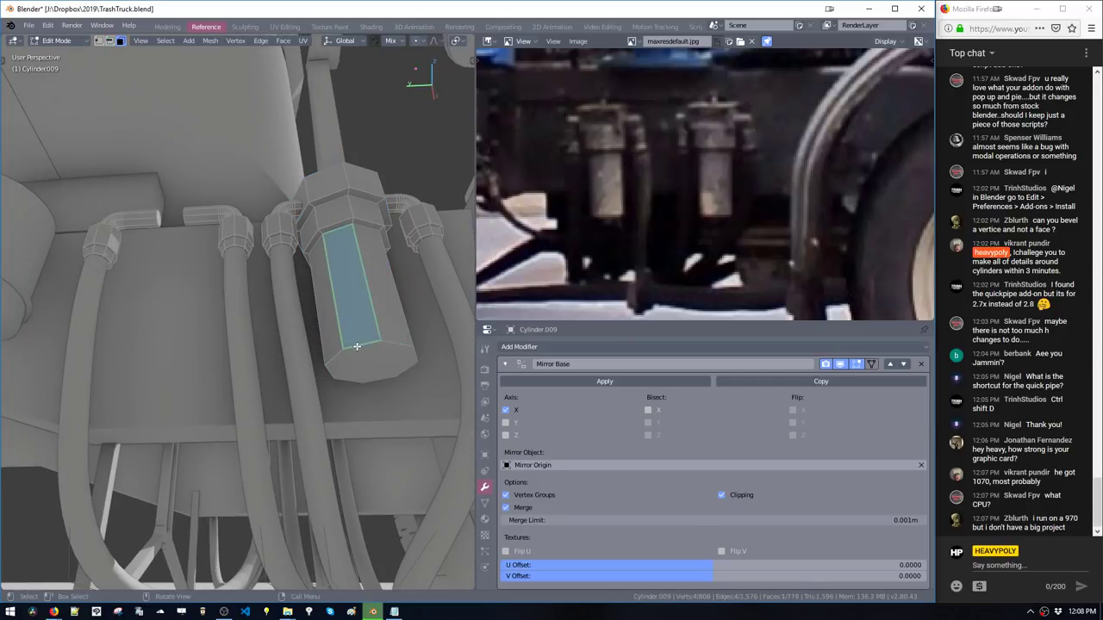
middle_drag(357, 346, 358, 364)
double_click(359, 356)
key(shift+d)
key(y)
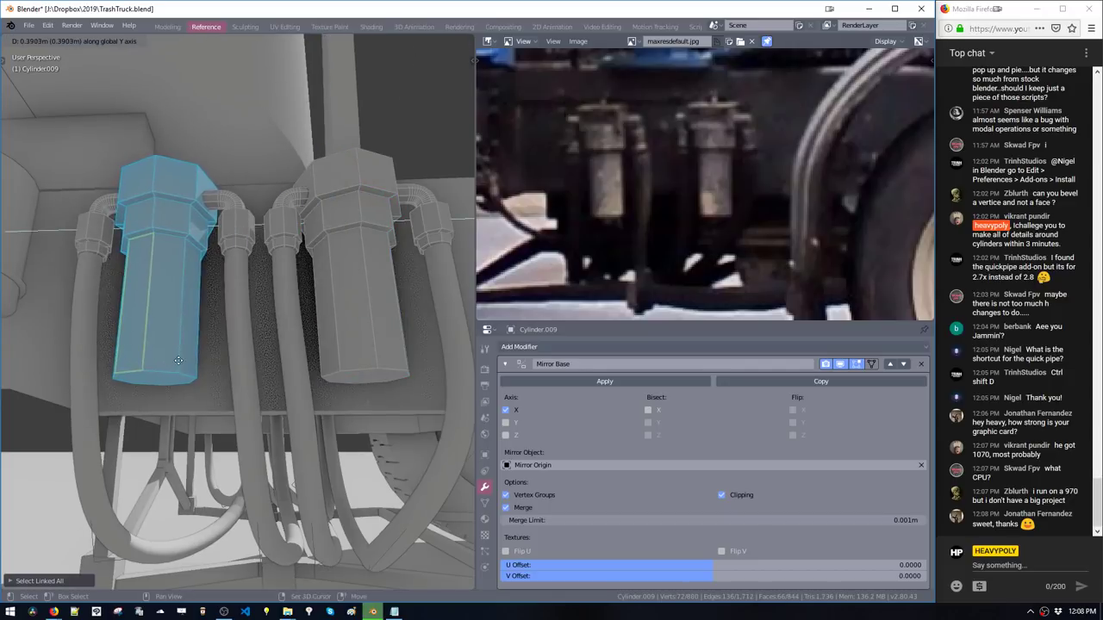
click(205, 345)
Return to object mode and save the TrashTruck file
middle_drag(205, 344, 310, 387)
key(Tab)
key(Tab)
scroll(262, 412, down, 6)
key(space)
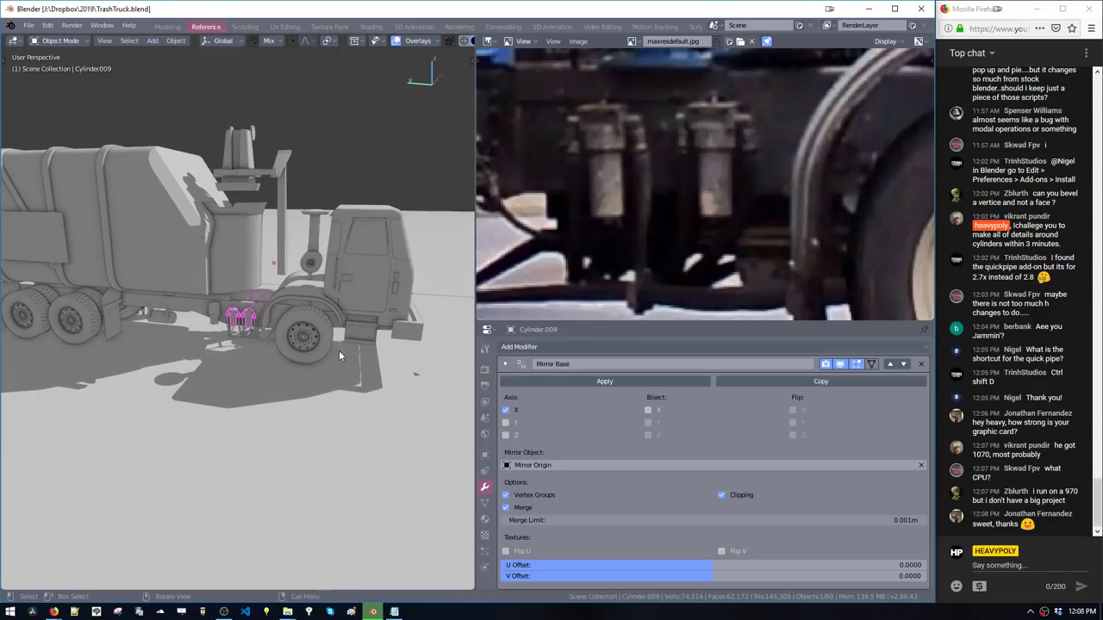
Bring the round air cleaner into view in the reference photo and open the matching model behind the cab for editing
ctrl+middle_drag(711, 213, 747, 333)
middle_drag(775, 248, 691, 332)
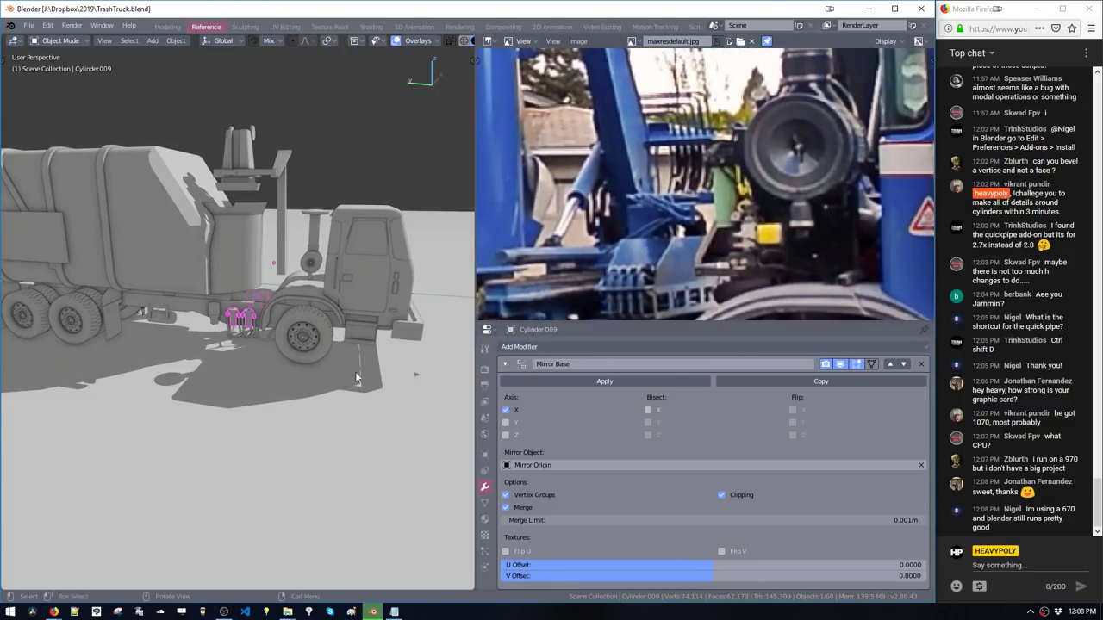
middle_drag(308, 275, 308, 272)
click(307, 268)
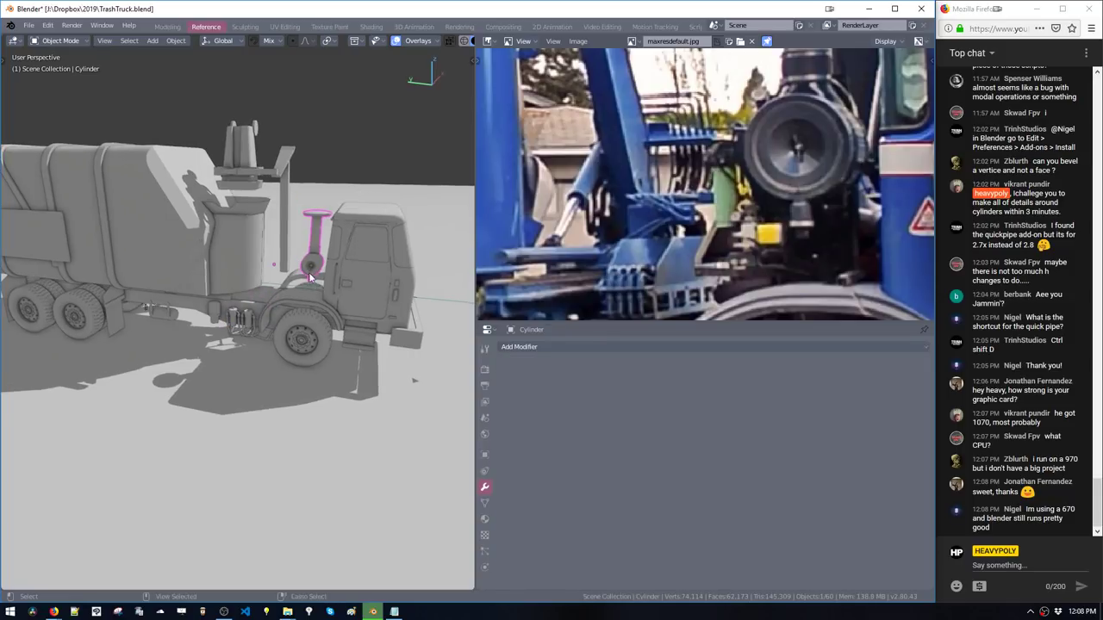
ctrl+shift+middle_click(309, 273)
key(space)
Select the air cleaner's drum with its bottom outlet, scale both up uniformly and reposition them below the intake pipe
middle_drag(280, 356, 286, 335)
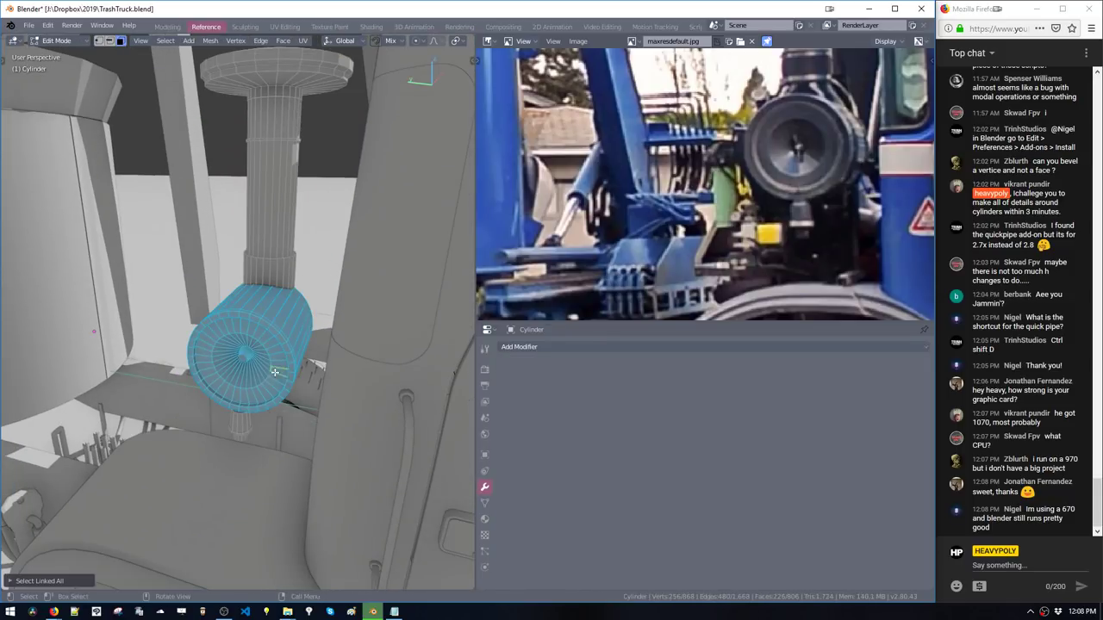
middle_drag(237, 423, 259, 429)
key(s)
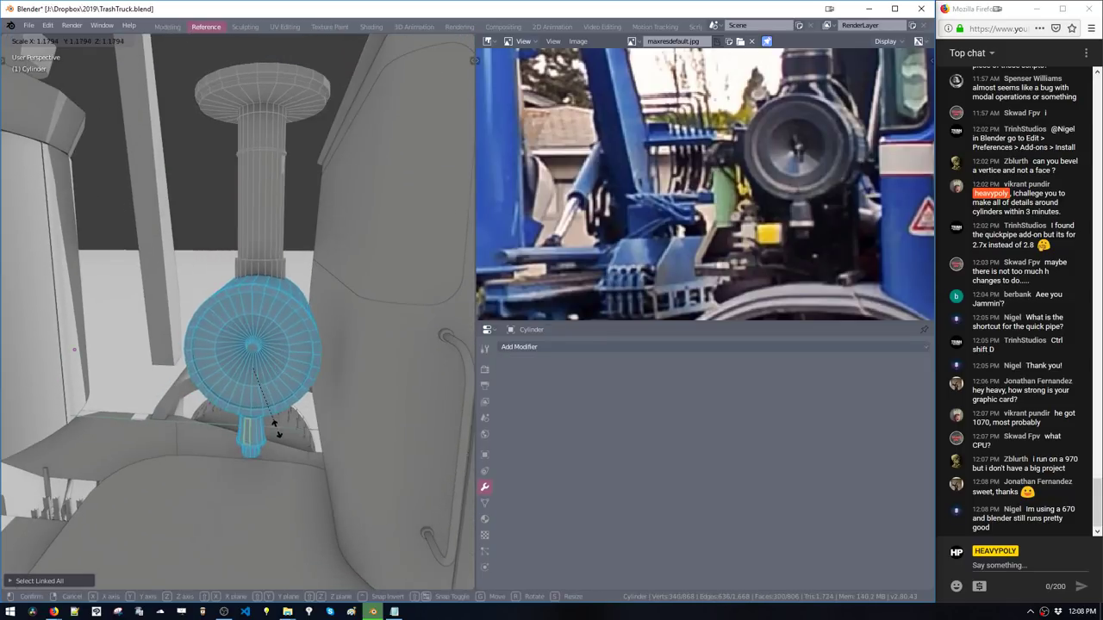
click(276, 432)
click(281, 444)
key(g)
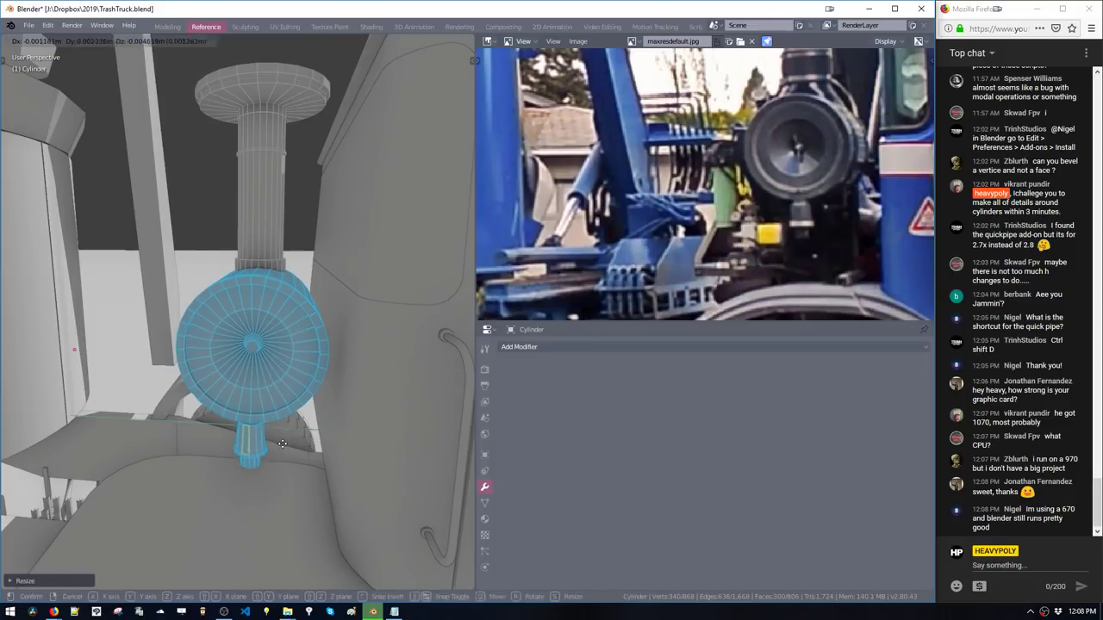
click(278, 448)
Add two loop cuts around the air cleaner drum's side to define a narrow band of faces
double_click(292, 396)
middle_drag(290, 396, 284, 364)
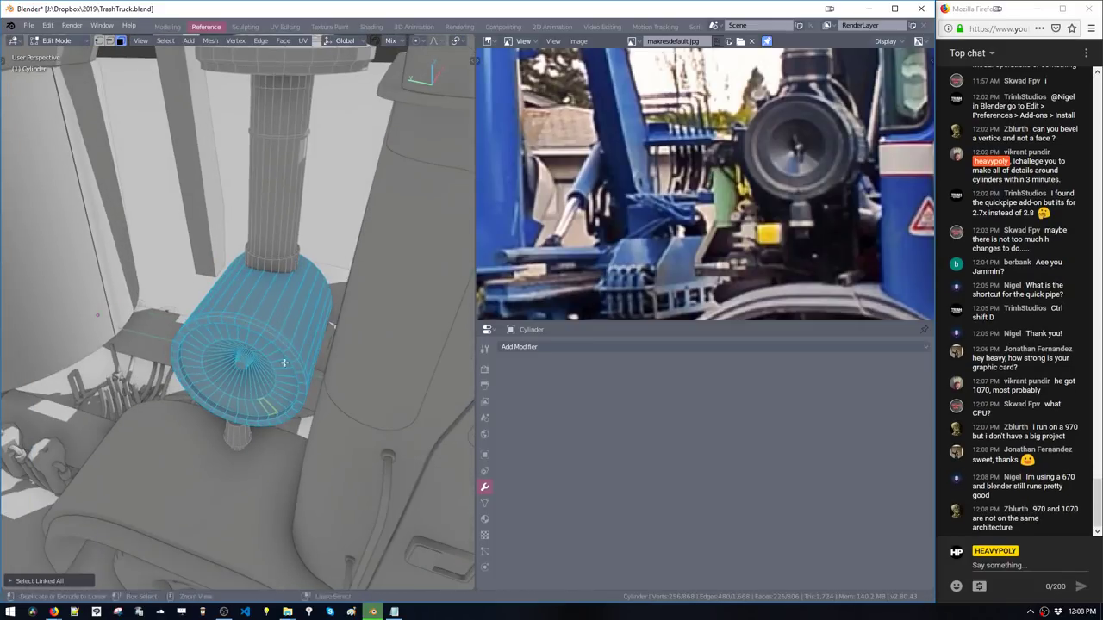
key(ctrl+r)
click(285, 336)
click(275, 358)
key(ctrl+r)
click(287, 311)
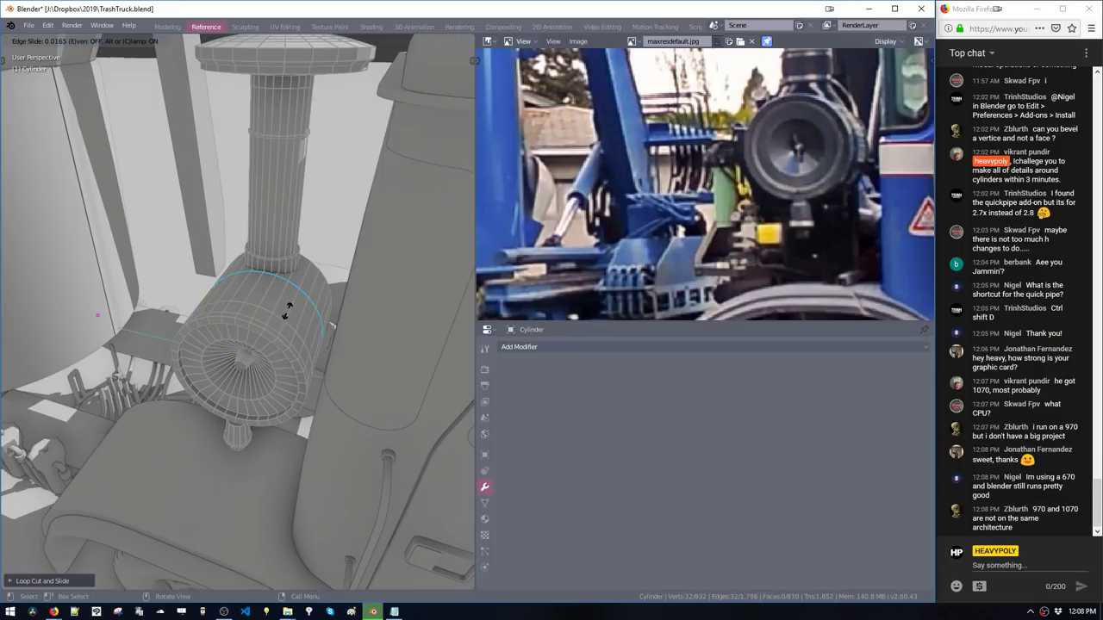
click(280, 316)
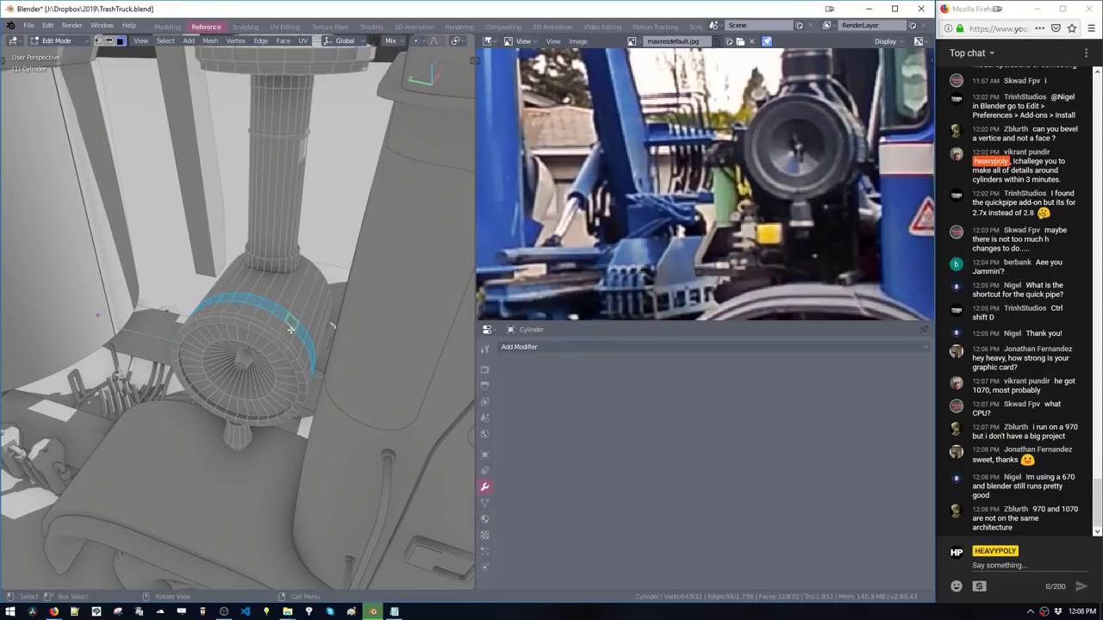
Raise the band of faces between the cuts and duplicate it along X toward the far end of the drum
key(ctrl+KP_Add)
middle_drag(349, 412, 310, 362)
key(shift+d)
key(x)
click(326, 272)
Select the drum's inner end face and move it about 0.18 m along global X
middle_drag(325, 271, 173, 289)
key(g)
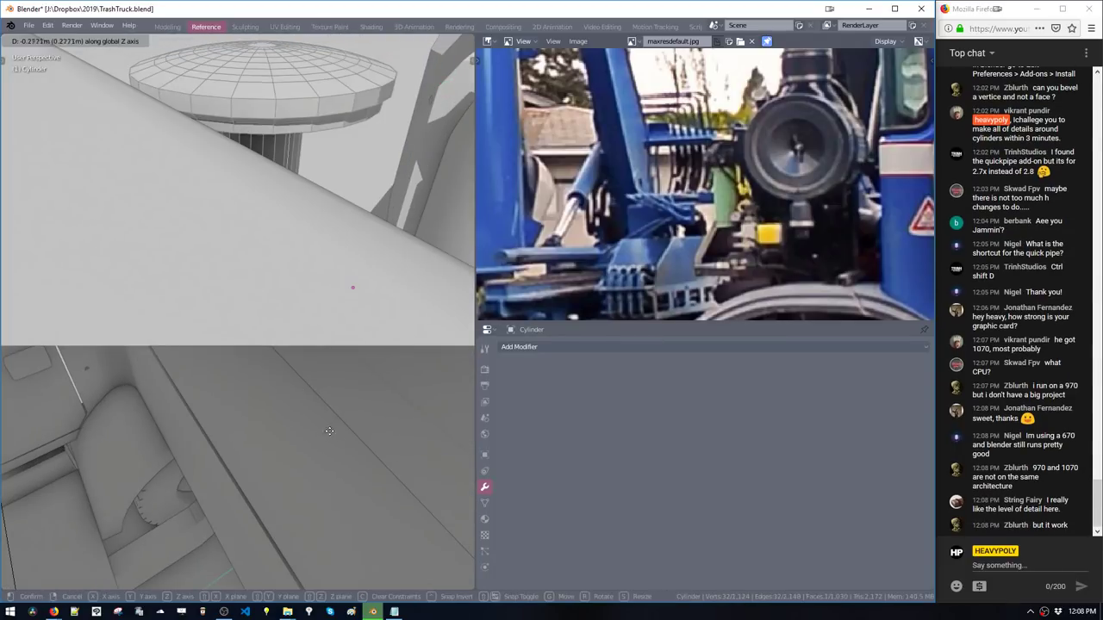
click(273, 438)
middle_drag(273, 439, 220, 431)
key(g)
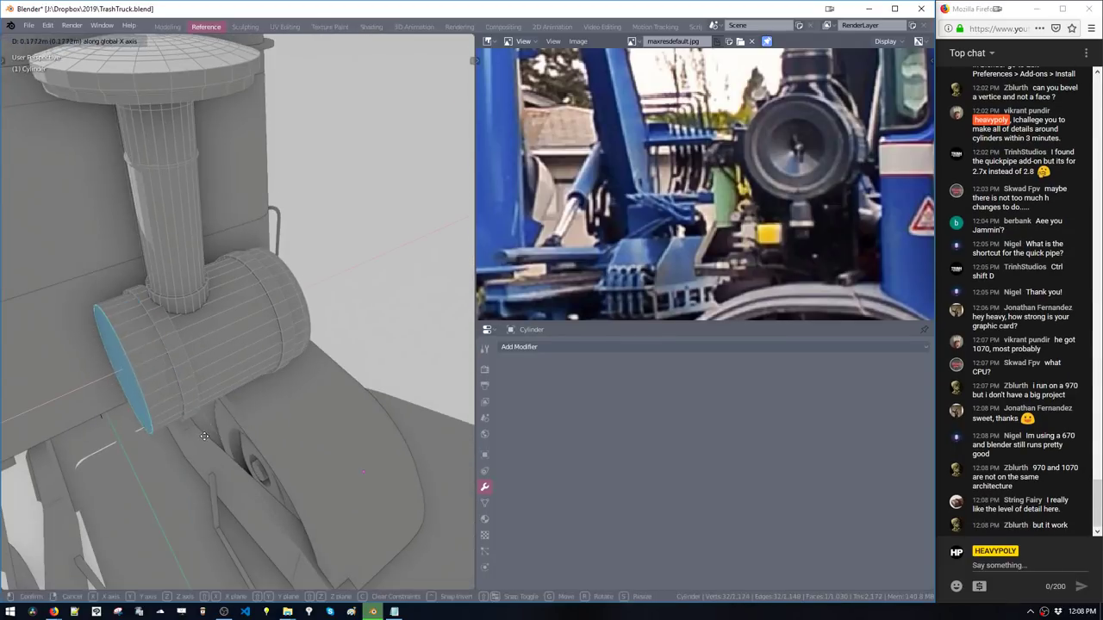
click(212, 434)
Extrude an edge of the drum's central hub upward to start a thin blade, following the reference photo
middle_drag(310, 364, 234, 329)
scroll(278, 342, up, 4)
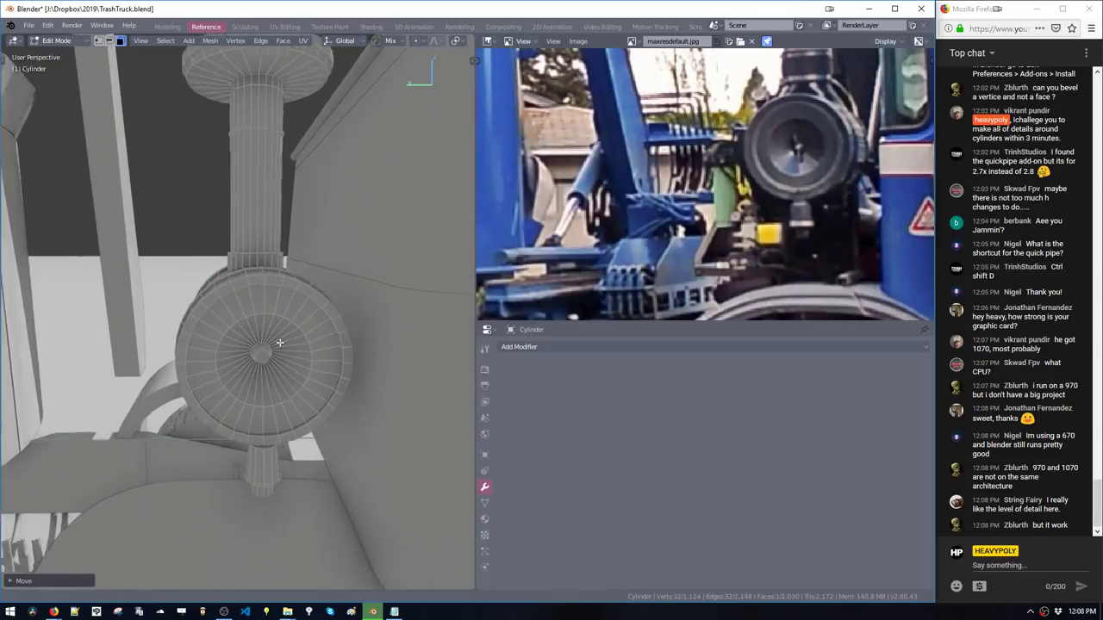
scroll(792, 180, up, 4)
middle_drag(881, 119, 842, 158)
middle_drag(248, 343, 278, 387)
scroll(291, 384, up, 3)
click(250, 435)
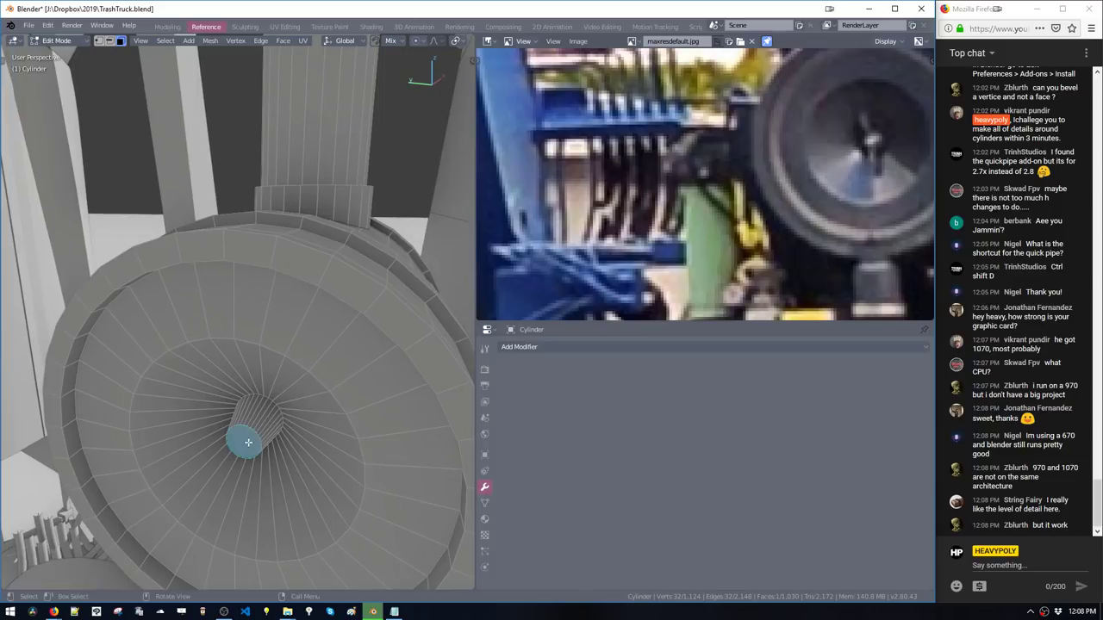
middle_drag(250, 435, 306, 421)
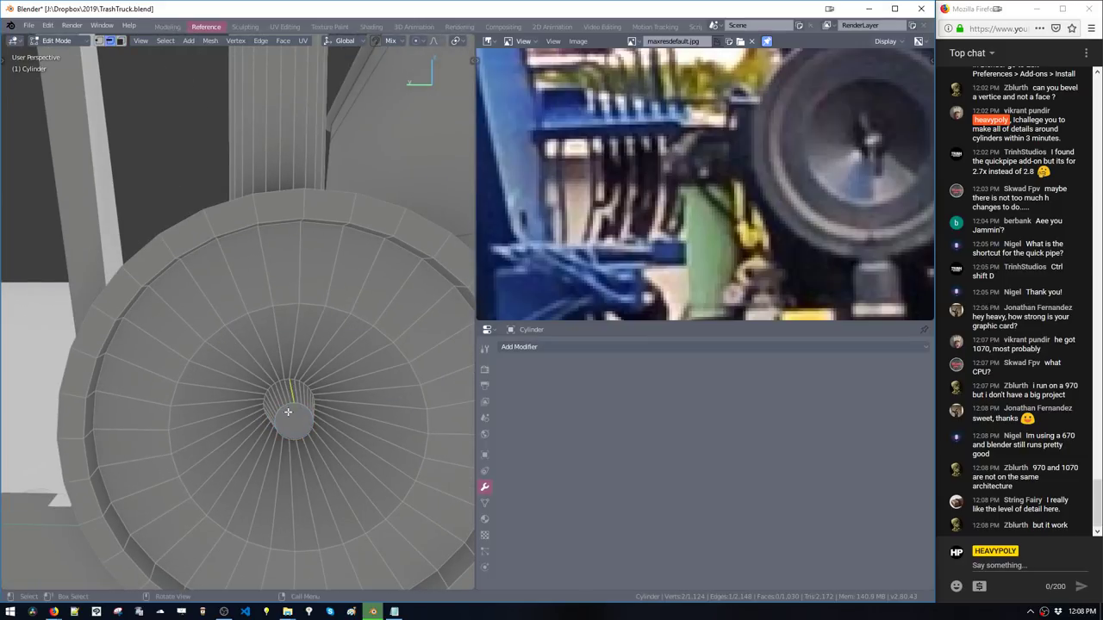
click(294, 442)
key(e)
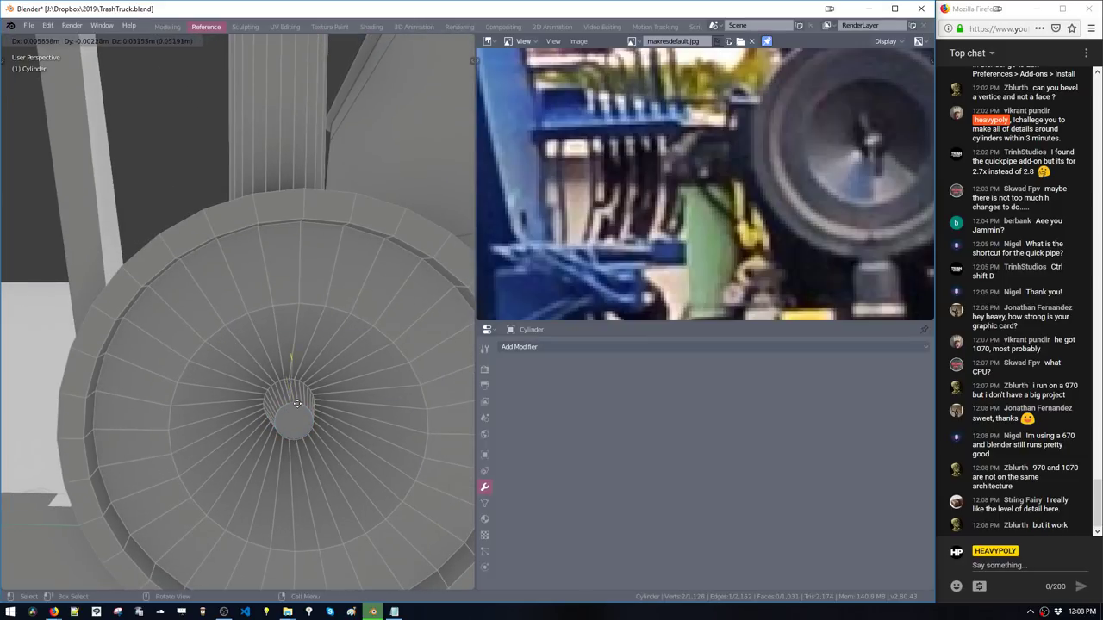
click(291, 380)
Shape the extruded blade along the hub, separate it into its own object and thicken it into a solid bar
middle_drag(290, 380, 199, 398)
key(g)
click(408, 363)
key(p)
ctrl+middle_drag(198, 398, 407, 397)
key(alt+s)
click(338, 375)
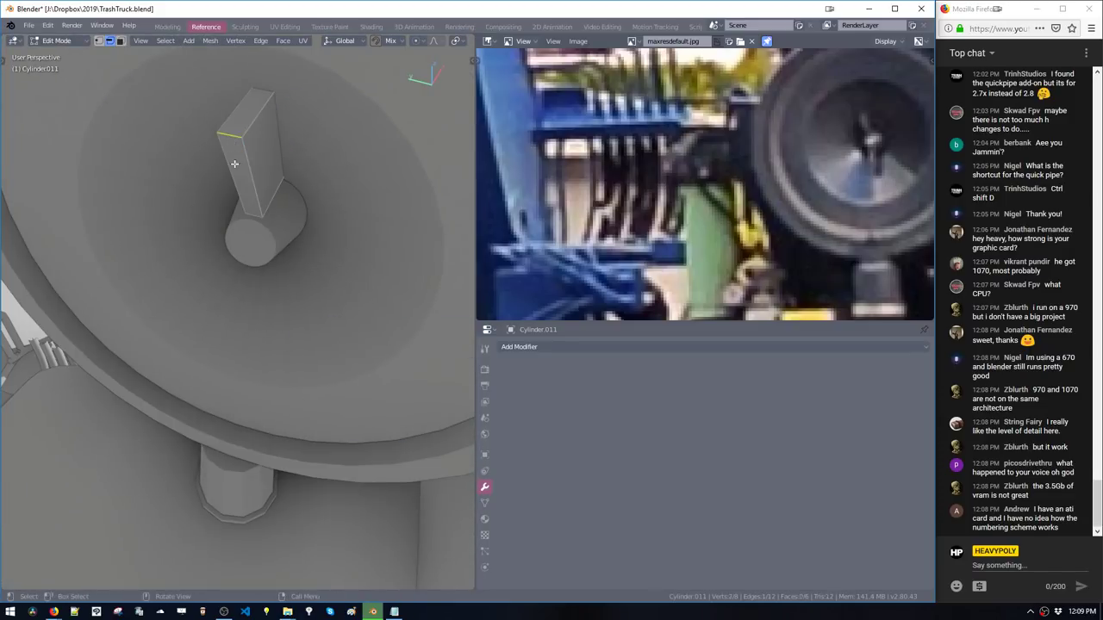
Bevel the outer edges at the blade's upper and lower ends to round it off
key(ctrl+b)
click(268, 259)
click(290, 308)
middle_drag(290, 307, 322, 212)
click(278, 297)
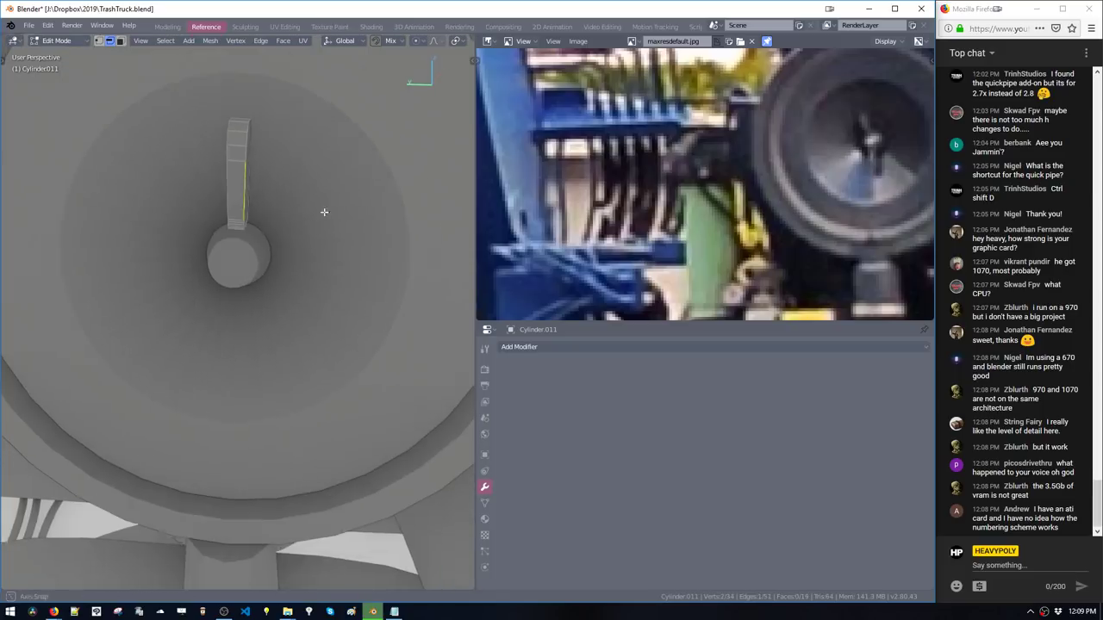
Select the whole blade and place a duplicate below the hub in the left orthographic view
double_click(233, 217)
key(v)
key(v)
key(ctrl+KP_3)
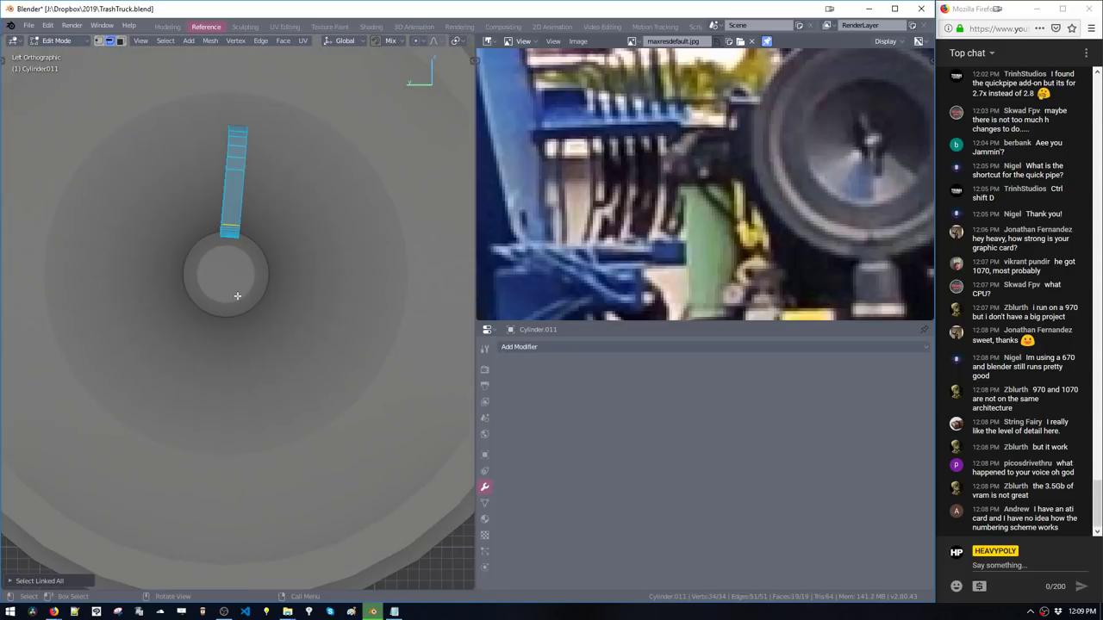
key(g)
click(234, 467)
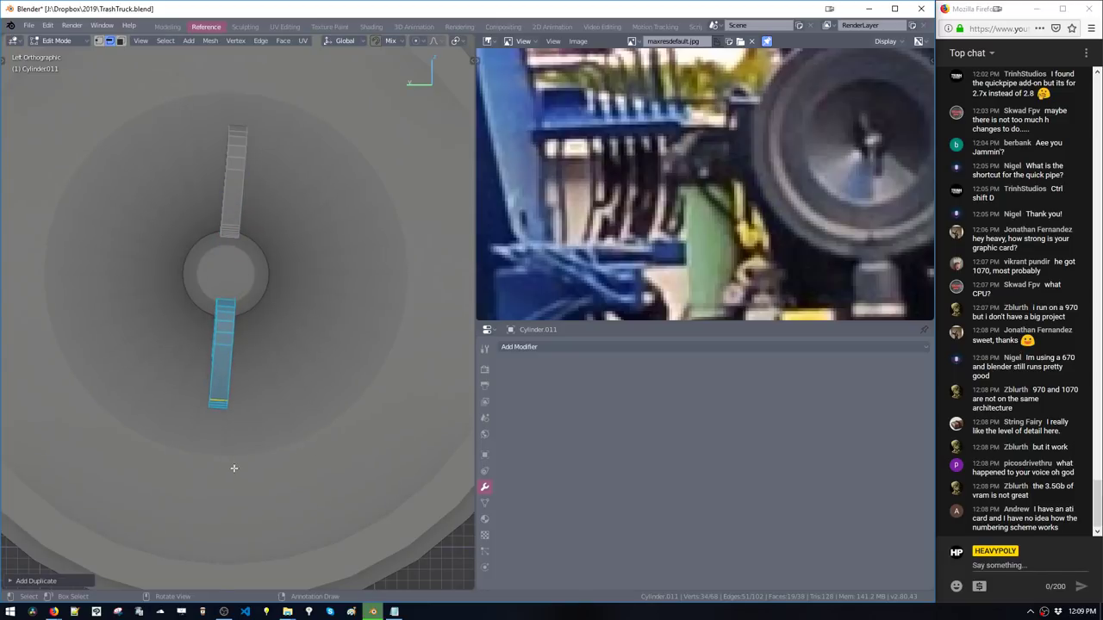
Rotate the duplicated blade to point downward, align its base with the hub's underside and return to object mode
key(r)
click(217, 233)
key(g)
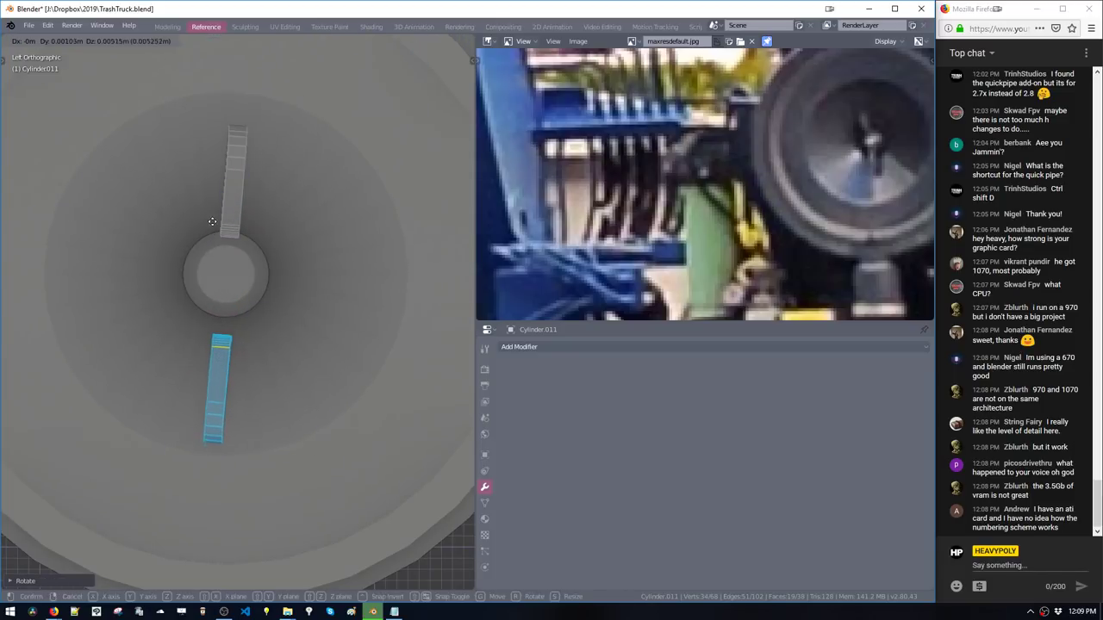
click(214, 204)
key(g)
click(221, 214)
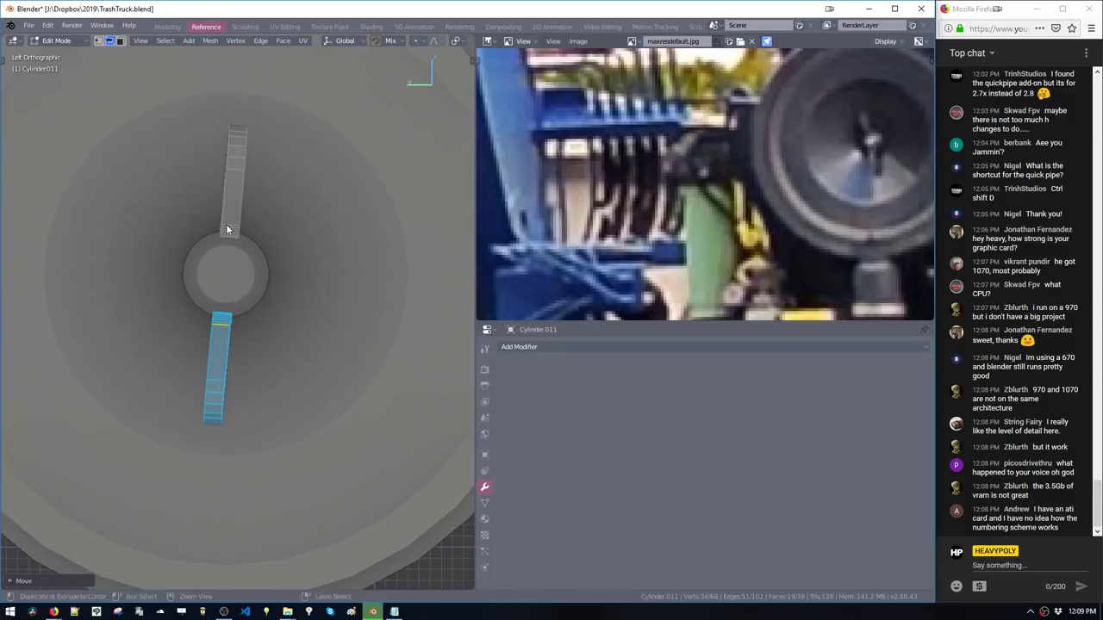
key(Tab)
scroll(275, 438, down, 6)
middle_drag(275, 437, 325, 269)
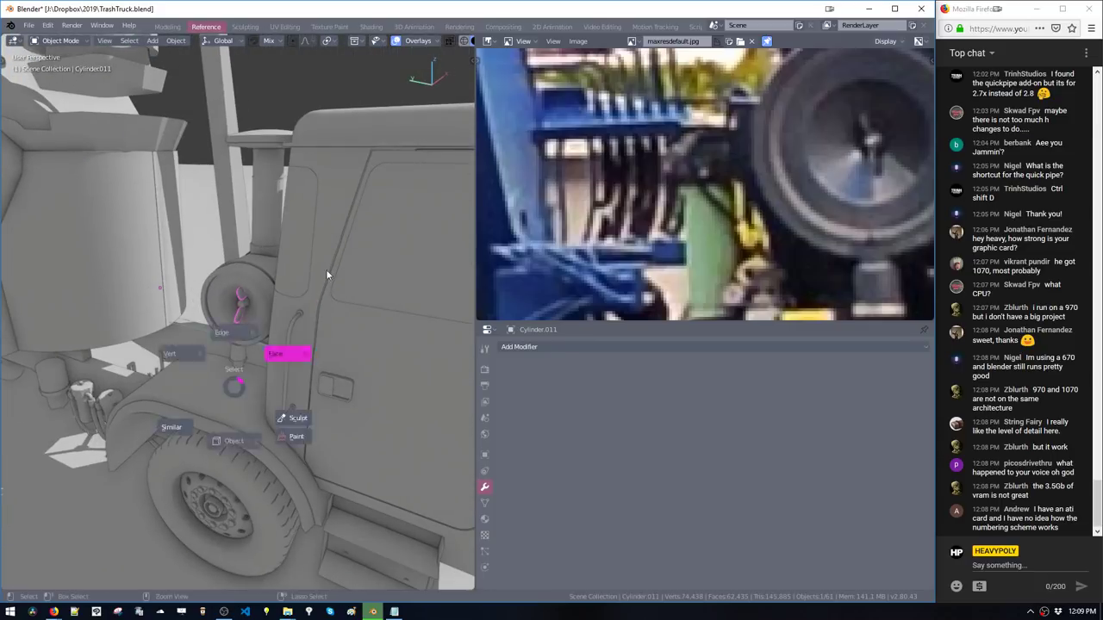
Scale down the pair of blades on the air cleaner hub and shift them along the X axis
key(Tab)
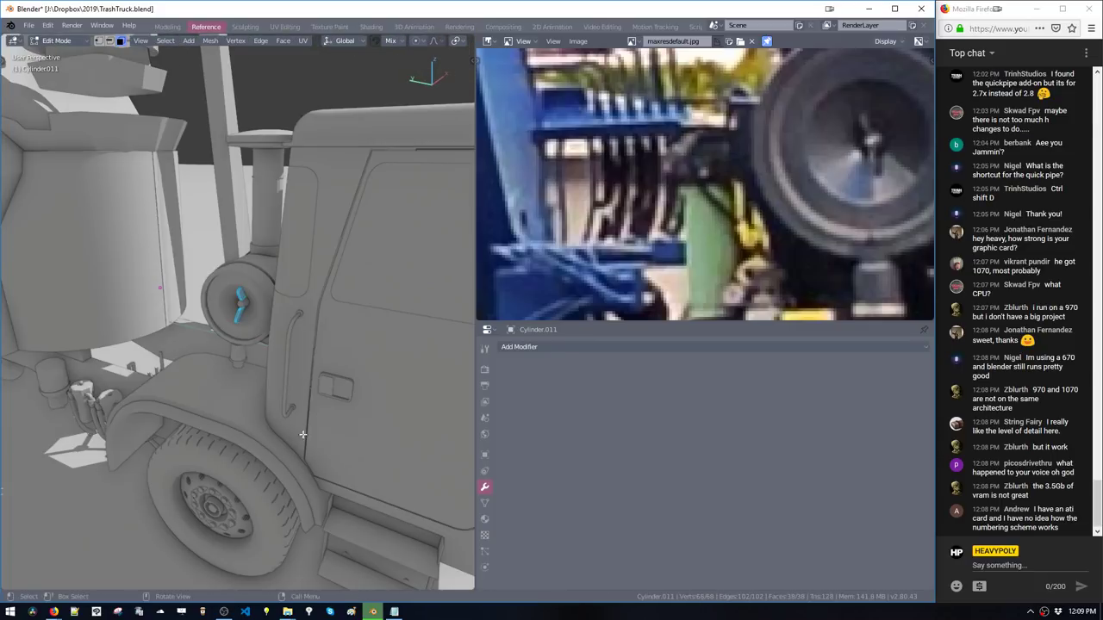
key(s)
click(285, 392)
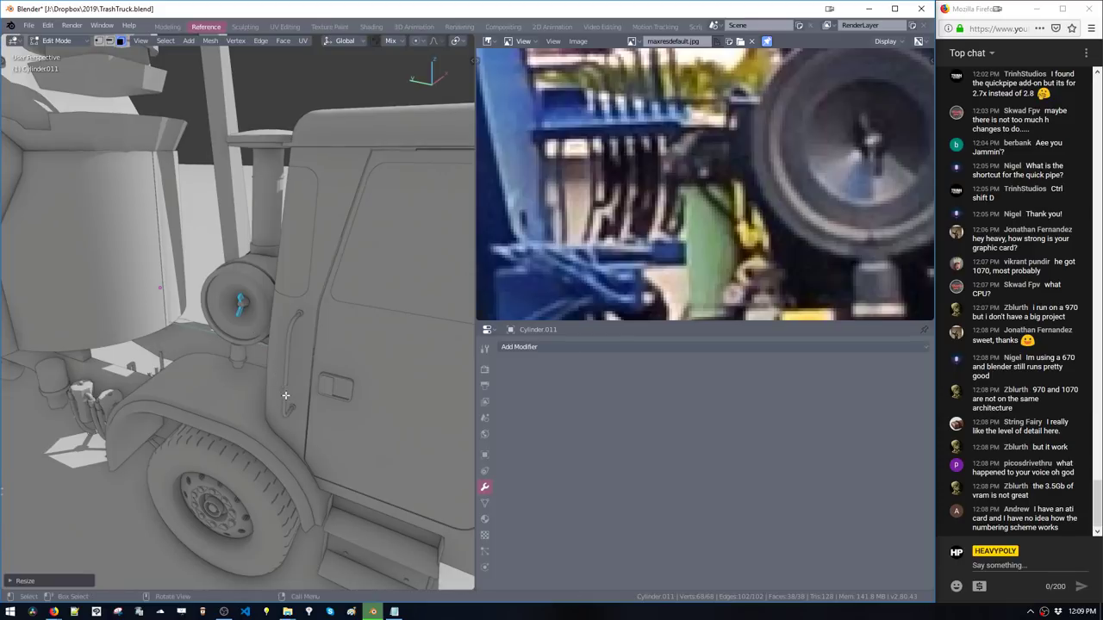
key(g)
key(x)
click(286, 404)
key(s)
click(300, 414)
key(Tab)
Shrink the central hub faces of the air cleaner drum to about 0.73, return to object mode and save the file
key(Tab)
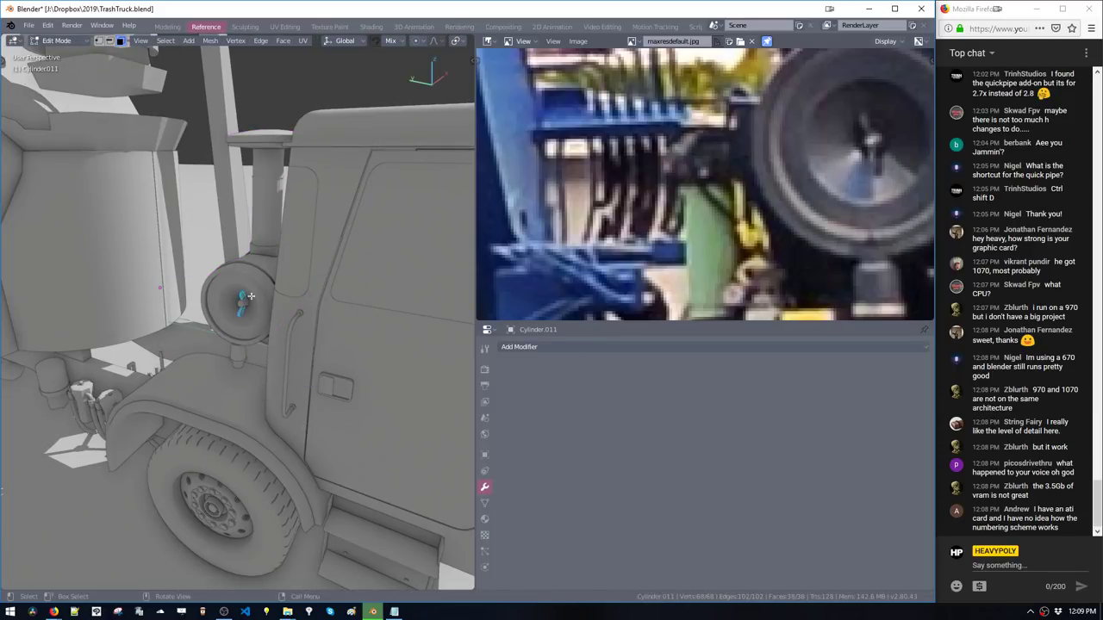
key(space)
click(242, 338)
key(Tab)
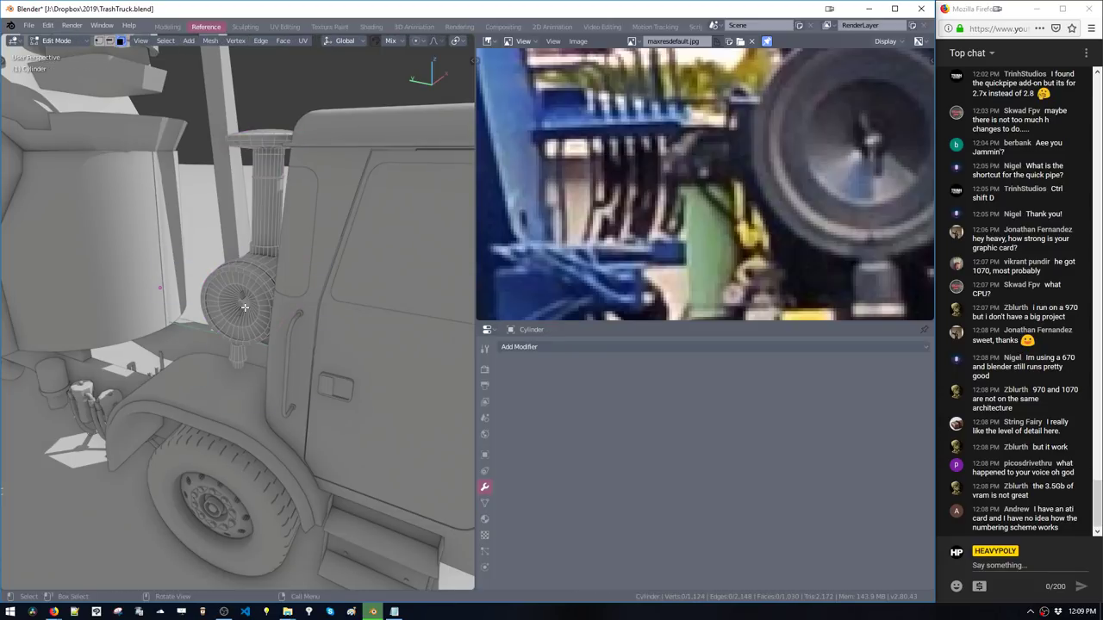
key(s)
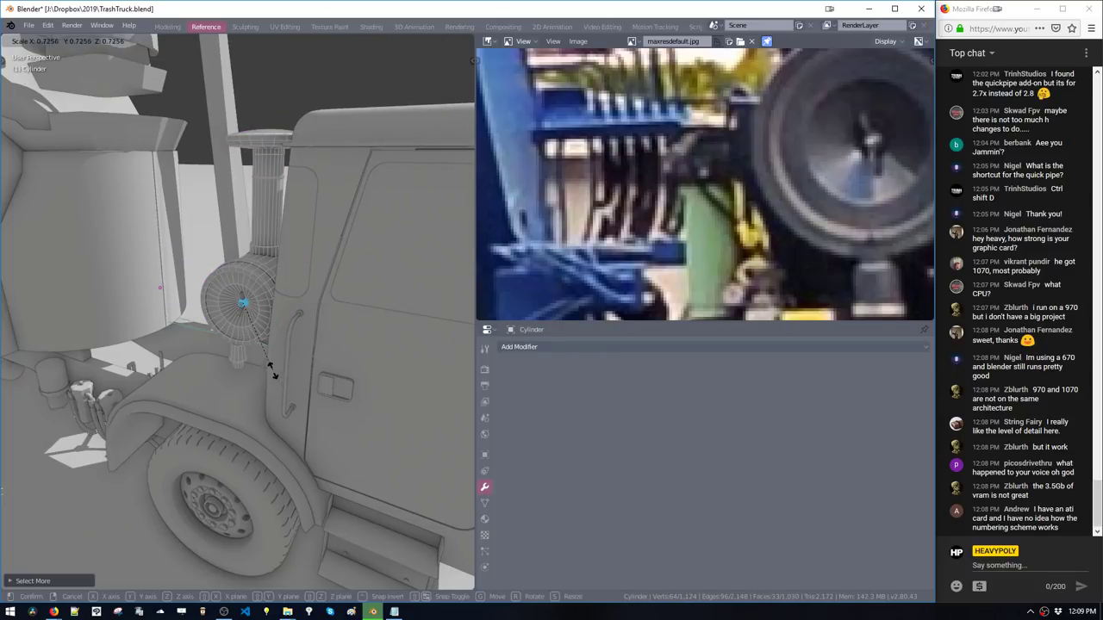
click(273, 372)
key(Tab)
middle_drag(271, 396, 306, 371)
scroll(109, 324, down, 4)
key(ctrl+s)
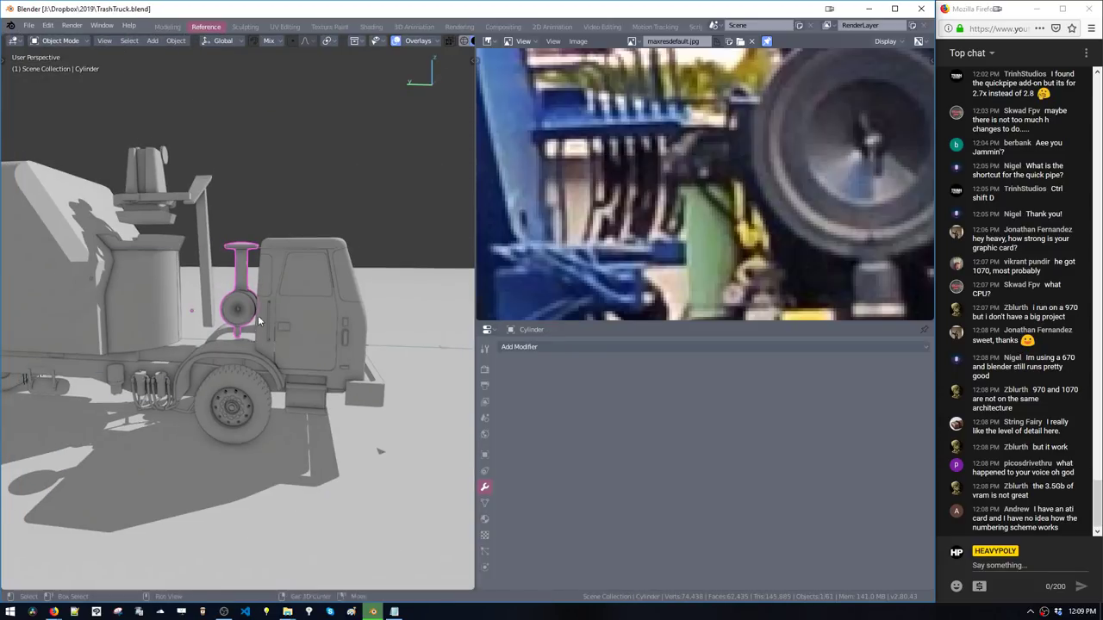
Show the truck with its materials in the viewport and compare the fender area with the reference photo
mouse_move(258, 321)
middle_down()
mouse_move(286, 346)
mouse_move(291, 391)
mouse_move(237, 355)
mouse_move(330, 297)
mouse_move(257, 384)
middle_up()
key(z)
click(338, 311)
middle_drag(724, 212, 549, 153)
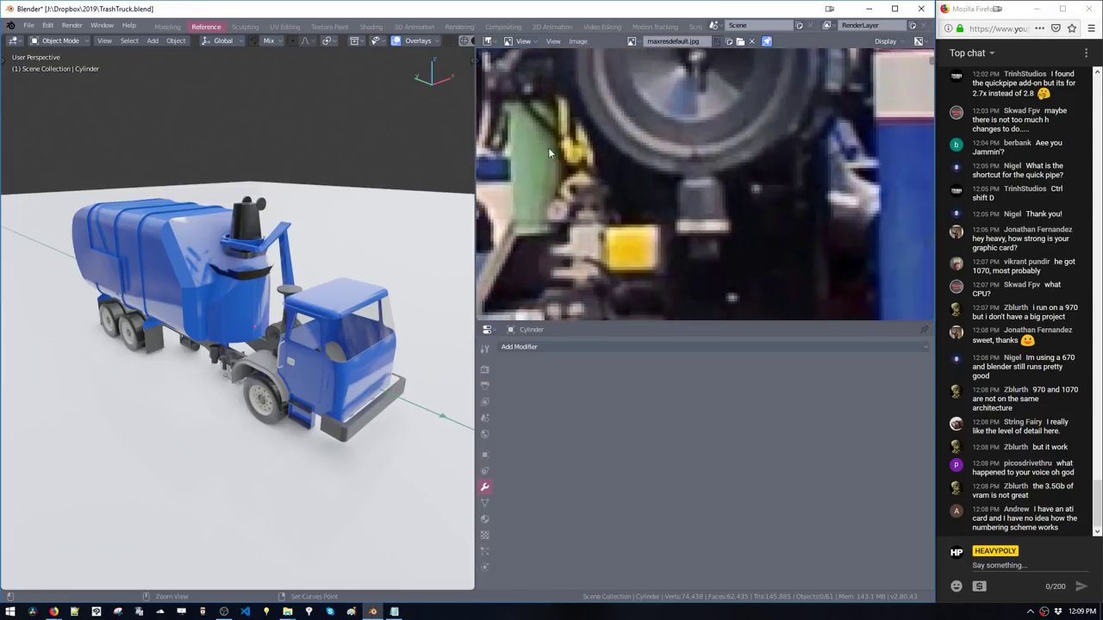
scroll(586, 164, down, 5)
middle_drag(599, 221, 567, 174)
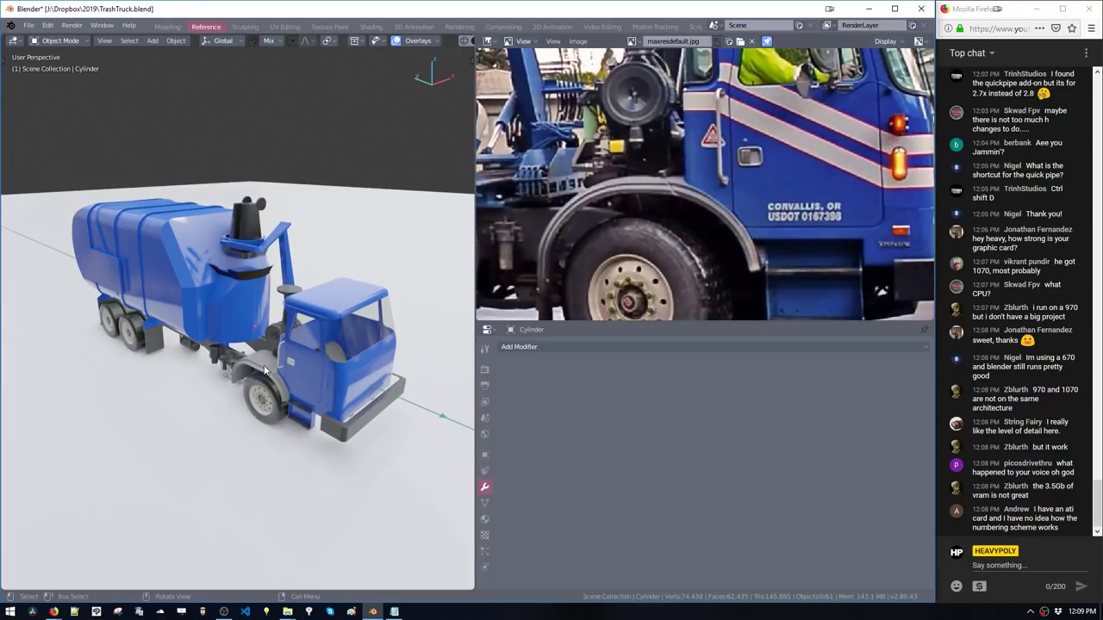
Darken the front wheel fender's material by setting its base color to 0.091 grey
click(265, 370)
key(shift+v)
click(460, 275)
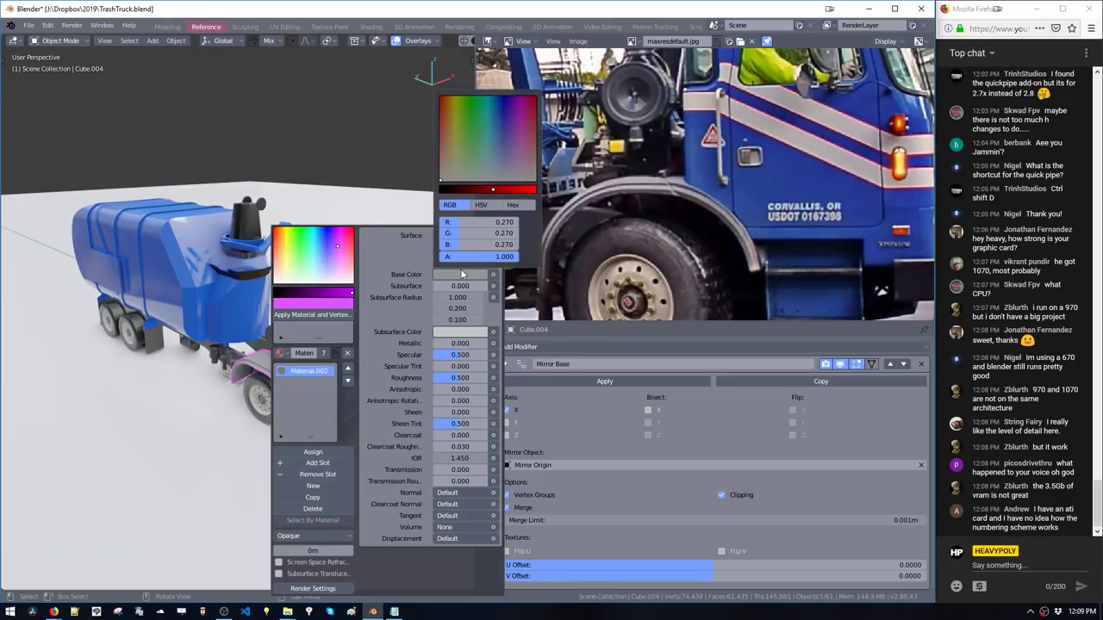
drag(482, 190, 471, 189)
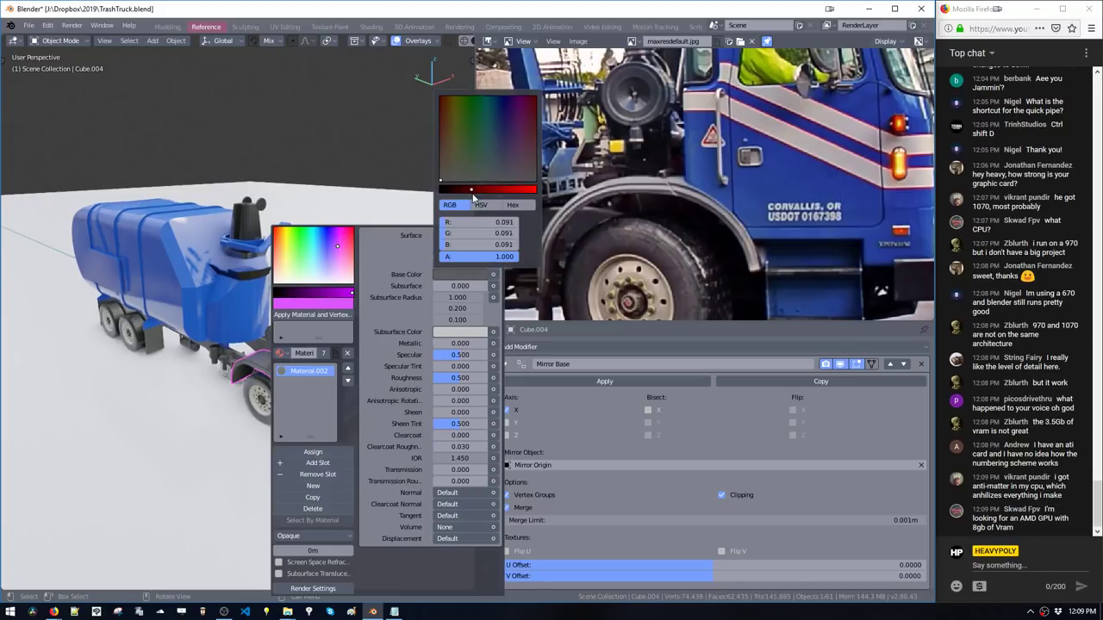
middle_drag(309, 331, 343, 331)
click(409, 323)
Add a cube for the driver's torso and scale its mesh down to a small block
middle_drag(791, 160, 690, 247)
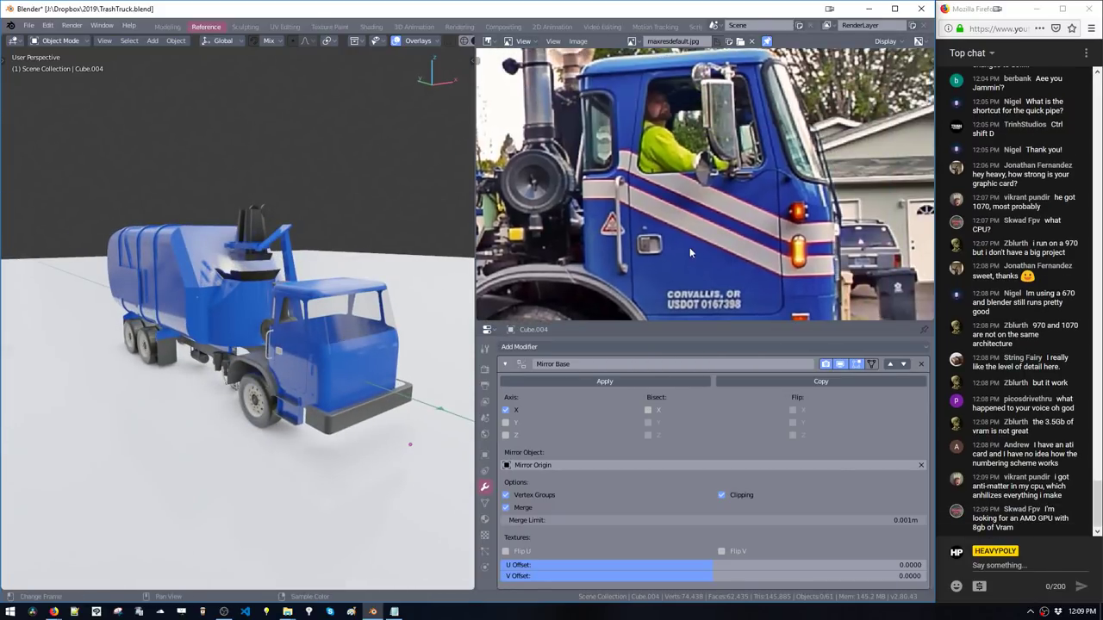
scroll(358, 307, up, 2)
scroll(358, 309, up, 3)
scroll(267, 356, down, 5)
scroll(284, 355, up, 4)
key(shift+a)
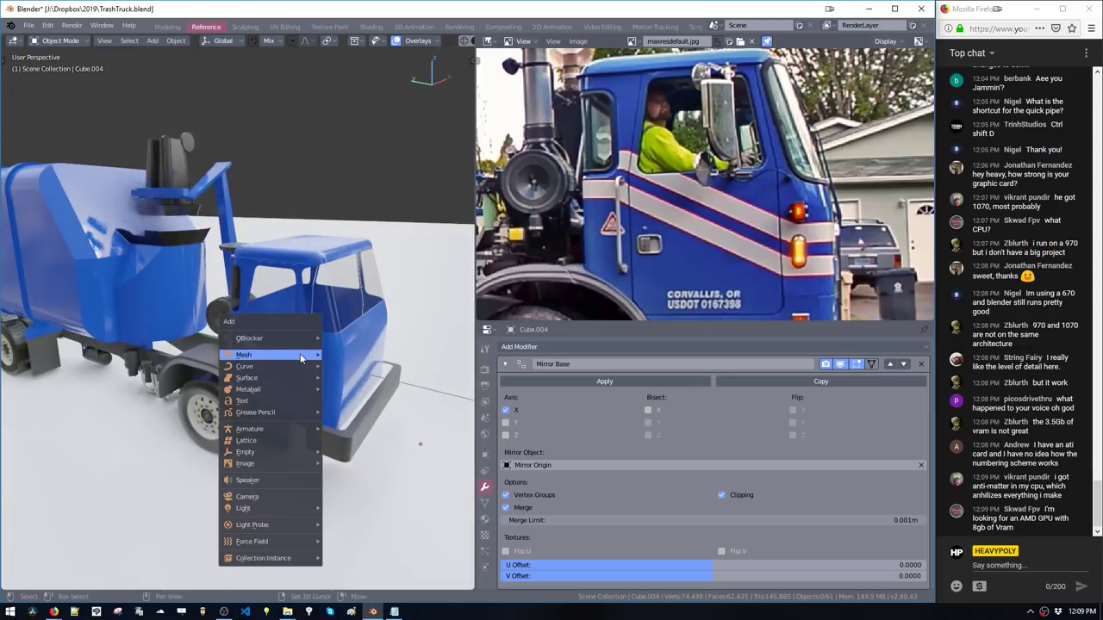
mouse_move(299, 355)
click(349, 366)
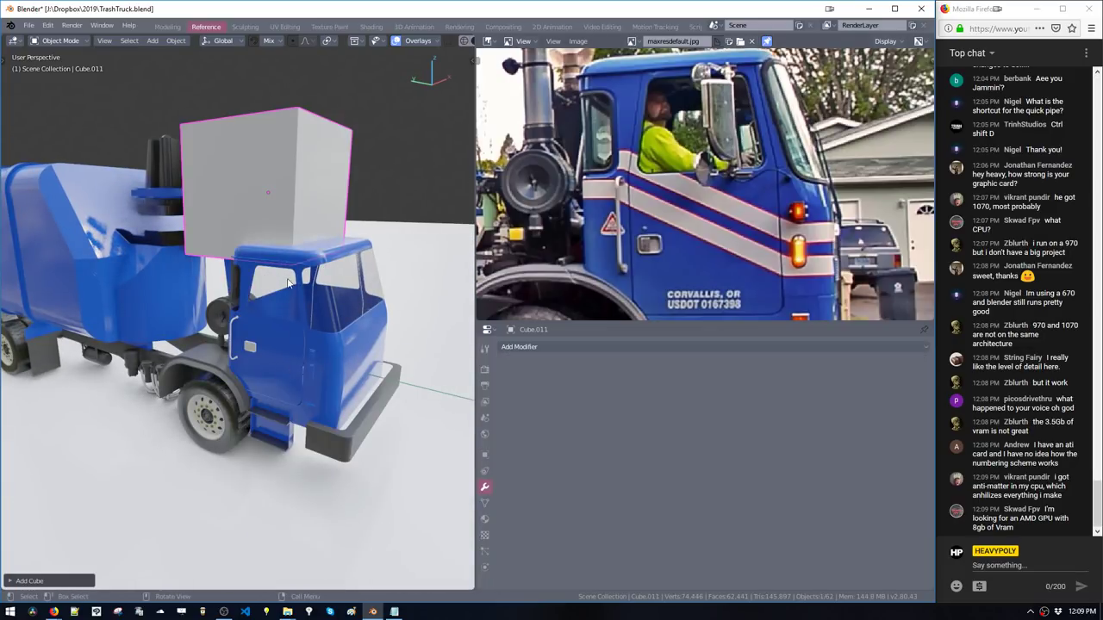
middle_drag(276, 247, 335, 181)
key(Tab)
key(s)
click(294, 231)
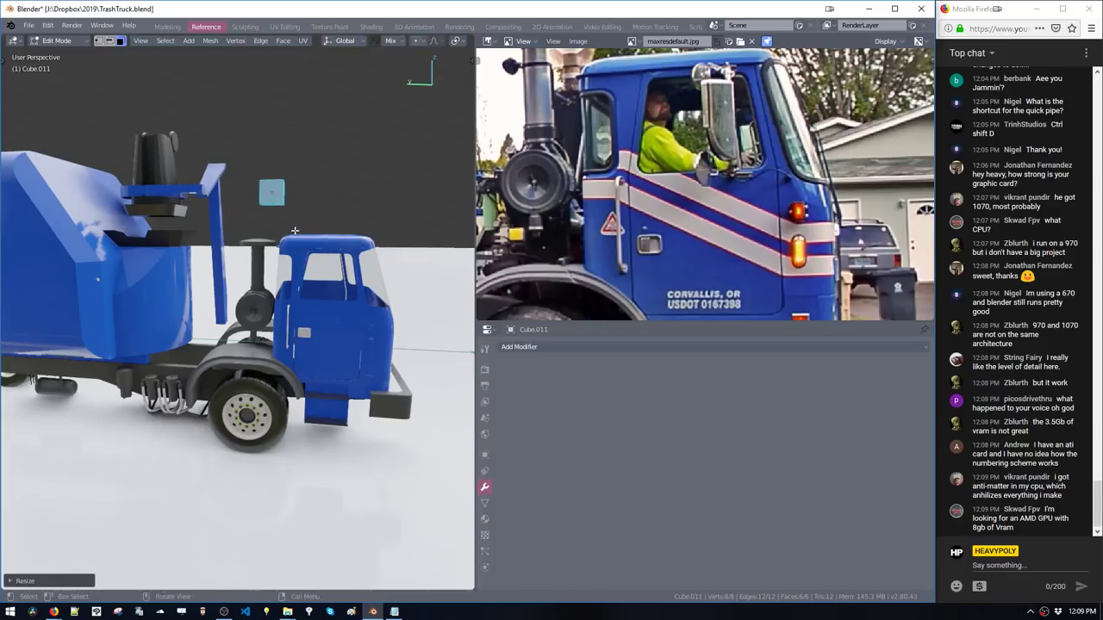
Move the small cube down into the cab behind the windshield
key(g)
click(346, 330)
key(KP_Decimal)
middle_drag(346, 330, 345, 379)
key(g)
click(258, 379)
middle_drag(258, 379, 318, 357)
Give the torso cube a new material with a bright yellow-green base color
key(shift+v)
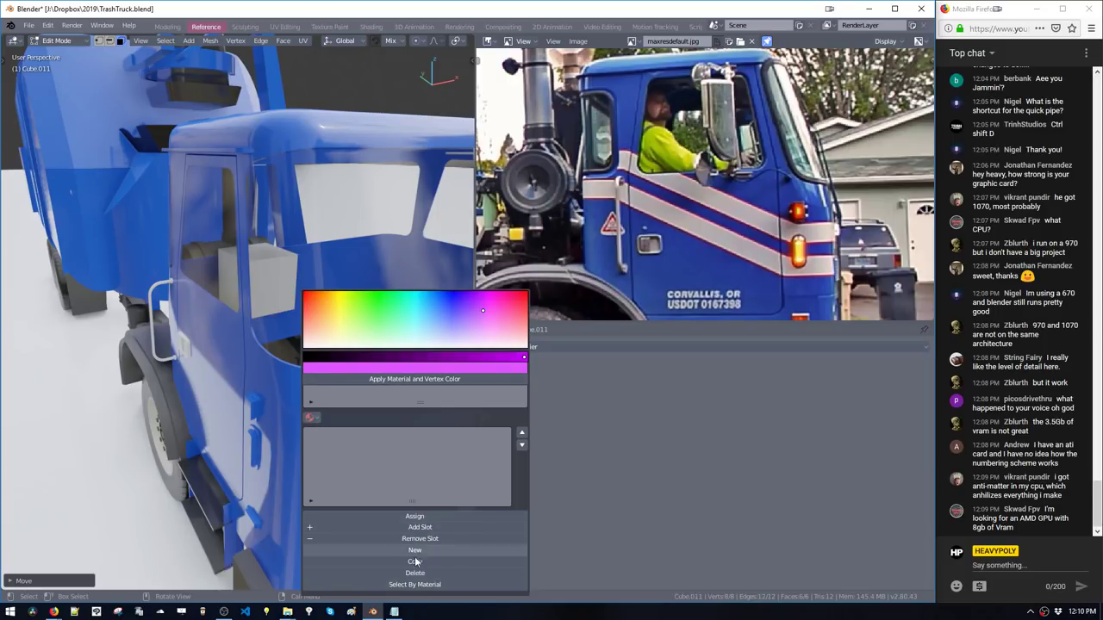
click(414, 551)
click(498, 278)
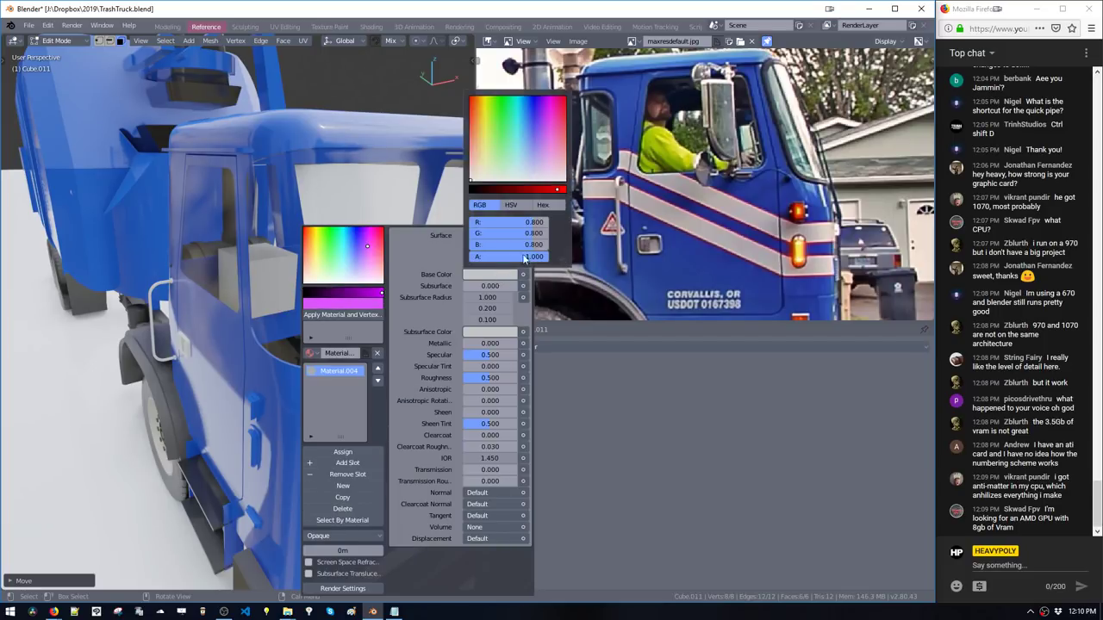
drag(549, 147, 481, 110)
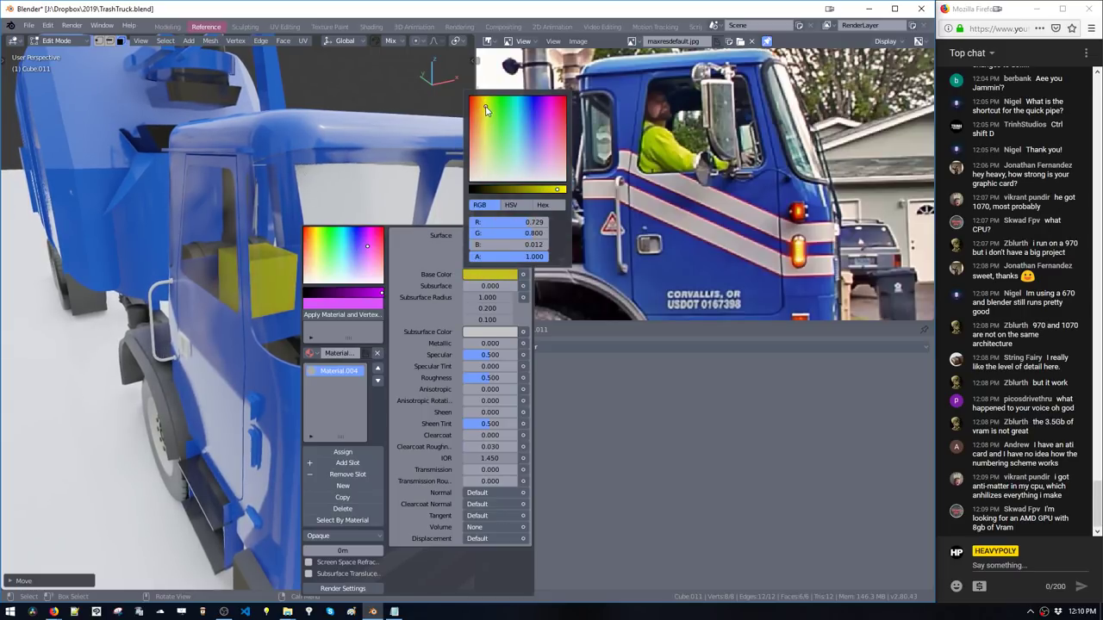
Reposition the torso cube at the driver's seat, checking it from the side and front of the cab
middle_drag(226, 324, 301, 305)
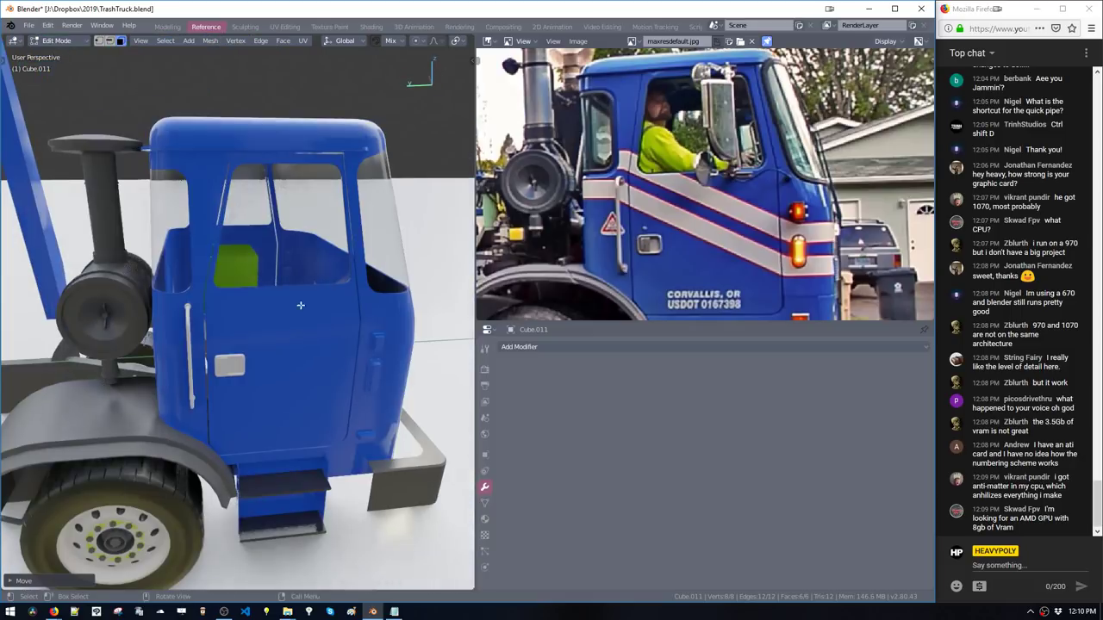
mouse_move(231, 300)
middle_down()
mouse_move(266, 285)
mouse_move(197, 328)
mouse_move(211, 310)
mouse_move(306, 317)
mouse_move(222, 307)
middle_up()
key(g)
click(254, 248)
key(g)
click(192, 321)
key(g)
click(242, 313)
key(g)
click(274, 312)
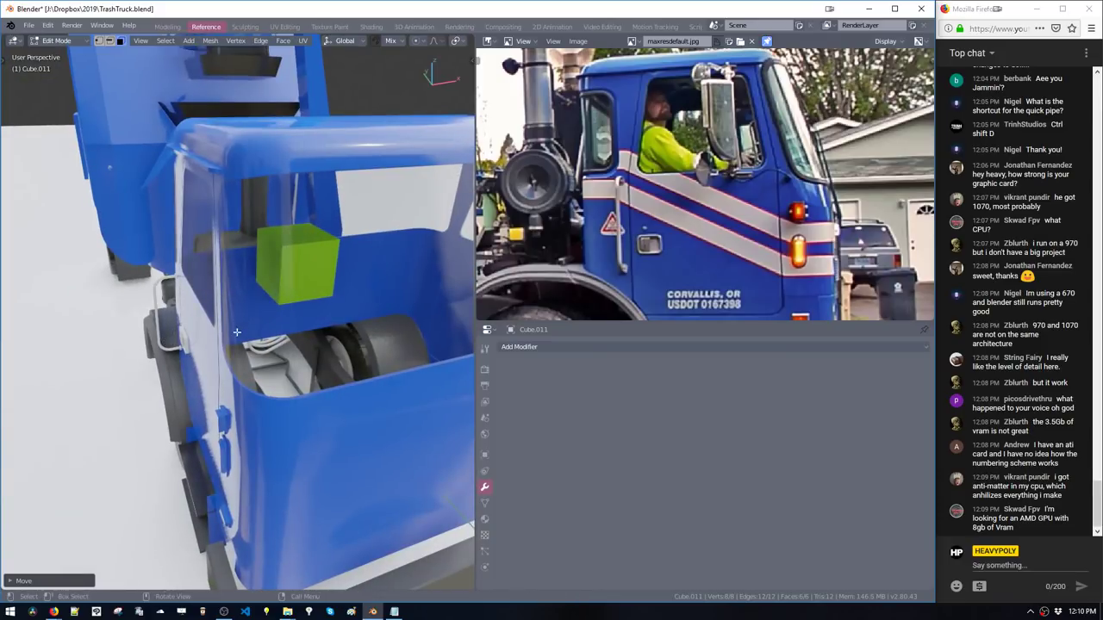
Extrude both side faces of the cube outward to widen the torso into shoulders
key(space)
click(339, 265)
key(e)
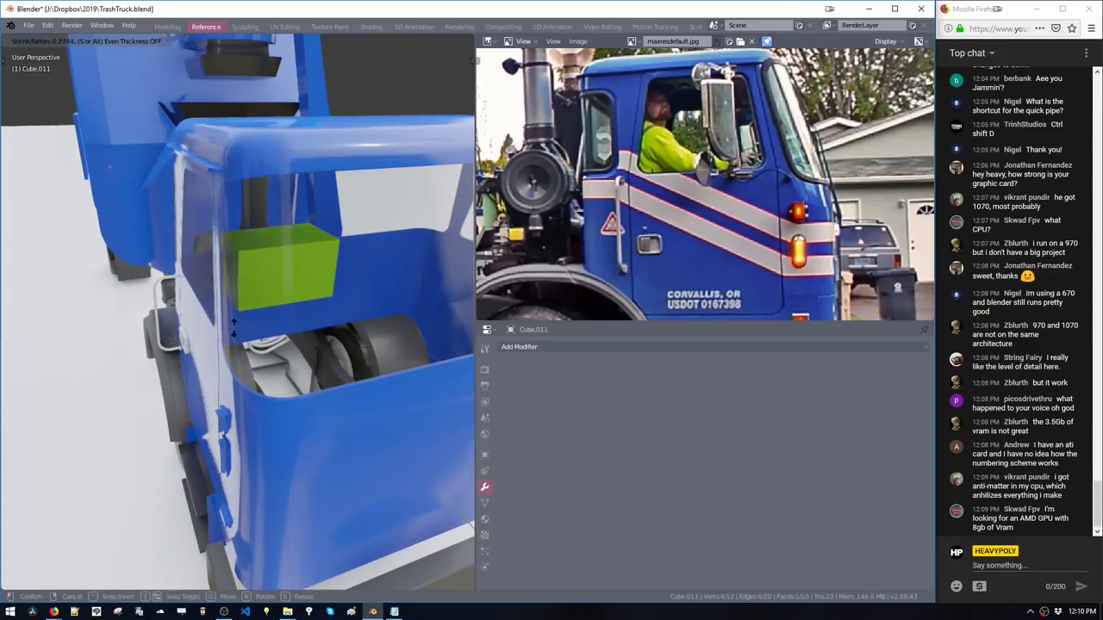
click(261, 311)
middle_drag(304, 305, 220, 293)
click(327, 291)
key(e)
click(331, 313)
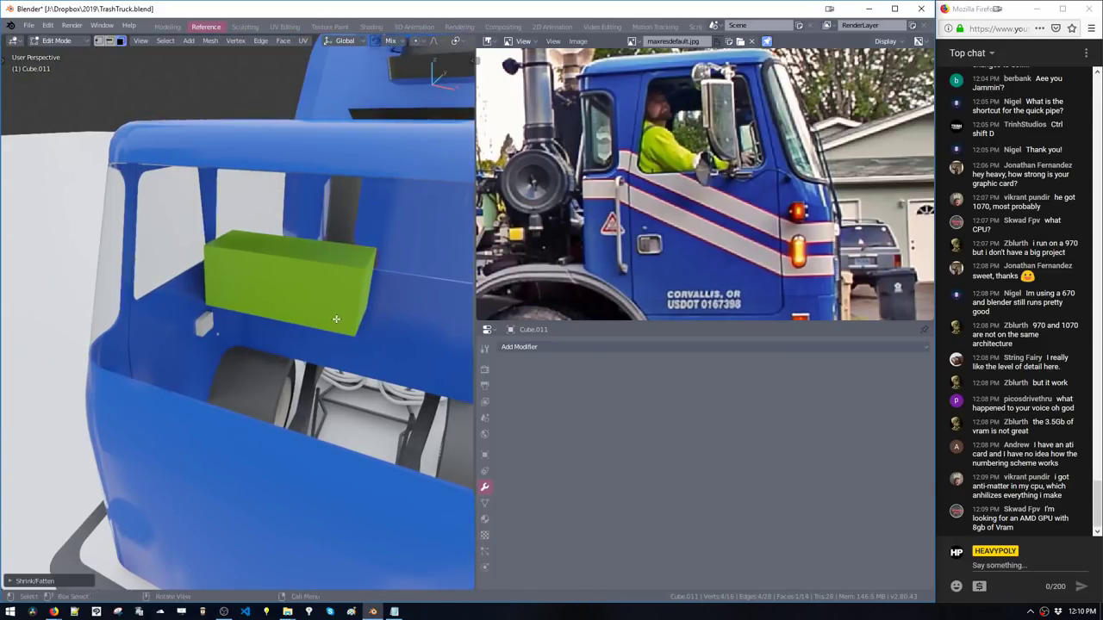
Split the shoulder's outer side with a new edge and extrude a face from it to start the driver's arm
middle_drag(331, 313, 247, 291)
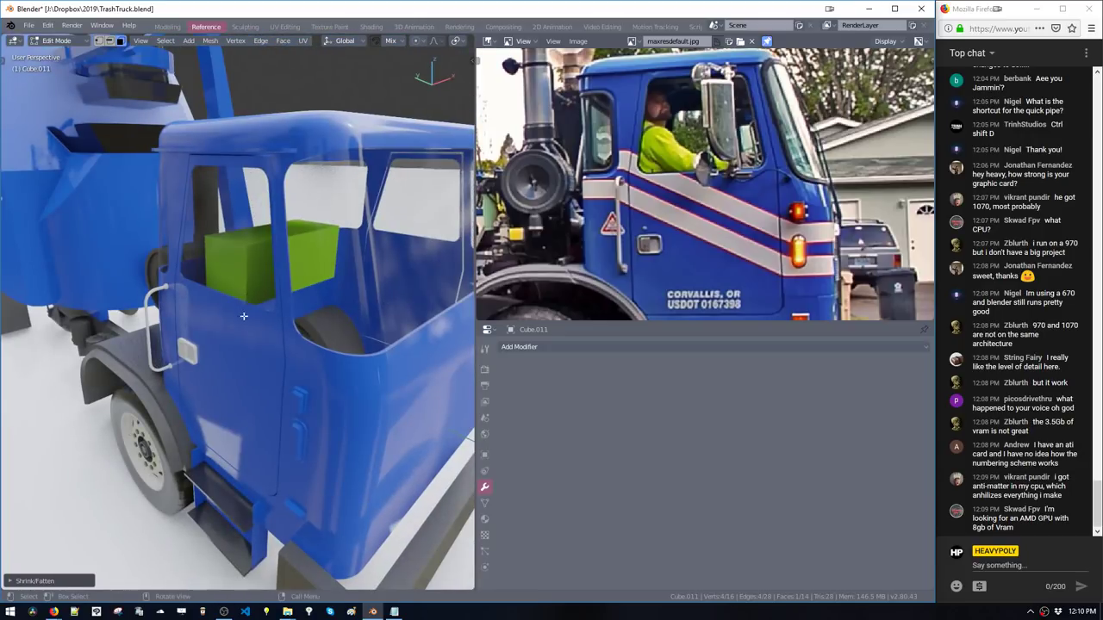
key(2)
click(250, 285)
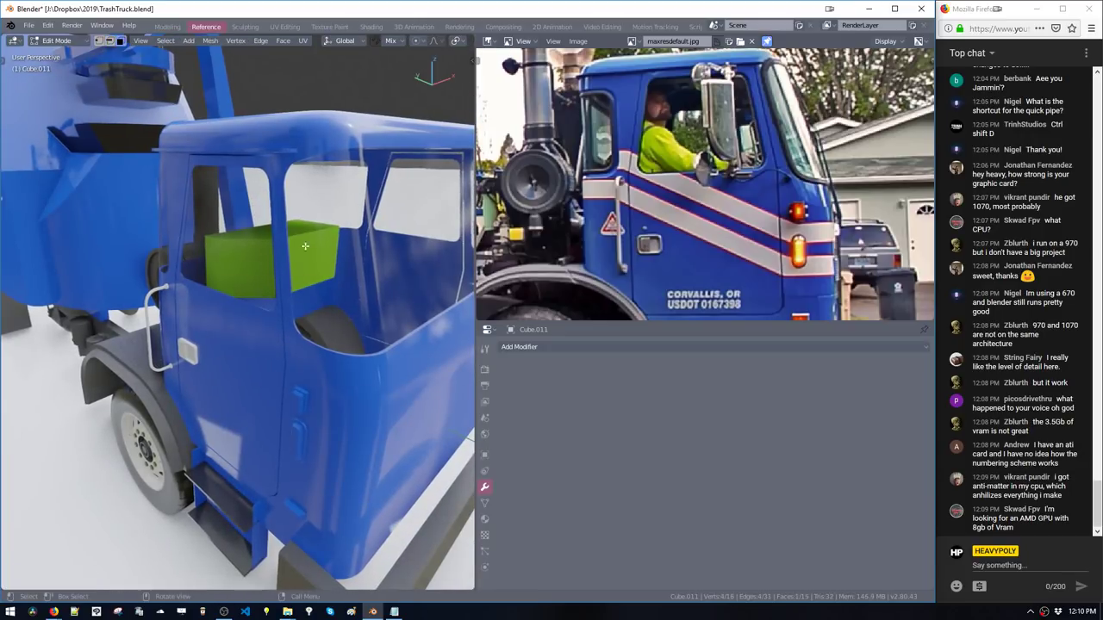
middle_drag(305, 247, 367, 250)
key(e)
click(315, 314)
middle_drag(312, 315, 343, 292)
Lower and scale the arm's extruded end face to shape the upper arm down to the elbow
key(g)
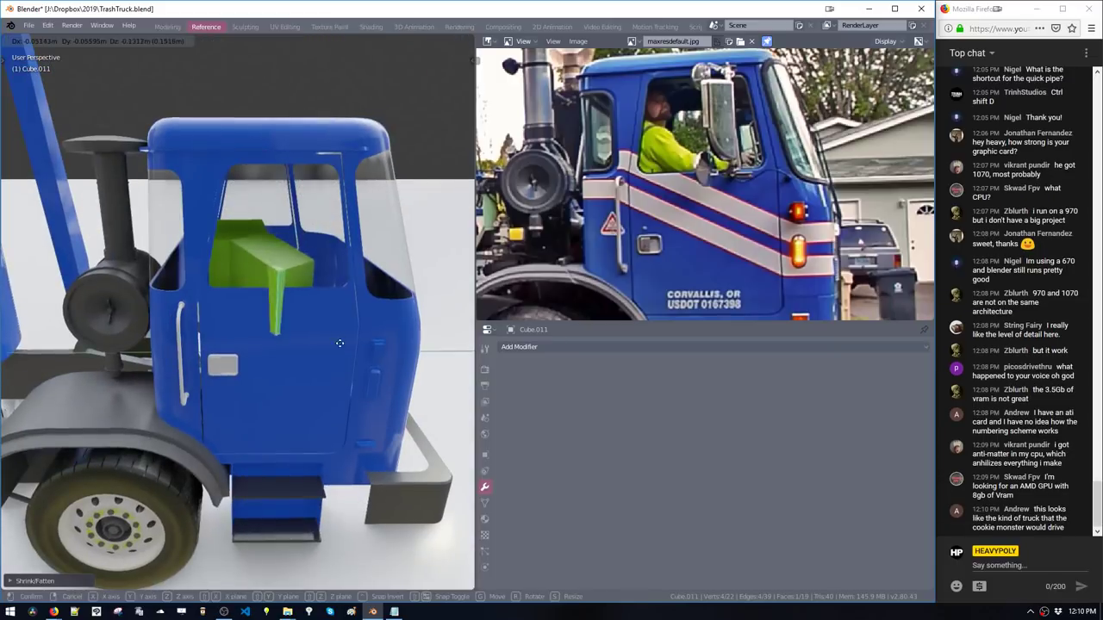
key(s)
click(333, 338)
mouse_move(334, 339)
middle_down()
mouse_move(346, 350)
mouse_move(248, 352)
mouse_move(306, 353)
mouse_move(340, 331)
middle_up()
key(s)
click(353, 356)
key(g)
click(246, 355)
Extrude a forearm from the elbow, move its end toward the windshield and rotate the end face around Z
key(alt+s)
click(341, 331)
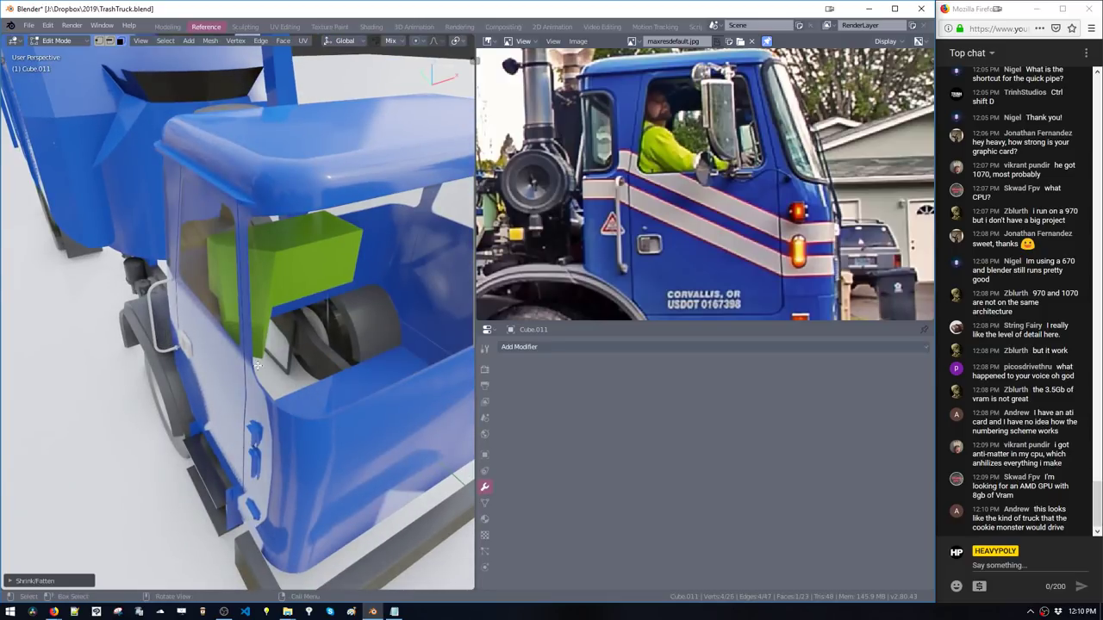
key(g)
click(386, 348)
middle_drag(405, 367, 306, 449)
key(r)
key(z)
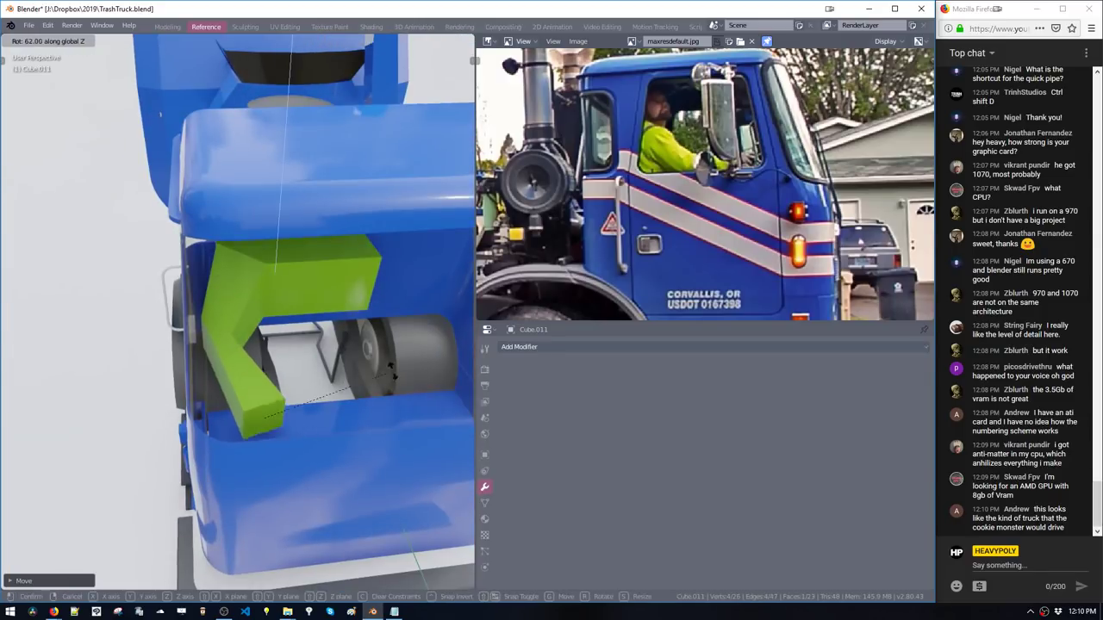
click(312, 299)
click(344, 486)
middle_drag(344, 486, 219, 364)
key(g)
click(406, 437)
Reposition the arm and shoulder faces and edges to refine the driver's bent-arm pose
key(g)
key(ctrl+KP_Add)
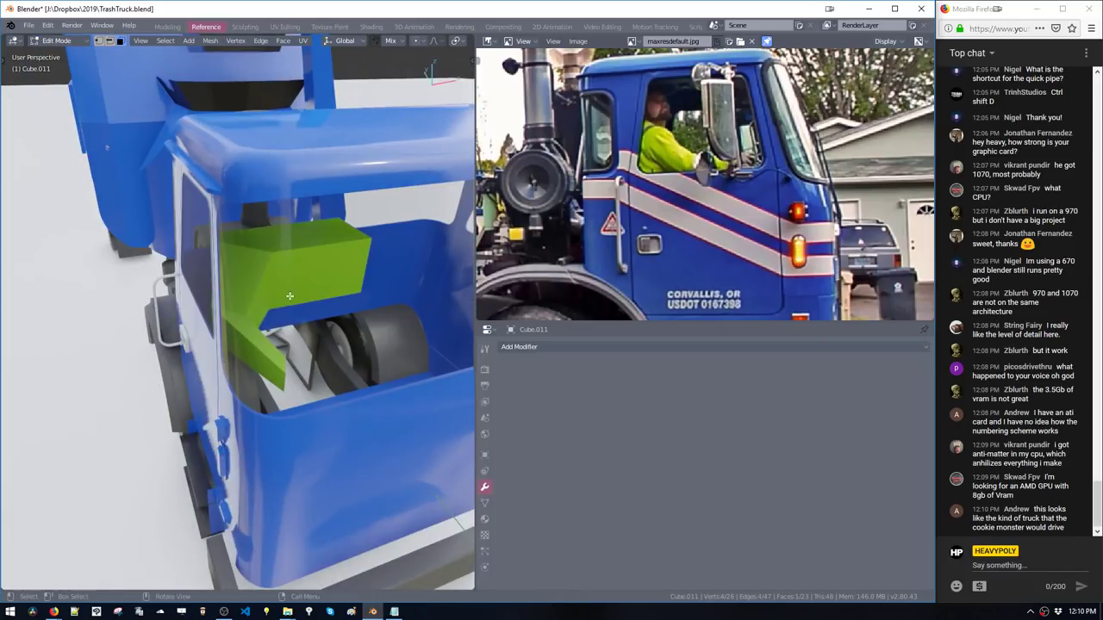
key(g)
mouse_move(326, 283)
middle_down()
mouse_move(376, 293)
mouse_move(250, 284)
mouse_move(335, 284)
middle_up()
click(373, 298)
key(g)
click(341, 287)
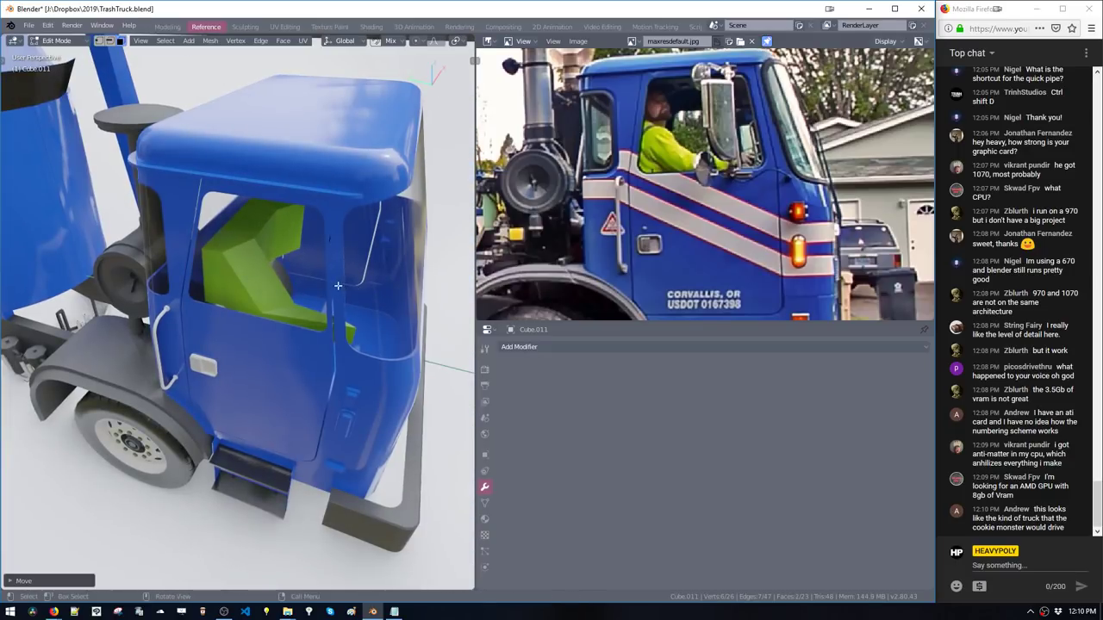
key(g)
click(352, 284)
middle_drag(351, 284, 284, 289)
key(g)
click(237, 298)
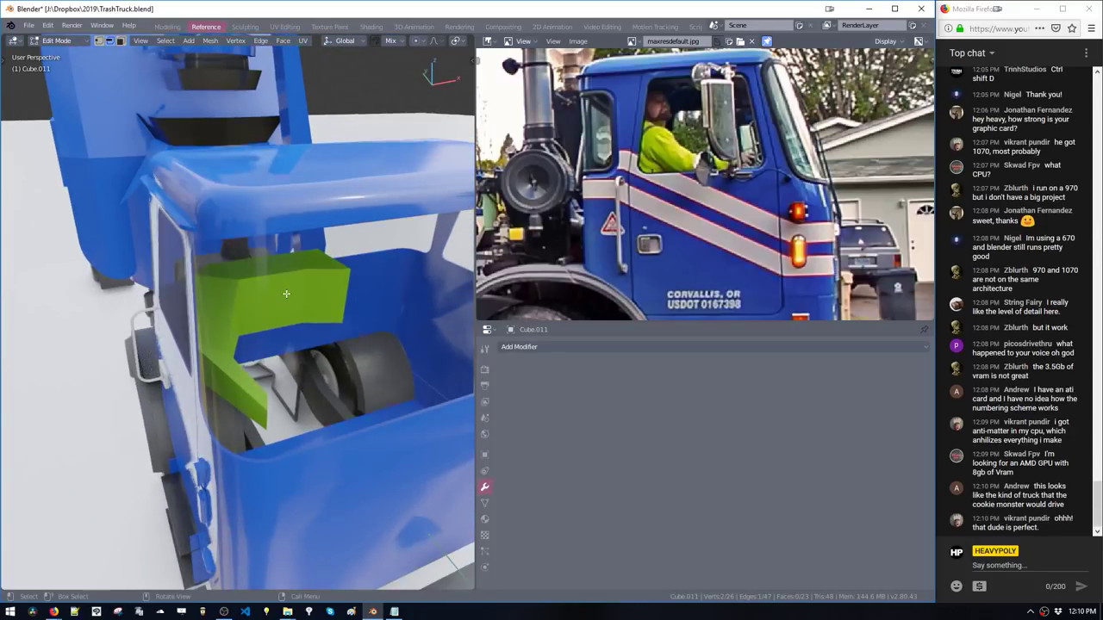
Add a cube for the driver's head, scale it down and raise it along Z above the shoulders
key(shift+a)
click(170, 311)
key(s)
click(441, 489)
key(g)
right_click(362, 427)
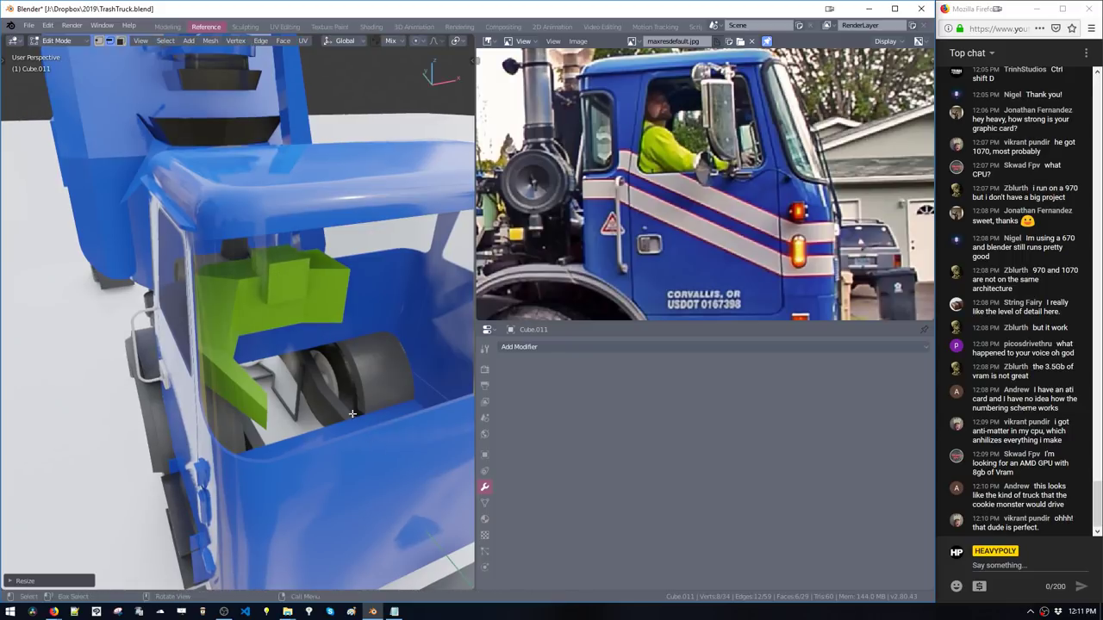
key(g)
key(z)
middle_drag(354, 417, 351, 353)
click(316, 368)
Give the driver's head a new material with an orange-tan base color and a subsurface of 0.414, saving the file along the way
key(shift+v)
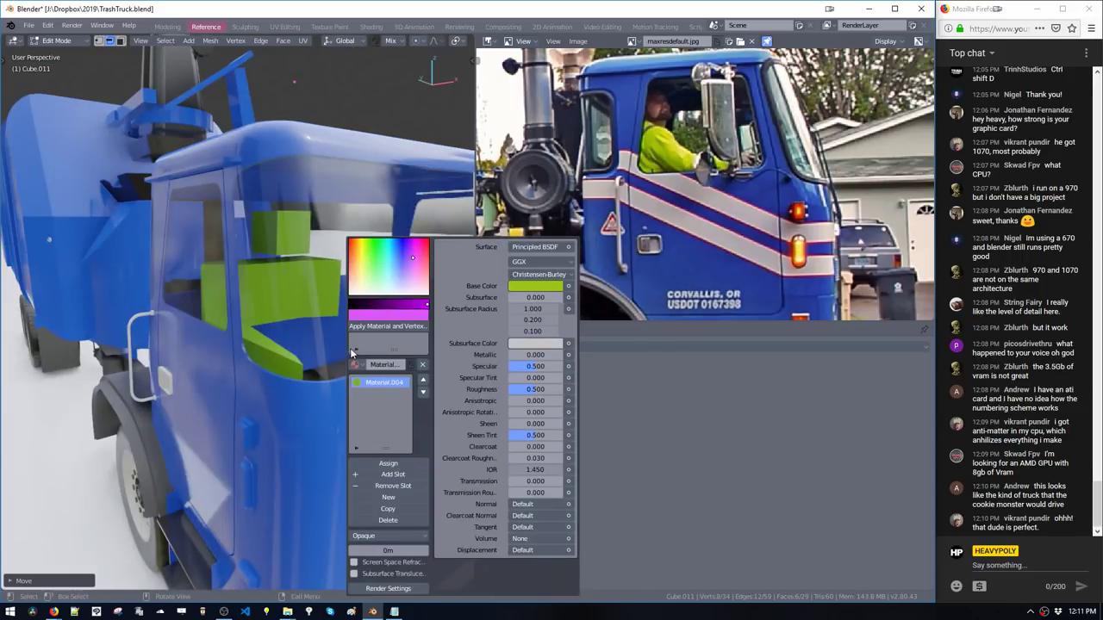
click(389, 497)
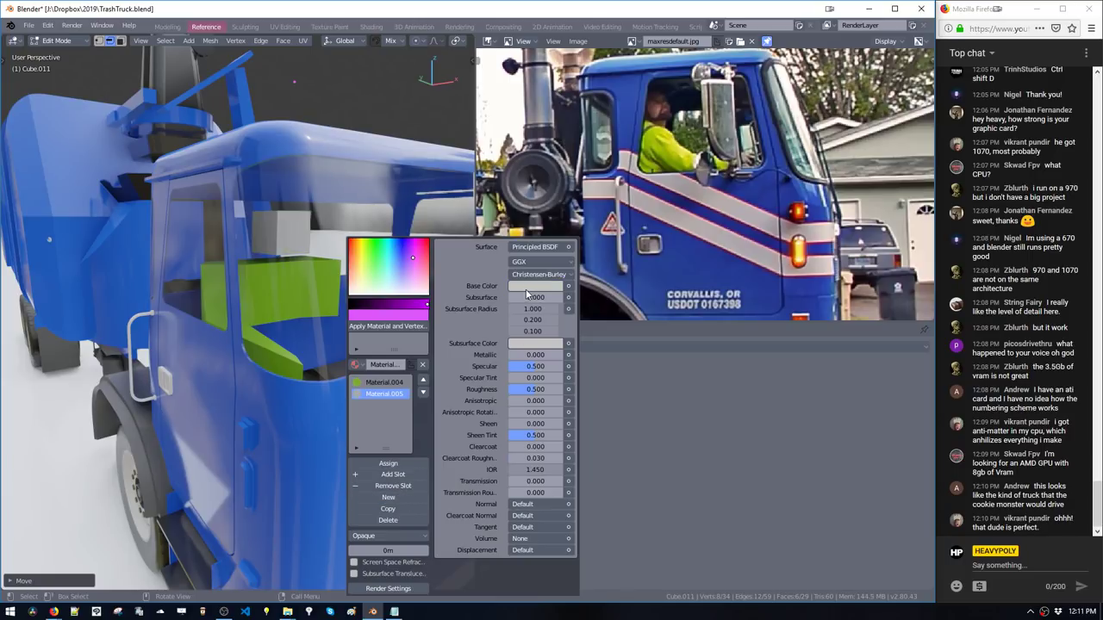
key(ctrl+s)
click(266, 269)
key(shift+v)
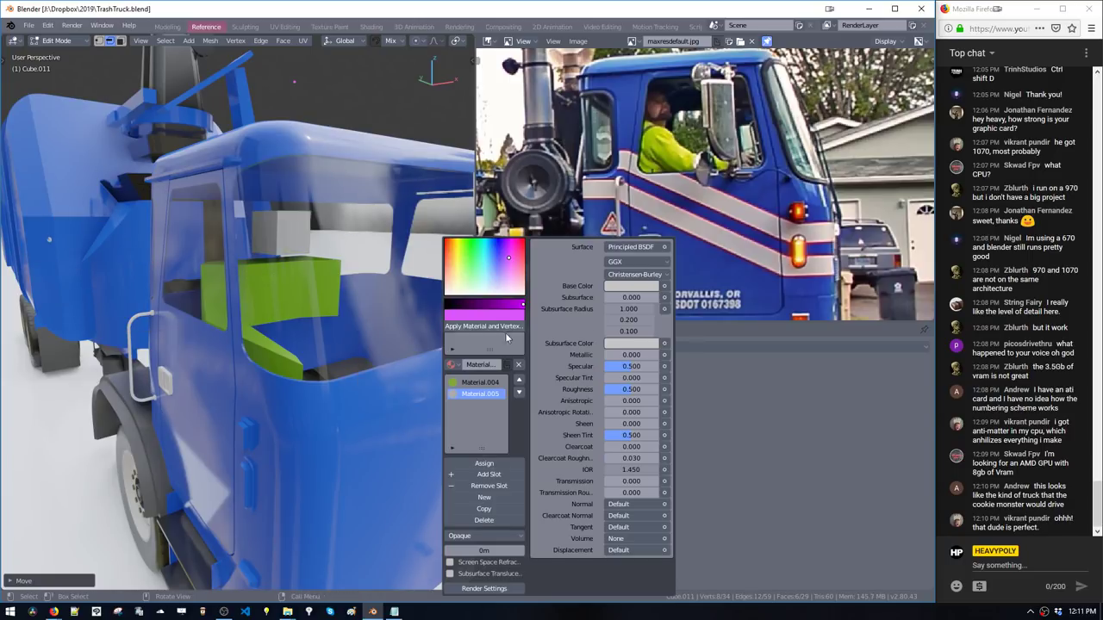
click(623, 287)
click(619, 136)
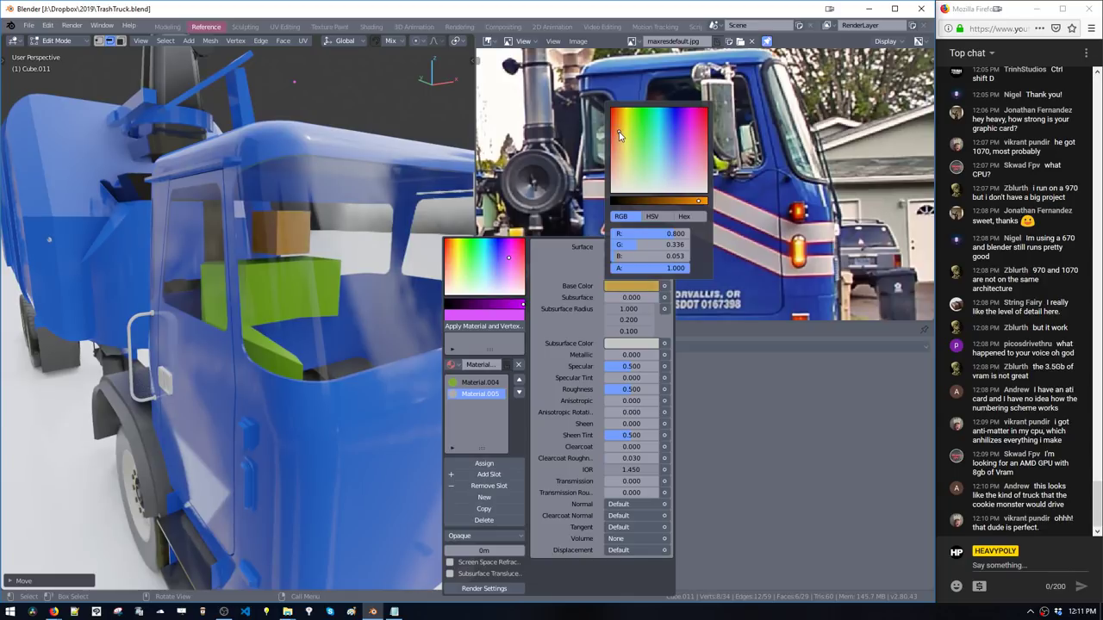
key(shift+q)
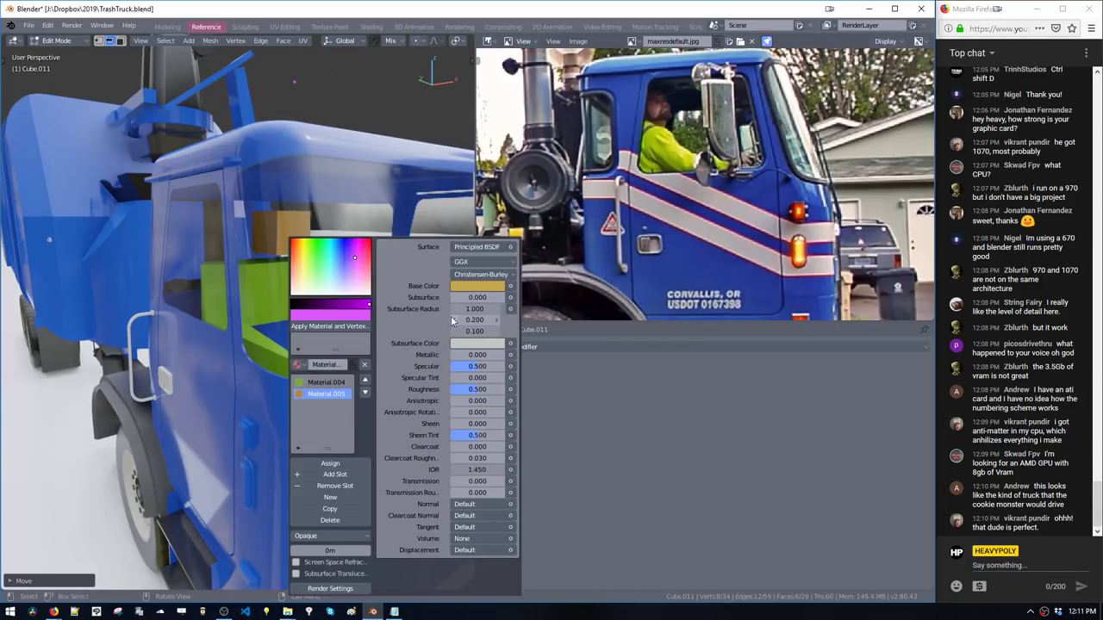
drag(464, 302, 590, 312)
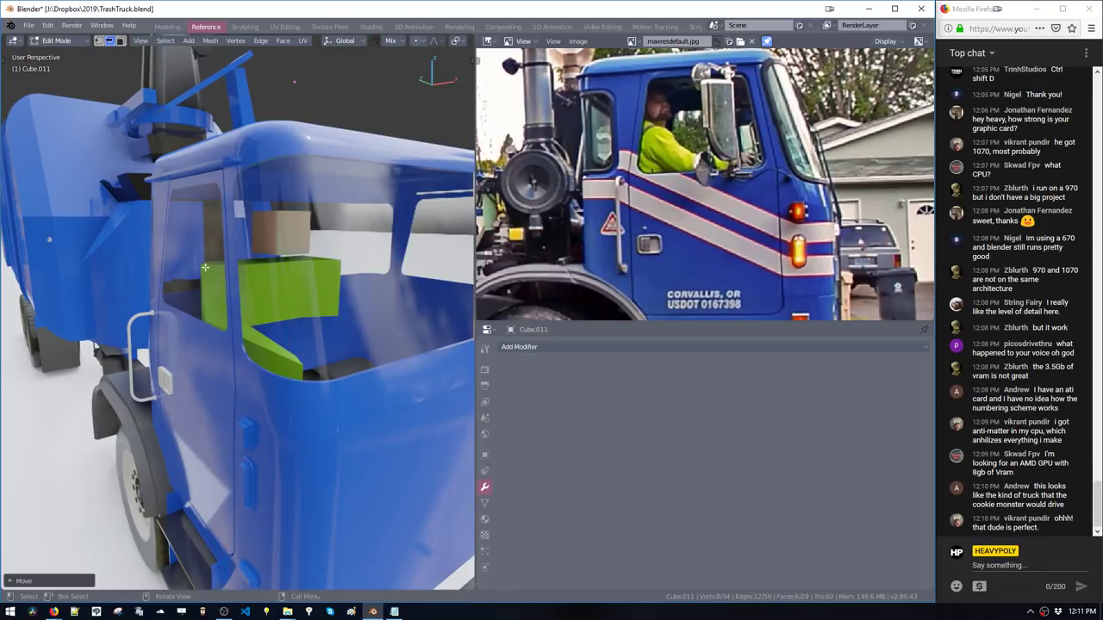
Add a horizontal loop cut around the driver's head slightly below its middle
scroll(339, 515, up, 8)
scroll(340, 515, down, 8)
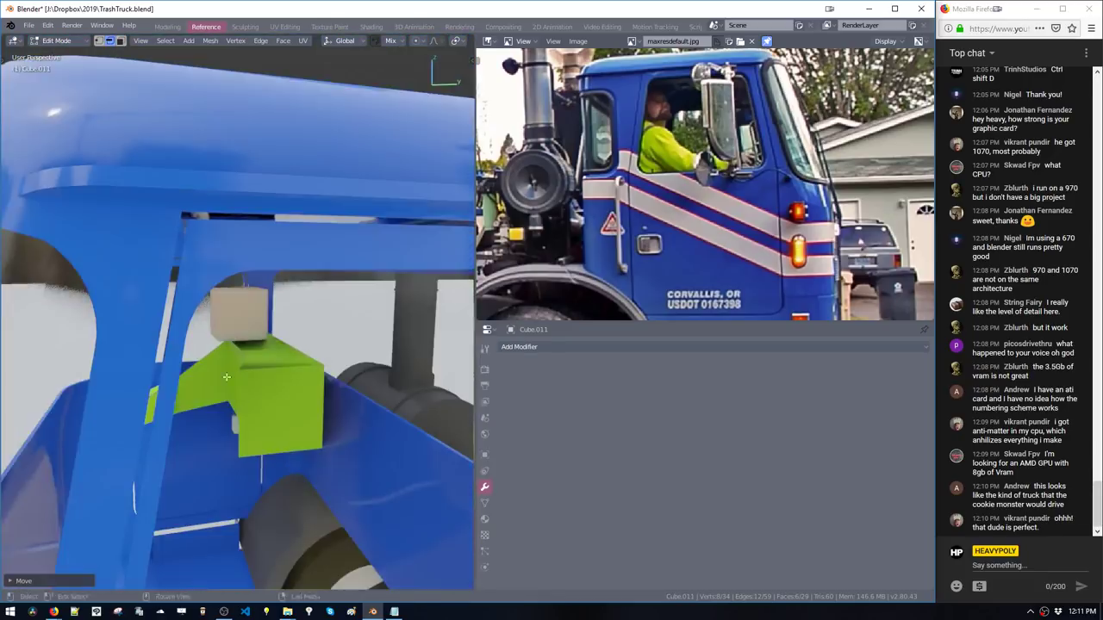
middle_drag(259, 482, 359, 363)
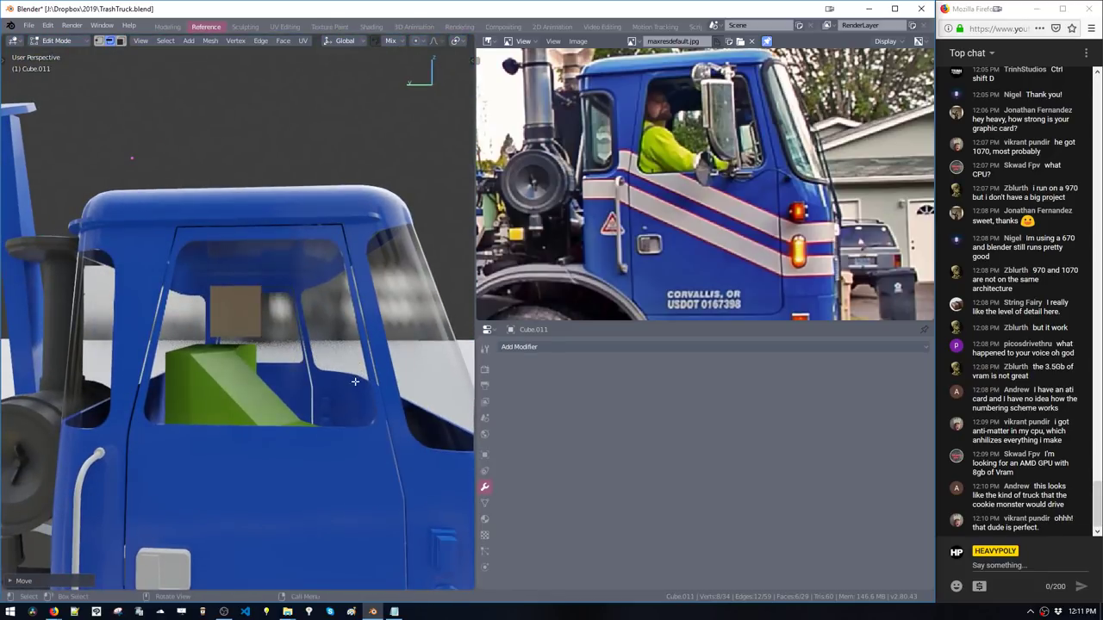
scroll(315, 467, up, 6)
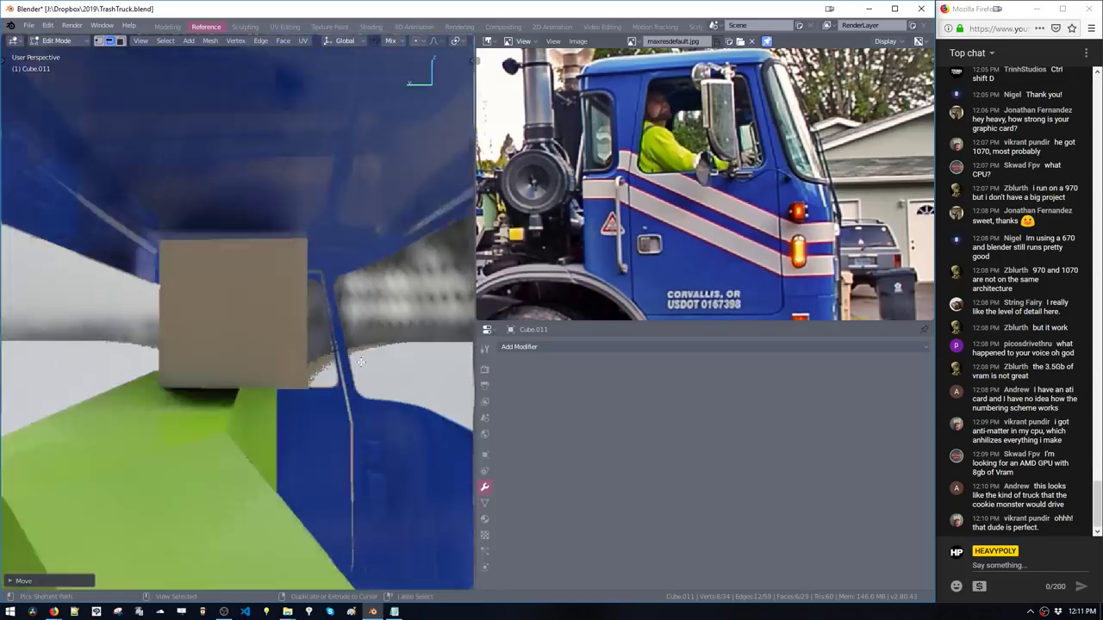
scroll(316, 467, down, 6)
middle_drag(308, 347, 253, 346)
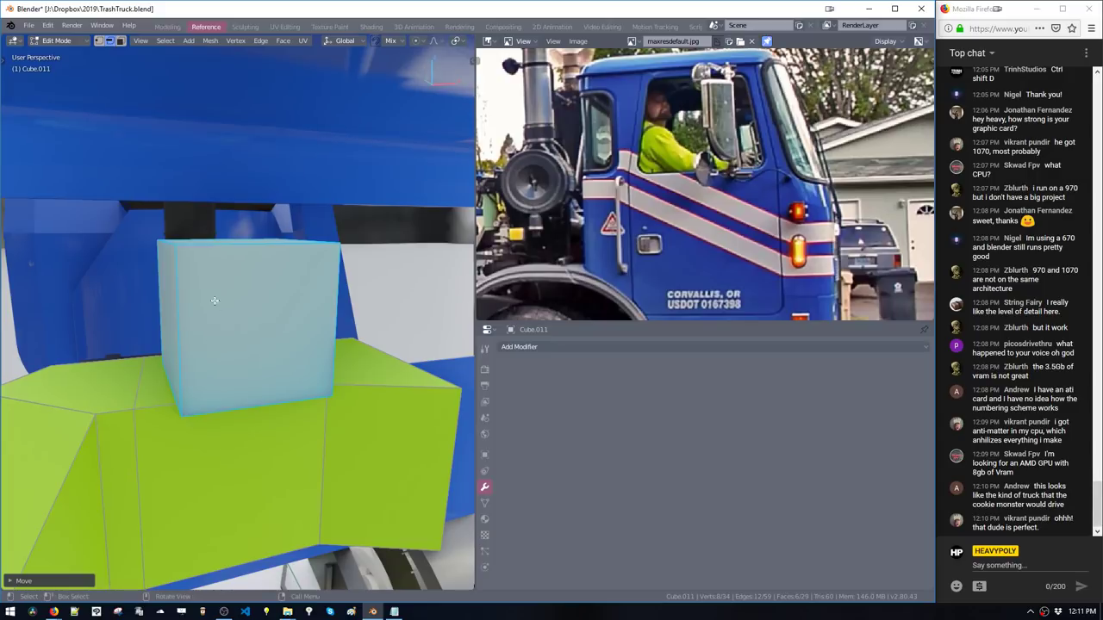
click(176, 349)
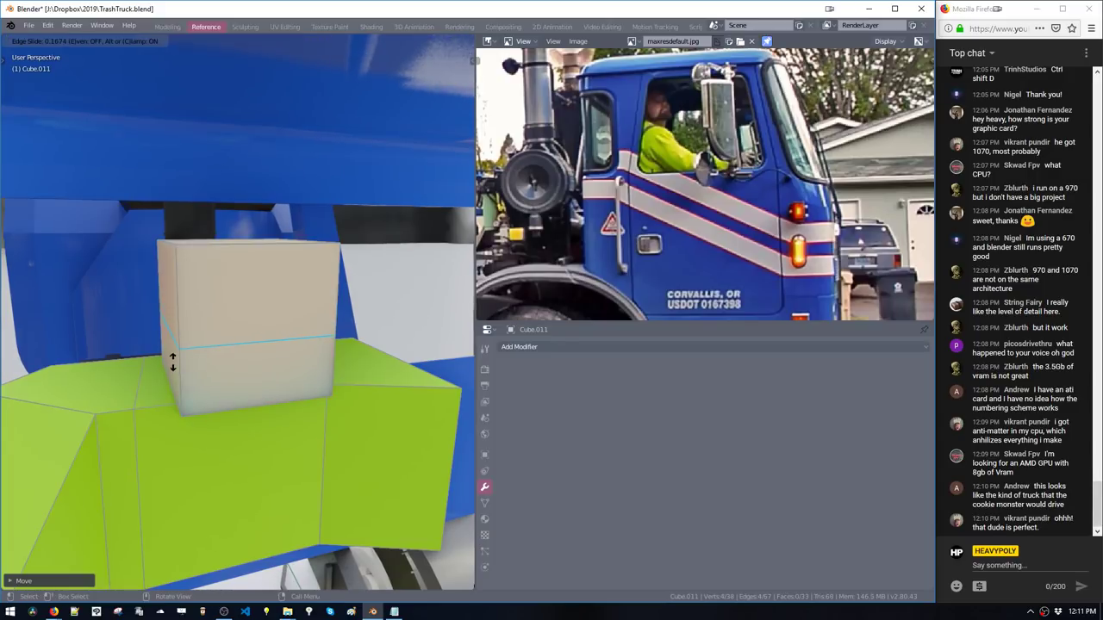
click(175, 353)
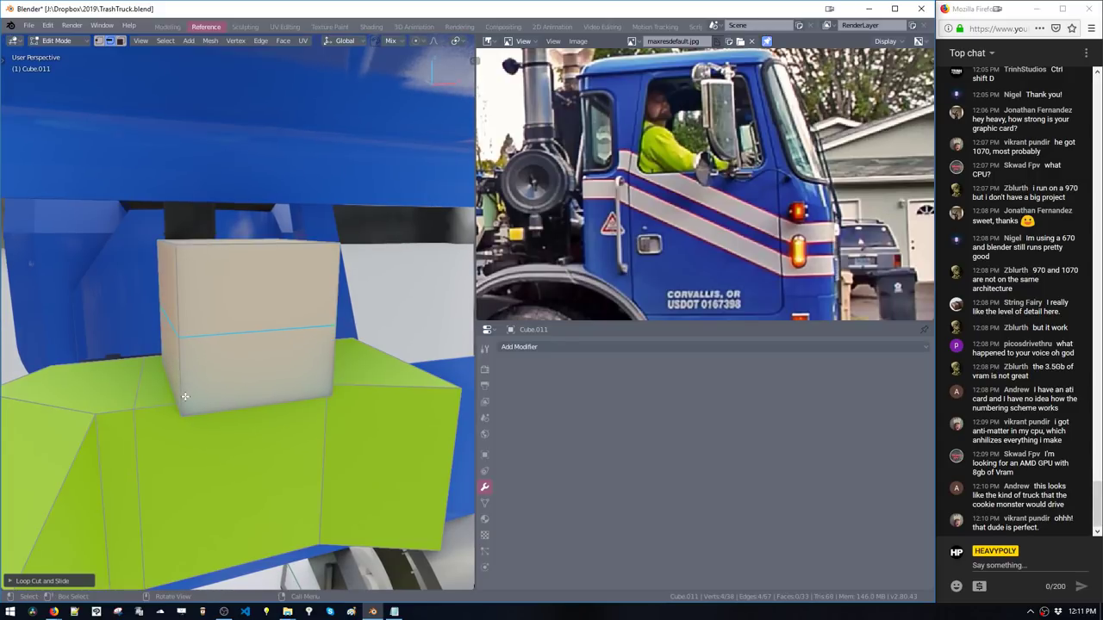
Duplicate the band of side faces around the lower half of the head in place
key(space)
double_click(181, 374)
middle_drag(187, 379, 234, 370)
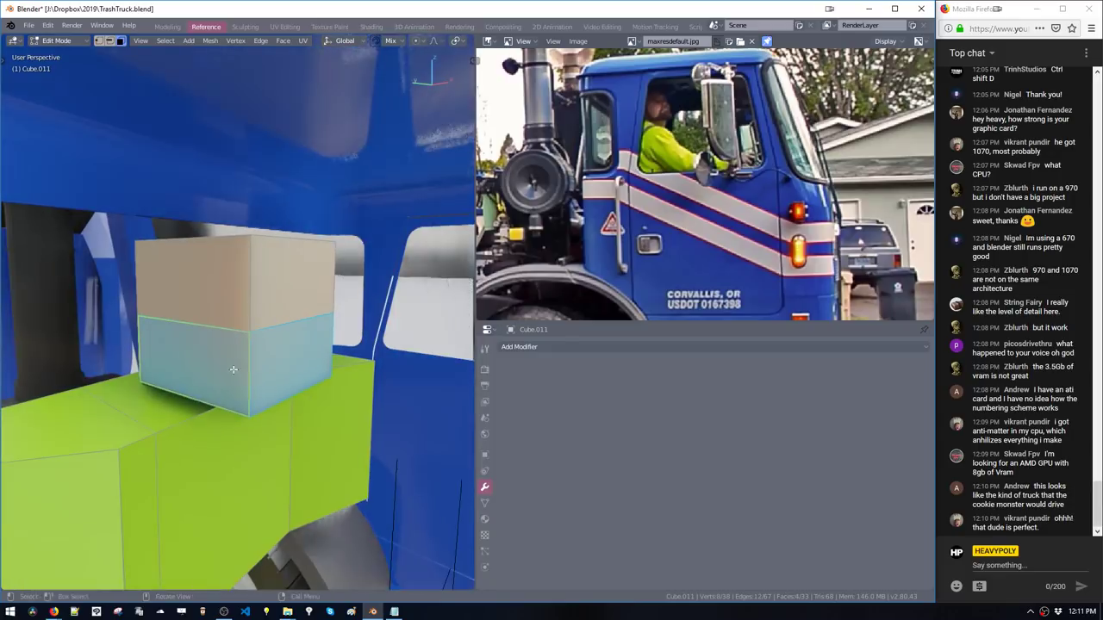
click(208, 320)
key(Escape)
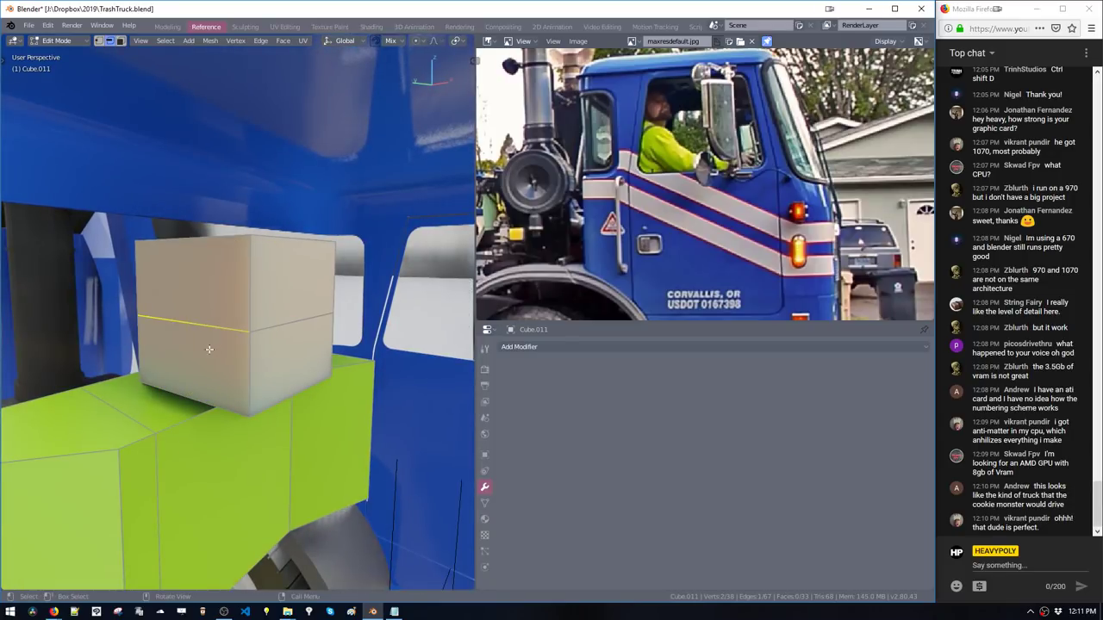
key(space)
double_click(243, 368)
middle_drag(260, 378, 251, 402)
key(shift+d)
right_click(277, 430)
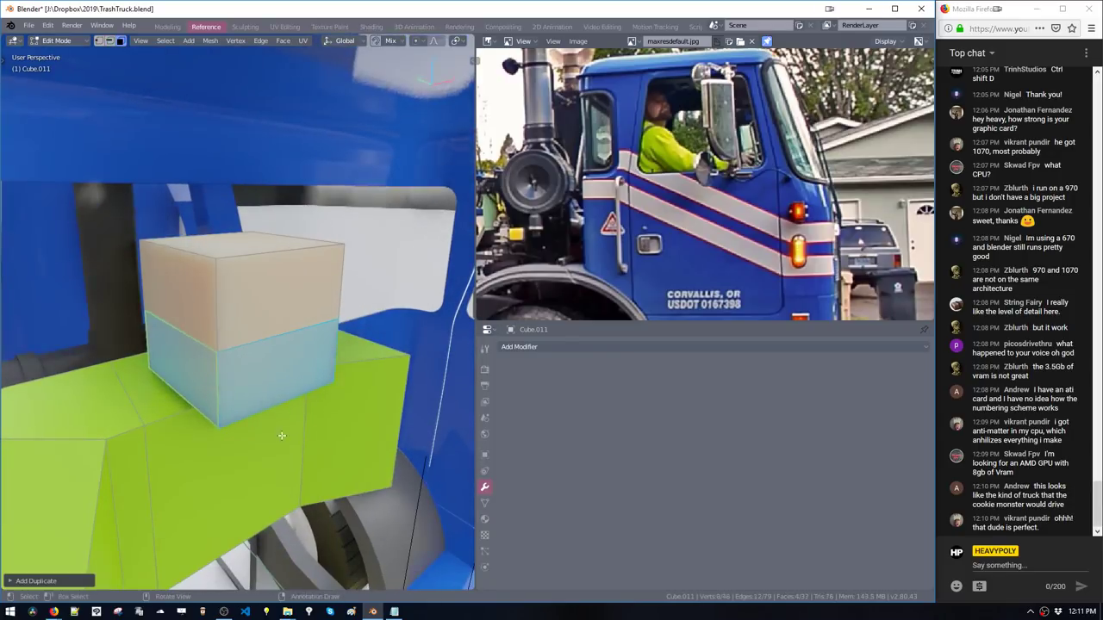
Scale the duplicated band slightly larger than the head and adjust its height along Z to form a beard shell
key(s)
click(298, 452)
key(g)
key(z)
click(298, 454)
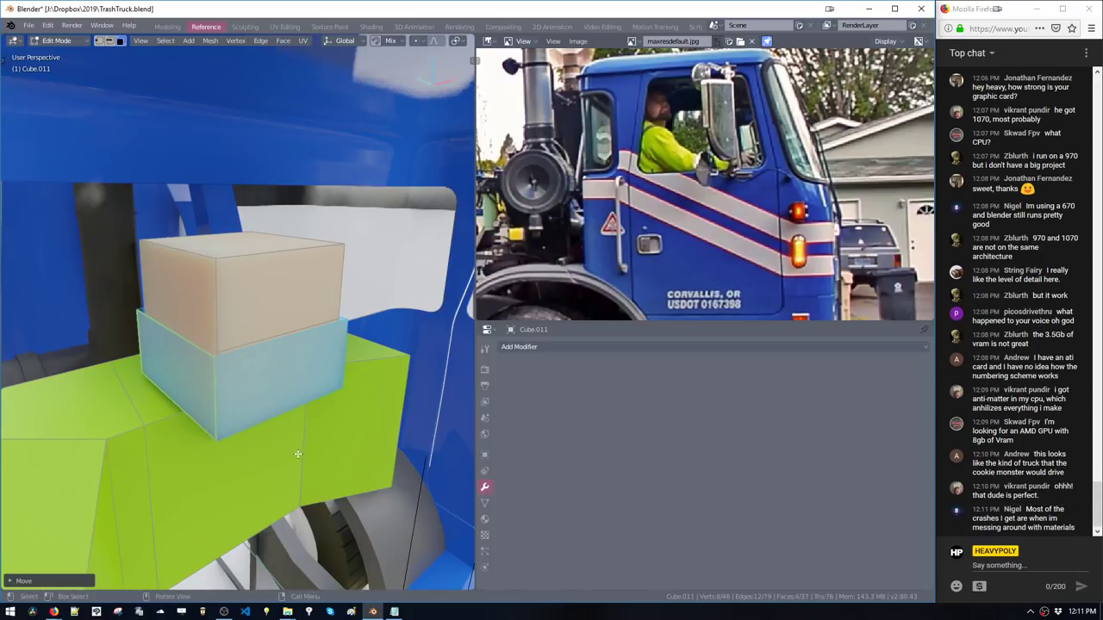
Assign a new material with a brown base color to the beard shell
key(shift+v)
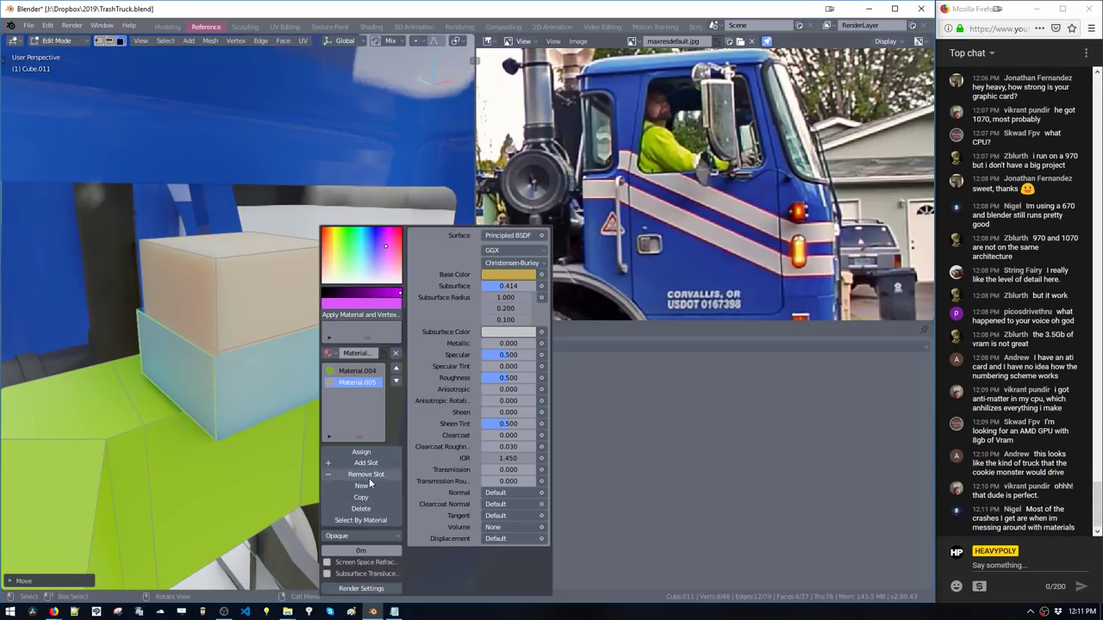
click(363, 486)
click(498, 277)
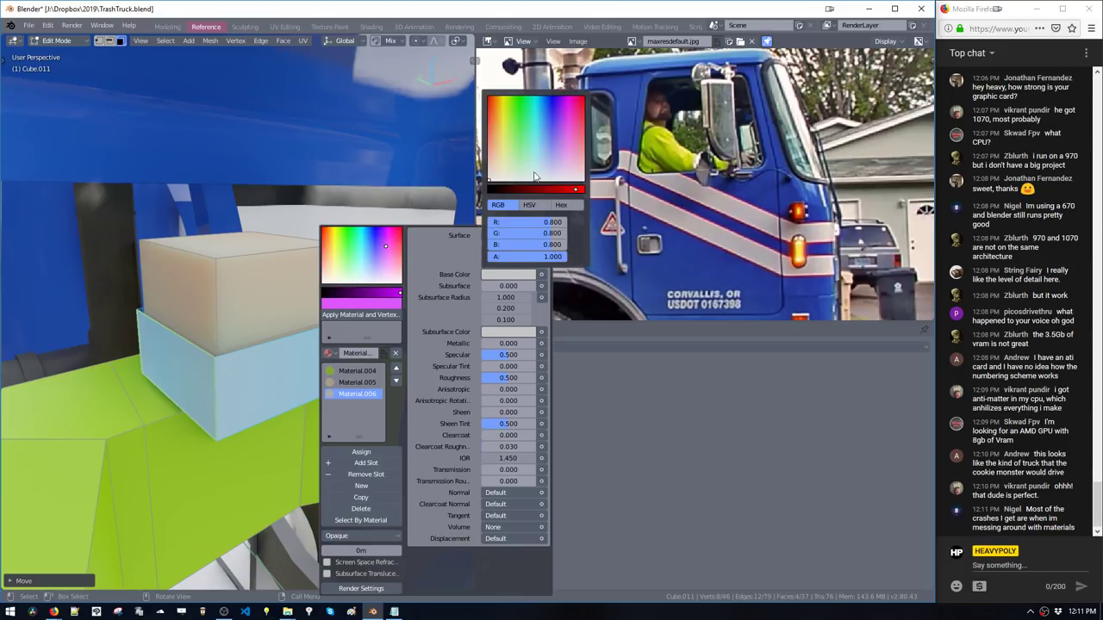
drag(505, 159, 495, 99)
drag(518, 192, 523, 190)
Scale in the upper front edge of the beard so its front tapers toward the top
middle_drag(289, 366, 231, 330)
key(2)
click(261, 293)
middle_drag(297, 304, 341, 340)
key(s)
click(324, 346)
Duplicate the front face of the driver's head and move the copy down onto the beard for a mouth
key(3)
click(284, 249)
middle_drag(284, 249, 324, 280)
key(shift+d)
key(z)
click(325, 363)
key(g)
click(338, 363)
Scale the mouth face down to a small rectangle and move it along Y just in front of the beard
key(s)
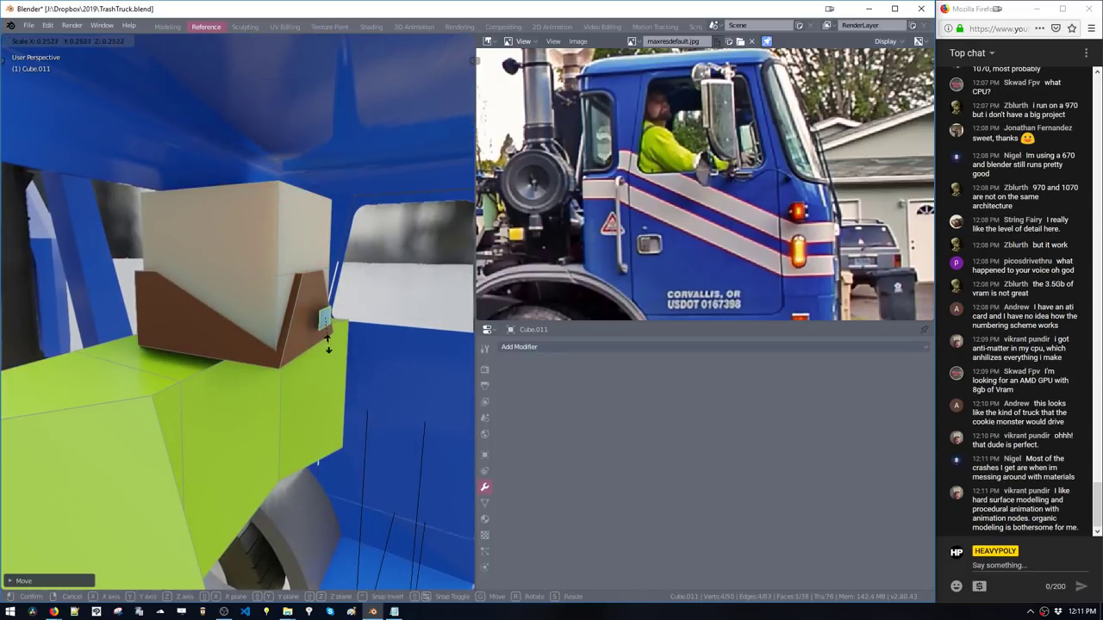
click(329, 343)
key(s)
click(357, 389)
key(g)
click(334, 384)
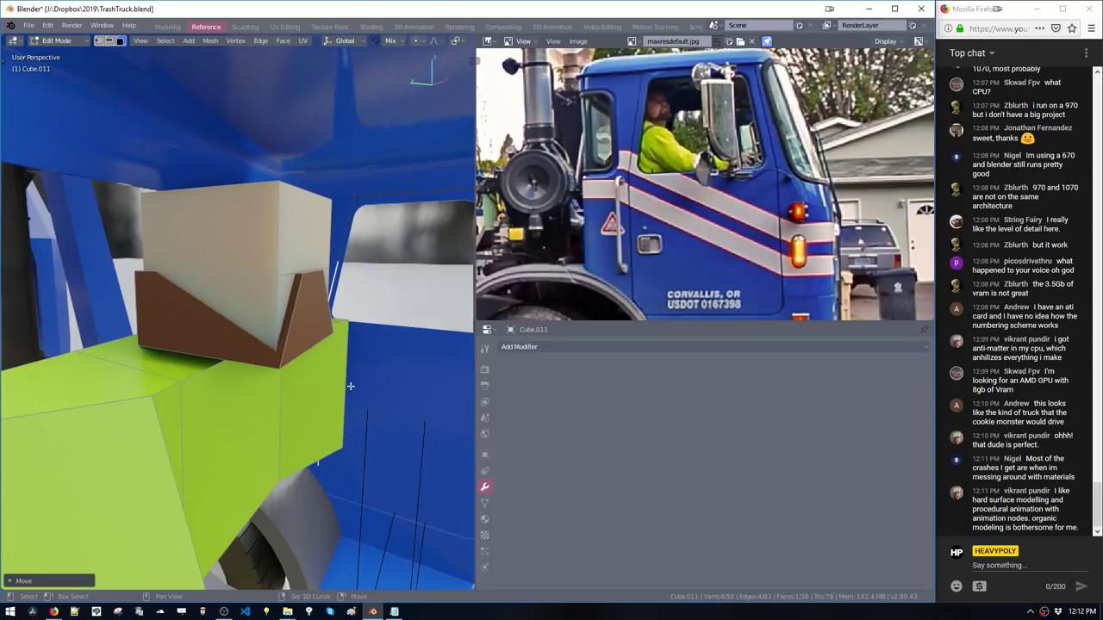
key(g)
key(y)
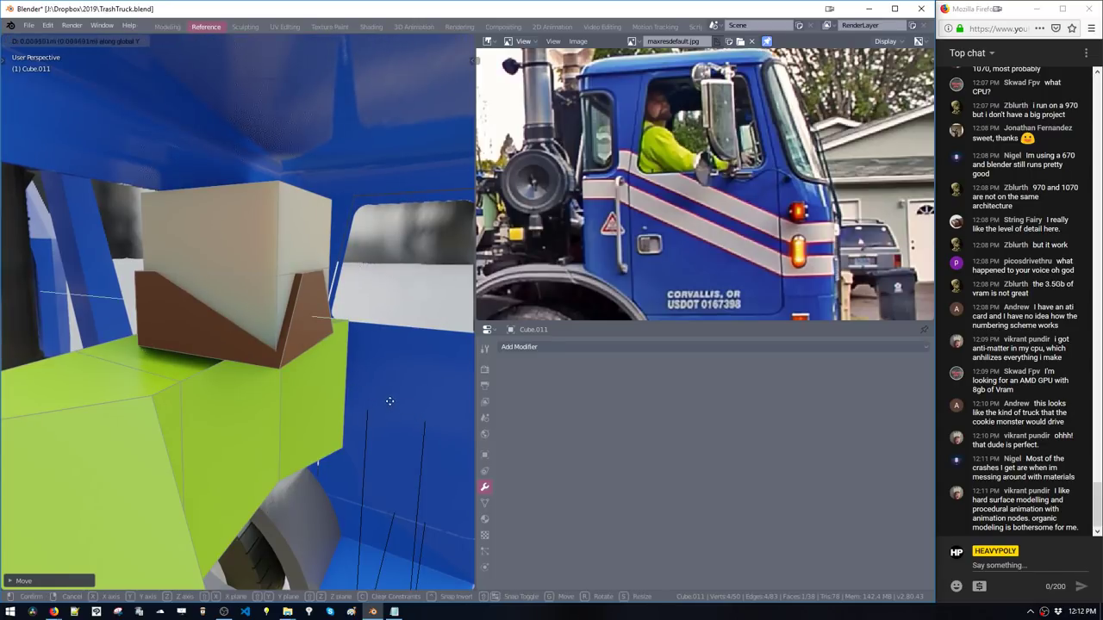
click(370, 395)
Raise the mouth's lower edge along Z to thin it and bevel its center into a separate middle section
middle_drag(369, 395, 313, 397)
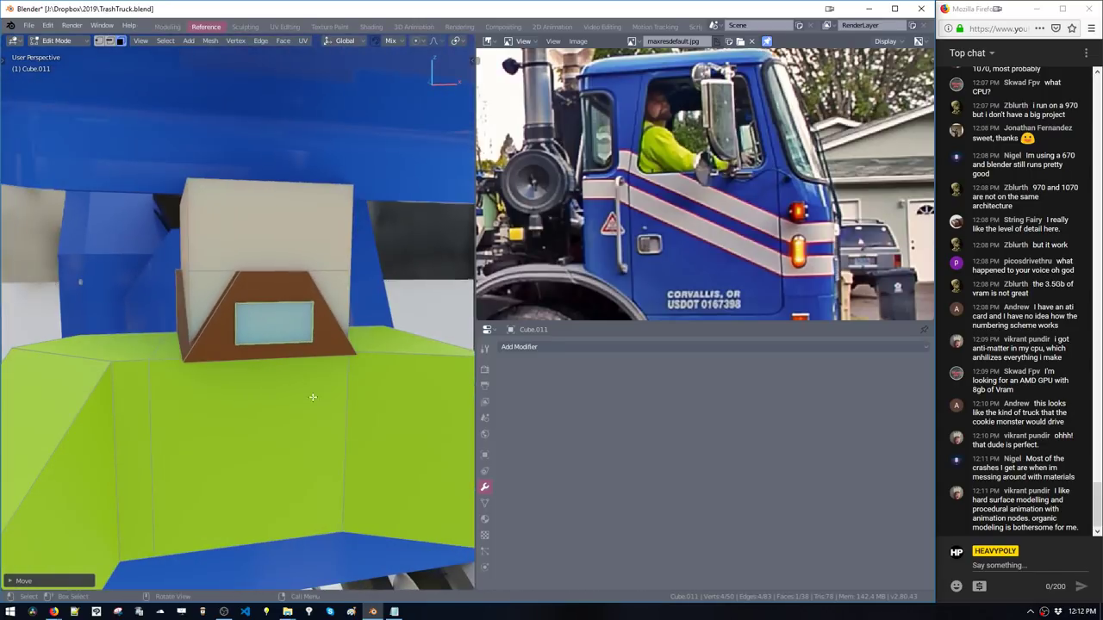
click(286, 329)
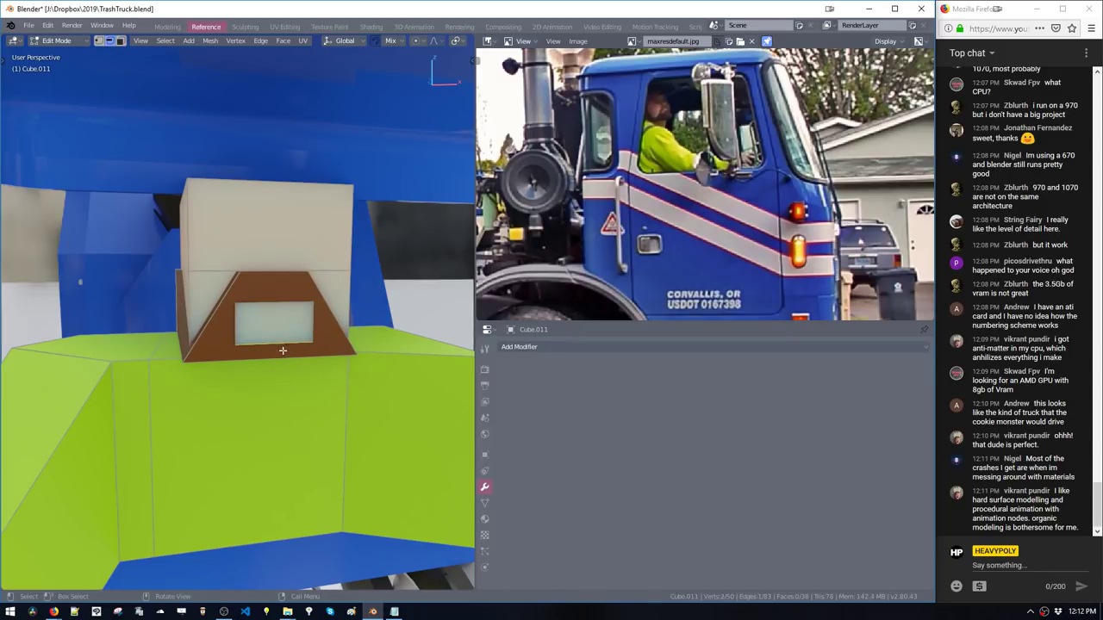
key(g)
key(z)
click(279, 325)
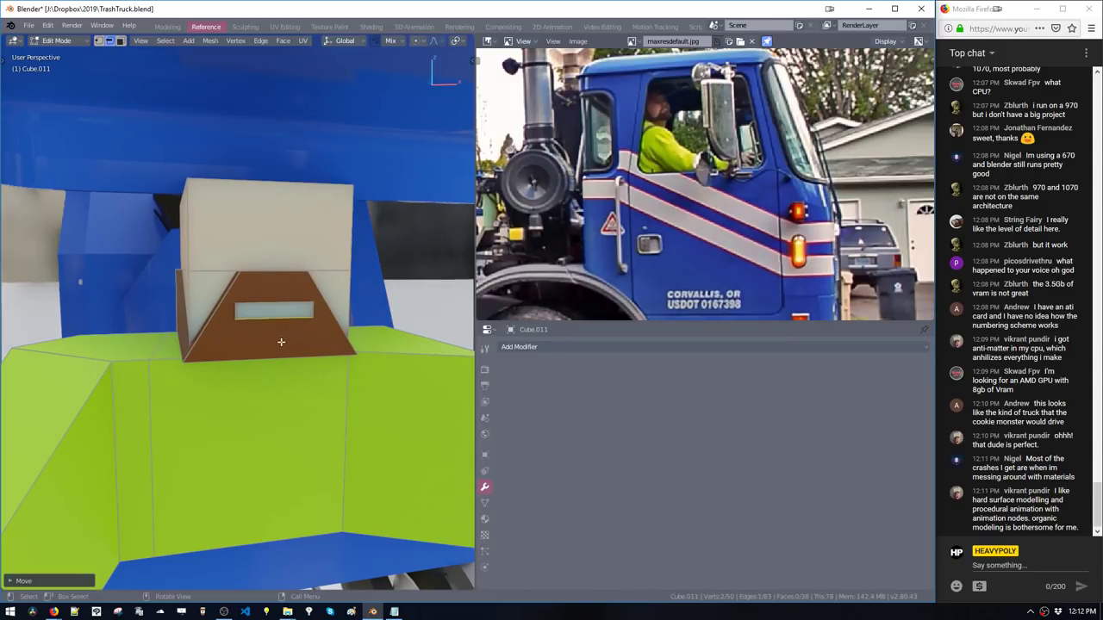
key(ctrl+b)
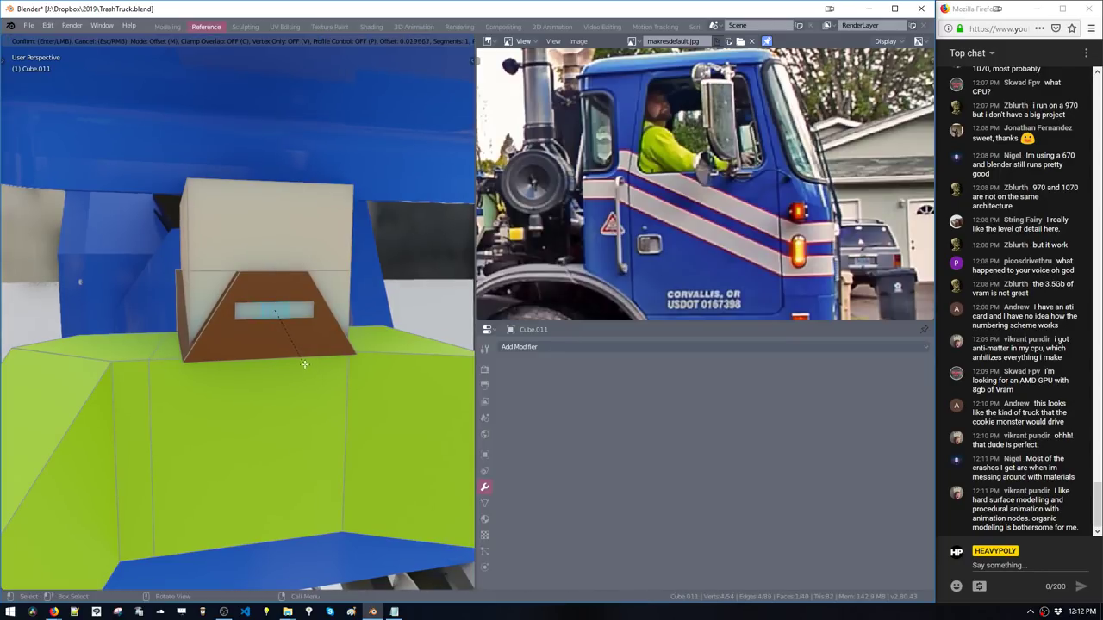
click(305, 364)
Lower the mouth's outer bottom and top corner vertices along Z to bend it into a frown
key(space)
key(space)
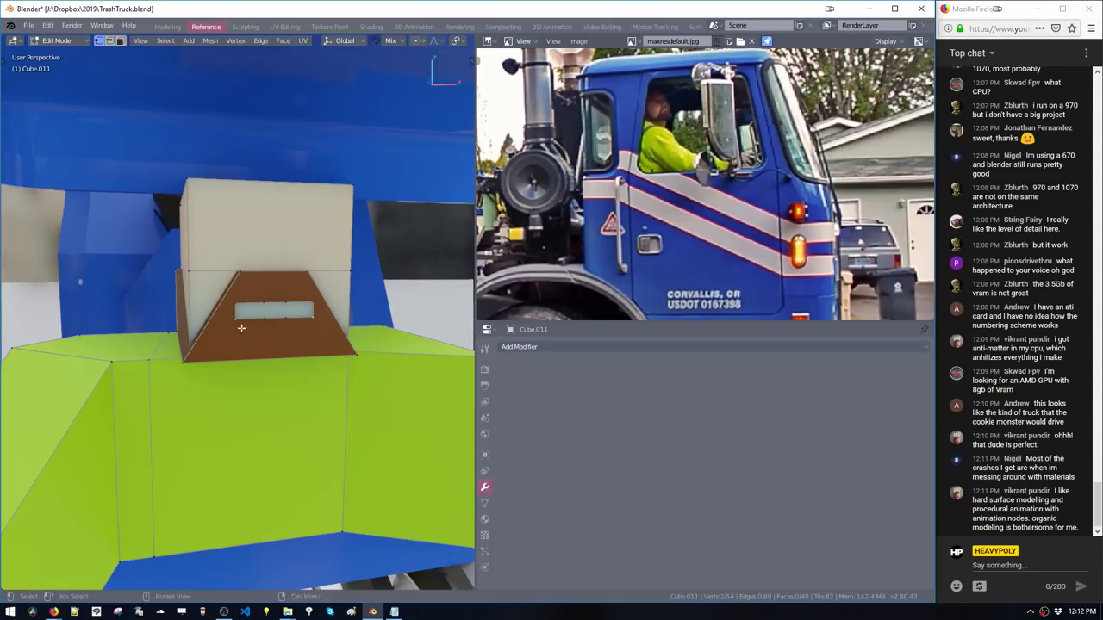
key(g)
click(240, 345)
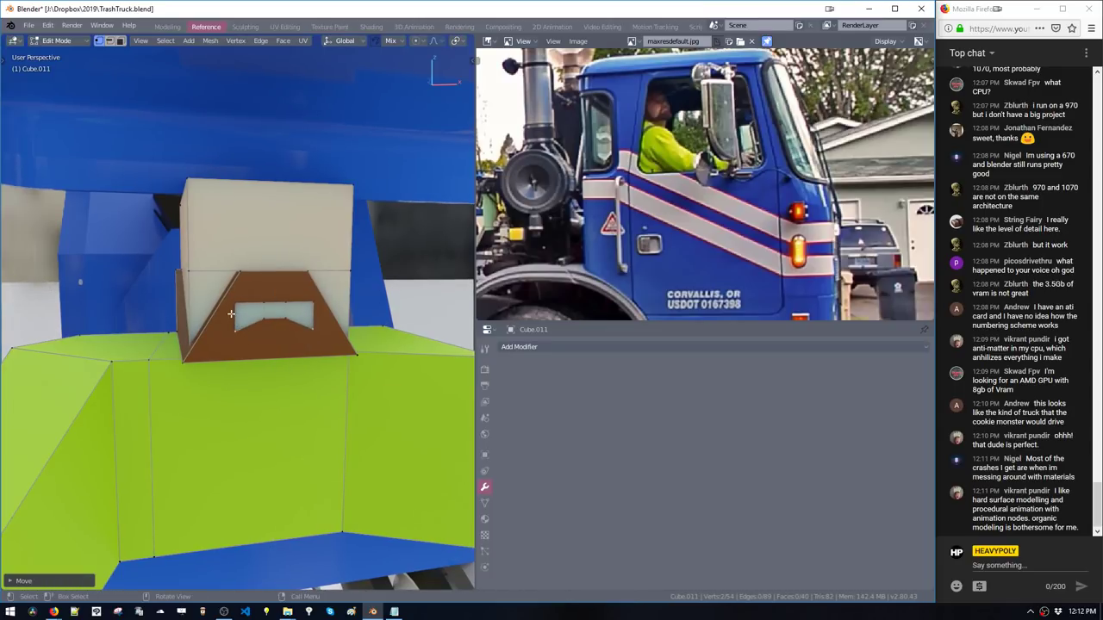
key(g)
key(z)
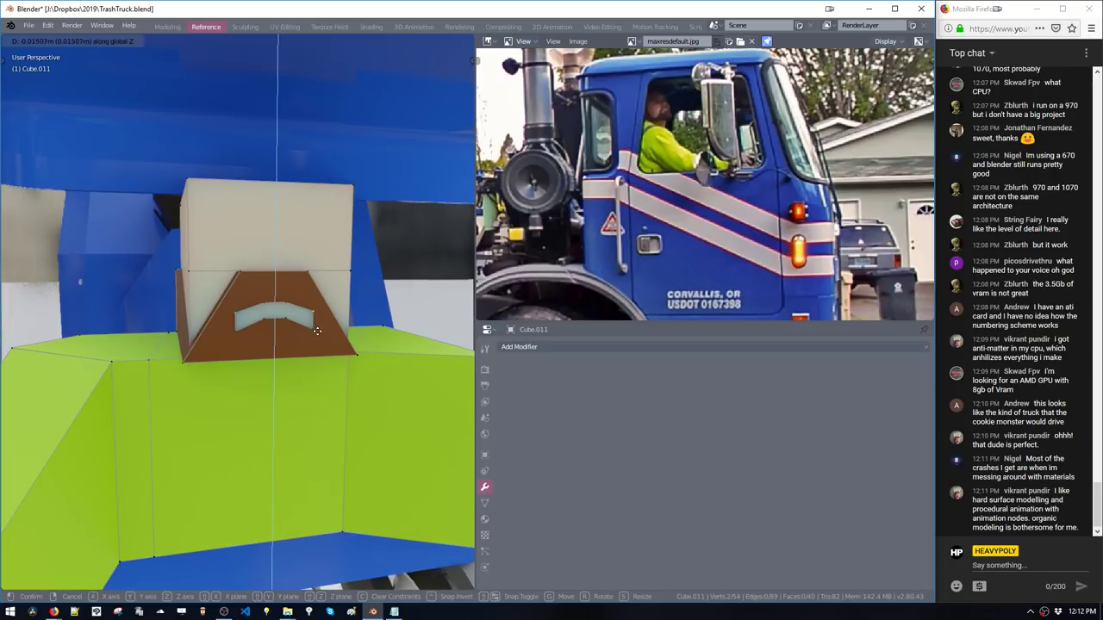
click(323, 341)
Duplicate a horizontal edge from the face, place it on the upper head and extrude it along Z as a thin eyebrow
middle_drag(242, 281, 283, 307)
click(283, 309)
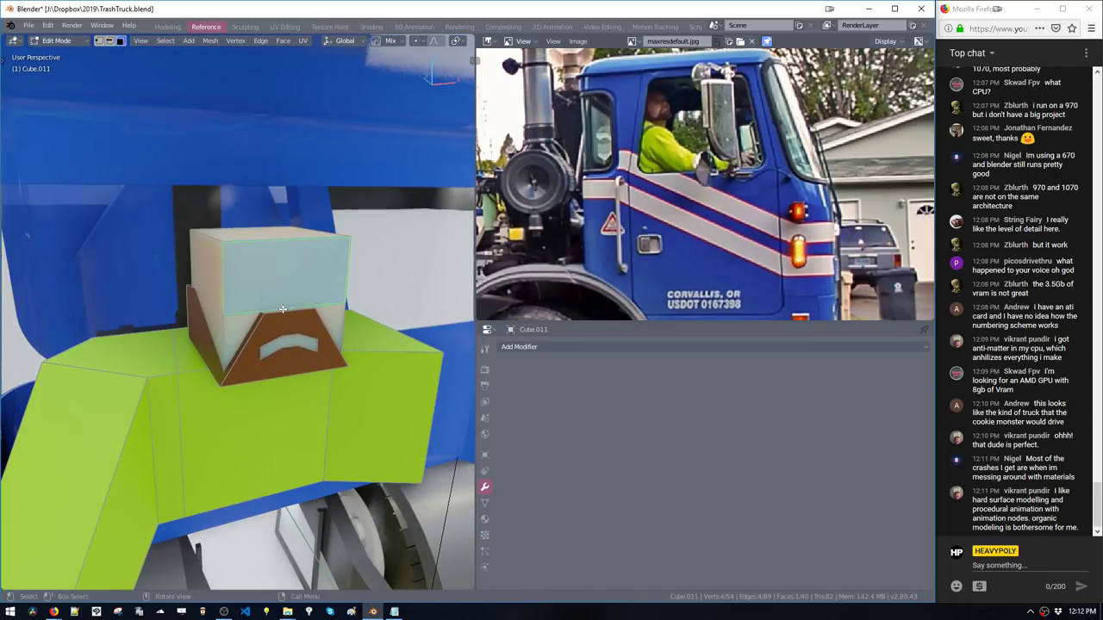
click(282, 316)
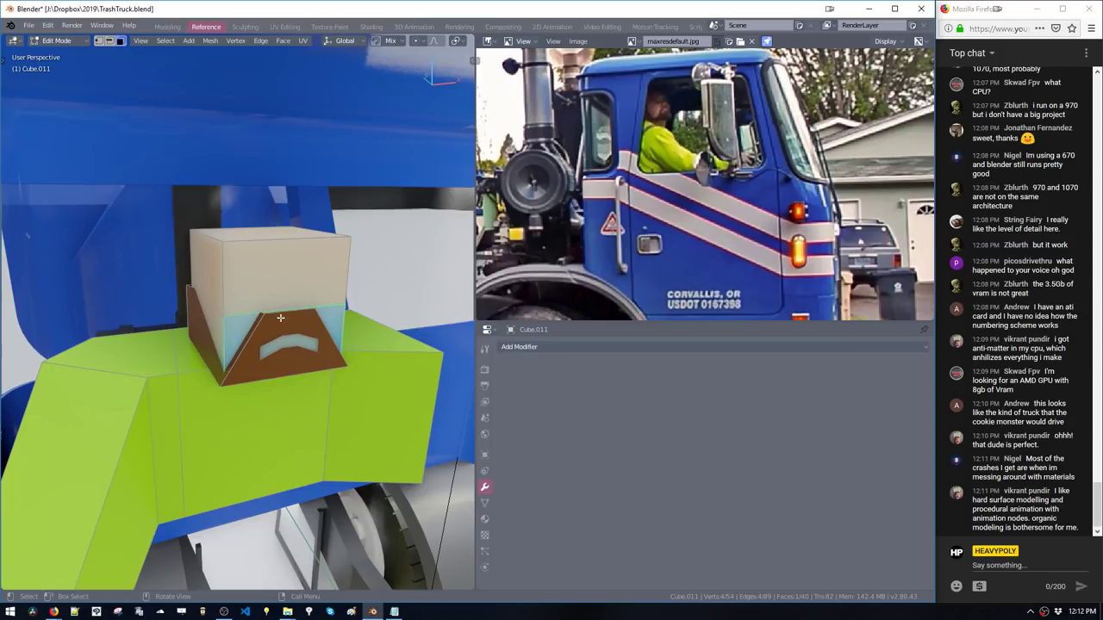
middle_drag(280, 312, 260, 327)
key(shift+d)
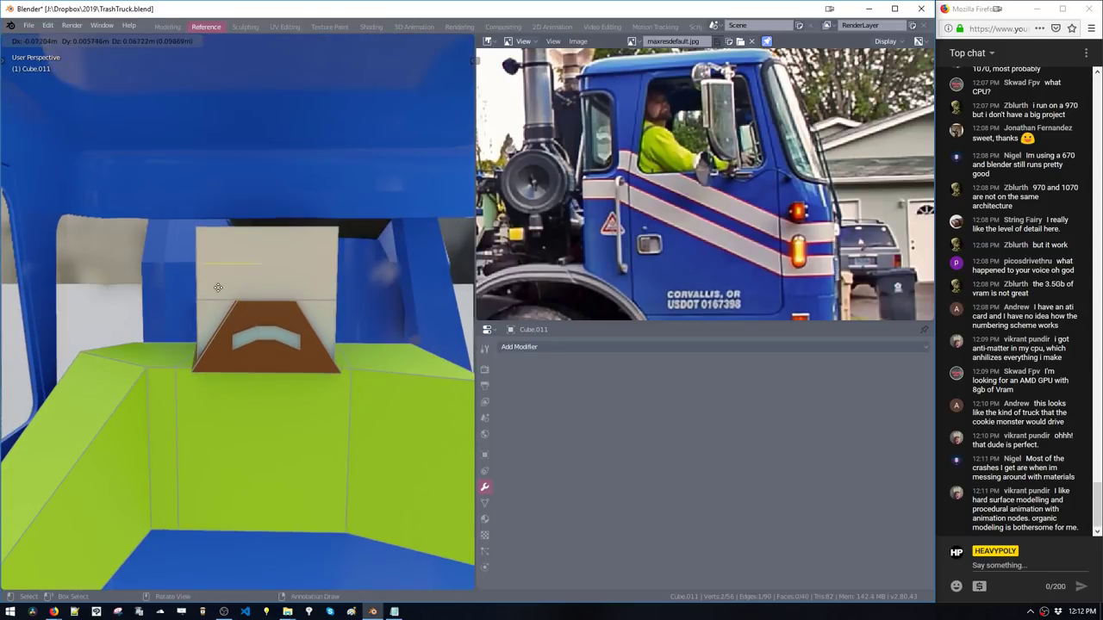
click(220, 278)
key(e)
key(z)
click(222, 271)
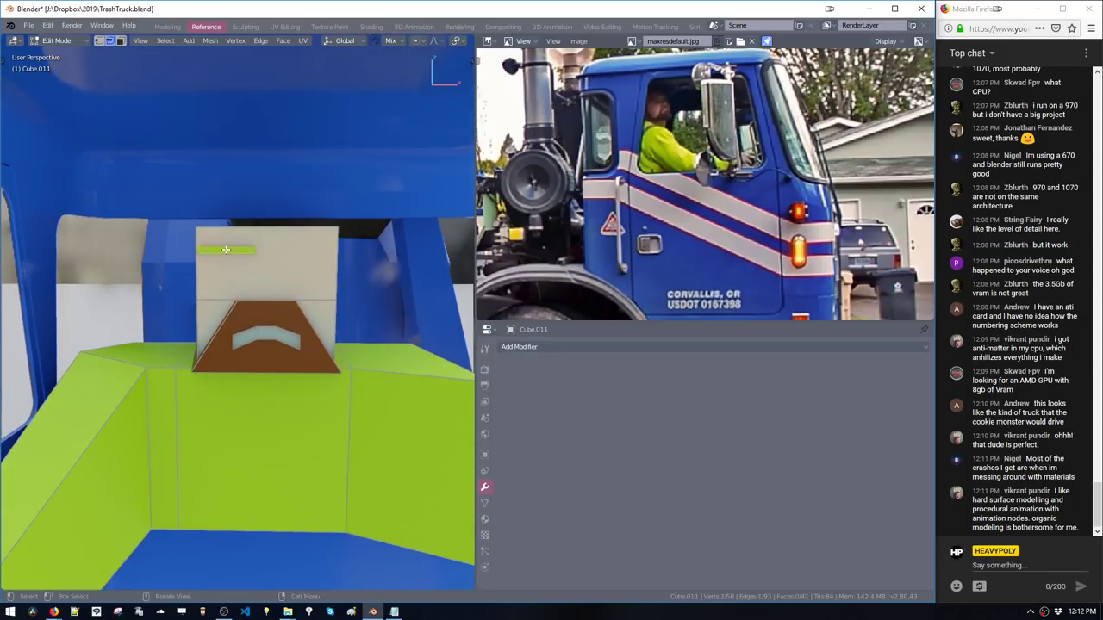
Duplicate the eyebrow to the other side of the face and apply the brown beard material to both eyebrows
key(shift+d)
click(265, 251)
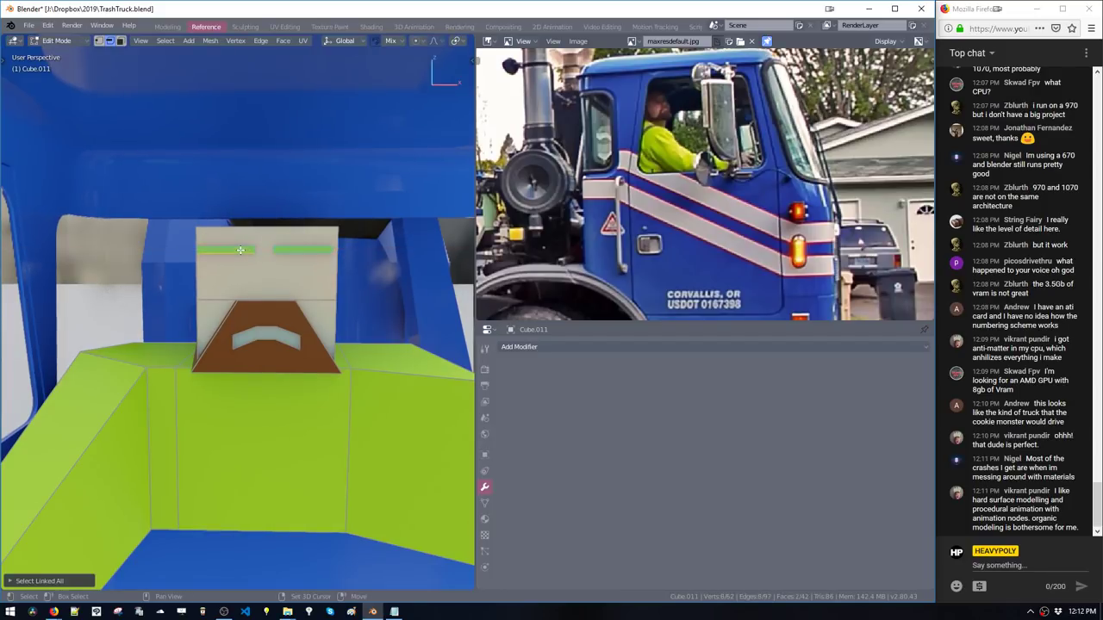
key(shift+v)
click(283, 326)
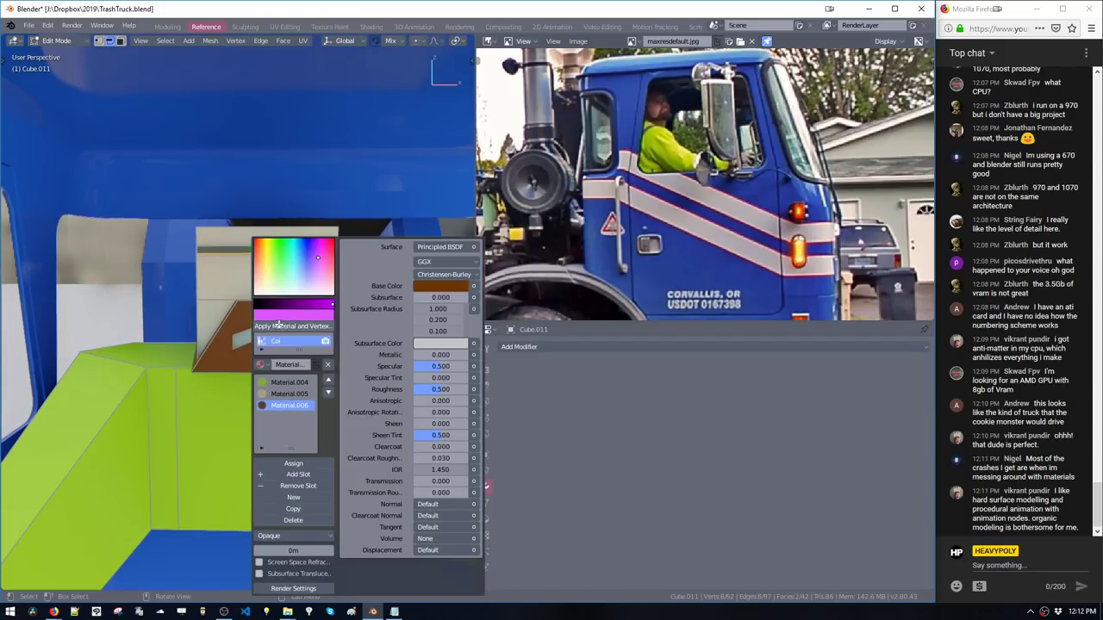
middle_drag(222, 259, 244, 257)
ctrl+middle_drag(245, 256, 259, 274)
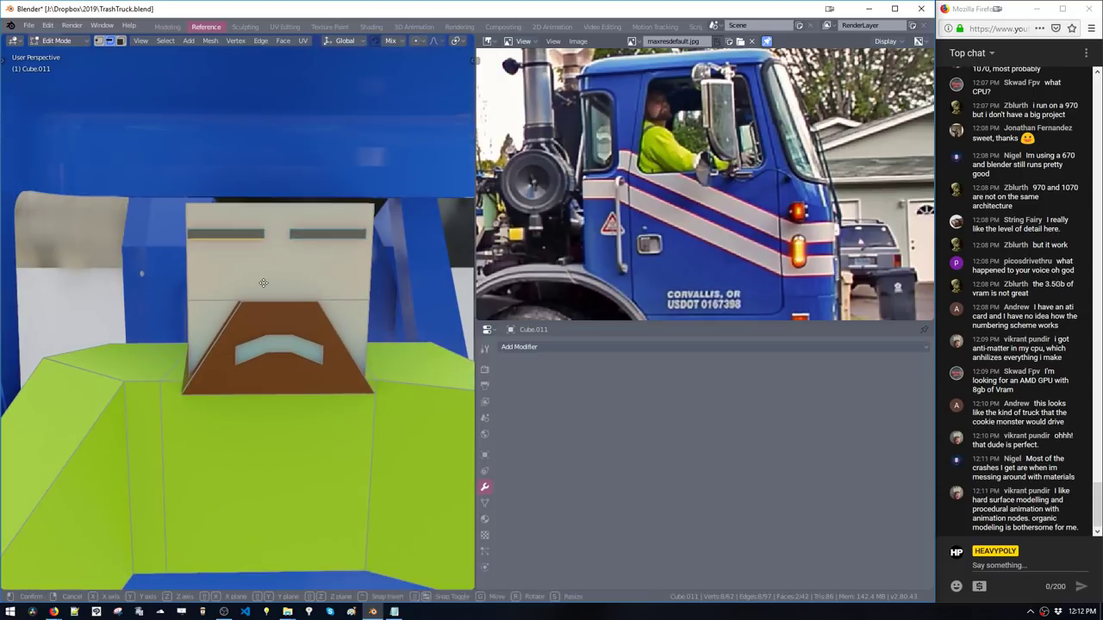
Move both eyebrows together to reposition them on the upper part of the driver's face
key(g)
key(y)
key(x)
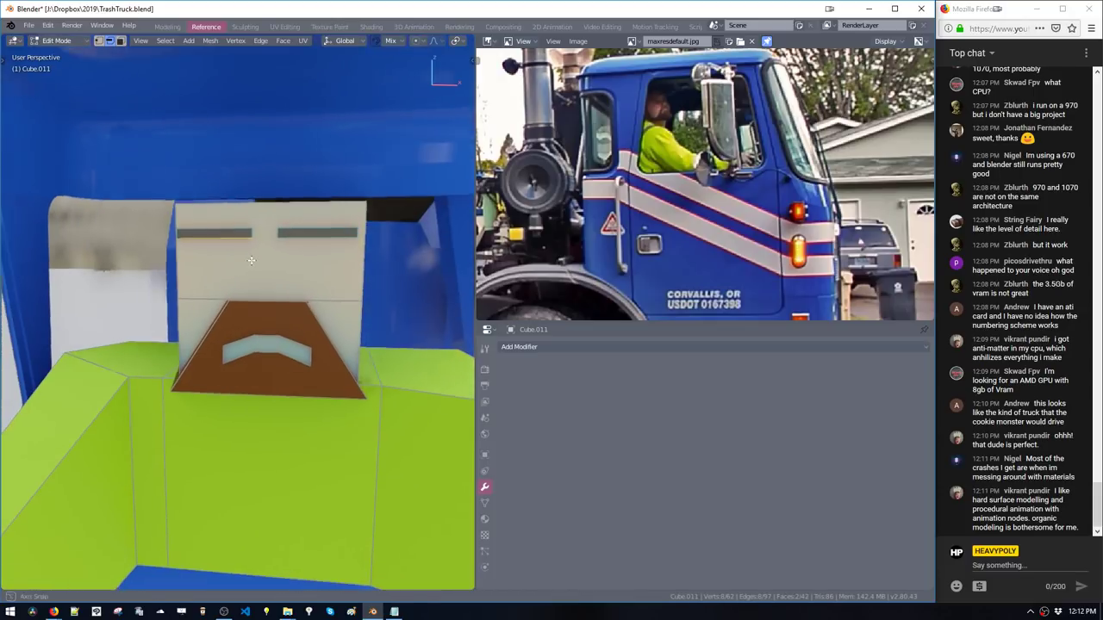
click(301, 279)
key(a)
middle_drag(301, 279, 289, 380)
key(alt+a)
Add a loop cut around the driver's sleeve near the shoulder to mark off a narrow band
middle_drag(288, 379, 128, 354)
key(ctrl+r)
click(192, 391)
click(211, 285)
Select the ring of faces between the sleeve's two loops and give it the Chrome material in a new slot
key(3)
double_click(158, 358)
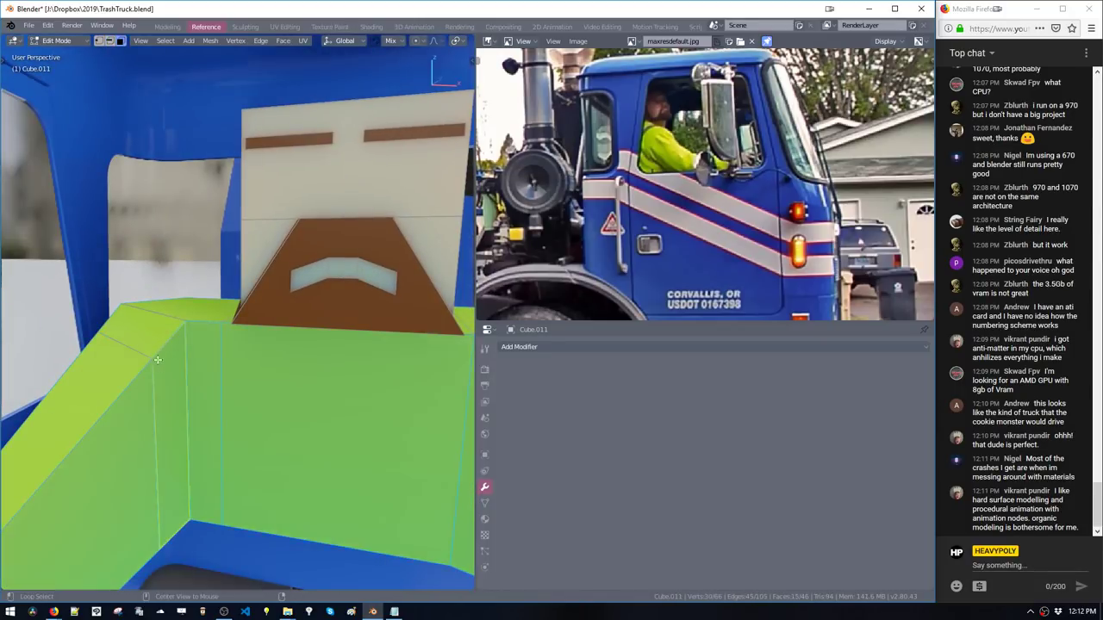
key(shift+v)
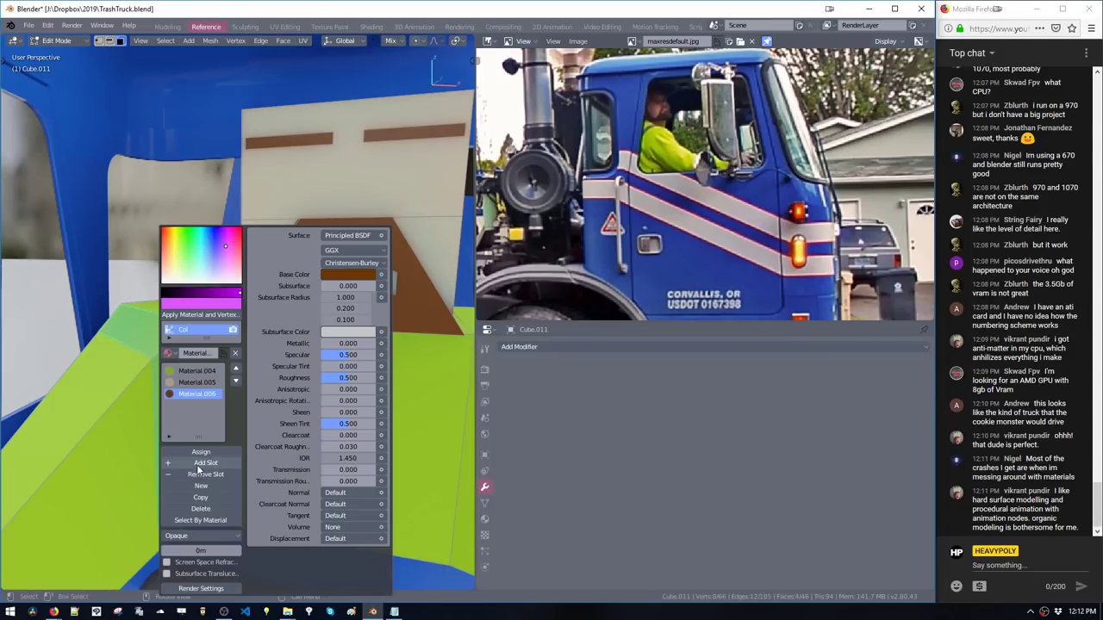
click(196, 463)
click(170, 352)
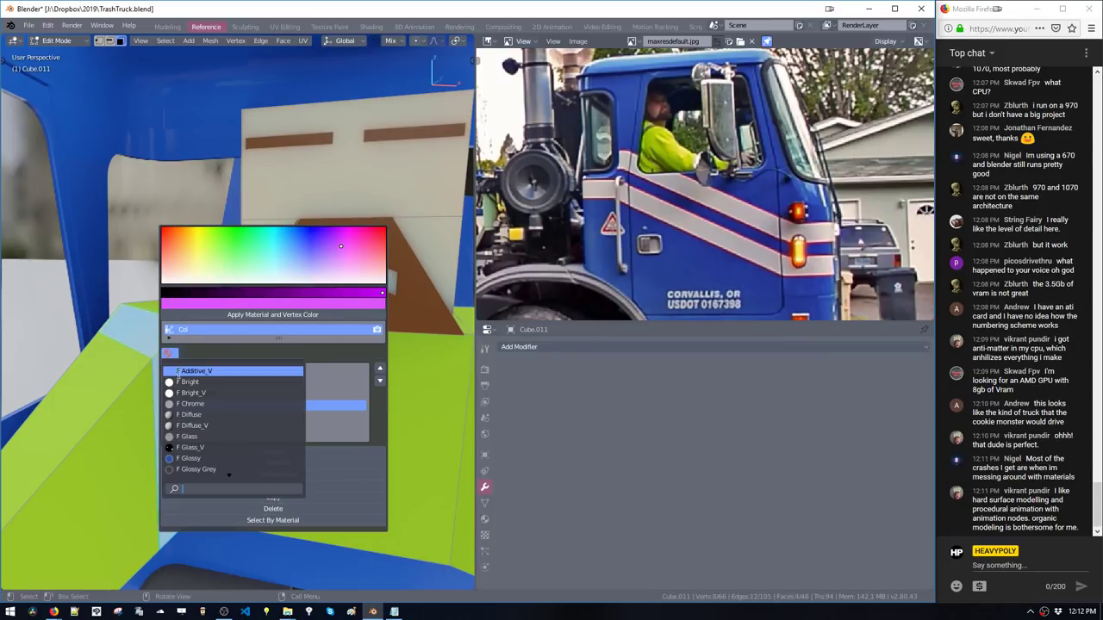
click(189, 405)
Extrude the end face of the driver's arm outward to form a blocky hand
middle_drag(125, 302, 133, 342)
key(Tab)
scroll(283, 467, down, 5)
scroll(233, 412, down, 3)
middle_drag(305, 479, 130, 405)
key(Tab)
click(193, 360)
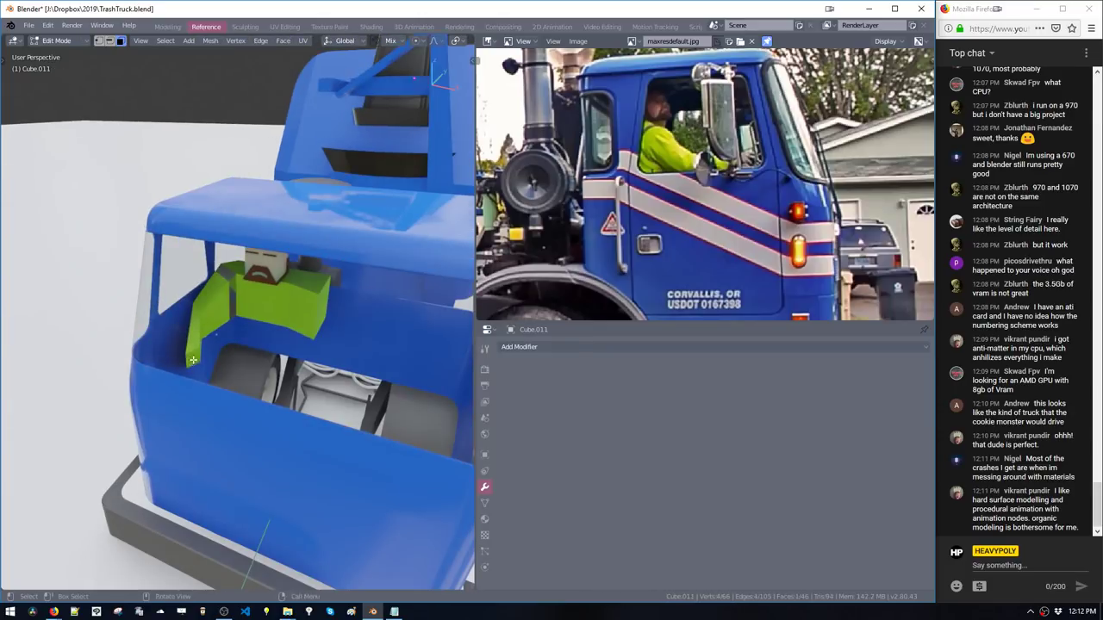
key(e)
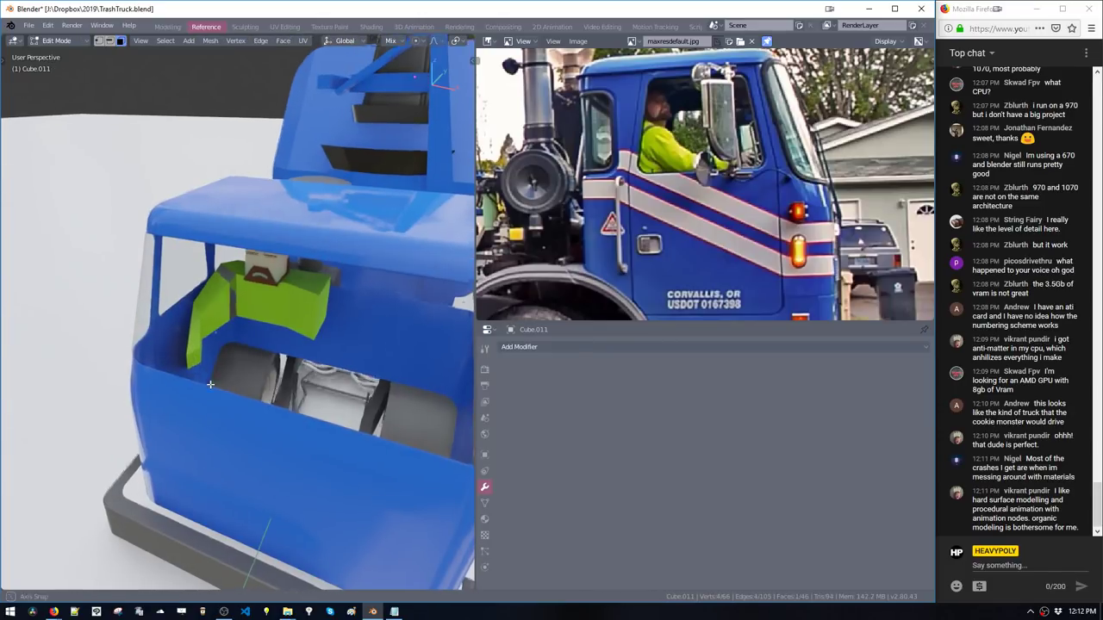
click(217, 401)
Assign the head's skin-colored material to the new hand faces
key(shift+v)
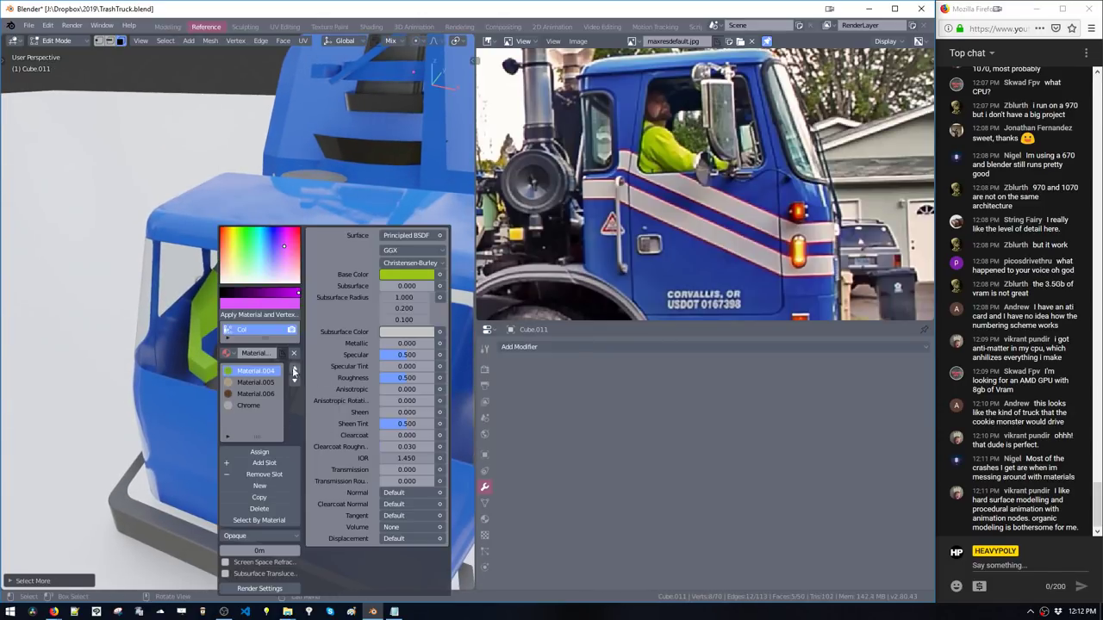
click(272, 455)
scroll(259, 362, up, 8)
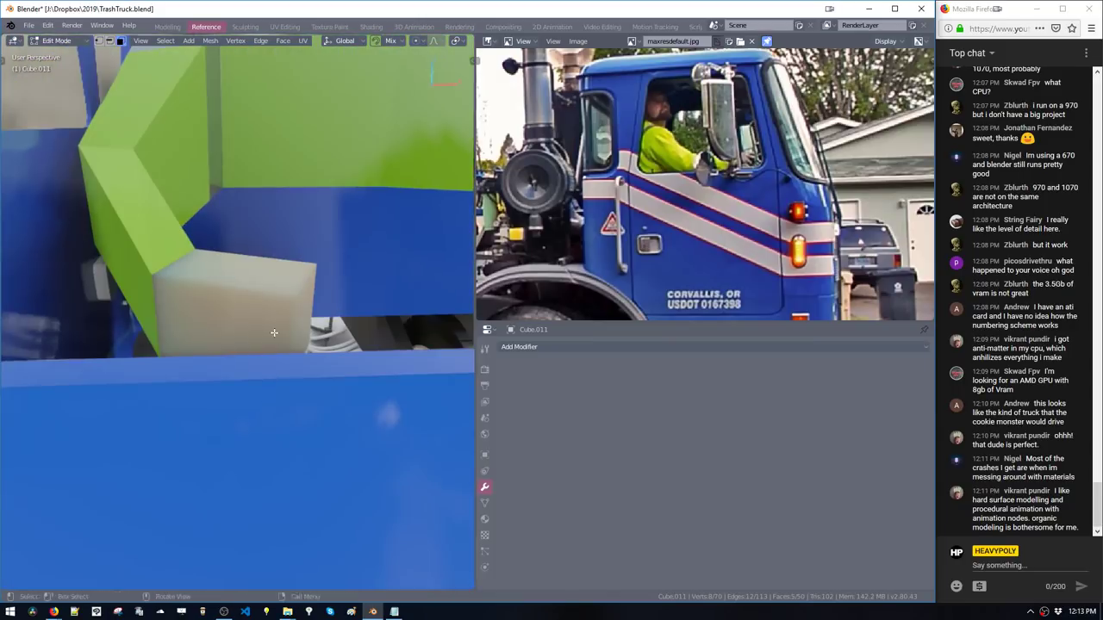
Move the hand's end face several times so the hand angles downward from the wrist
middle_drag(274, 332, 210, 388)
scroll(276, 429, down, 3)
key(g)
click(269, 360)
key(g)
click(247, 363)
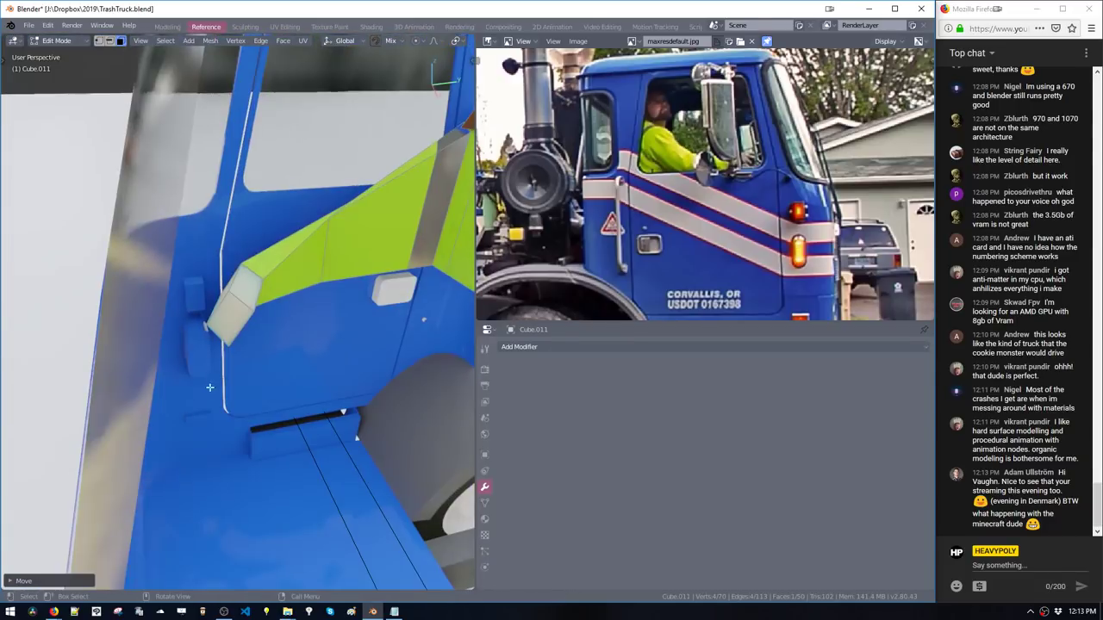
key(g)
click(218, 322)
Duplicate the hand's end face, rotate and scale it down, and place it at the end of the hand as a finger base
middle_drag(247, 289, 323, 371)
key(shift+d)
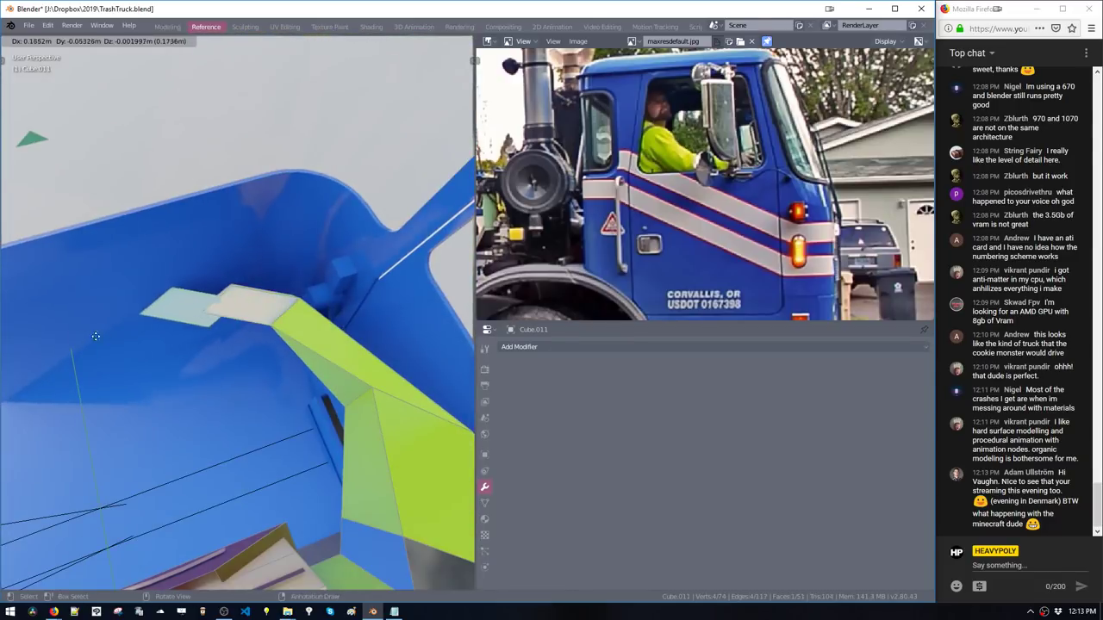
click(89, 322)
key(r)
key(s)
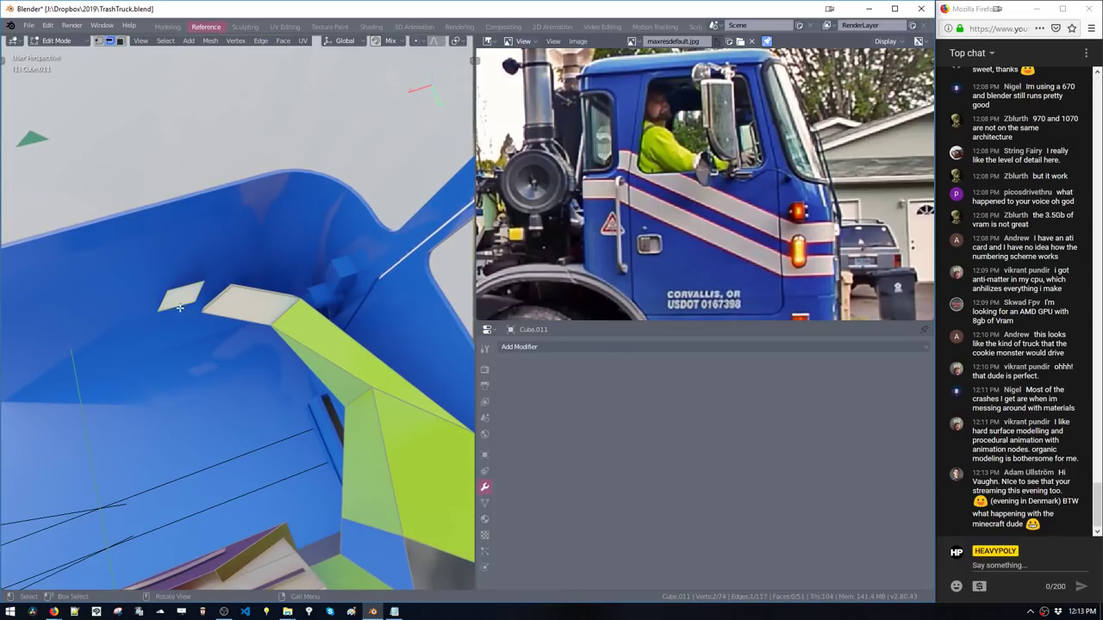
key(g)
key(g)
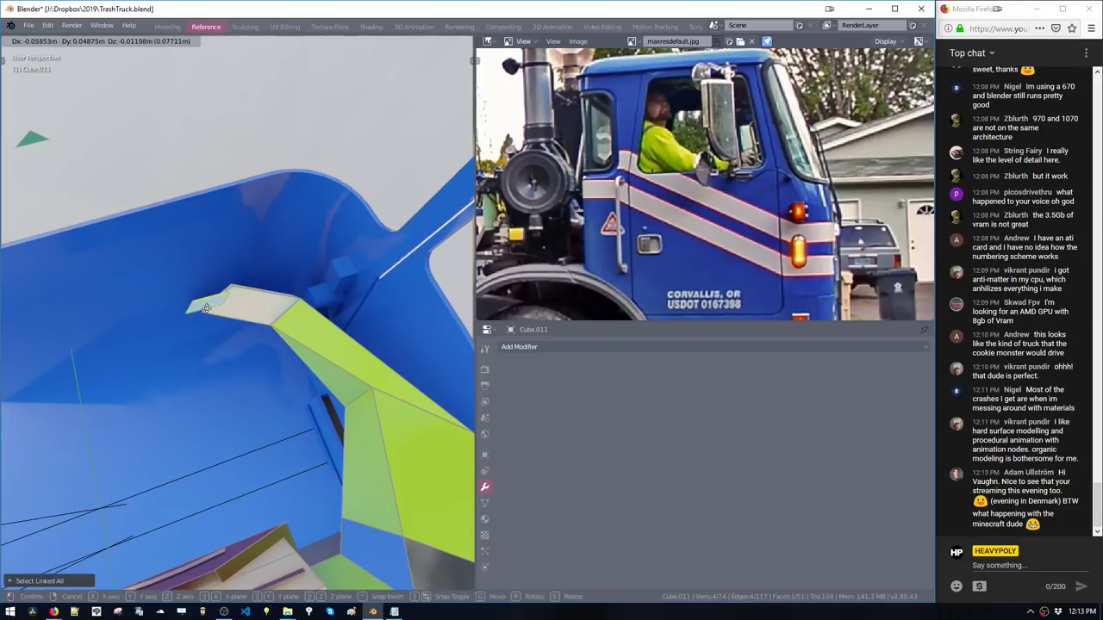
ctrl+middle_click(218, 306)
middle_drag(218, 306, 287, 414)
Extrude the small face into a finger block and move its edge loop to shape the finger
key(e)
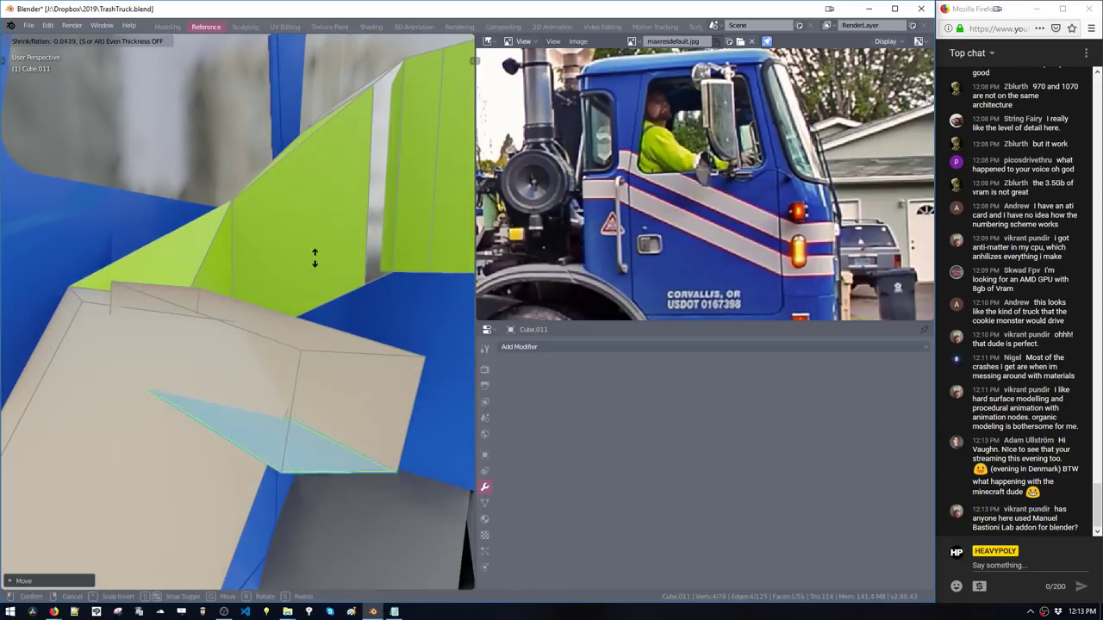
click(285, 322)
double_click(289, 346)
key(g)
click(226, 374)
ctrl+middle_drag(323, 280, 270, 386)
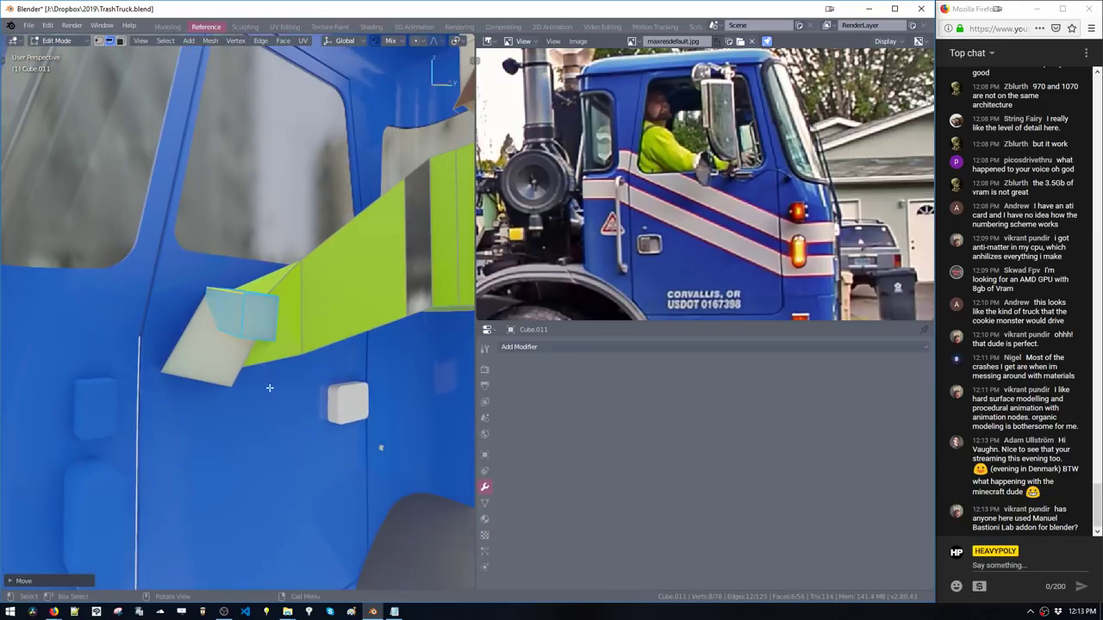
Duplicate the finger block twice across the end of the hand to make three fingers
key(g)
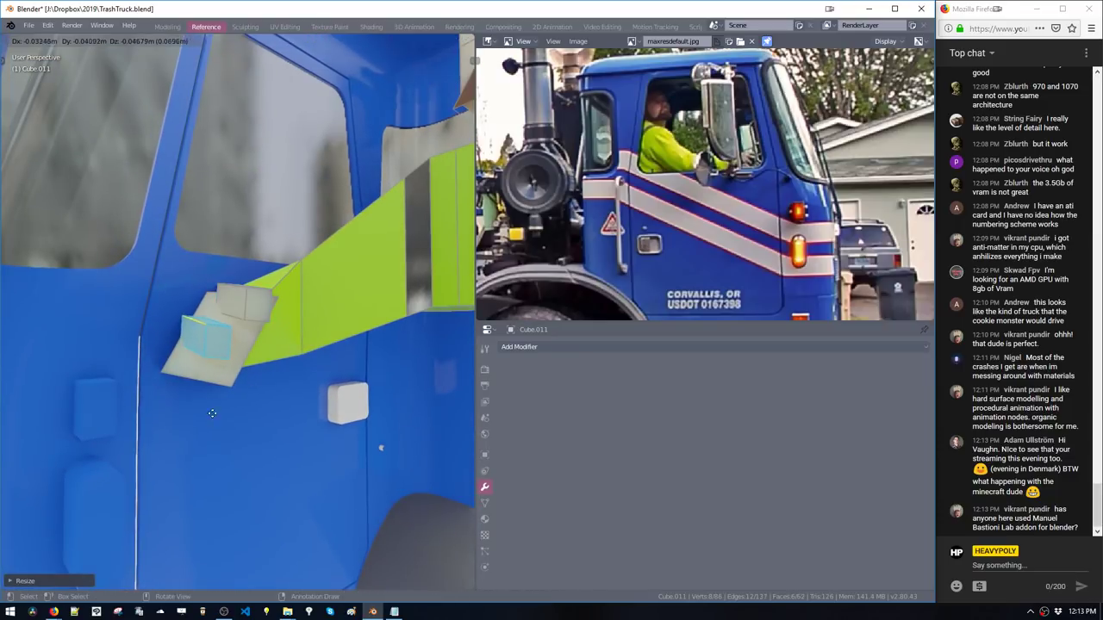
click(212, 414)
key(shift+d)
click(178, 449)
middle_drag(178, 449, 206, 361)
Extrude the end faces of the three fingers together and move the tips so the fingers curl downward
click(183, 381)
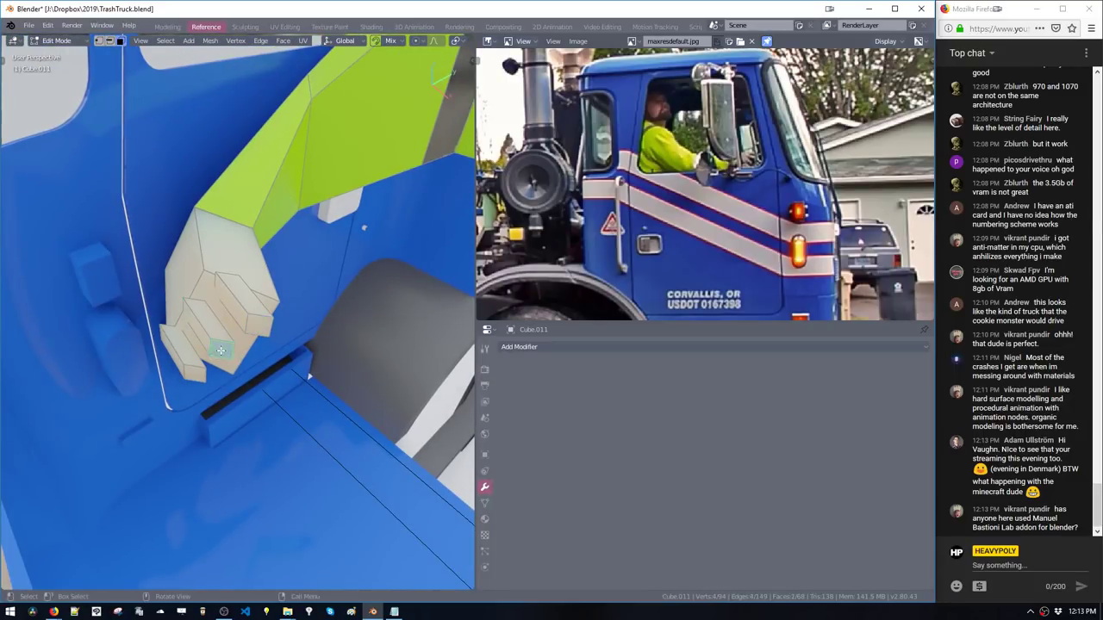
shift+click(192, 376)
middle_drag(192, 377, 245, 426)
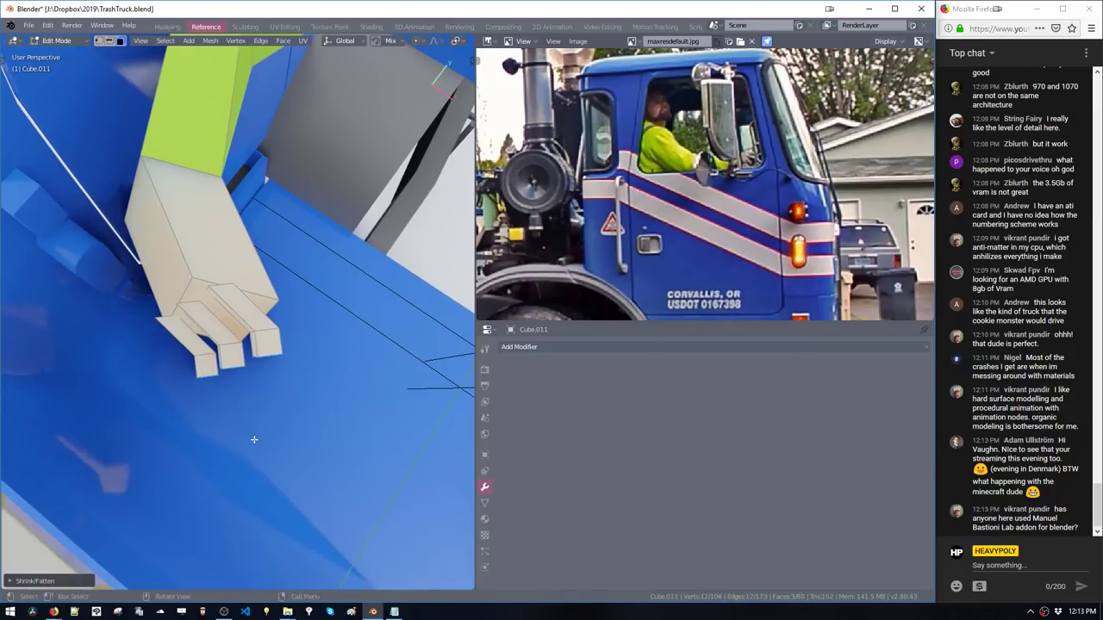
key(g)
click(327, 451)
middle_drag(327, 450, 199, 385)
scroll(384, 440, down, 3)
scroll(338, 411, down, 5)
key(g)
click(332, 390)
Duplicate a face on the side of the hand as a thumb base and move its edge to make it narrower
scroll(267, 377, up, 6)
scroll(267, 377, down, 2)
middle_drag(195, 311, 216, 356)
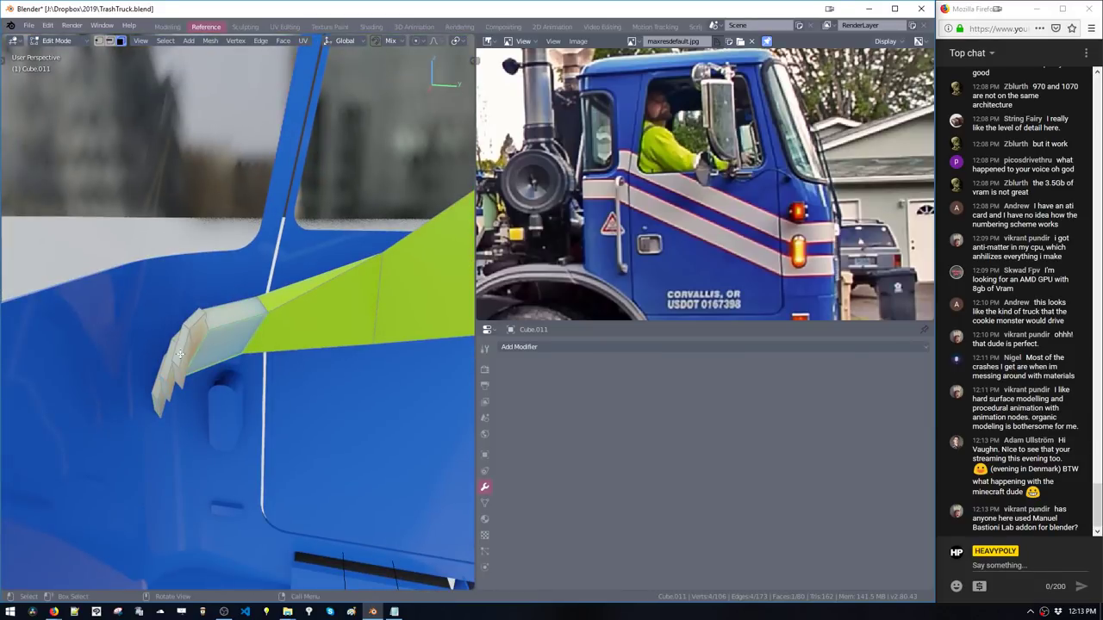
key(g)
click(233, 356)
key(space)
click(231, 355)
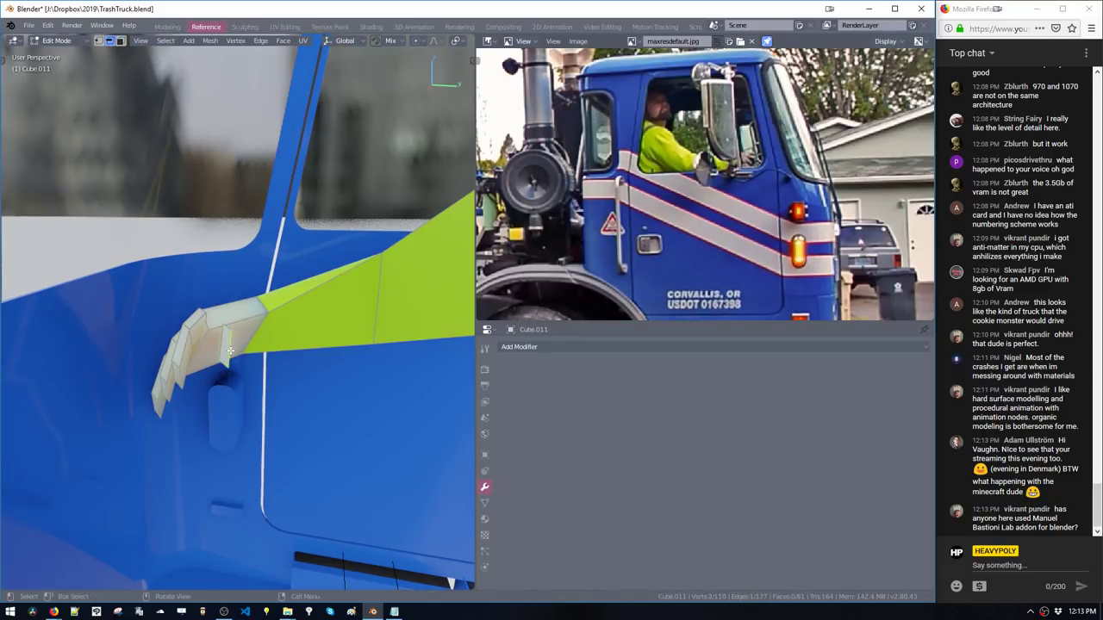
key(g)
click(246, 356)
click(230, 354)
Extrude the thumb base into a thumb and move its end into position
click(234, 345)
key(e)
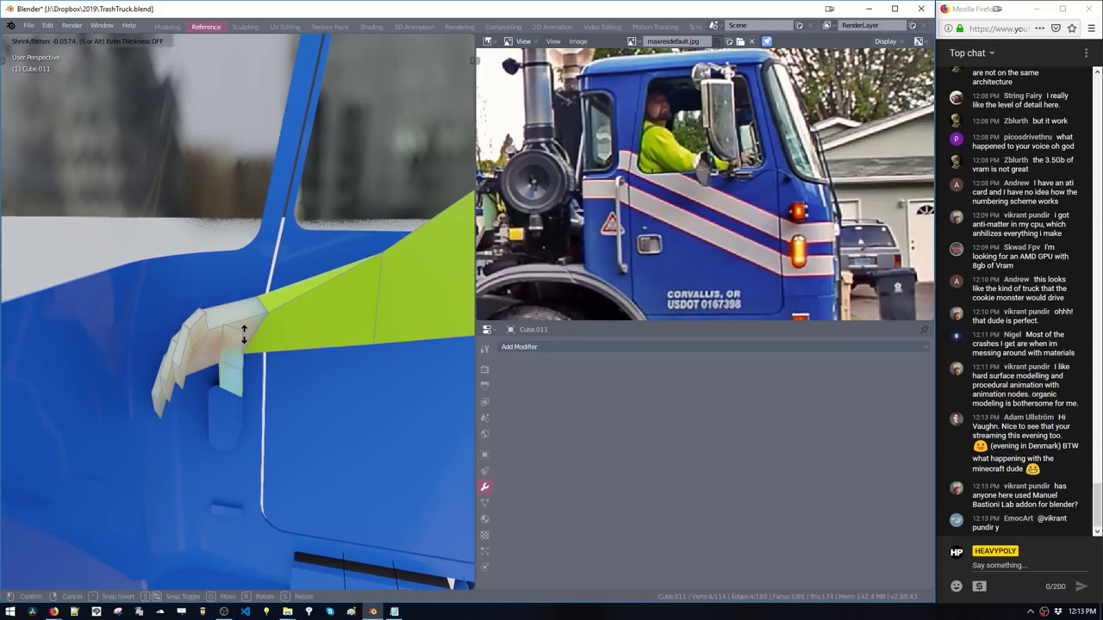
middle_drag(235, 346, 218, 389)
key(g)
key(g)
click(259, 360)
middle_drag(276, 342, 348, 380)
scroll(364, 315, down, 3)
key(Tab)
scroll(315, 392, down, 3)
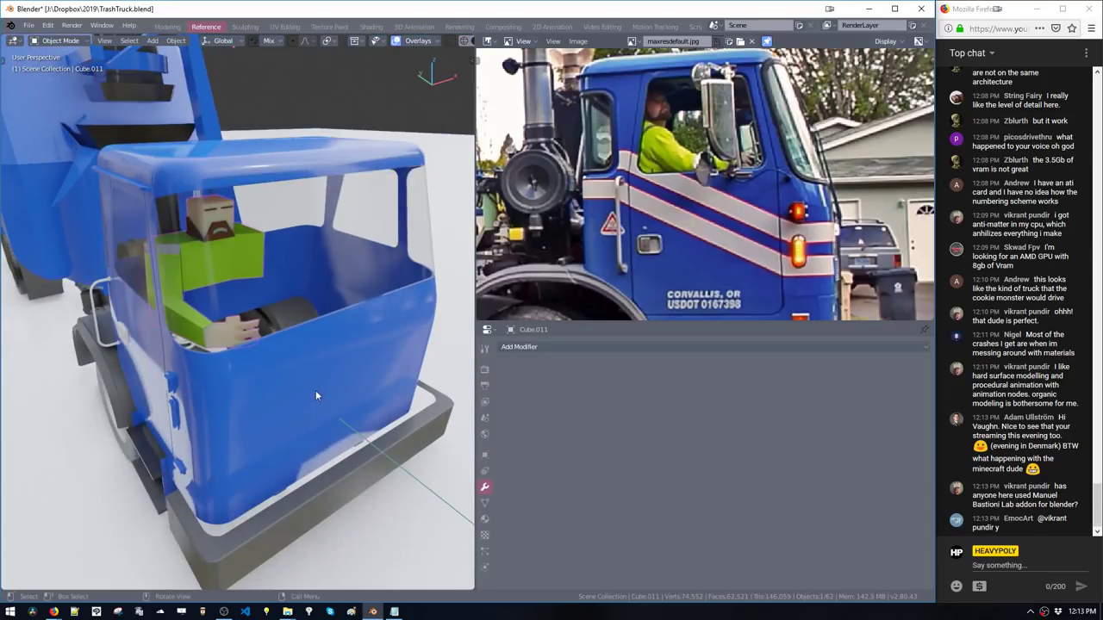
middle_drag(218, 390, 322, 354)
Try lowering the middle underside face of the driver's chest along Z and extruding it down as a torso
scroll(278, 353, up, 5)
key(Tab)
click(294, 344)
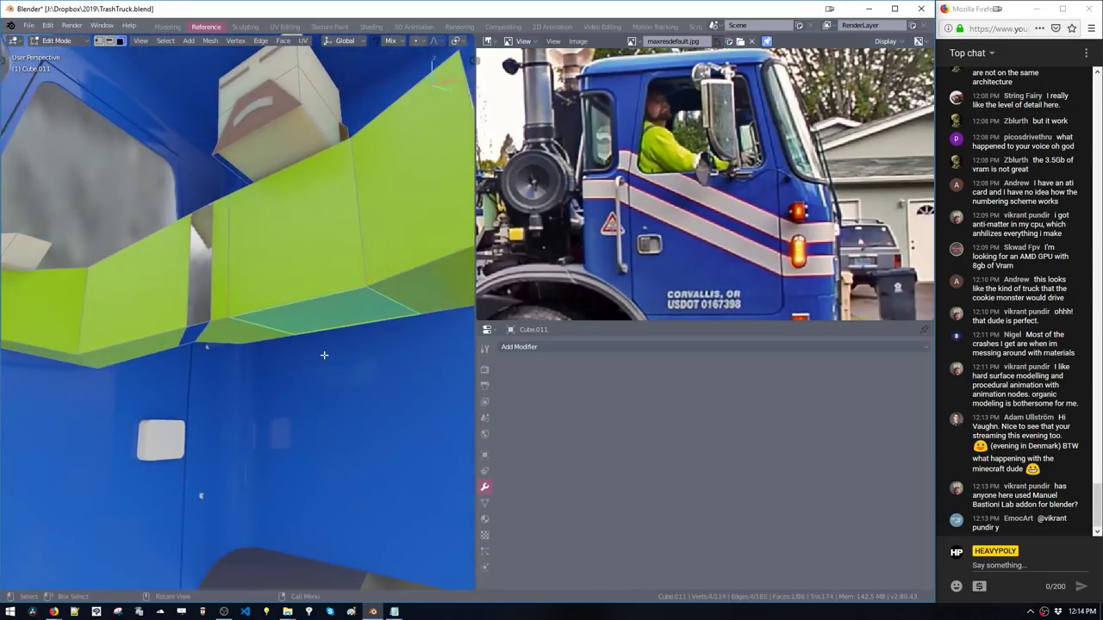
key(g)
key(z)
click(322, 391)
key(e)
click(325, 486)
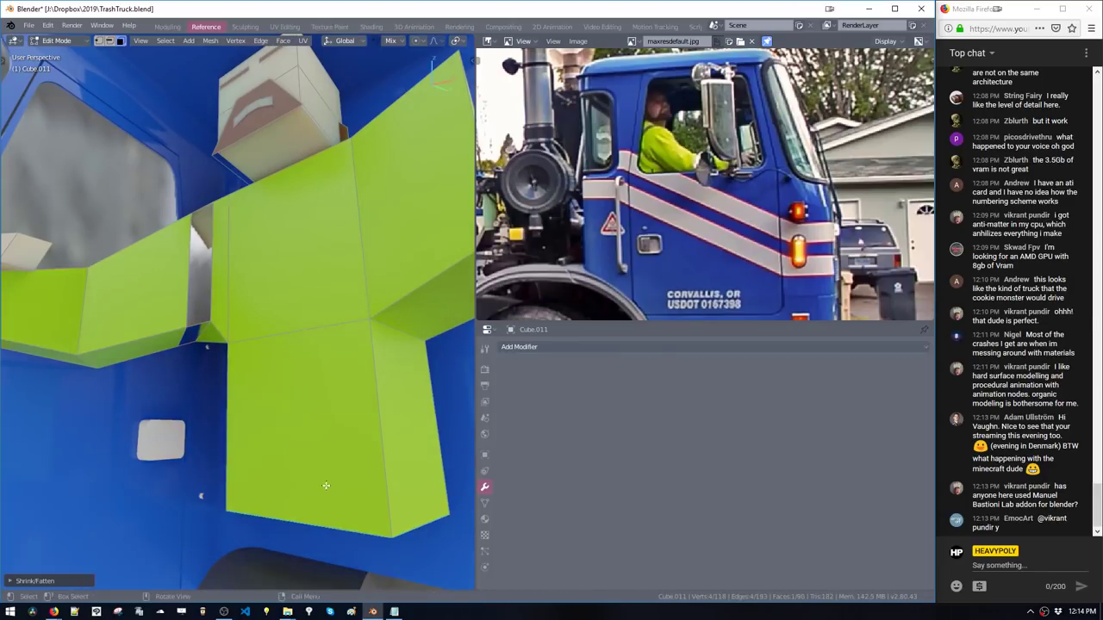
Try extruding two adjacent underside faces of the chest together, and undo the extrusion
middle_drag(325, 486, 332, 348)
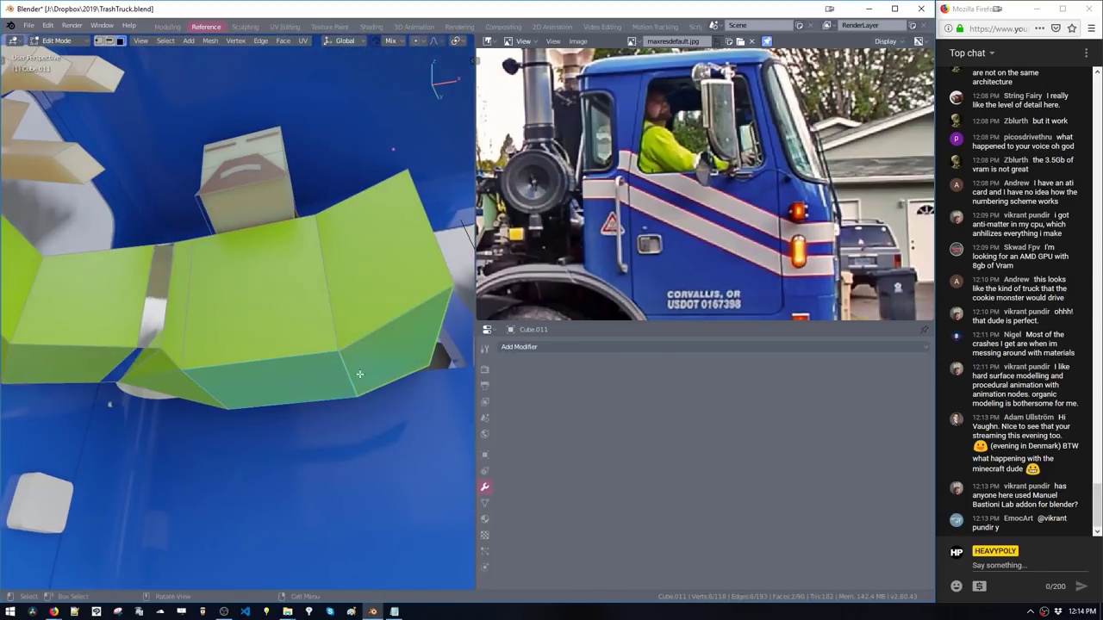
key(e)
click(326, 425)
key(ctrl+z)
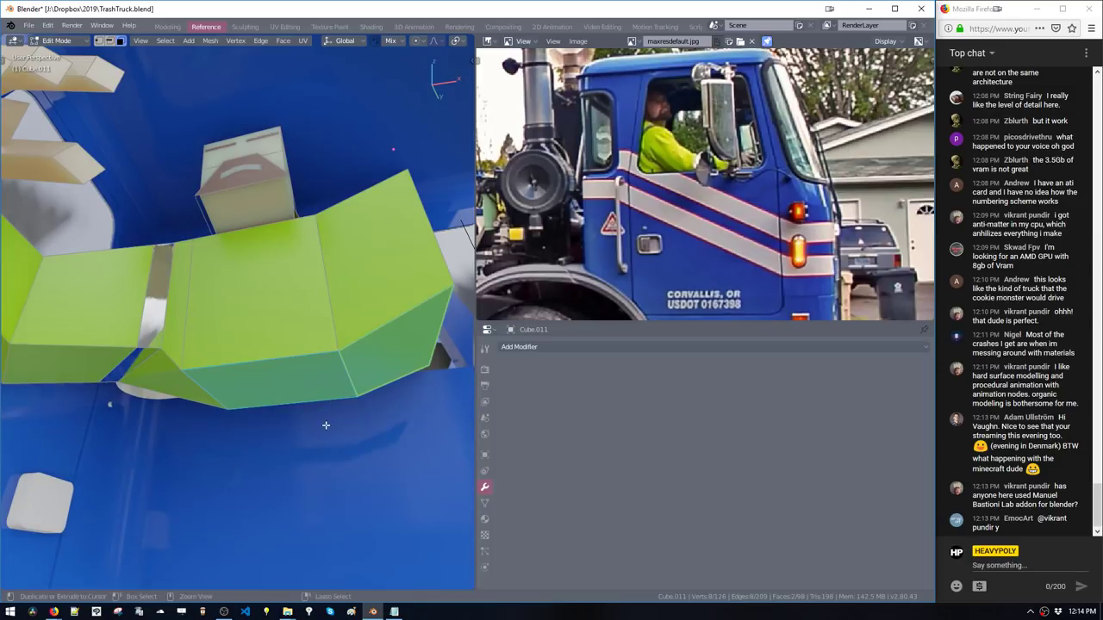
Delete the faces of the driver's unfinished shoulder without an arm and dissolve the leftover edge beside the opening
middle_drag(333, 376, 364, 295)
click(364, 295)
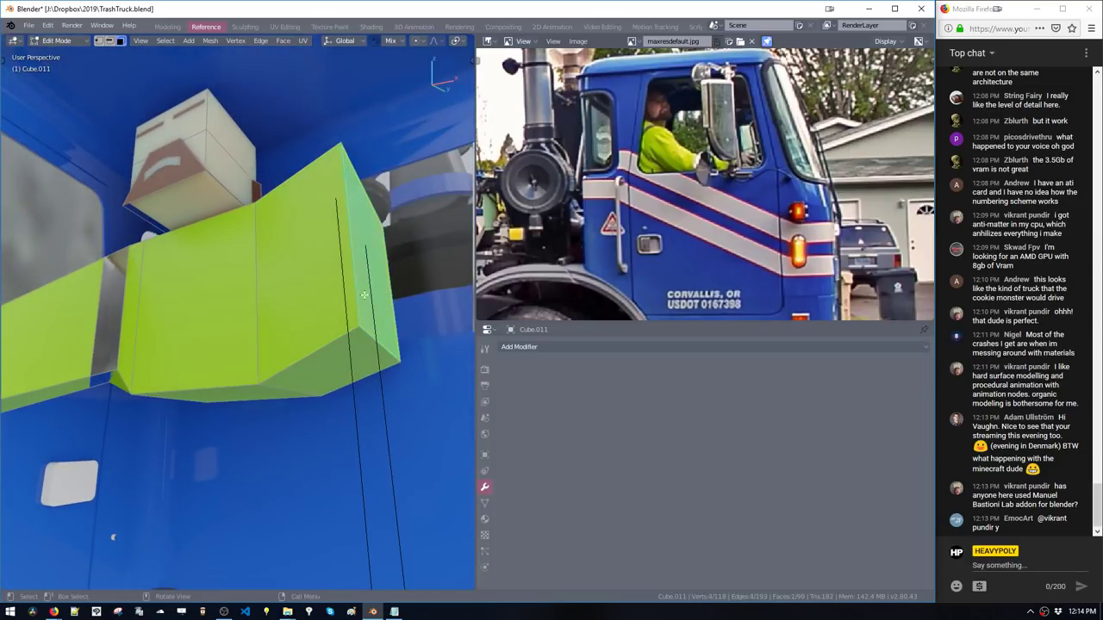
key(x)
key(space)
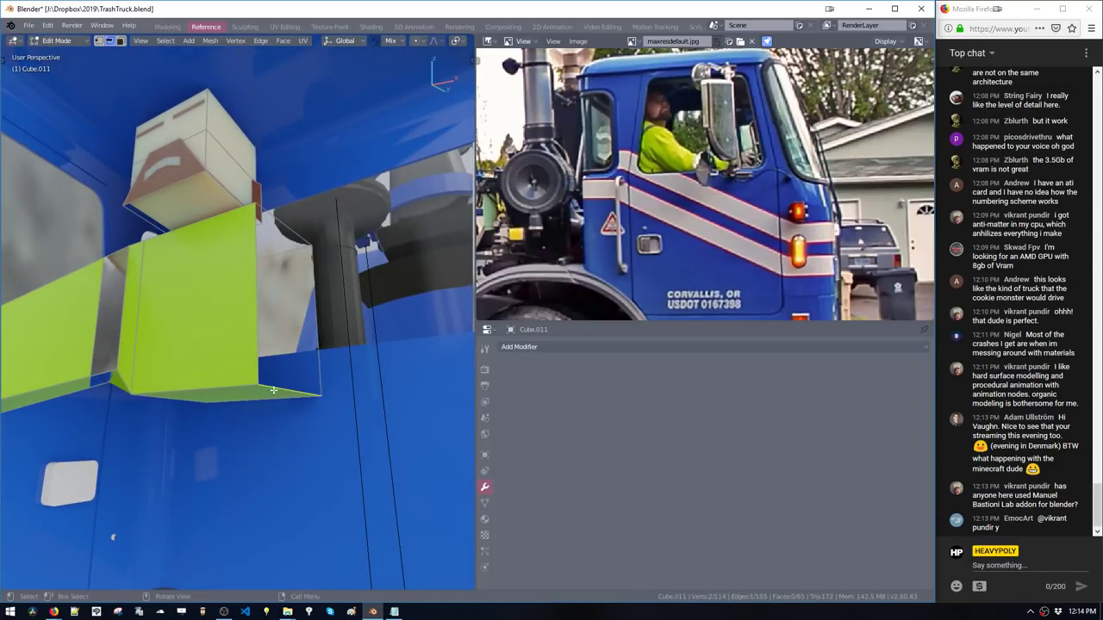
key(ctrl+x)
Select the whole driver mesh and merge its overlapping vertices with Remove Doubles
middle_drag(273, 390, 144, 450)
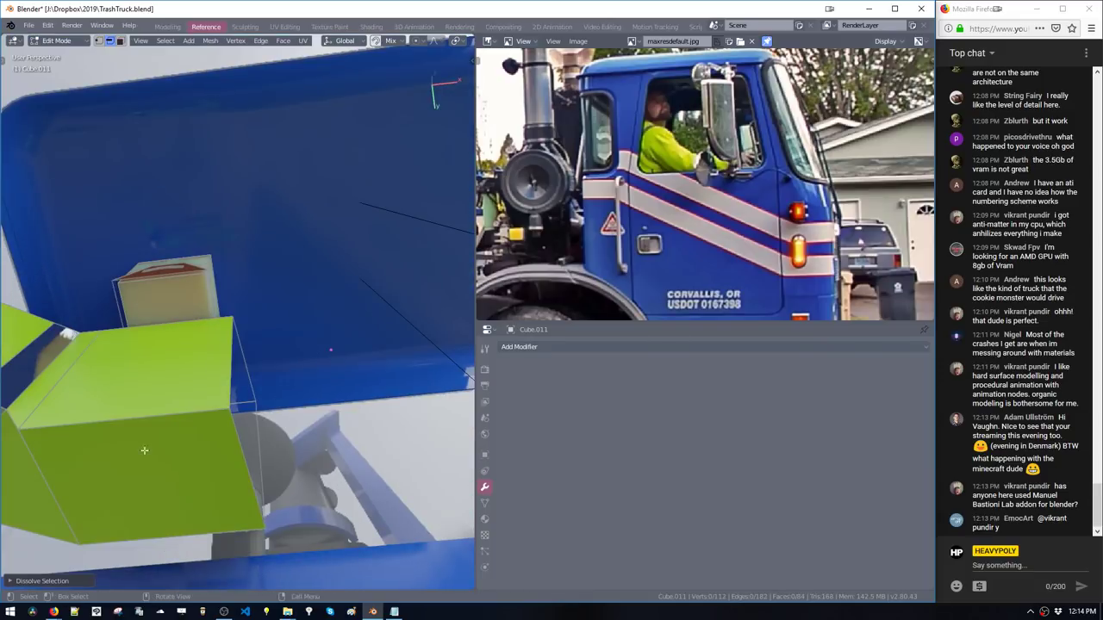
key(ctrl+a)
key(w)
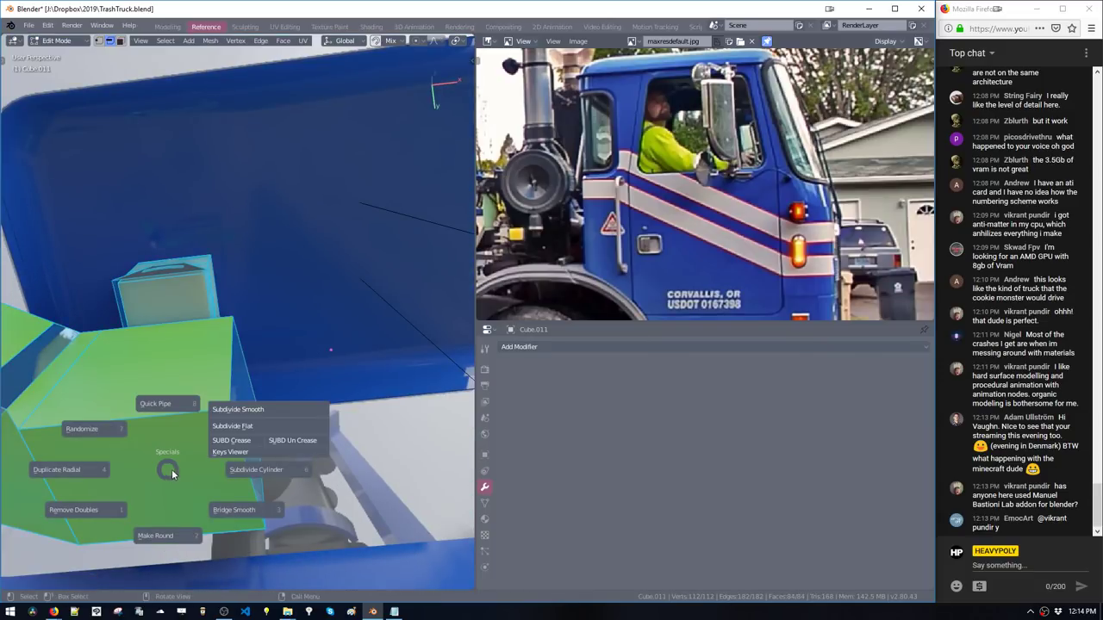
click(86, 510)
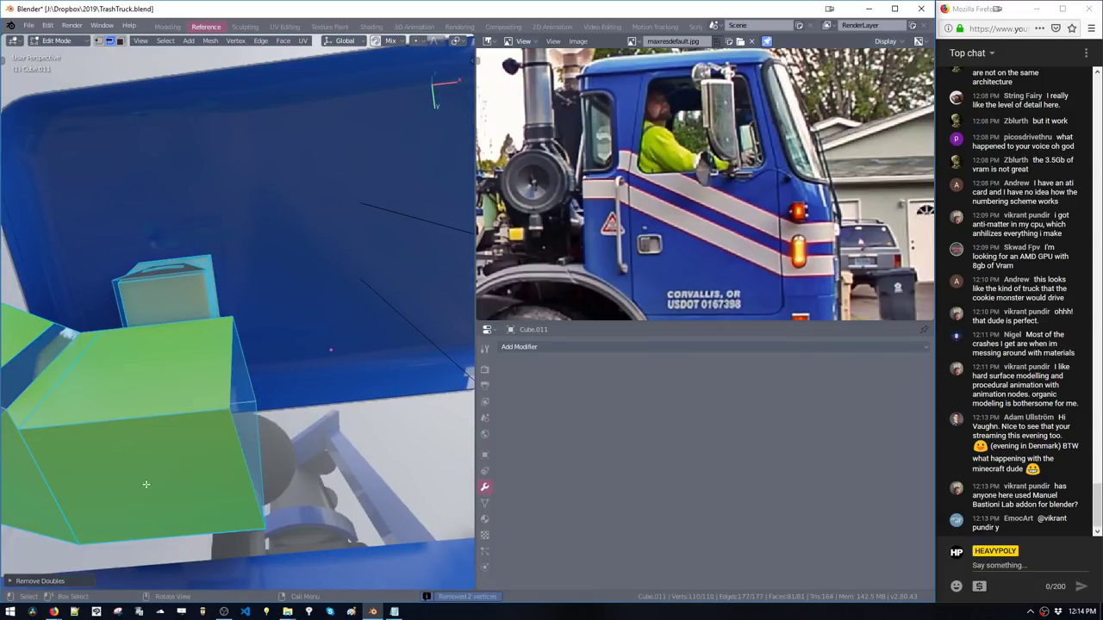
Fill the open side of the chest with a face and extrude that face slightly outward
middle_drag(86, 510, 263, 396)
key(f)
key(space)
click(203, 435)
click(258, 385)
key(e)
click(261, 448)
Extrude the two underside faces of the chest downward to form the driver's torso
click(256, 430)
key(e)
click(209, 551)
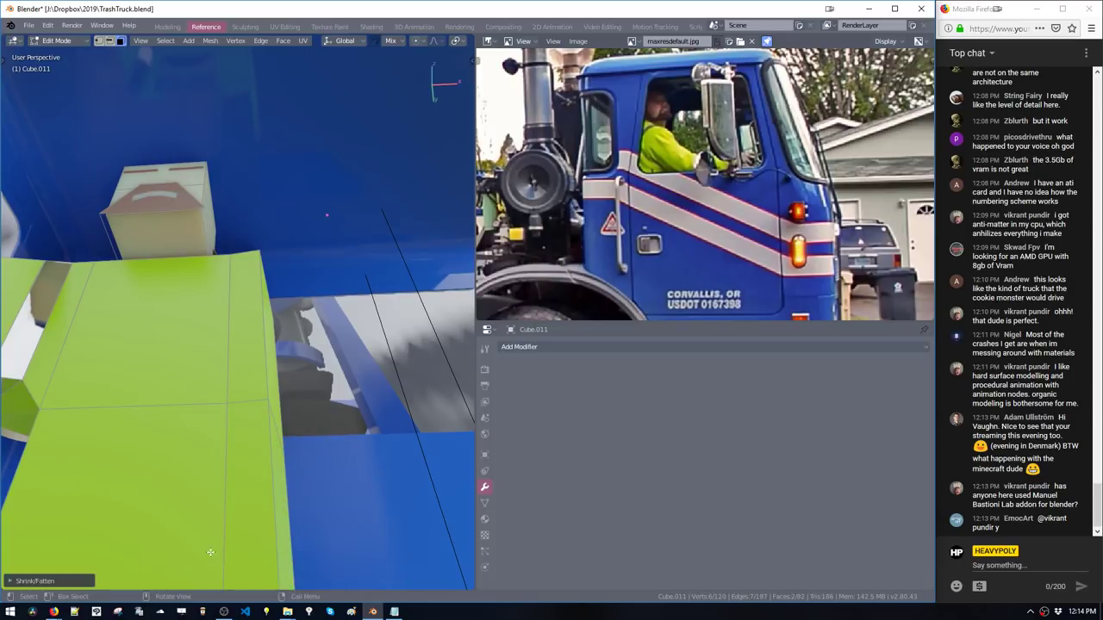
Extrude the upper side face of the torso outward to start the driver's other shoulder
middle_drag(209, 353, 217, 413)
scroll(258, 362, down, 3)
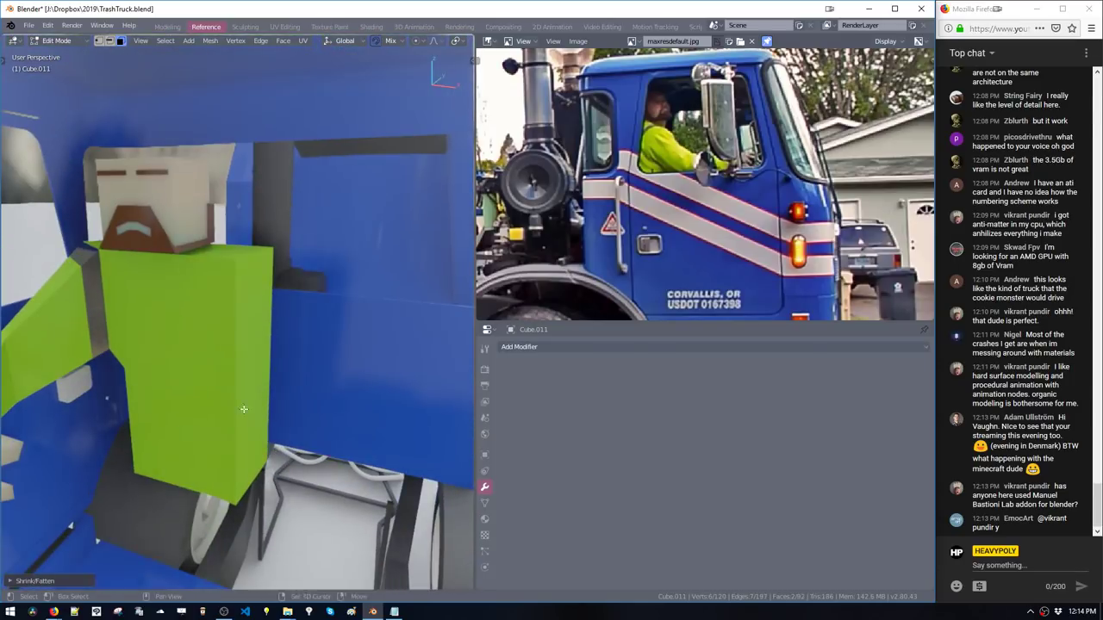
click(239, 319)
key(e)
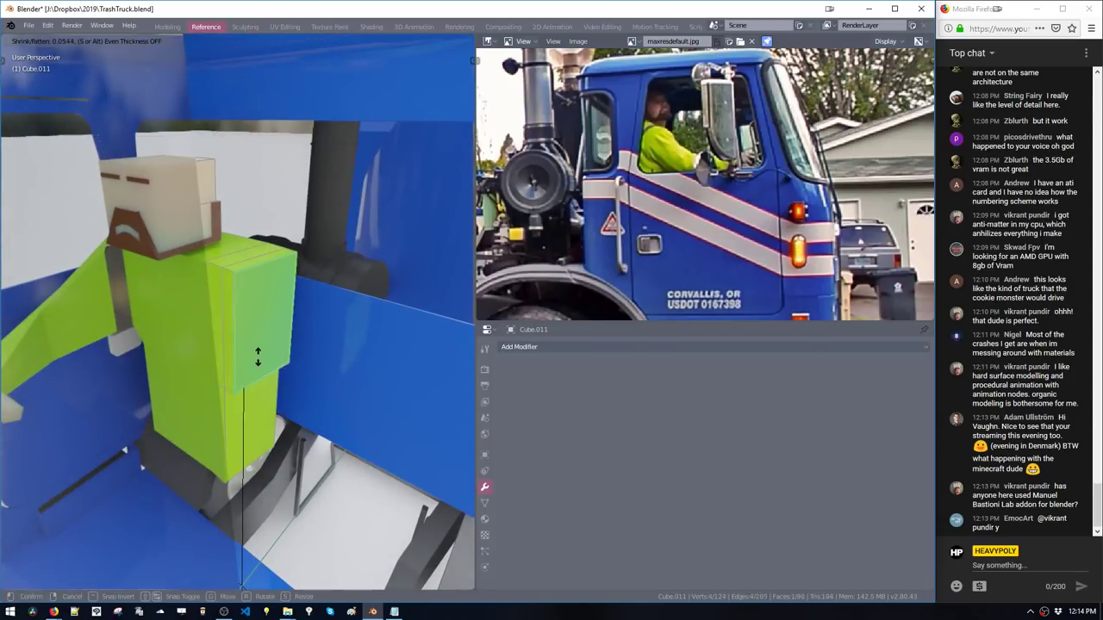
Extrude the side of the driver's torso outward for the shoulder and move its lower outer edge upward
click(261, 365)
middle_drag(261, 389, 265, 379)
key(2)
click(262, 389)
key(g)
click(264, 370)
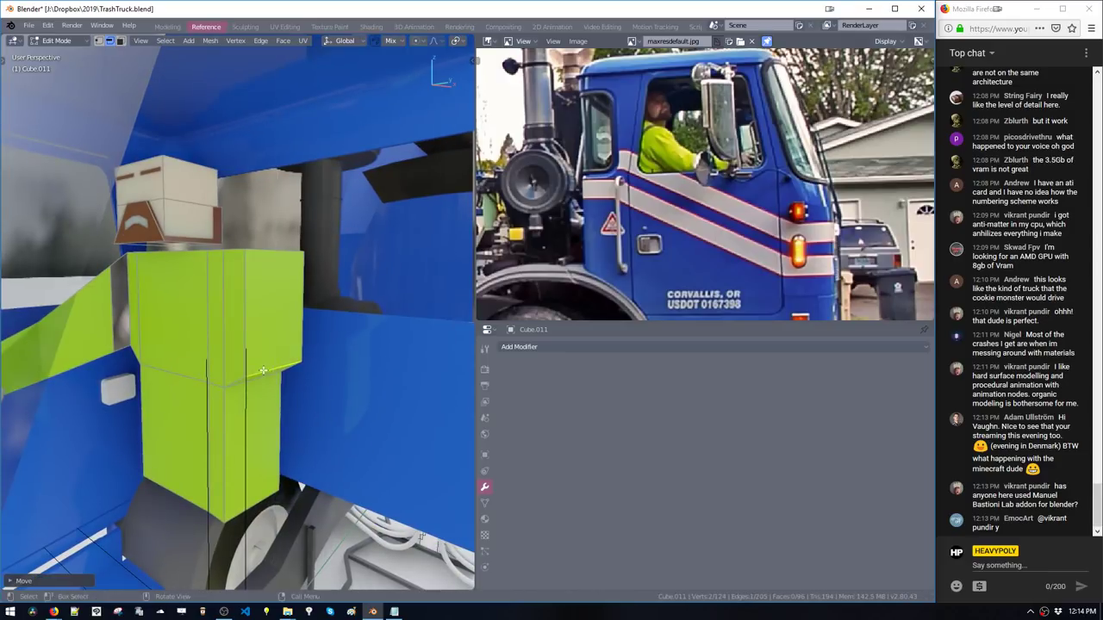
Extrude the shoulder's outer side face farther out from the torso
key(3)
click(266, 300)
middle_drag(267, 300, 278, 370)
key(e)
click(292, 381)
Extrude the upper arm from the shoulder, angle its end downward and outward, and scale the end face down
key(e)
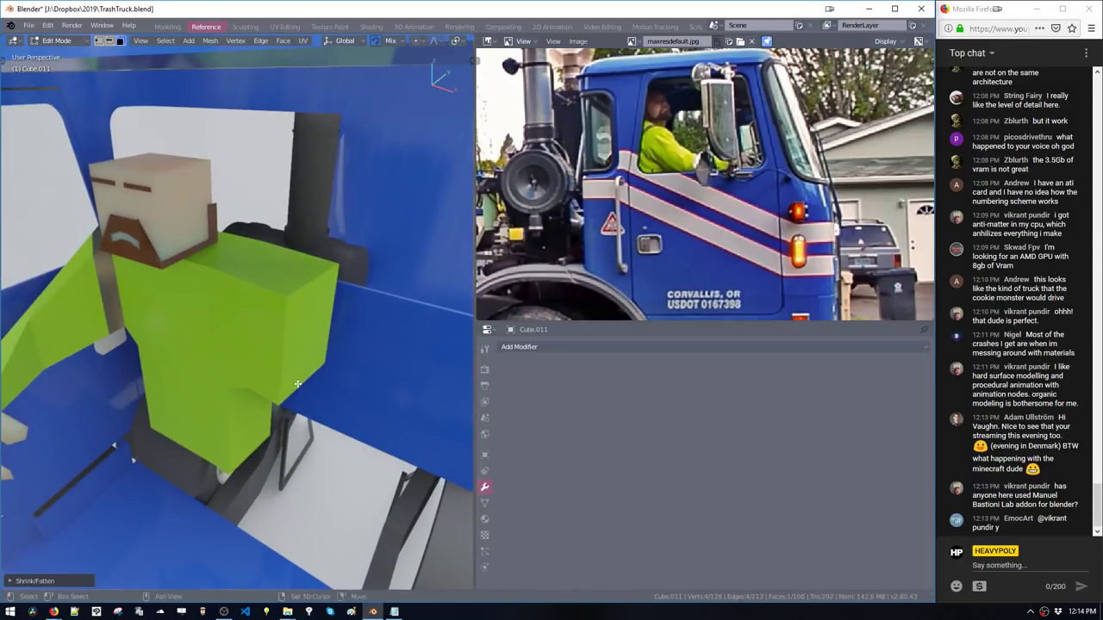
click(312, 431)
middle_drag(312, 431, 347, 399)
key(g)
click(358, 465)
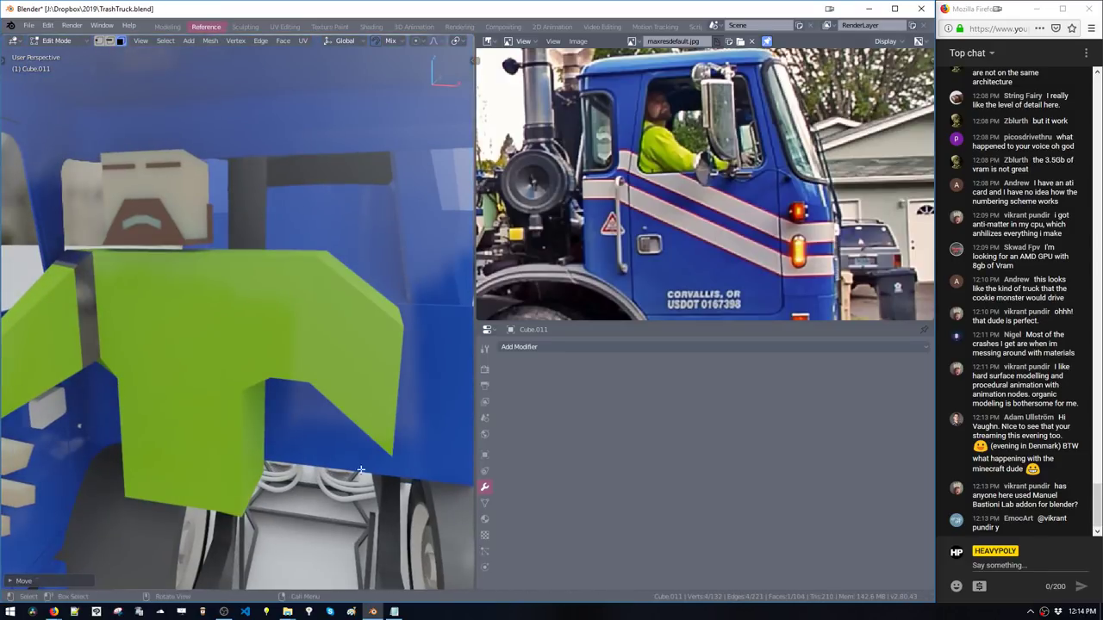
key(s)
click(335, 440)
Dissolve the extra edges around the driver's shoulder and upper arm
key(space)
click(314, 327)
click(306, 334)
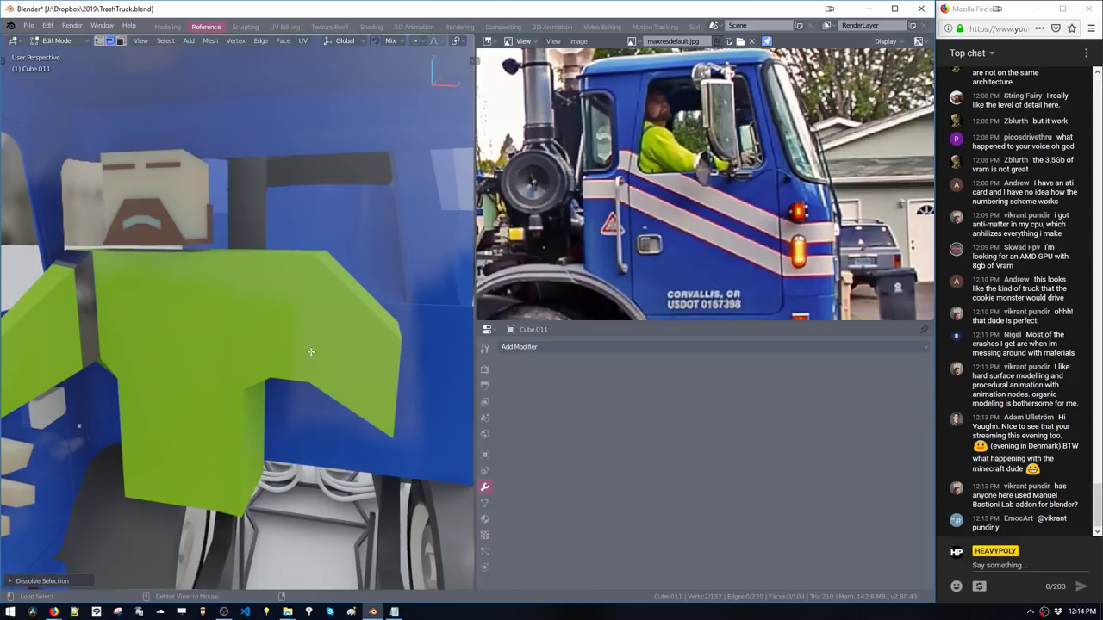
middle_drag(311, 352, 287, 379)
click(286, 277)
key(ctrl+x)
click(304, 326)
key(ctrl+x)
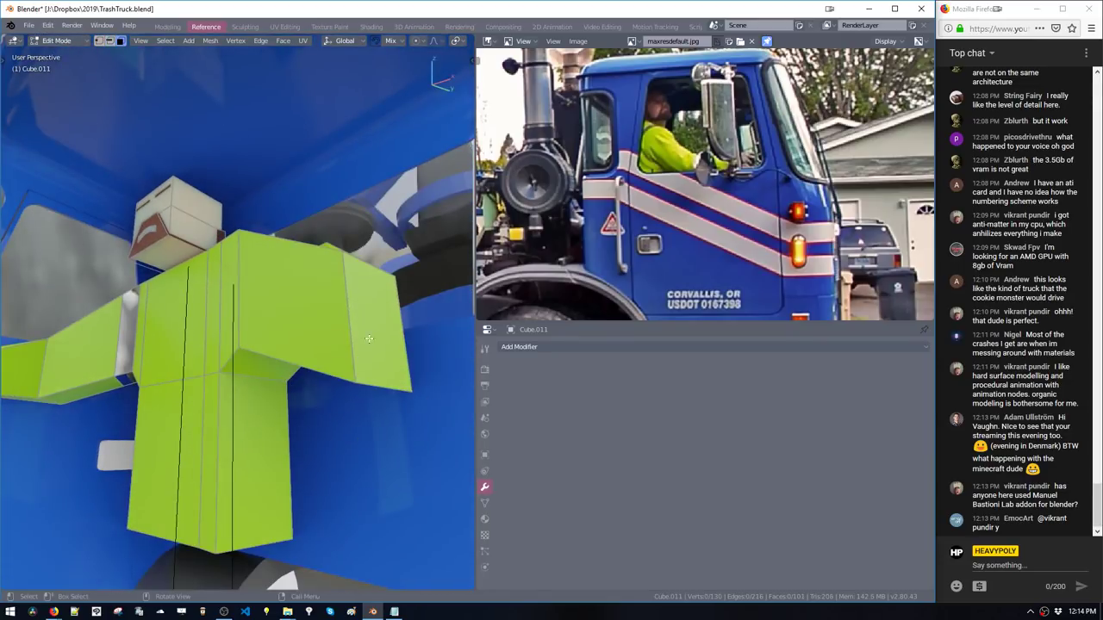
Scale the end face of the upper arm and dissolve a leftover edge near the shoulder
click(381, 351)
middle_drag(384, 371, 283, 443)
key(s)
click(369, 439)
click(221, 336)
key(ctrl+x)
middle_drag(216, 353, 336, 455)
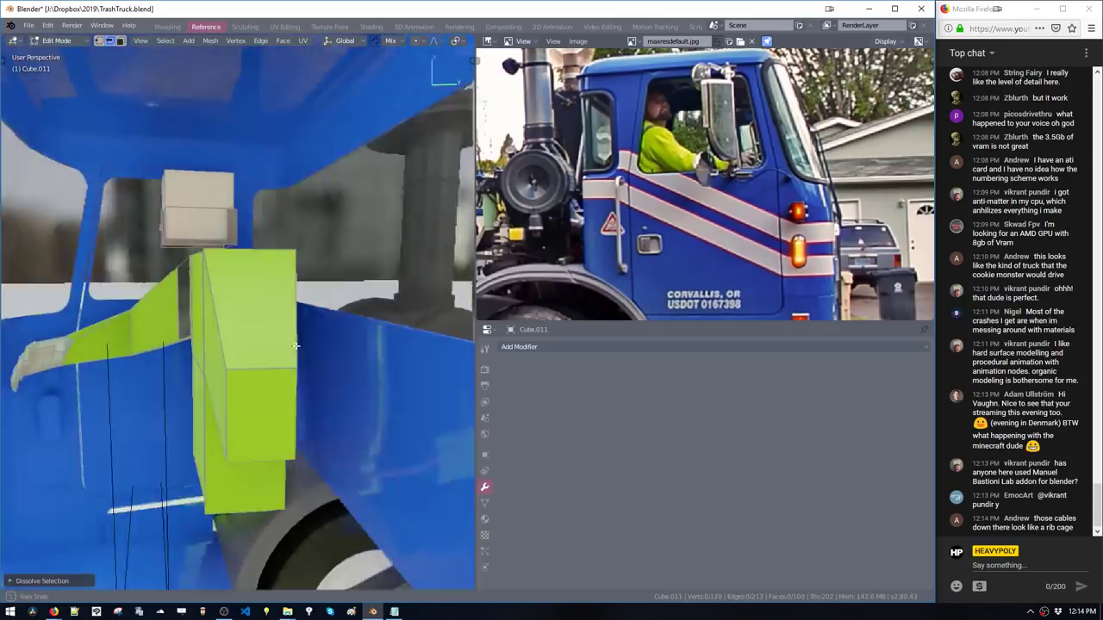
Move the upper arm's end face closer to the body and rotate it toward the front of the cab
click(379, 407)
key(space)
click(242, 438)
key(g)
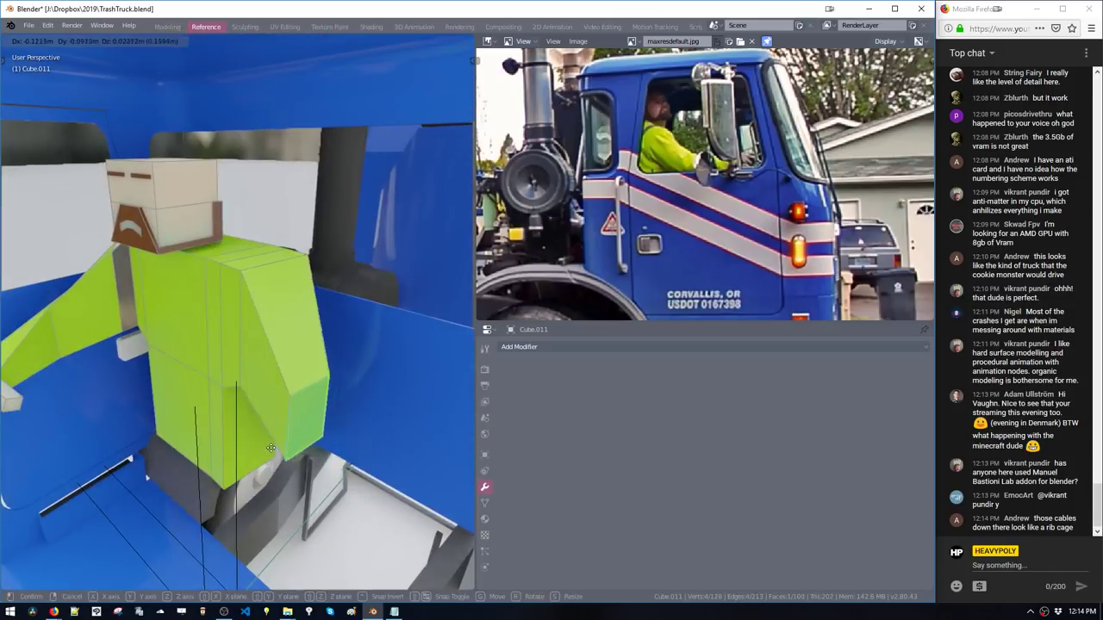
click(232, 454)
key(r)
click(167, 403)
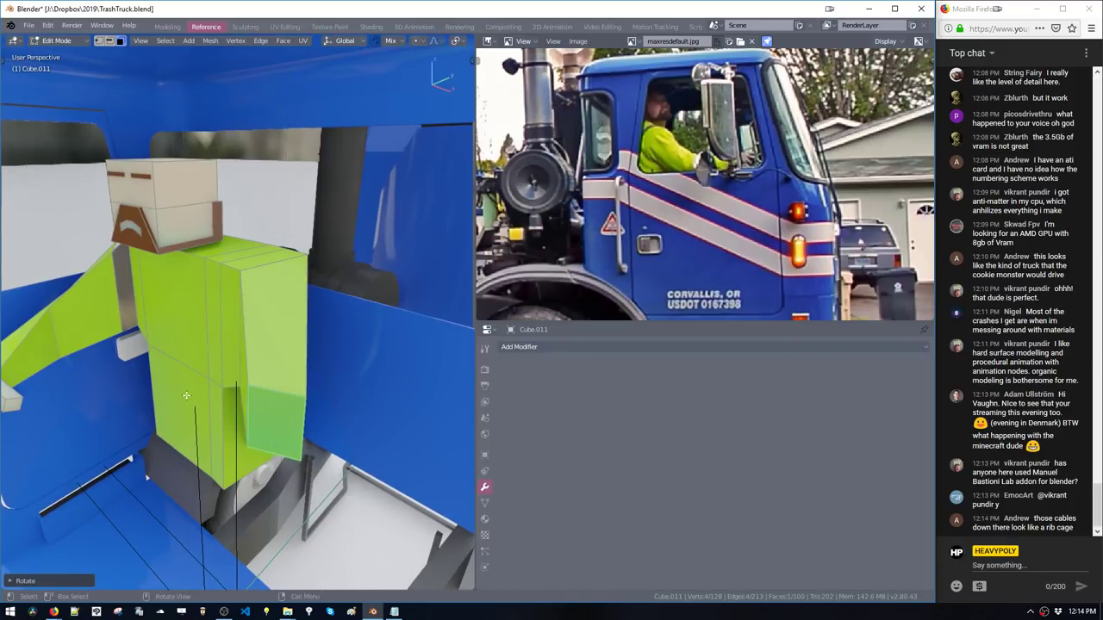
Extrude a forearm from the upper arm, position and scale its end, and leave mesh editing
middle_drag(167, 403, 445, 402)
key(e)
click(227, 327)
key(g)
click(215, 389)
key(s)
click(298, 382)
scroll(444, 402, down, 5)
key(g)
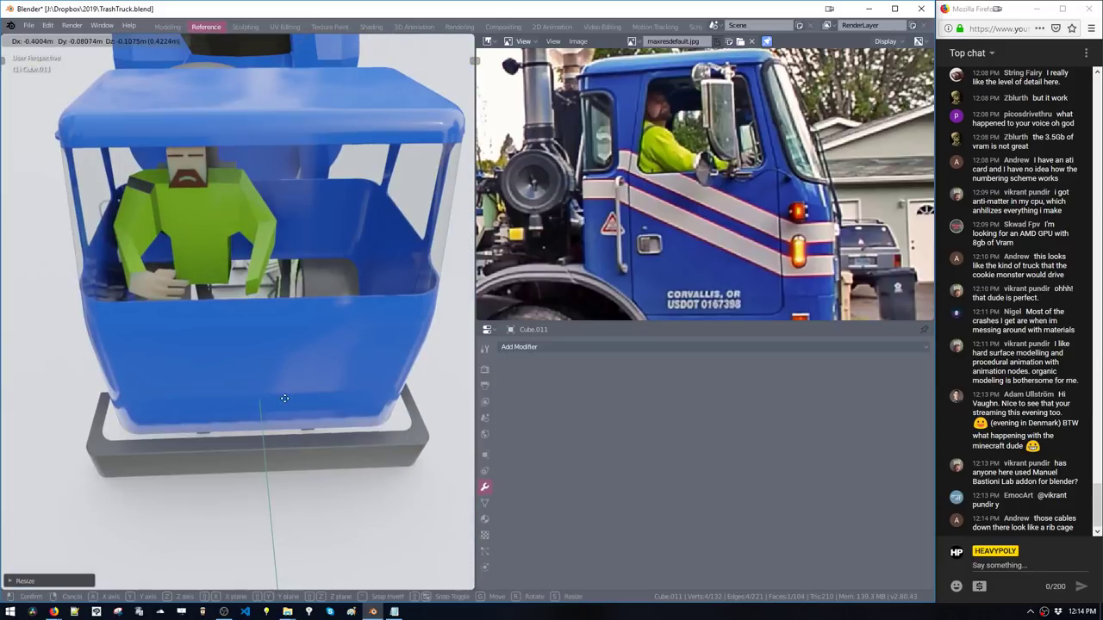
click(294, 401)
middle_drag(369, 321, 198, 288)
middle_drag(219, 393, 284, 311)
key(Tab)
Give the ground plane a new material with a grey base color of 0.153
scroll(258, 327, down, 4)
middle_drag(224, 349, 174, 334)
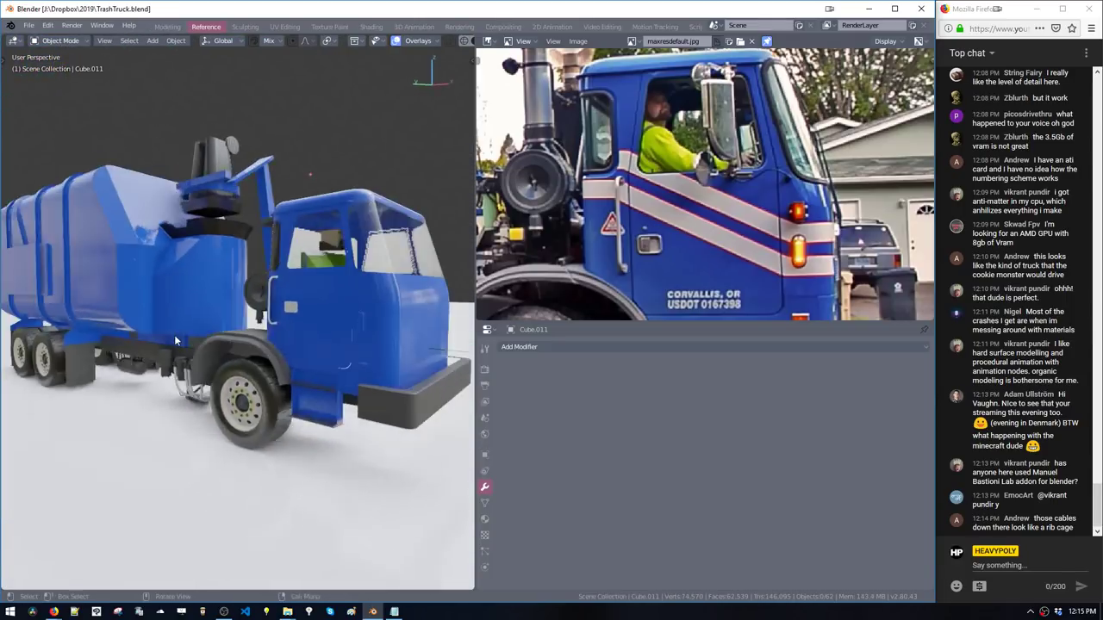
scroll(217, 423, down, 3)
click(188, 472)
key(Tab)
key(shift+v)
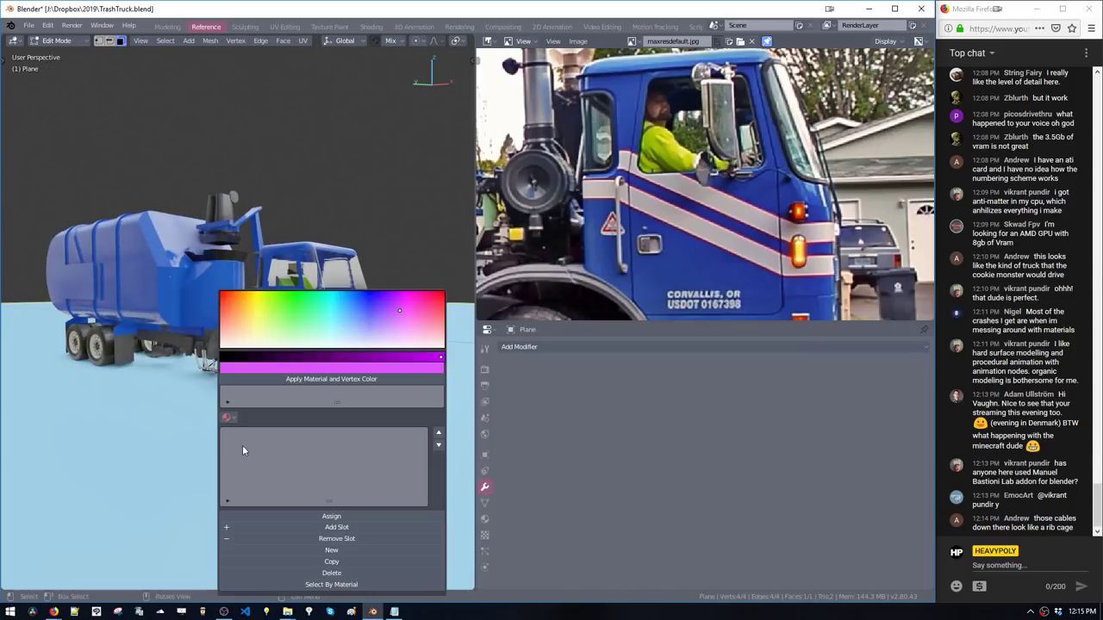
click(328, 549)
click(406, 274)
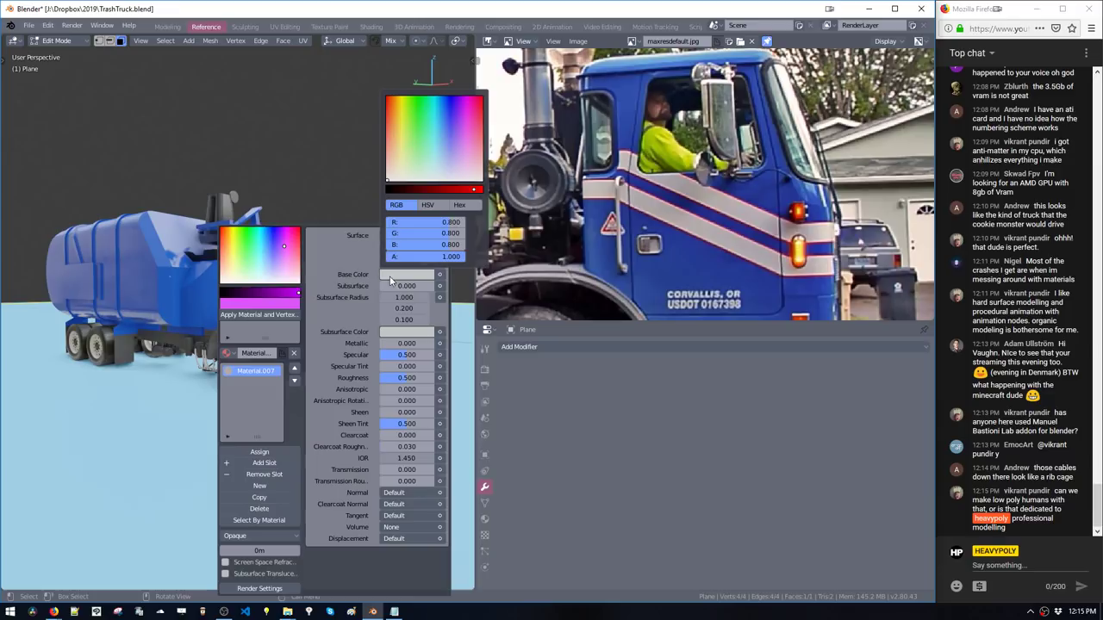
click(431, 188)
key(Tab)
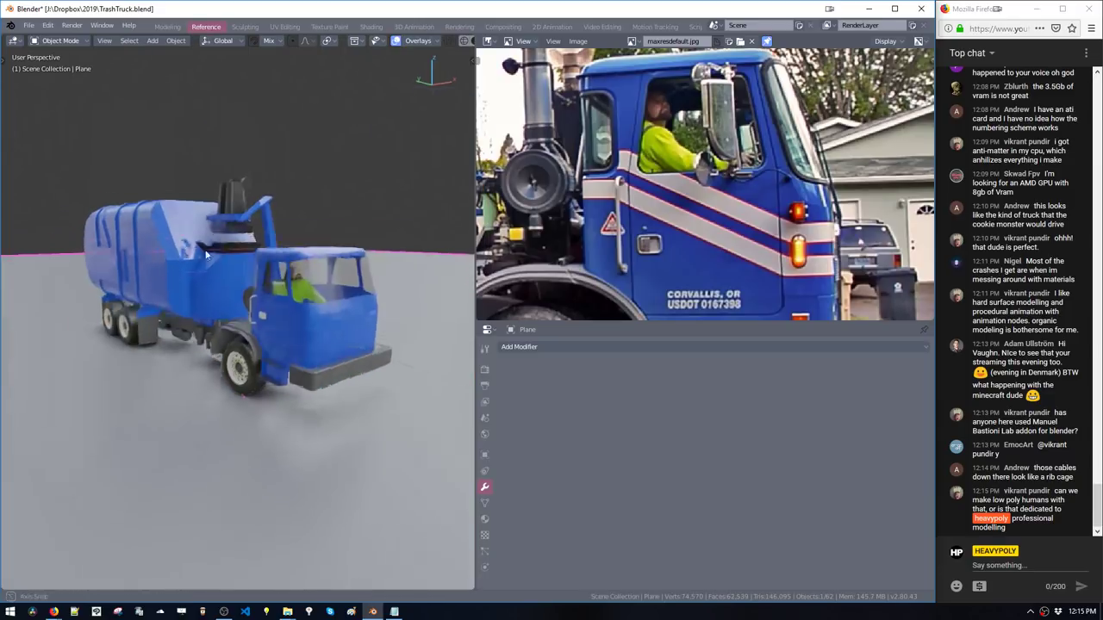
Darken the ground material's base color to near black and set its roughness to 0.615
key(shift+m)
click(573, 275)
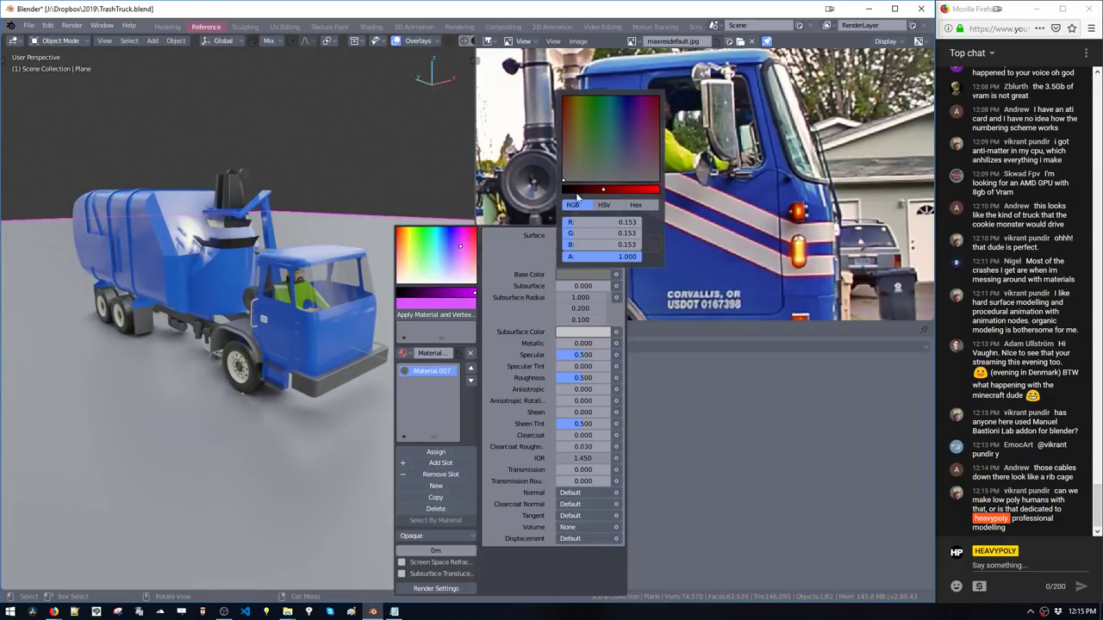
click(574, 190)
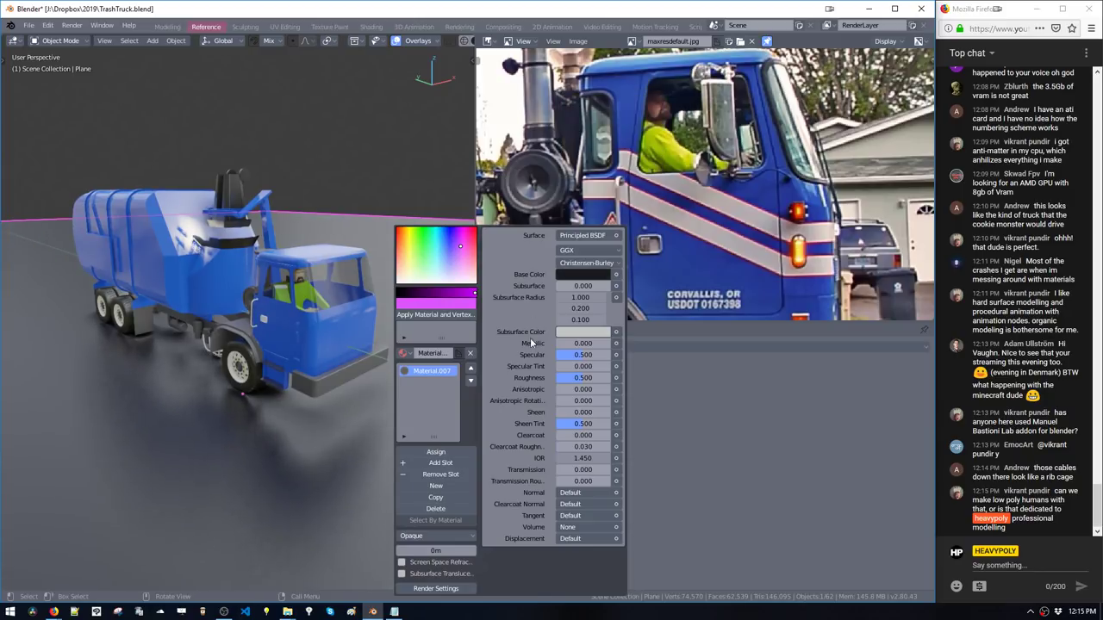
drag(577, 378, 595, 378)
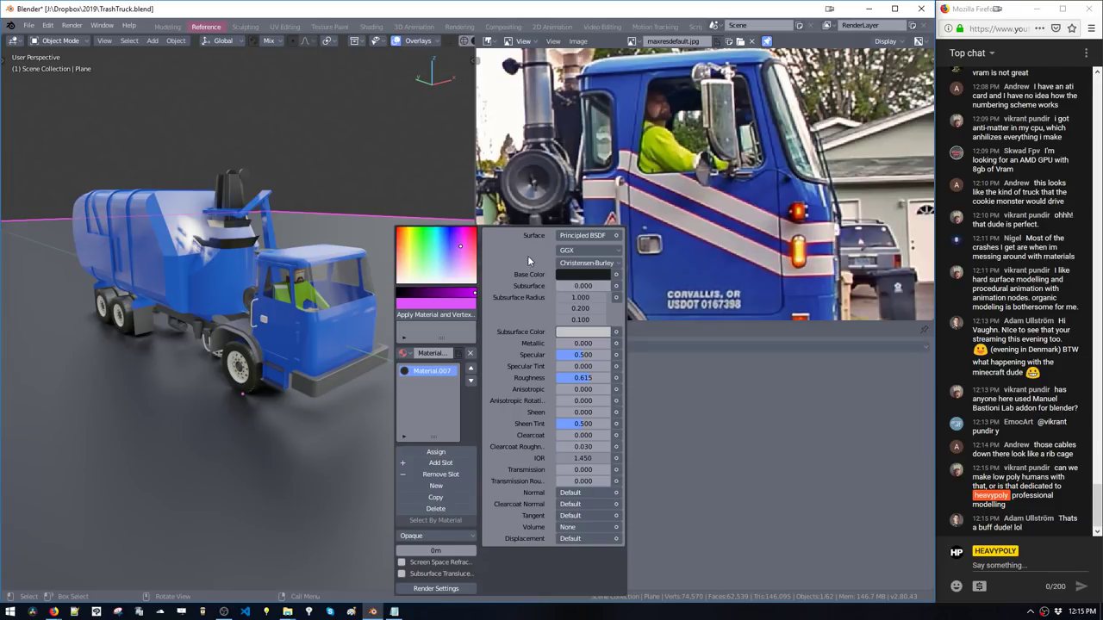
Compare the truck model with the reference photo and inspect the hoses between the cab and the body
middle_drag(306, 312, 282, 314)
middle_drag(639, 282, 646, 148)
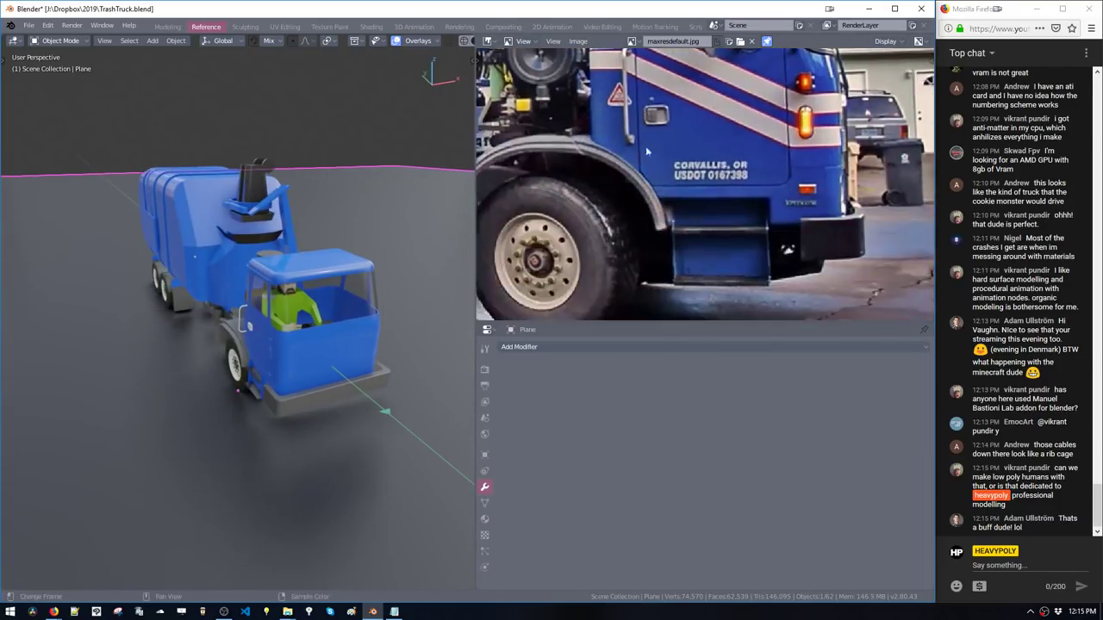
scroll(649, 286, down, 5)
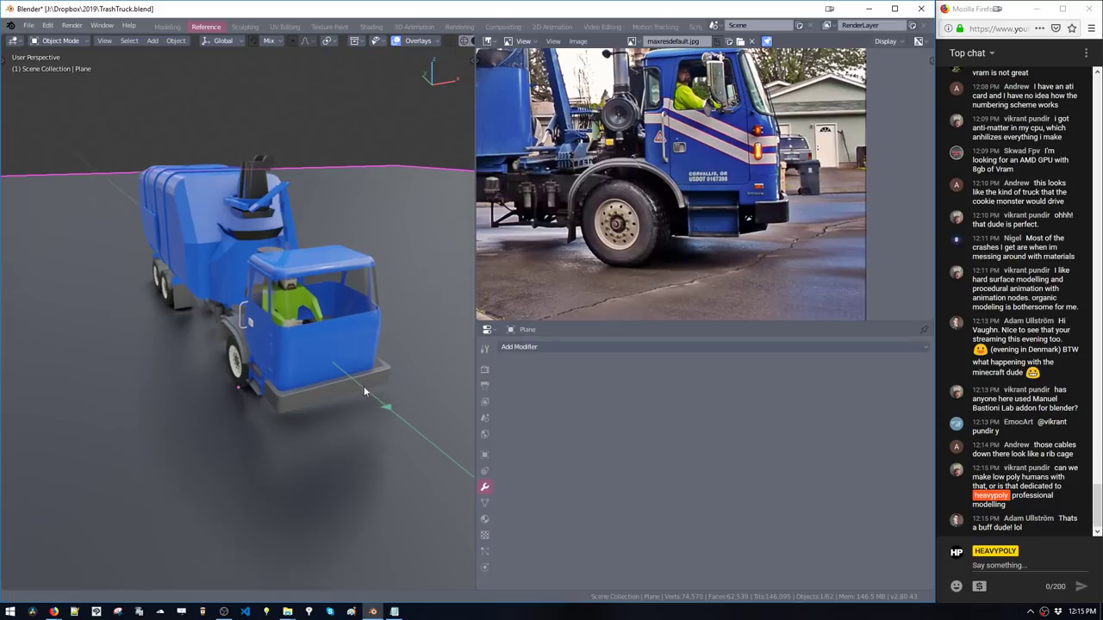
middle_drag(363, 386, 358, 270)
middle_drag(543, 244, 666, 268)
scroll(665, 267, down, 1)
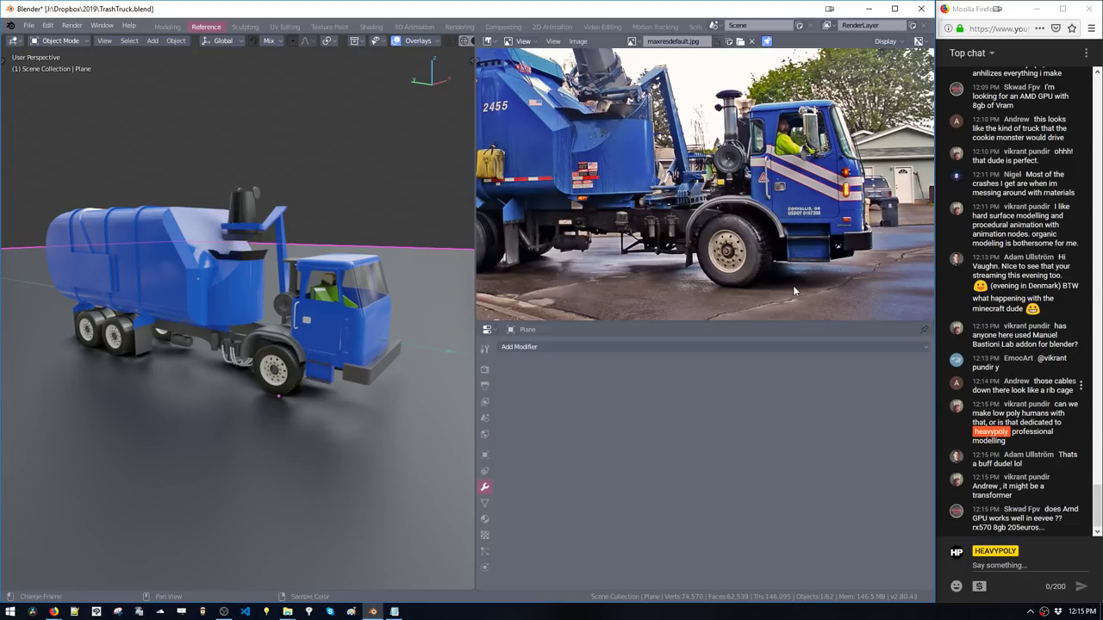
middle_drag(374, 228, 257, 398)
click(319, 373)
key(KP_Decimal)
scroll(396, 380, down, 4)
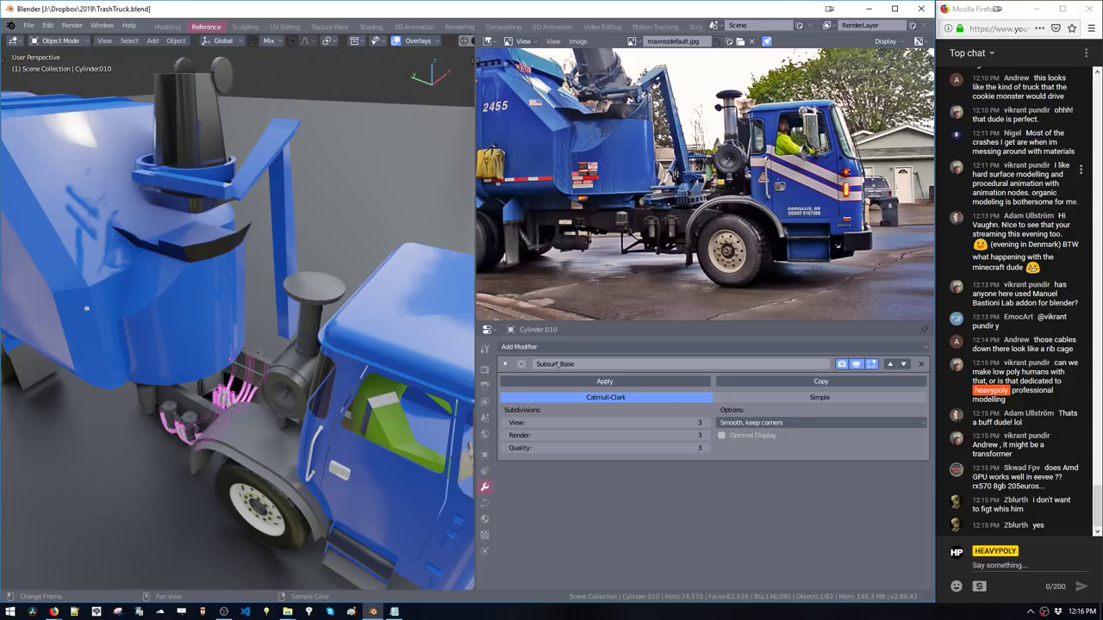
Read back through the earlier live chat messages
scroll(1034, 194, up, 1)
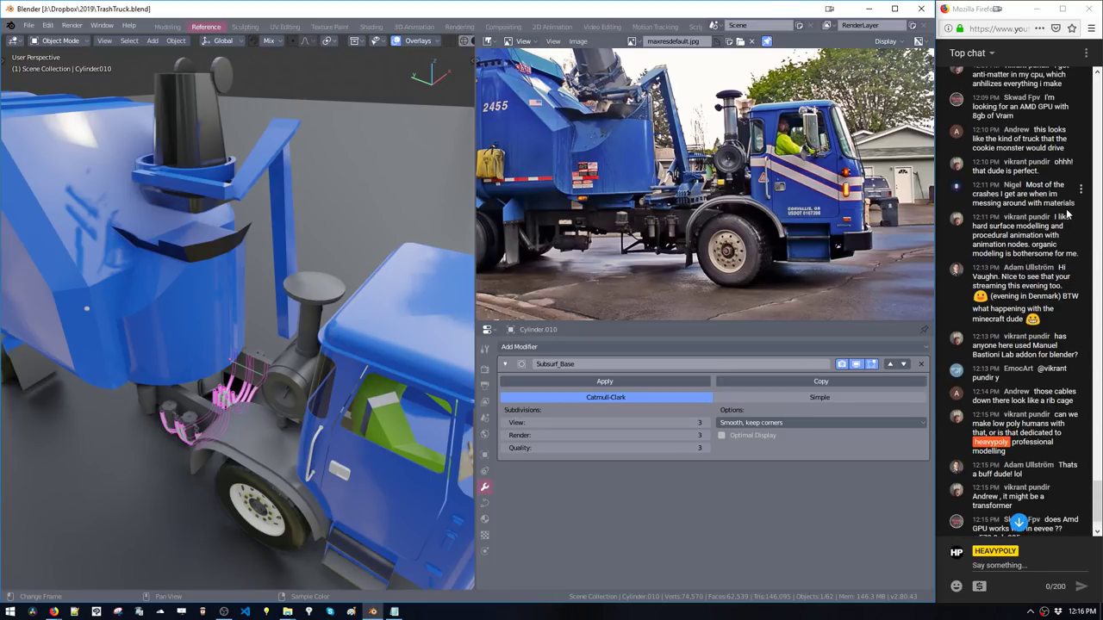
scroll(1069, 213, up, 1)
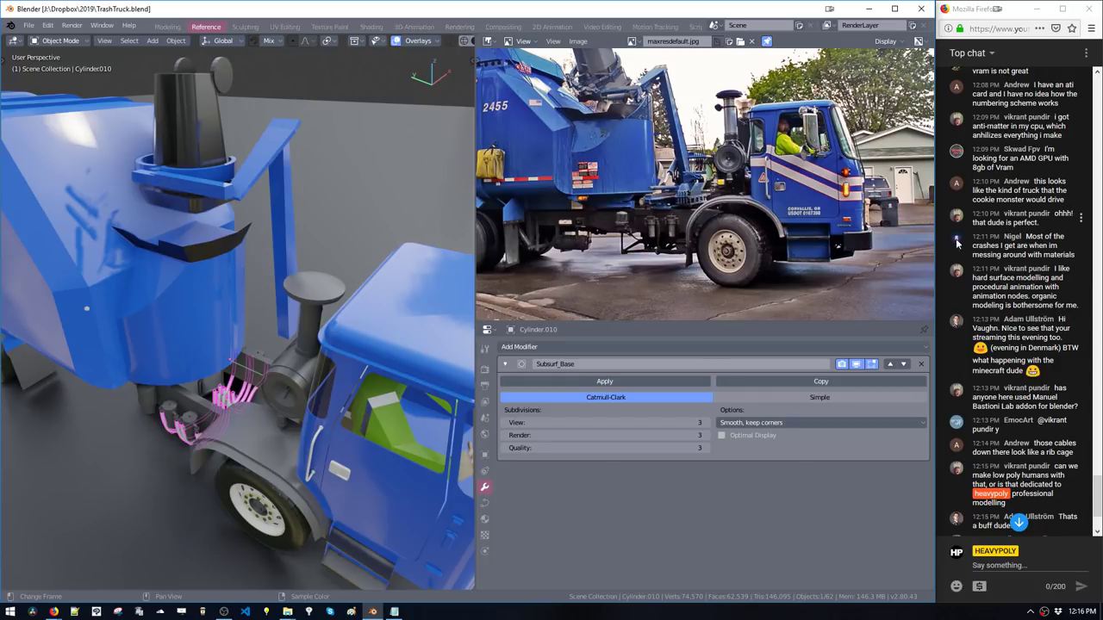
middle_drag(404, 282, 348, 253)
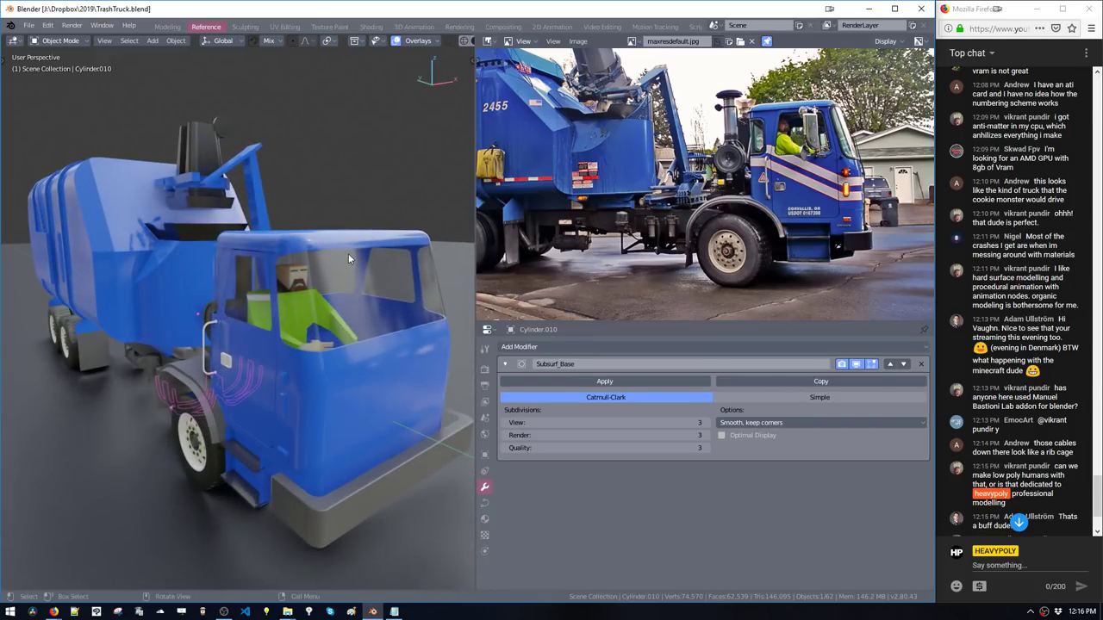
scroll(1021, 183, up, 1)
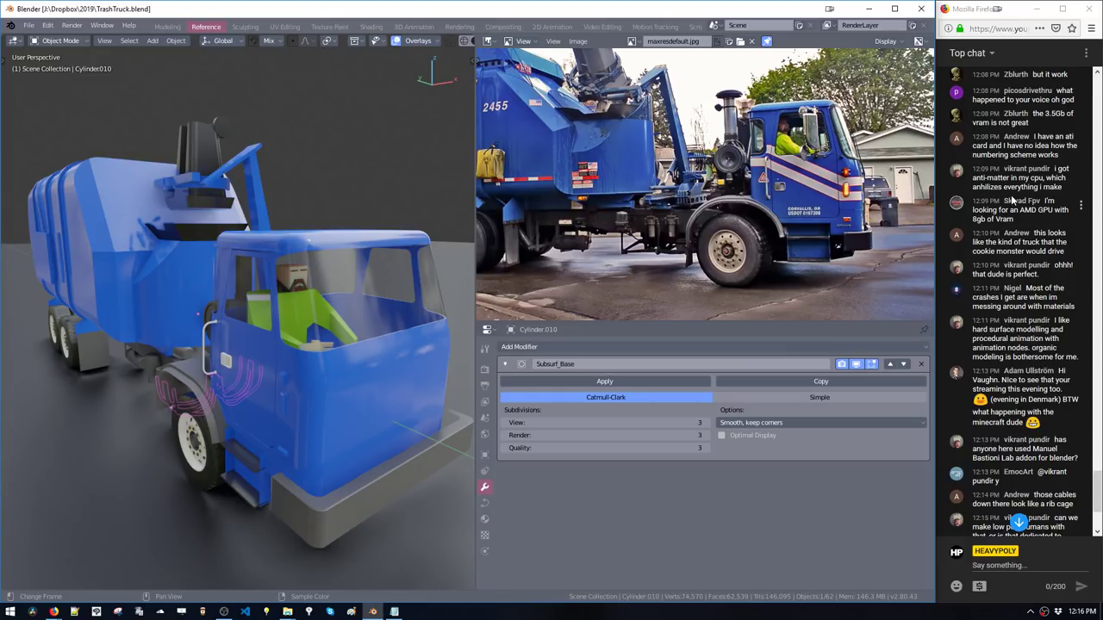
scroll(1011, 199, up, 1)
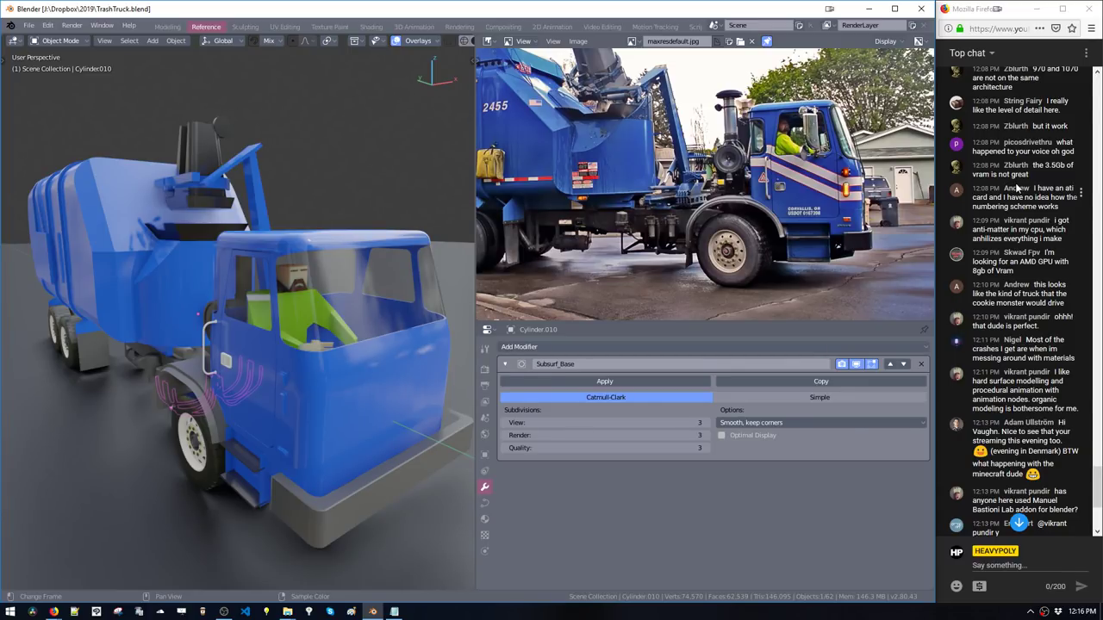
scroll(1016, 186, up, 1)
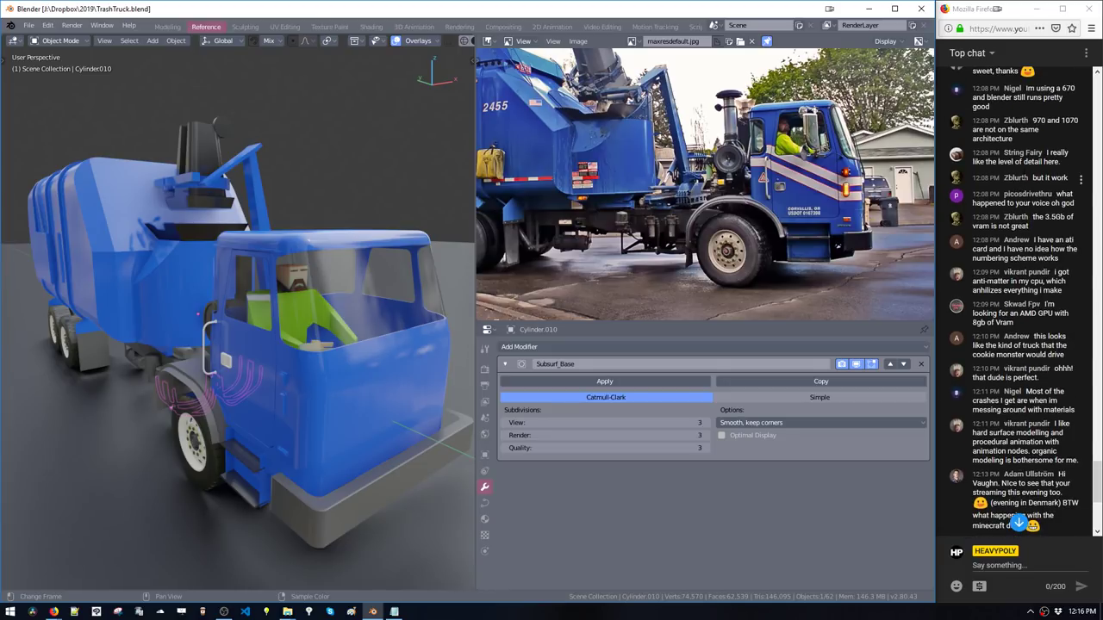
scroll(1016, 187, up, 3)
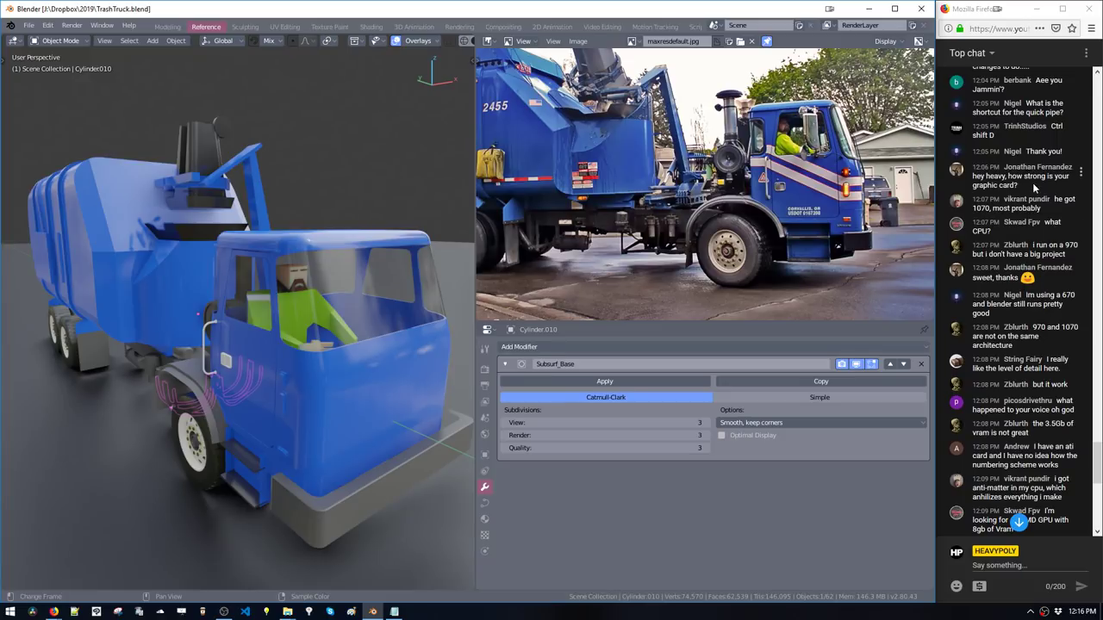
scroll(1032, 184, up, 4)
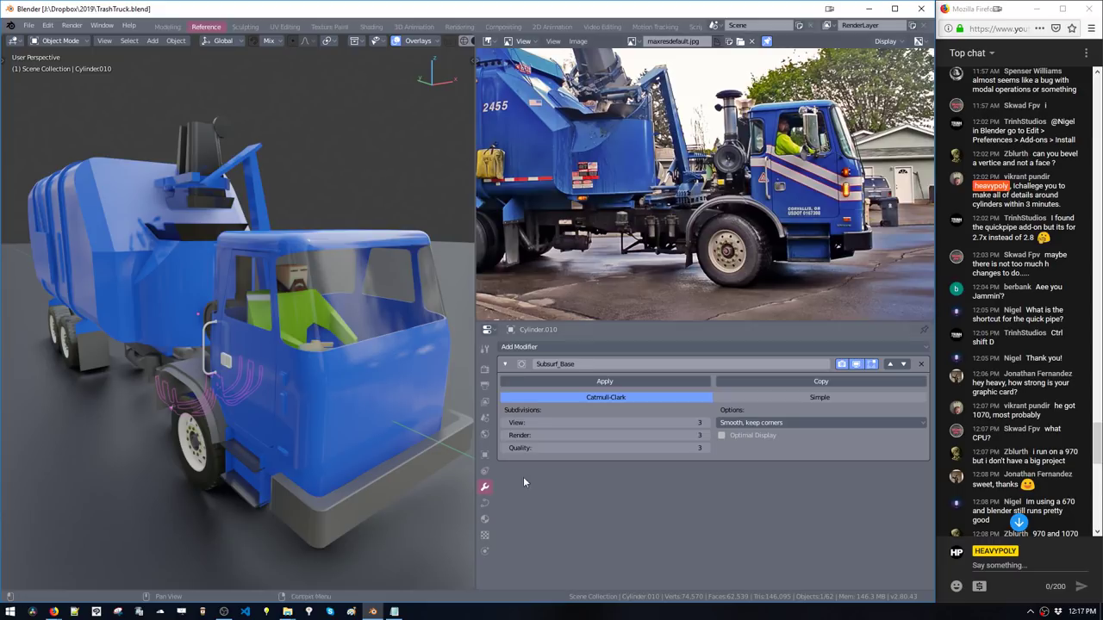
Add a mesh plane above the truck and frame it for editing
middle_drag(306, 368, 355, 382)
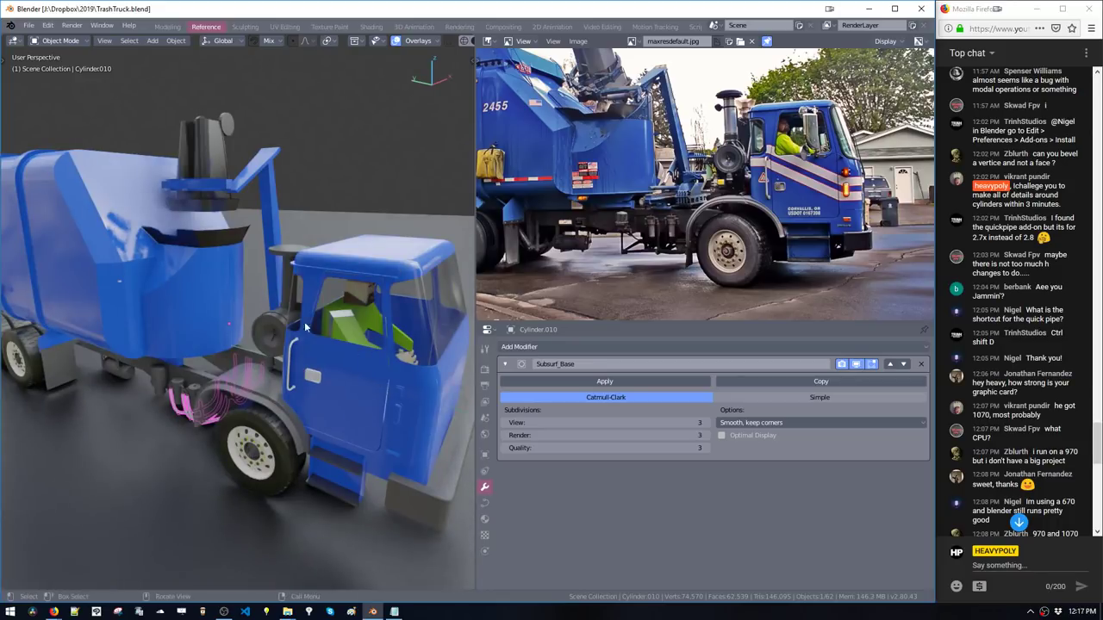
key(shift+a)
mouse_move(308, 325)
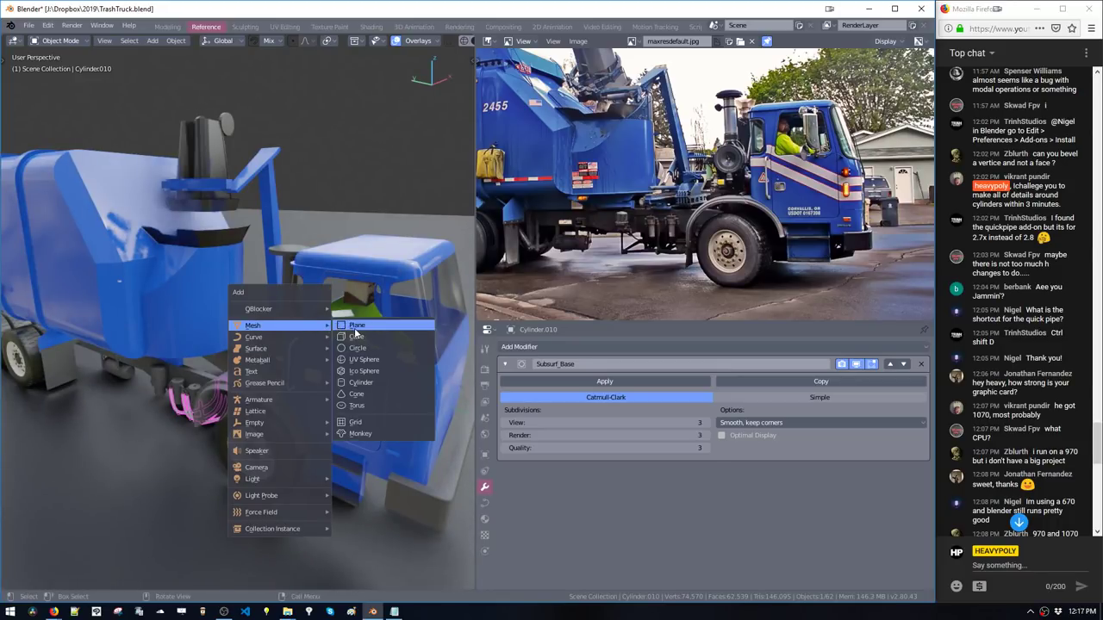
click(357, 325)
middle_drag(356, 327, 351, 357)
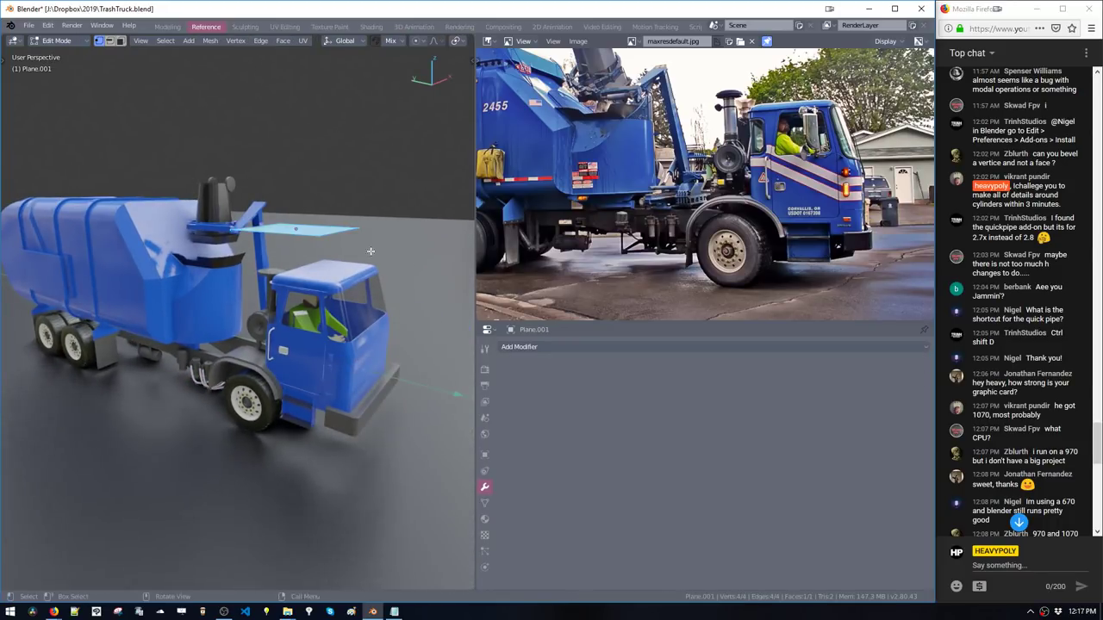
key(KP_Decimal)
middle_drag(352, 261, 336, 274)
scroll(349, 284, down, 2)
Round one front corner of the new plane with a wide vertex bevel
click(400, 317)
shift+middle_drag(390, 324, 381, 344)
key(ctrl+shift+b)
click(624, 498)
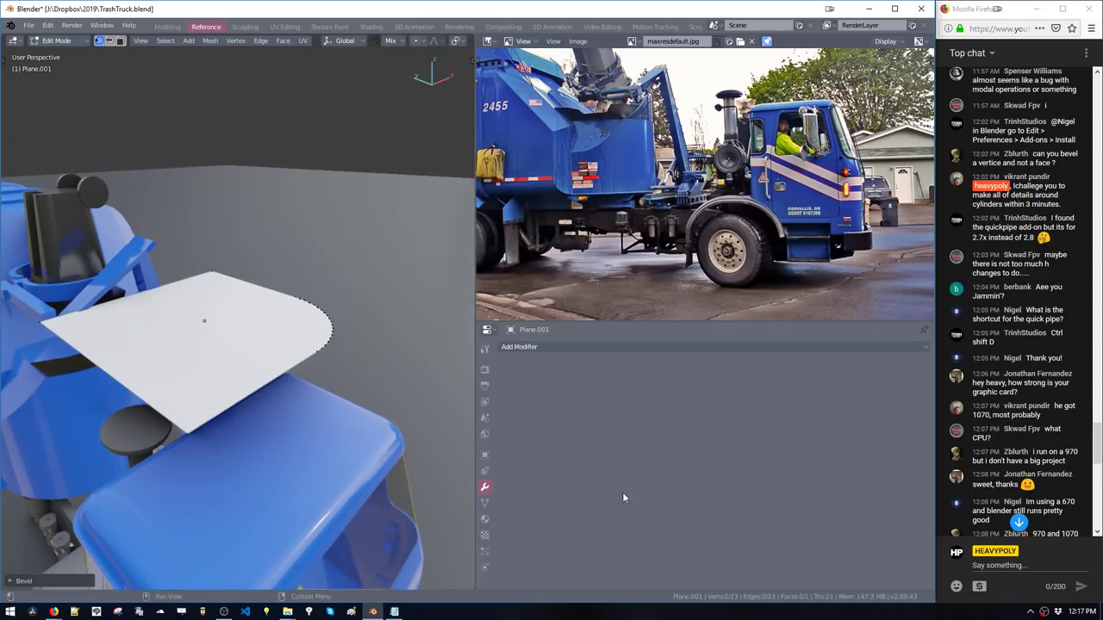
Extrude the rounded plane upward into a thick block and bevel its top edges
key(3)
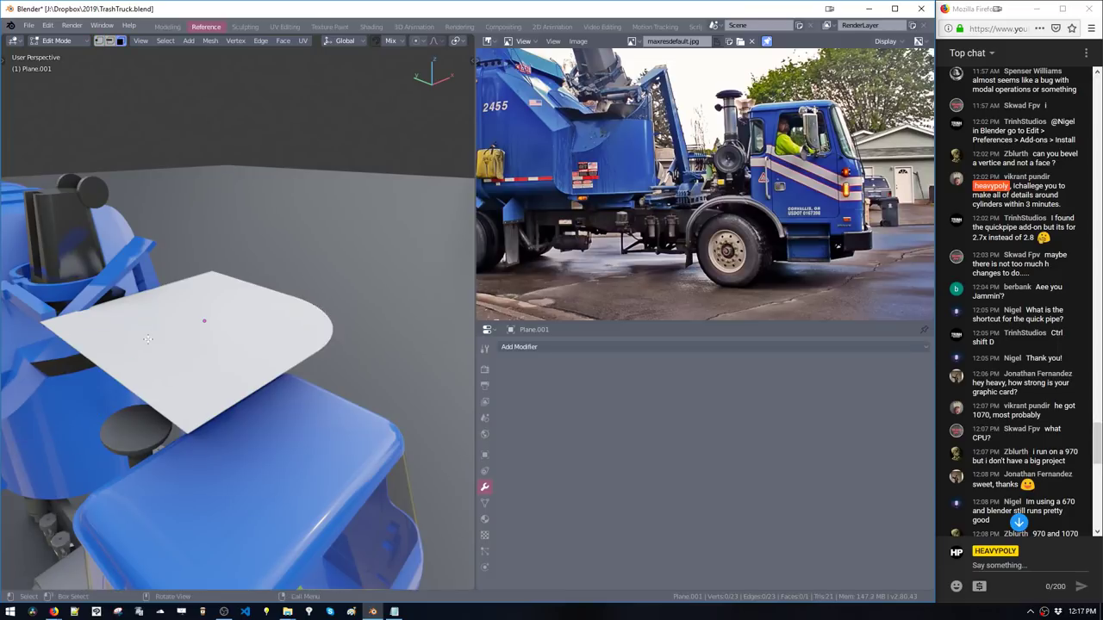
click(148, 340)
key(e)
click(268, 427)
key(ctrl+b)
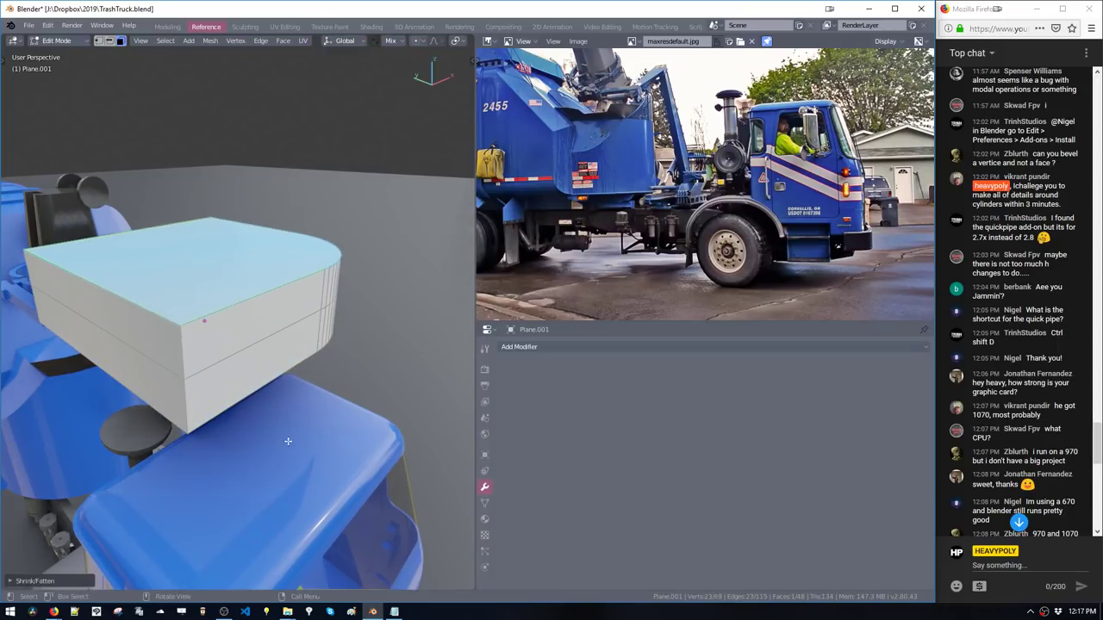
click(208, 276)
click(209, 277)
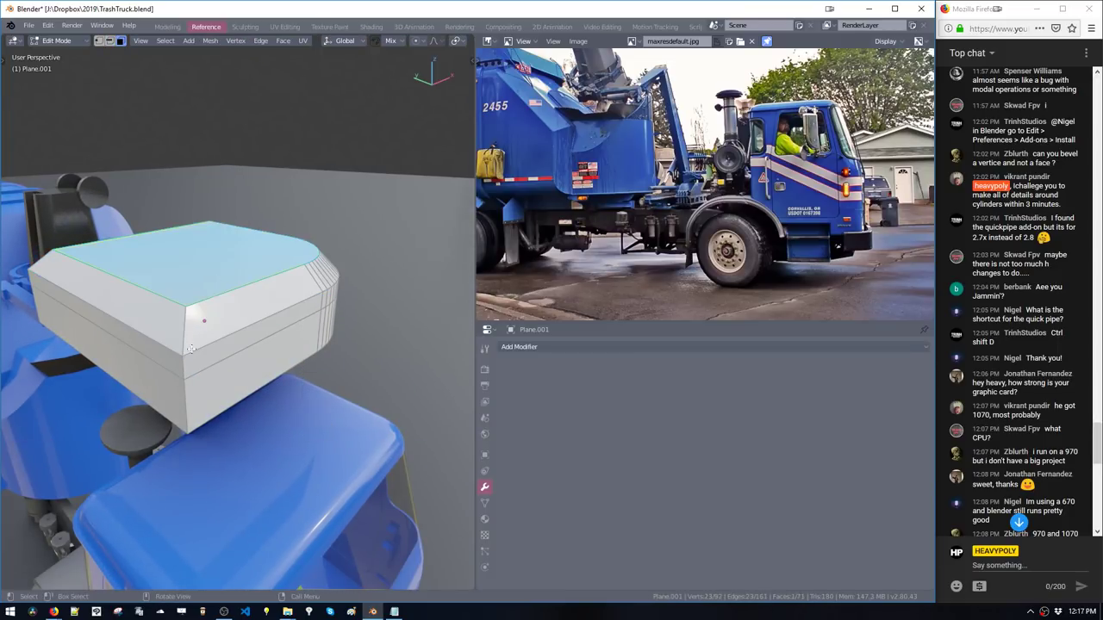
Extrude the block's upper sloped face loop outward into a flared rim
alt+click(191, 348)
key(shift+e)
click(282, 403)
key(shift+e)
click(283, 394)
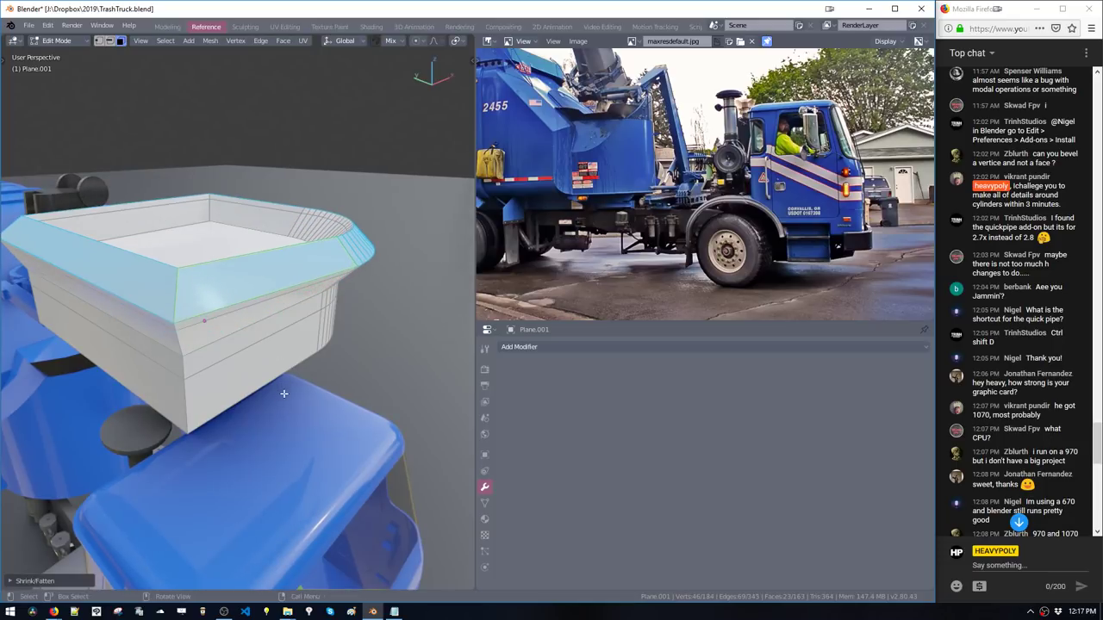
click(277, 397)
key(ctrl+z)
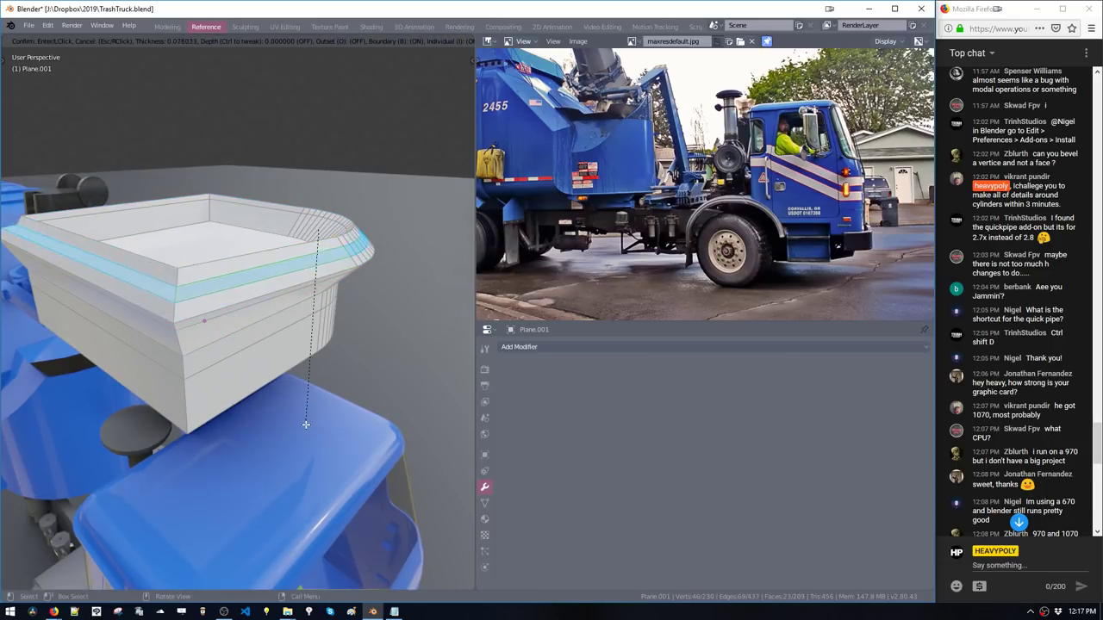
Extrude and fatten the selected rim face loop twice more to build stepped ridges around the tray
key(e)
key(Escape)
key(alt+s)
click(311, 442)
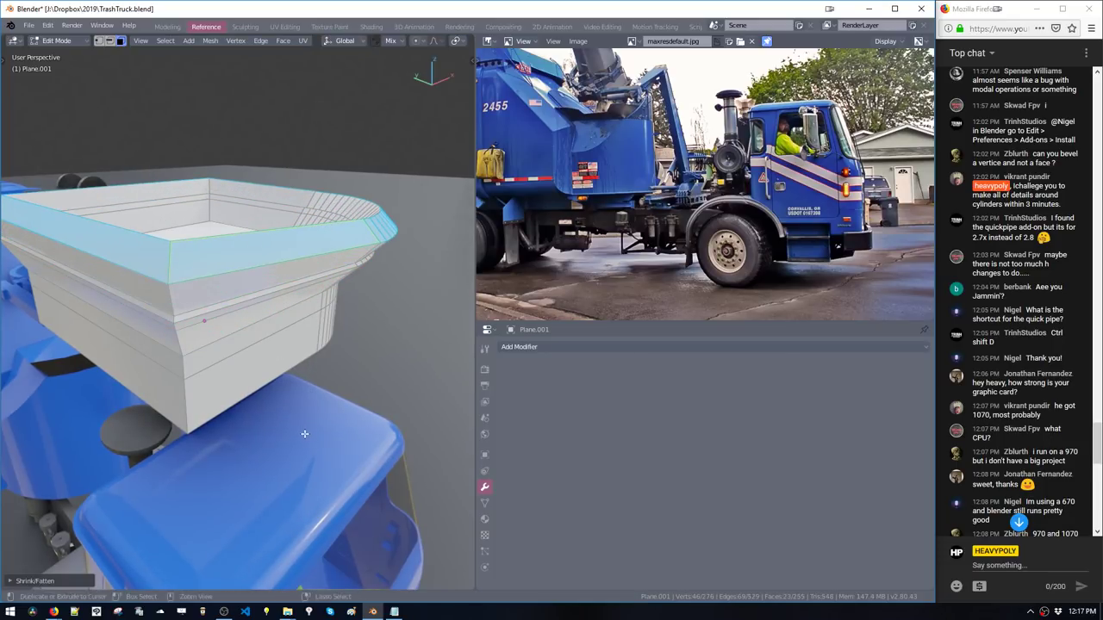
key(e)
key(Escape)
key(alt+s)
click(301, 433)
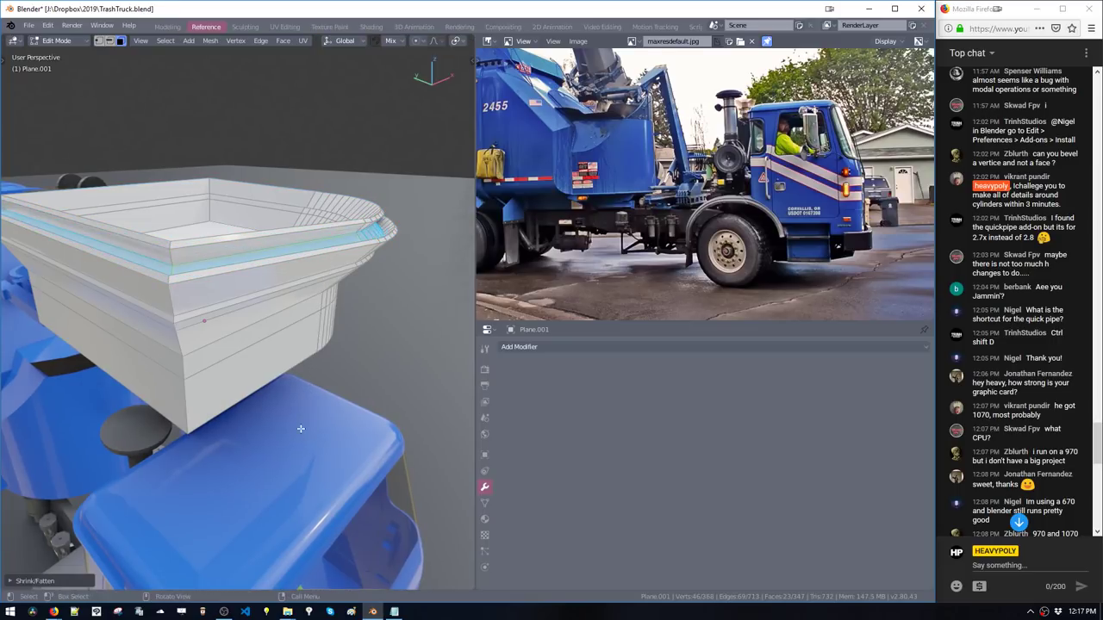
Extrude the tray's inner floor face, lower it along Z and scale it smaller to taper the recess
middle_drag(301, 426, 238, 347)
click(224, 335)
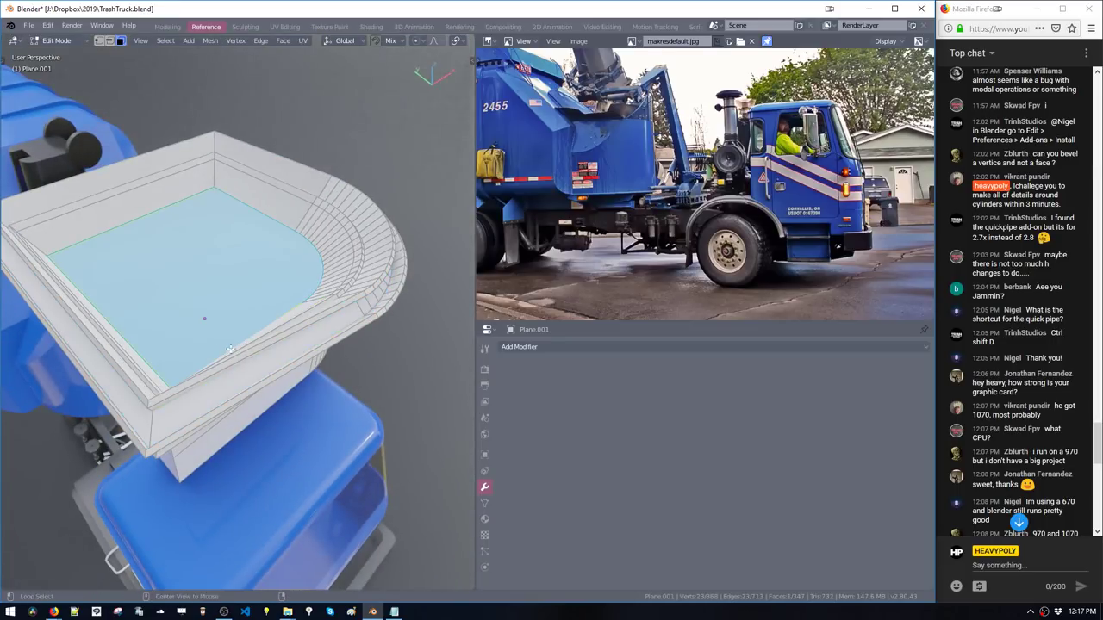
key(e)
key(Escape)
key(alt+s)
click(231, 369)
key(ctrl+z)
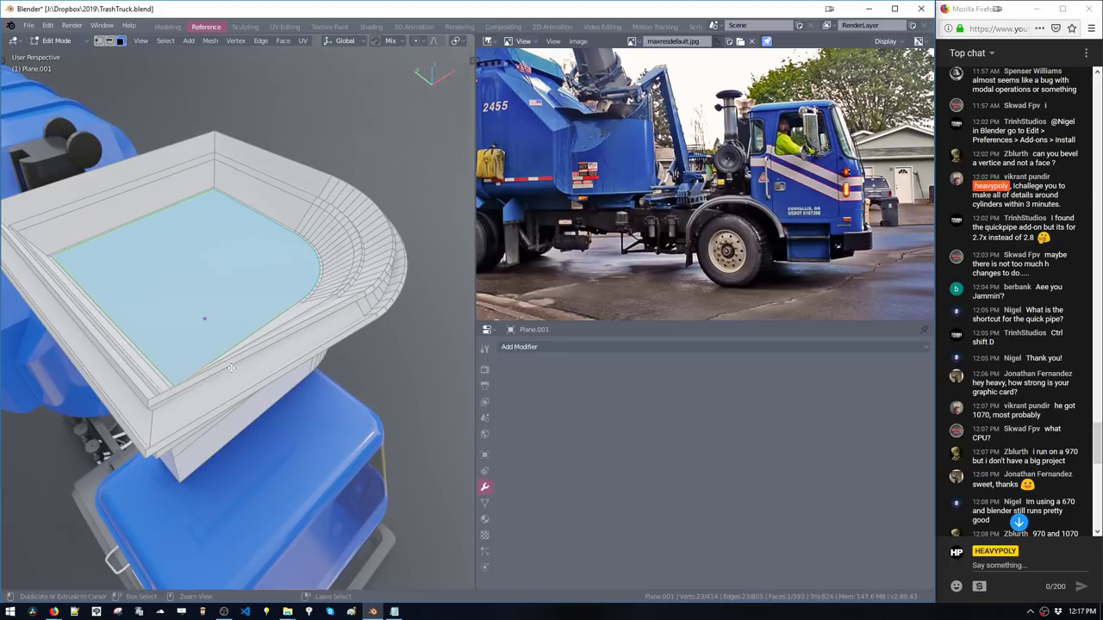
key(g)
key(z)
click(234, 395)
key(s)
click(234, 383)
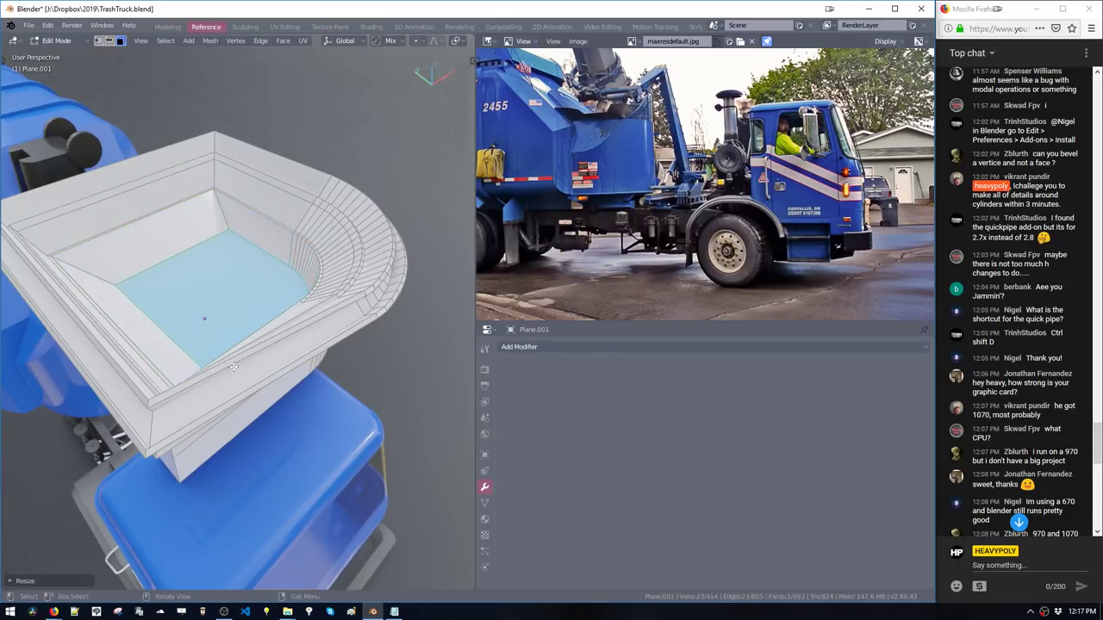
Round the tray's remaining sharp corners by beveling their vertical edge loops with many segments
middle_drag(233, 369, 306, 313)
key(space)
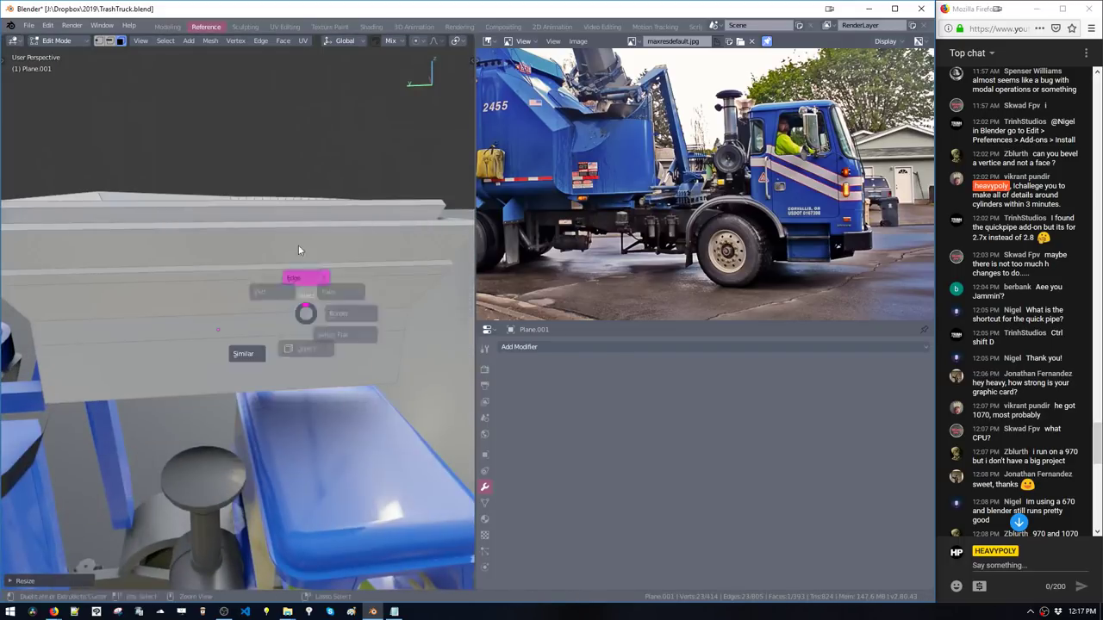
middle_drag(298, 245, 283, 404)
alt+click(281, 405)
alt+click(243, 416)
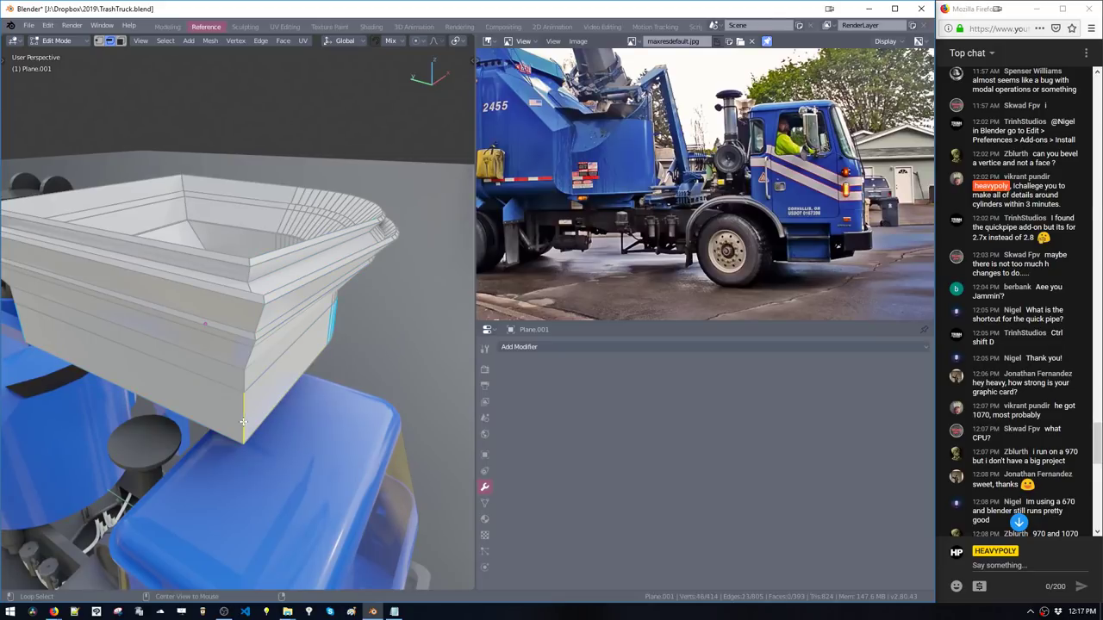
alt+shift+click(29, 325)
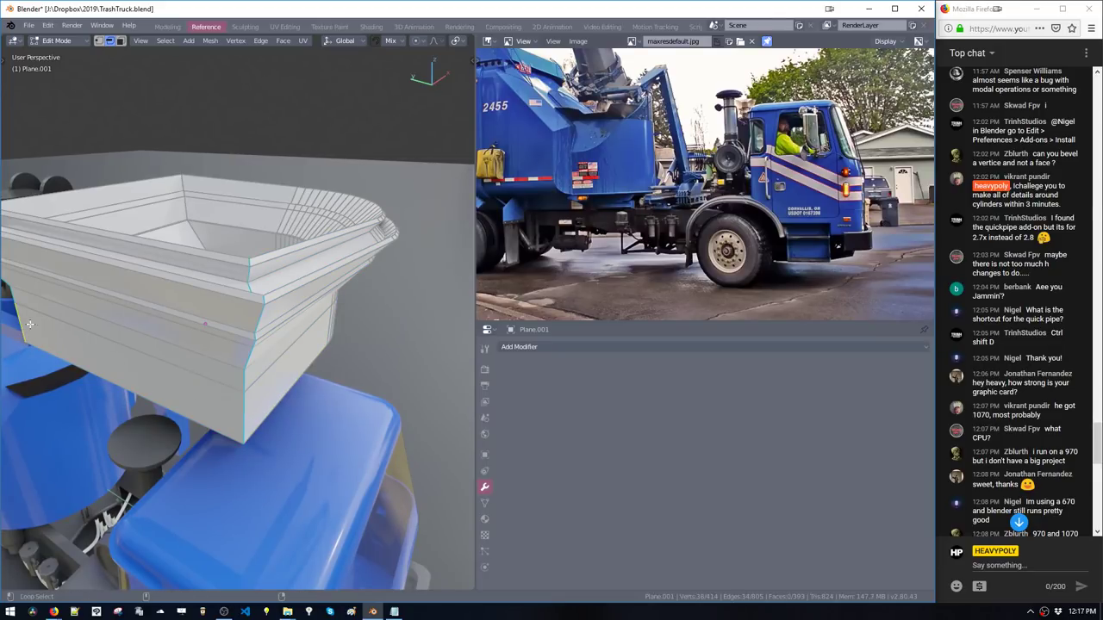
alt+shift+click(184, 202)
scroll(309, 353, up, 10)
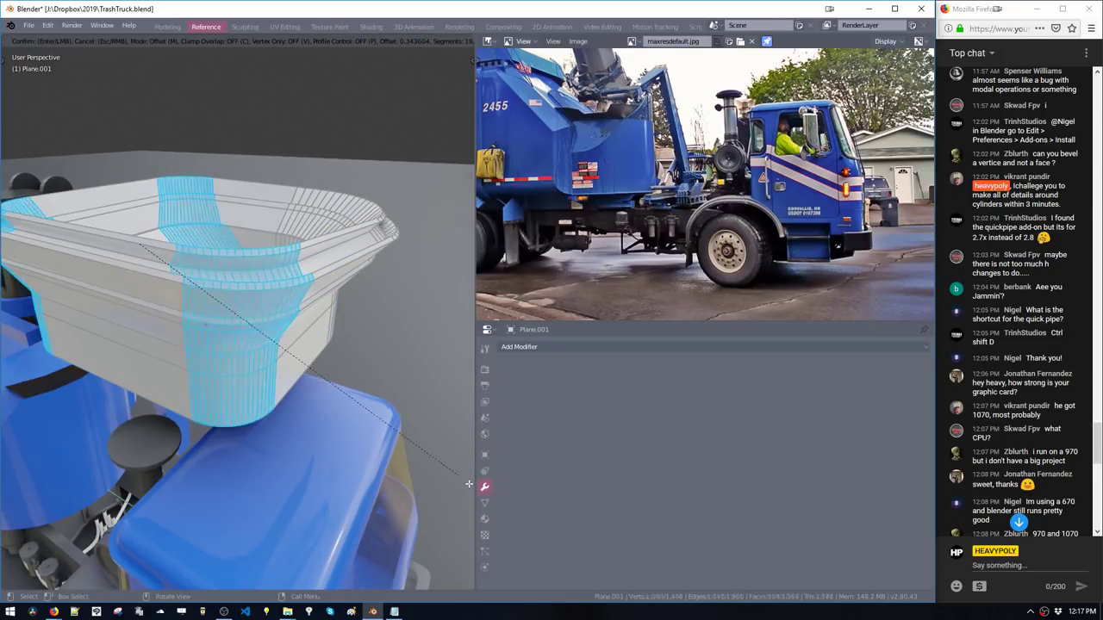
click(309, 354)
Duplicate the tray's floor face and extrude the copy into a solid block overlapping the tray
middle_drag(252, 327, 319, 339)
key(space)
click(344, 333)
click(288, 333)
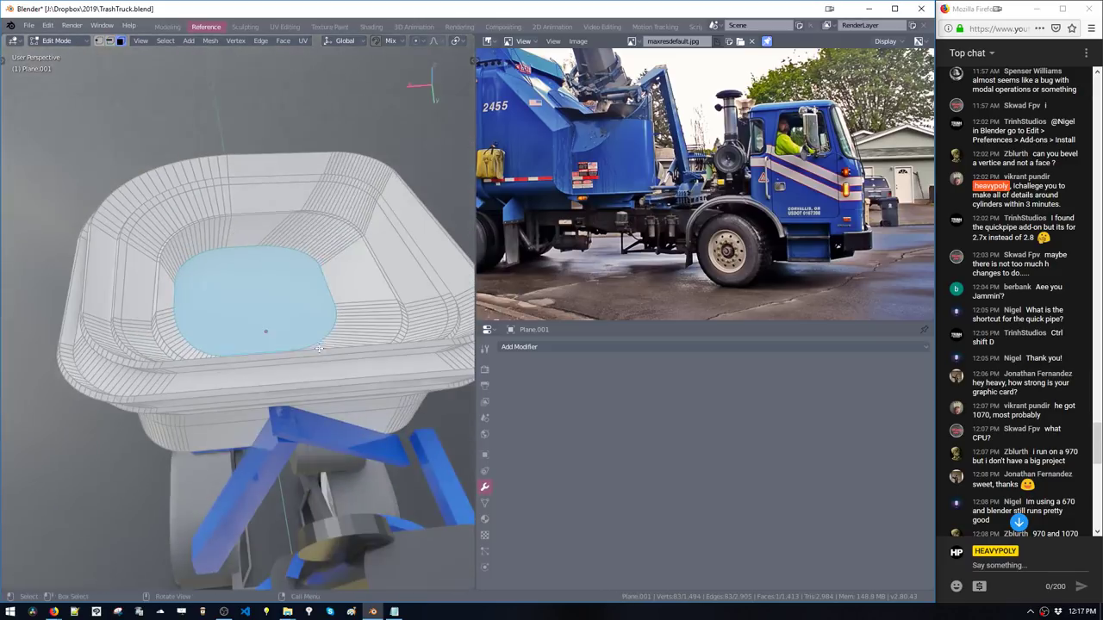
key(shift+d)
click(405, 205)
middle_drag(345, 203, 199, 289)
key(e)
click(324, 220)
Subtract the rounded block from the tray with a live boolean and show the cutters
key(ctrl+b)
click(414, 228)
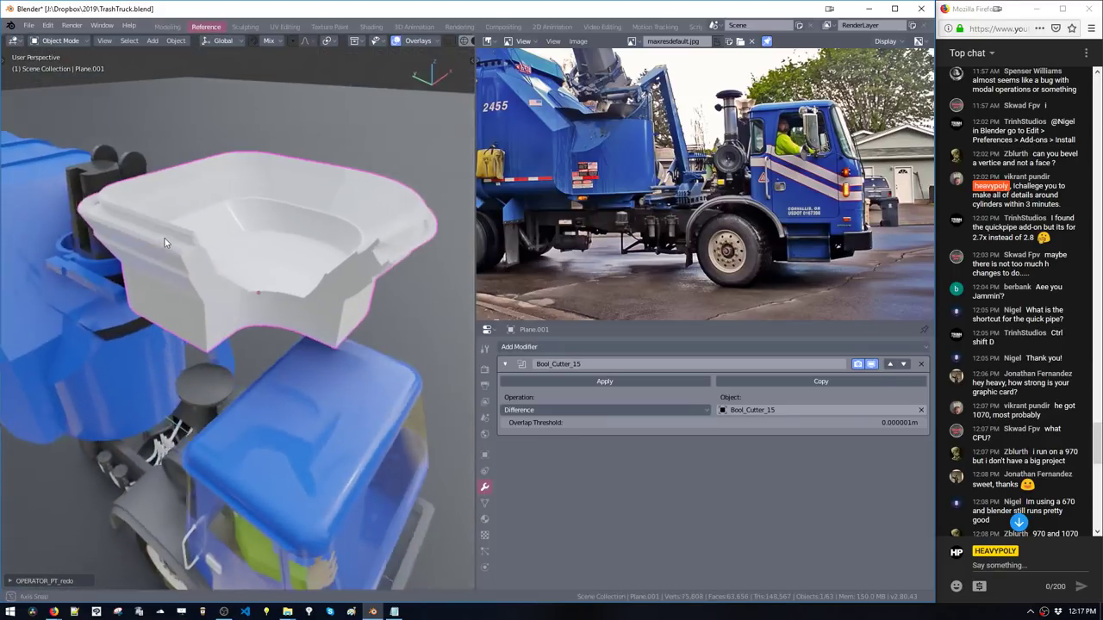
key(ctrl+b)
click(196, 225)
Move the rounded cutter along the X axis to reposition the notch in the tray
middle_drag(203, 225, 217, 374)
click(259, 403)
click(231, 384)
key(g)
key(x)
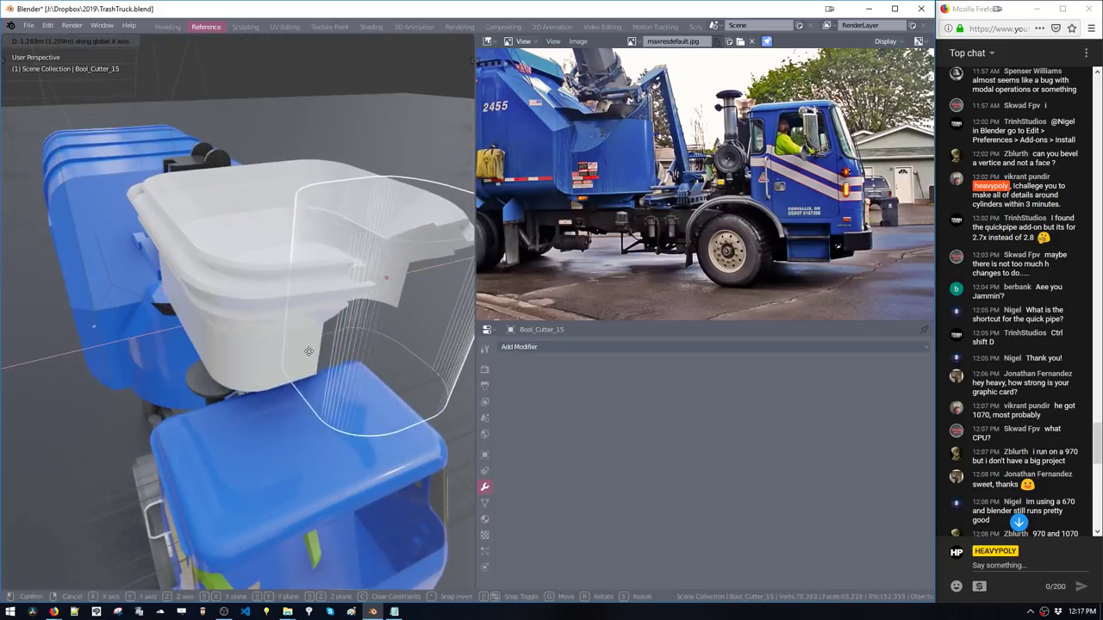
click(229, 369)
Duplicate the cutter's whole mesh along the X axis to cut a second notch in the tray
key(space)
click(297, 330)
middle_drag(296, 336, 257, 359)
double_click(260, 371)
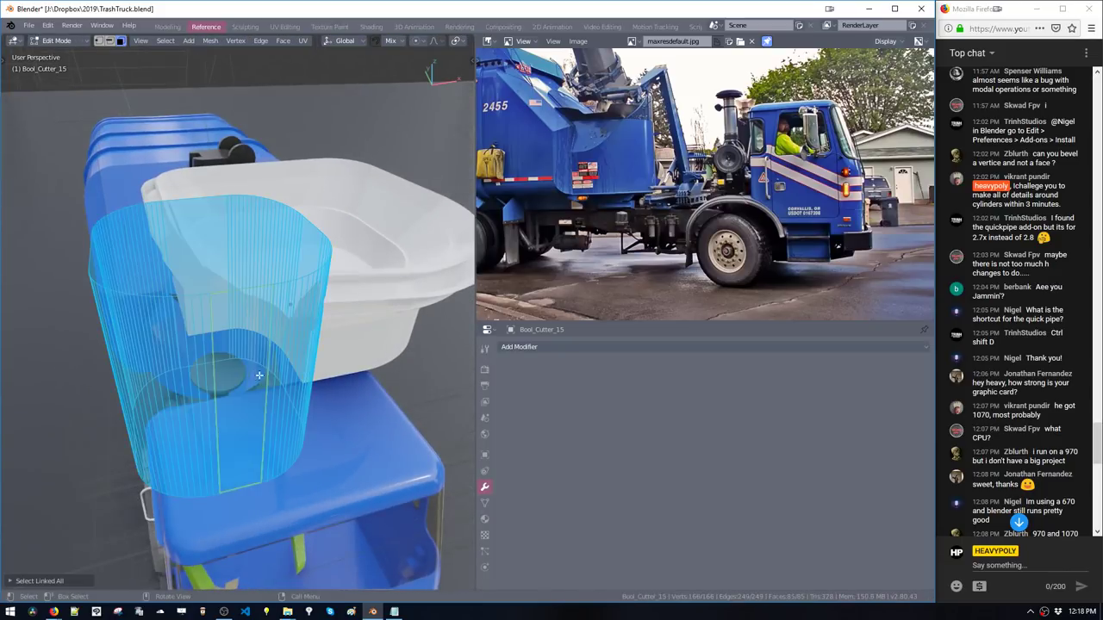
key(shift+d)
key(x)
click(429, 344)
key(space)
click(401, 406)
middle_drag(401, 407, 322, 439)
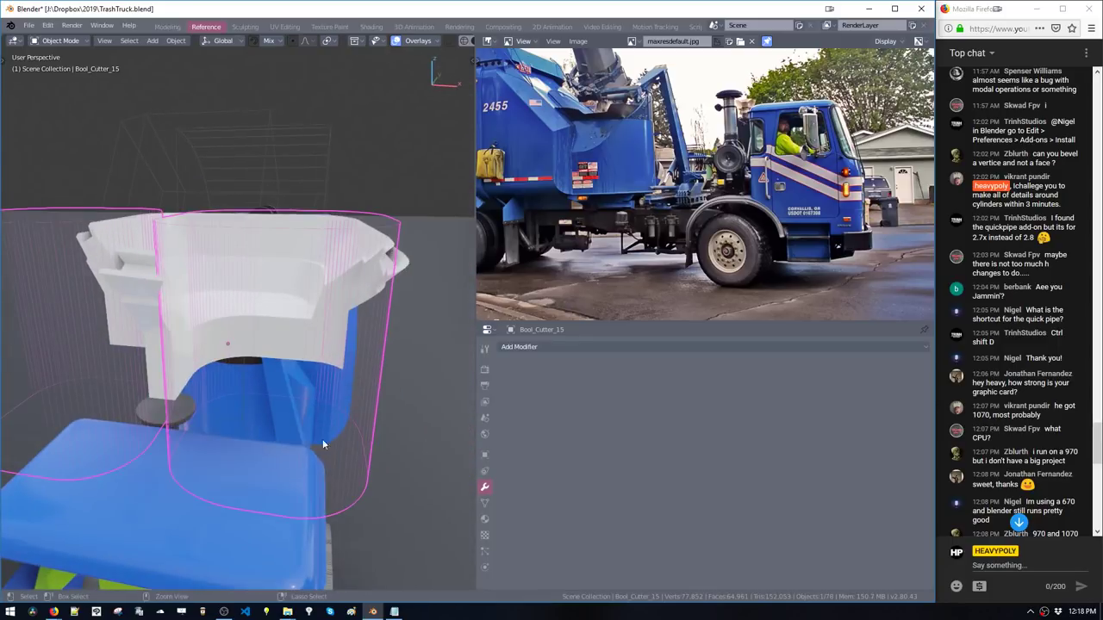
Stretch the second cutter by moving its outer-end vertices along the X axis, and finish editing the mesh
key(space)
click(256, 386)
drag(265, 170, 466, 582)
key(g)
key(x)
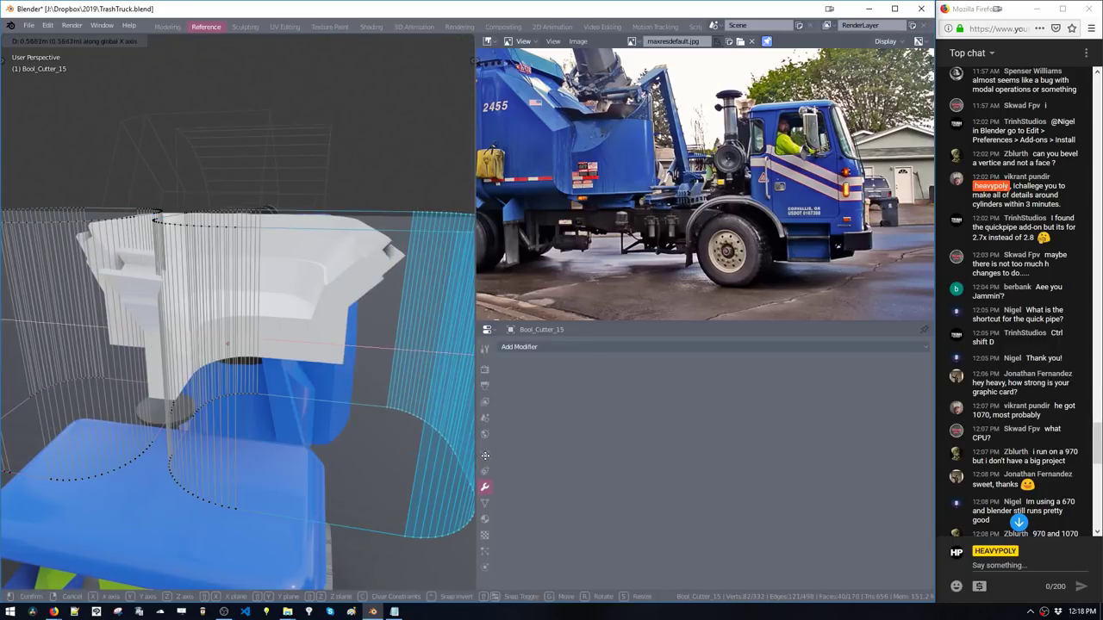
click(465, 336)
middle_drag(344, 419, 199, 379)
key(space)
click(306, 418)
key(space)
click(325, 406)
key(Tab)
Duplicate the notched tray upward and apply the copy's boolean cut
click(159, 376)
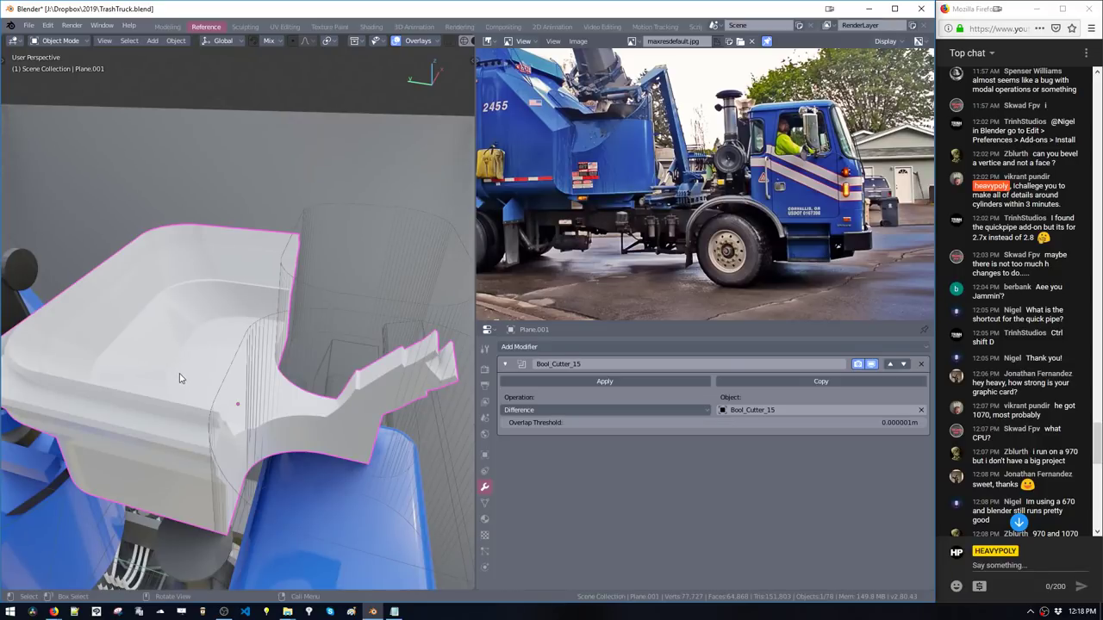
key(shift+d)
click(187, 346)
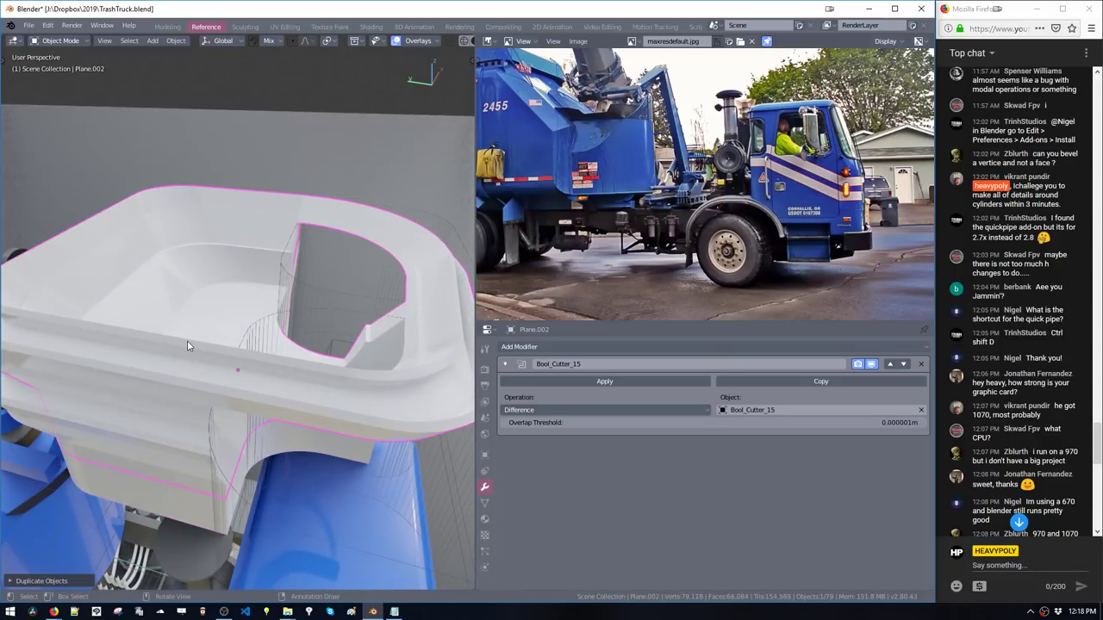
key(b)
click(176, 431)
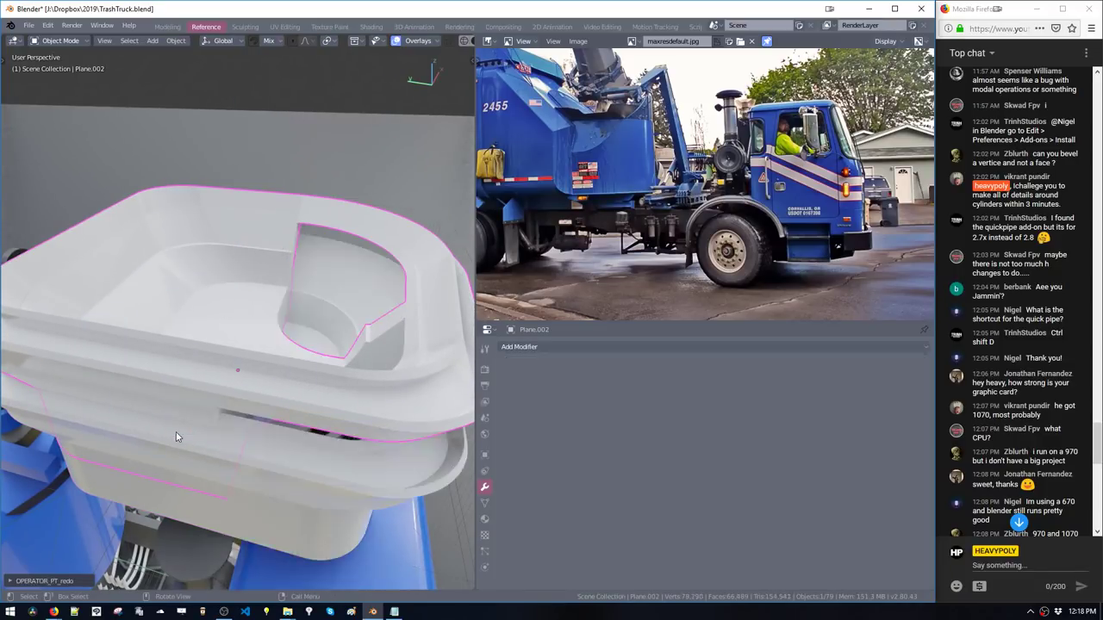
Move the notched tray copy up and away from the original tray
ctrl+middle_drag(176, 437, 251, 409)
key(g)
click(163, 288)
ctrl+middle_drag(163, 288, 138, 271)
middle_drag(137, 271, 196, 328)
Duplicate the notched tray again and position the new copy slightly offset so both copies overlap
key(shift+d)
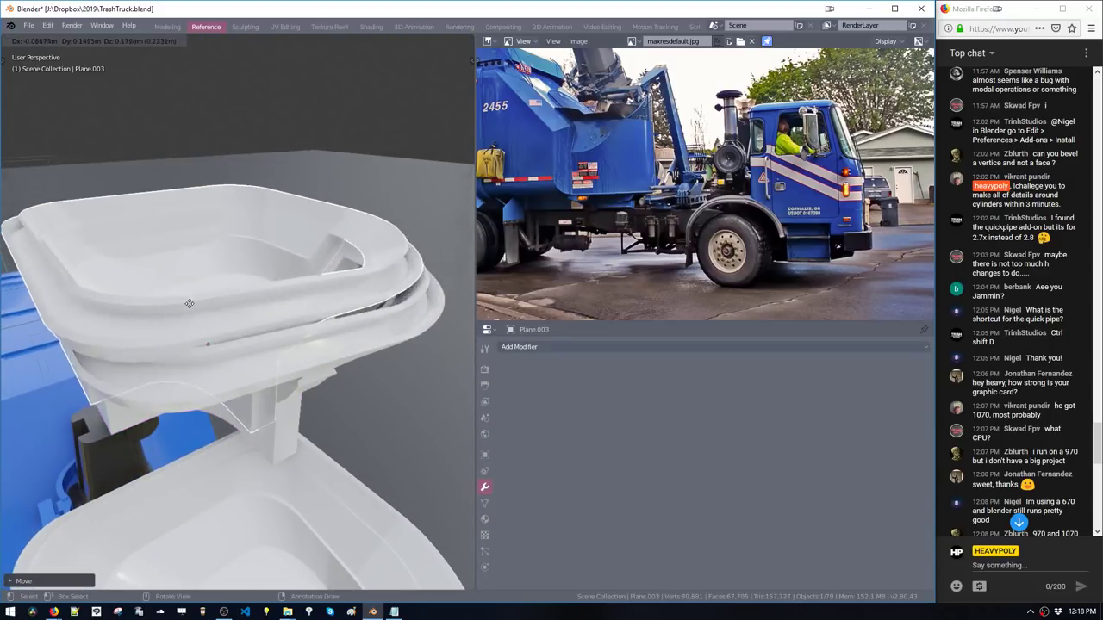
click(203, 280)
middle_drag(203, 280, 237, 249)
key(g)
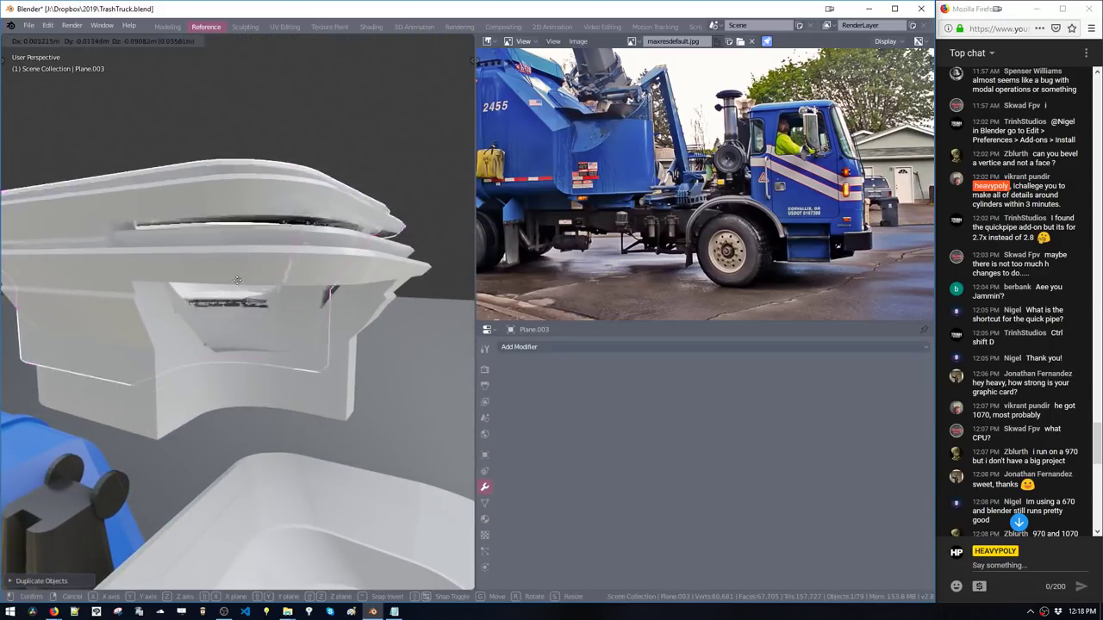
click(249, 298)
Try a live boolean subtract between the two overlapping tray copies
key(ctrl+shift+b)
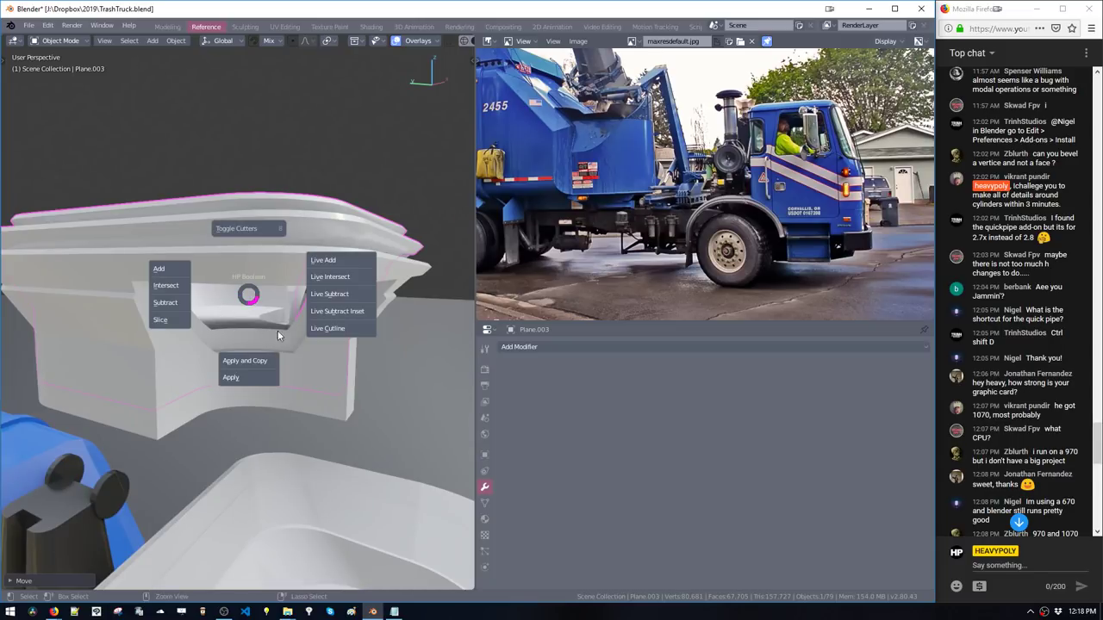
key(Escape)
shift+click(296, 375)
key(ctrl+shift+b)
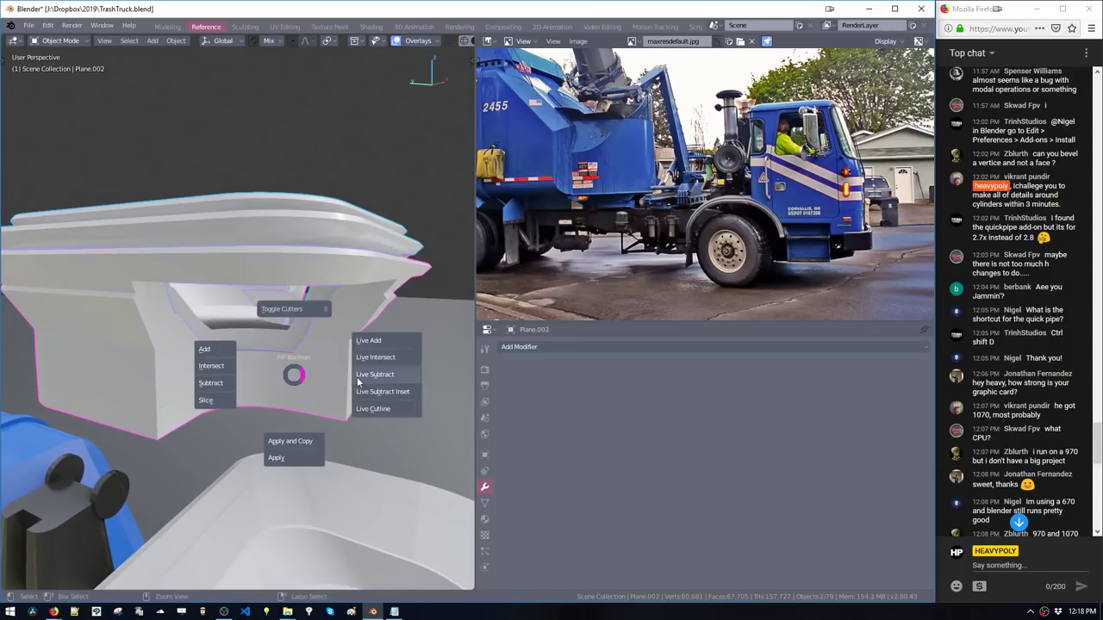
click(360, 377)
middle_drag(360, 376, 455, 408)
key(ctrl+z)
Combine the two selected tray copies with a live intersect boolean and show the cutters
key(ctrl+shift+b)
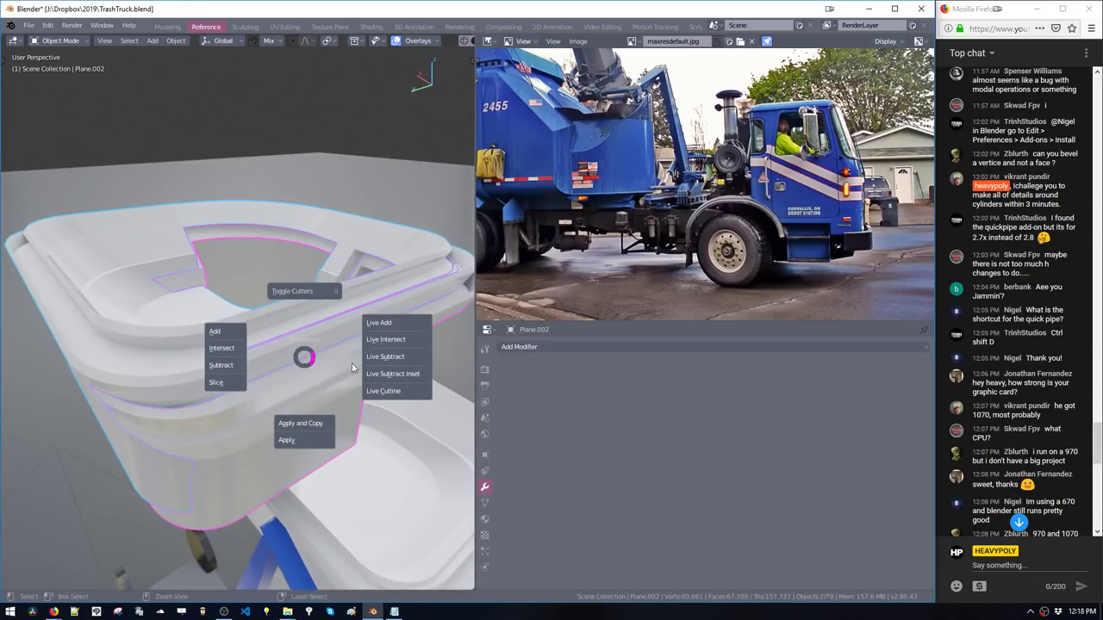
click(377, 345)
middle_drag(377, 349, 189, 297)
key(ctrl+shift+b)
click(182, 253)
Shift the tray-shaped cutter relative to the other tray copy to vary the intersected shape
middle_drag(182, 254, 253, 220)
click(384, 227)
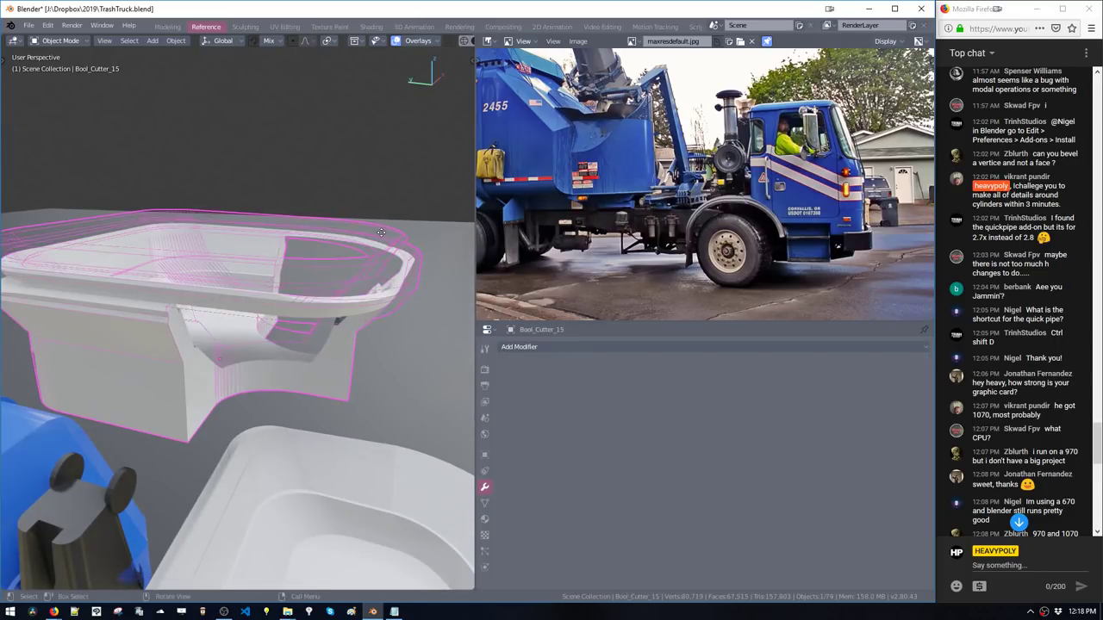
key(g)
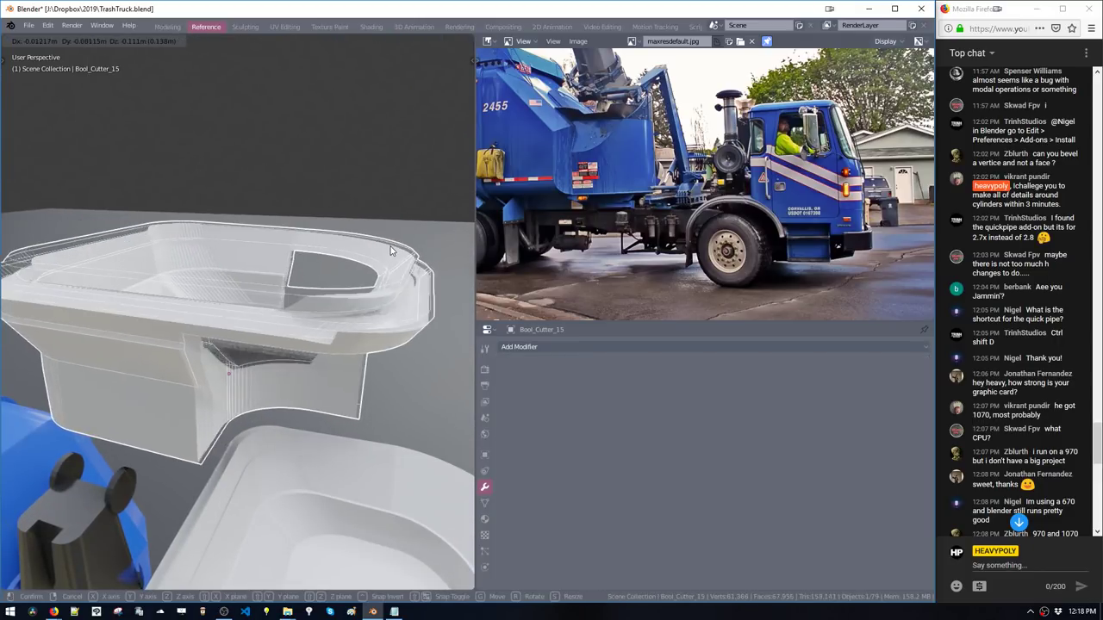
click(379, 259)
middle_drag(379, 259, 417, 361)
click(428, 328)
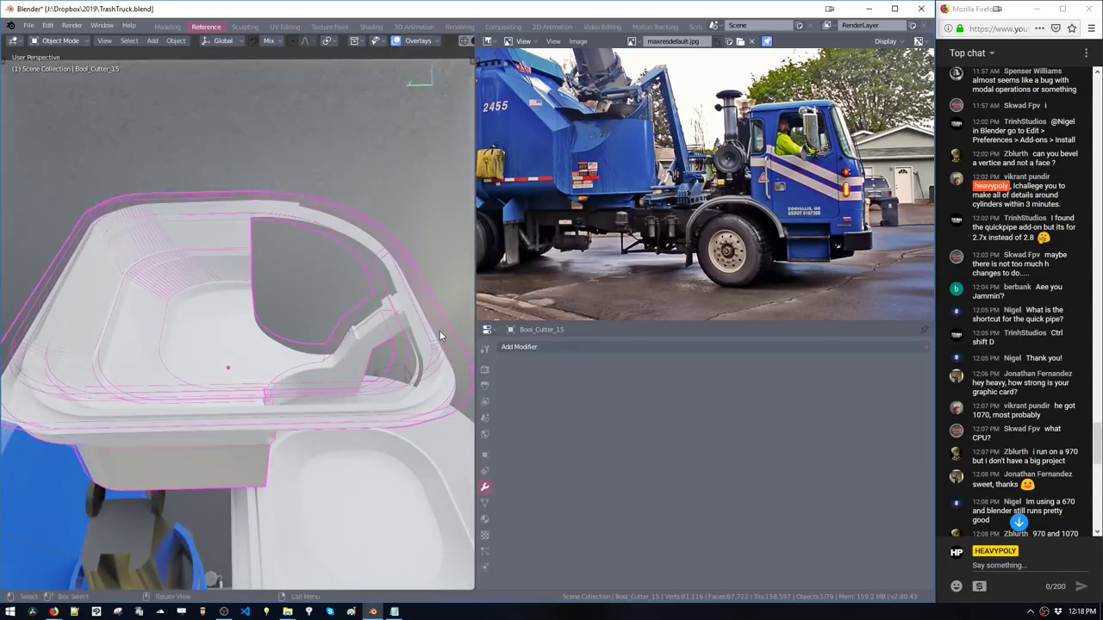
Try Union as the tray copy's boolean operation, and settle on Difference
click(395, 404)
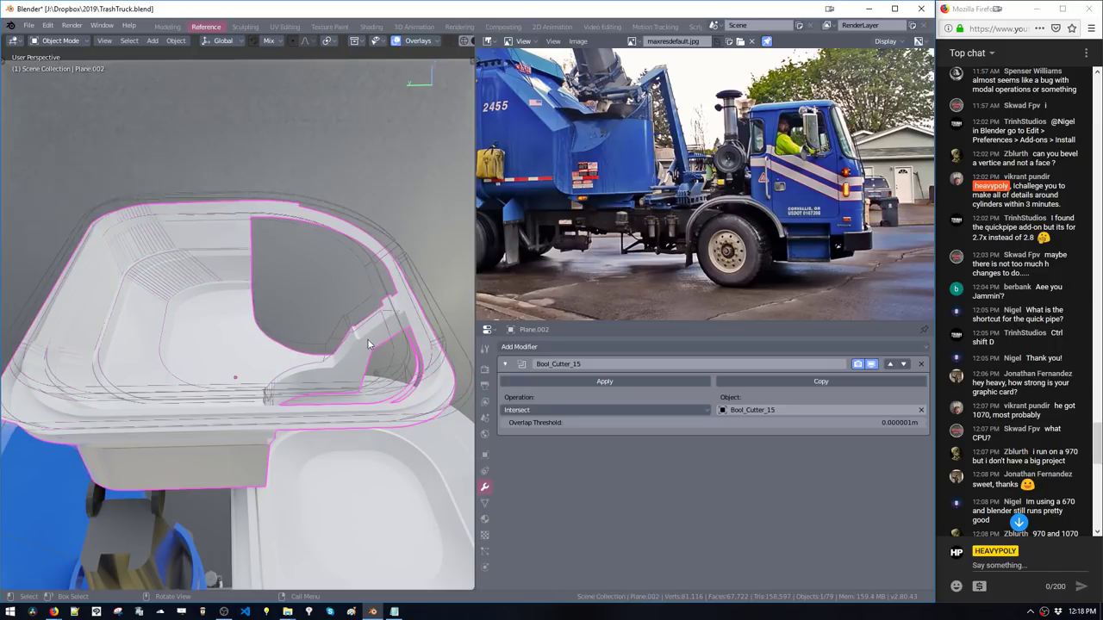
click(552, 409)
click(551, 397)
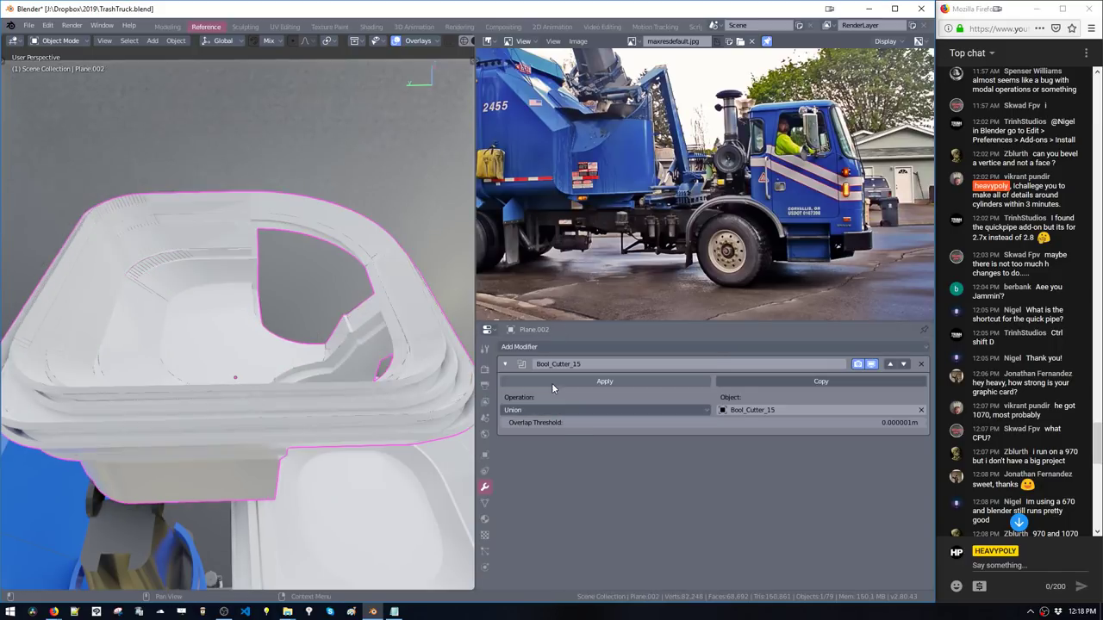
click(552, 409)
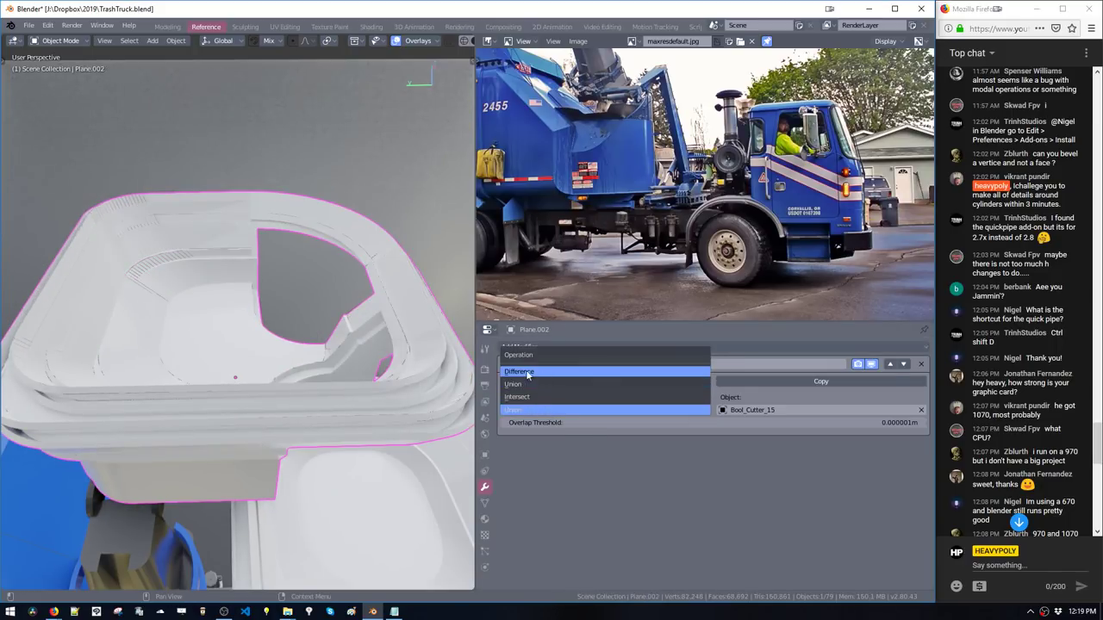
click(543, 380)
Select the tray-shaped cutter and shift it freely against the other tray copy to vary the cut
middle_drag(363, 360, 327, 349)
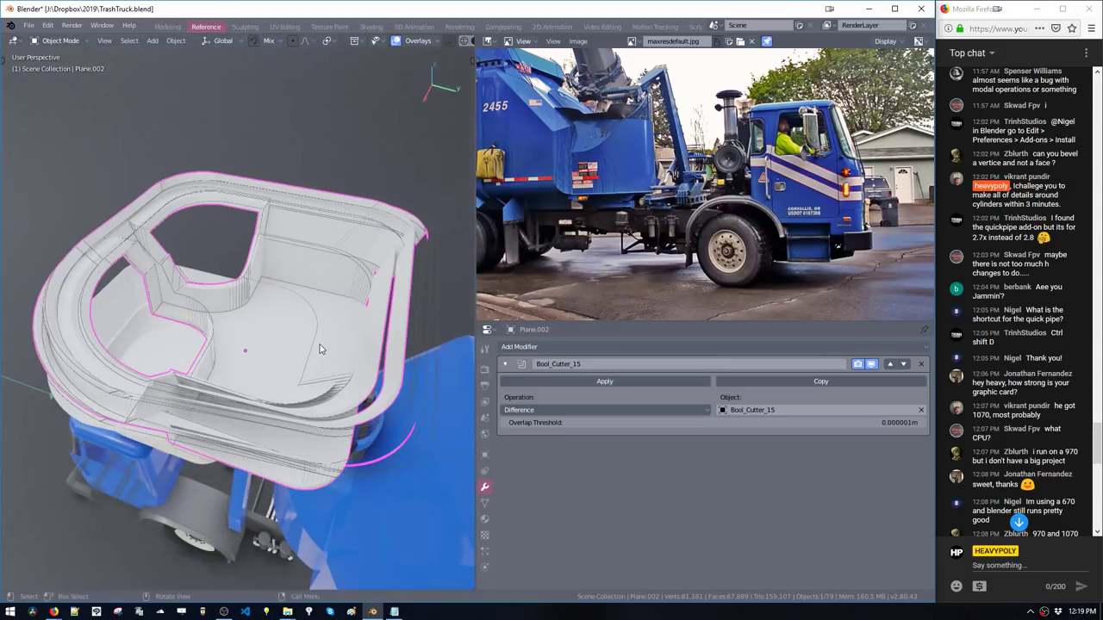
click(319, 349)
key(g)
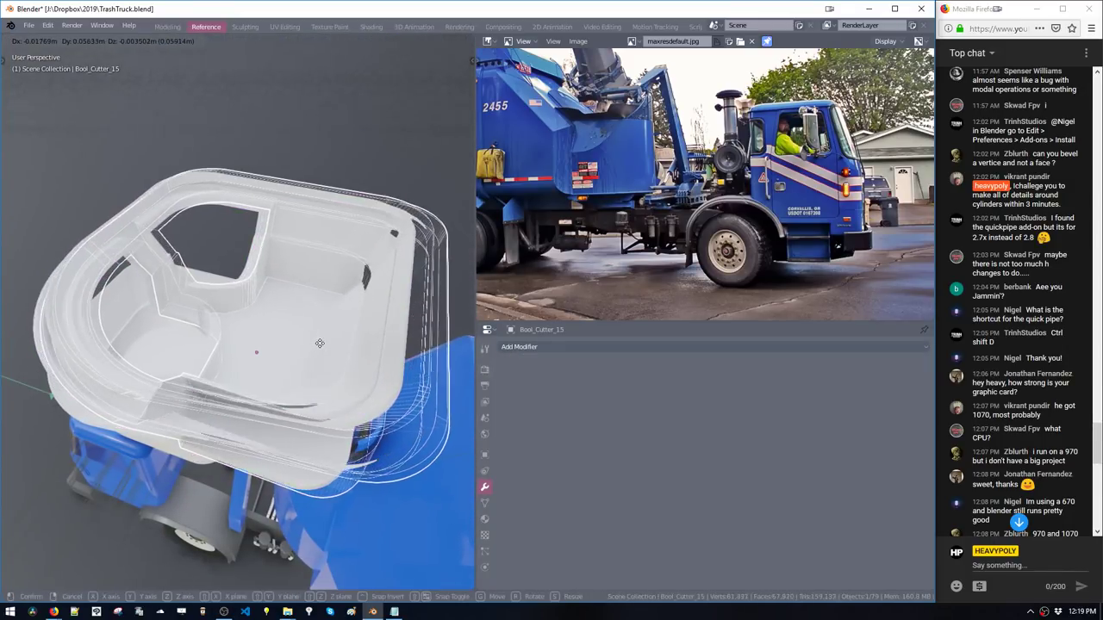
click(323, 346)
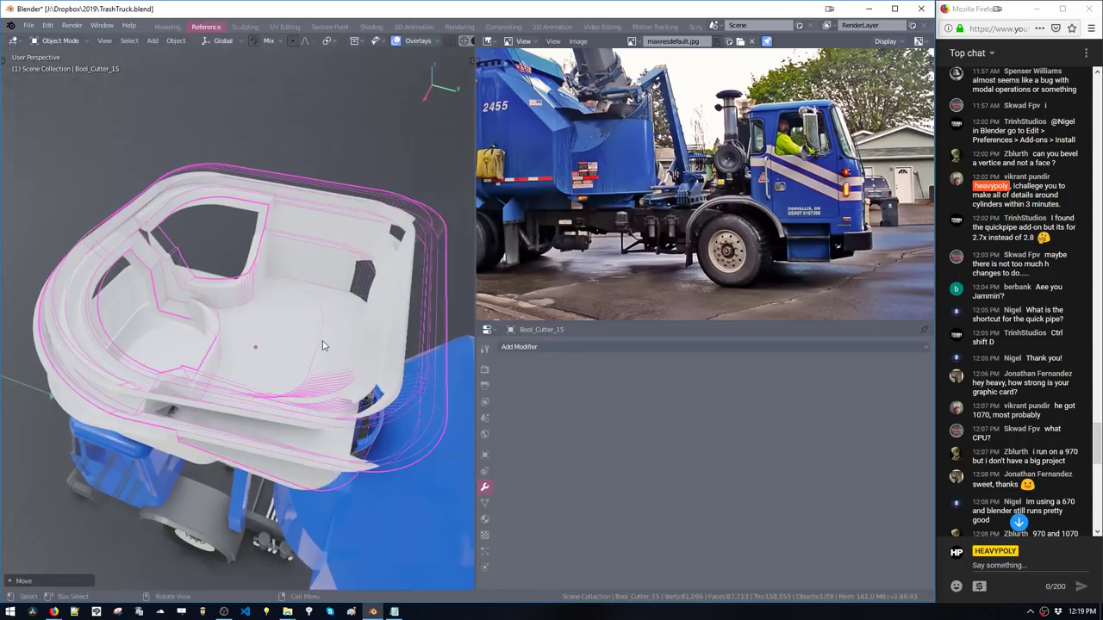
middle_drag(323, 347, 395, 344)
key(g)
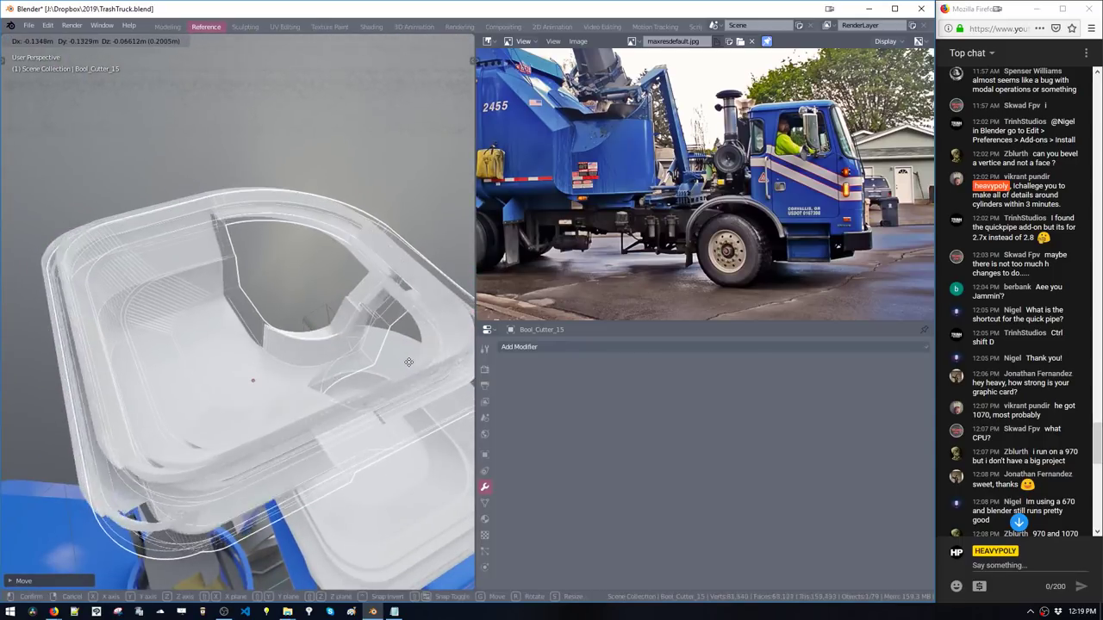
click(409, 356)
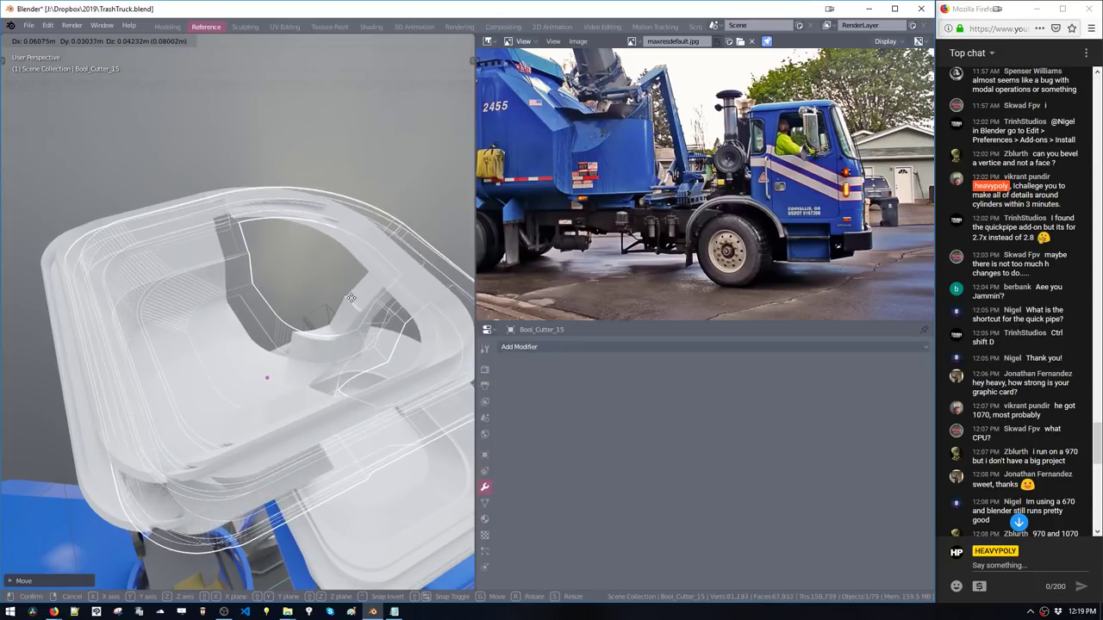
Raise the cutter along the global Z axis, and lower it along Z beneath the tray's rim
key(z)
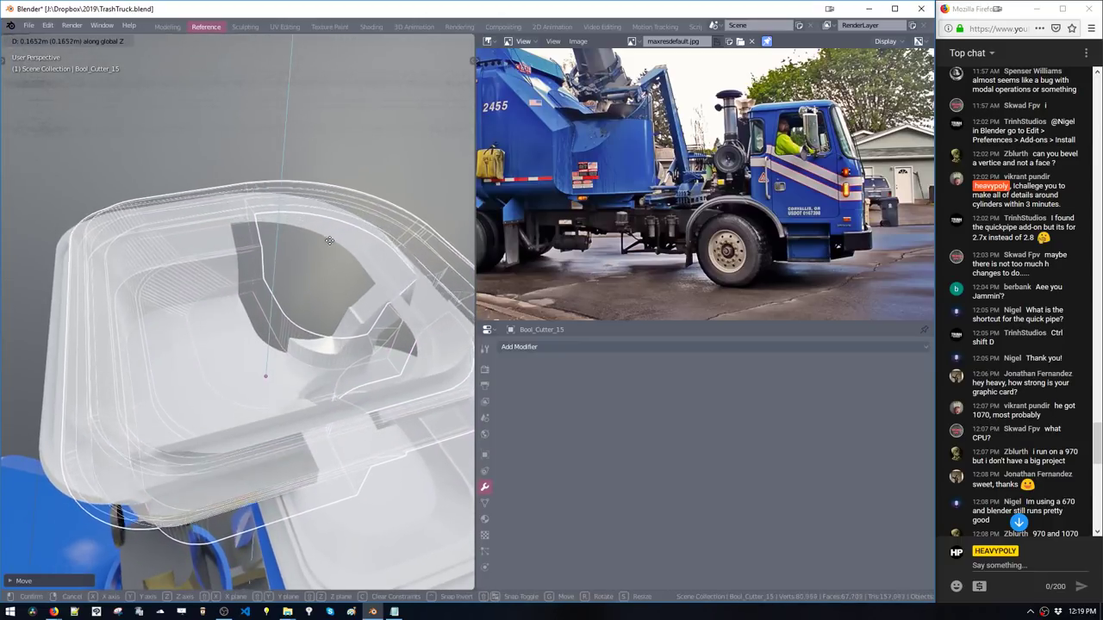
click(329, 241)
middle_drag(362, 294, 278, 241)
key(g)
key(z)
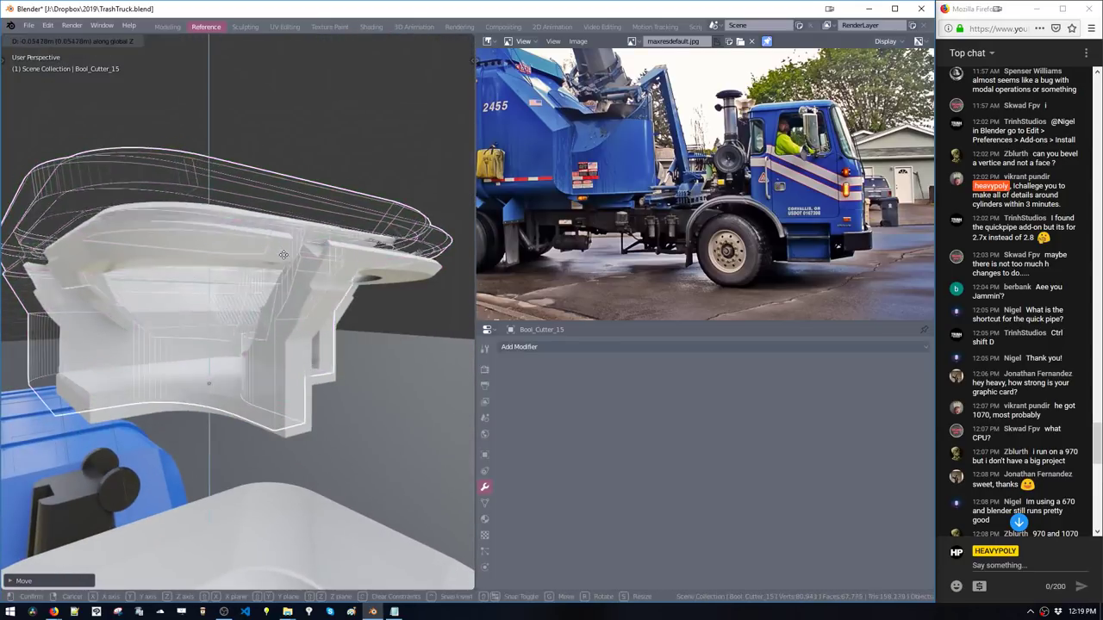
click(386, 437)
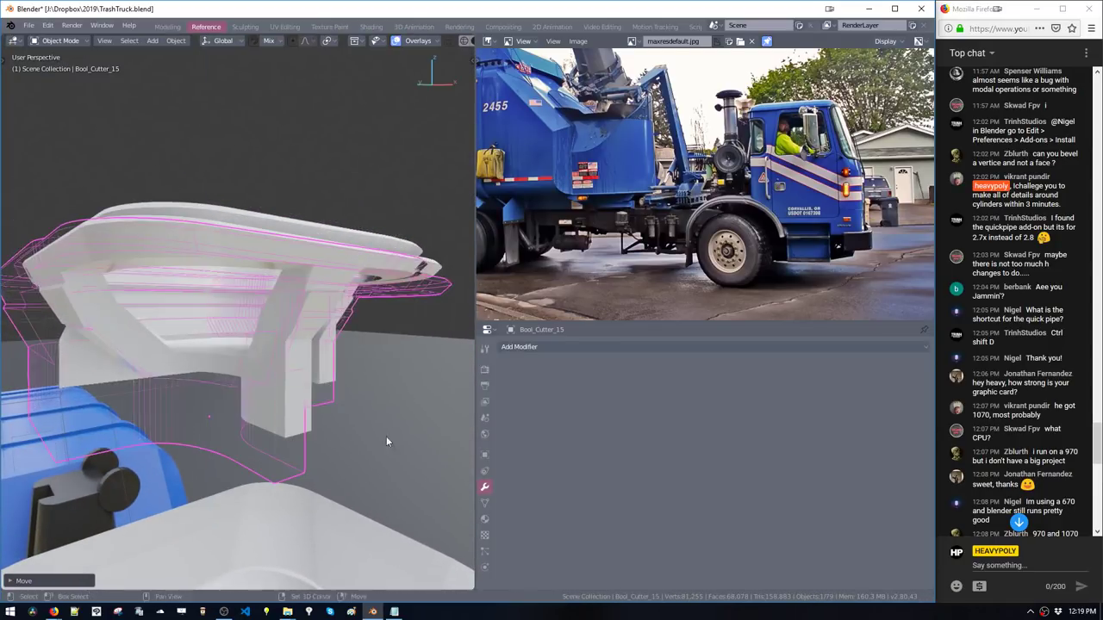
Shift the cutter sideways and slightly down so it cuts through the tray's underside supports
middle_drag(386, 441, 349, 392)
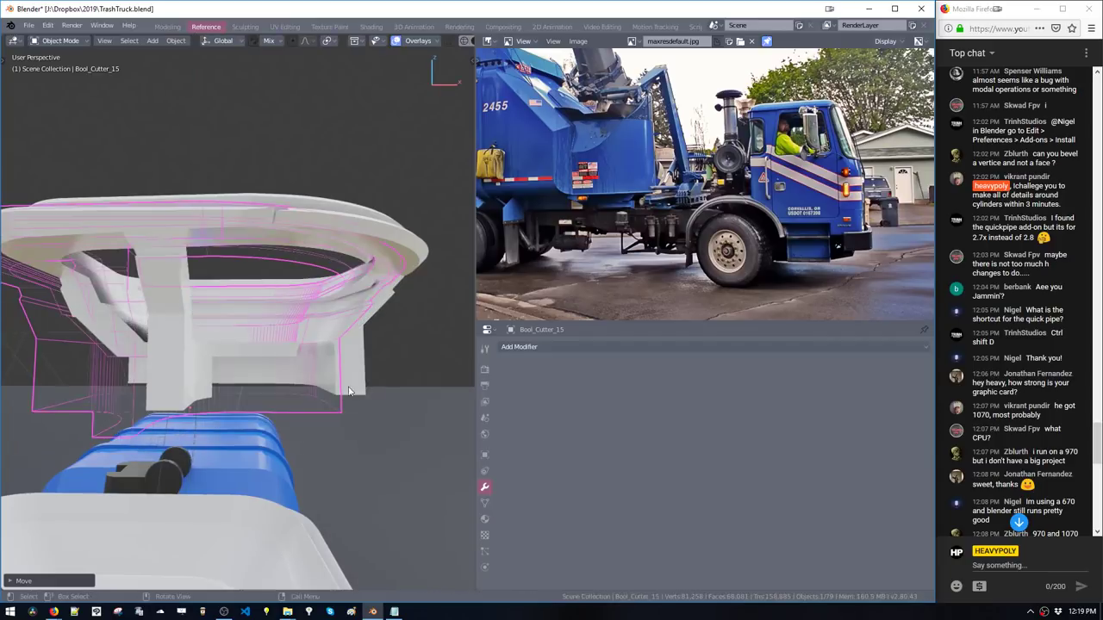
key(g)
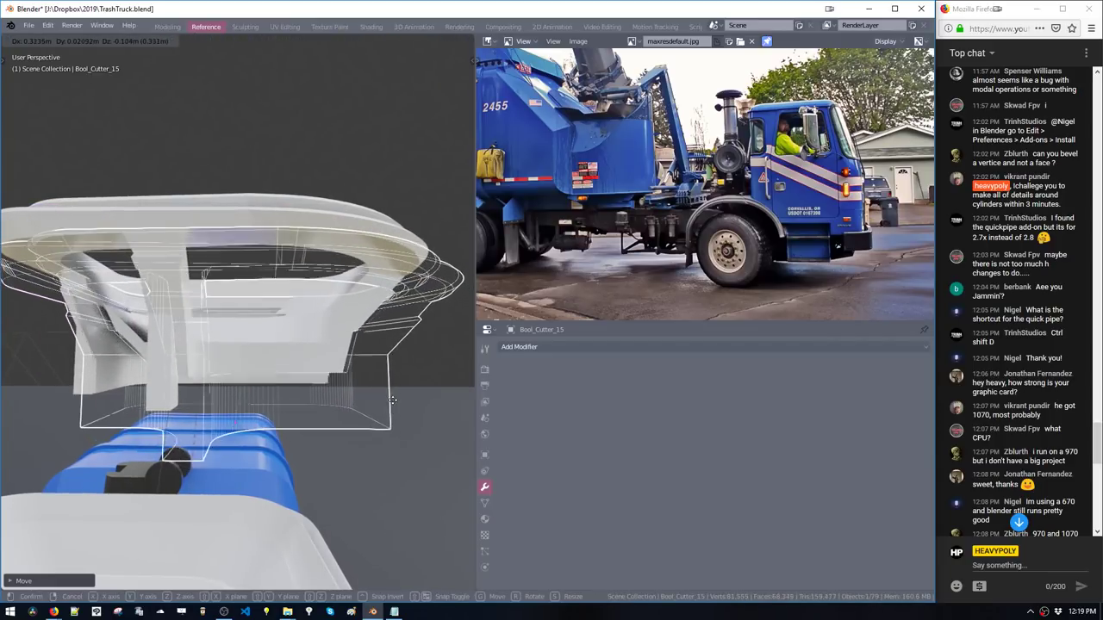
click(392, 399)
Try to apply the live boolean with the cutter and the leftover tray copy selected
middle_drag(405, 392, 372, 380)
key(ctrl+b)
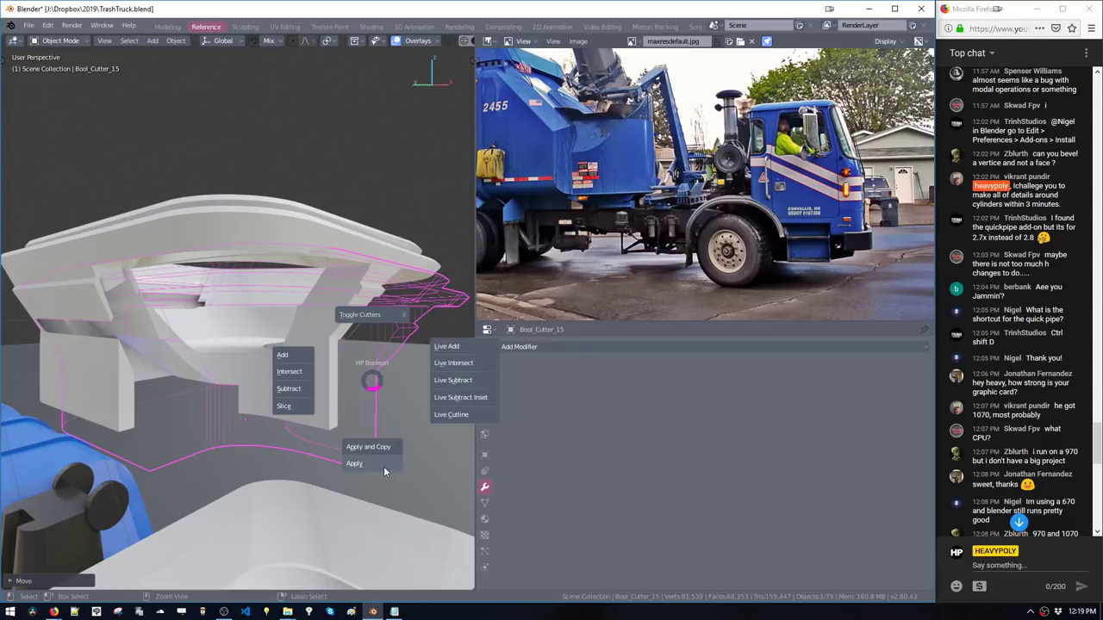
click(384, 470)
key(ctrl+shift+b)
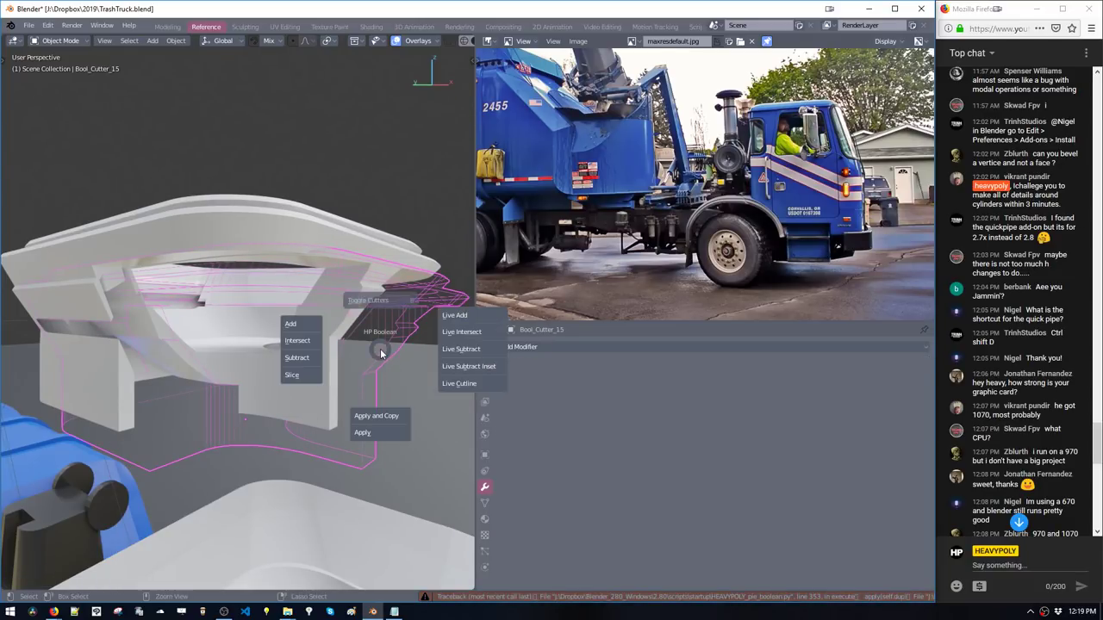
click(380, 433)
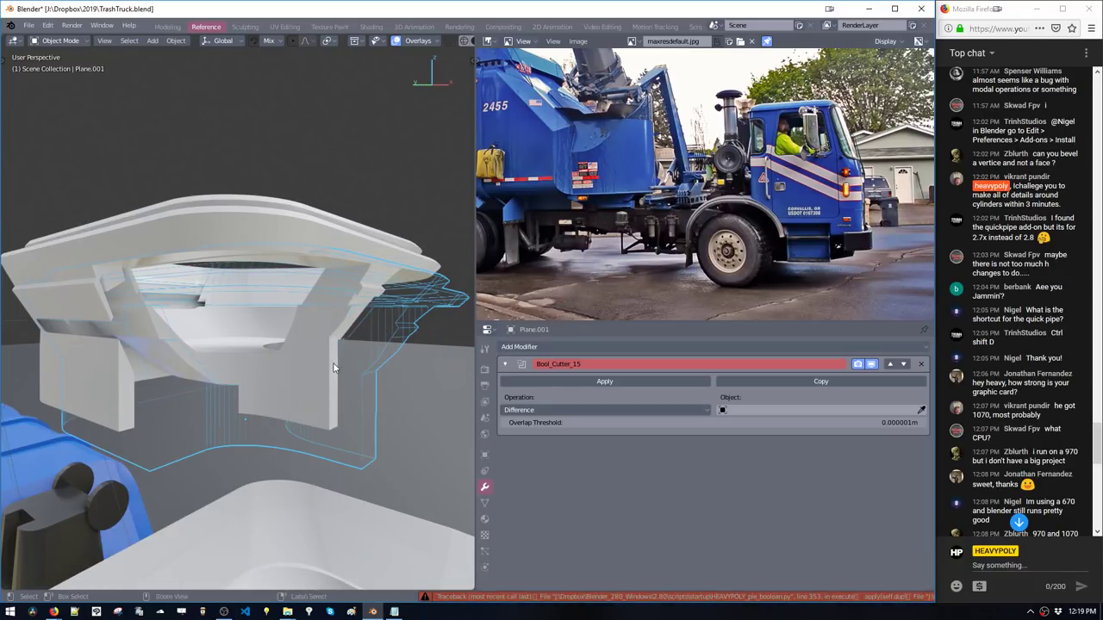
key(ctrl+shift+b)
click(339, 443)
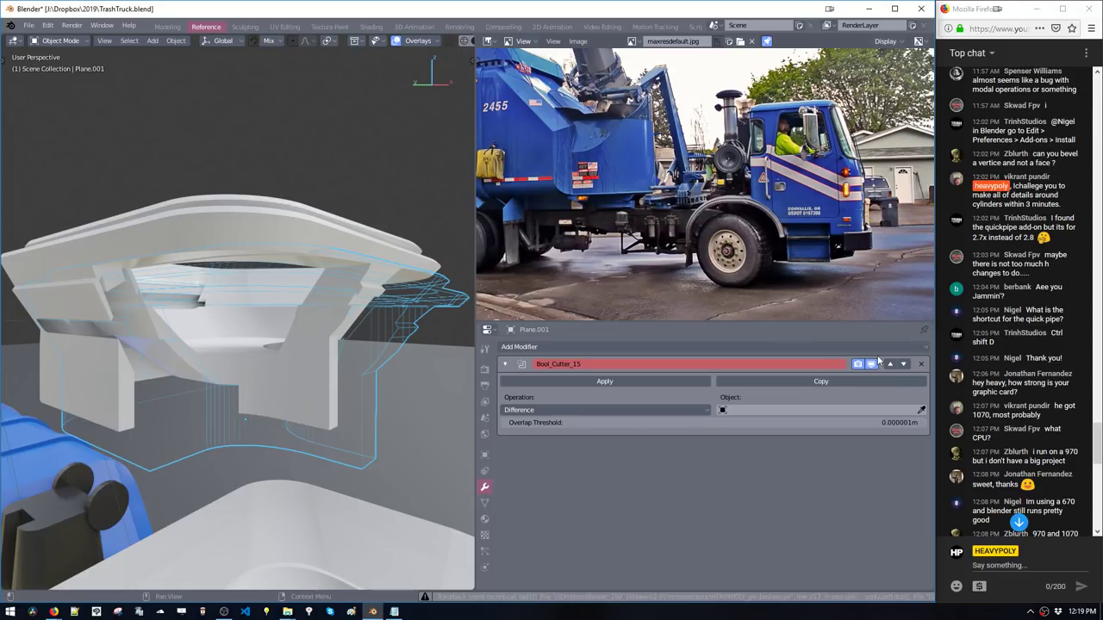
Remove the leftover boolean modifier that has no cutter object, and apply the live boolean to the cut tray
click(920, 366)
key(ctrl+shift+b)
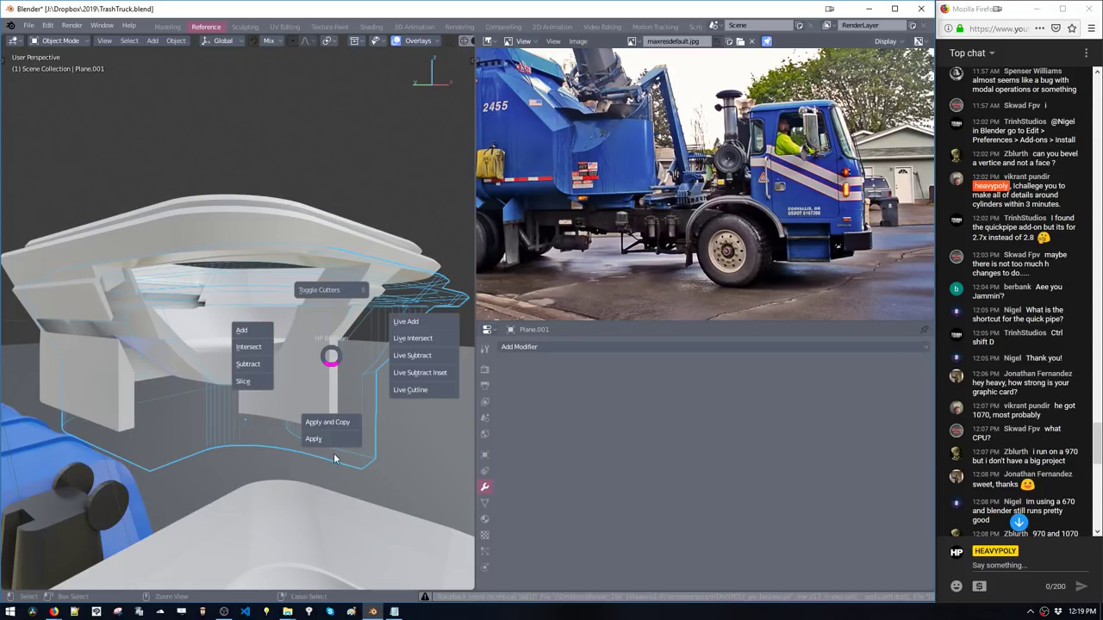
click(331, 442)
middle_drag(331, 444, 408, 405)
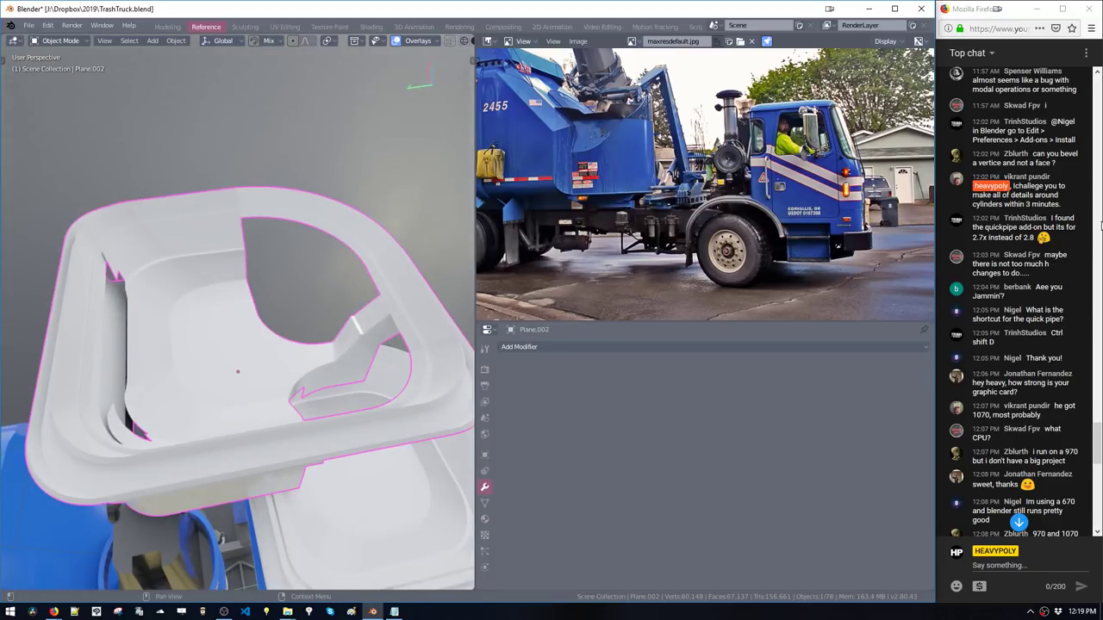
Bring the live chat to its newest messages and read the comment about customers from Tennessee
drag(1101, 455, 1098, 508)
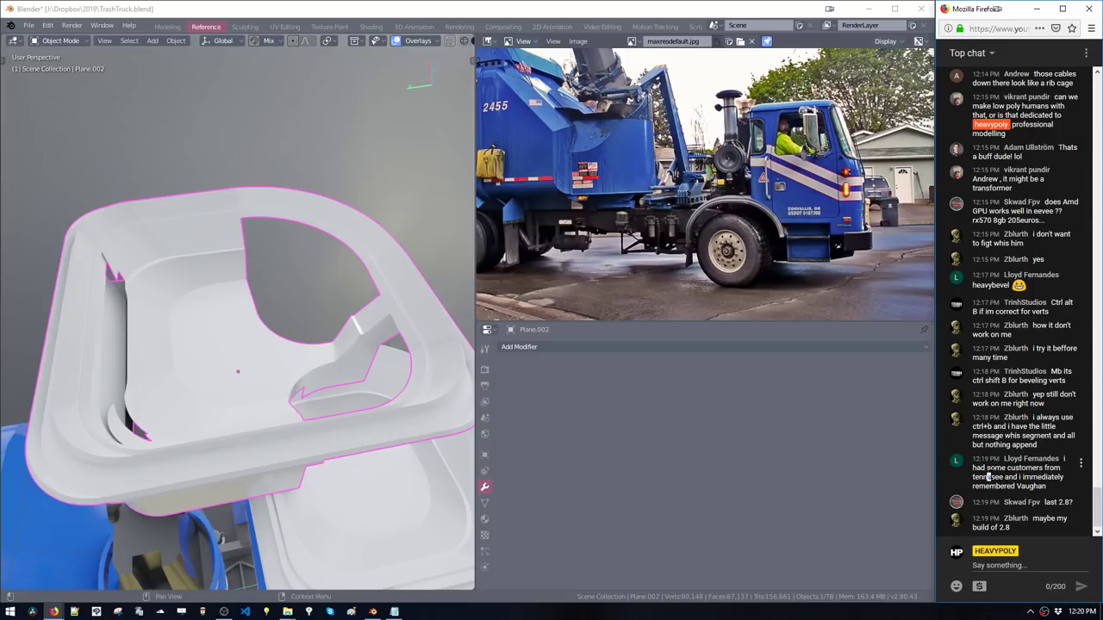
drag(990, 475, 1016, 486)
drag(1026, 487, 1017, 481)
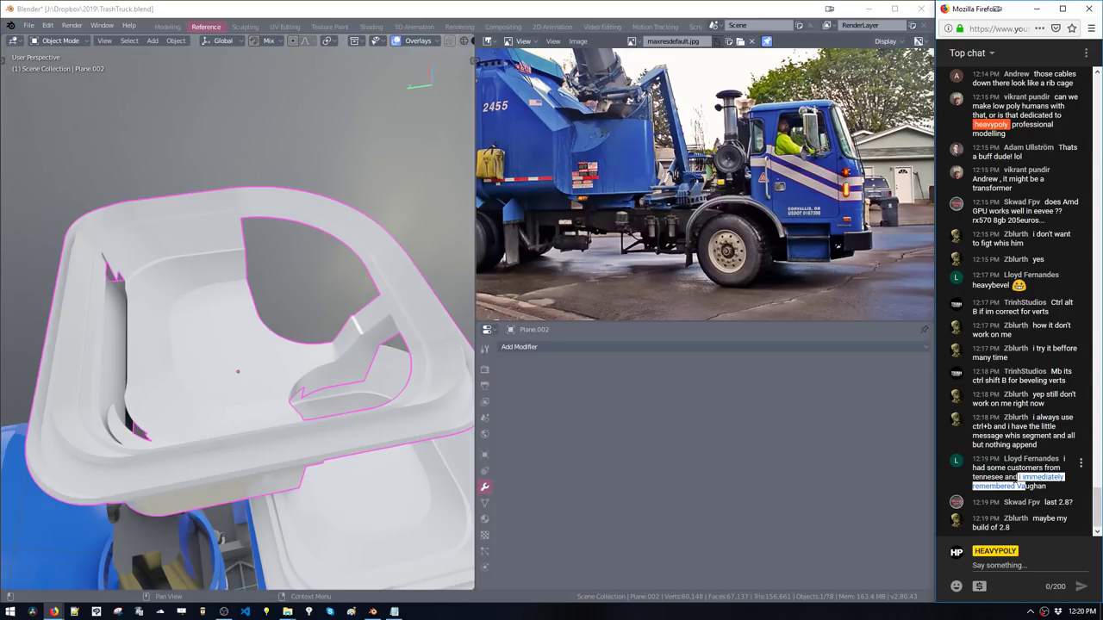
click(979, 474)
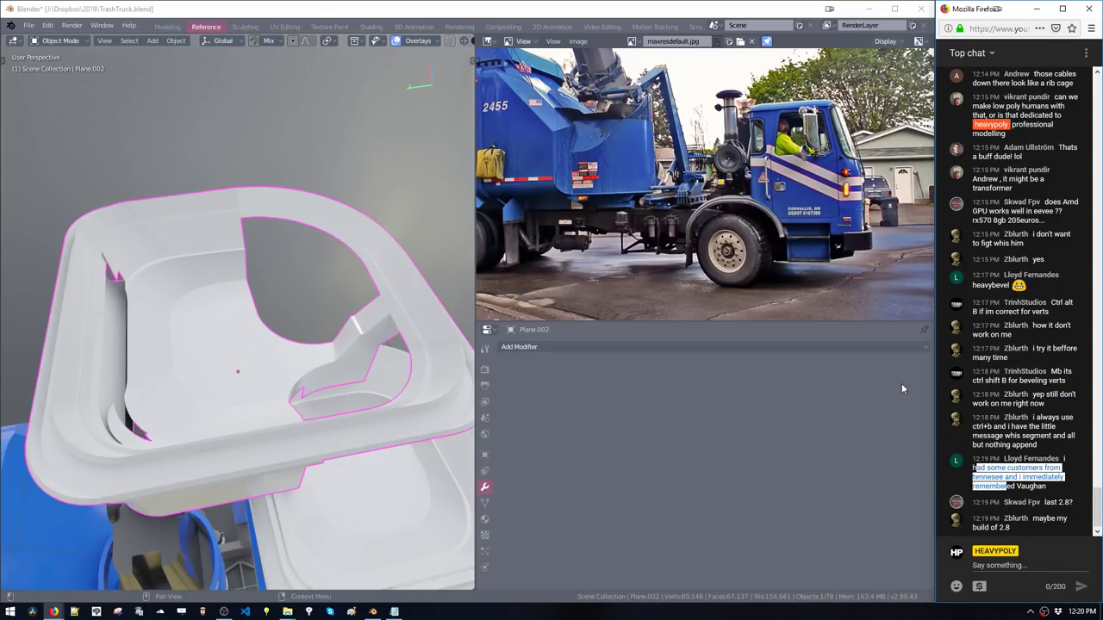
Duplicate the cut tray part and offset the copy so it overlaps the original
middle_drag(239, 443, 233, 351)
key(shift+d)
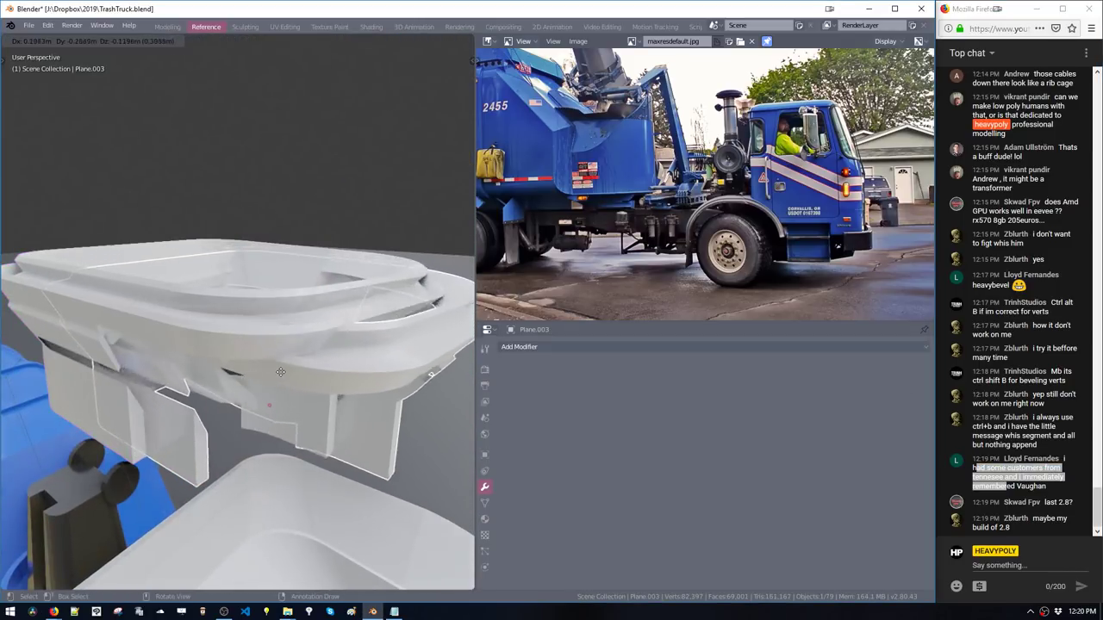
click(315, 399)
middle_drag(317, 400, 295, 365)
key(g)
click(243, 381)
key(g)
click(262, 364)
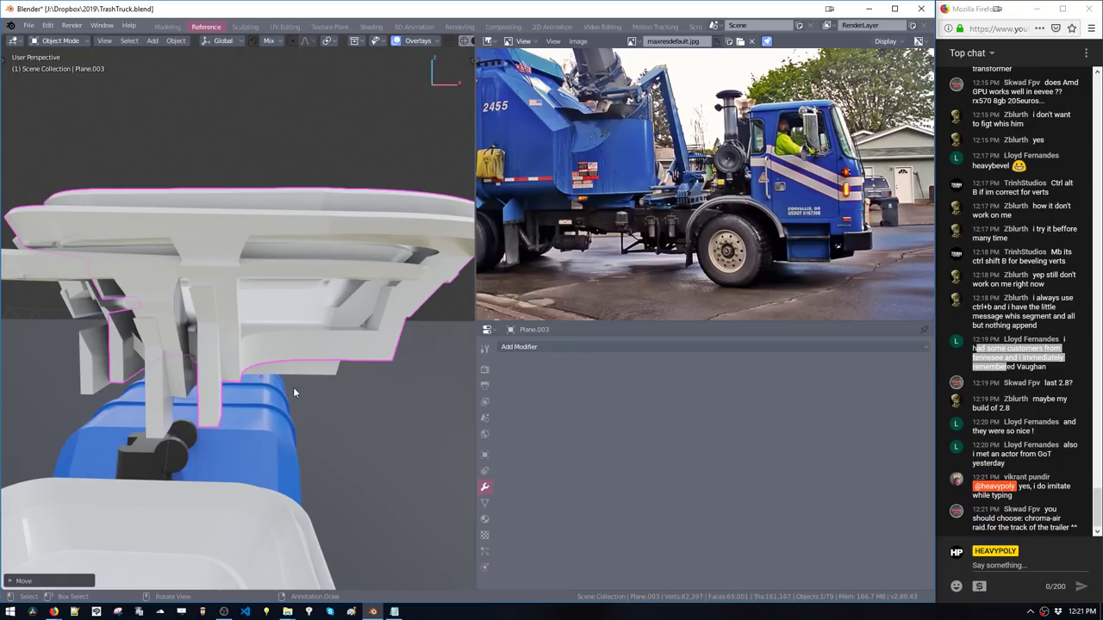
Fine-tune the duplicate's position slightly above and beside the original tray part
middle_drag(293, 392, 351, 387)
key(g)
click(337, 400)
key(g)
click(347, 388)
key(g)
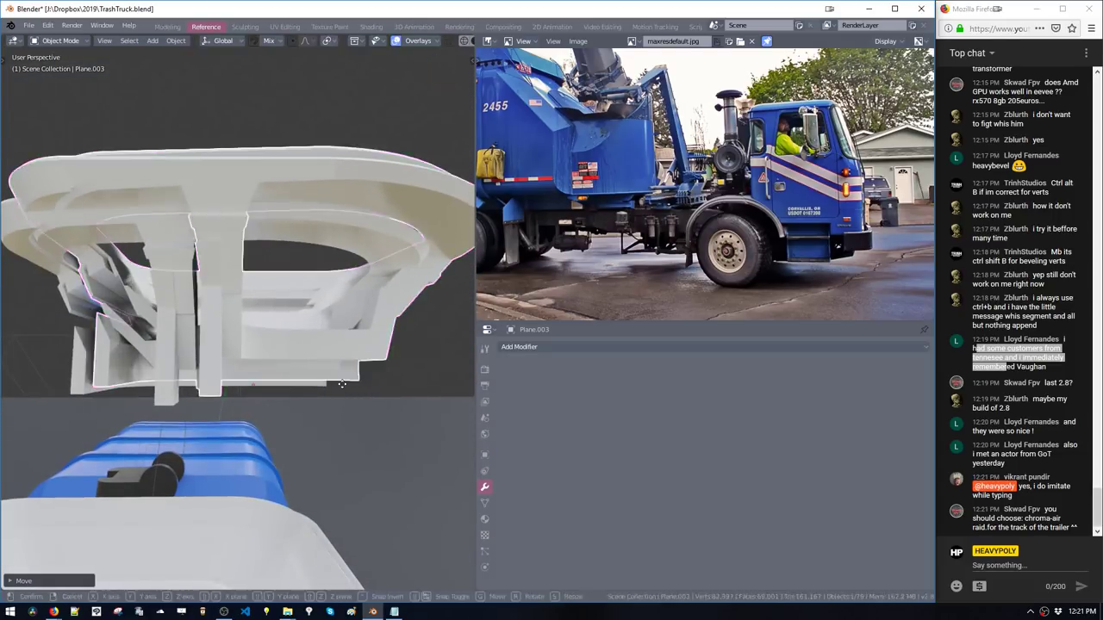
click(343, 387)
Subtract the shifted duplicate from the original tray part with a live boolean, and apply it
key(ctrl+shift+b)
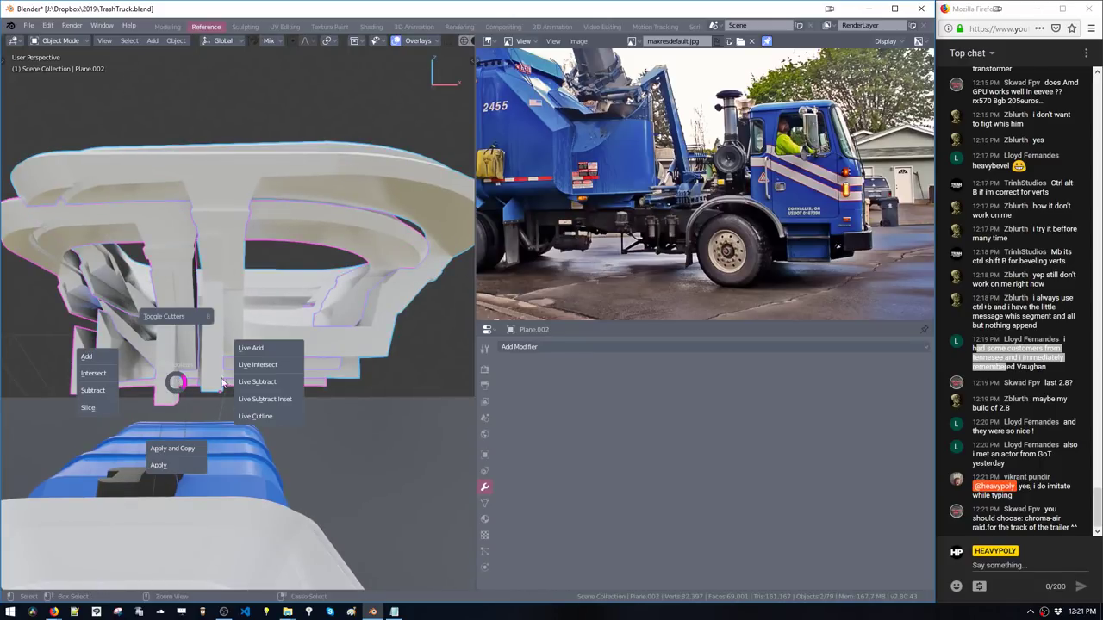
click(267, 387)
middle_drag(291, 386, 340, 343)
key(ctrl+shift+b)
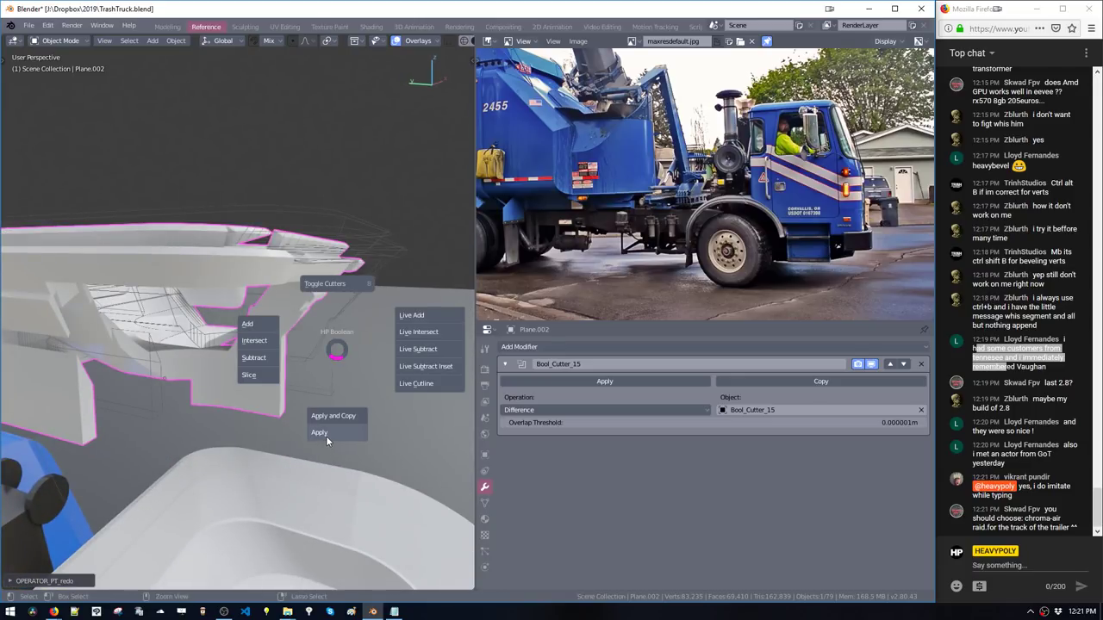
click(324, 435)
middle_drag(324, 435, 182, 368)
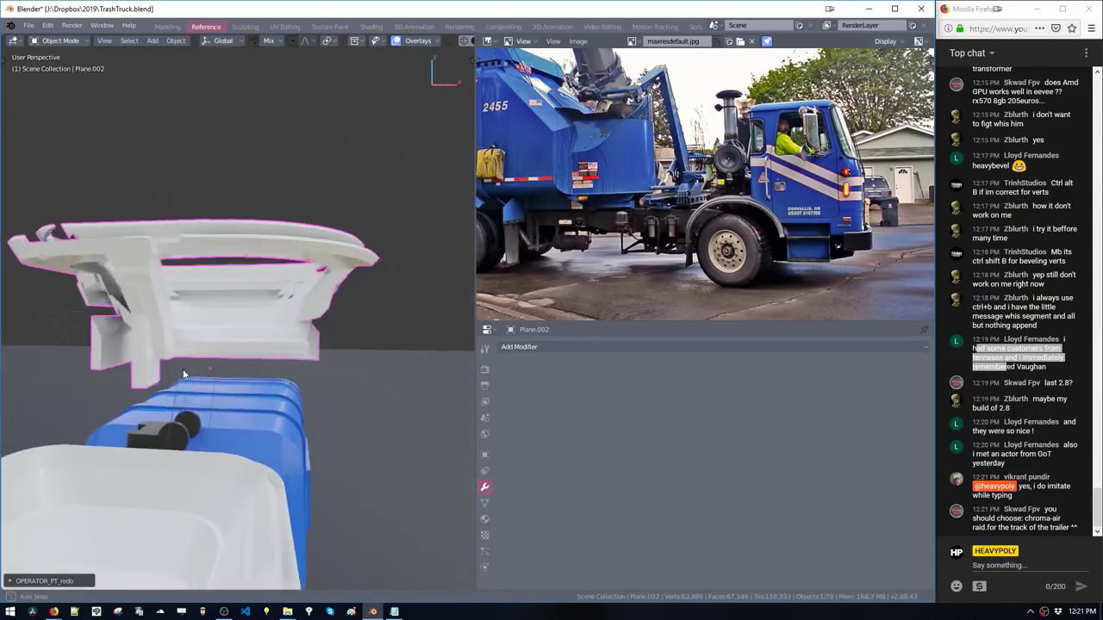
Try offsetting a regular duplicate of the cut tray part above the original
key(shift+d)
click(248, 384)
middle_drag(249, 385, 140, 418)
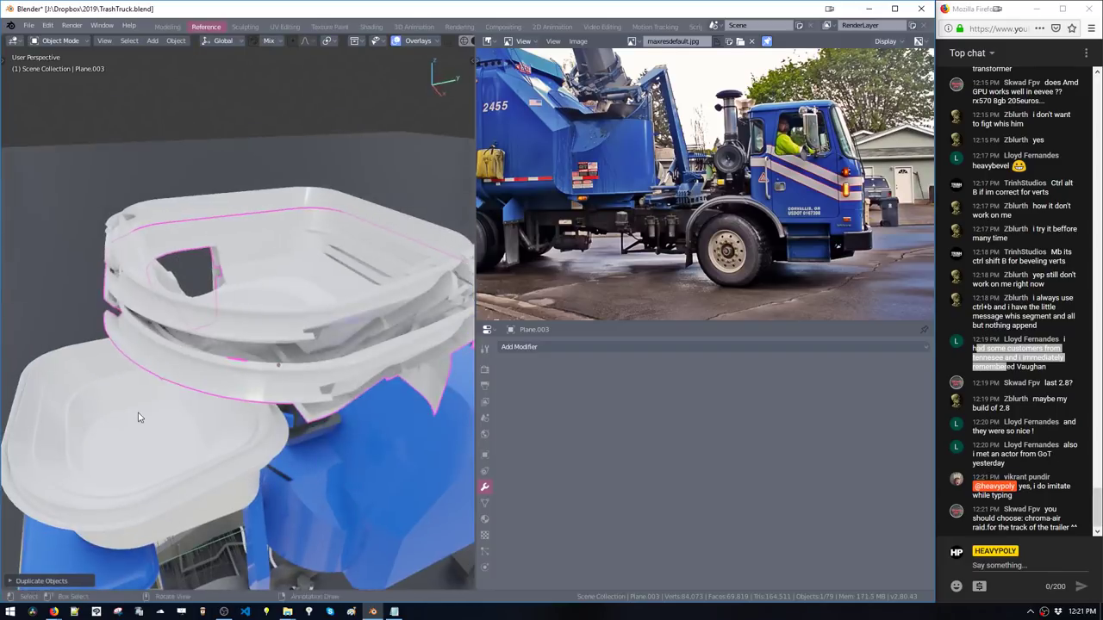
key(g)
click(154, 354)
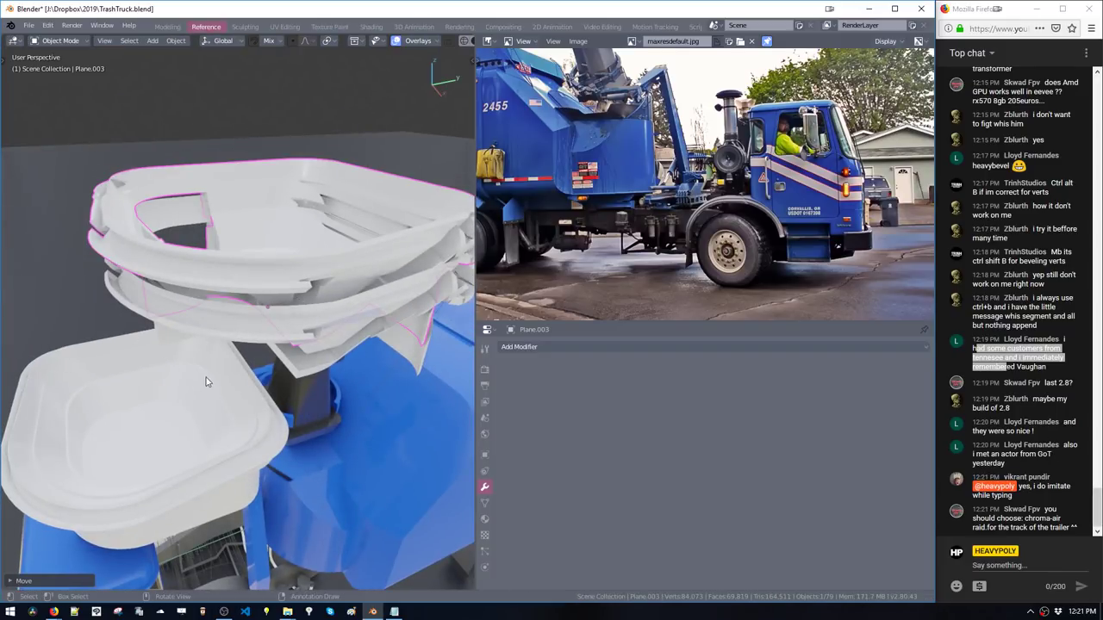
key(ctrl+z)
key(ctrl+z)
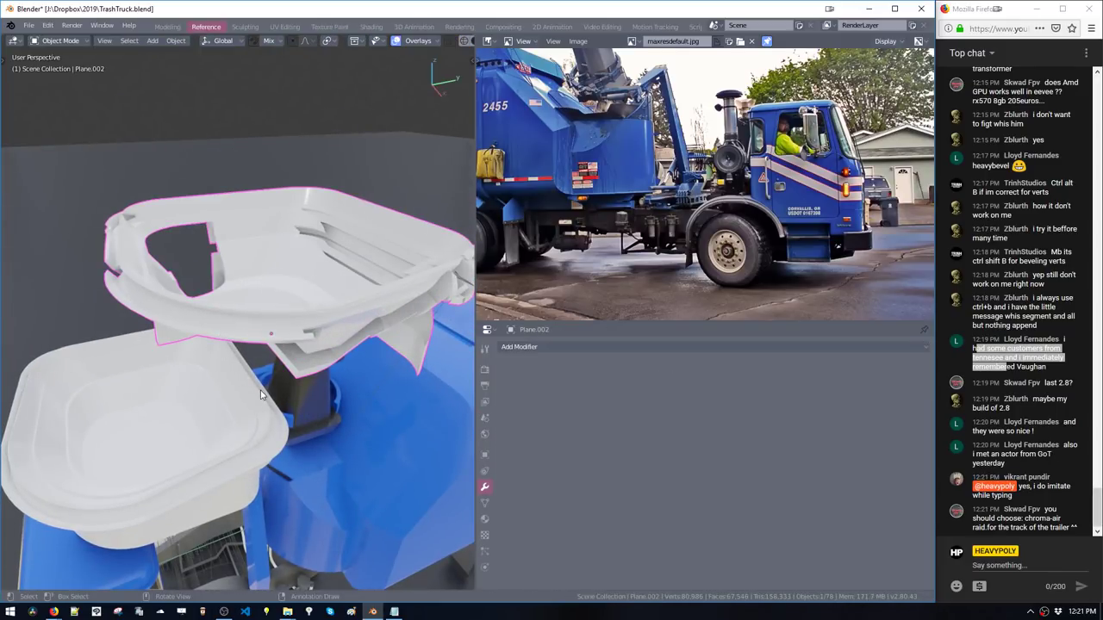
Nudge the tray part, make a linked duplicate raised along Z, and repeat the duplication six times to form a vertical stack
key(g)
click(251, 375)
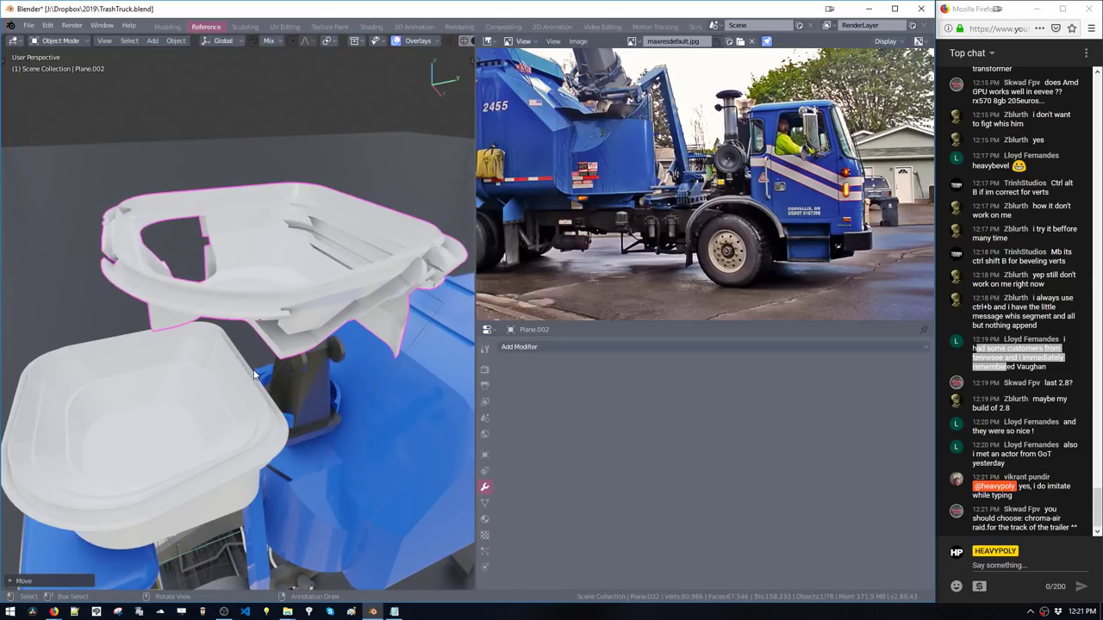
key(alt+d)
key(z)
click(259, 345)
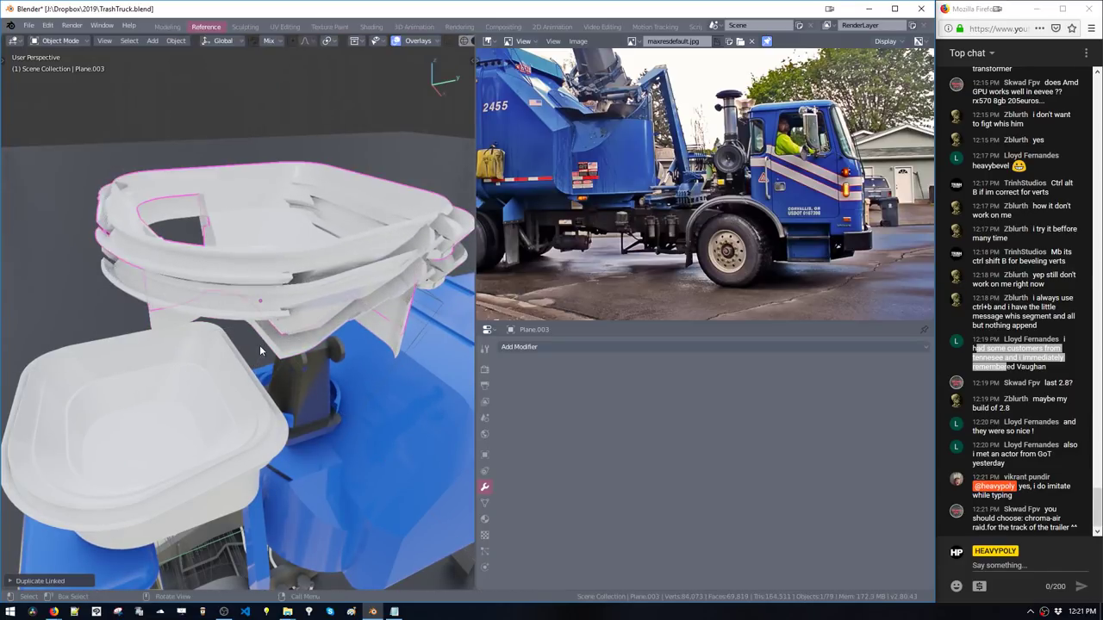
key(shift+r)
key(shift+r)
key(shift+r)
key(shift+r)
key(shift+r)
key(shift+r)
Delete the leftover uncut tray beside the stack
middle_drag(258, 345, 258, 402)
click(299, 405)
key(Delete)
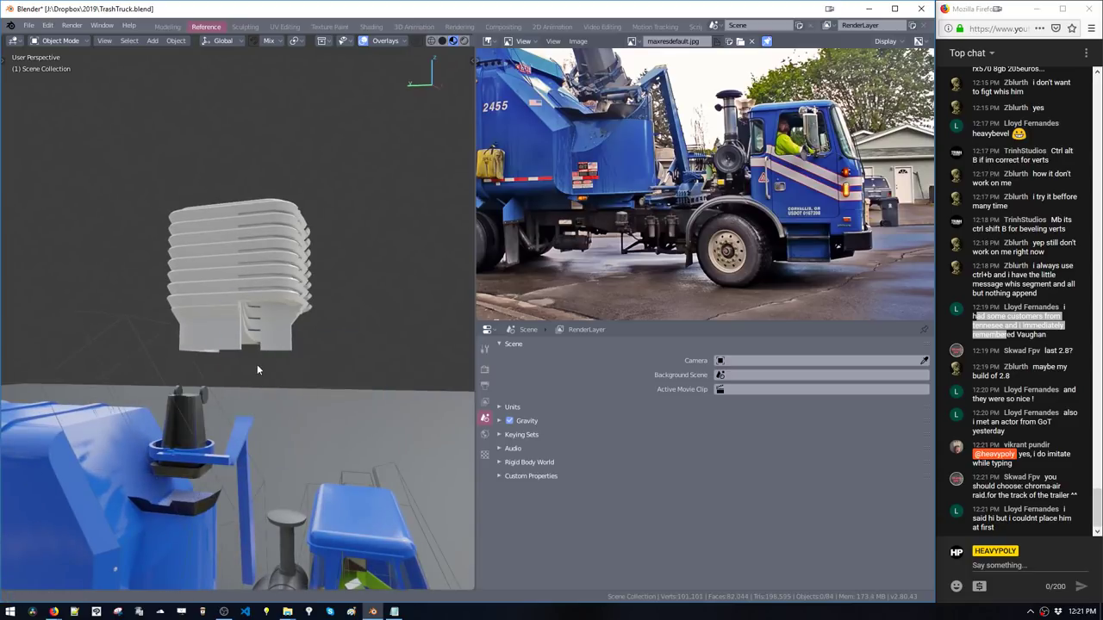
Select the whole stack of tray parts and move it over the dark cone-shaped piece on the truck
middle_drag(257, 364, 269, 345)
drag(264, 190, 330, 312)
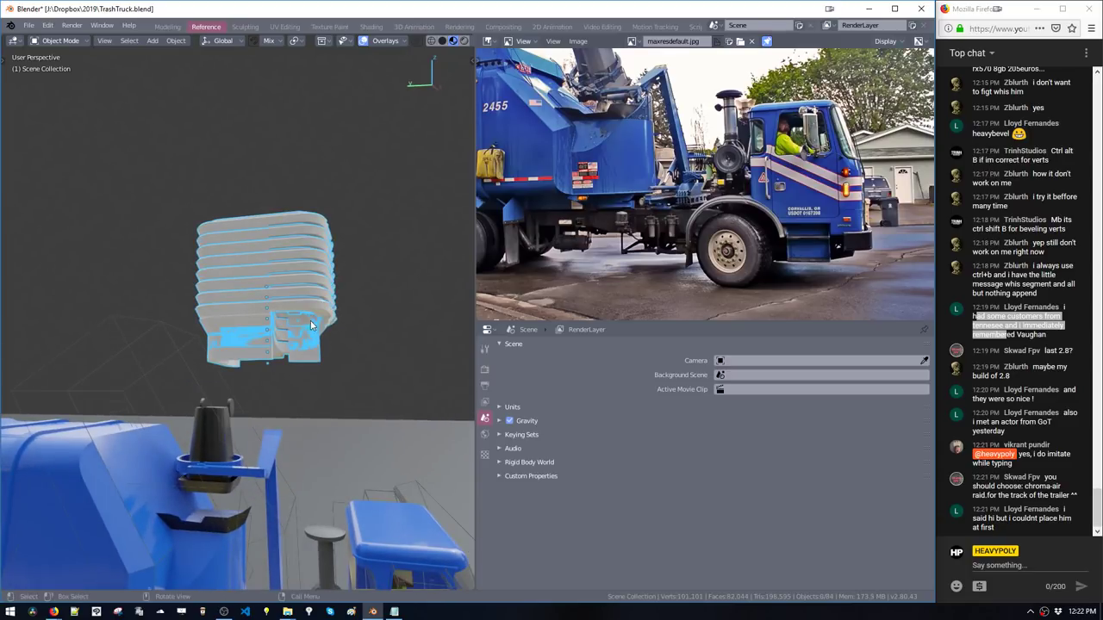
key(g)
click(284, 331)
click(279, 364)
middle_drag(281, 363, 219, 323)
drag(201, 201, 262, 327)
middle_drag(257, 331, 203, 344)
key(g)
click(203, 386)
Scale the tray stack down above the truck's dark cone-shaped piece
scroll(215, 387, up, 6)
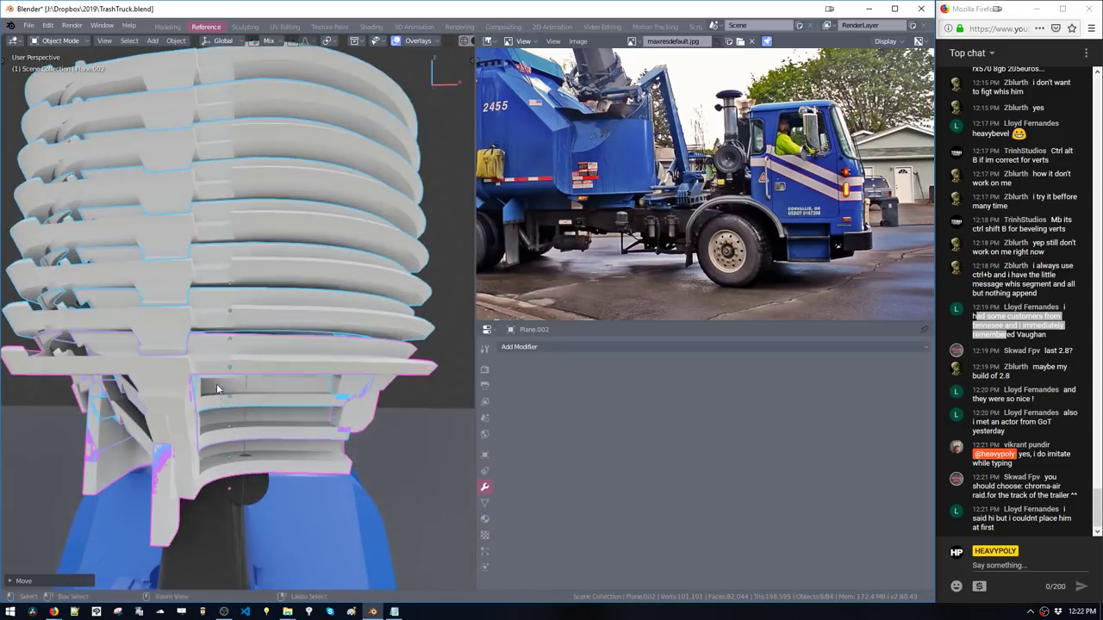
scroll(217, 387, down, 4)
key(s)
click(265, 453)
middle_drag(265, 452, 350, 397)
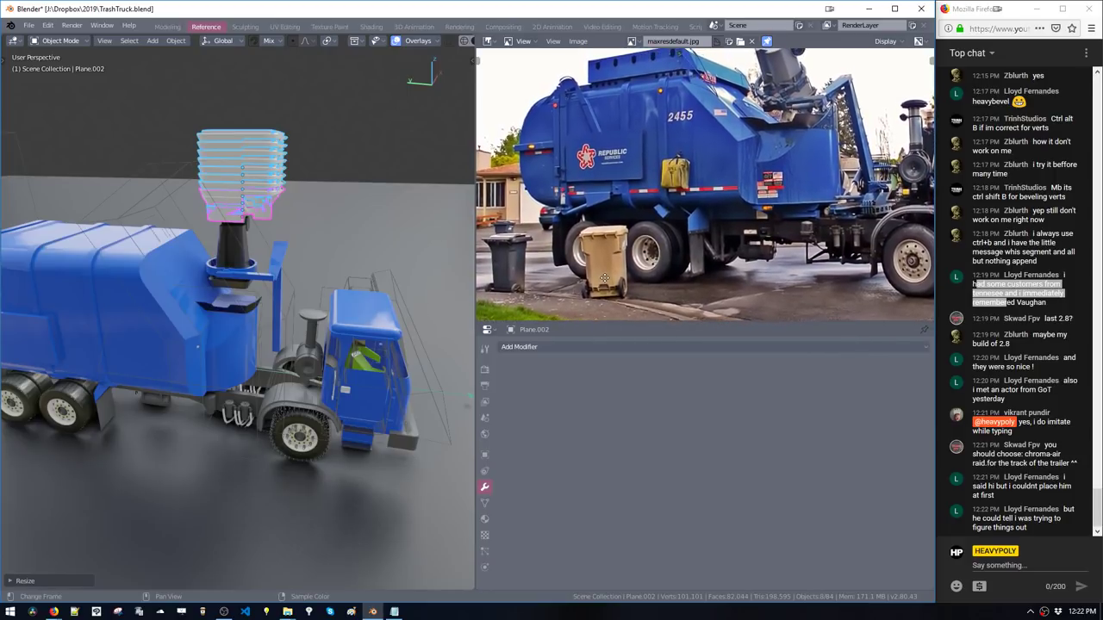
Duplicate the rectangular panel on the truck body's side and place the copy further forward, over the front strap
middle_drag(204, 364, 217, 346)
click(202, 343)
key(Tab)
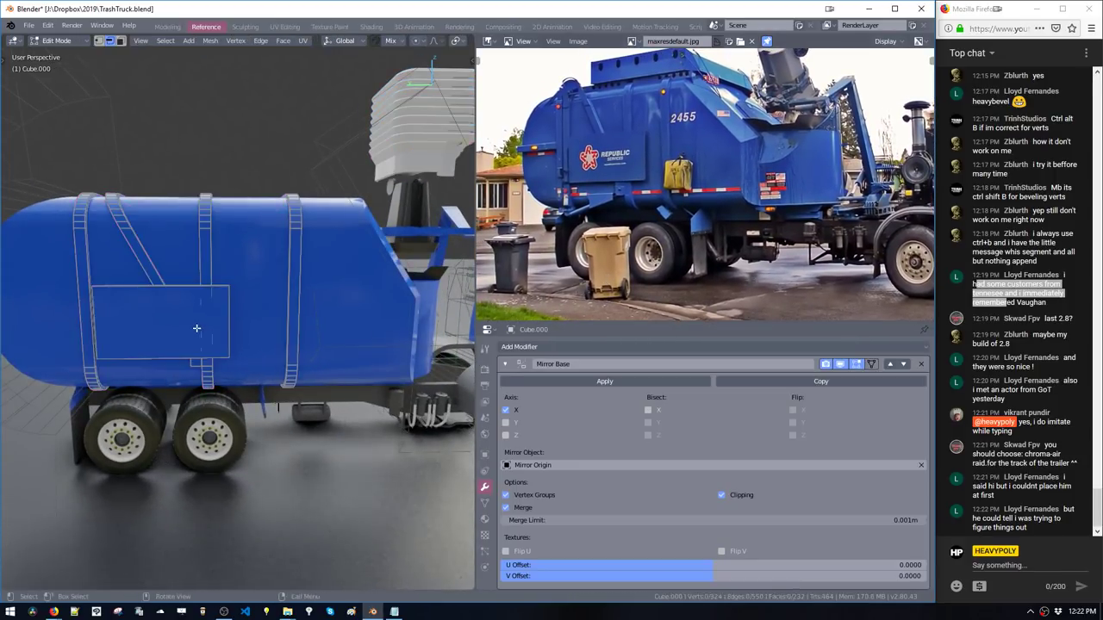
key(ctrl+l)
key(shift+d)
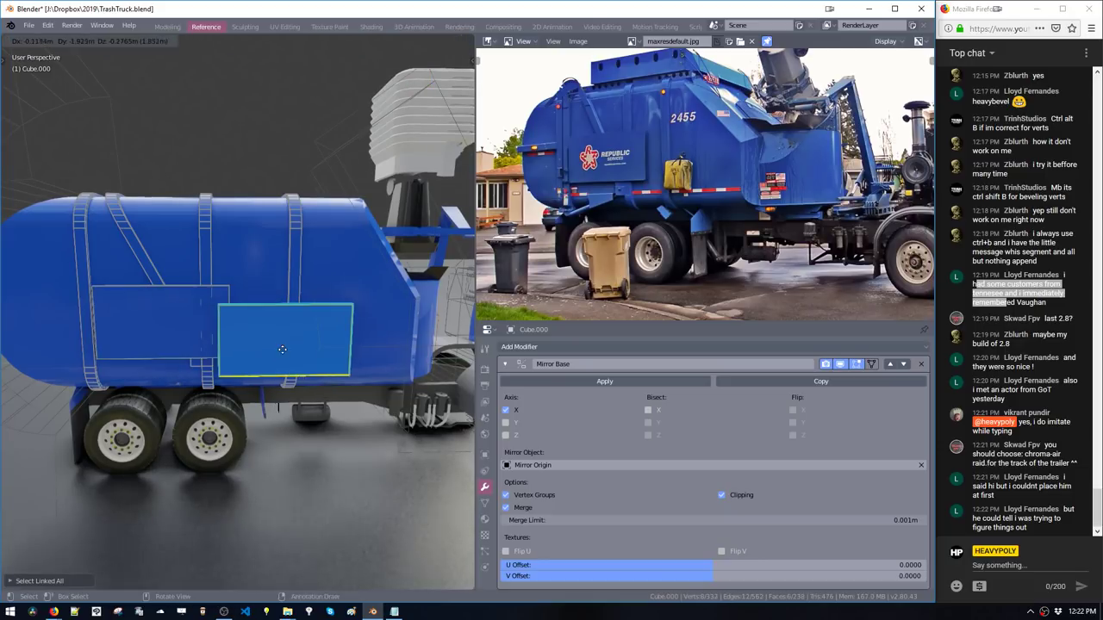
click(281, 347)
Scale the duplicated panel down to a small, nearly square block on the lower side of the body
key(s)
key(x)
click(335, 353)
key(s)
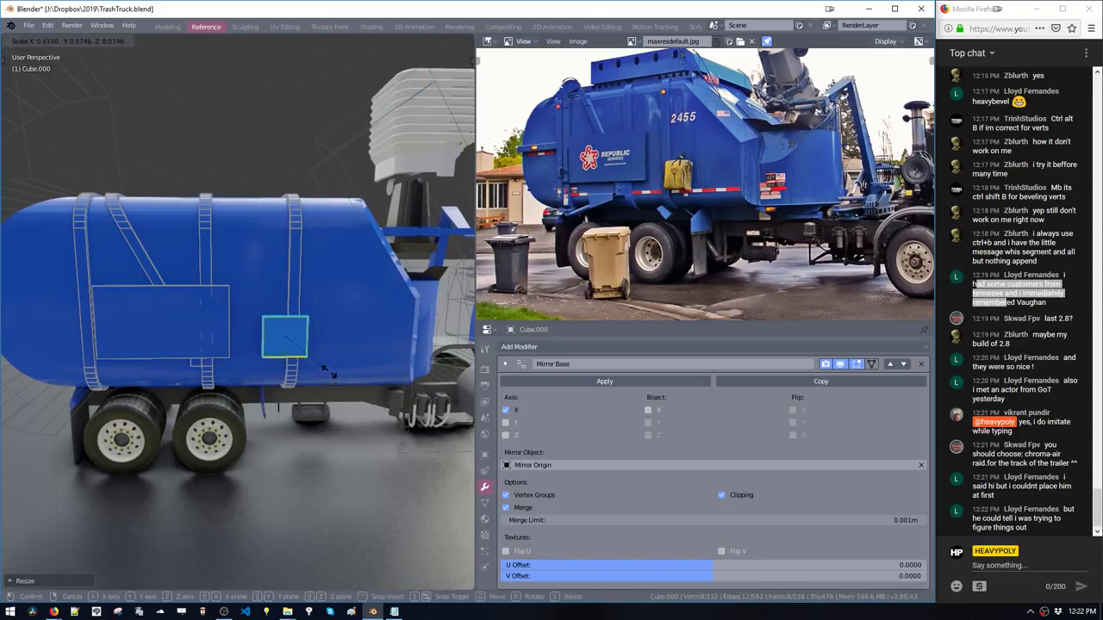
click(306, 354)
Pull the block's outer face away from the truck body along X to make a deep box
key(space)
click(285, 339)
middle_drag(286, 339, 323, 473)
key(g)
key(x)
click(343, 370)
Scale the box's outer face down slightly and shift it along X
key(KP_Decimal)
key(s)
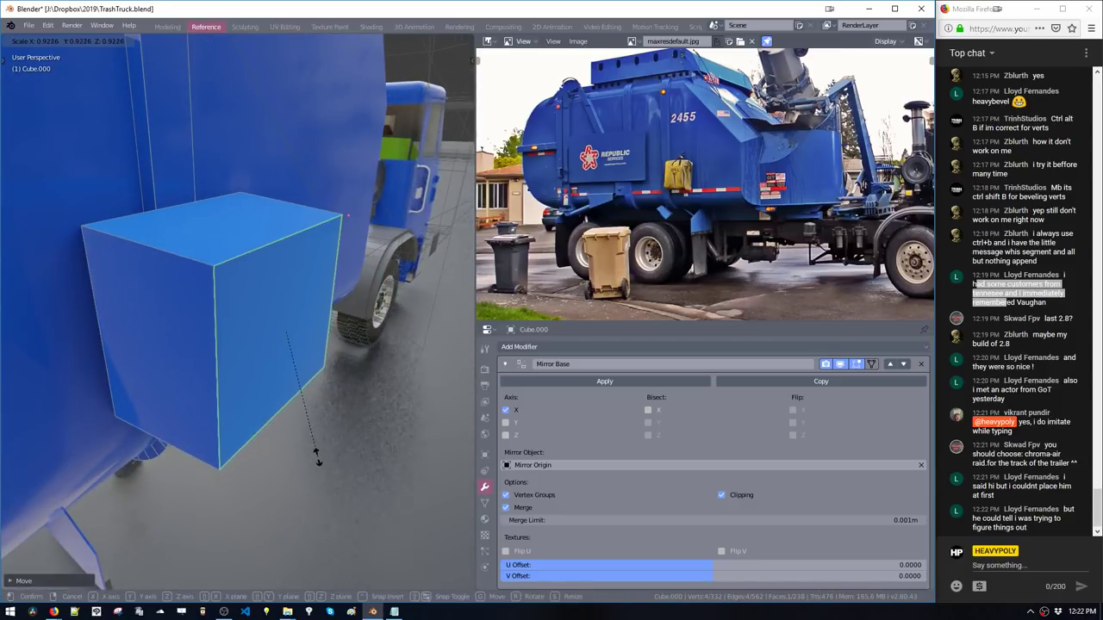
click(321, 463)
key(g)
key(x)
click(313, 443)
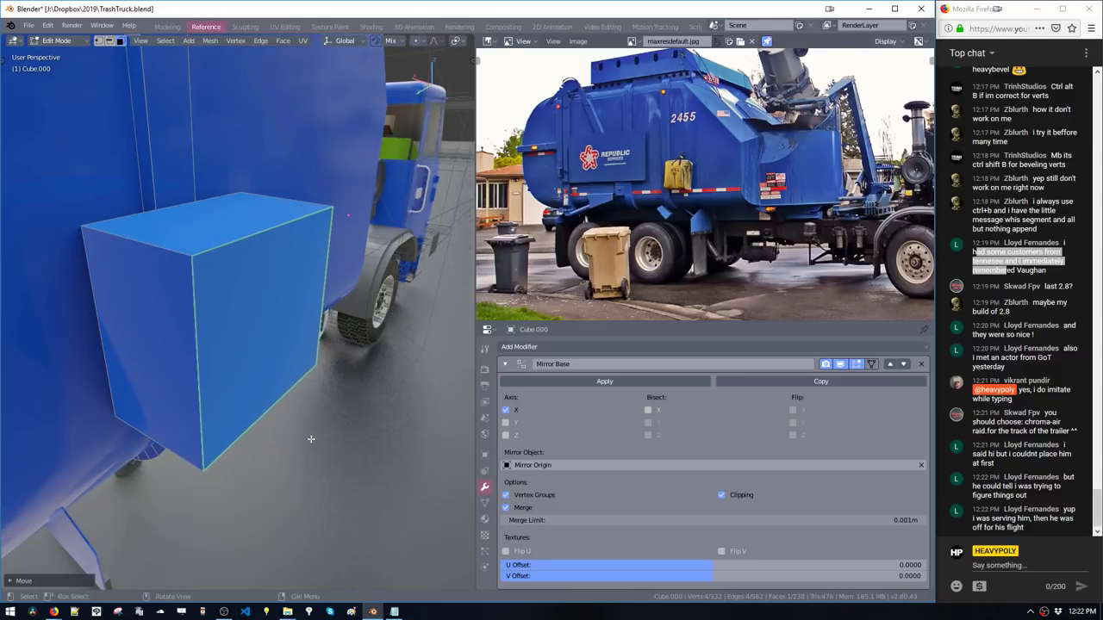
Extrude the box's outer face, shrink the new face to about a quarter size, and reposition it on the front
key(space)
click(274, 367)
click(255, 377)
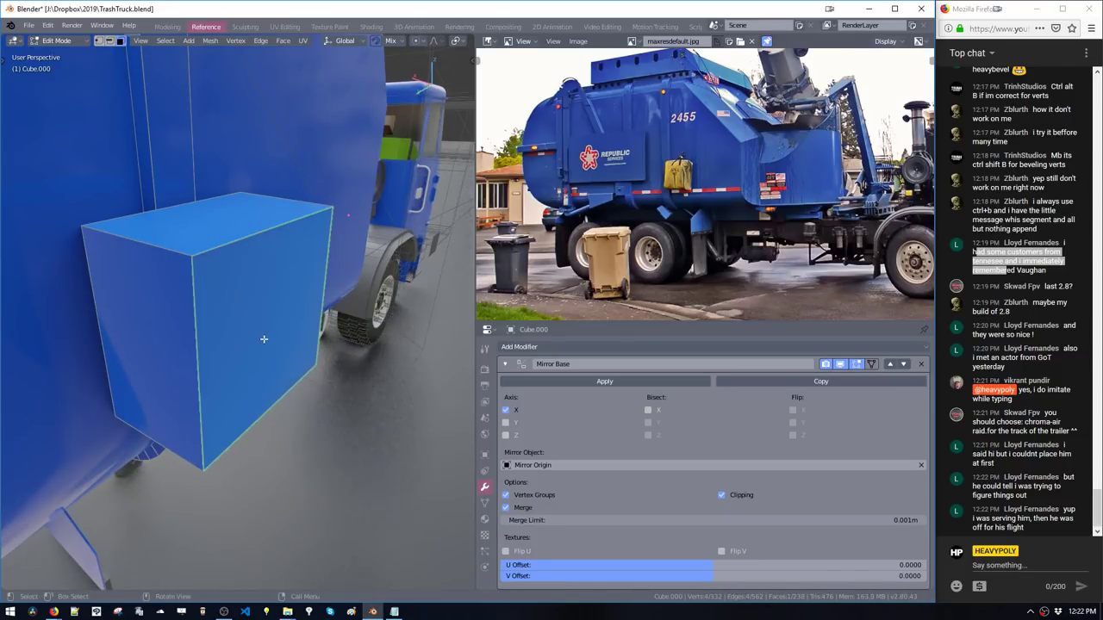
key(e)
click(300, 372)
key(s)
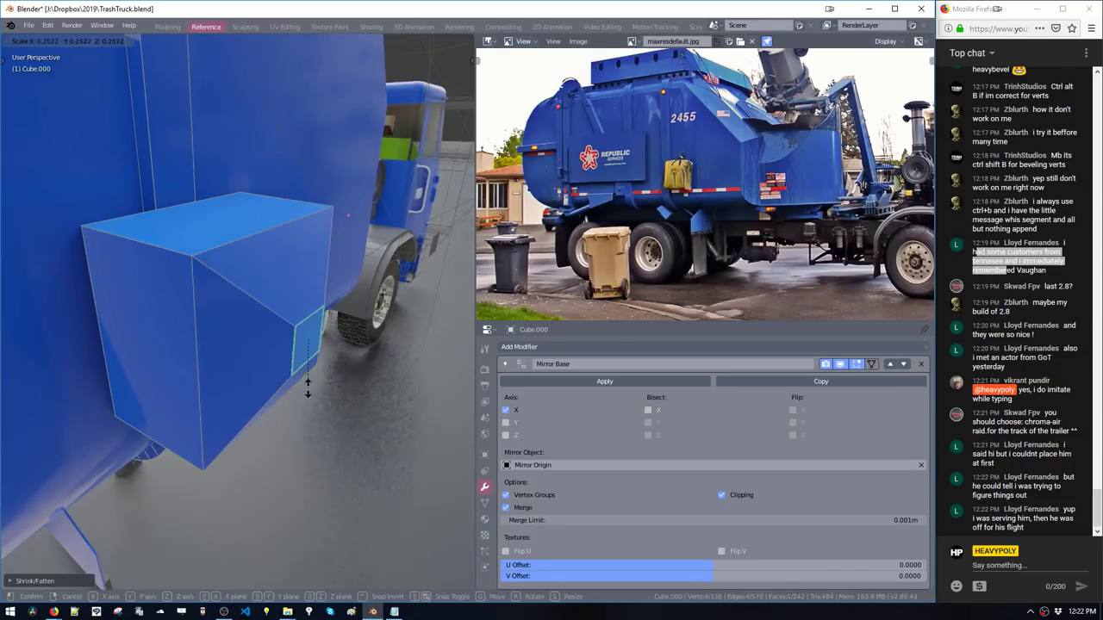
click(308, 390)
middle_drag(309, 389, 347, 389)
key(g)
click(322, 393)
Separate the entire small box from the truck body details into its own object
double_click(254, 365)
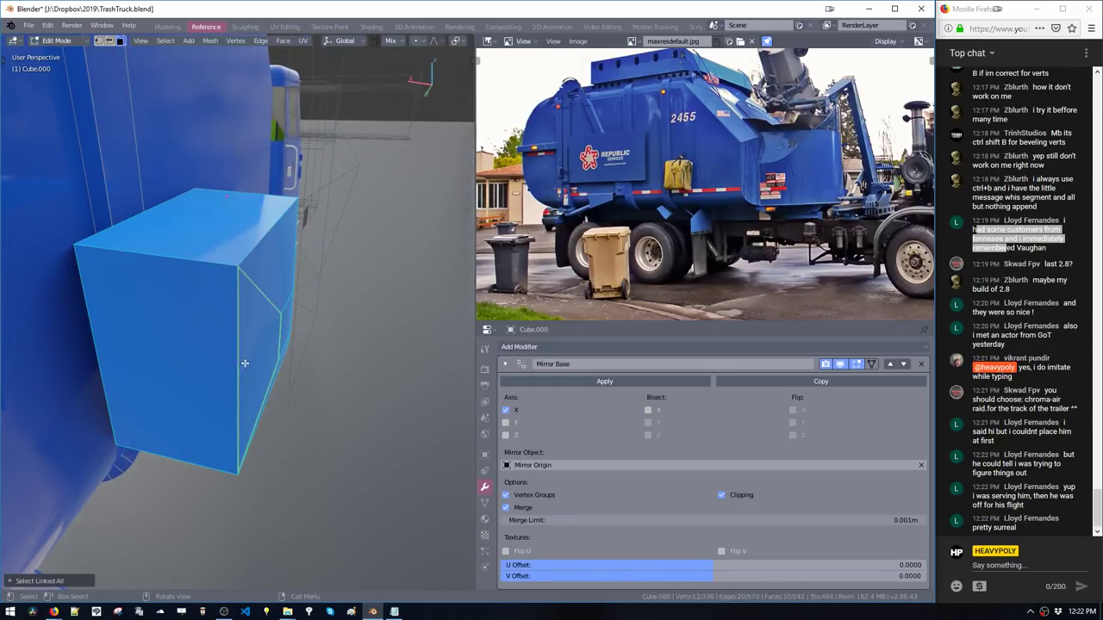
key(shift+v)
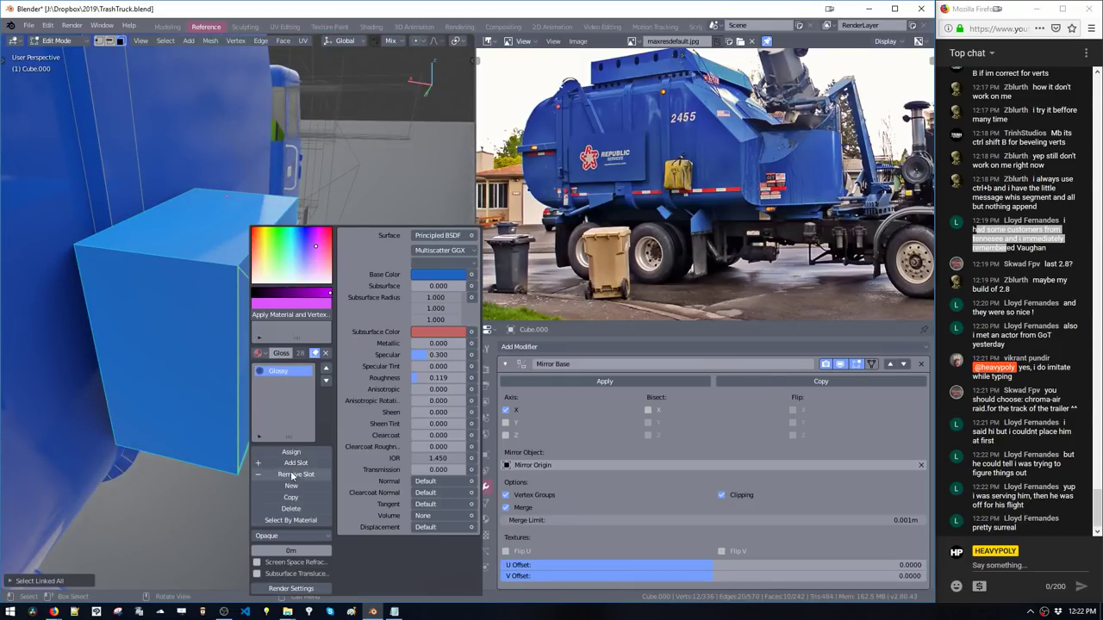
key(p)
Give the separated box a new material with a dark yellow base color
key(shift+v)
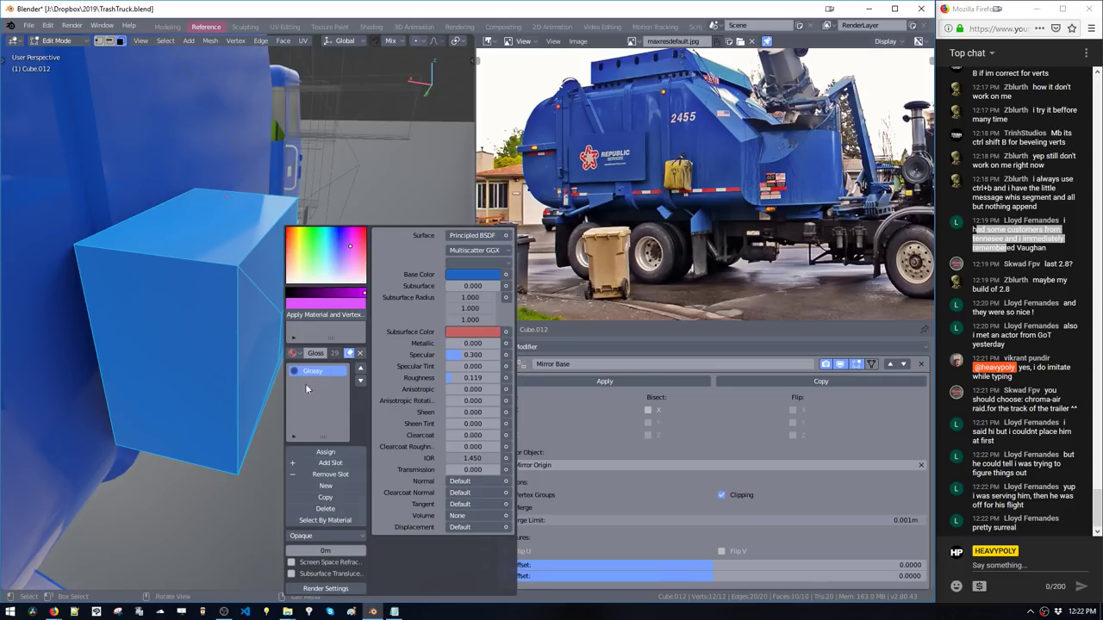
click(294, 354)
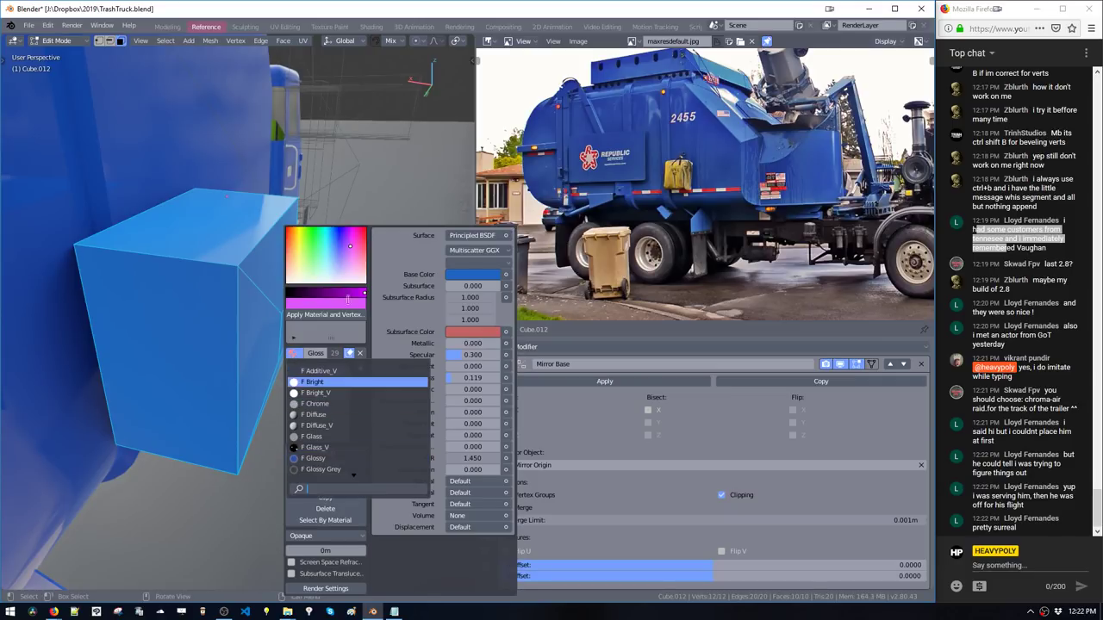
click(325, 485)
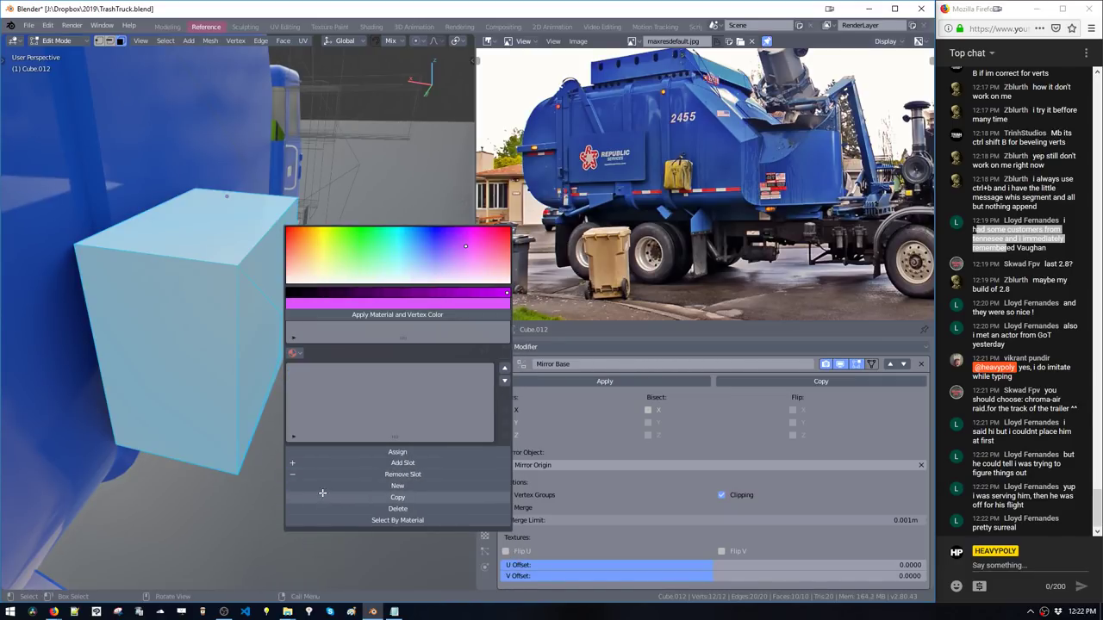
click(474, 275)
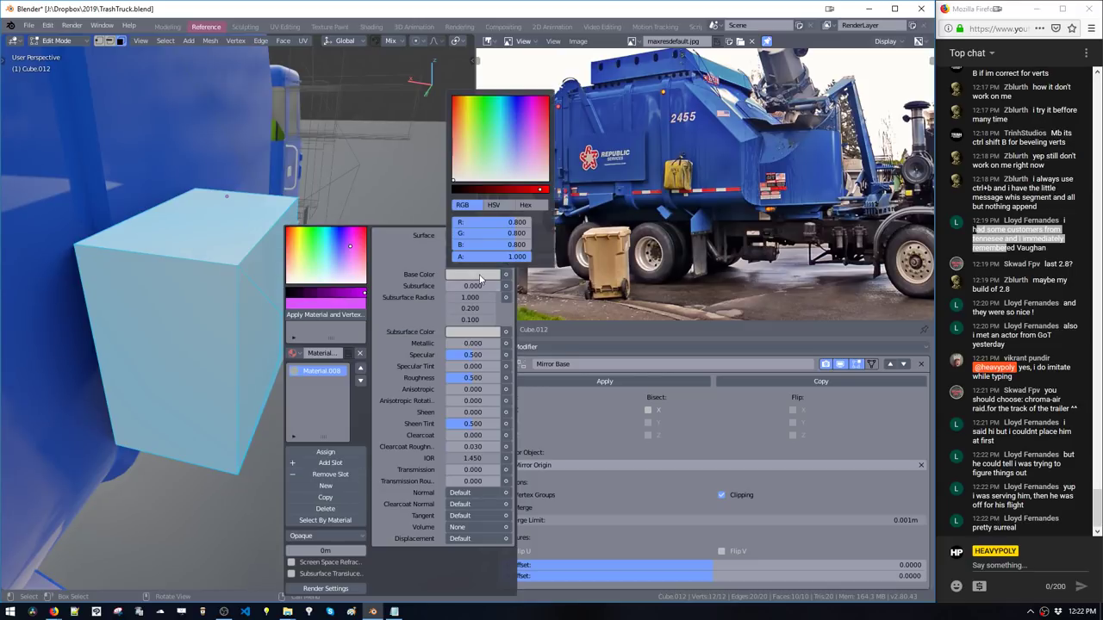
click(465, 110)
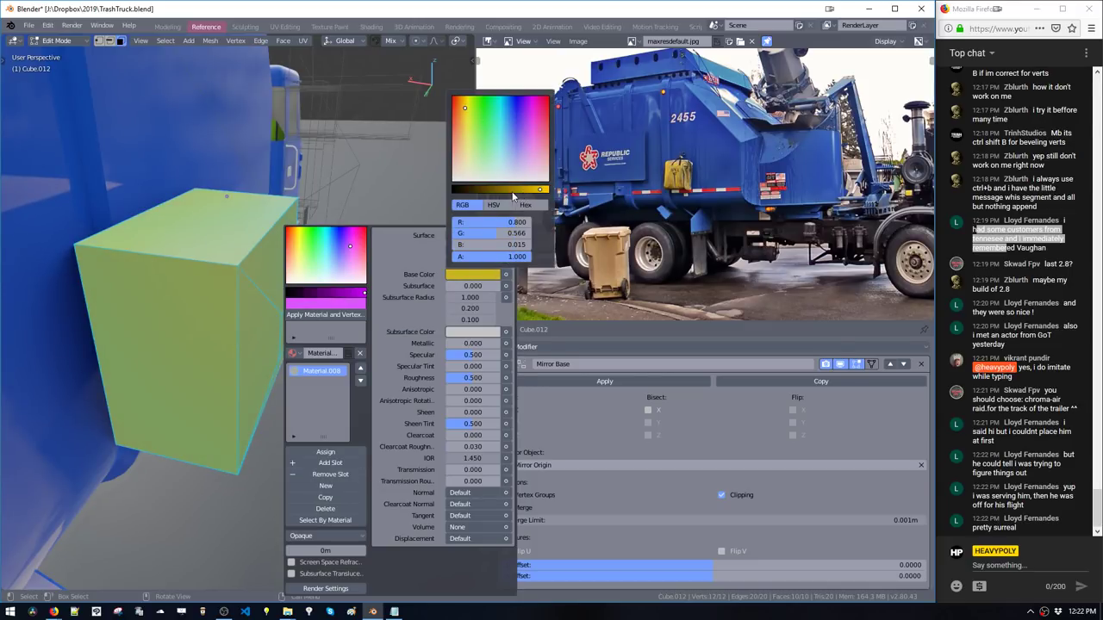
drag(511, 191, 515, 191)
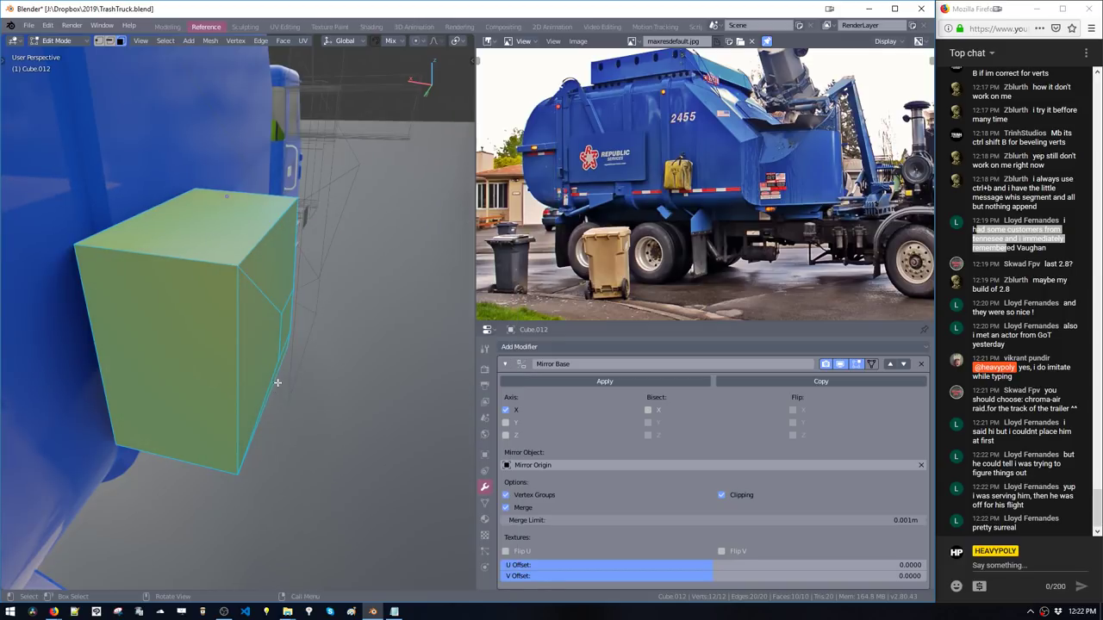
Enlarge the small inner face on the front of the yellow box and adjust its position
middle_drag(277, 383, 225, 388)
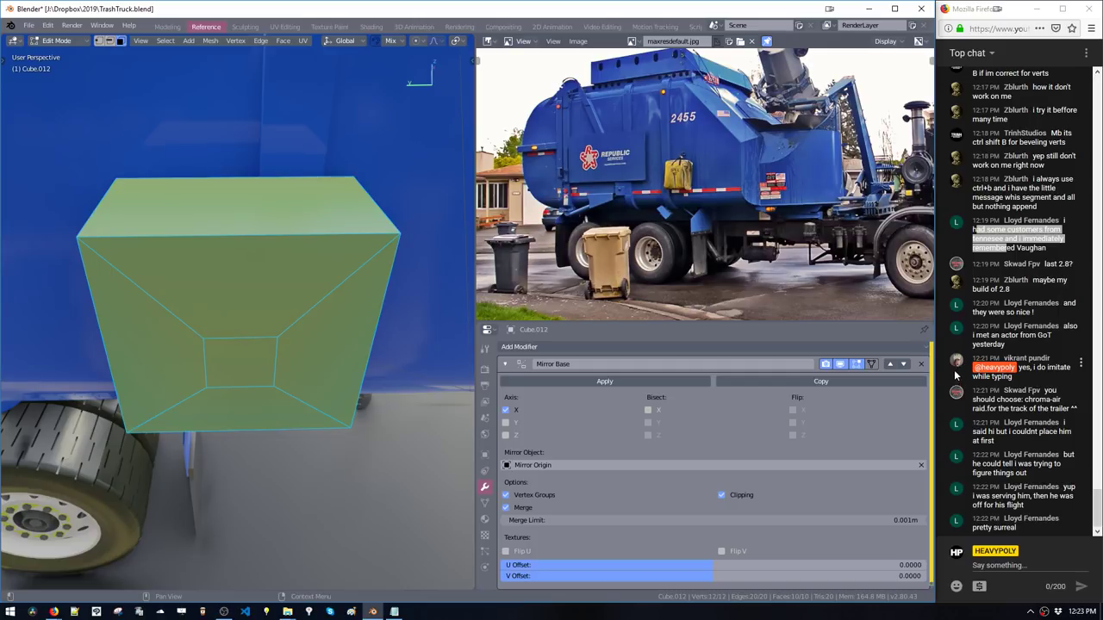
middle_drag(233, 345, 278, 369)
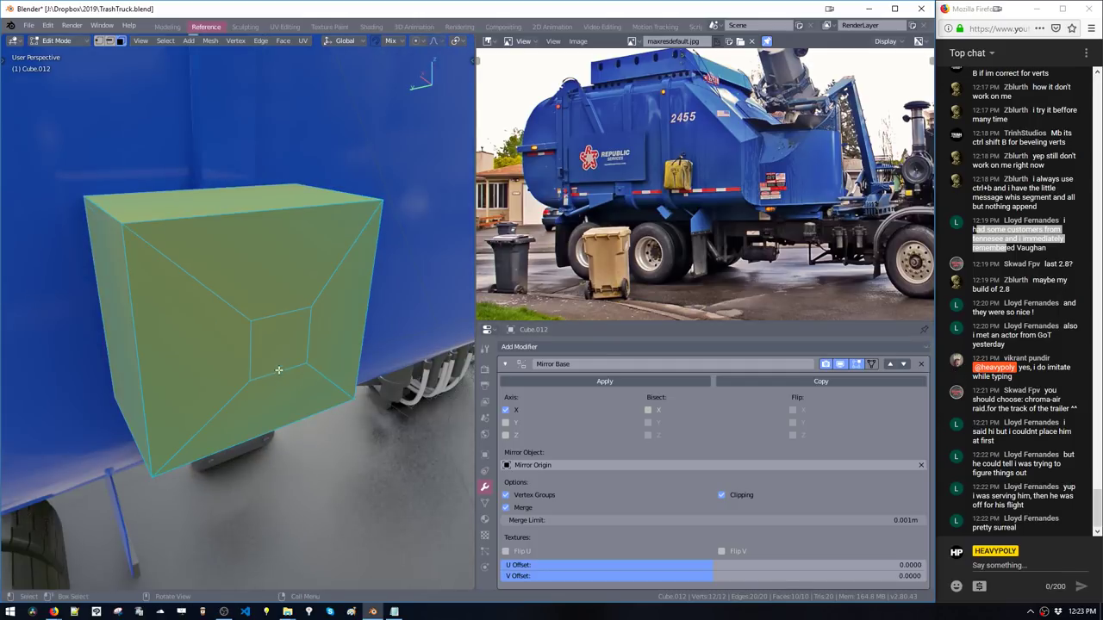
click(280, 369)
key(s)
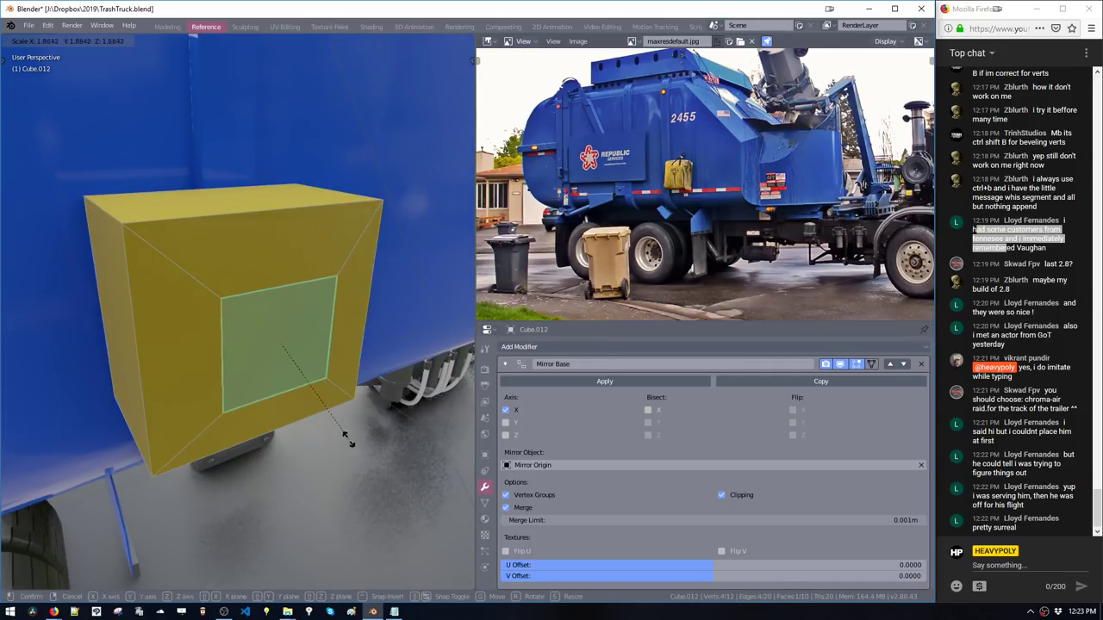
click(325, 425)
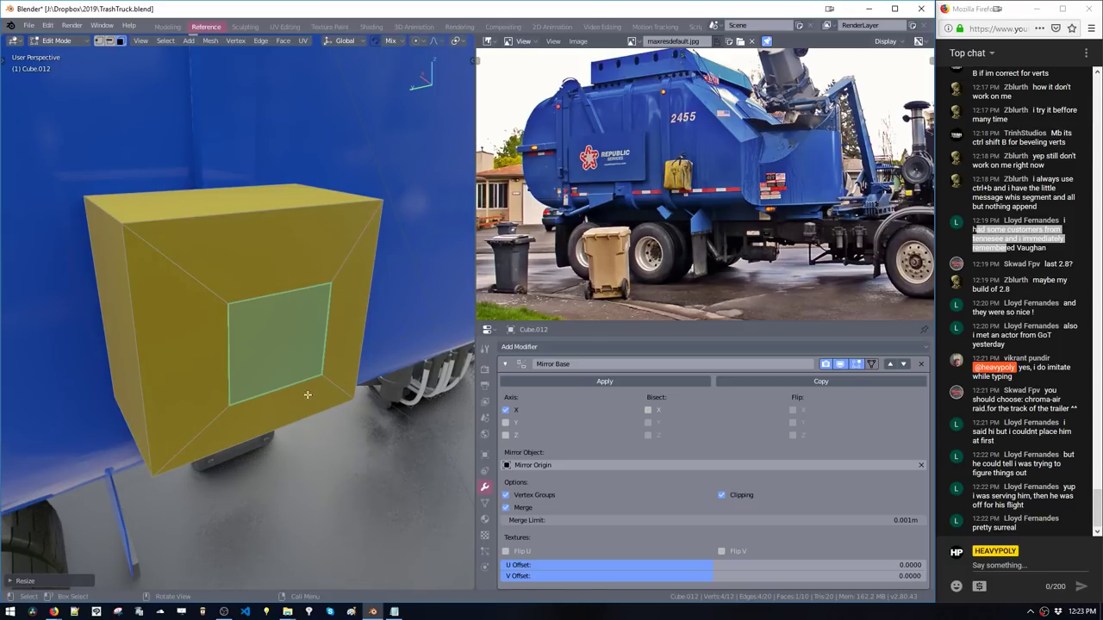
middle_drag(307, 395, 331, 420)
key(g)
click(335, 401)
Move the yellow box's expanded front face selection along X toward the truck body to make the box shallower
key(g)
key(x)
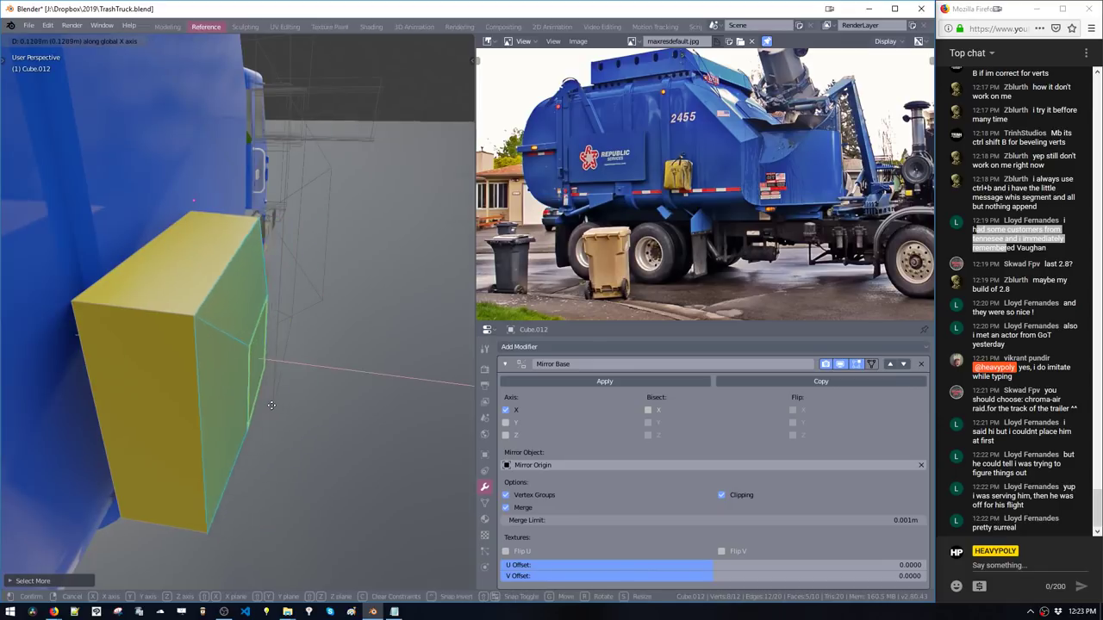
click(253, 401)
key(g)
key(x)
click(249, 385)
middle_drag(249, 384, 287, 381)
key(alt+a)
key(k)
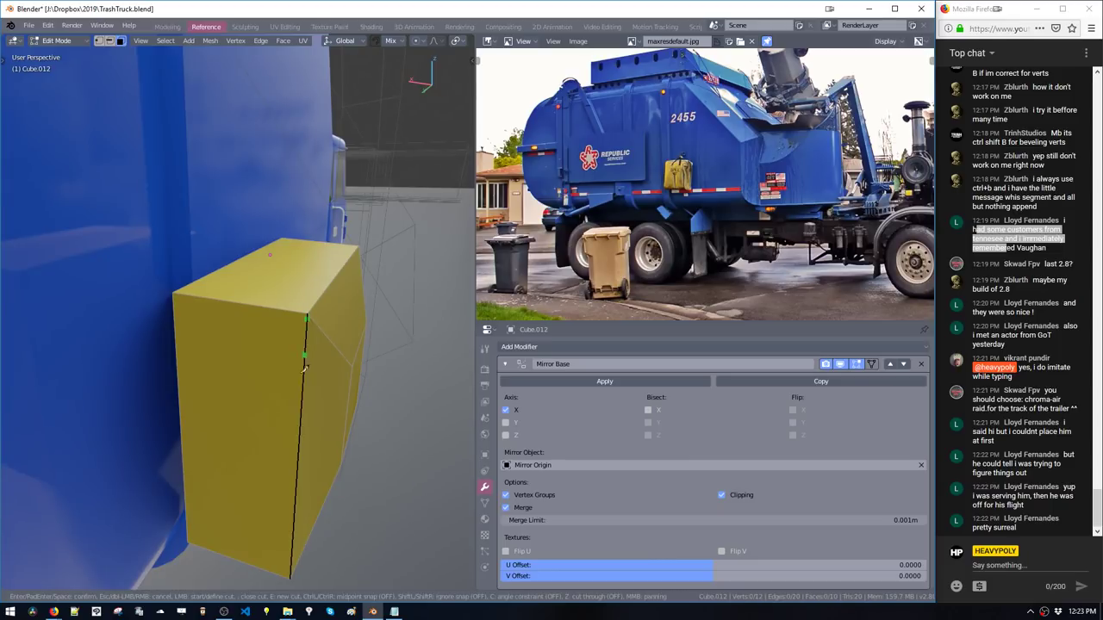
key(Escape)
Leave mesh editing on the yellow box and switch it to Sculpt mode
middle_drag(296, 401, 345, 401)
key(ctrl+l)
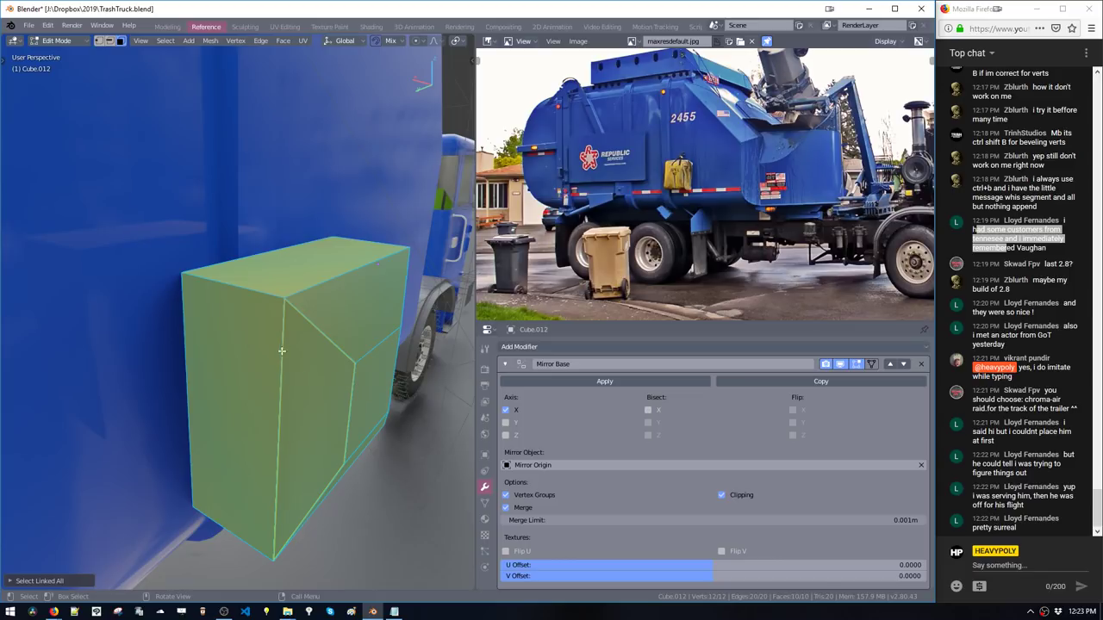
middle_drag(282, 351, 319, 382)
right_click(337, 375)
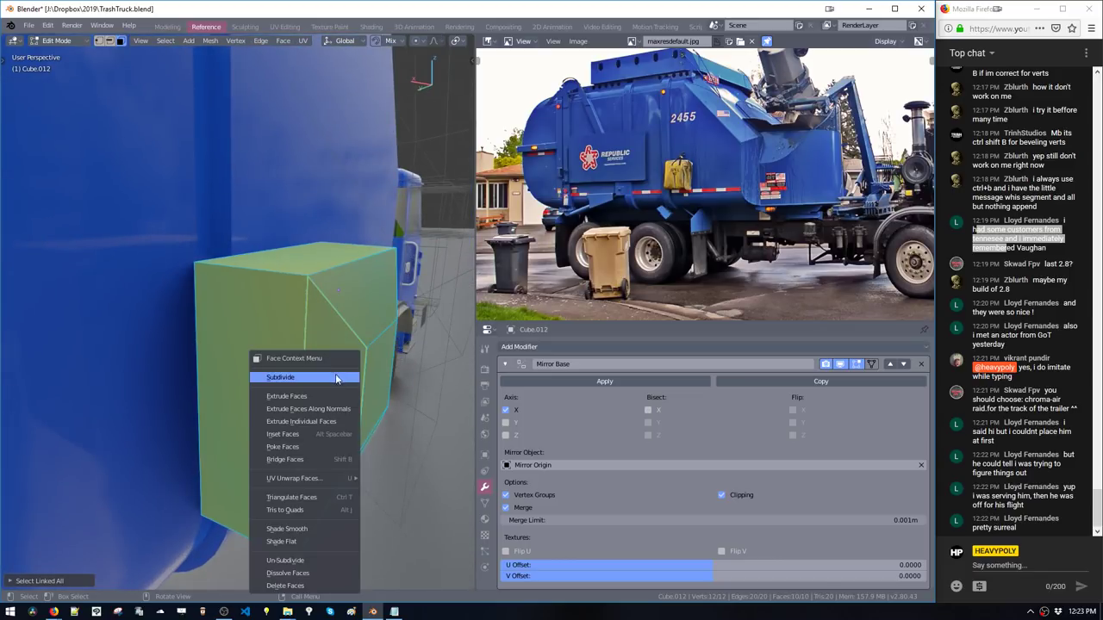
key(ctrl+space)
key(ctrl+space)
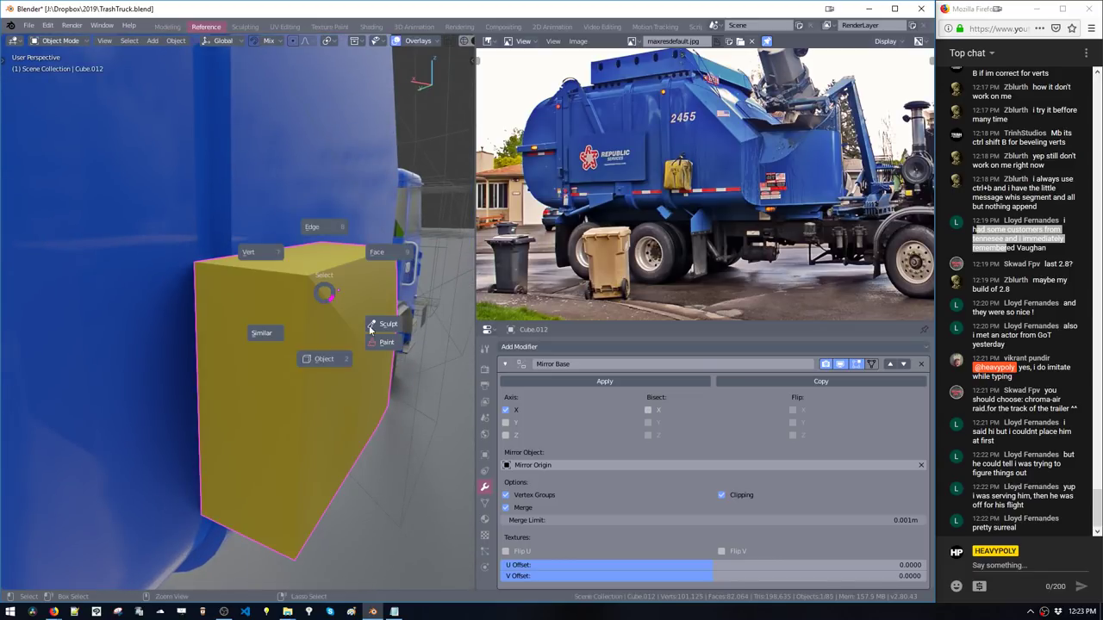
click(377, 327)
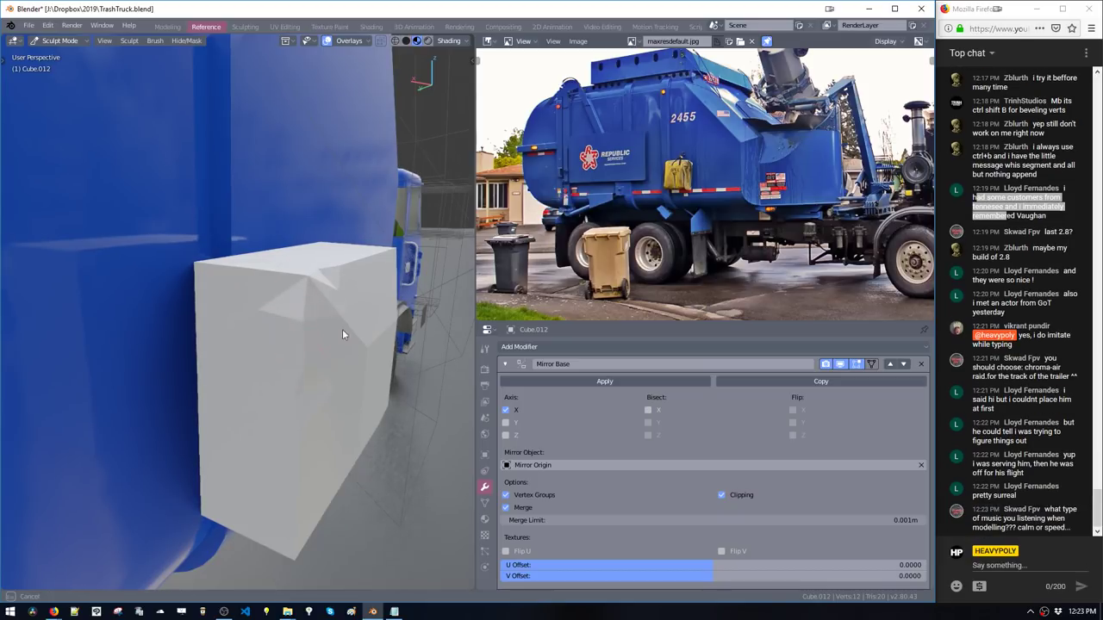
Sculpt rough, uneven folds into the box with Draw brush strokes, with the viewport overlays hidden
middle_drag(342, 330, 250, 284)
drag(268, 355, 276, 406)
mouse_move(177, 363)
middle_down()
mouse_move(268, 375)
mouse_move(247, 379)
middle_up()
key(z)
click(338, 385)
key(t)
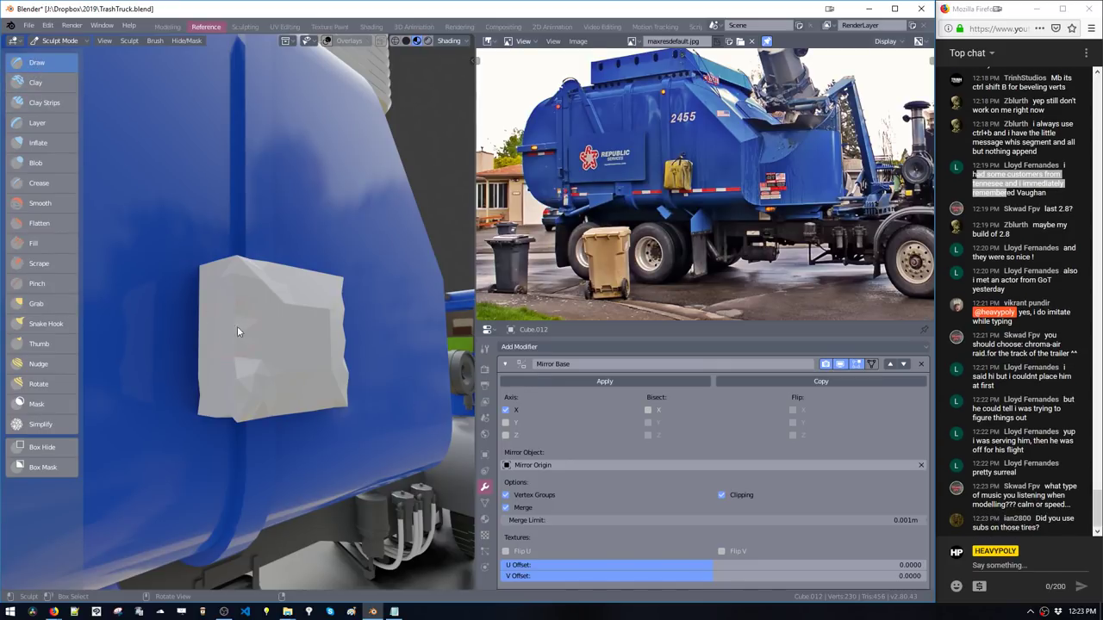
drag(237, 327, 257, 381)
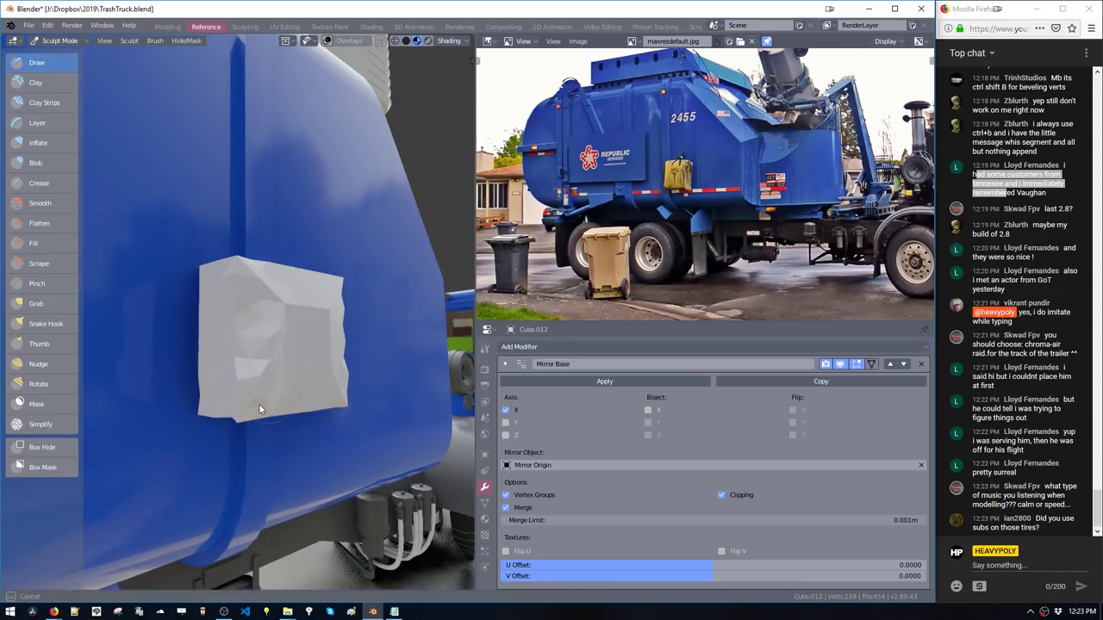
middle_drag(259, 404, 117, 260)
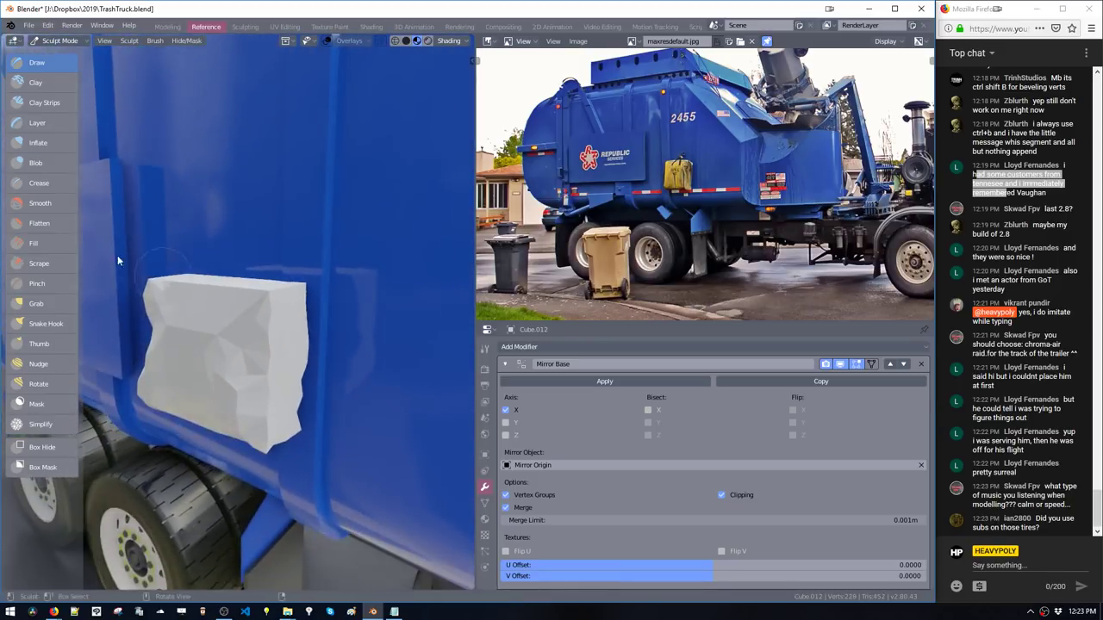
Choose the Crease brush and adjust the sculpting detail resolution to about 17.30
click(48, 186)
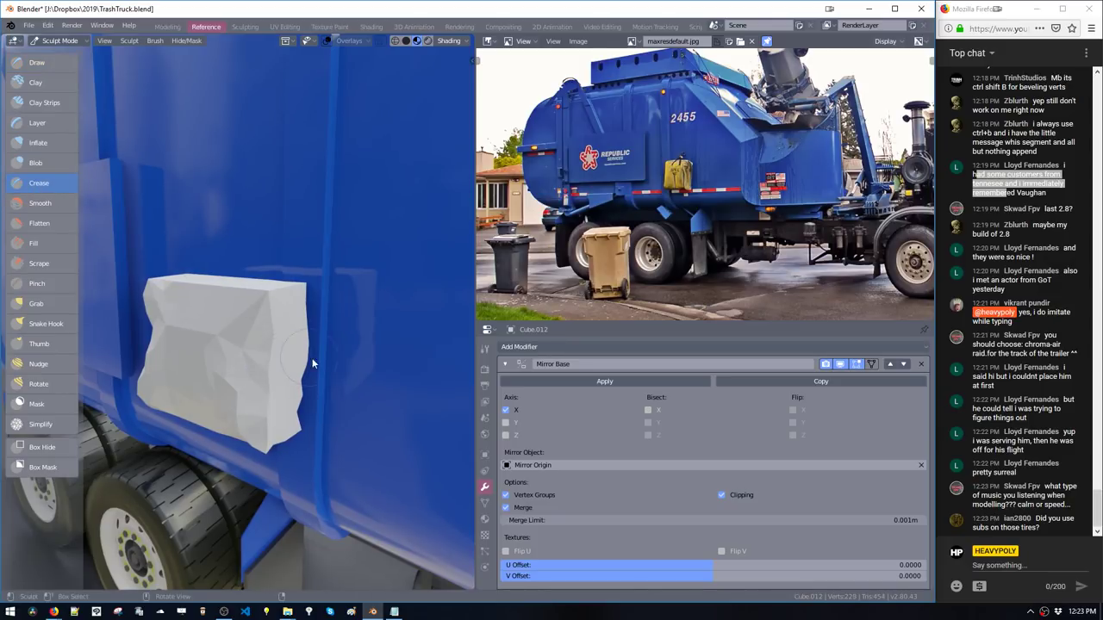
key(w)
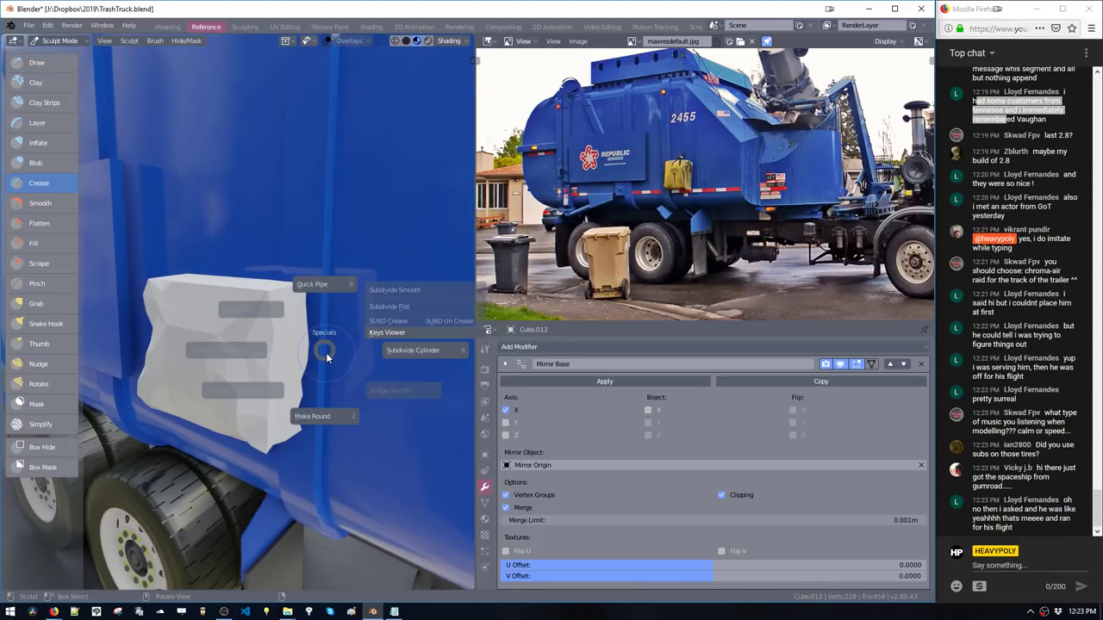
key(Escape)
key(ctrl+shift+v)
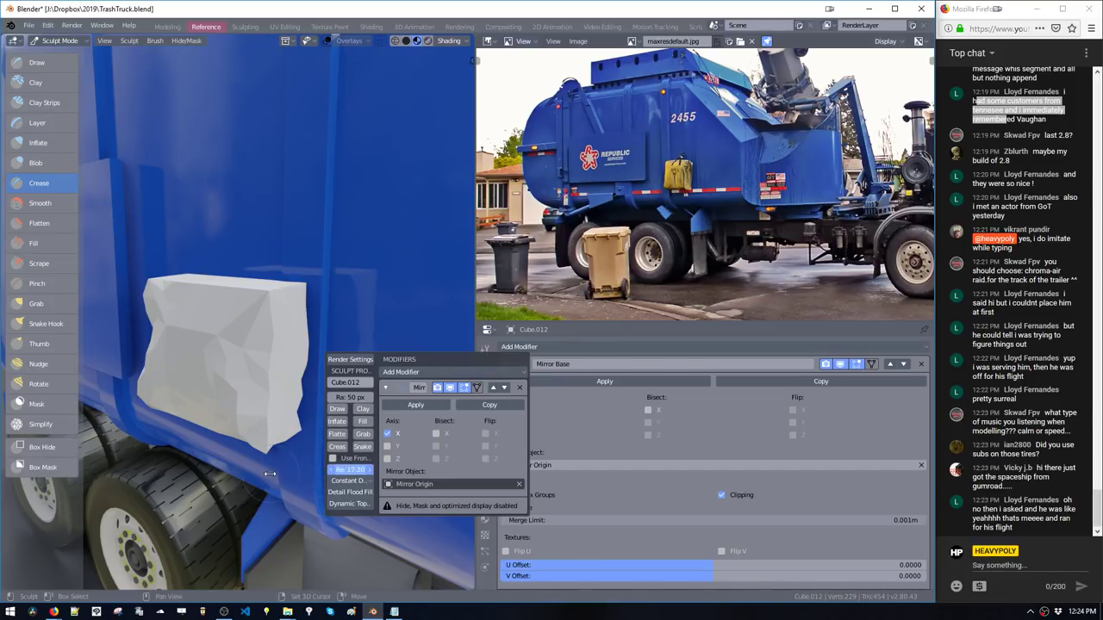
Undo and redo the latest sculpting strokes on the box to compare its shape
key(ctrl+z)
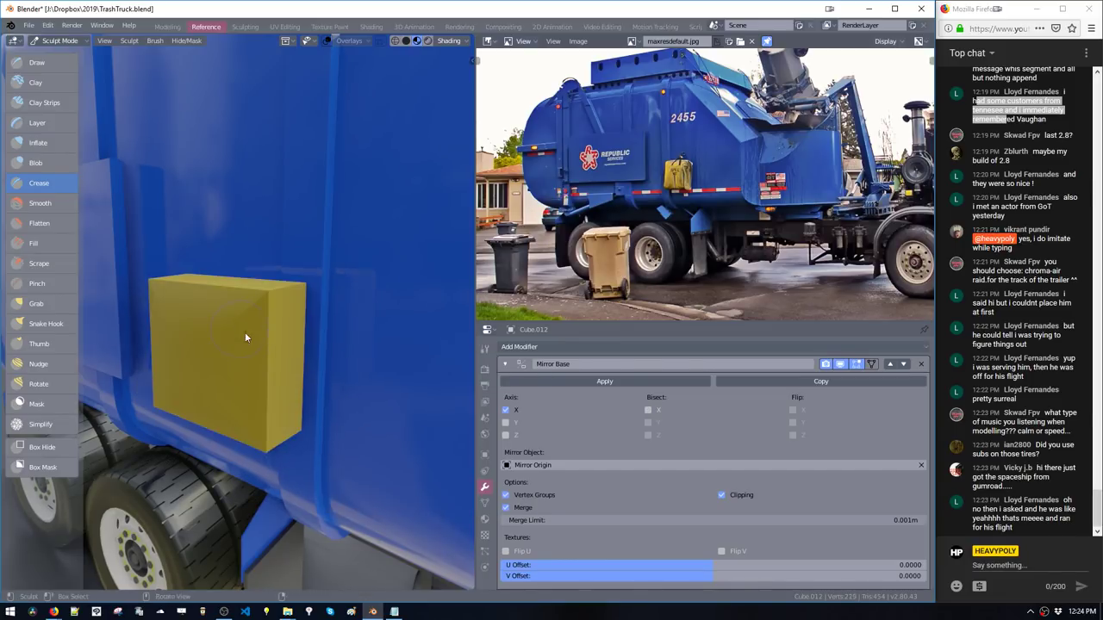
mouse_move(245, 334)
ctrl+middle_down()
mouse_move(262, 287)
mouse_move(286, 304)
mouse_move(296, 276)
mouse_move(295, 323)
mouse_move(310, 338)
ctrl+middle_up()
key(ctrl+shift+z)
key(ctrl+z)
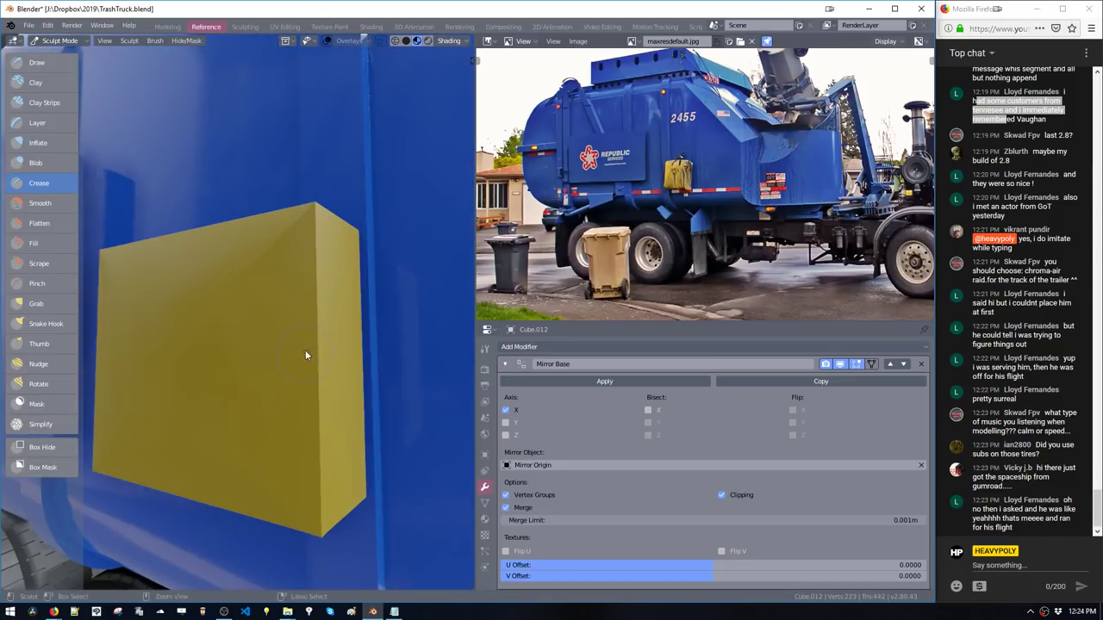
key(ctrl+shift+z)
mouse_move(291, 376)
middle_down()
mouse_move(265, 358)
mouse_move(220, 369)
middle_up()
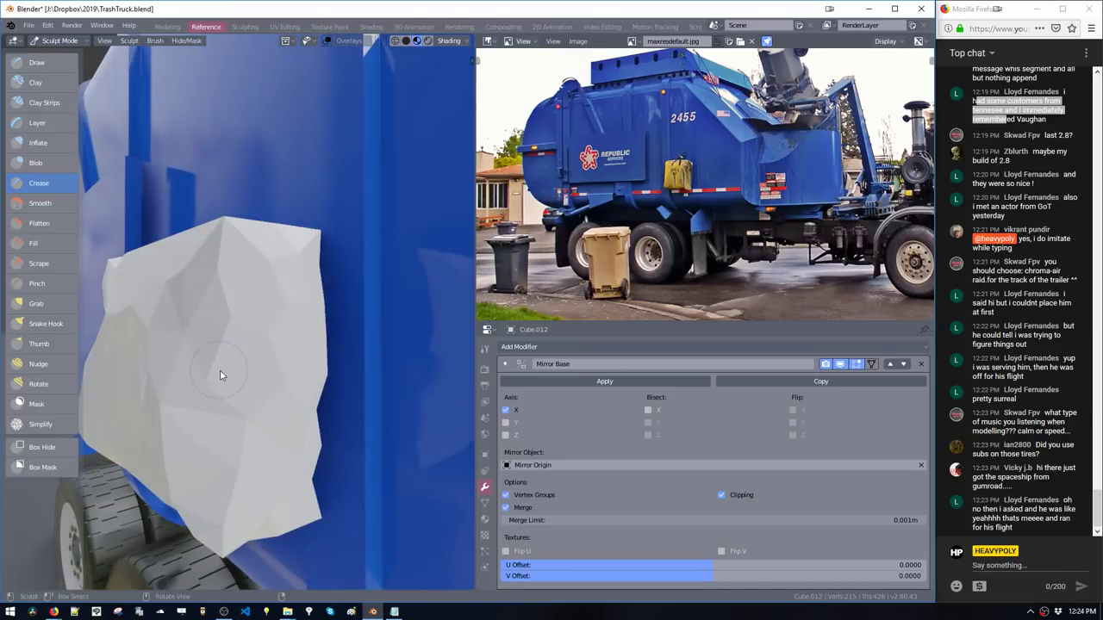
key(ctrl+z)
key(ctrl+shift+z)
key(p)
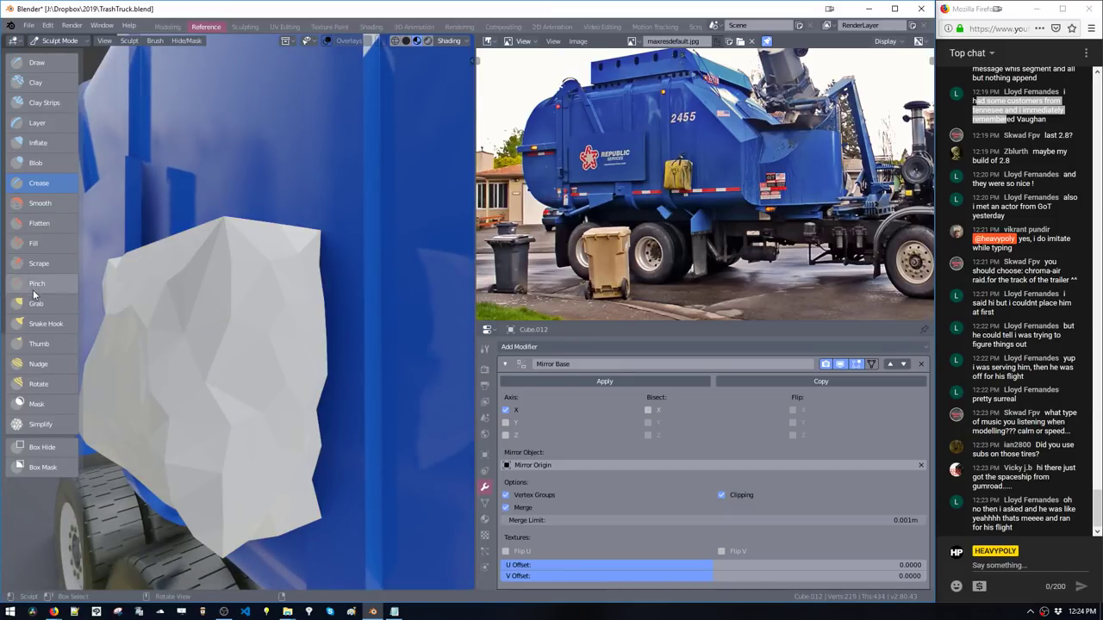
Try a Pinch brush stroke on the yellow box and switch from Sculpt mode back to Object mode
drag(193, 355, 225, 341)
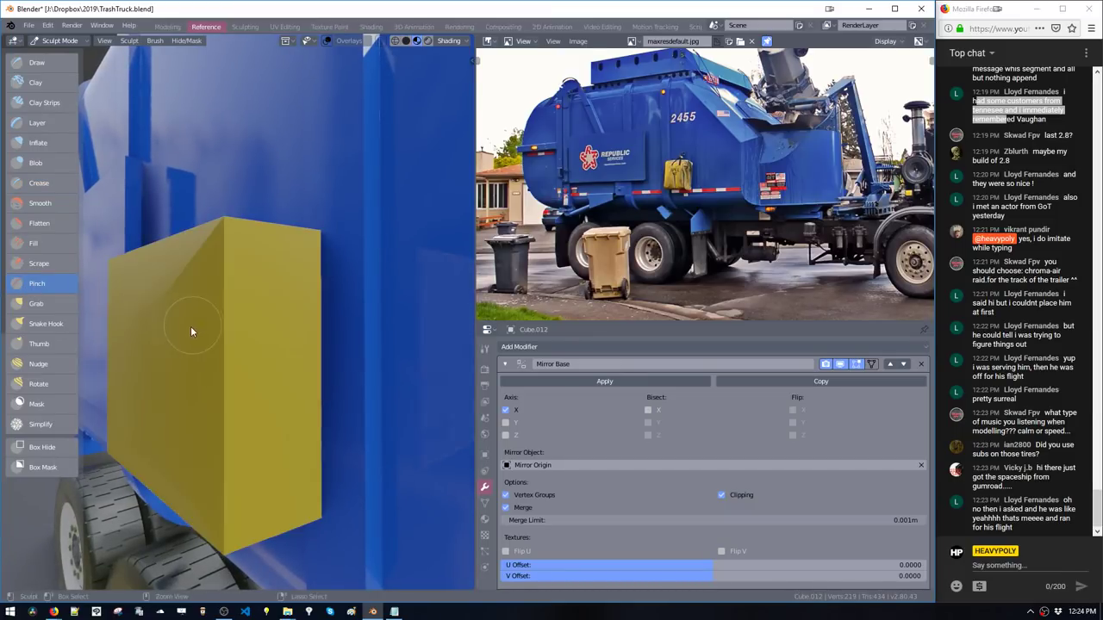
middle_drag(191, 327, 279, 325)
scroll(327, 328, down, 5)
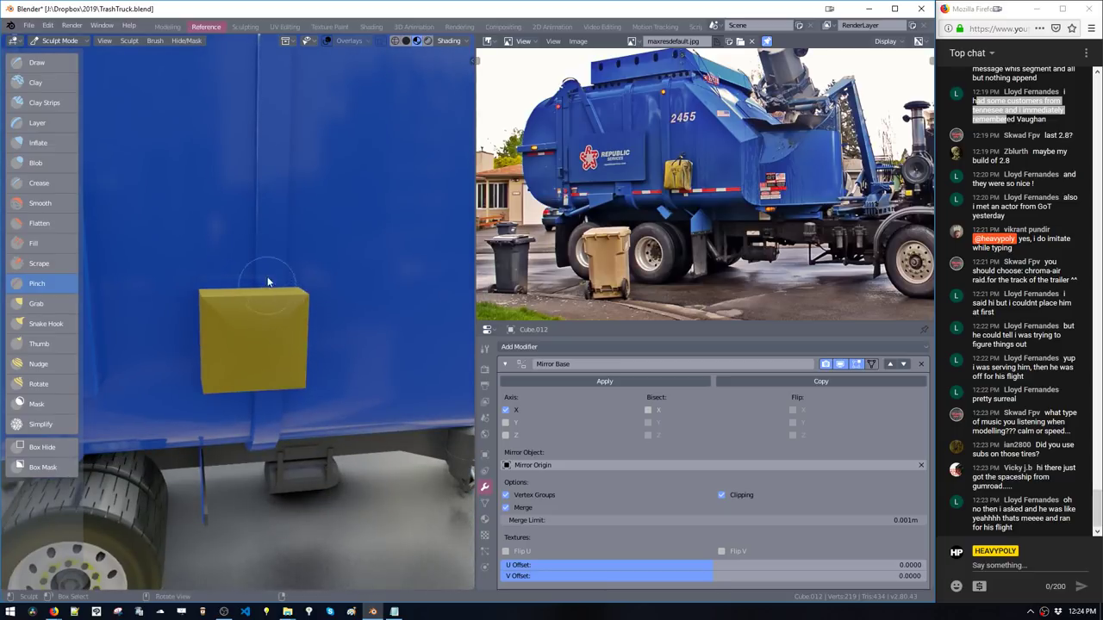
key(ctrl+Tab)
middle_drag(260, 357, 313, 340)
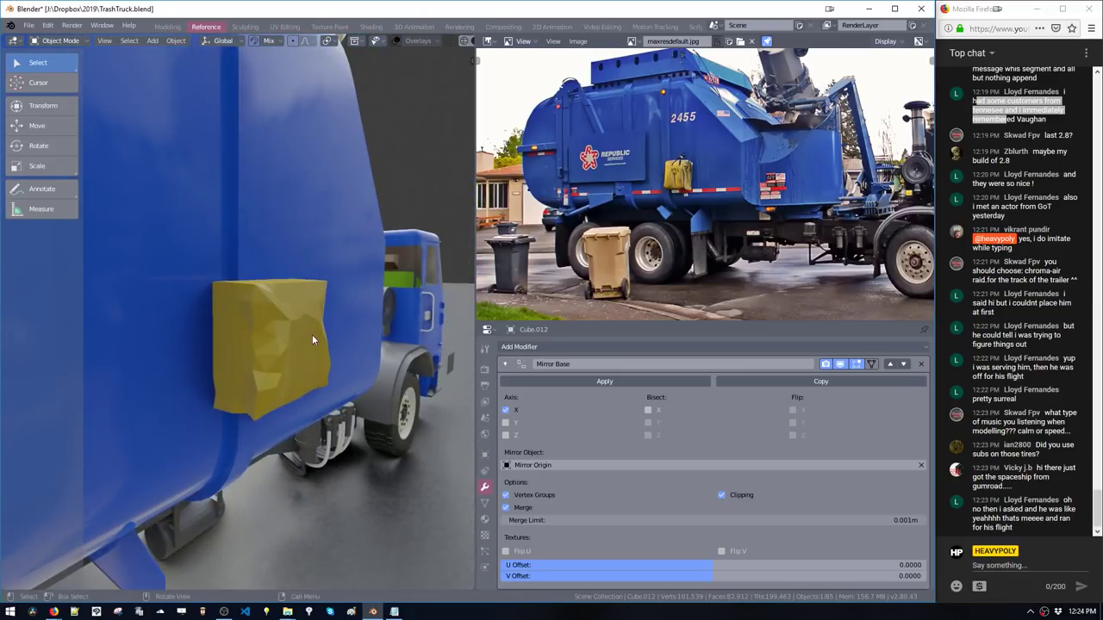
mouse_move(228, 420)
middle_down()
mouse_move(284, 347)
mouse_move(285, 362)
mouse_move(223, 438)
middle_up()
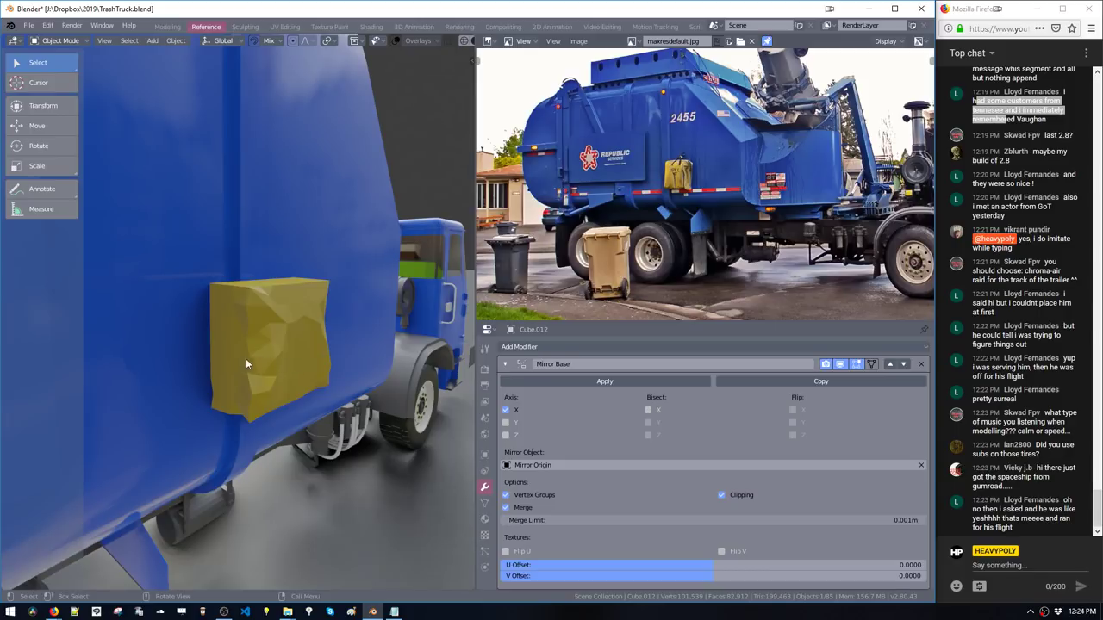
middle_drag(266, 346, 240, 338)
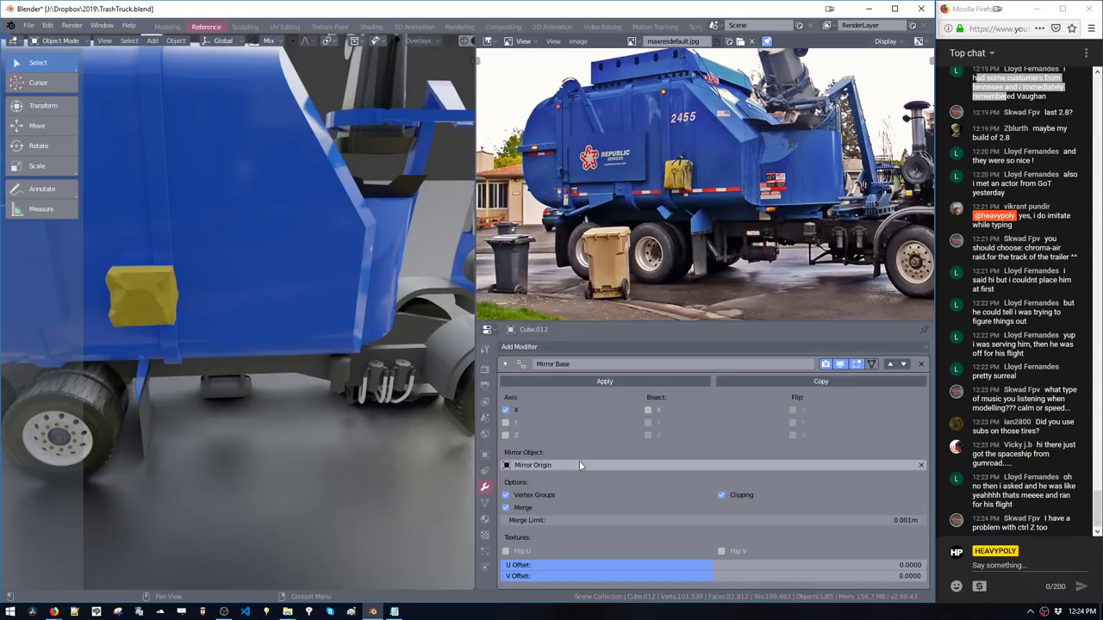
Examine the front wheel's tyre tread mesh up close in Edit mode, and return to Object mode
middle_drag(304, 325, 375, 390)
click(376, 387)
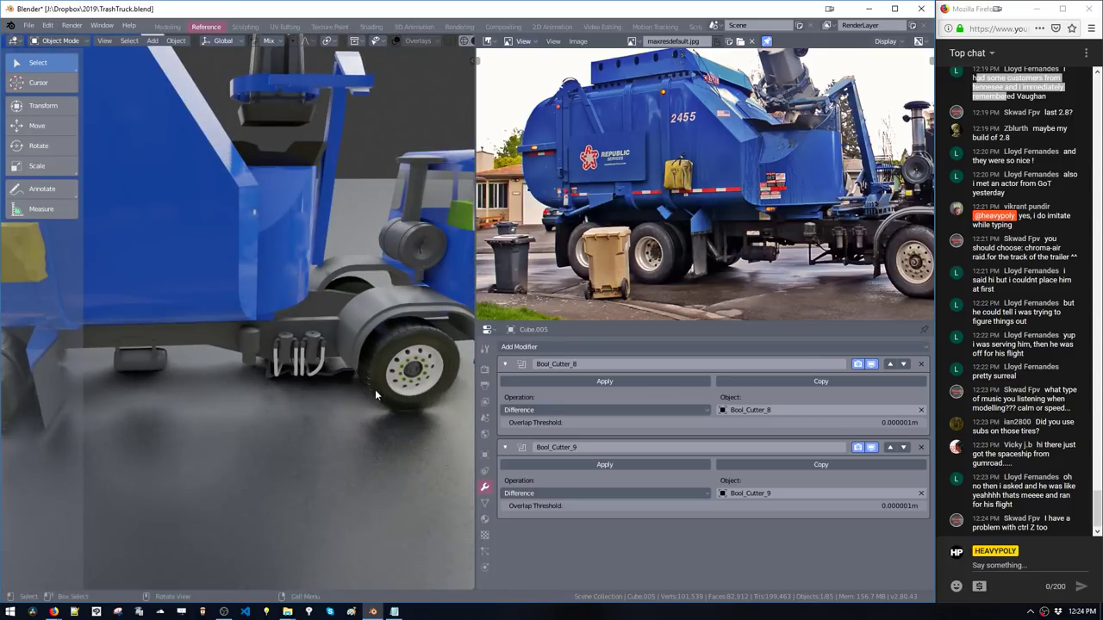
key(Tab)
click(381, 376)
key(KP_Decimal)
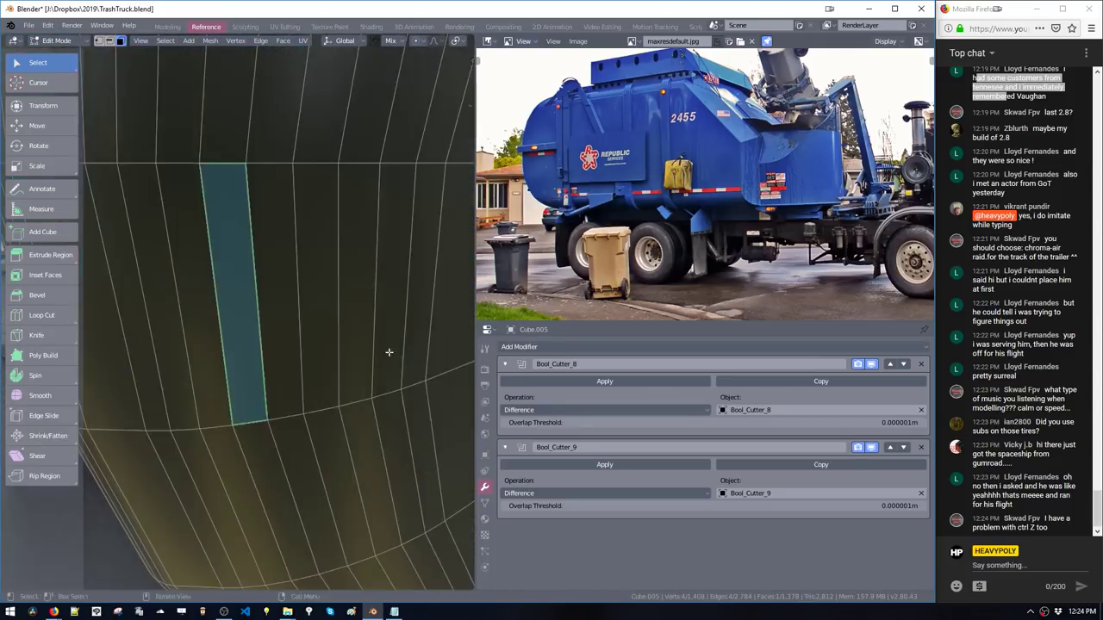
ctrl+middle_drag(389, 352, 404, 619)
shift+middle_drag(403, 258, 348, 406)
key(Tab)
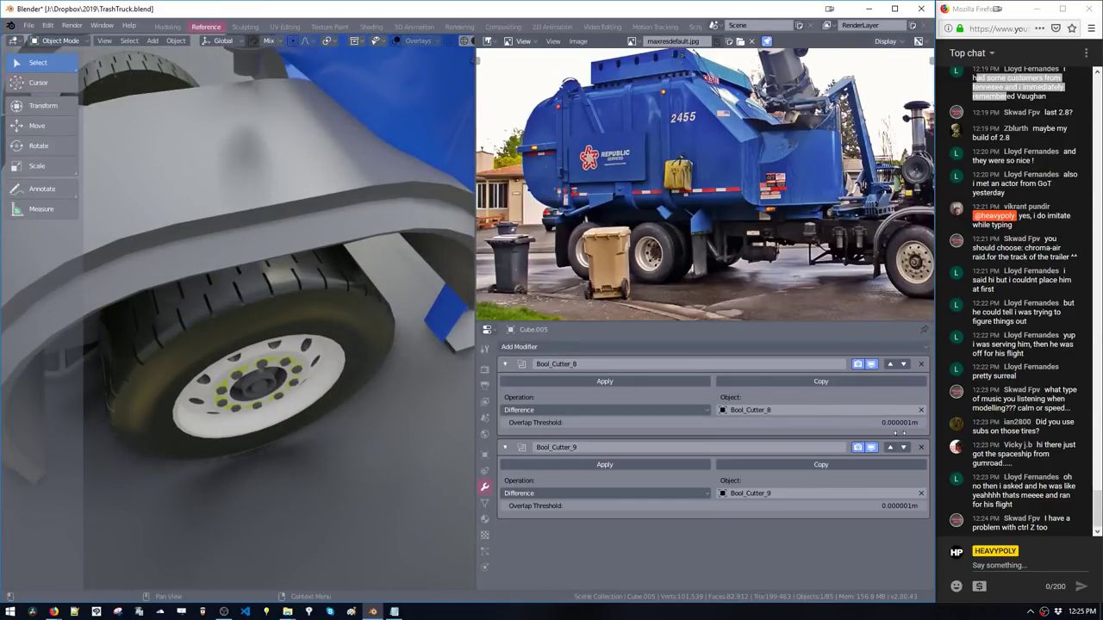
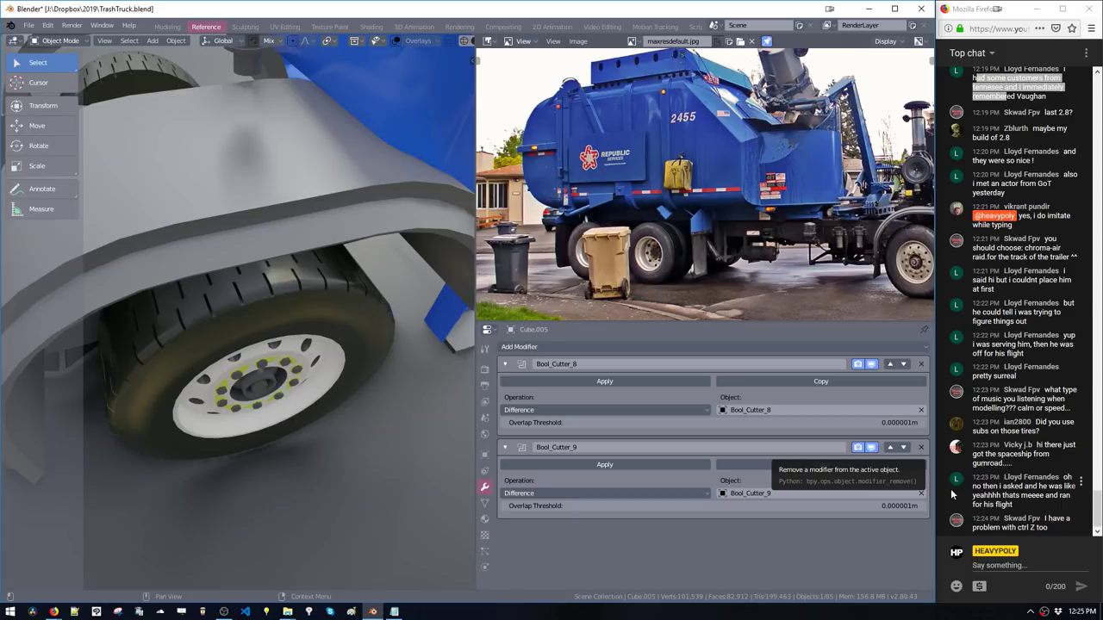
scroll(206, 318, down, 5)
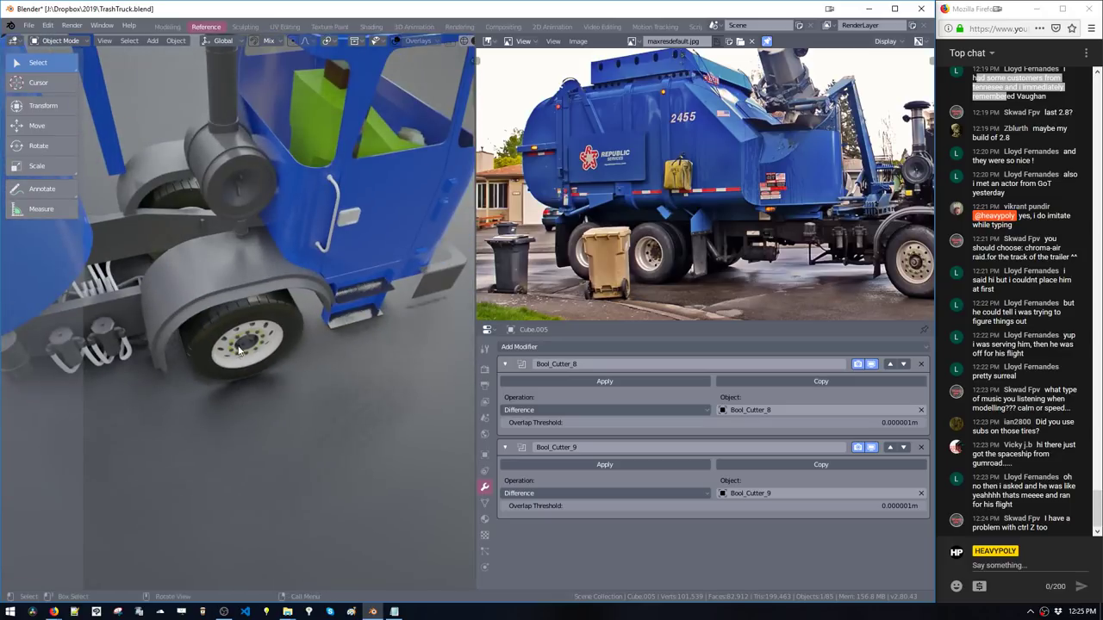
Hide the toolbar and open the yellow bag for mesh editing, selecting a face at its upper front edge and switching to vertex selection
key(t)
middle_drag(213, 373, 239, 392)
click(164, 305)
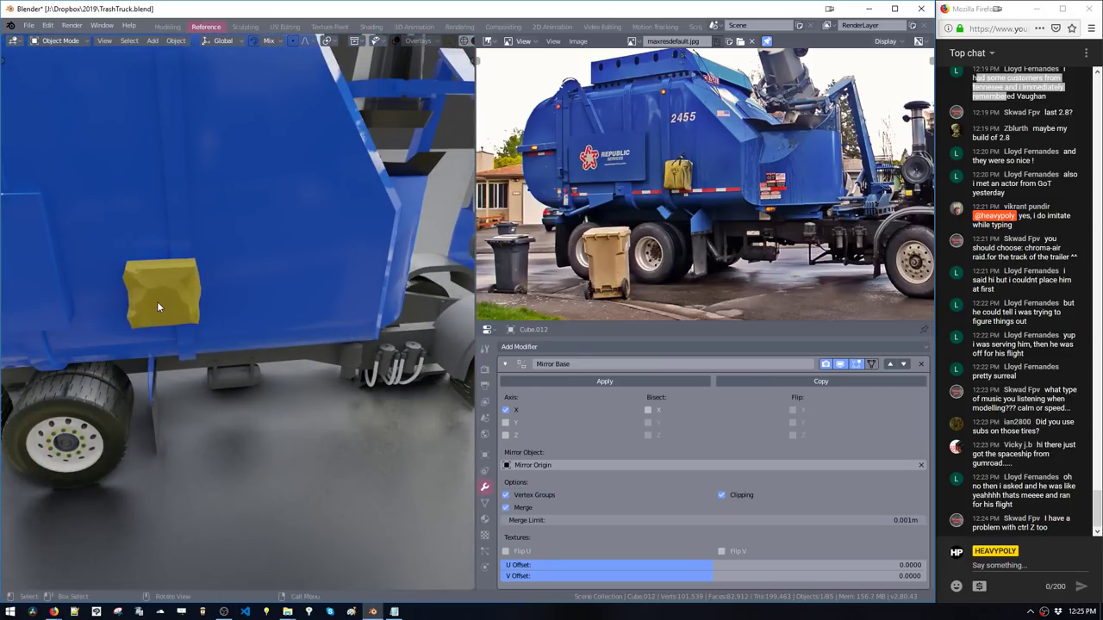
key(Tab)
click(170, 272)
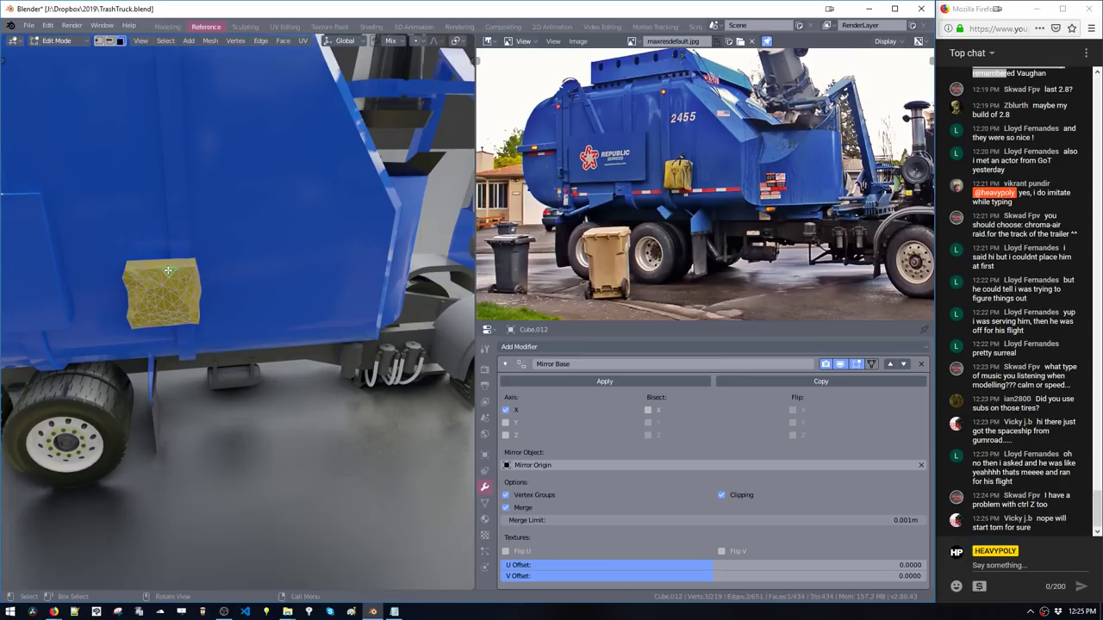
key(KP_Decimal)
ctrl+middle_drag(225, 374, 241, 359)
key(space)
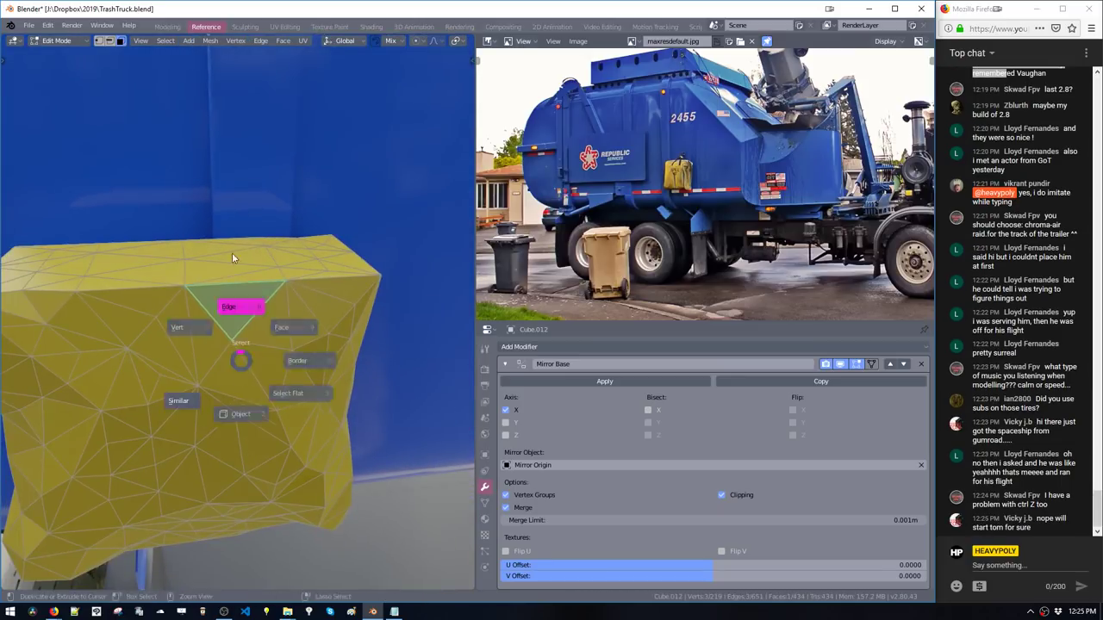
key(space)
Add a small plane at the bag's upper front edge, raise it along Z and rotate it upright
key(shift+a)
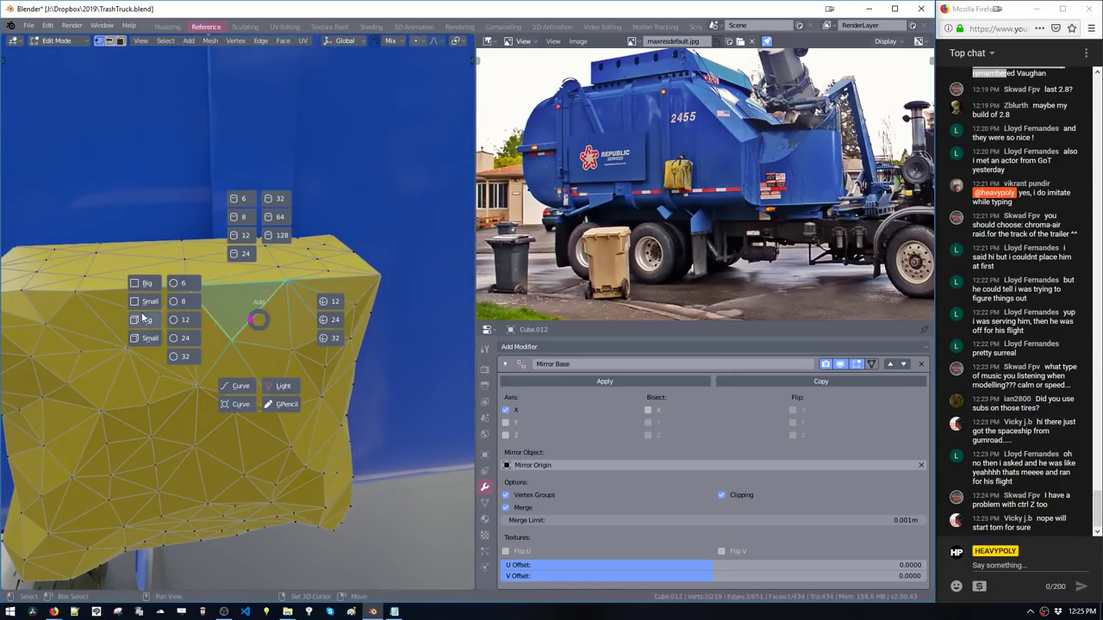
click(147, 302)
key(g)
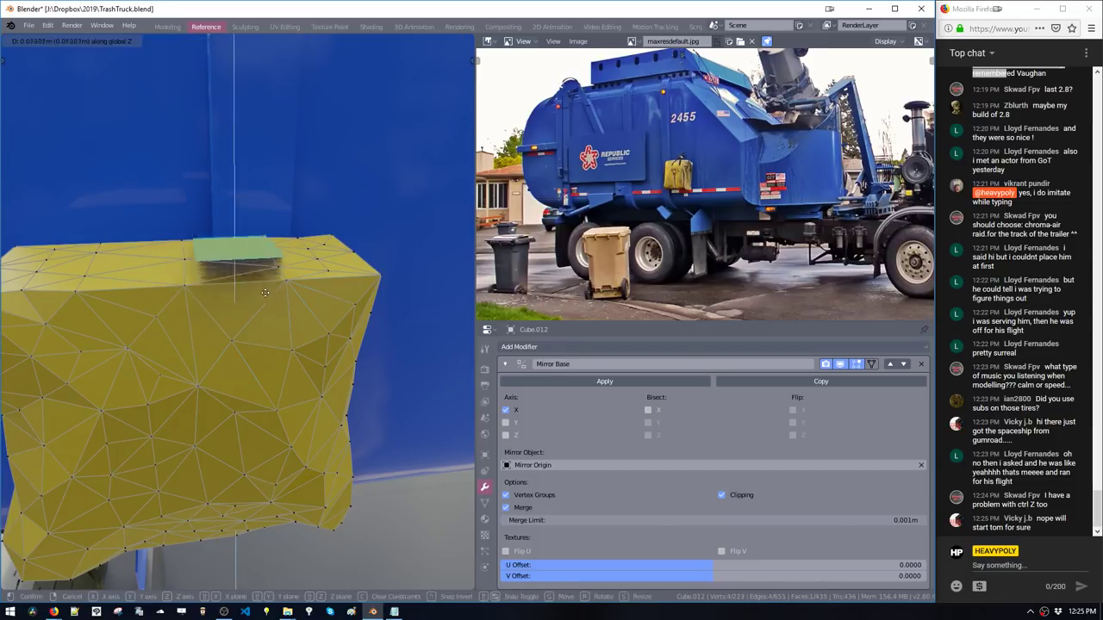
click(264, 291)
key(ctrl+alt+r)
click(328, 281)
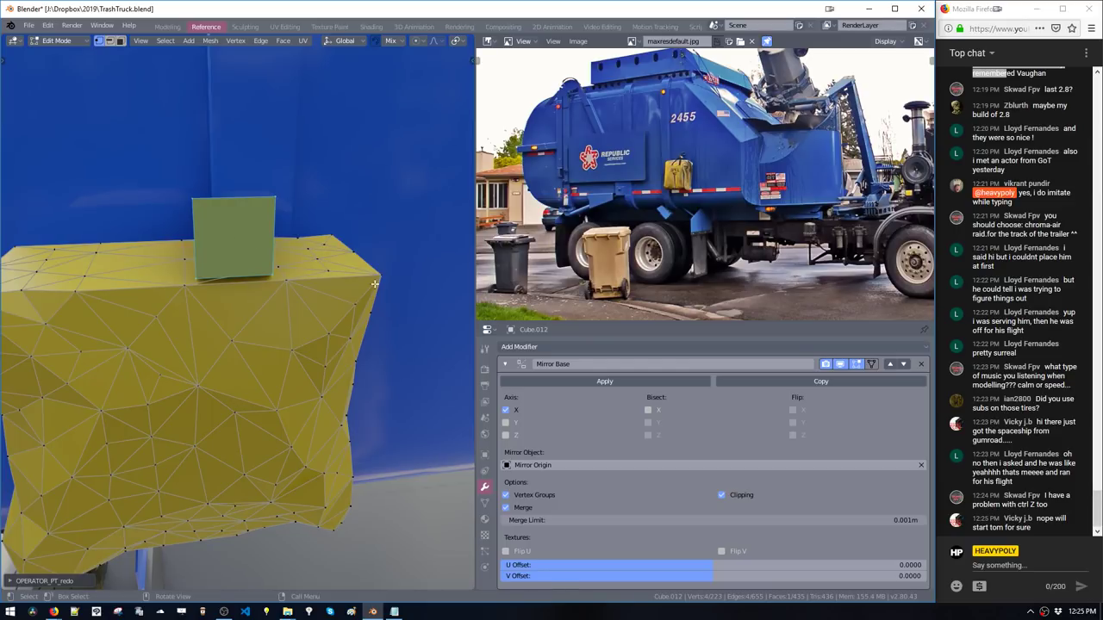
Scale the plane along Y into a narrow strap and lower it against the bag's upper front edge
key(s)
key(y)
click(251, 275)
middle_drag(248, 275, 267, 316)
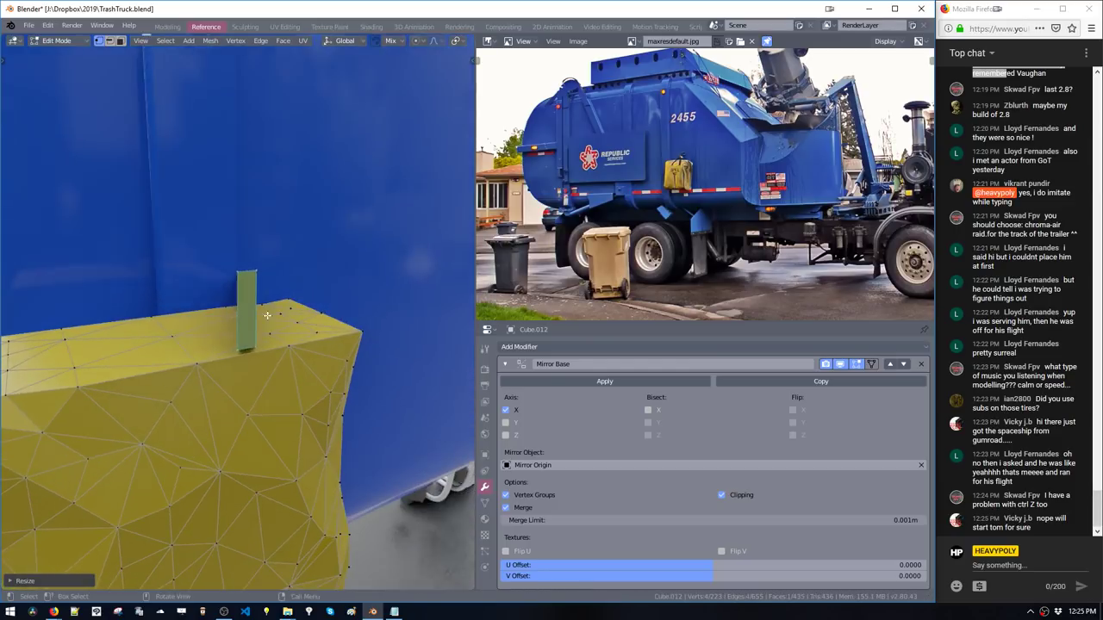
key(g)
click(265, 334)
Add another material slot to the bag for the strap
key(shift+v)
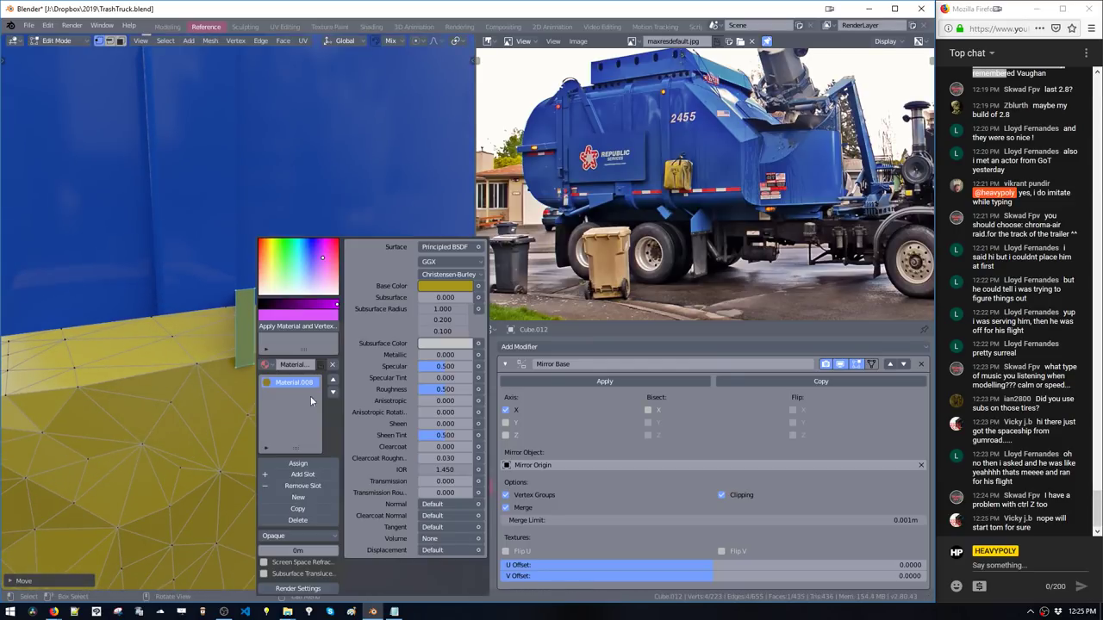
click(302, 474)
click(268, 366)
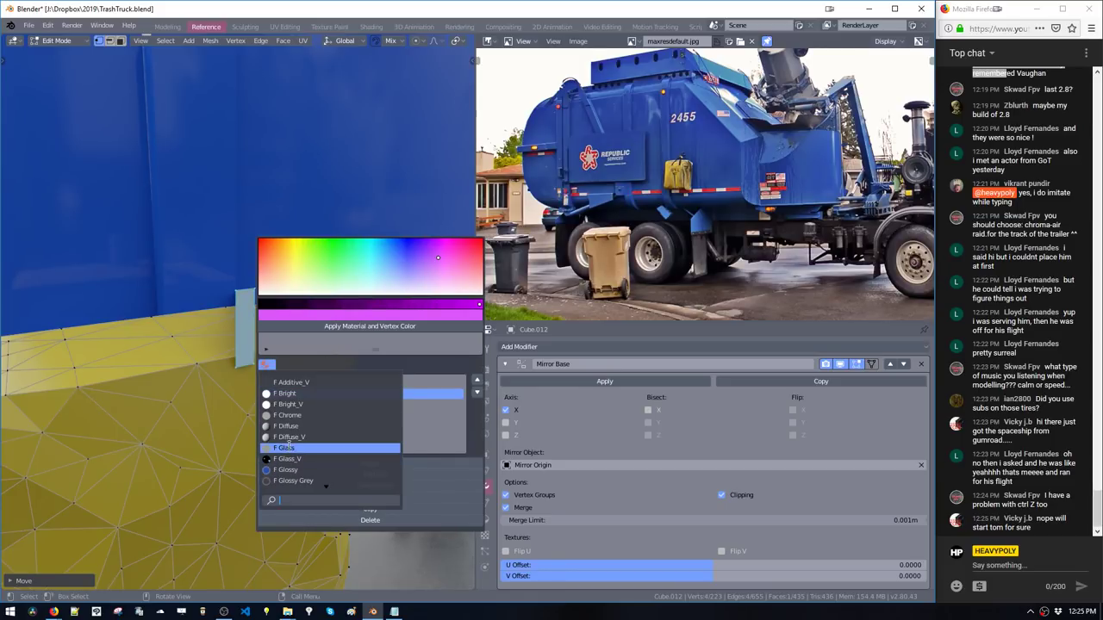
text(bl)
key(BackSpace)
key(BackSpace)
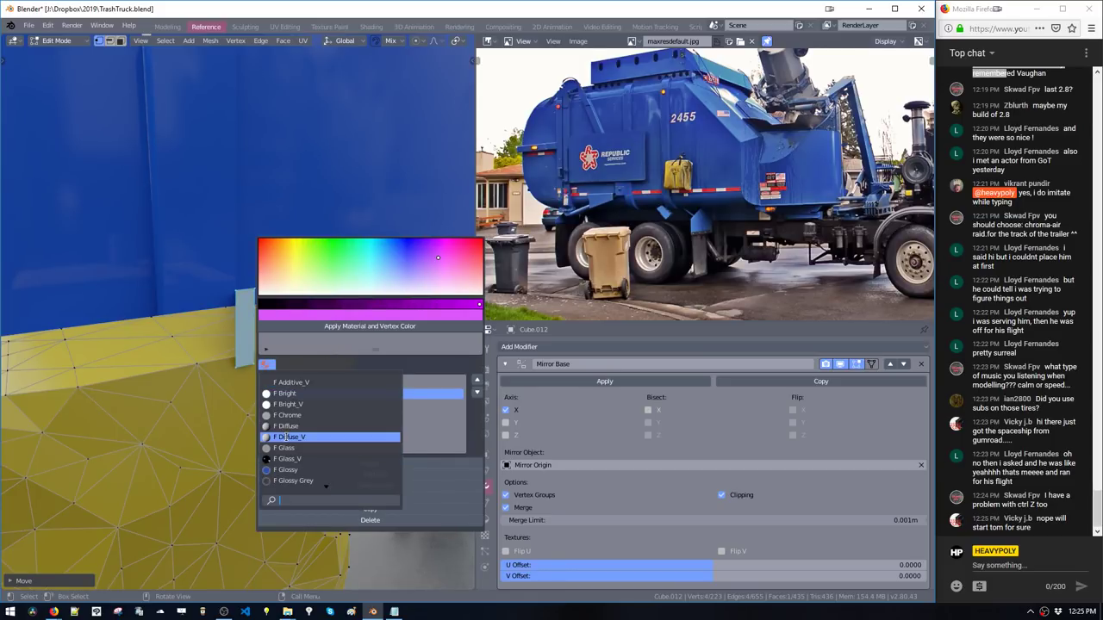
key(Escape)
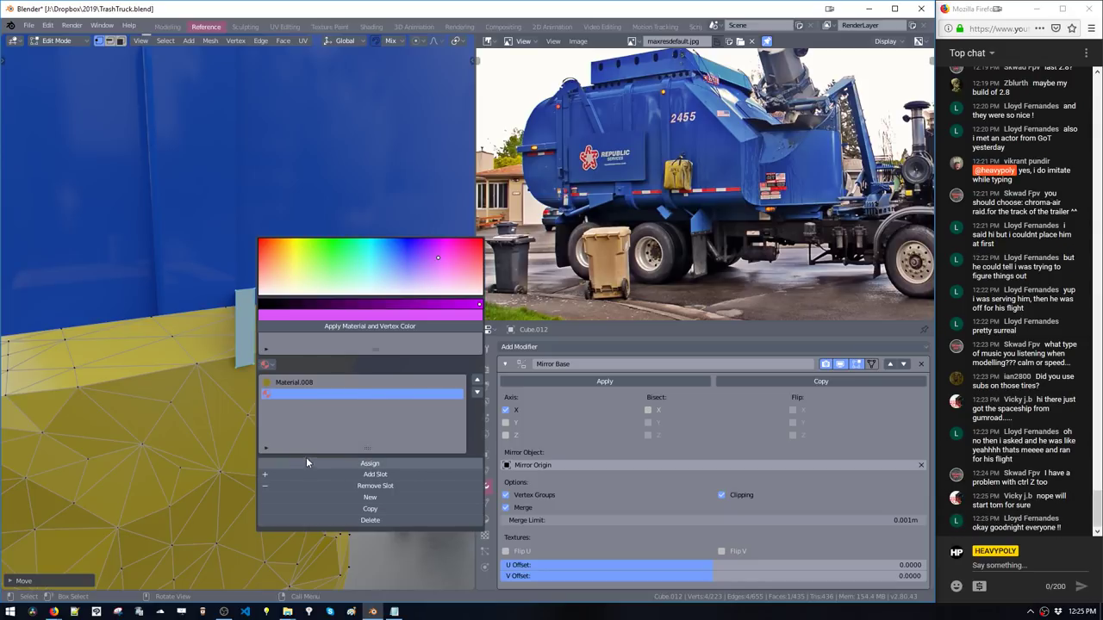
Create a new material for the strap and darken its base color to near black
click(341, 497)
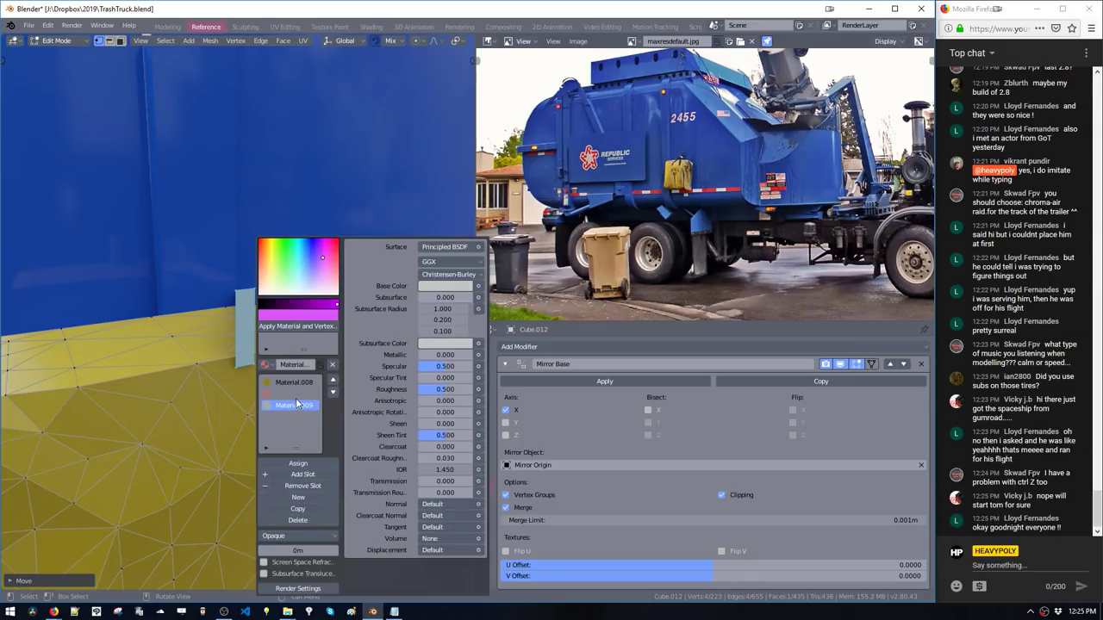
click(438, 285)
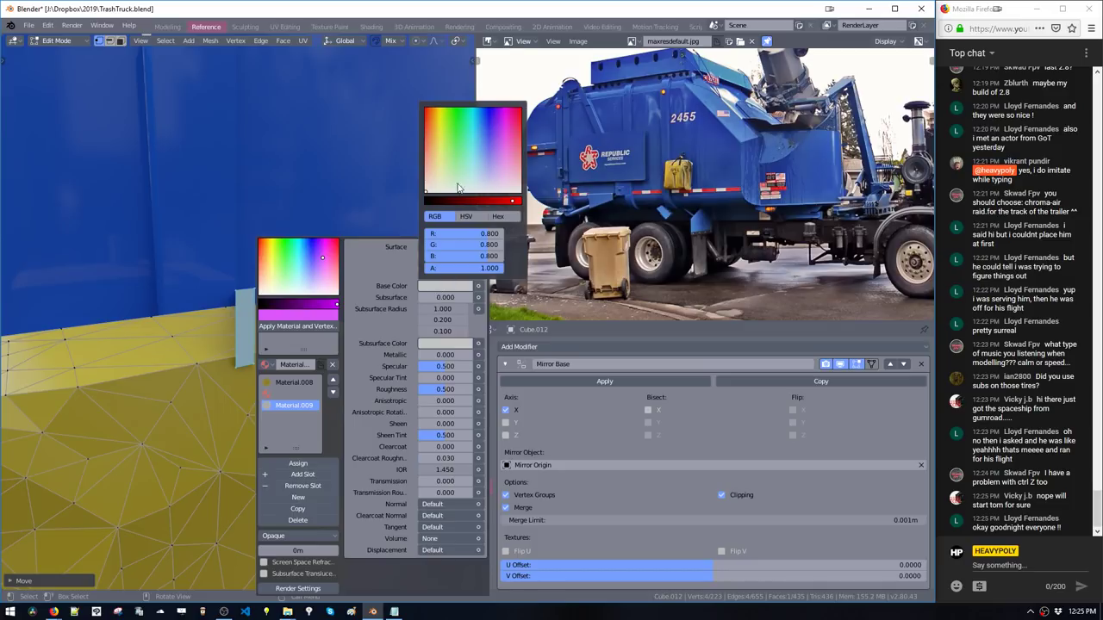
drag(440, 200, 428, 202)
Move the strap's upper edge back toward the truck body so the strap slants over the bag's top
key(space)
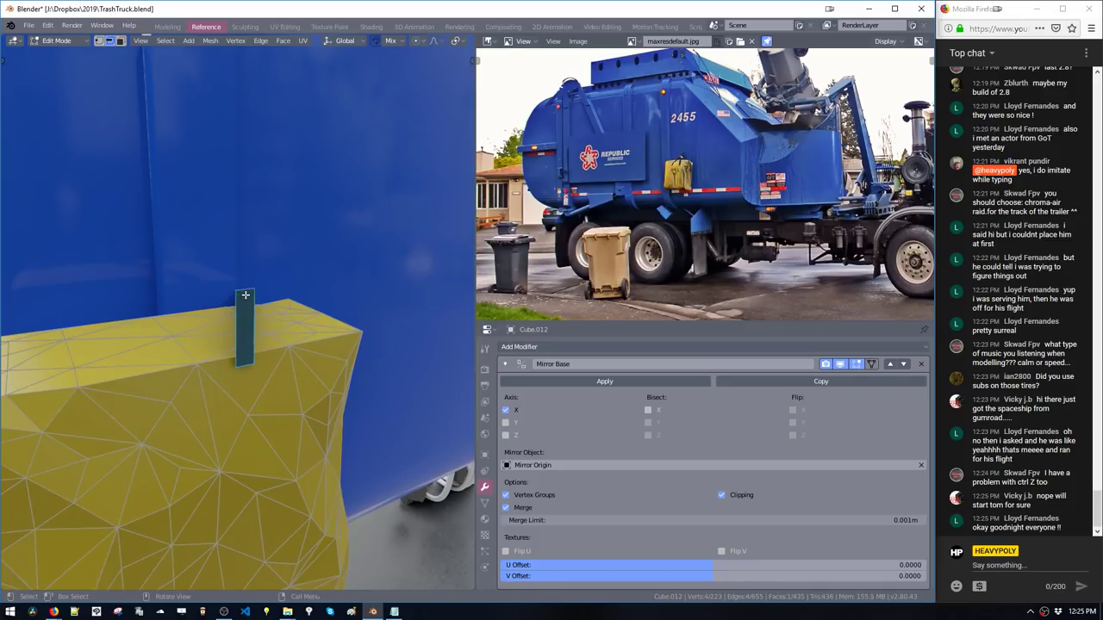
click(246, 295)
middle_drag(235, 311, 300, 305)
key(g)
click(228, 303)
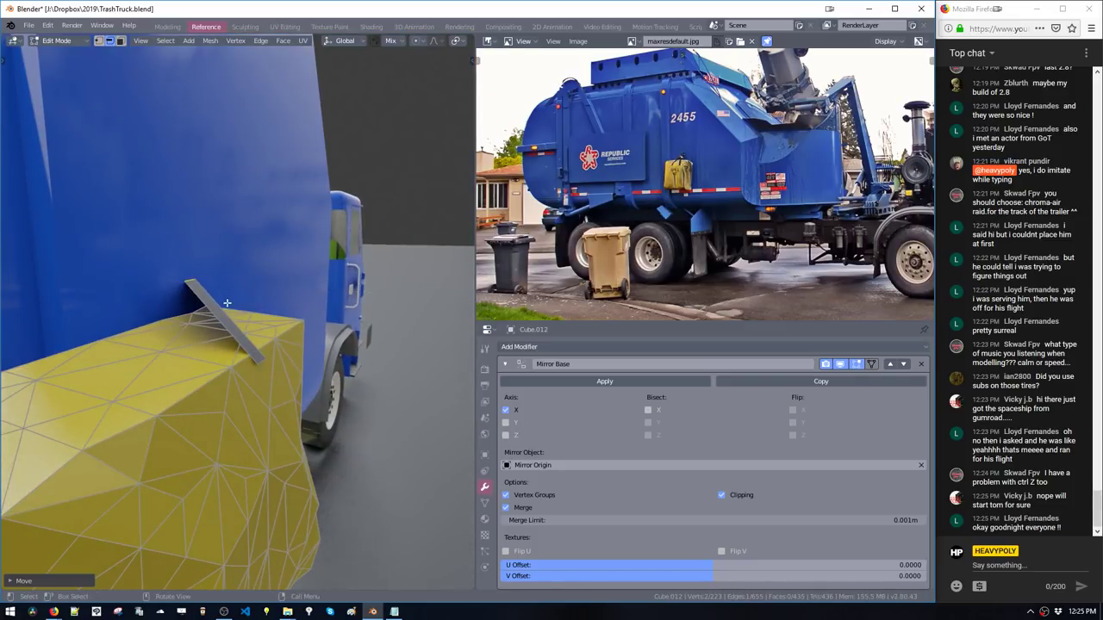
middle_drag(226, 314, 337, 302)
key(g)
click(270, 291)
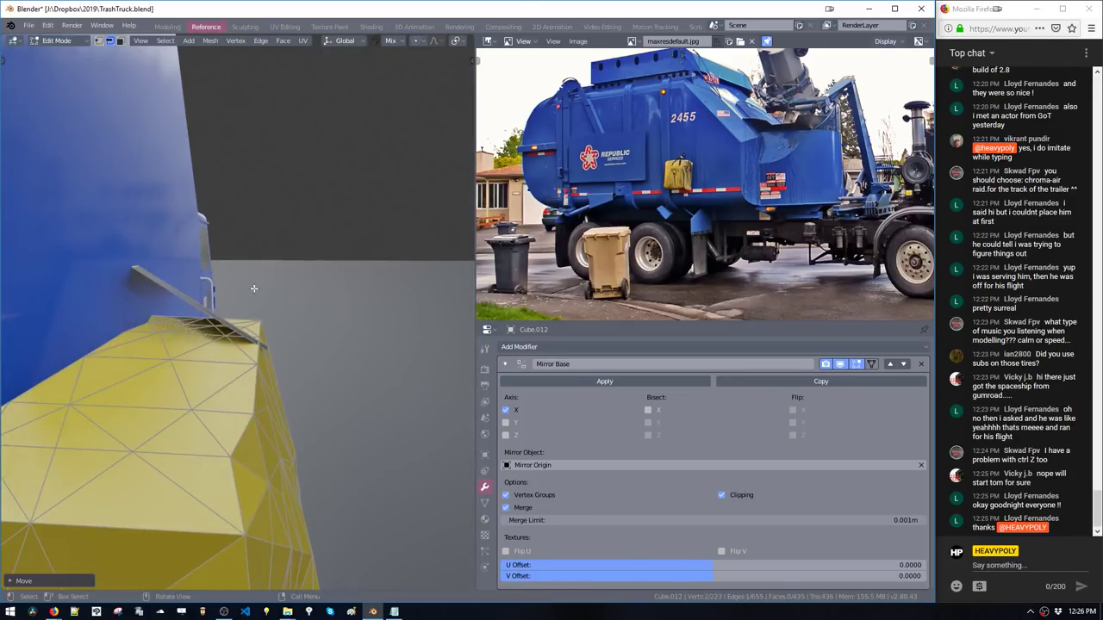
Duplicate the whole strap and place the copy about 0.18 m away along the Y axis
middle_drag(255, 290, 203, 310)
double_click(242, 320)
key(shift+d)
key(y)
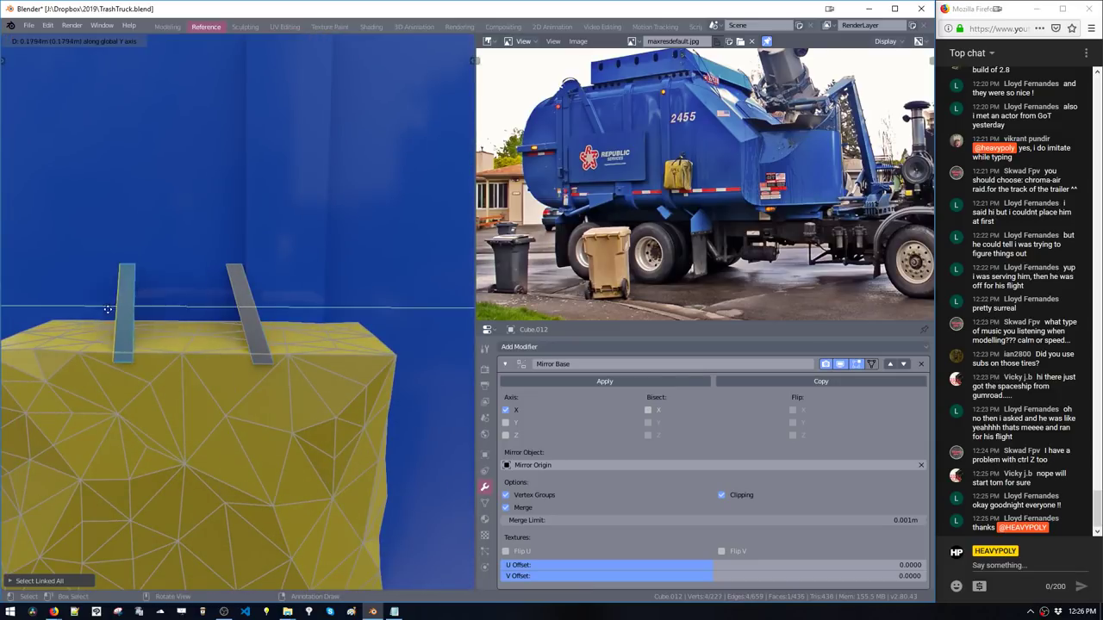
click(100, 309)
Move the copied strap's upper edge along Y until it sits beside the first strap's upper edge
click(114, 260)
key(g)
key(y)
click(215, 289)
Extrude the upper edges of both straps a short distance upward along Z
middle_drag(220, 295, 229, 335)
shift+click(209, 314)
key(e)
key(z)
click(206, 325)
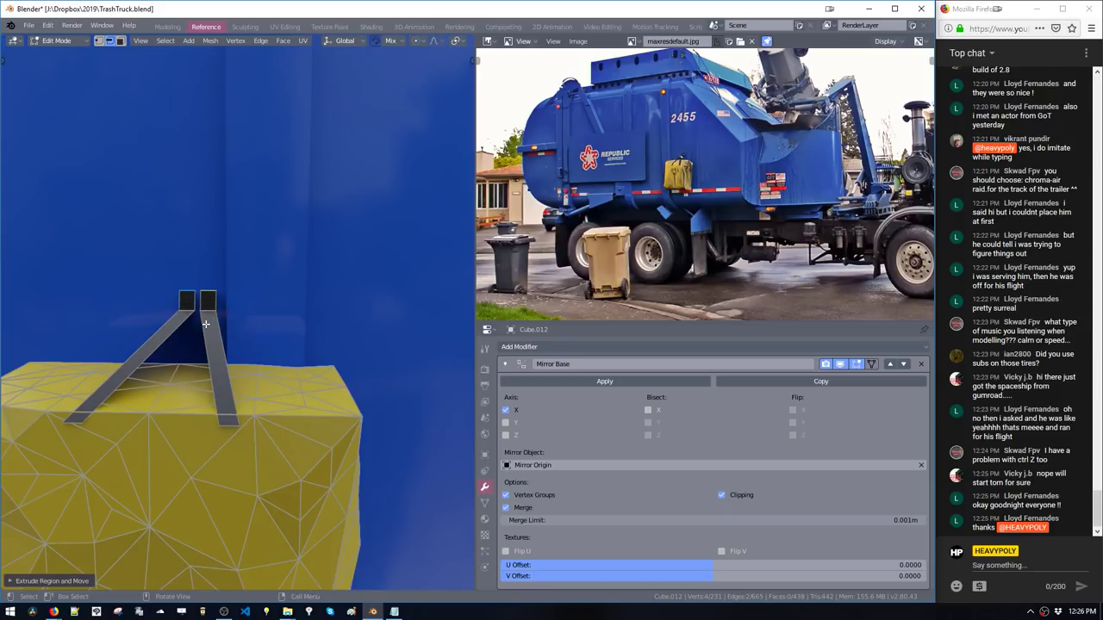
Bridge the facing inner edges of the two extruded tips and dissolve their outer corner vertices to form a peak
click(194, 303)
key(shift+b)
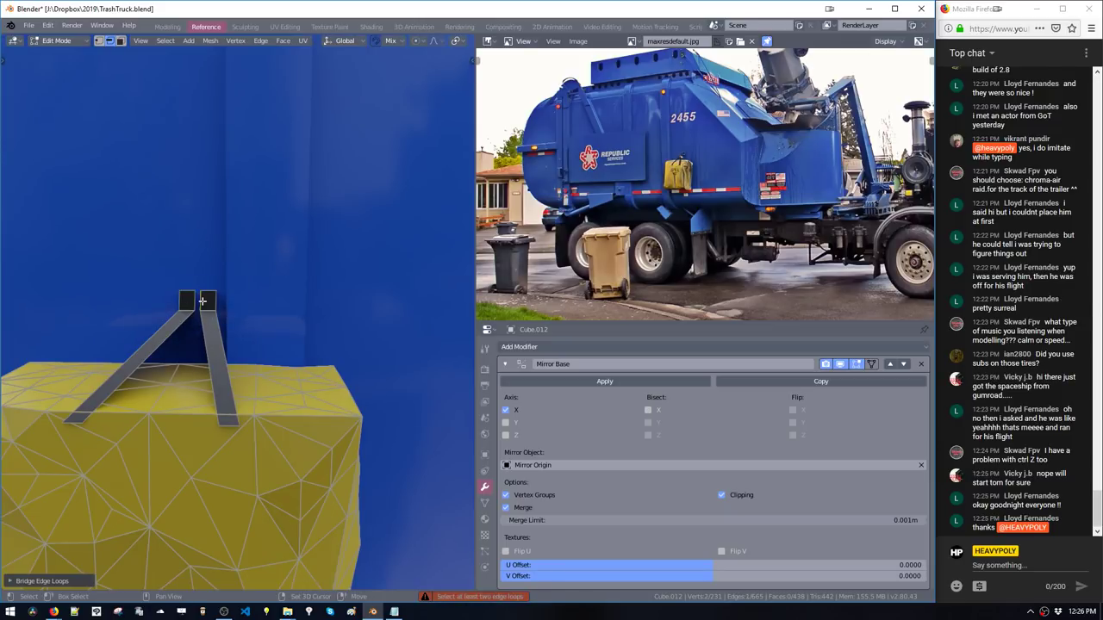
shift+click(198, 302)
key(1)
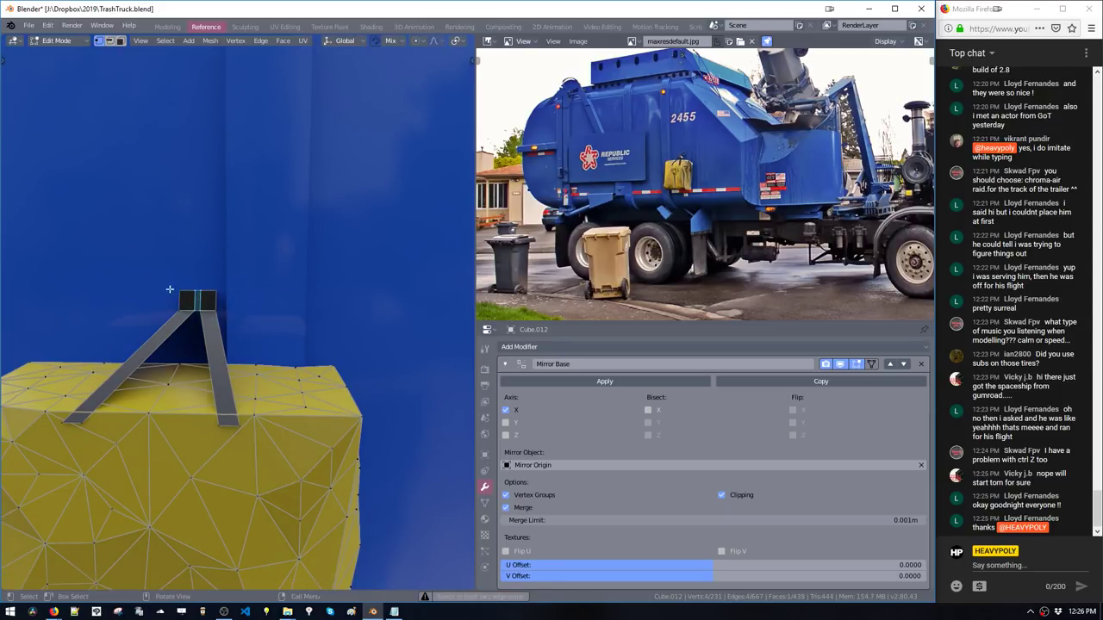
key(ctrl+x)
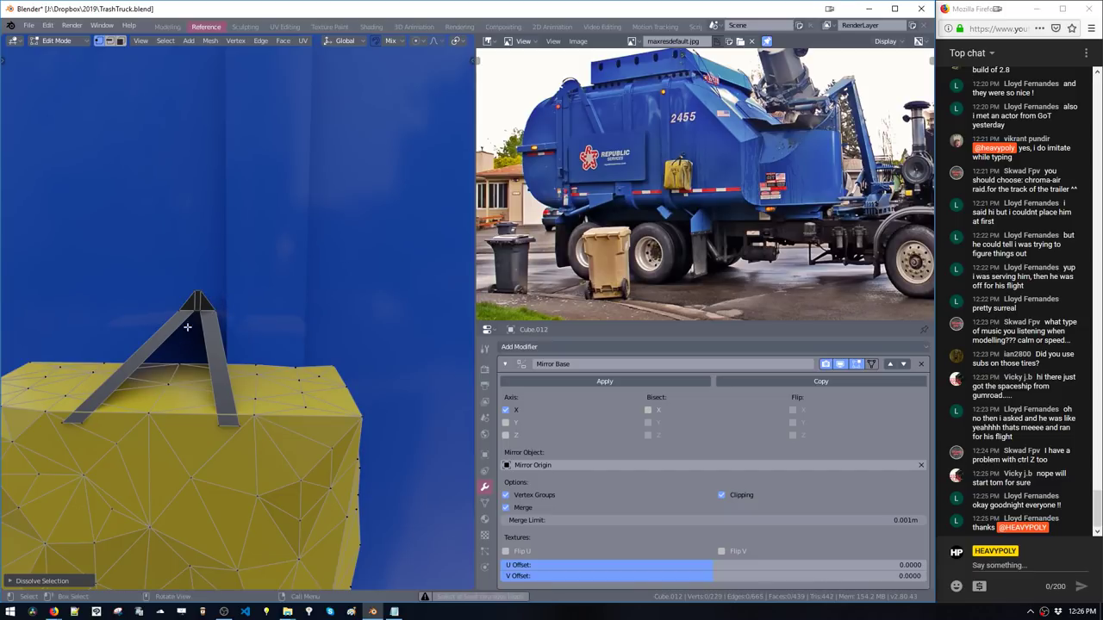
scroll(199, 355, up, 3)
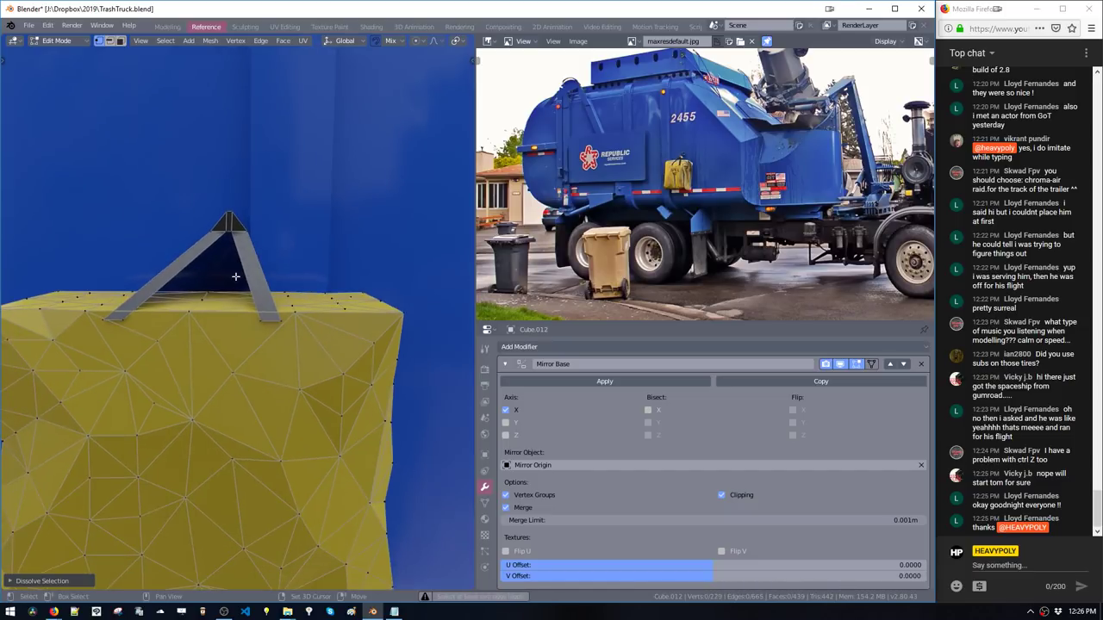
Extrude the lower edges of both straps downward so they hang over the bag's front face
key(2)
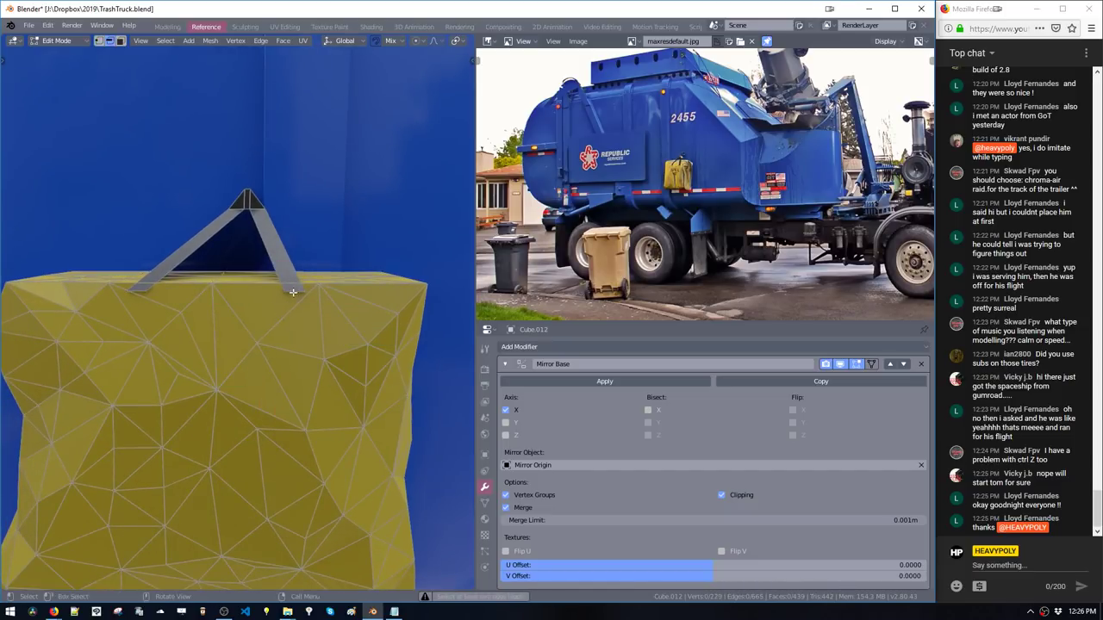
click(135, 295)
click(139, 292)
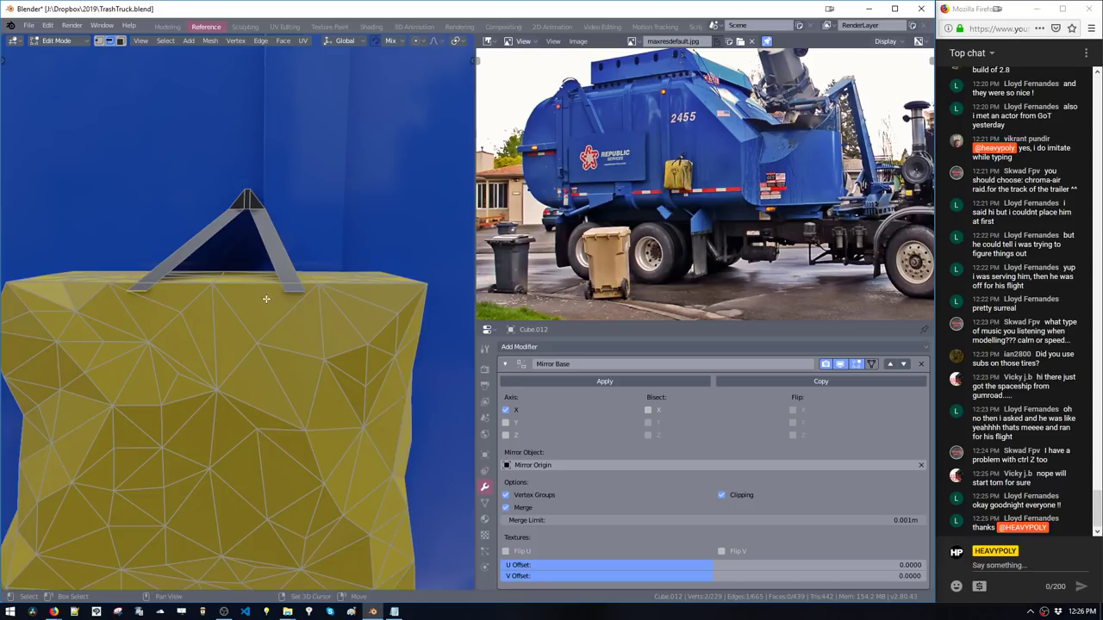
shift+click(293, 294)
middle_drag(292, 296, 303, 346)
key(e)
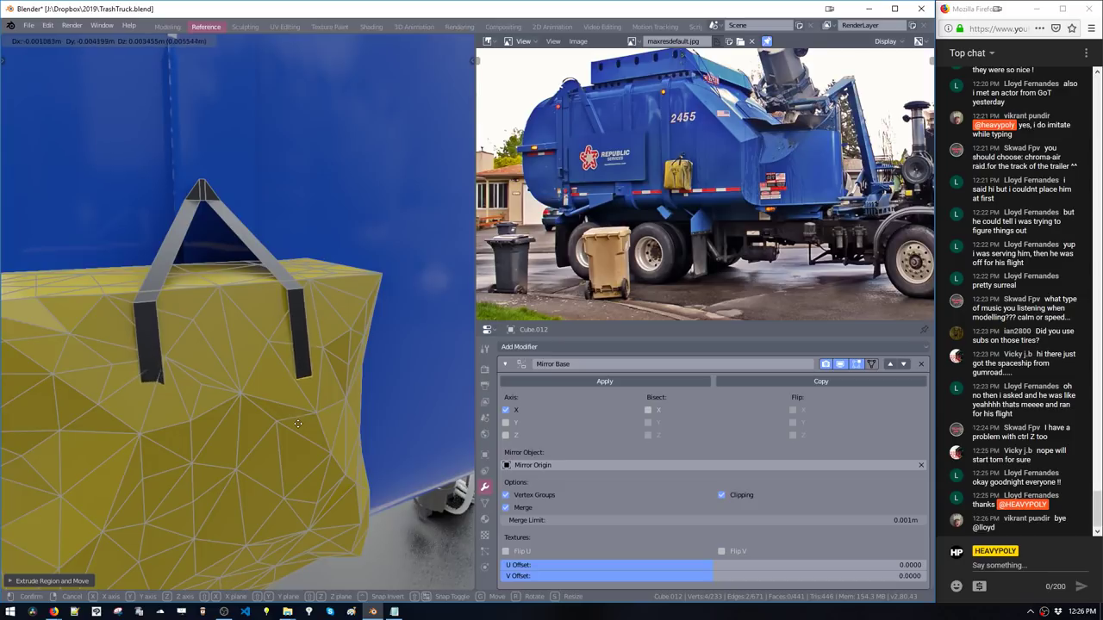
click(259, 389)
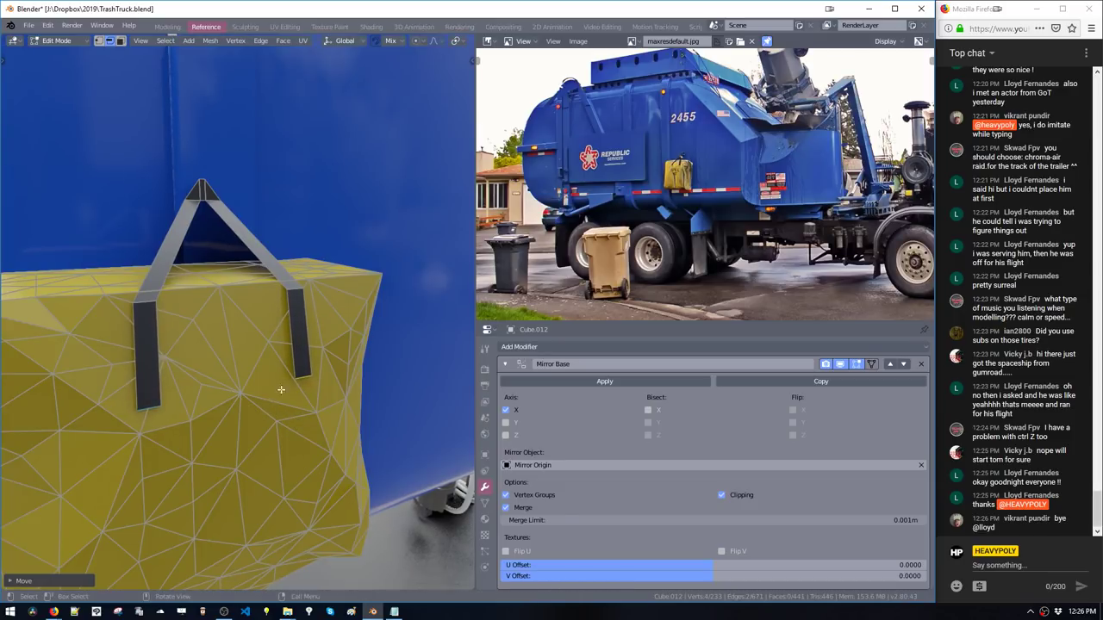
Examine the bag and its straps on the truck's side from several angles and from farther away
key(Tab)
middle_drag(255, 386, 231, 390)
ctrl+middle_drag(258, 401, 251, 373)
scroll(298, 388, down, 4)
middle_drag(303, 445, 261, 415)
key(Tab)
middle_drag(265, 285, 269, 316)
key(space)
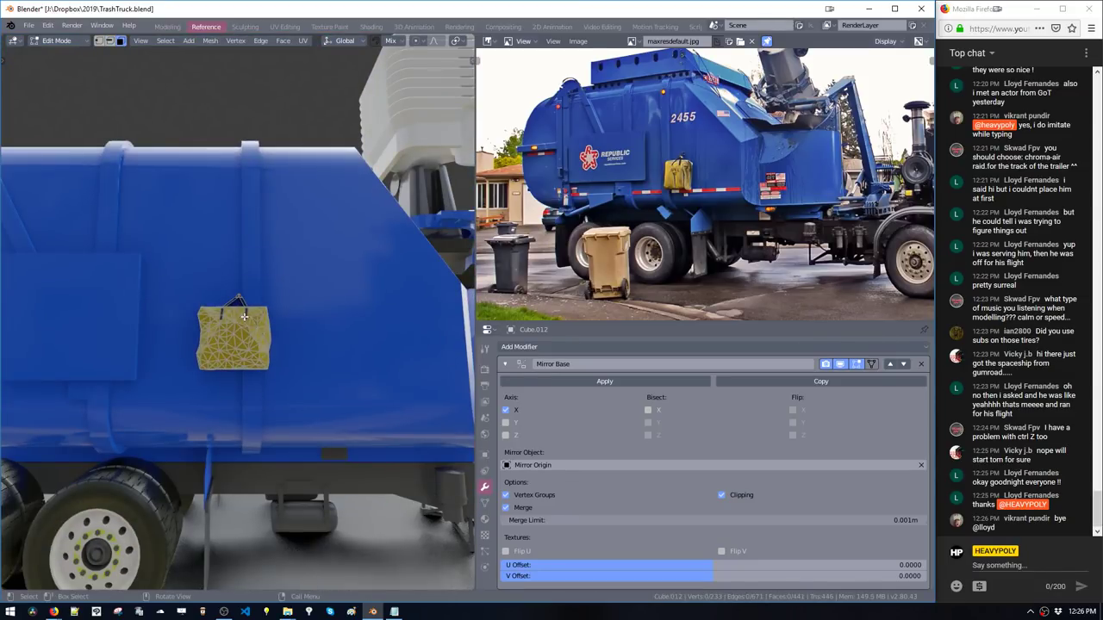
middle_drag(298, 350, 160, 312)
Add a plane mesh in object mode and move it near the lower front of the truck body
key(Tab)
middle_drag(226, 374, 320, 383)
key(shift+a)
mouse_move(321, 383)
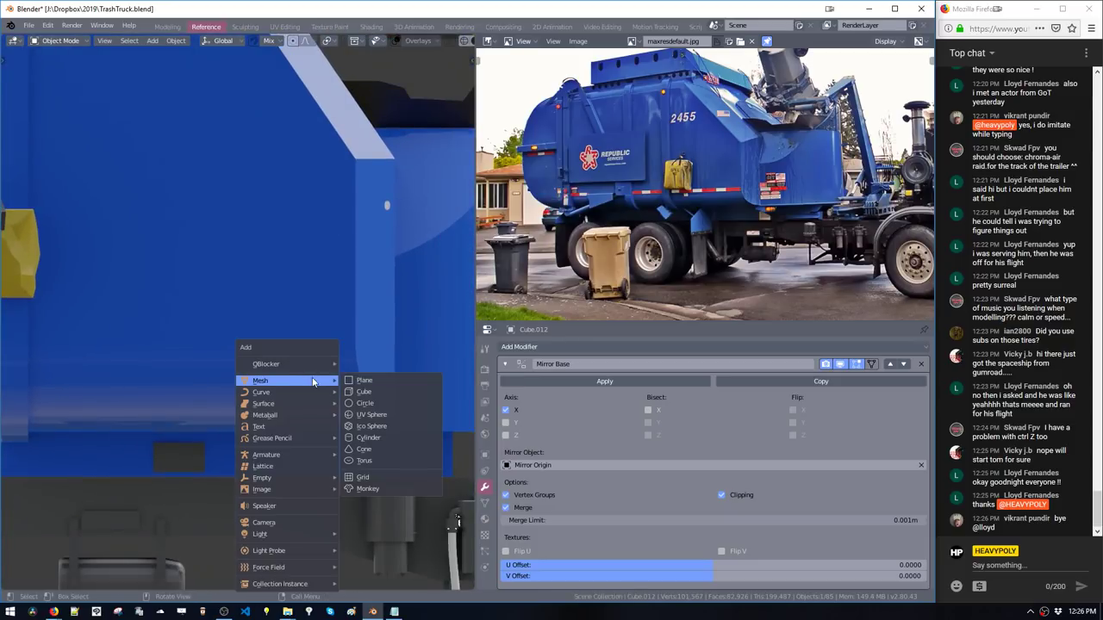
click(361, 380)
key(g)
click(279, 343)
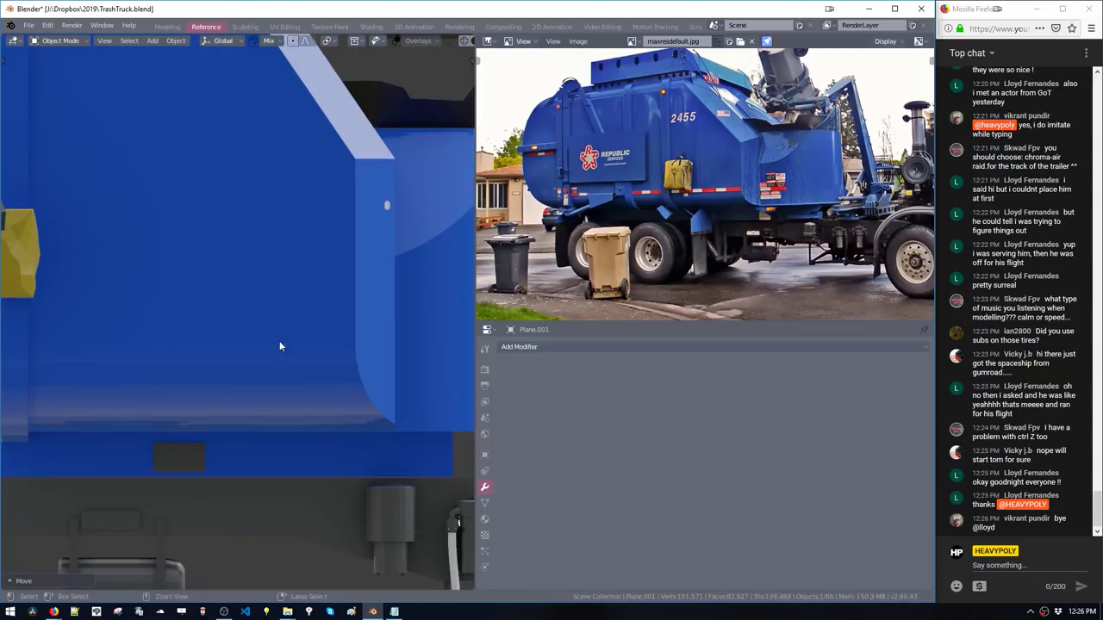
Rotate the plane's face upright and scale it down beside the truck body
key(Tab)
ctrl+middle_drag(308, 347, 313, 477)
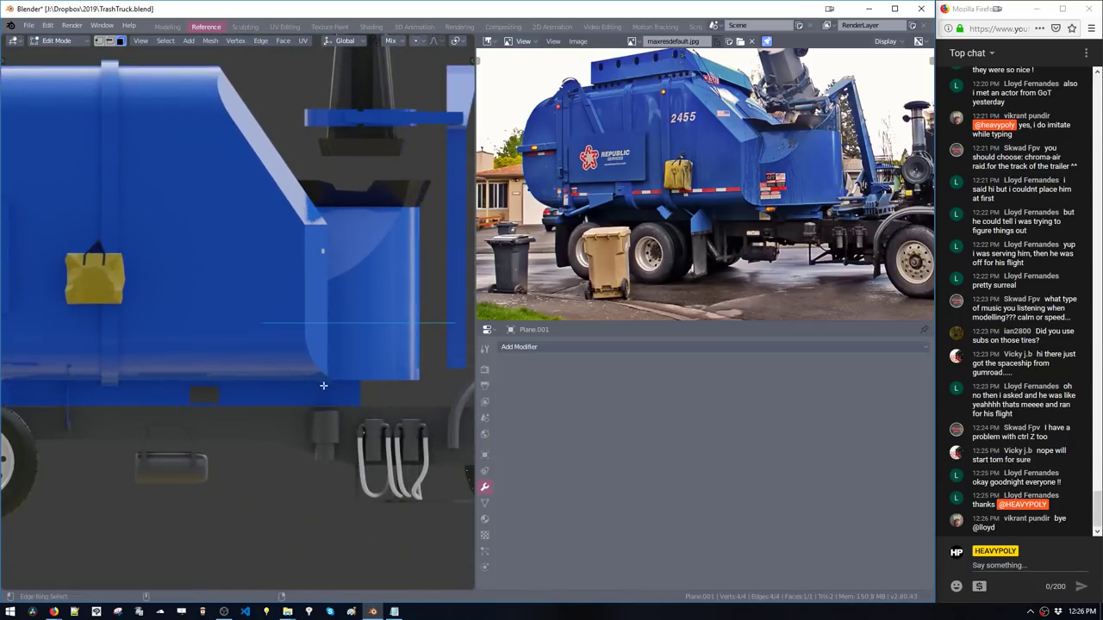
key(ctrl+alt+r)
click(349, 374)
key(s)
click(354, 393)
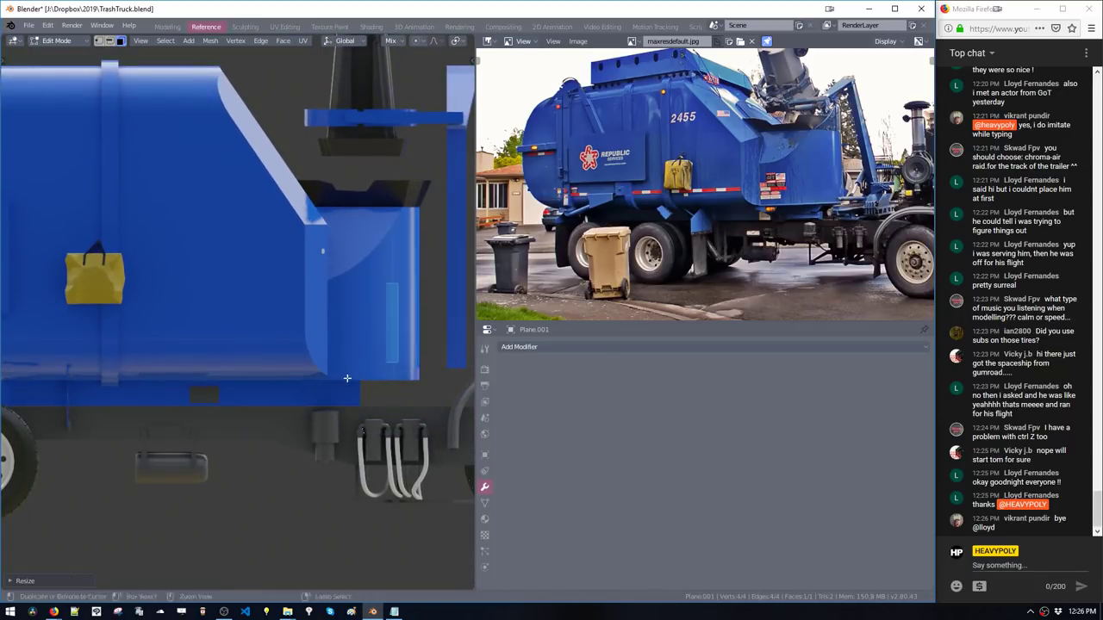
Recalculate the plane's normals and move the face onto the side of the body near its front end
key(ctrl+b)
key(ctrl+n)
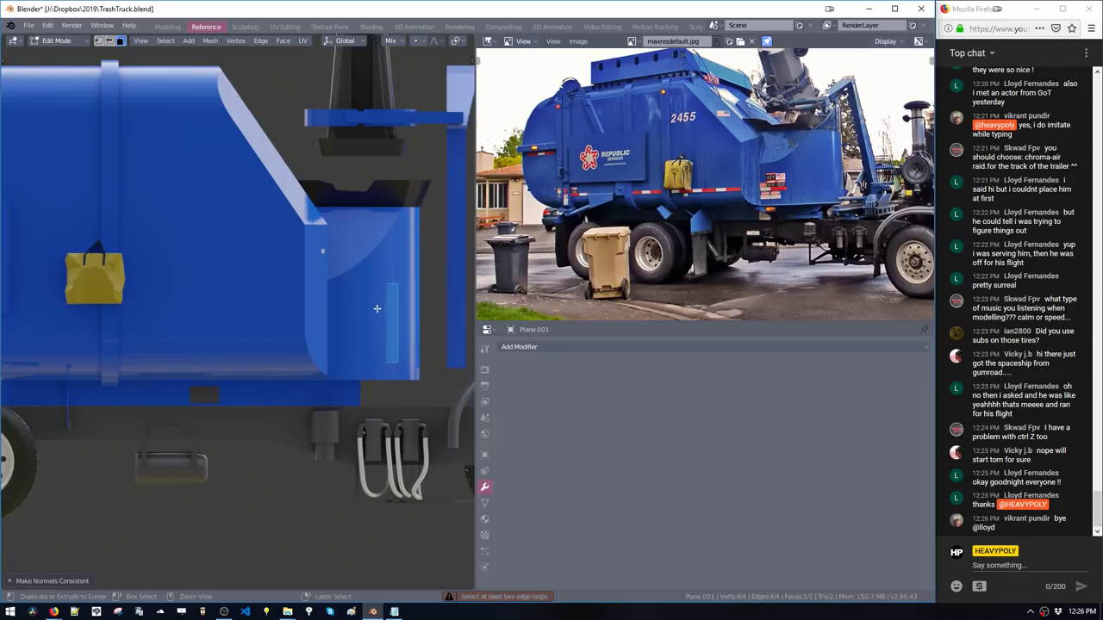
key(g)
click(304, 332)
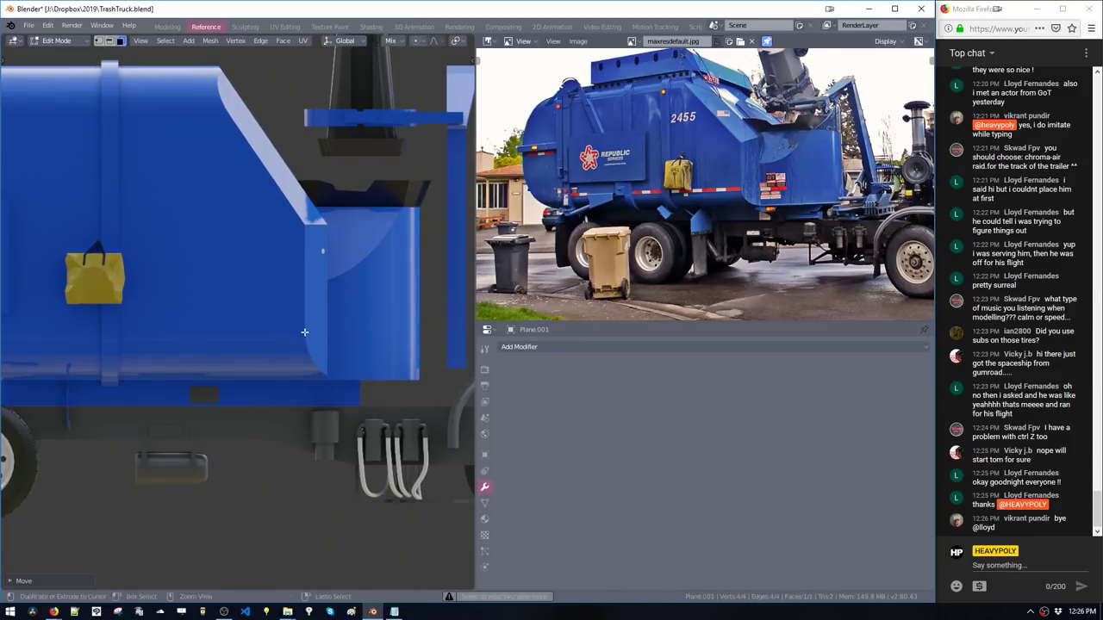
key(e)
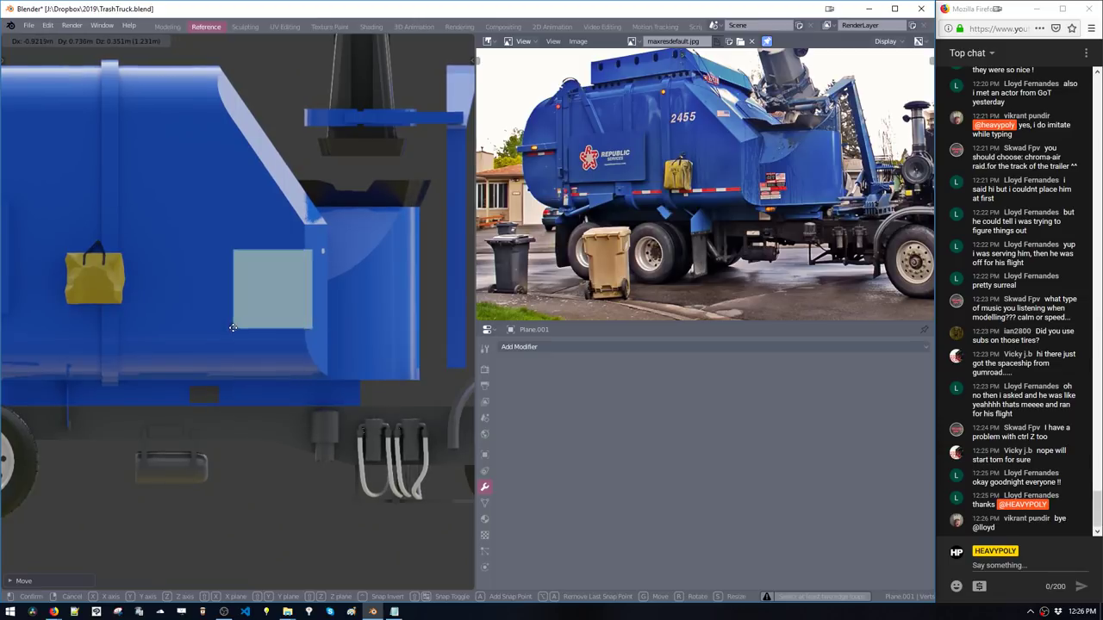
click(233, 328)
Scale the face down into a thin horizontal strip and lower it along Z toward the body's bottom
key(s)
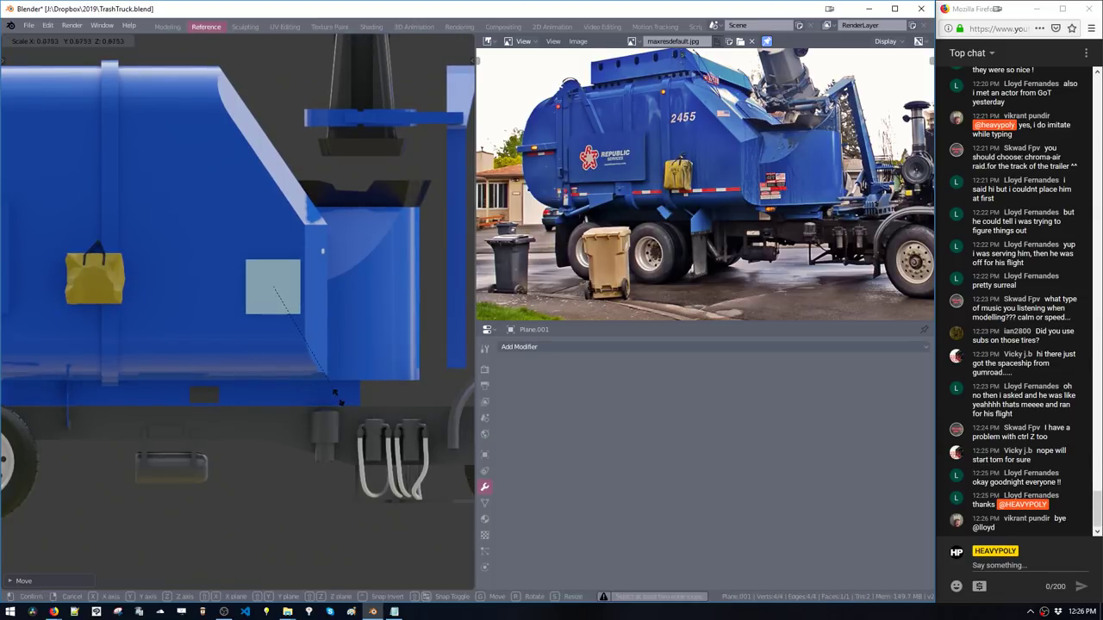
click(286, 295)
key(g)
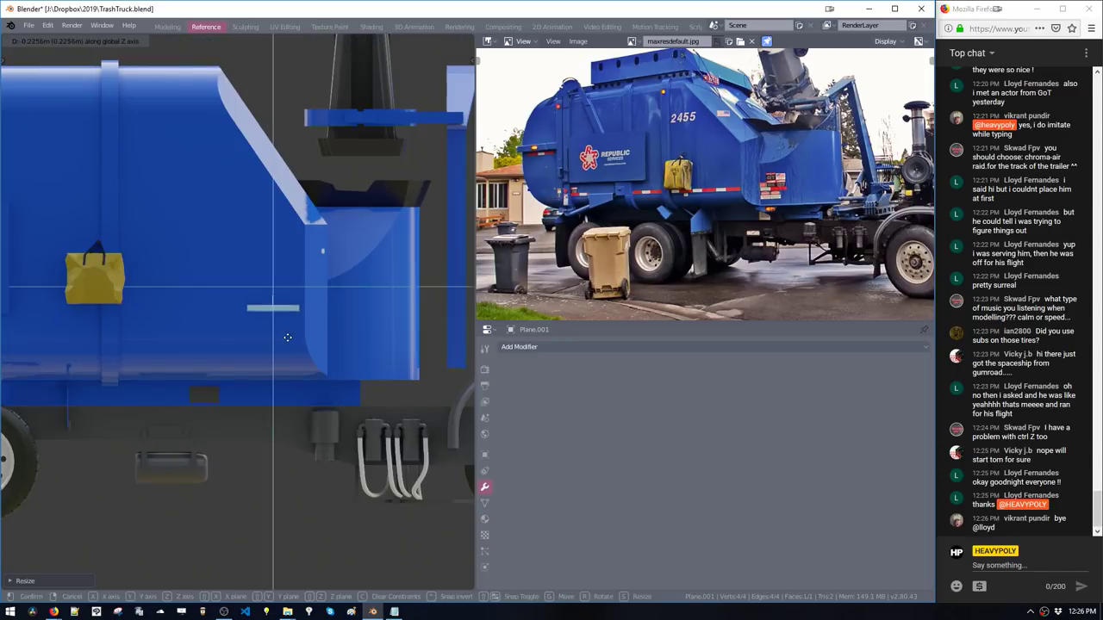
click(288, 358)
key(g)
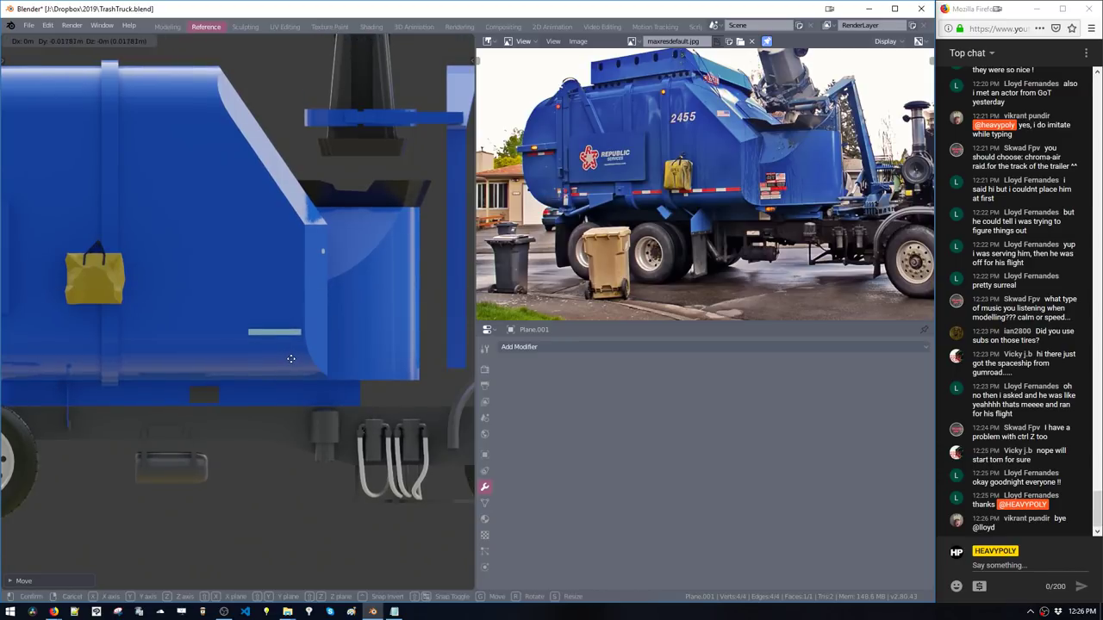
click(293, 357)
Extend the strip's rear edge about 1.24 m along Y to the vertical rib behind the yellow bag
drag(234, 305, 256, 337)
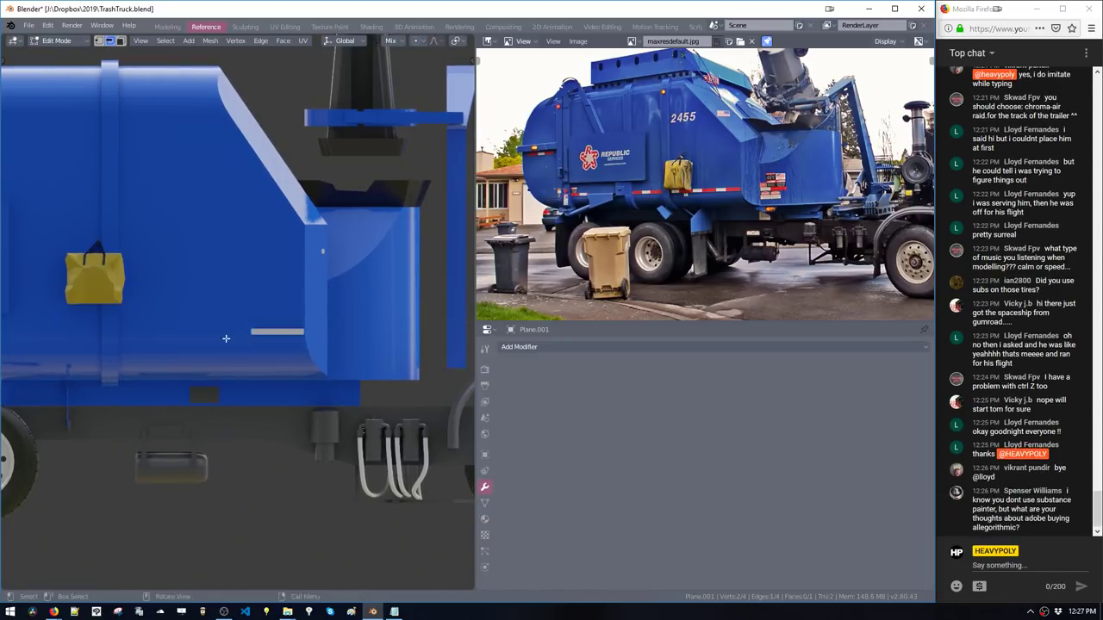
shift+middle_drag(197, 351, 312, 357)
scroll(289, 357, down, 2)
key(g)
key(y)
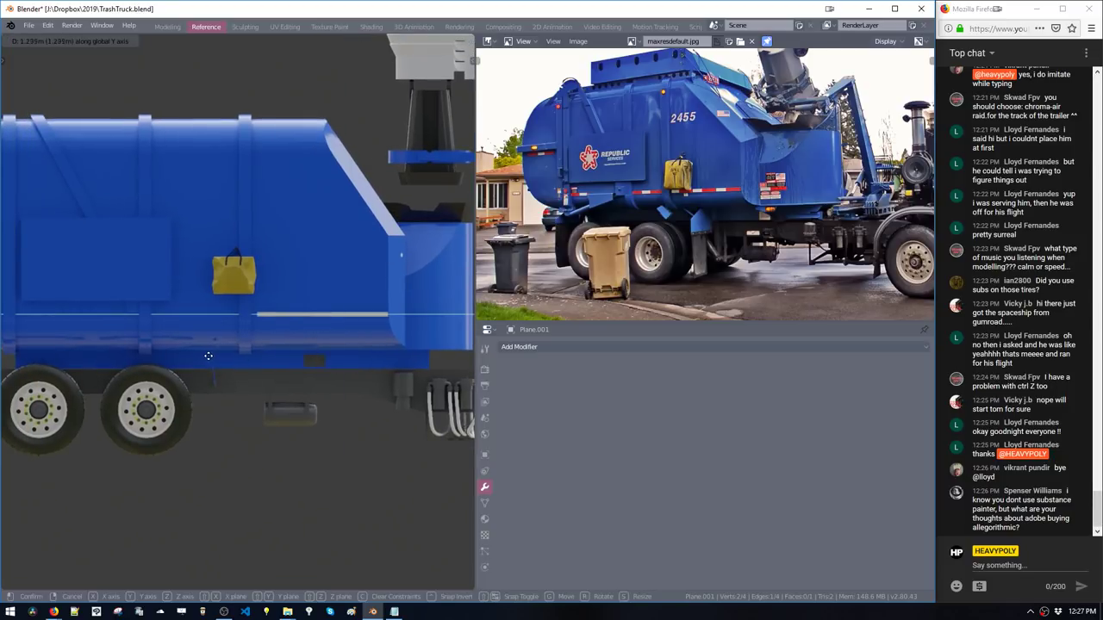
right_click(205, 355)
Duplicate the whole strip and place the copy about 2.1 m toward the rear along Y
drag(179, 282, 410, 343)
key(shift+d)
key(y)
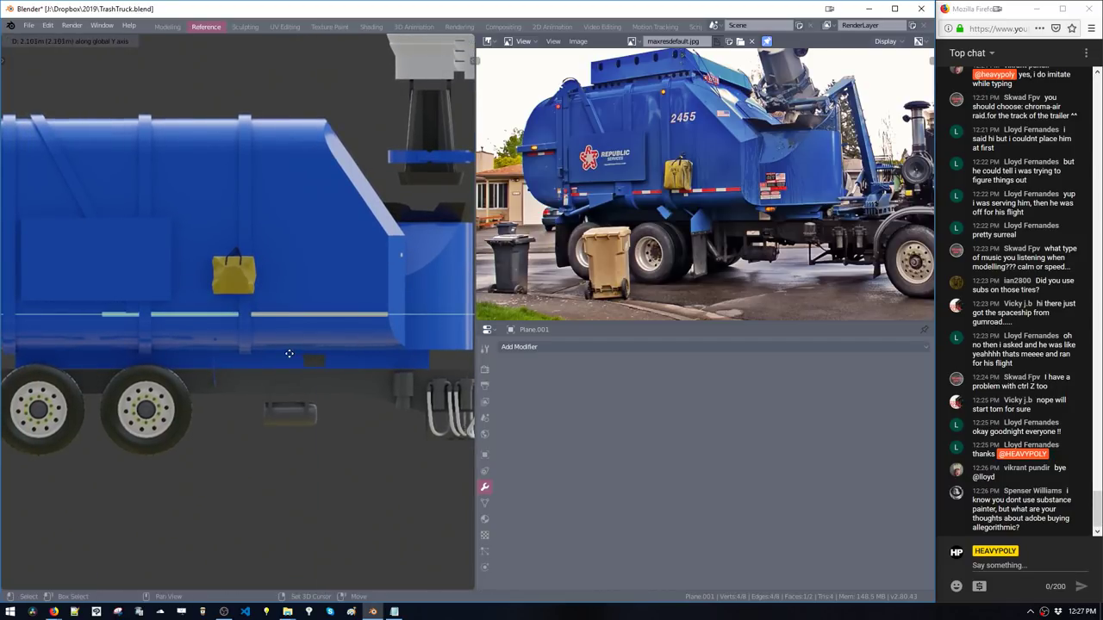
click(288, 355)
Move the copied strip's rear edge forward along Y so the strip ends at the next vertical rib
drag(92, 314, 109, 324)
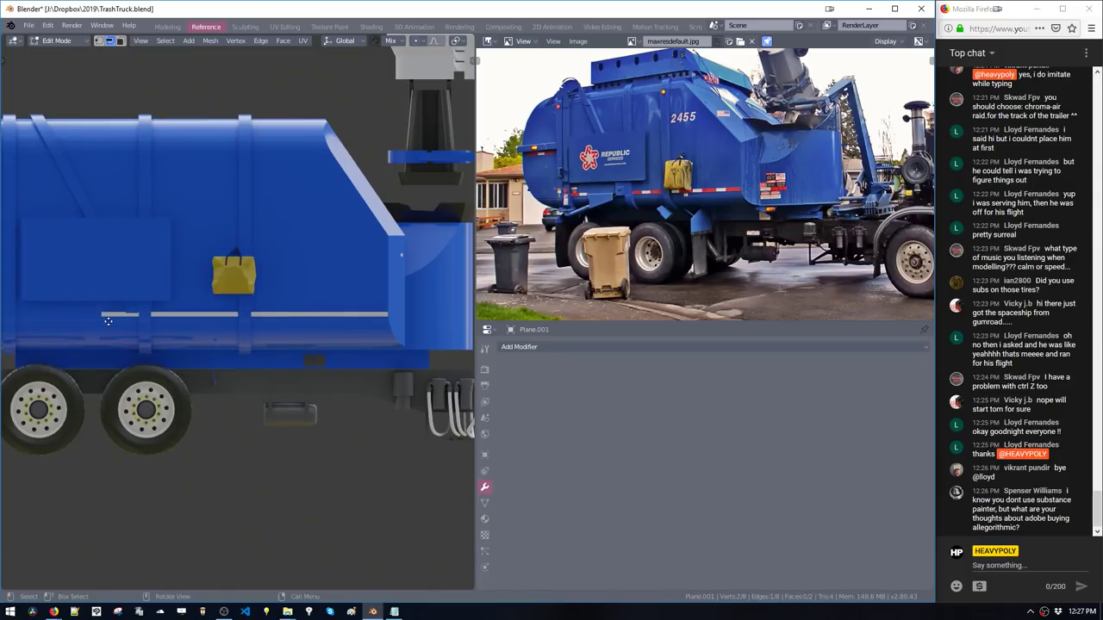
key(g)
key(y)
click(141, 332)
shift+middle_drag(138, 327, 226, 334)
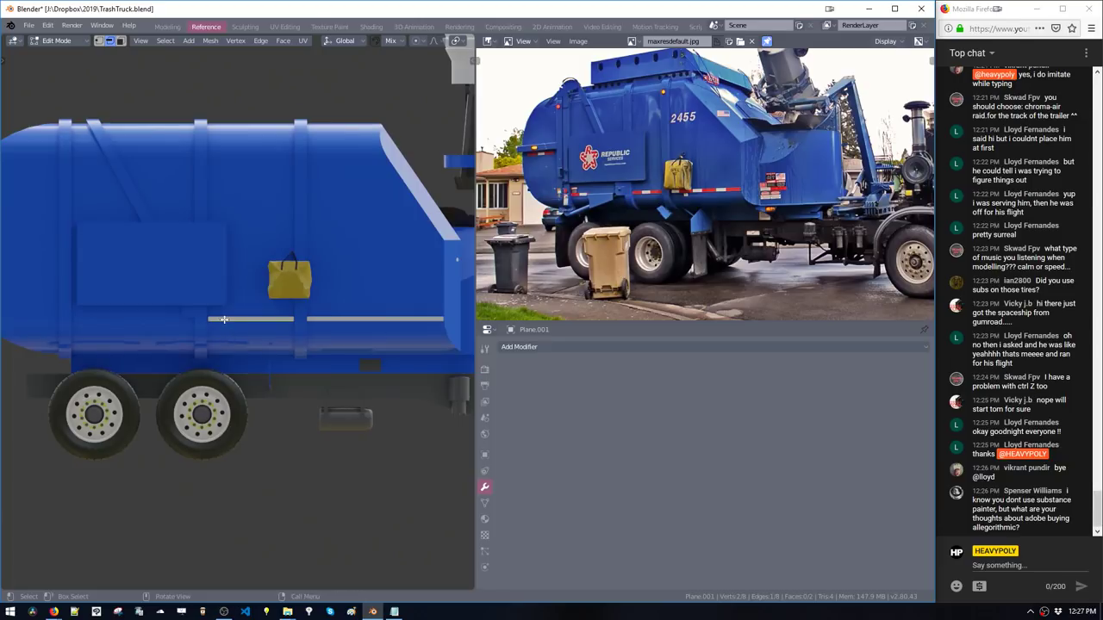
Duplicate the second strip about 1.9 m rearward along Y and shorten the copy to about half its length from its front edge
key(shift+d)
key(y)
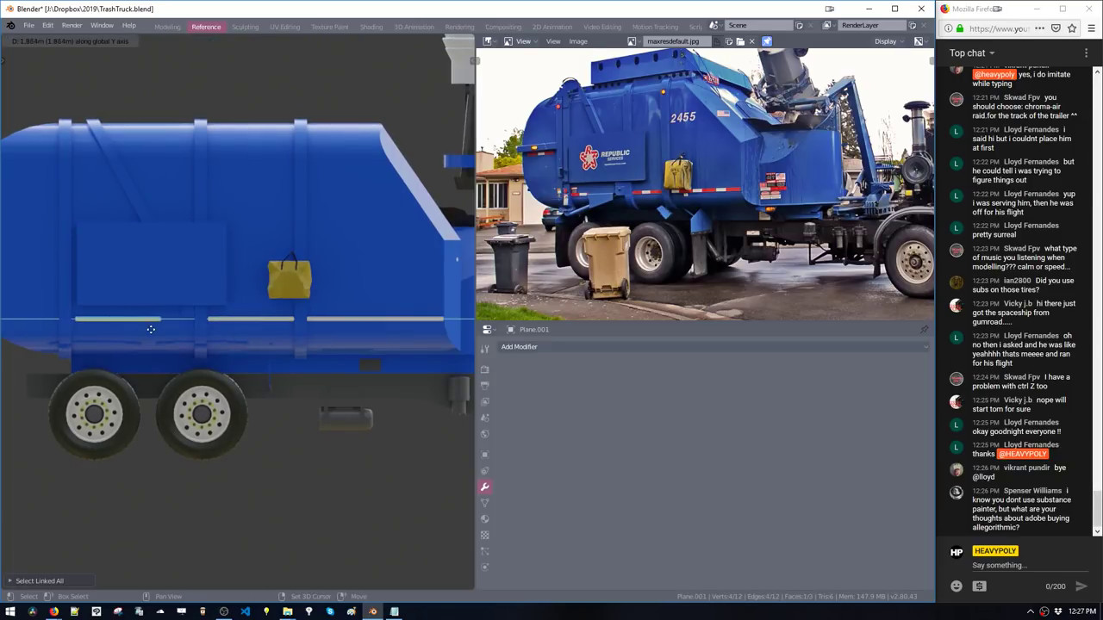
click(119, 320)
drag(119, 299, 162, 347)
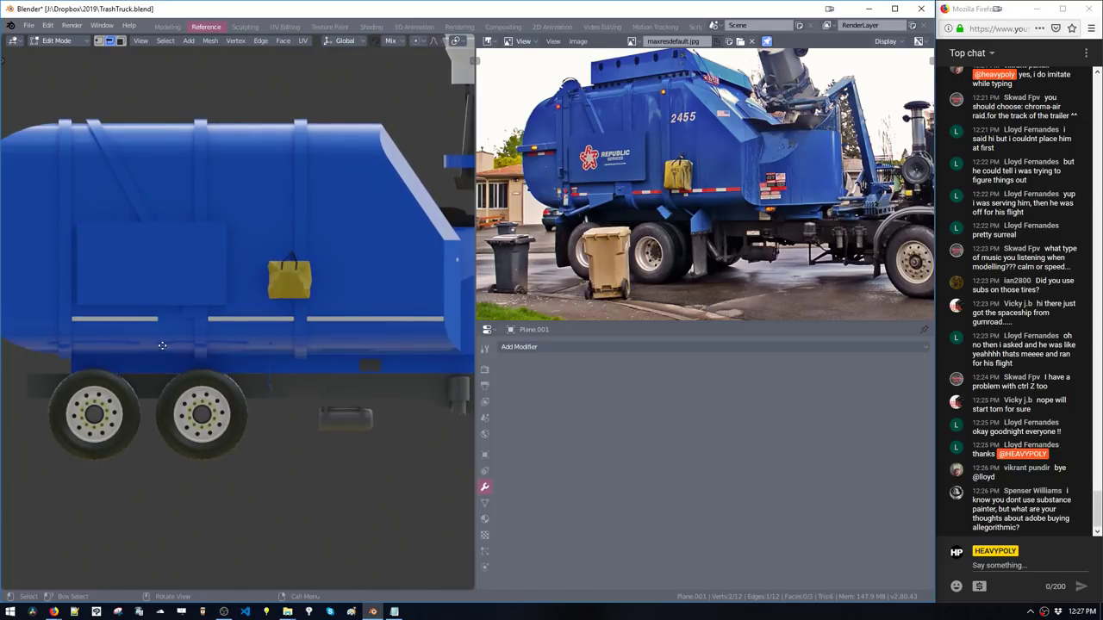
key(g)
key(y)
click(122, 346)
Add loop cuts across the front strip to divide it into segments
shift+middle_drag(87, 349, 138, 322)
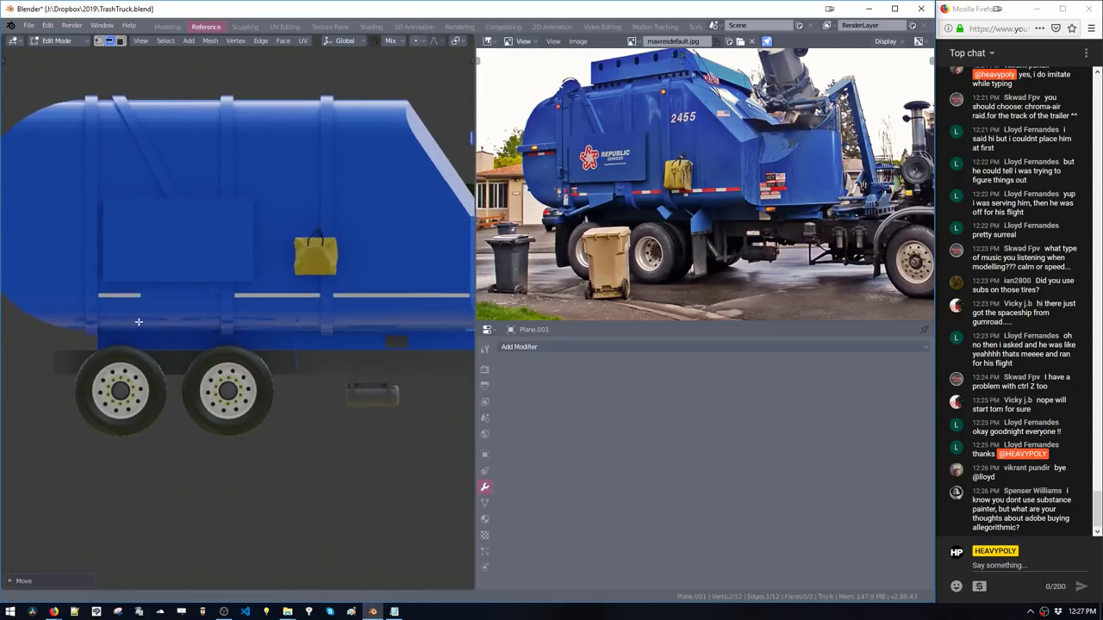
shift+middle_drag(207, 321, 138, 328)
right_click(377, 299)
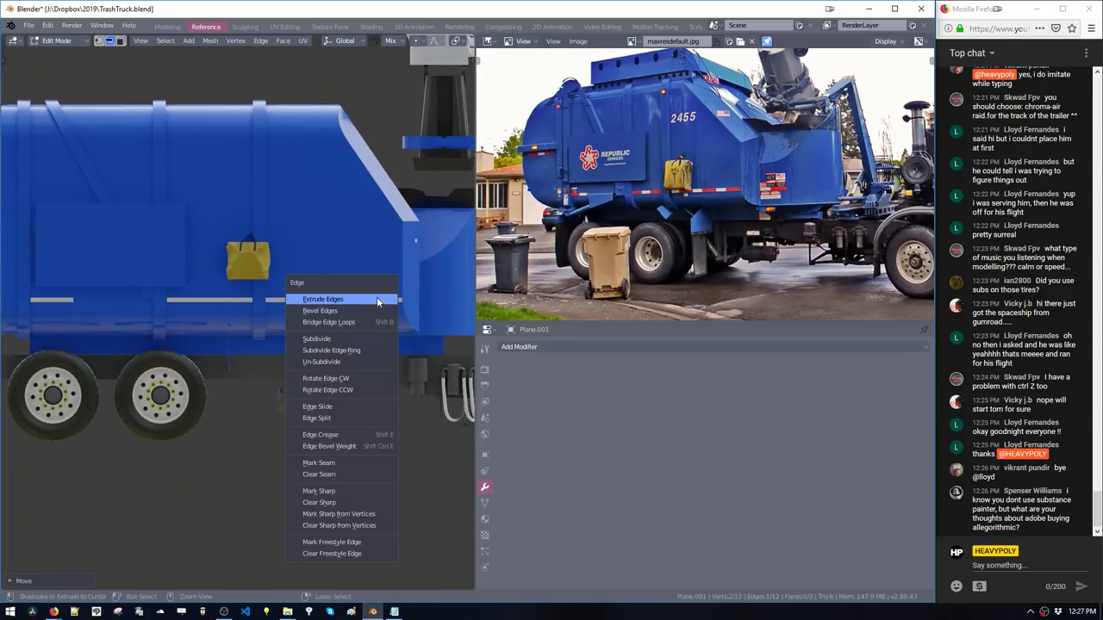
click(376, 299)
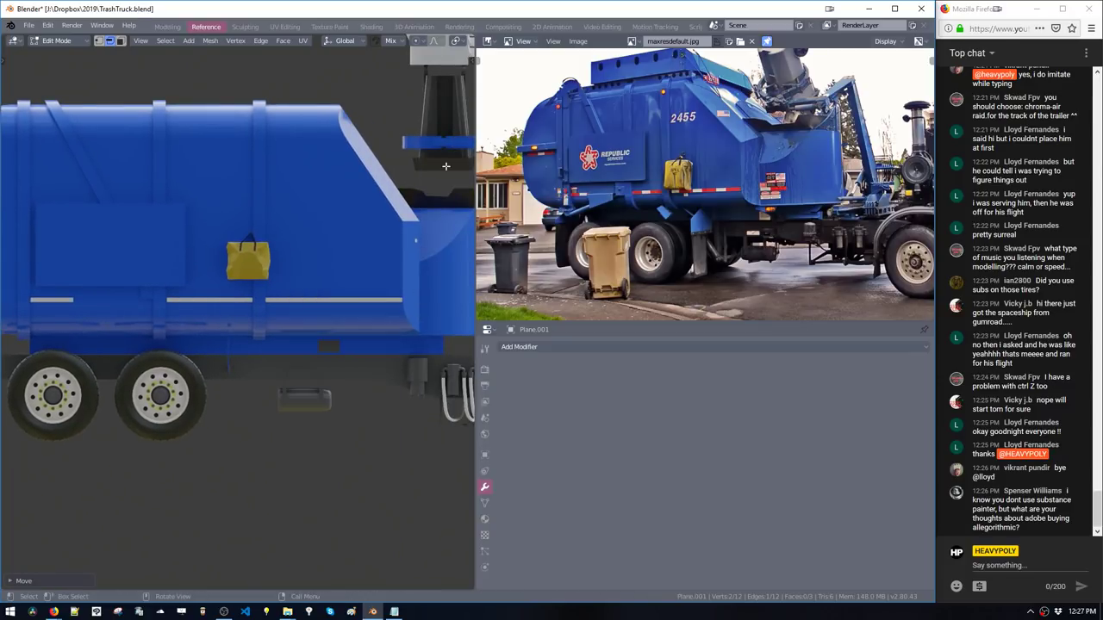
click(403, 317)
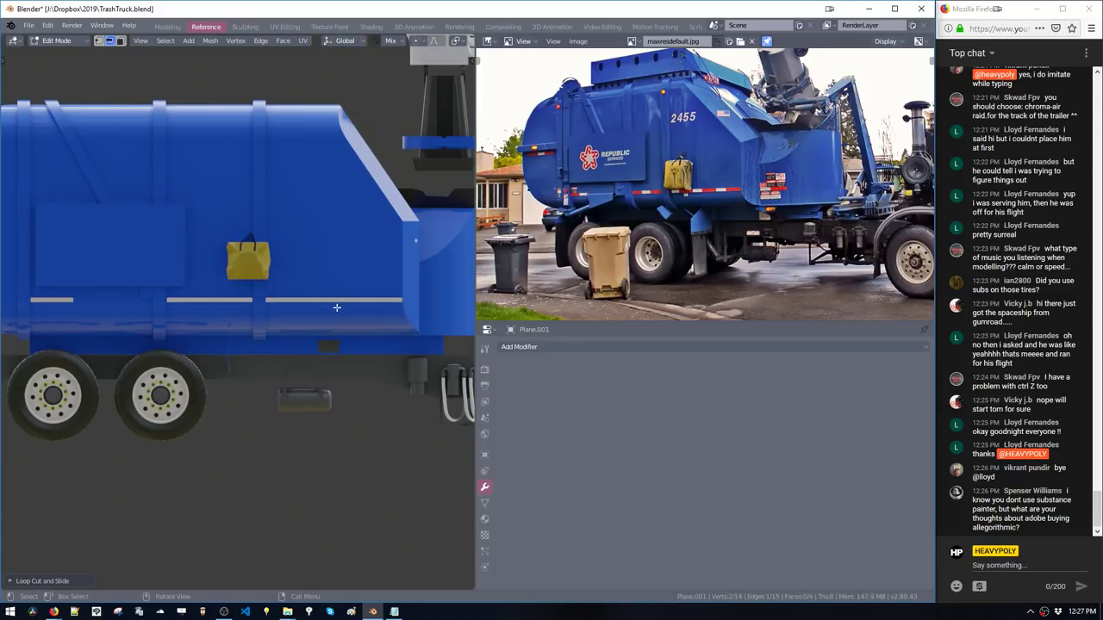
key(ctrl+r)
click(286, 301)
click(288, 301)
Move the newest cut edge of the front strip along Y to adjust the segment spacing
scroll(316, 301, up, 4)
key(g)
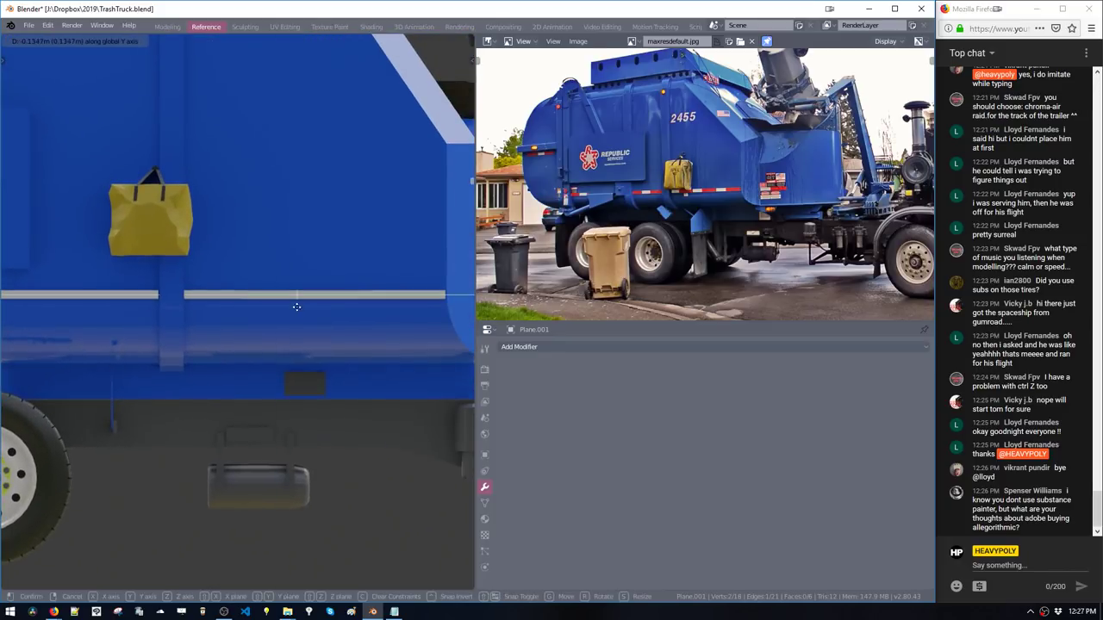
key(y)
click(300, 308)
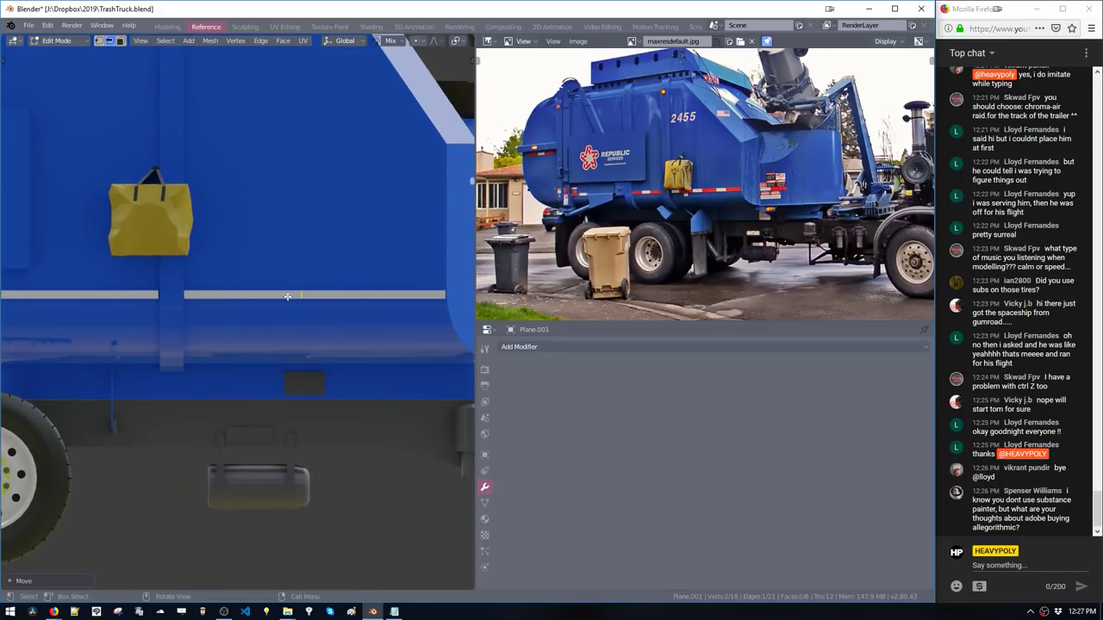
Bevel the two cut edges of the front strip into wide segments and shift them along the strip
key(ctrl+b)
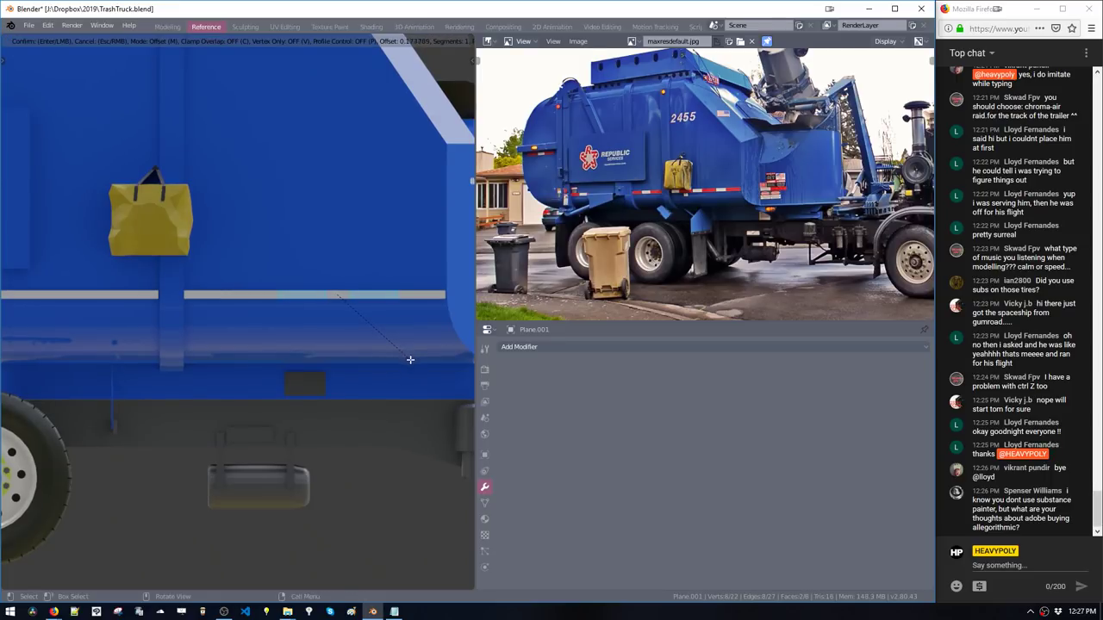
click(408, 357)
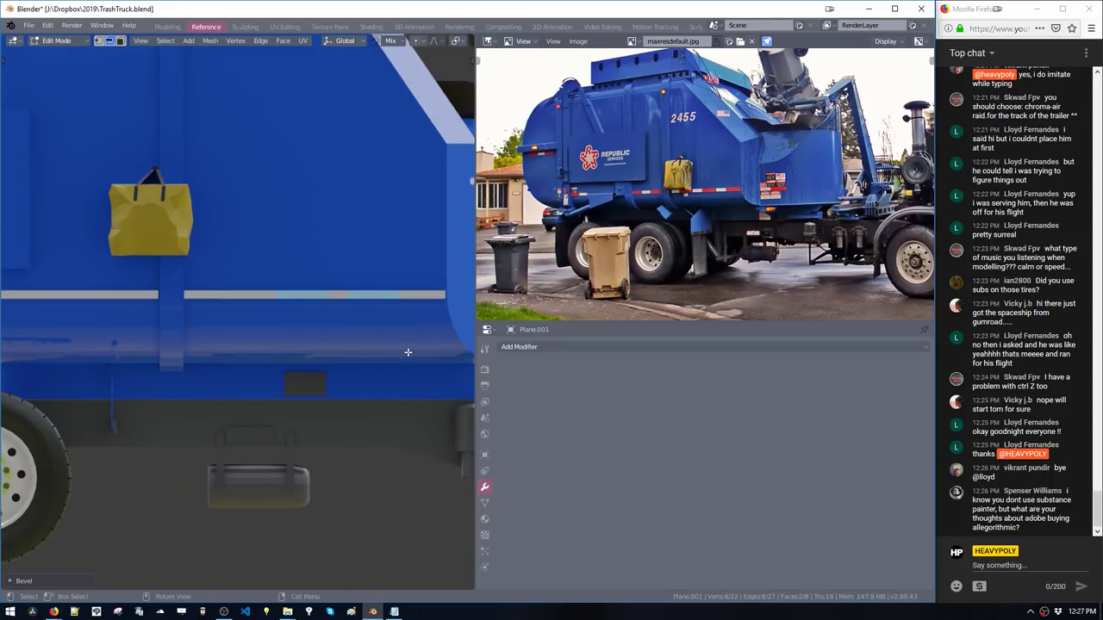
key(ctrl+b)
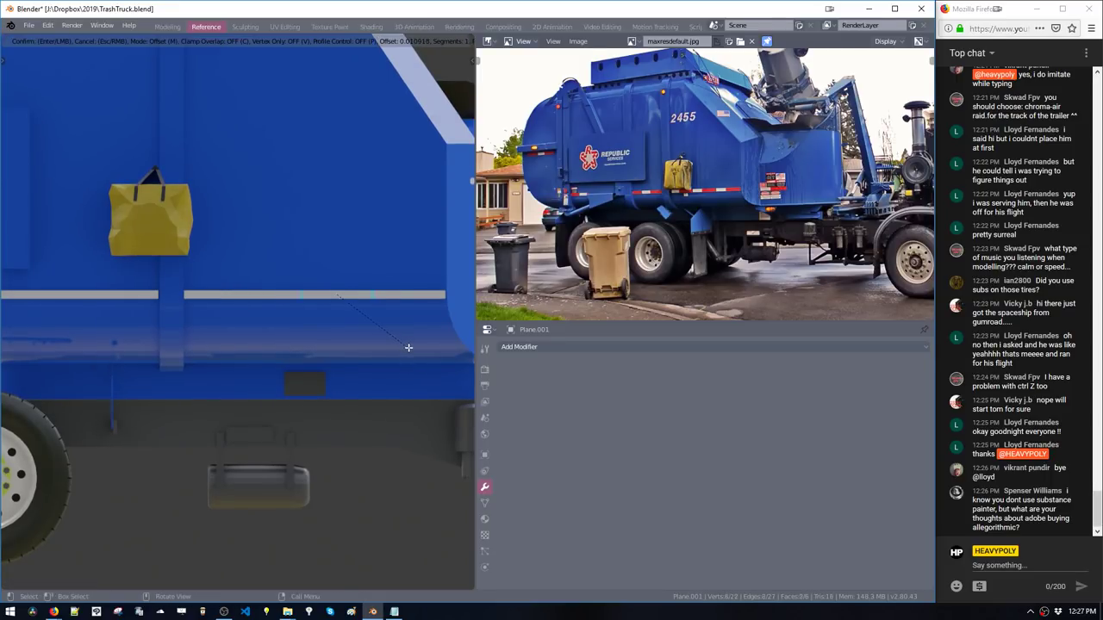
click(447, 383)
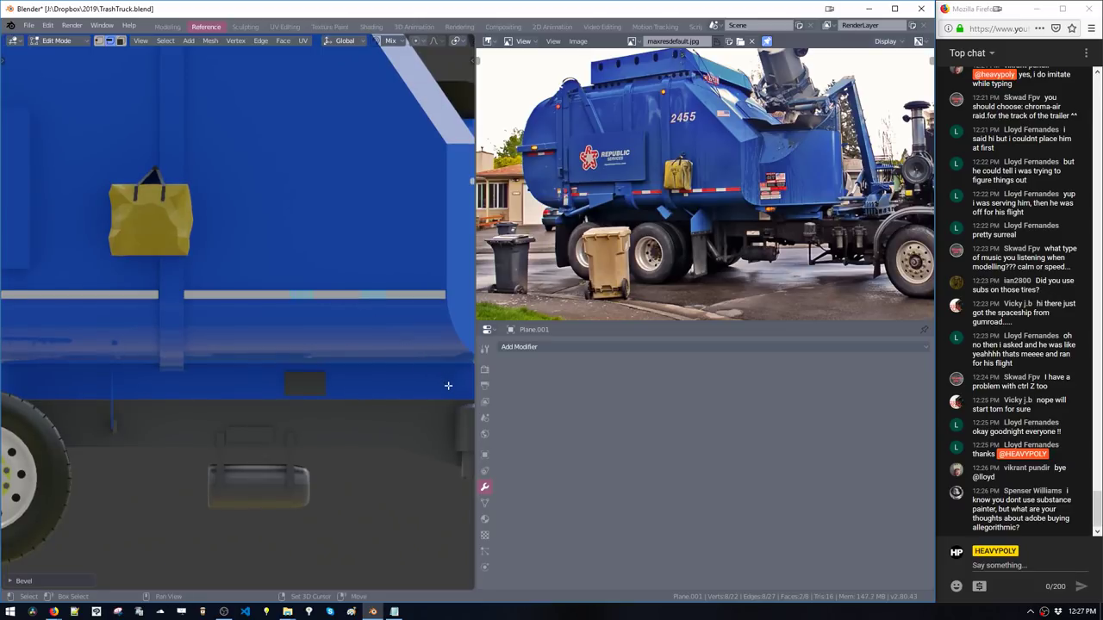
key(ctrl+b)
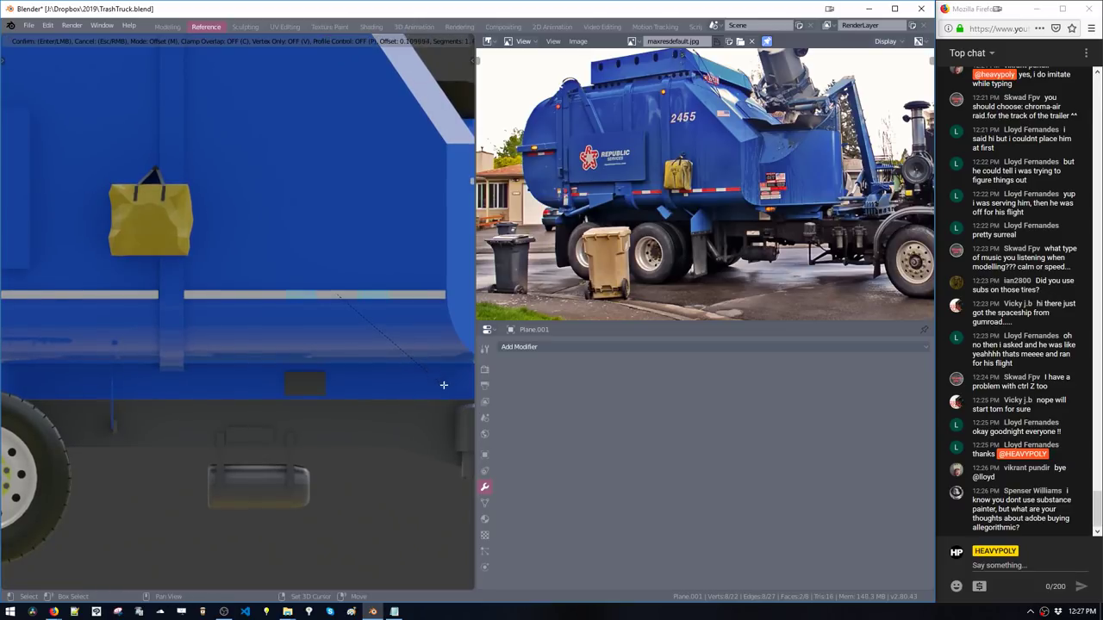
click(444, 390)
key(g)
key(z)
click(421, 373)
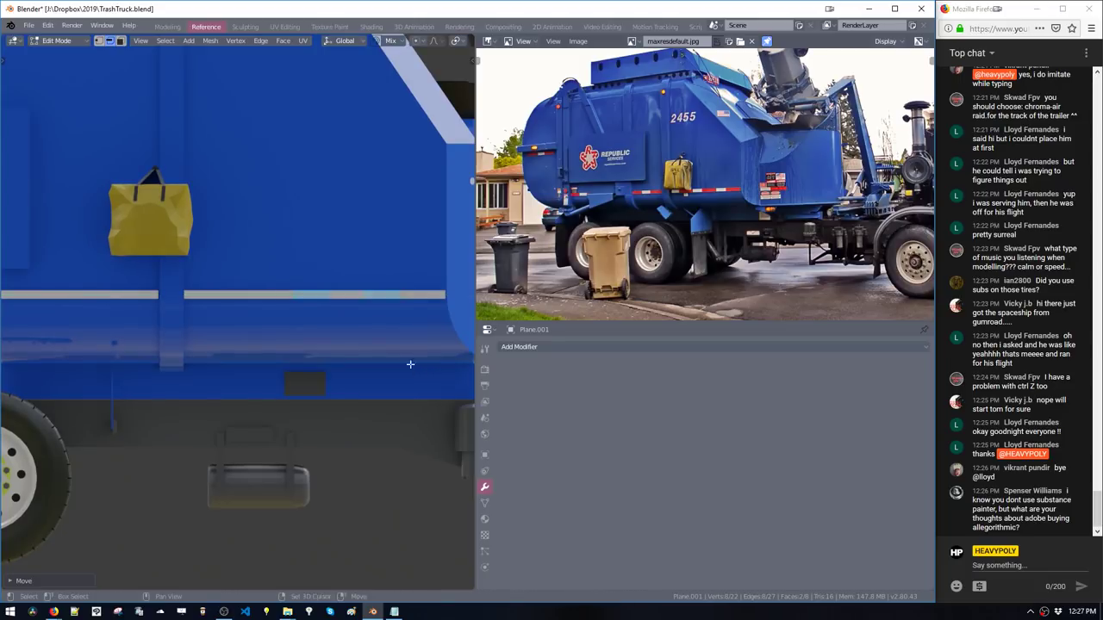
Move a middle segment of the front strip along Y to even out the segment spacing
key(ctrl+space)
click(348, 291)
click(313, 295)
key(g)
key(y)
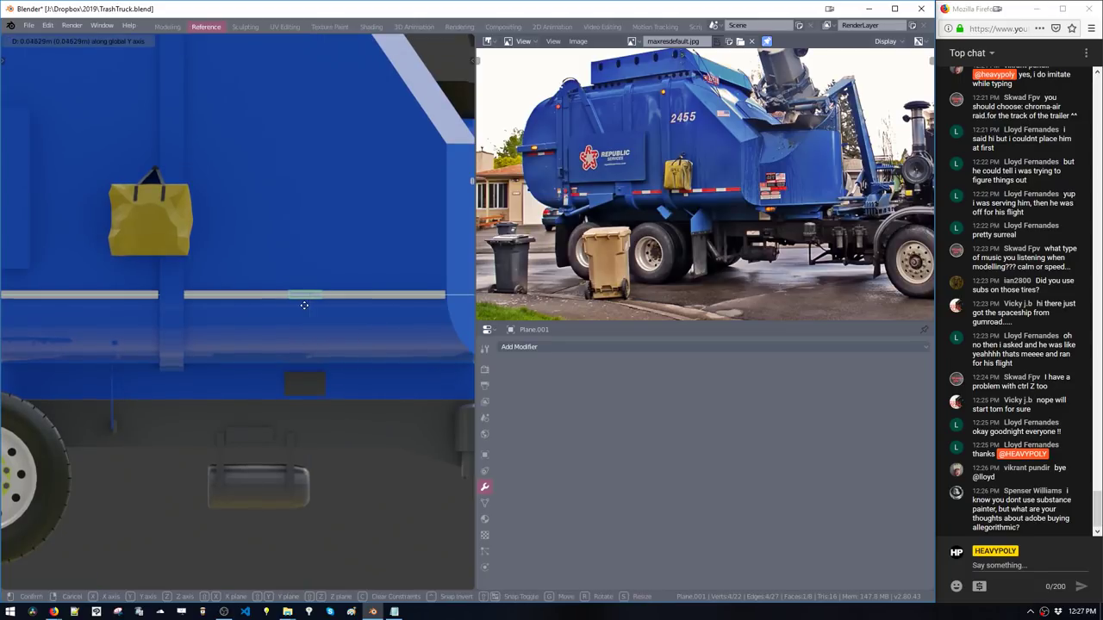
click(307, 307)
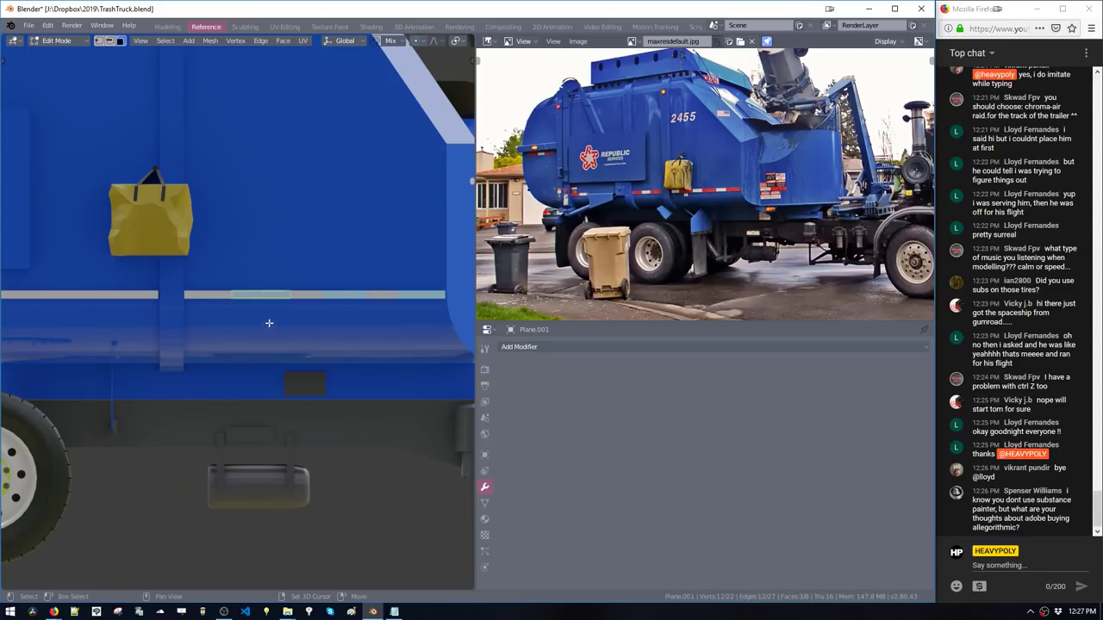
Assign a new material with a red base color to every other segment of the front strip
key(shift+v)
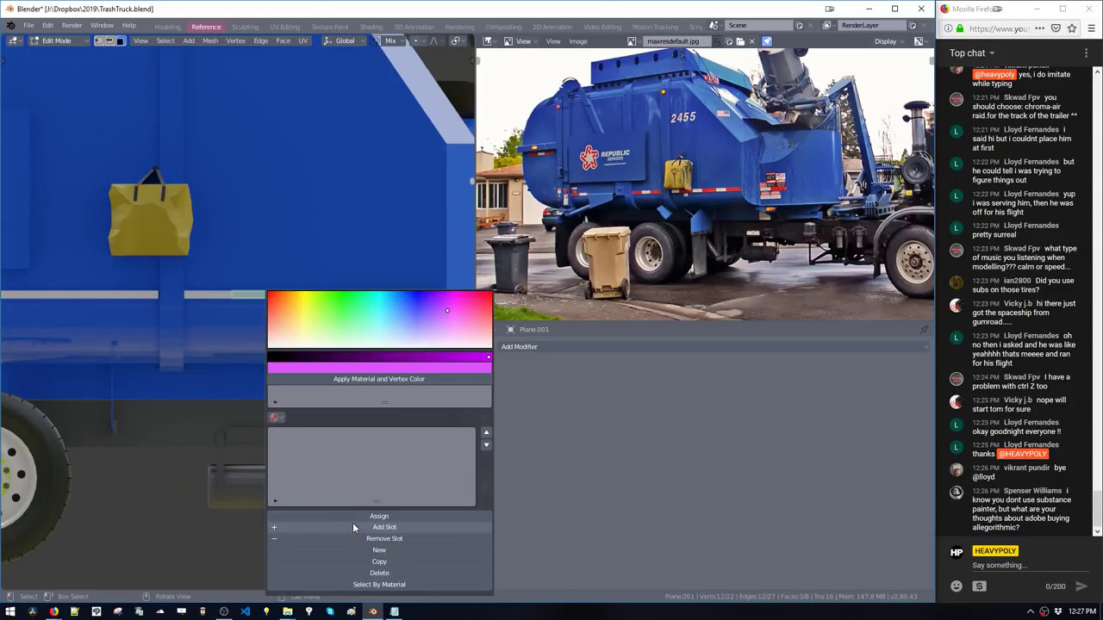
click(275, 417)
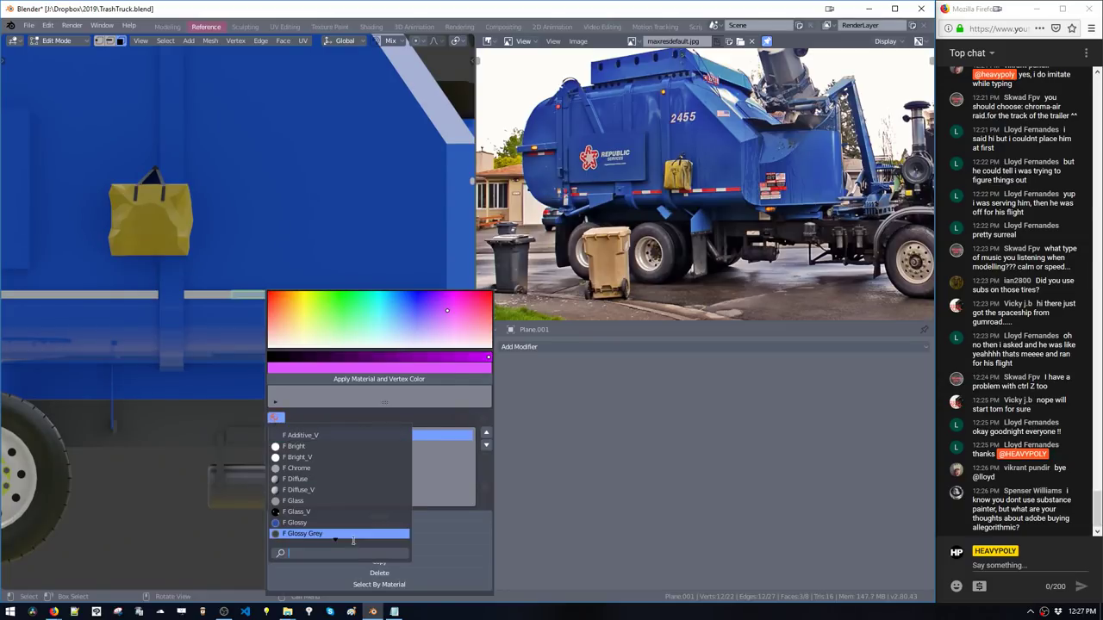
scroll(337, 536, down, 4)
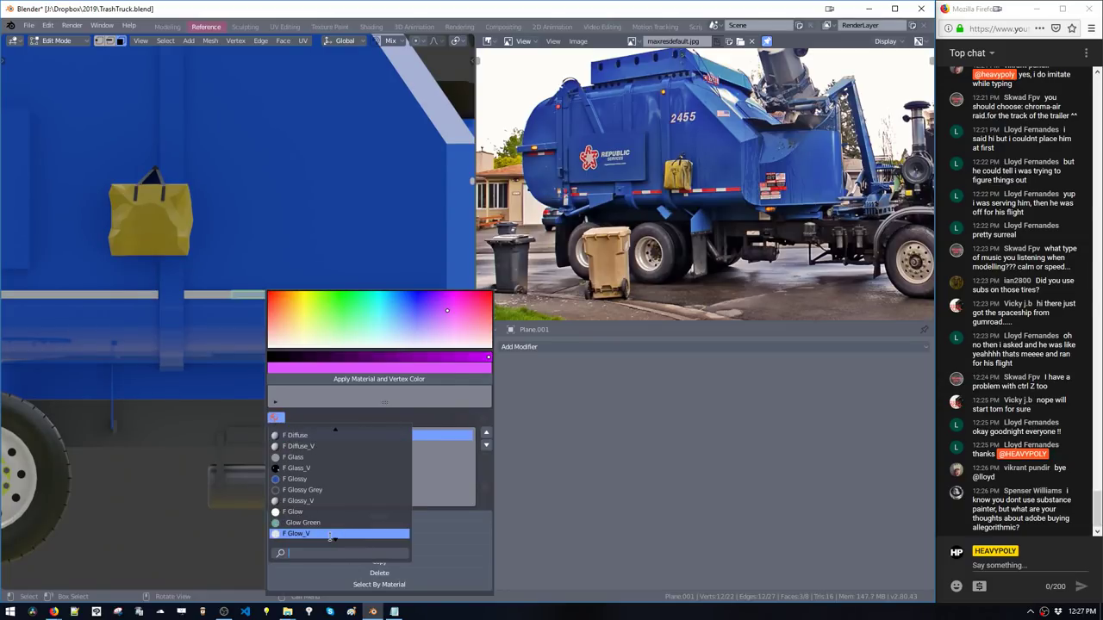
scroll(332, 523, up, 10)
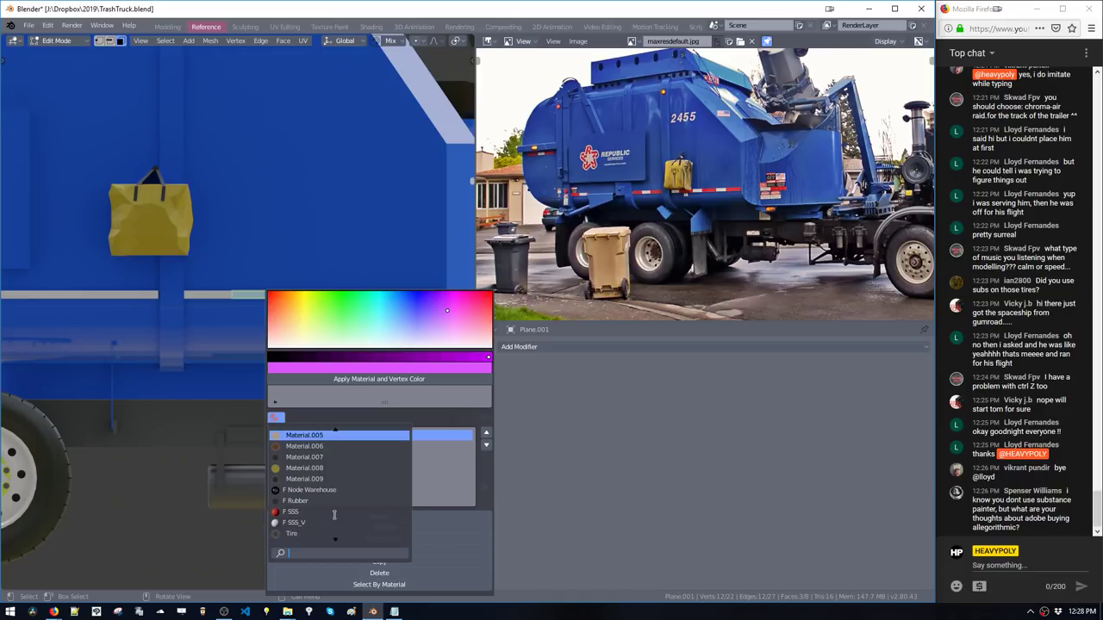
key(Escape)
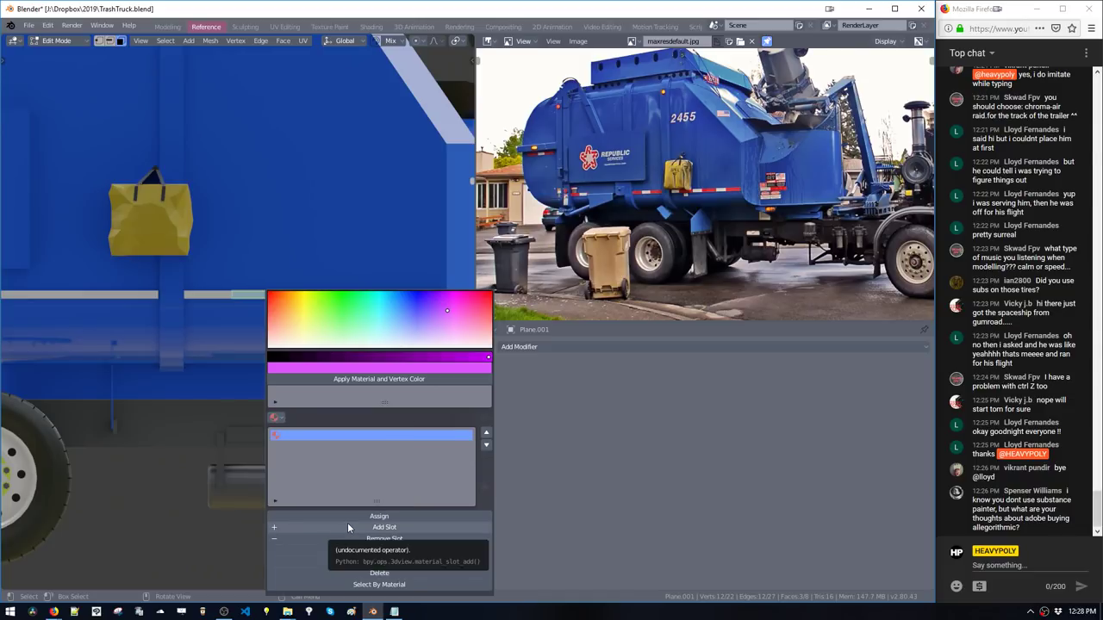
click(348, 548)
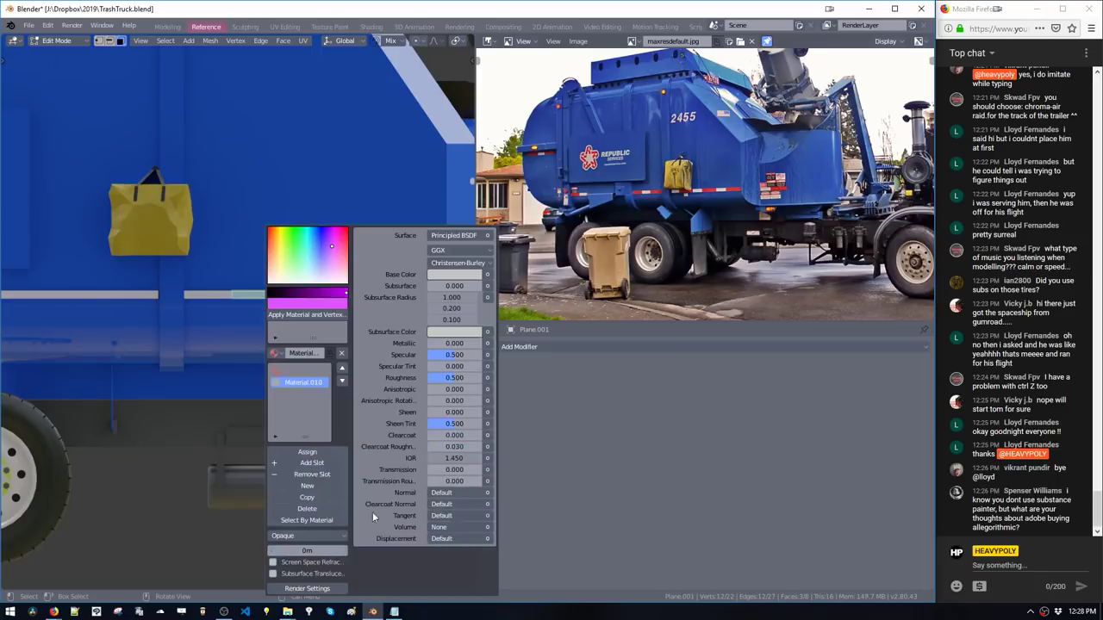
click(437, 274)
click(440, 103)
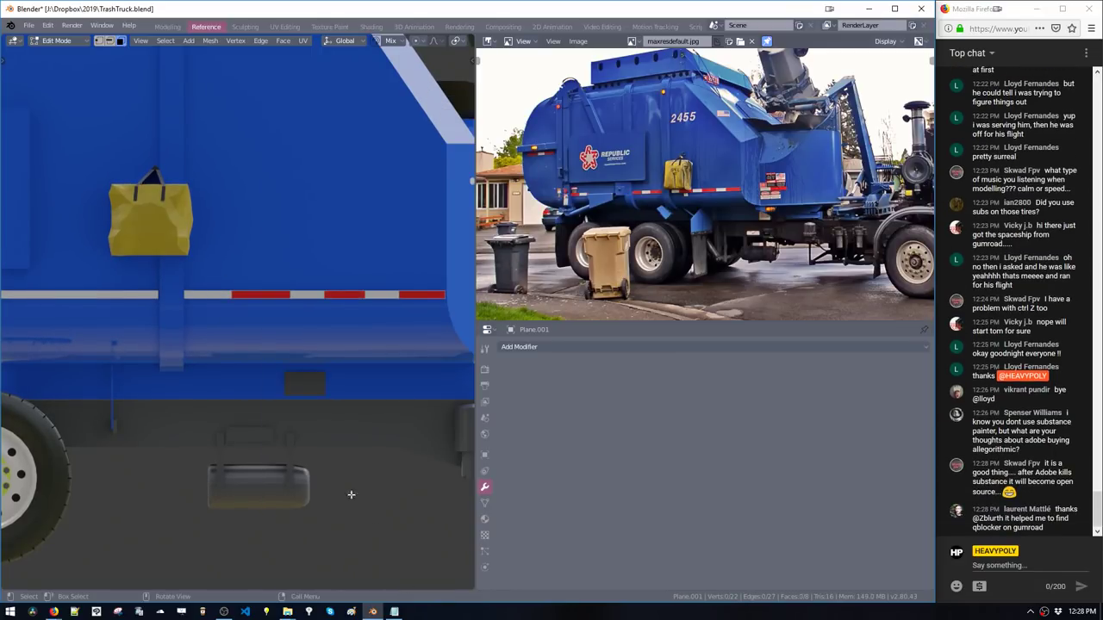
Add a loop cut across the strip below the yellow bag and bevel it into a wide middle segment
shift+middle_drag(203, 349, 260, 347)
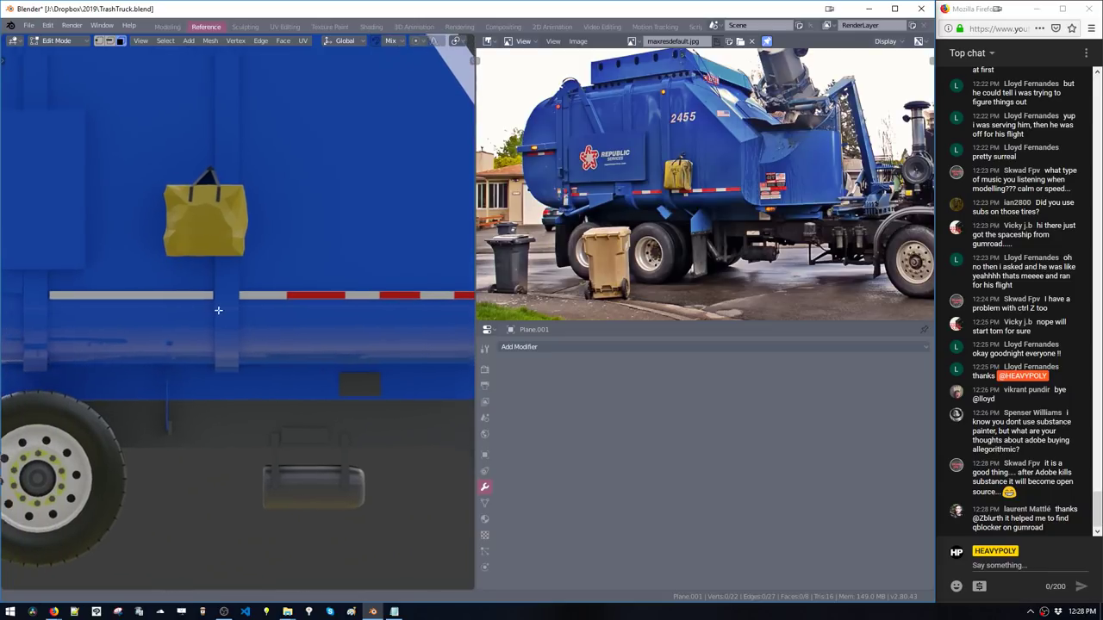
click(173, 293)
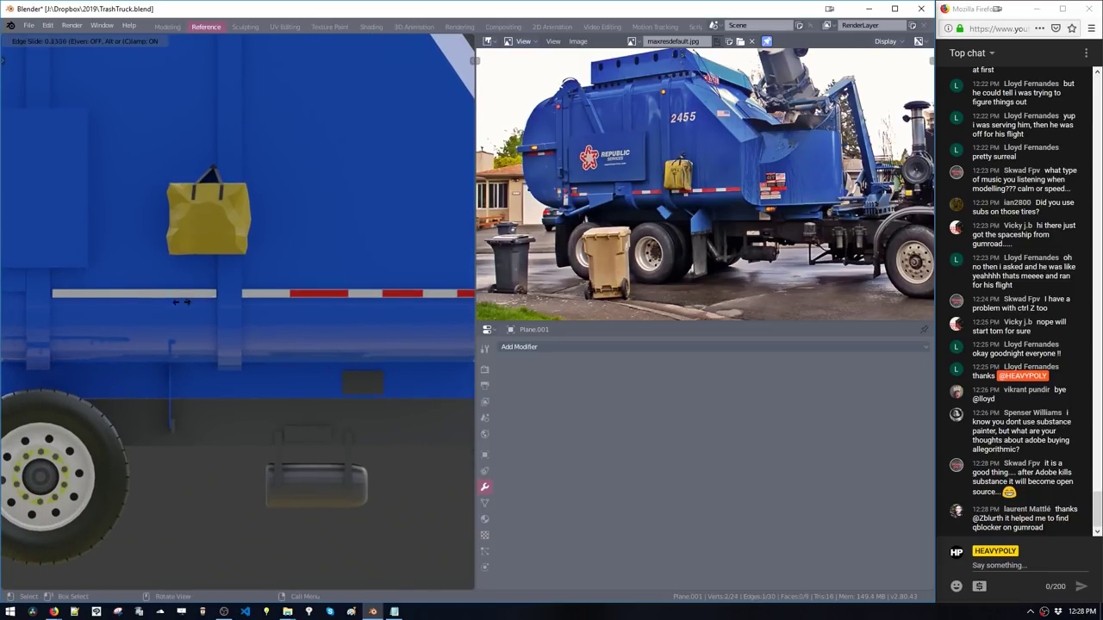
click(154, 302)
key(ctrl+b)
click(193, 338)
key(space)
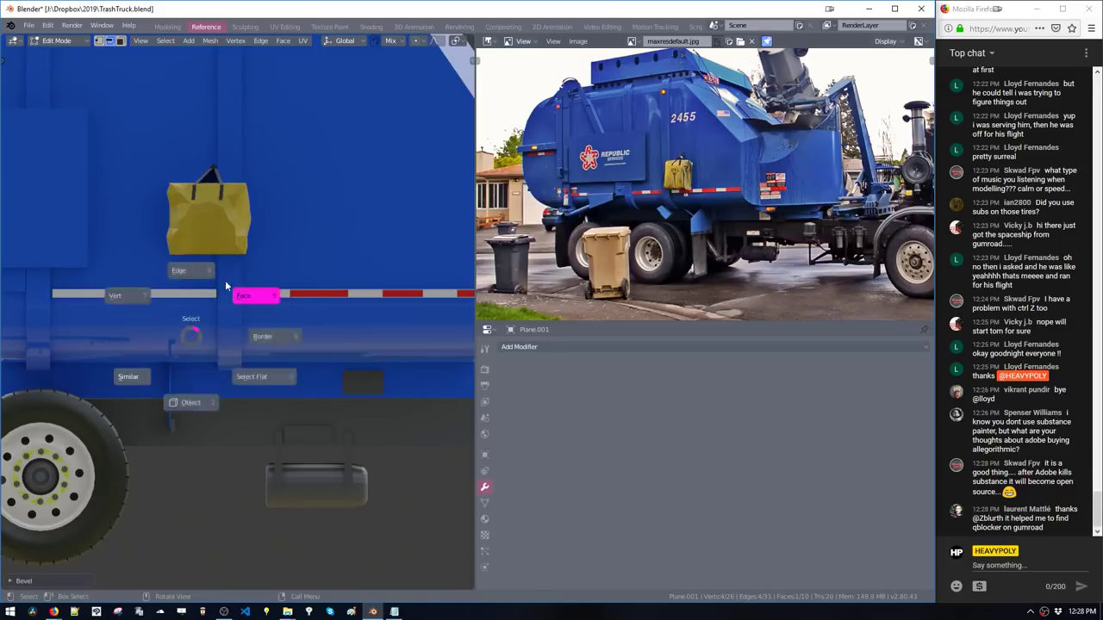
Assign the red Material.010 to both end segments of the strip below the yellow bag
click(182, 294)
shift+click(77, 295)
key(shift+v)
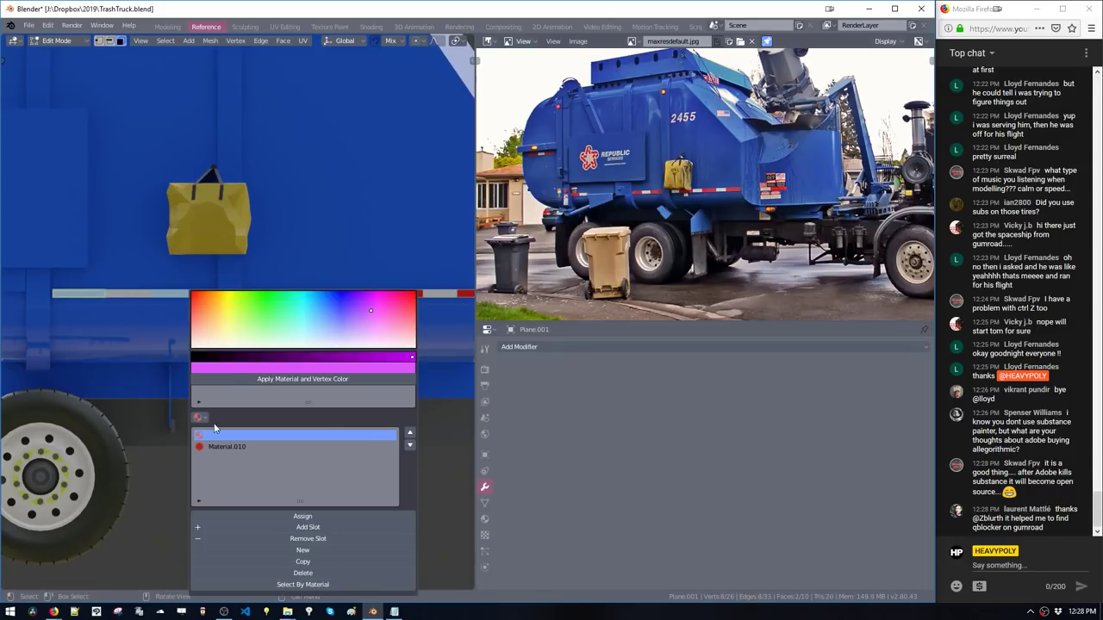
click(215, 446)
click(228, 452)
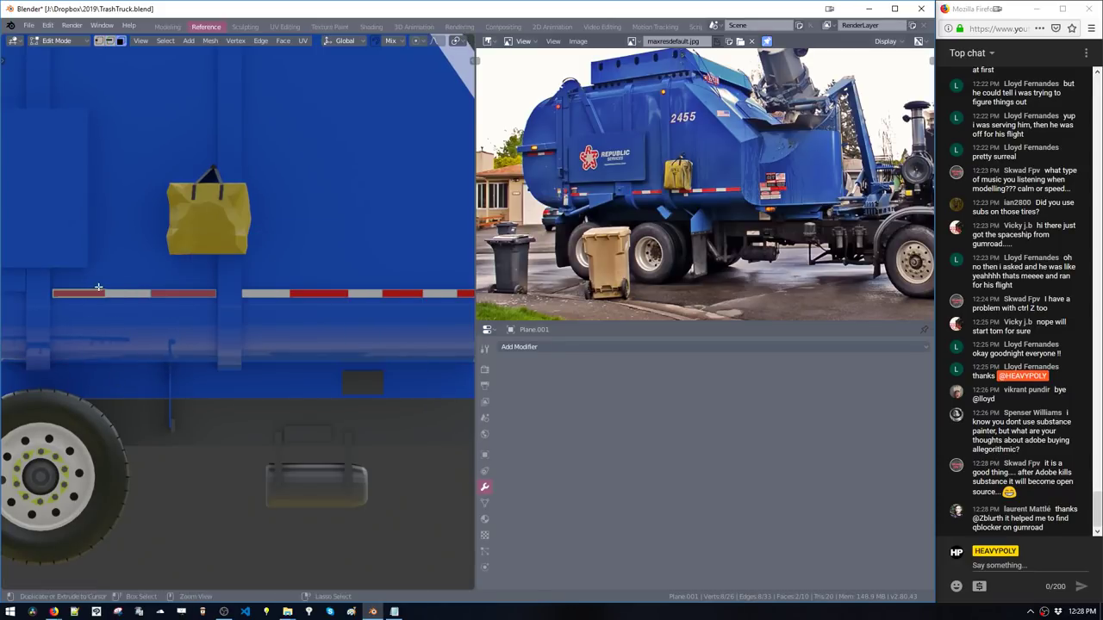
Cut and bevel the rear strip into segments and assign the red Material.010 to its end segments
scroll(98, 287, down, 4)
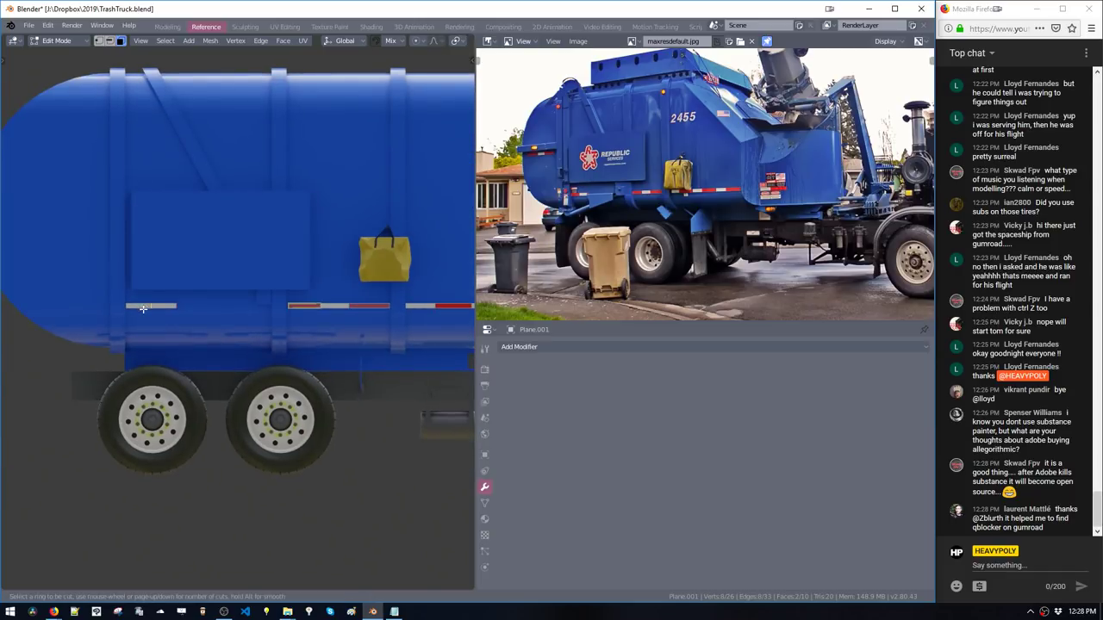
key(ctrl+b)
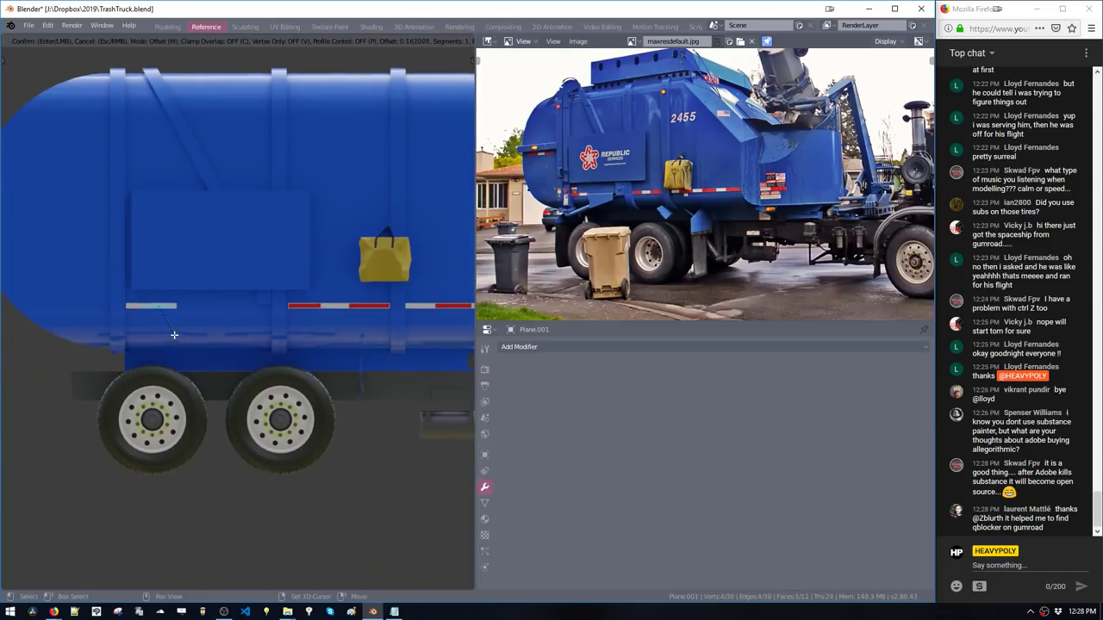
click(173, 337)
key(ctrl+z)
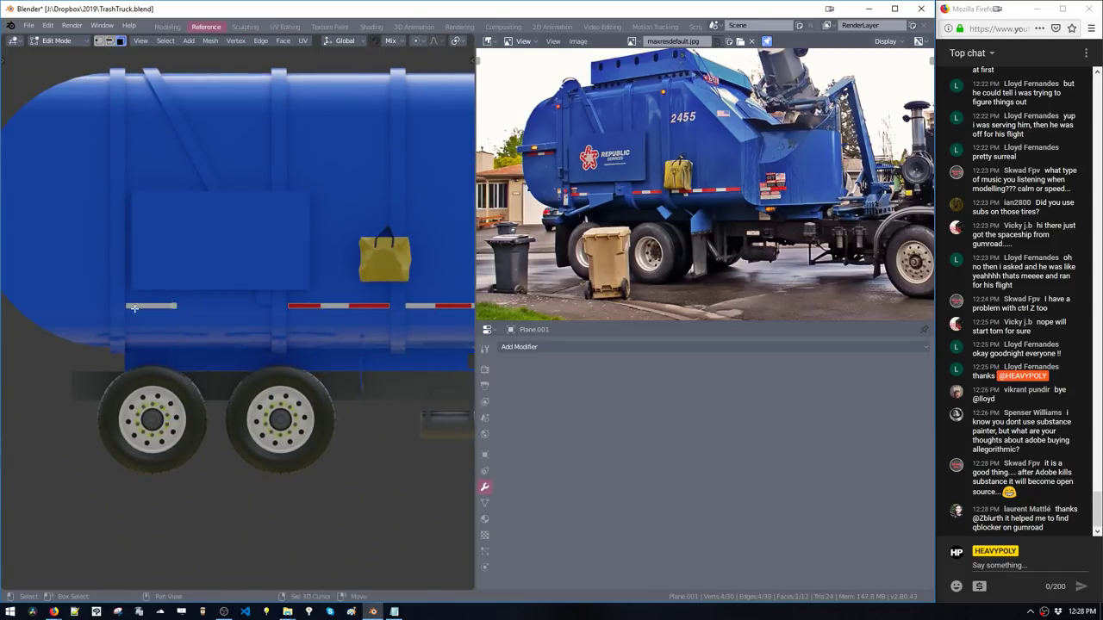
key(shift+v)
click(195, 446)
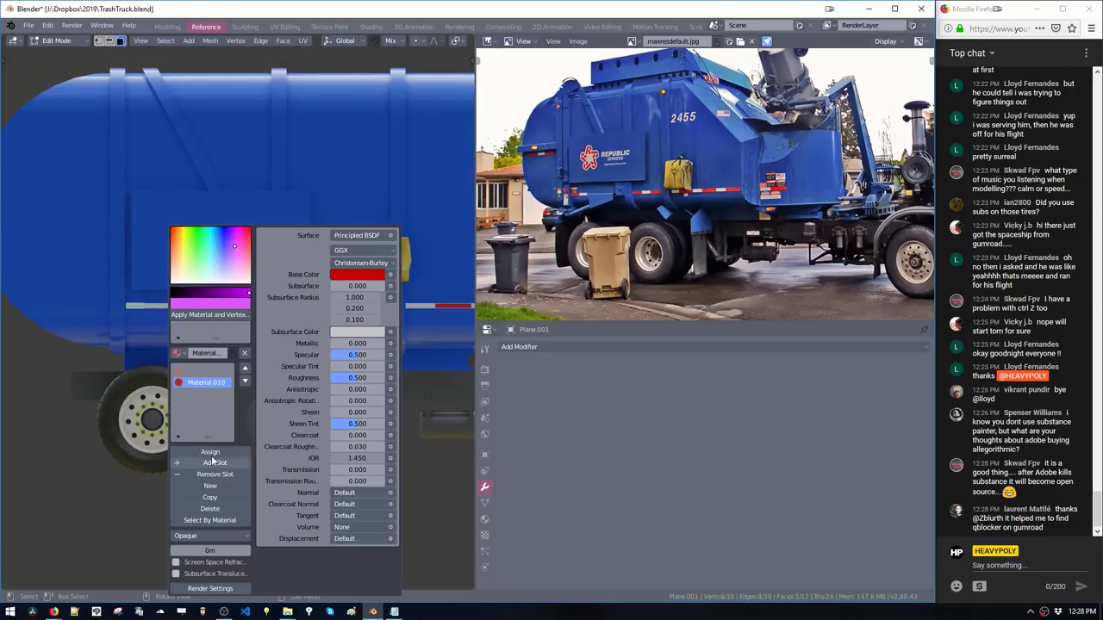
key(Tab)
Duplicate the rear strip and place the copy higher on the rounded rear end of the body
ctrl+middle_drag(141, 342, 187, 382)
key(space)
click(192, 330)
key(shift+d)
middle_drag(198, 334, 239, 382)
click(132, 335)
key(g)
click(131, 288)
key(g)
click(149, 297)
Extend the copied strip's front edge to lengthen its front red segment, then shift the whole strip rearward
key(KP_Decimal)
key(space)
click(346, 309)
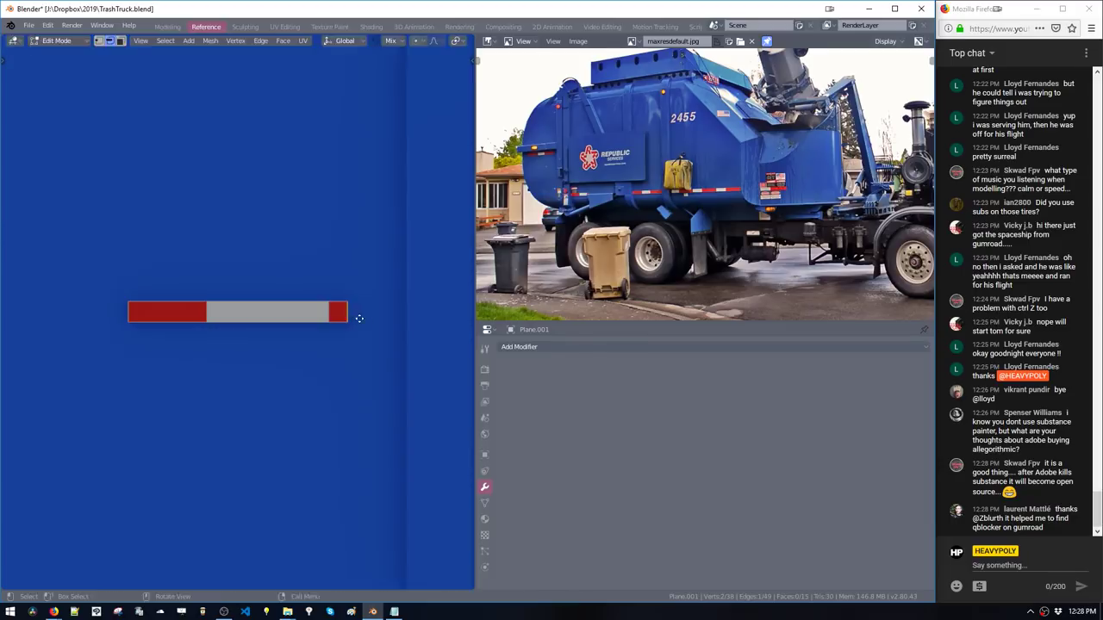
key(g)
middle_drag(360, 318, 433, 322)
click(433, 322)
key(ctrl+l)
key(g)
key(x)
click(244, 325)
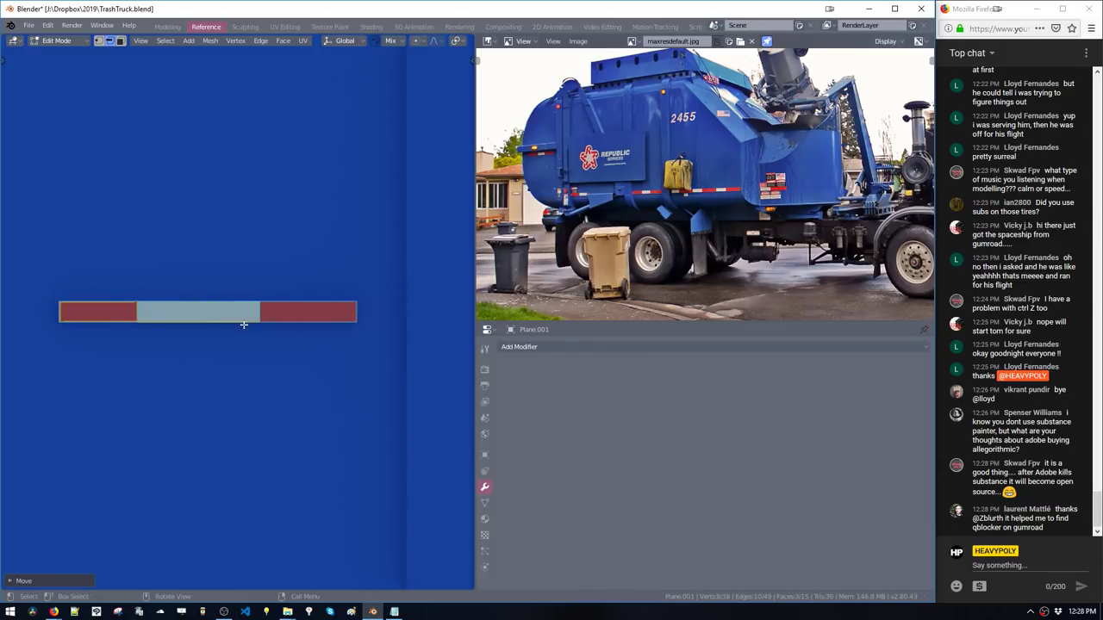
Scale the copied strip's white middle segment narrower along the strip
click(218, 310)
key(s)
middle_drag(297, 312, 281, 320)
click(283, 316)
key(s)
click(269, 320)
Duplicate the long side face of the rearmost body rib and rotate the copy to horizontal
scroll(268, 319, down, 6)
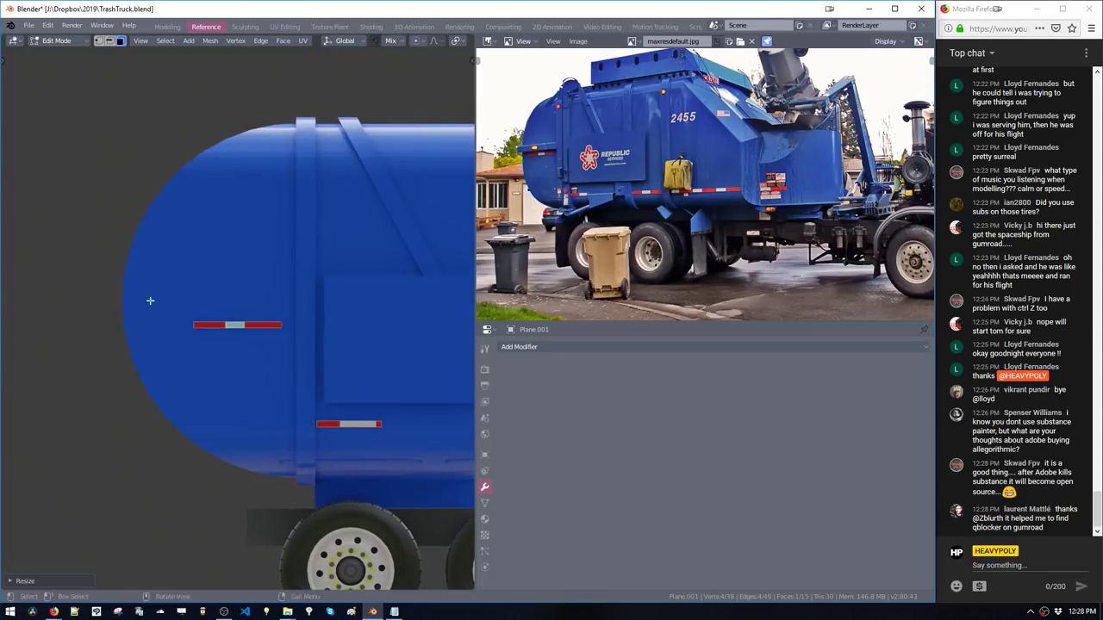
key(Tab)
click(306, 363)
key(Tab)
click(304, 334)
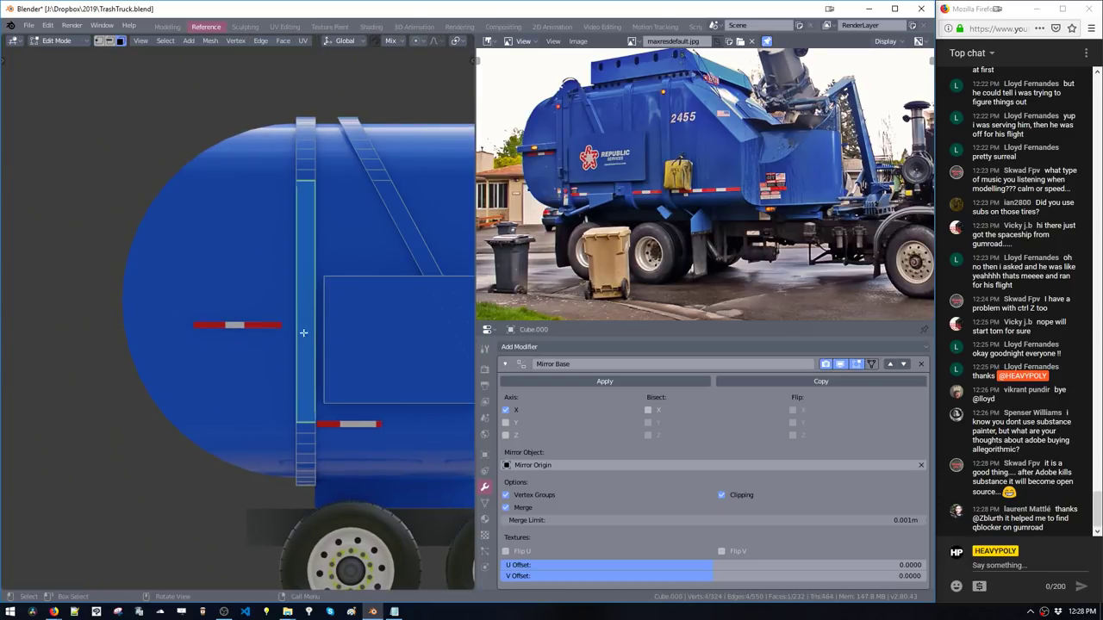
key(shift+d)
key(x)
click(213, 340)
key(alt+r)
click(312, 333)
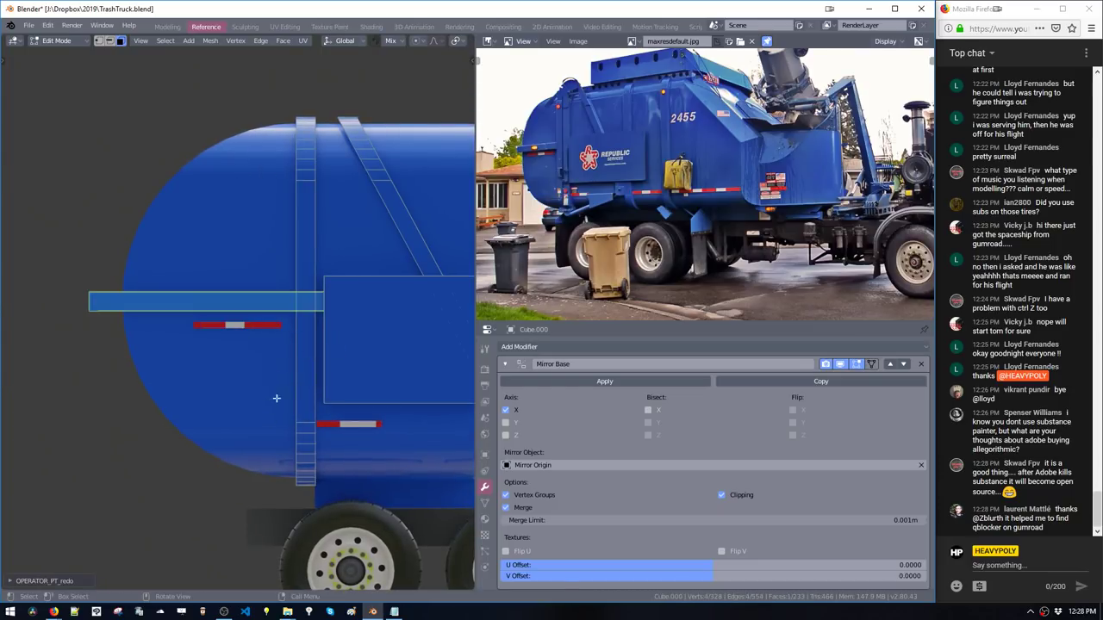
Move the horizontal band rearward along Y to meet the rib, and pull its rear edge forward to the body's end
key(g)
key(y)
click(259, 398)
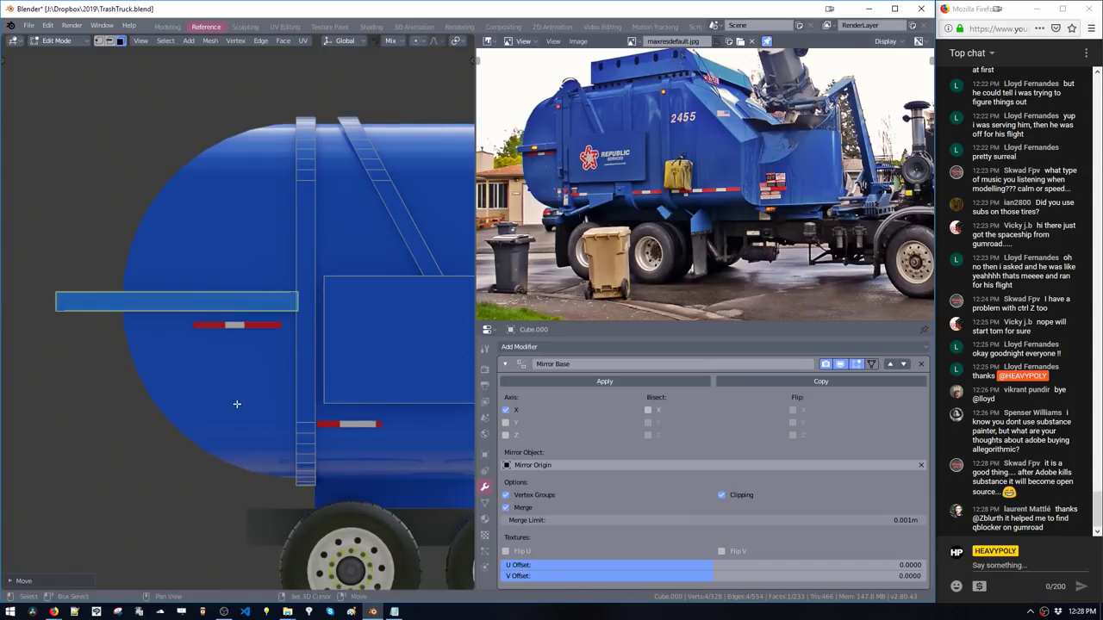
shift+middle_drag(73, 324, 154, 337)
click(138, 322)
key(ctrl+space)
click(147, 270)
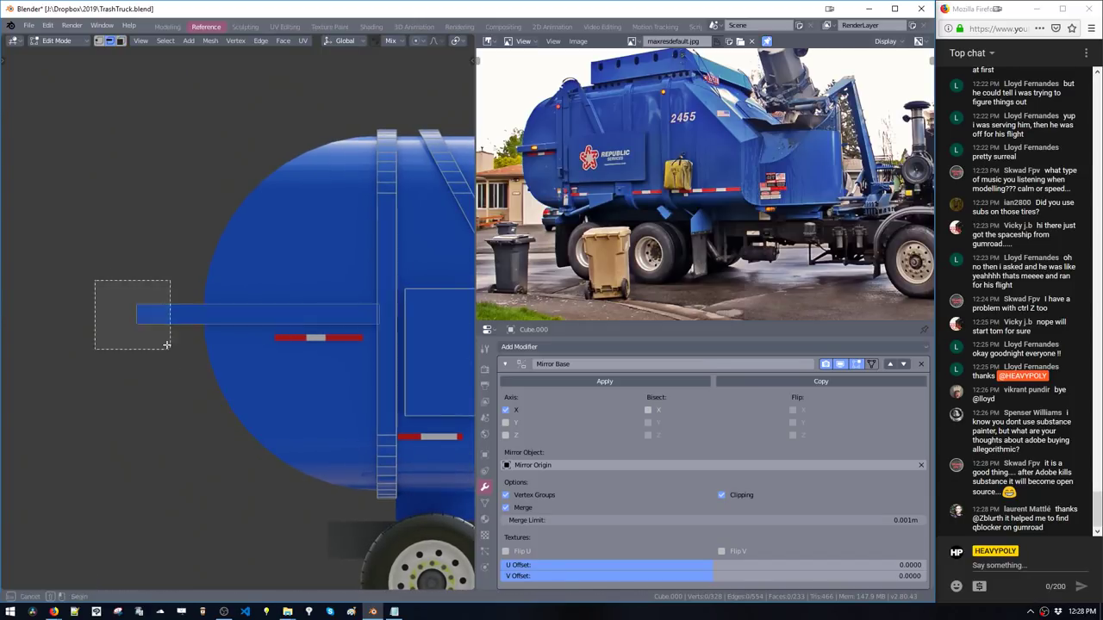
key(g)
key(y)
click(223, 351)
Extrude the horizontal band's rear end and move it inward across the back of the body
middle_drag(227, 349, 312, 386)
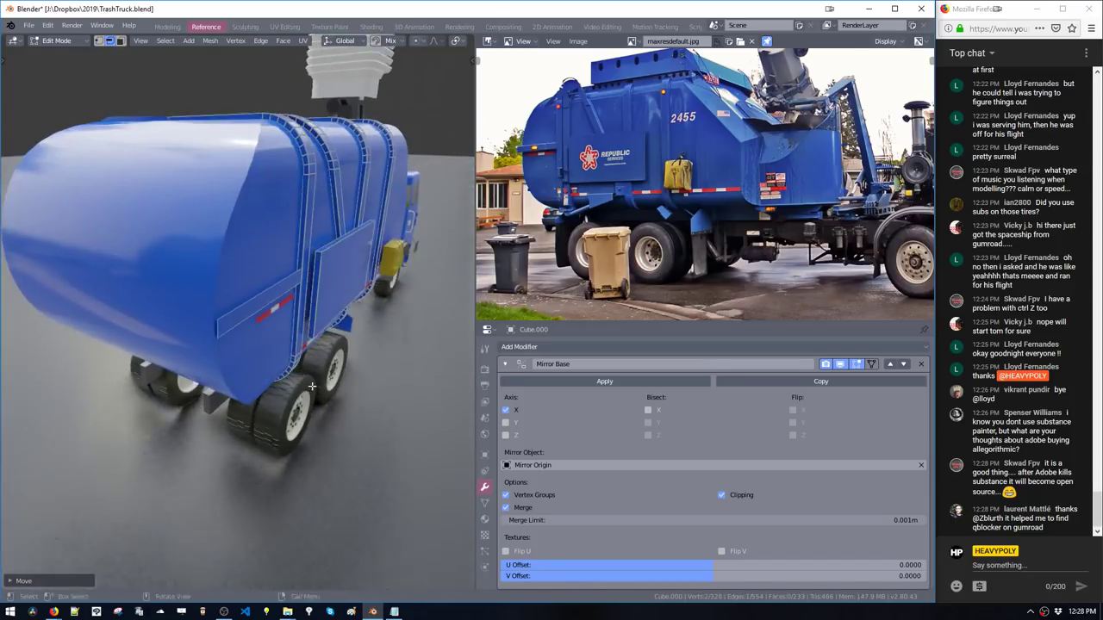
click(255, 312)
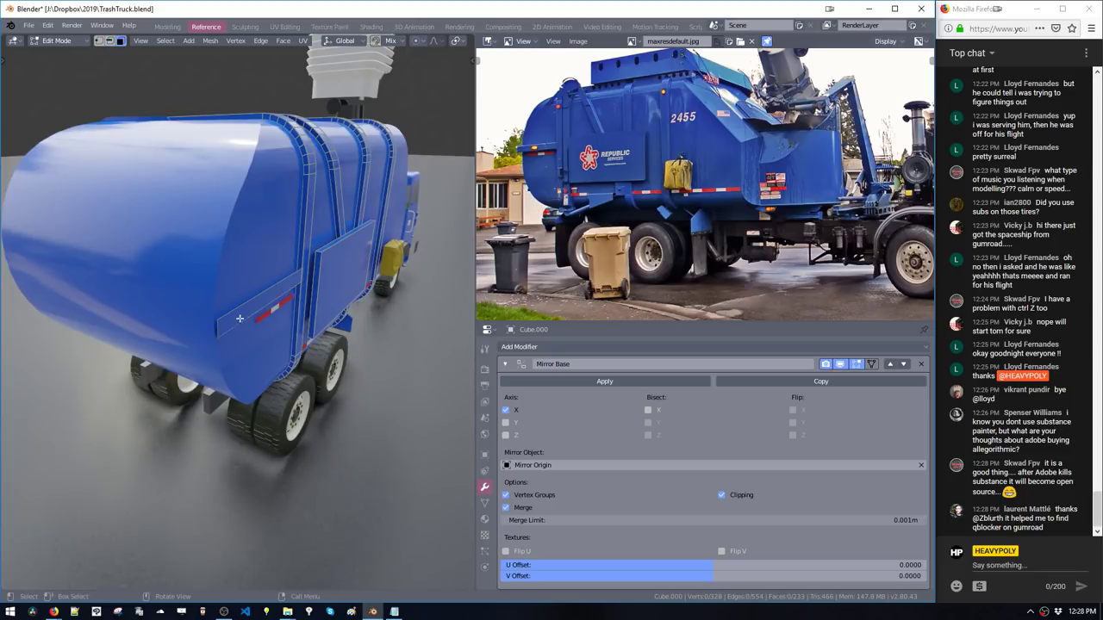
key(e)
click(238, 327)
middle_drag(206, 317, 319, 344)
key(g)
click(126, 344)
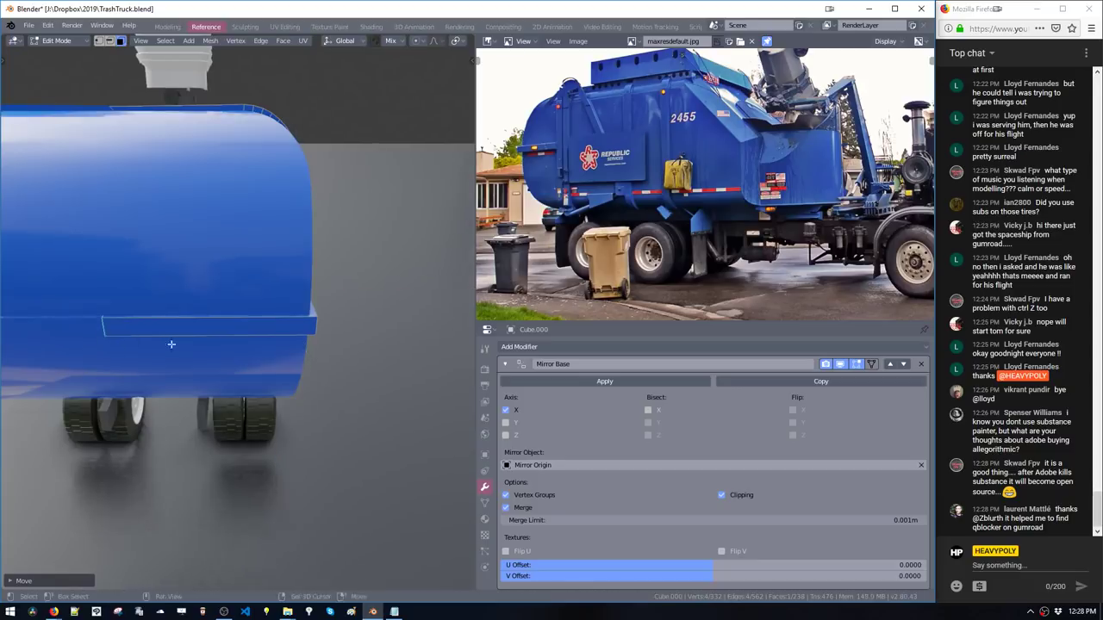
Duplicate the rearmost rib's long side face, shorten the copy along Z and lower it near the rib's bottom
middle_drag(169, 345, 291, 334)
scroll(196, 319, down, 5)
scroll(291, 335, up, 2)
key(KP_3)
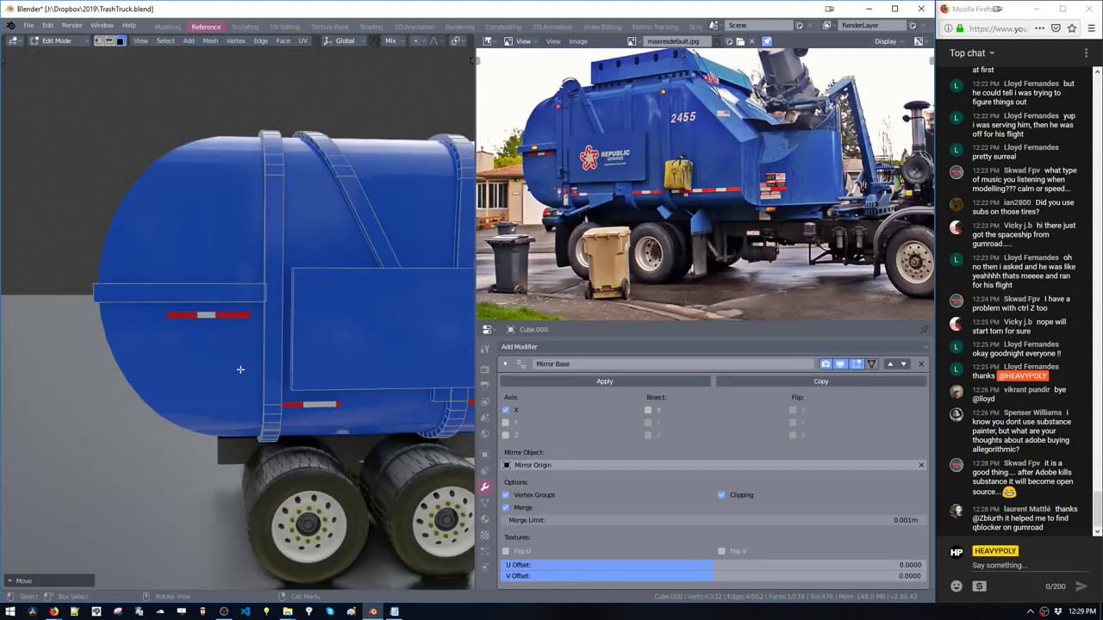
alt+click(283, 365)
middle_drag(283, 365, 308, 389)
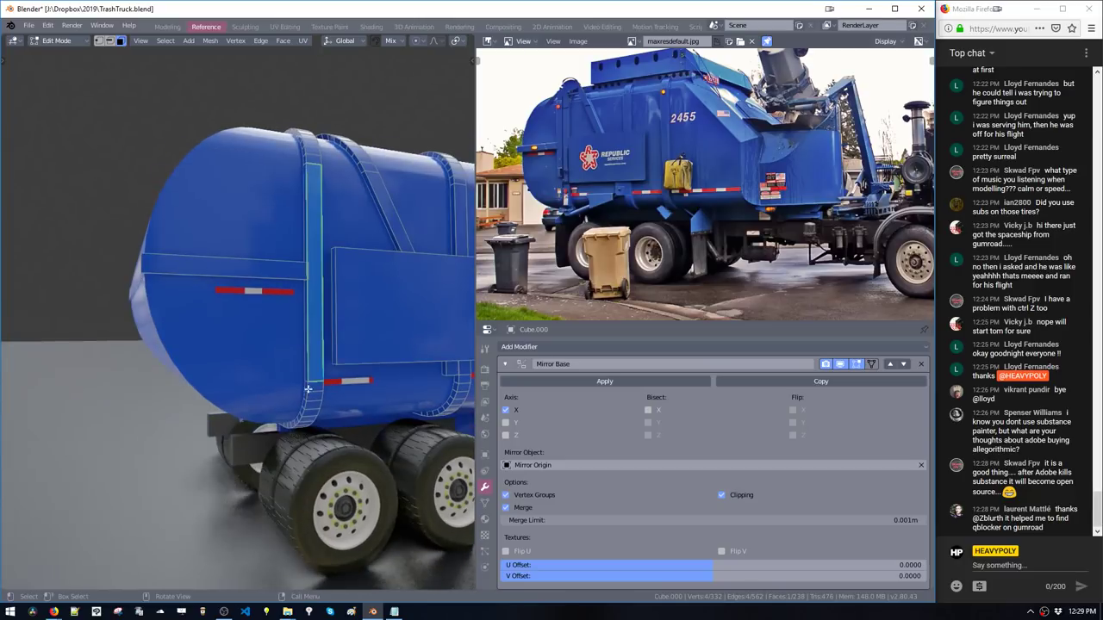
key(s)
key(z)
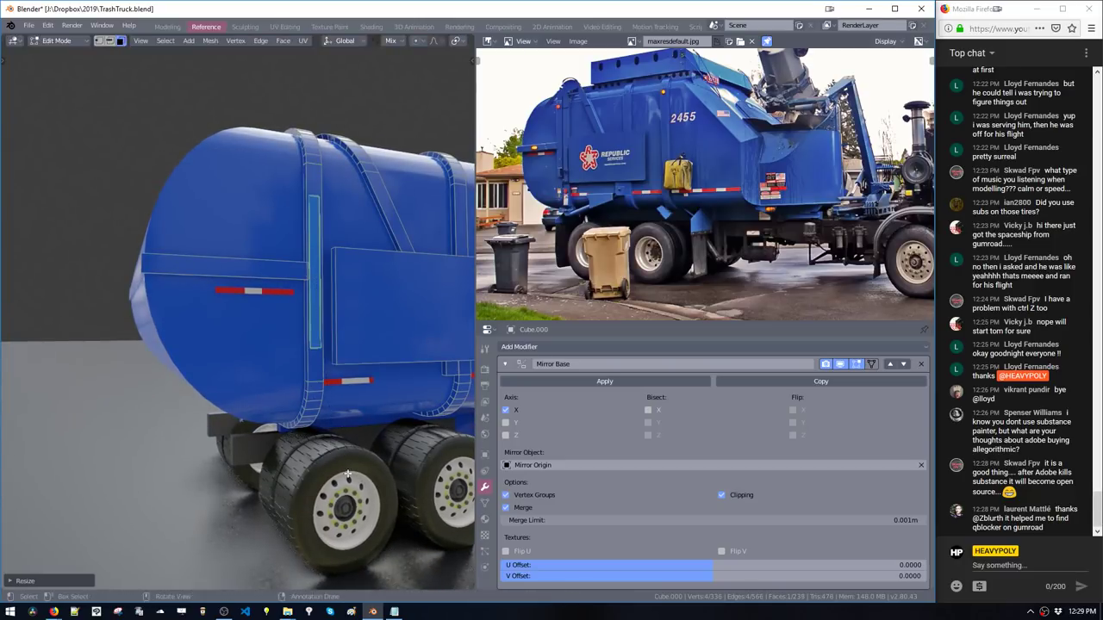
click(314, 311)
key(g)
key(z)
click(321, 401)
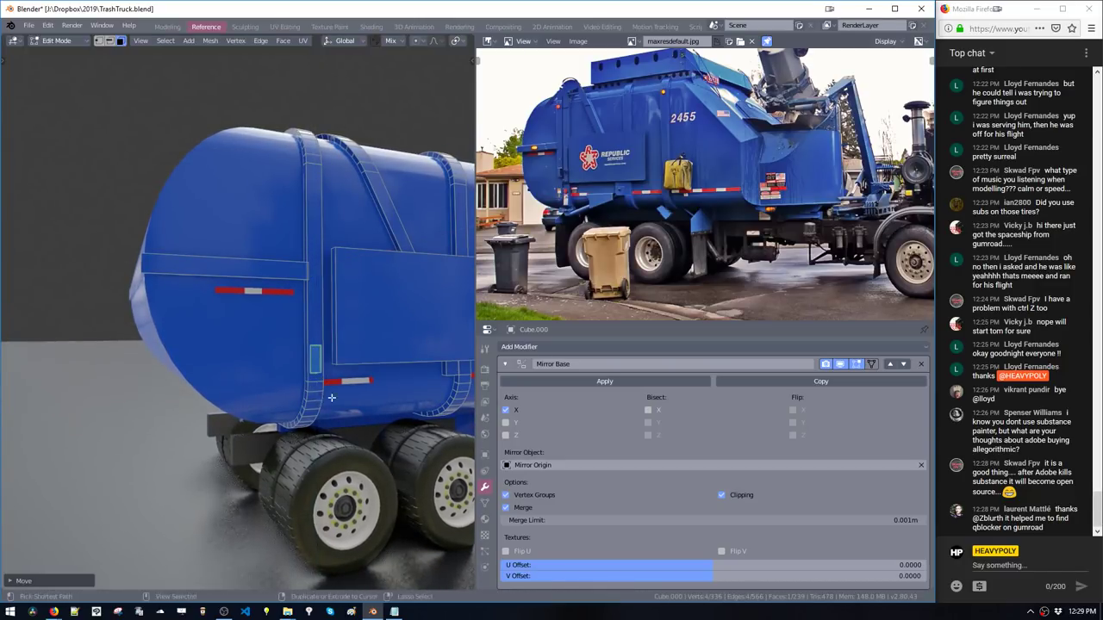
Scale the small face on the rib to size and extrude it outward along X into a box
key(KP_Decimal)
scroll(328, 401, down, 2)
key(s)
key(z)
key(y)
click(293, 394)
middle_drag(293, 394, 375, 383)
key(e)
click(377, 428)
key(g)
key(x)
click(314, 403)
Inset two side faces of the small box on the rib and push them about 0.02 m inward
key(space)
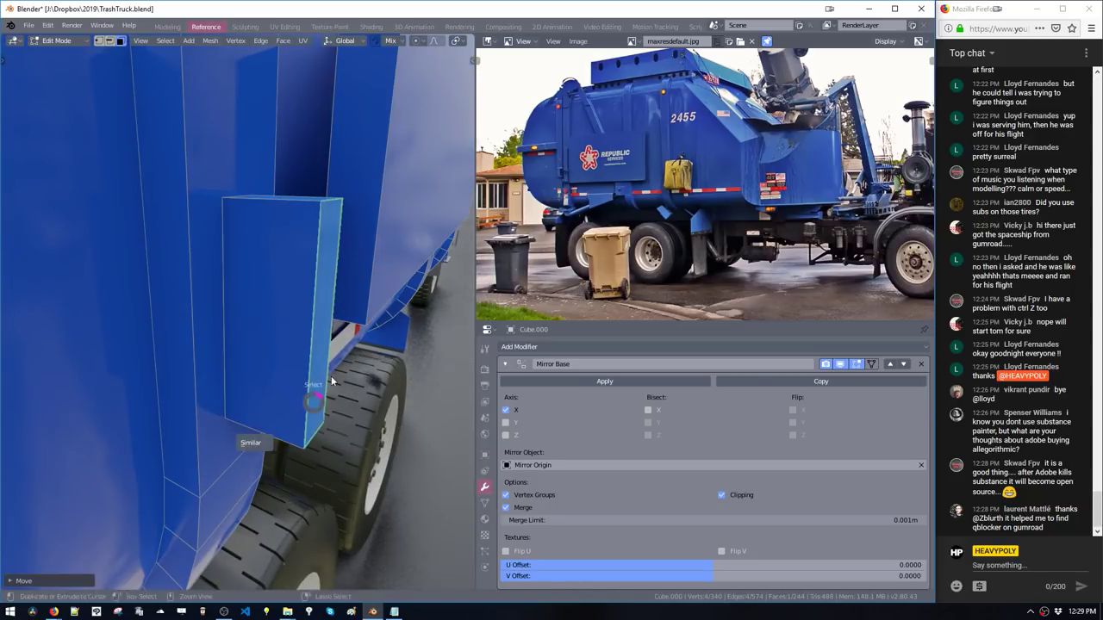
middle_drag(327, 349, 258, 354)
key(space)
click(226, 356)
shift+click(259, 354)
key(i)
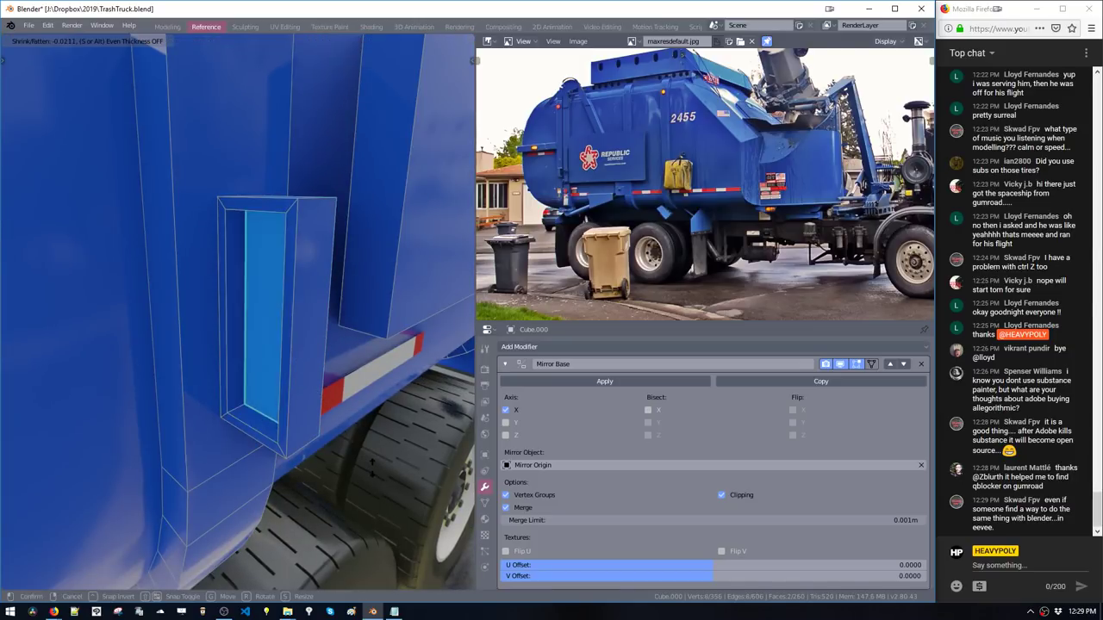
click(367, 474)
Duplicate a face of the small box on the rearmost rib and place the copy forward under the large side panel
key(shift+b)
middle_drag(212, 393, 197, 372)
key(Tab)
key(Tab)
click(191, 335)
key(Tab)
click(178, 303)
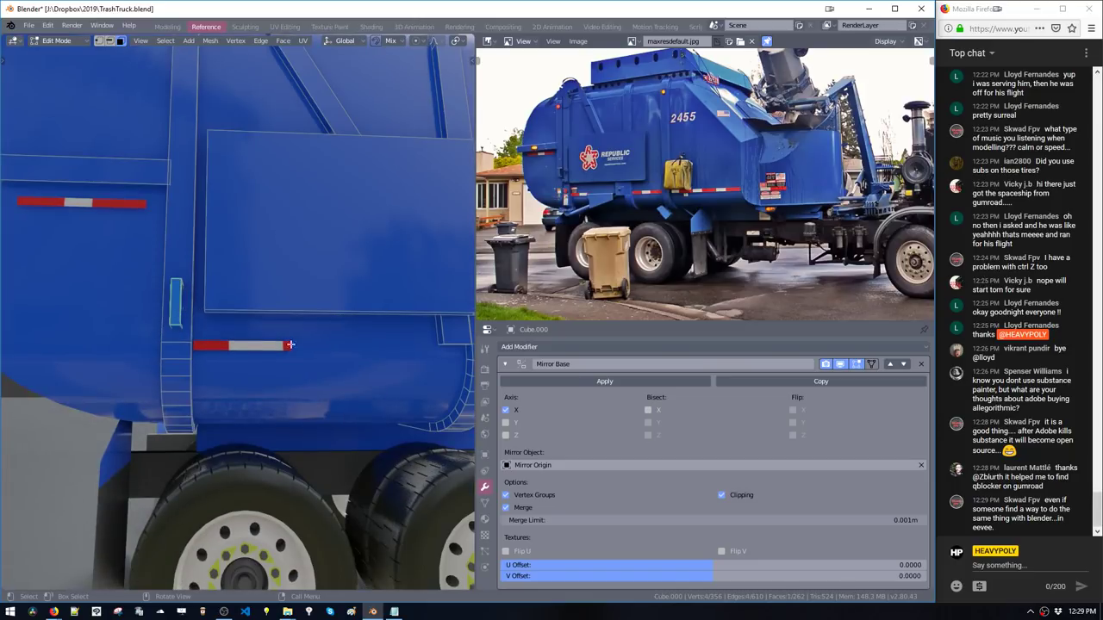
middle_drag(290, 345, 158, 333)
key(shift+d)
click(378, 365)
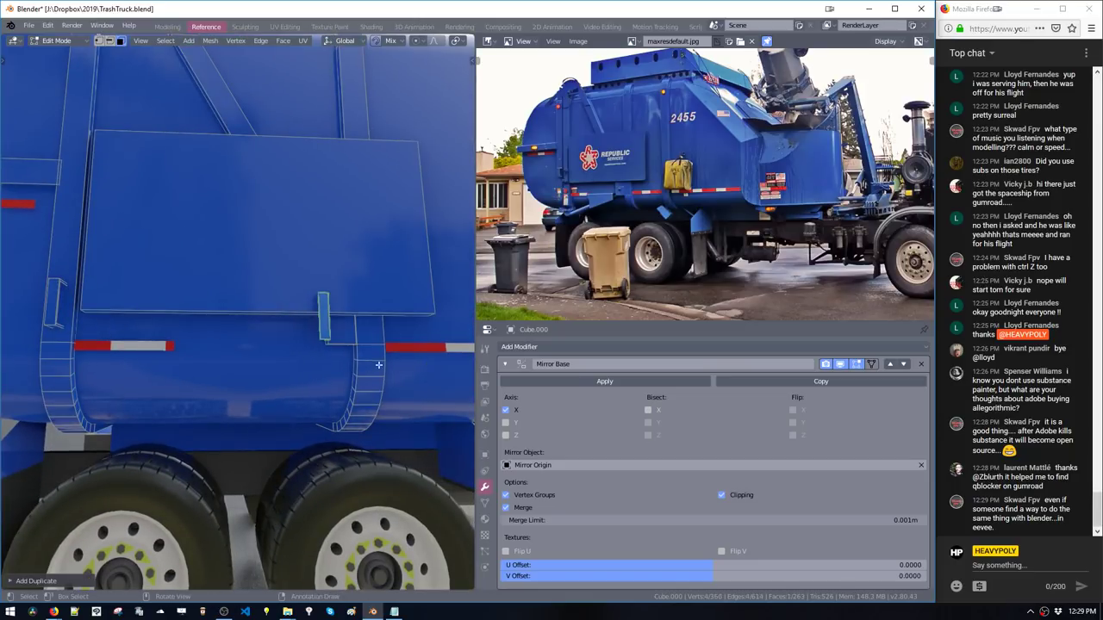
Lower the copied face beside the middle rib's curved base and stretch it rearward along Y into a wide panel
key(g)
click(274, 441)
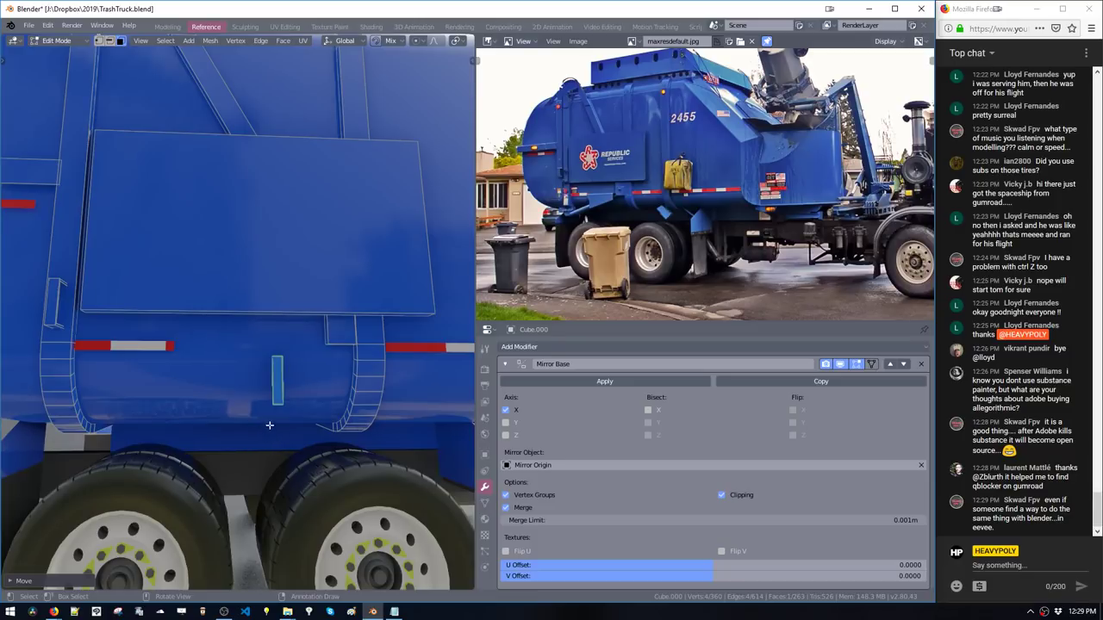
key(g)
click(305, 422)
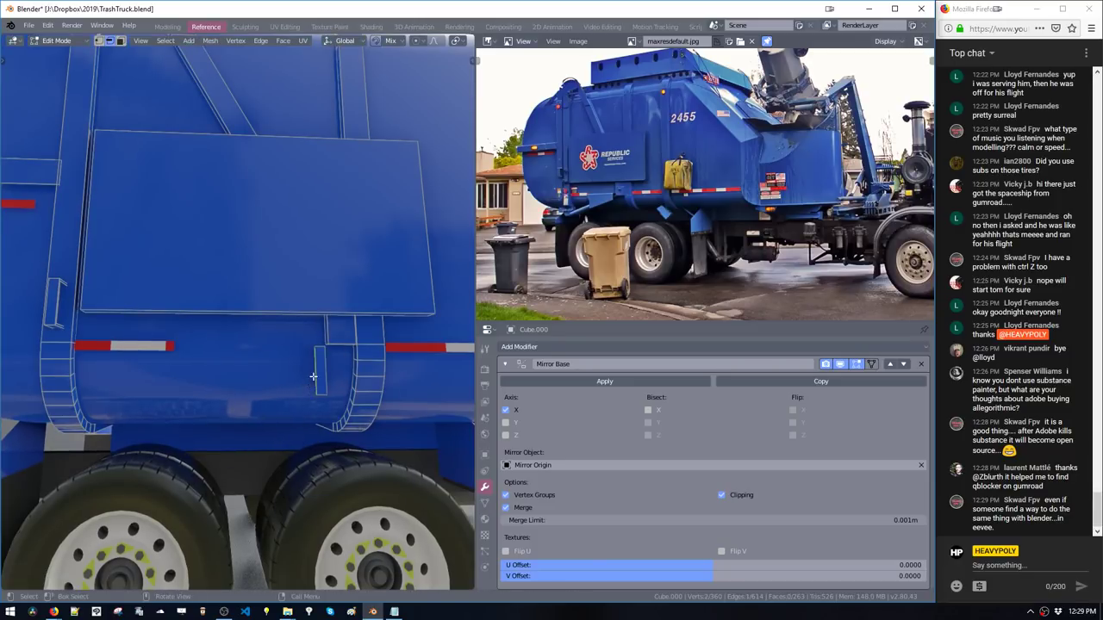
key(g)
key(y)
click(173, 390)
key(1)
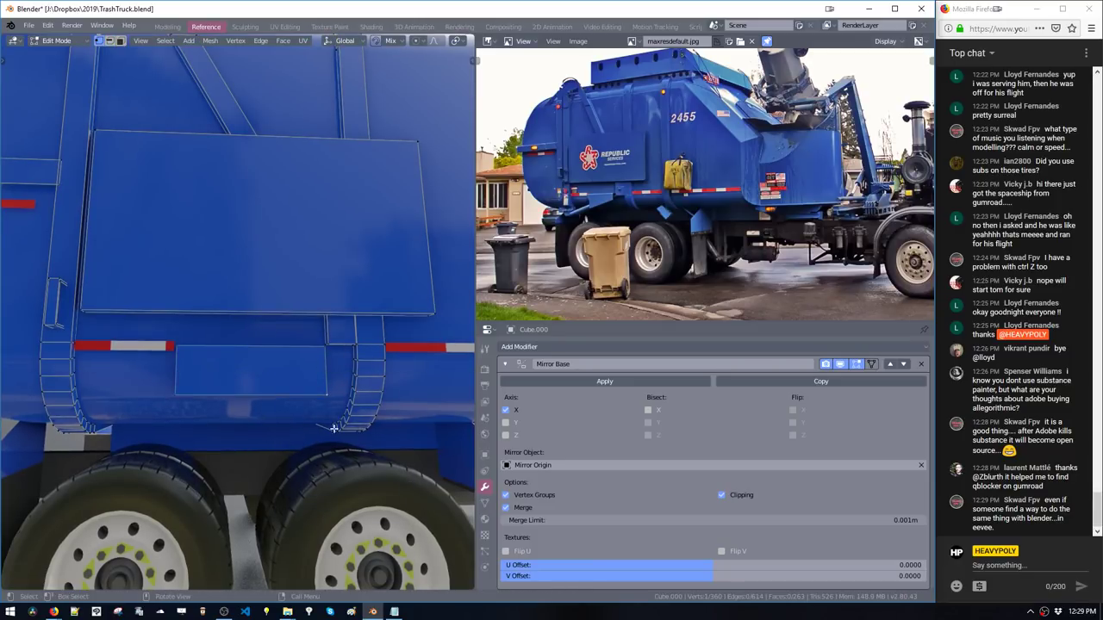
Move the new panel's lower front corner up to taper its bottom edge, and reposition one of its edges
key(g)
middle_drag(333, 425, 331, 410)
click(331, 407)
shift+middle_drag(221, 406, 310, 454)
click(258, 409)
key(g)
click(254, 446)
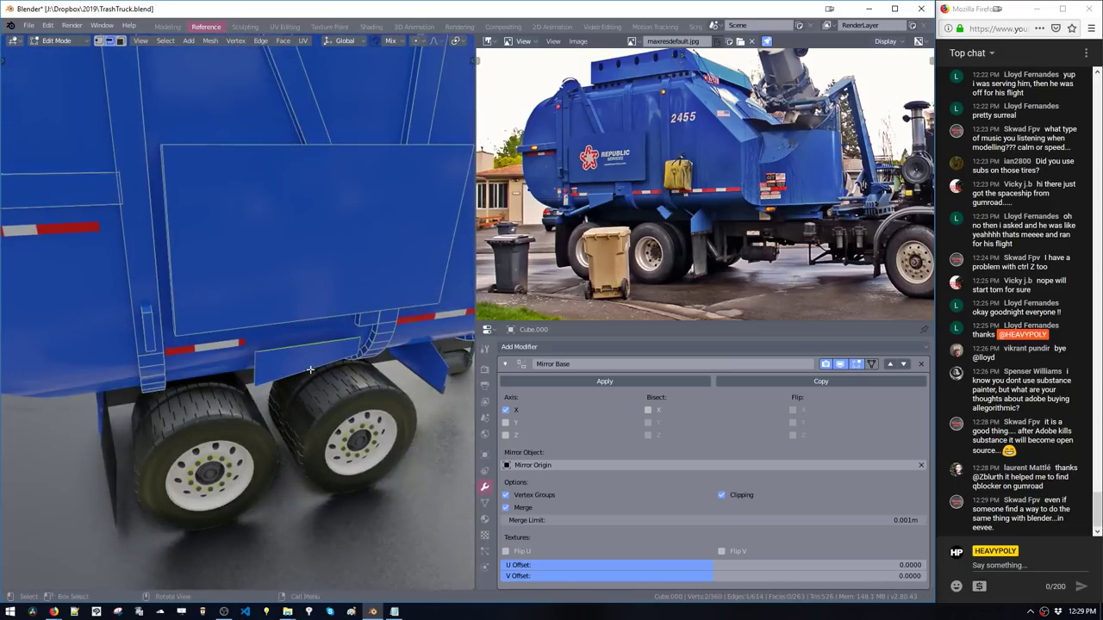
Select the whole tapered panel and move it outward along X, away from the body
middle_drag(310, 369, 286, 348)
key(l)
key(g)
key(x)
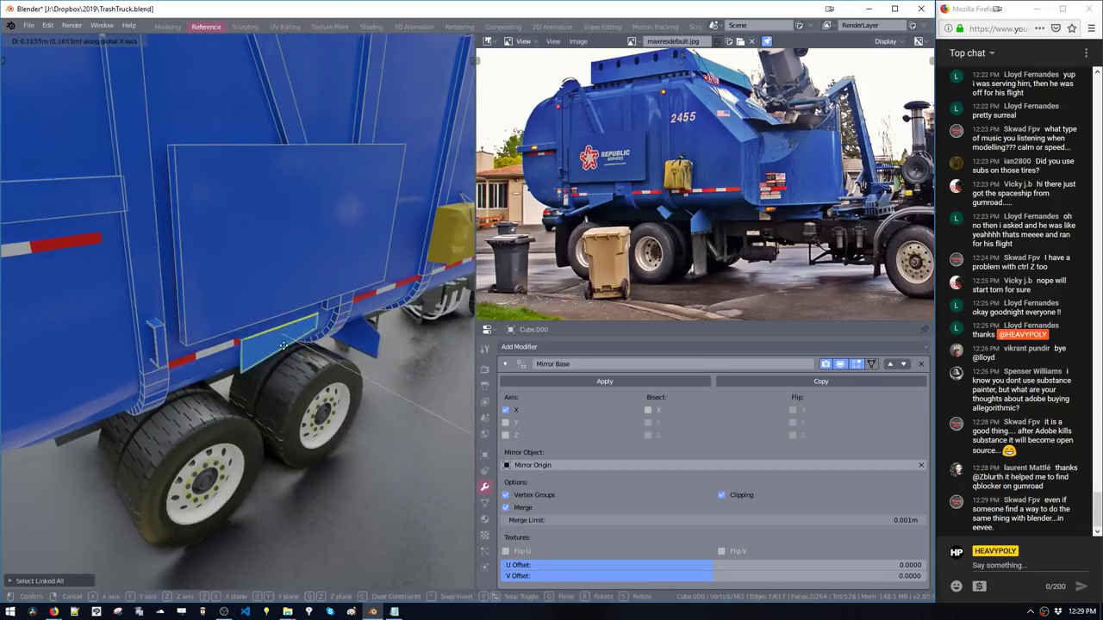
click(290, 352)
Add two lengthwise loop cuts near the tapered panel's upper edge
scroll(291, 355, up, 3)
middle_drag(291, 354, 206, 344)
key(ctrl+r)
click(206, 344)
click(206, 345)
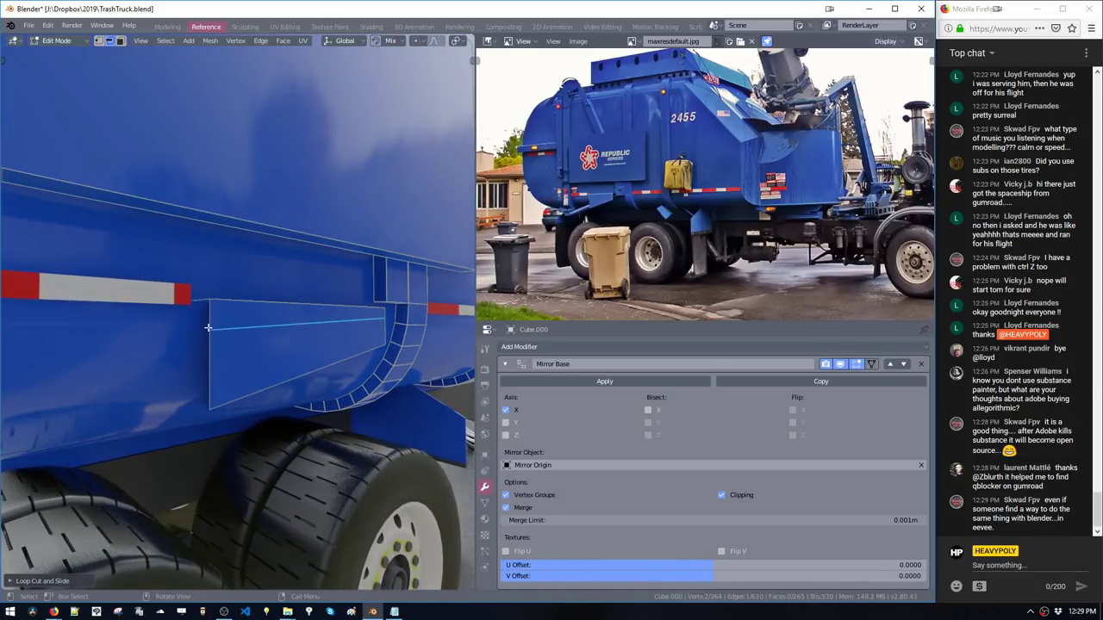
key(ctrl+r)
click(209, 319)
click(205, 326)
Move the short rear edge of the panel's top strip so that the strip overhangs the tapered part
key(space)
click(210, 307)
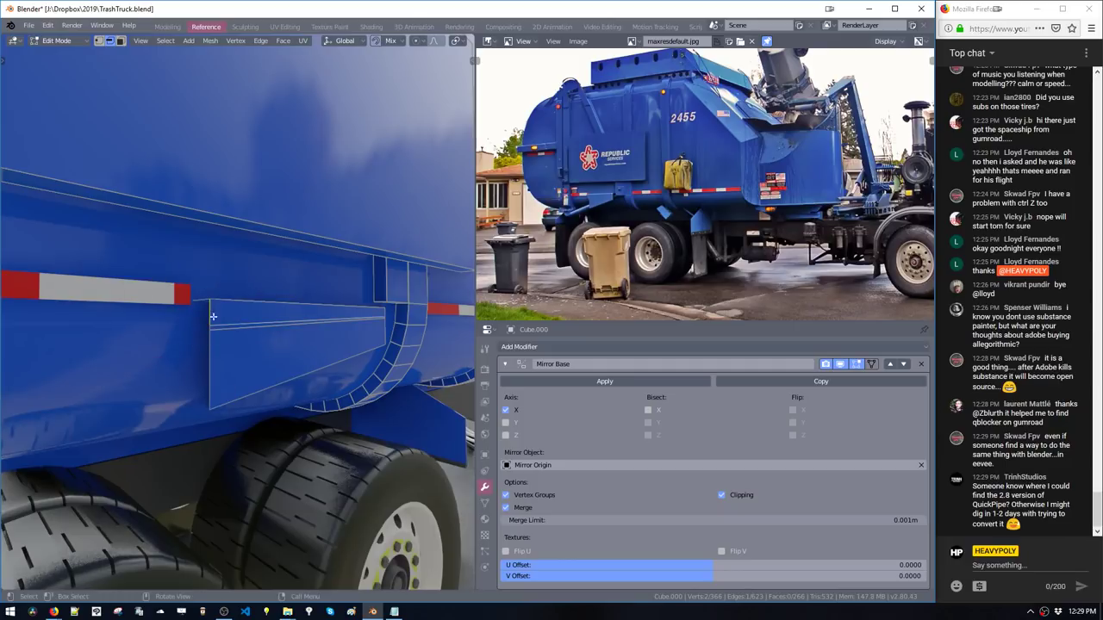
key(g)
mouse_move(214, 308)
middle_down()
mouse_move(184, 334)
mouse_move(135, 323)
mouse_move(192, 330)
mouse_move(221, 315)
middle_up()
click(184, 334)
Select the whole tapered panel, reposition it in line with the reflective strip and adjust its scale
click(140, 316)
double_click(140, 316)
key(g)
click(212, 327)
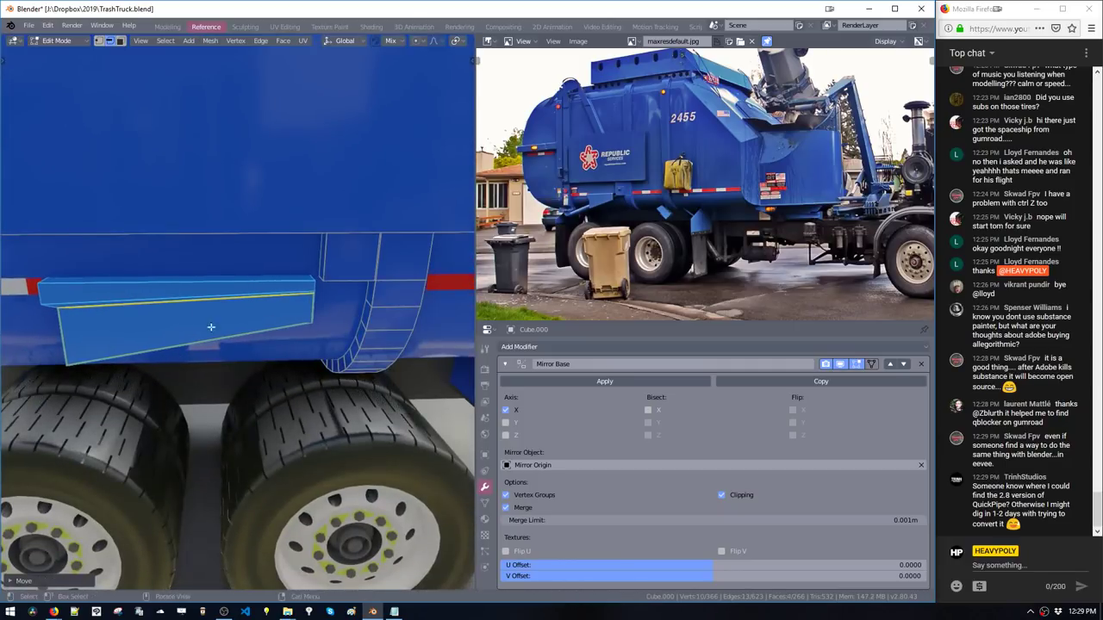
key(s)
click(256, 362)
middle_drag(256, 362, 295, 363)
key(s)
click(293, 363)
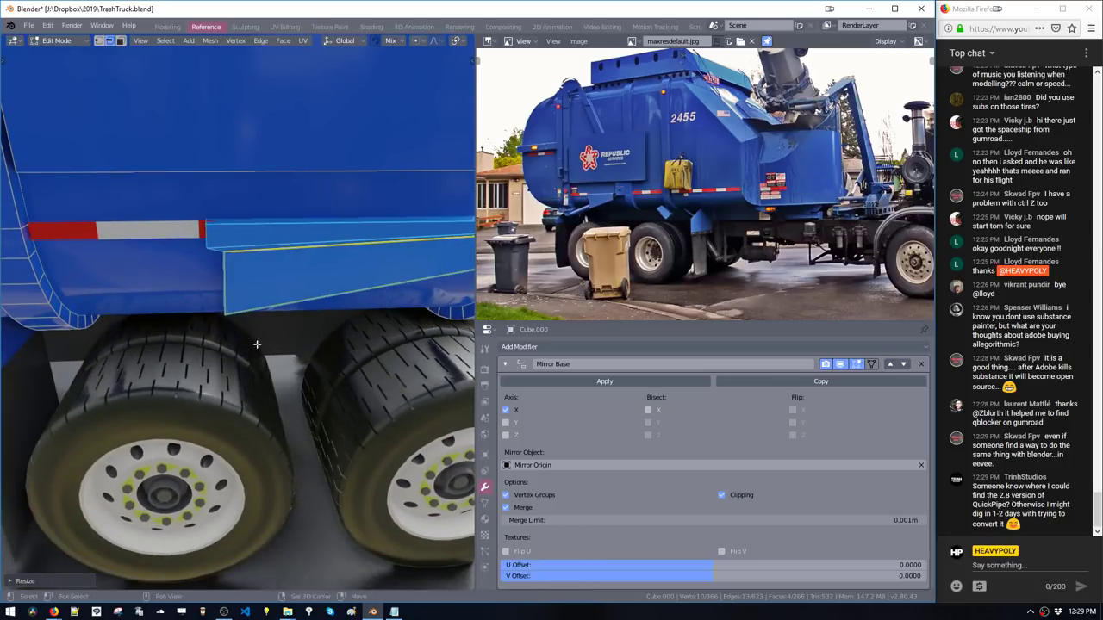
shift+middle_drag(156, 247, 261, 290)
key(Tab)
click(247, 285)
click(243, 277)
key(Tab)
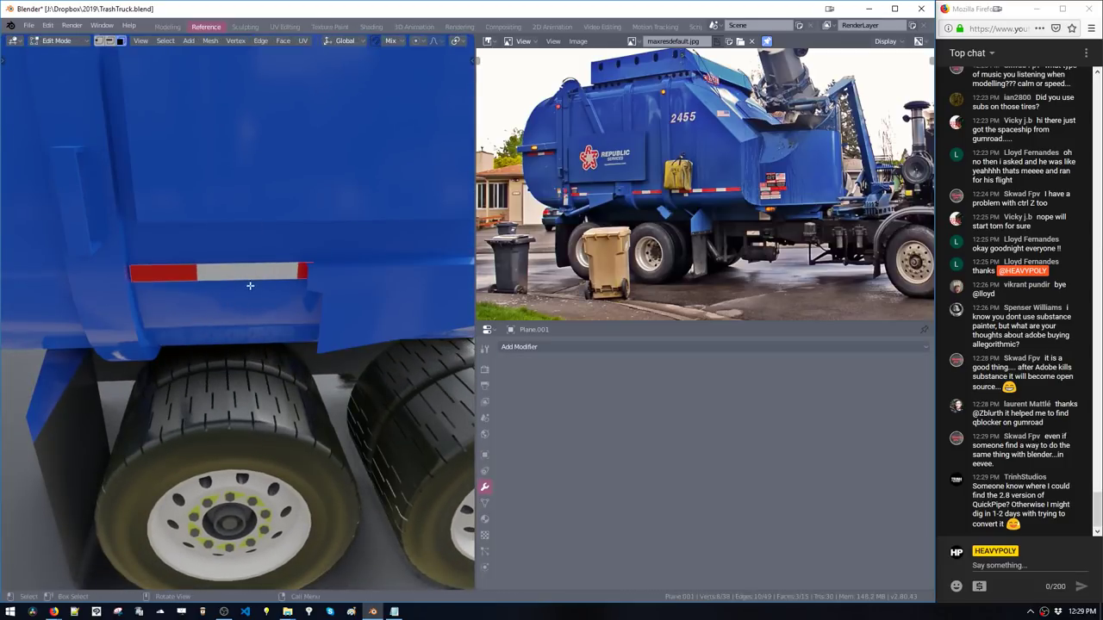
scroll(286, 278, down, 3)
key(Tab)
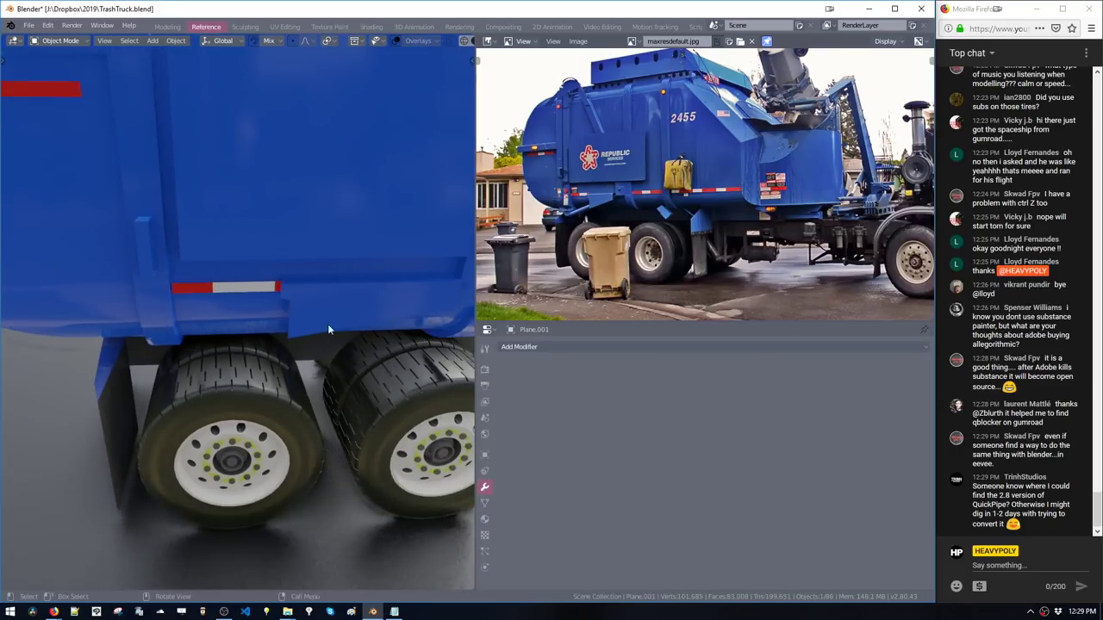
Shift the tapered panel's rear vertices clear of the reflective strip's end and separate the panel into its own object
click(330, 322)
key(space)
drag(269, 317, 312, 349)
drag(265, 274, 314, 351)
key(g)
click(308, 339)
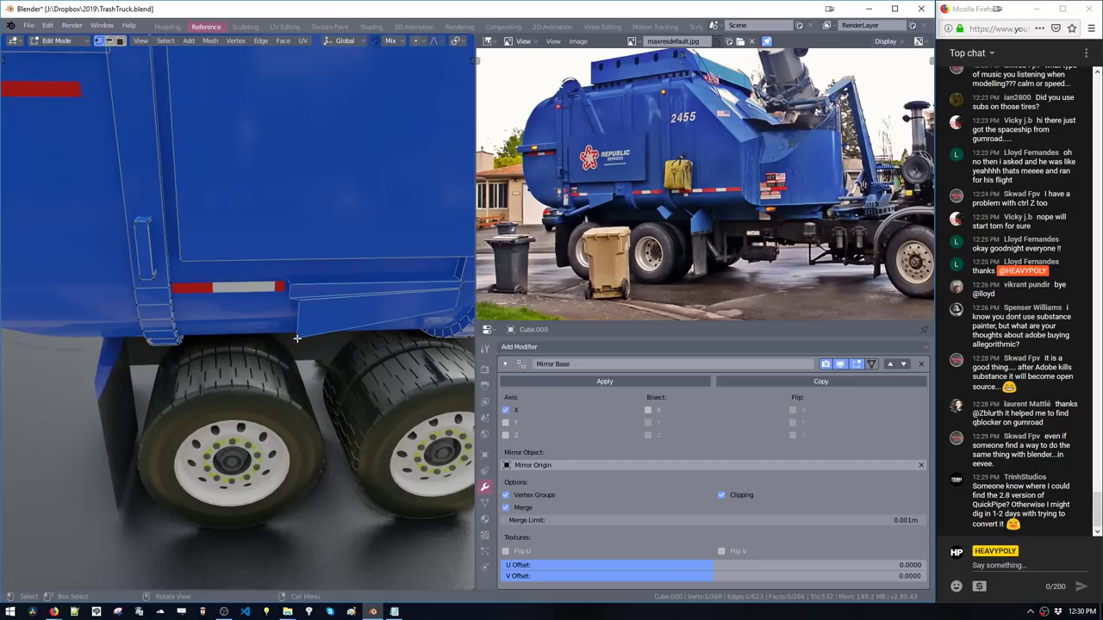
key(ctrl+l)
key(p)
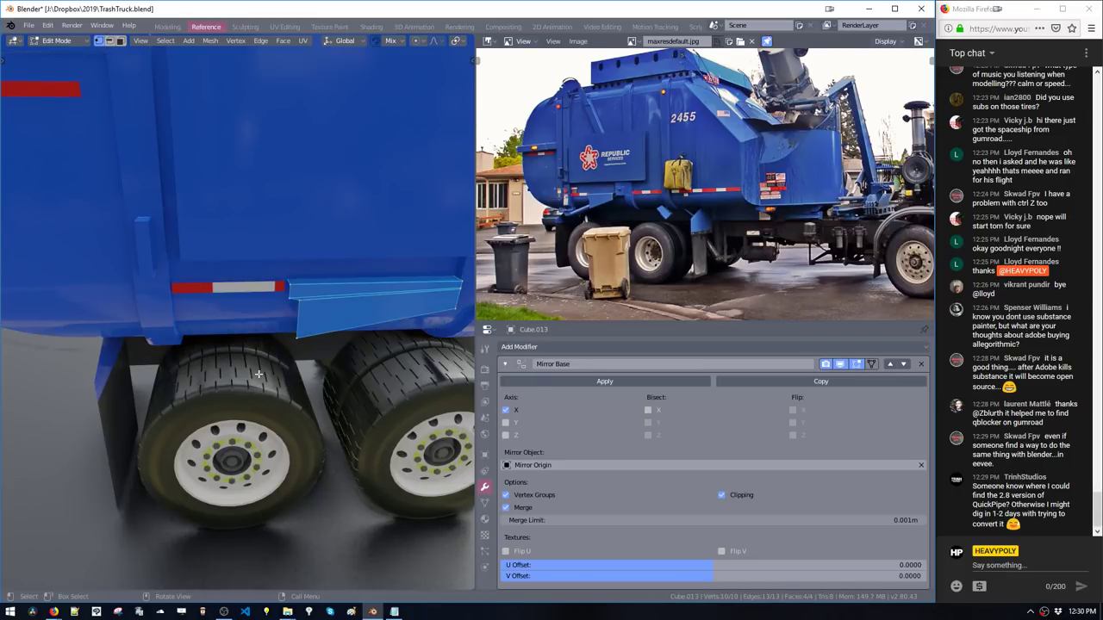
Adjust the heights of the tapered panel's lower rear and lower front corners along Z
shift+middle_drag(292, 387, 221, 298)
click(209, 277)
key(g)
key(z)
click(223, 307)
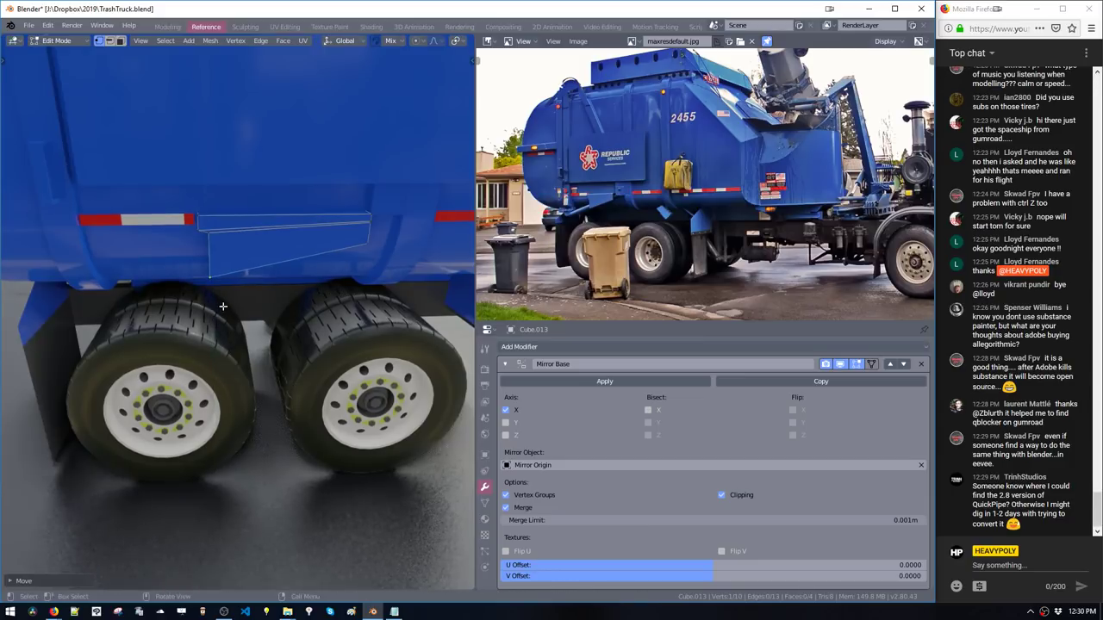
click(369, 242)
key(g)
key(z)
click(360, 237)
scroll(349, 272, down, 2)
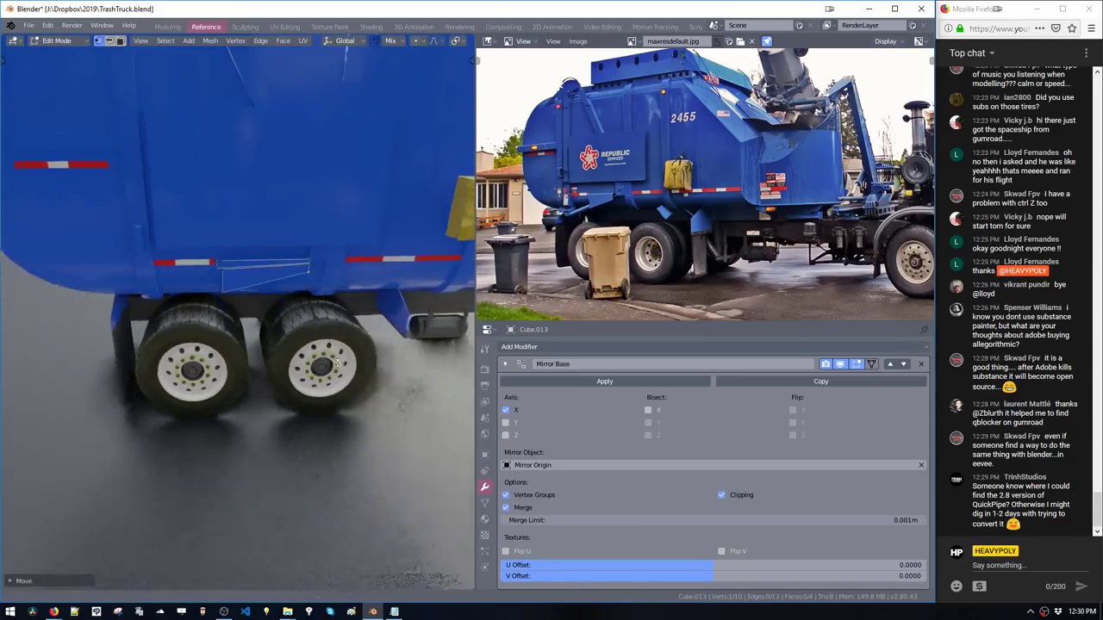
middle_drag(344, 284, 207, 263)
scroll(285, 283, down, 2)
key(Tab)
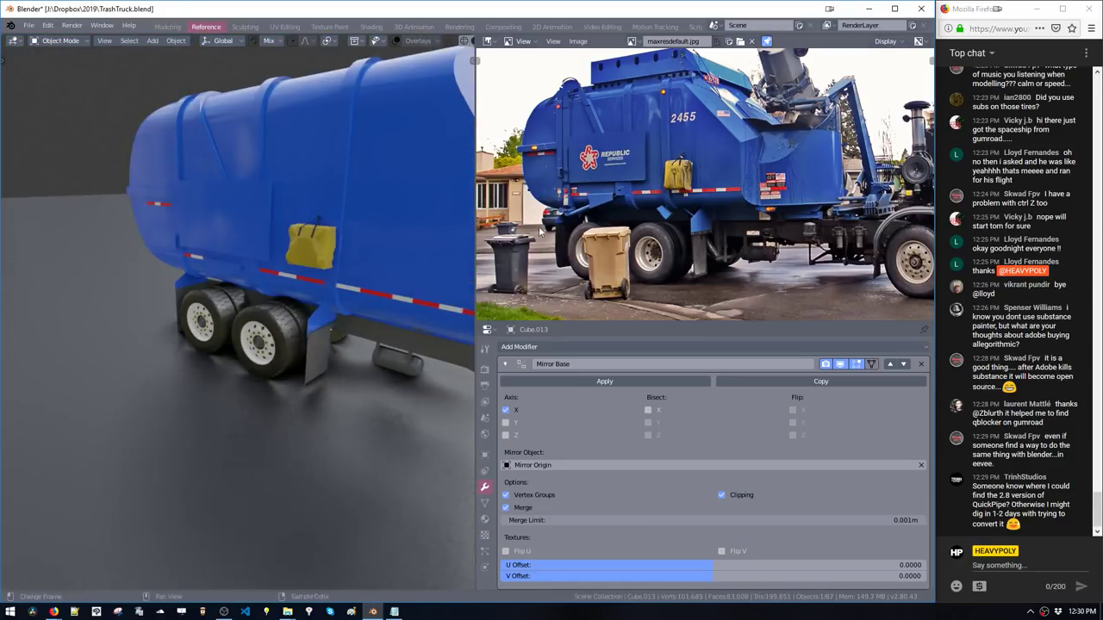
Using the photo's tilted blue plate as reference, duplicate an edge of the tapered panel and place it between the wheels below the body
scroll(665, 228, up, 8)
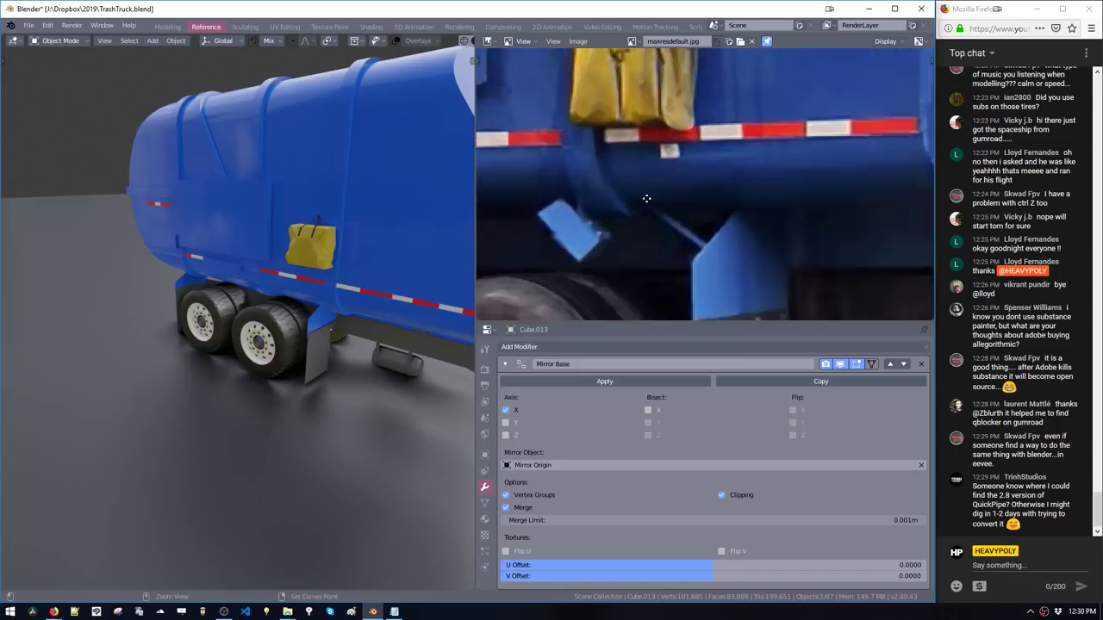
middle_drag(558, 271, 669, 196)
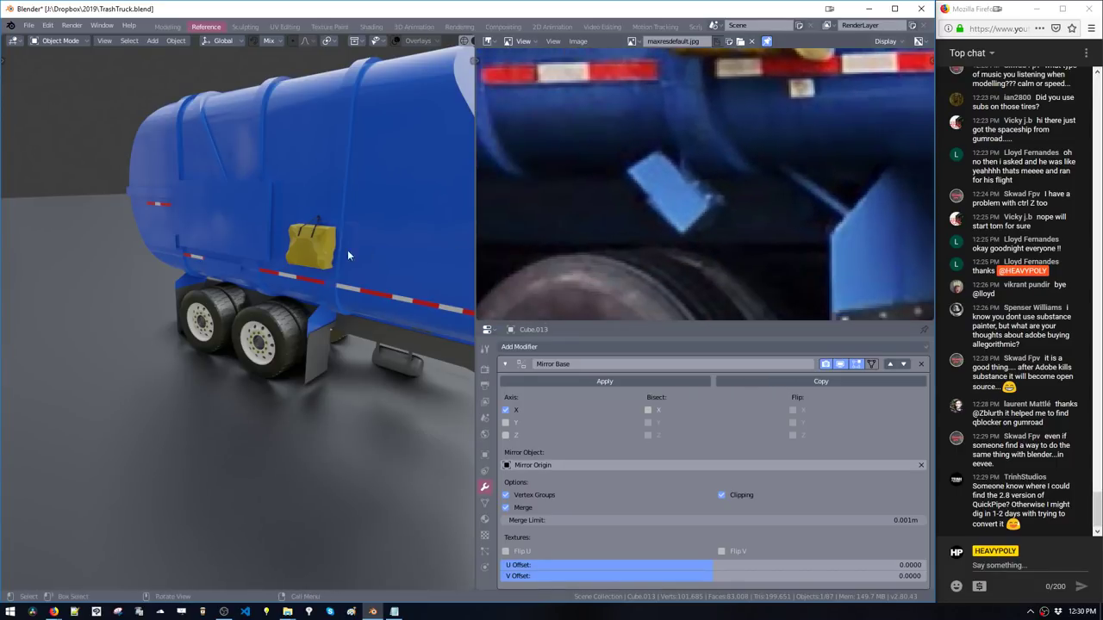
middle_drag(347, 250, 319, 272)
scroll(291, 292, up, 5)
key(space)
middle_drag(331, 234, 285, 331)
key(space)
click(262, 259)
key(shift+d)
click(363, 363)
middle_drag(362, 362, 239, 299)
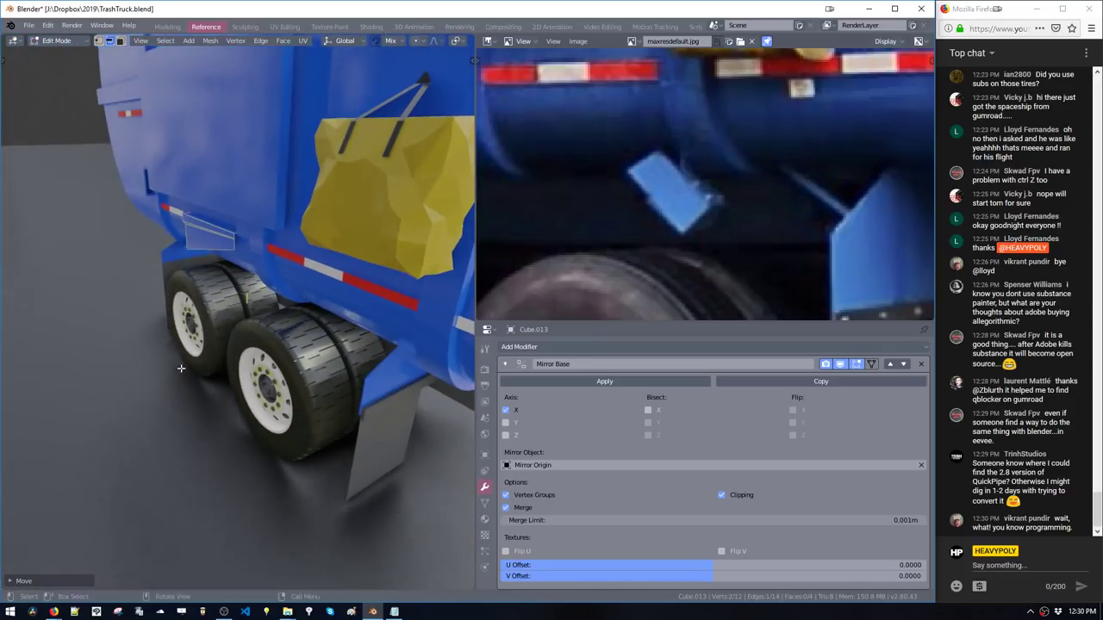
Extrude the copied edge about 0.22 m along X to form a small bracket face
key(e)
click(240, 299)
key(g)
key(x)
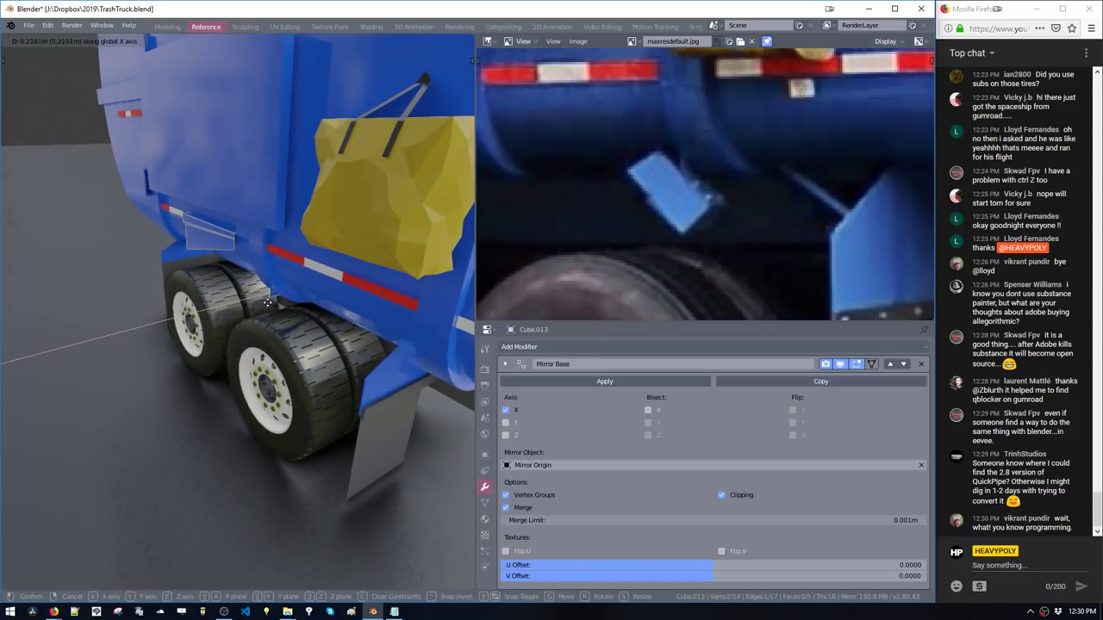
click(267, 303)
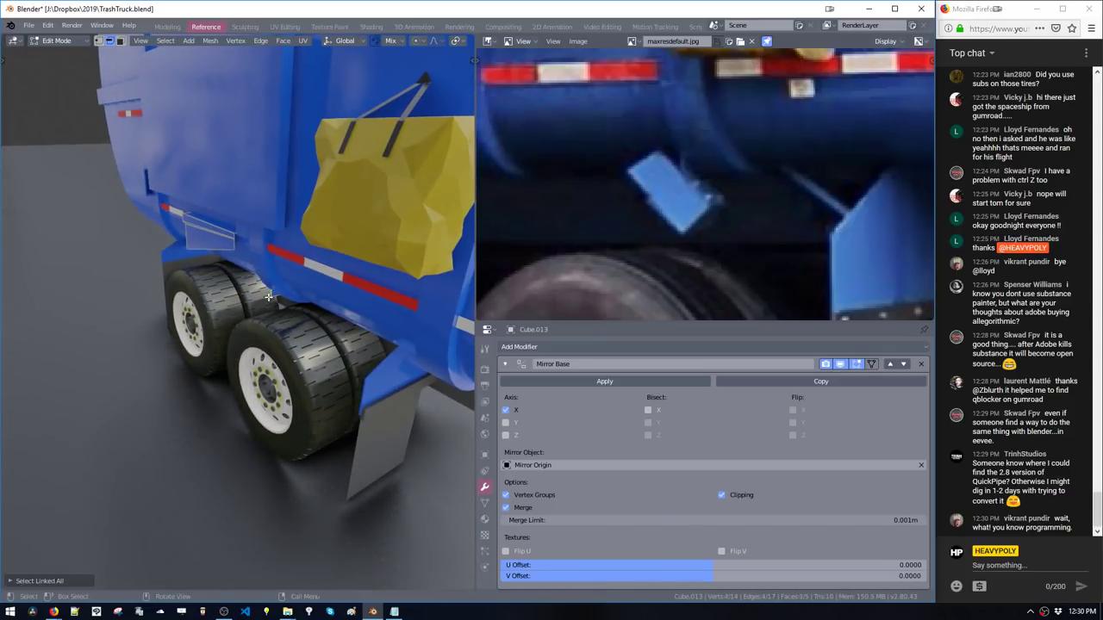
Scale the small bracket face and reposition it along Y and X beneath the body
key(s)
click(272, 310)
key(g)
key(y)
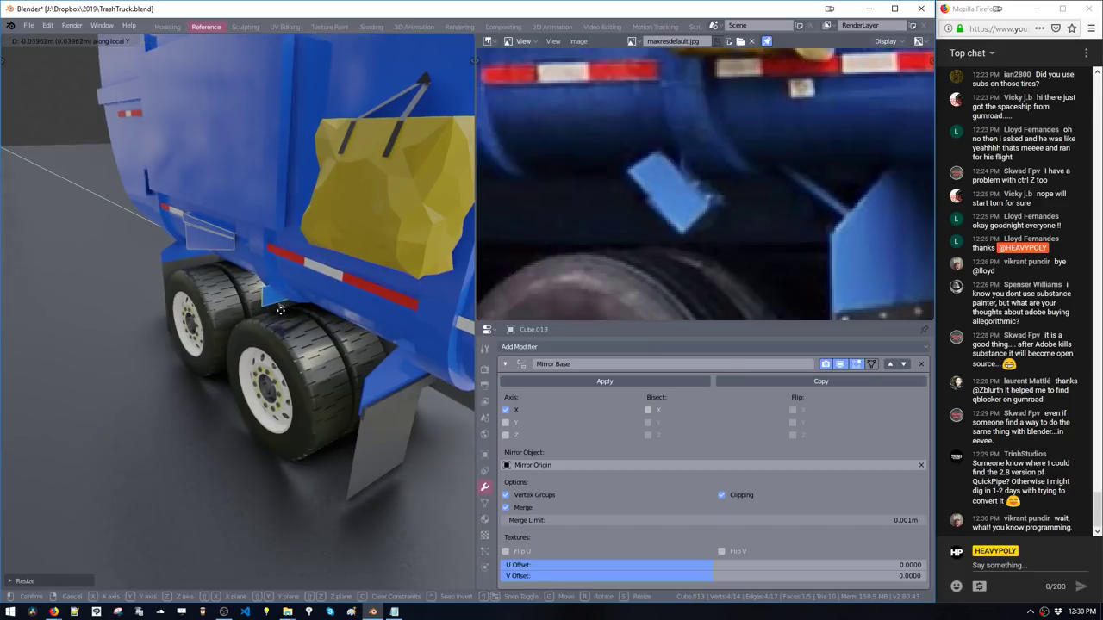
click(241, 370)
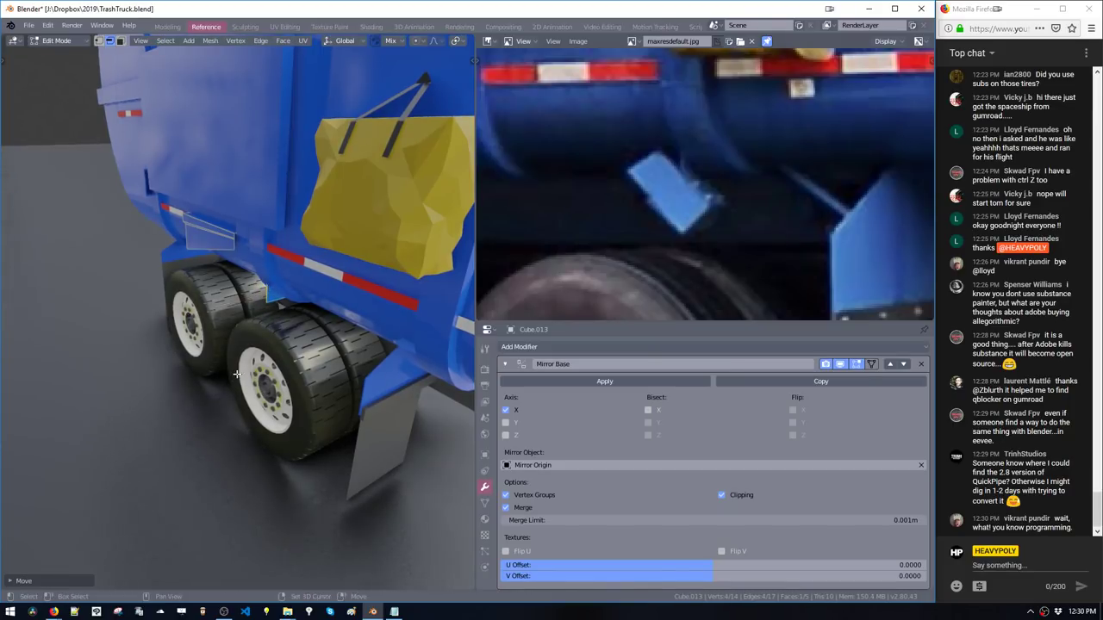
key(g)
key(x)
click(238, 372)
key(g)
key(x)
click(234, 371)
Duplicate the bracket face's outer edge, extrude it into a second small plate and recalculate the plate's normals
key(shift+d)
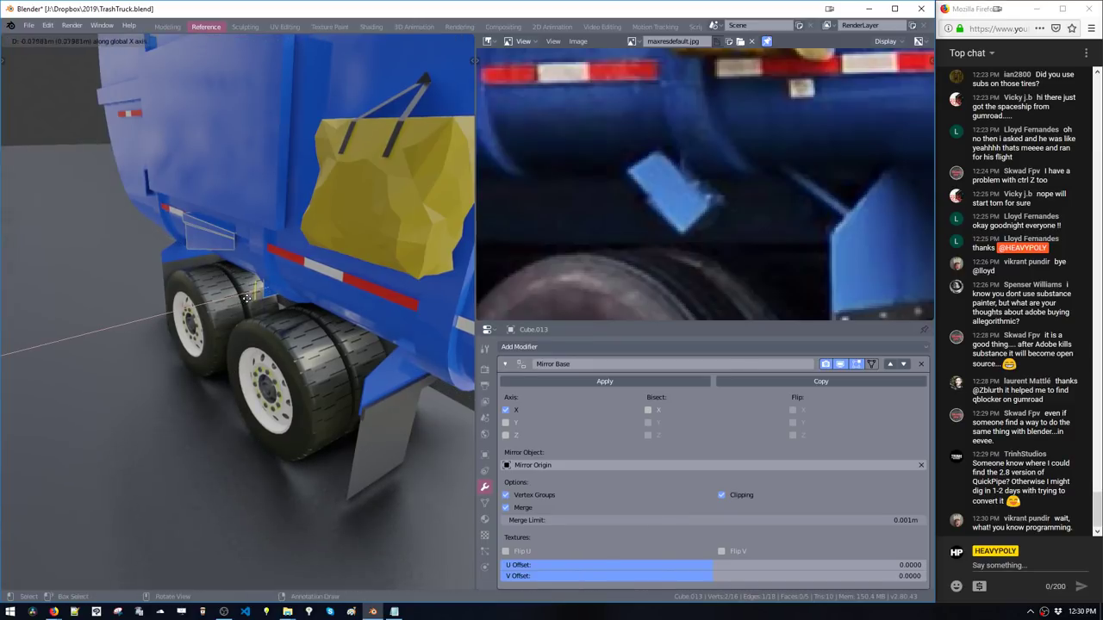
click(245, 298)
key(e)
click(227, 307)
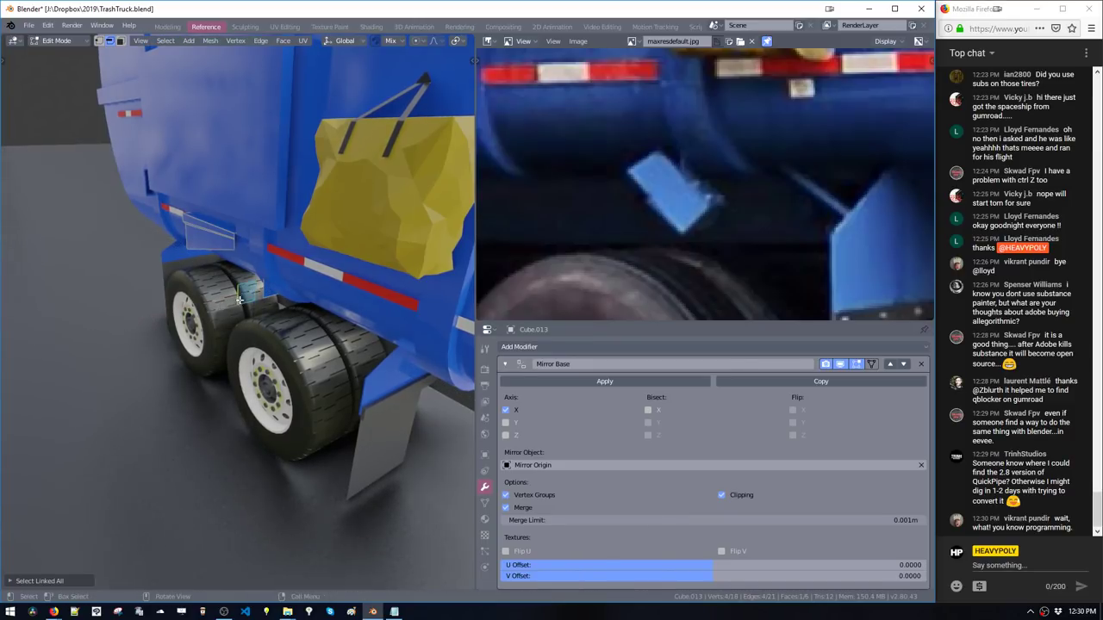
key(ctrl+shift+n)
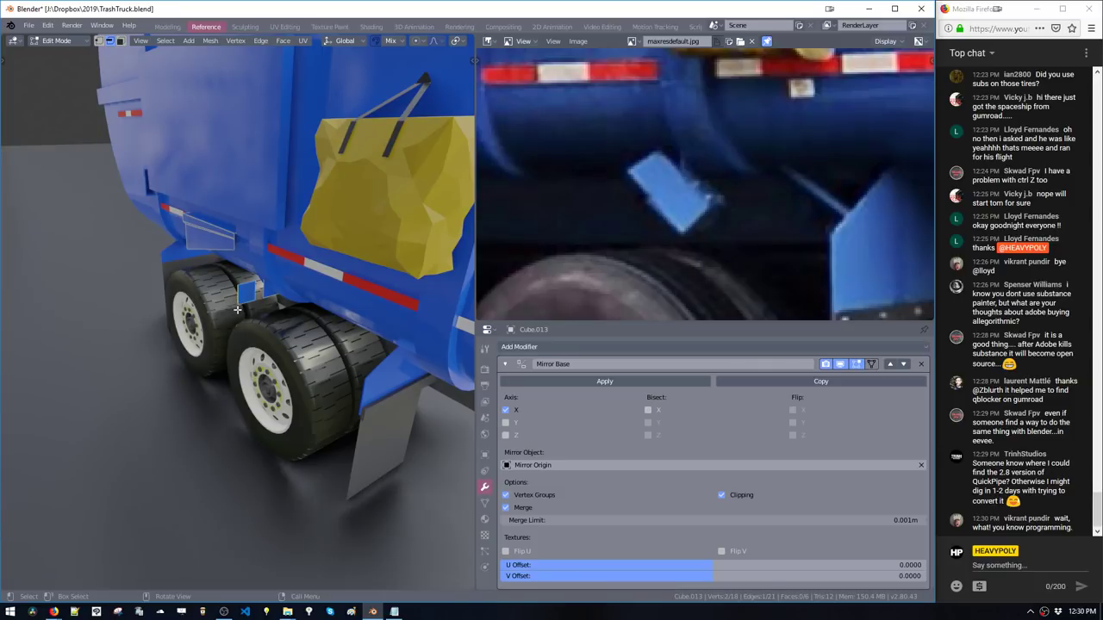
Move the small plate along Y and rotate it to the diagonal tilt shown in the reference photo
middle_drag(237, 309, 276, 303)
key(g)
key(y)
click(222, 299)
key(r)
click(304, 302)
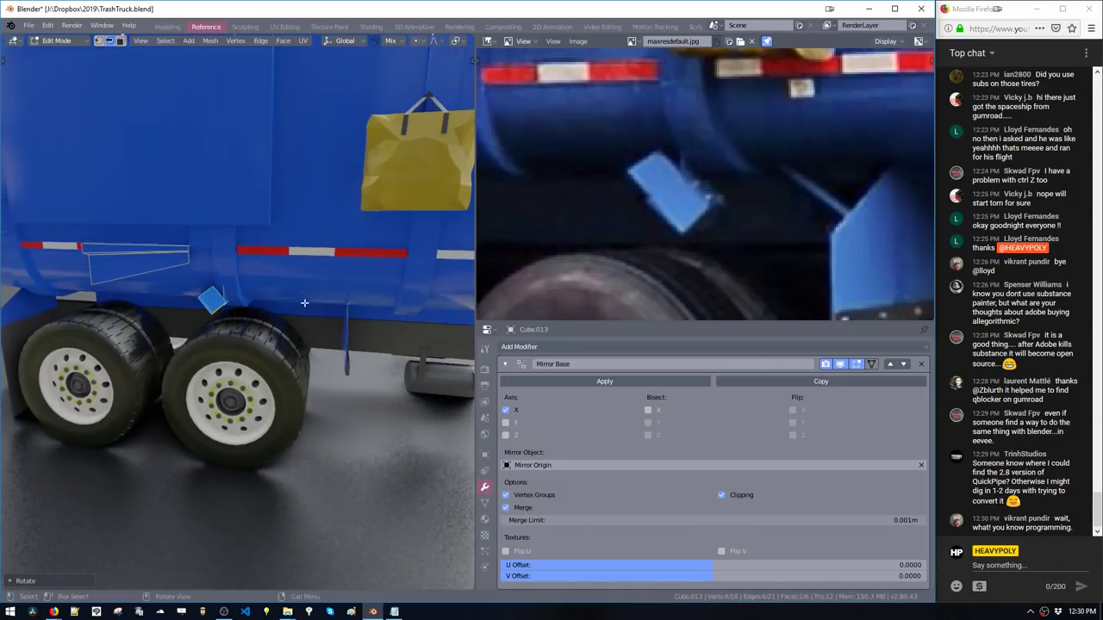
key(g)
click(312, 304)
Move one edge of the tilted plate to adjust its shape, and shift the whole plate inward toward the bracket face
middle_drag(312, 304, 288, 480)
key(KP_Decimal)
click(167, 327)
key(g)
click(258, 332)
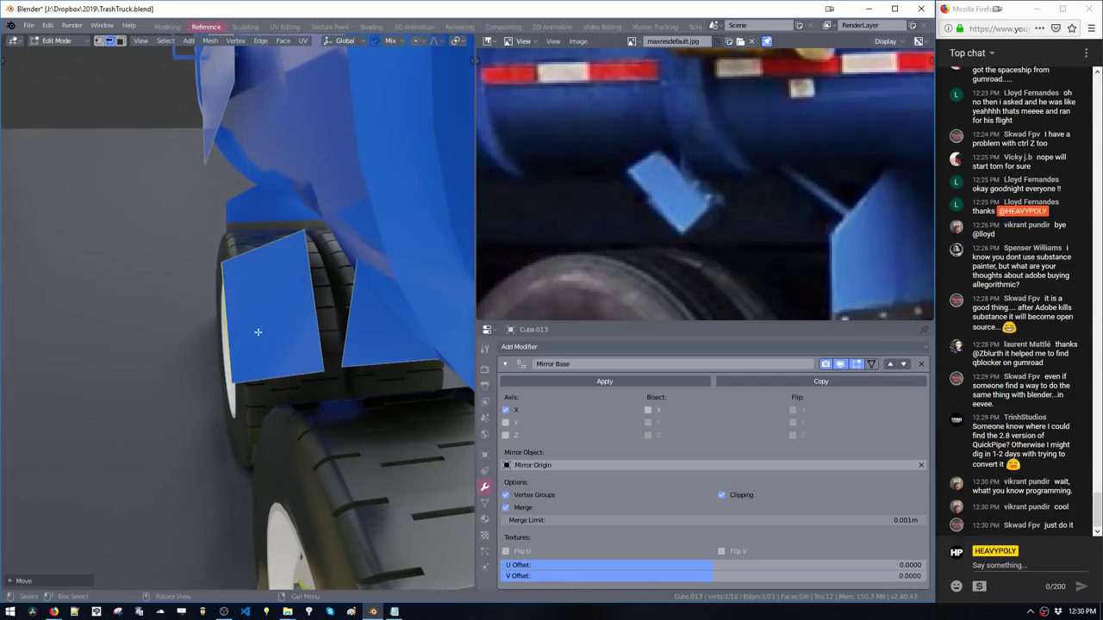
double_click(306, 296)
key(g)
click(313, 305)
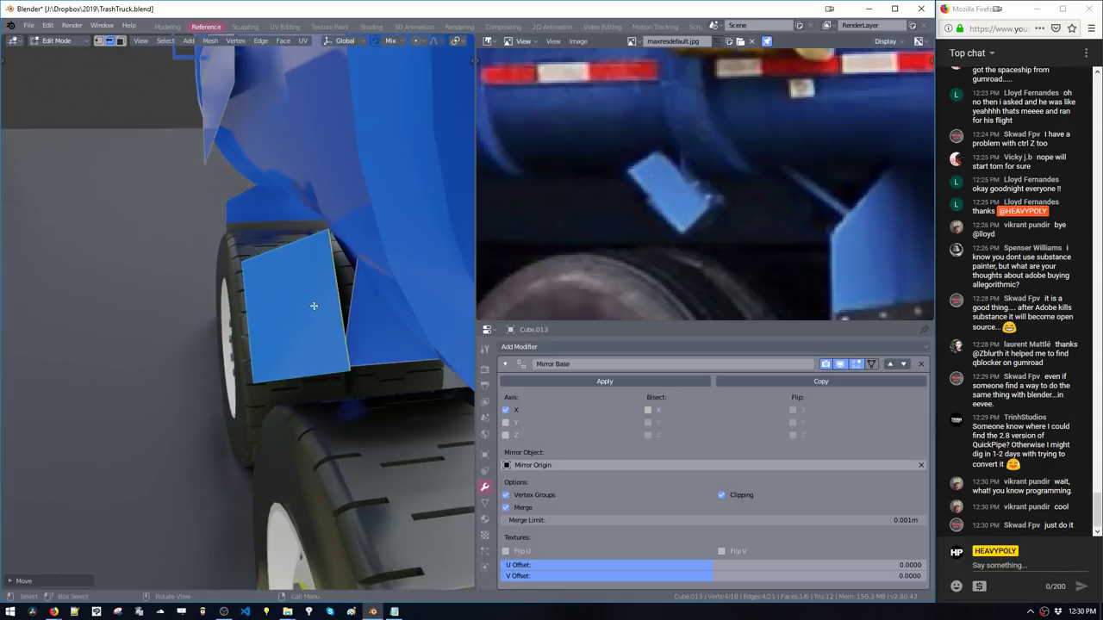
Duplicate the white segment of the middle reflective strip, shrink the copy and place it just below the strip
ctrl+middle_drag(312, 305, 333, 283)
key(Tab)
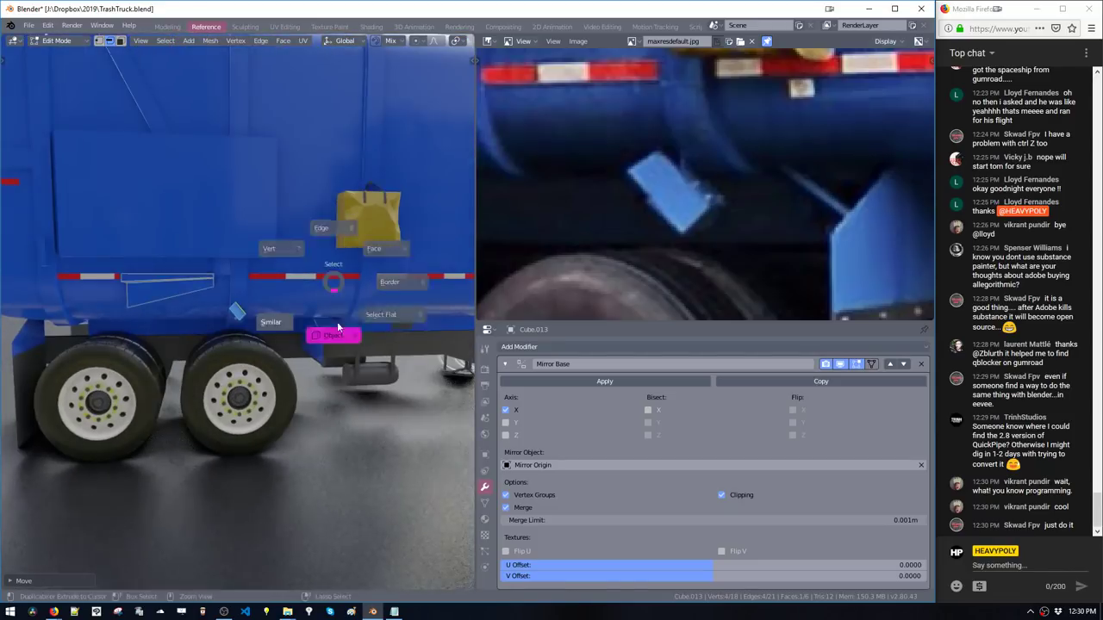
click(337, 333)
click(300, 279)
key(Tab)
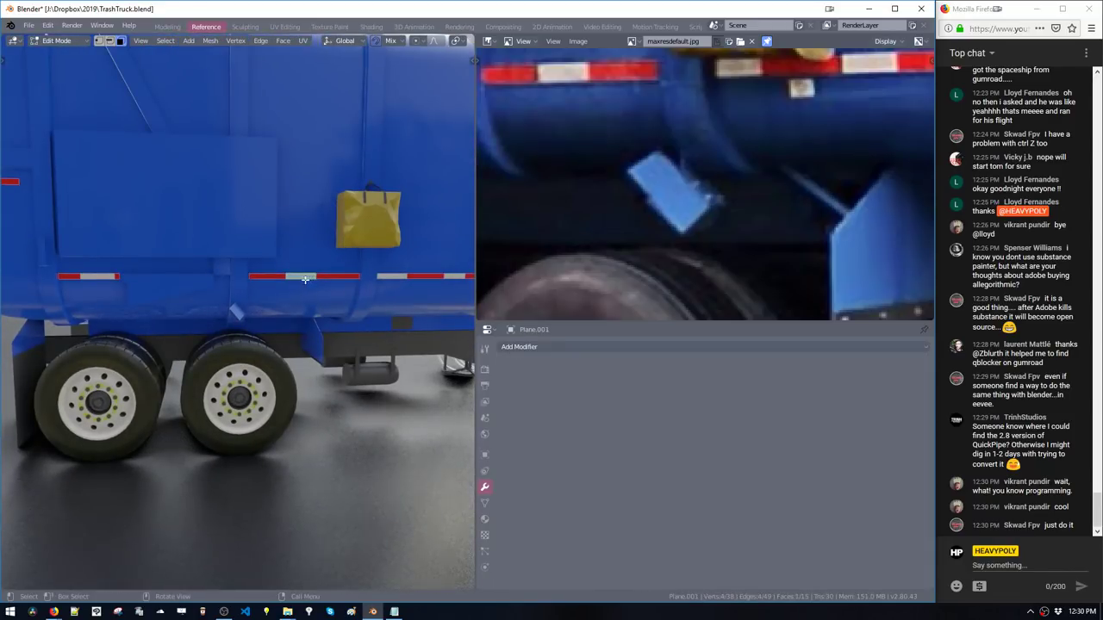
key(shift+d)
click(283, 292)
key(s)
click(303, 295)
key(g)
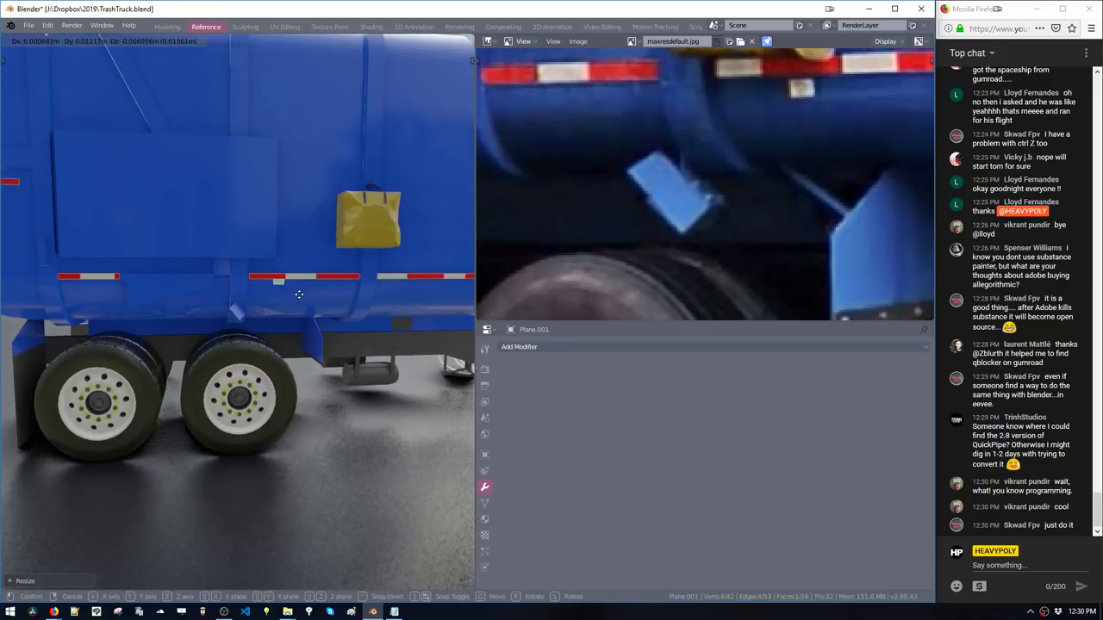
key(Escape)
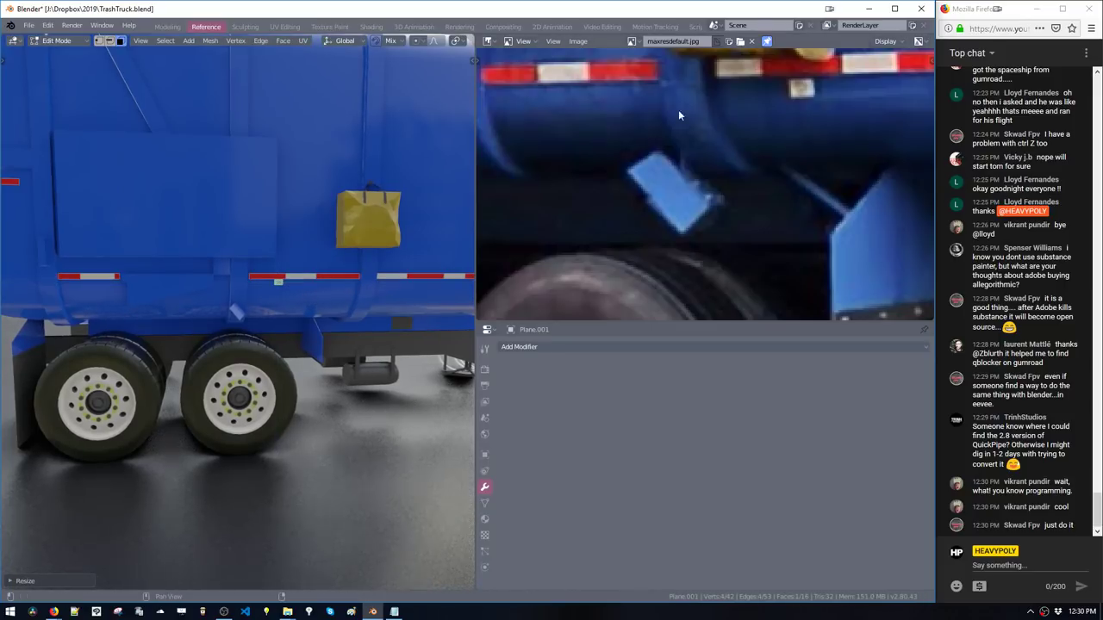
Compare the area above the rear wheels with the reference photo and open the rib and bracket mesh for editing
middle_drag(678, 116, 691, 269)
scroll(607, 199, down, 4)
middle_drag(564, 149, 672, 97)
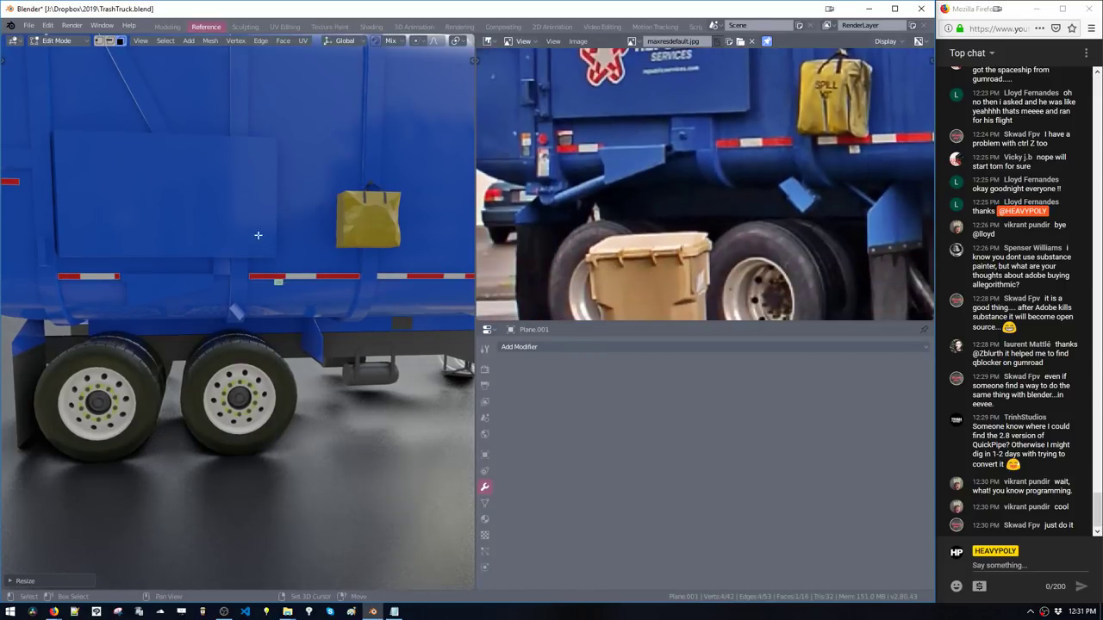
scroll(258, 235, up, 3)
key(ctrl+Tab)
click(312, 267)
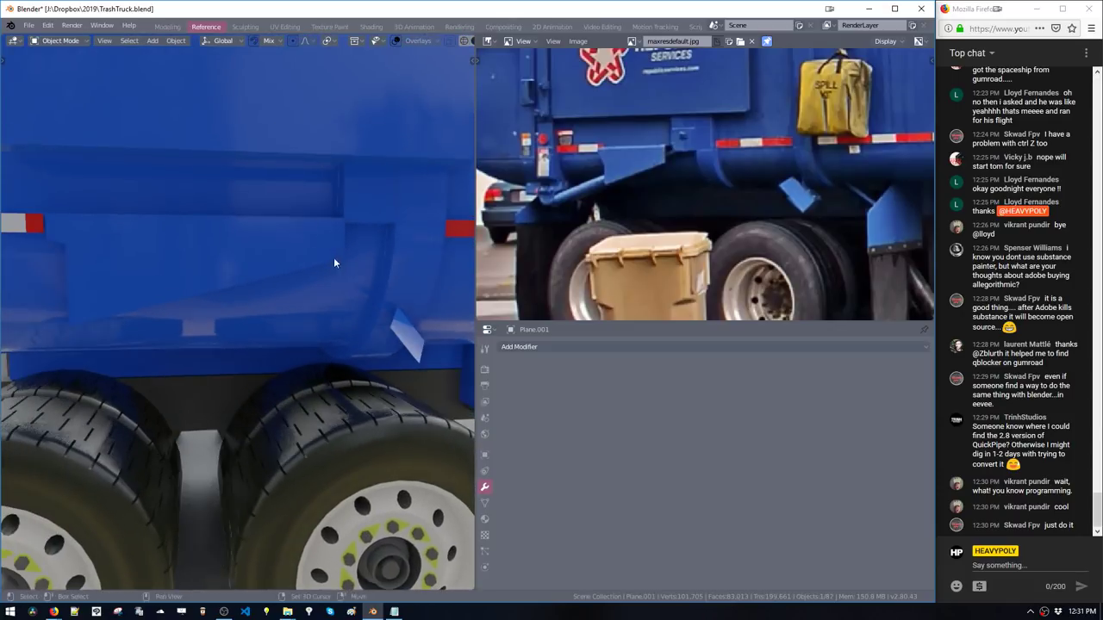
click(269, 266)
key(Tab)
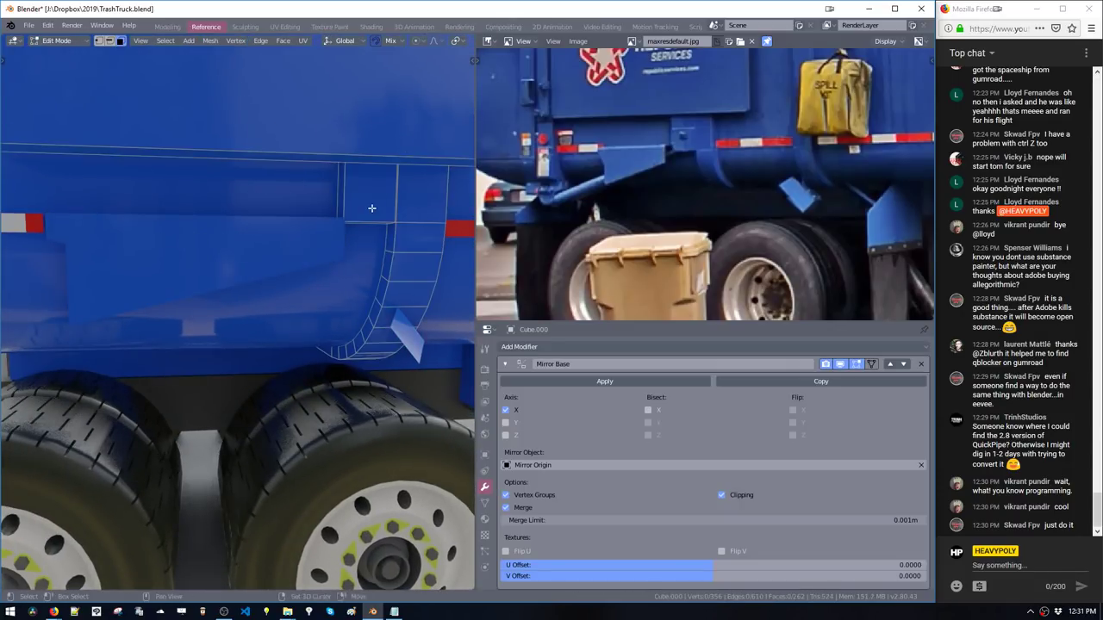
Add a small cube at the lower edge of the square bracket beside the curved rib and scale it along Z
click(367, 206)
shift+middle_drag(367, 207, 368, 253)
key(space)
click(360, 269)
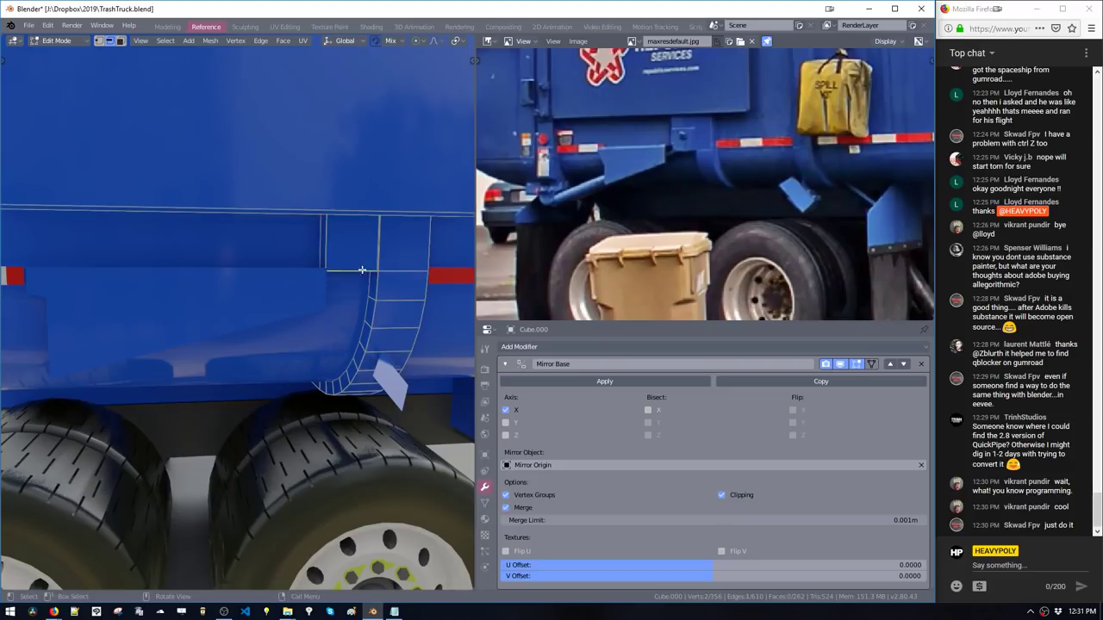
key(shift+a)
click(239, 294)
key(s)
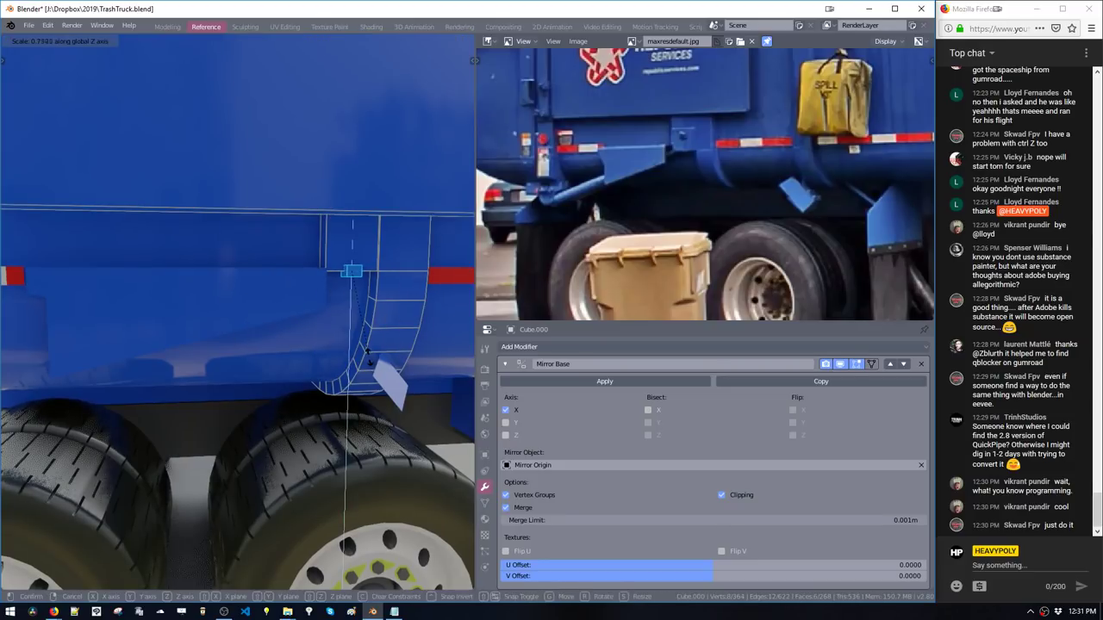
click(371, 369)
Move the small cube up along Z onto the square face of the bracket
key(g)
key(z)
click(356, 340)
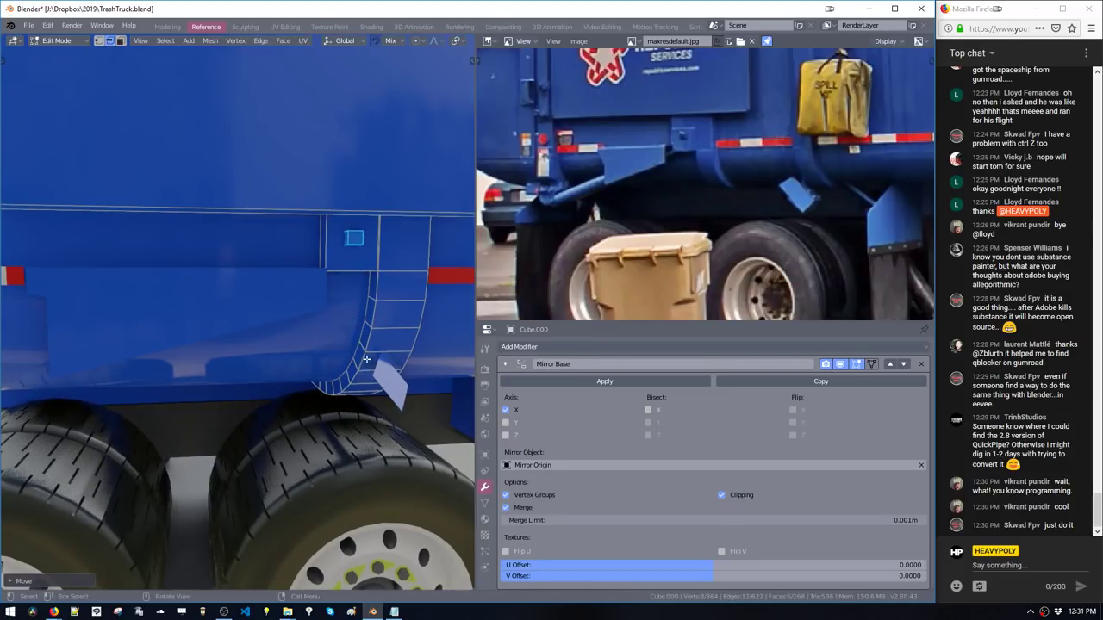
key(g)
key(z)
click(347, 273)
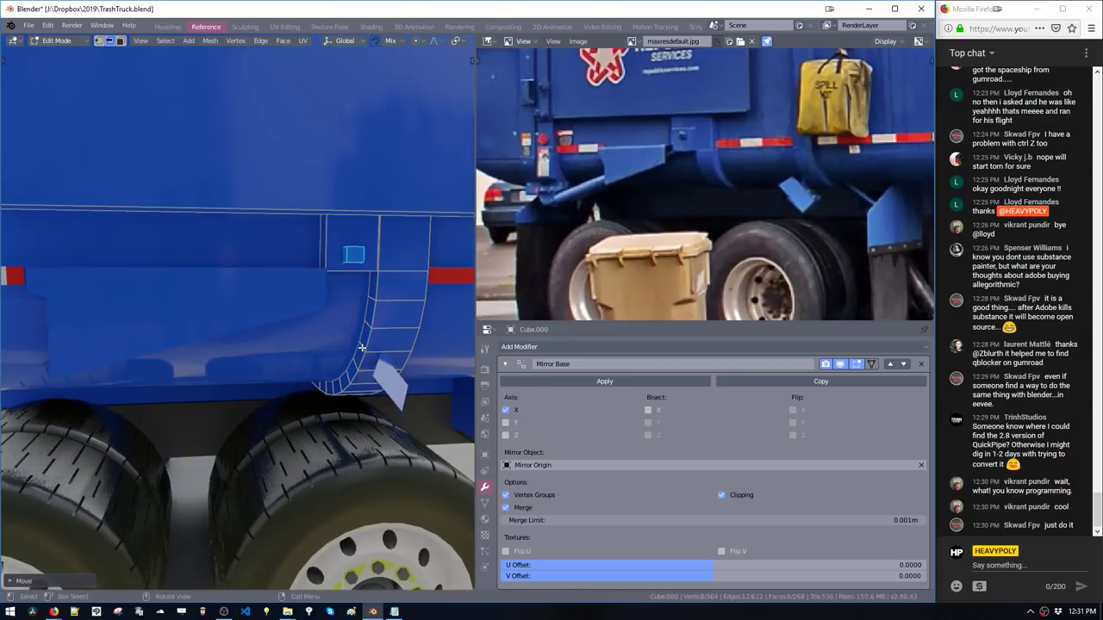
Add a loop cut near the bracket's upper edge and extrude the face below it outward
key(ctrl+r)
click(330, 227)
key(3)
click(340, 251)
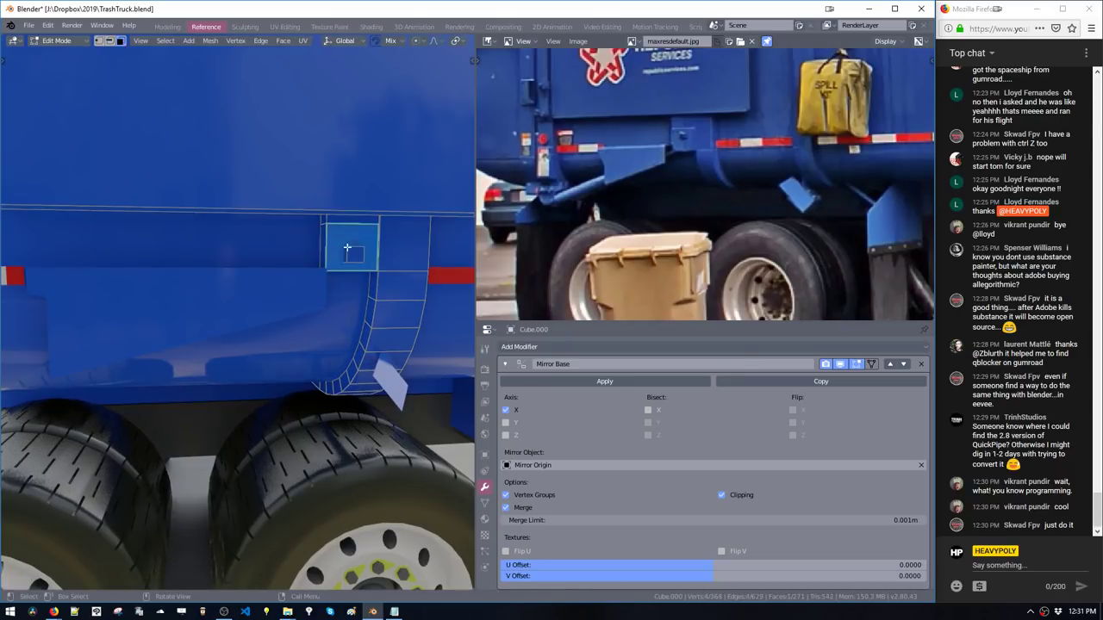
middle_drag(349, 253, 397, 284)
key(e)
click(401, 287)
key(Tab)
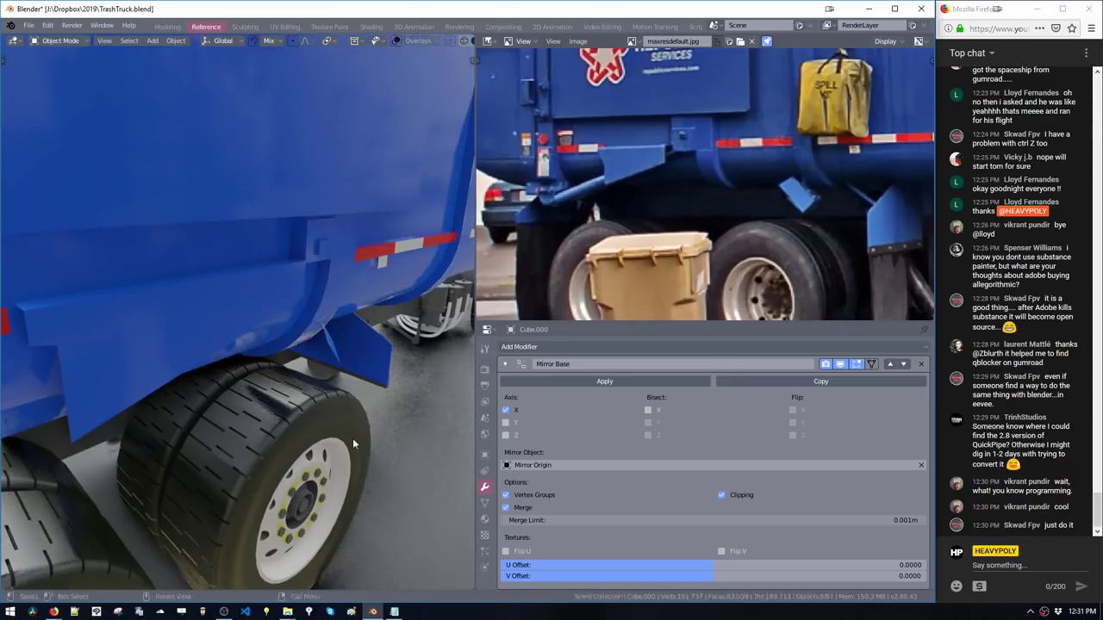
Select the whole large rectangular side panel and move it slightly closer to the truck body
scroll(368, 457, down, 5)
middle_drag(368, 457, 319, 372)
key(Tab)
click(256, 317)
scroll(259, 317, up, 4)
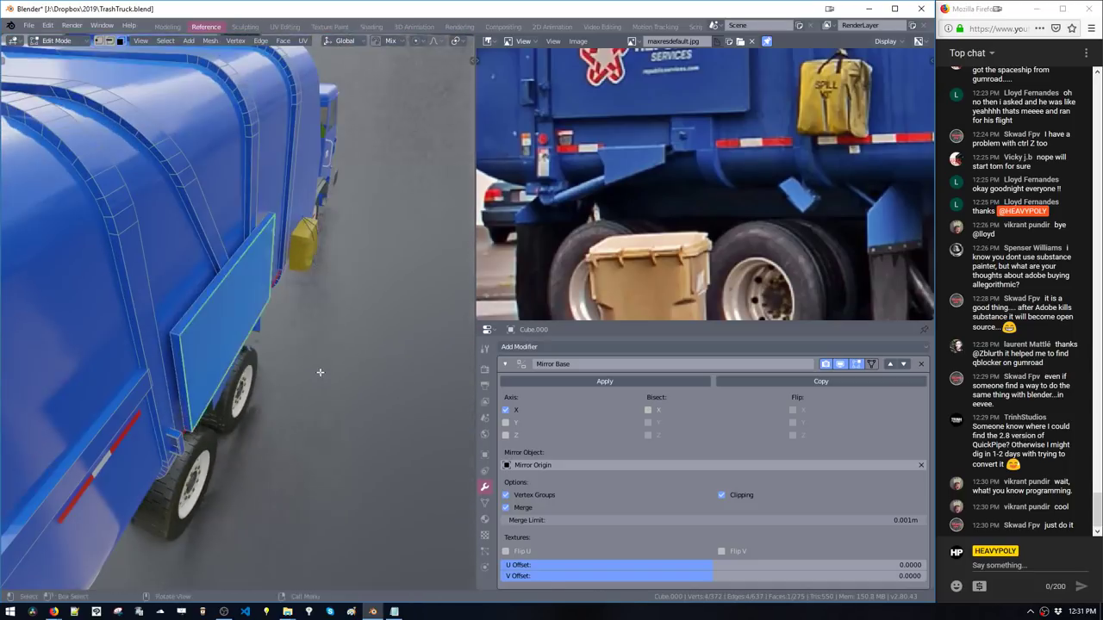
key(ctrl+l)
key(g)
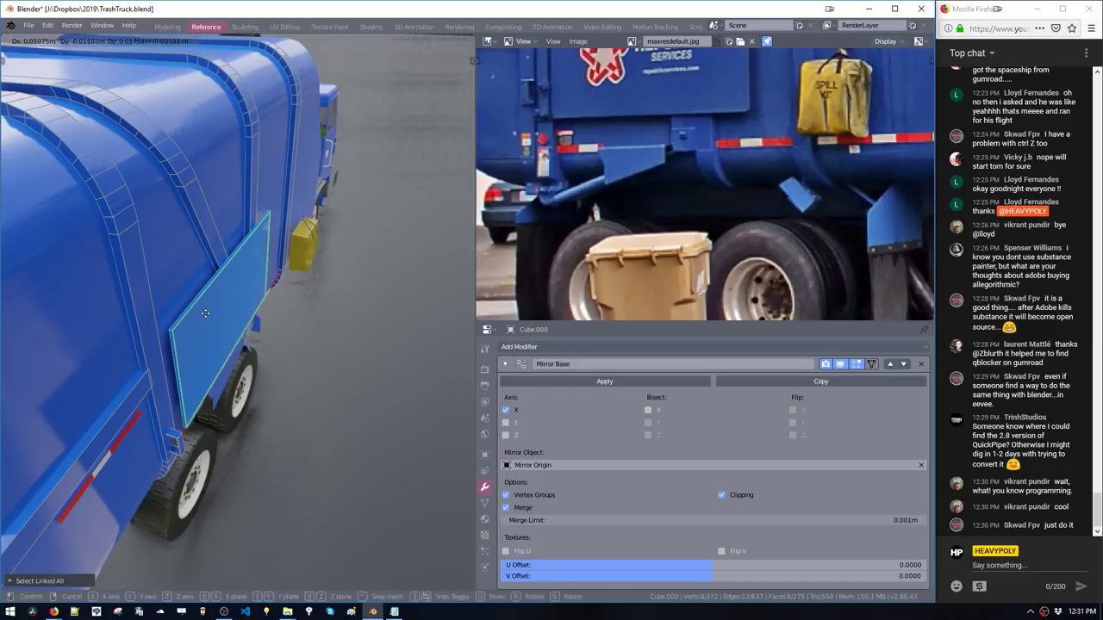
click(221, 313)
key(Tab)
middle_drag(262, 312, 231, 324)
scroll(634, 218, down, 5)
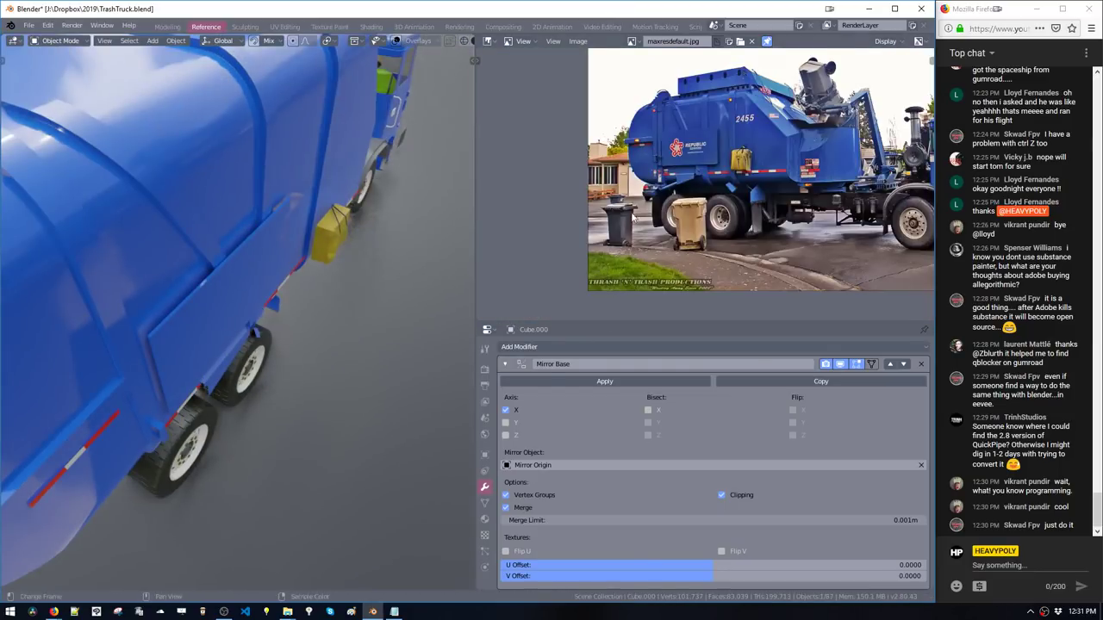
Duplicate one cross edge on the diagonal rib and one on the rear rib, and extrude both into flat tabs
scroll(637, 211, up, 5)
middle_drag(172, 232, 205, 230)
scroll(204, 280, down, 4)
scroll(192, 175, up, 4)
shift+middle_drag(192, 175, 324, 234)
key(space)
key(Tab)
click(325, 235)
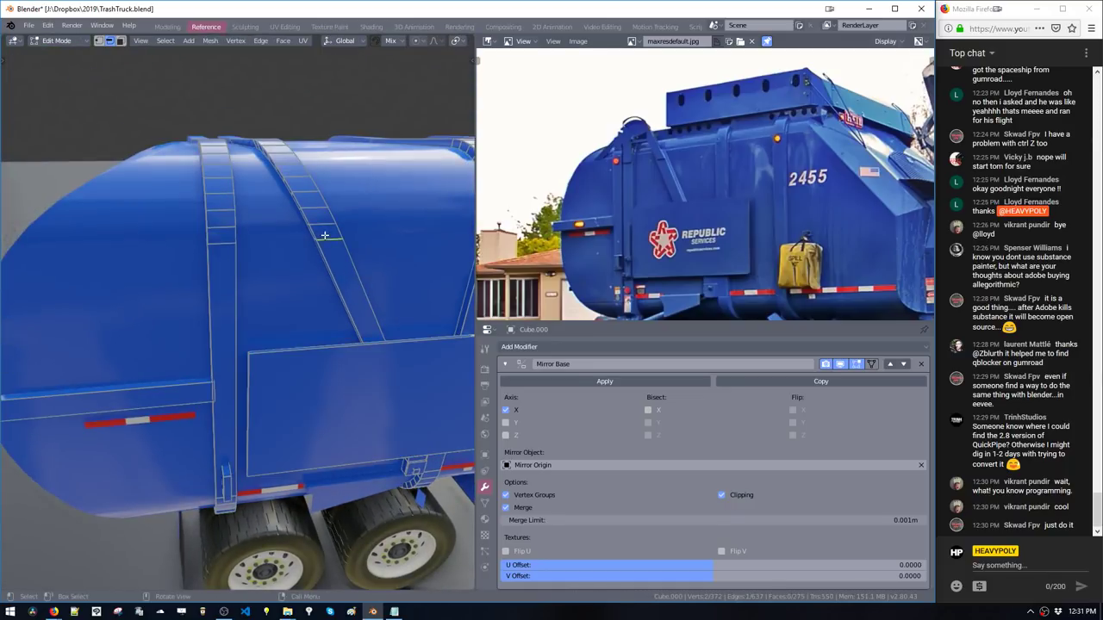
middle_drag(251, 272, 324, 324)
key(shift+d)
click(293, 311)
key(e)
click(263, 290)
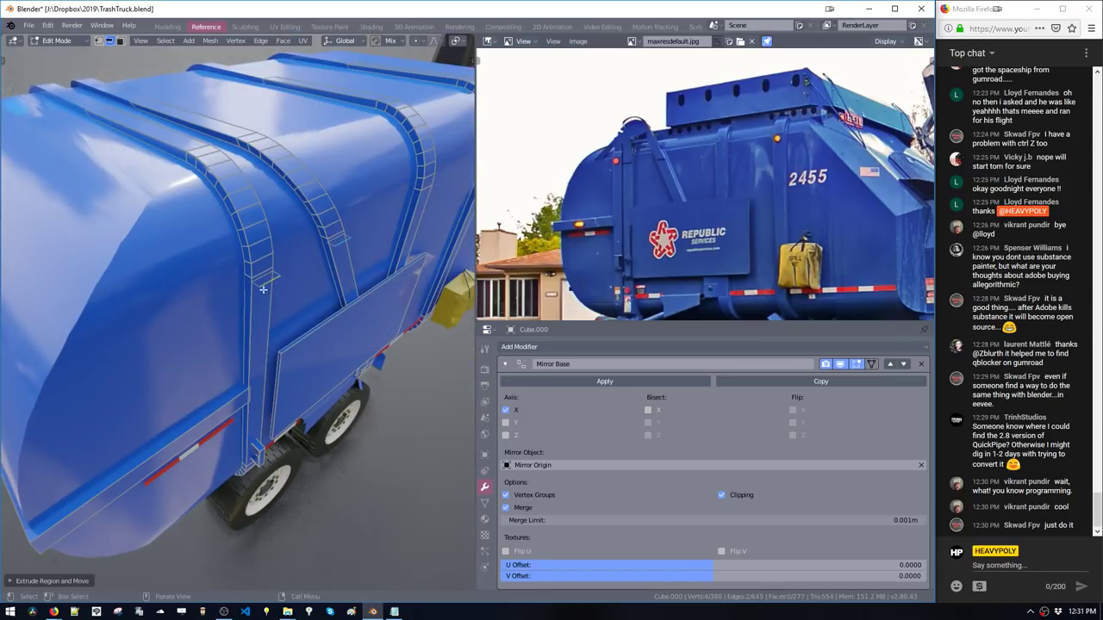
Extrude the faces of both flat tabs to give them a slight thickness
key(e)
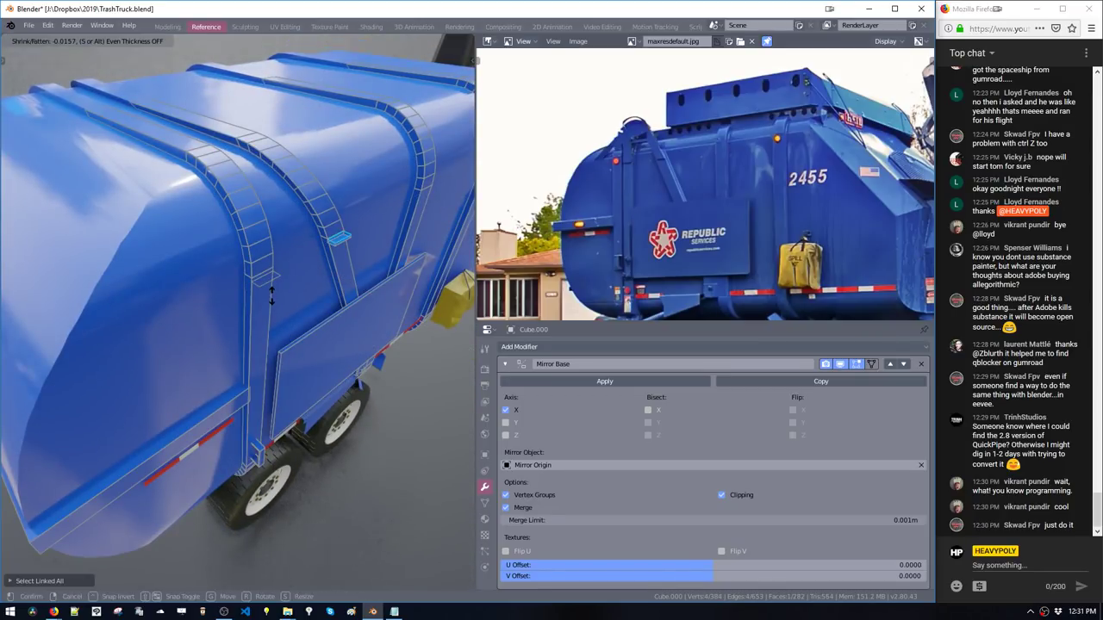
click(265, 277)
shift+double_click(261, 284)
click(264, 291)
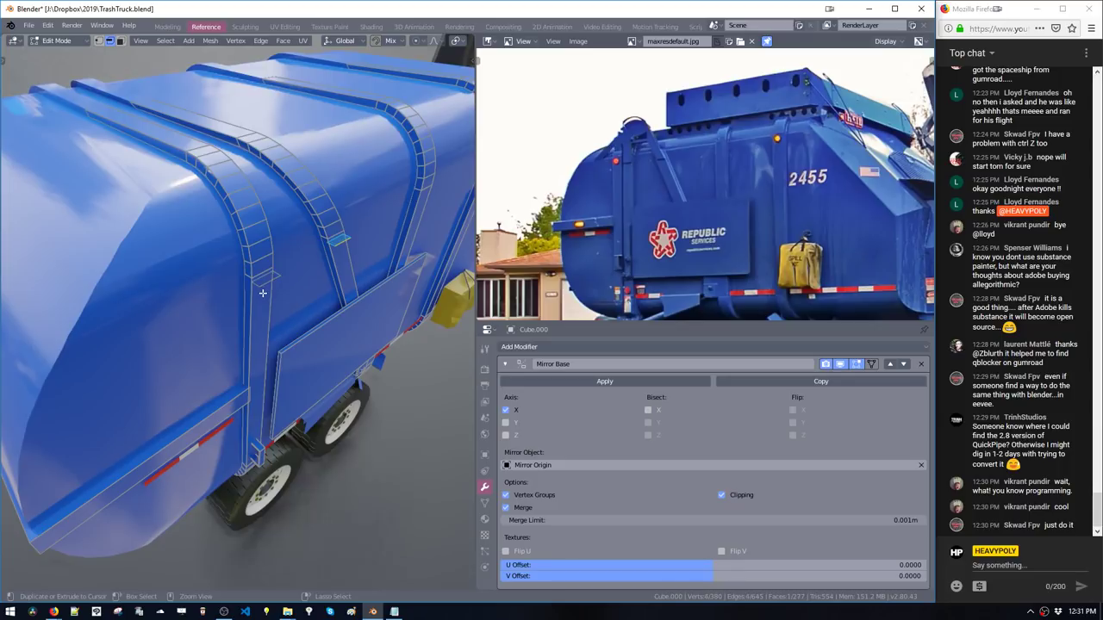
shift+double_click(262, 286)
key(e)
click(284, 297)
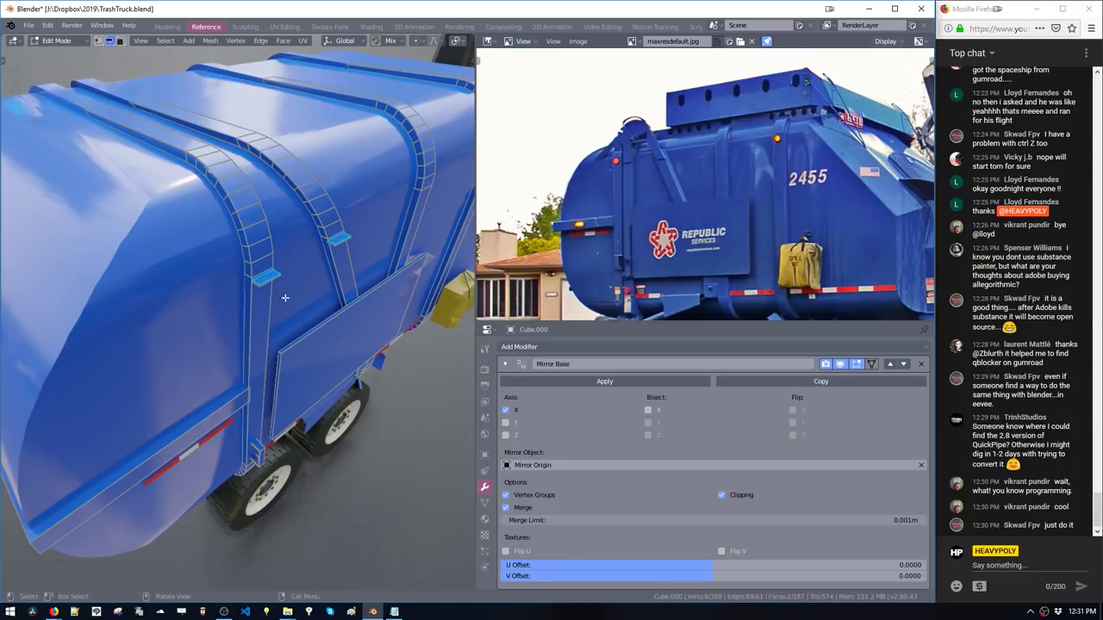
Add a 12-sided cylinder at the cross edge of the rib above the yellow bag and scale it down to fit
middle_drag(285, 297, 285, 266)
key(ctrl+l)
key(alt+a)
key(2)
click(360, 261)
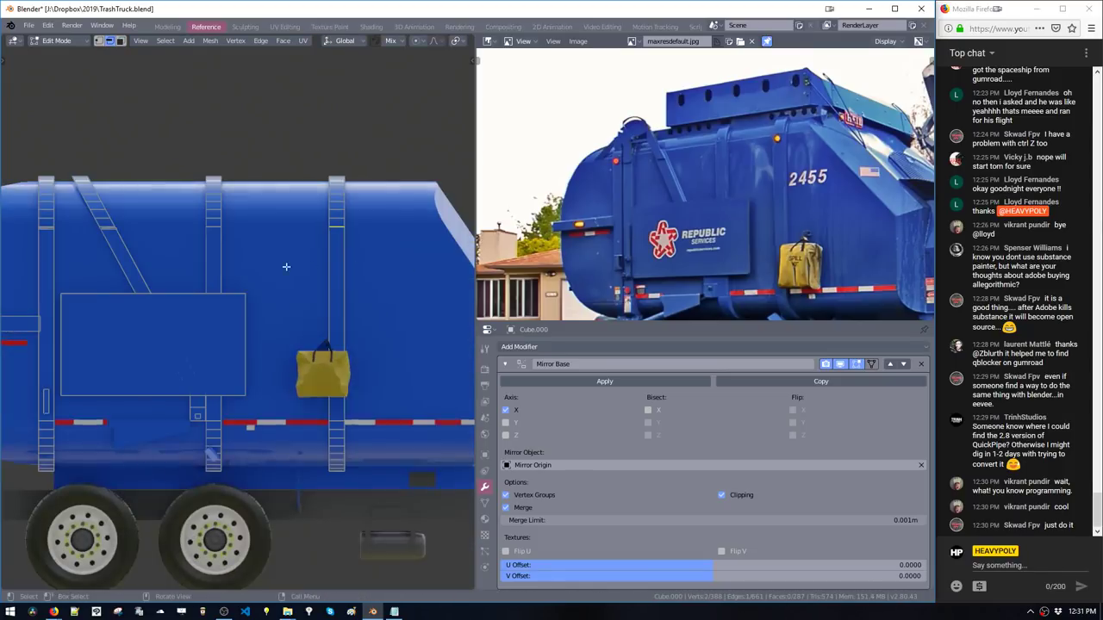
key(shift+a)
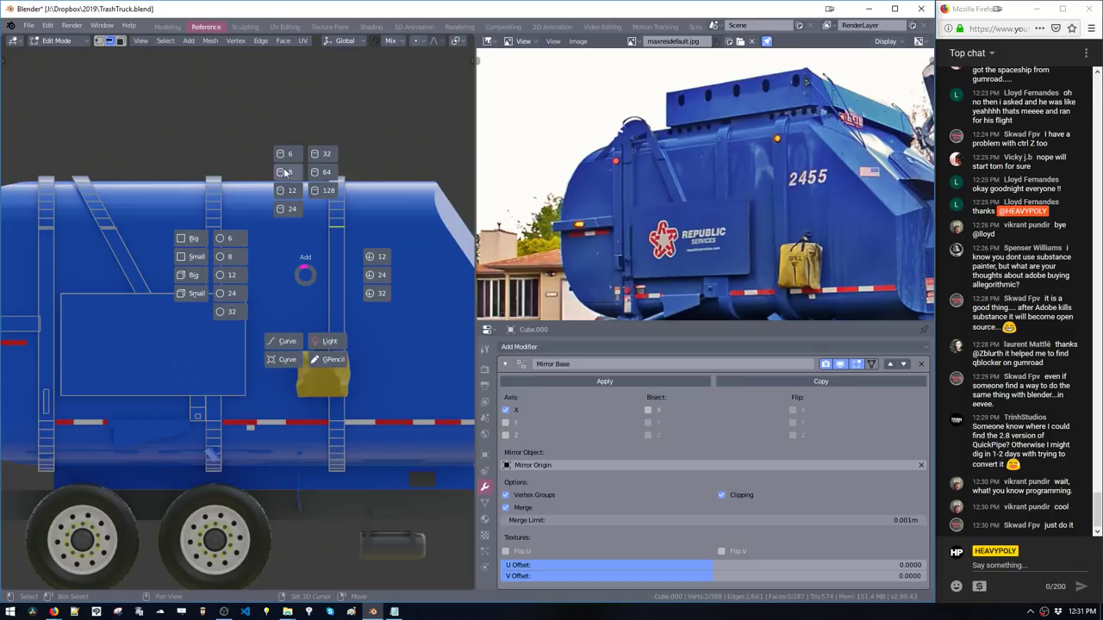
click(285, 176)
key(s)
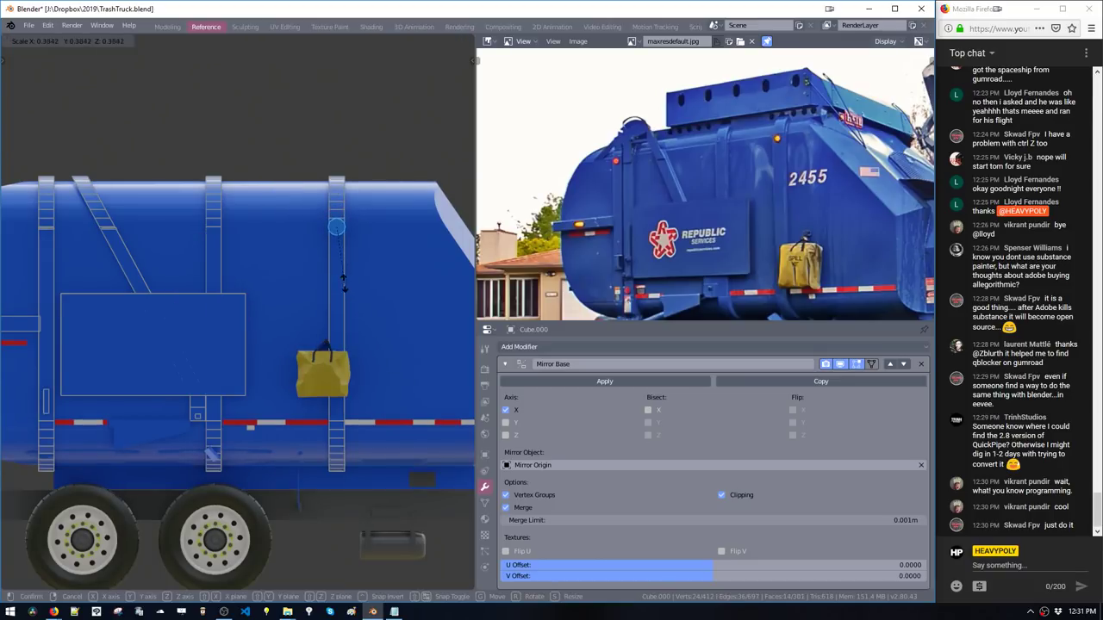
click(340, 268)
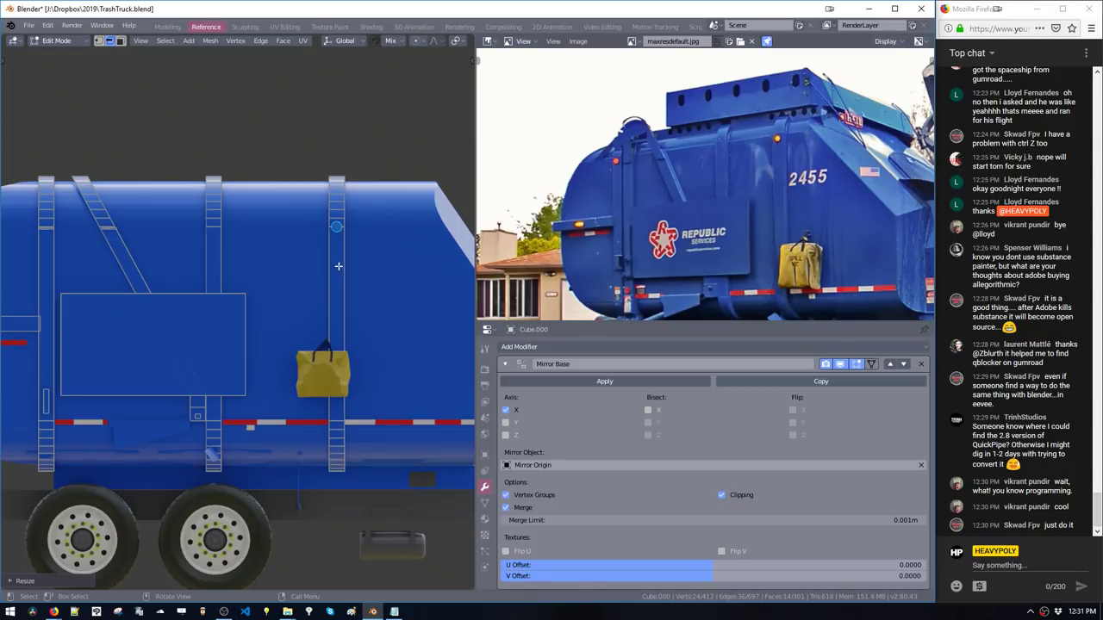
Scale the small cylinder along X to flatten it into a thin disc
shift+middle_drag(324, 257, 258, 293)
key(KP_Decimal)
ctrl+middle_drag(370, 362, 387, 481)
key(s)
key(x)
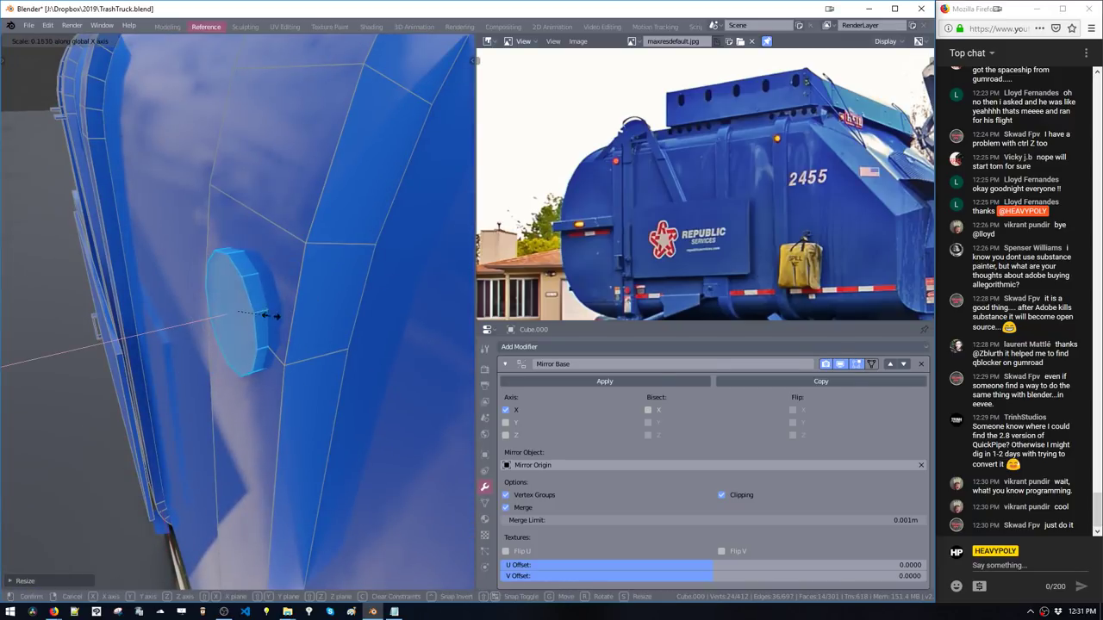
click(270, 316)
Inset the disc's outer face and extrude it outward into a short lamp body
click(216, 320)
key(i)
click(283, 399)
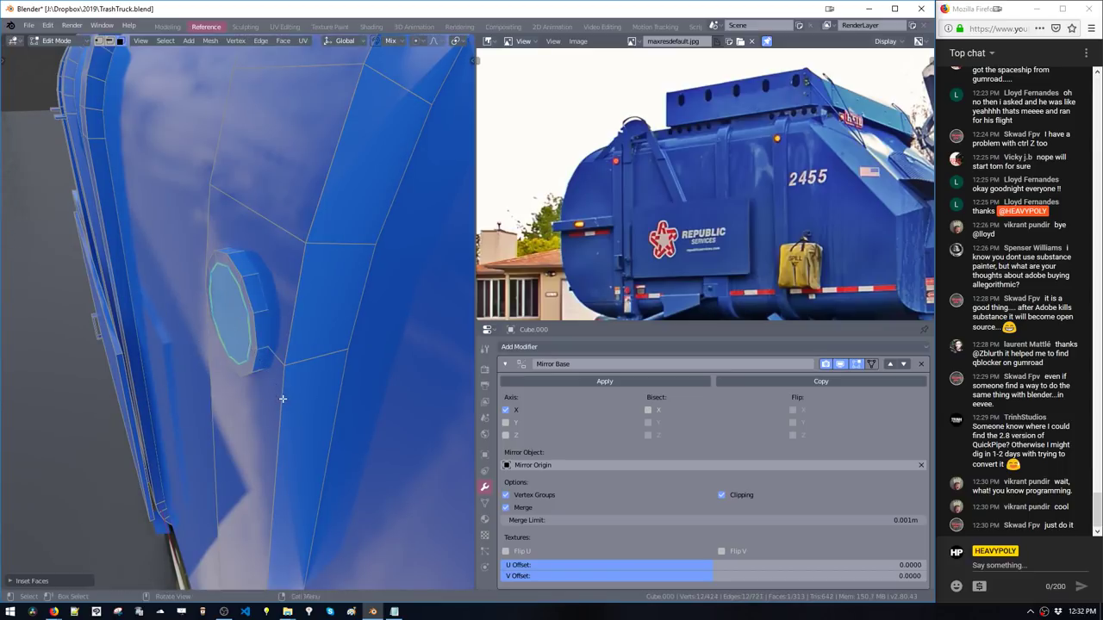
key(e)
click(265, 407)
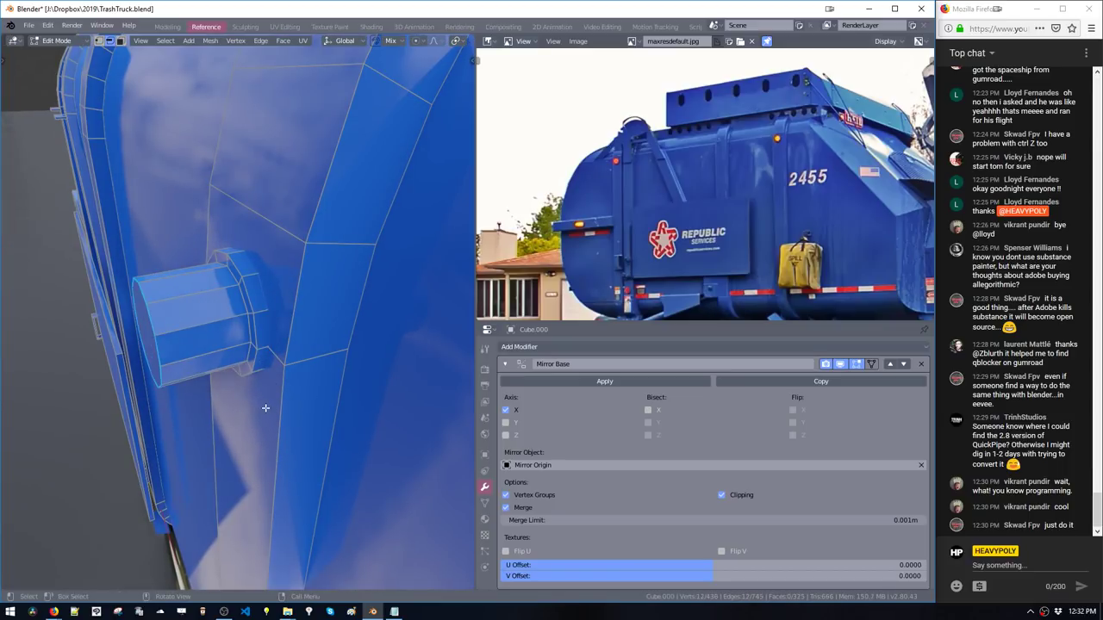
Bevel the lamp body's outer rim with several segments to form a rounded dome
key(ctrl+b)
scroll(345, 452, up, 4)
click(370, 473)
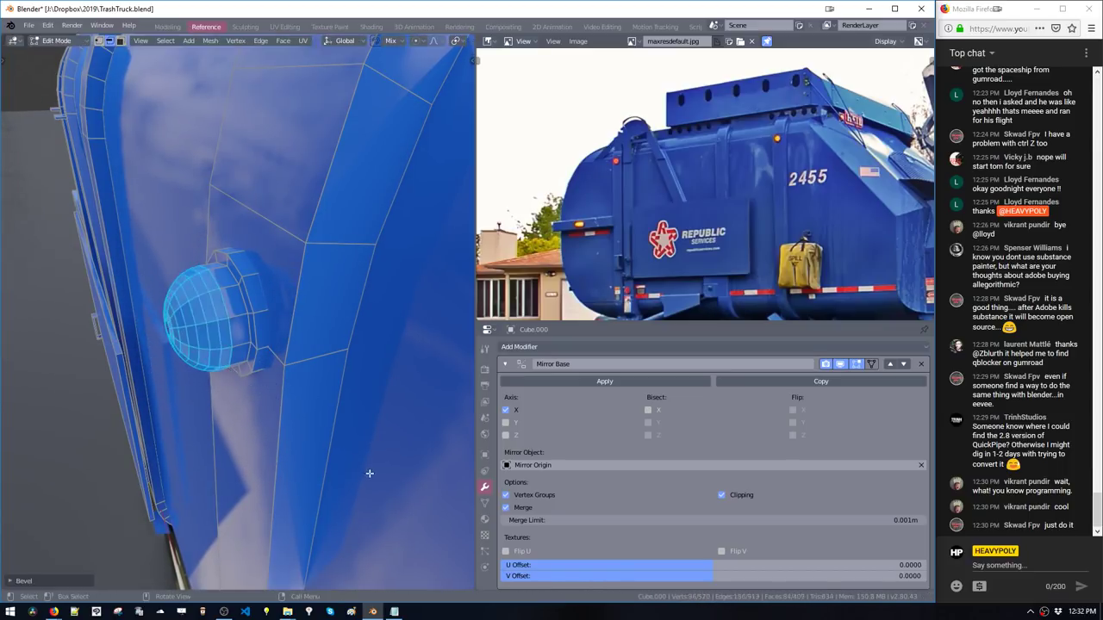
Add a material slot with Glow_V and apply it to the lamp dome with an orange-red vertex color
middle_drag(370, 473, 418, 476)
key(ctrl+KP_Add)
key(shift+v)
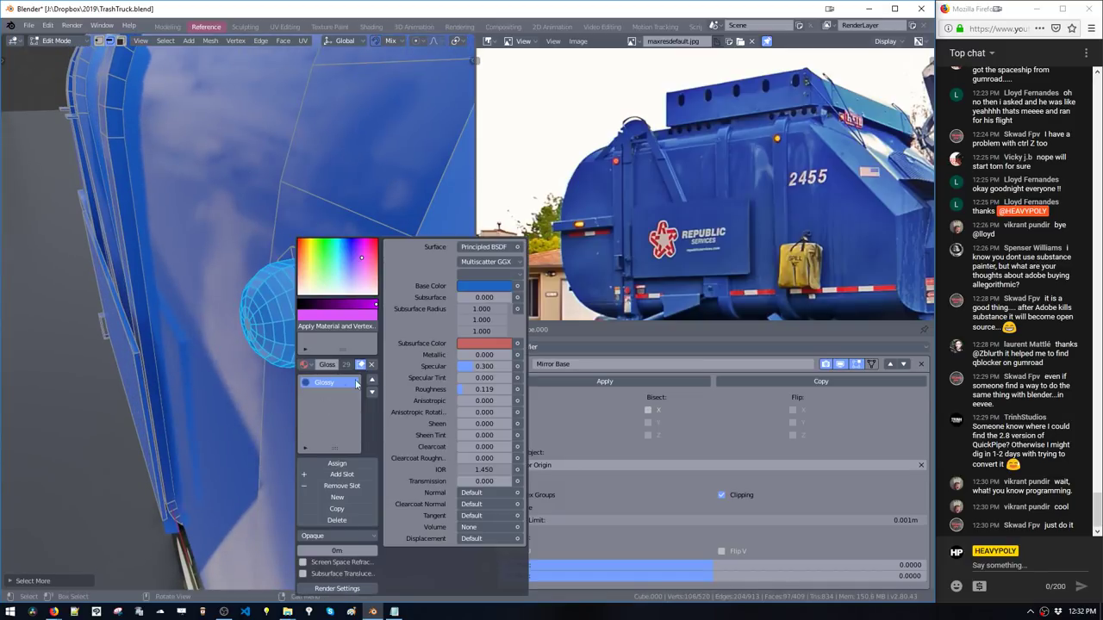
click(341, 474)
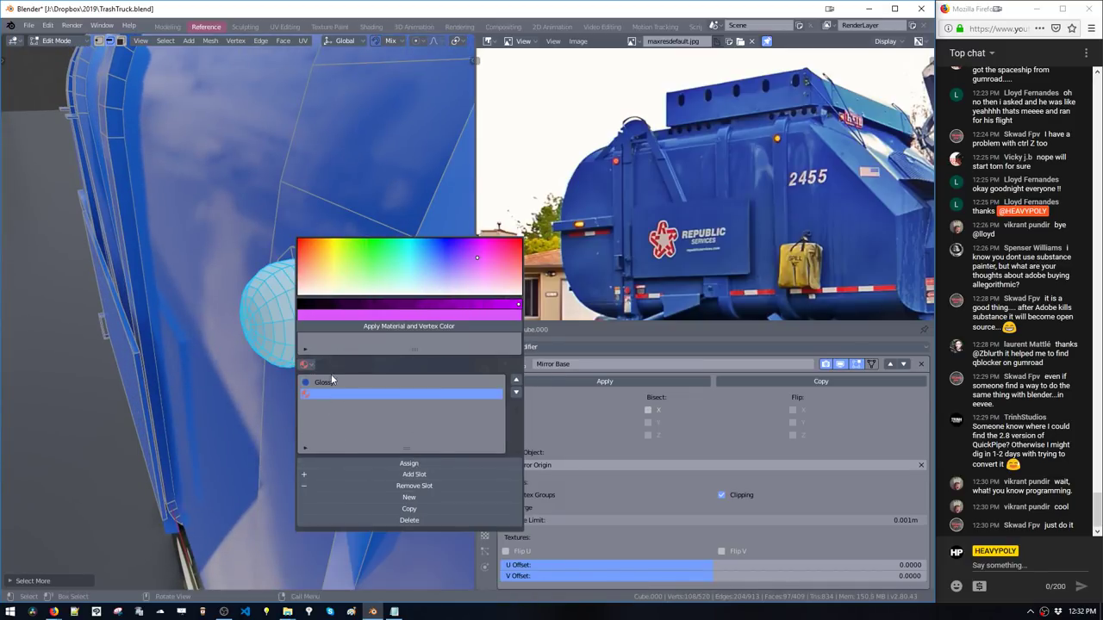
click(306, 364)
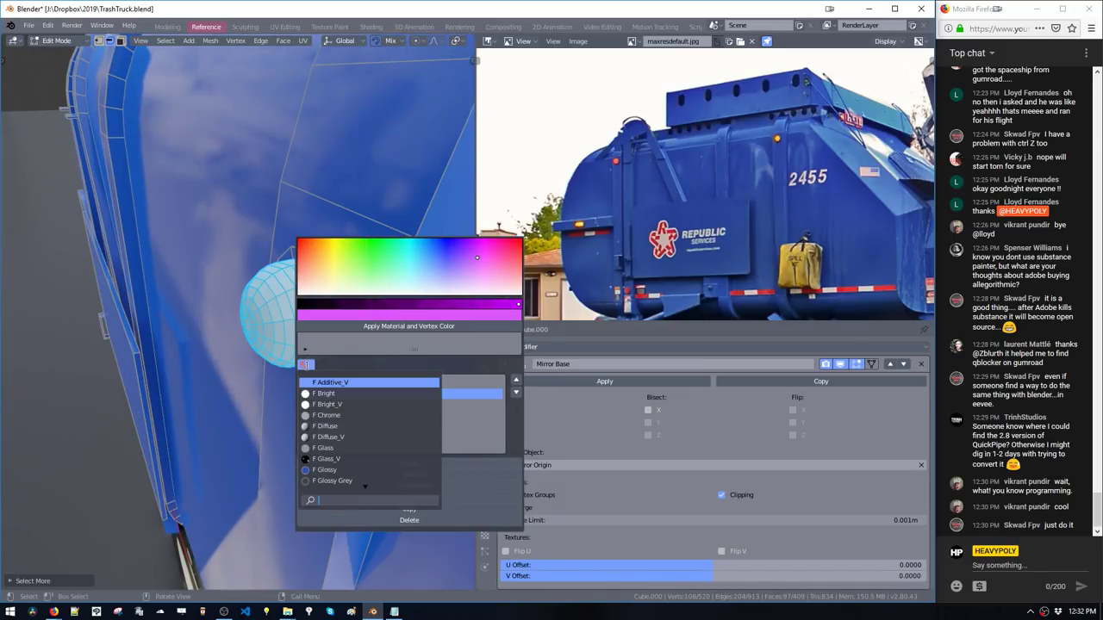
scroll(343, 454, down, 3)
click(341, 439)
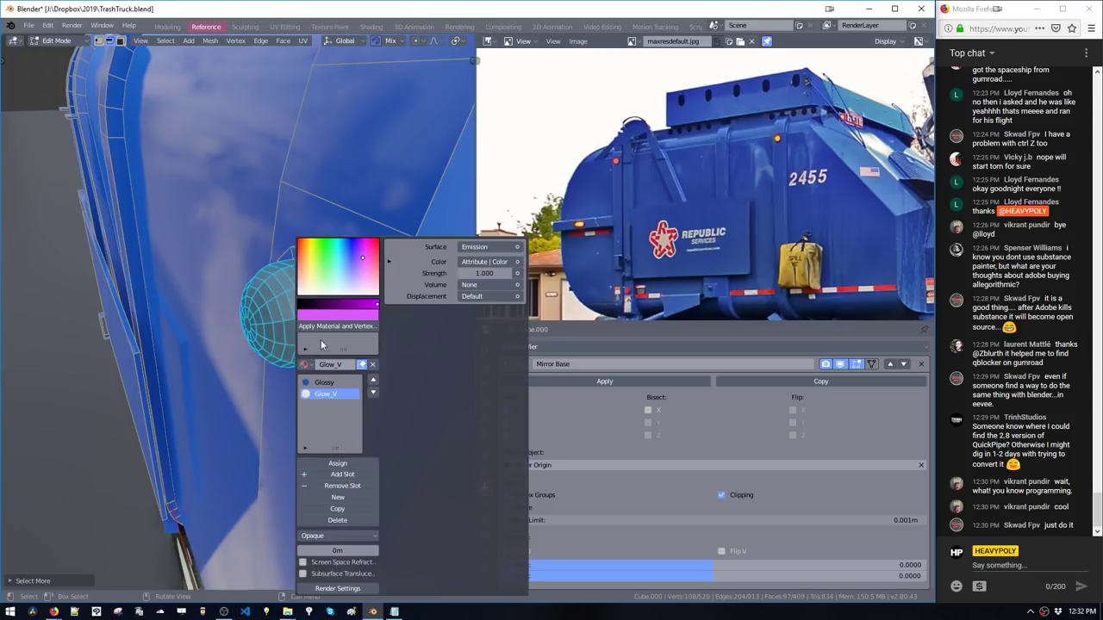
drag(312, 251, 300, 240)
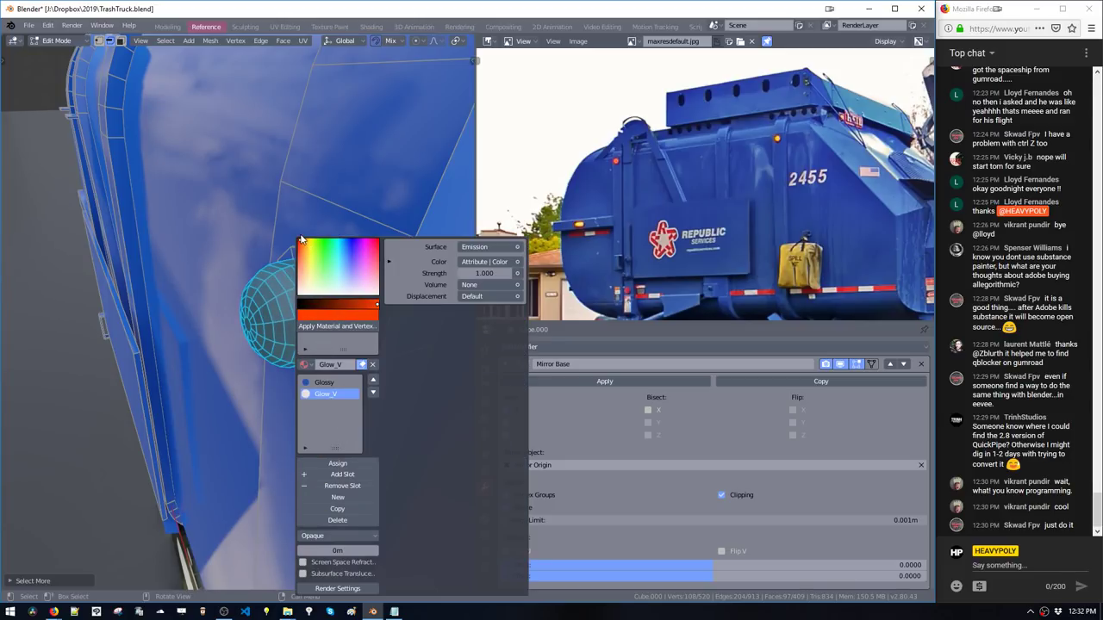
click(337, 326)
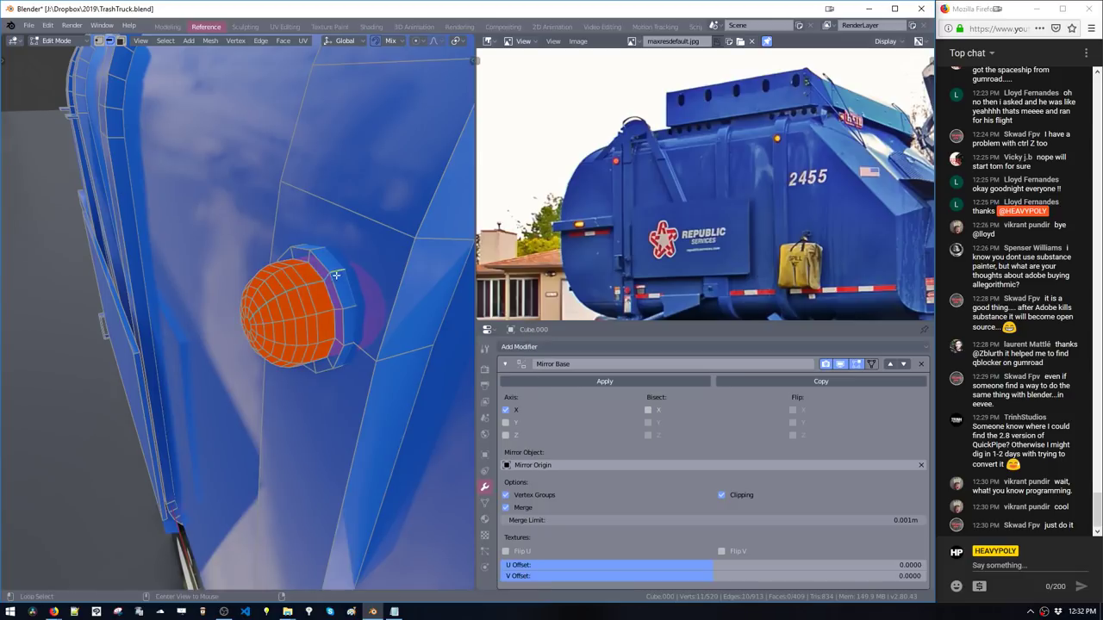
Pick the Glossy material slot for the lamp's base ring and separate the whole lamp into its own object
alt+scroll(334, 287, up, 1)
key(space)
alt+click(336, 294)
alt+scroll(334, 294, up, 1)
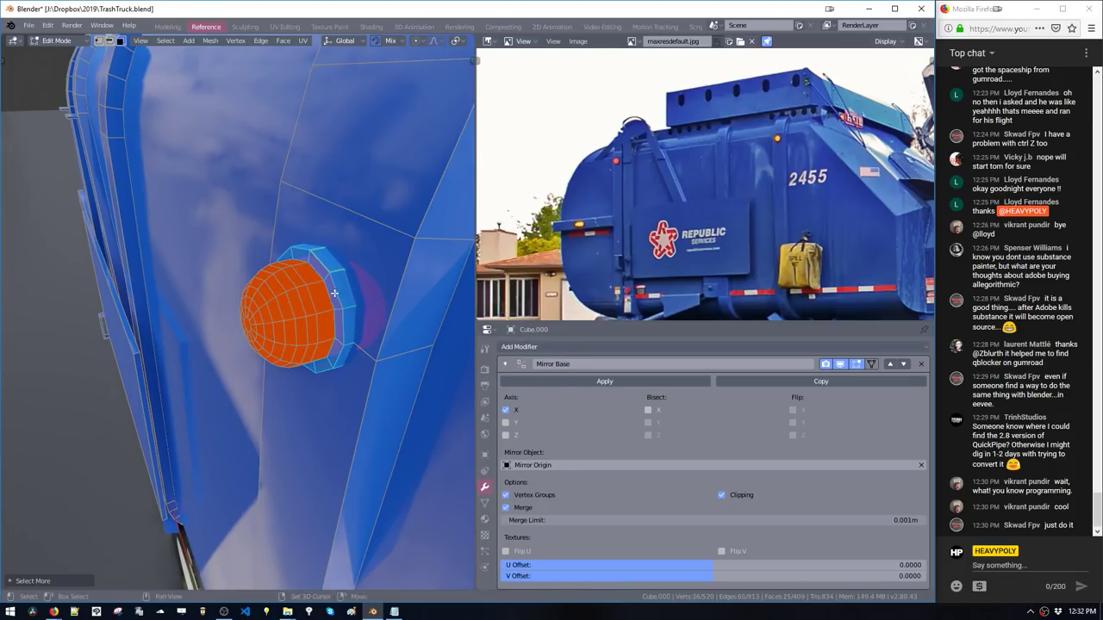
key(shift+v)
click(355, 373)
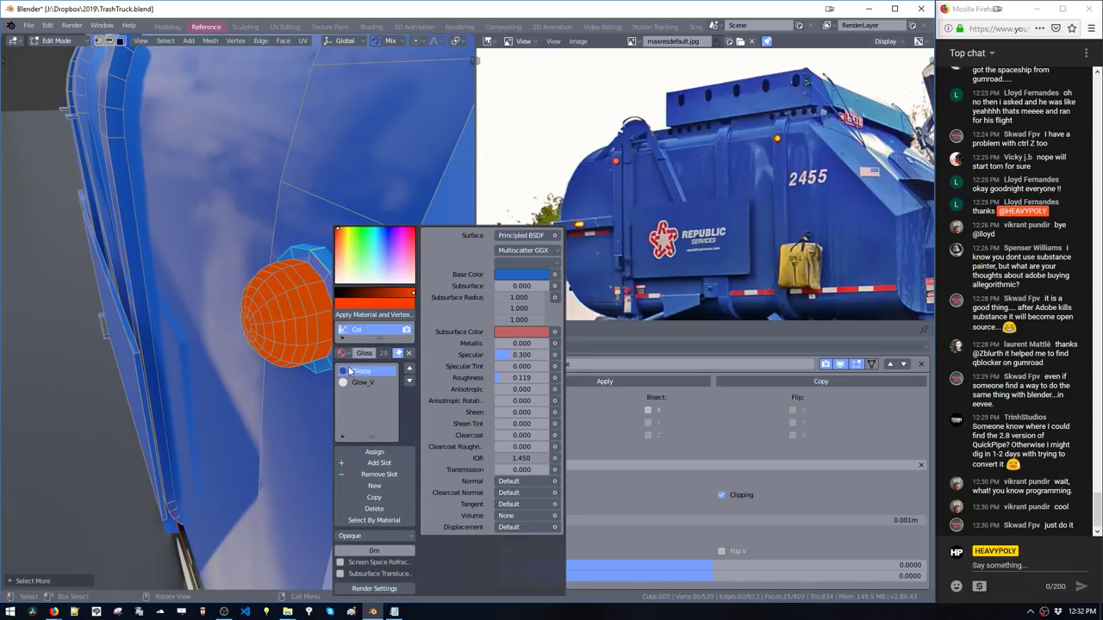
key(ctrl+l)
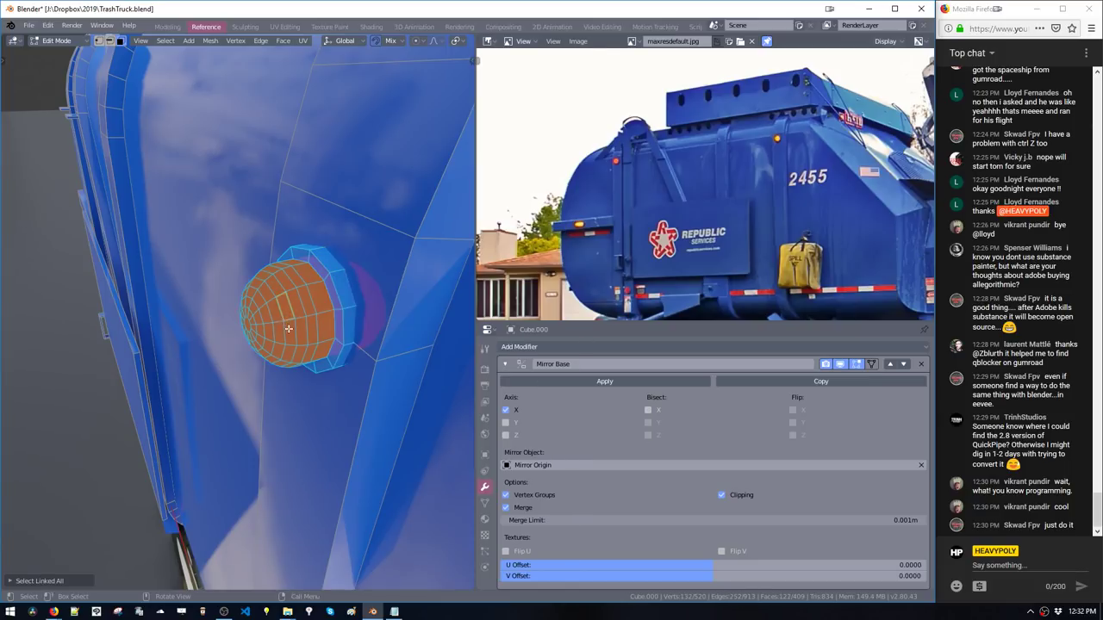
key(p)
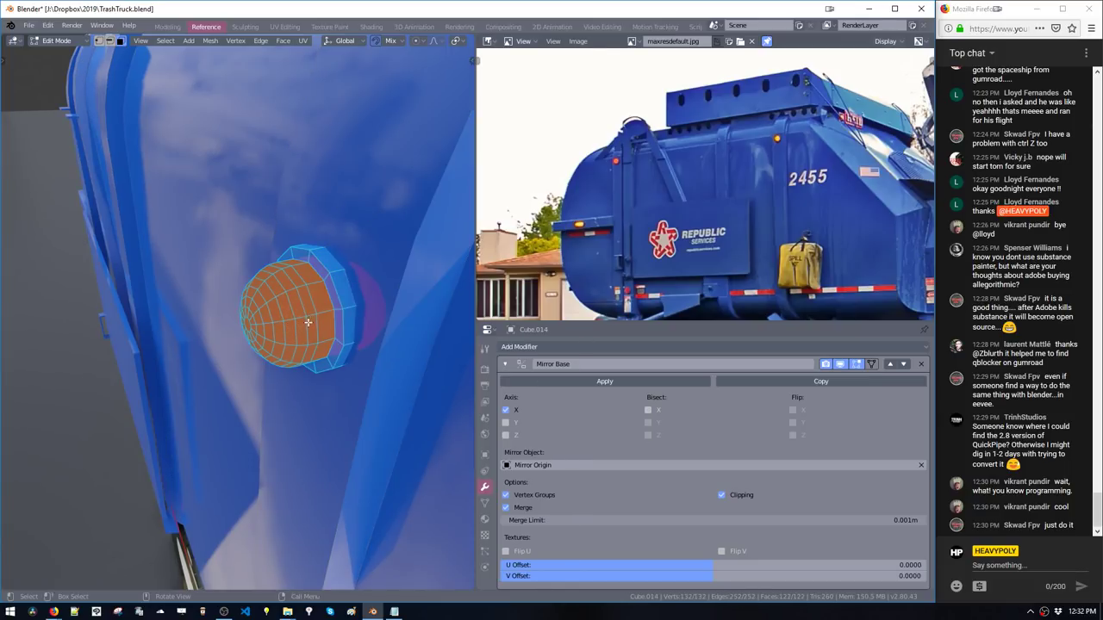
Replace the Glossy material in the lamp's base ring slot with another existing material
key(shift+q)
click(317, 353)
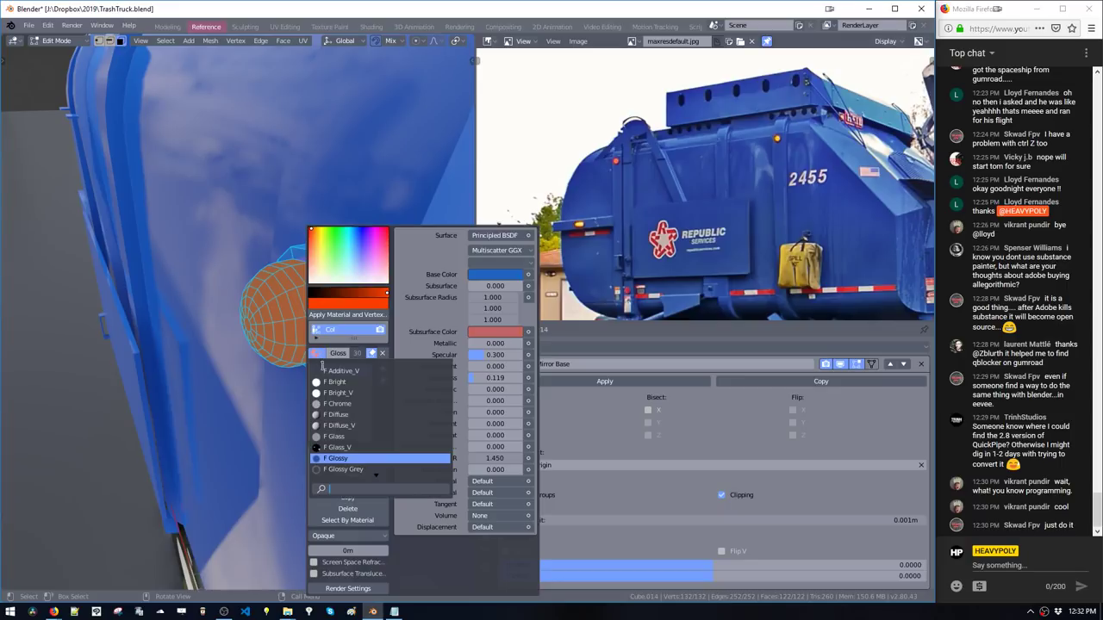
text(or)
click(331, 374)
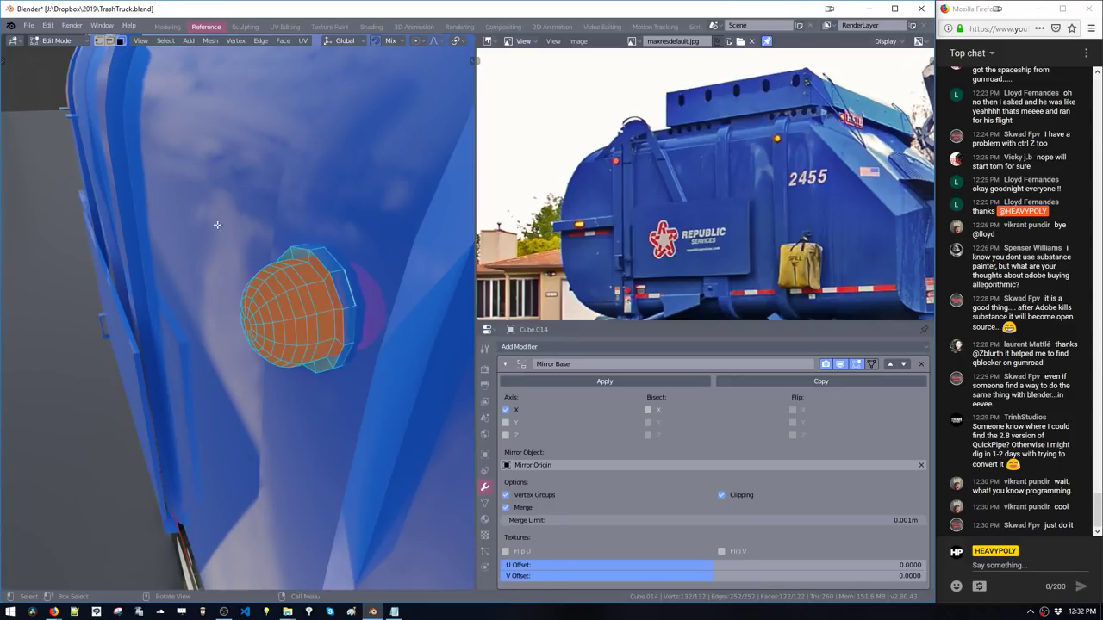
Duplicate the marker lamp along the global Y axis and place the copy just behind the rear vertical rib
ctrl+middle_drag(217, 225, 200, 313)
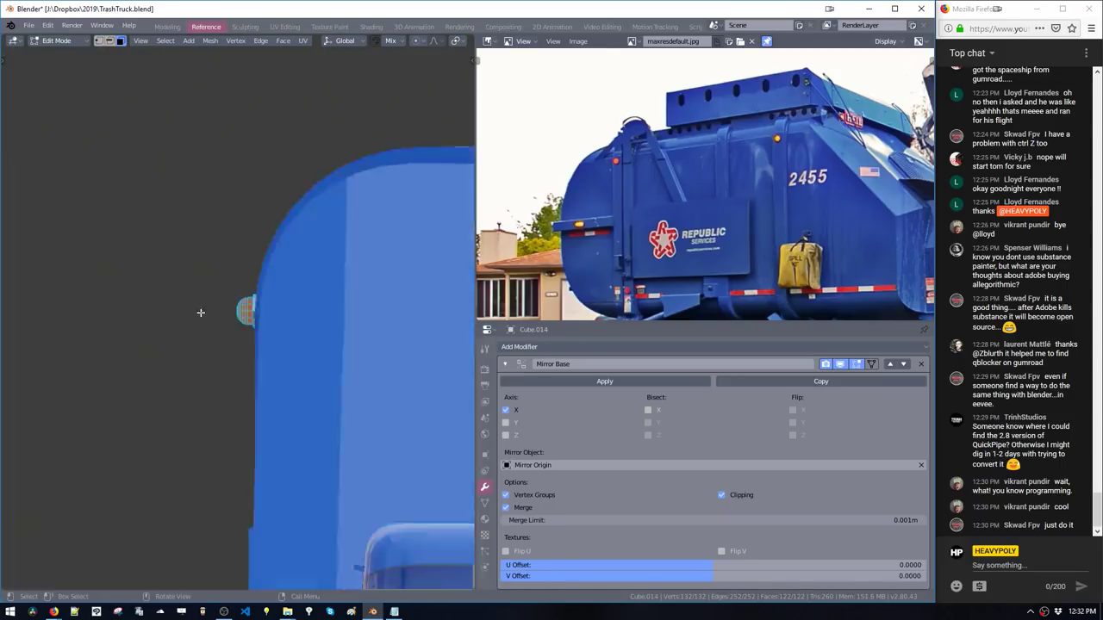
scroll(201, 313, down, 6)
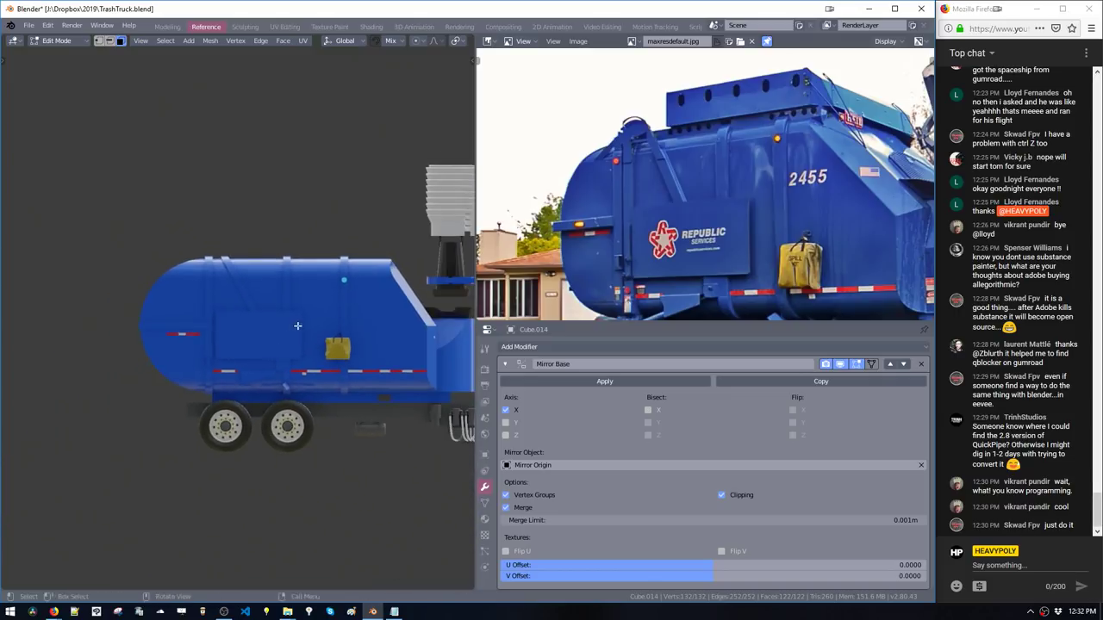
scroll(297, 326, up, 4)
key(g)
key(y)
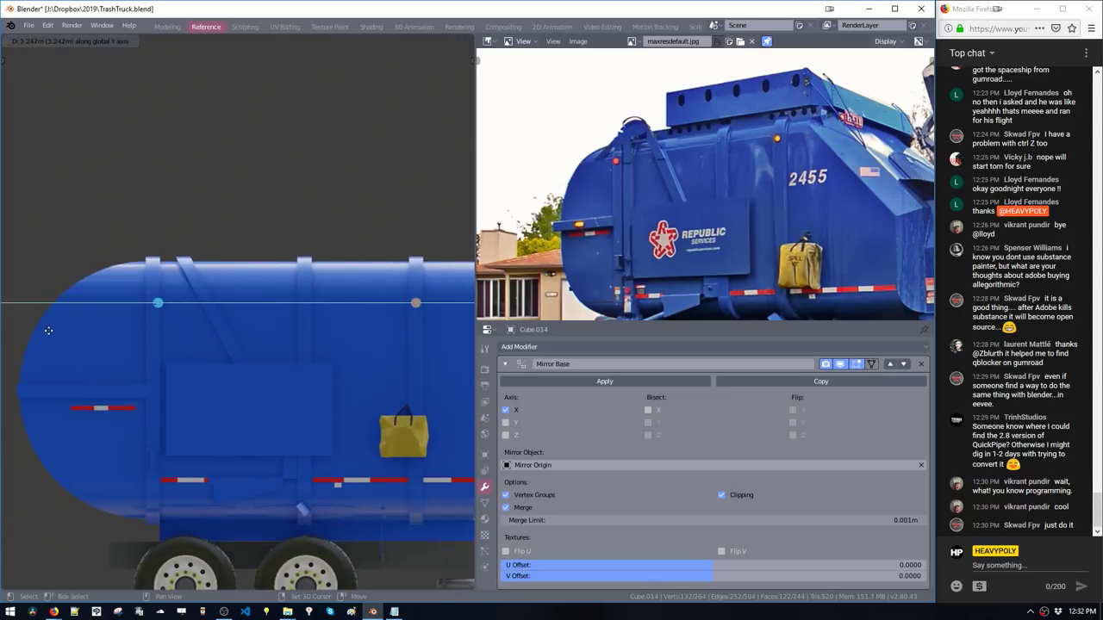
click(6, 336)
key(g)
click(165, 361)
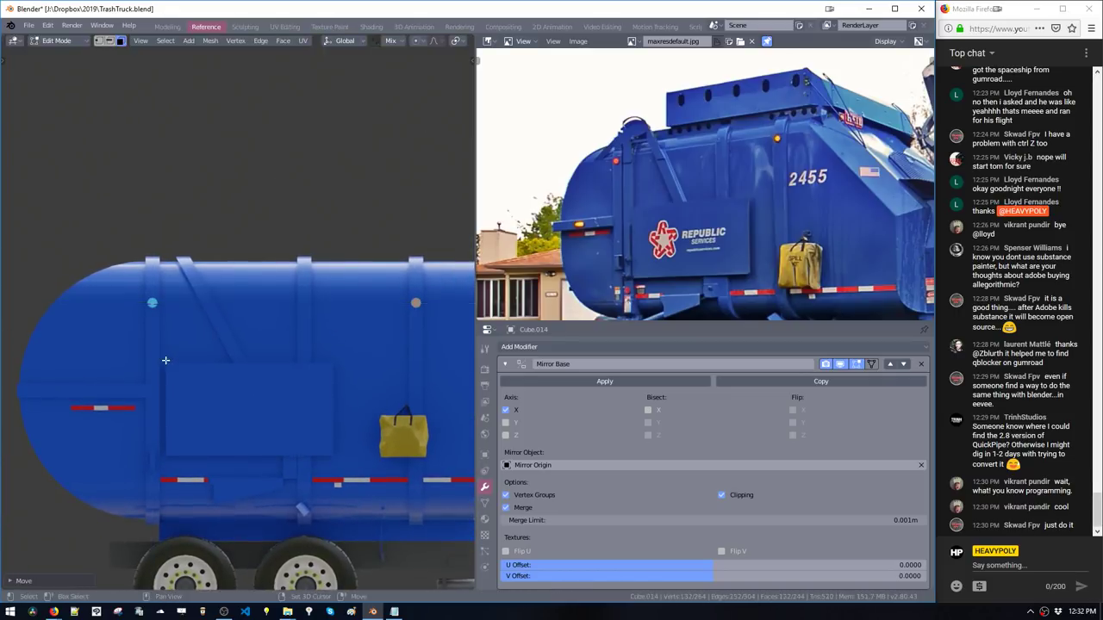
key(g)
middle_drag(168, 361, 217, 349)
click(154, 367)
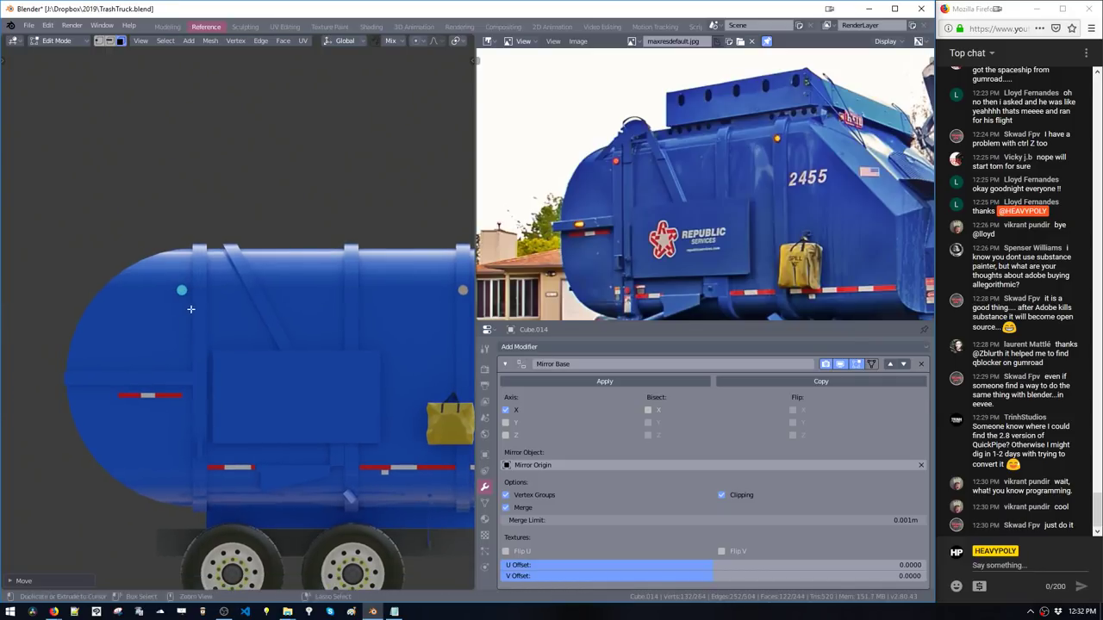
key(Tab)
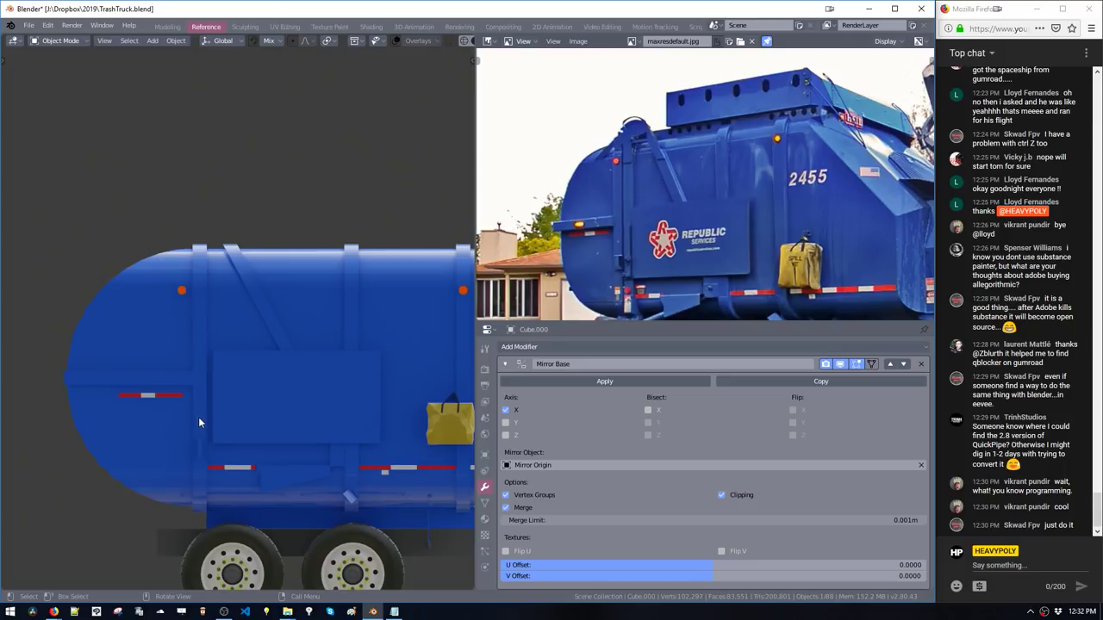
Select all linked geometry of the rear vertical rib on the truck body
key(Tab)
middle_drag(196, 418, 209, 389)
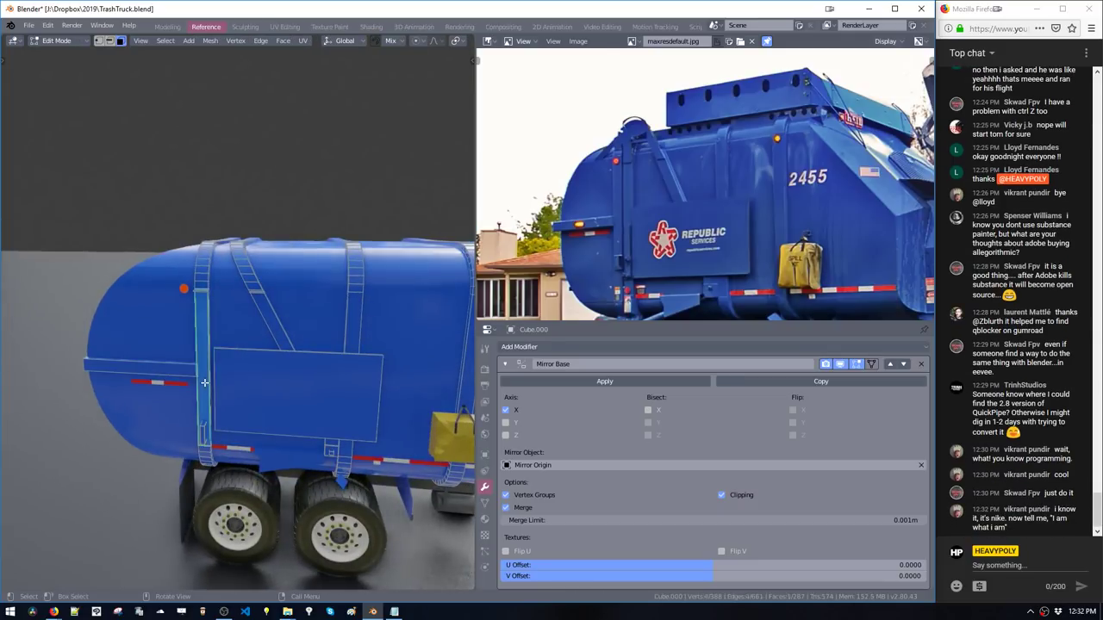
scroll(277, 371, up, 3)
key(ctrl+l)
middle_drag(277, 372, 223, 383)
ctrl+middle_drag(223, 383, 224, 387)
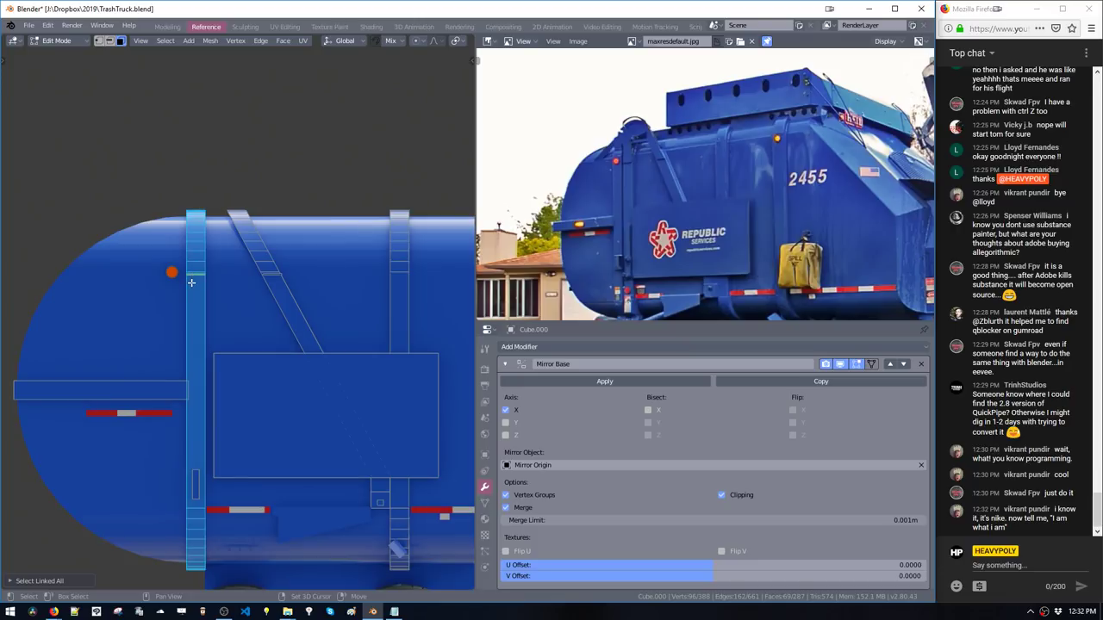
key(shift+d)
click(222, 286)
middle_drag(223, 286, 228, 260)
key(ctrl+z)
Duplicate the rear vertical rib along the Y axis, placing the copy directly in front of the original
key(shift+d)
key(y)
click(232, 316)
Narrow the diagonal brace along the Y axis and shift it slightly forward, clear of the doubled ribs
click(224, 243)
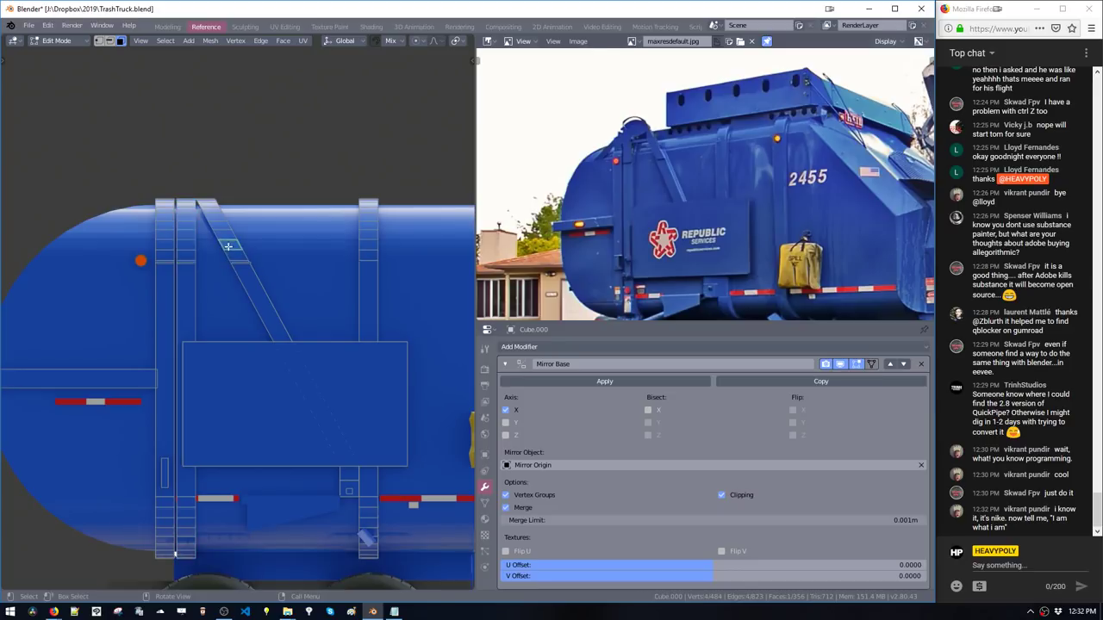
shift+double_click(238, 257)
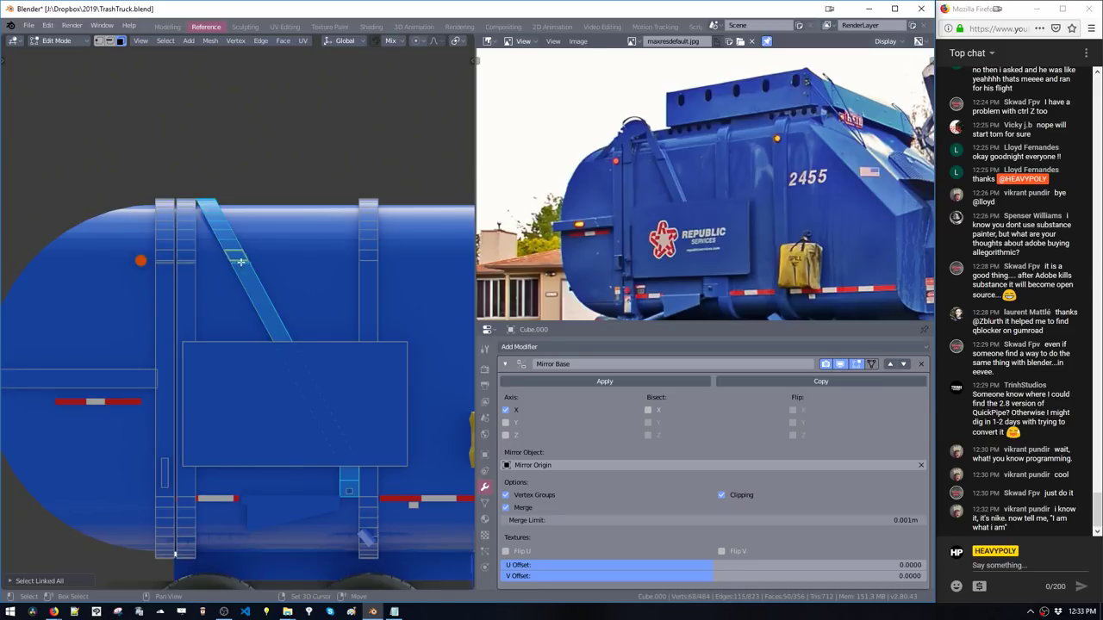
key(s)
key(y)
click(346, 315)
key(g)
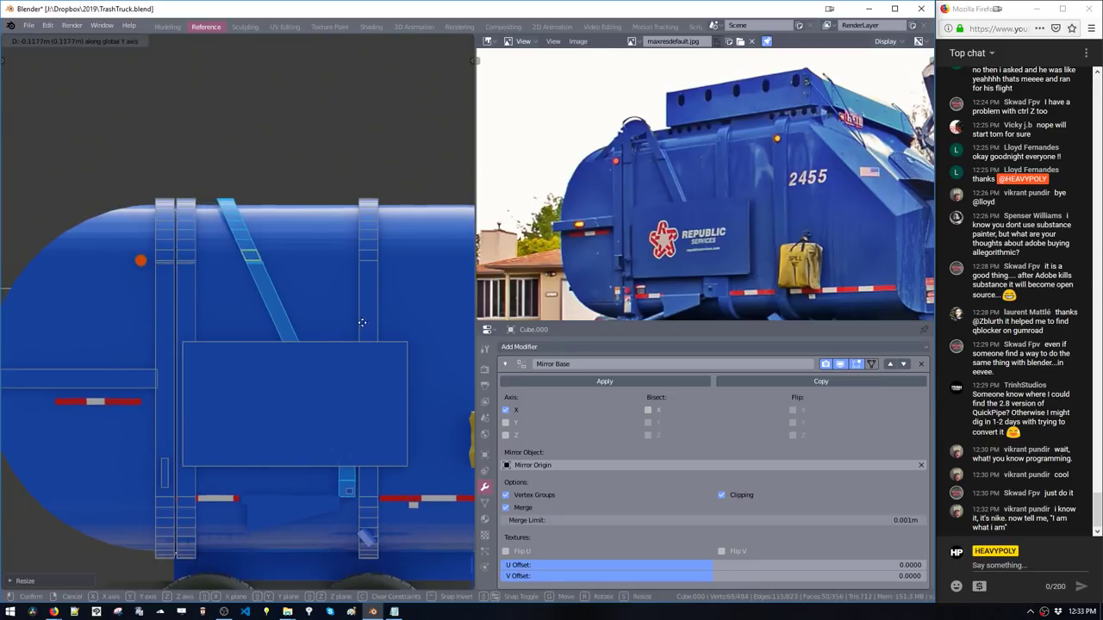
click(349, 317)
key(s)
key(y)
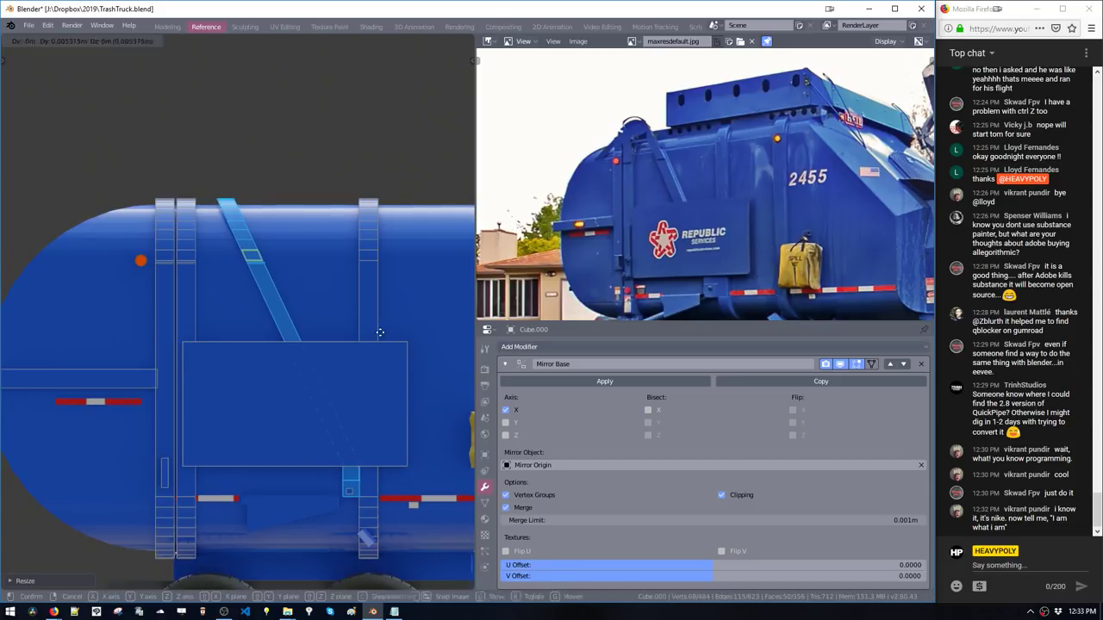
key(Escape)
Widen the small rectangular tab near the lower end of the rearmost rib
click(164, 479)
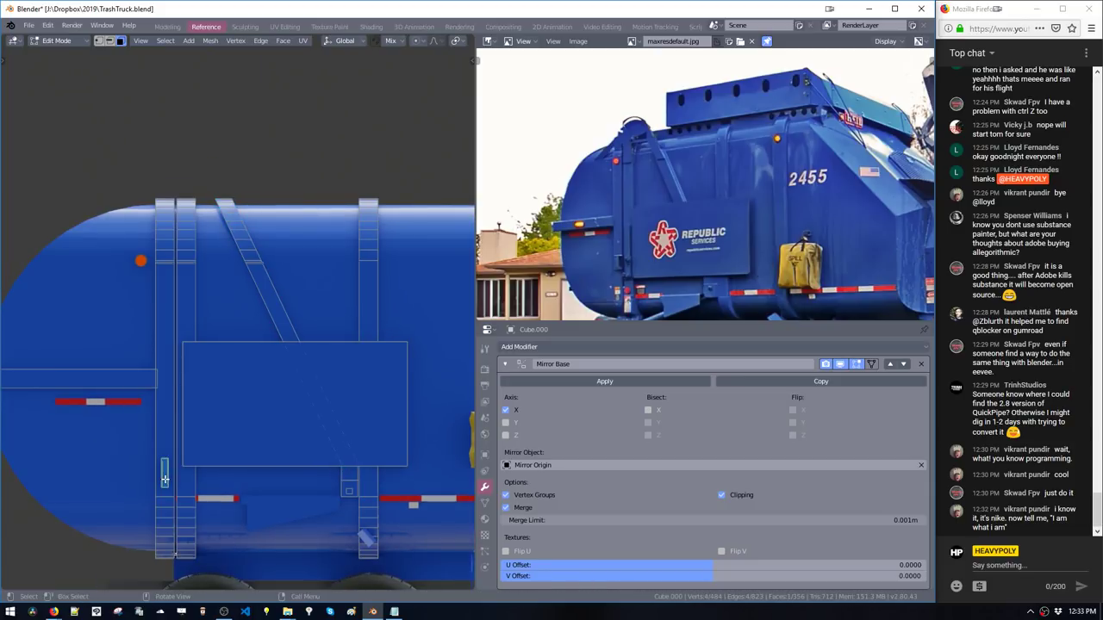
key(ctrl+l)
key(s)
click(192, 494)
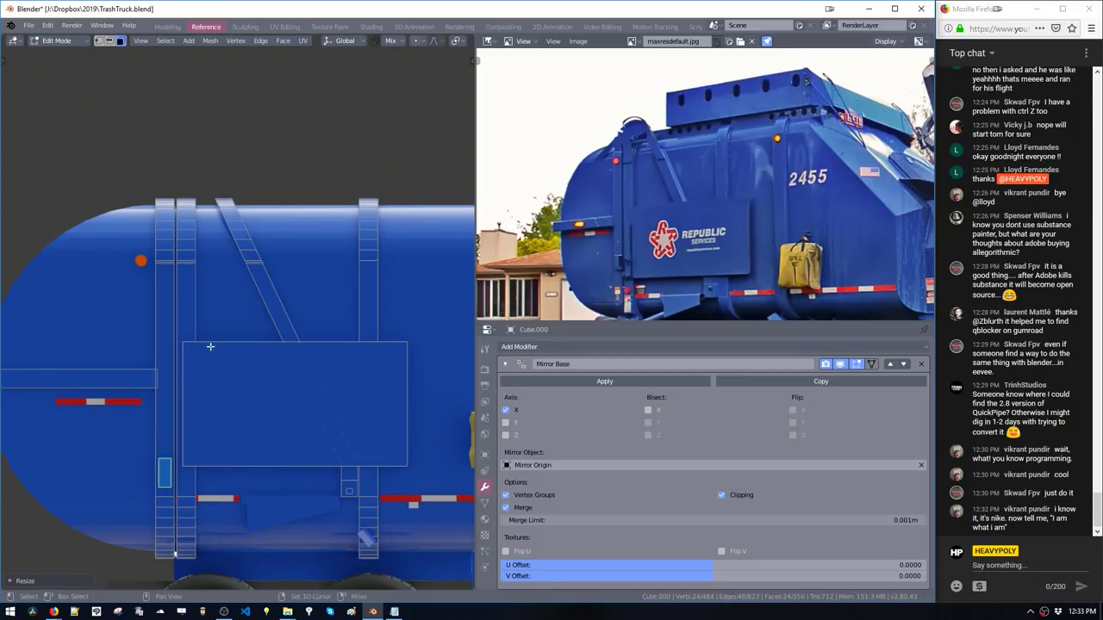
Move the rear marker lamp forward onto the upper part of the rearmost vertical rib
click(163, 262)
key(ctrl+l)
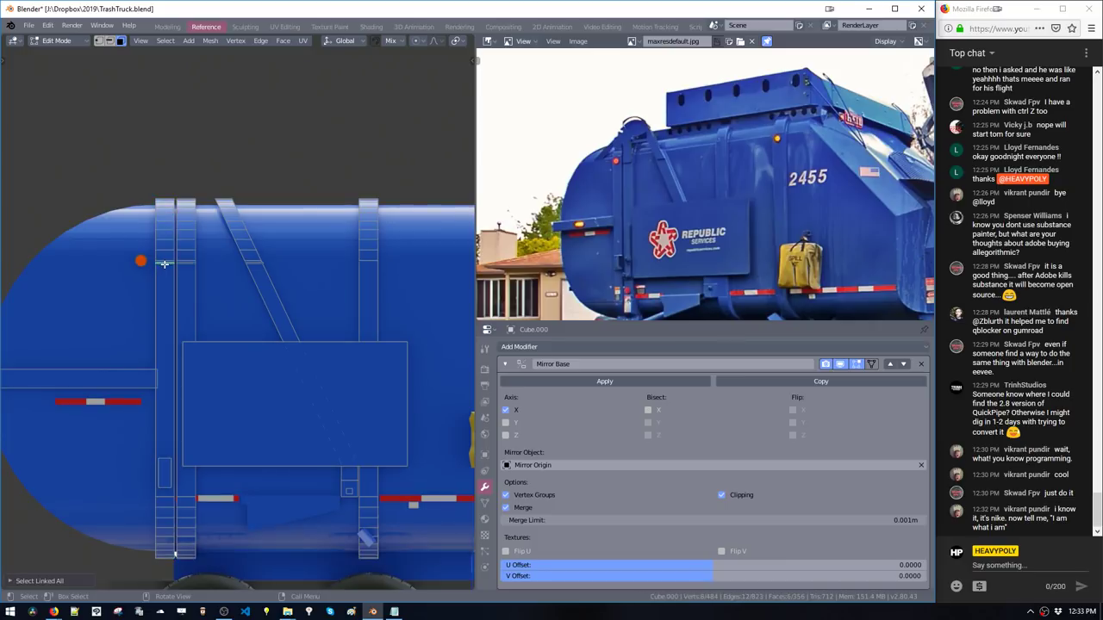
key(Tab)
click(141, 262)
key(Tab)
double_click(141, 261)
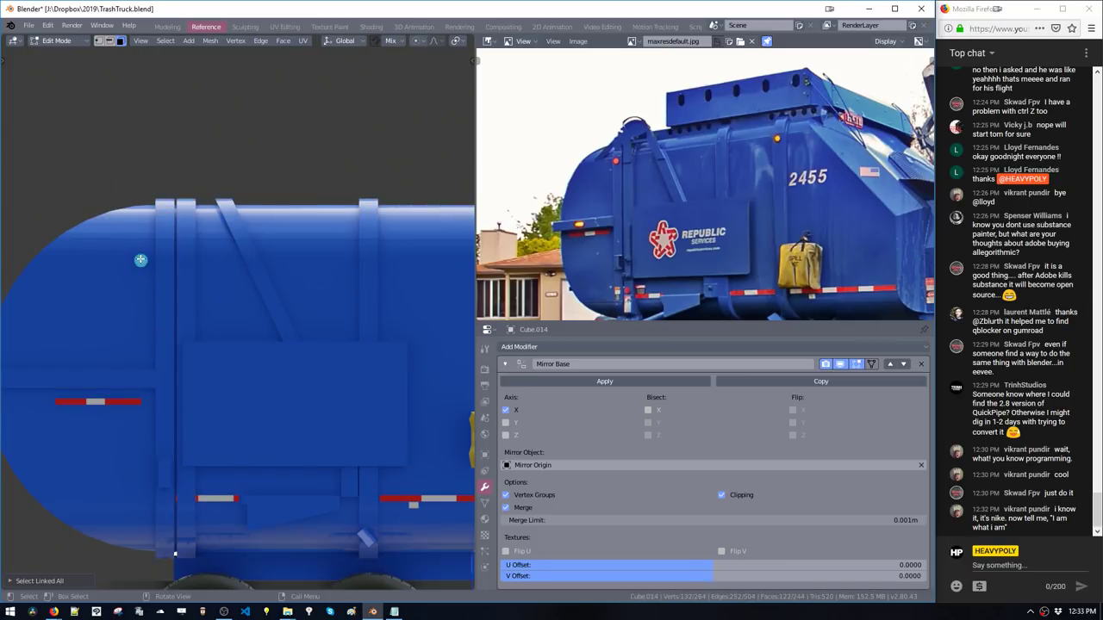
key(g)
middle_drag(141, 261, 152, 265)
click(175, 274)
scroll(177, 274, down, 2)
key(Tab)
scroll(242, 443, down, 2)
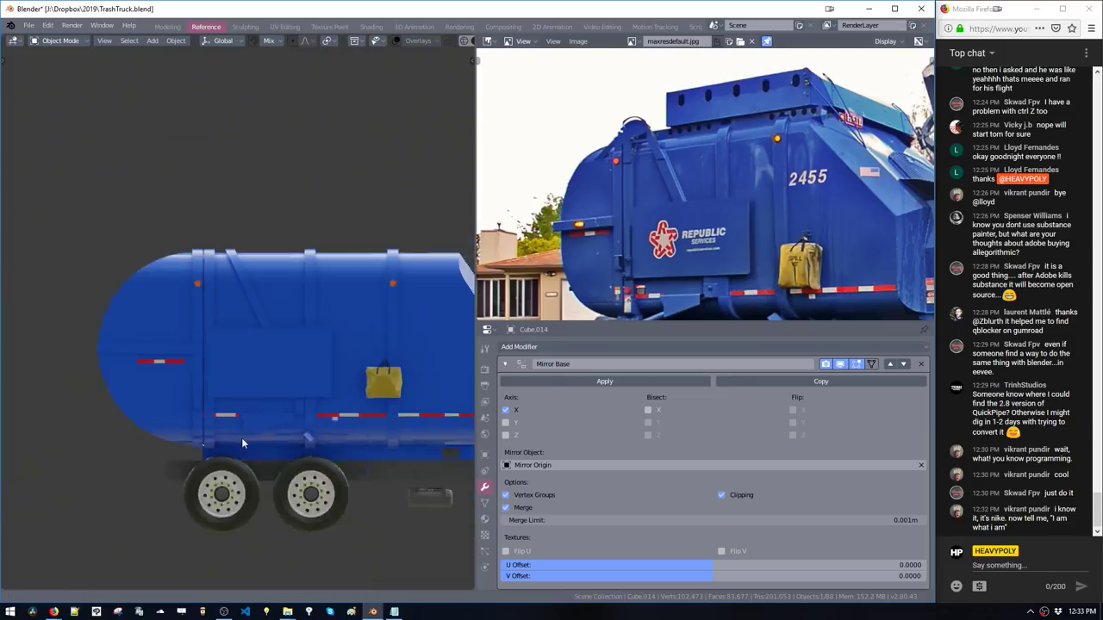
Raise the white ribbed stack above the loader along the Z axis and save the file
middle_drag(242, 443, 250, 298)
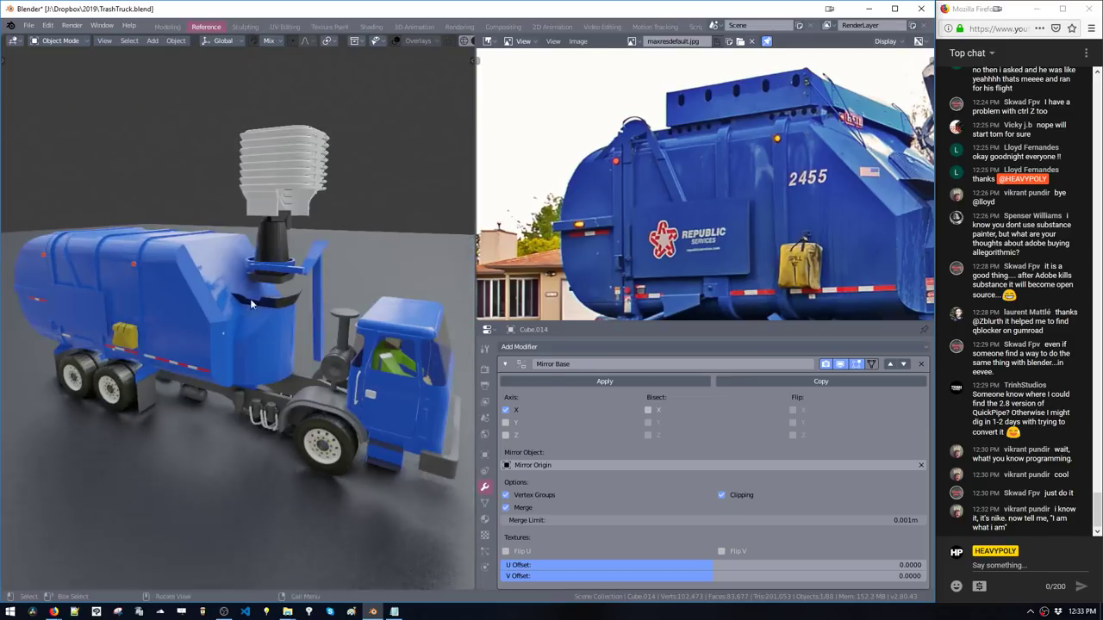
click(290, 193)
key(g)
key(z)
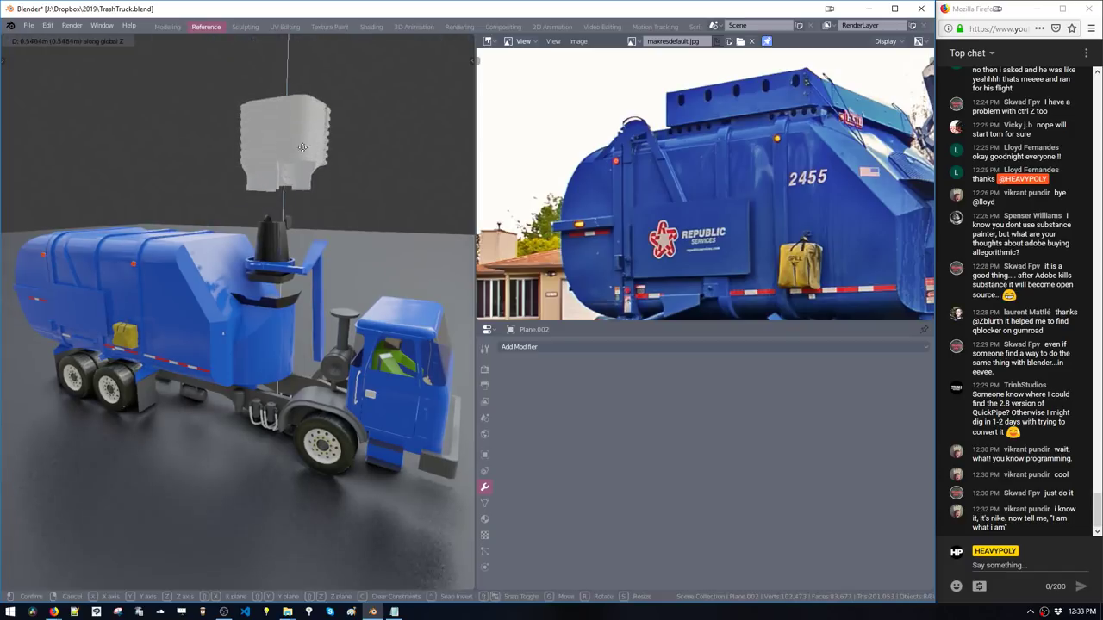
click(281, 146)
key(ctrl+s)
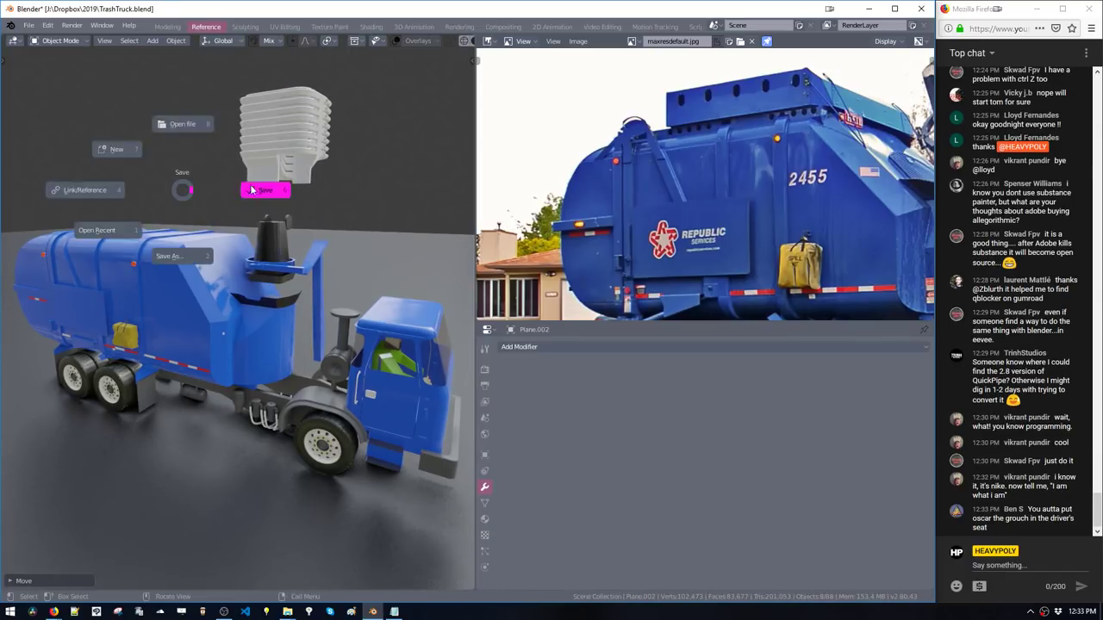
click(265, 190)
Compare the modelled cab and front end with the cab in the reference photo
middle_drag(217, 247, 233, 301)
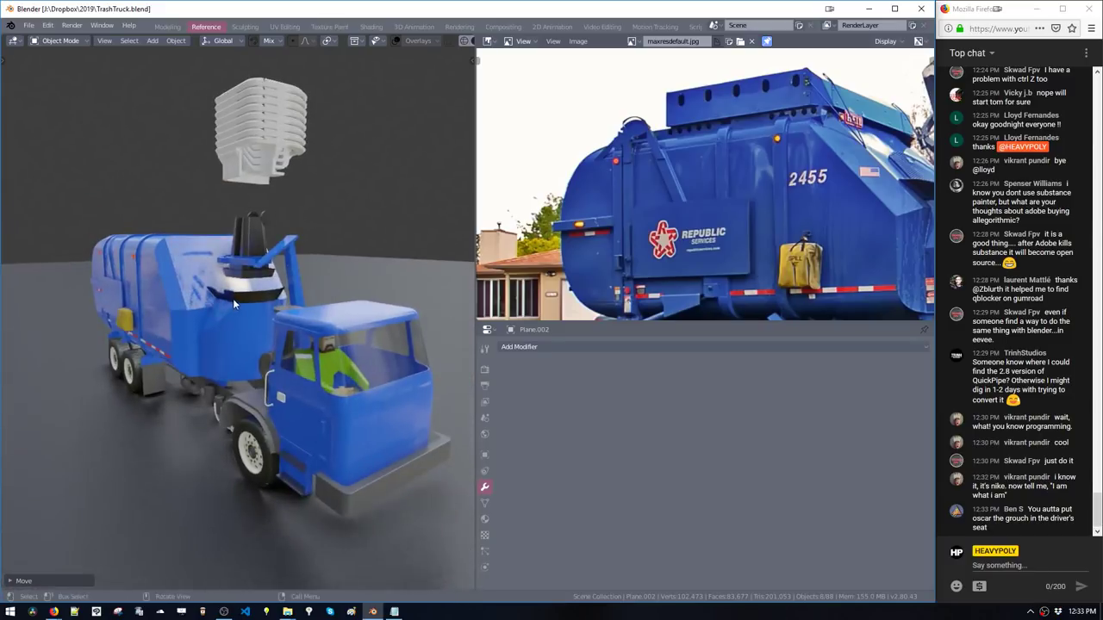
middle_drag(924, 252, 570, 178)
middle_drag(704, 205, 684, 212)
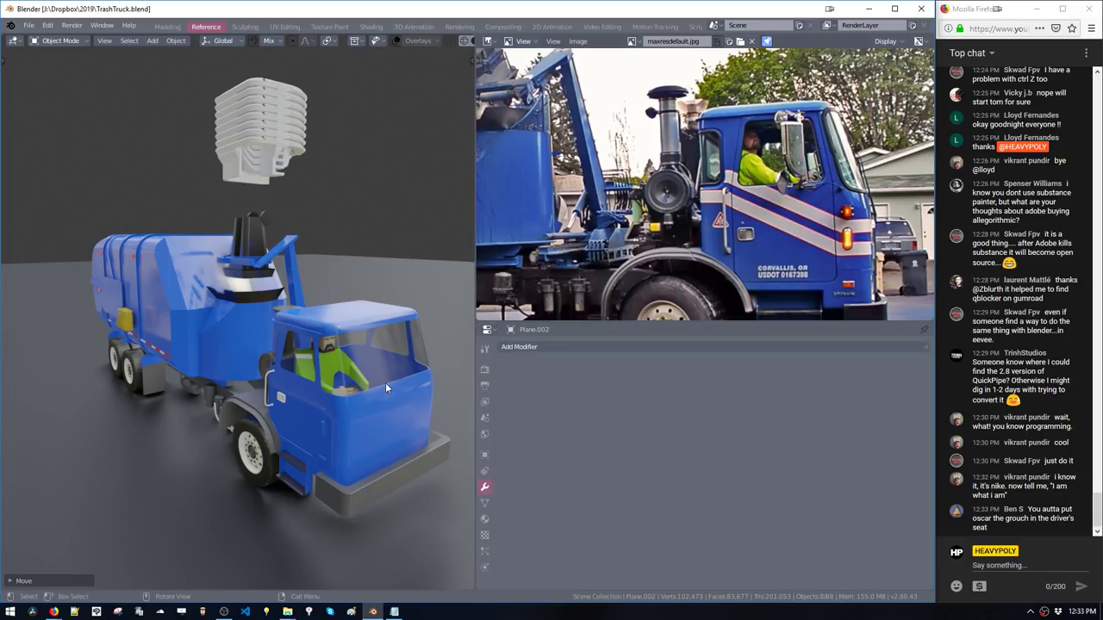
scroll(322, 436, up, 3)
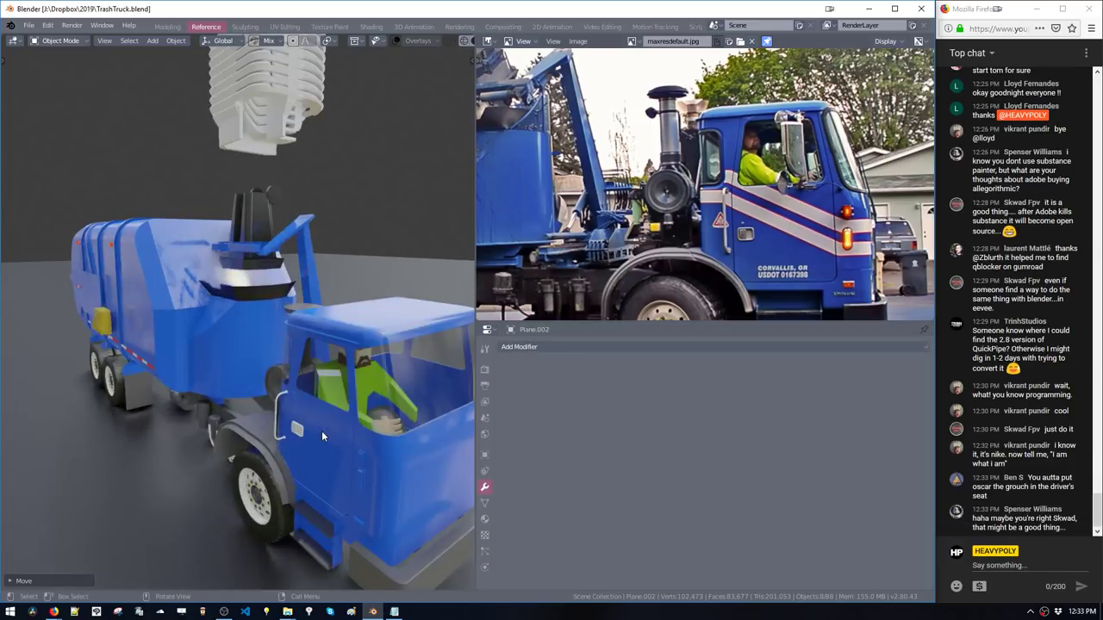
scroll(321, 435, down, 2)
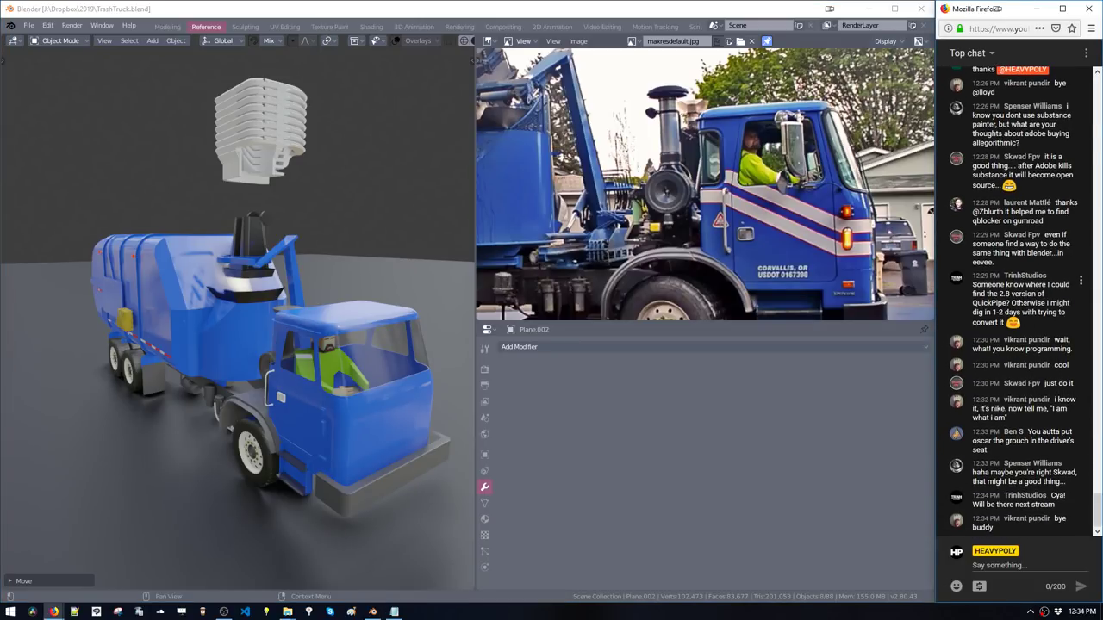
mouse_move(1024, 293)
mouse_down()
mouse_move(1038, 323)
mouse_move(1020, 294)
mouse_up()
click(1038, 323)
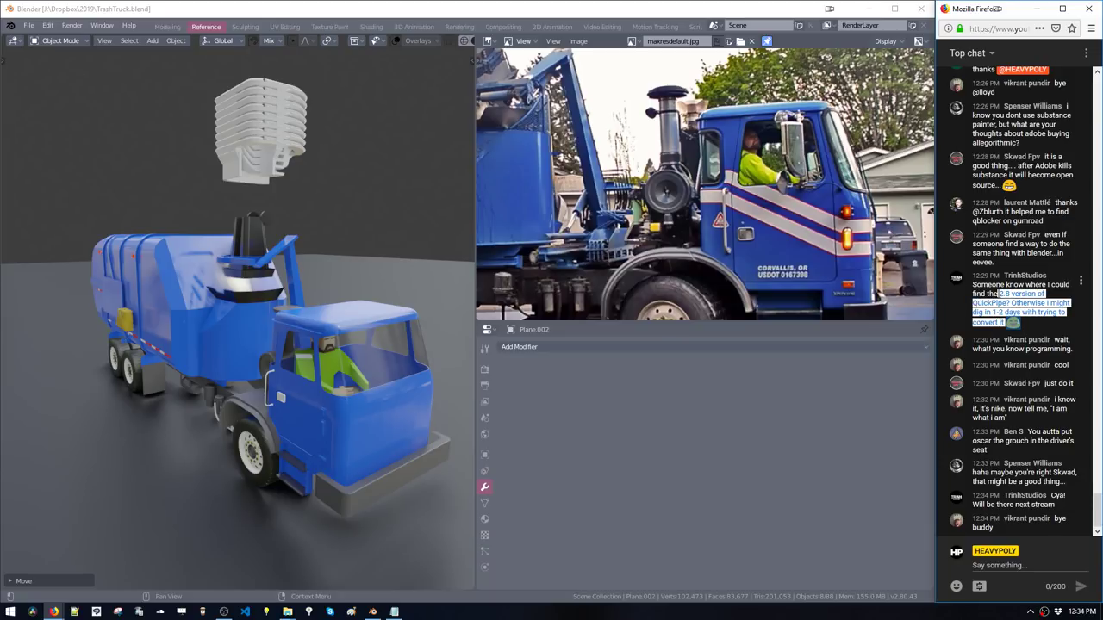
click(998, 294)
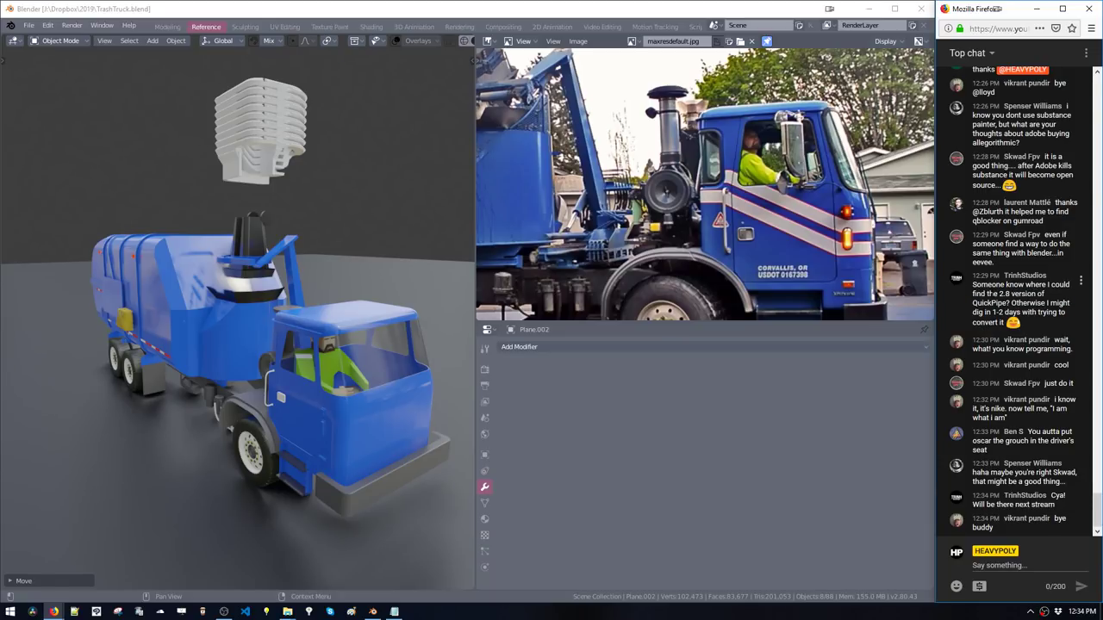